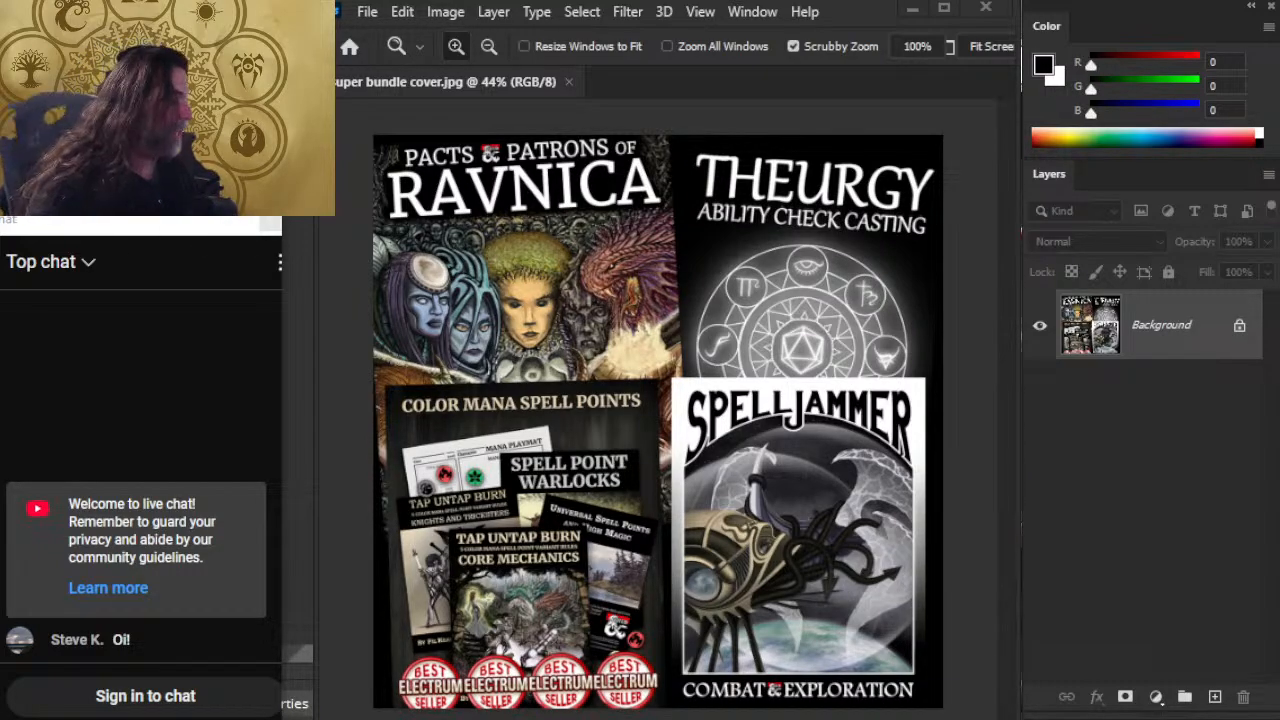
Switch to the browser and like the livestream video "44 - 5e Bastion Campaign Design - Facility Benefits".
key(alt+Tab)
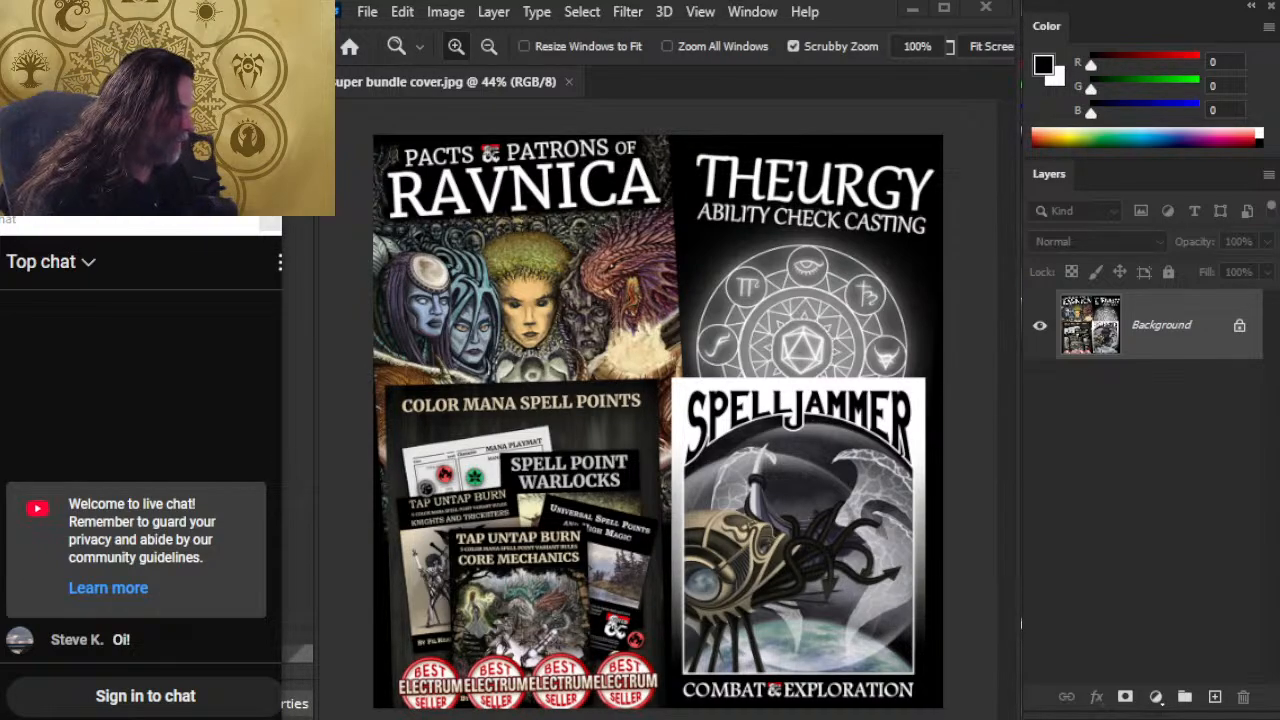
drag(1200, 587, 1200, 566)
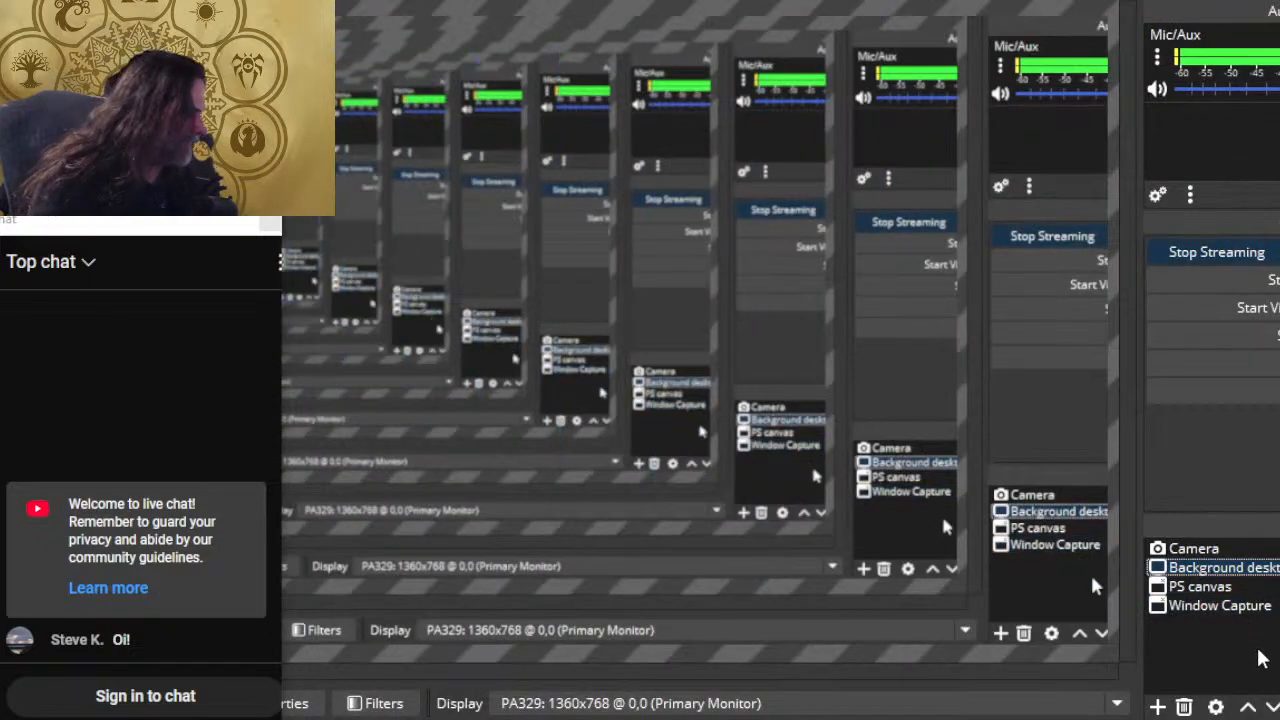
key(alt+Tab)
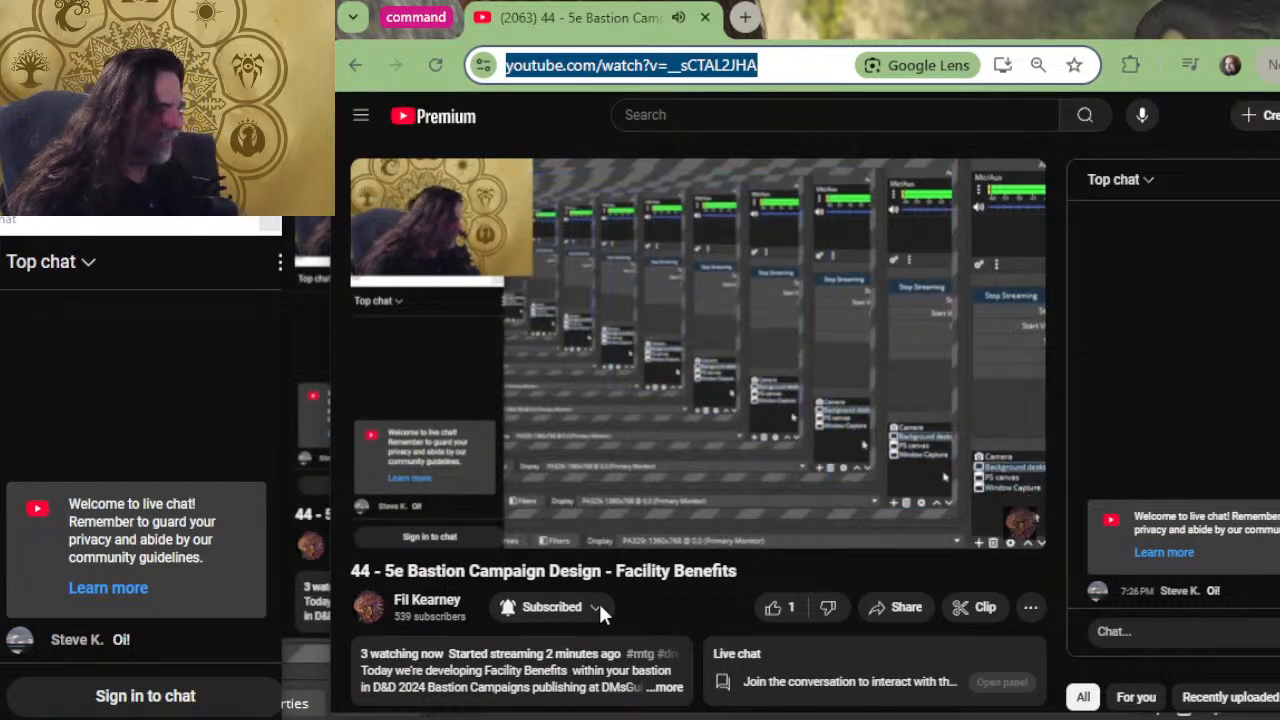
click(784, 614)
click(784, 614)
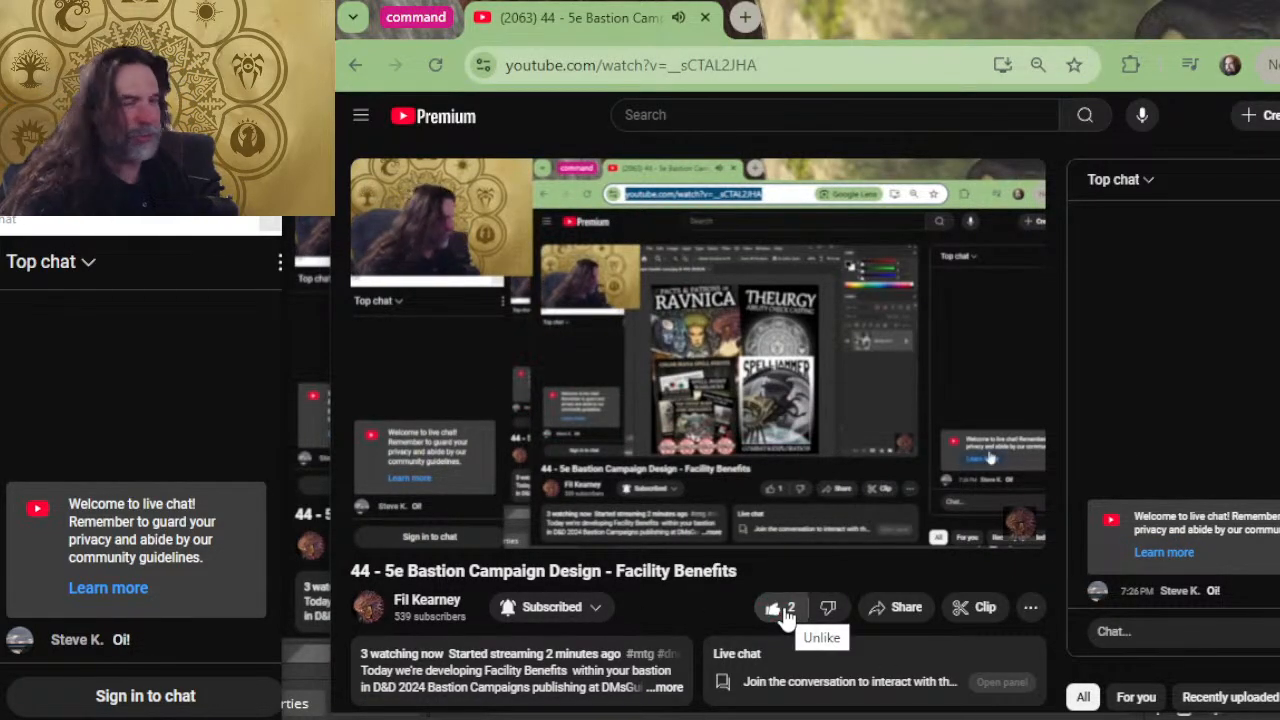
Expand the livestream's description, look through its links and open the playtest document.
scroll(575, 585, down, 3)
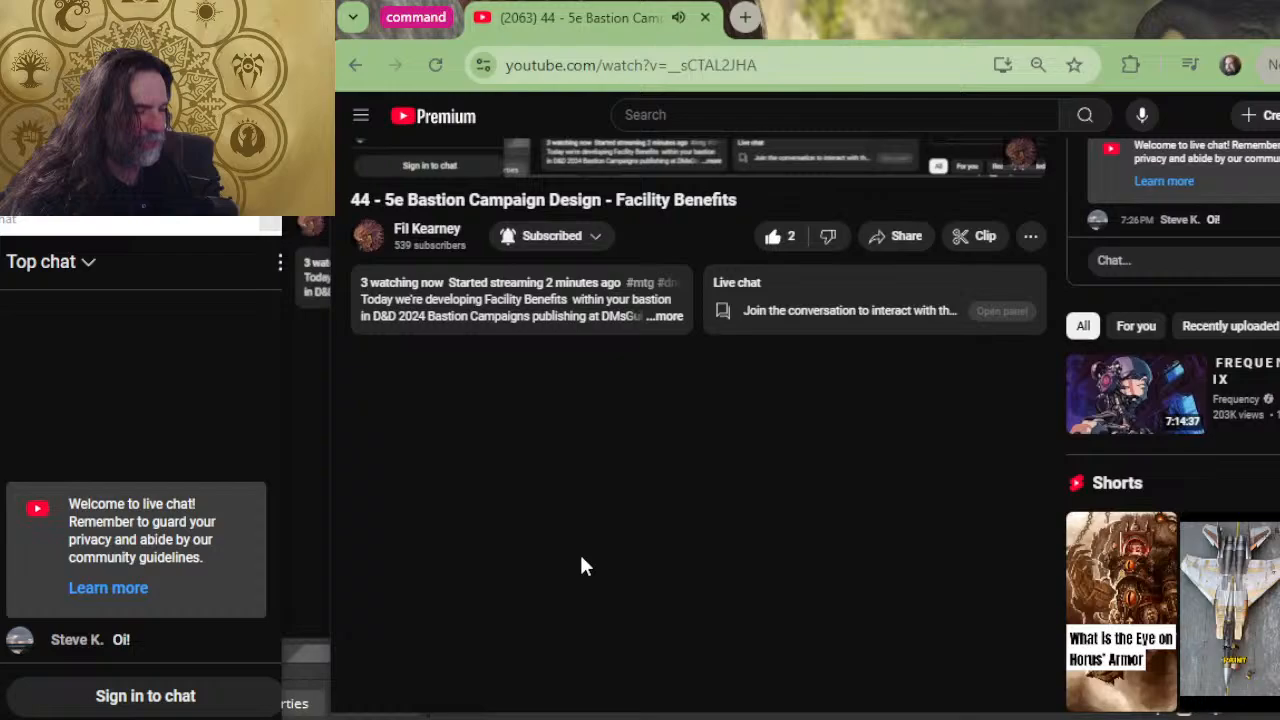
click(660, 318)
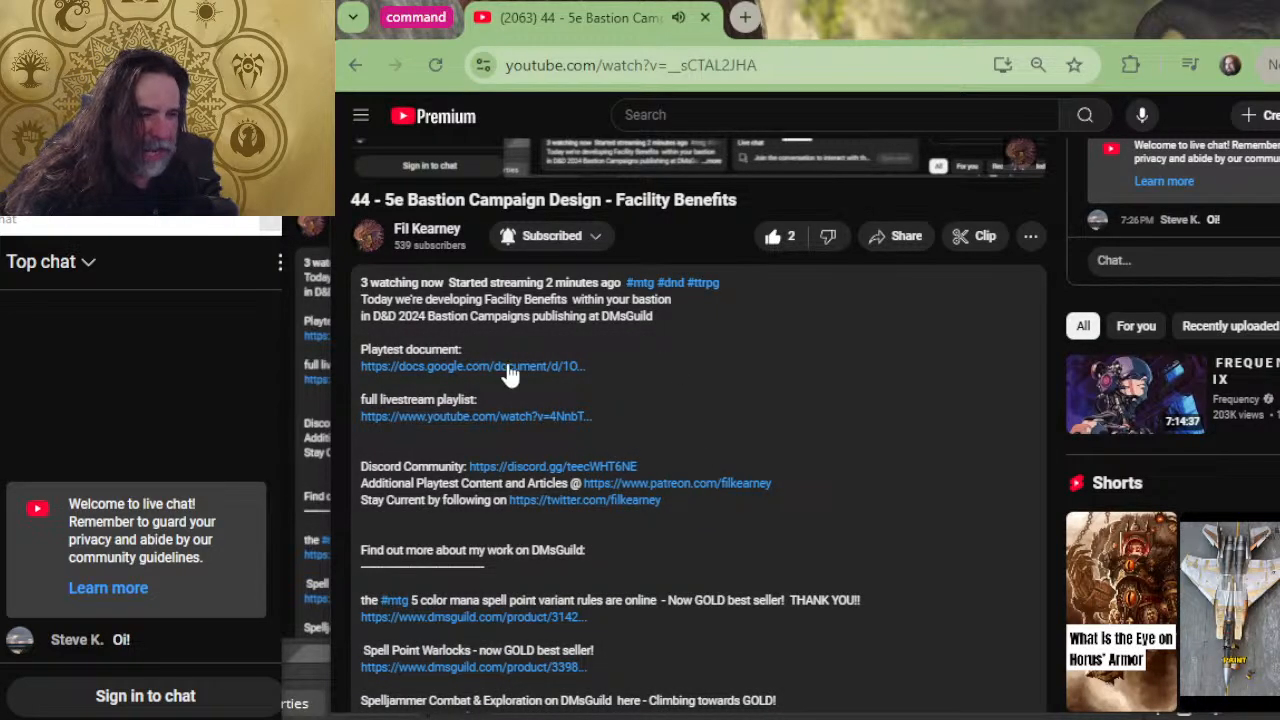
scroll(510, 375, down, 4)
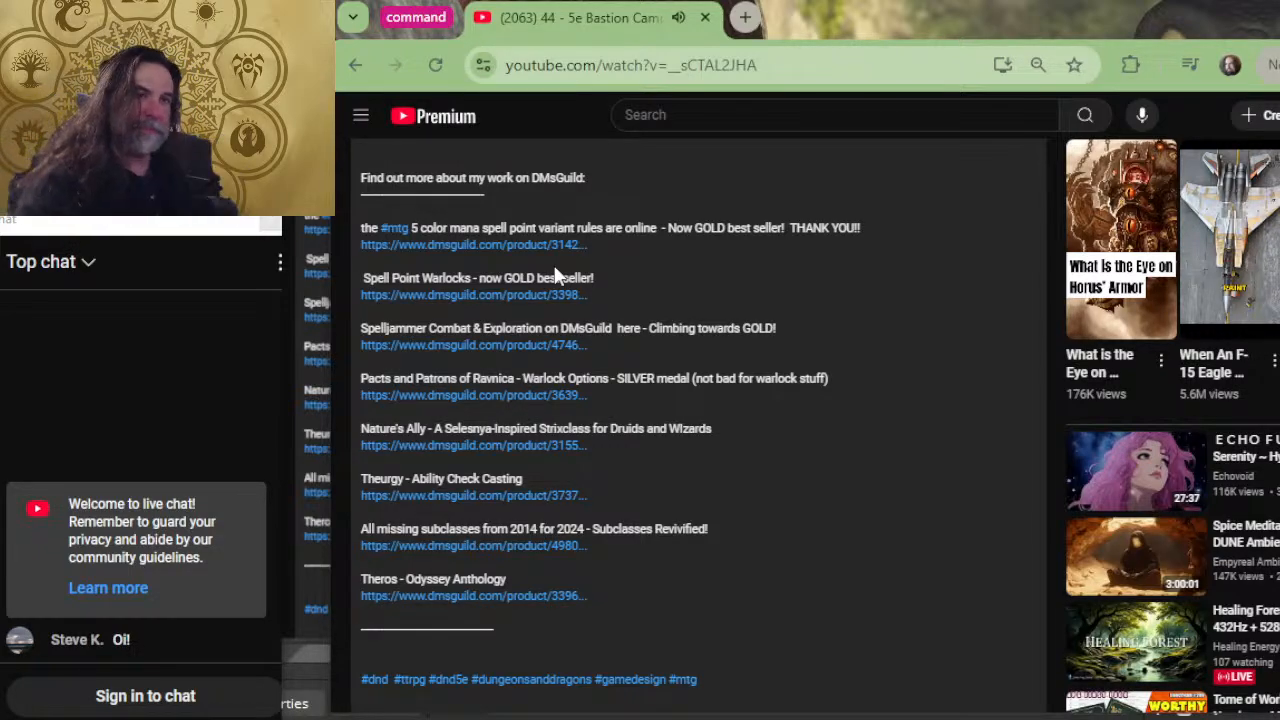
scroll(650, 450, up, 4)
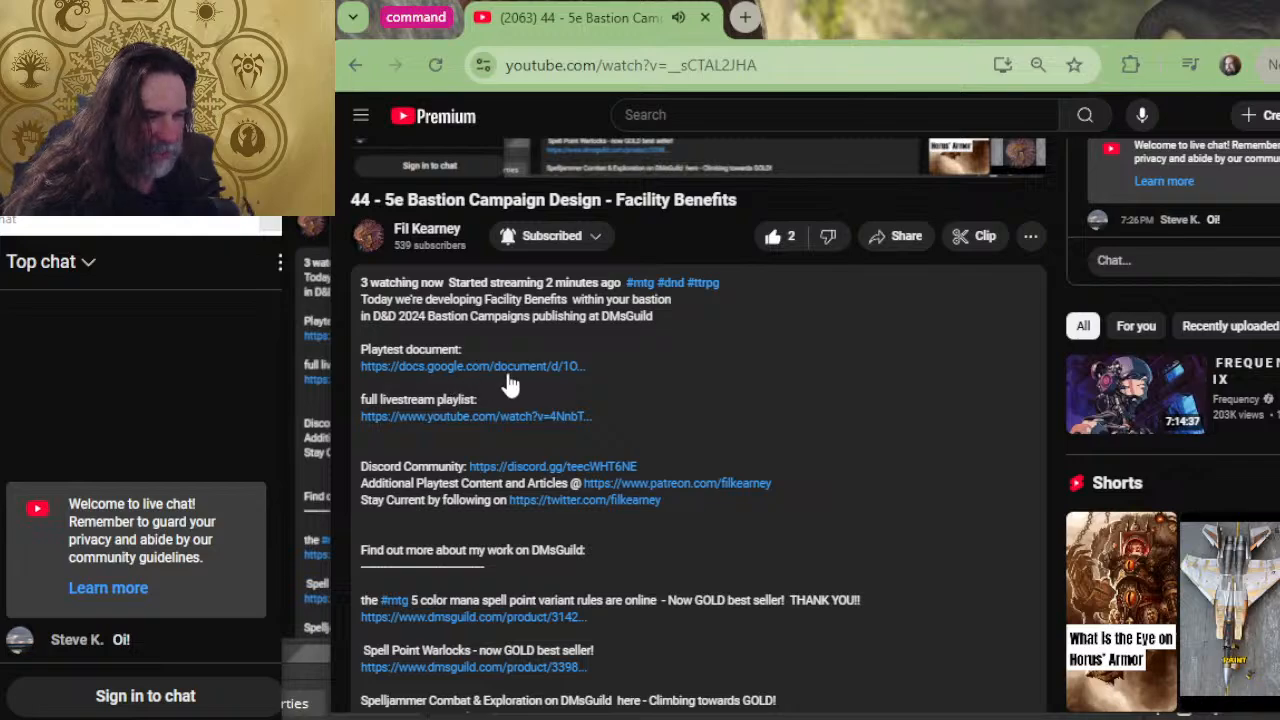
click(420, 367)
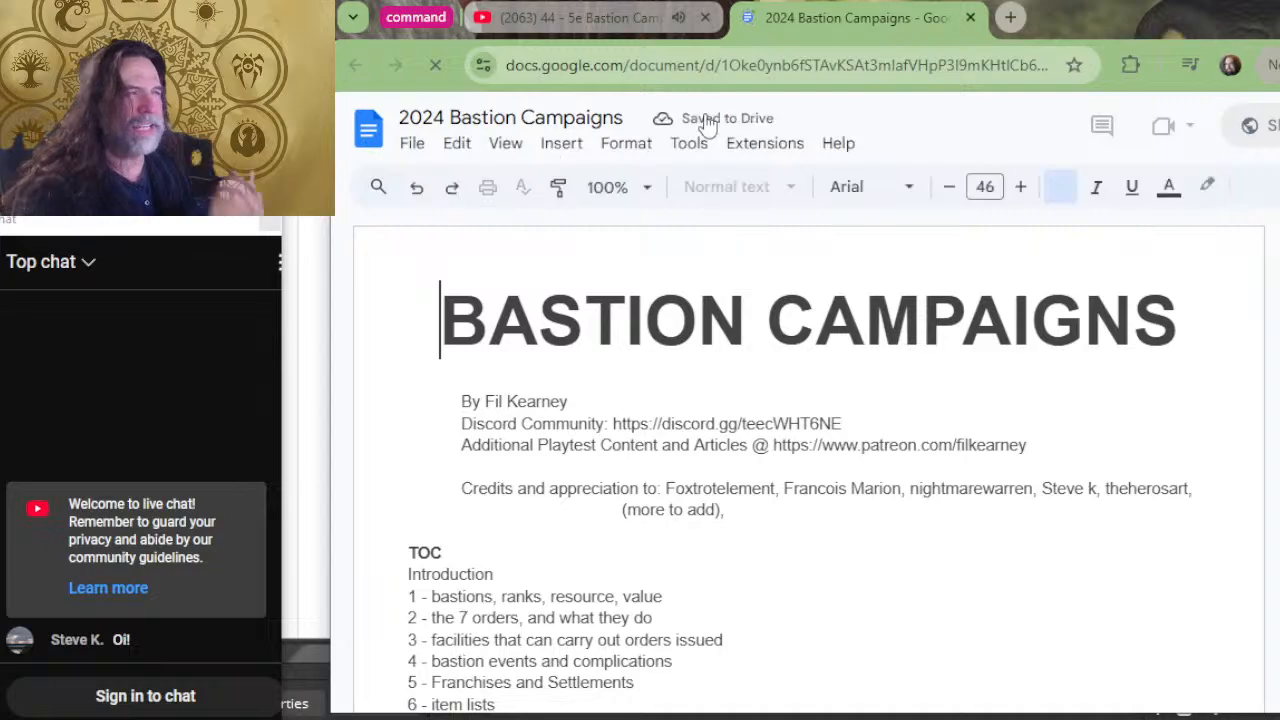
scroll(760, 306, down, 4)
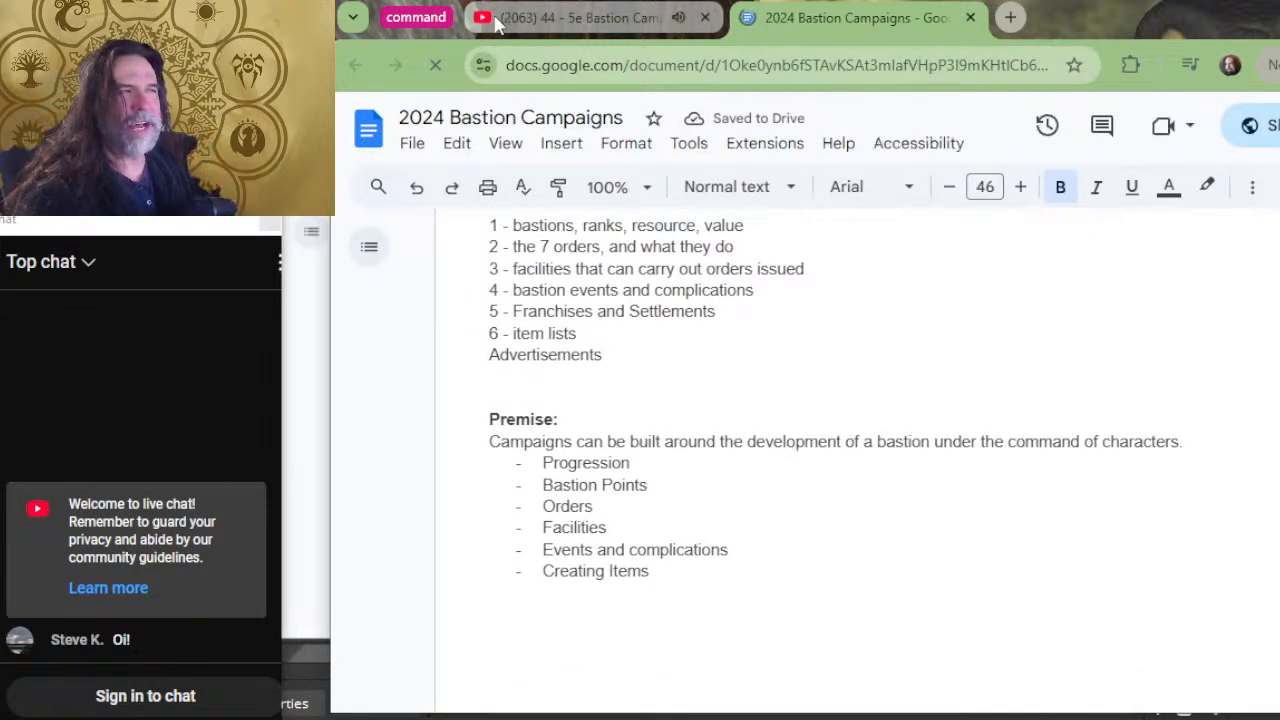
Expand the "command" tab group and detach the newly opened 2024 Bastion Campaigns document into its own window.
click(415, 17)
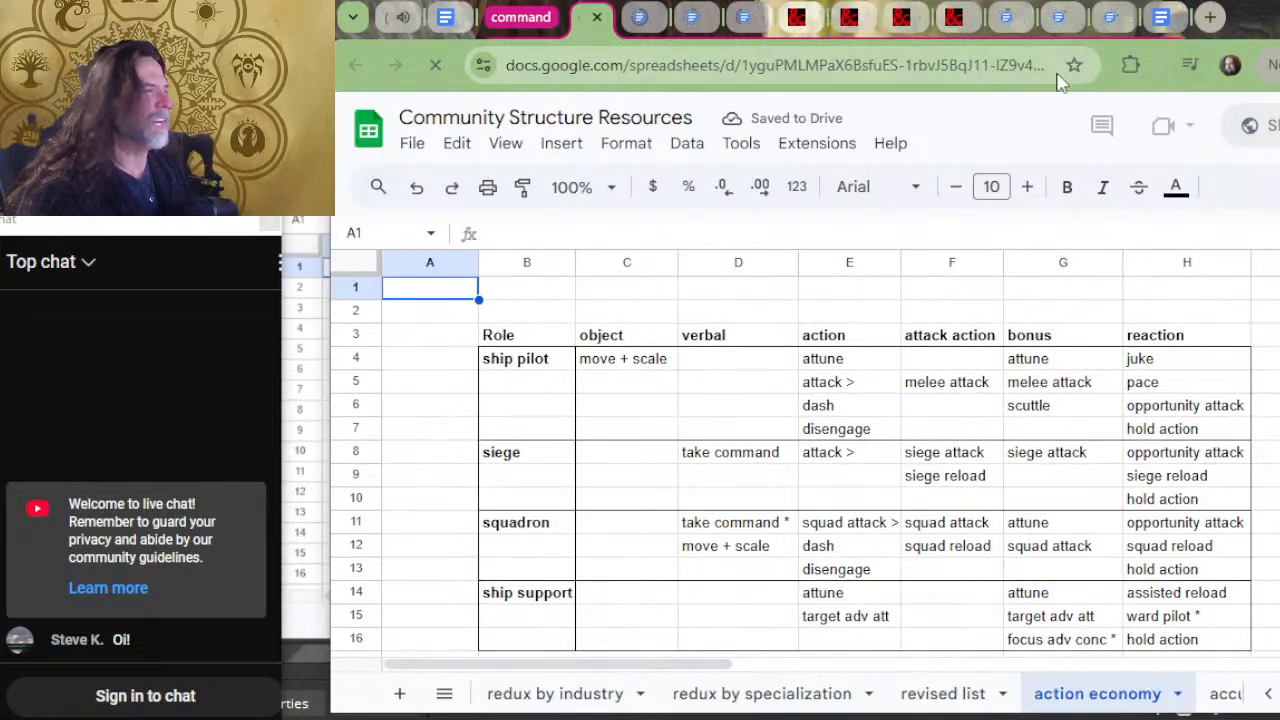
click(1150, 20)
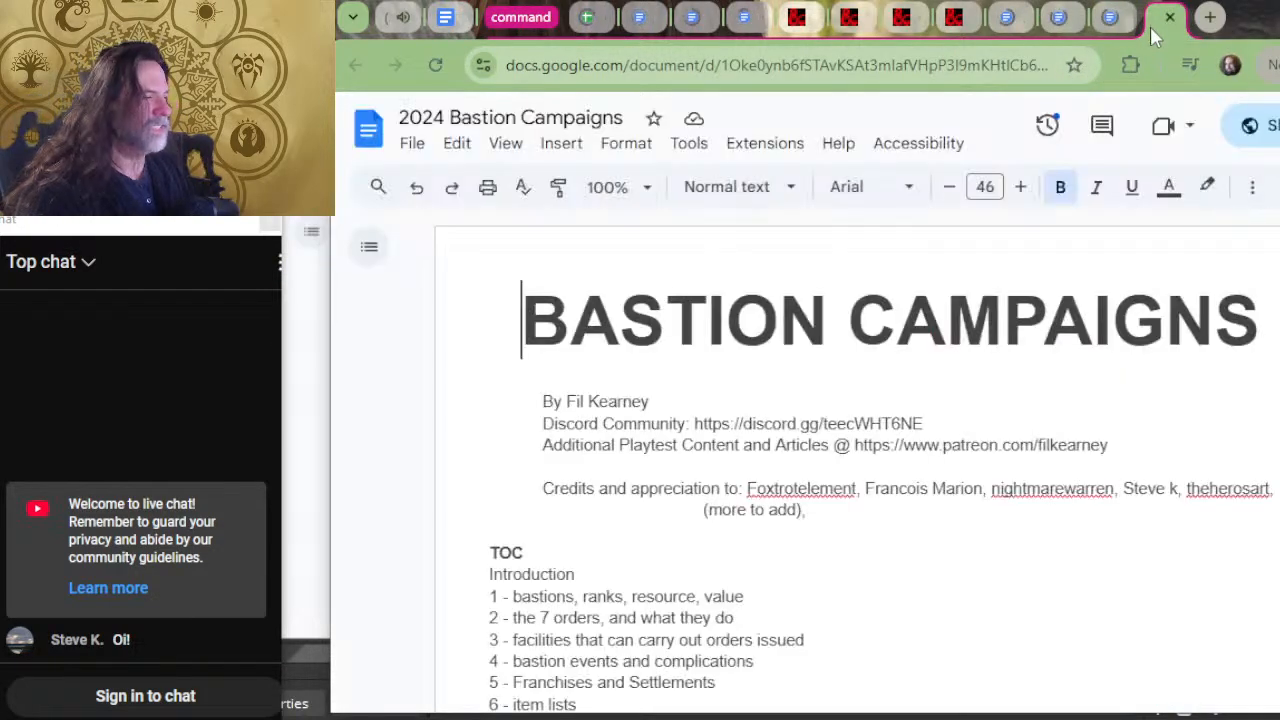
click(1112, 20)
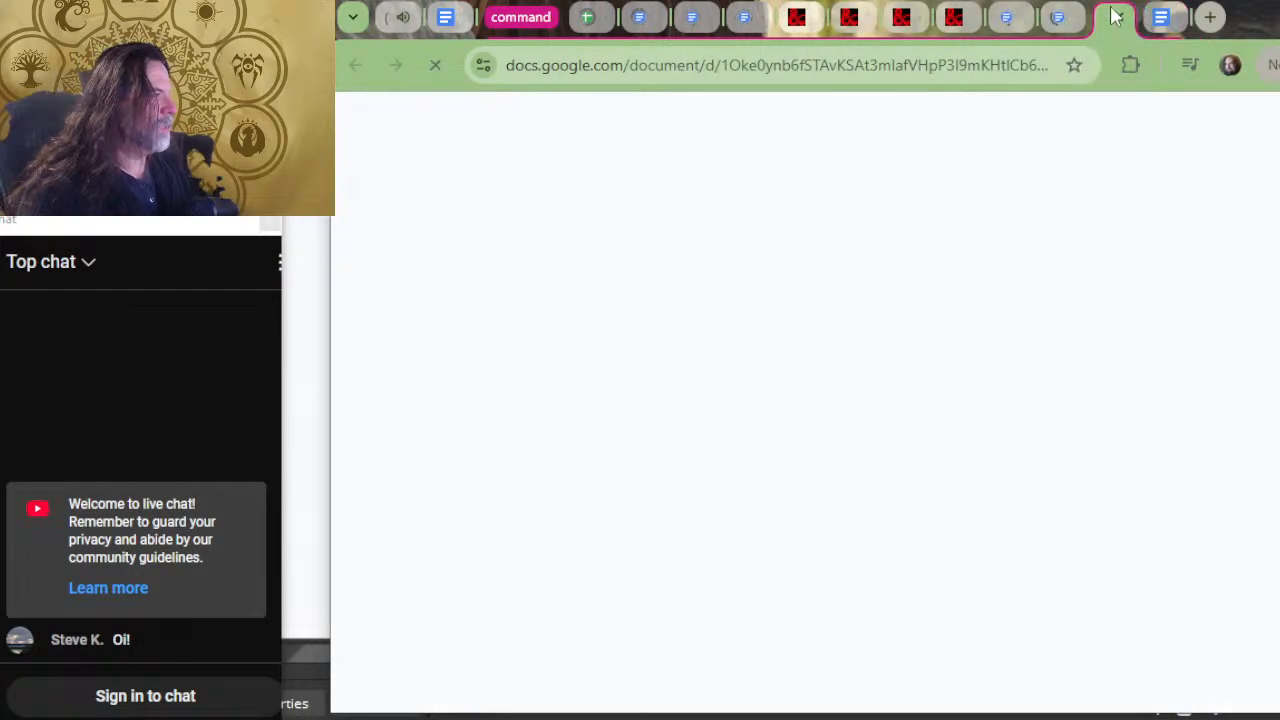
click(1045, 30)
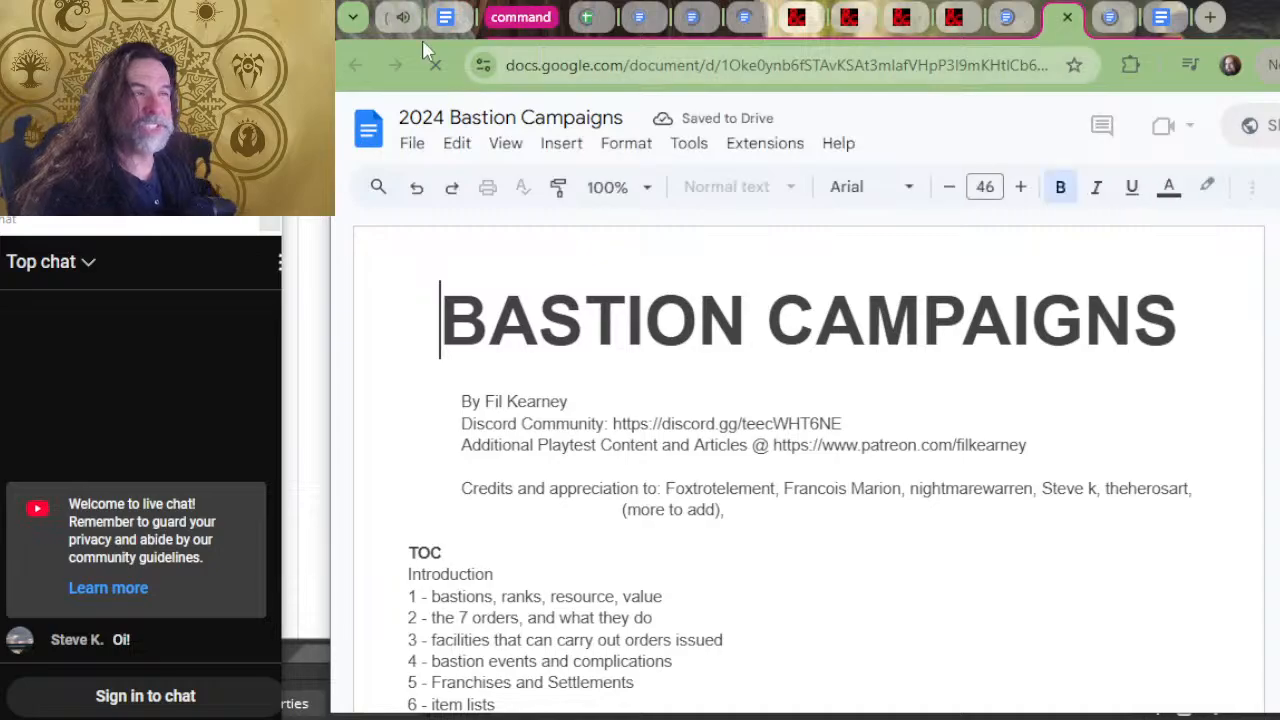
drag(437, 30, 717, 100)
Skim the document from the table of contents through the facility descriptions to locate the start of the FACILITIES section.
scroll(749, 329, up, 4)
scroll(737, 380, down, 10)
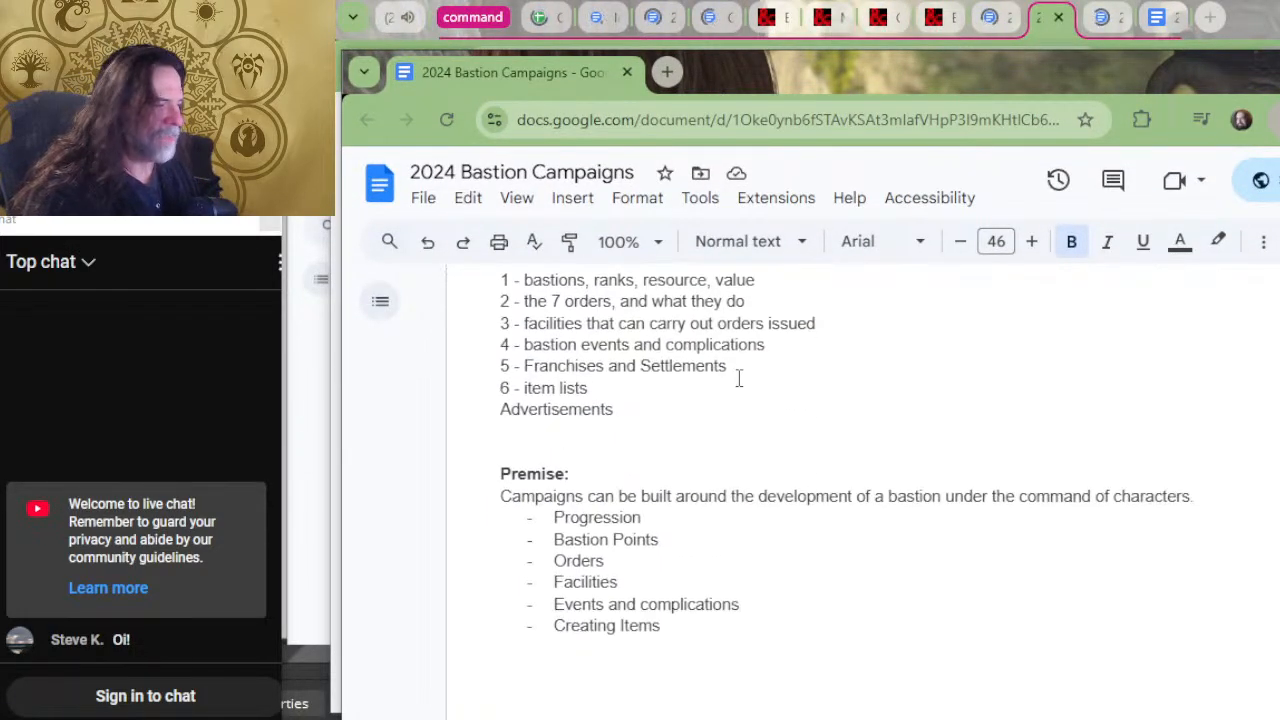
scroll(728, 371, down, 20)
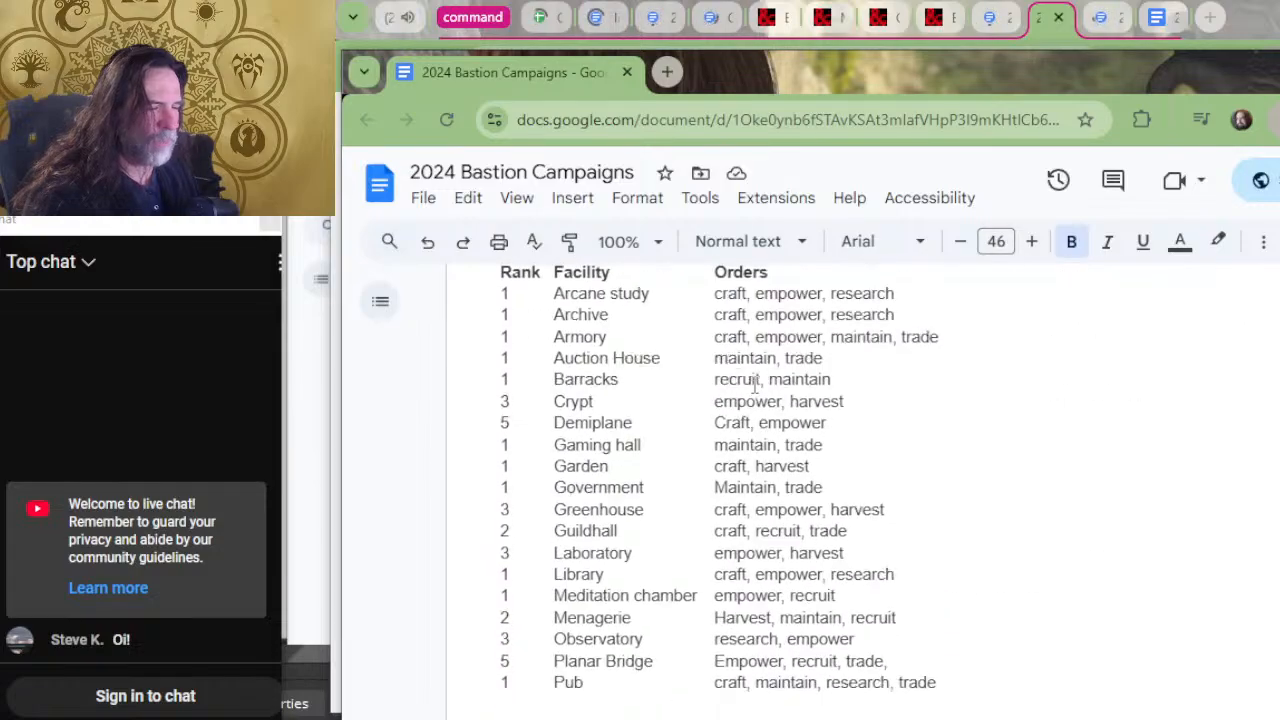
scroll(757, 432, down, 1)
scroll(779, 418, down, 20)
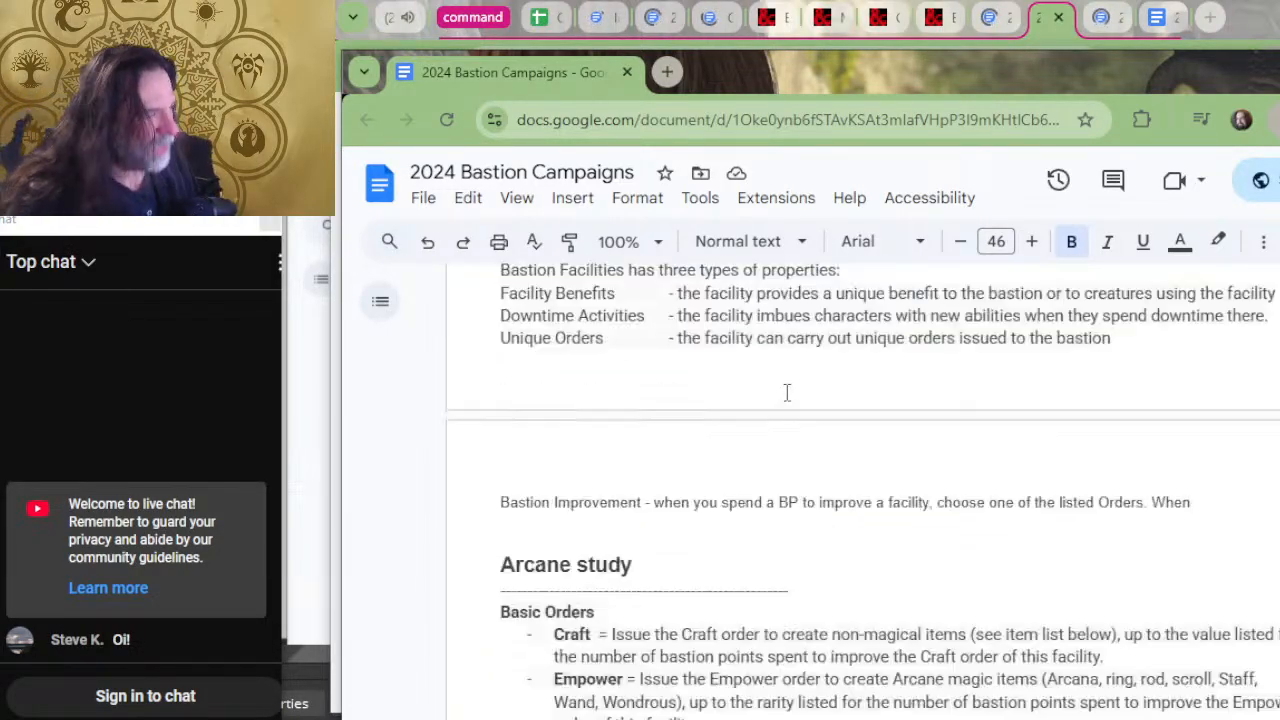
scroll(764, 388, up, 15)
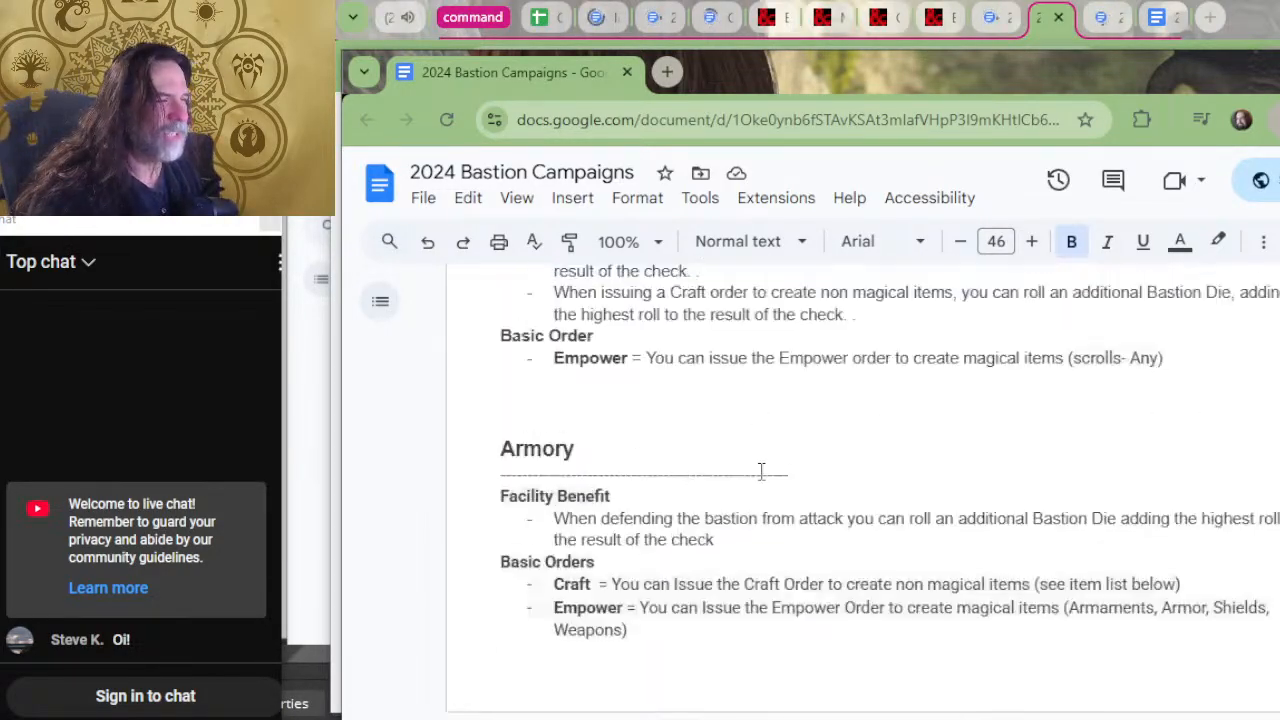
scroll(832, 548, down, 15)
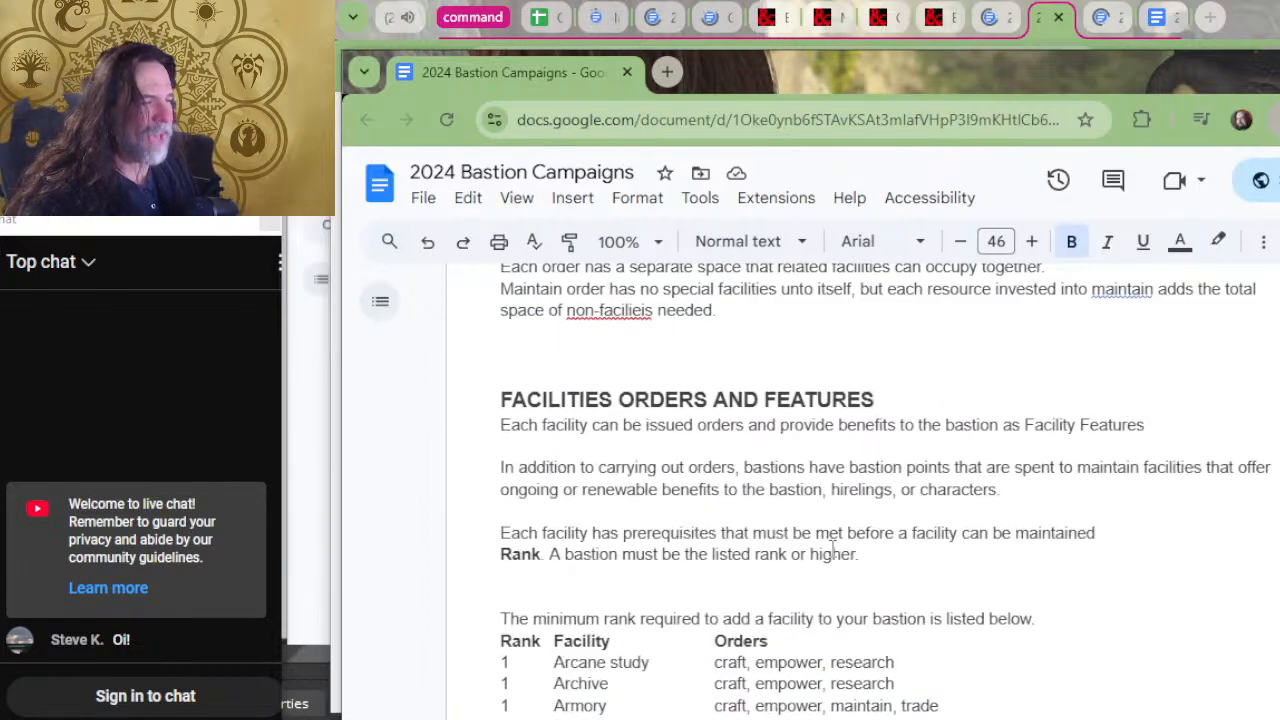
scroll(826, 526, up, 3)
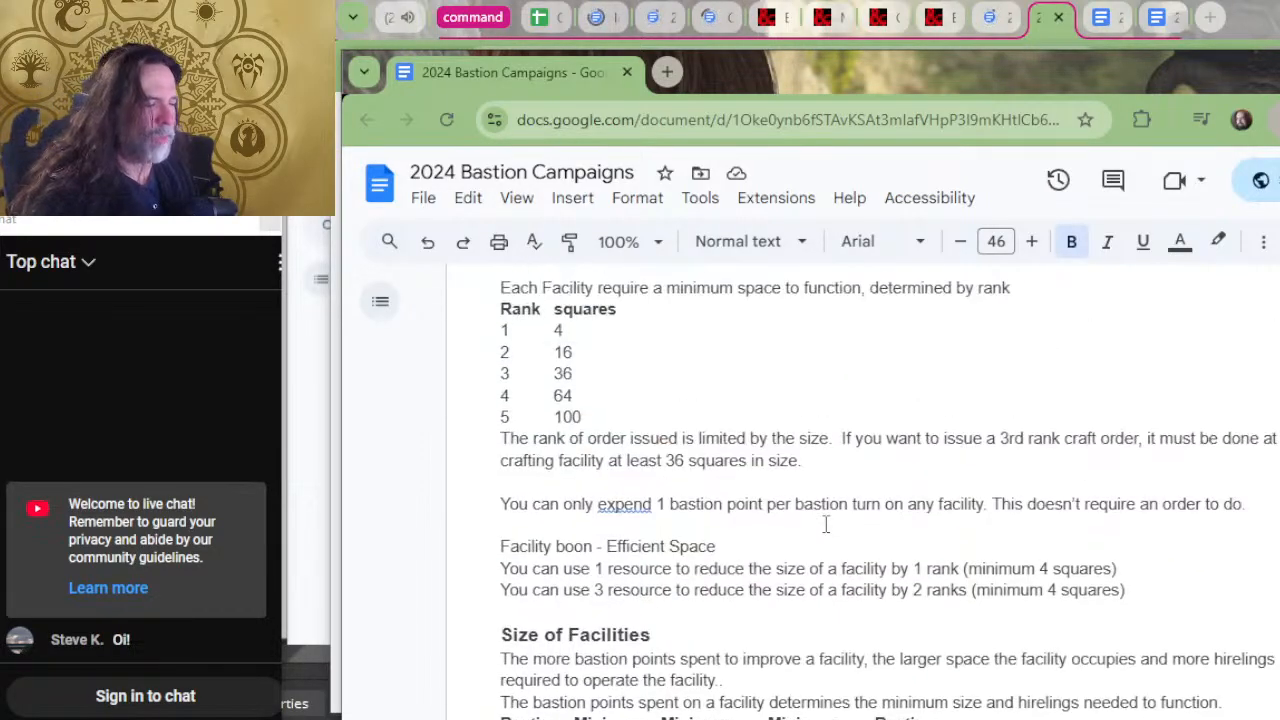
scroll(826, 526, down, 10)
scroll(660, 430, up, 5)
scroll(660, 430, up, 20)
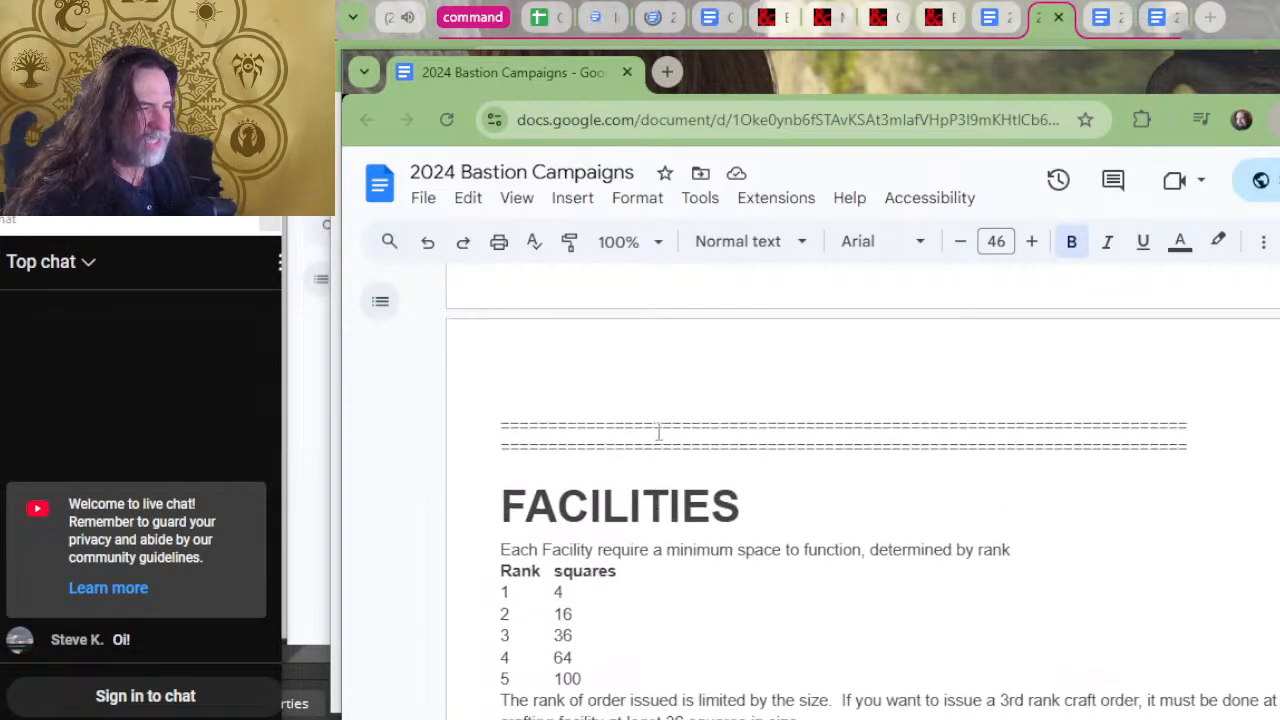
Review the bastion points rules, facility sizes, Diverse Workforce and the table of facility ranks and orders.
scroll(685, 512, down, 5)
scroll(685, 512, down, 4)
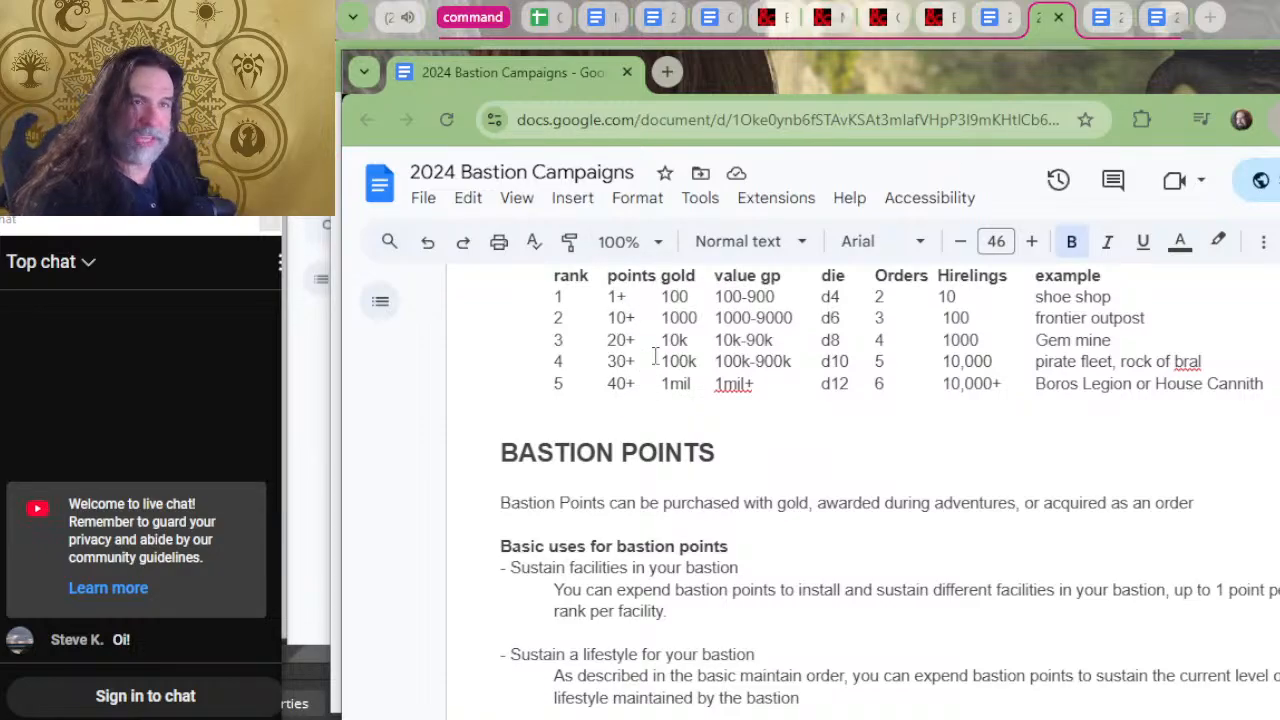
scroll(695, 376, down, 10)
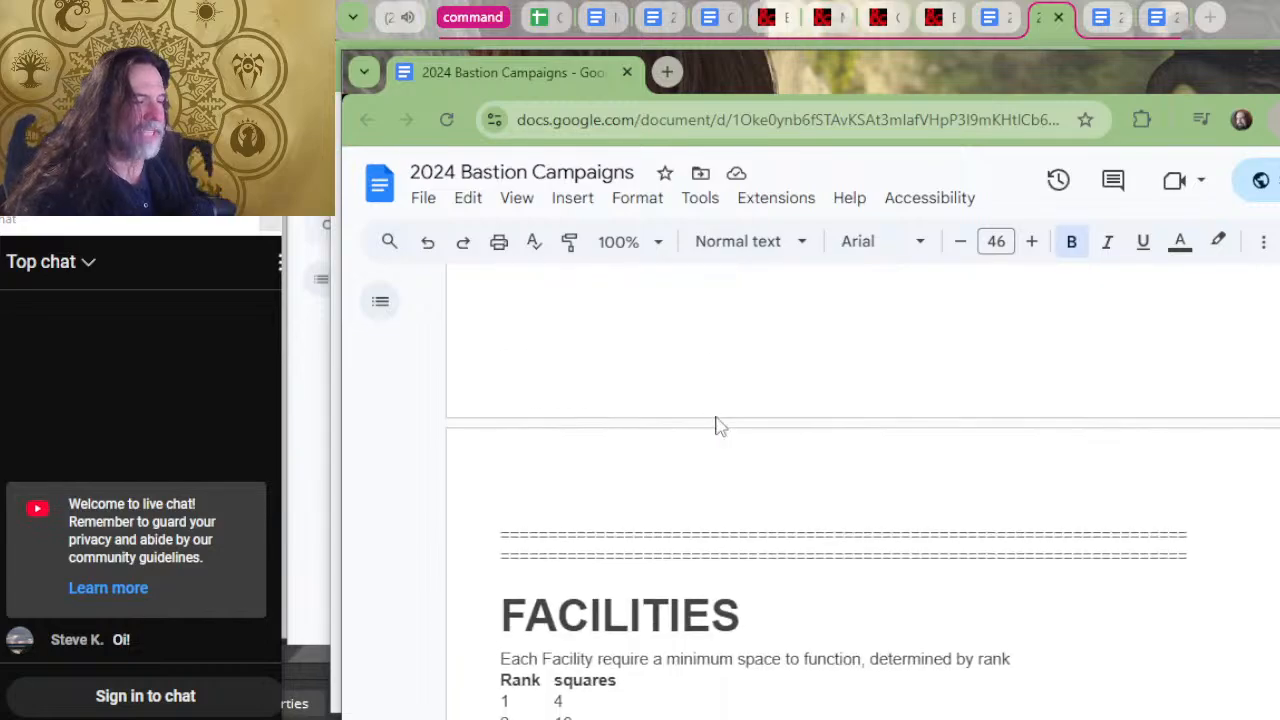
scroll(717, 425, down, 5)
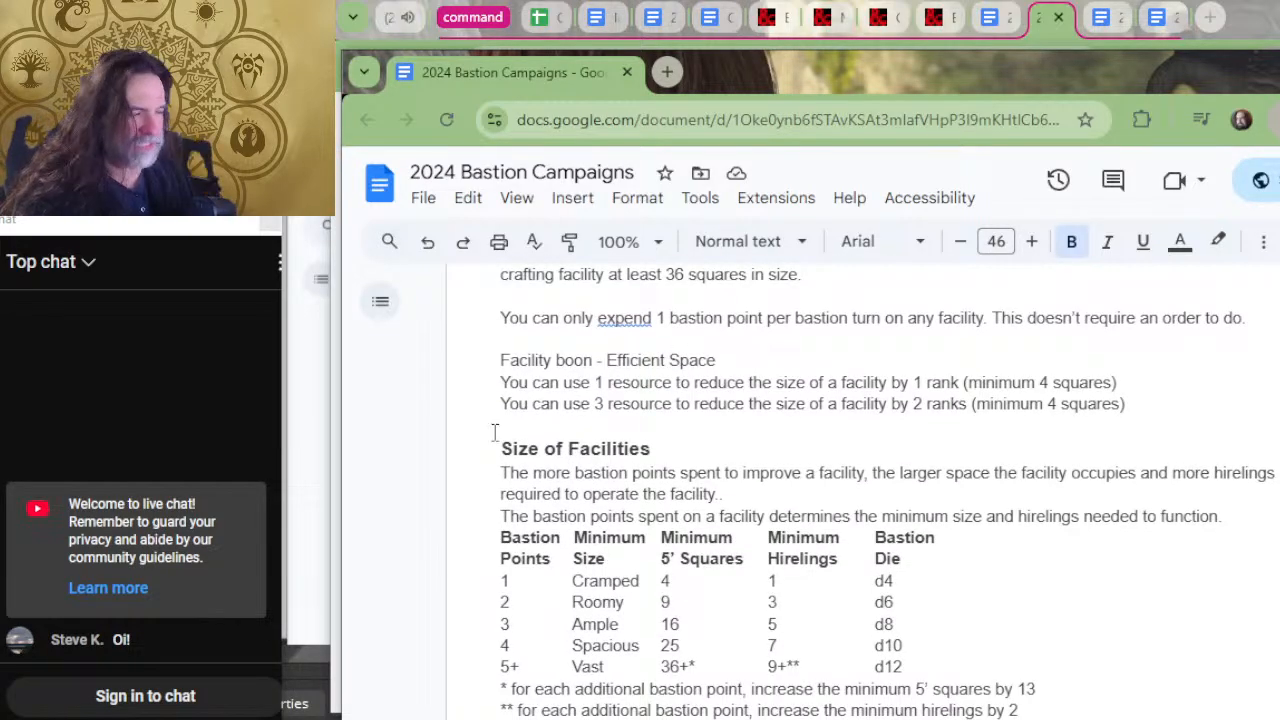
scroll(695, 403, down, 10)
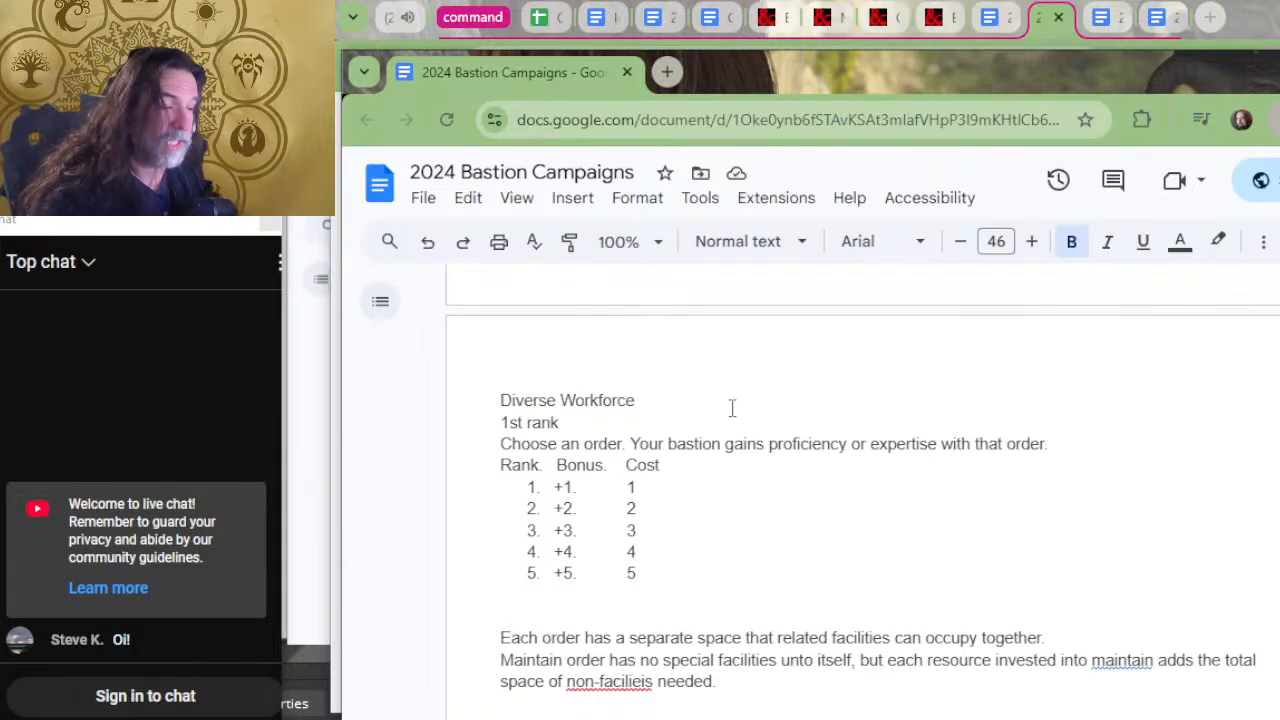
scroll(735, 406, down, 3)
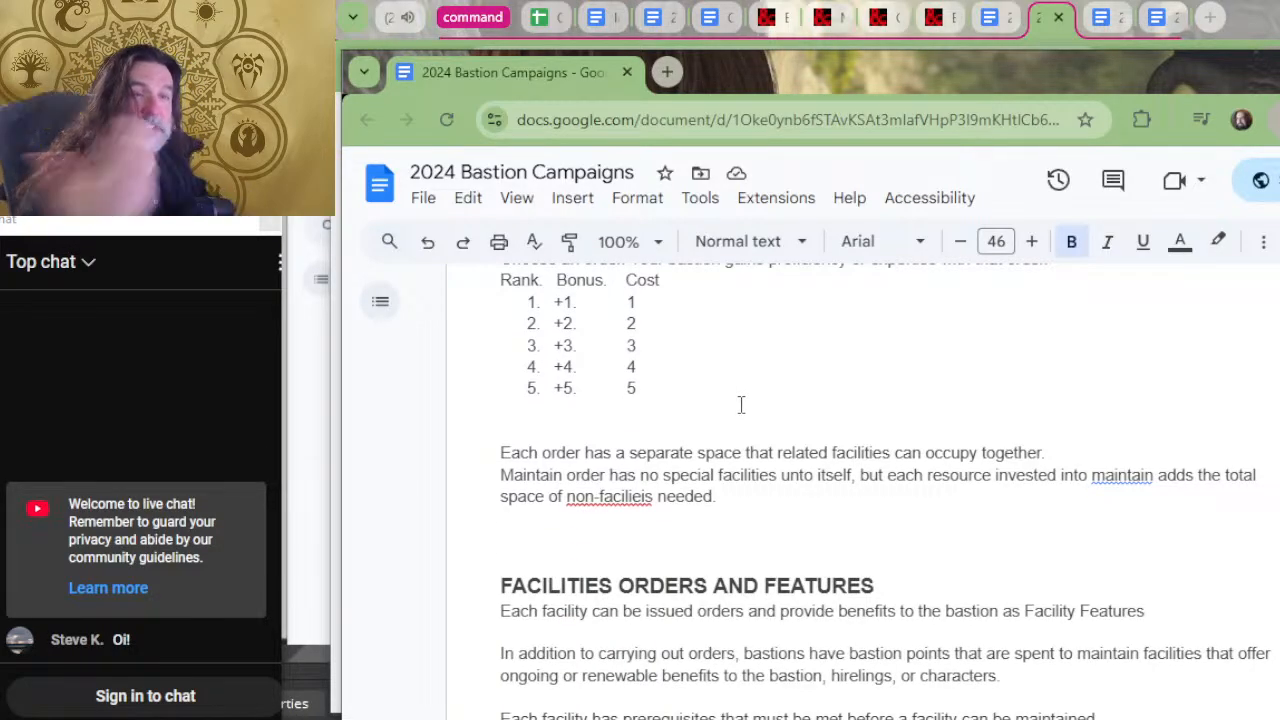
scroll(741, 404, down, 3)
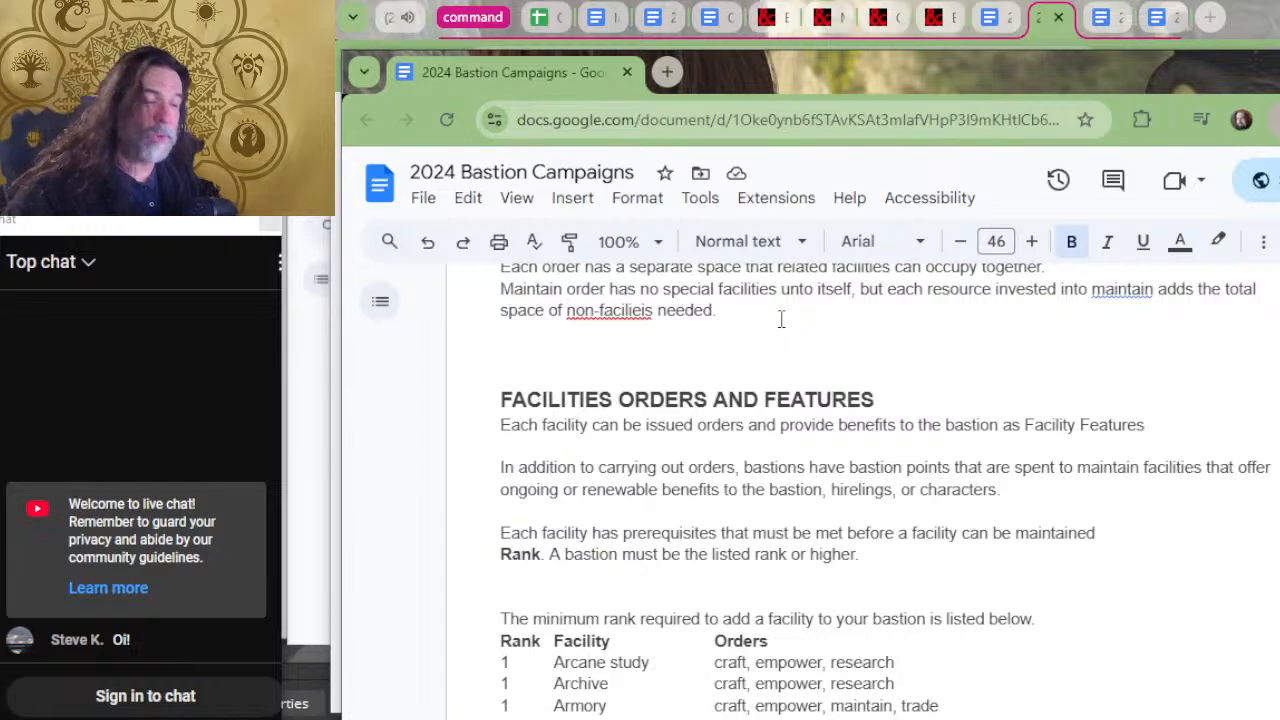
scroll(781, 318, down, 16)
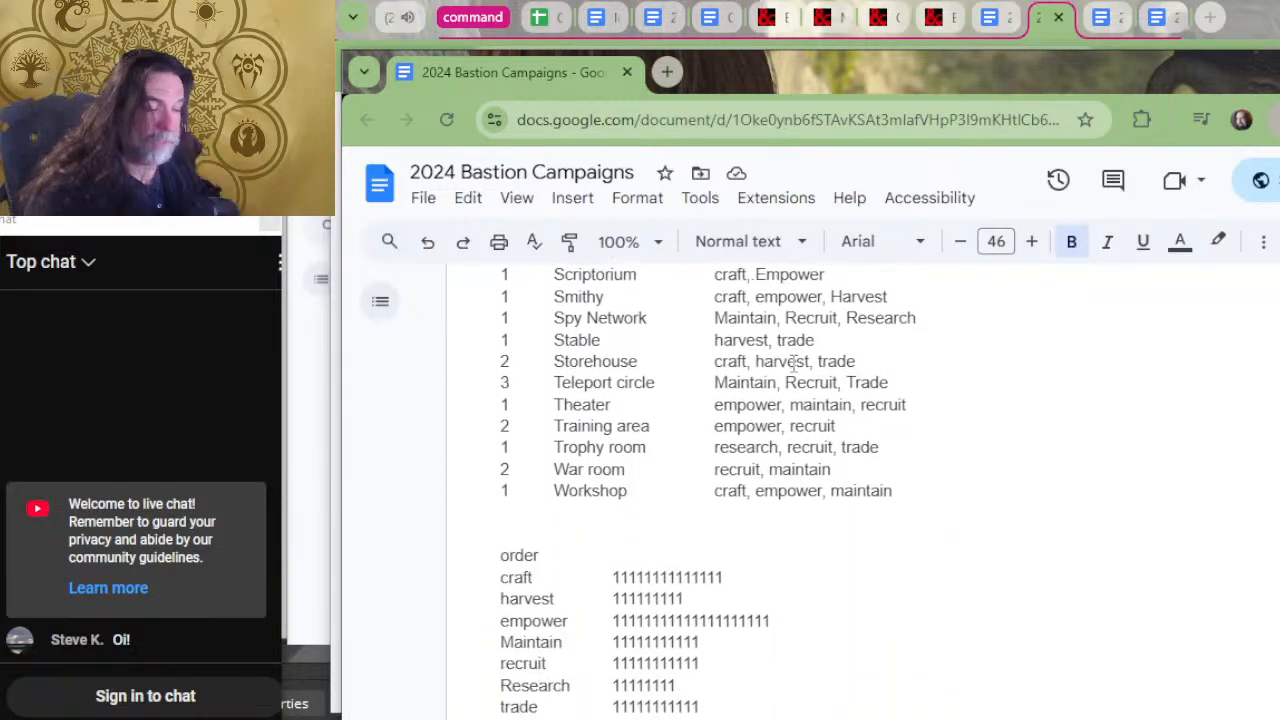
Examine the Facility Properties, Arcane study and Archive entries, comparing their orders, benefits and the research table.
scroll(793, 363, down, 20)
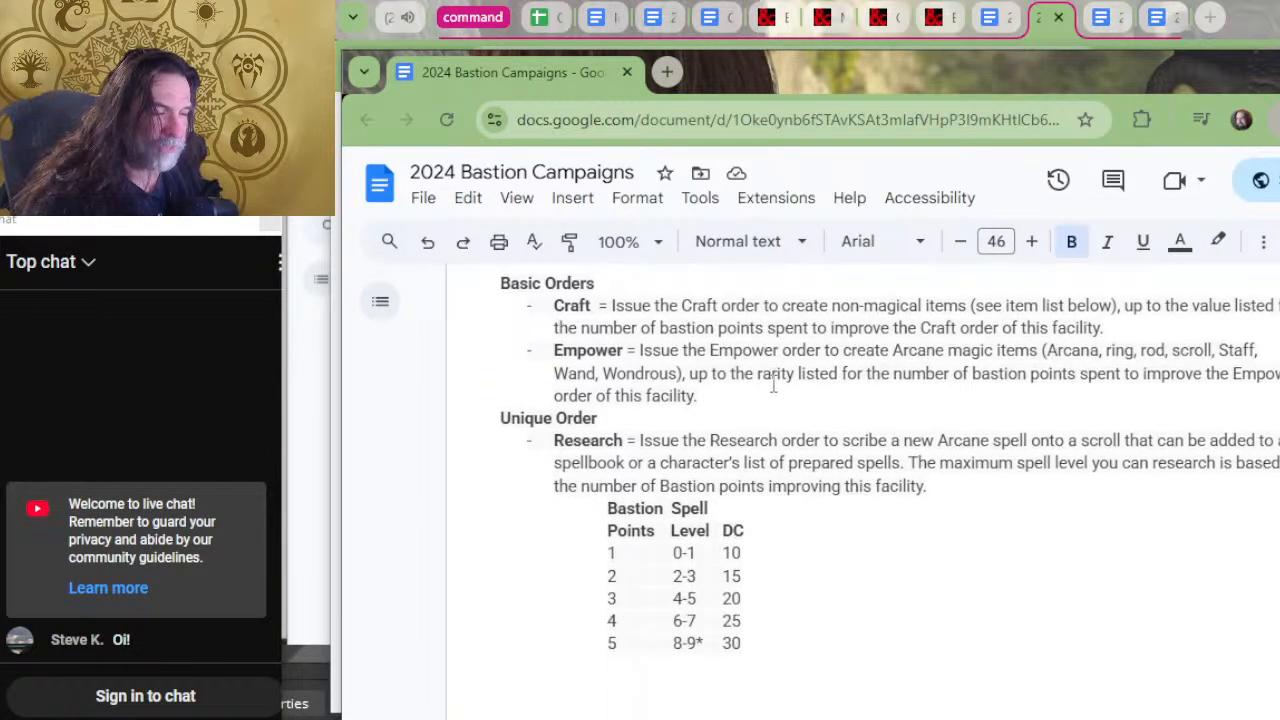
scroll(650, 455, up, 3)
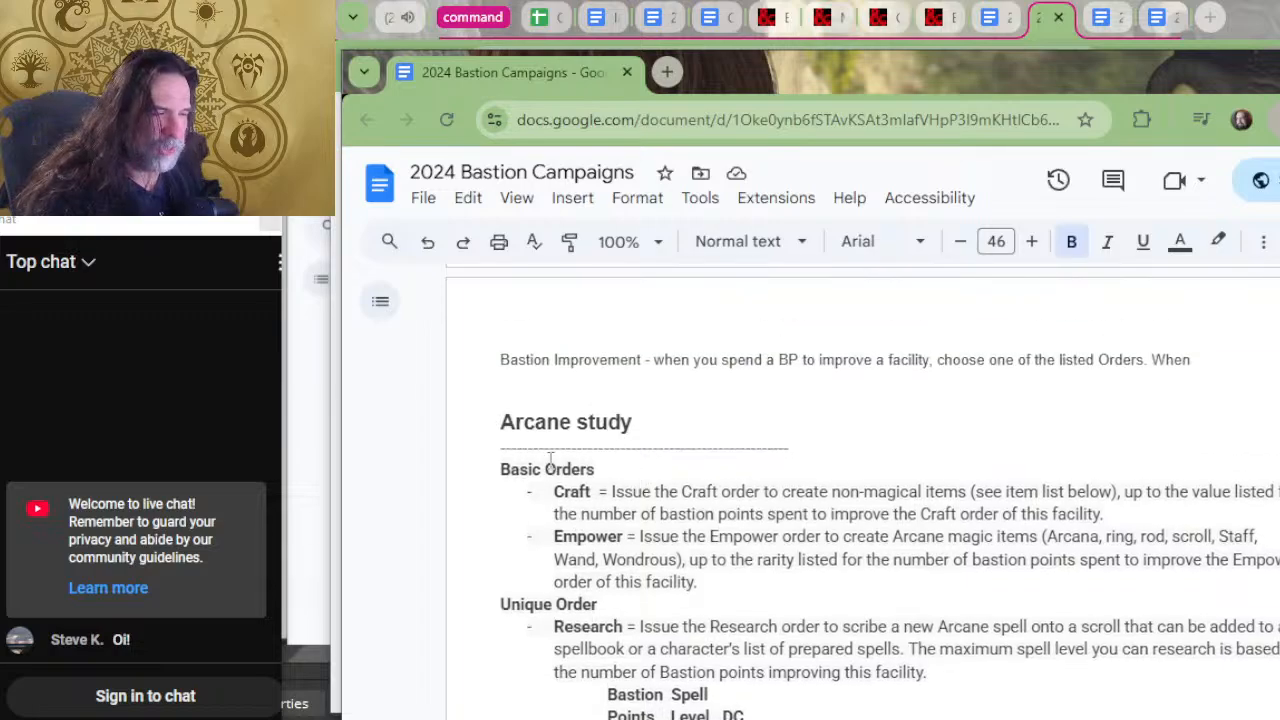
scroll(700, 425, down, 3)
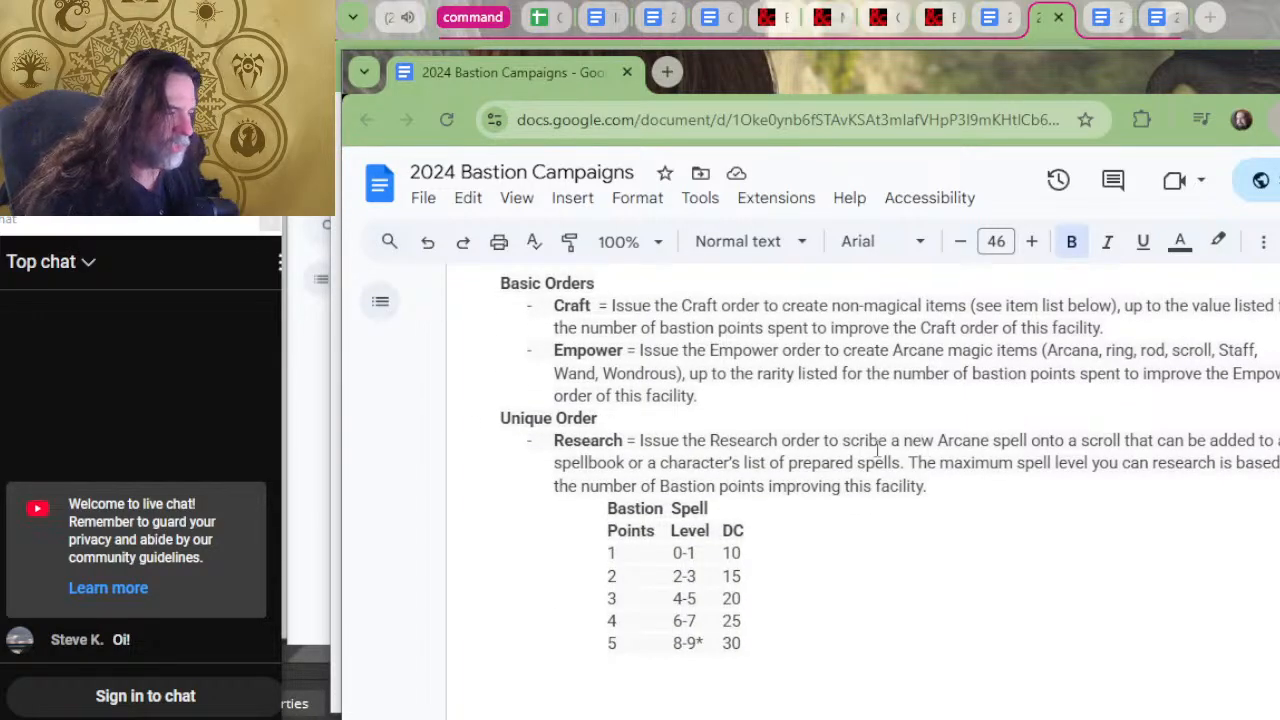
scroll(1051, 414, down, 3)
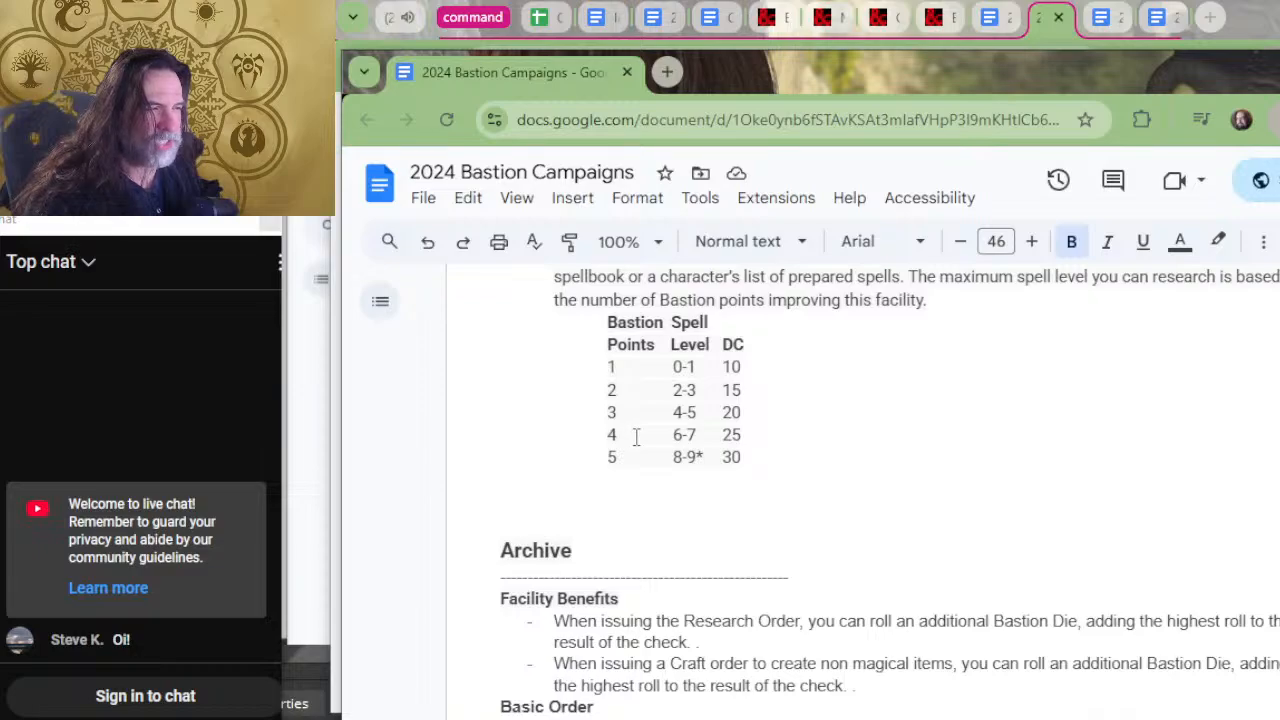
scroll(634, 437, up, 3)
scroll(586, 500, up, 5)
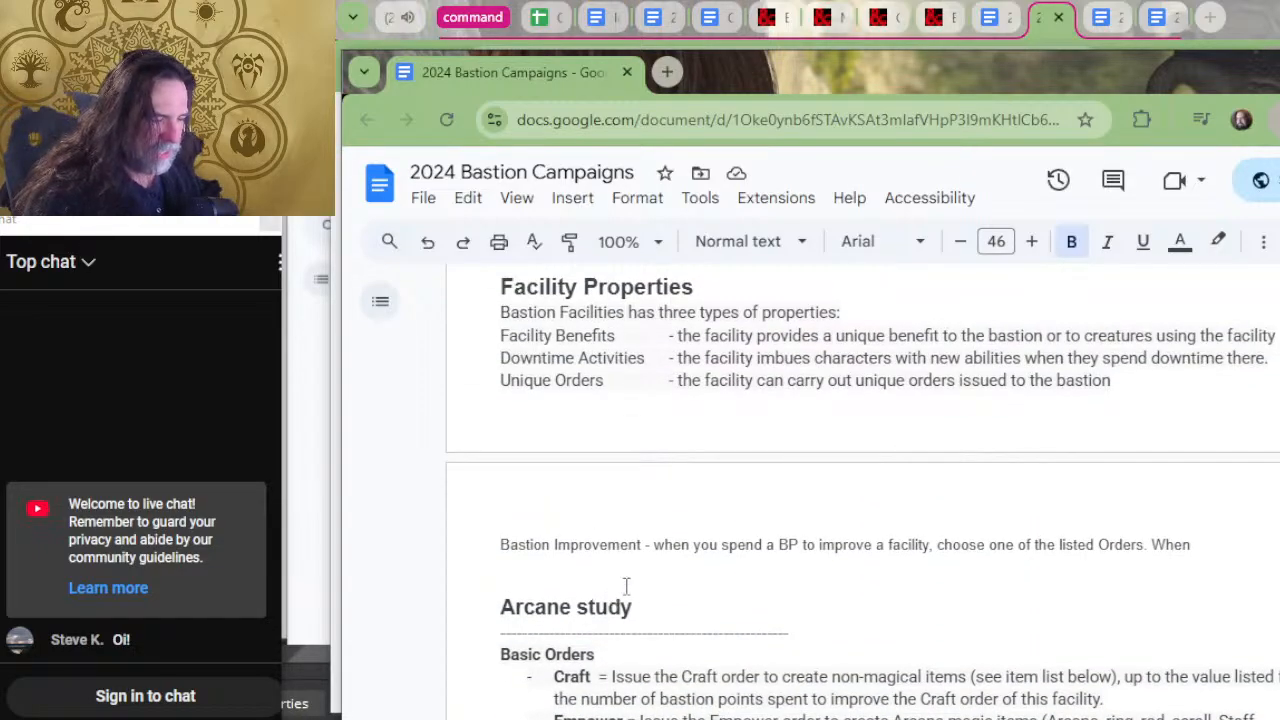
scroll(623, 586, down, 5)
scroll(634, 556, down, 3)
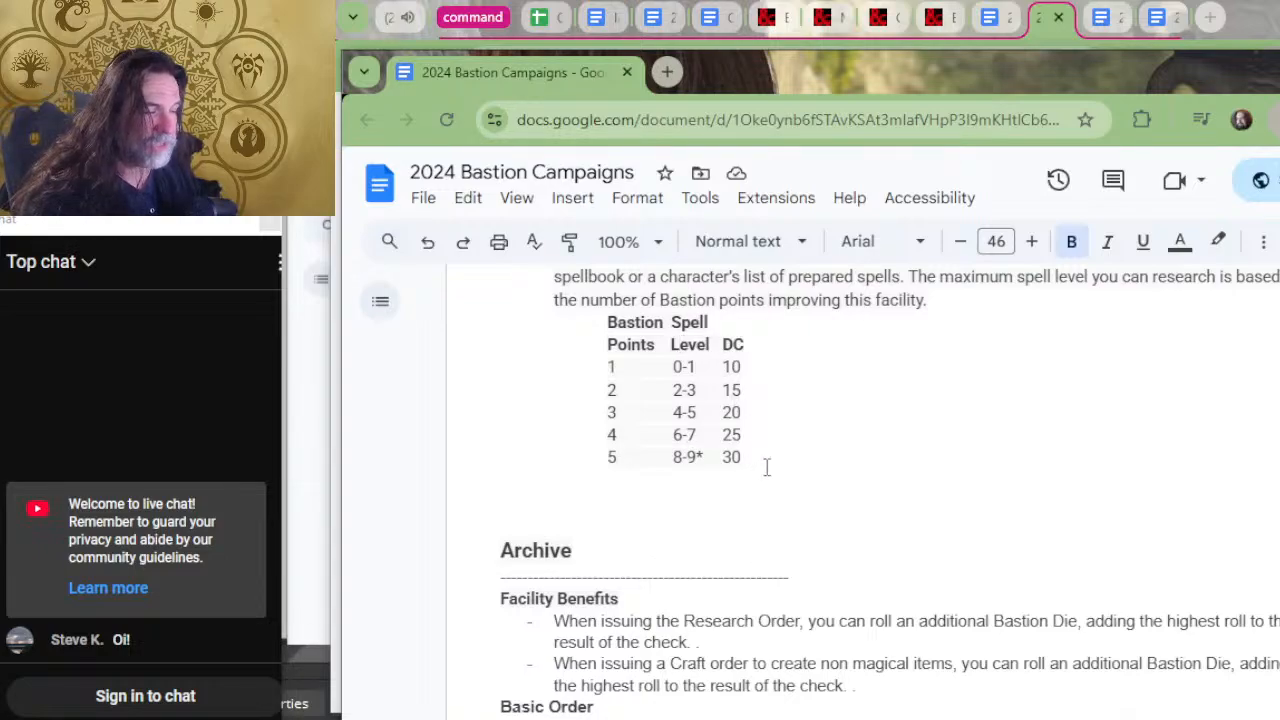
scroll(766, 462, down, 7)
scroll(767, 445, up, 10)
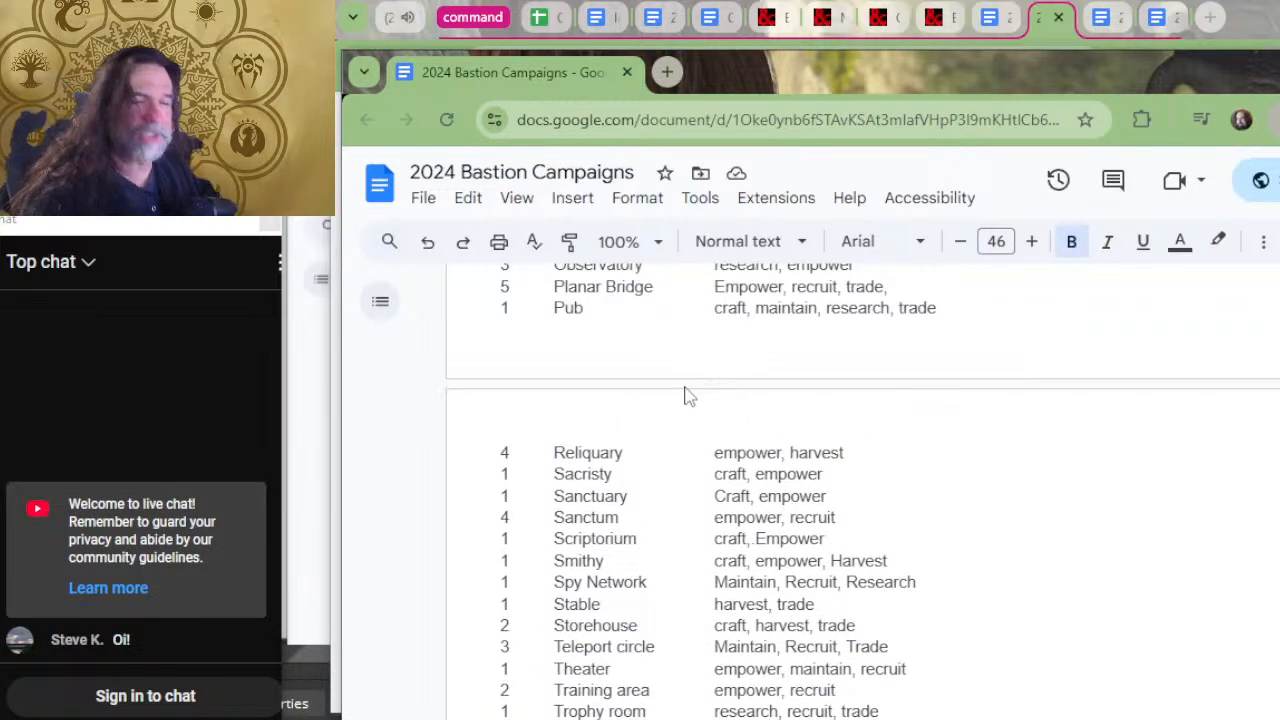
Review the bastion rank table in the BASTIONS section, comparing each rank's points, die, orders and hirelings.
scroll(777, 396, up, 10)
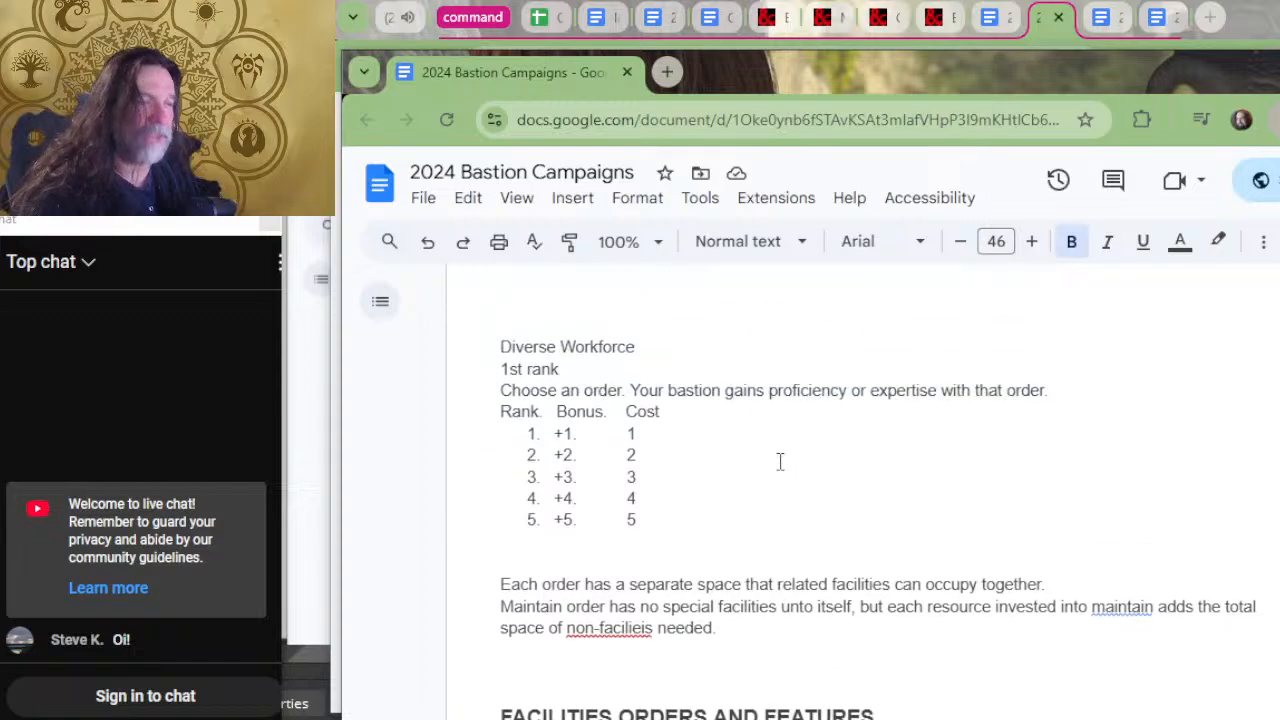
scroll(766, 462, up, 10)
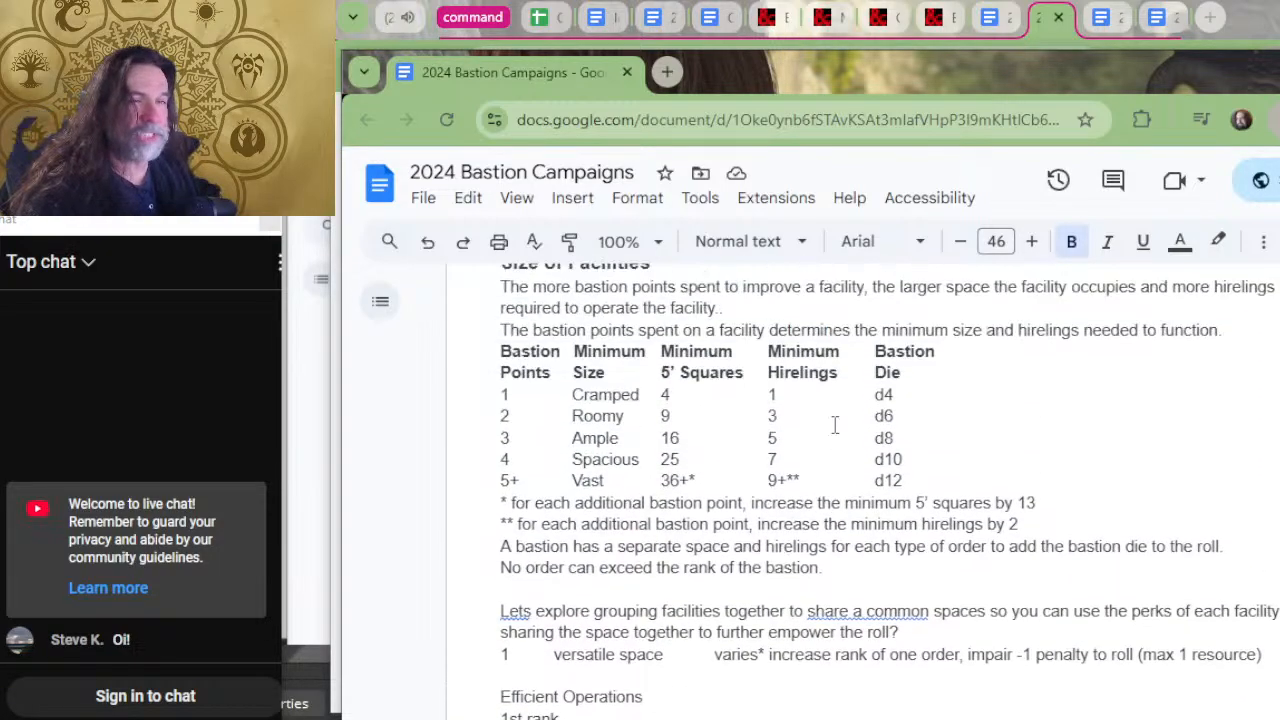
scroll(894, 451, up, 5)
scroll(907, 475, down, 4)
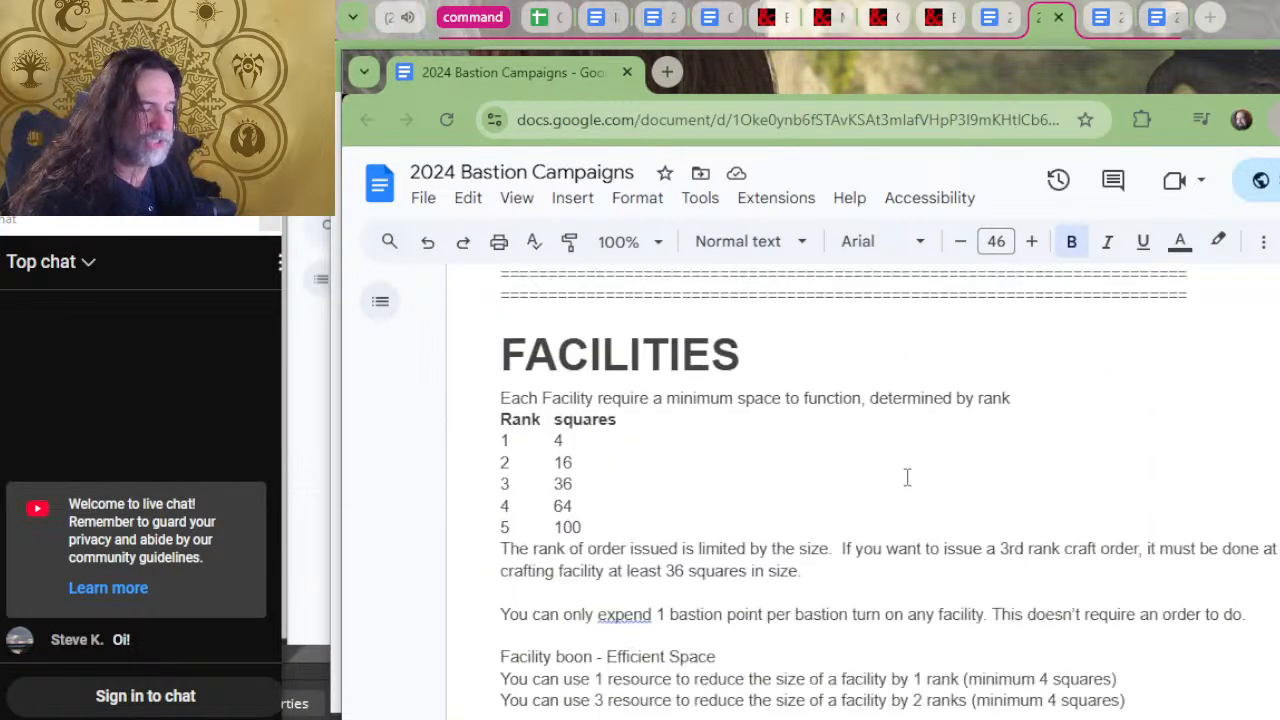
scroll(886, 486, up, 15)
scroll(857, 500, down, 5)
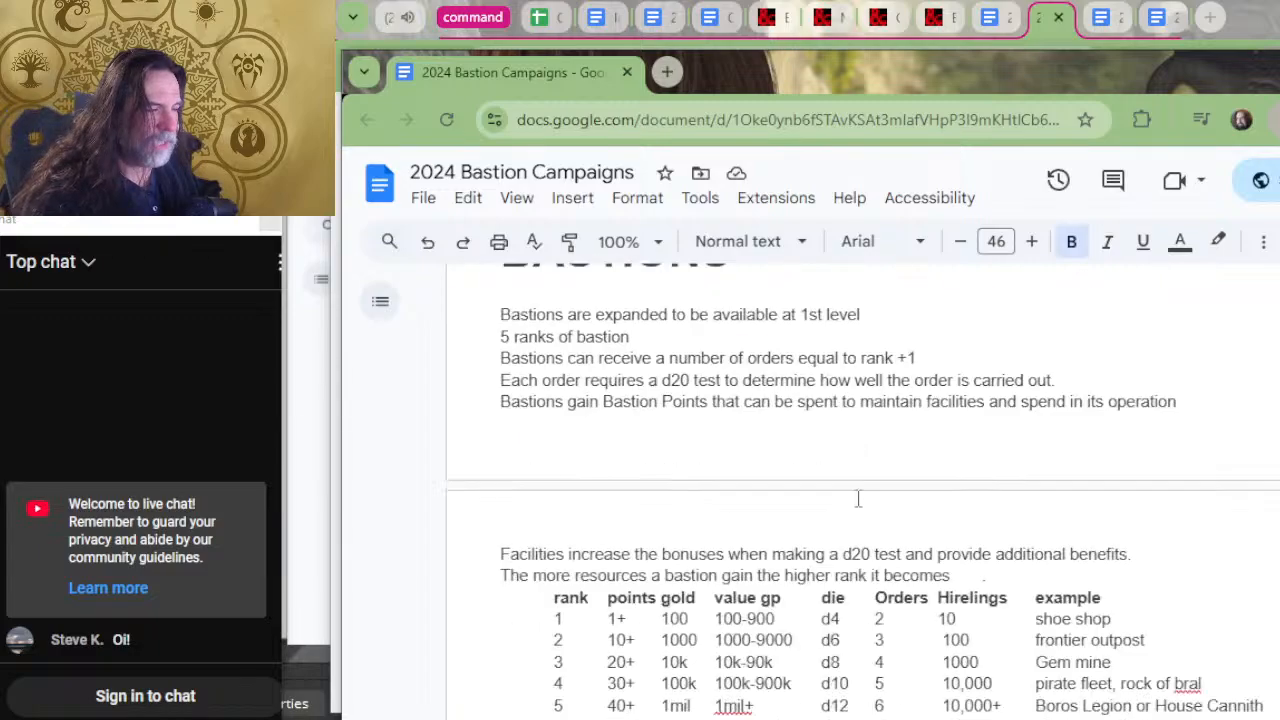
scroll(894, 500, down, 3)
scroll(900, 486, up, 3)
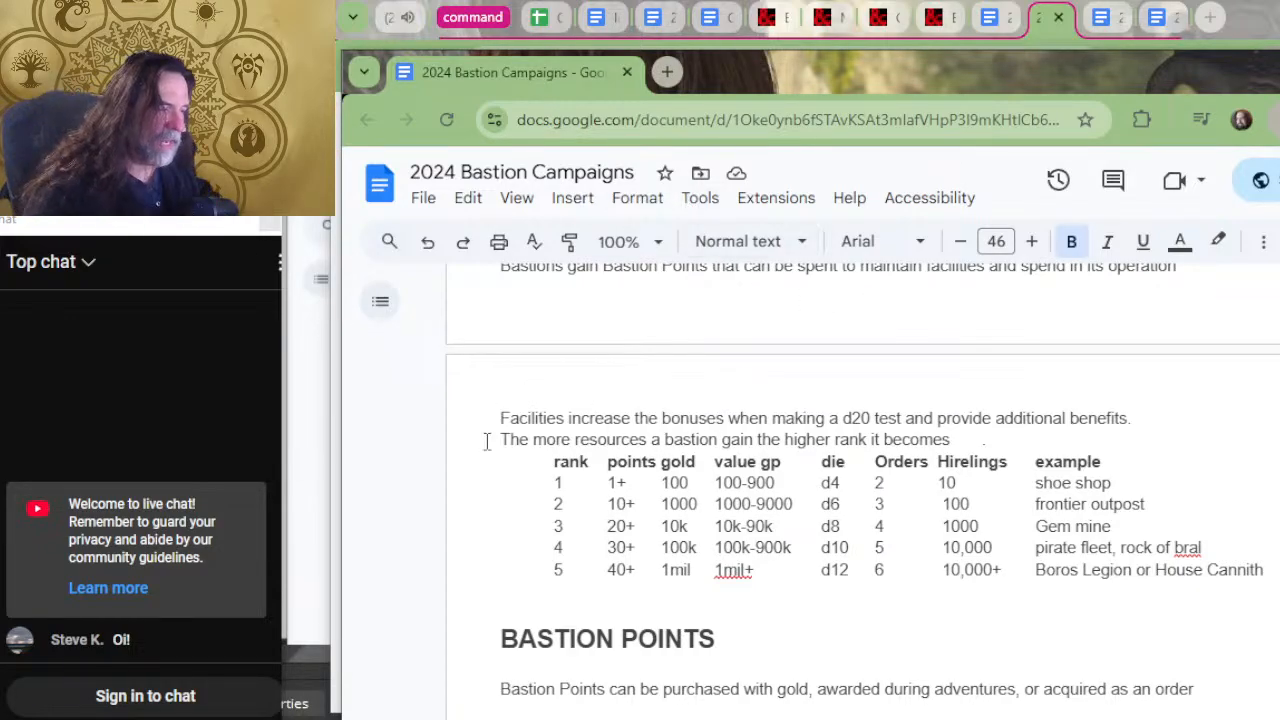
drag(843, 481, 835, 548)
click(830, 530)
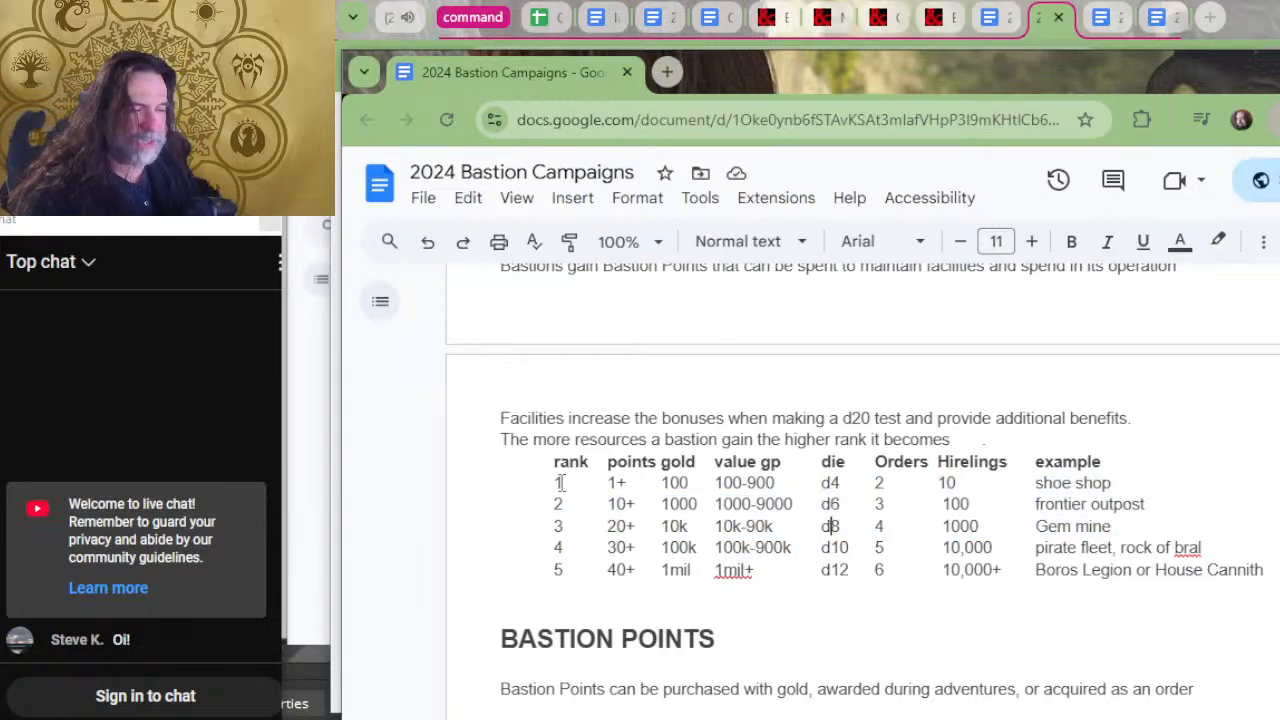
click(843, 484)
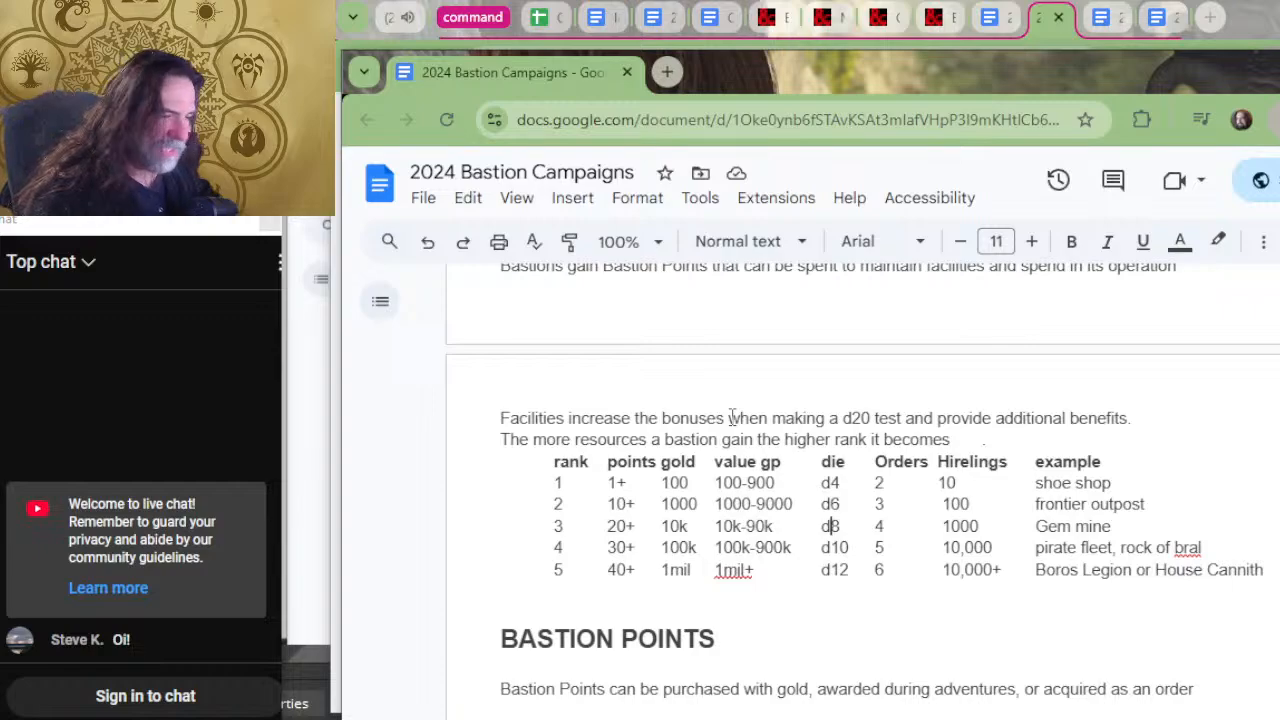
Examine the bastion point uses, the facility rank squares, the Size of Facilities table and the facility list with minimum ranks.
scroll(876, 465, down, 10)
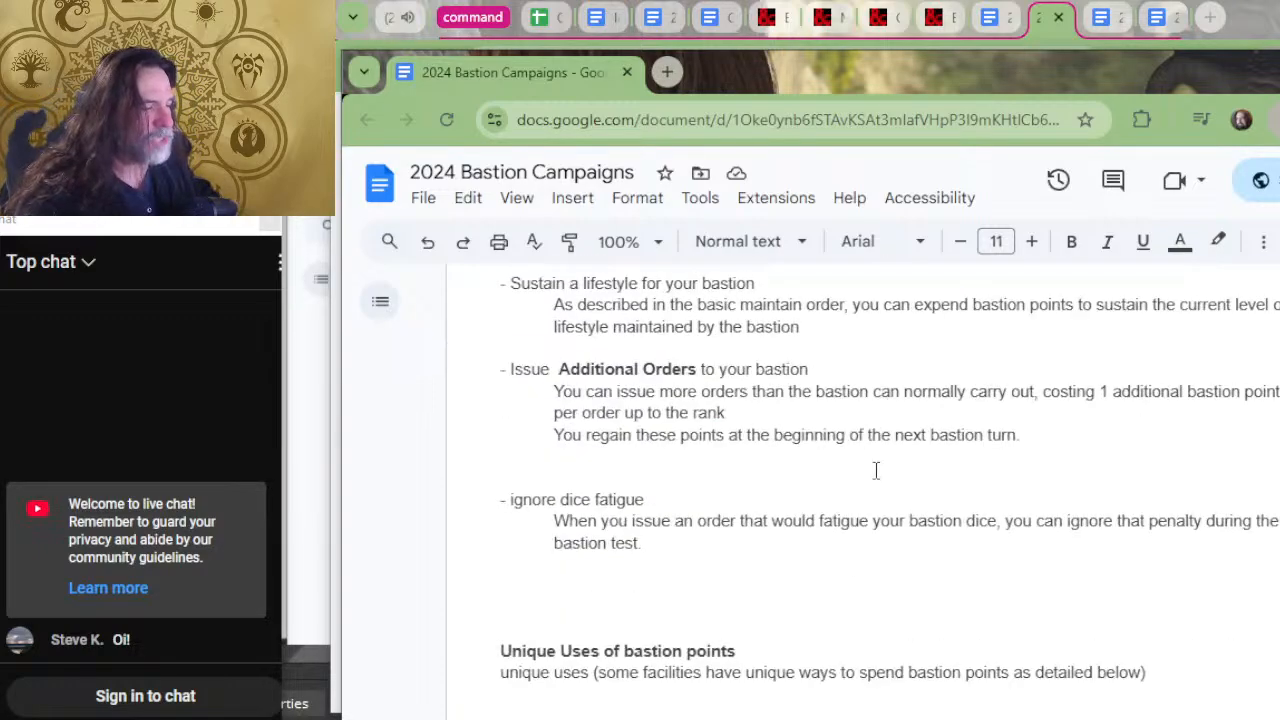
scroll(883, 411, down, 8)
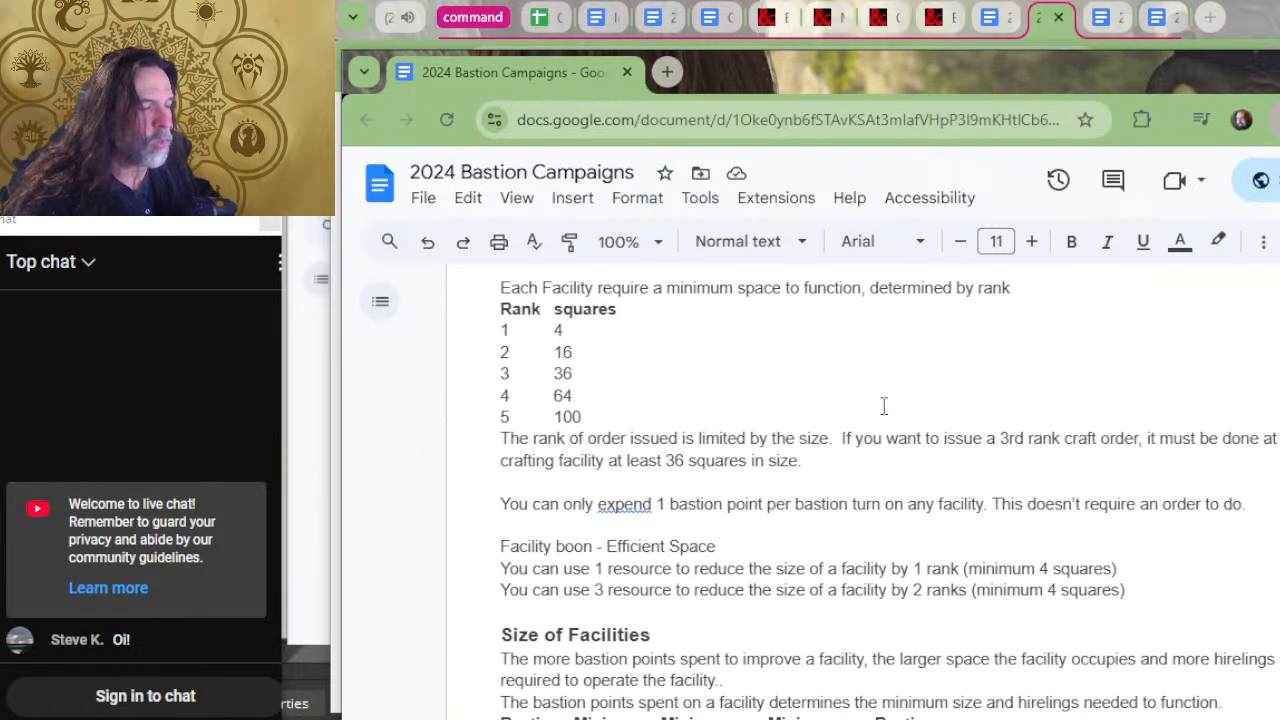
scroll(660, 380, down, 2)
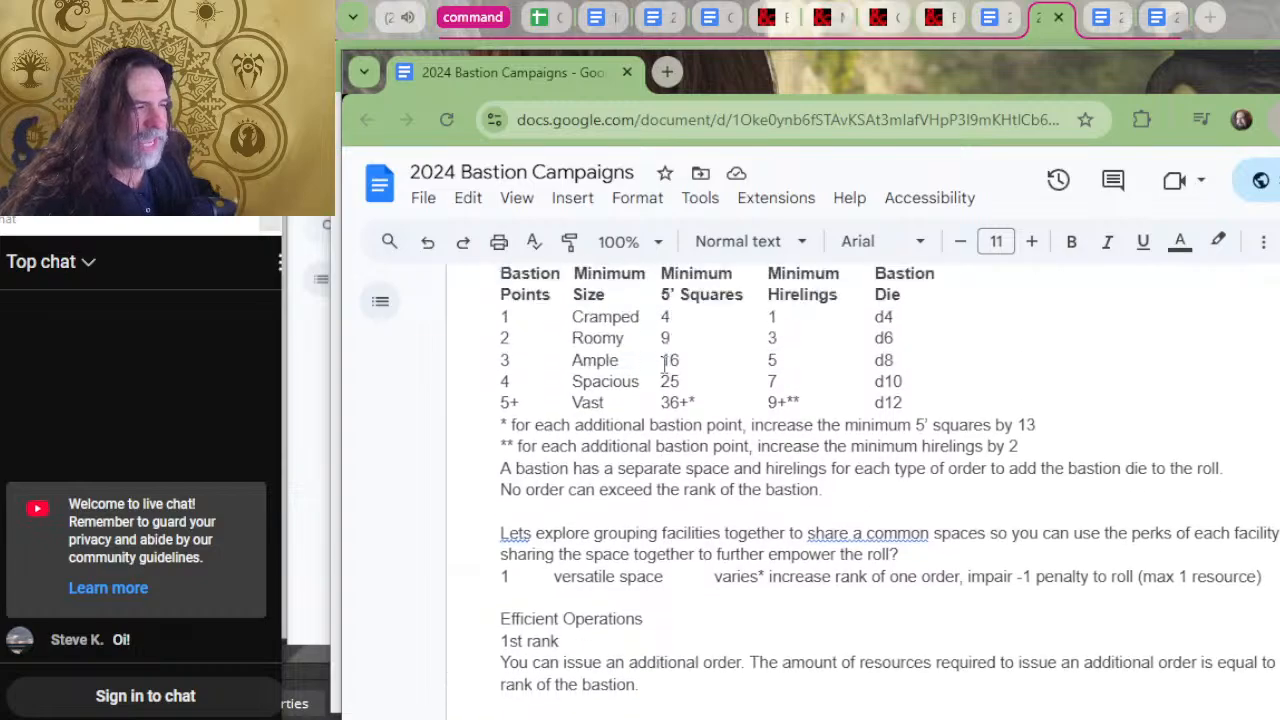
scroll(450, 483, up, 5)
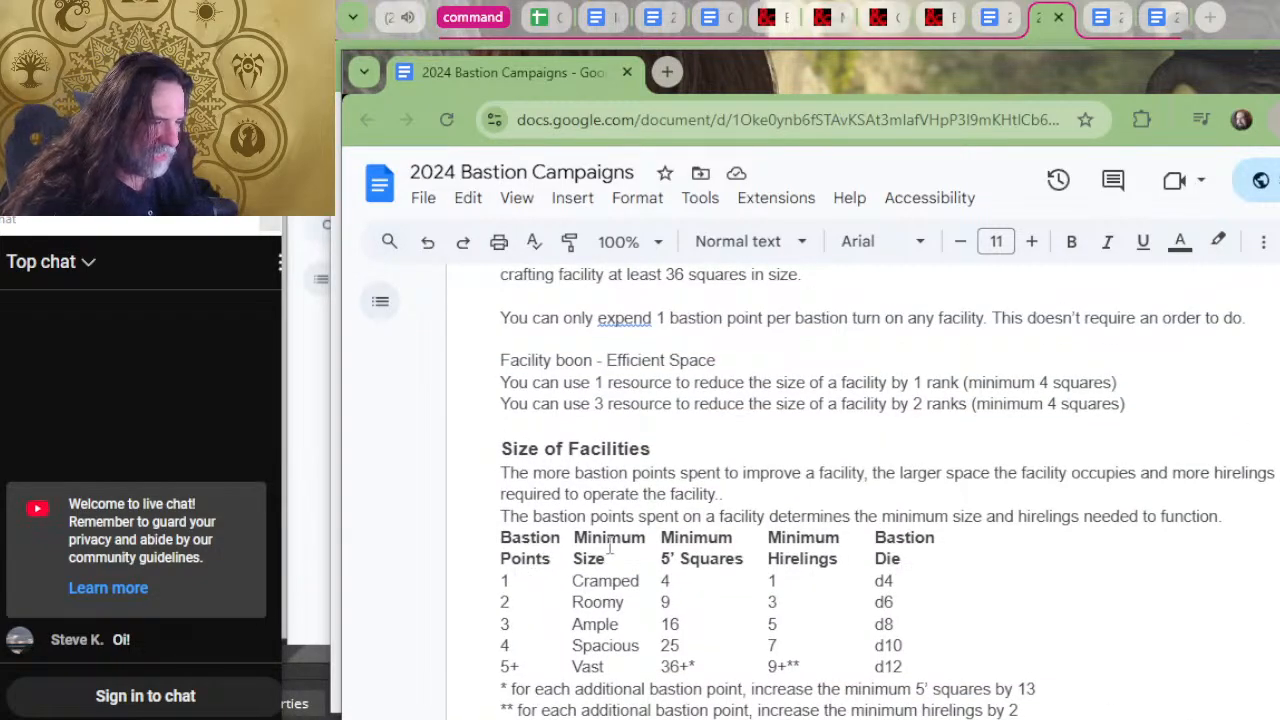
scroll(700, 500, down, 15)
scroll(711, 481, down, 3)
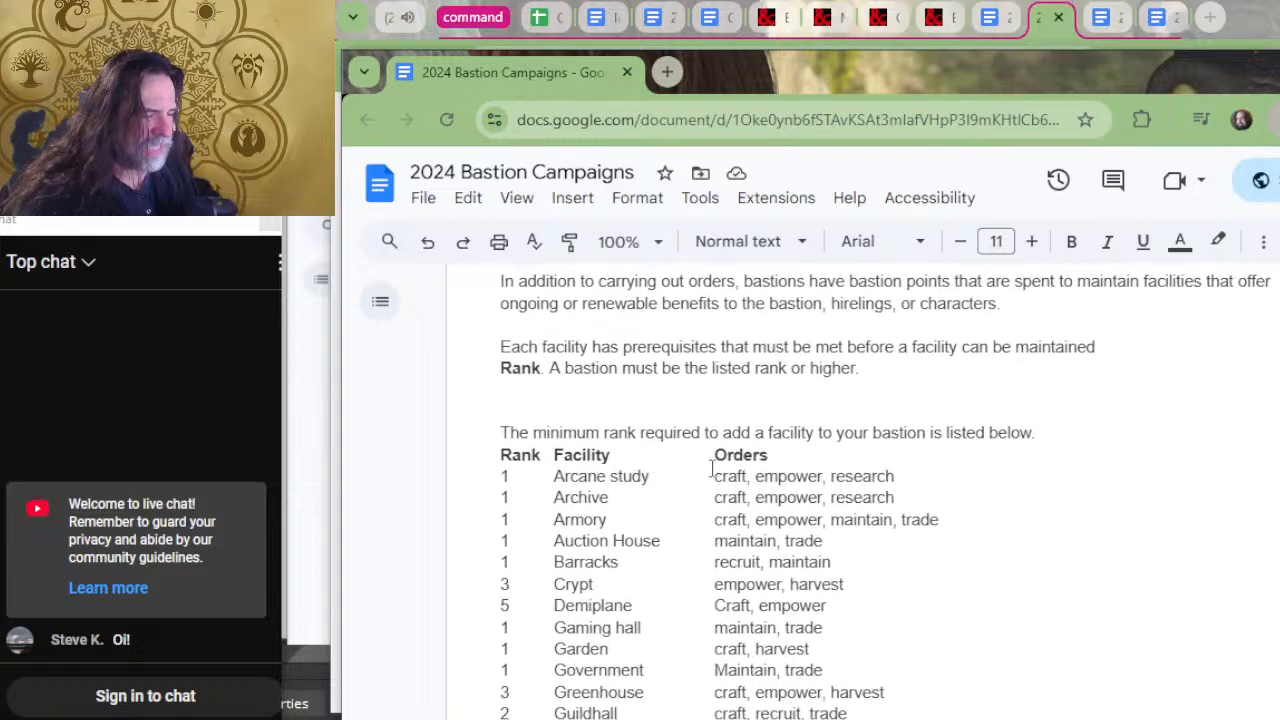
scroll(711, 460, up, 2)
scroll(760, 470, down, 20)
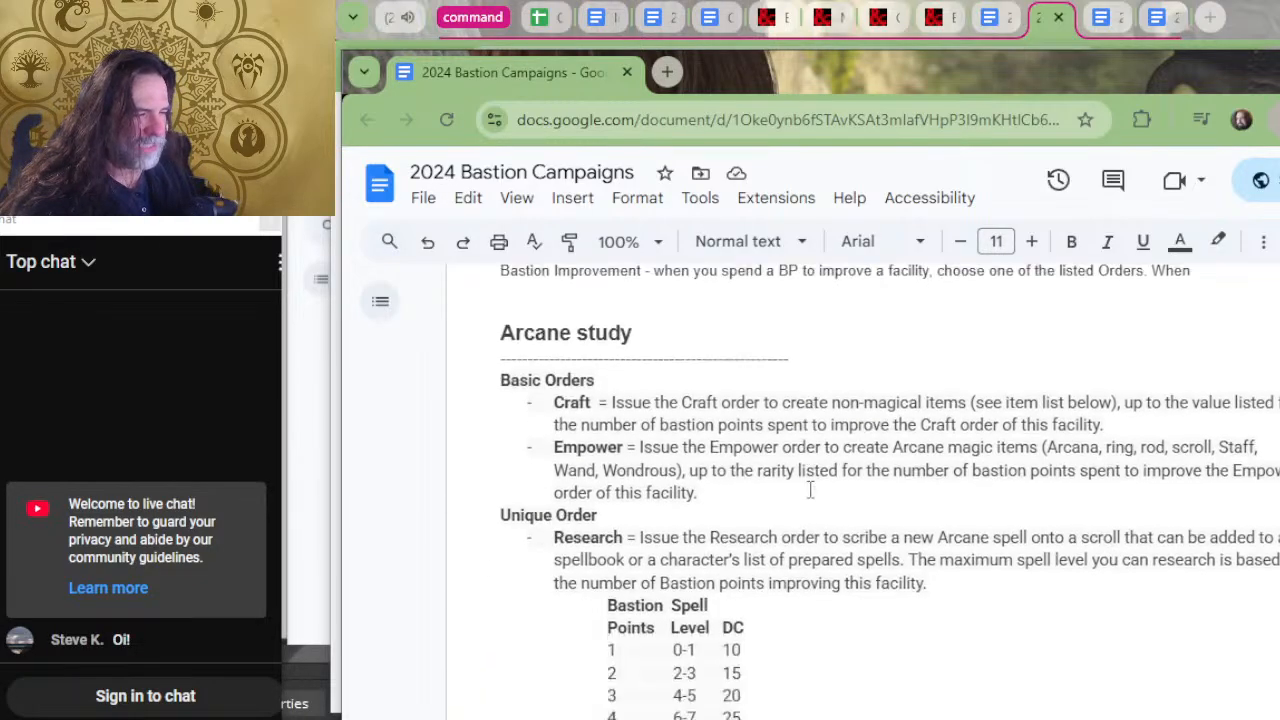
Change the first column heading of the Arcane study's Research spell table to "Facility Rank".
scroll(806, 480, up, 3)
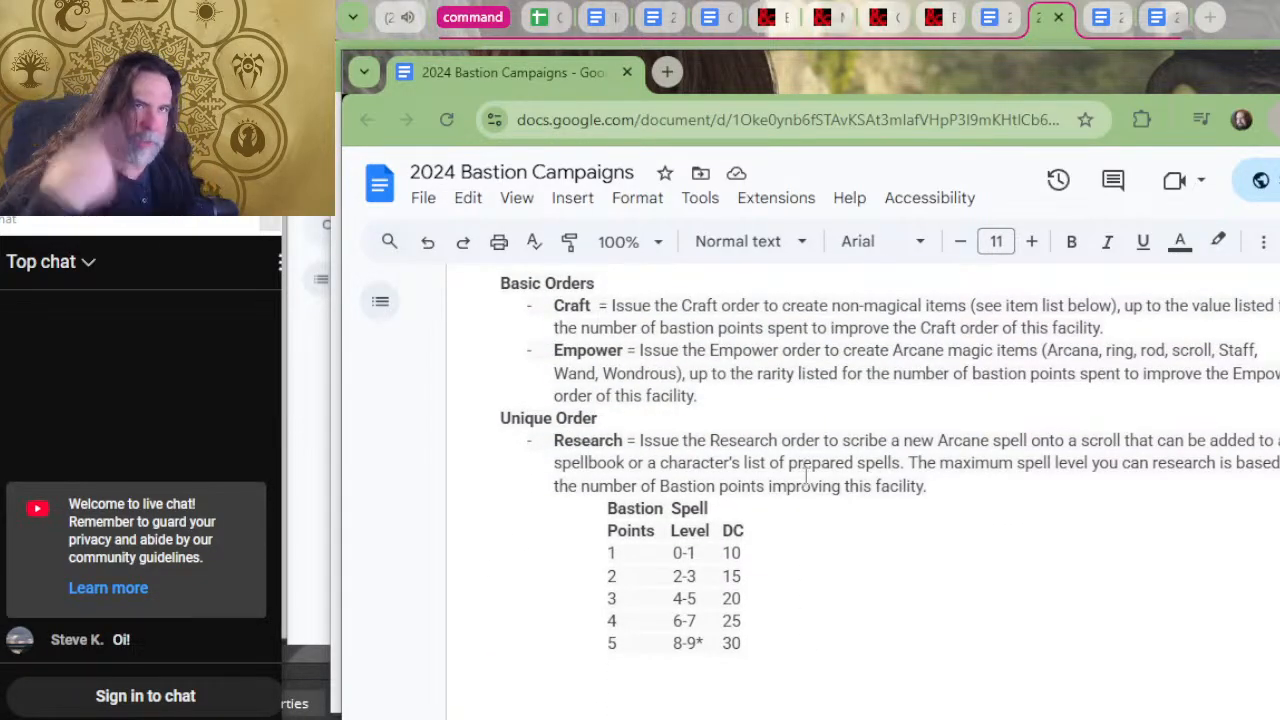
scroll(738, 362, up, 3)
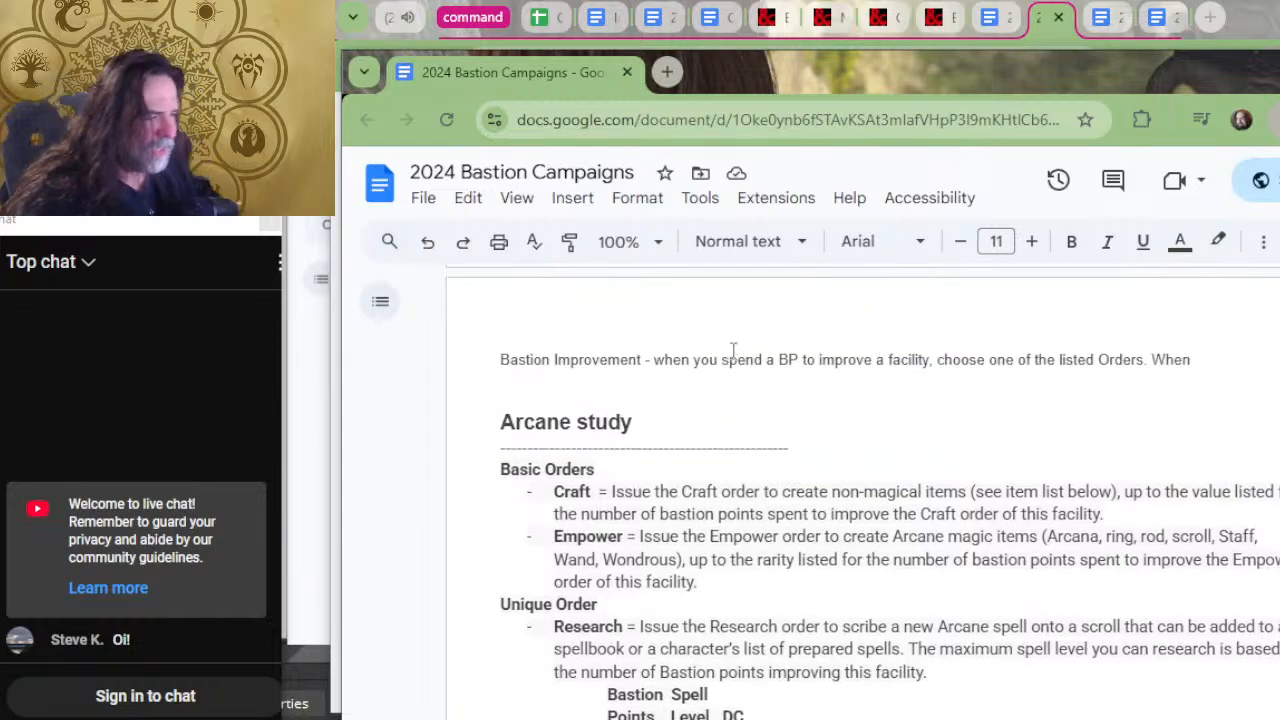
scroll(700, 390, down, 3)
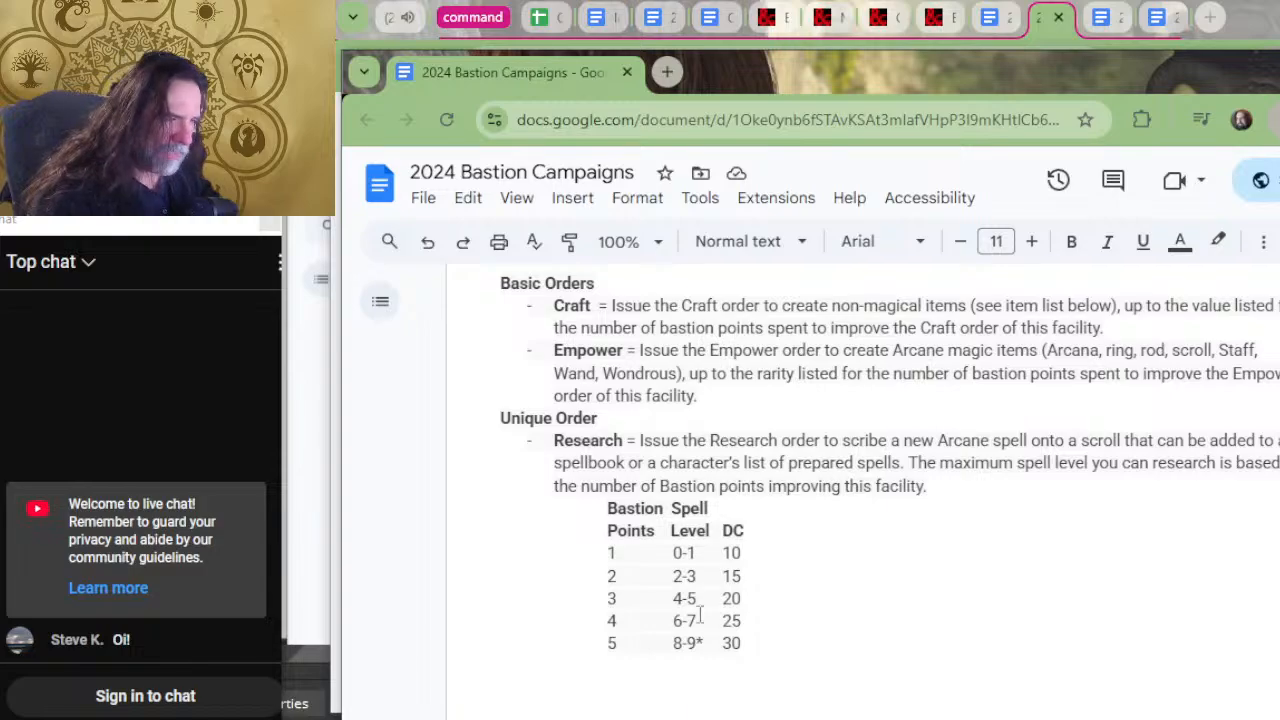
scroll(700, 614, up, 3)
scroll(675, 495, down, 3)
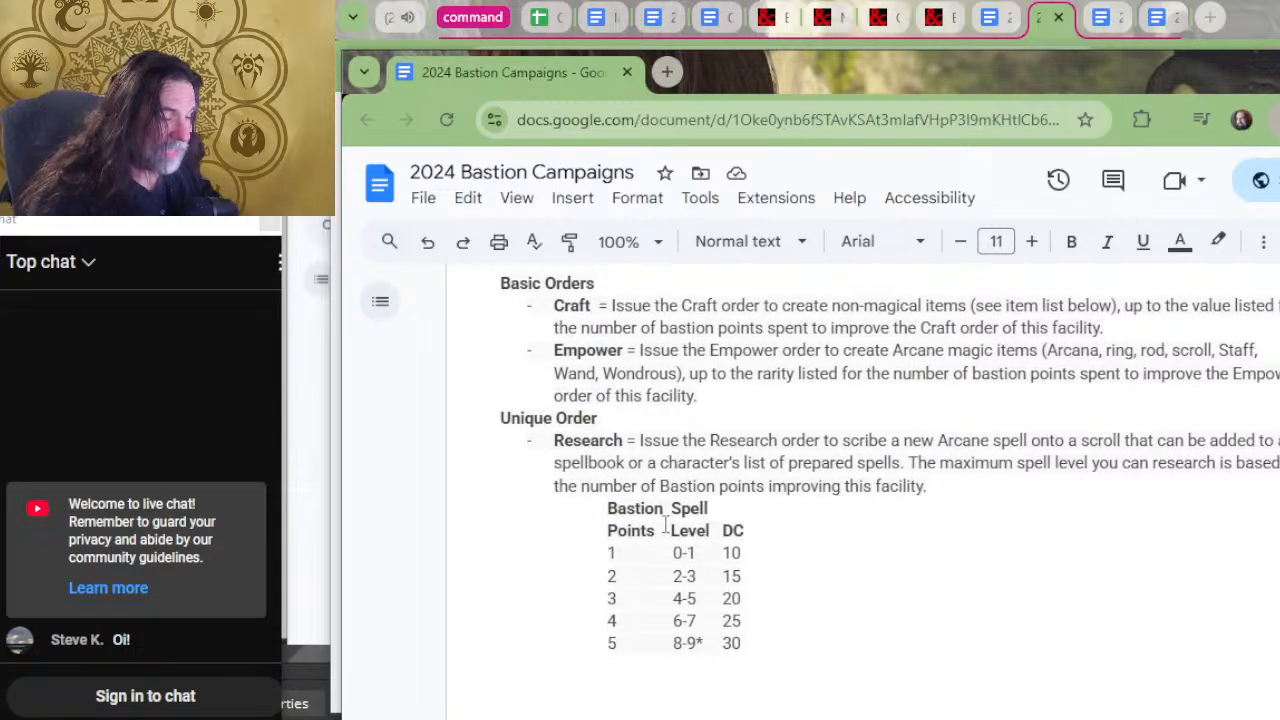
click(655, 540)
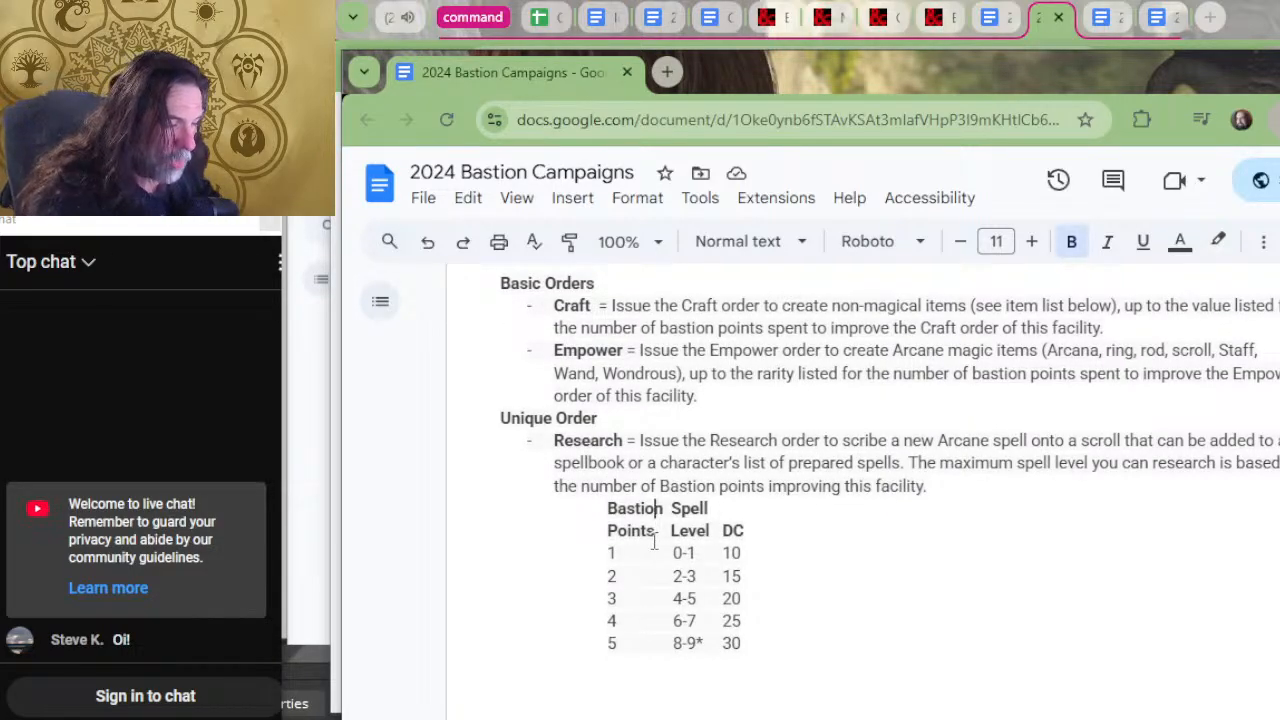
key(BackSpace)
key(BackSpace)
key(BackSpace)
key(BackSpace)
key(BackSpace)
key(BackSpace)
key(BackSpace)
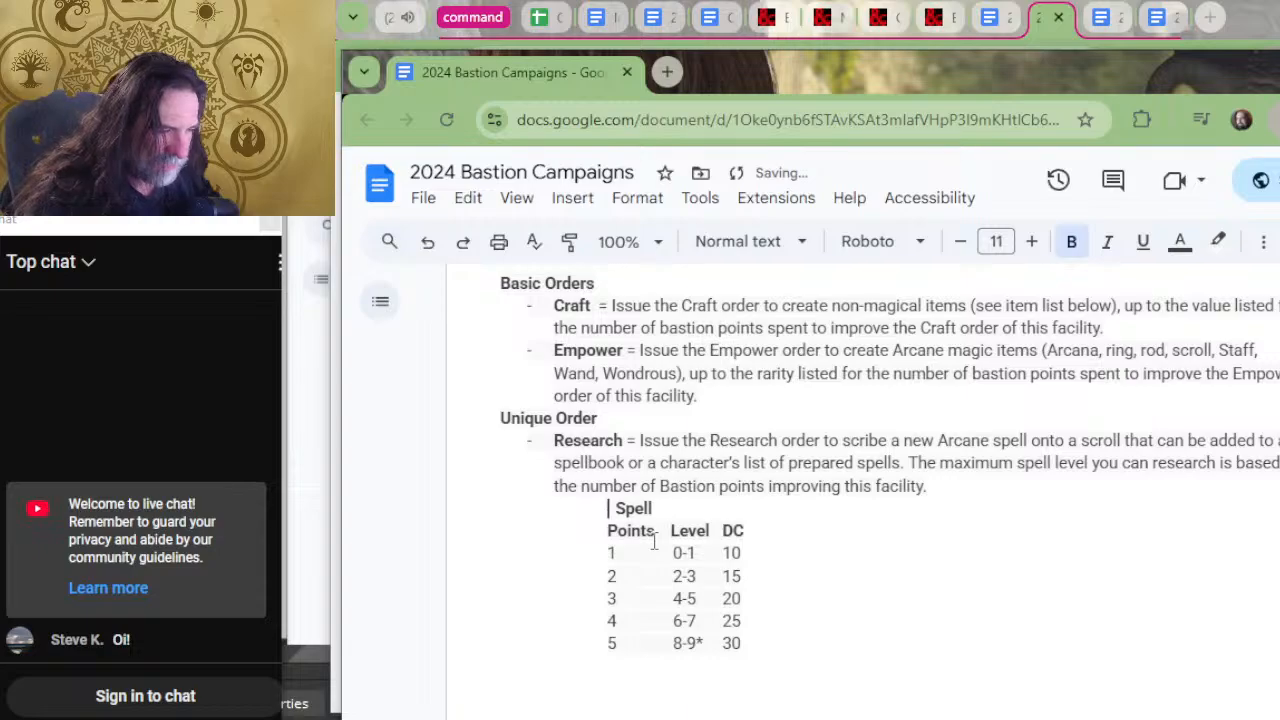
text(Fa)
text(cility)
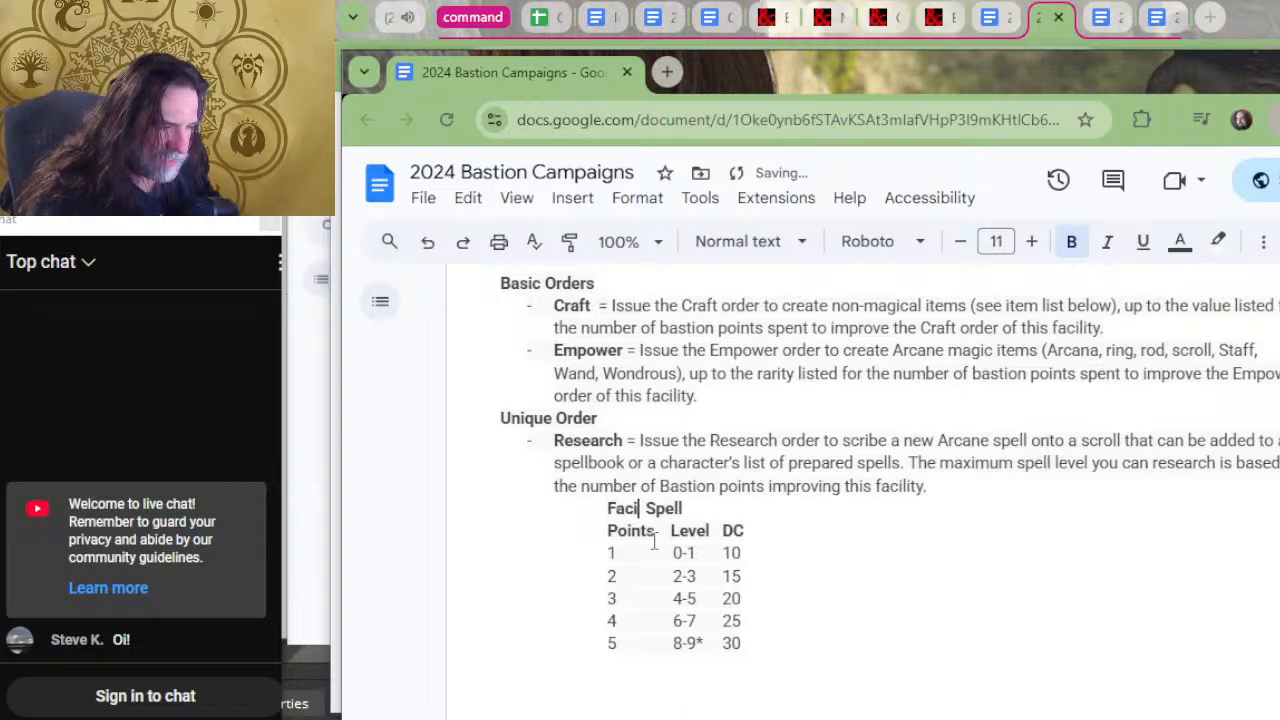
key(BackSpace)
key(BackSpace)
key(BackSpace)
key(BackSpace)
key(BackSpace)
key(BackSpace)
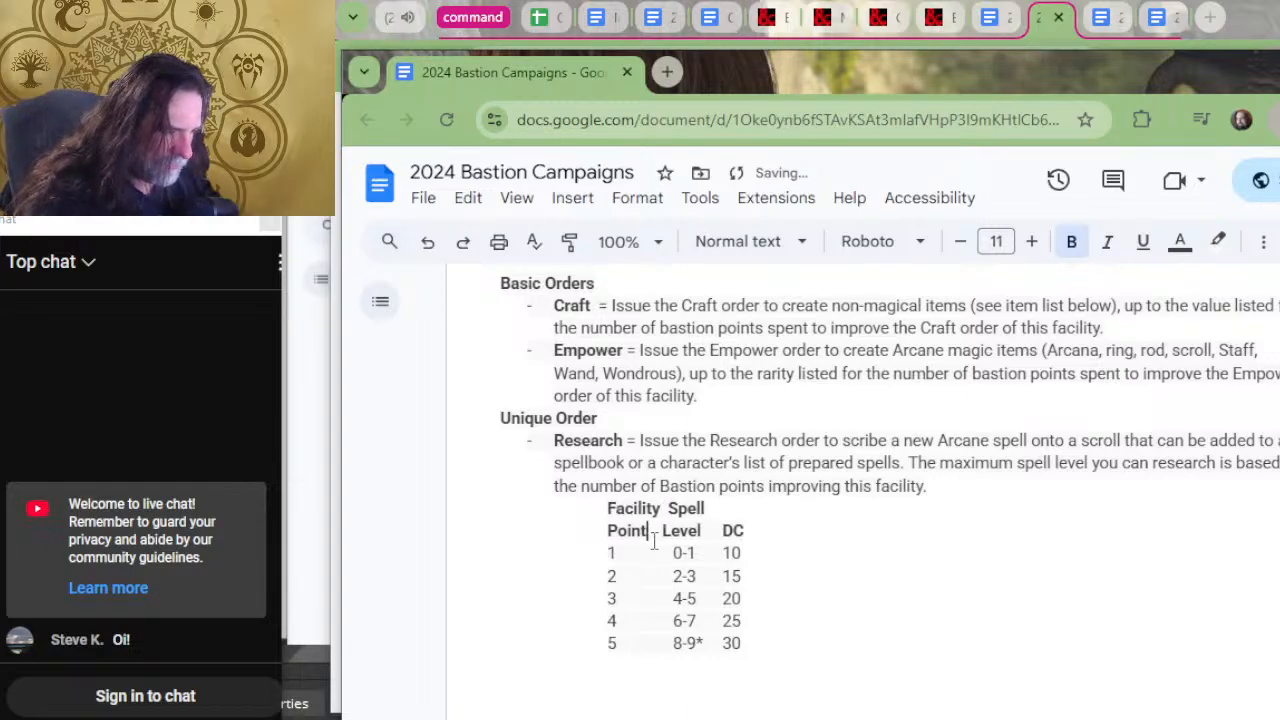
text(Rank)
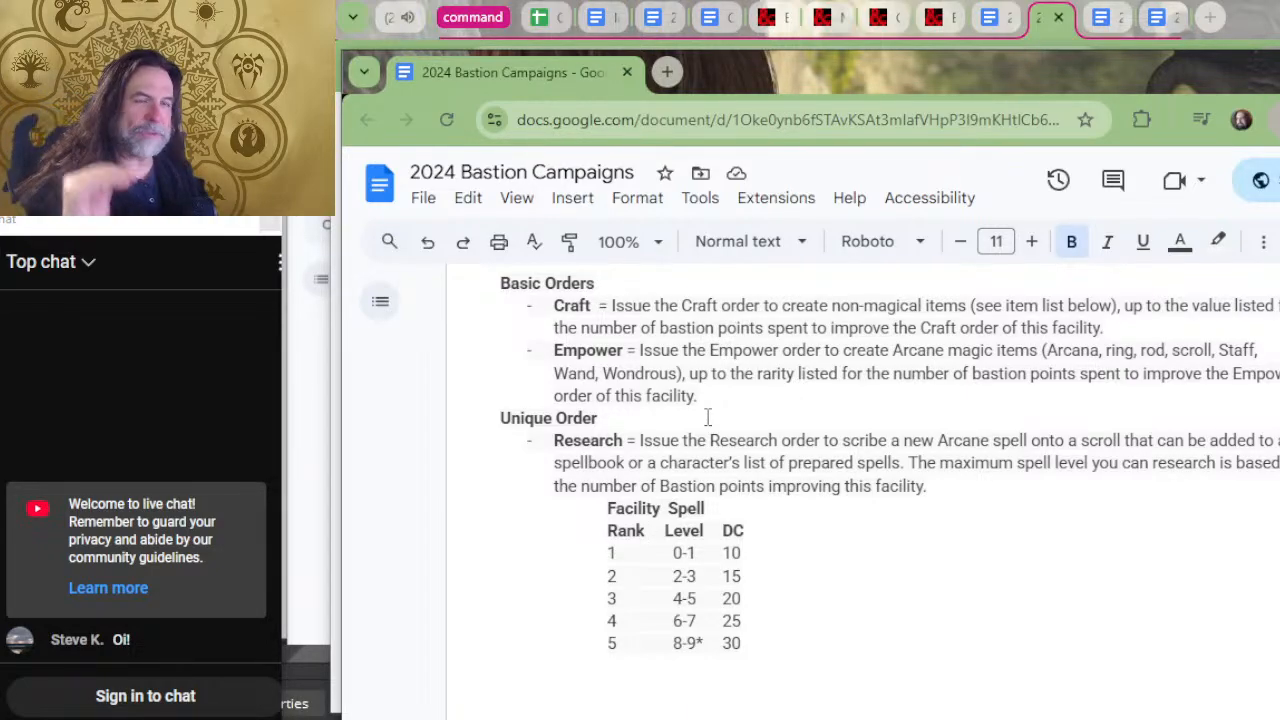
Reread the Arcane study's basic and unique orders, and check them against the order tallies and facility list above.
scroll(707, 417, up, 2)
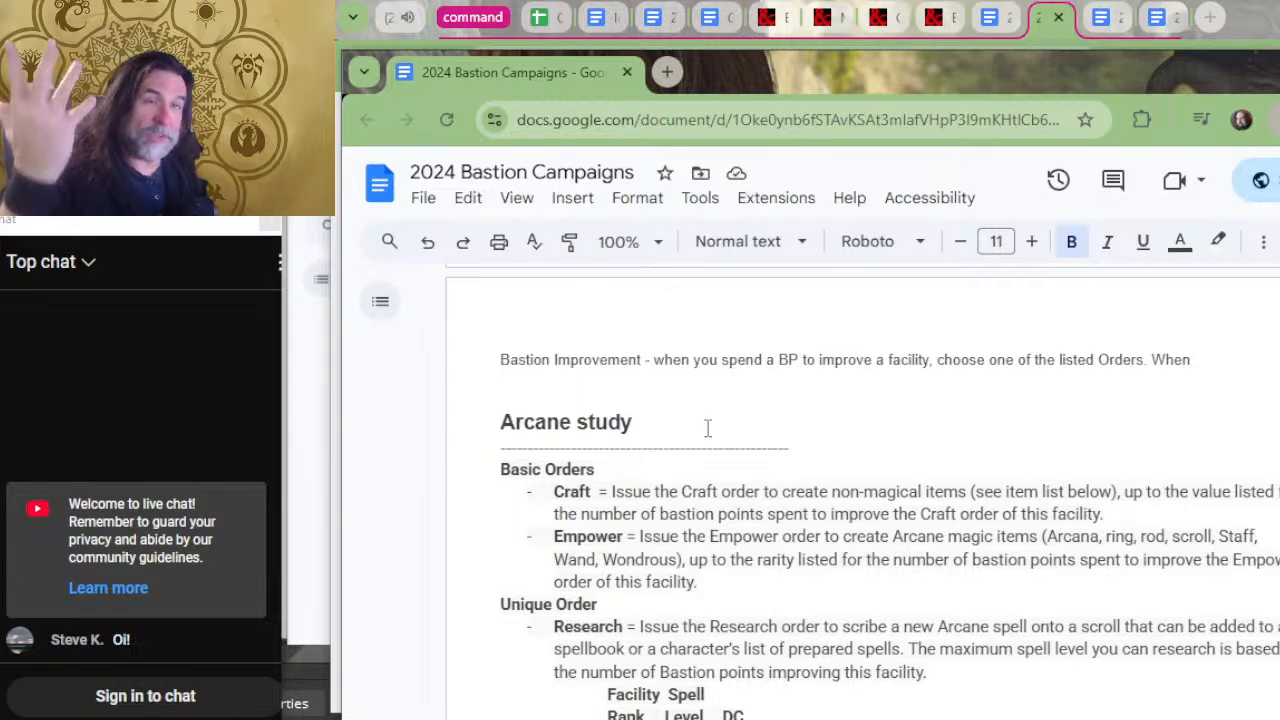
scroll(707, 428, down, 4)
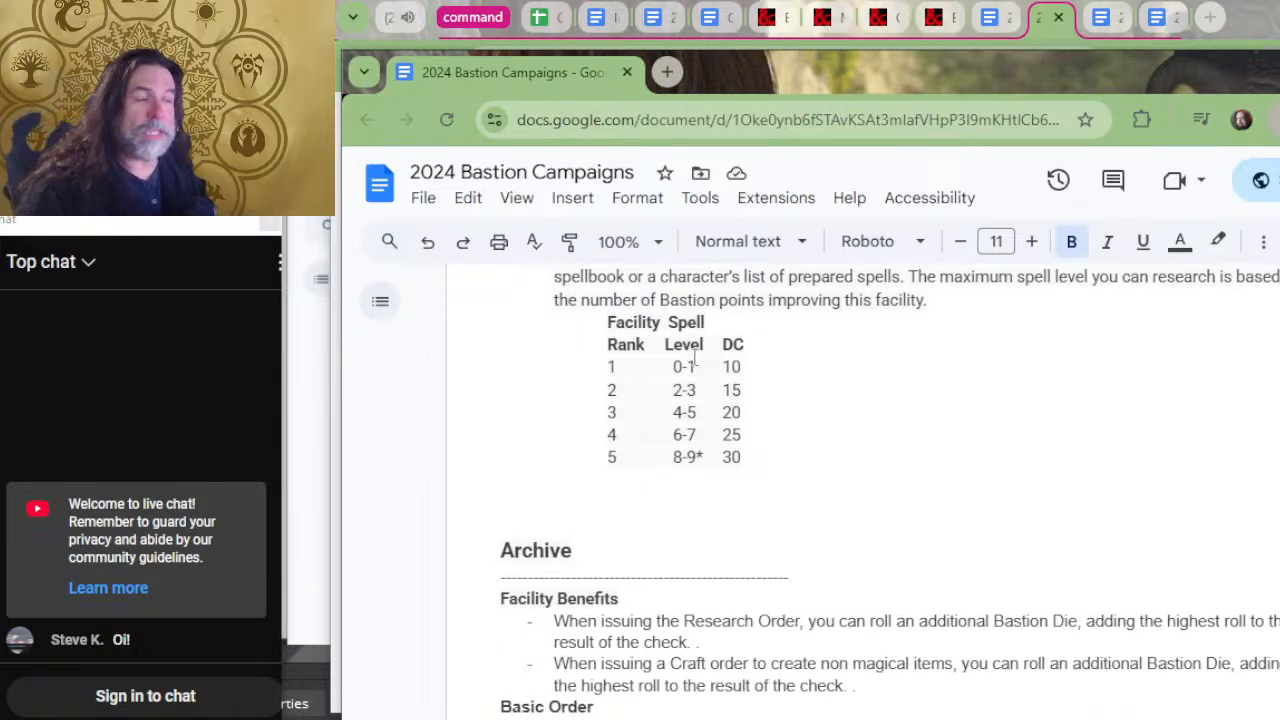
scroll(703, 331, up, 2)
scroll(700, 380, up, 2)
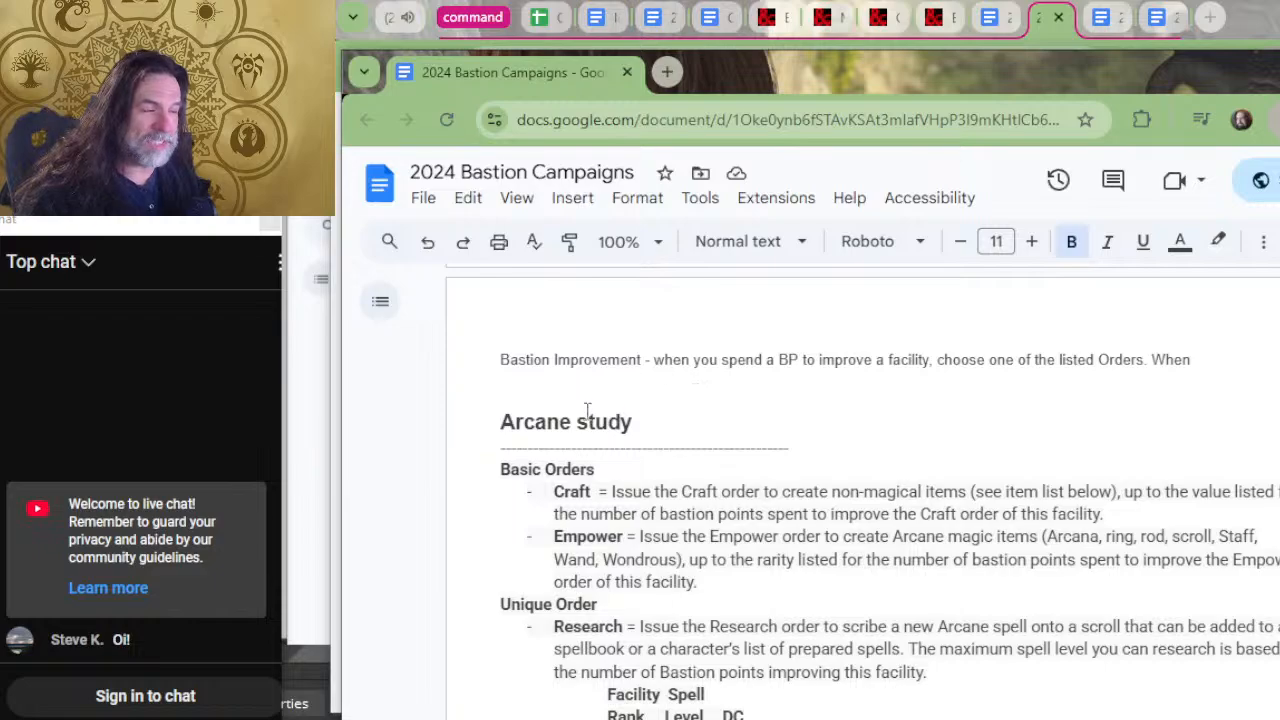
scroll(588, 412, down, 2)
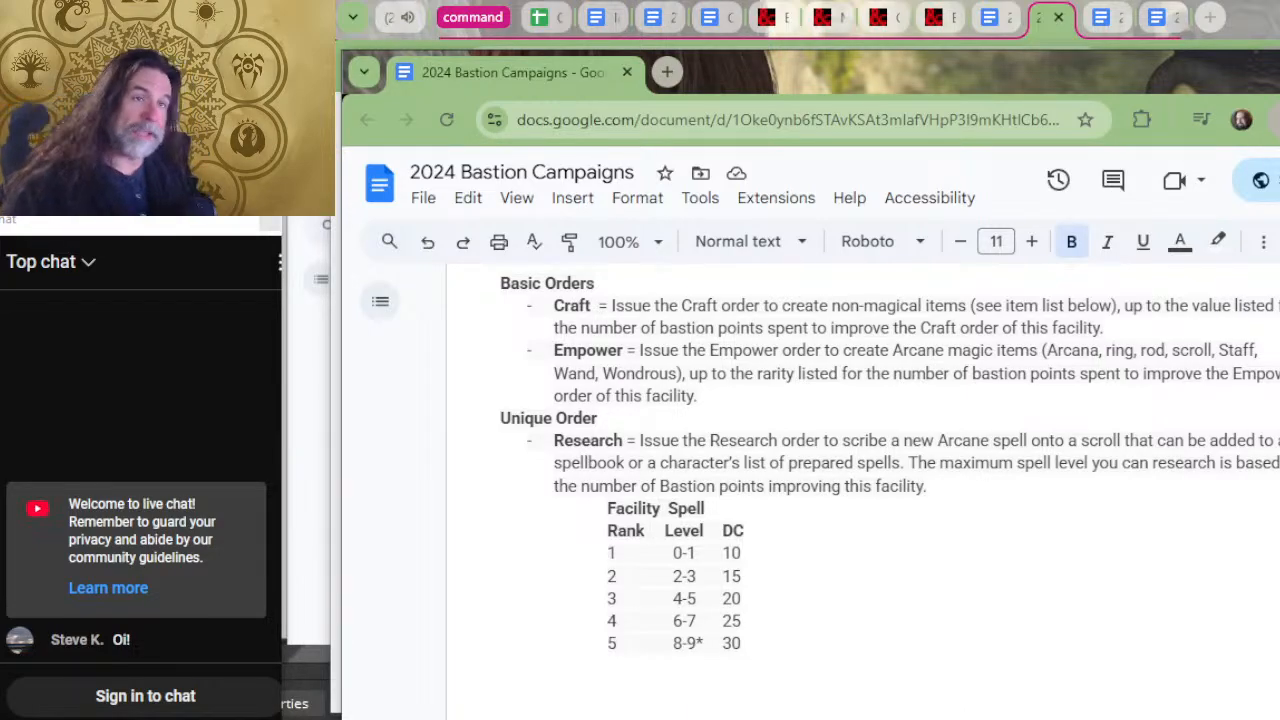
scroll(1210, 690, up, 8)
scroll(900, 600, up, 2)
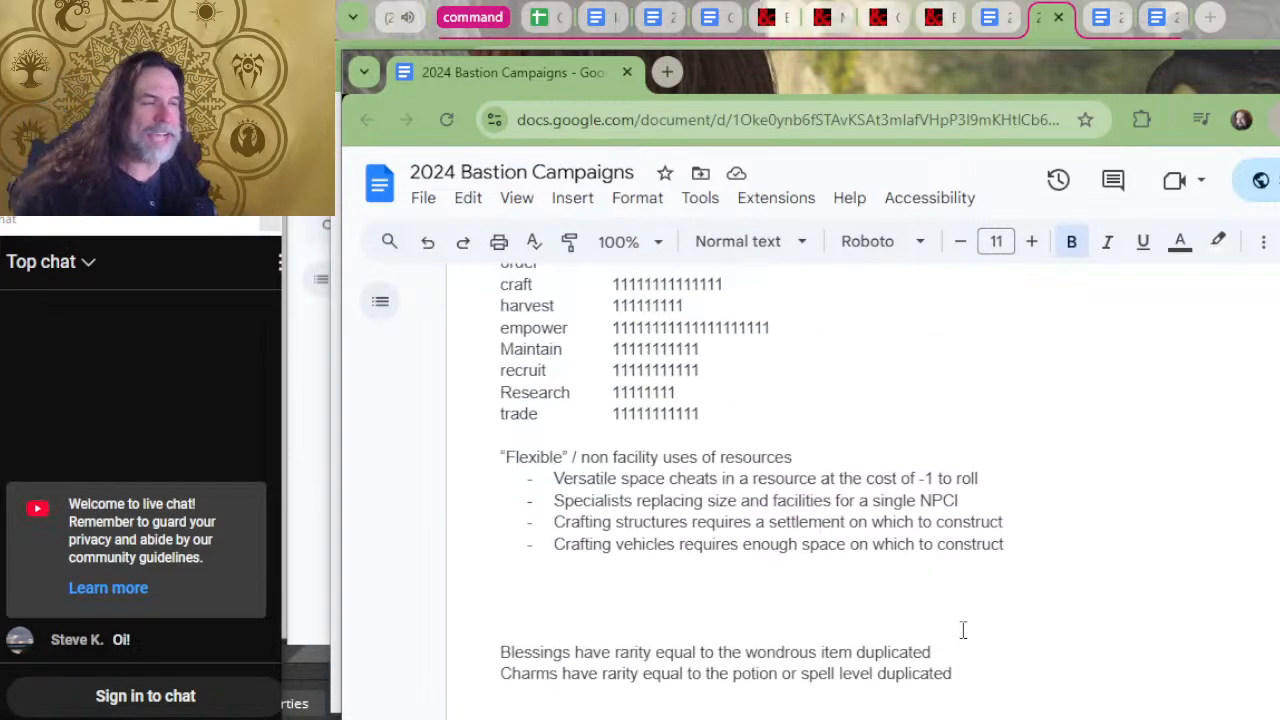
scroll(963, 630, up, 6)
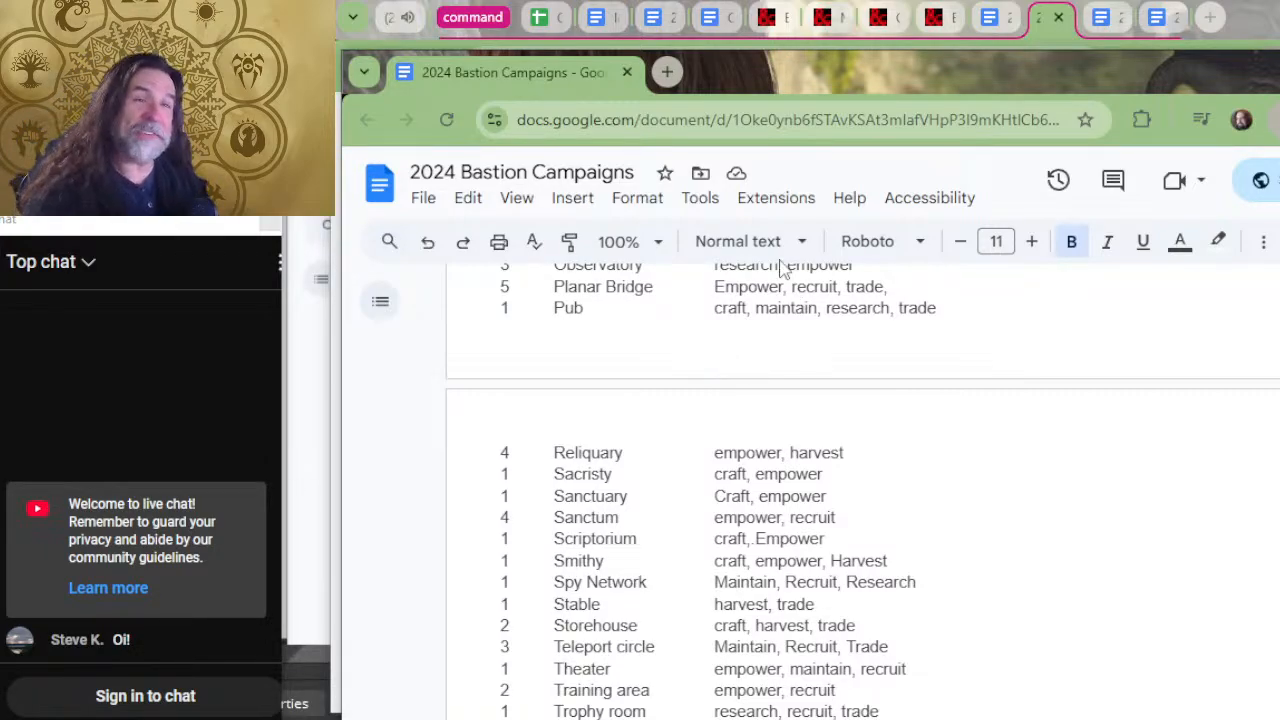
Skim the facility descriptions from Facility Properties through Archive, Crypt, Demiplane and Gaming Hall, and return to Barracks to compare their benefits.
scroll(760, 300, down, 7)
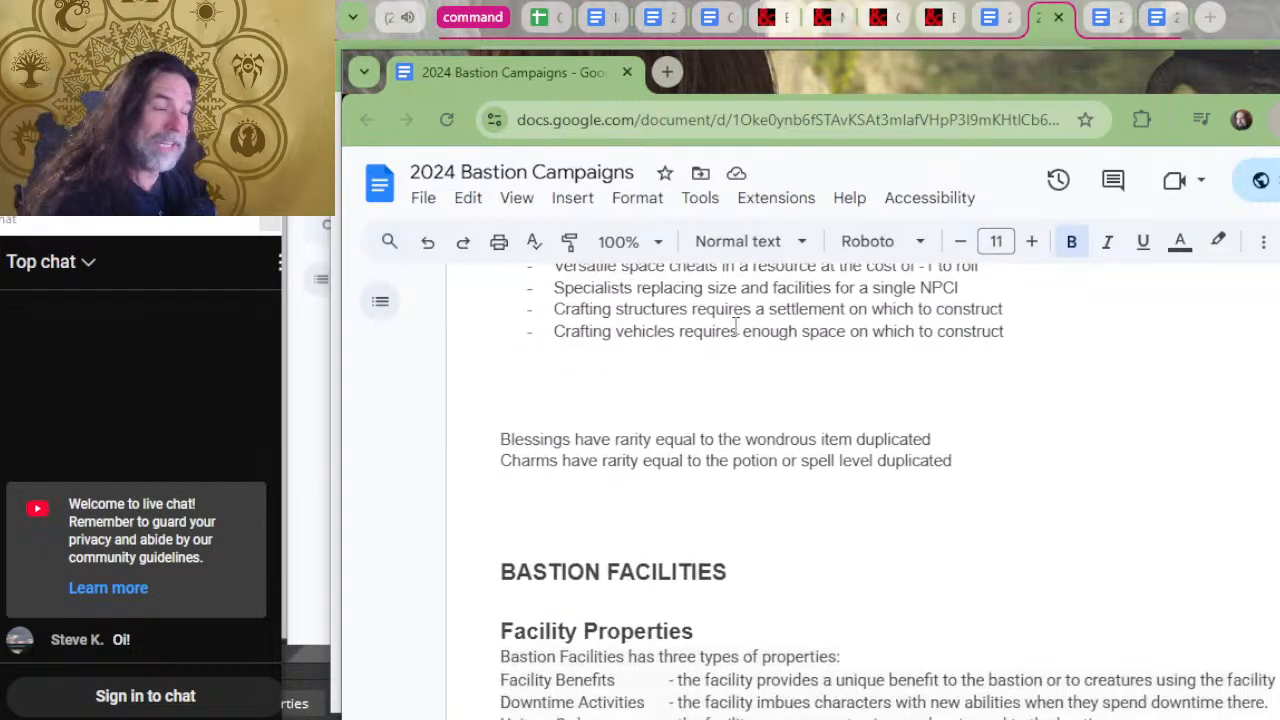
scroll(735, 325, down, 10)
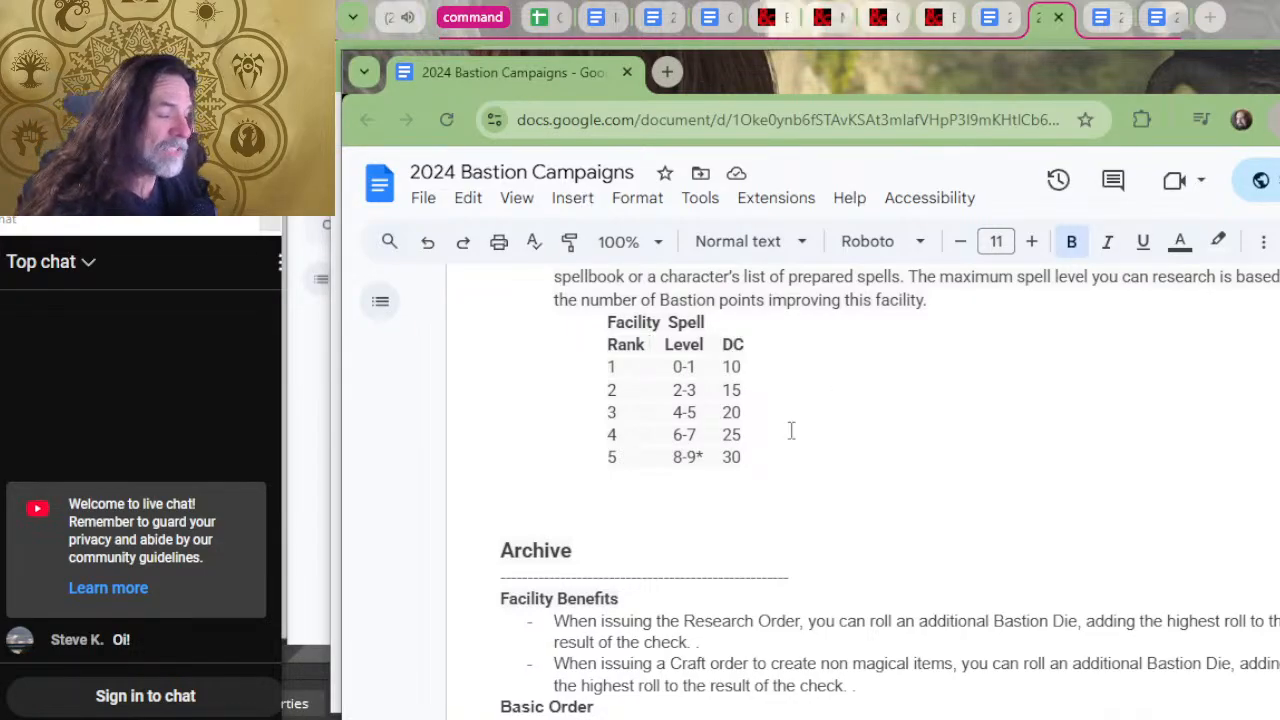
scroll(790, 435, down, 10)
scroll(788, 437, down, 15)
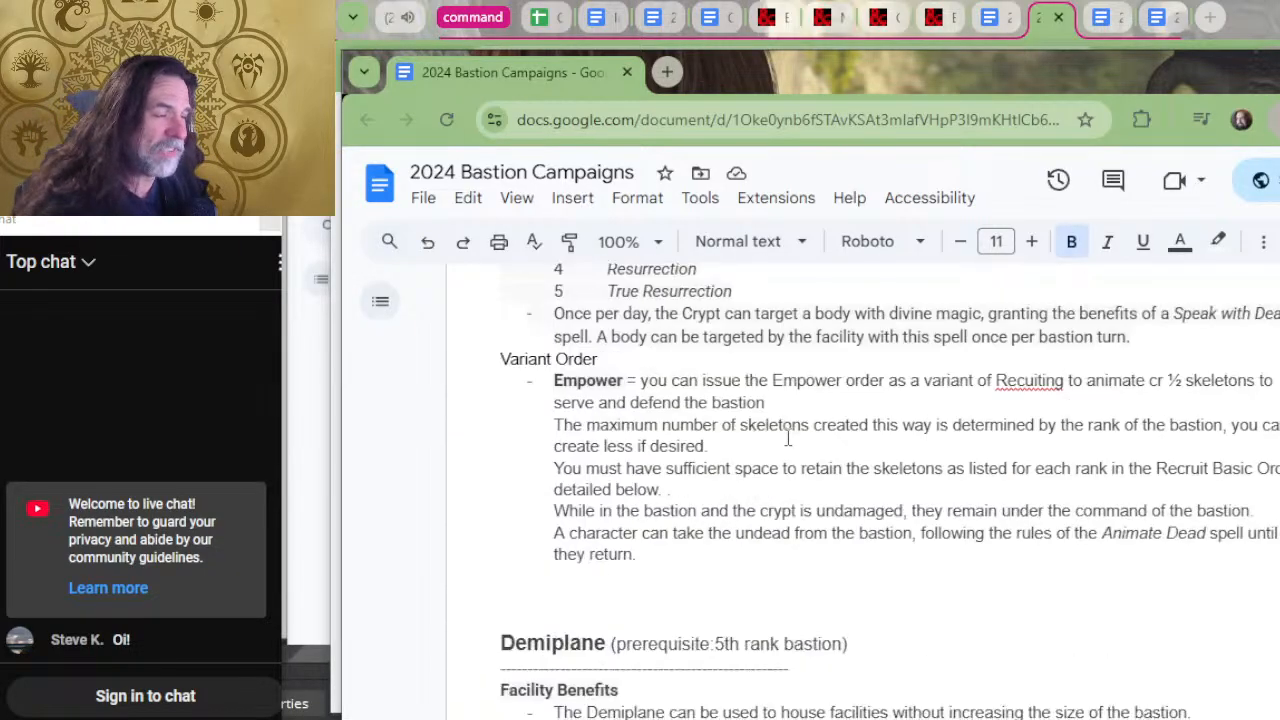
scroll(756, 438, down, 6)
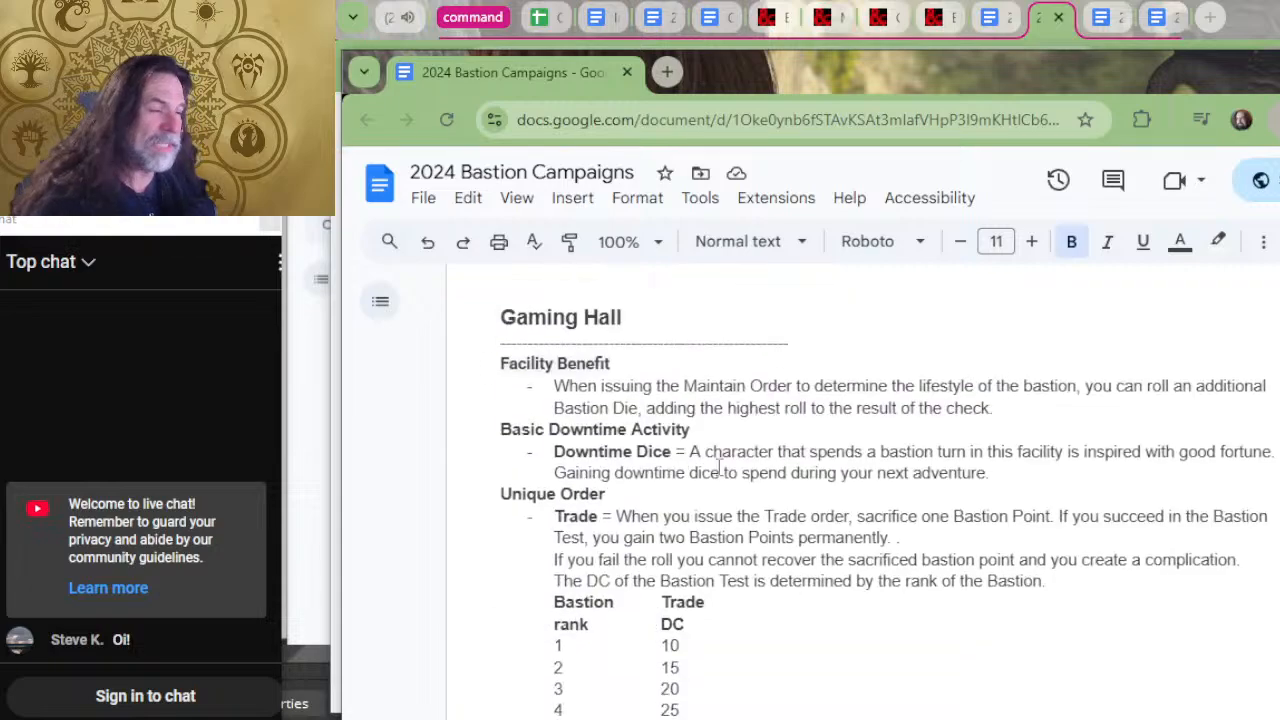
scroll(731, 418, up, 10)
scroll(733, 413, up, 4)
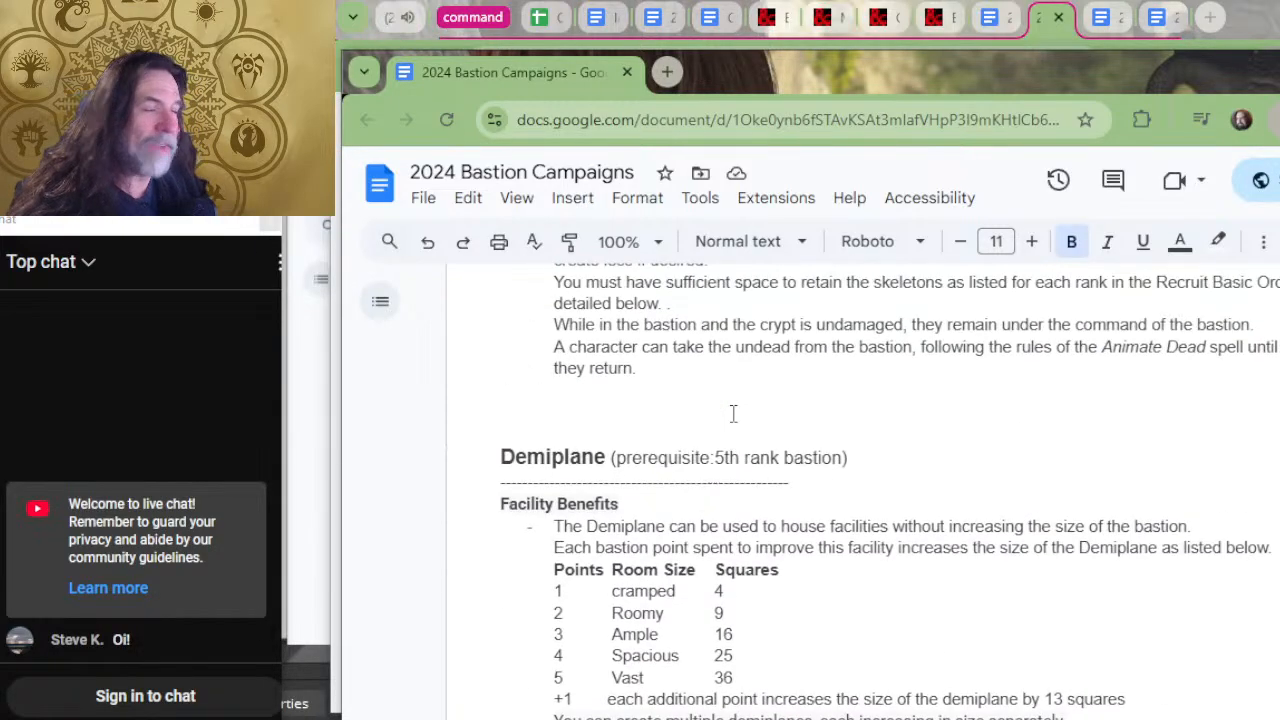
scroll(735, 385, up, 2)
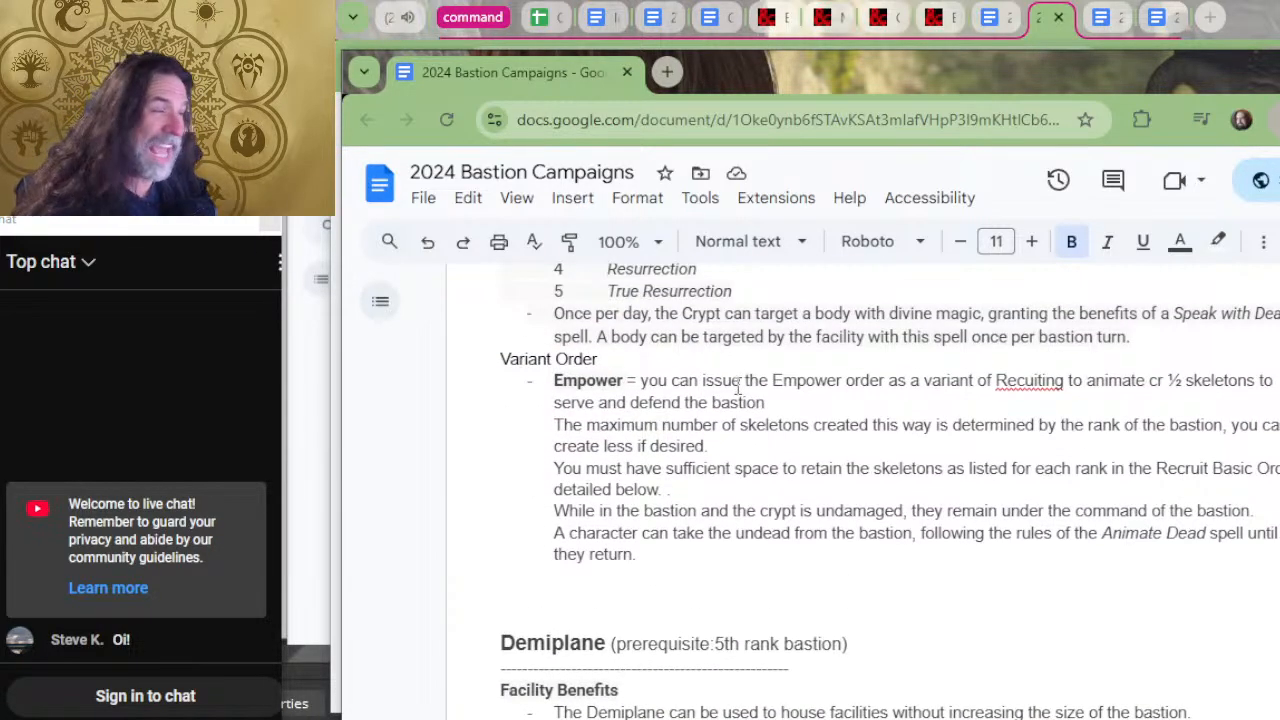
scroll(748, 390, up, 2)
scroll(750, 378, up, 6)
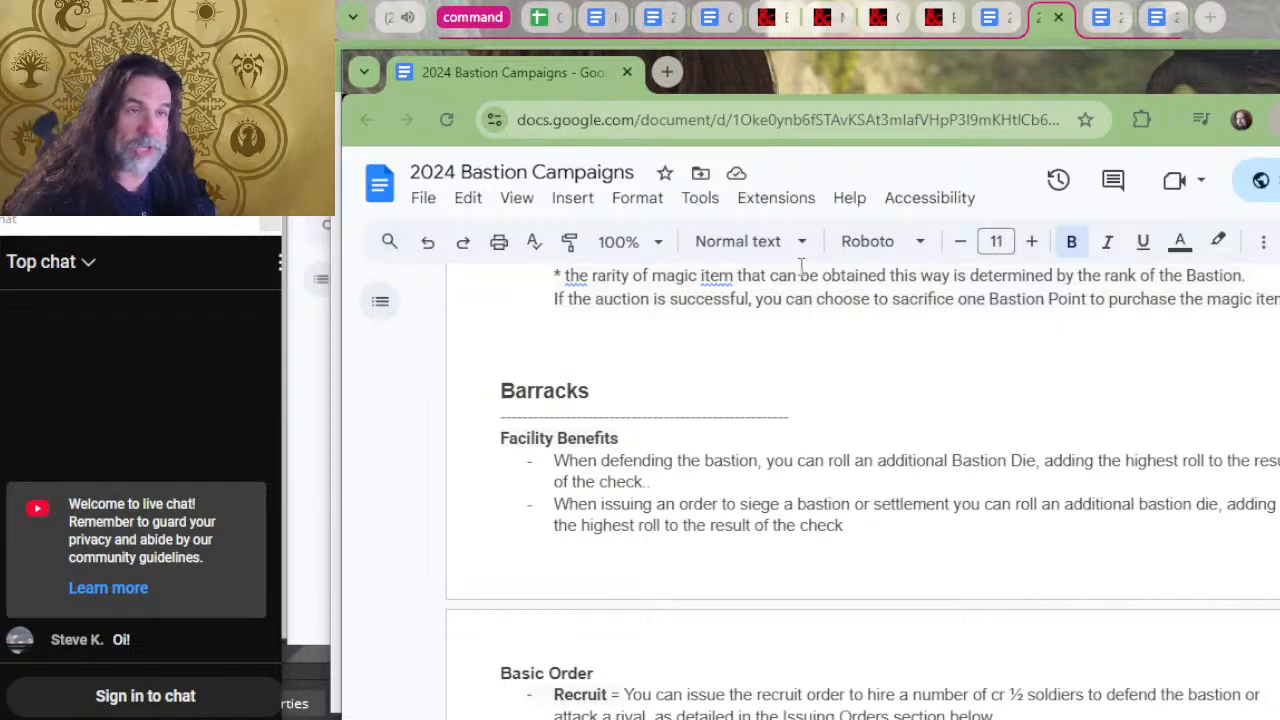
Compare the Arcane study's Craft, Empower and Research orders with the Archive's facility benefits and the Facility Properties definitions.
scroll(700, 322, up, 6)
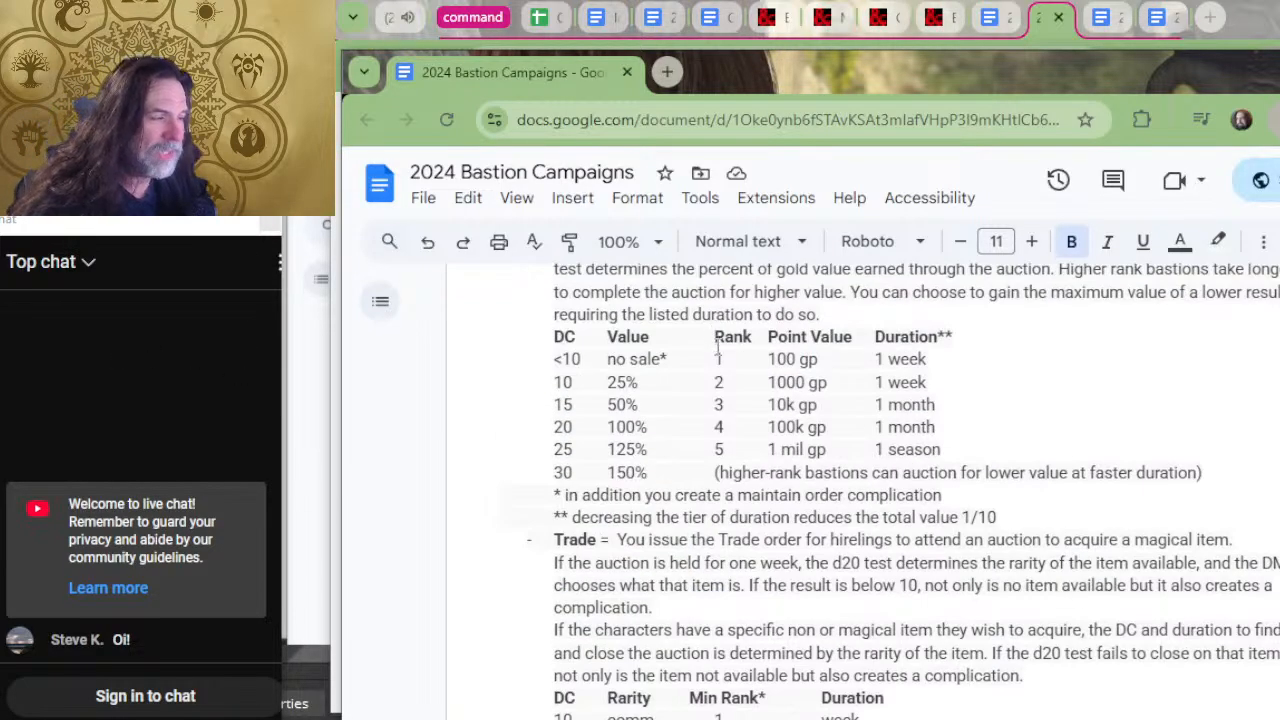
scroll(718, 347, up, 13)
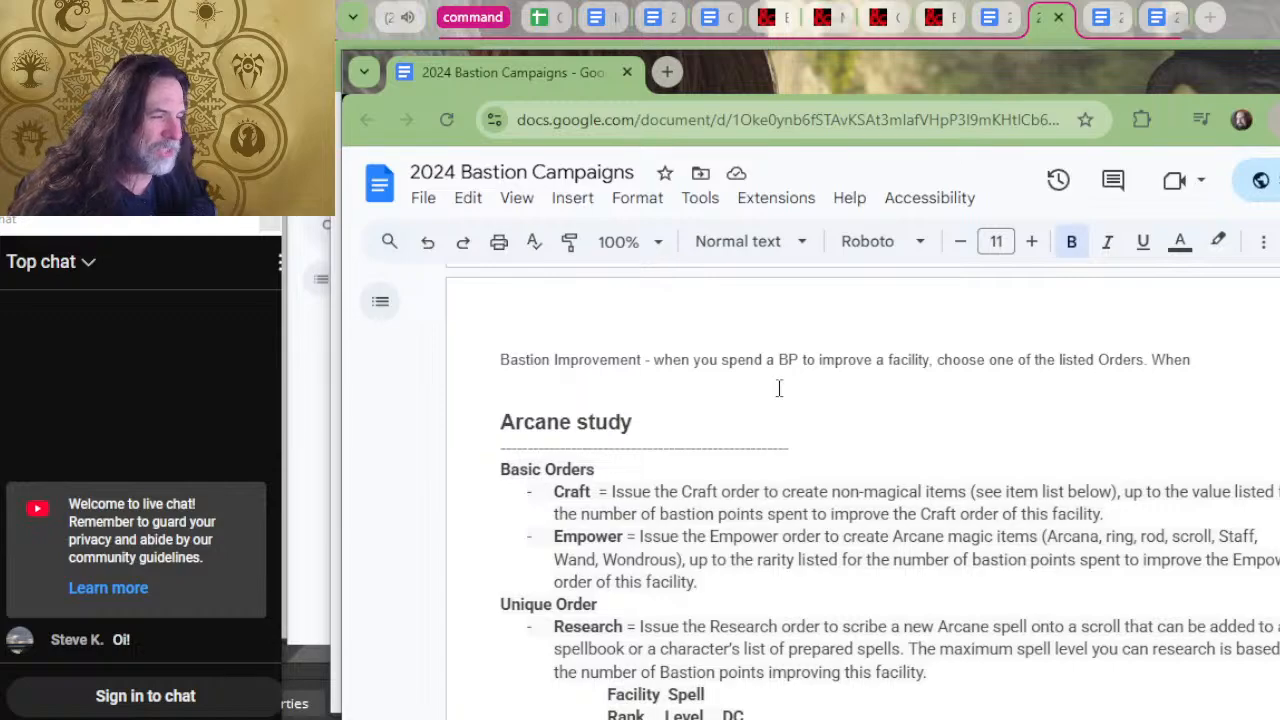
scroll(779, 388, down, 2)
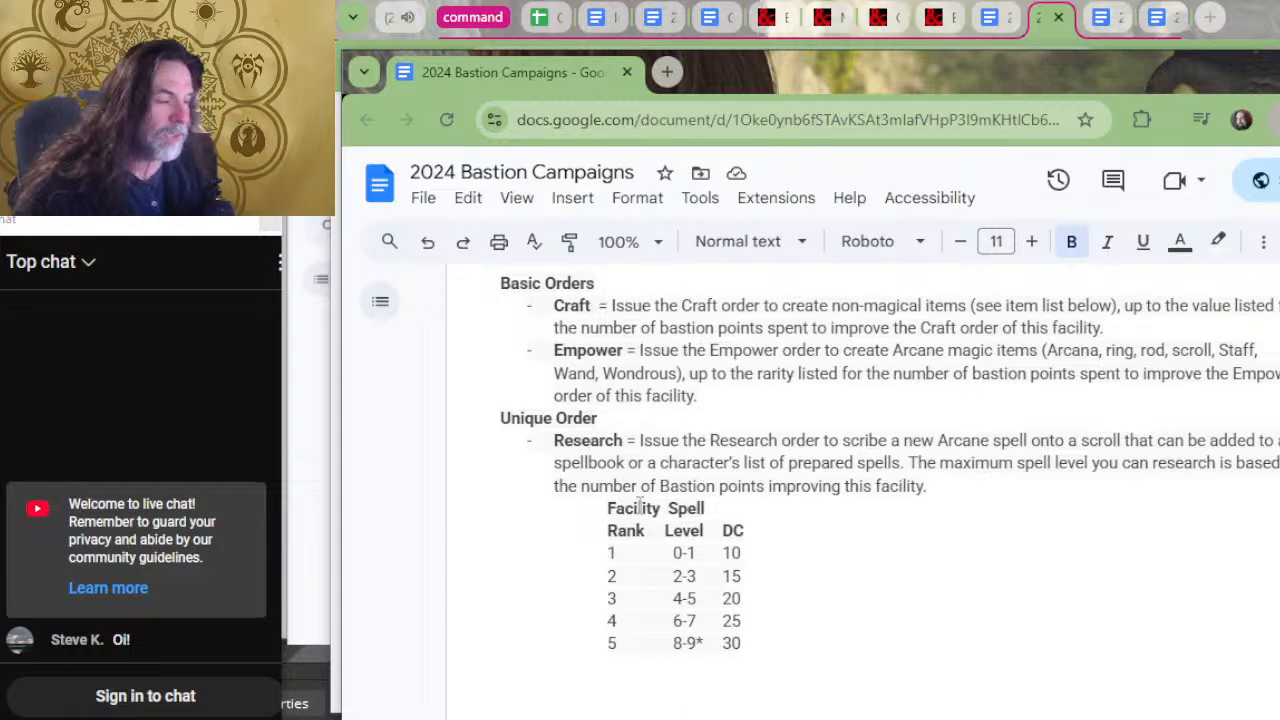
scroll(700, 545, down, 4)
scroll(643, 520, up, 2)
scroll(712, 543, down, 3)
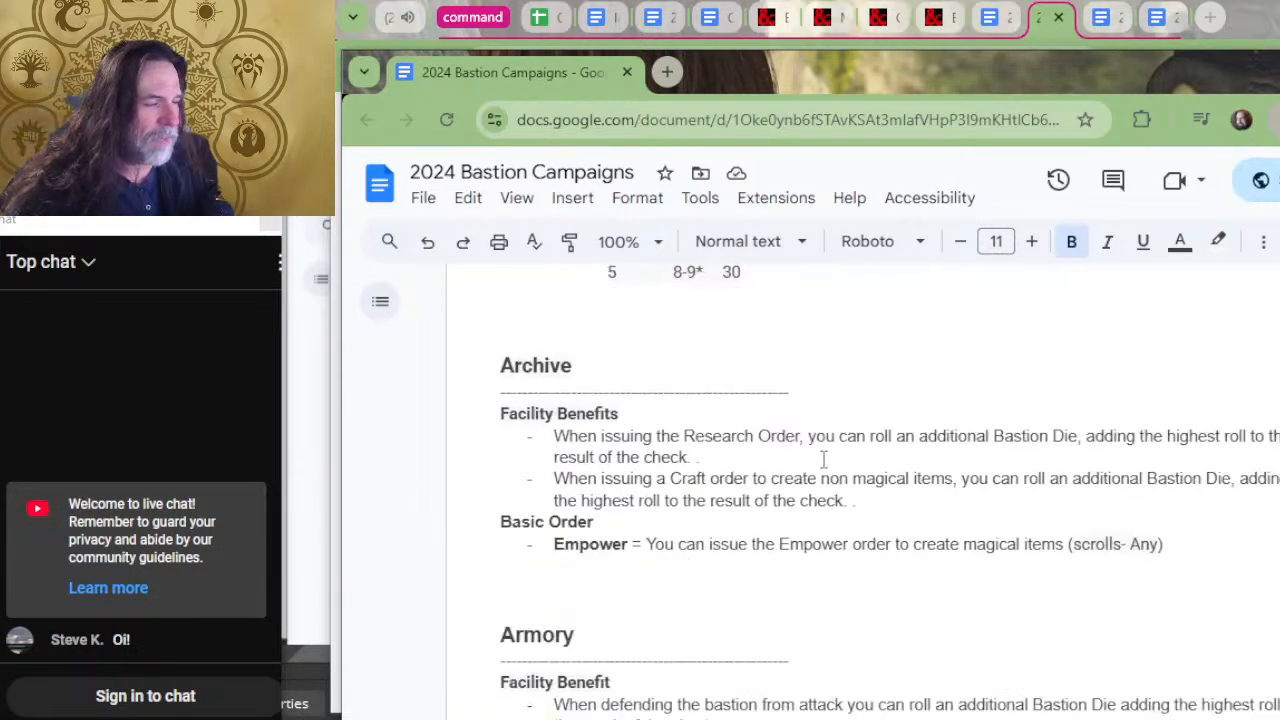
scroll(790, 480, up, 6)
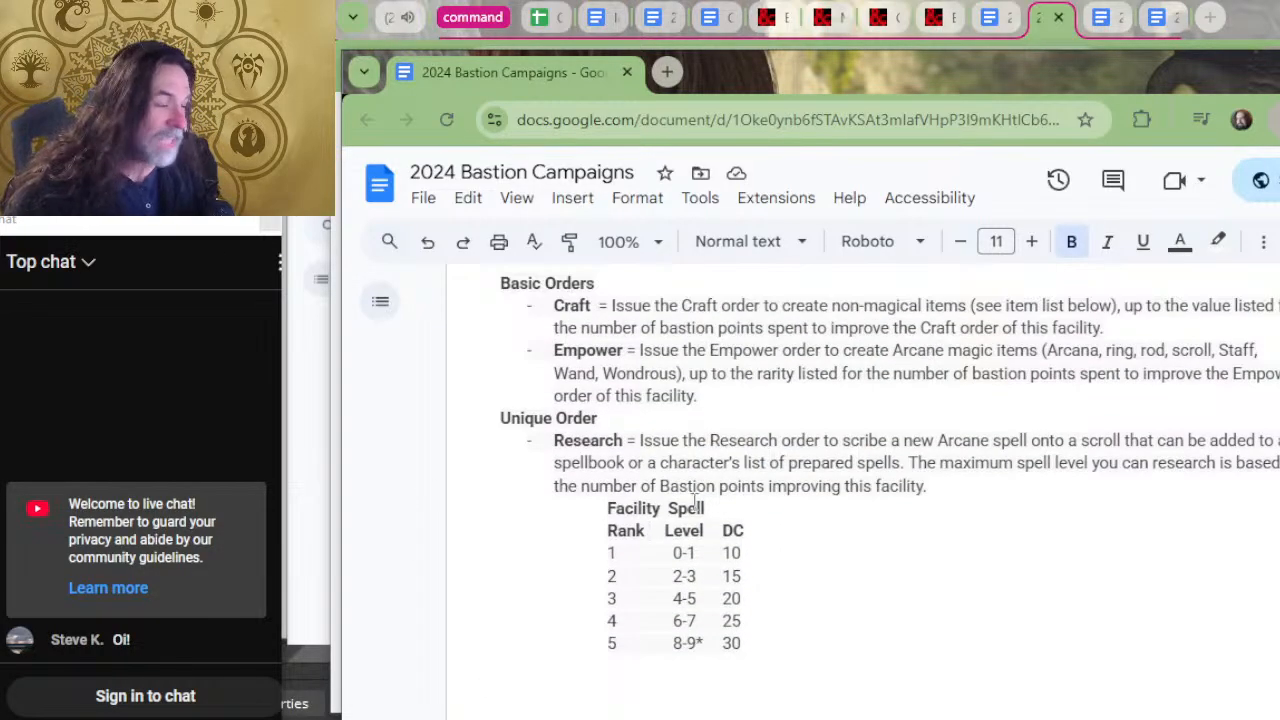
scroll(722, 490, up, 3)
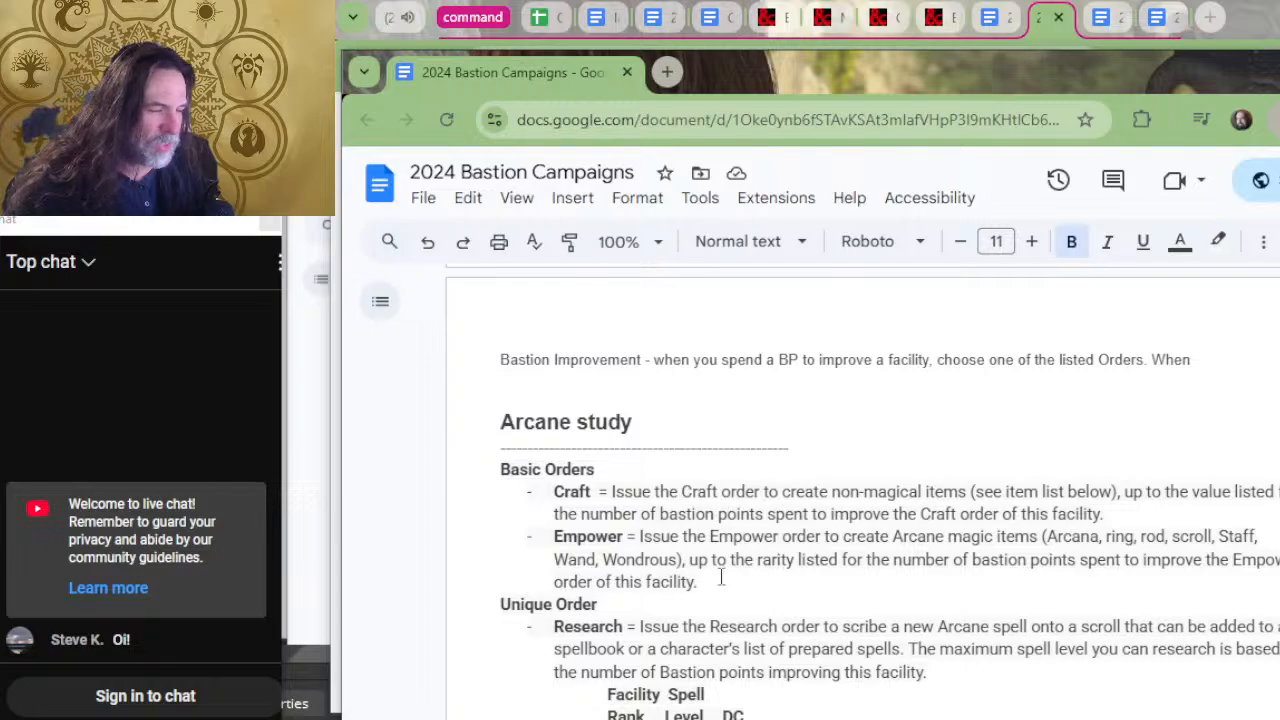
scroll(720, 604, down, 9)
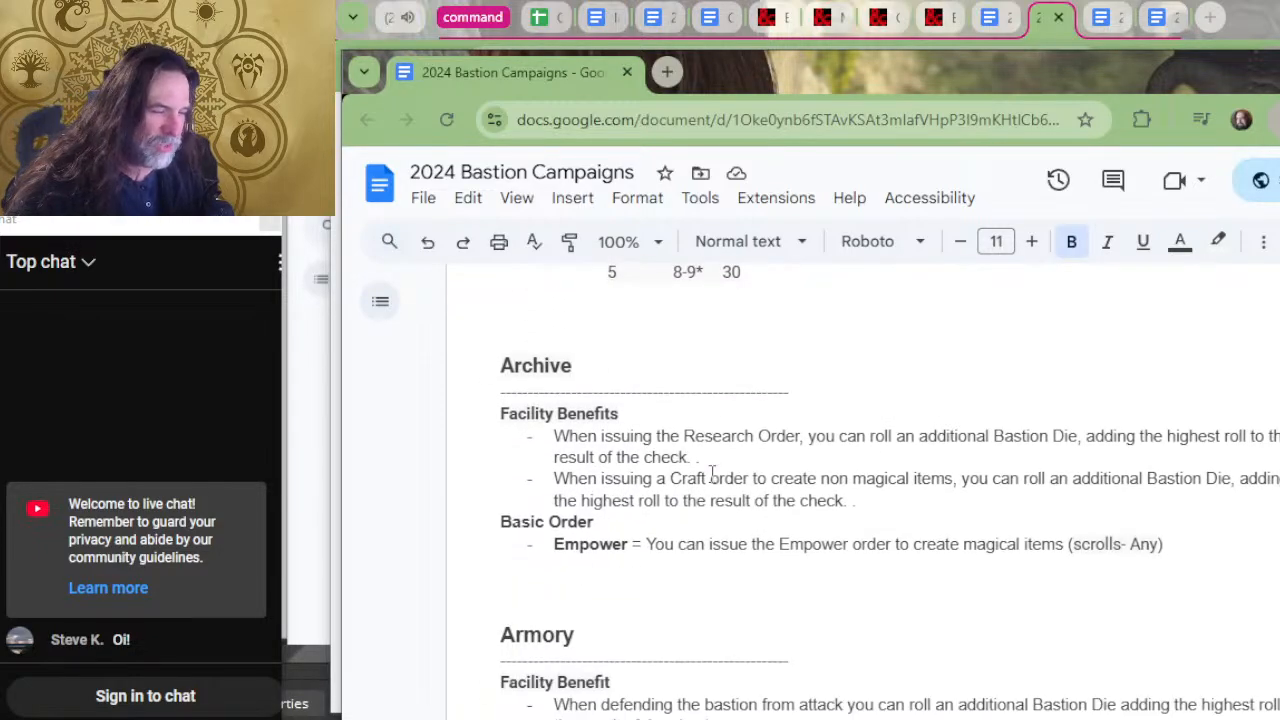
click(674, 414)
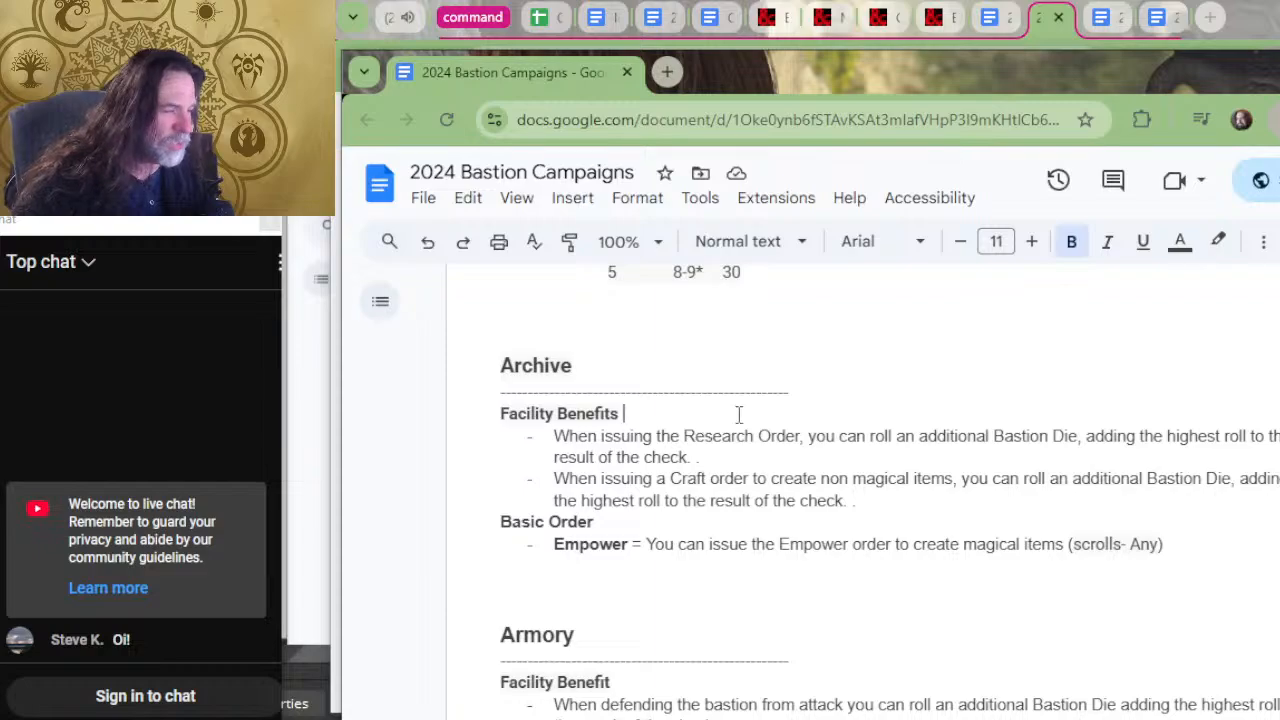
scroll(738, 418, up, 3)
scroll(740, 420, up, 3)
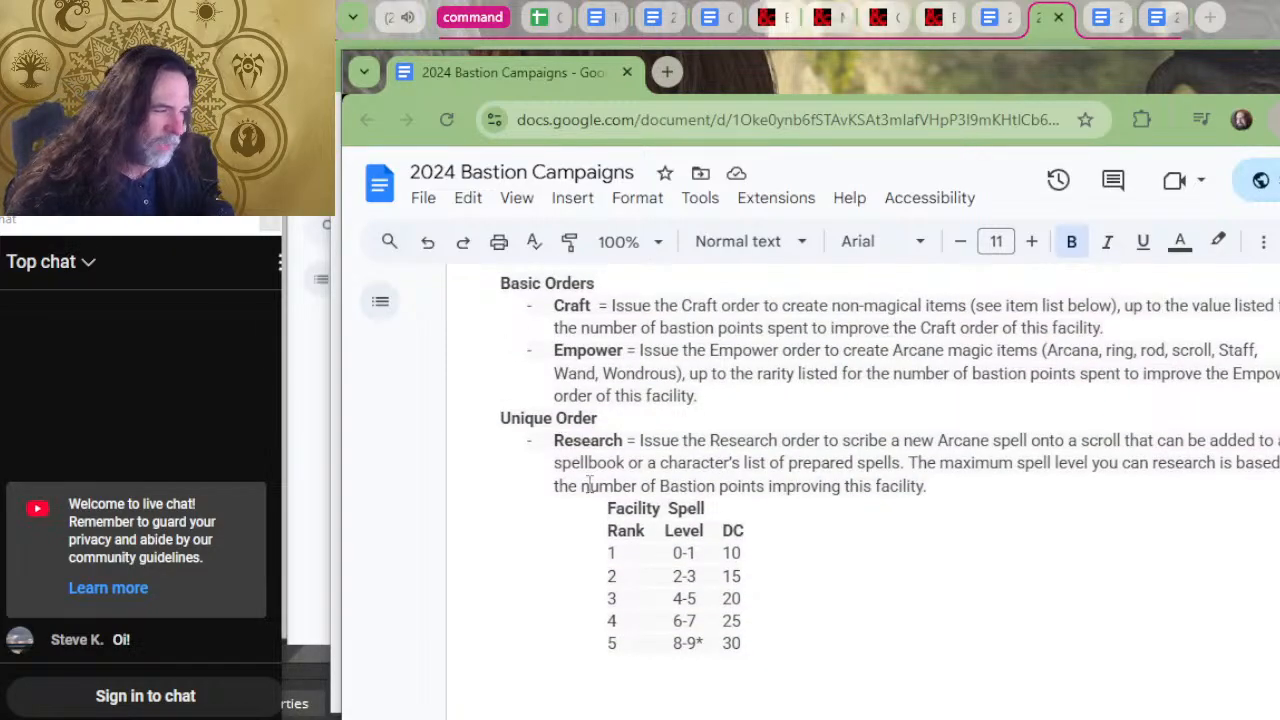
scroll(757, 500, down, 6)
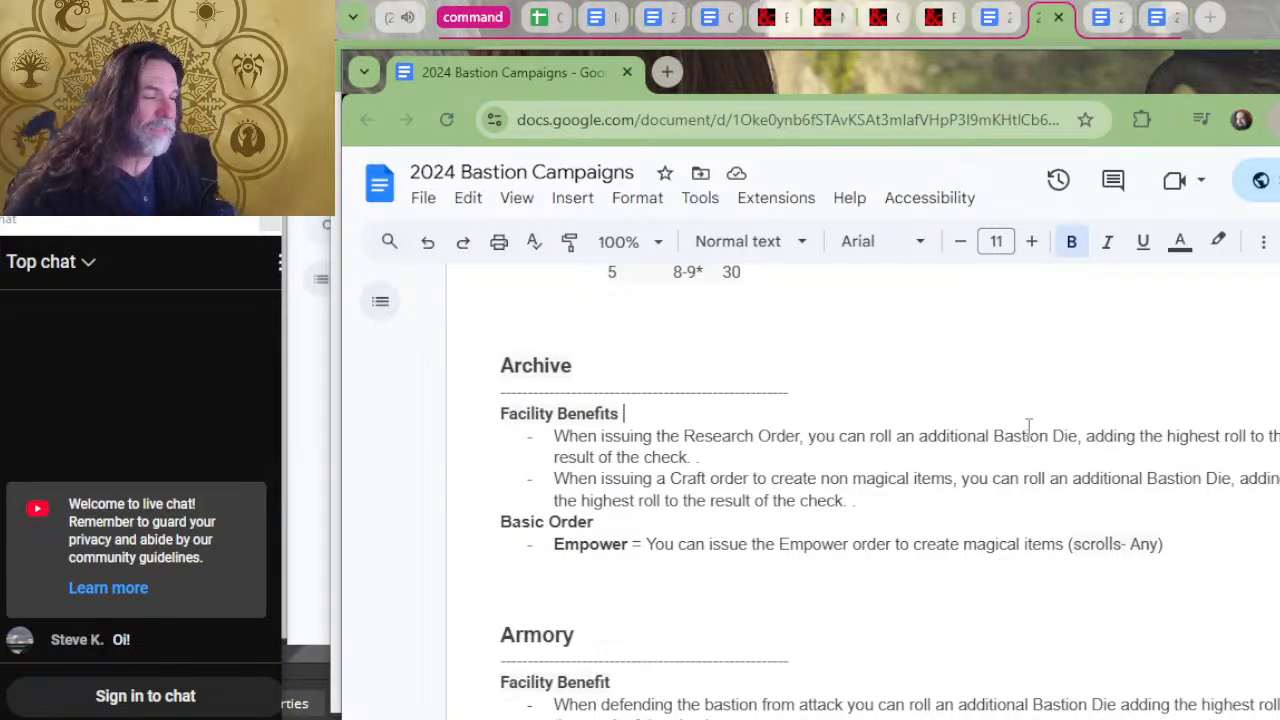
scroll(769, 555, up, 3)
scroll(686, 605, up, 10)
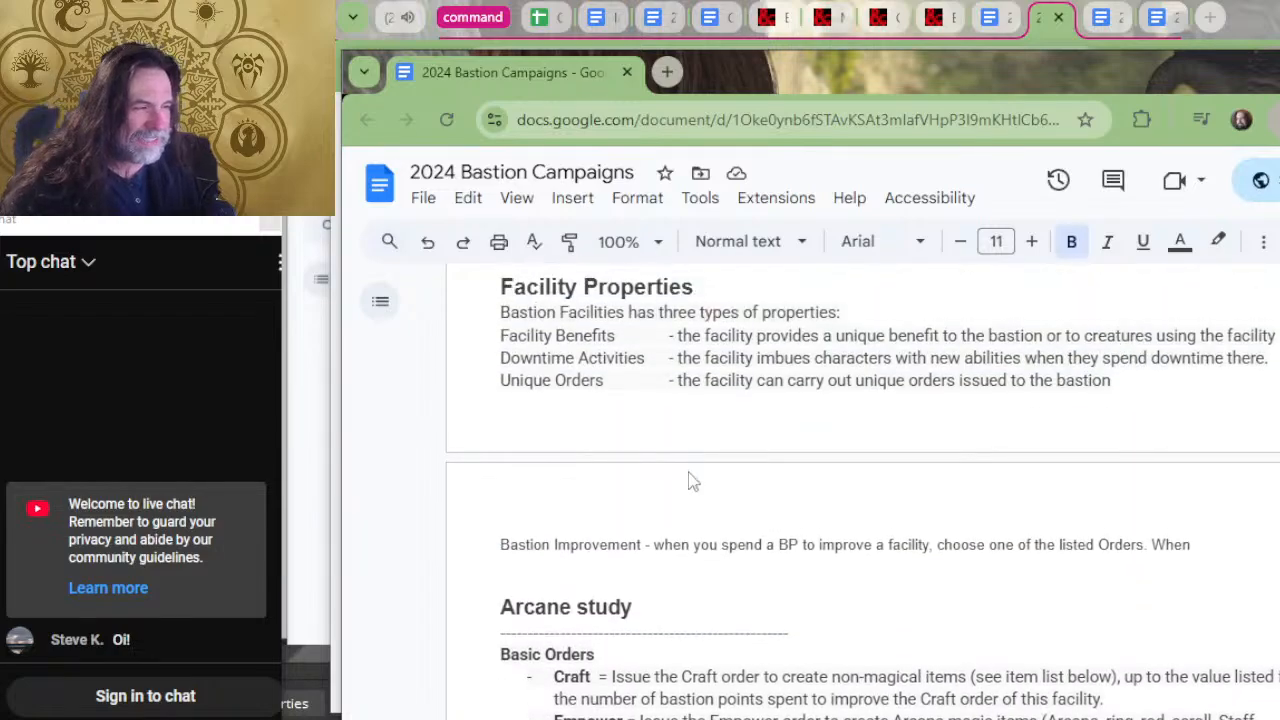
scroll(586, 506, down, 6)
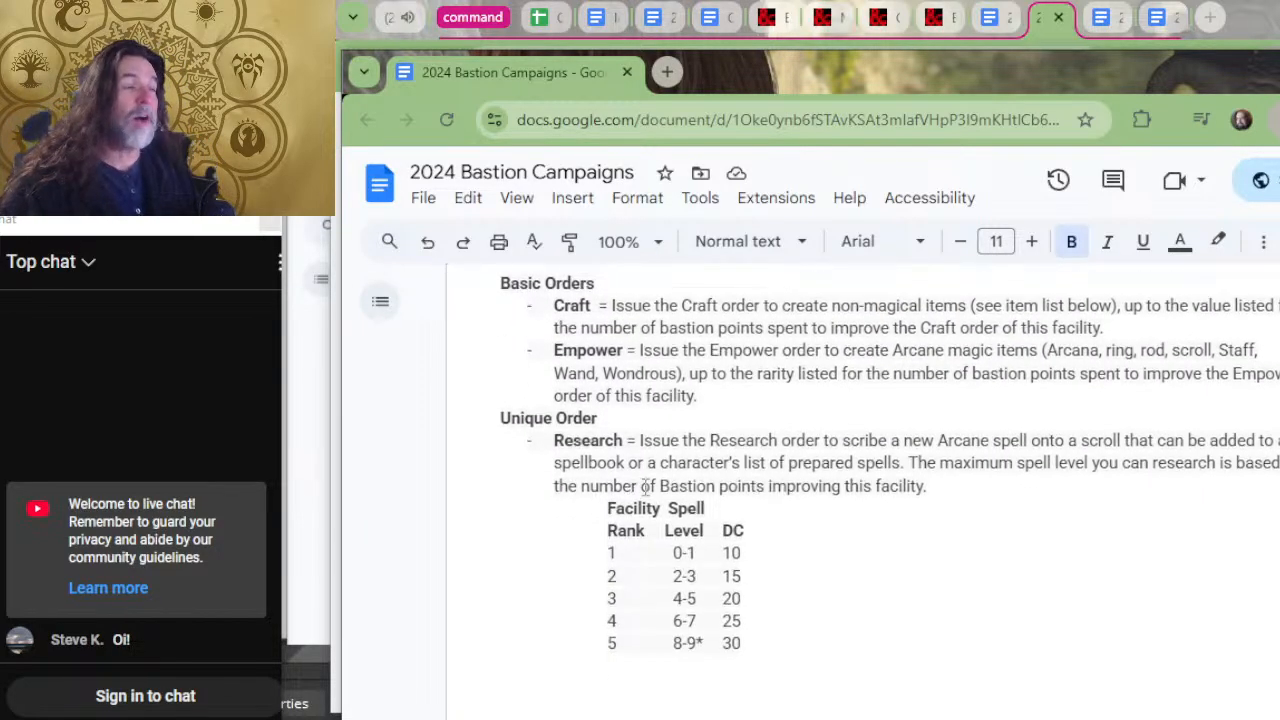
Go through the spell level and DC for each facility rank in the Arcane study's Research table.
drag(781, 552, 660, 545)
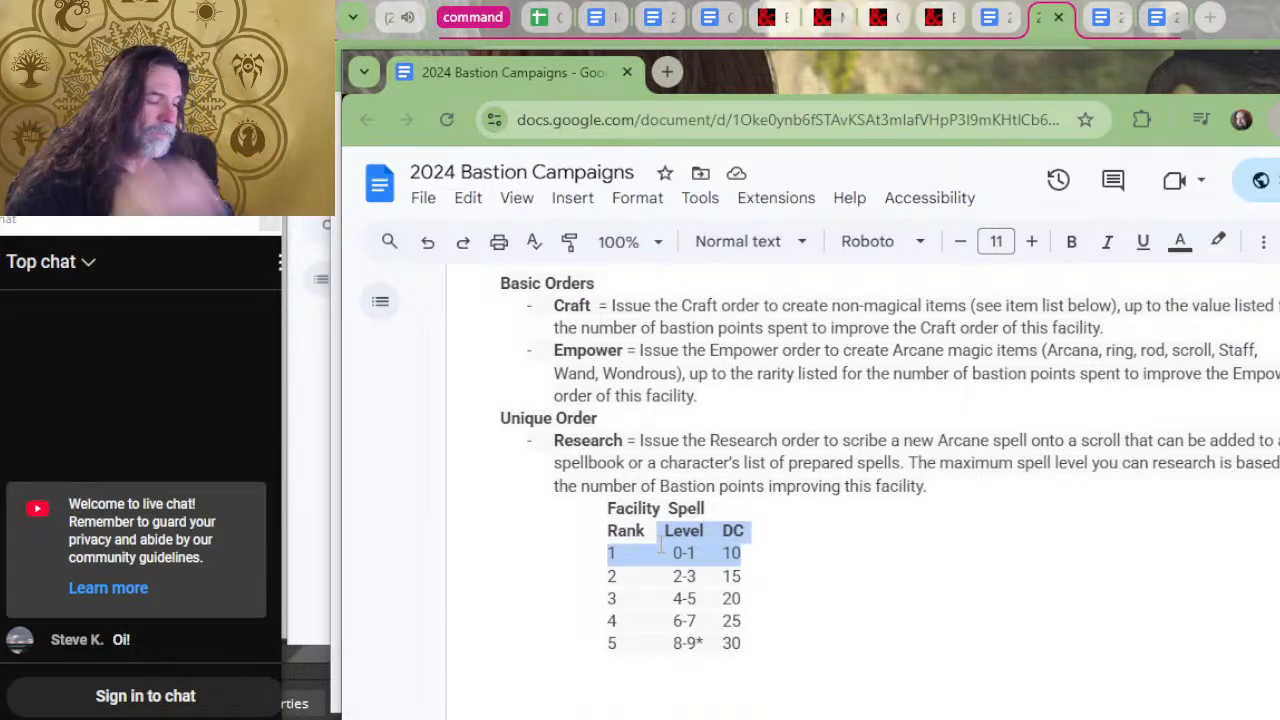
click(763, 575)
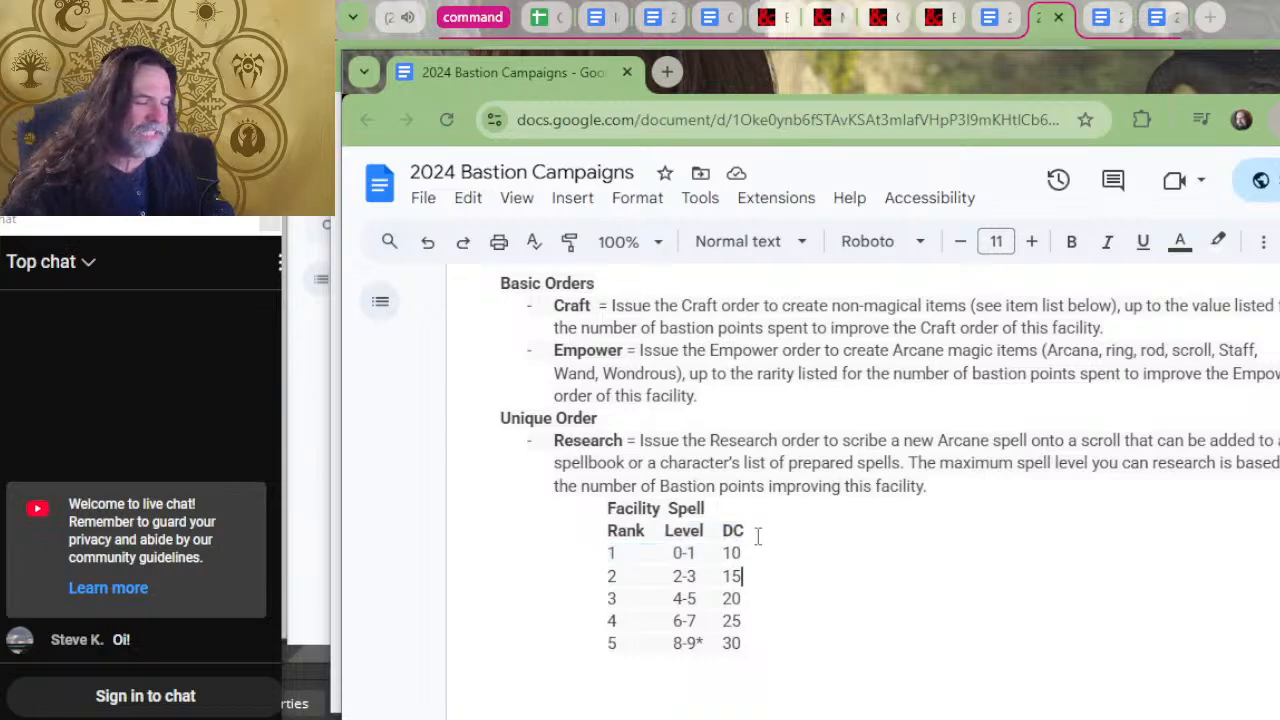
click(758, 537)
click(774, 618)
click(777, 644)
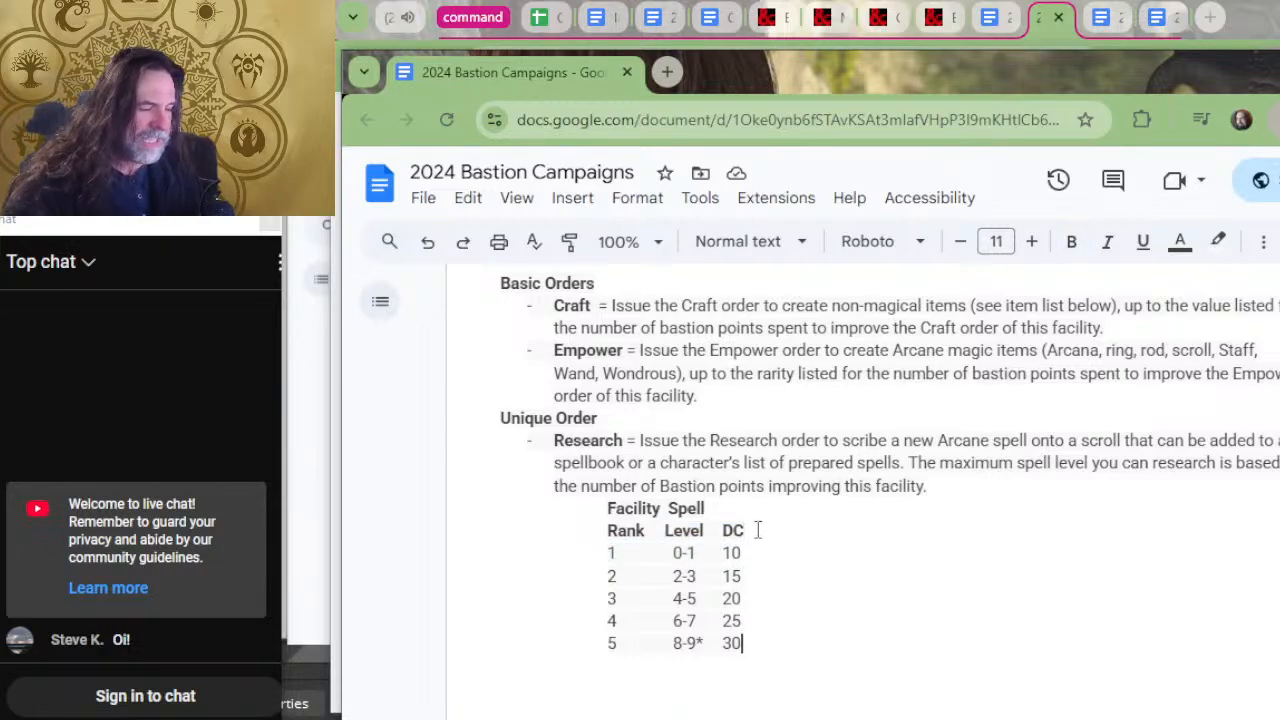
click(758, 531)
click(770, 576)
click(767, 599)
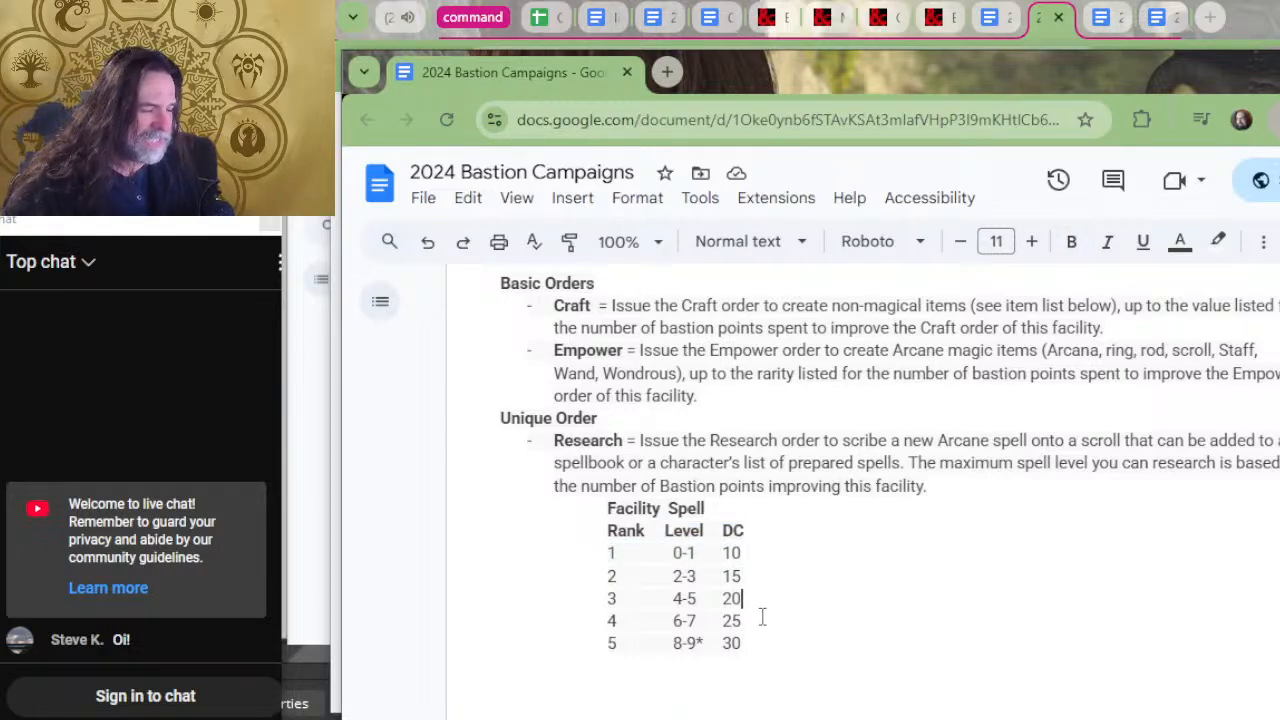
click(762, 620)
click(760, 641)
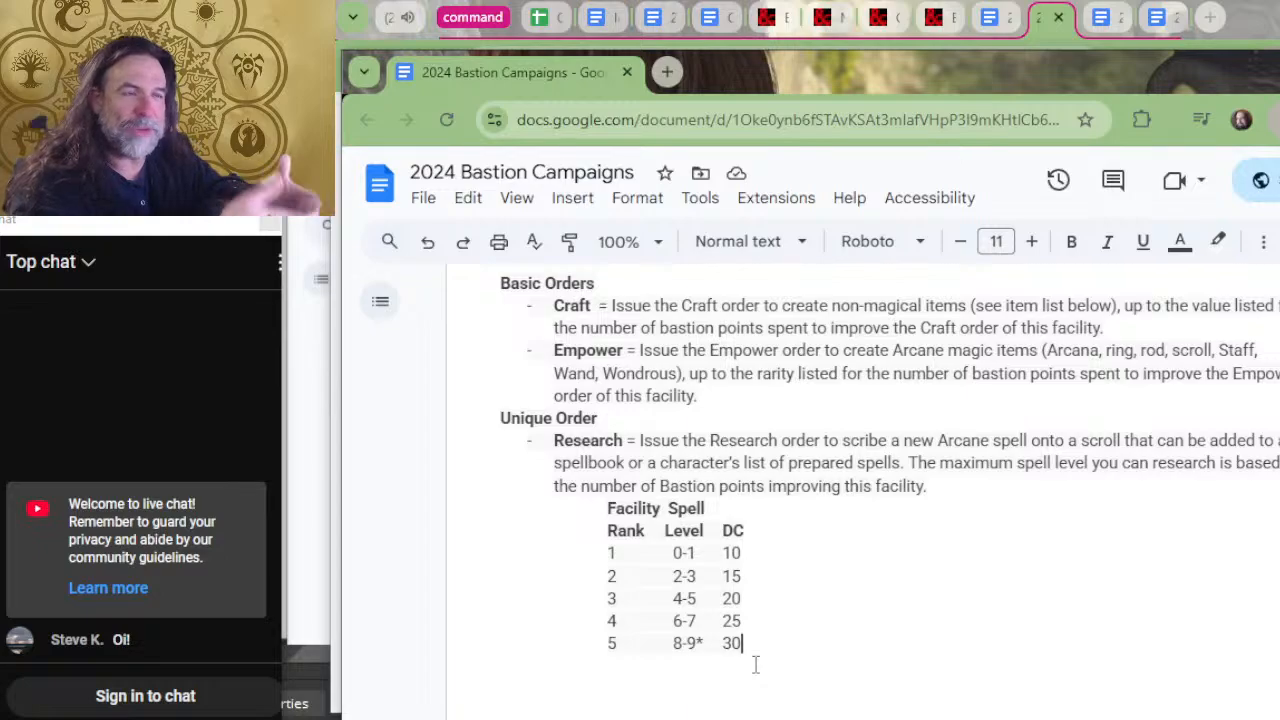
Read the Archive, Armory and Auction House entries, comparing their facility benefits and basic orders.
scroll(1194, 586, down, 2)
scroll(1220, 622, down, 4)
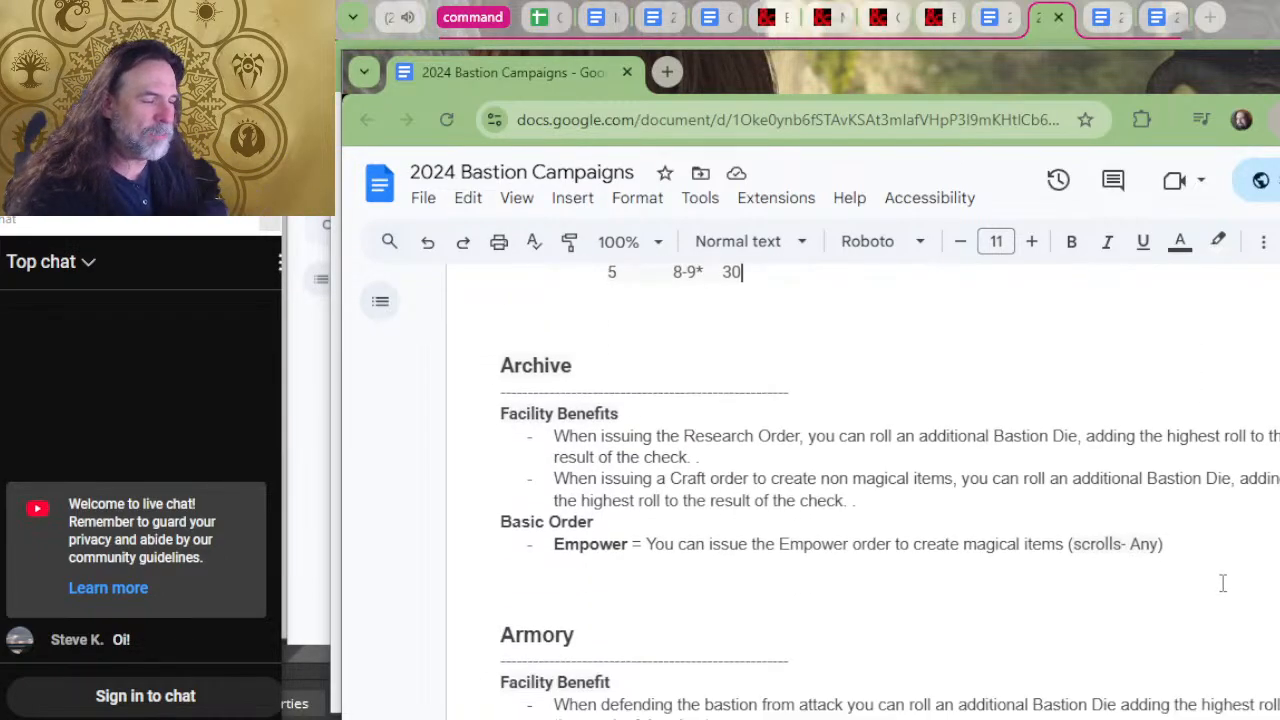
scroll(1208, 617, up, 2)
scroll(1207, 625, up, 5)
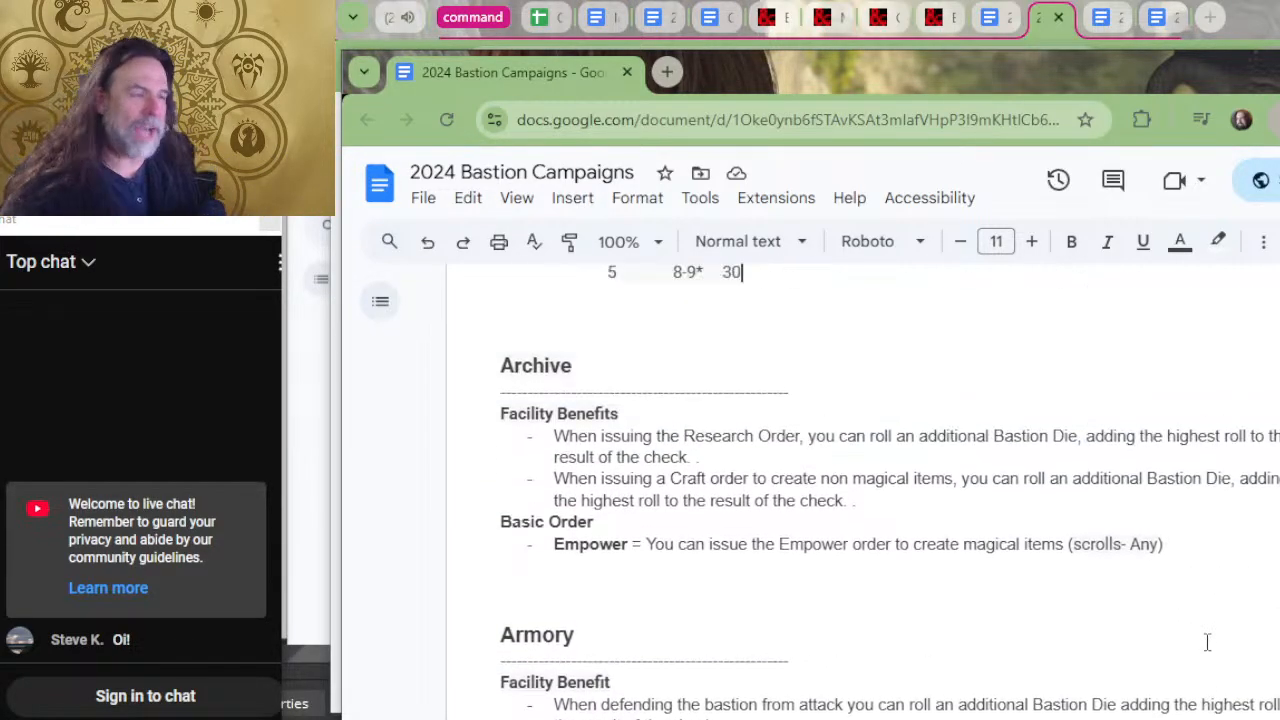
scroll(888, 597, down, 1)
scroll(737, 523, down, 8)
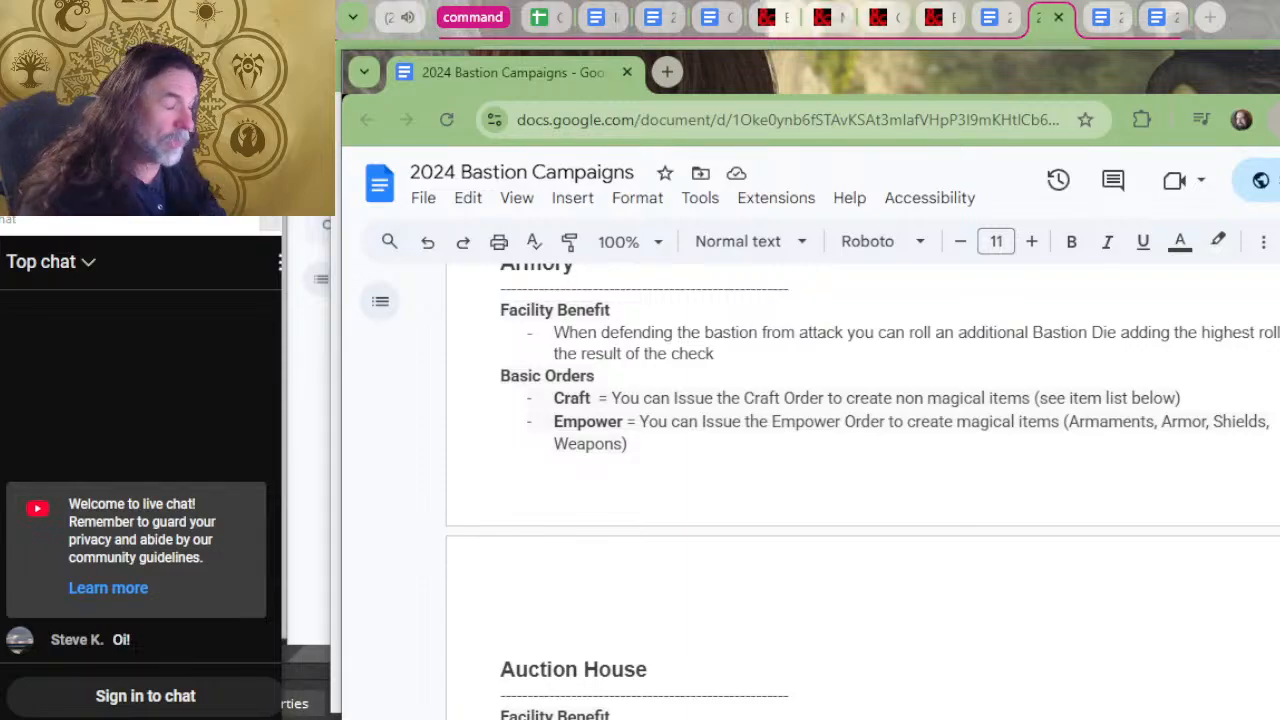
scroll(677, 331, down, 2)
scroll(737, 380, up, 2)
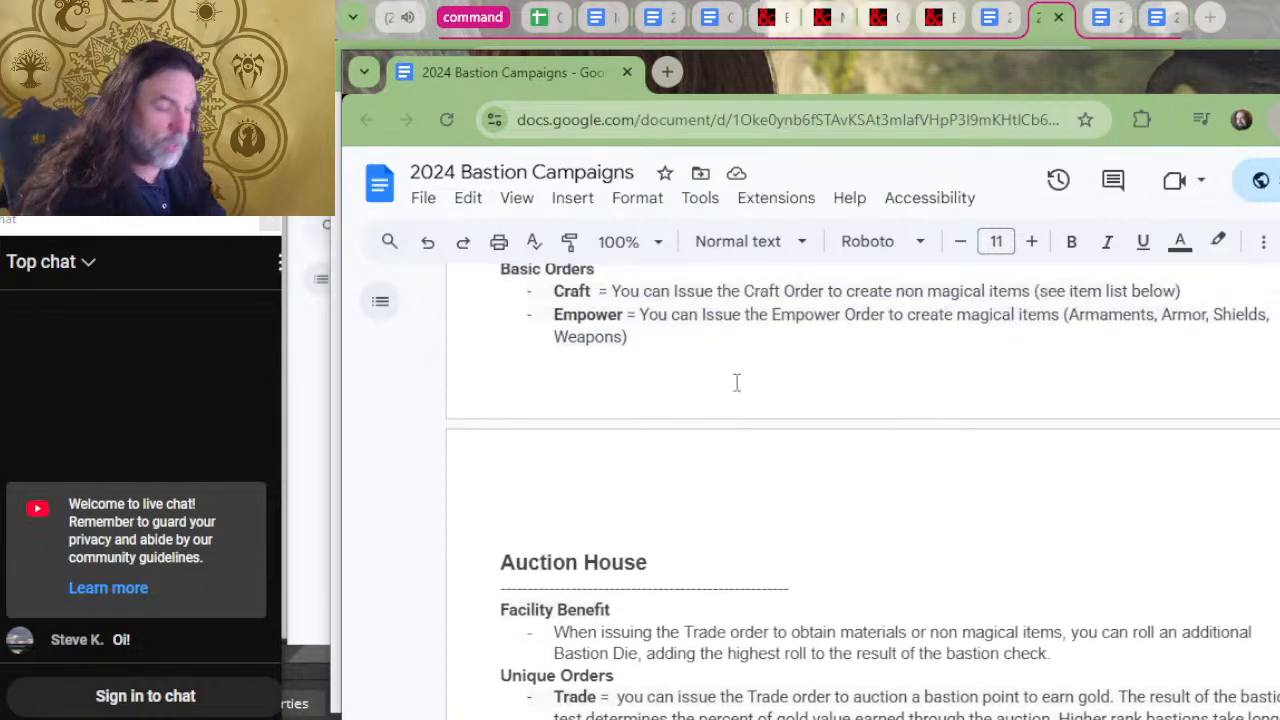
Examine the Armory's facility benefit for defending the bastion alongside its Craft and Empower orders and the Archive entry above.
scroll(705, 412, up, 2)
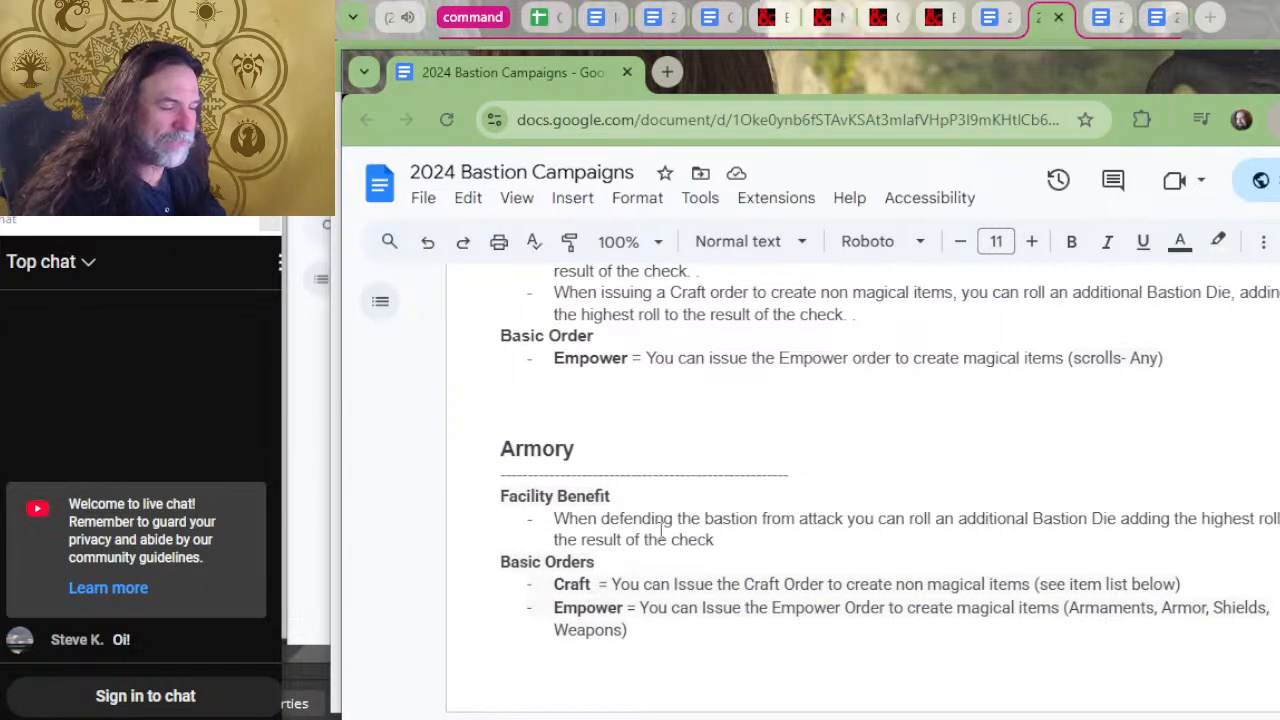
drag(656, 525, 623, 518)
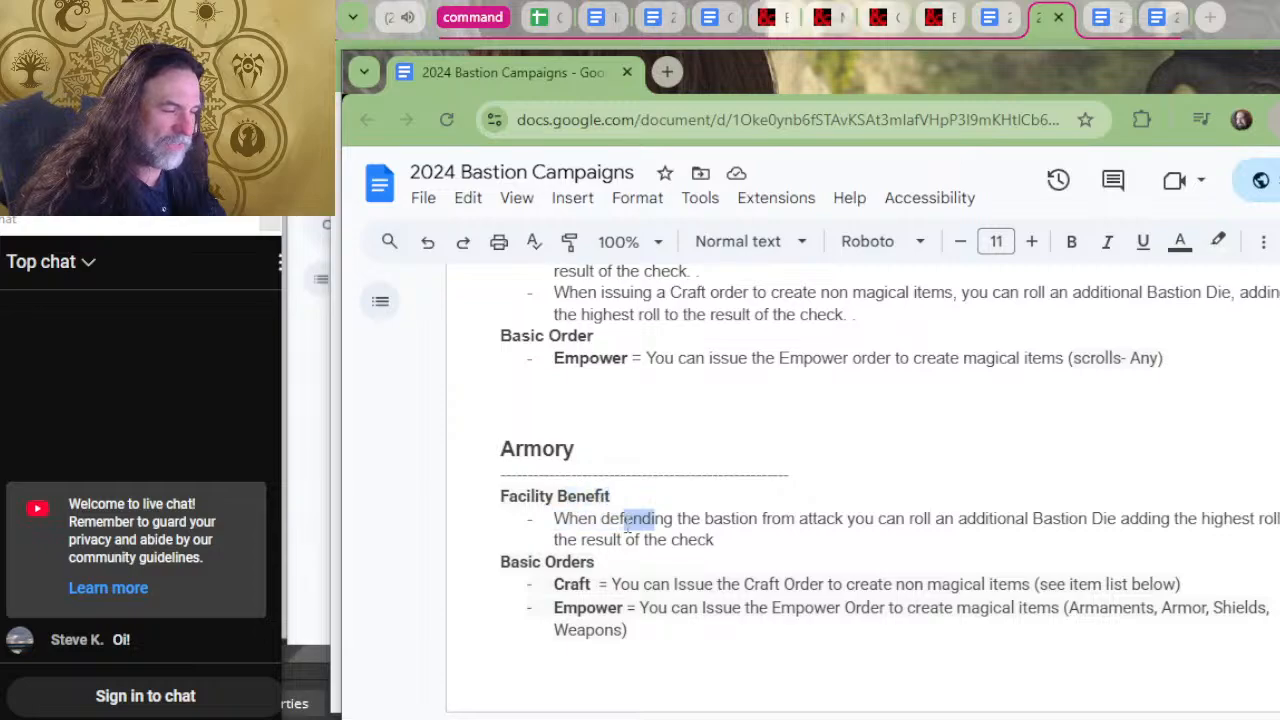
click(710, 539)
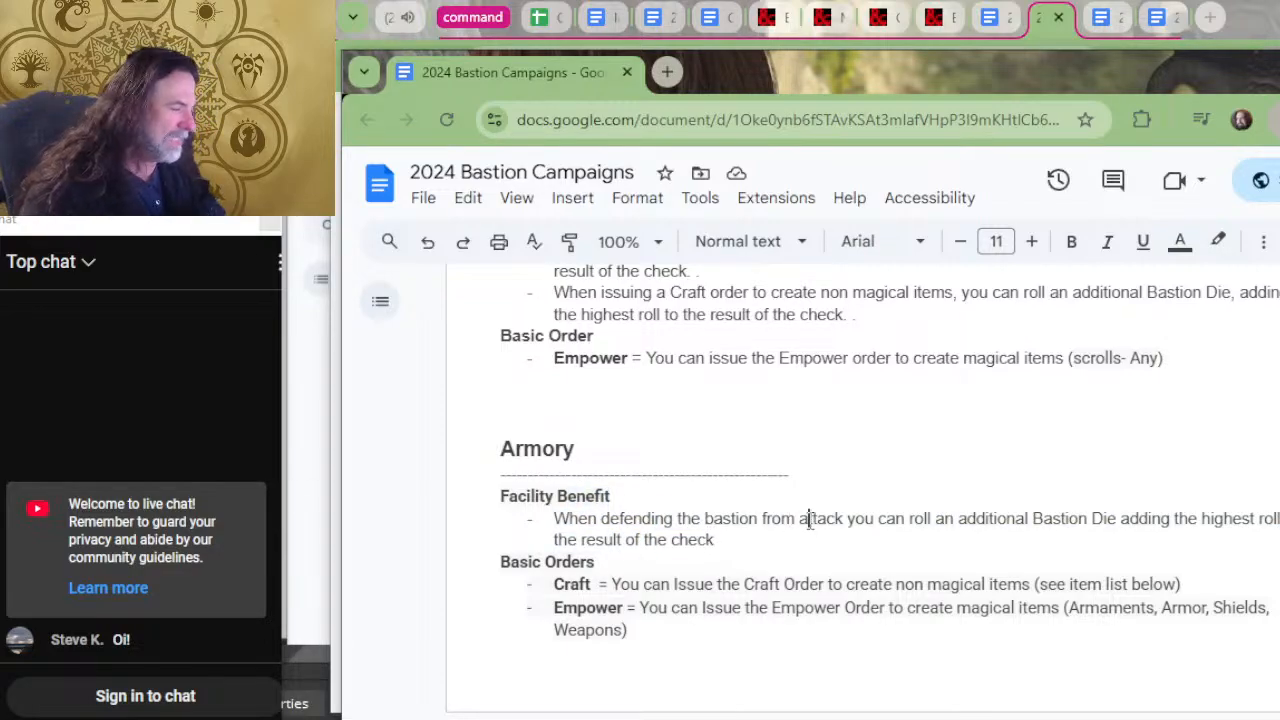
scroll(827, 510, up, 4)
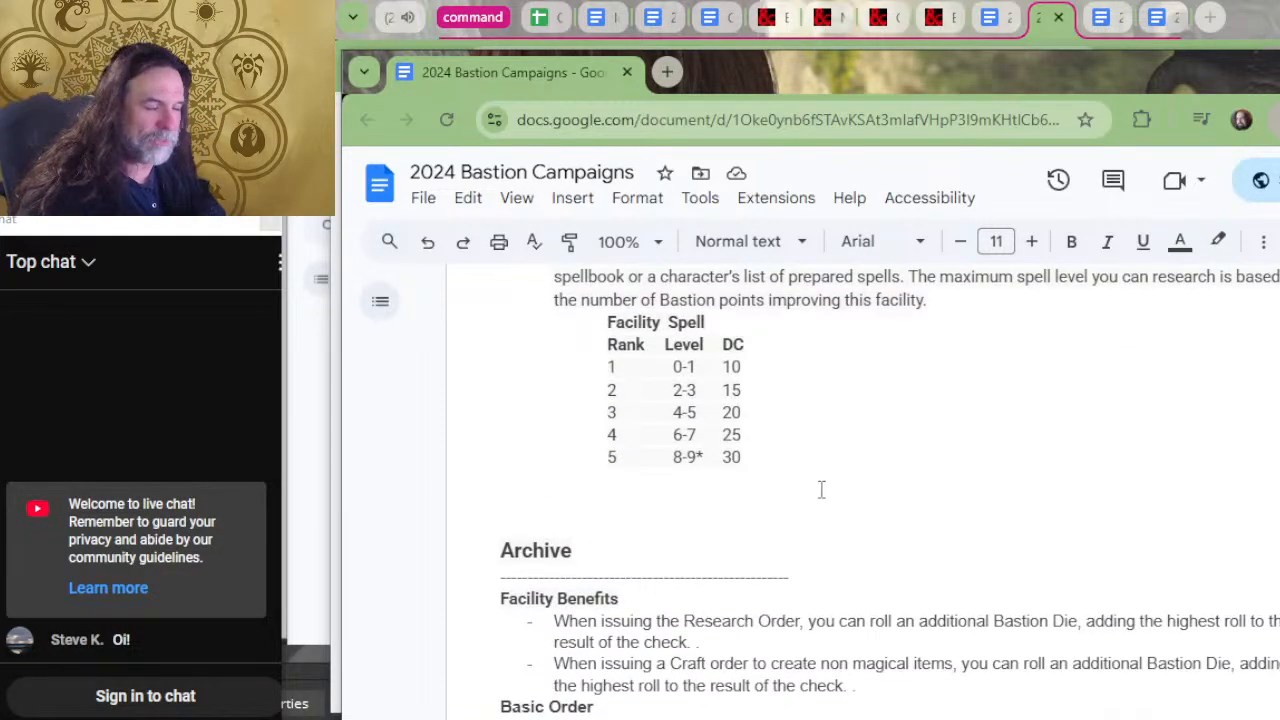
scroll(845, 520, down, 5)
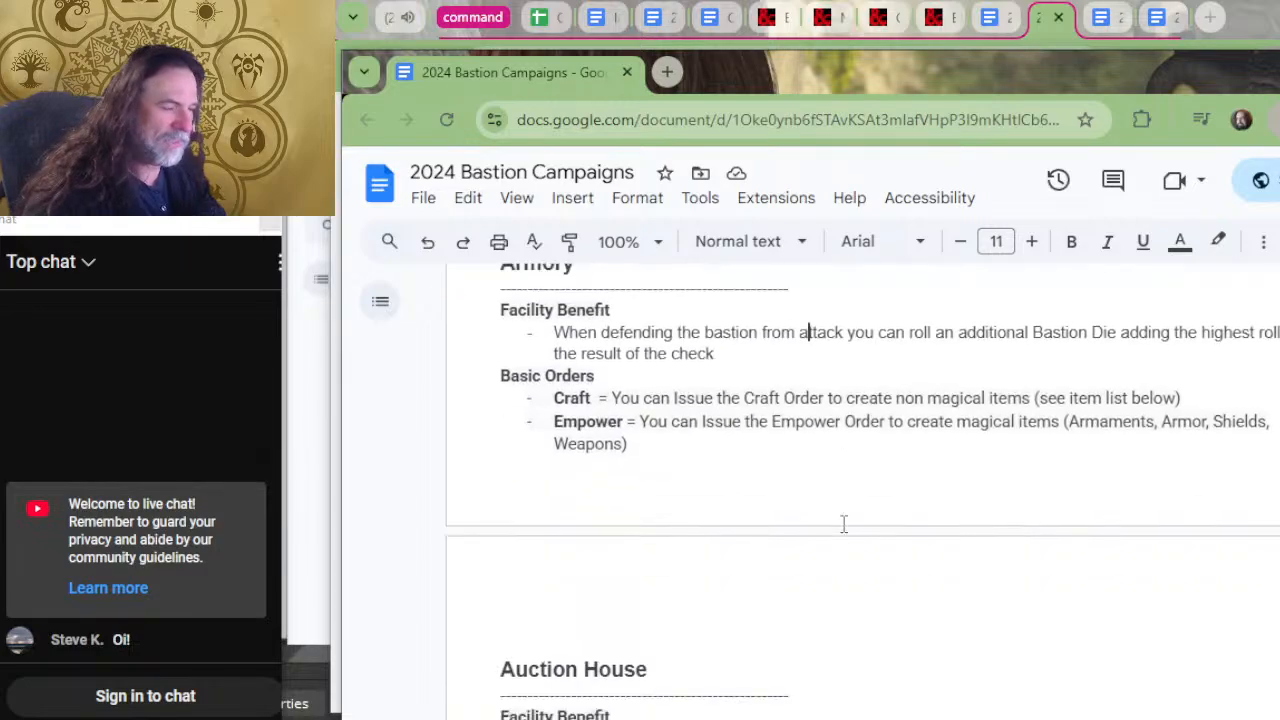
scroll(845, 525, up, 2)
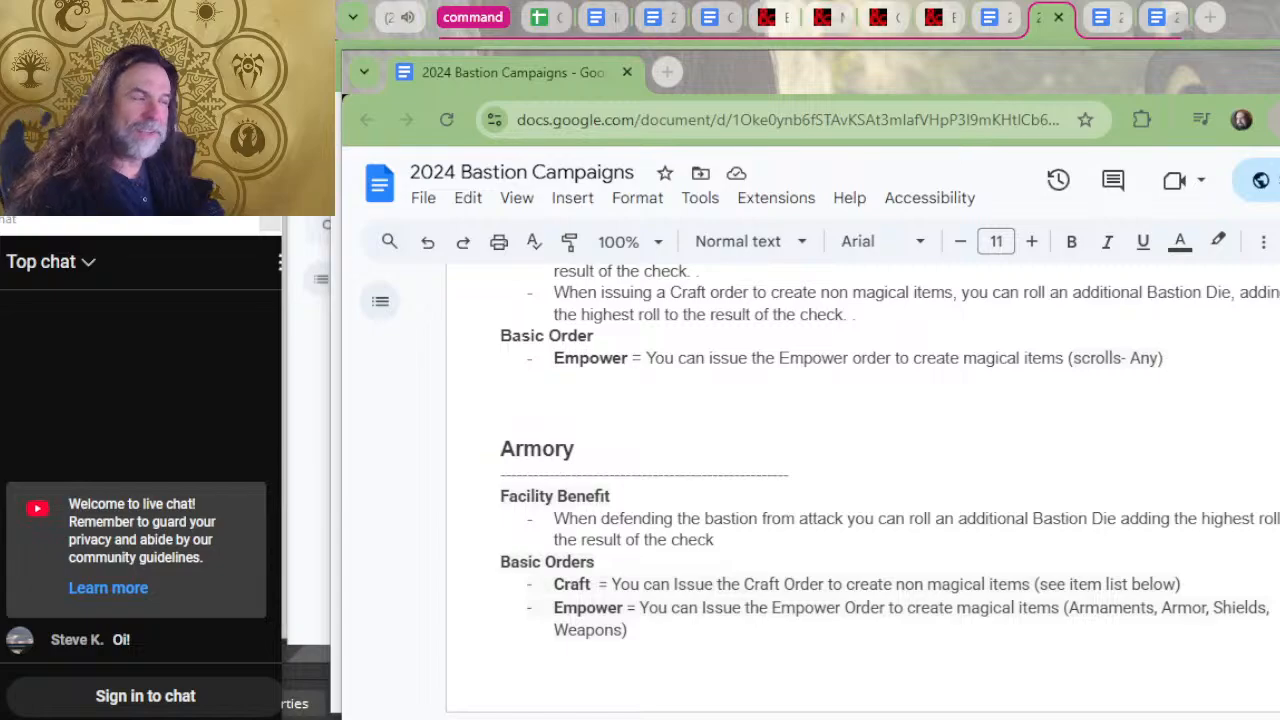
click(806, 518)
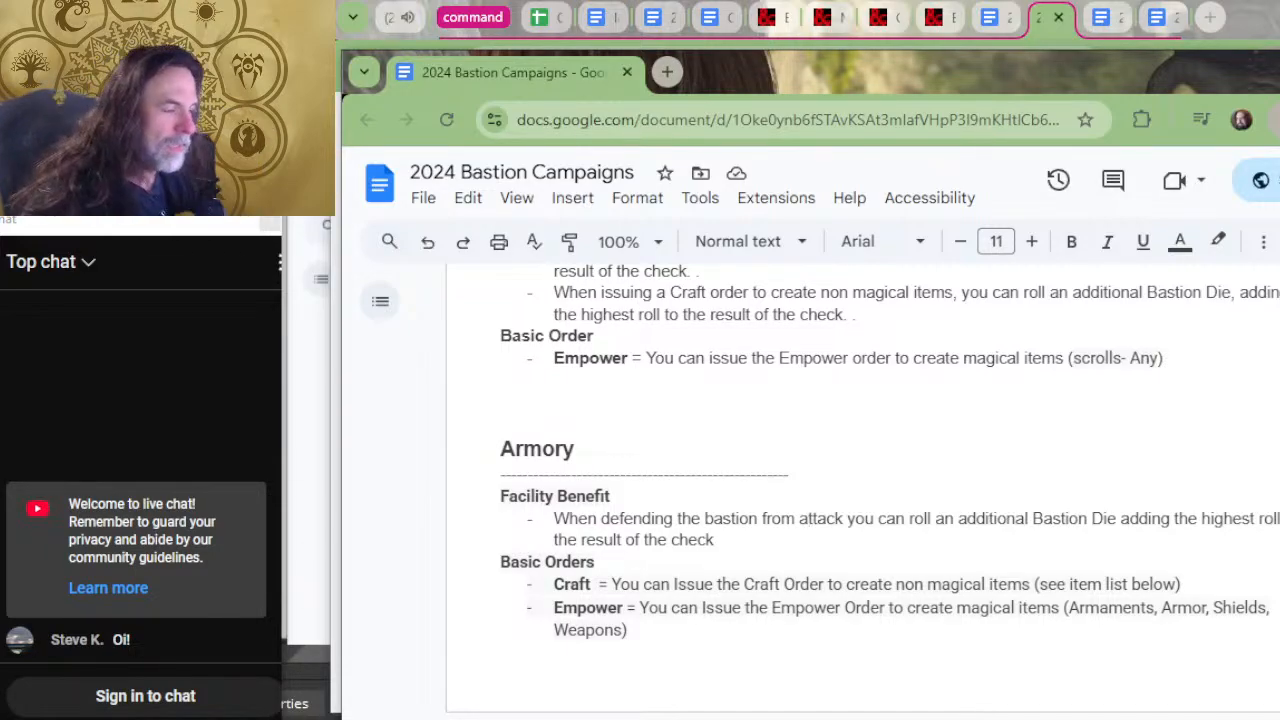
drag(714, 540, 744, 546)
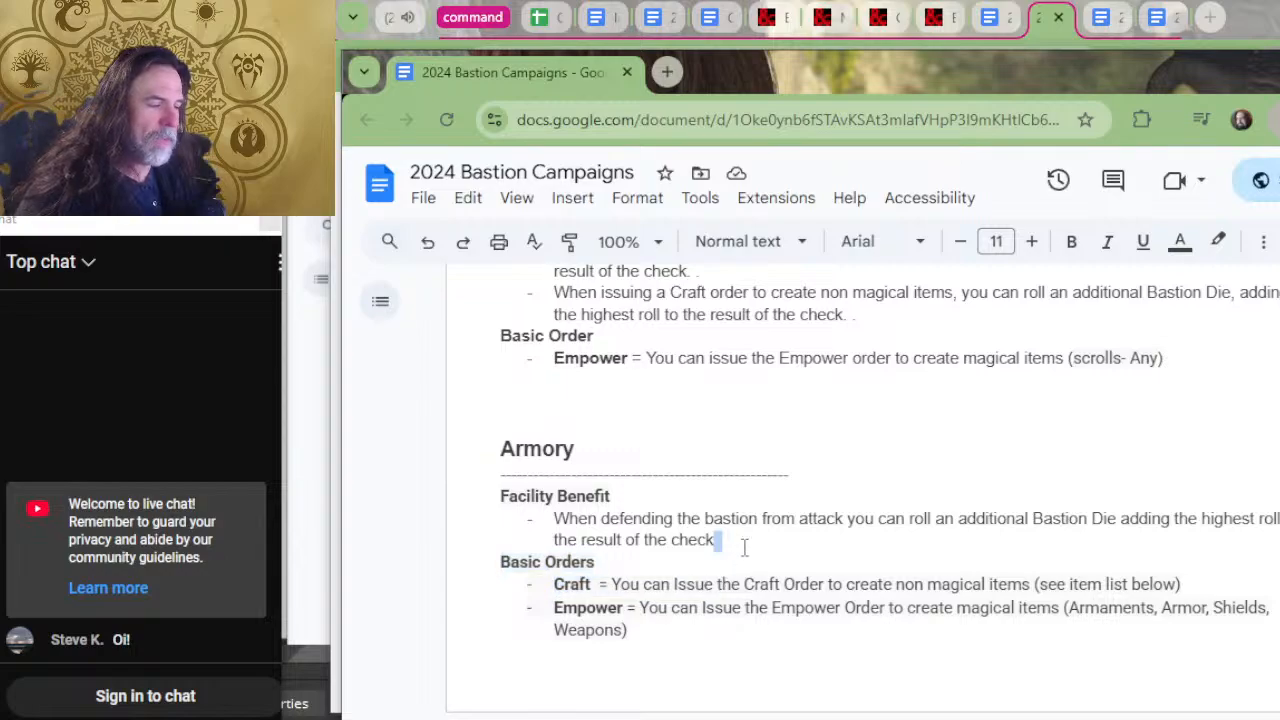
click(744, 541)
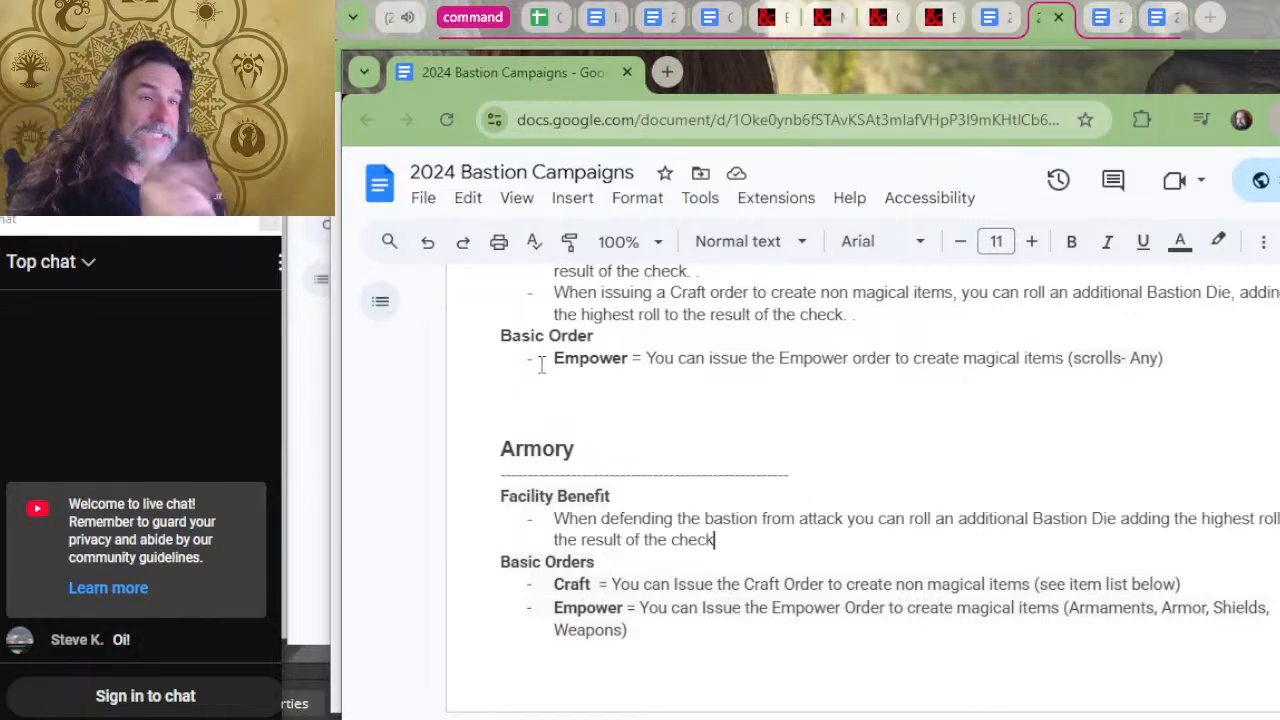
Skim the facility descriptions from Barracks through Laboratory, Observatory and Planar Gate to Stables to review their benefits and orders.
scroll(632, 403, down, 10)
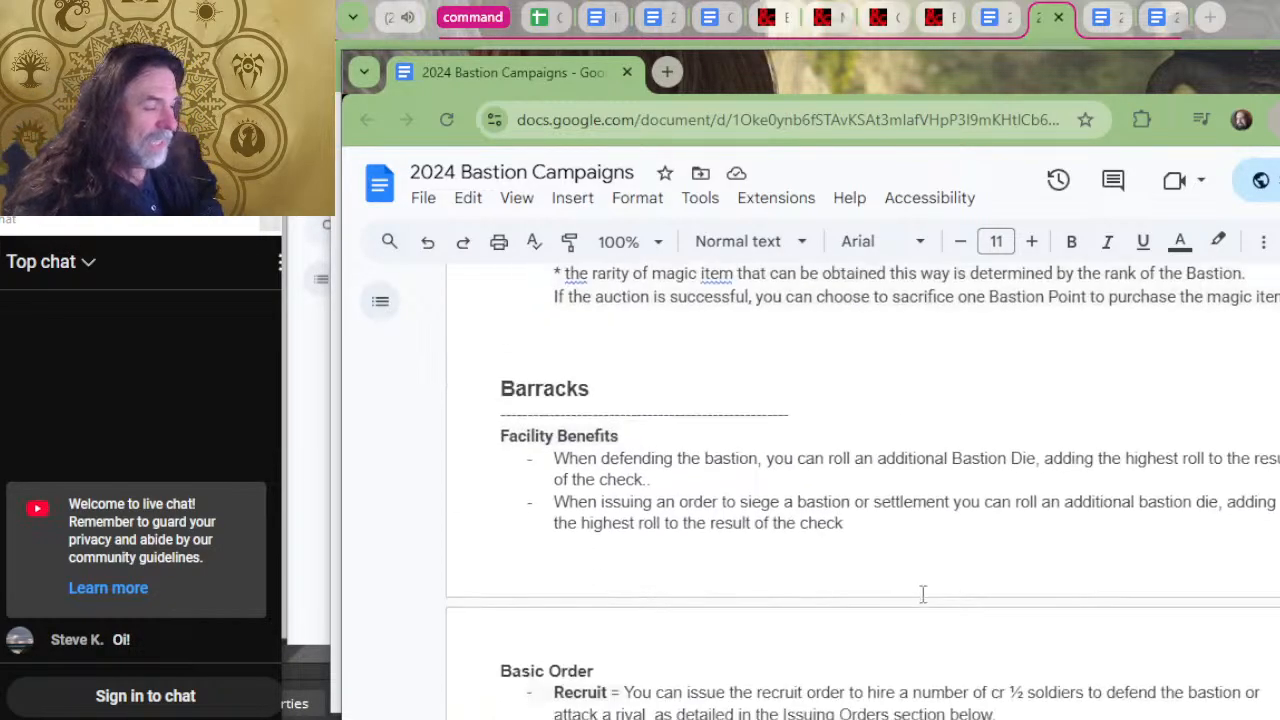
scroll(923, 594, down, 20)
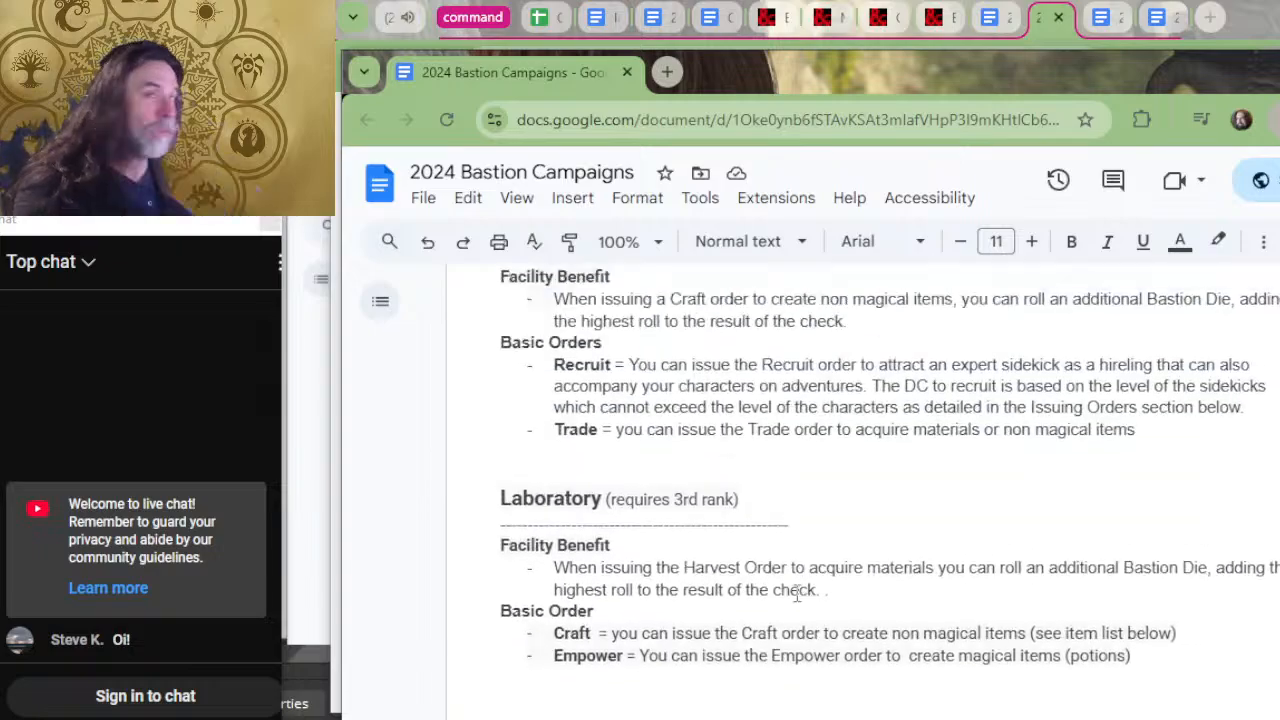
scroll(800, 520, down, 20)
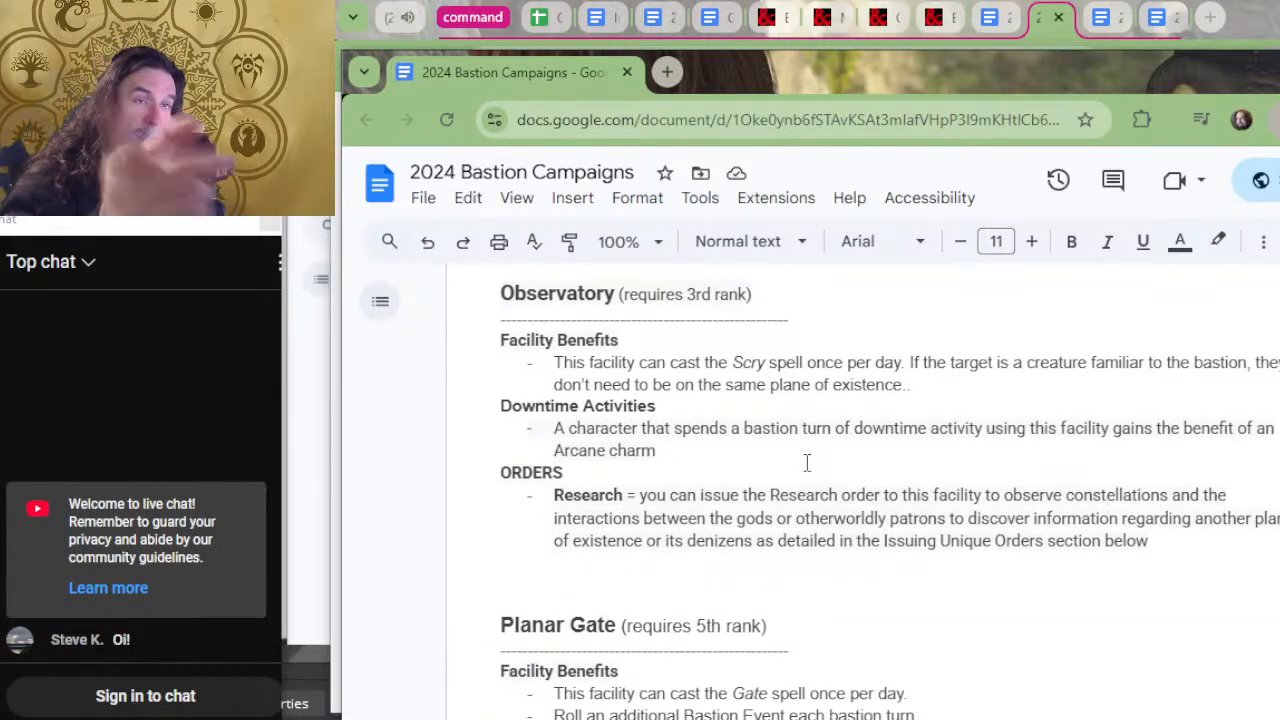
scroll(806, 462, down, 20)
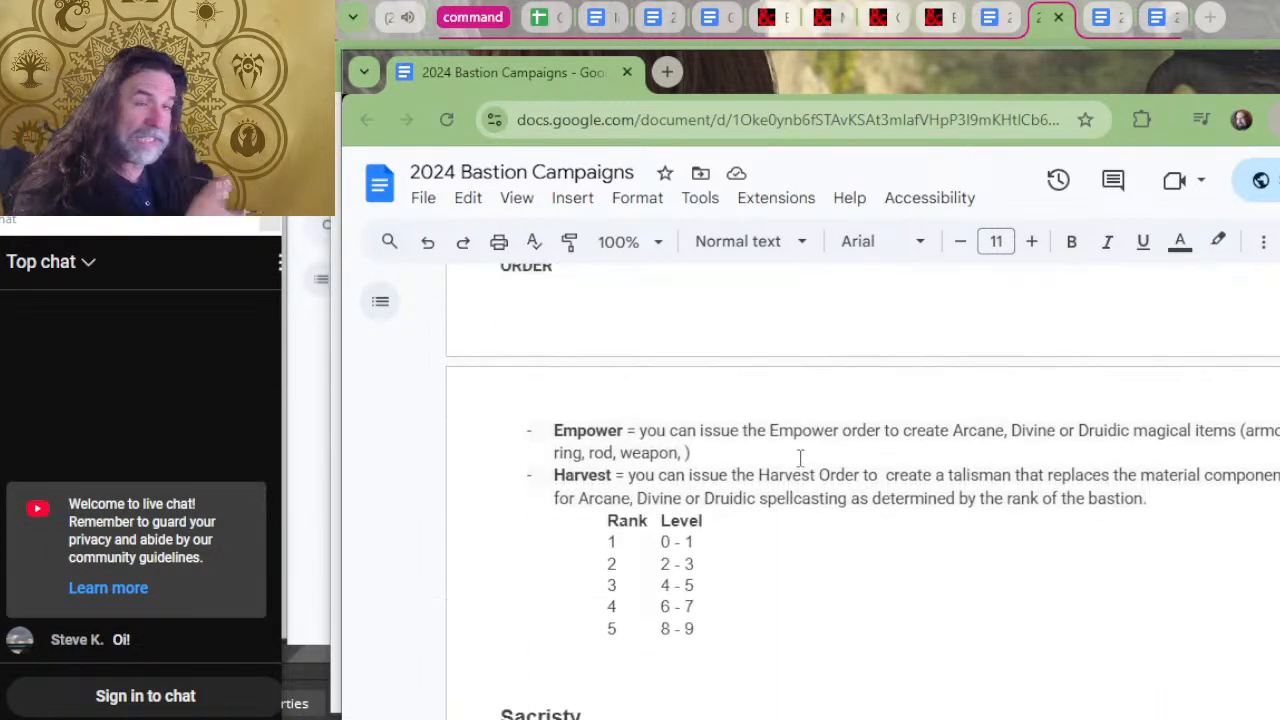
scroll(800, 460, down, 20)
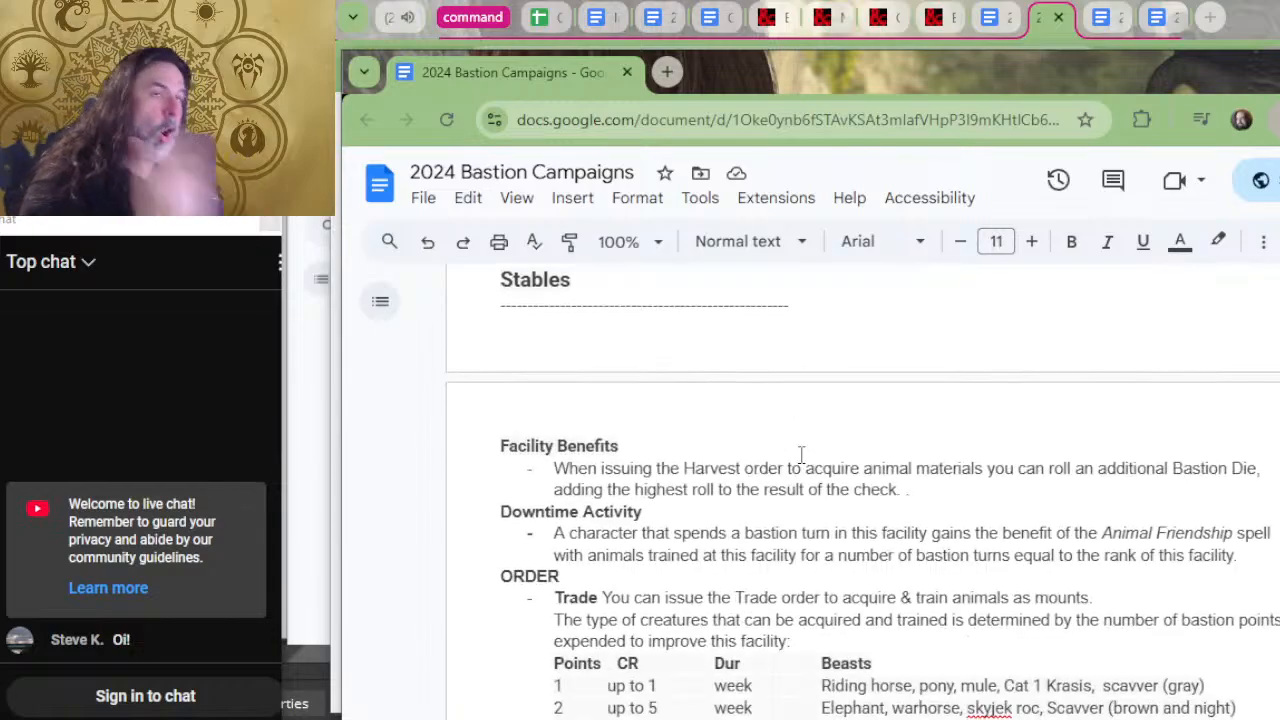
Skim the remaining facility entries from Sacristy and Stables through Teleportation Circle and Theater to War Room, checking their benefits and orders.
scroll(801, 455, down, 8)
scroll(764, 464, up, 15)
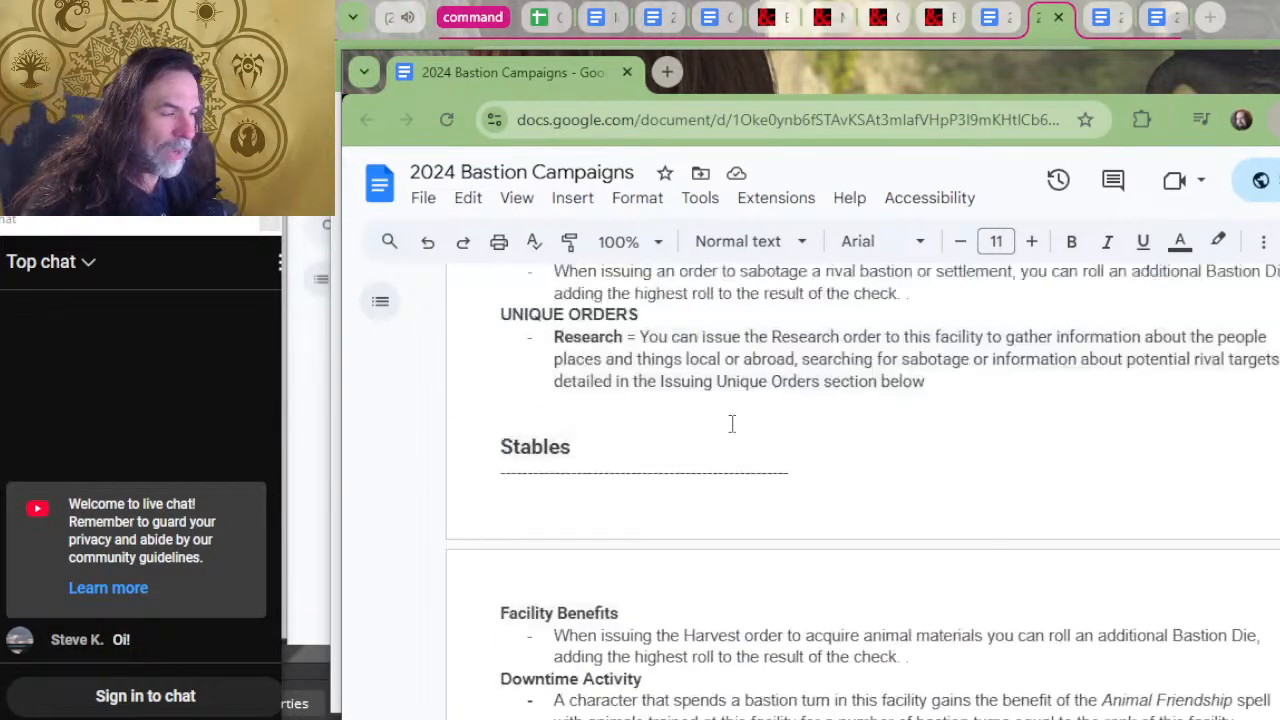
scroll(765, 462, up, 10)
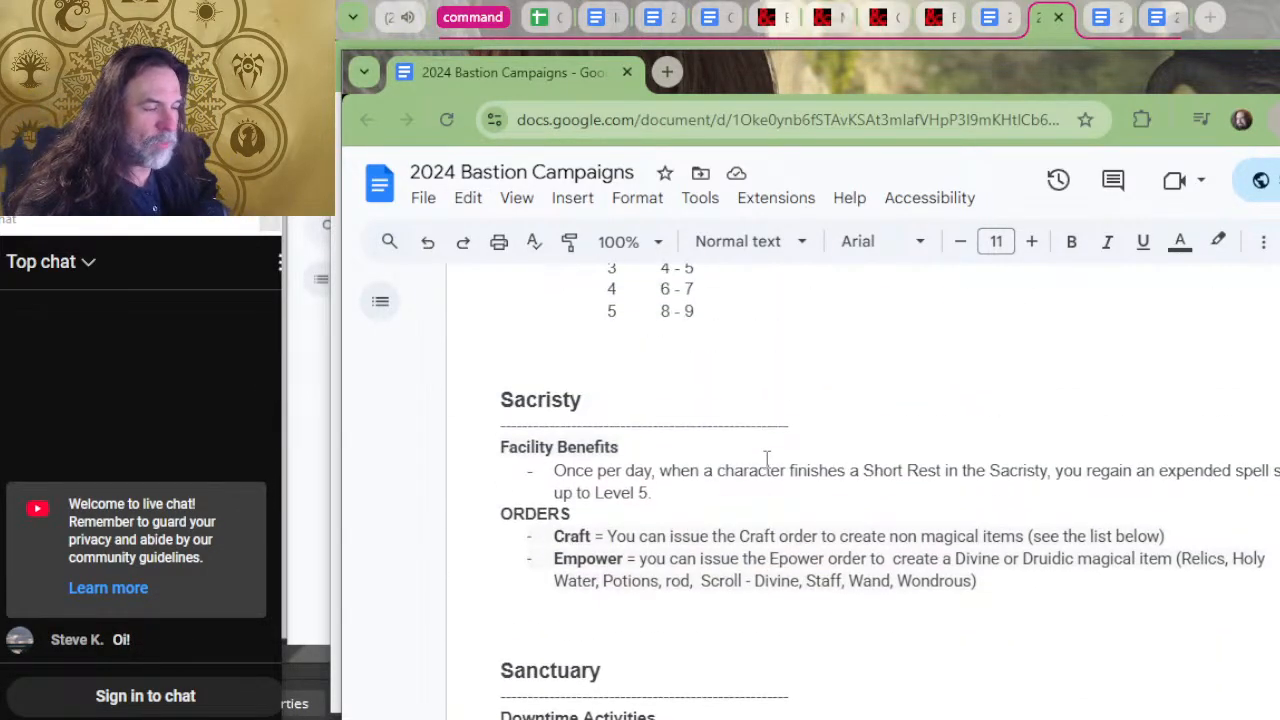
scroll(765, 458, up, 3)
scroll(760, 452, down, 20)
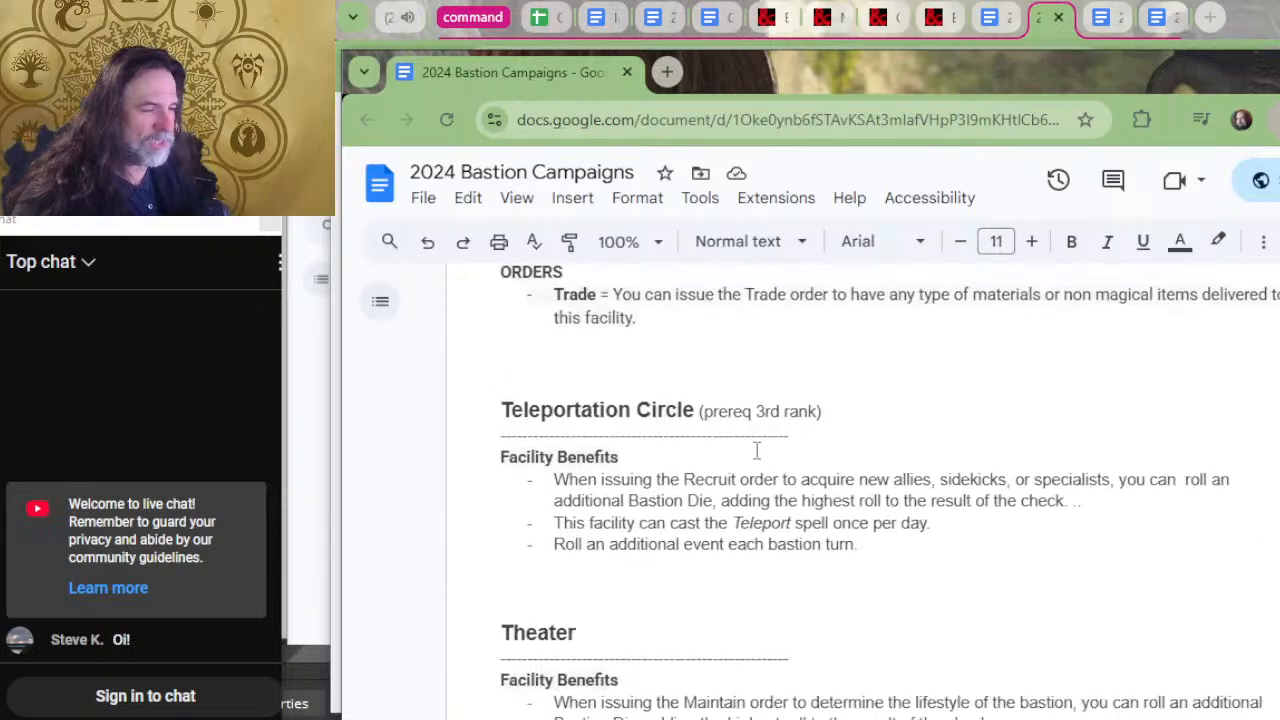
scroll(757, 449, down, 20)
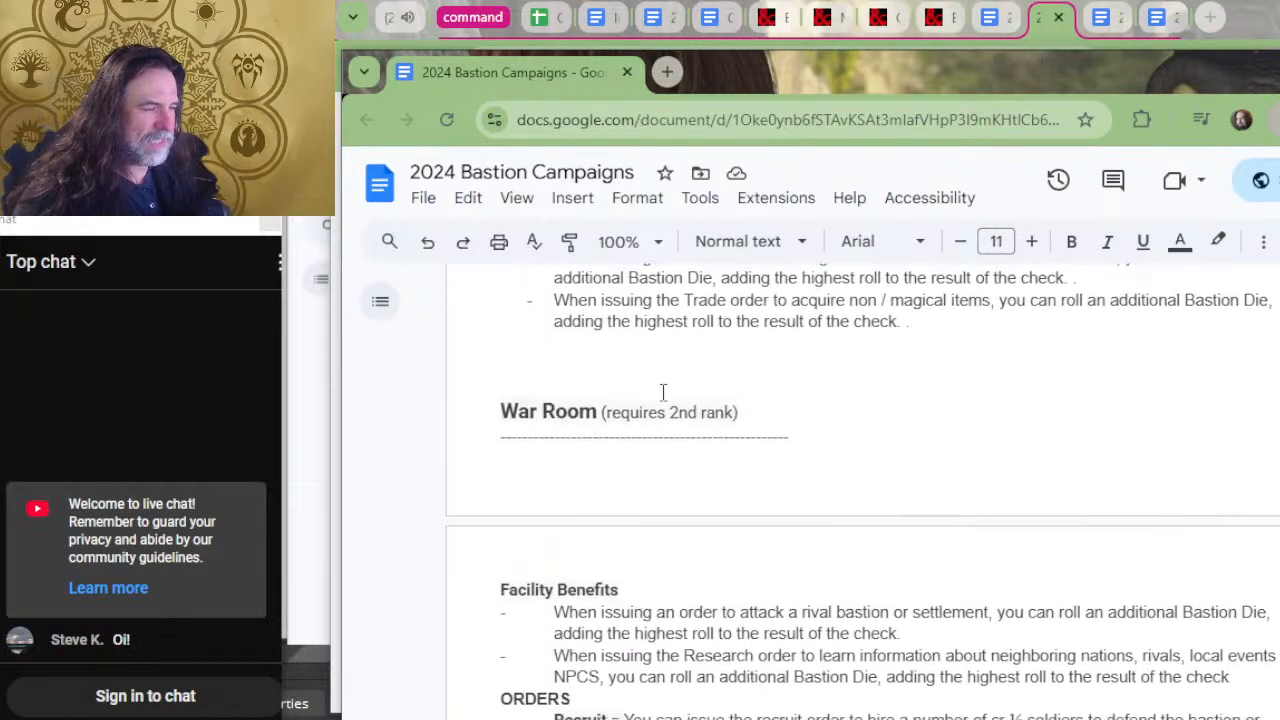
Read the Downtime Activities section, covering basic downtime, DIY projects, Downtime Dice, Magical Charms and unique downtime activities.
scroll(663, 392, down, 15)
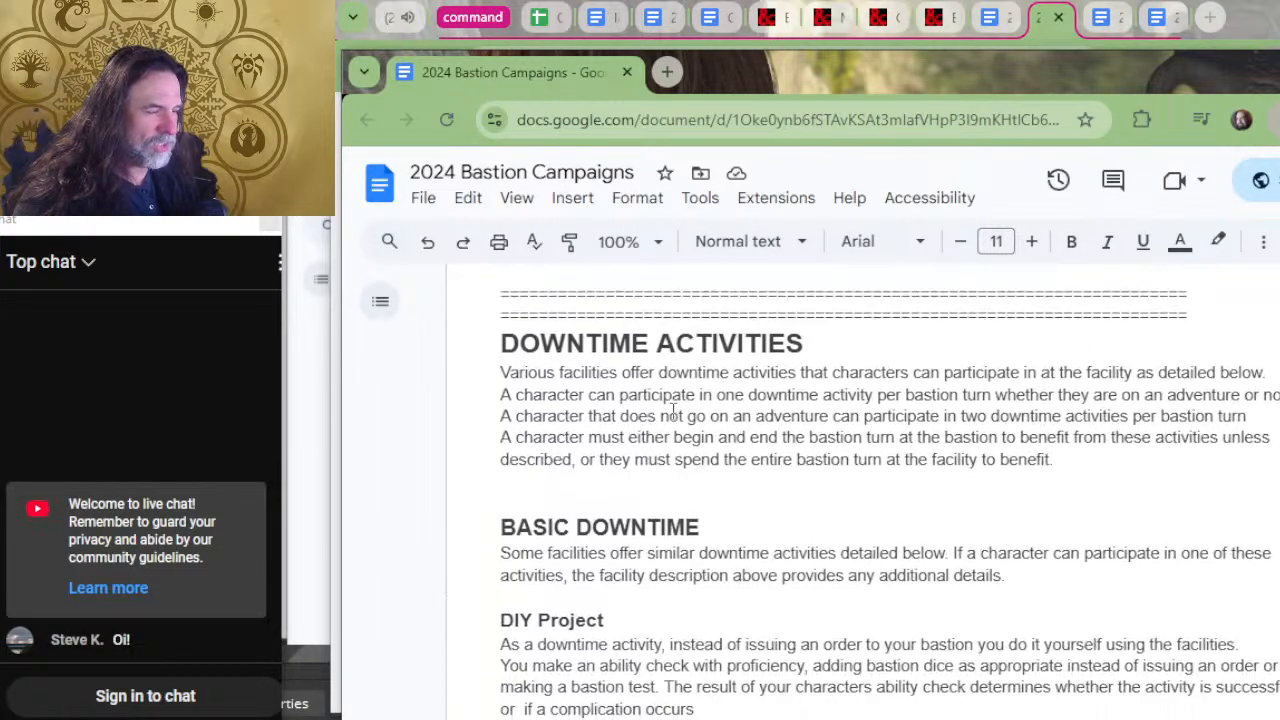
scroll(656, 478, down, 4)
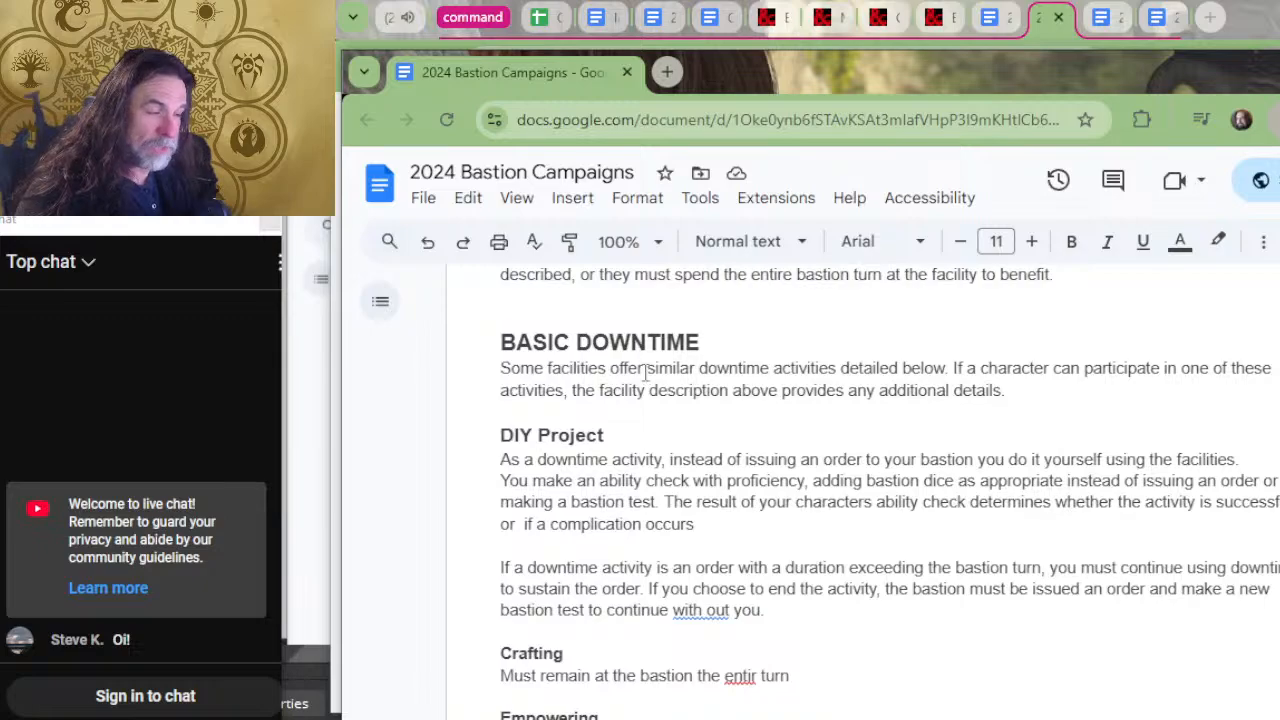
scroll(680, 447, down, 12)
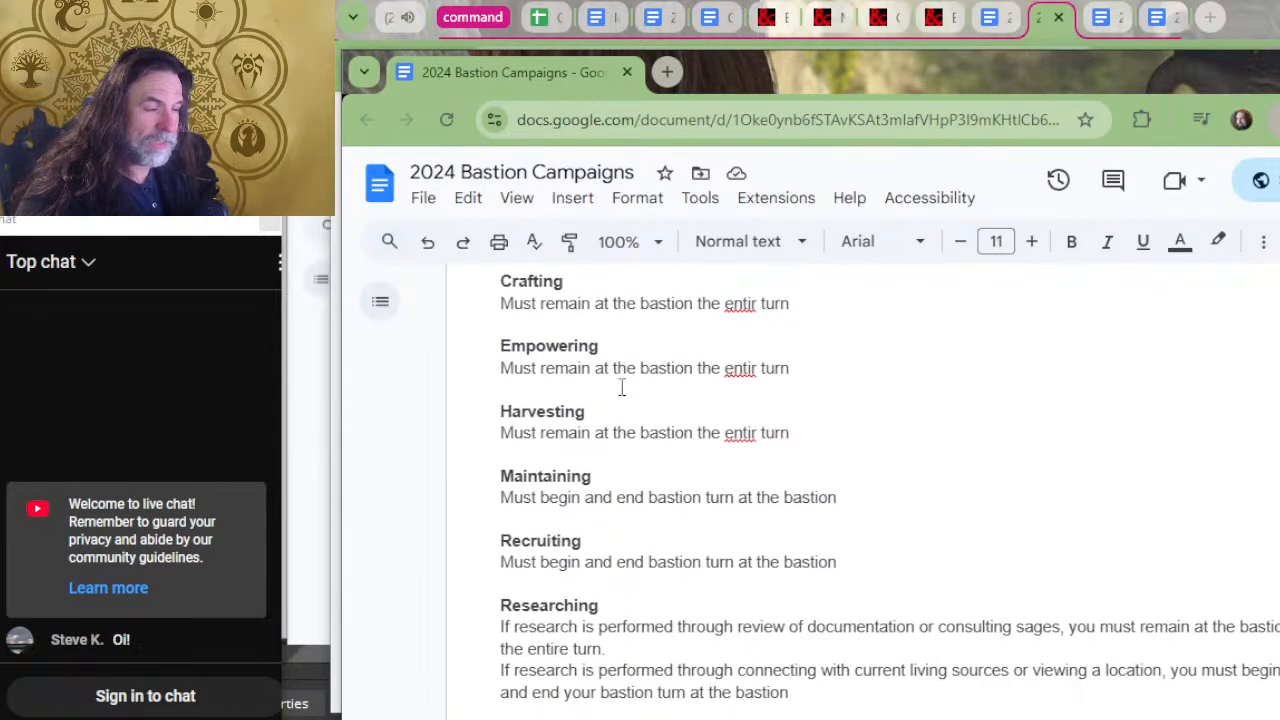
scroll(621, 389, down, 6)
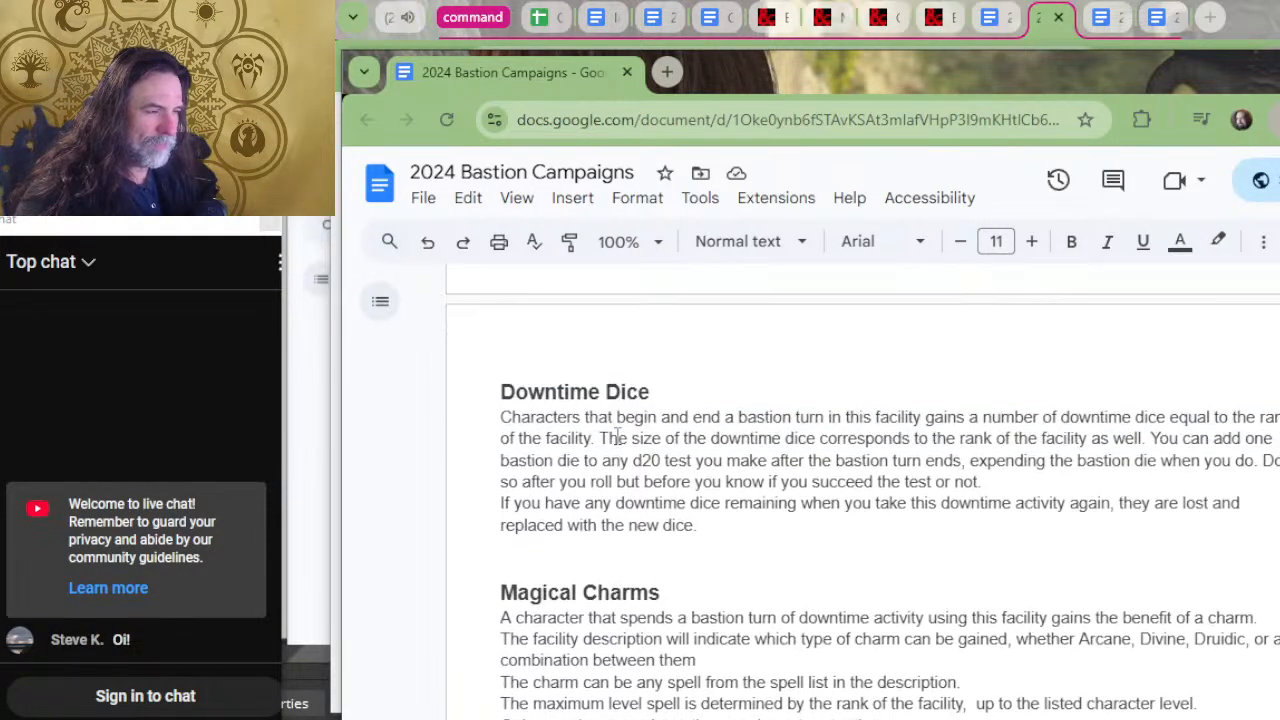
scroll(617, 432, down, 15)
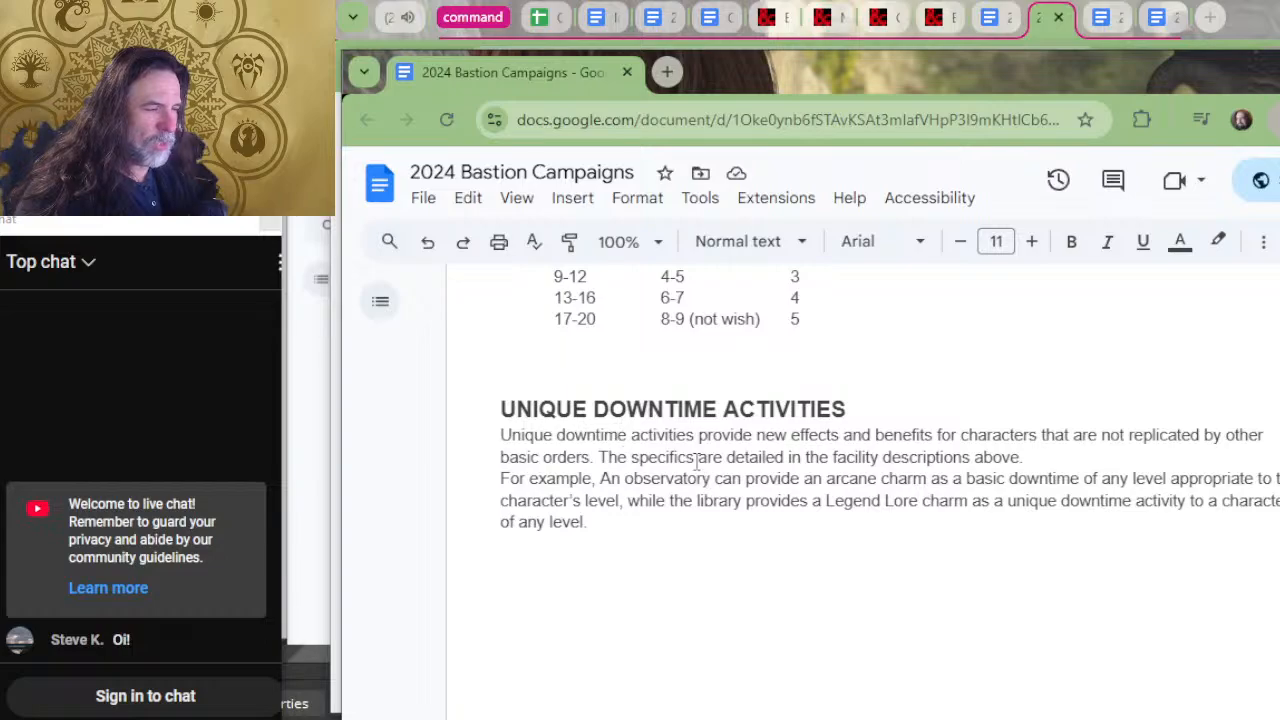
Examine the bastion test rules for issuing orders, including the diminishing bastion die example and the list of basic orders.
scroll(672, 428, down, 10)
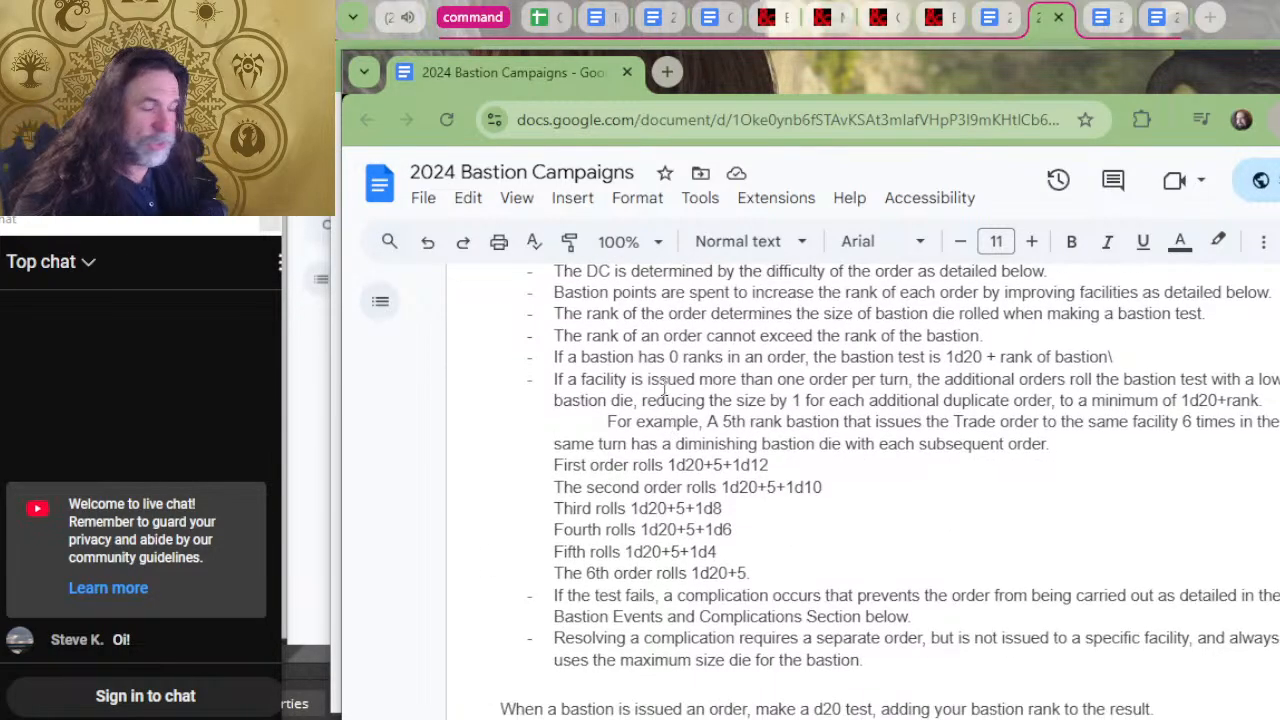
scroll(680, 425, up, 1)
scroll(697, 454, down, 8)
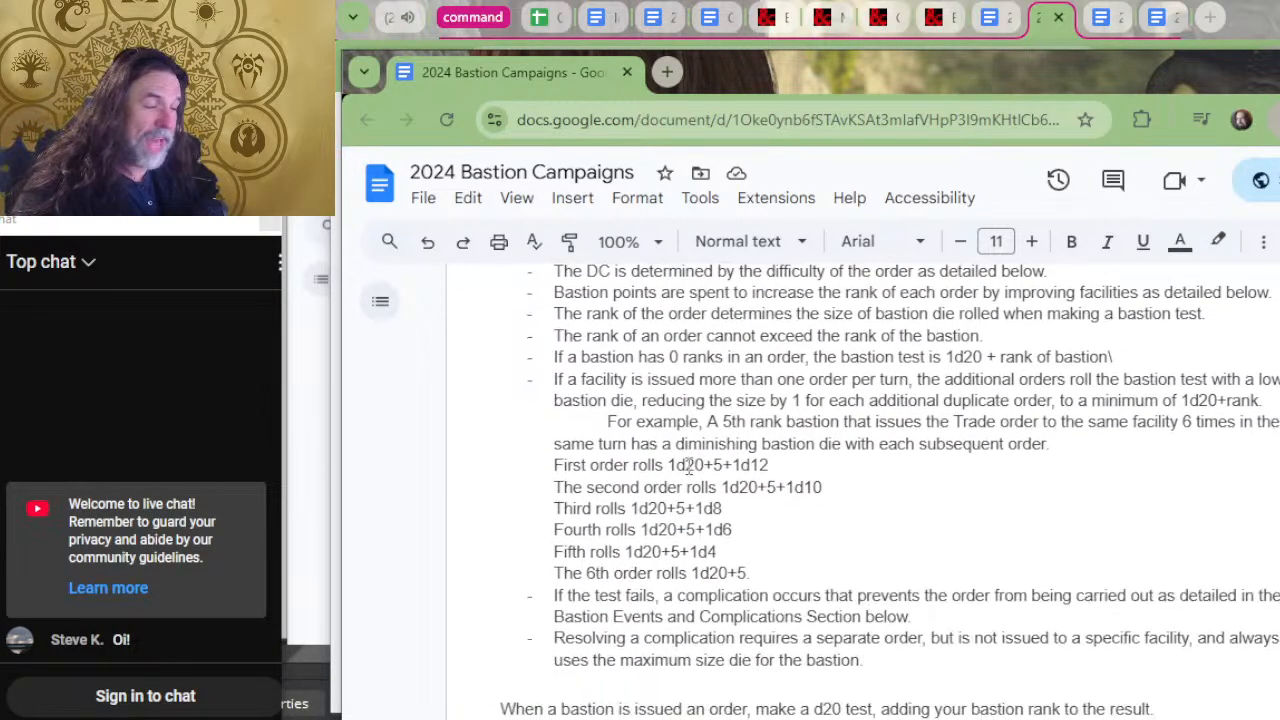
scroll(688, 468, down, 8)
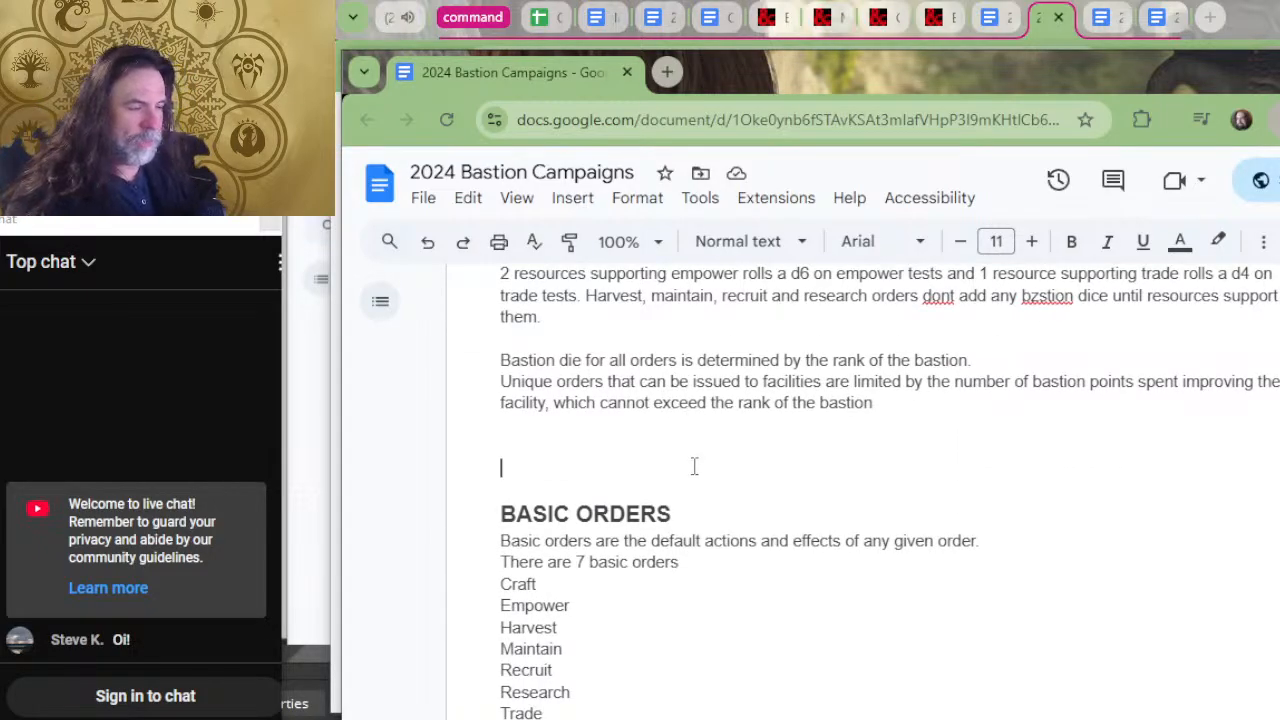
Review the basic order rules from Mass Production and Empower through Harvest to Maintain, including the lifestyle DC and Extended Lifestyles tables.
scroll(694, 466, down, 15)
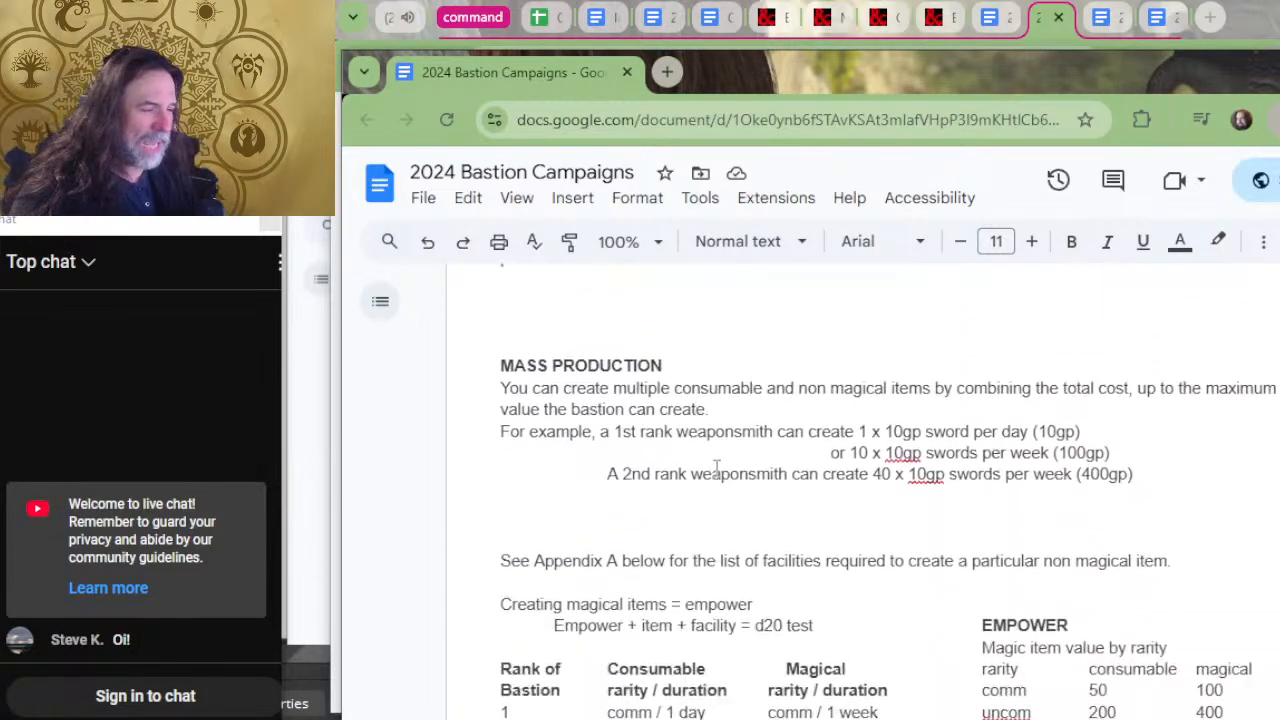
scroll(716, 466, down, 15)
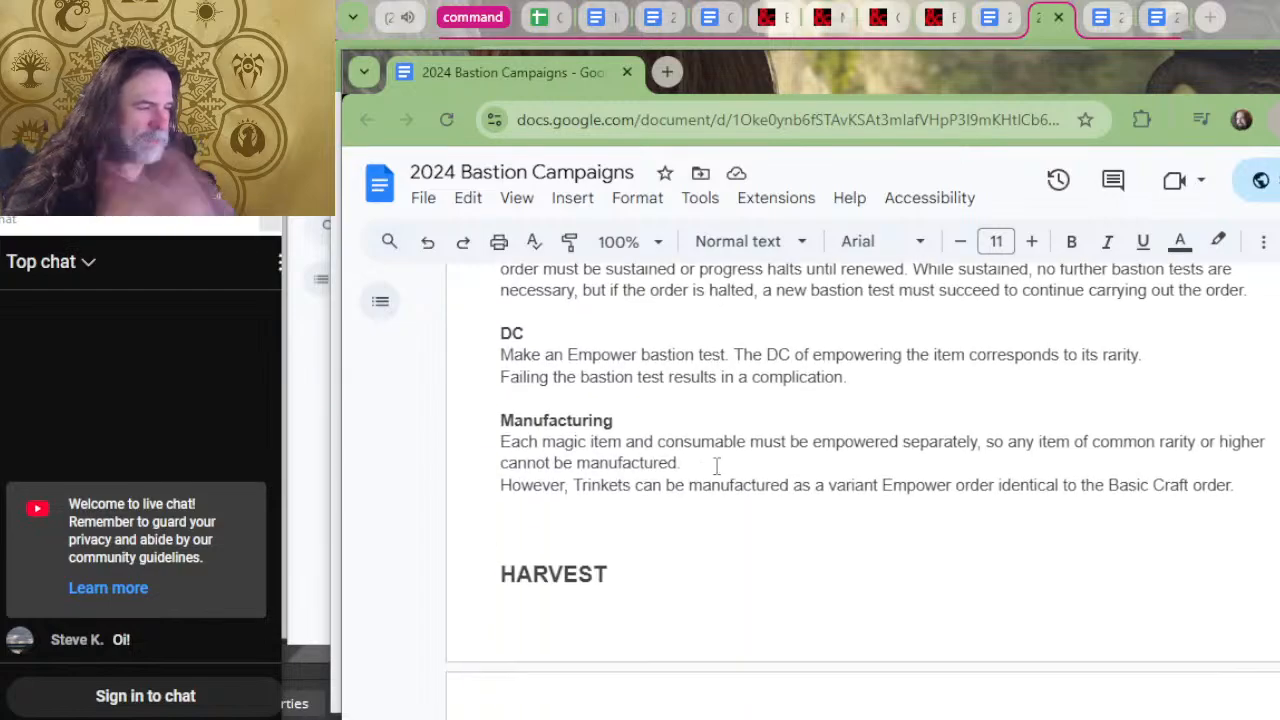
scroll(716, 466, down, 4)
scroll(717, 459, down, 15)
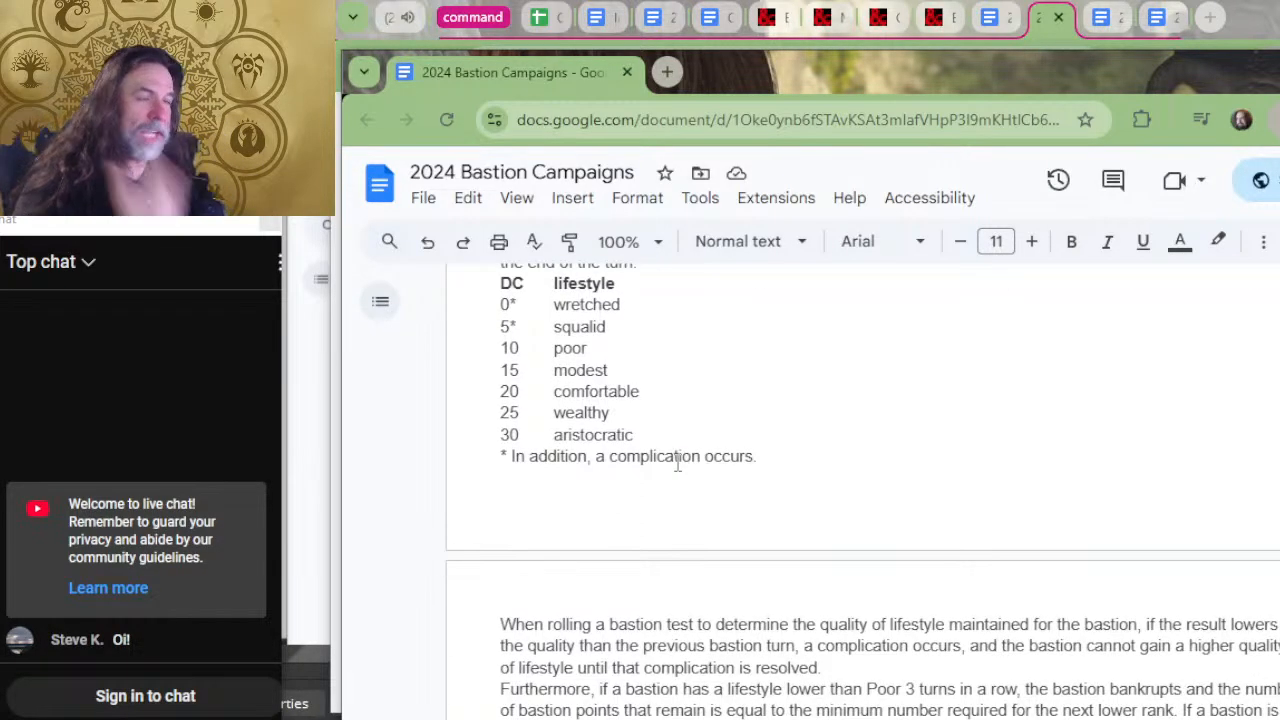
scroll(677, 463, down, 4)
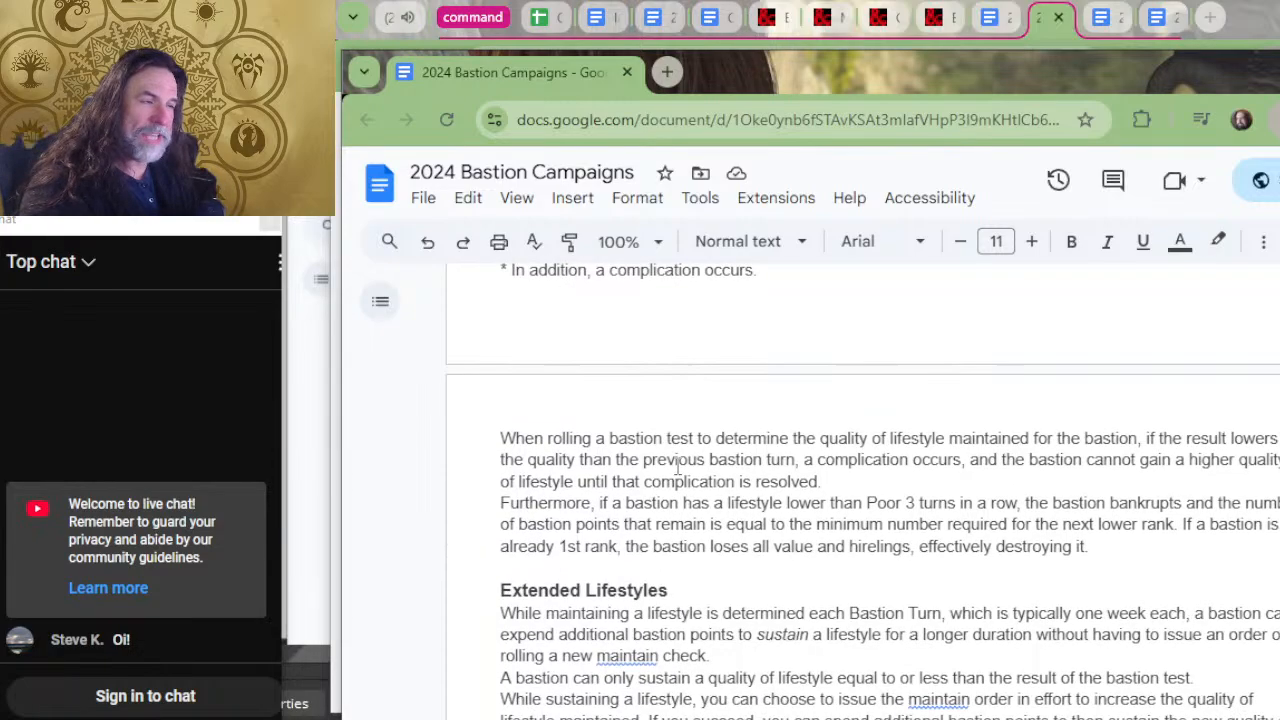
scroll(677, 466, down, 4)
scroll(681, 433, down, 8)
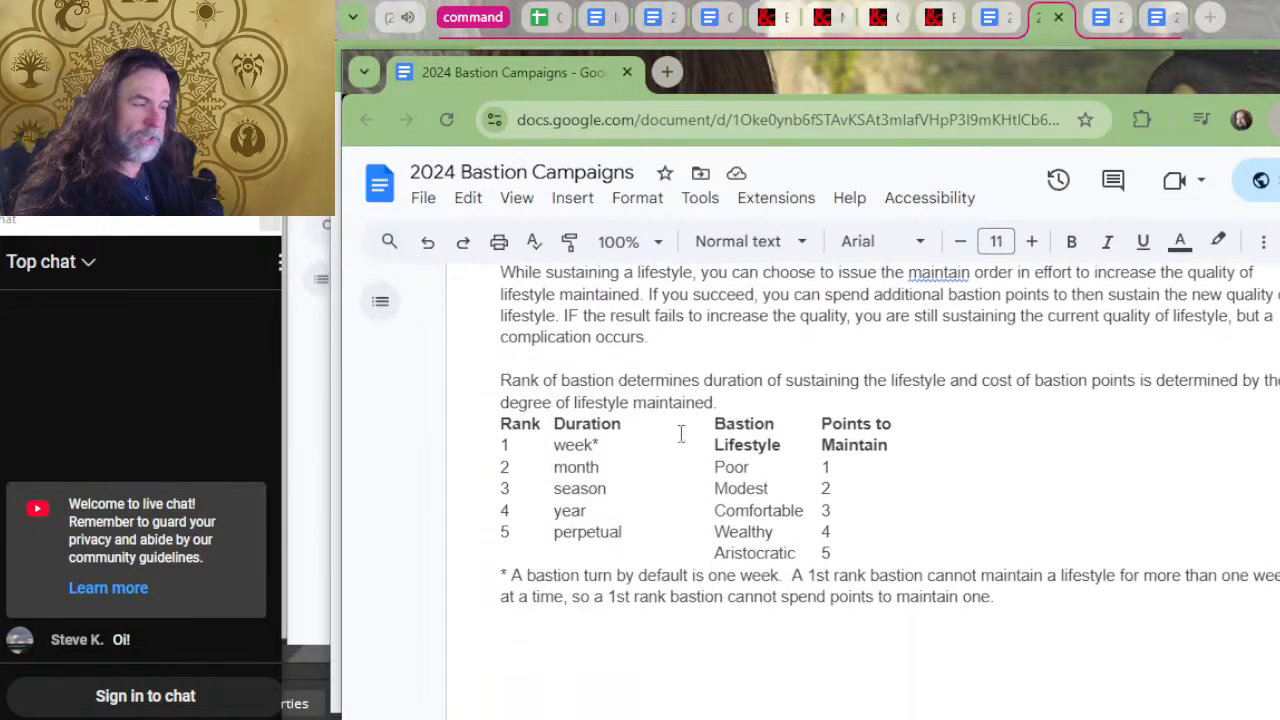
Go through the Recruit order's rank and DC tables for hirelings, monsters and soldiers.
scroll(681, 433, down, 4)
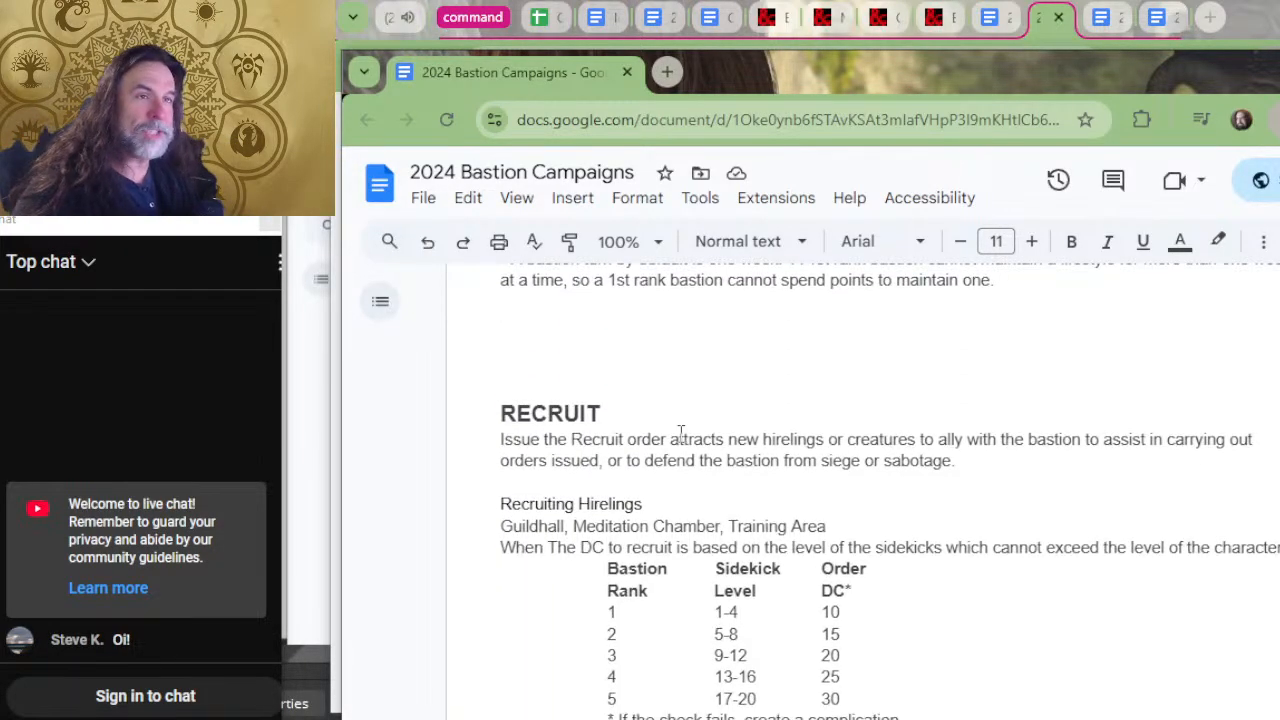
scroll(681, 433, down, 20)
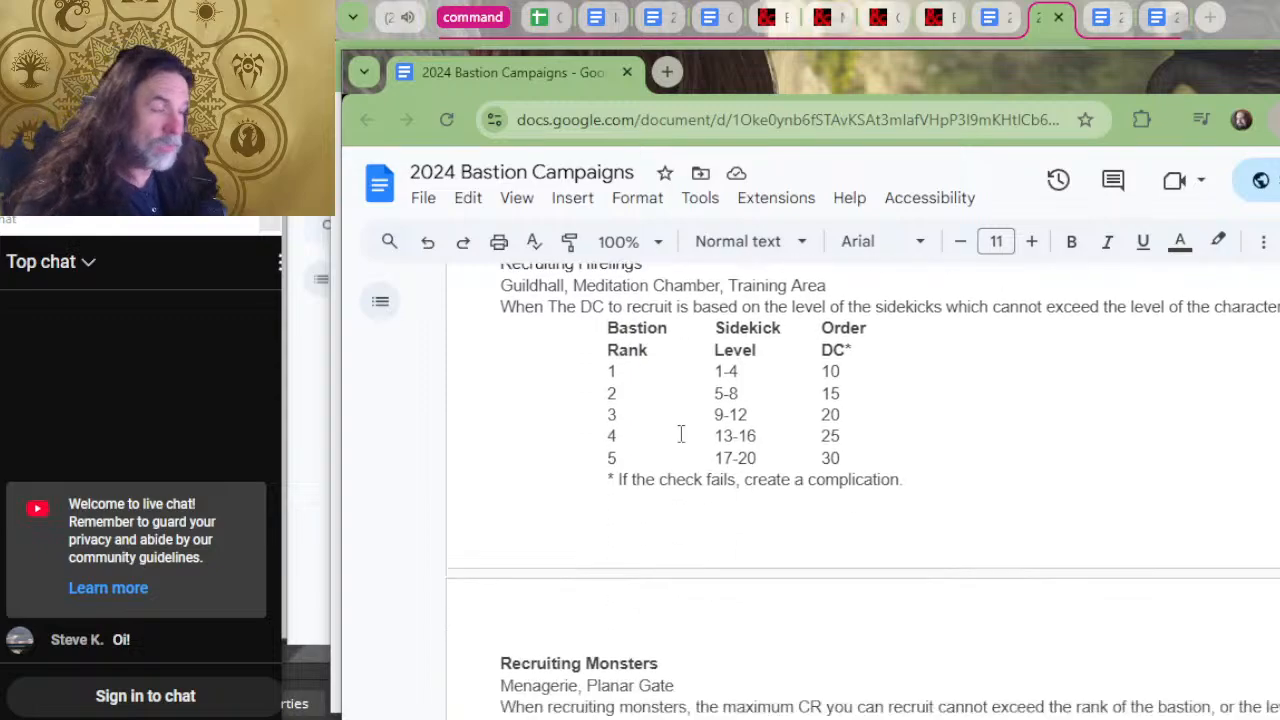
scroll(681, 433, up, 2)
scroll(681, 433, up, 20)
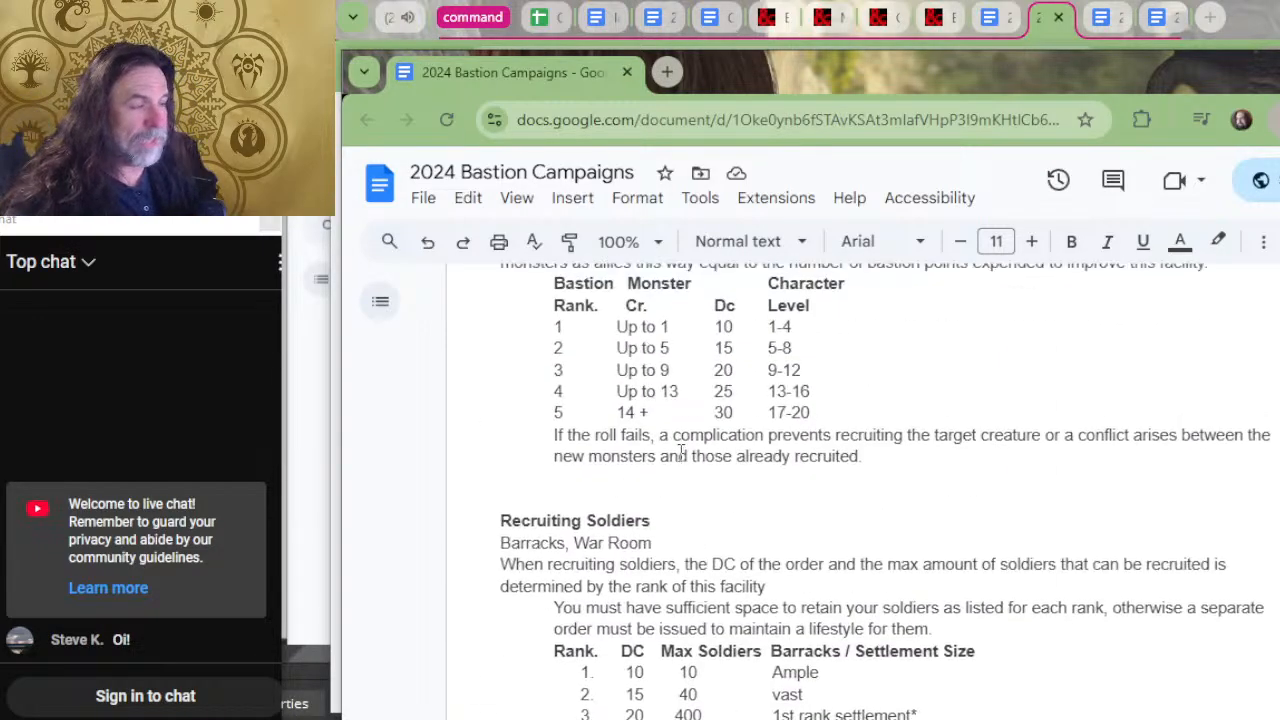
scroll(509, 405, up, 4)
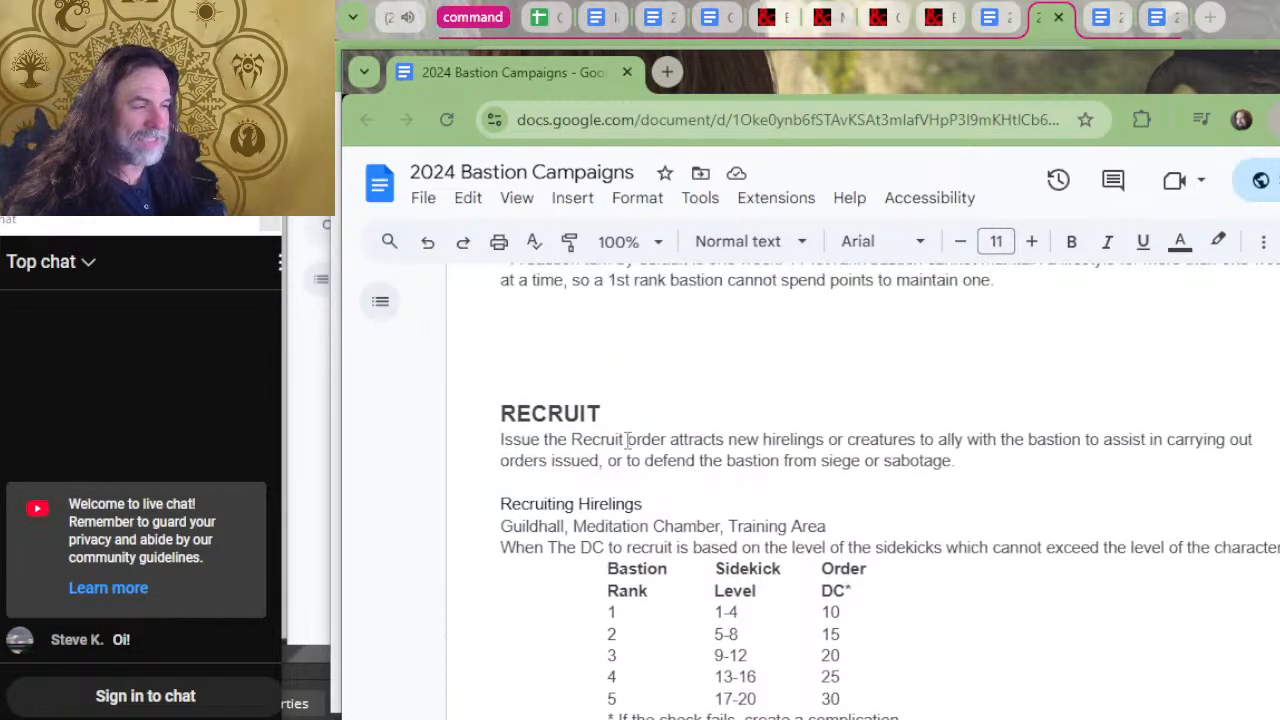
scroll(596, 432, down, 14)
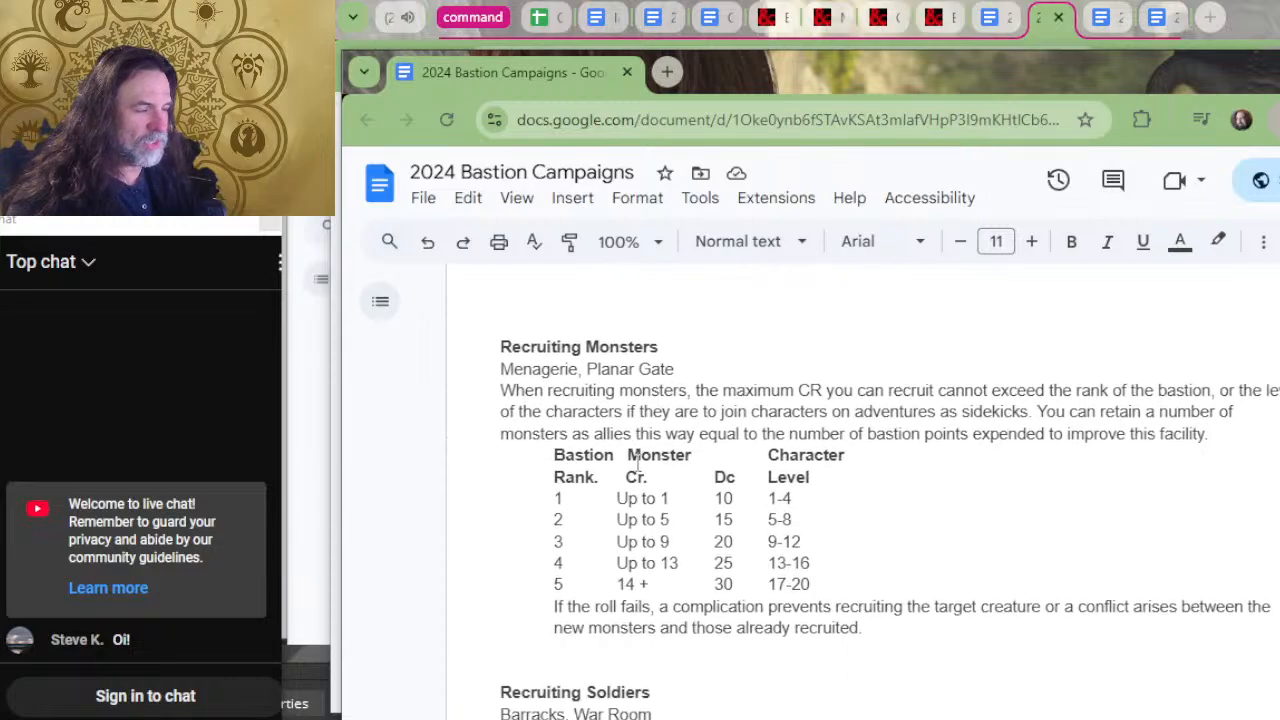
scroll(646, 405, down, 6)
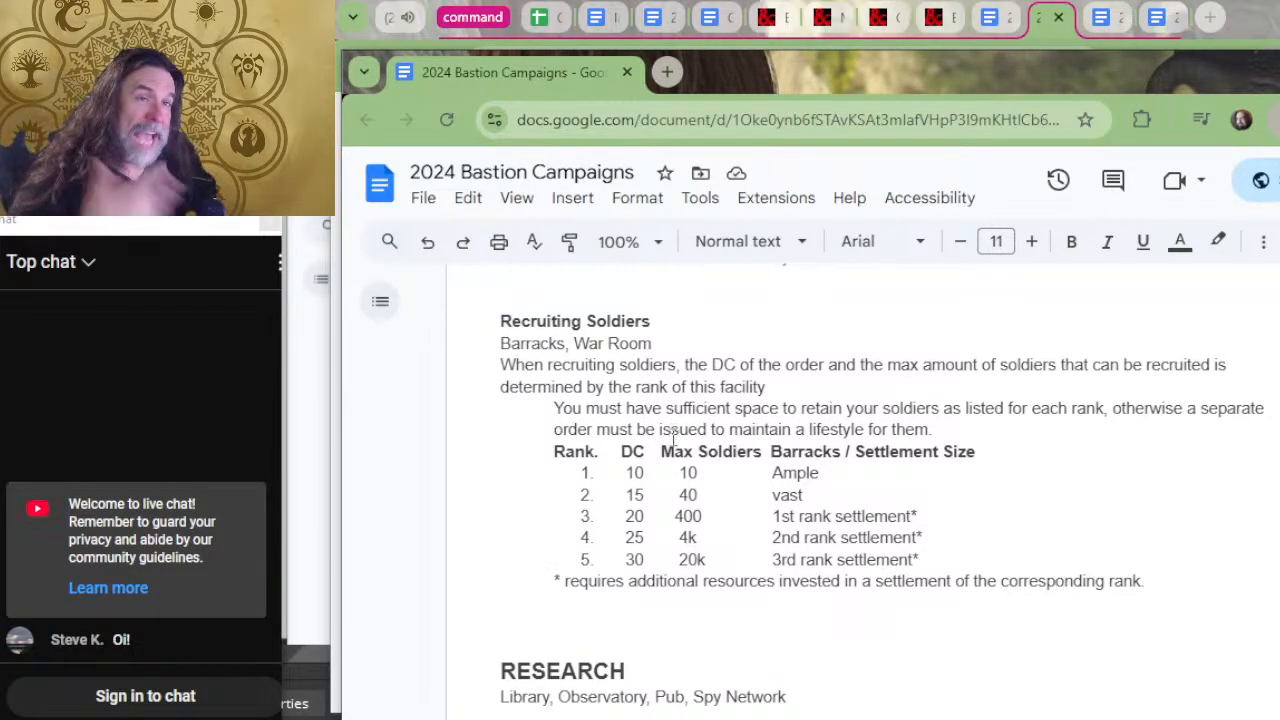
Read the Research order rules, including information gathering and Magical Plans, along with the Variant Orders and Unique Orders descriptions.
scroll(673, 438, down, 12)
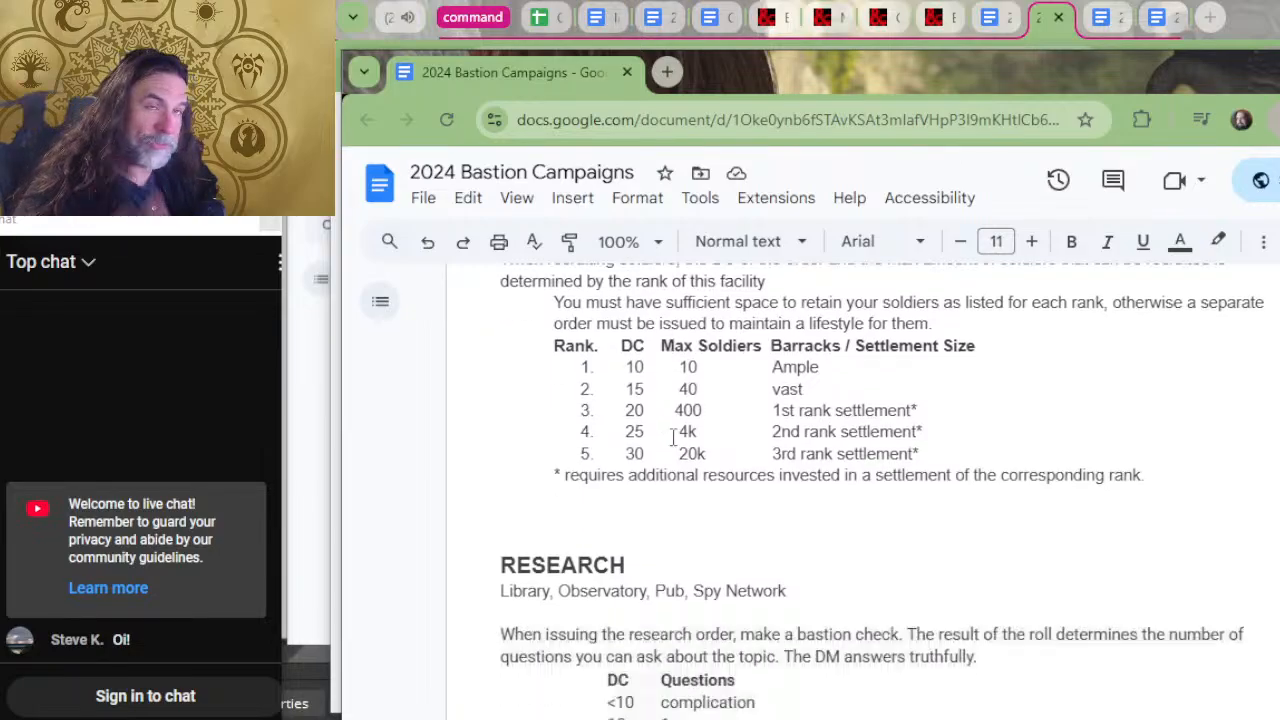
scroll(714, 432, down, 20)
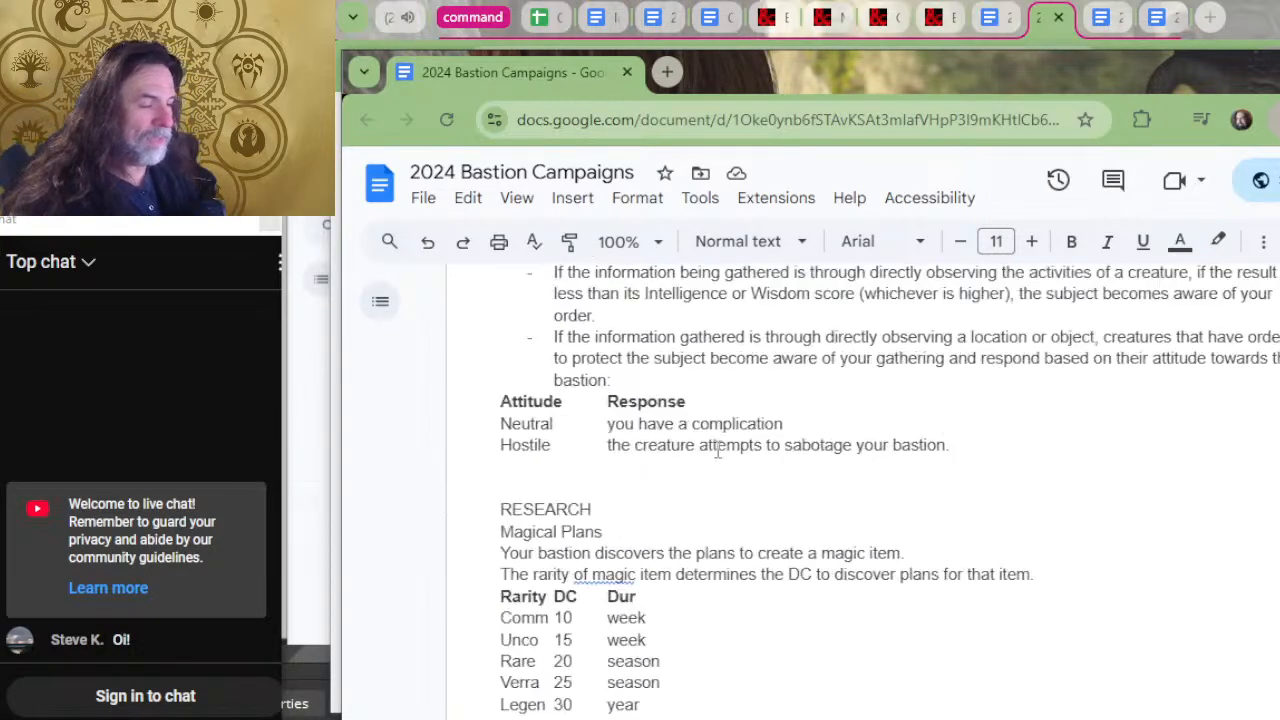
scroll(716, 448, down, 9)
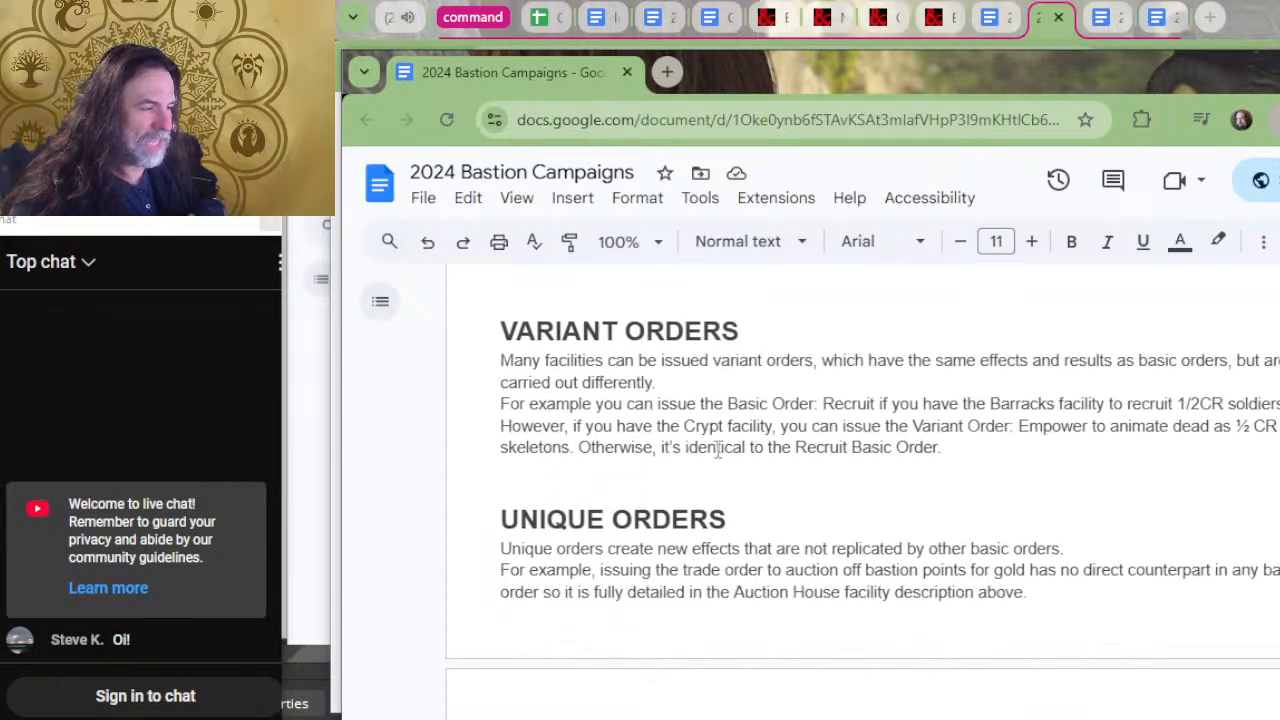
scroll(710, 460, up, 15)
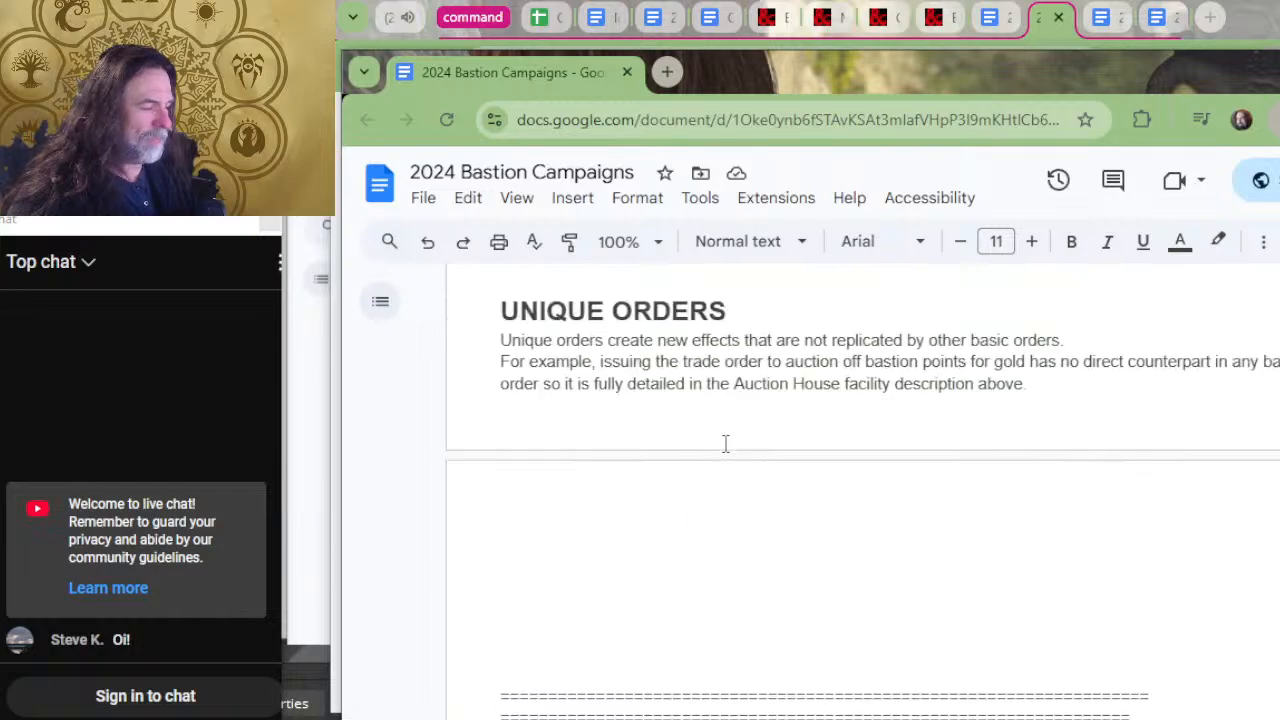
scroll(727, 440, down, 8)
scroll(678, 536, up, 4)
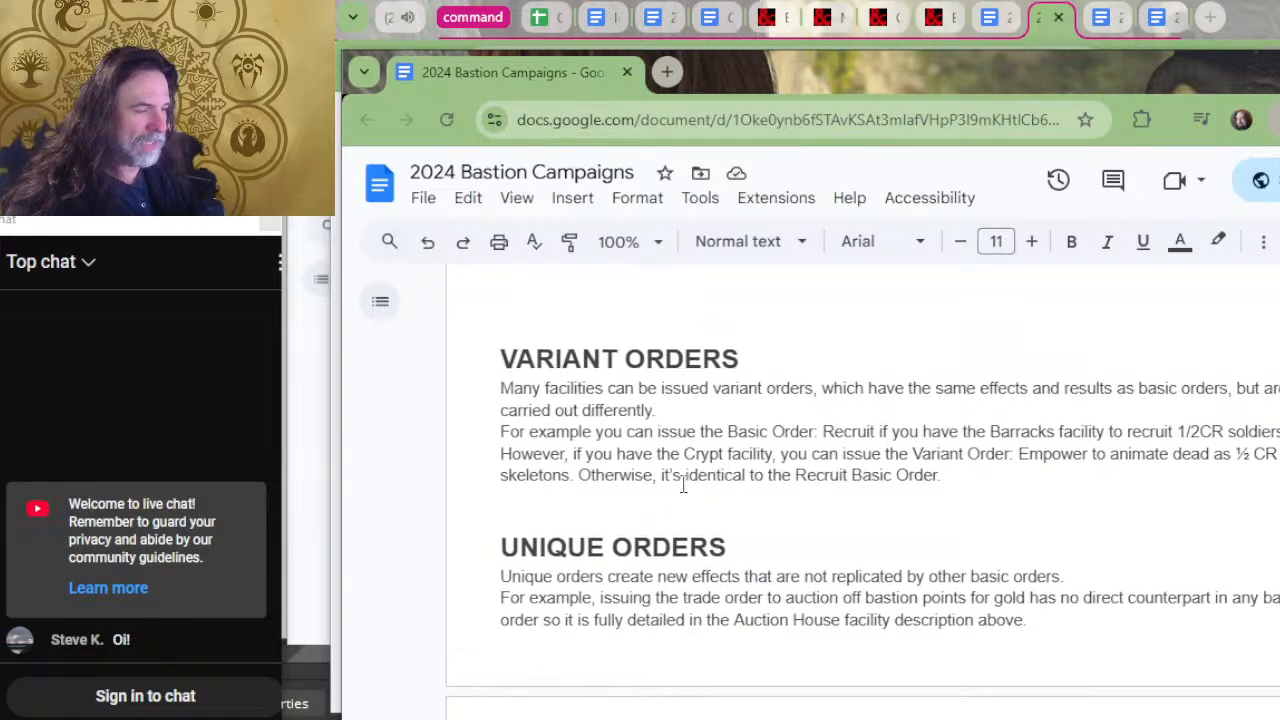
scroll(672, 530, down, 4)
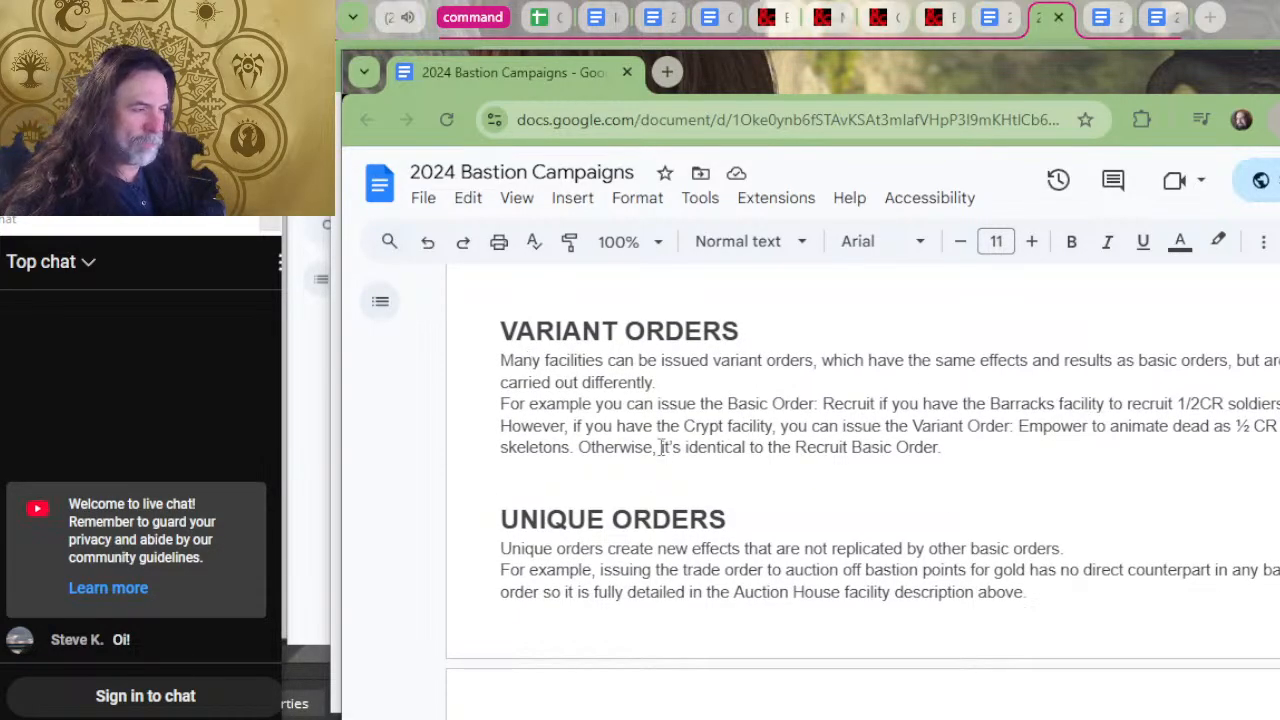
scroll(714, 463, up, 10)
scroll(823, 527, up, 15)
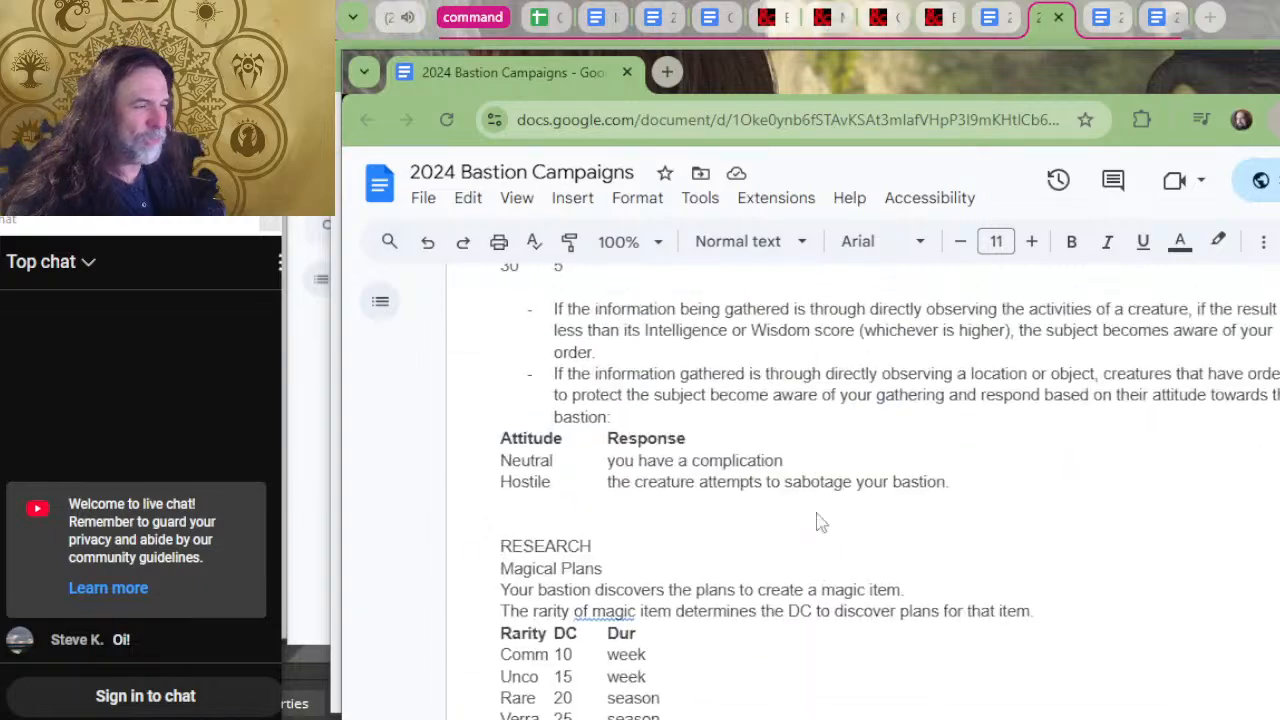
Go back through the order rules to the Downtime Activities section, revisiting the Magical Charms table and Downtime Dice.
scroll(790, 560, up, 20)
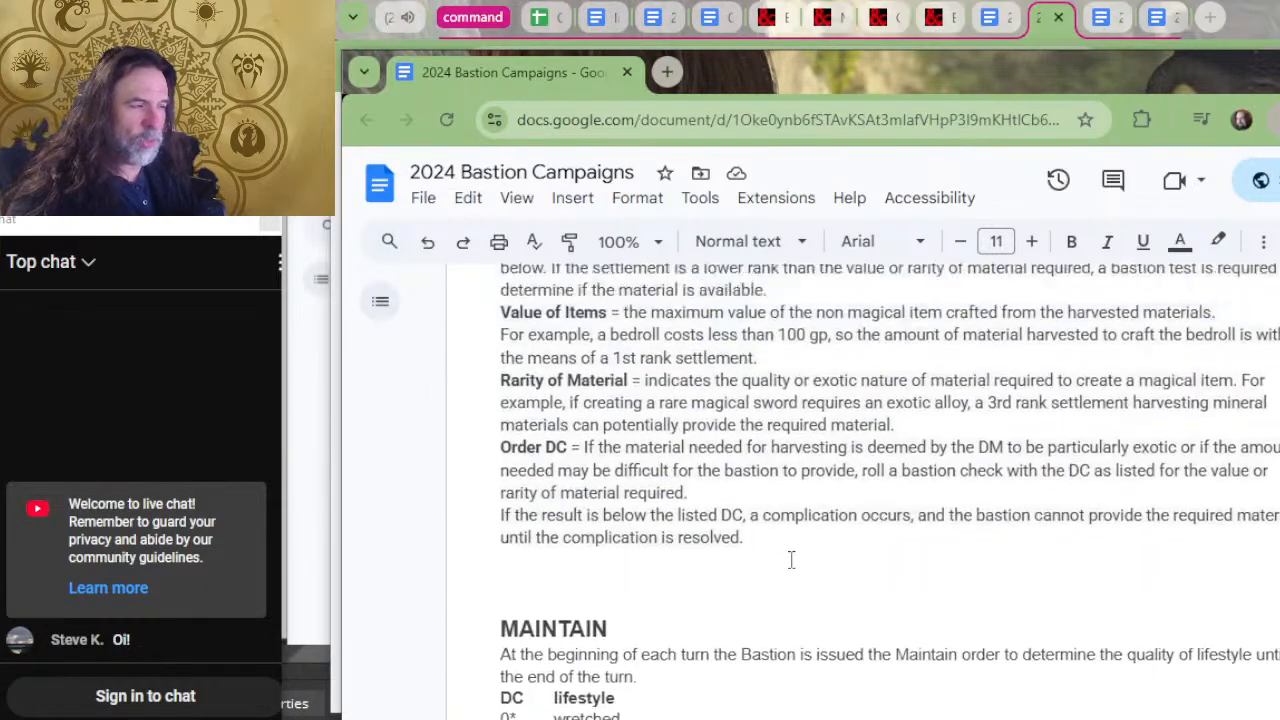
scroll(790, 545, up, 20)
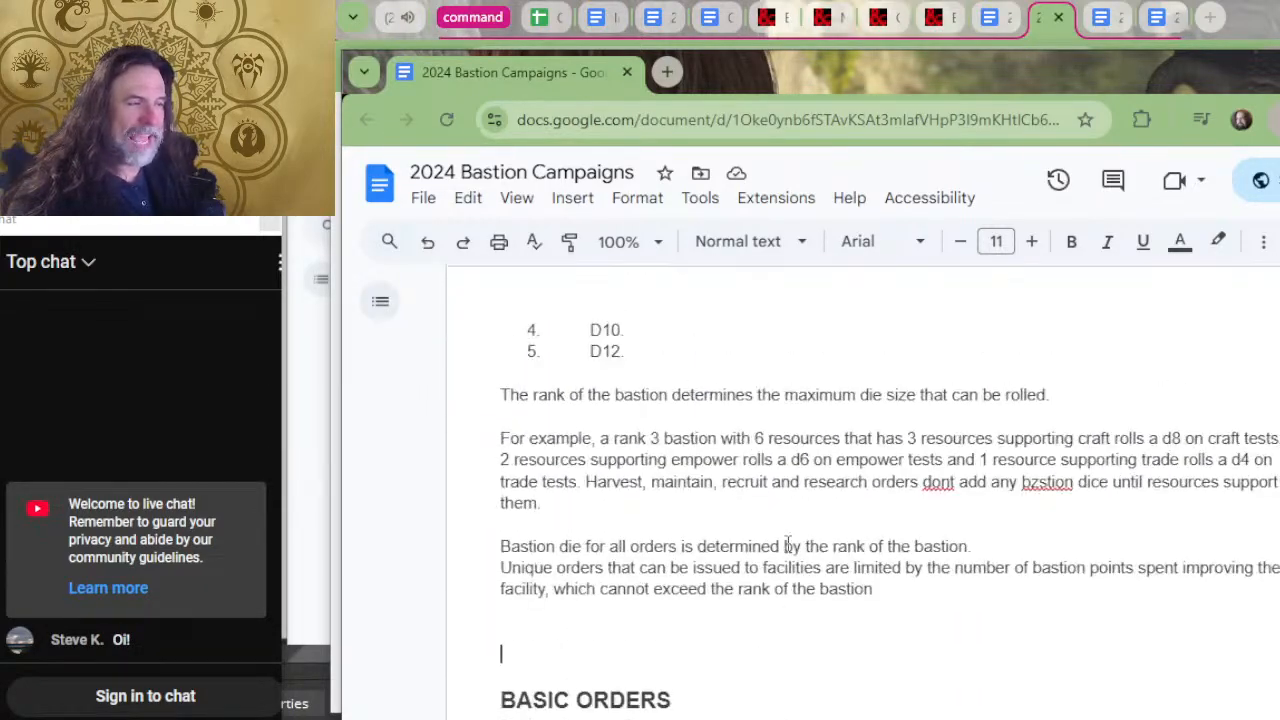
scroll(799, 540, up, 4)
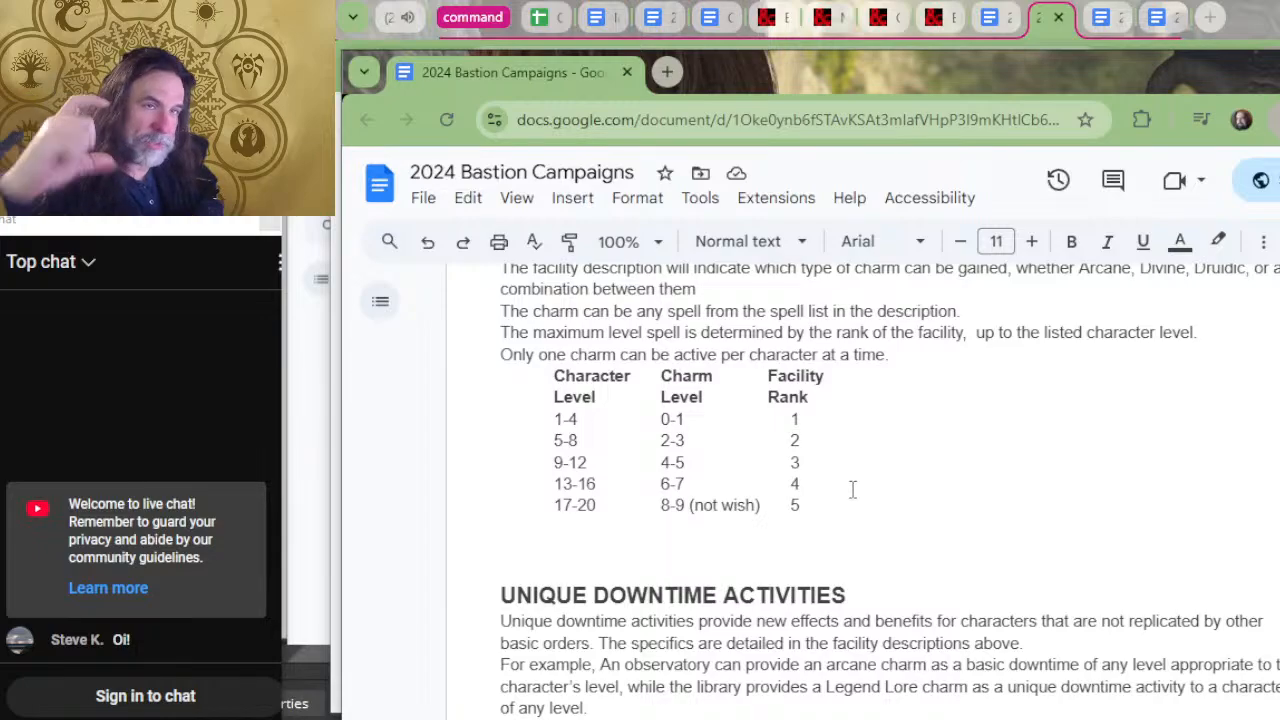
scroll(851, 489, up, 10)
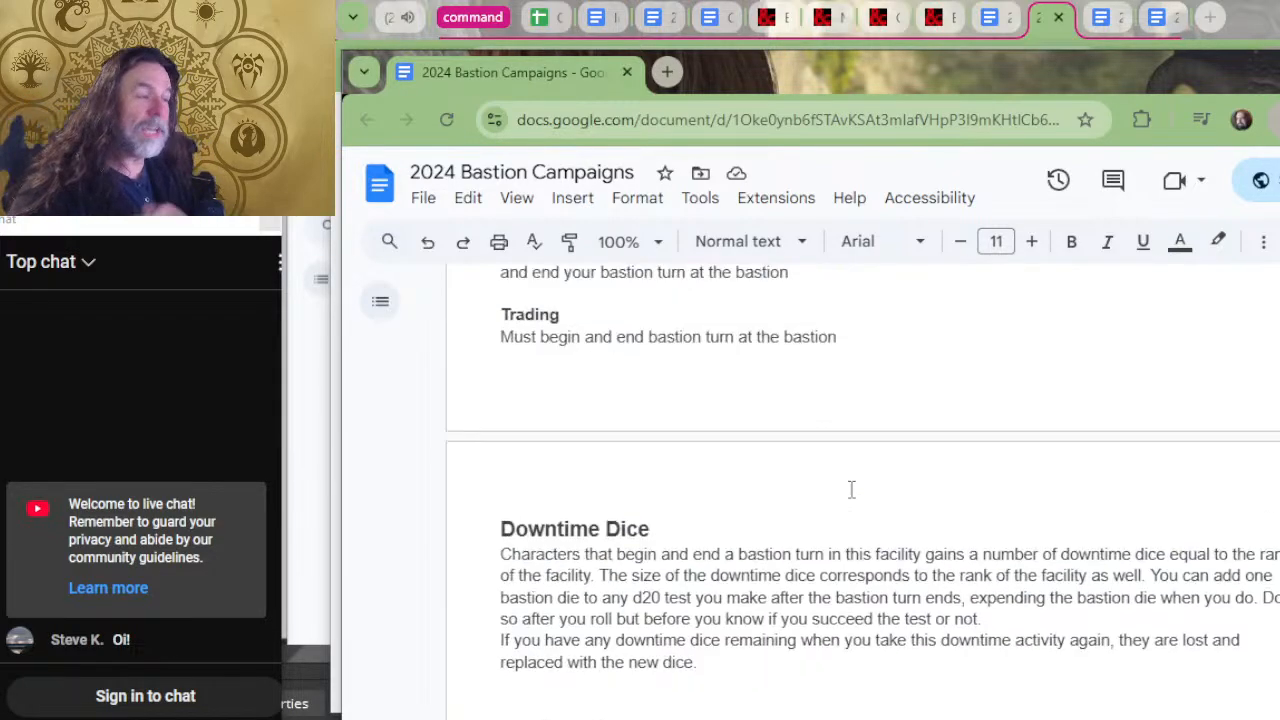
scroll(851, 489, up, 5)
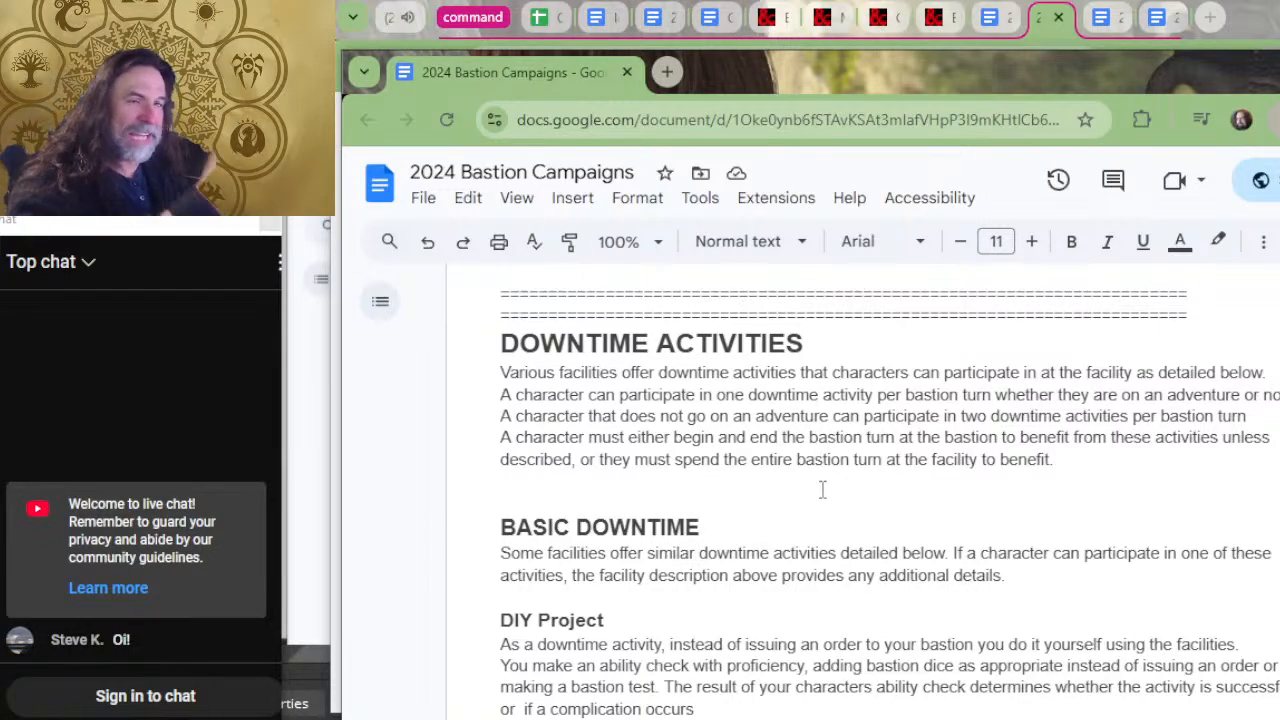
Review the empty Facility Benefits section against the Downtime Activities section, and go back up to the Trophy Room's facility benefits.
scroll(822, 489, up, 5)
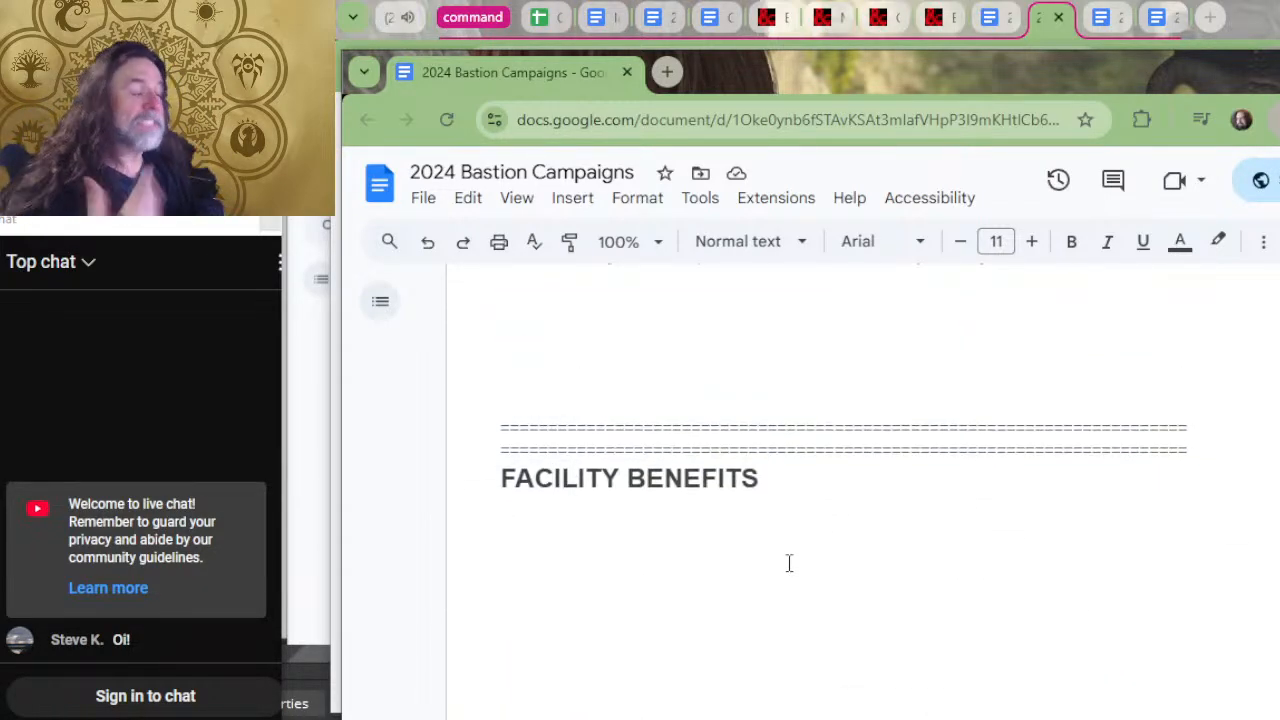
click(764, 512)
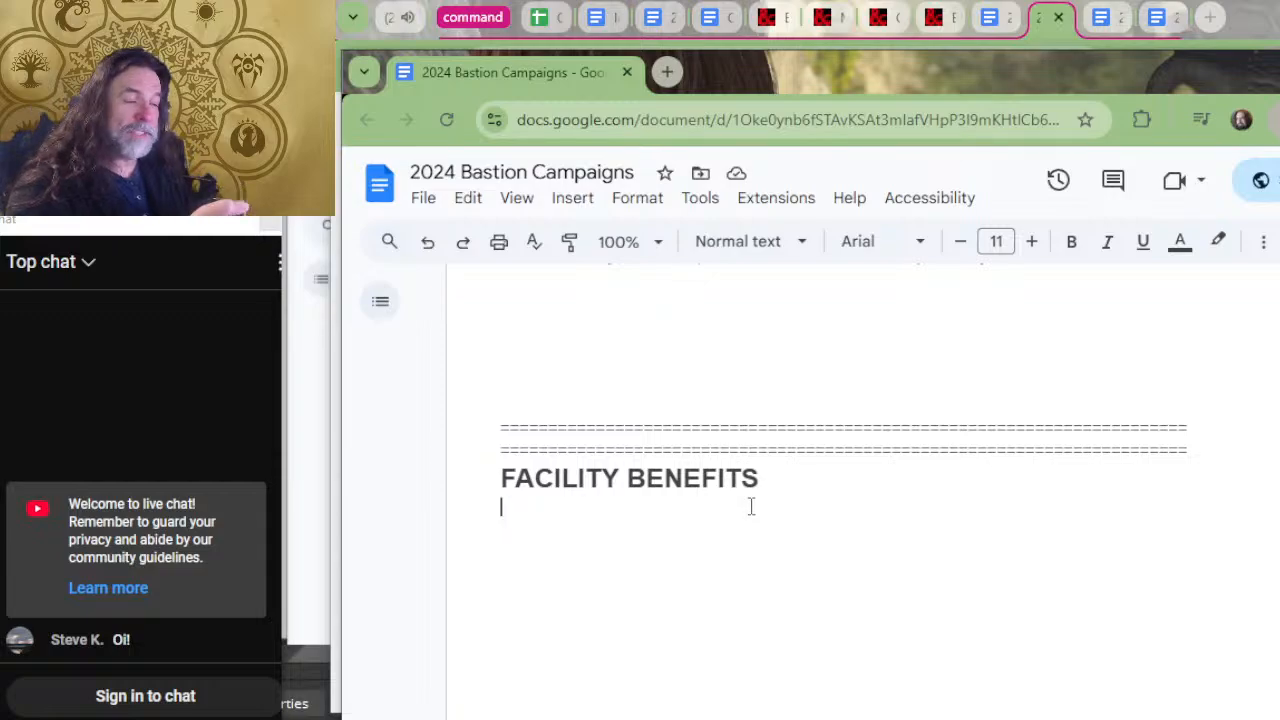
scroll(751, 507, down, 4)
drag(727, 524, 576, 527)
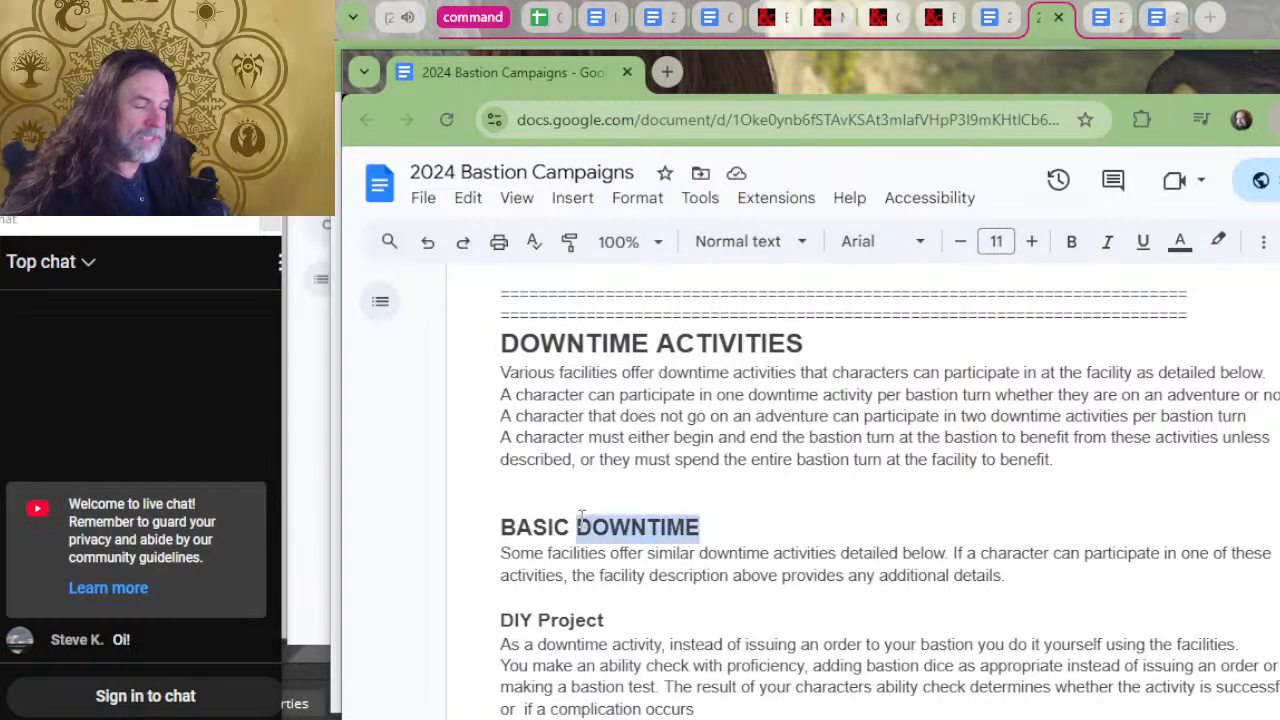
scroll(657, 543, down, 5)
scroll(657, 545, up, 4)
scroll(660, 549, up, 5)
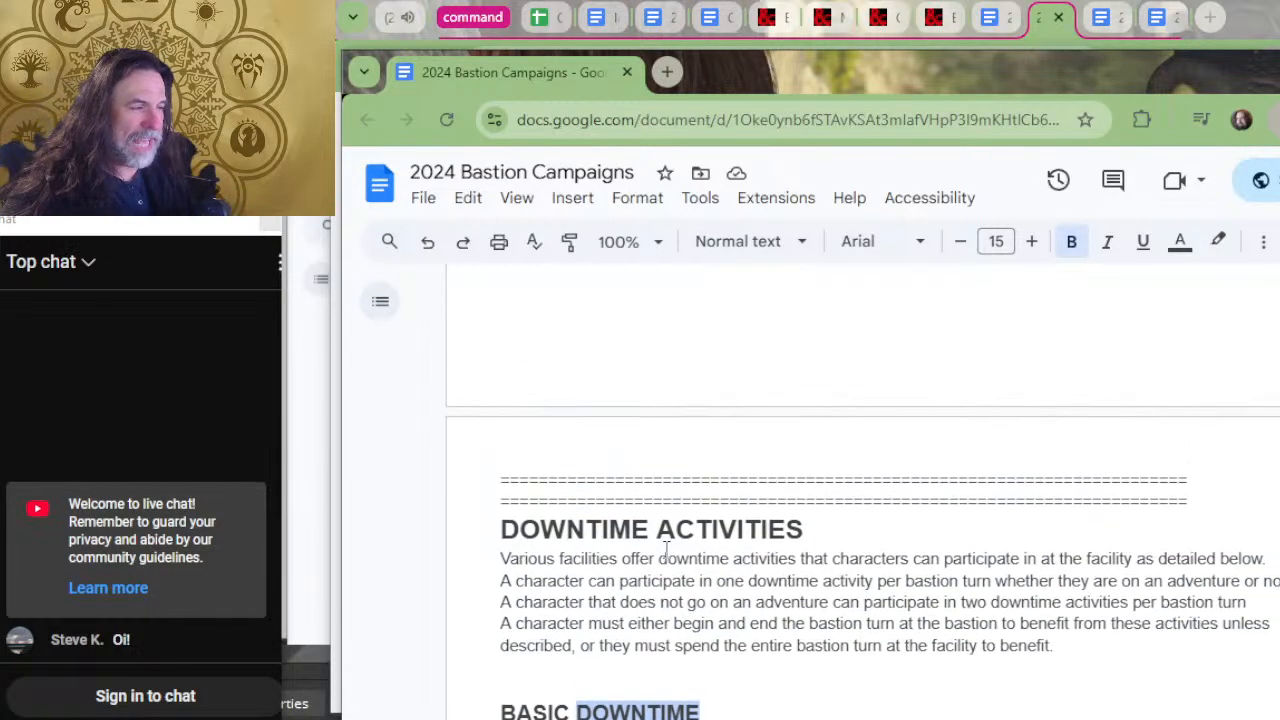
click(675, 522)
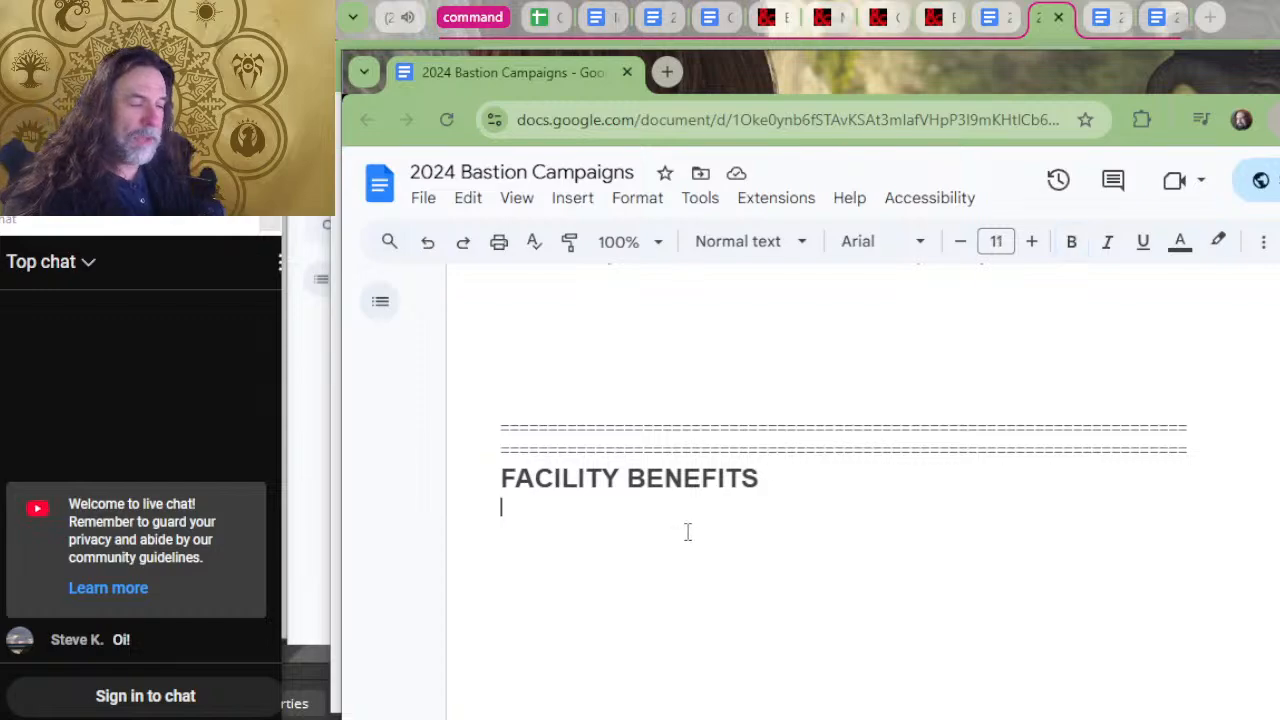
click(689, 535)
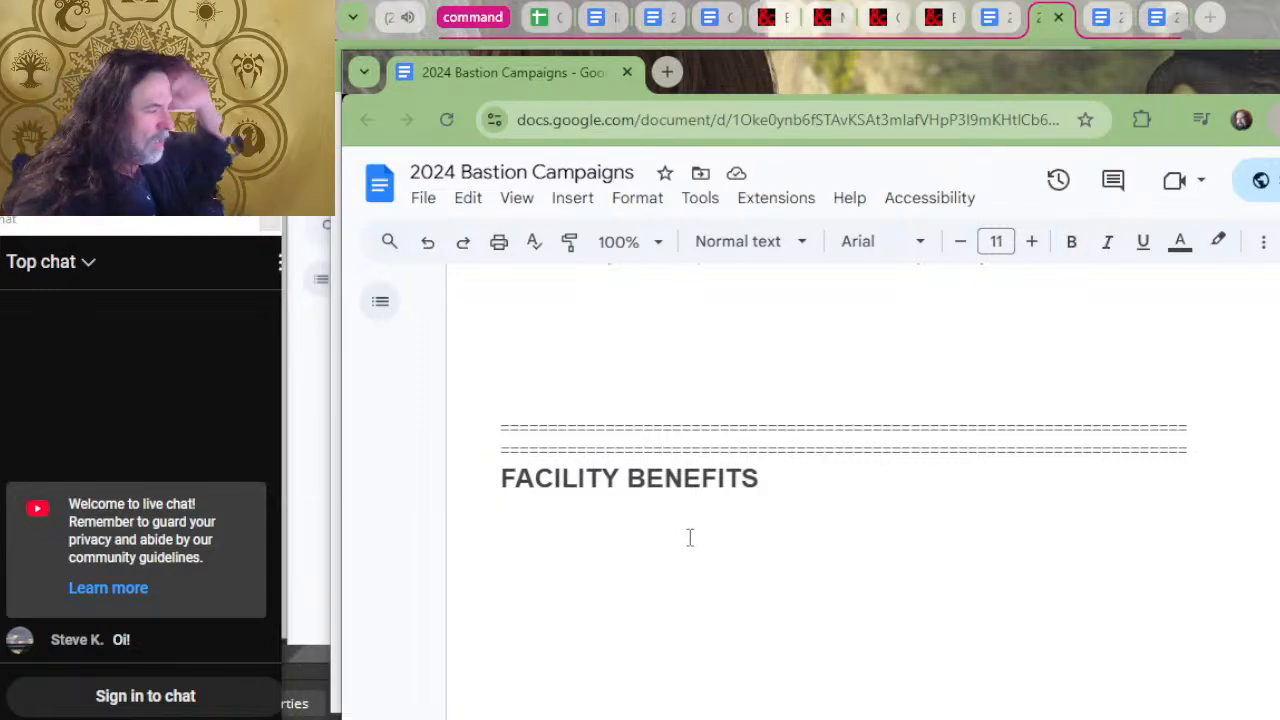
scroll(694, 457, down, 5)
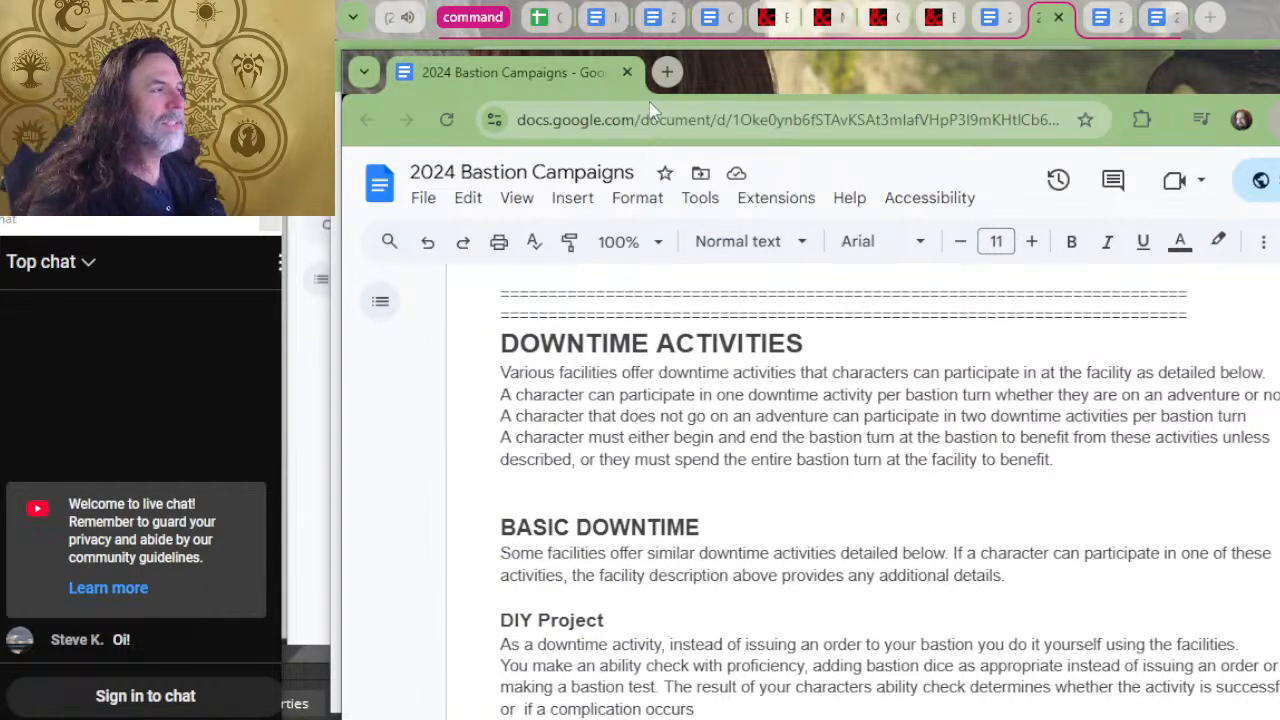
key(alt+Tab)
click(692, 192)
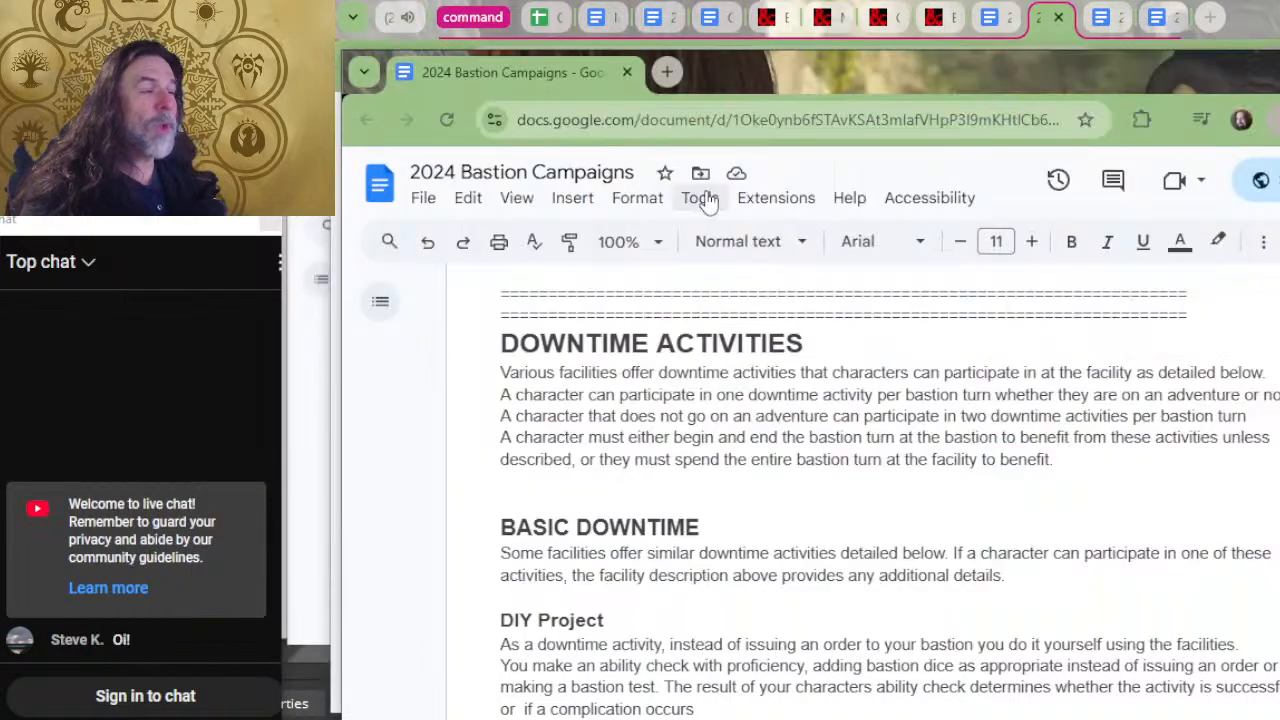
scroll(734, 462, down, 10)
scroll(734, 462, up, 3)
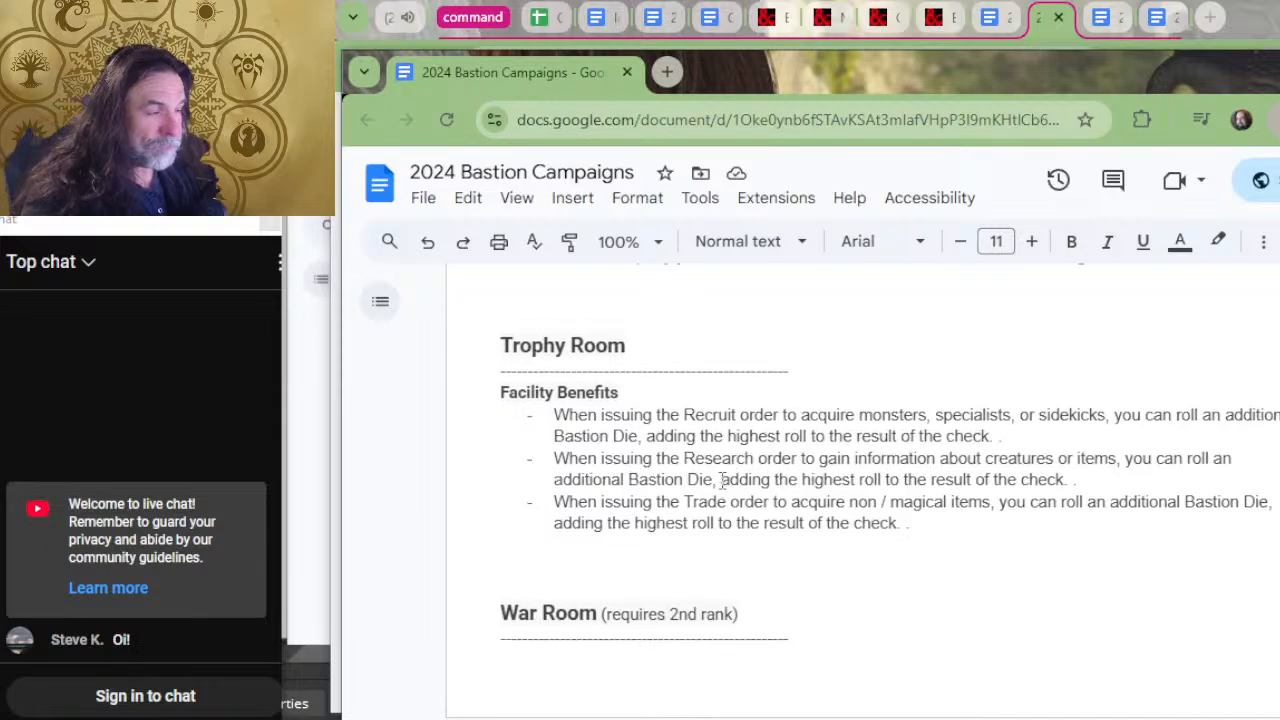
scroll(730, 468, down, 3)
scroll(723, 480, up, 2)
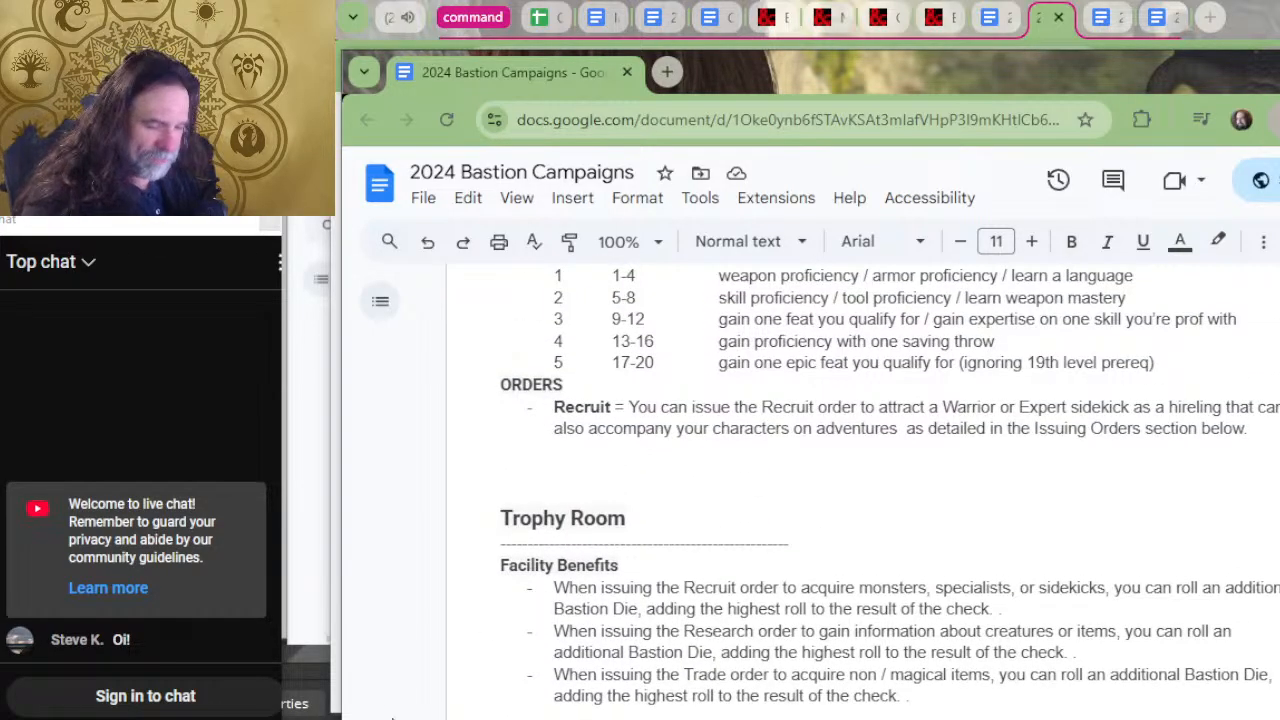
Open a blank Notepad file beside the bastion document and add empty lines for notes.
click(392, 718)
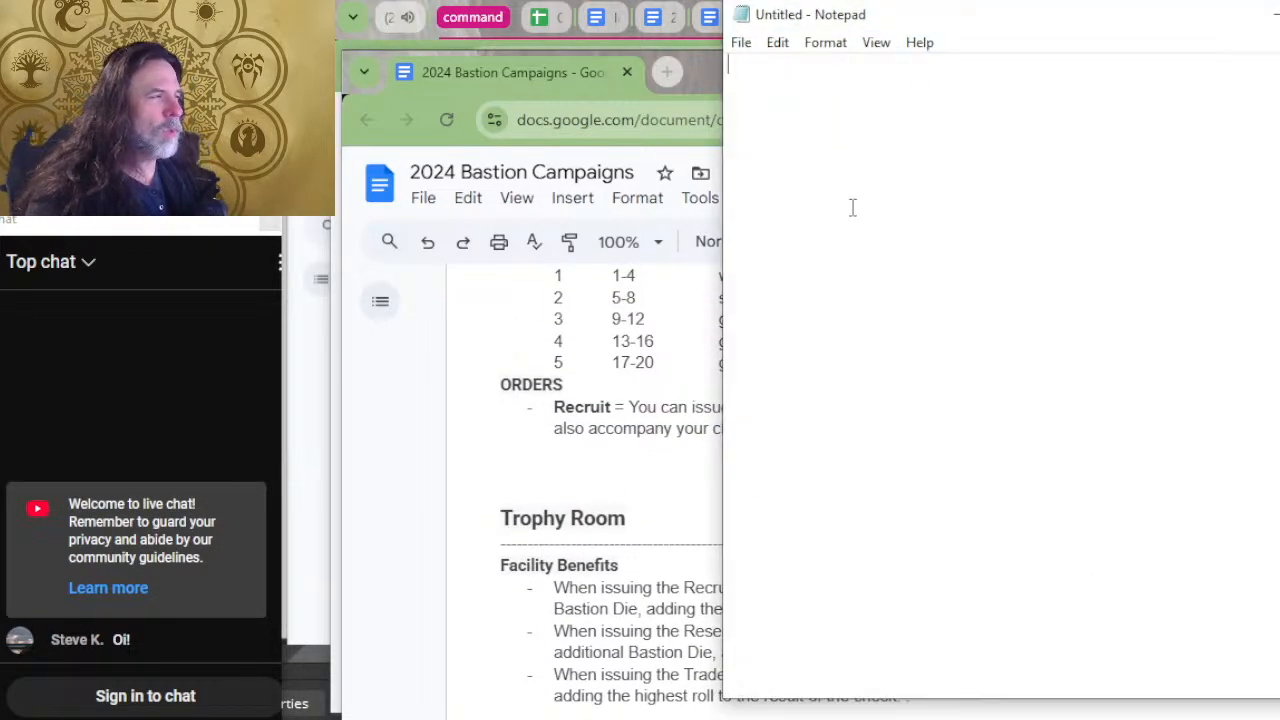
click(716, 490)
scroll(734, 481, down, 2)
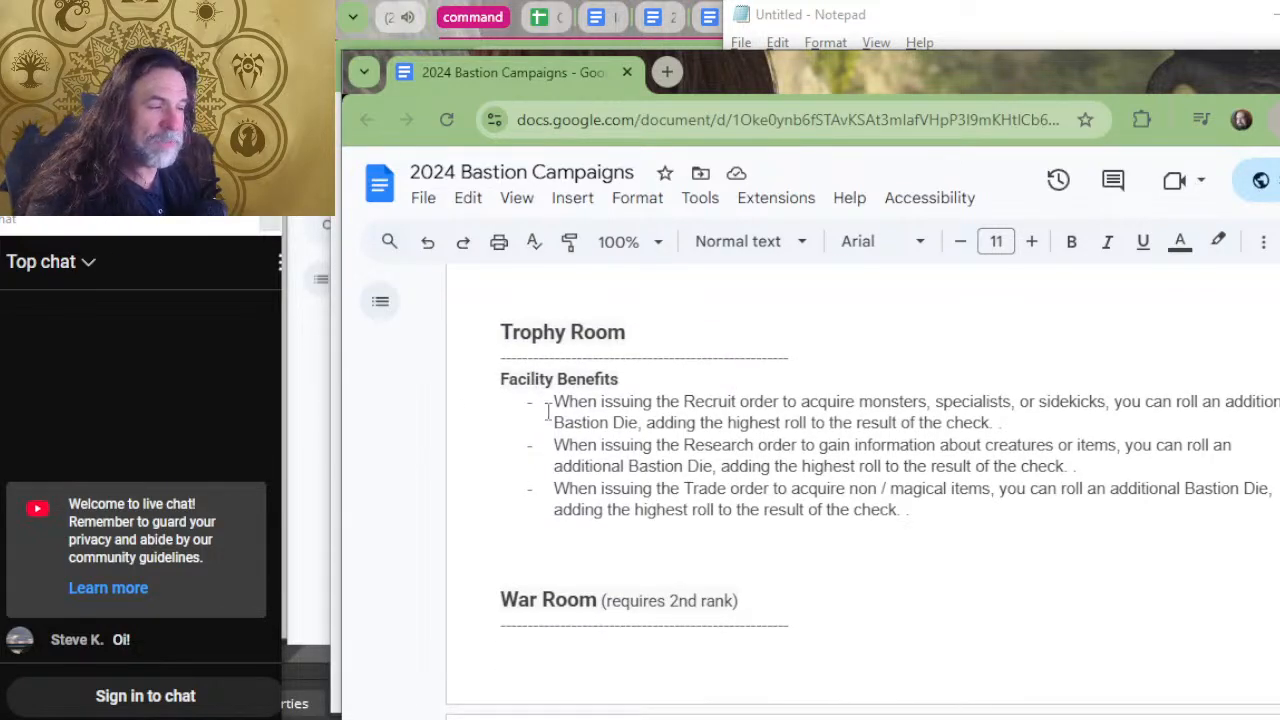
drag(558, 379, 598, 404)
key(alt+Tab)
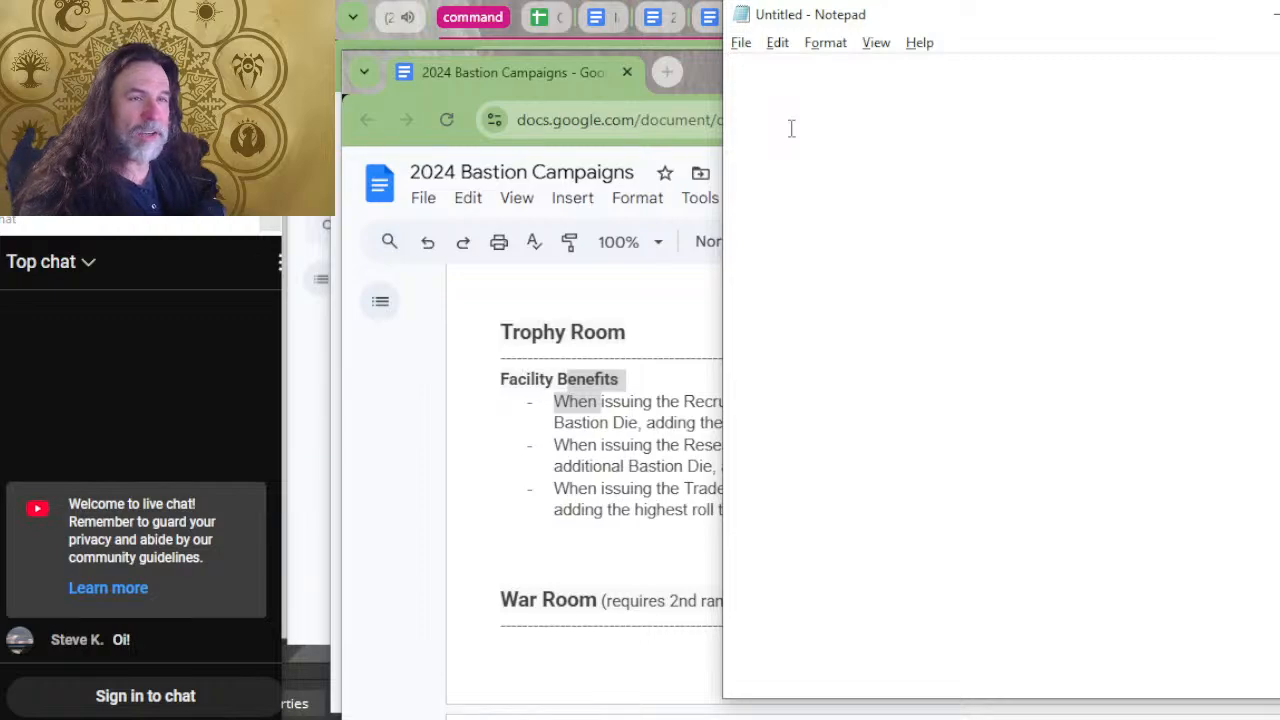
key(Return)
key(Return)
key(Return)
key(Return)
key(Return)
key(Return)
key(Return)
key(Return)
key(Return)
key(Return)
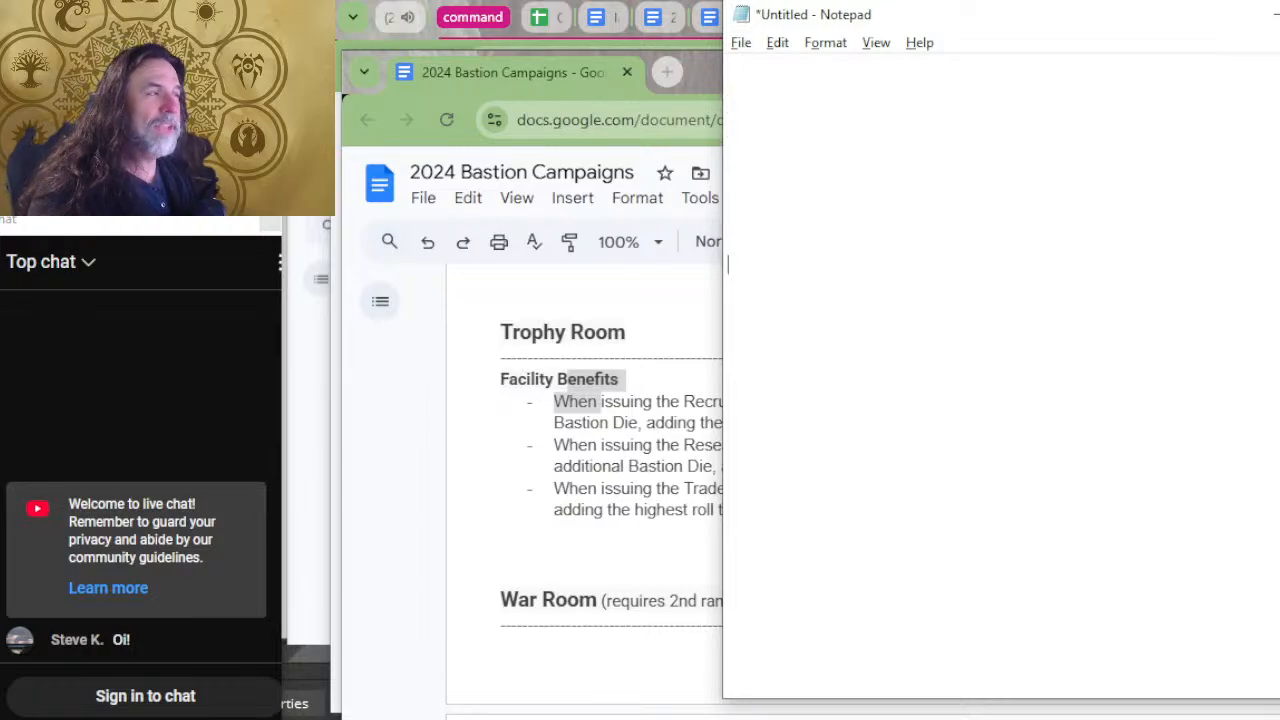
key(Up)
key(Up)
key(Up)
key(Up)
key(Up)
key(alt+Tab)
key(alt+Tab)
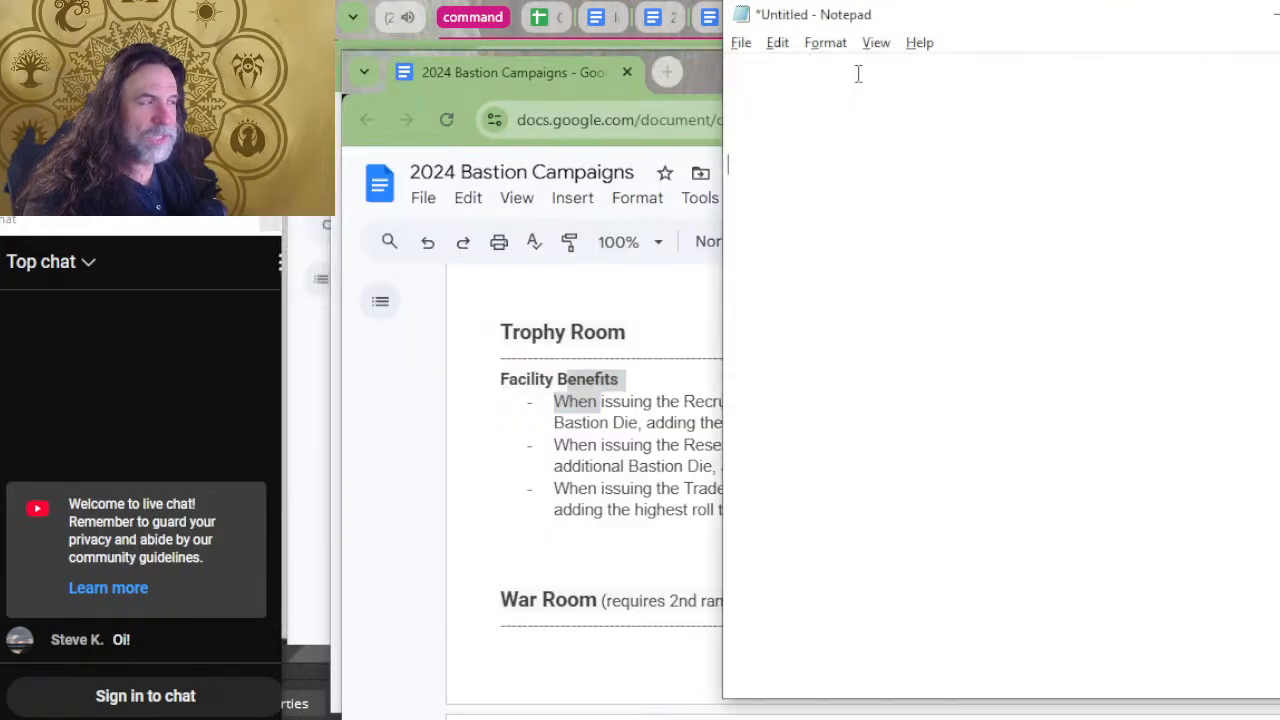
click(851, 118)
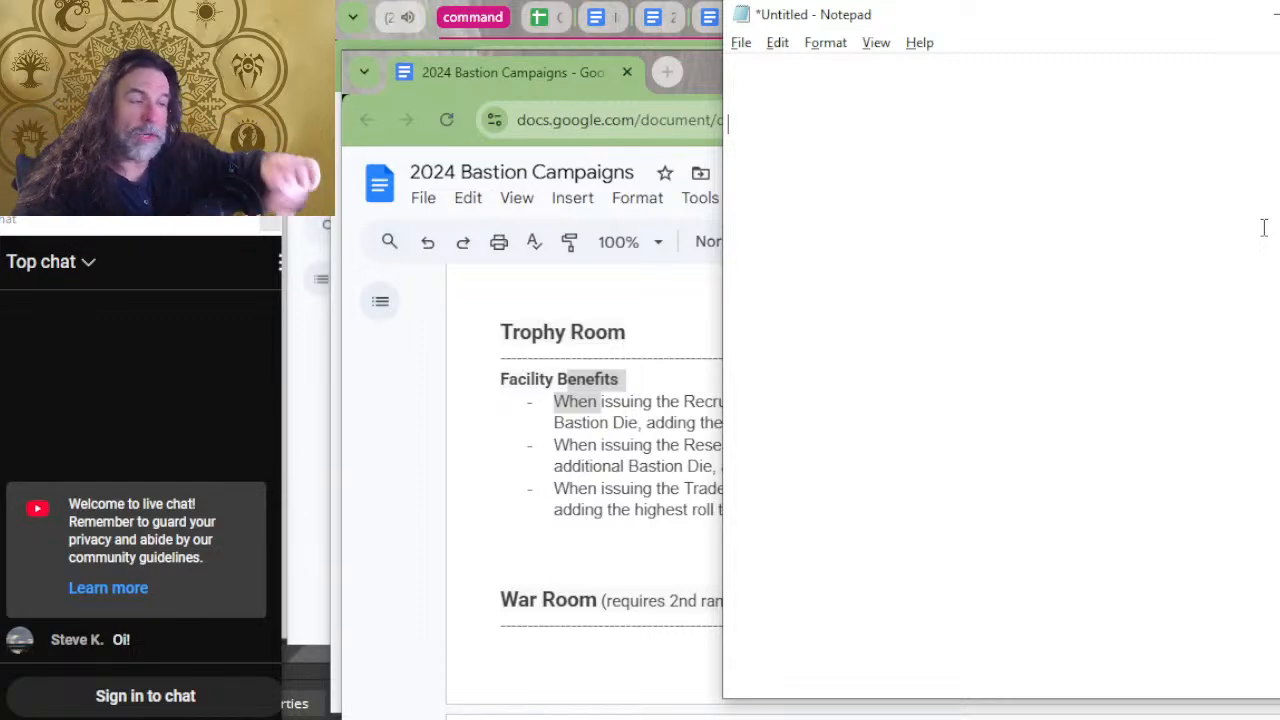
Look through the Trophy Room, War Room and Workshop entries in the bastion document for facility benefits.
key(alt+Tab)
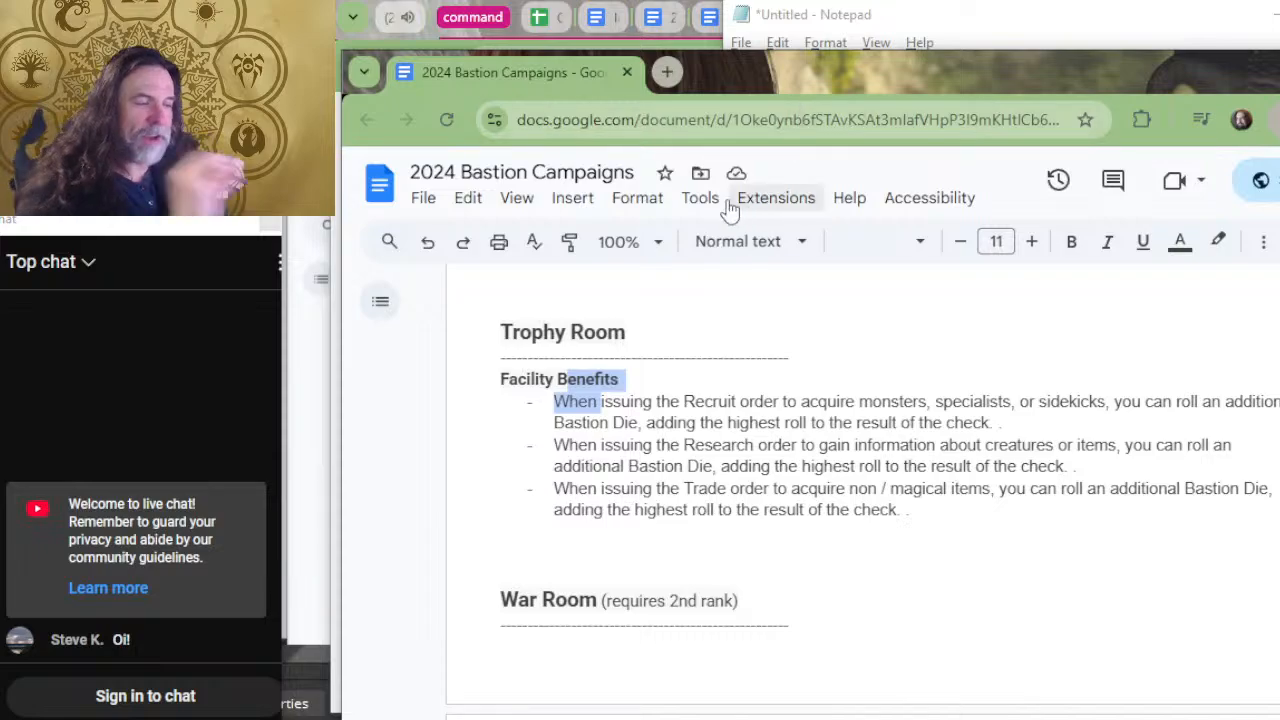
scroll(923, 386, up, 2)
click(538, 494)
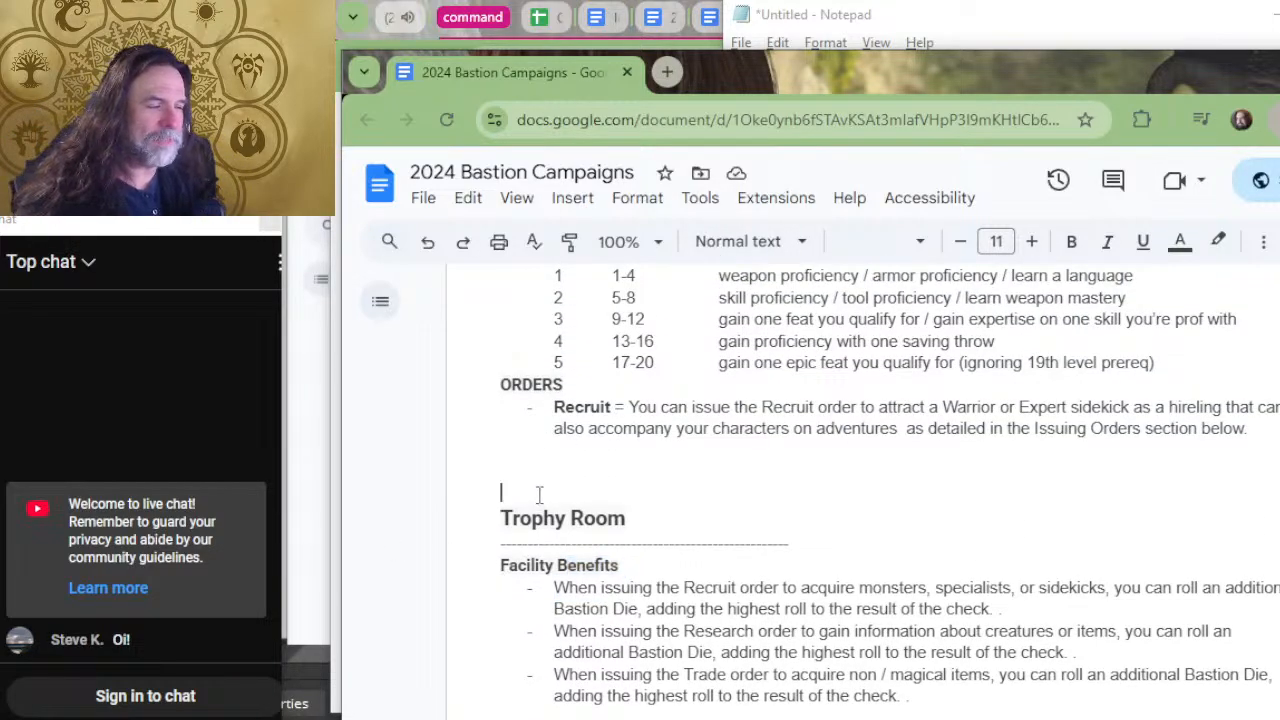
double_click(539, 494)
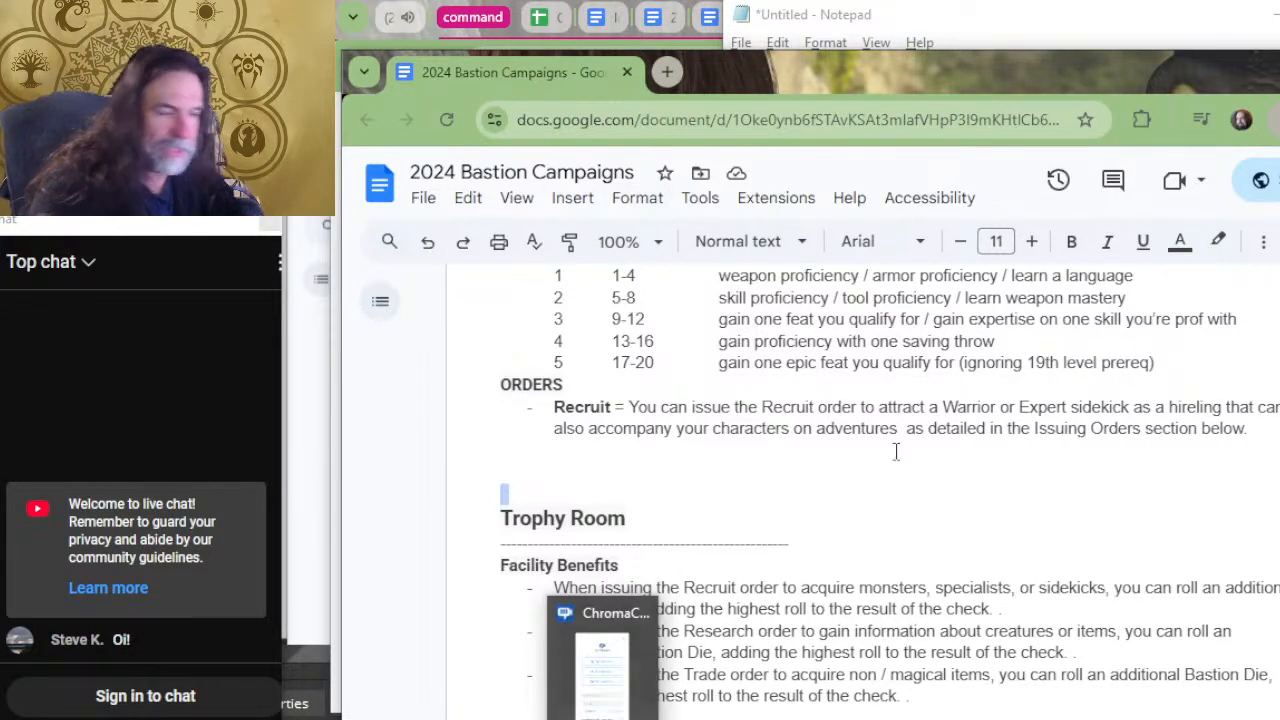
scroll(821, 477, down, 1)
scroll(821, 477, down, 15)
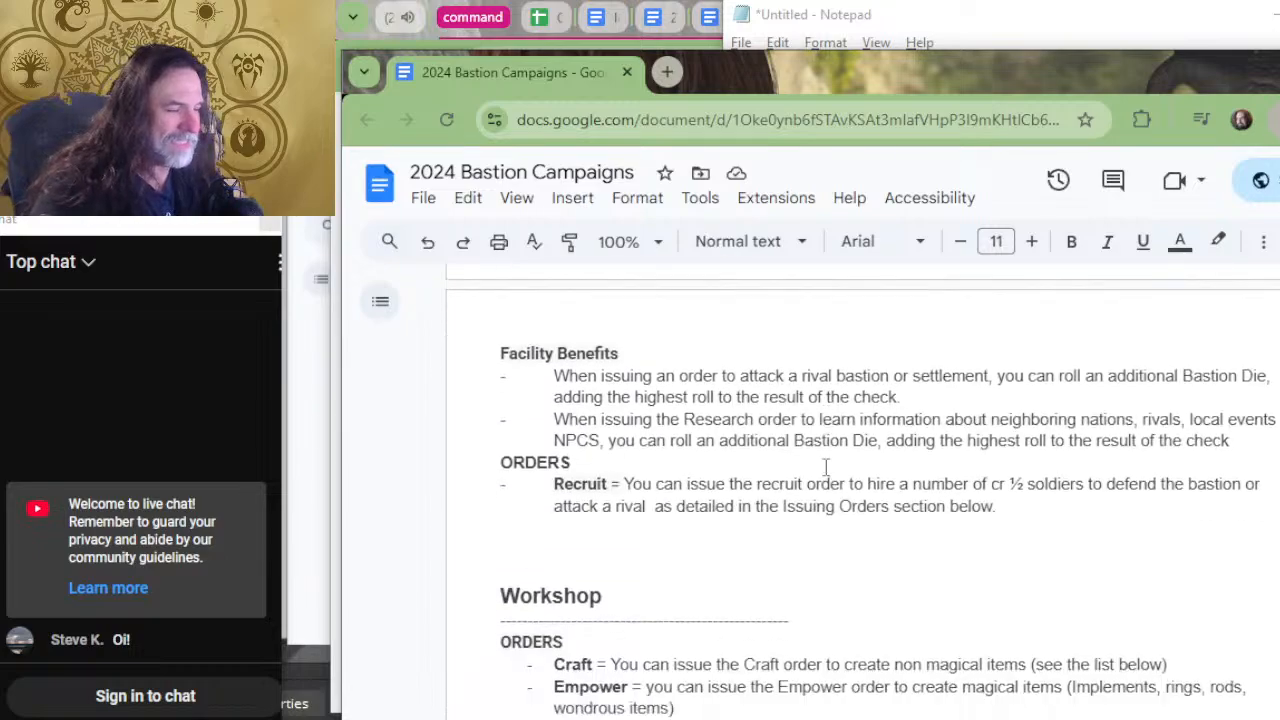
scroll(826, 467, up, 8)
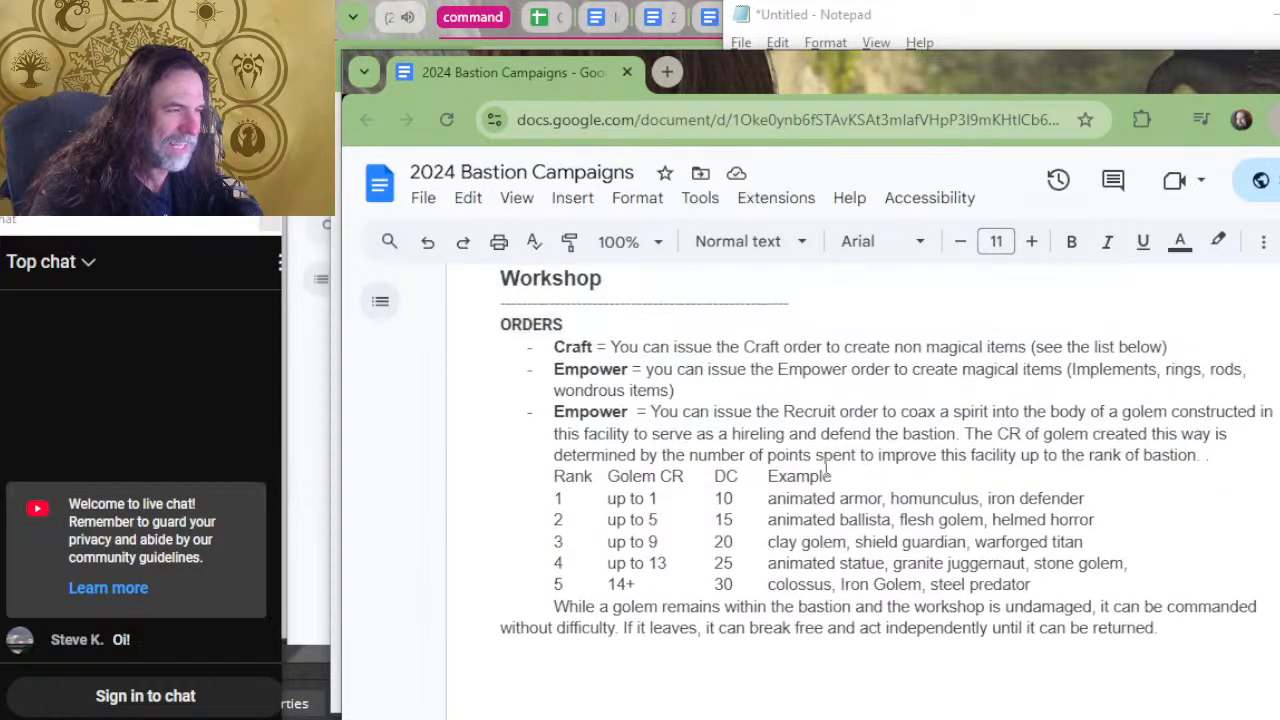
scroll(684, 467, up, 5)
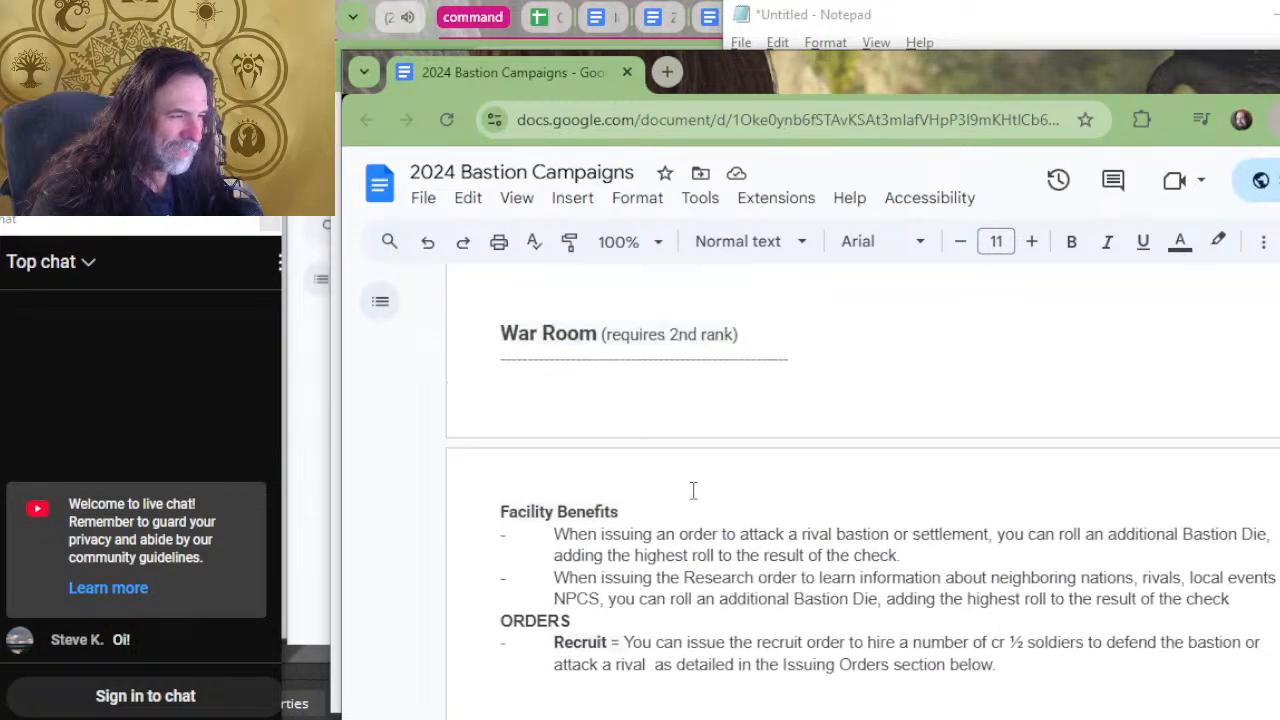
Switch to Notepad and enter the heading "war room" with a new line below it.
key(alt+Tab)
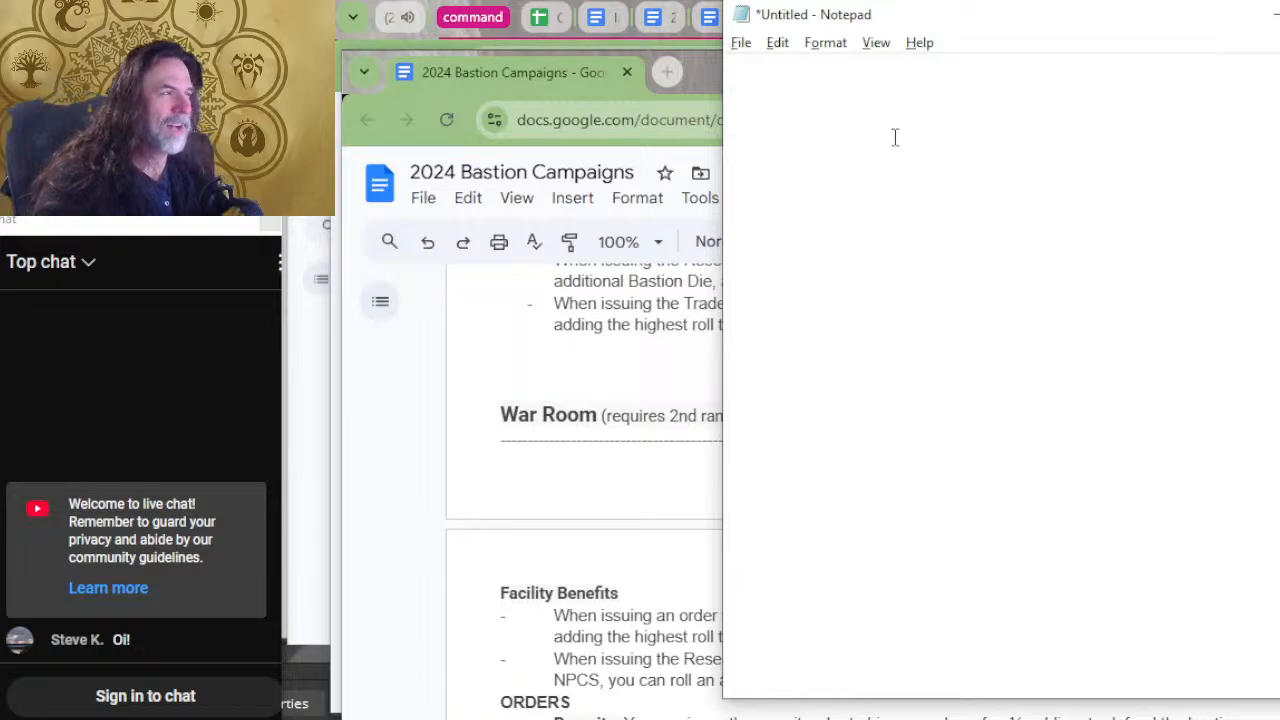
text(war room)
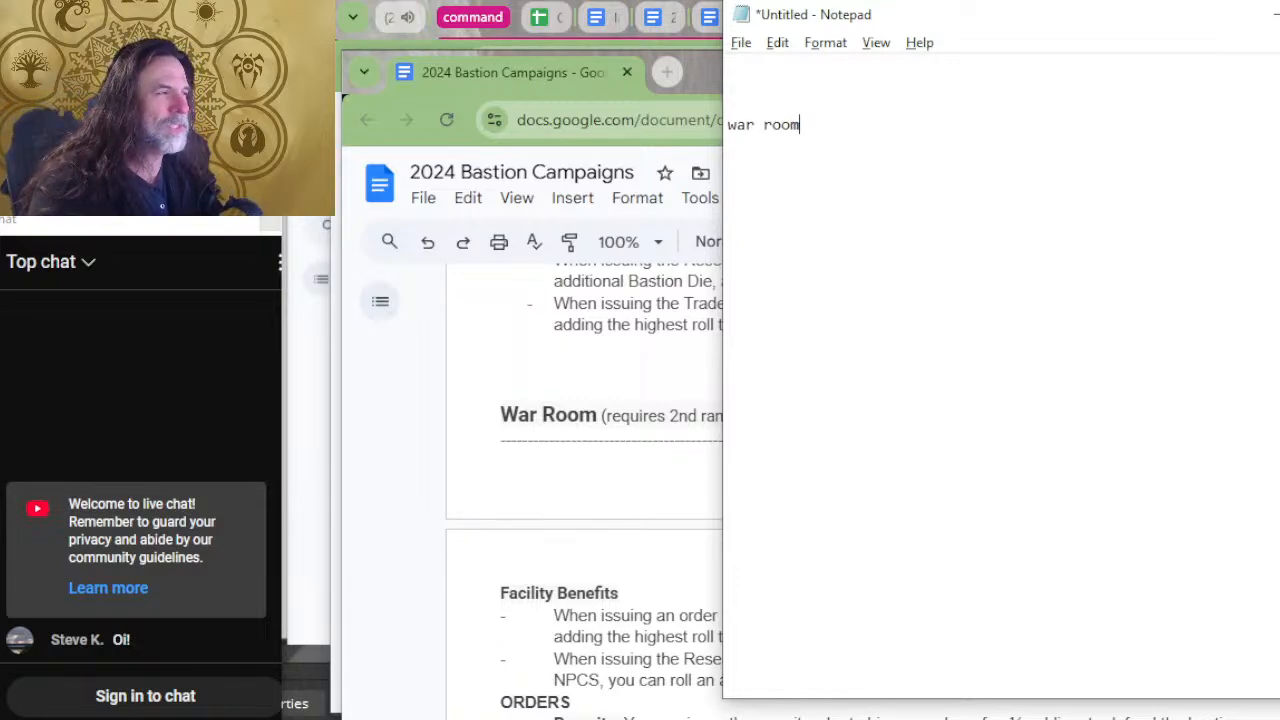
key(Return)
Copy the War Room's two facility benefits from the bastion document into Notepad under the "war room" heading.
key(alt+Tab)
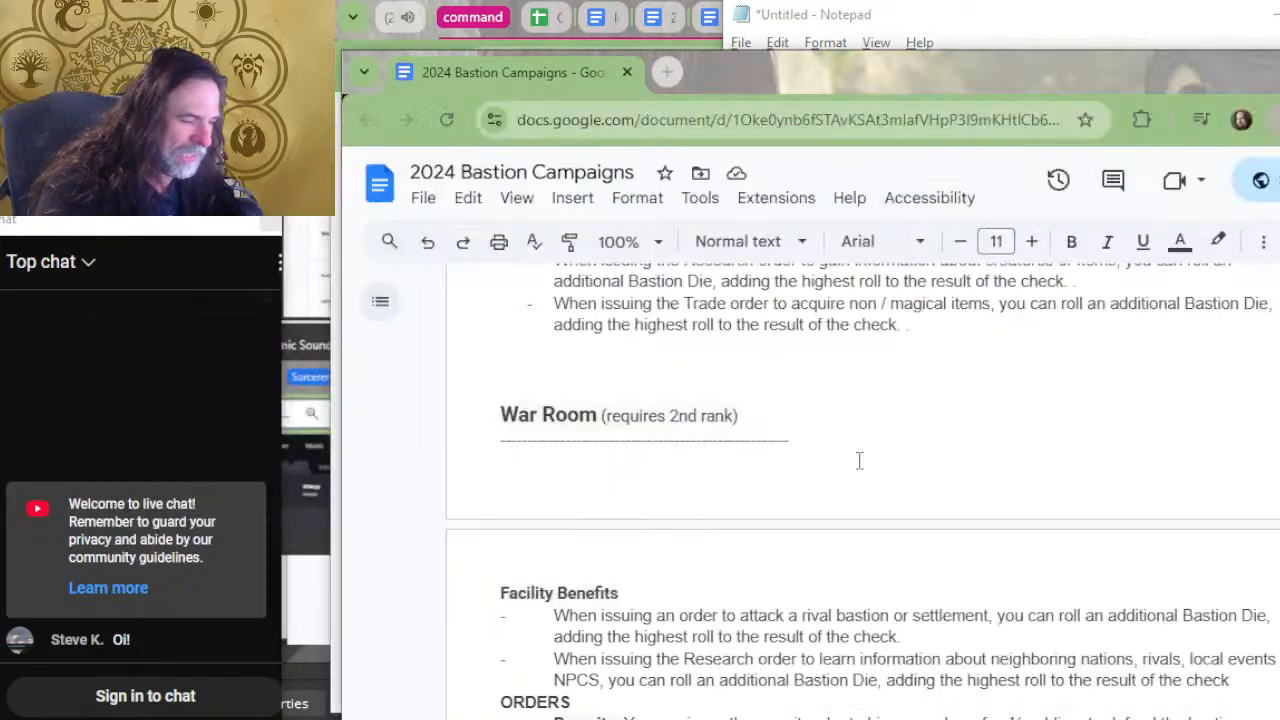
scroll(700, 450, down, 2)
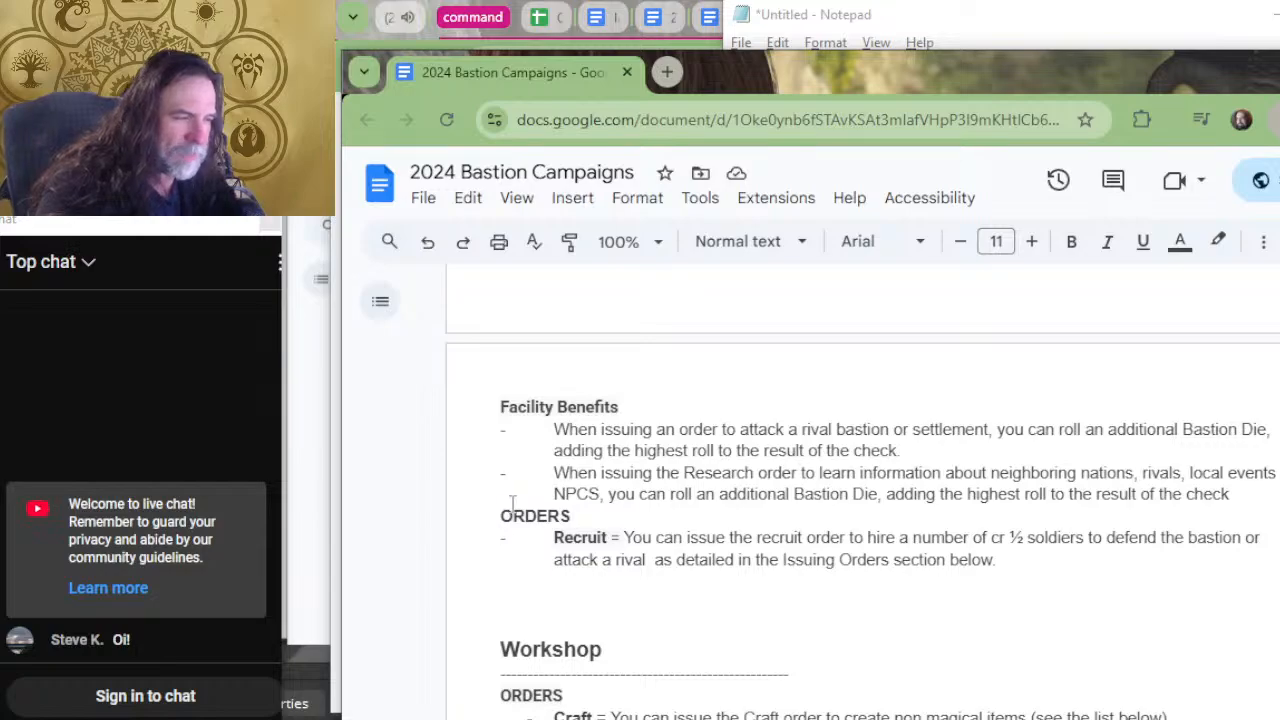
drag(906, 451, 563, 421)
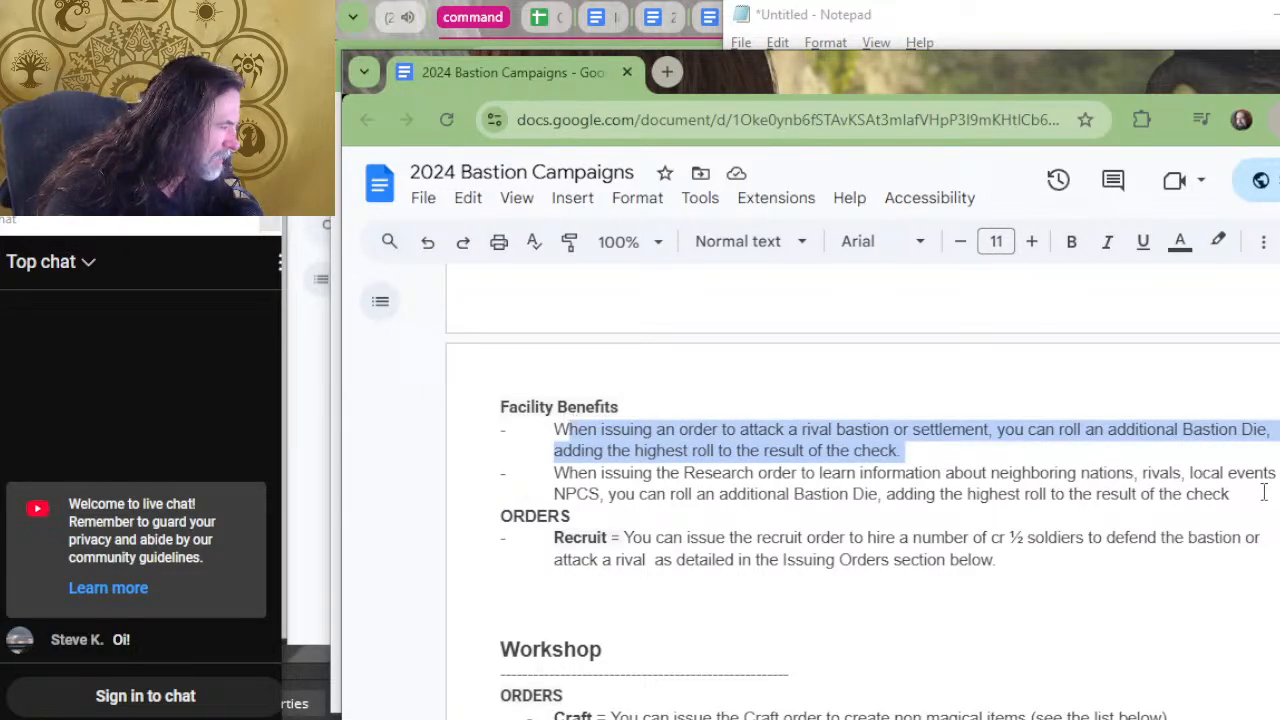
drag(1266, 492, 476, 433)
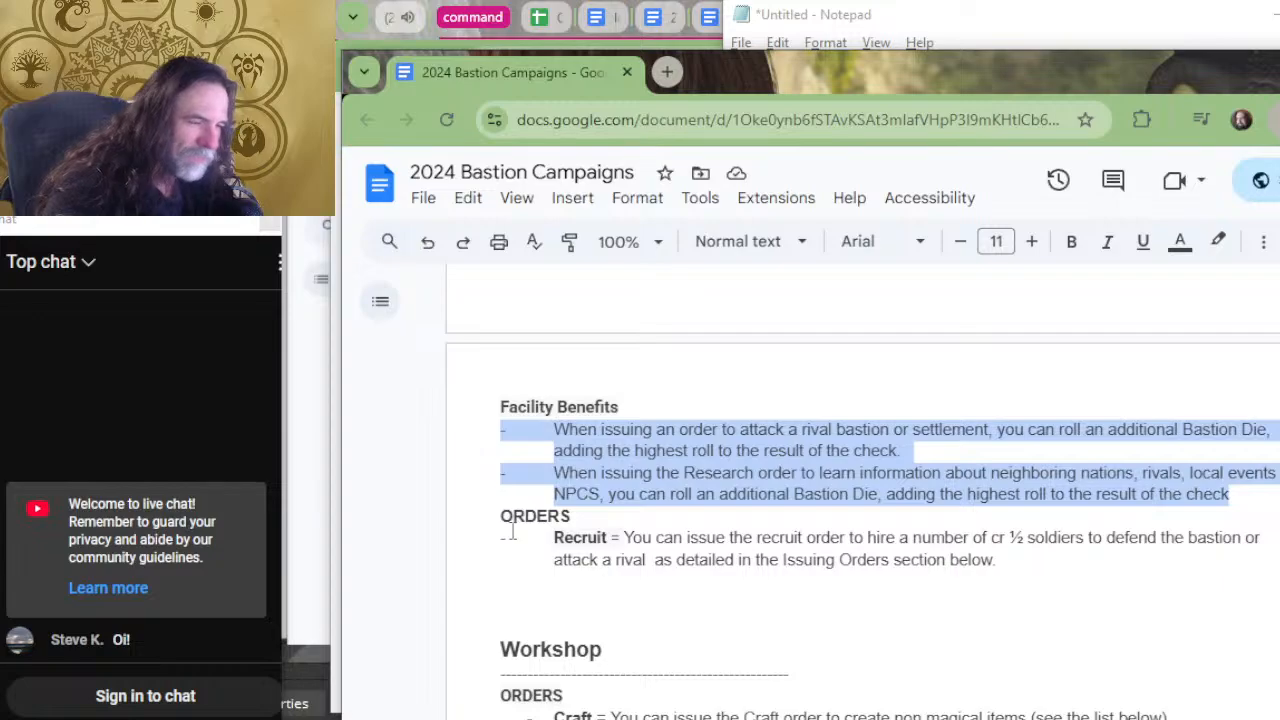
key(ctrl+c)
key(alt+Tab)
key(ctrl+v)
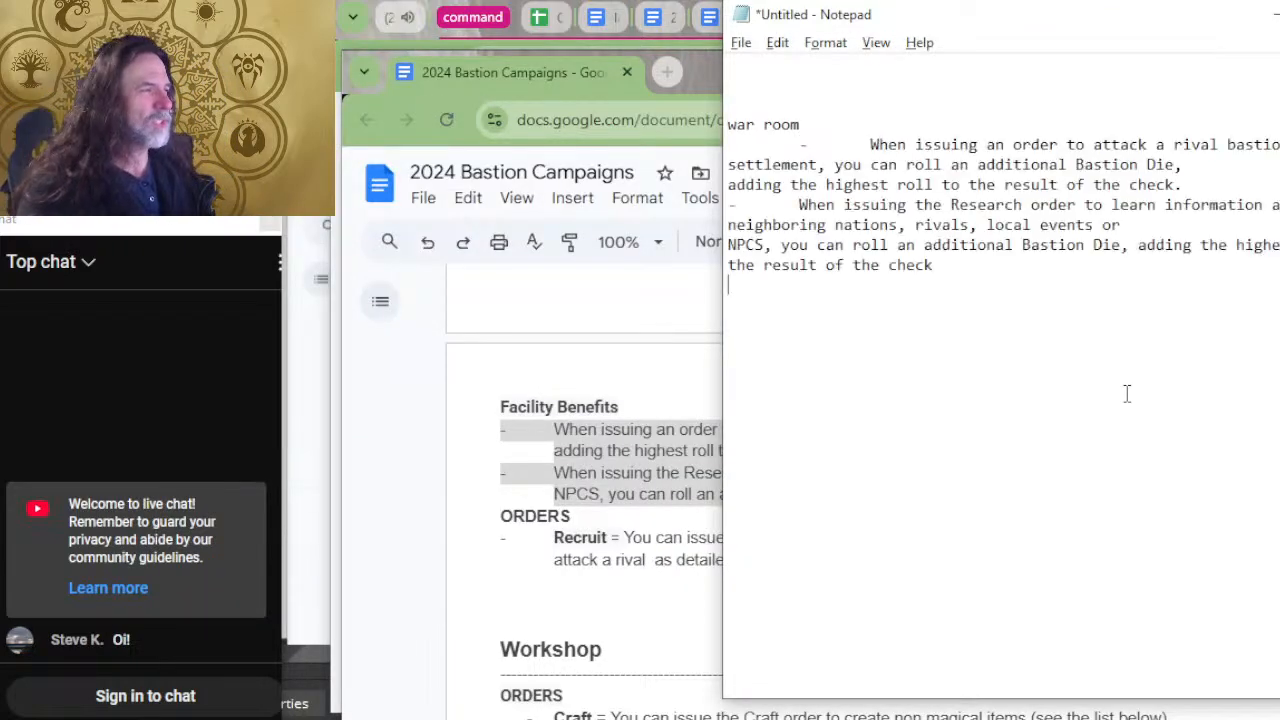
Remove the extra indentation before the first War Room benefit and place the cursor on an empty line below the list.
key(Up)
key(Right)
key(Up)
key(Up)
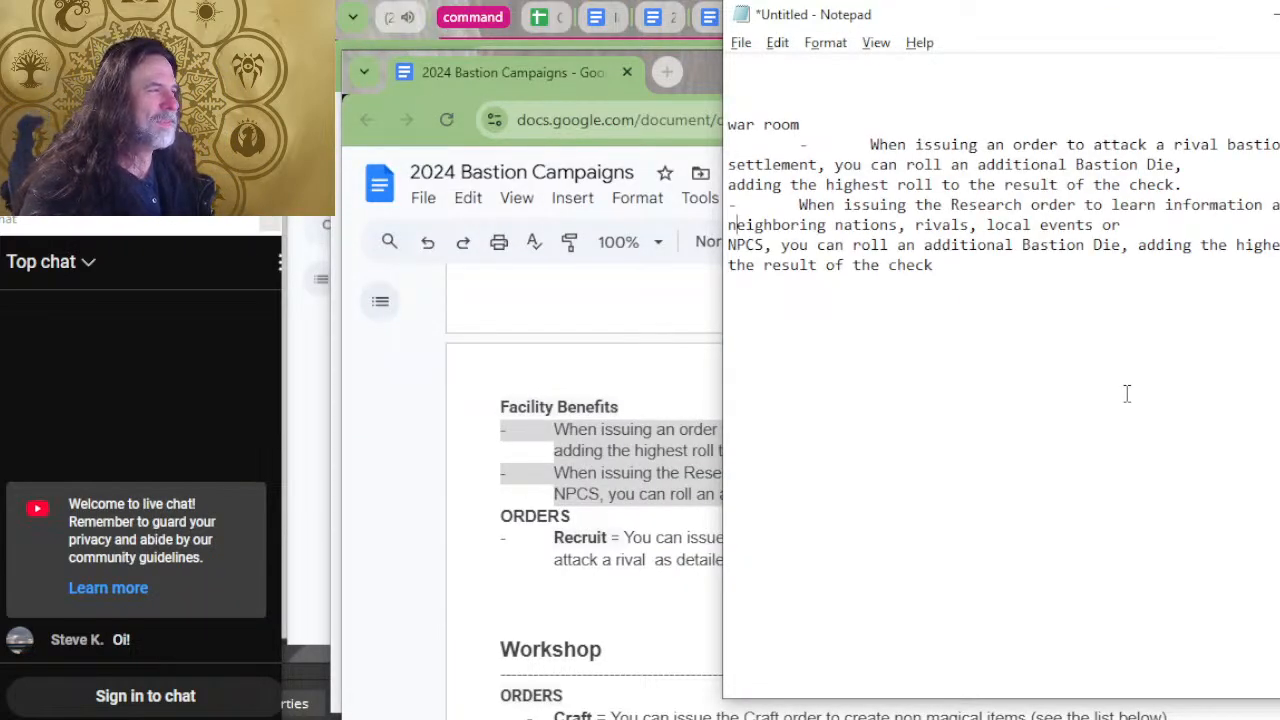
key(Up)
key(Up)
key(Delete)
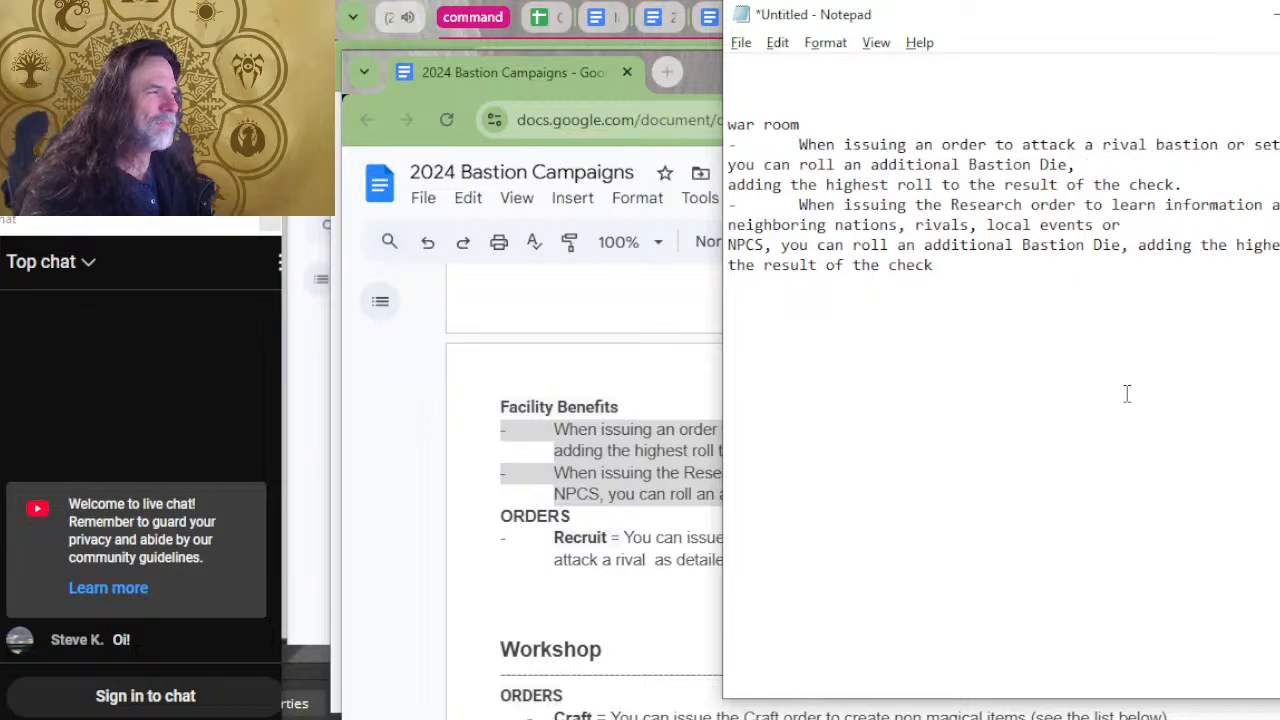
key(Down)
key(Down)
key(Down)
key(Down)
key(Down)
key(Down)
key(Down)
key(Down)
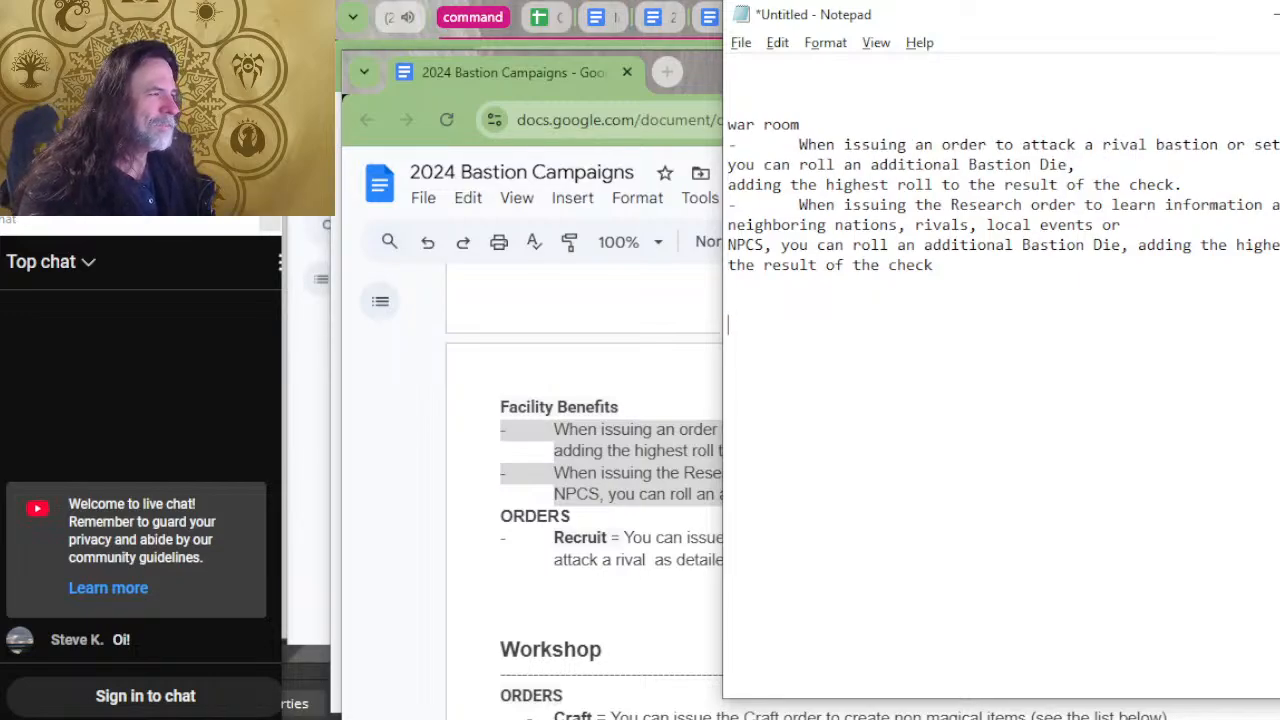
Switch to the bastion document and copy the Trophy Room's Facility Benefits heading with its three benefits.
key(alt+Tab)
scroll(891, 391, up, 5)
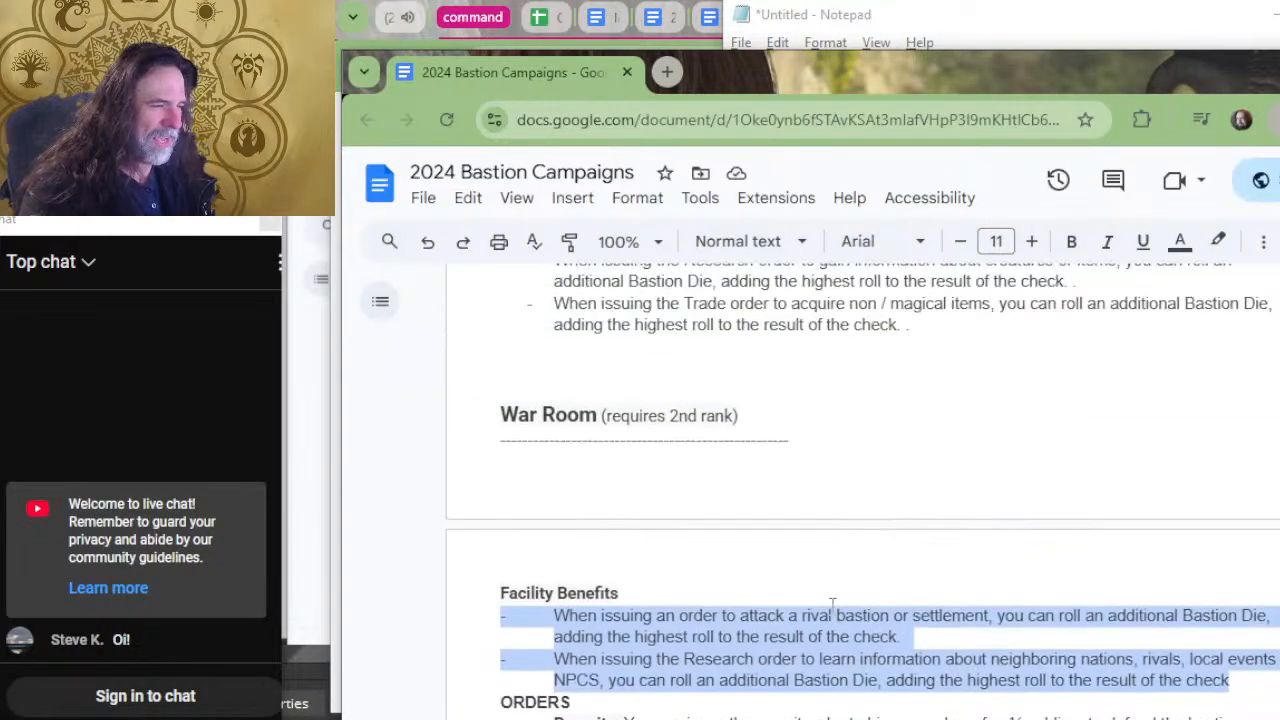
scroll(480, 670, up, 1)
scroll(543, 680, down, 1)
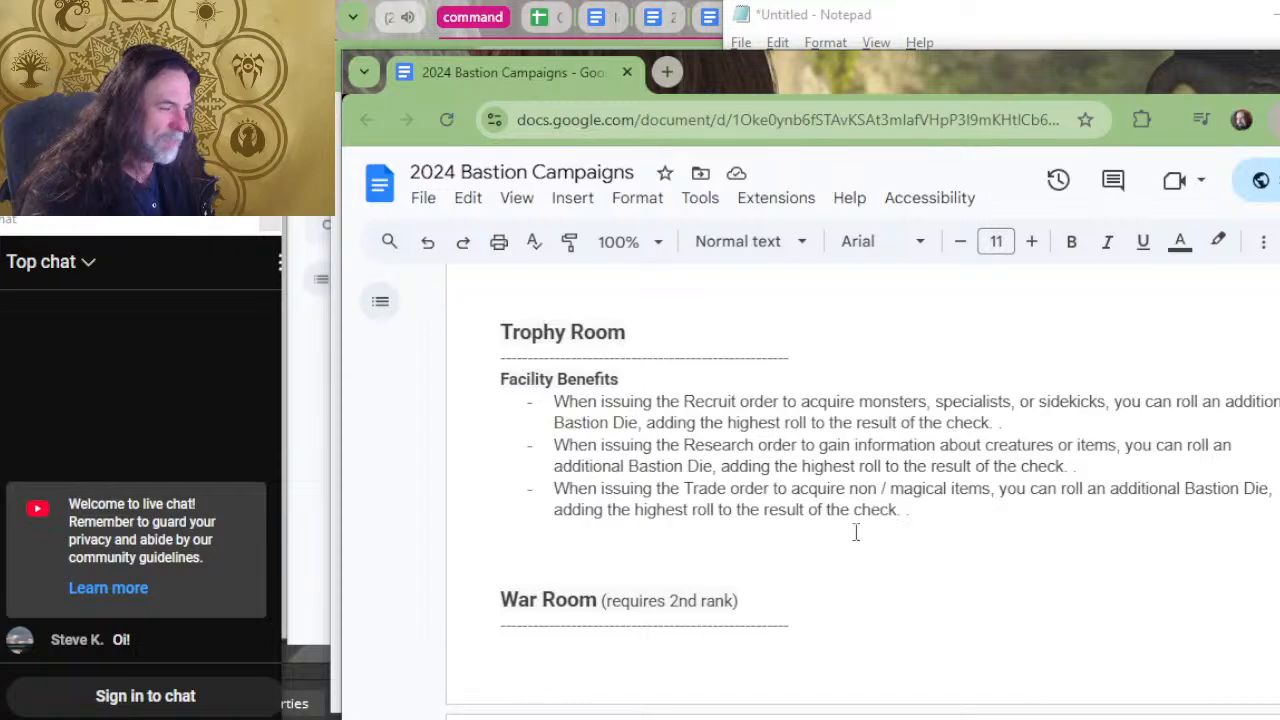
drag(910, 510, 475, 390)
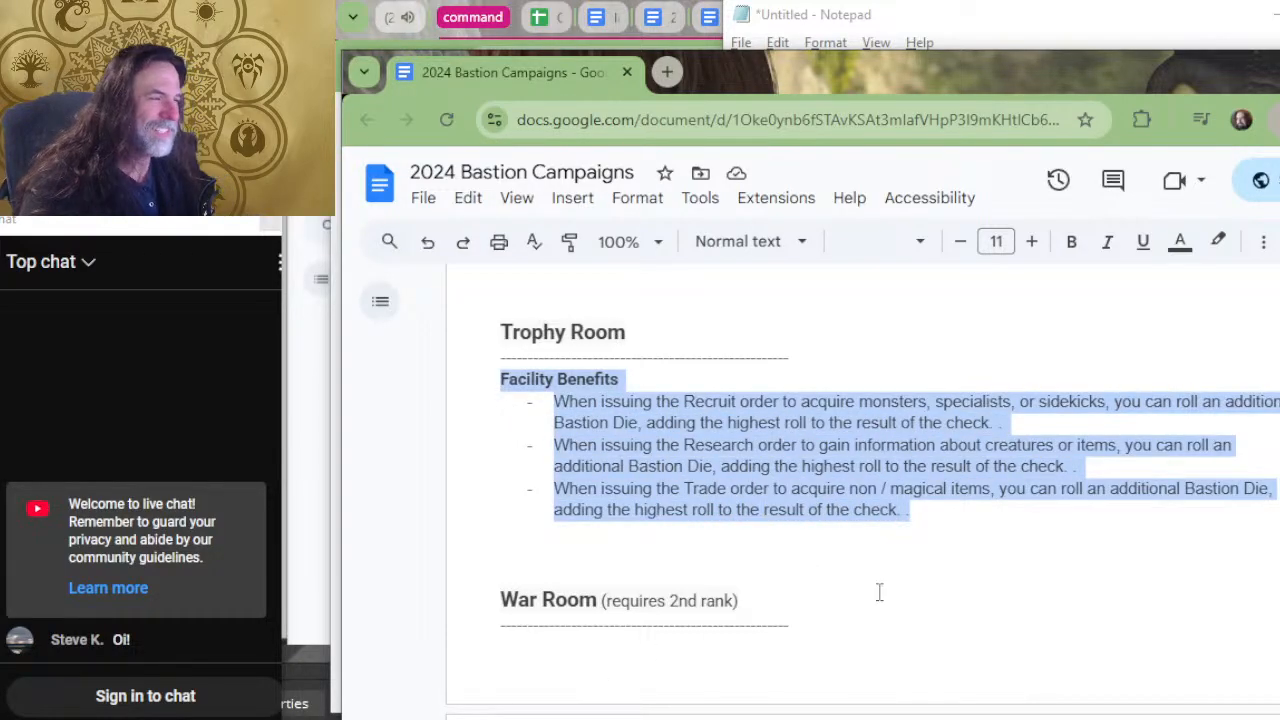
Enter the heading "Trophy Room" in Notepad and paste the copied facility benefits below it.
key(alt+Tab)
text(T)
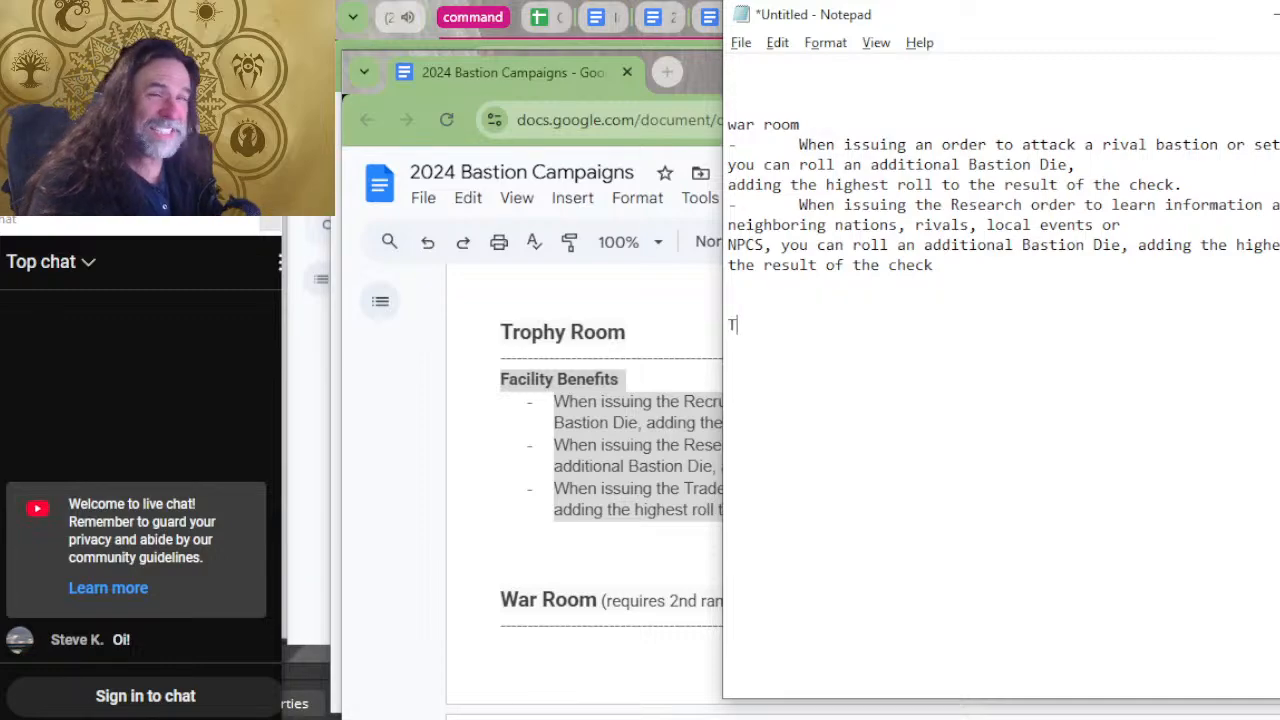
text(rophy (Ro)
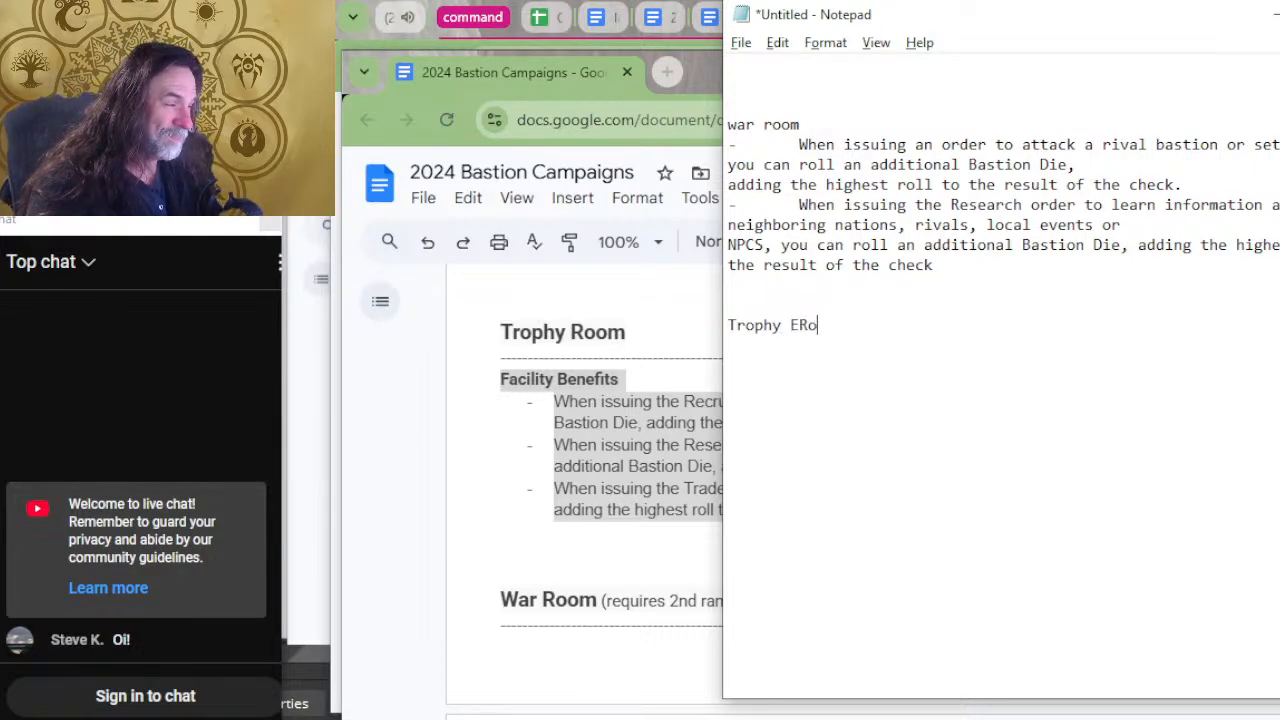
key(BackSpace)
key(BackSpace)
key(BackSpace)
text(Room)
key(Return)
key(ctrl+v)
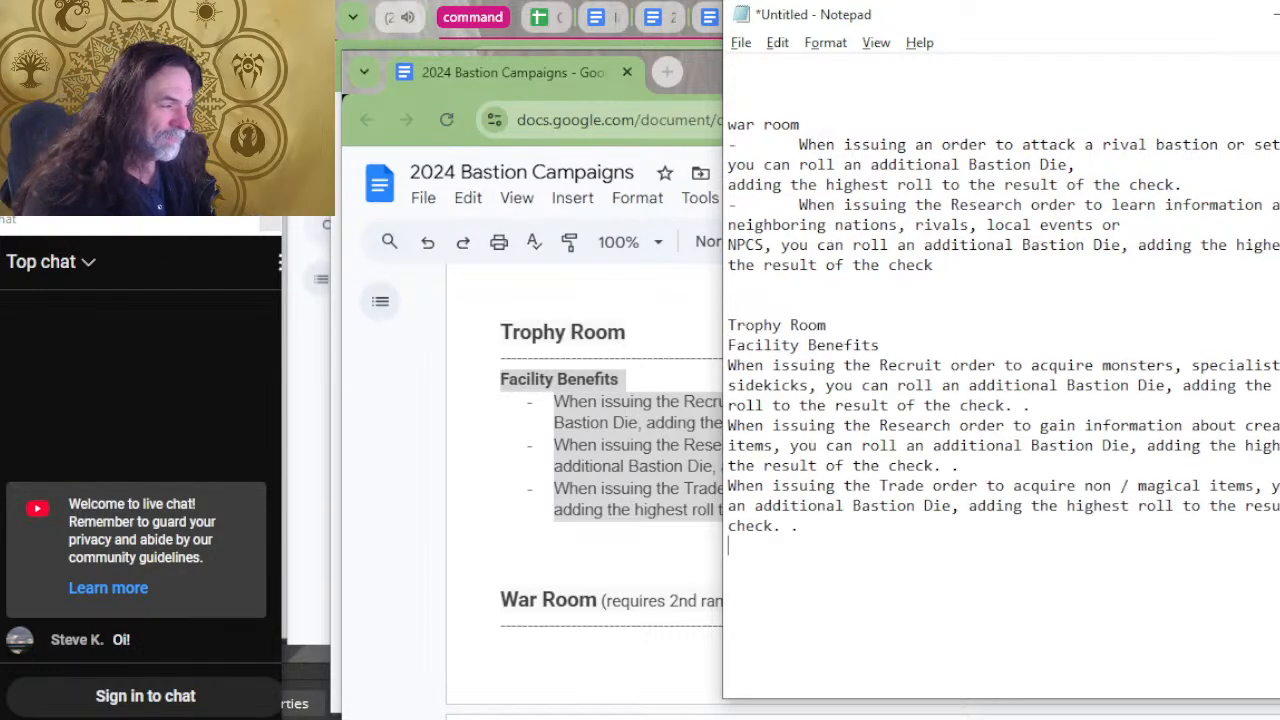
Put a dash and a tab indent before the Trophy Room's Recruit order benefit.
key(Up)
key(Up)
key(Up)
key(Right)
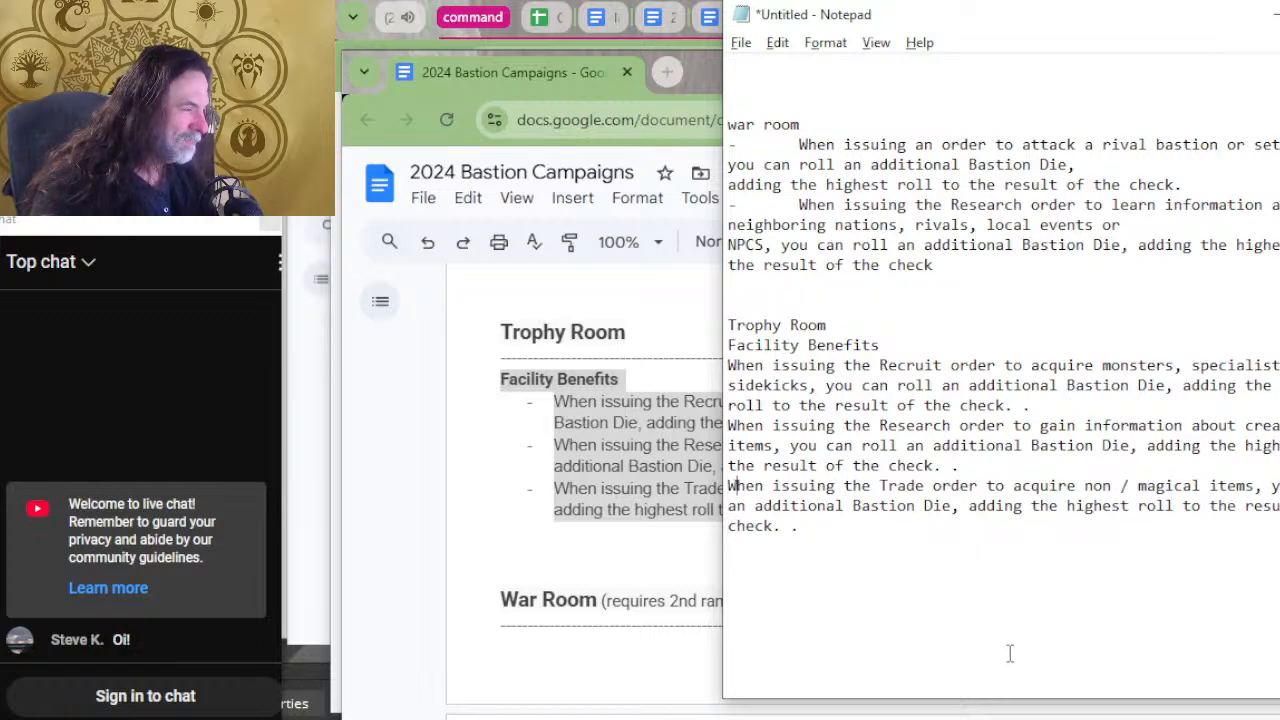
key(Up)
key(Up)
key(Up)
key(Up)
key(Up)
key(Up)
key(Up)
key(Down)
key(Left)
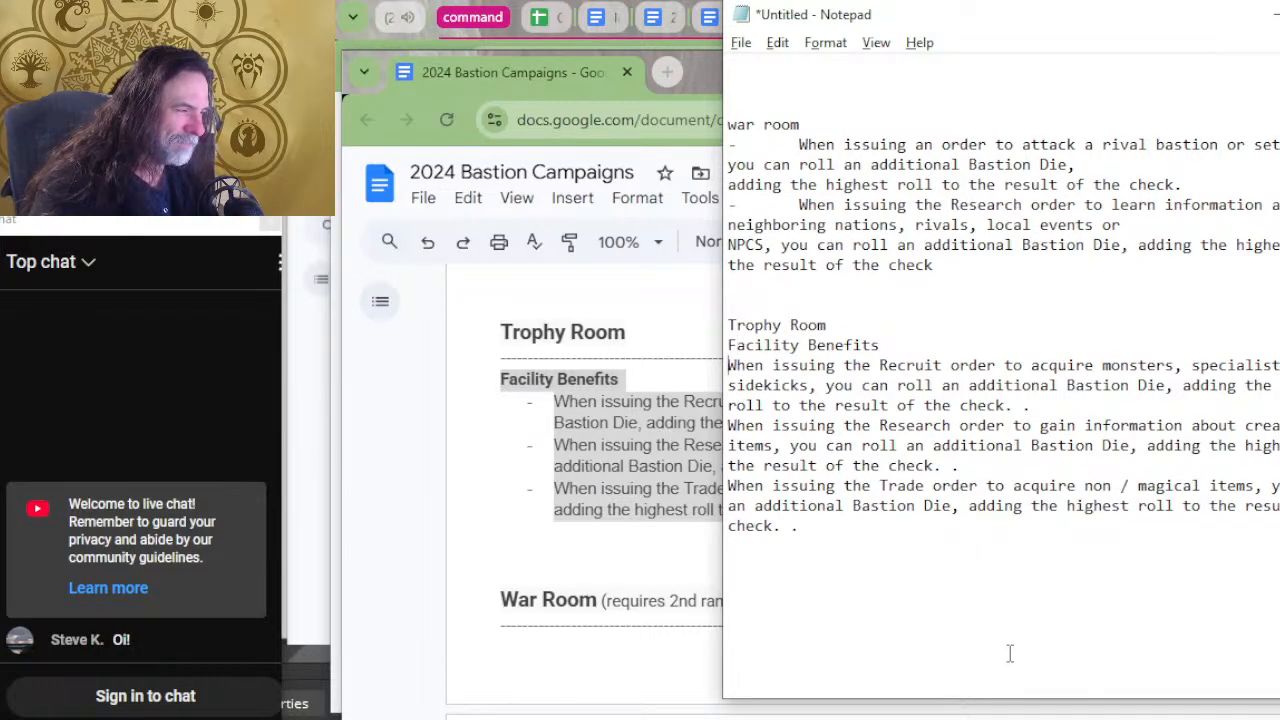
text(-)
key(BackSpace)
key(Tab)
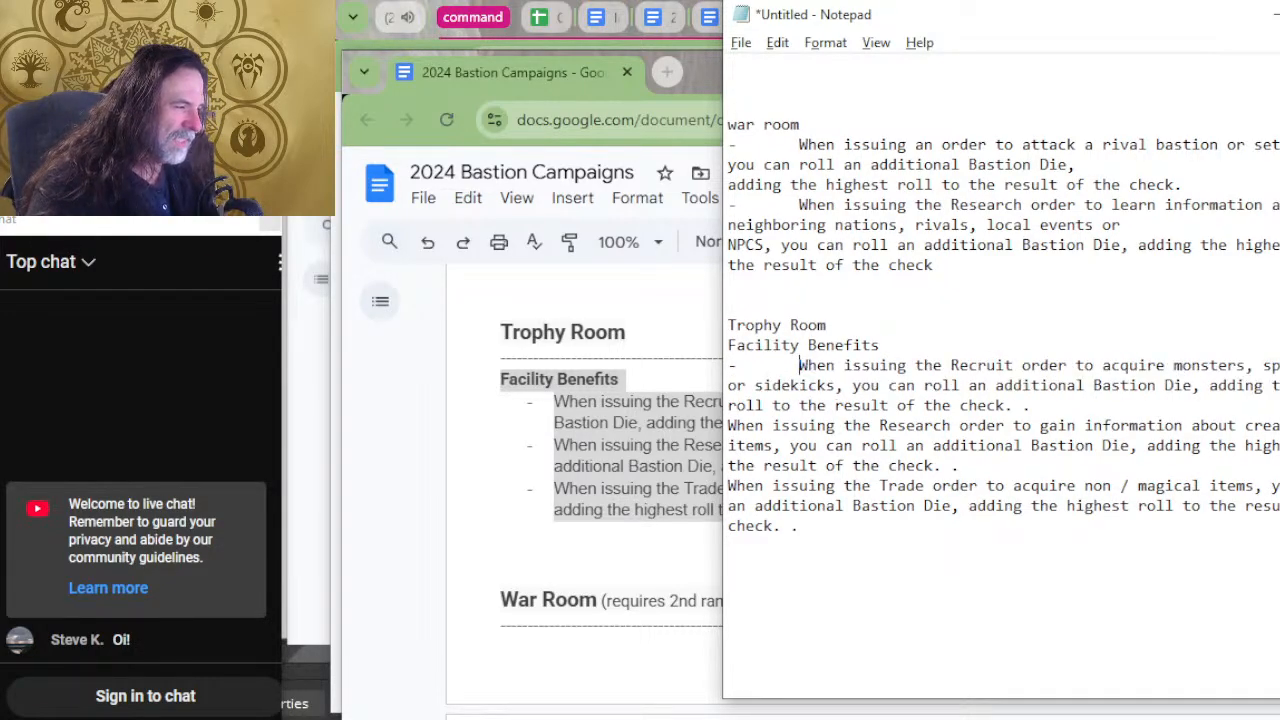
Put a dash and a tab indent before the Trophy Room's Research order benefit.
key(Down)
key(Left)
key(Left)
key(Left)
key(Down)
key(Left)
key(Left)
key(Left)
key(Left)
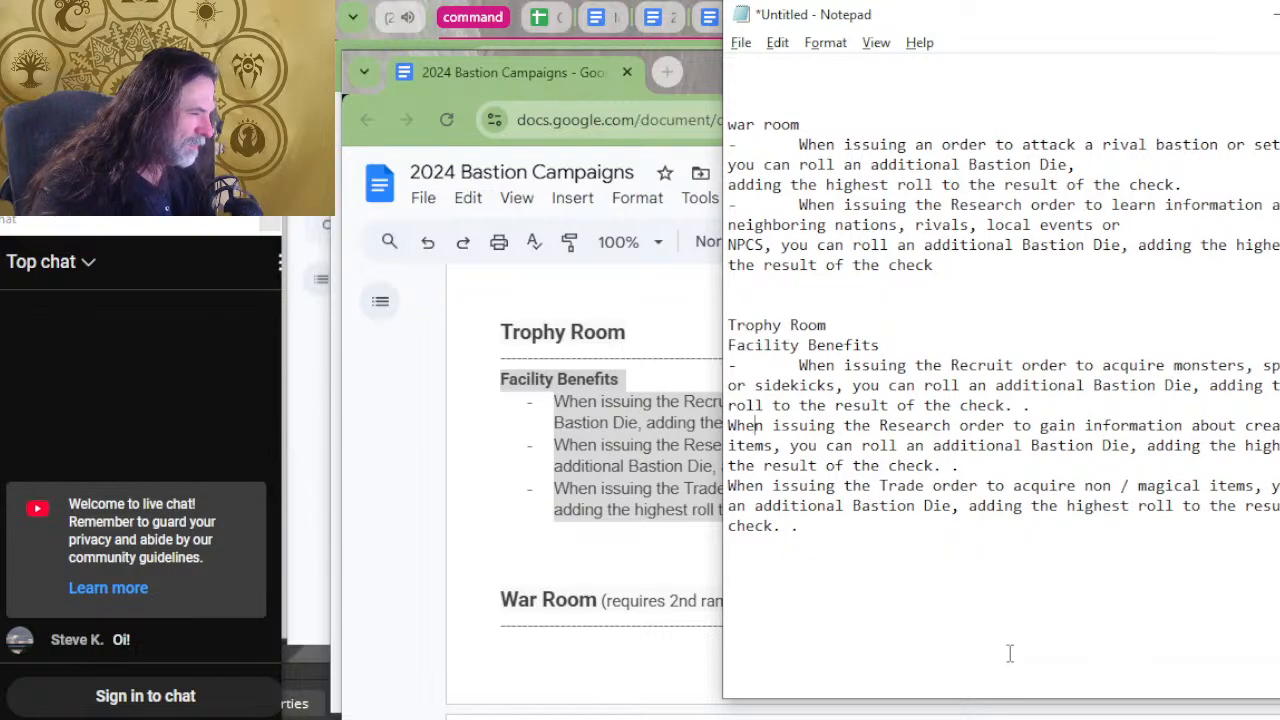
key(Left)
text(-)
key(Tab)
Delete the stray final period from the Trophy Room's Trade order benefit and put a dash and tab indent before it.
key(Down)
key(Down)
key(Down)
key(Down)
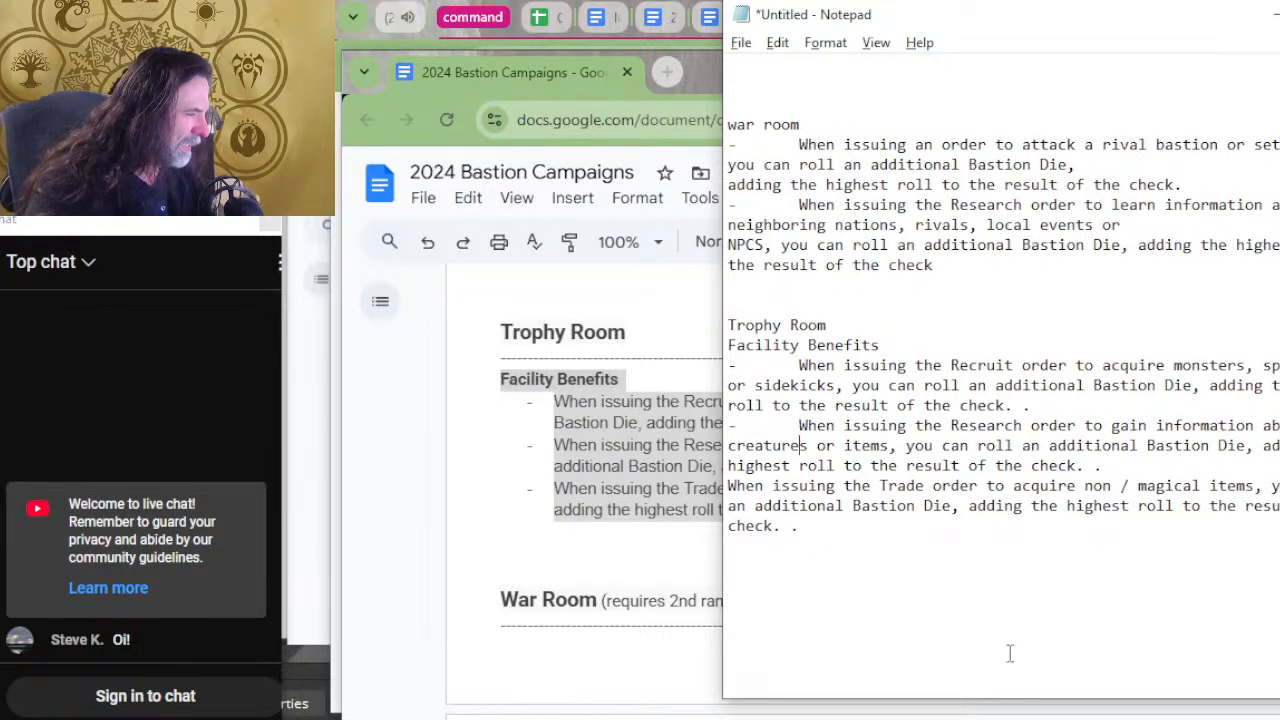
key(Down)
key(BackSpace)
key(BackSpace)
key(Down)
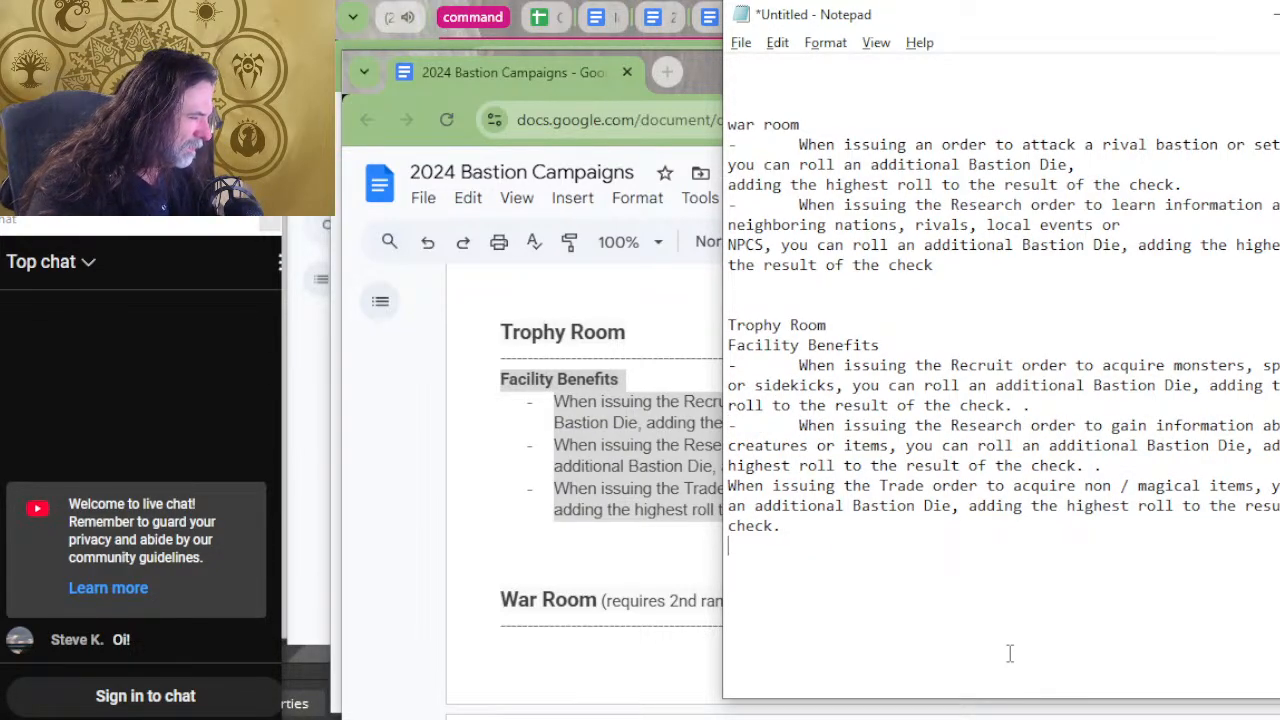
key(Up)
key(Up)
text(-)
key(Tab)
Switch to the bastion document and copy the Training Area's Empower check benefit.
key(alt+Tab)
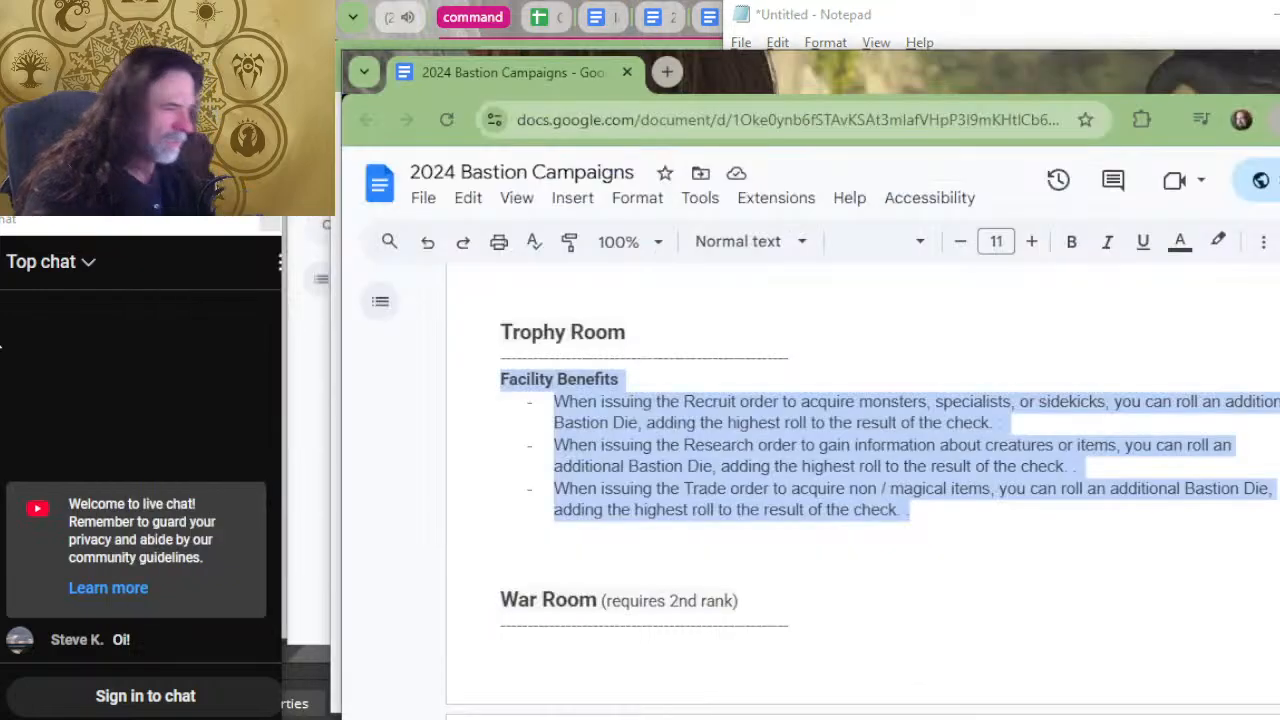
scroll(711, 554, up, 8)
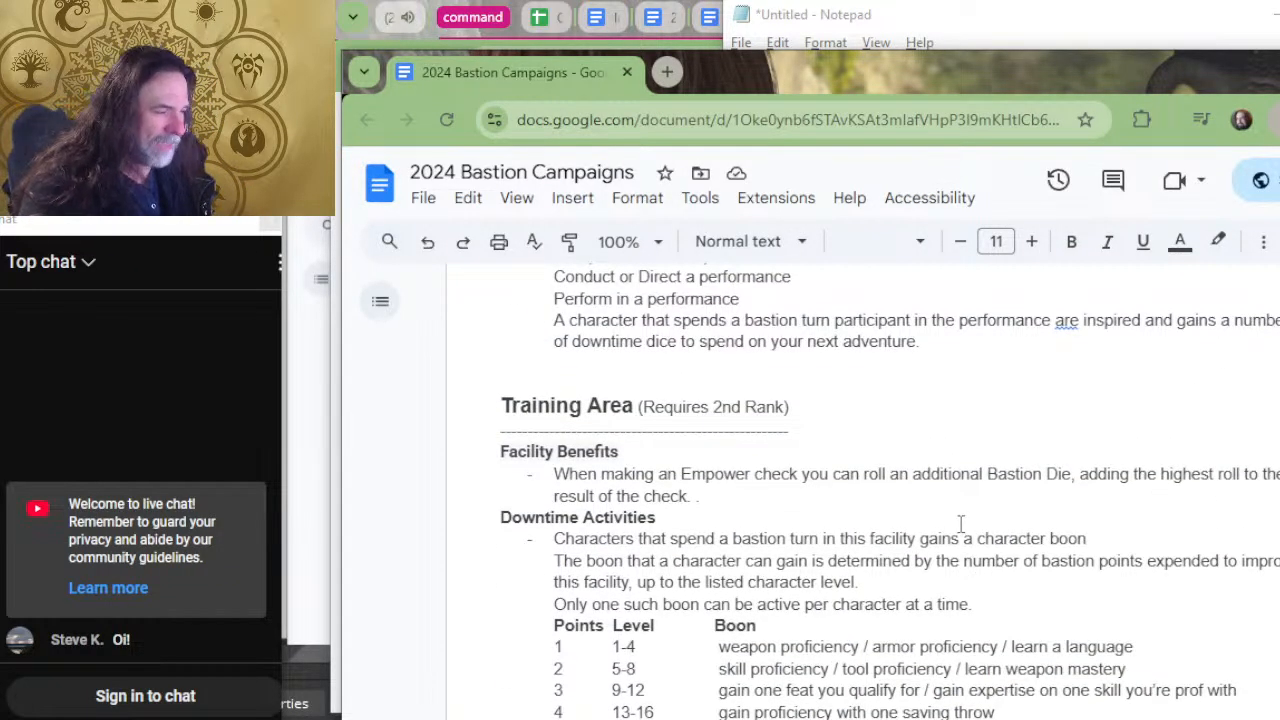
triple_click(734, 510)
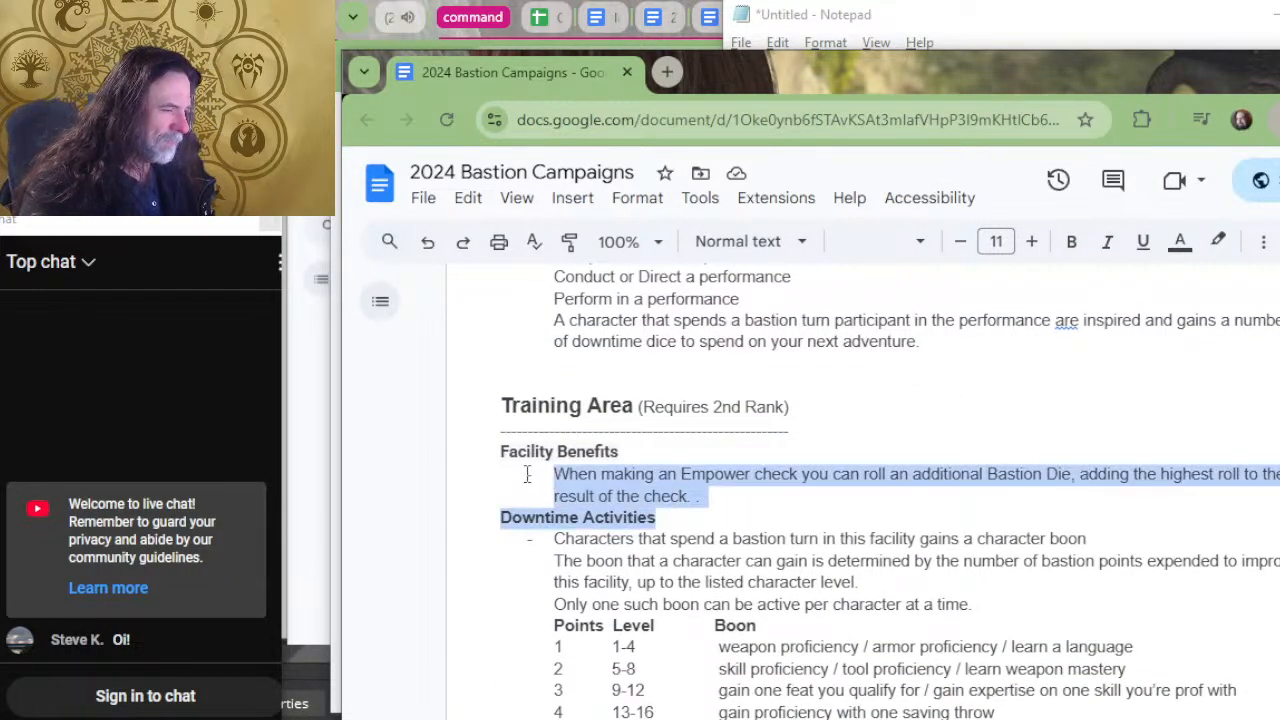
click(529, 475)
click(701, 496)
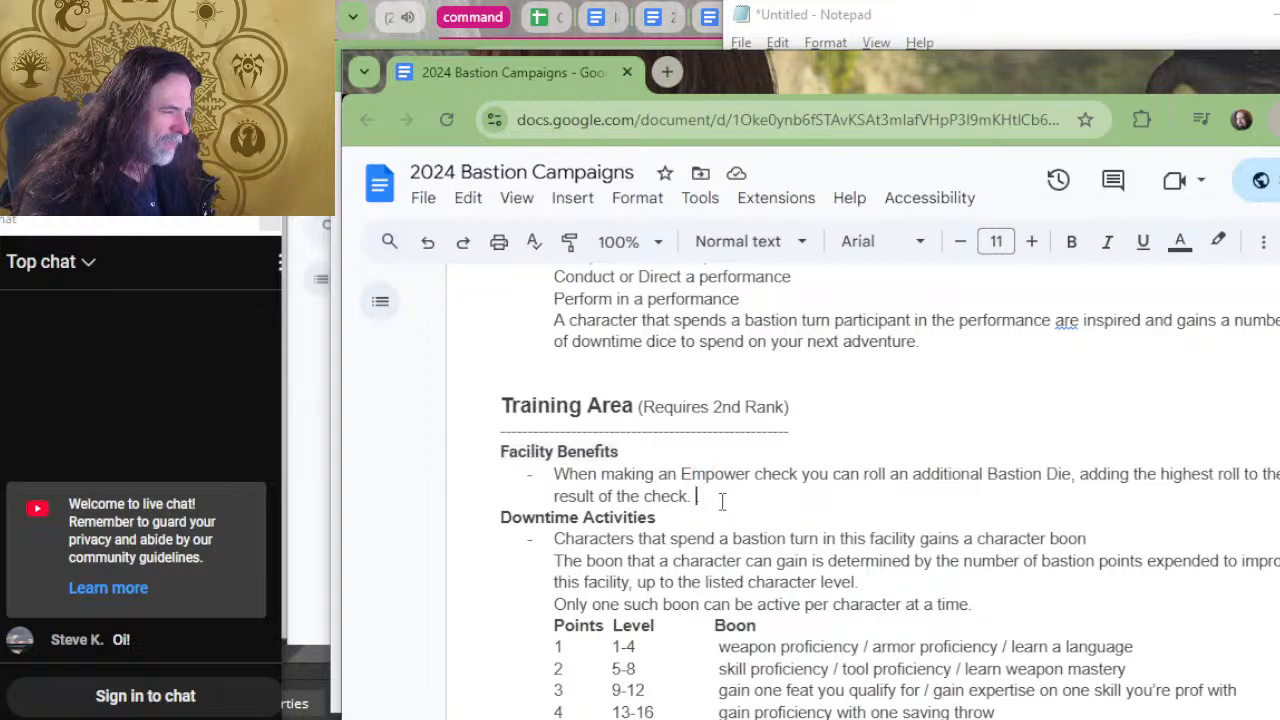
drag(701, 496, 512, 466)
key(ctrl+c)
Enter the heading "Training Area" below the Trophy Room list in Notepad and paste the copied benefit under it.
key(alt+Tab)
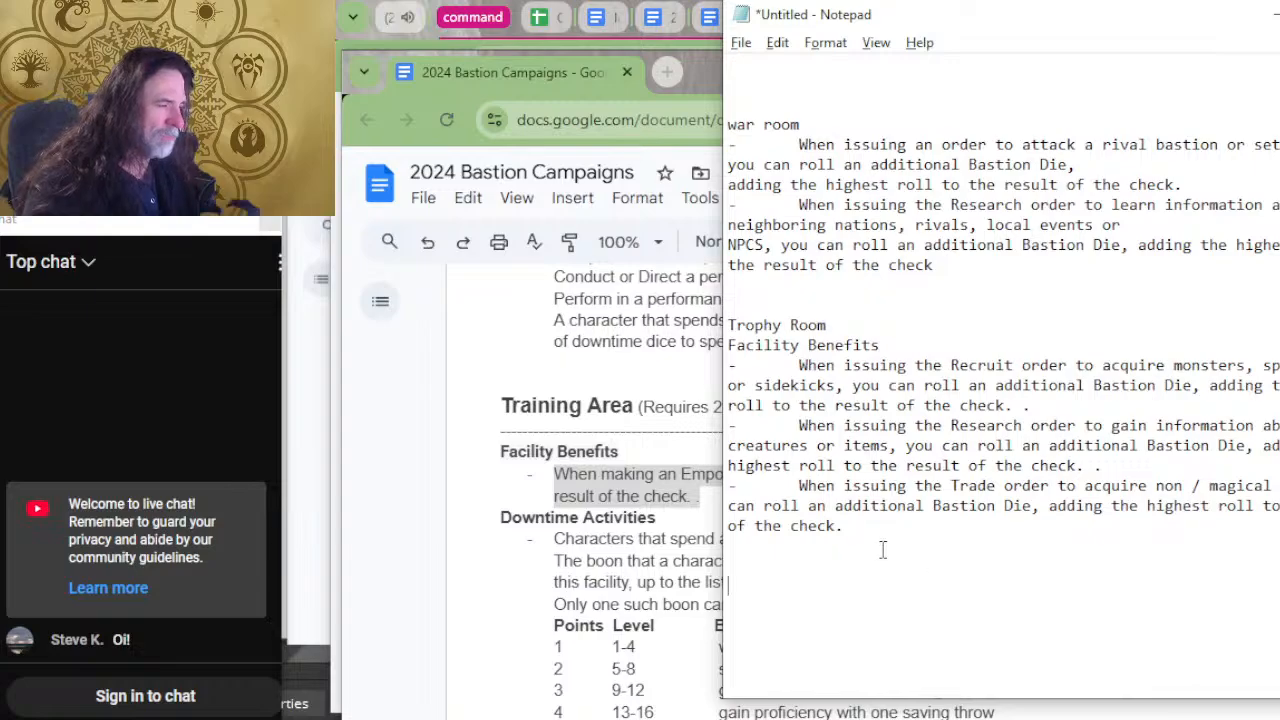
text(Training Area)
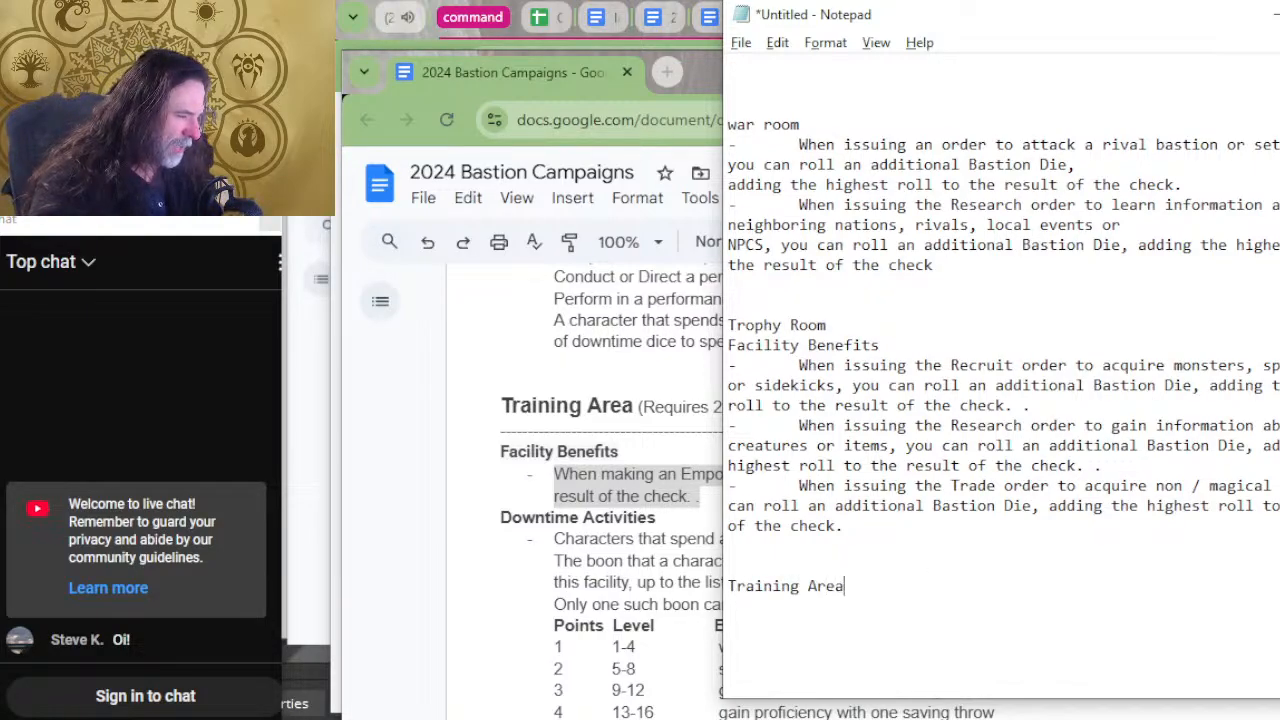
key(Return)
key(ctrl+v)
Put a dash and a tab indent before the Training Area's Empower benefit.
key(Up)
key(Up)
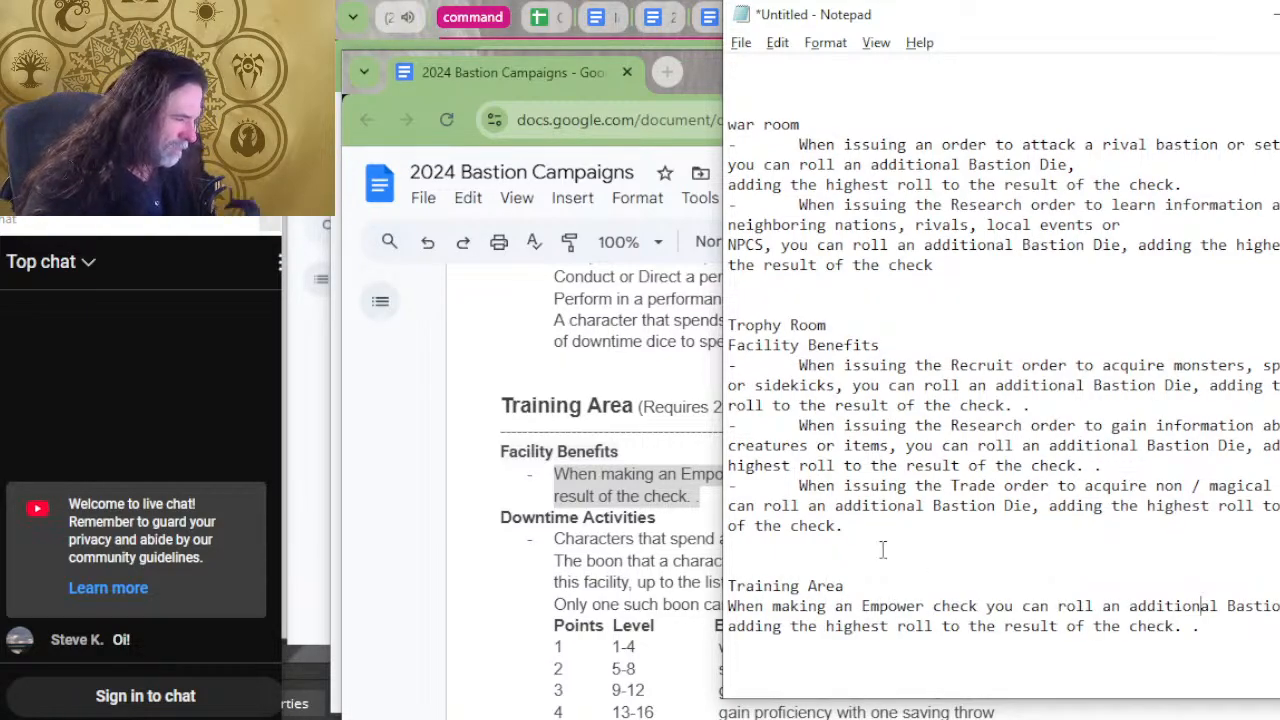
key(Home)
key(Down)
text(-)
key(Tab)
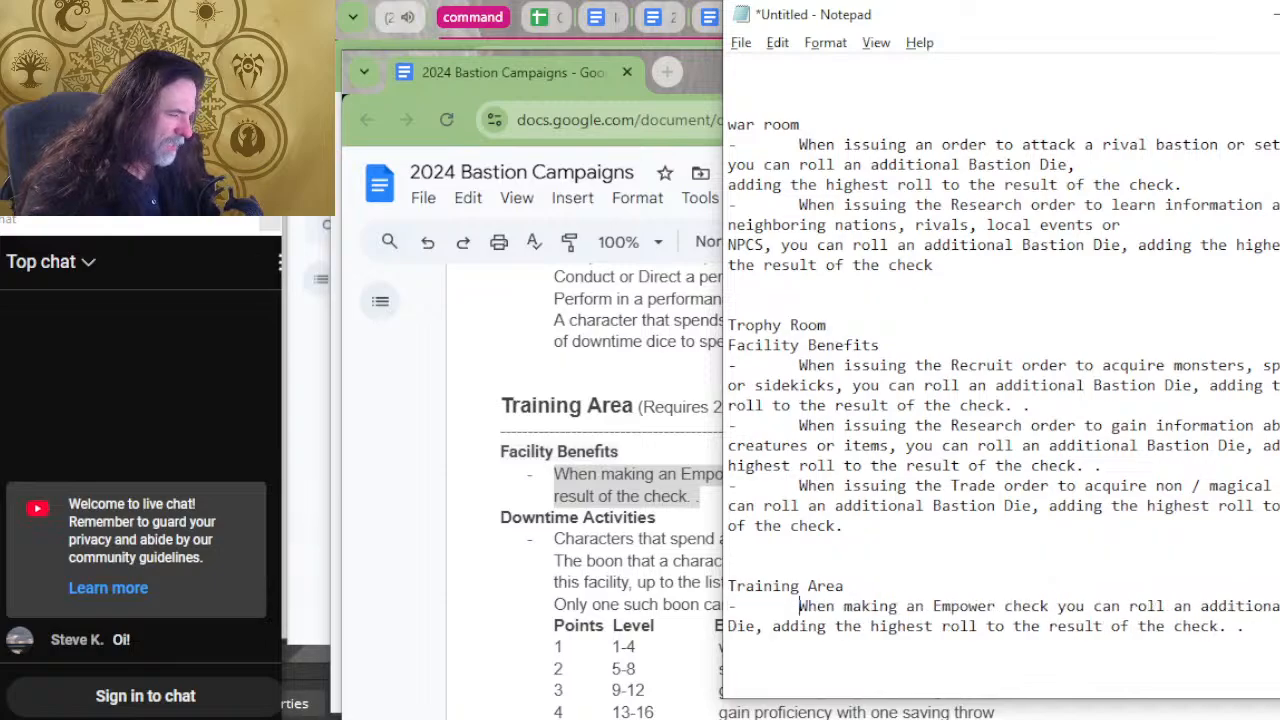
Switch to the bastion document and copy the Theater's Maintain order benefit.
key(alt+Tab)
scroll(715, 557, up, 4)
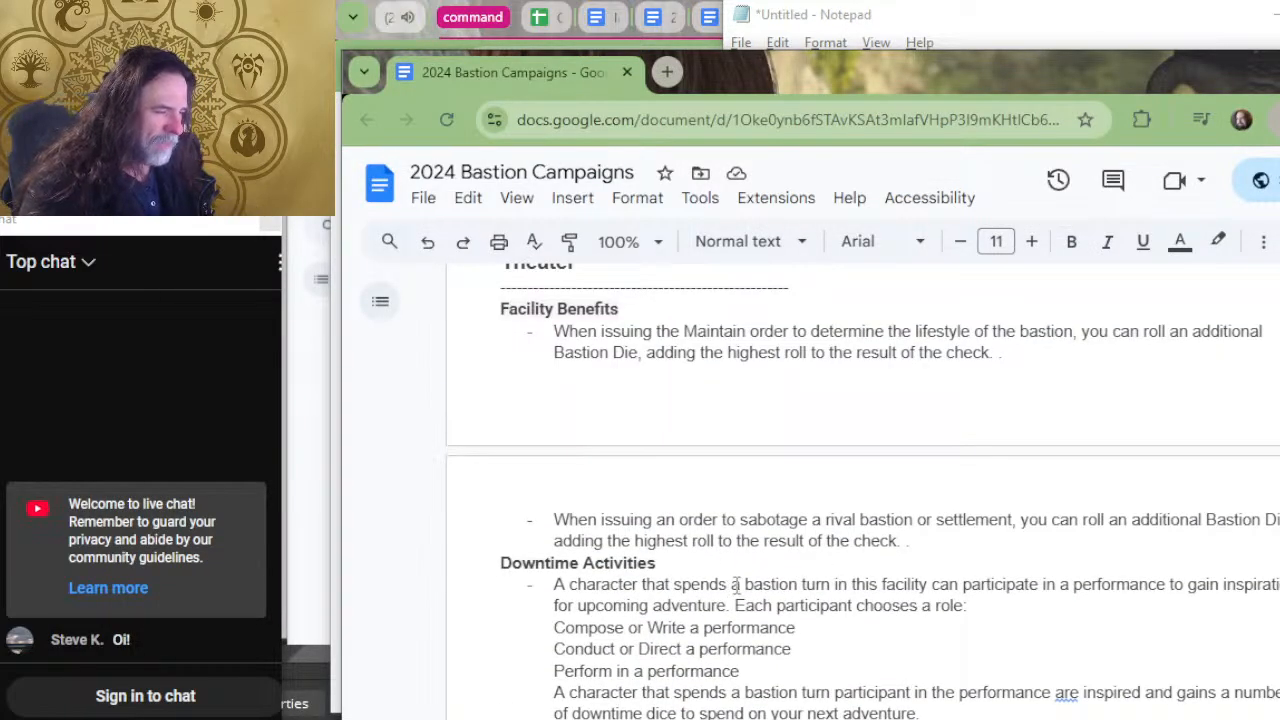
scroll(740, 580, up, 2)
drag(1035, 532, 562, 511)
key(ctrl+c)
key(alt+Tab)
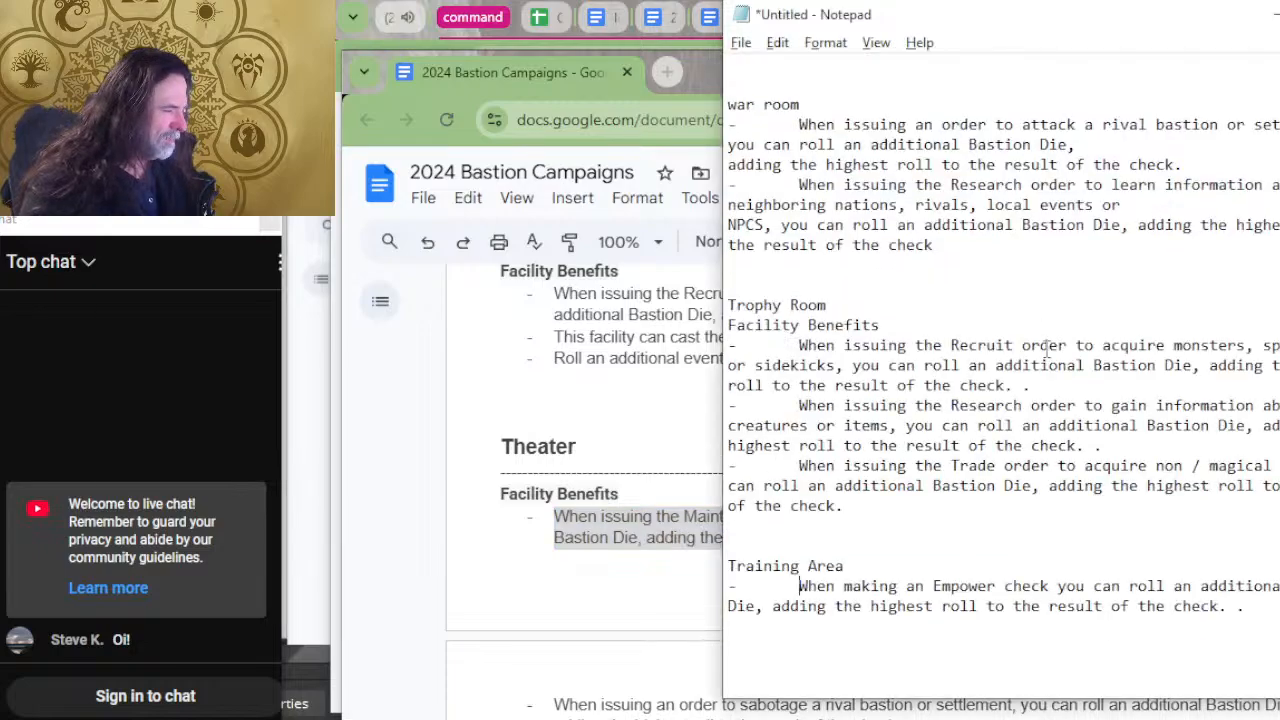
Enter the heading "theater" below the Training Area entry in Notepad and paste the copied Maintain benefit under it.
click(940, 661)
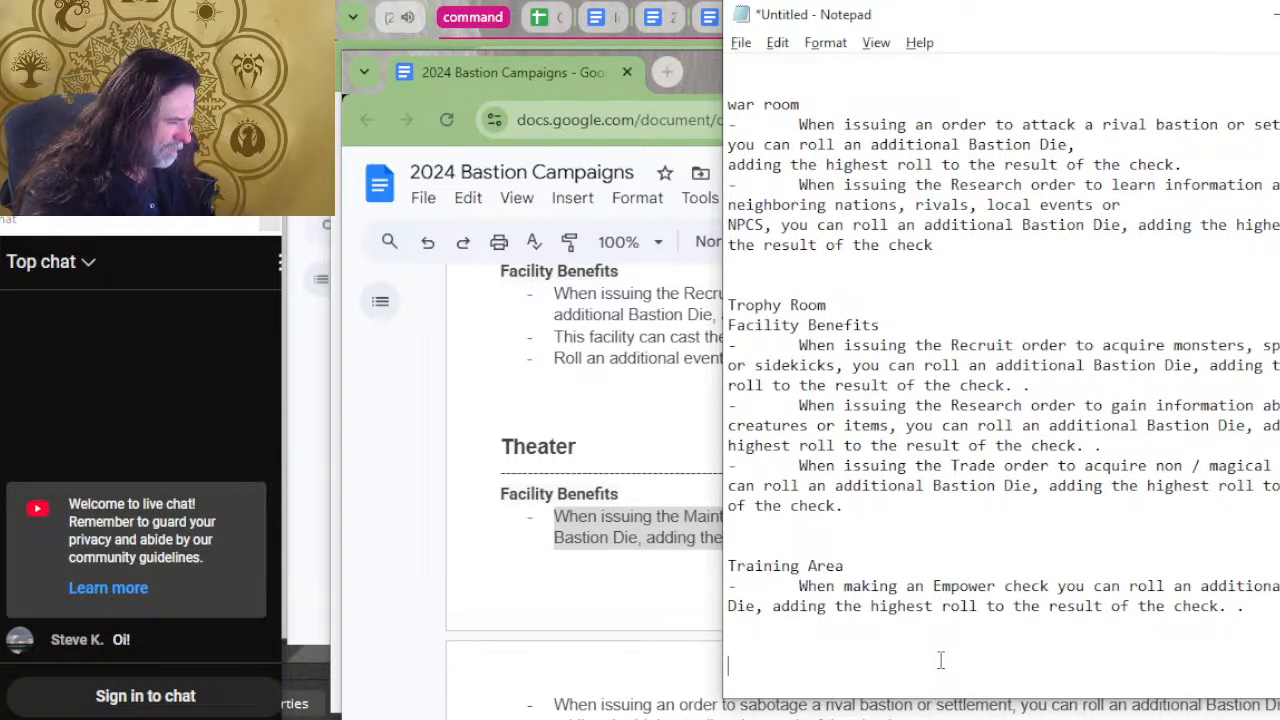
text(theater)
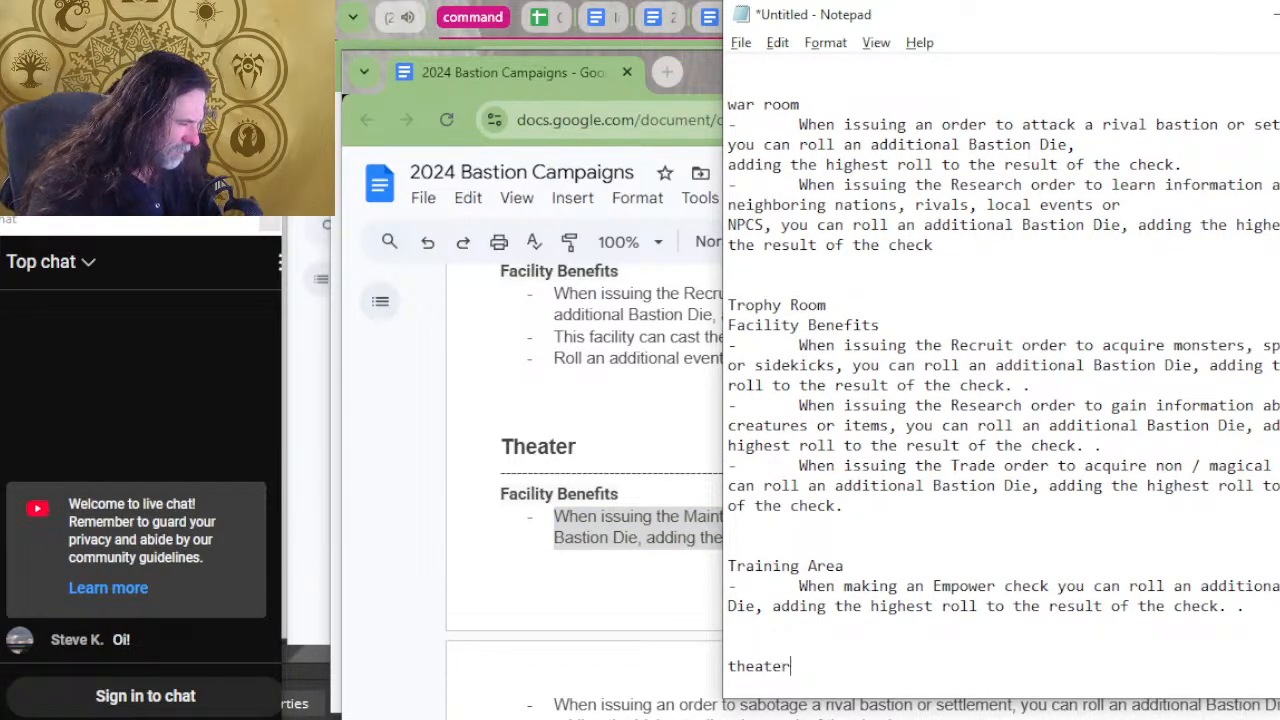
key(Return)
key(ctrl+v)
key(Return)
key(Return)
key(alt+Tab)
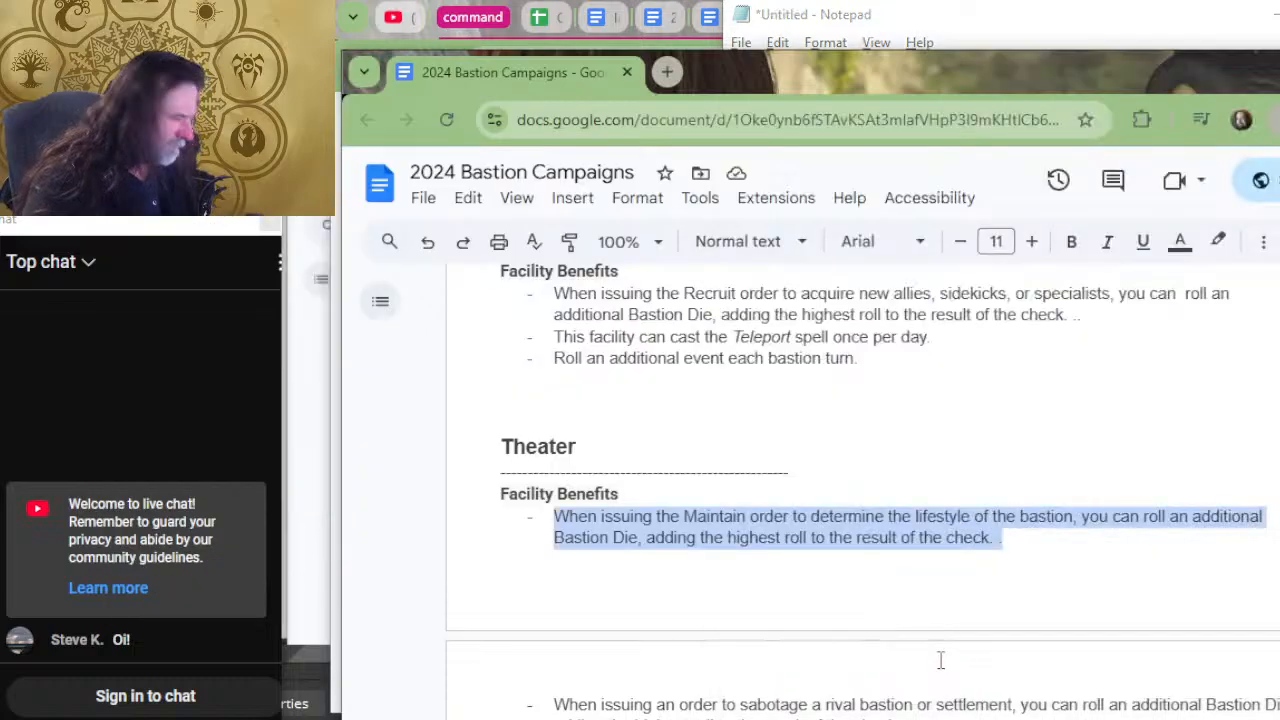
key(alt+Tab)
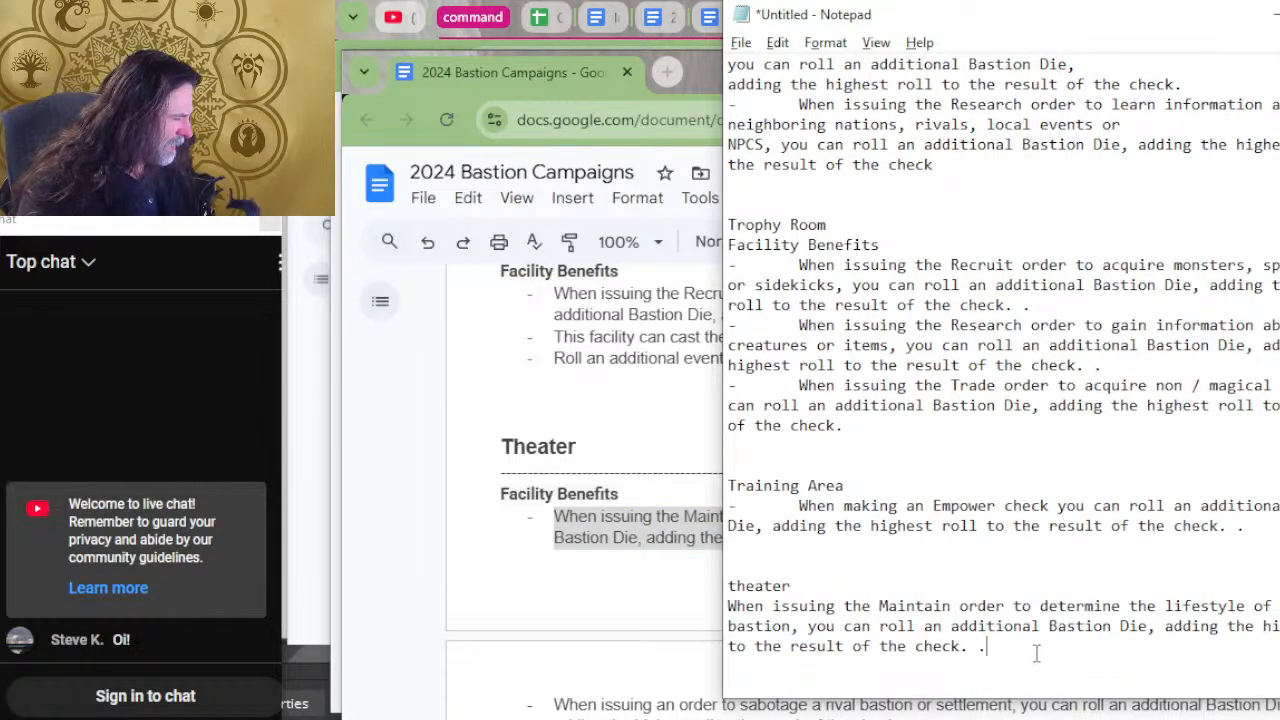
Return to the bastion document and copy the Storehouse's Craft and Harvest order benefits.
key(alt+Tab)
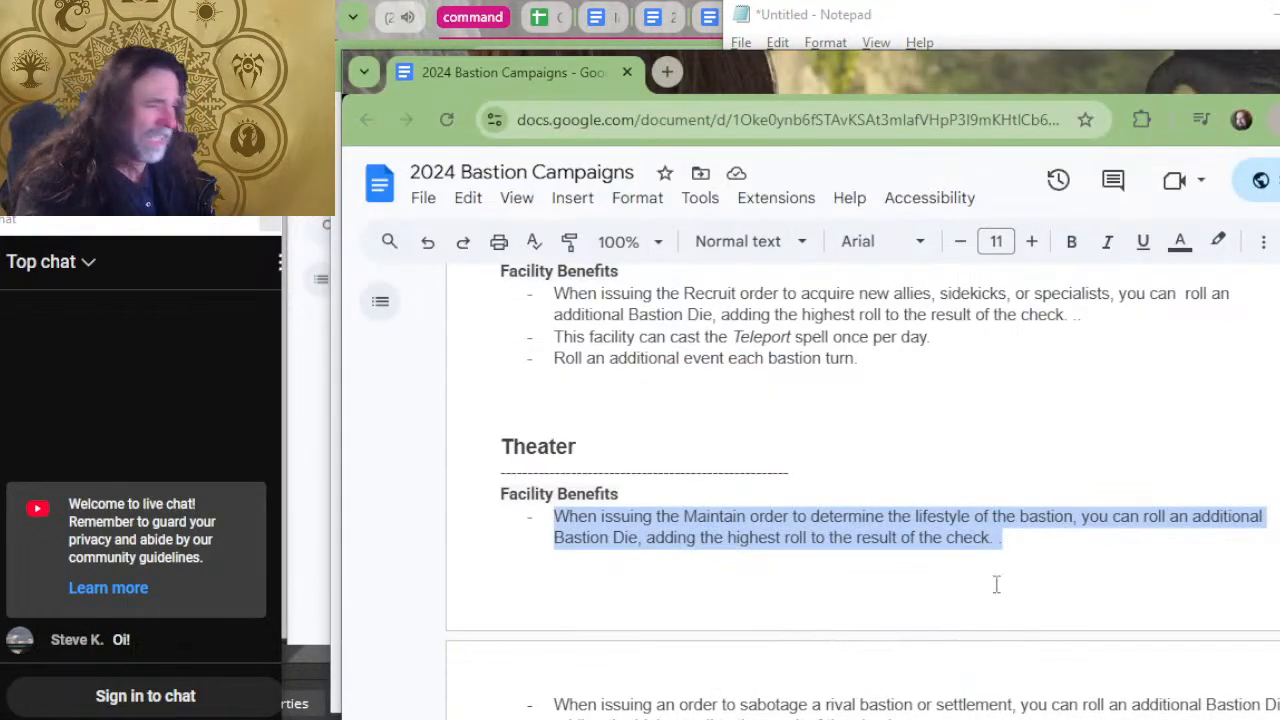
click(800, 497)
scroll(800, 498, down, 4)
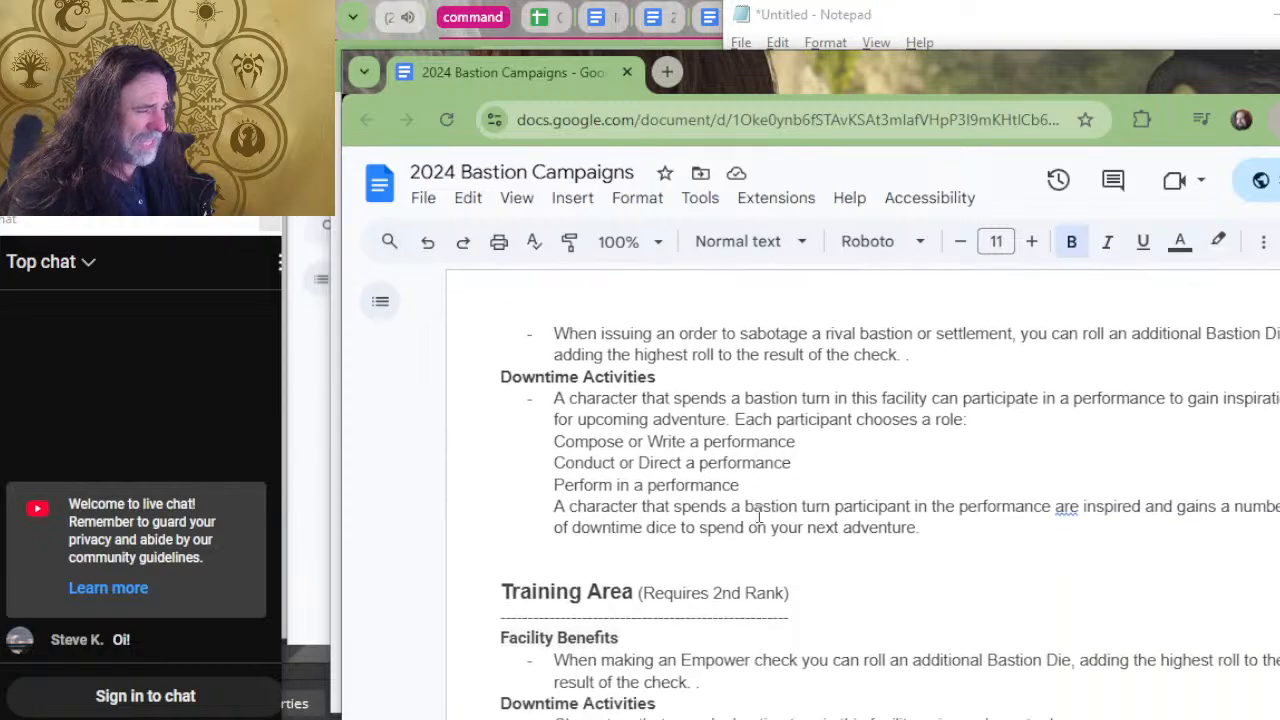
scroll(903, 450, up, 5)
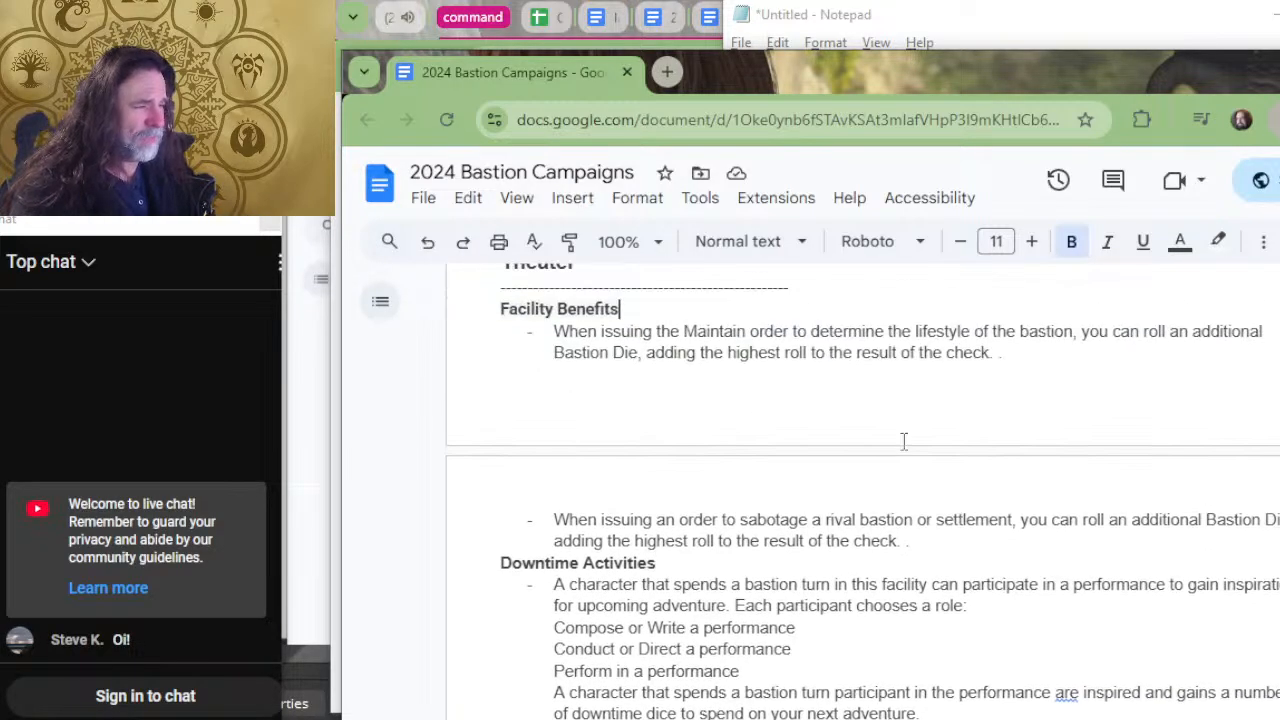
scroll(901, 461, up, 3)
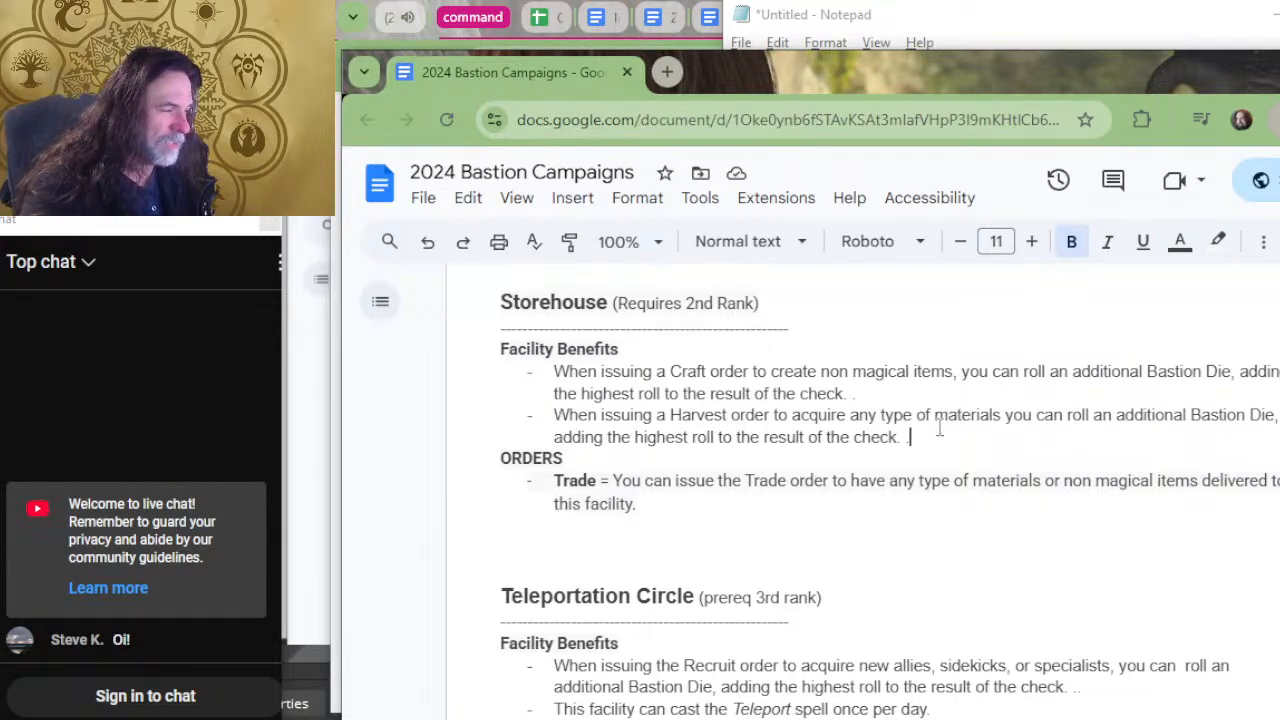
drag(909, 437, 538, 366)
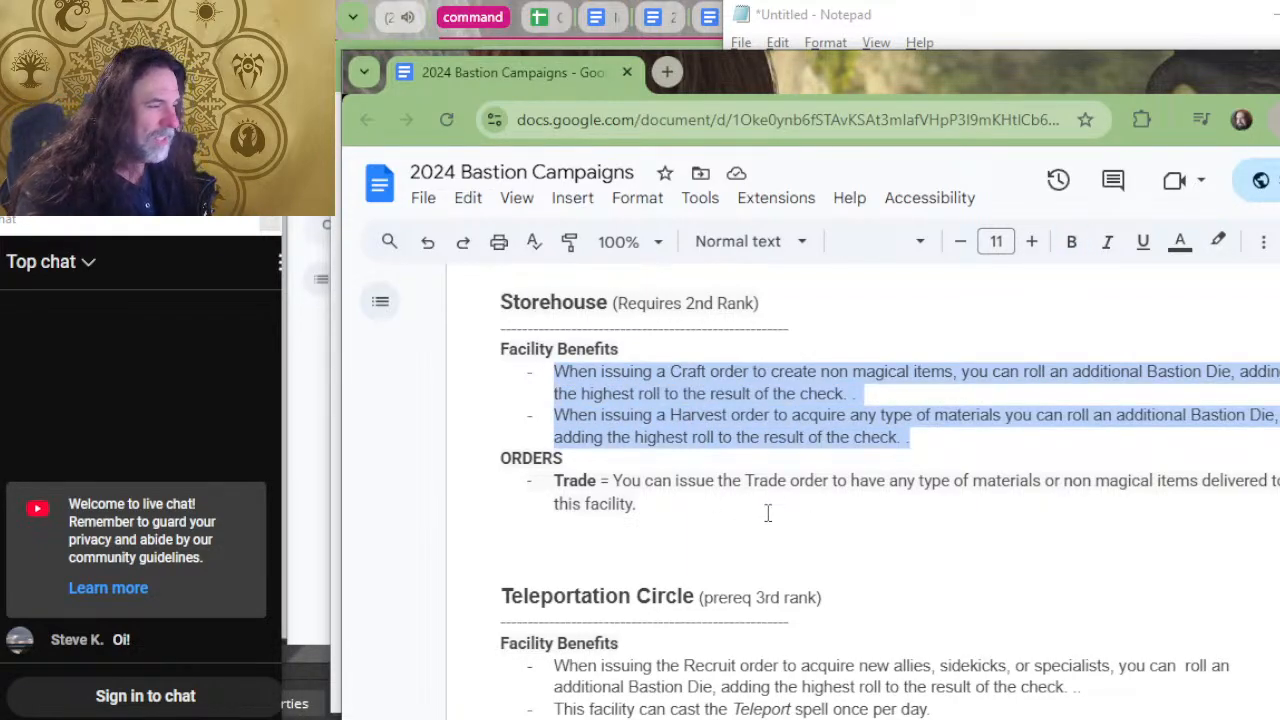
Paste the Storehouse's two benefits below the theater entry in Notepad and insert an empty line above them.
key(alt+Tab)
key(Return)
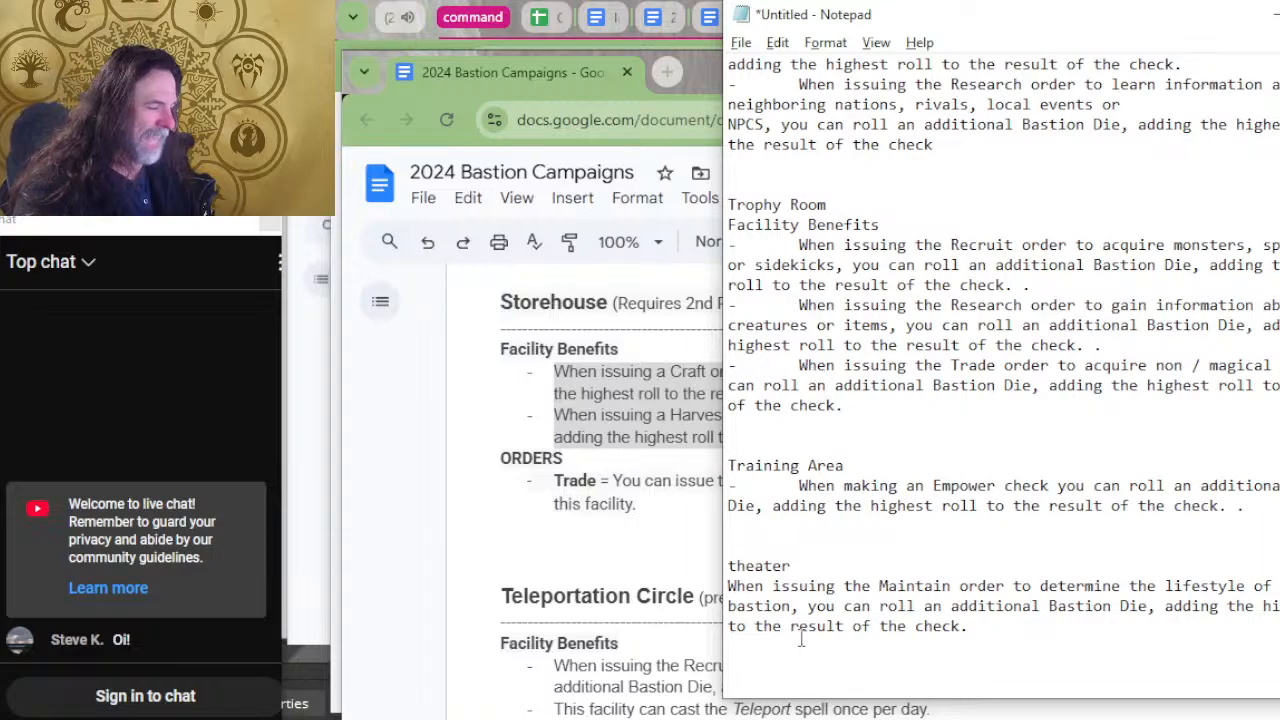
scroll(795, 662, down, 1)
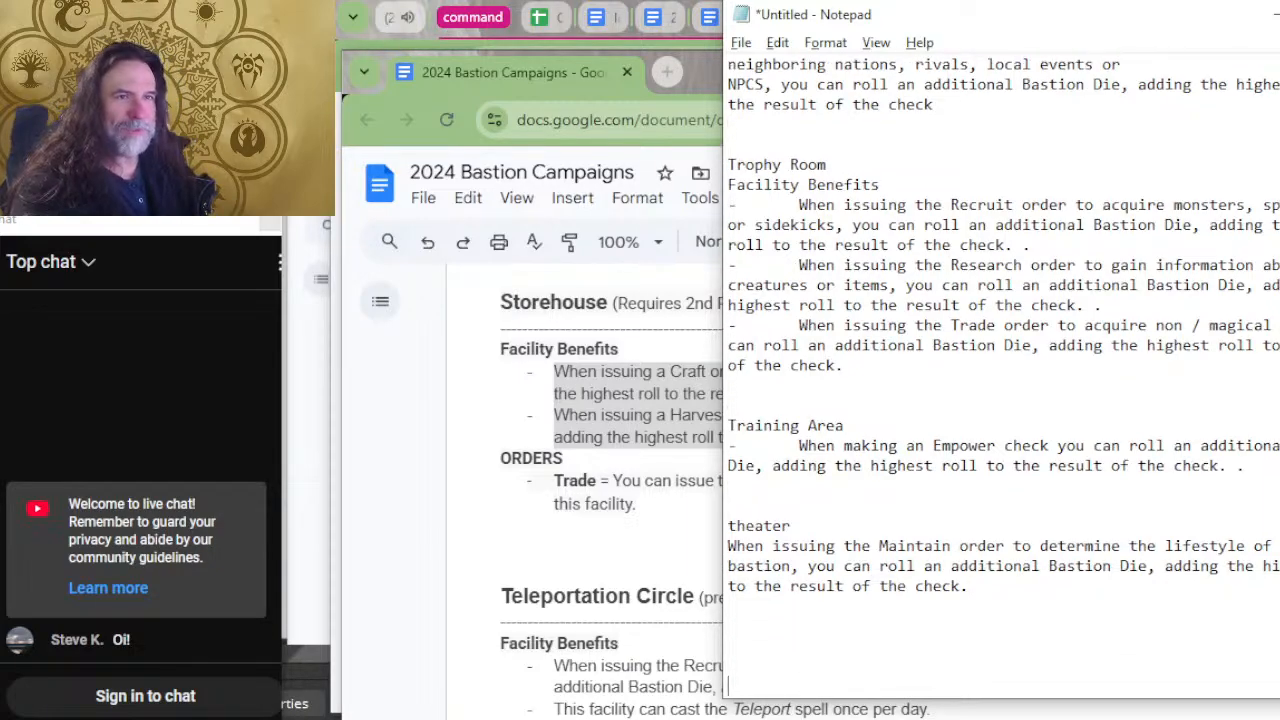
text(When issuing a Craft order to create non magical items, you can roll an additional Bastion Die, adding the highest roll to the result of the check. . When issuing a Harvest order to acquire any type of materials, you can roll an additional Bastion Die, adding the highest roll to the result of the check. .)
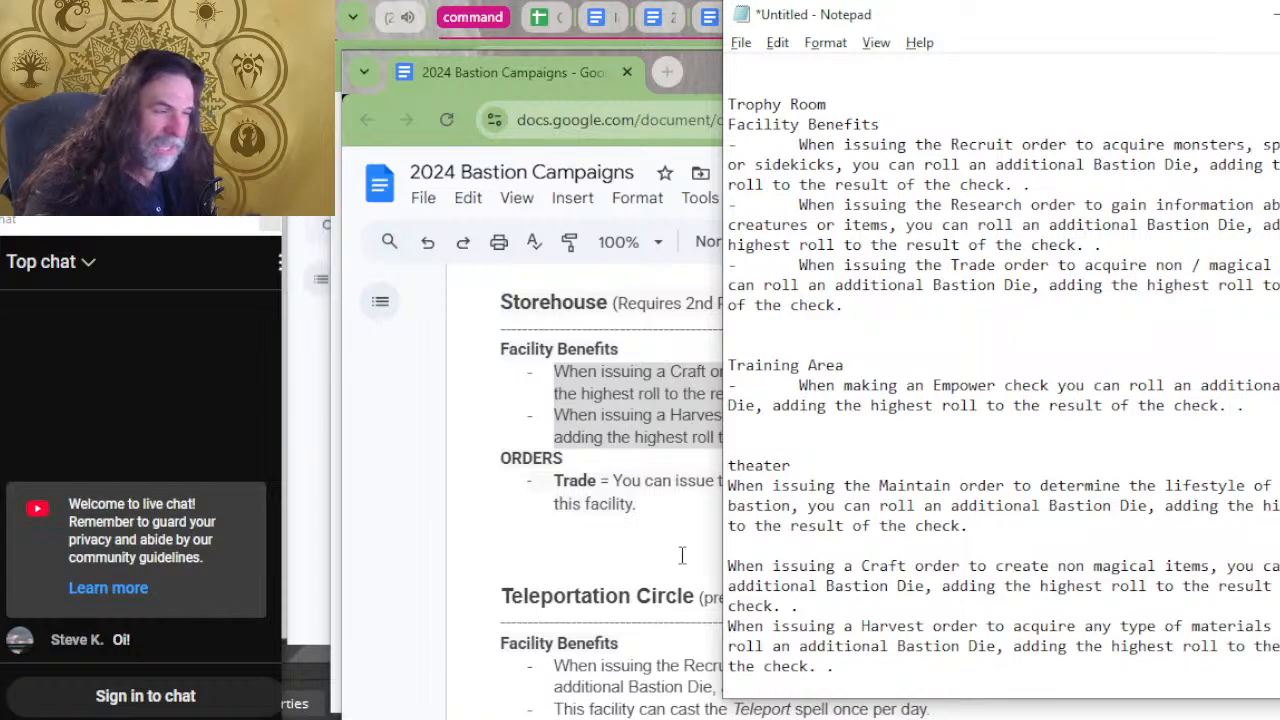
click(784, 548)
key(Return)
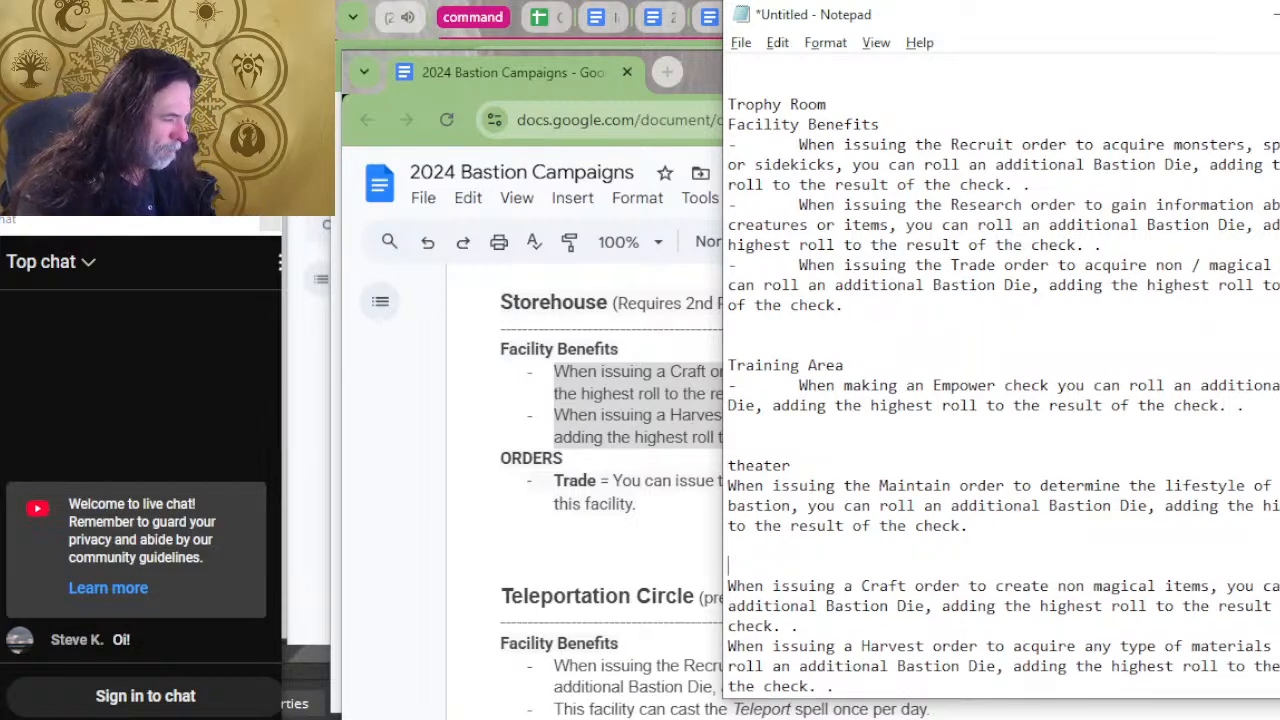
Enter the heading "Storehouse" above its pasted benefits and put a dash with an indent before the Craft benefit.
text(Storehouse)
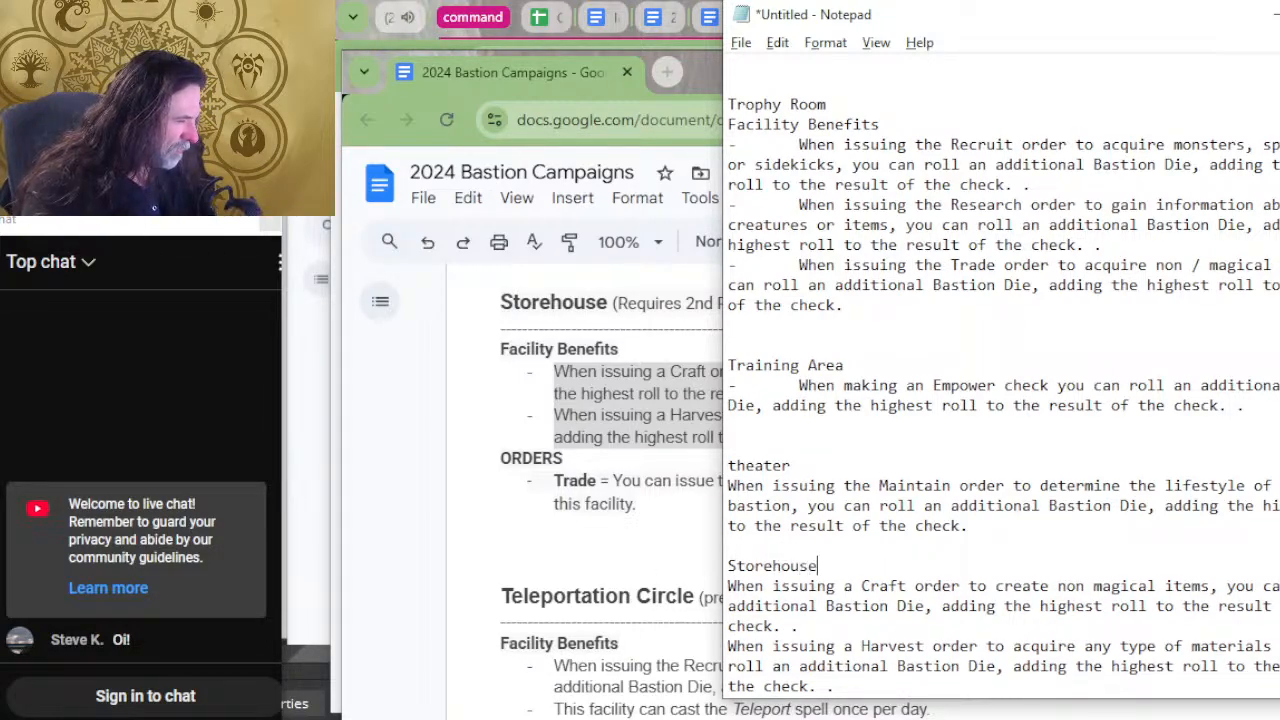
key(Home)
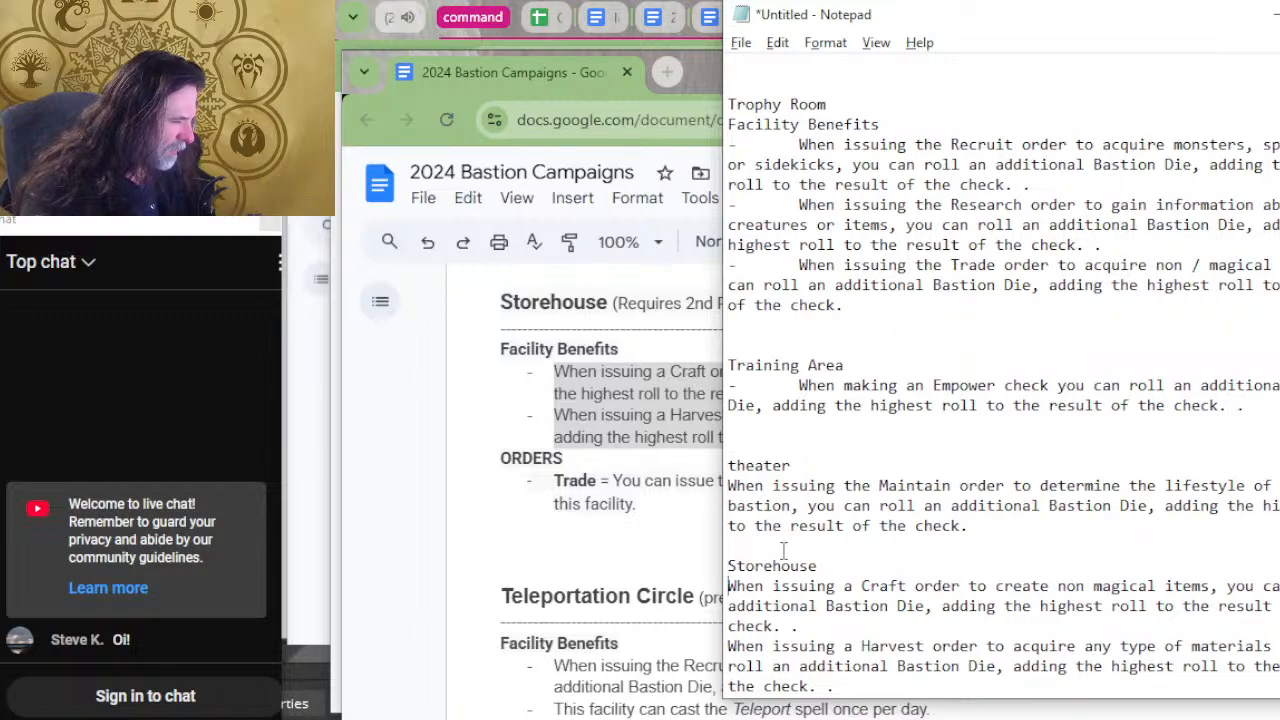
text(-)
key(Down)
key(Down)
key(Down)
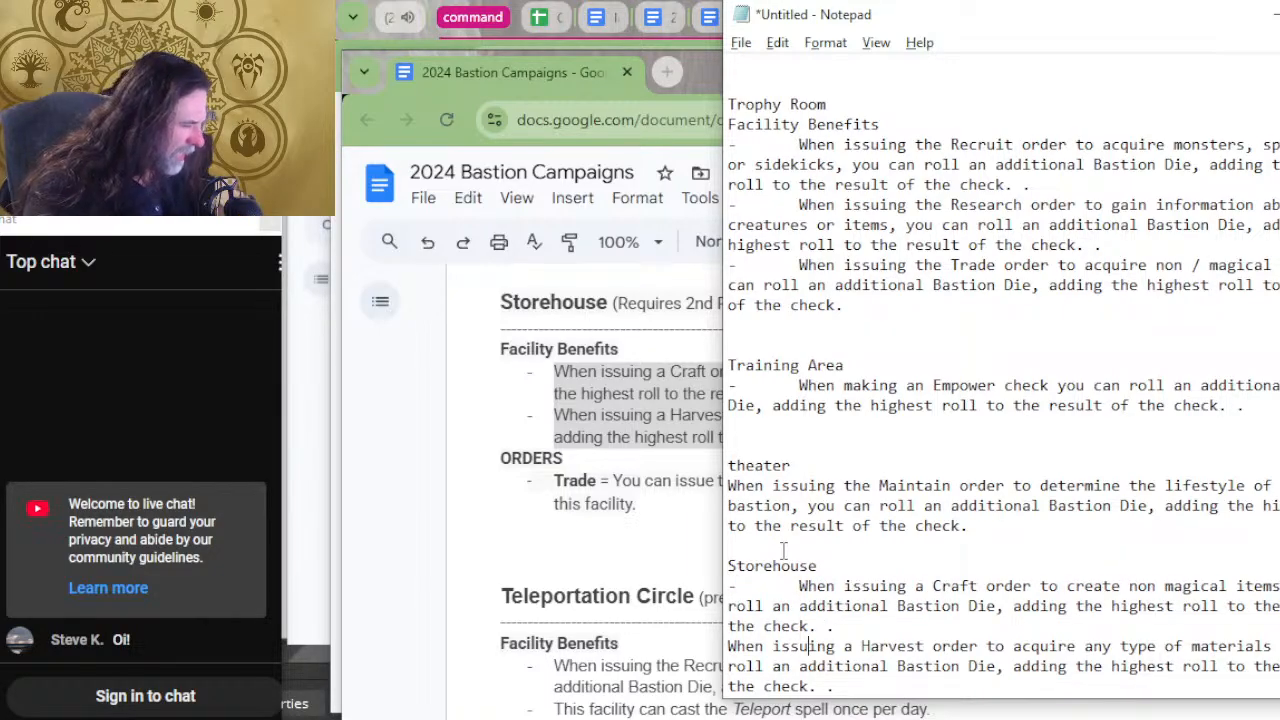
Remove the stray final period from both Storehouse benefits and put a dash with an indent before the Harvest benefit.
key(Up)
key(End)
key(BackSpace)
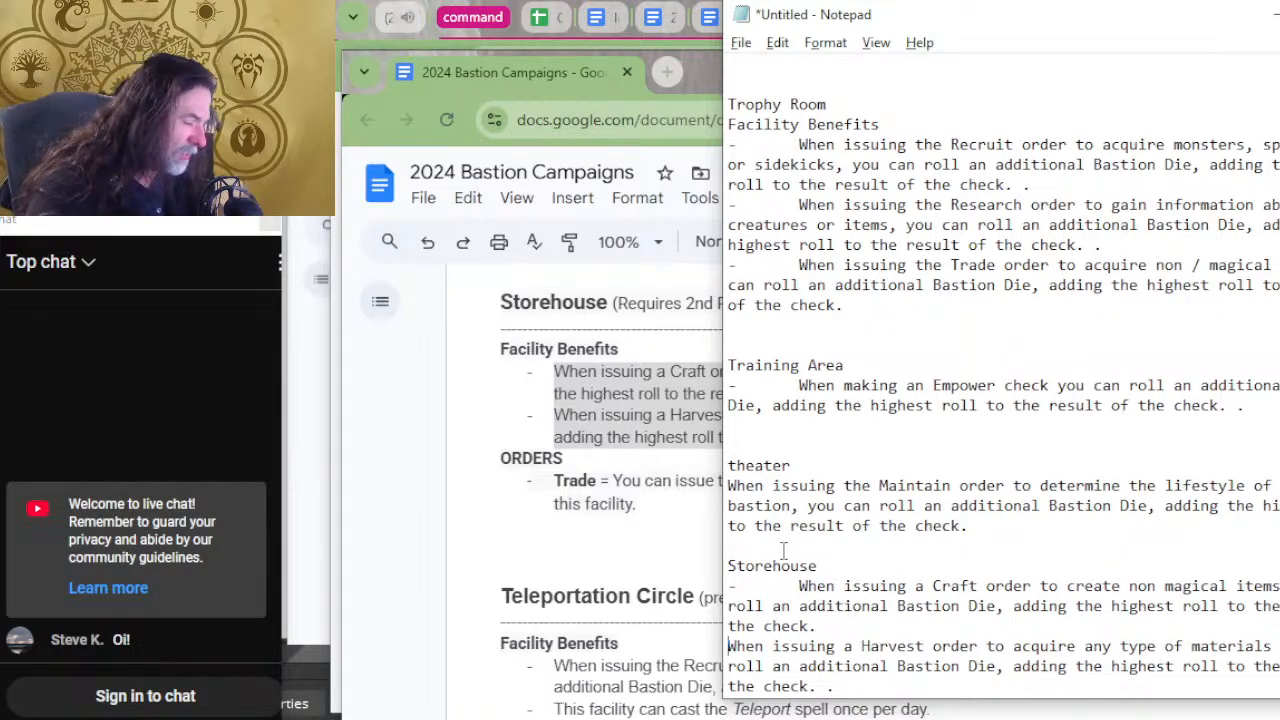
key(Right)
text(-)
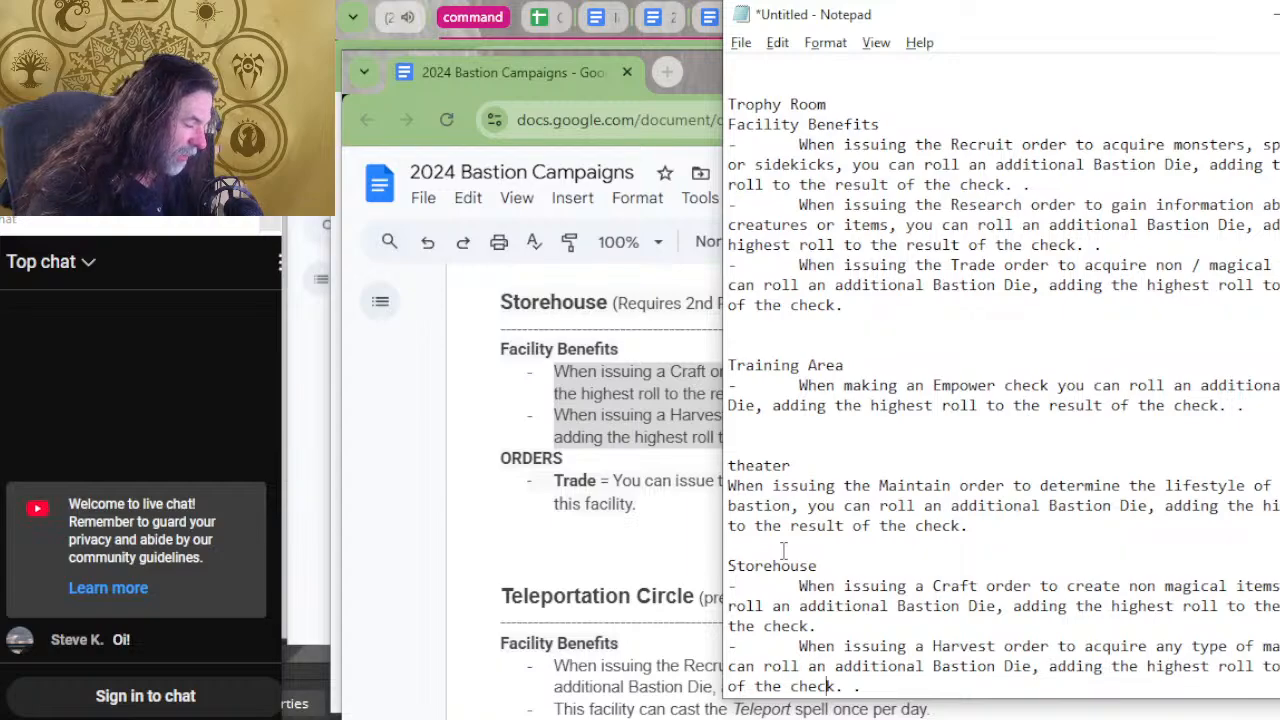
key(End)
key(BackSpace)
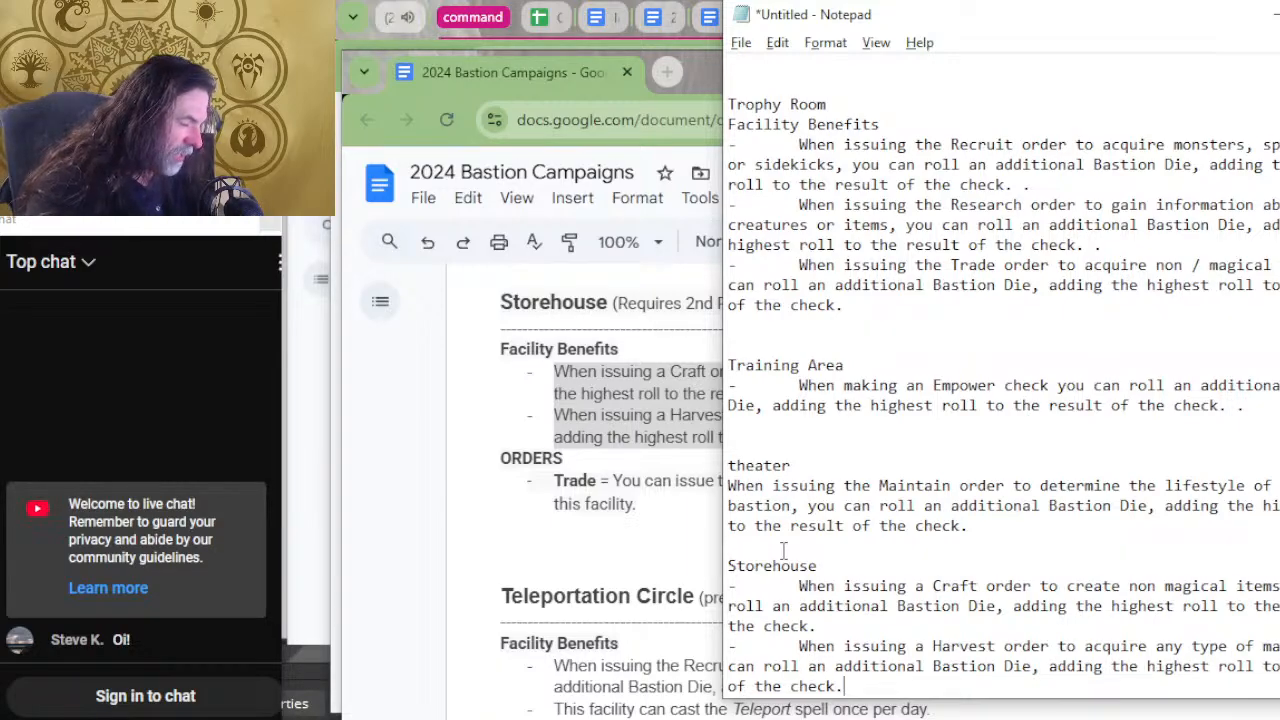
key(Up)
key(Up)
key(Up)
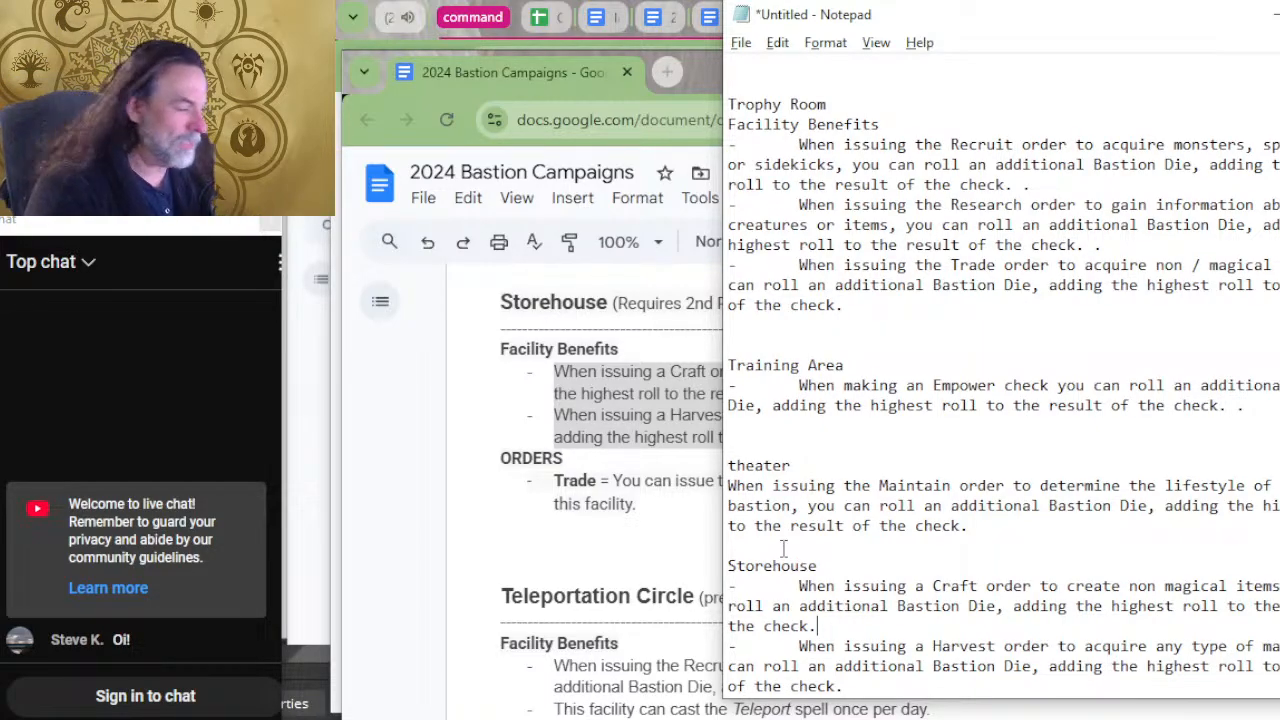
Insert three empty lines between the theater and Storehouse entries, and place the text cursor on an empty line below the Storehouse entry.
click(890, 558)
key(Return)
key(Return)
key(Return)
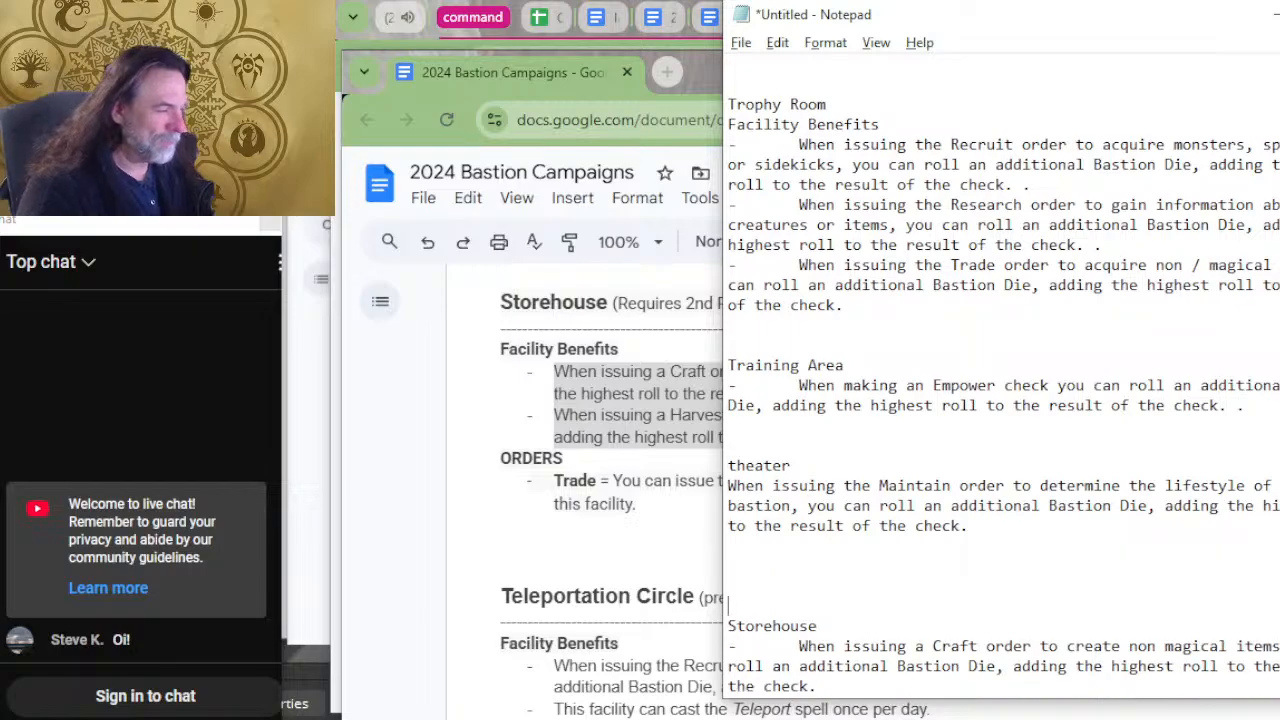
scroll(1094, 470, down, 3)
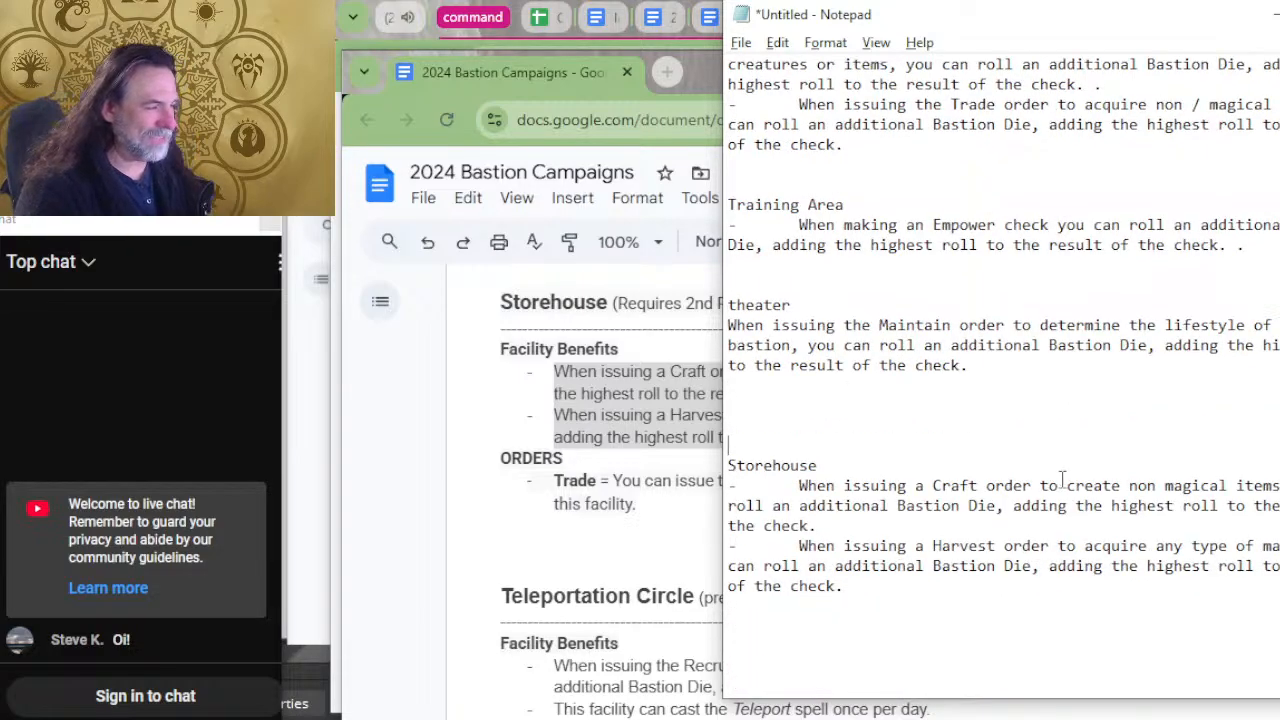
click(841, 667)
Switch to the bastion document and copy the Stables' Harvest order benefit.
key(alt+Tab)
scroll(630, 535, up, 5)
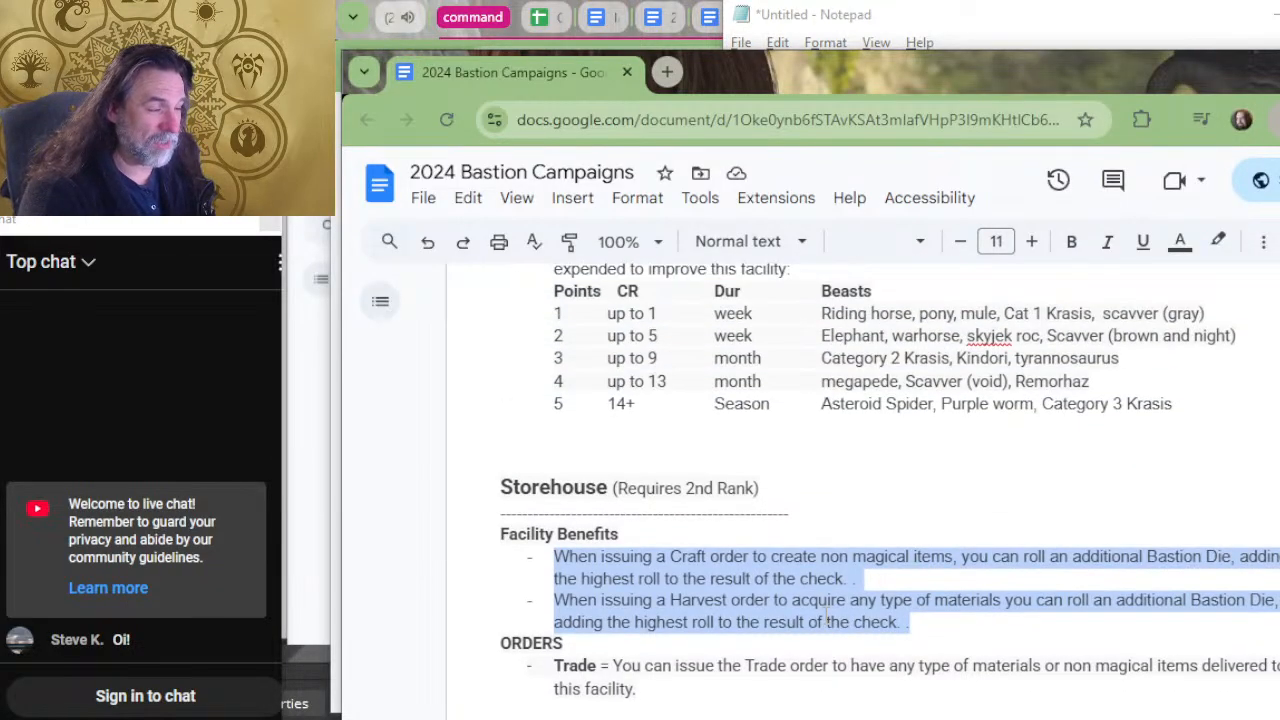
scroll(789, 474, up, 2)
scroll(789, 474, down, 2)
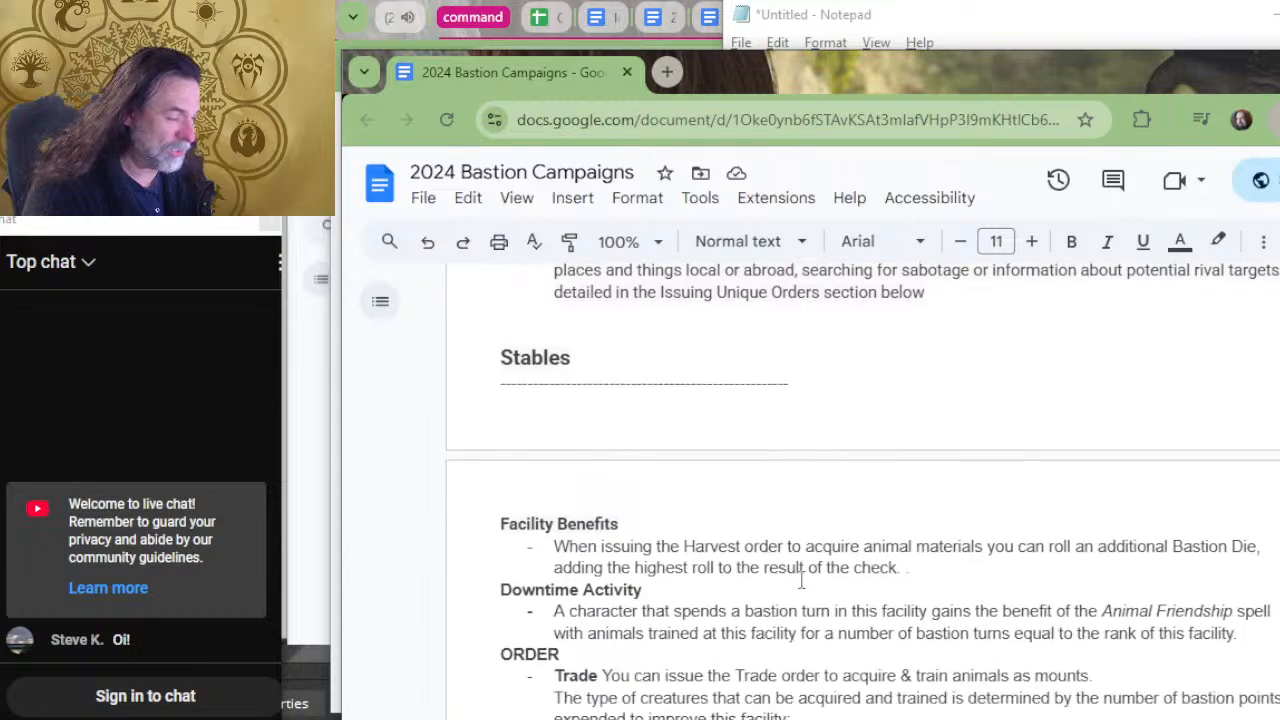
drag(920, 497, 553, 470)
key(ctrl+c)
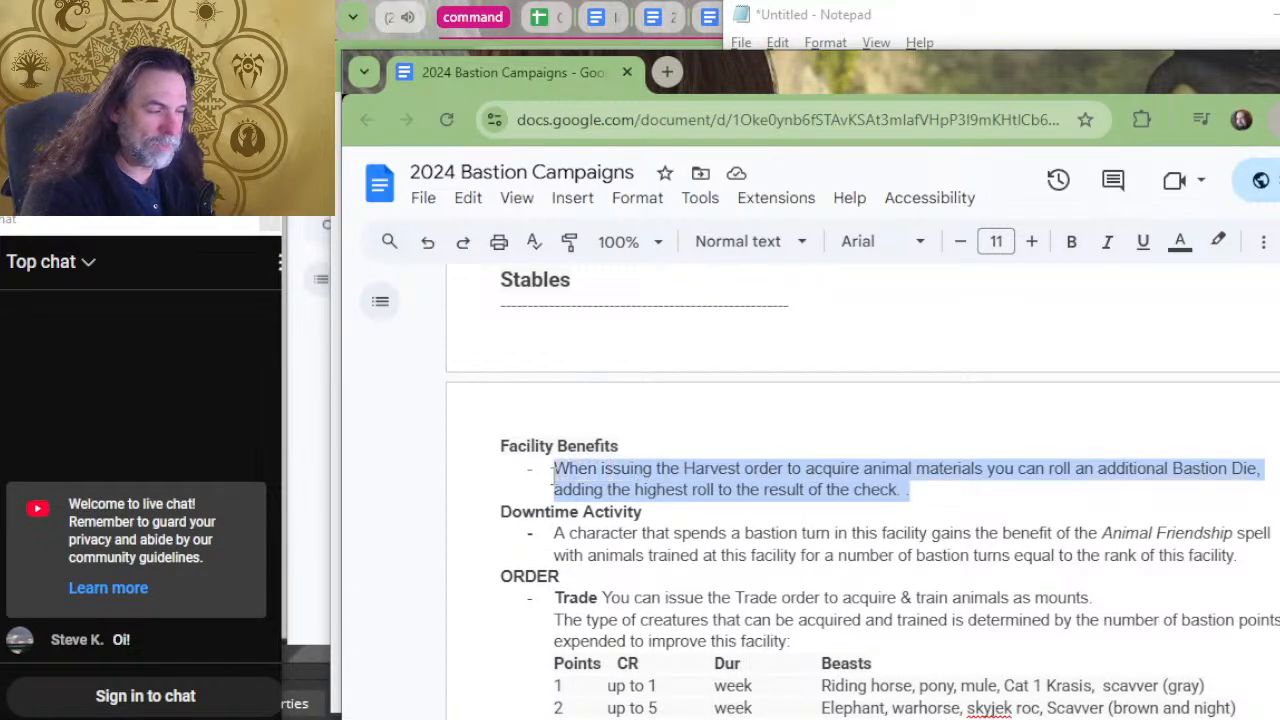
Enter the heading "stable" below the Storehouse entry in Notepad and paste the copied Harvest benefit under it.
key(alt+Tab)
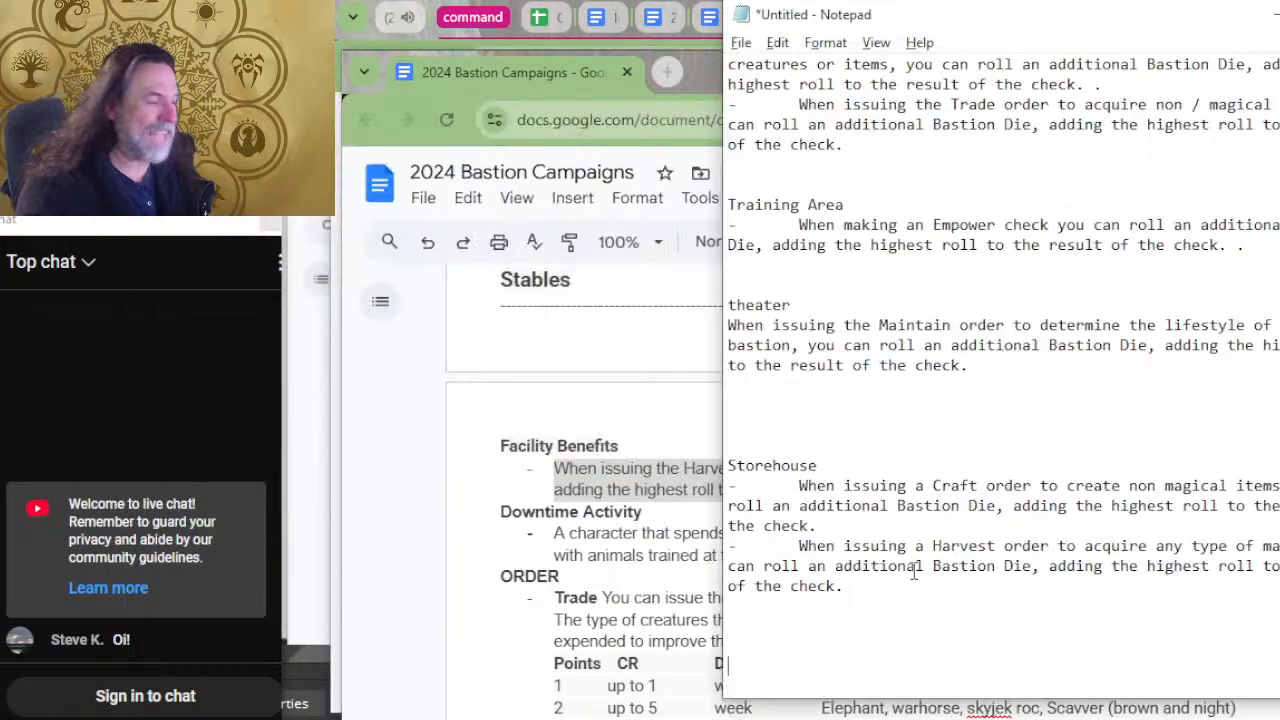
text(stable)
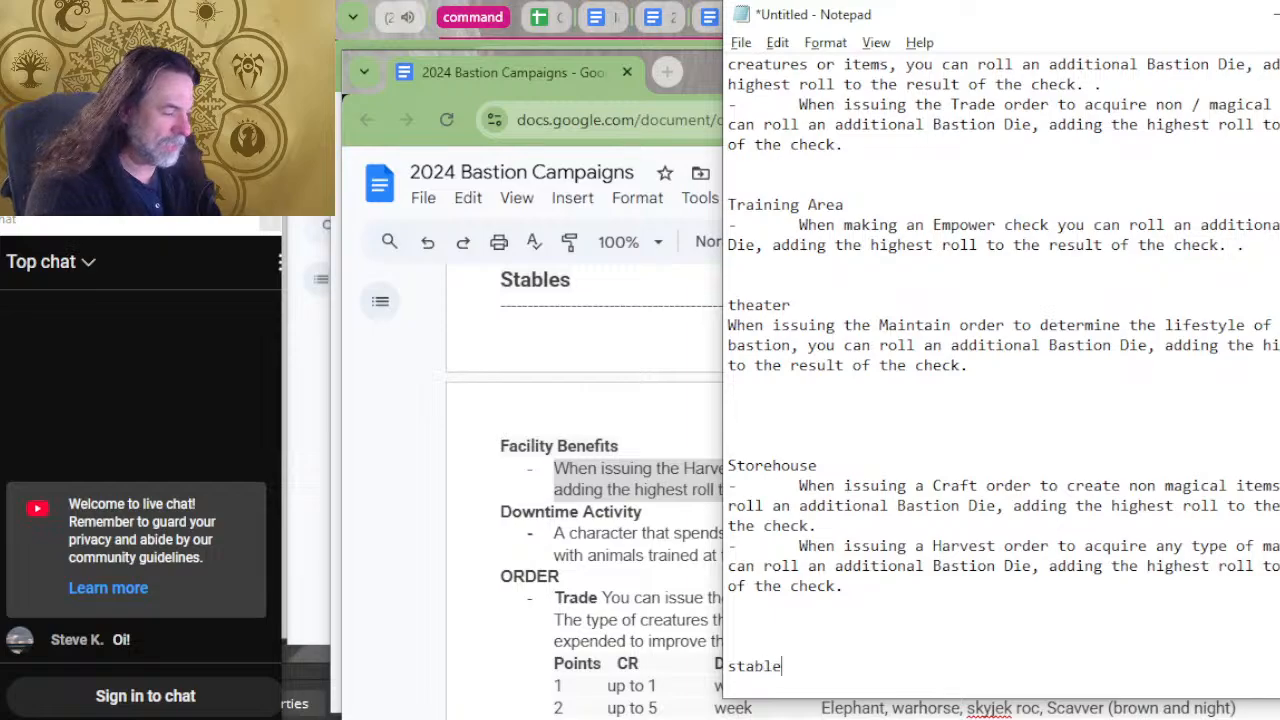
key(Return)
key(ctrl+v)
Put a dash with an indent before the stable entry's Harvest benefit.
key(Up)
key(Up)
key(Up)
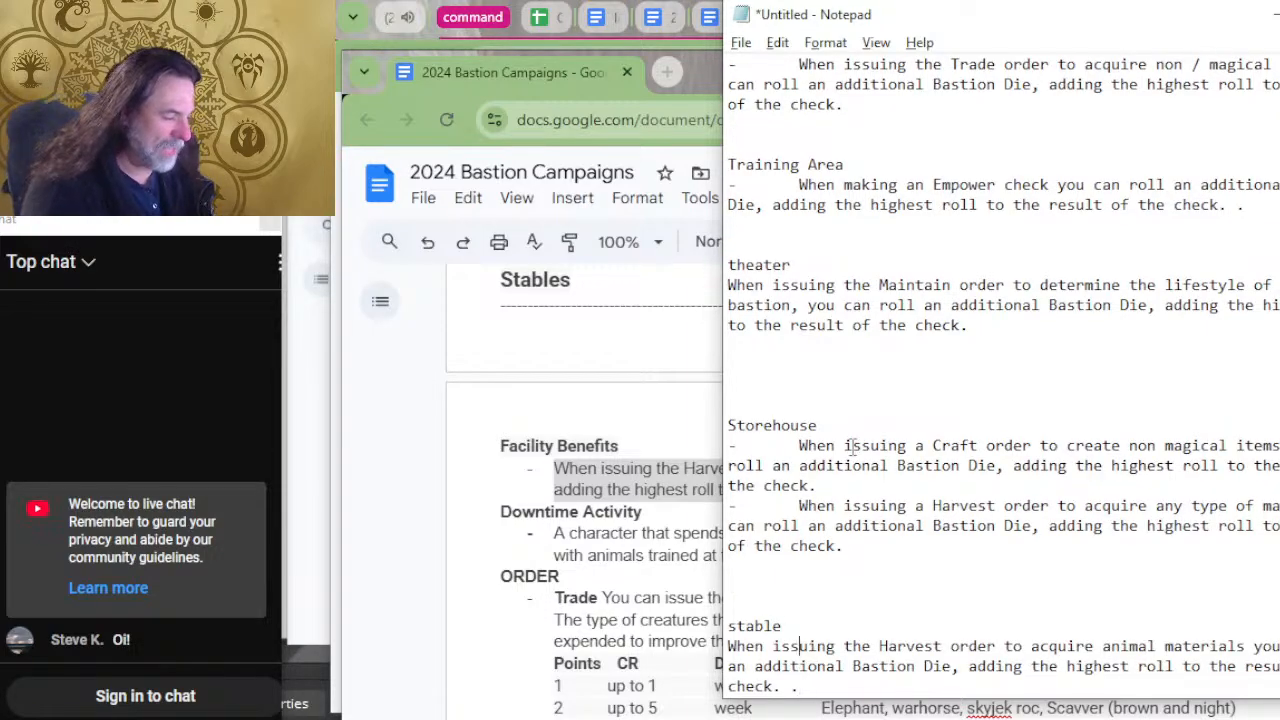
key(Right)
text(-)
key(Tab)
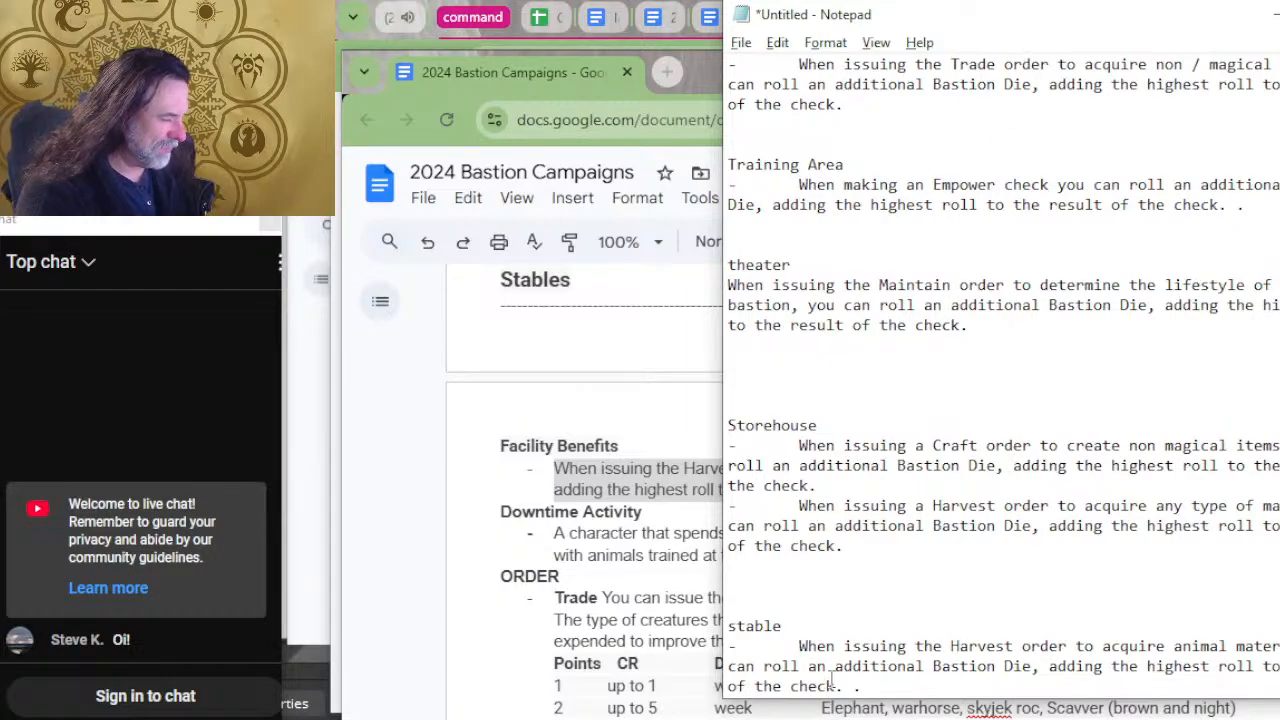
scroll(882, 684, down, 7)
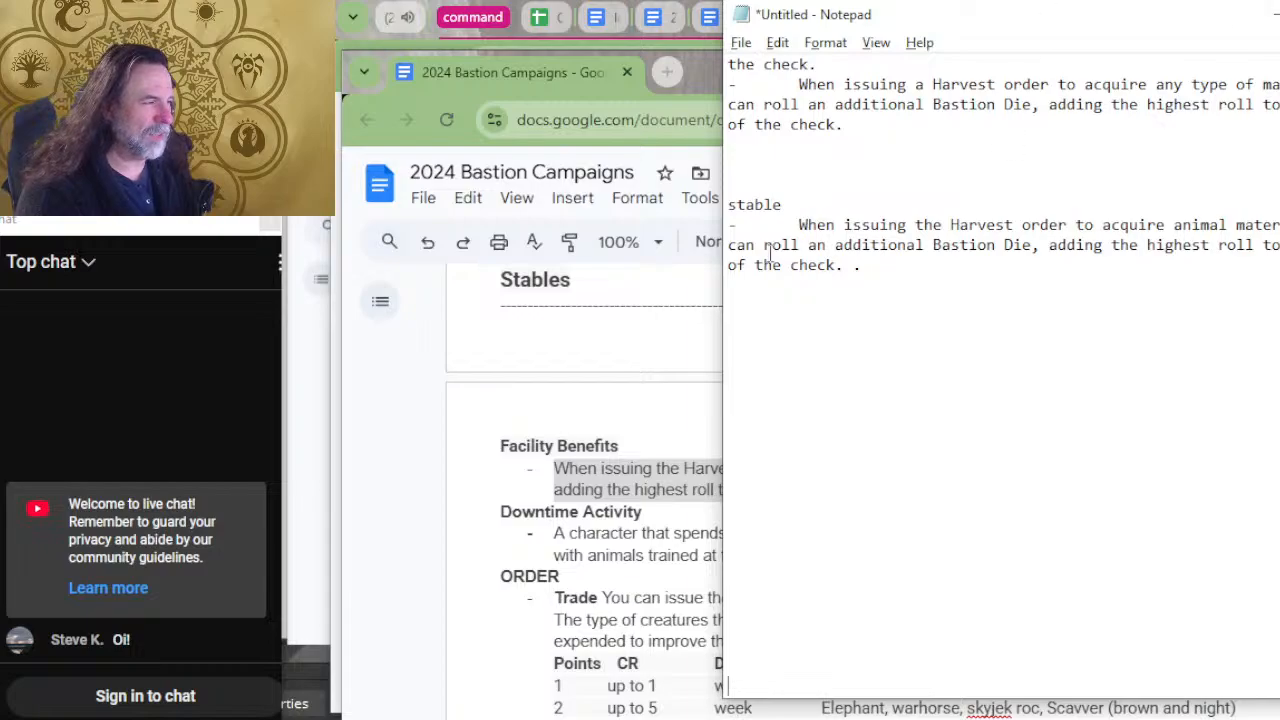
Return to the bastion document and copy the Spy Network's two facility benefits on defending against attack and sabotaging rivals.
key(alt+Tab)
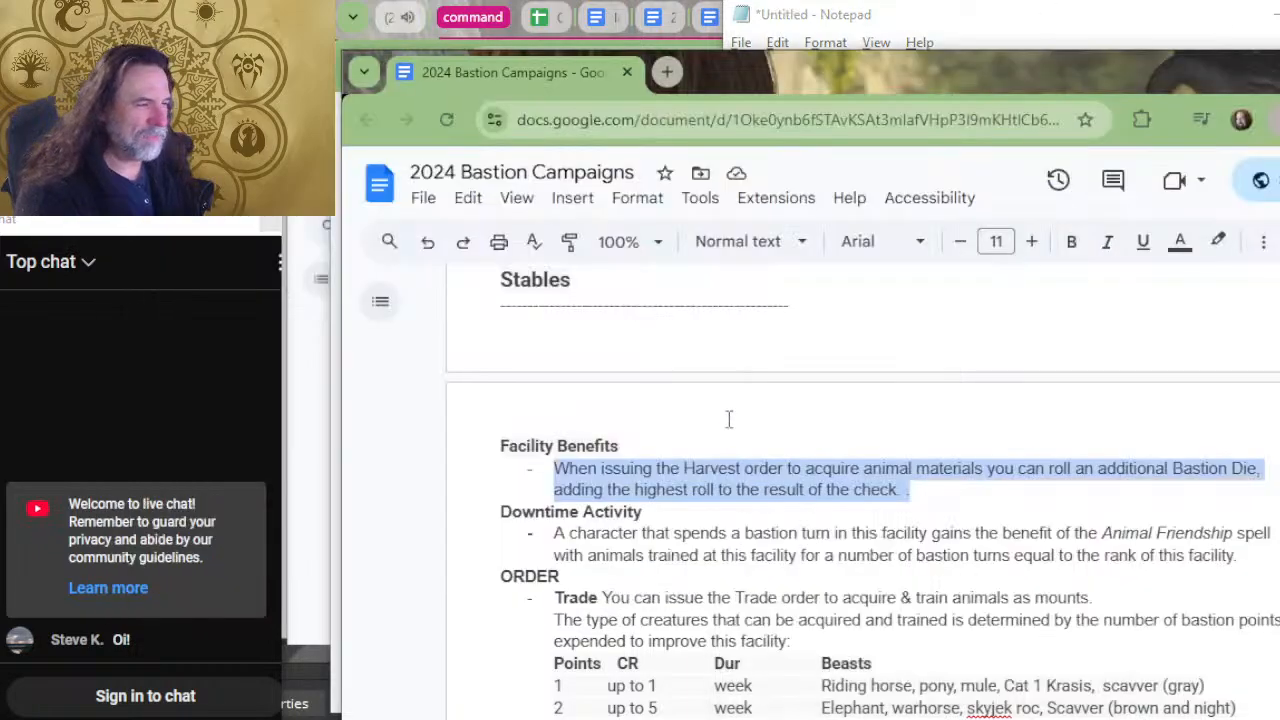
click(757, 449)
scroll(763, 455, up, 4)
scroll(750, 500, up, 2)
scroll(800, 540, down, 2)
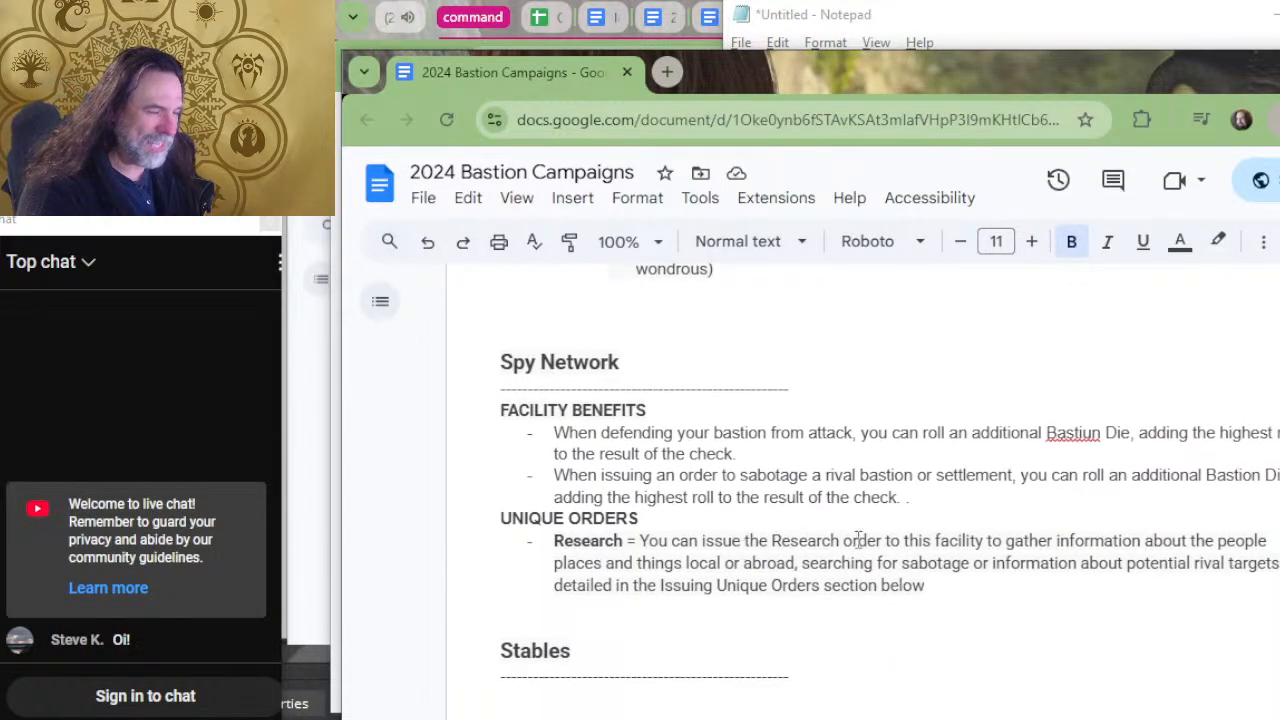
click(927, 496)
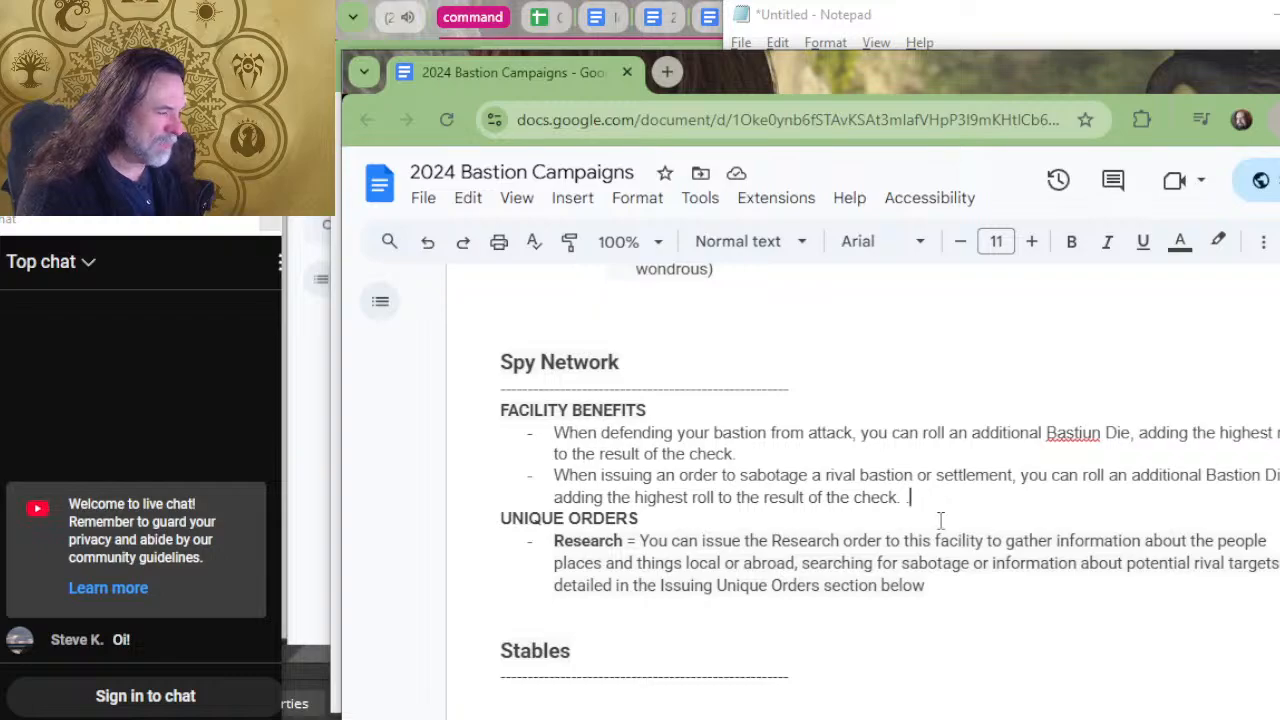
drag(862, 500, 511, 437)
key(ctrl+c)
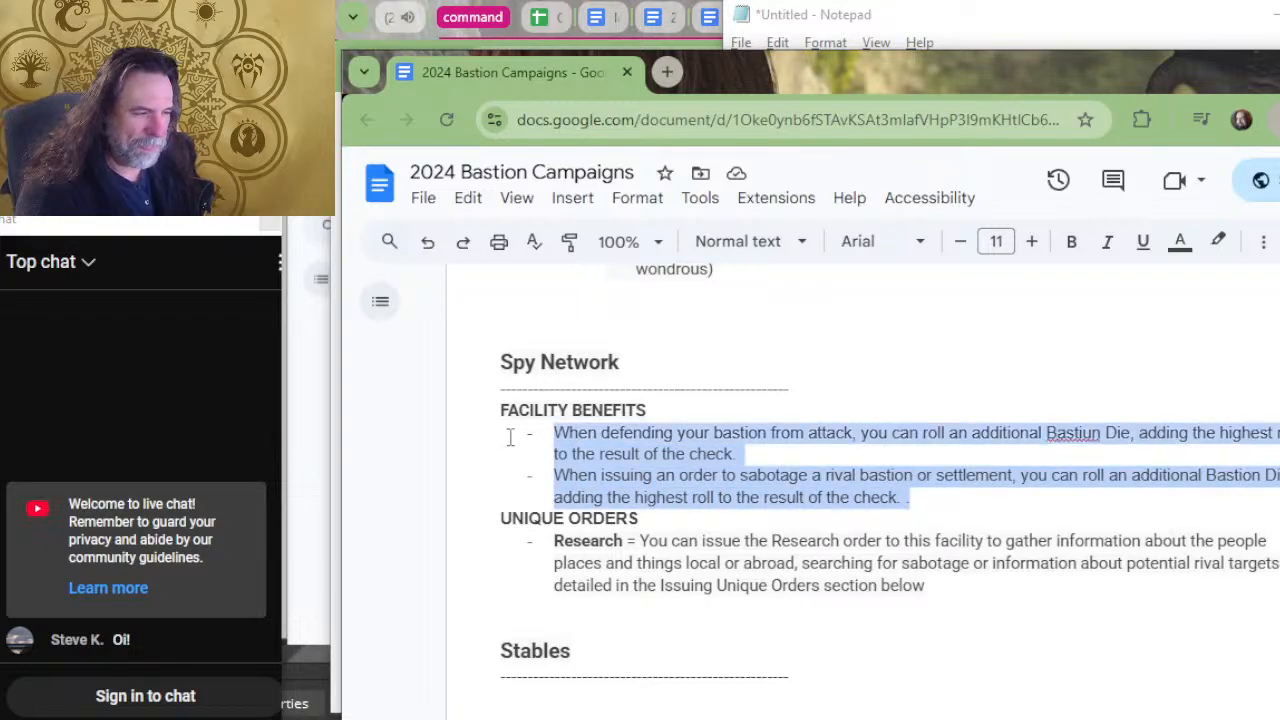
Enter the heading "spy network" below the stable entry in Notepad and paste the two copied benefits under it.
key(alt+Tab)
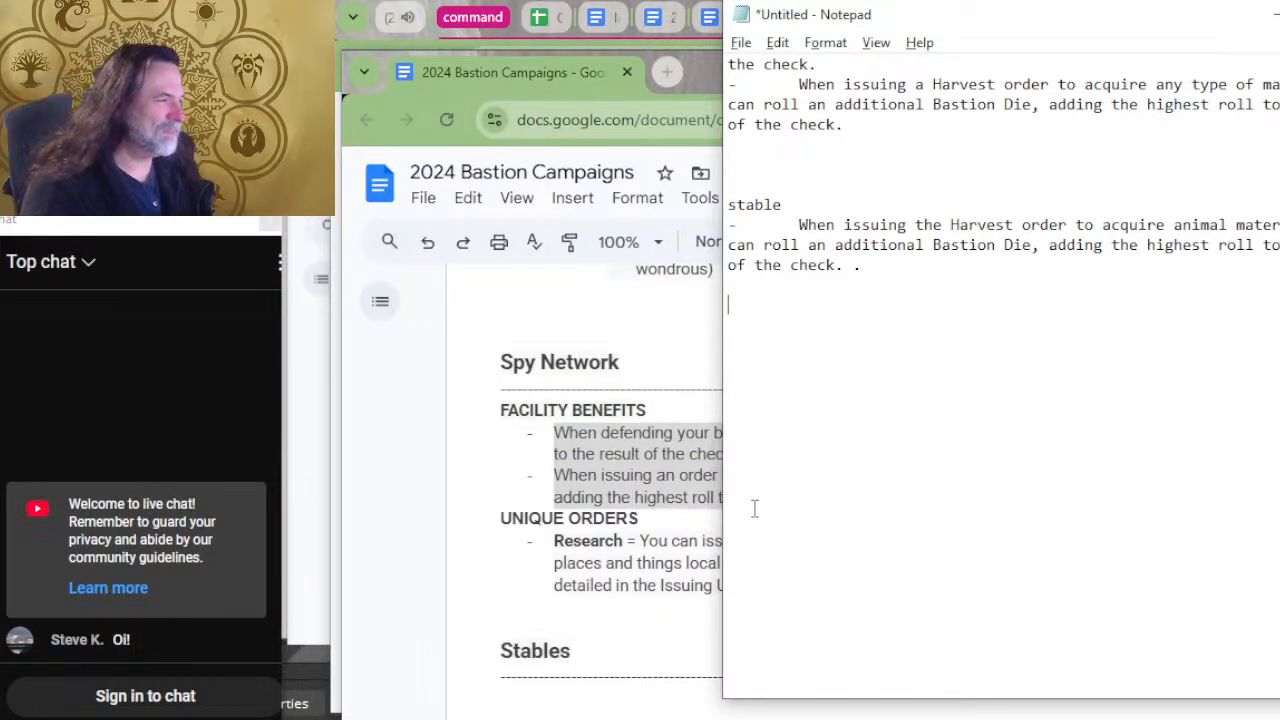
key(Return)
text(sp)
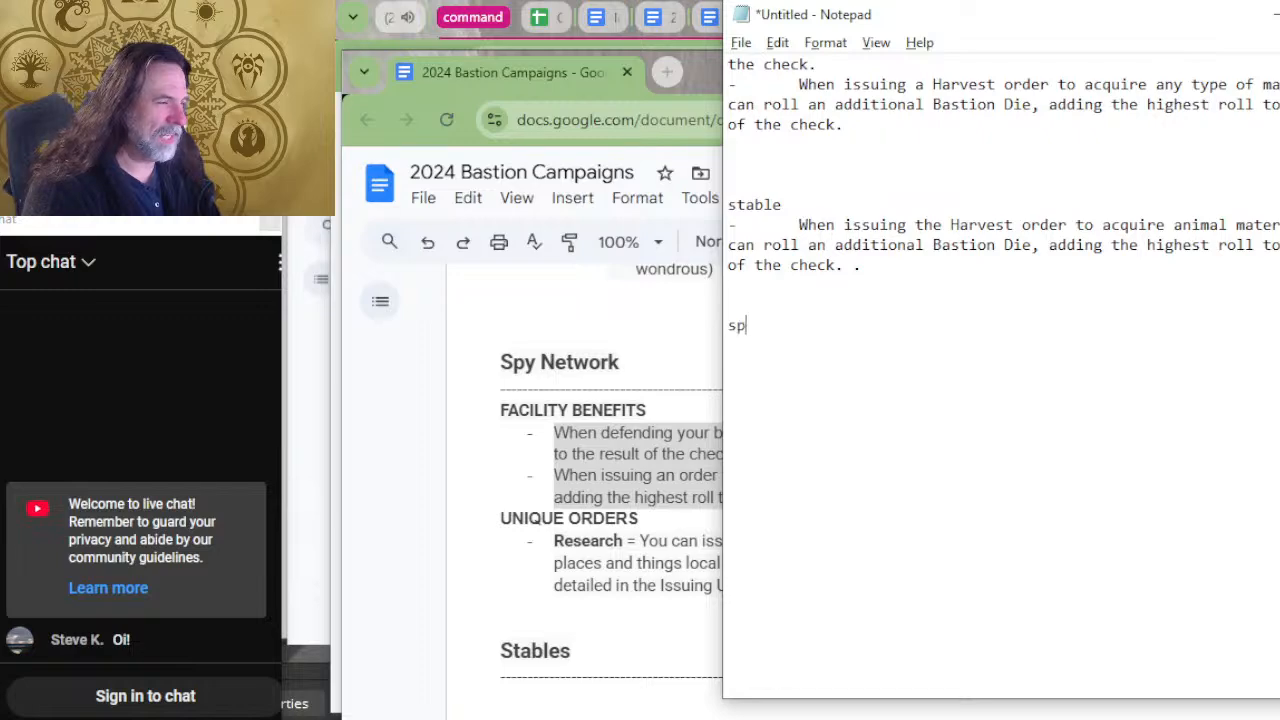
text(y network)
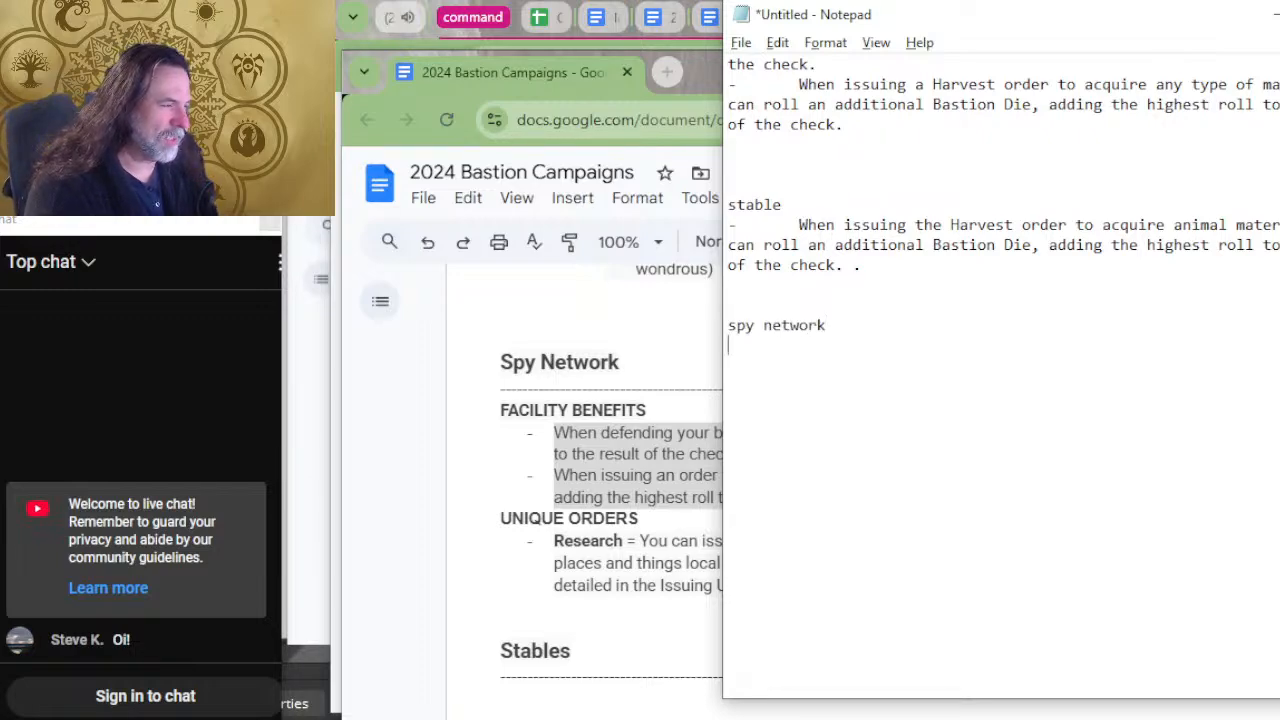
key(Return)
key(ctrl+v)
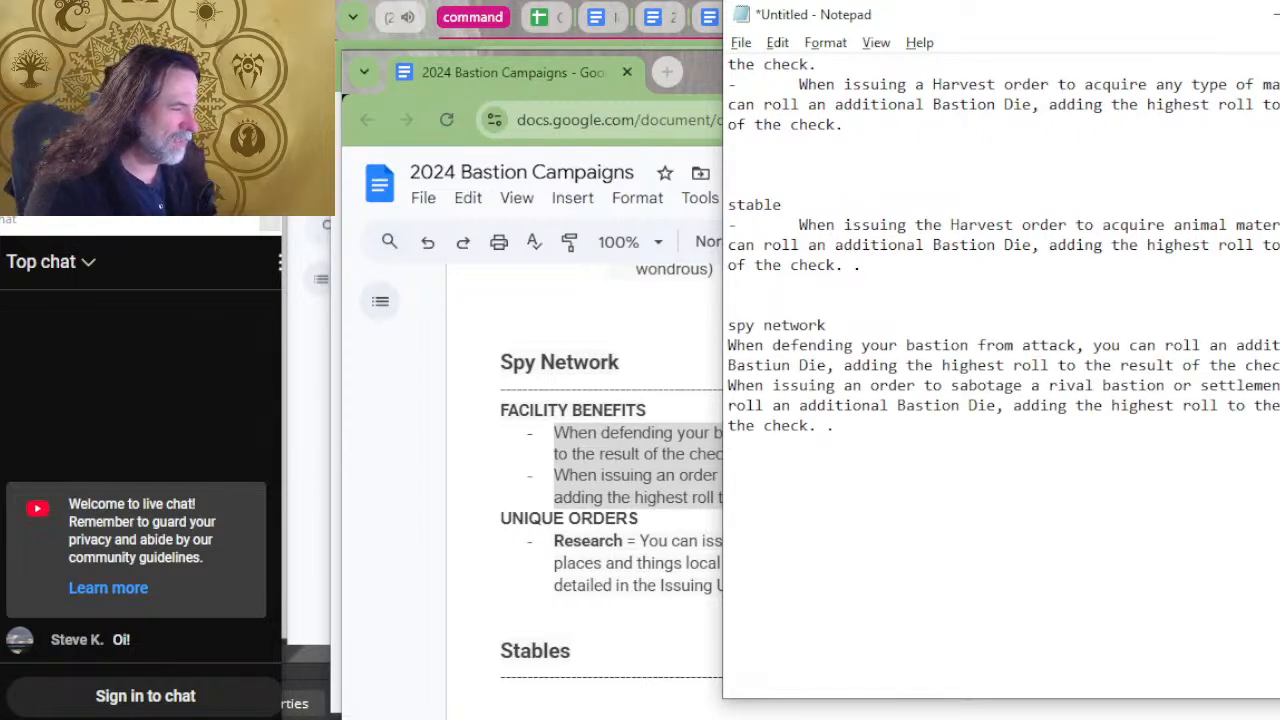
Put a dash with an indent before each spy network benefit and place the text cursor below the entry.
key(Up)
text(-)
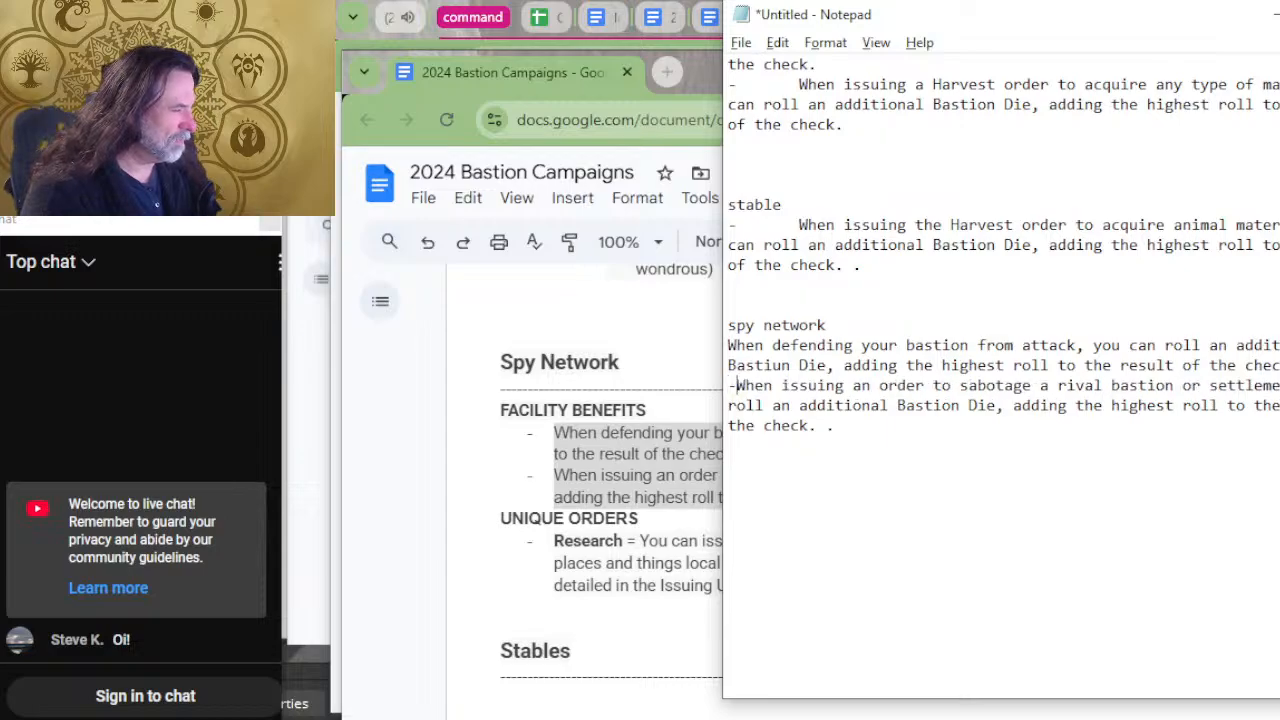
key(Tab)
key(Up)
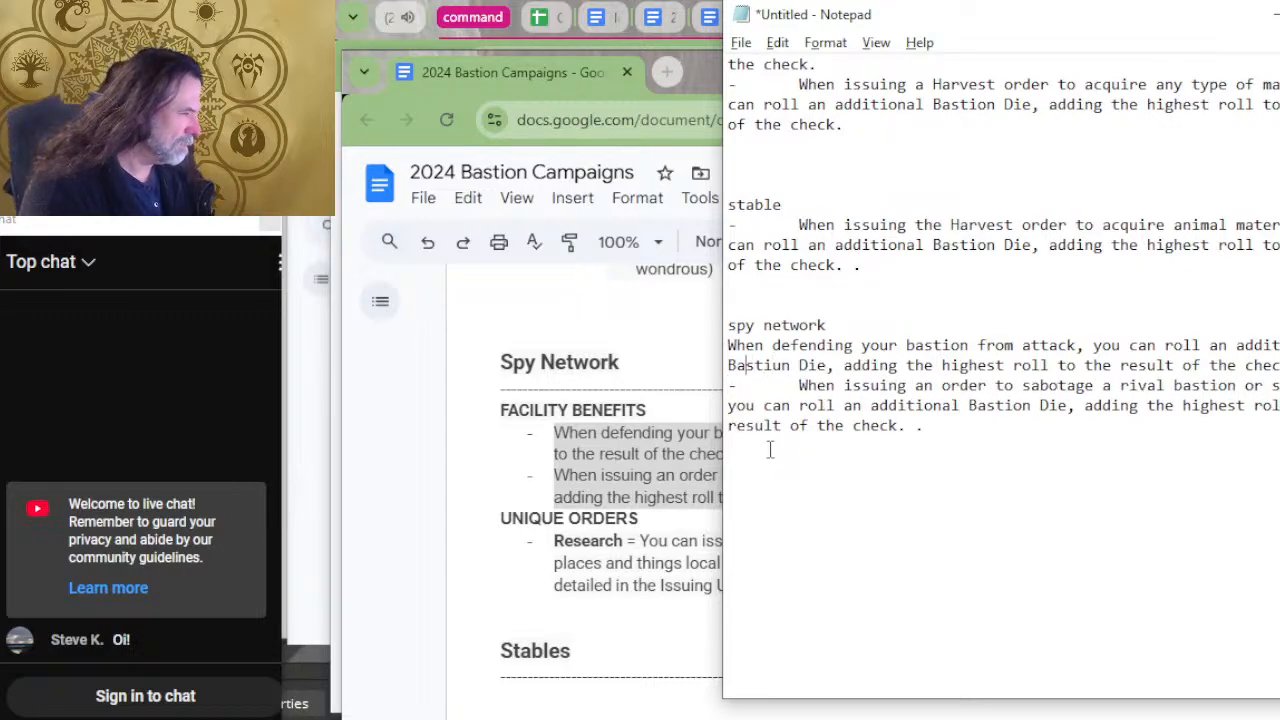
key(Home)
key(Up)
text(-)
key(Tab)
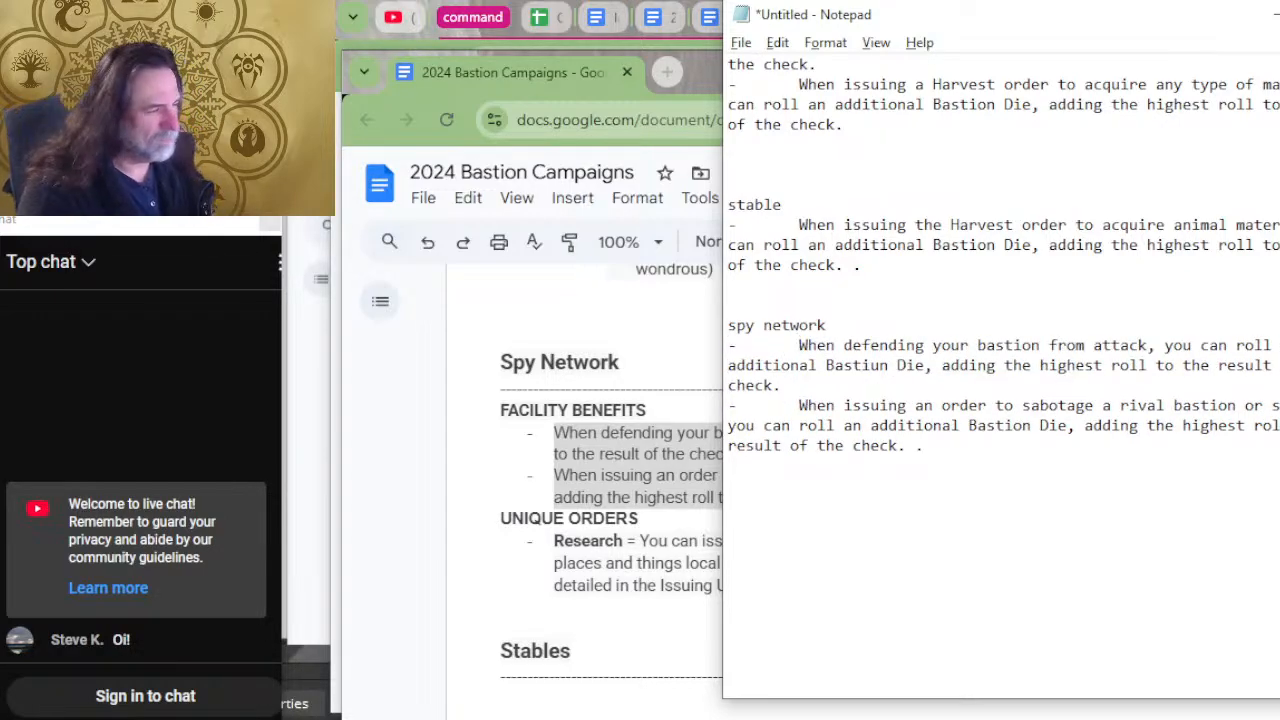
click(790, 535)
Return to the bastion document and copy the Smithy's Harvest order benefit for mineral materials.
key(alt+Tab)
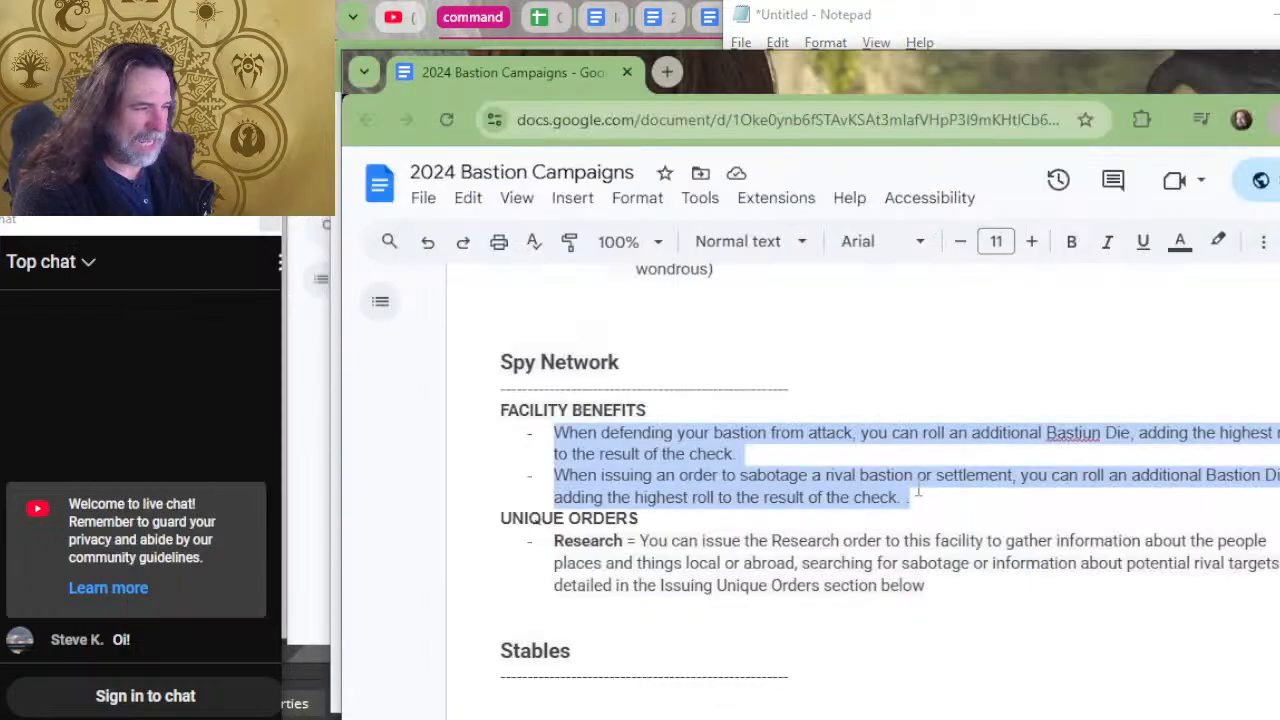
scroll(917, 442, down, 3)
scroll(915, 438, up, 6)
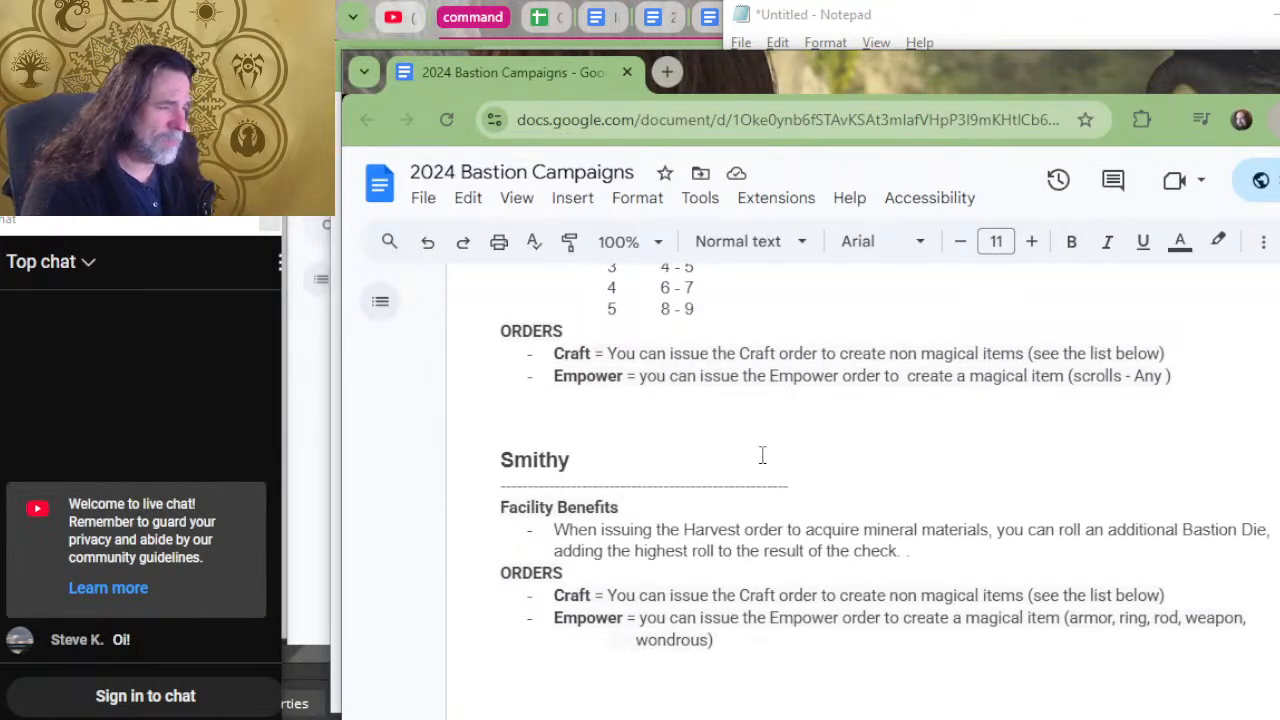
scroll(760, 451, up, 2)
scroll(929, 712, down, 2)
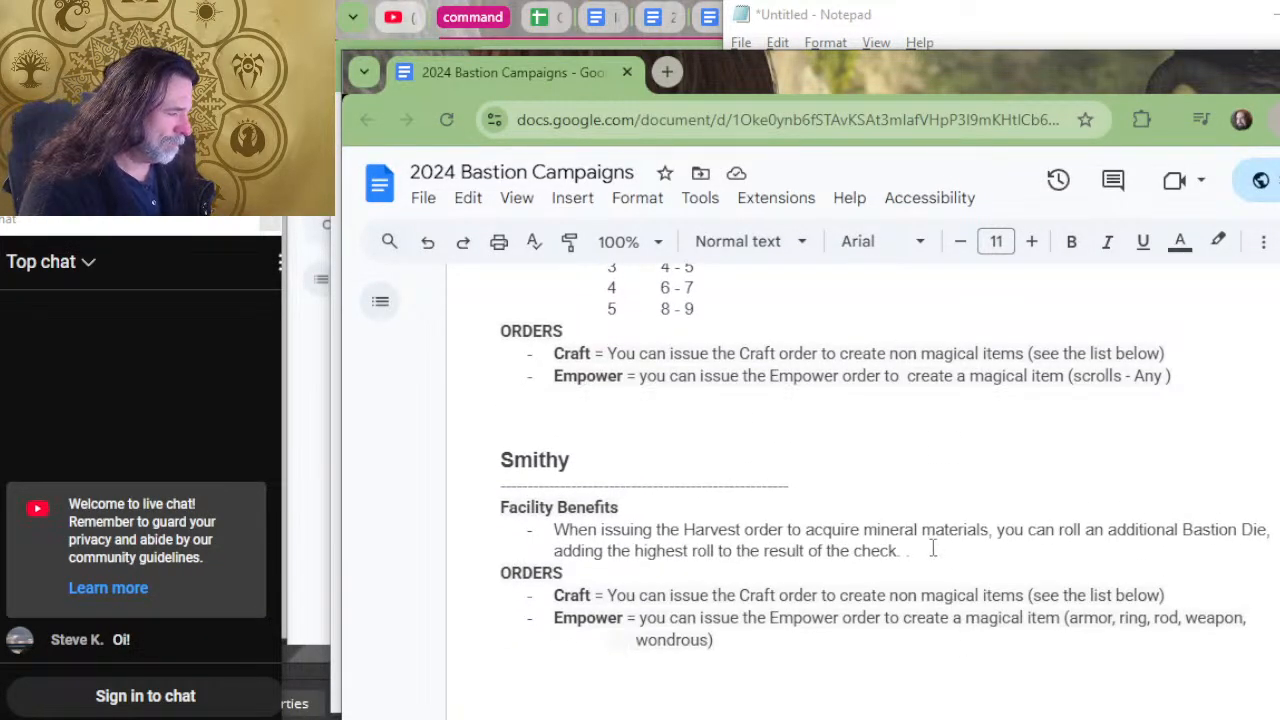
drag(931, 550, 543, 529)
key(ctrl+c)
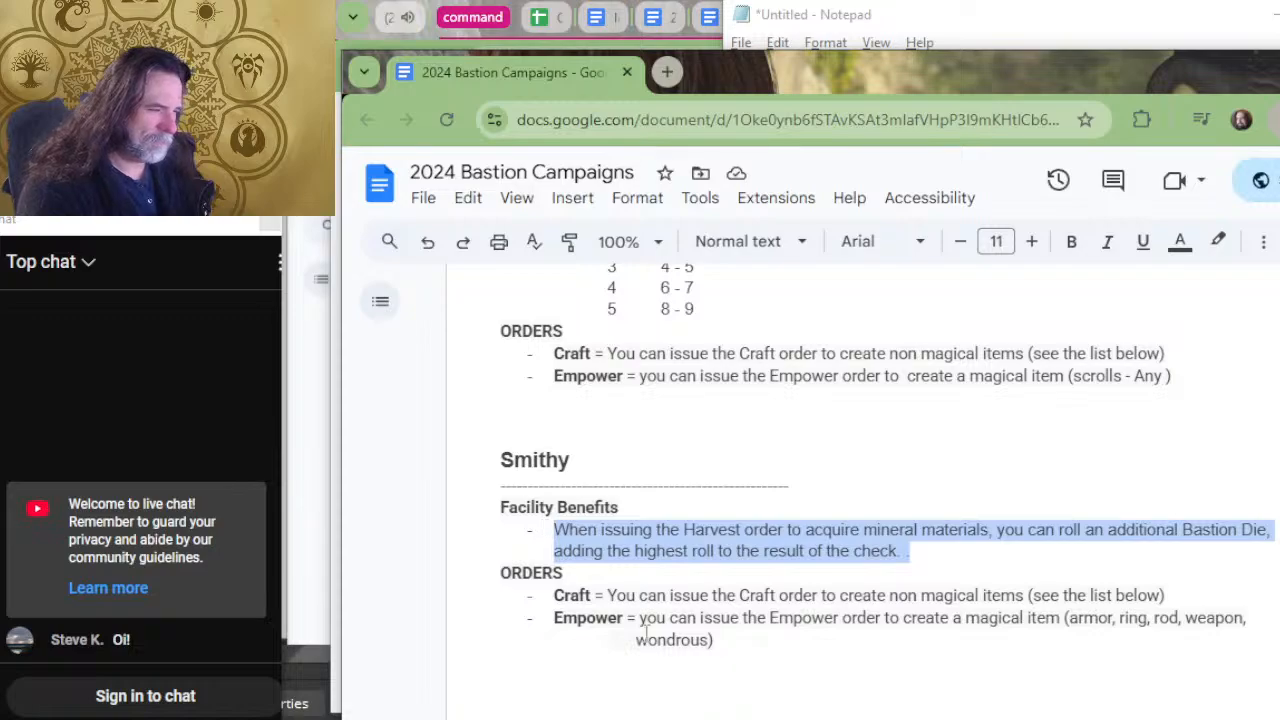
Enter the heading "Smithy" below the spy network entry in Notepad and paste the copied Harvest benefit under it.
key(alt+Tab)
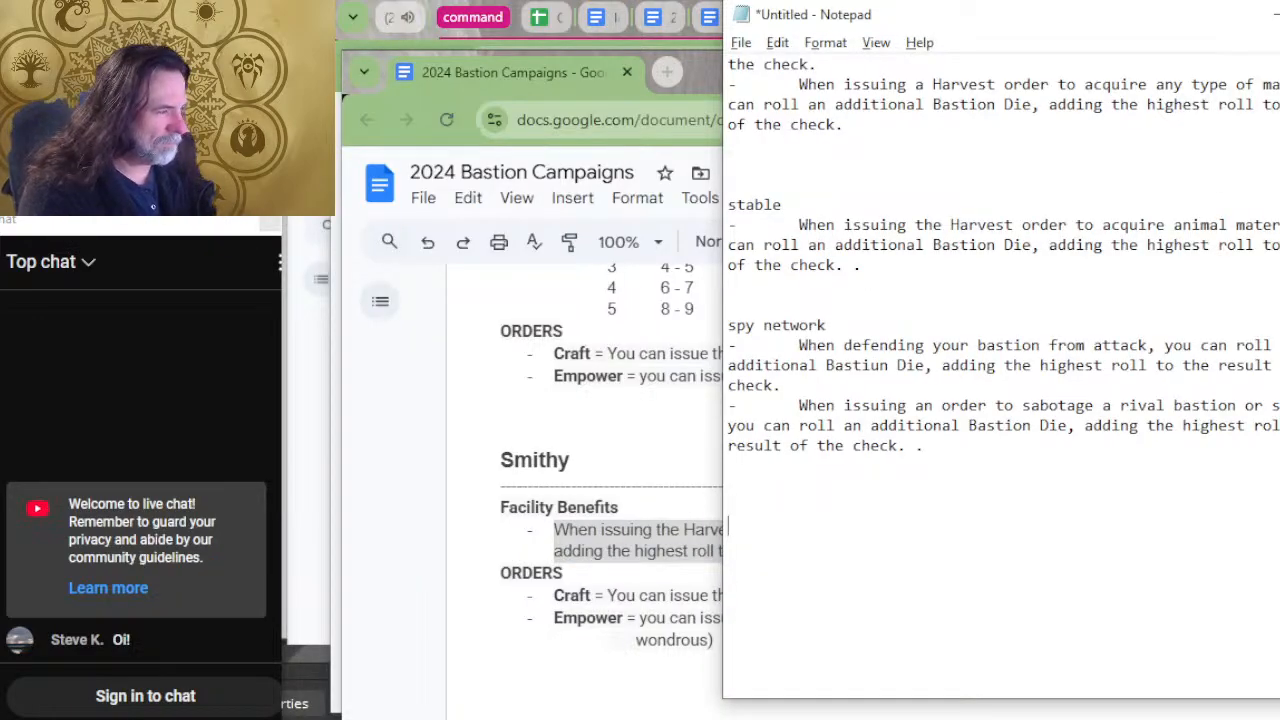
text(Smithy)
key(Return)
key(ctrl+v)
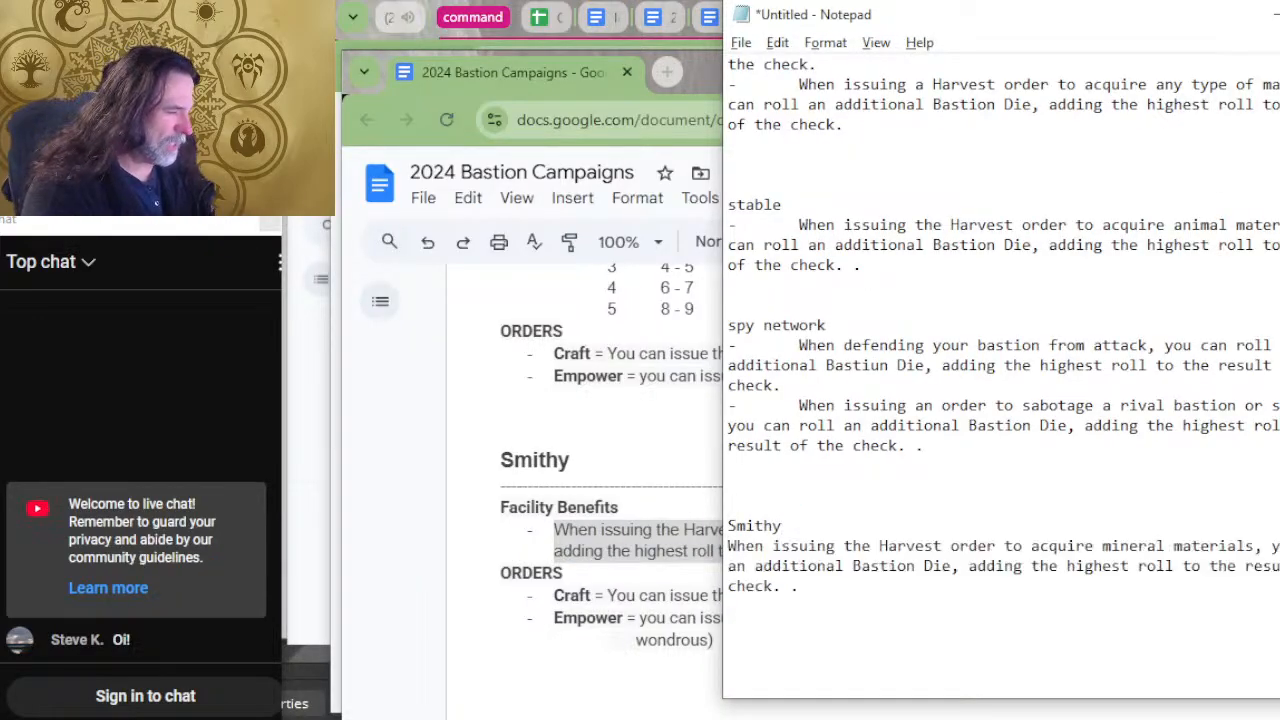
Put a dash with an indent before the Smithy benefit in Notepad.
key(Up)
key(Up)
key(Up)
key(Right)
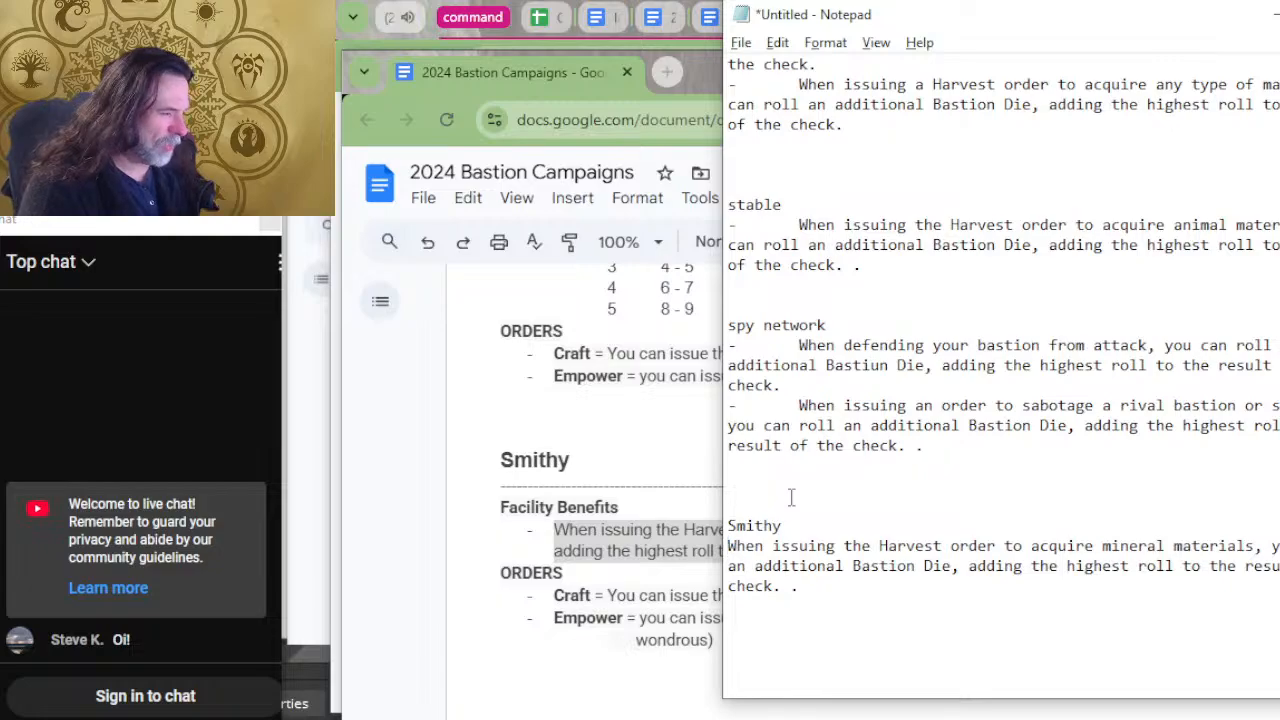
text(-)
Remove the stray period at the end of the Smithy benefit and add blank lines below the entry.
key(Down)
key(Down)
key(Down)
key(Left)
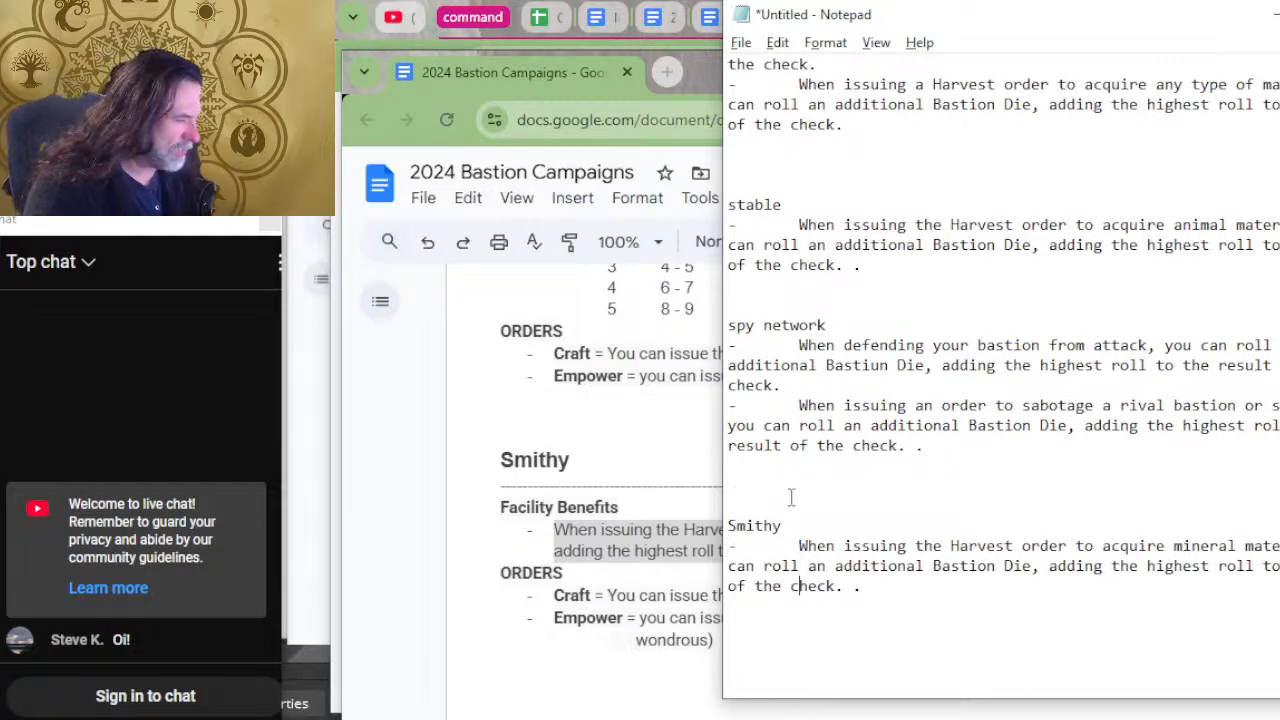
key(BackSpace)
key(BackSpace)
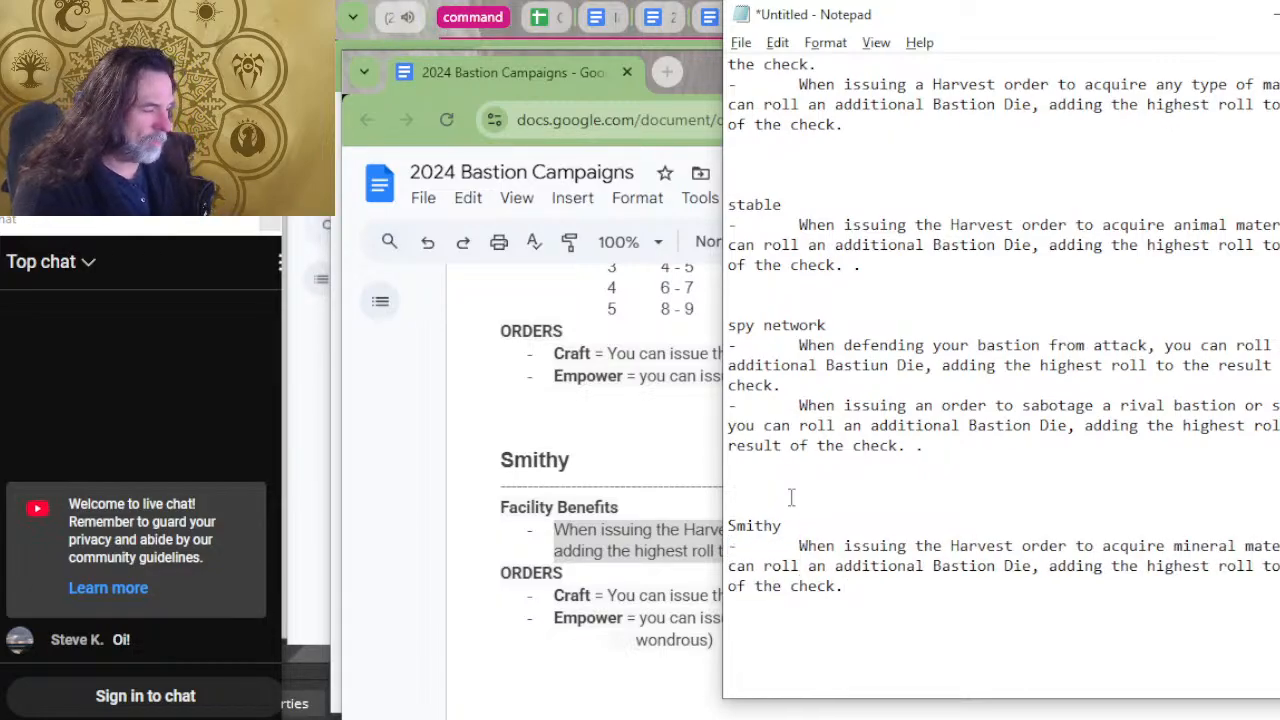
key(Return)
key(Return)
key(Return)
key(Return)
key(Return)
key(Return)
key(Return)
key(Return)
key(Return)
key(Return)
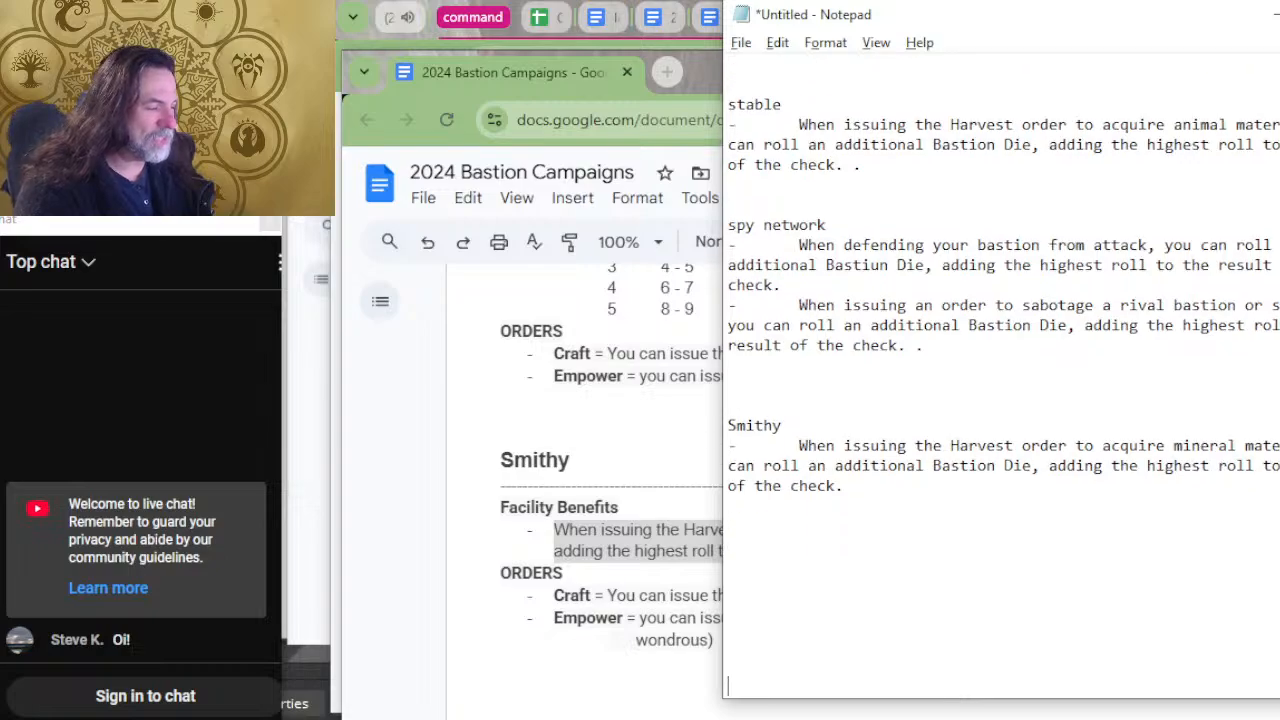
Return to the bastion document and copy the Sanctum's Empower Order benefit.
key(alt+Tab)
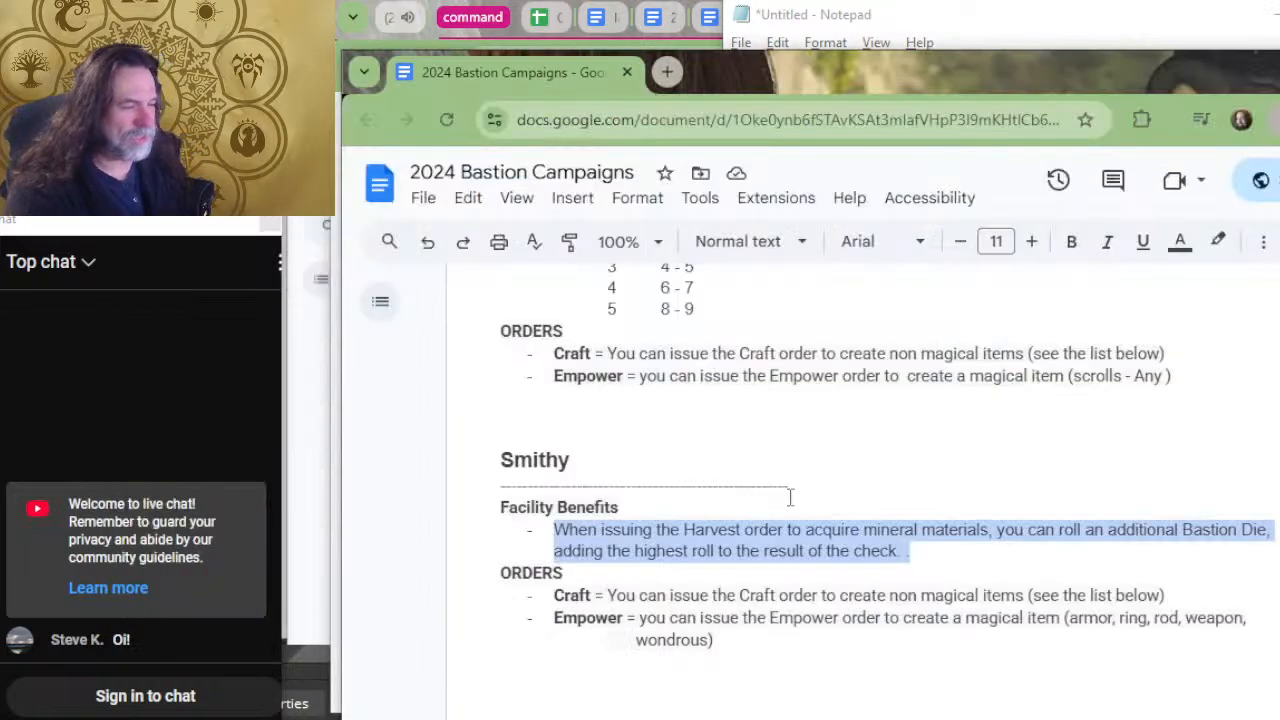
scroll(790, 497, up, 6)
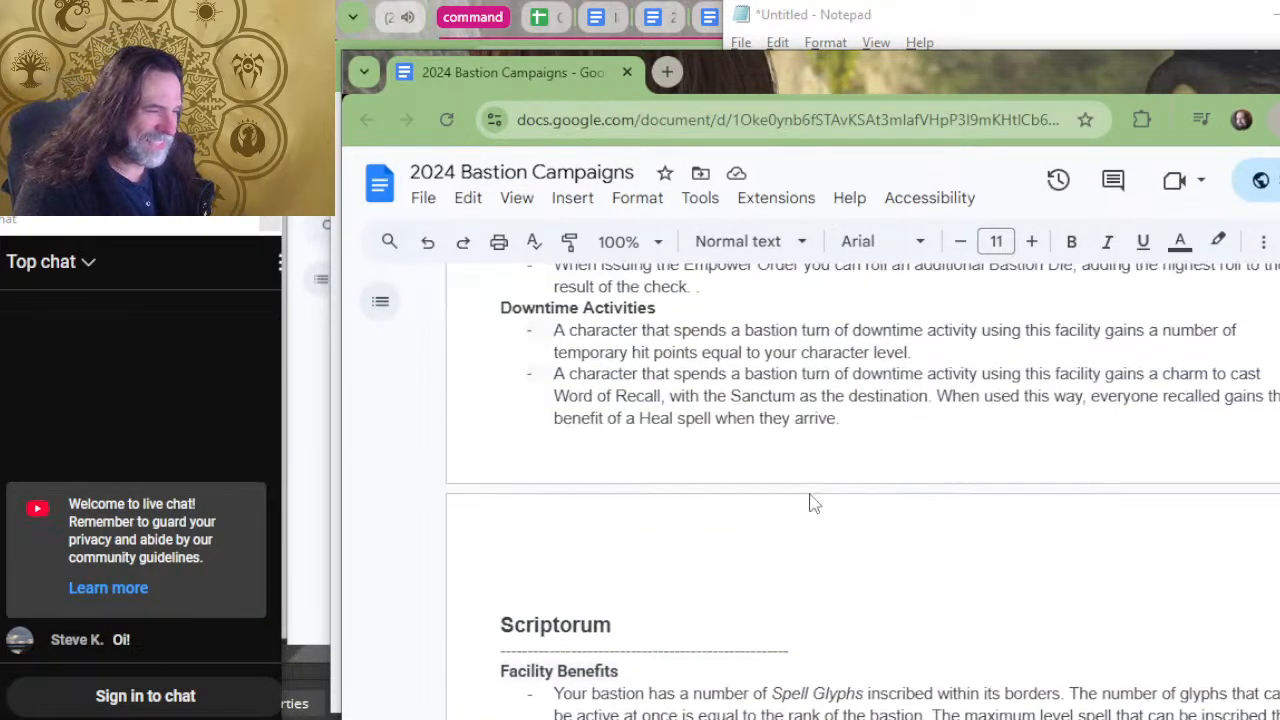
scroll(810, 503, up, 2)
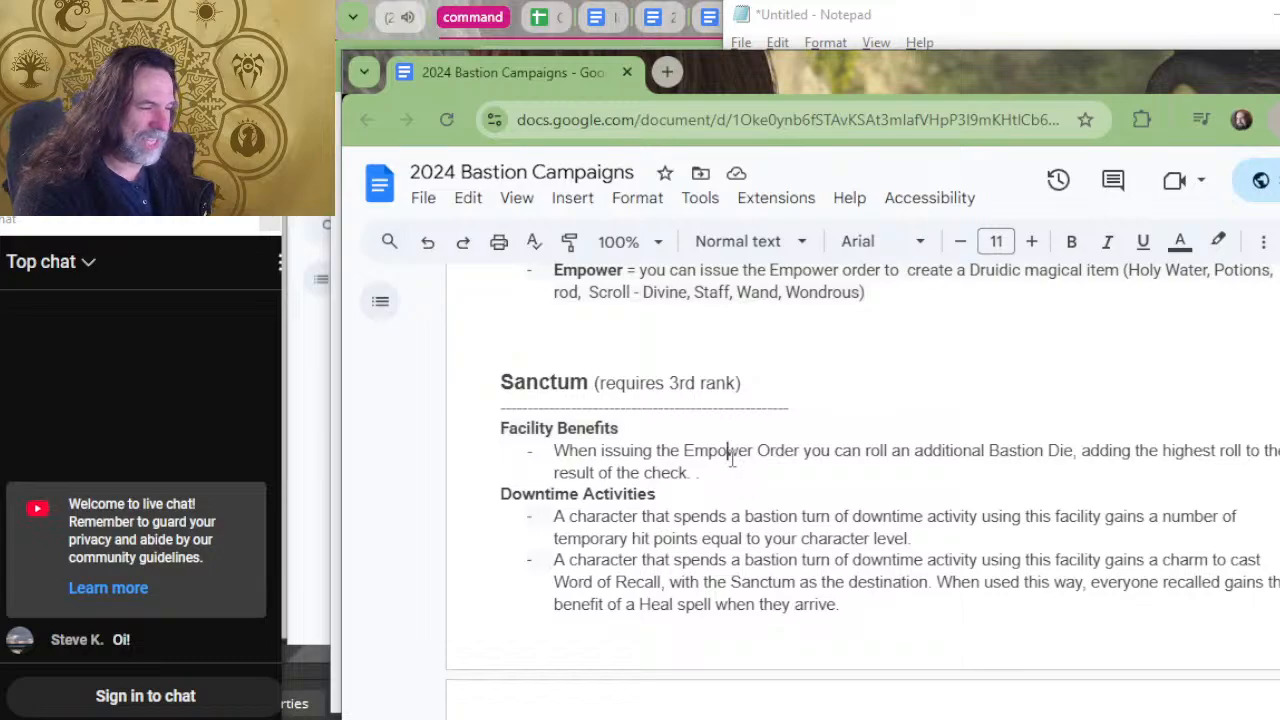
drag(731, 455, 463, 458)
click(805, 490)
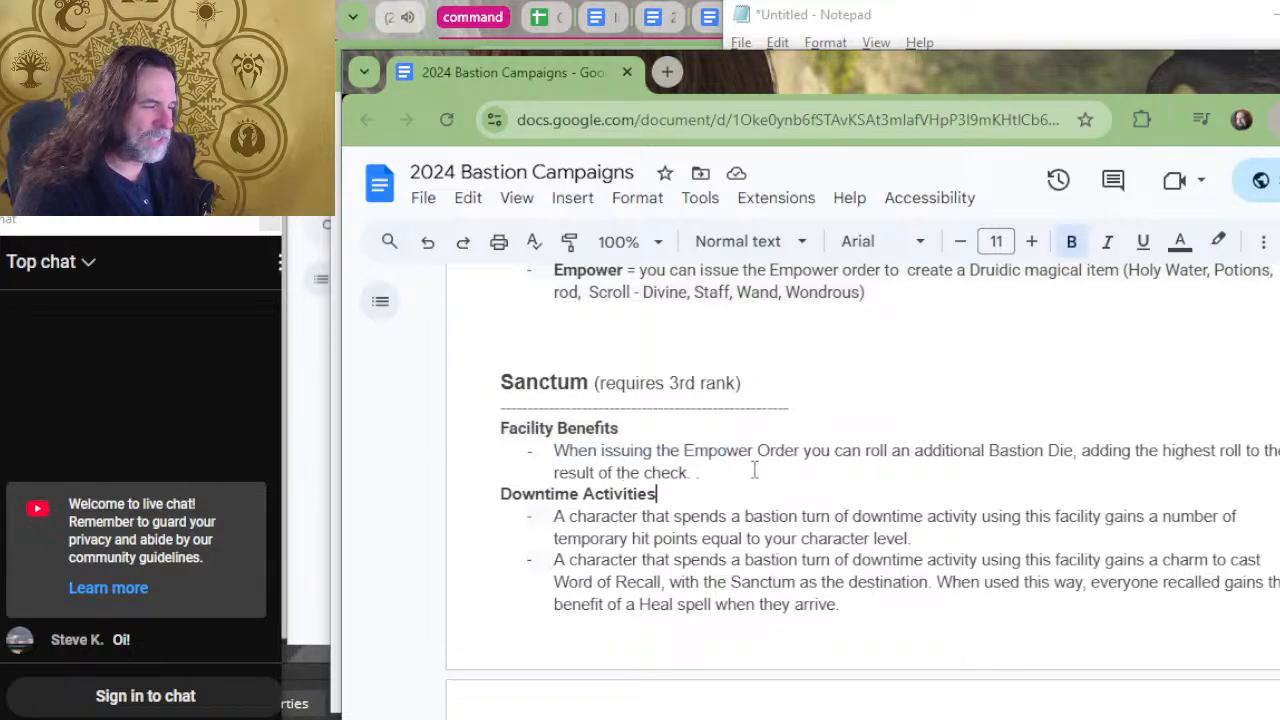
drag(754, 470, 552, 451)
key(ctrl+c)
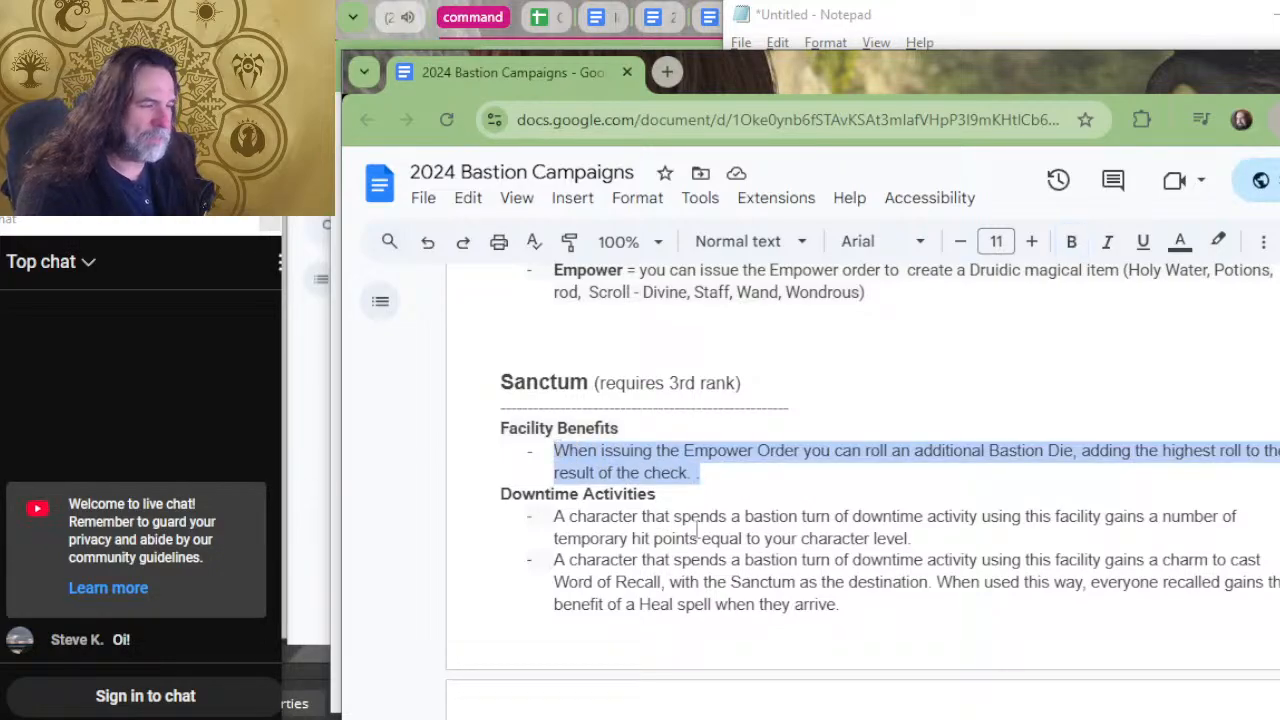
Enter the heading "sanctum" below the Smithy entry in Notepad and paste the copied Empower Order benefit under it.
key(alt+Tab)
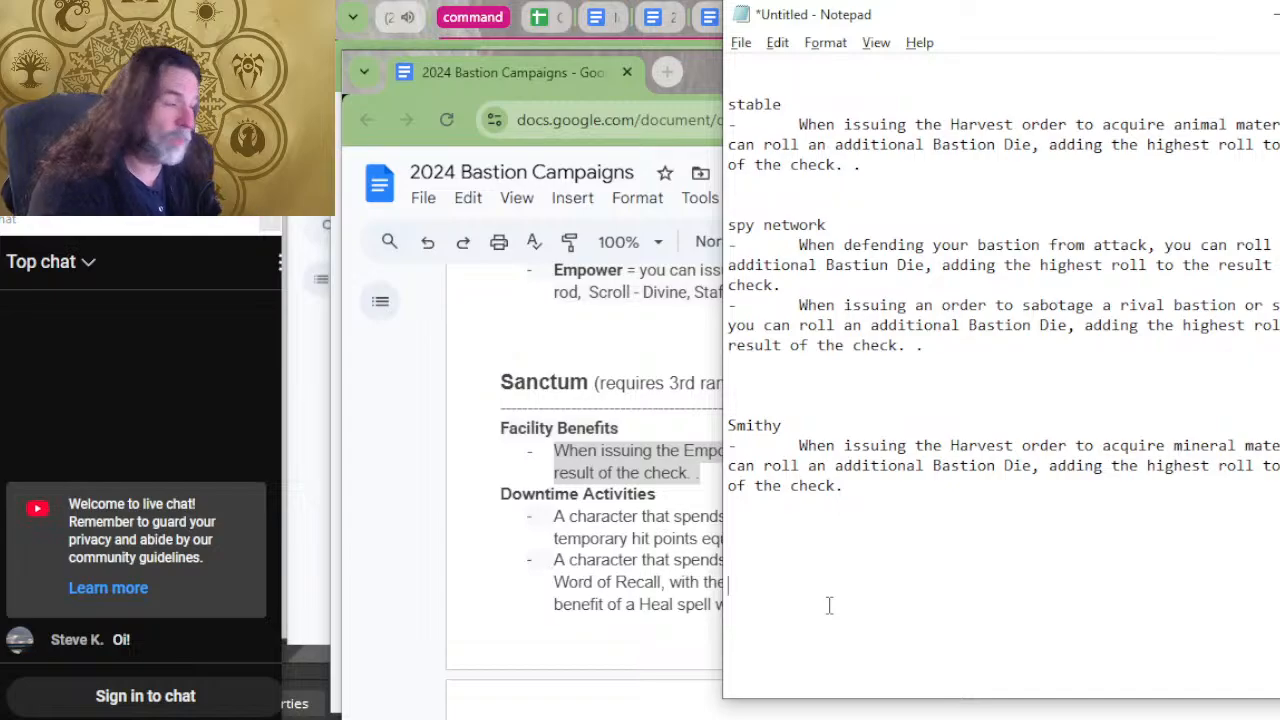
text(sanctgum)
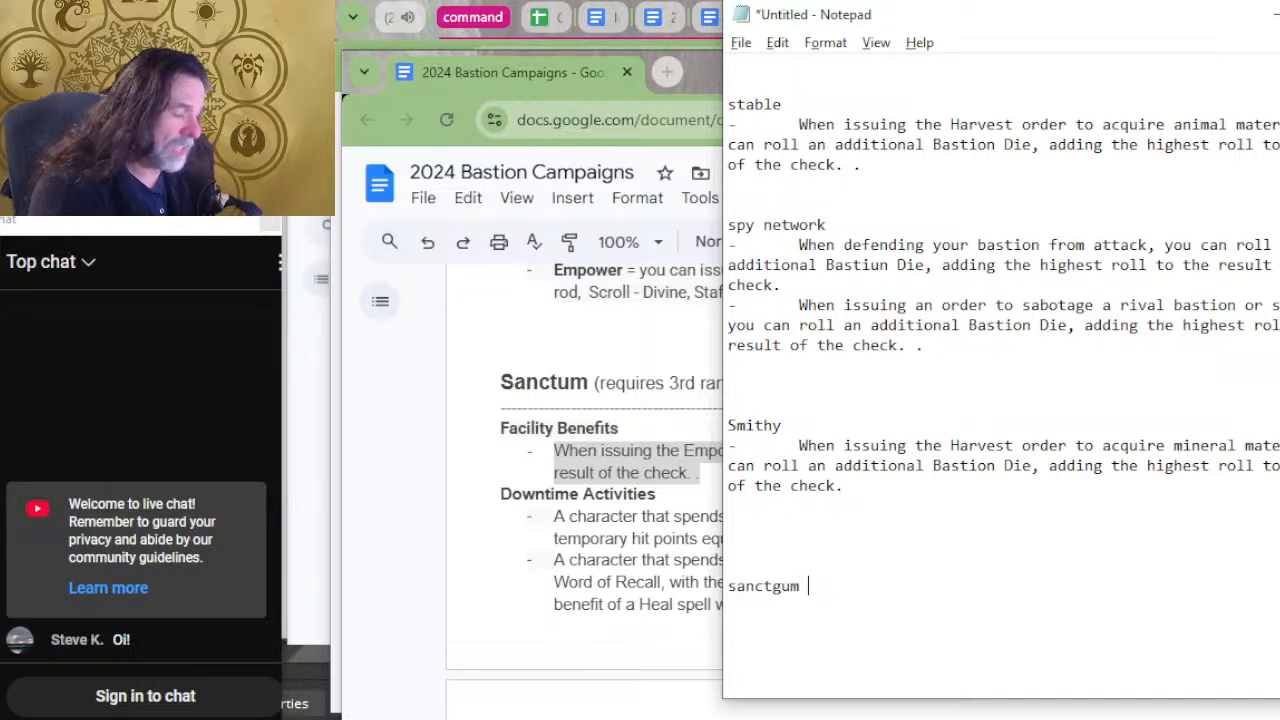
key(BackSpace)
key(BackSpace)
key(BackSpace)
key(BackSpace)
text(u)
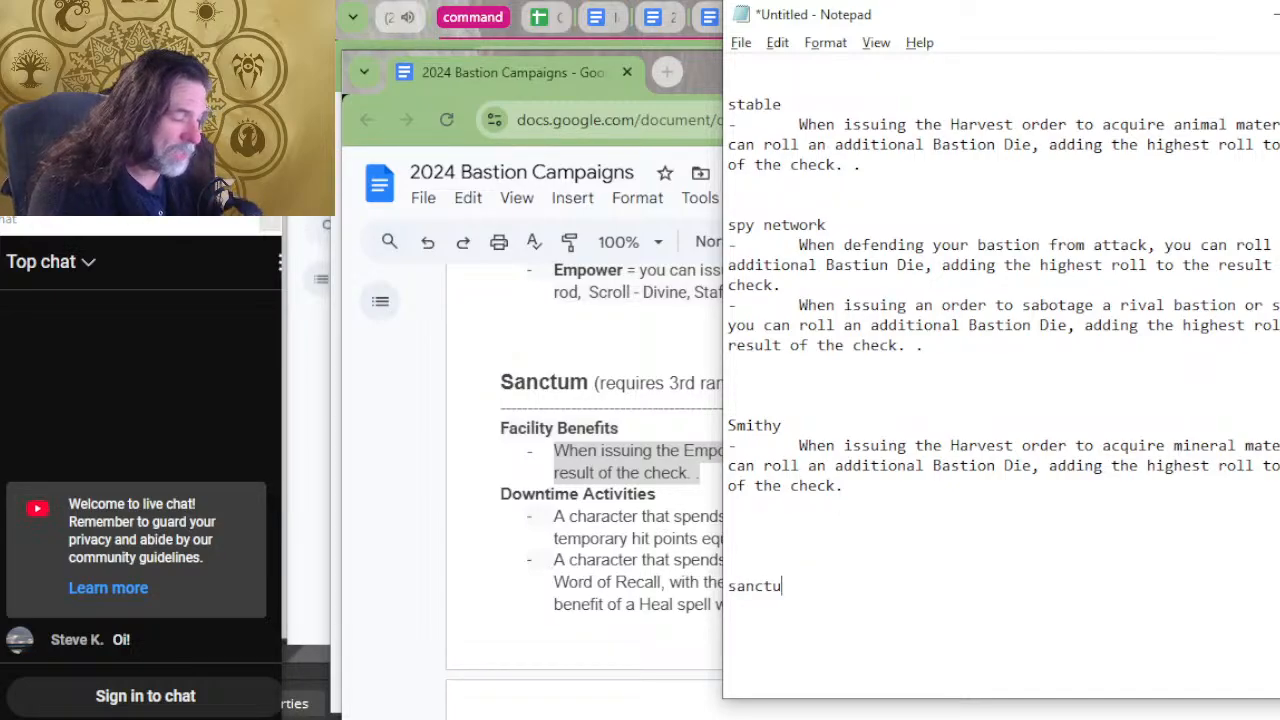
text(m)
key(ctrl+v)
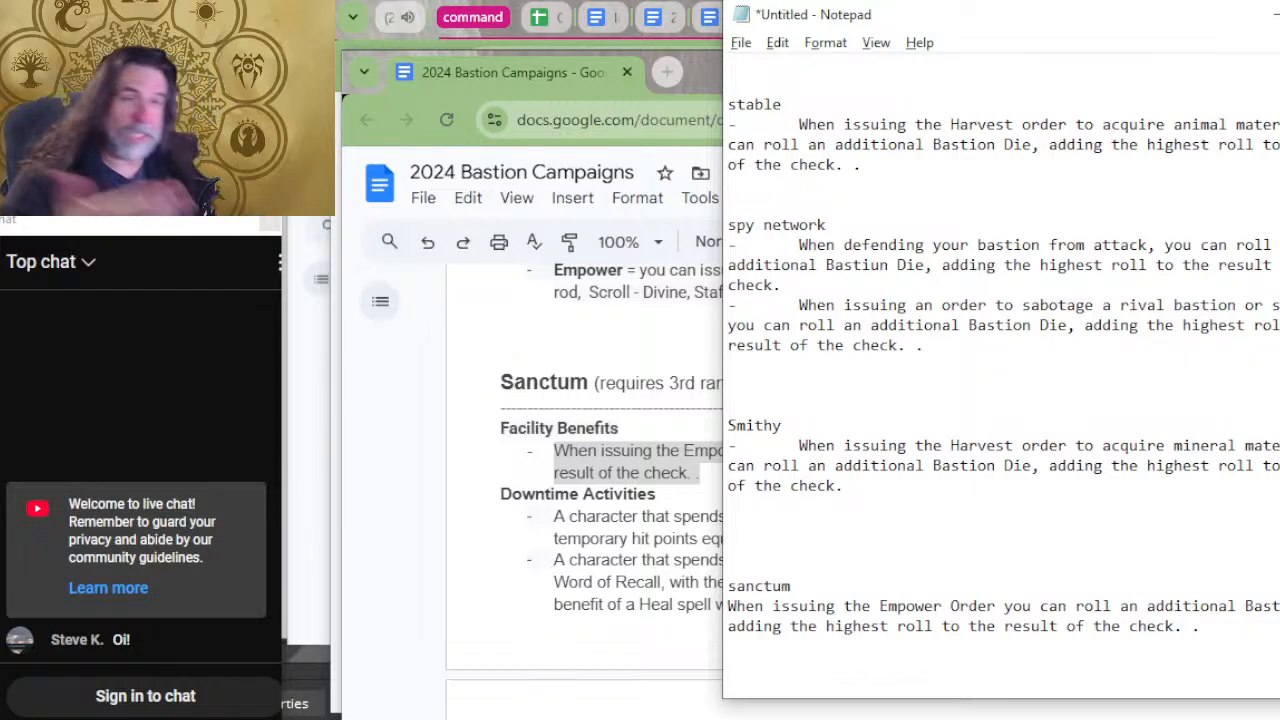
Put a dash with an indent before the sanctum benefit.
click(829, 594)
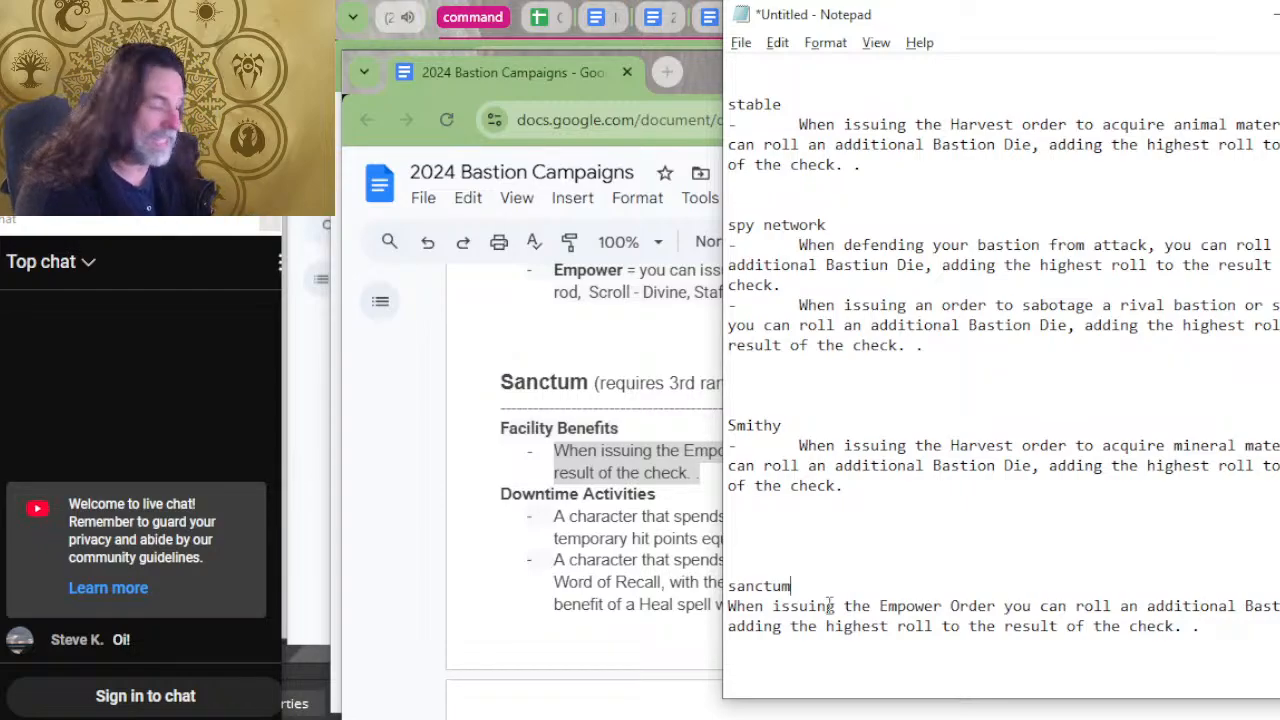
key(Down)
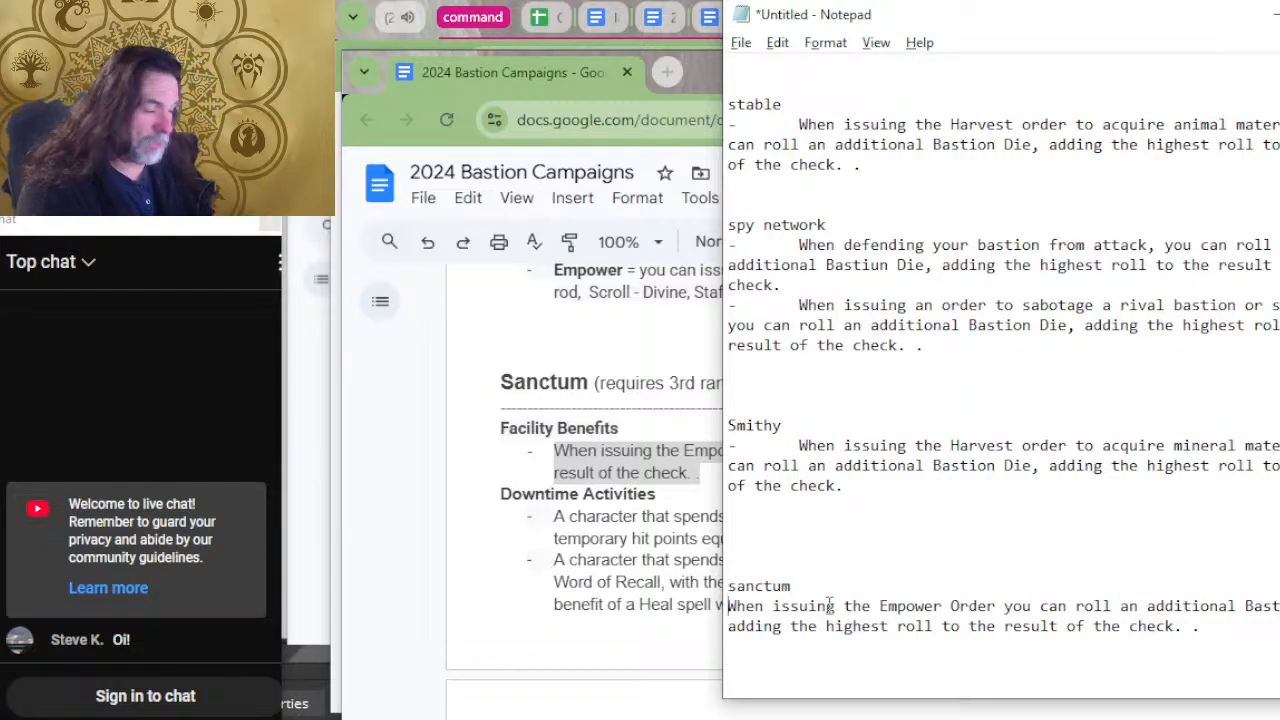
text(-)
key(Tab)
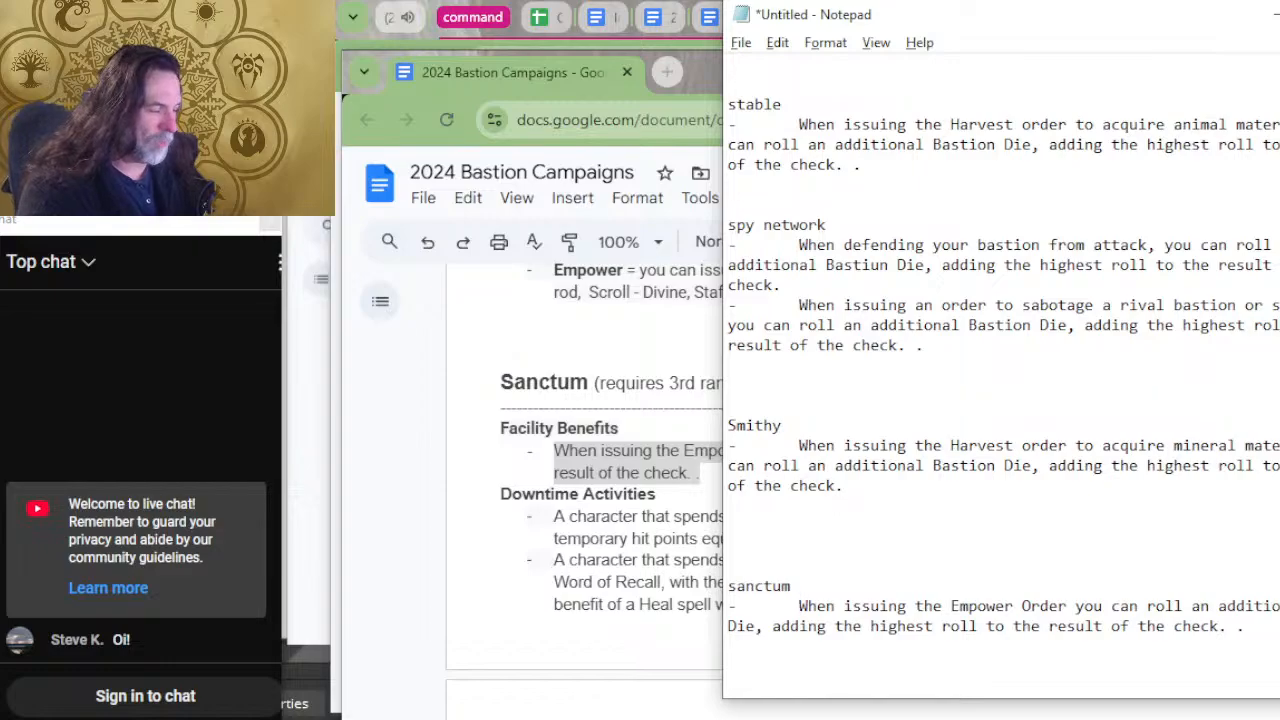
Add blank lines below the sanctum entry and place the text cursor there for another facility.
key(Down)
key(Down)
key(Down)
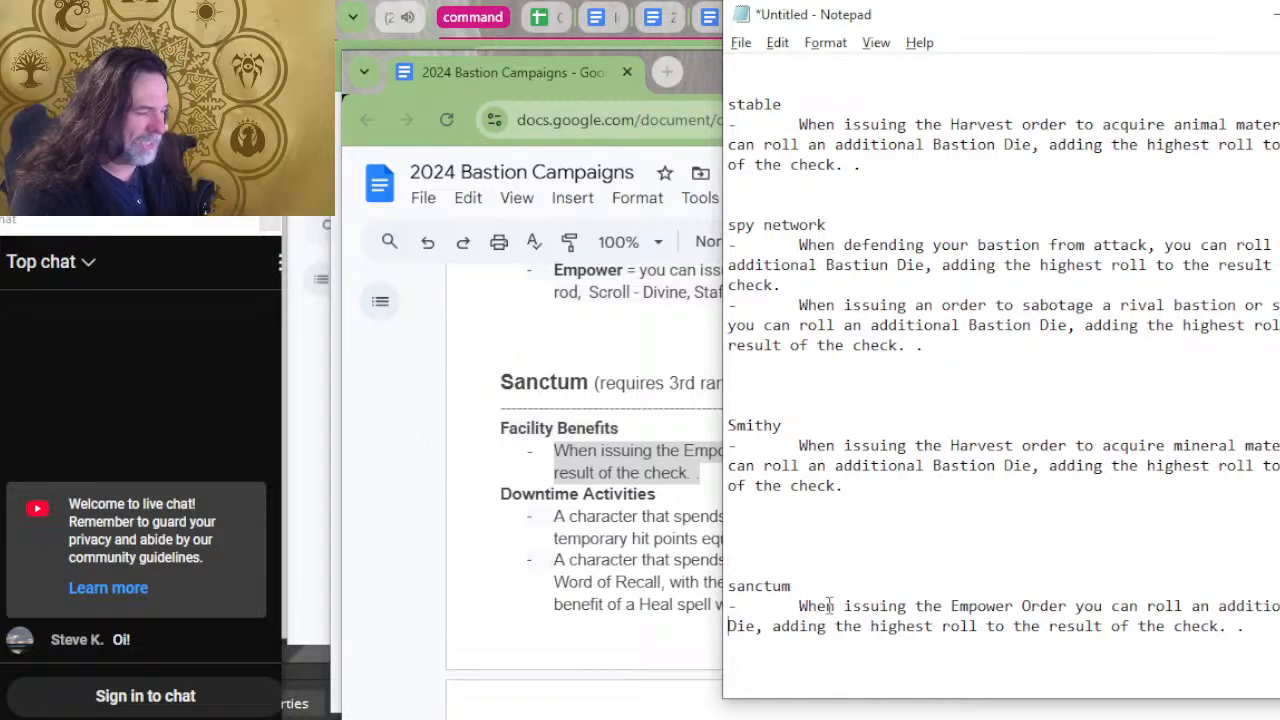
key(Return)
key(Return)
key(Return)
key(Return)
key(Return)
key(Return)
key(Return)
key(Return)
key(Return)
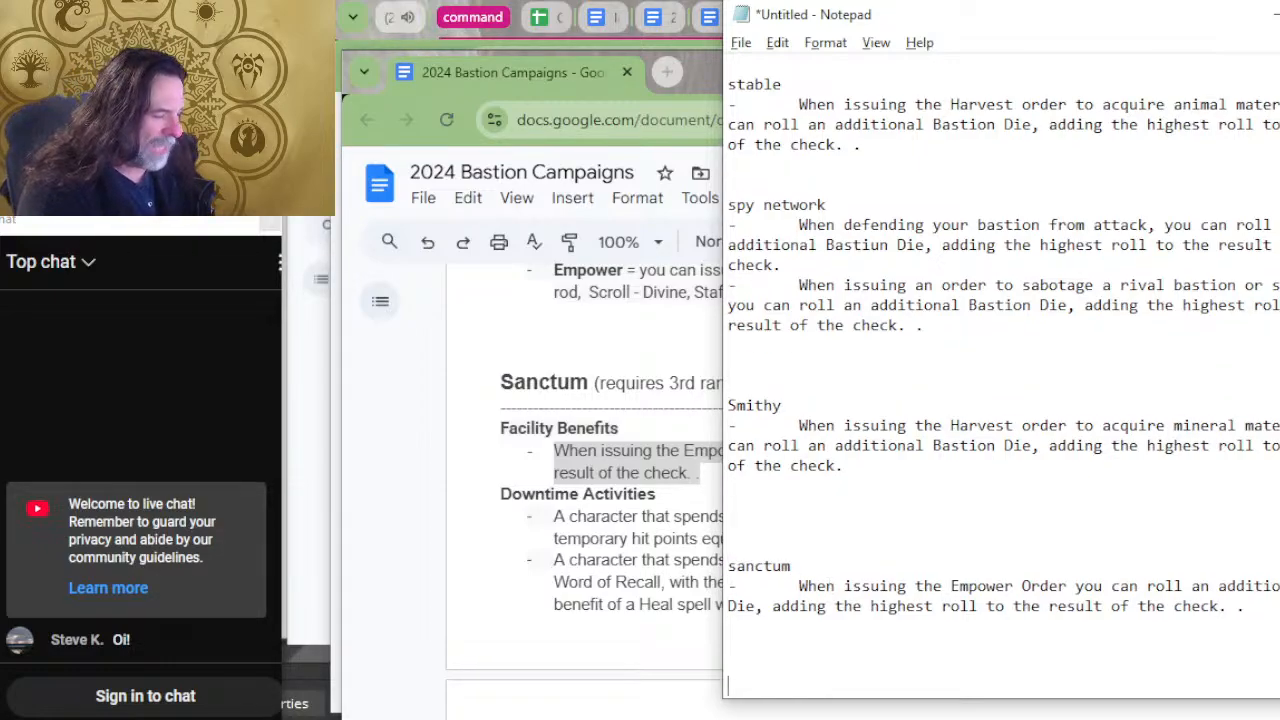
key(Up)
key(Up)
key(Up)
key(Up)
key(Up)
key(Up)
key(Up)
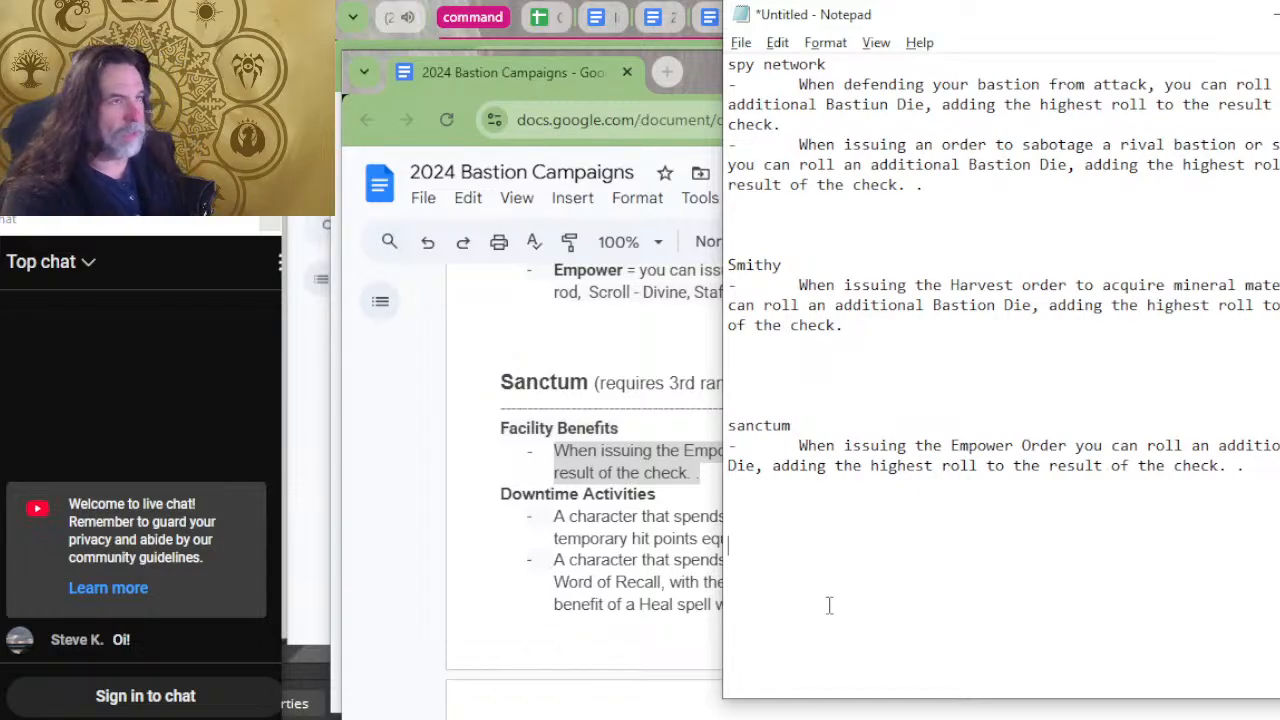
Return to the bastion document and copy the Sacristy's Short Rest benefit for regaining an expended spell slot.
key(alt+Tab)
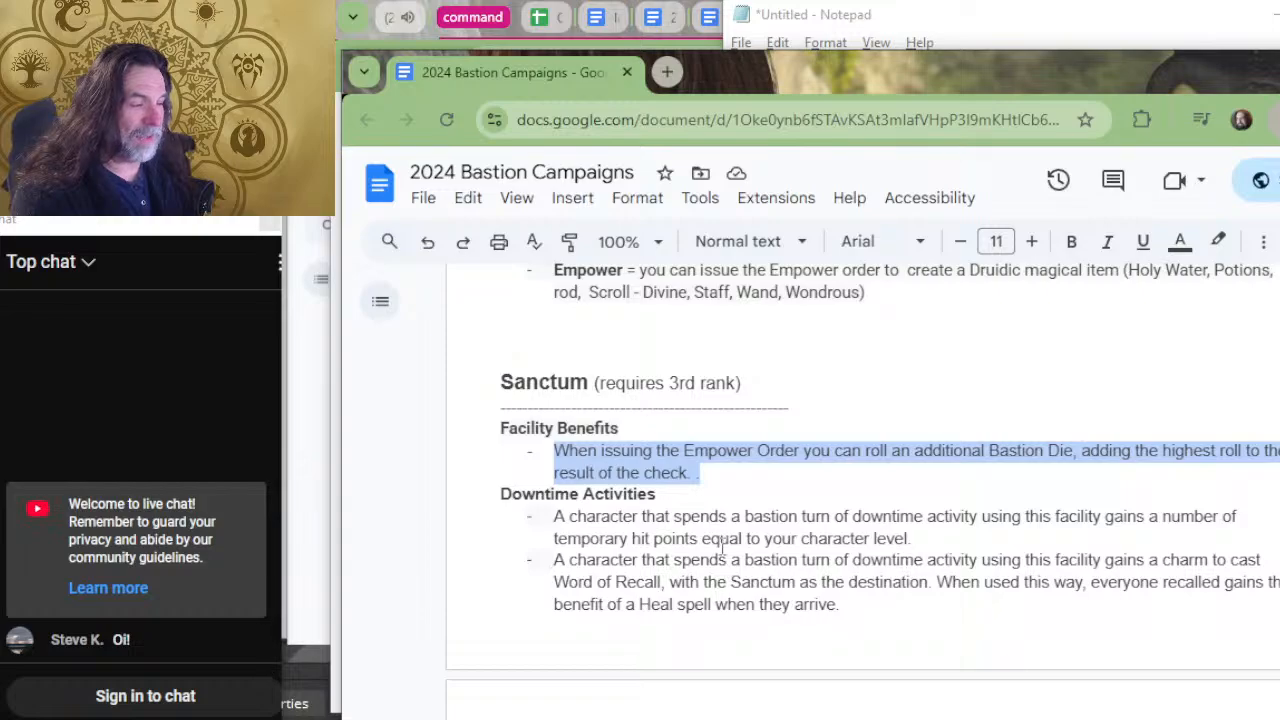
scroll(400, 448, up, 2)
click(707, 405)
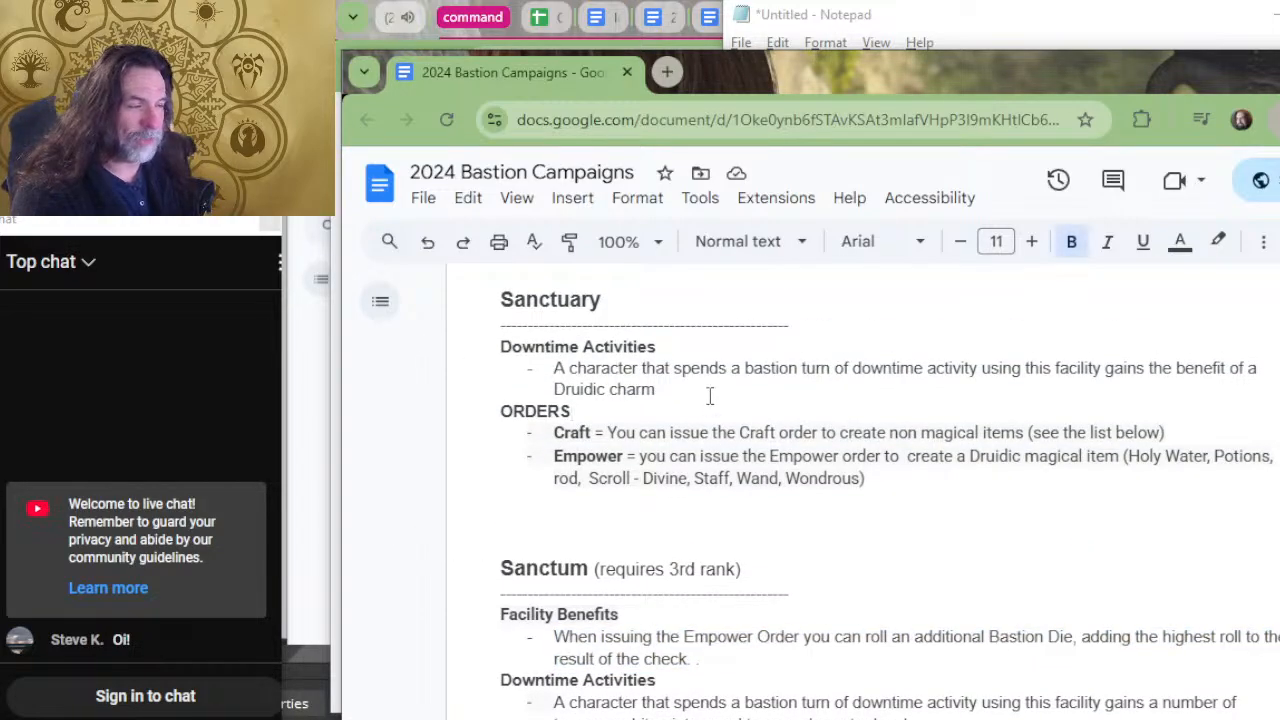
click(708, 392)
scroll(725, 430, up, 4)
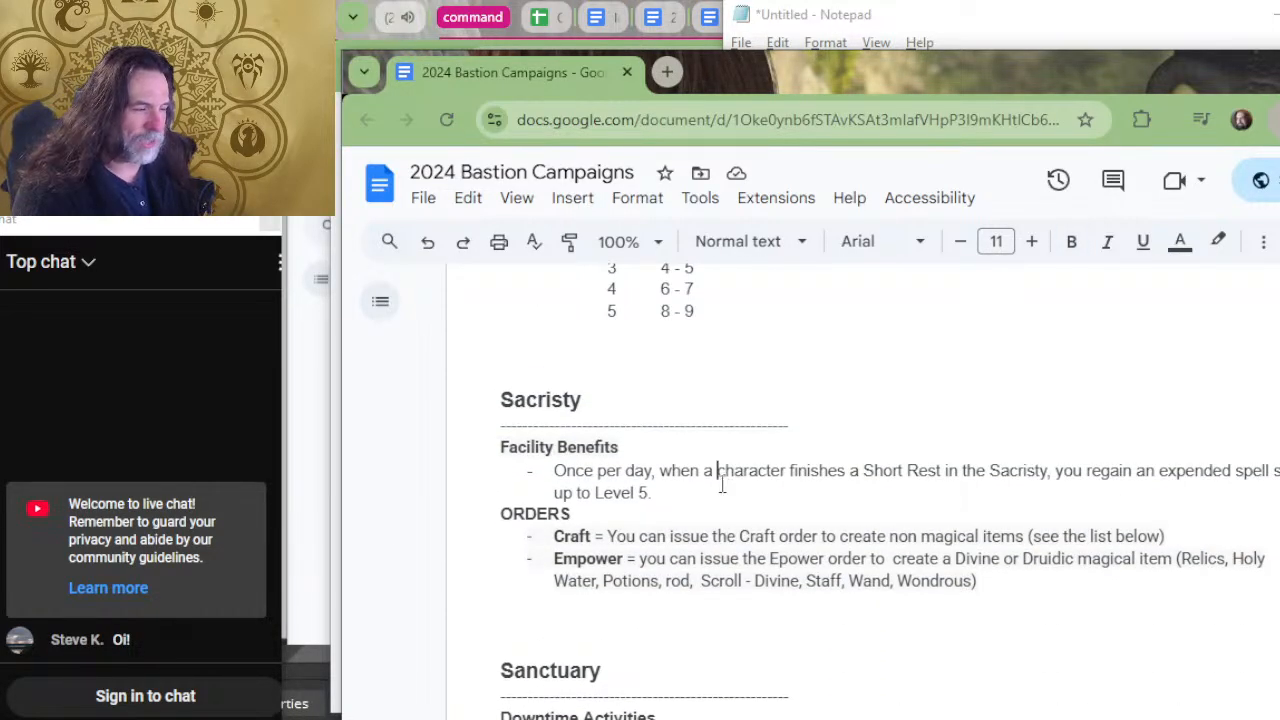
drag(718, 472, 548, 484)
key(ctrl+c)
click(660, 492)
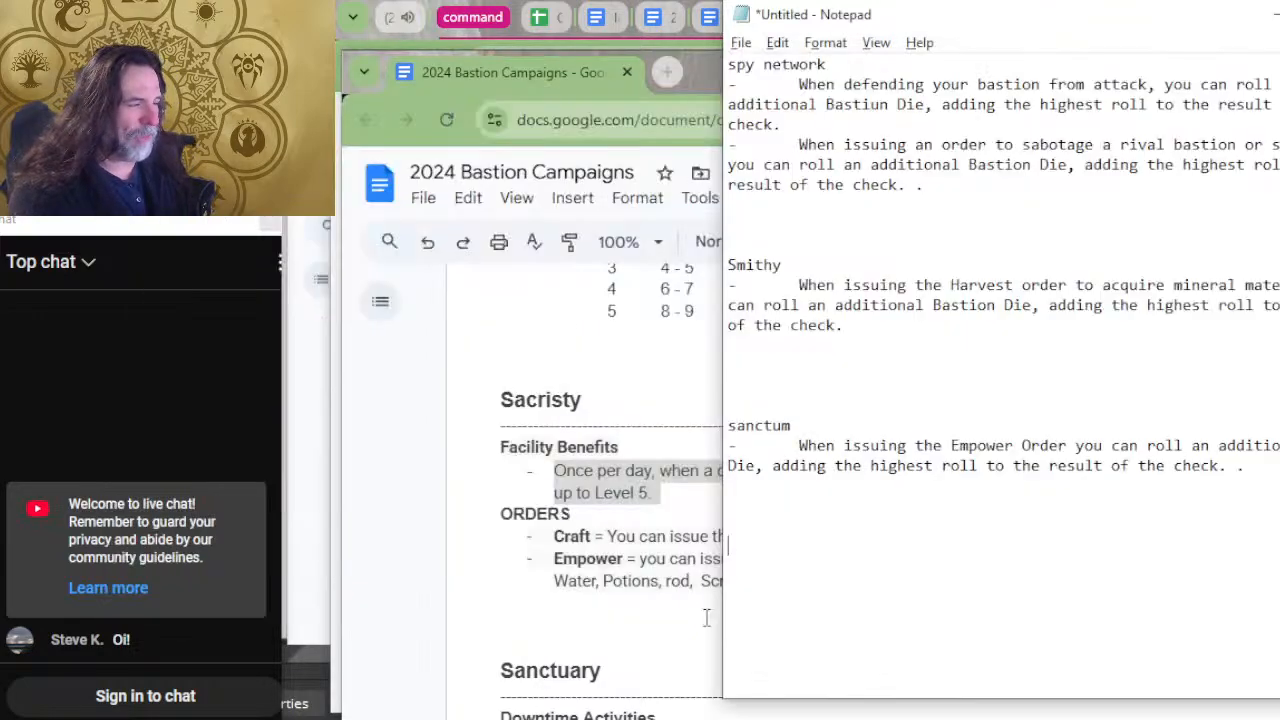
Enter the heading "sacristy" in Notepad, with the copied benefit pasted under it after an indented dash and blank lines below.
key(alt+Tab)
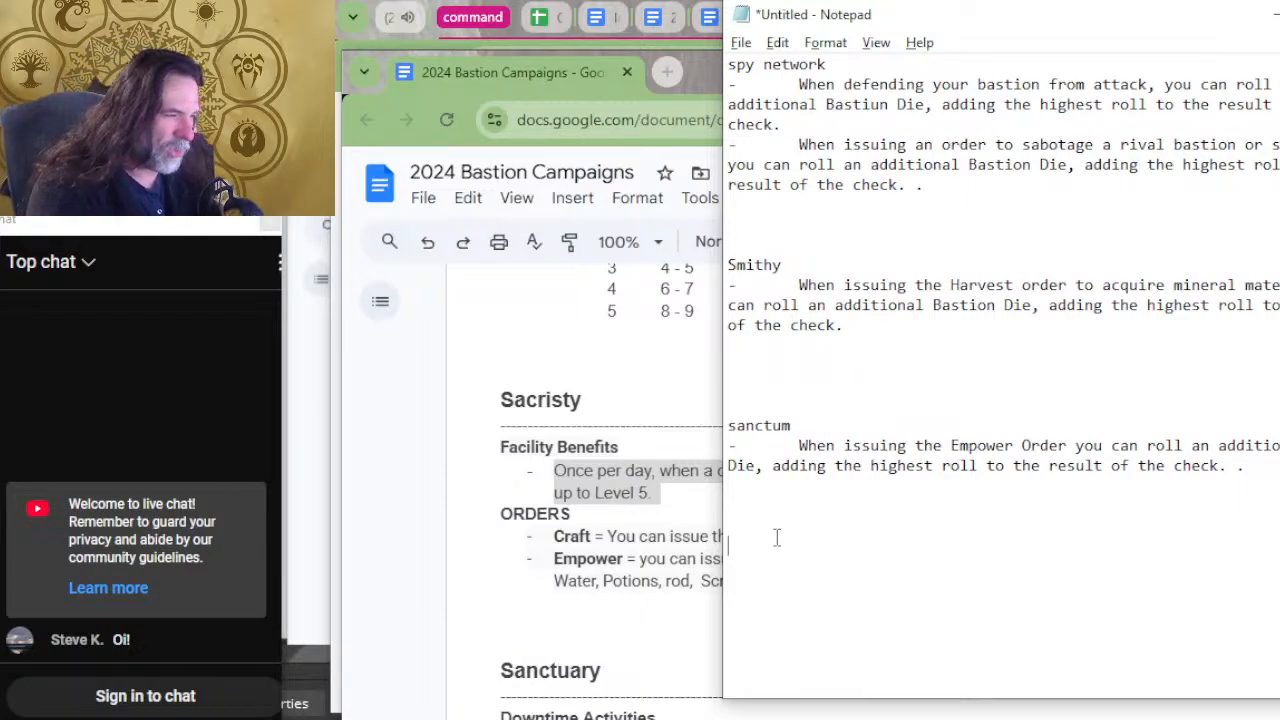
text(sacristy)
key(Return)
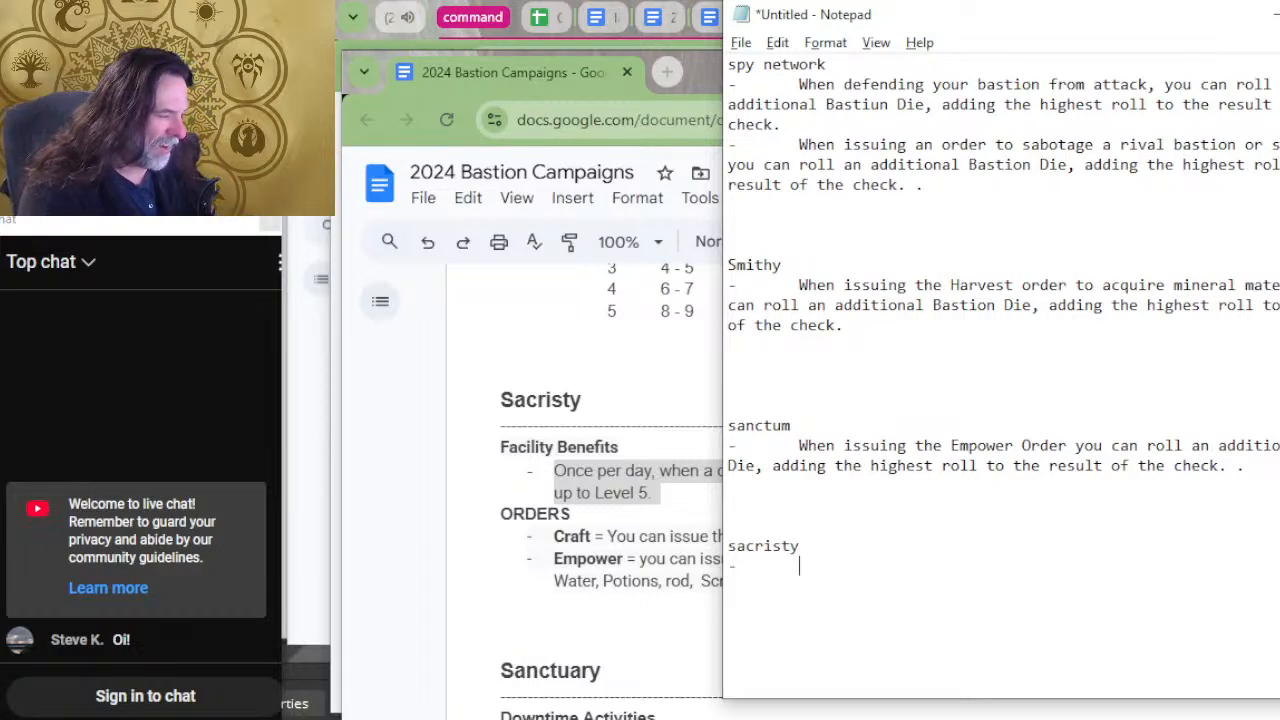
key(ctrl+v)
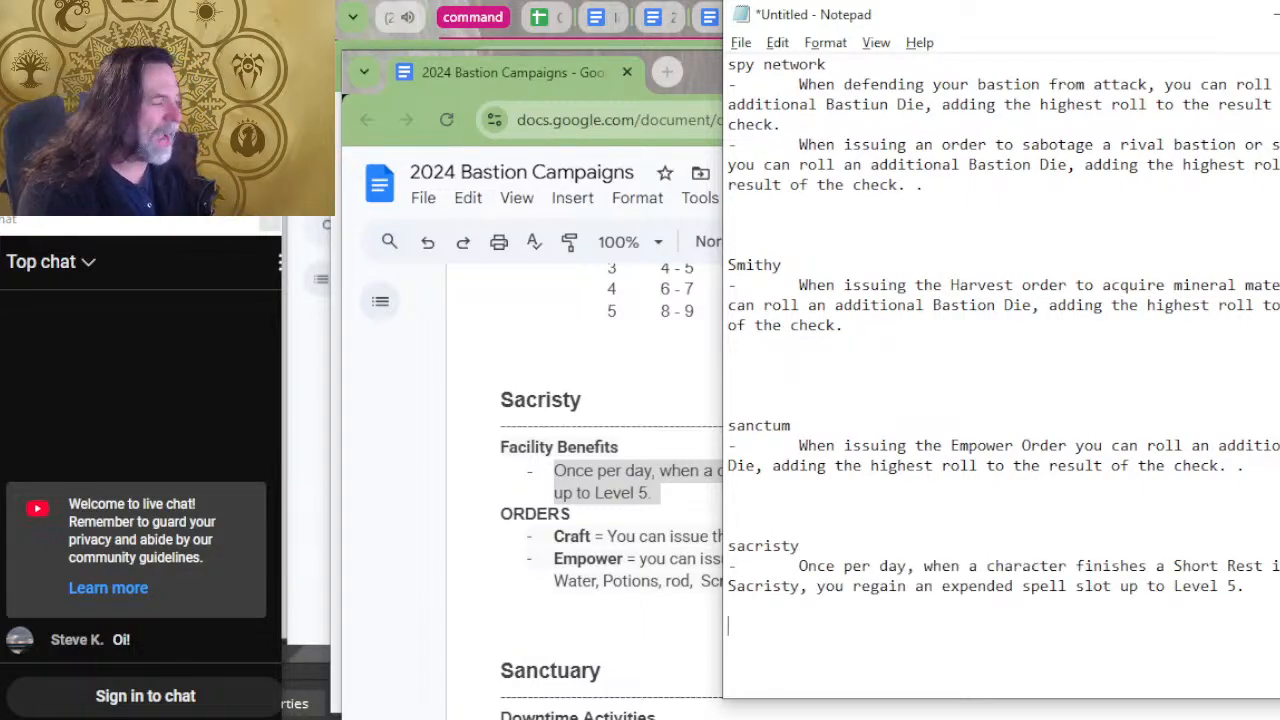
key(Return)
key(Return)
key(Return)
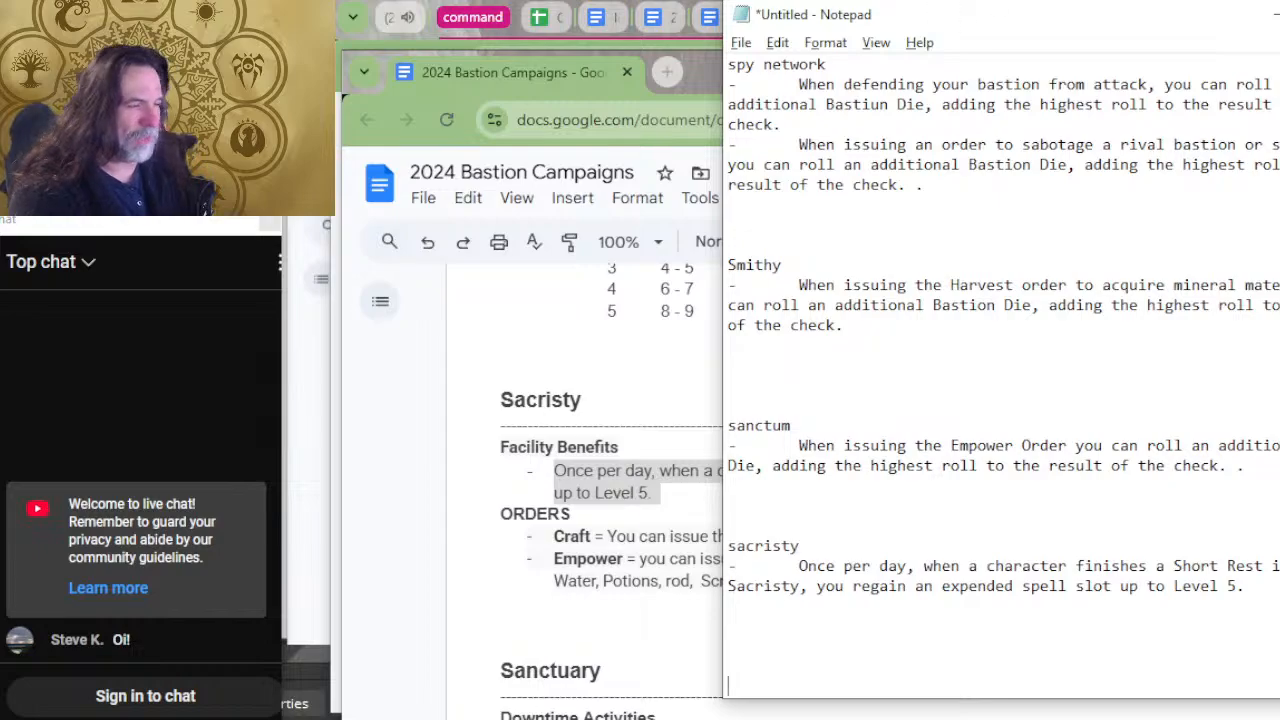
Copy the Pub's Maintain Order lifestyle benefit from the bastion document and switch back to Notepad.
key(alt+Tab)
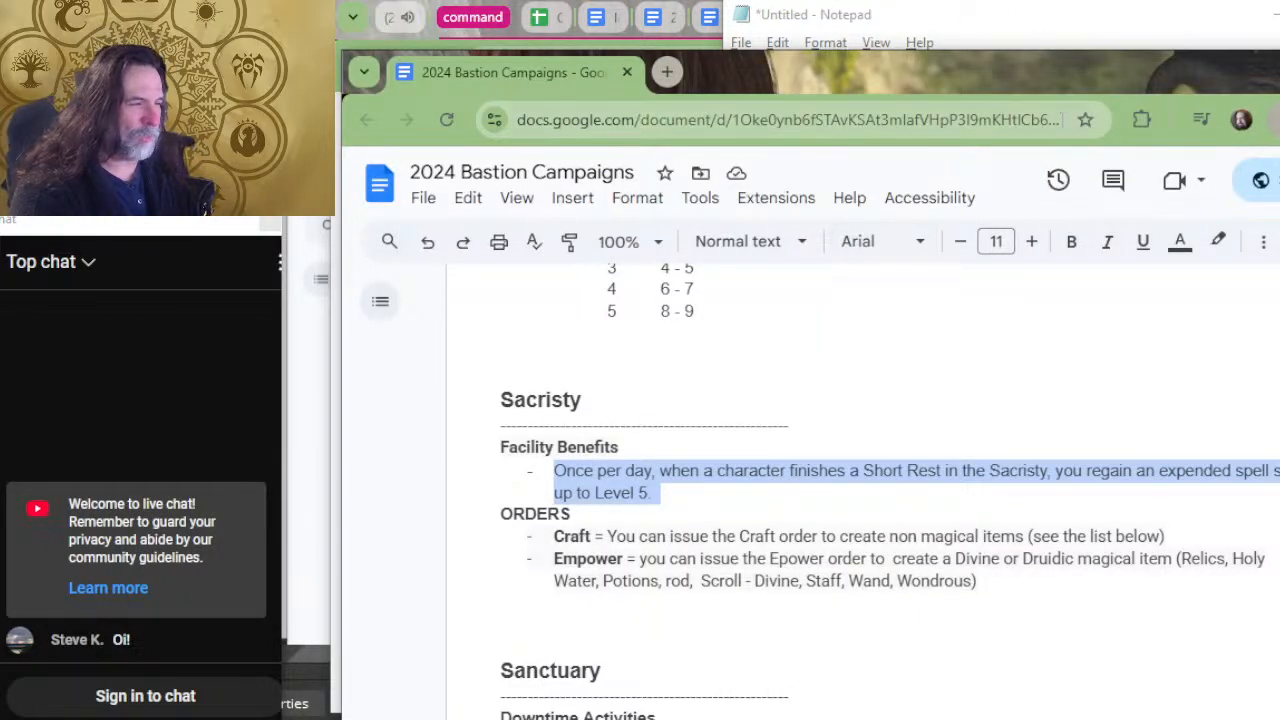
scroll(753, 398, up, 4)
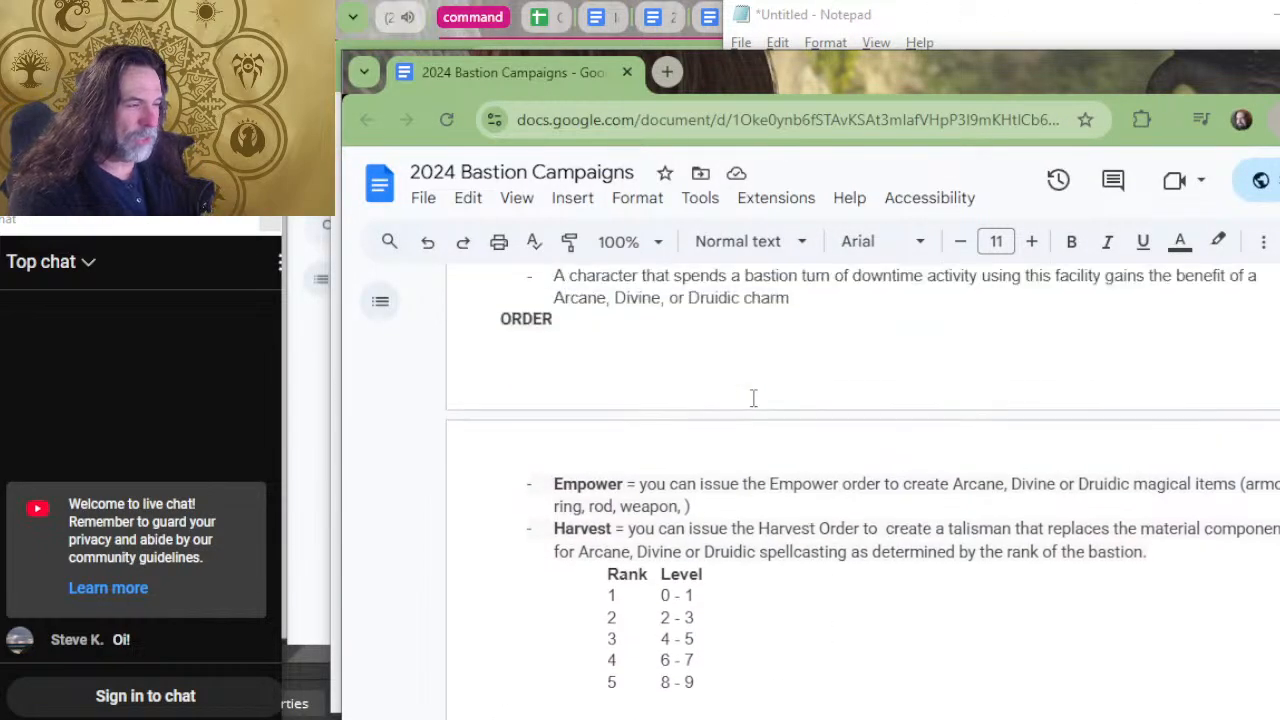
scroll(753, 394, up, 2)
click(858, 500)
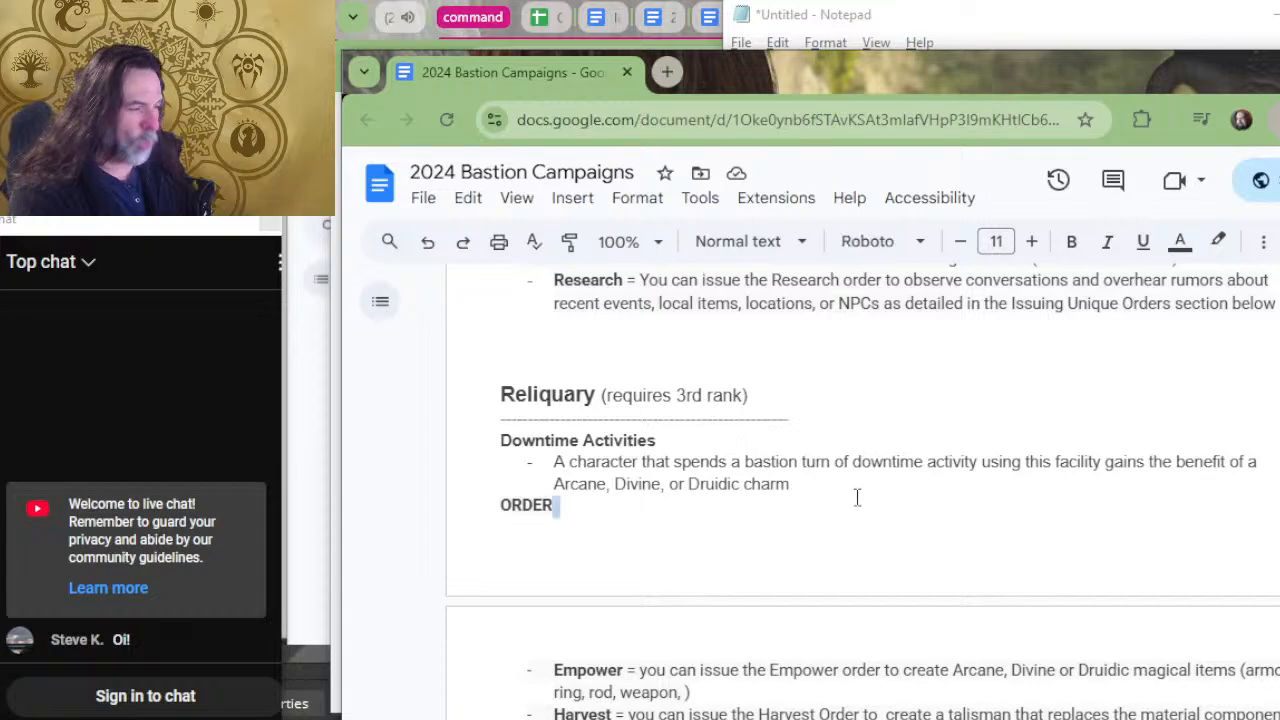
scroll(820, 450, up, 2)
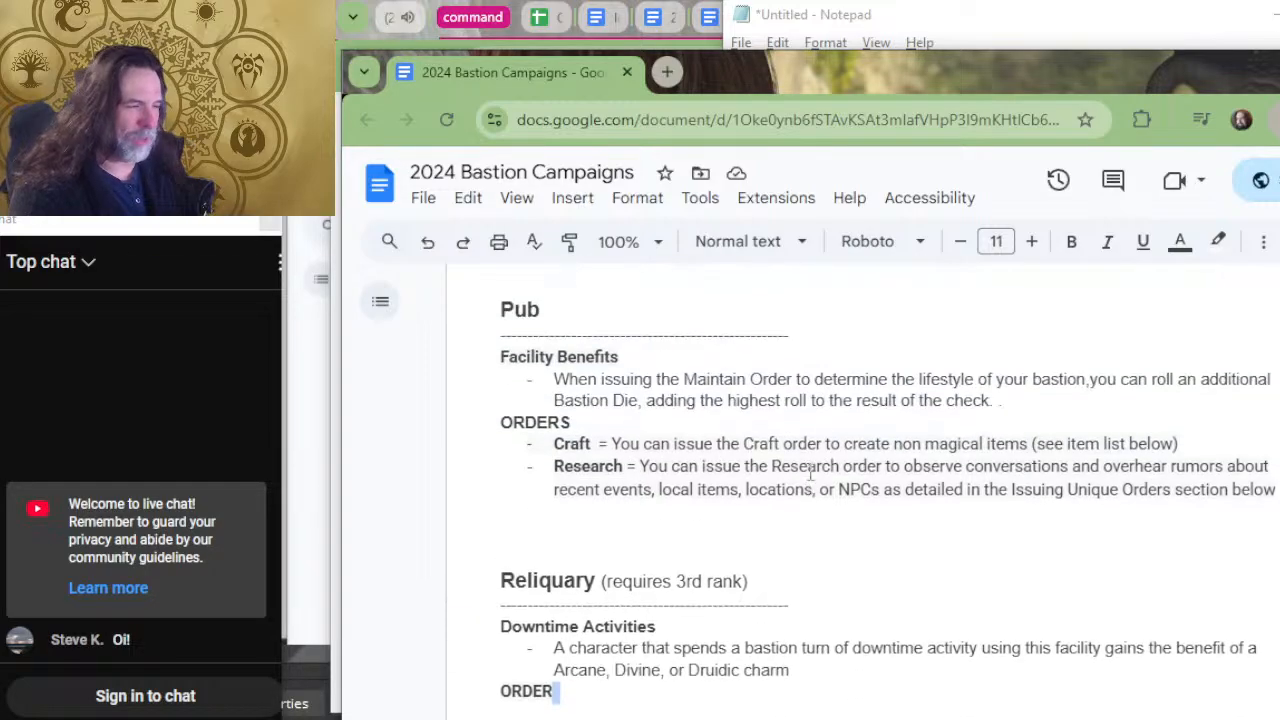
click(1040, 398)
drag(1040, 398, 543, 378)
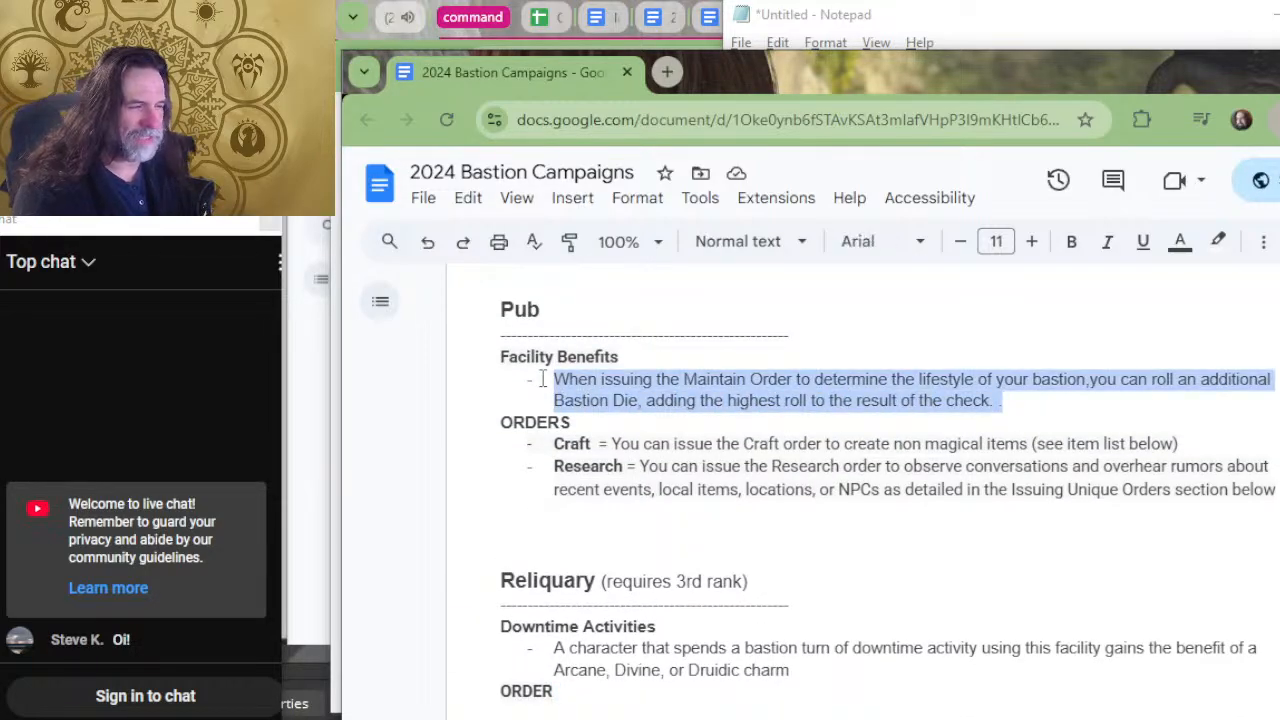
key(alt+Tab)
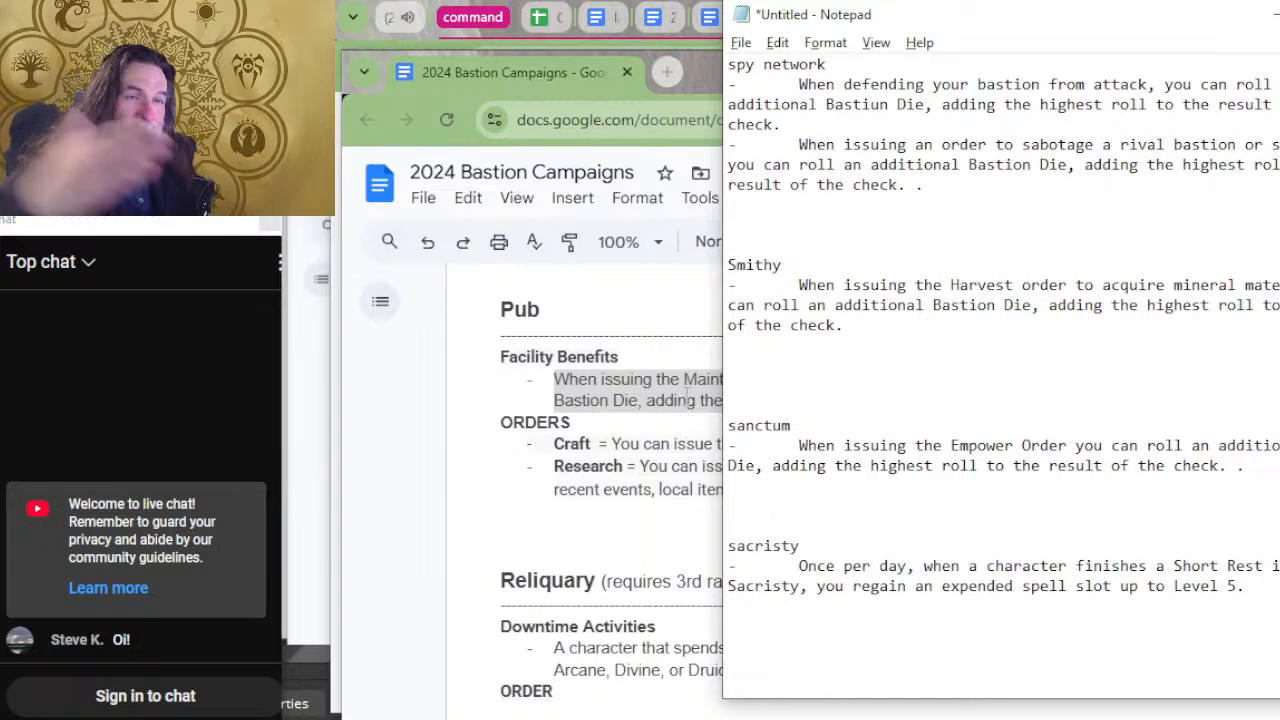
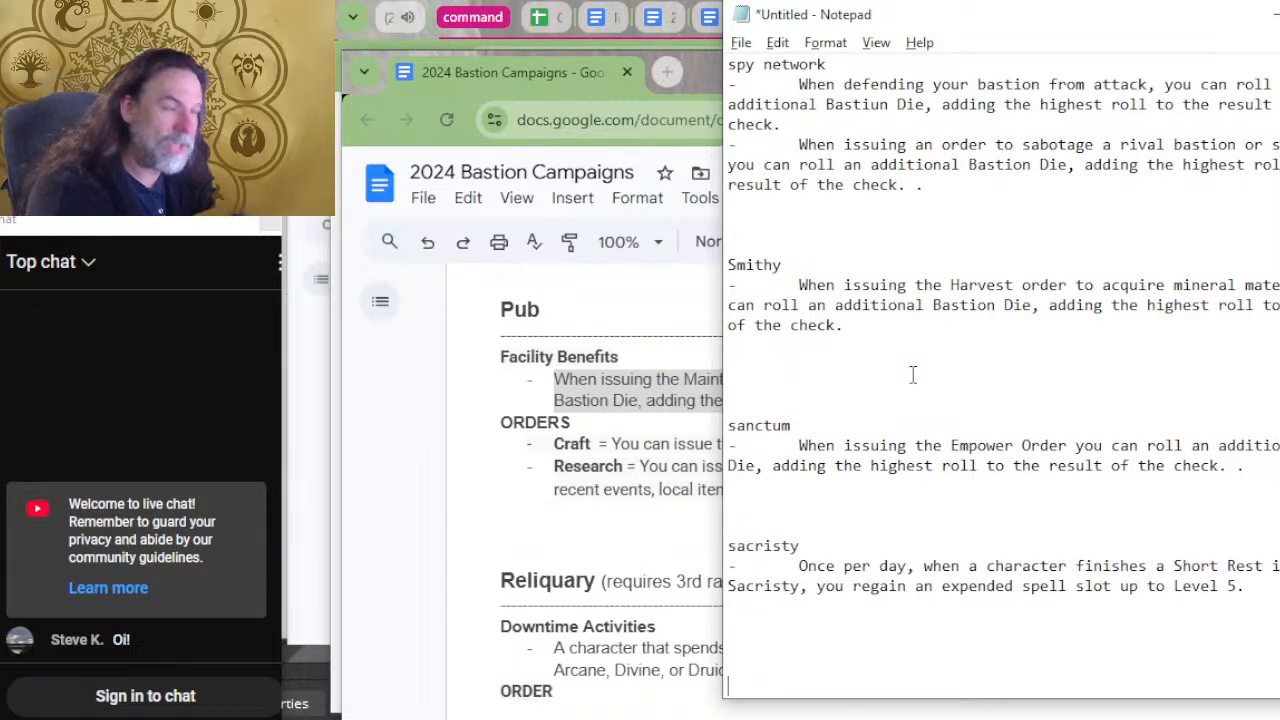
Enter the heading "pub" with the copied benefit pasted under it after an indented dash, and remove one blank line above the heading.
text(pub)
key(Return)
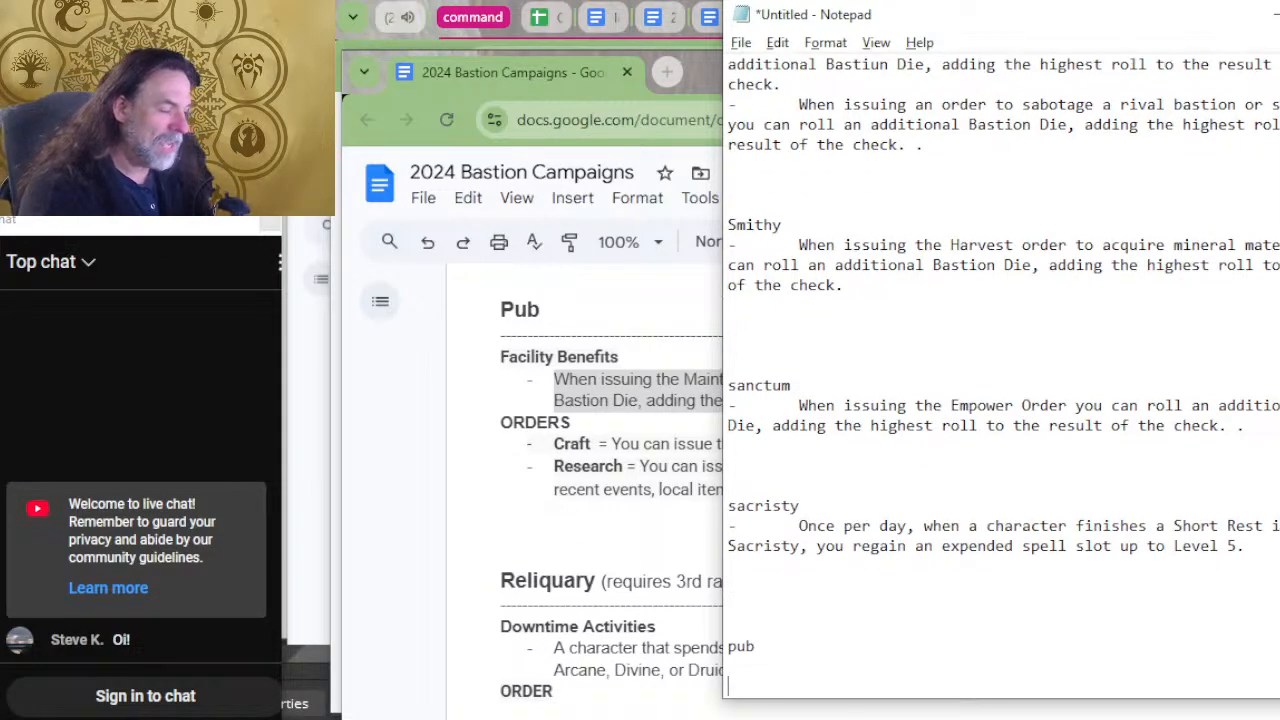
key(ctrl+v)
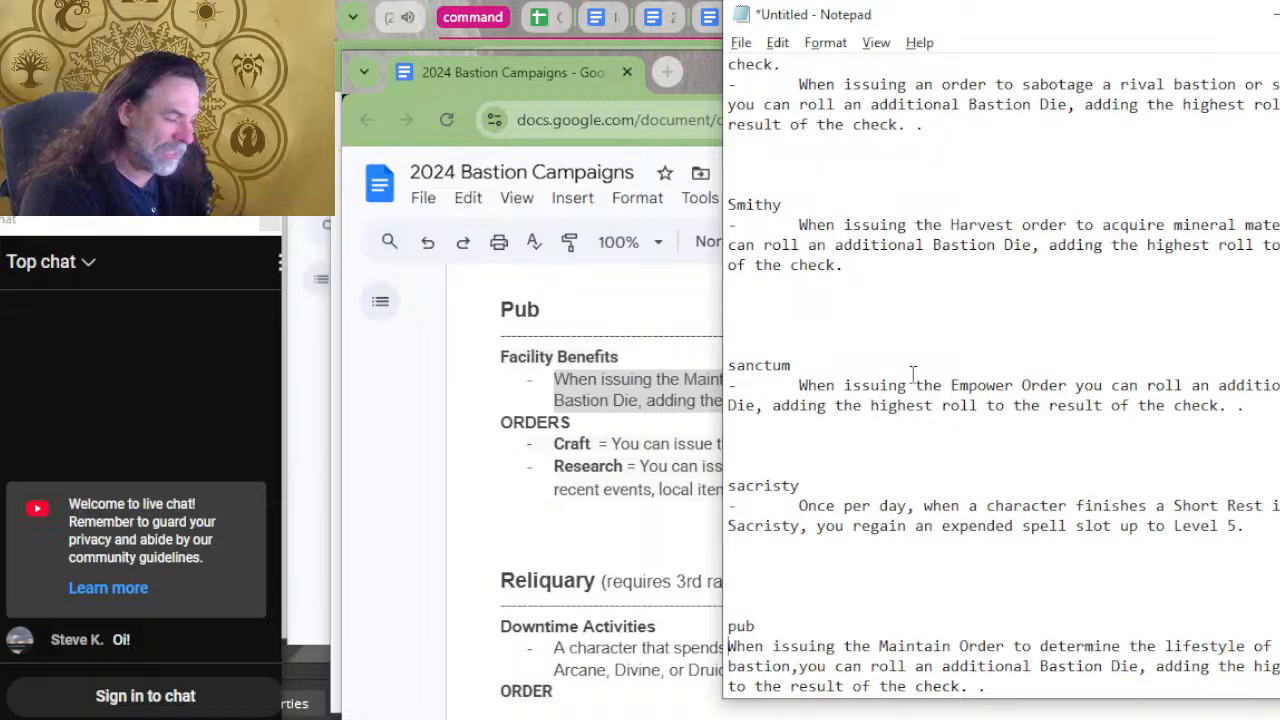
text(-)
key(Tab)
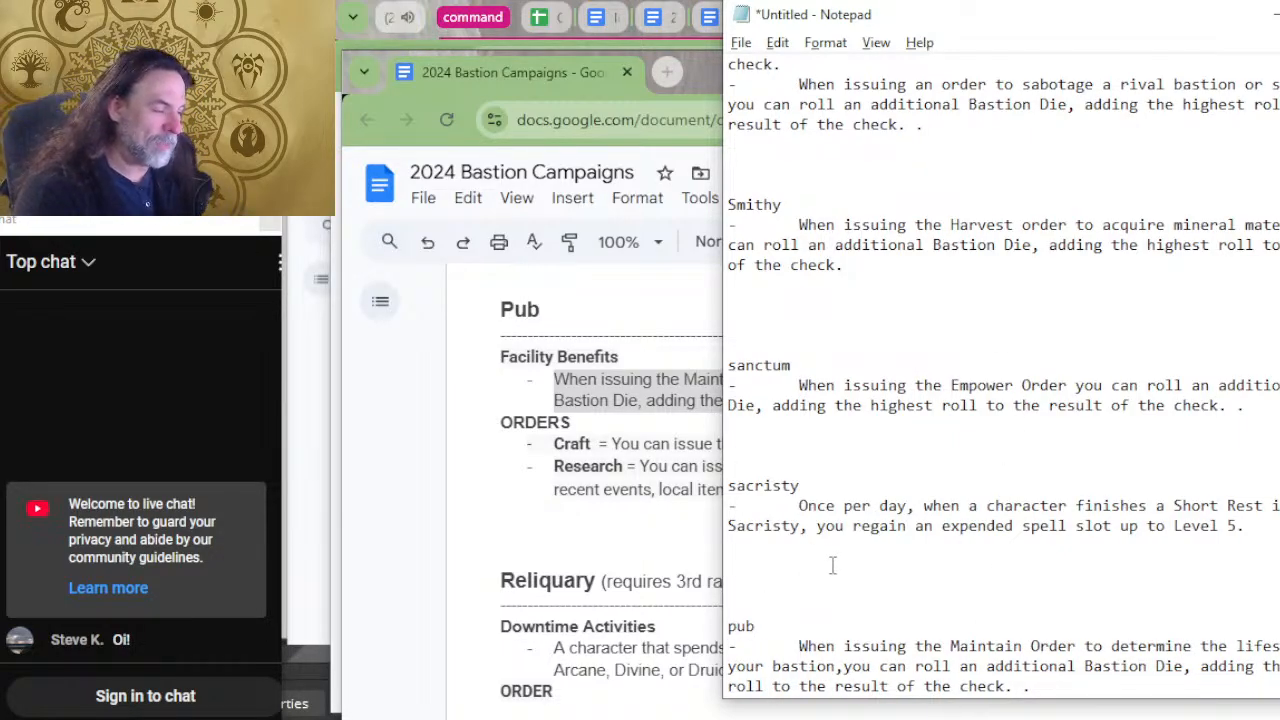
click(801, 600)
key(BackSpace)
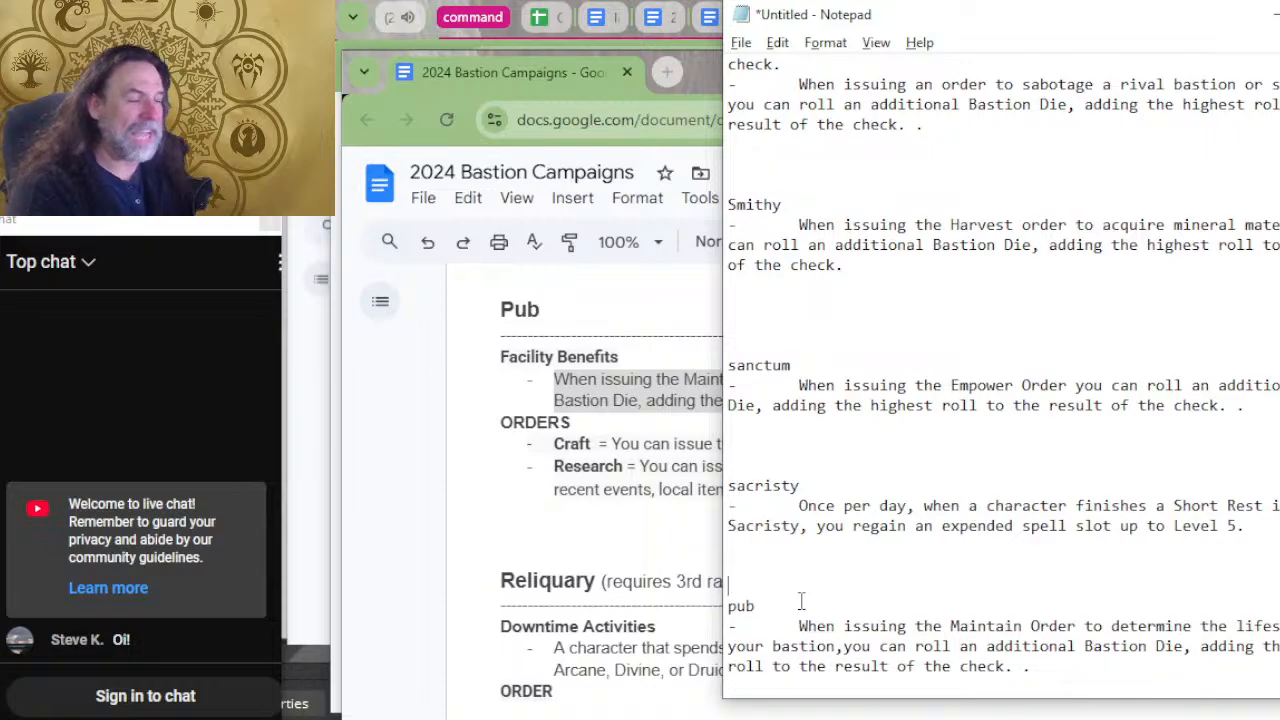
Return to the bastion document, copy the Observatory's benefit for casting the Scry spell once per day, and switch back to Notepad.
click(686, 523)
scroll(863, 471, down, 4)
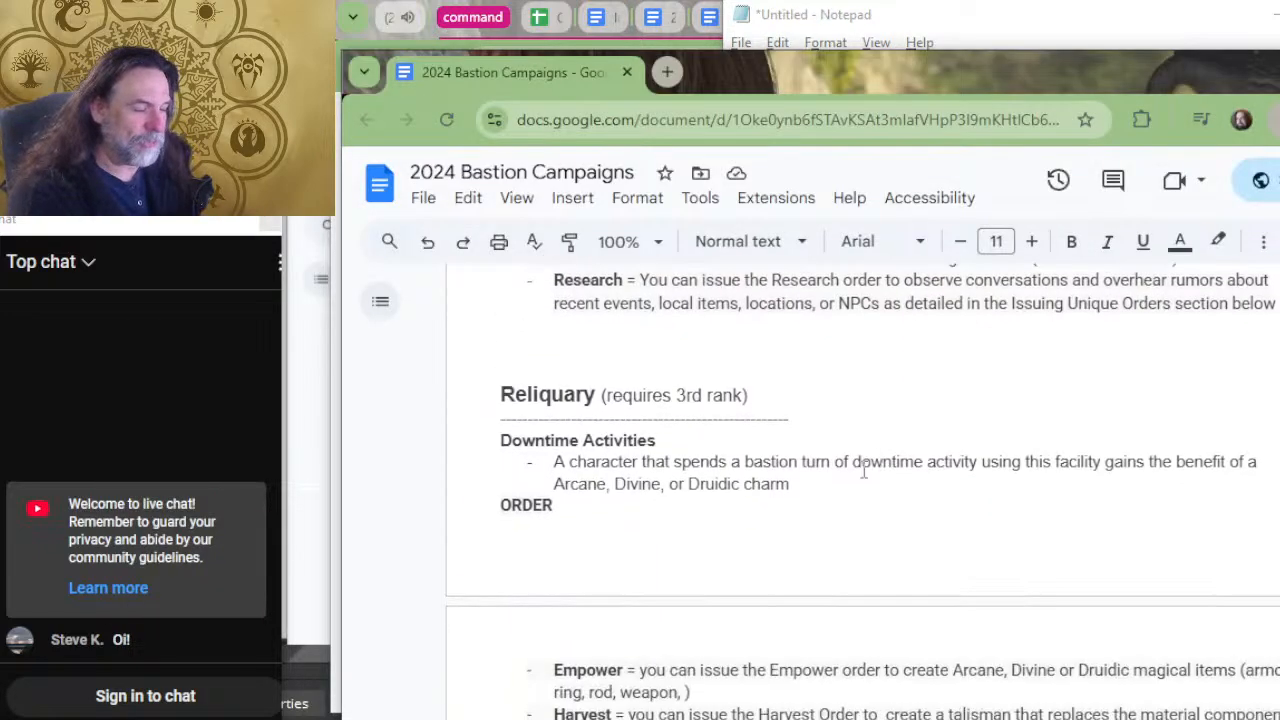
scroll(985, 517, up, 2)
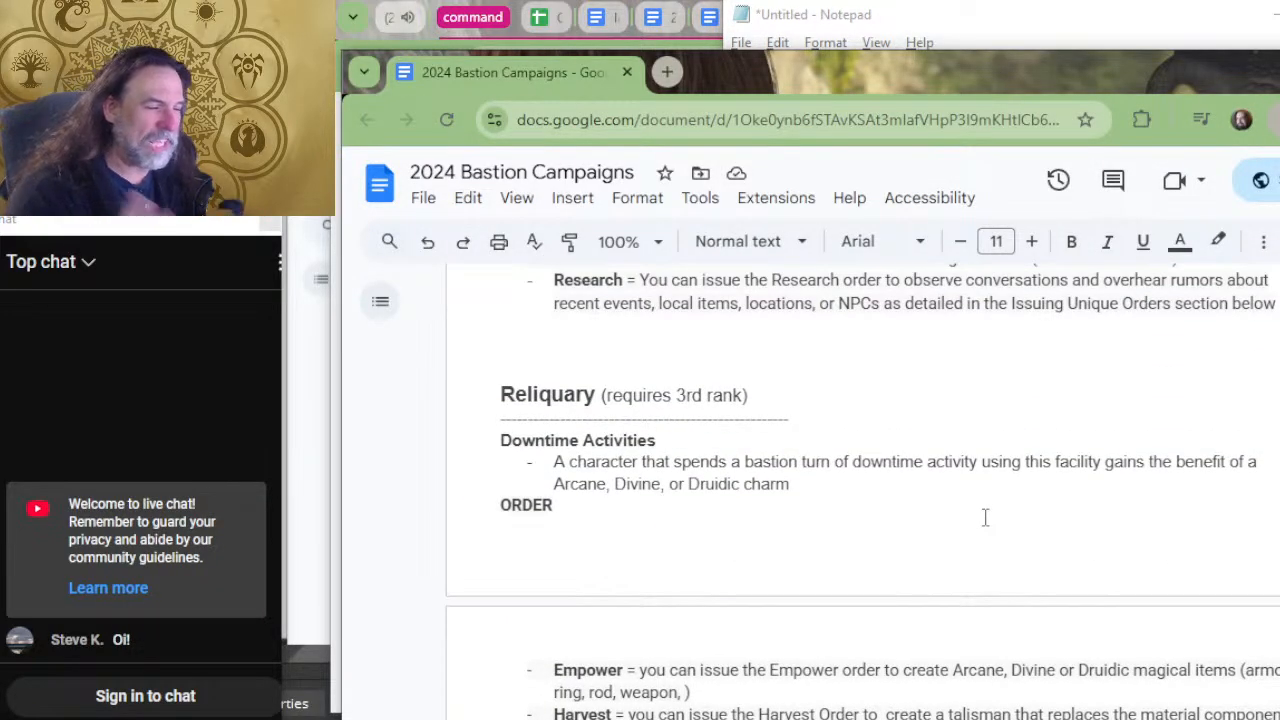
scroll(914, 471, up, 5)
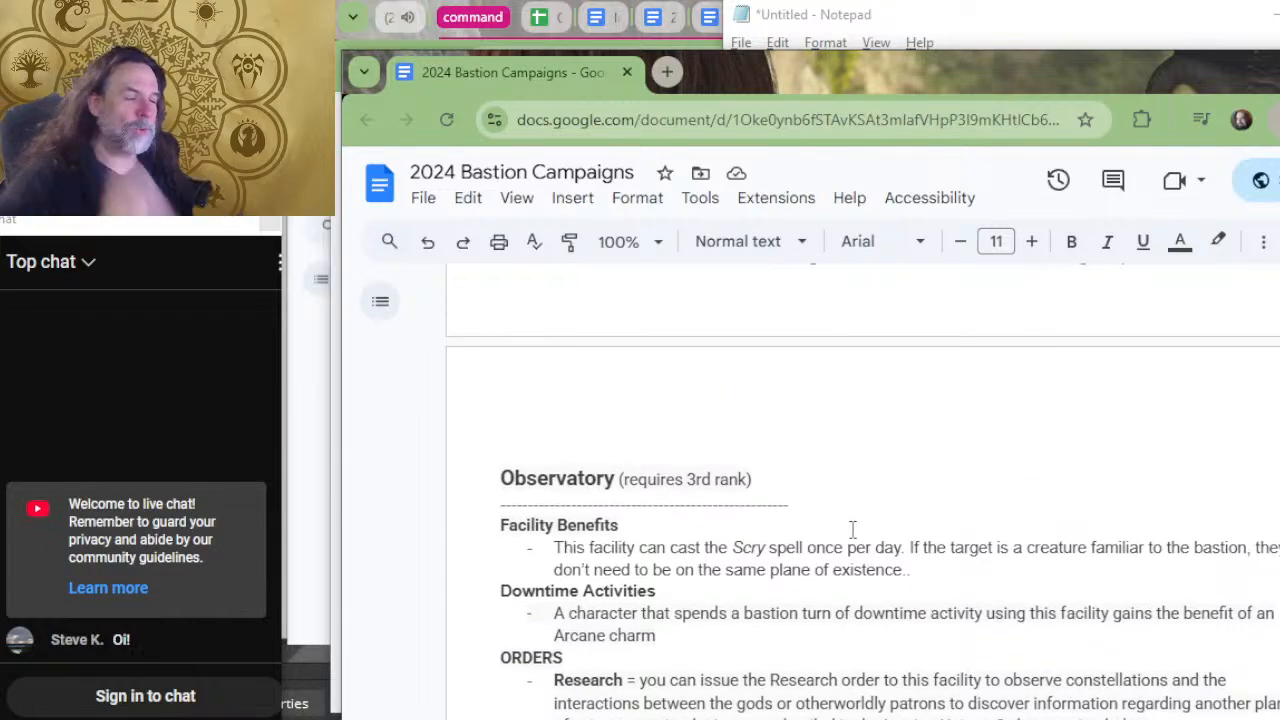
drag(912, 570, 533, 544)
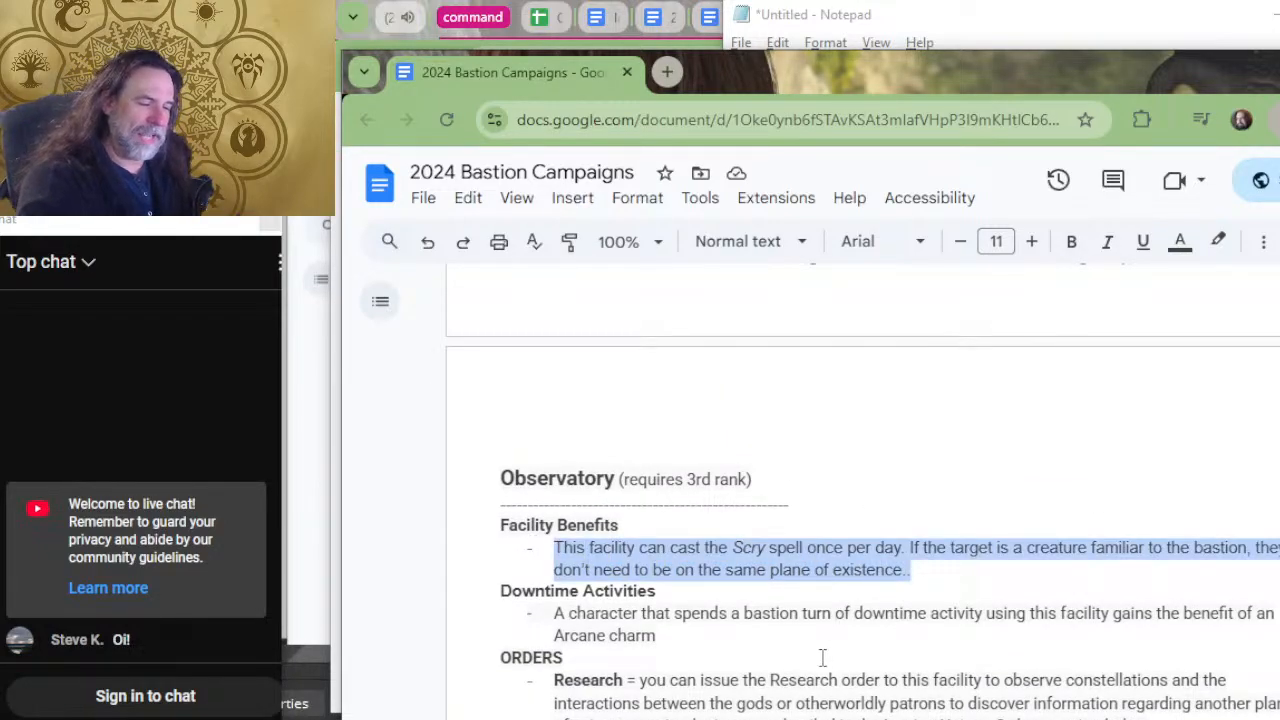
key(alt+Tab)
Enter the heading "observatory" below the pub entry, with the copied benefit pasted under it after an indented dash.
scroll(855, 537, down, 5)
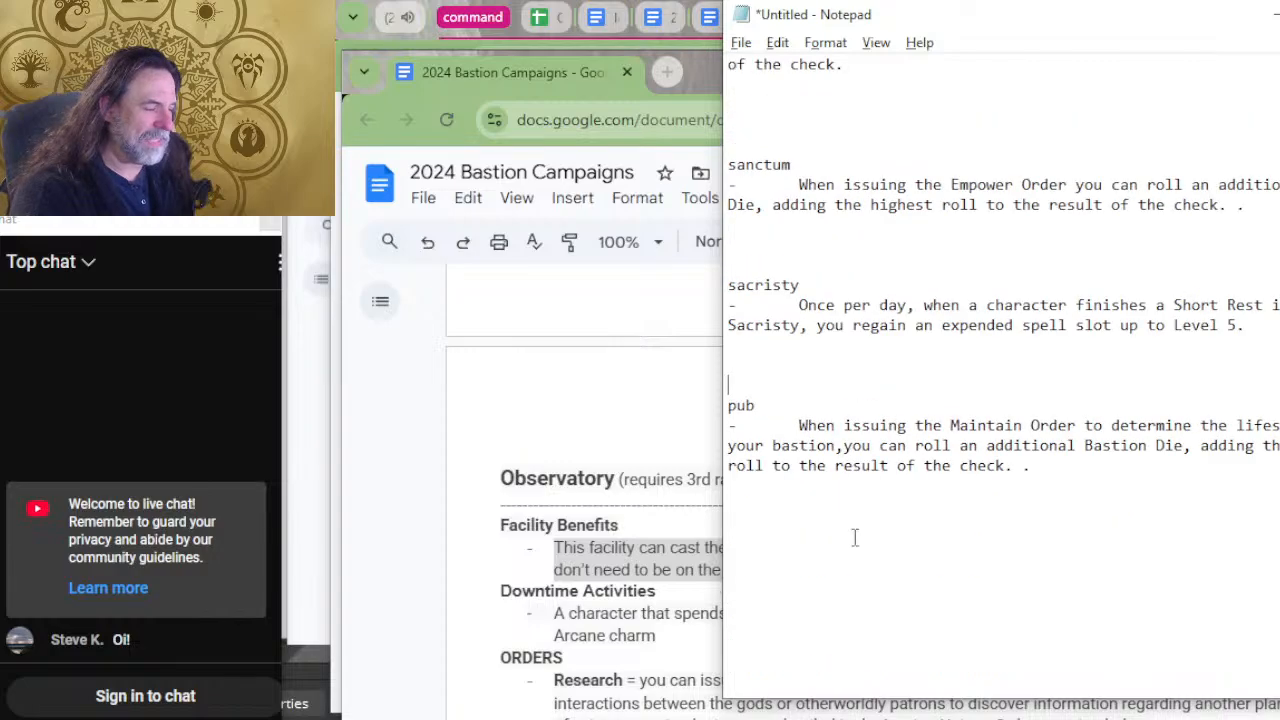
click(855, 540)
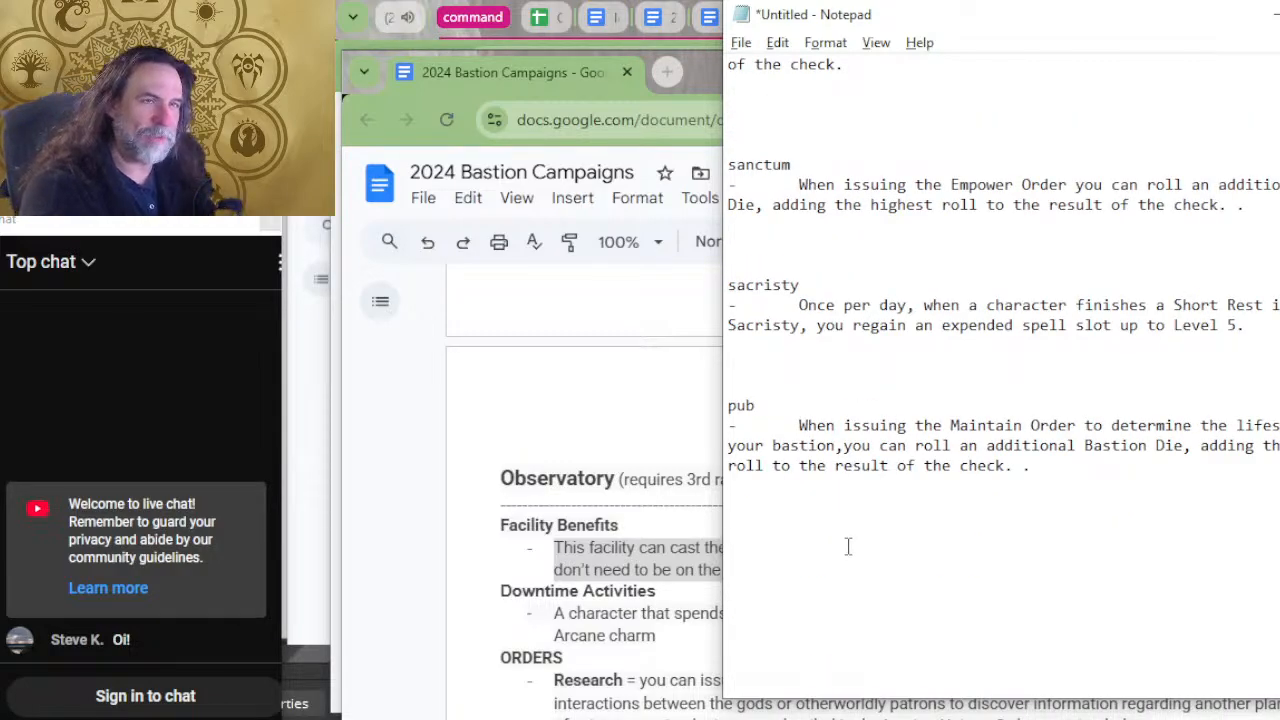
text(observator)
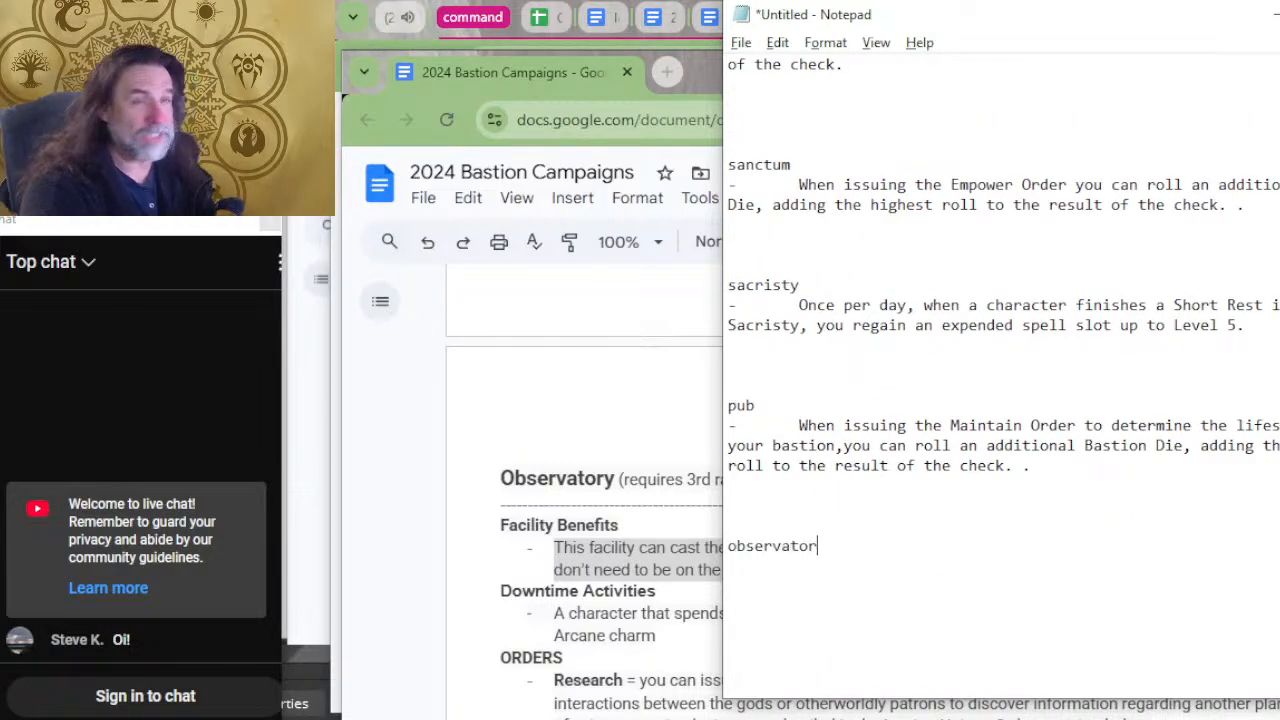
text(y)
key(Return)
key(ctrl+v)
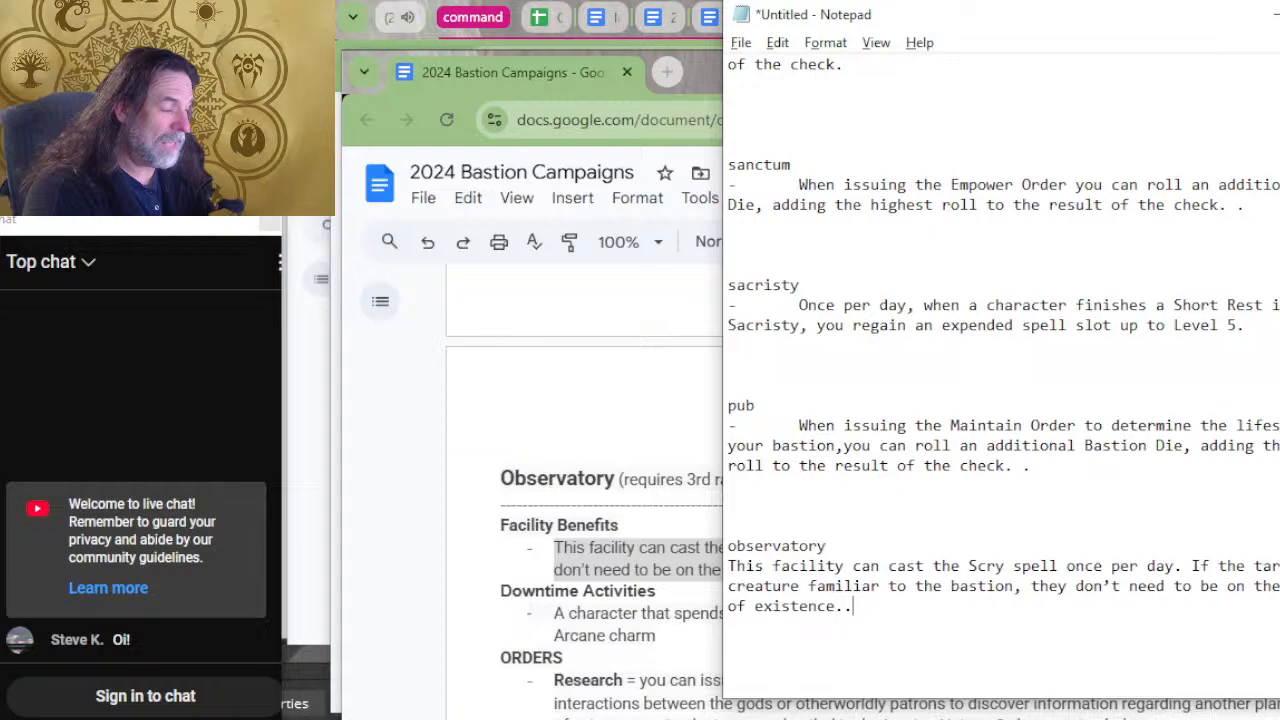
click(848, 546)
key(Right)
text(-)
key(Tab)
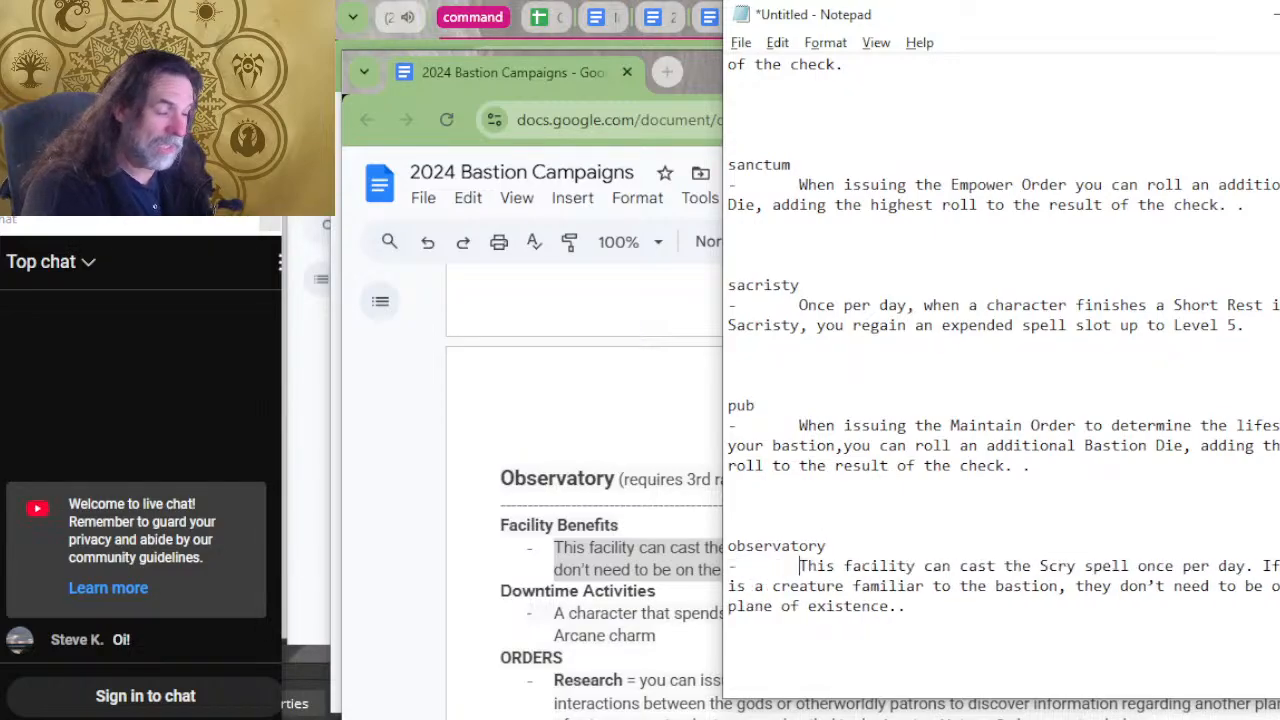
Replace the doubled periods at the end of the observatory benefit with a single period.
key(ctrl+End)
key(BackSpace)
key(BackSpace)
key(BackSpace)
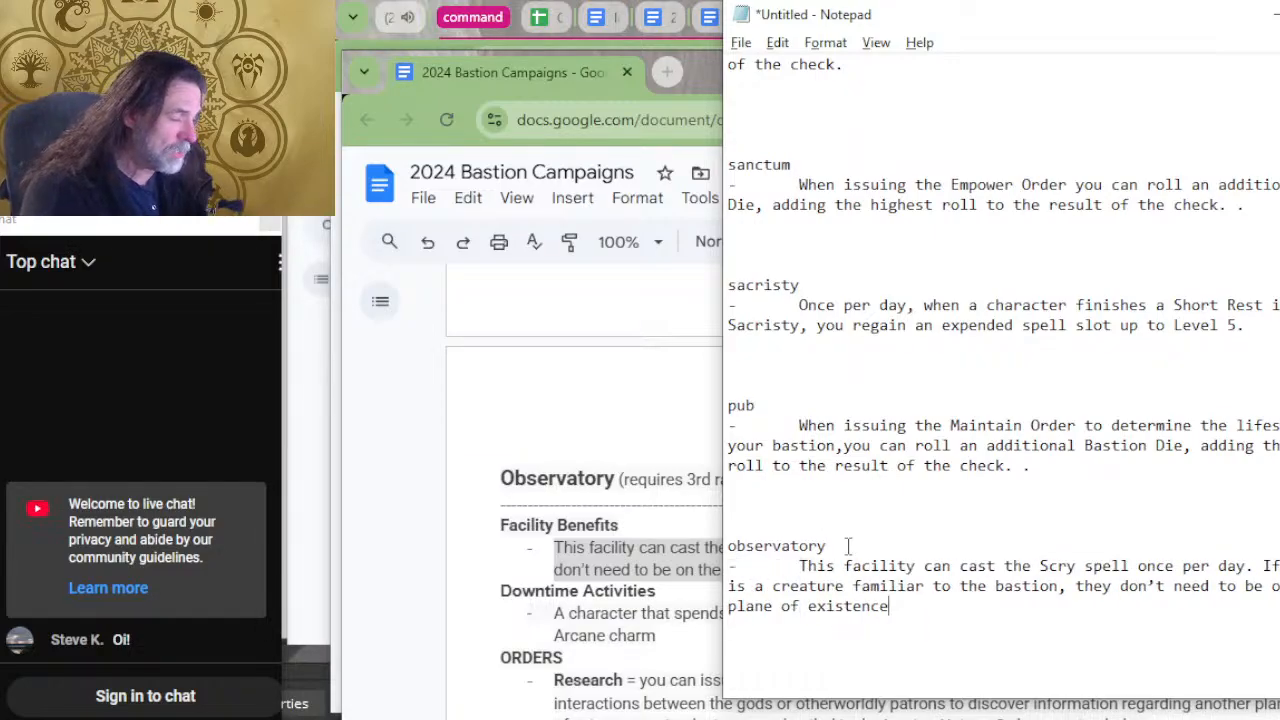
text(.)
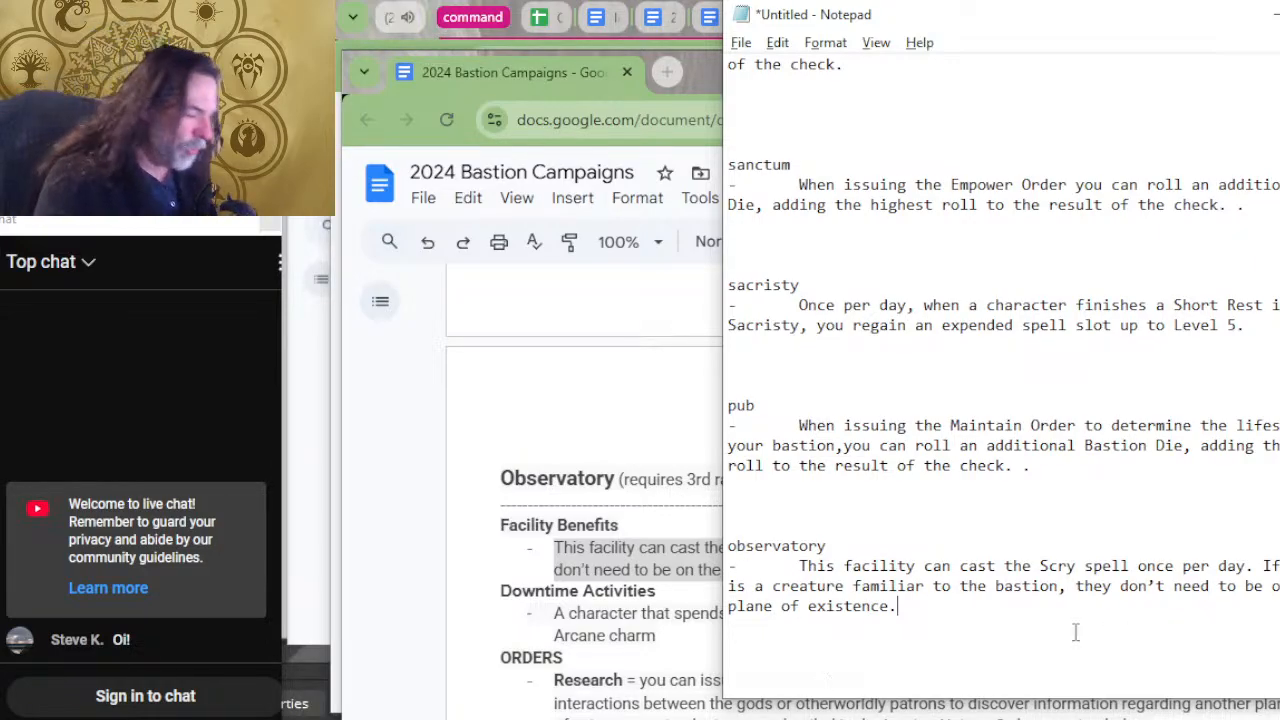
Return to the bastion document, copy the Menagerie's Harvest Order benefit for animal materials, and switch back to Notepad.
key(alt+Tab)
scroll(915, 566, up, 2)
scroll(900, 570, up, 4)
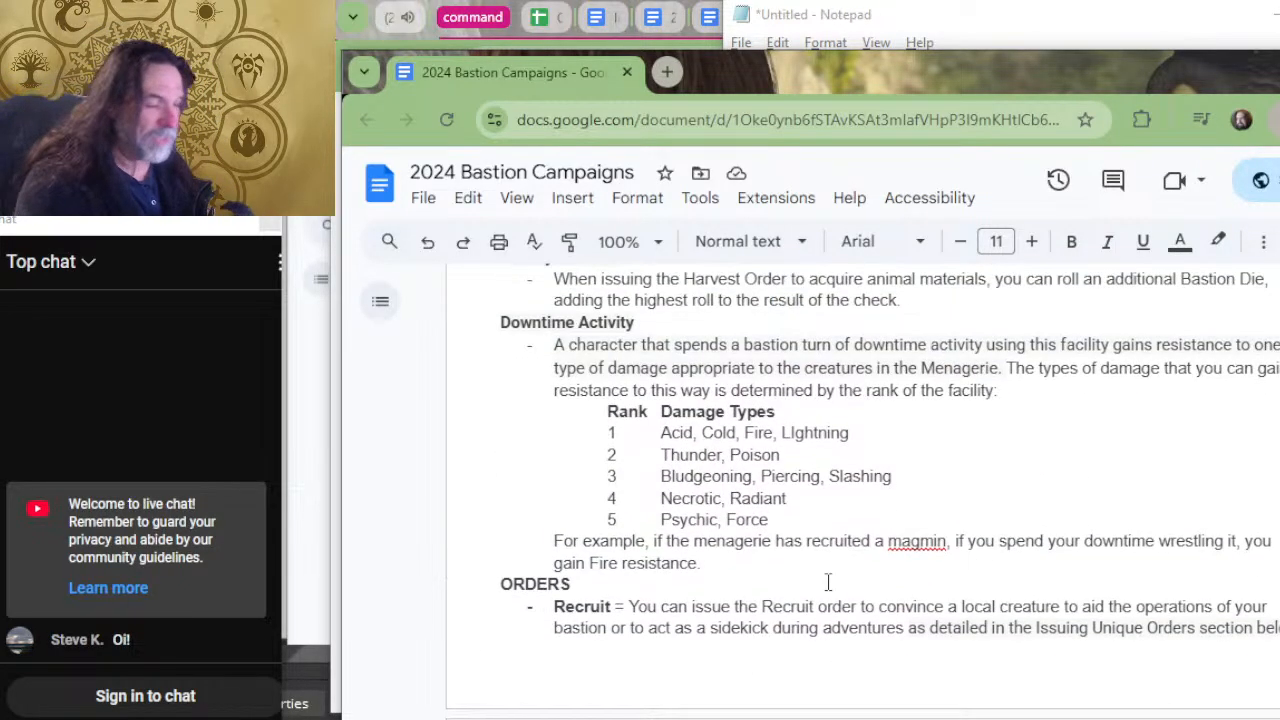
drag(900, 486, 554, 464)
key(ctrl+c)
key(alt+Tab)
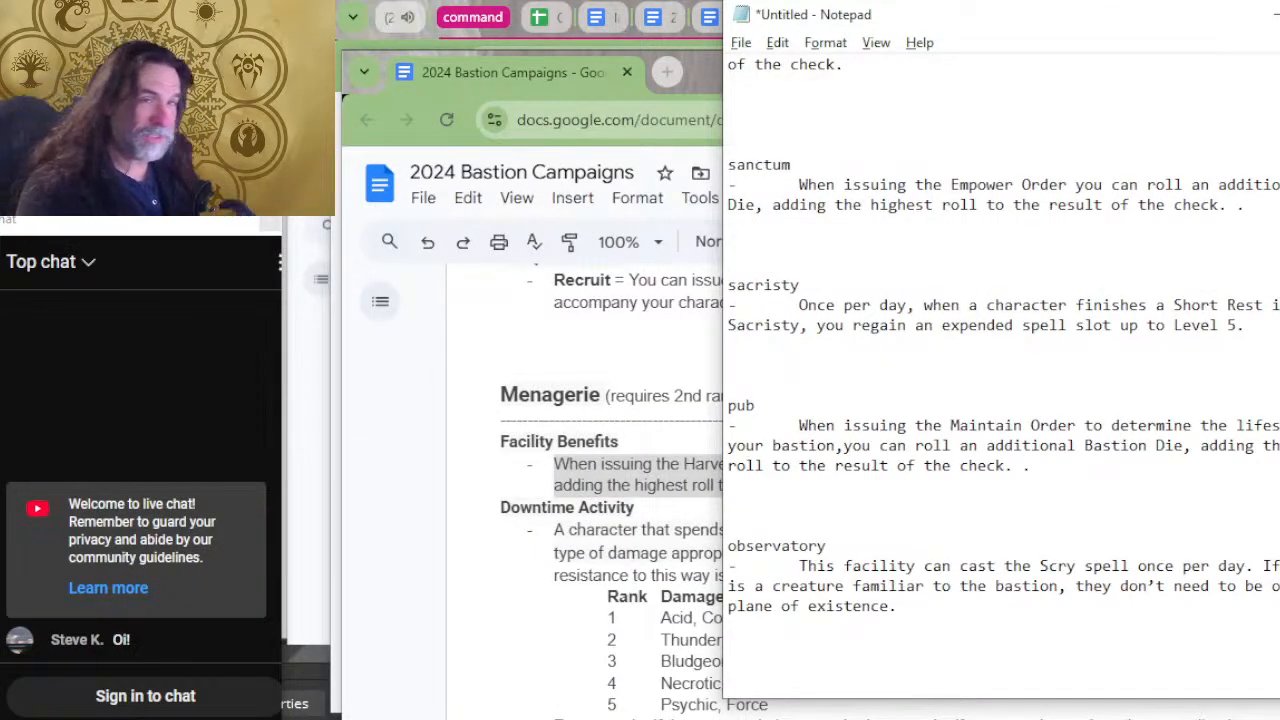
key(Return)
key(Return)
key(Return)
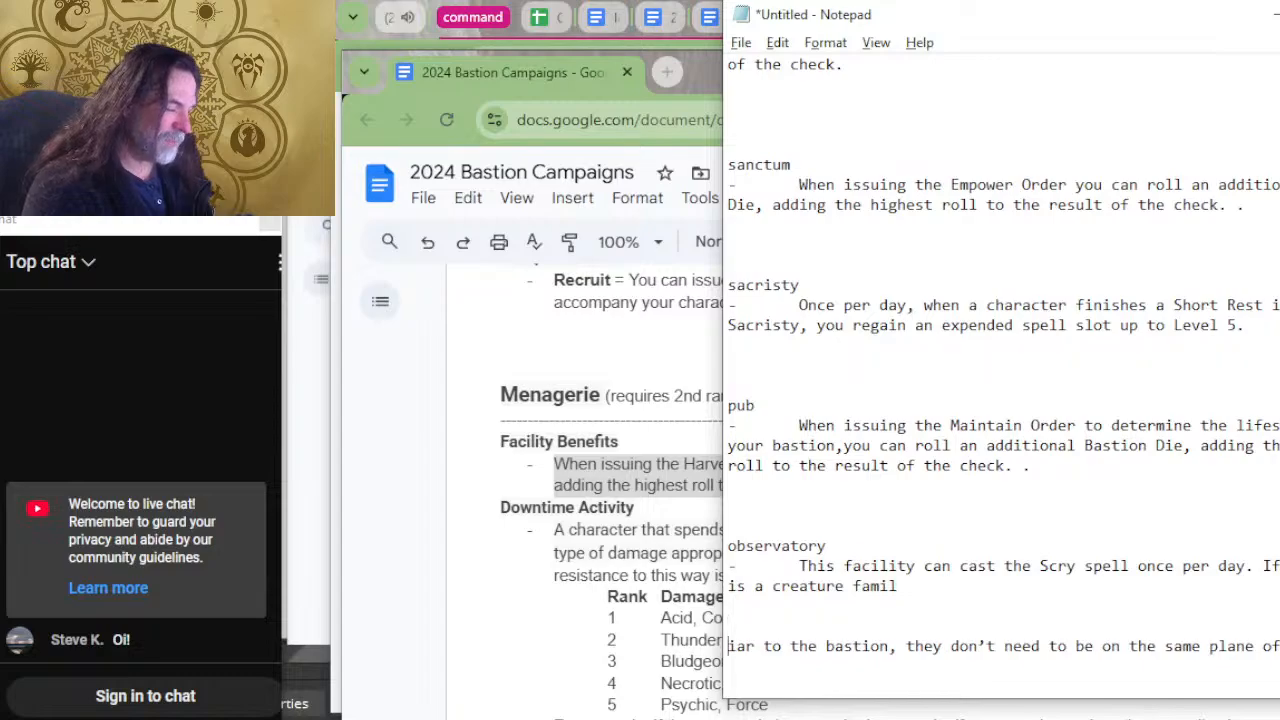
key(ctrl+z)
key(ctrl+z)
key(ctrl+z)
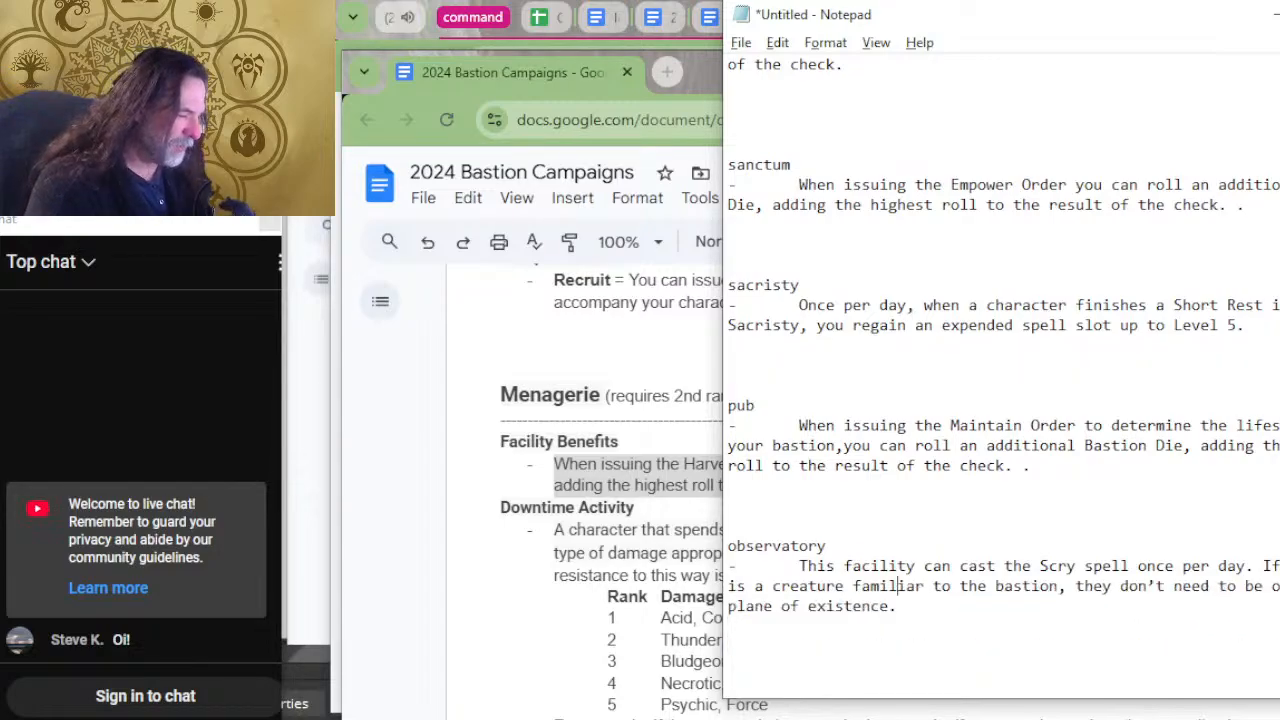
Add blank lines below the observatory entry and enter the heading "menagerie".
key(Return)
key(Return)
key(Return)
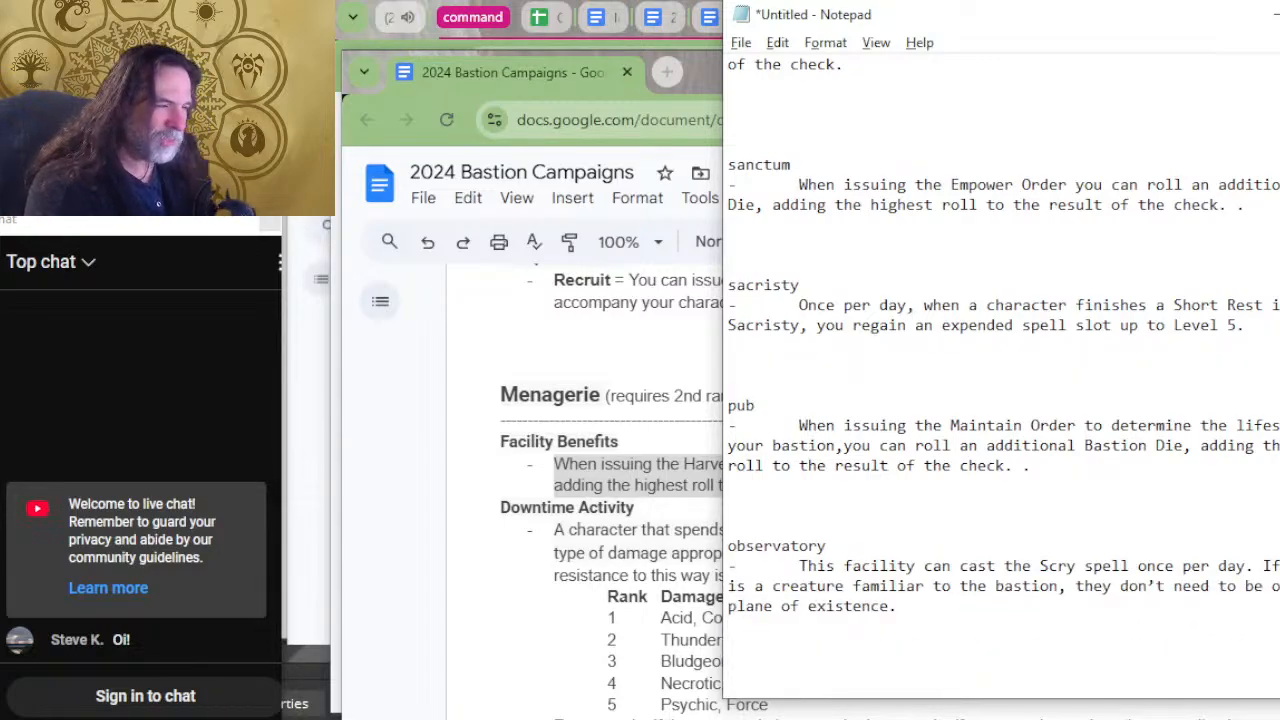
text(mea)
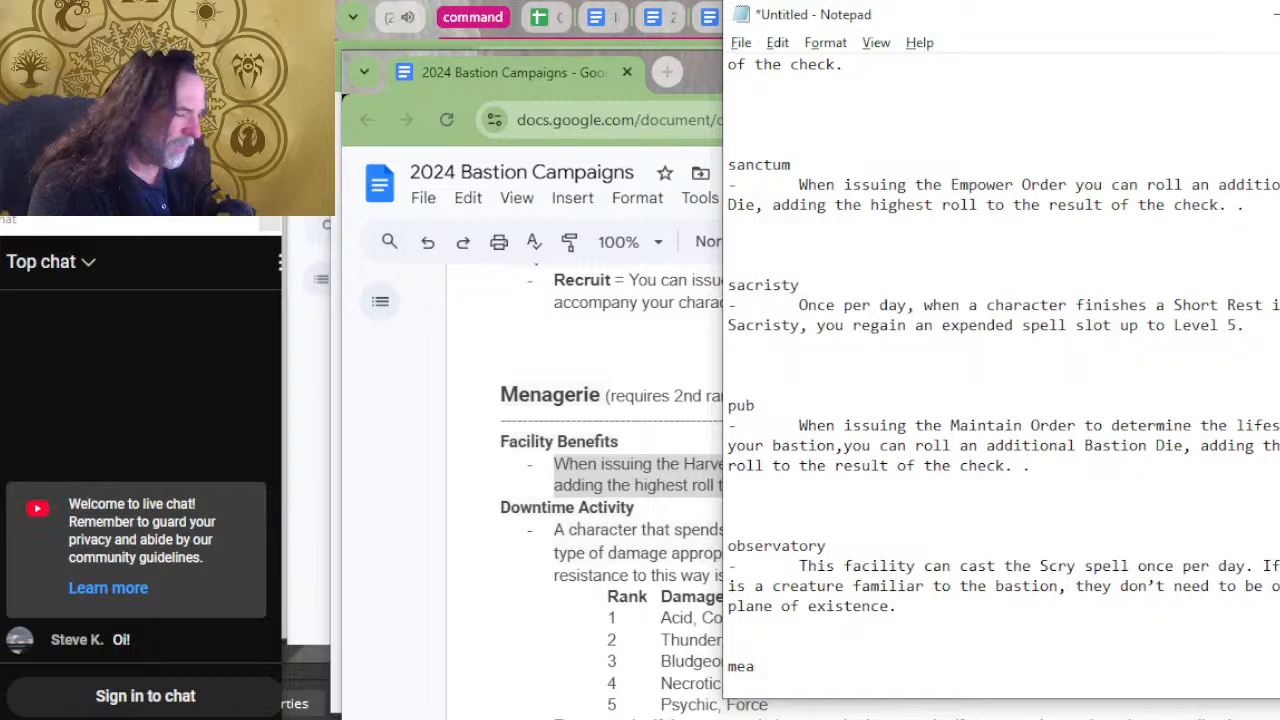
key(BackSpace)
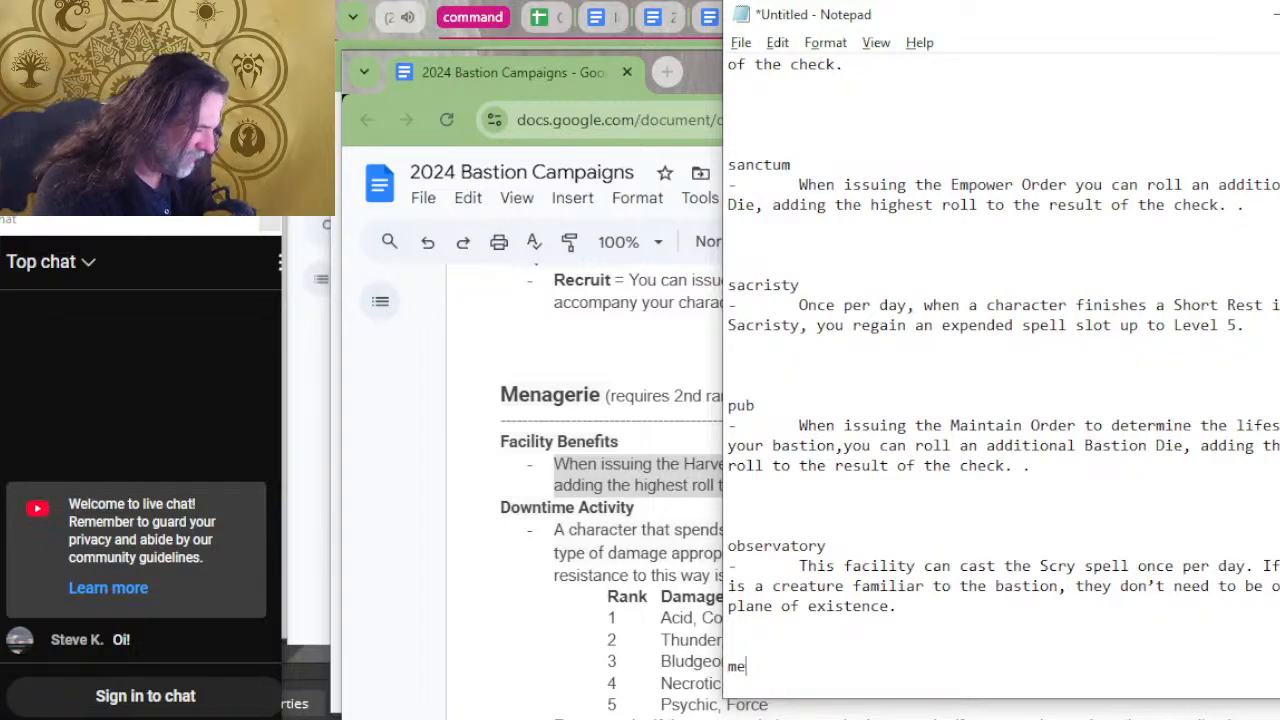
text(nag)
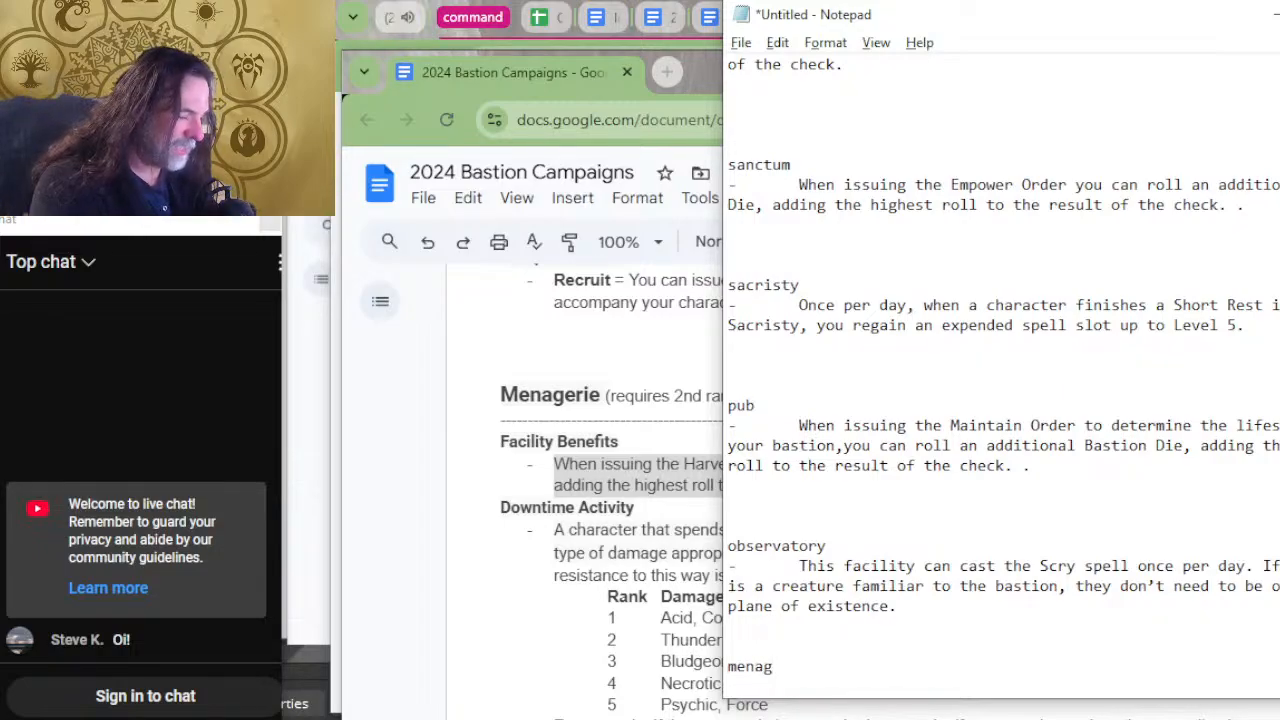
text(eriew)
key(BackSpace)
key(BackSpace)
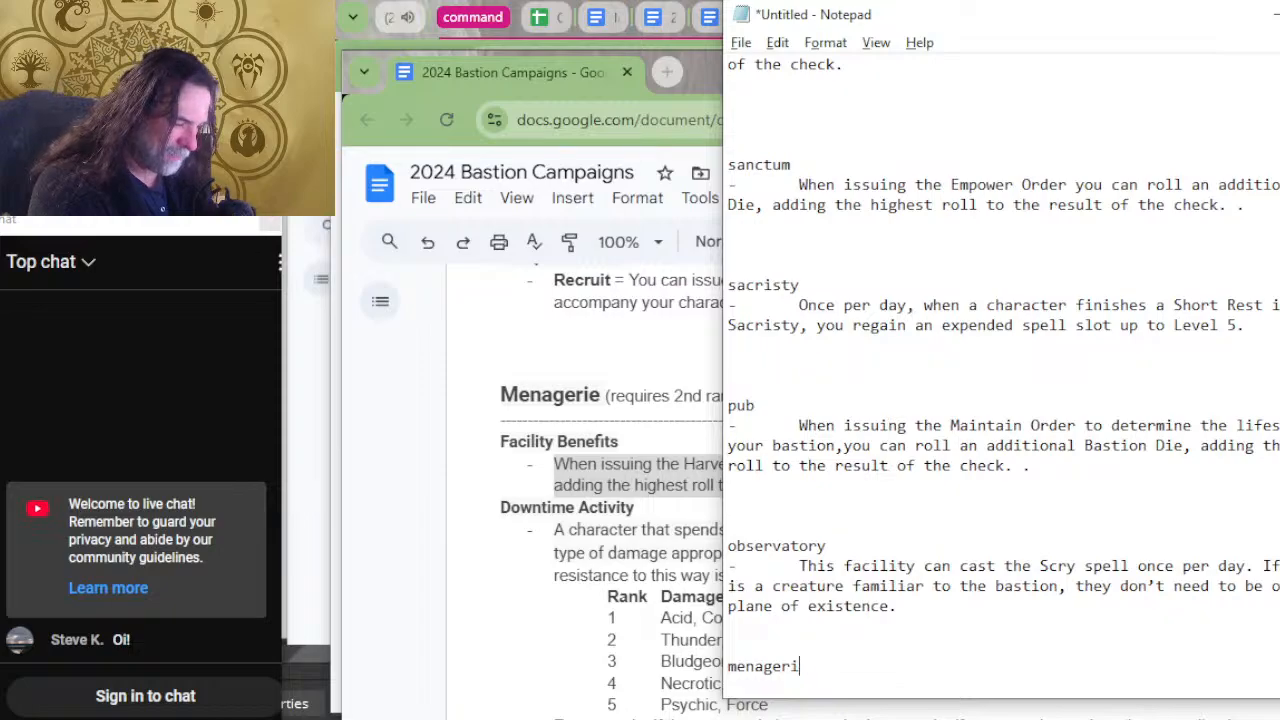
text(e)
Paste the copied Harvest Order benefit under the menagerie heading after an indented dash.
key(Return)
text(-)
key(Tab)
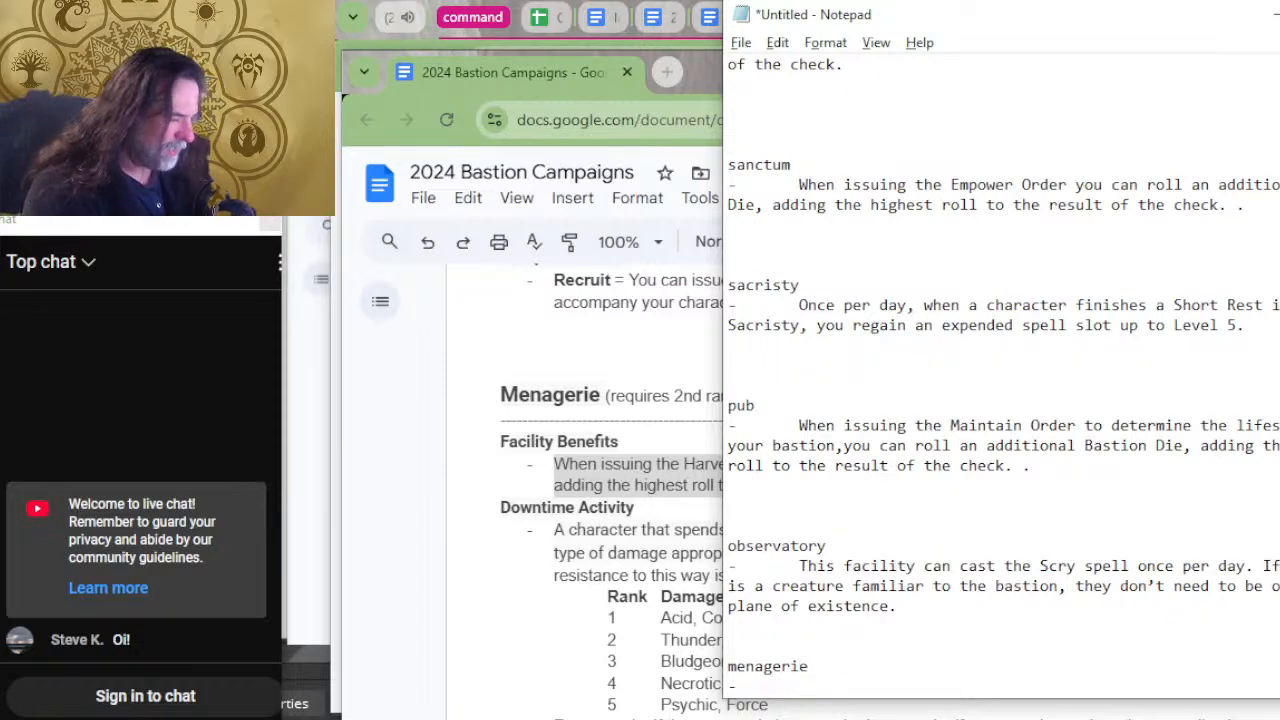
key(ctrl+v)
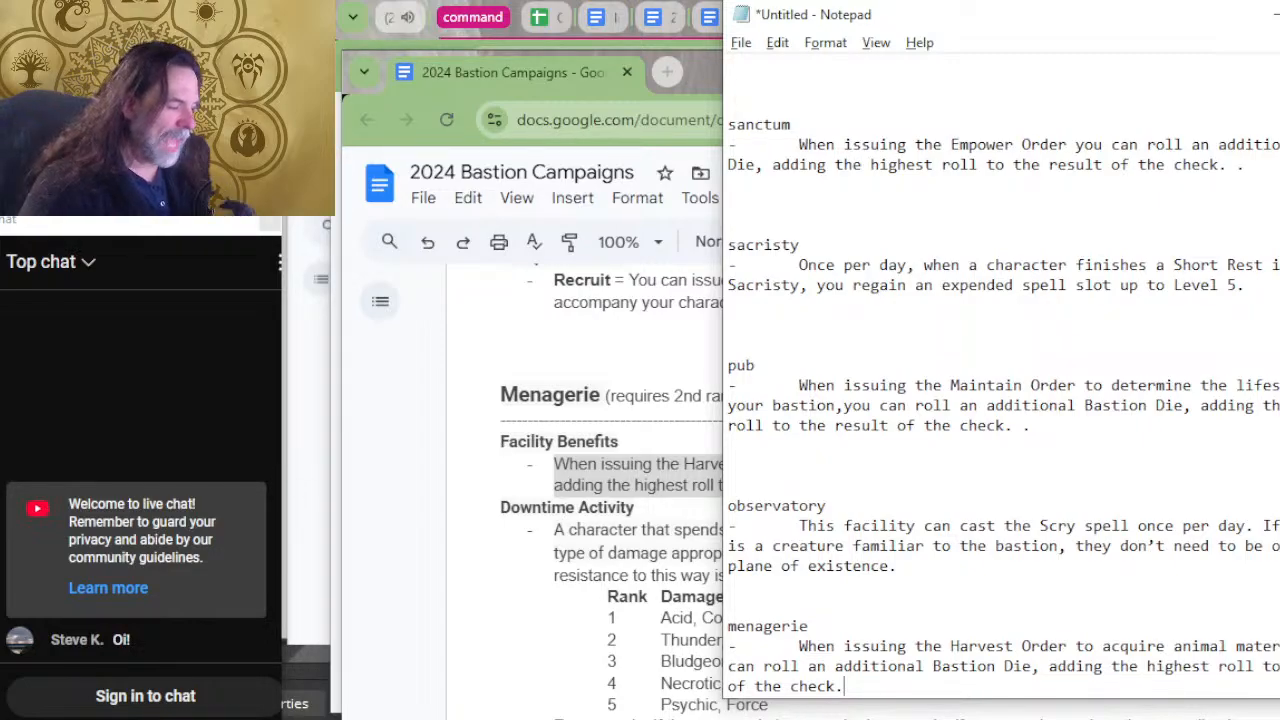
Add one more blank line above the menagerie heading and go to the empty space below its entry.
click(771, 590)
key(Down)
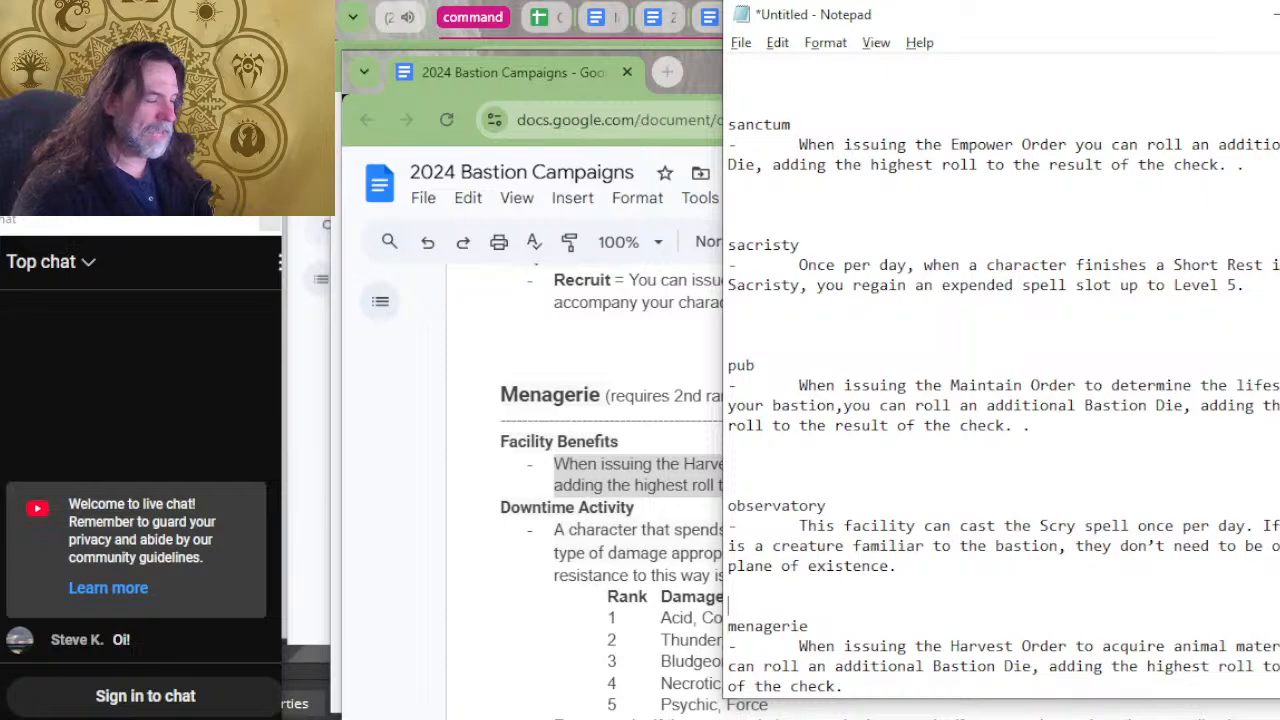
key(Return)
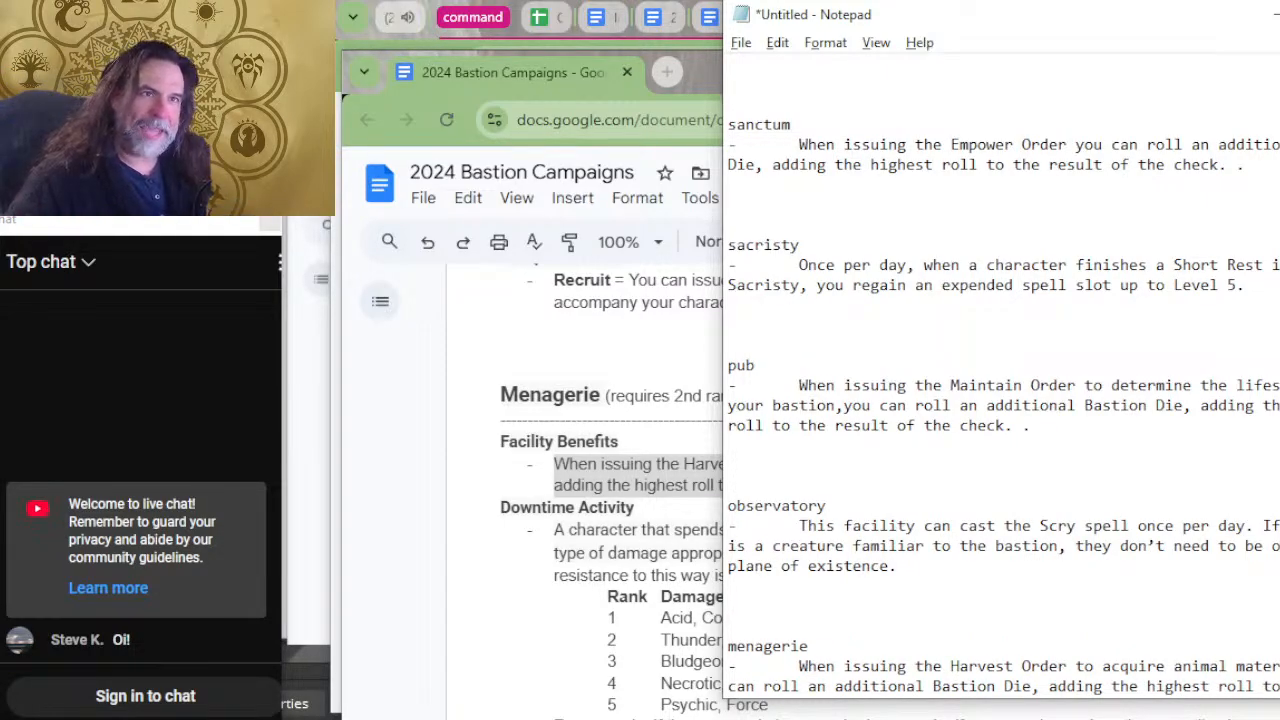
scroll(877, 436, down, 2)
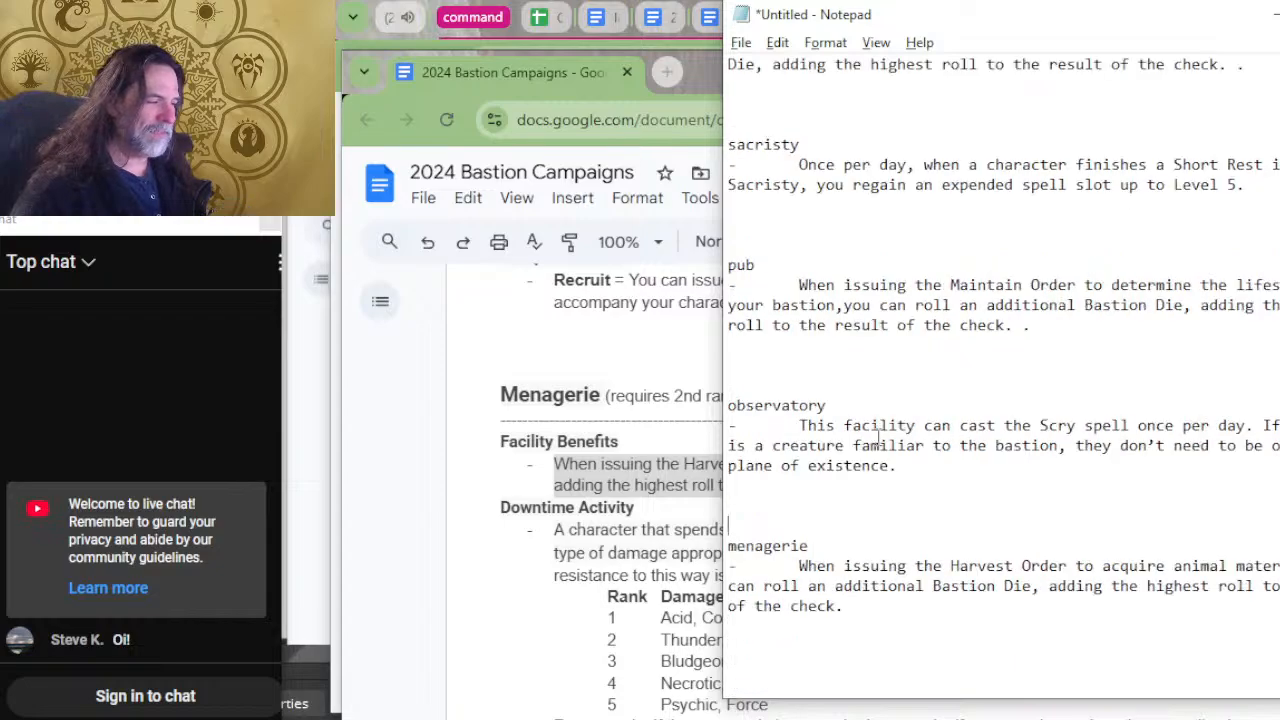
scroll(860, 520, down, 2)
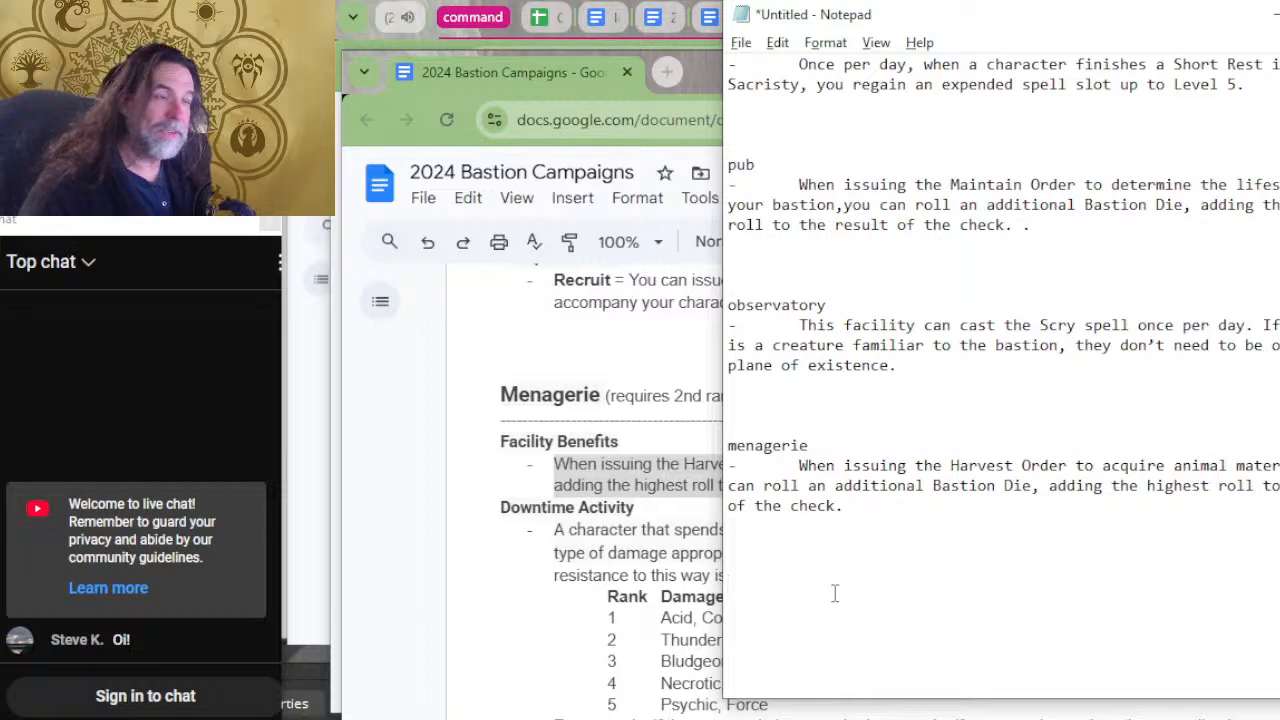
Return to the bastion document, copy the Meditation Chamber's Empower Order benefit, and switch back to Notepad.
click(718, 552)
scroll(731, 530, up, 5)
scroll(731, 527, down, 2)
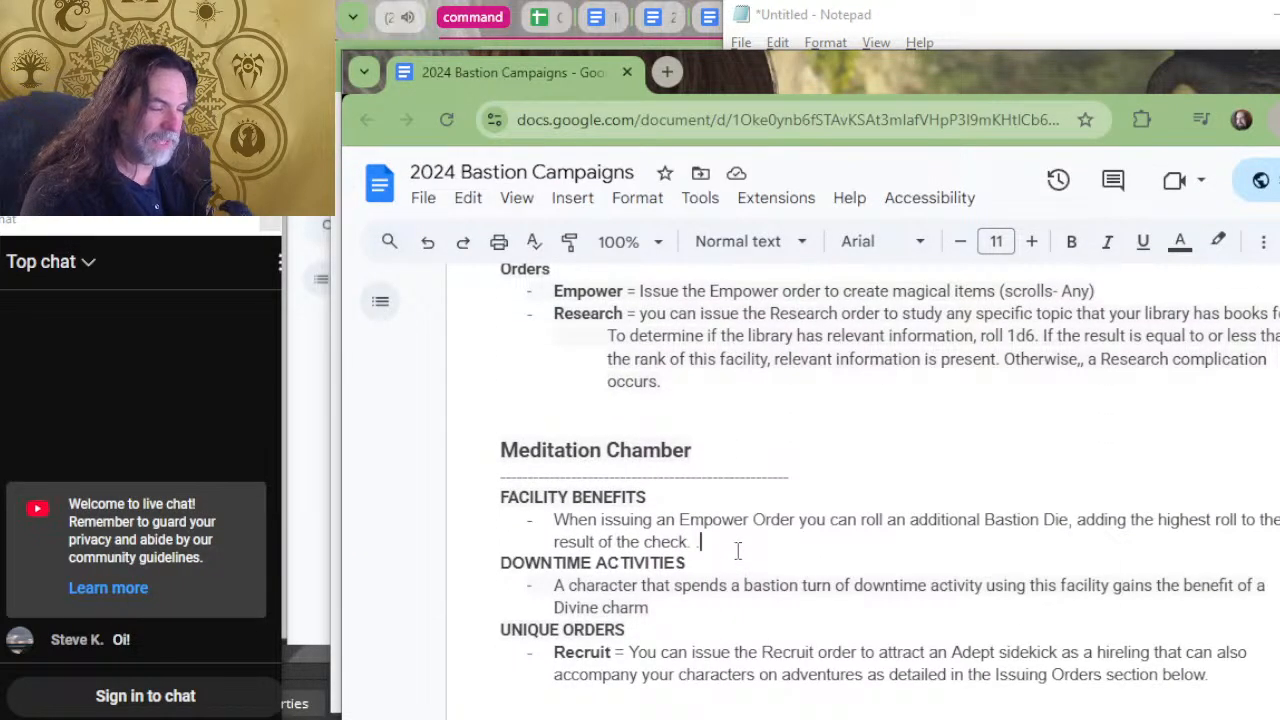
drag(712, 543, 505, 517)
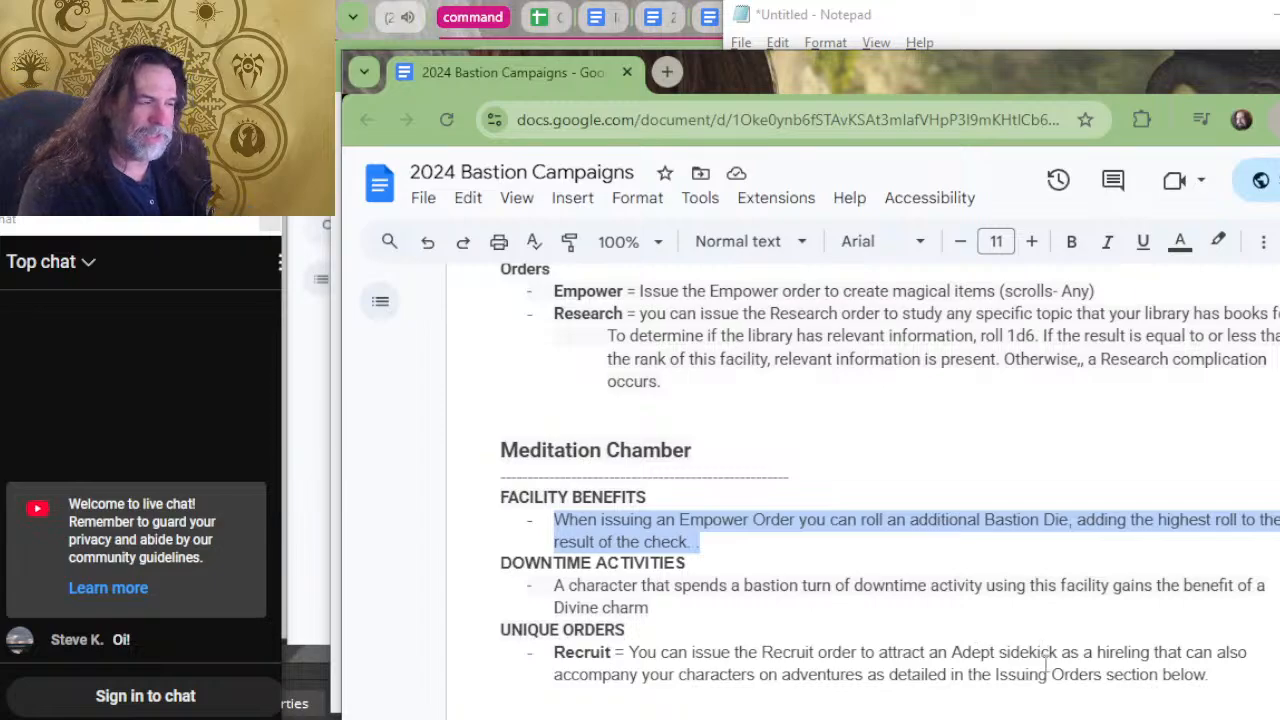
key(alt+Tab)
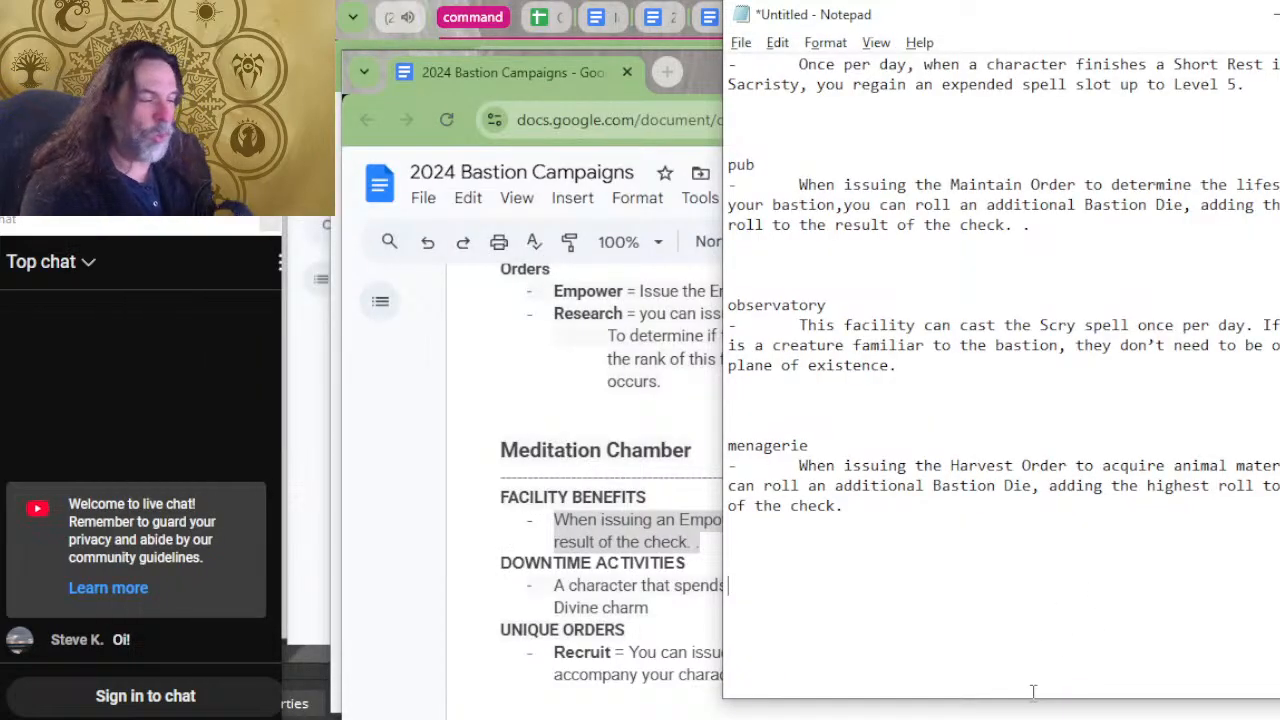
Enter the heading "meditation" in the empty space below the menagerie entry and start a dash line under it.
text(medittat)
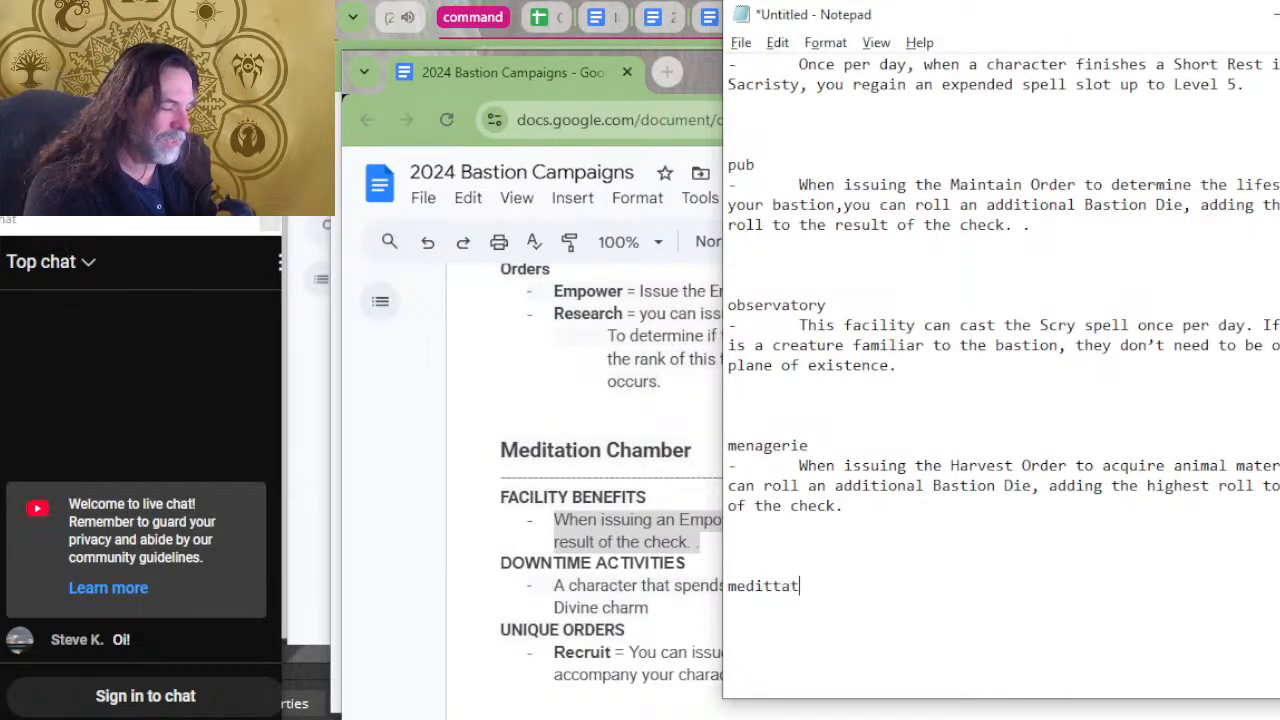
key(BackSpace)
text(tion)
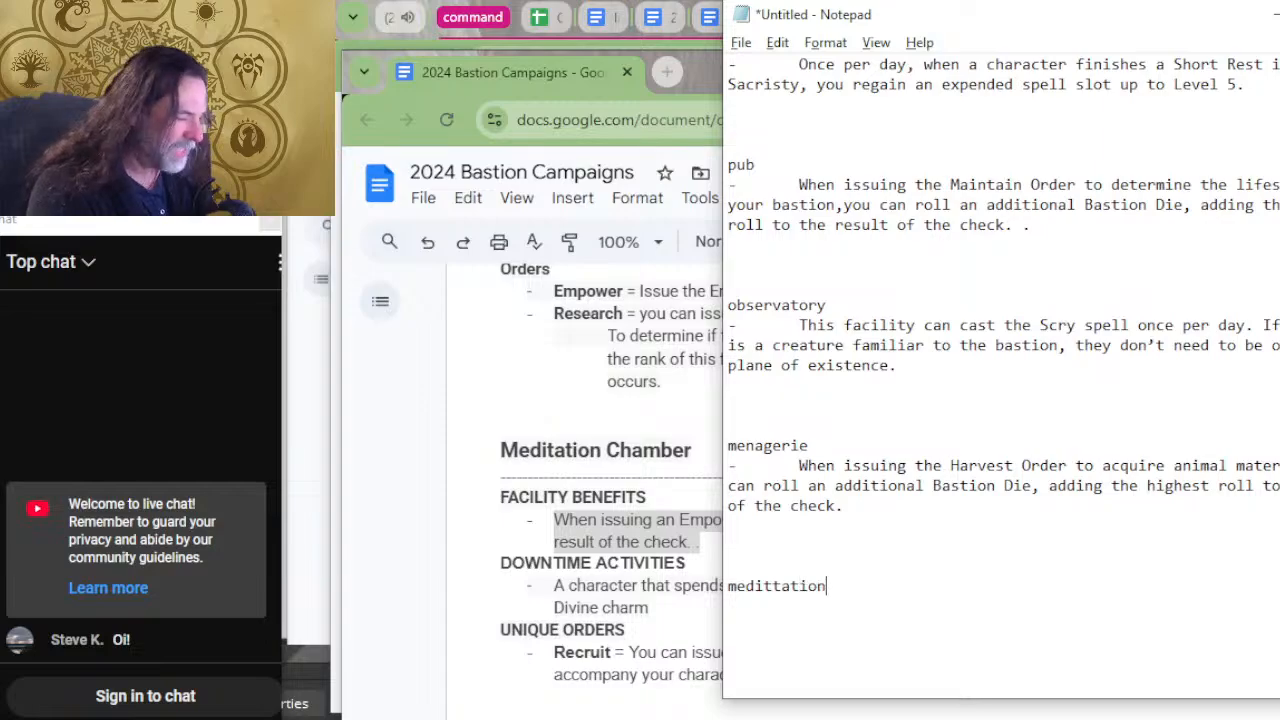
key(BackSpace)
key(BackSpace)
key(BackSpace)
key(BackSpace)
key(BackSpace)
key(BackSpace)
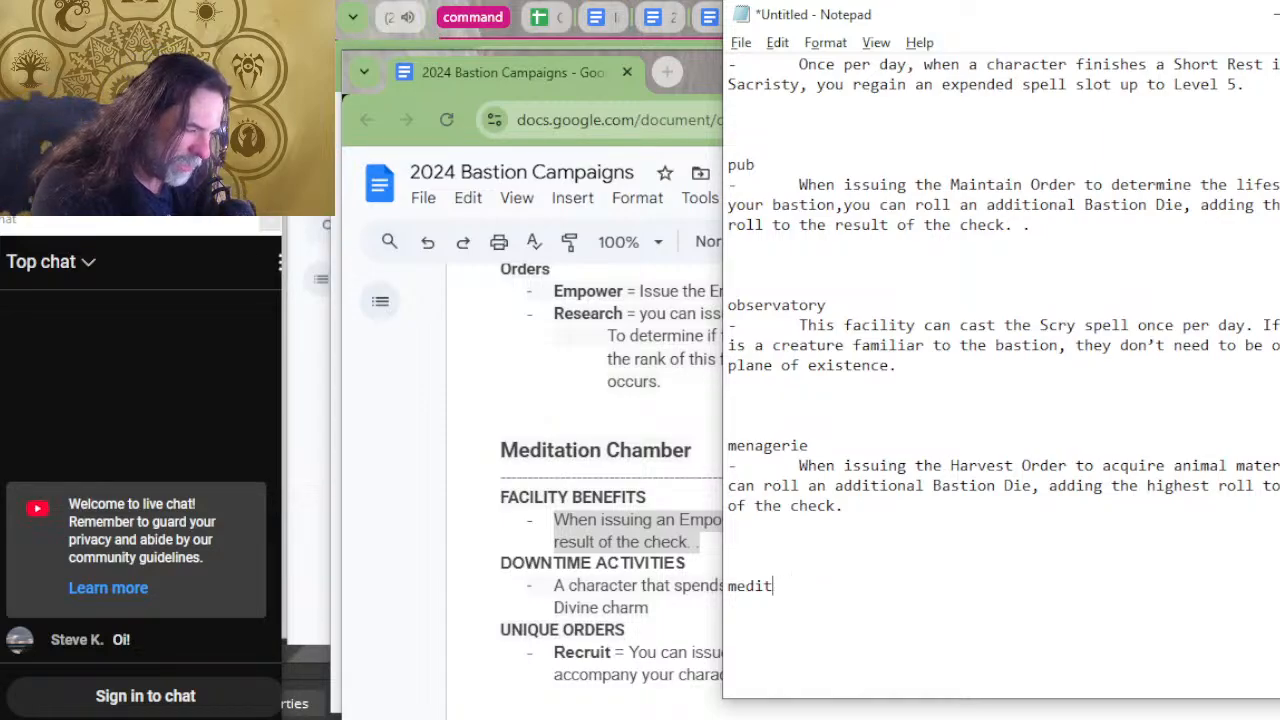
text(ation)
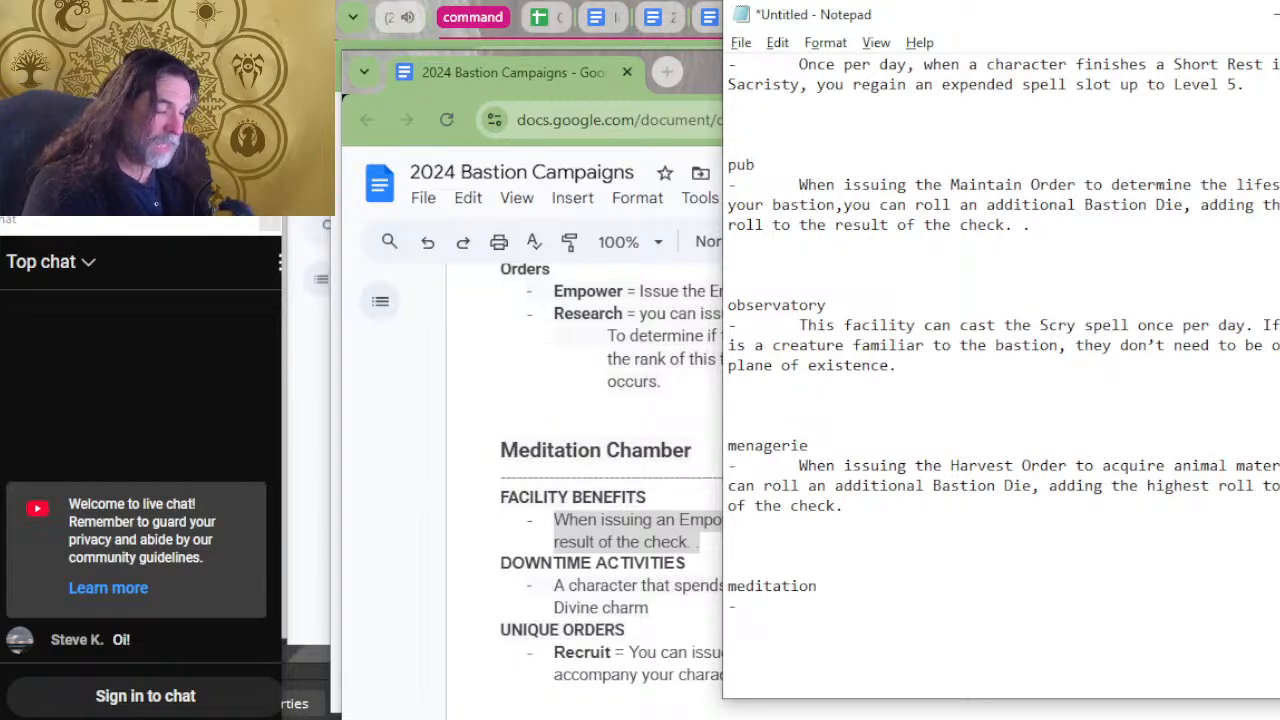
Paste the copied Empower Order benefit after the dash under the meditation heading and add blank lines below it.
text(When issuing an Empower Order you can roll an additional Bastion Die, adding the highest roll to the result of the check. .)
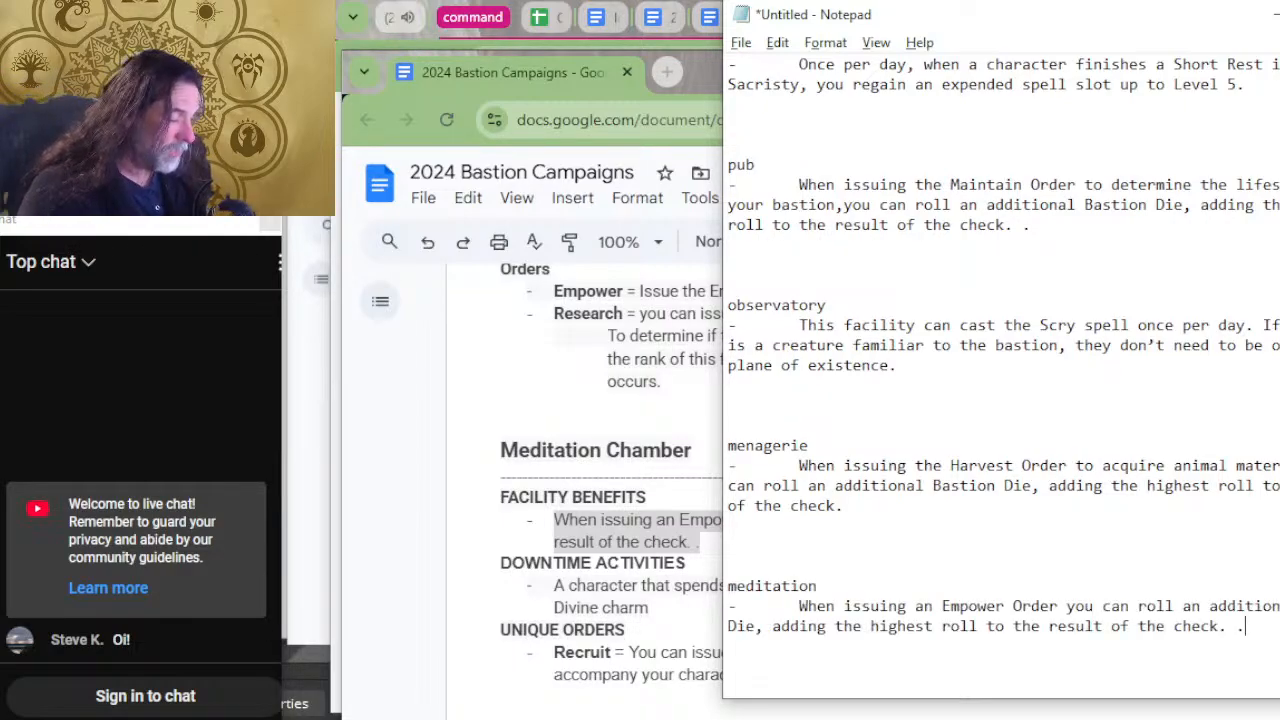
key(Return)
key(Return)
key(Return)
key(Return)
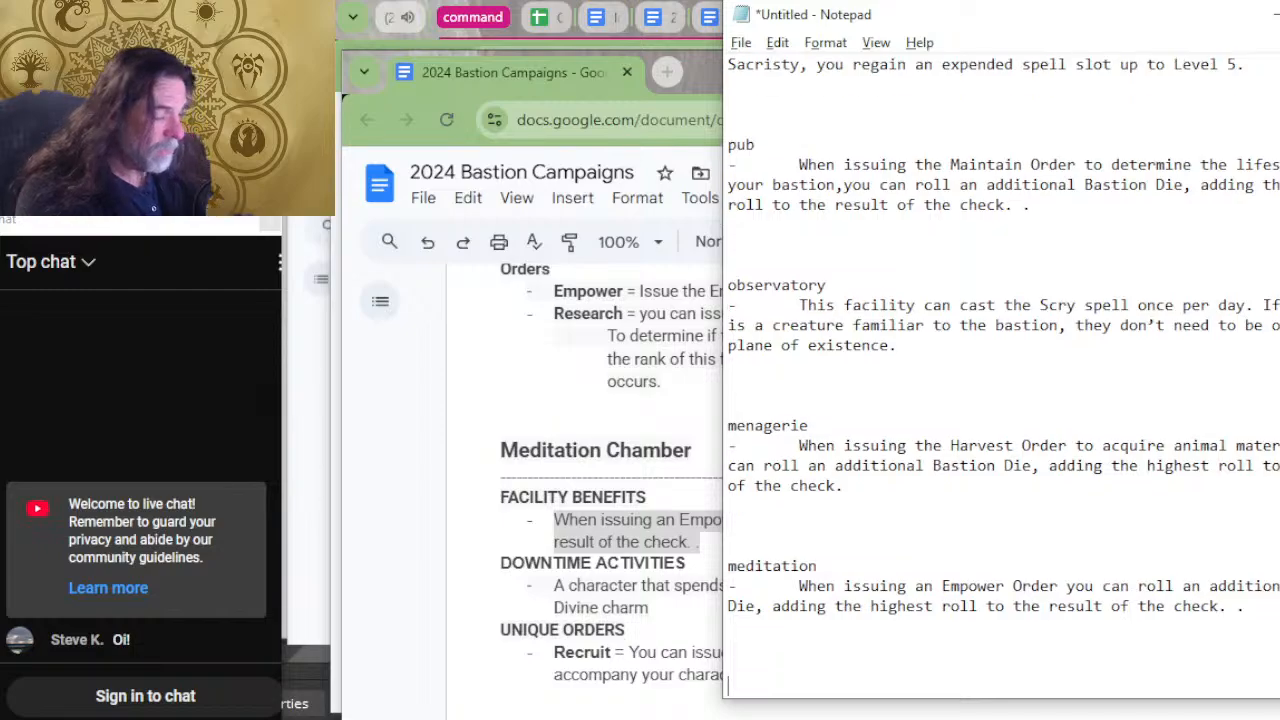
scroll(800, 530, down, 2)
Return to the bastion document, copy the Laboratory's Harvest Order benefit, and switch back to Notepad.
key(alt+Tab)
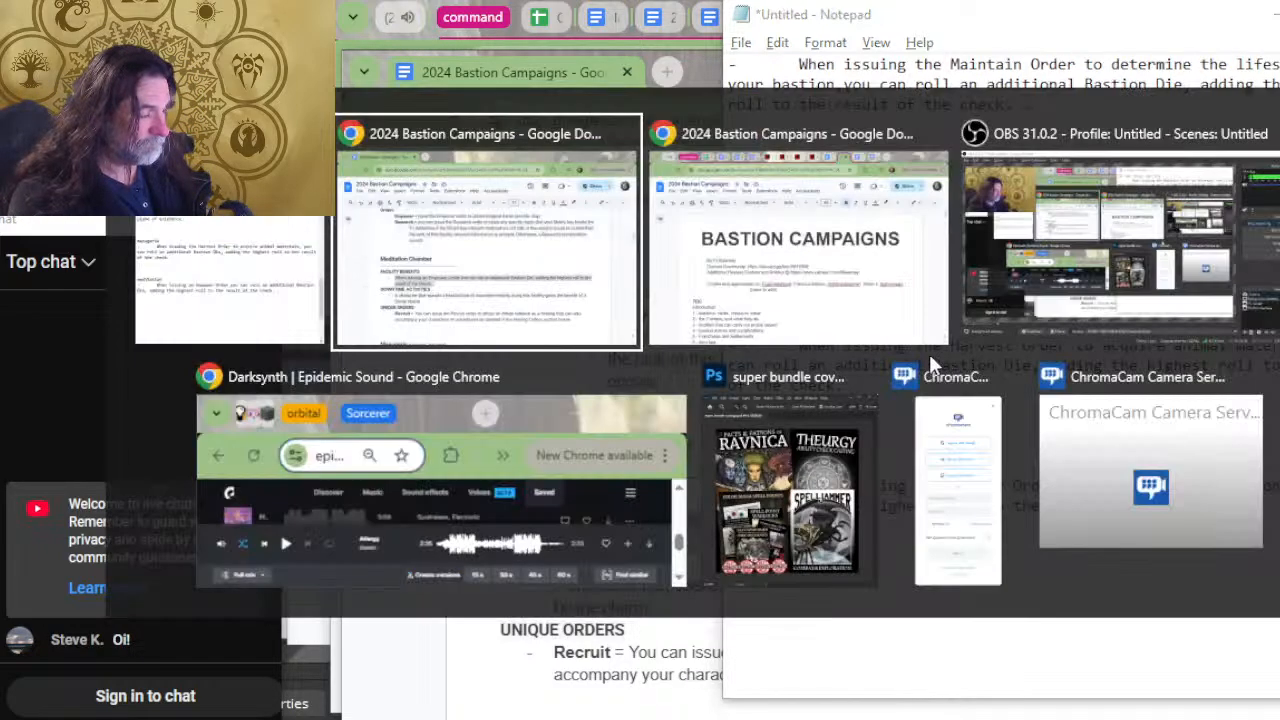
scroll(729, 392, up, 2)
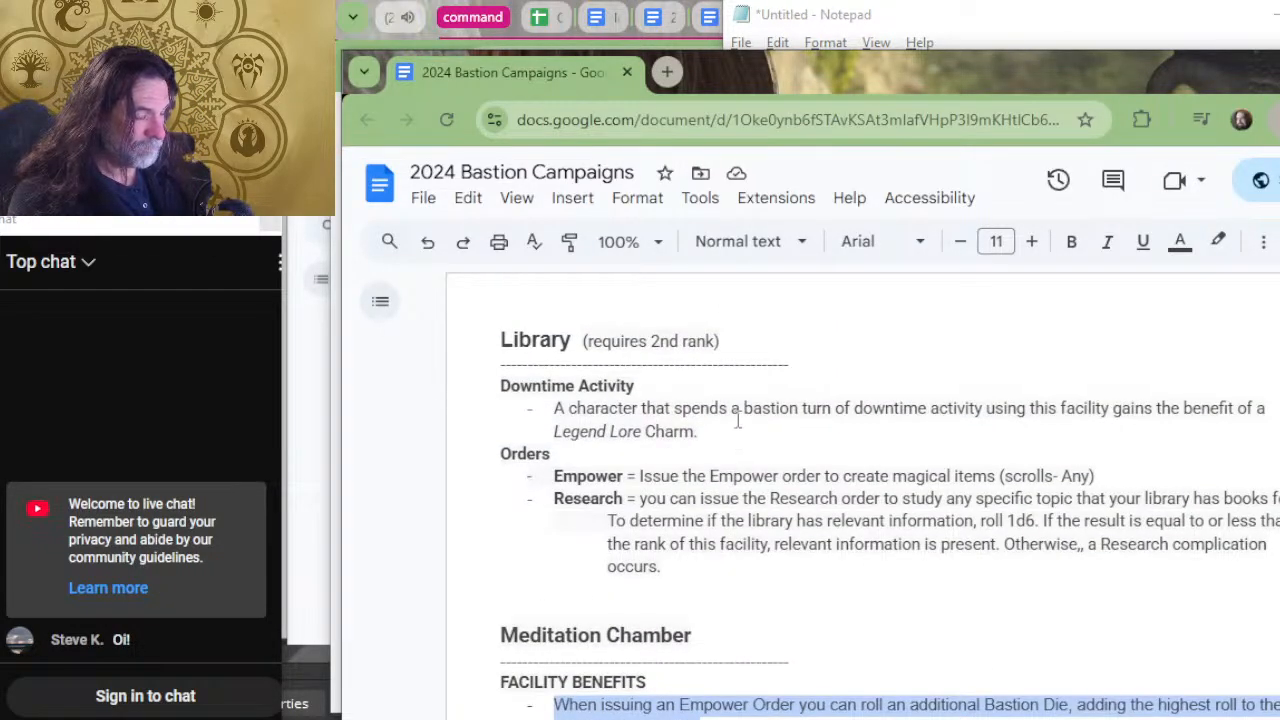
scroll(737, 420, up, 3)
scroll(743, 430, up, 2)
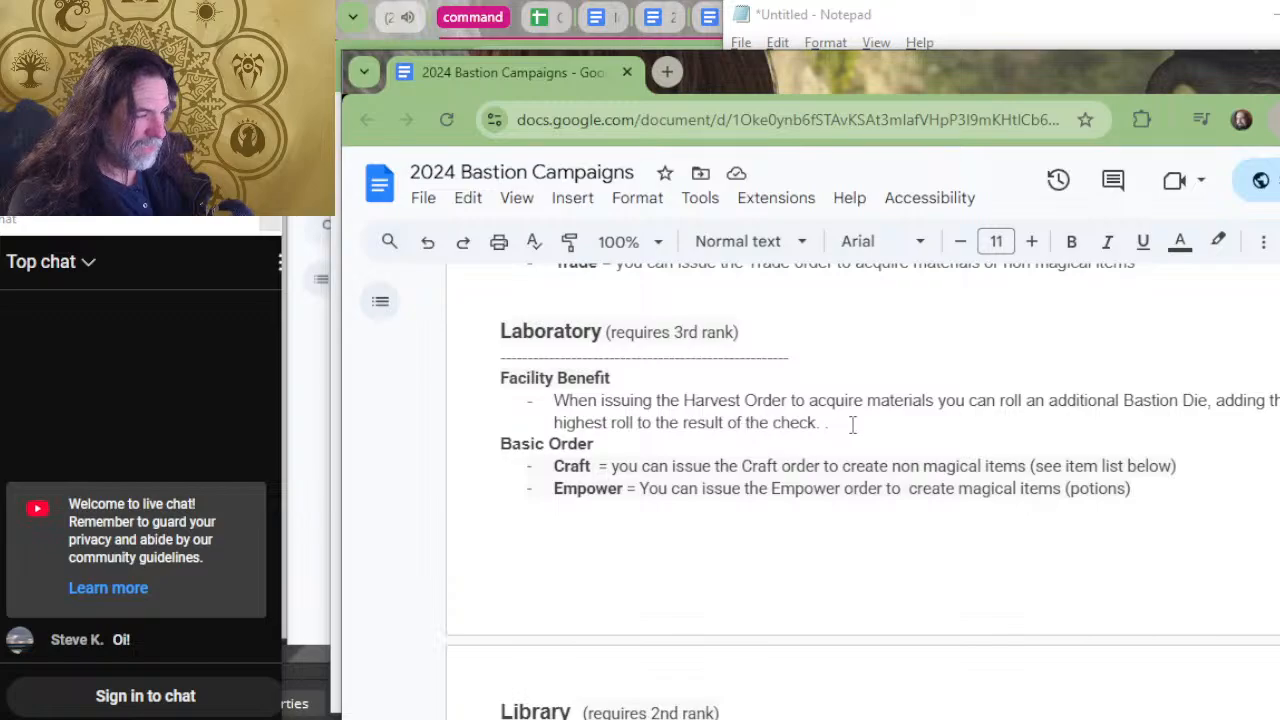
drag(850, 423, 531, 395)
key(ctrl+c)
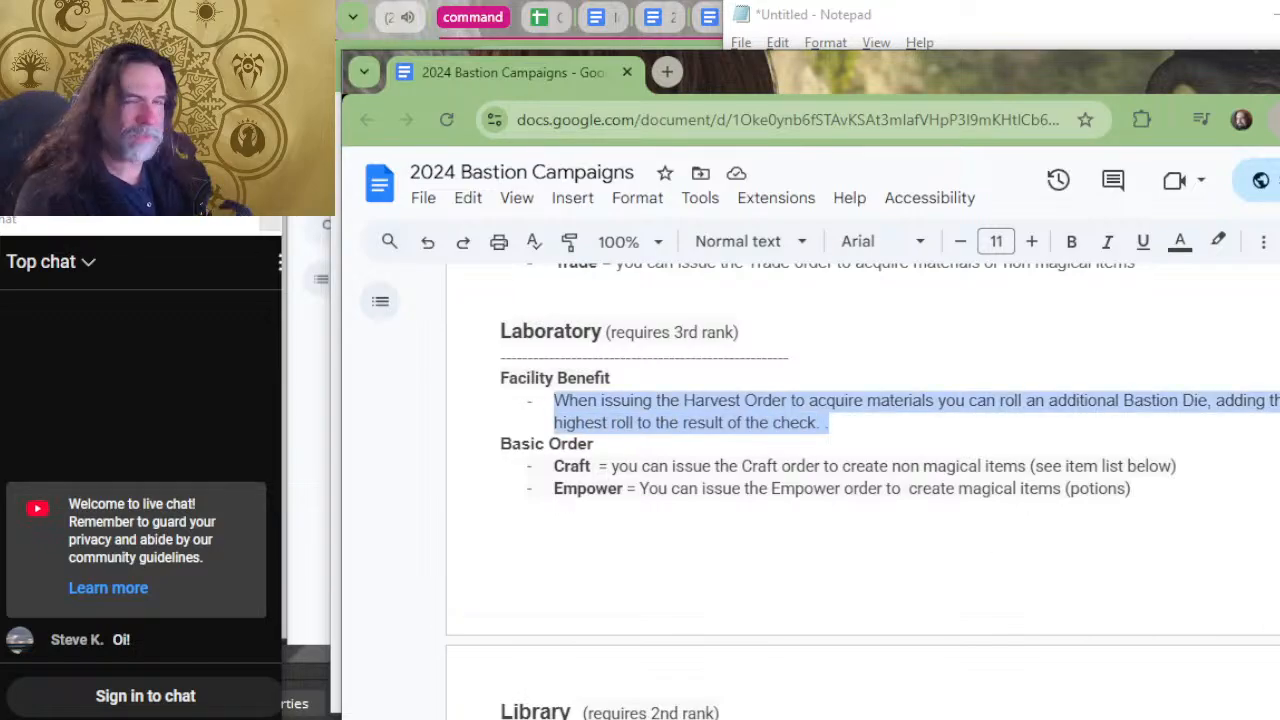
key(alt+Tab)
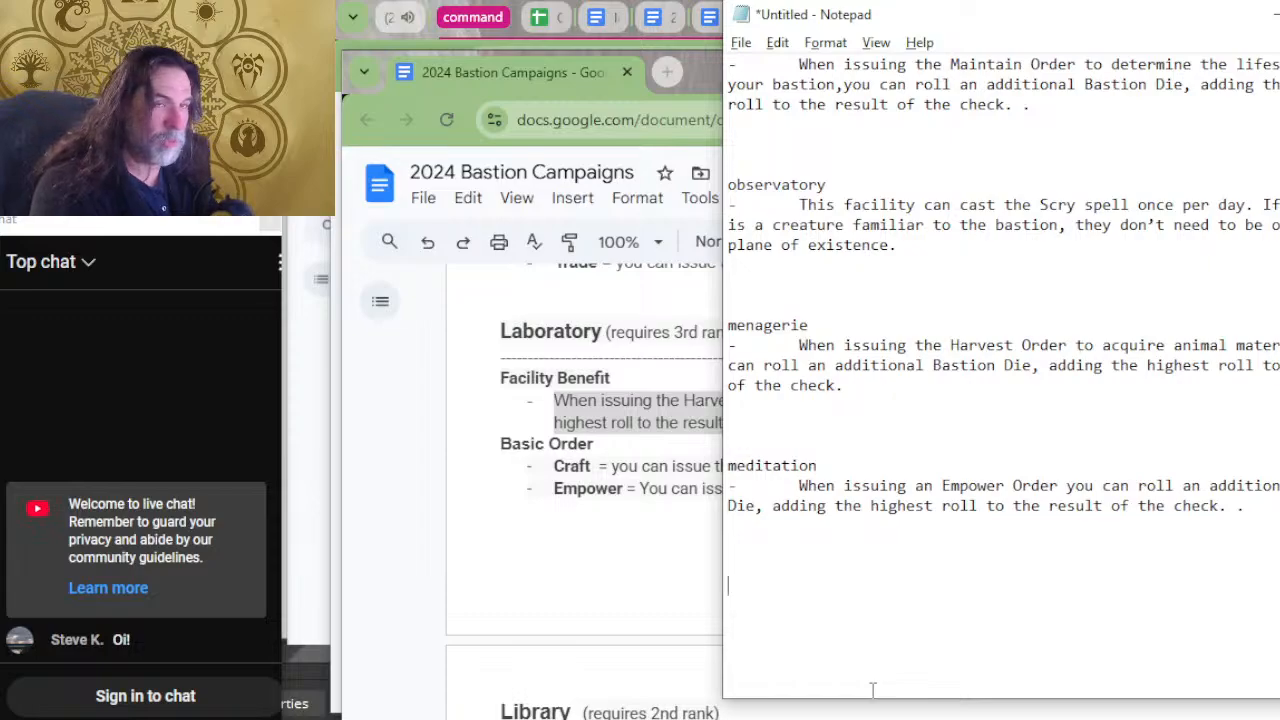
text(faci)
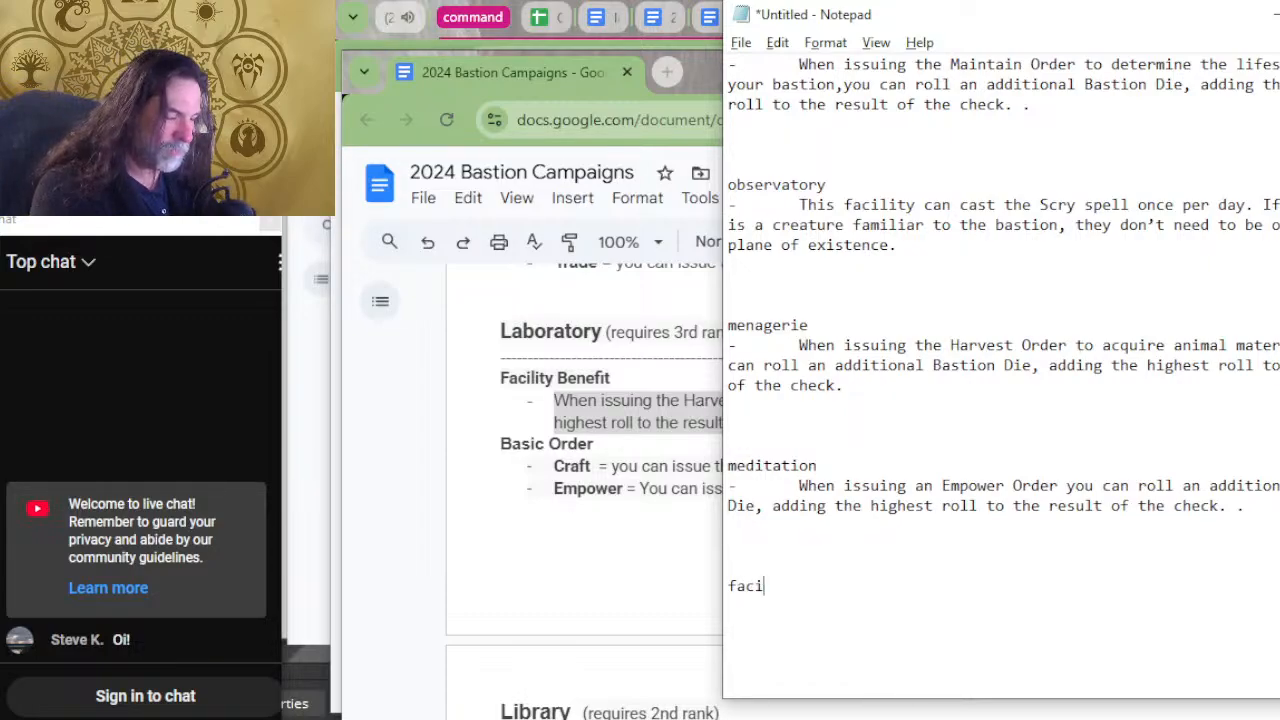
text(lity)
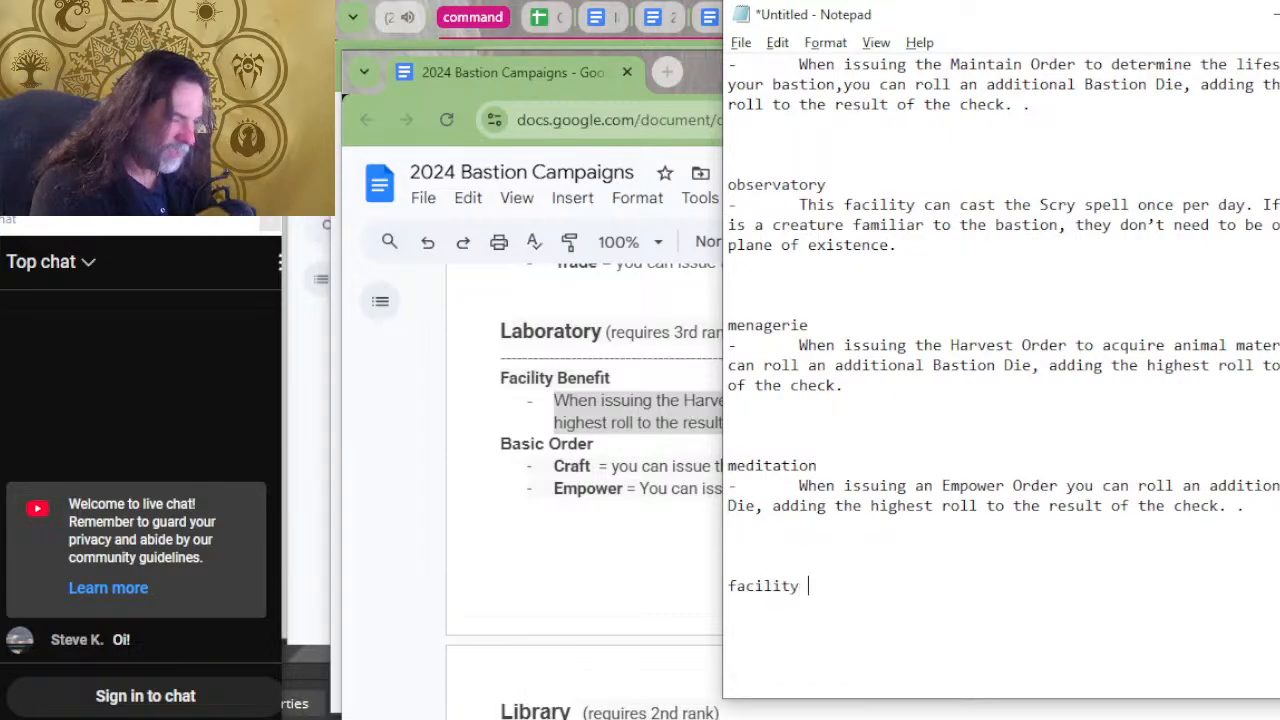
key(BackSpace)
key(BackSpace)
key(BackSpace)
key(BackSpace)
key(BackSpace)
key(BackSpace)
key(BackSpace)
key(BackSpace)
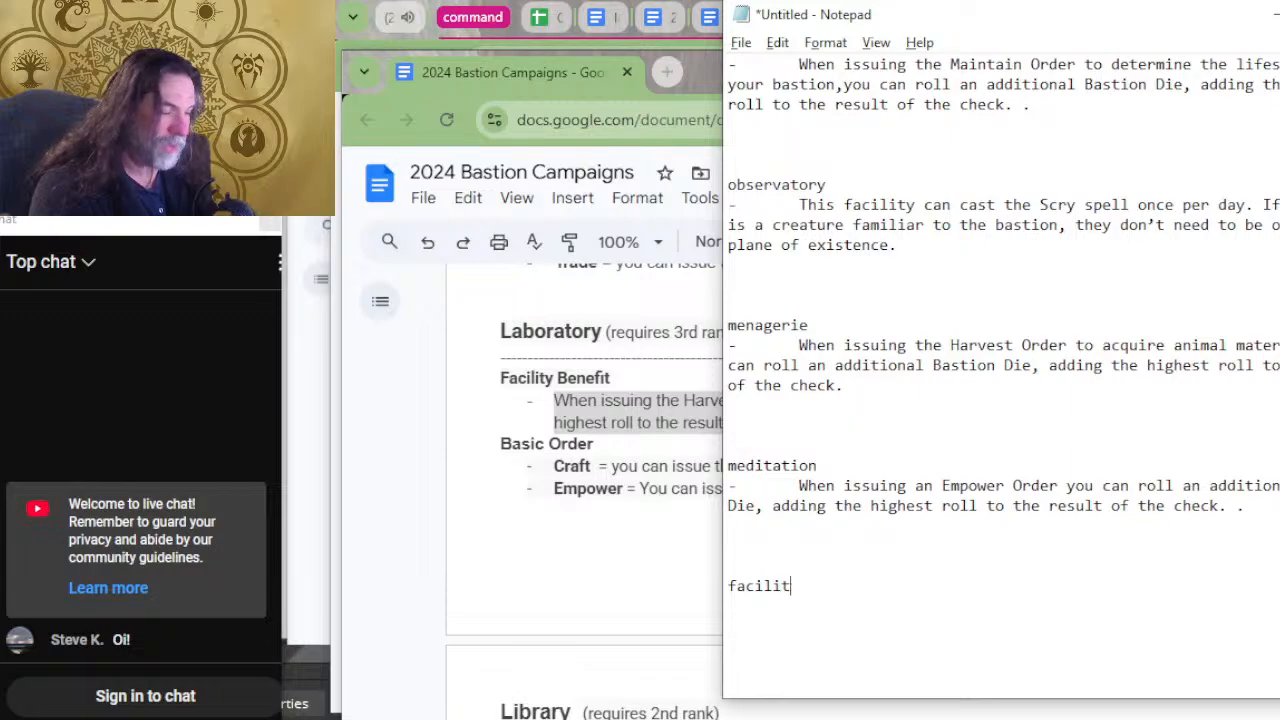
key(BackSpace)
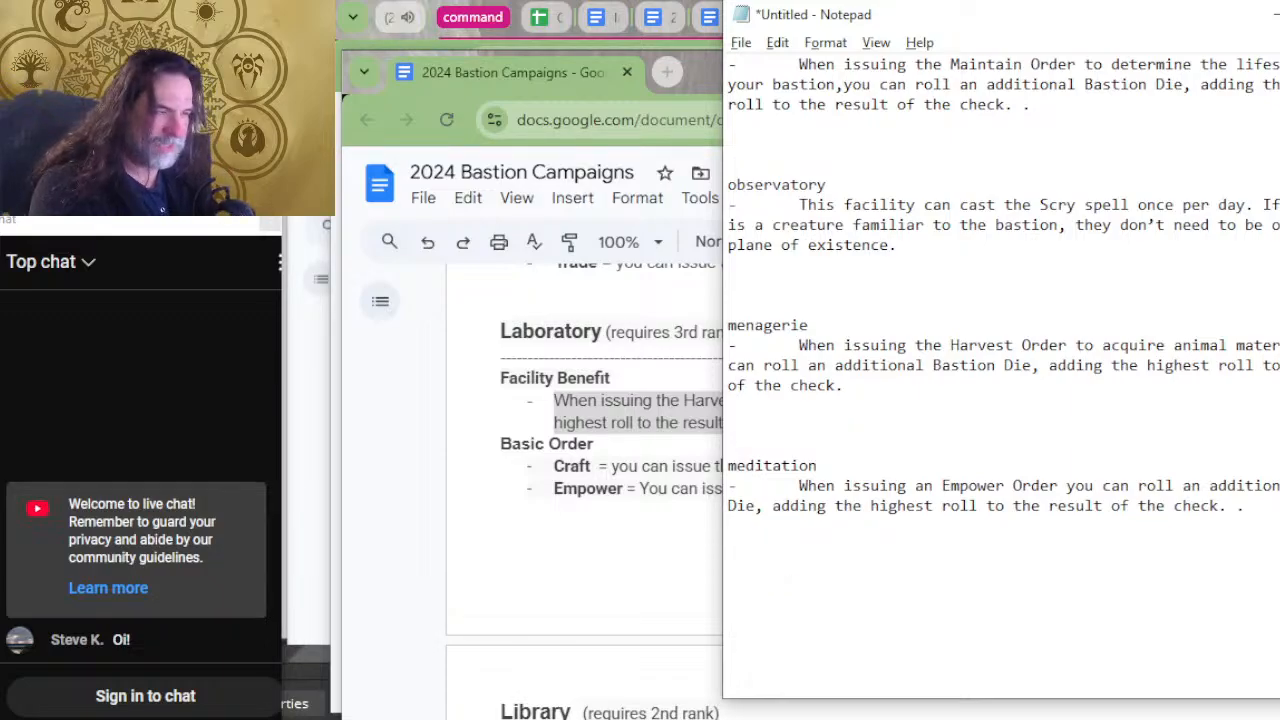
Enter the heading "laboratory" and paste the copied Harvest Order benefit below it after an indented dash.
text(laboratory)
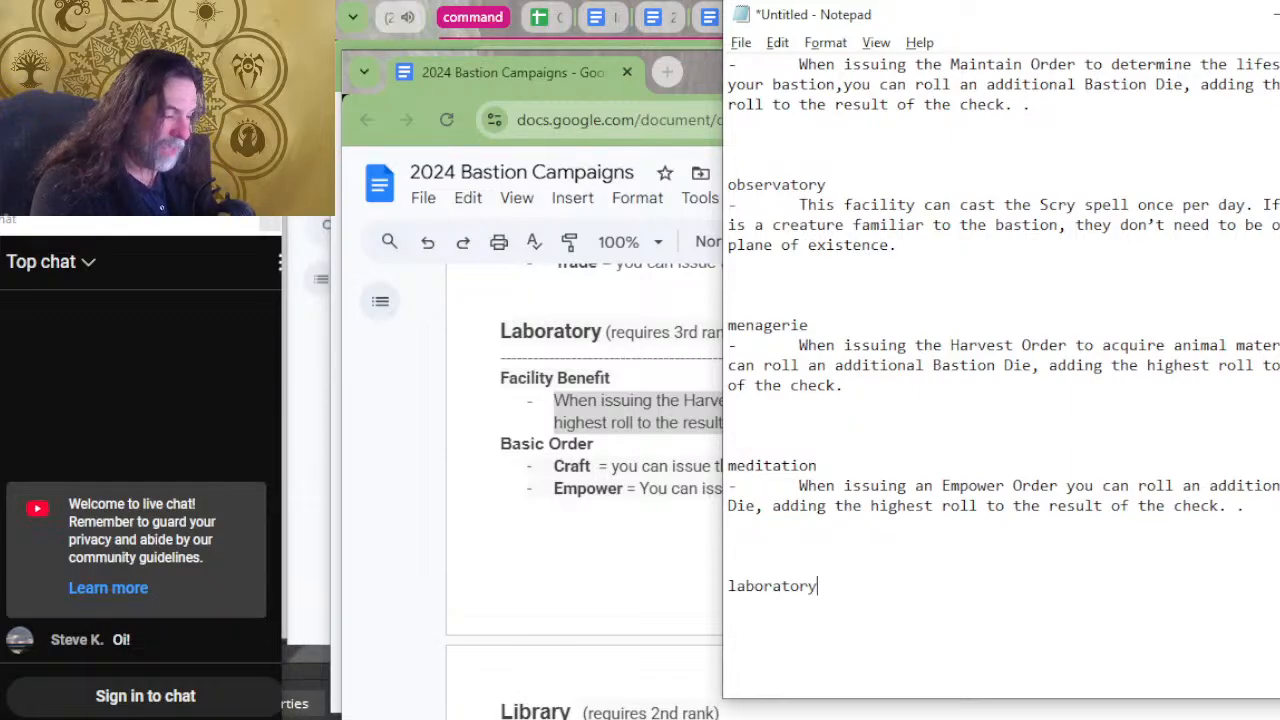
key(Return)
text(-)
key(ctrl+v)
key(Up)
key(Up)
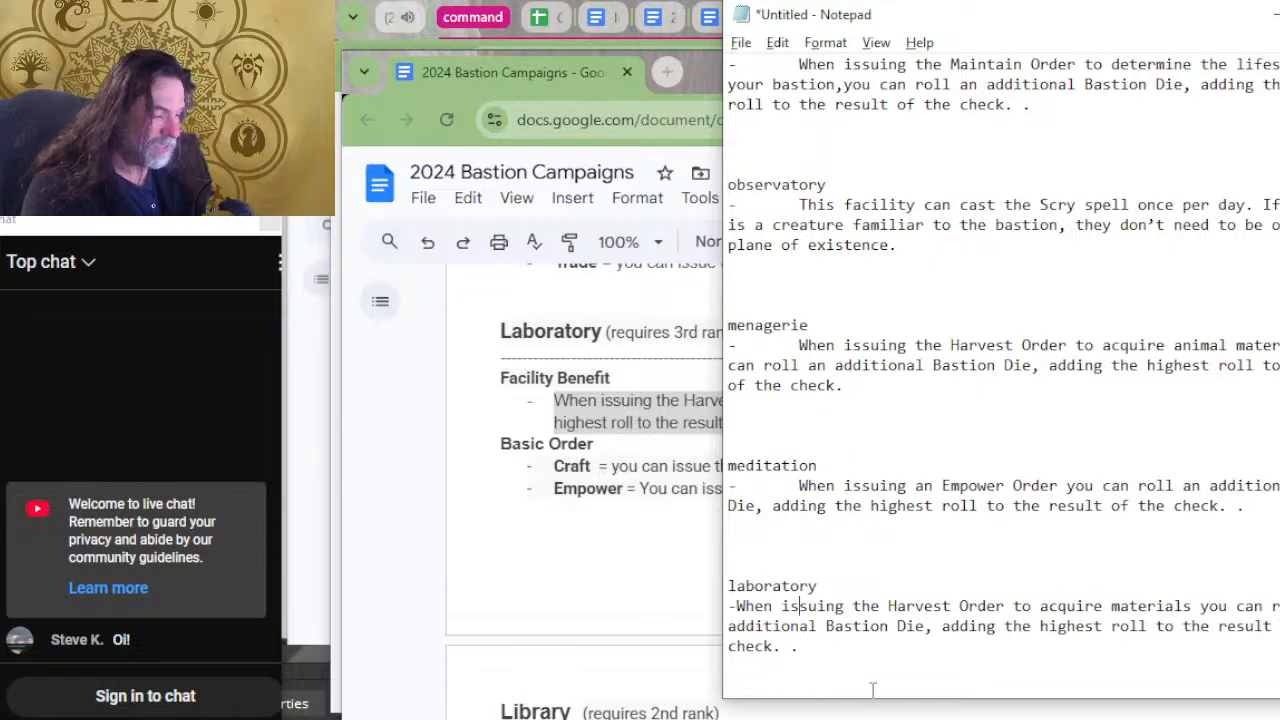
key(Up)
key(Up)
key(Down)
key(Down)
key(Right)
key(Tab)
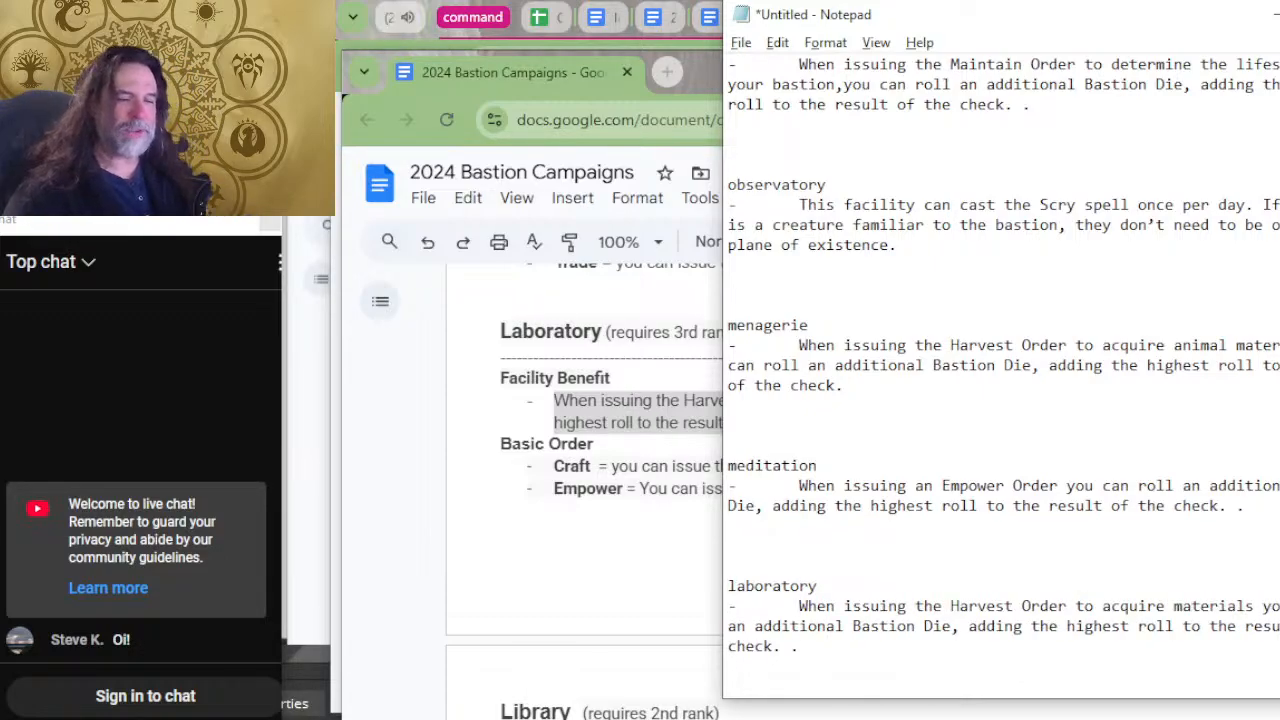
Remove the stray final period from the laboratory and meditation entries and go to the empty space below the laboratory entry.
key(Down)
key(Down)
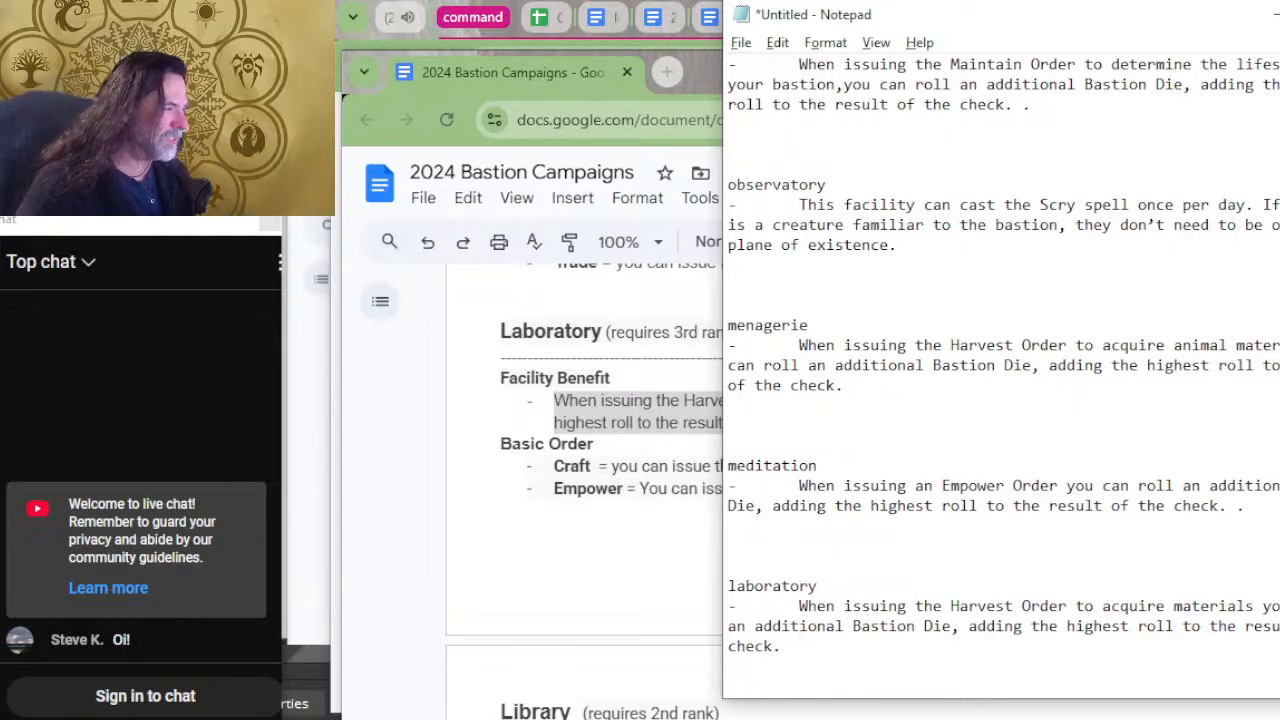
click(1257, 506)
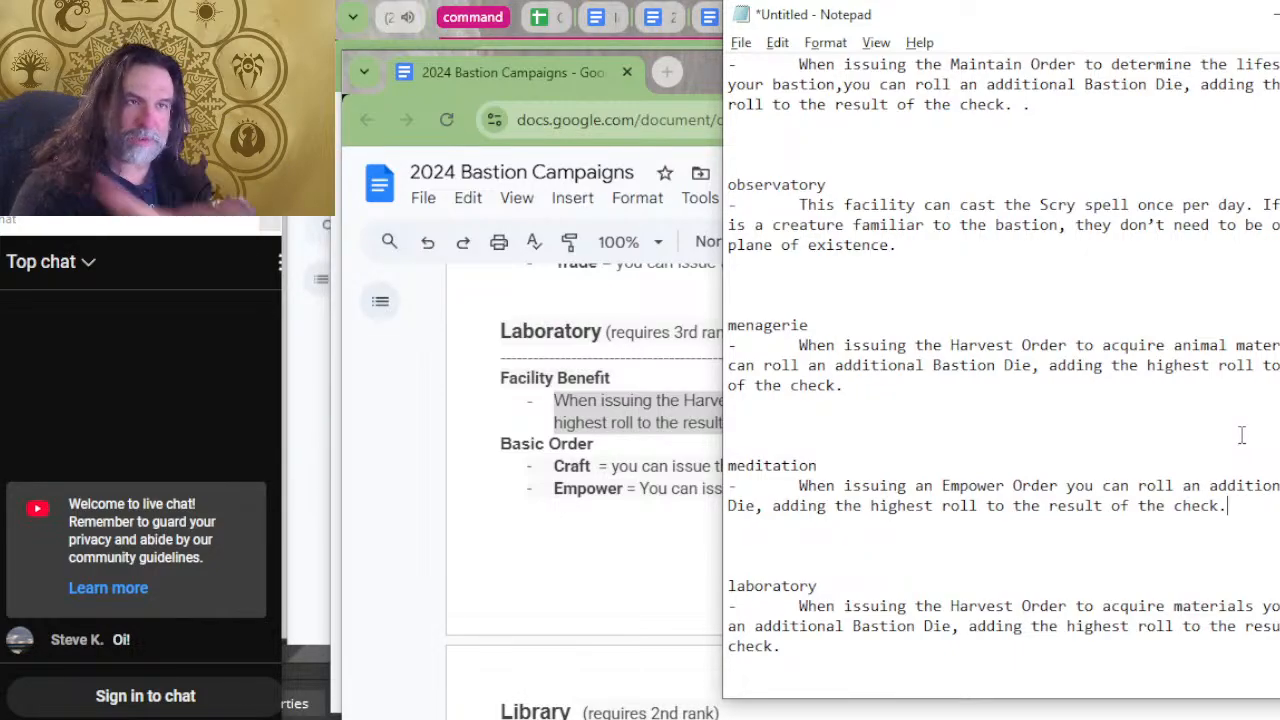
scroll(971, 482, down, 2)
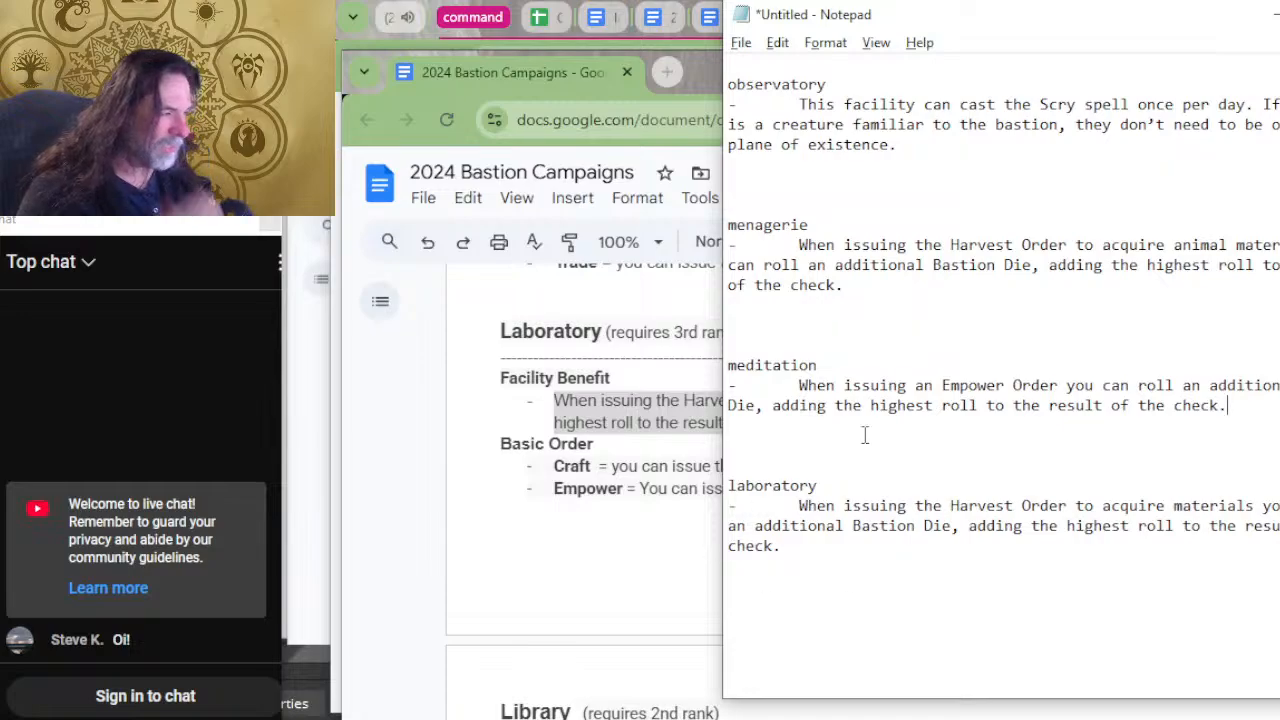
click(774, 594)
click(774, 622)
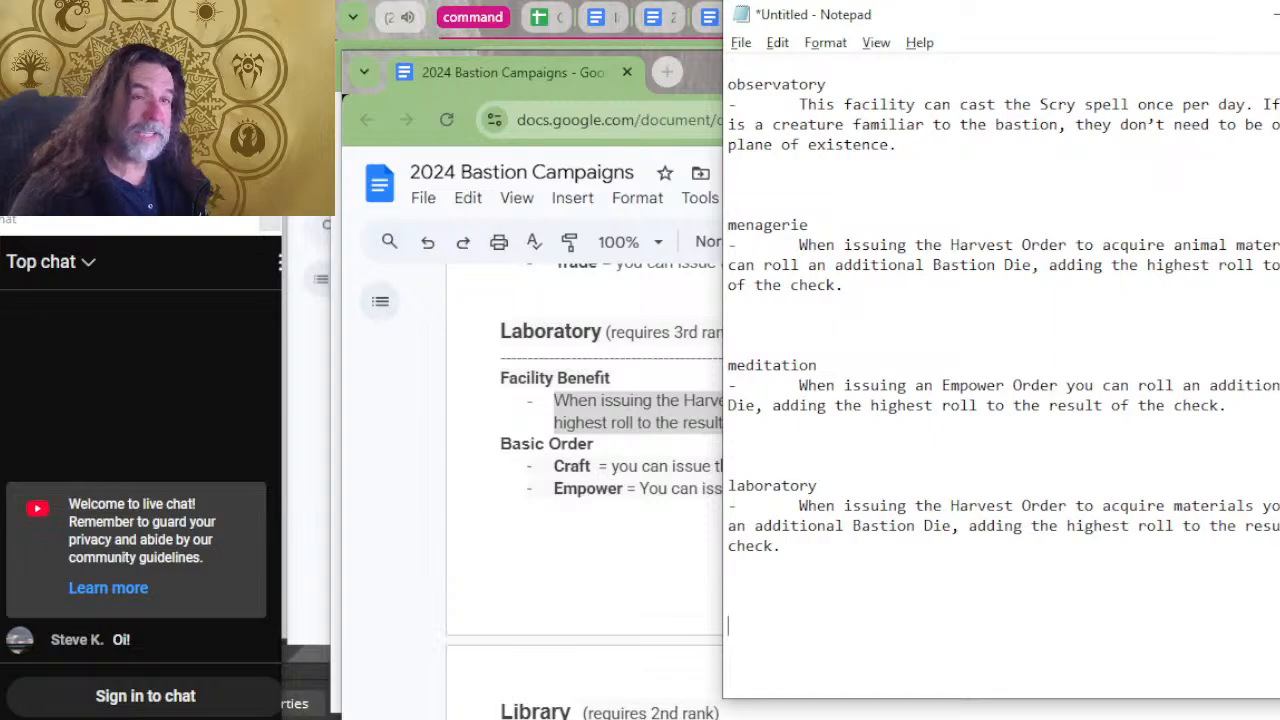
Return to the bastion document, copy the Guildhall's Craft order benefit, and switch back to Notepad.
key(alt+Tab)
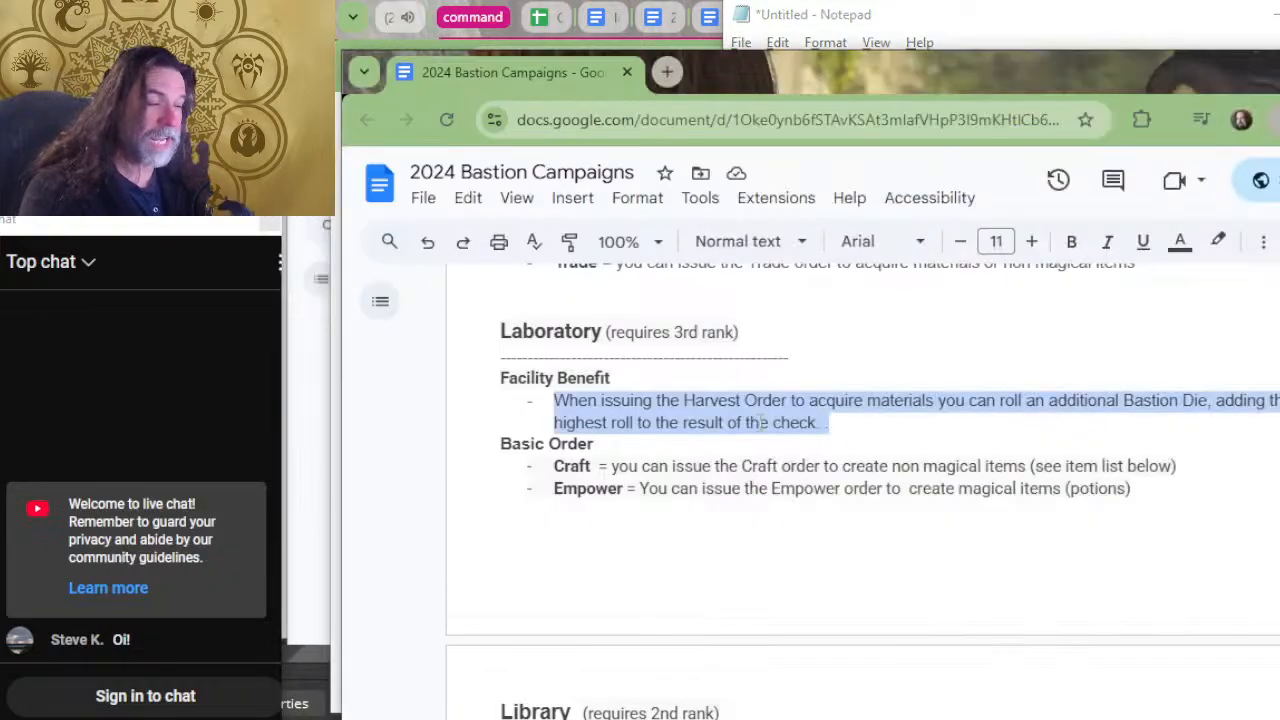
scroll(760, 422, up, 4)
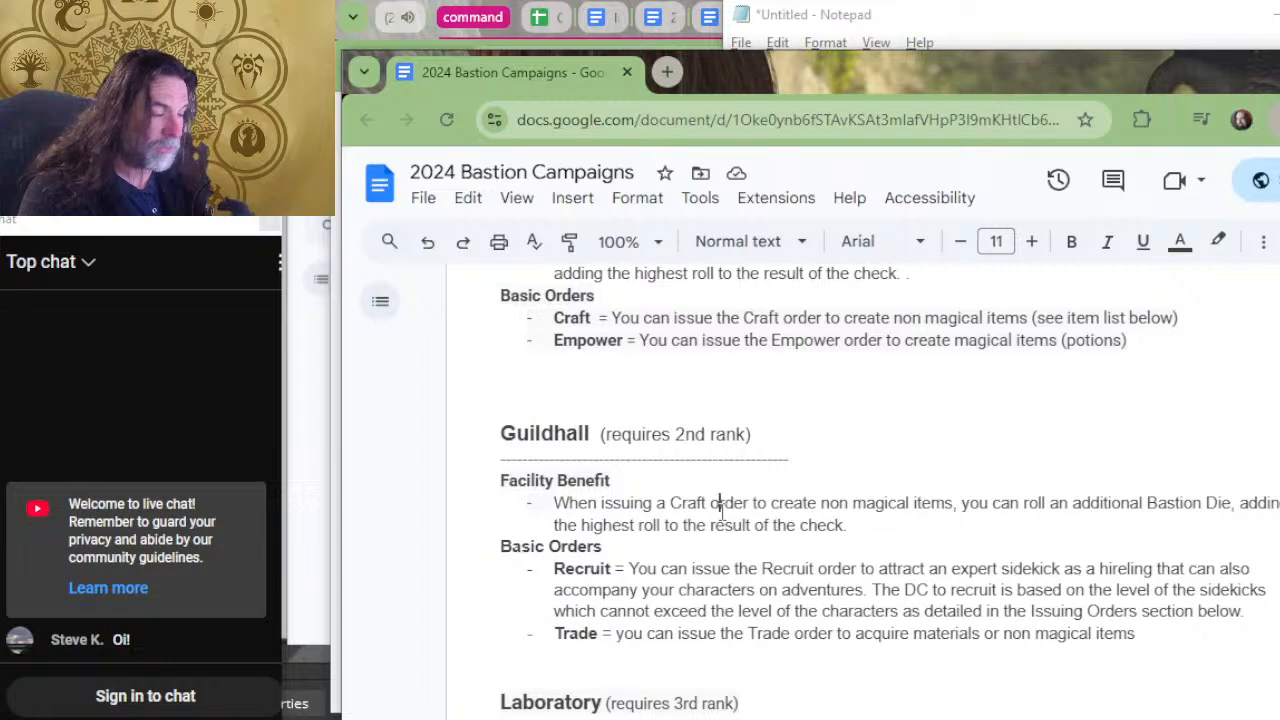
drag(720, 503, 770, 608)
click(808, 590)
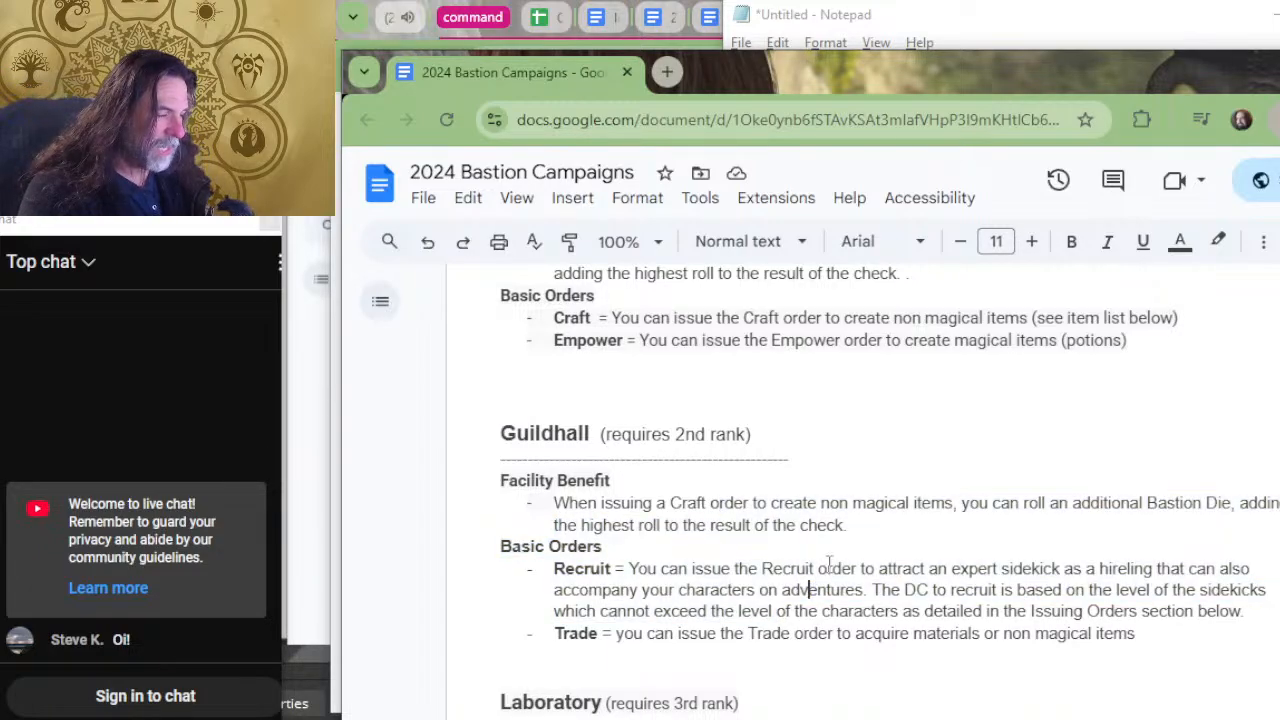
drag(852, 525, 557, 503)
key(ctrl+c)
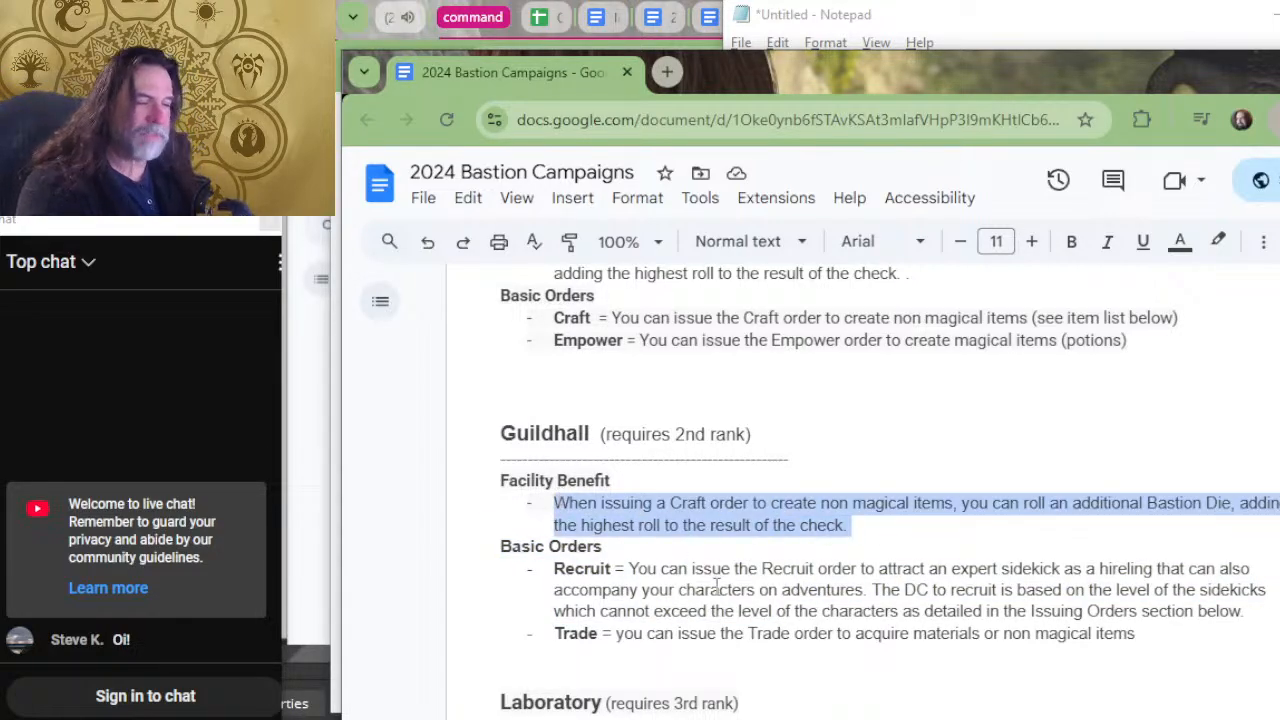
key(alt+Tab)
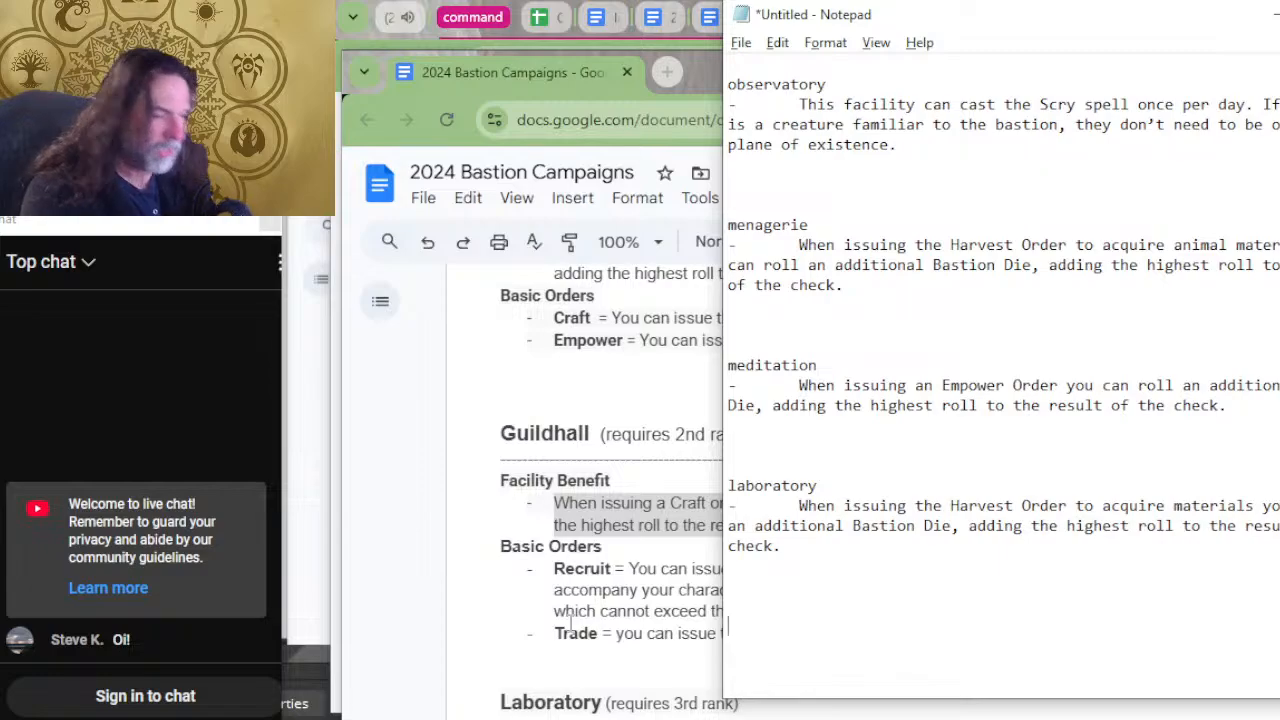
Enter the heading "guildhall" and paste the copied Craft order benefit below it after an indented dash.
text(guild)
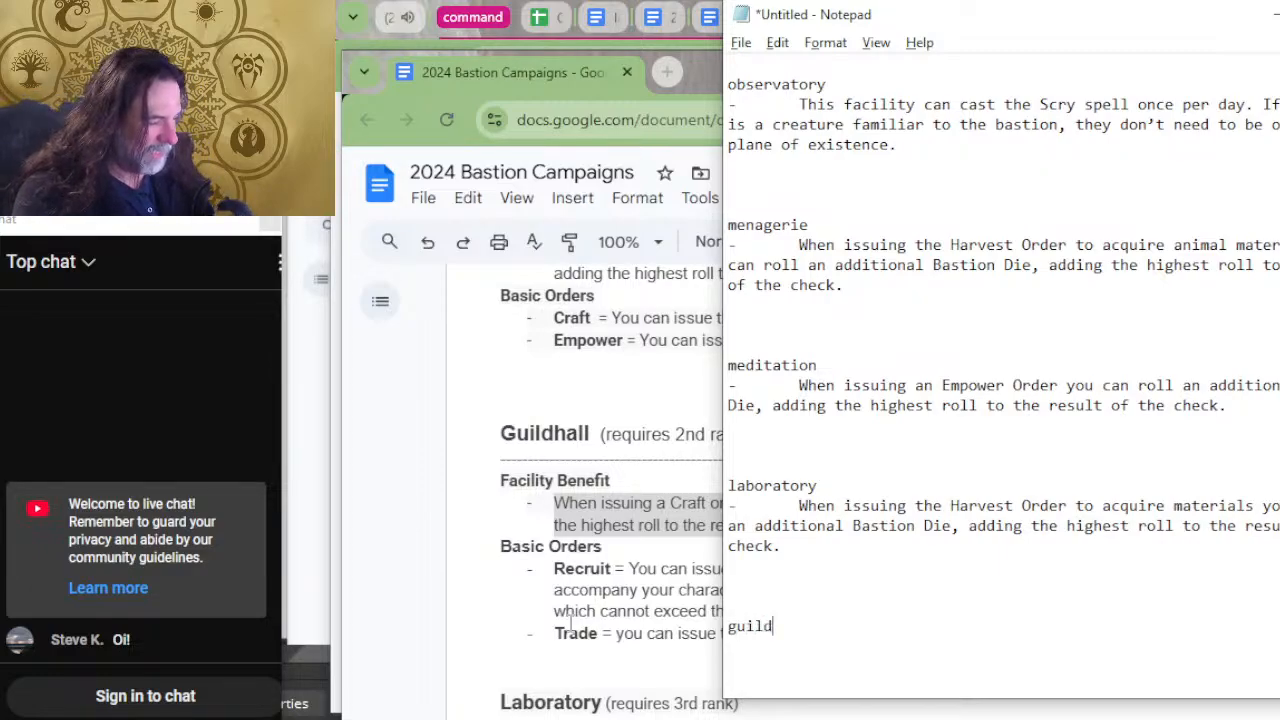
text(hall)
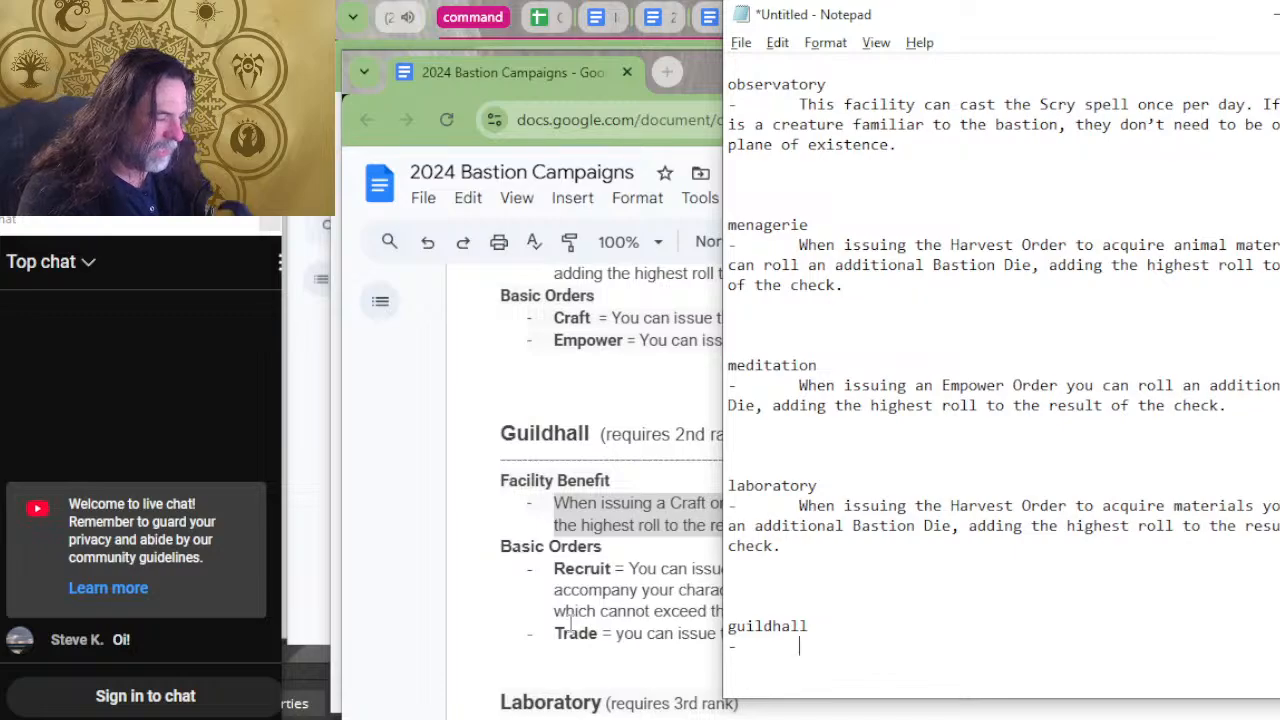
key(ctrl+v)
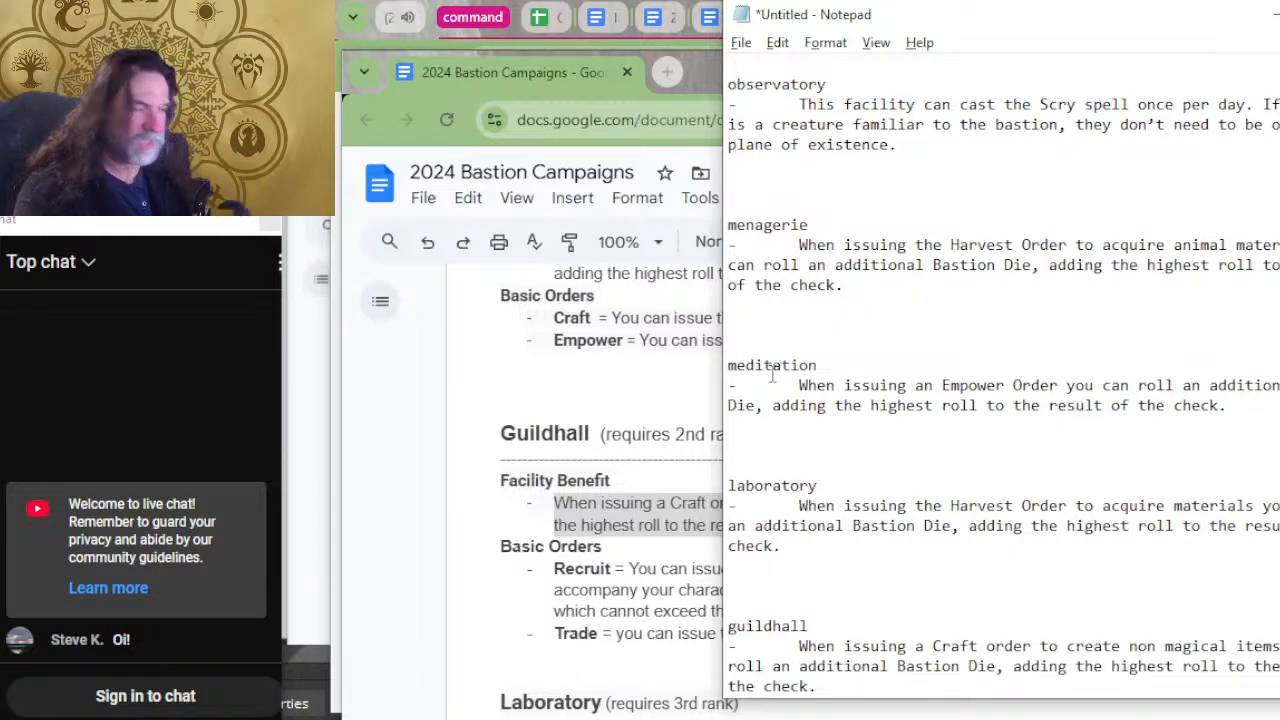
Add blank lines below the guildhall entry for the next facility.
scroll(772, 375, down, 3)
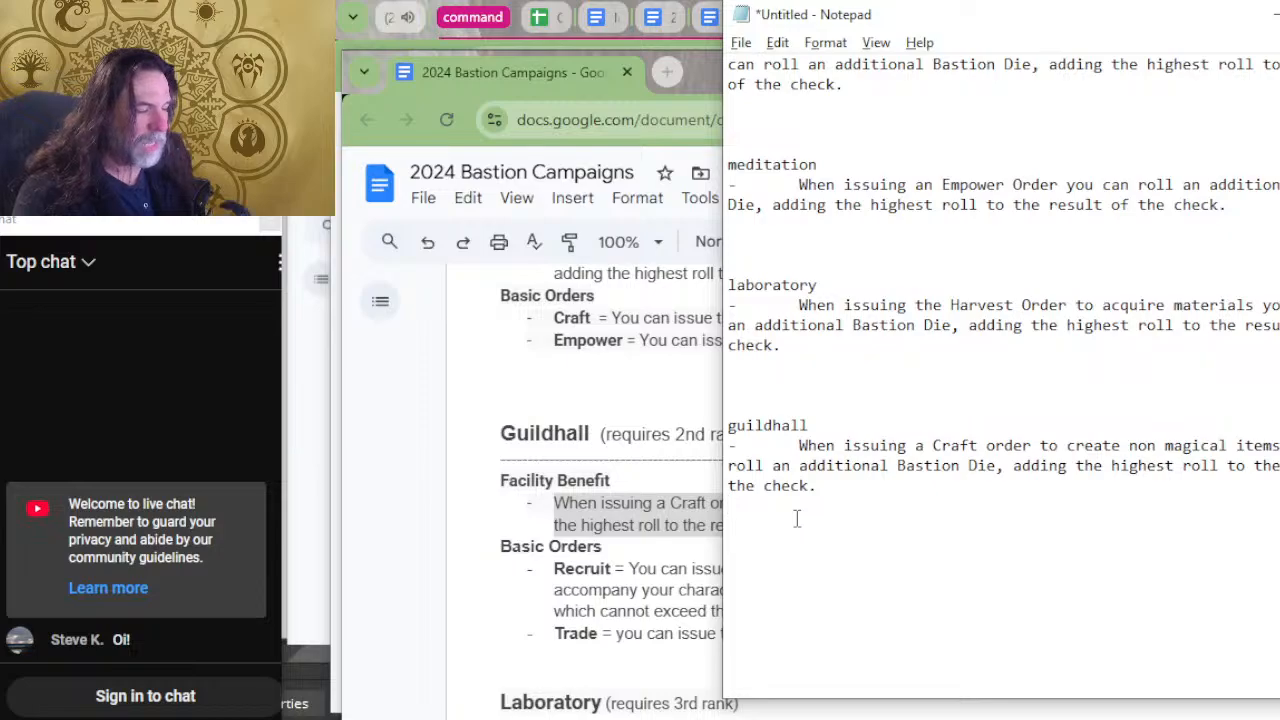
key(Return)
key(Return)
key(Return)
key(Return)
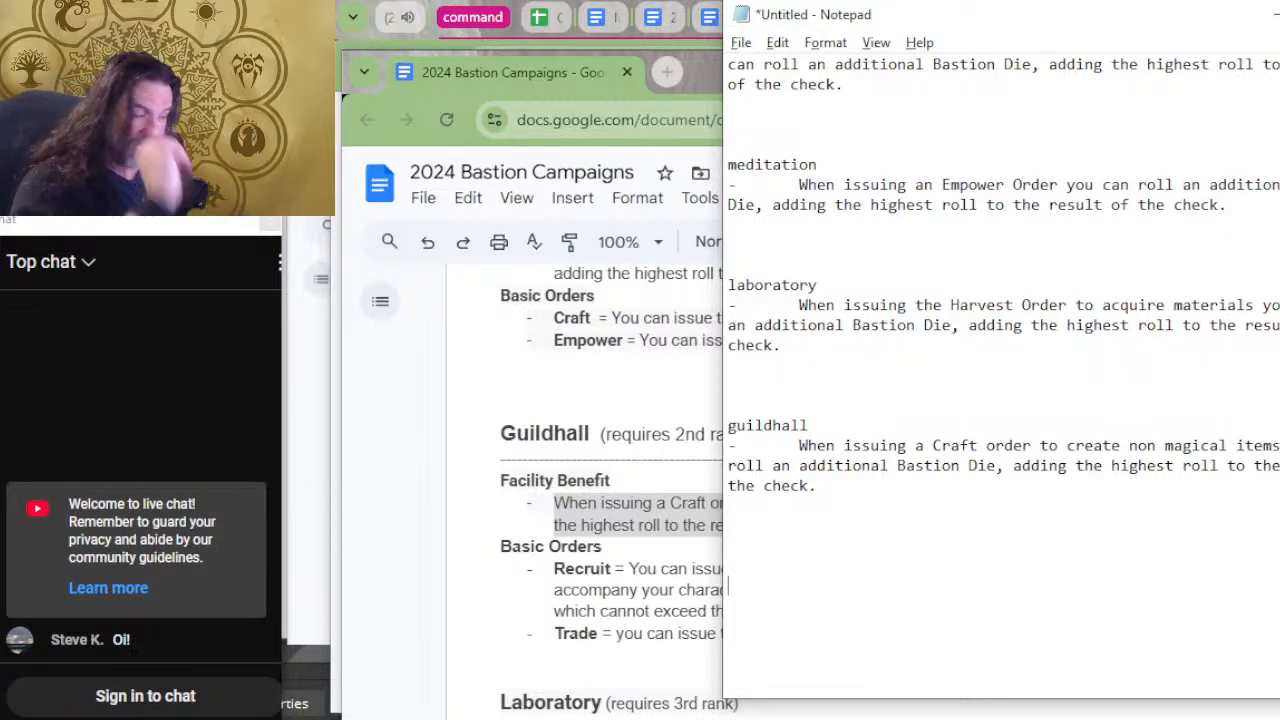
key(BackSpace)
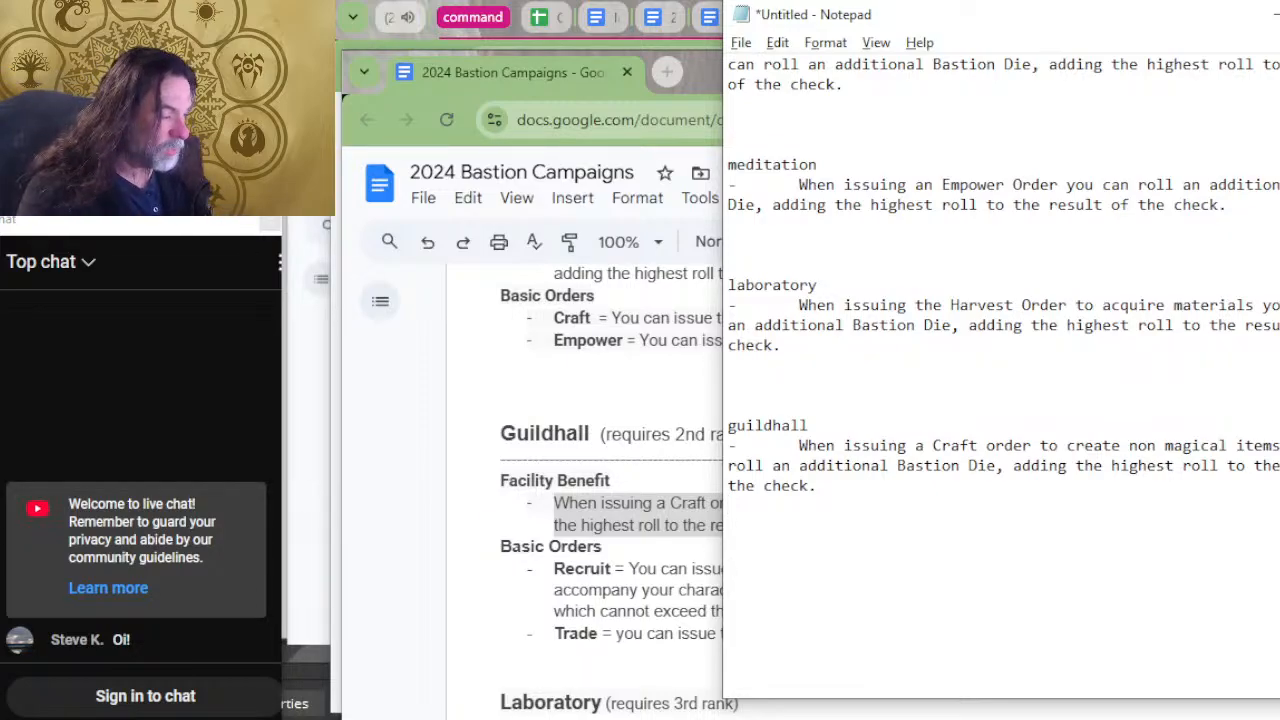
Return to the bastion document, copy the Greenhouse's Harvest Order benefit, and switch back to Notepad.
key(alt+Tab)
key(alt+Tab)
key(alt+Tab)
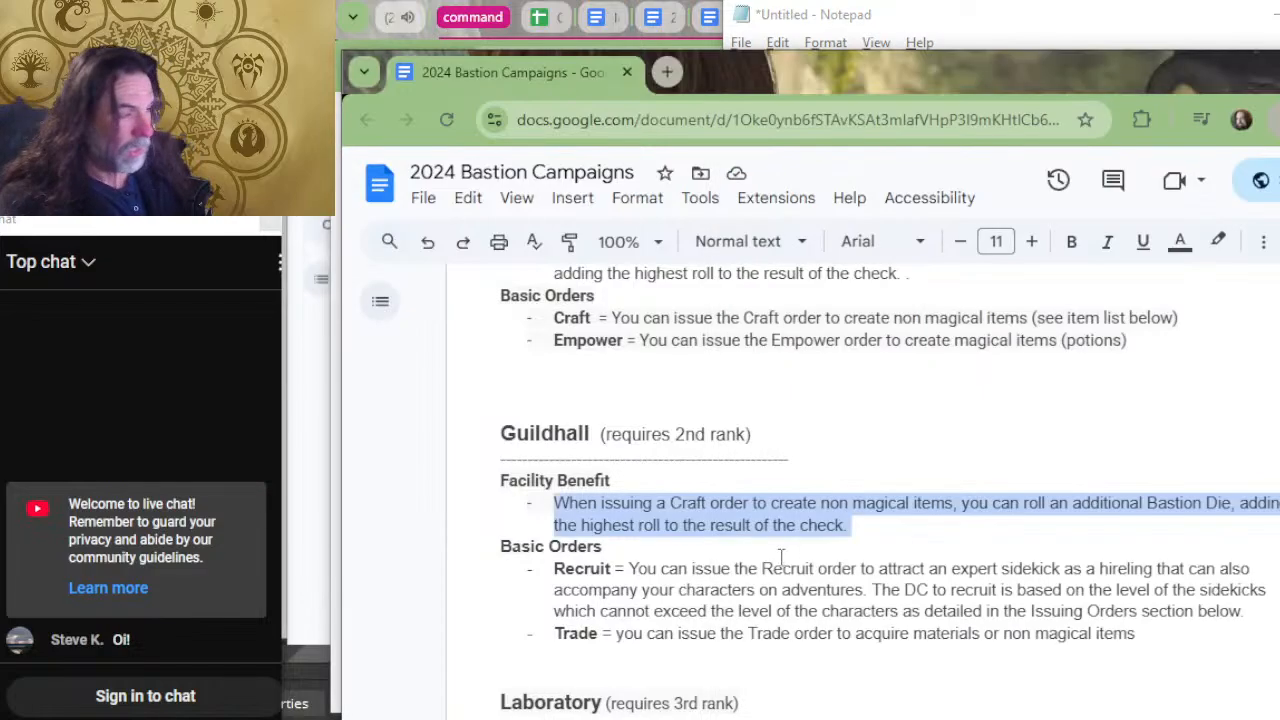
click(781, 557)
scroll(781, 557, up, 5)
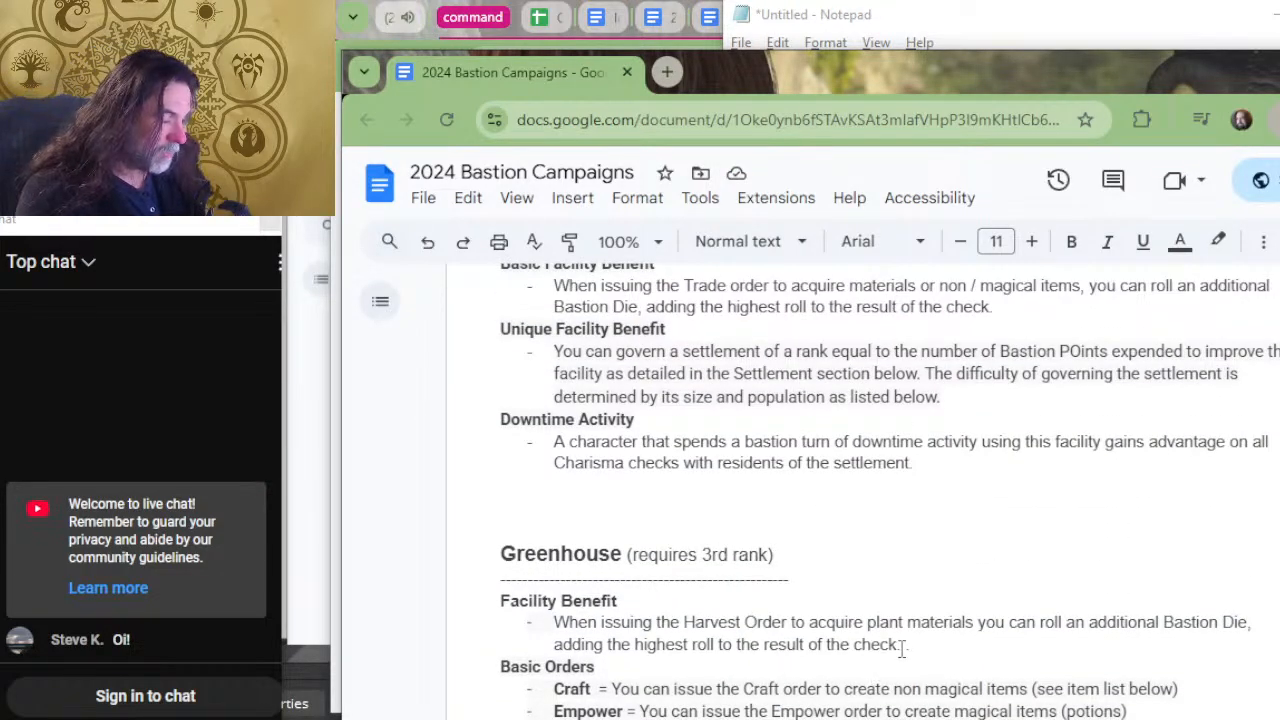
drag(902, 648, 551, 622)
key(ctrl+c)
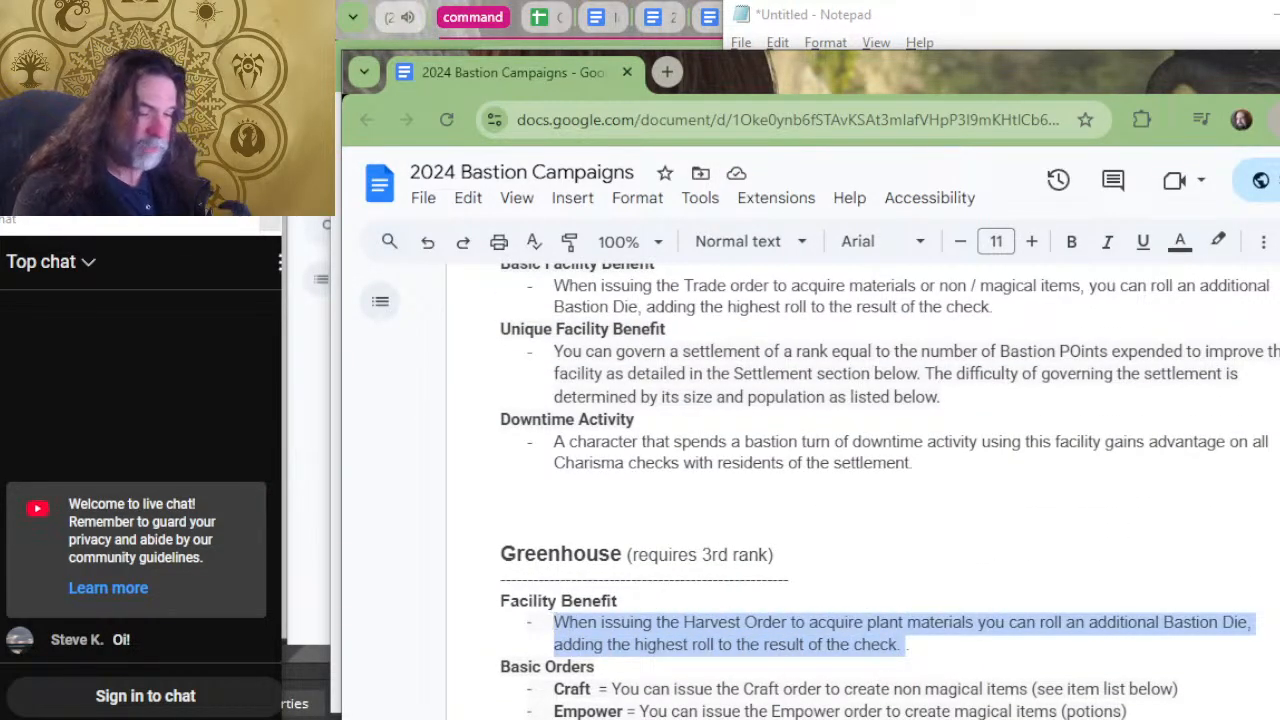
key(alt+Tab)
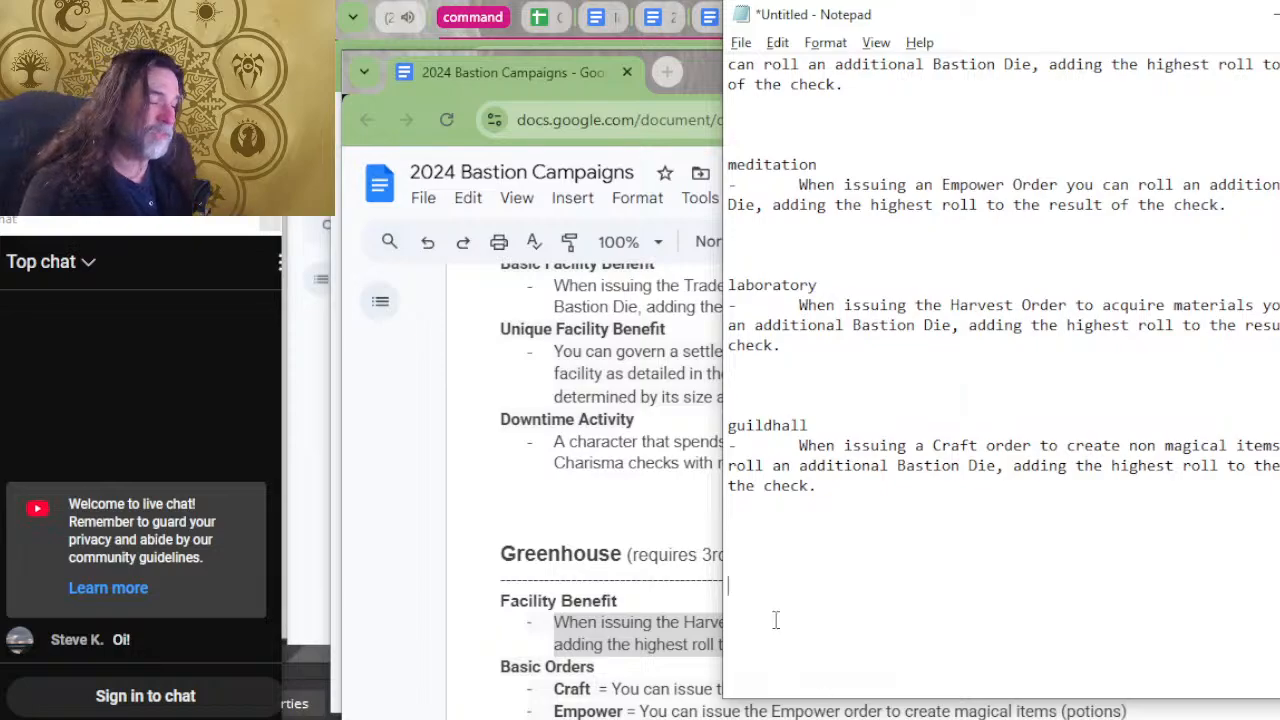
Enter the heading "greenhouse" below the guildhall entry and paste the copied Harvest Order benefit under it after an indented dash.
click(787, 570)
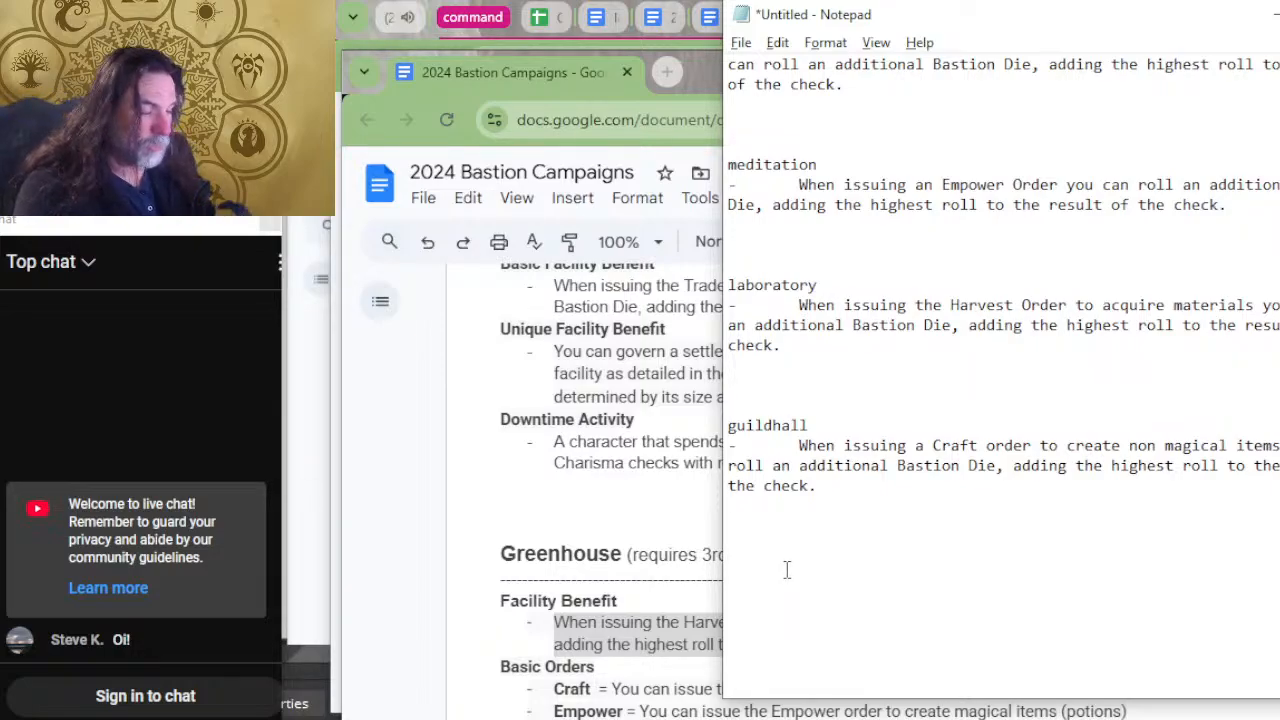
text(greenhouse)
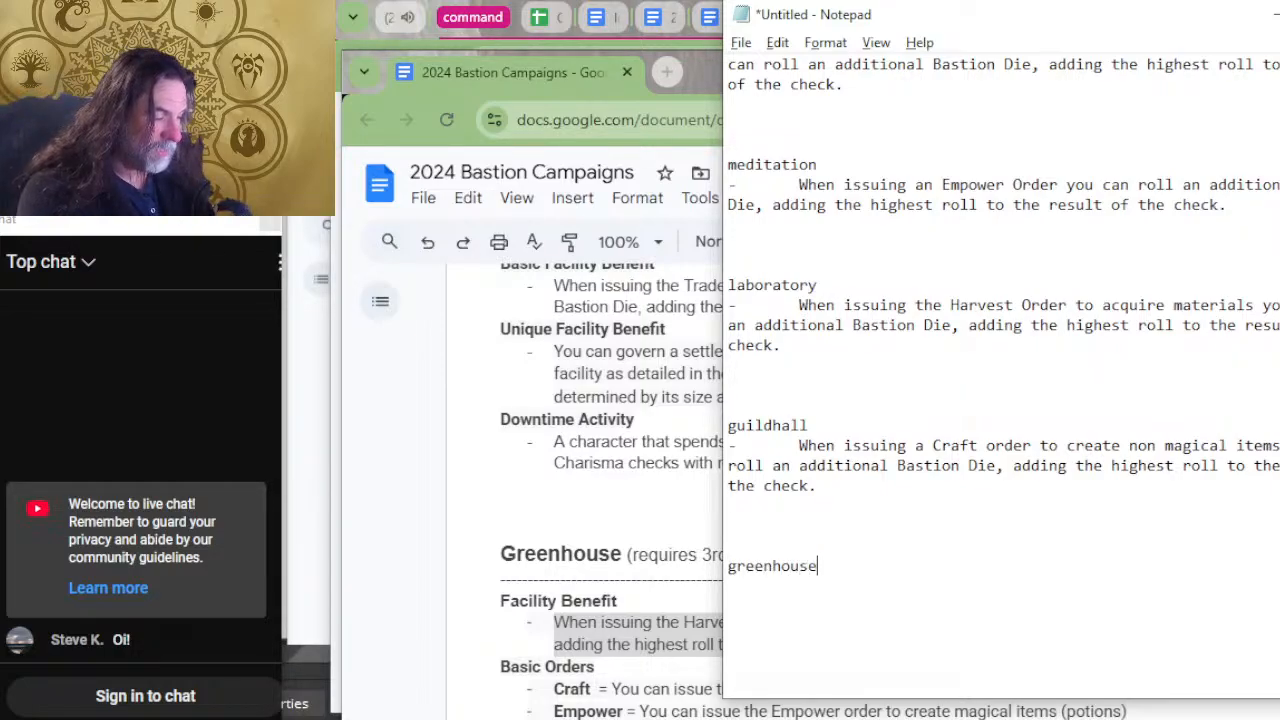
key(Return)
text(-)
key(ctrl+v)
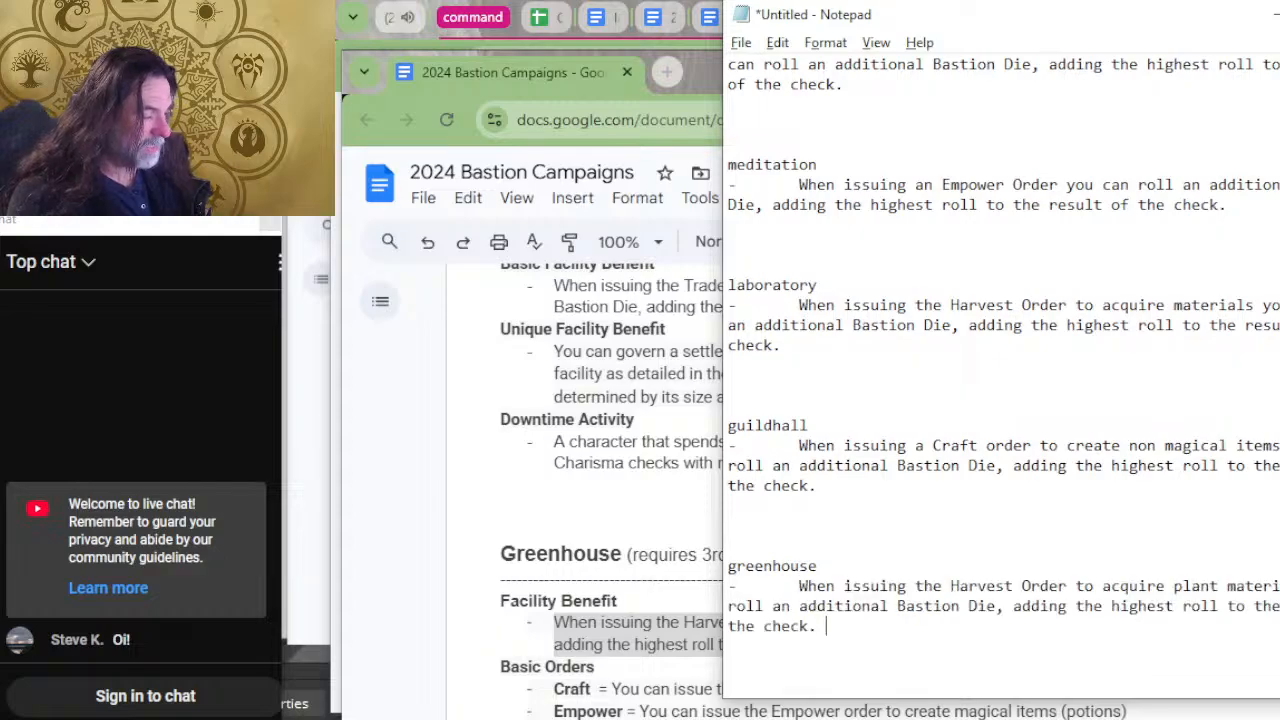
Return to the bastion document, copy Government's Basic and Unique Facility Benefit sections, and switch back to Notepad.
key(alt+Tab)
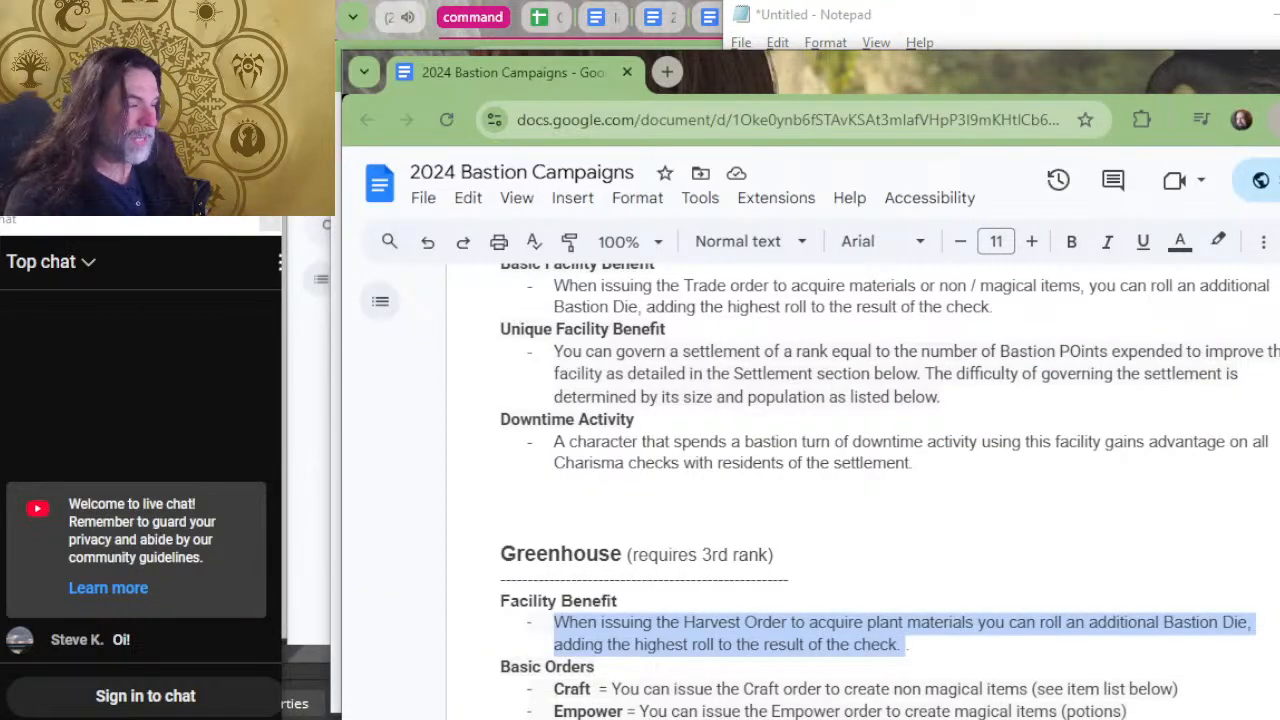
scroll(1078, 395, up, 2)
scroll(1078, 395, up, 2)
scroll(1057, 428, down, 2)
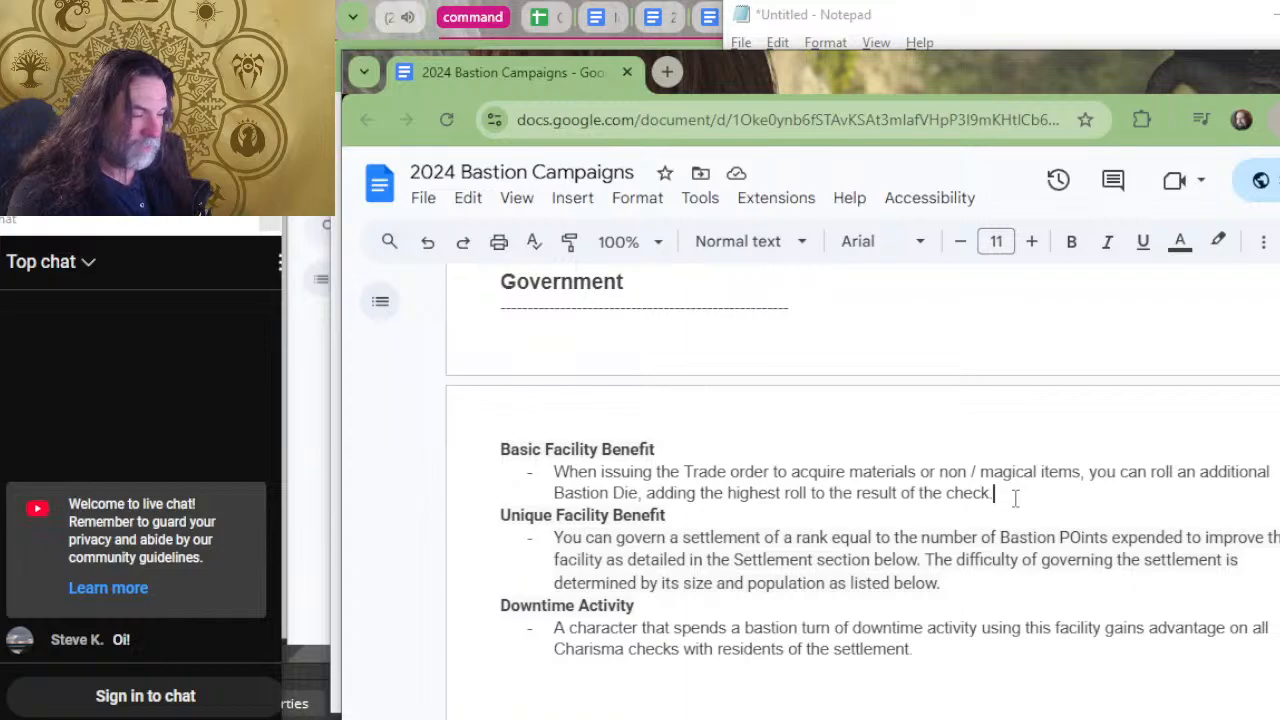
drag(990, 584, 501, 452)
key(alt+Tab)
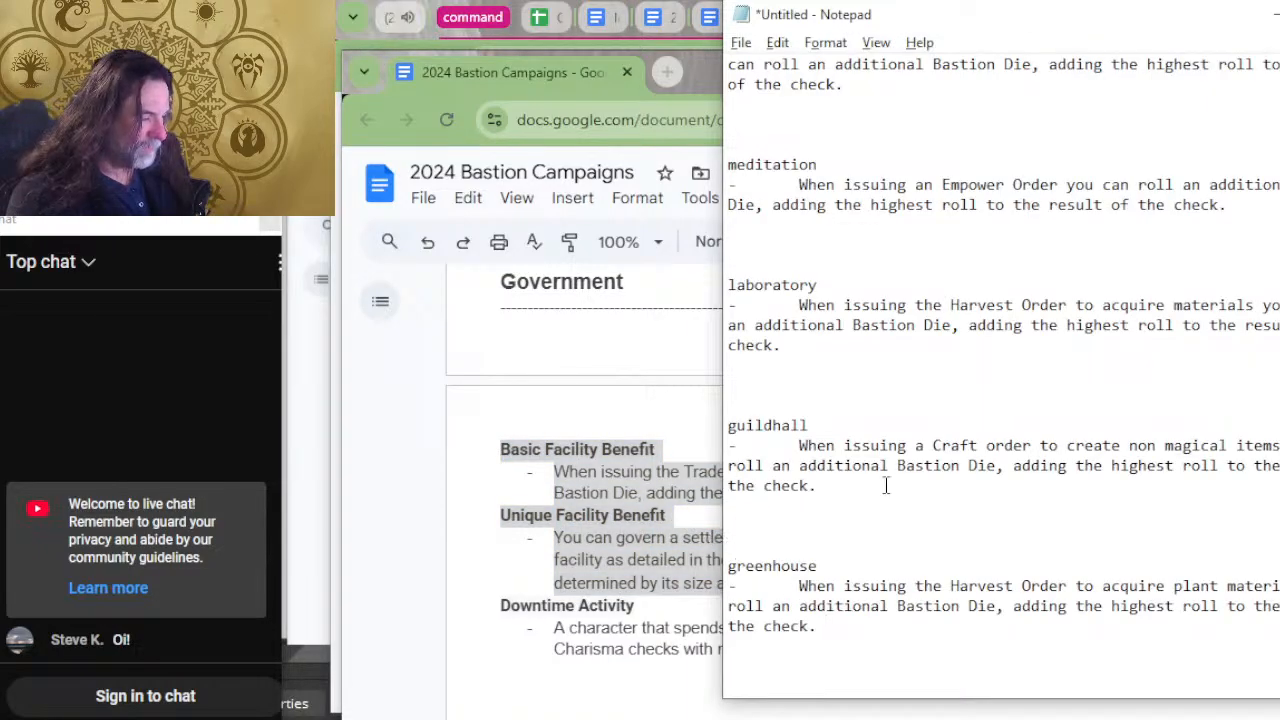
Enter the heading "government" below the greenhouse entry and paste the copied basic and unique benefits under it.
scroll(886, 486, down, 4)
click(855, 438)
text(government)
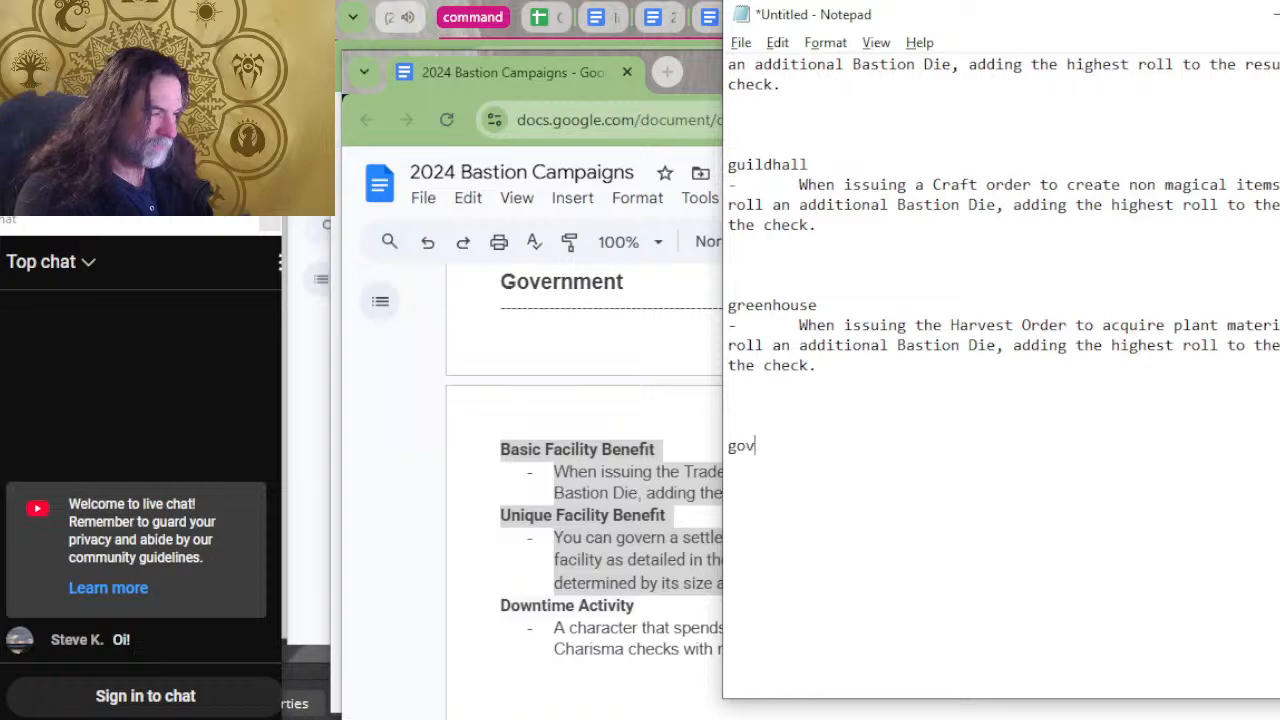
key(Return)
key(ctrl+v)
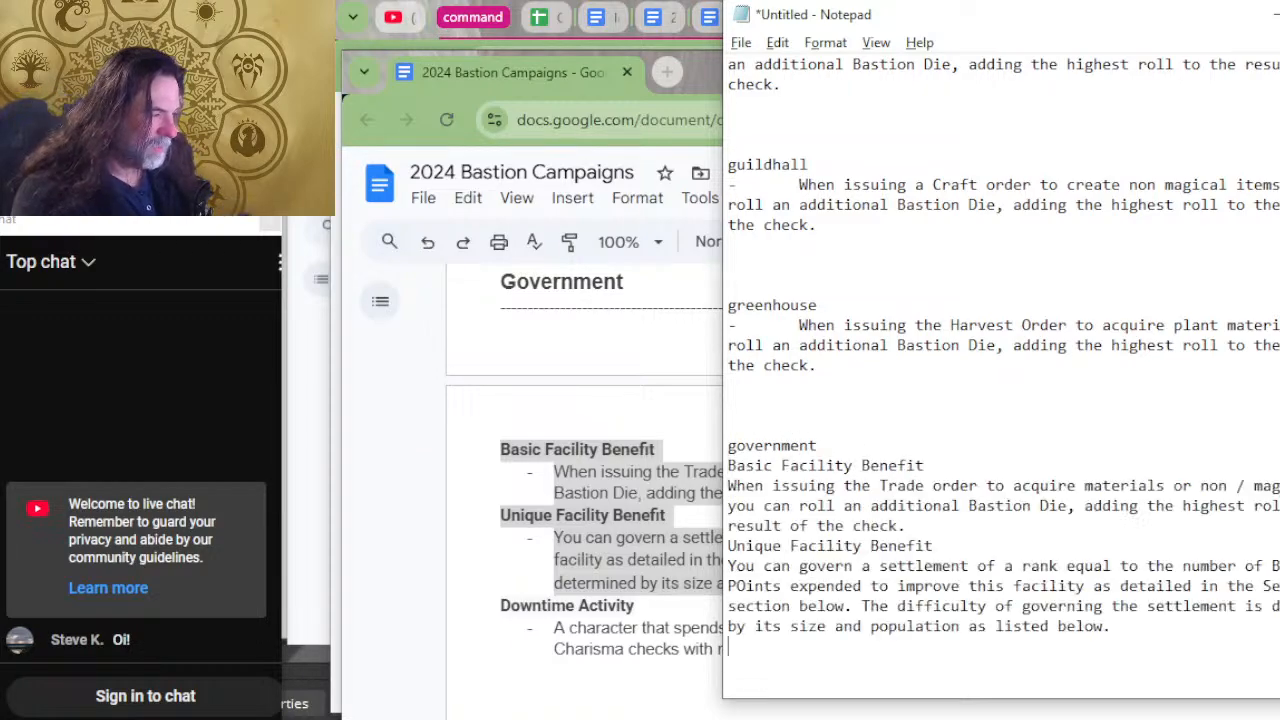
Put an indented dash before both government benefits and insert a blank line above the Unique Facility Benefit heading.
click(728, 486)
text(-)
key(Tab)
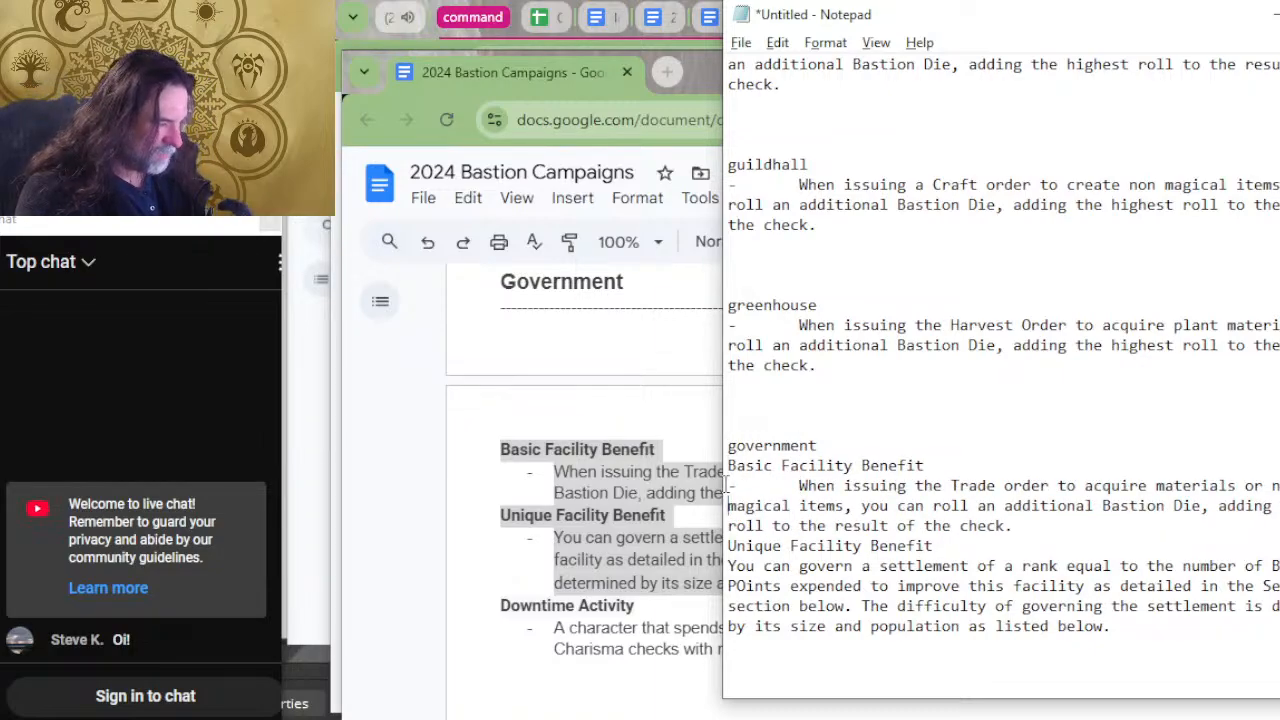
key(Down)
key(Down)
key(Down)
text(-)
key(Tab)
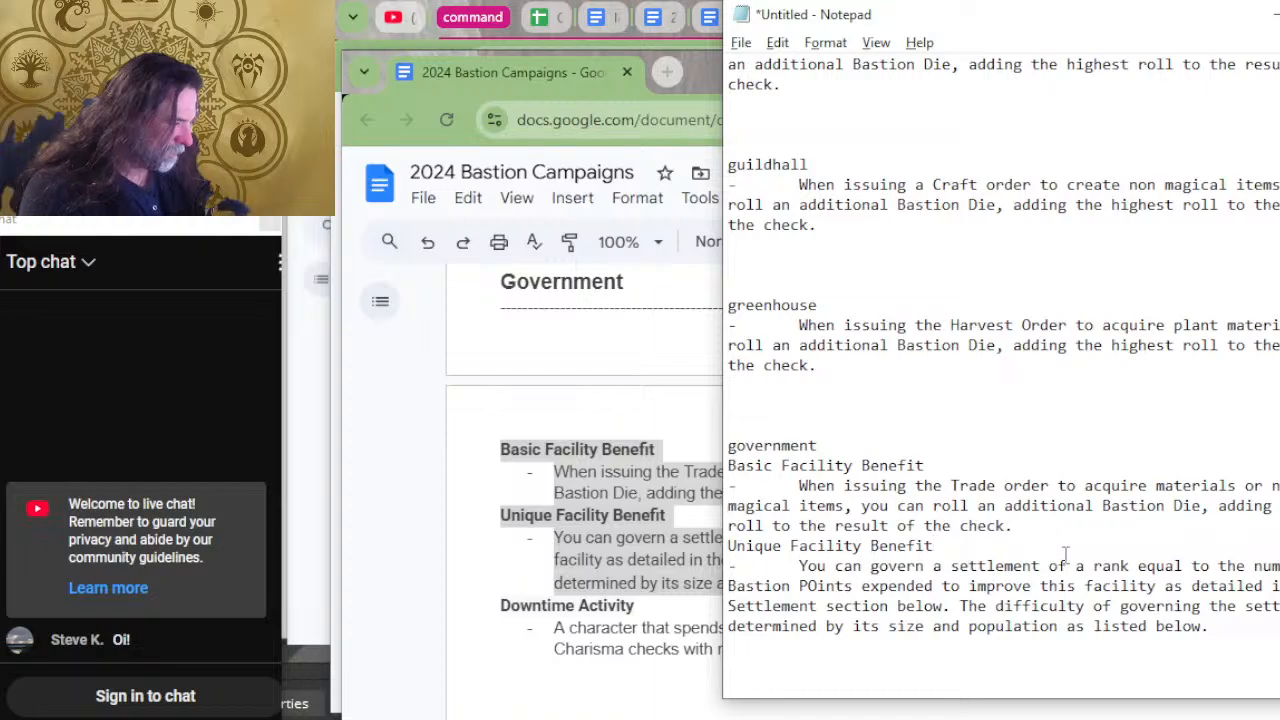
key(Up)
key(Left)
key(Return)
Return to the bastion document, copy the Garden's Harvest Order benefit, and switch back to Notepad.
key(alt+Tab)
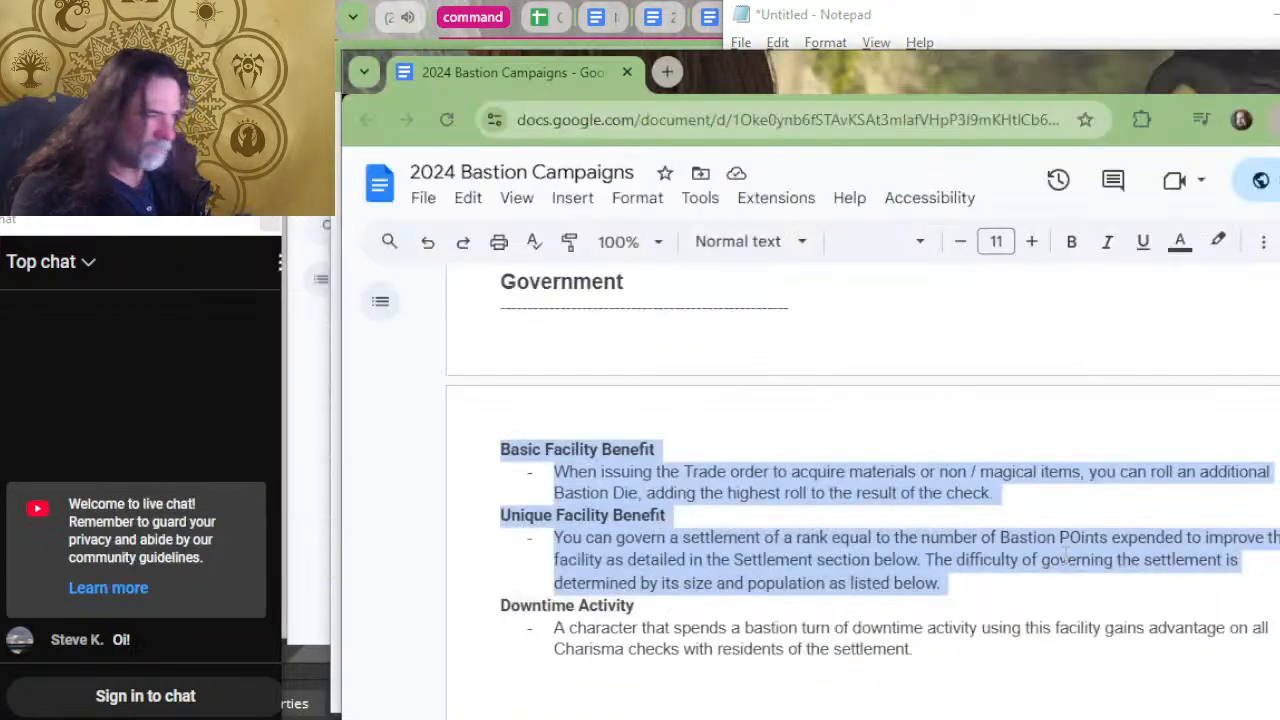
scroll(866, 480, up, 5)
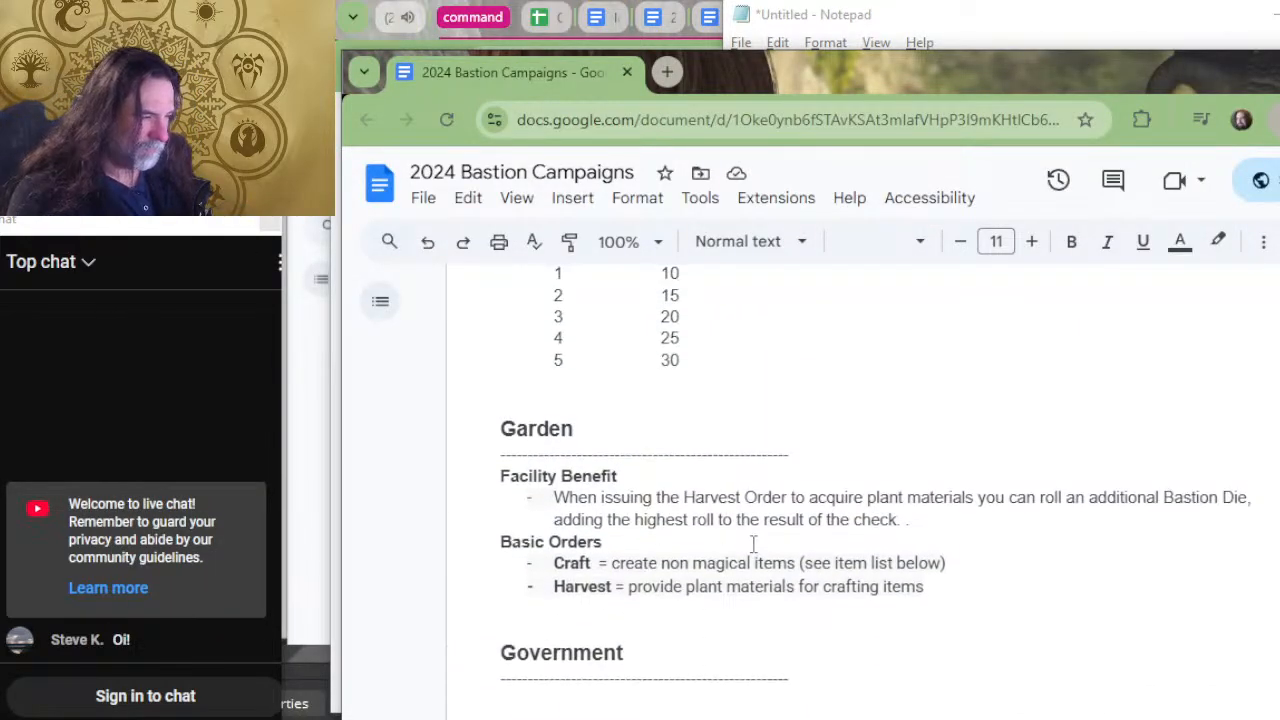
drag(908, 520, 540, 497)
key(ctrl+c)
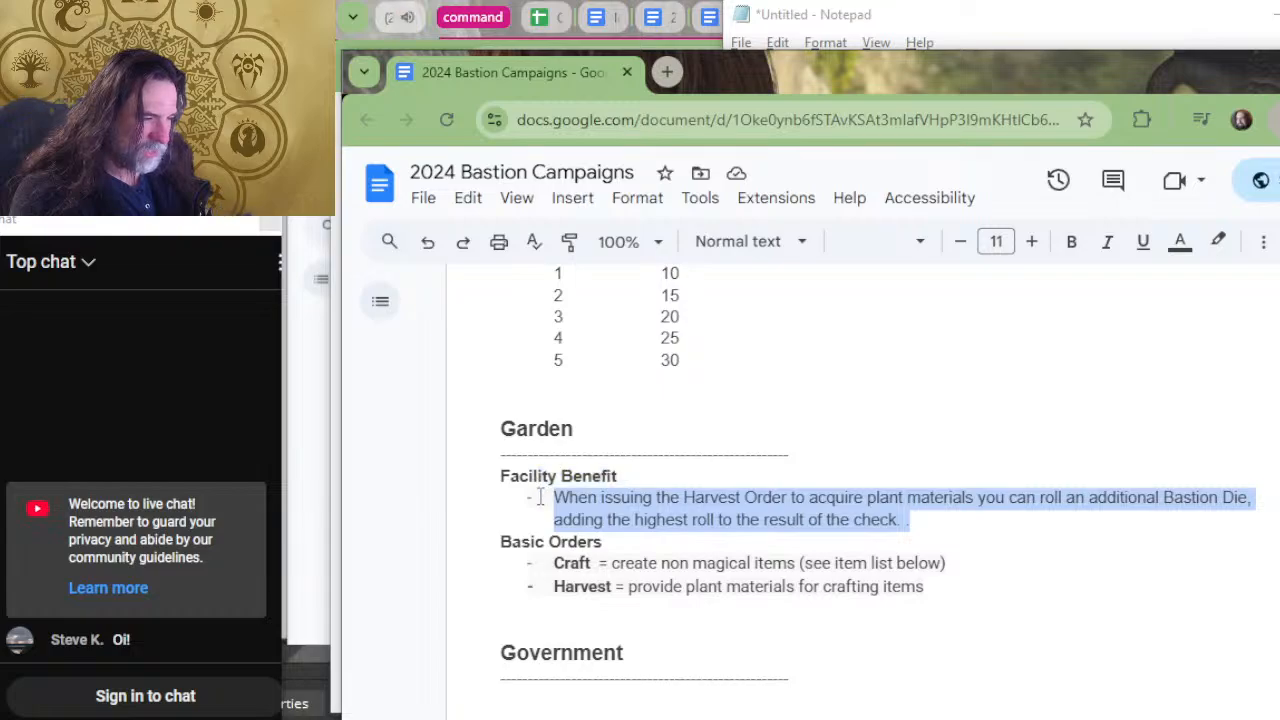
key(alt+Tab)
Enter the heading "garden" below the government entry and paste the copied Harvest Order benefit under it.
scroll(1000, 549, down, 2)
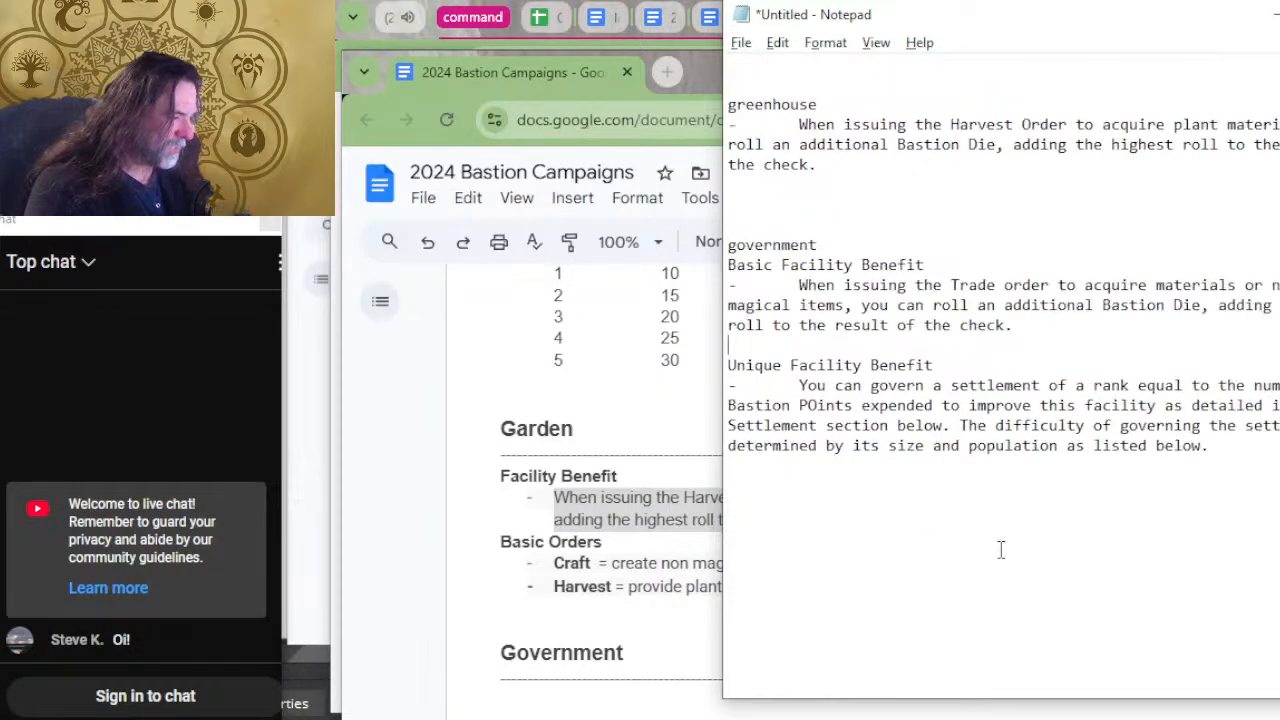
click(1000, 549)
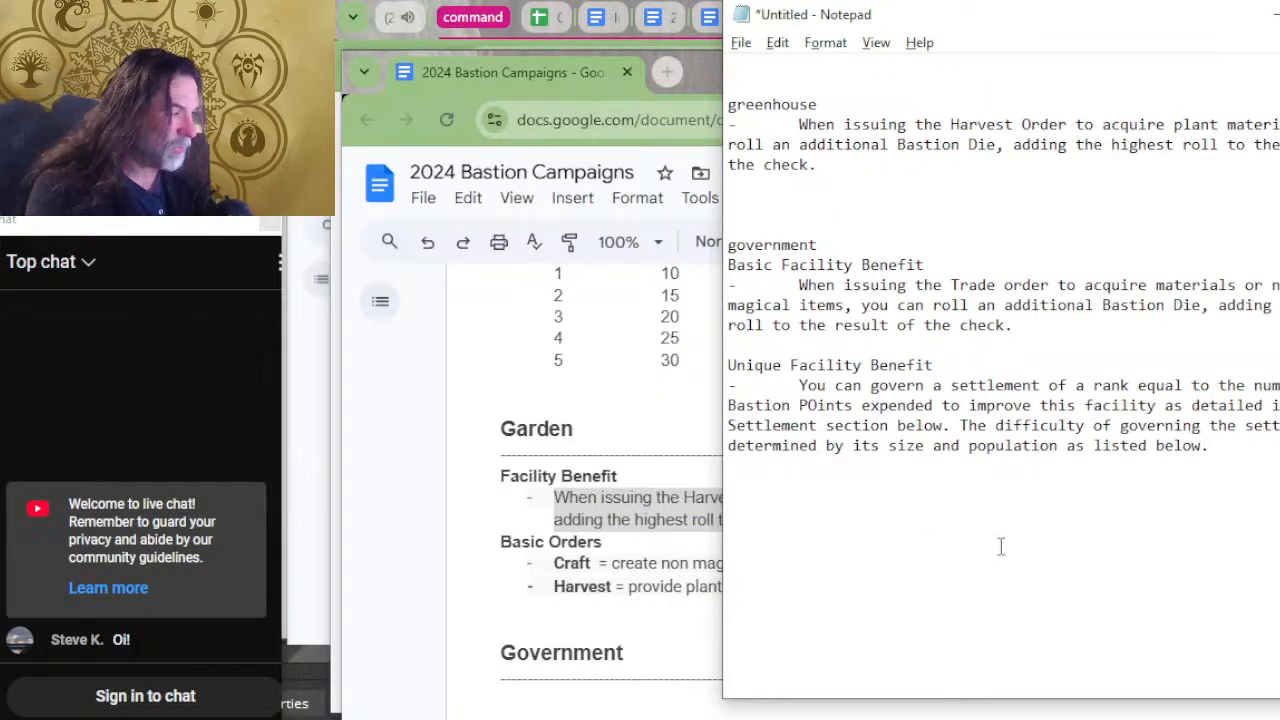
text(garden)
key(Return)
key(ctrl+v)
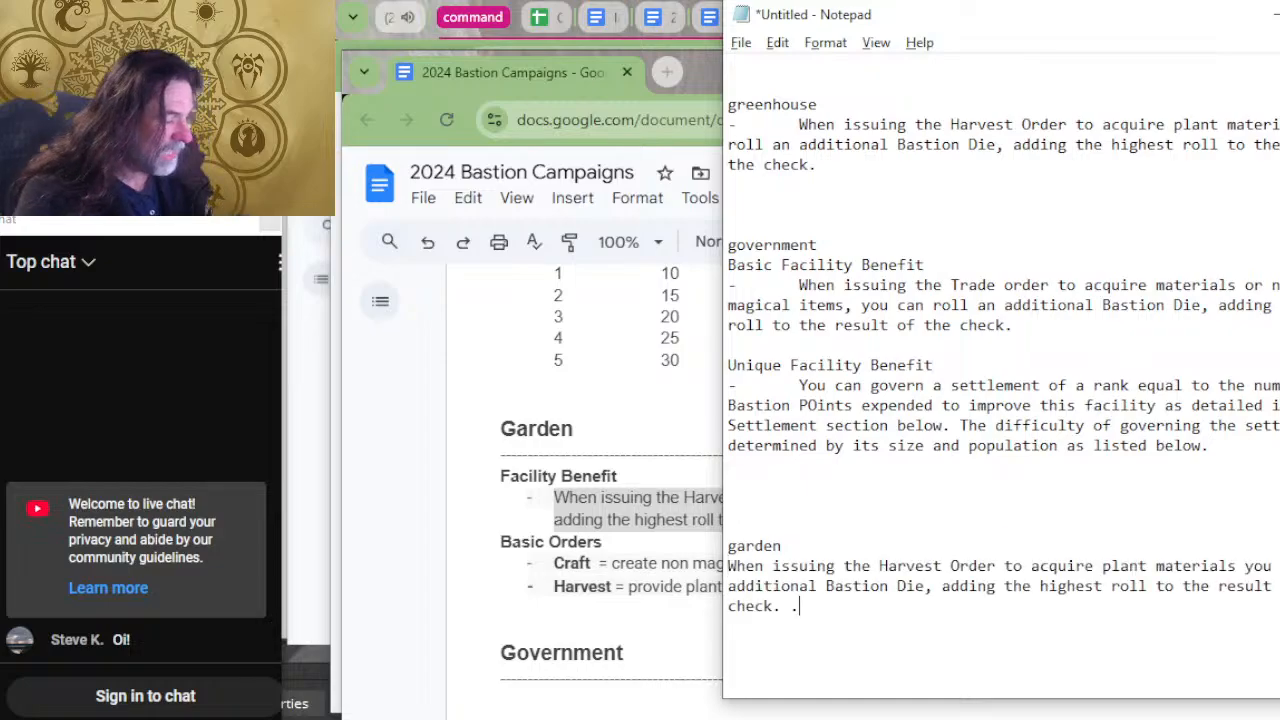
Put an indented dash before the garden benefit and remove the stray final period from it.
key(Up)
key(Up)
key(Home)
text(-)
key(Tab)
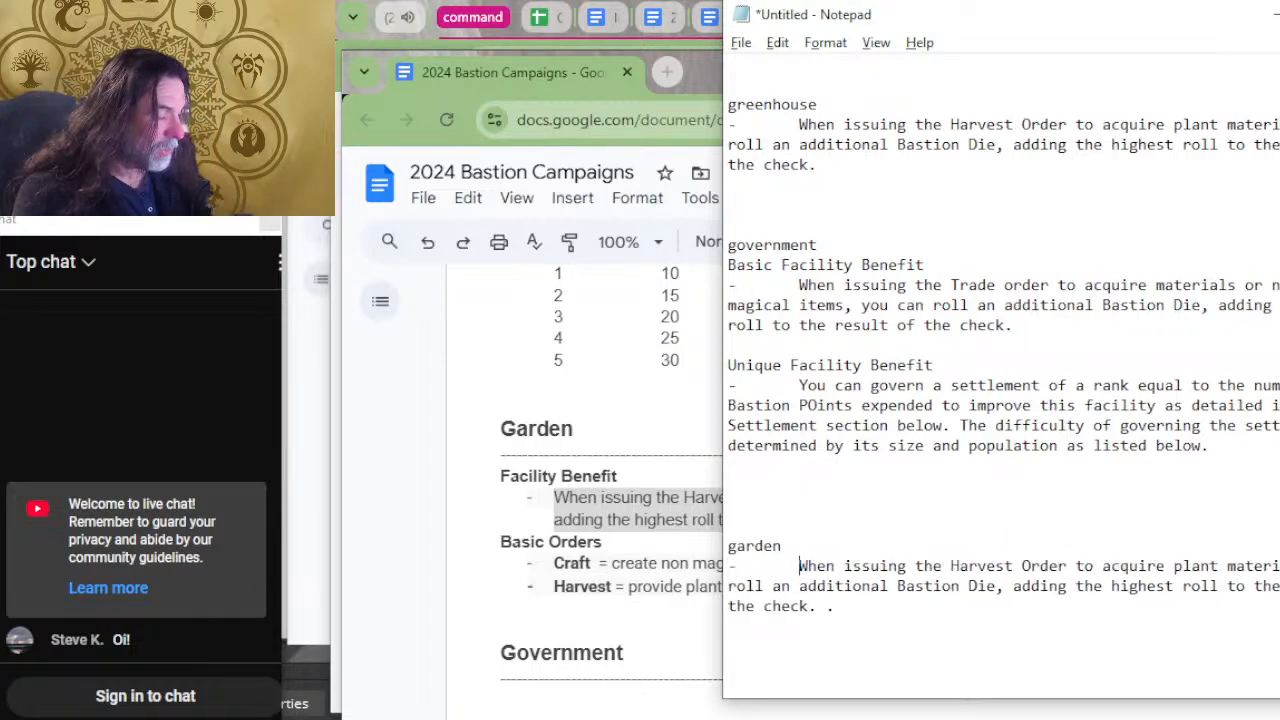
key(Down)
key(Down)
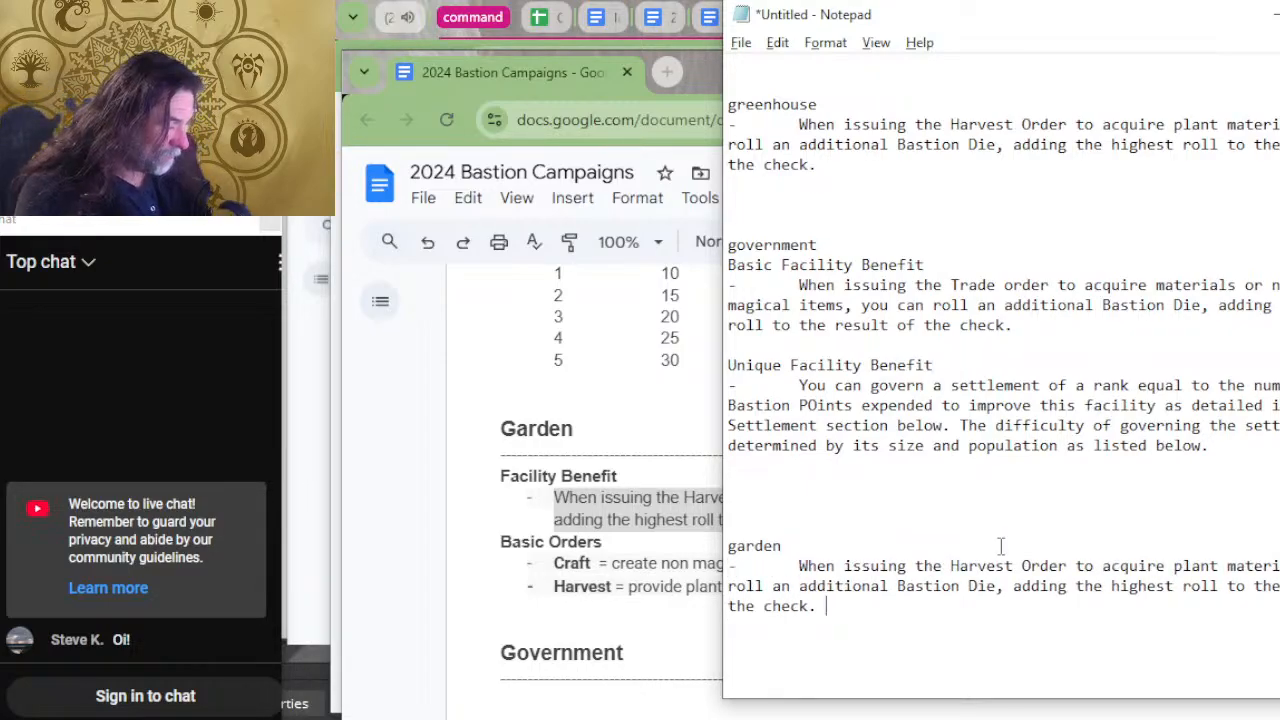
Return to the bastion document, copy the Gaming Hall's Maintain Order benefit, and switch back to Notepad.
key(alt+Tab)
scroll(905, 568, up, 4)
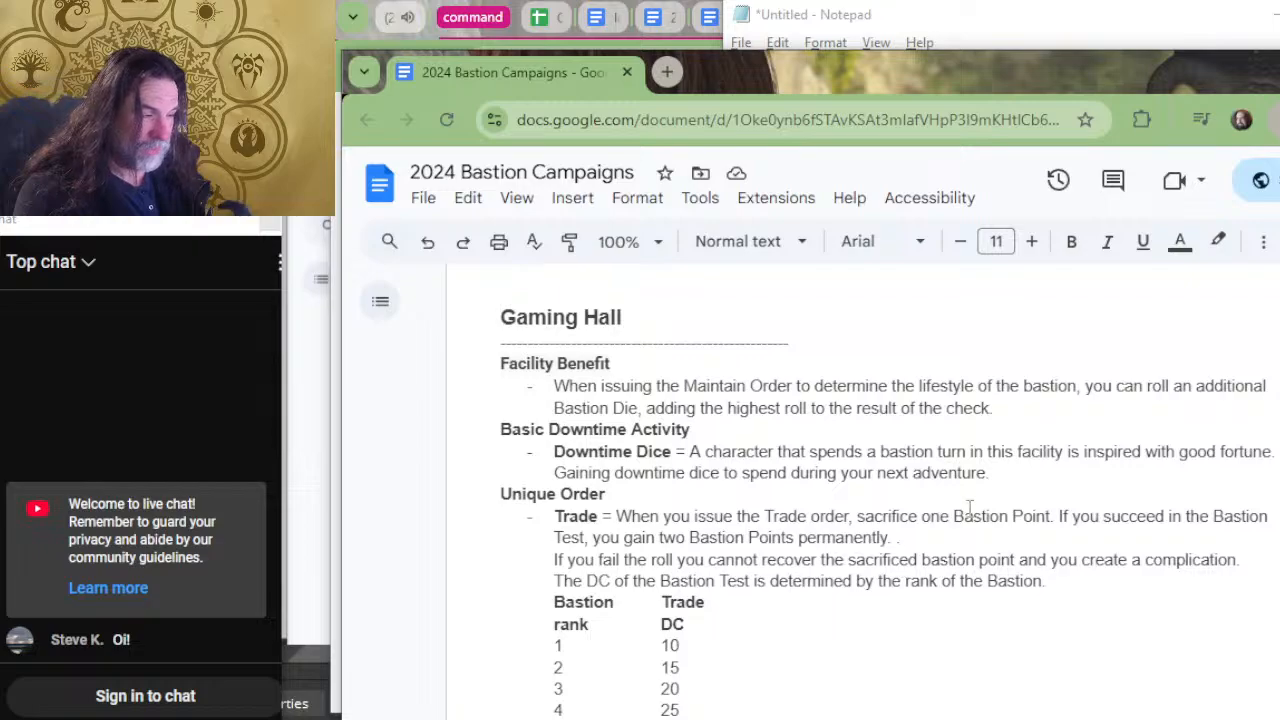
drag(1008, 408, 558, 387)
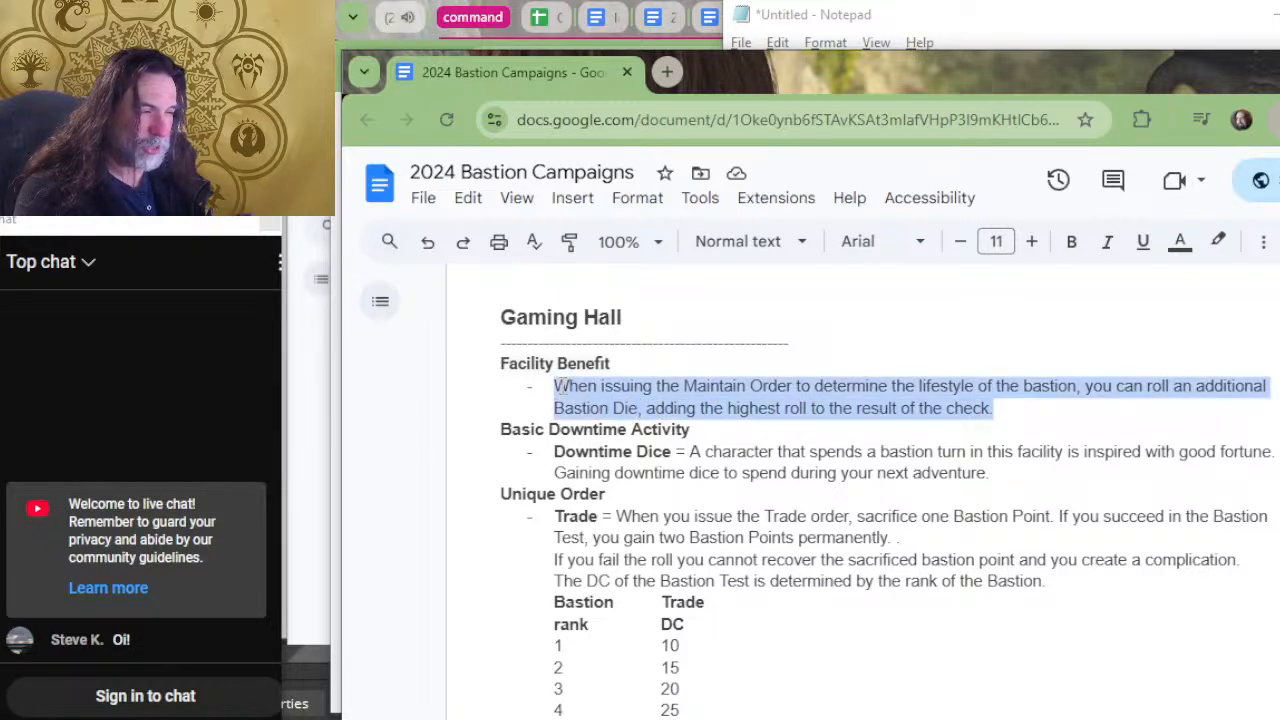
key(alt+Tab)
Enter the heading "gaming hall" below the garden entry and paste the copied Maintain Order benefit under it.
scroll(936, 494, down, 2)
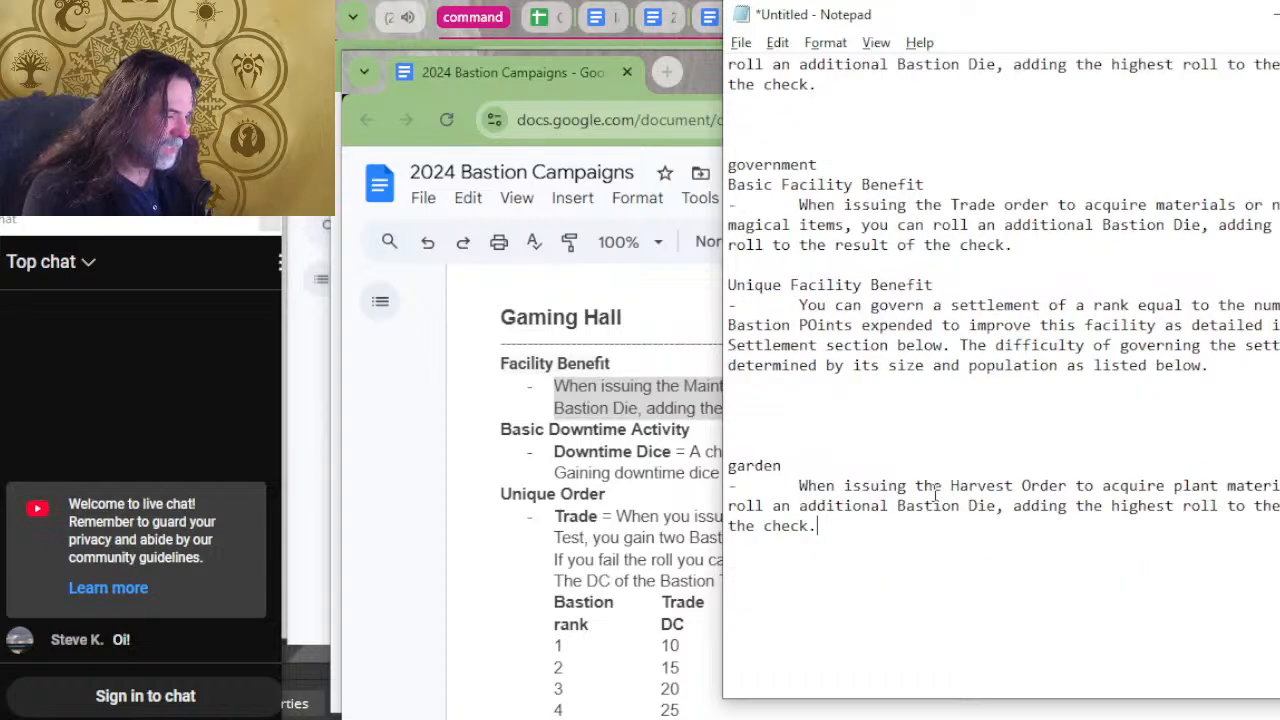
click(728, 586)
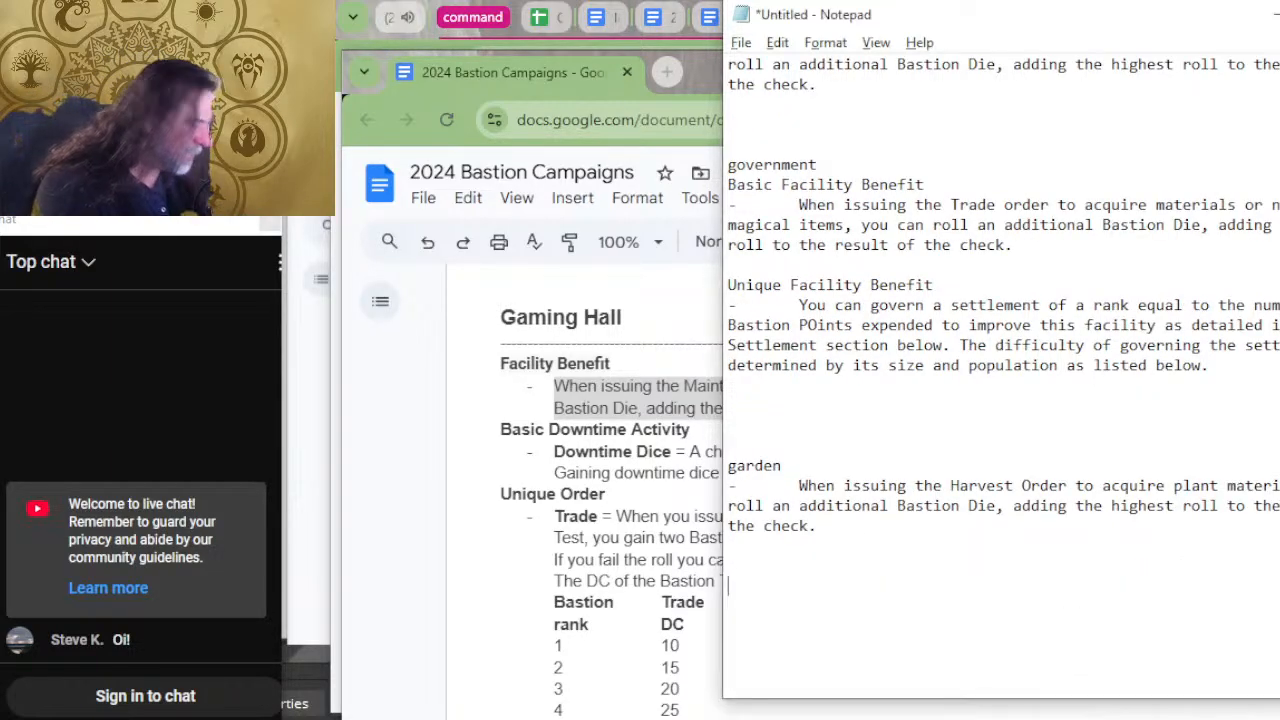
key(Return)
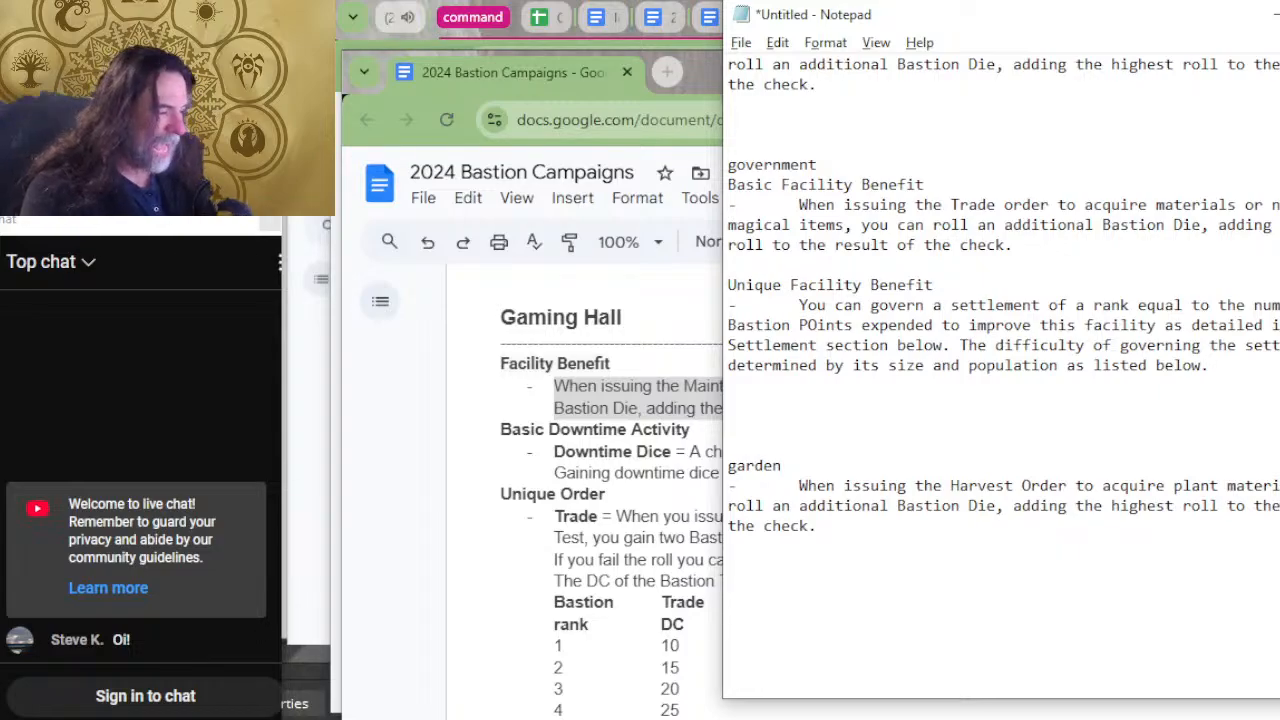
text(gaming hall)
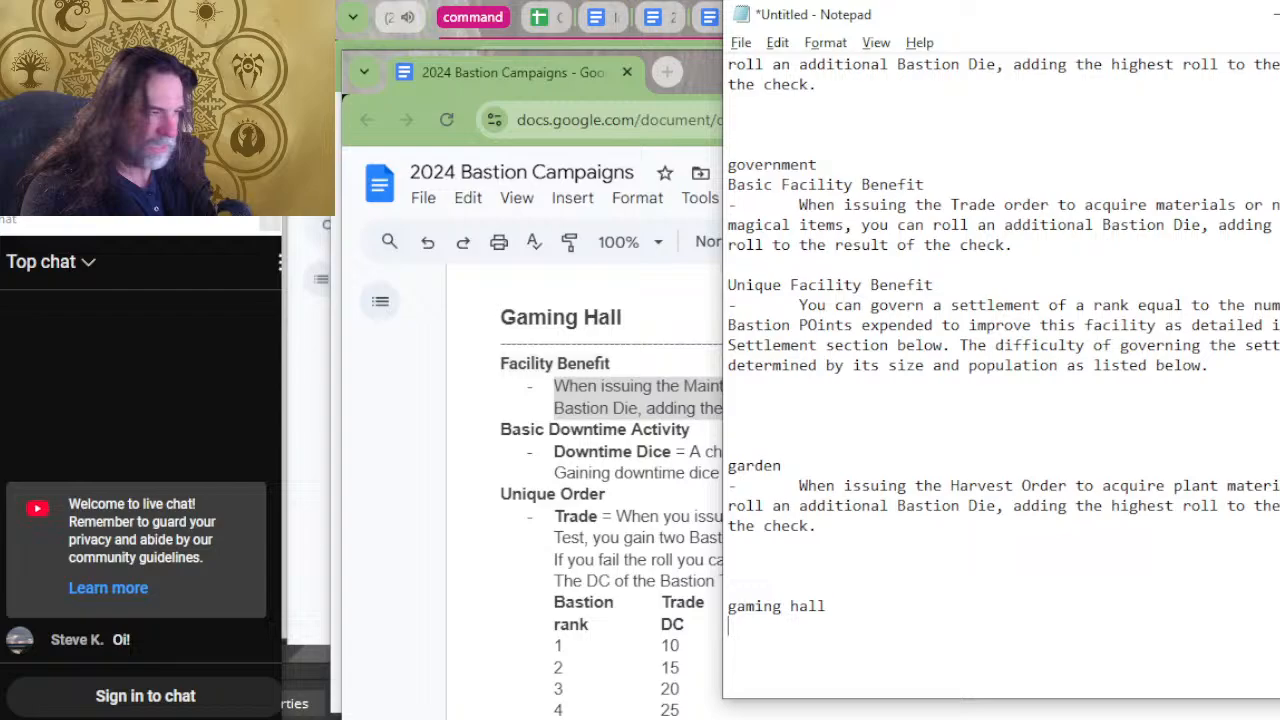
key(ctrl+v)
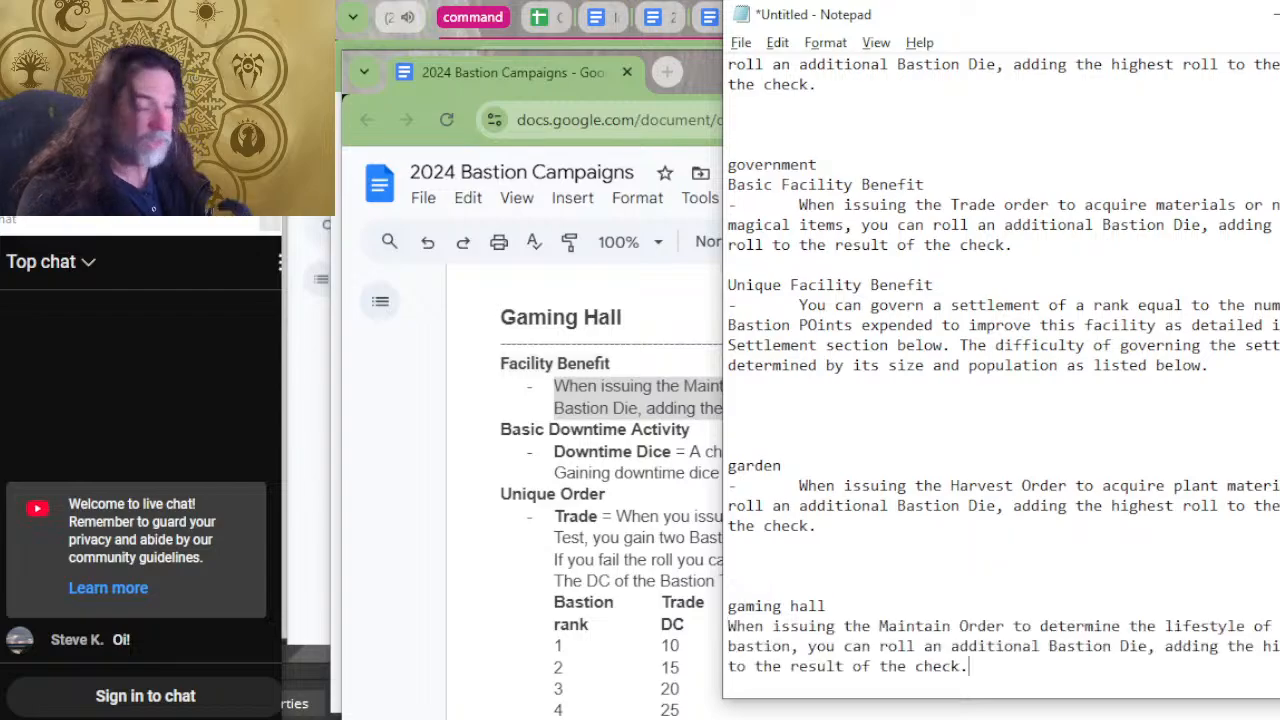
Put an indented dash before the gaming hall benefit.
key(Up)
key(Up)
key(Home)
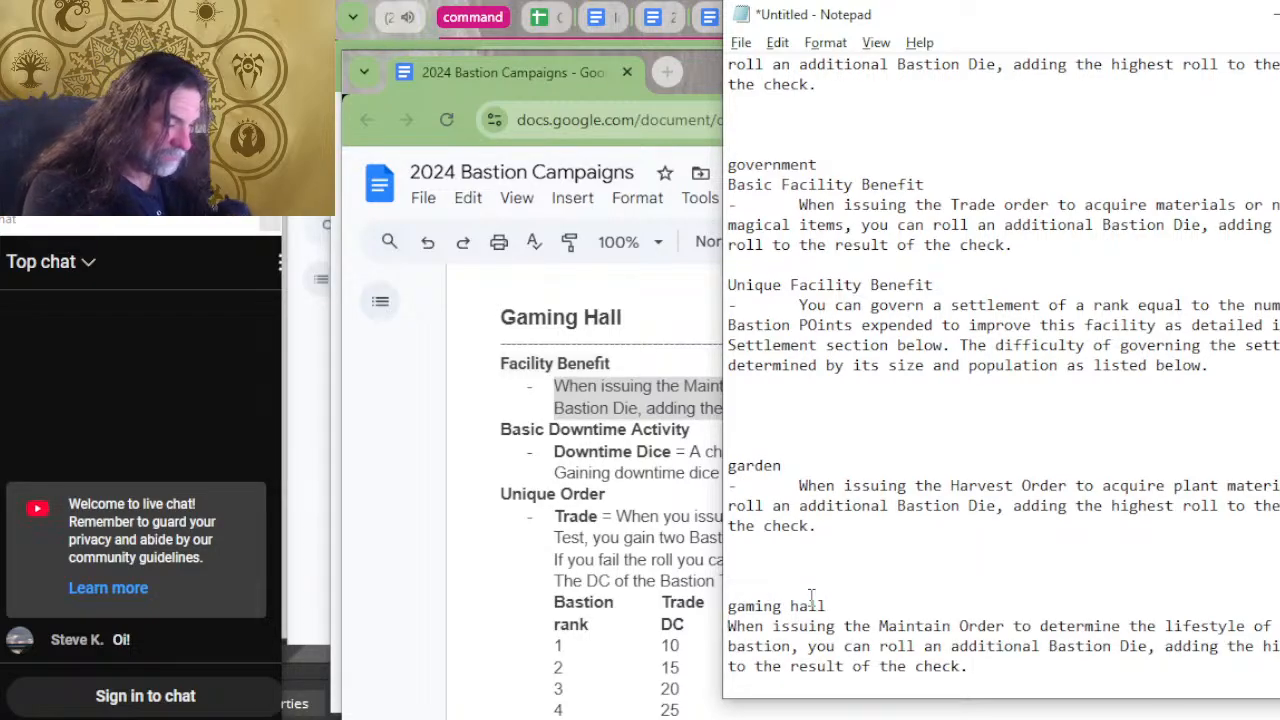
text(-)
key(Tab)
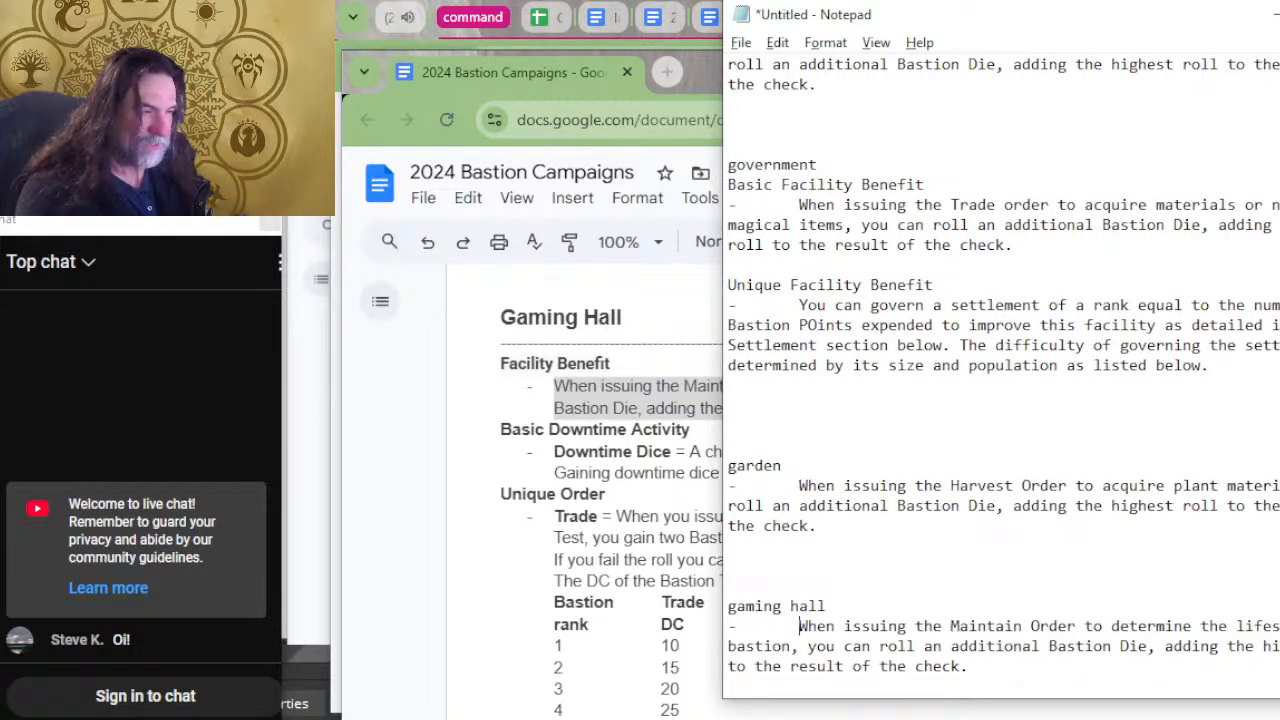
Return to the bastion document, copy the whole Demiplane section from its heading through its last benefit, and switch back to Notepad.
click(397, 349)
scroll(513, 477, up, 3)
scroll(720, 460, down, 2)
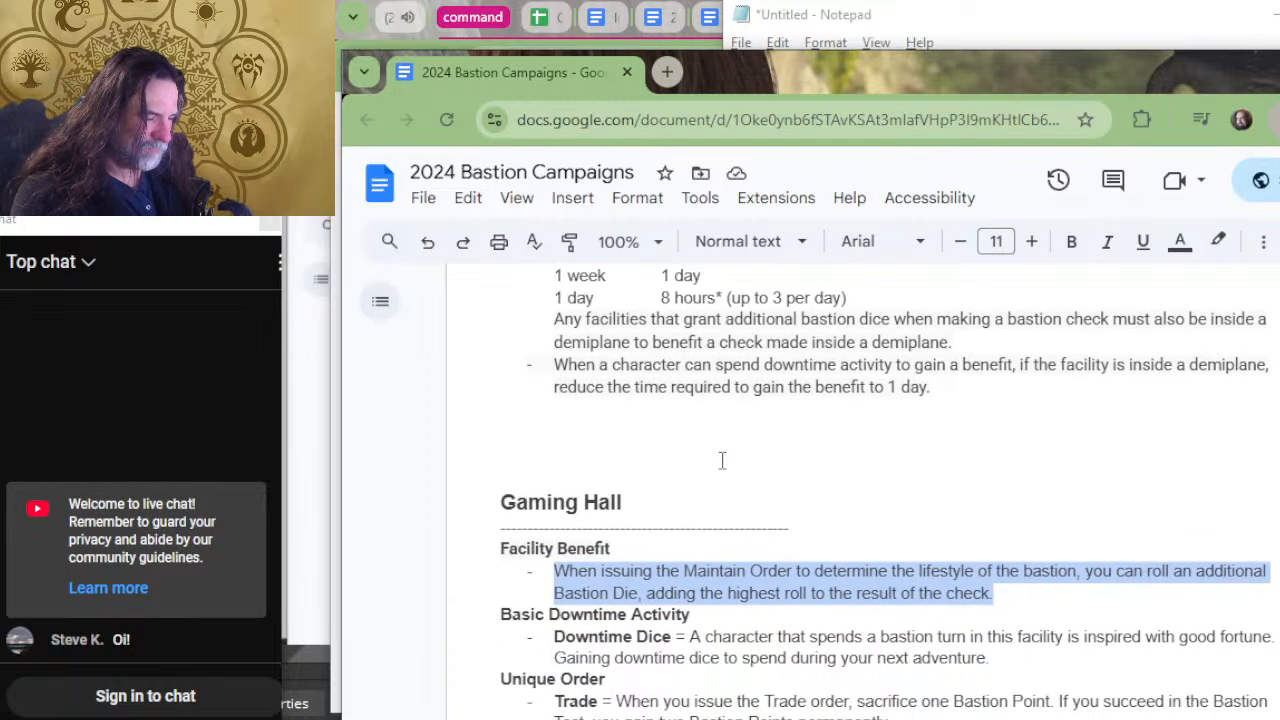
scroll(778, 515, up, 5)
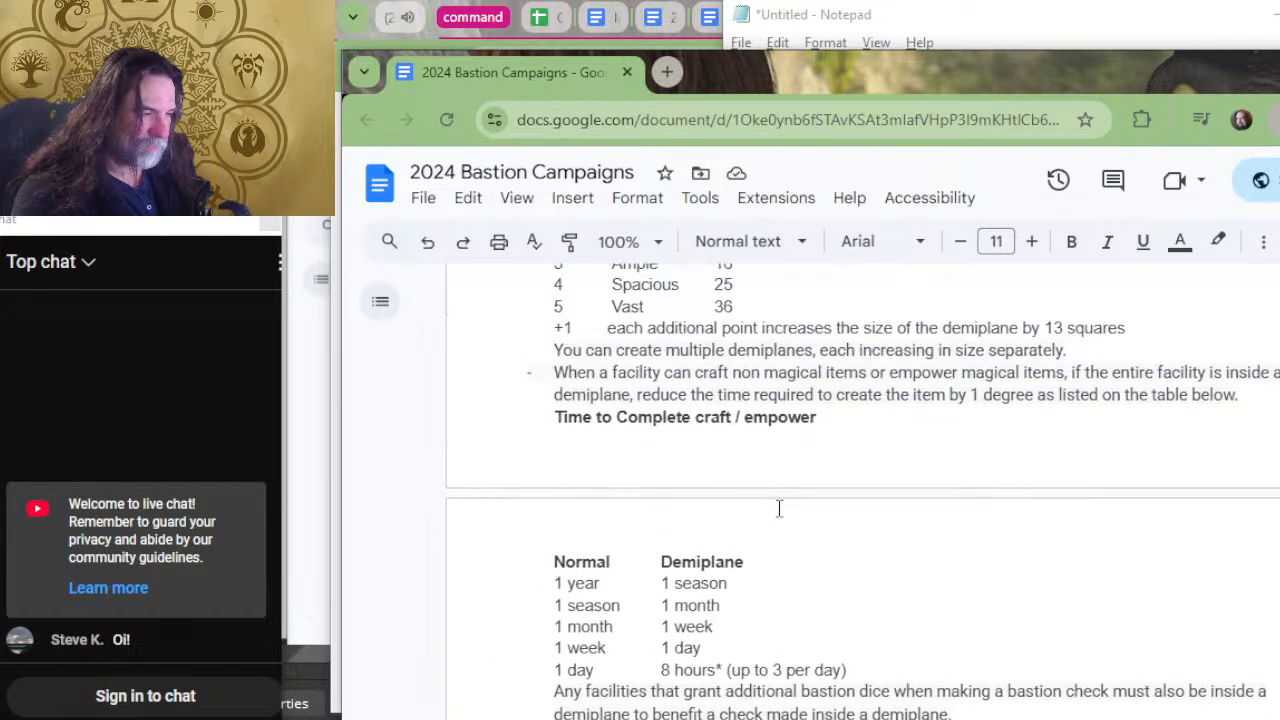
scroll(778, 508, up, 2)
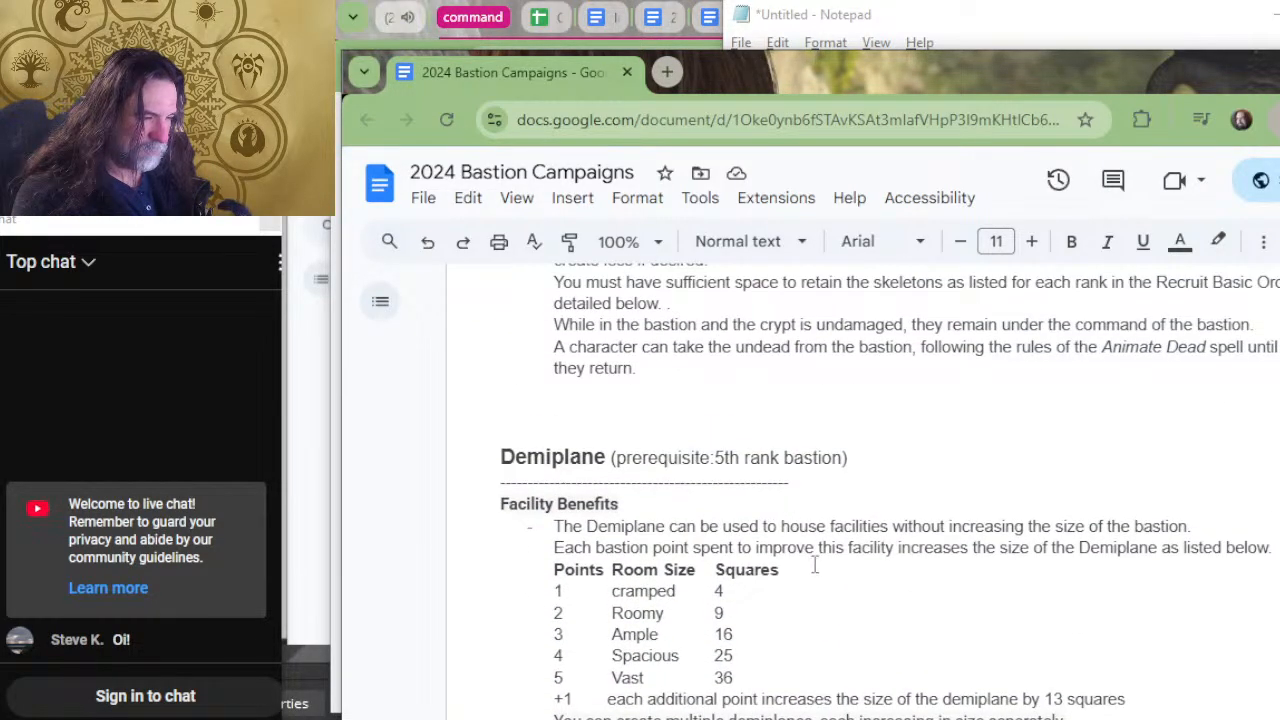
scroll(815, 557, down, 5)
scroll(815, 557, down, 1)
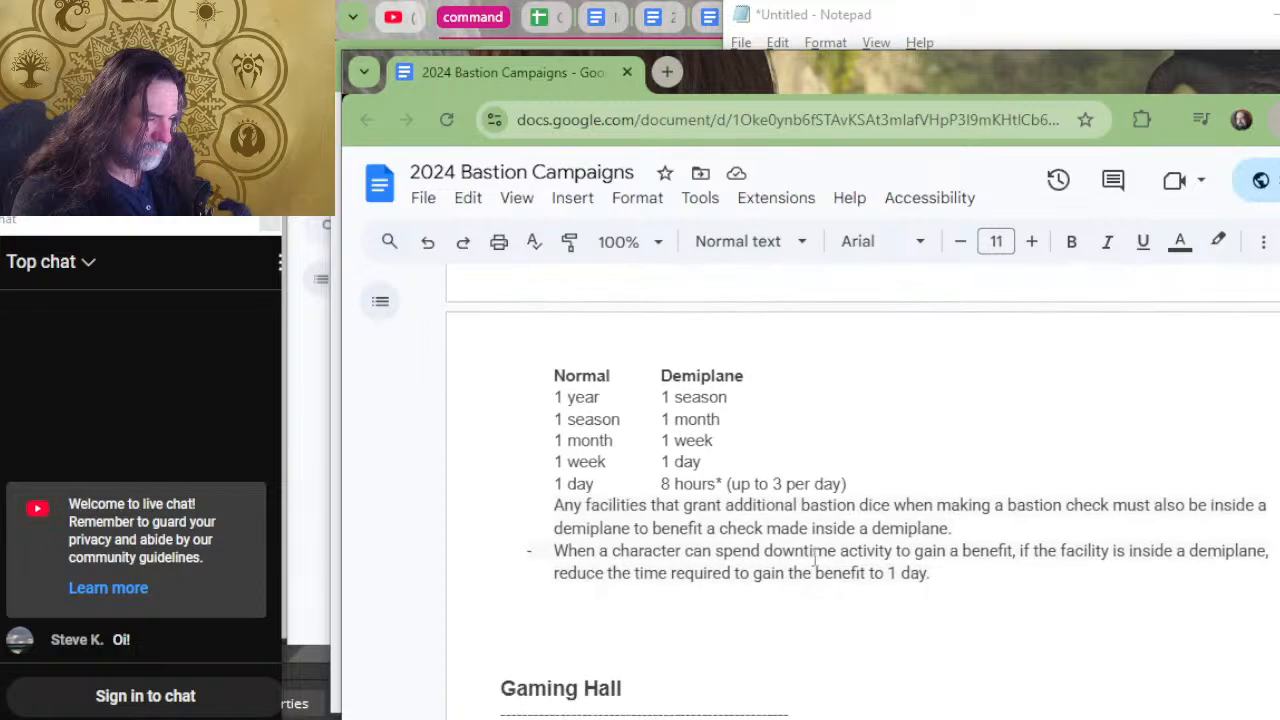
drag(935, 573, 497, 458)
scroll(823, 478, up, 6)
key(alt+Tab)
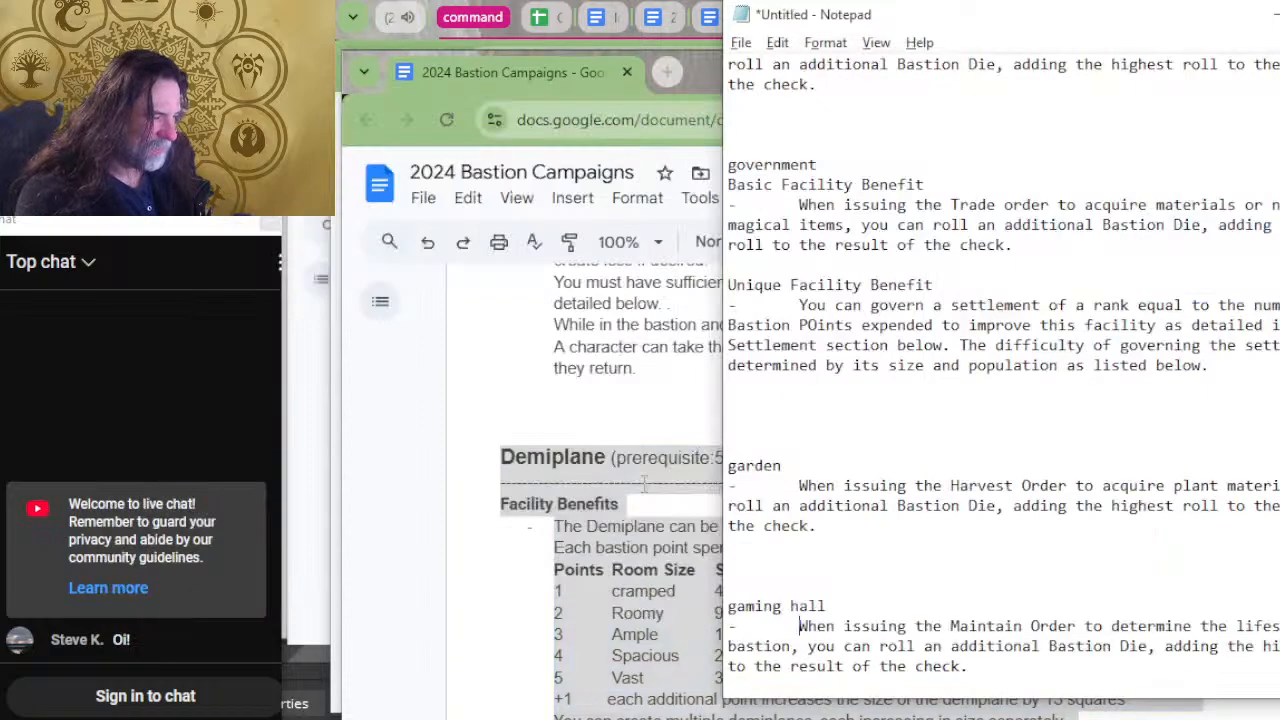
Paste the copied Demiplane section below the gaming hall entry.
scroll(1036, 532, down, 2)
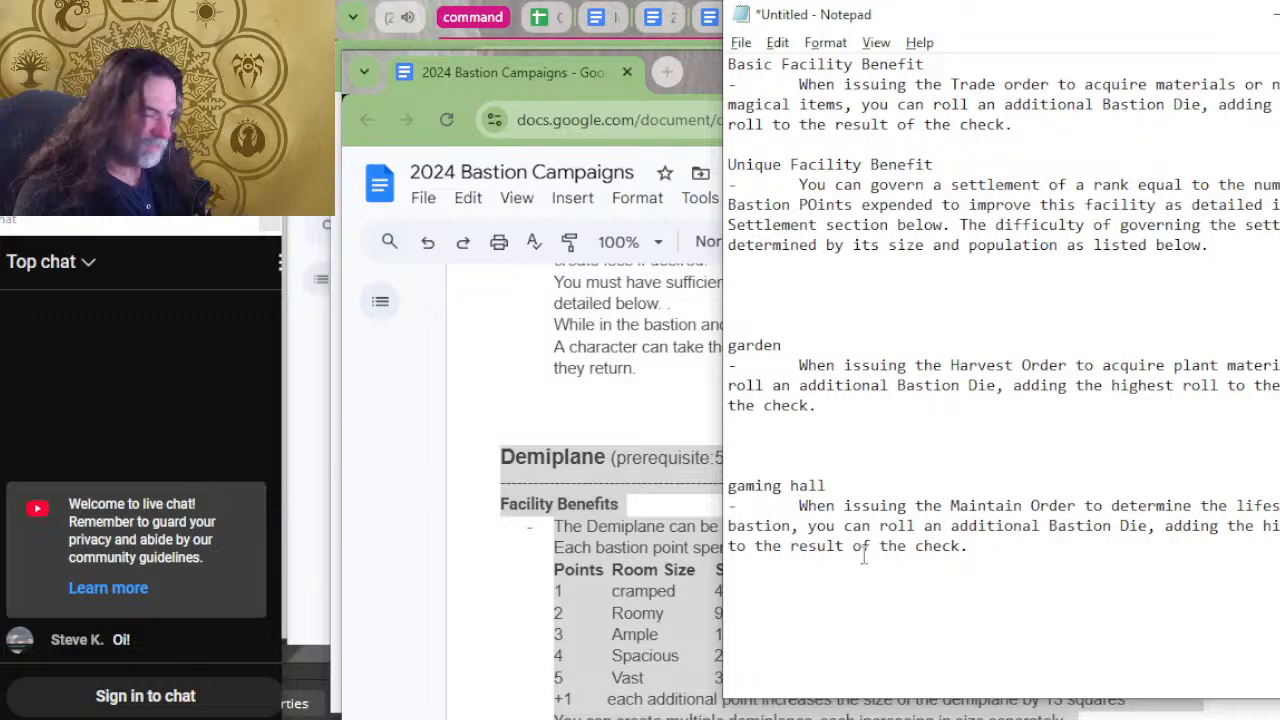
click(818, 614)
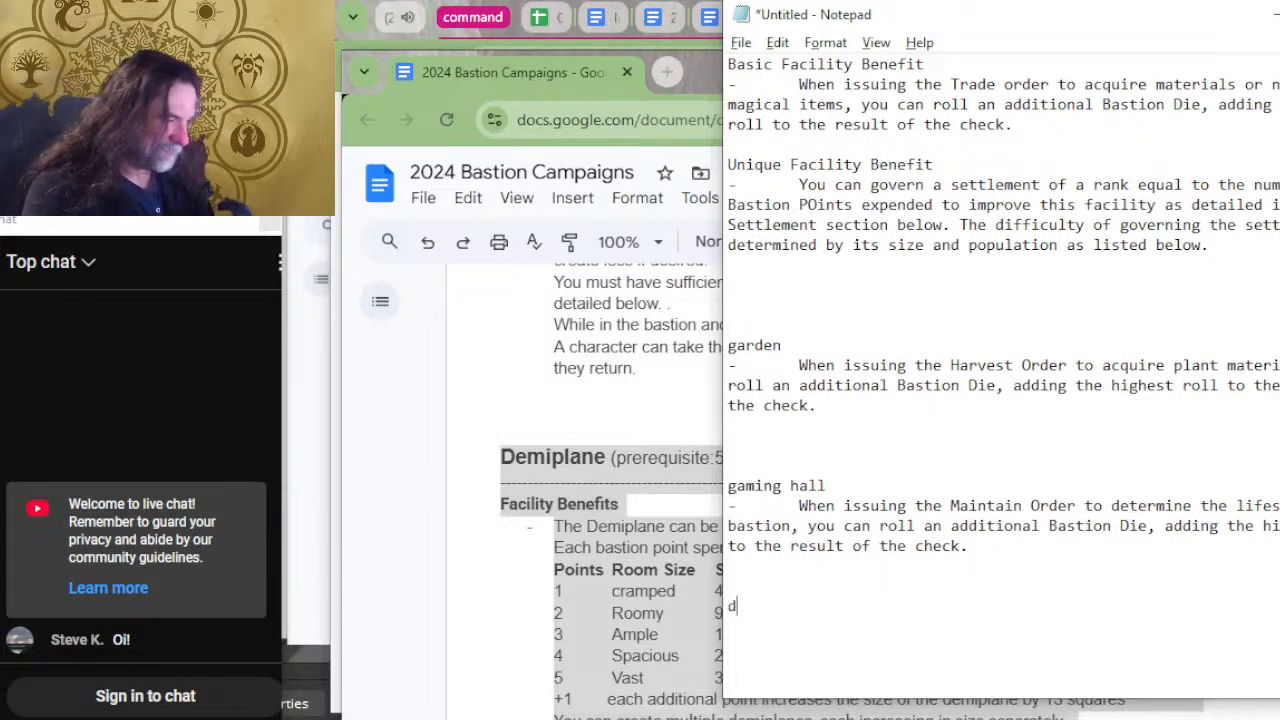
key(ctrl+v)
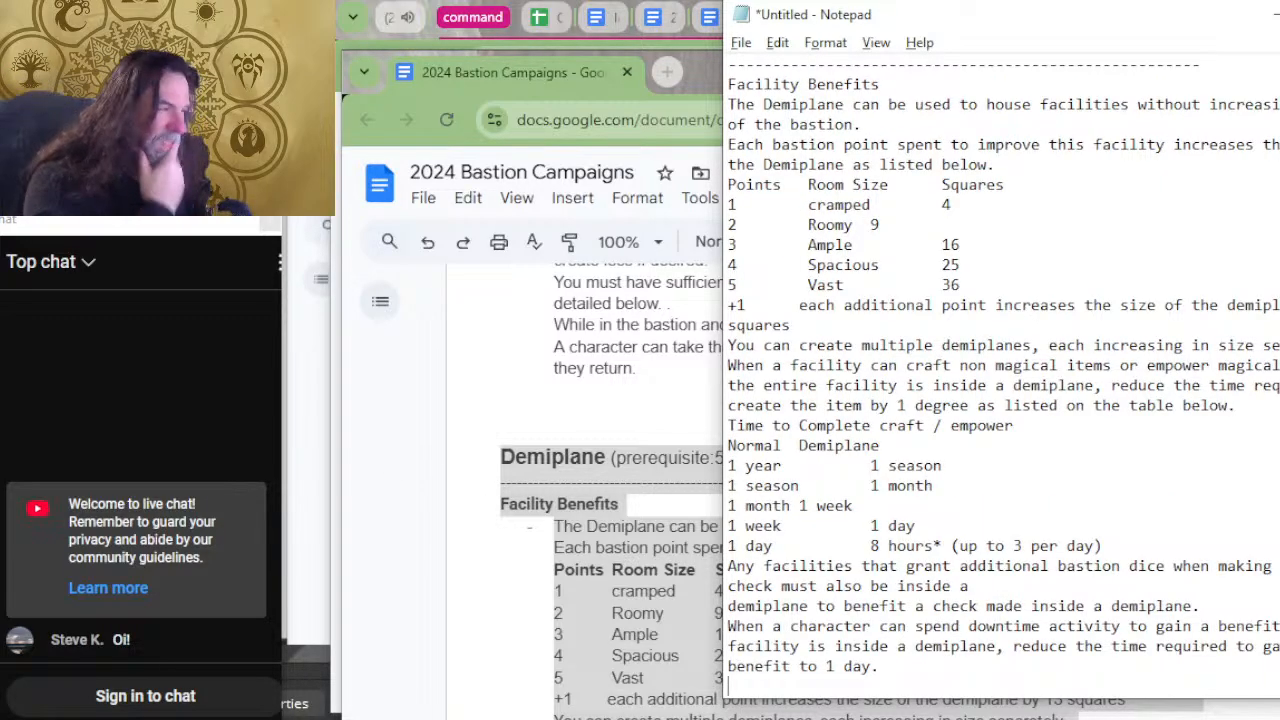
Return to the bastion document, copy the Crypt's Facility Benefits including the spell table, and switch back to Notepad.
key(alt+Tab)
scroll(857, 620, down, 4)
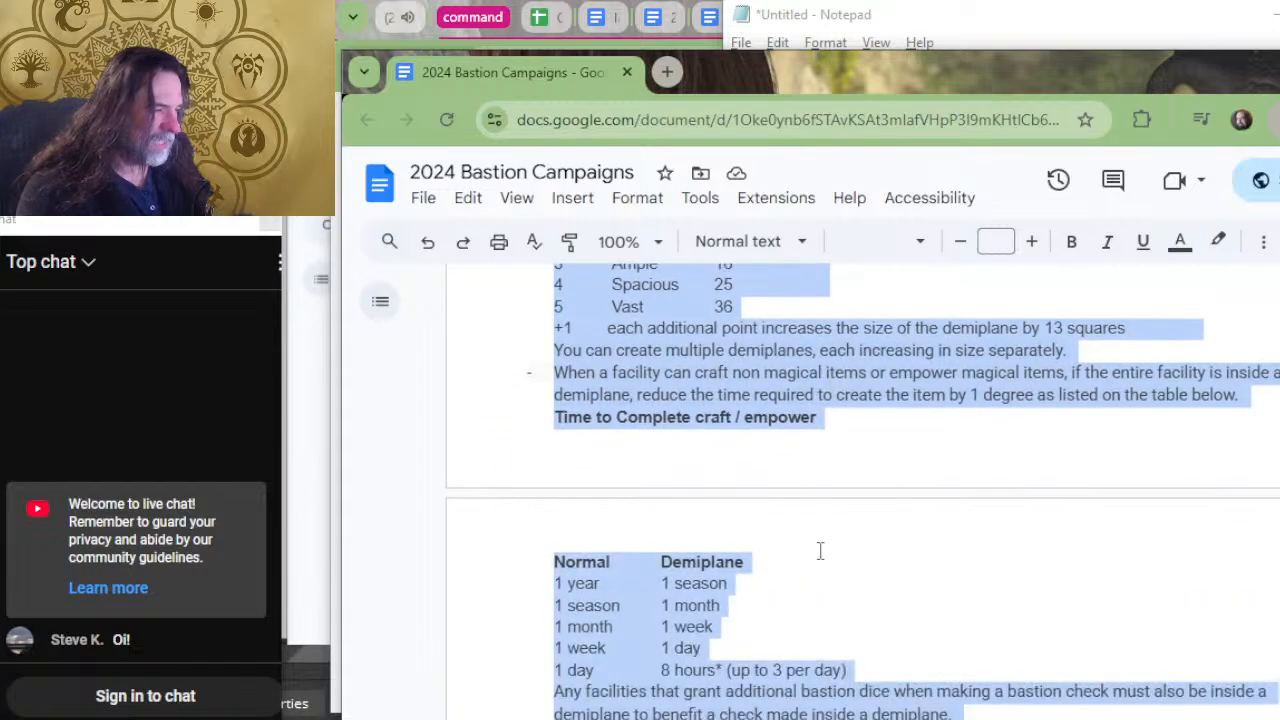
click(813, 435)
scroll(811, 440, down, 2)
scroll(809, 470, up, 6)
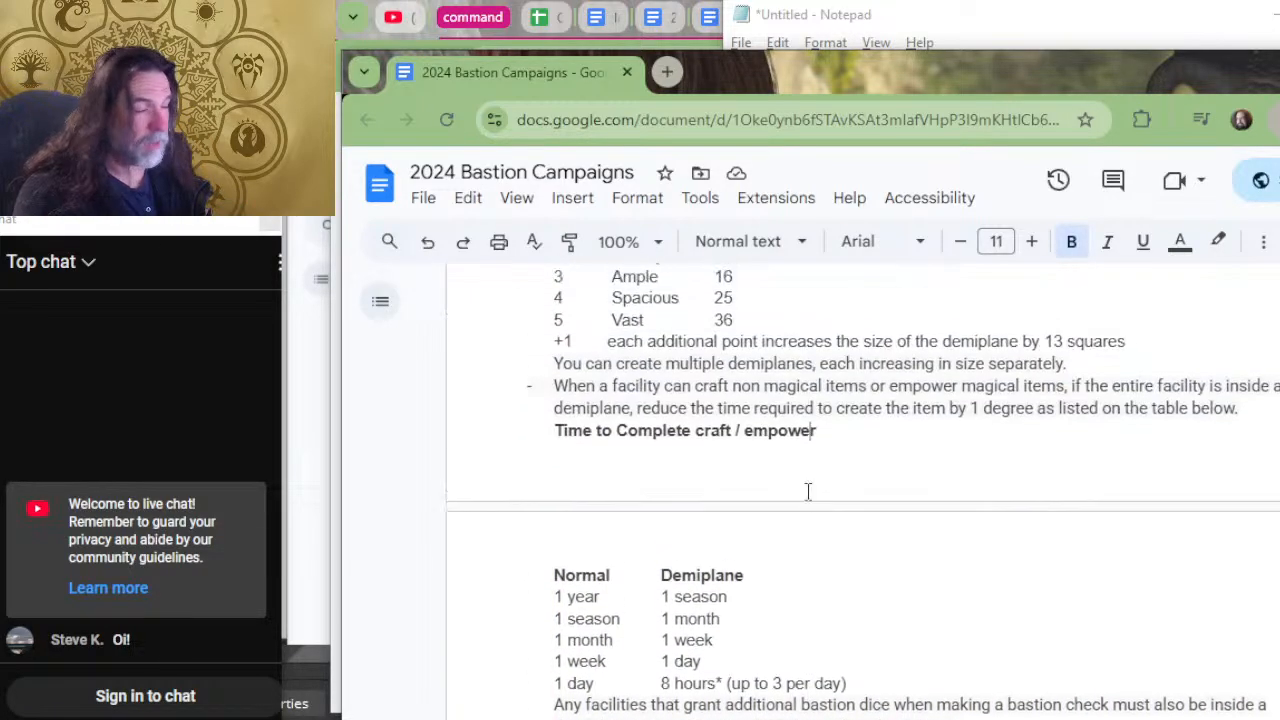
scroll(809, 491, up, 3)
scroll(828, 498, up, 2)
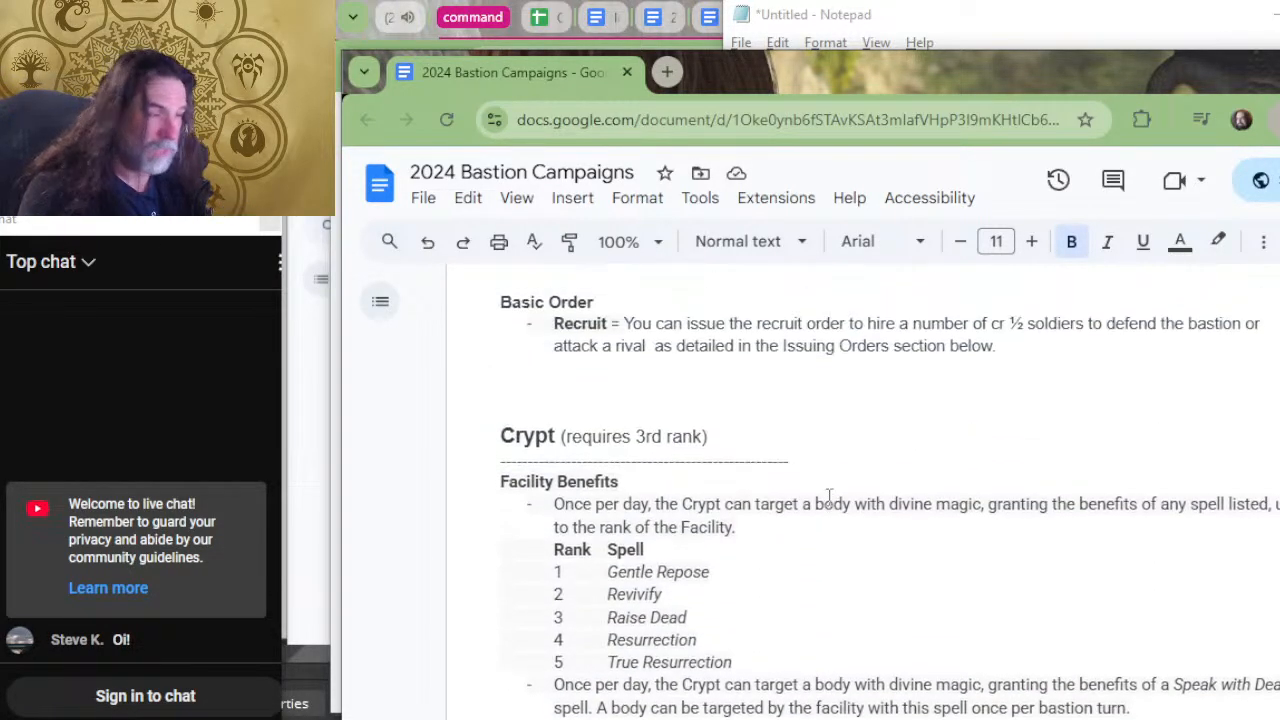
scroll(829, 491, down, 2)
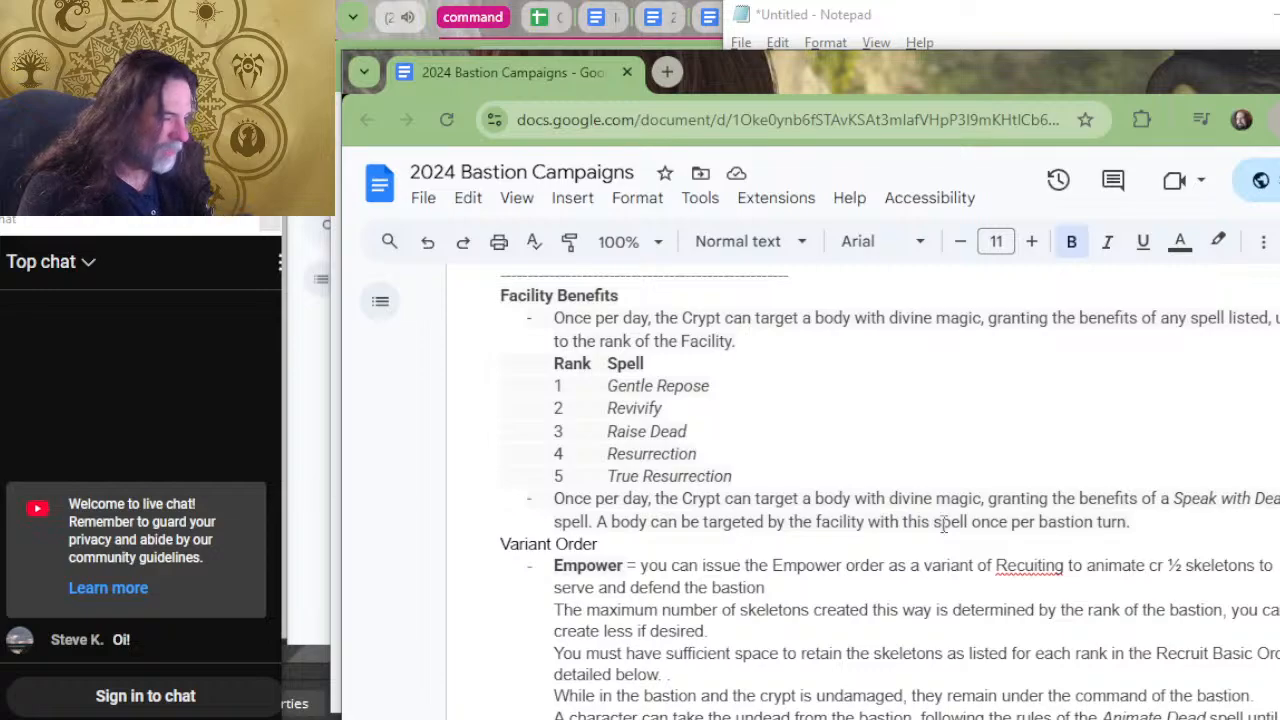
drag(1130, 521, 553, 318)
key(ctrl+c)
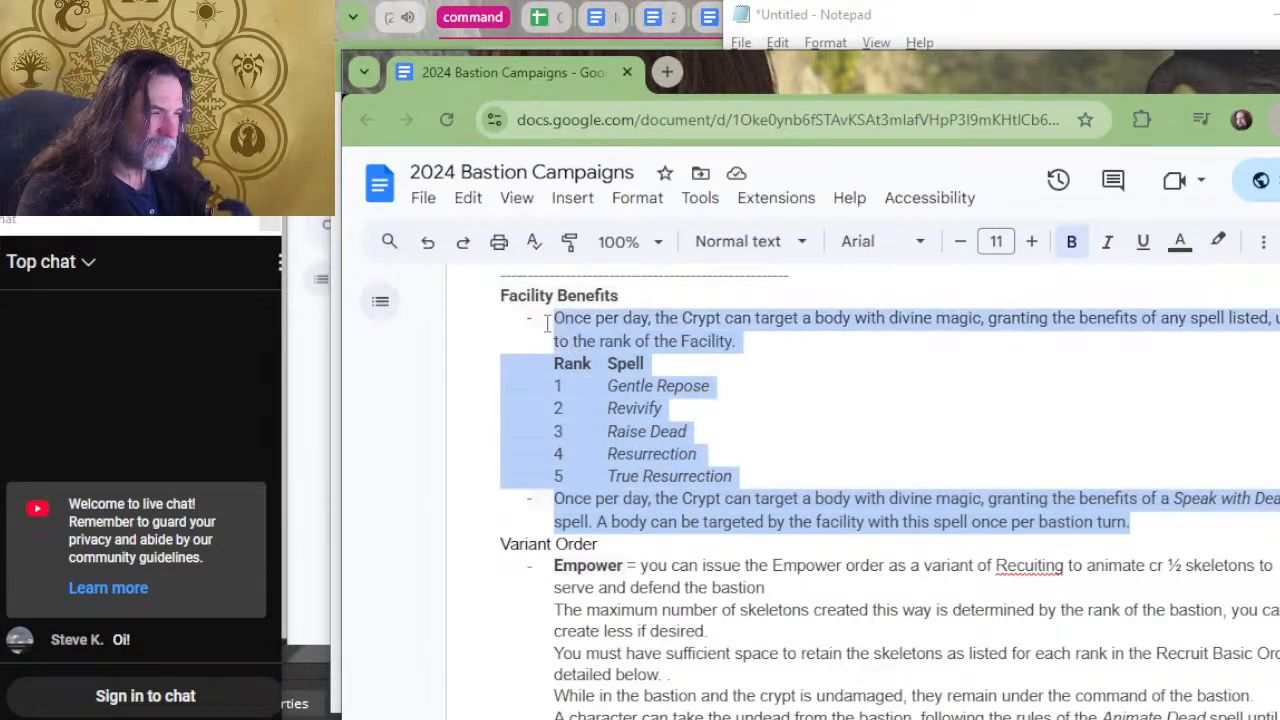
scroll(823, 591, up, 2)
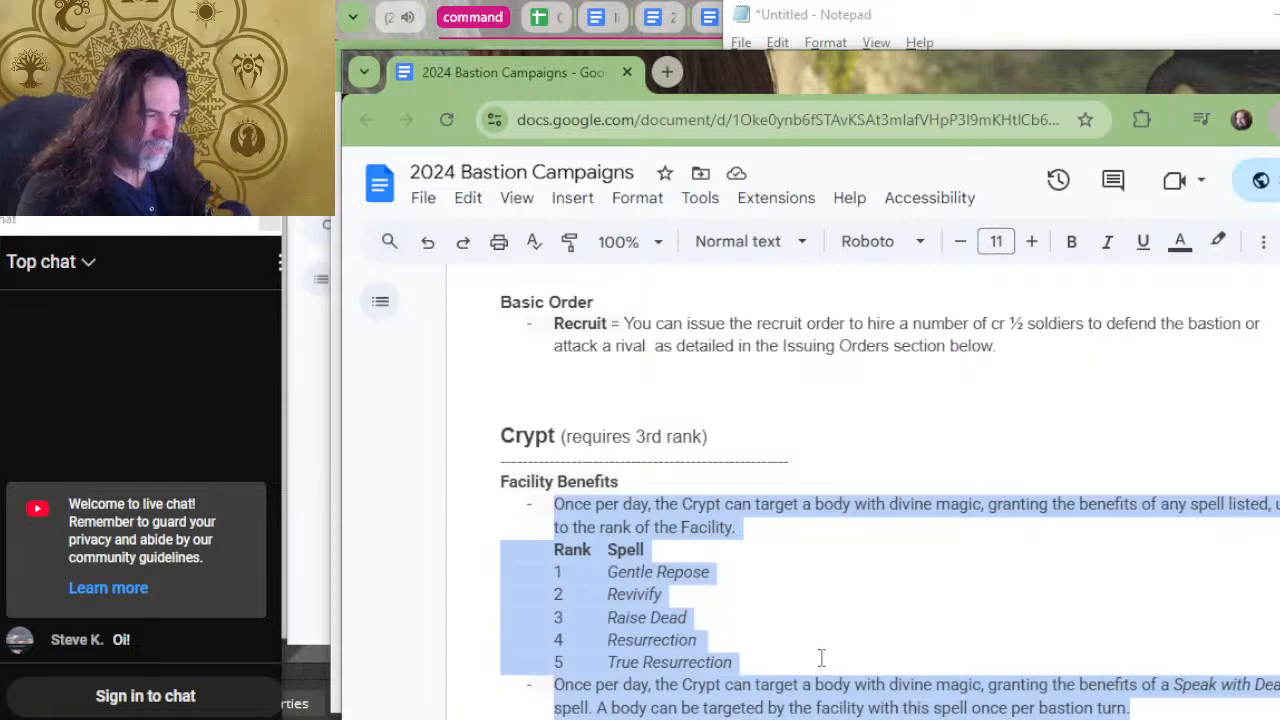
key(alt+Tab)
Enter the heading "crypt" below the Demiplane entry and paste the copied Crypt benefits under it.
key(Return)
text(cry)
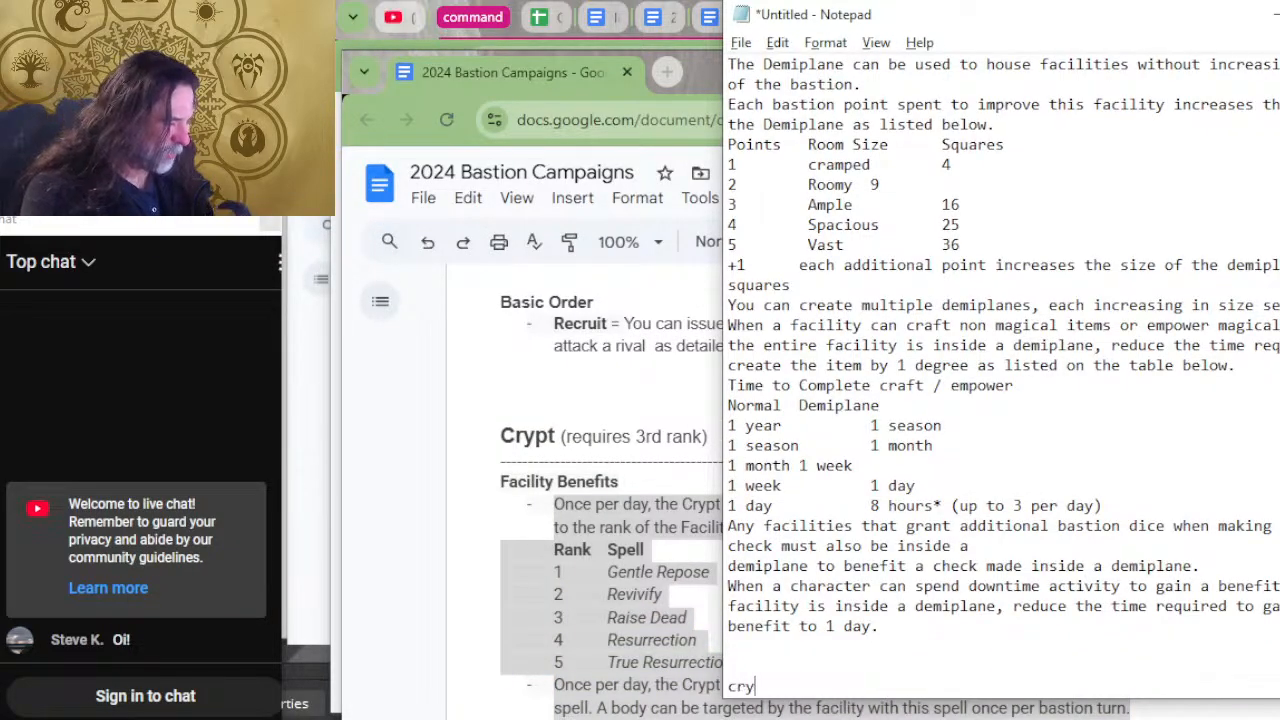
text(pt)
key(Return)
key(ctrl+v)
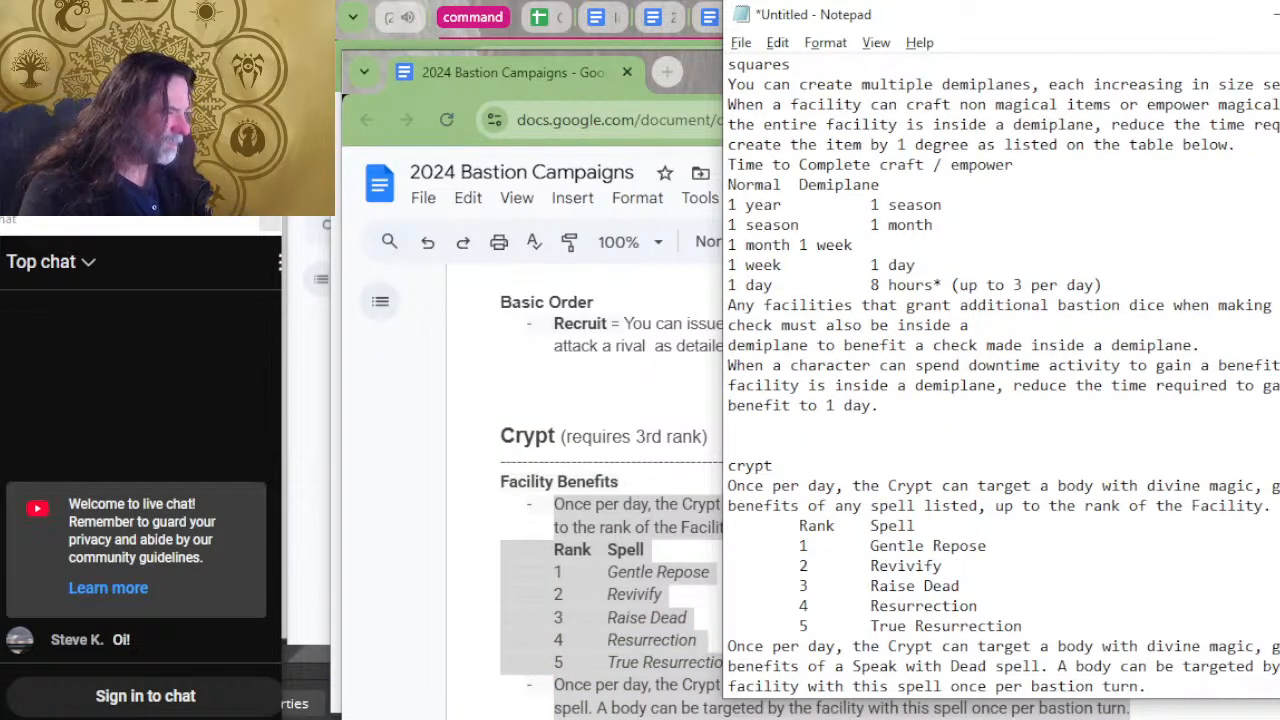
Return to the bastion document, copy the Barracks' defending and siege benefits, and switch back to Notepad.
key(alt+Tab)
scroll(848, 537, up, 3)
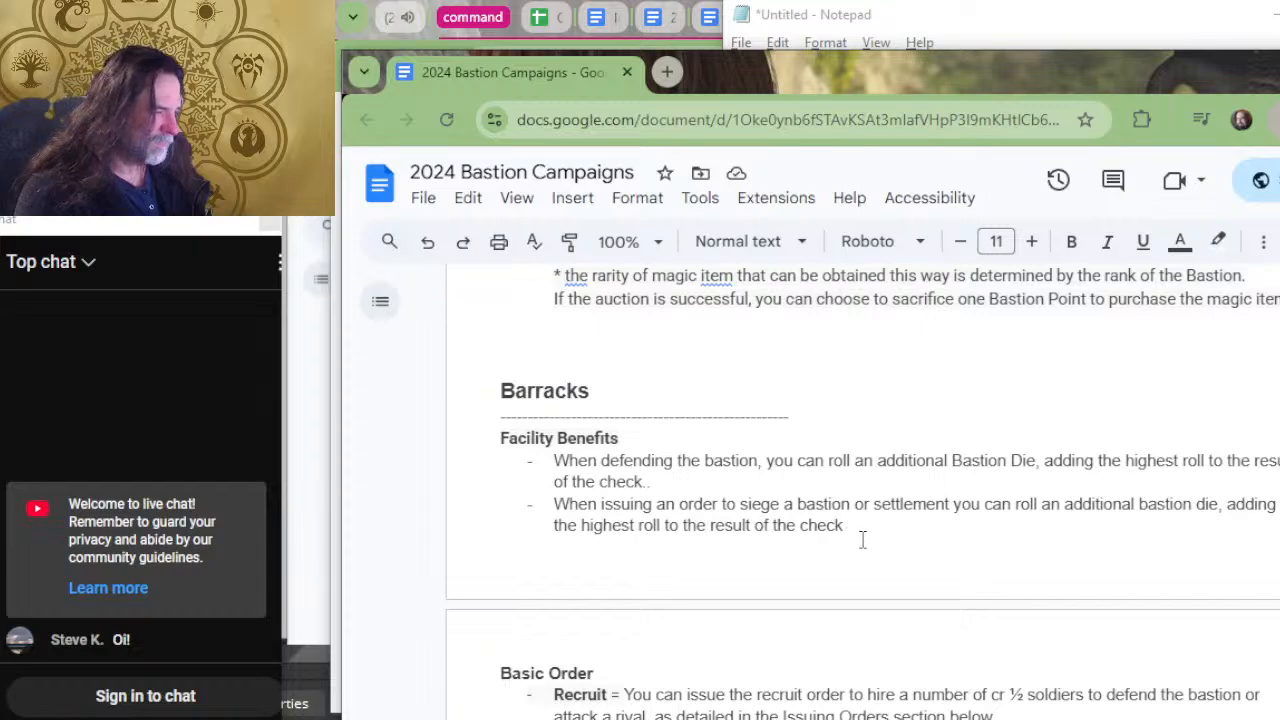
drag(862, 540, 554, 461)
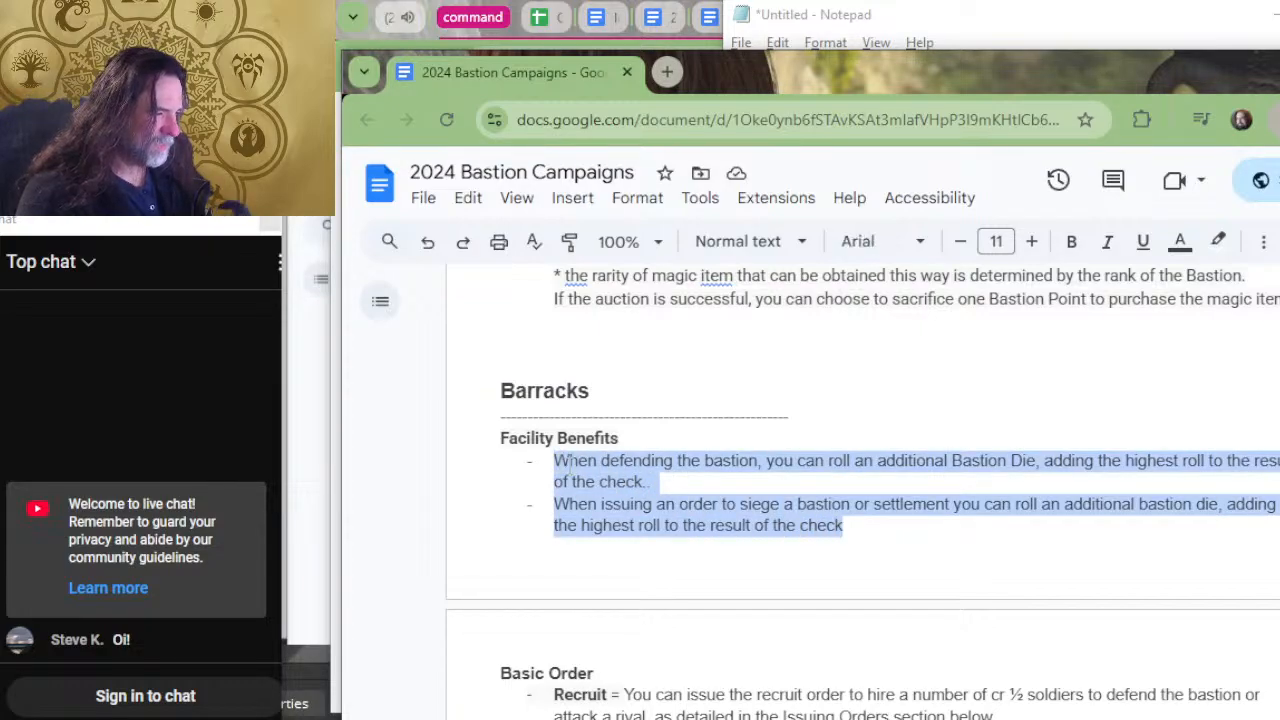
key(ctrl+c)
key(alt+Tab)
Enter the heading "barracks" below the crypt entry and paste the copied Barracks benefits under it.
scroll(966, 505, down, 2)
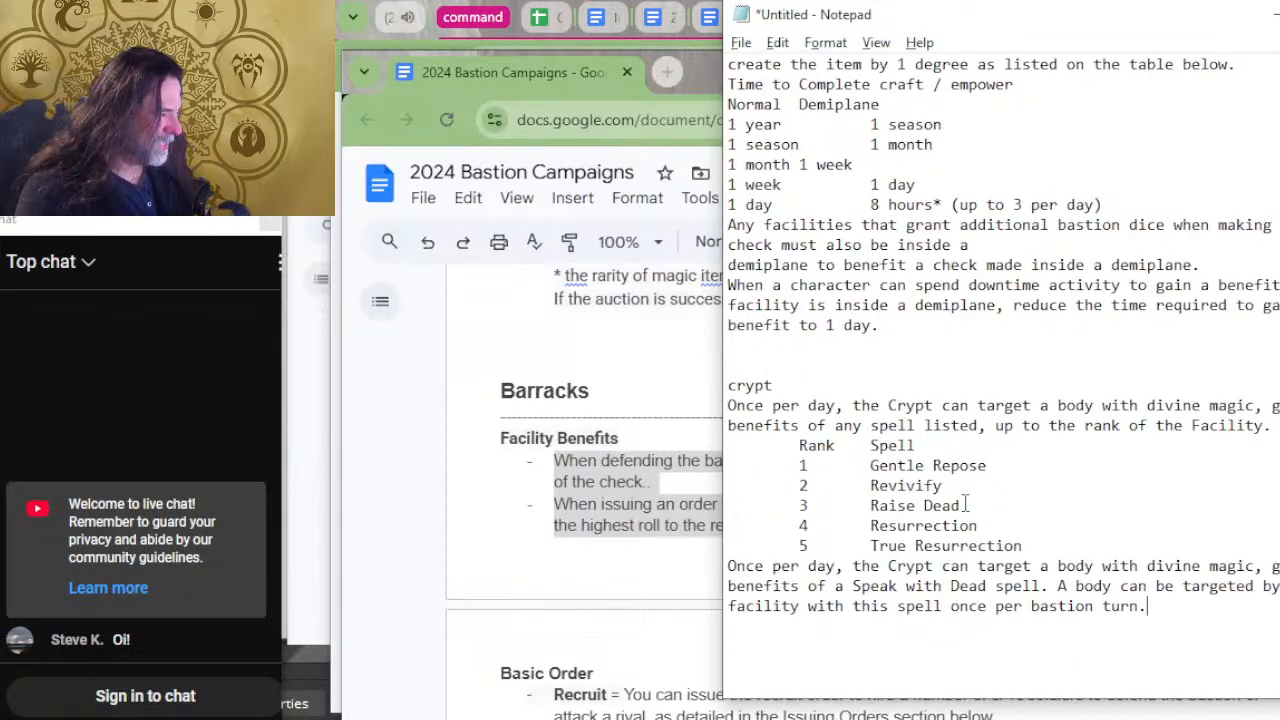
click(859, 641)
key(Return)
key(Return)
text(ba)
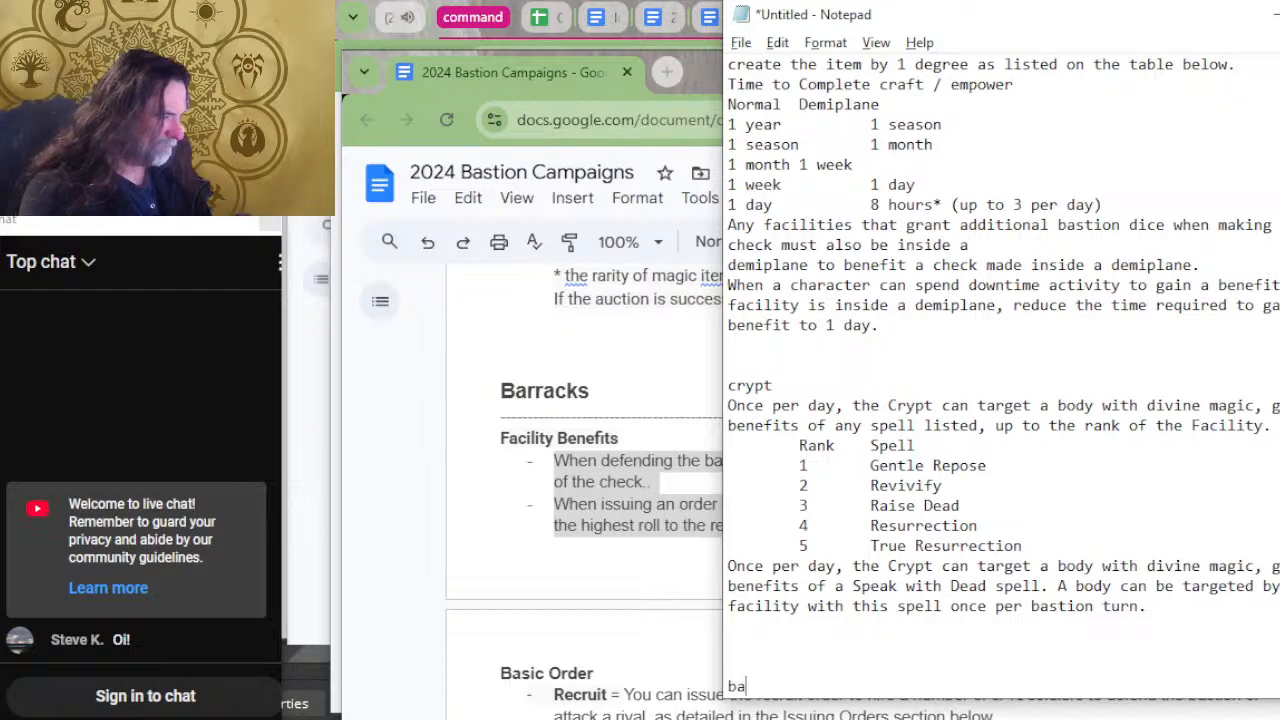
text(rracks)
key(Return)
key(ctrl+v)
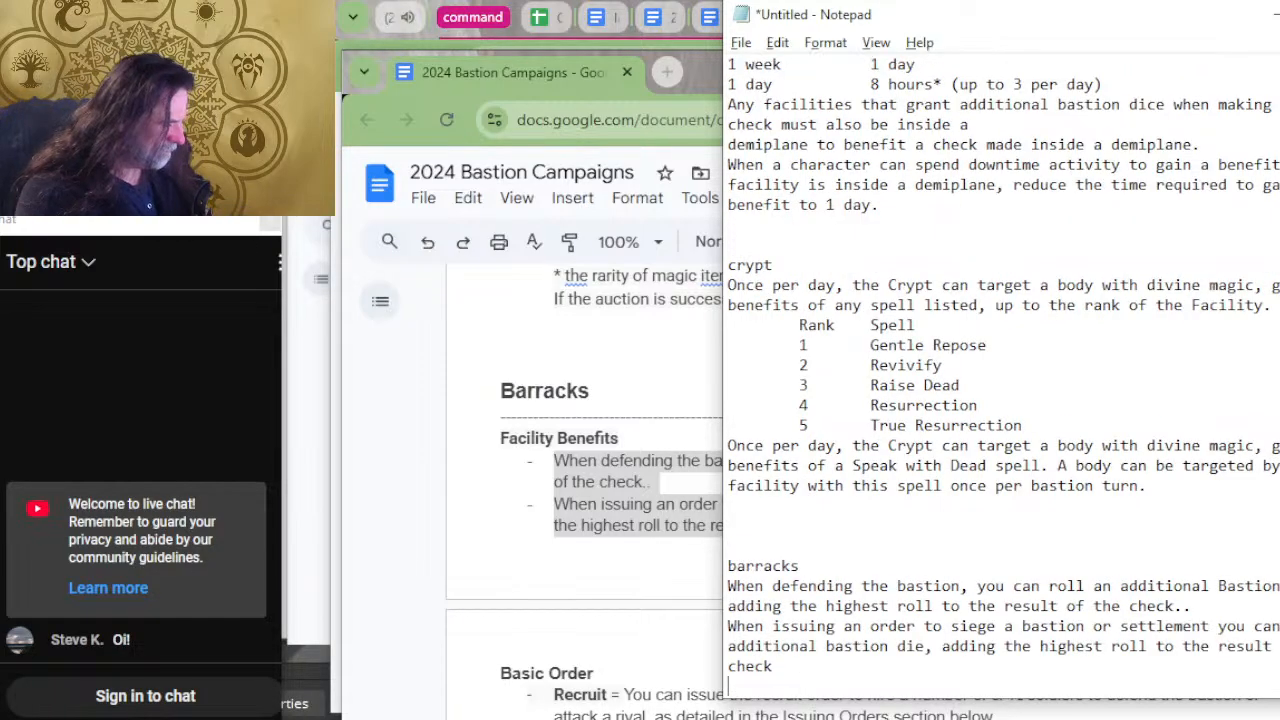
Return to the bastion document, copy the Auction House's Trade order benefit, and switch back to Notepad.
key(alt+Tab)
scroll(930, 580, up, 8)
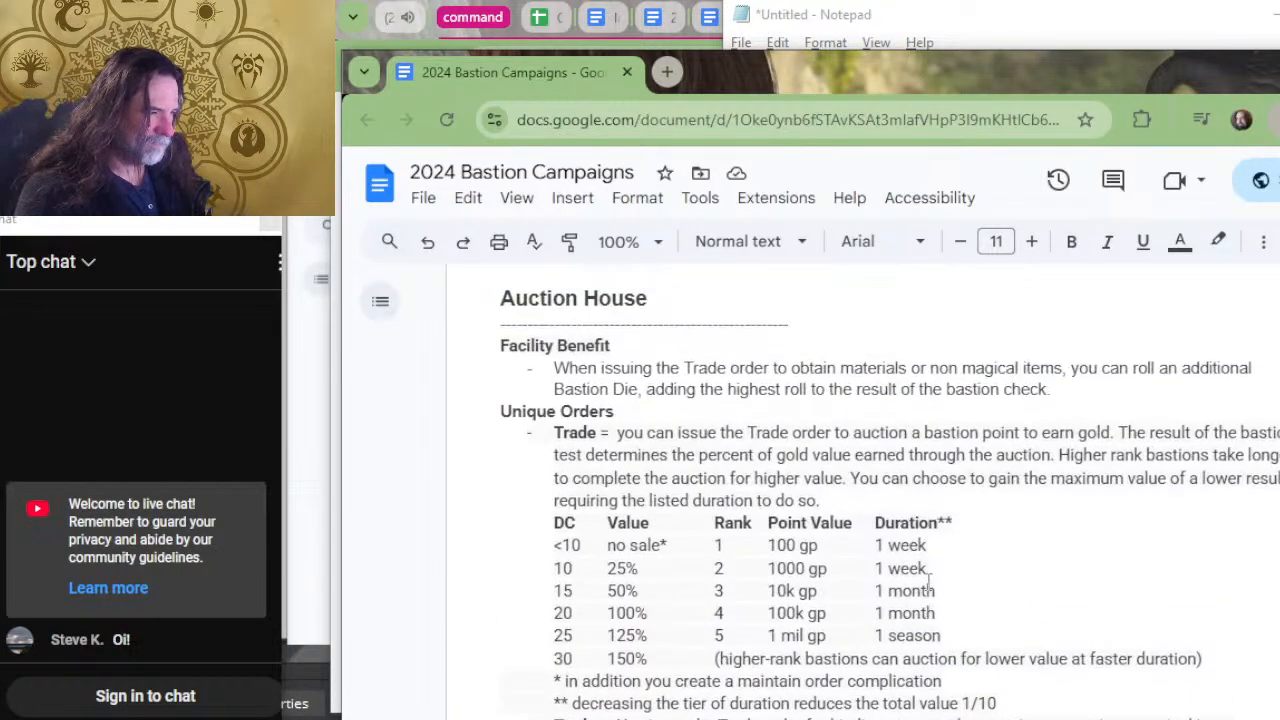
drag(1050, 390, 557, 375)
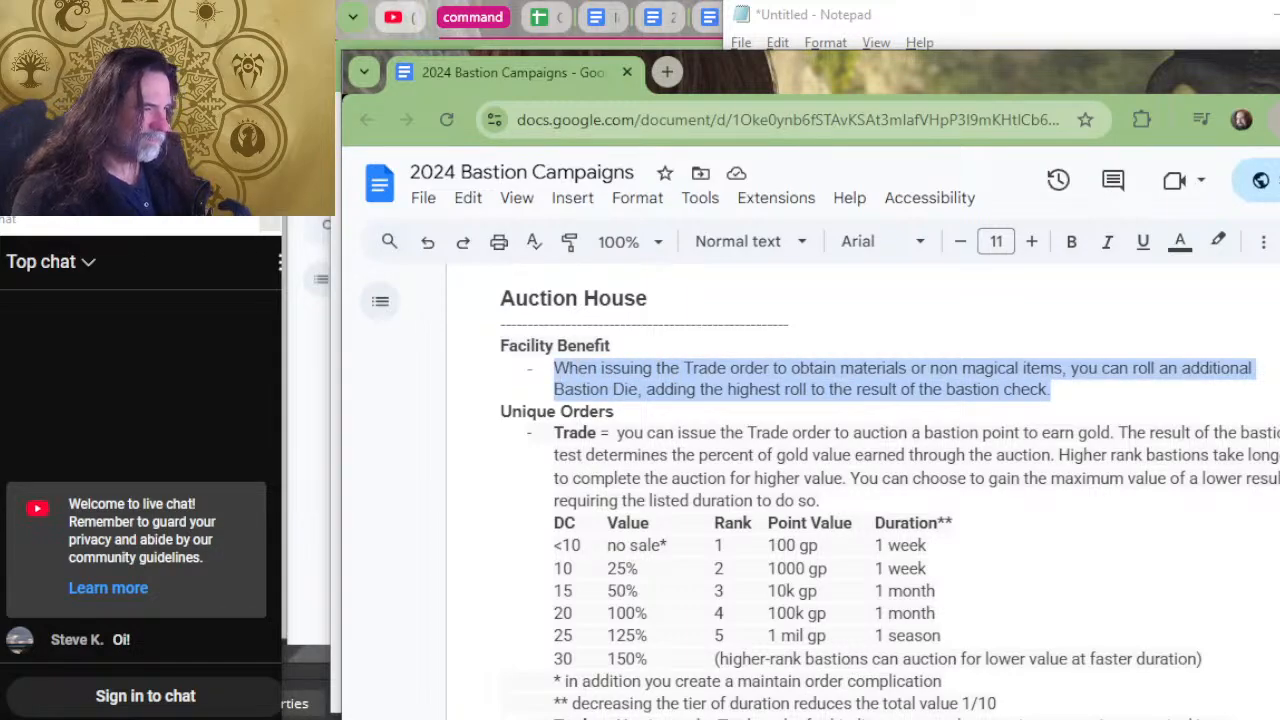
key(alt+Tab)
Enter the heading "auction house" below the barracks entry, paste the copied Trade order benefit under it, and leave blank lines after it.
scroll(1121, 459, down, 1)
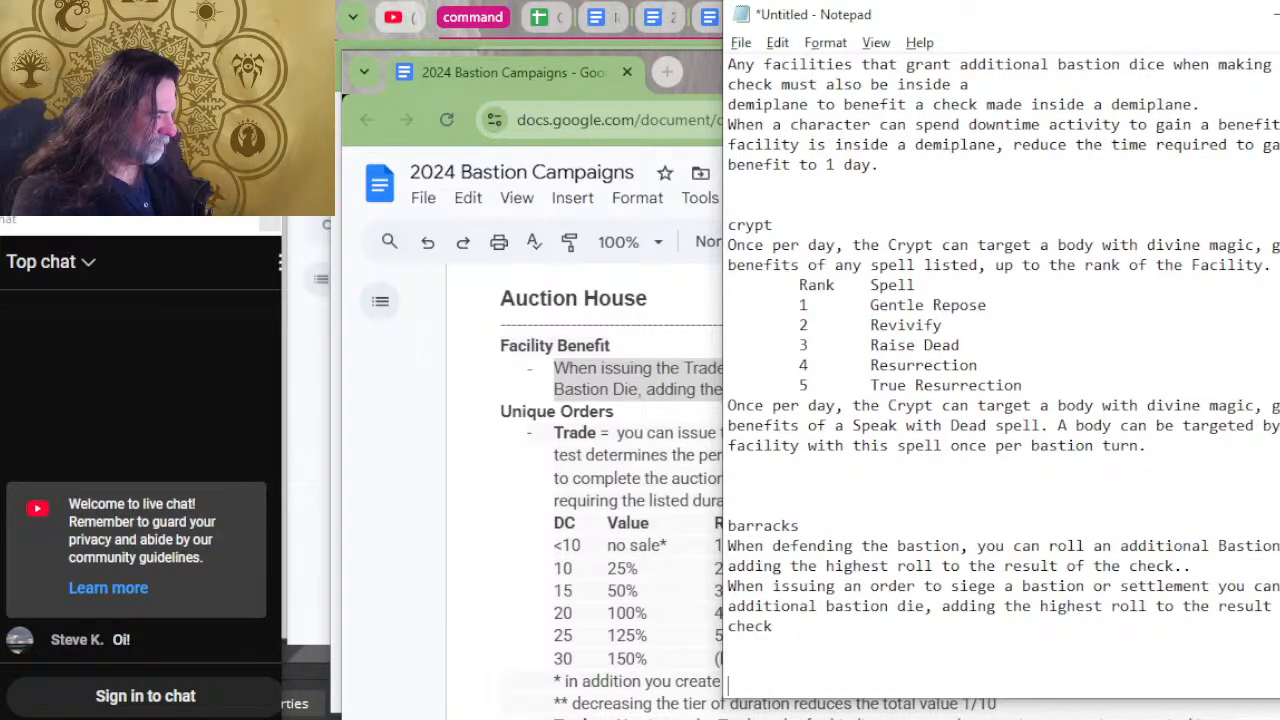
text(auctioln hou)
key(BackSpace)
key(BackSpace)
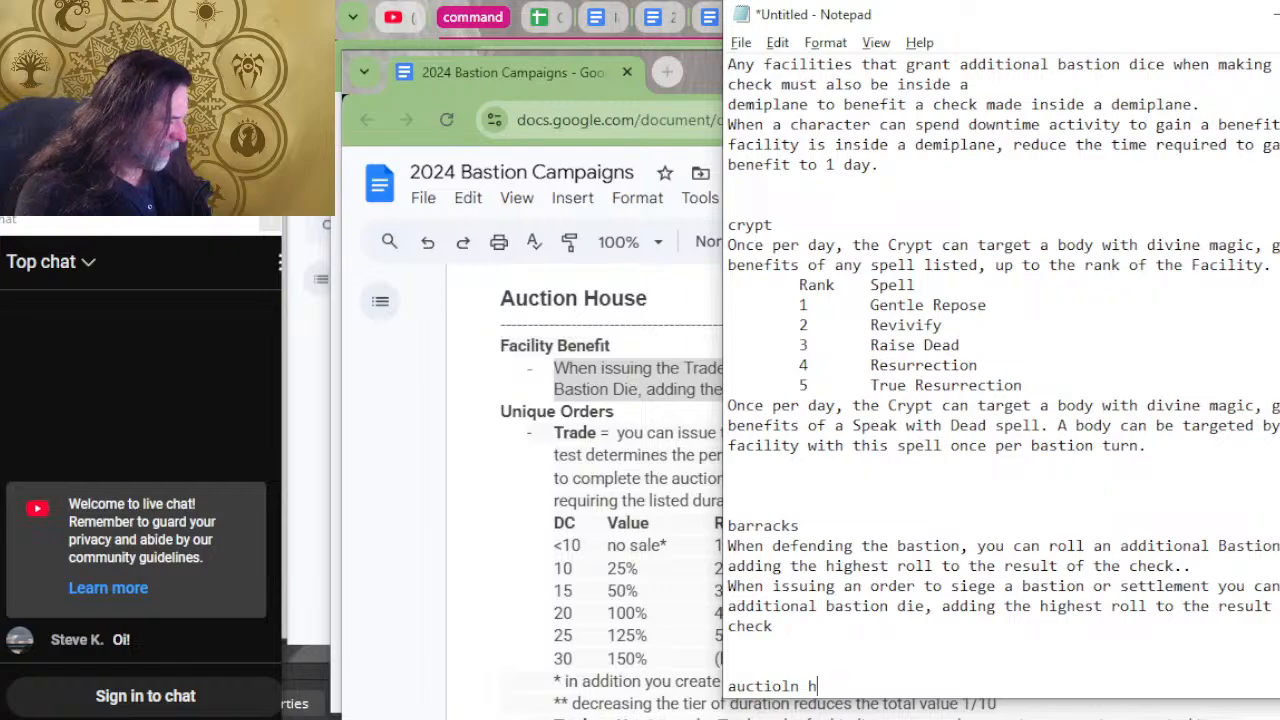
key(BackSpace)
key(BackSpace)
text(on )
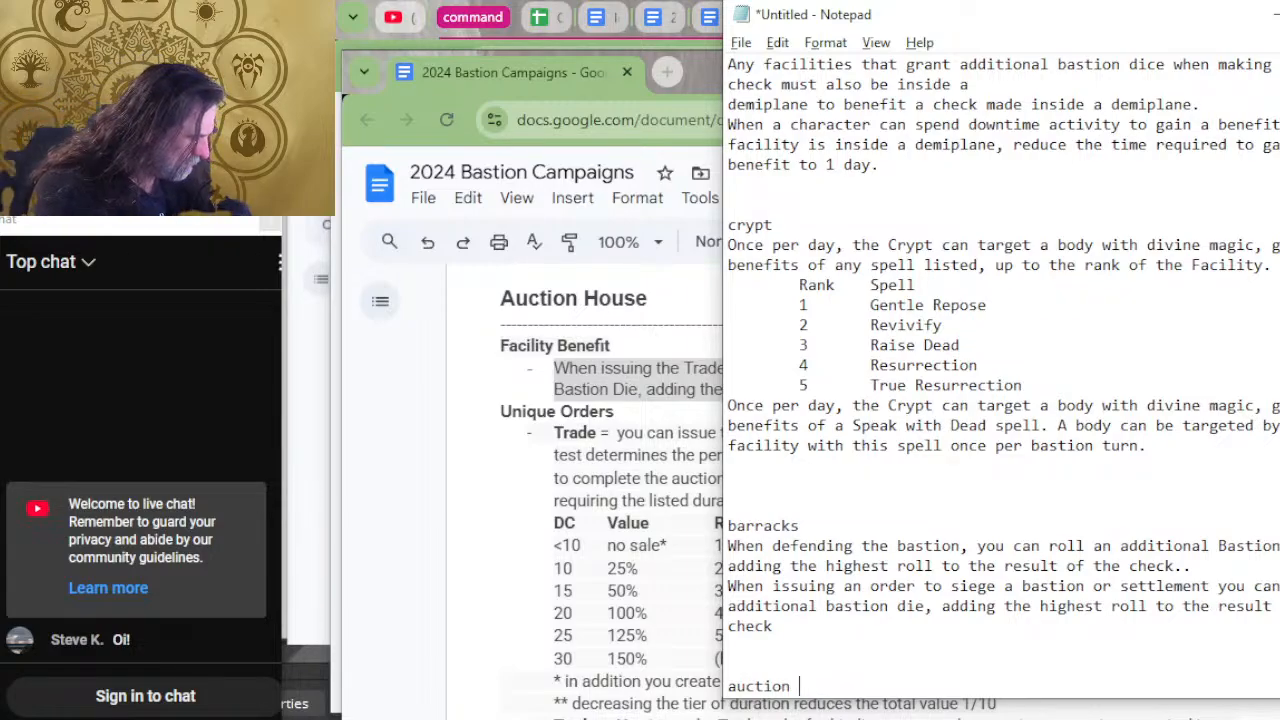
text(house)
key(Return)
key(ctrl+v)
key(Return)
key(Return)
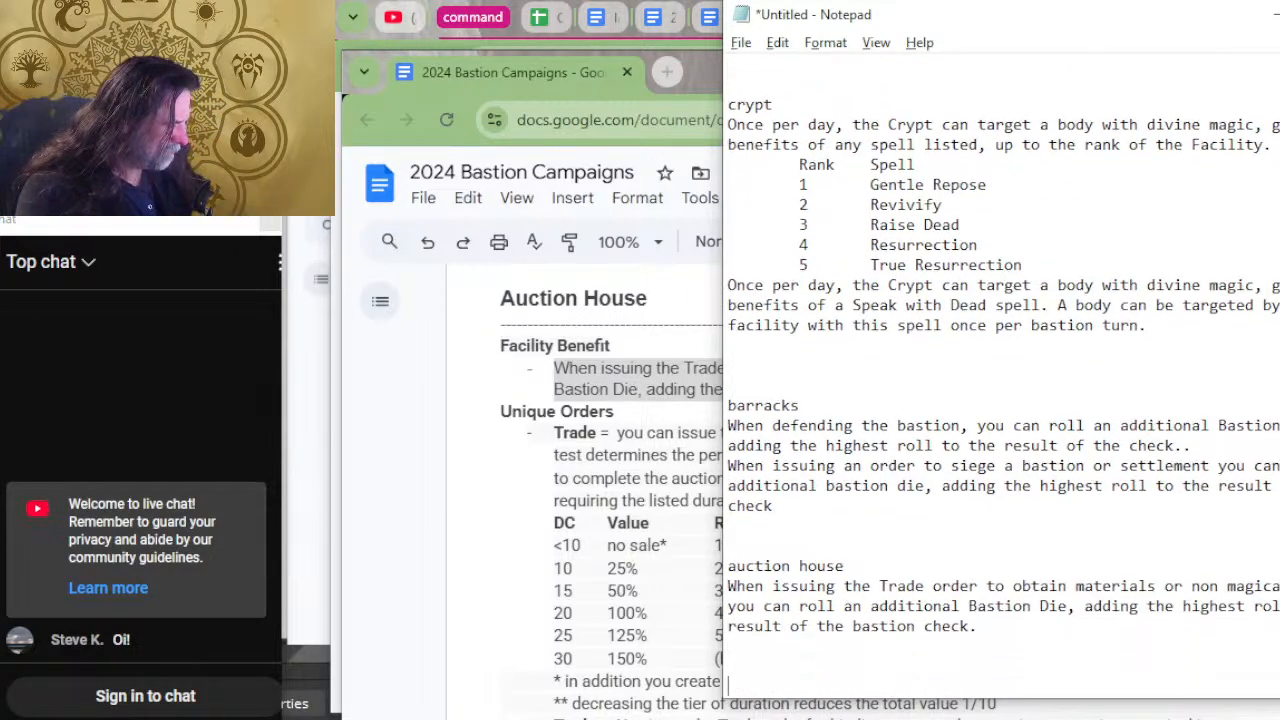
Return to the bastion document, copy the Armory's bastion defense benefit, and switch back to Notepad.
key(alt+Tab)
scroll(1121, 460, up, 10)
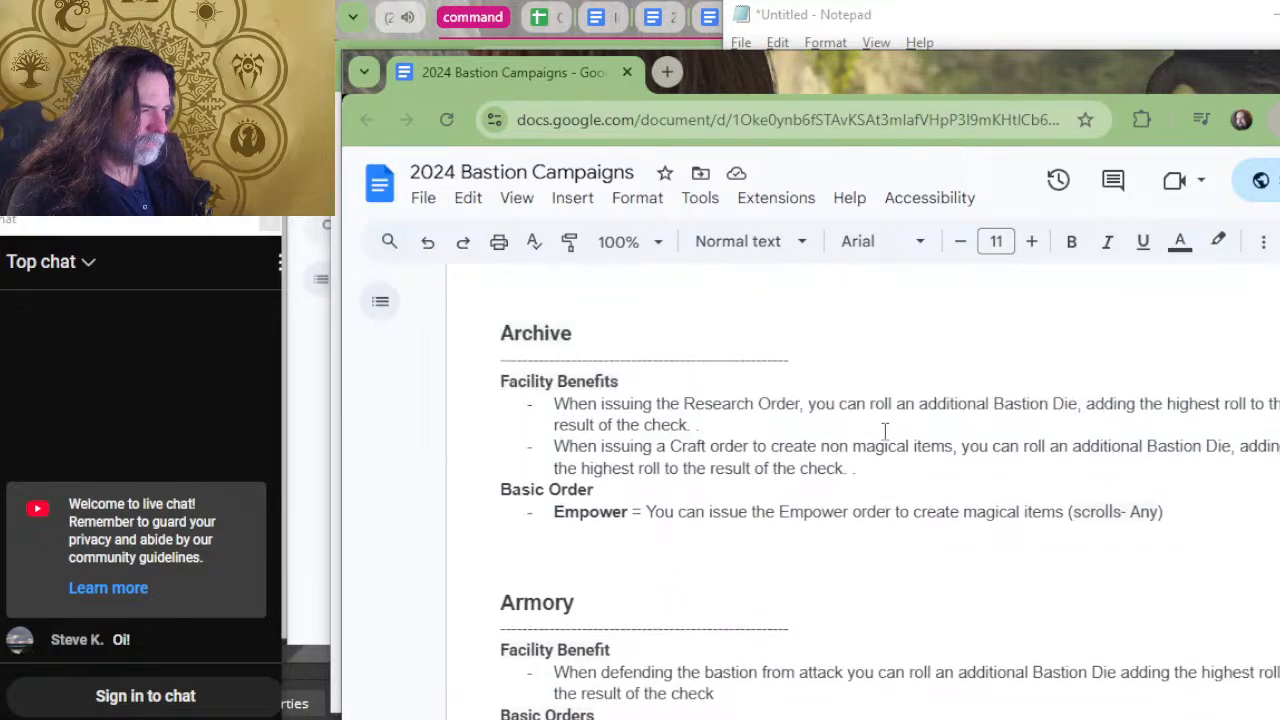
scroll(822, 545, down, 2)
drag(716, 540, 585, 498)
click(627, 520)
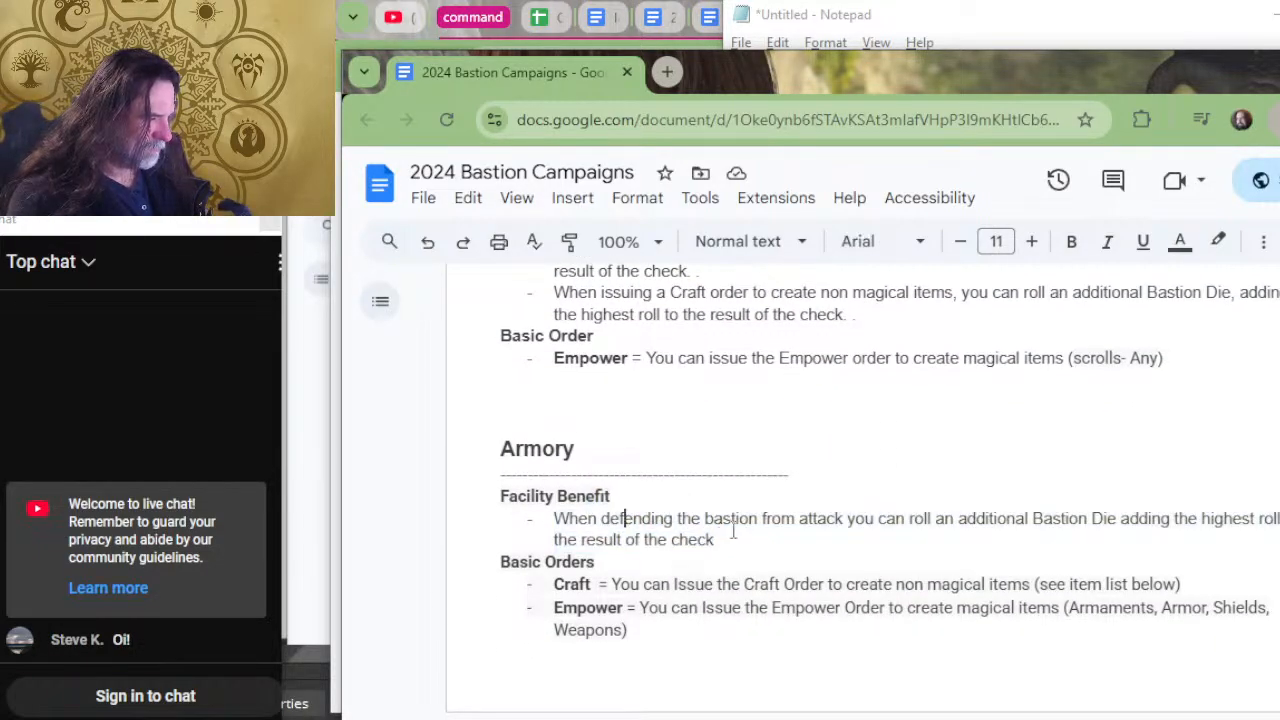
drag(716, 540, 516, 518)
key(alt+Tab)
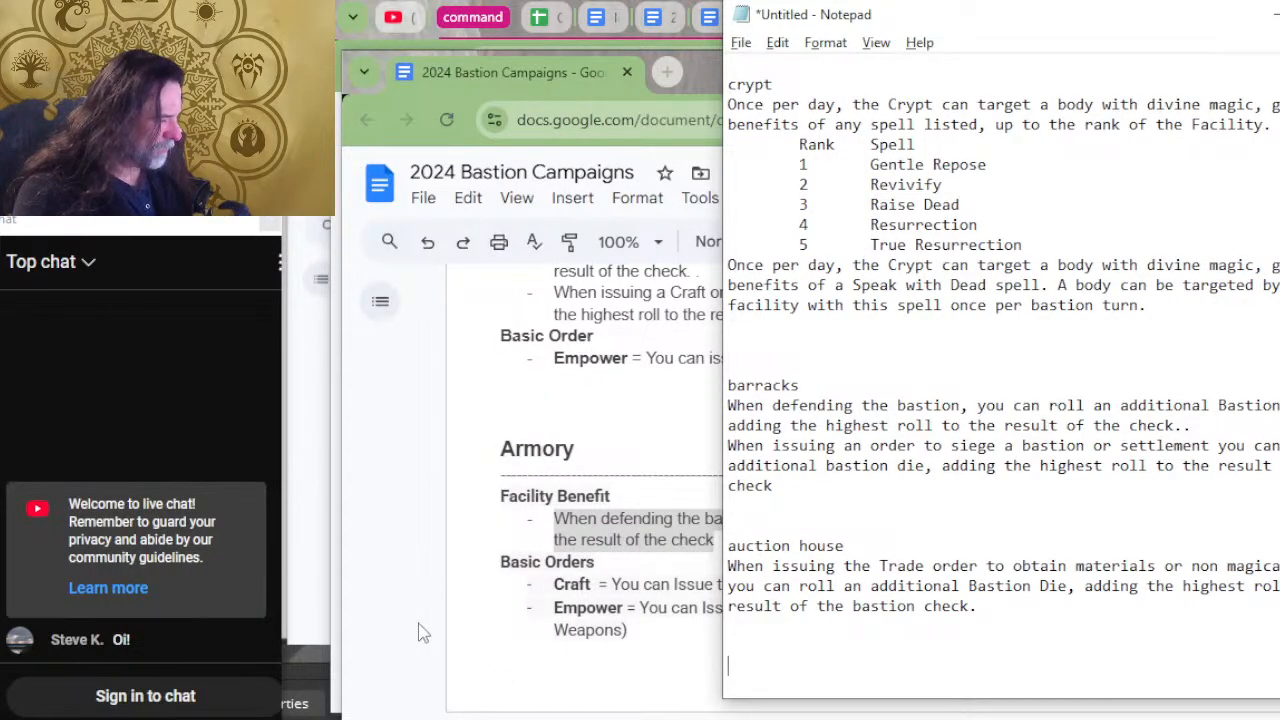
Enter the heading "armory" below the auction house entry and paste the copied defense benefit under it.
text(armory)
key(Return)
key(ctrl+v)
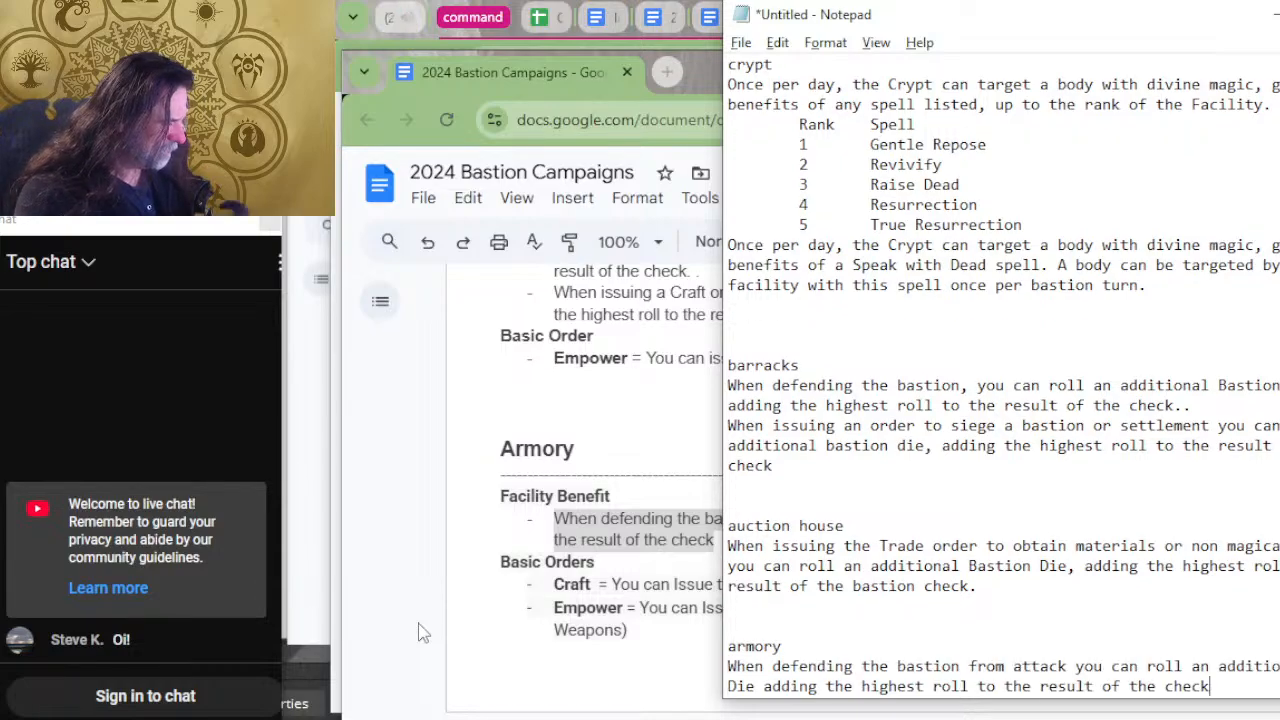
Return to the bastion document, copy the Archive's Research and Craft order benefits, and switch back to Notepad.
key(alt+Tab)
scroll(523, 488, up, 4)
scroll(632, 492, down, 1)
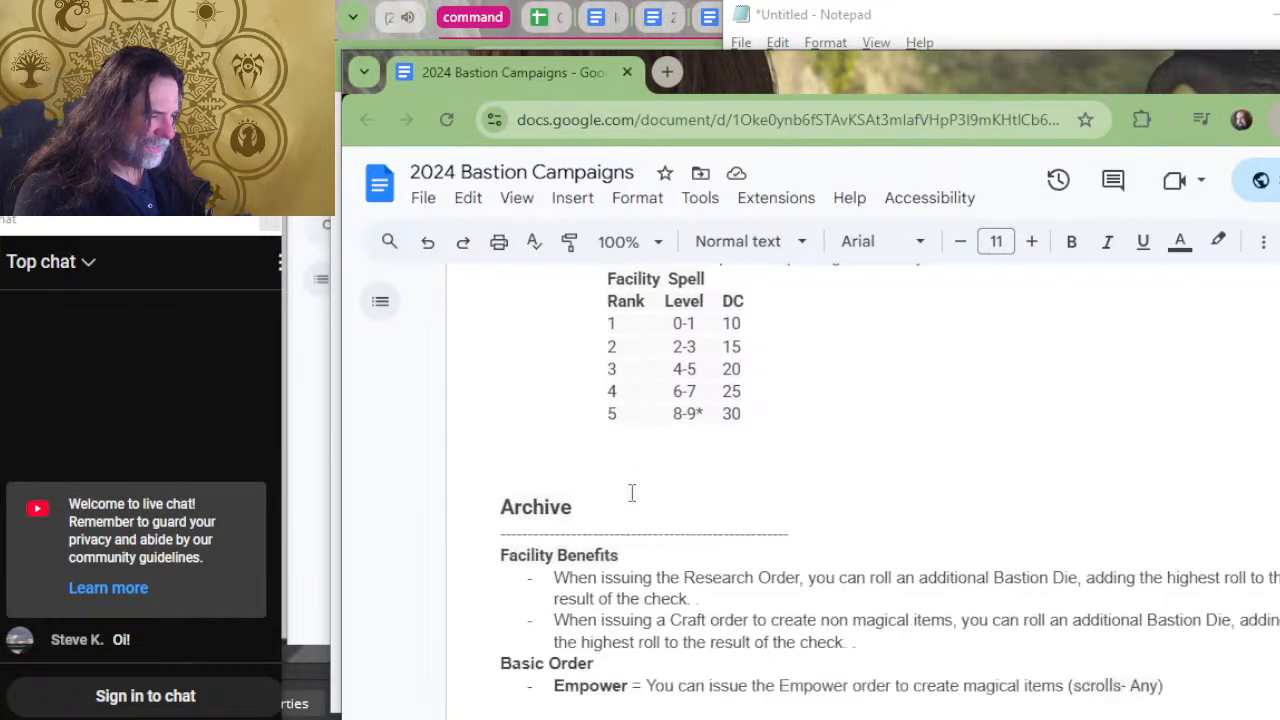
scroll(632, 492, down, 2)
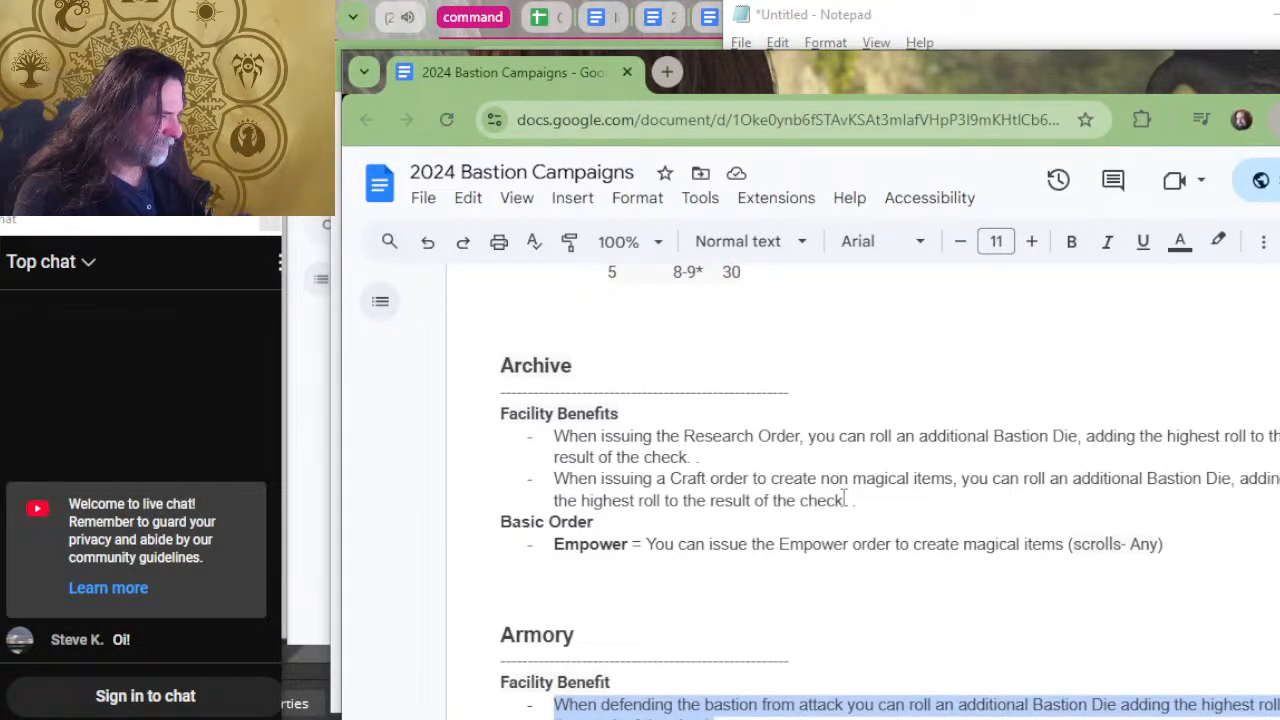
drag(852, 500, 545, 446)
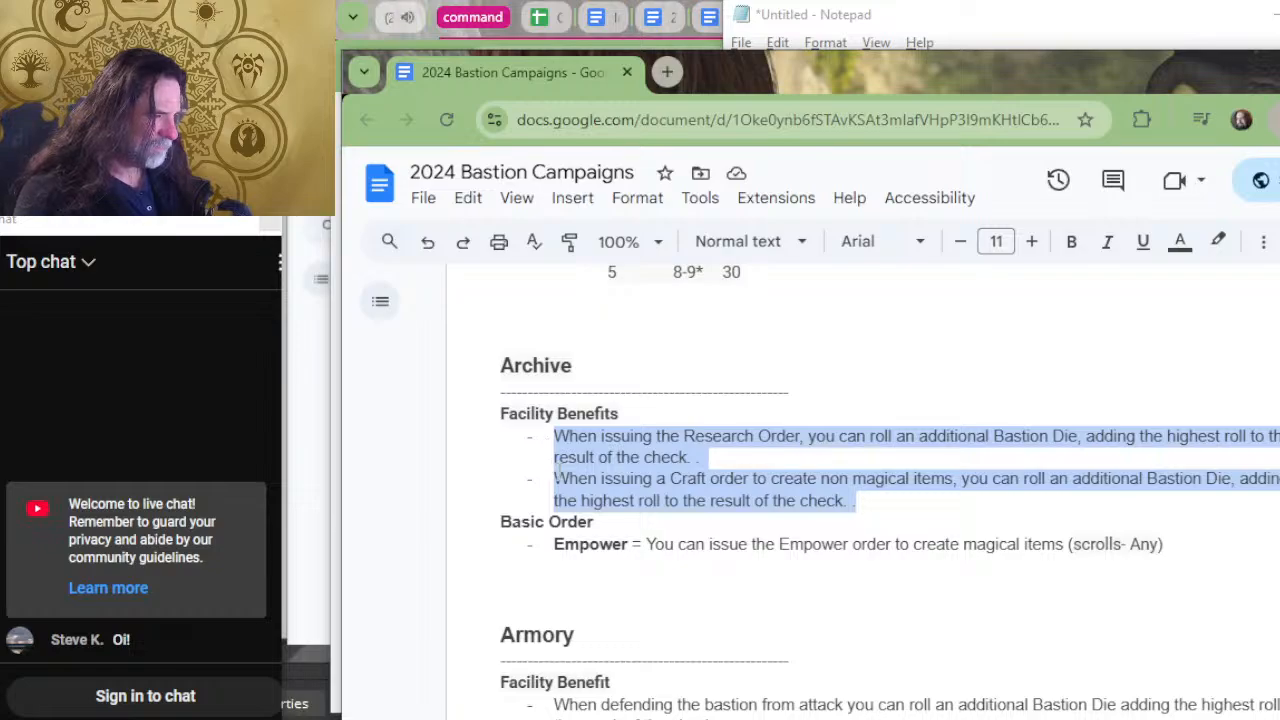
scroll(600, 420, up, 8)
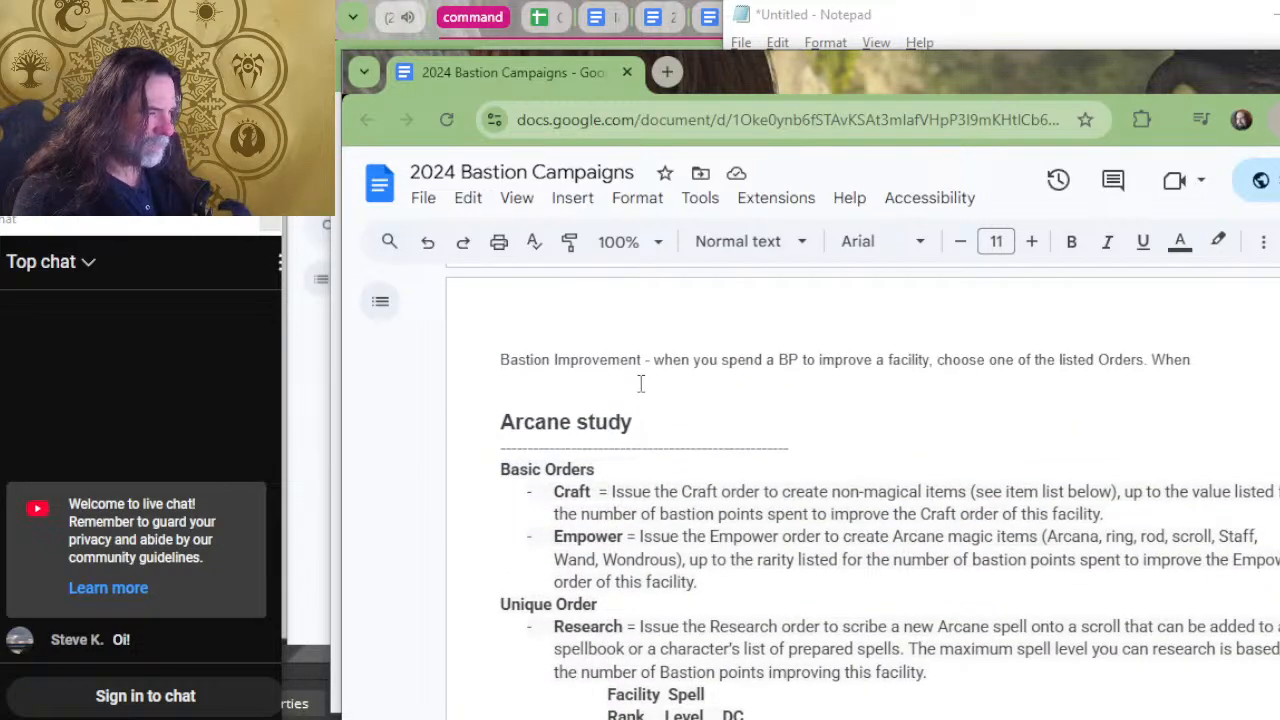
key(ctrl+c)
key(alt+Tab)
Enter the heading "archive" below the armory entry and paste the copied Research and Craft benefits under it.
scroll(1002, 376, down, 1)
key(Return)
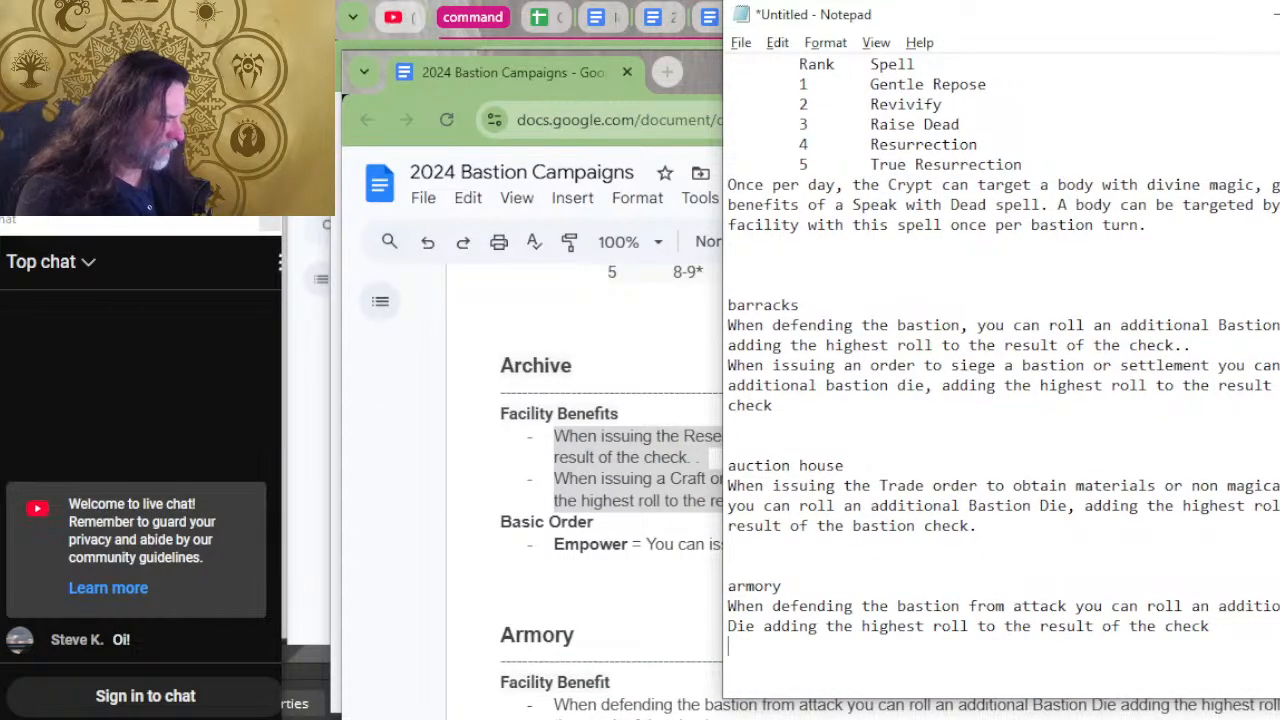
text(archive)
key(Return)
key(ctrl+v)
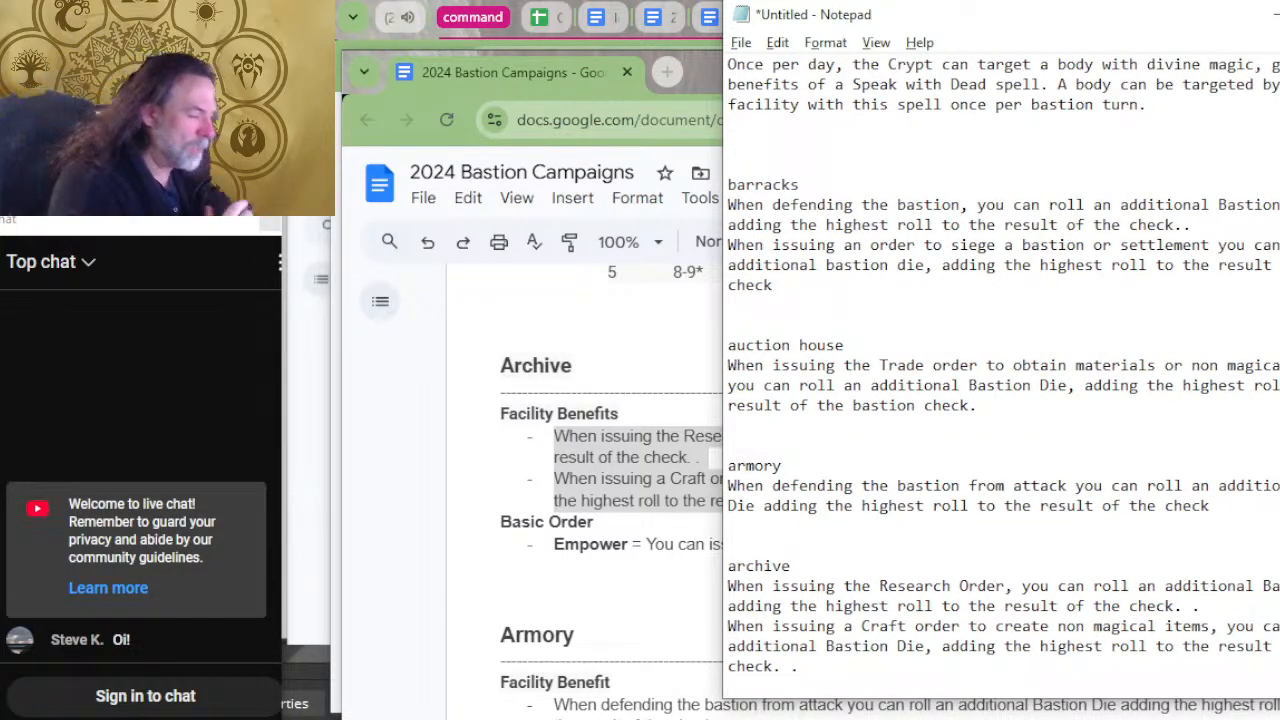
scroll(815, 318, down, 1)
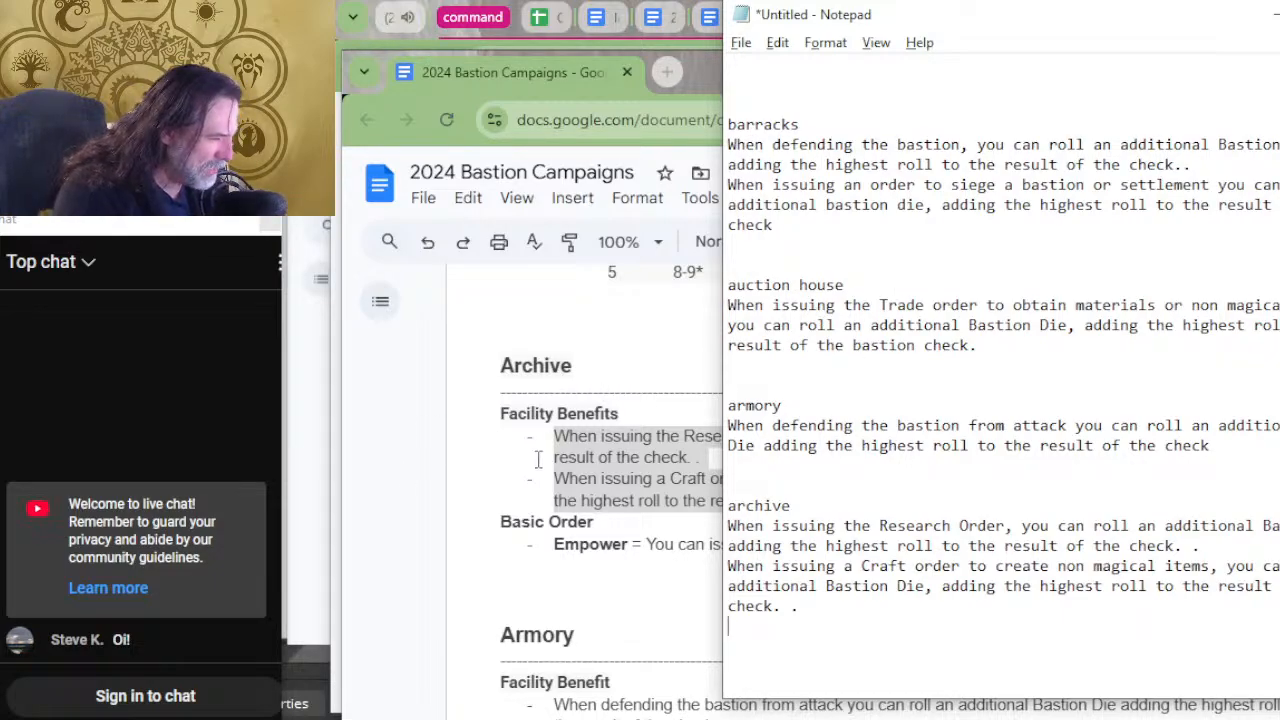
Insert the section heading "BASIC" between the armory and archive entries, underlined with a row of equals signs.
click(818, 484)
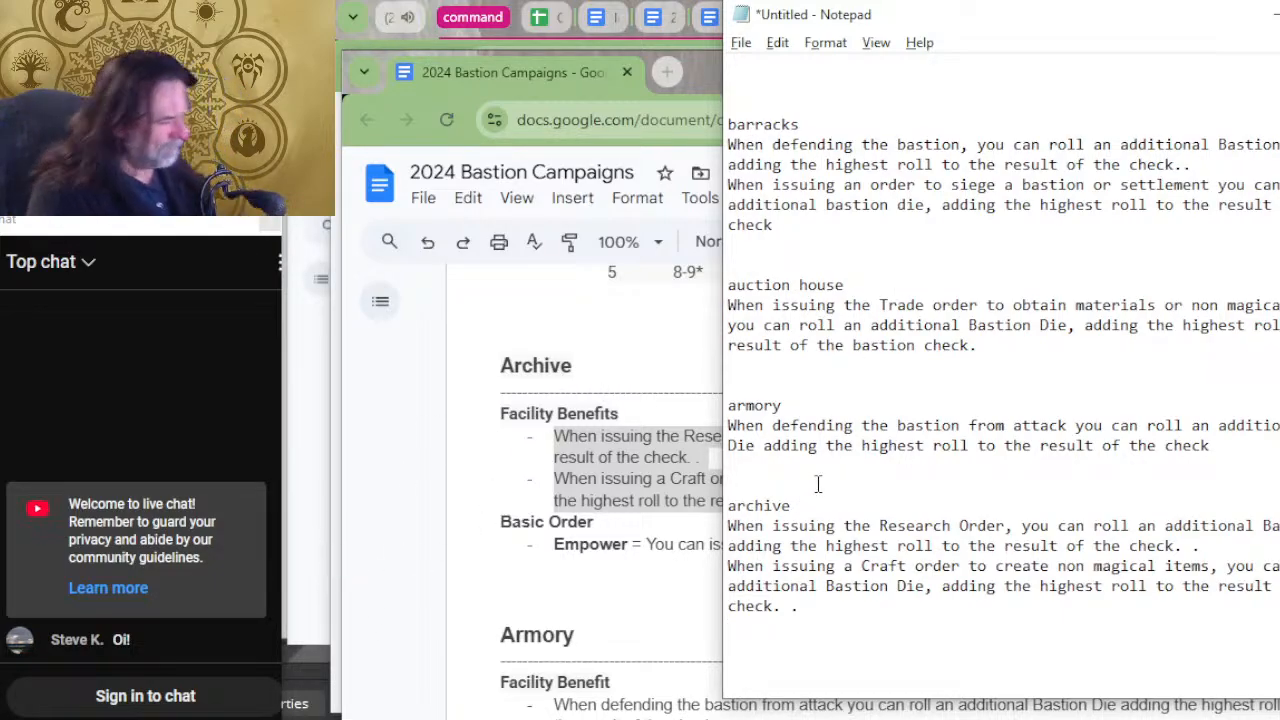
key(Return)
key(Return)
key(Return)
key(Return)
key(Up)
key(Up)
text(B)
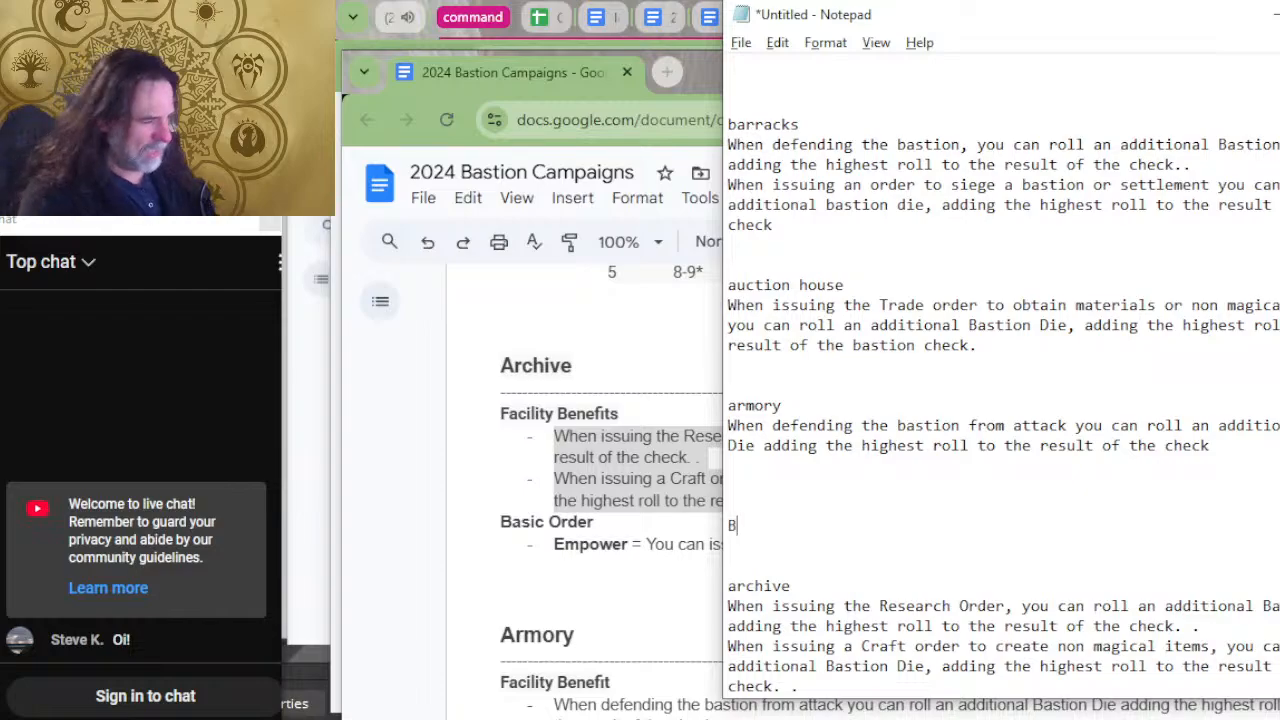
text(ASIC)
key(Return)
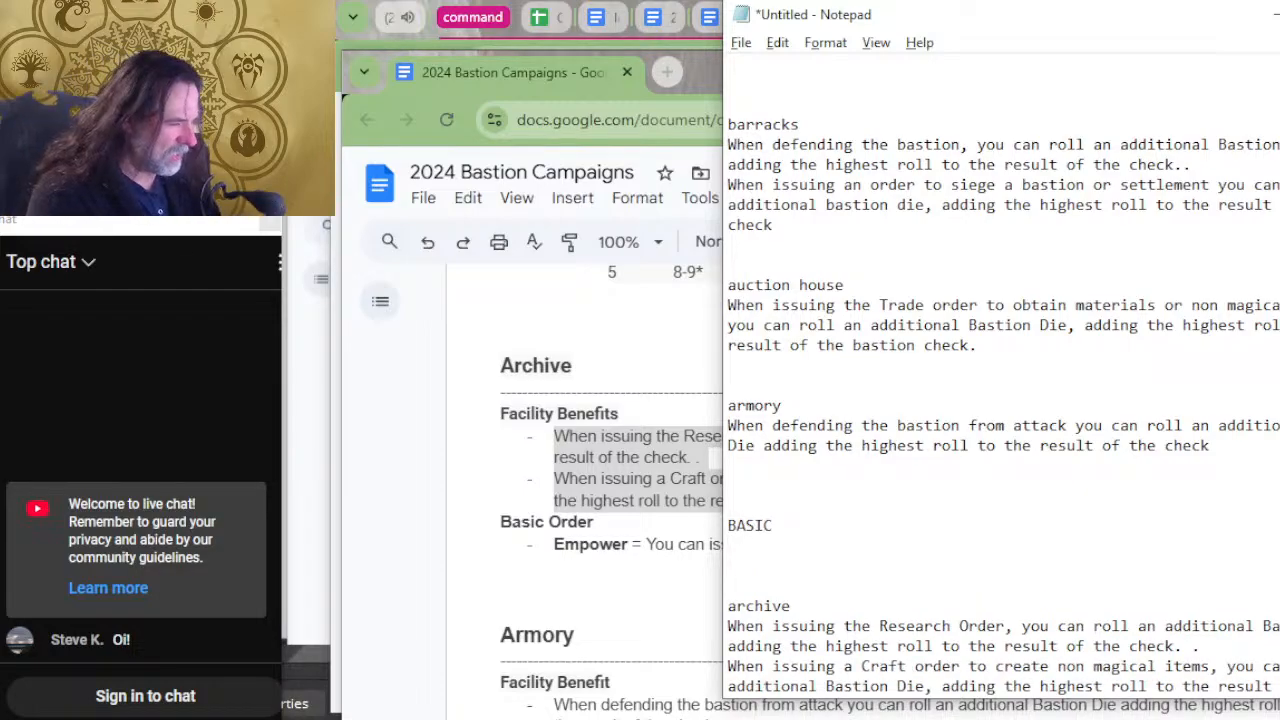
text(===========================)
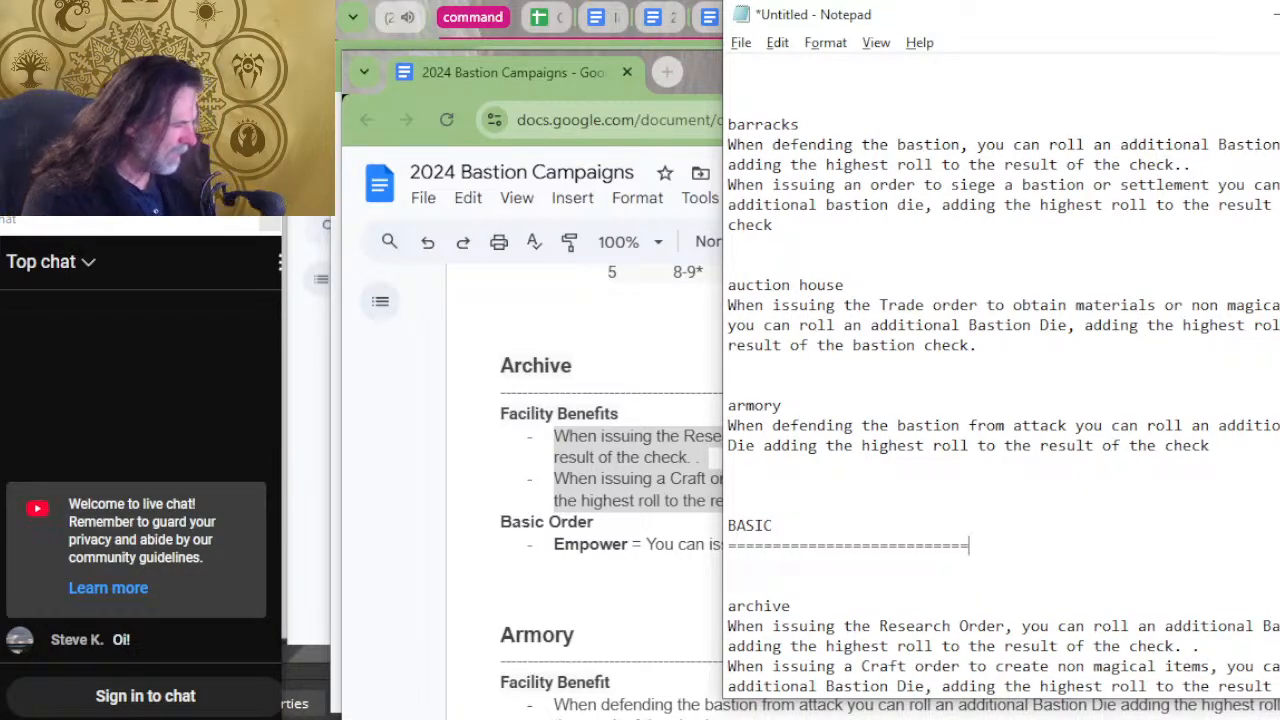
Add the subheading "extra bastion die" under BASIC and remove the blank lines between it and the archive entry.
key(Return)
key(Return)
text(e)
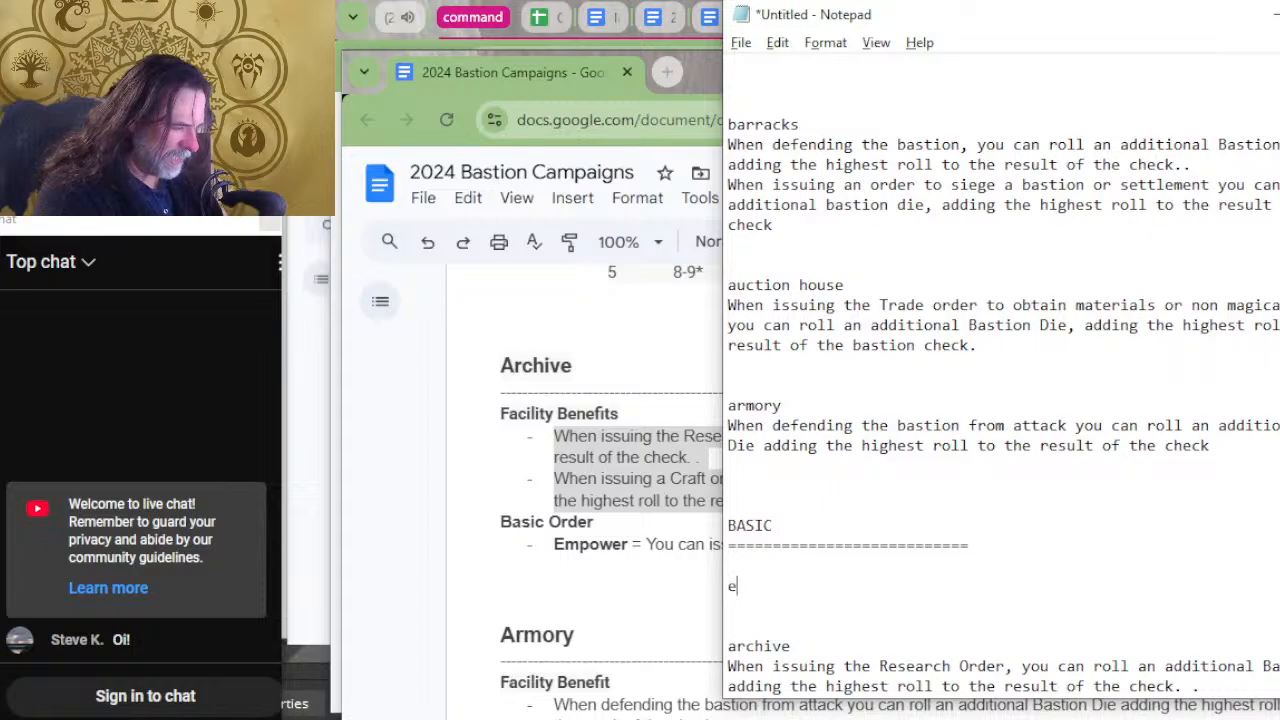
text(xtra basti)
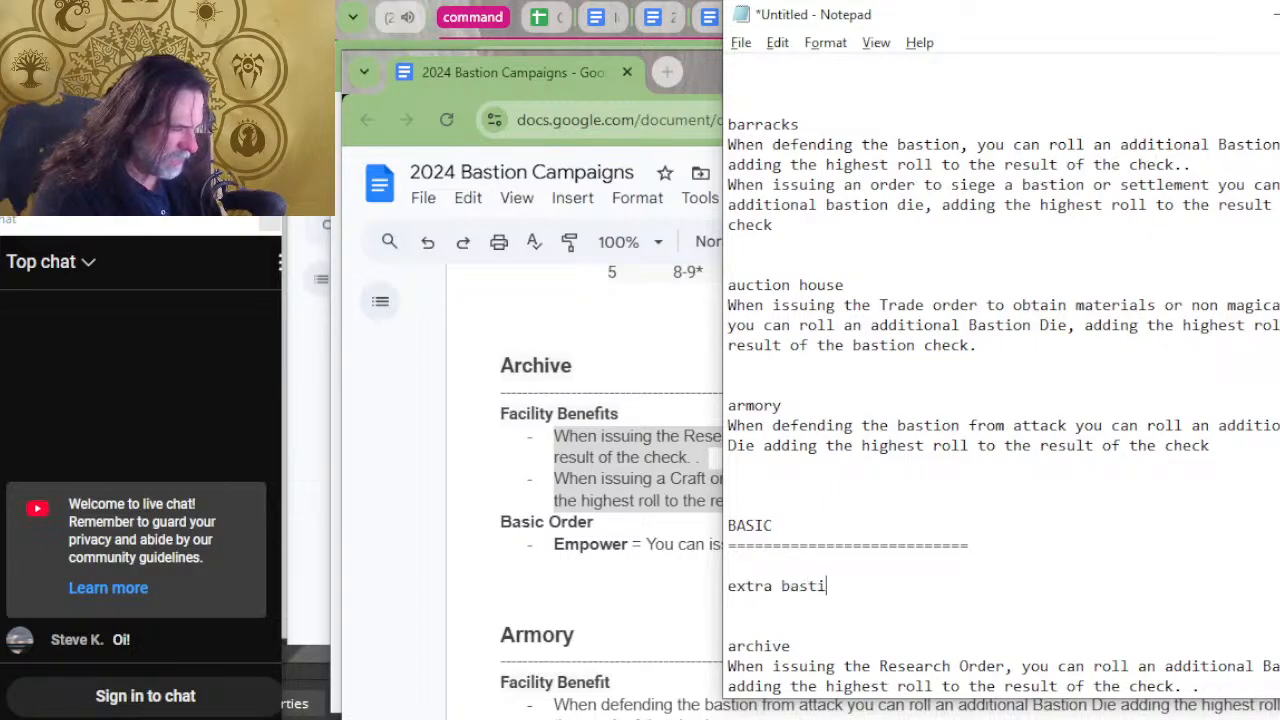
text(on die)
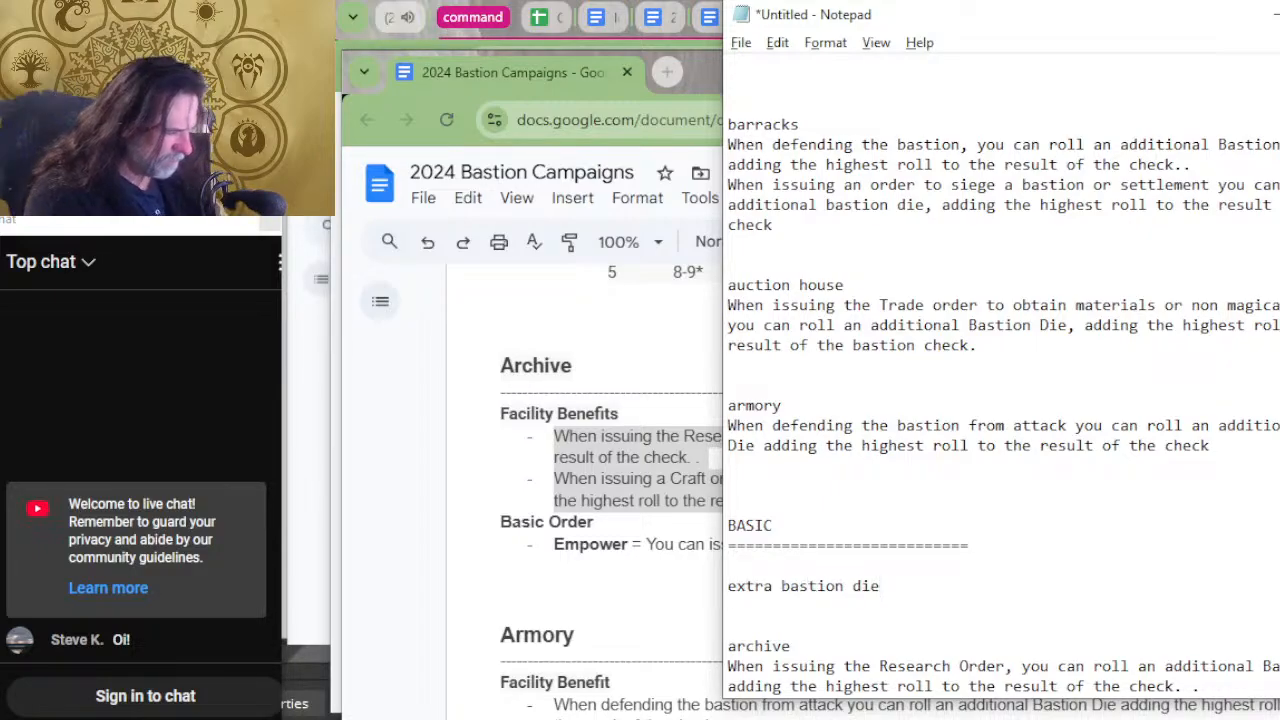
key(Delete)
key(Delete)
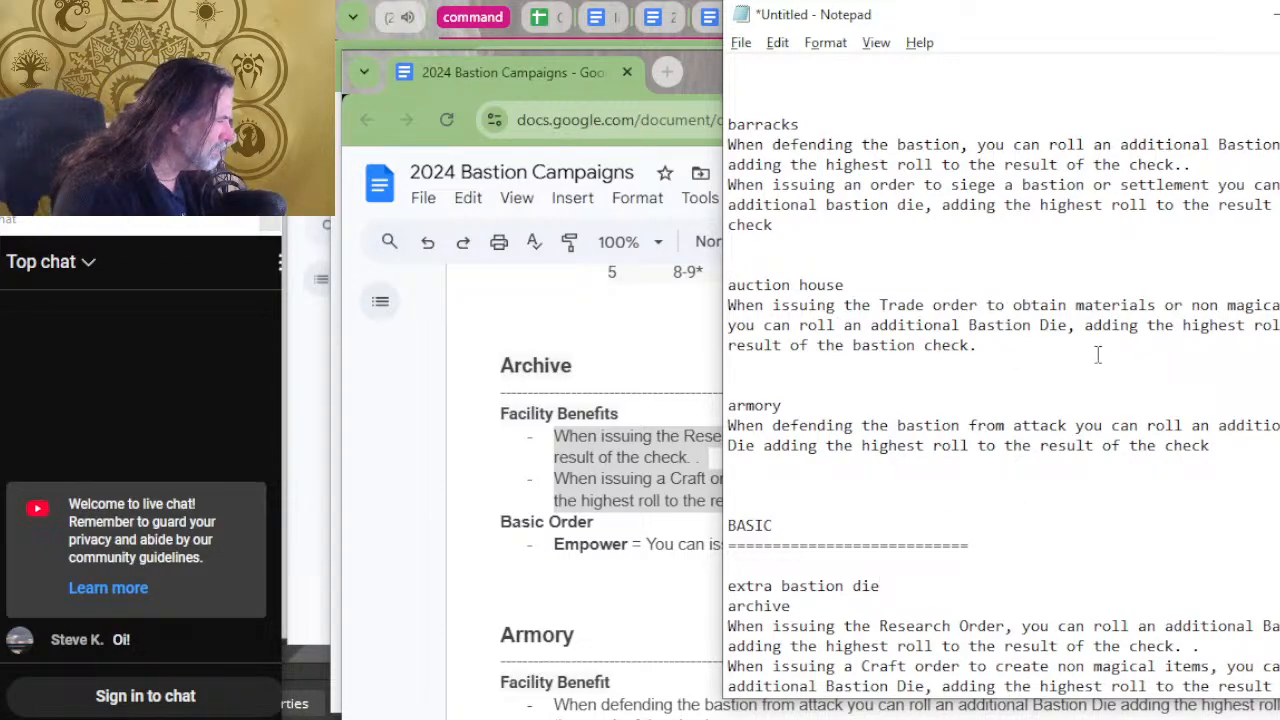
Move the armory heading and its defense benefit into the BASIC section, below the archive entry.
click(1237, 446)
shift+click(727, 425)
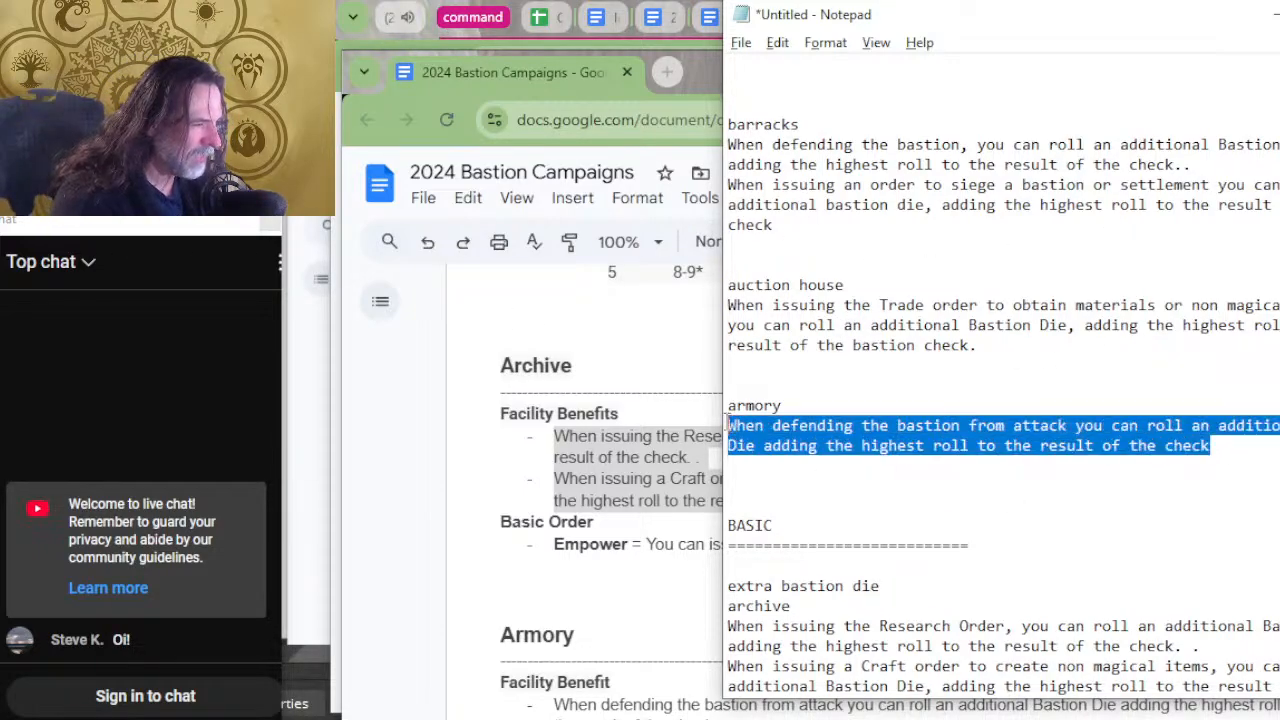
shift+click(725, 404)
key(Delete)
scroll(960, 570, down, 1)
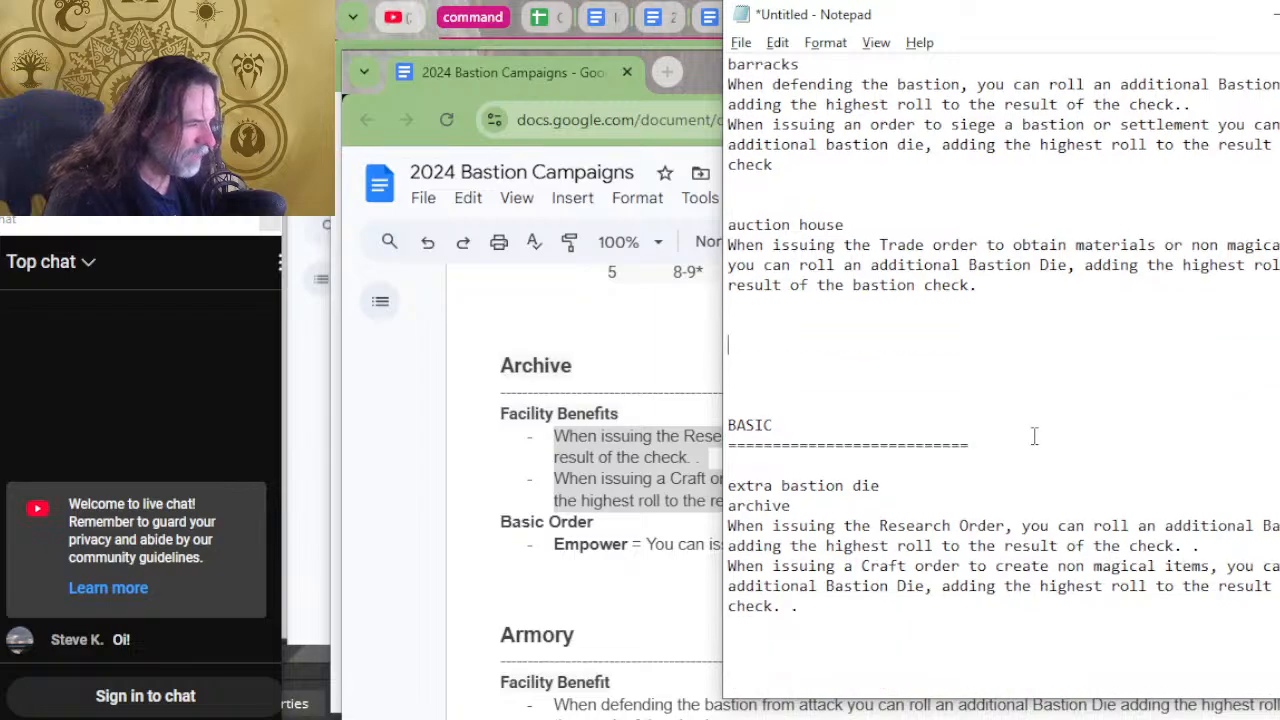
click(920, 631)
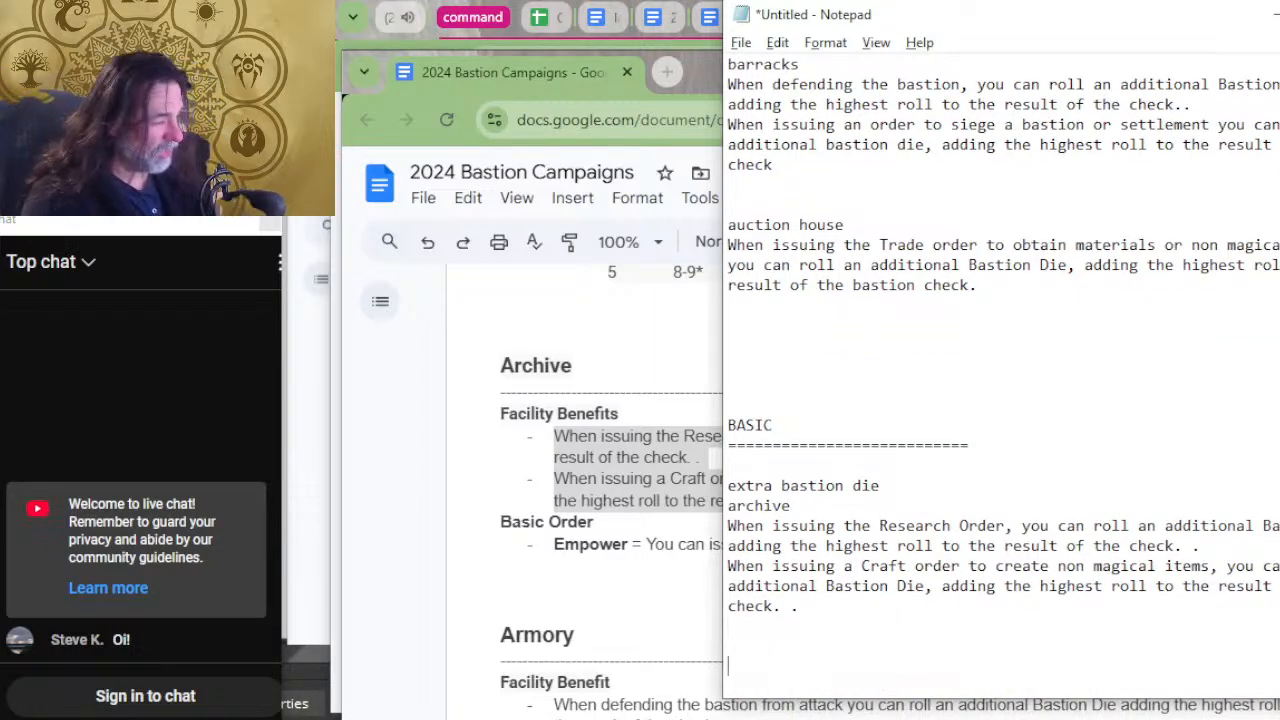
key(ctrl+v)
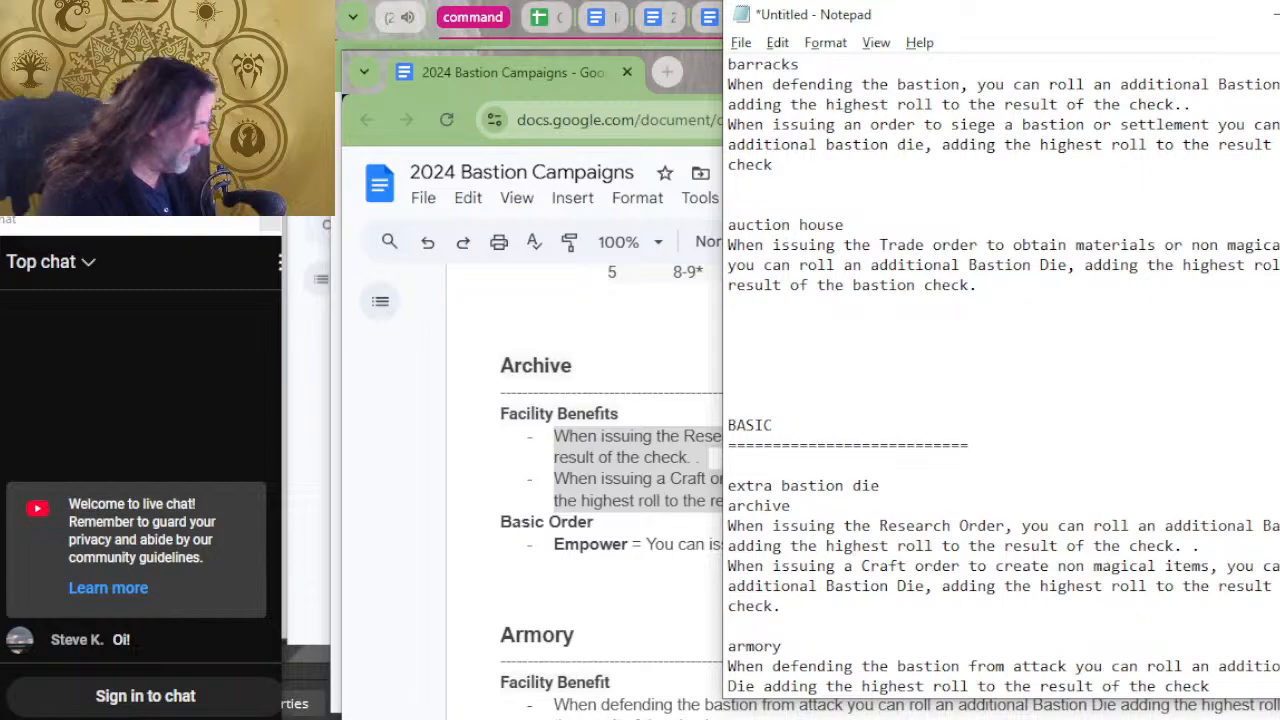
Tidy the end of the moved armory benefit so its sentence closes with a period.
scroll(1177, 494, down, 1)
click(1244, 614)
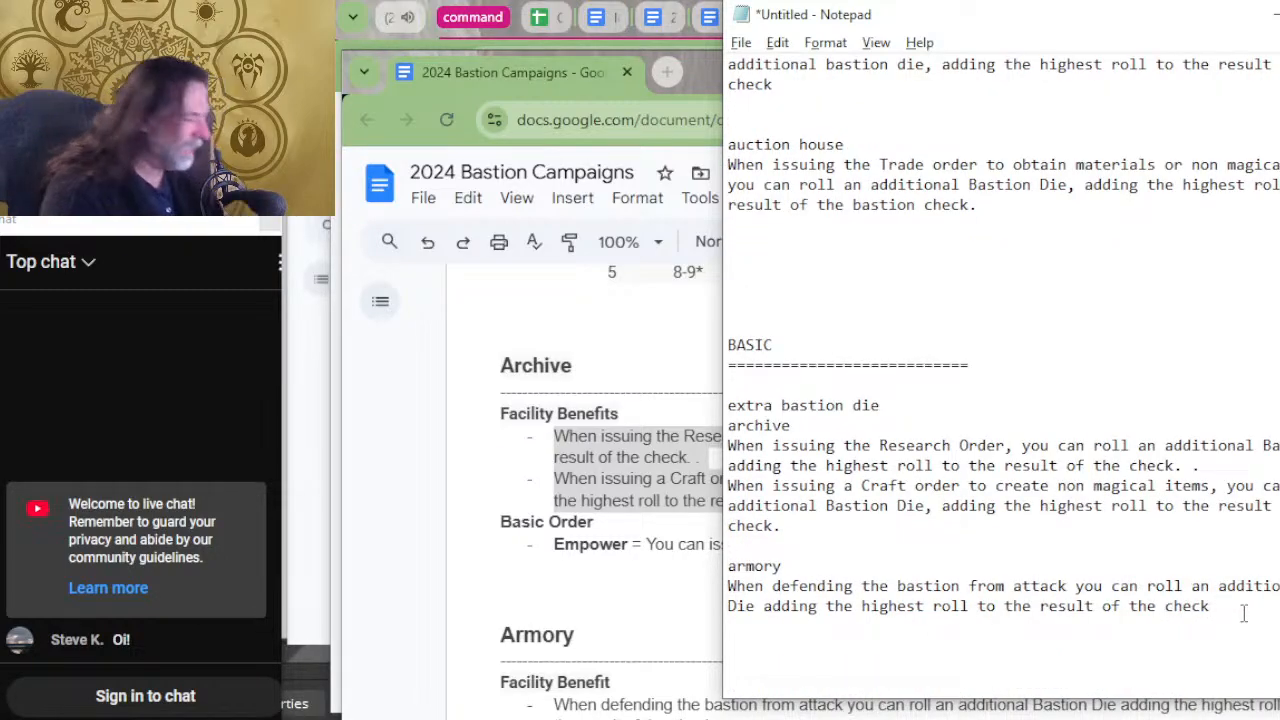
key(BackSpace)
key(BackSpace)
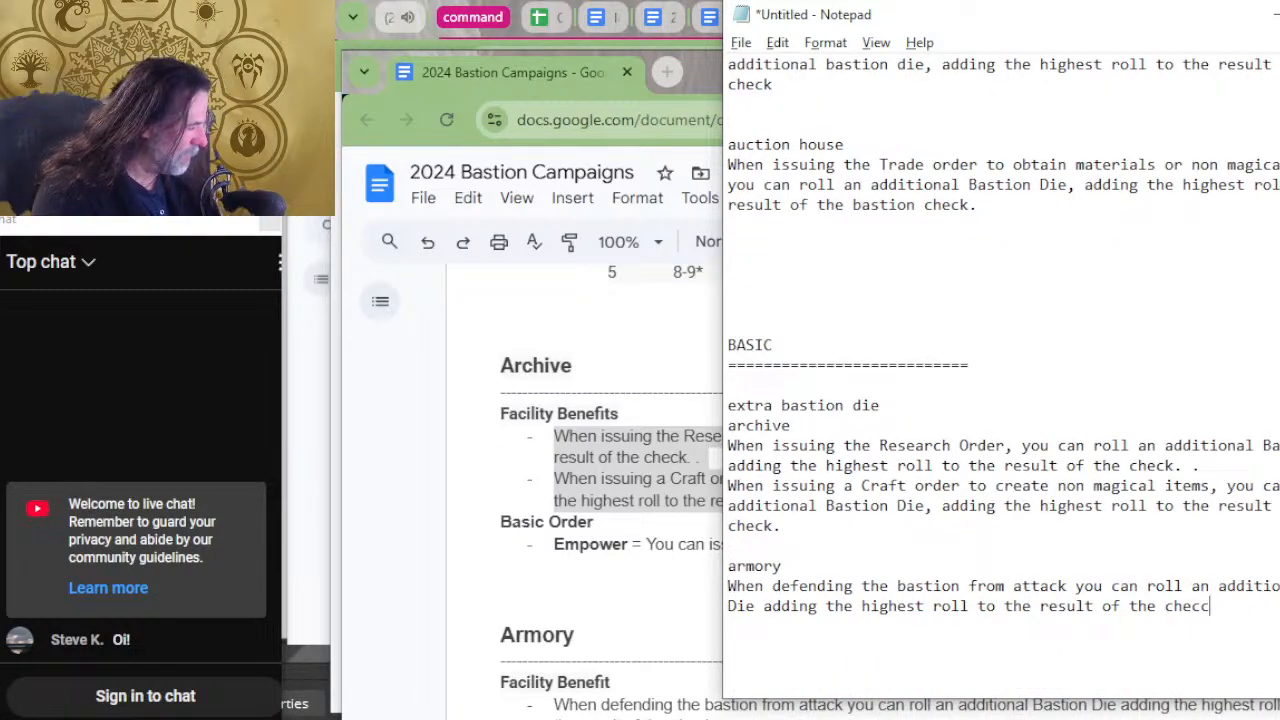
Move the auction house heading and its Trade order benefit into the BASIC section, below the armory entry.
scroll(1000, 380, up, 3)
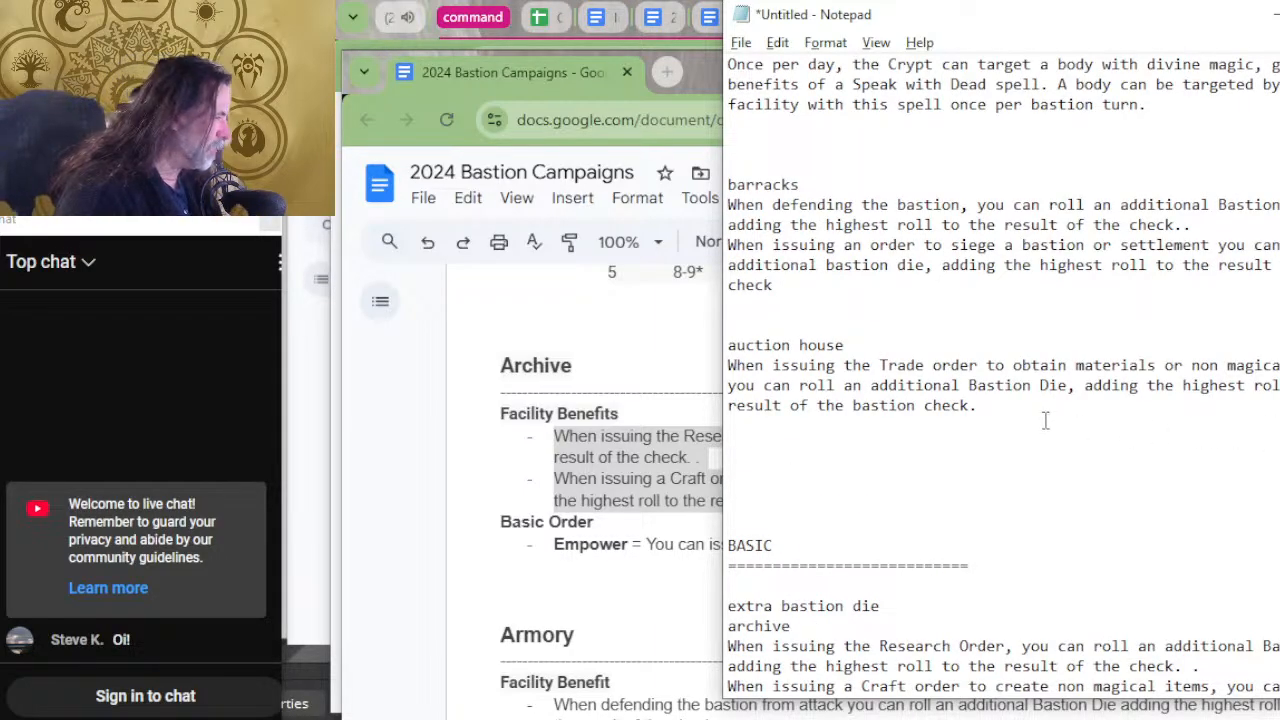
drag(980, 405, 706, 350)
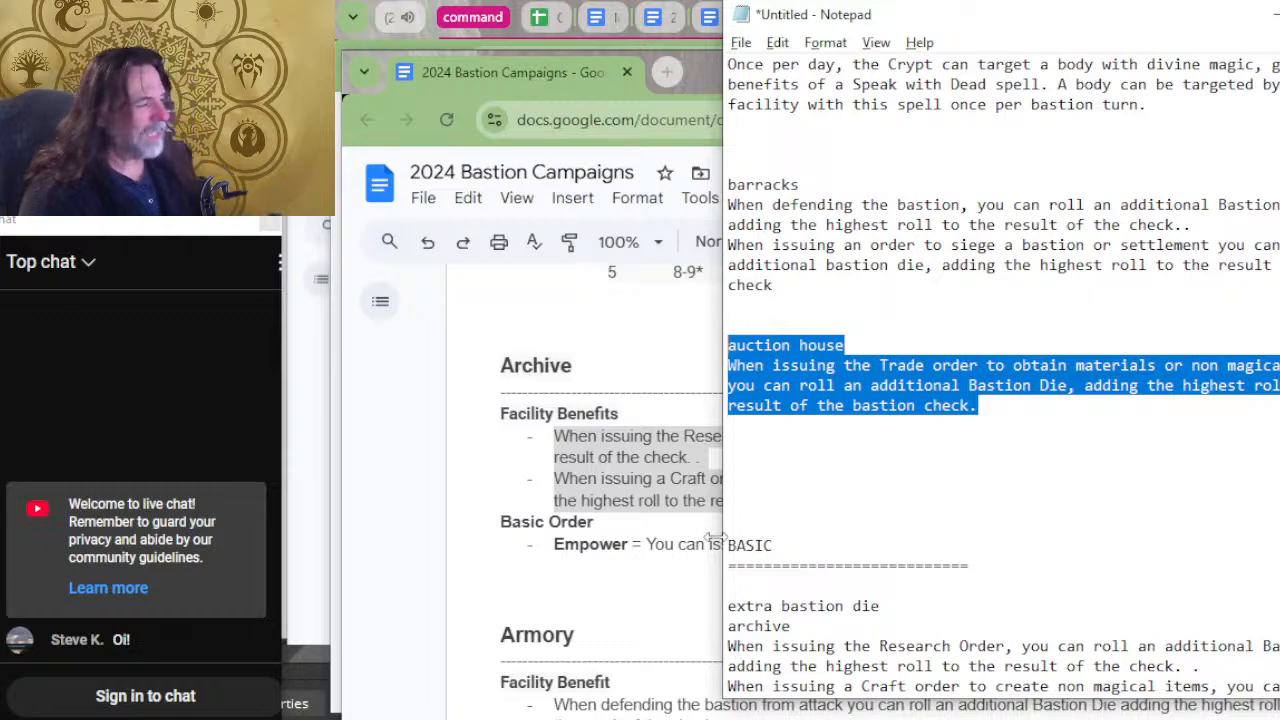
key(ctrl+x)
scroll(862, 210, down, 2)
scroll(862, 210, down, 1)
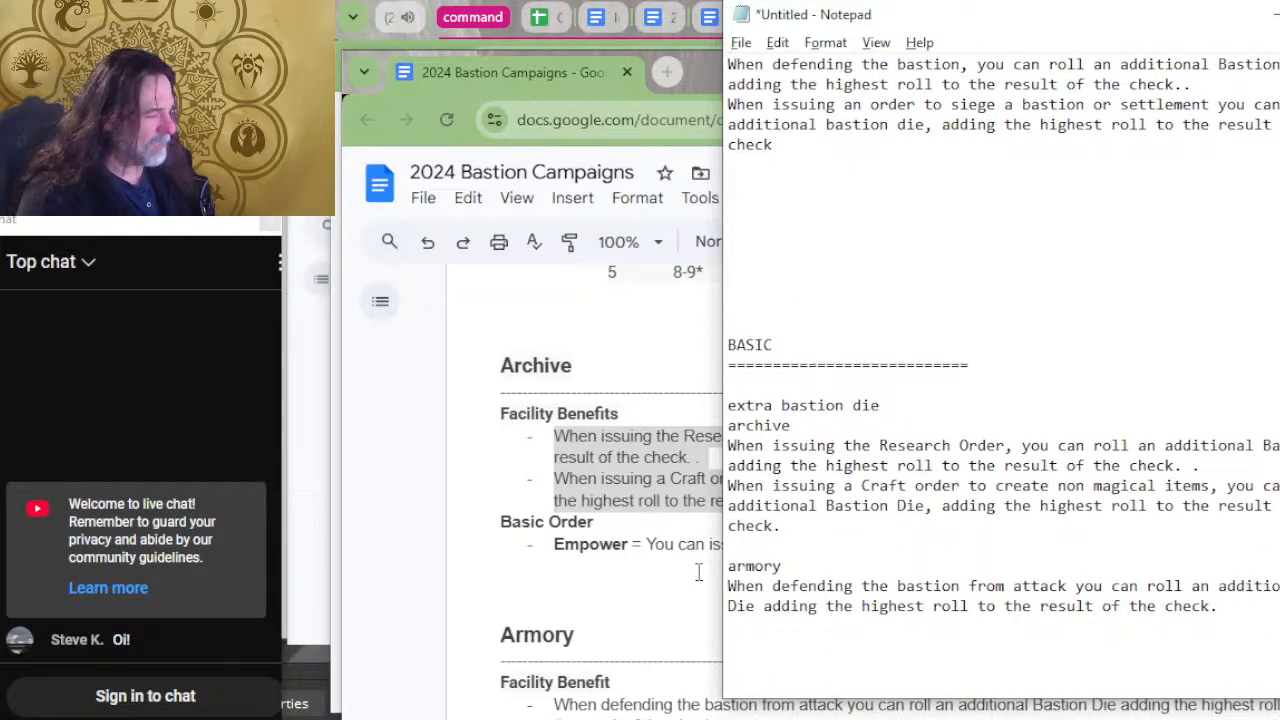
click(796, 650)
key(ctrl+v)
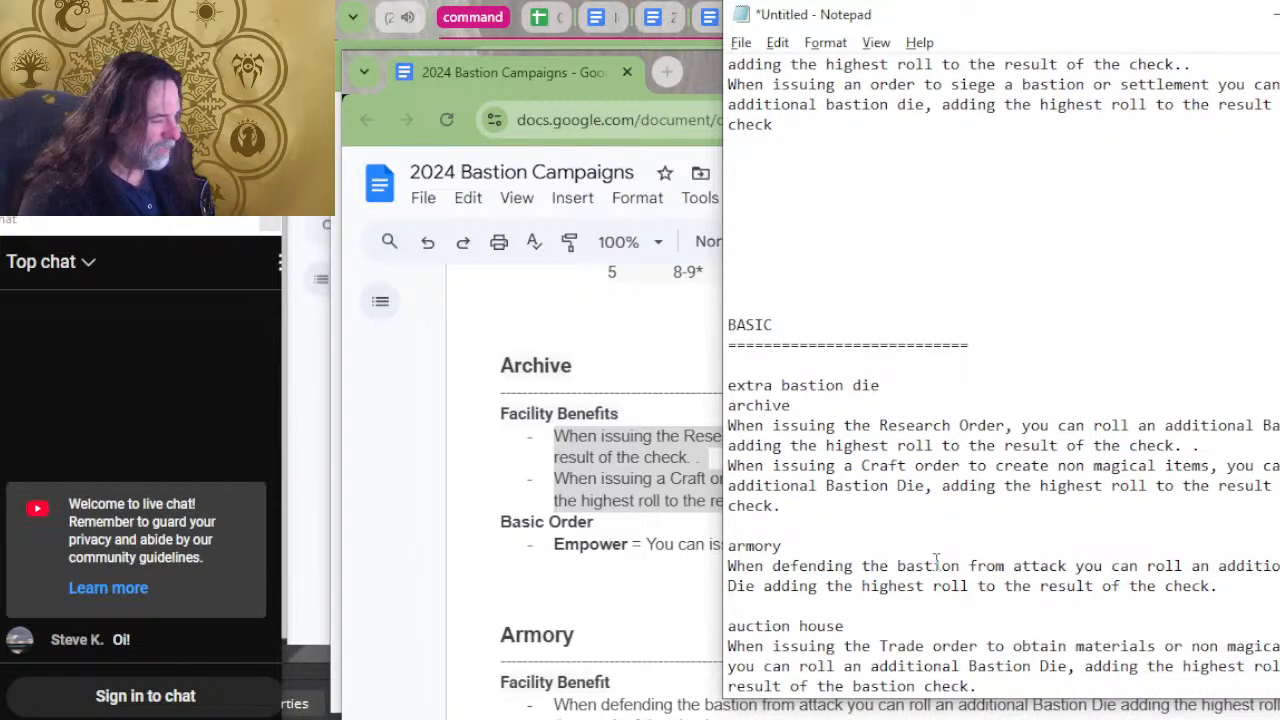
scroll(985, 457, down, 1)
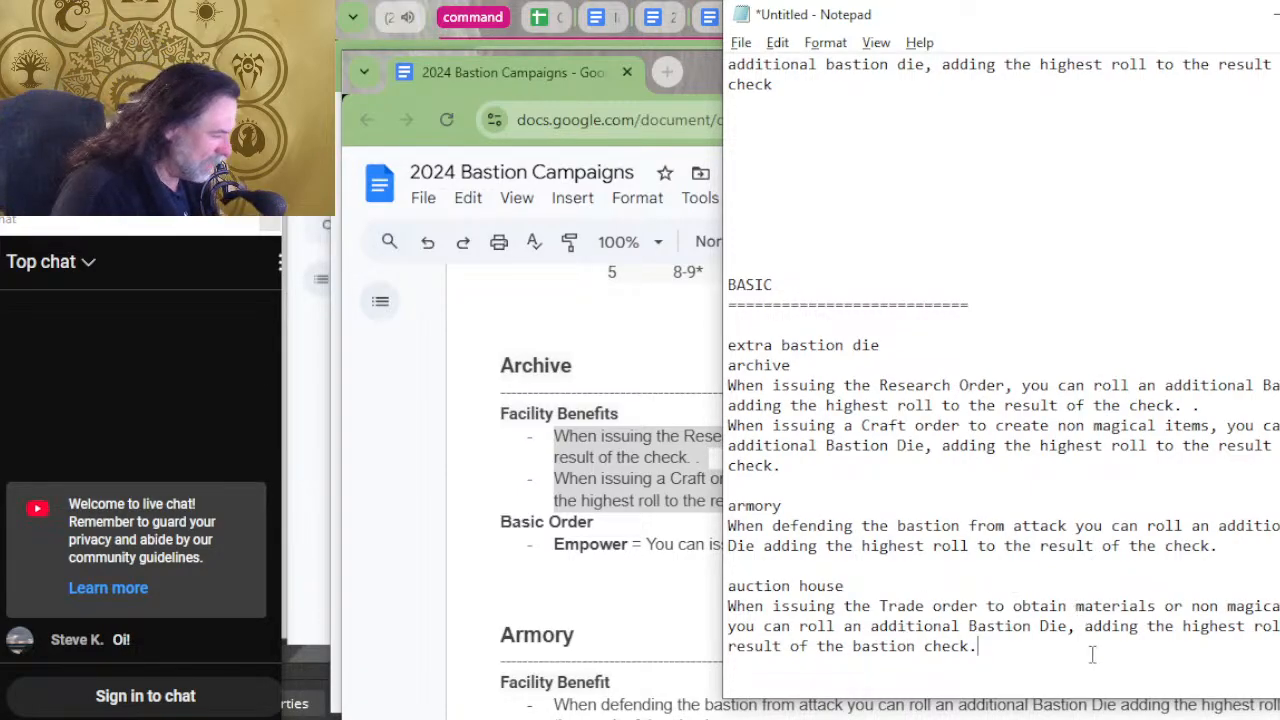
Trim the "adding the highest roll" wording from the auction house and armory benefits so both end at the additional Bastion Die.
drag(1095, 651, 1084, 626)
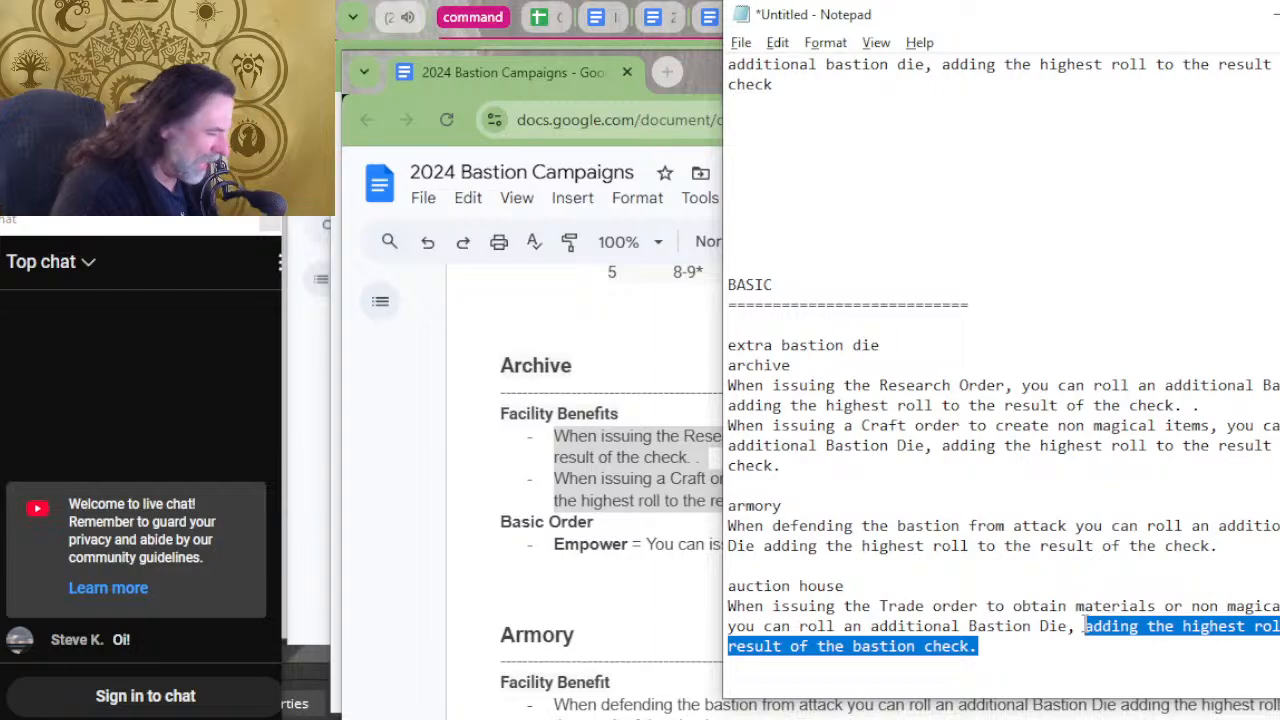
key(BackSpace)
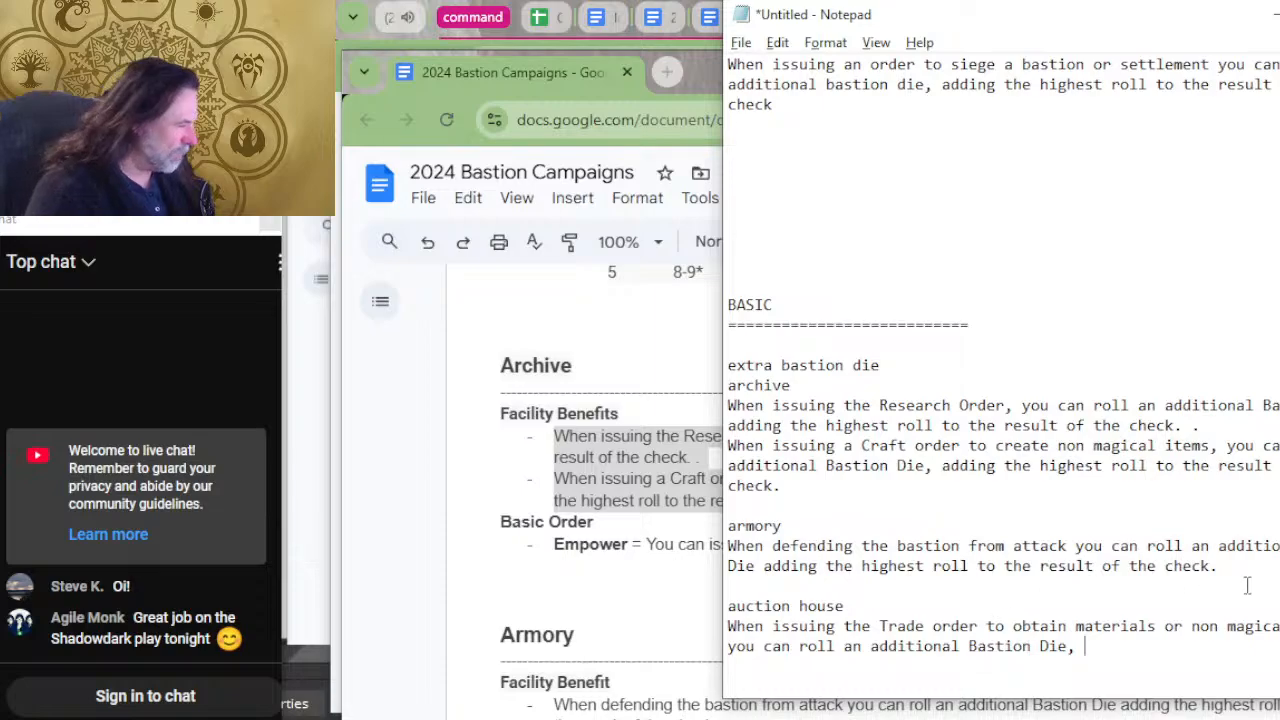
drag(1227, 566, 764, 566)
click(1025, 586)
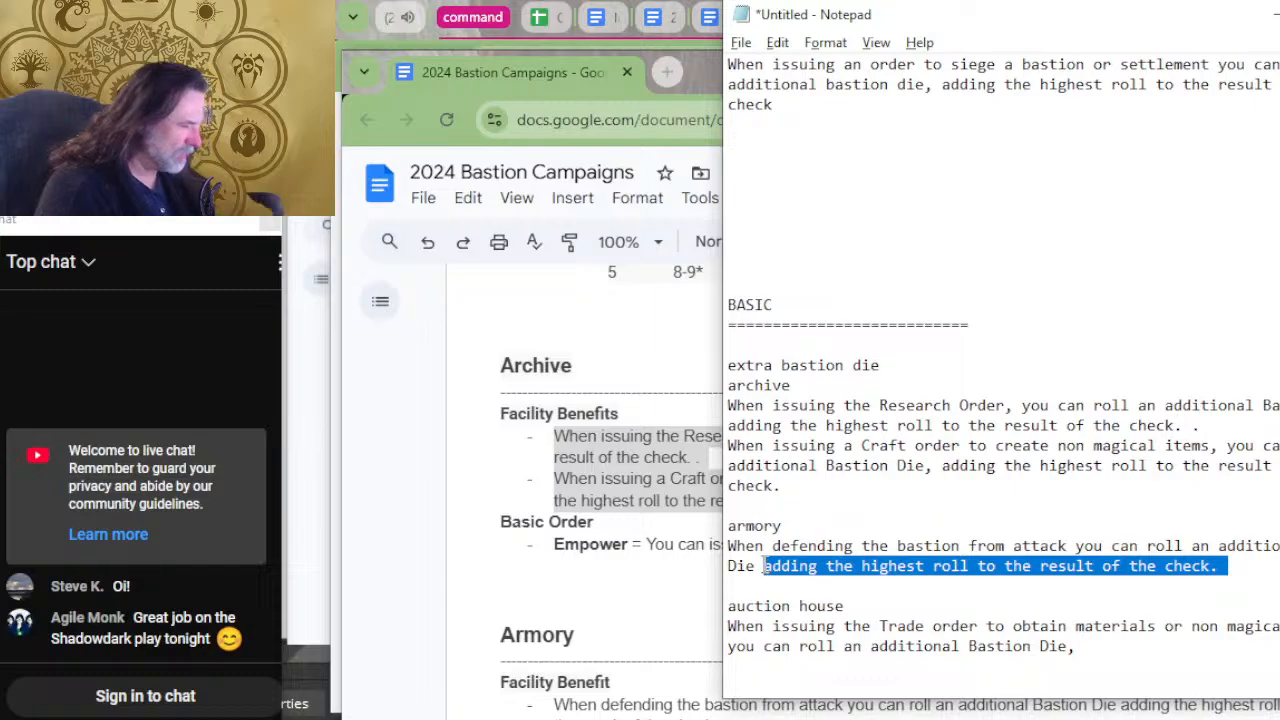
key(Delete)
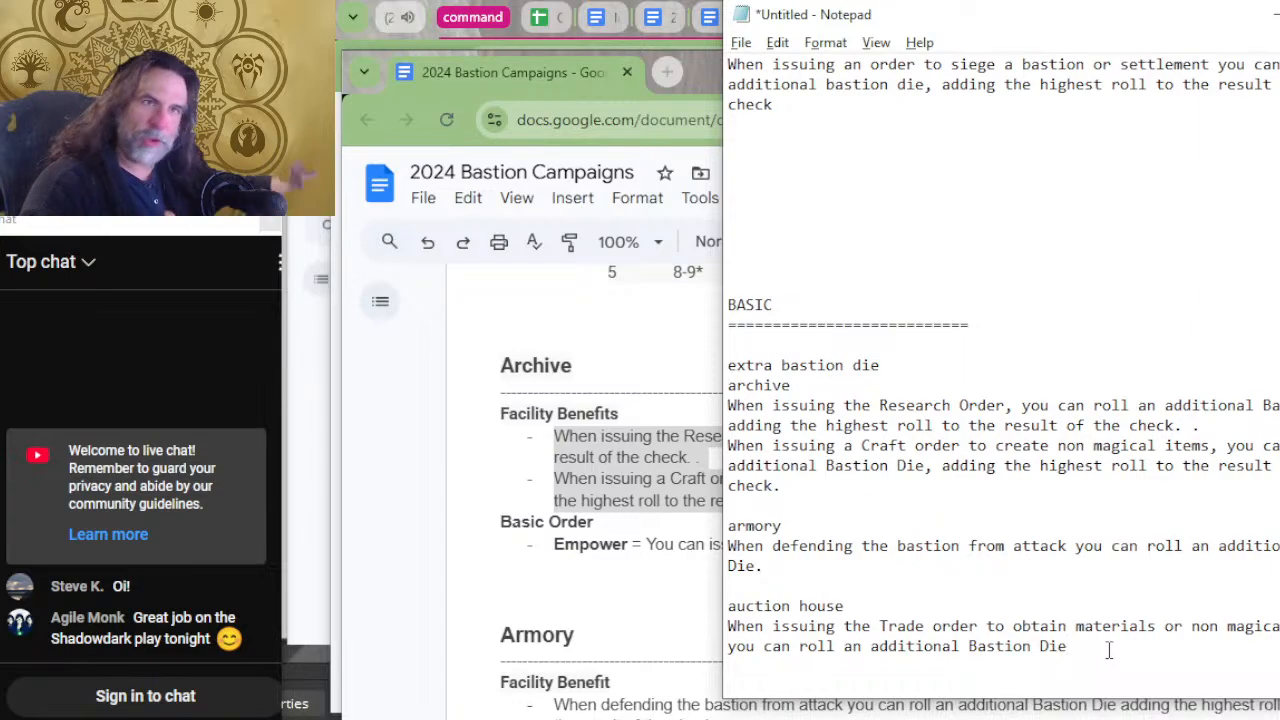
scroll(1000, 710, up, 2)
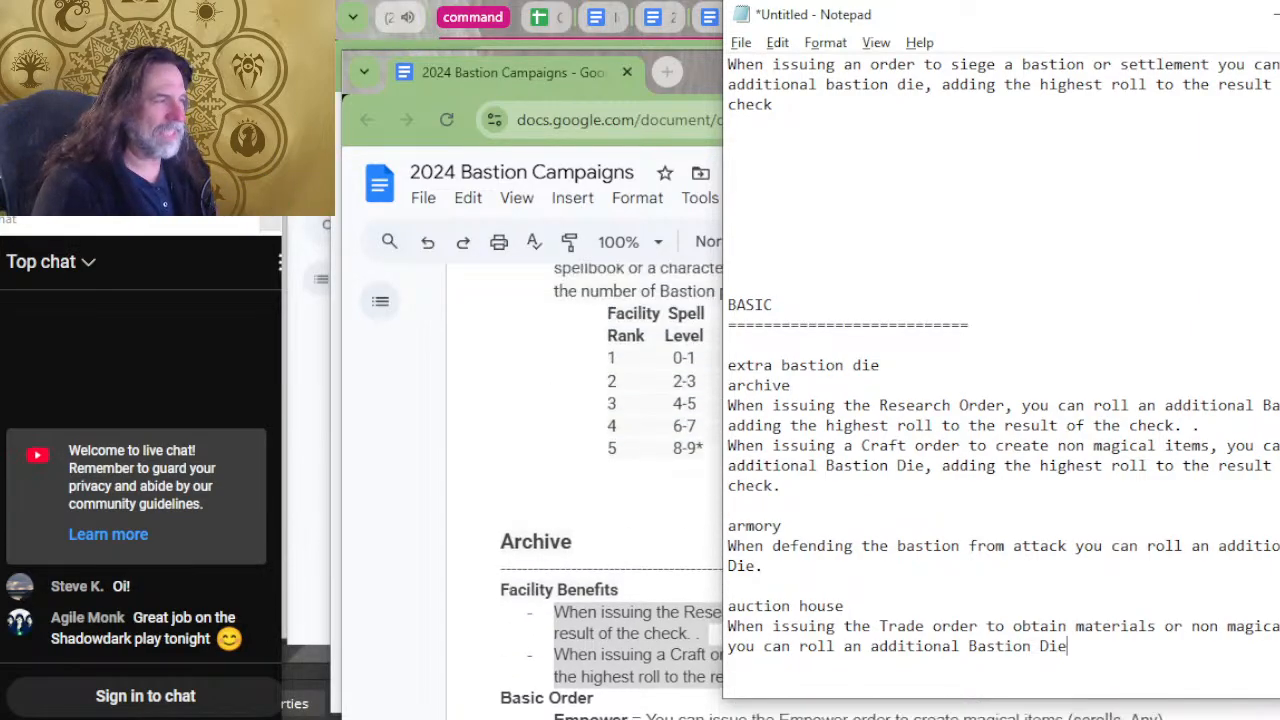
click(637, 442)
key(alt+Tab)
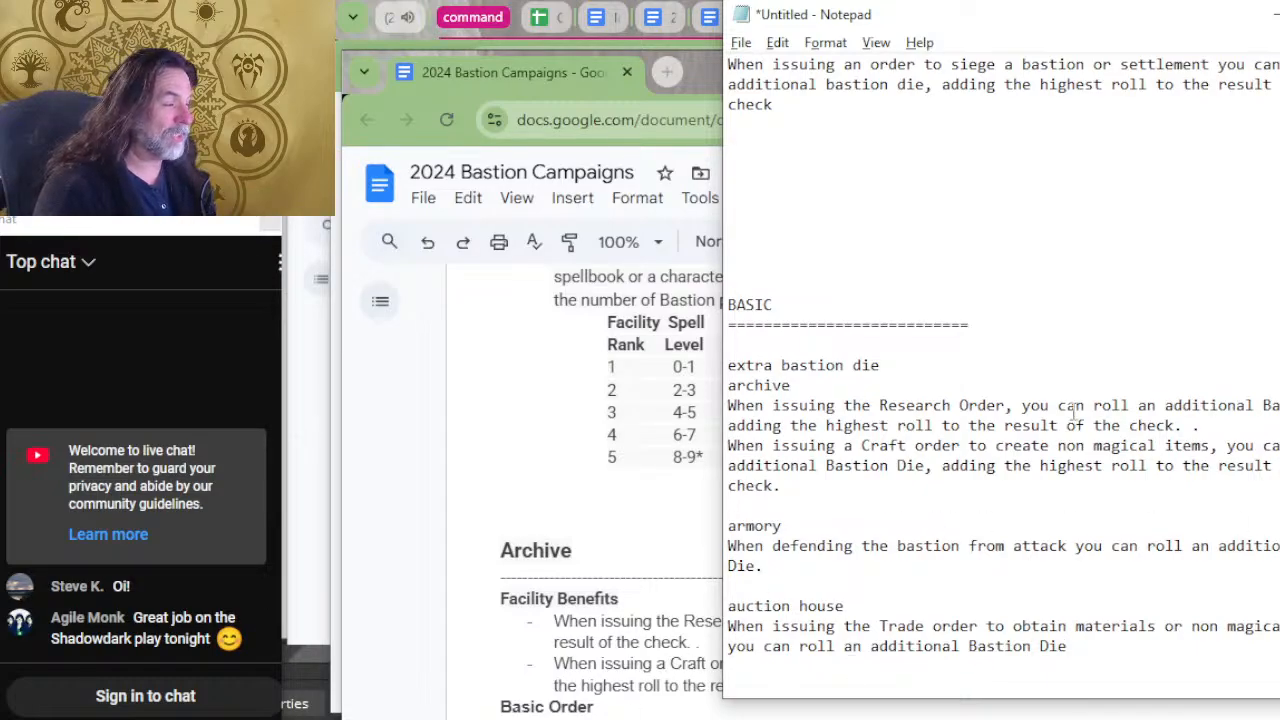
scroll(1073, 412, up, 5)
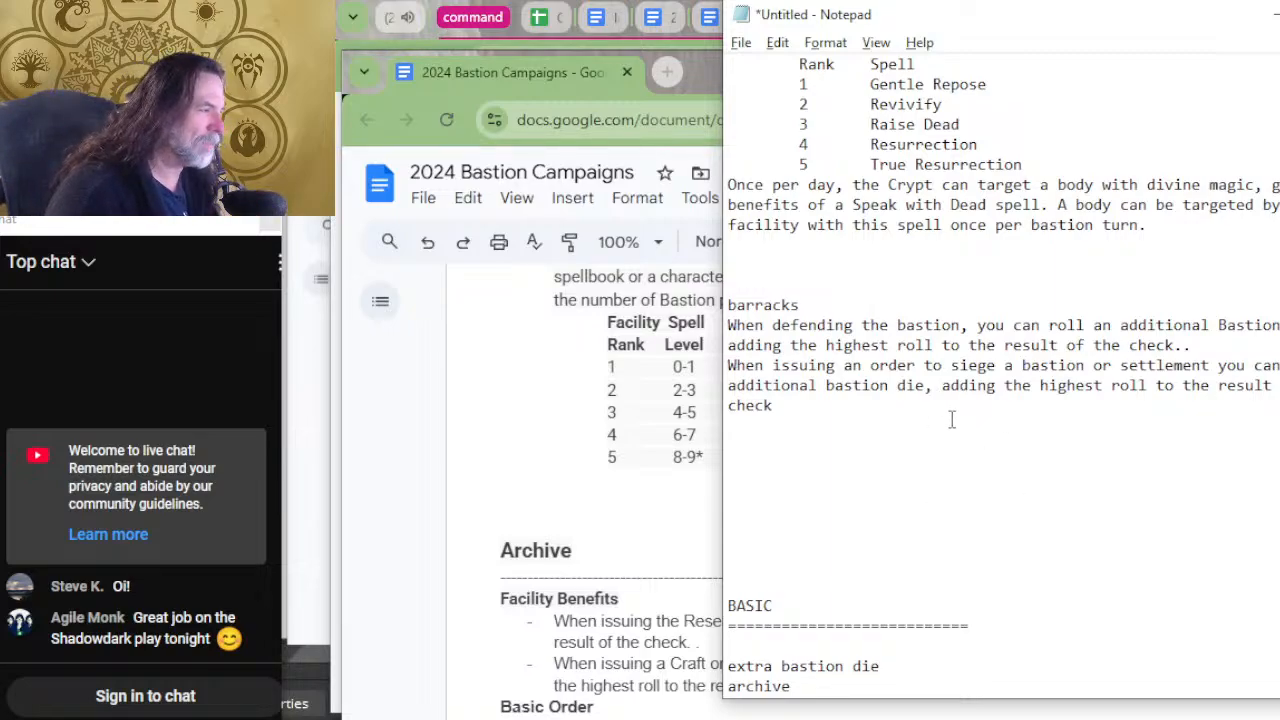
shift+click(883, 398)
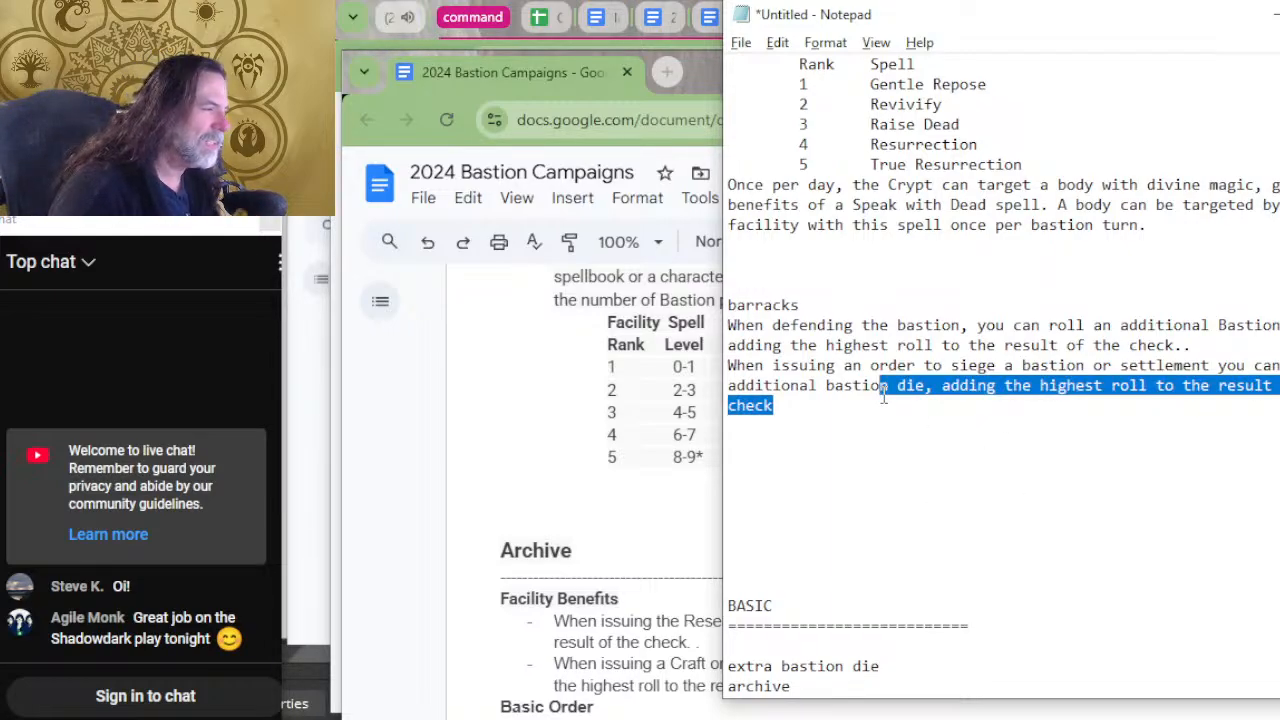
click(905, 403)
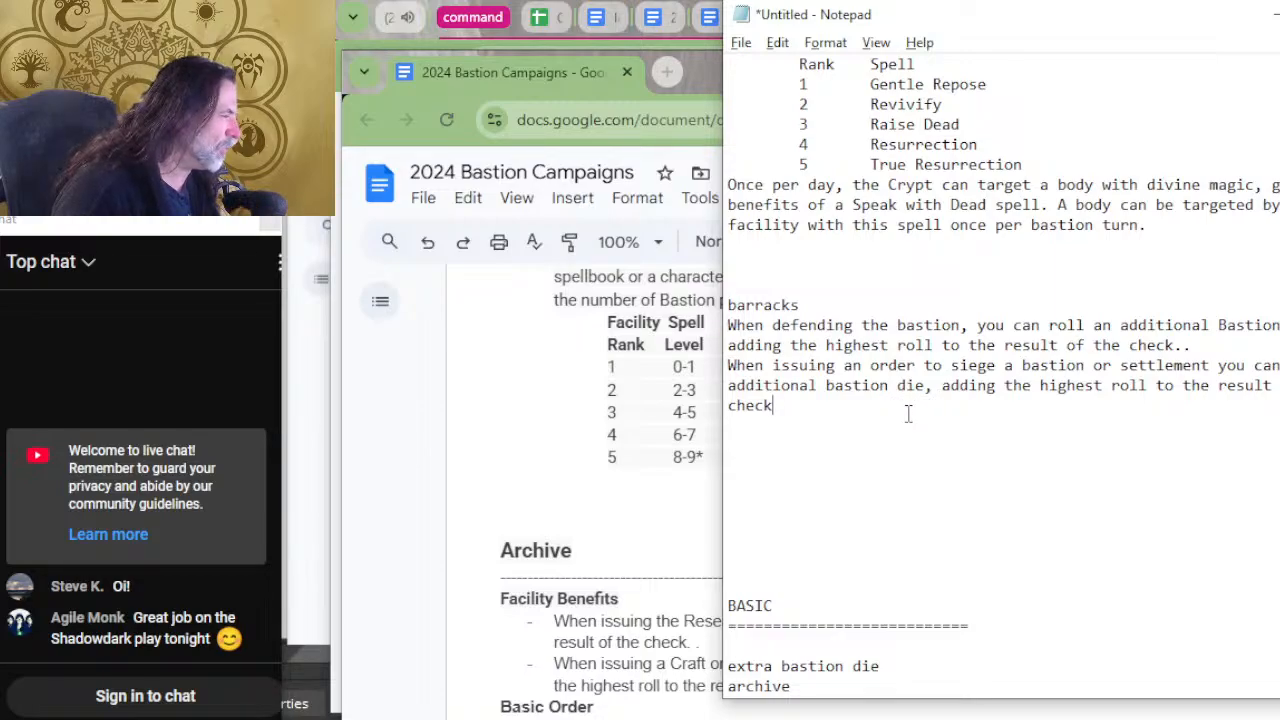
Move the barracks heading and its defense and siege benefits into the BASIC section, below the auction house entry.
key(Return)
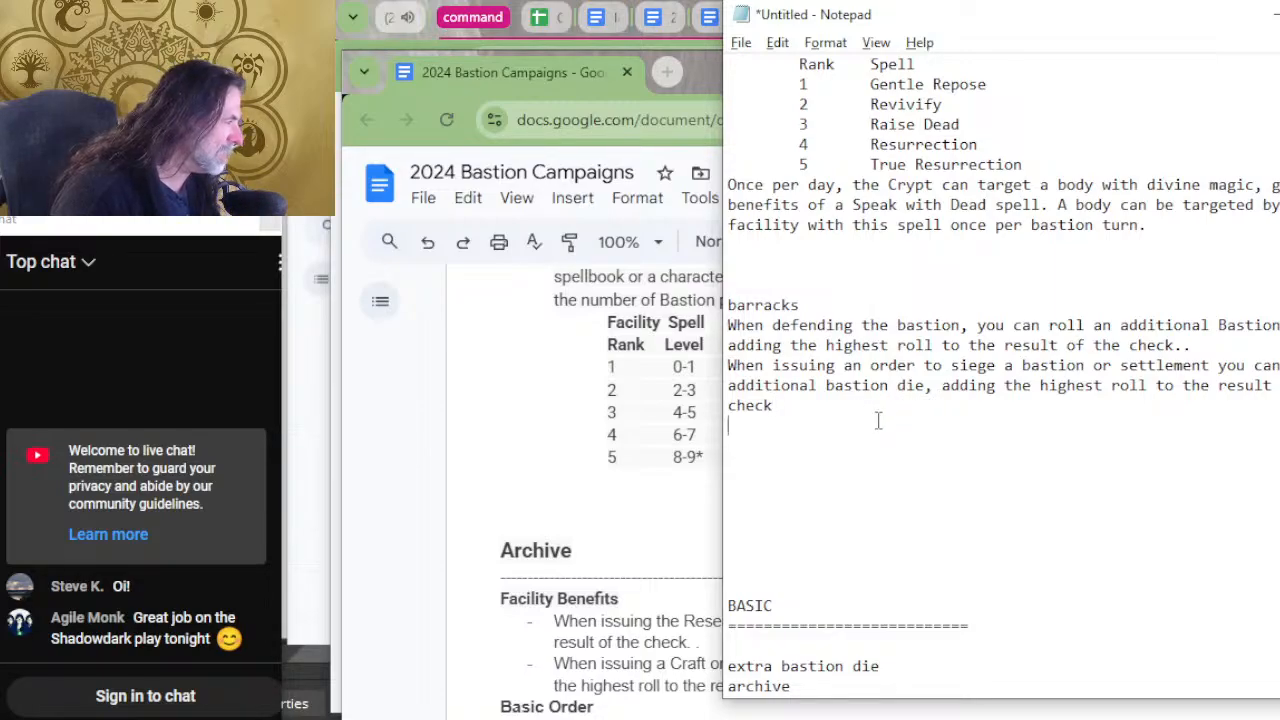
drag(843, 403, 732, 294)
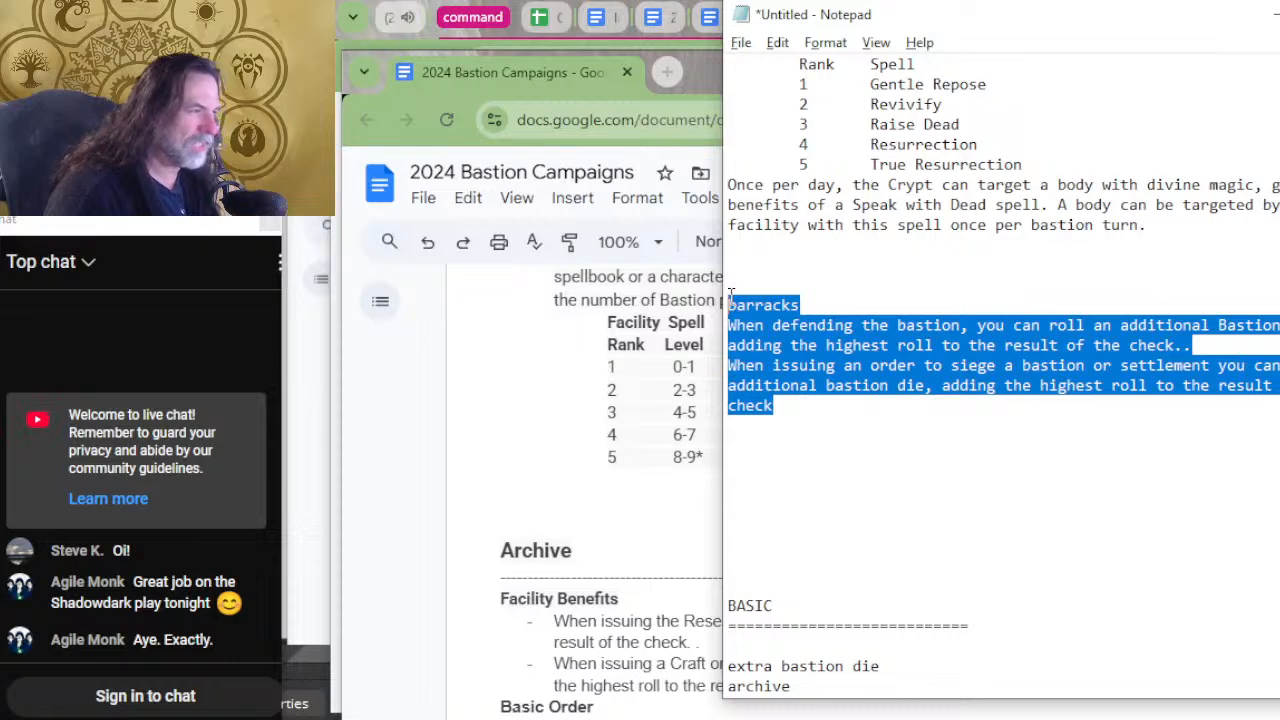
key(ctrl+x)
scroll(1069, 351, down, 3)
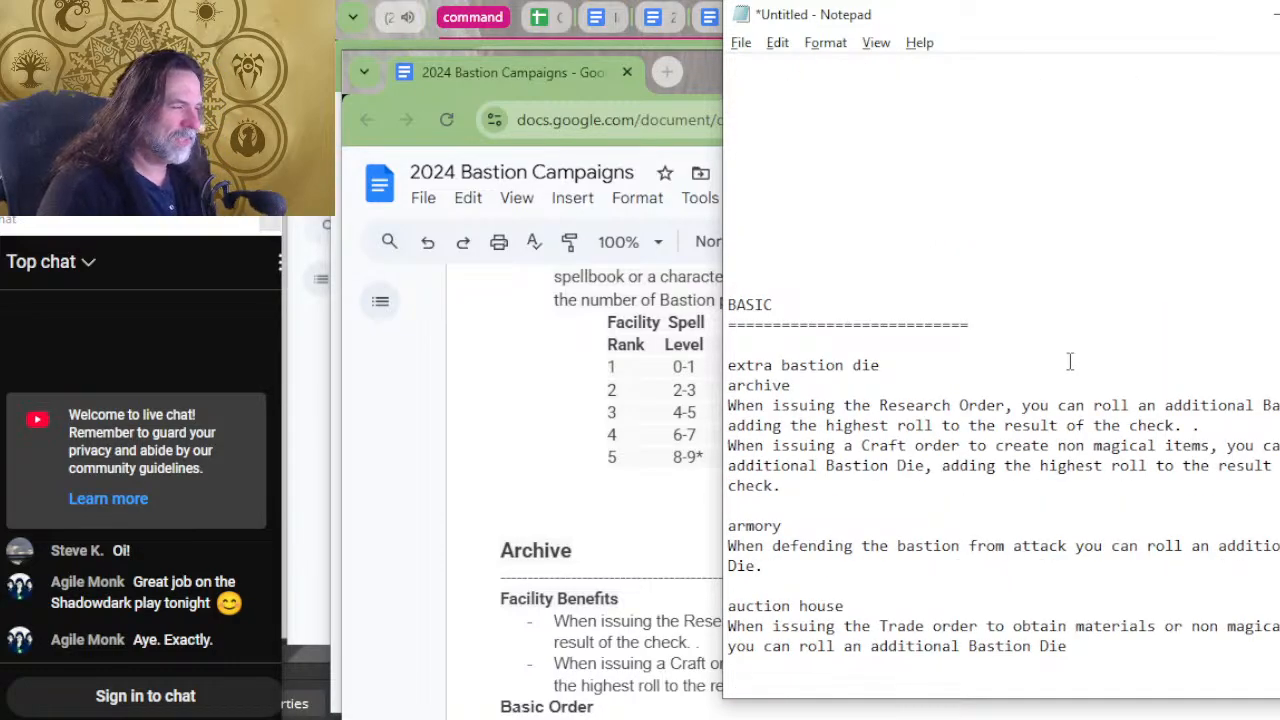
click(983, 664)
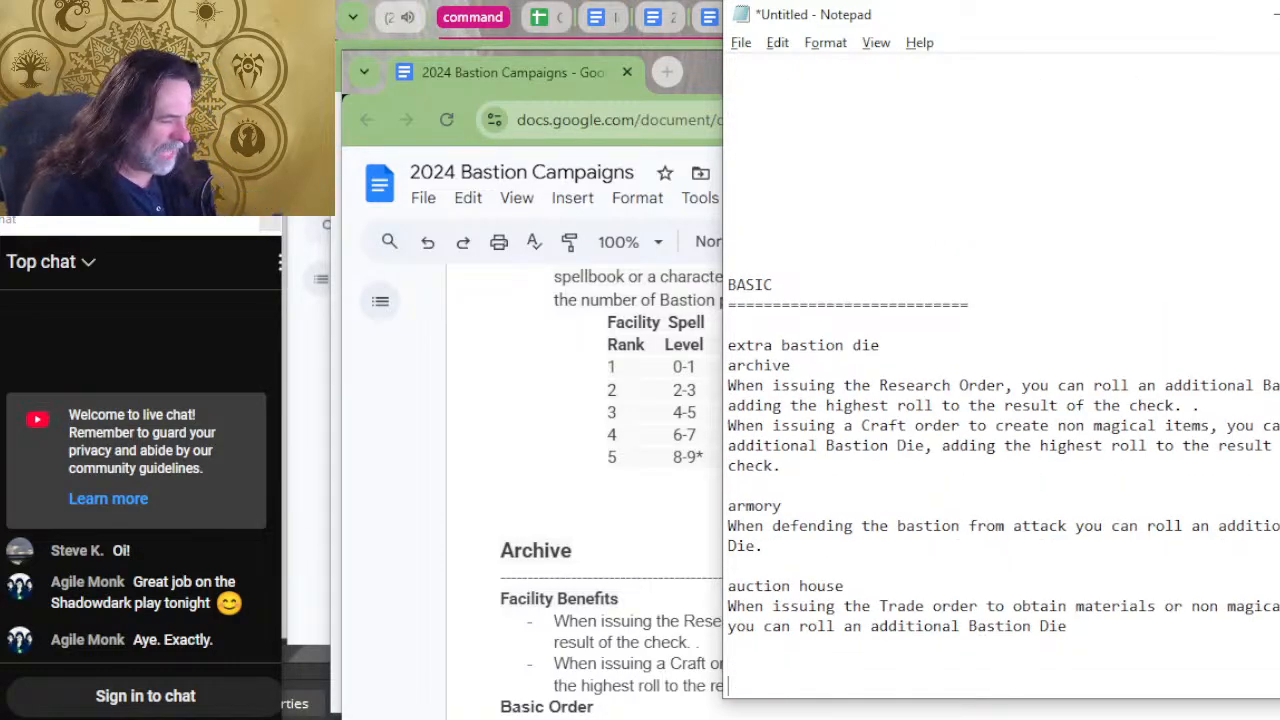
key(Return)
key(ctrl+v)
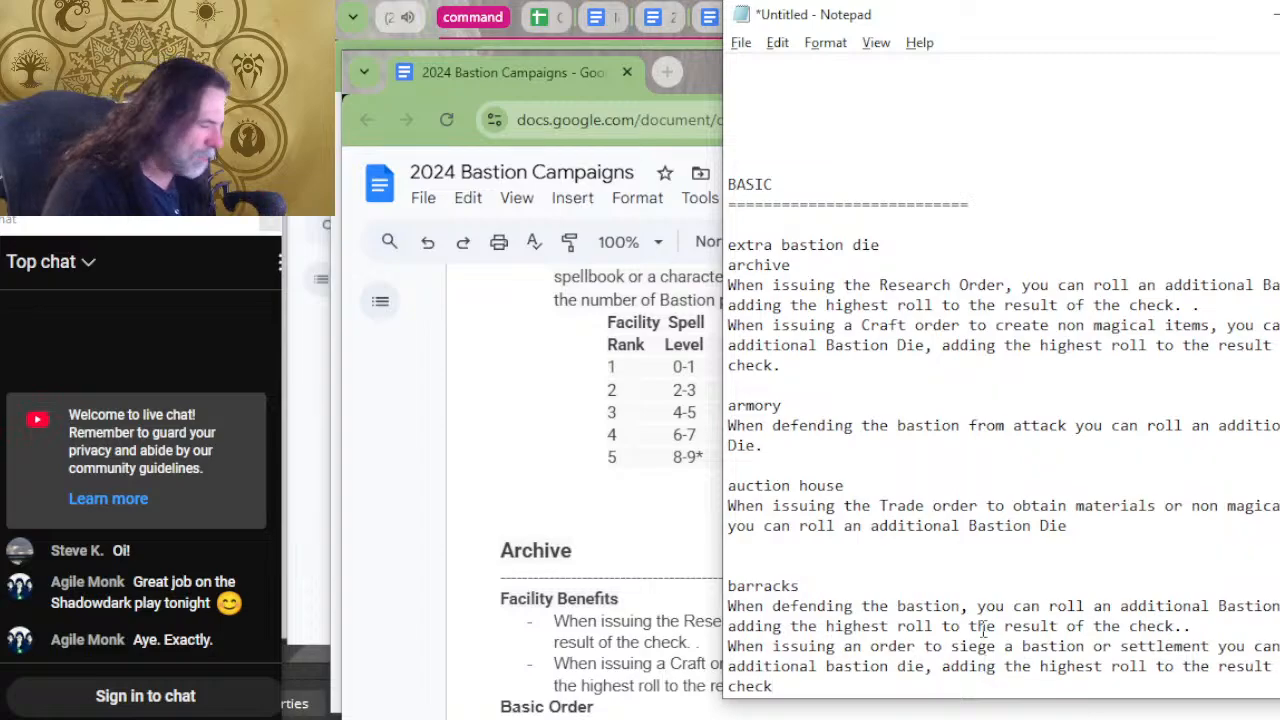
scroll(983, 628, down, 1)
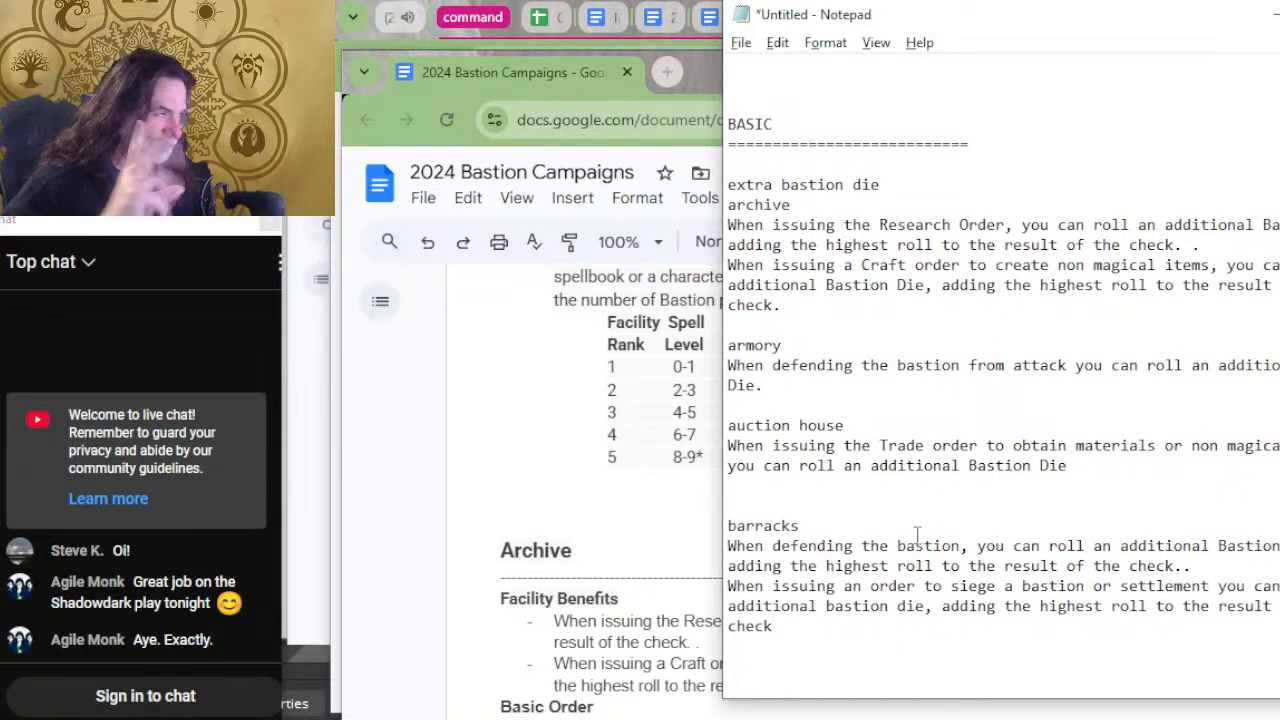
Add a UNIQUE section heading with a line of equals signs under it, directly above the crypt entry.
scroll(1108, 466, up, 3)
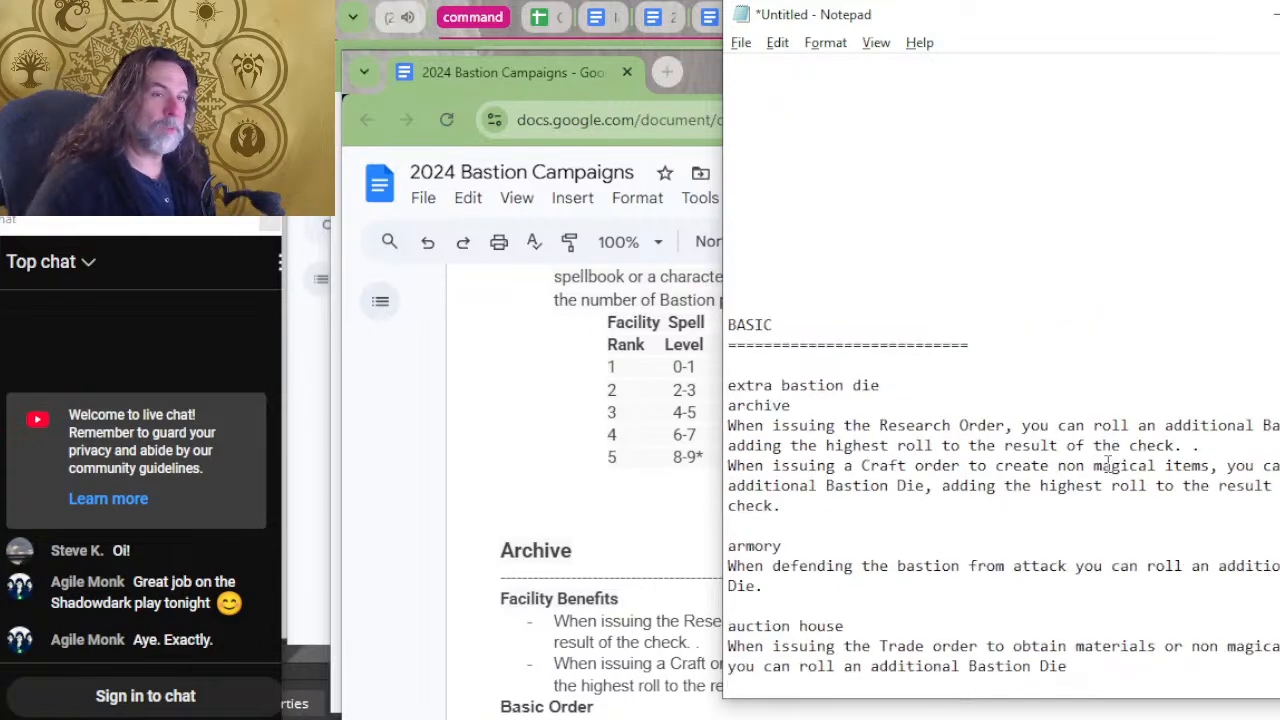
scroll(1108, 466, up, 5)
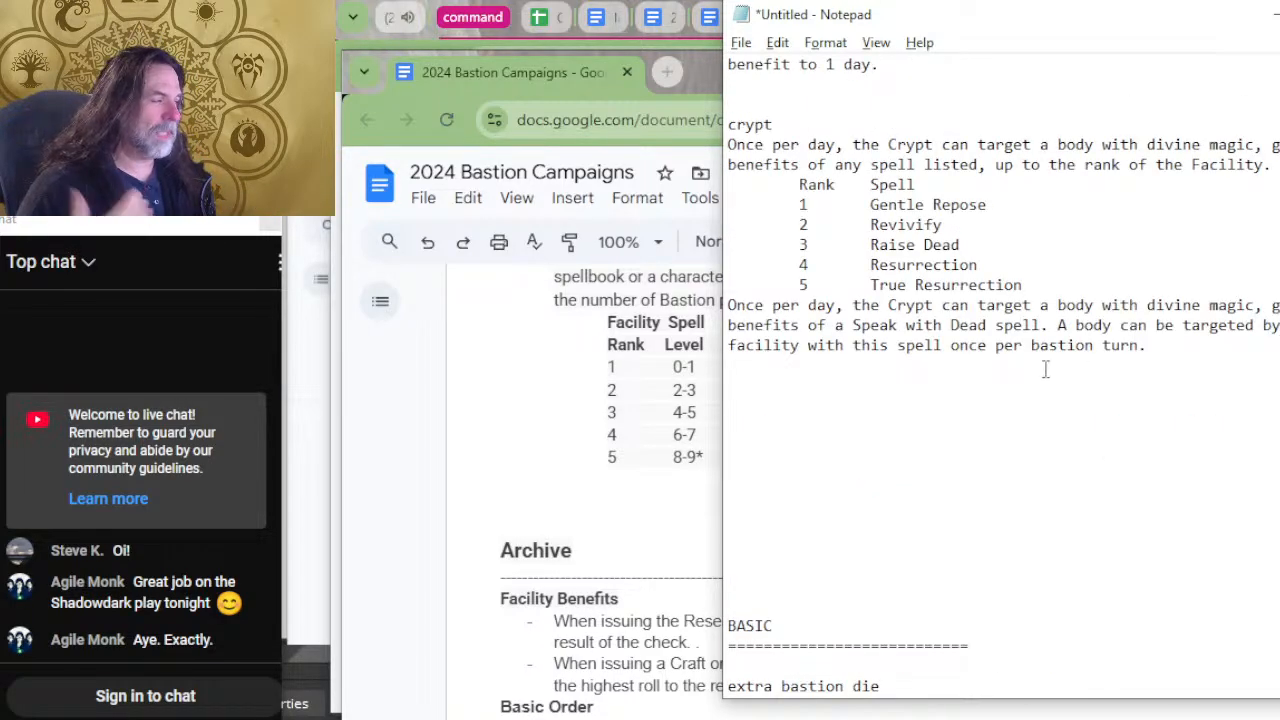
scroll(1107, 430, up, 2)
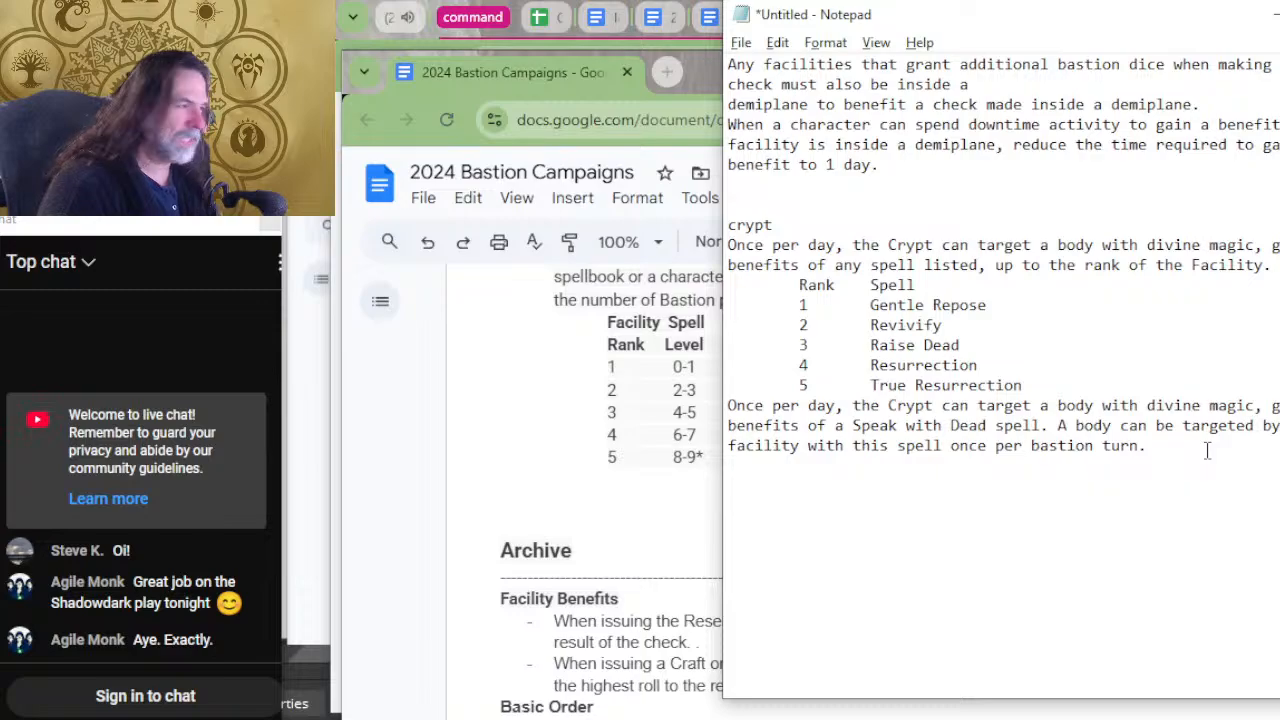
click(829, 183)
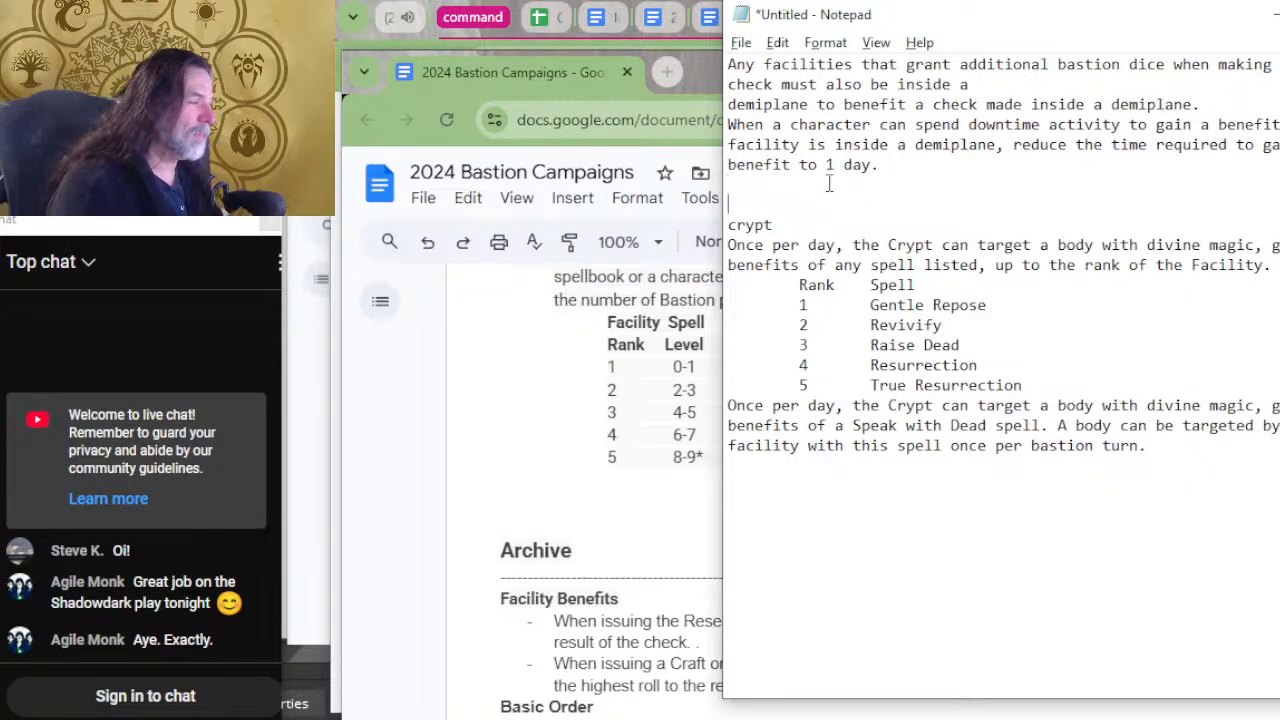
key(Return)
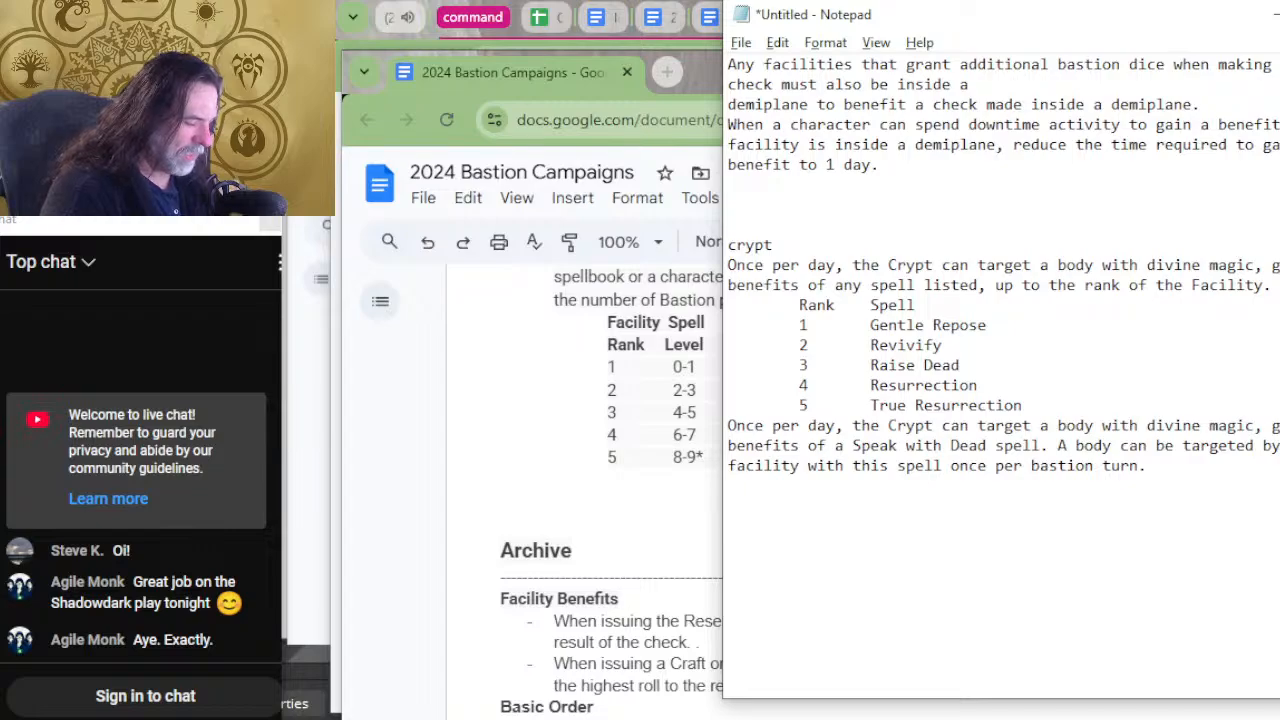
text(UNI)
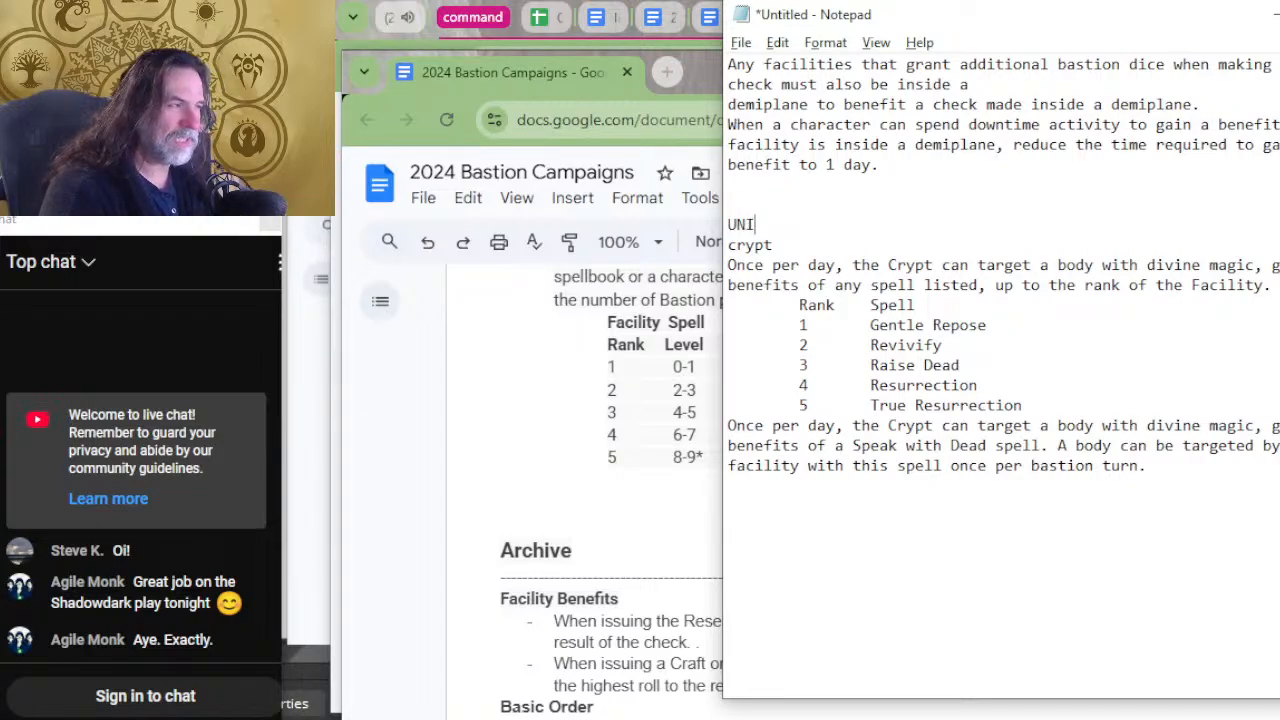
text(QUE)
key(Return)
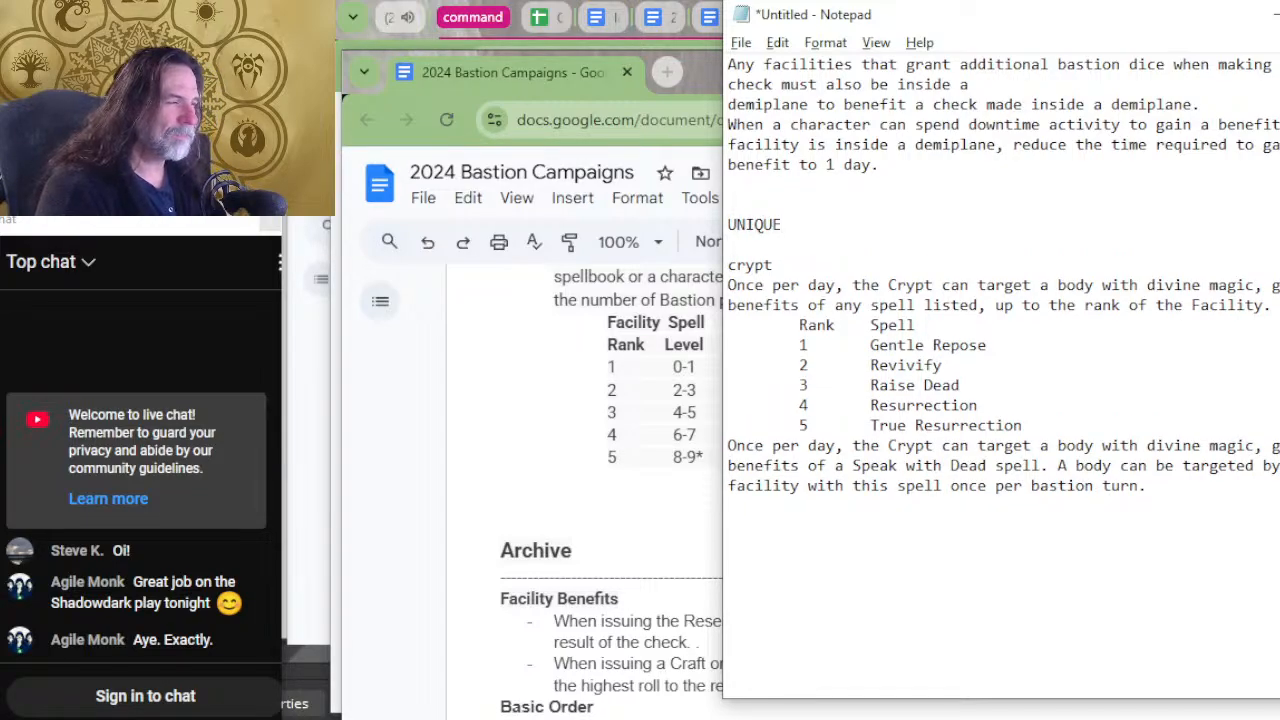
text(=================================)
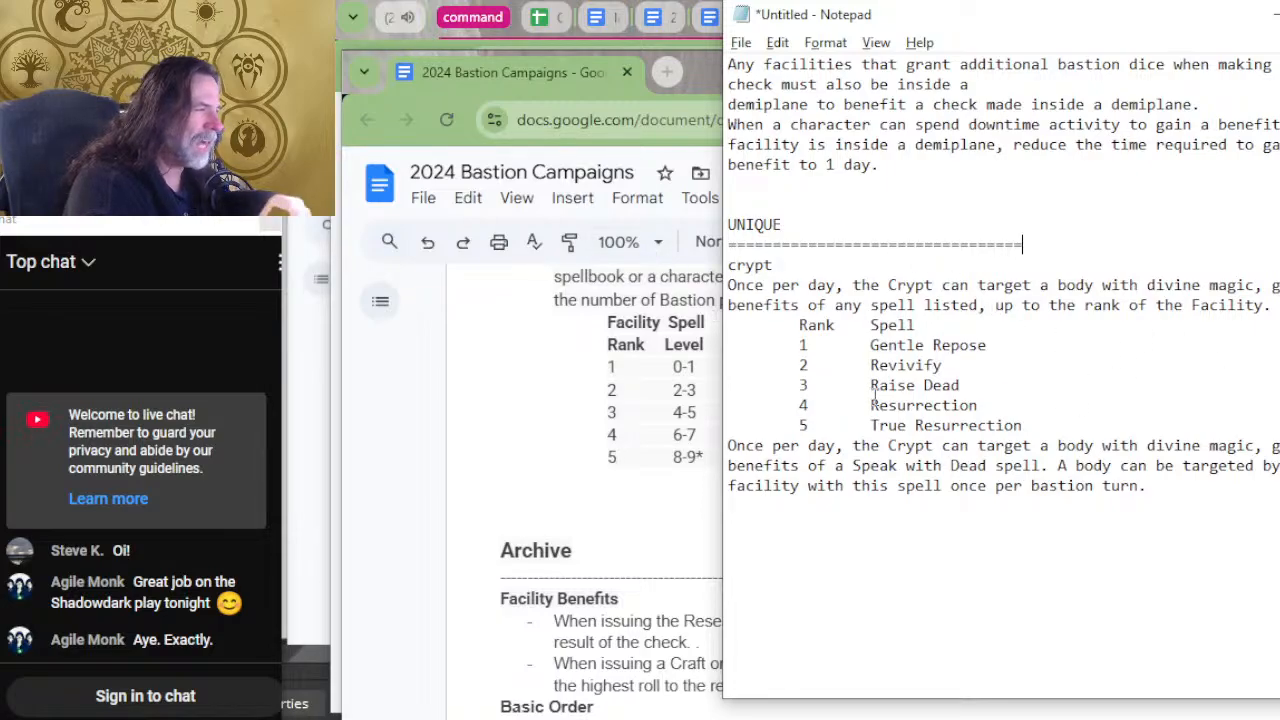
Reword the crypt's first benefit to read "Once per day, hirelings in the Crypt can target a body".
click(888, 288)
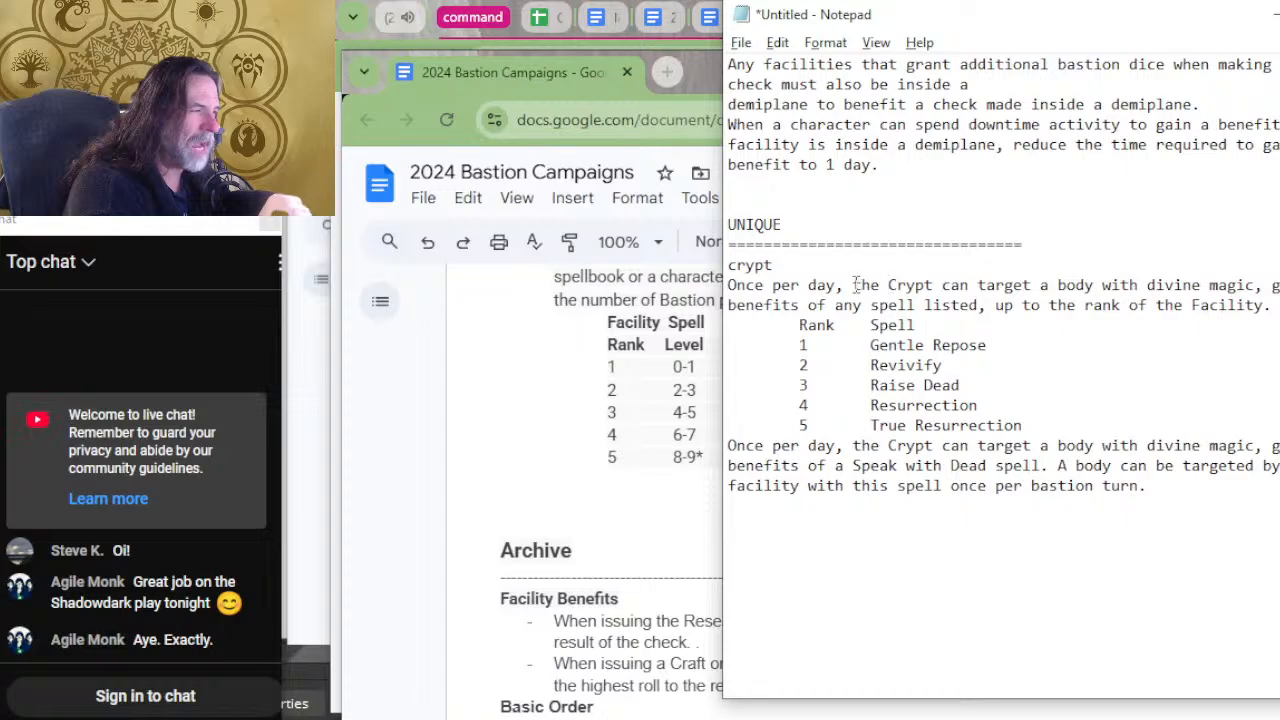
click(853, 286)
text(hirelings )
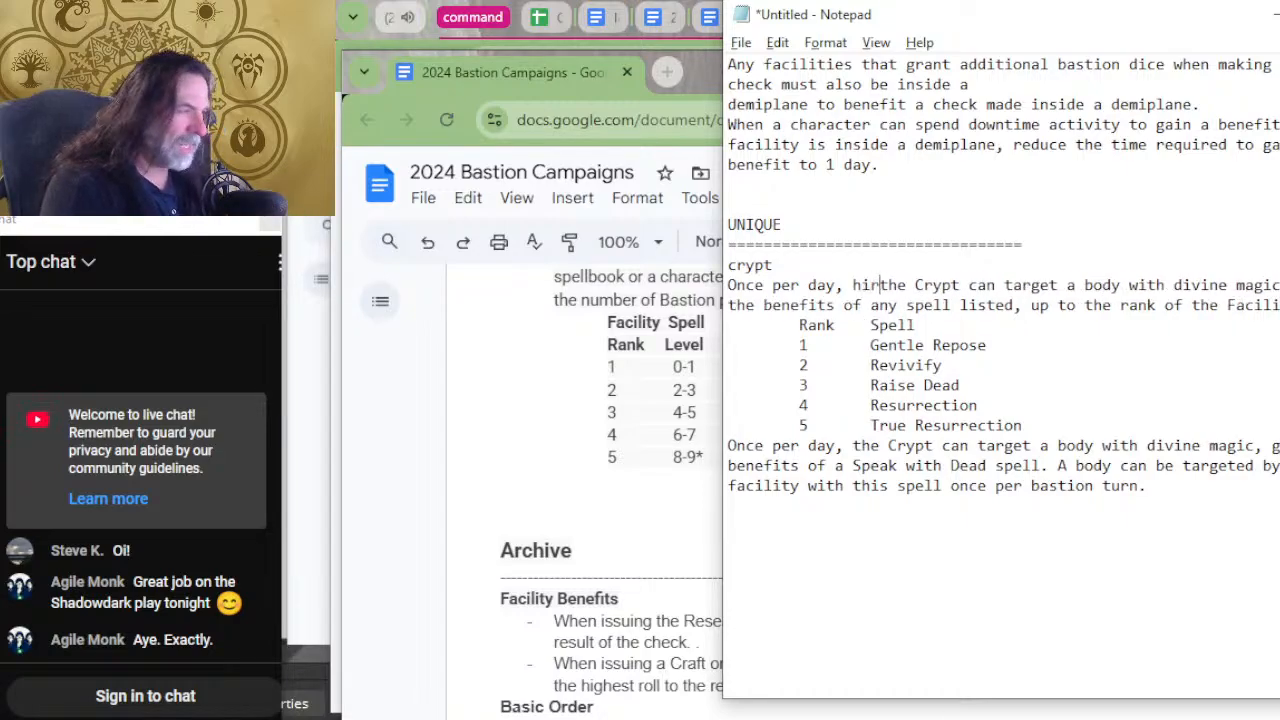
text(in)
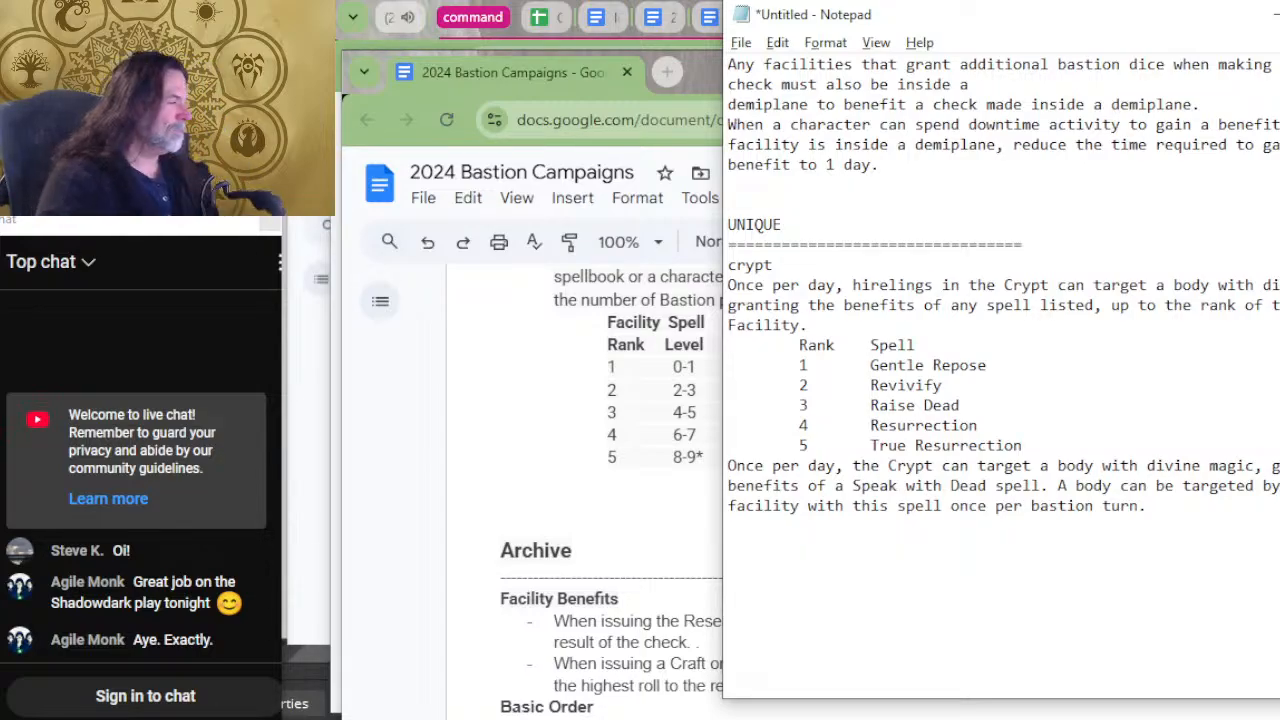
Widen the Notepad window so more of the Demiplane benefit text fits on each line.
scroll(1023, 673, up, 3)
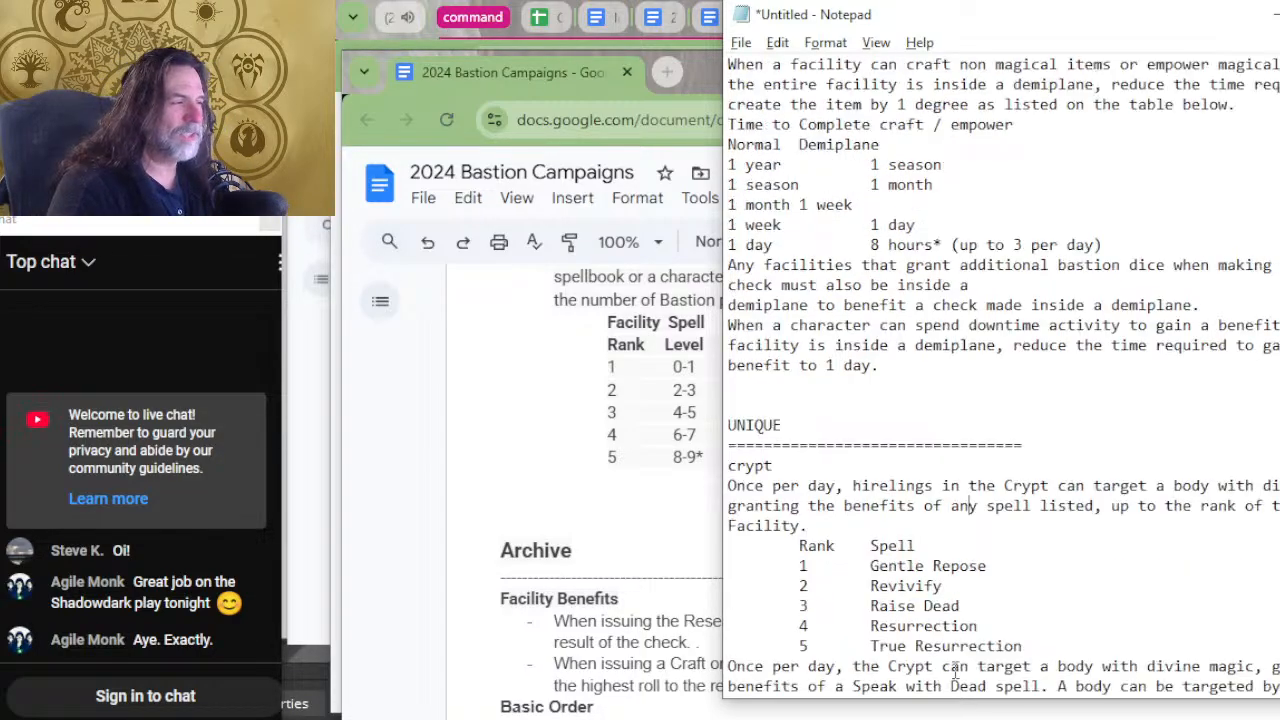
scroll(913, 495, up, 8)
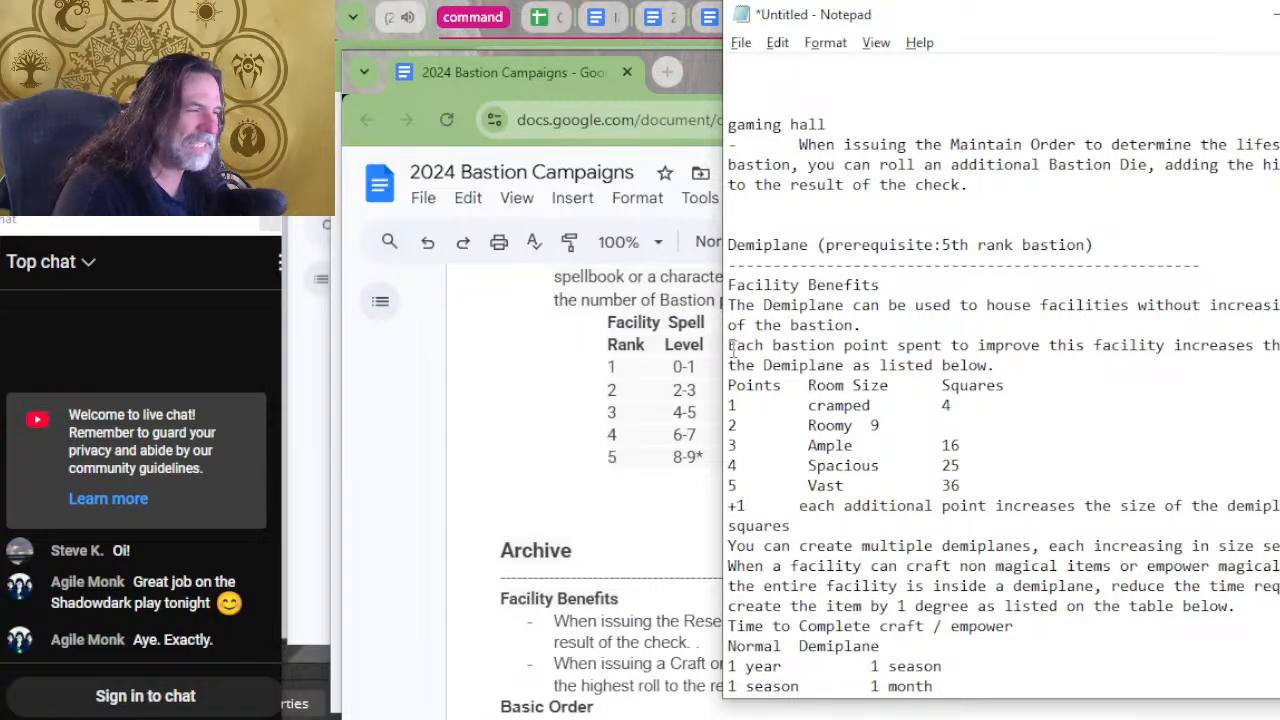
drag(723, 340, 565, 296)
scroll(668, 262, up, 7)
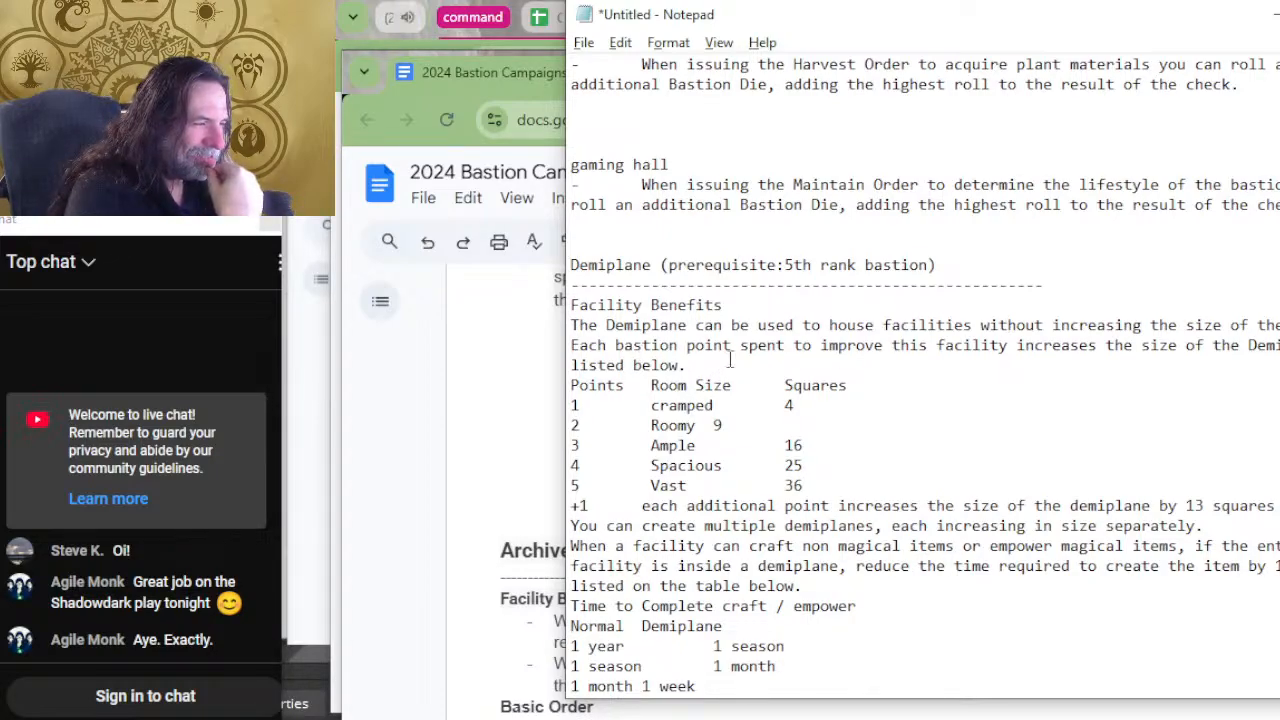
click(678, 345)
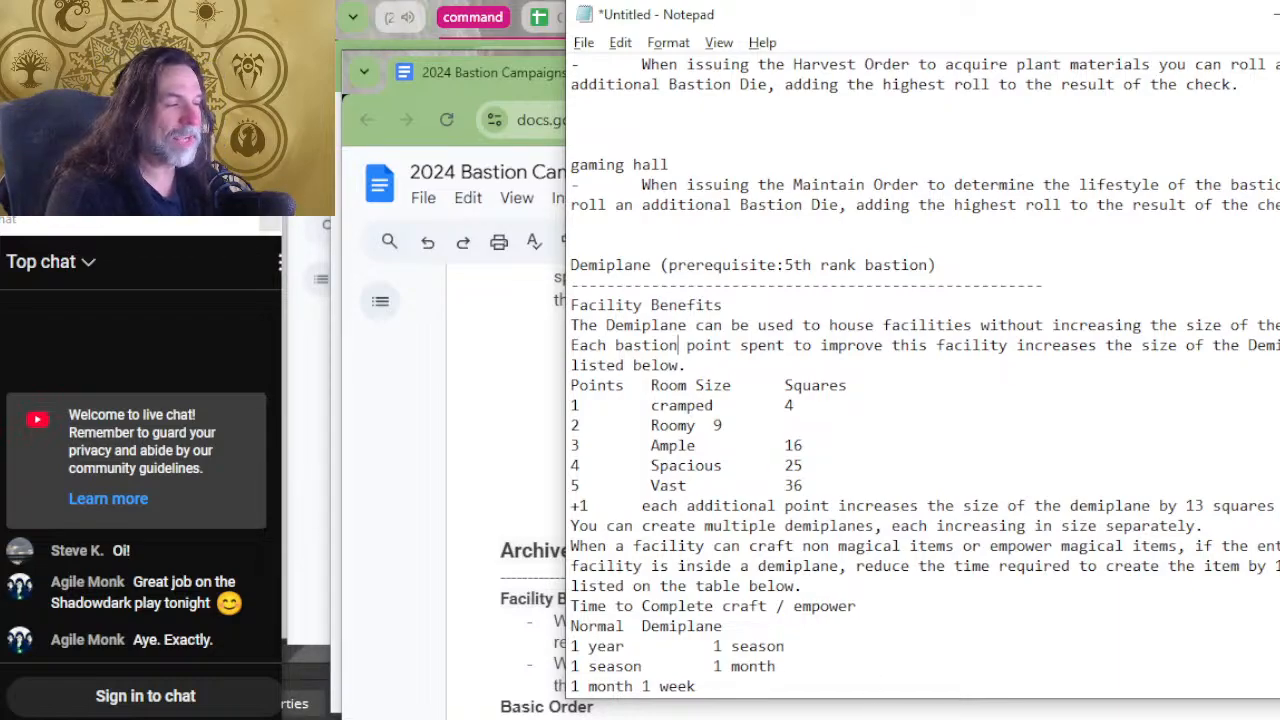
Insert several blank lines between the Demiplane size benefits and the benefit that reduces craft and empower time.
scroll(795, 168, down, 2)
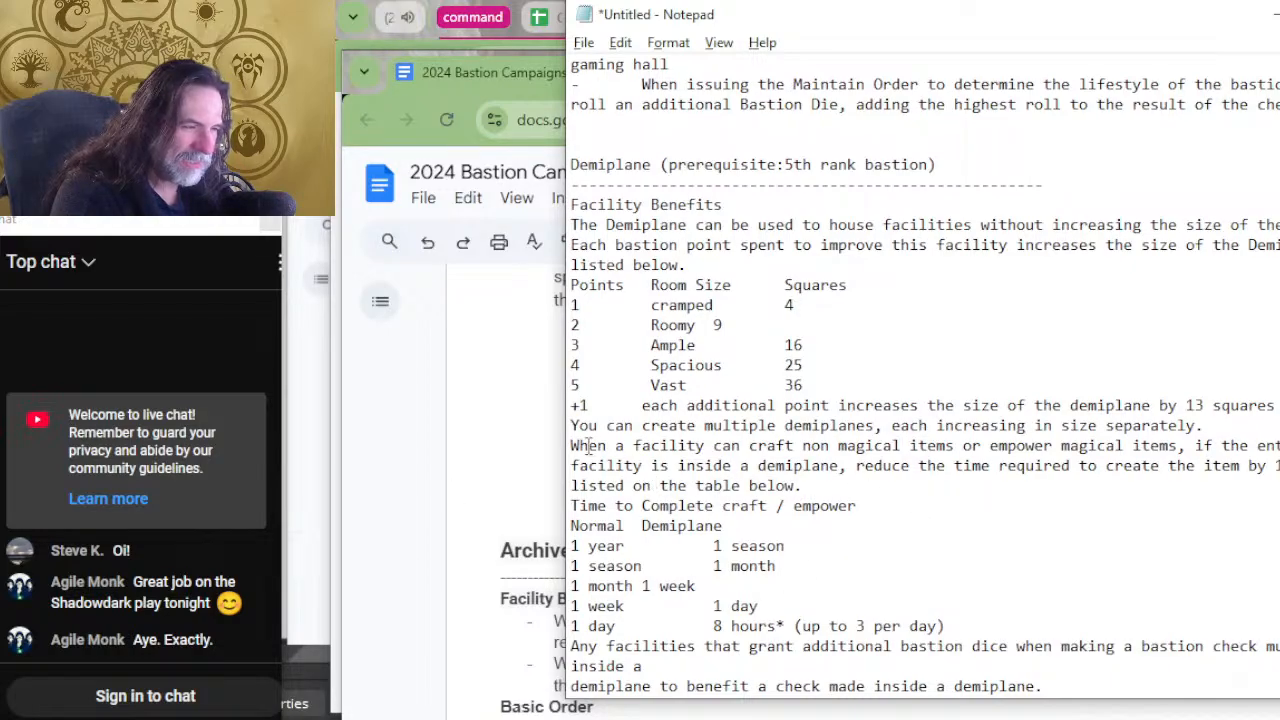
click(572, 444)
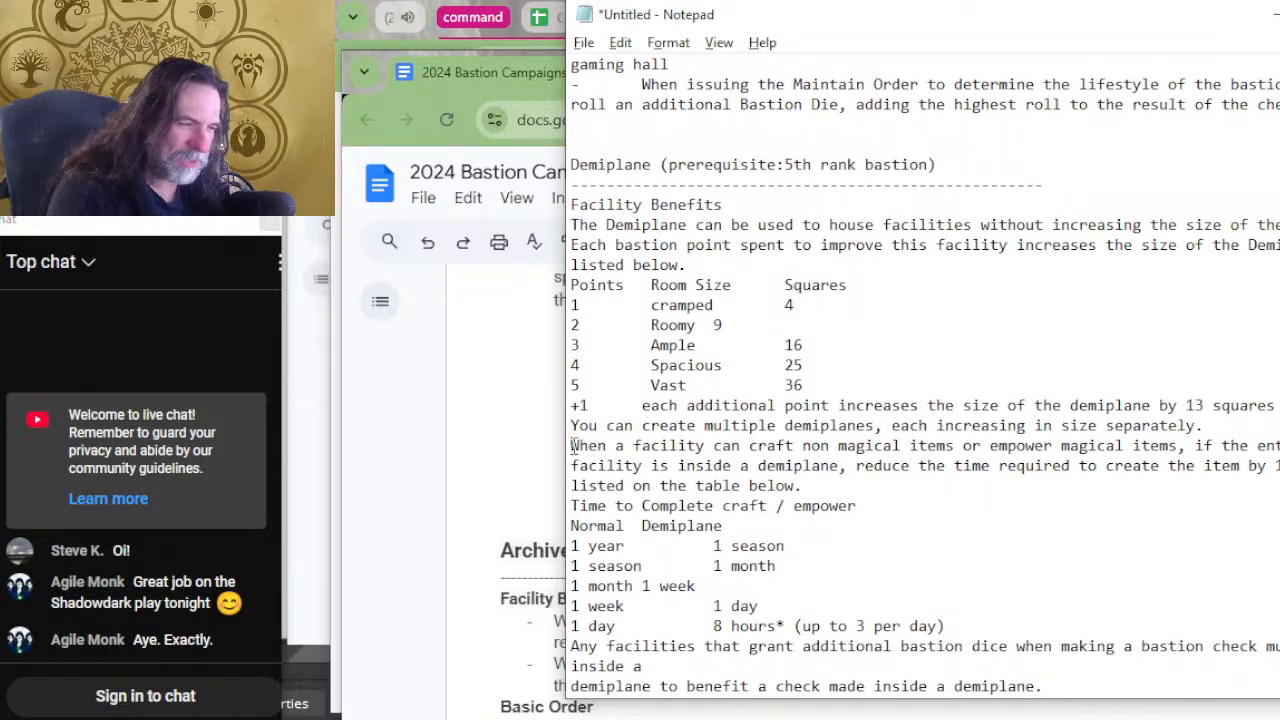
key(Return)
key(Return)
key(Return)
key(Return)
key(Return)
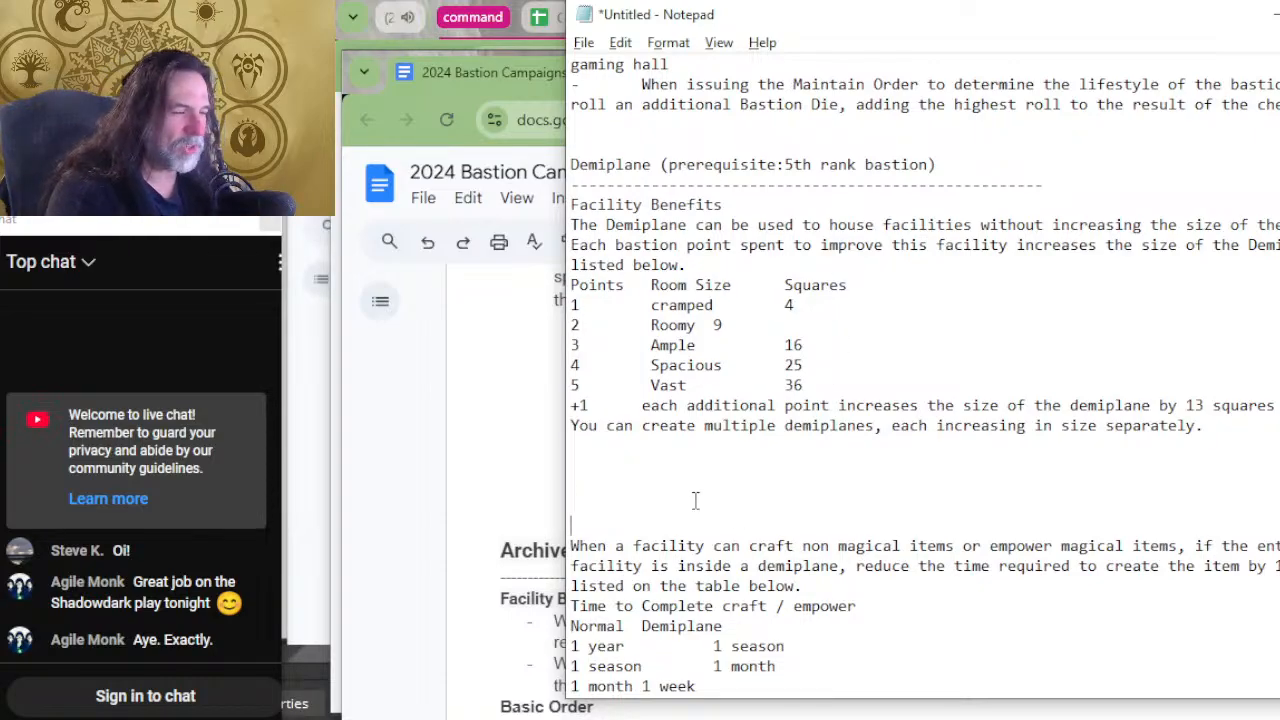
Move the Demiplane heading and size benefits into the UNIQUE section below crypt, removing the prerequisite, dashed line and "Facility Benefits" label.
drag(668, 450, 547, 166)
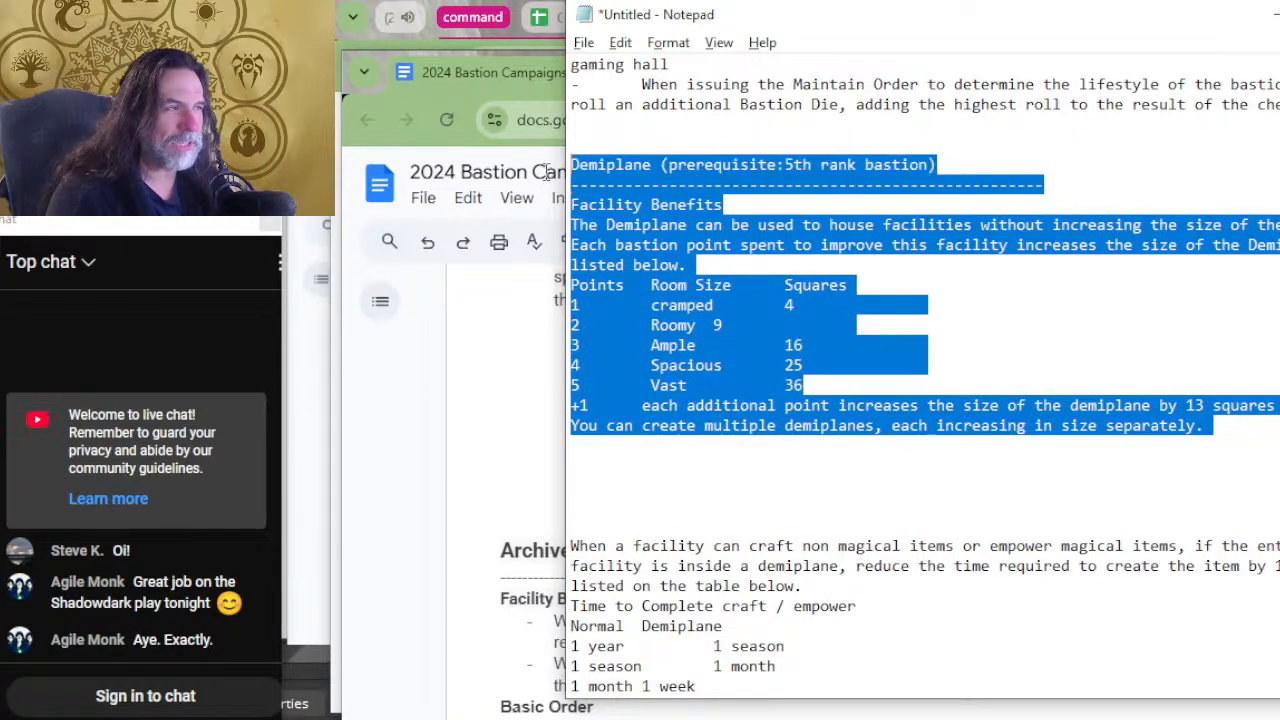
key(BackSpace)
scroll(804, 224, down, 7)
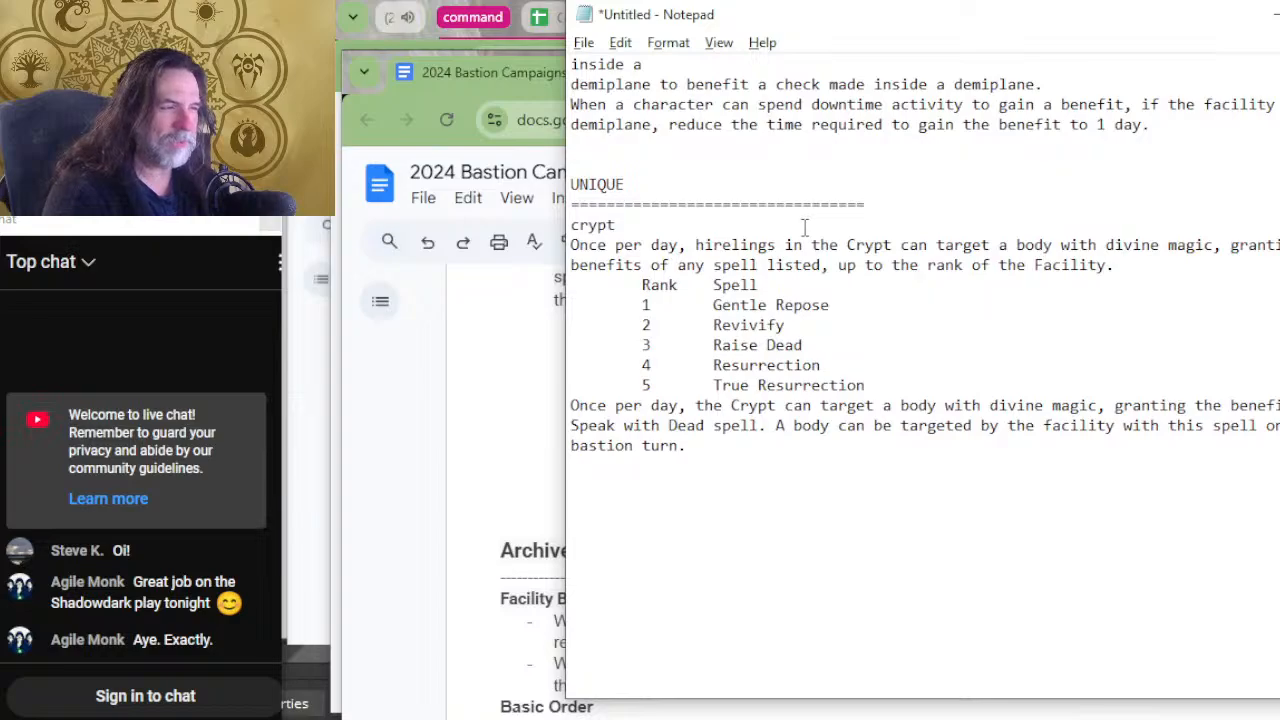
scroll(804, 228, down, 9)
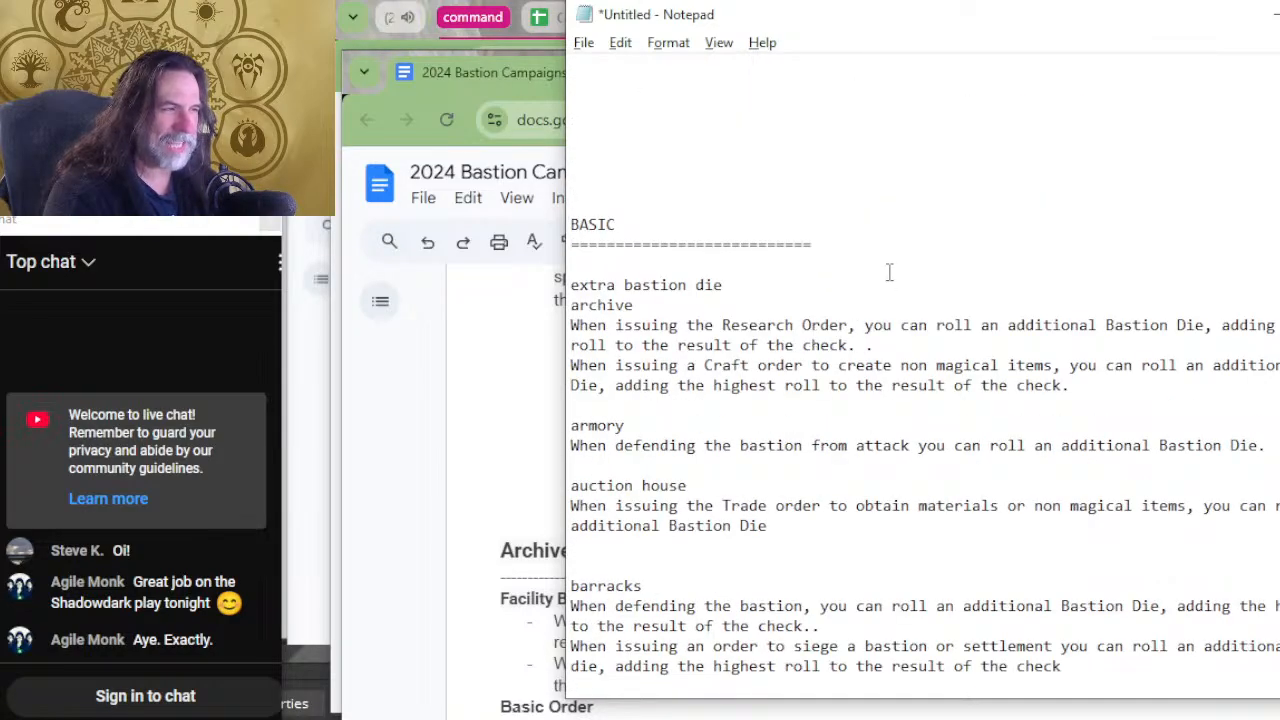
scroll(889, 272, down, 1)
scroll(889, 290, up, 9)
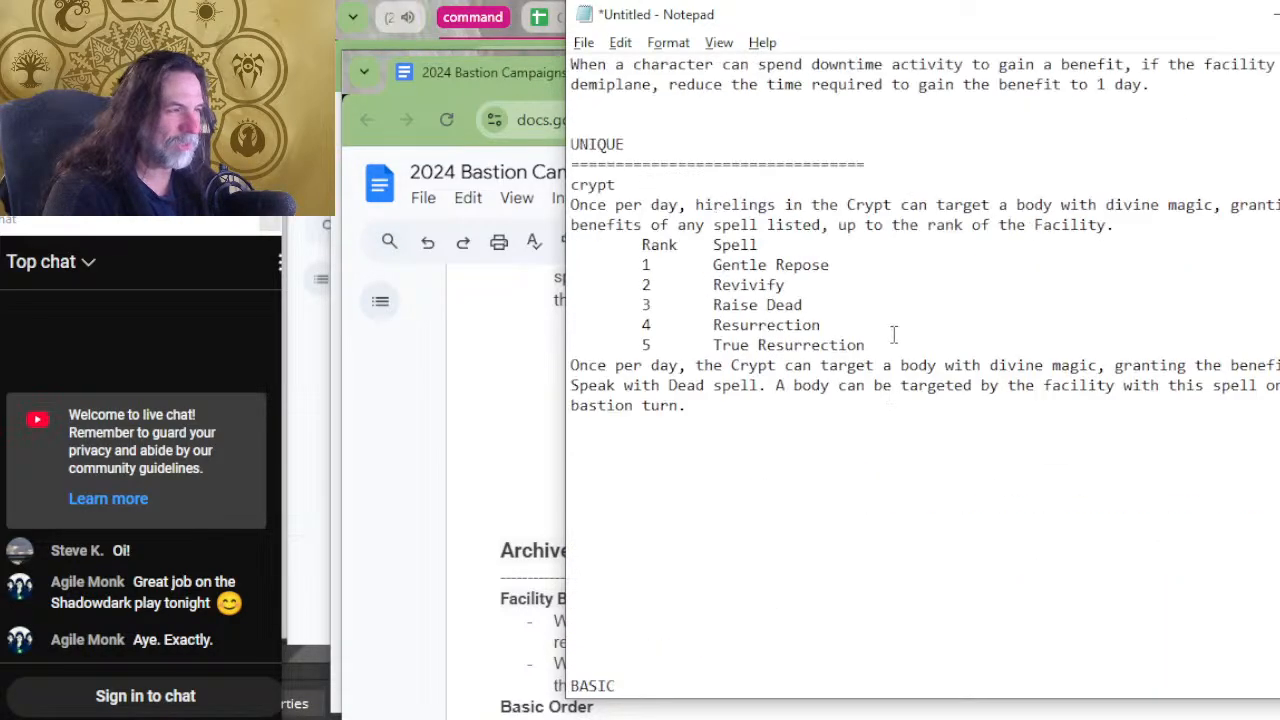
scroll(894, 334, down, 1)
click(645, 484)
key(ctrl+v)
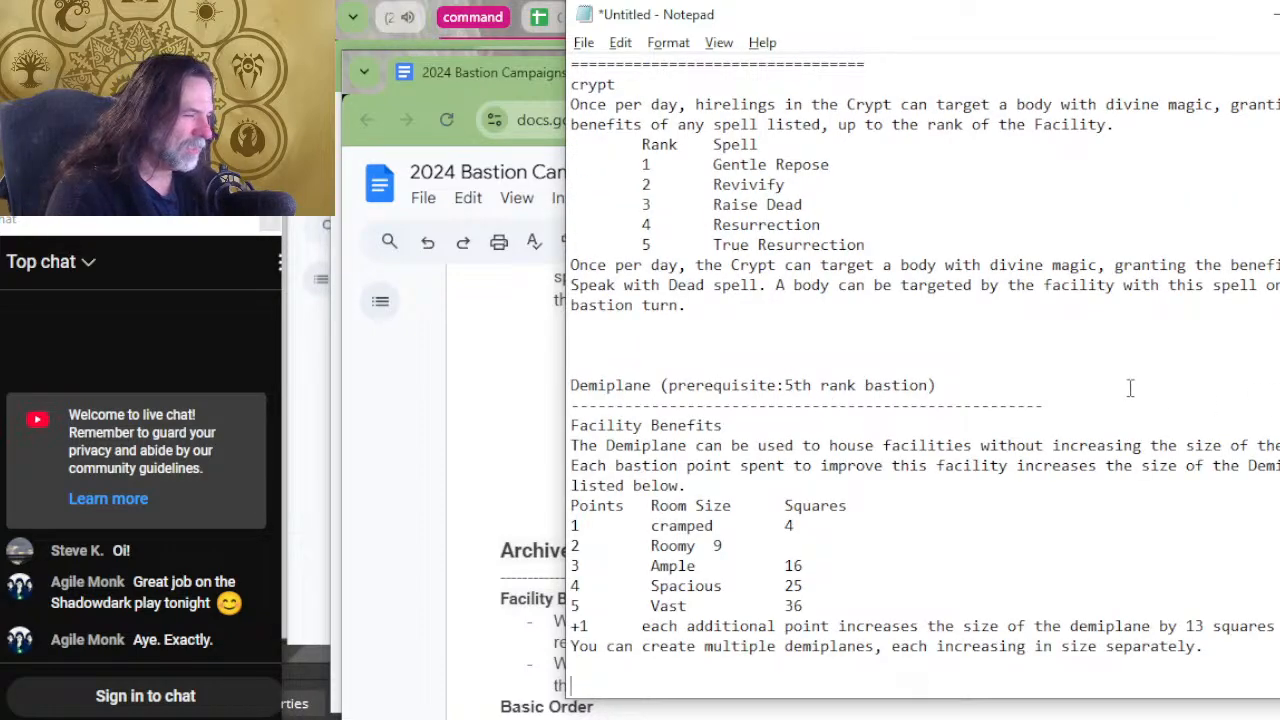
drag(906, 424, 655, 398)
key(BackSpace)
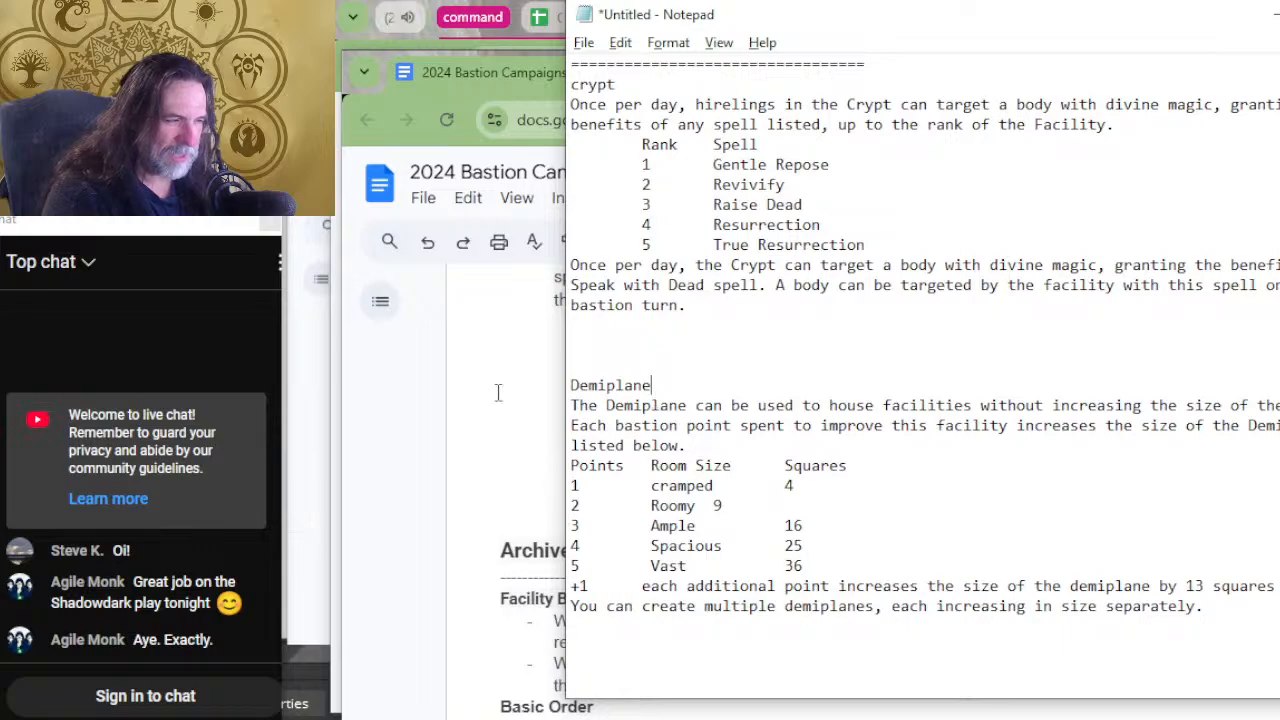
Add the heading "demiplane" above the craft and empower time benefit and align the 1 month row of its table.
scroll(798, 385, up, 2)
scroll(798, 385, up, 10)
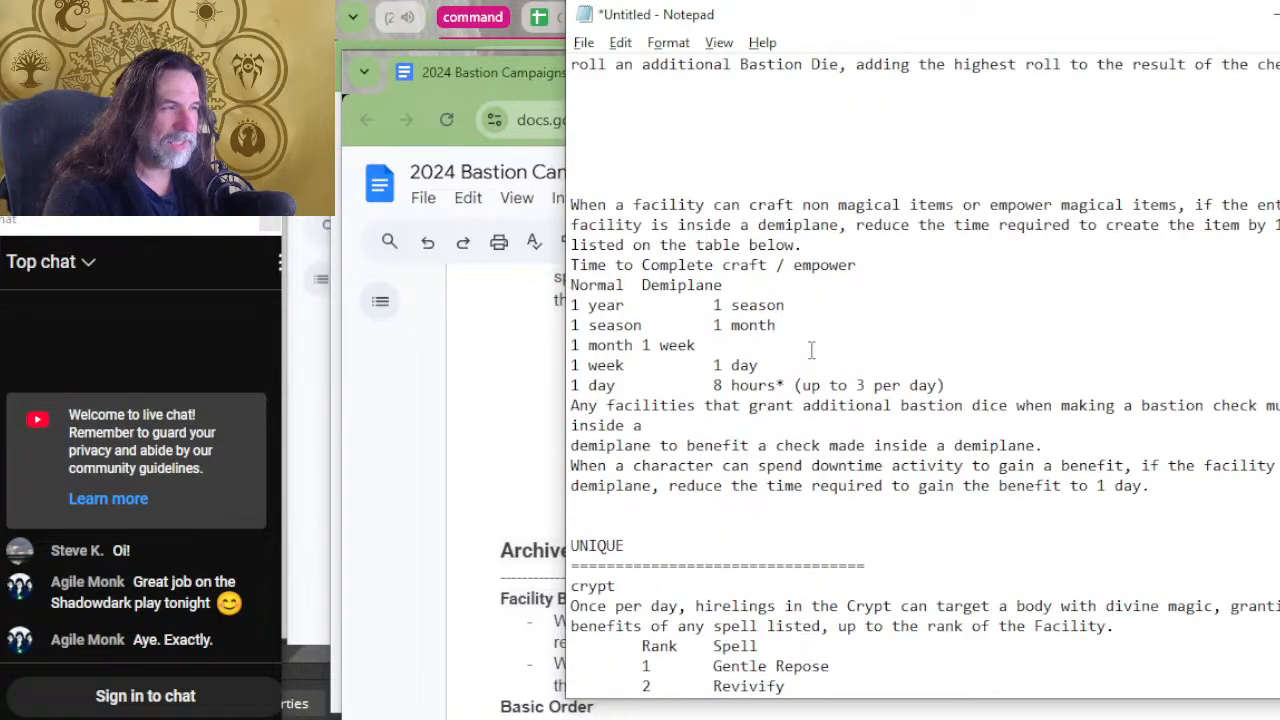
scroll(813, 347, up, 7)
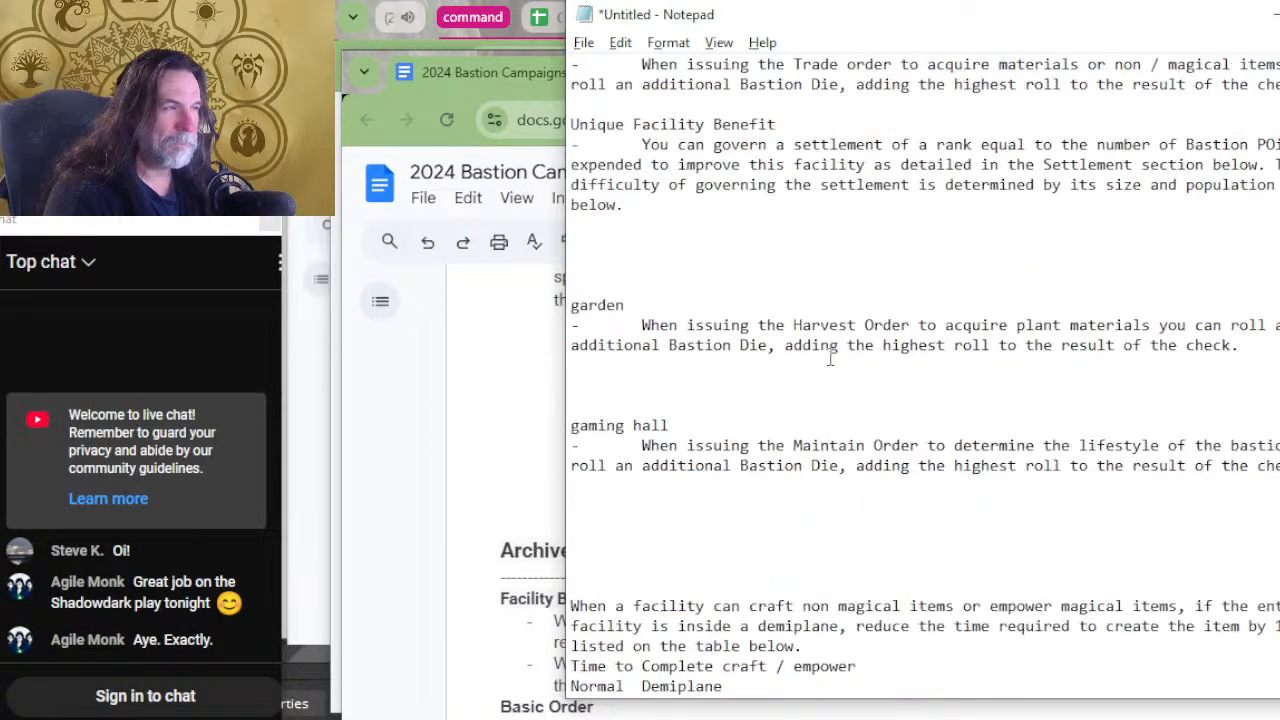
scroll(849, 362, up, 3)
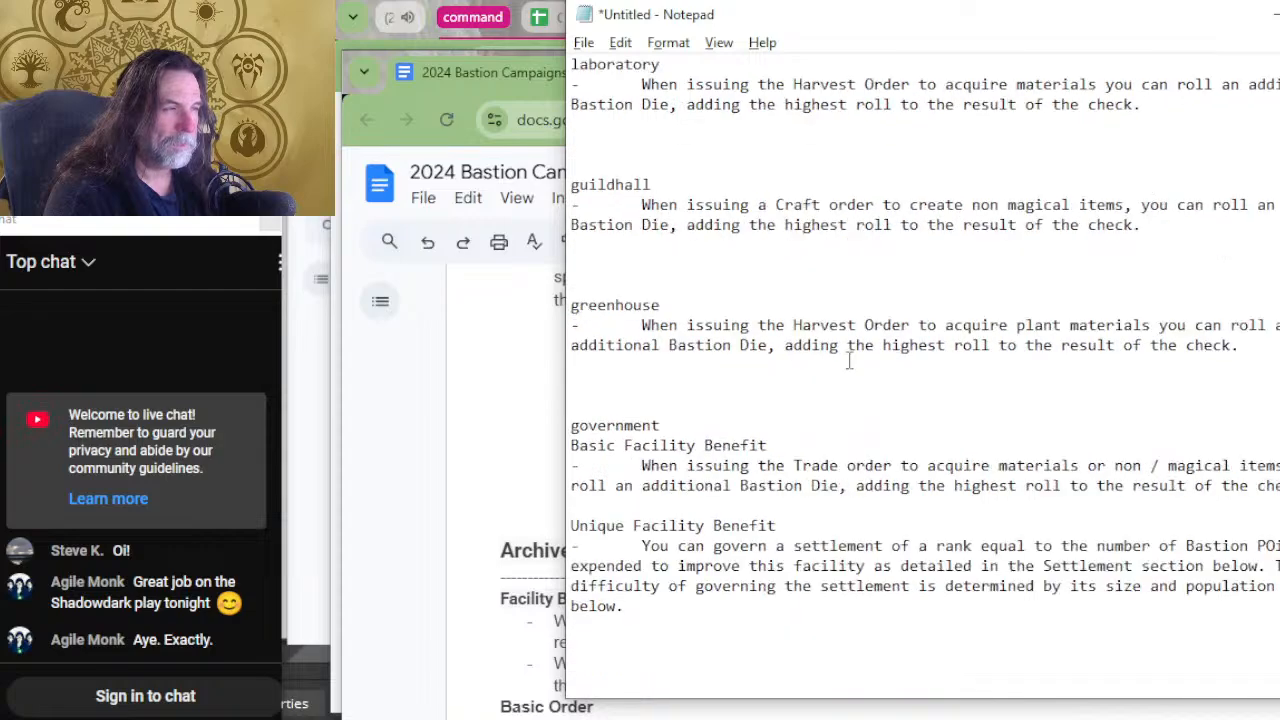
scroll(849, 362, down, 13)
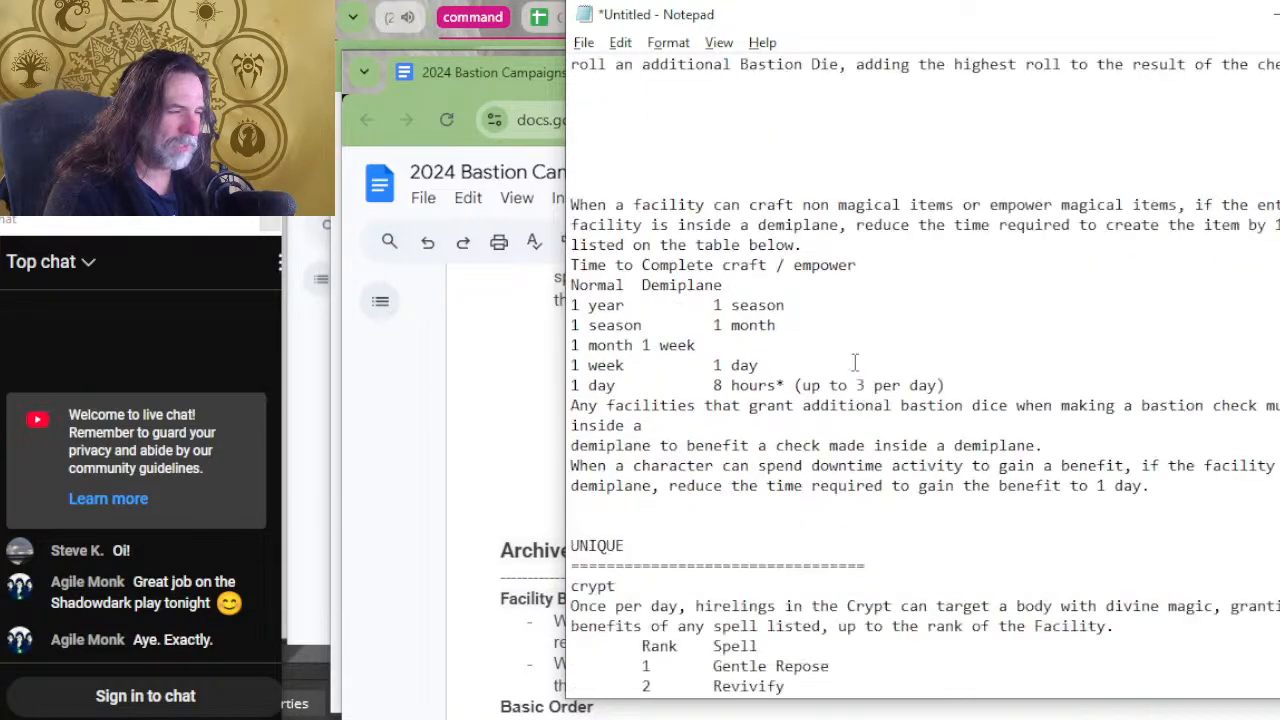
scroll(855, 362, up, 3)
click(700, 386)
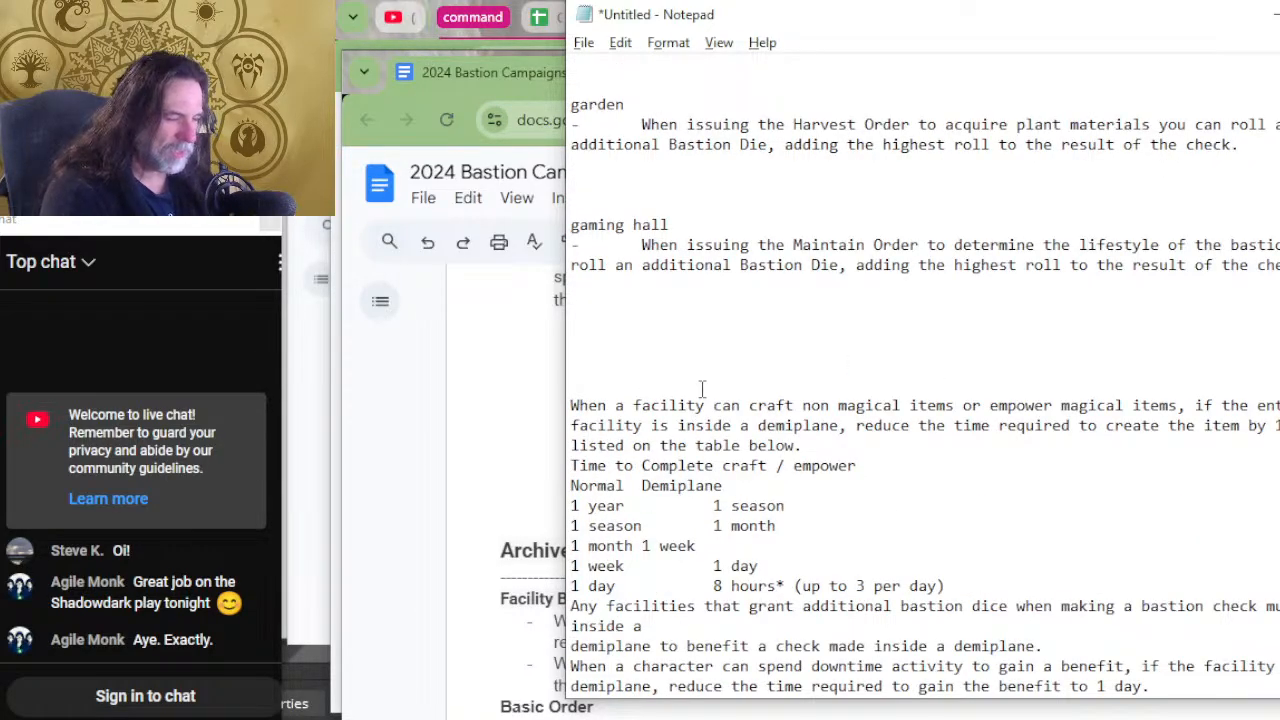
text(demiplane)
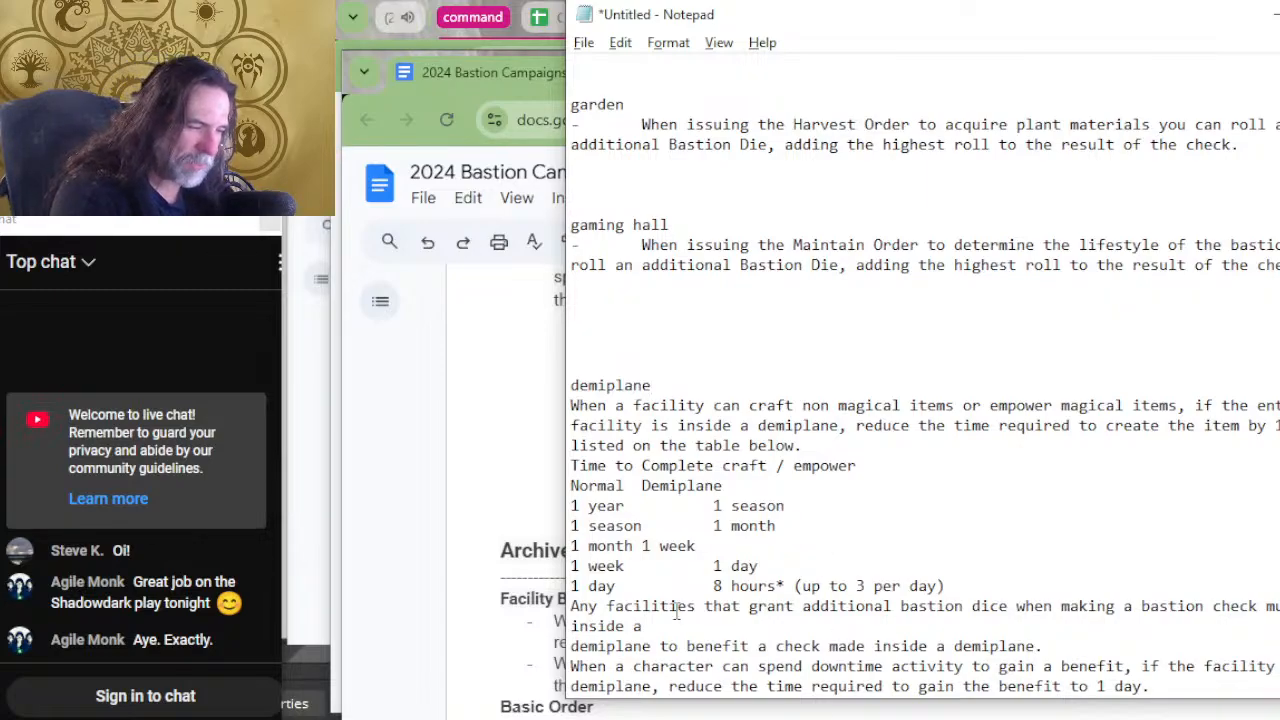
click(641, 546)
key(Tab)
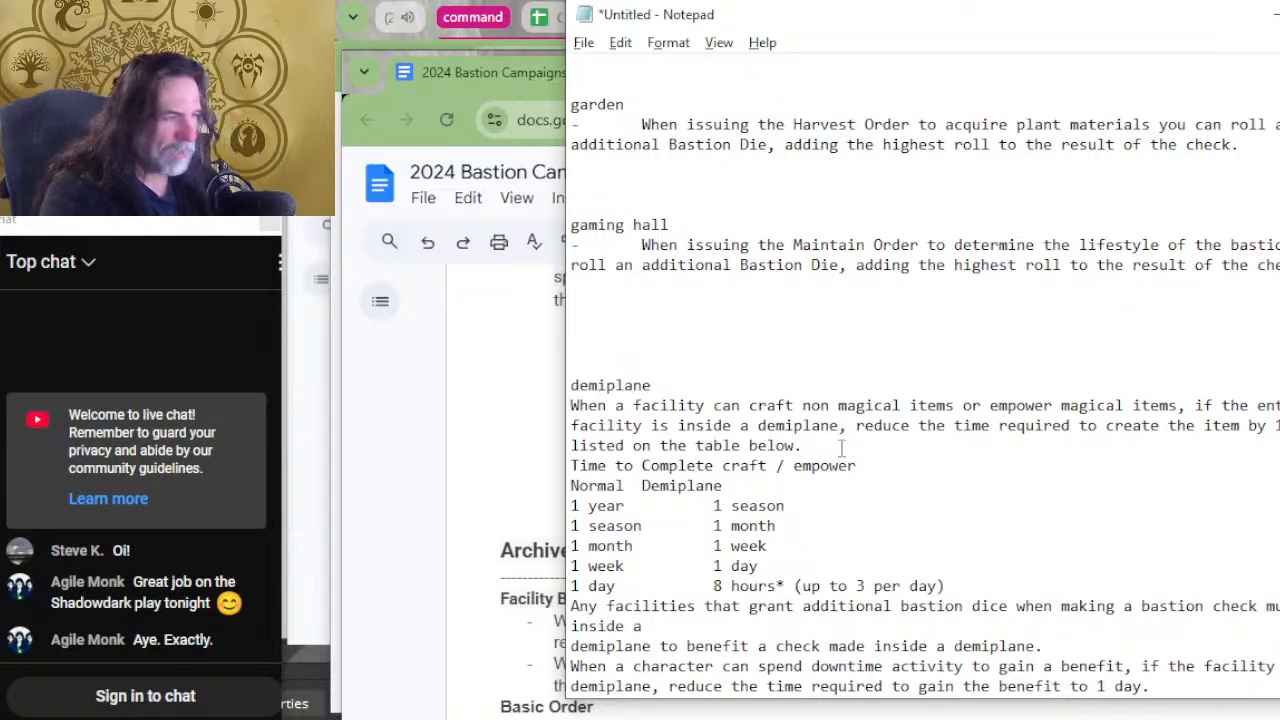
Review the unsorted facility benefits from war room through demiplane, checking which ones still need sorting.
scroll(841, 450, up, 12)
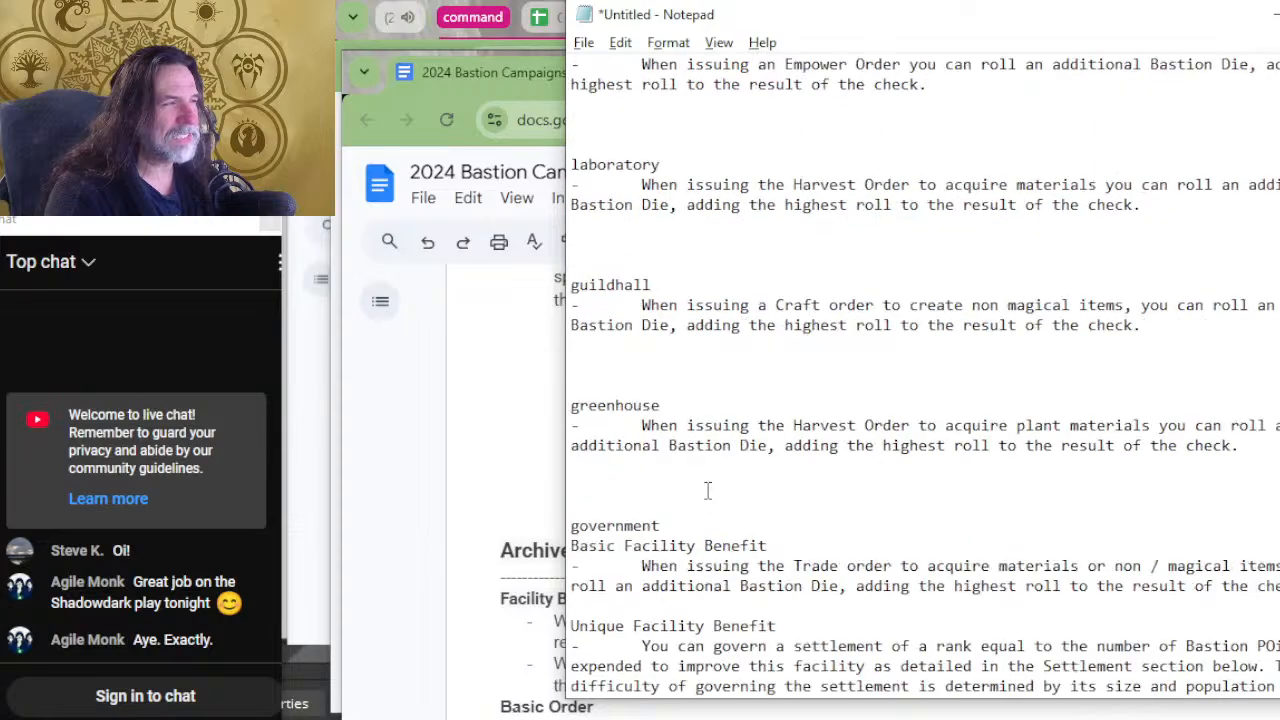
scroll(707, 490, up, 20)
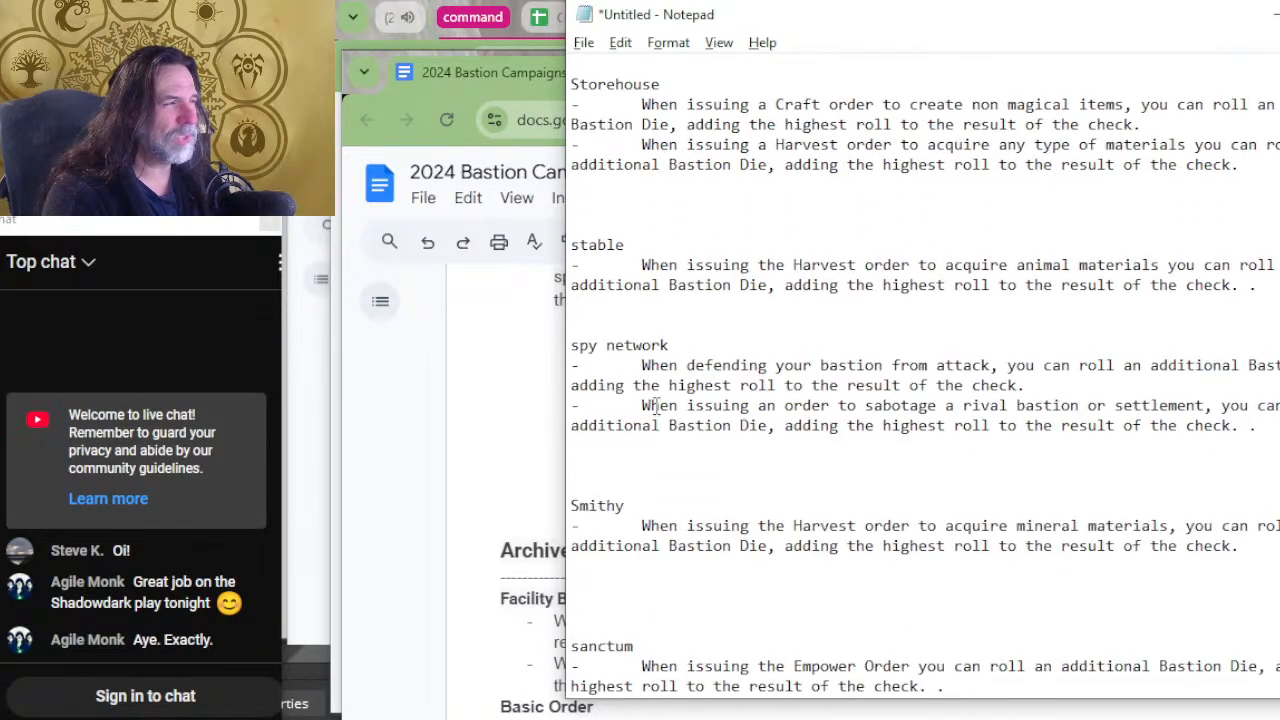
scroll(655, 405, up, 12)
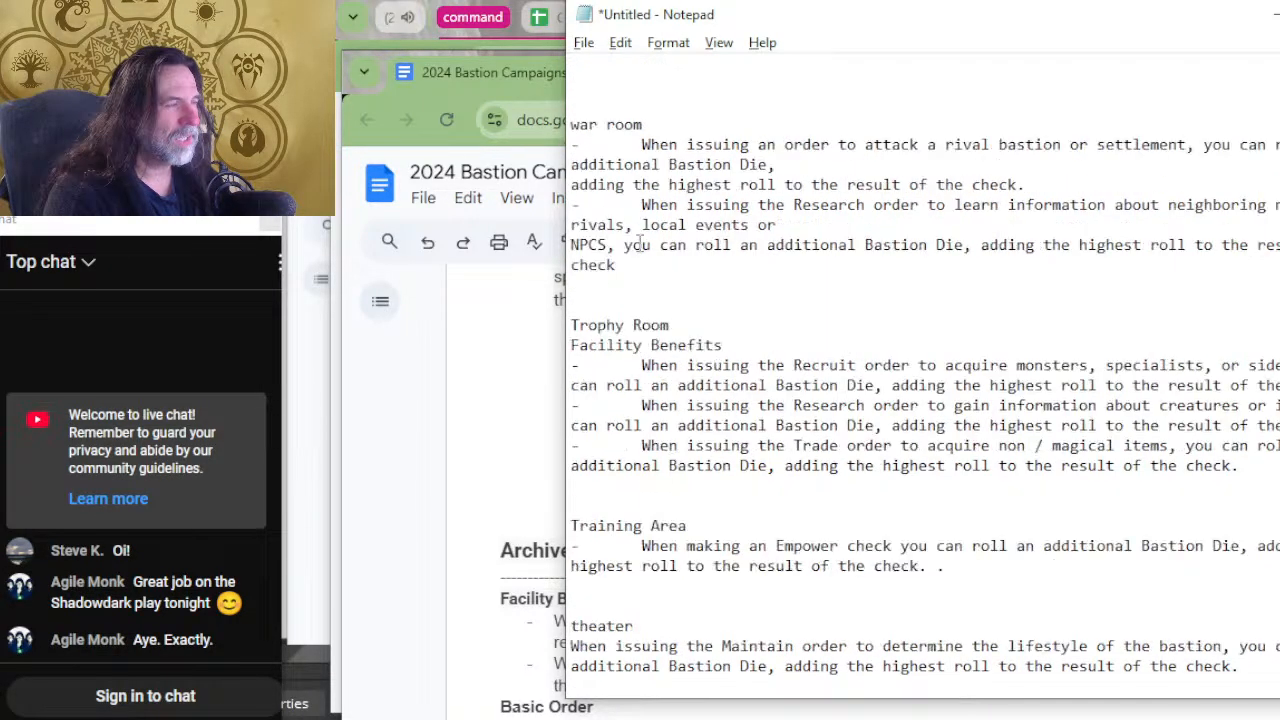
scroll(840, 190, down, 3)
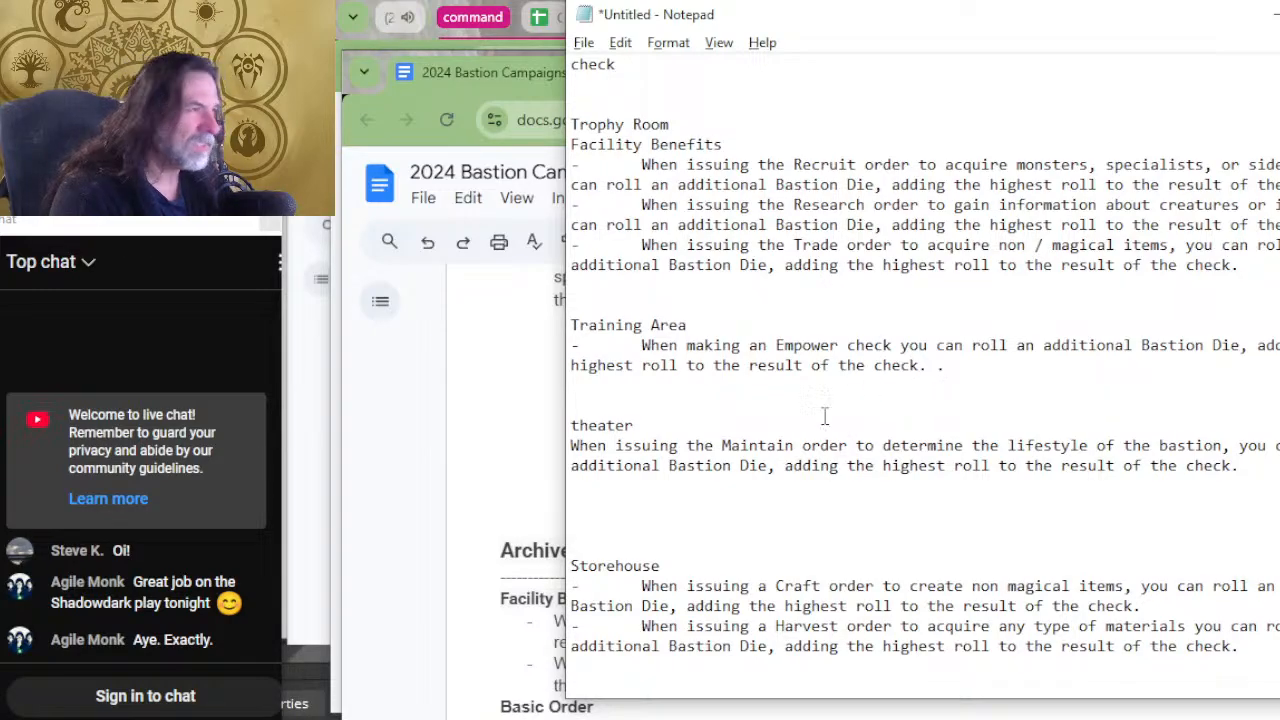
scroll(824, 415, down, 20)
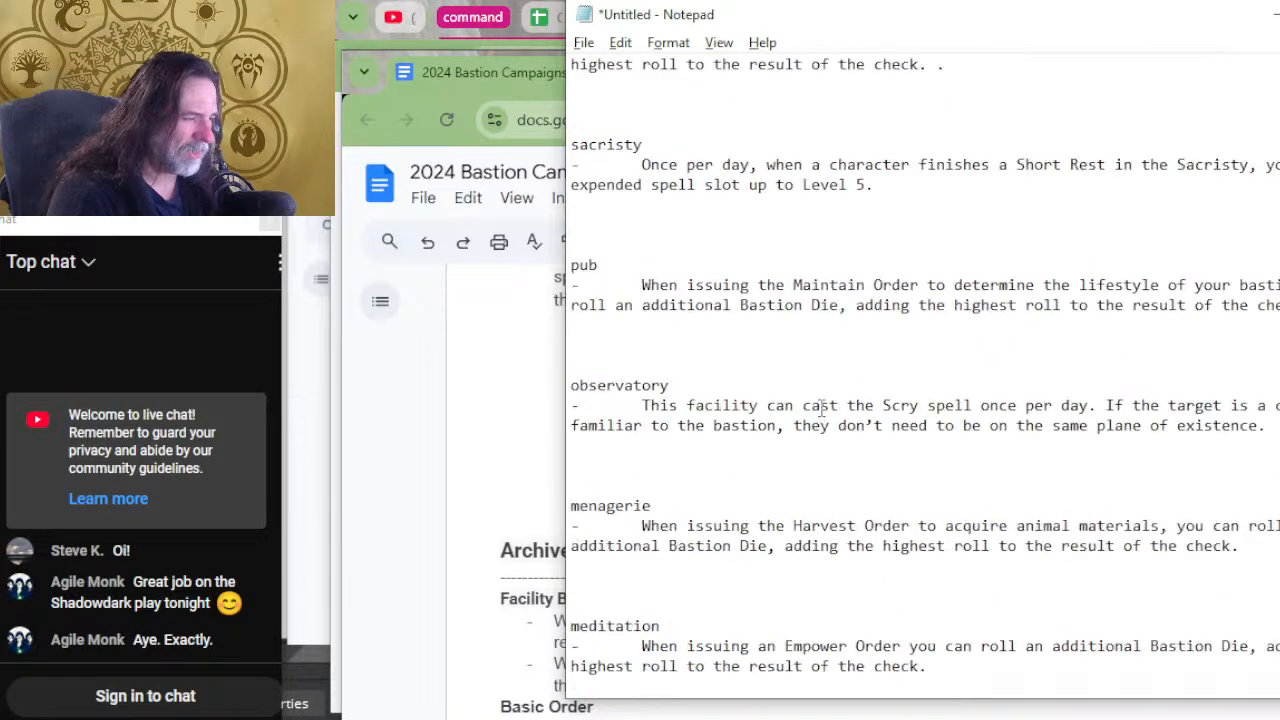
scroll(907, 366, down, 12)
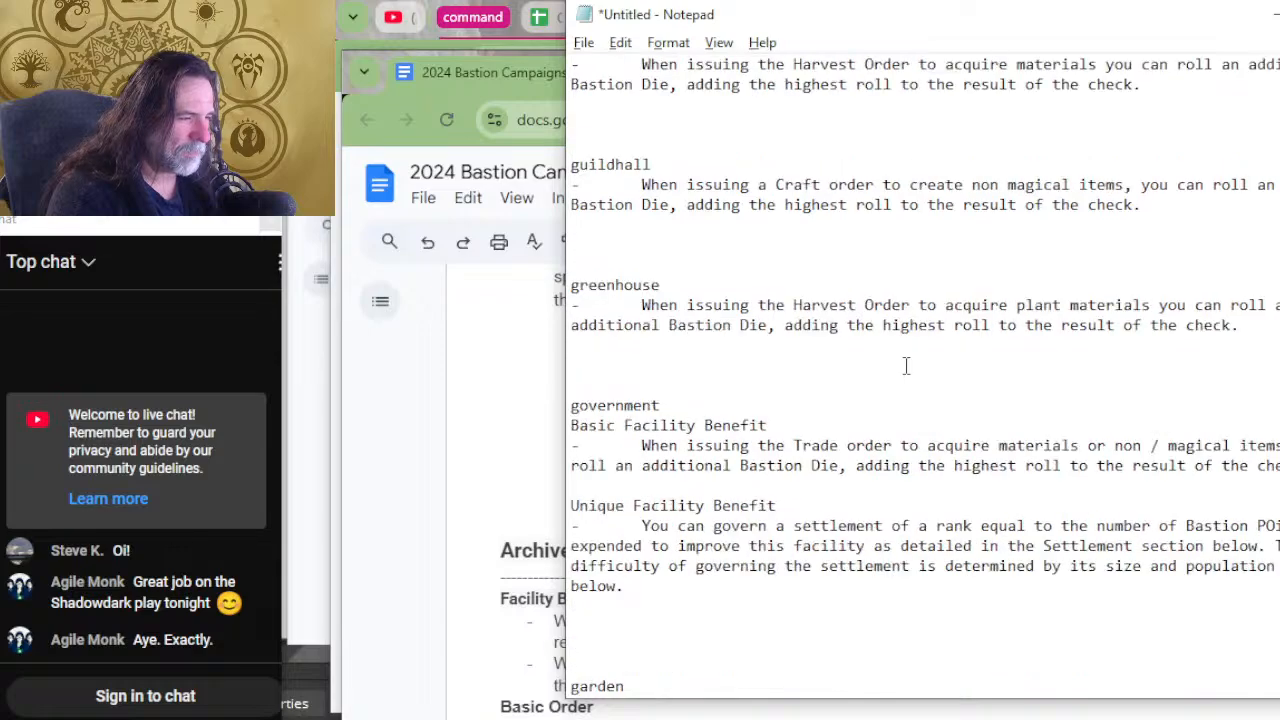
scroll(907, 366, down, 7)
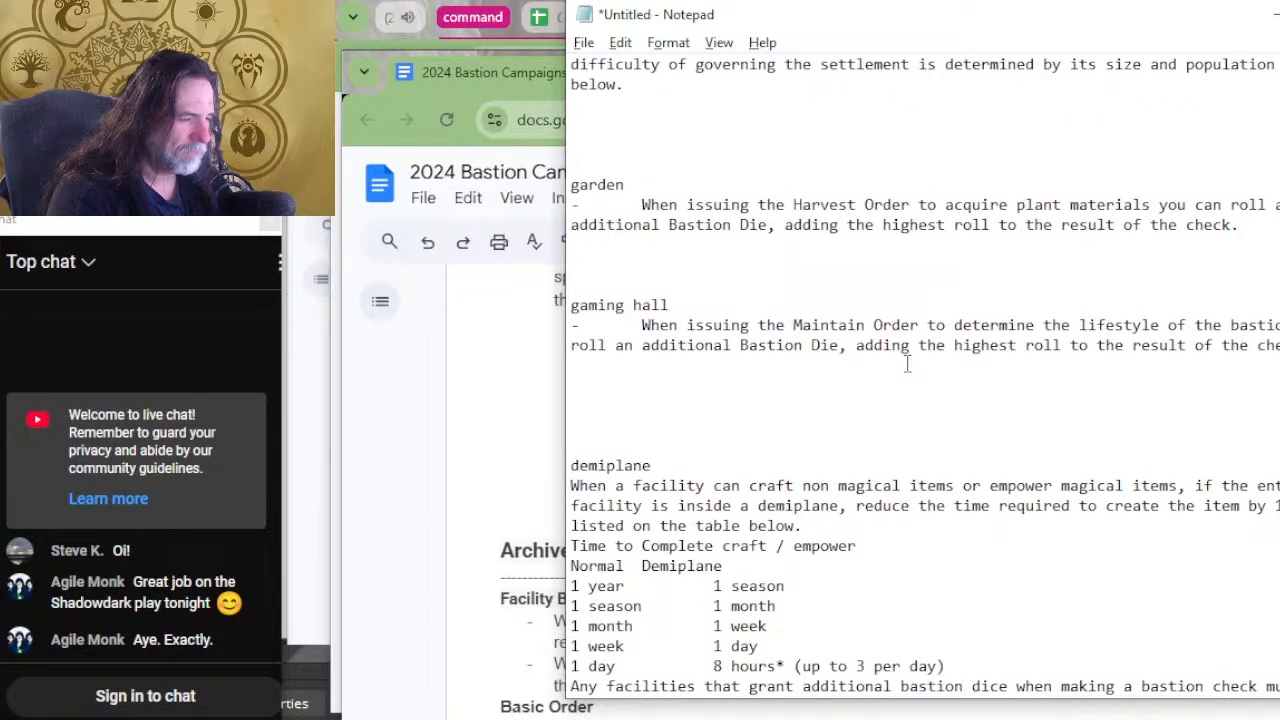
scroll(907, 363, down, 2)
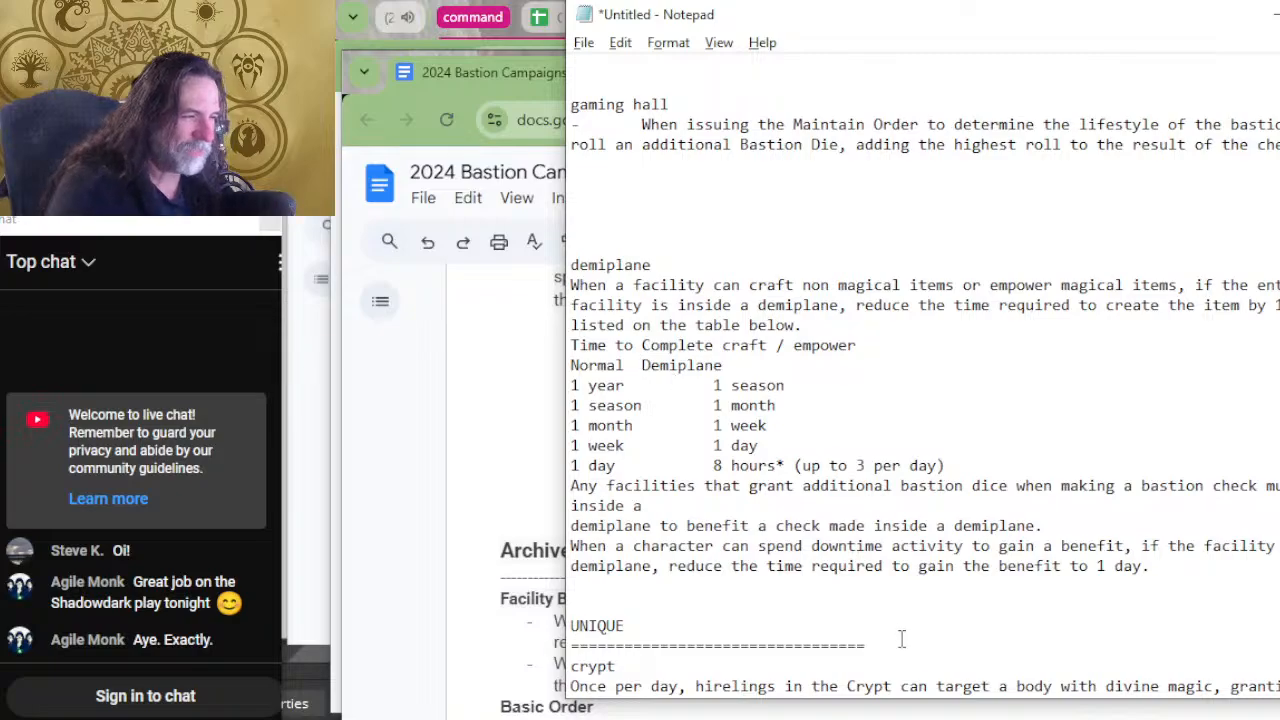
Align the Demiplane column header with its values and join the broken line after "inside a" in the bastion dice benefit.
key(Tab)
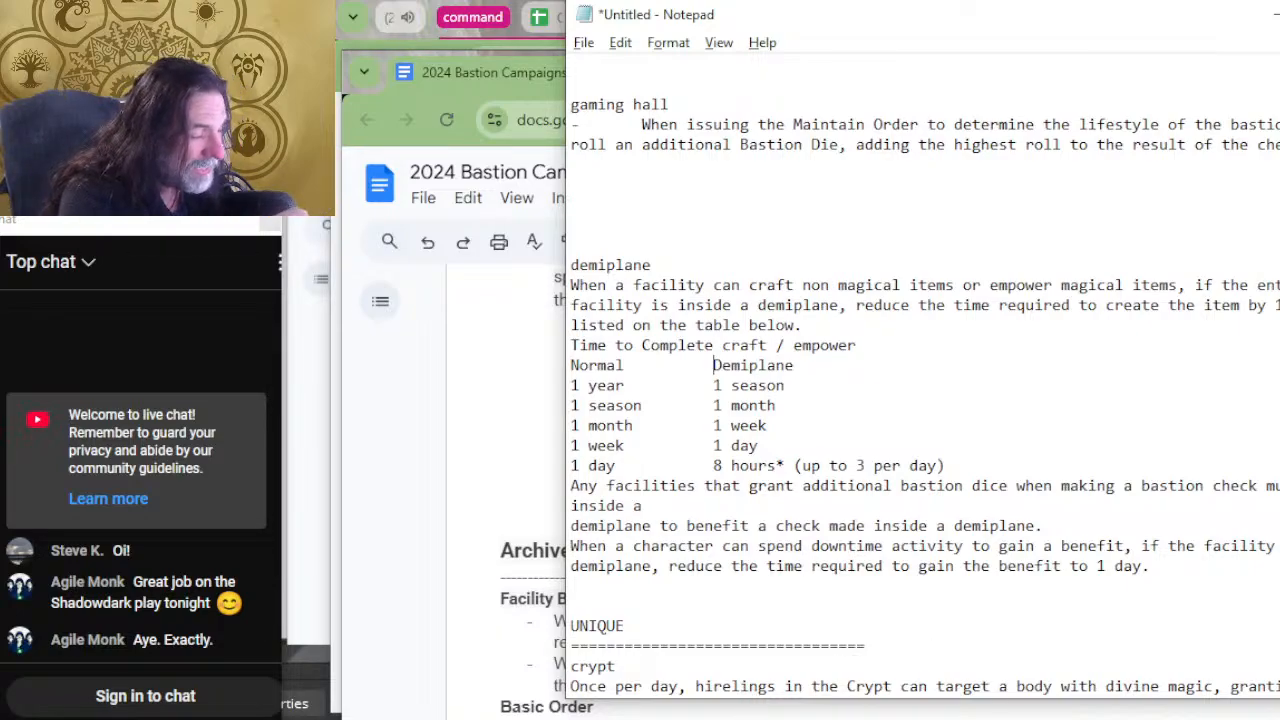
click(769, 512)
key(Delete)
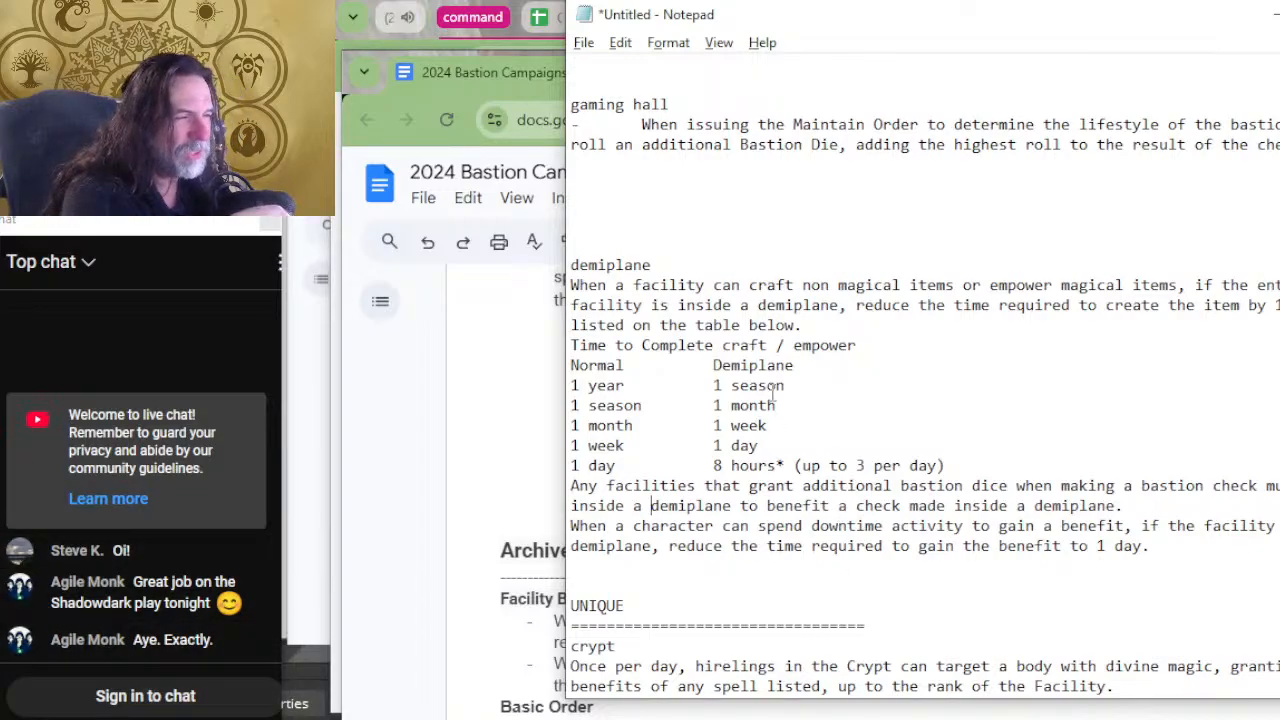
Move the demiplane craft time, bastion dice and downtime benefits below the Demiplane size benefits in the UNIQUE section, dropping their duplicate heading.
click(1199, 548)
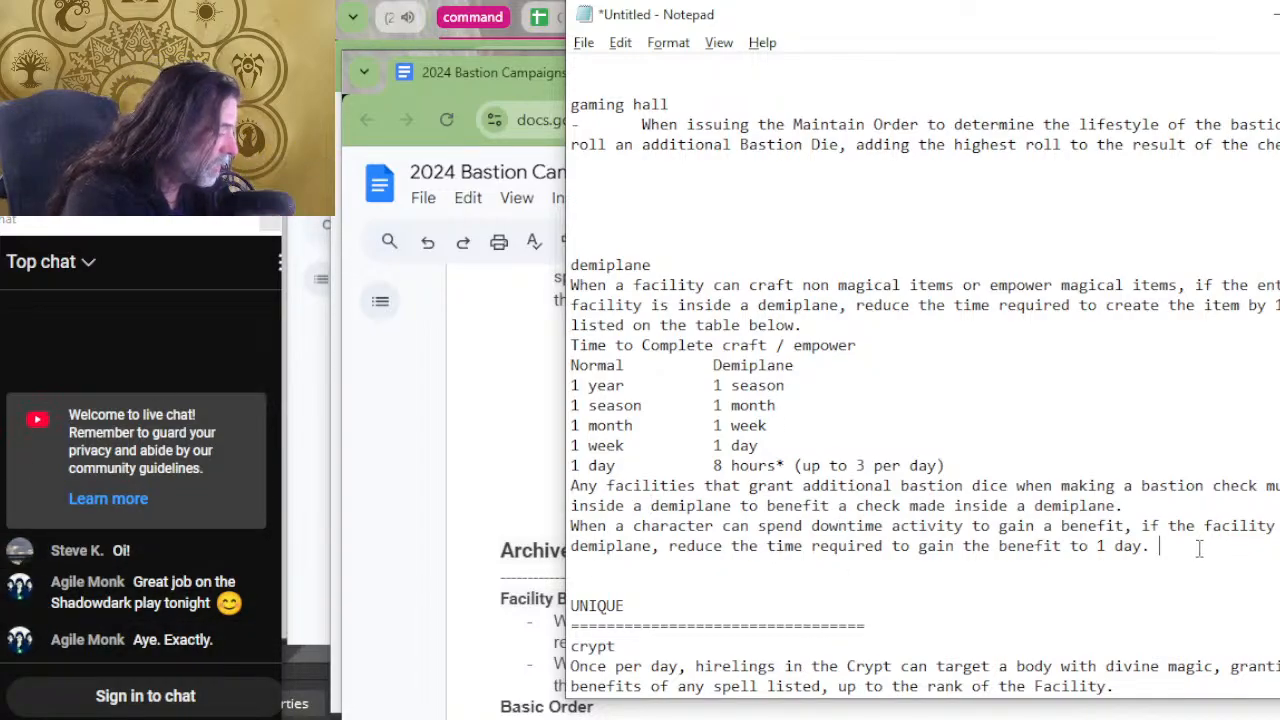
drag(1199, 548, 390, 242)
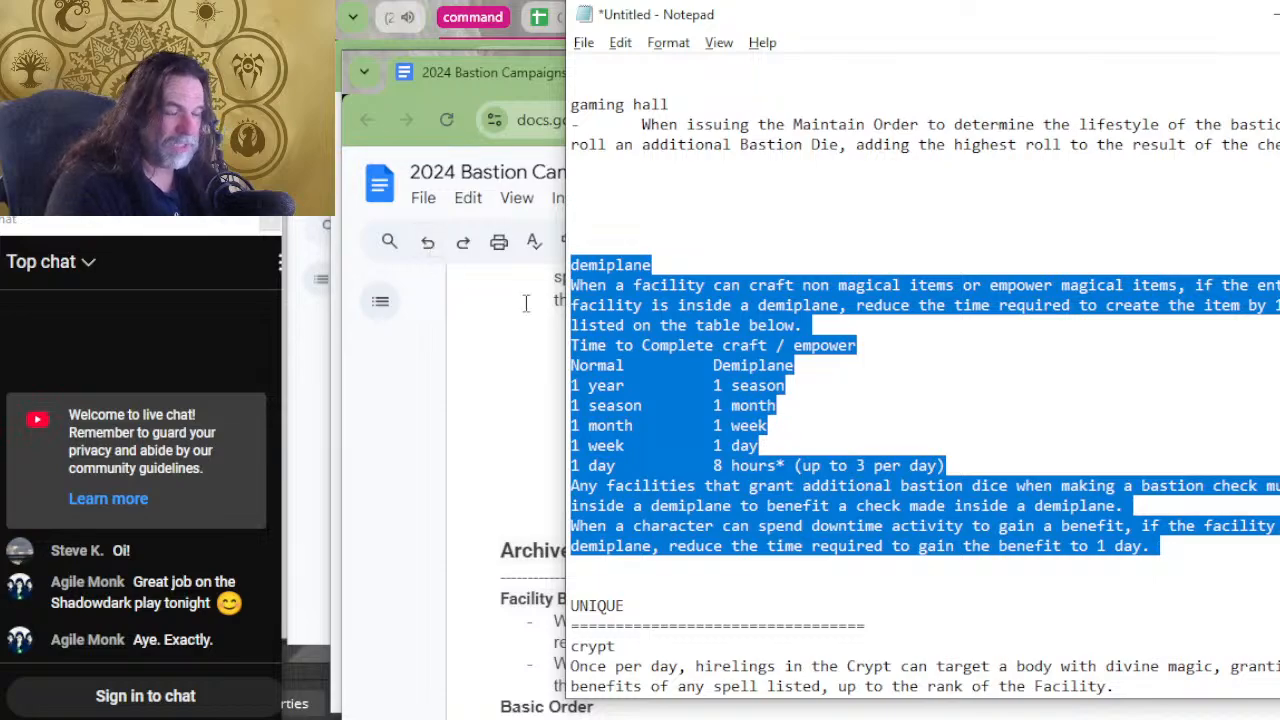
key(Delete)
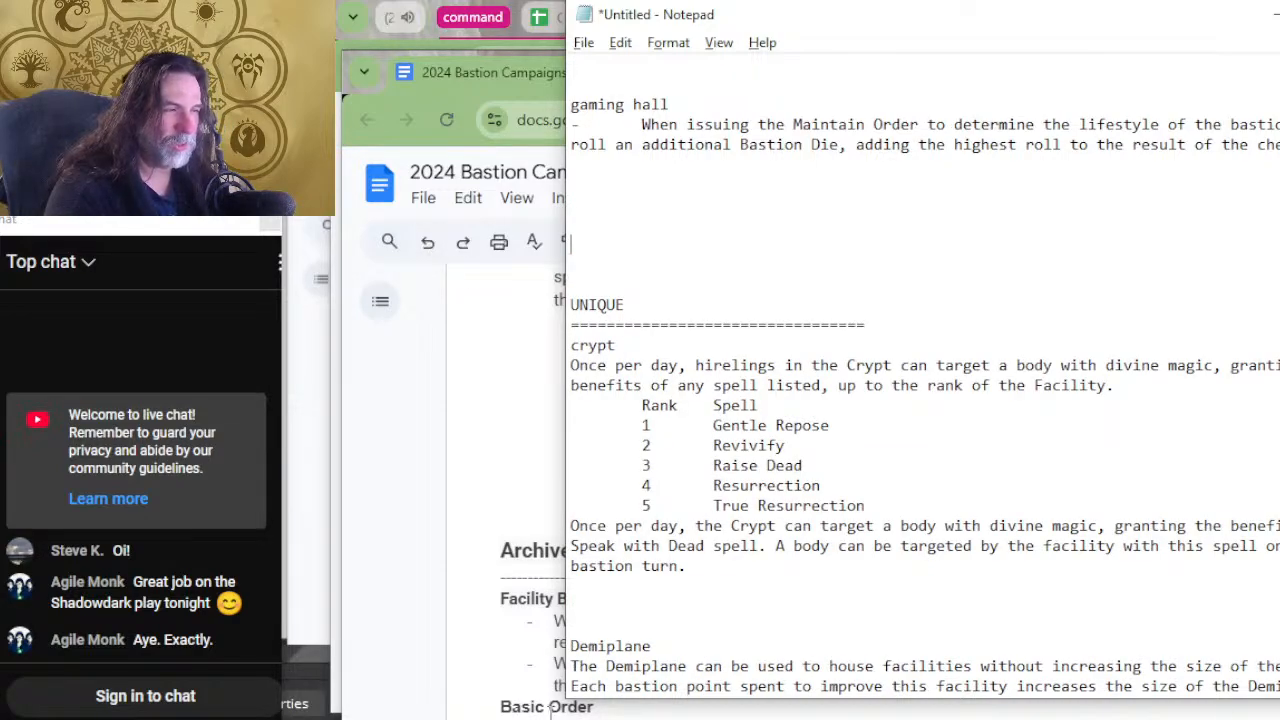
scroll(716, 600, down, 5)
scroll(716, 540, down, 2)
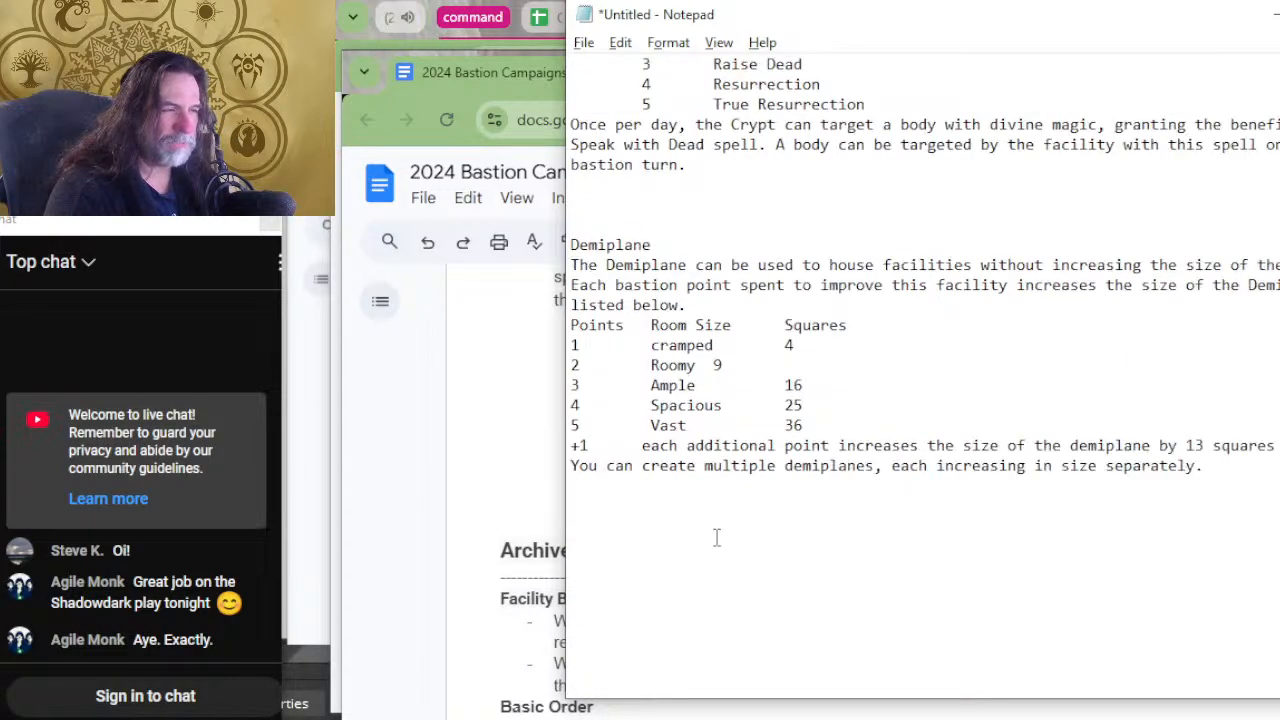
click(680, 518)
key(ctrl+v)
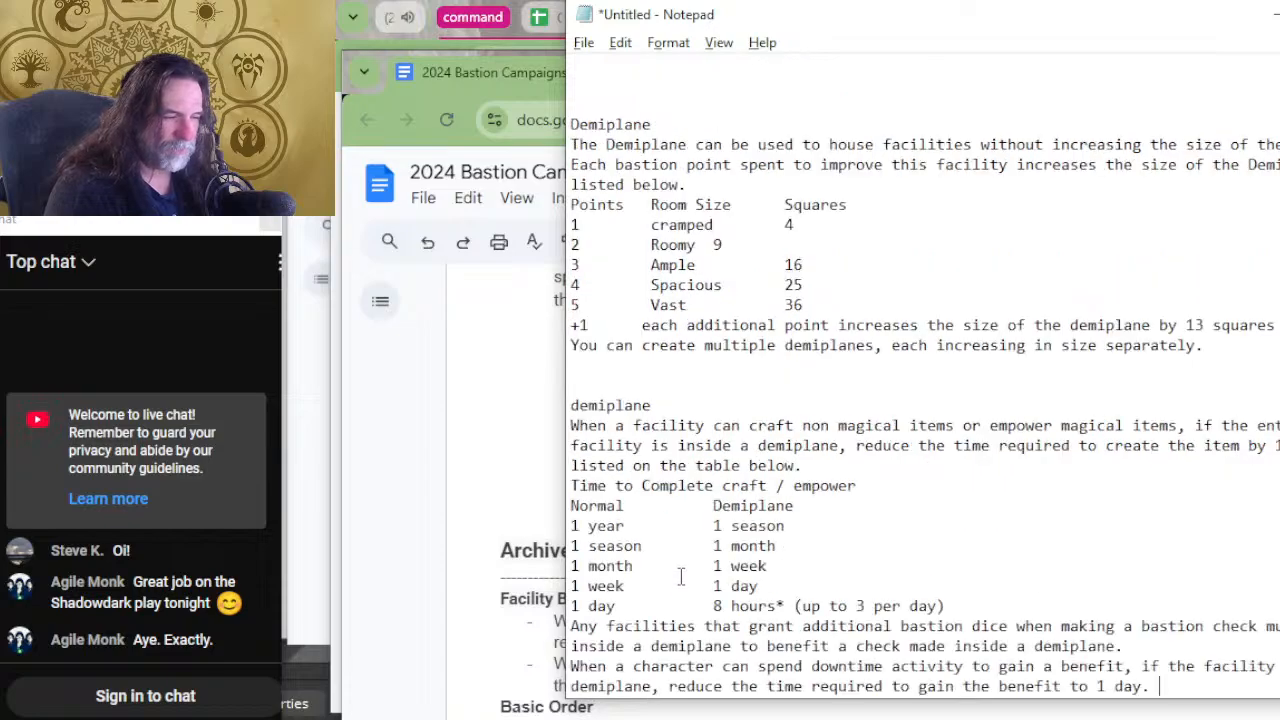
double_click(724, 396)
key(BackSpace)
key(BackSpace)
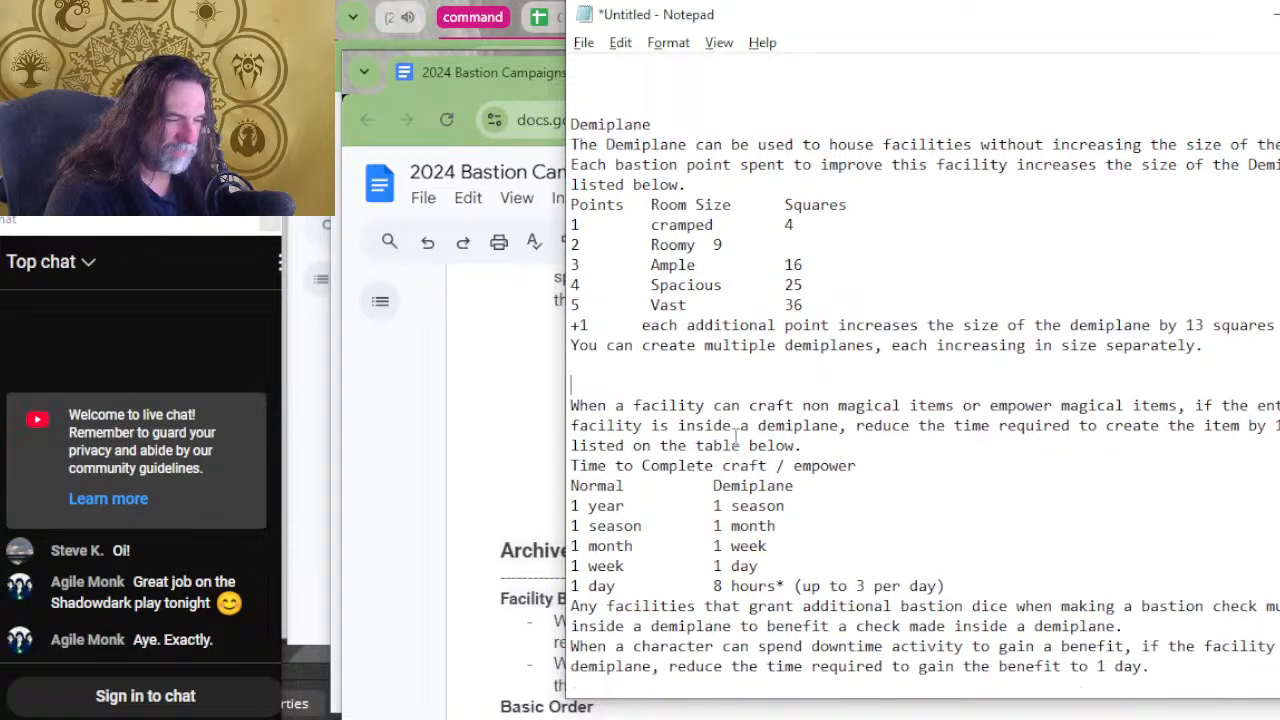
Separate the downtime activity benefit from the bastion dice text with blank lines and give it the heading "demiplane".
scroll(780, 470, down, 2)
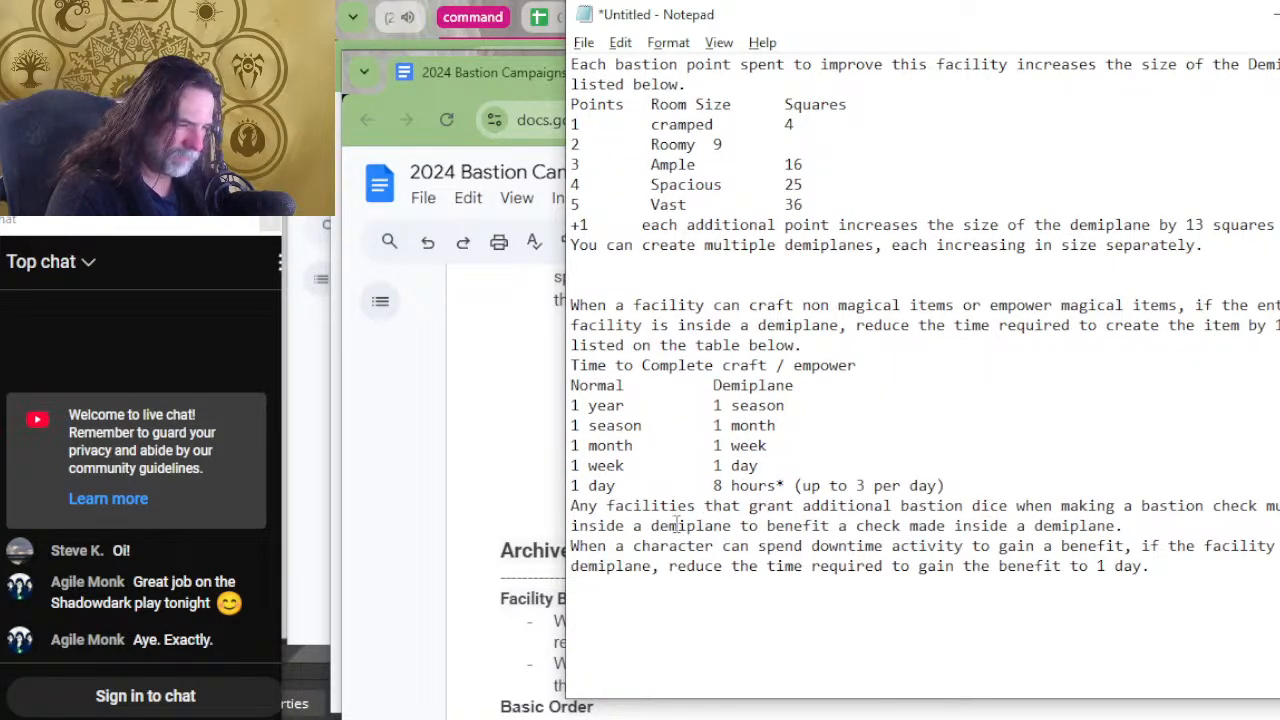
drag(572, 546, 570, 562)
click(571, 562)
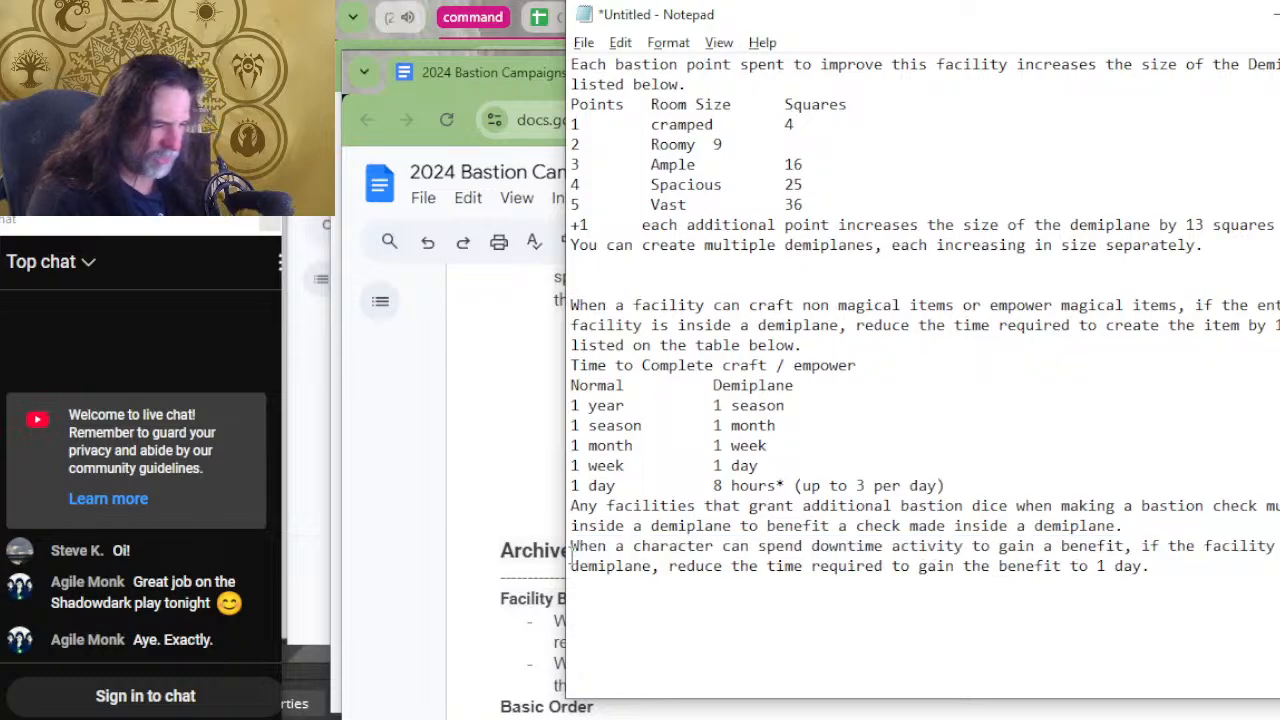
key(Return)
key(Return)
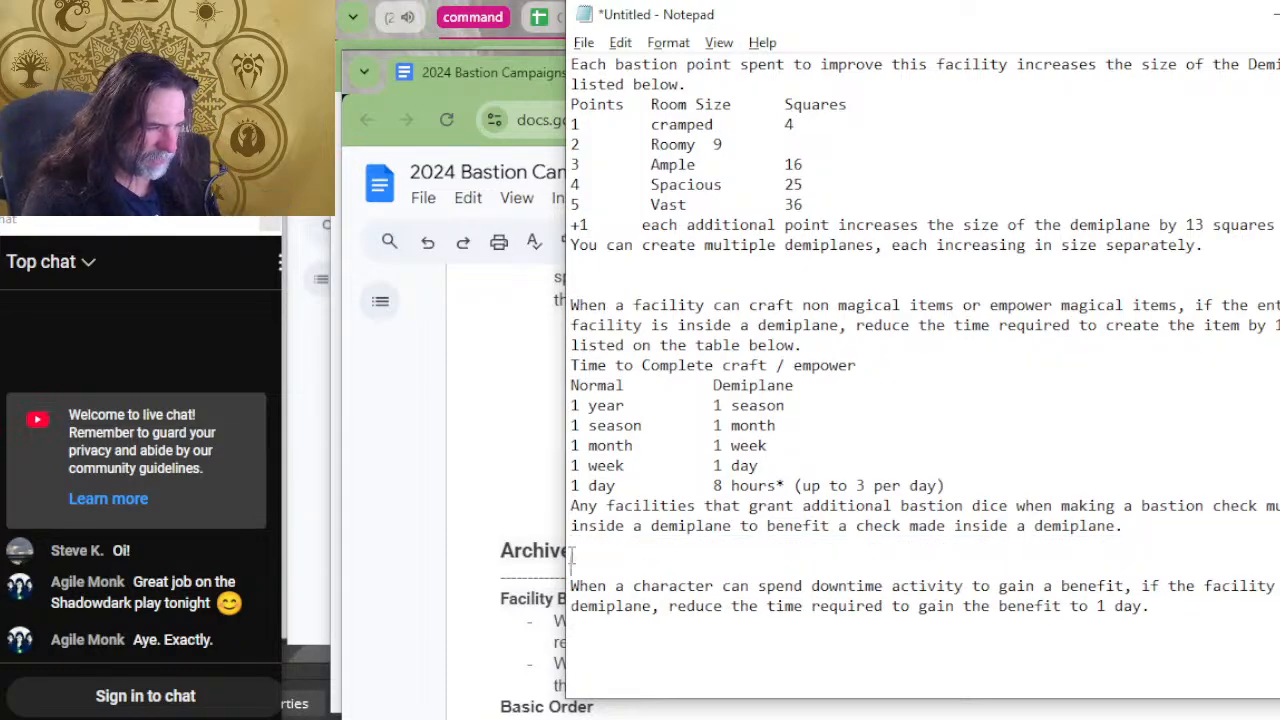
key(Return)
text(demiplane)
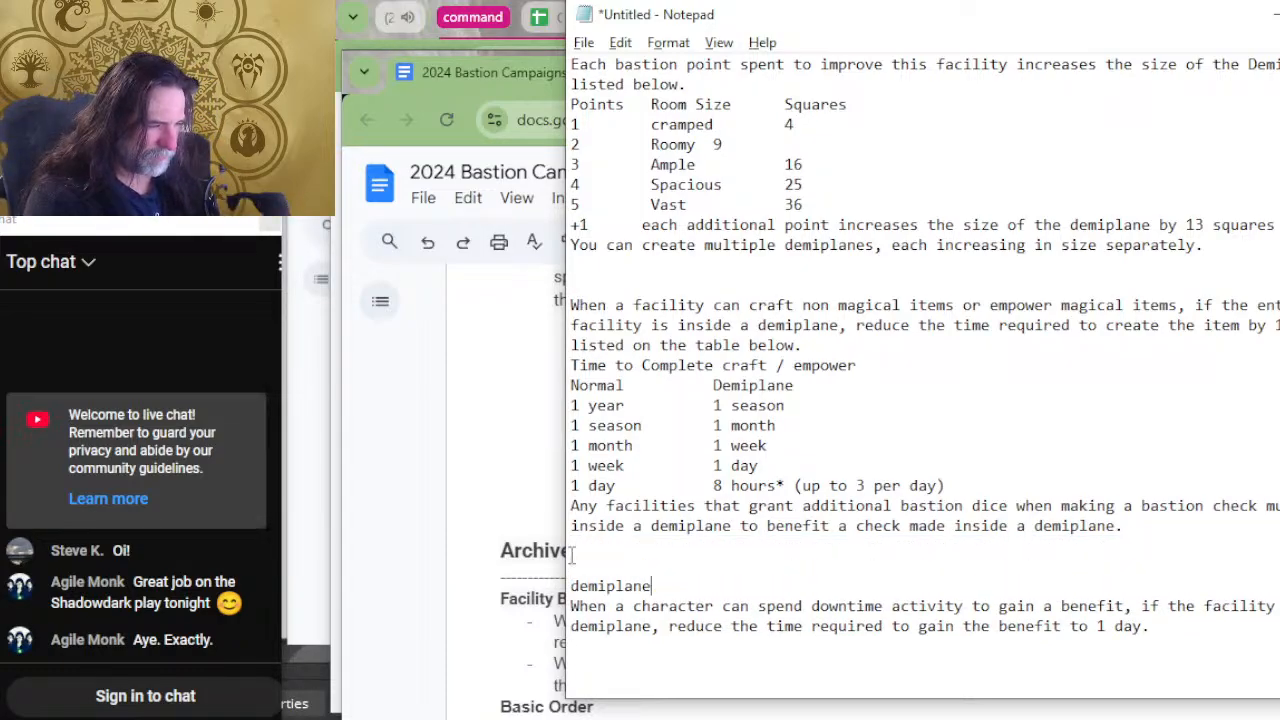
Add the heading "demiplane" above the craft and empower time benefit in the UNIQUE section.
click(715, 284)
text(d)
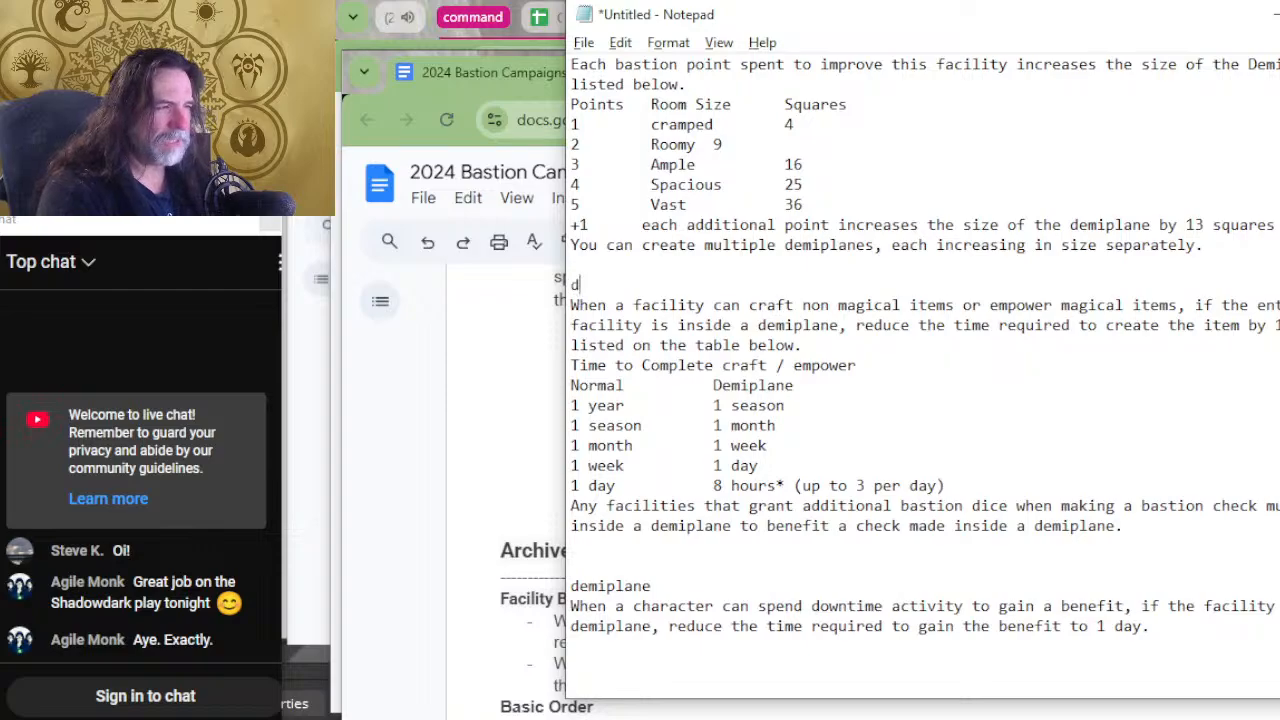
text(emipalen)
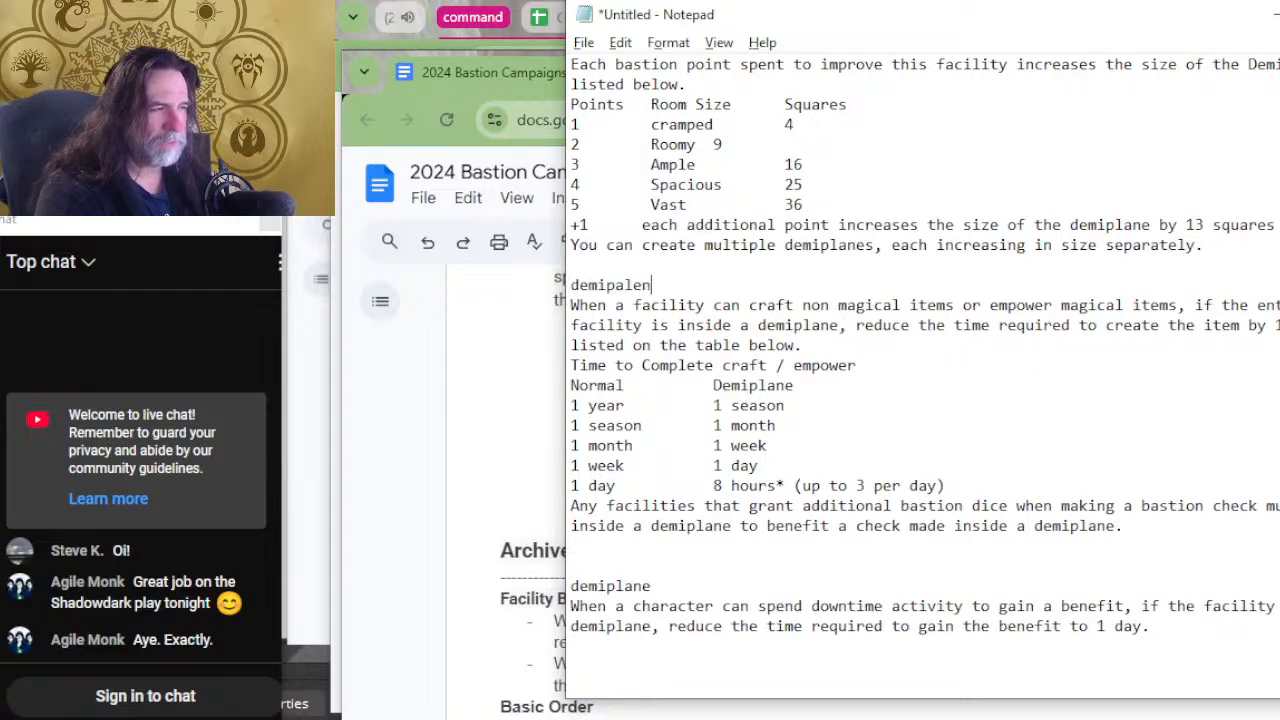
key(BackSpace)
key(BackSpace)
key(BackSpace)
key(BackSpace)
text(lane)
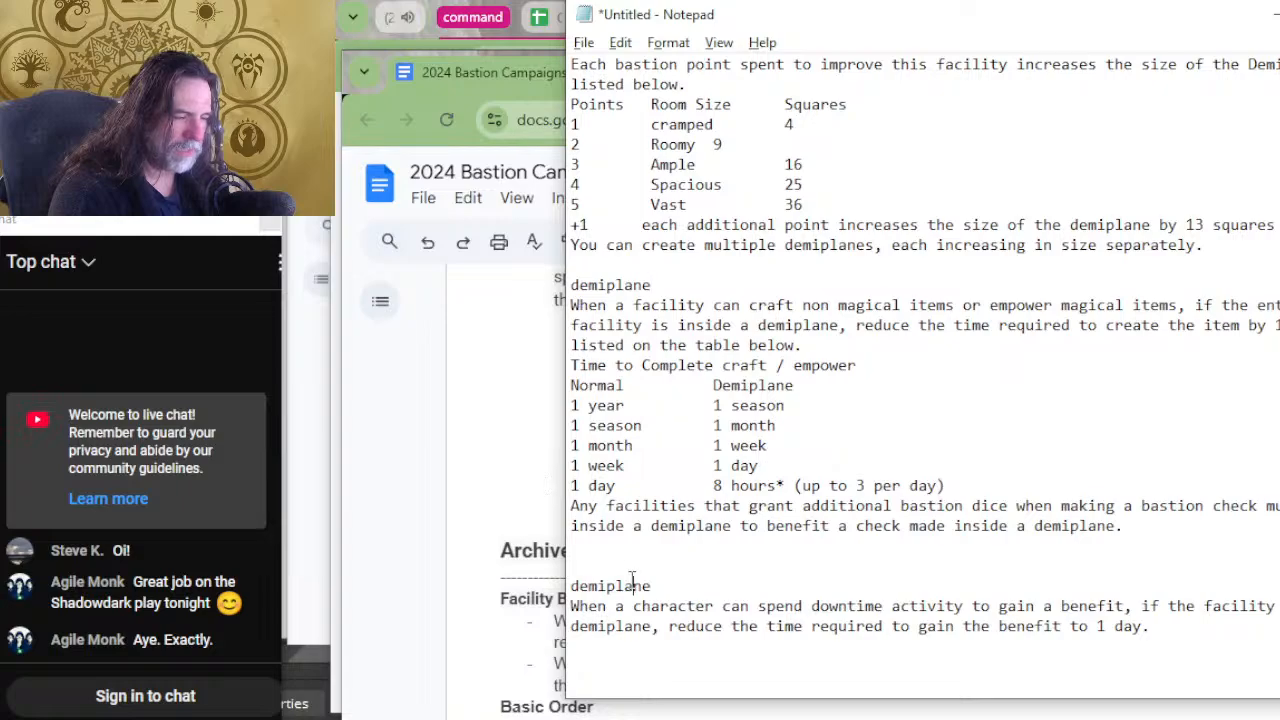
Remove surplus blank lines above the last demiplane heading and between the crypt and Demiplane entries.
key(BackSpace)
scroll(920, 330, up, 7)
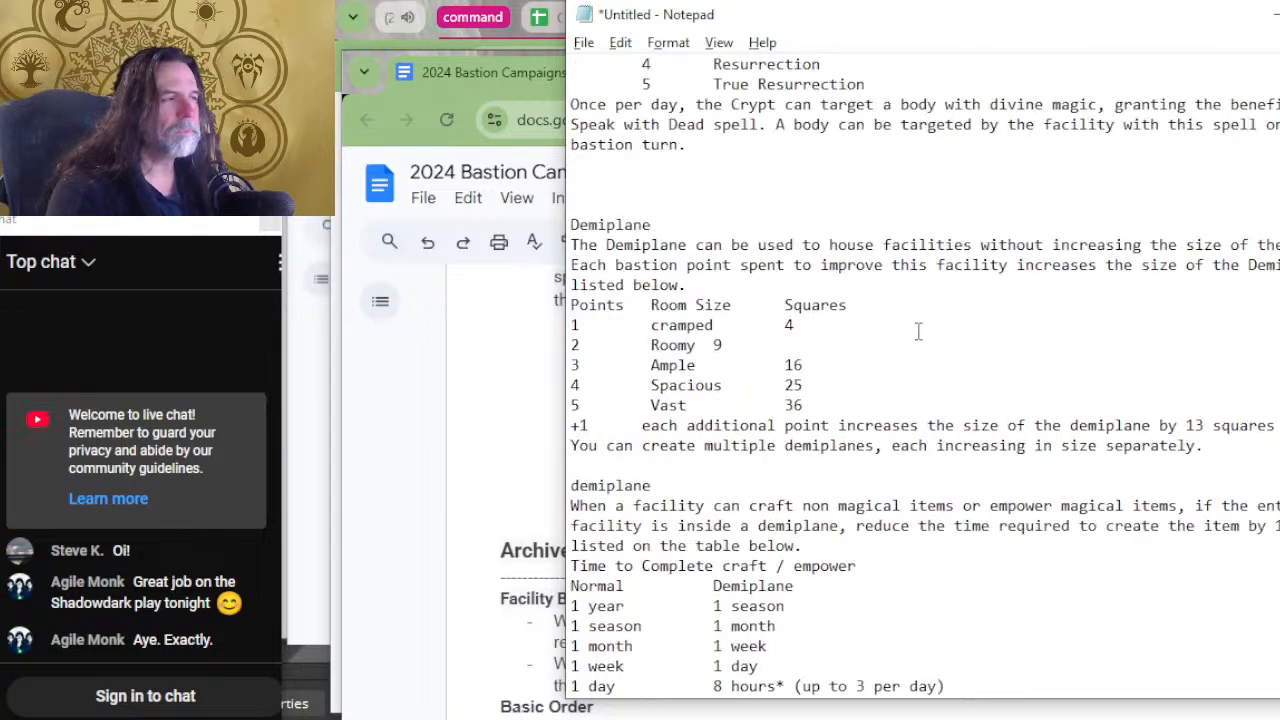
click(625, 405)
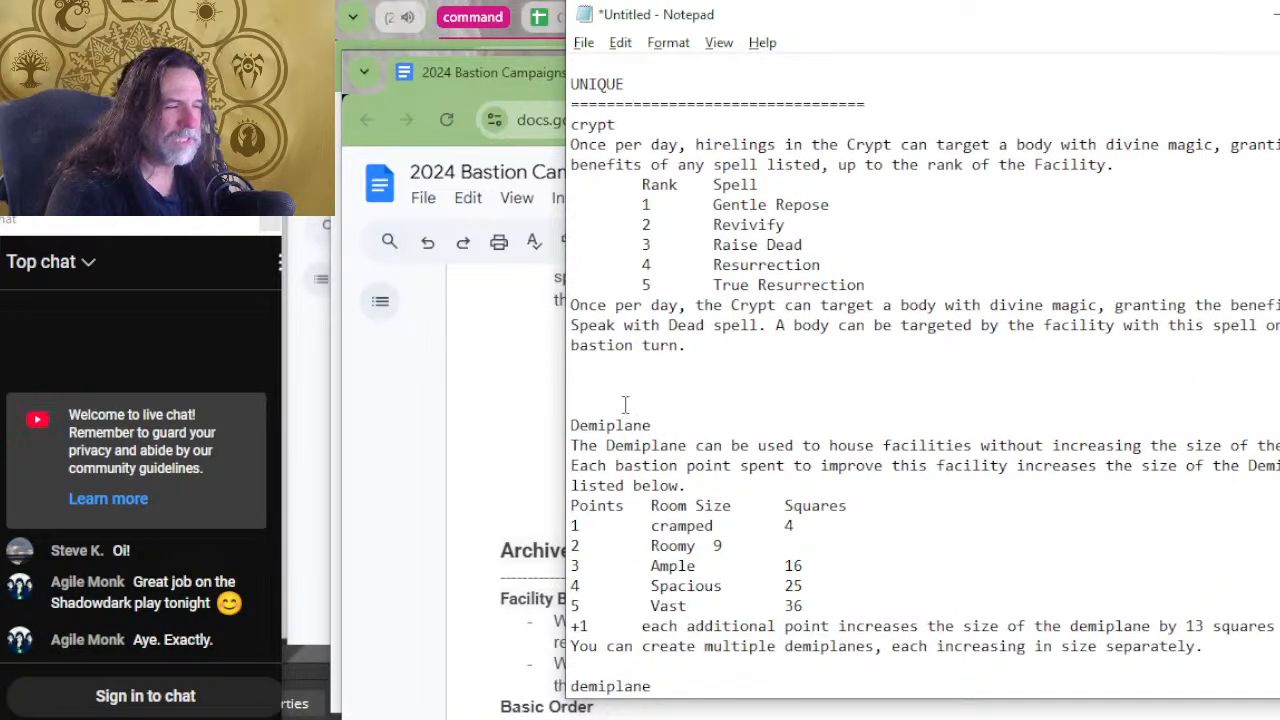
key(BackSpace)
Move the gaming hall heading and its Maintain Order benefit into the BASIC section below barracks.
scroll(870, 390, up, 7)
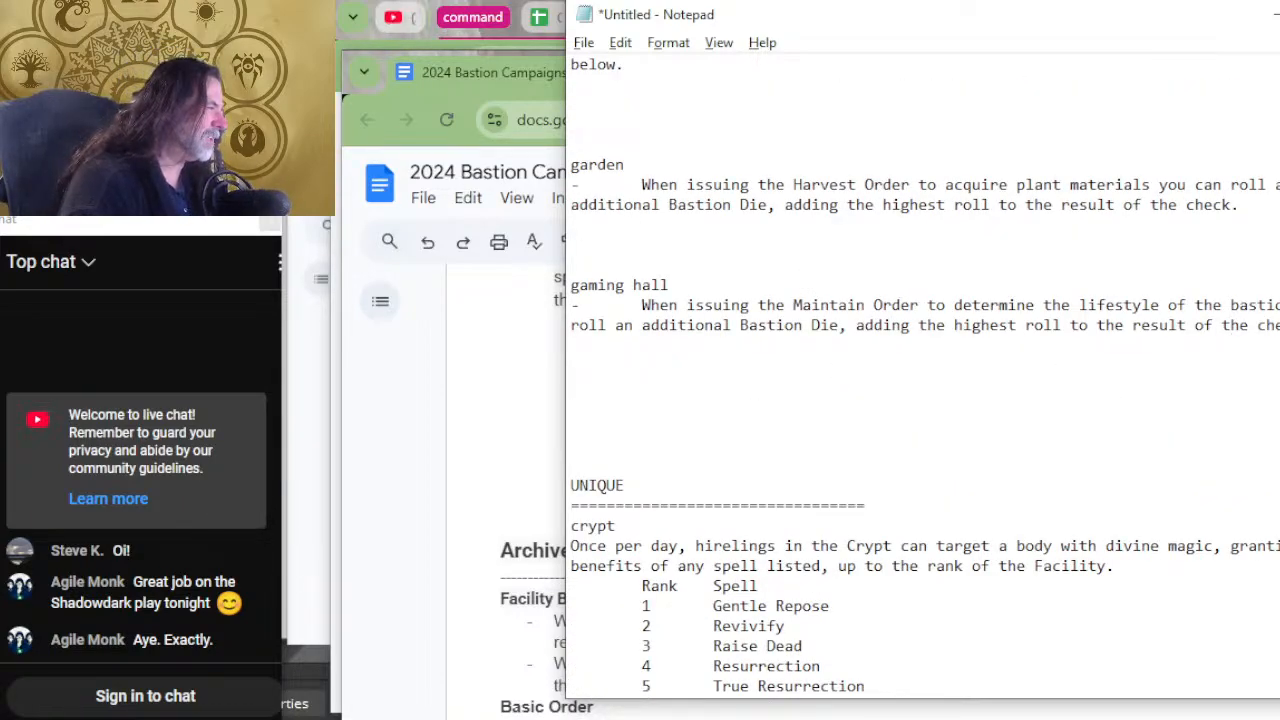
drag(1270, 326, 575, 290)
key(Delete)
scroll(1000, 400, down, 15)
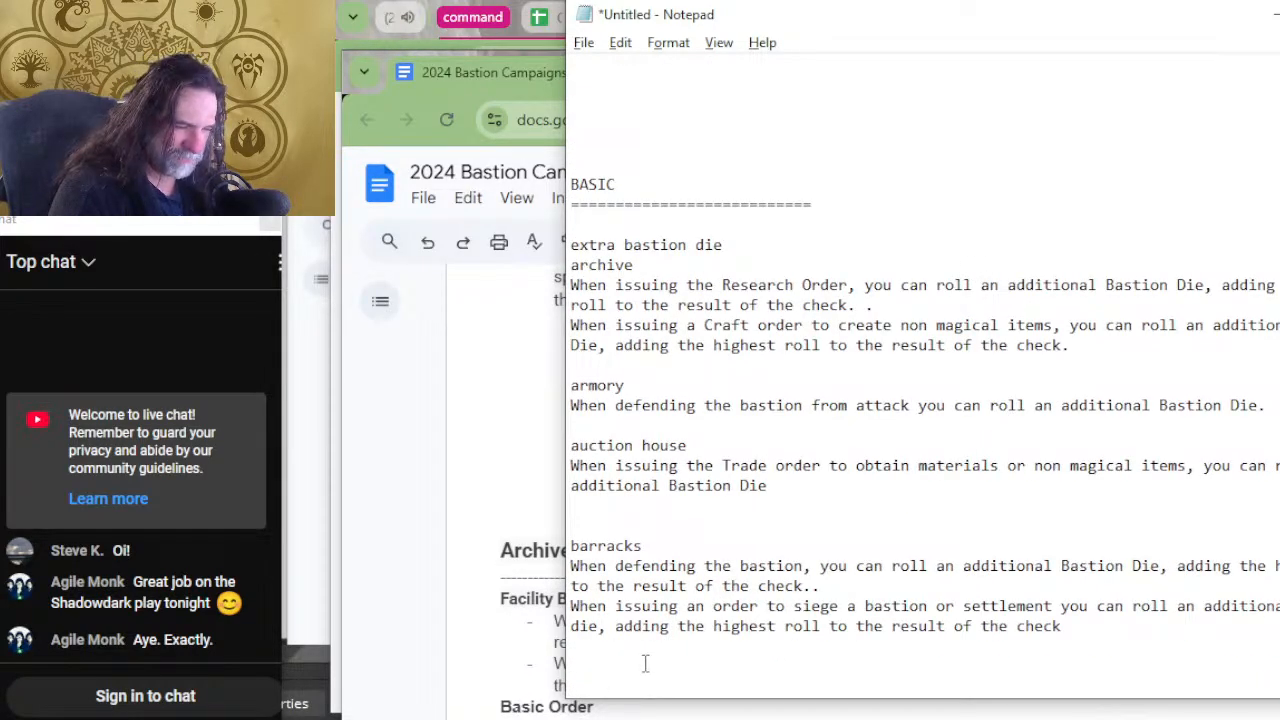
key(ctrl+v)
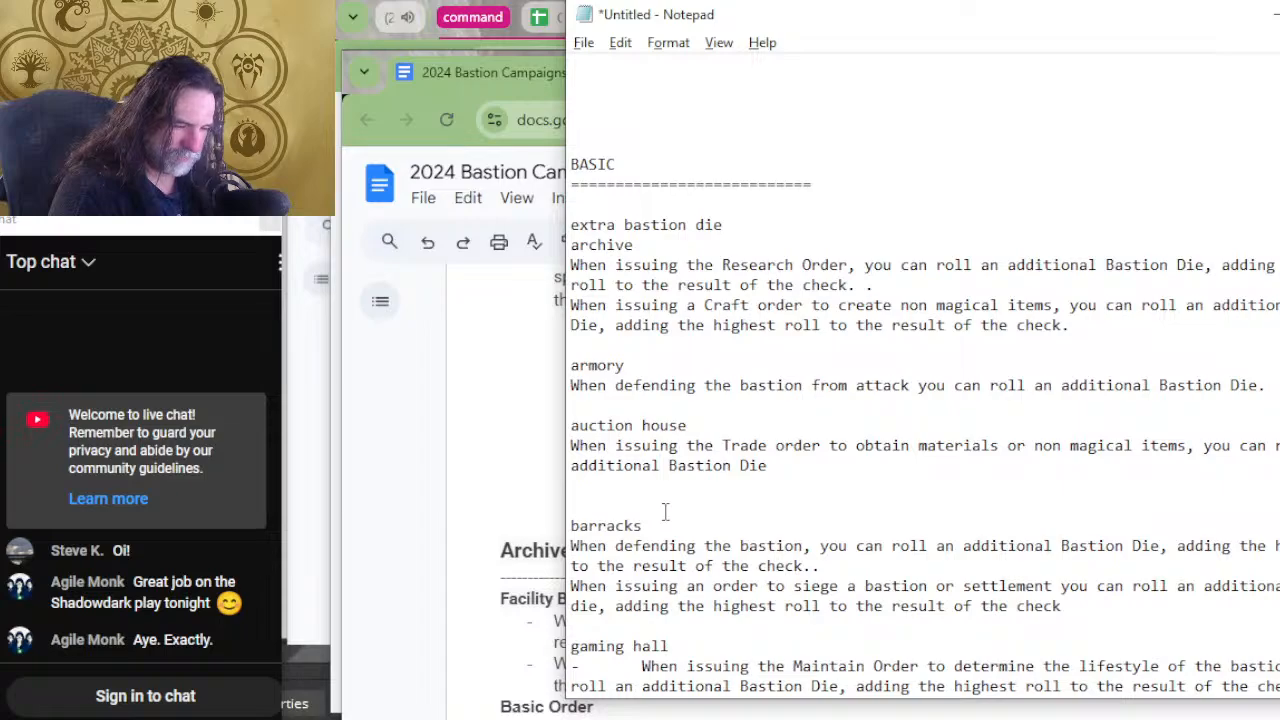
Insert an extra blank line between the barracks and gaming hall entries in the BASIC section.
scroll(665, 512, down, 1)
click(712, 611)
key(Return)
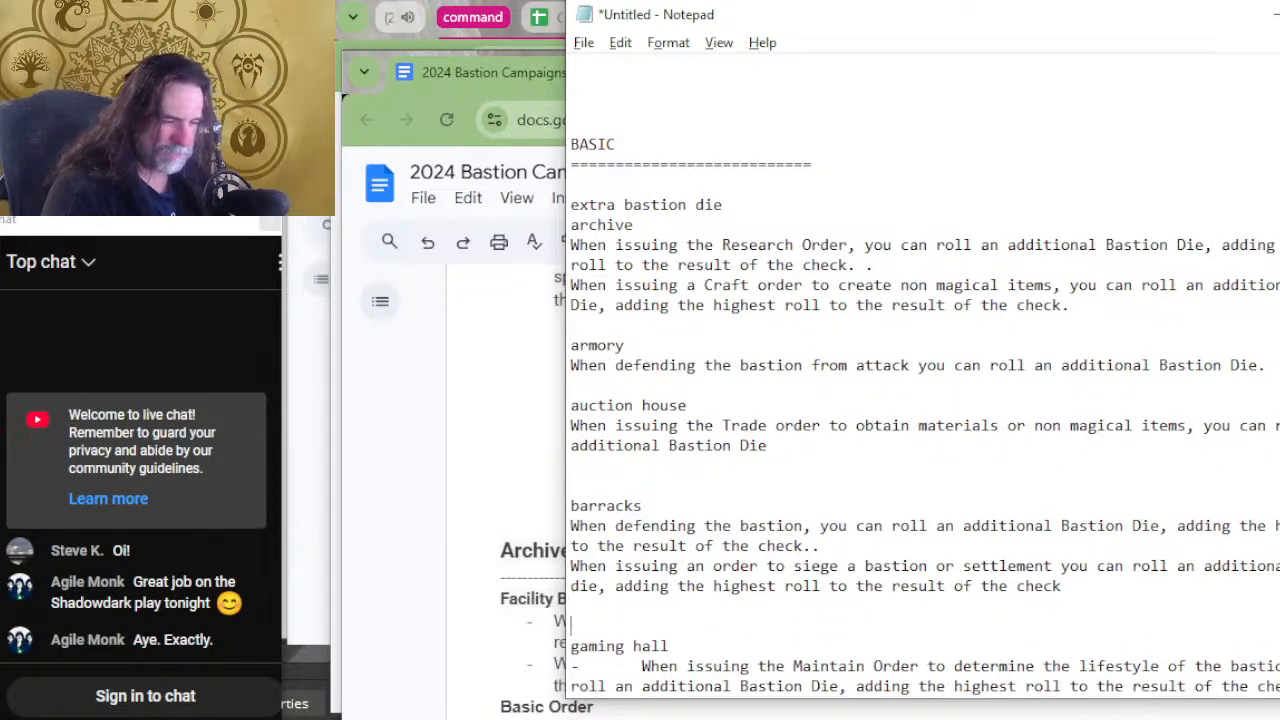
scroll(814, 300, up, 8)
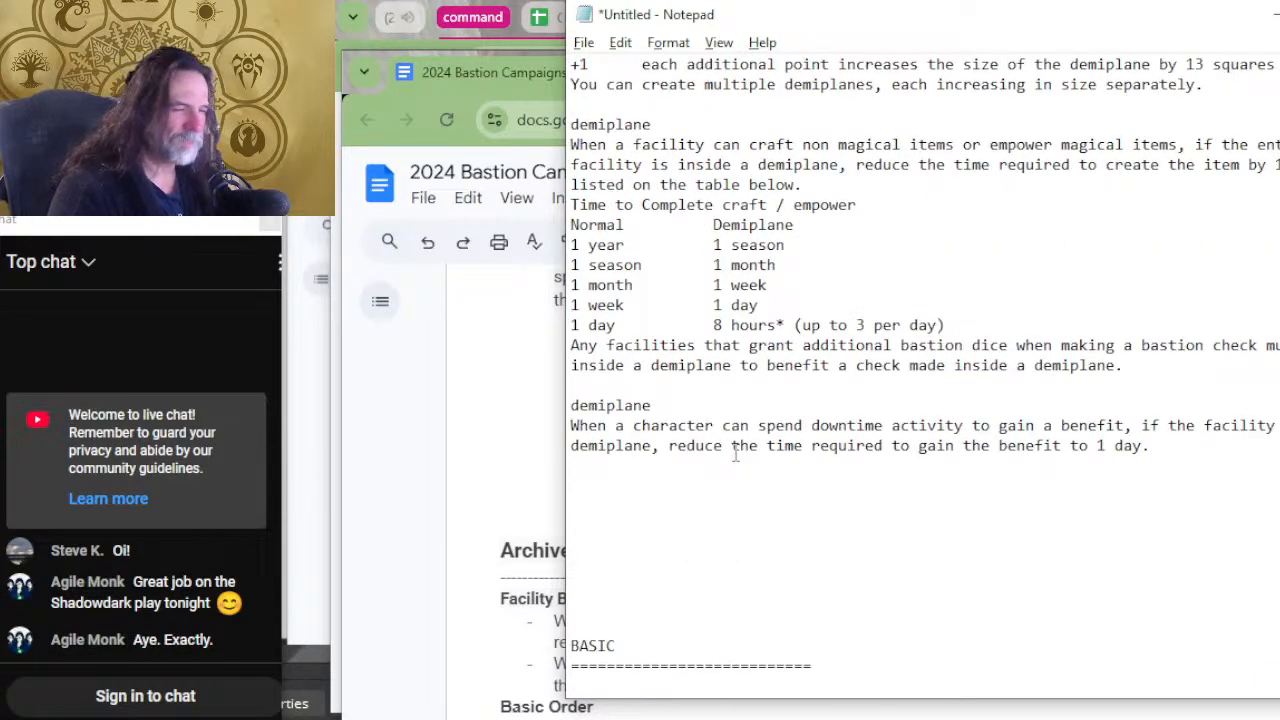
scroll(780, 460, up, 18)
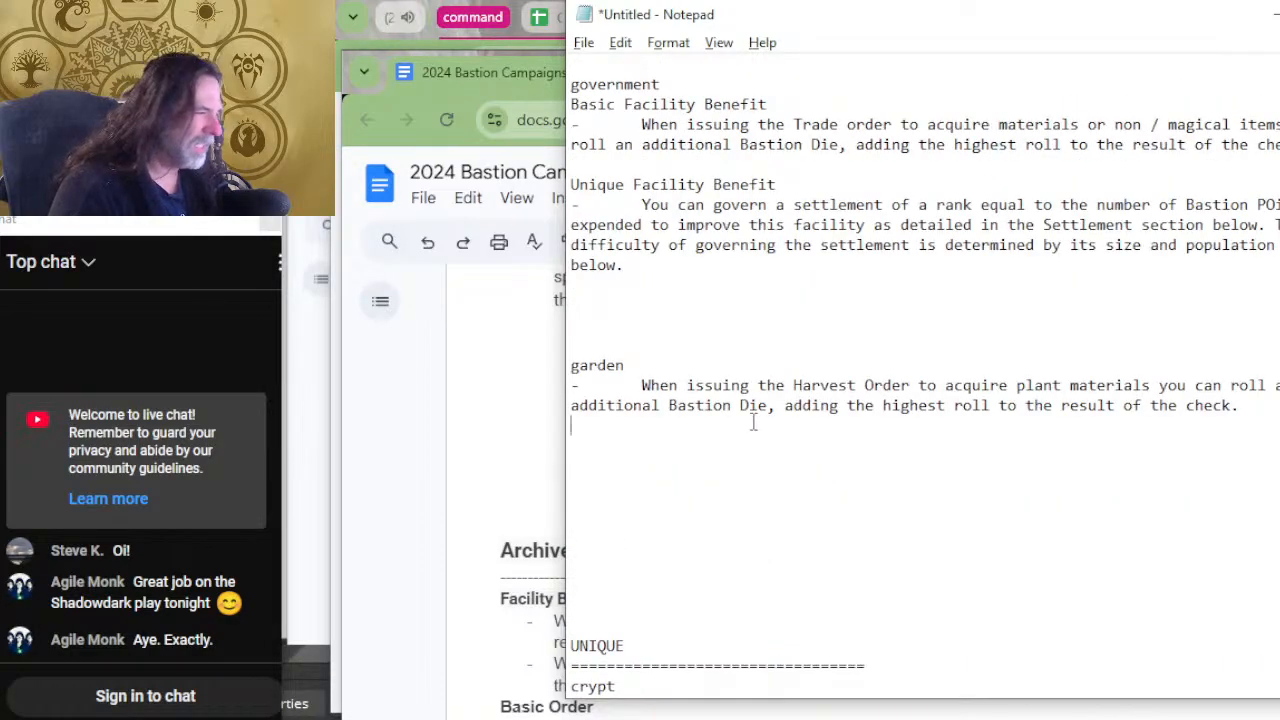
drag(751, 420, 775, 486)
scroll(751, 365, up, 2)
scroll(751, 366, up, 2)
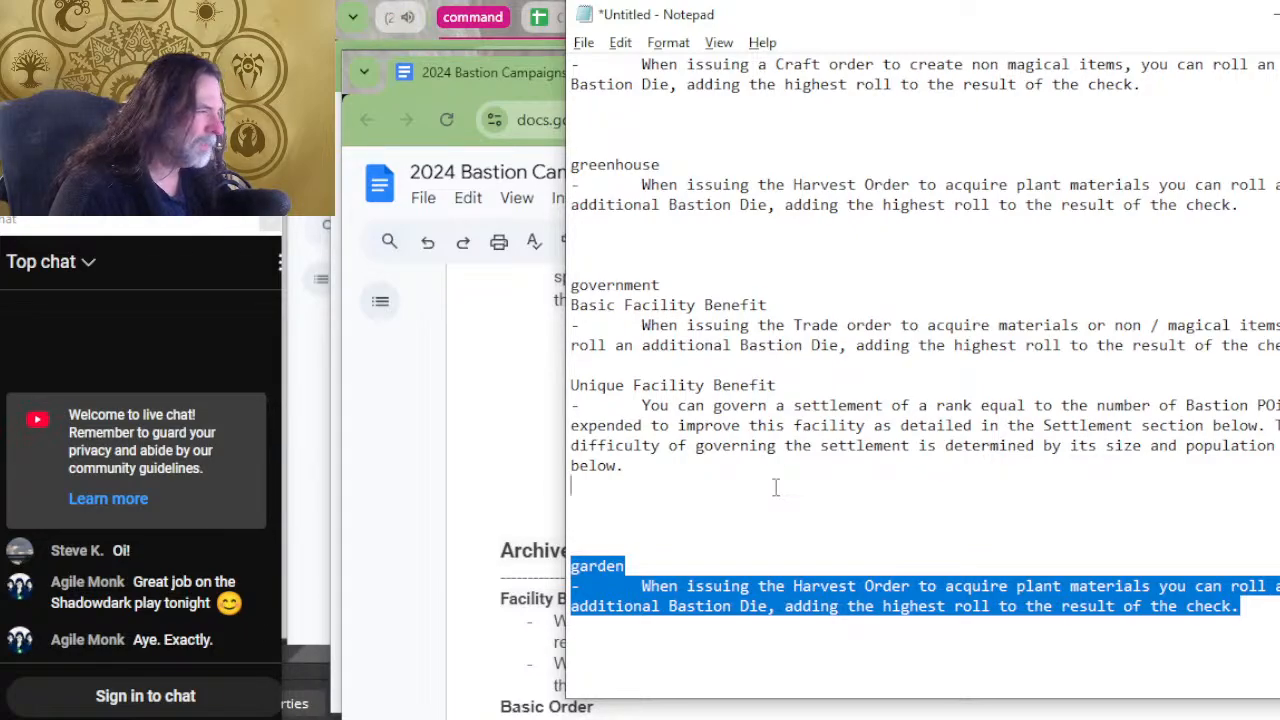
click(771, 347)
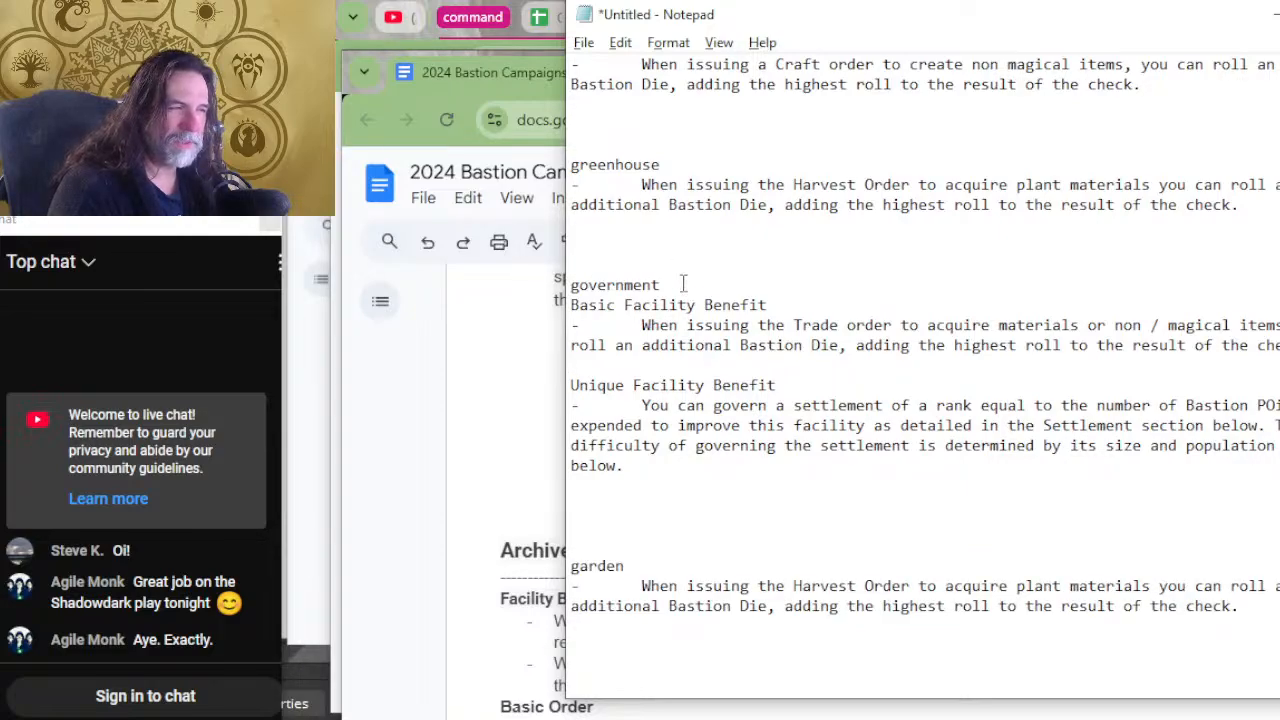
Replace the "Unique Facility Benefit" line in the government entry with a copied "government" heading.
drag(683, 284, 560, 288)
key(ctrl+c)
click(592, 362)
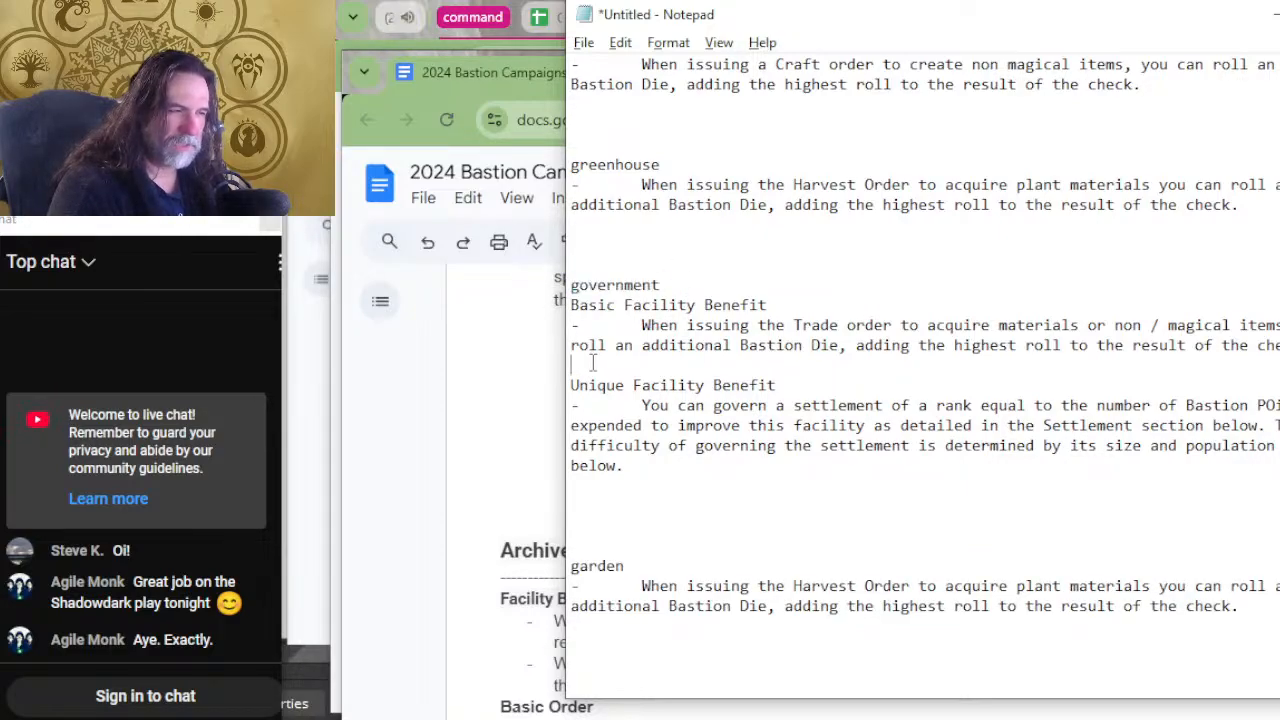
key(Return)
key(ctrl+v)
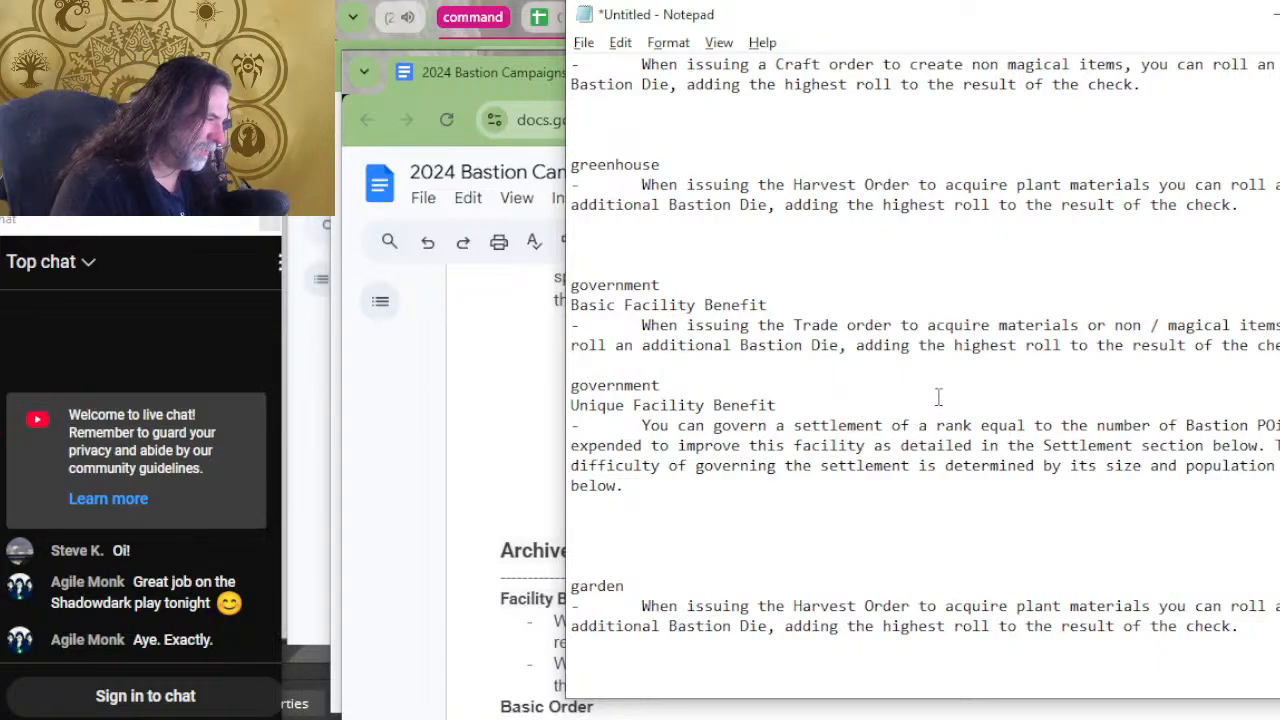
drag(938, 397, 938, 389)
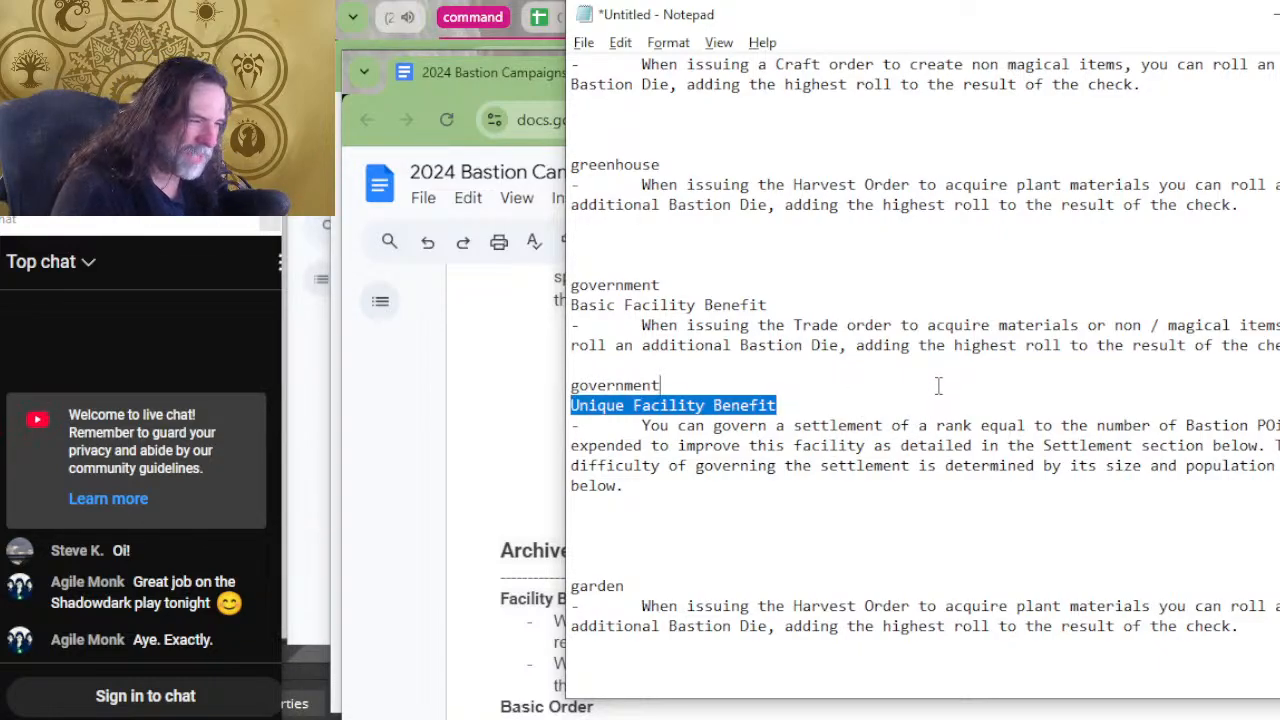
key(BackSpace)
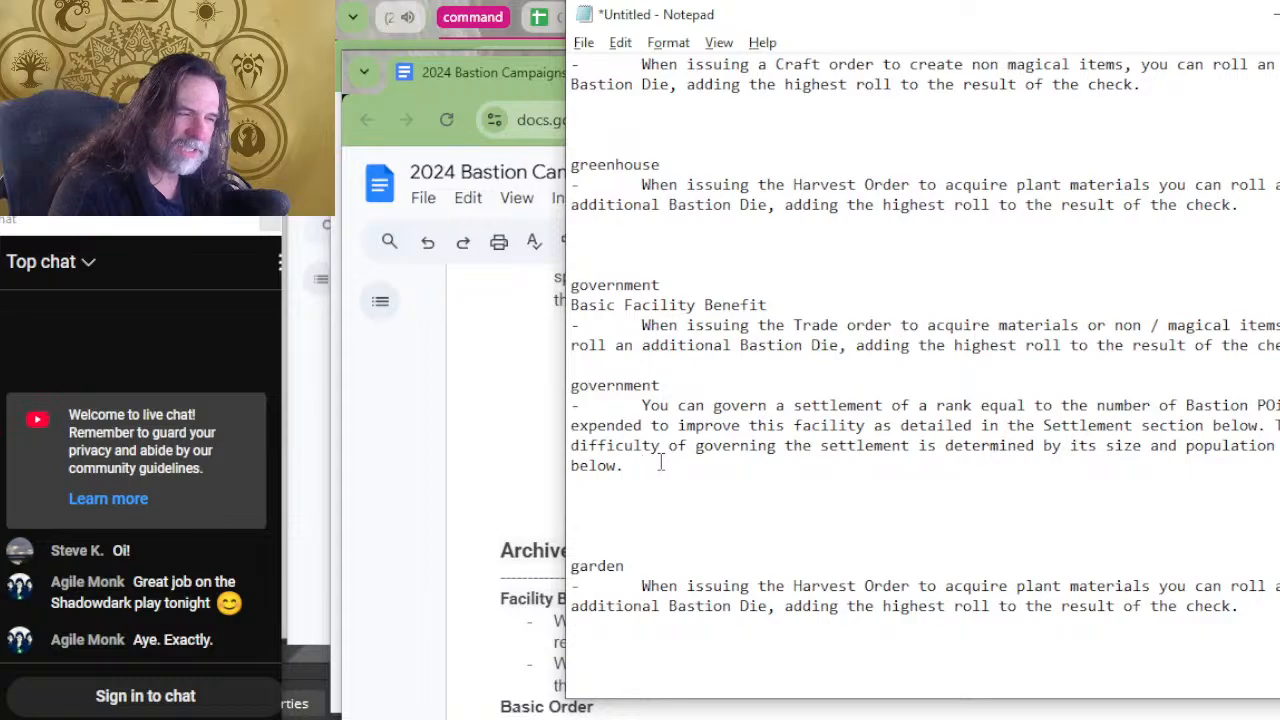
Move the second government heading and its settlement-governing benefit to the end of the UNIQUE section below the last demiplane entry.
drag(660, 463, 531, 376)
key(ctrl+c)
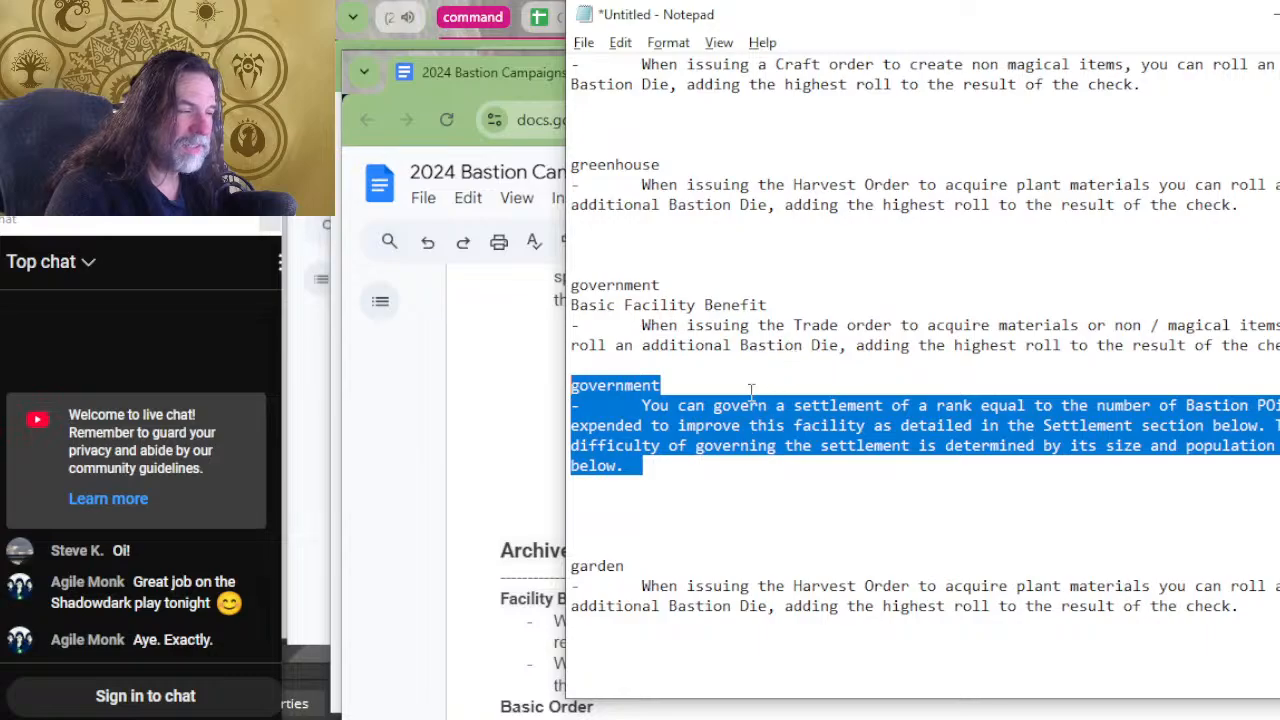
key(Delete)
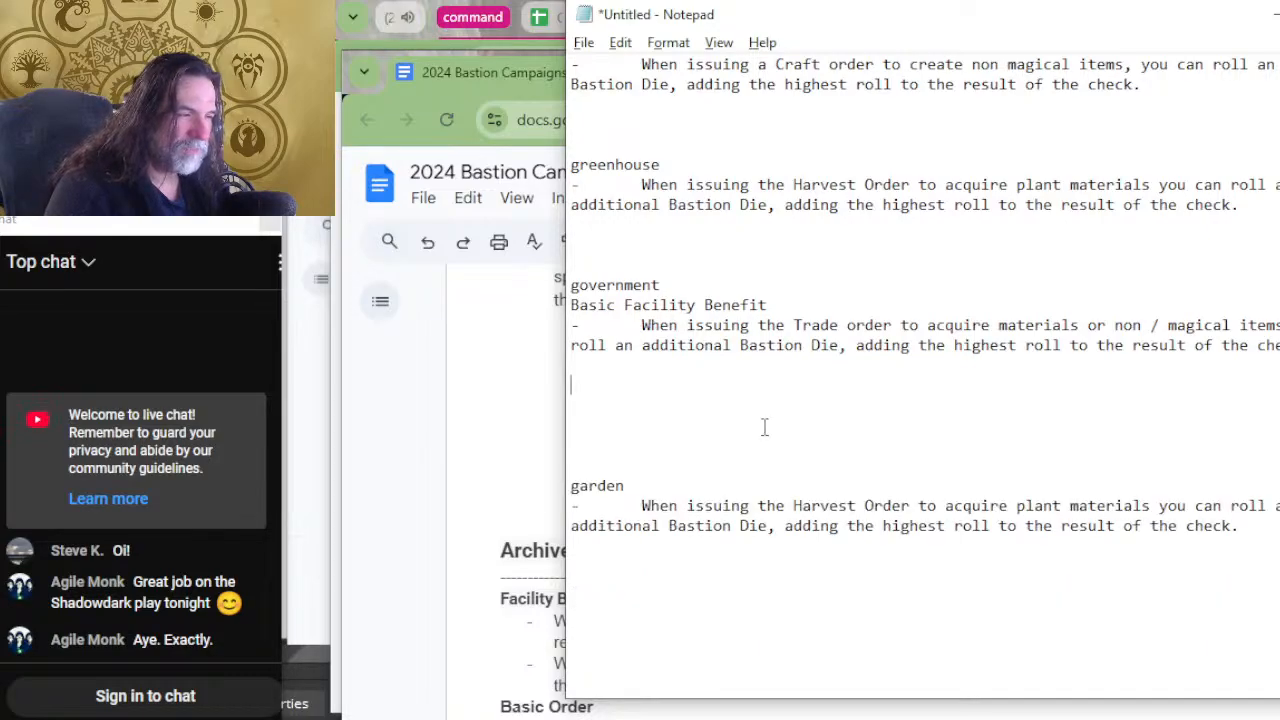
scroll(765, 428, down, 5)
scroll(769, 430, down, 2)
scroll(767, 435, up, 4)
scroll(765, 440, down, 14)
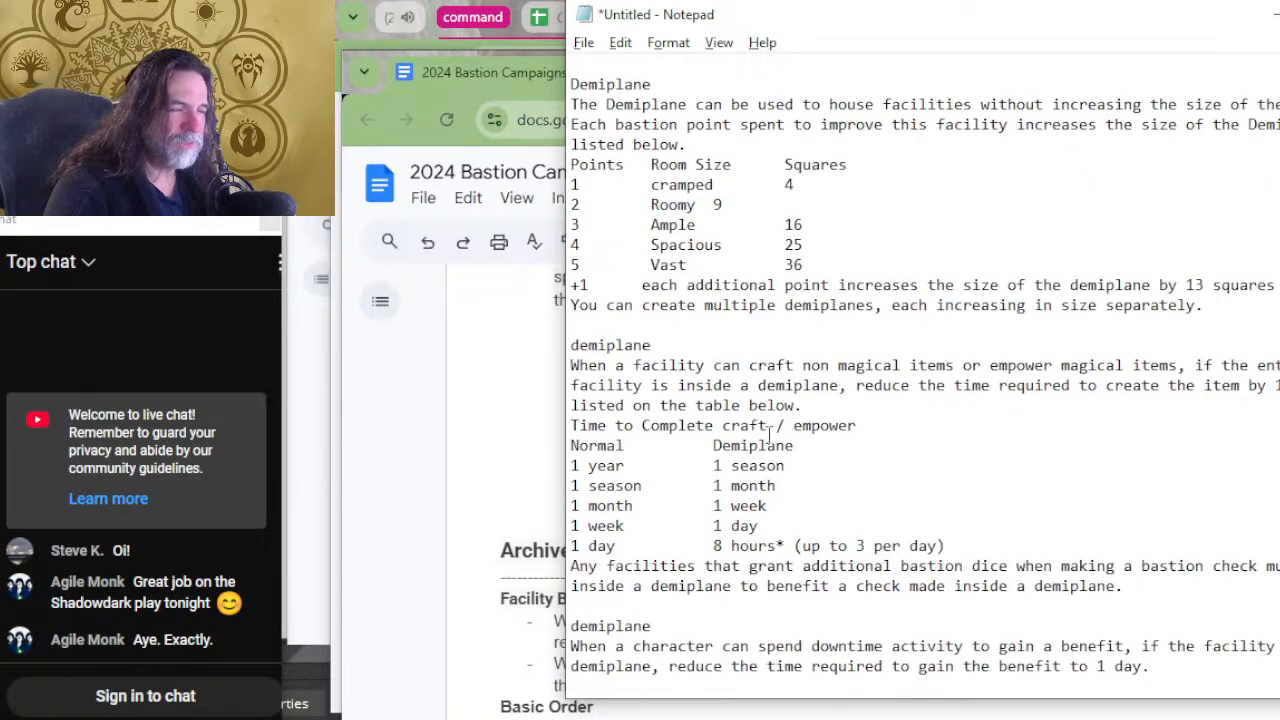
key(ctrl+v)
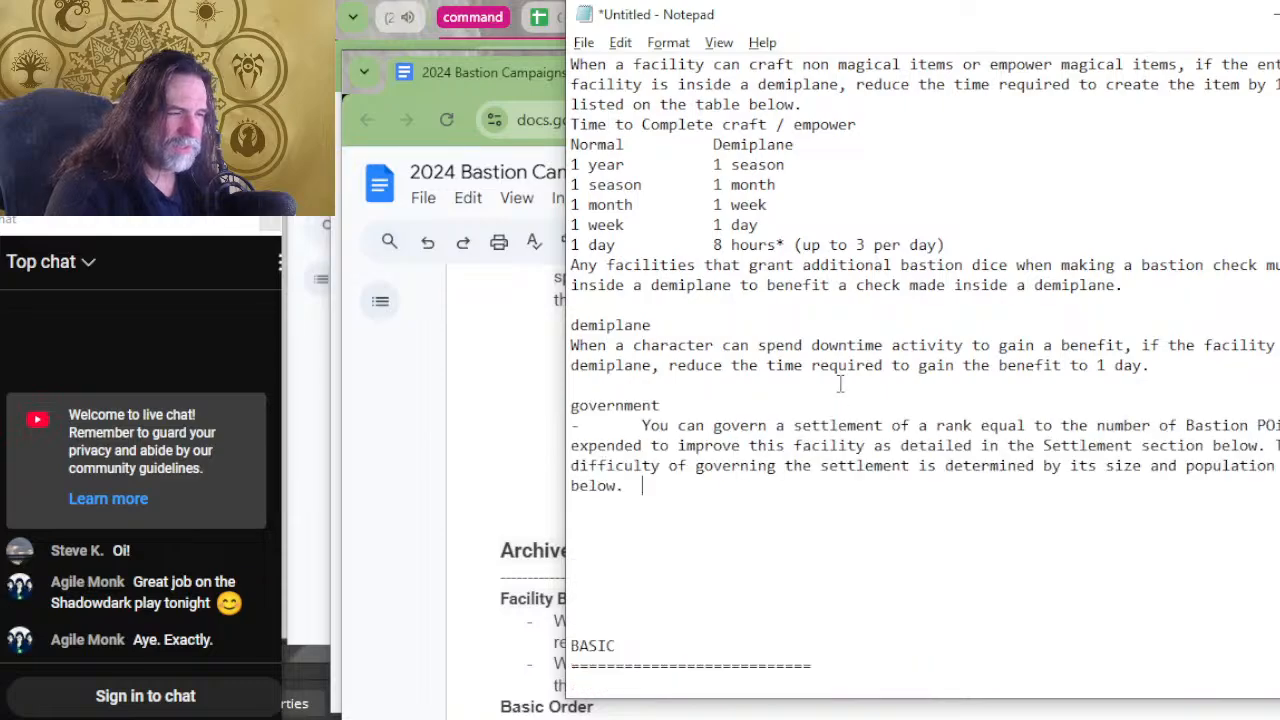
Move the entries from menagerie through garden out of the unsorted list into the BASIC section below gaming hall.
scroll(838, 368, up, 10)
scroll(805, 370, up, 3)
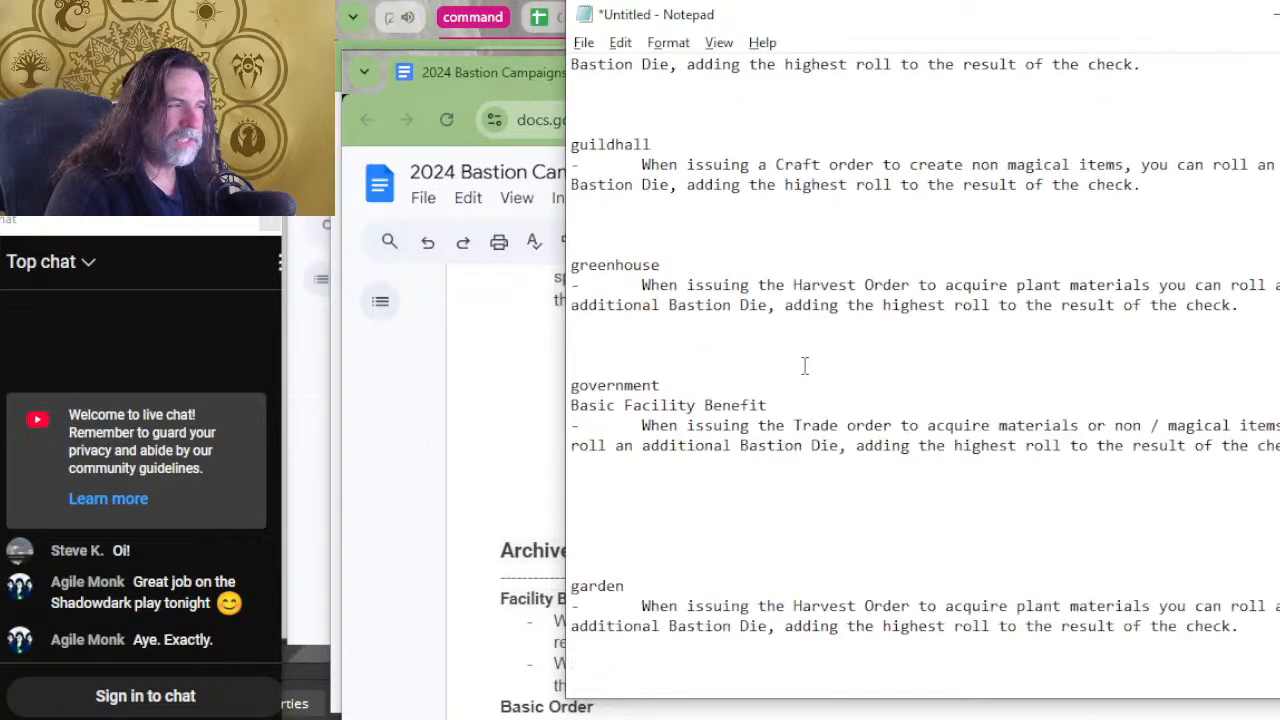
scroll(804, 366, up, 2)
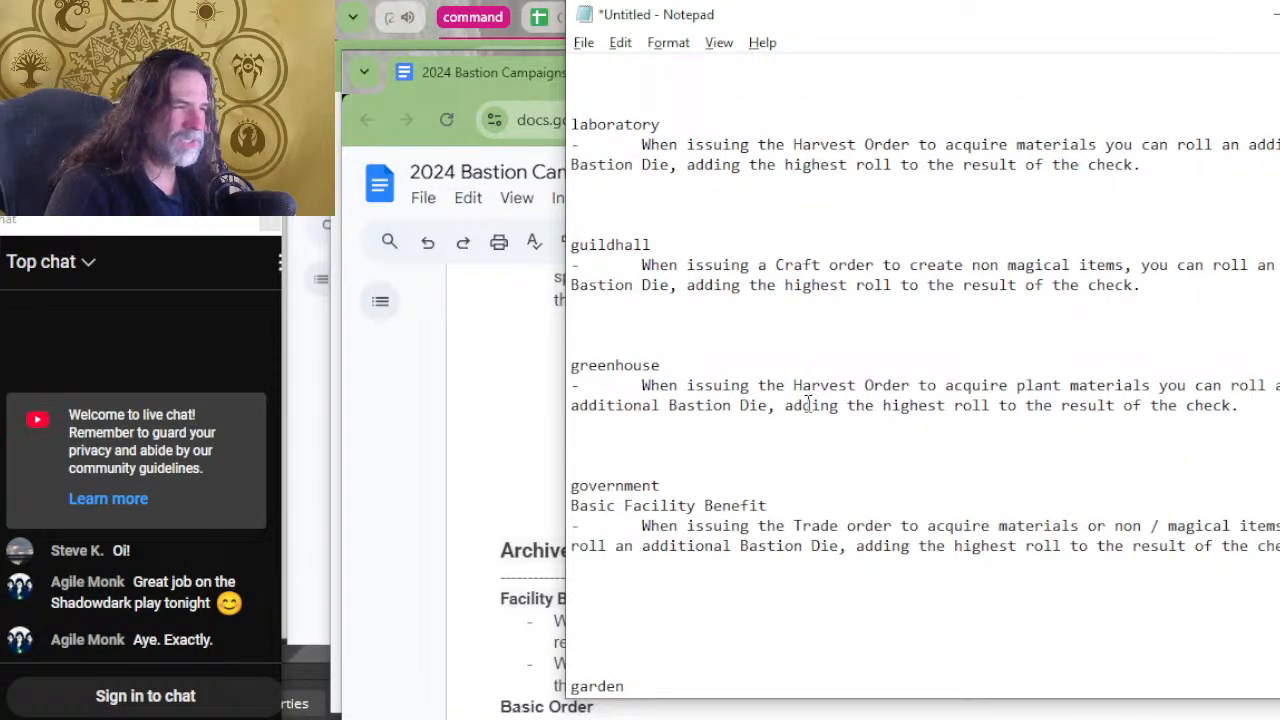
scroll(808, 401, up, 2)
scroll(860, 270, up, 2)
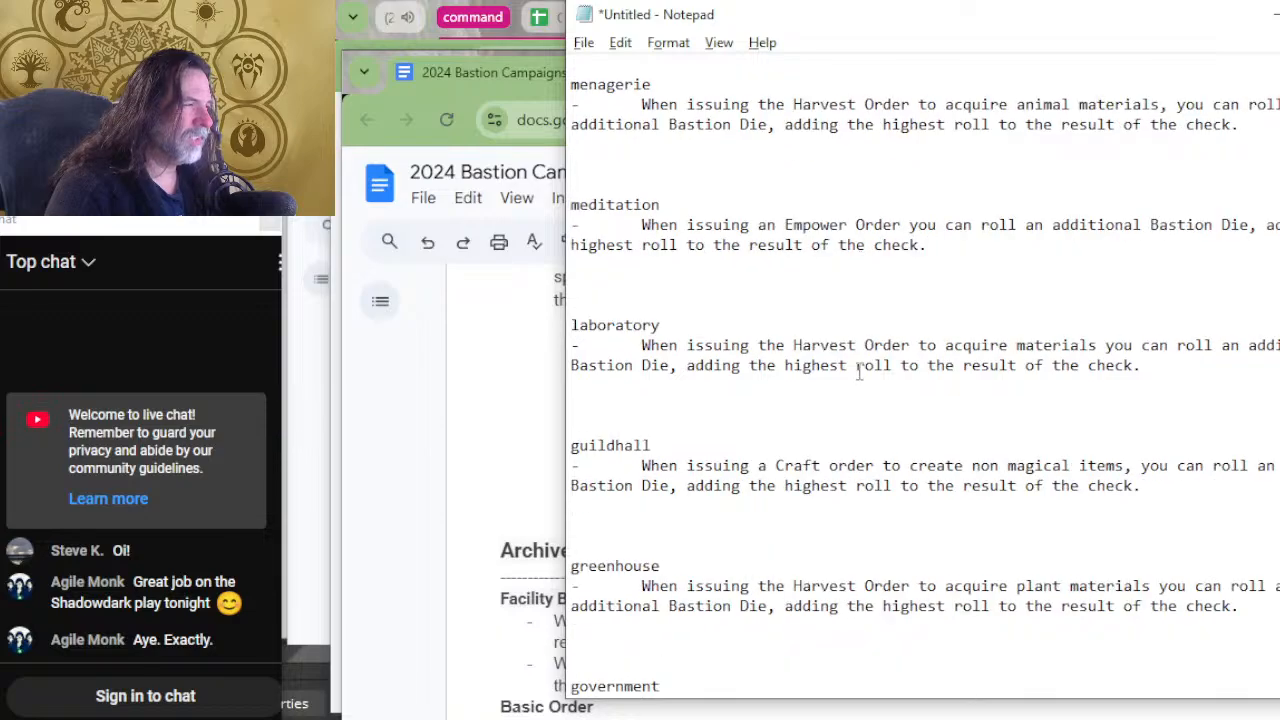
scroll(860, 302, up, 4)
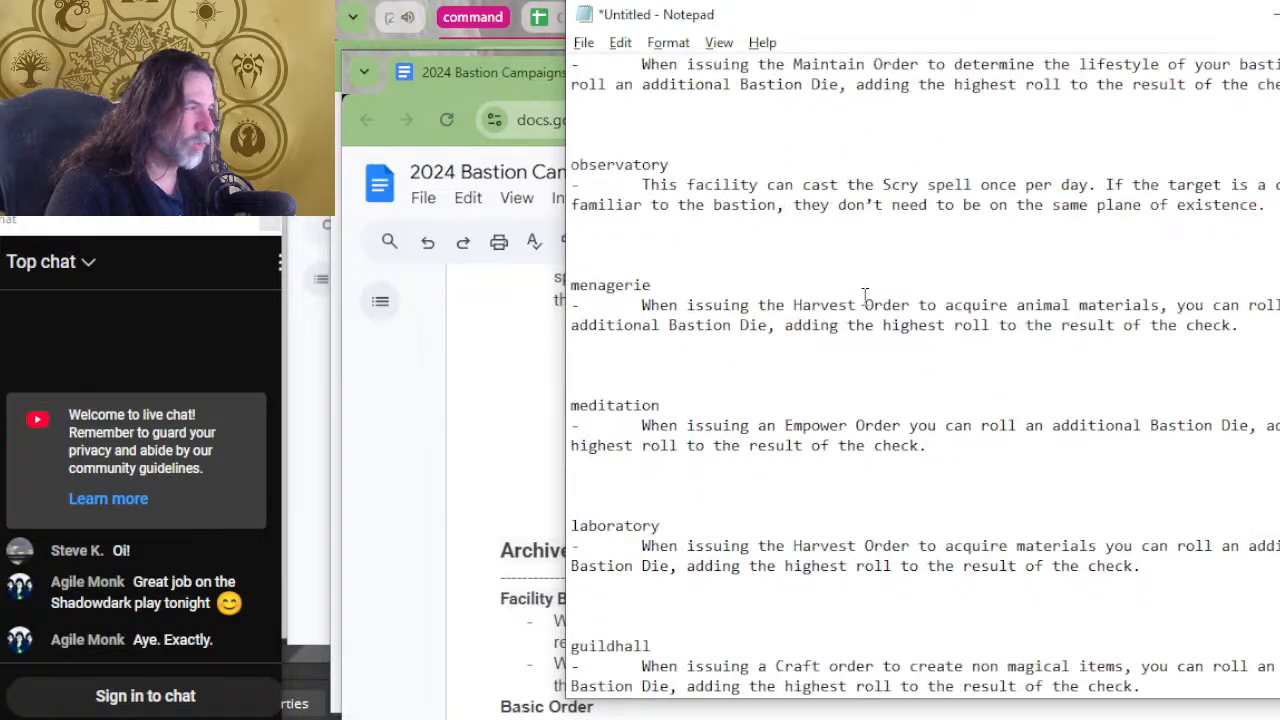
scroll(855, 325, up, 2)
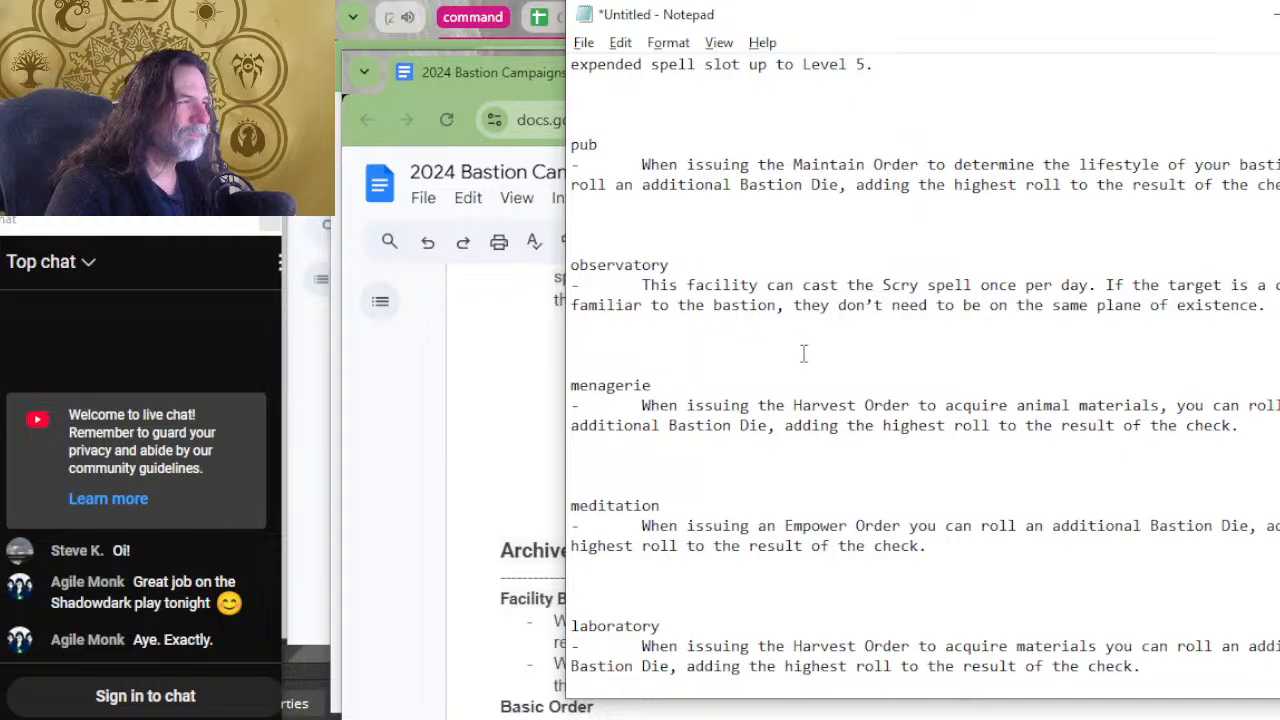
scroll(754, 262, up, 1)
scroll(751, 302, down, 1)
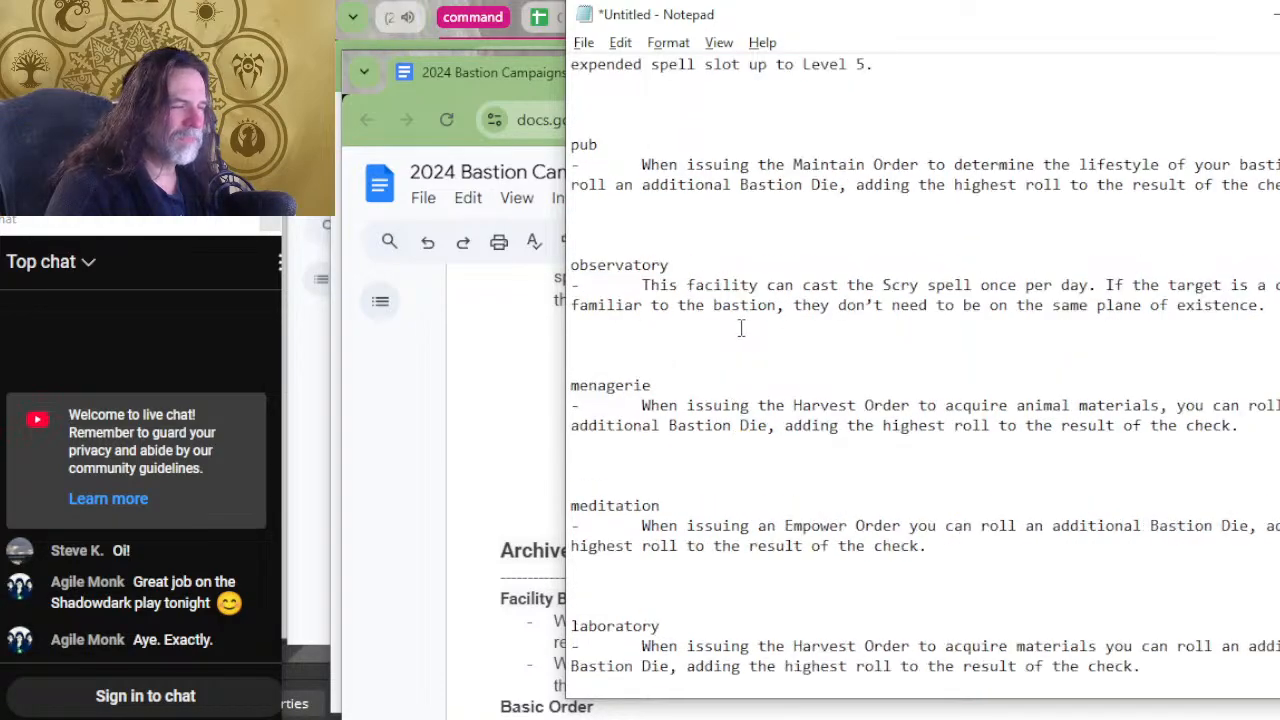
drag(731, 358, 891, 469)
scroll(800, 470, down, 7)
scroll(886, 425, down, 5)
scroll(892, 451, down, 2)
scroll(891, 469, down, 14)
key(ctrl+Home)
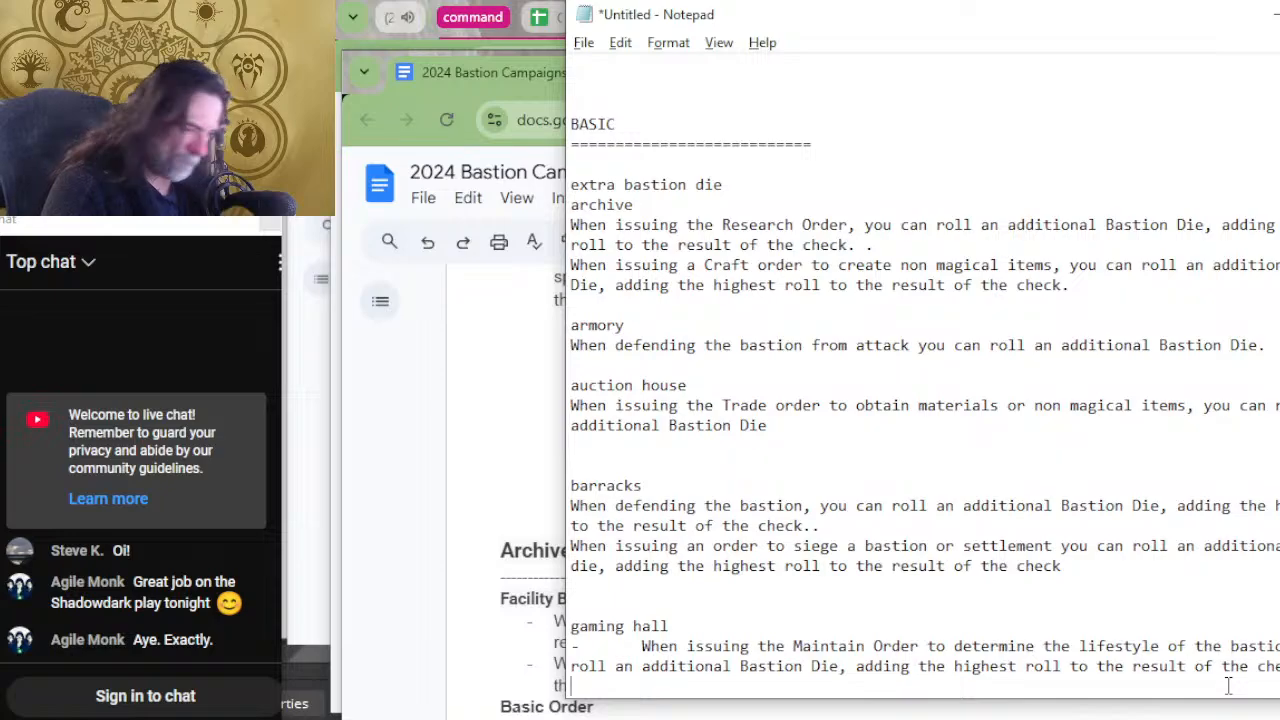
scroll(1228, 685, down, 2)
scroll(1228, 685, down, 6)
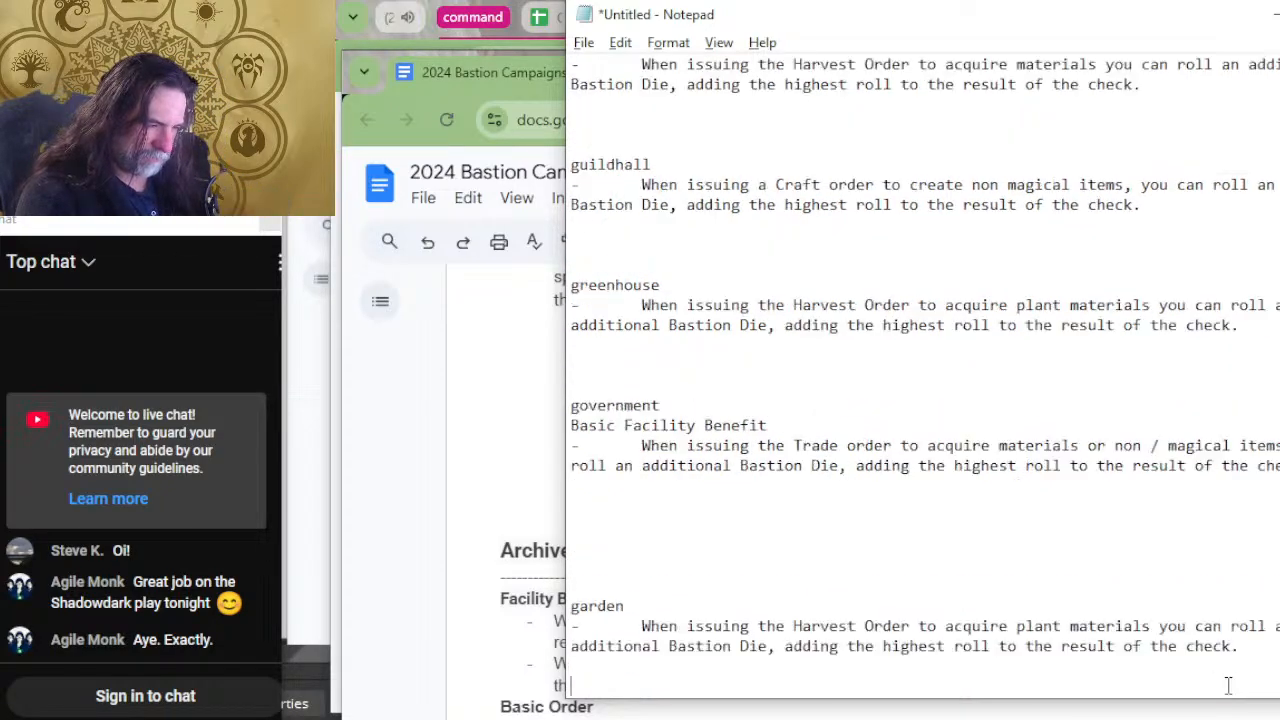
click(1228, 685)
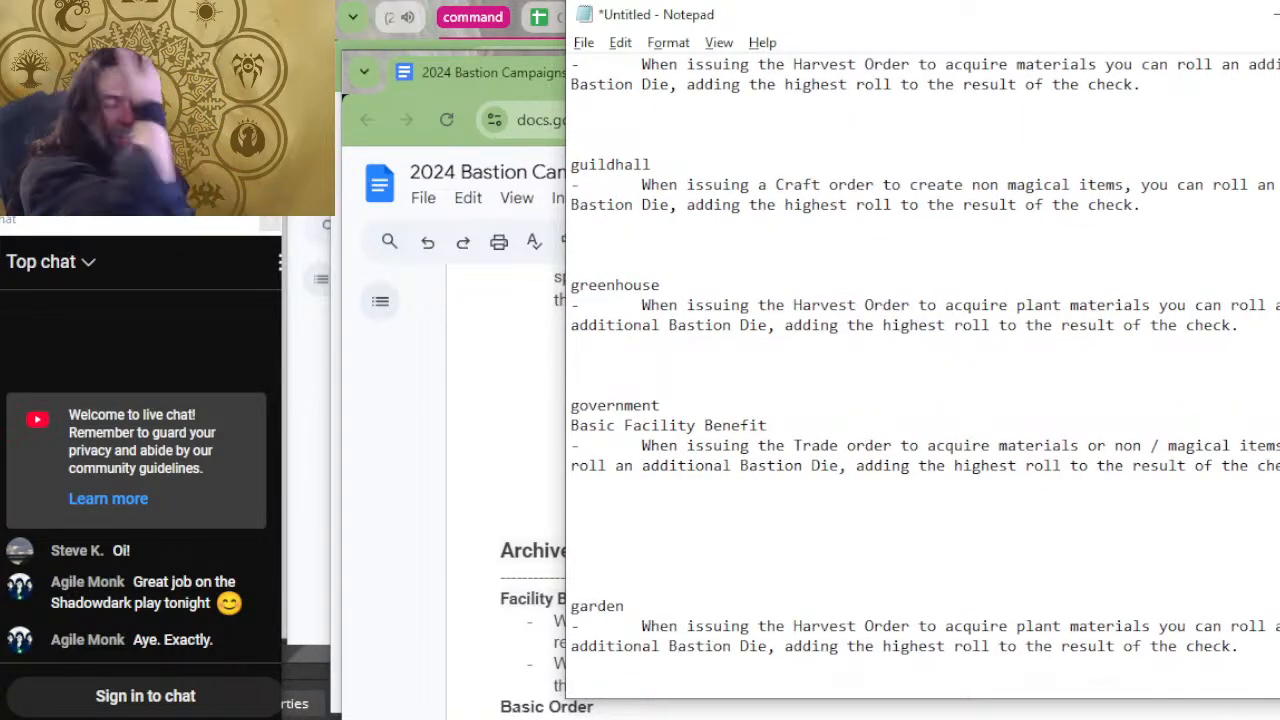
Remove the stray line breaks inside the war room's attack and Research order benefits.
scroll(1062, 503, up, 20)
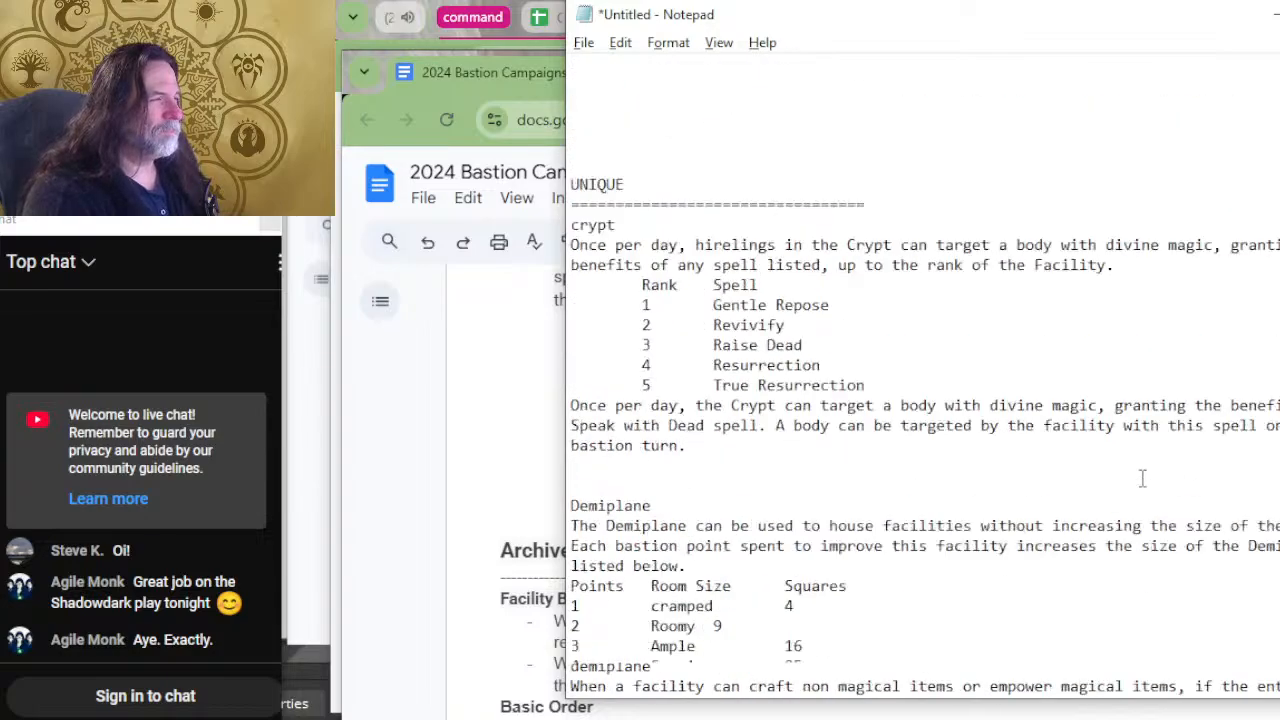
scroll(1142, 478, up, 8)
scroll(1150, 480, down, 6)
scroll(1160, 487, up, 6)
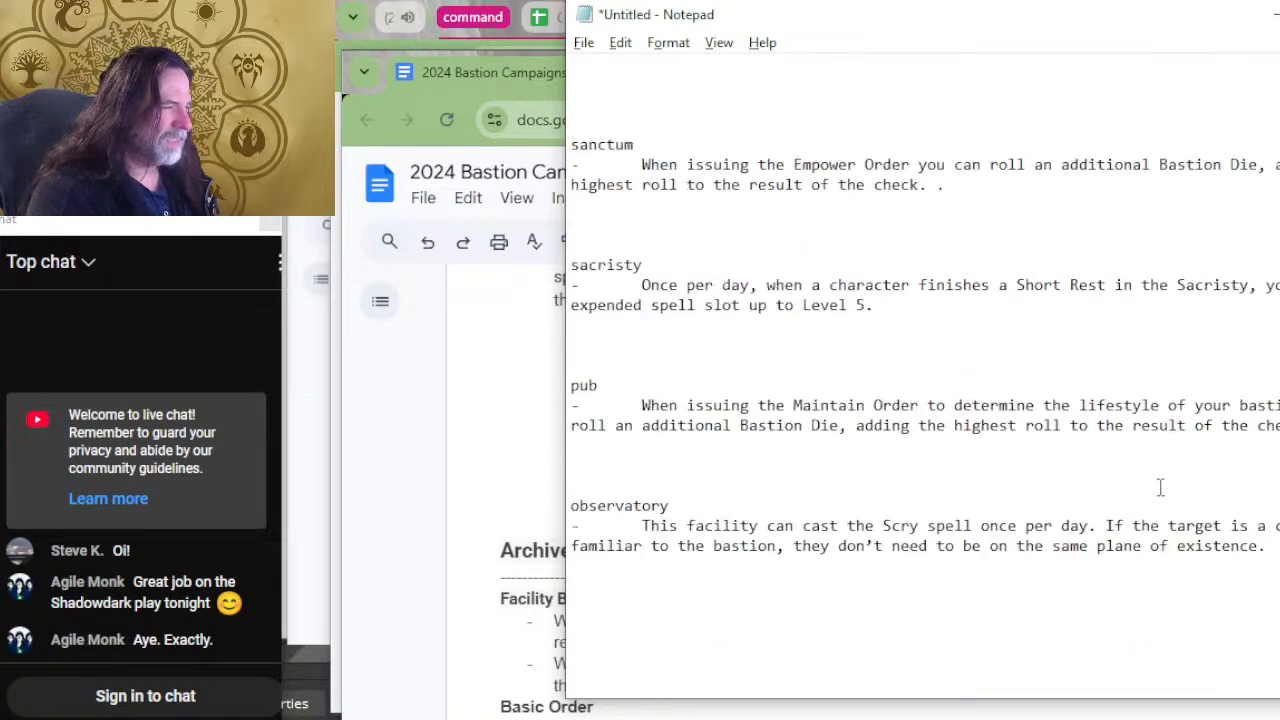
scroll(1160, 487, up, 10)
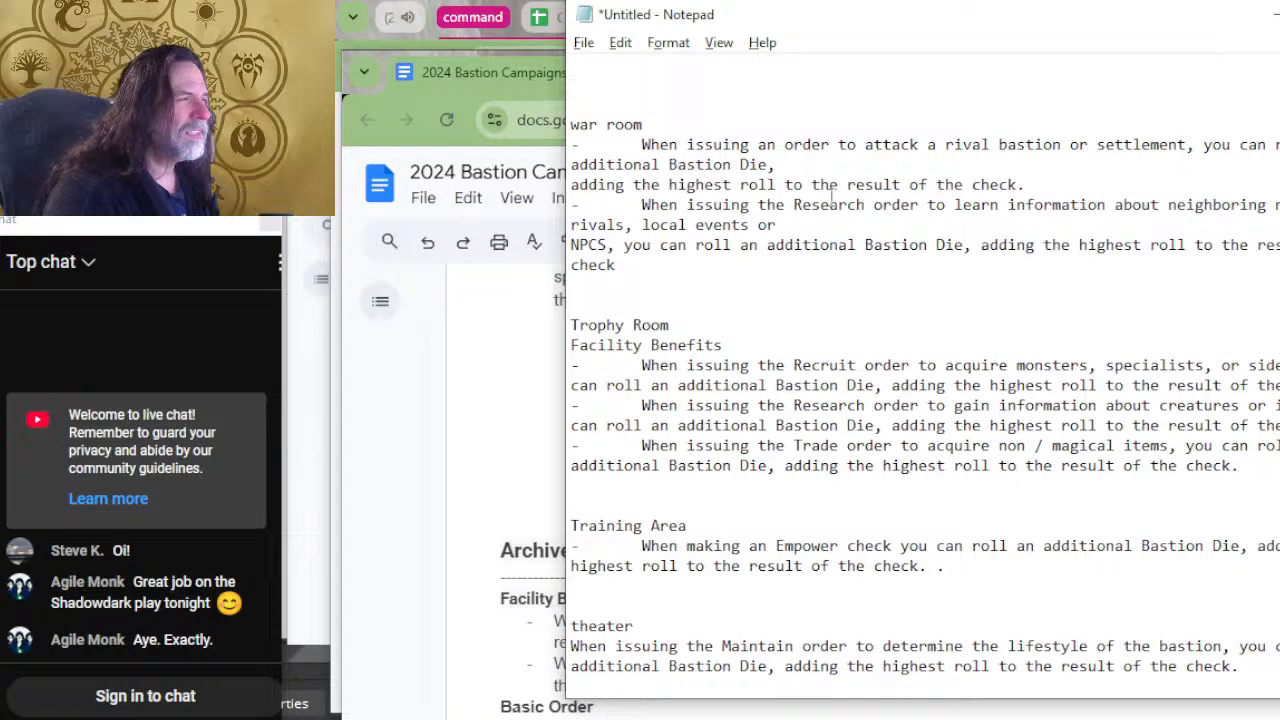
key(Delete)
click(838, 210)
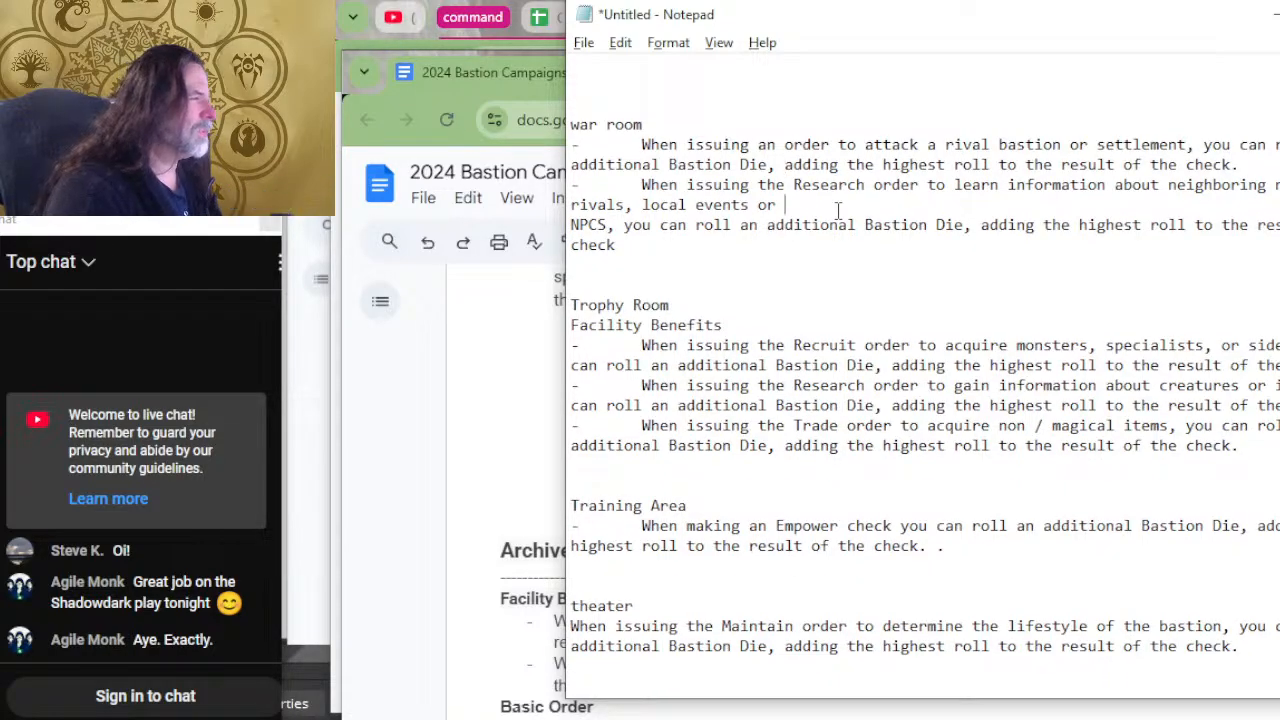
key(Delete)
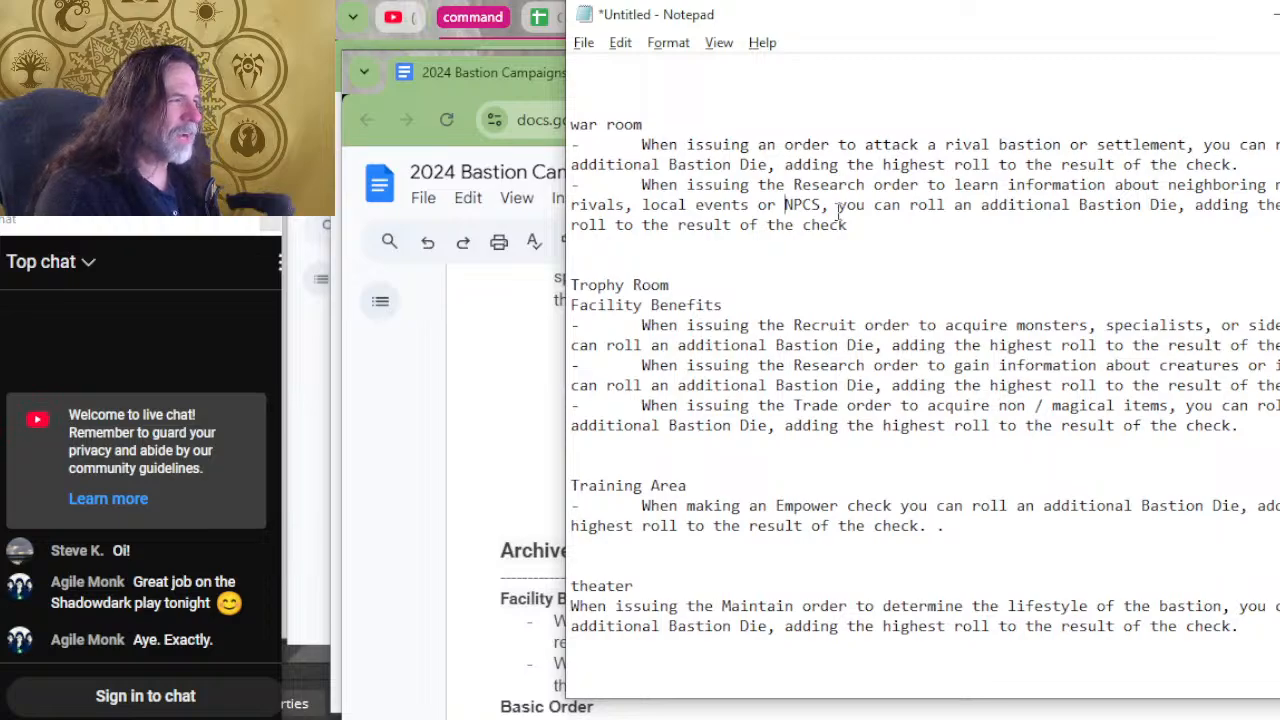
drag(882, 226, 600, 208)
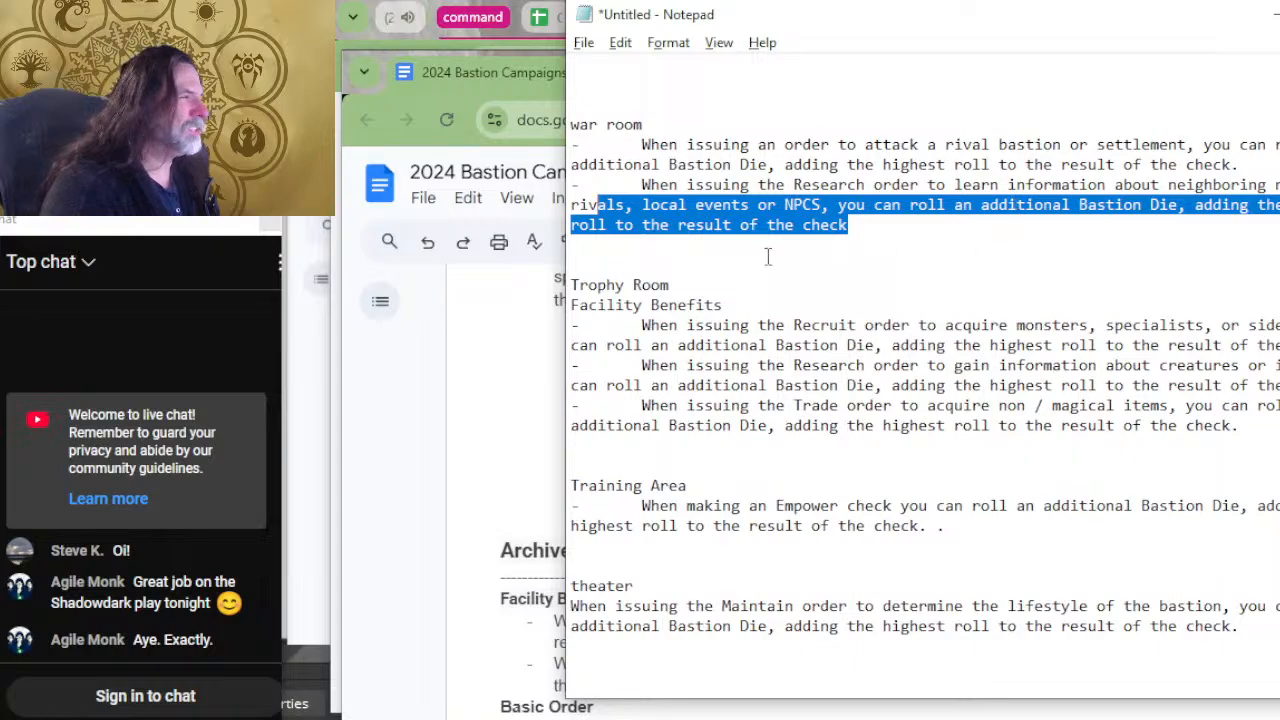
click(931, 226)
drag(931, 228, 570, 124)
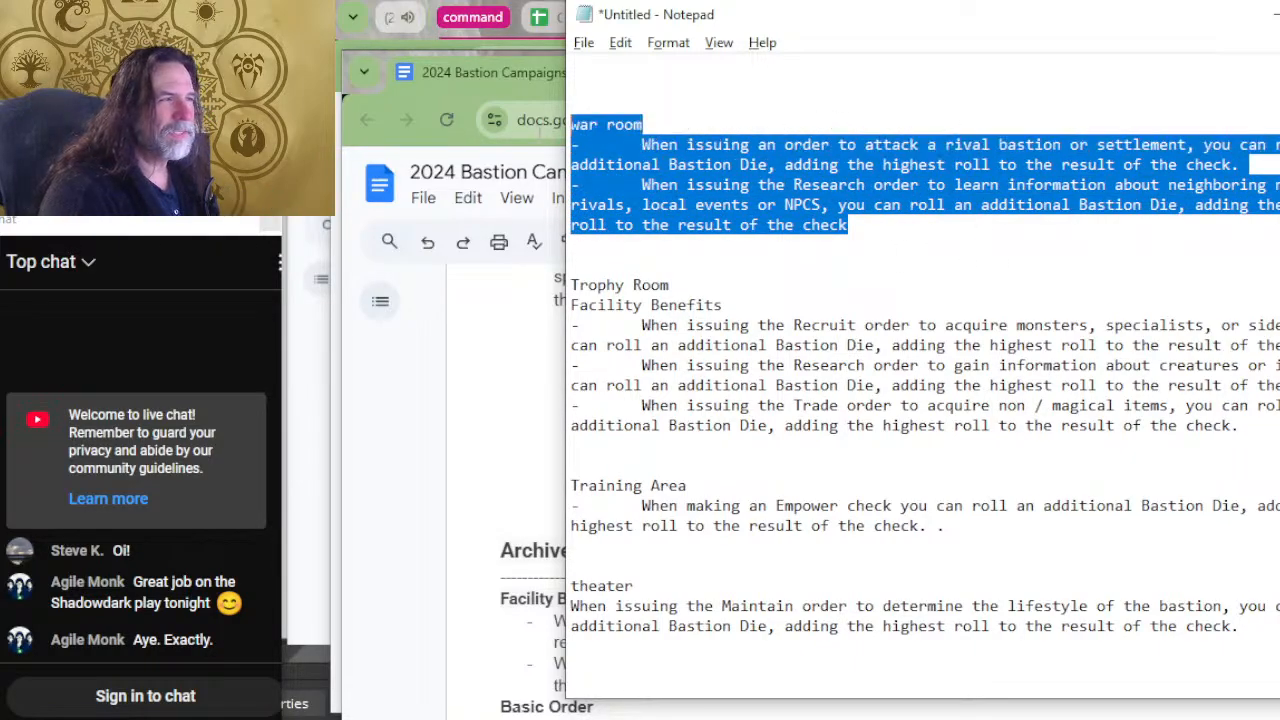
click(789, 254)
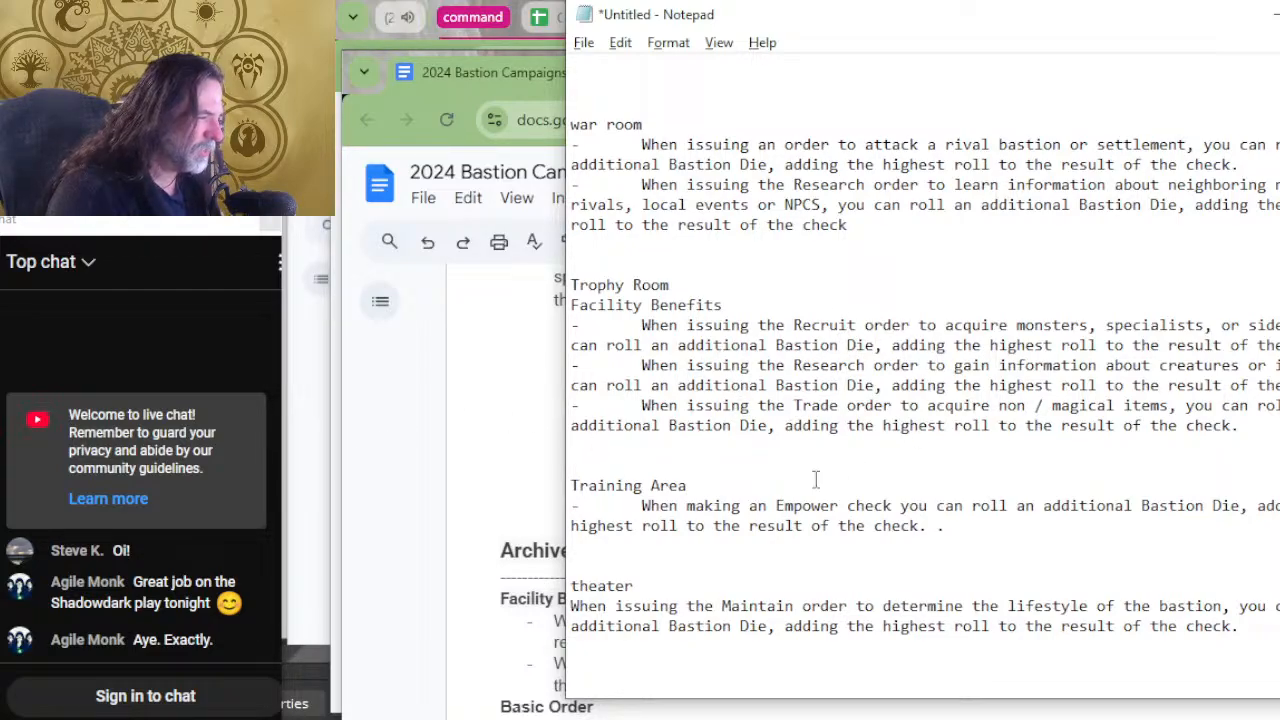
Move the entries from war room through stable out of the unsorted list into the BASIC section below garden.
scroll(932, 481, down, 2)
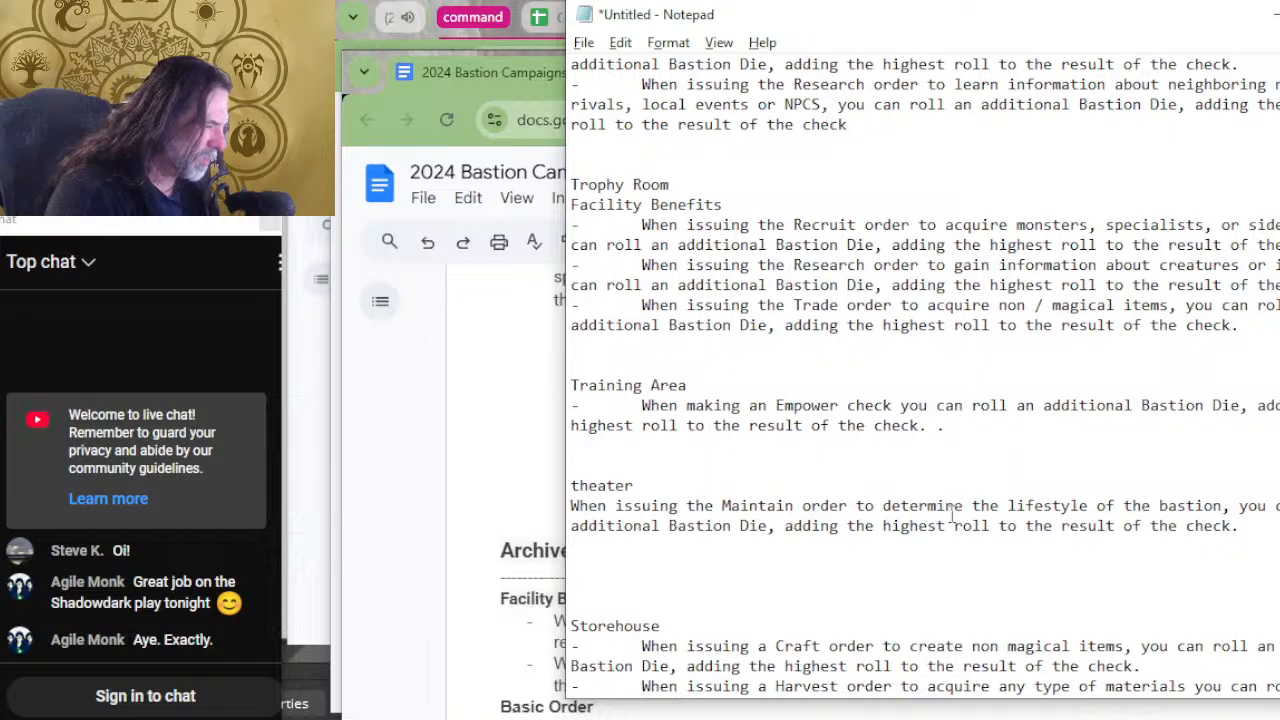
scroll(894, 508, down, 3)
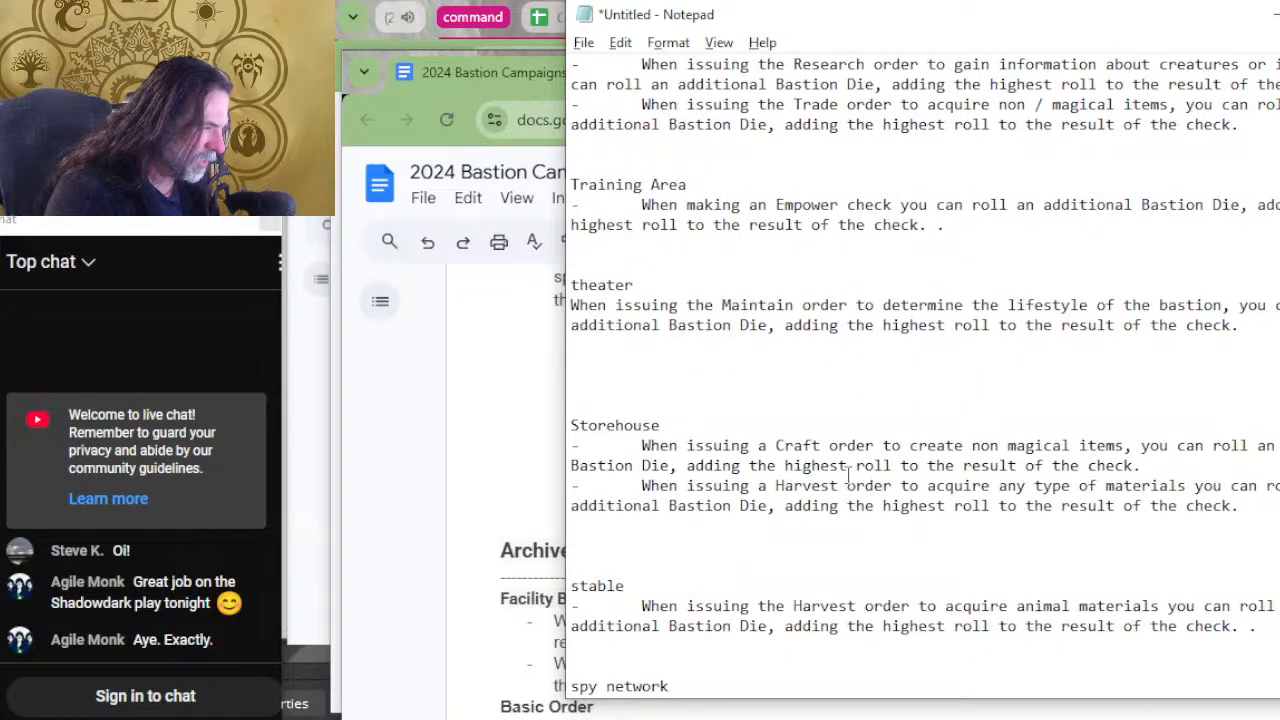
scroll(872, 475, down, 2)
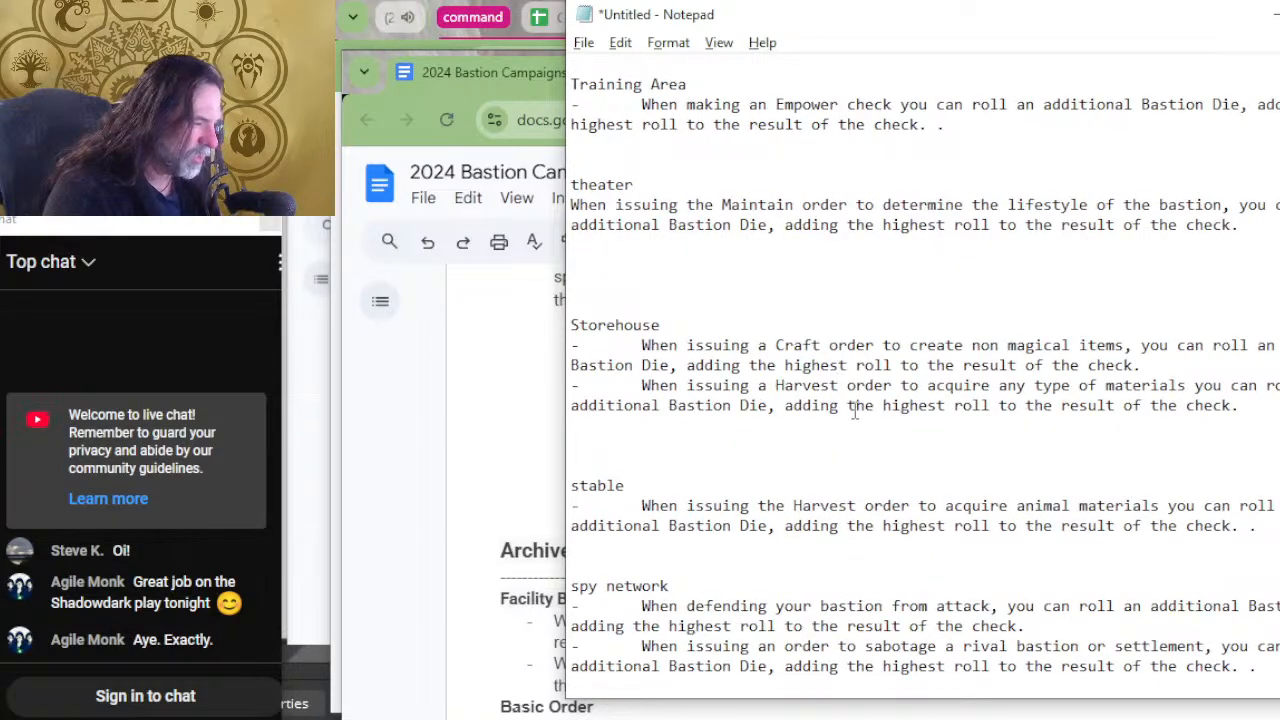
scroll(900, 490, down, 2)
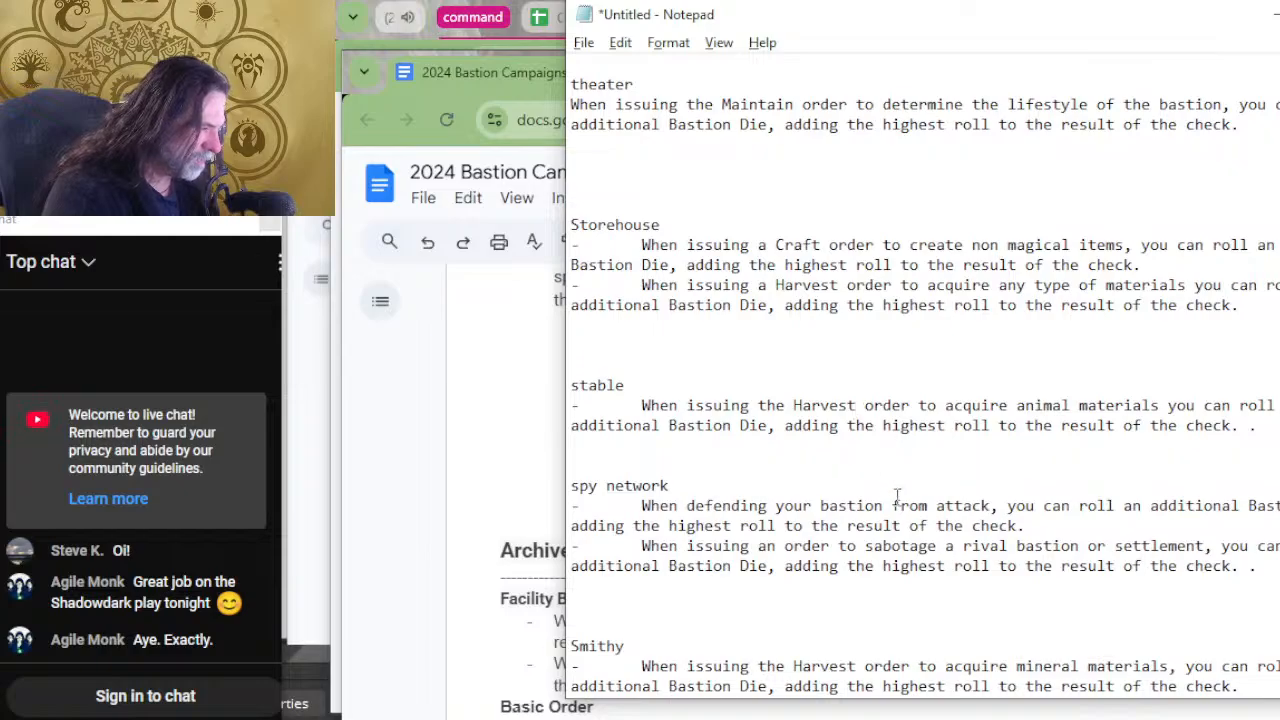
drag(892, 464, 571, 84)
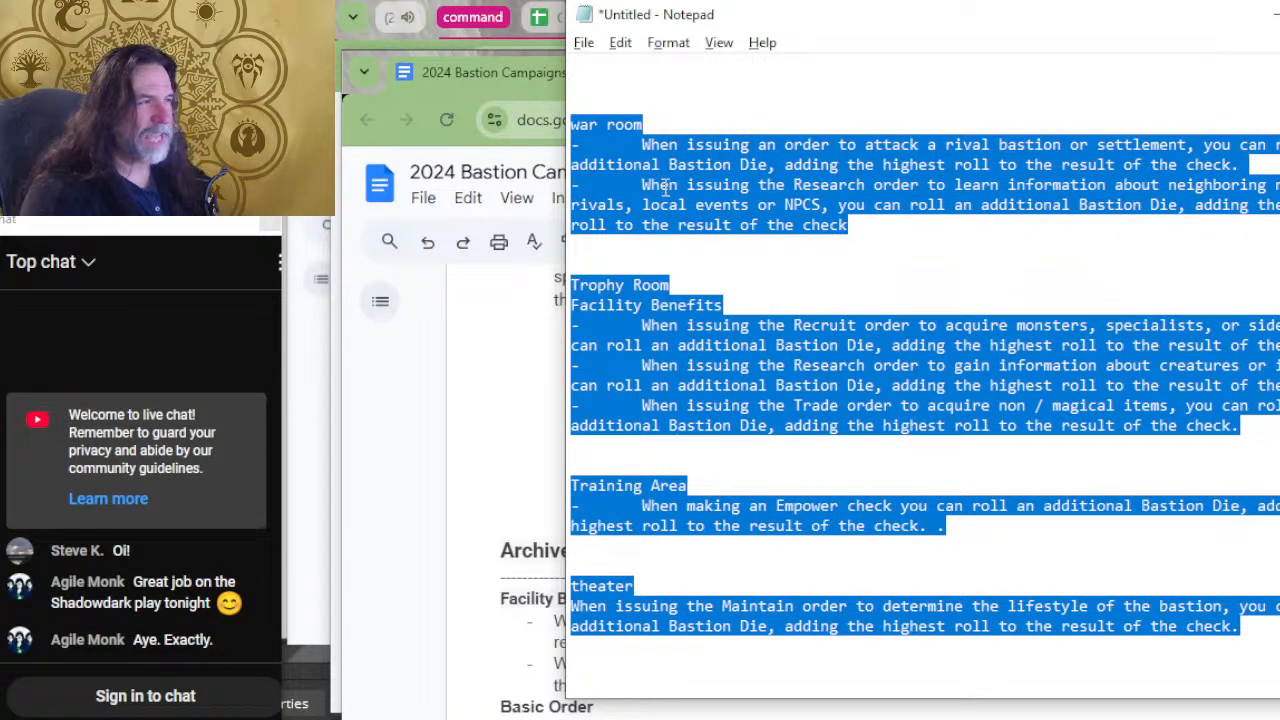
click(665, 187)
scroll(709, 200, down, 20)
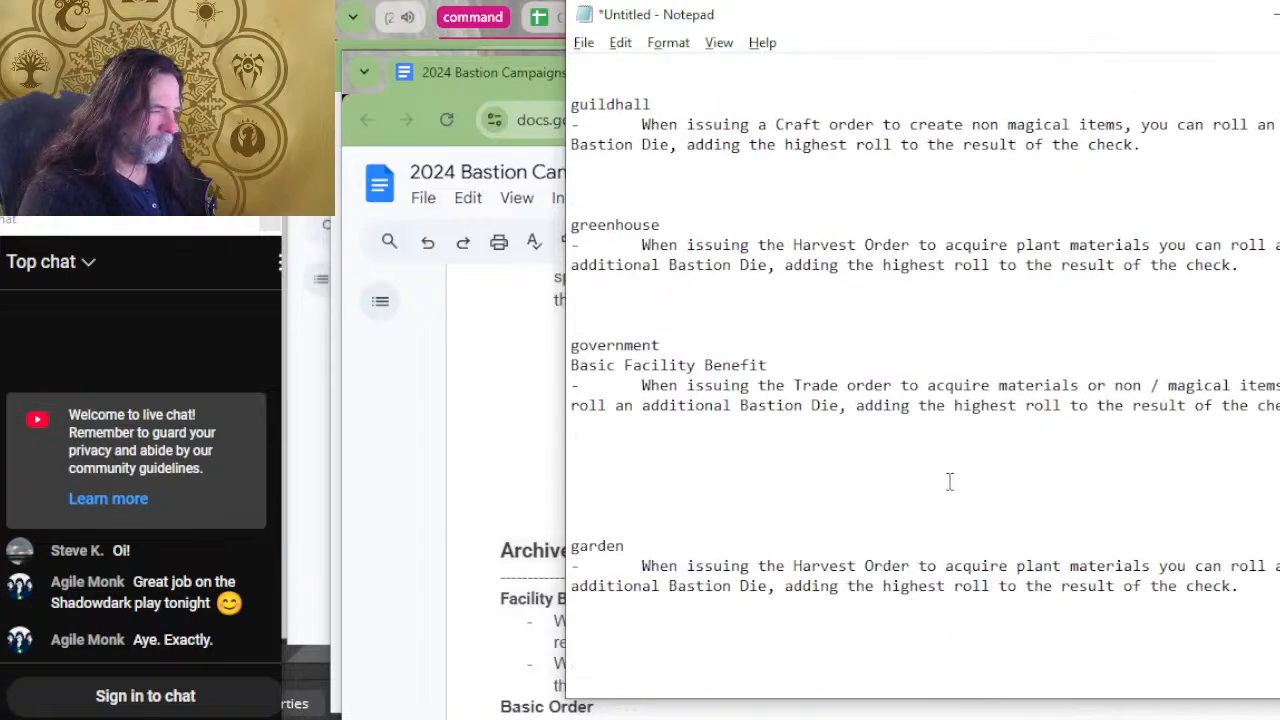
scroll(680, 660, up, 20)
scroll(900, 460, down, 20)
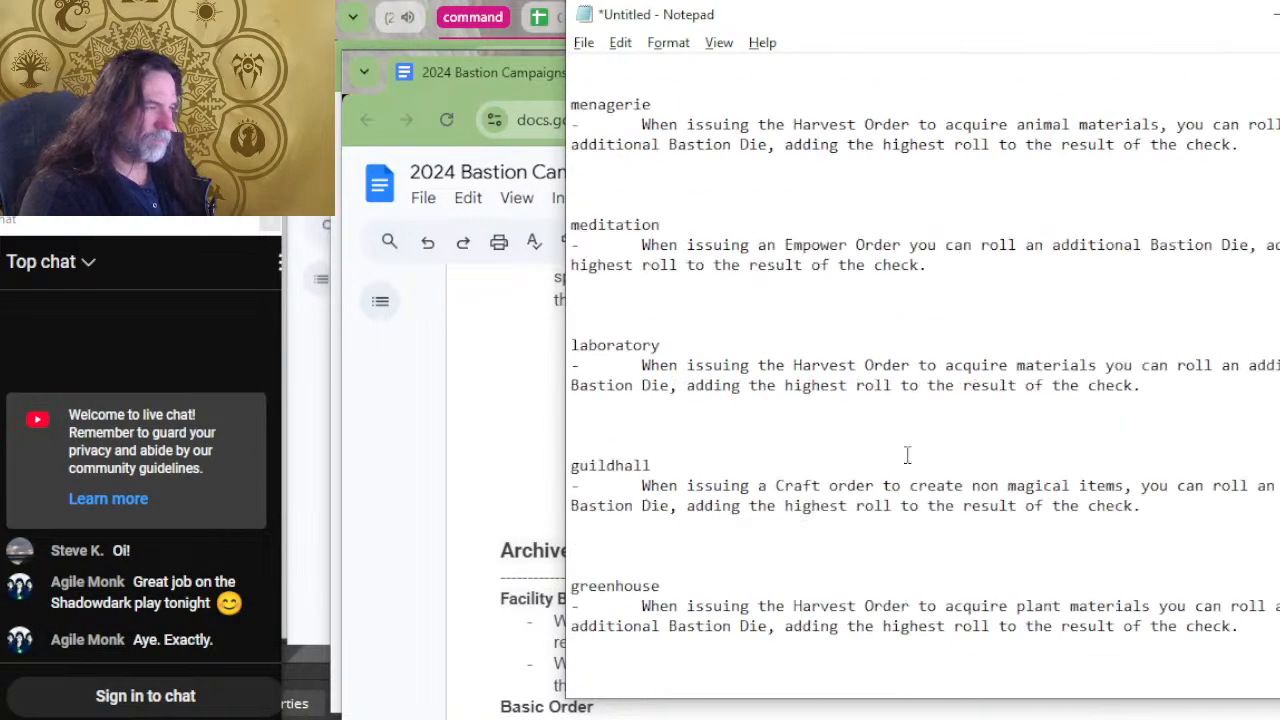
scroll(907, 455, down, 10)
scroll(900, 500, up, 20)
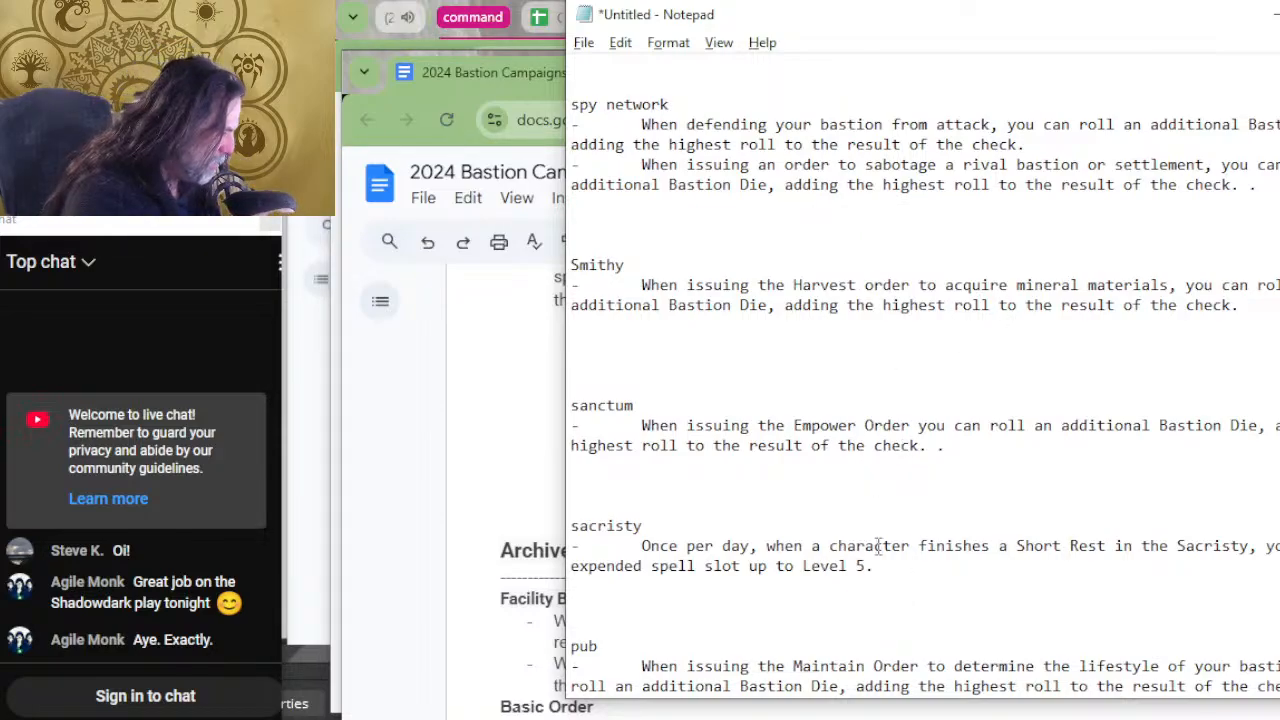
Cut the spy network, Smithy and sanctum entries from the unsorted list and go to the end of BASIC below stable.
drag(788, 496, 571, 84)
key(Delete)
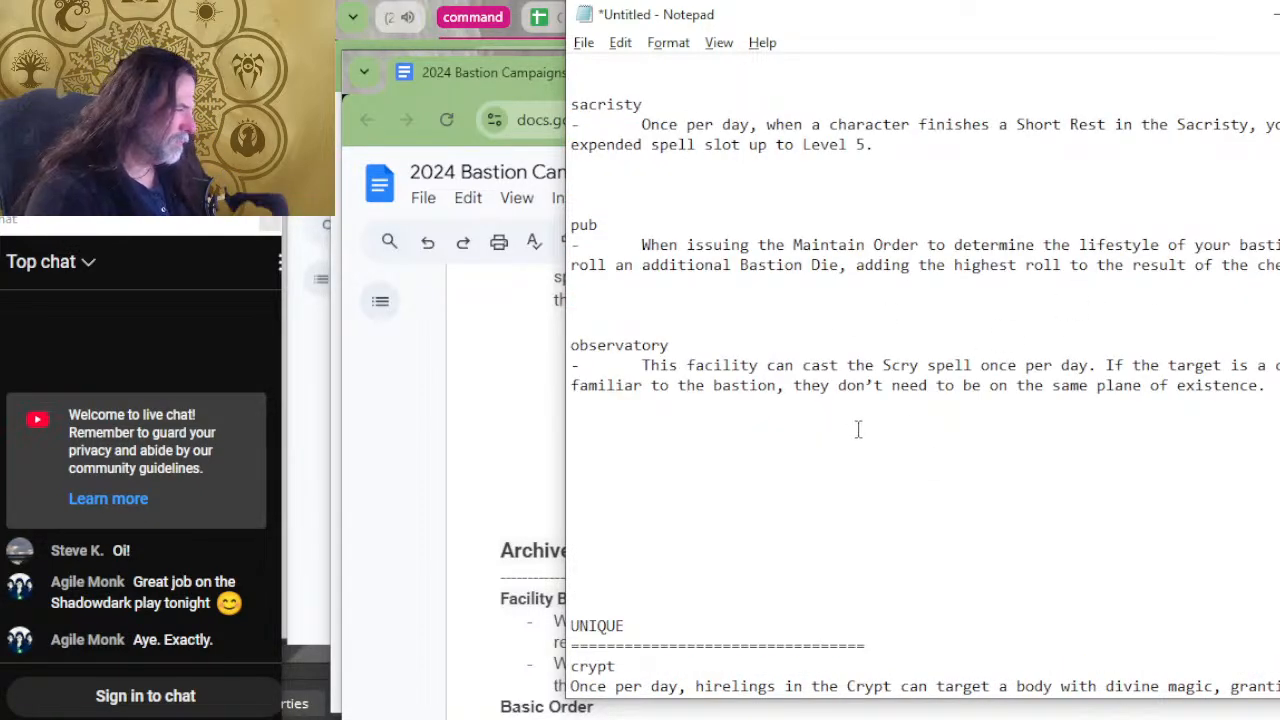
scroll(858, 429, down, 20)
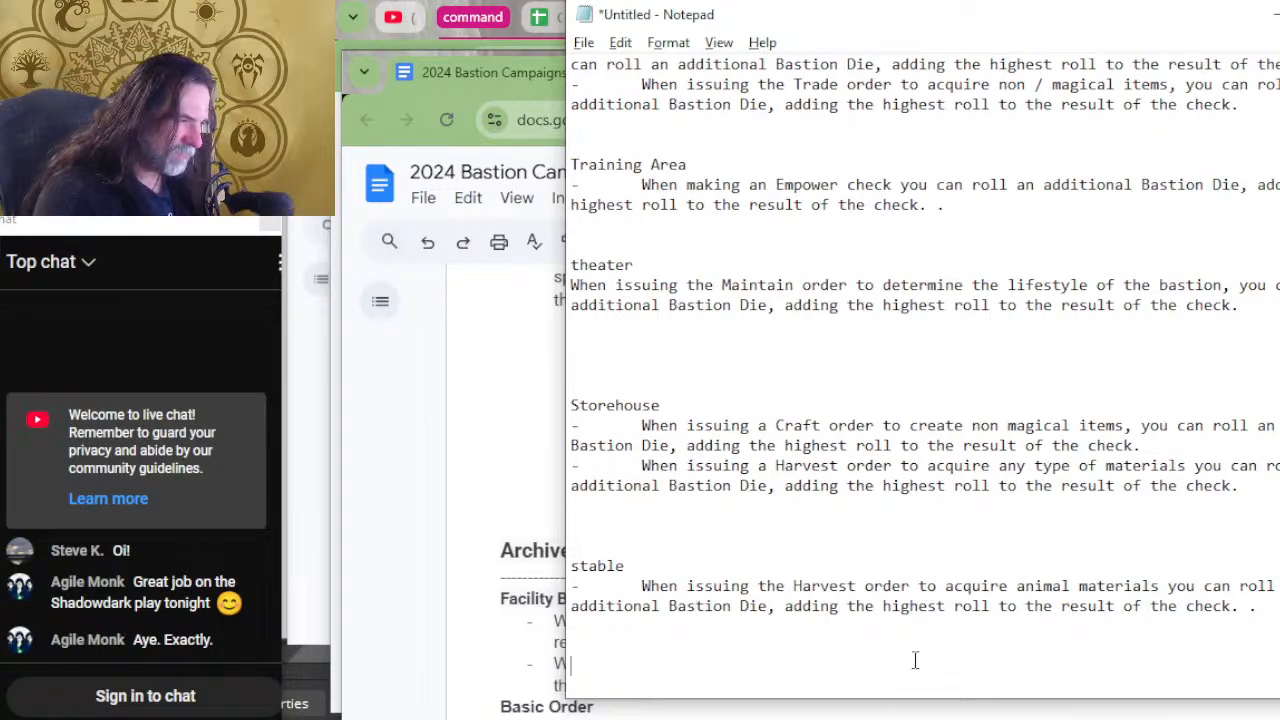
Review the BASIC section's facility entries from stable back up to the archive entry under its heading.
scroll(943, 580, up, 7)
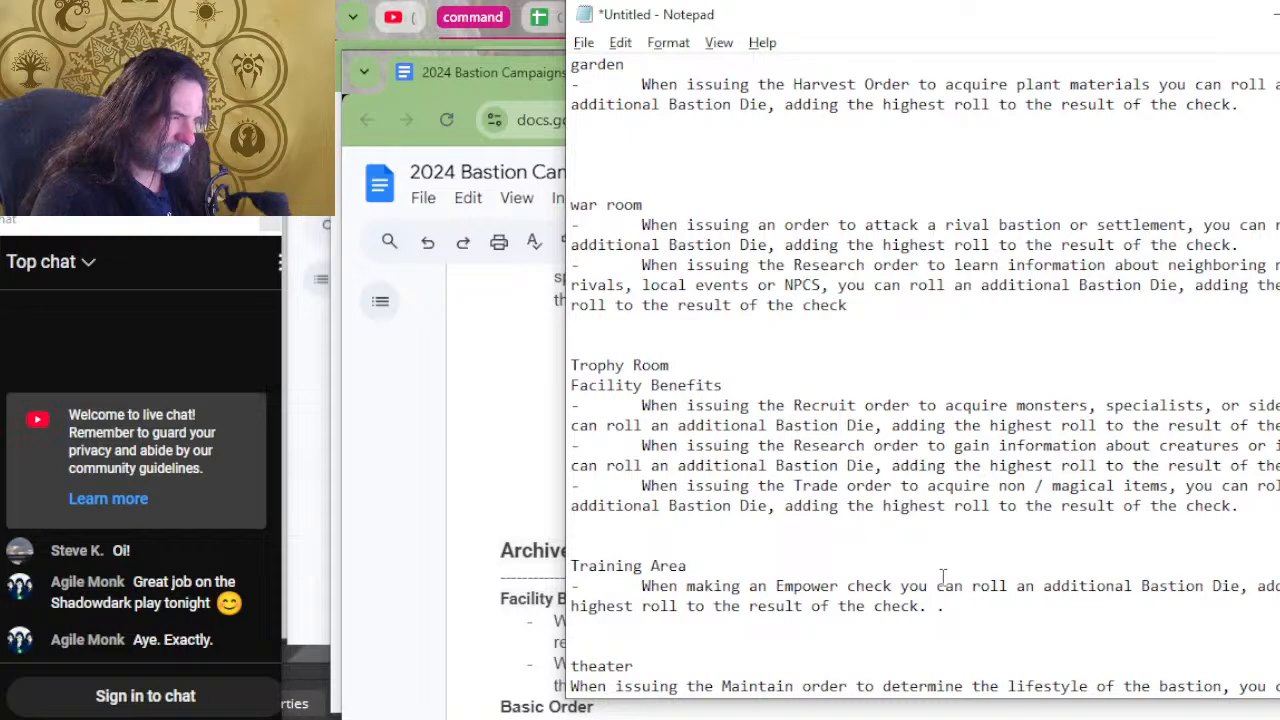
scroll(942, 576, up, 2)
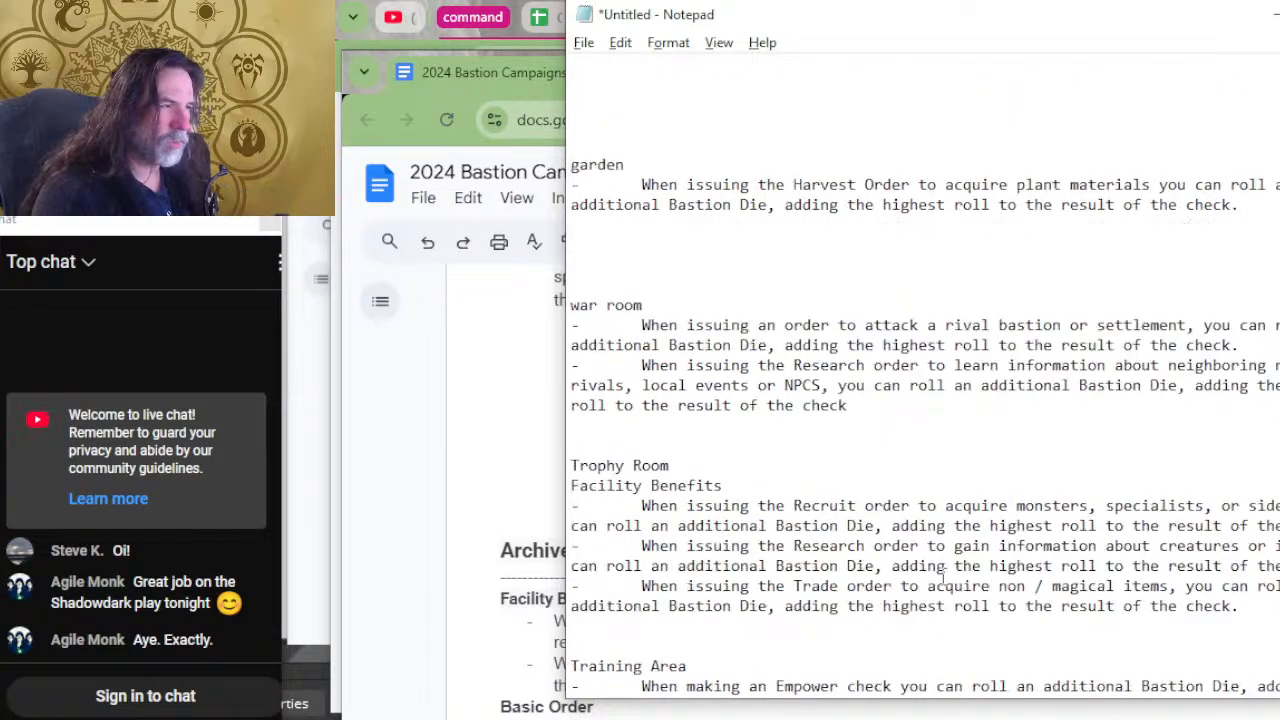
scroll(943, 578, up, 3)
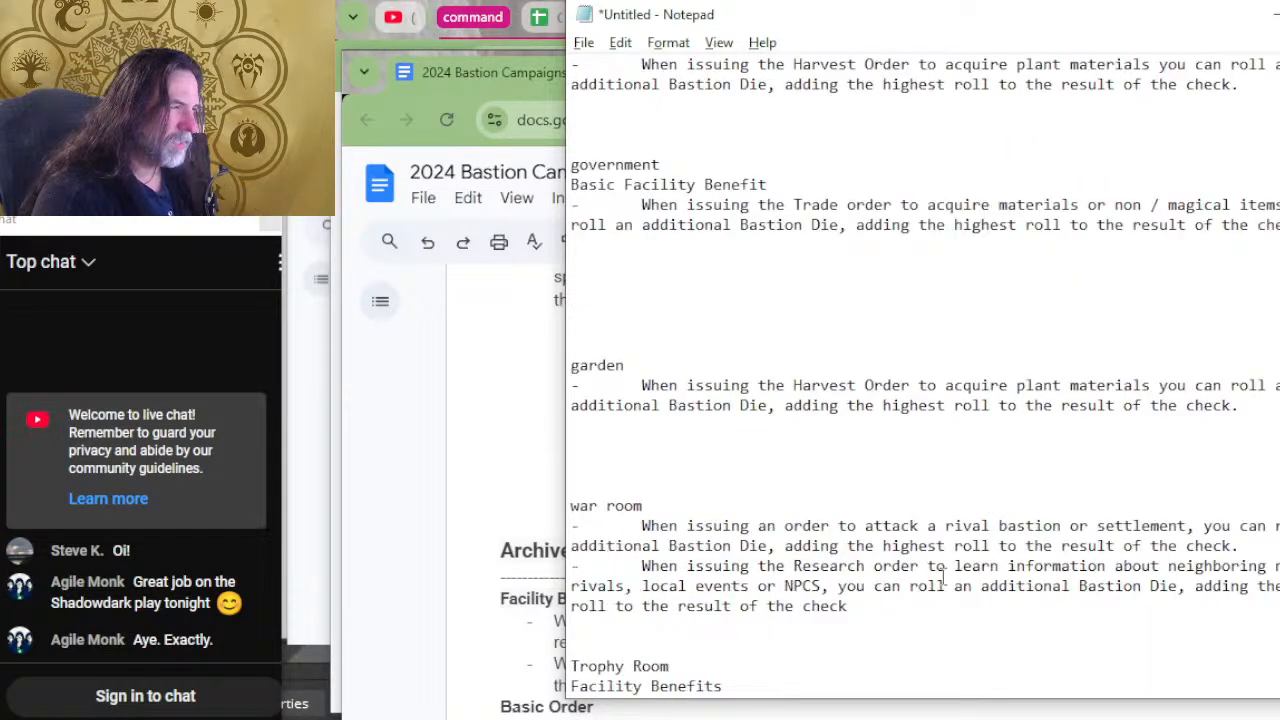
scroll(943, 578, up, 6)
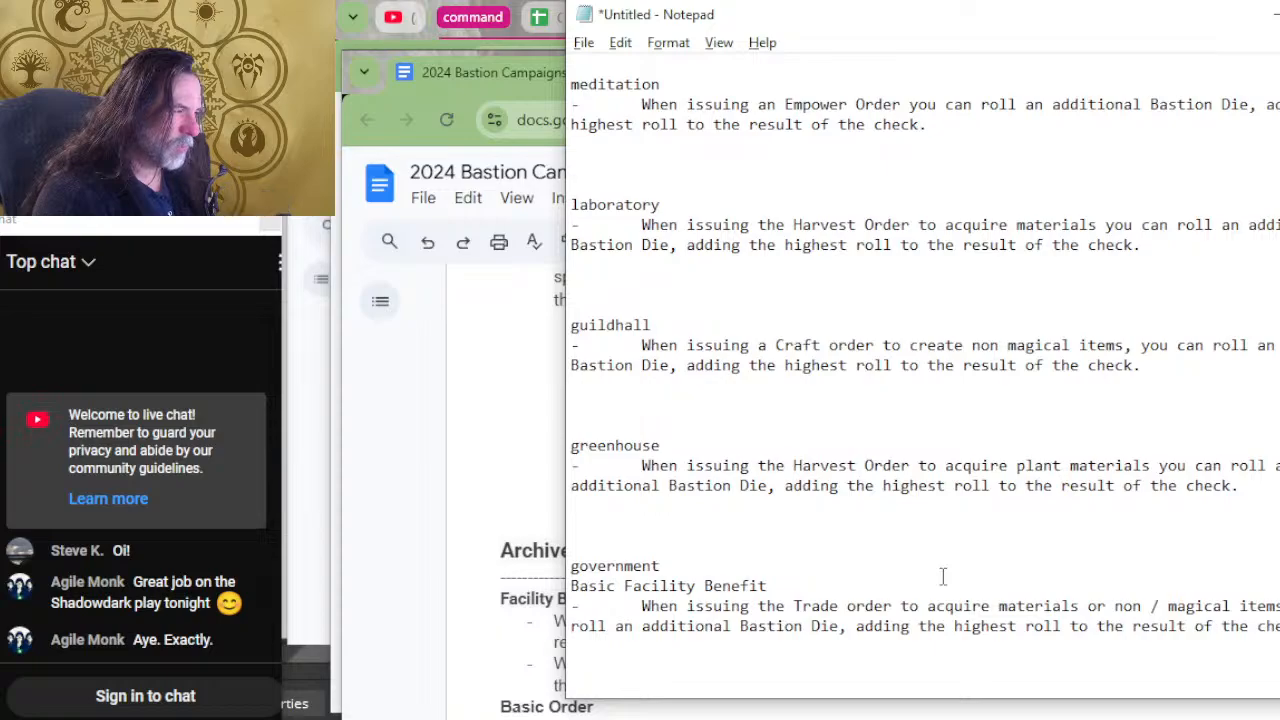
scroll(942, 576, up, 2)
scroll(943, 578, up, 2)
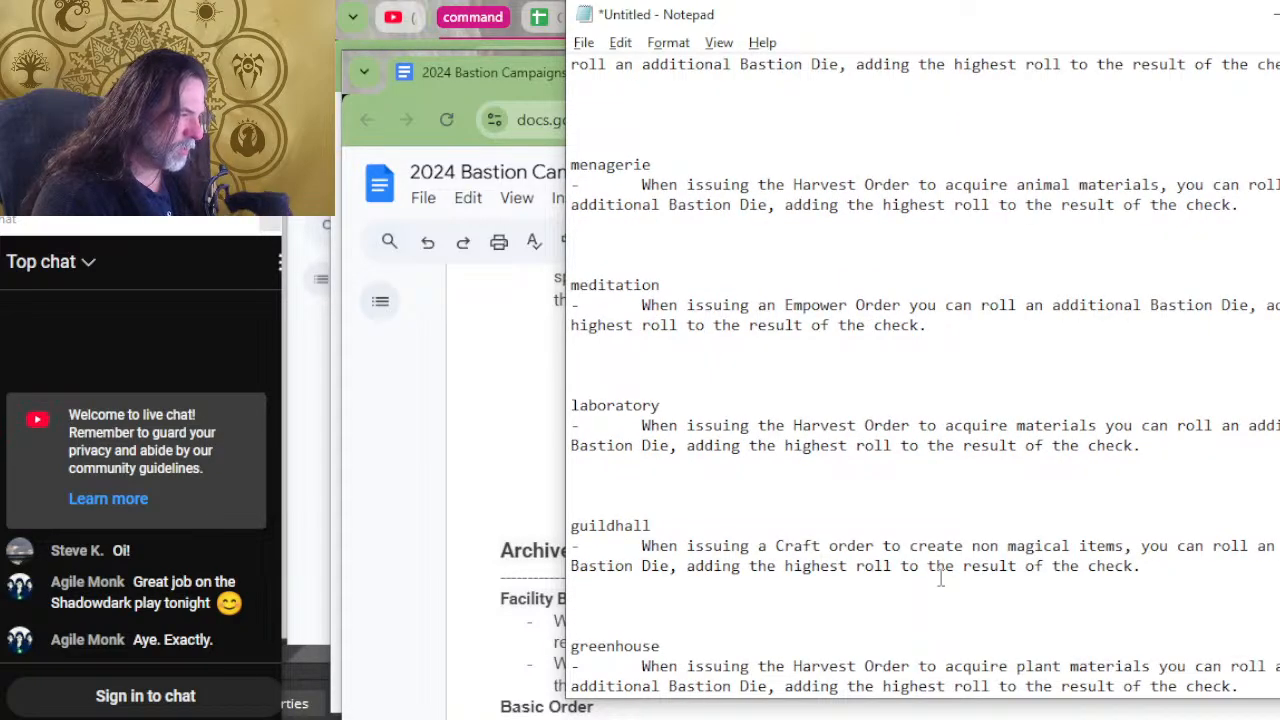
scroll(941, 578, up, 2)
scroll(940, 577, up, 6)
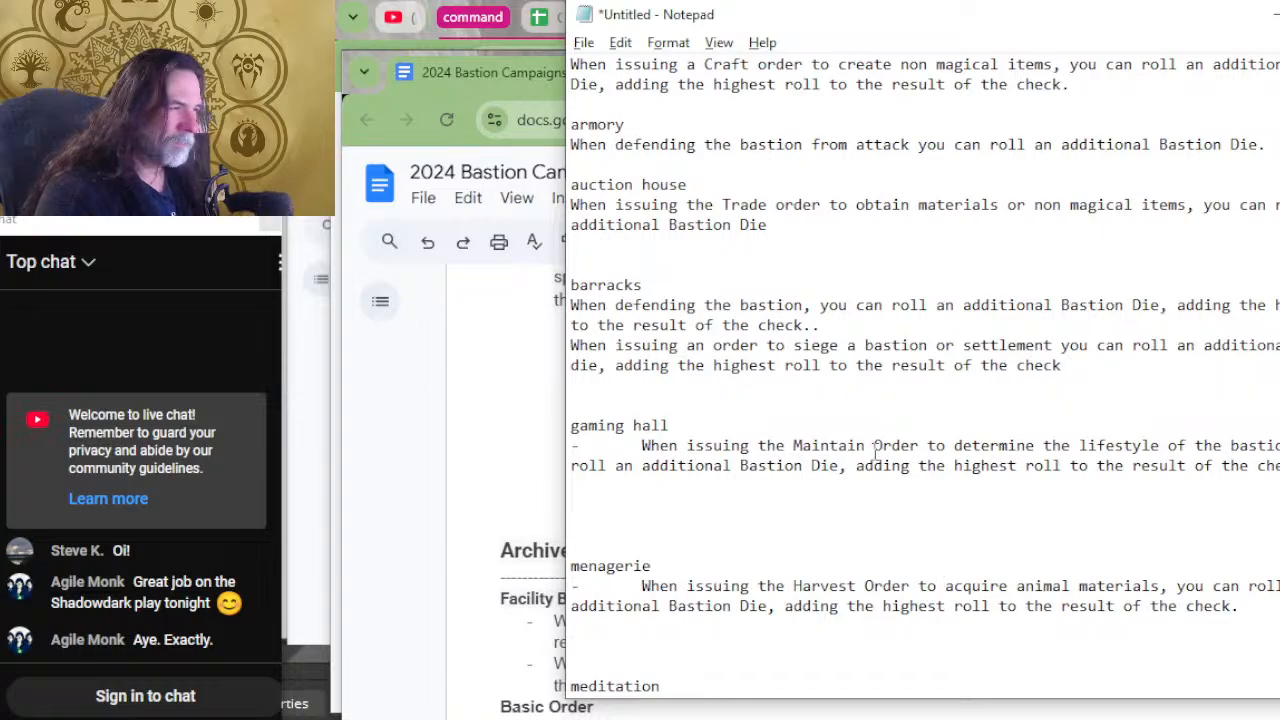
scroll(1000, 416, up, 1)
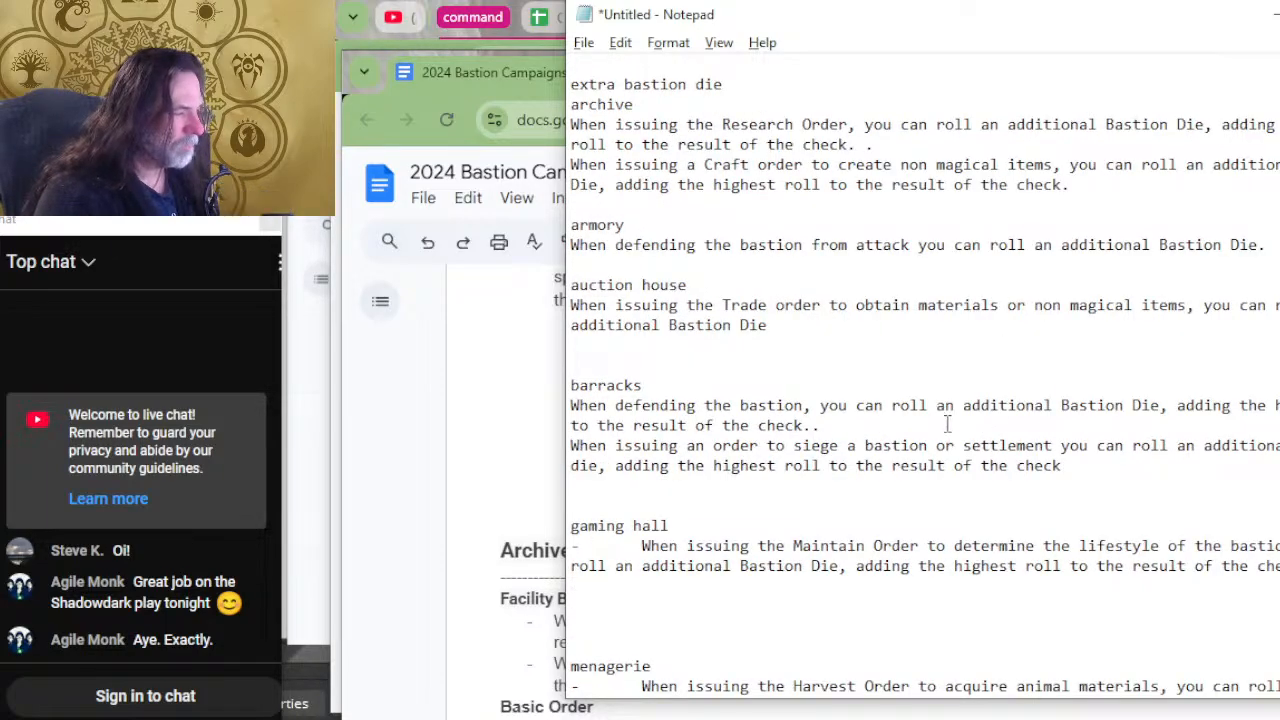
scroll(948, 420, up, 3)
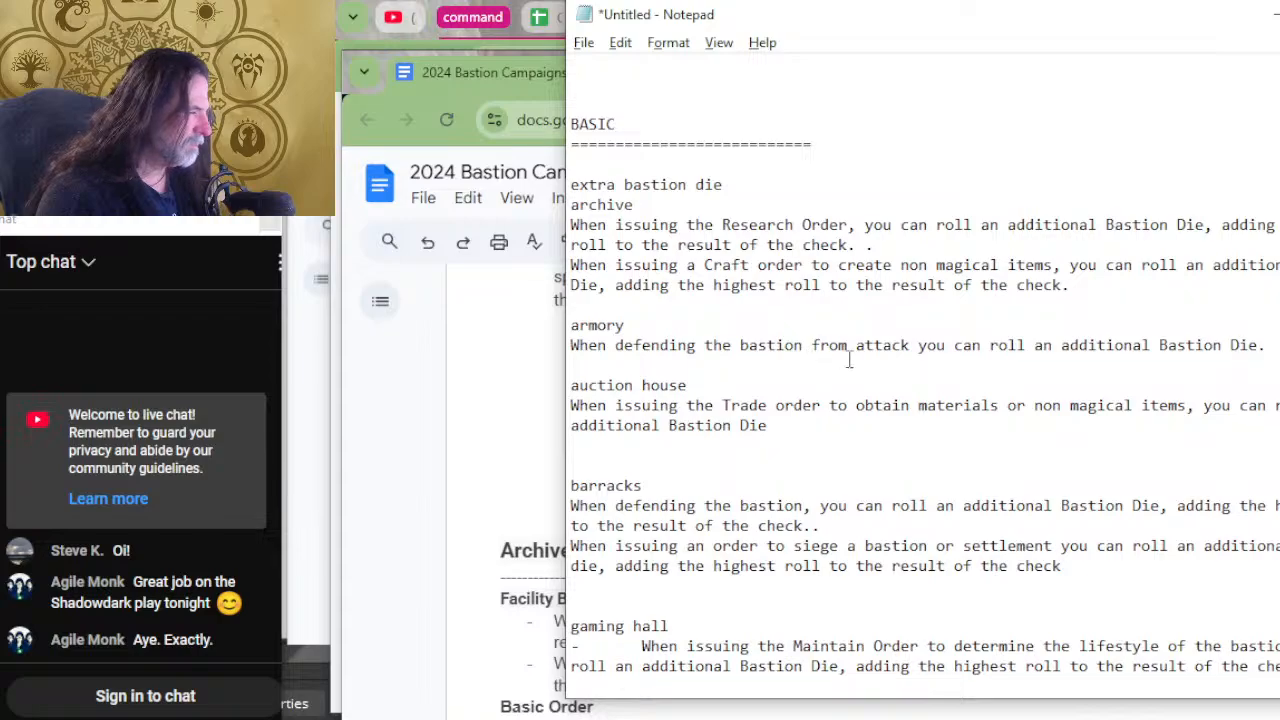
scroll(848, 368, up, 2)
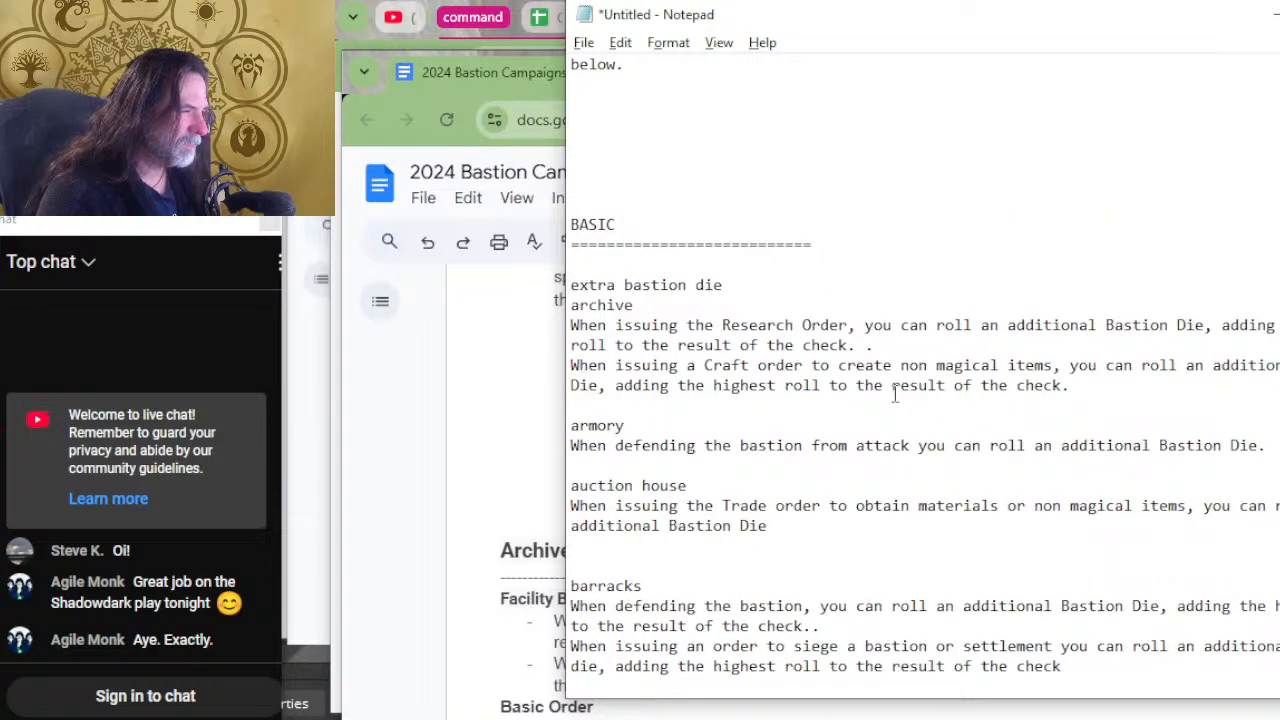
scroll(895, 393, up, 15)
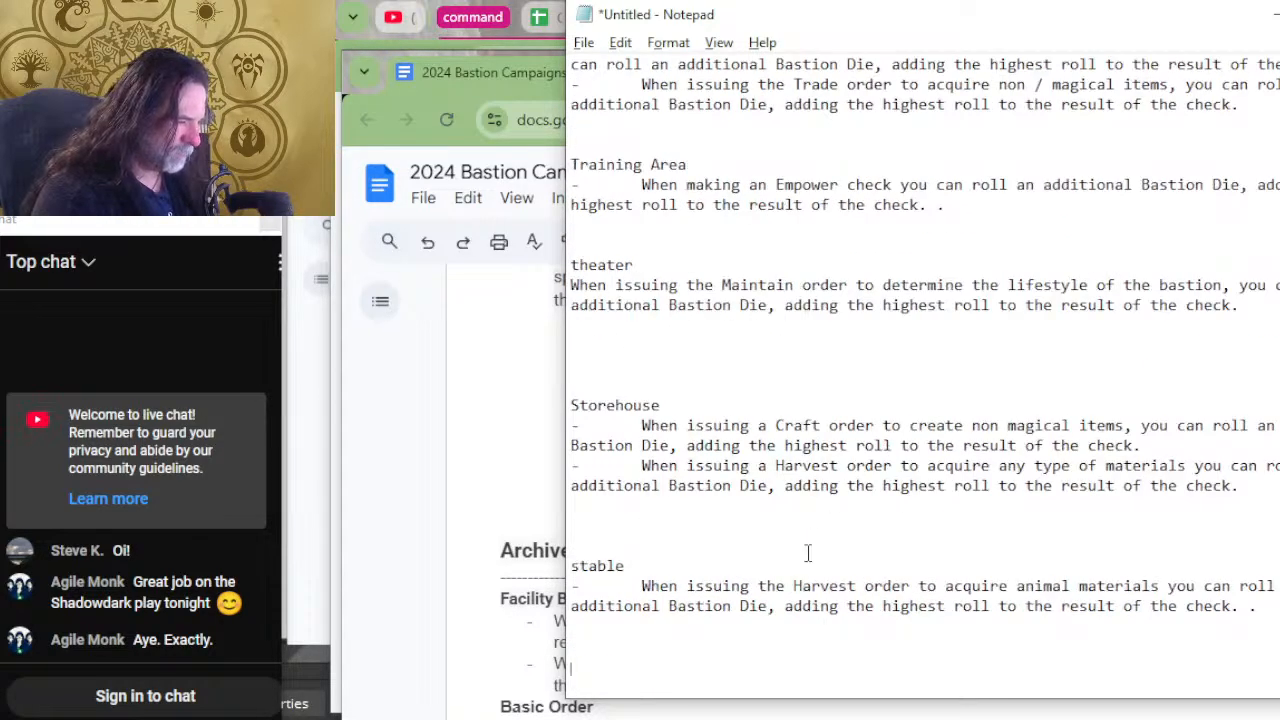
Move the pub entry from the unsorted list to the start of the BASIC section, above the "extra bastion die" line.
scroll(826, 460, down, 20)
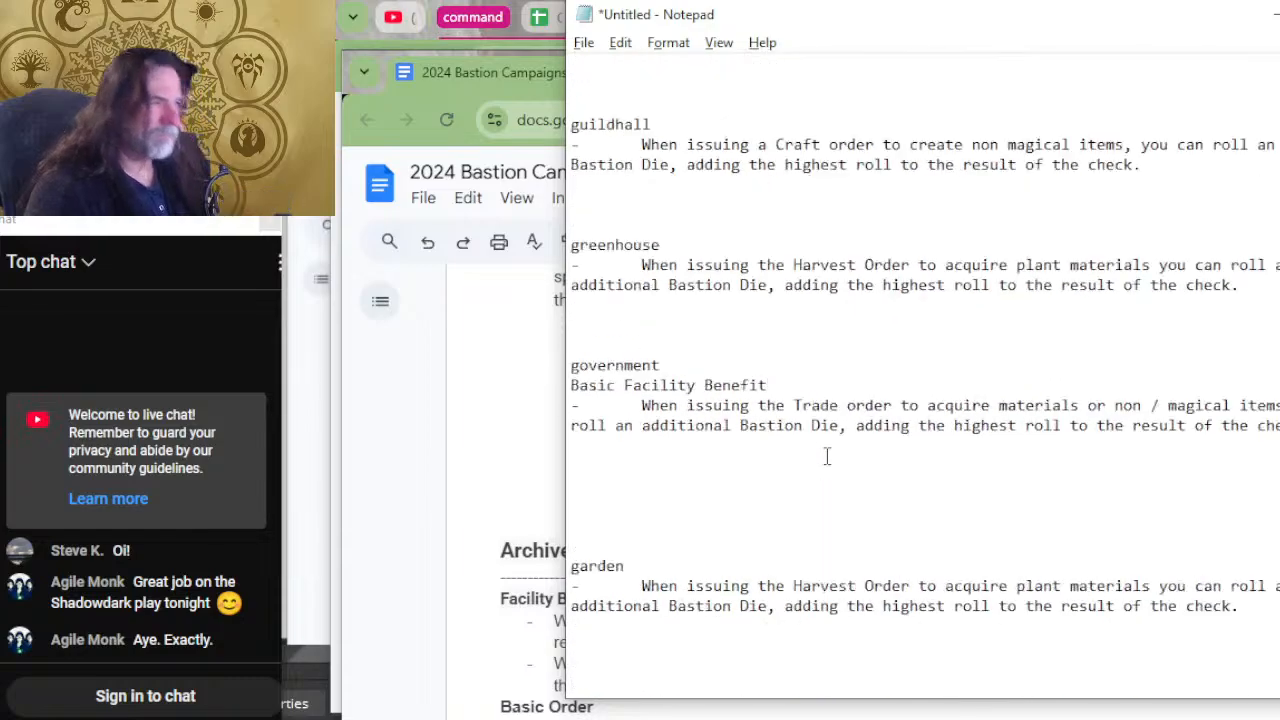
scroll(902, 421, up, 9)
scroll(902, 421, up, 7)
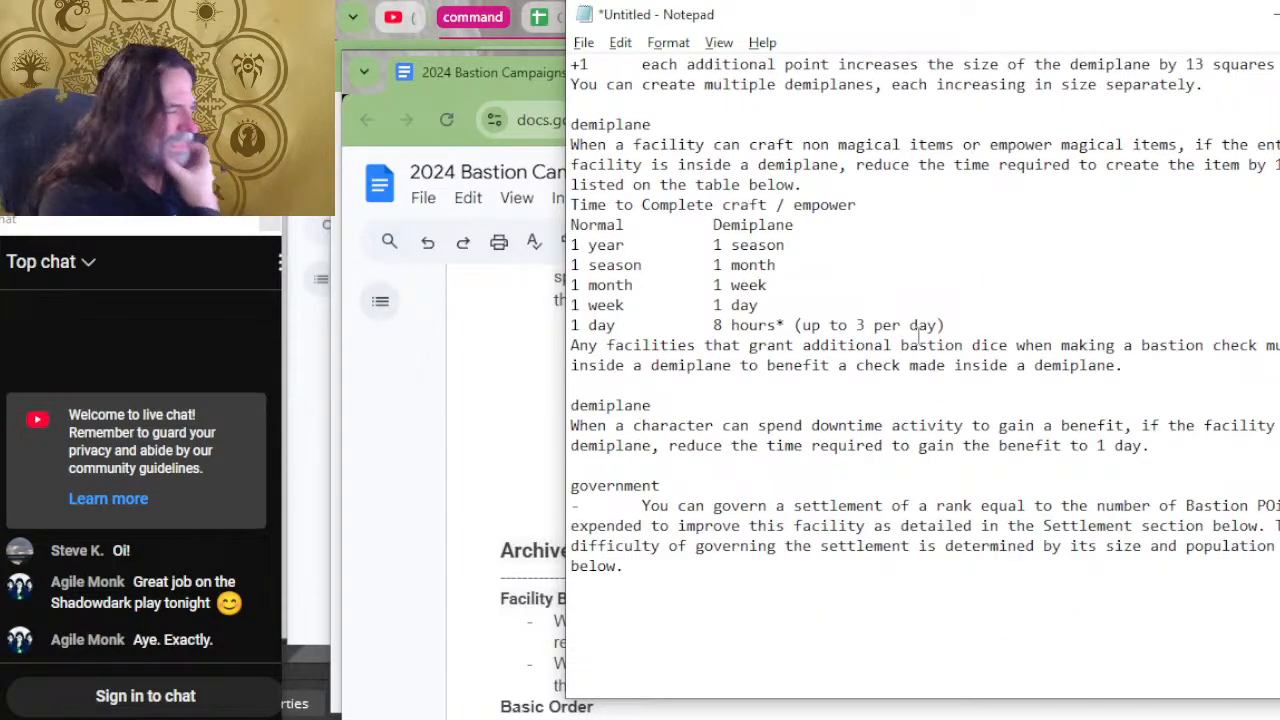
scroll(917, 325, up, 9)
scroll(915, 320, up, 7)
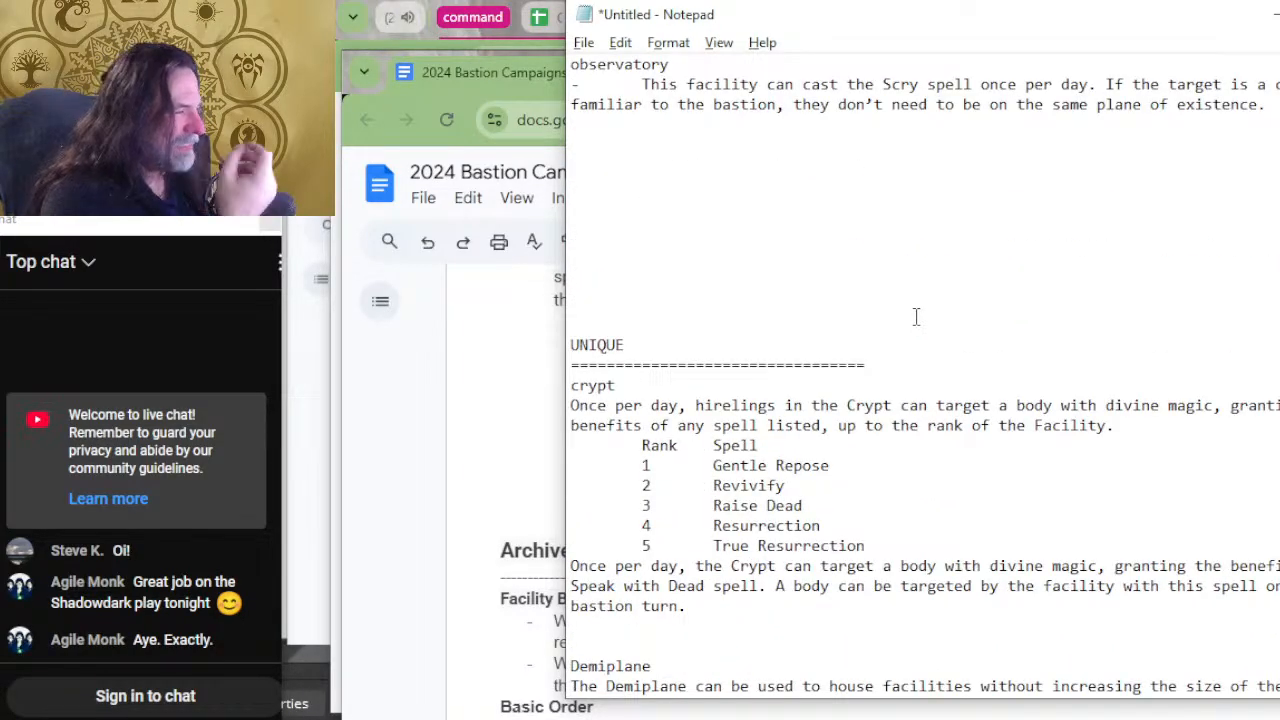
scroll(914, 315, up, 5)
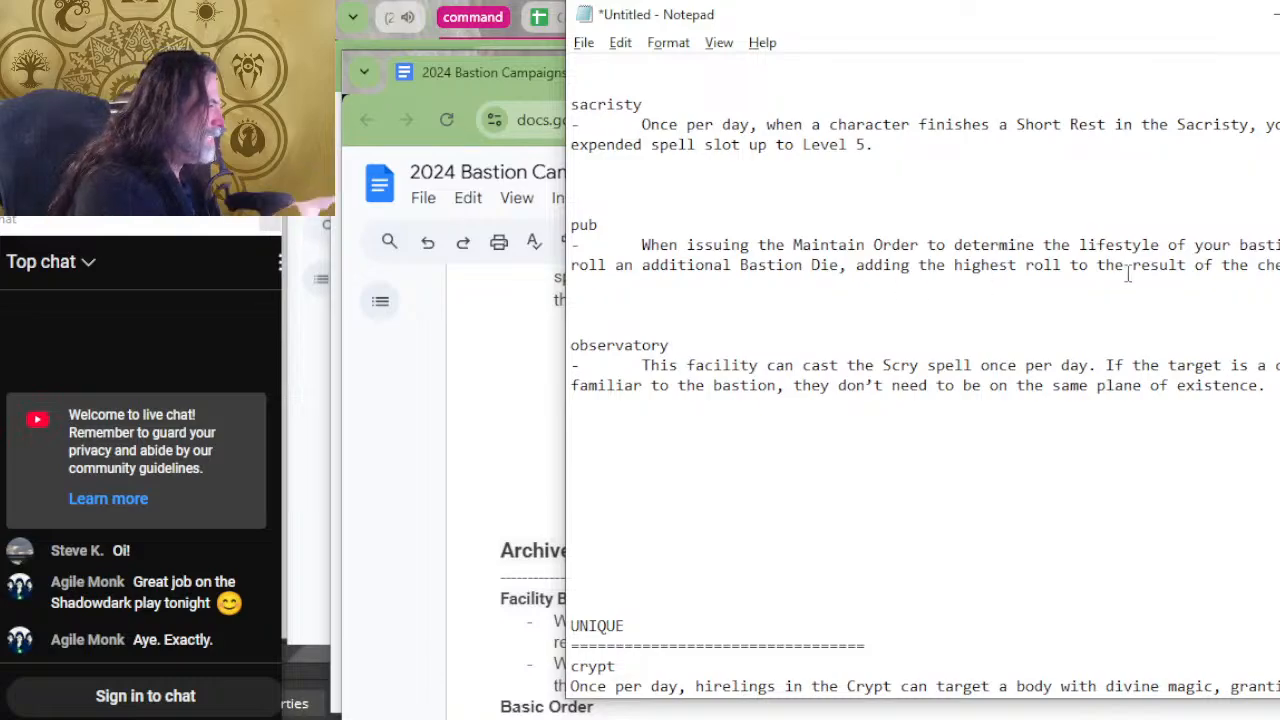
drag(1128, 280, 1276, 208)
key(ctrl+c)
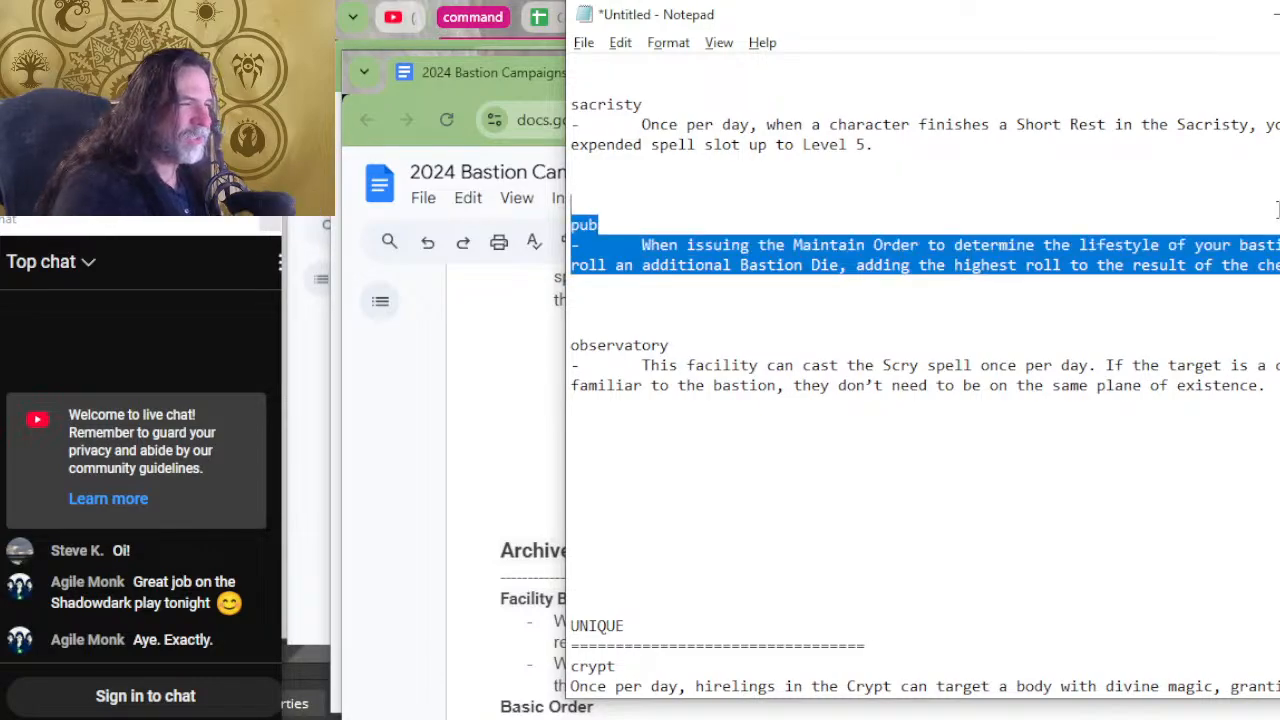
key(Delete)
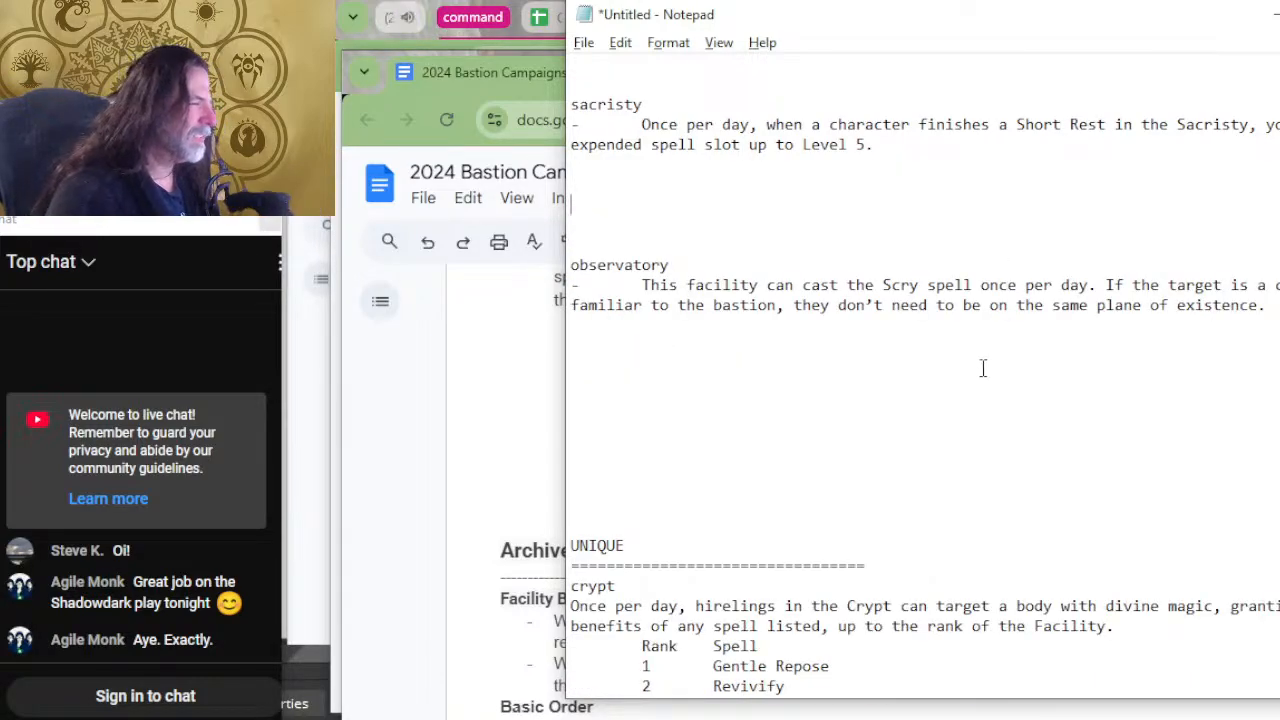
scroll(983, 409, down, 10)
scroll(884, 393, down, 10)
scroll(884, 393, down, 4)
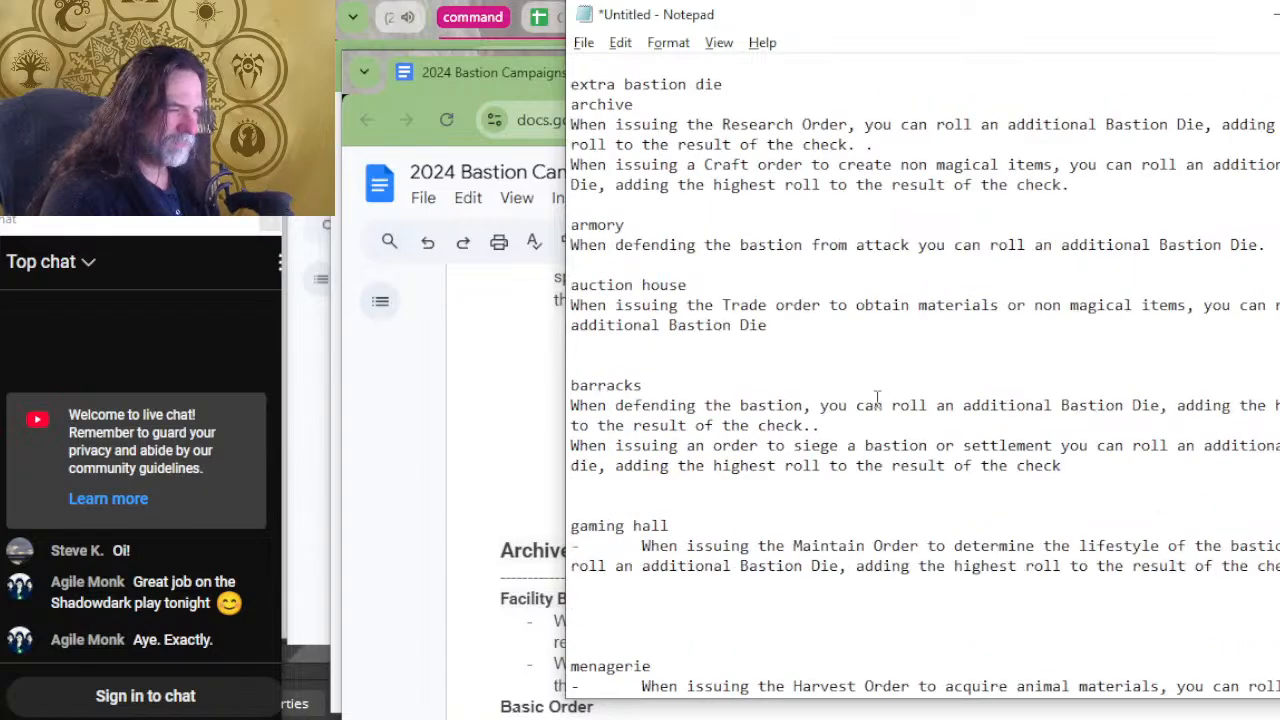
scroll(874, 408, up, 4)
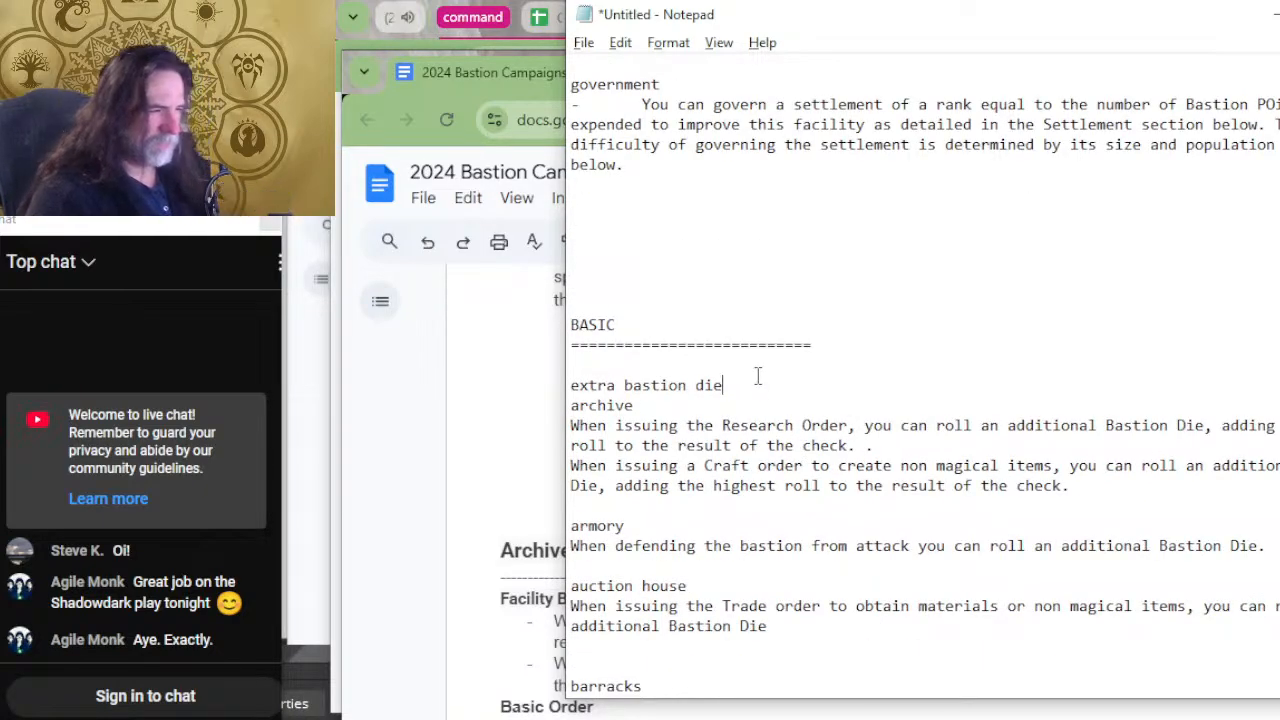
key(Return)
key(Return)
key(Return)
key(ctrl+v)
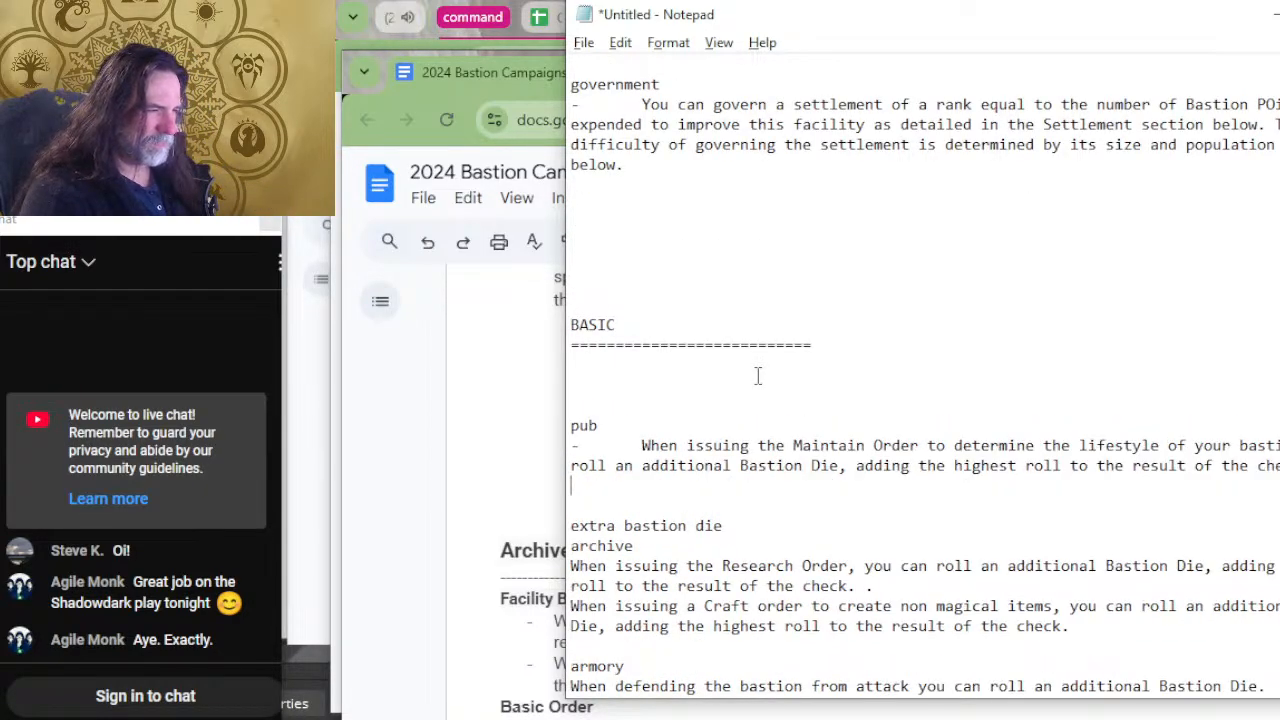
Return to the remaining observatory entry in the unsorted list above the UNIQUE section.
scroll(758, 372, up, 2)
scroll(758, 372, up, 5)
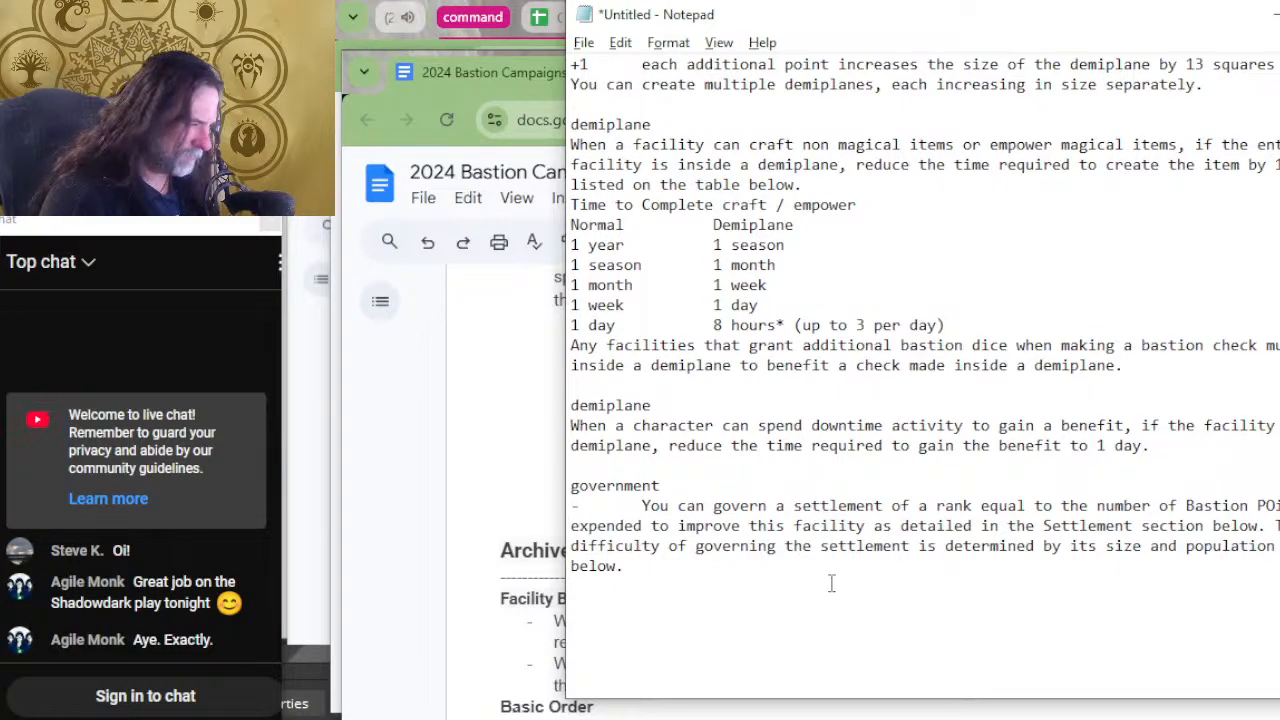
scroll(842, 505, up, 15)
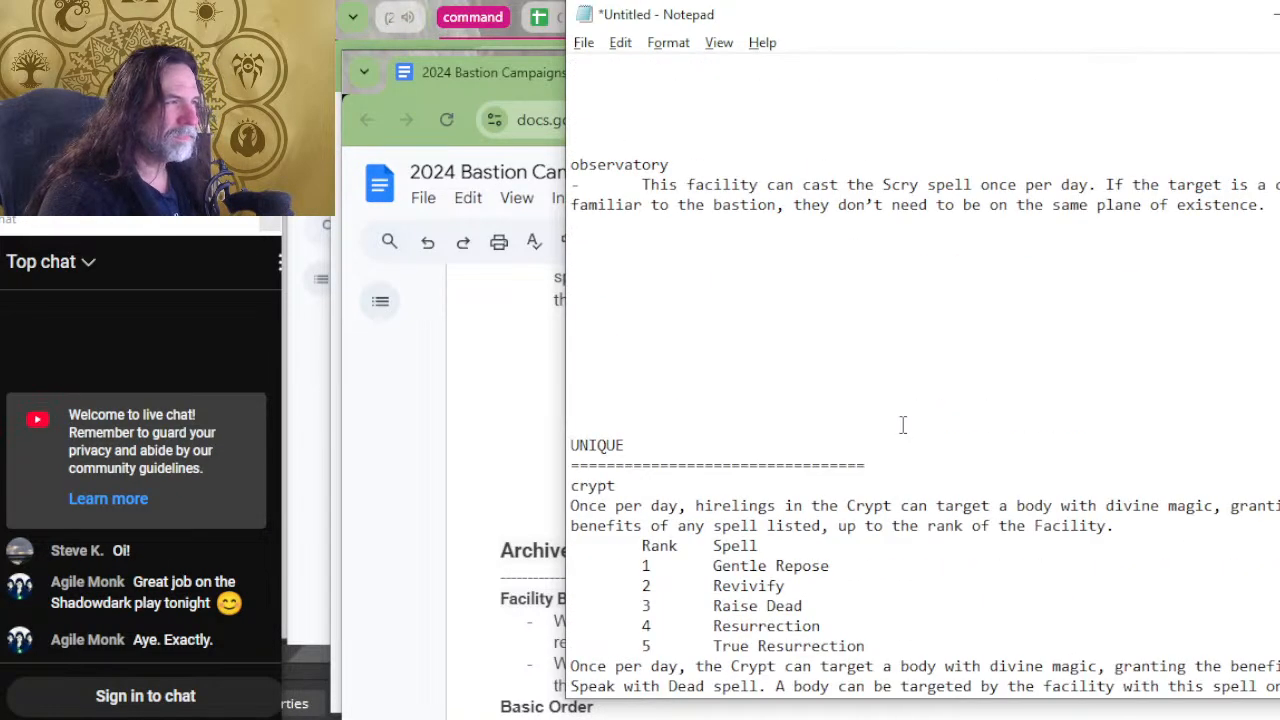
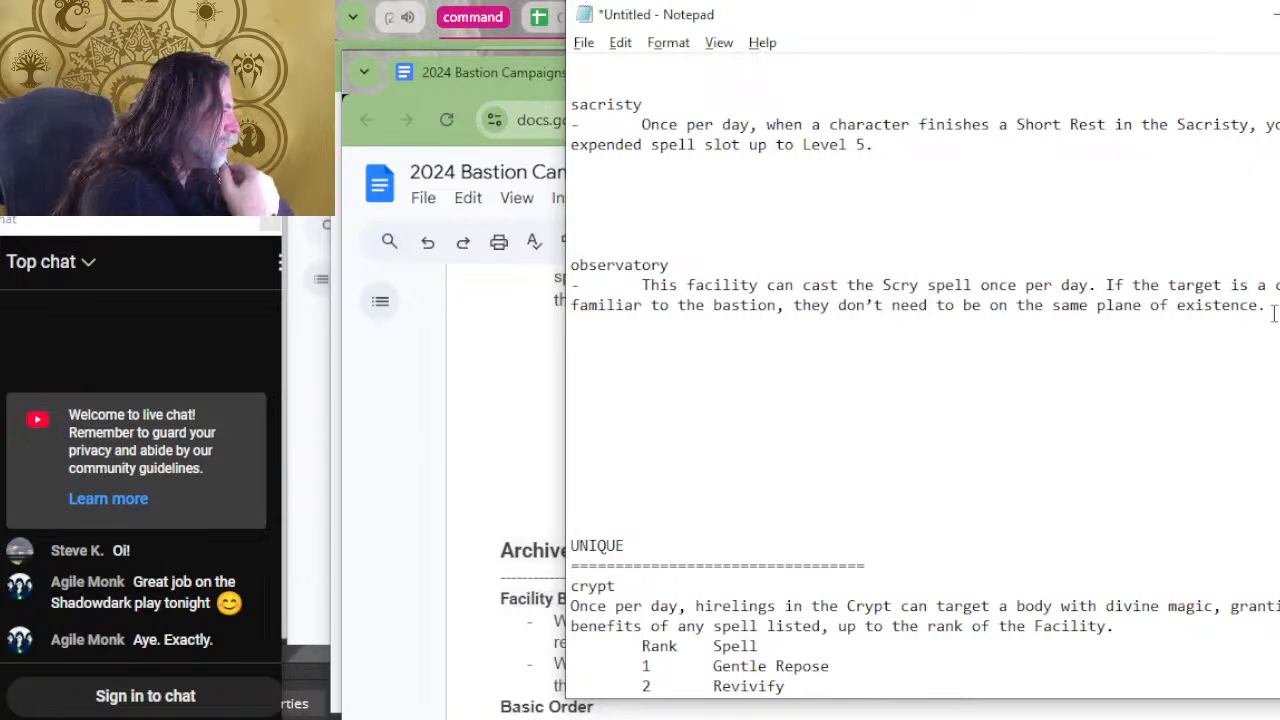
Move the sacristy and observatory entries from the unsorted list to the end of UNIQUE below government, removing surplus blank lines.
drag(1276, 305, 570, 104)
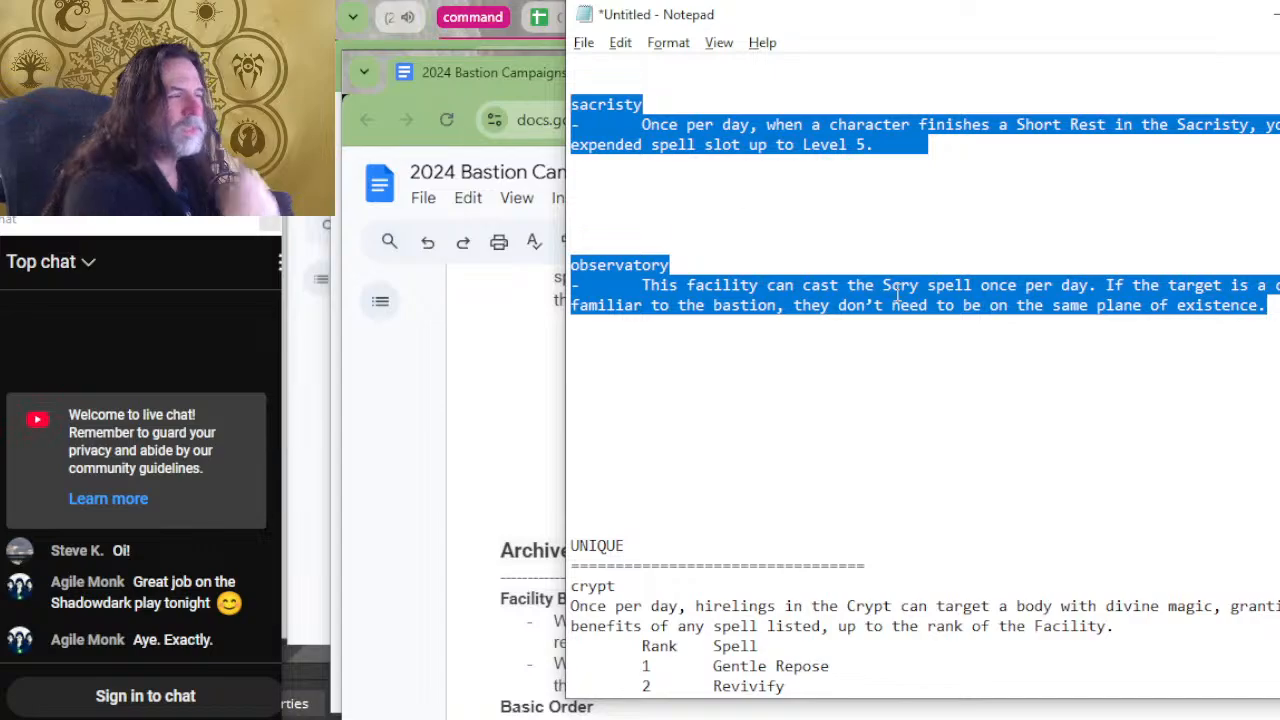
key(BackSpace)
key(Delete)
key(Delete)
key(Delete)
key(Delete)
key(Delete)
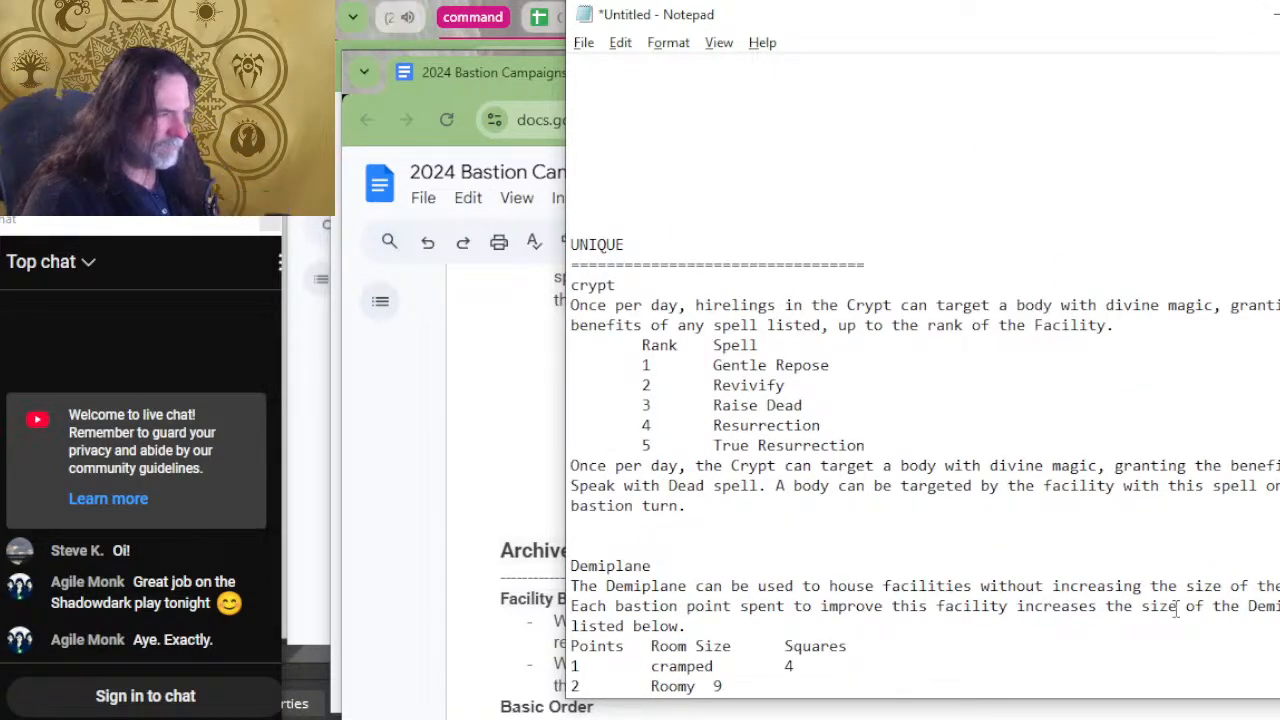
scroll(740, 312, down, 15)
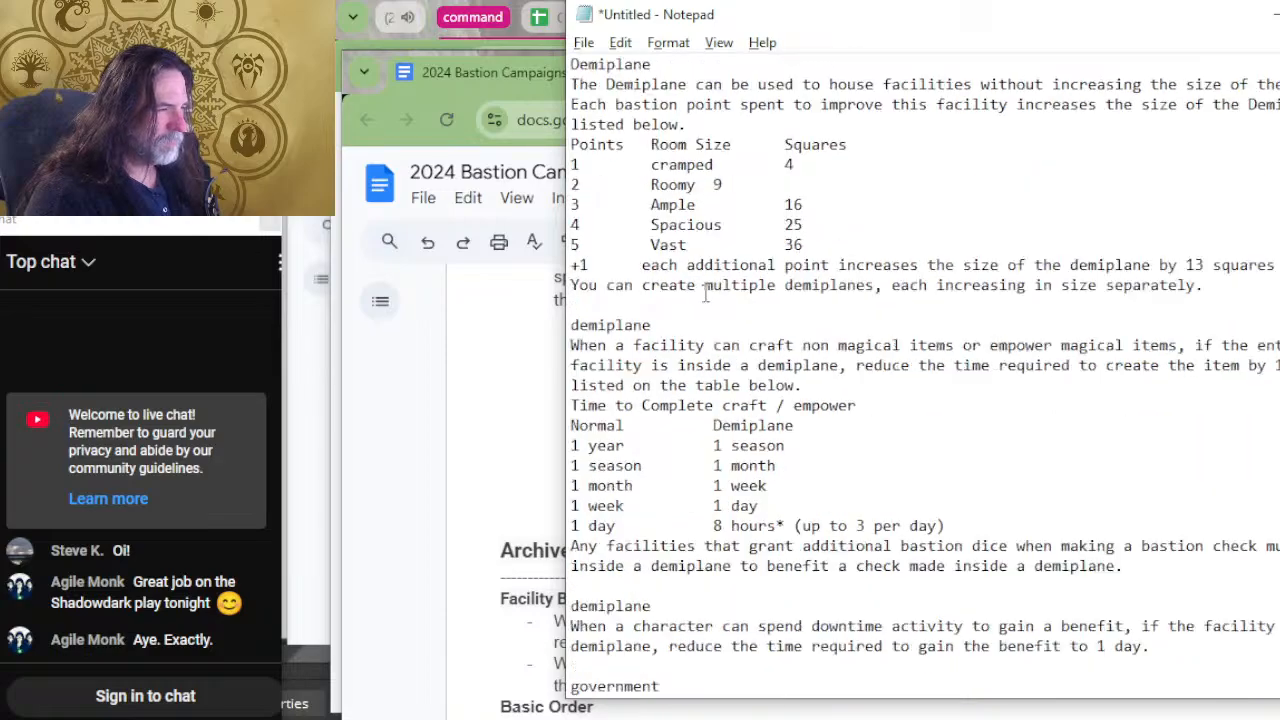
click(714, 400)
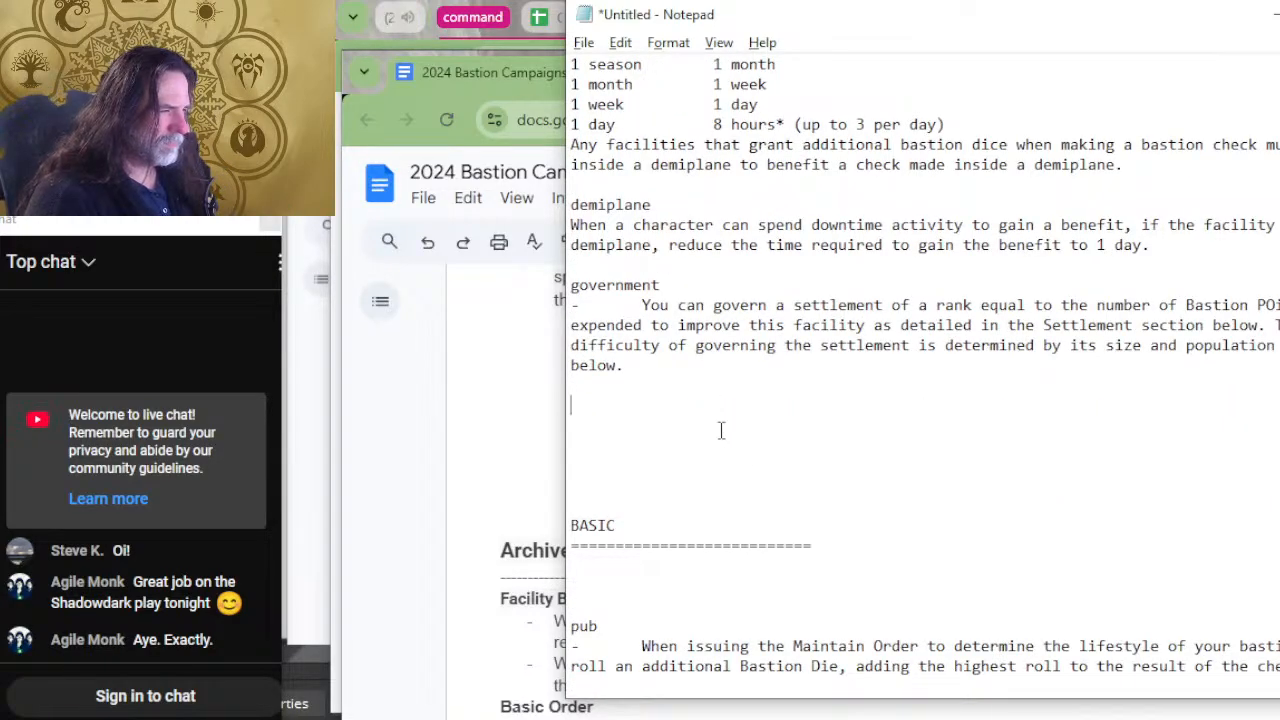
key(ctrl+v)
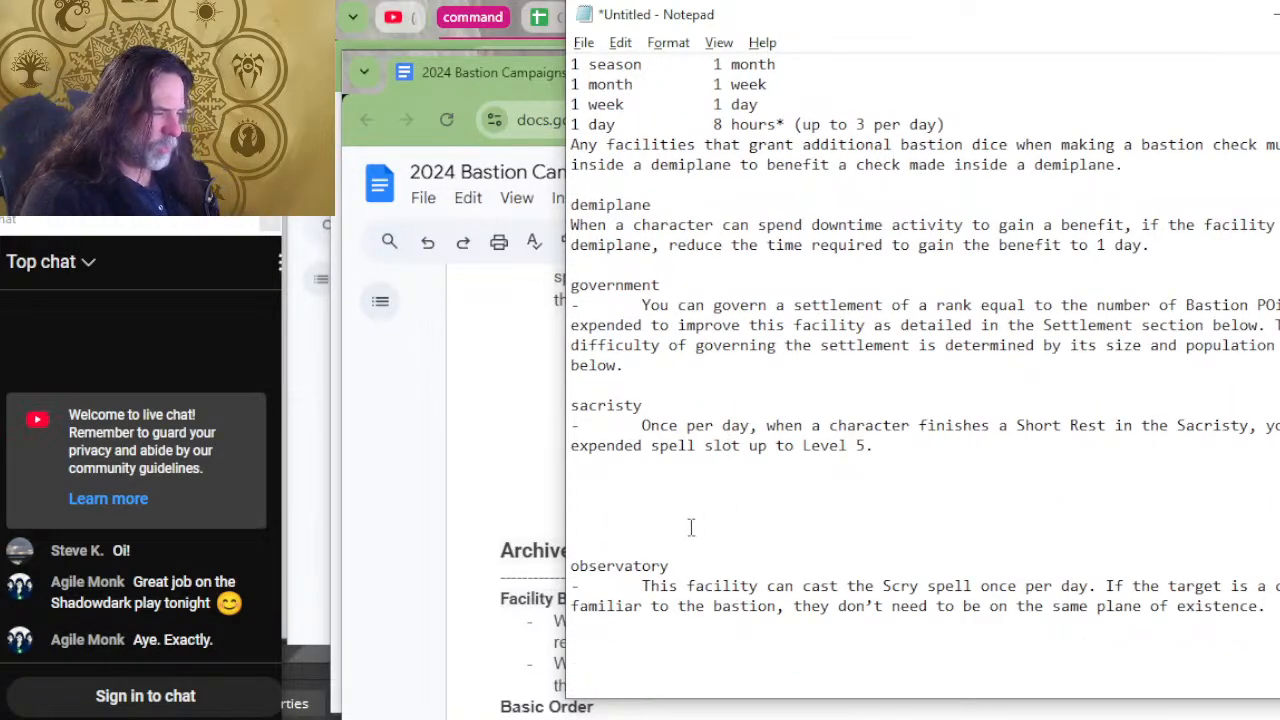
key(Delete)
key(Delete)
Review the UNIQUE section's entries from observatory back up to crypt under its heading.
scroll(713, 515, up, 2)
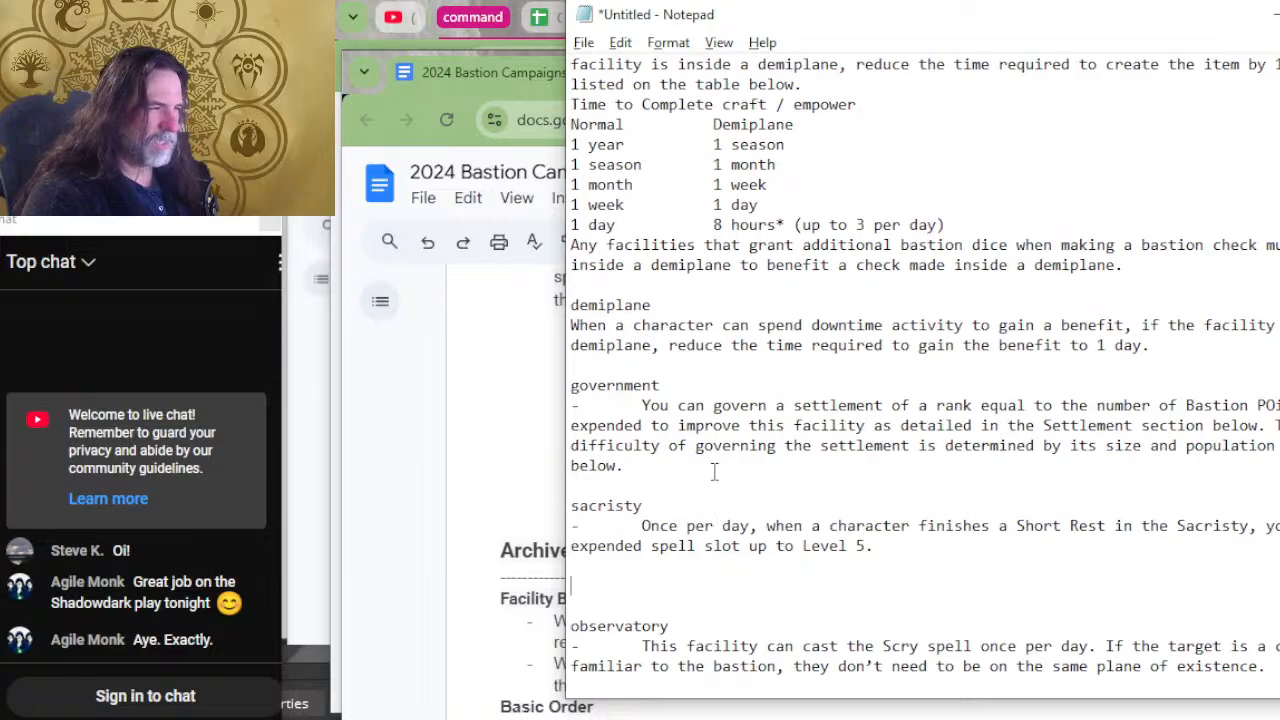
scroll(716, 450, up, 7)
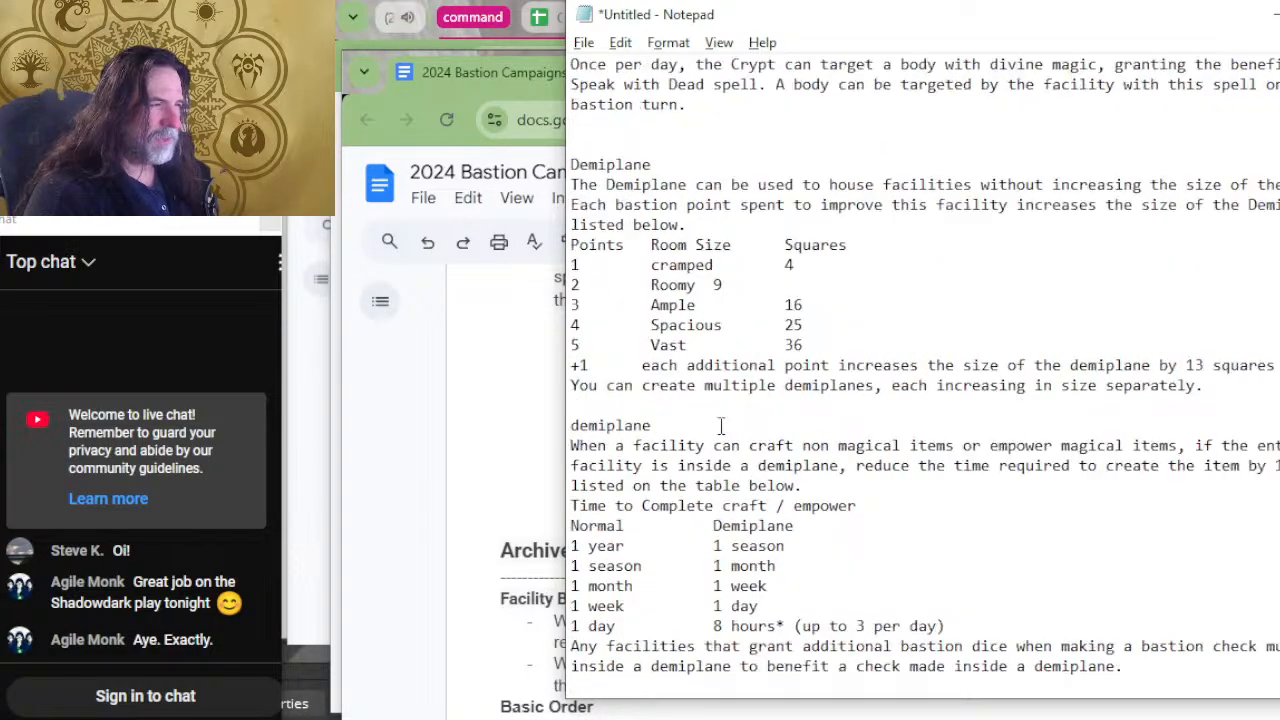
scroll(720, 426, down, 10)
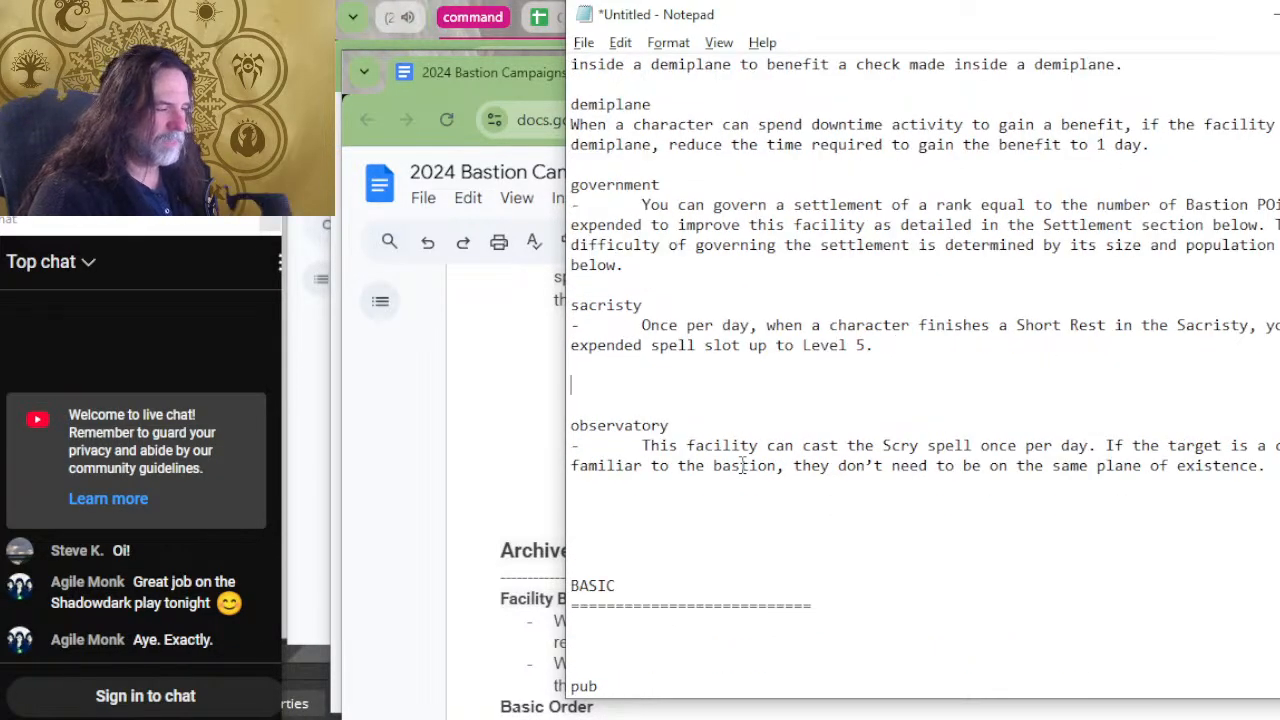
scroll(740, 455, down, 2)
scroll(725, 460, up, 4)
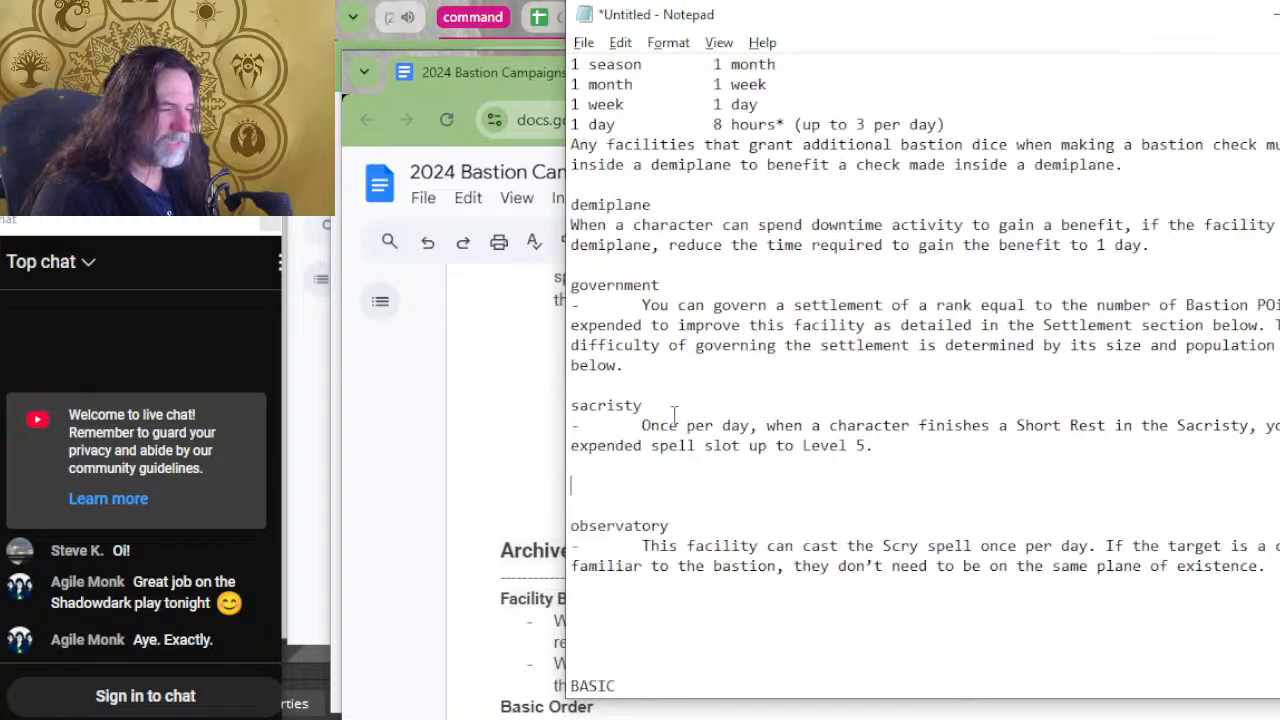
scroll(715, 465, up, 7)
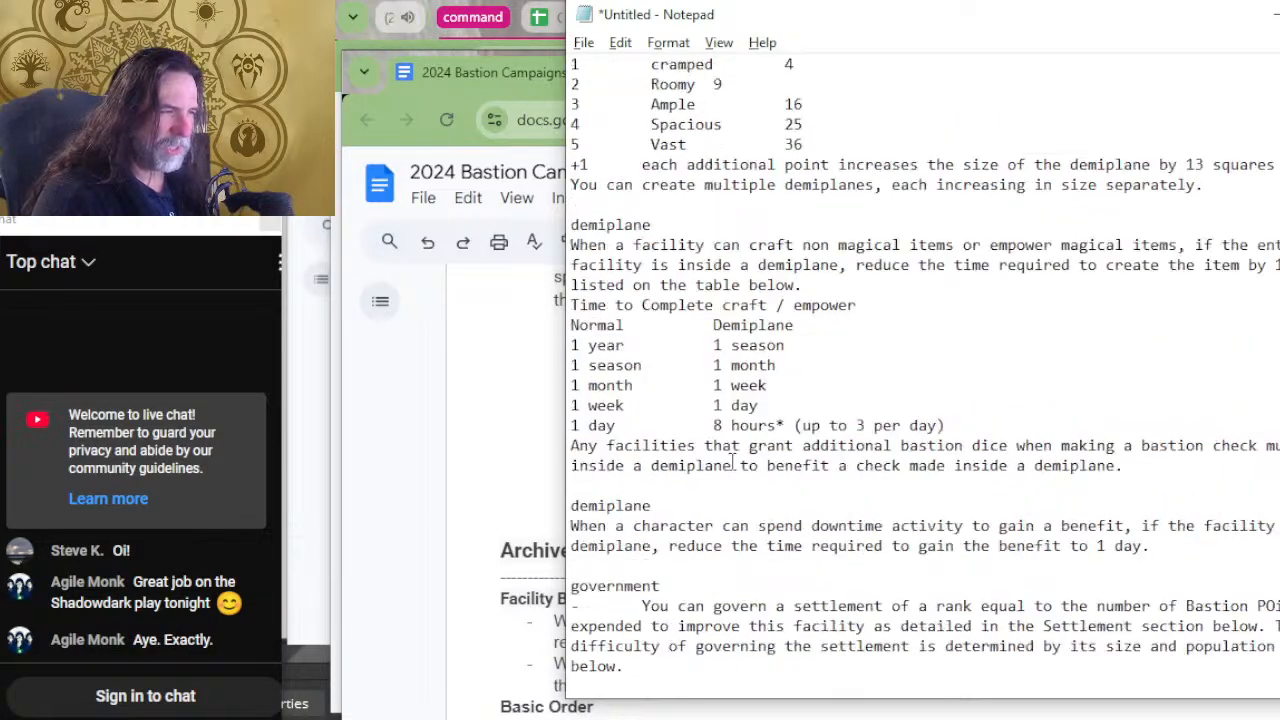
scroll(731, 460, up, 8)
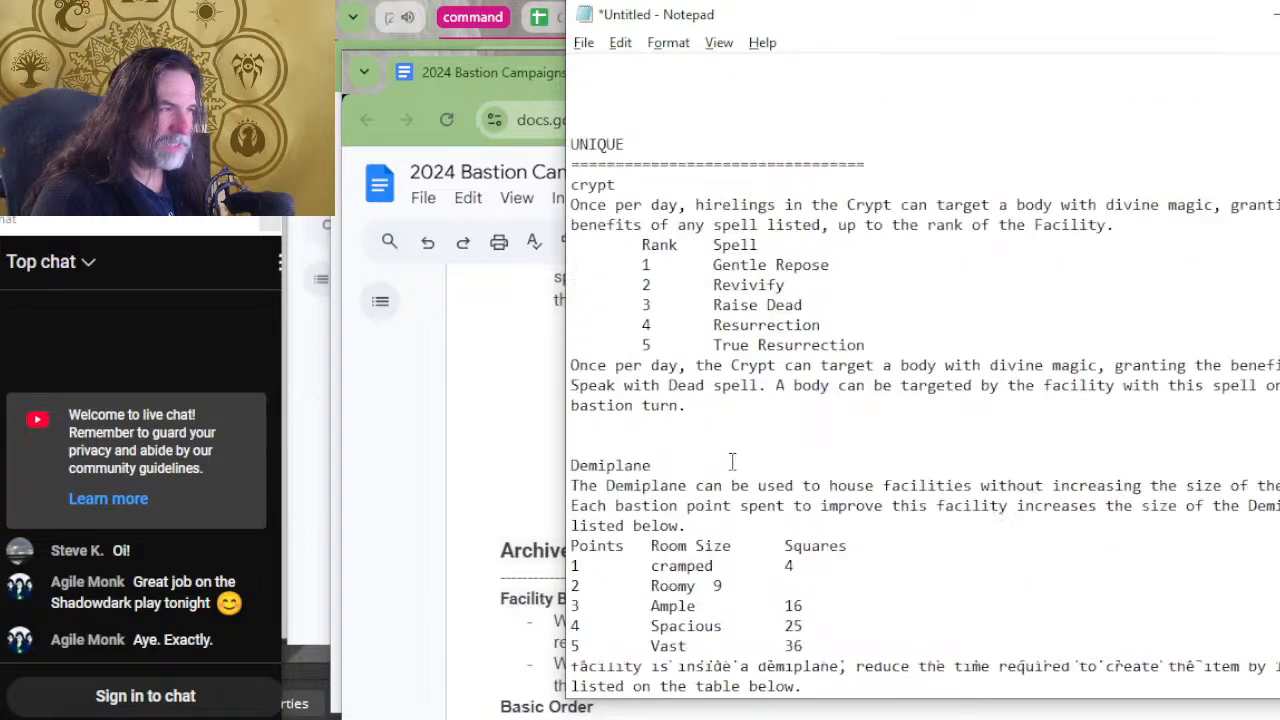
scroll(729, 400, down, 10)
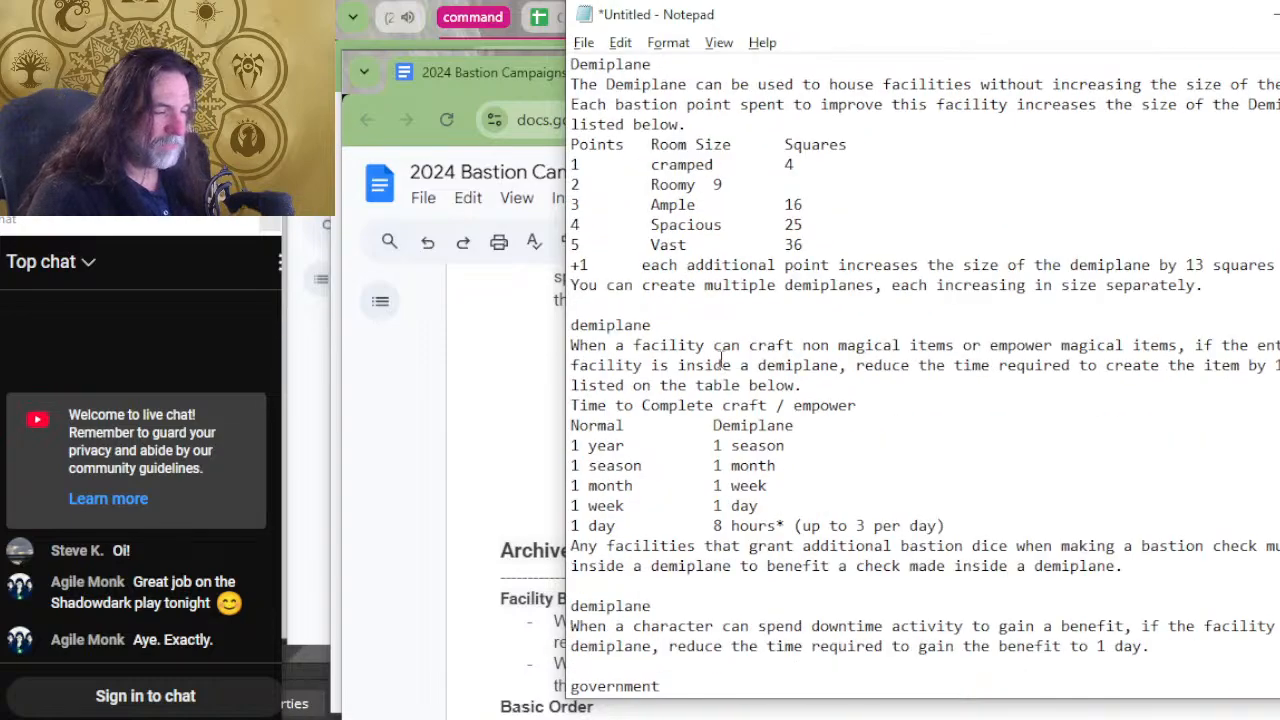
scroll(722, 340, up, 9)
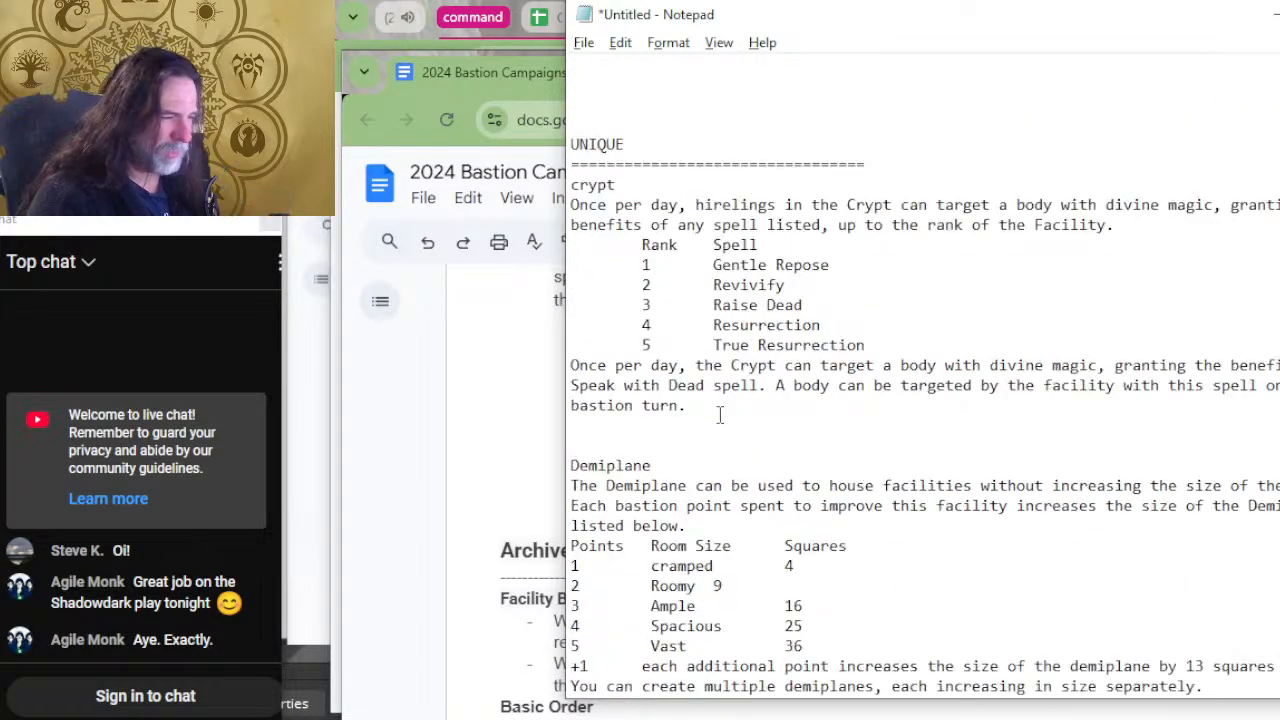
Split the crypt entry after its spell table by adding a separate "crypt" heading above the Speak with Dead benefit.
scroll(720, 415, down, 2)
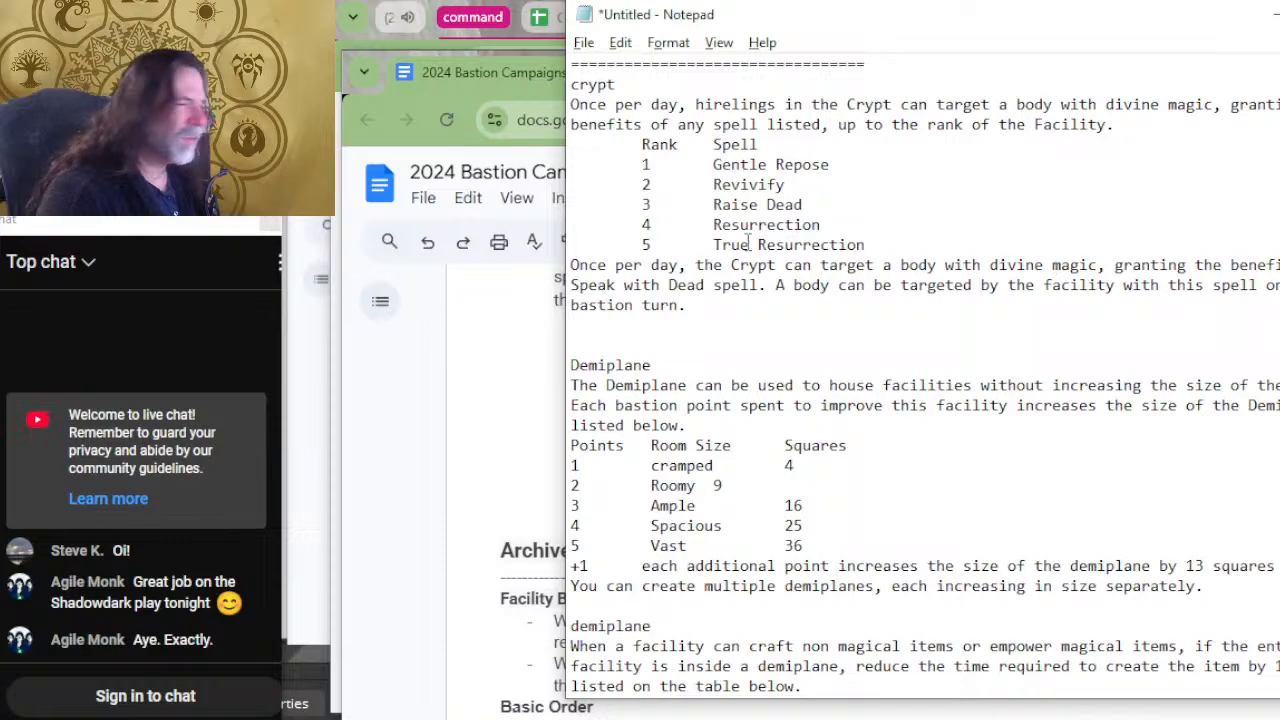
click(945, 246)
key(Return)
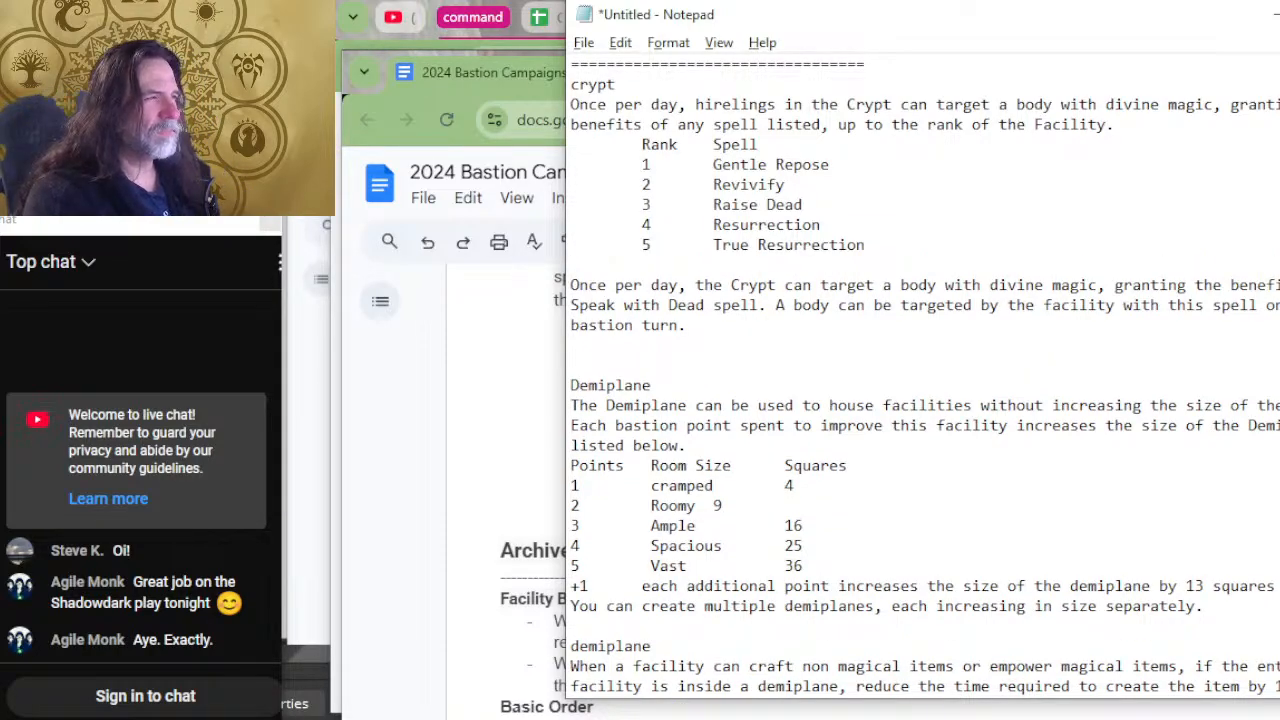
key(Return)
text(cryp)
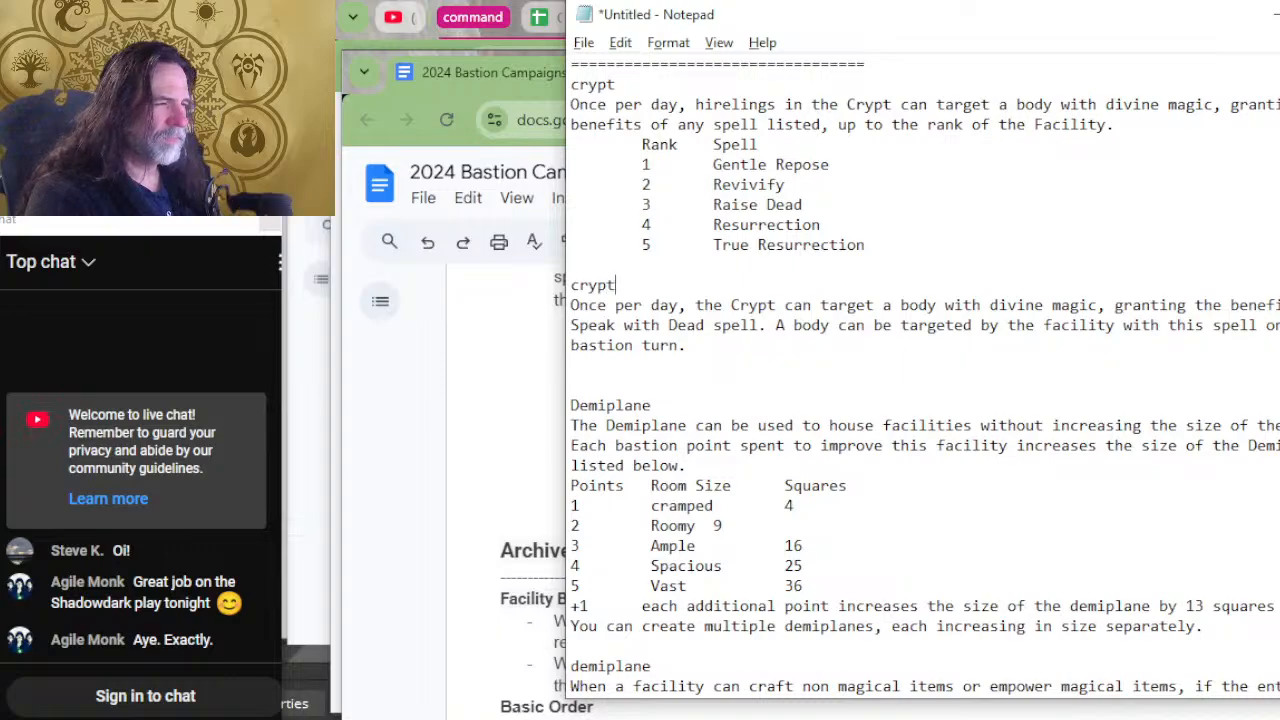
text(t)
Review the remaining UNIQUE entries from Demiplane to observatory, and the BASIC entries below them.
scroll(1055, 240, down, 2)
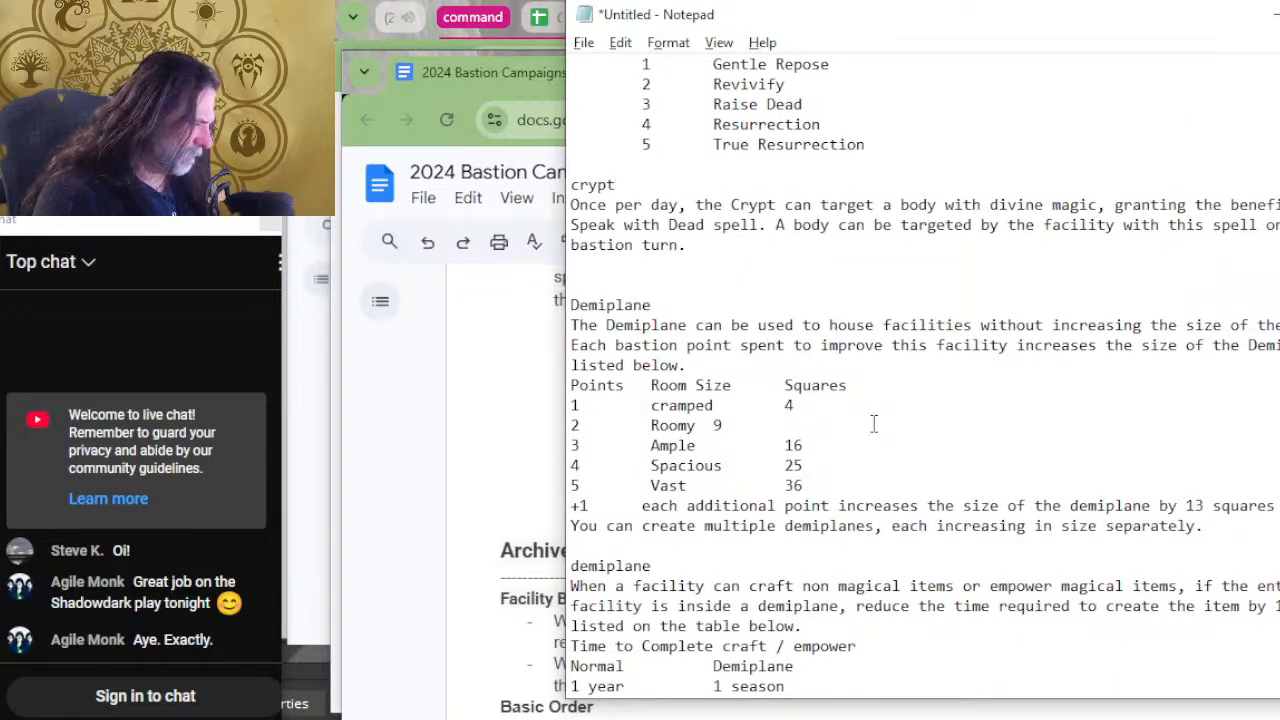
scroll(873, 424, down, 5)
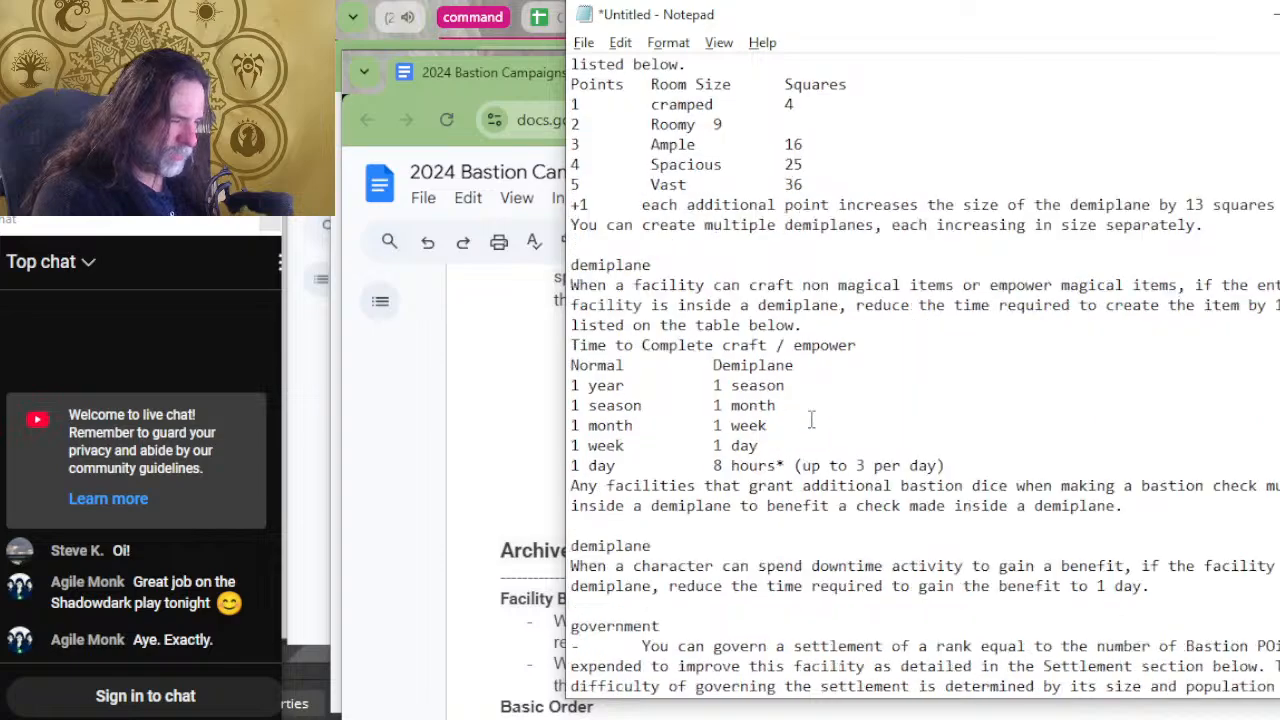
scroll(858, 380, down, 2)
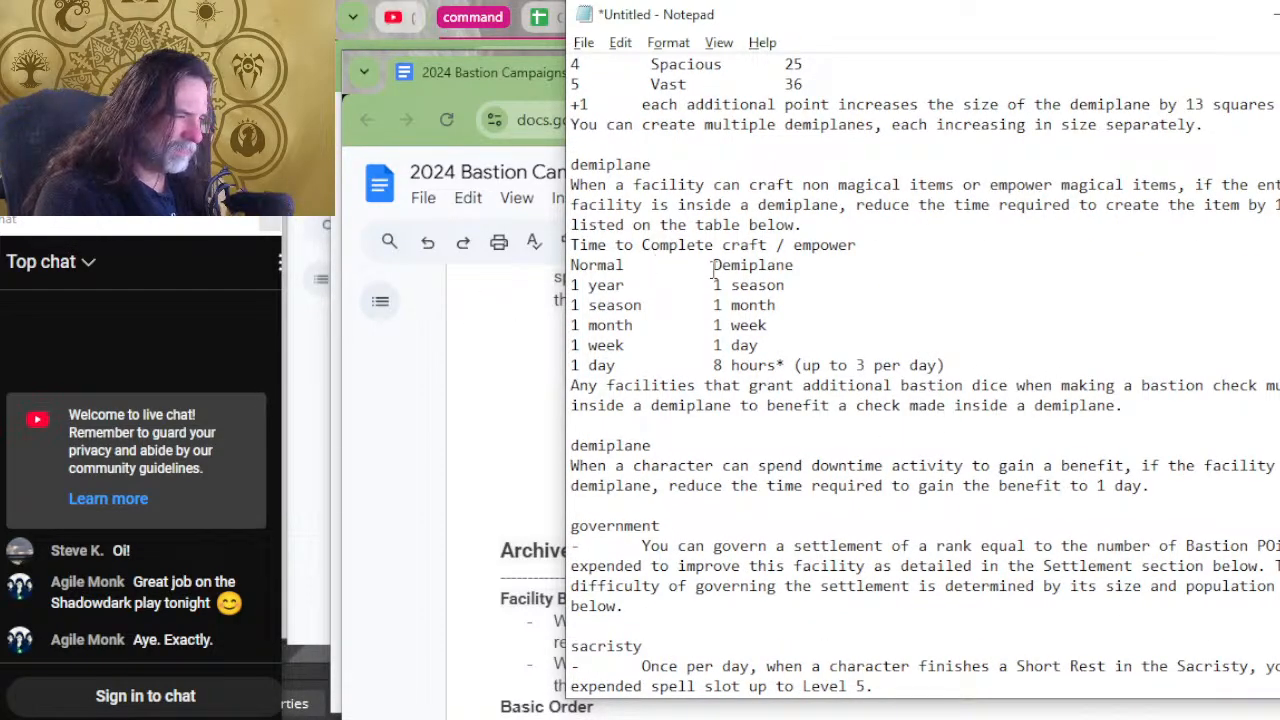
scroll(716, 285, down, 2)
scroll(683, 318, down, 2)
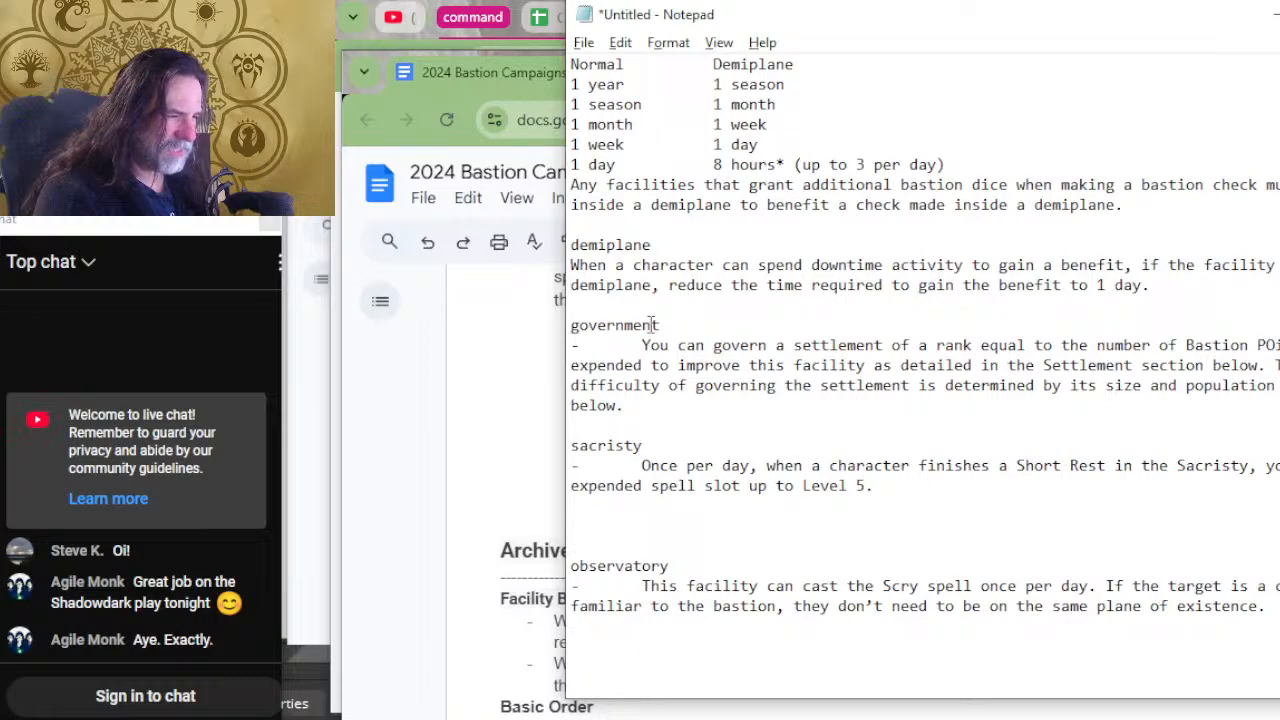
scroll(651, 324, down, 5)
scroll(918, 420, up, 2)
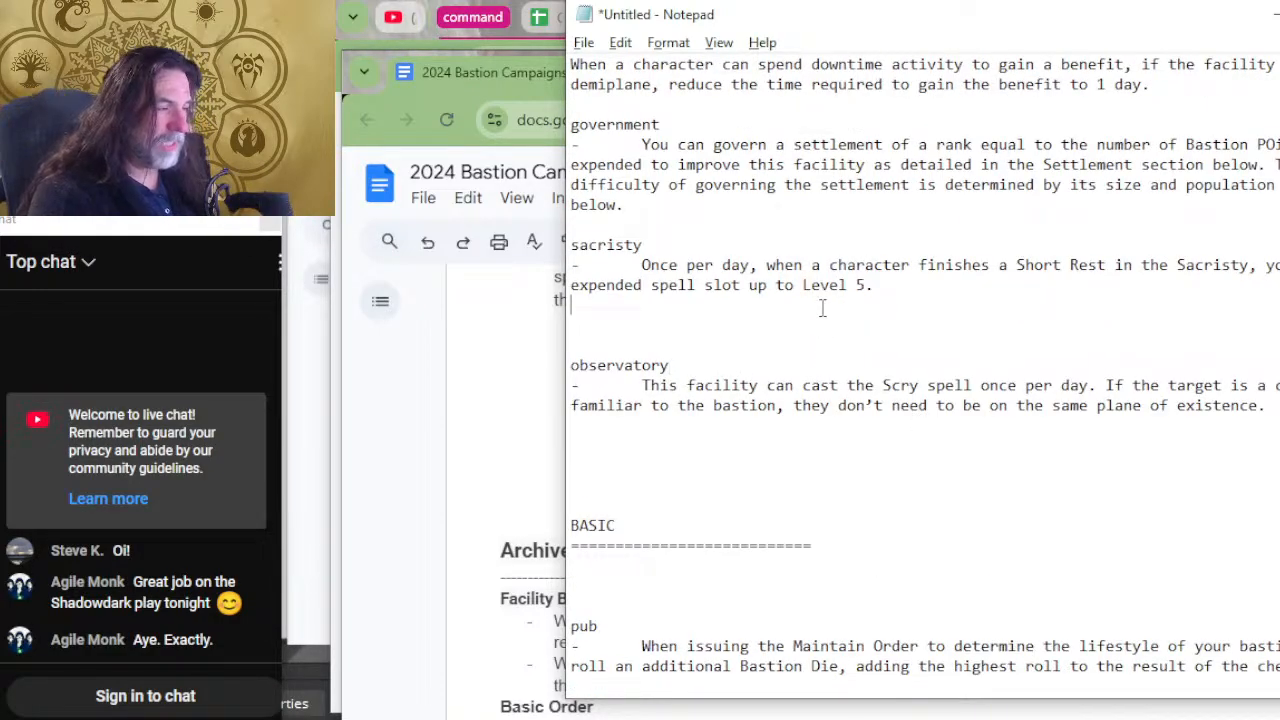
scroll(897, 242, down, 4)
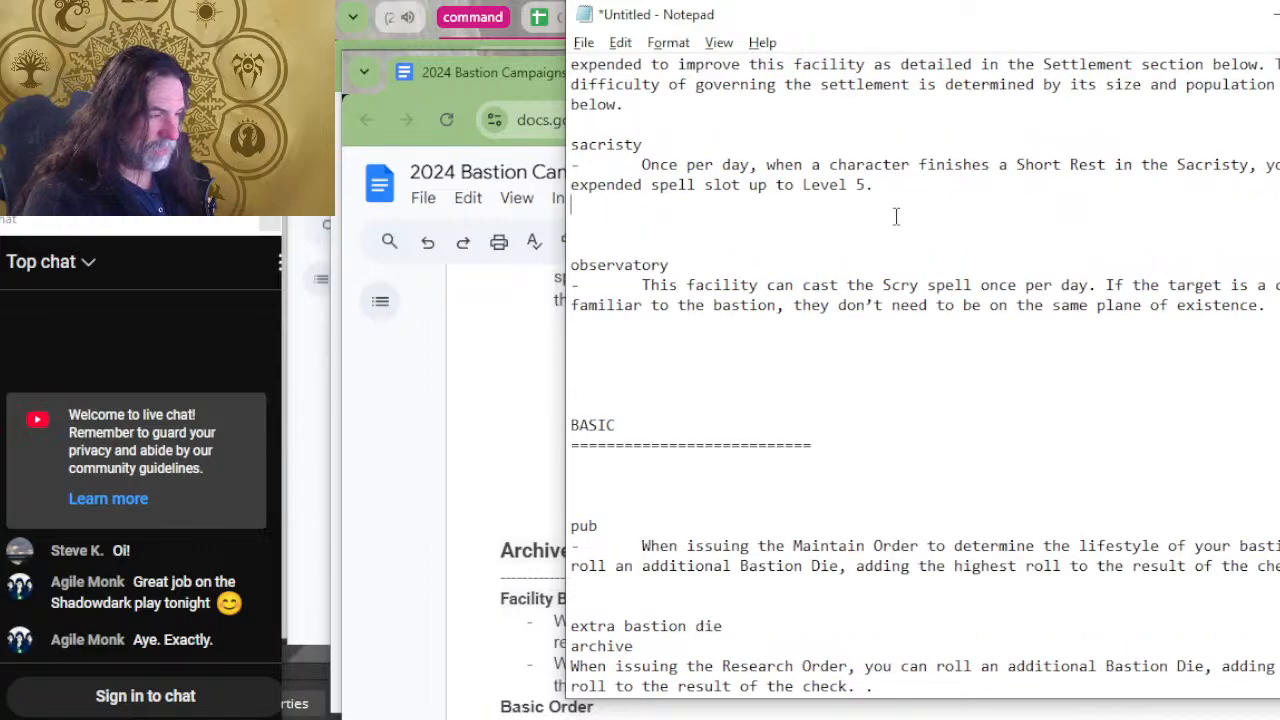
scroll(775, 258, down, 2)
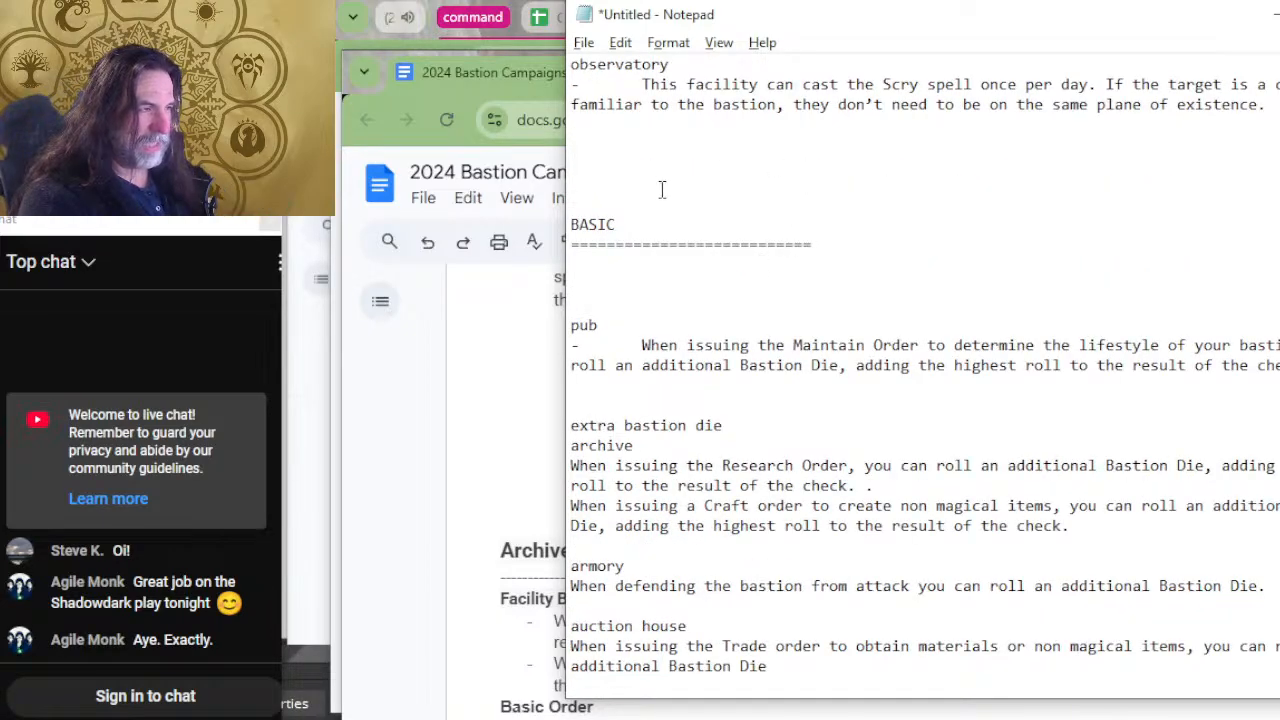
scroll(740, 300, down, 10)
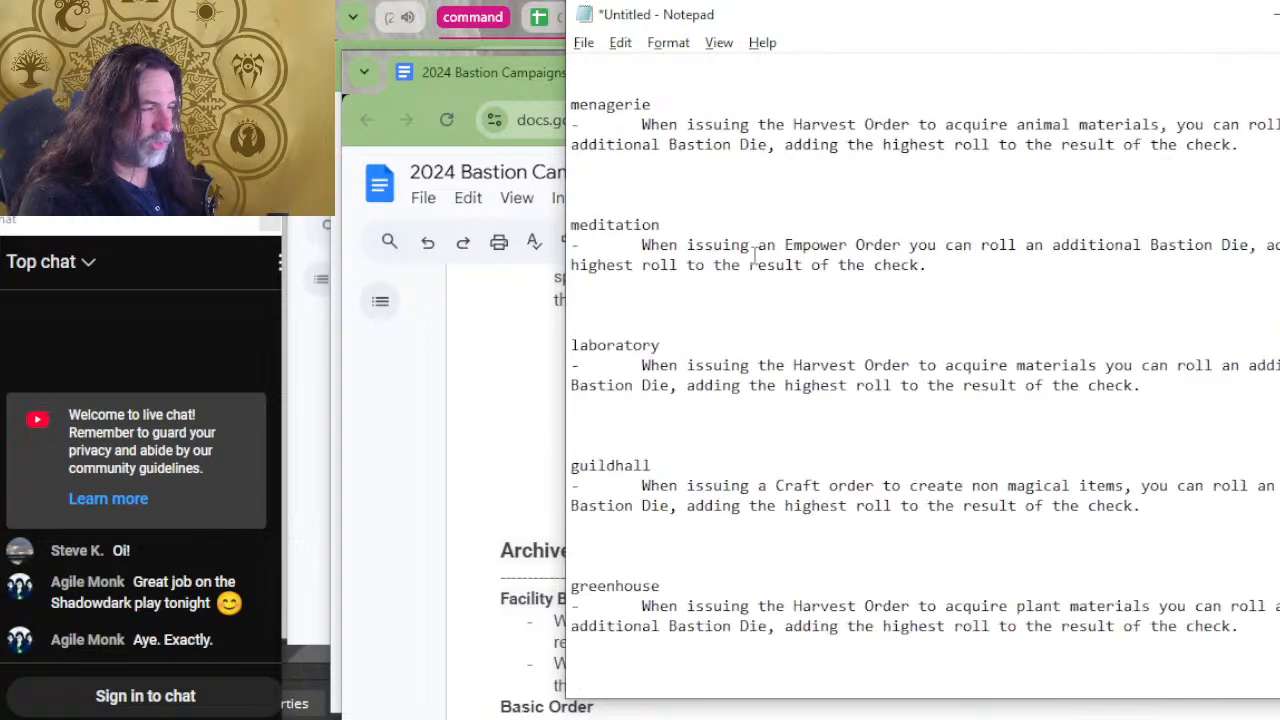
scroll(761, 261, down, 4)
scroll(762, 262, up, 4)
Switch to the 2024 Bastion Campaigns document in Google Docs and examine its facility entries and the Downtime Activities section.
key(alt+Tab)
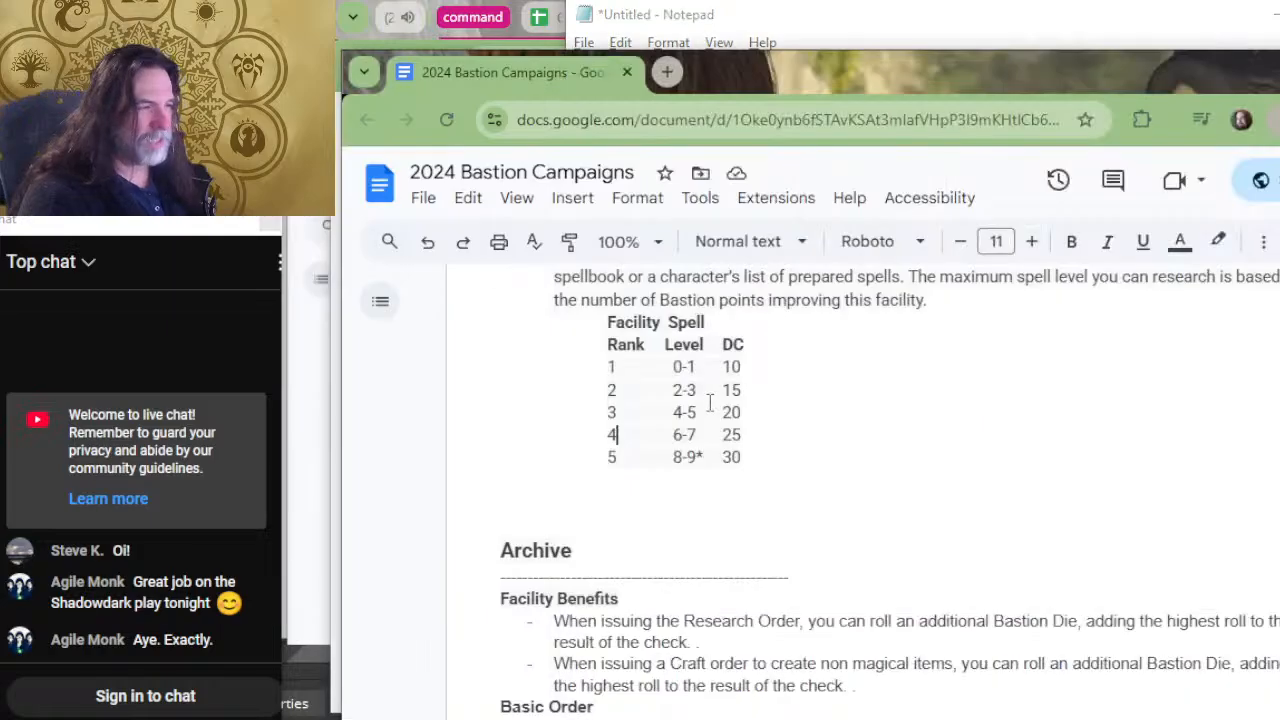
scroll(709, 402, up, 2)
scroll(703, 407, down, 20)
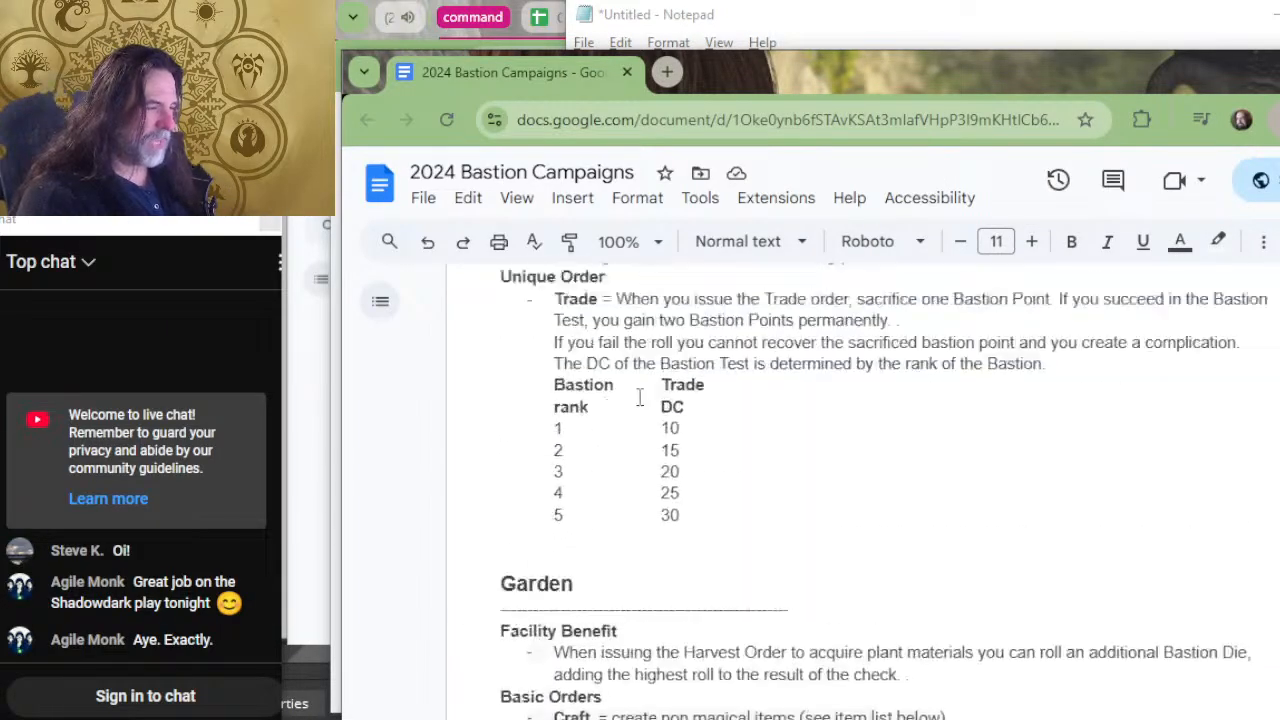
scroll(706, 372, down, 20)
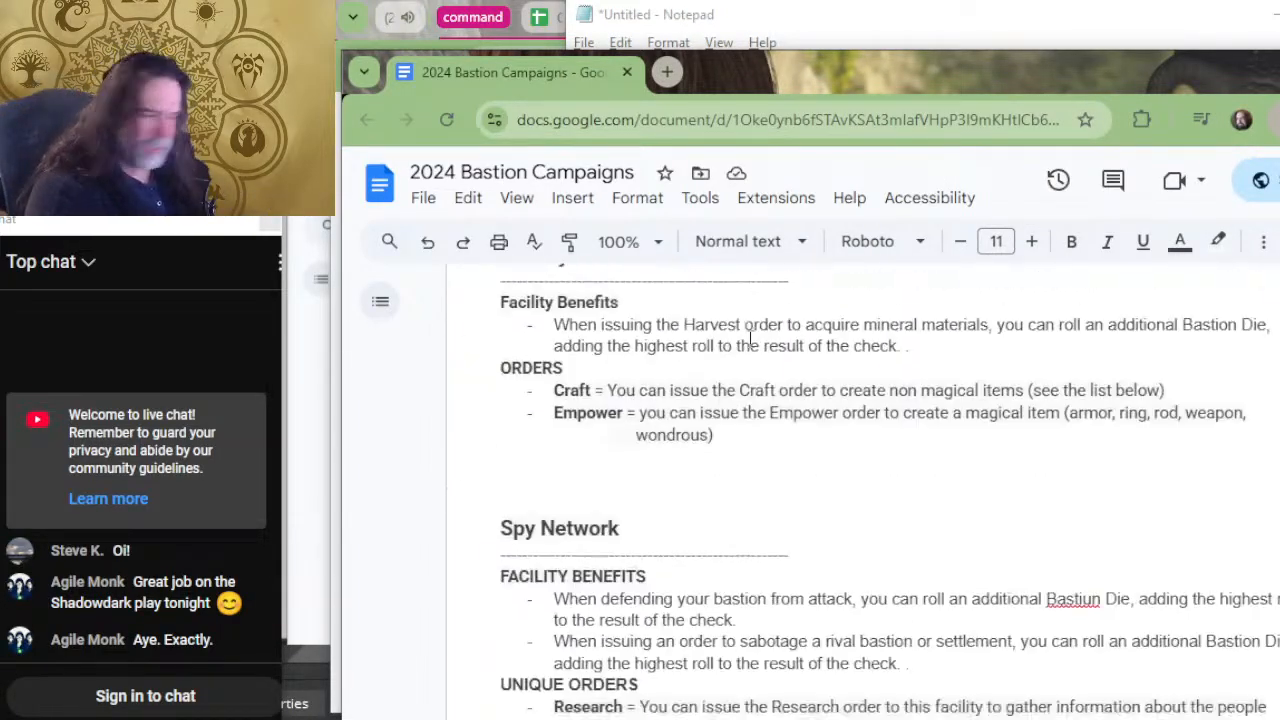
scroll(652, 252, down, 4)
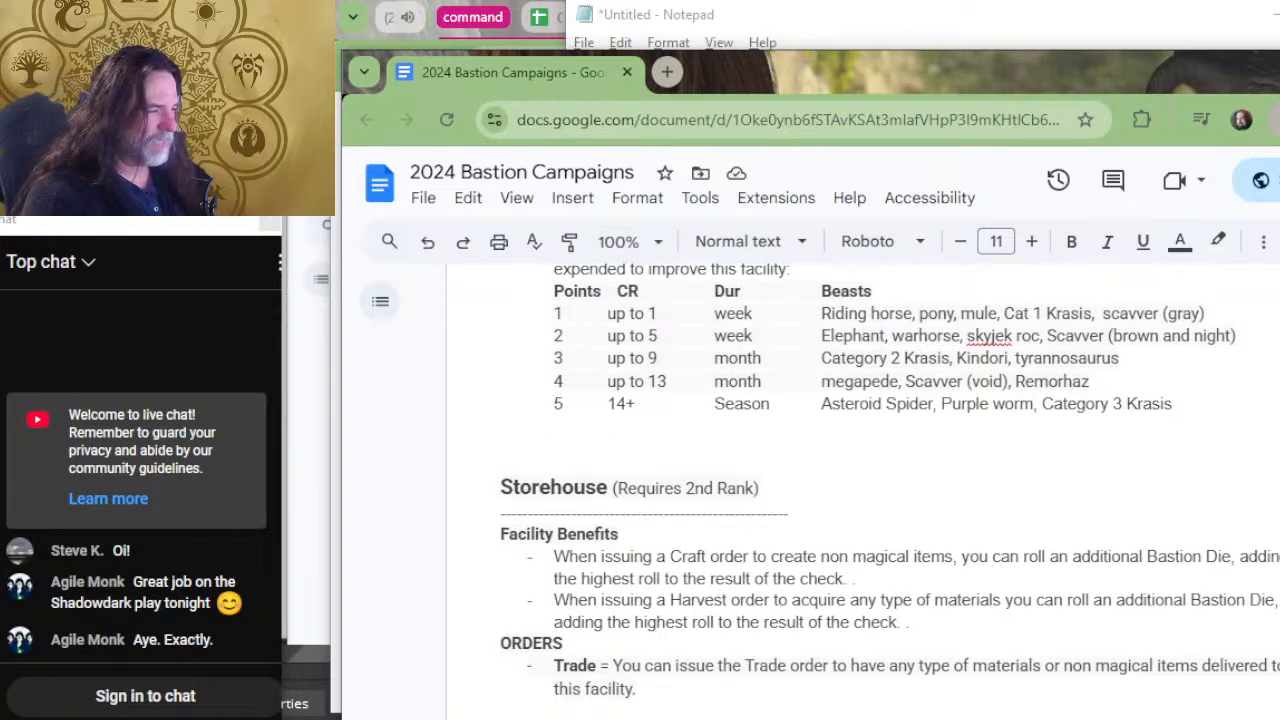
scroll(1190, 306, down, 20)
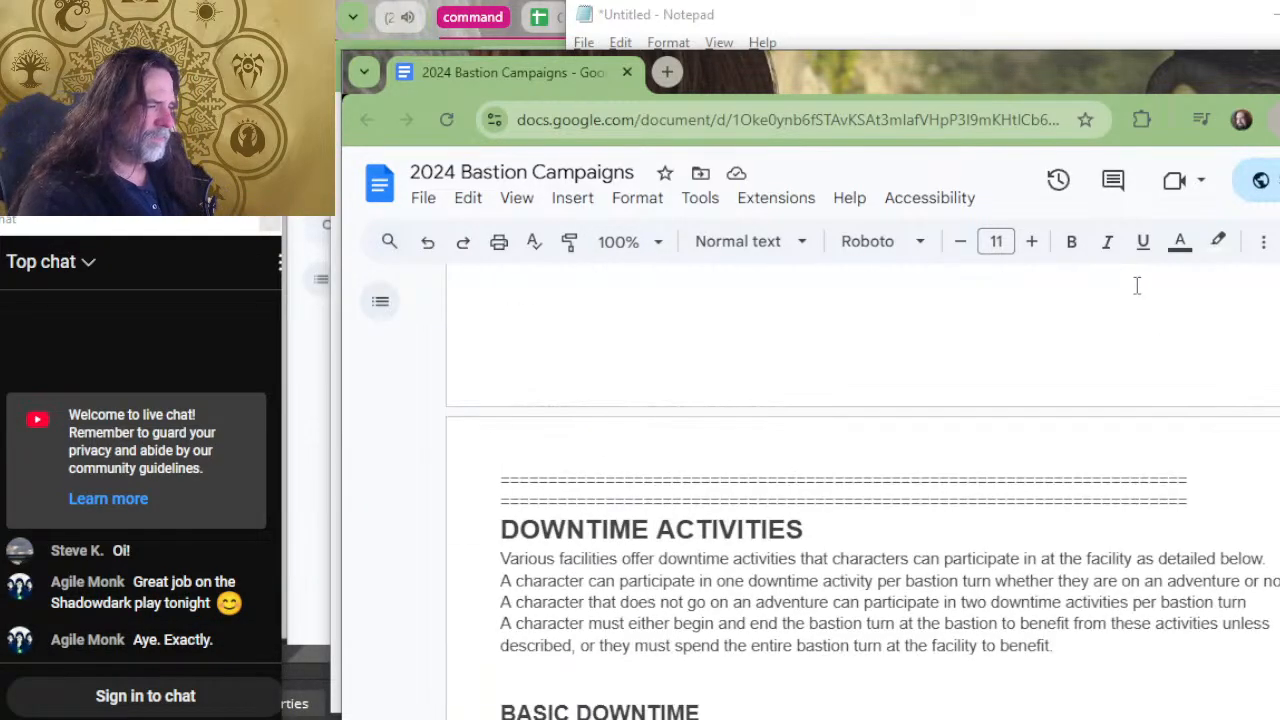
scroll(840, 430, down, 20)
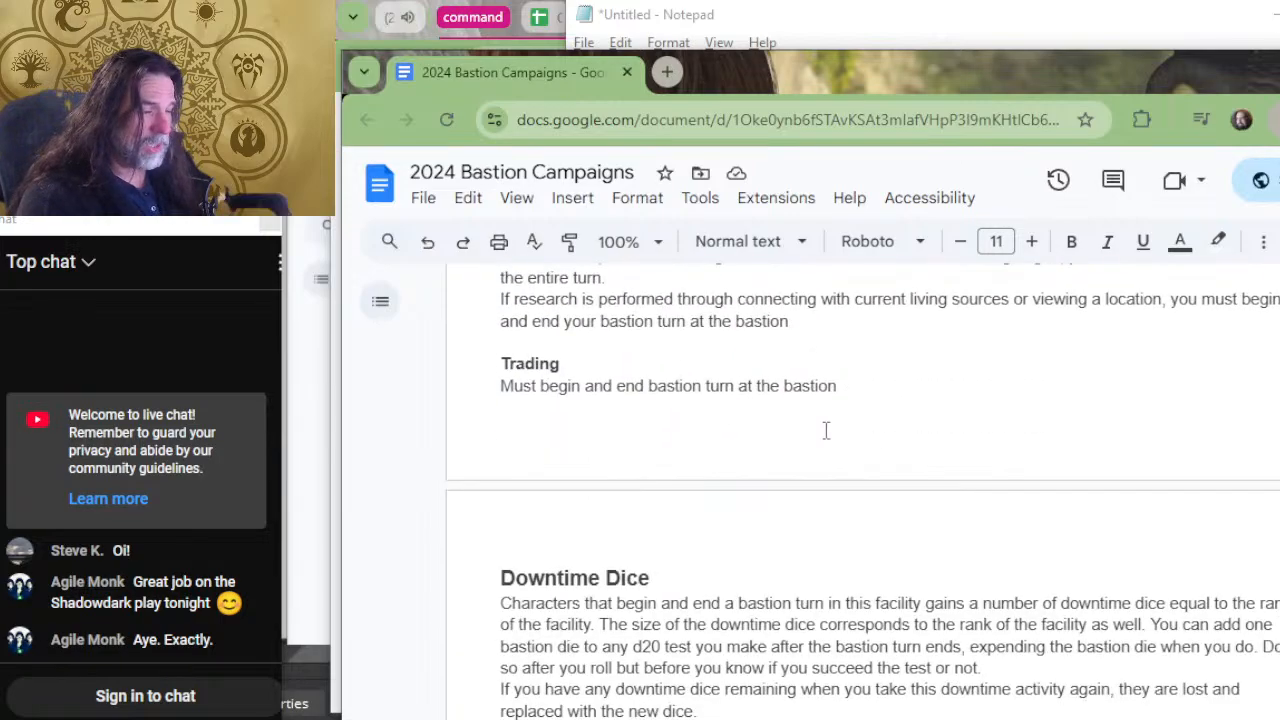
scroll(826, 430, down, 6)
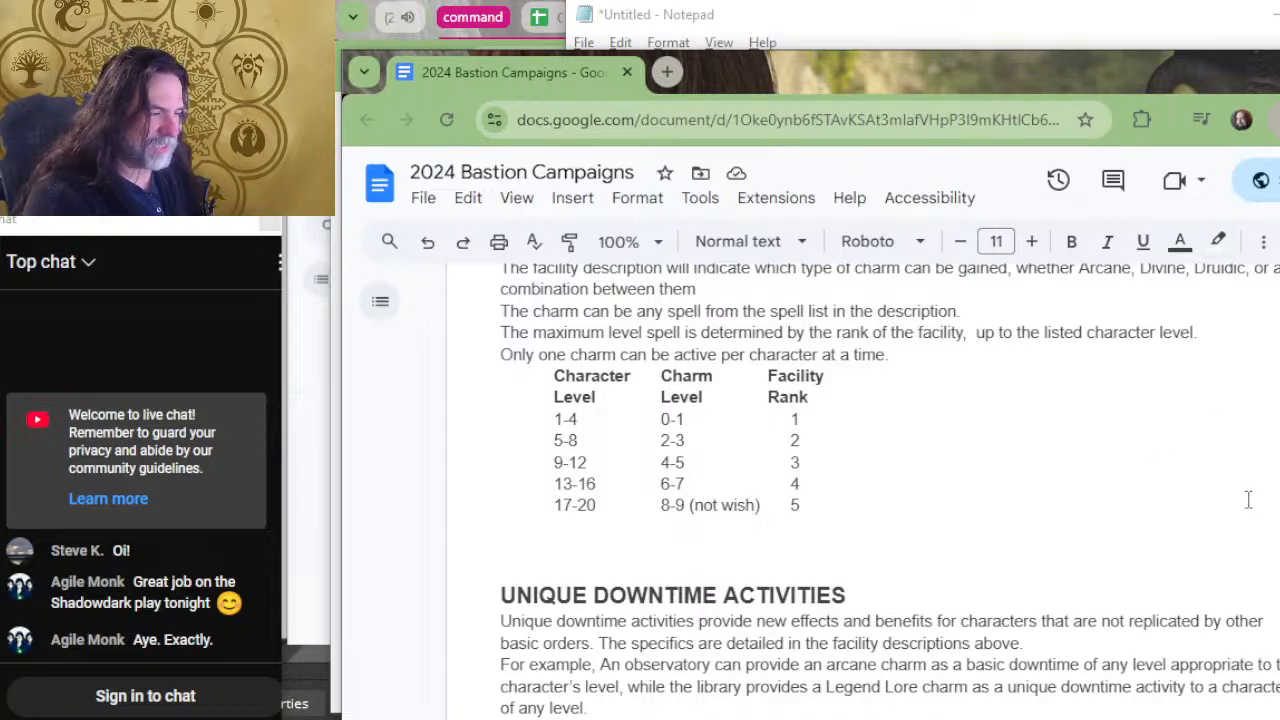
scroll(748, 497, down, 2)
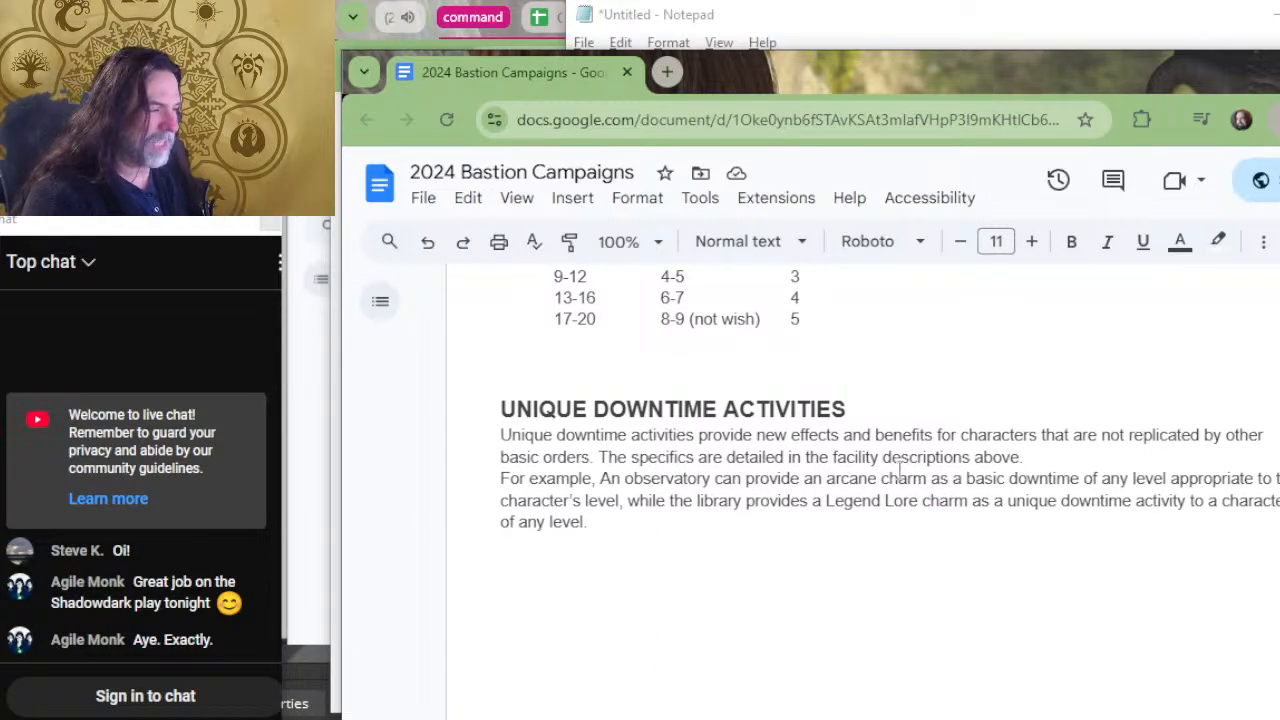
scroll(900, 467, down, 8)
Go back to the document's FACILITY BENEFITS heading and place the text cursor in the empty space beneath it.
scroll(813, 527, up, 20)
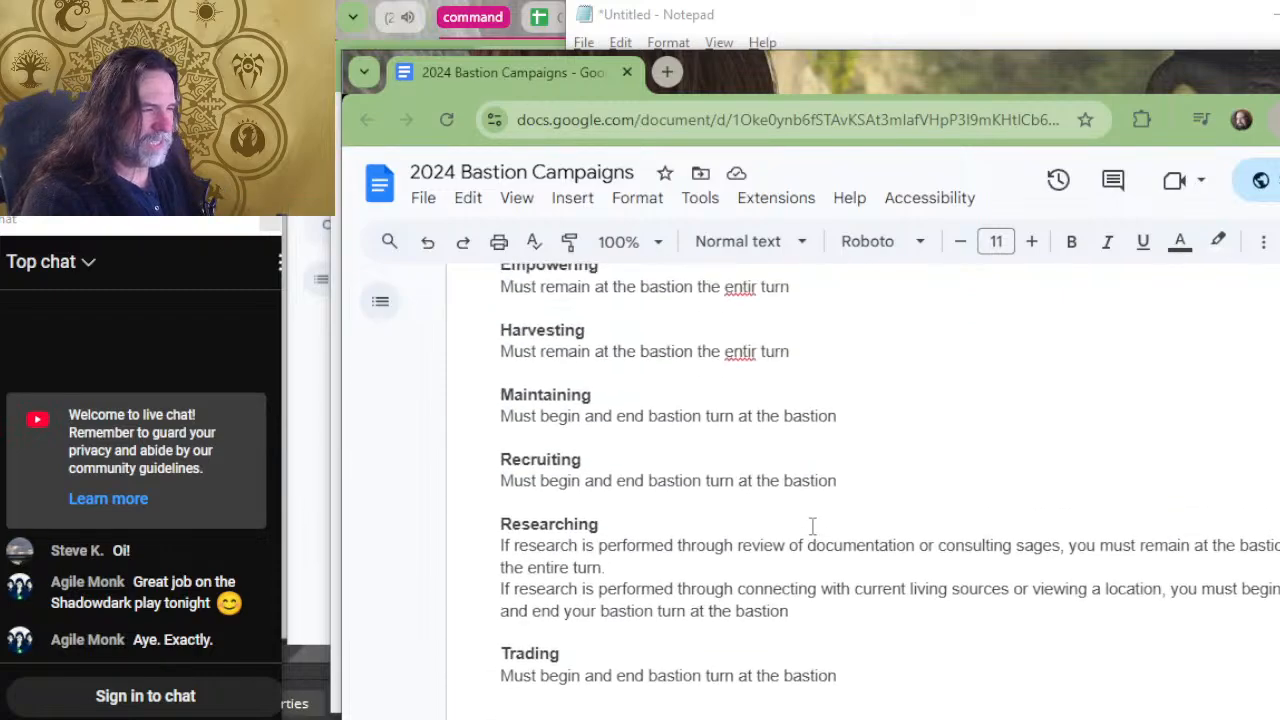
scroll(686, 523, up, 10)
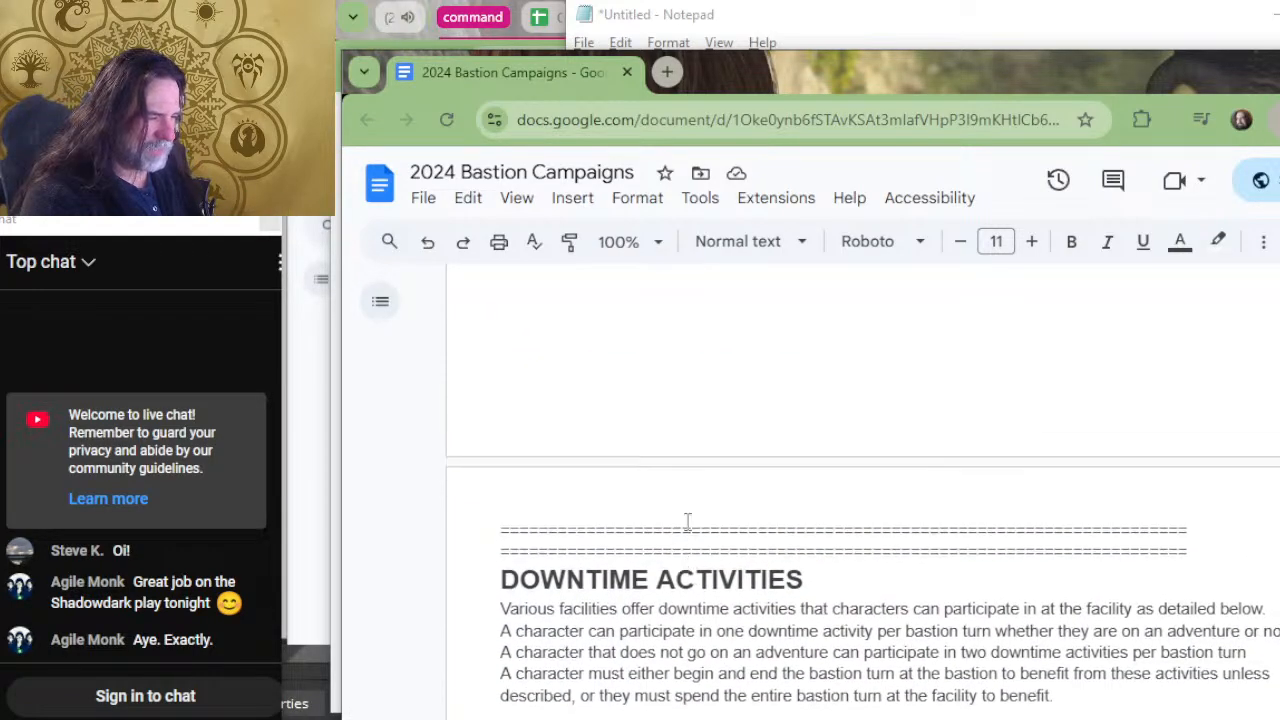
click(676, 537)
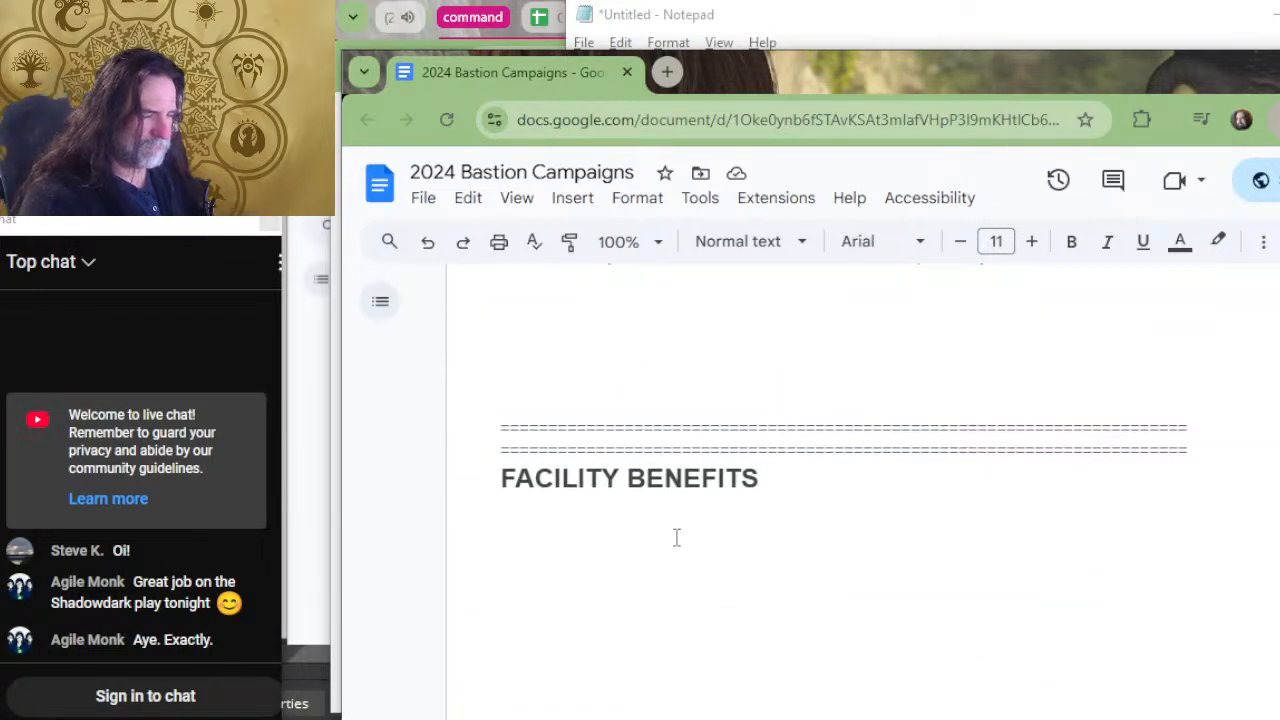
Try to paste the copied facility benefit entries beneath the FACILITY BENEFITS heading.
key(Return)
scroll(676, 538, down, 2)
text(sacristy -	Once per day, when a character finishes a Short Rest in the Sacristy, you regain an expended spell slot up to Level 5.)
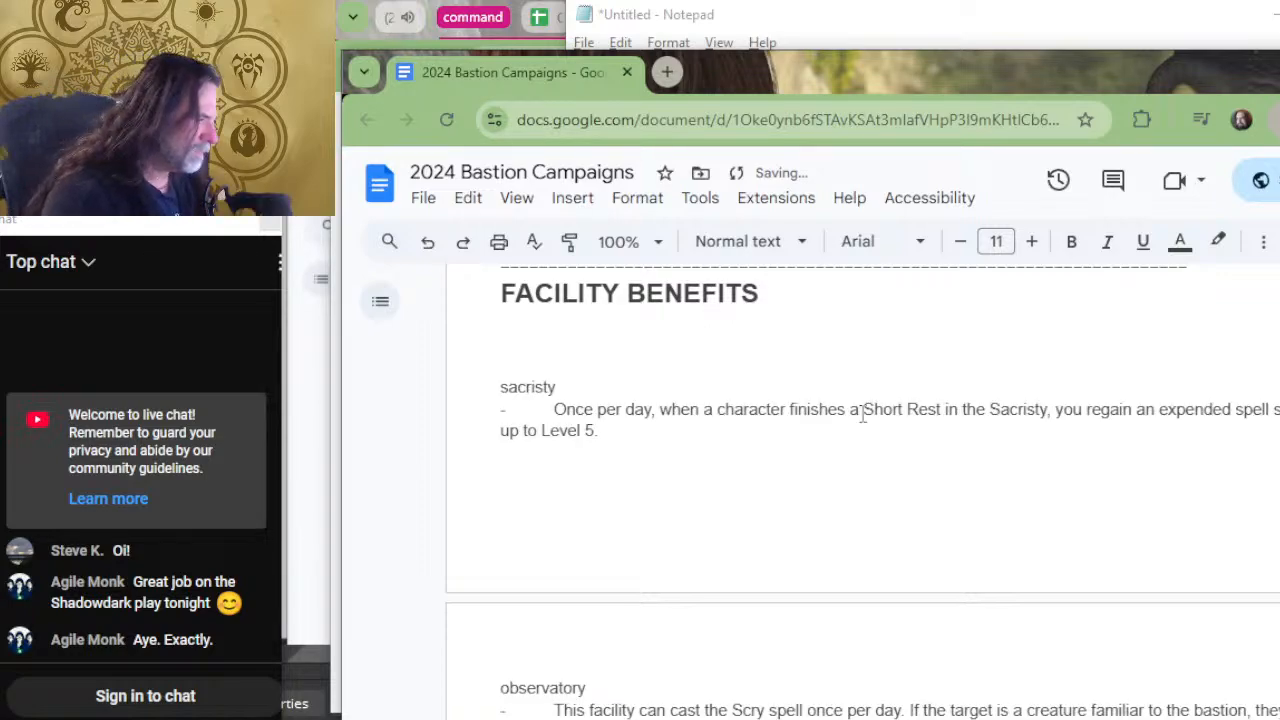
key(ctrl+z)
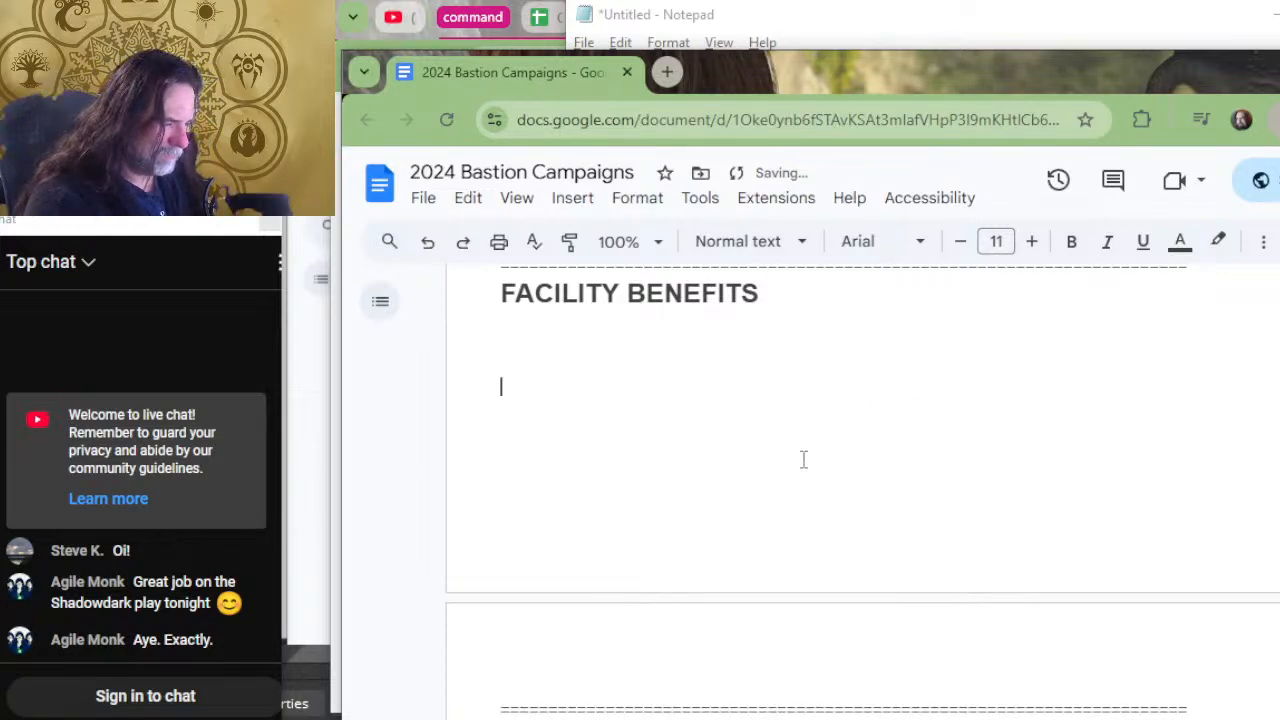
Copy the DOWNTIME ACTIVITIES introduction through the BASIC DOWNTIME description and paste it directly under the FACILITY BENEFITS heading.
scroll(803, 460, down, 4)
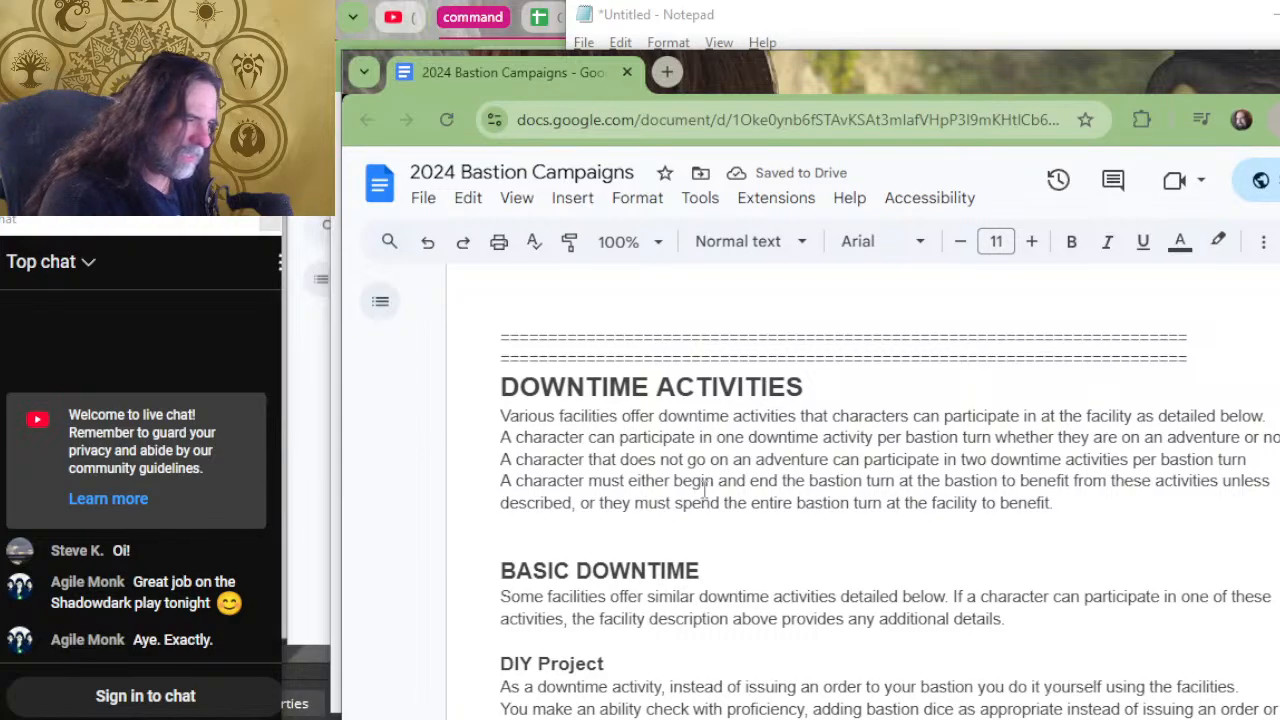
drag(1096, 497, 505, 418)
click(792, 604)
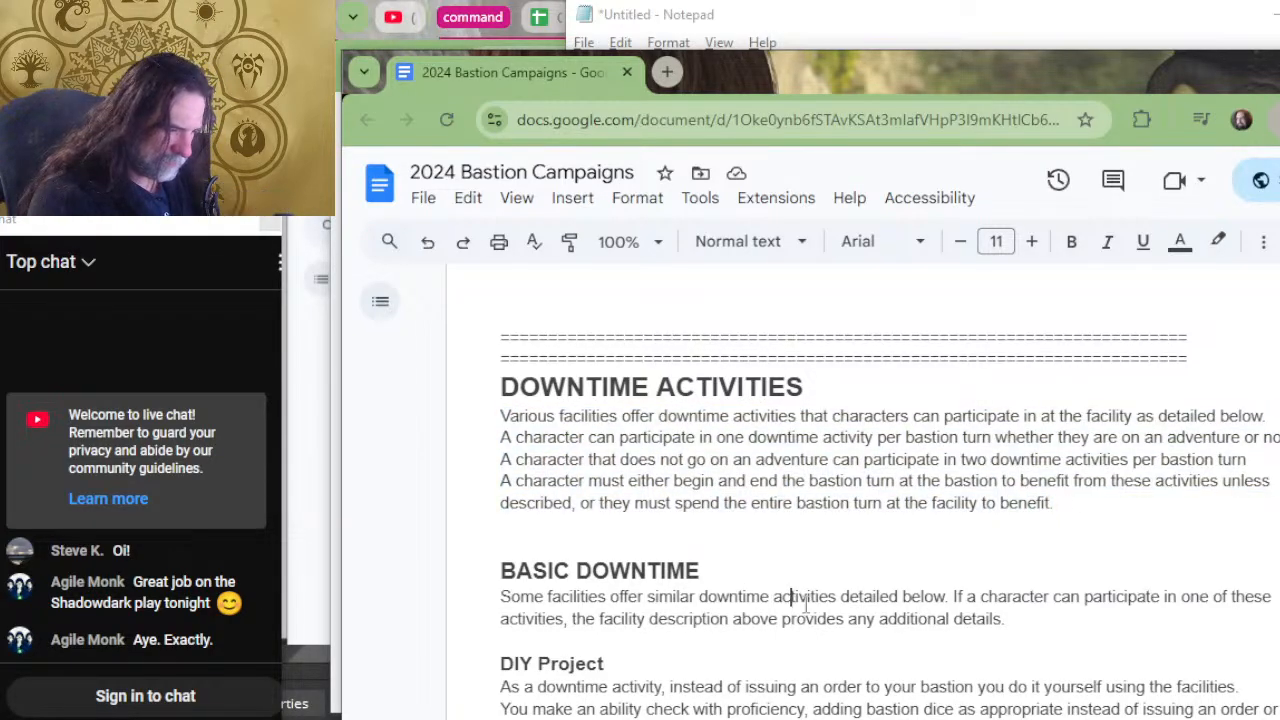
drag(1020, 617, 503, 418)
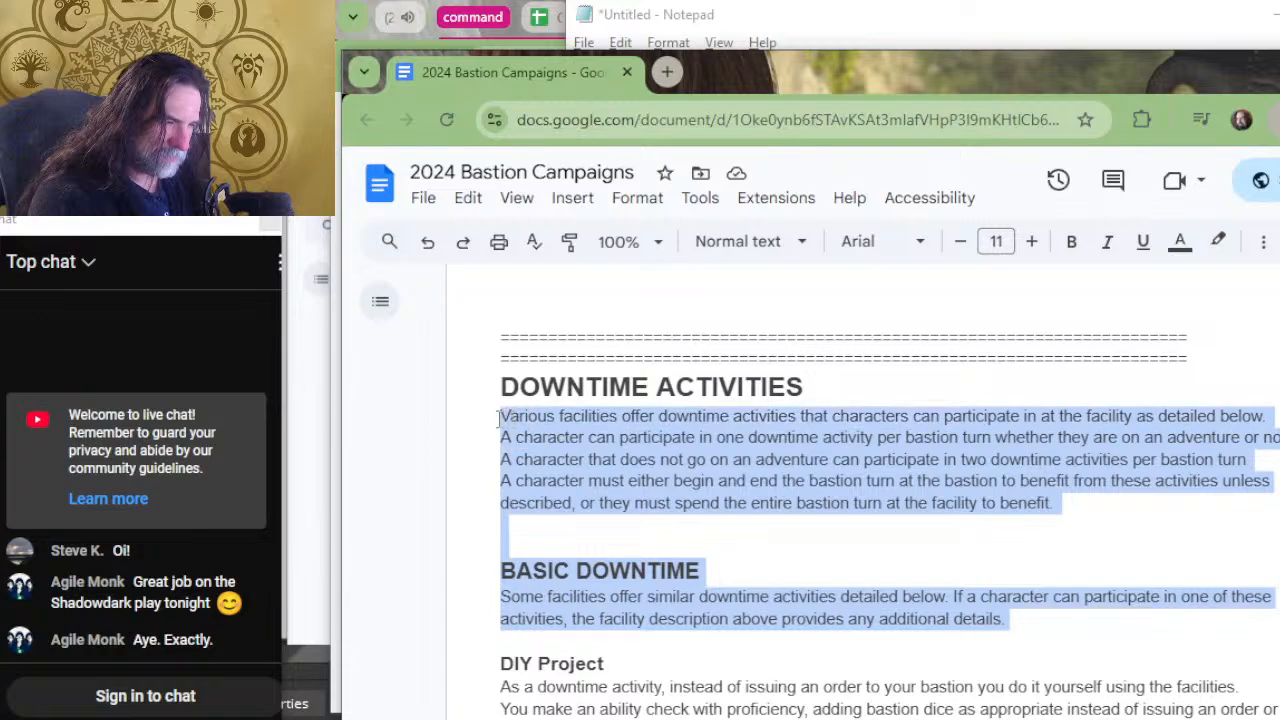
scroll(842, 462, up, 5)
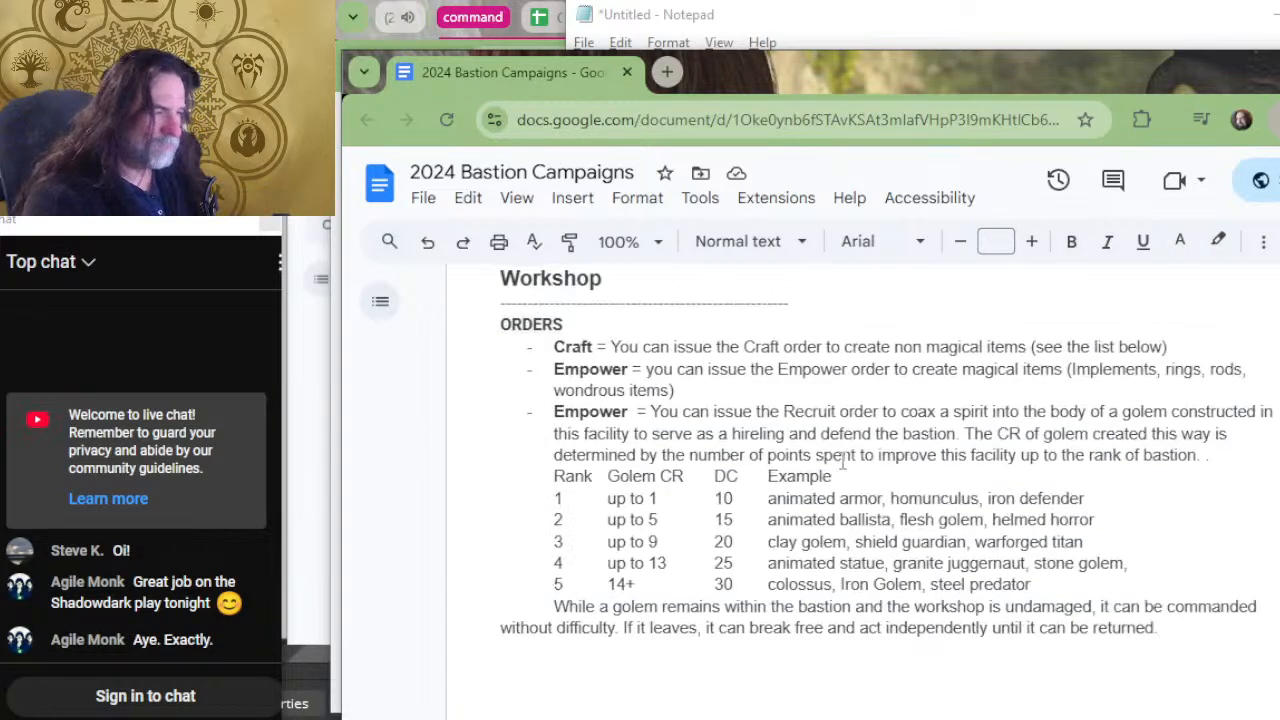
scroll(842, 462, down, 3)
click(713, 519)
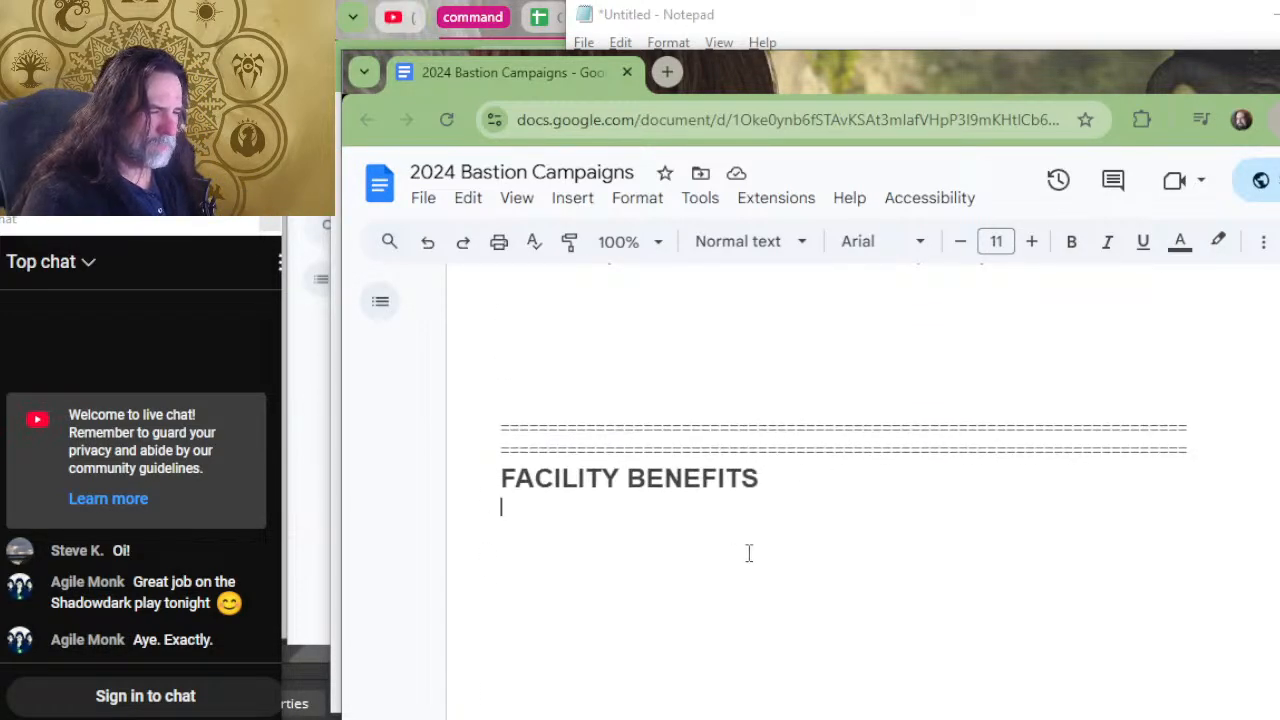
text(Various facilities offer downtime activities that characters can participate in at the facility as detailed below. A character can participate in one downtime activity per bastion turn whether they are on an adventure or not A character that does not go on an adventure can participate in two downtime activities per bastion turn A character must either begin and end the bastion turn at the bastion to benefit from these activities unless described, or they must spend the entire bastion turn at the facility to benefit.   BASIC DOWNTIME Some facilities offer similar downtime activities detailed below. If a character can participate in one of these activities, the facility description above provides any additional details.)
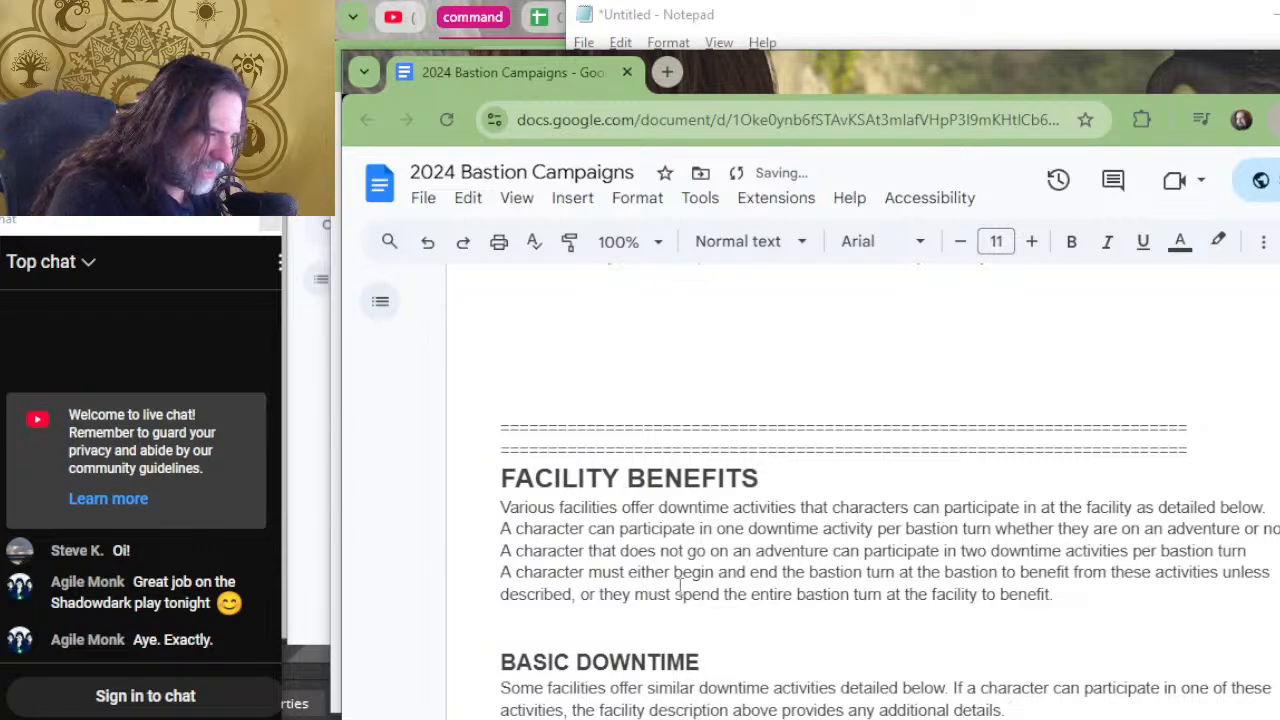
In the pasted opening sentence, replace "offer downtime activities" with "provide benefits to the bastion and the hirelings within".
drag(797, 508, 621, 512)
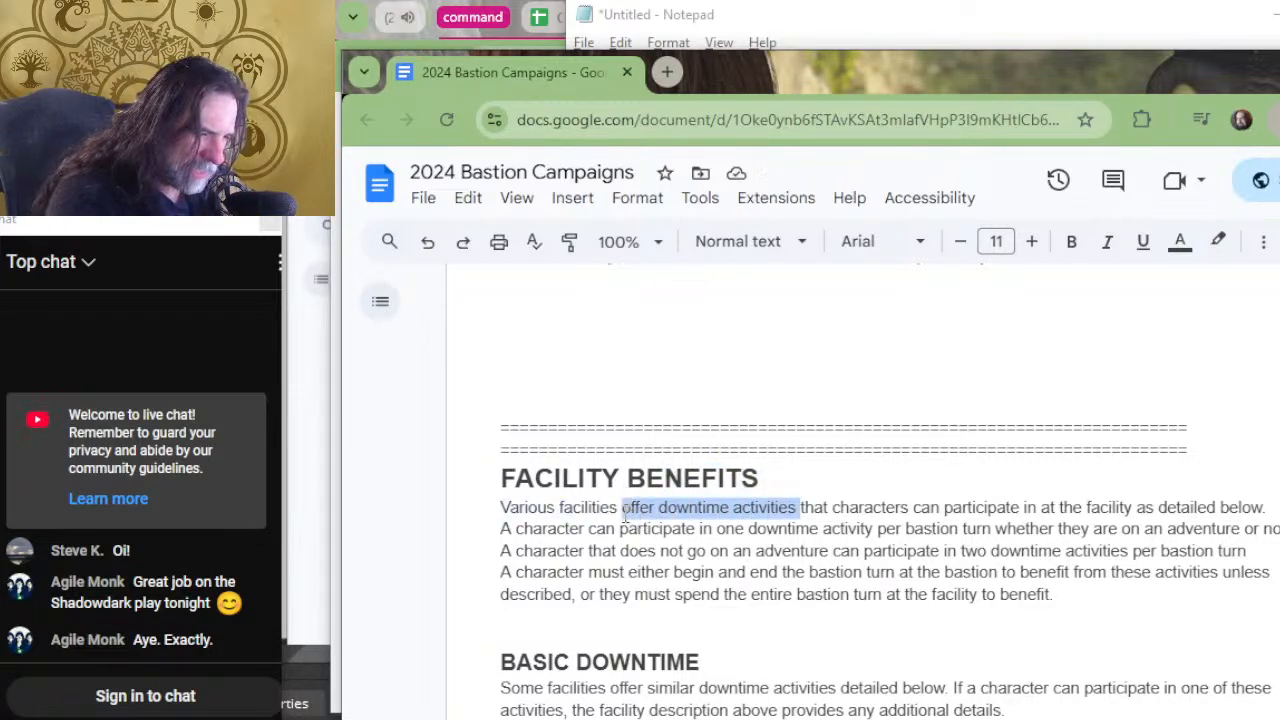
text(provide )
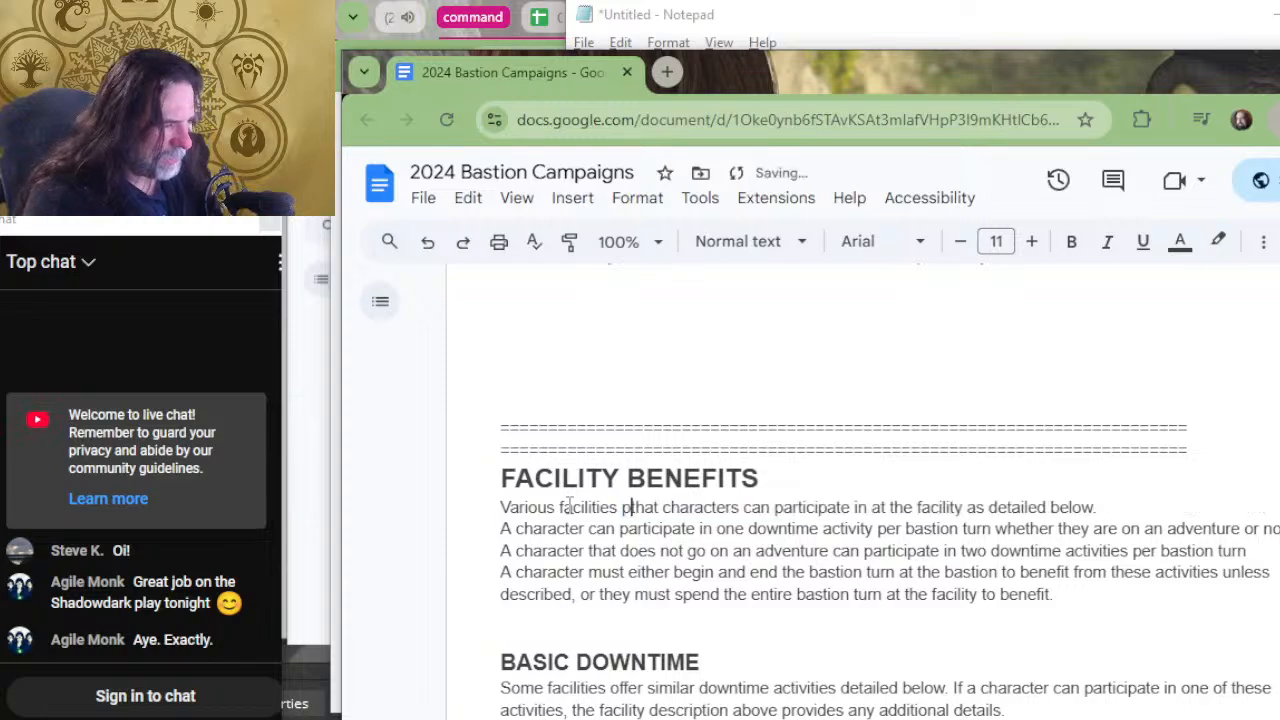
text(benefits )
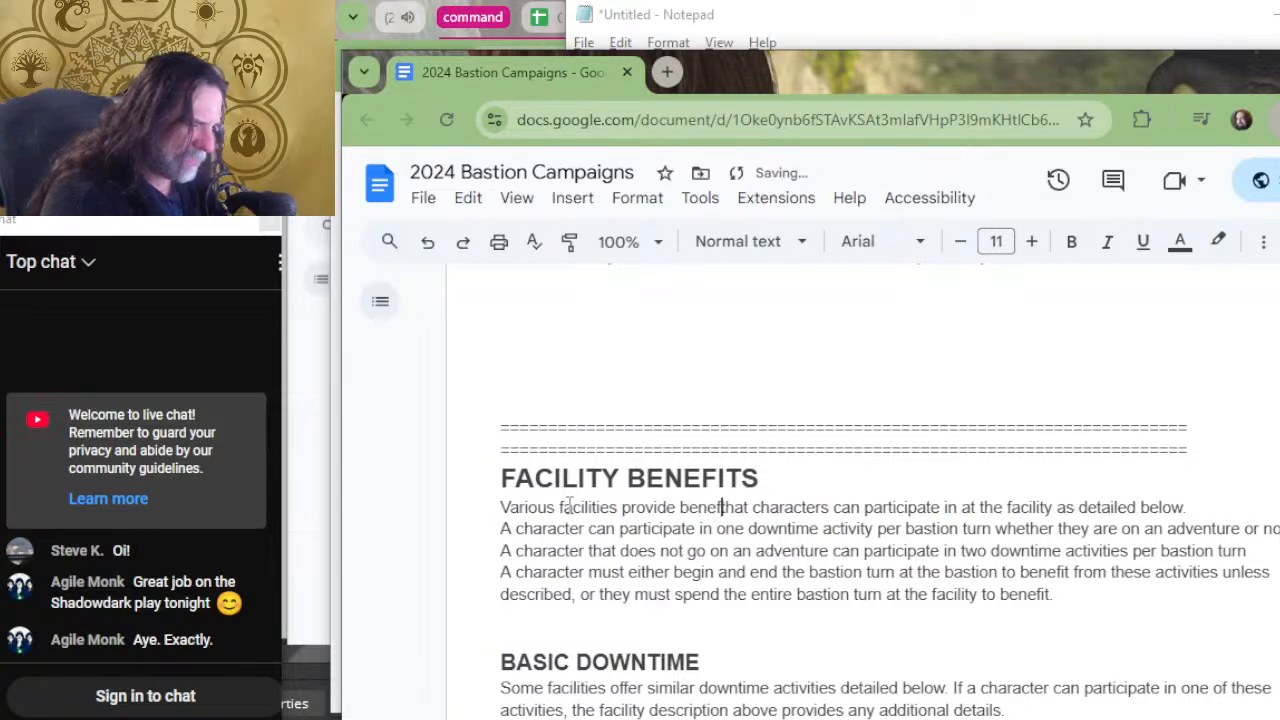
text(to the )
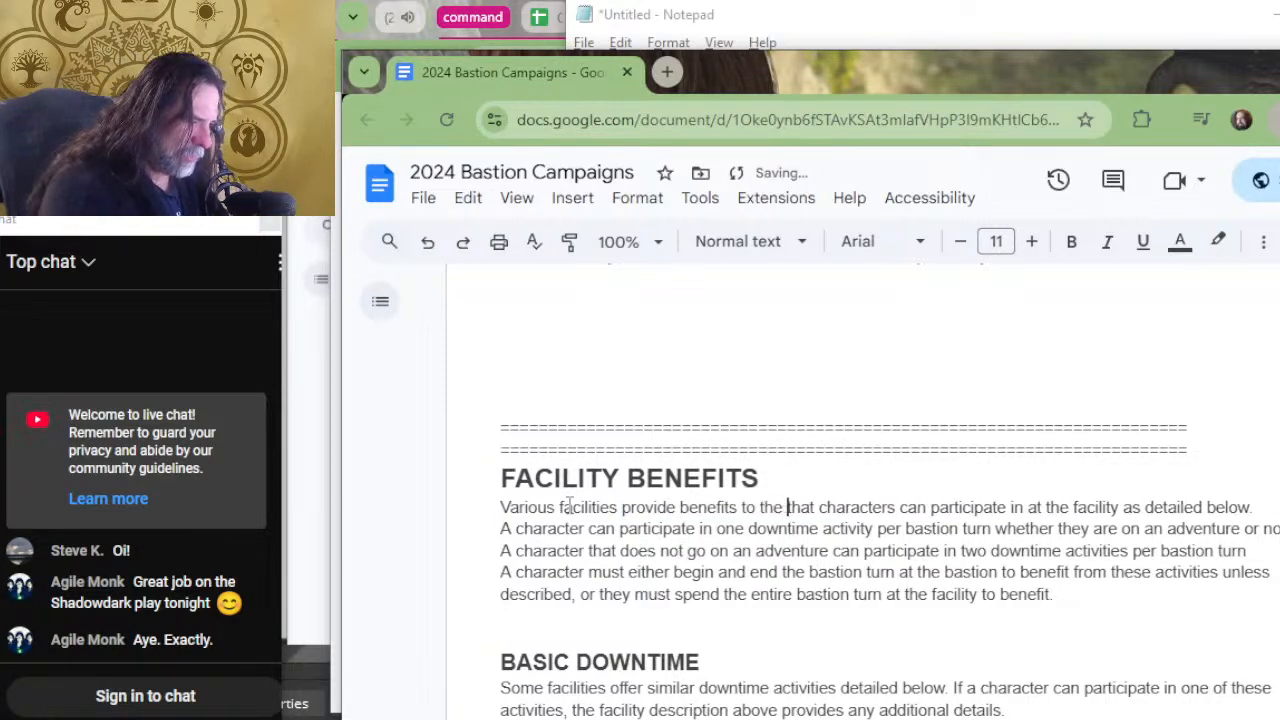
text(bastion )
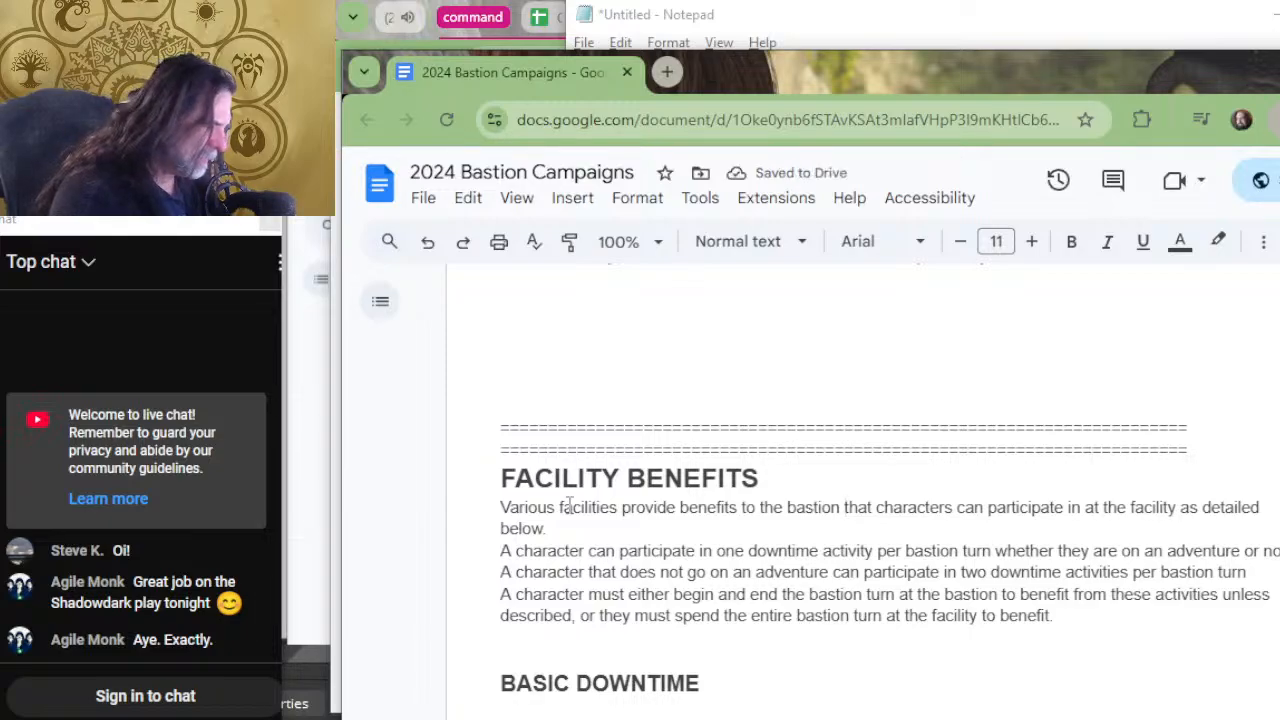
text(and )
text(hirelings)
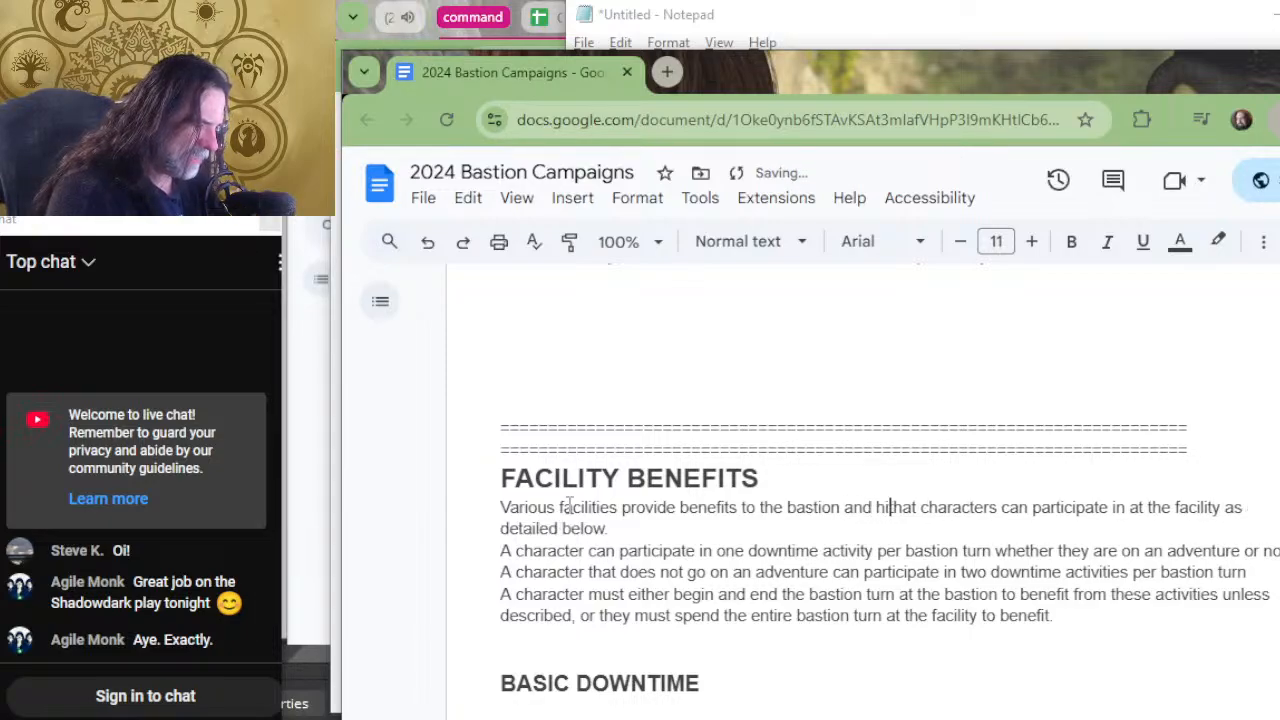
key(BackSpace)
key(BackSpace)
key(BackSpace)
key(BackSpace)
key(BackSpace)
key(BackSpace)
key(BackSpace)
key(BackSpace)
key(BackSpace)
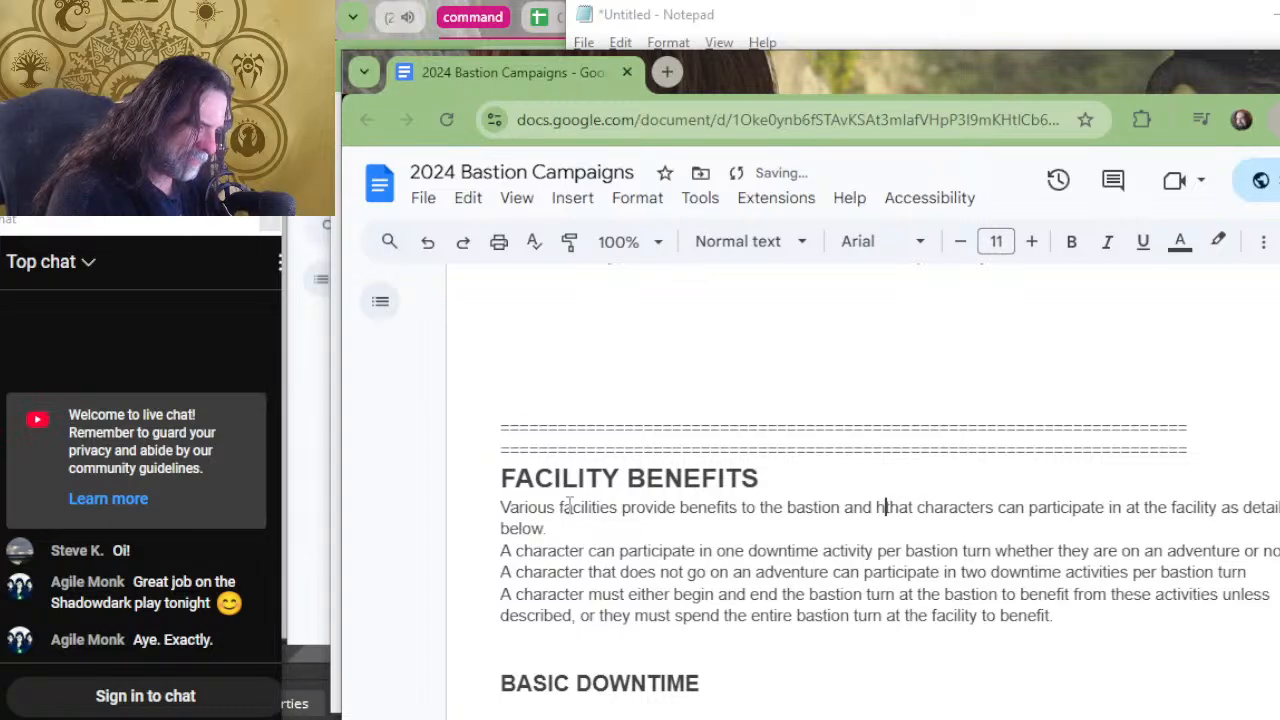
key(BackSpace)
text(the hireli)
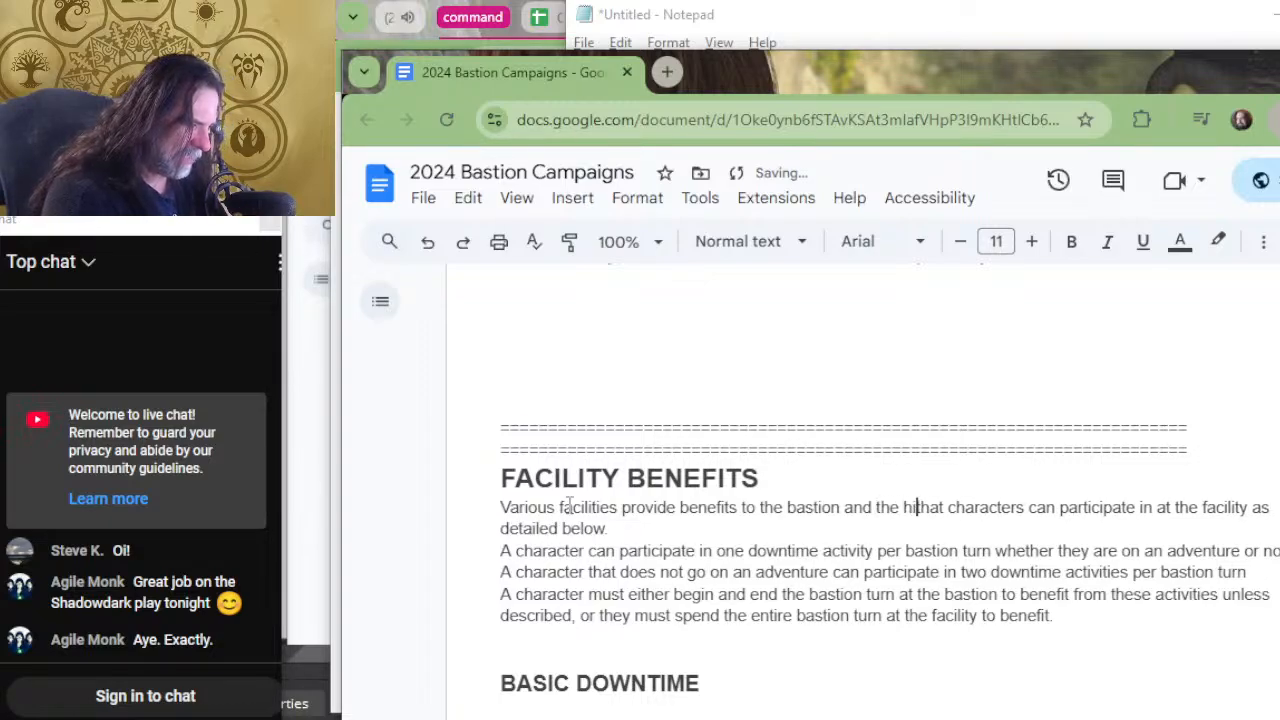
text(ngs )
text(within. t)
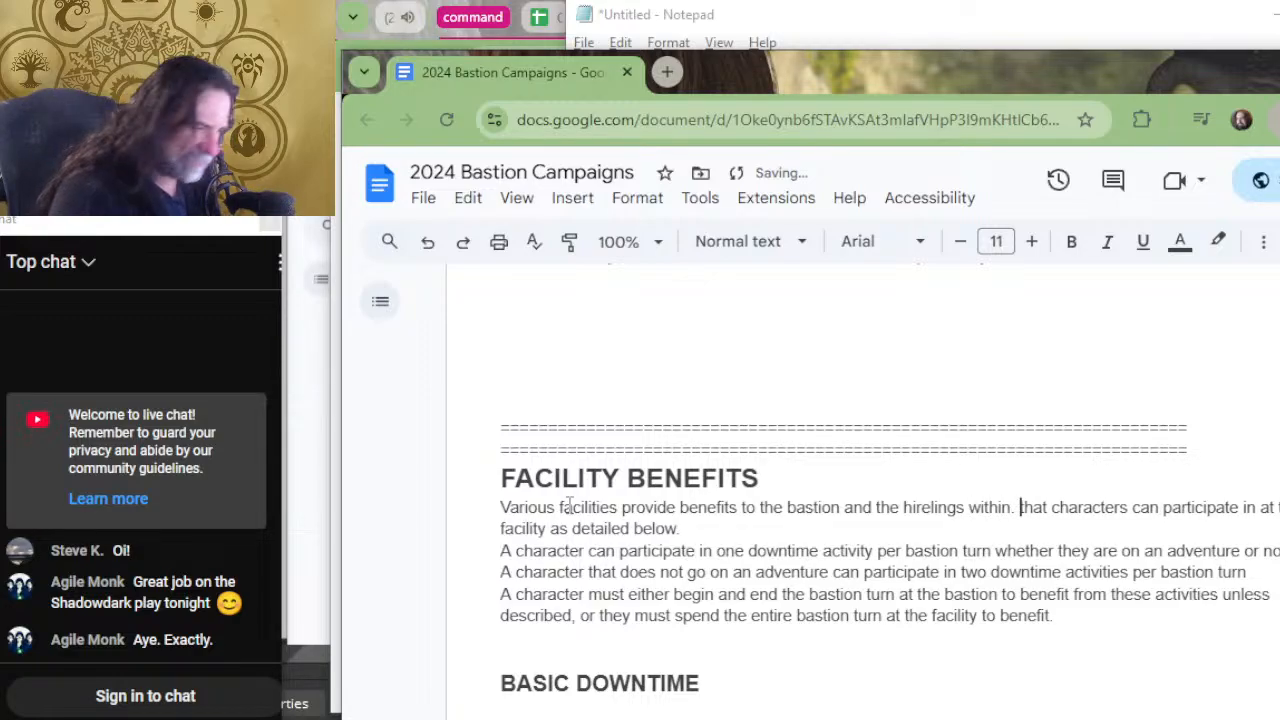
Replace the rest of the opening sentence after "within" with "as detailed below.".
key(ctrl+shift+Down)
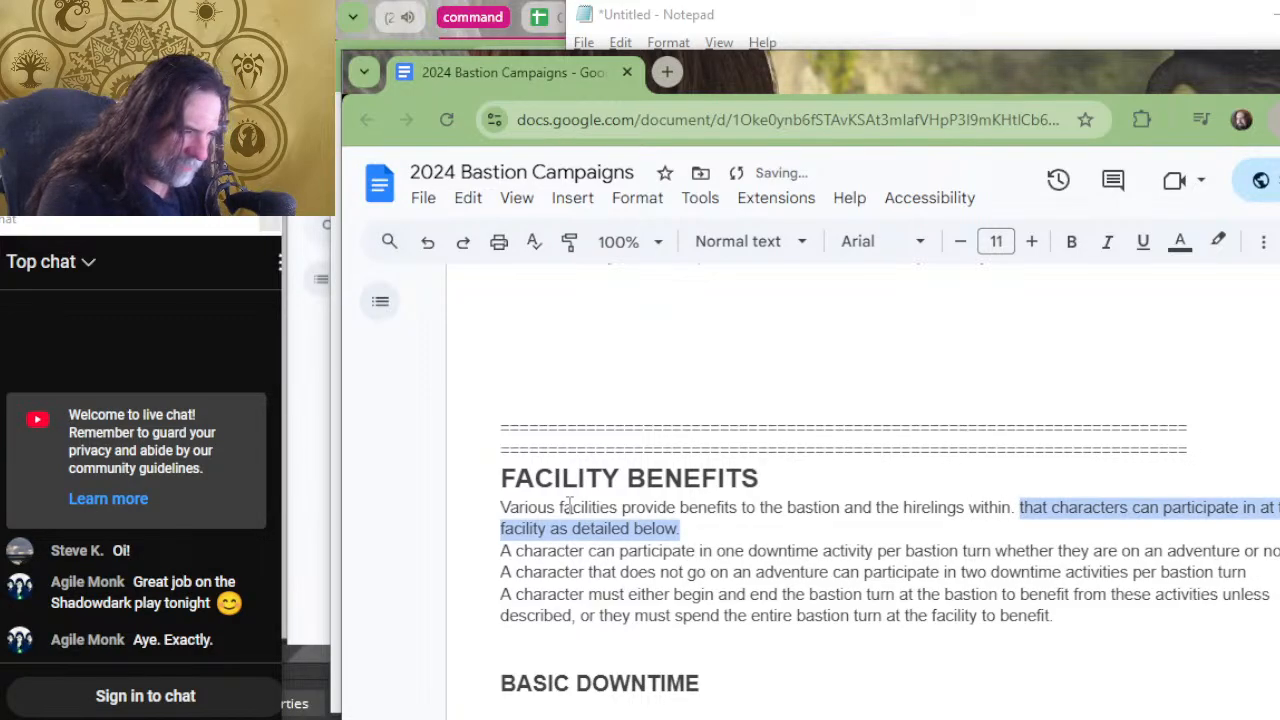
key(BackSpace)
key(BackSpace)
key(BackSpace)
key(BackSpace)
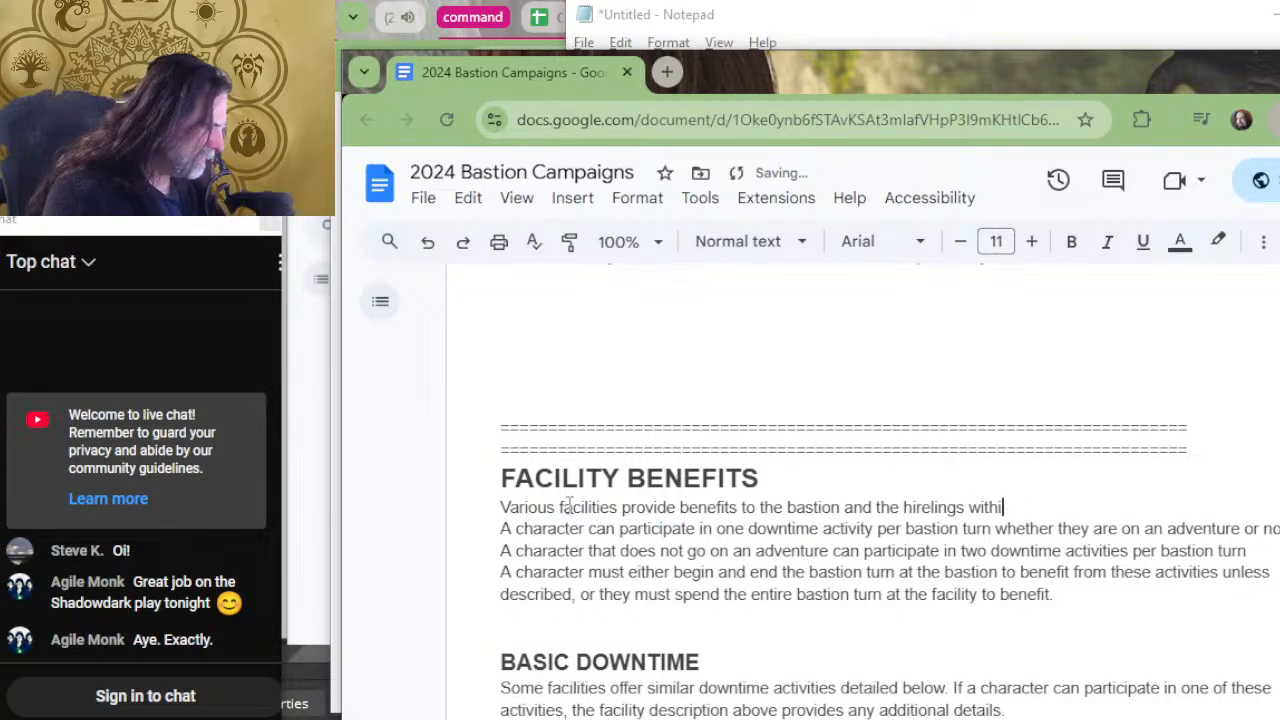
text(n as detail)
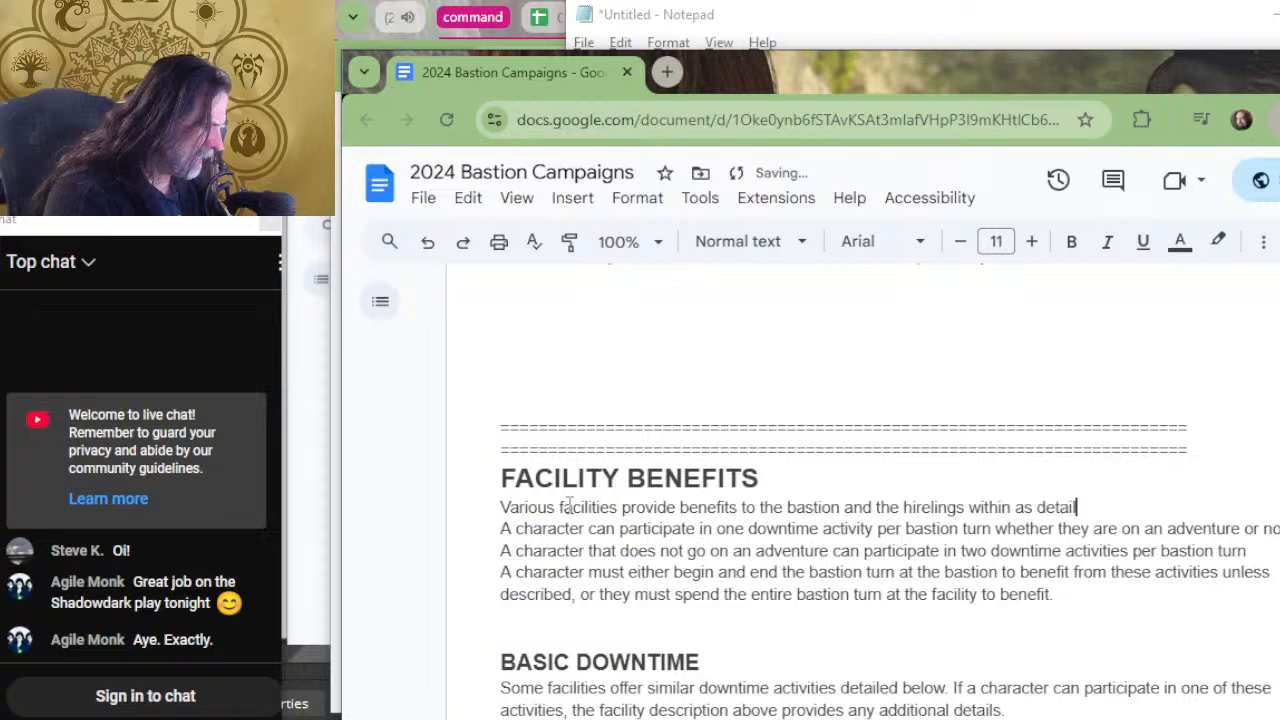
text(ed below.)
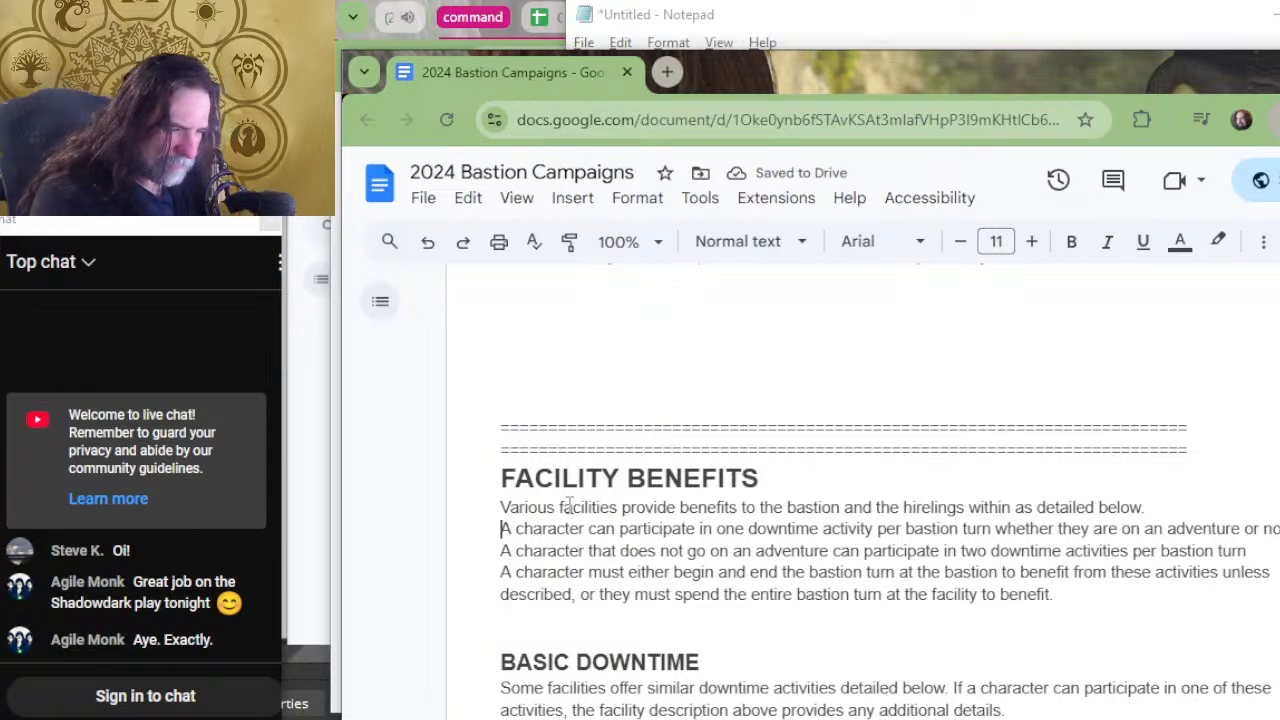
Delete the pasted paragraphs about characters participating in downtime, keeping a blank line before the BASIC DOWNTIME heading.
key(Return)
key(Return)
key(Up)
key(Up)
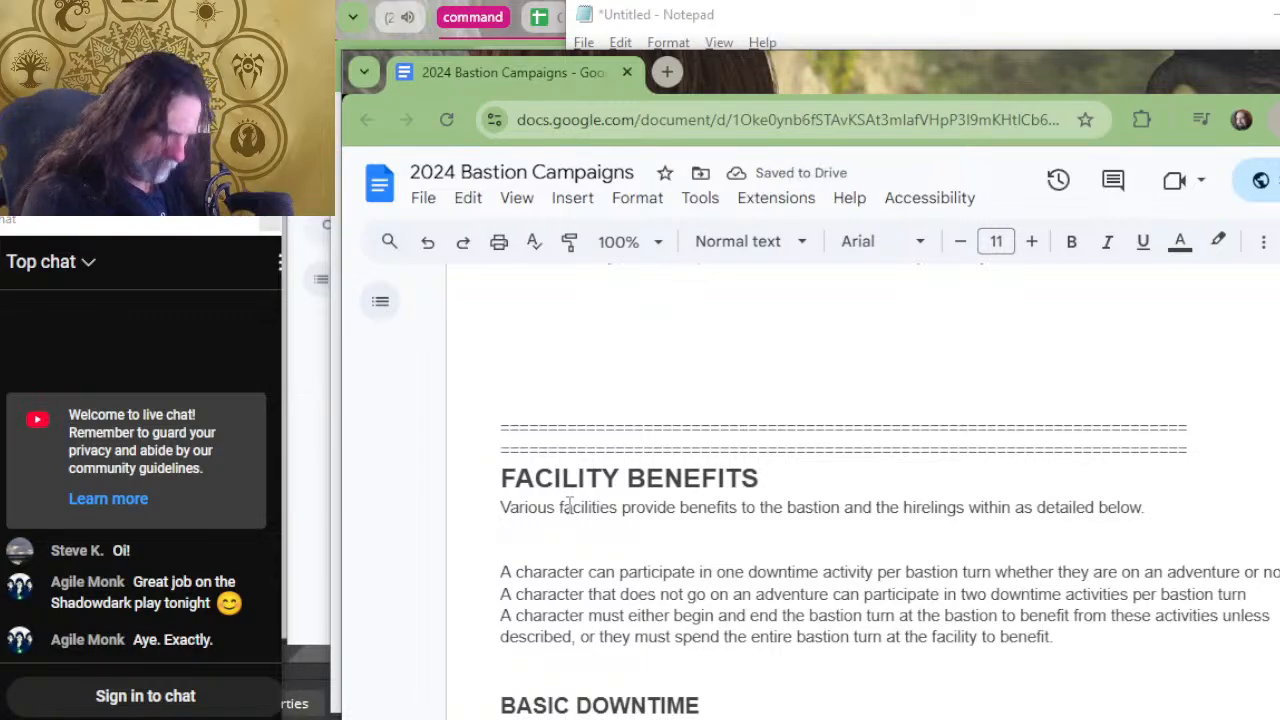
key(shift+Down)
key(shift+Down)
key(shift+Down)
key(shift+Down)
key(shift+Down)
key(shift+Down)
key(Delete)
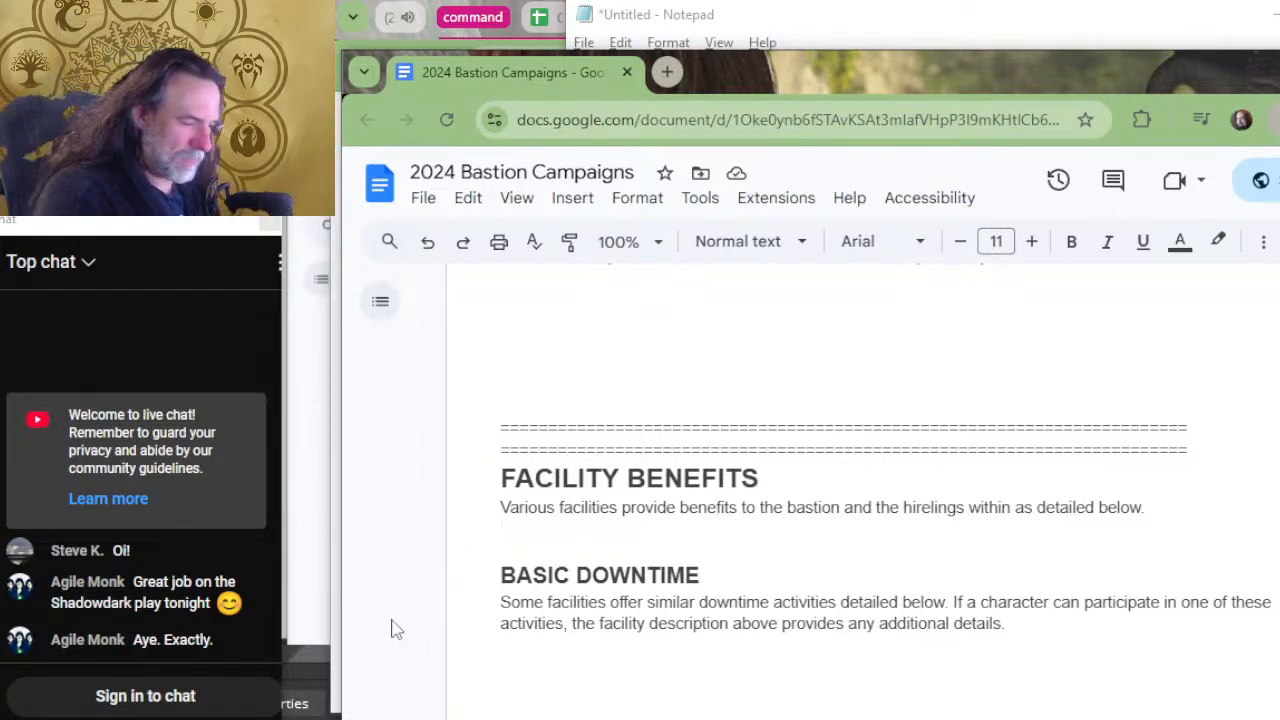
Change the pasted BASIC DOWNTIME heading to BASIC BENEFIT.
drag(723, 577, 580, 567)
text(BENEFIT)
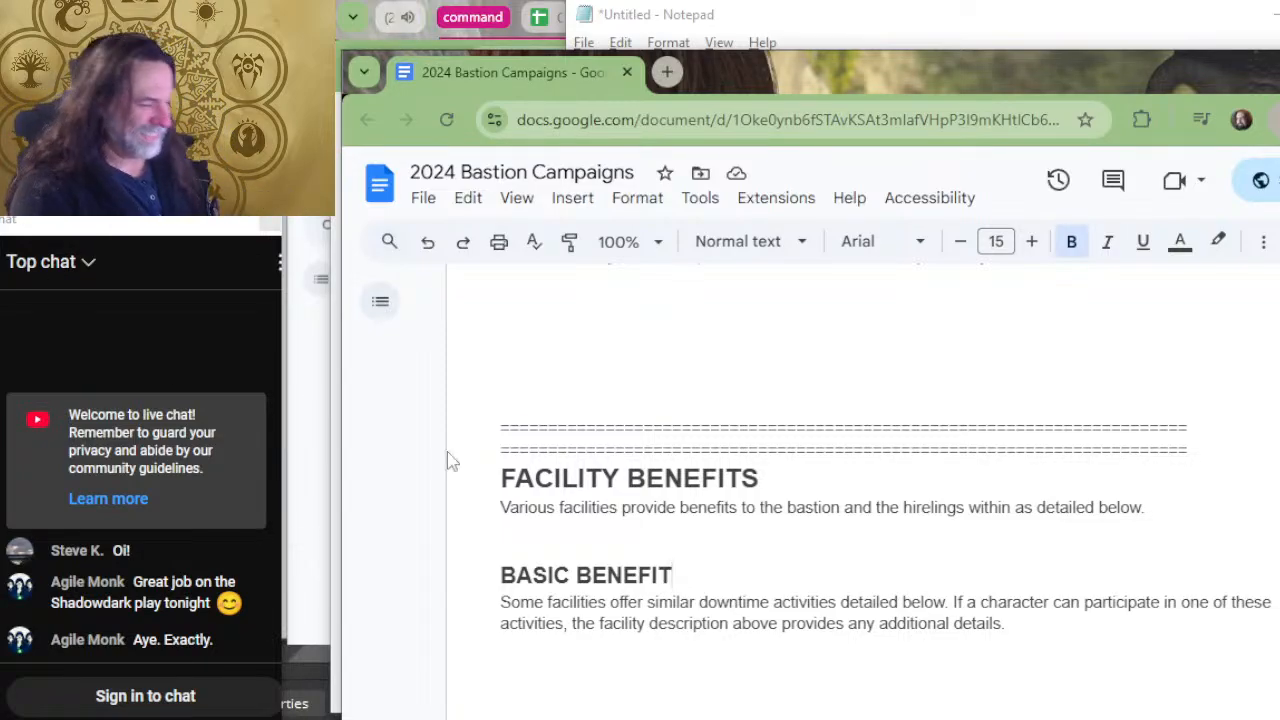
scroll(740, 540, down, 2)
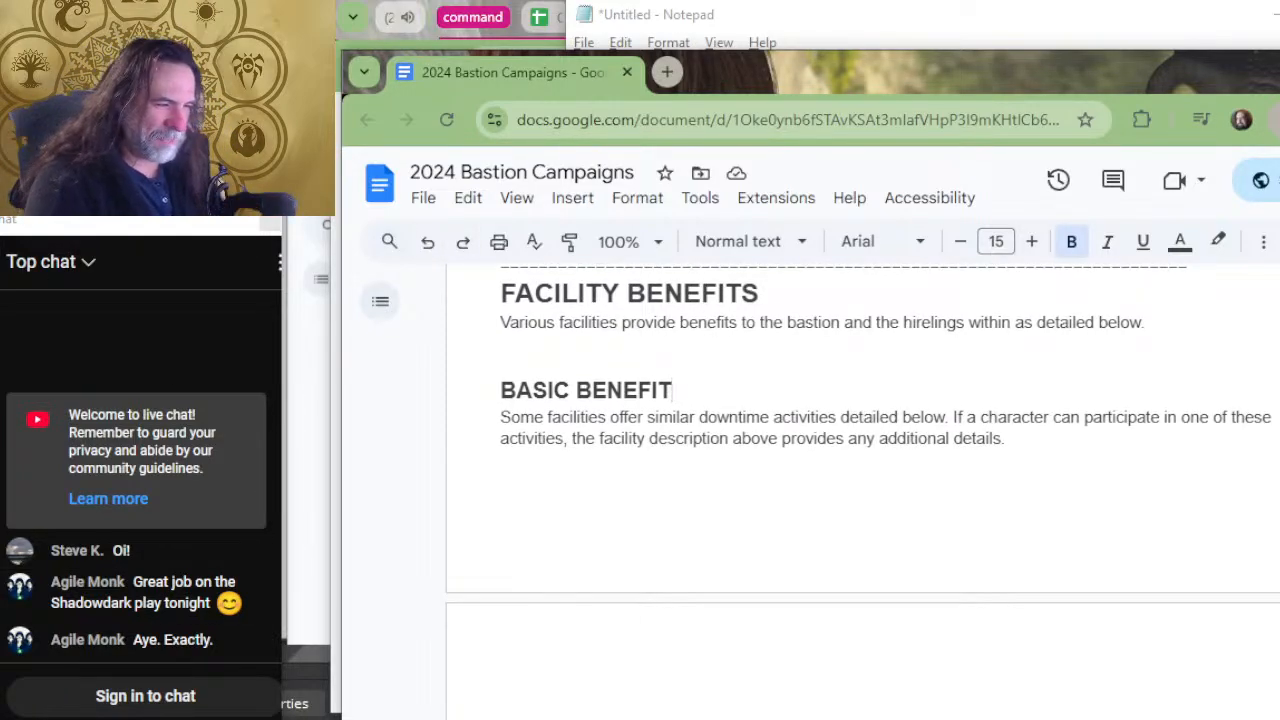
click(477, 418)
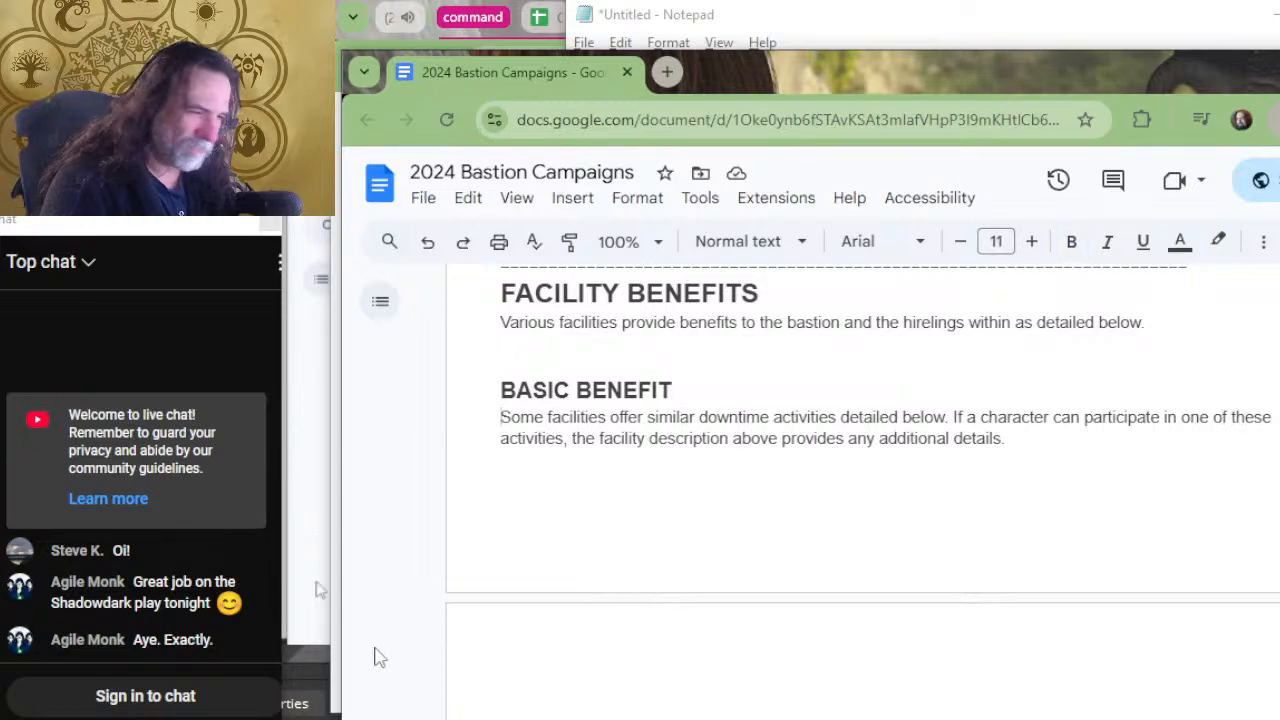
On the line below the Facility Benefits opening sentence, begin a second sentence with "There is a basic benefit that many".
click(744, 345)
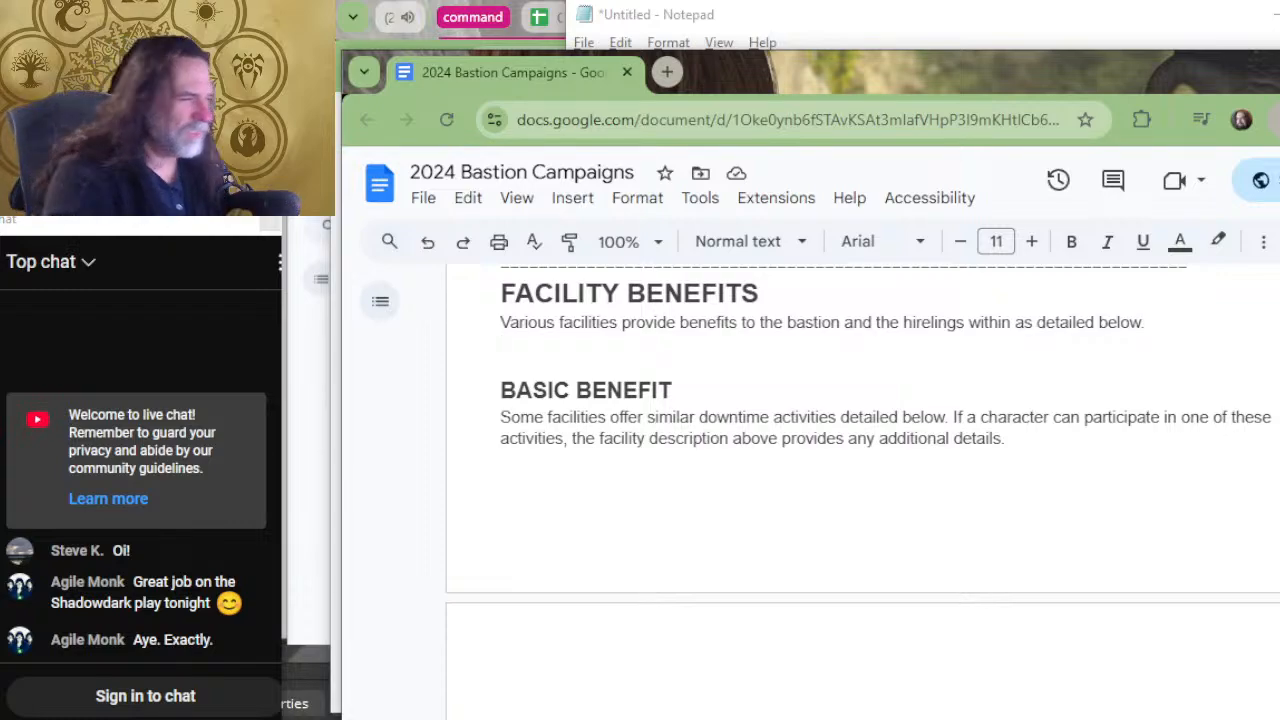
text(There are)
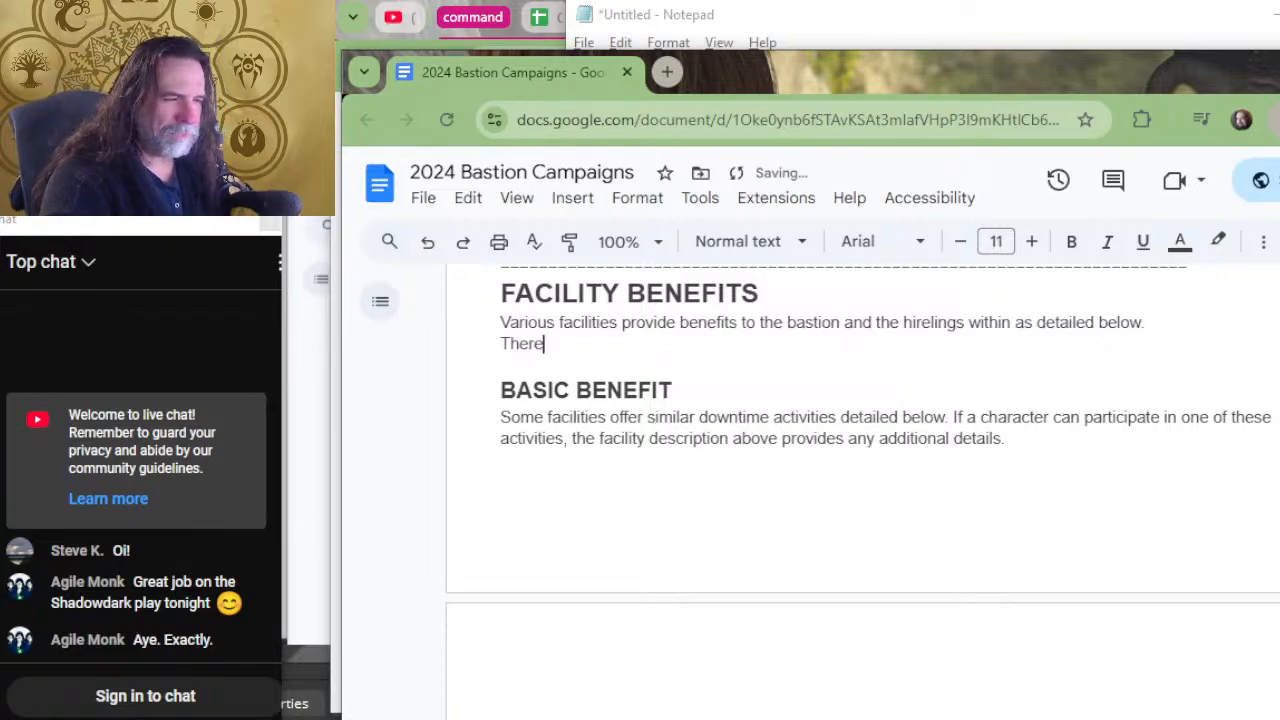
key(BackSpace)
key(BackSpace)
key(BackSpace)
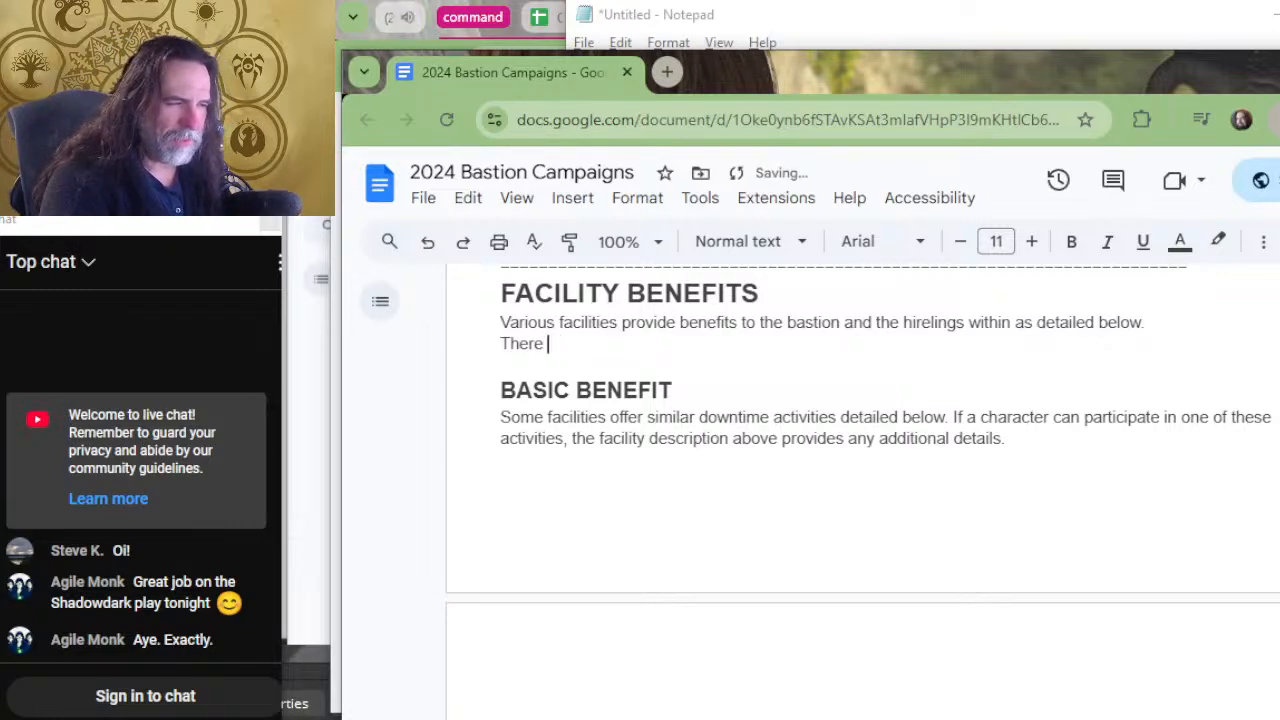
text(is a basi)
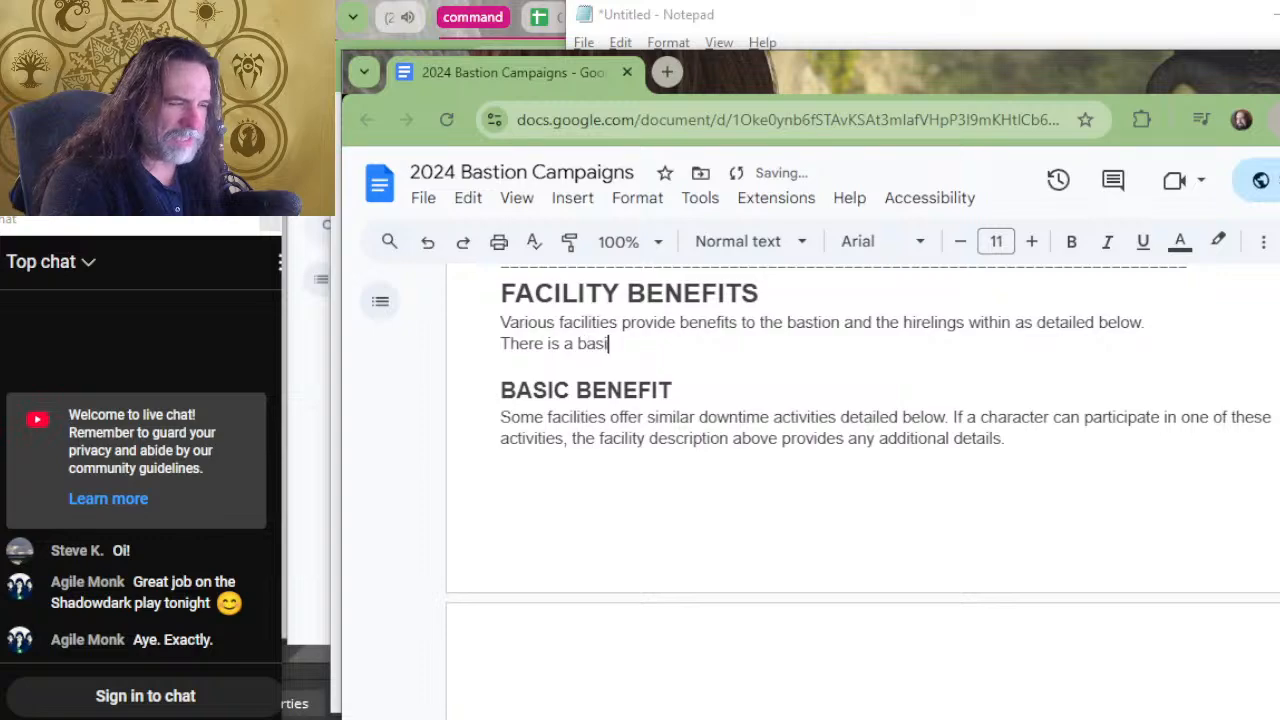
text(c benefit that )
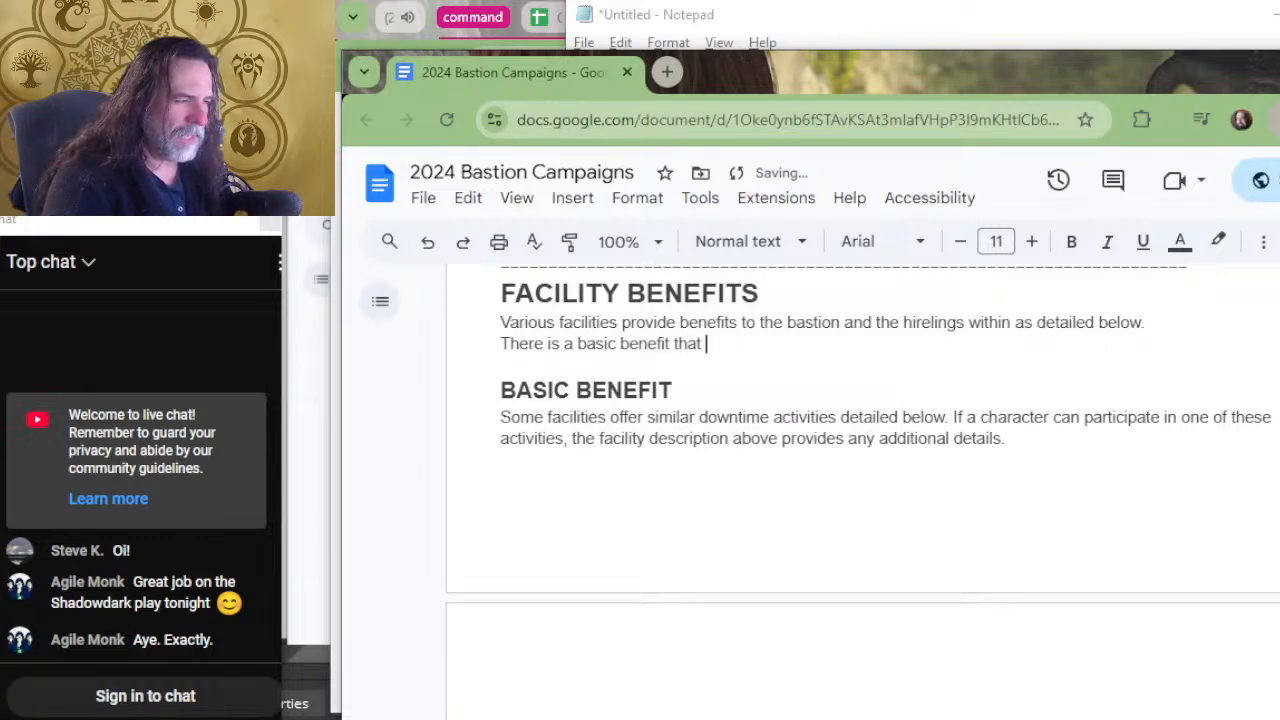
text(many )
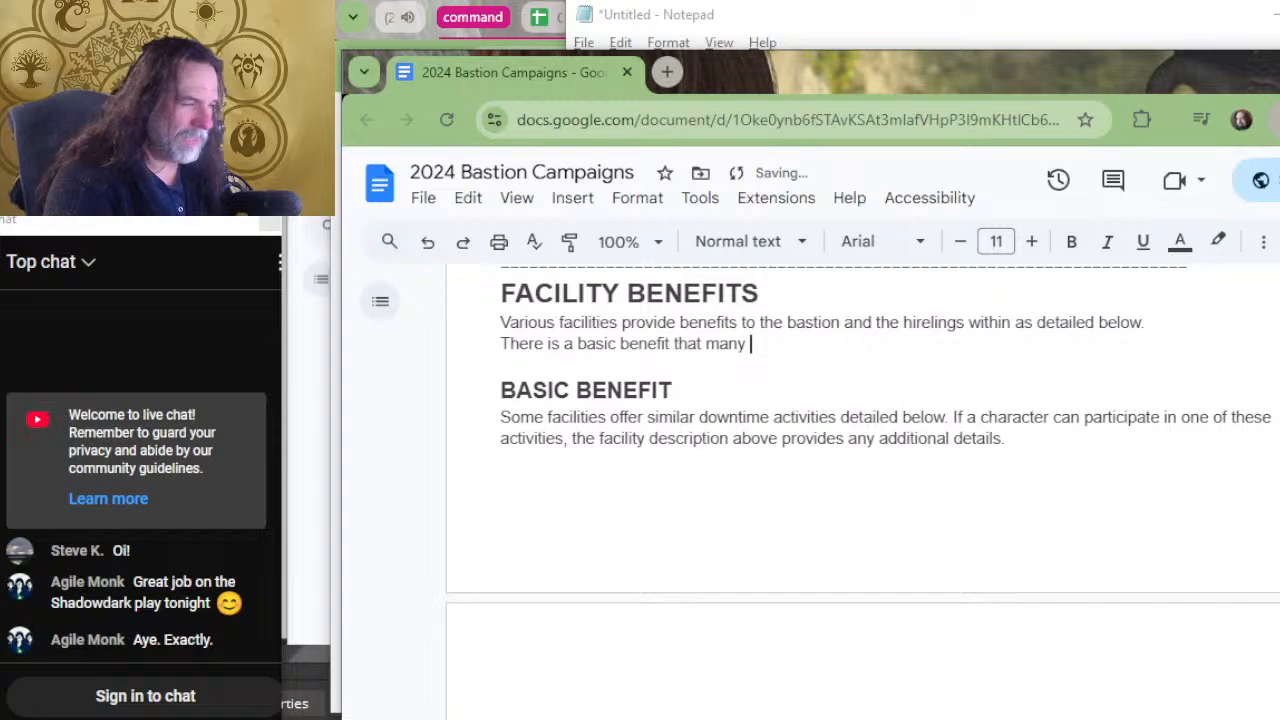
text(facilities)
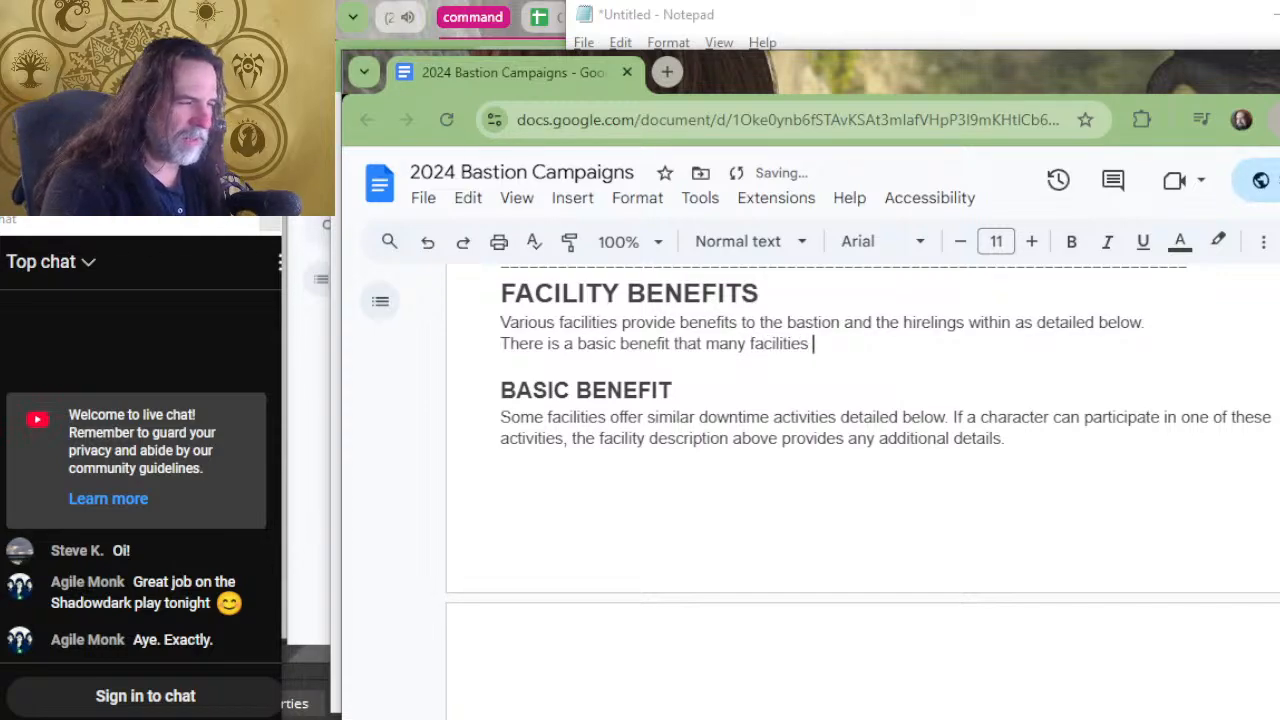
Continue the second Facility Benefits sentence with "different facilities provide to the bastion".
key(BackSpace)
key(BackSpace)
key(BackSpace)
key(BackSpace)
key(BackSpace)
key(BackSpace)
key(BackSpace)
key(BackSpace)
key(BackSpace)
key(BackSpace)
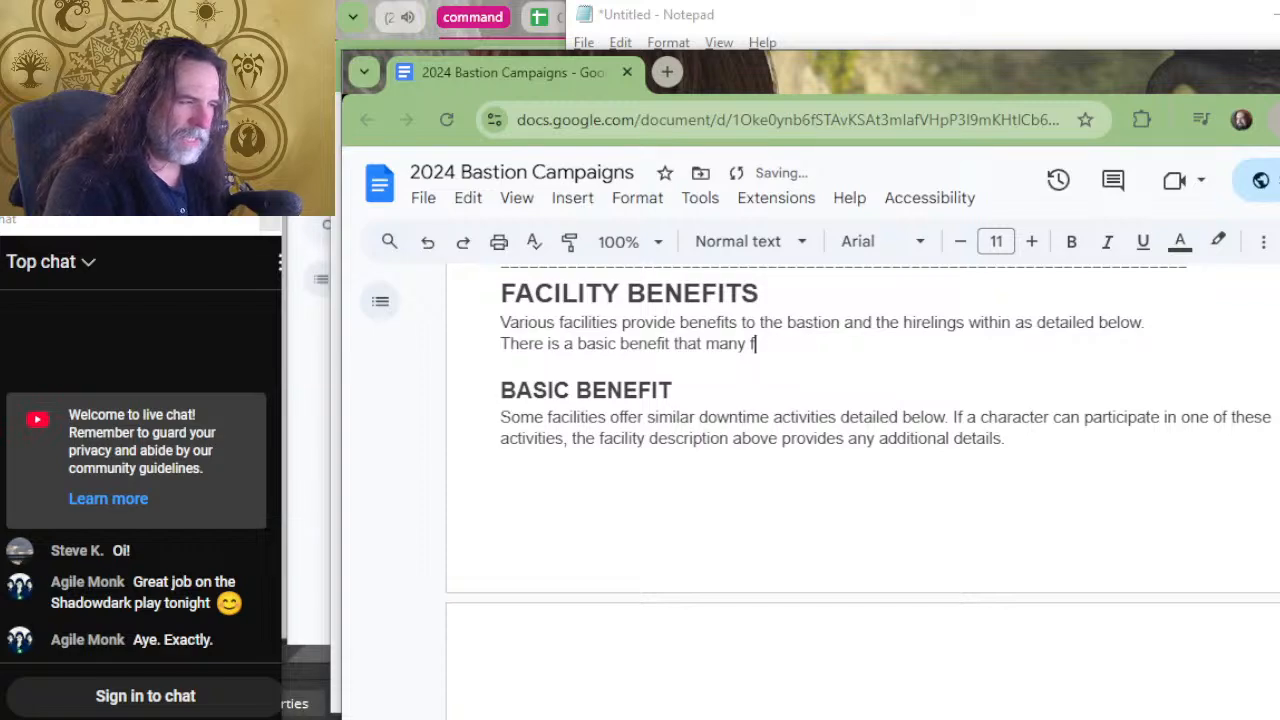
key(BackSpace)
text(different b)
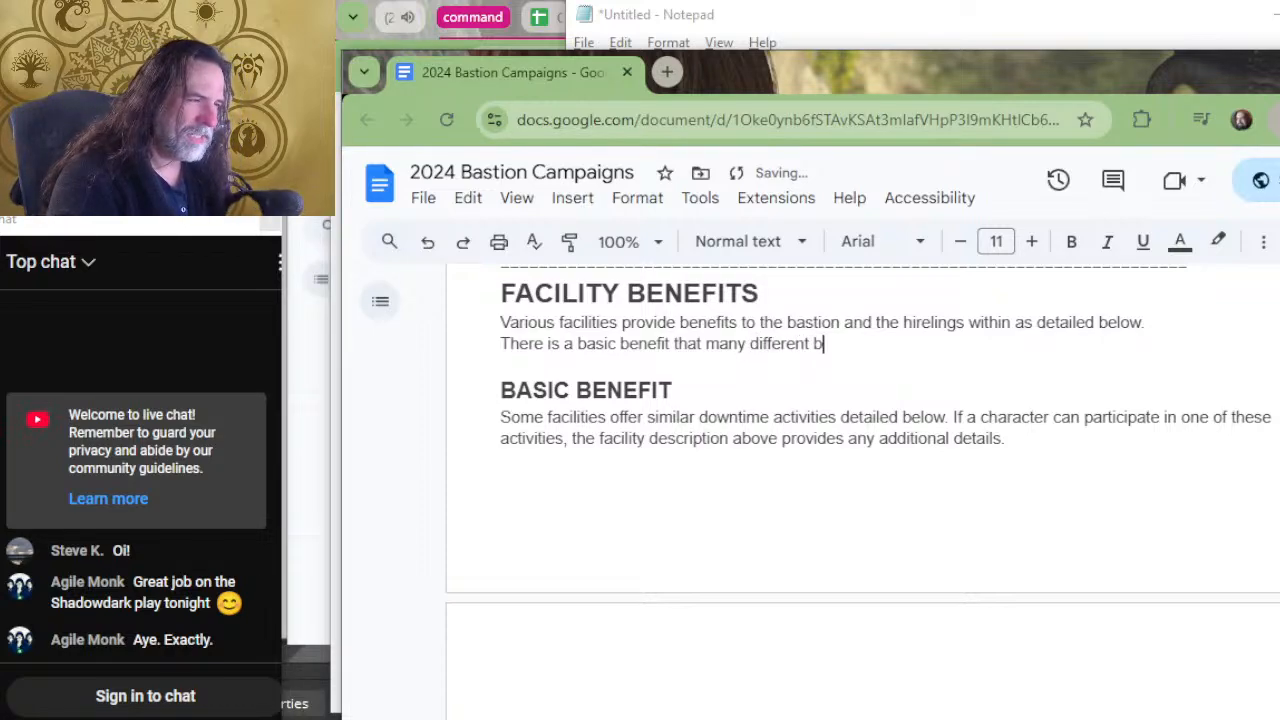
key(BackSpace)
text(fa)
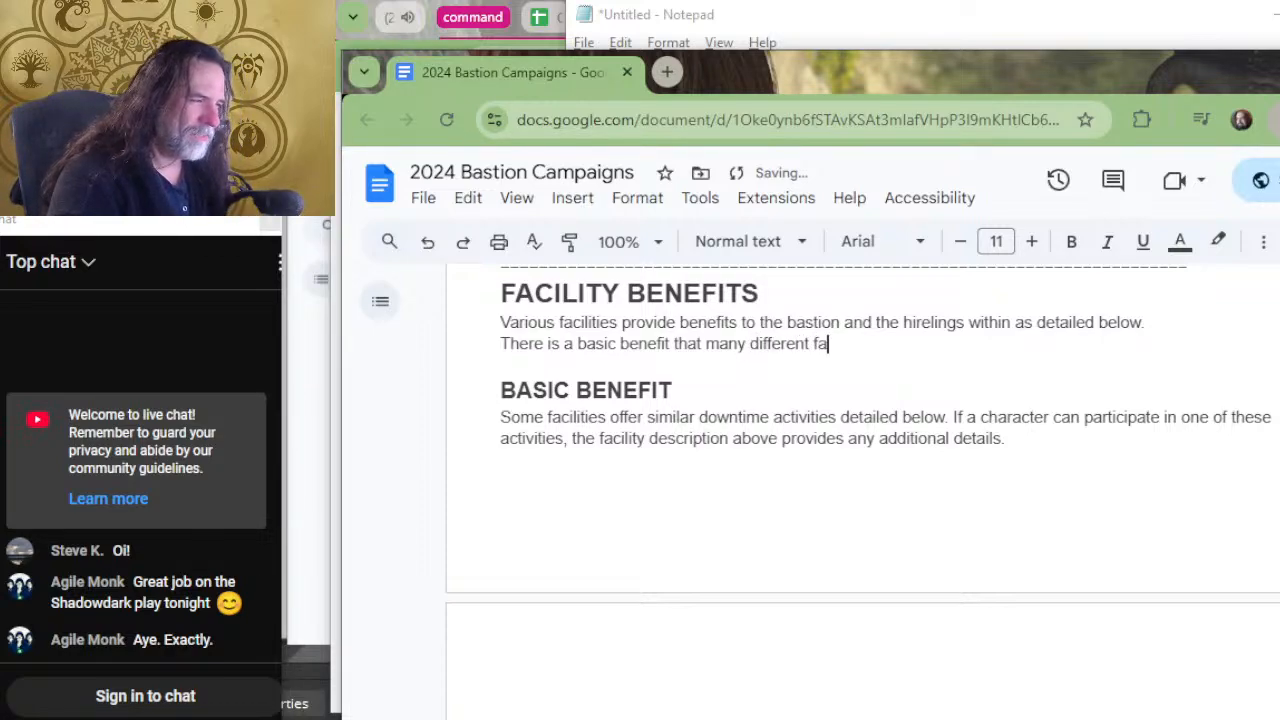
text(cilities off)
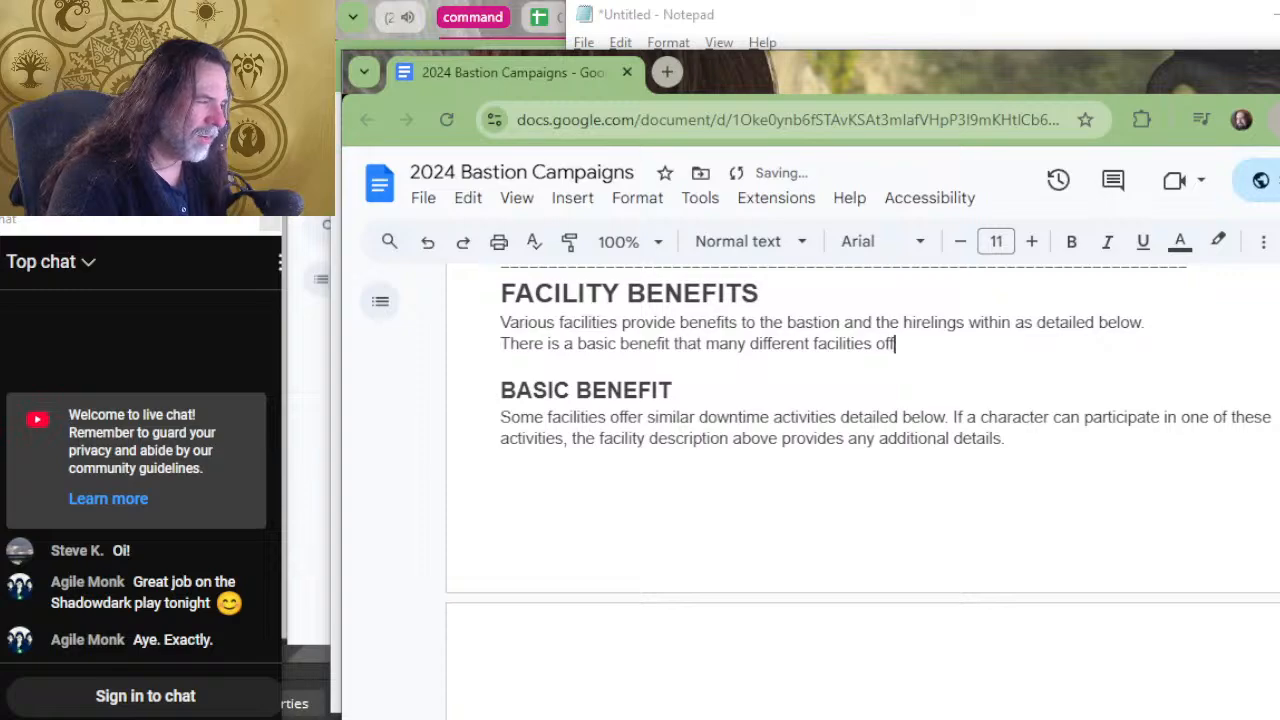
key(BackSpace)
key(BackSpace)
key(BackSpace)
text(provide)
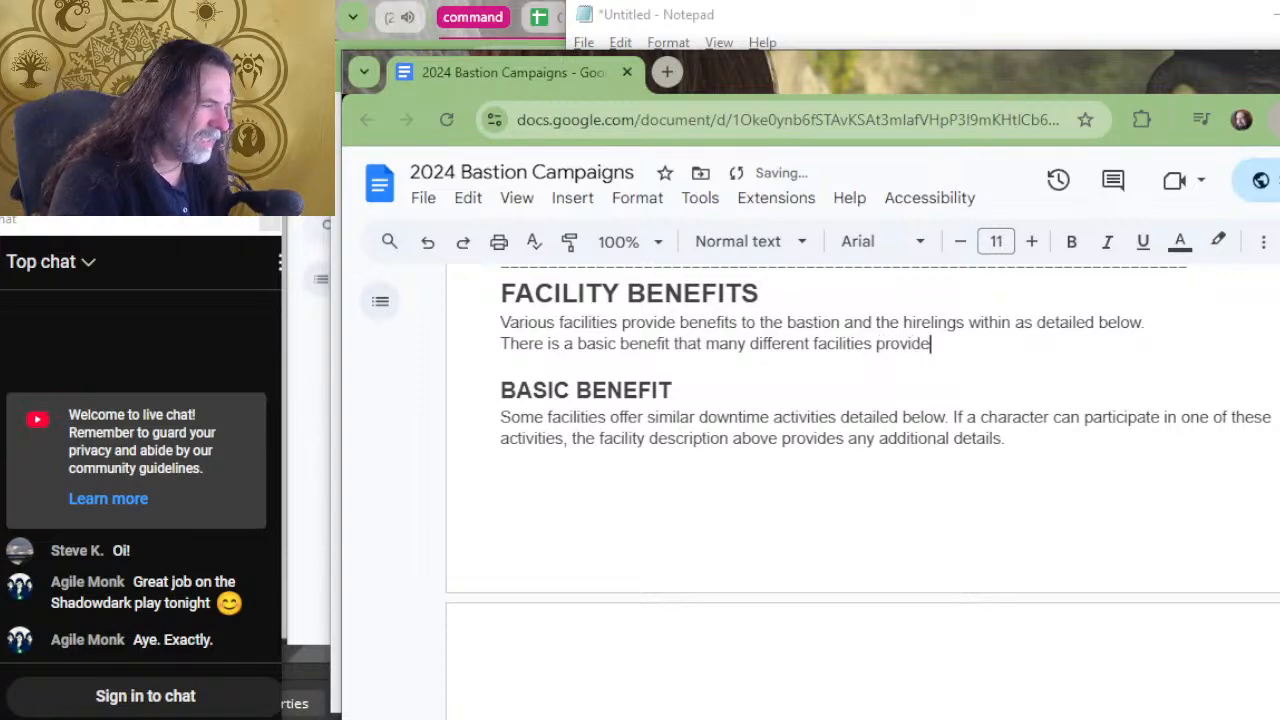
text( to the bastion)
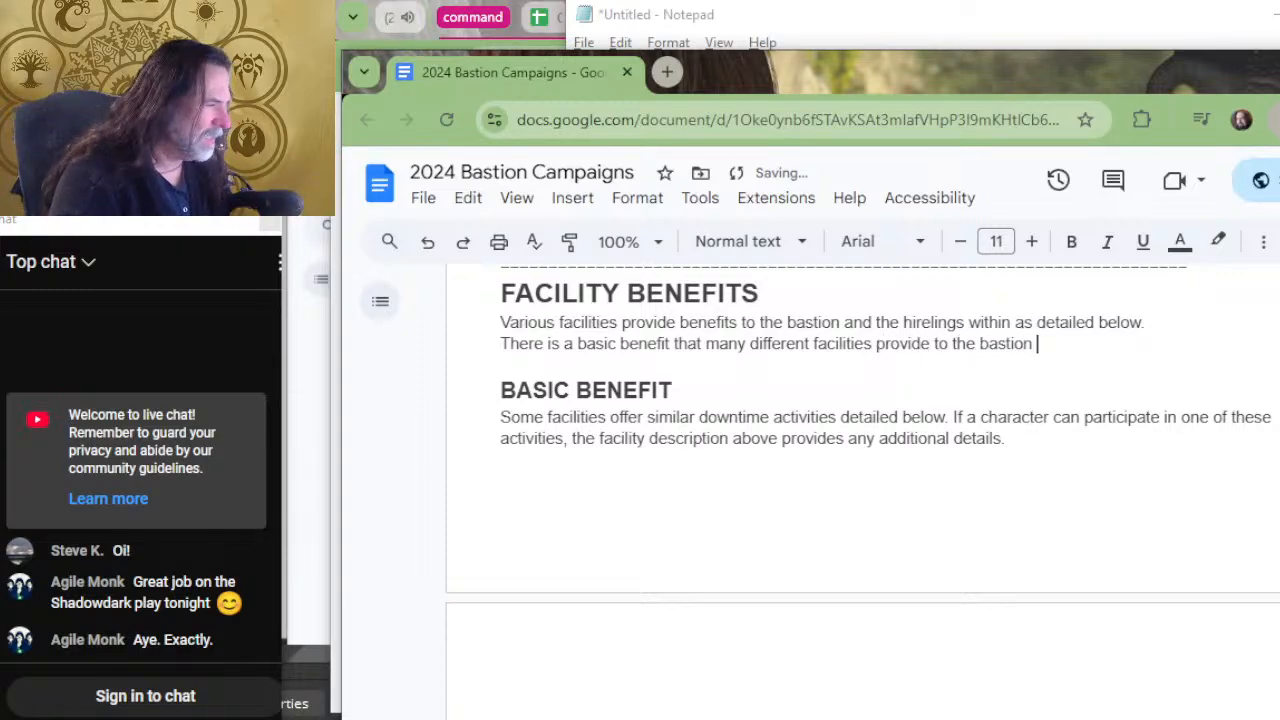
text( and there are )
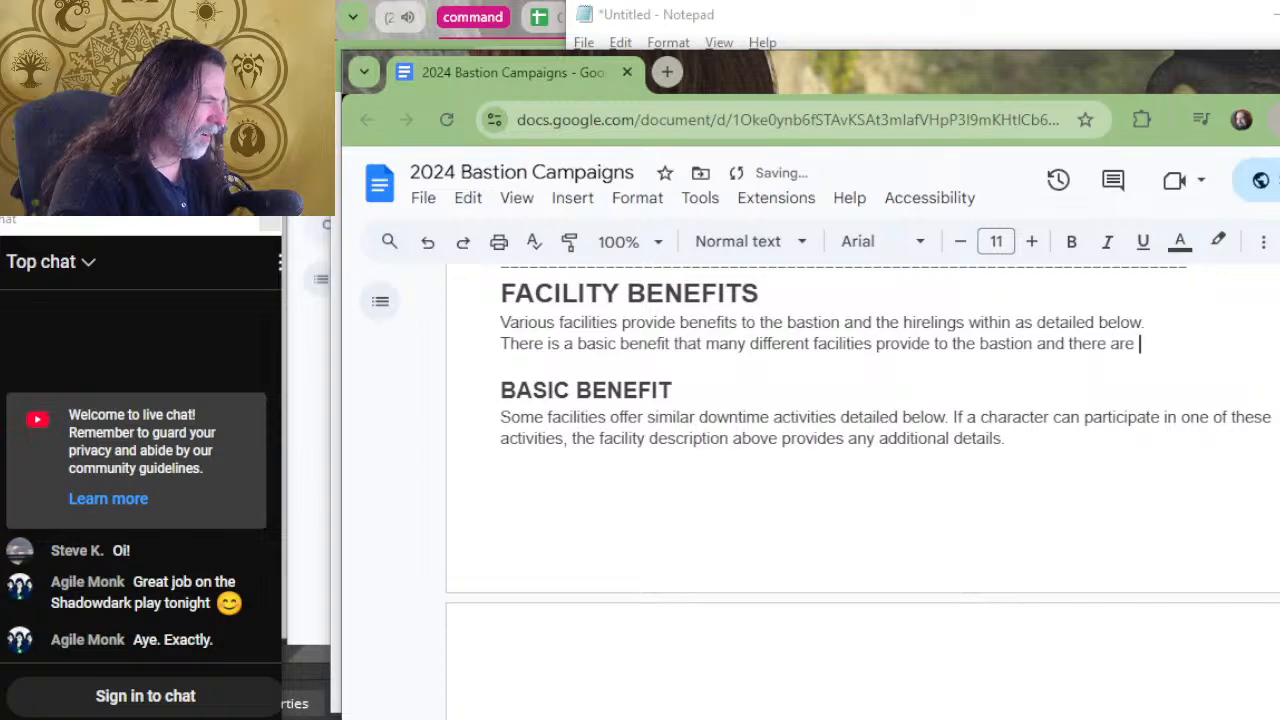
text(unique benef)
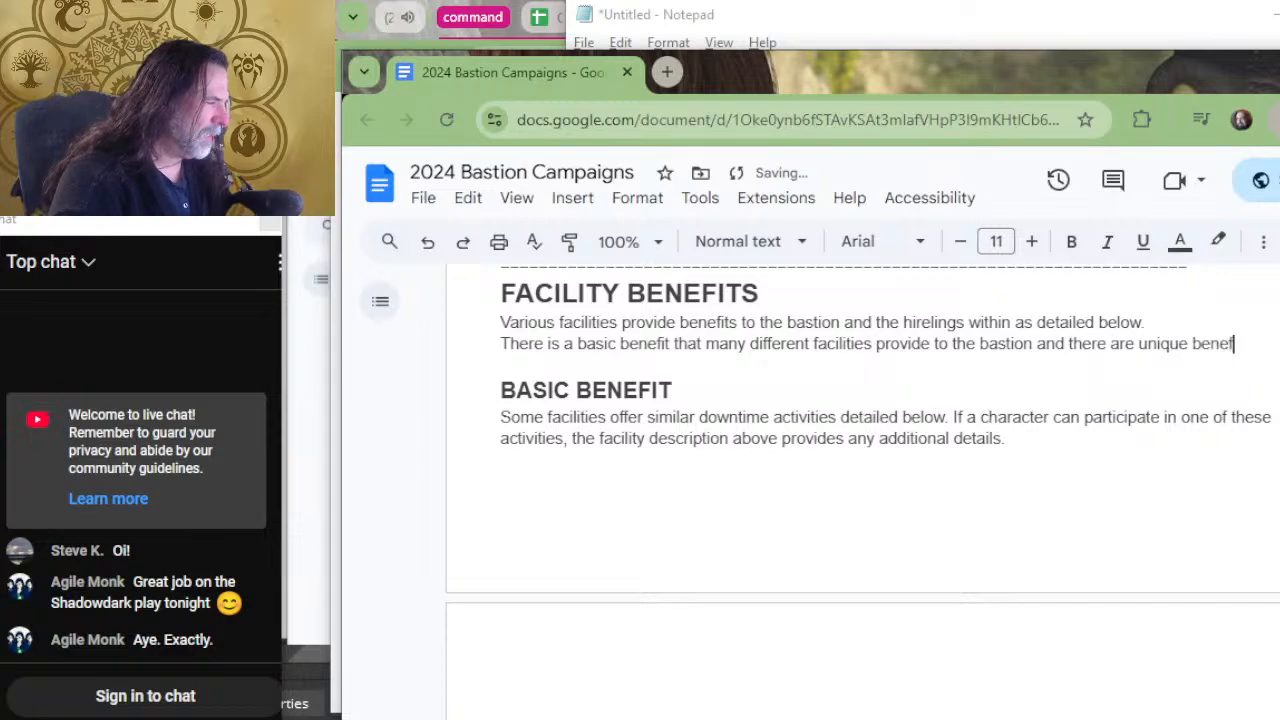
text(its that are de)
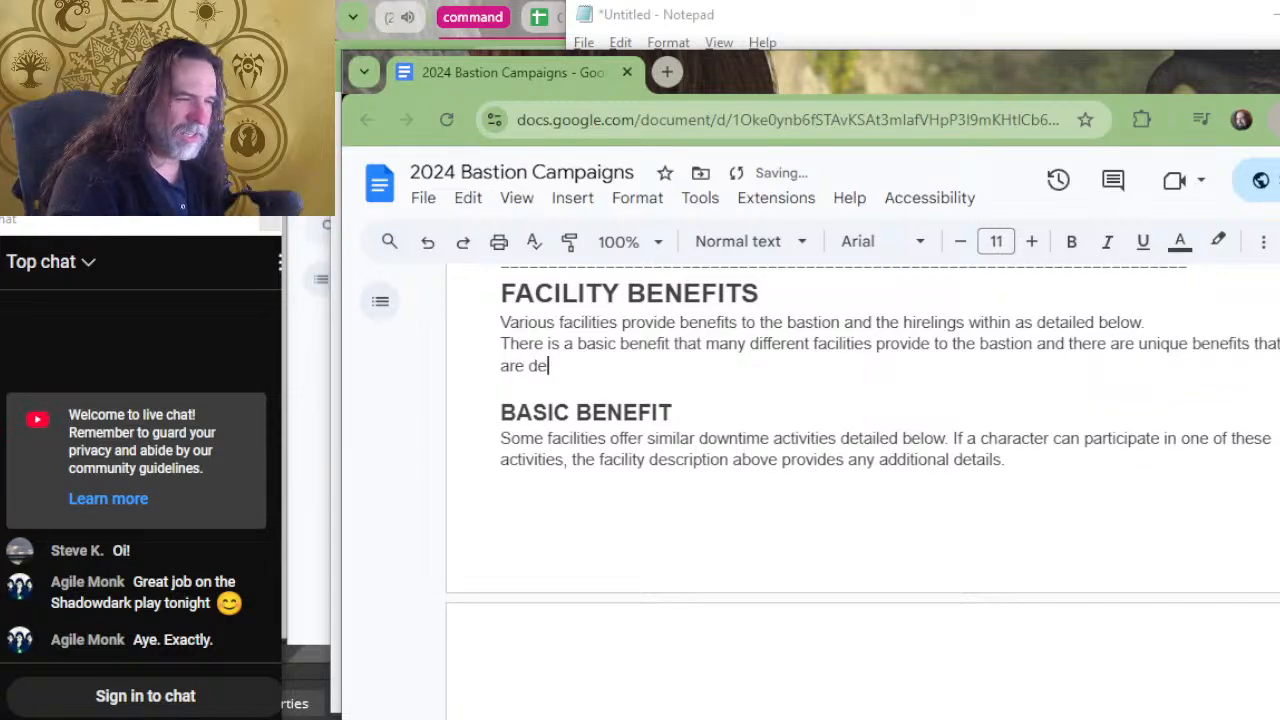
text(scribed s)
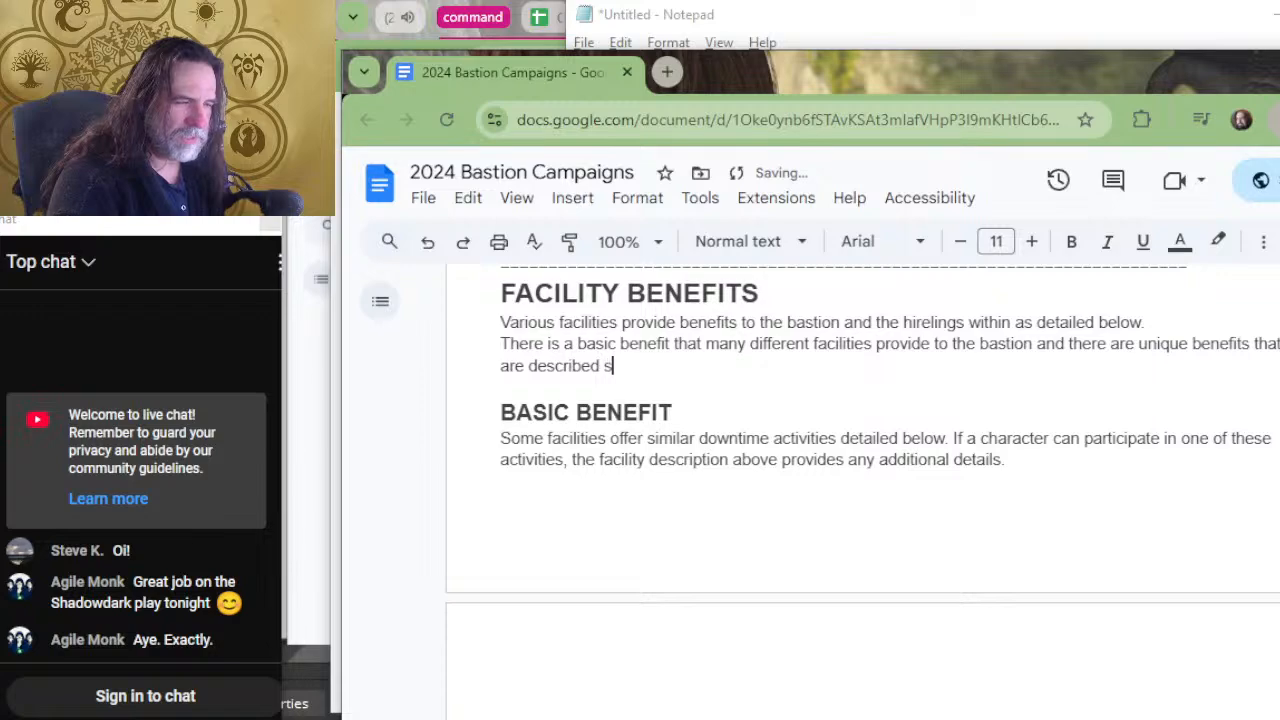
text(eparately in each)
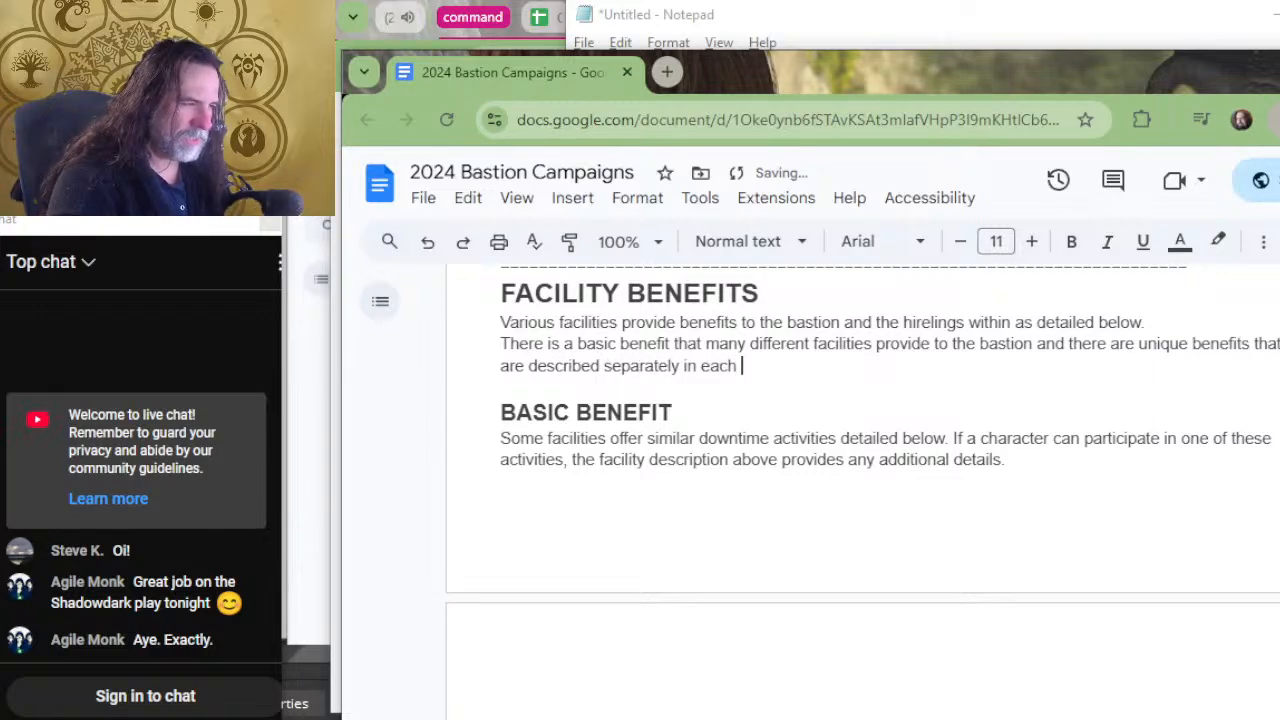
text( facility d)
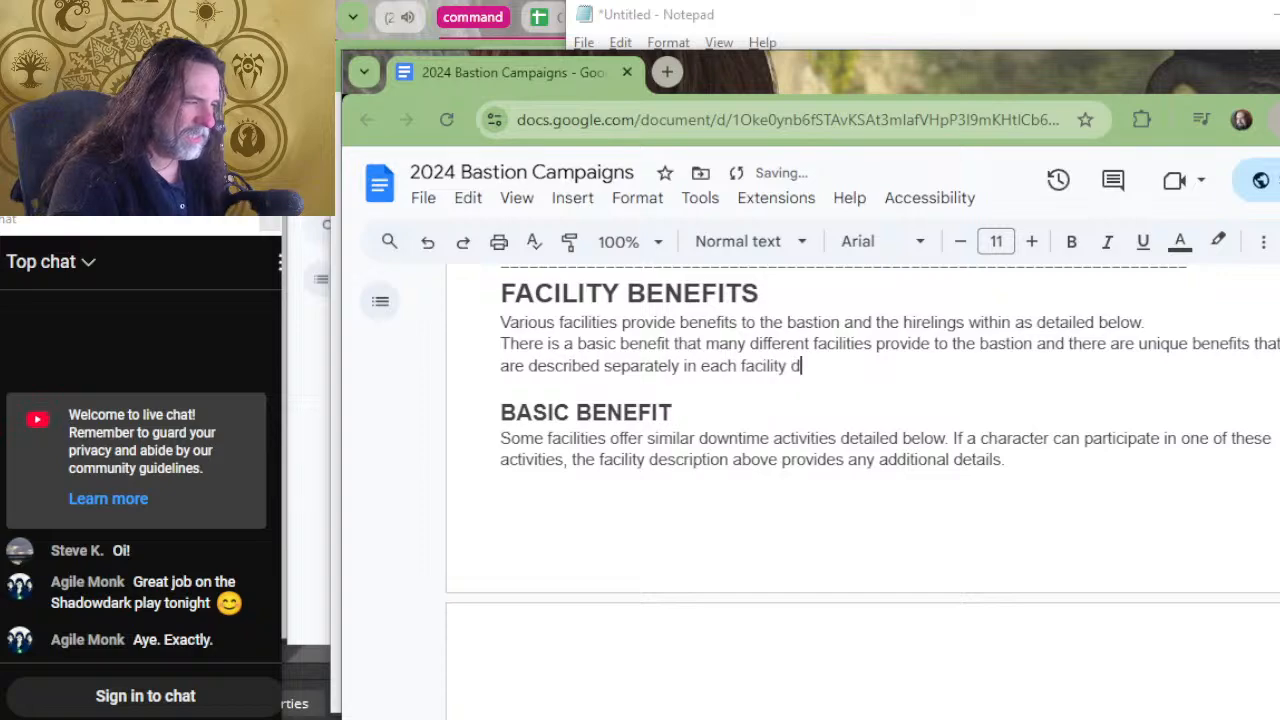
text(escription above.)
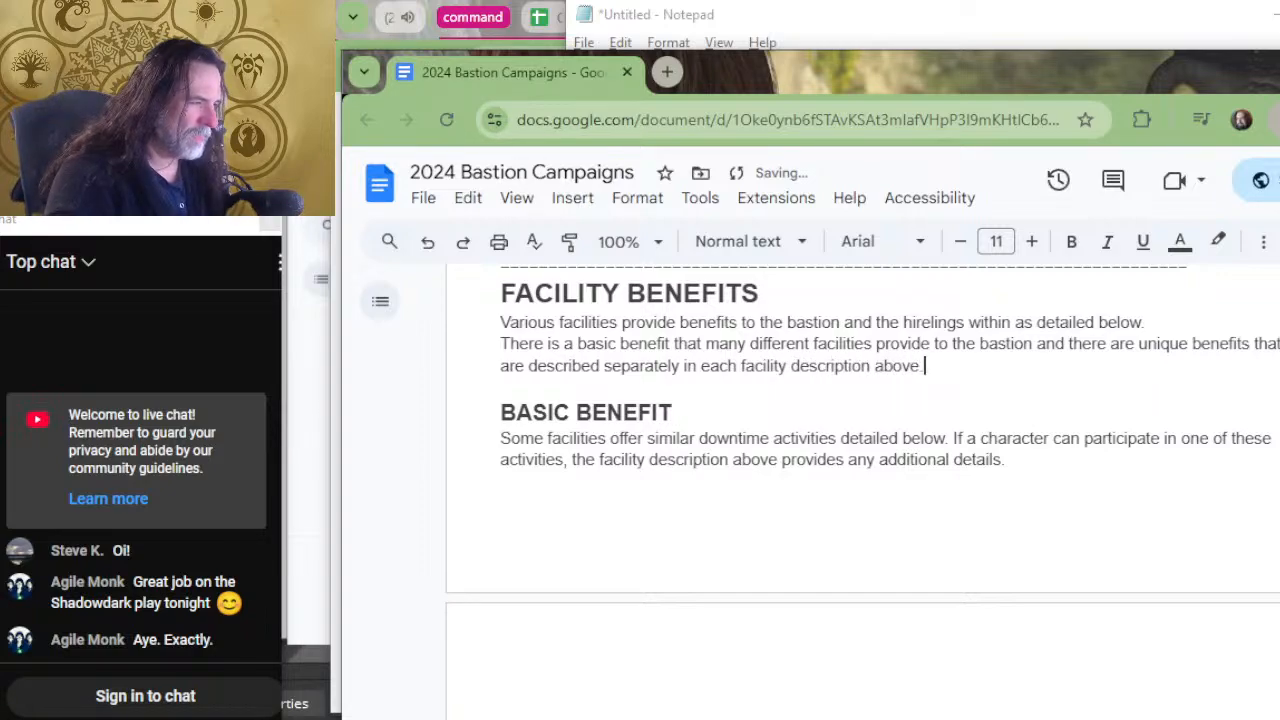
Insert "described below" after "provide to the bastion" in the second Facility Benefits sentence.
key(Up)
key(Left)
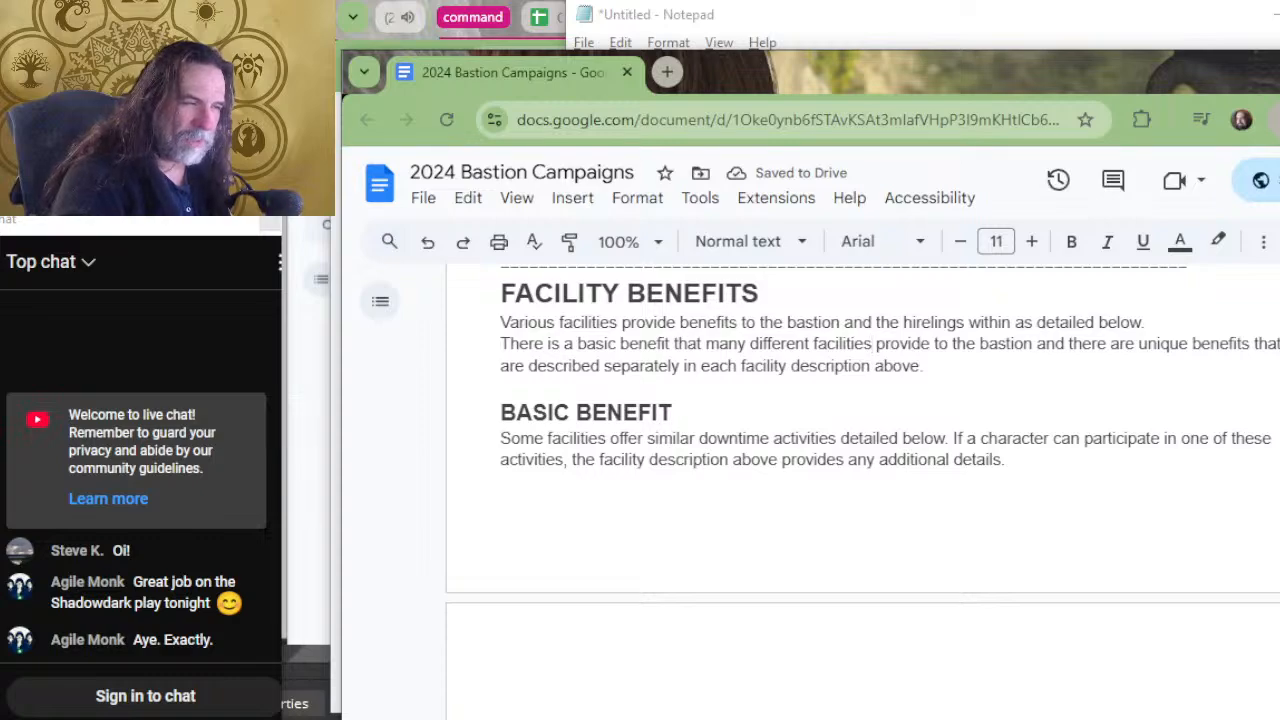
key(Left)
key(Left)
key(Left)
key(Left)
key(Left)
key(Left)
key(Left)
key(Left)
key(Left)
key(Left)
key(Left)
key(Left)
key(Left)
key(Left)
key(Left)
key(Left)
key(Left)
key(Left)
key(Left)
key(Left)
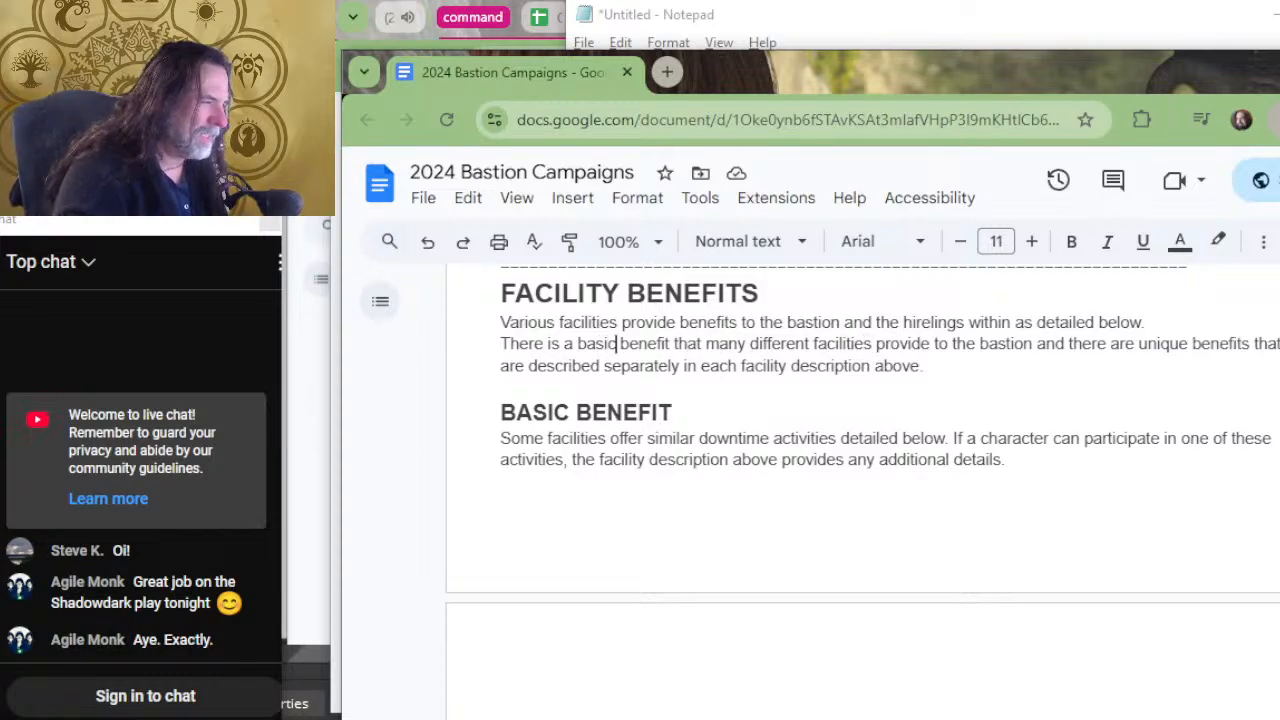
key(Right)
key(Right)
key(Right)
key(Right)
key(Right)
key(Right)
key(Right)
key(Right)
key(Right)
key(Right)
key(Right)
key(Right)
key(Right)
key(Right)
key(Right)
key(Right)
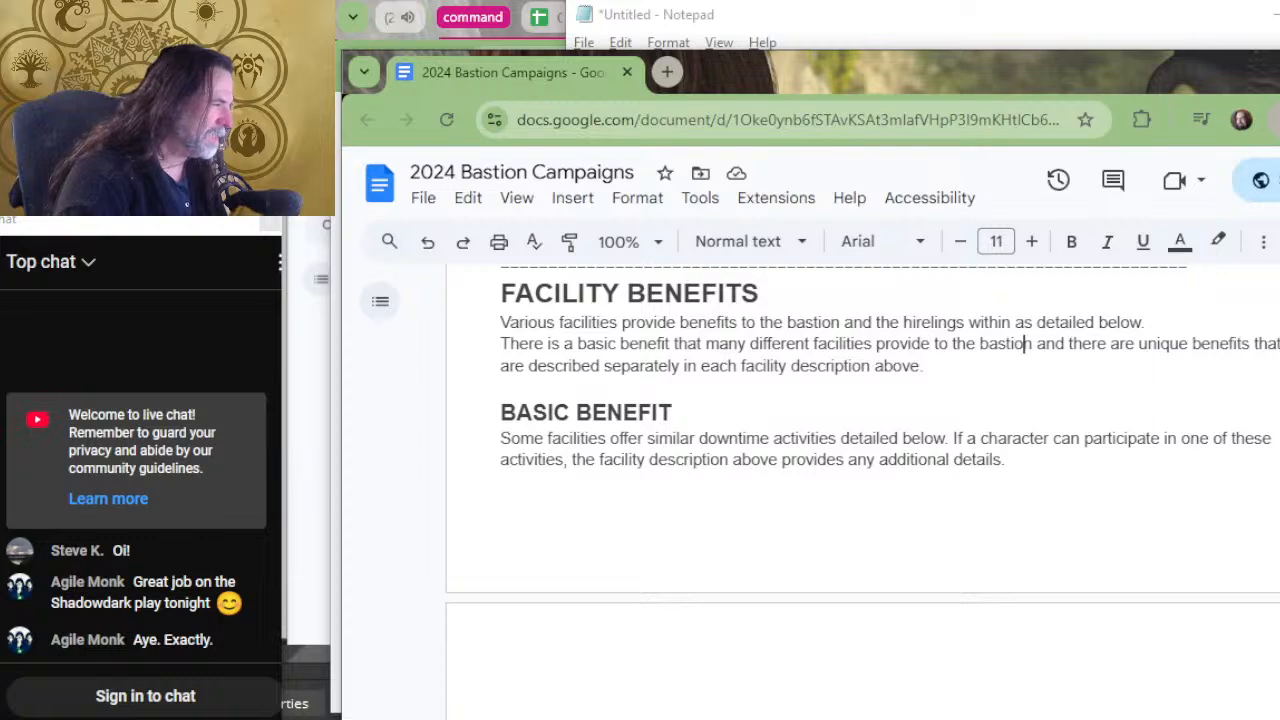
key(Right)
key(Right)
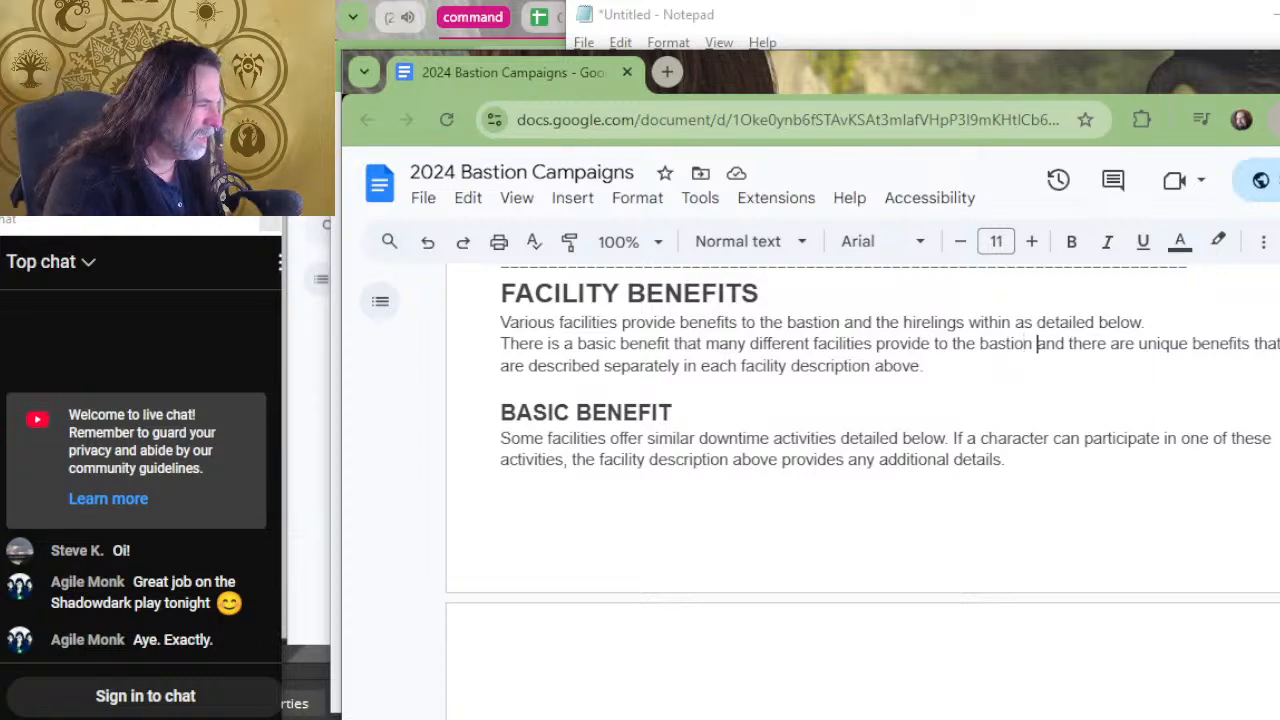
text(detailed b)
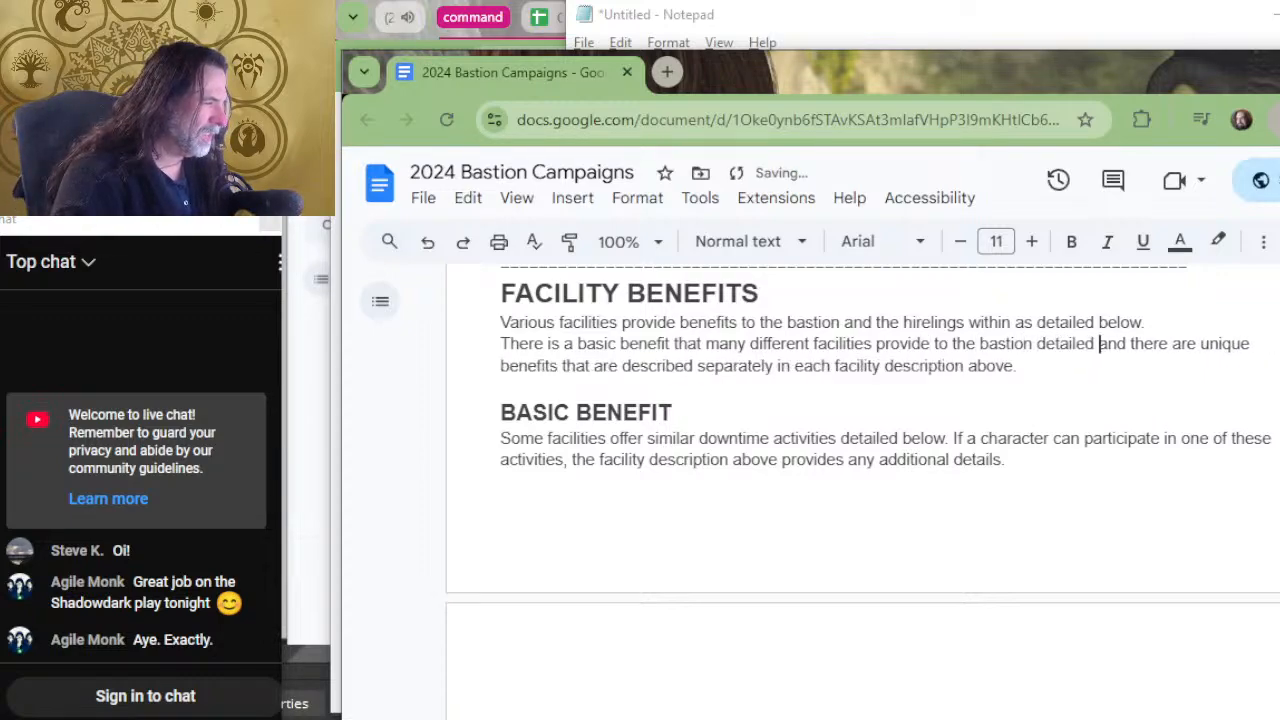
key(BackSpace)
key(BackSpace)
key(BackSpace)
key(BackSpace)
key(BackSpace)
key(BackSpace)
key(BackSpace)
key(BackSpace)
key(BackSpace)
key(BackSpace)
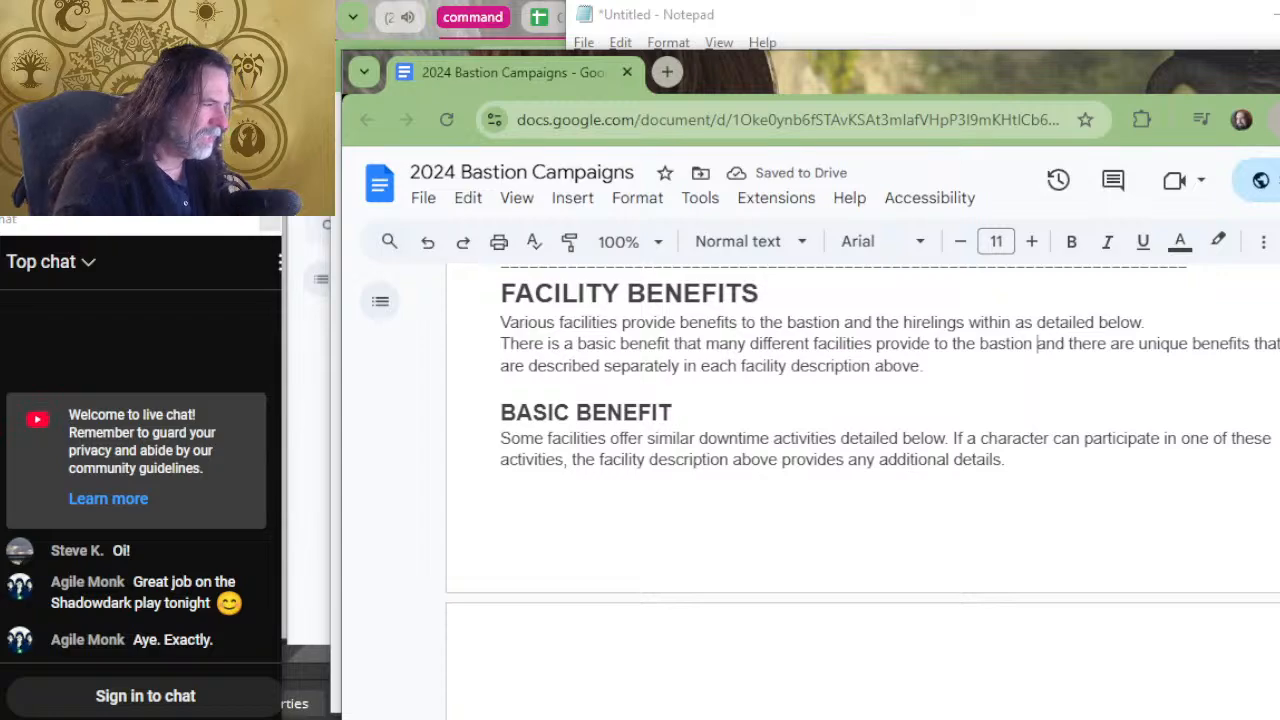
text(described be)
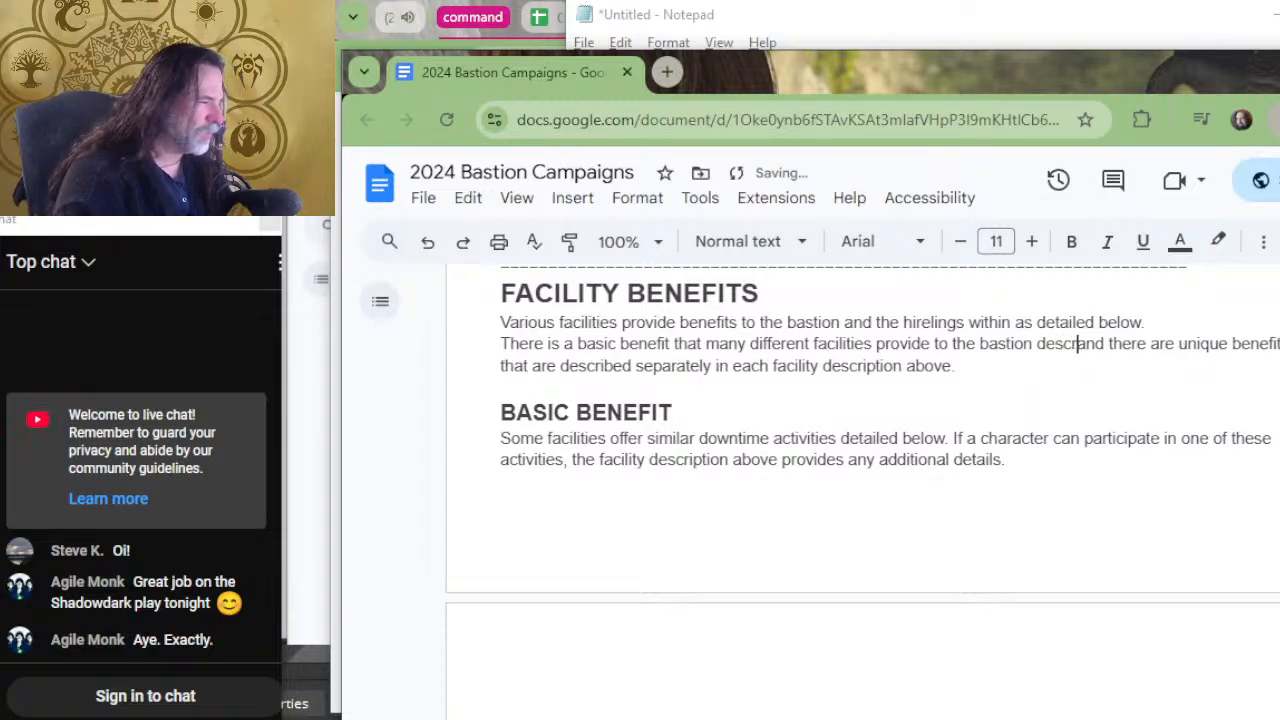
text(low)
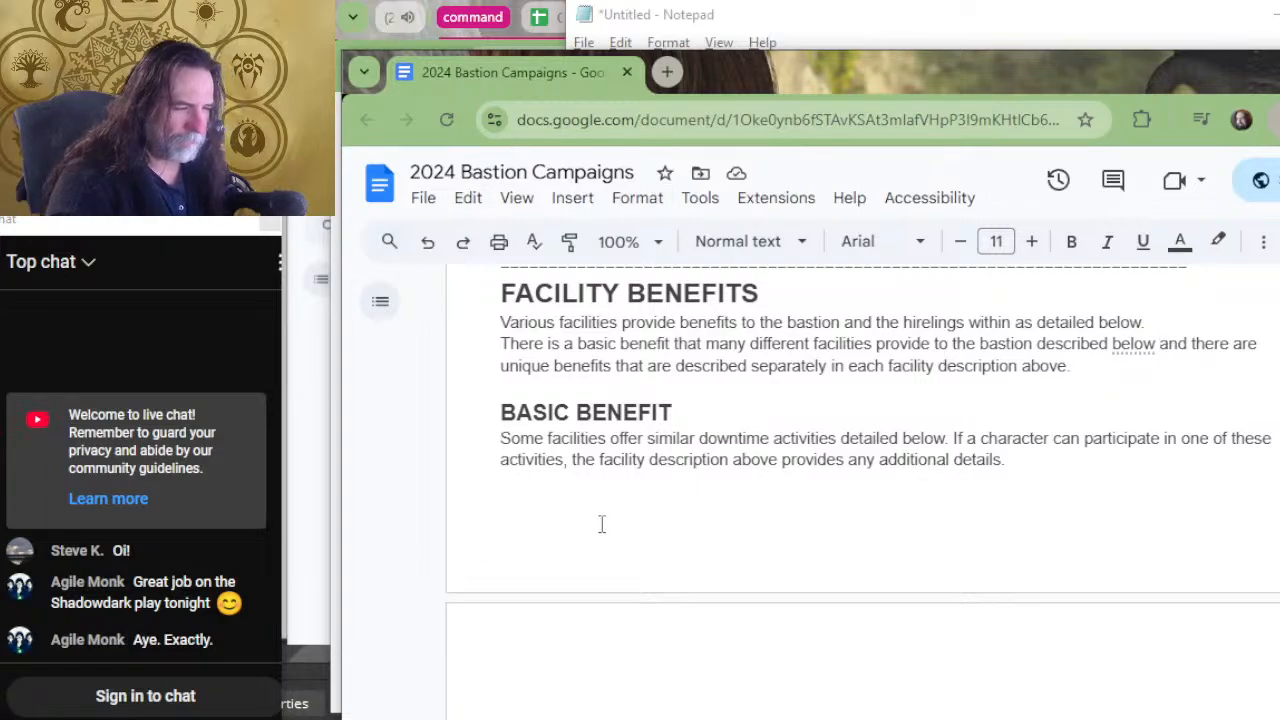
Review the Downtime Activities introduction and the Basic Downtime text as a reference for wording the basic benefit section.
scroll(966, 390, down, 2)
key(alt+Tab)
key(alt+Tab)
scroll(951, 397, down, 6)
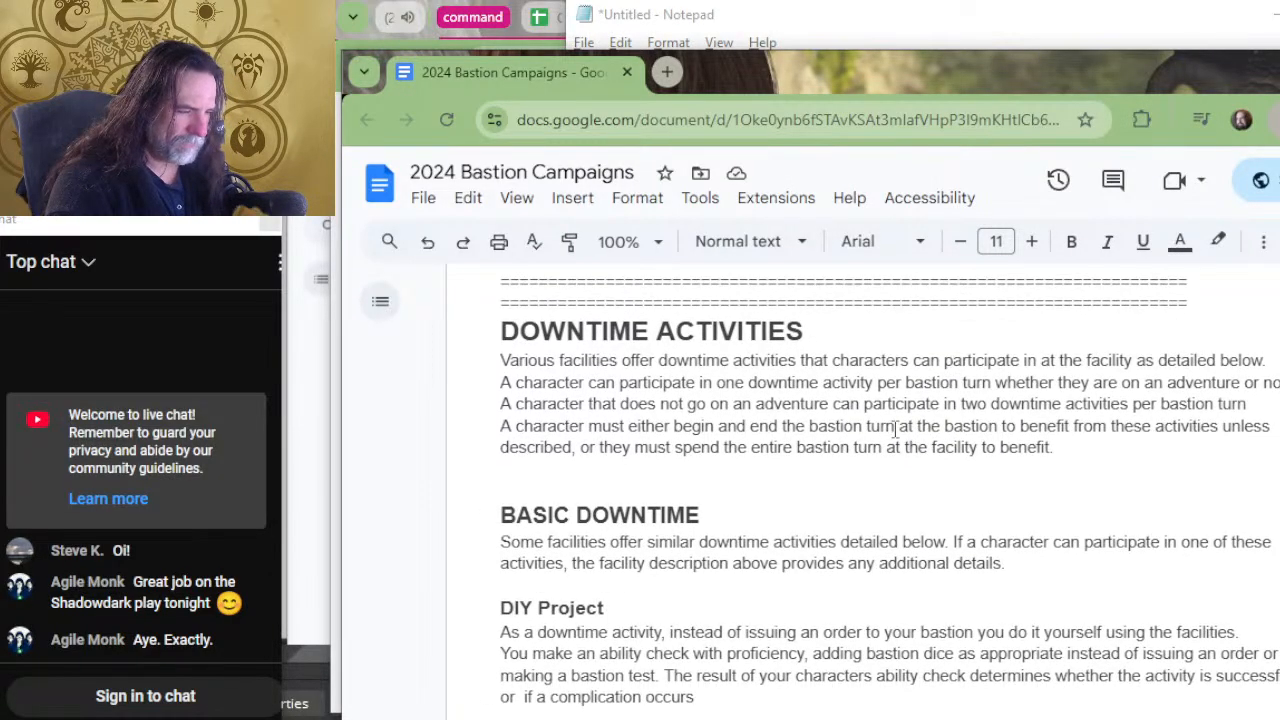
scroll(610, 402, up, 8)
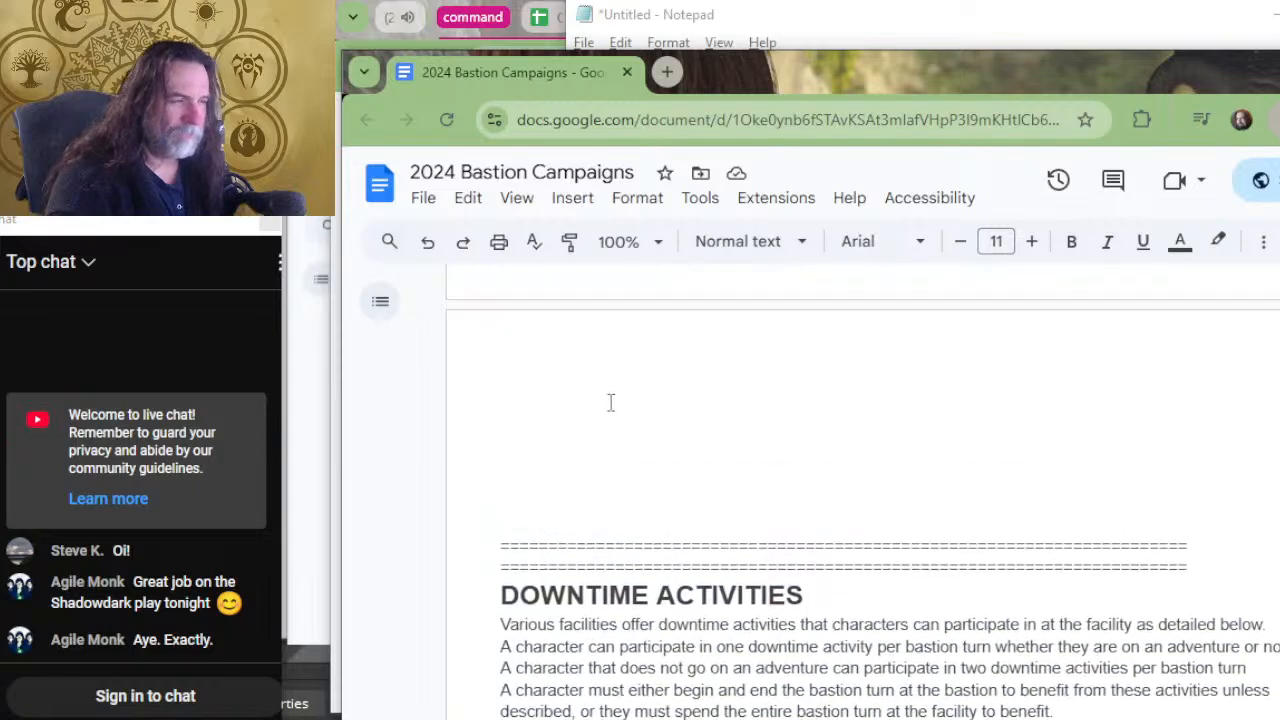
scroll(606, 403, down, 8)
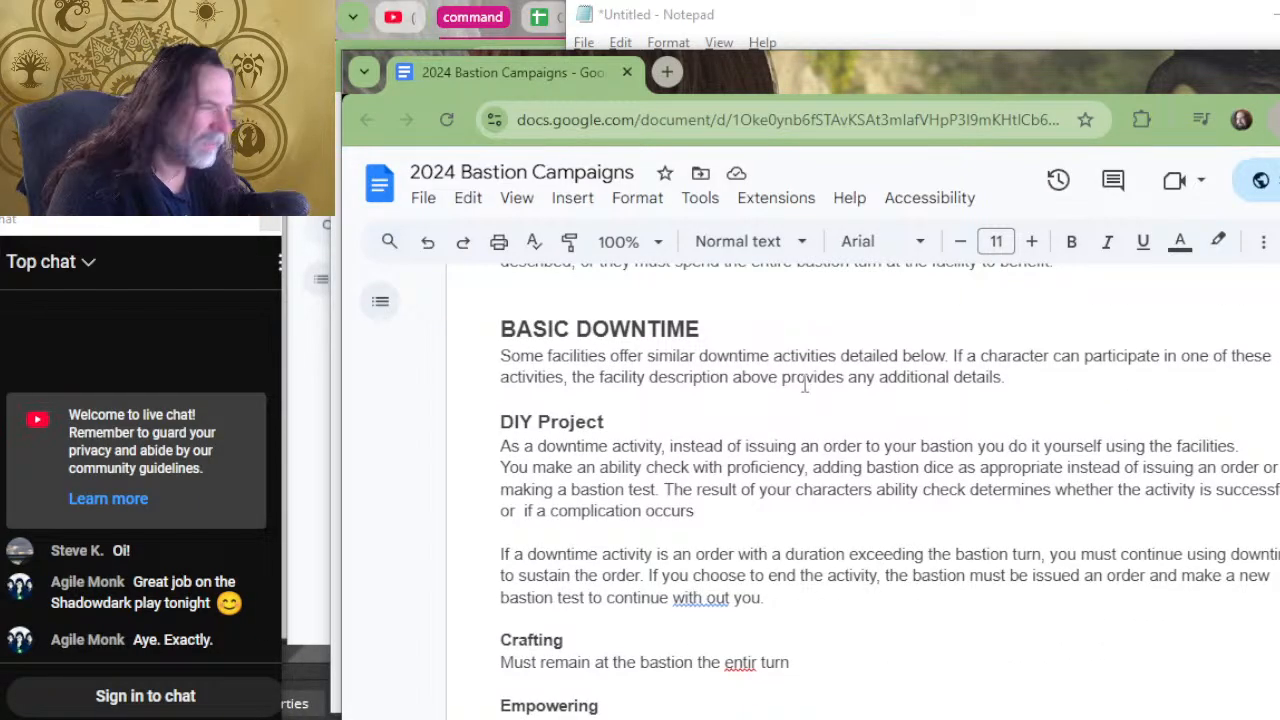
scroll(773, 318, up, 1)
scroll(773, 318, up, 3)
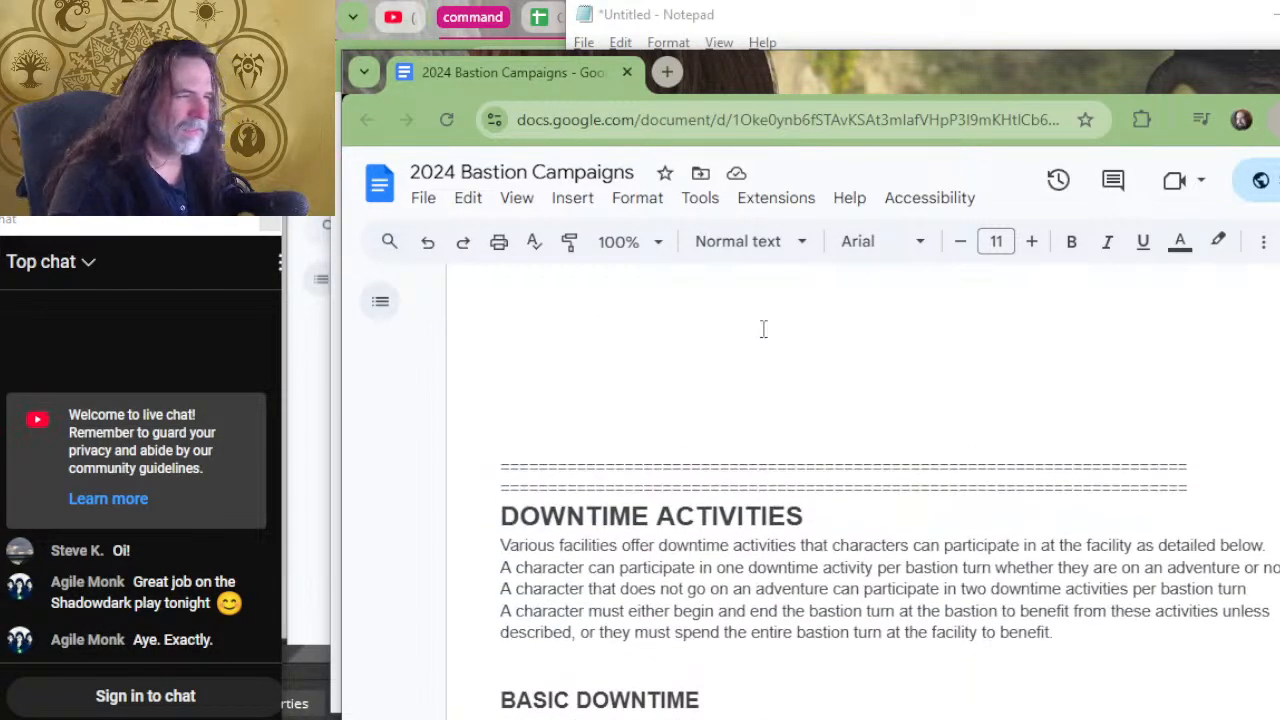
scroll(770, 350, up, 2)
scroll(778, 380, down, 7)
scroll(778, 380, up, 4)
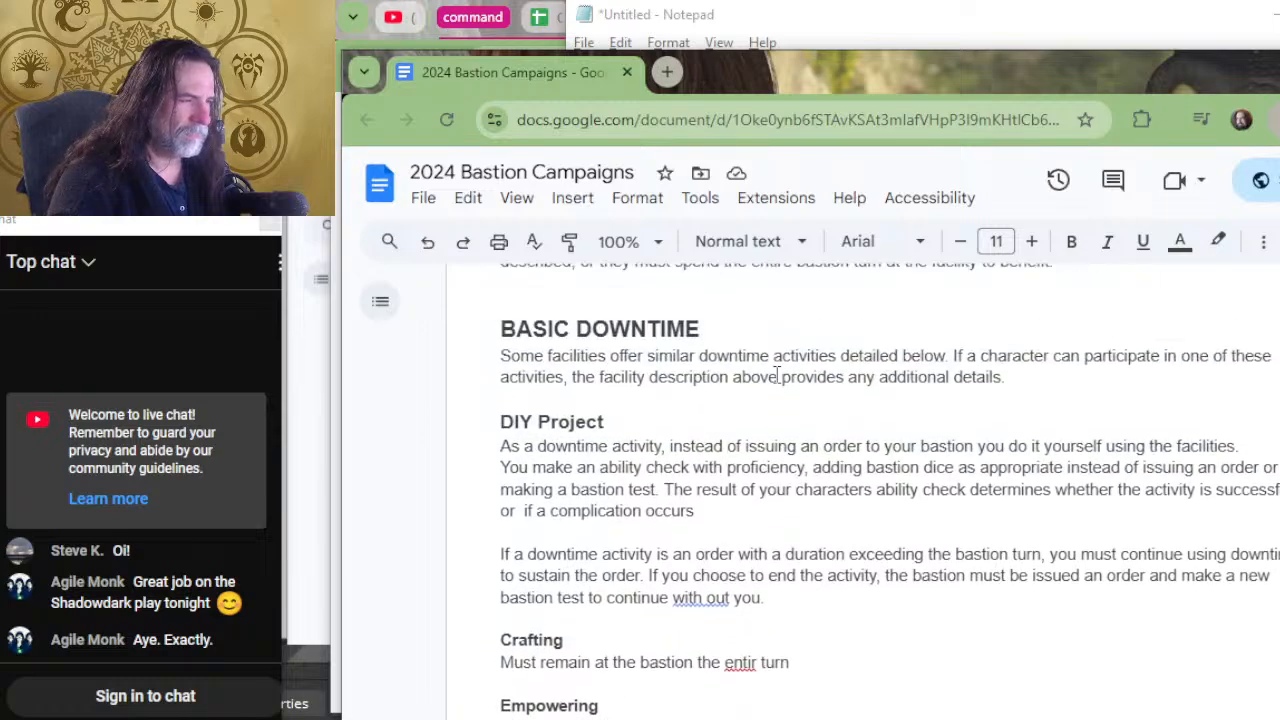
scroll(776, 377, down, 3)
scroll(733, 385, up, 3)
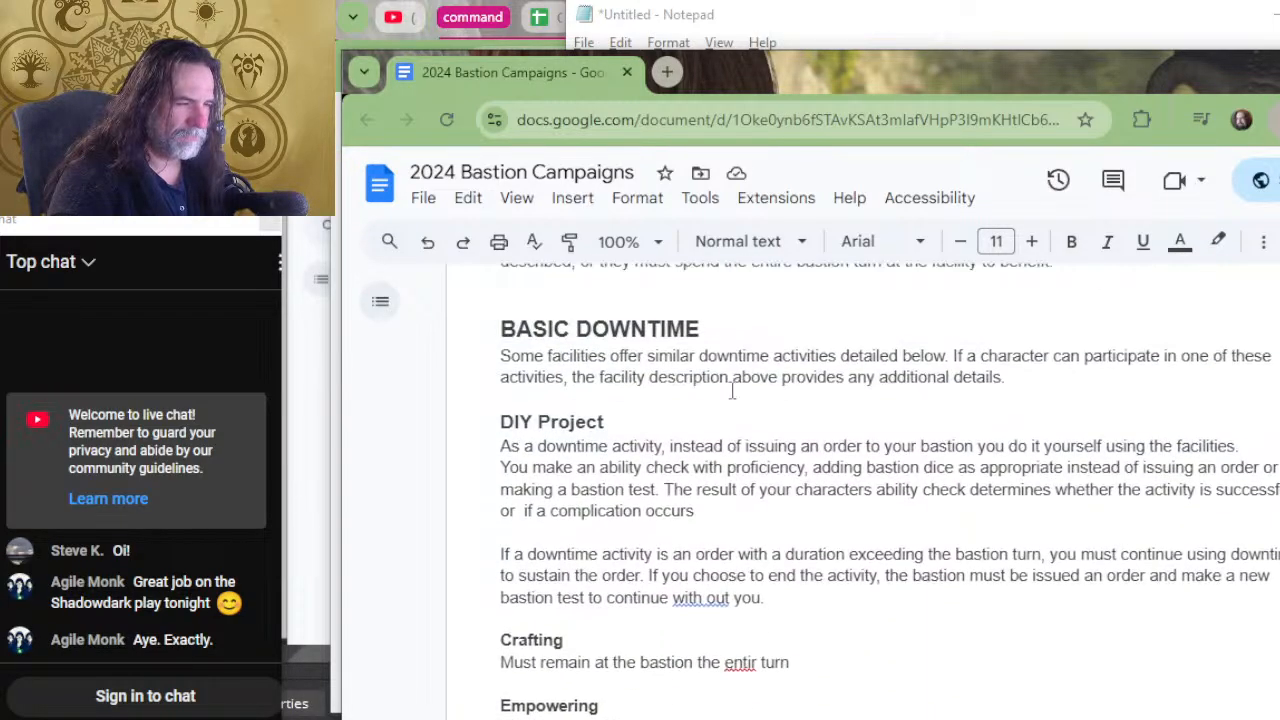
scroll(733, 390, up, 3)
scroll(729, 409, down, 2)
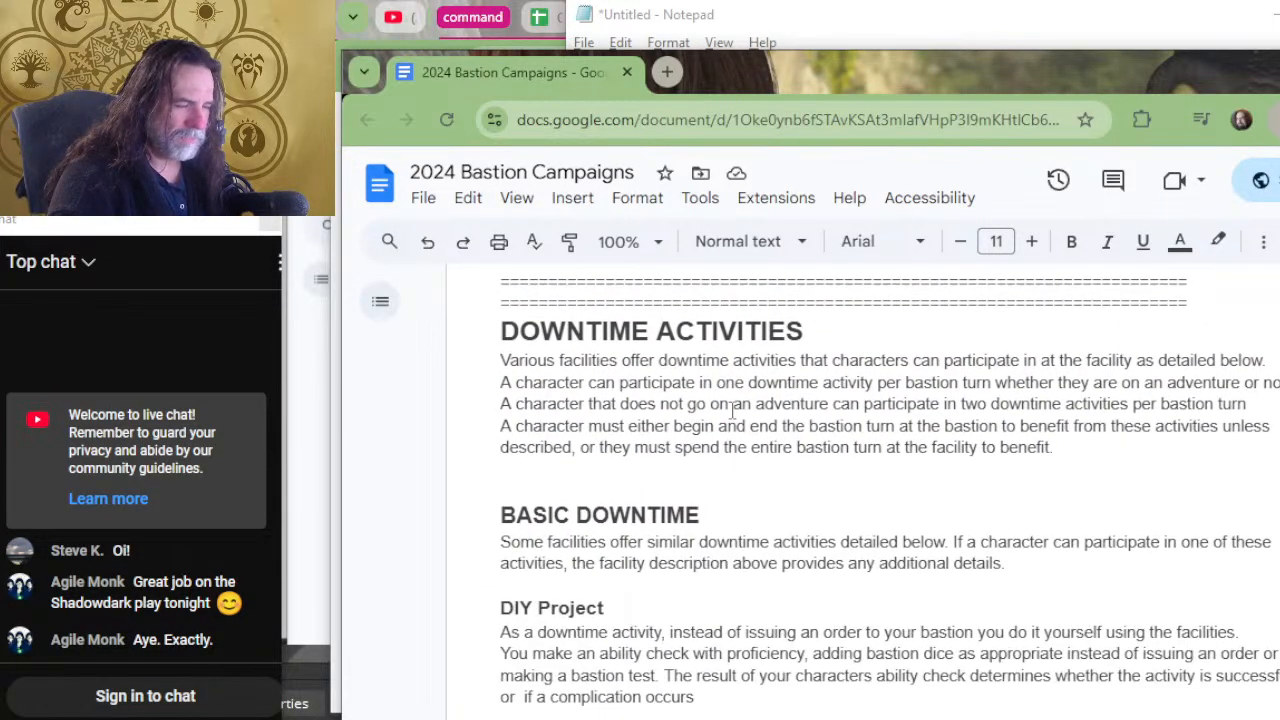
Copy the "DIY Project" heading with the words "As a downtime activity" and paste them below the Basic Benefit paragraph.
drag(663, 630, 491, 608)
key(ctrl+c)
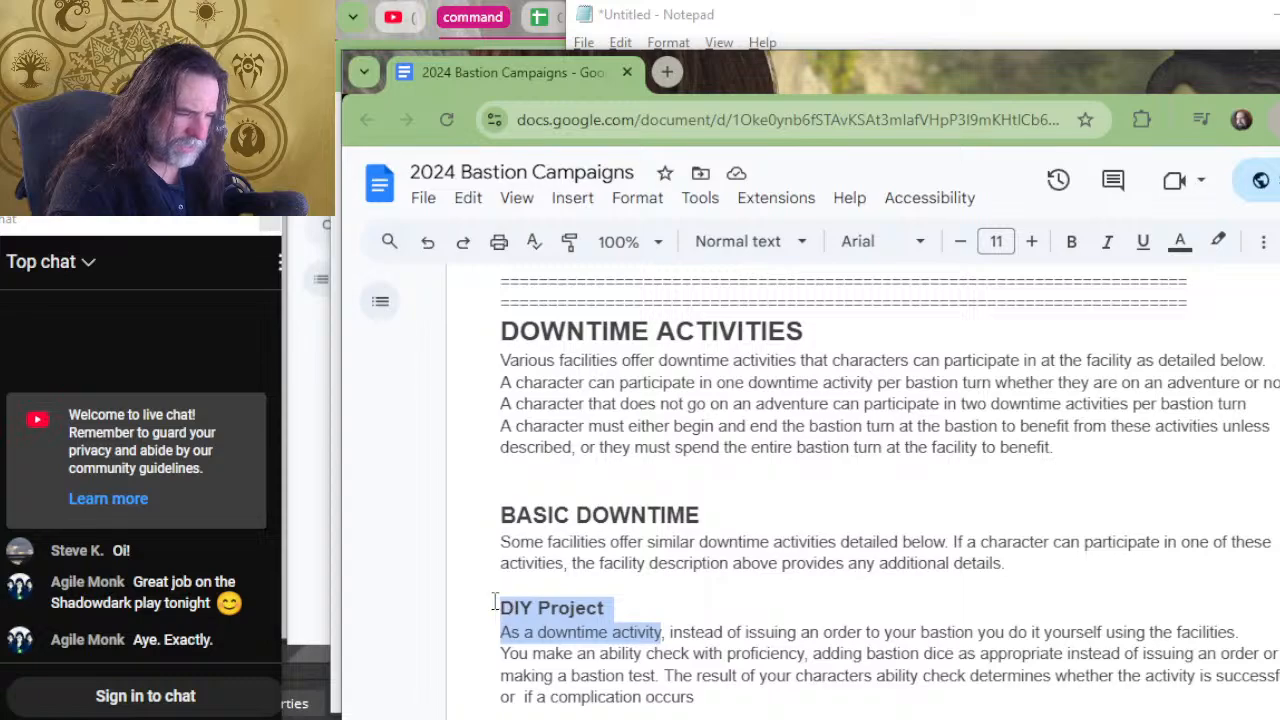
scroll(540, 369, up, 5)
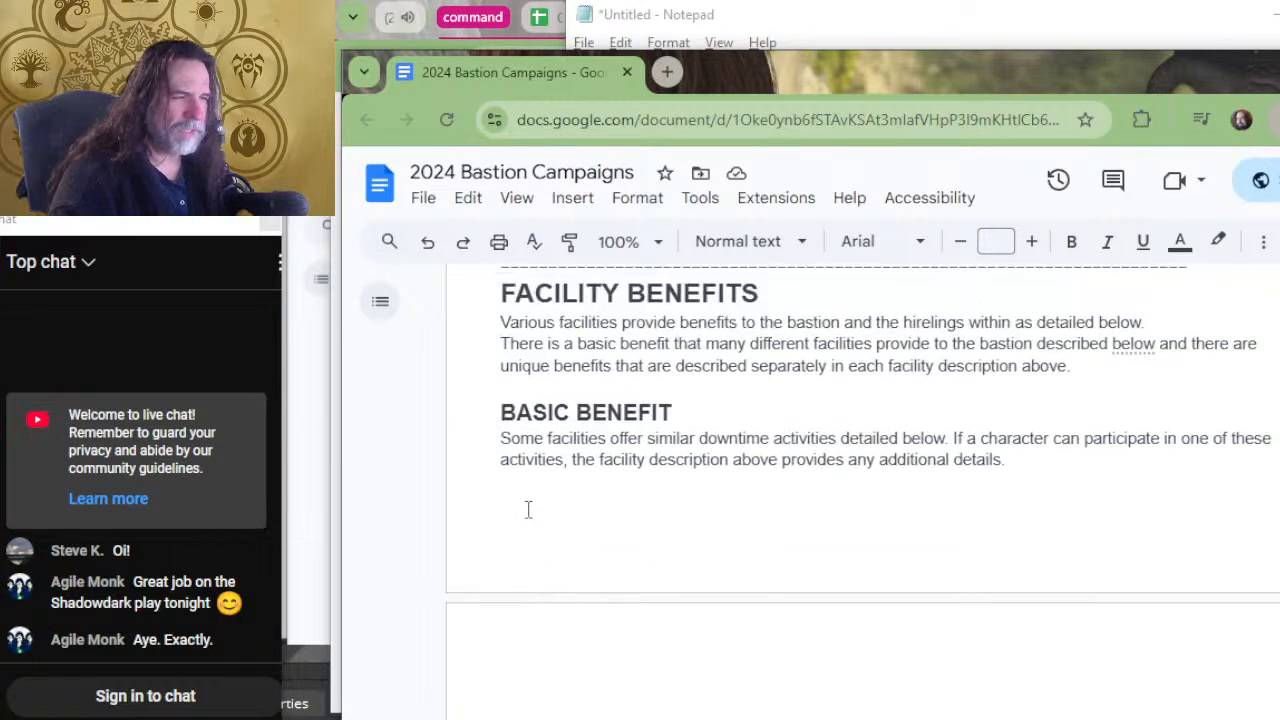
click(572, 500)
key(ctrl+v)
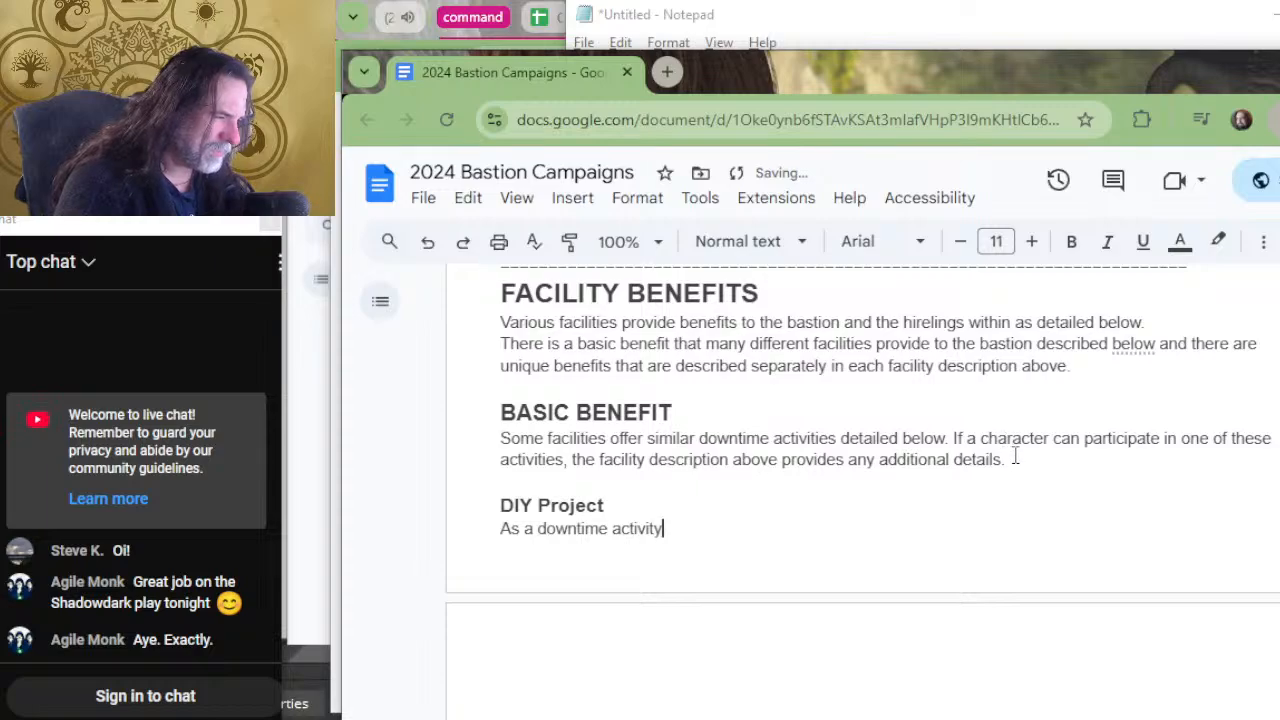
Replace the pasted "DIY Project" heading under Basic Benefit with "Extra Bastion Dice".
drag(1006, 458, 500, 438)
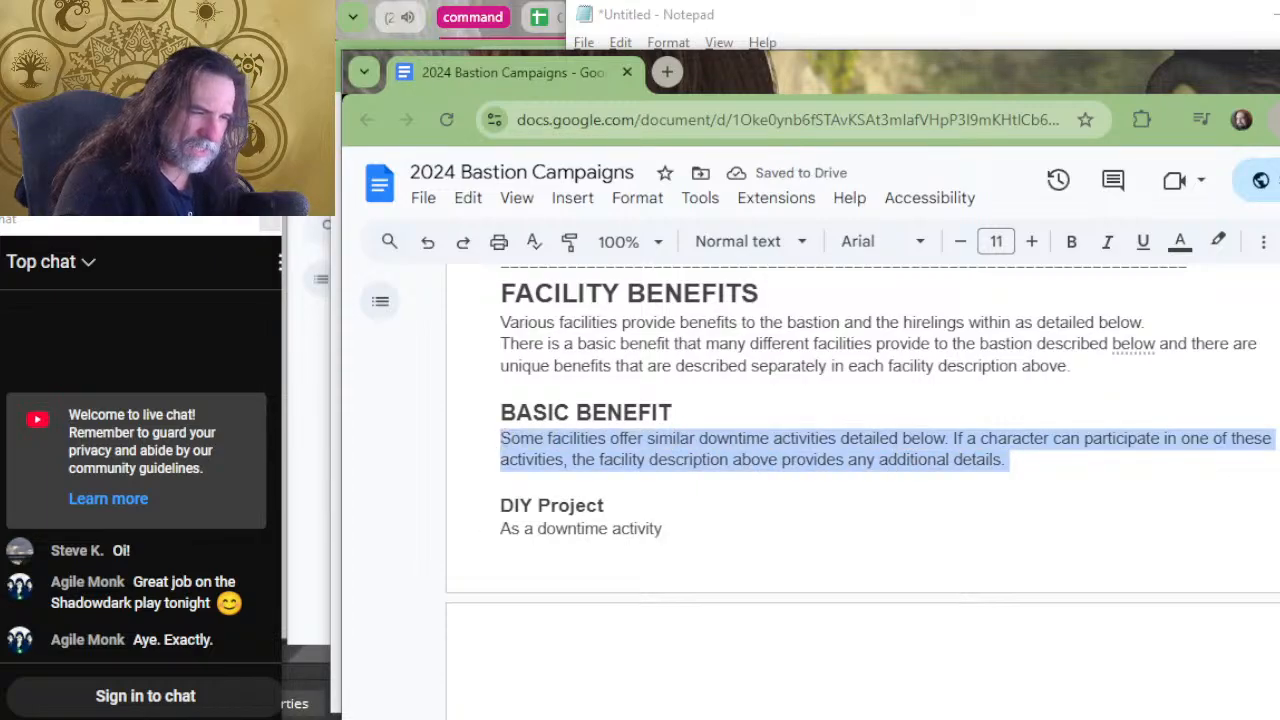
click(1010, 460)
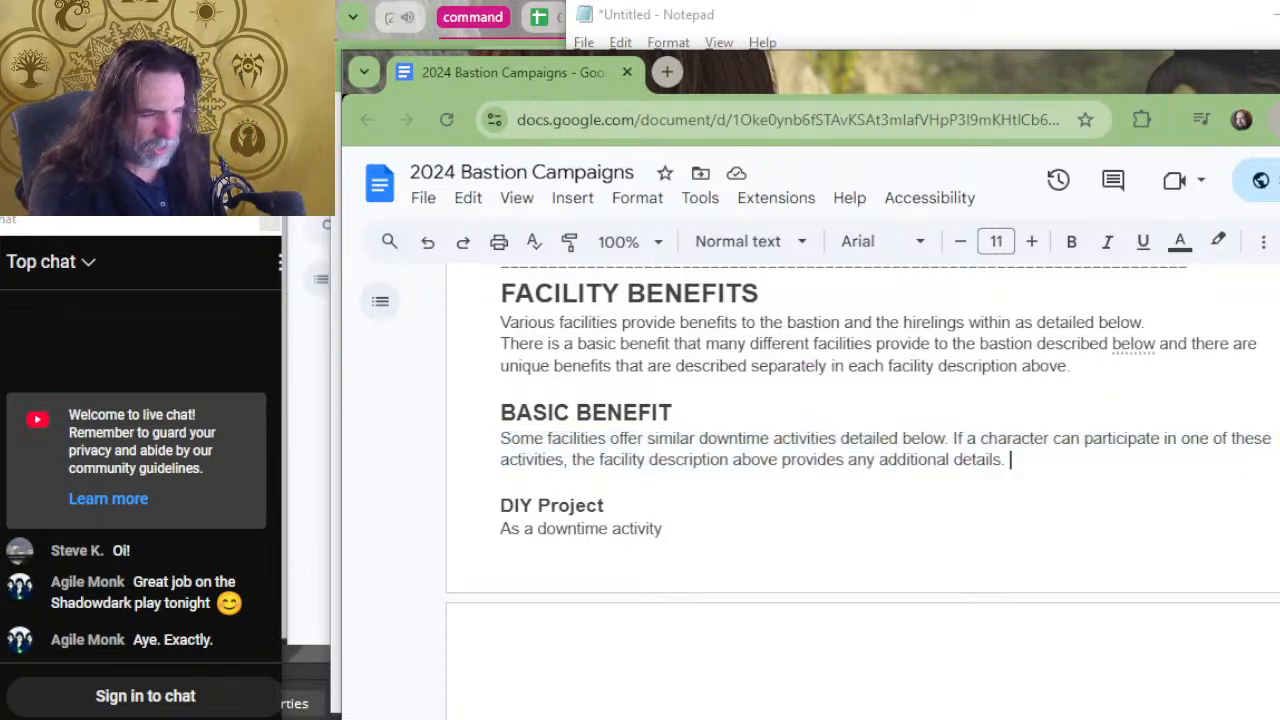
key(Down)
key(Down)
key(Home)
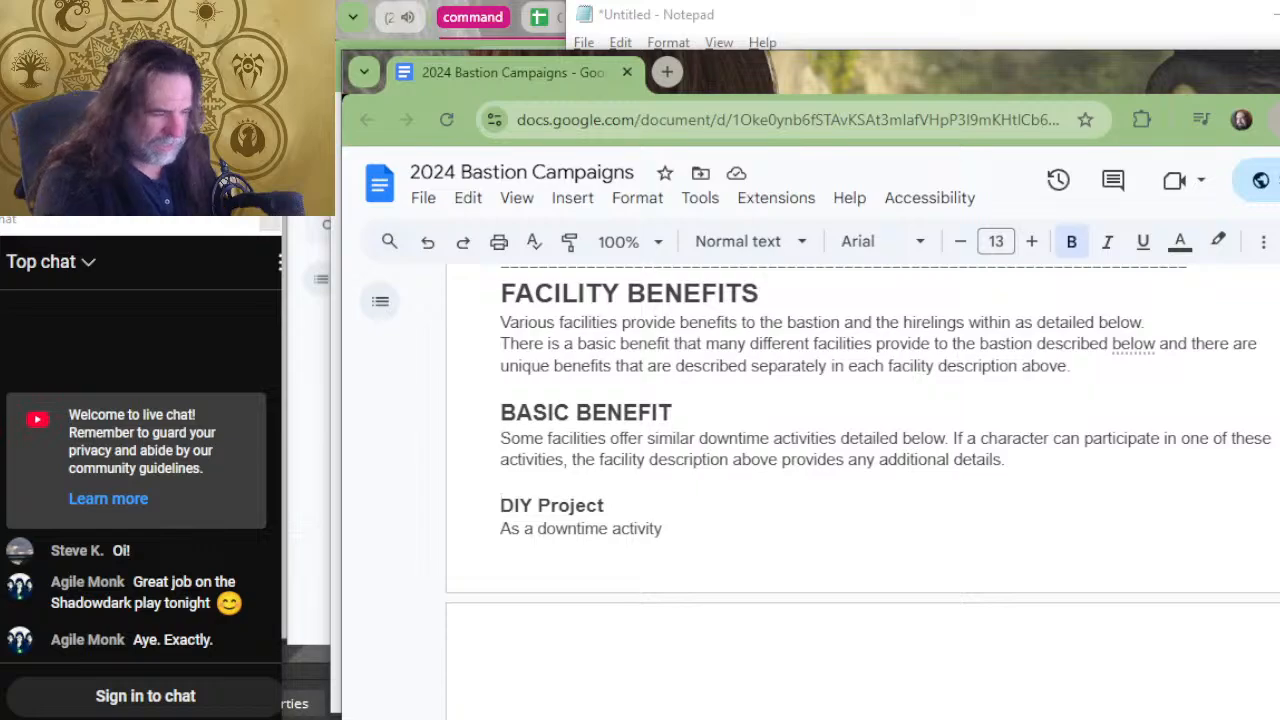
text(Extra Abs)
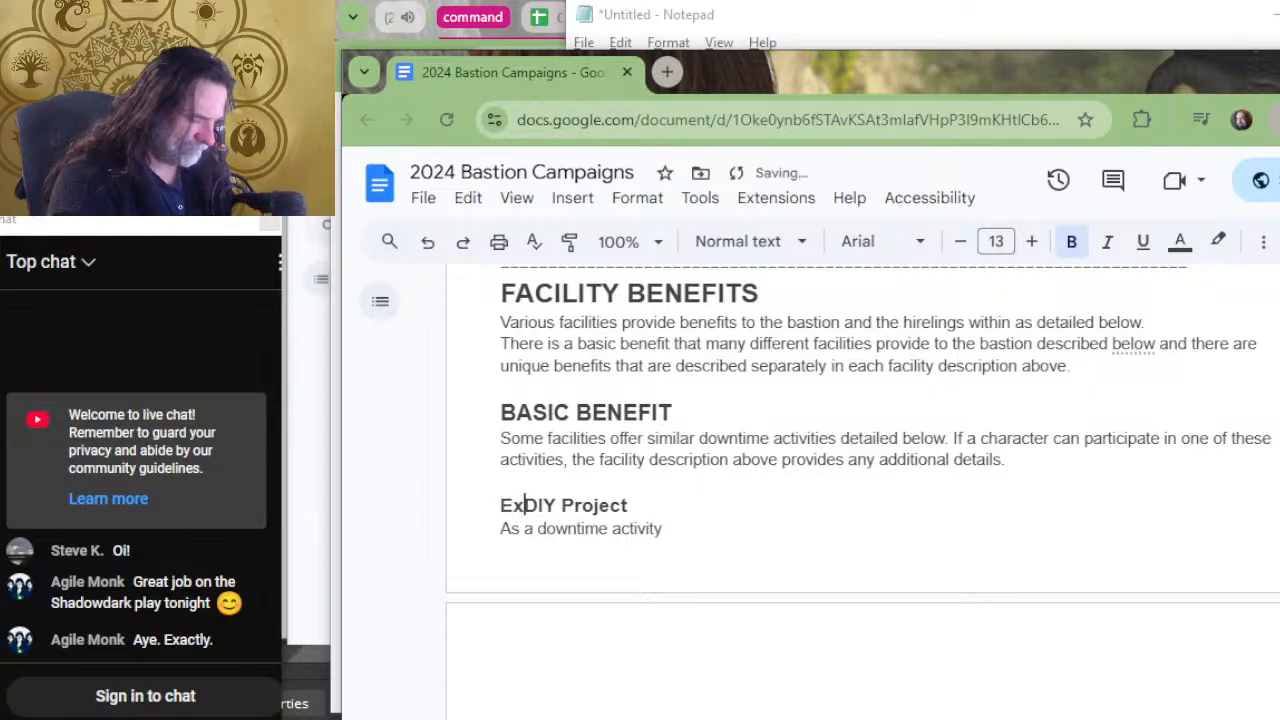
key(BackSpace)
key(BackSpace)
key(BackSpace)
key(BackSpace)
key(BackSpace)
key(BackSpace)
key(BackSpace)
key(BackSpace)
key(BackSpace)
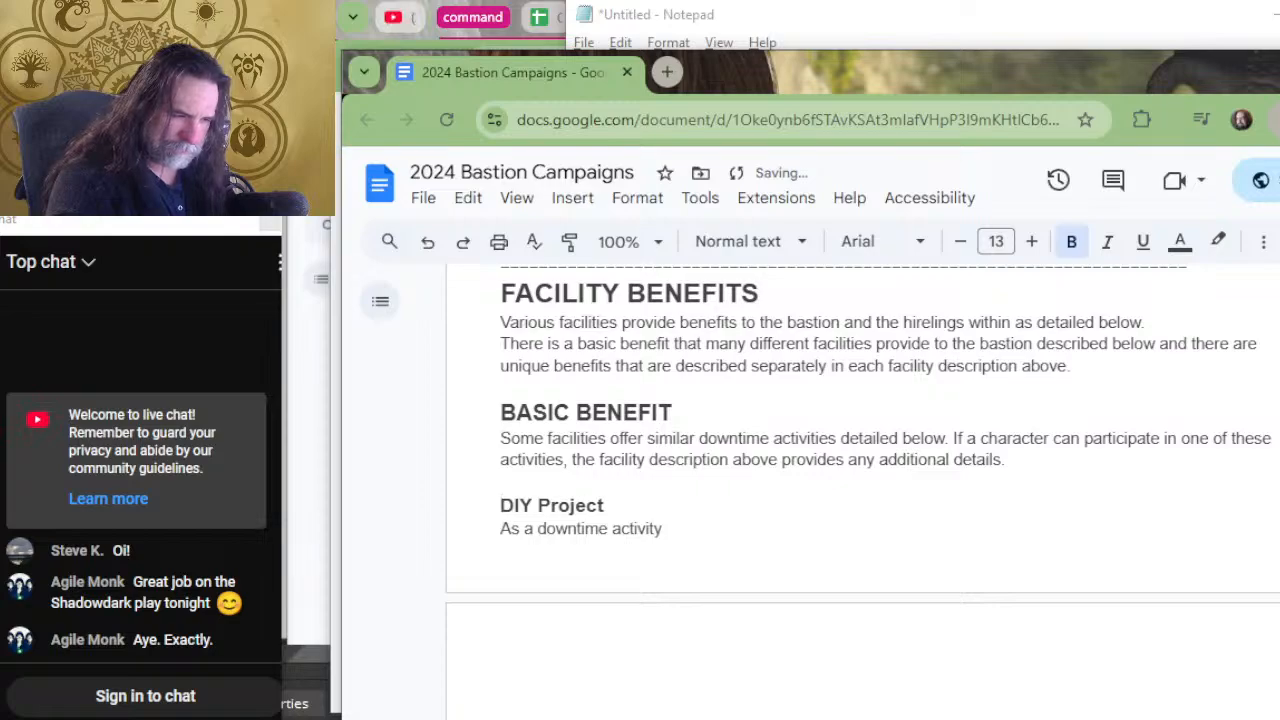
text(Extra B)
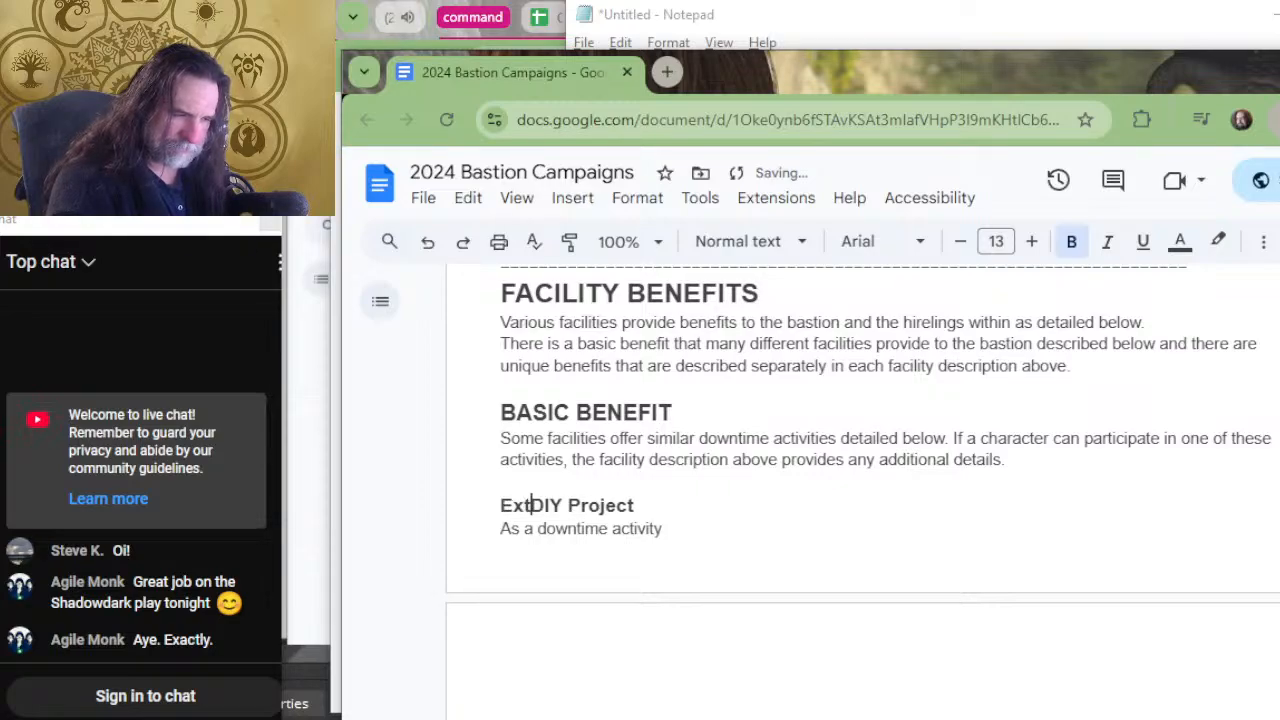
text(astion Dice)
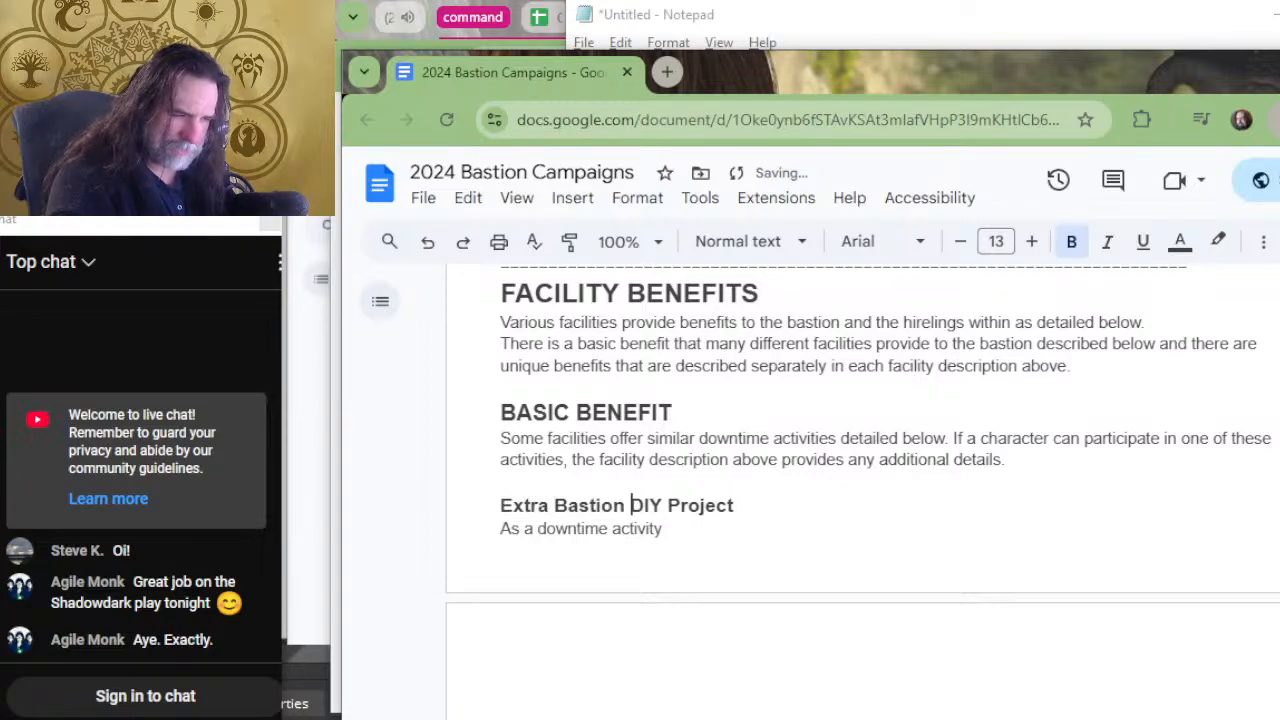
key(Delete)
key(Delete)
key(Delete)
key(Delete)
key(Delete)
key(Delete)
key(Delete)
key(Delete)
key(Delete)
key(Delete)
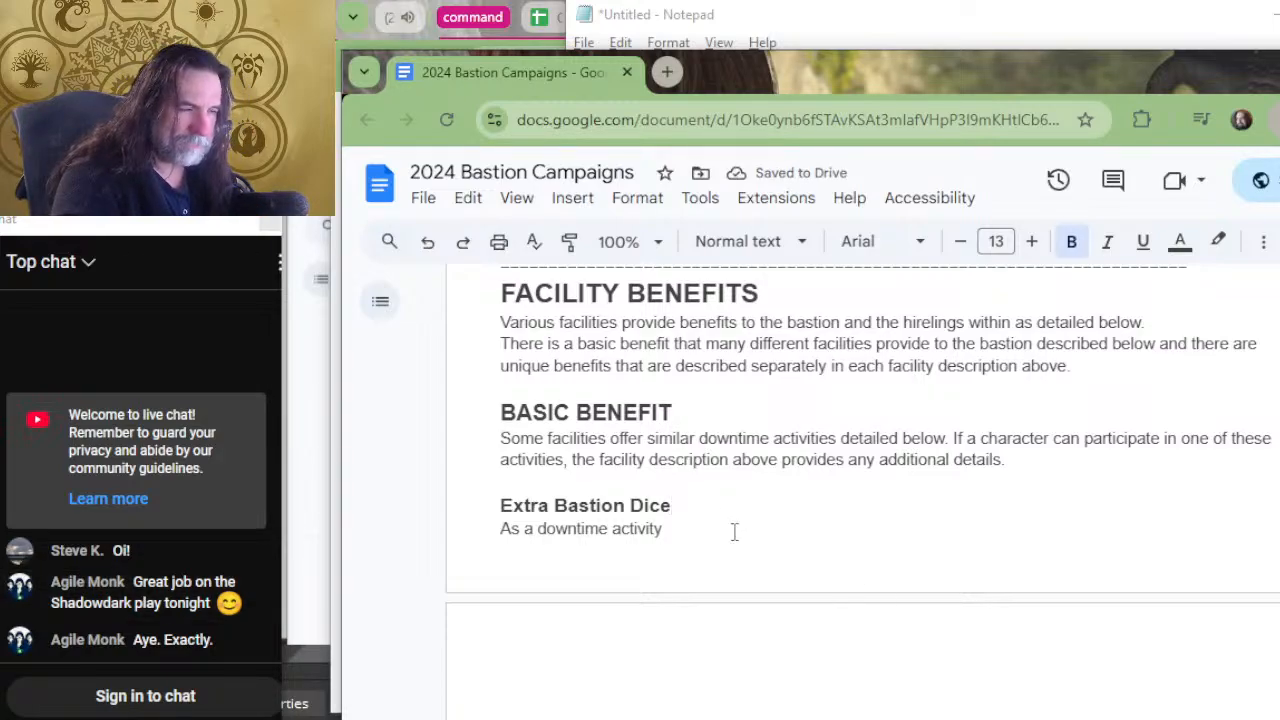
Prefix the "Extra Bastion Dice" heading with "Basic Benefit - ".
scroll(697, 466, down, 2)
scroll(679, 403, up, 2)
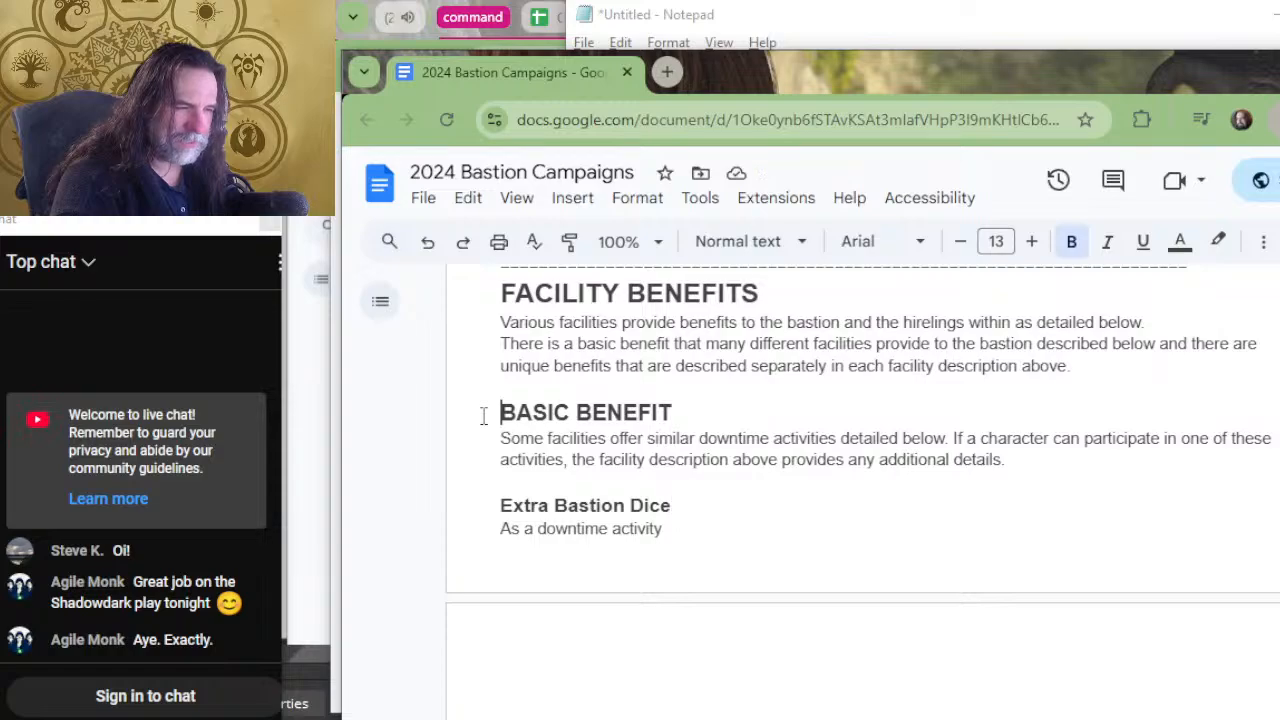
drag(485, 416, 592, 416)
click(607, 447)
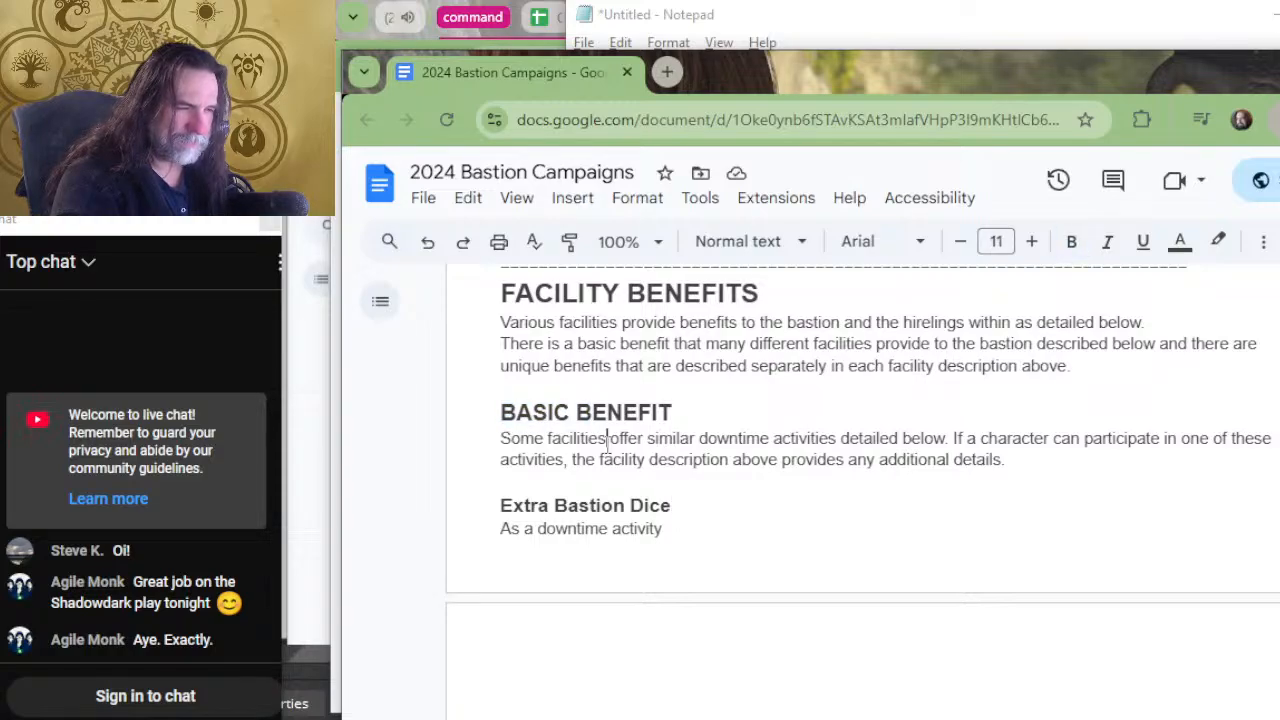
double_click(1036, 464)
drag(1033, 464, 886, 448)
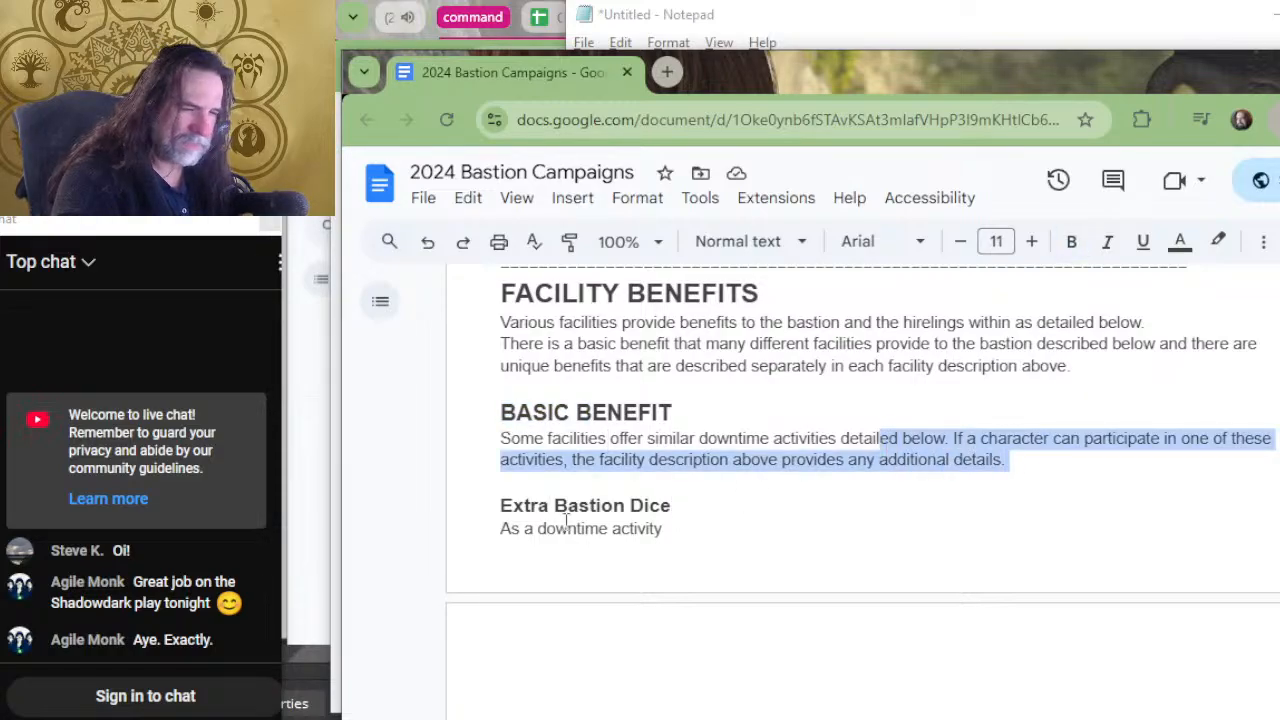
click(503, 507)
text(Basic )
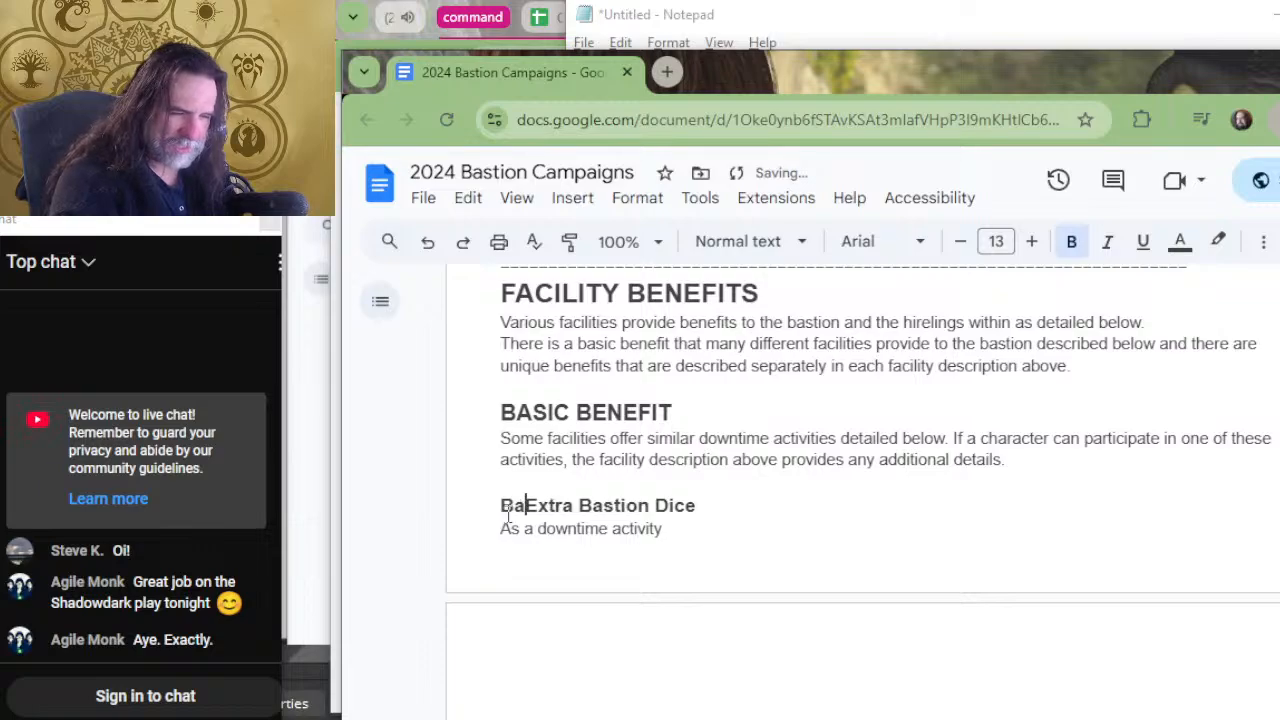
text(Benefit -)
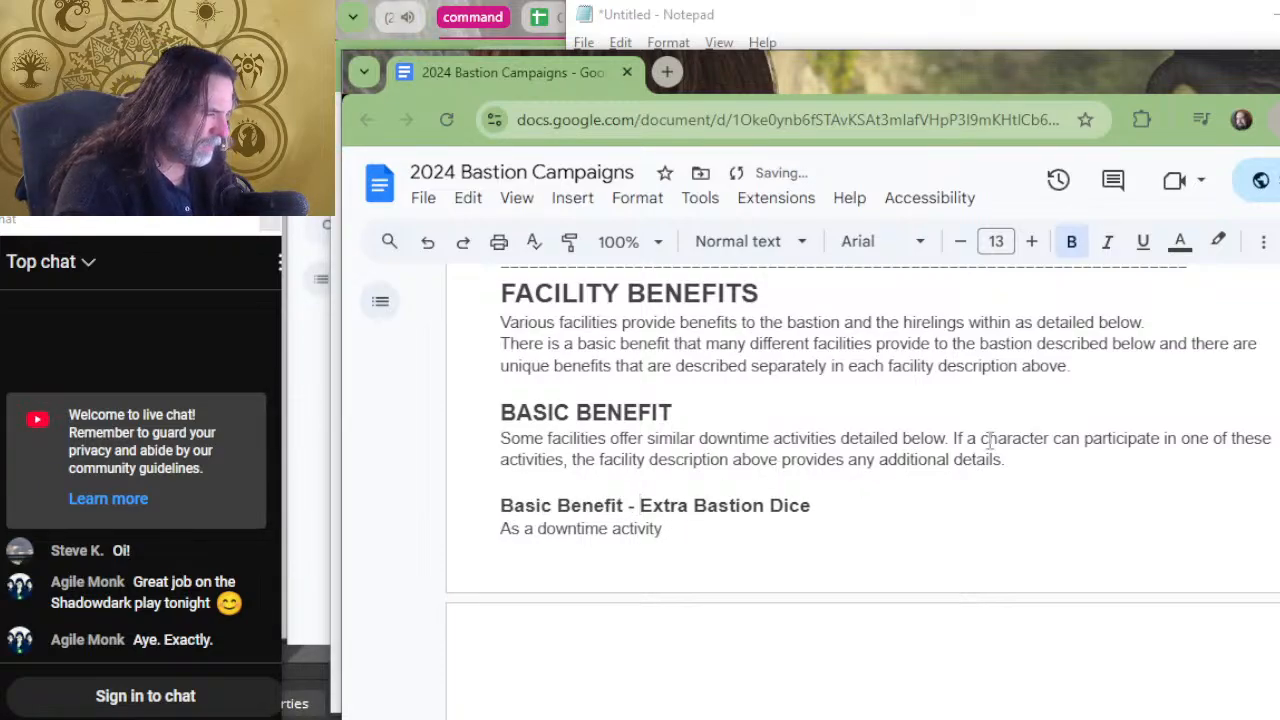
Delete the "BASIC BENEFIT" heading, its paragraph about similar downtime activities, and the leftover blank line.
drag(1013, 460, 465, 413)
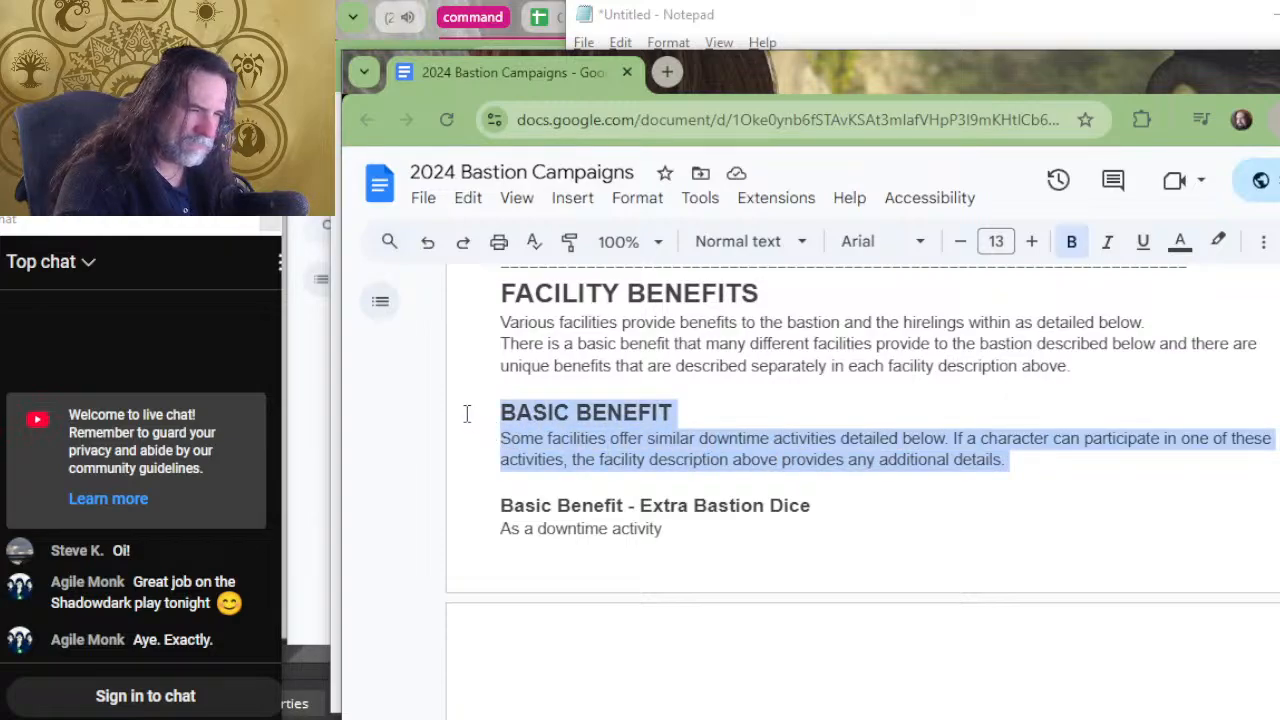
key(Delete)
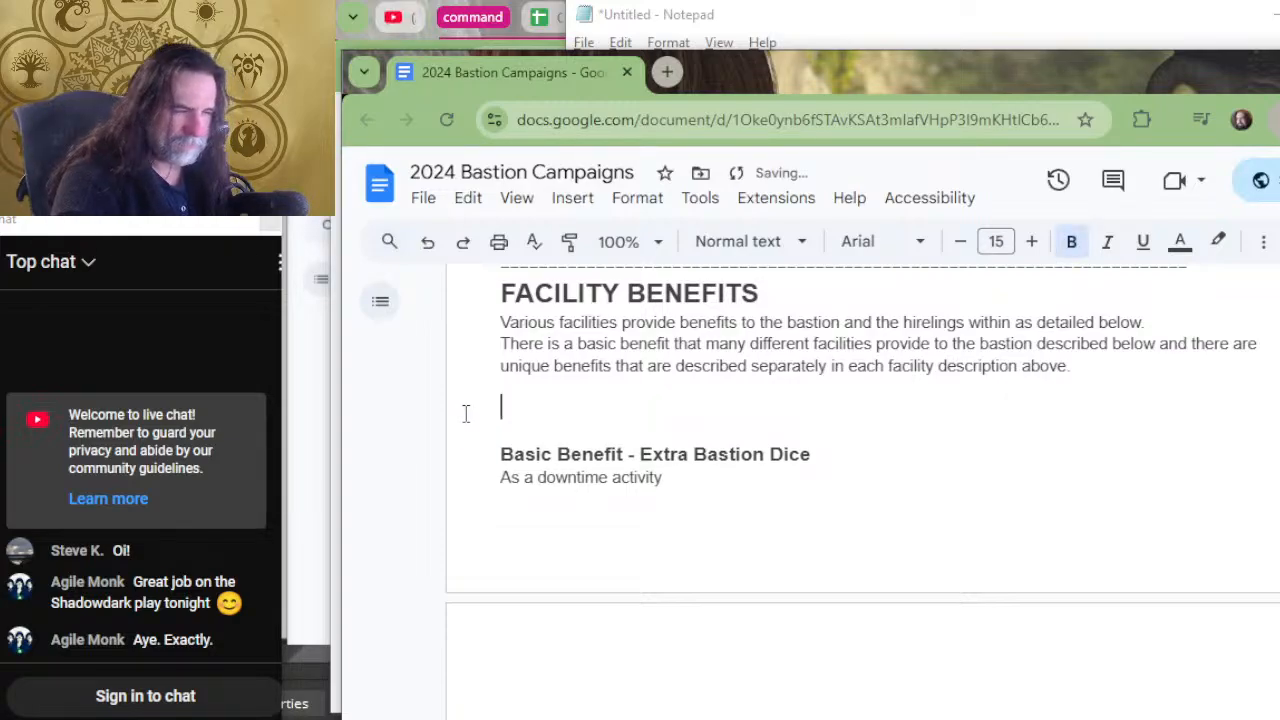
key(Delete)
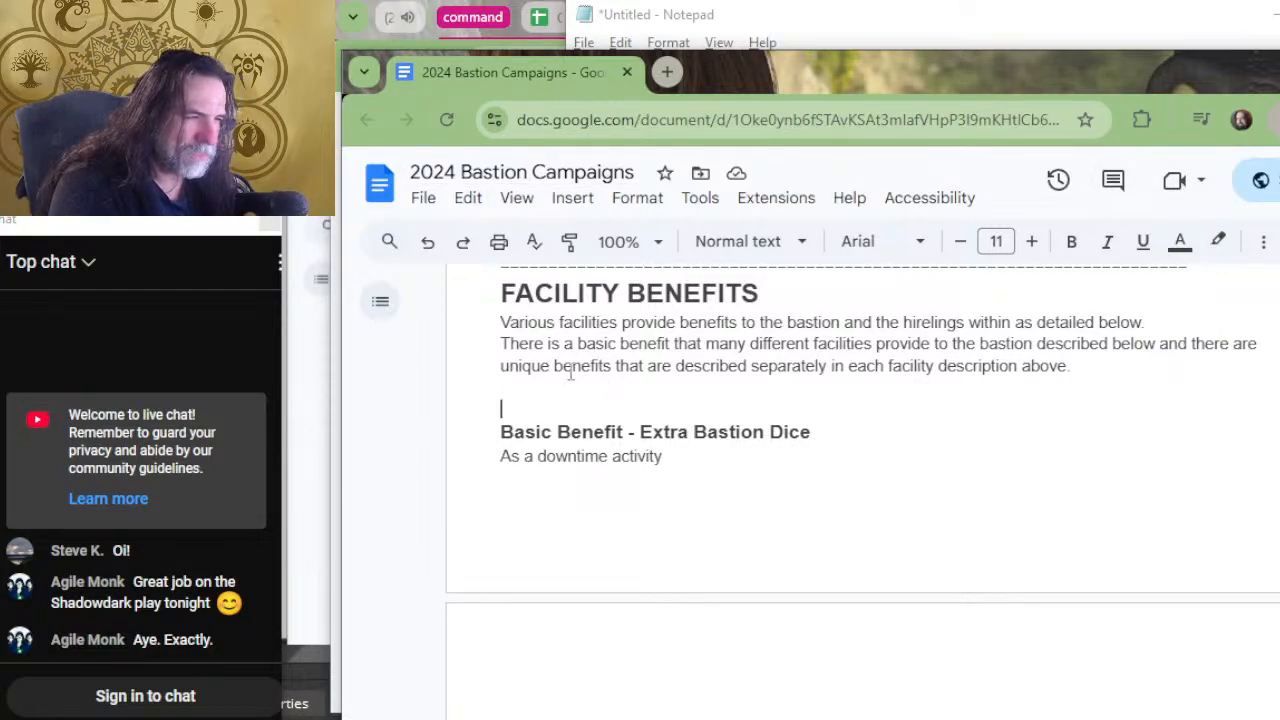
drag(550, 366, 952, 378)
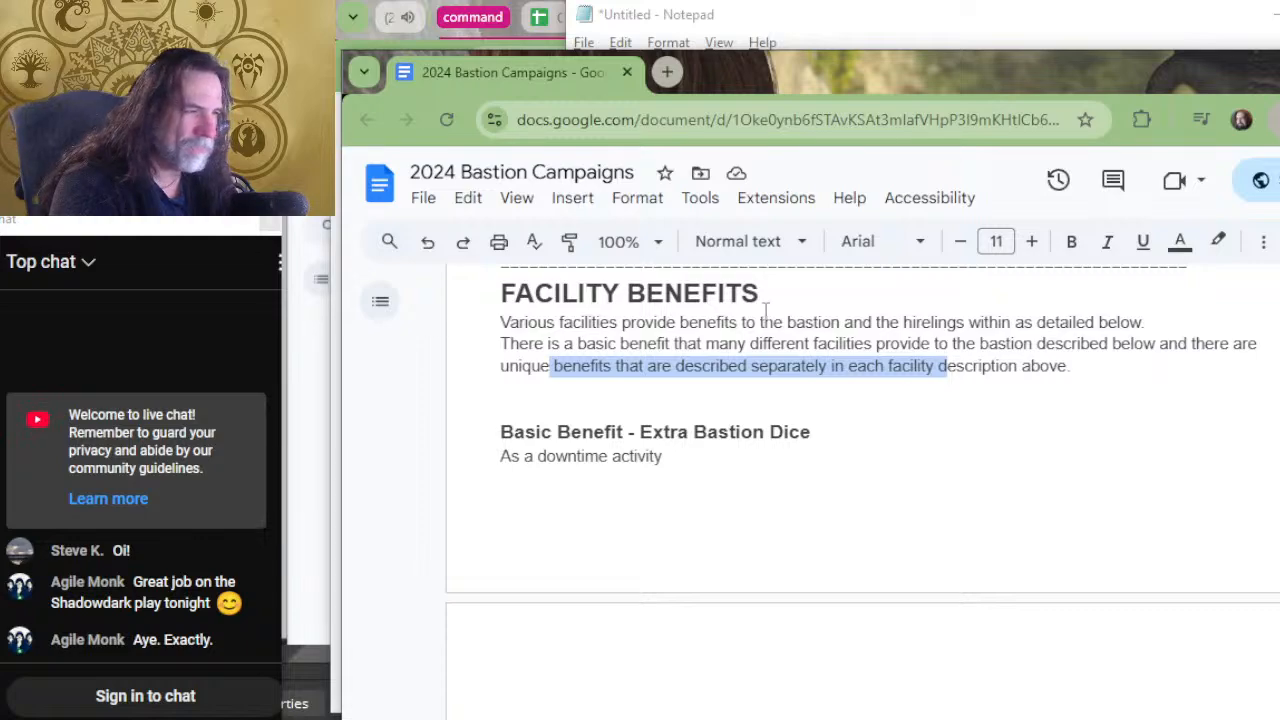
click(609, 322)
drag(608, 343, 764, 344)
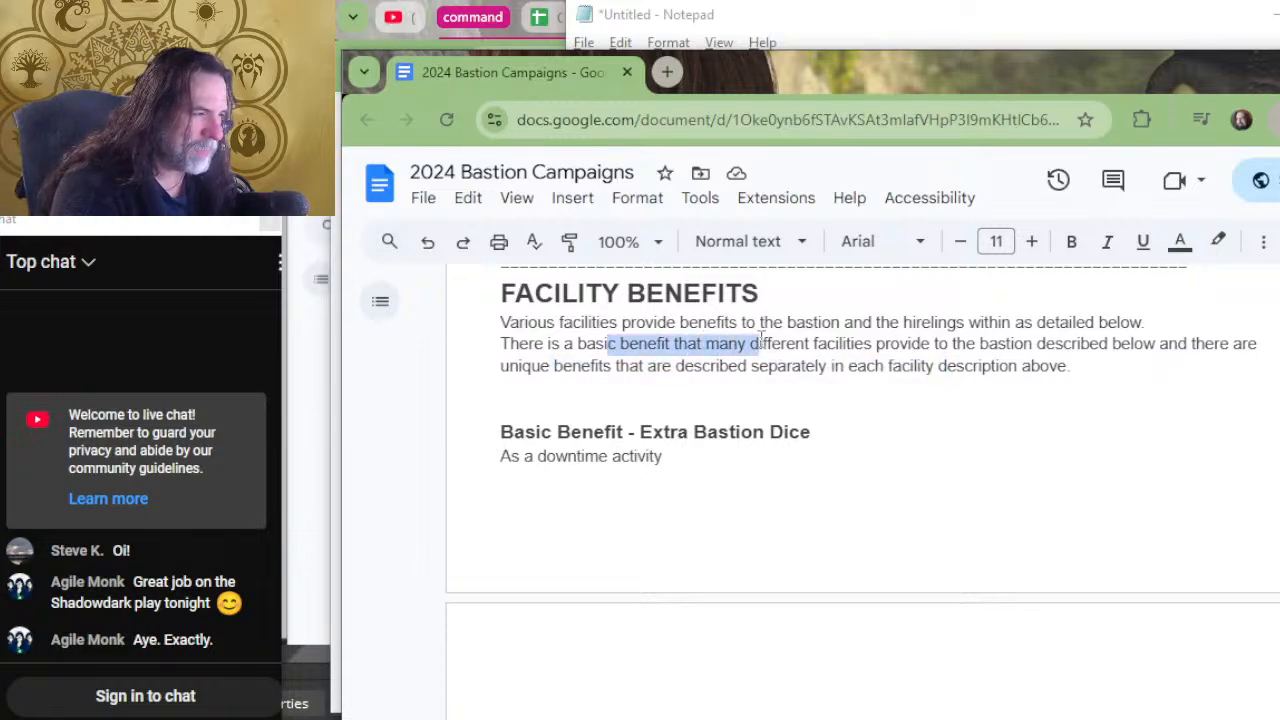
click(762, 344)
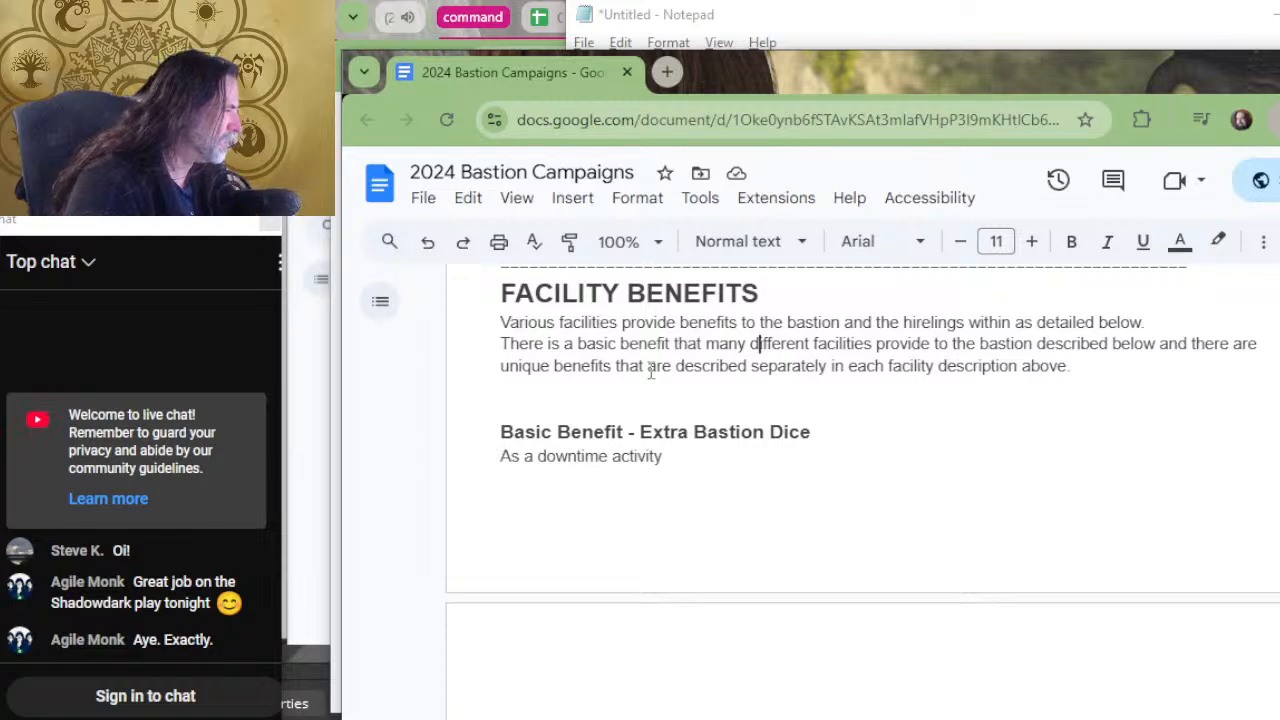
Remove the leftover "As a downtime activity" text under the "Basic Benefit - Extra Bastion Dice" heading.
click(734, 458)
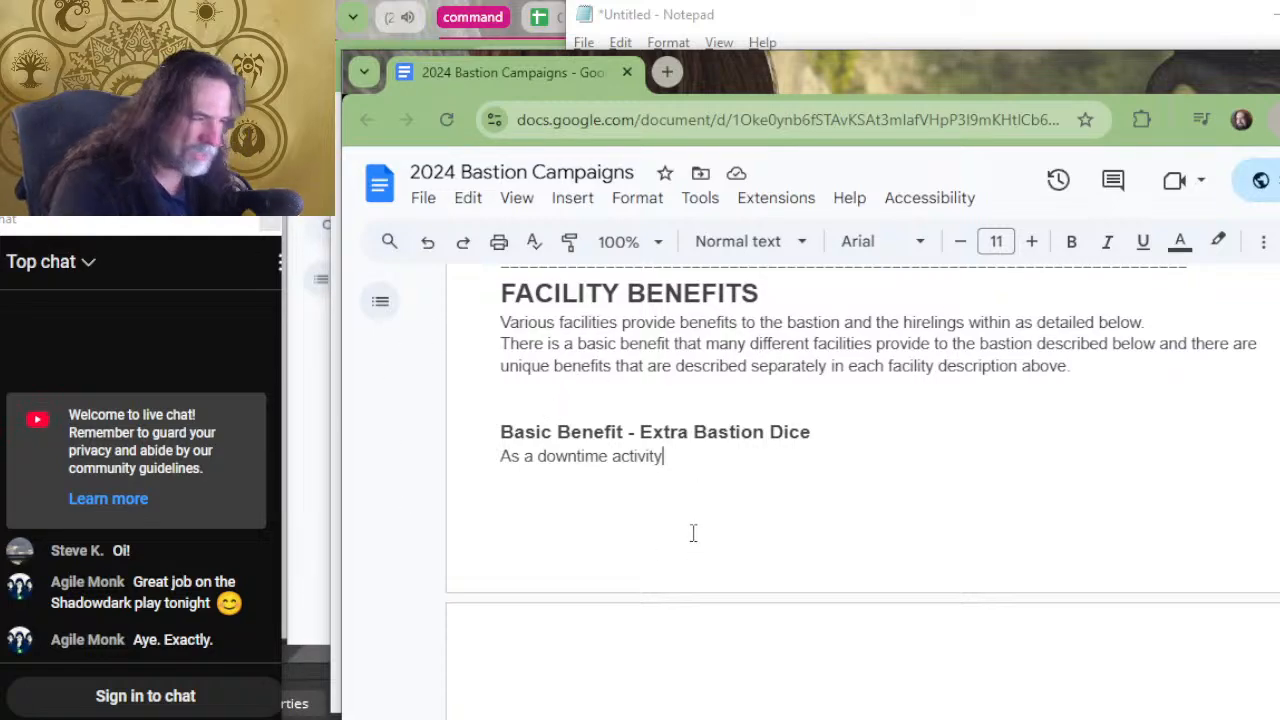
key(BackSpace)
key(BackSpace)
key(BackSpace)
key(BackSpace)
key(BackSpace)
key(BackSpace)
key(BackSpace)
key(BackSpace)
key(BackSpace)
key(BackSpace)
key(BackSpace)
key(BackSpace)
key(BackSpace)
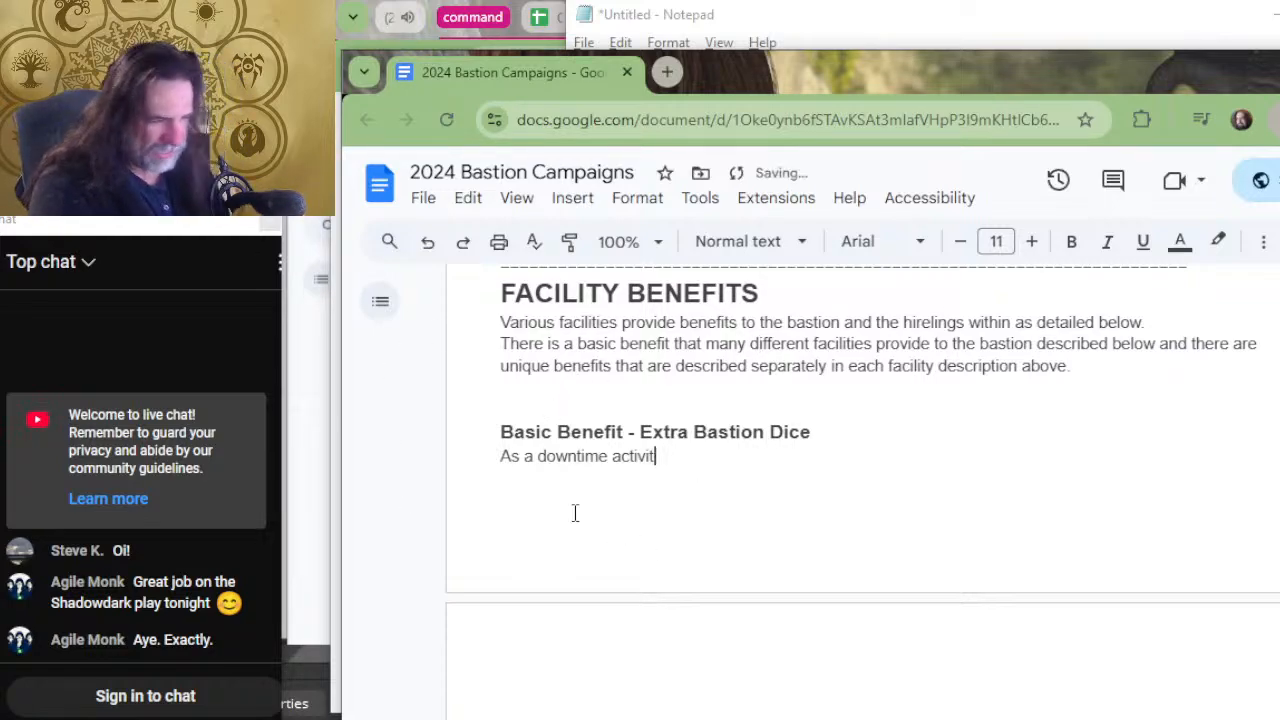
key(BackSpace)
key(BackSpace)
key(BackSpace)
key(BackSpace)
key(BackSpace)
key(BackSpace)
key(BackSpace)
key(BackSpace)
key(BackSpace)
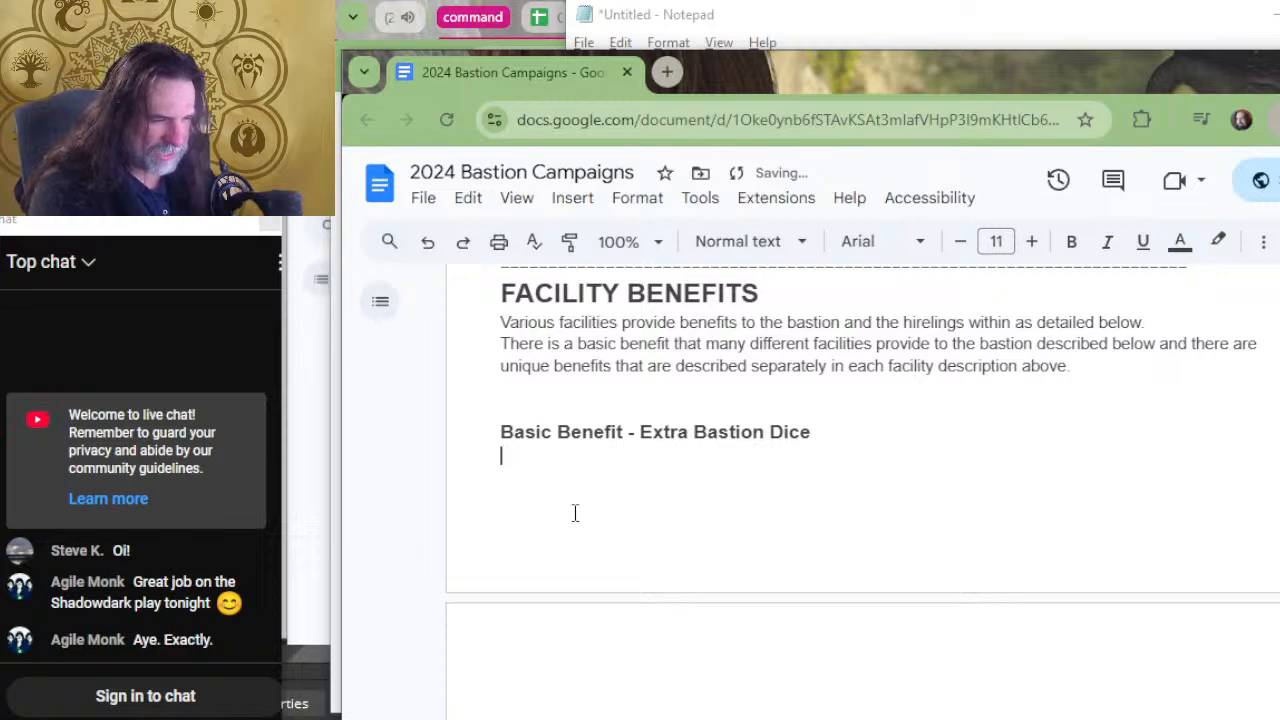
text(Many b)
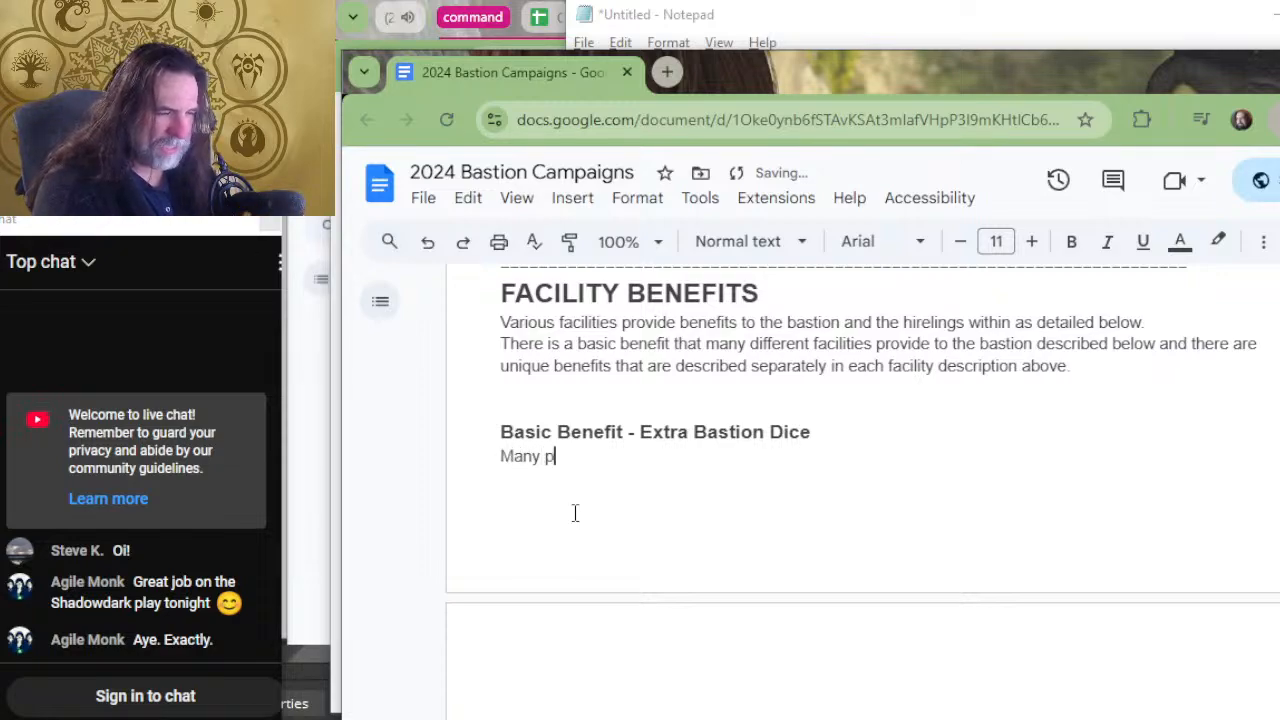
text(aci)
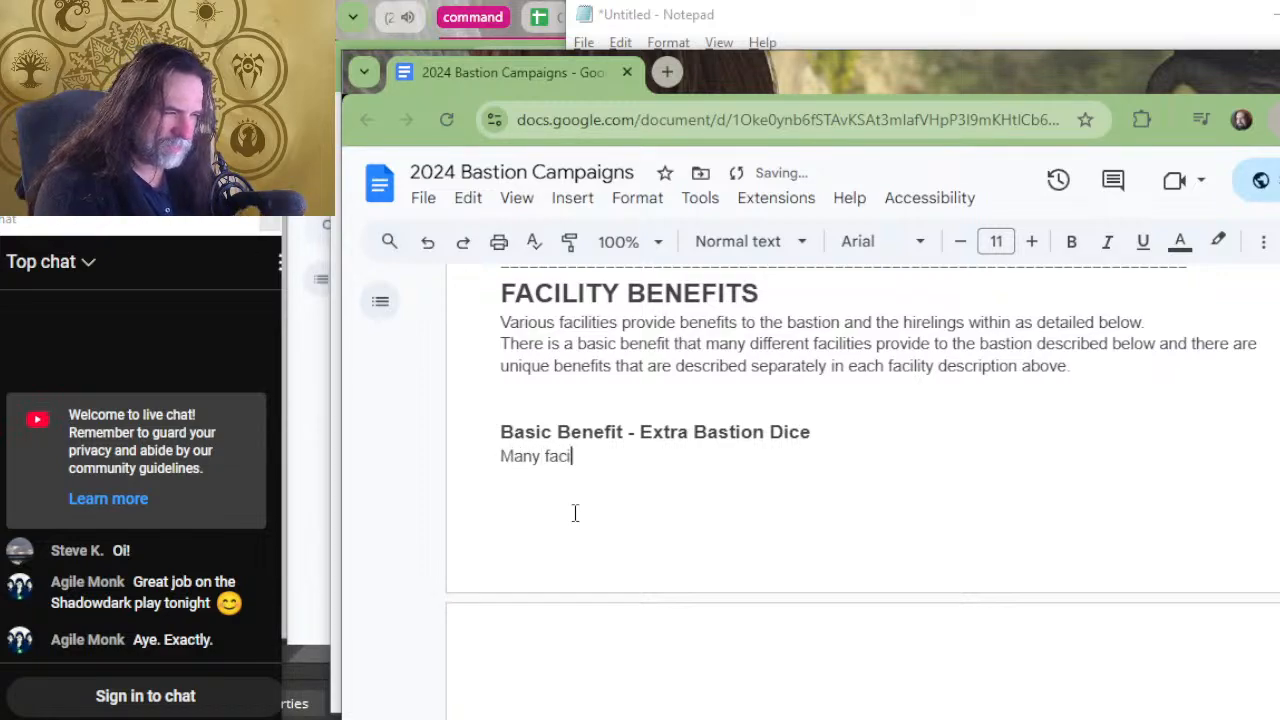
text(lities)
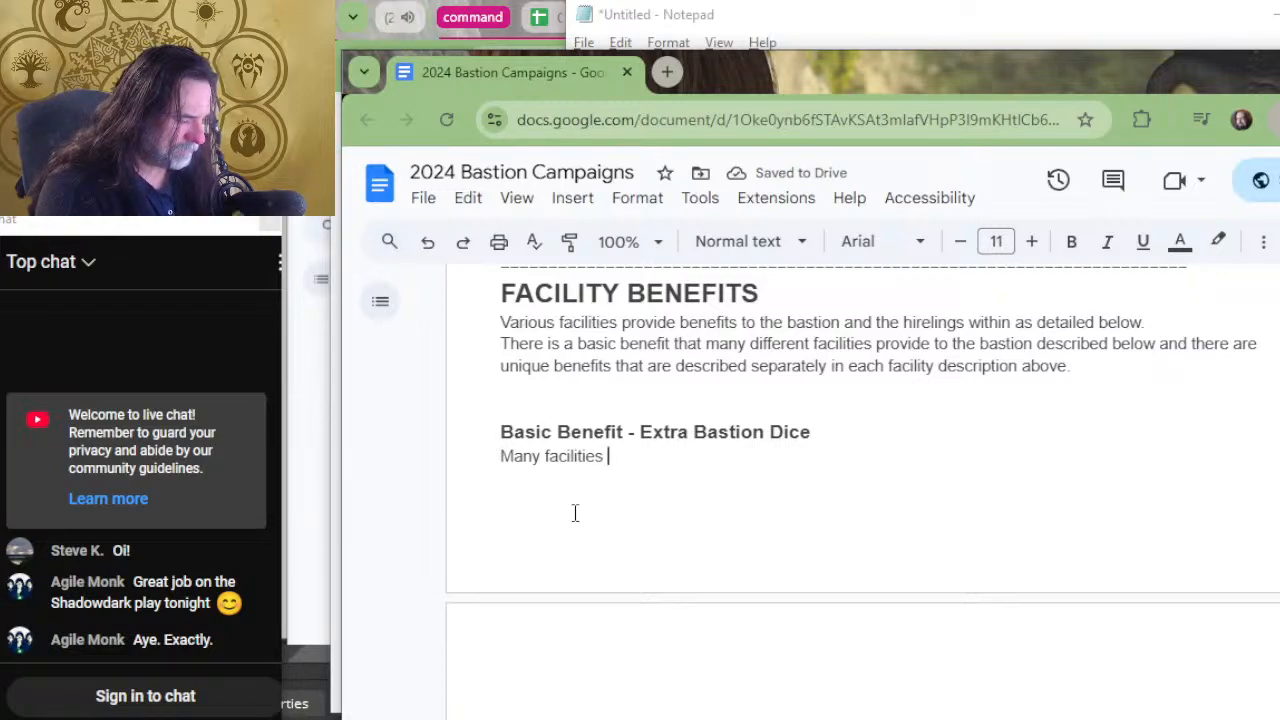
key(BackSpace)
key(BackSpace)
key(BackSpace)
key(BackSpace)
key(BackSpace)
key(BackSpace)
key(BackSpace)
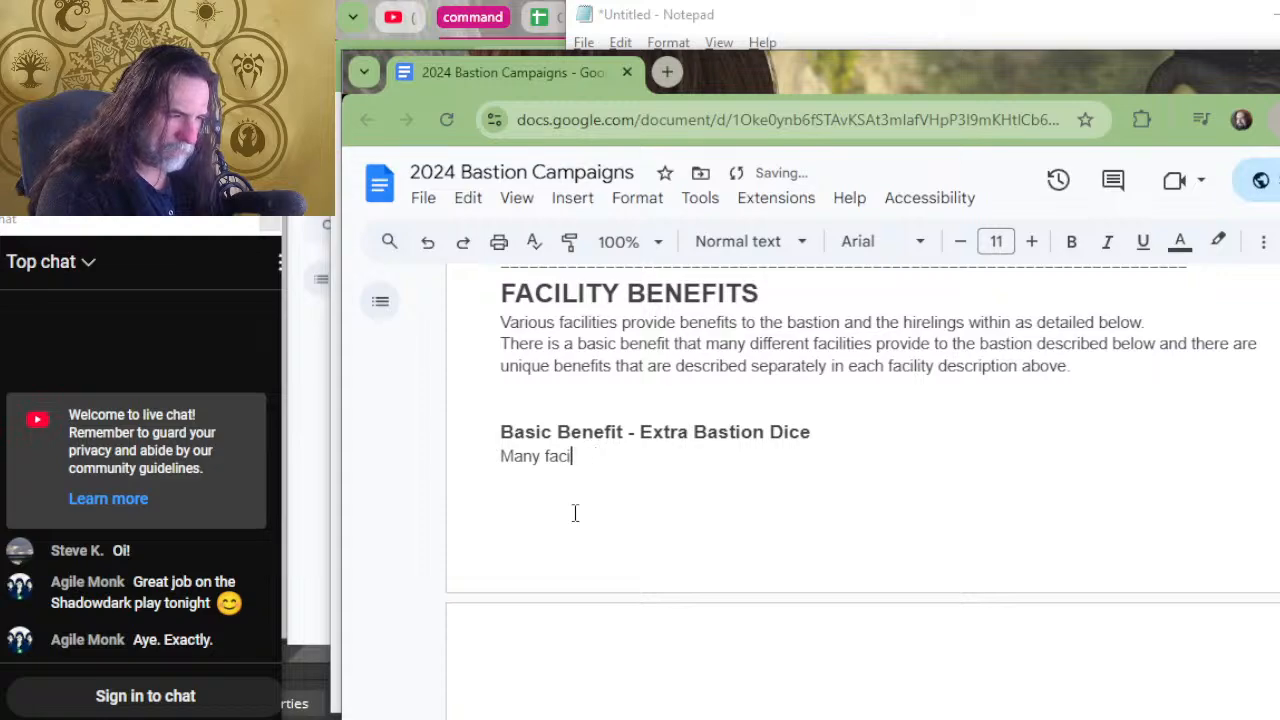
key(BackSpace)
key(BackSpace)
key(BackSpace)
key(BackSpace)
key(BackSpace)
key(BackSpace)
key(BackSpace)
key(BackSpace)
key(BackSpace)
Begin the Extra Bastion Dice description with "When a facility provides the benefit of adding a bastion die when".
text(Wh)
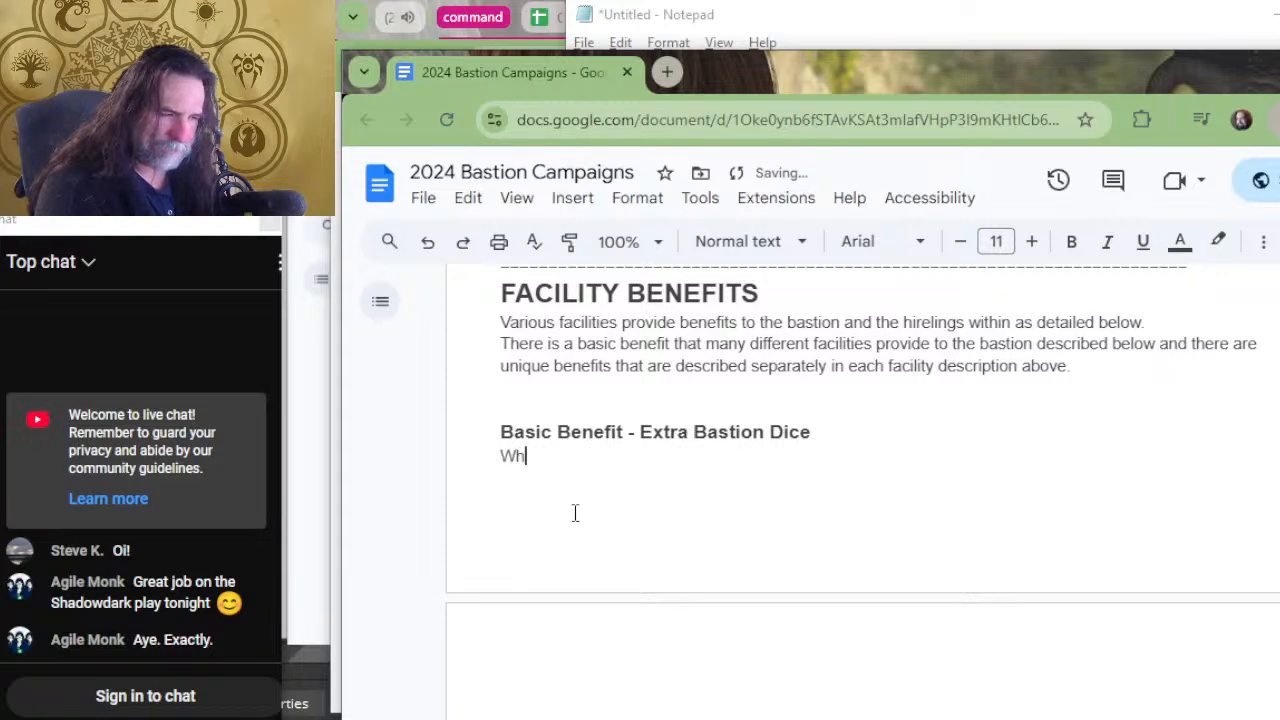
text(en a facility )
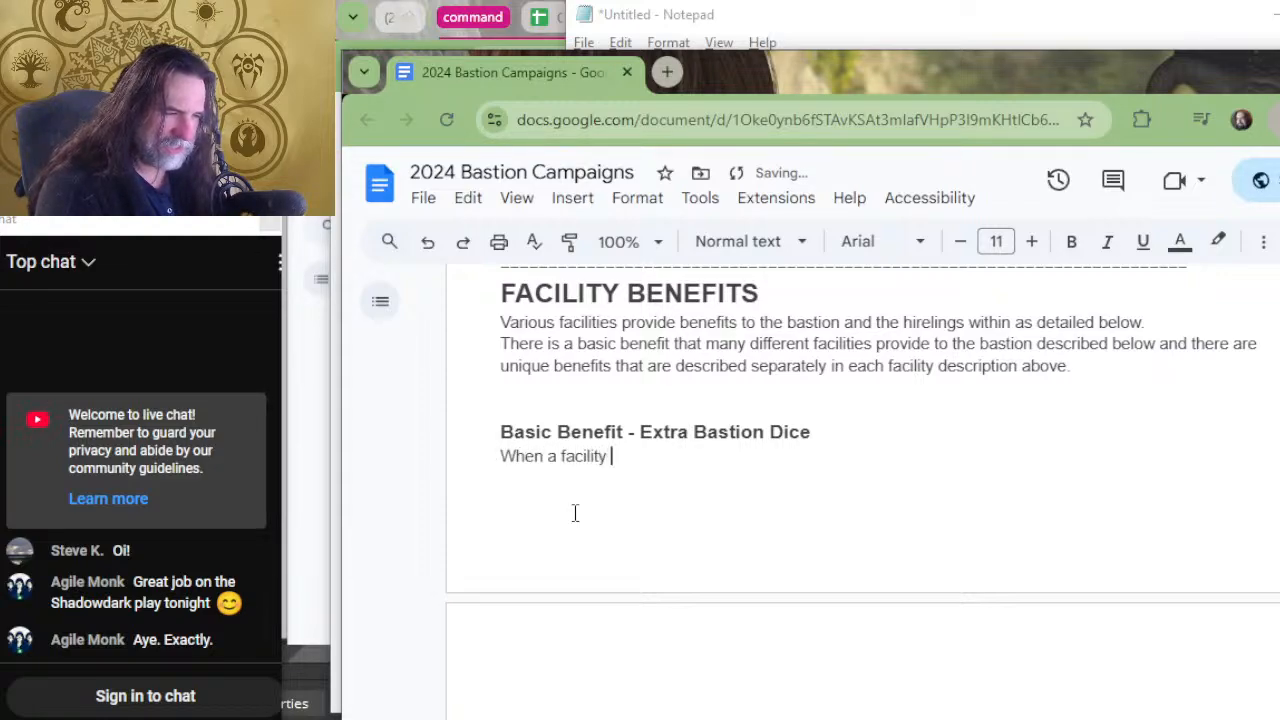
text(provi)
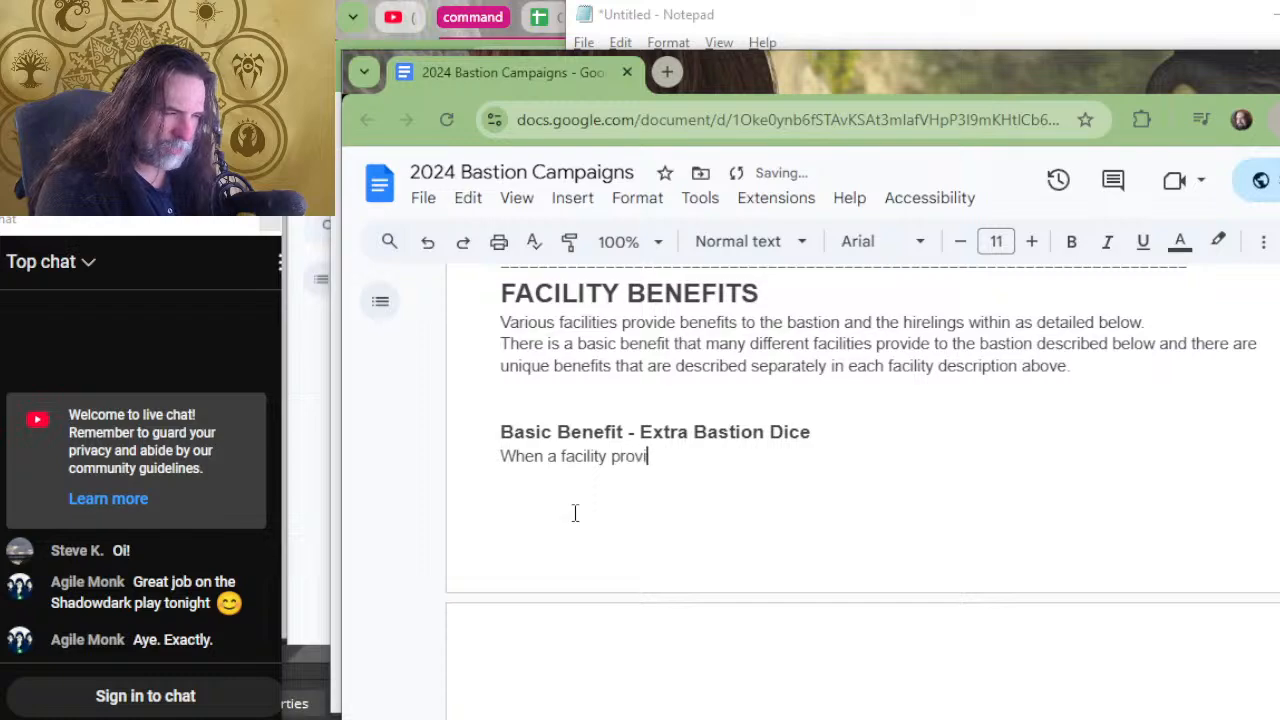
text(des the benefit )
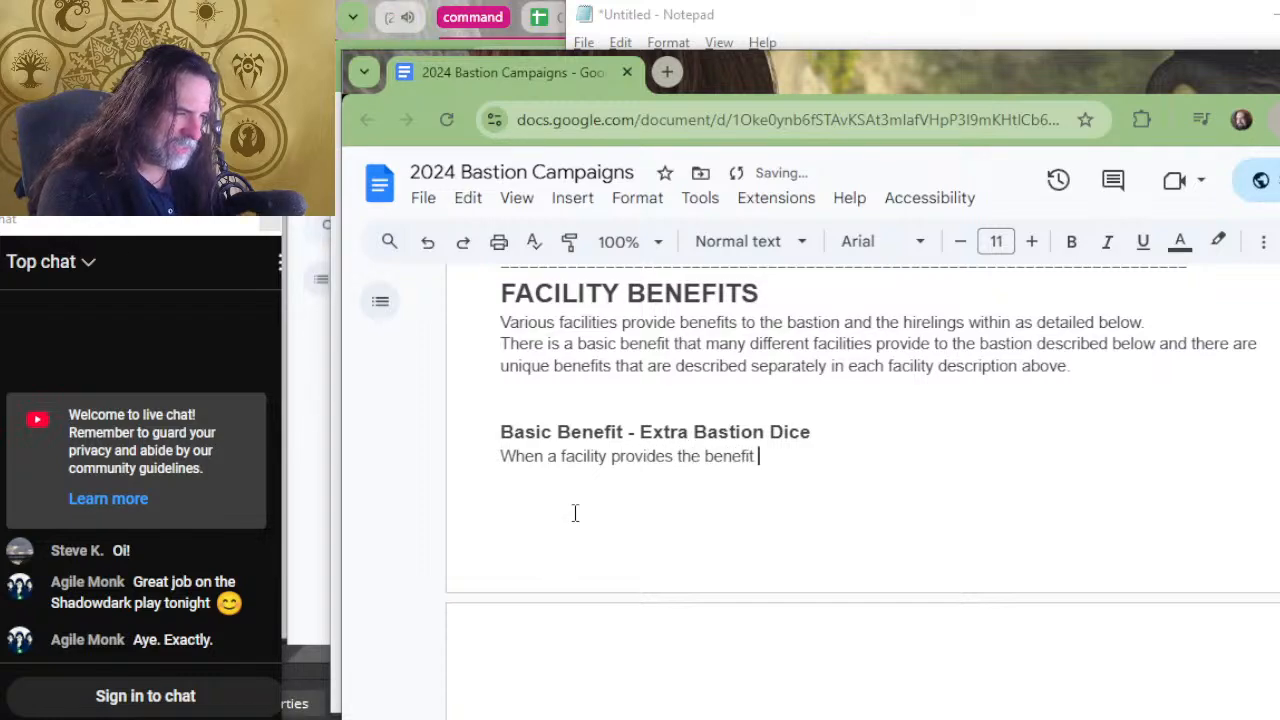
text(of adding a bastion die)
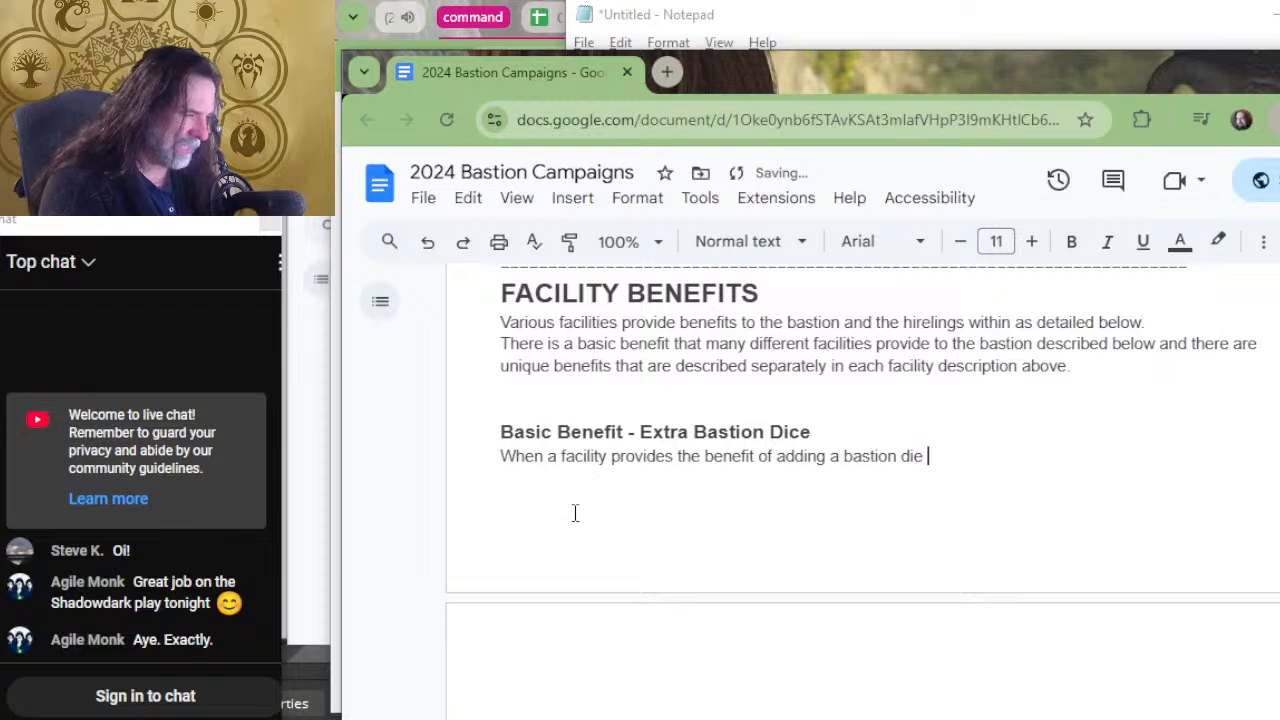
text( to)
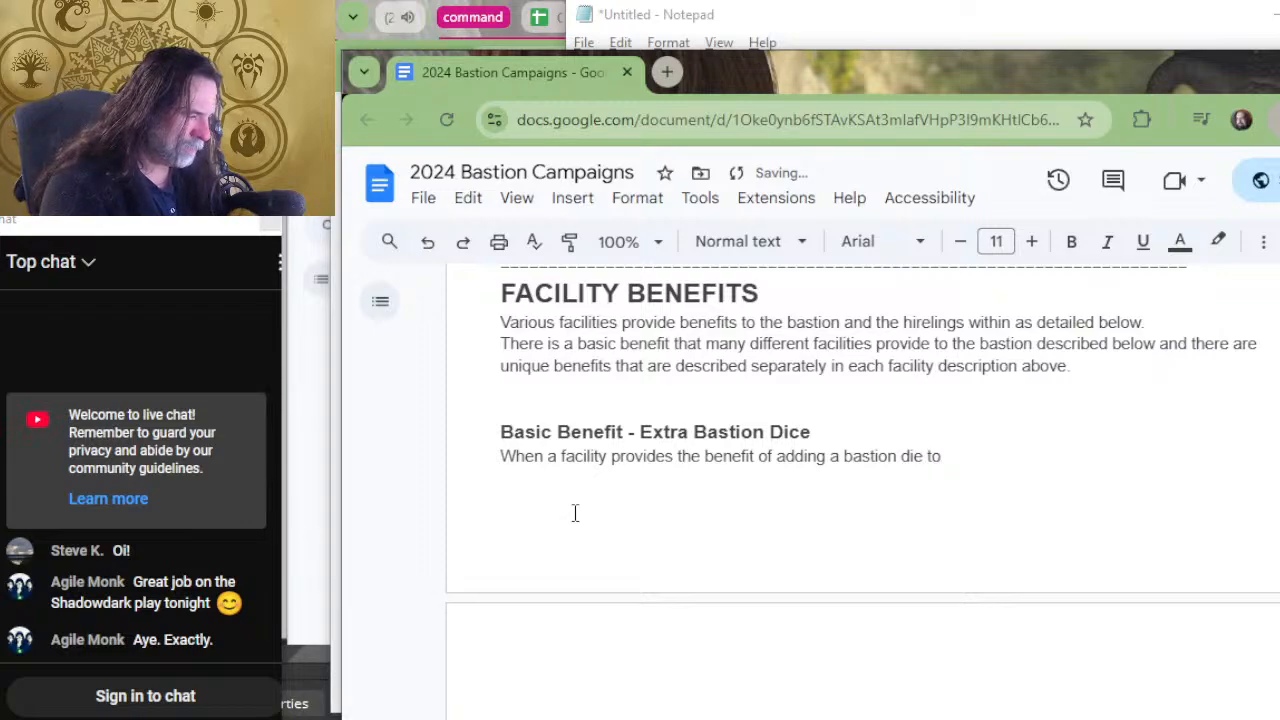
key(BackSpace)
key(BackSpace)
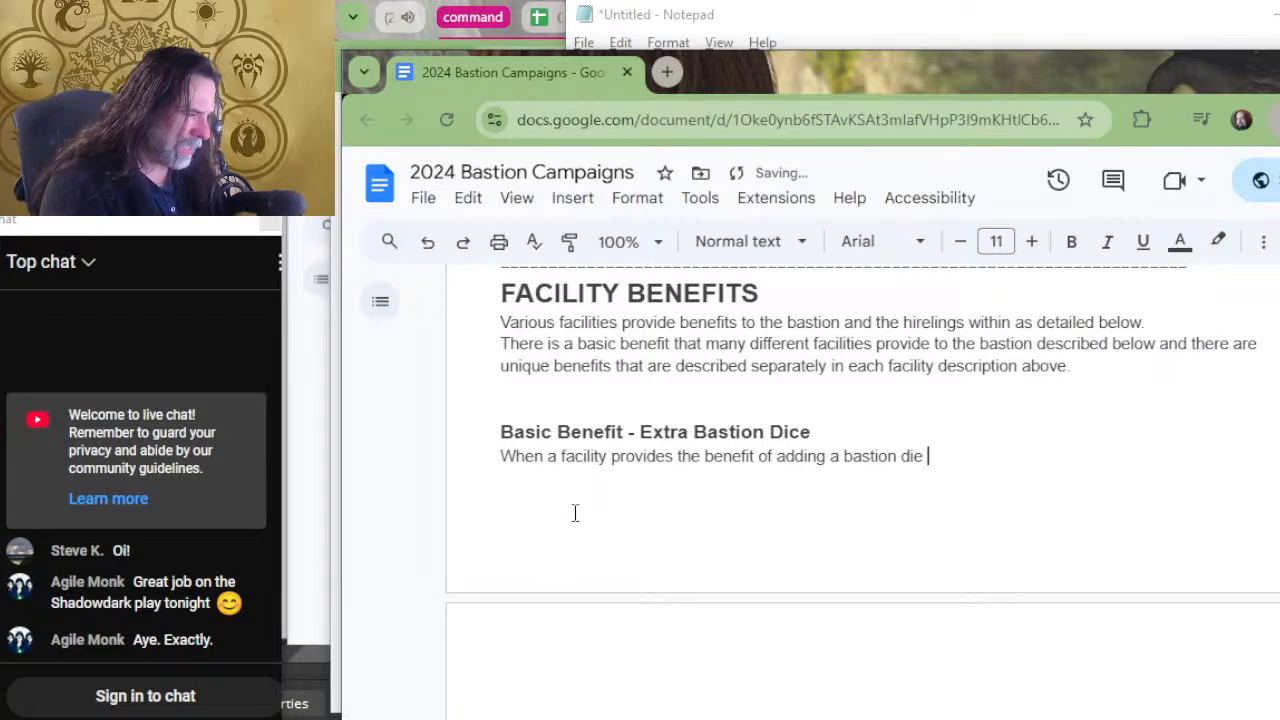
text(when)
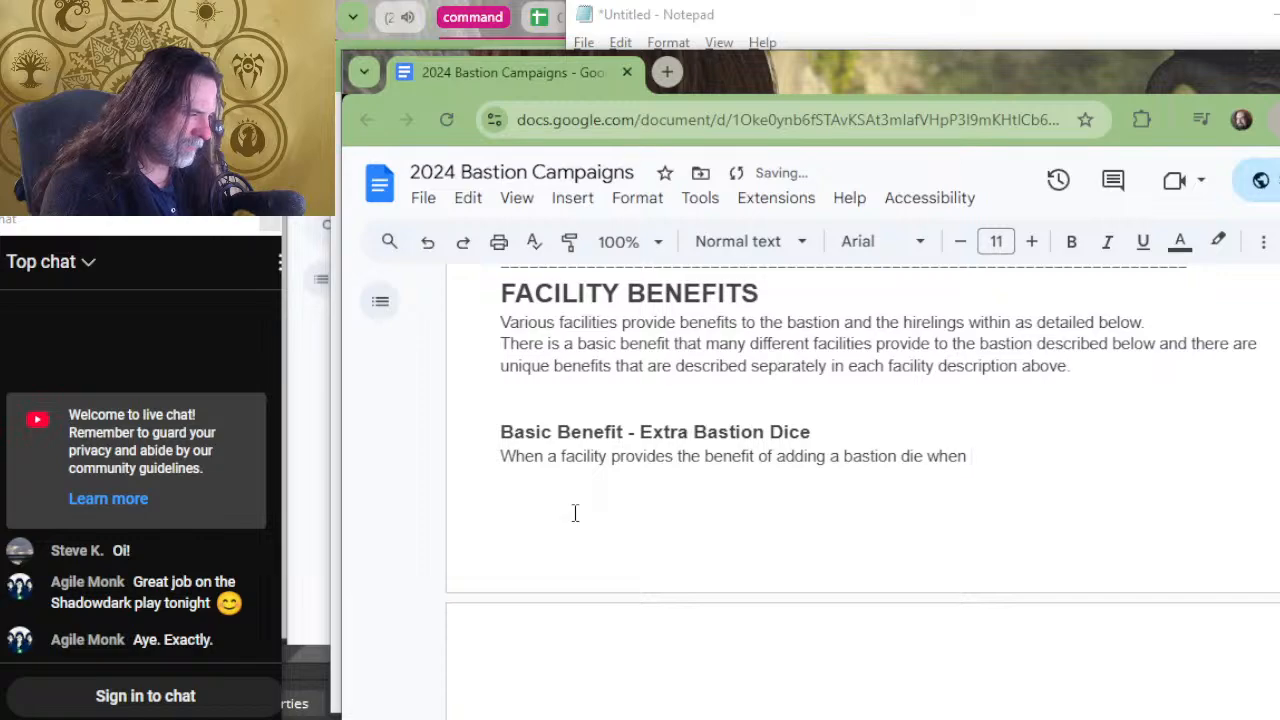
text( making a bastio)
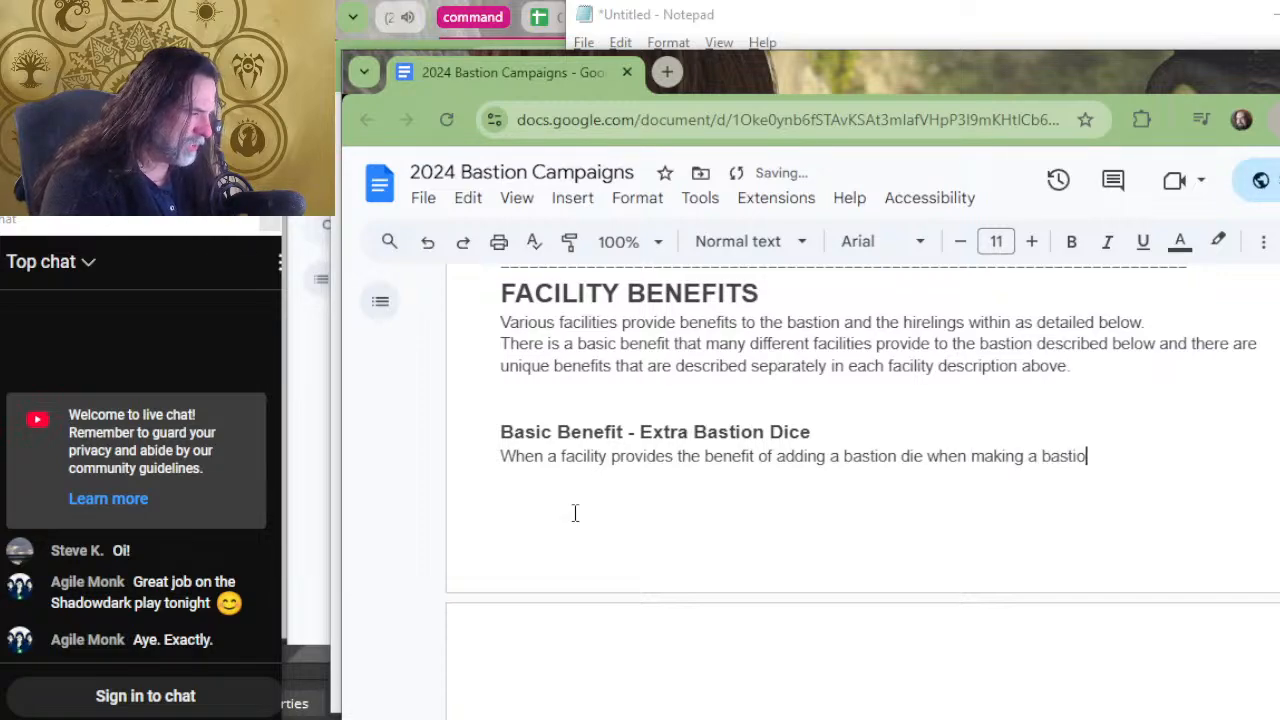
text(n test)
key(BackSpace)
key(BackSpace)
key(BackSpace)
key(BackSpace)
key(BackSpace)
key(BackSpace)
key(BackSpace)
key(BackSpace)
key(BackSpace)
key(BackSpace)
key(BackSpace)
key(BackSpace)
key(BackSpace)
key(BackSpace)
key(BackSpace)
key(BackSpace)
key(BackSpace)
key(BackSpace)
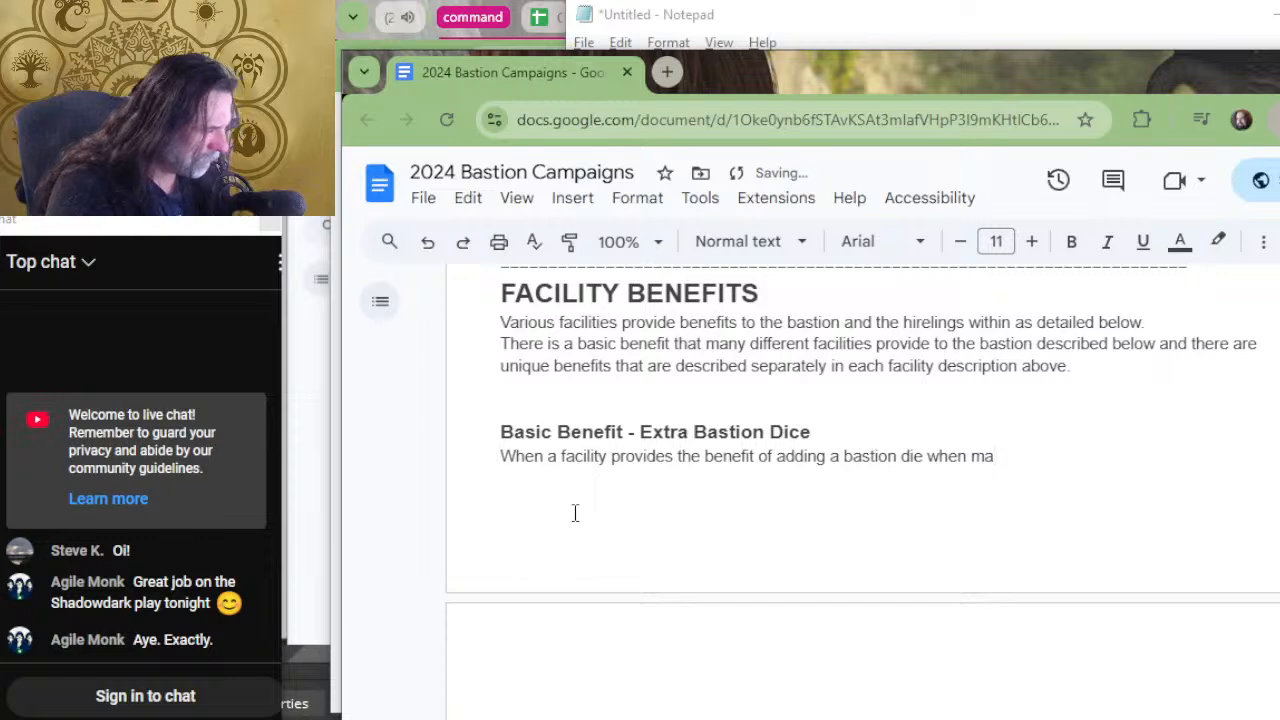
key(BackSpace)
key(BackSpace)
key(BackSpace)
Complete the Extra Bastion Dice sentence with "issuing an order requires a bastion test.".
text(issu)
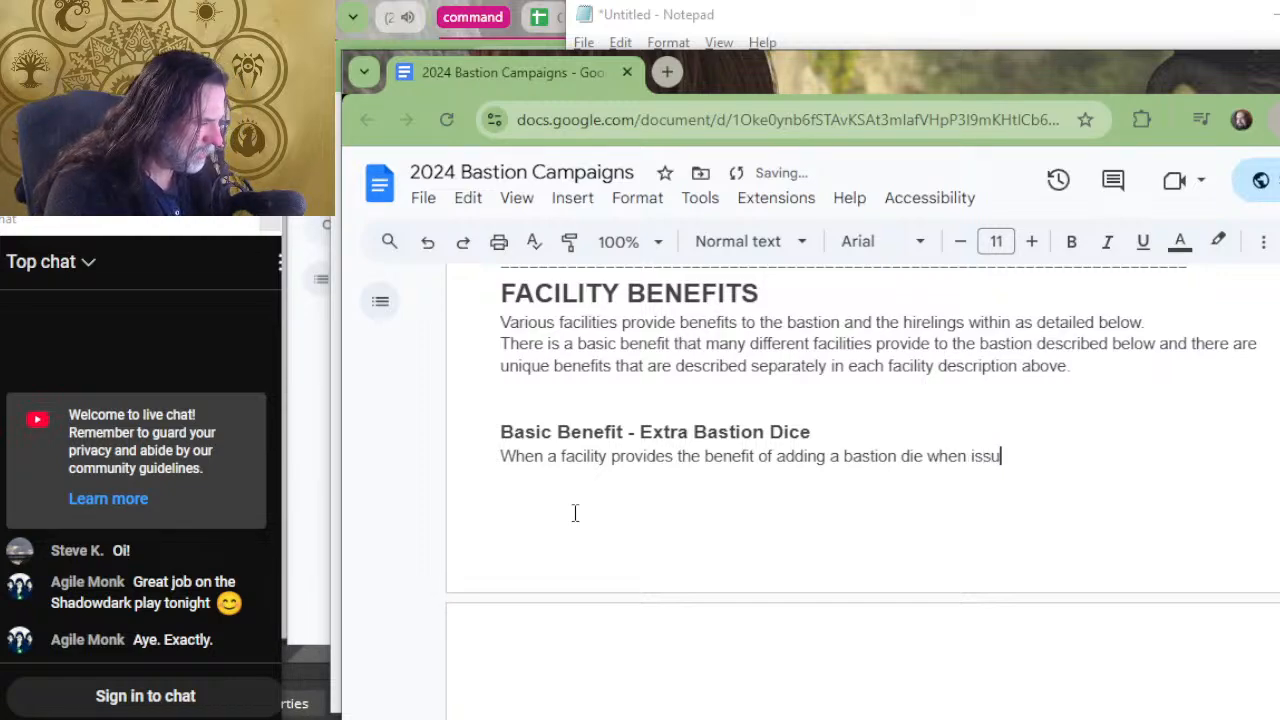
text(ing an order req)
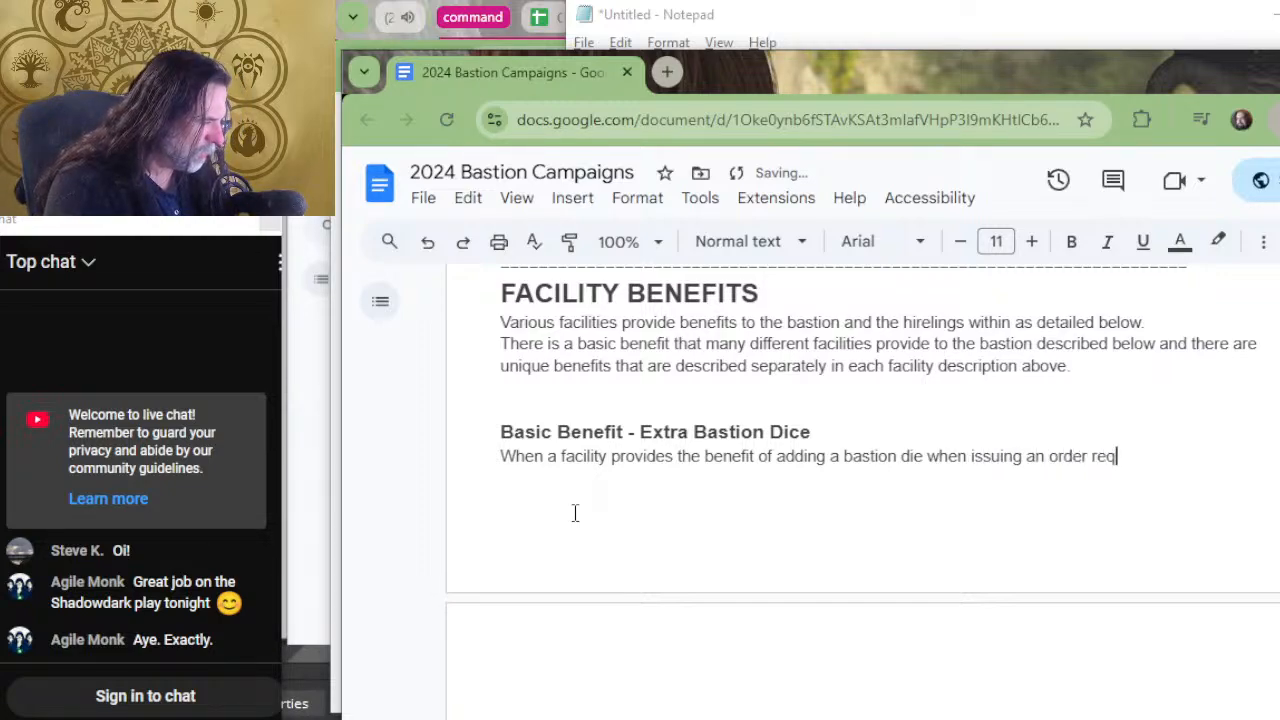
text(uires a bas)
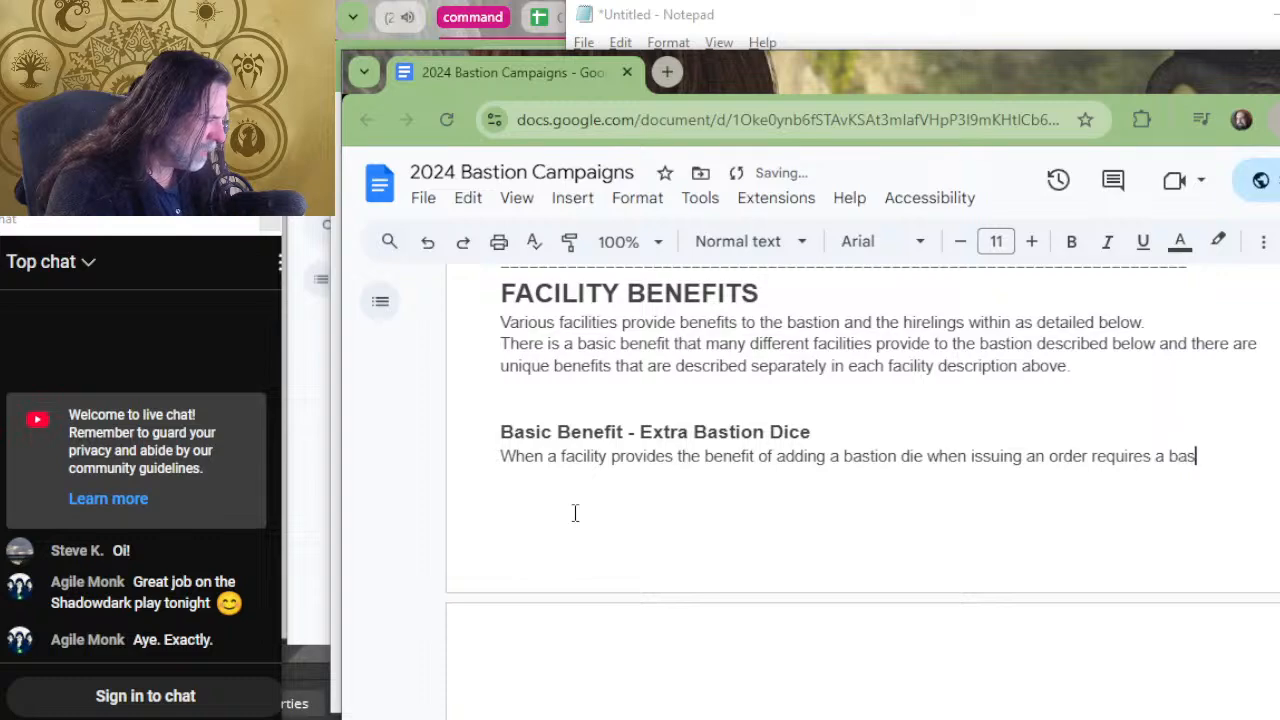
text(tion test.)
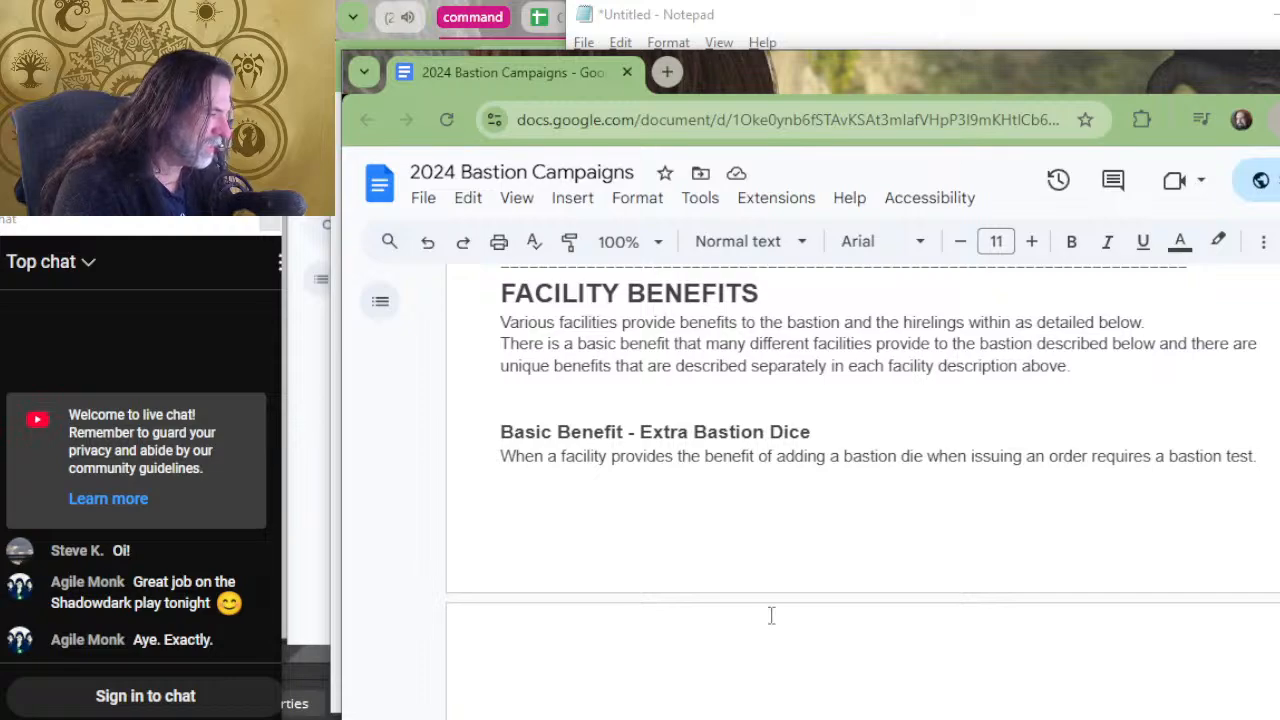
Replace "when issuing" with "to" and insert "that" before "requires" in the Extra Bastion Dice sentence.
drag(1028, 456, 926, 450)
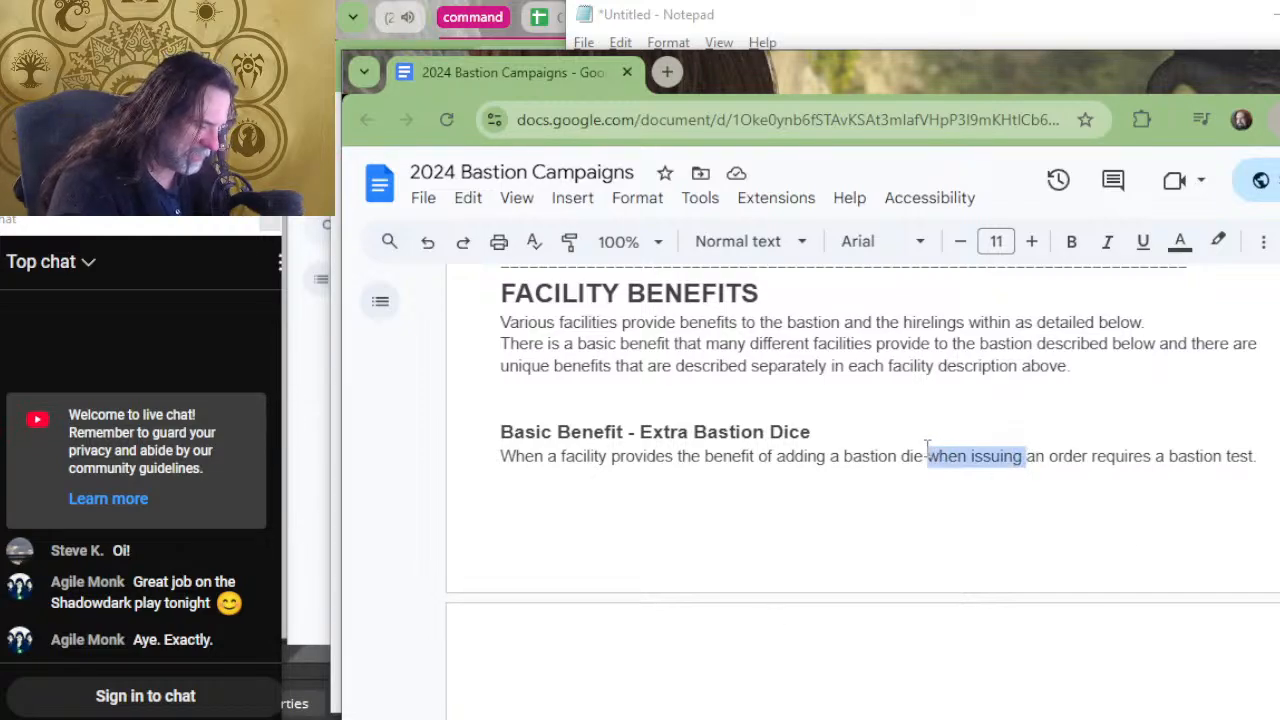
text(to )
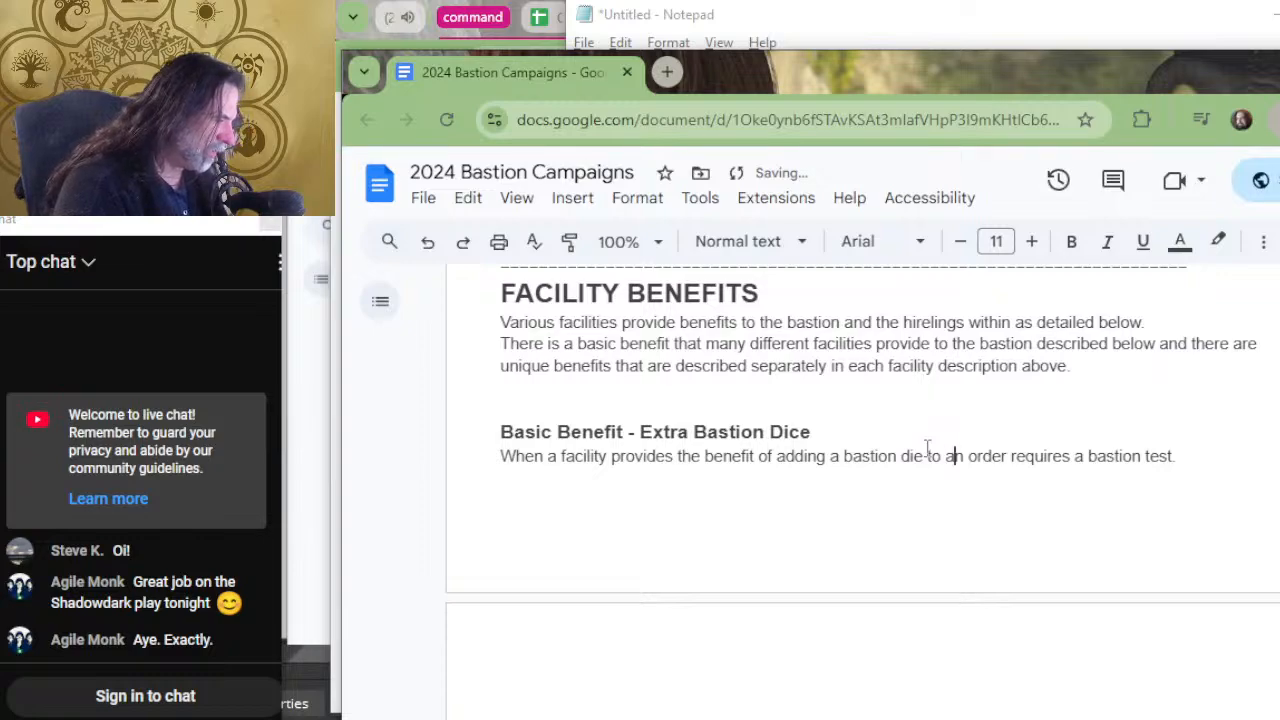
text(taht)
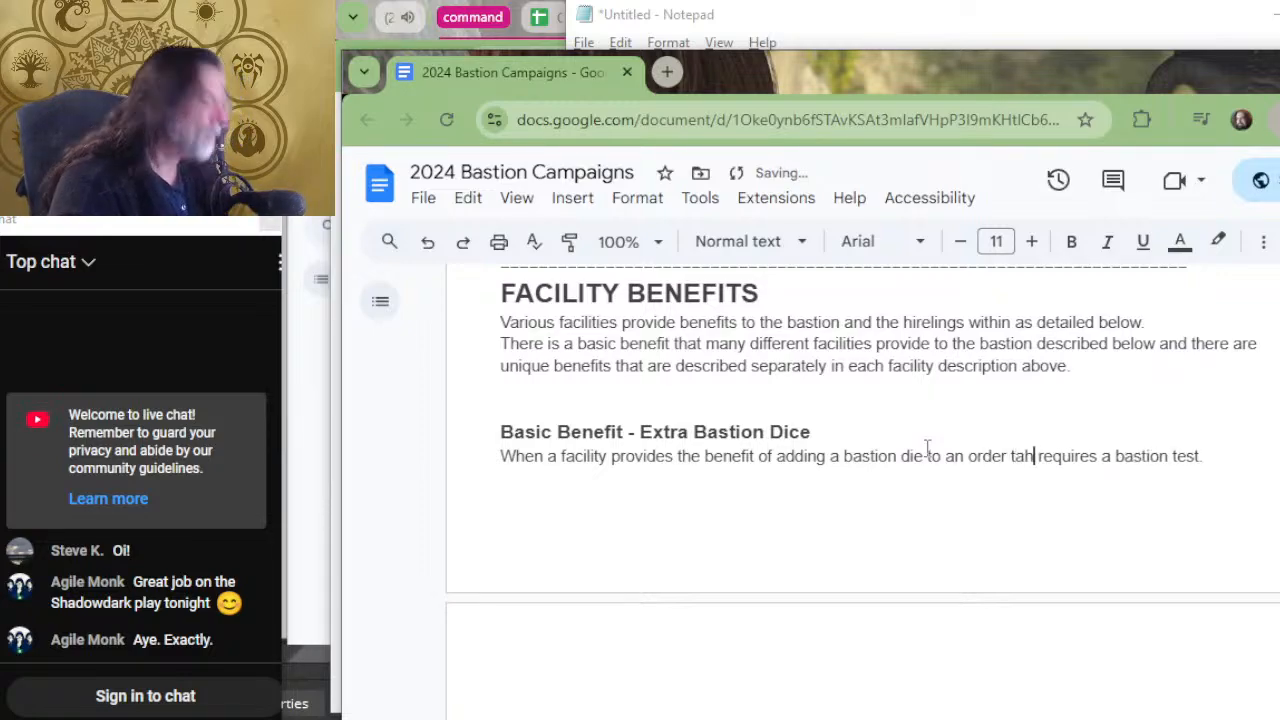
key(BackSpace)
key(BackSpace)
key(BackSpace)
key(BackSpace)
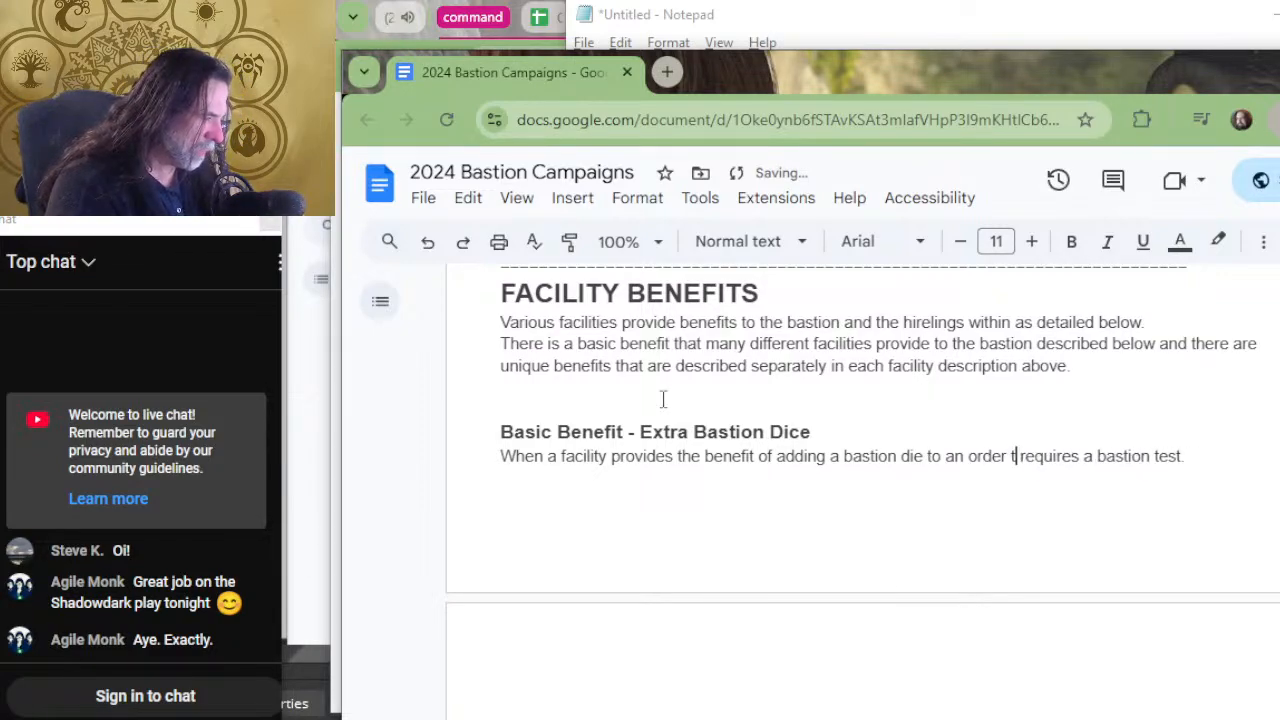
text(that)
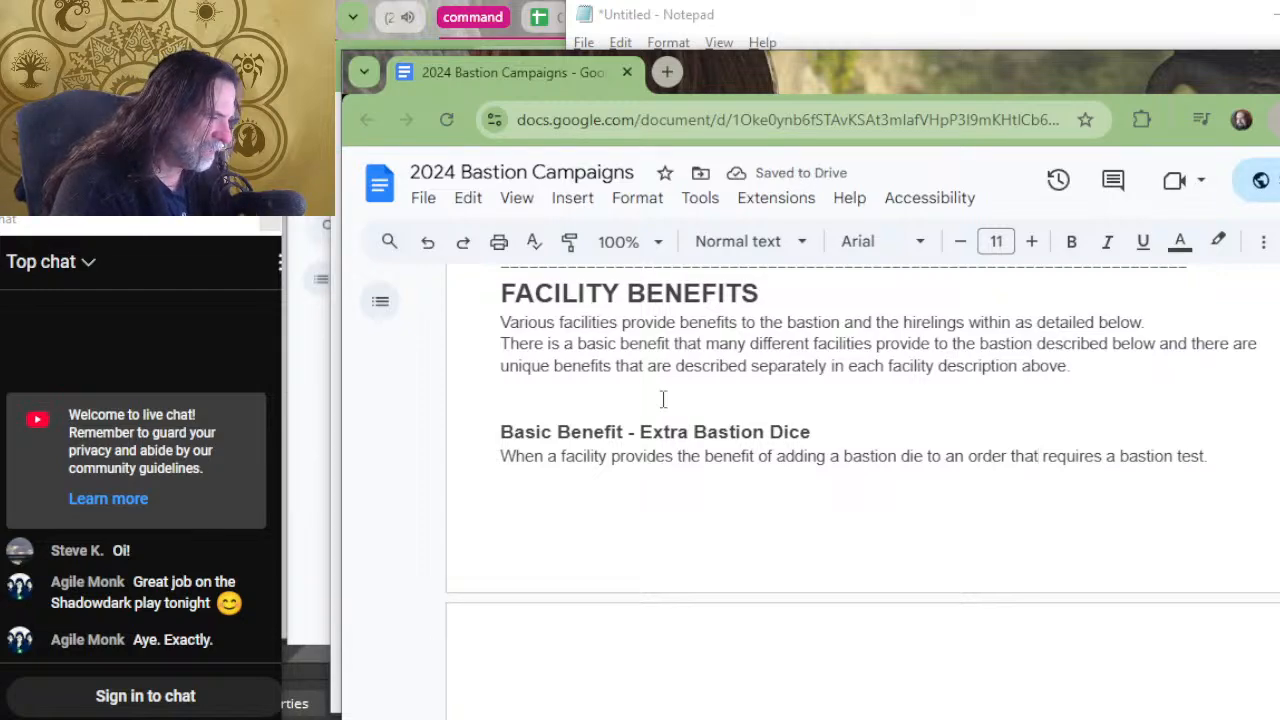
Change "the benefit" to "a benefit" in the Extra Bastion Dice sentence.
key(Up)
key(Left)
key(Down)
key(Left)
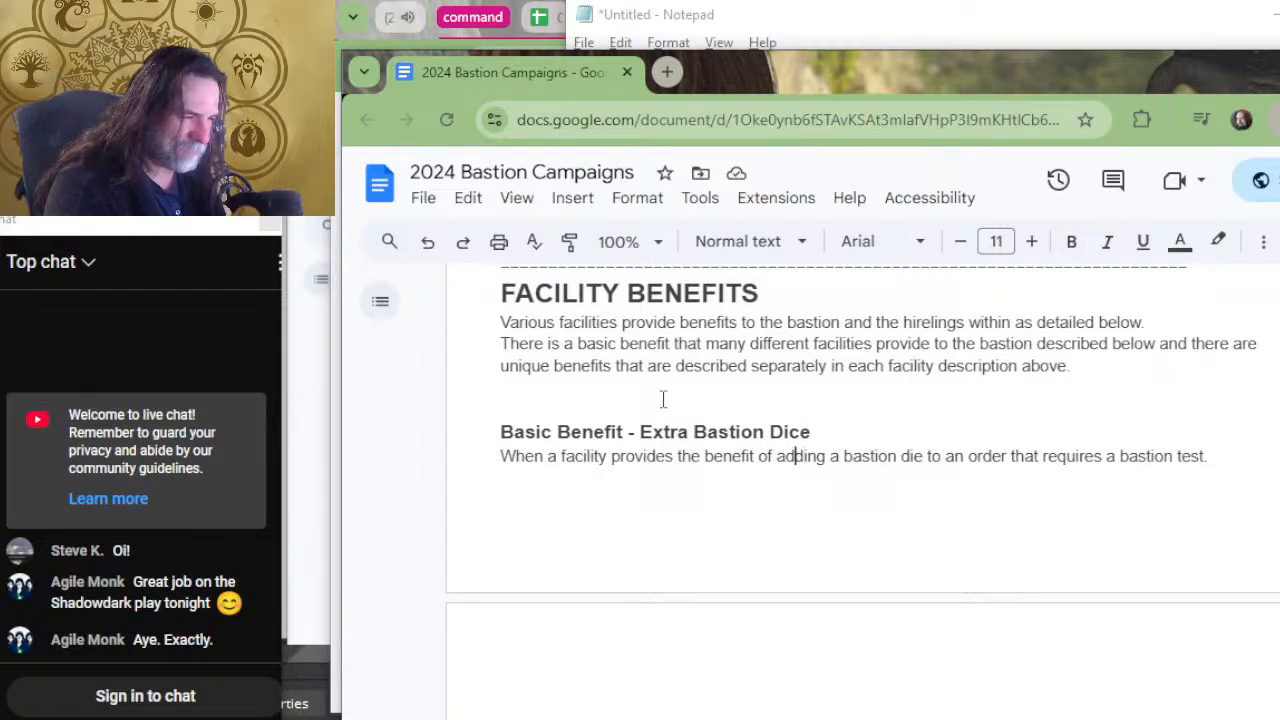
key(BackSpace)
key(BackSpace)
key(BackSpace)
text(a)
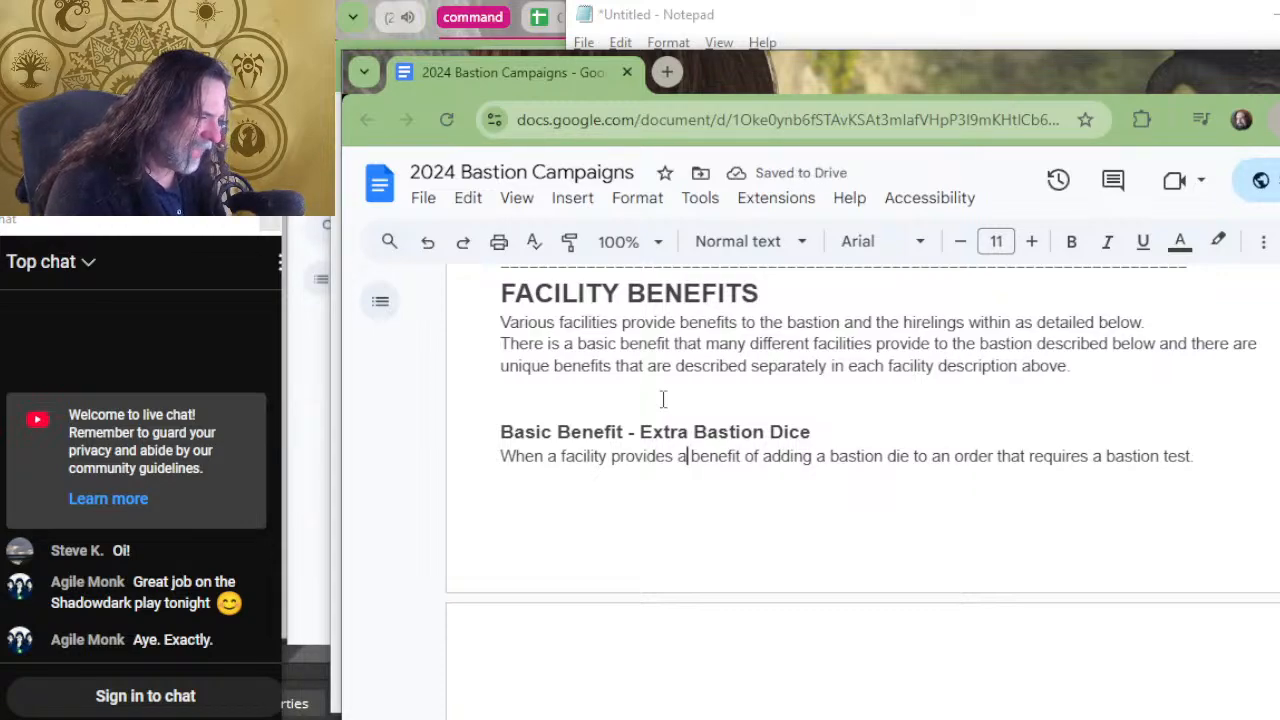
Replace "of adding" with "that adds" after "a benefit" in the Extra Bastion Dice sentence.
key(Right)
key(Right)
key(Right)
key(Right)
key(Right)
key(Right)
key(Right)
key(Right)
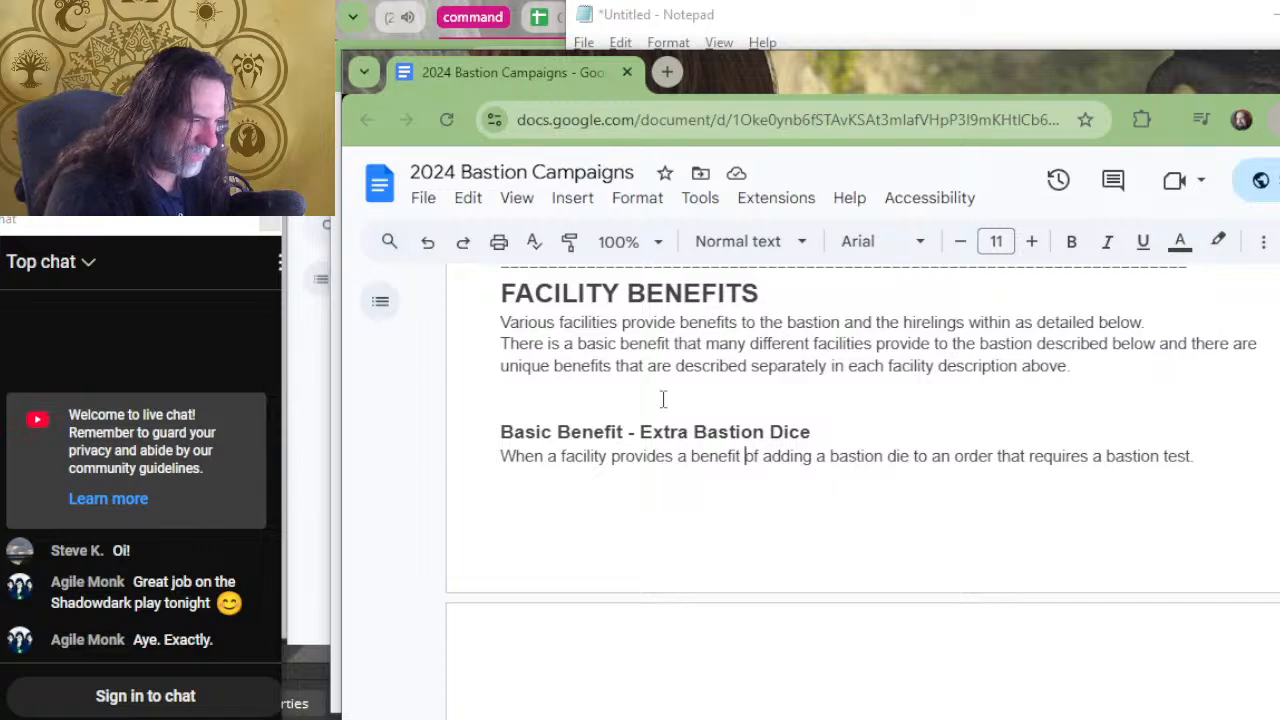
text(that adds)
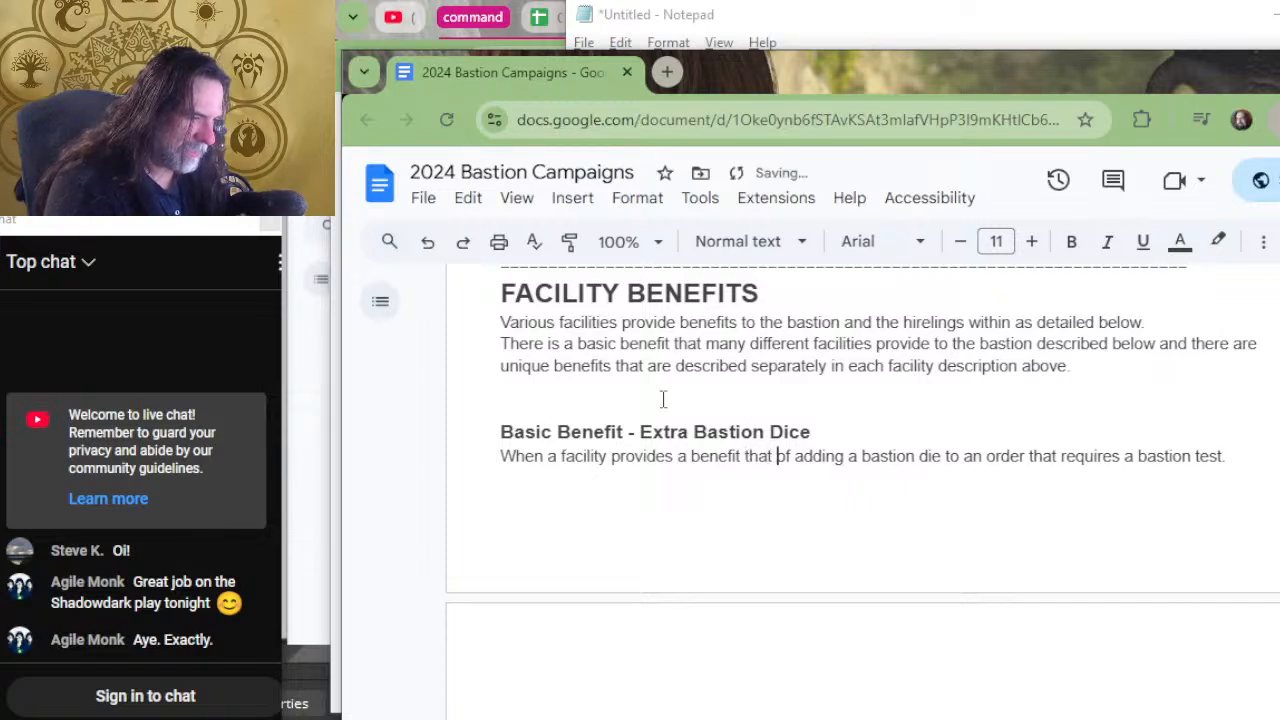
key(Delete)
key(Delete)
key(Delete)
key(Delete)
key(Delete)
key(Delete)
key(Delete)
key(Delete)
key(Delete)
key(Delete)
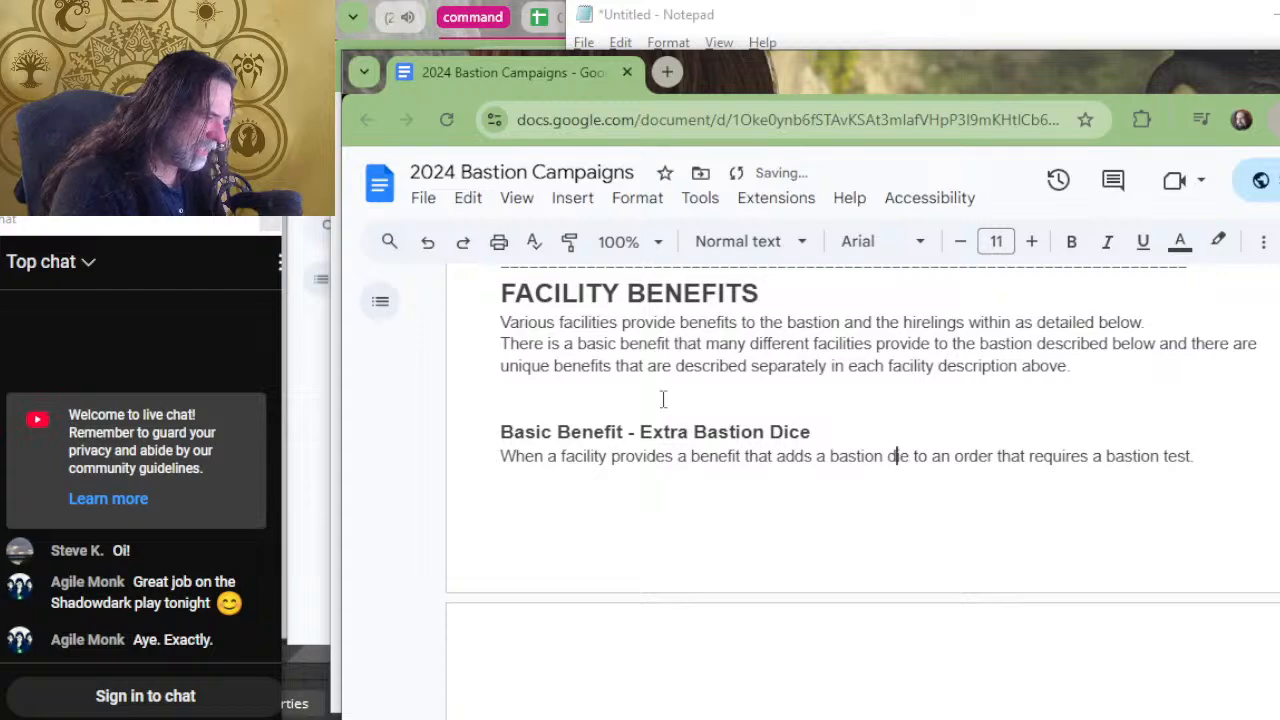
key(Right)
key(Right)
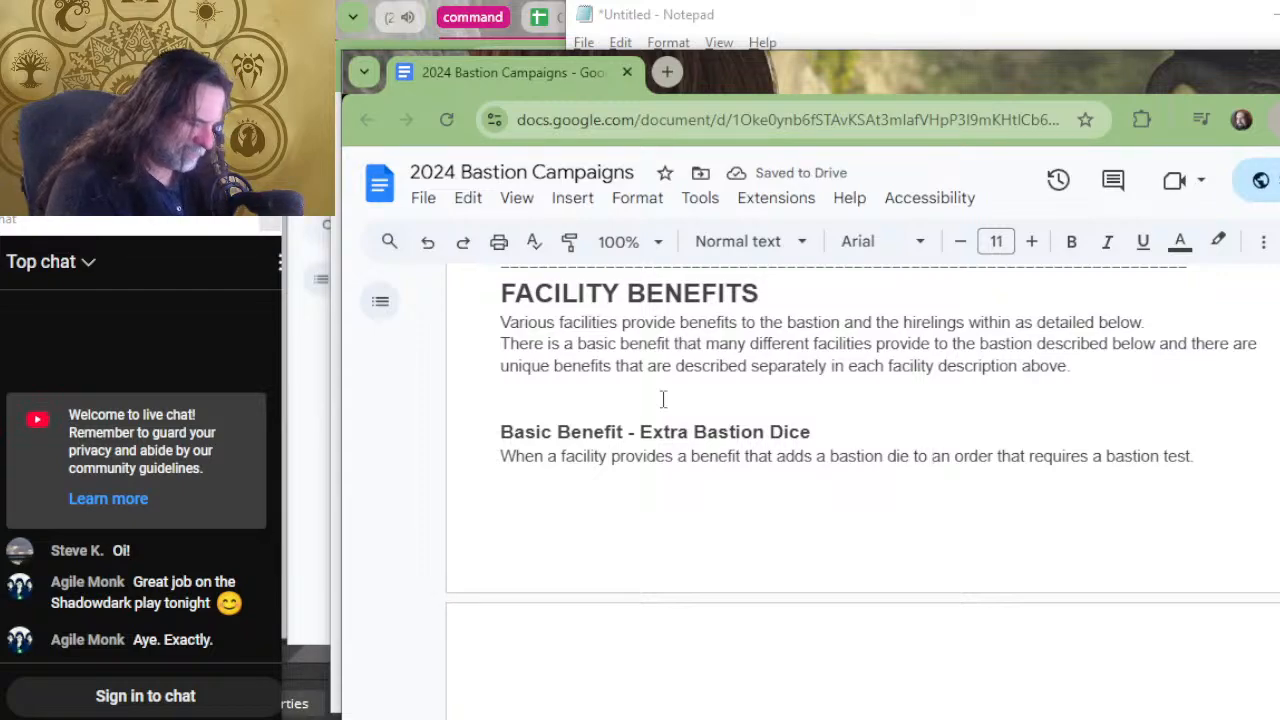
text(the bastion te)
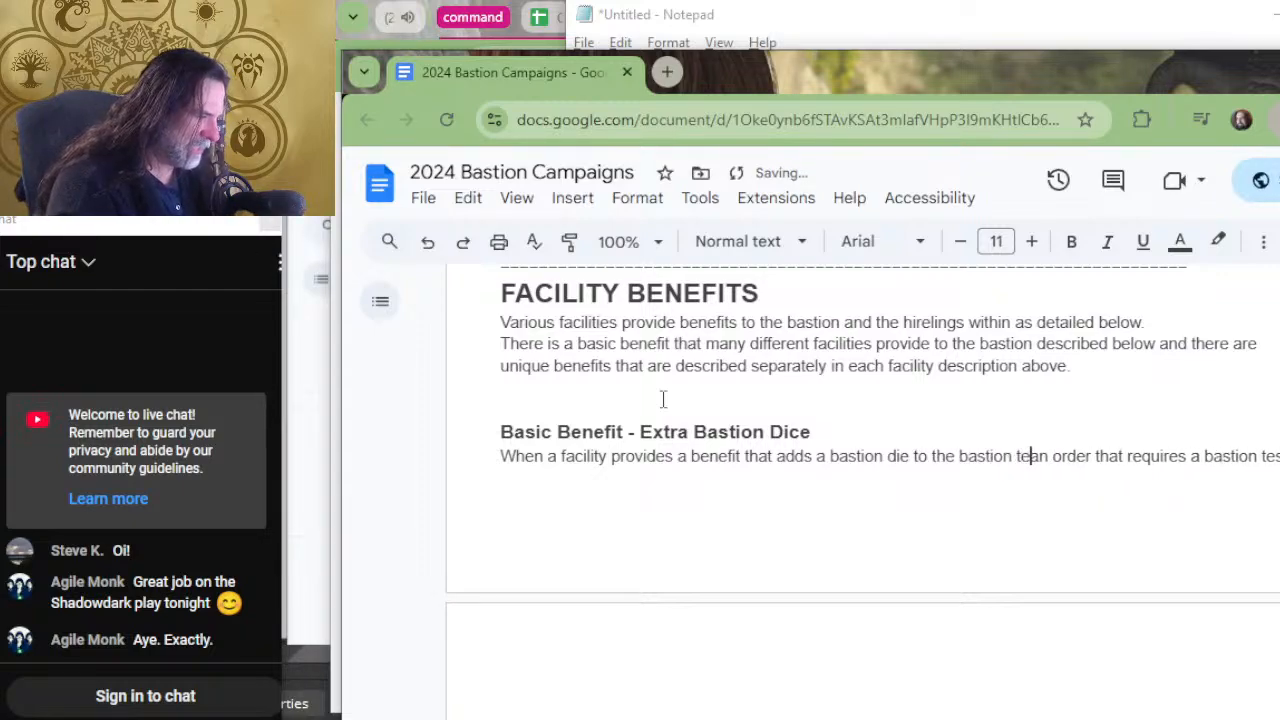
text(st)
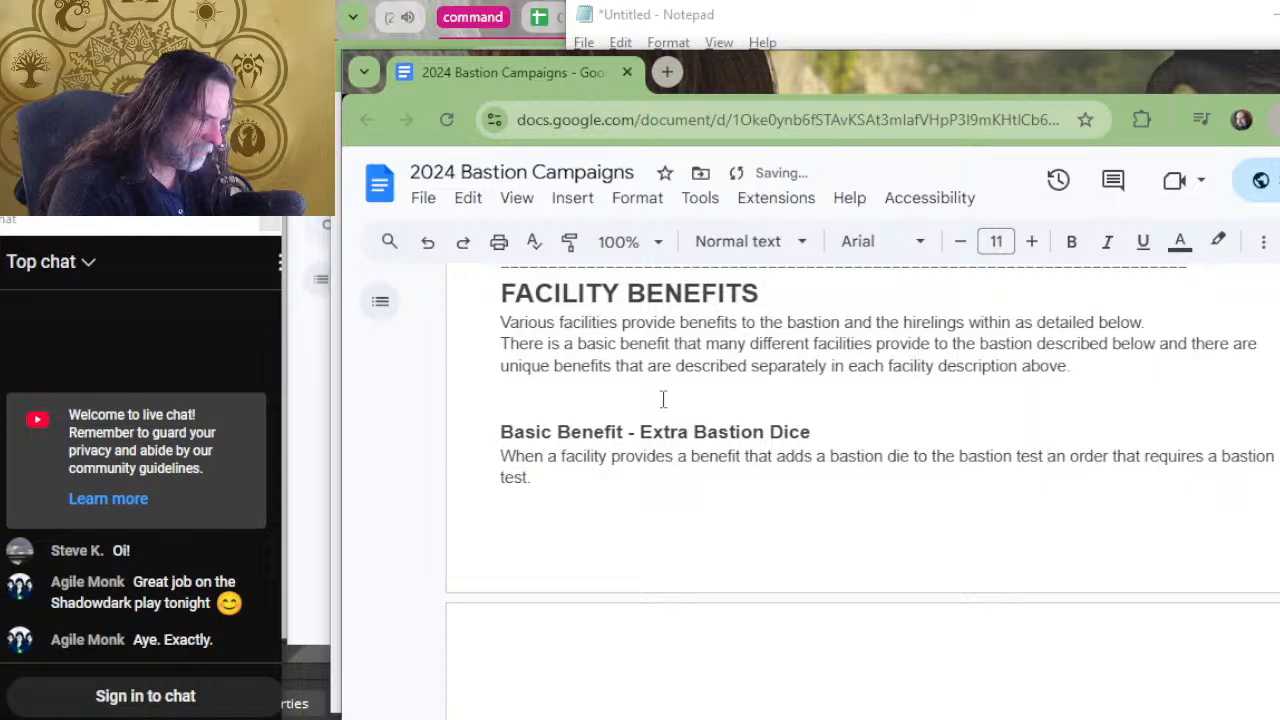
key(BackSpace)
key(BackSpace)
key(BackSpace)
key(BackSpace)
key(BackSpace)
key(BackSpace)
key(BackSpace)
key(BackSpace)
key(BackSpace)
key(BackSpace)
key(BackSpace)
key(BackSpace)
key(BackSpace)
key(BackSpace)
key(BackSpace)
key(BackSpace)
key(BackSpace)
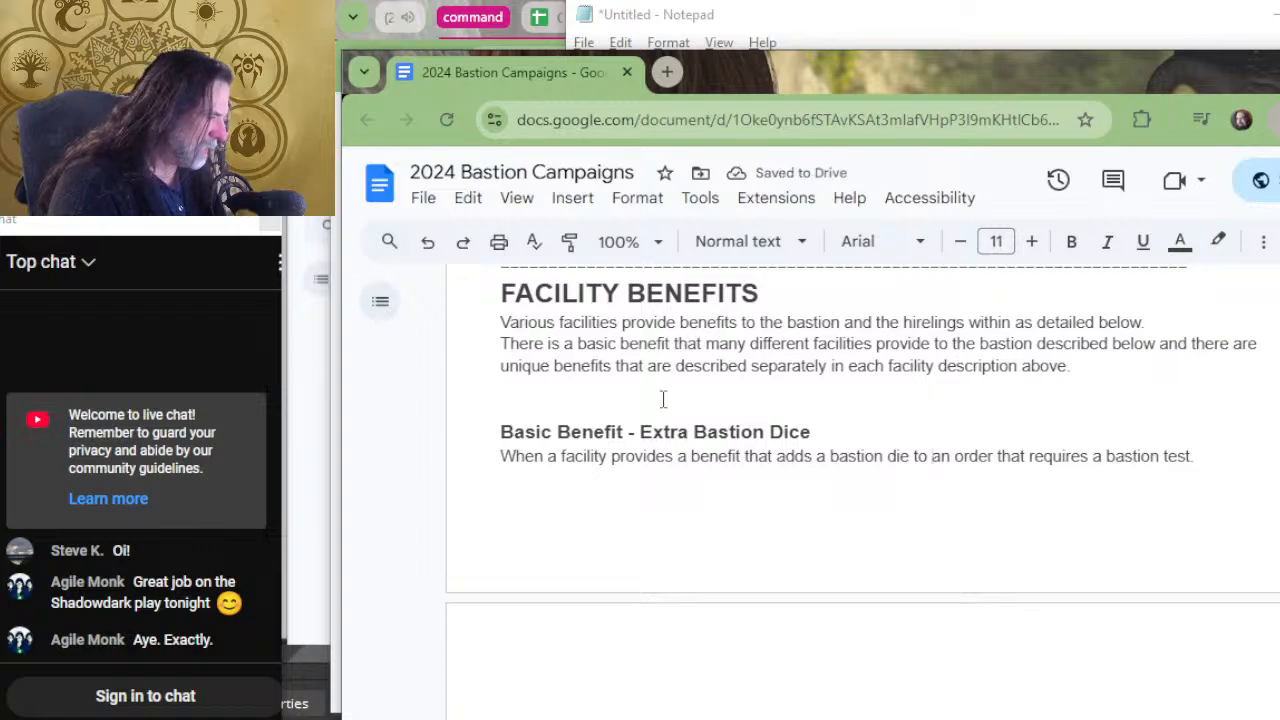
Replace the period after "requires a bastion test" with a comma and continue the sentence with "the".
key(End)
key(BackSpace)
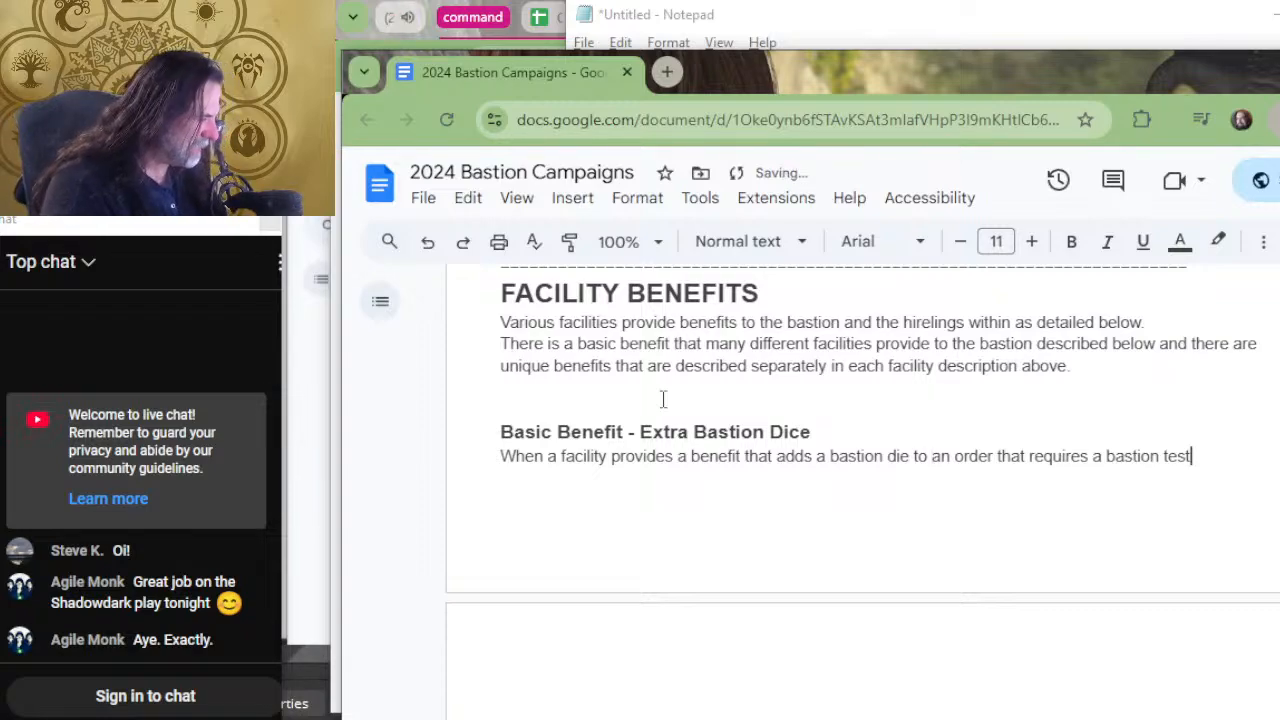
text(, the )
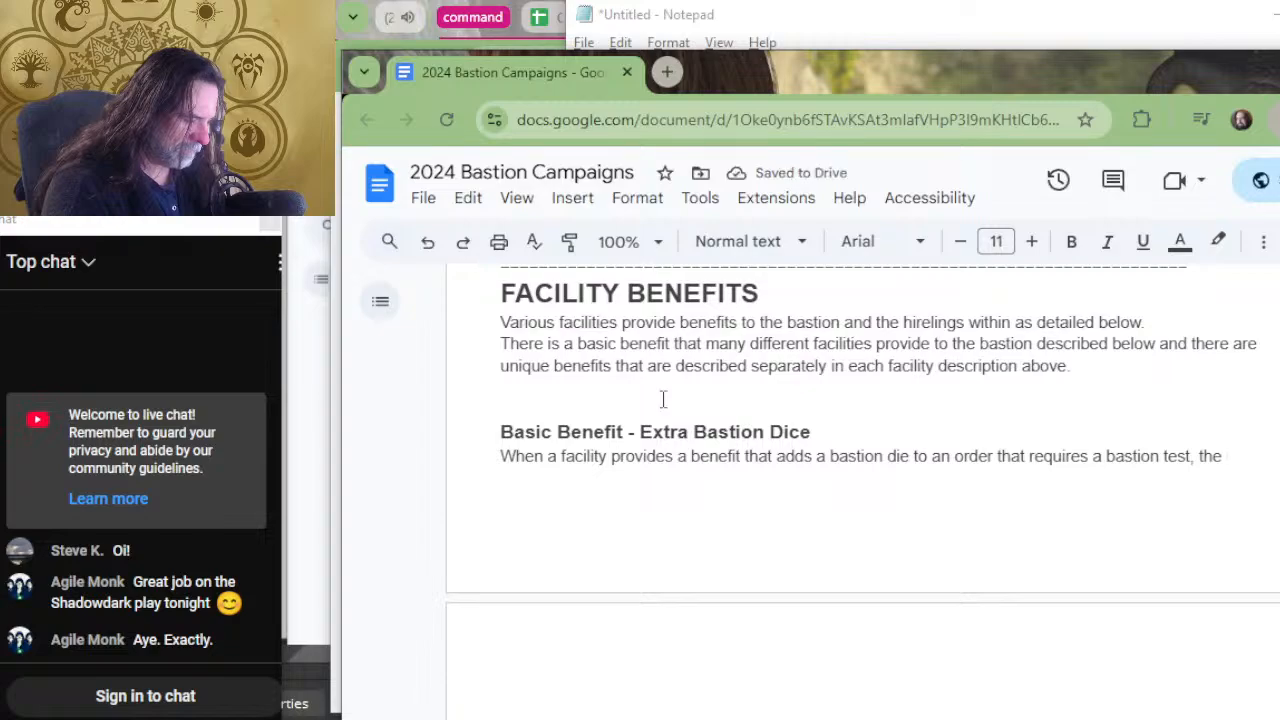
text(test)
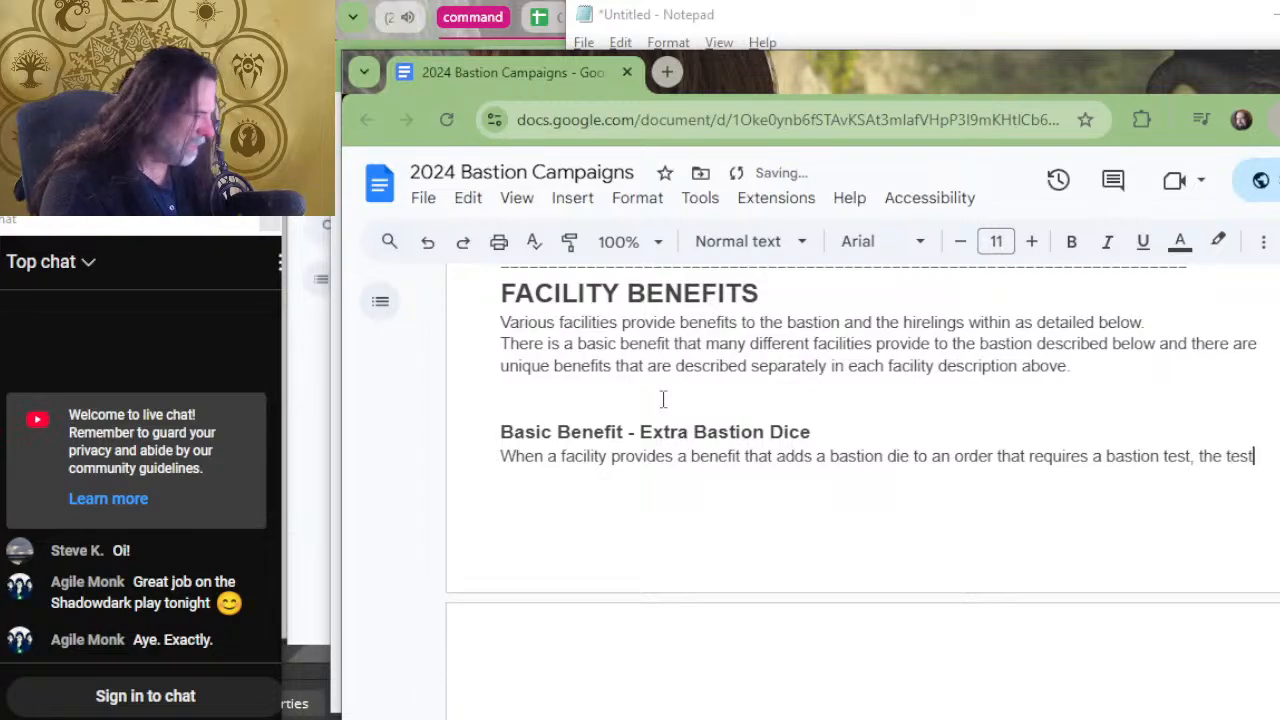
key(BackSpace)
key(BackSpace)
key(BackSpace)
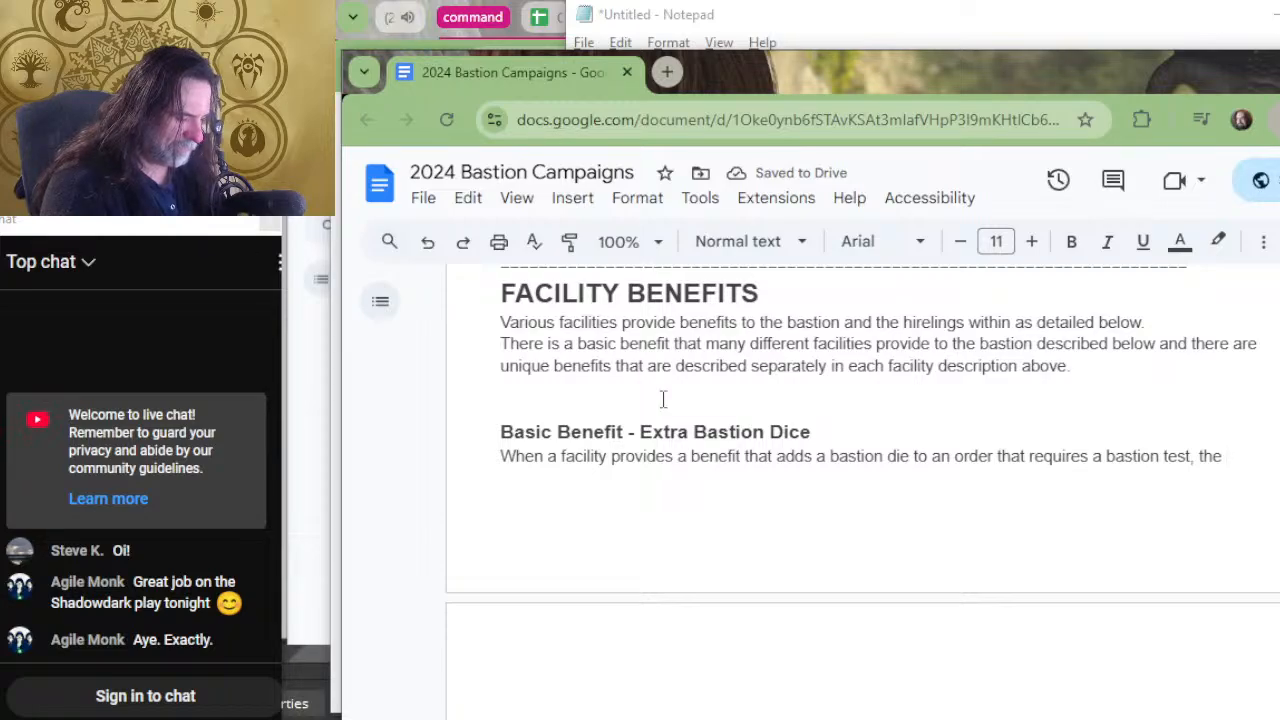
text(roll an a)
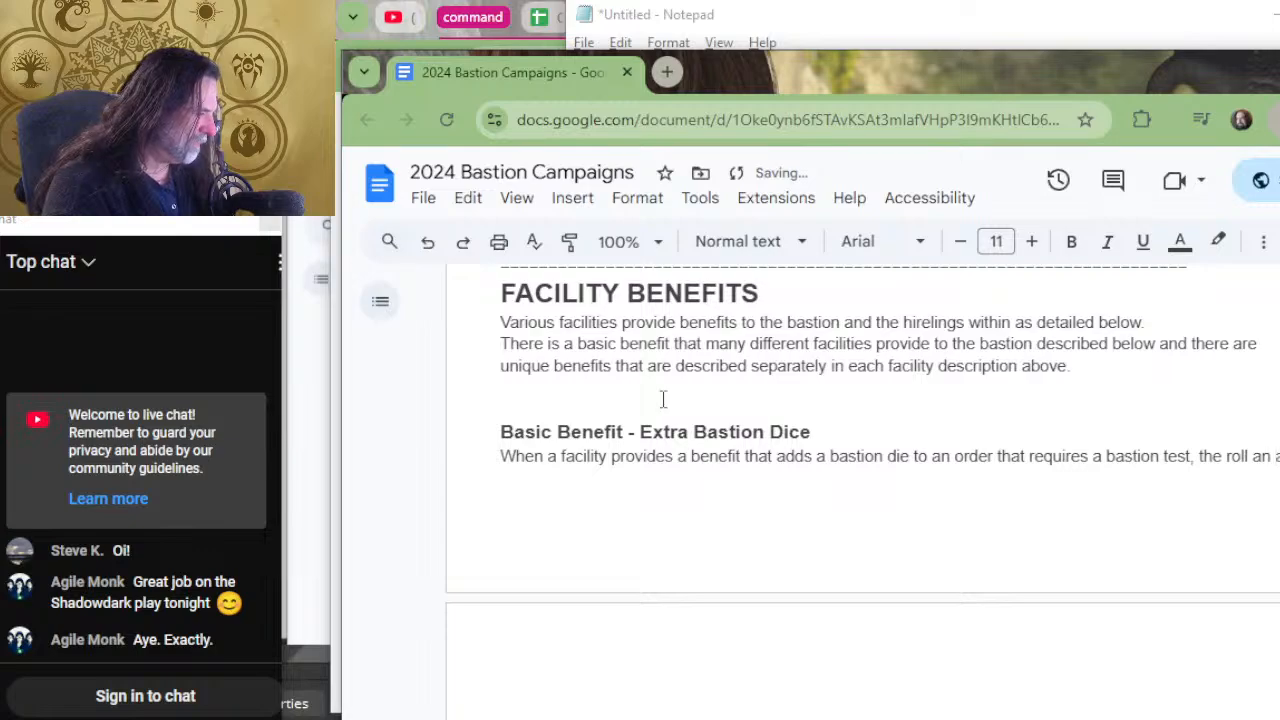
key(BackSpace)
key(BackSpace)
key(BackSpace)
key(BackSpace)
key(BackSpace)
key(BackSpace)
key(BackSpace)
key(BackSpace)
key(BackSpace)
key(BackSpace)
key(BackSpace)
key(BackSpace)
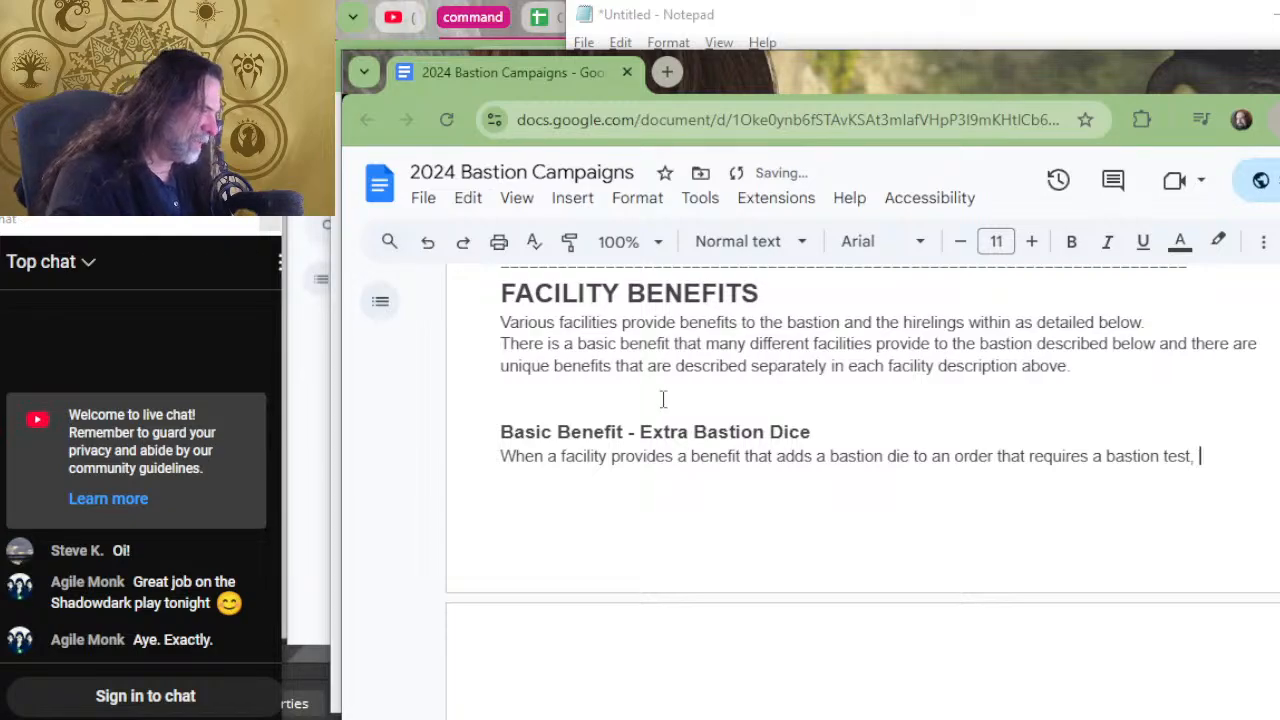
Continue the Extra Bastion Dice sentence with "roll an additional bastion die," after "requires a bastion test,".
text(roll)
text(ad)
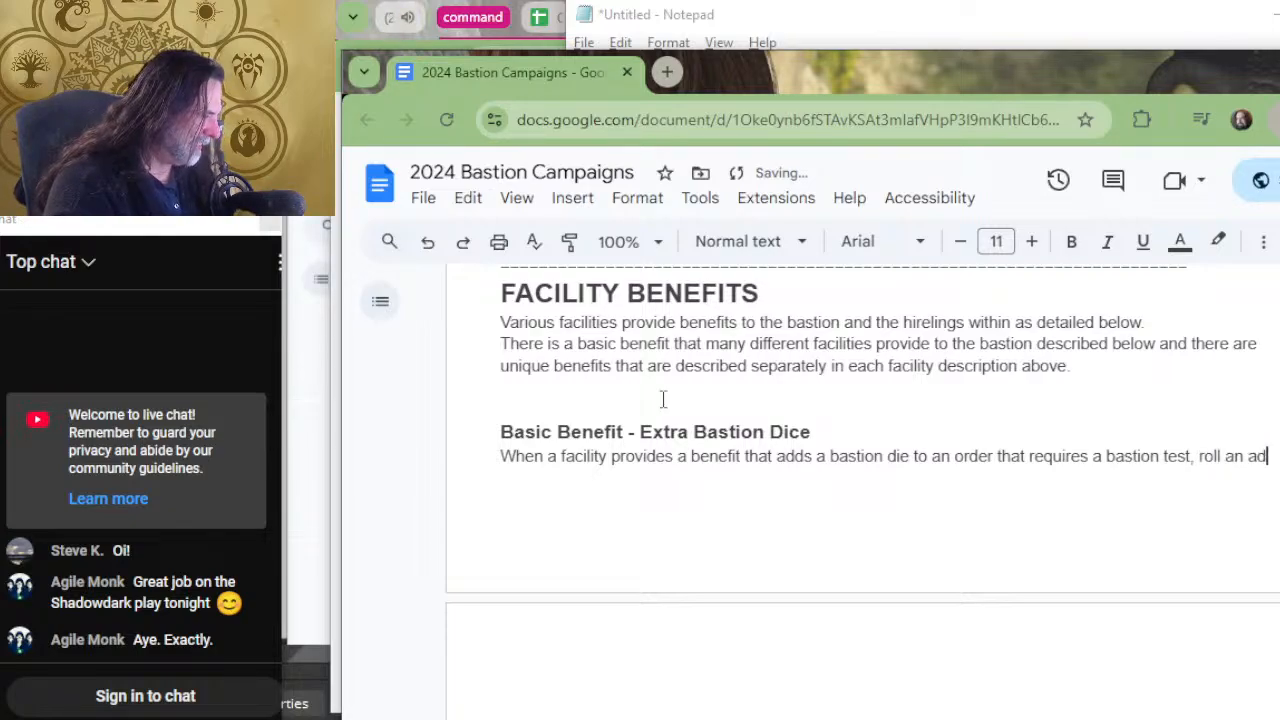
text(ditional bastion die)
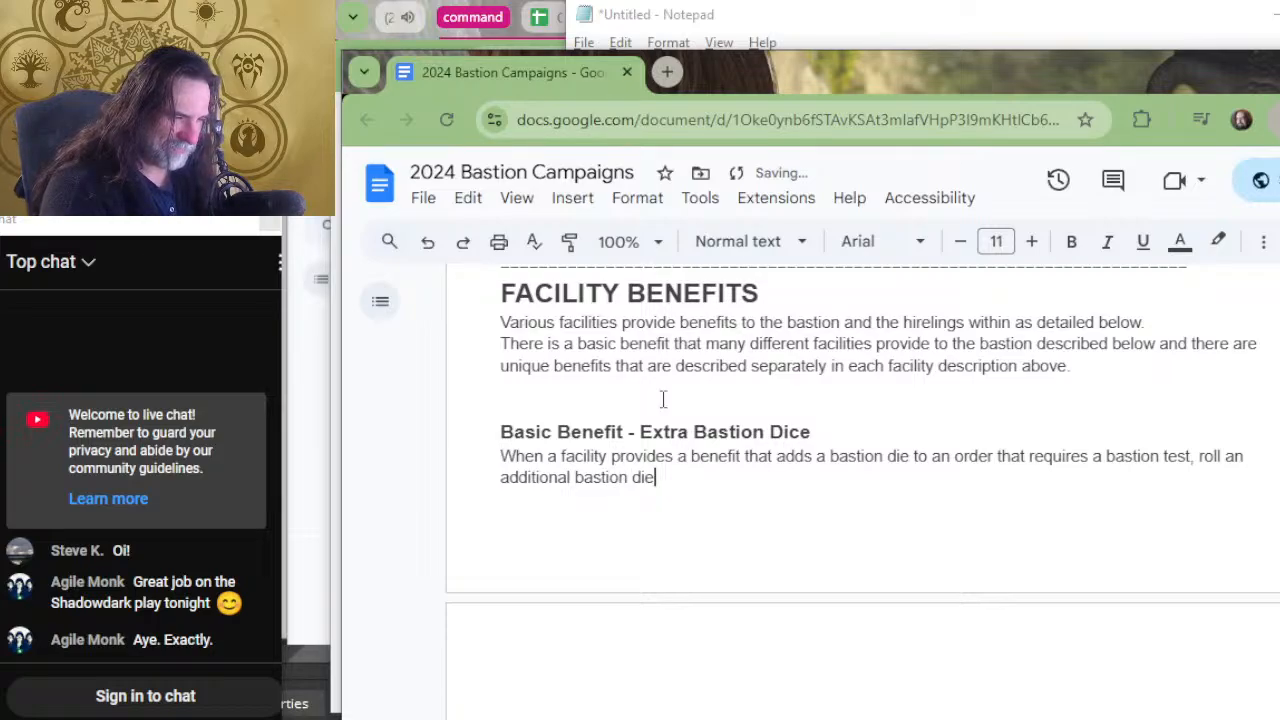
text(, and)
key(BackSpace)
key(BackSpace)
key(BackSpace)
Extend the Extra Bastion Dice sentence with "adding the highest result to the" after "roll an additional bastion die,".
text(k)
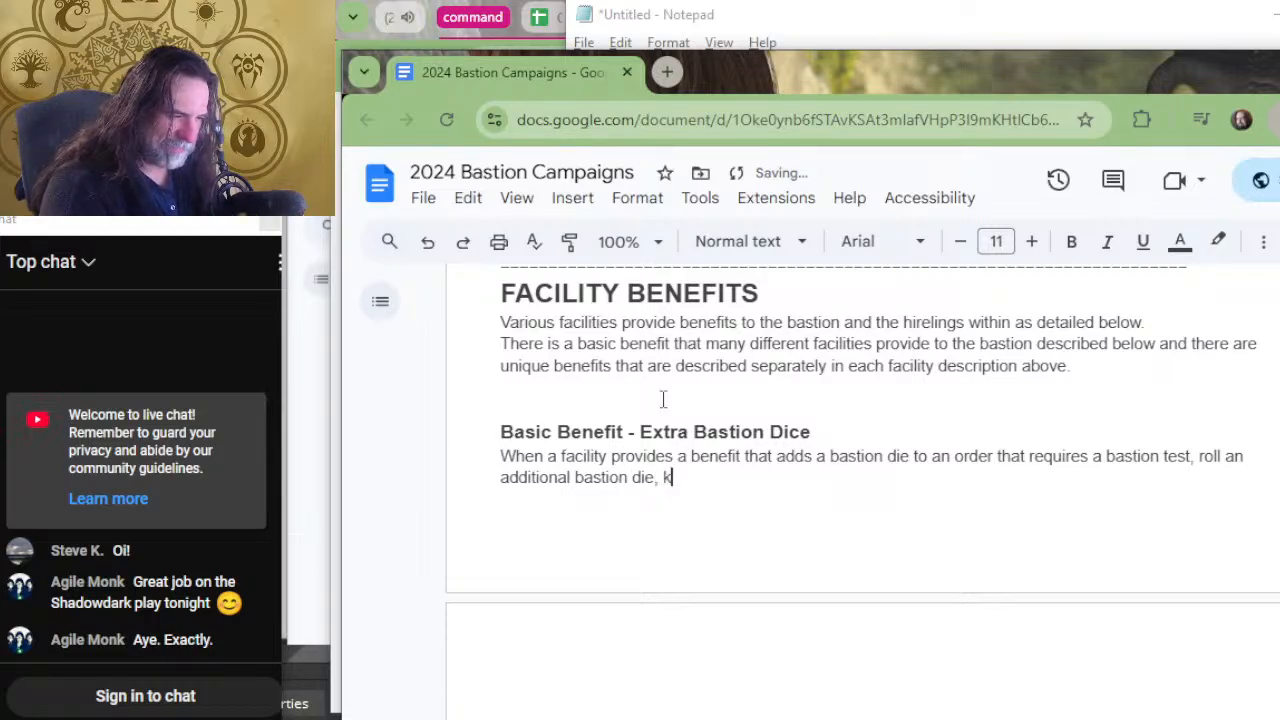
text(eeping the highe)
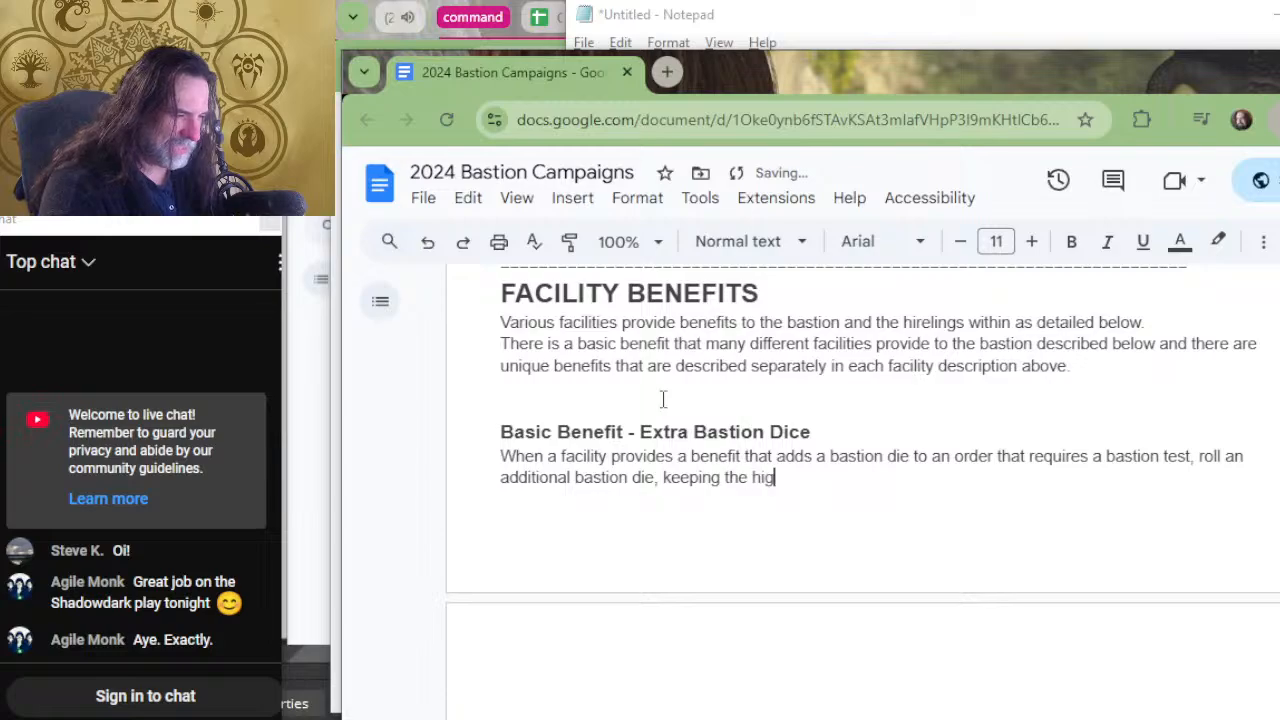
key(BackSpace)
key(BackSpace)
key(BackSpace)
key(BackSpace)
key(BackSpace)
key(BackSpace)
key(BackSpace)
key(BackSpace)
key(BackSpace)
key(BackSpace)
key(BackSpace)
key(BackSpace)
key(BackSpace)
key(BackSpace)
key(BackSpace)
key(BackSpace)
key(BackSpace)
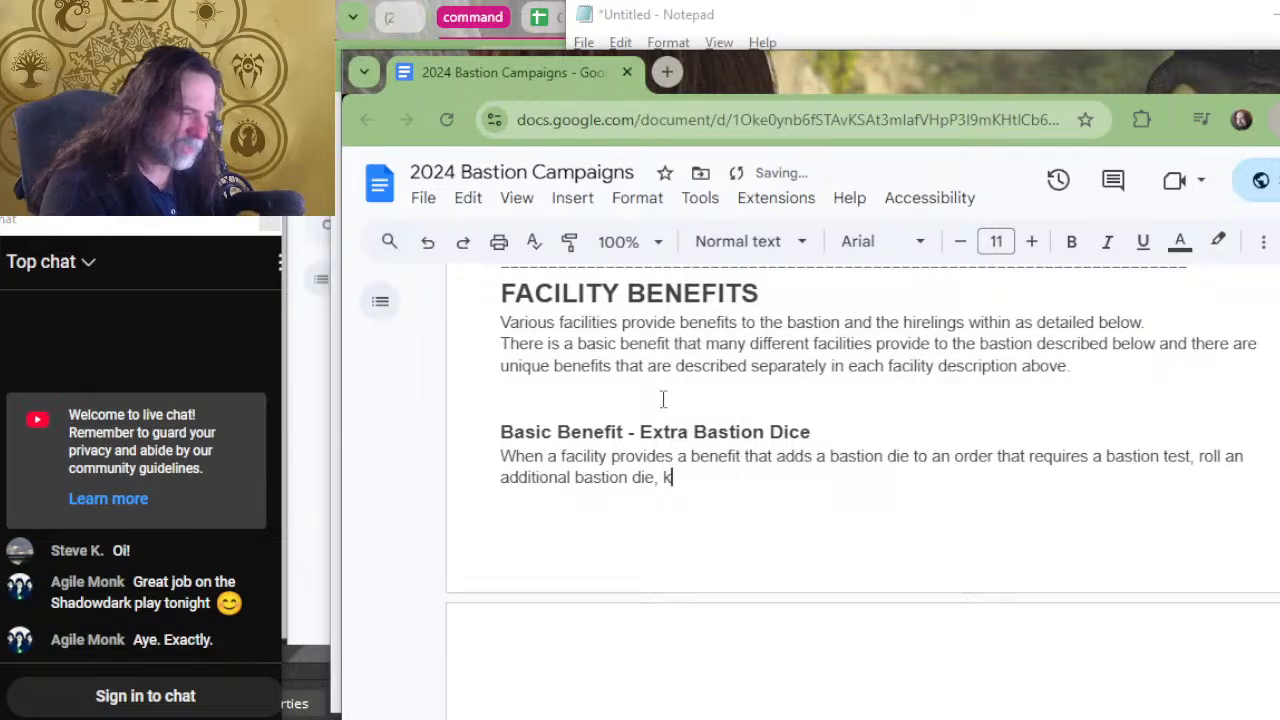
text(adding the hig)
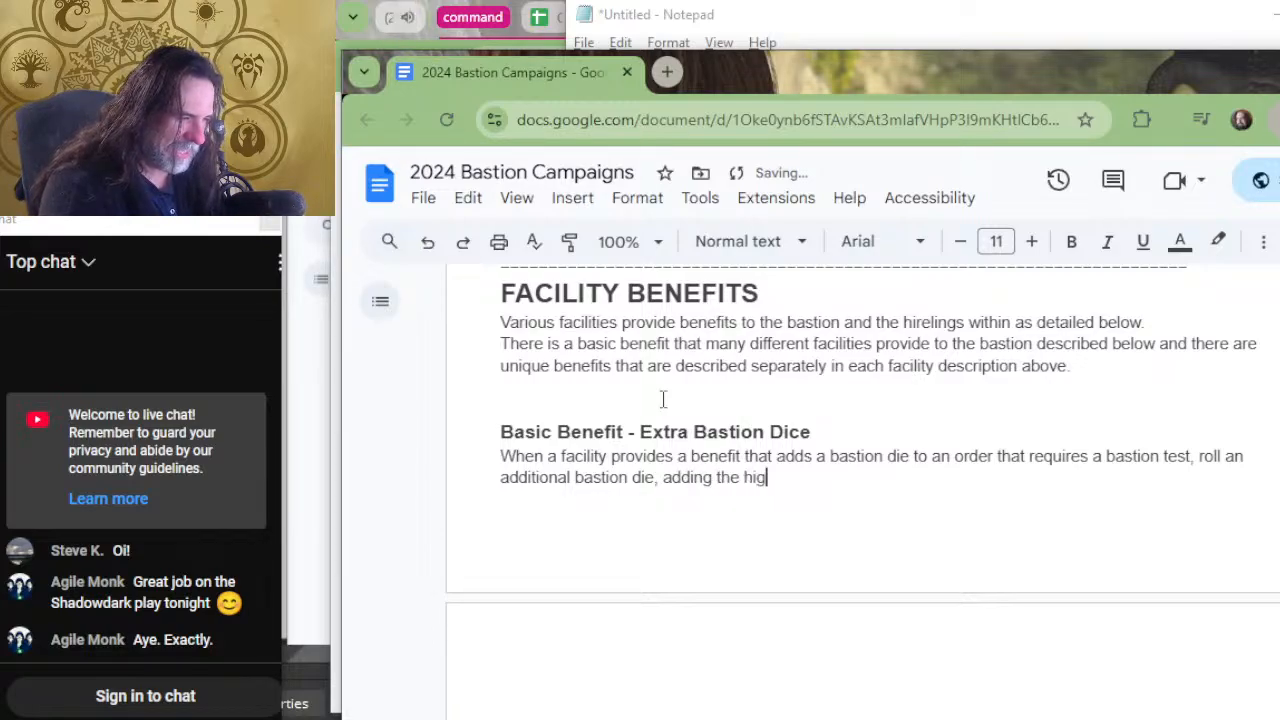
text(hest result )
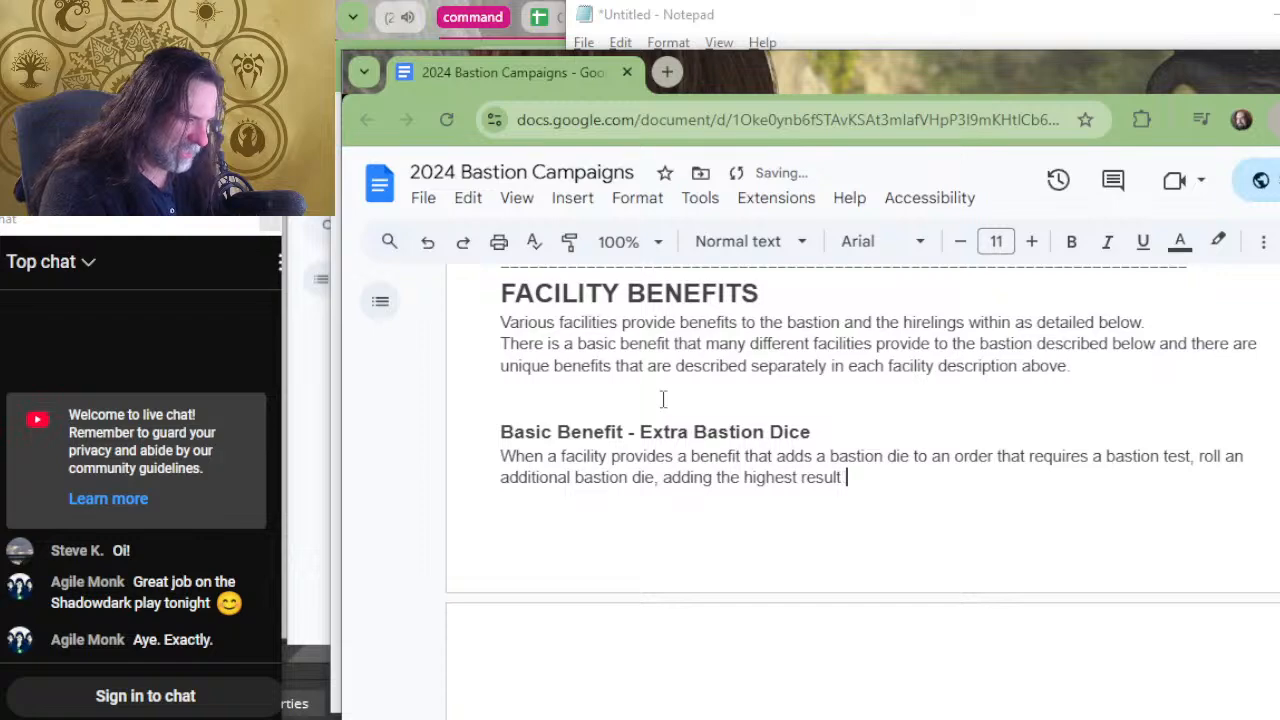
text(to the)
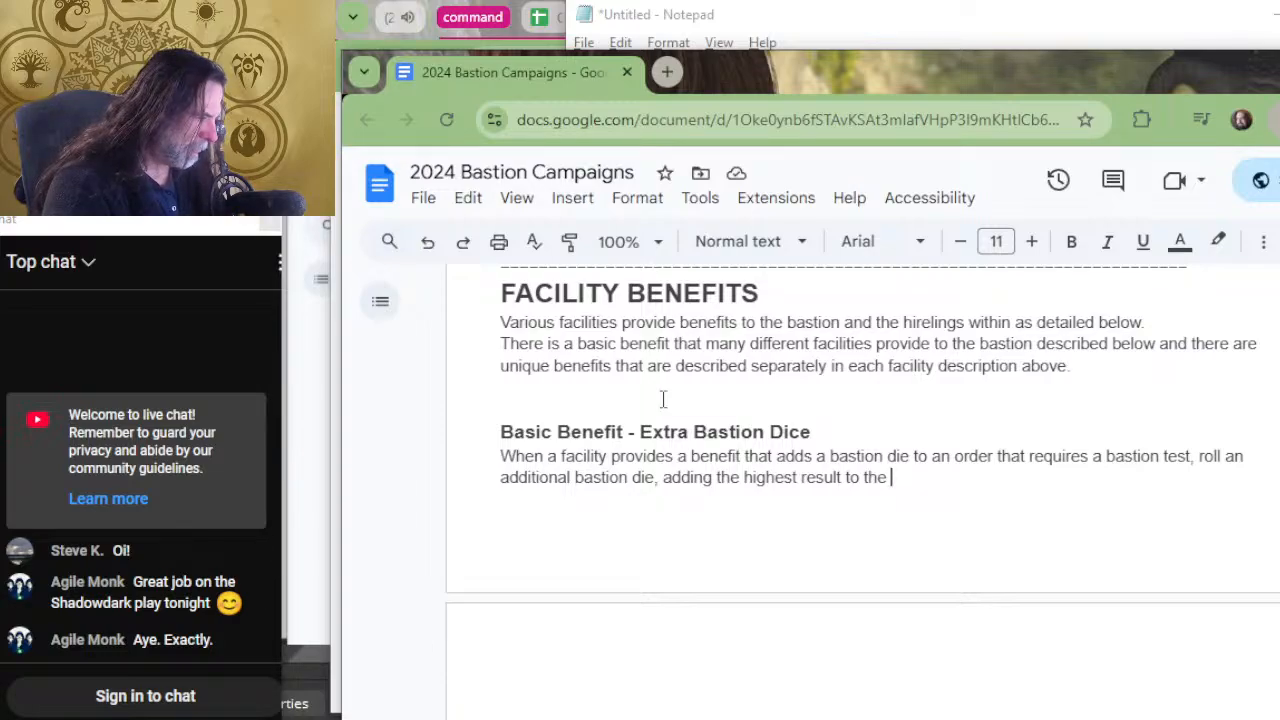
Try to end the Extra Bastion Dice sentence with "rank of the bastion and the d20" after "adding the highest result to the".
key(Up)
key(Right)
key(Right)
key(Down)
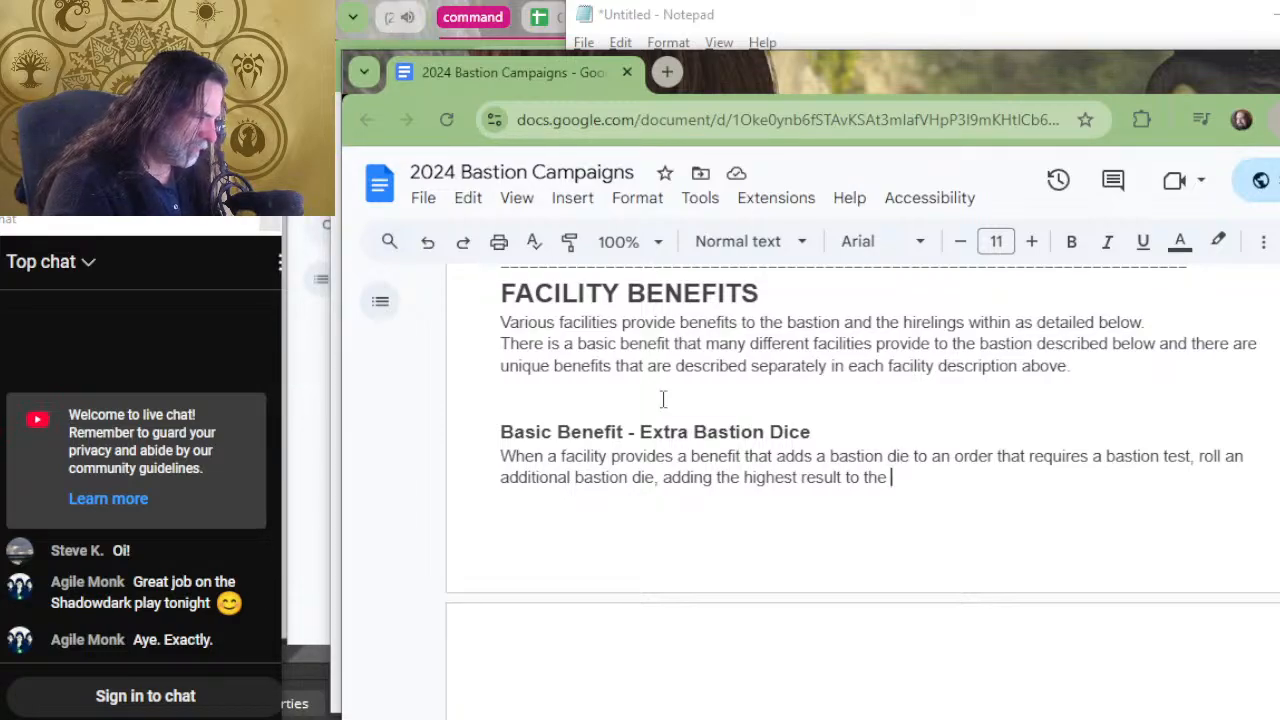
text(d20)
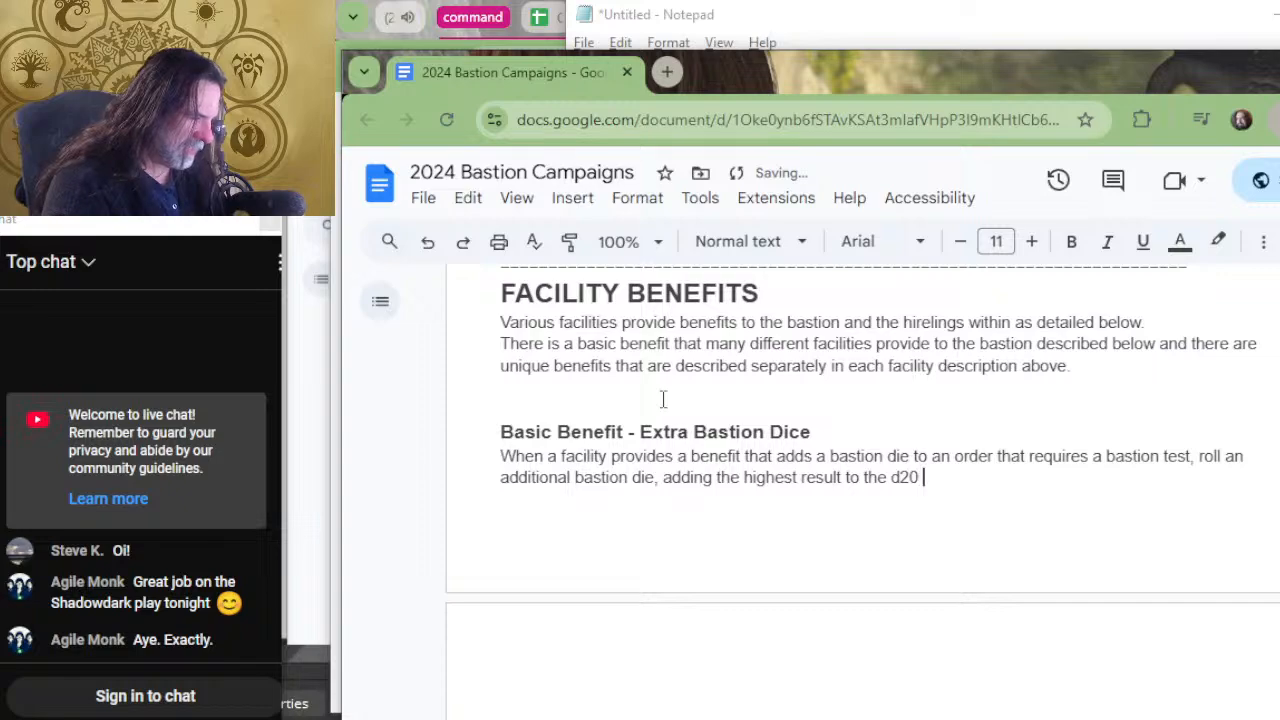
key(BackSpace)
key(BackSpace)
key(BackSpace)
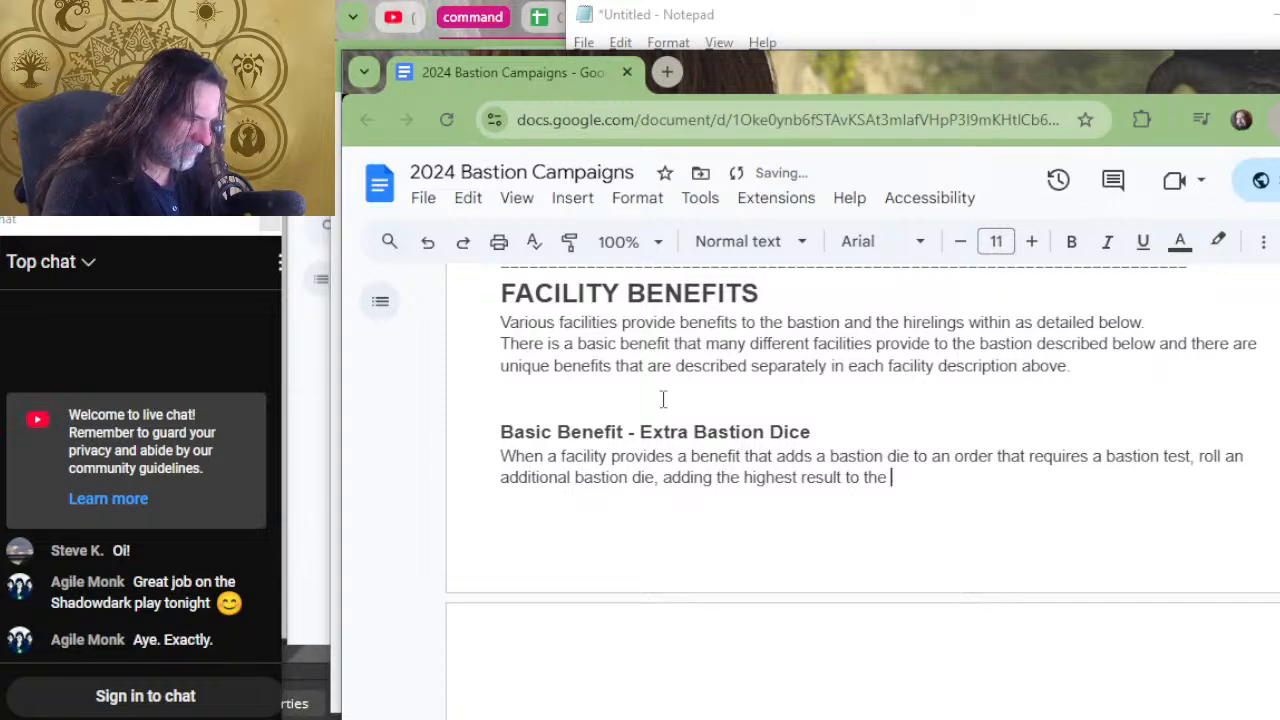
text(rank of )
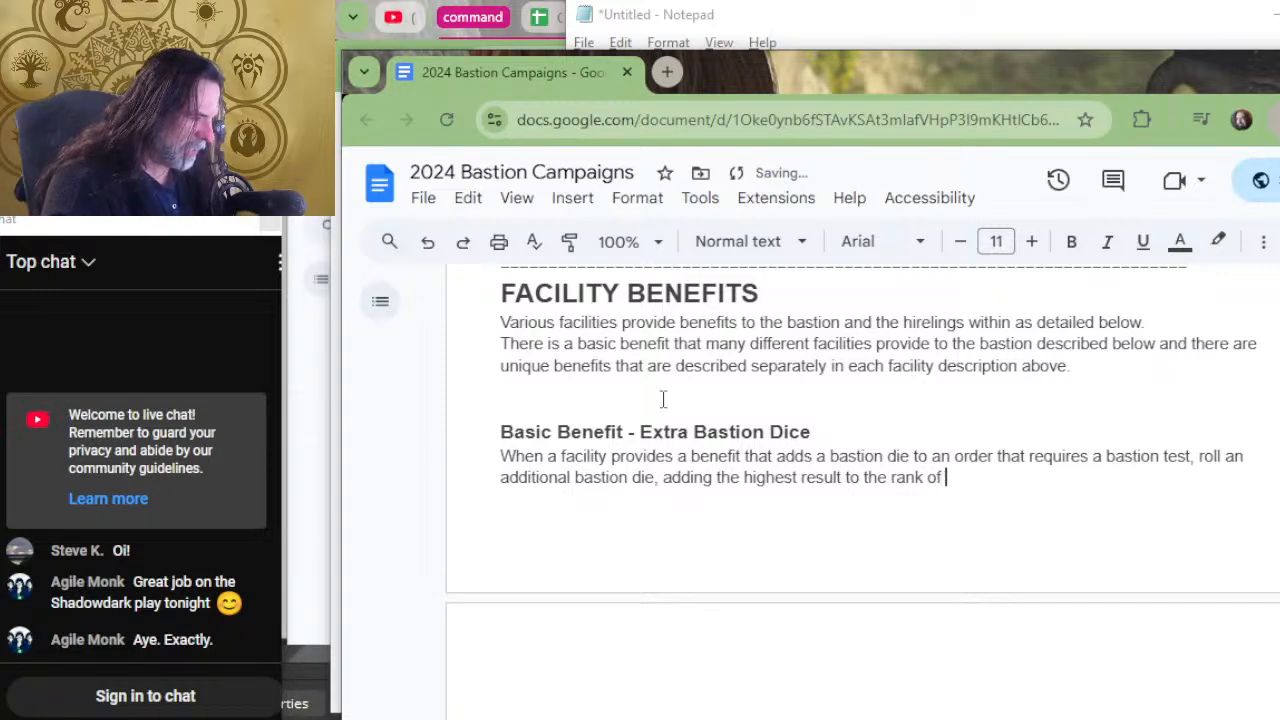
text(the bastion a)
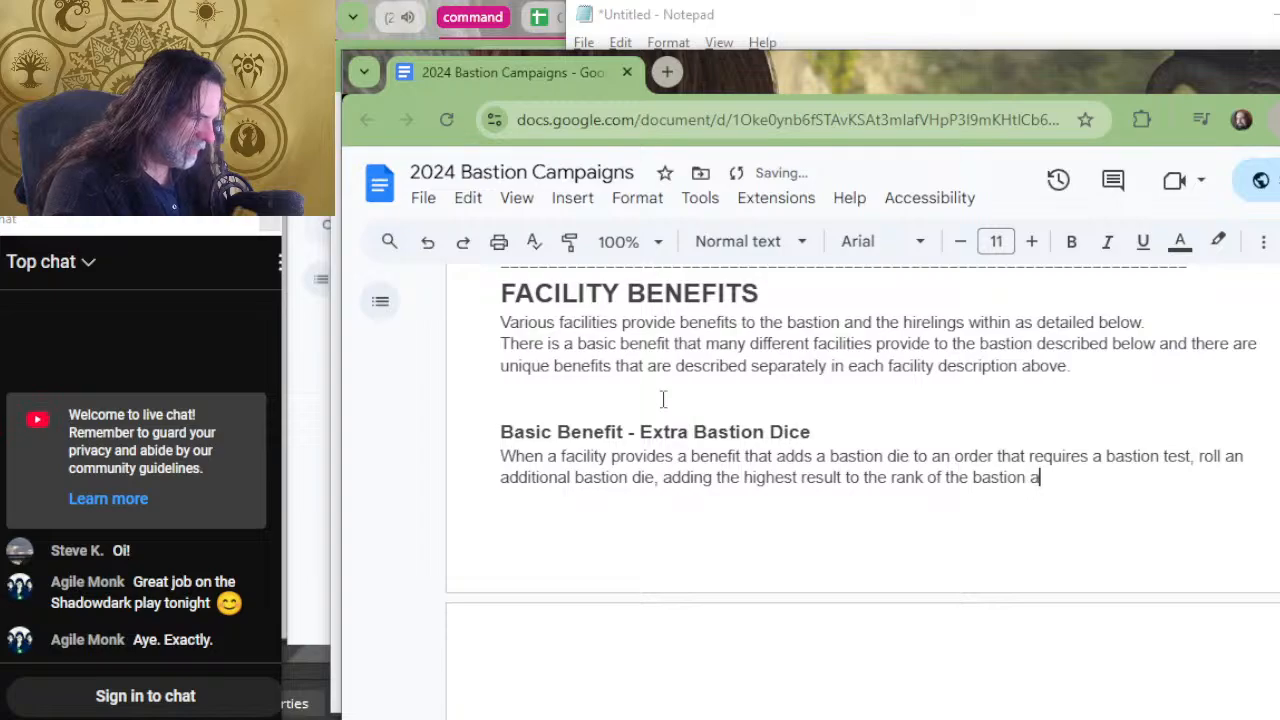
text(nd the roll)
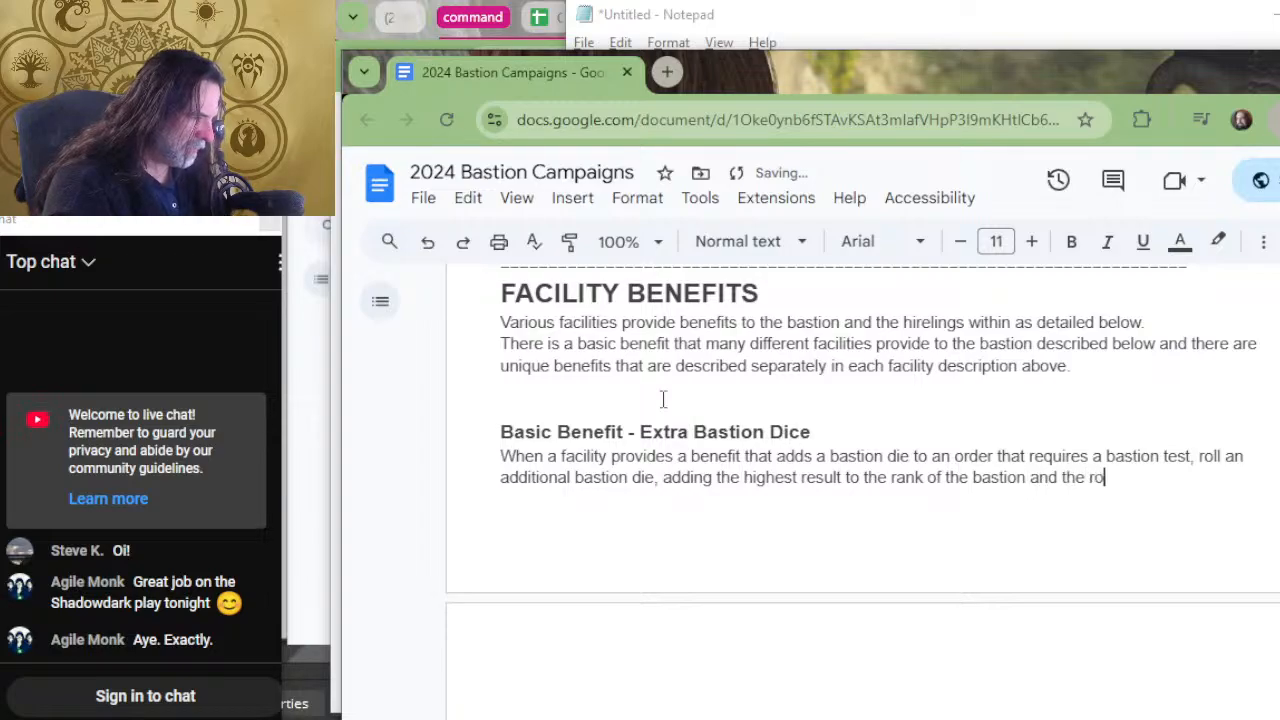
key(BackSpace)
key(BackSpace)
key(BackSpace)
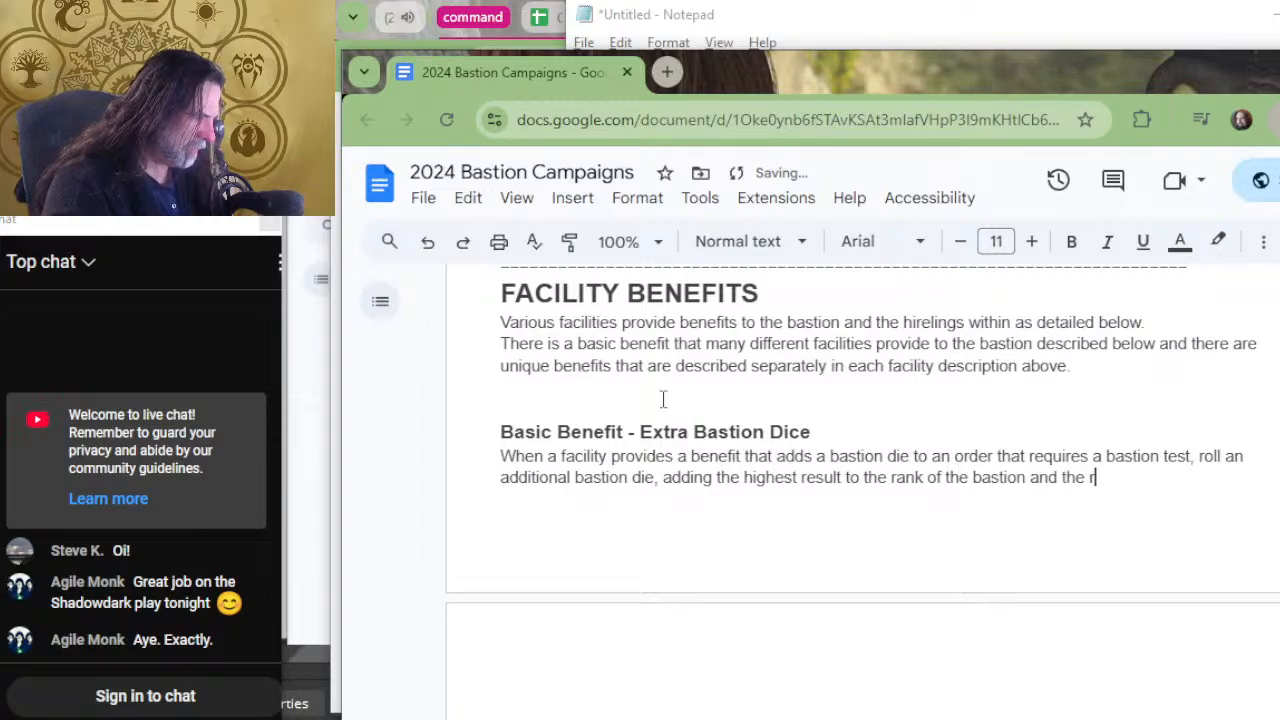
text(esult)
key(BackSpace)
key(BackSpace)
key(BackSpace)
key(BackSpace)
key(BackSpace)
key(BackSpace)
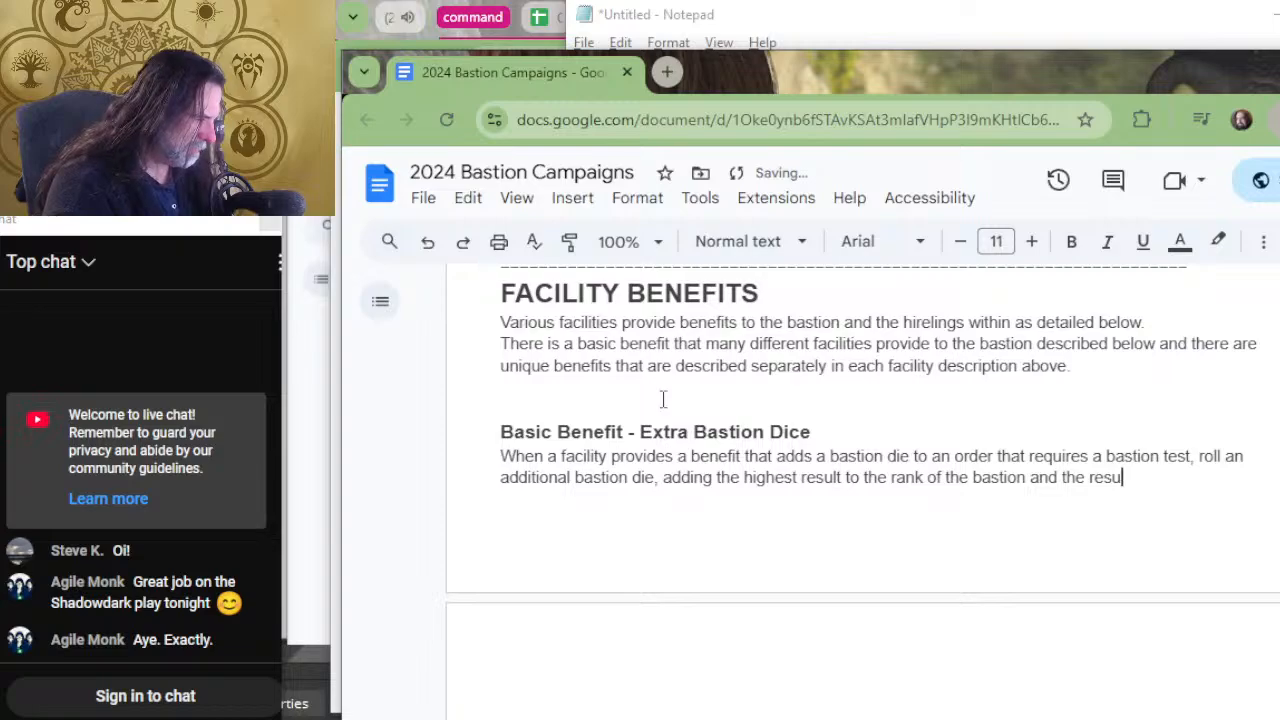
text(d20)
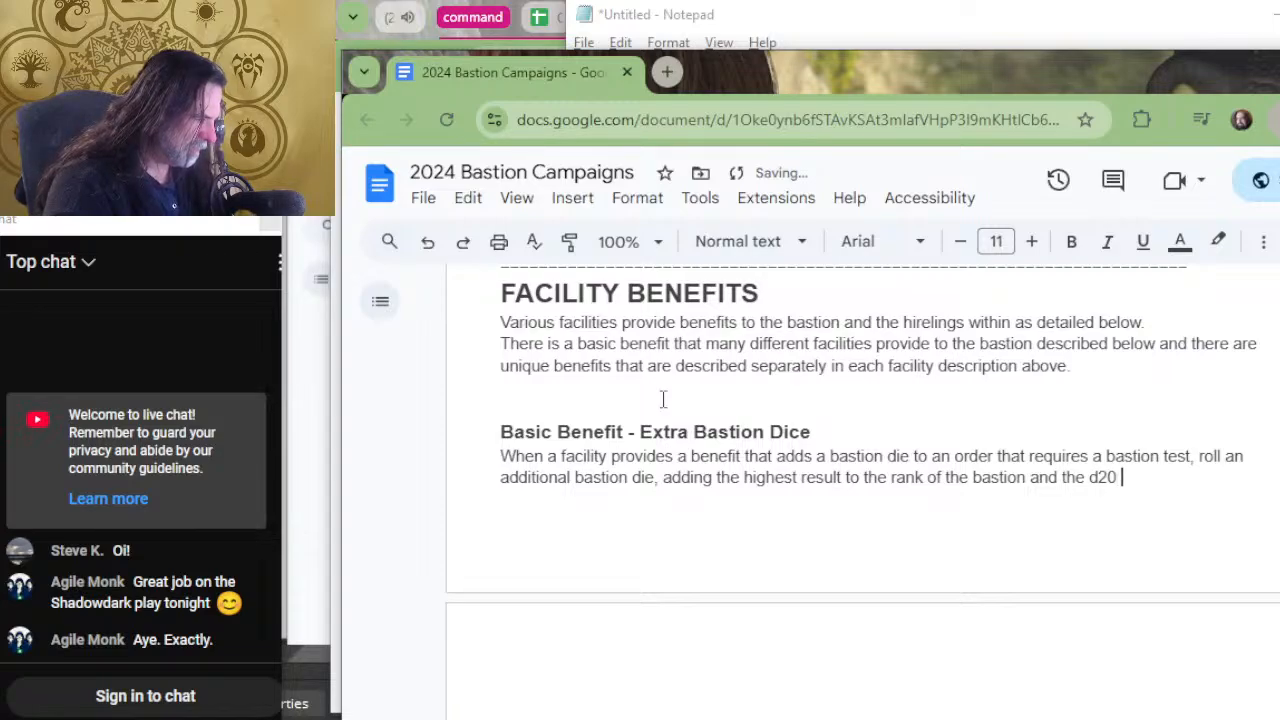
key(BackSpace)
key(BackSpace)
key(BackSpace)
key(BackSpace)
key(BackSpace)
key(BackSpace)
key(BackSpace)
key(BackSpace)
key(BackSpace)
key(BackSpace)
key(BackSpace)
key(BackSpace)
key(BackSpace)
key(BackSpace)
key(BackSpace)
key(BackSpace)
key(BackSpace)
key(BackSpace)
key(BackSpace)
key(BackSpace)
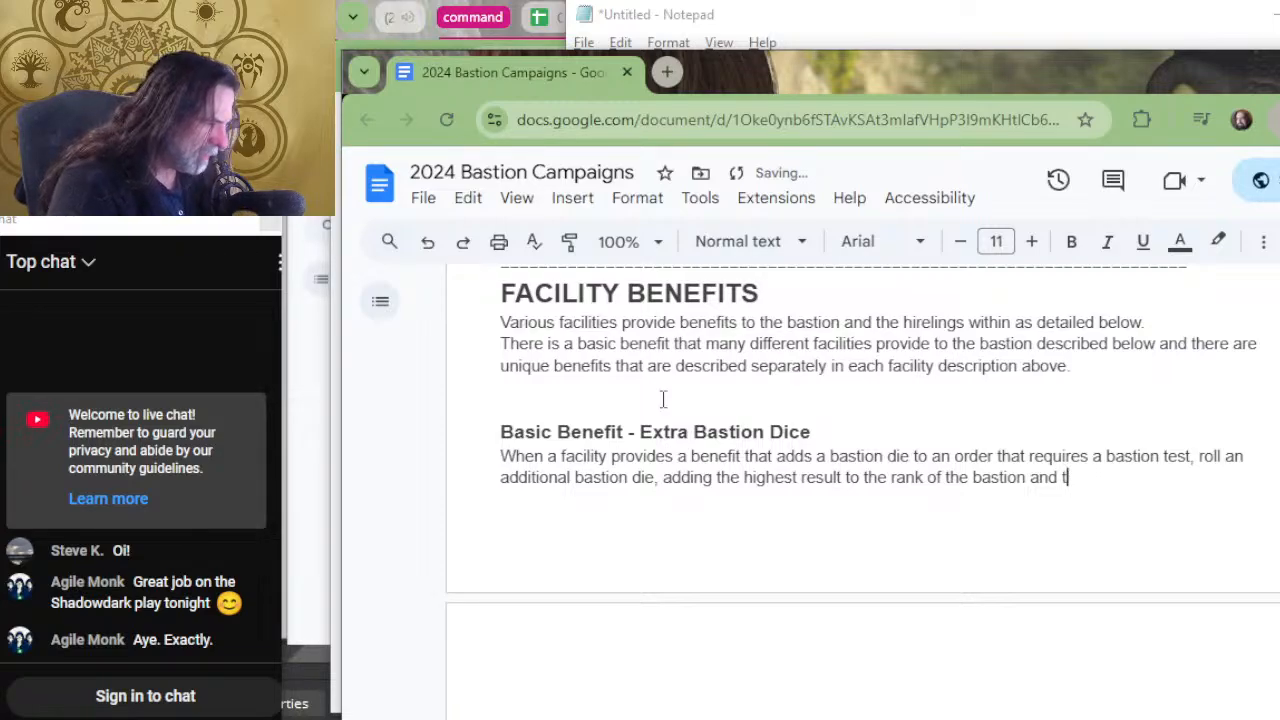
key(BackSpace)
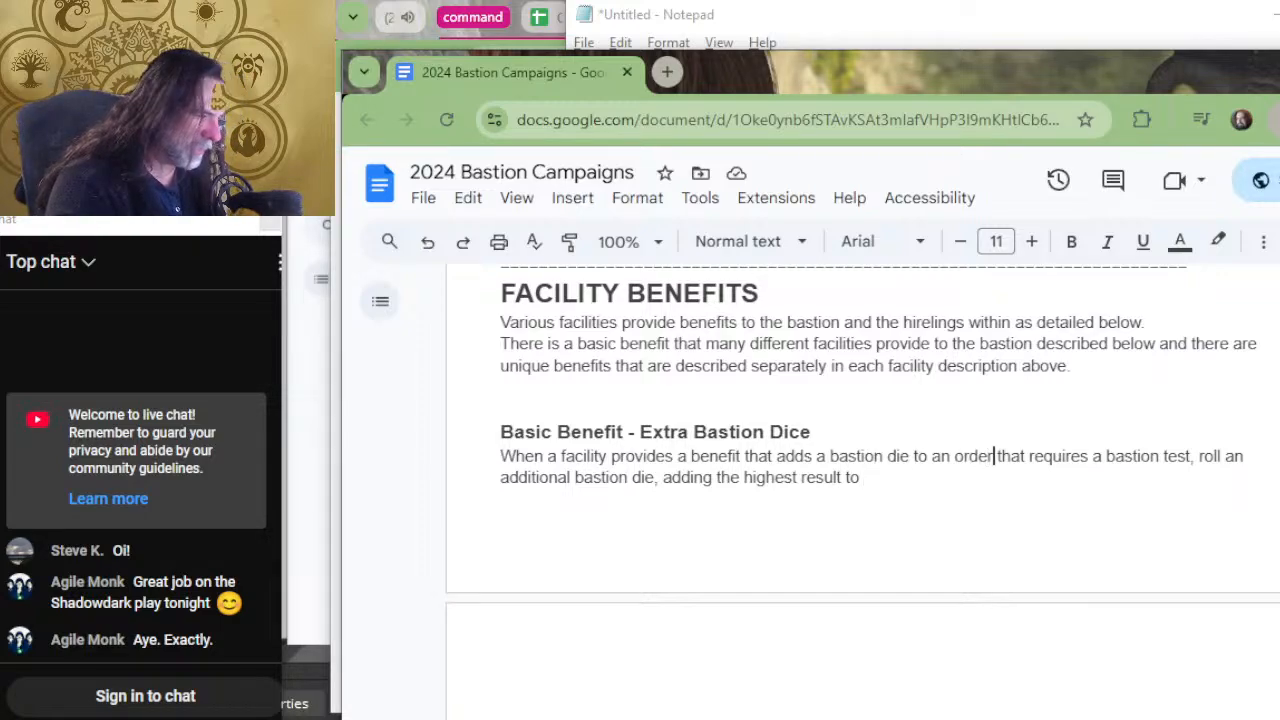
key(Up)
key(Right)
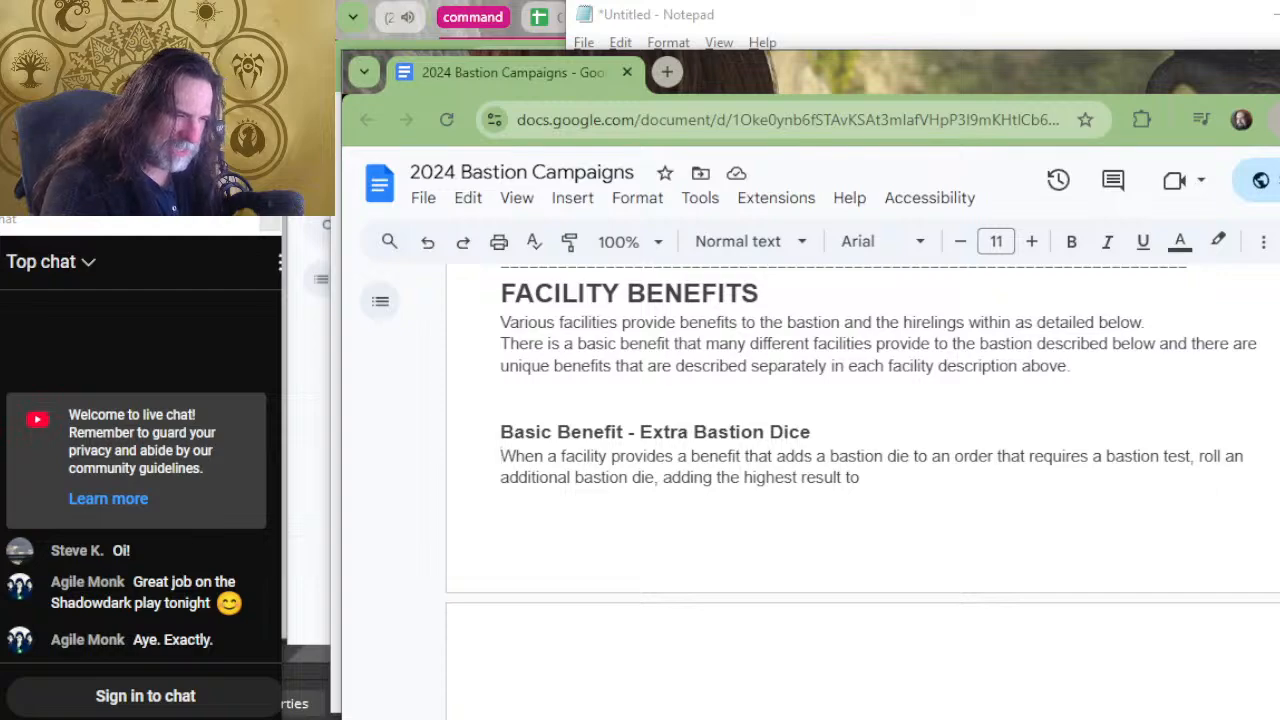
text(Extra bast)
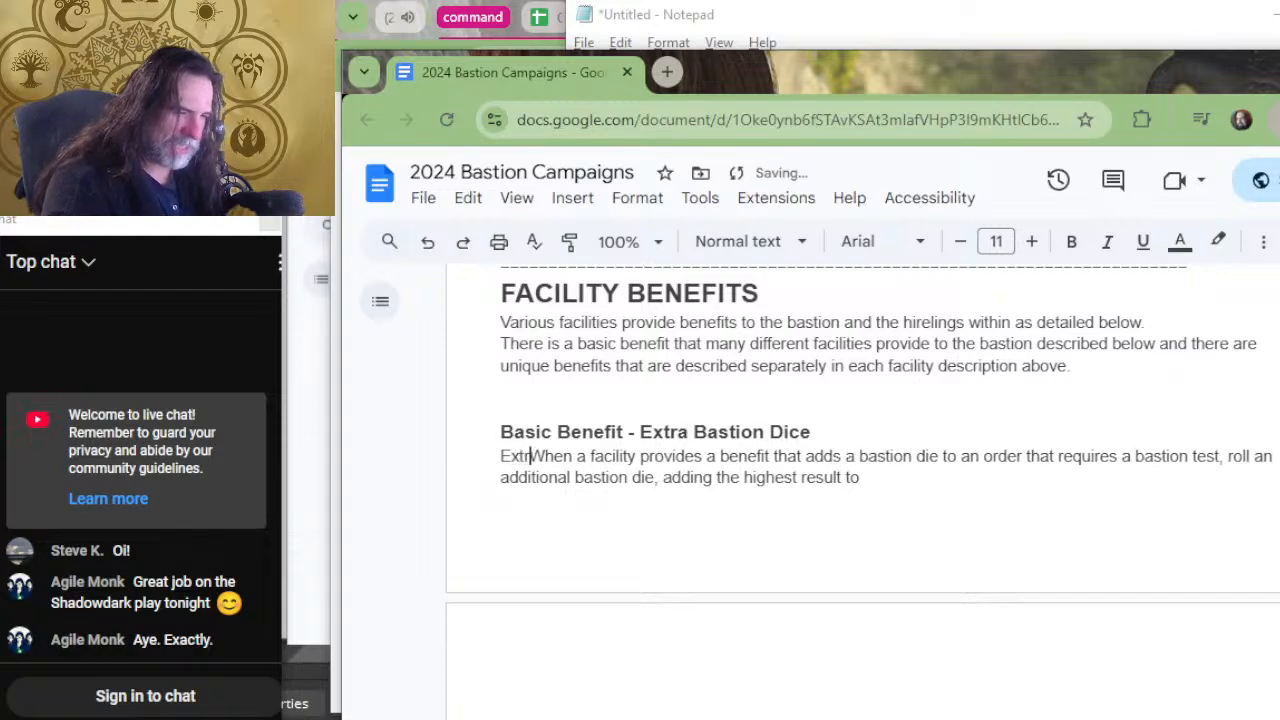
text(ion)
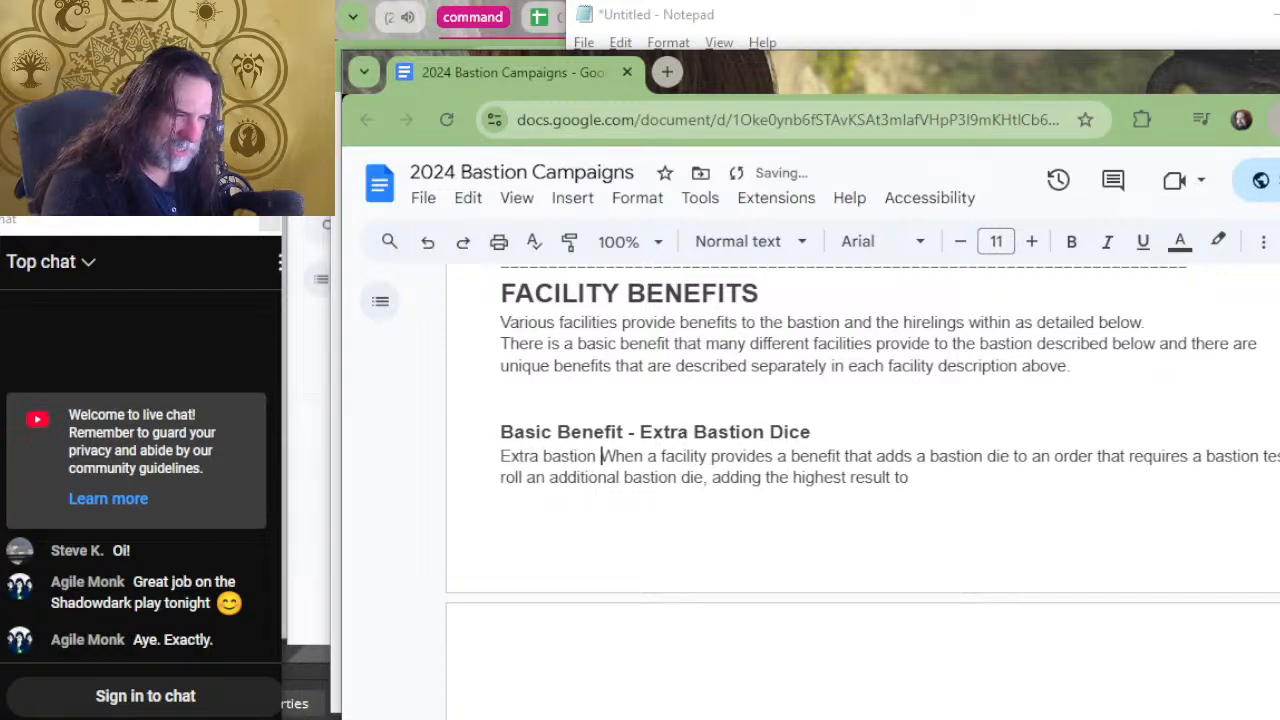
key(BackSpace)
key(BackSpace)
key(BackSpace)
key(BackSpace)
key(BackSpace)
key(BackSpace)
key(BackSpace)
key(BackSpace)
key(BackSpace)
key(BackSpace)
key(BackSpace)
key(BackSpace)
key(BackSpace)
key(BackSpace)
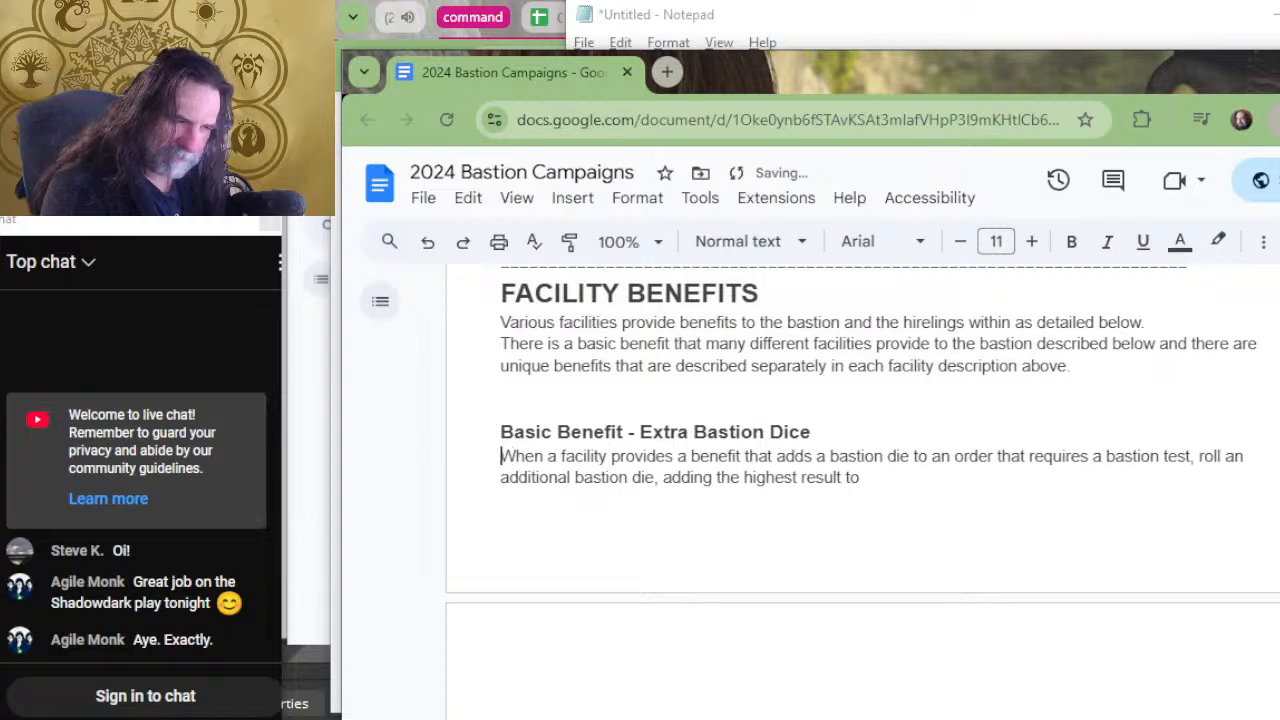
Insert "The basic facility benefit adds an additional bastion die to the d20 roll when making a bastion test." before "When a facility provides".
text(The basic )
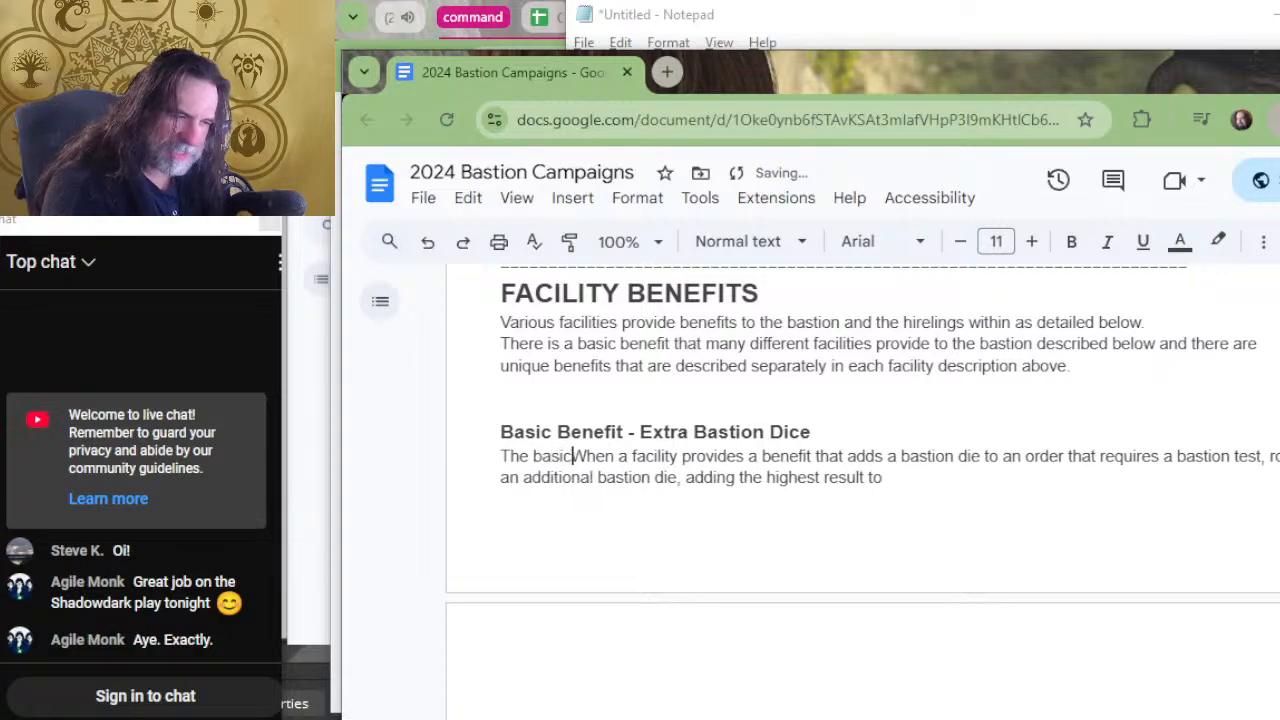
text(facility ben)
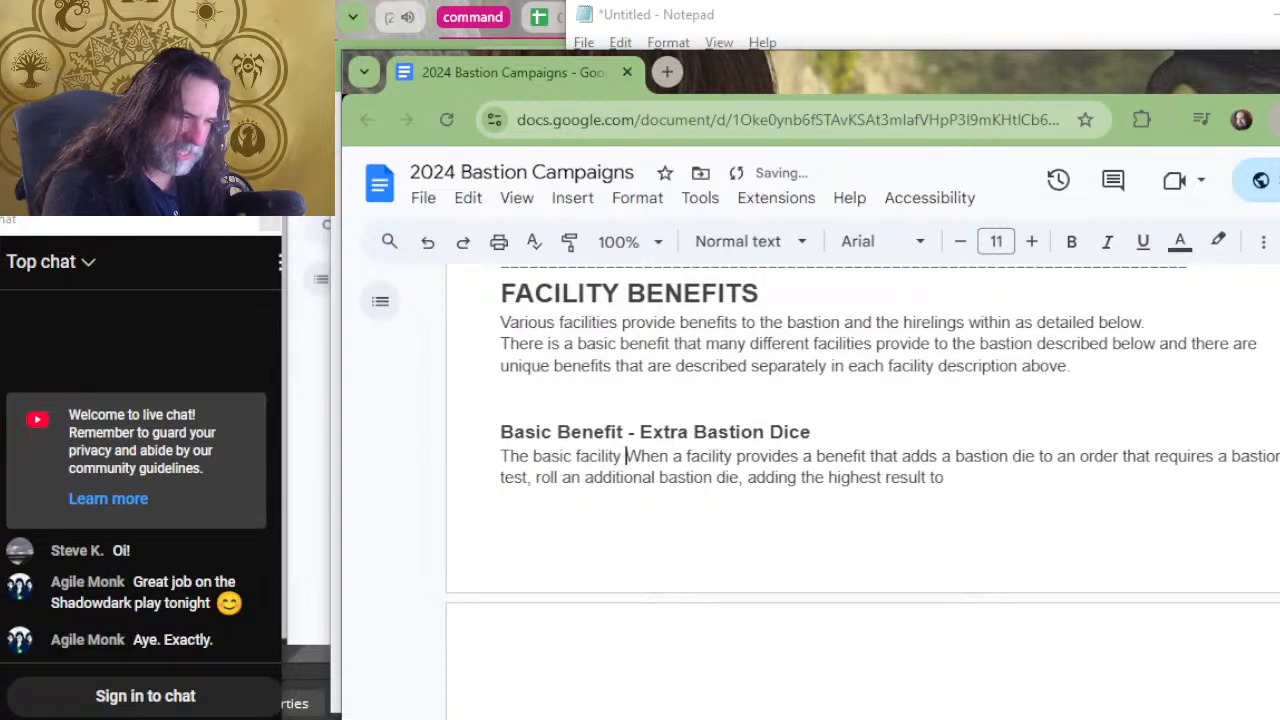
text(efit )
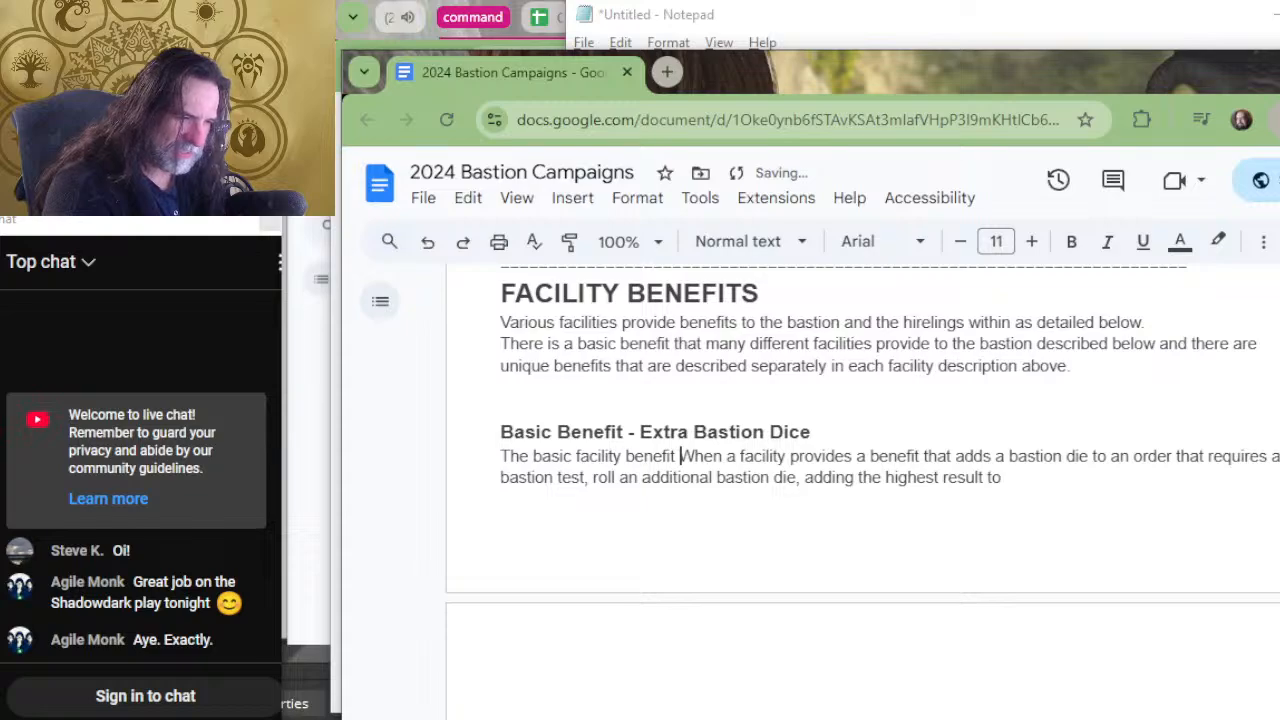
text(adds )
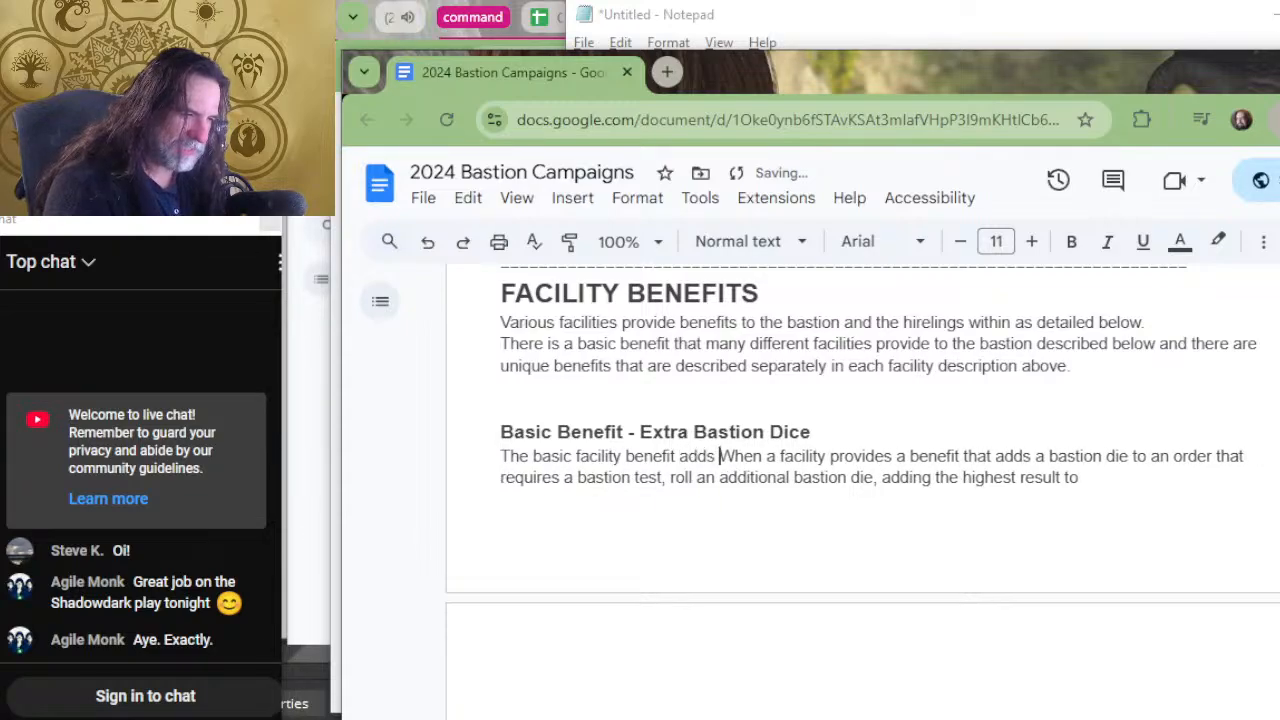
text(an addit)
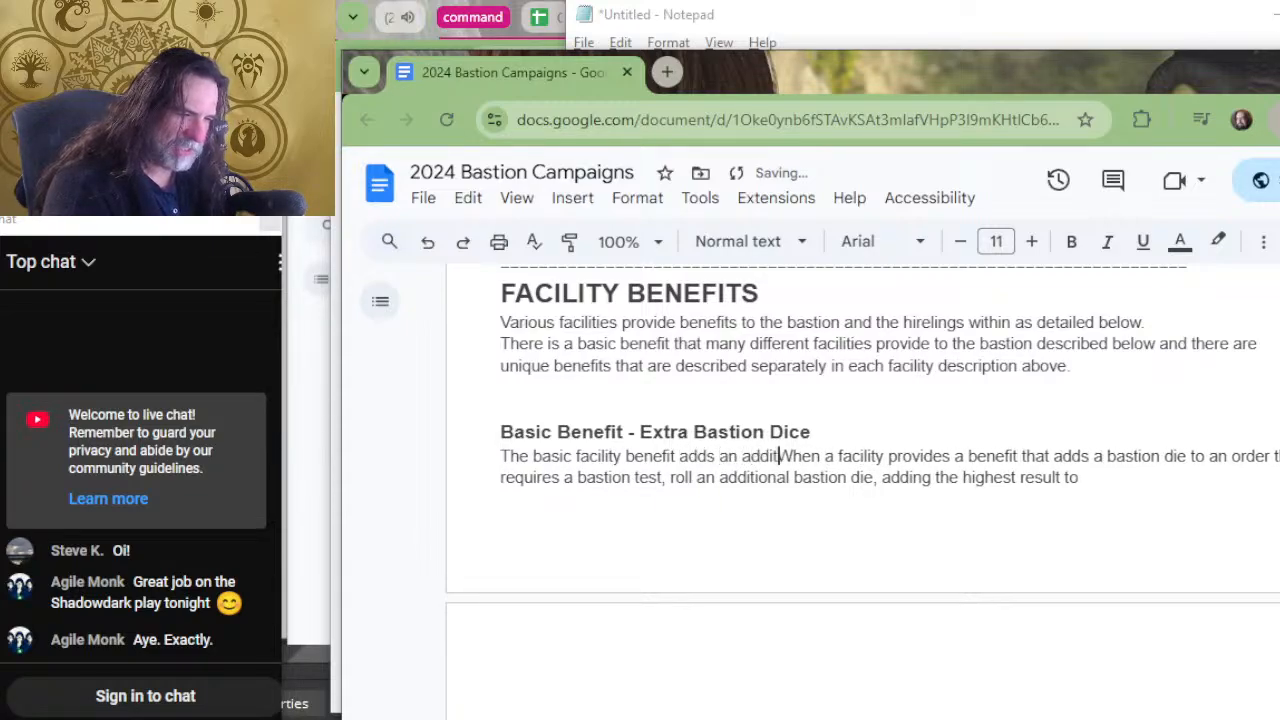
text(ional bastion d)
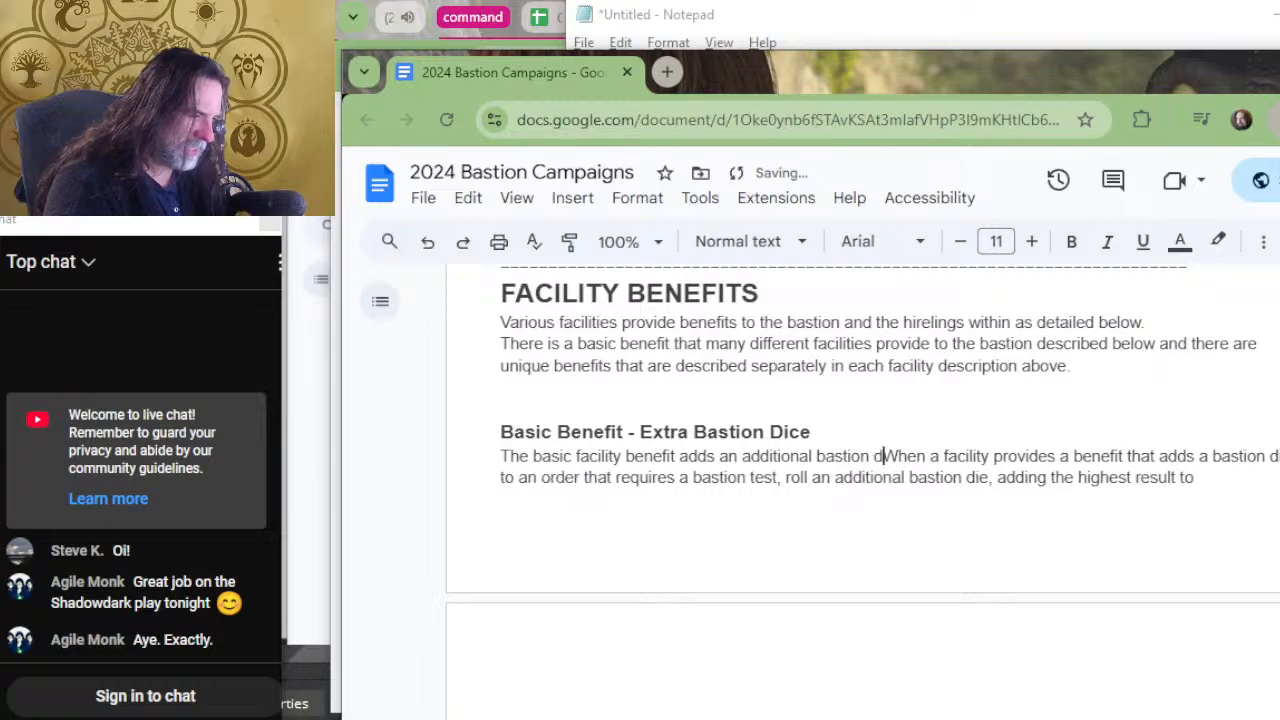
text(ie to the)
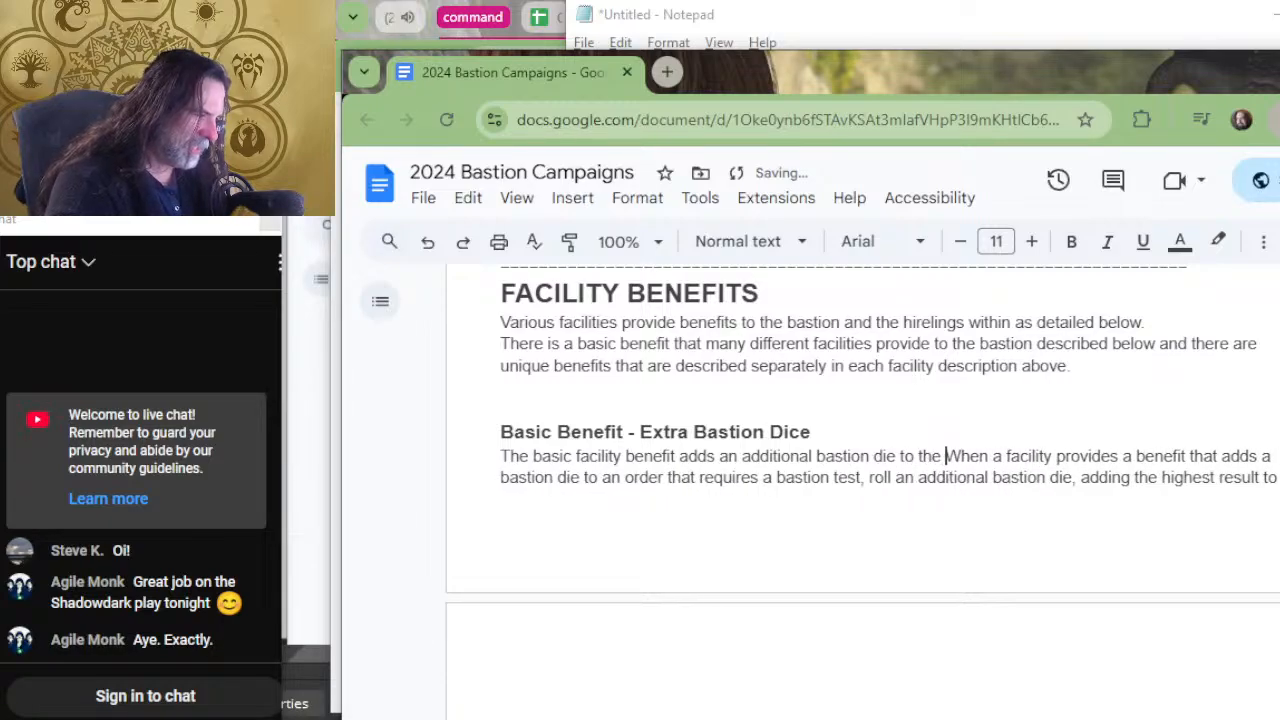
text( d20 )
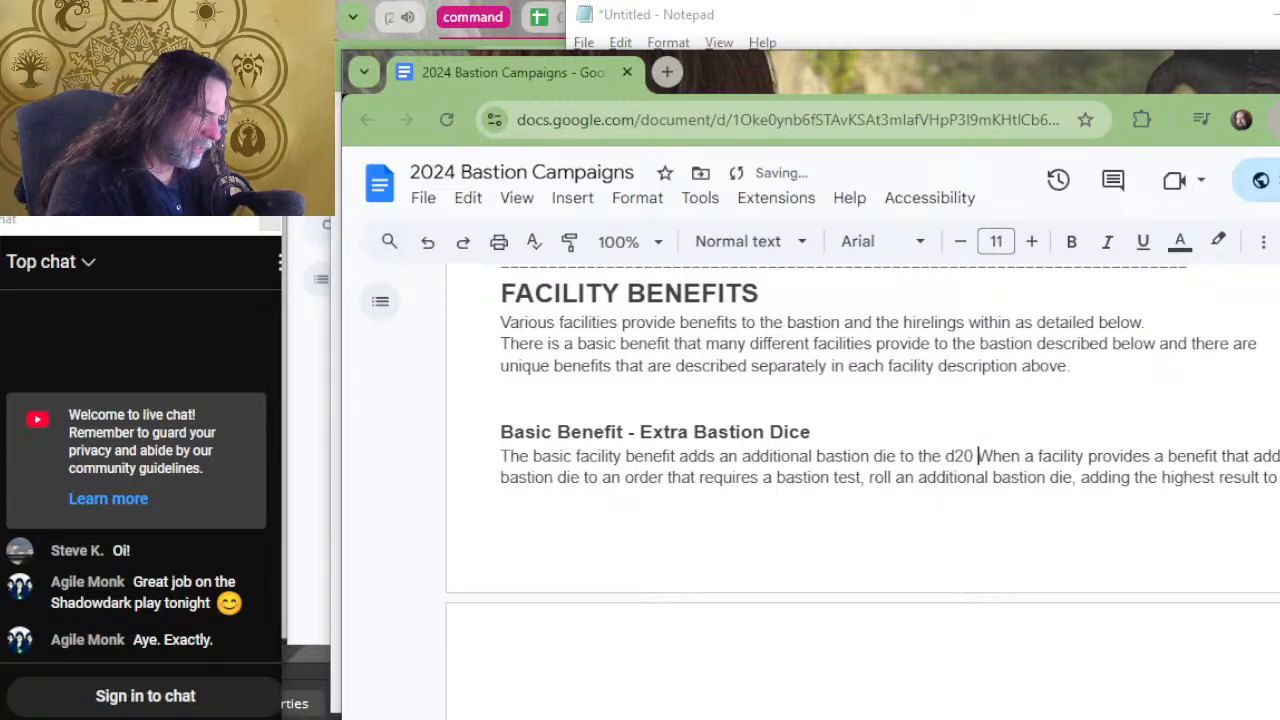
text(roll w)
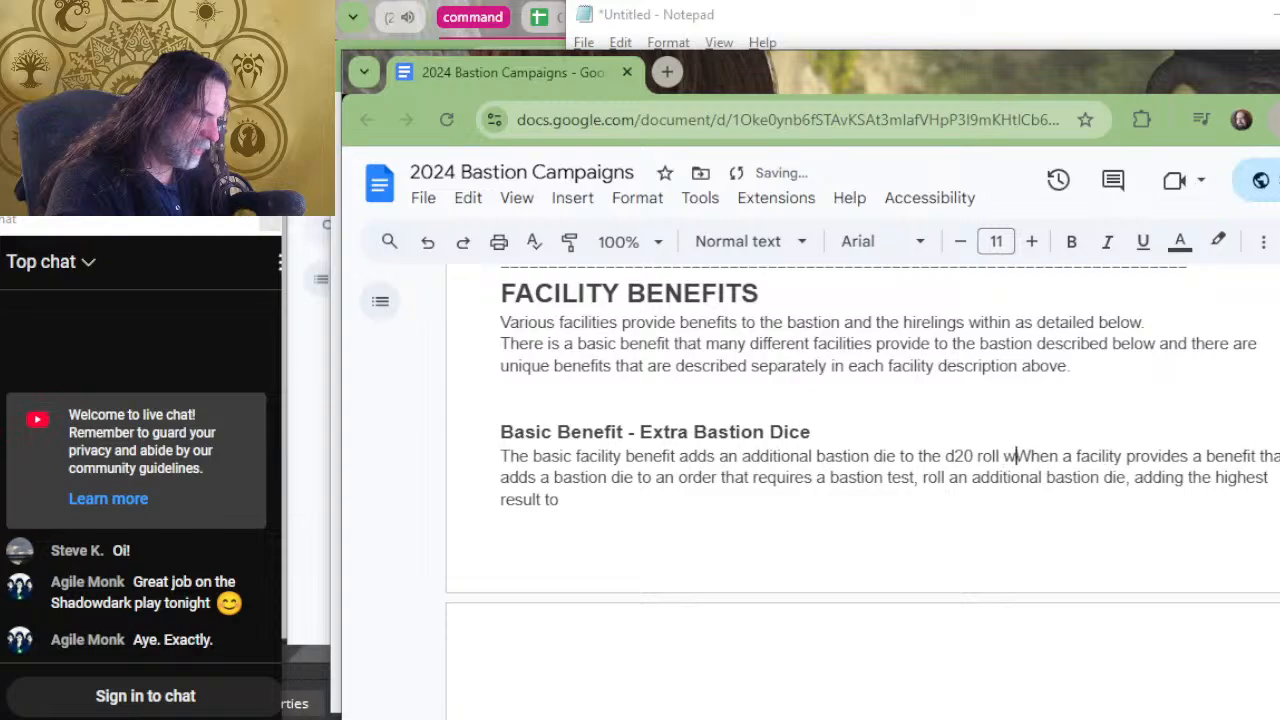
text(hen making a bas)
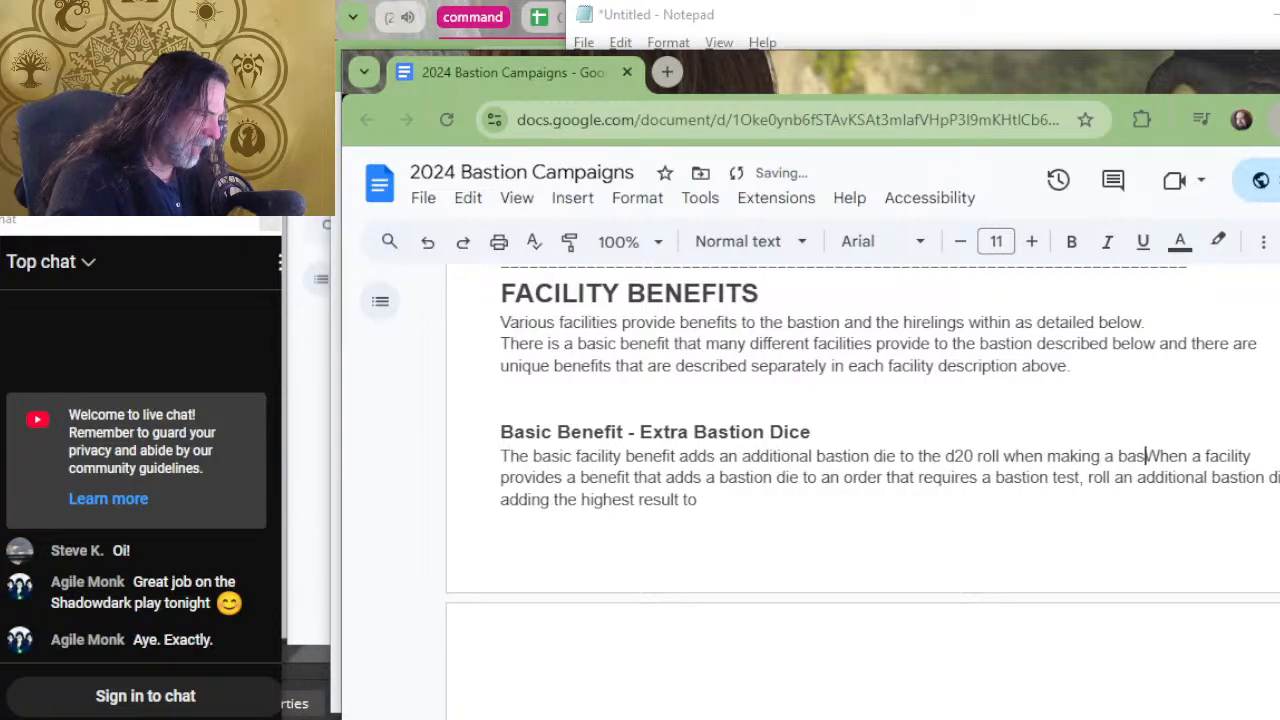
text(tion test.)
Start a new line before "When a facility provides" with the words "The facility describes".
key(Return)
text(The )
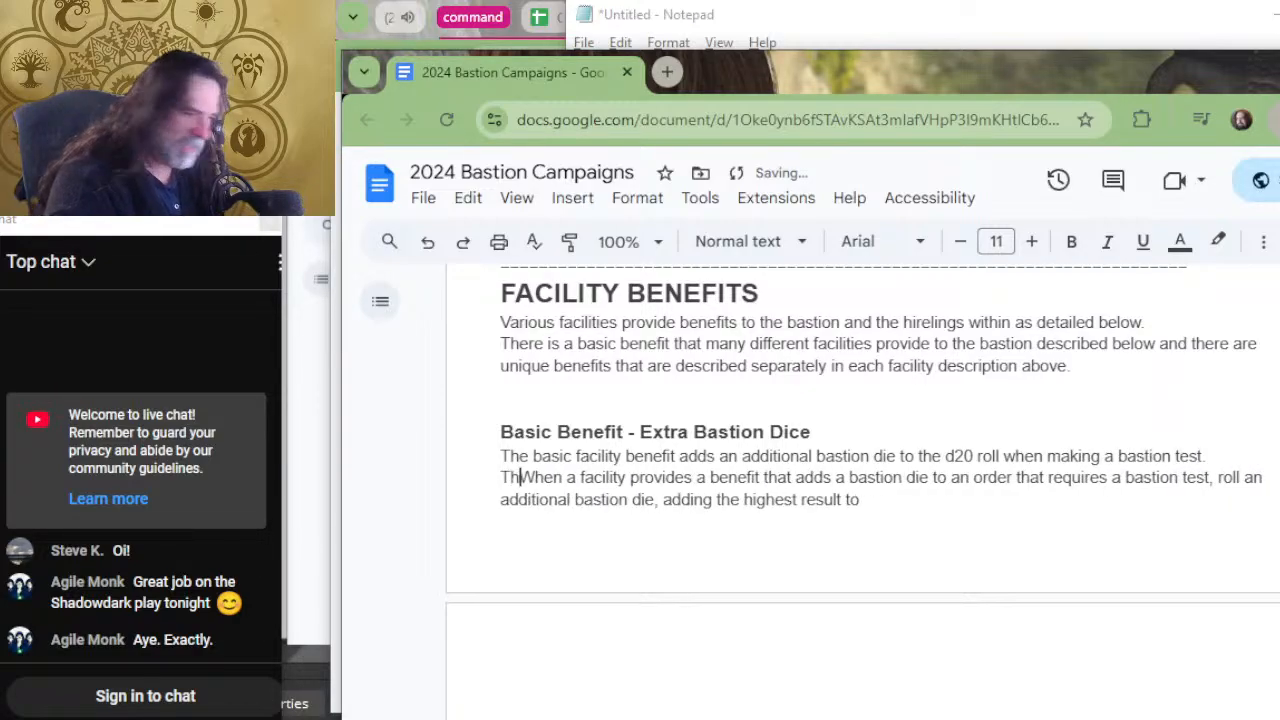
text(facility will)
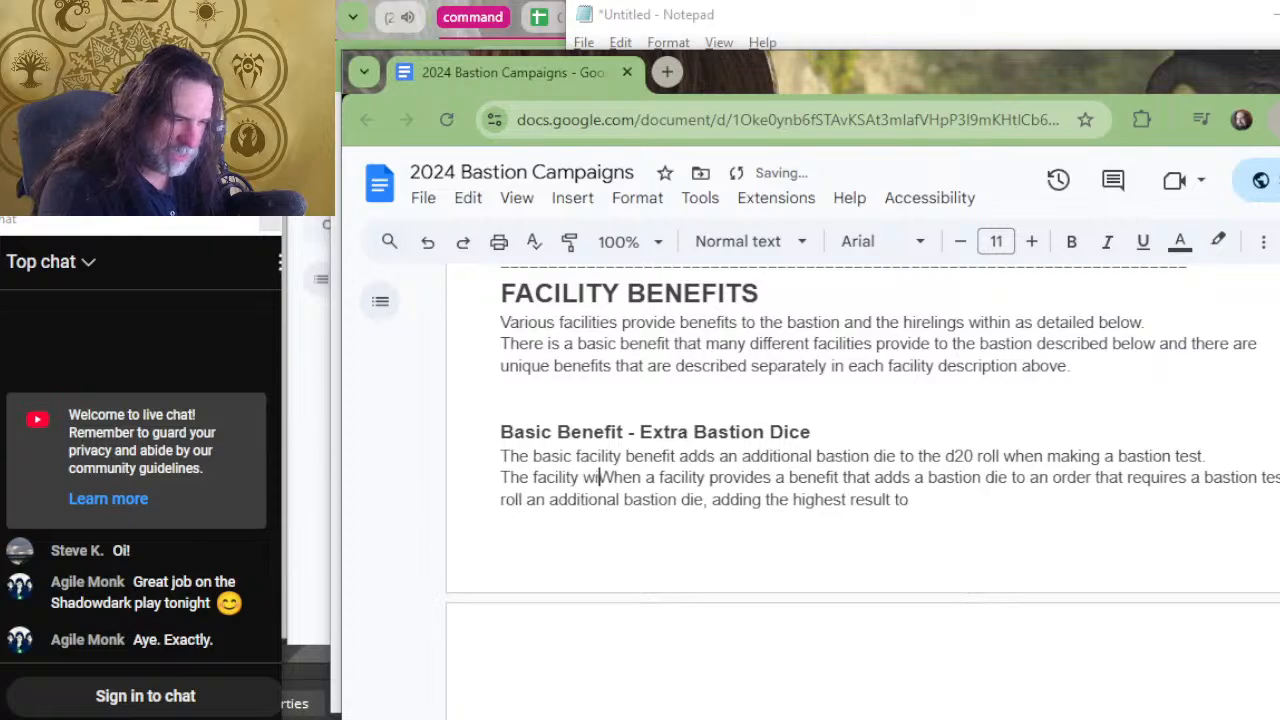
key(BackSpace)
key(BackSpace)
key(BackSpace)
key(BackSpace)
key(BackSpace)
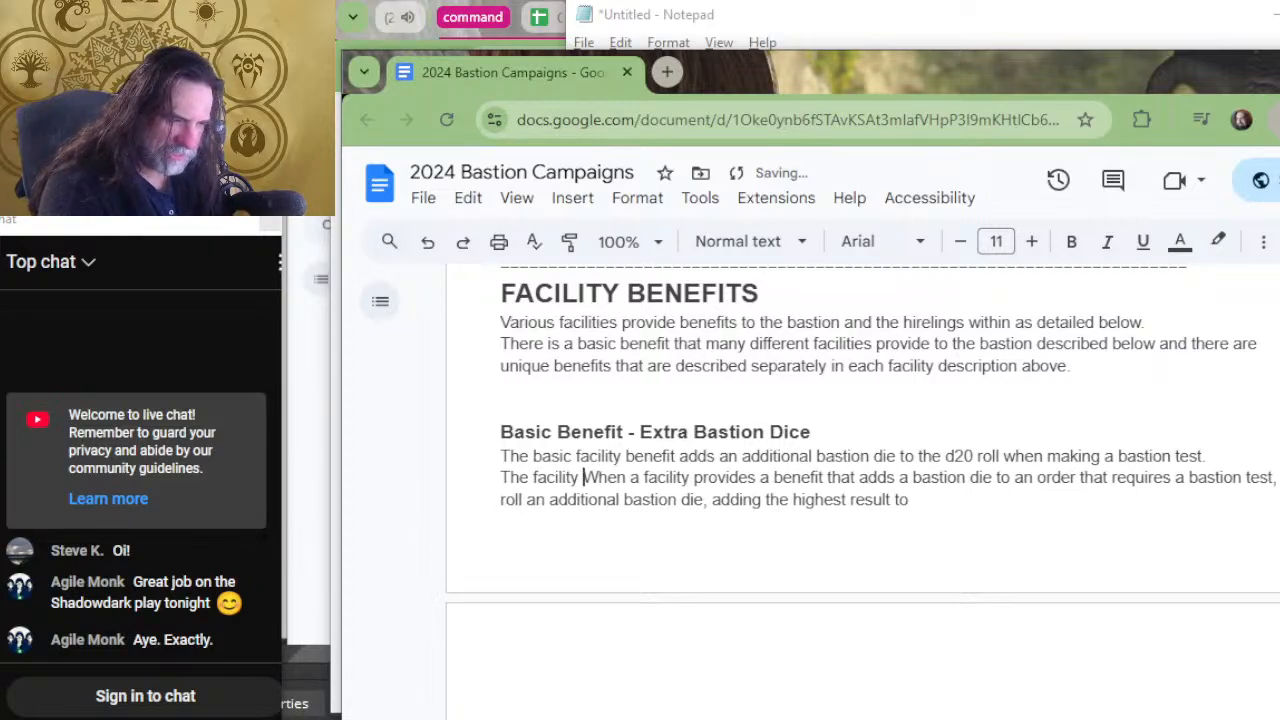
text(describes )
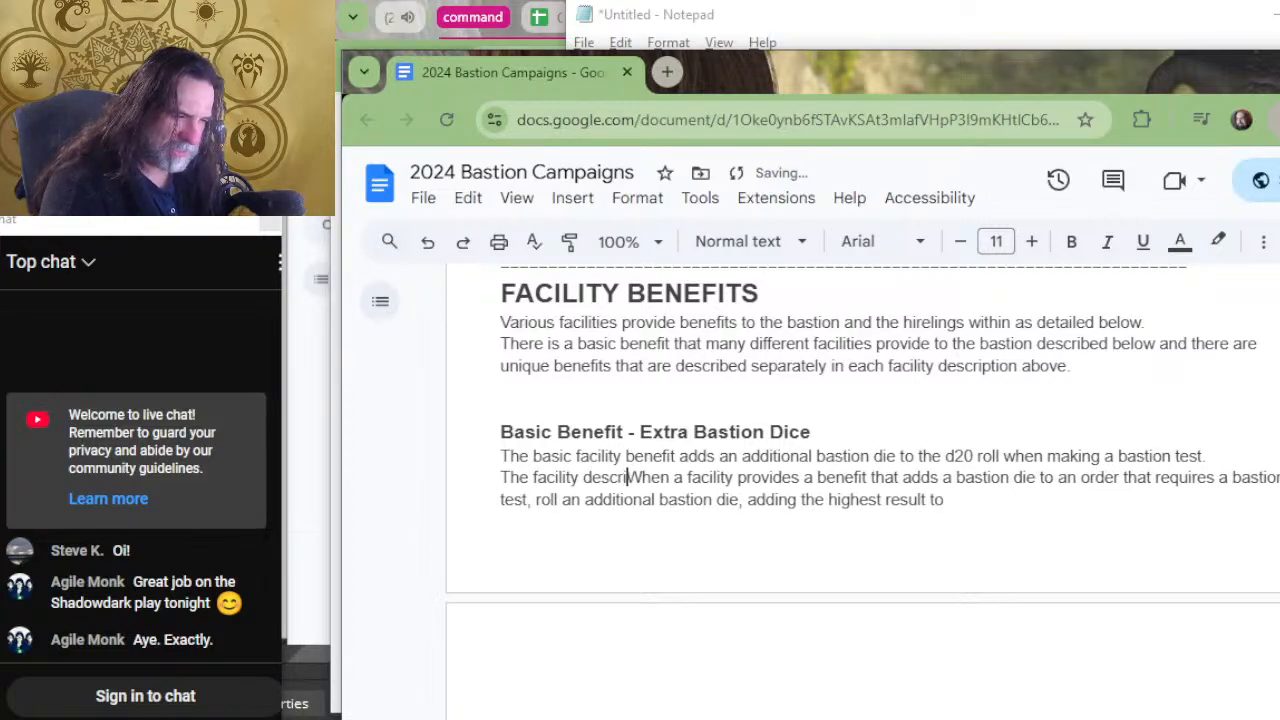
text(whi)
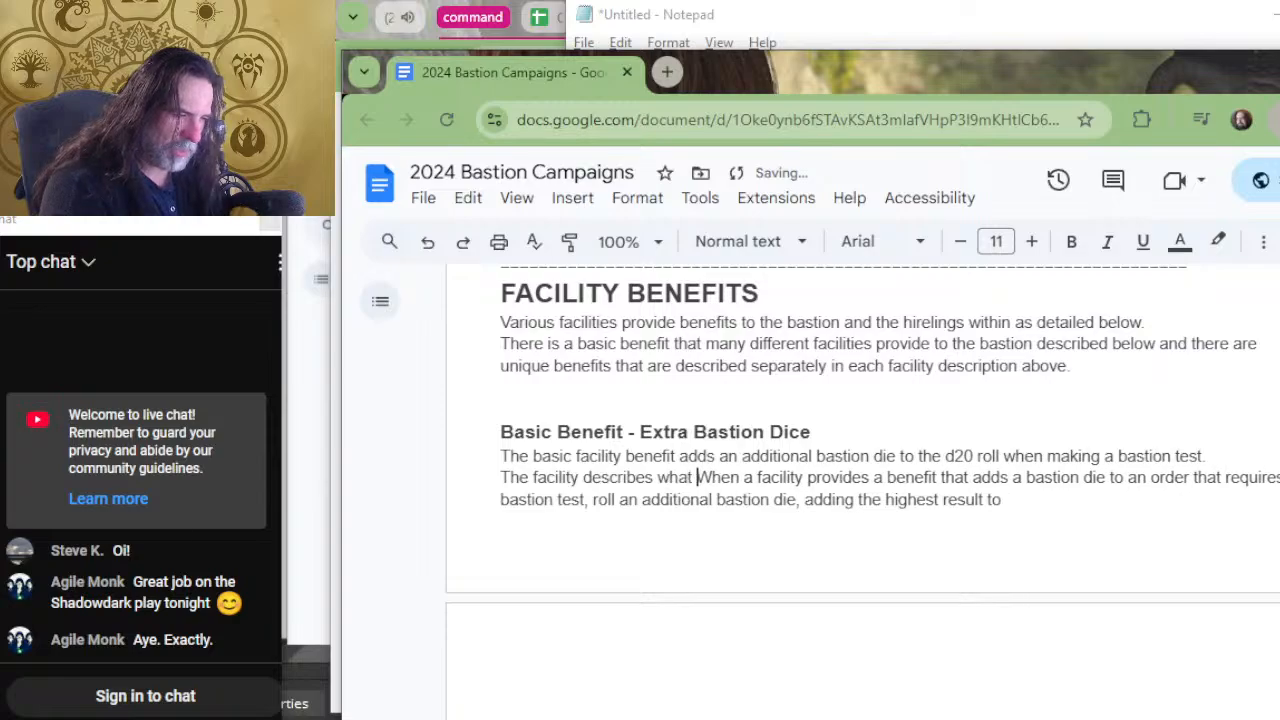
text(ch order a)
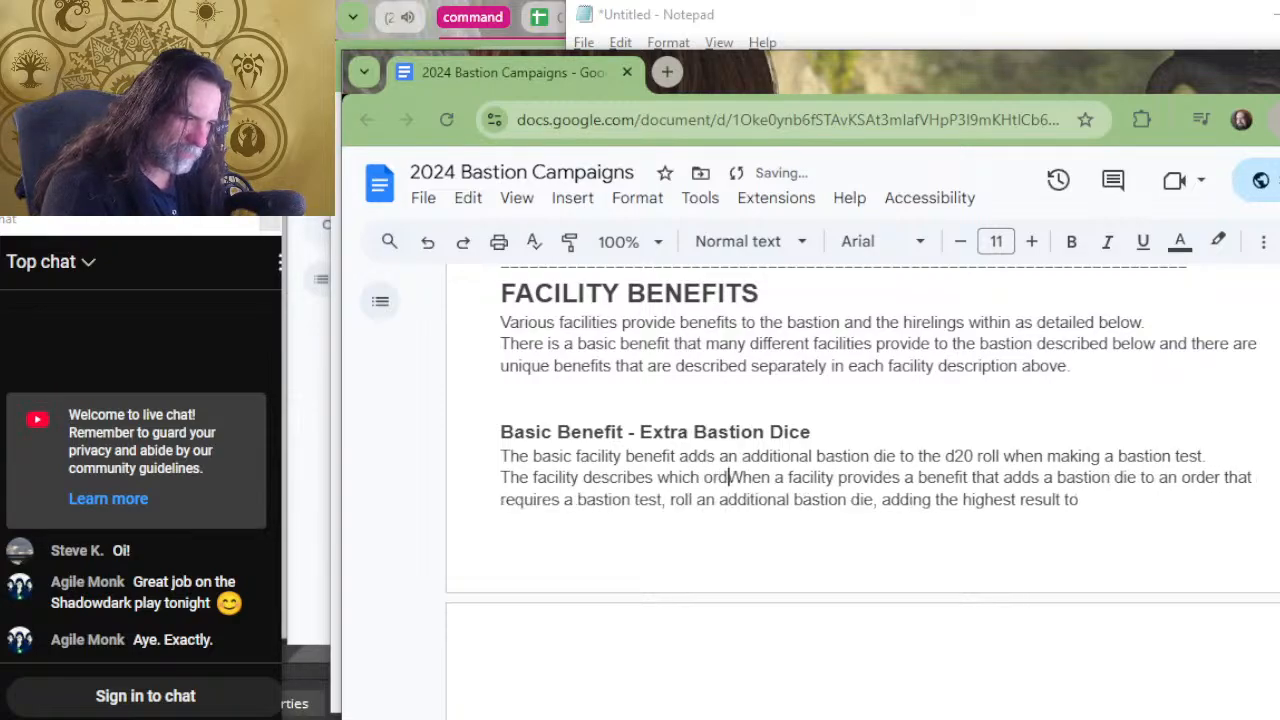
text(nd )
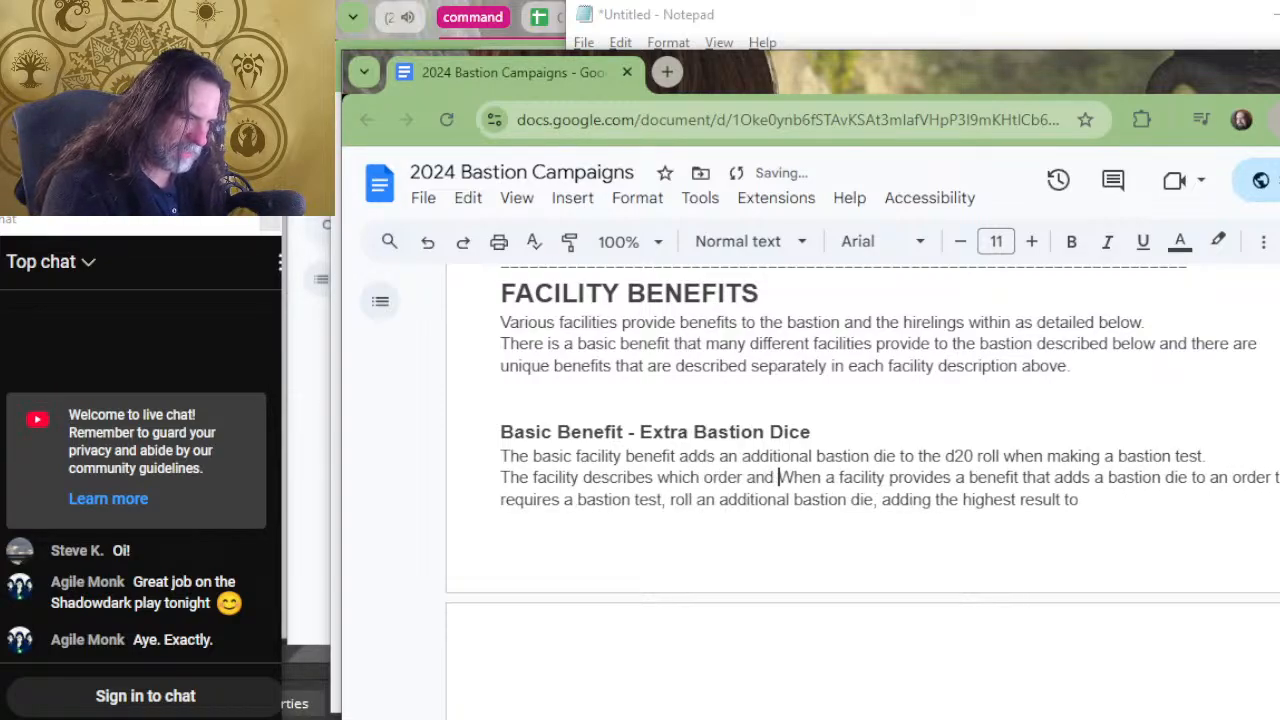
text(w)
text(hat circum)
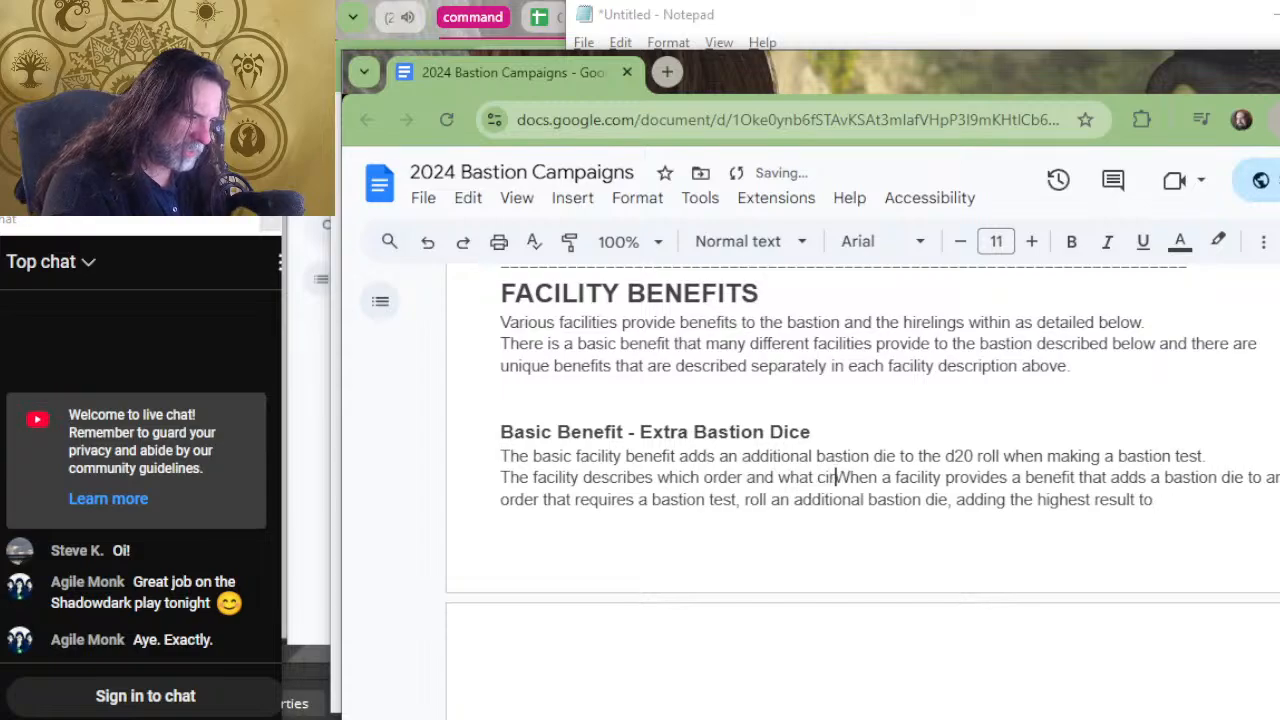
text(stances (if )
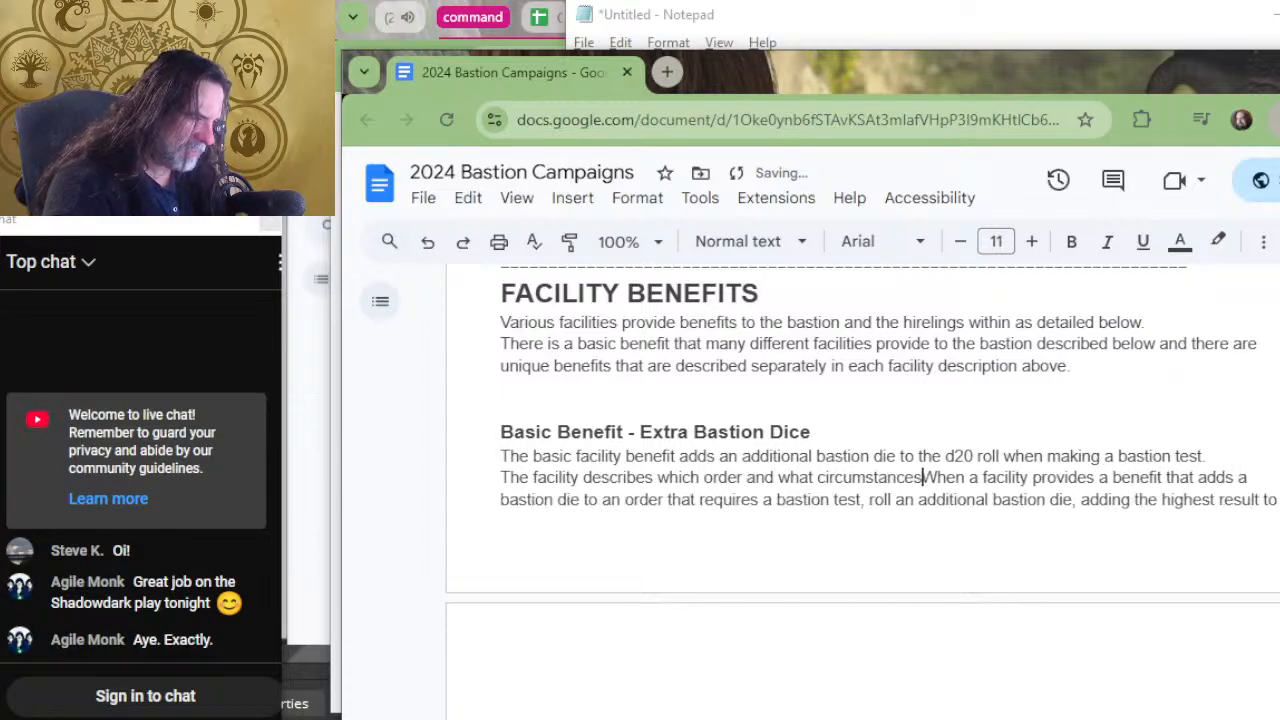
text(any) )
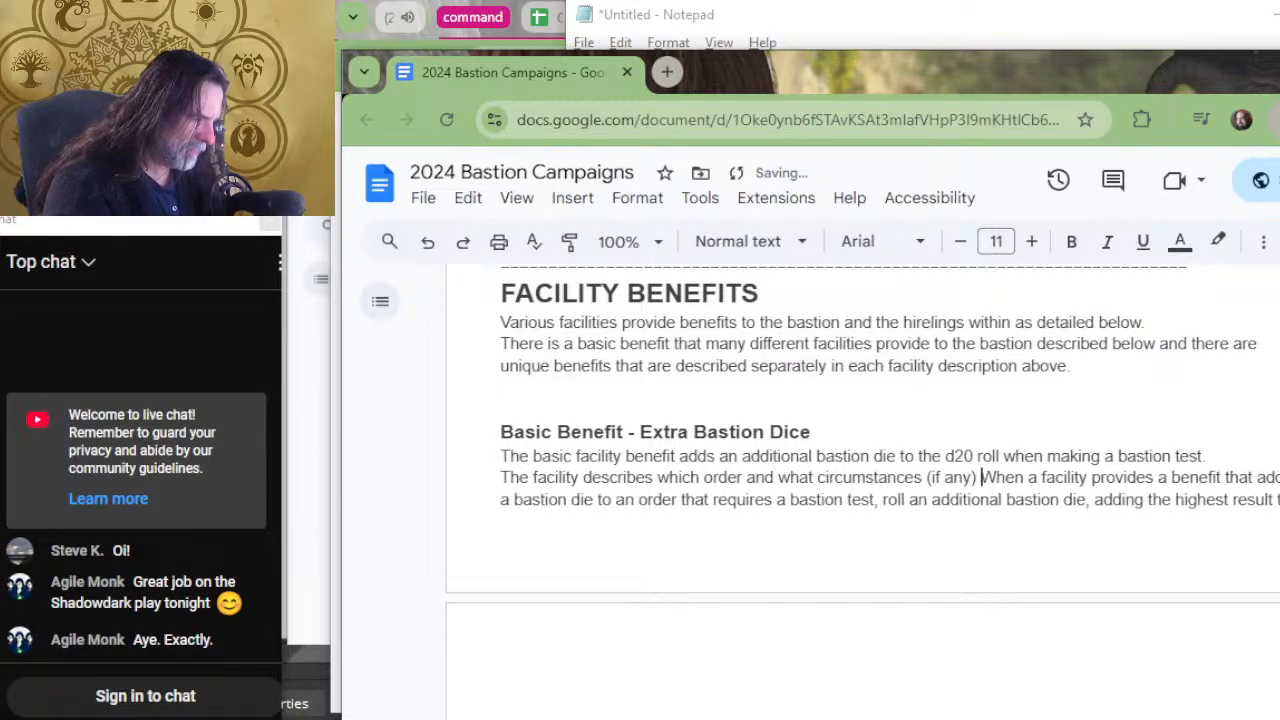
text(apply)
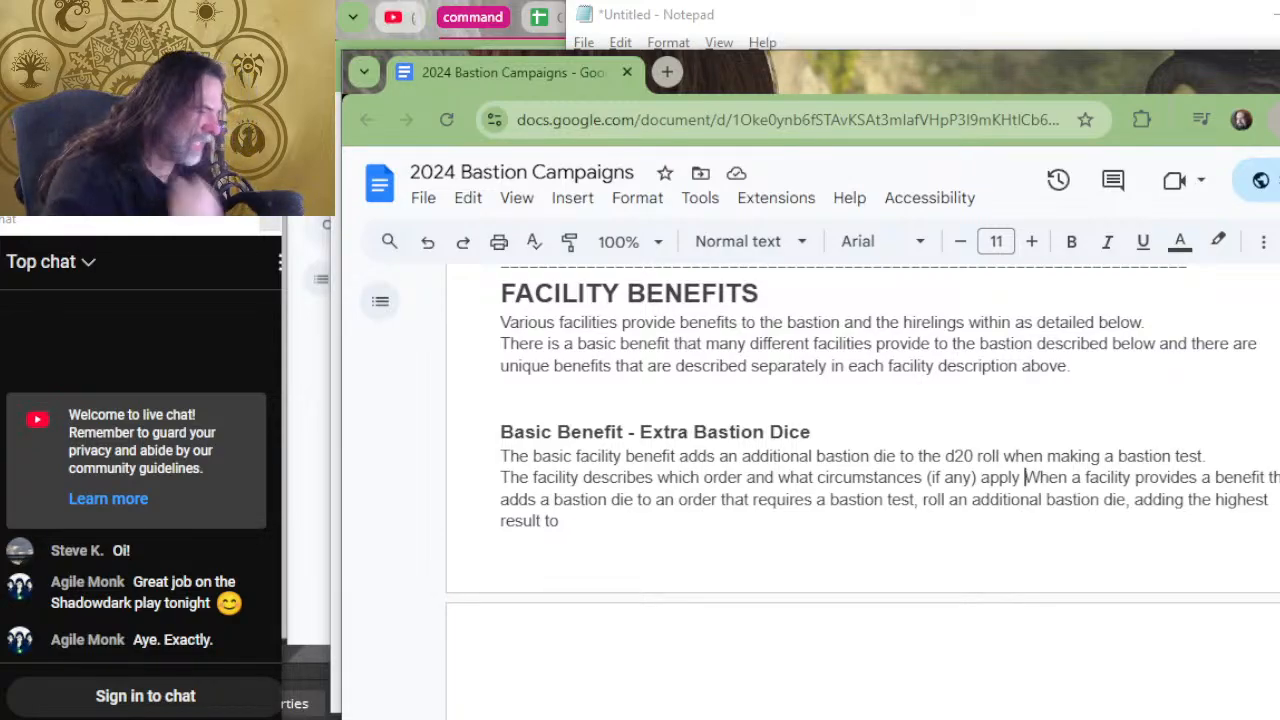
key(BackSpace)
key(BackSpace)
key(BackSpace)
key(BackSpace)
key(BackSpace)
key(BackSpace)
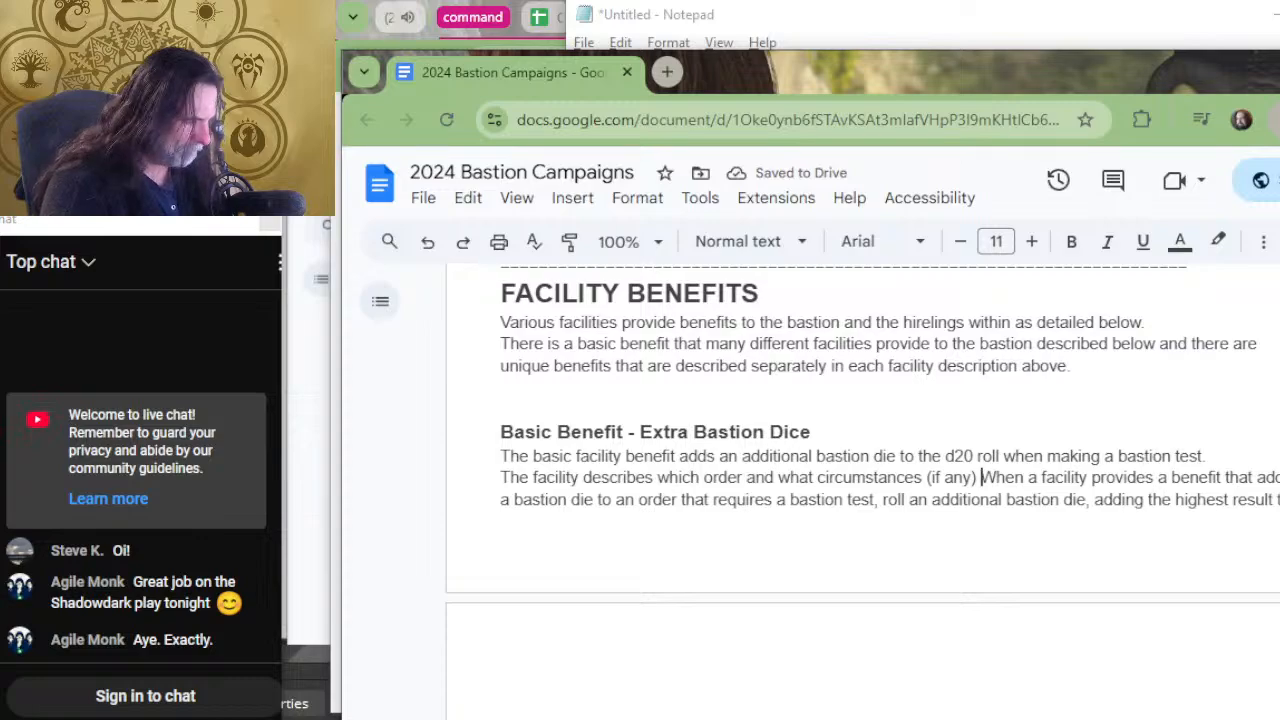
text(re)
key(BackSpace)
key(BackSpace)
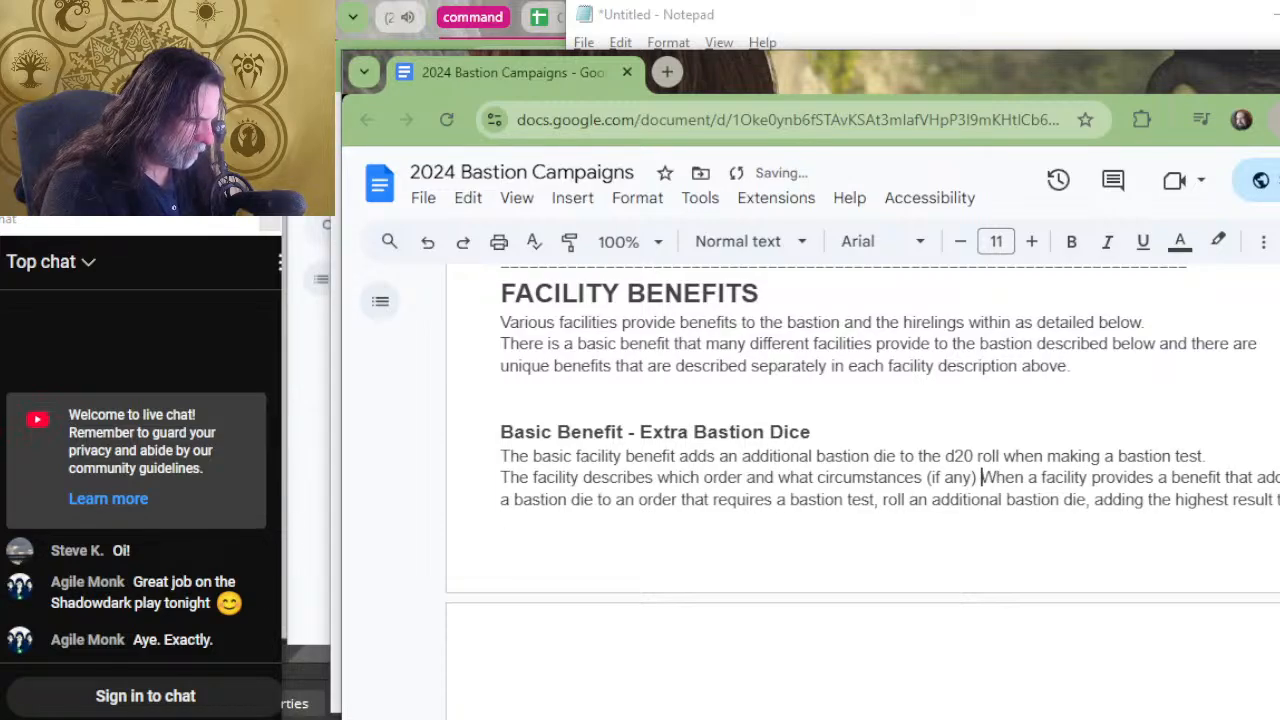
Extend the sentence with "that require a bastion test" after "what circumstances (if any)".
text(th)
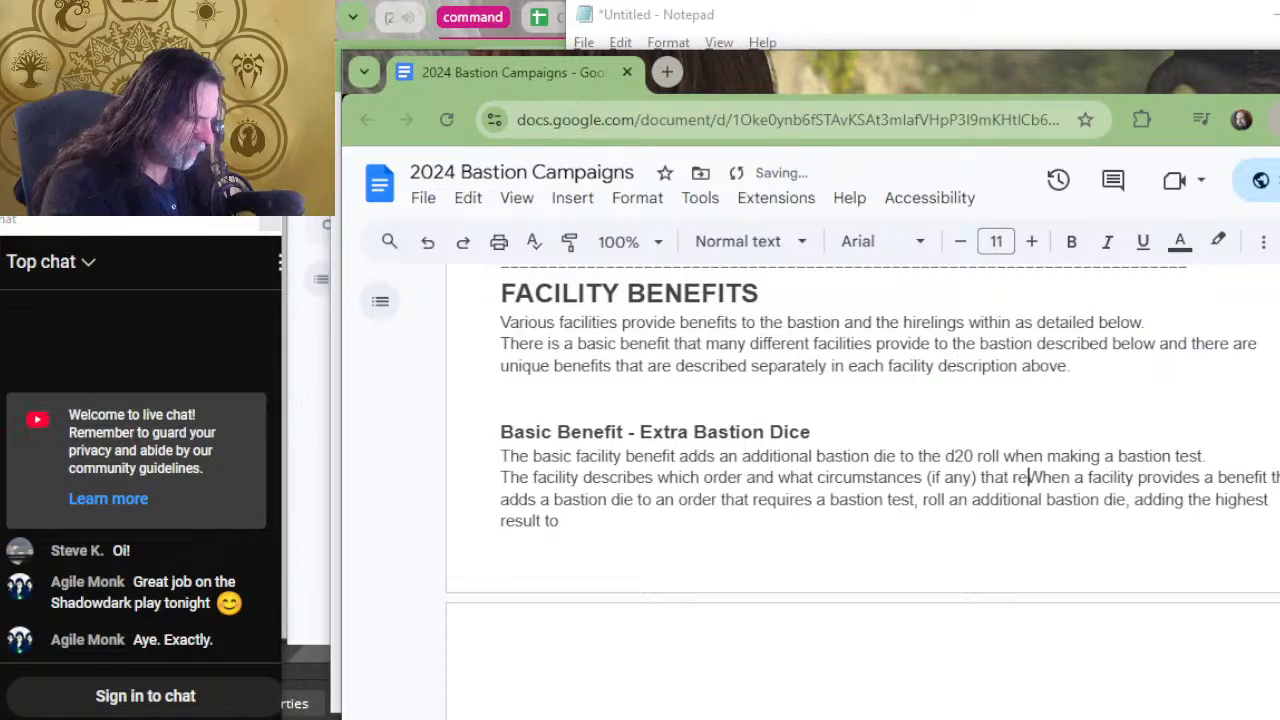
text(at require a bastion te)
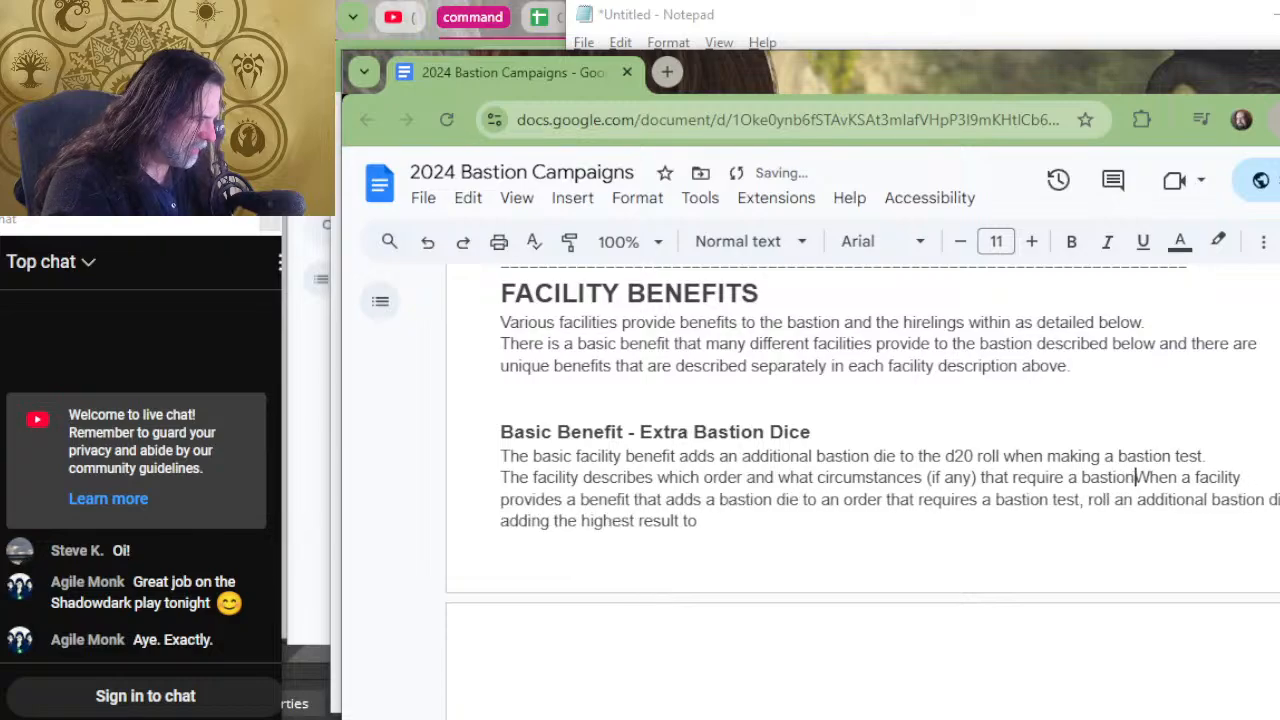
text(st)
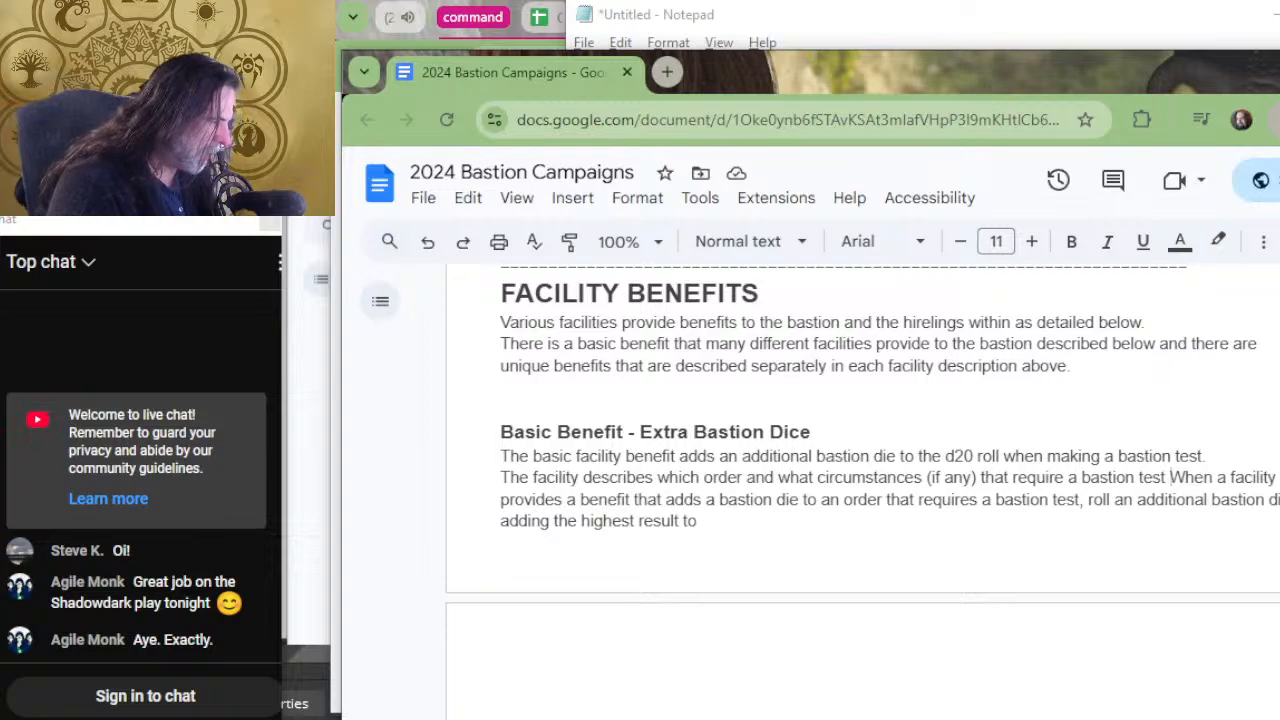
key(Left)
key(Left)
key(Left)
key(Left)
key(Left)
key(Left)
key(Left)
key(Right)
key(Right)
key(Right)
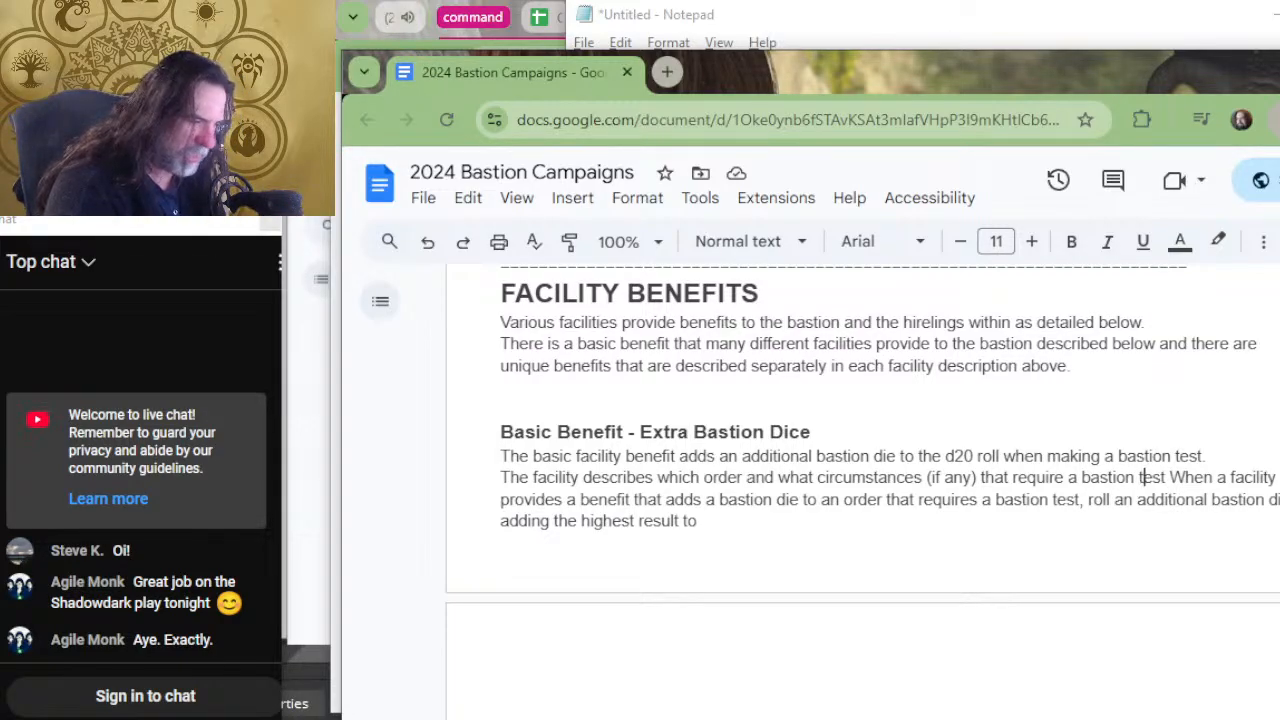
key(Left)
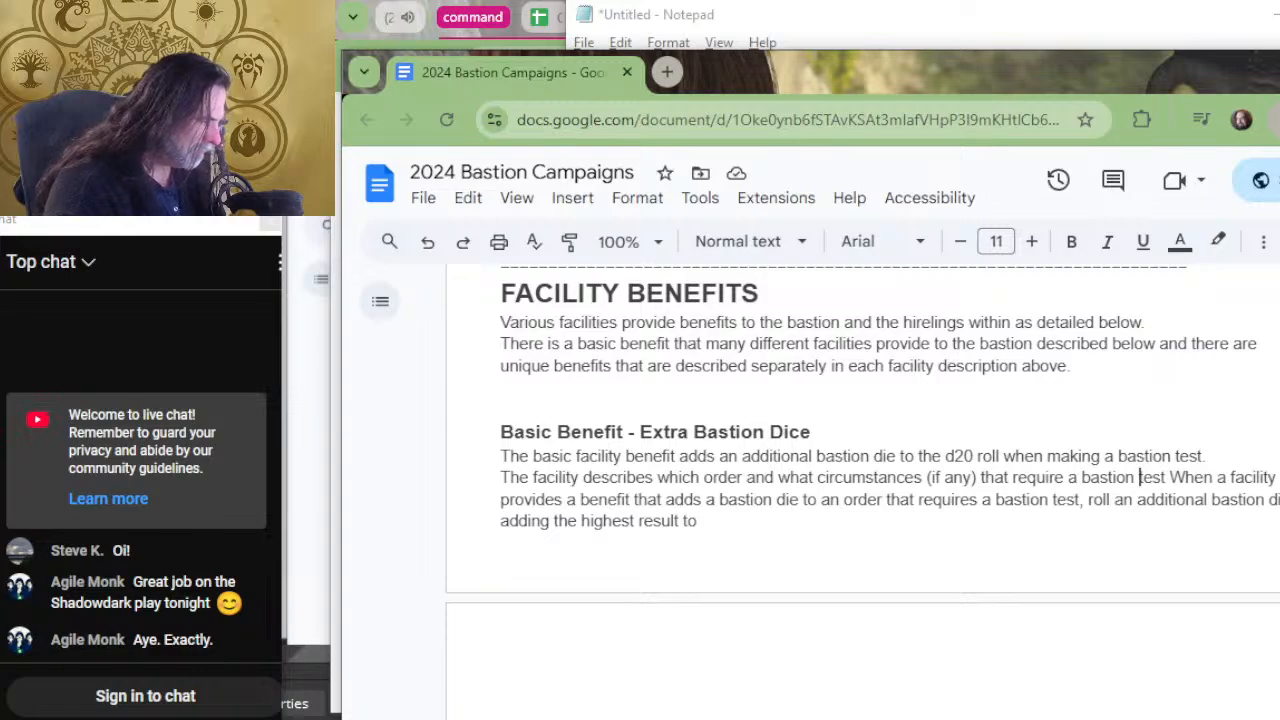
key(Right)
key(Right)
key(Right)
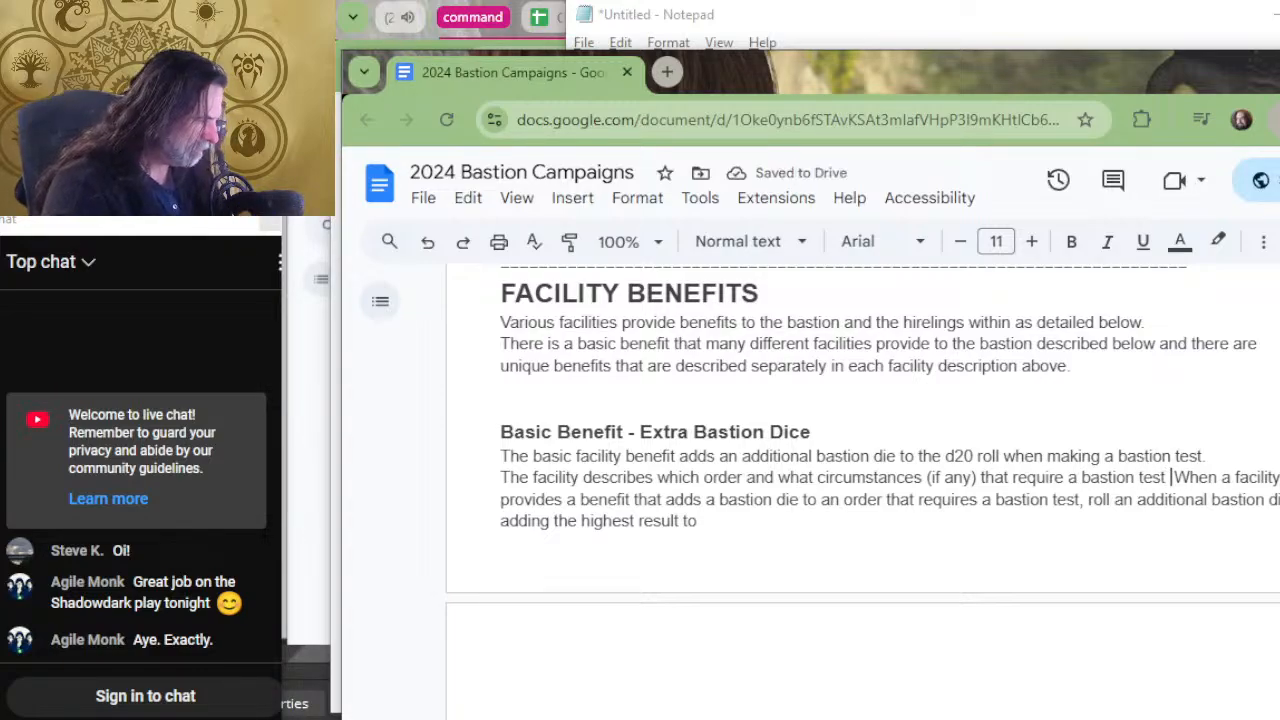
Finish the sentence with "adds the extra bastion die." after "that require a bastion test".
text(adds )
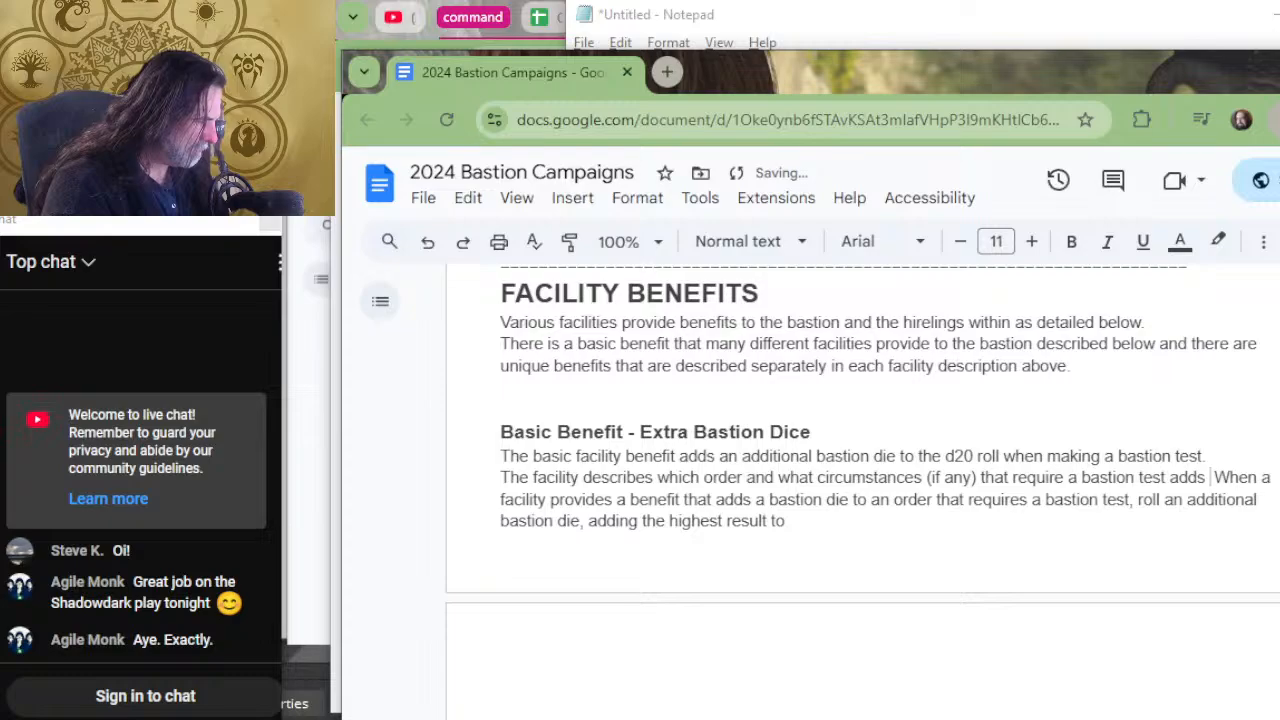
text(the )
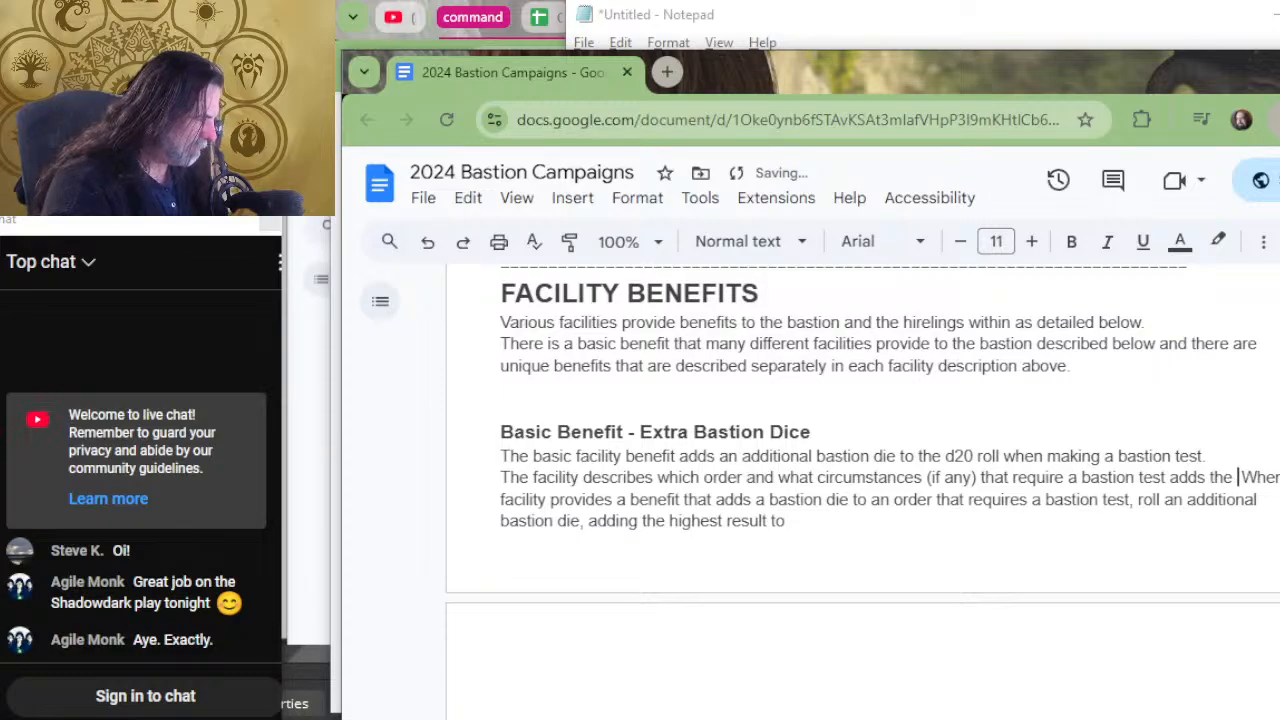
text(extra )
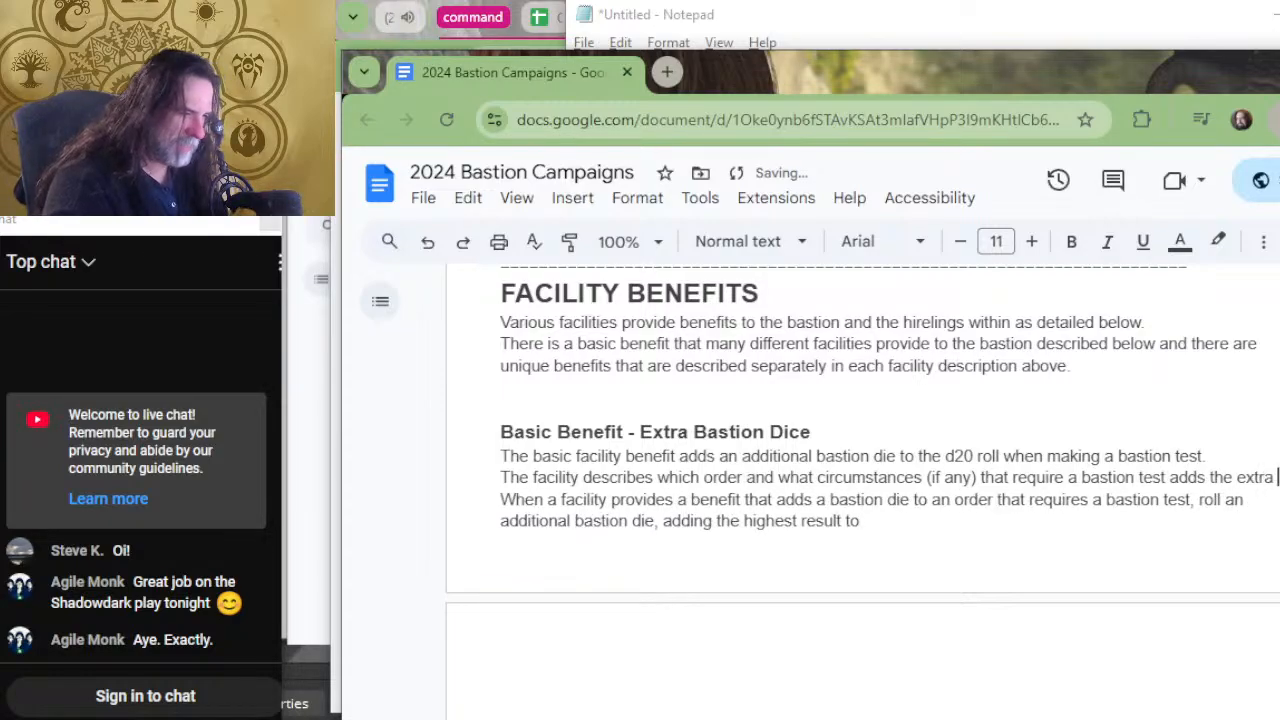
text(bastion die.)
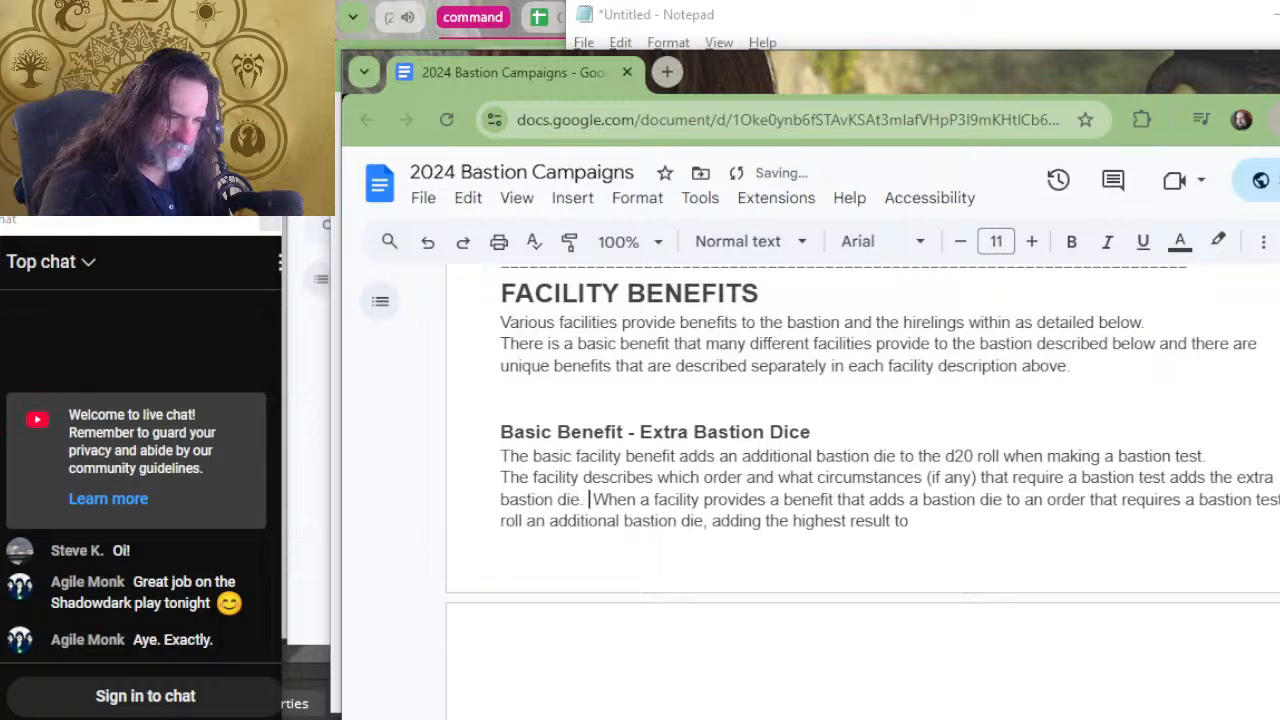
Delete the leftover unfinished sentence from "When a facility provides" through "adding the highest result to".
key(shift+Down)
key(shift+End)
key(Delete)
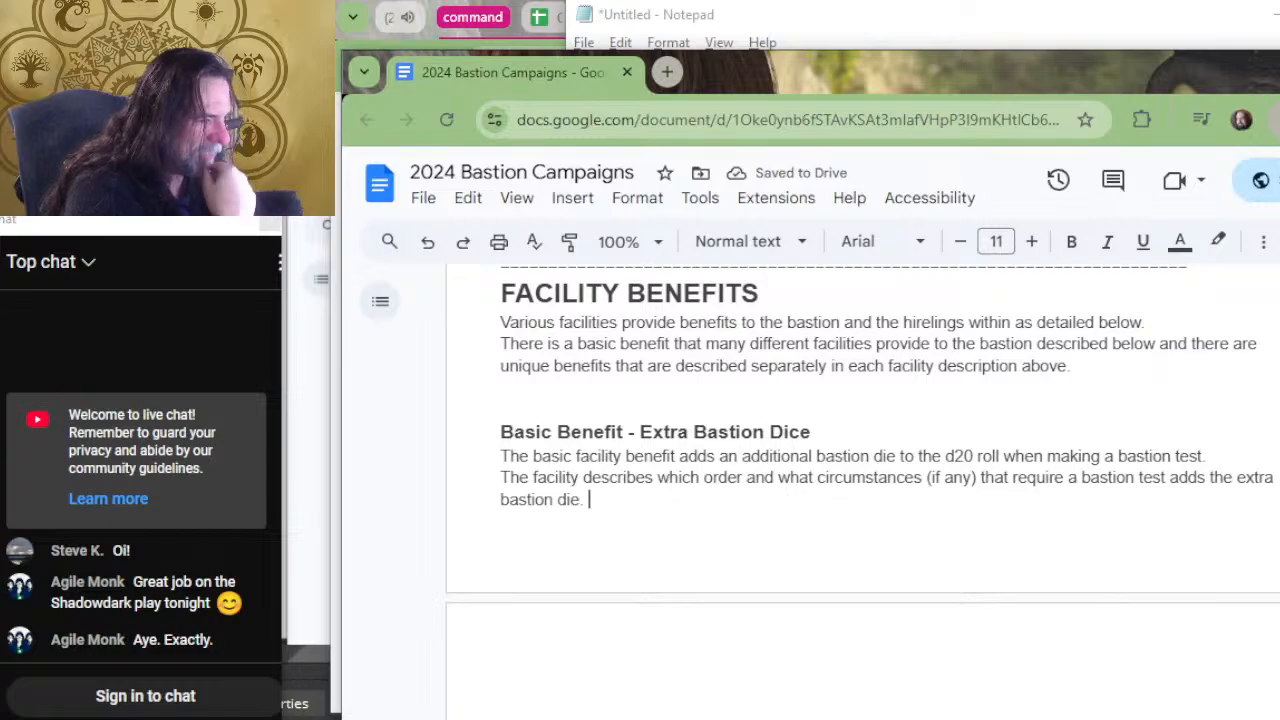
Insert "Many facilities provide the benefit of rolling an extra bastion die." as a separate opening paragraph under the Extra Bastion Dice heading.
click(502, 455)
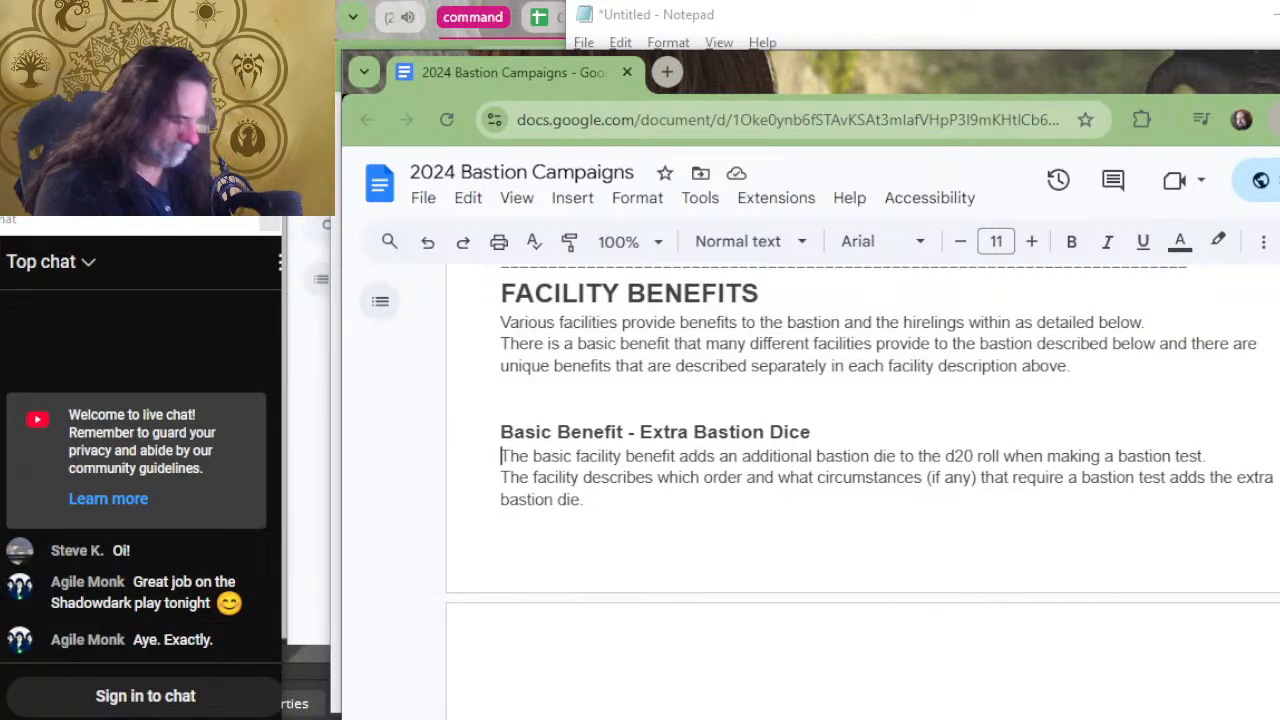
text(Many facilities )
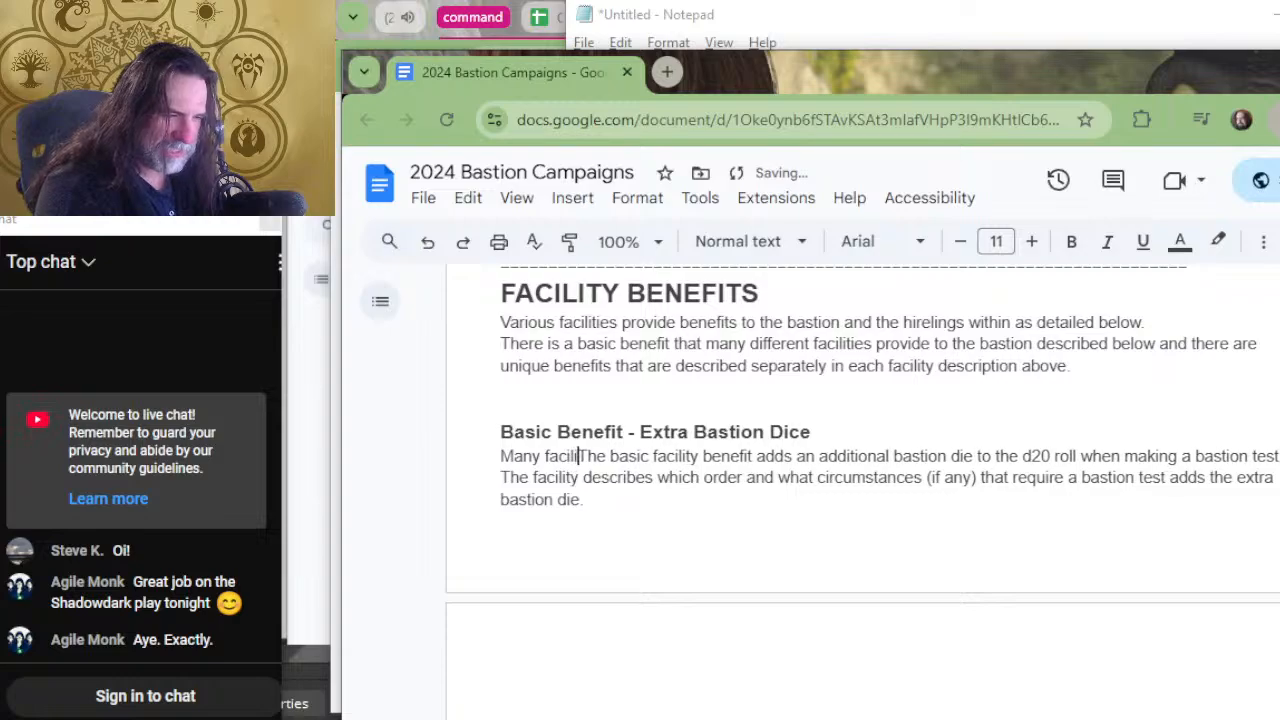
text(pro)
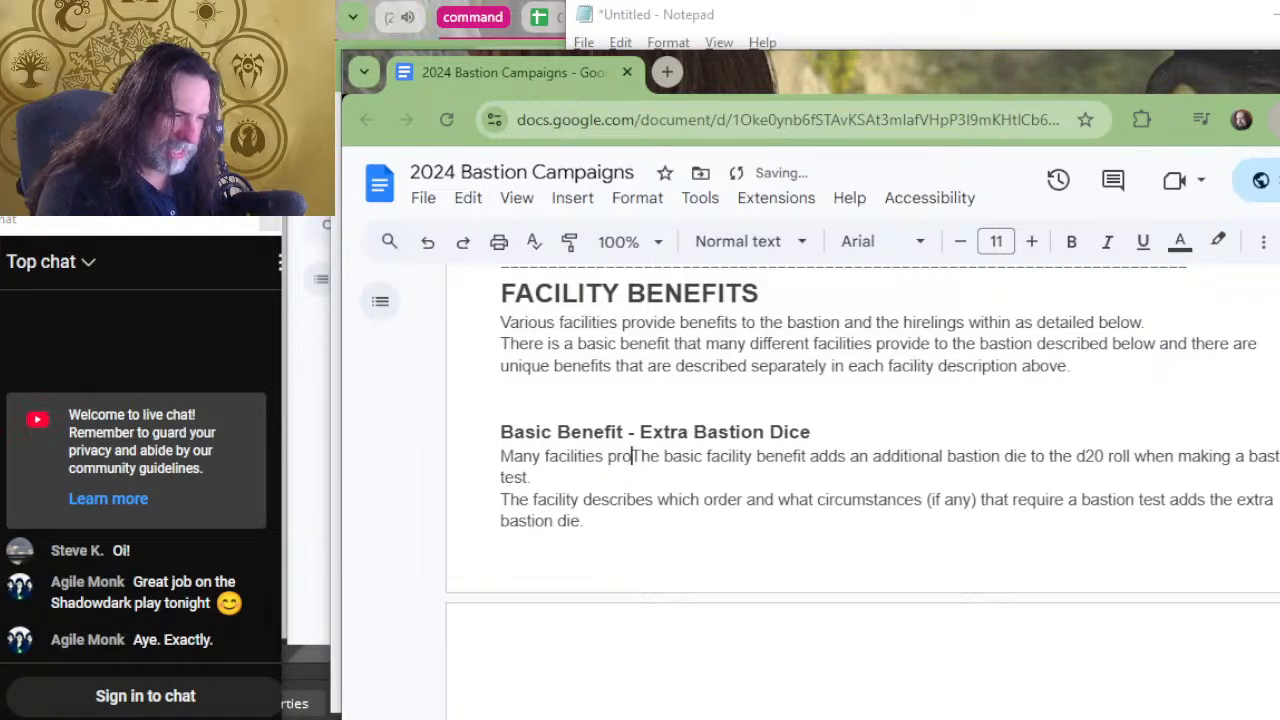
text(vide the benefi)
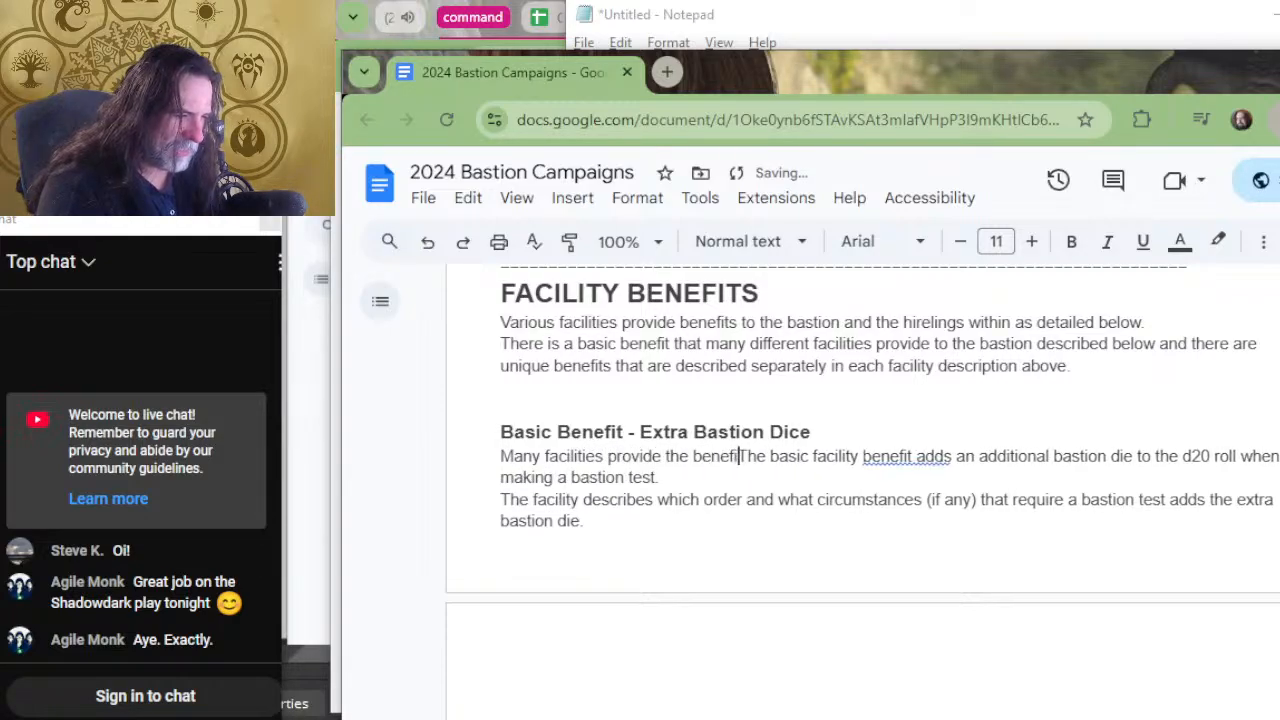
text(t of rolling a)
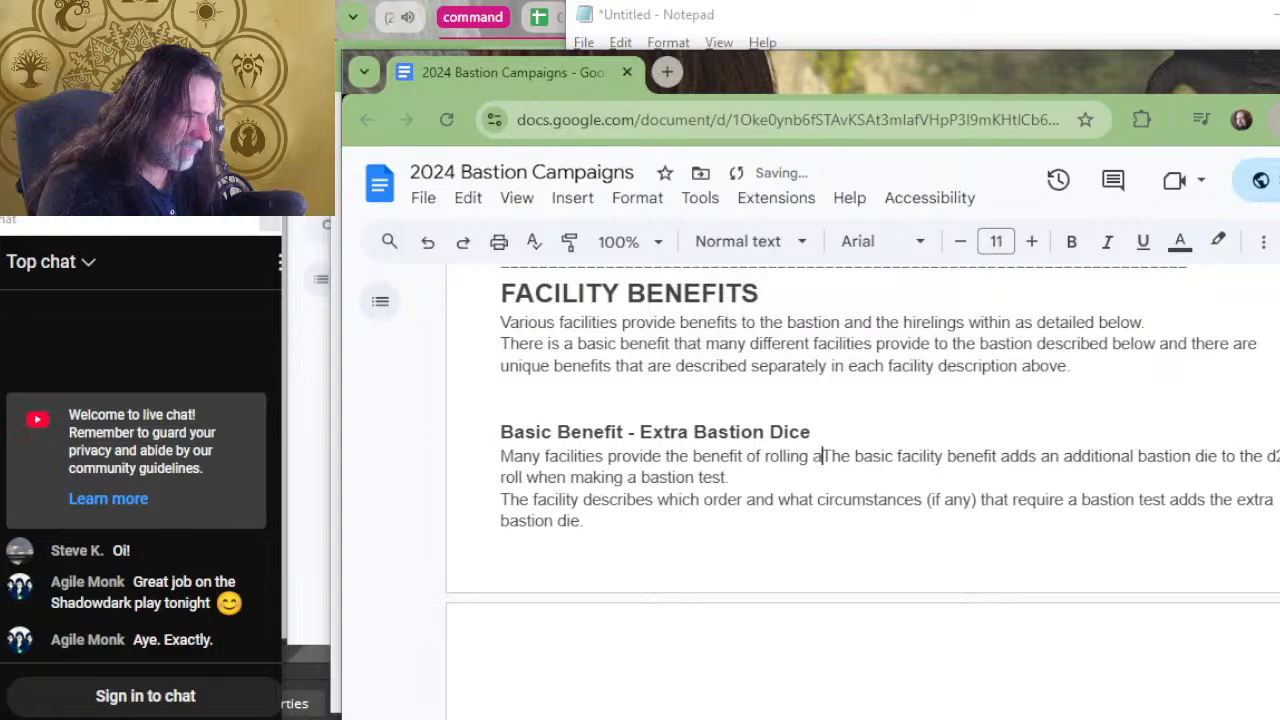
text(n extra bastion )
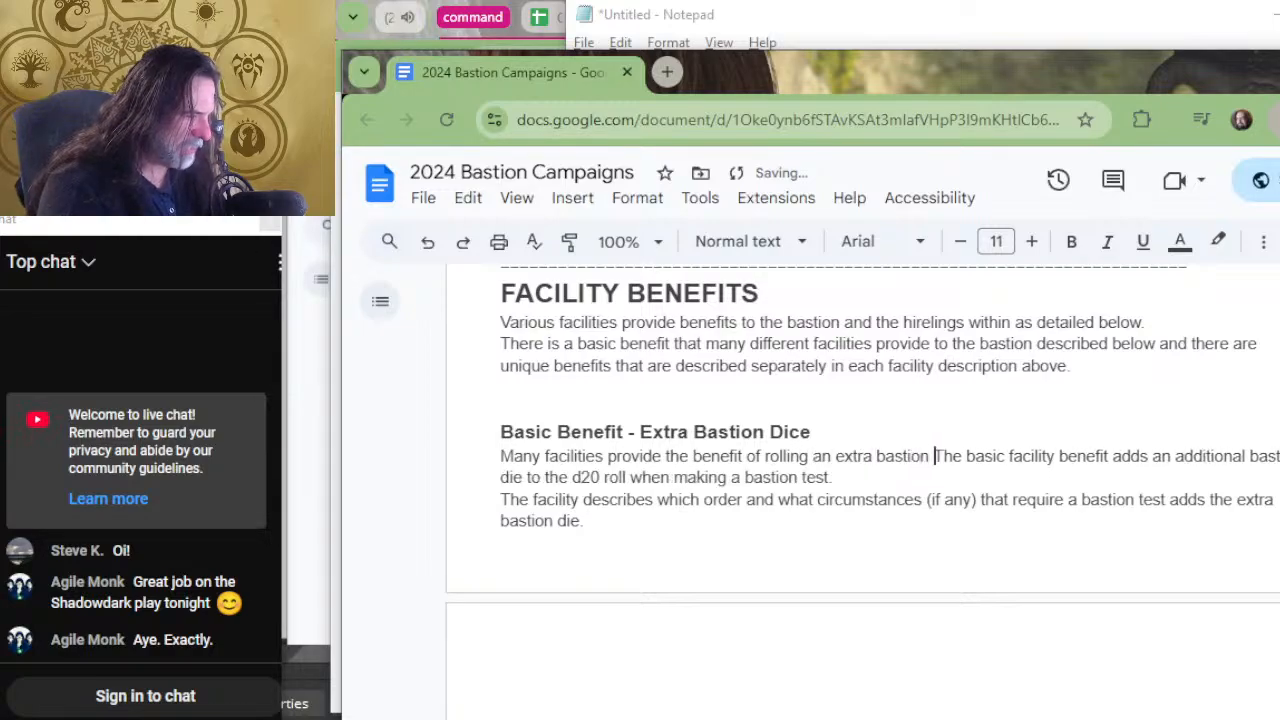
text(die.)
key(Return)
key(Return)
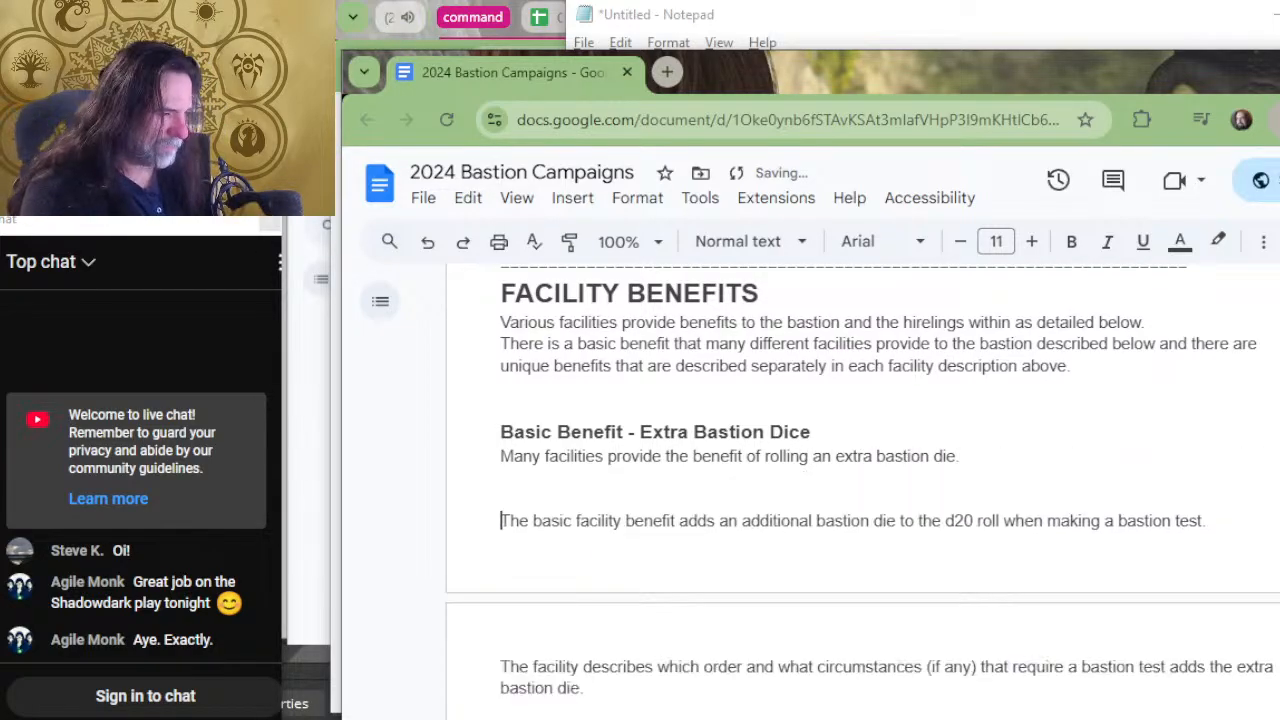
Extend the opening sentence under the Extra Bastion Dice heading with "when making a bastion test." and start a new line below it.
key(Up)
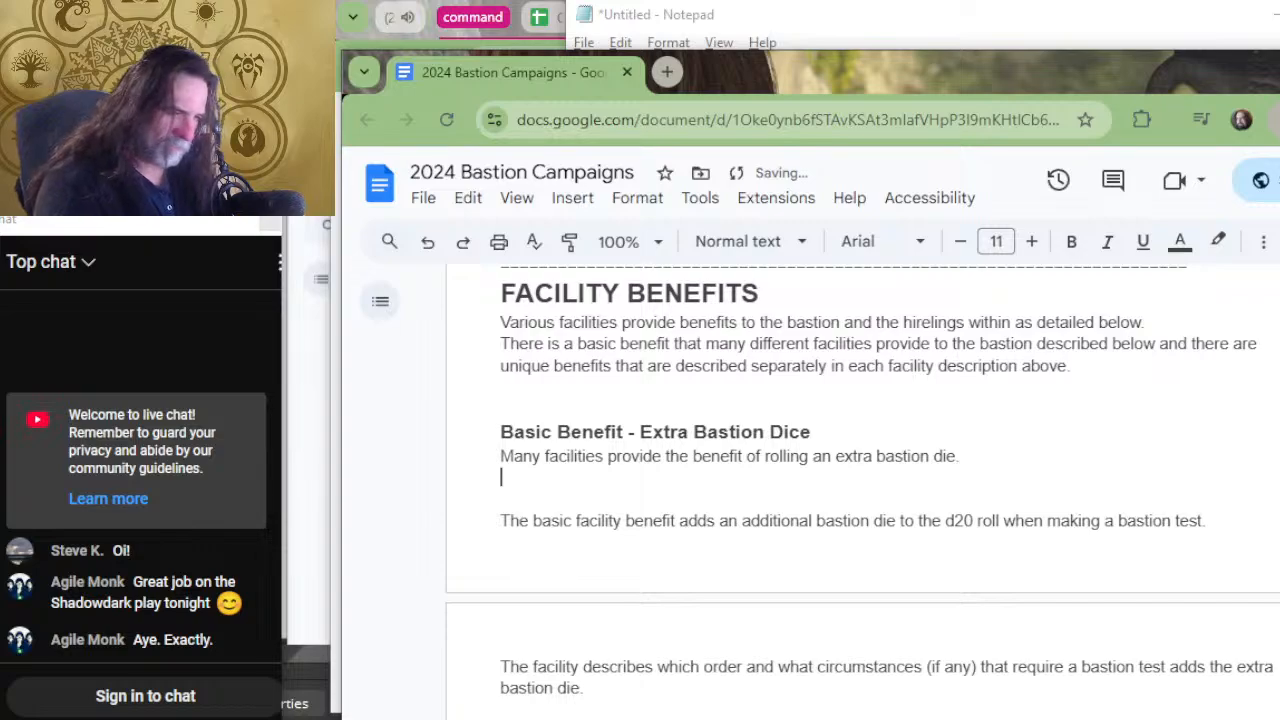
text(th)
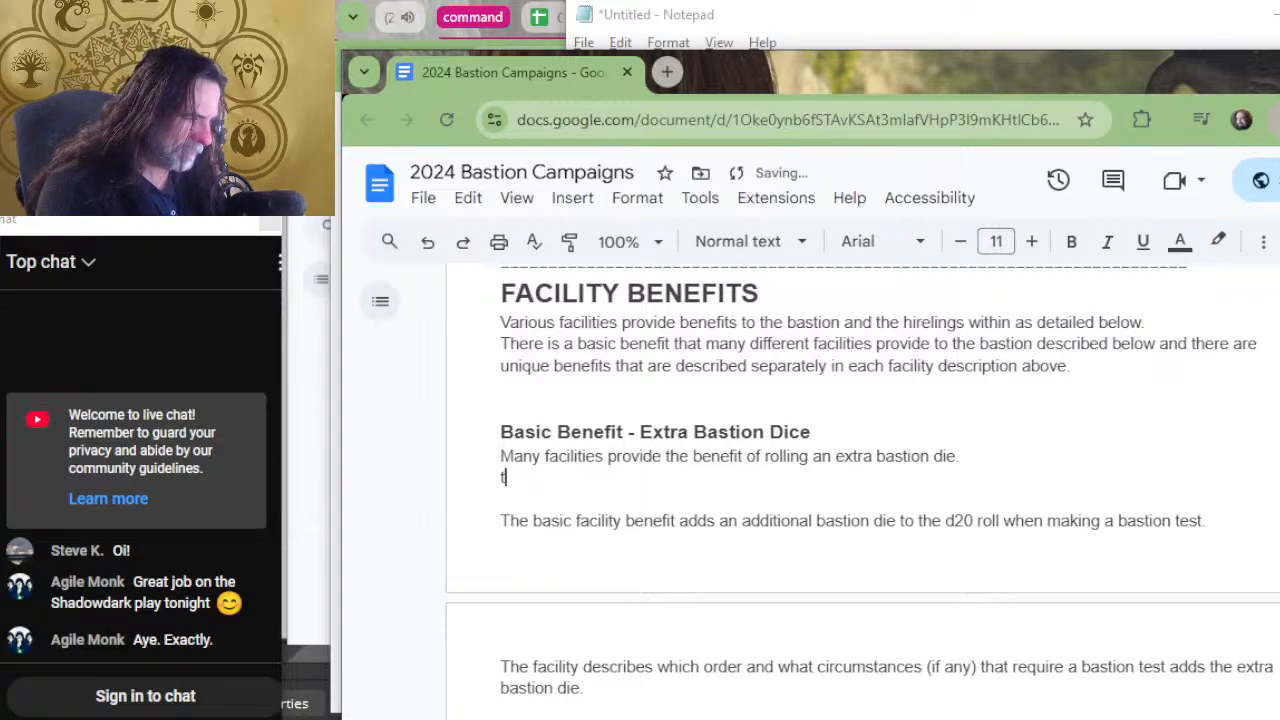
key(BackSpace)
key(BackSpace)
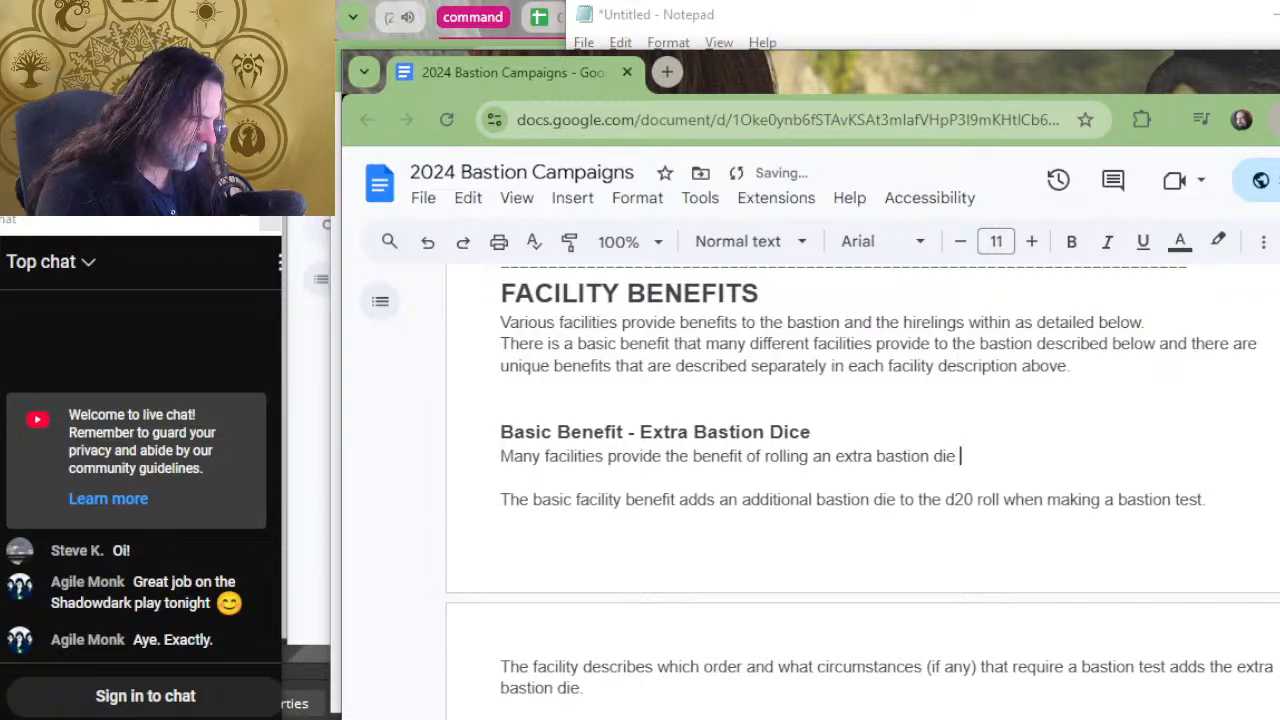
text(when making )
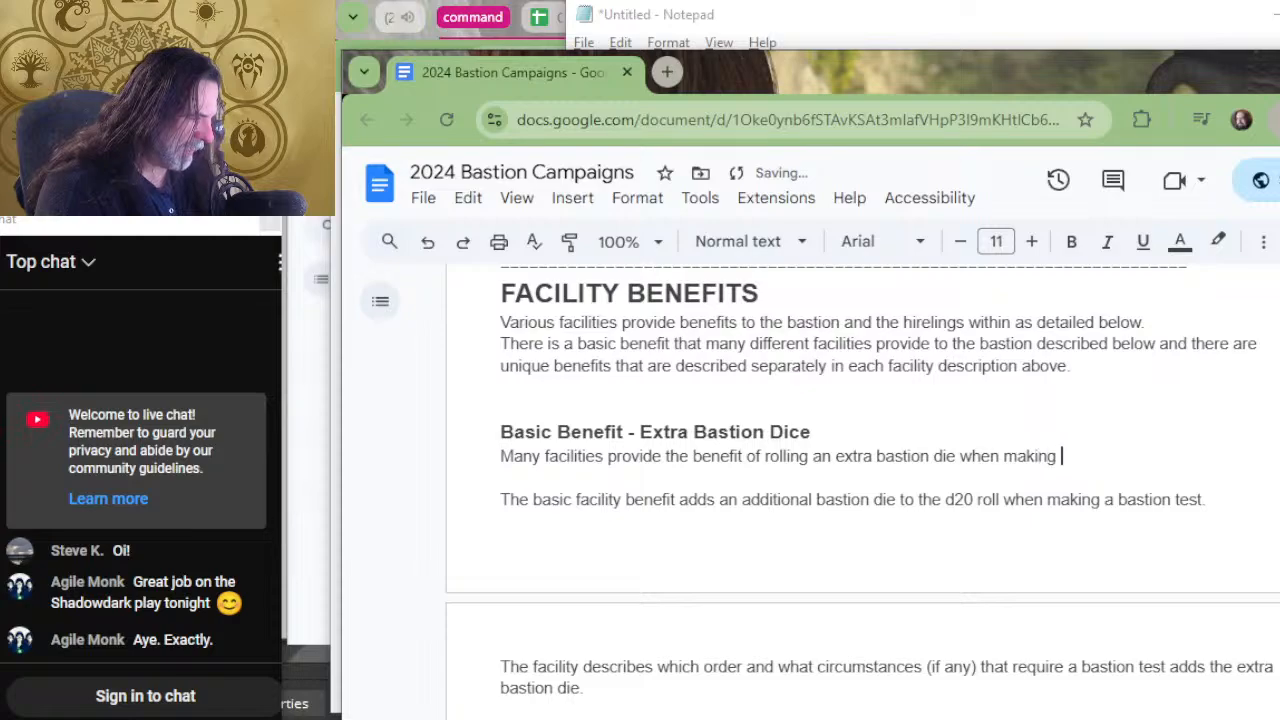
text(a bastion test.)
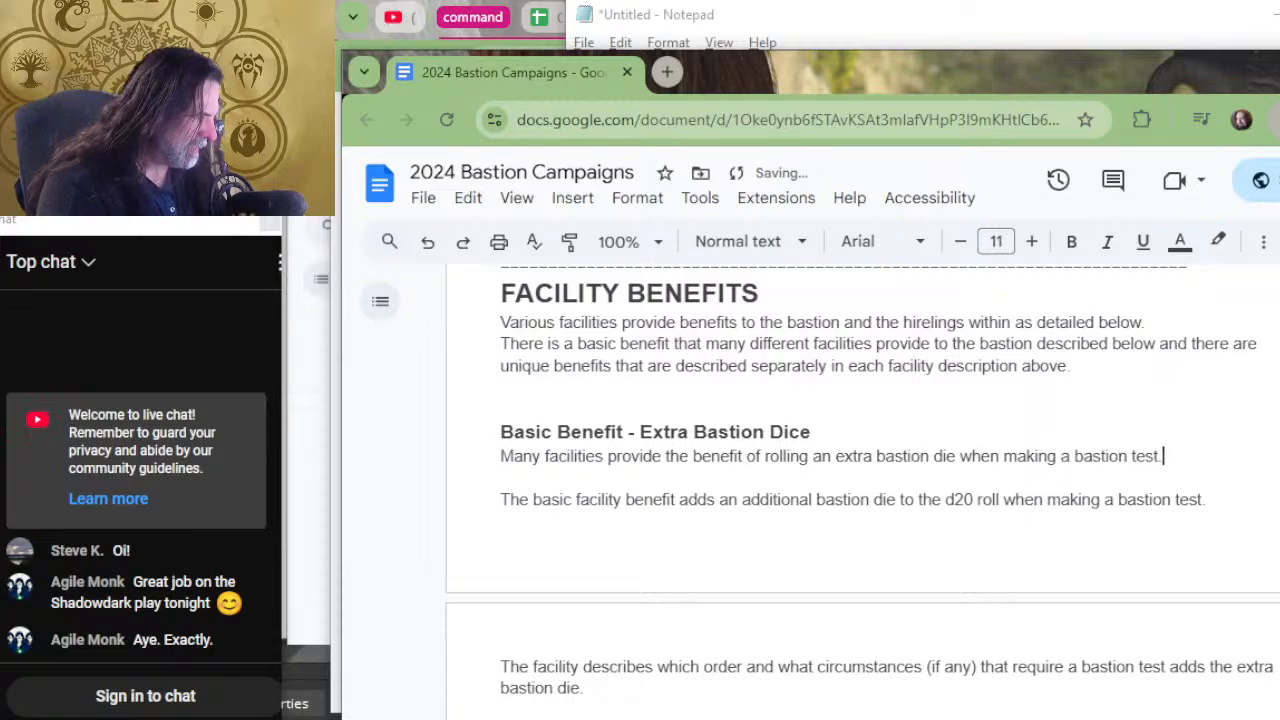
key(Return)
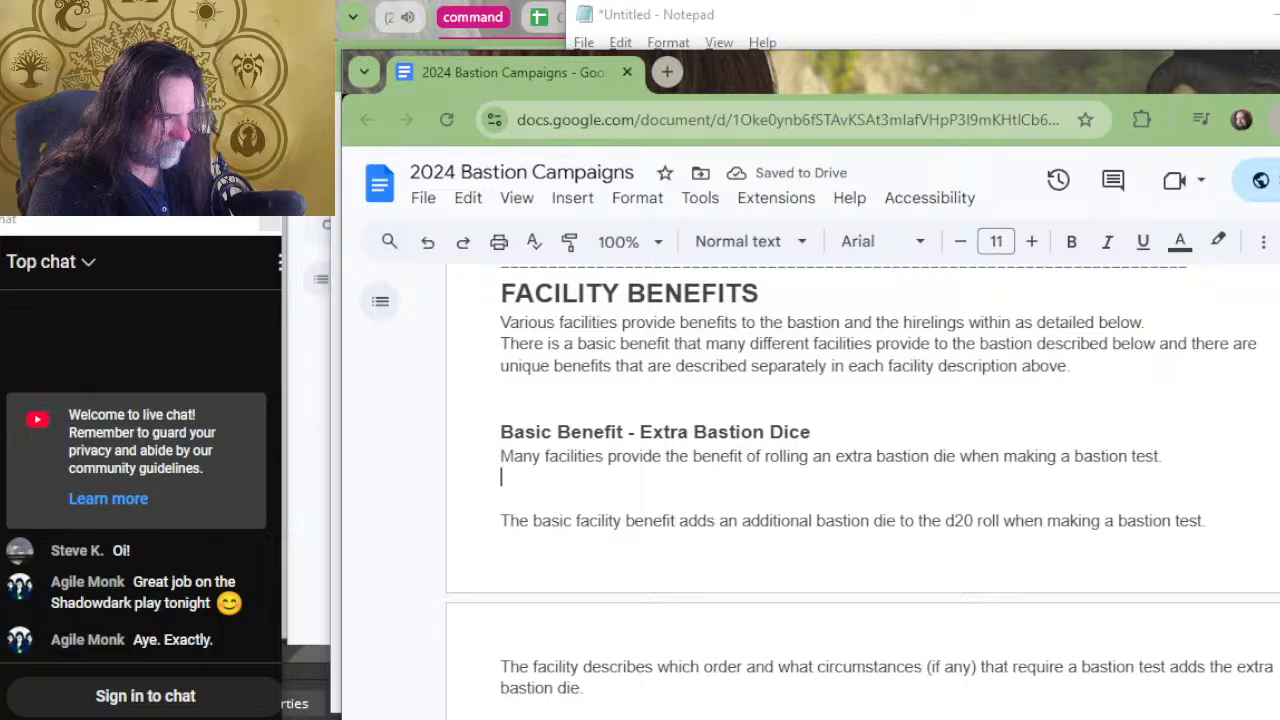
text(The order a)
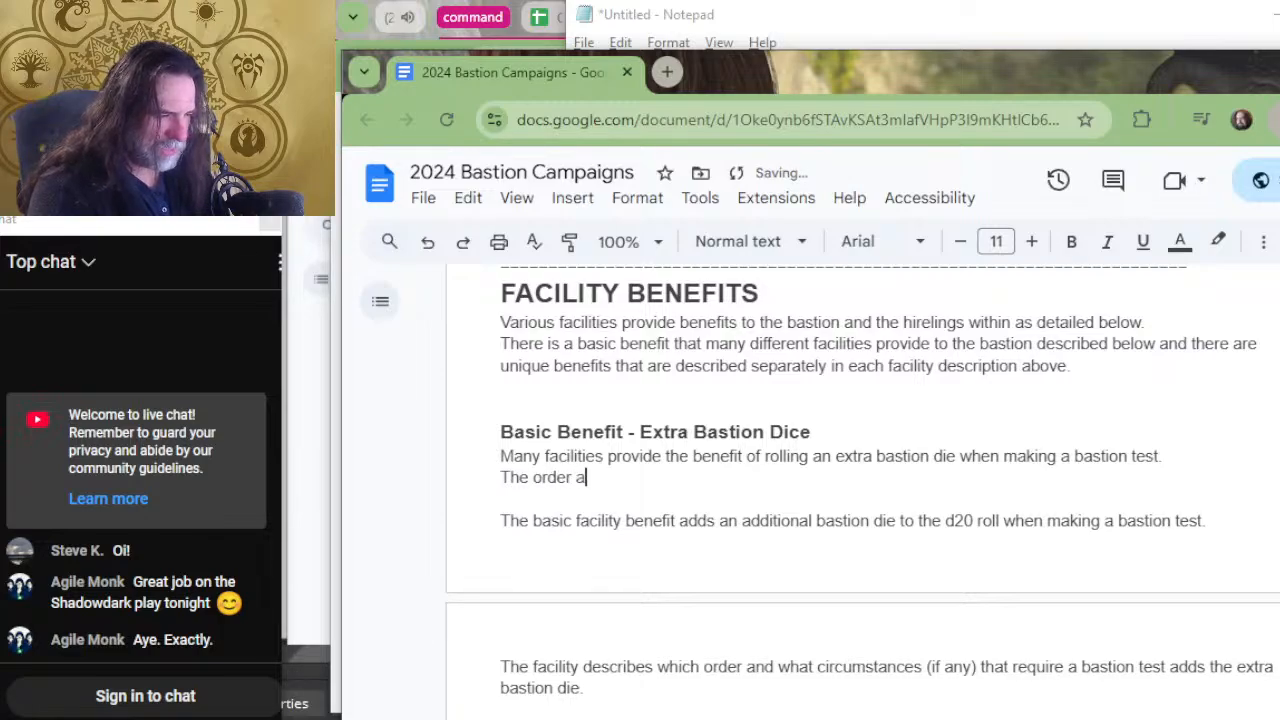
text(ffected)
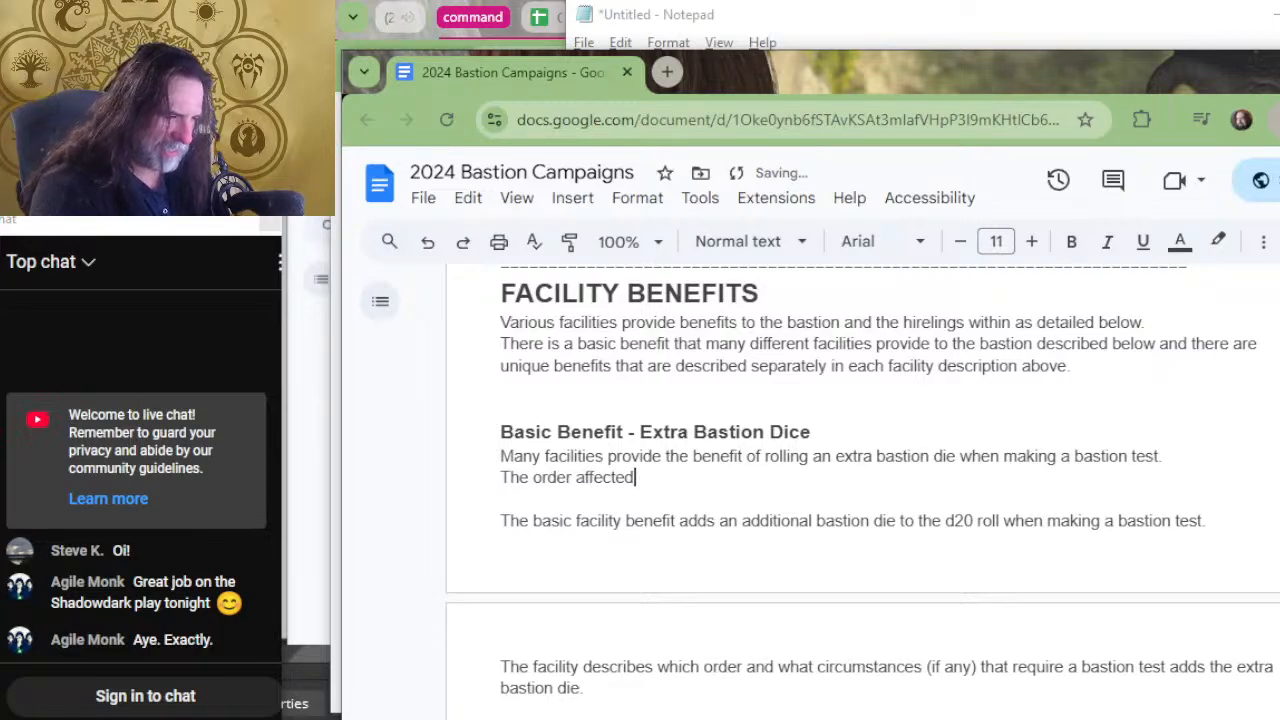
key(BackSpace)
key(BackSpace)
key(BackSpace)
key(BackSpace)
key(BackSpace)
key(BackSpace)
key(BackSpace)
key(BackSpace)
key(BackSpace)
key(BackSpace)
key(BackSpace)
key(BackSpace)
key(BackSpace)
key(BackSpace)
key(BackSpace)
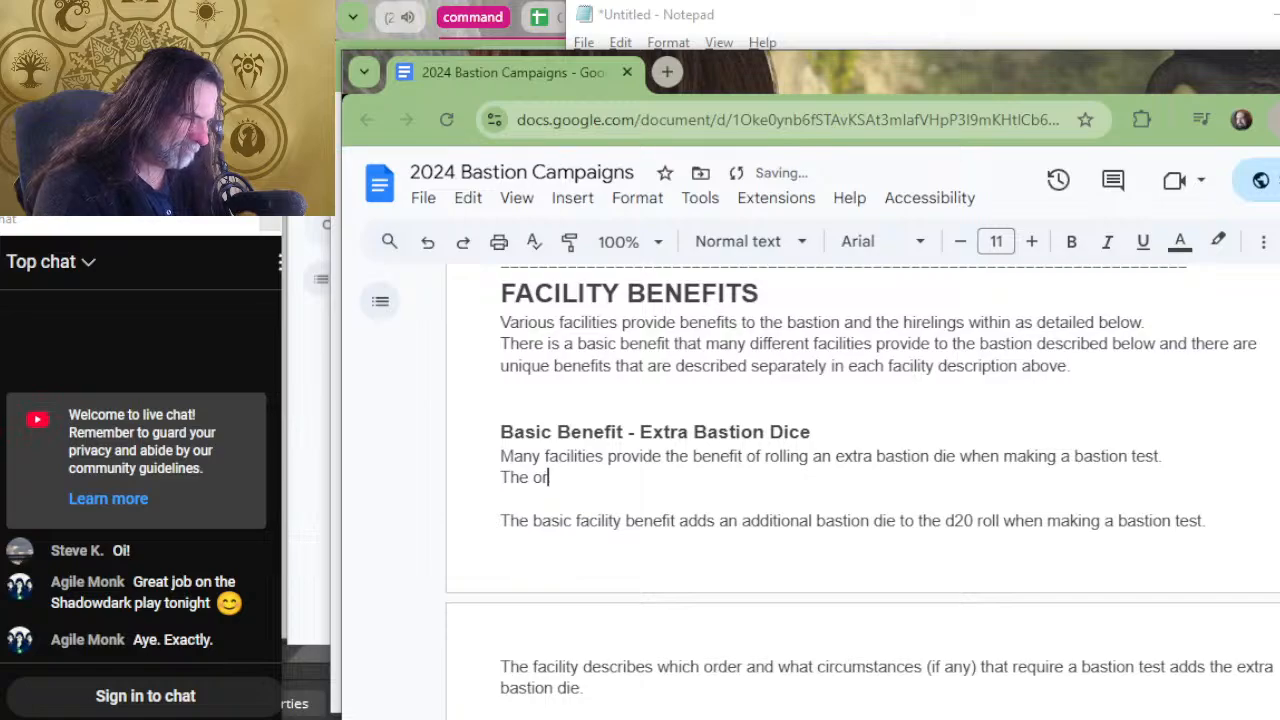
key(BackSpace)
key(BackSpace)
key(BackSpace)
Begin the new line's sentence with "When rolling an extra bastion die".
text(When add)
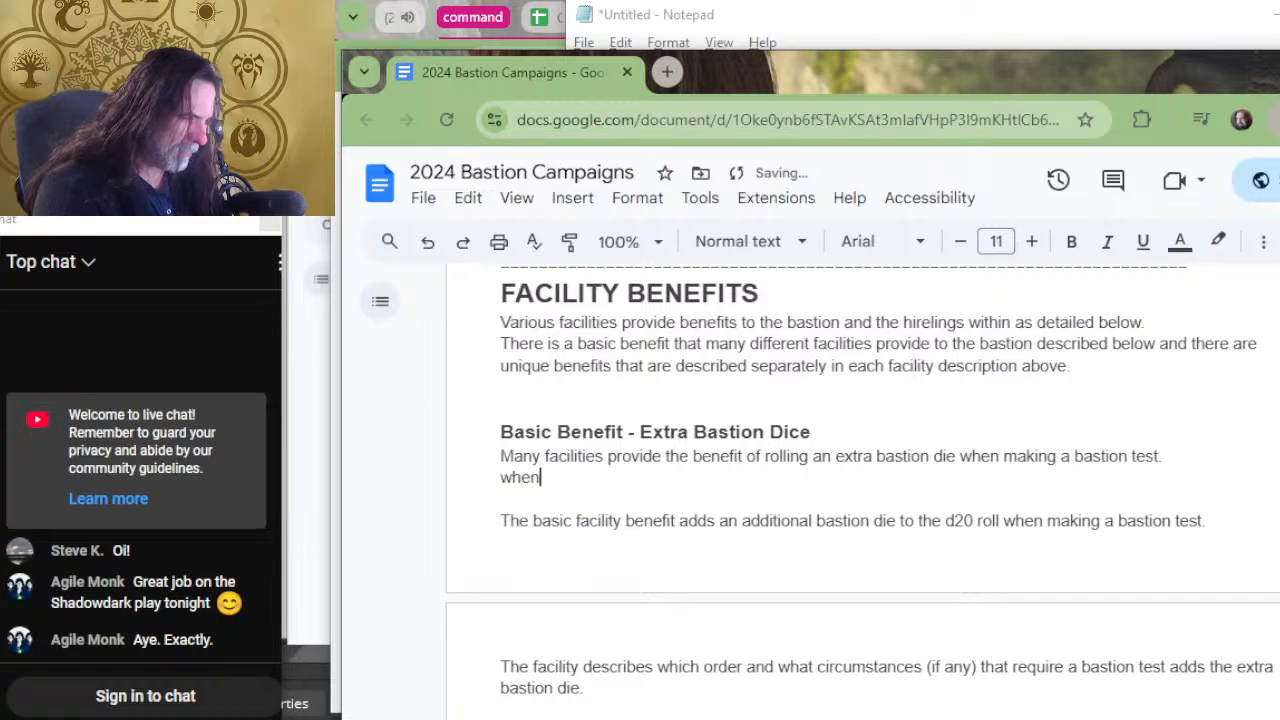
text(i)
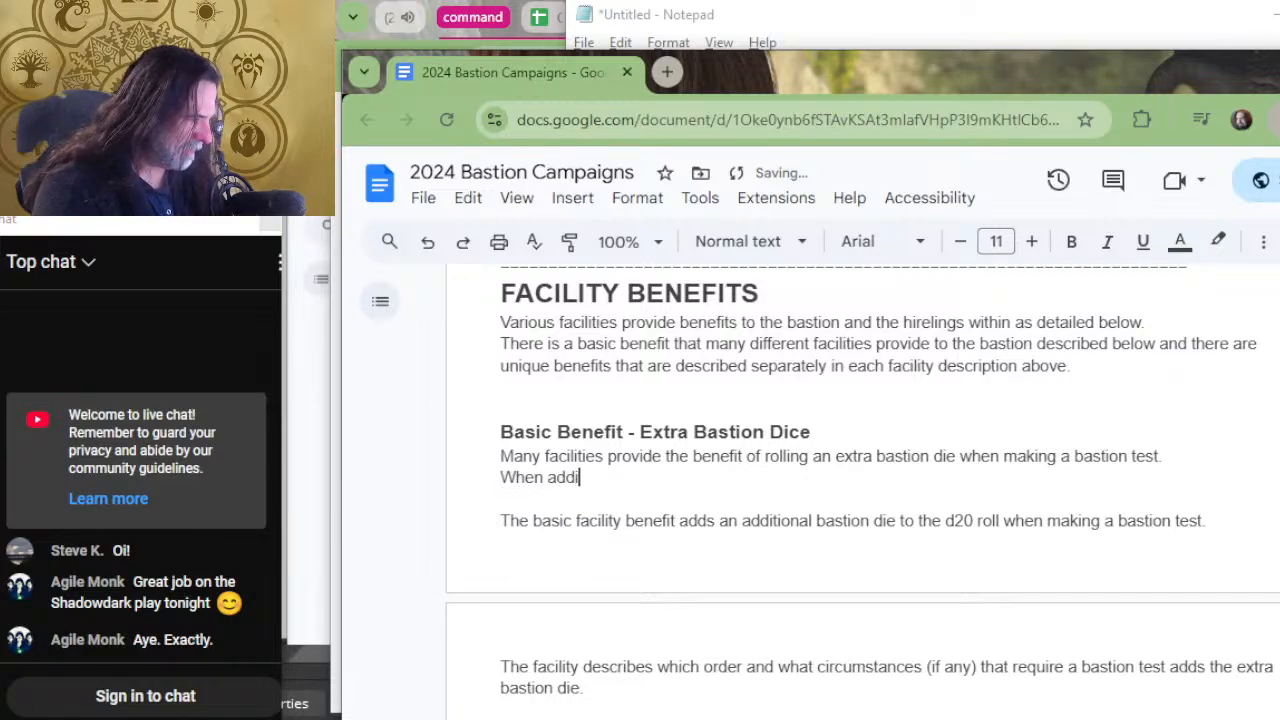
key(BackSpace)
key(BackSpace)
key(BackSpace)
key(BackSpace)
text(r)
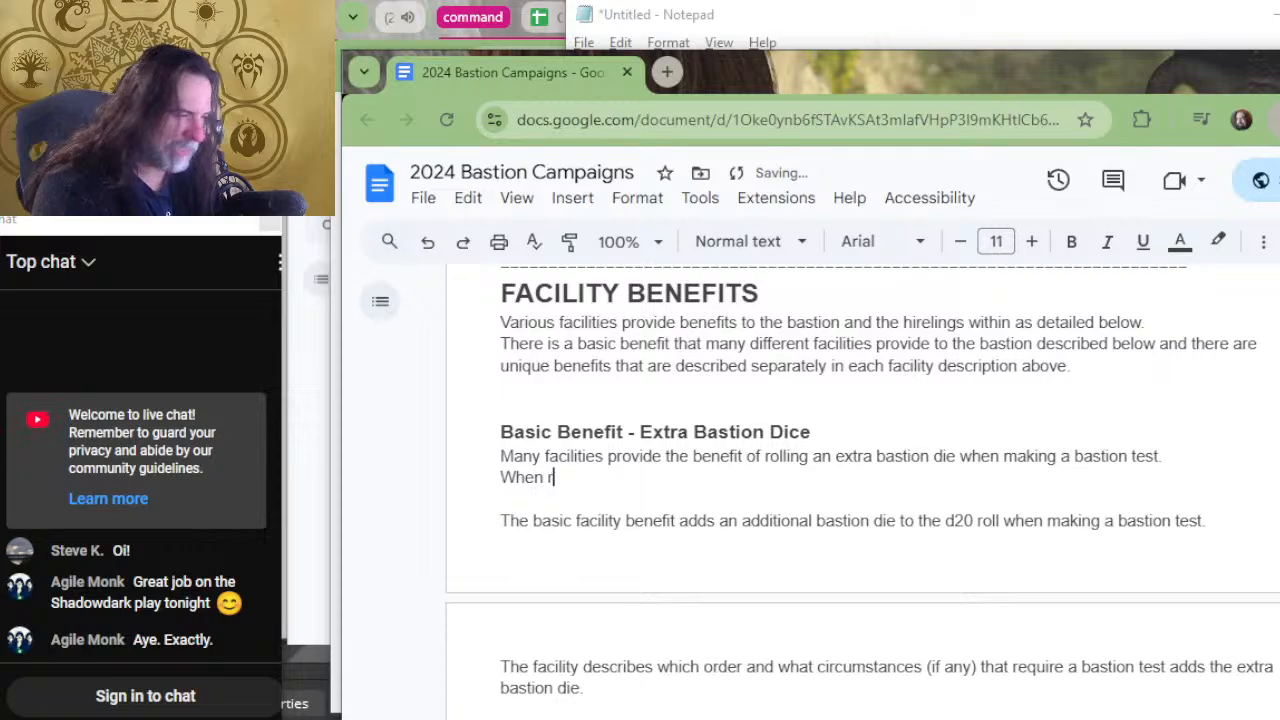
text(olling an extra )
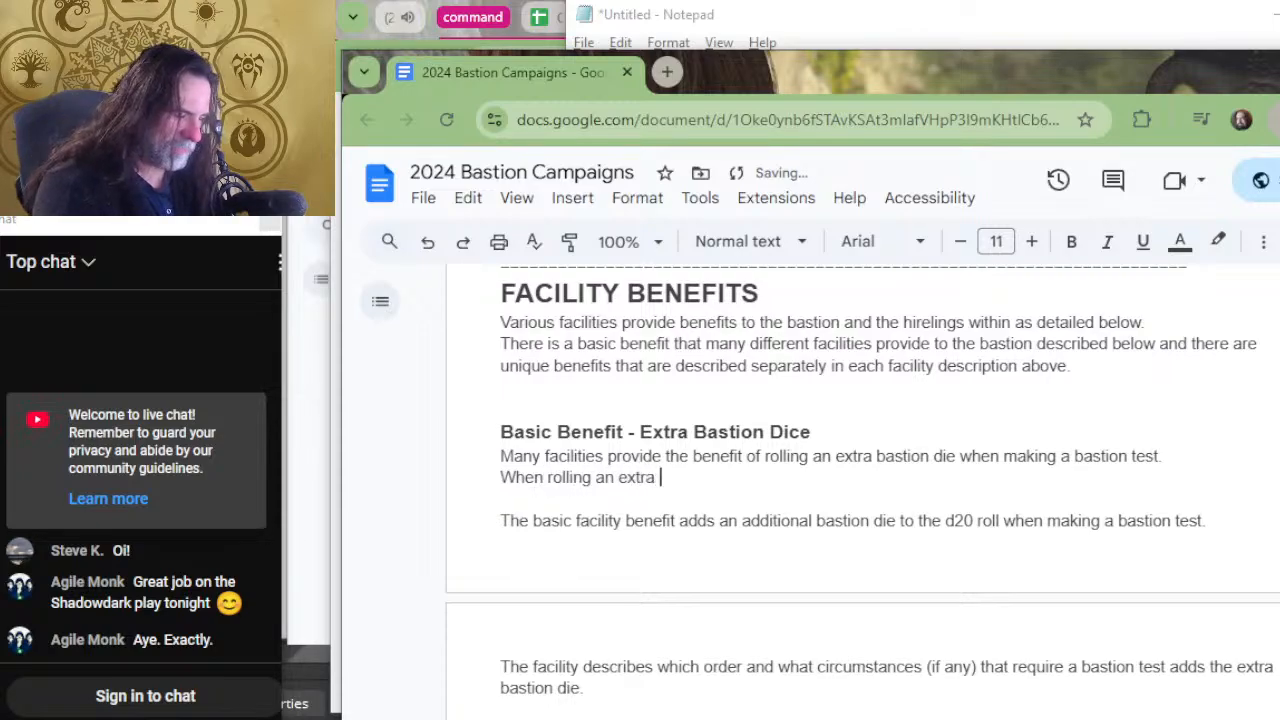
text(bastion di)
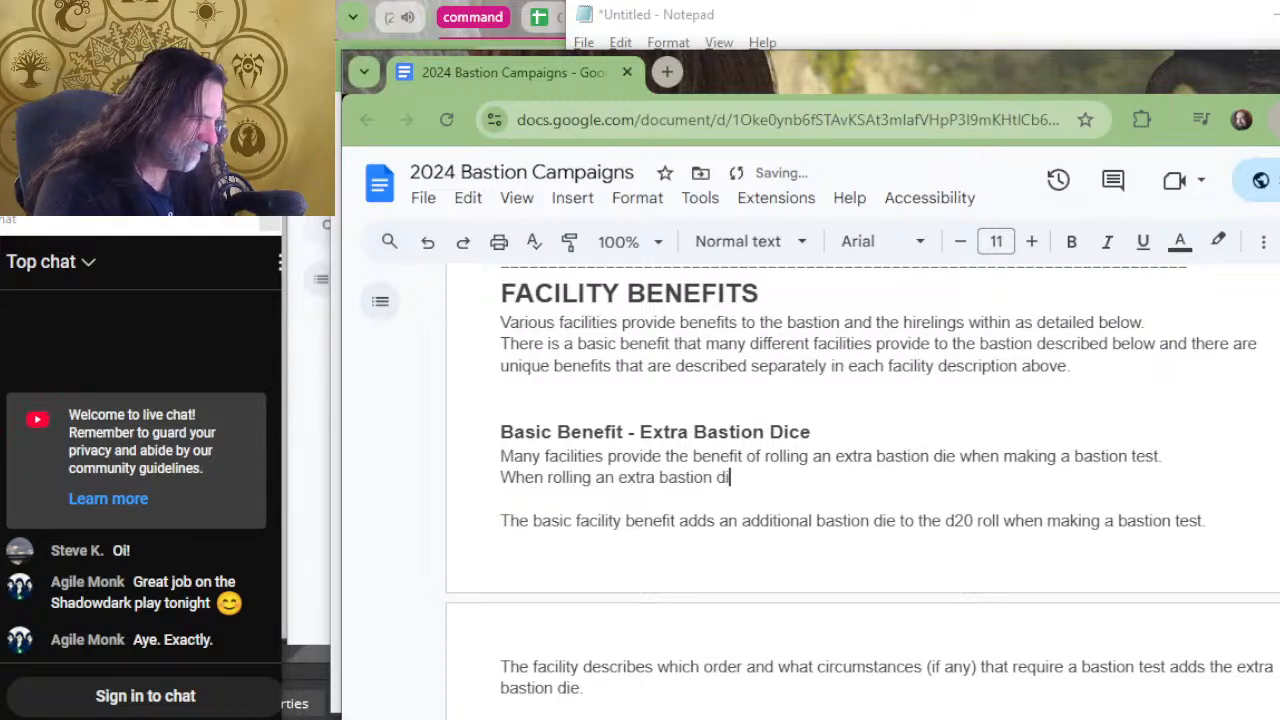
text(e,)
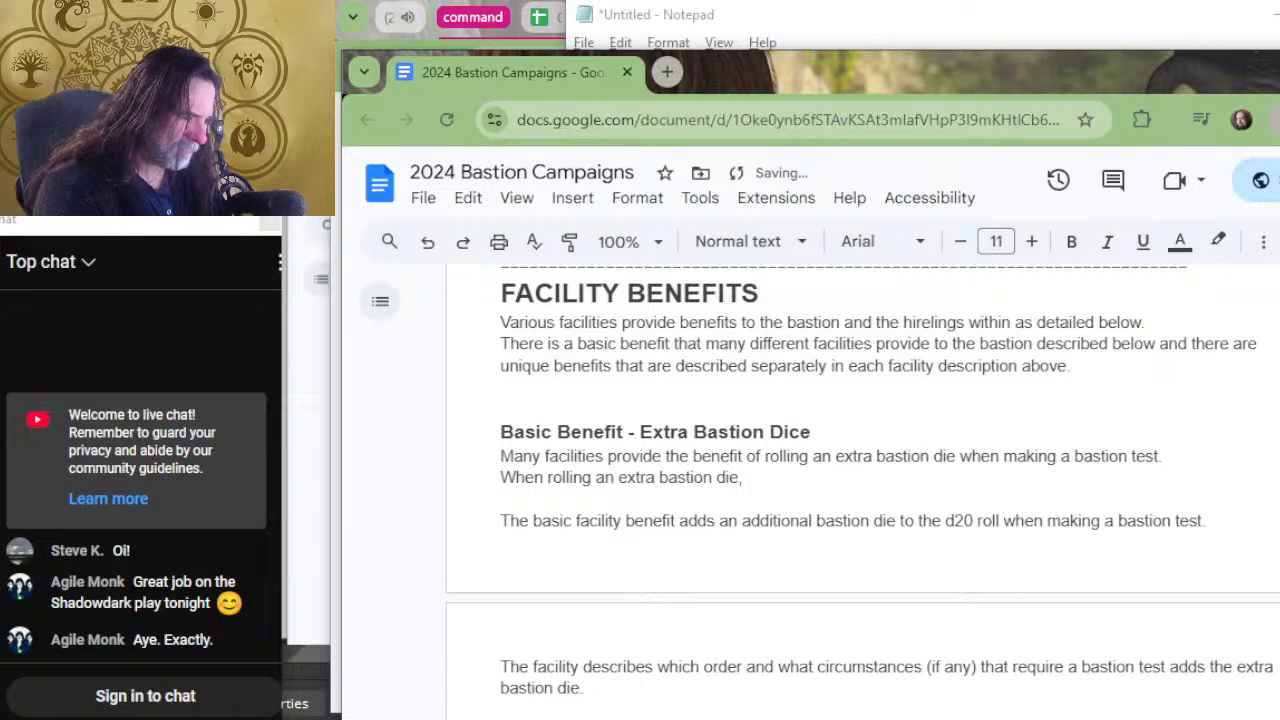
key(BackSpace)
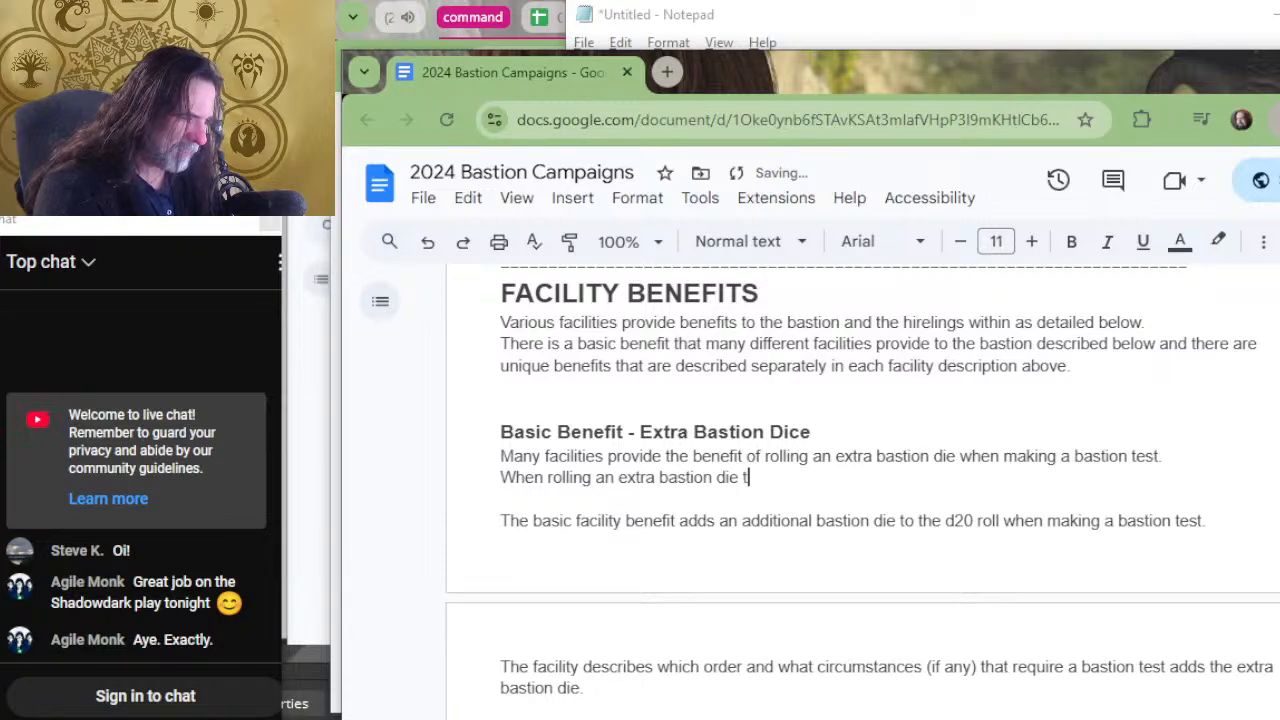
Continue the sentence with "to bastion test," after "When rolling an extra bastion die".
text(o a b)
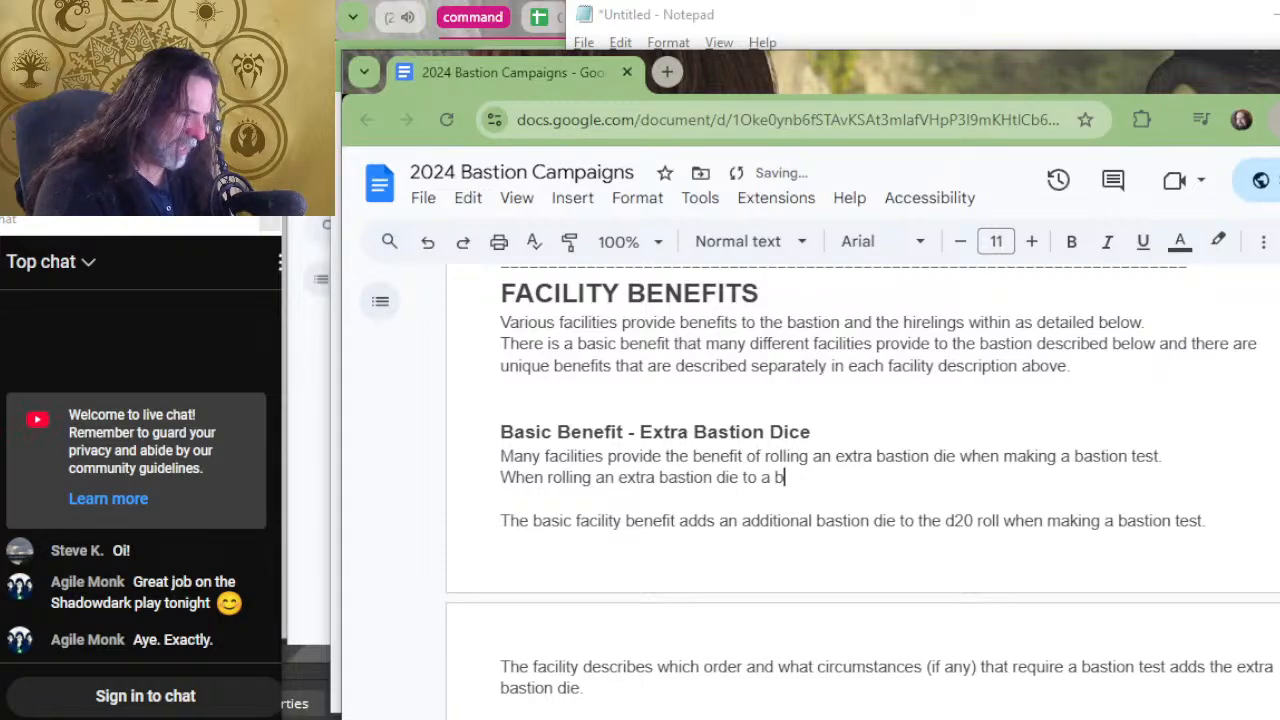
key(BackSpace)
key(BackSpace)
key(BackSpace)
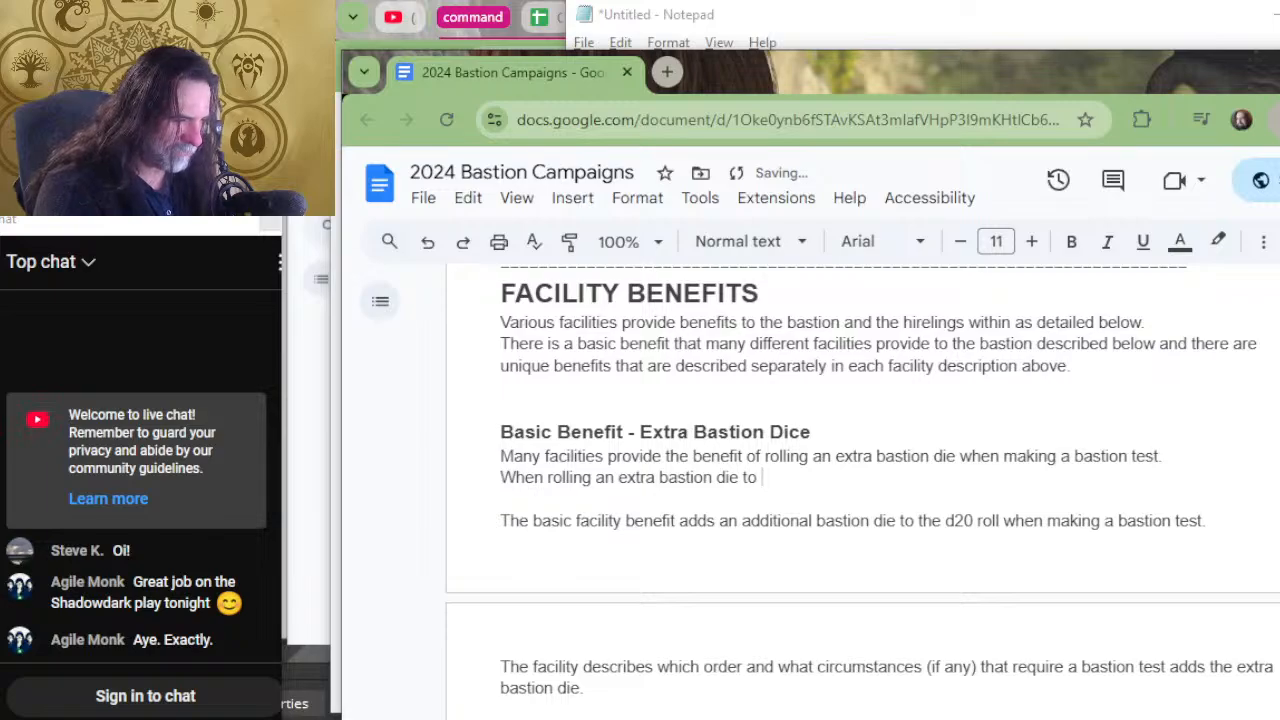
text(bastion )
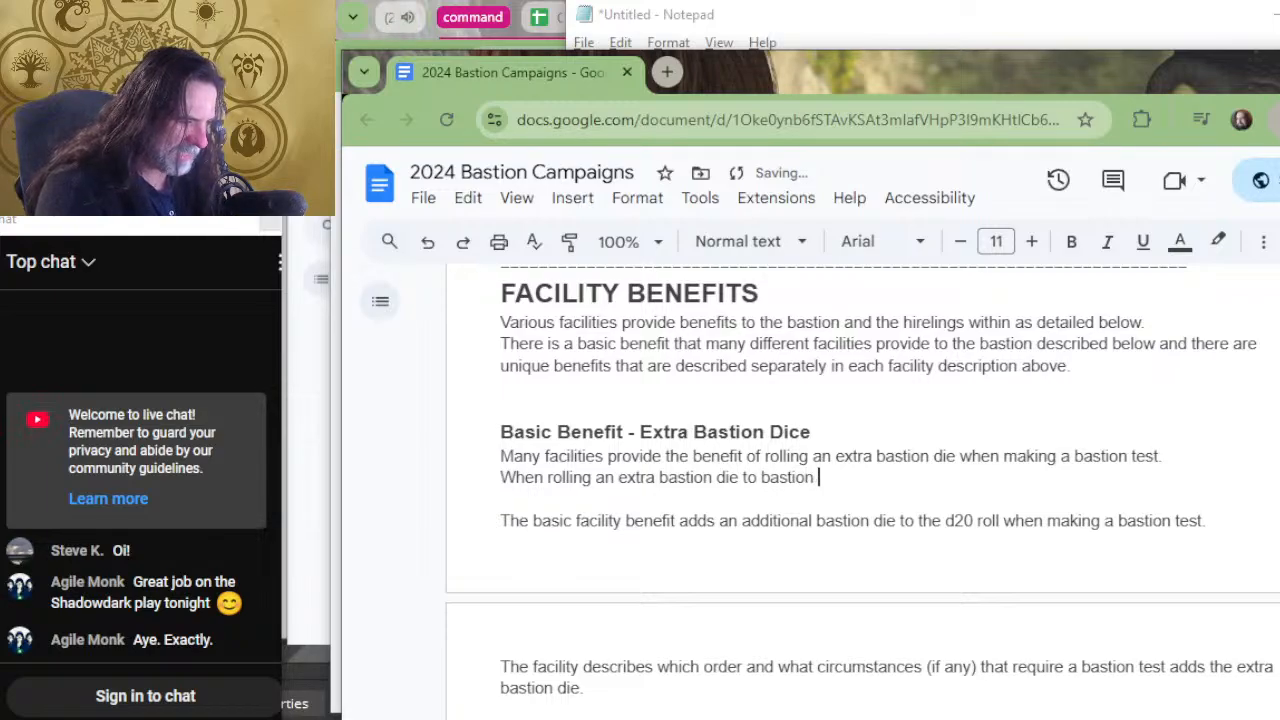
text(test, roll)
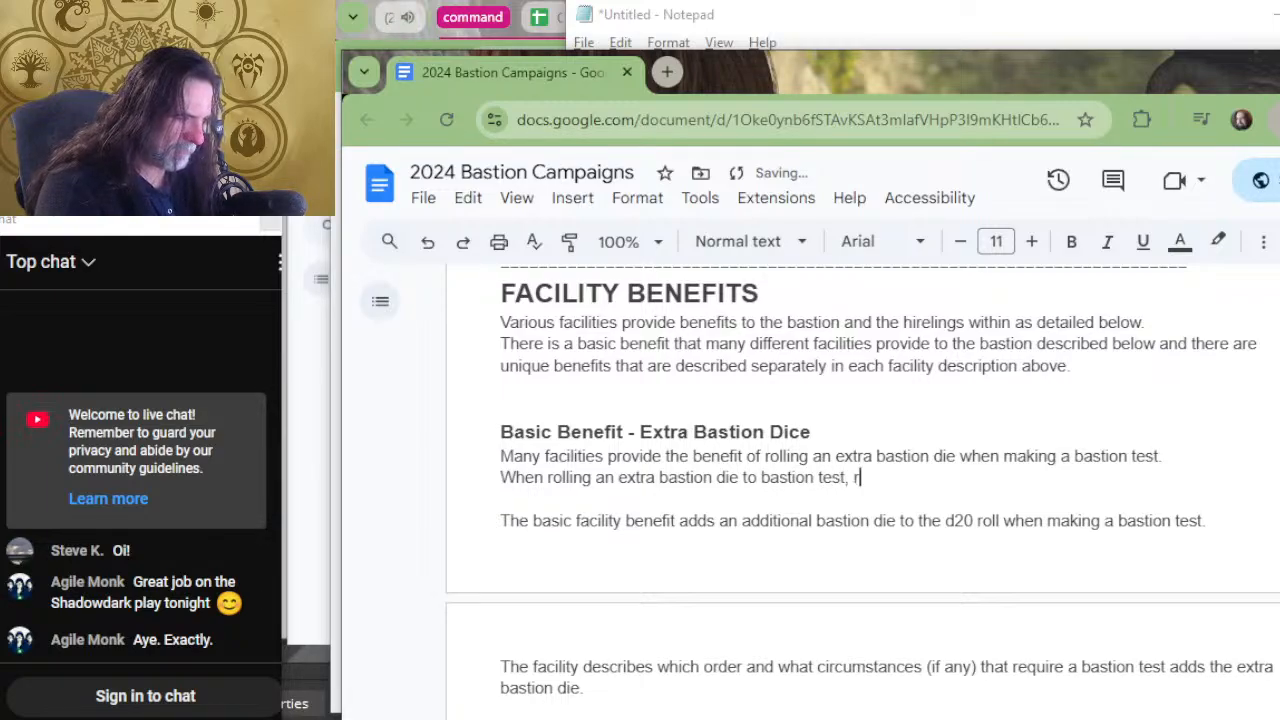
key(BackSpace)
key(BackSpace)
key(BackSpace)
key(BackSpace)
key(BackSpace)
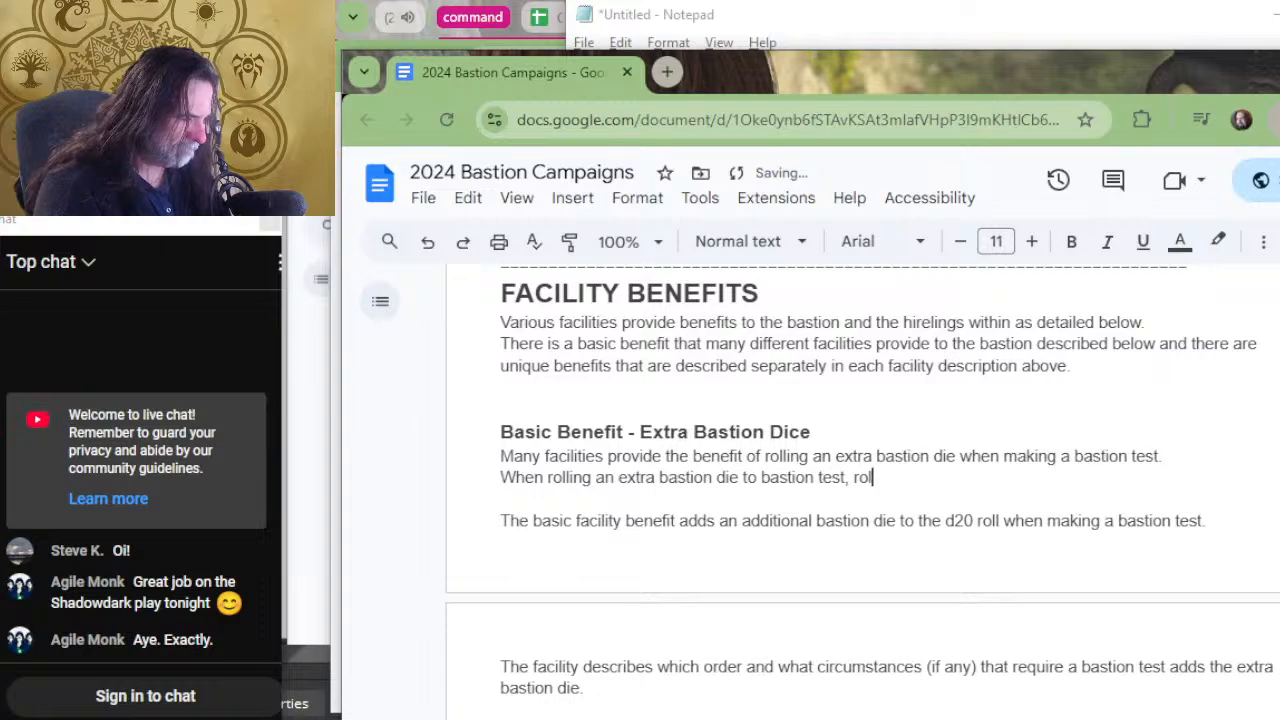
Add "only the" after "to bastion test," with the spelling corrected.
text(only tghe bas)
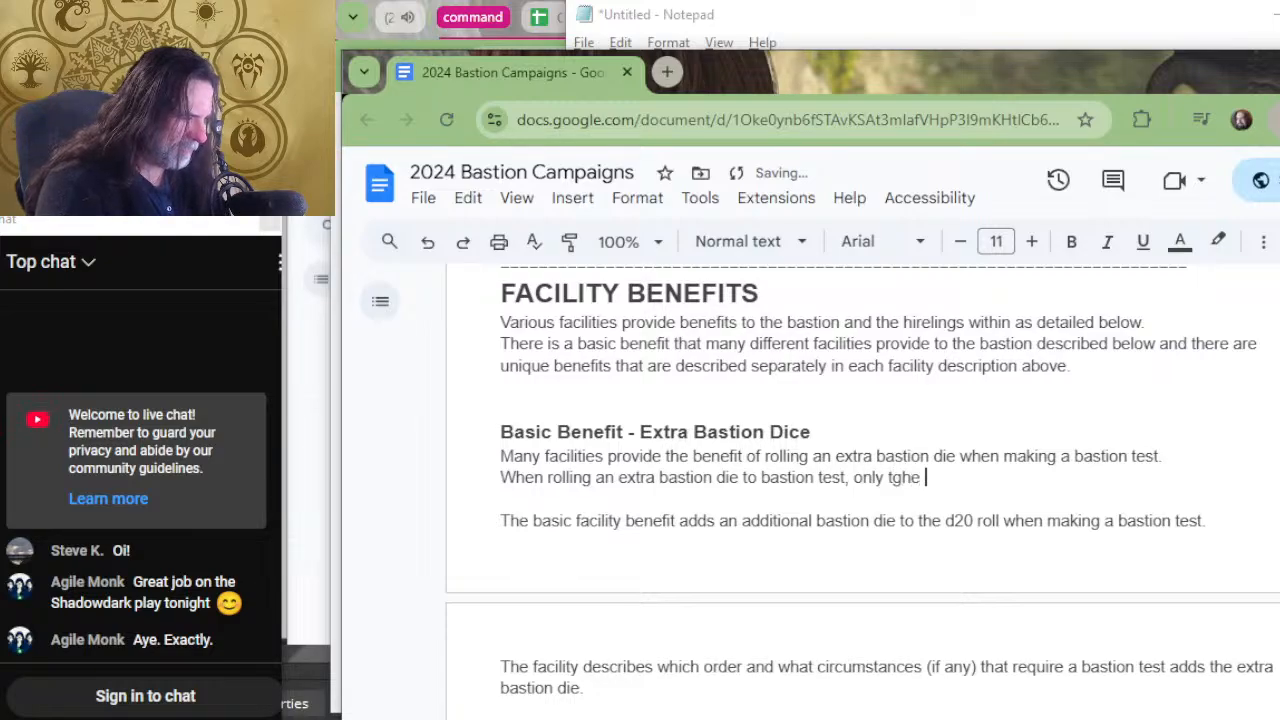
key(BackSpace)
key(BackSpace)
key(BackSpace)
key(BackSpace)
key(BackSpace)
key(BackSpace)
key(BackSpace)
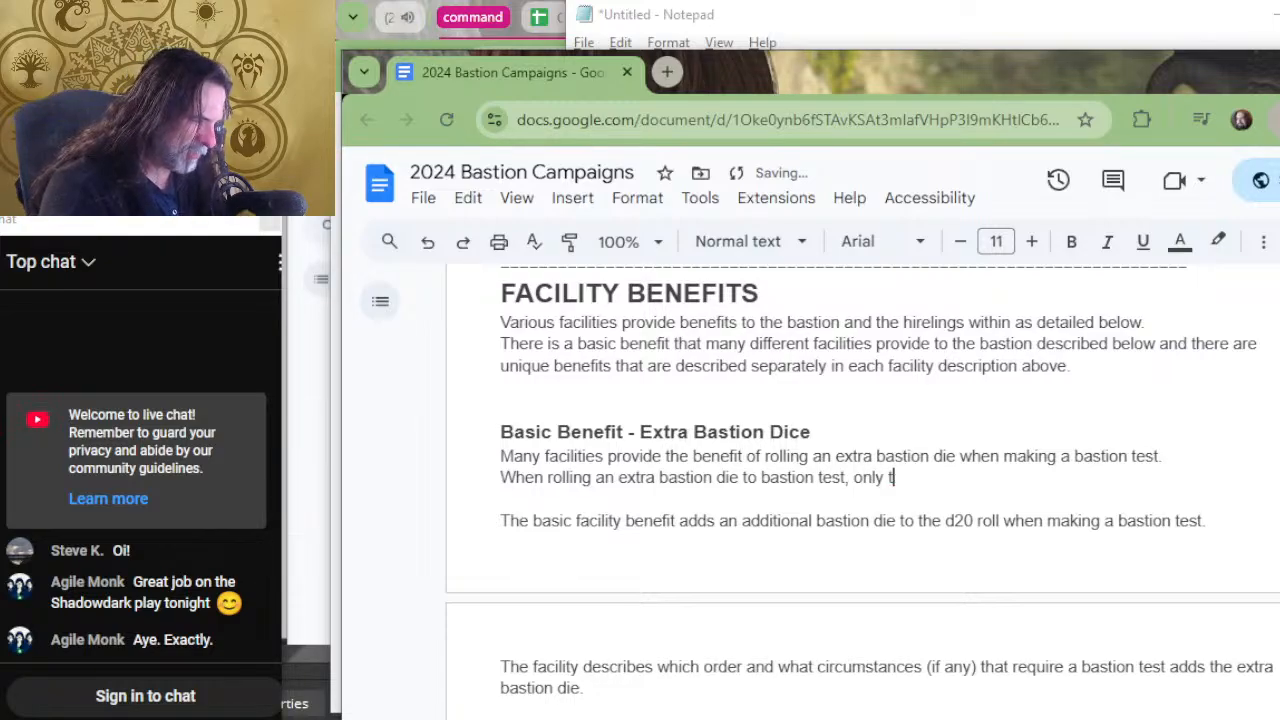
Extend the sentence with "highest number rolled on the bastion dice" after "only the".
text(he)
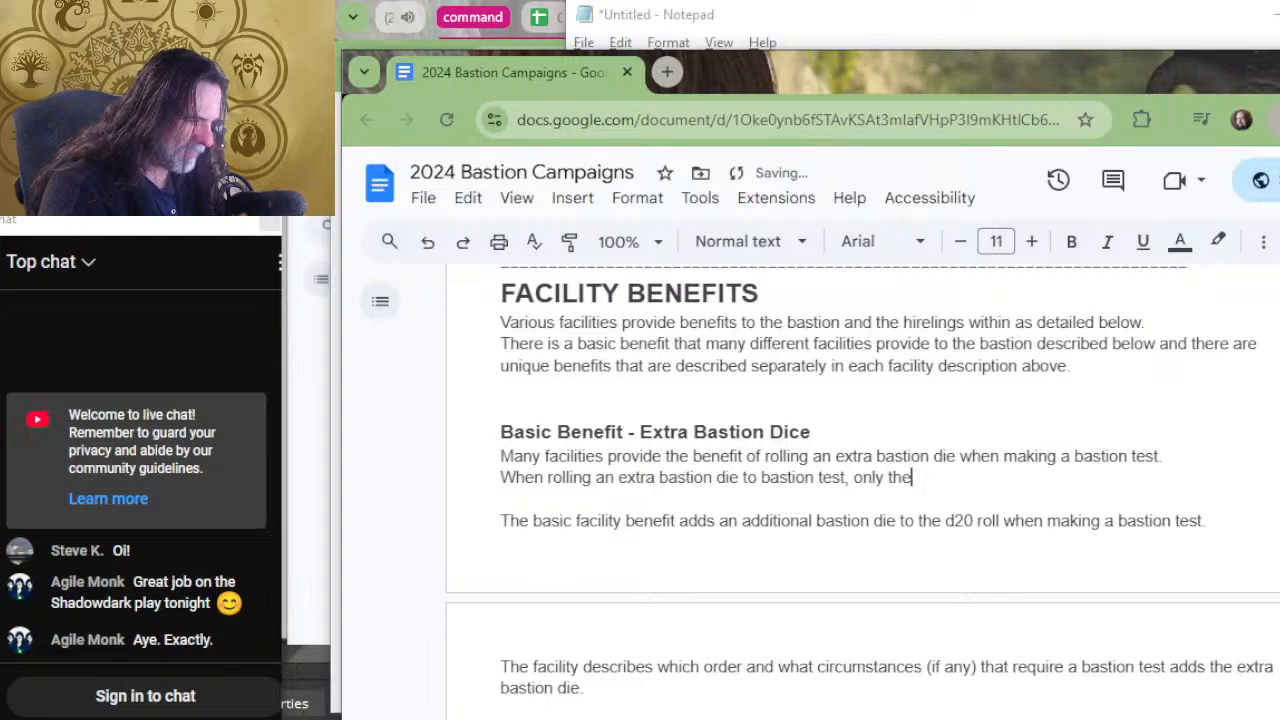
text( higest)
key(BackSpace)
key(BackSpace)
key(BackSpace)
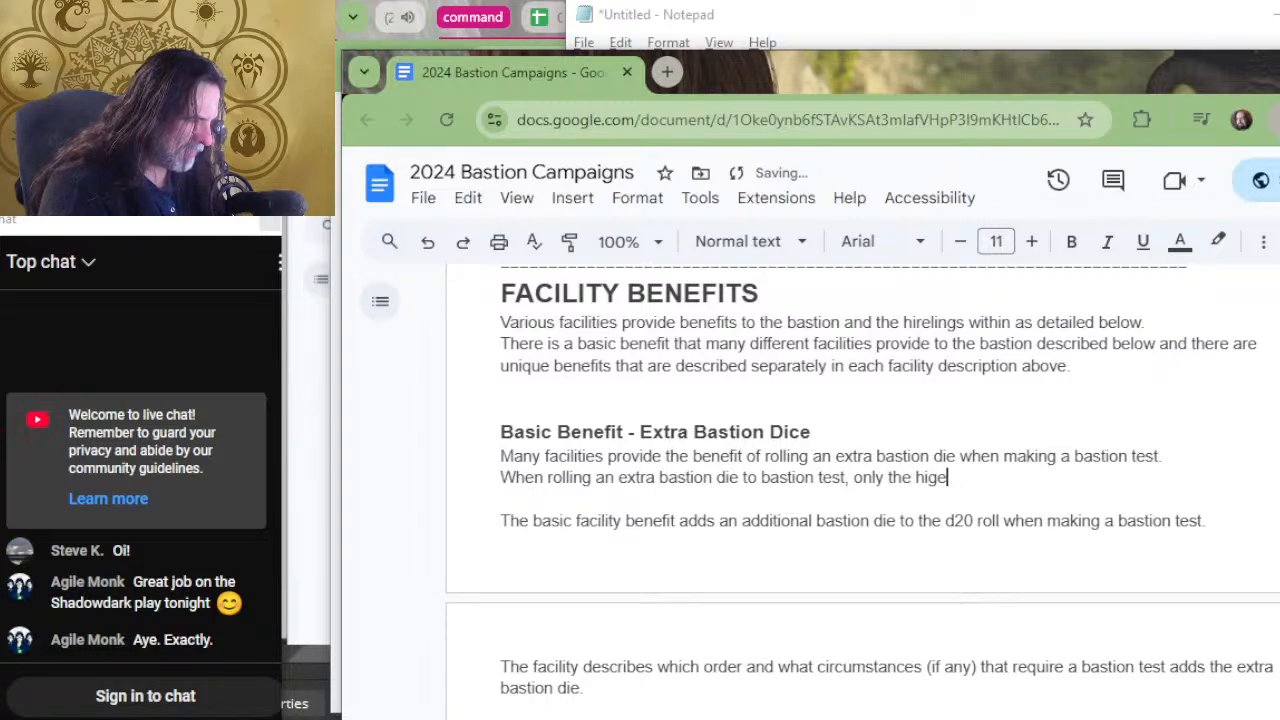
key(BackSpace)
text(he)
key(BackSpace)
text(e)
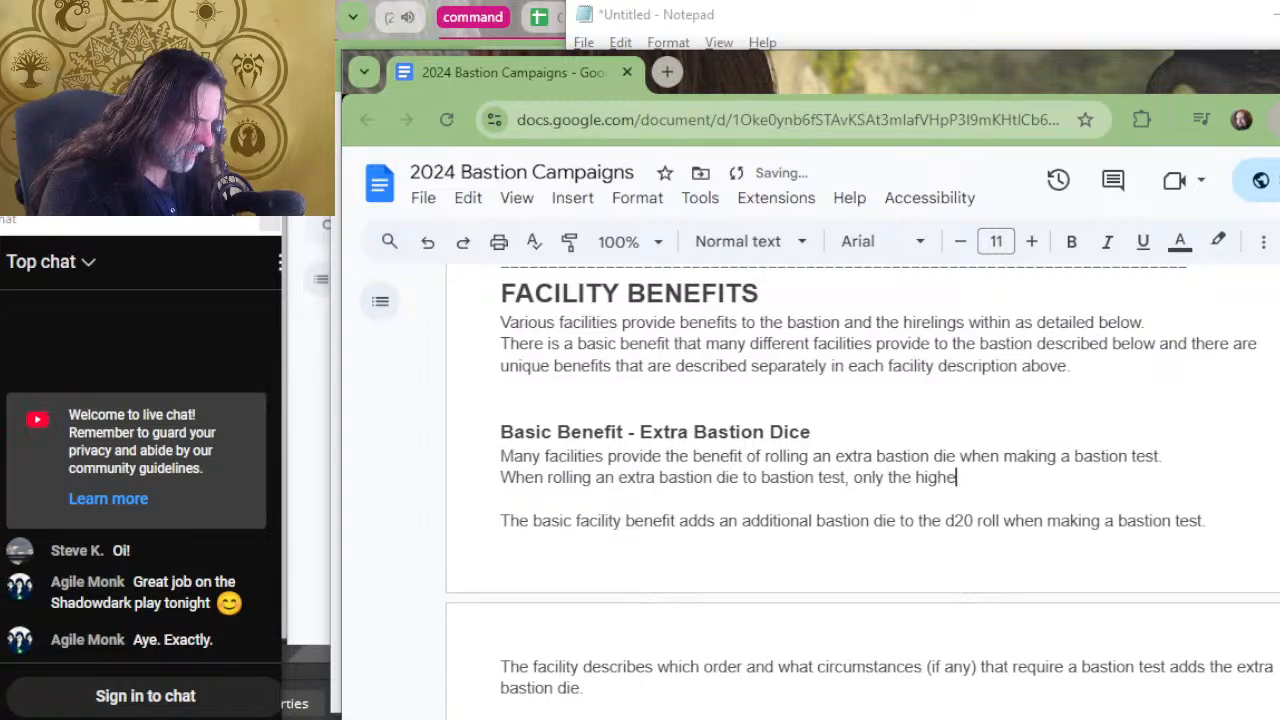
text(st number roll)
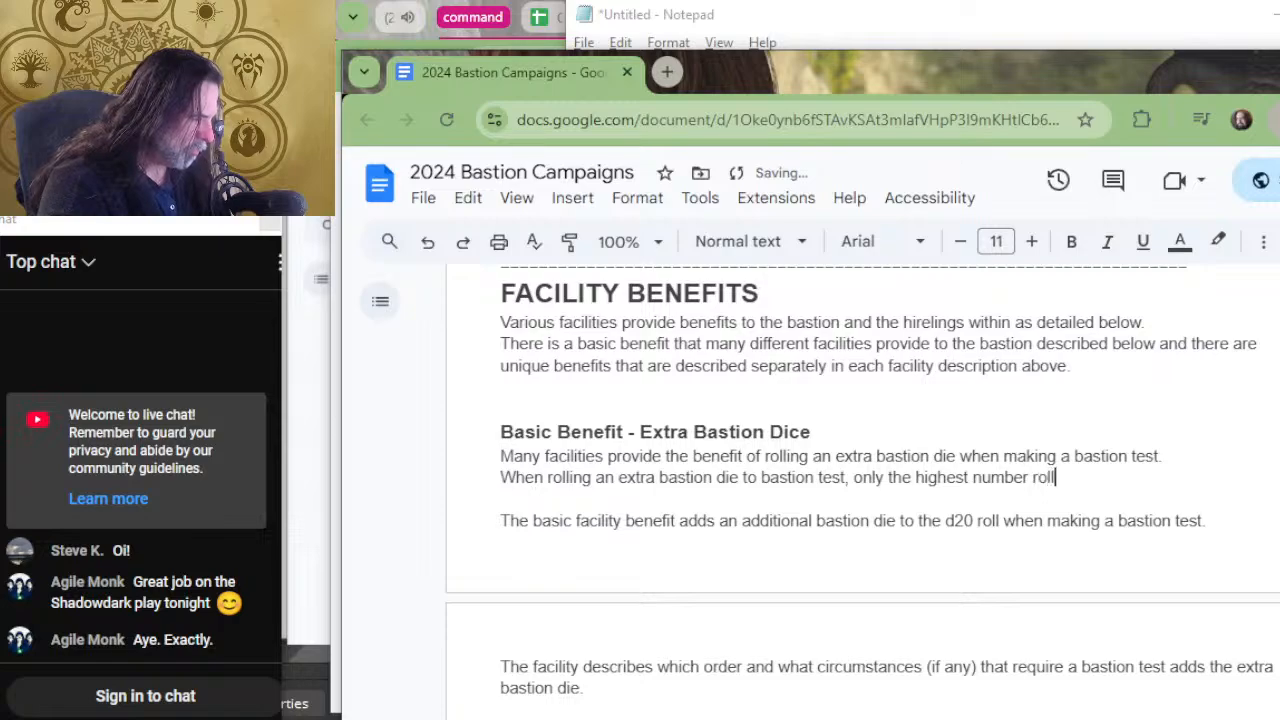
text(ed on )
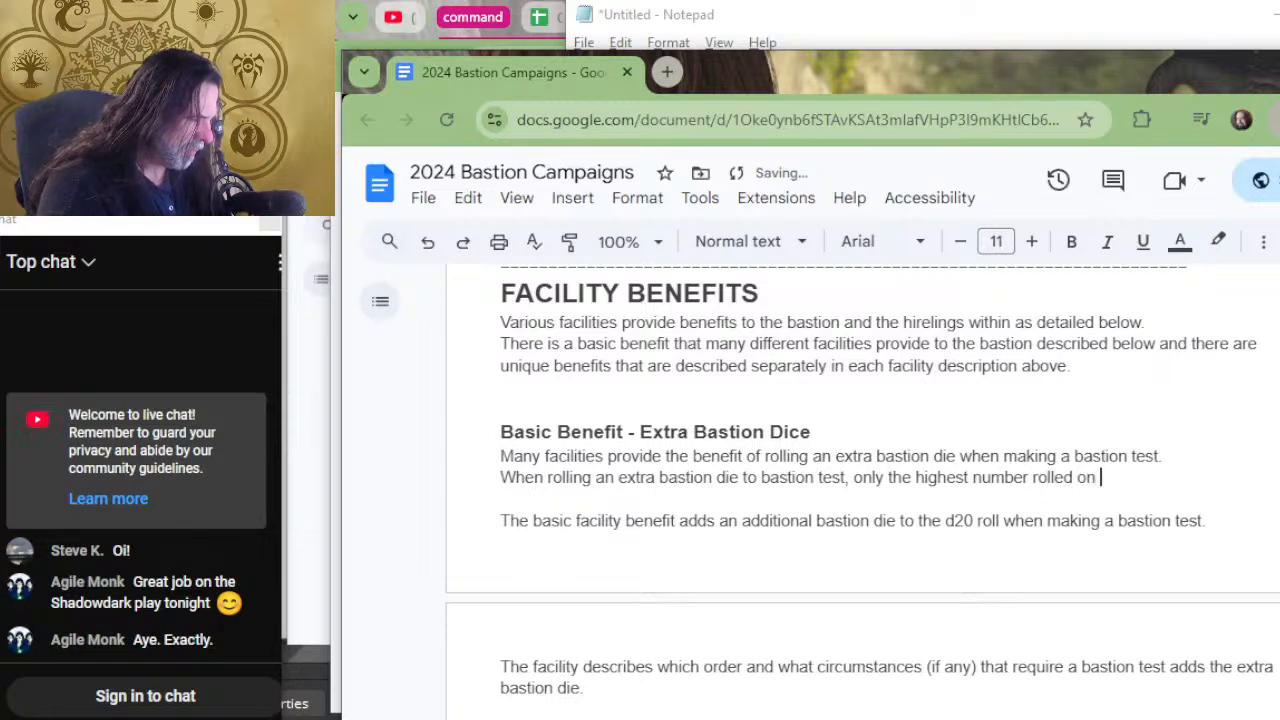
text(the bastion dice)
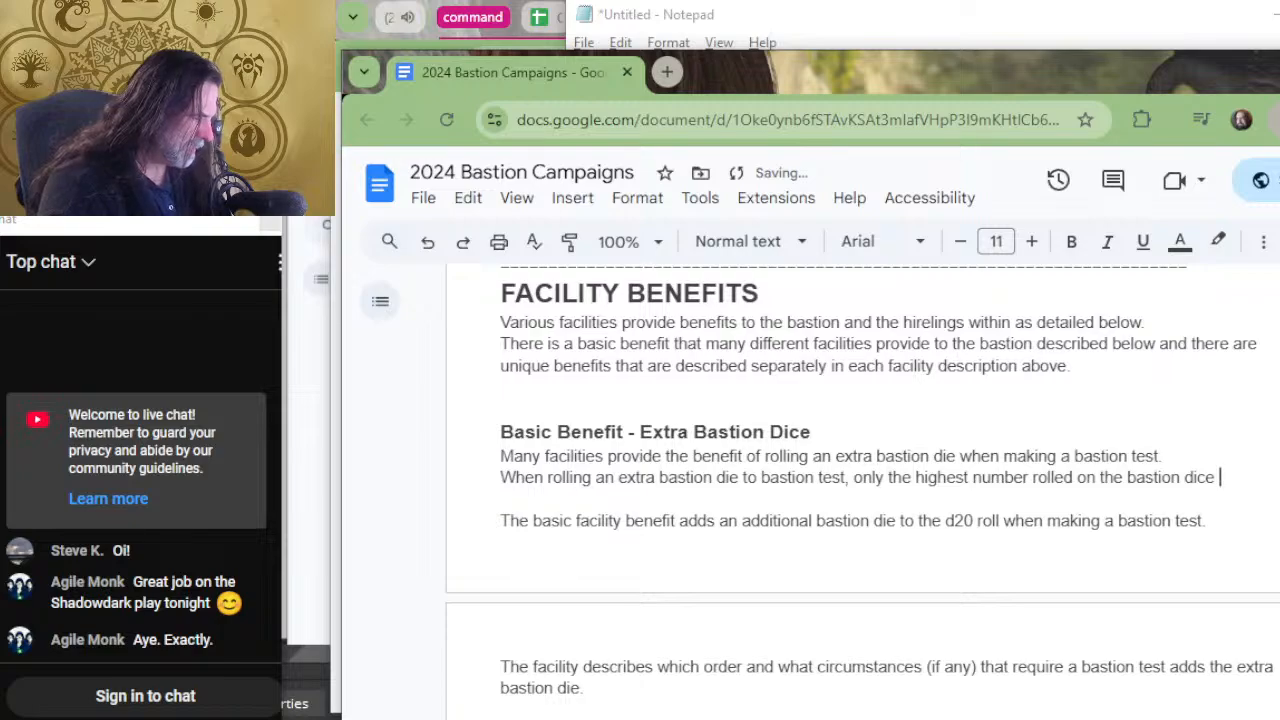
Continue the sentence with "is added to the d20" after "the bastion dice".
key(Left)
key(Left)
key(Left)
key(Left)
key(Left)
key(Left)
key(Left)
key(Left)
key(Left)
key(Left)
key(Left)
key(Left)
key(Left)
key(Left)
key(Left)
key(Left)
key(Left)
key(Left)
key(Left)
key(Left)
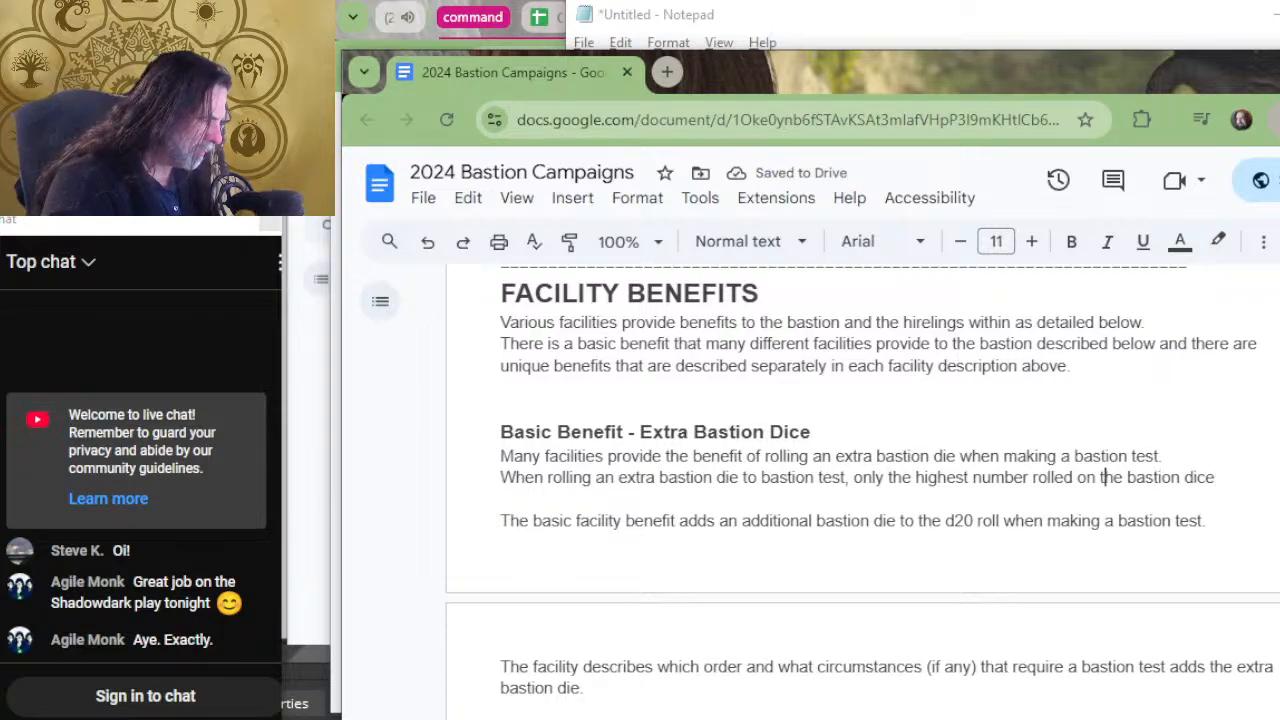
key(Down)
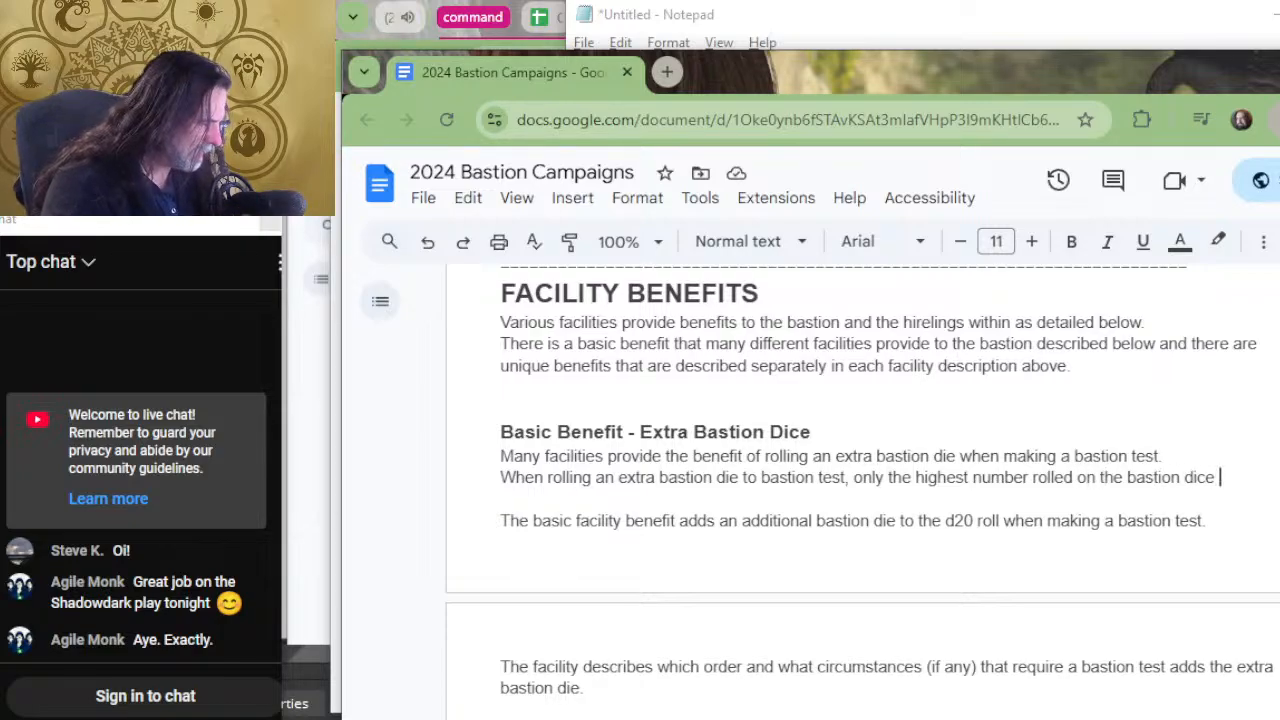
text(is added)
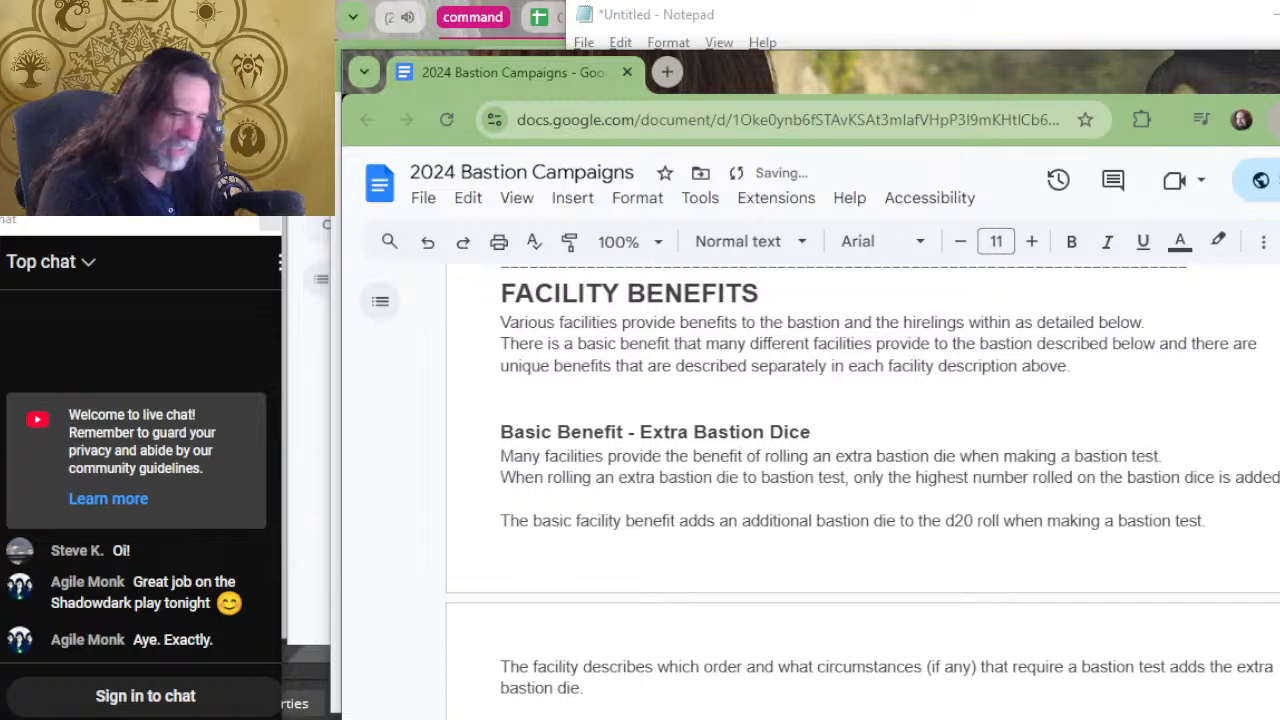
text( to the d20)
key(BackSpace)
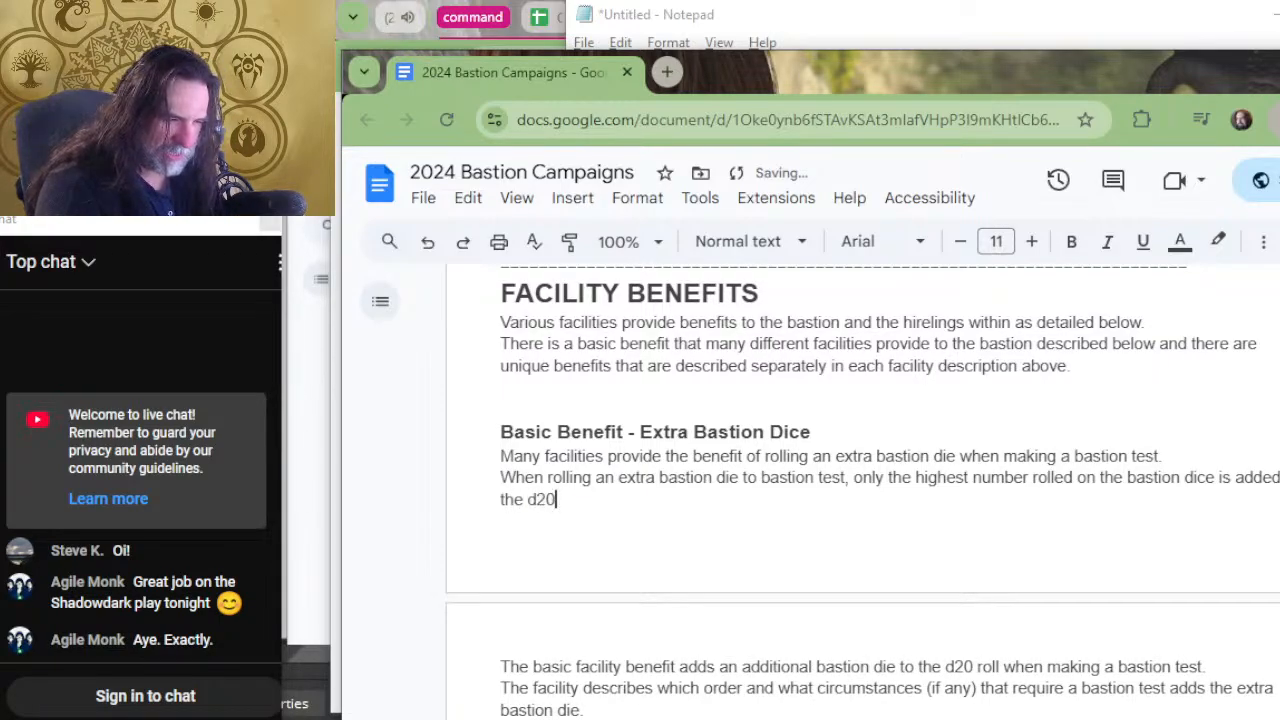
Finish the sentence with "+bastion rank to determine the result of the bastion test." directly after "d20".
text(+basti)
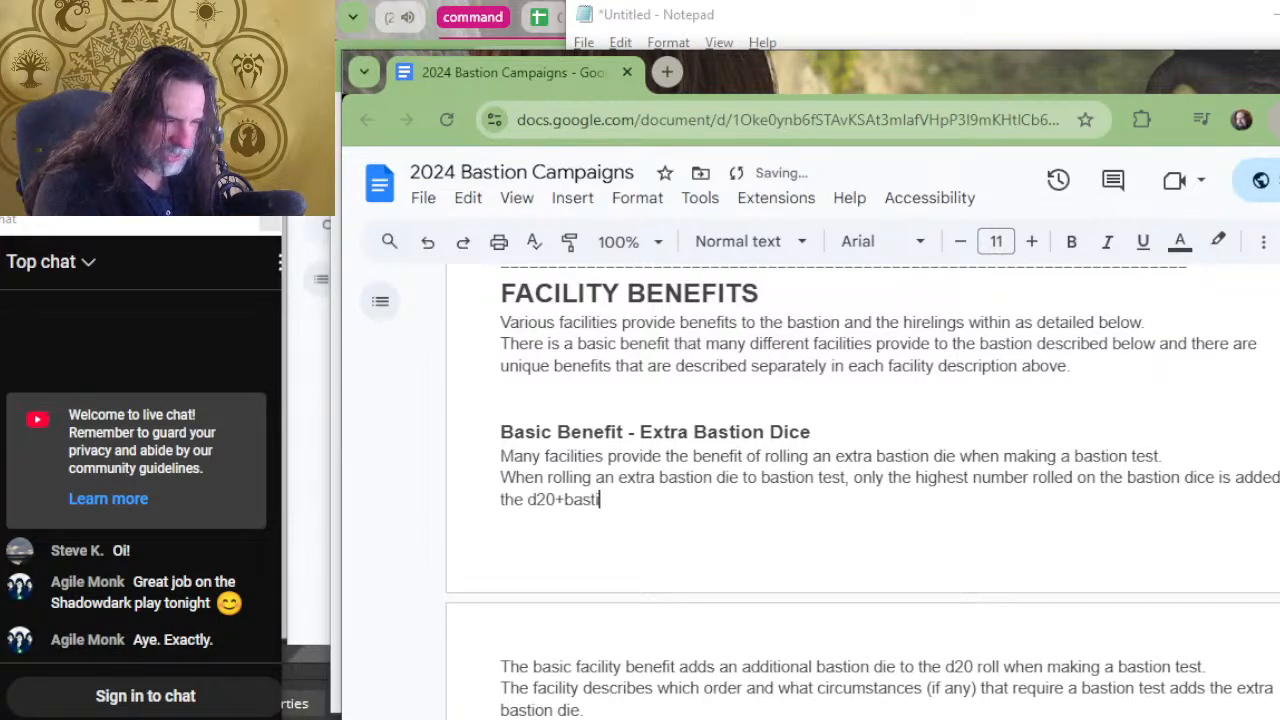
text(on rank to det)
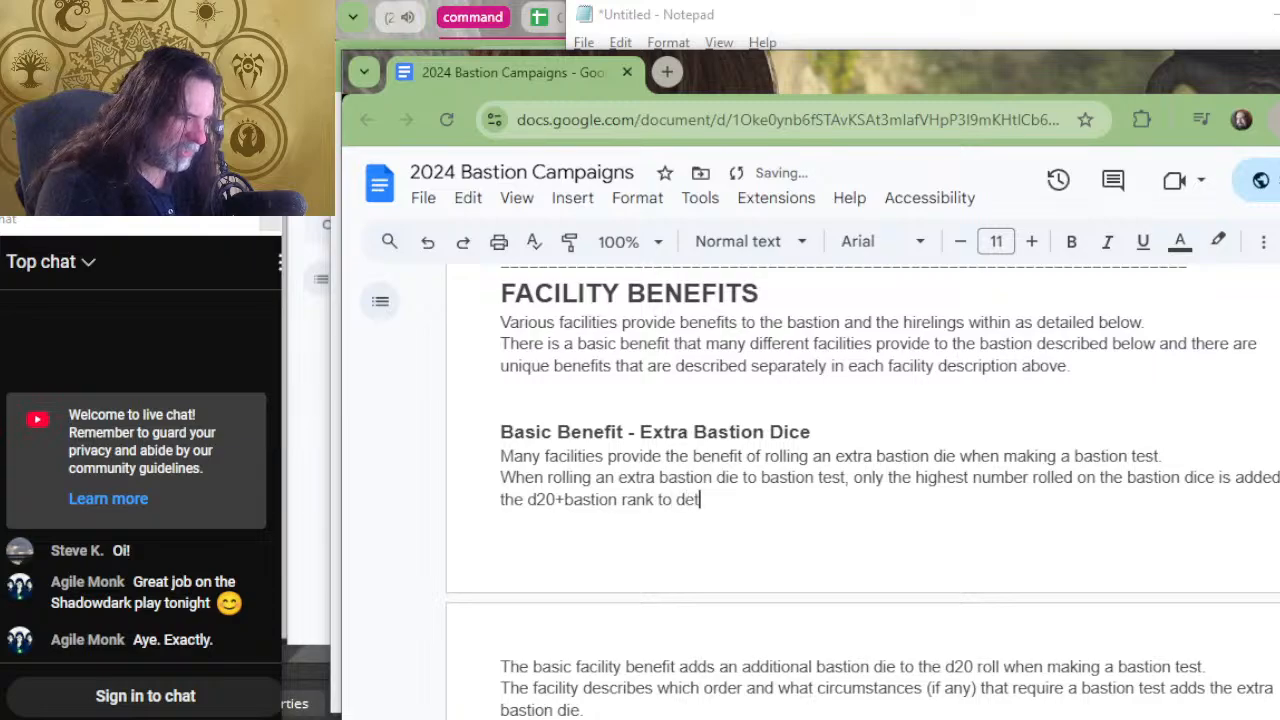
text(ermine the )
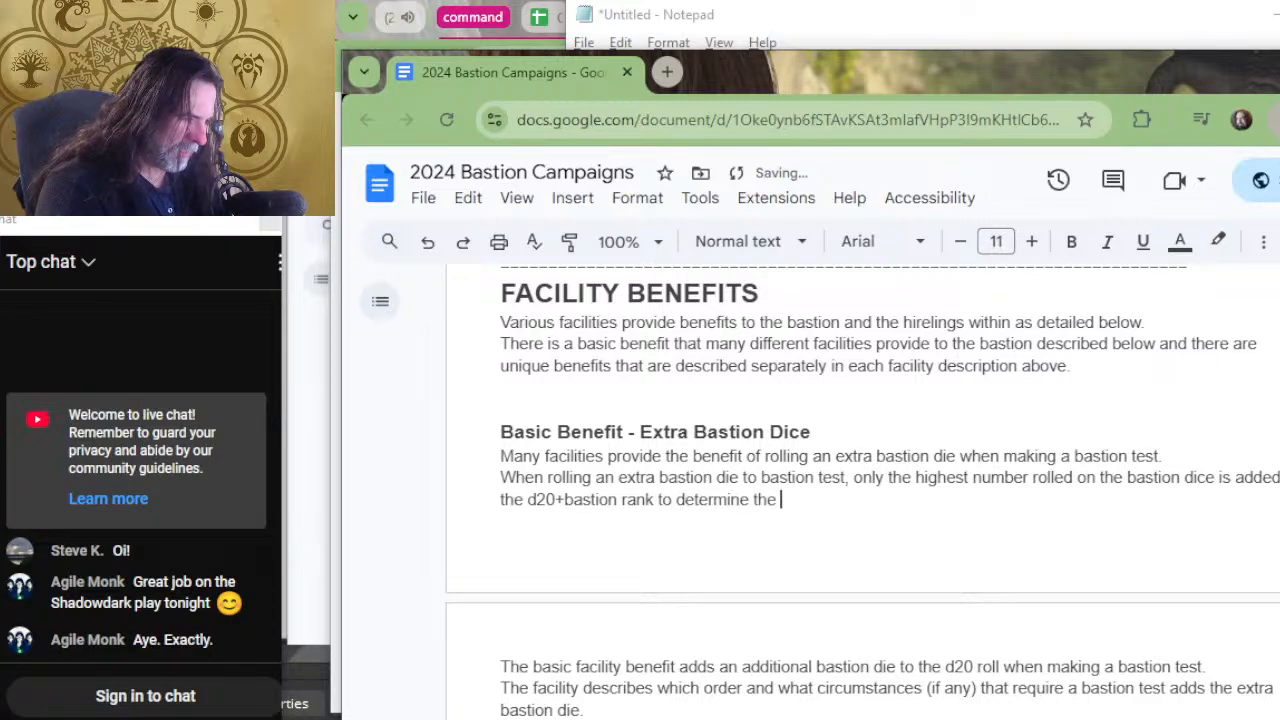
text(result )
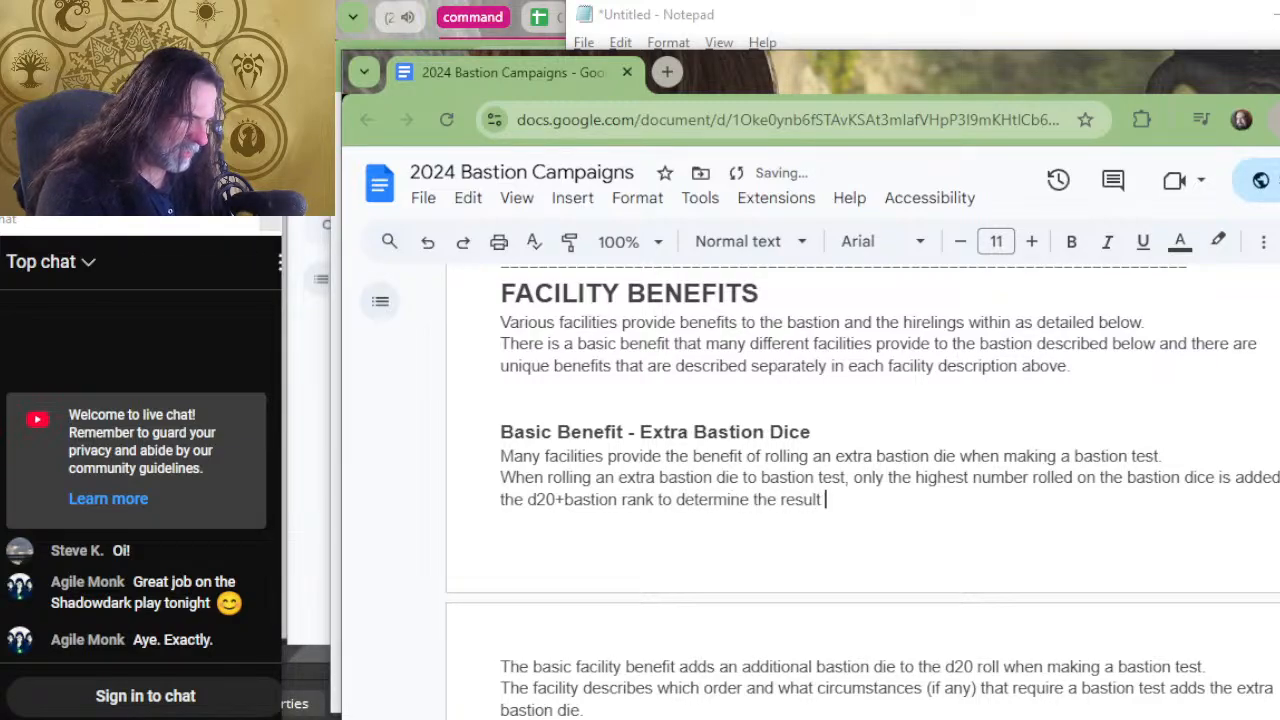
text(of the bastion t)
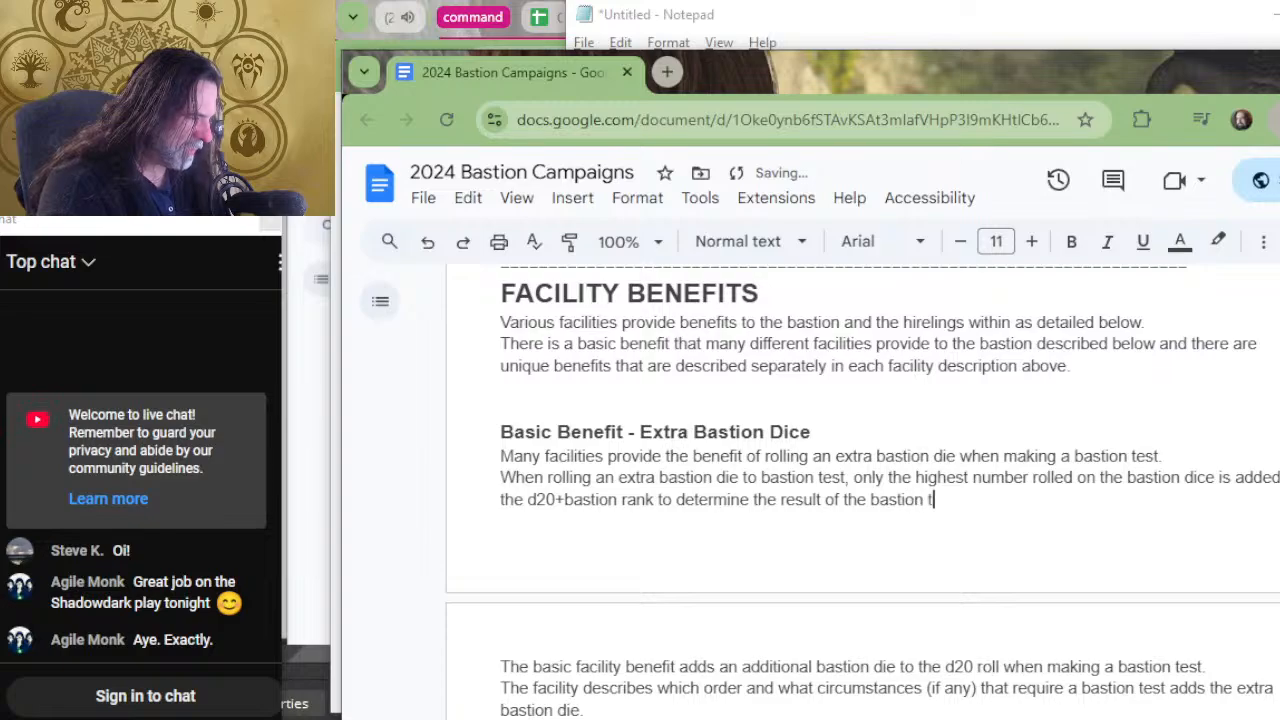
text(est.)
Start a new line below with "For example, a 3rd rank bastion issuing".
key(Return)
text(F)
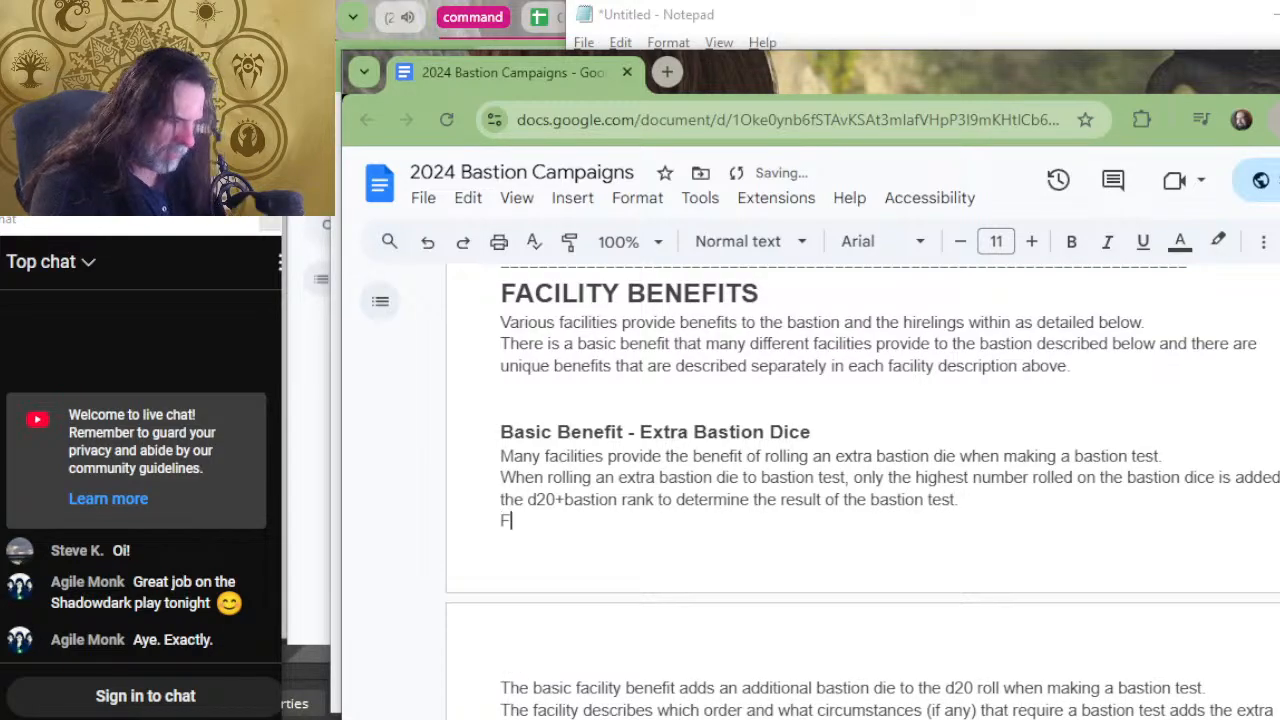
text(or examp)
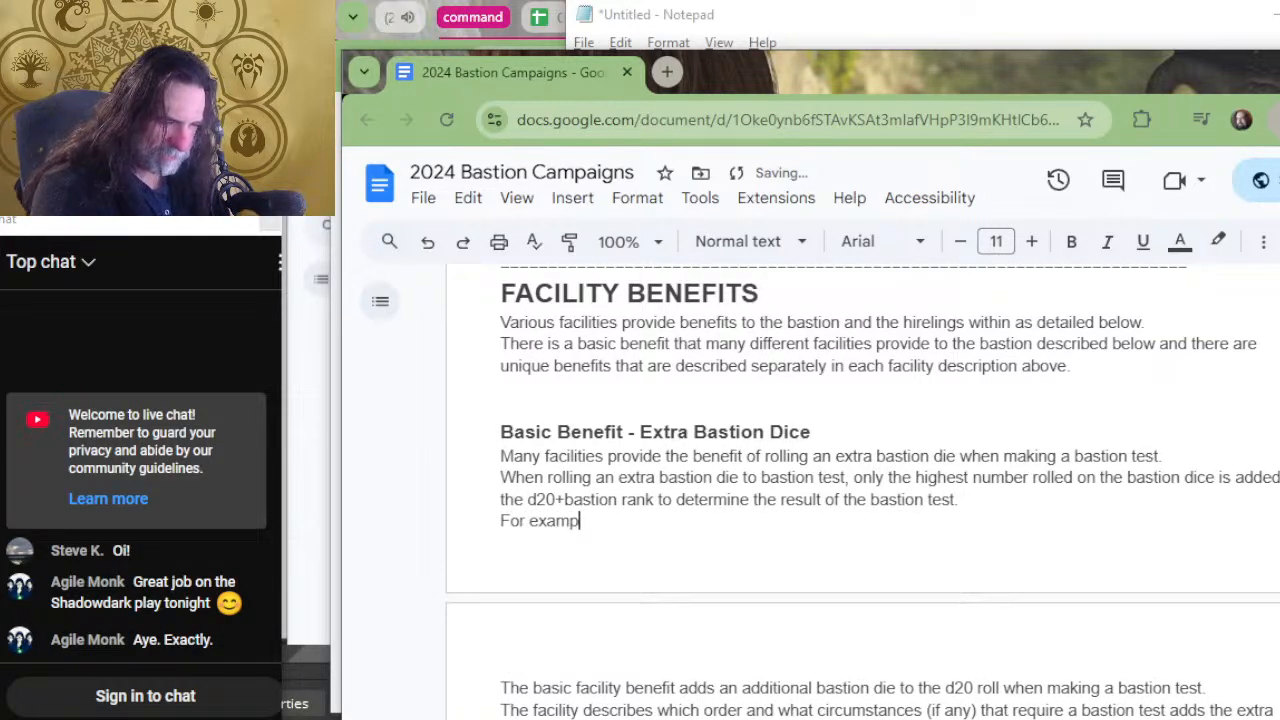
text(le, a 3)
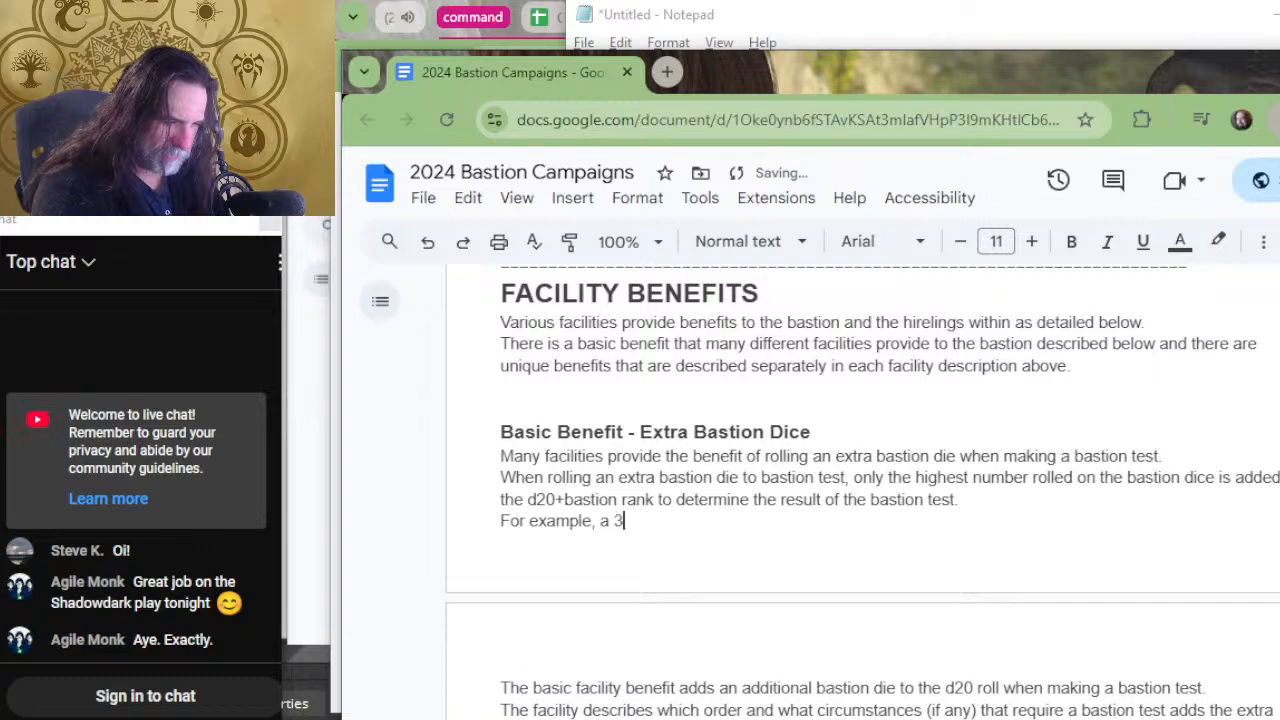
text(rd r)
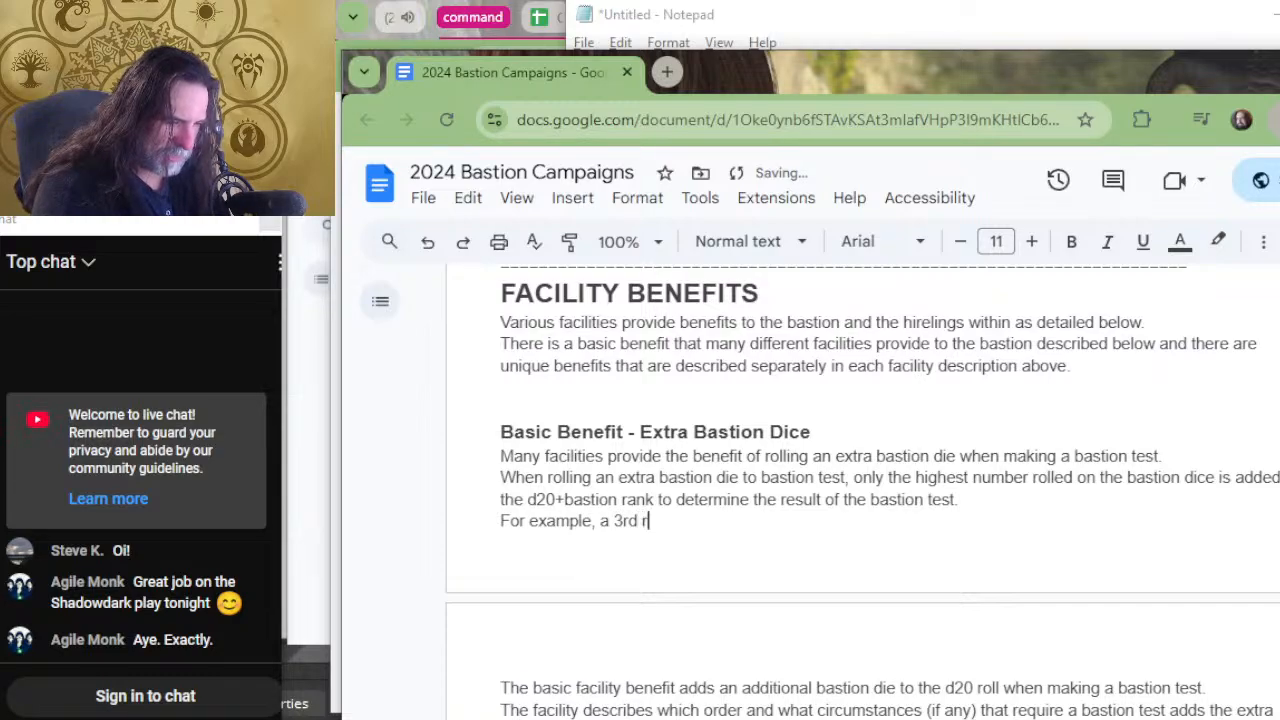
text(ank basti)
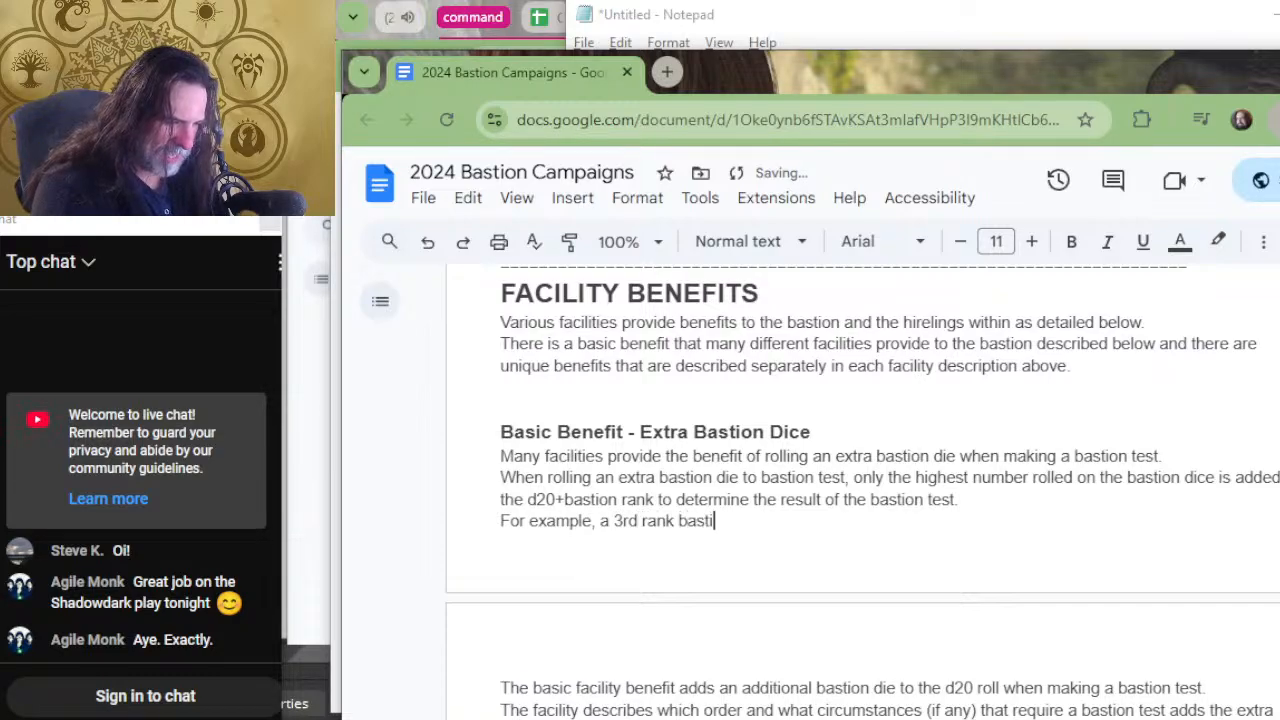
text(on issuin)
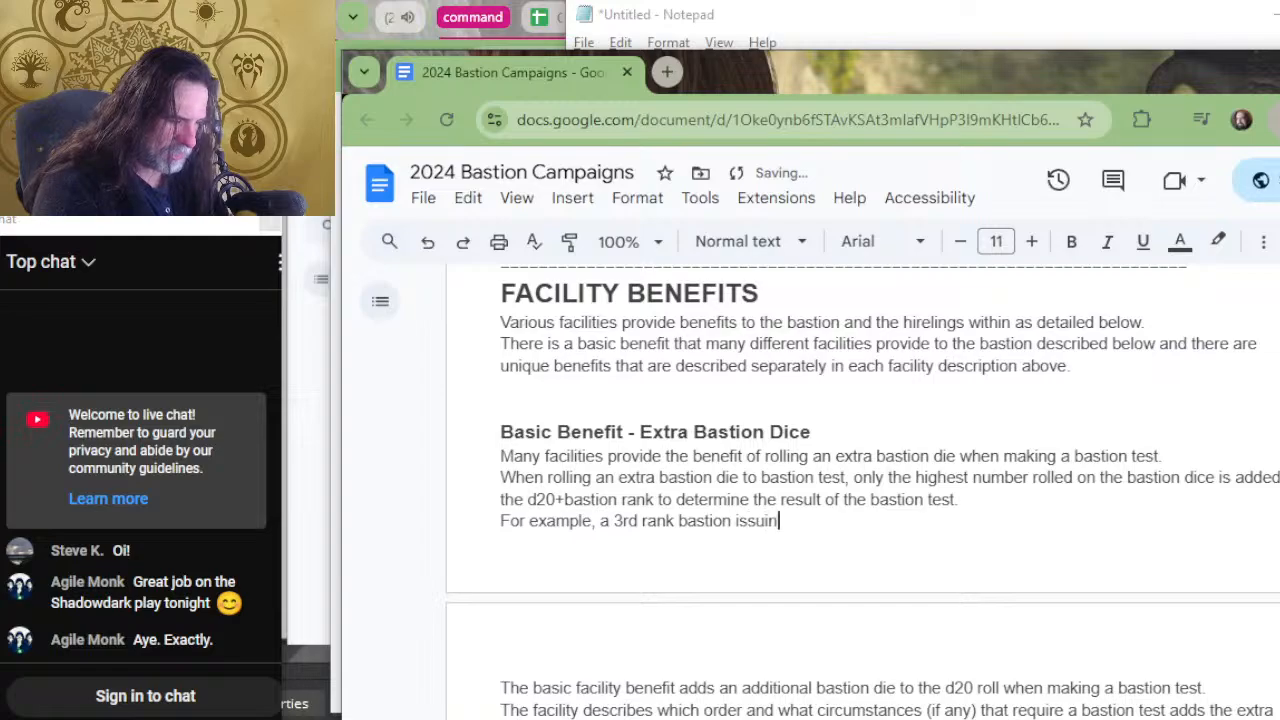
text(g an ord)
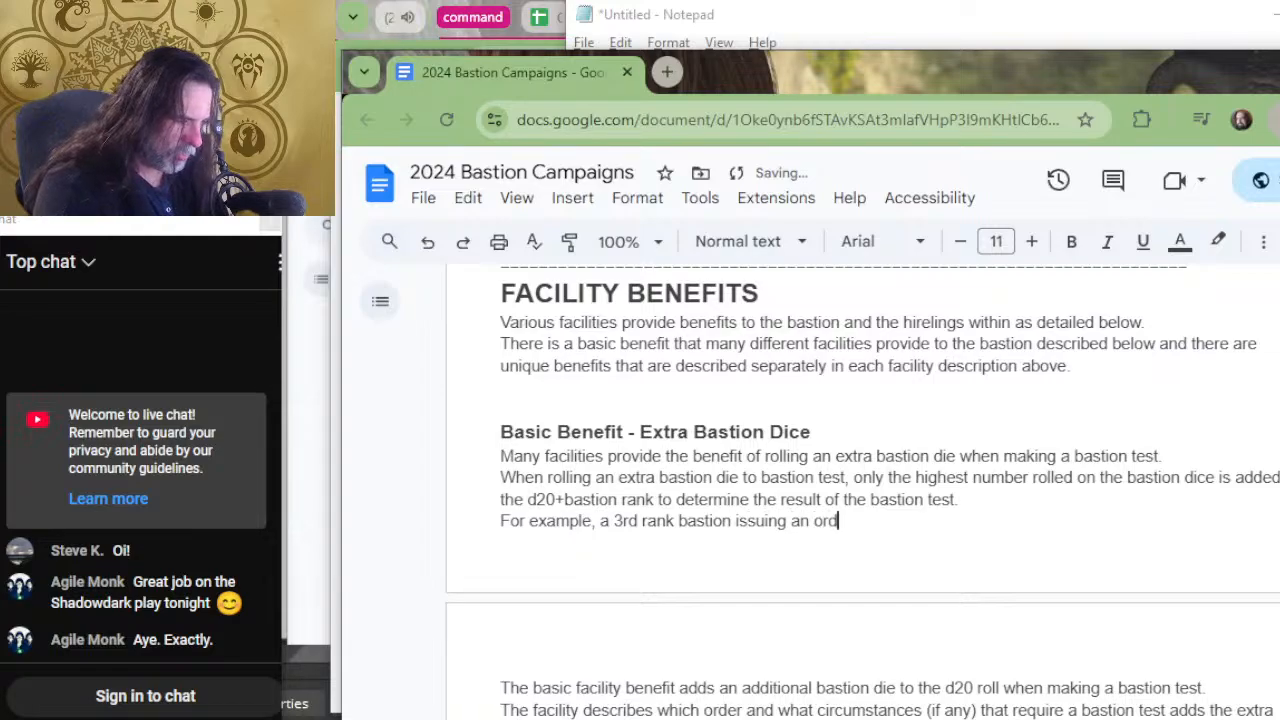
text(er to Re)
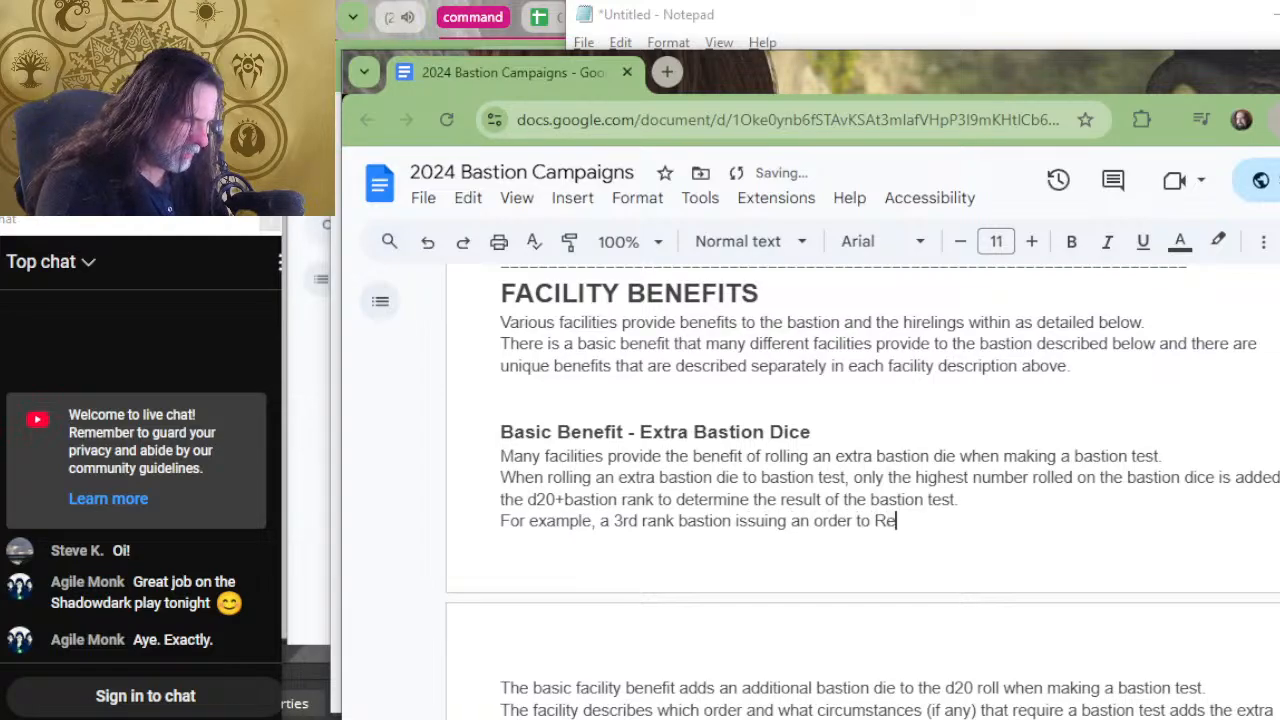
text(search r)
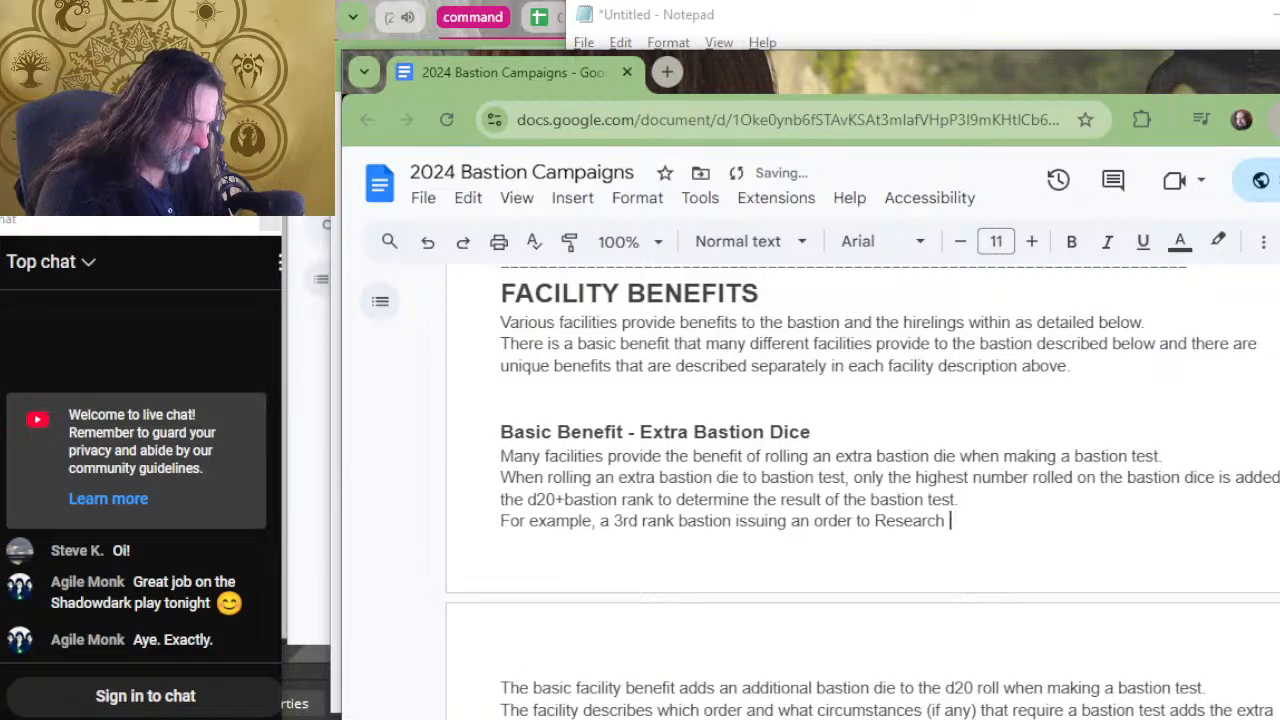
key(BackSpace)
key(BackSpace)
key(BackSpace)
key(BackSpace)
key(BackSpace)
key(BackSpace)
key(BackSpace)
key(BackSpace)
key(BackSpace)
key(BackSpace)
key(BackSpace)
key(BackSpace)
key(BackSpace)
key(BackSpace)
key(BackSpace)
key(BackSpace)
key(BackSpace)
key(BackSpace)
key(BackSpace)
key(BackSpace)
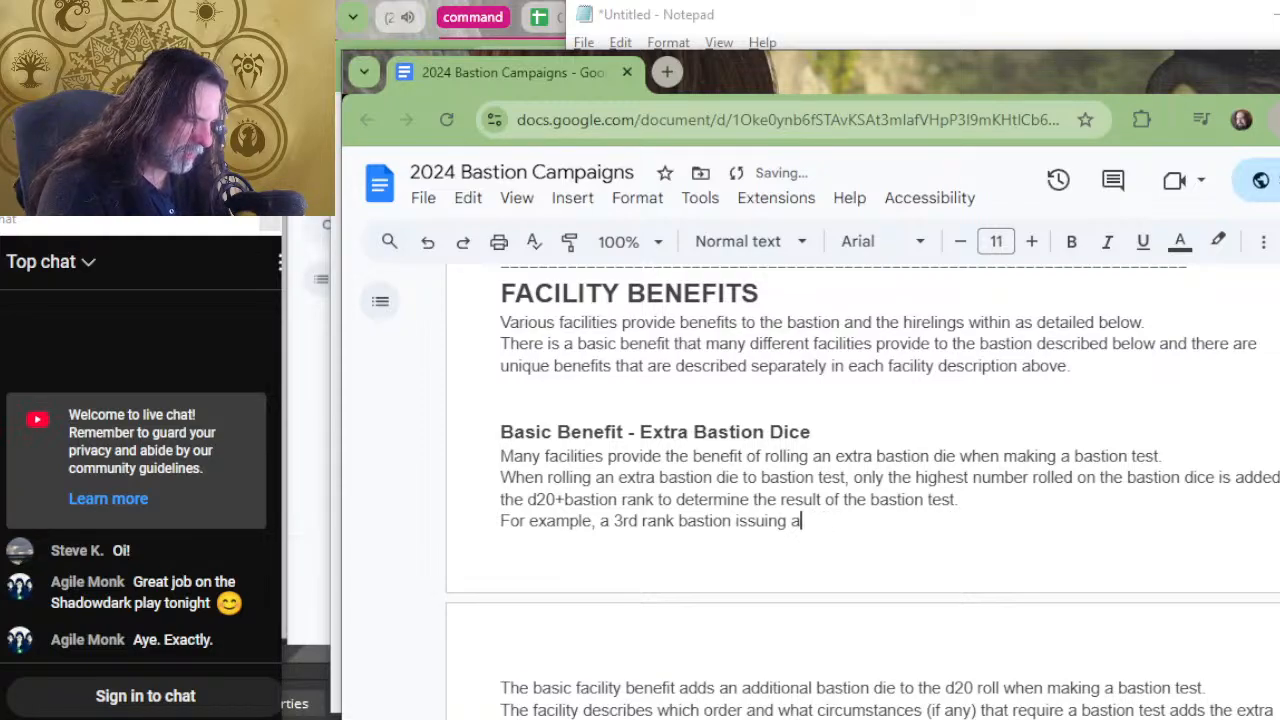
key(BackSpace)
Continue the example sentence with "the Research Order" after "issuing".
text(the Rese)
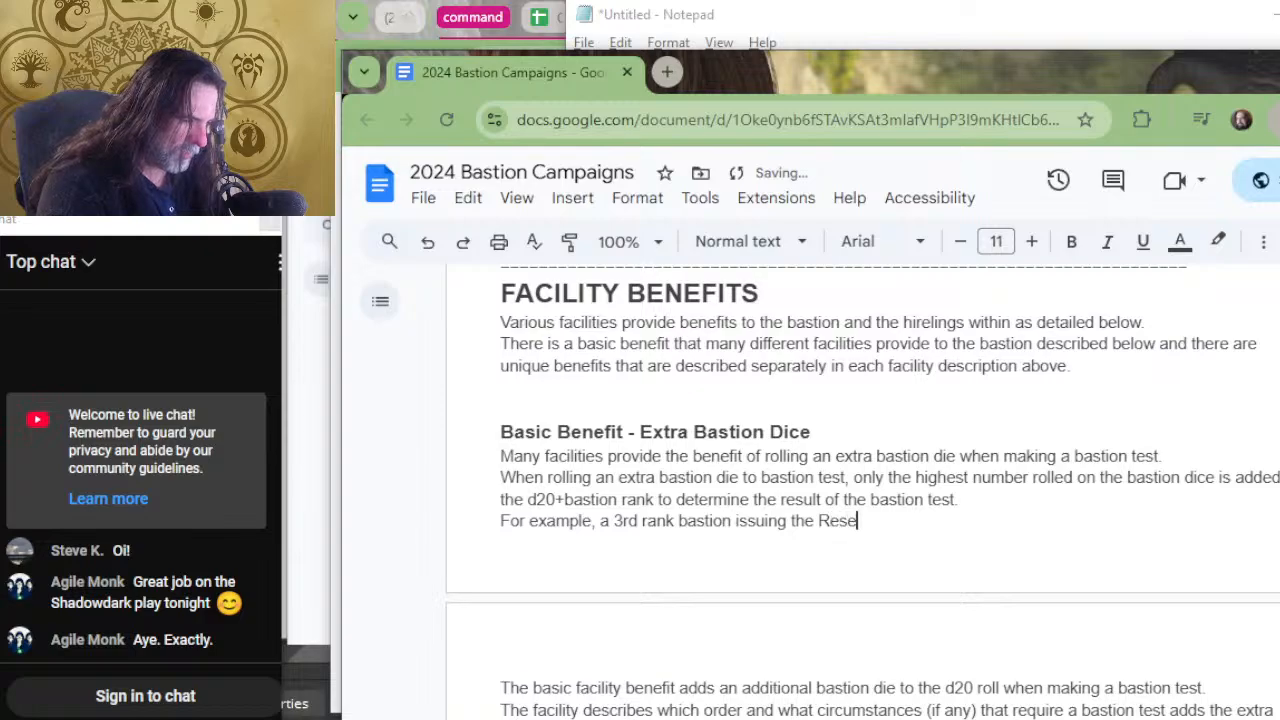
text(arch Or)
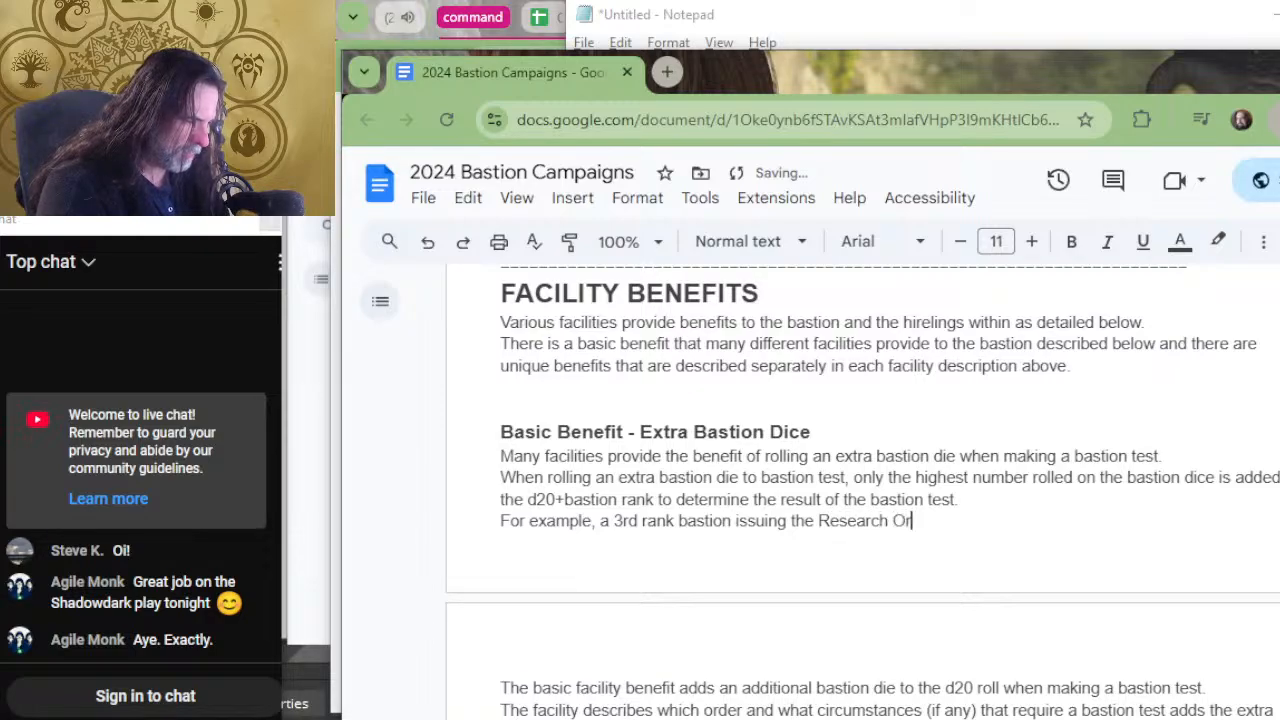
text(der )
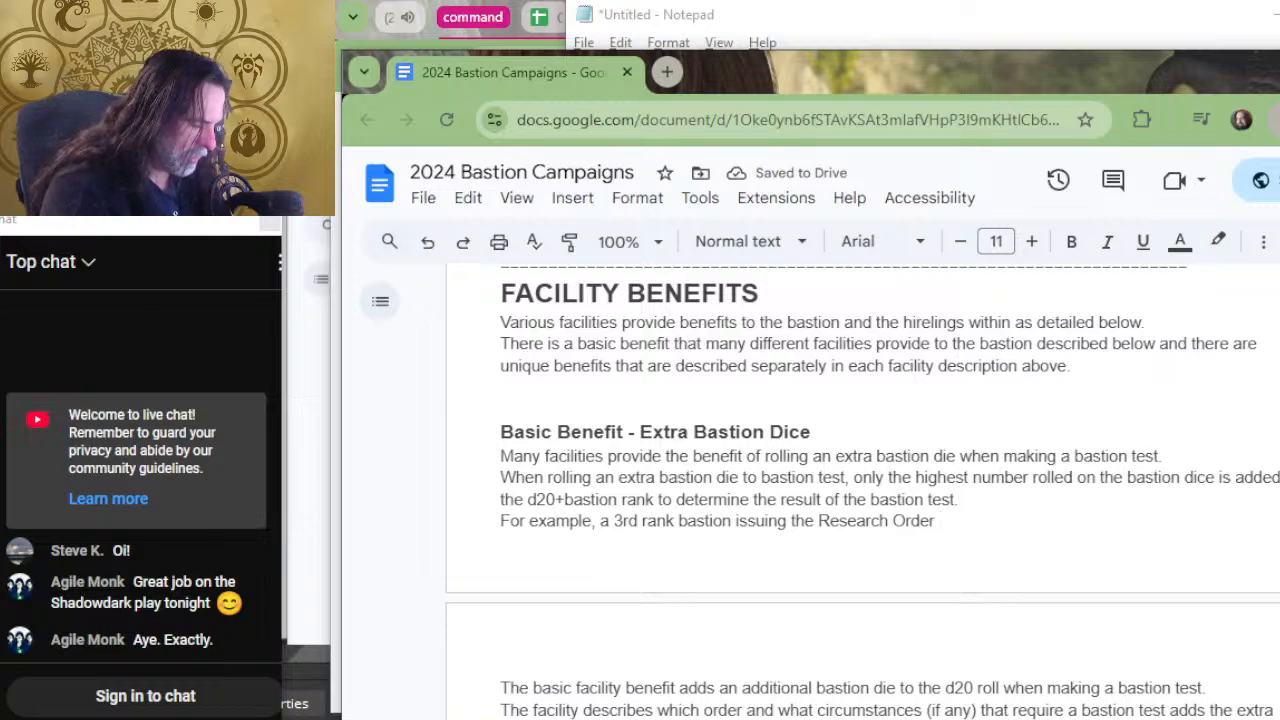
text(n)
key(BackSpace)
Complete the example sentence with "typically rolls 1d20+3+1d8.".
text(ty)
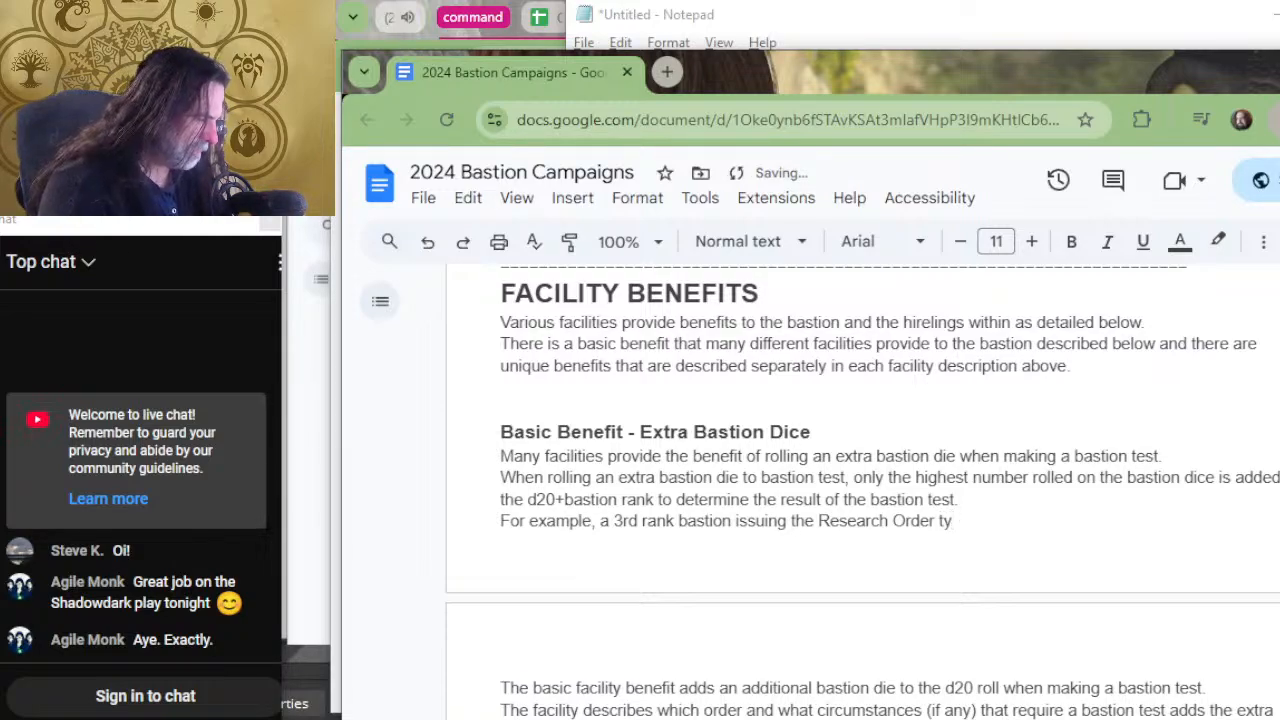
text(pically ro)
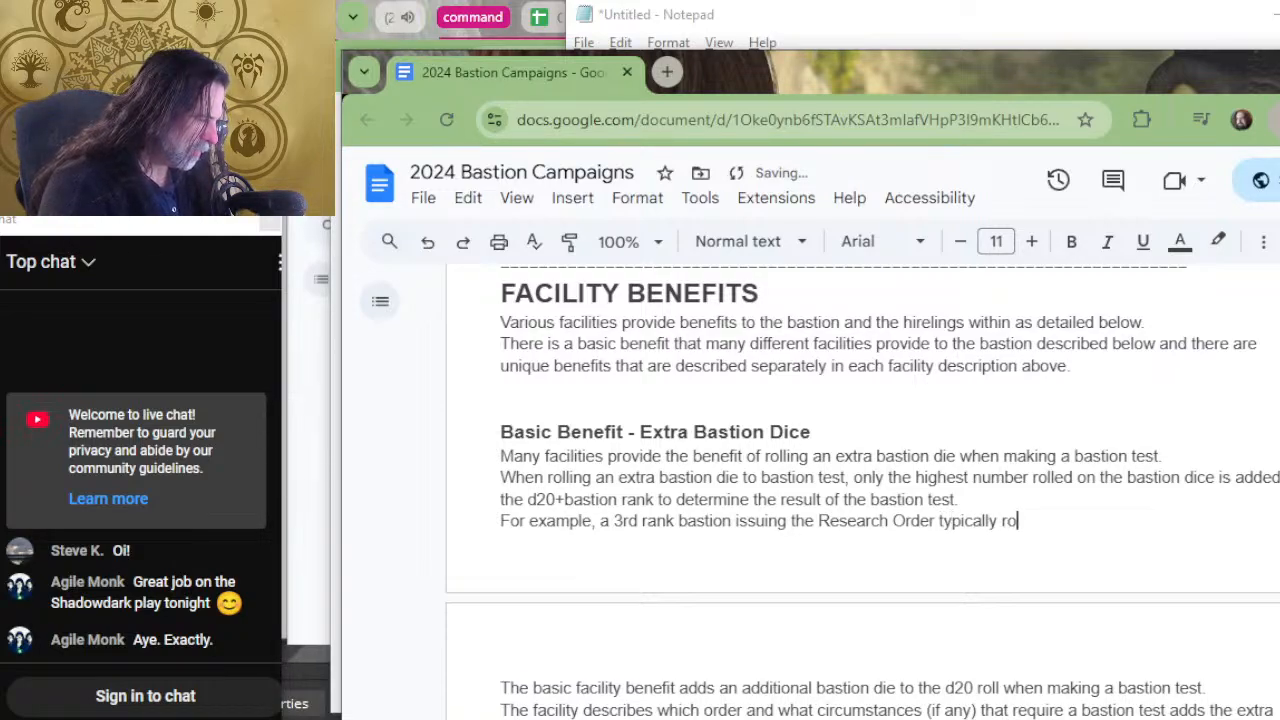
text(lls )
text(1d20+)
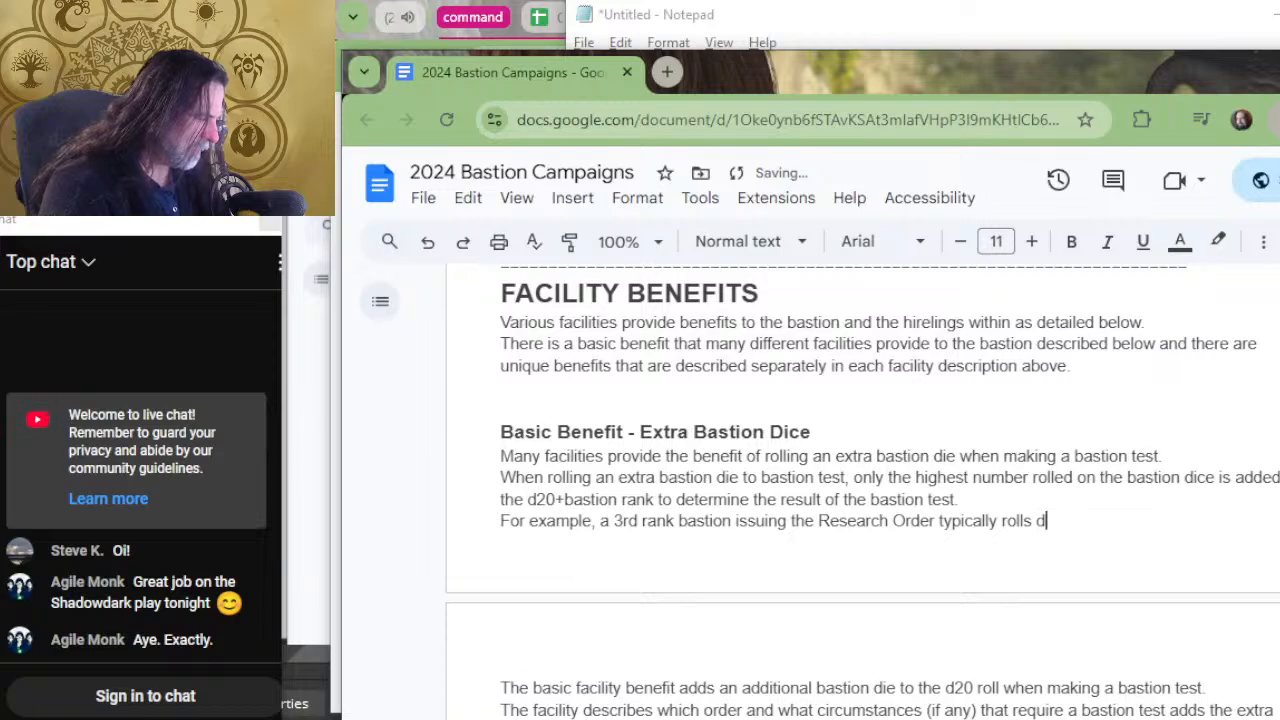
text(3)
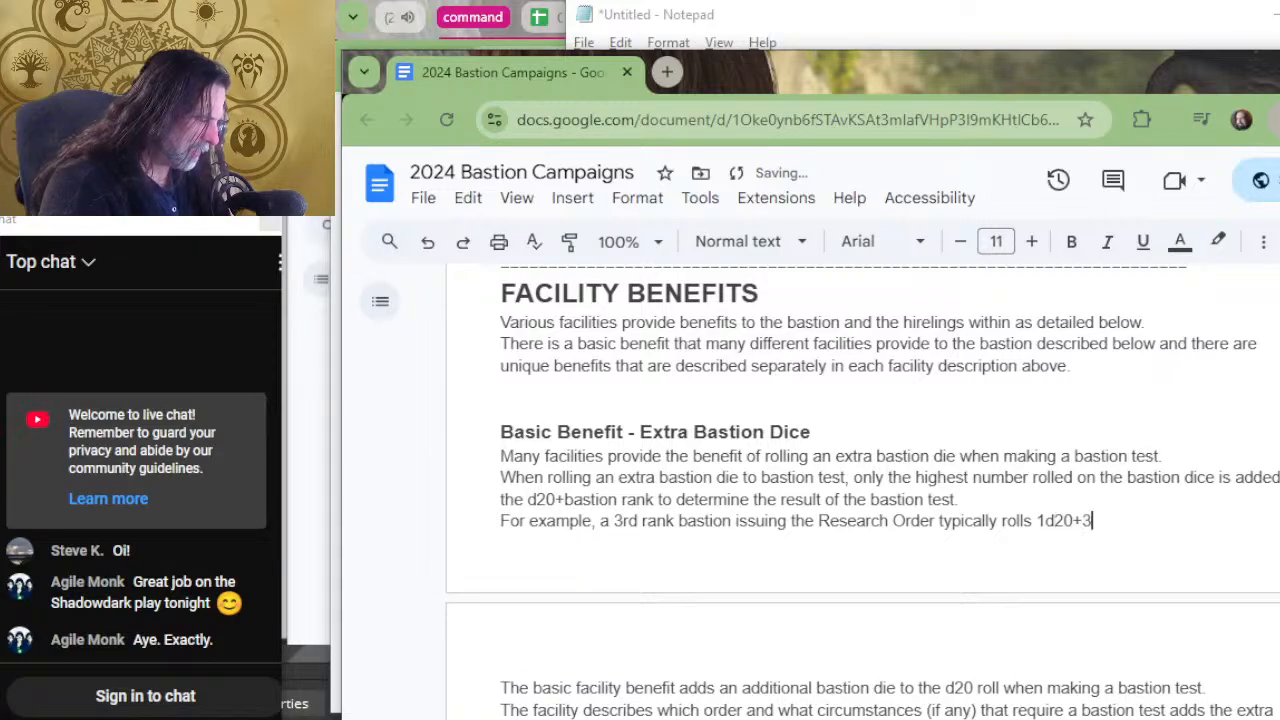
text(+1d8)
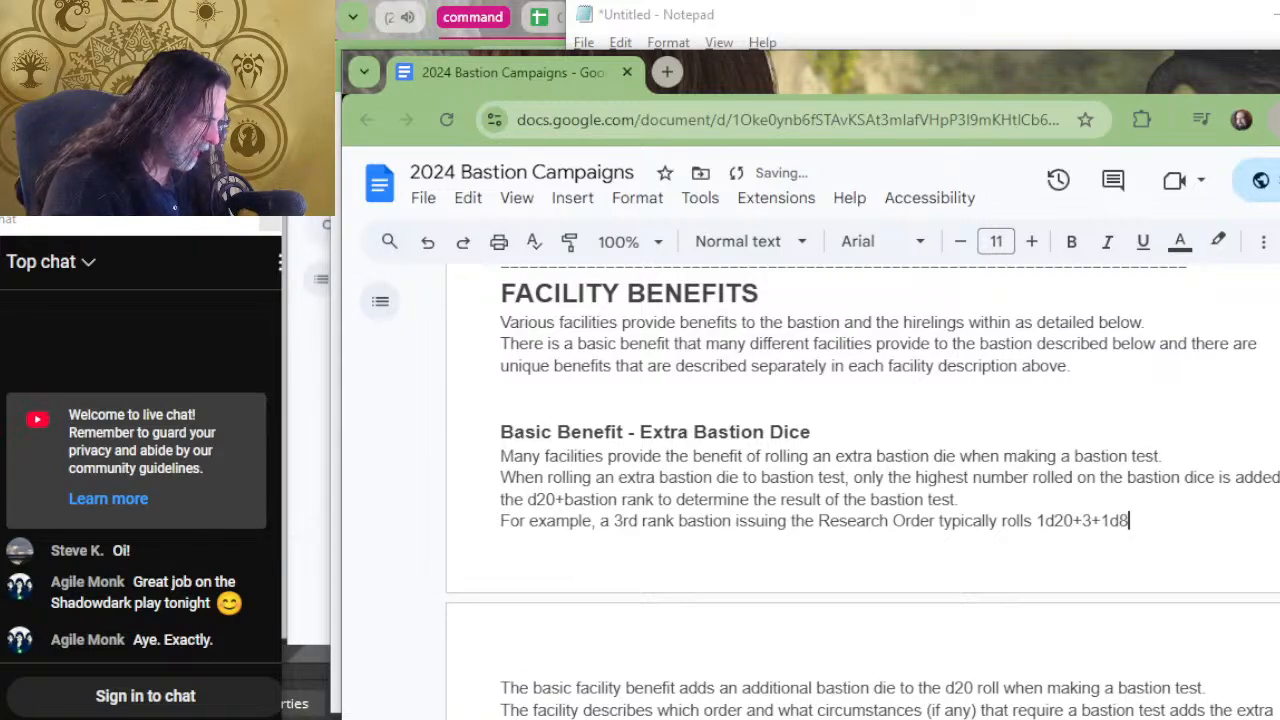
text(.)
Begin another line under the example with "If the bastion has", correcting the capitalization of "If".
key(Return)
text(IF )
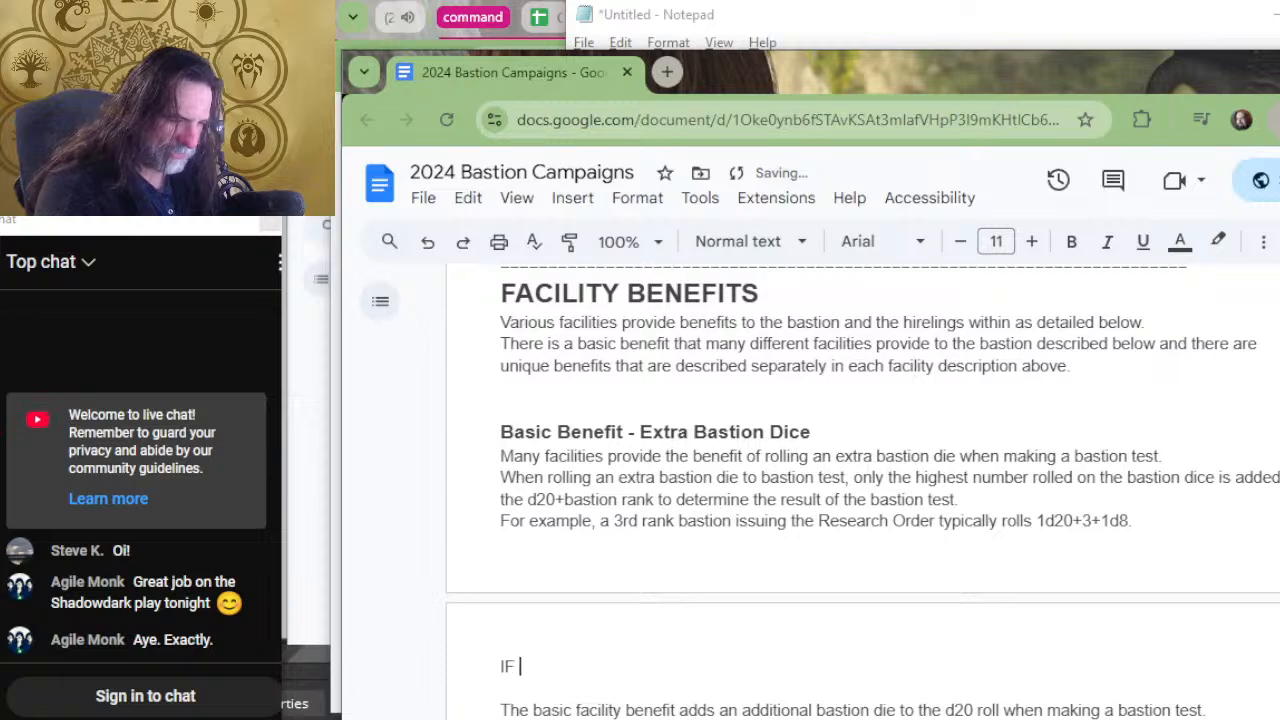
text(the )
text(basic)
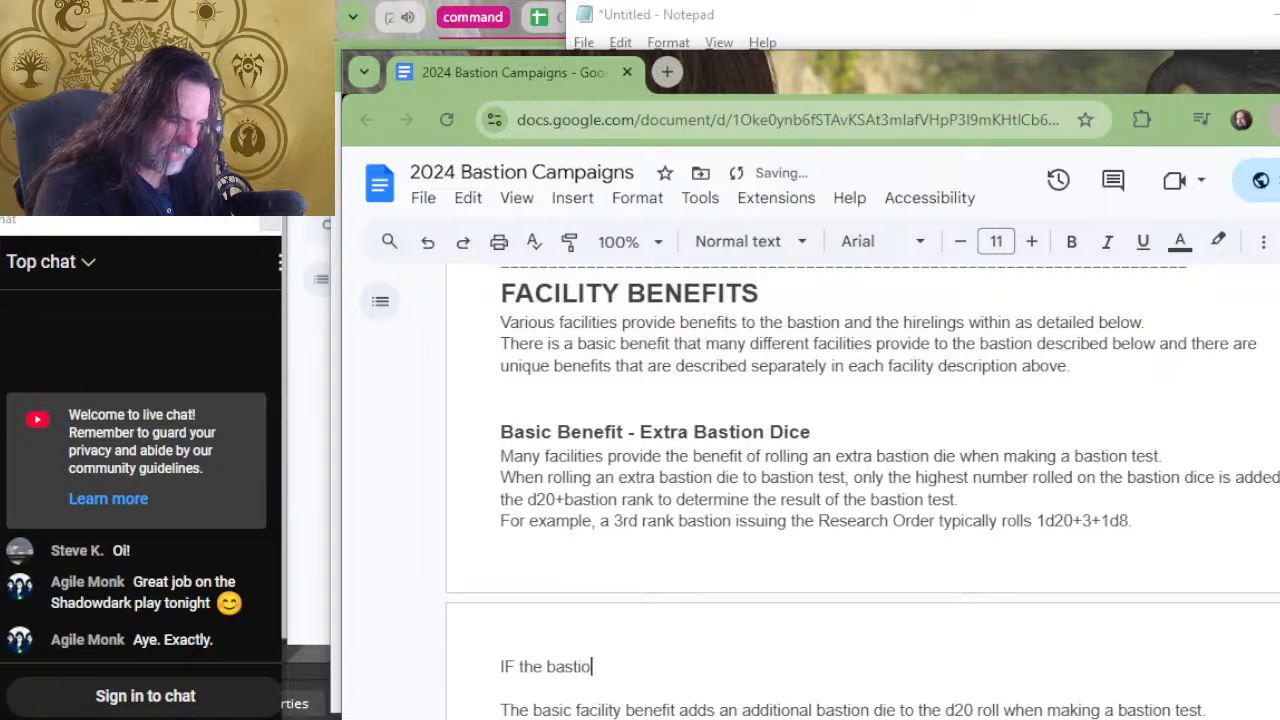
key(BackSpace)
key(BackSpace)
key(BackSpace)
key(BackSpace)
key(BackSpace)
key(BackSpace)
key(BackSpace)
key(BackSpace)
key(BackSpace)
key(BackSpace)
key(BackSpace)
text(f )
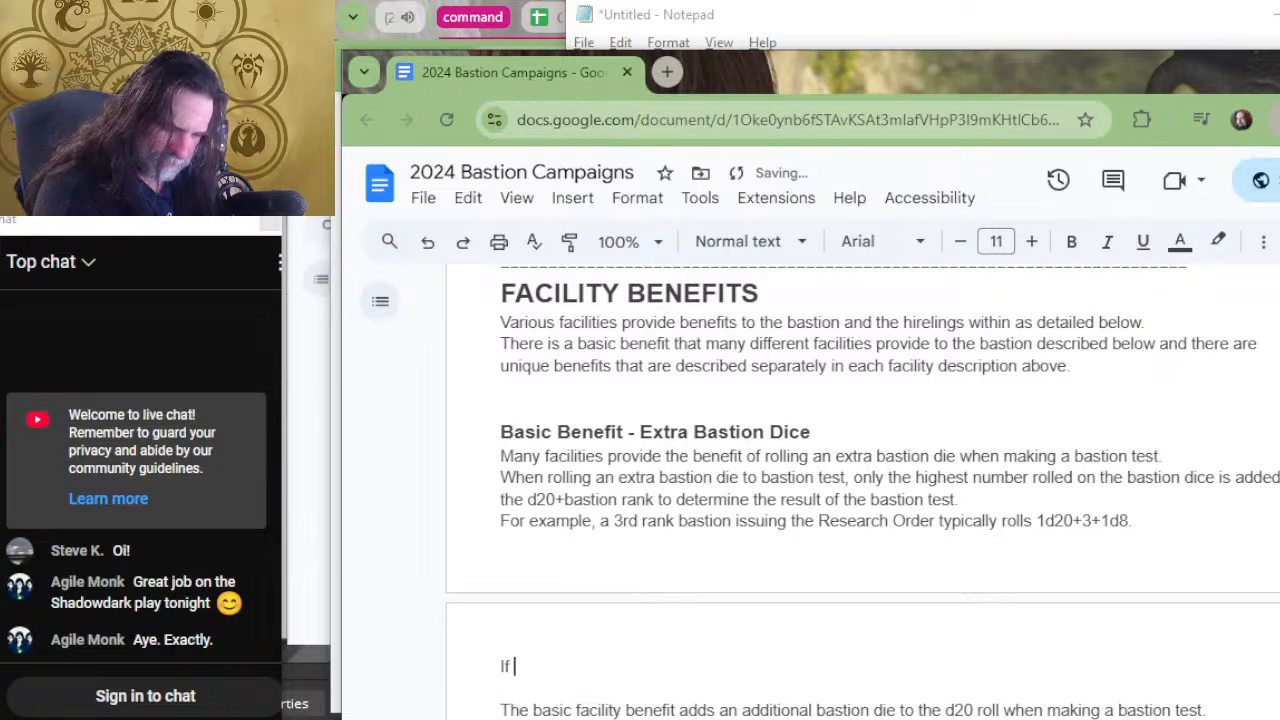
text(the bastion ha)
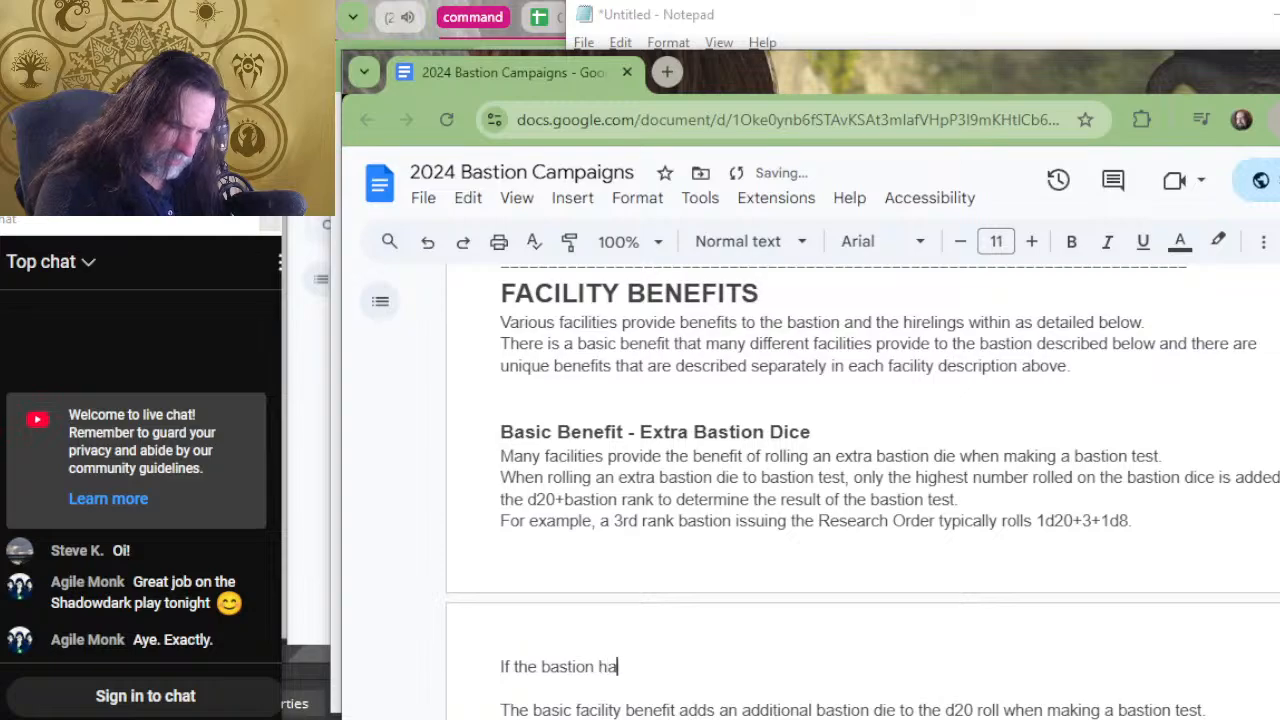
text(s )
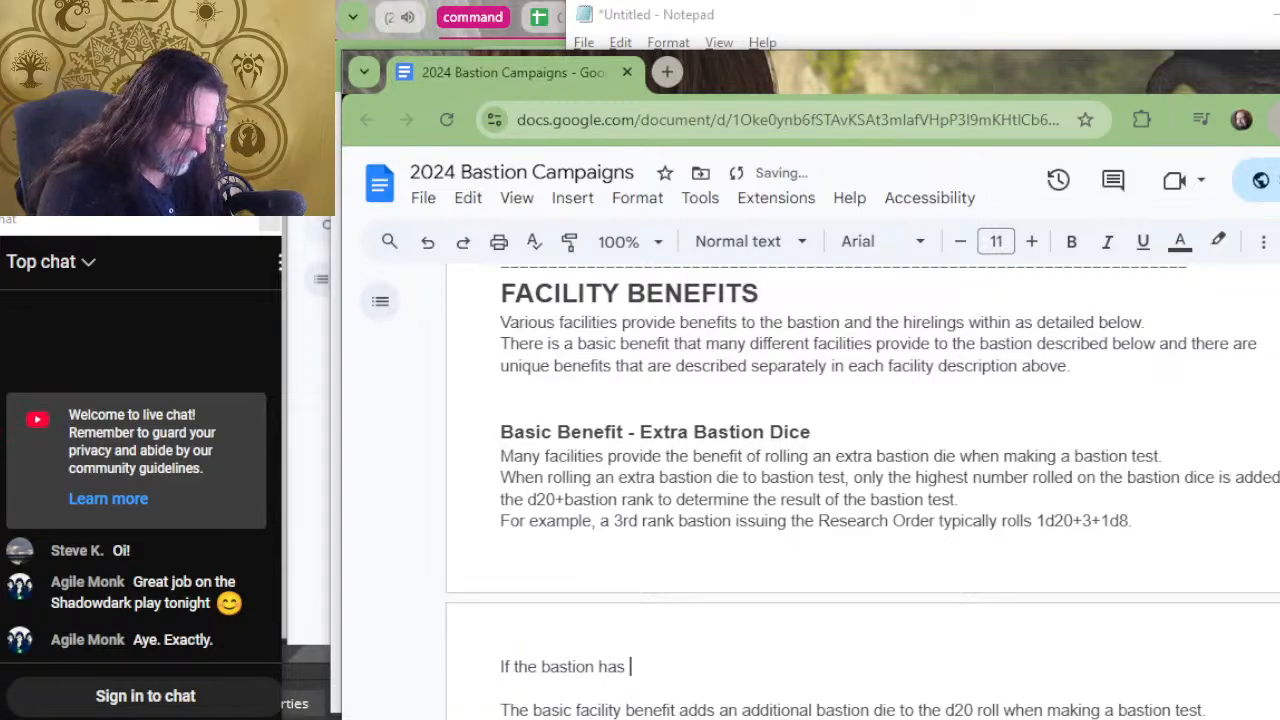
text(the)
Extend the new line with "an archive" after "If the bastion has".
key(BackSpace)
key(BackSpace)
key(BackSpace)
key(BackSpace)
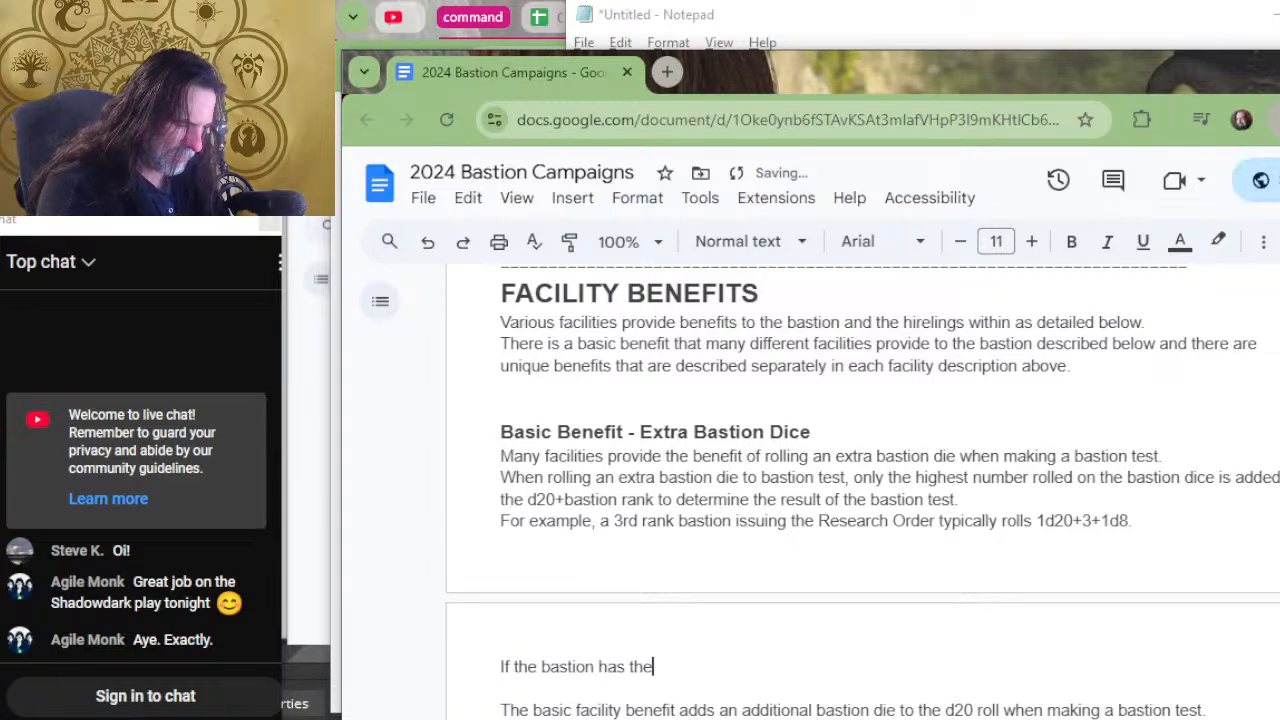
text(an )
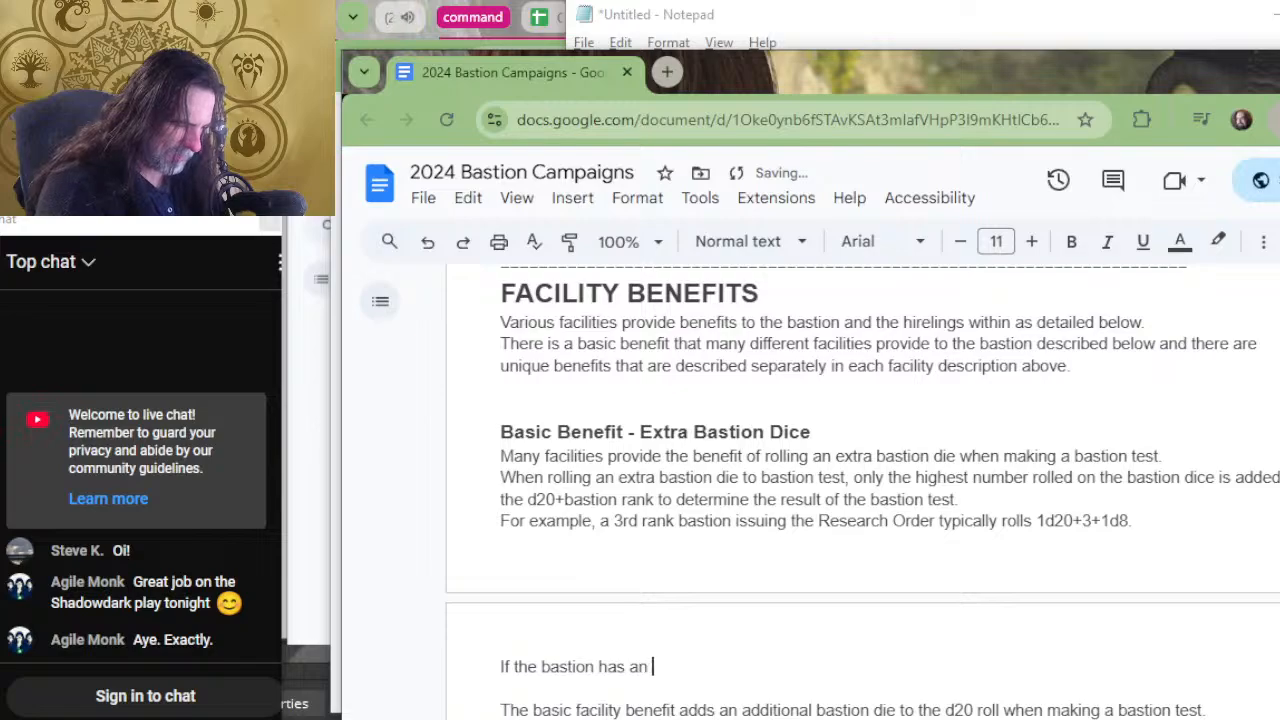
text(archive)
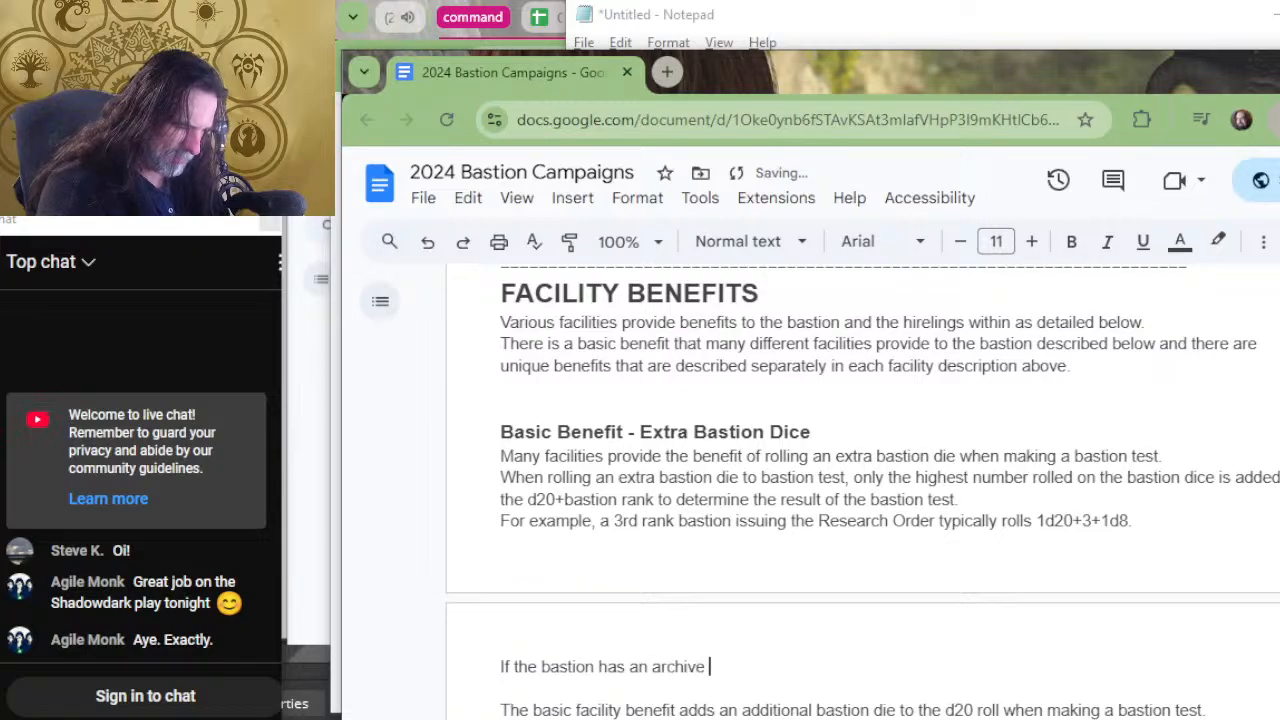
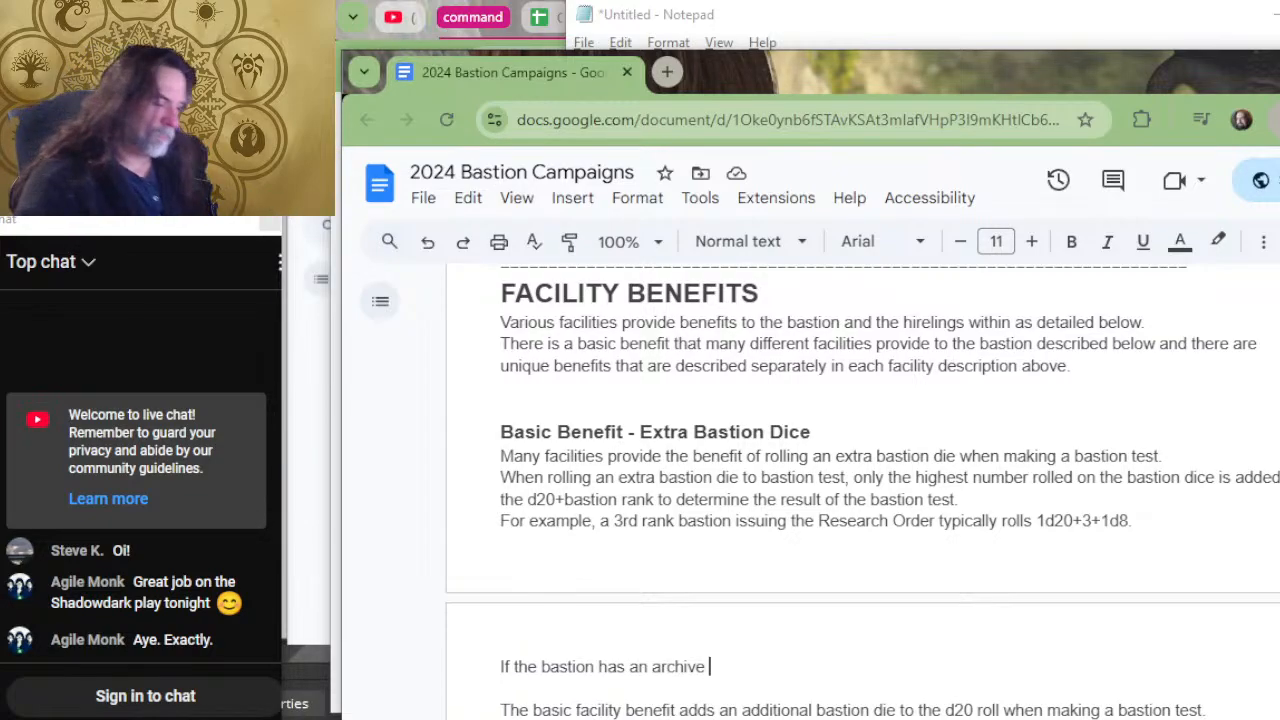
Put a comma directly after "archive" in the sentence "If the bastion has an archive".
key(BackSpace)
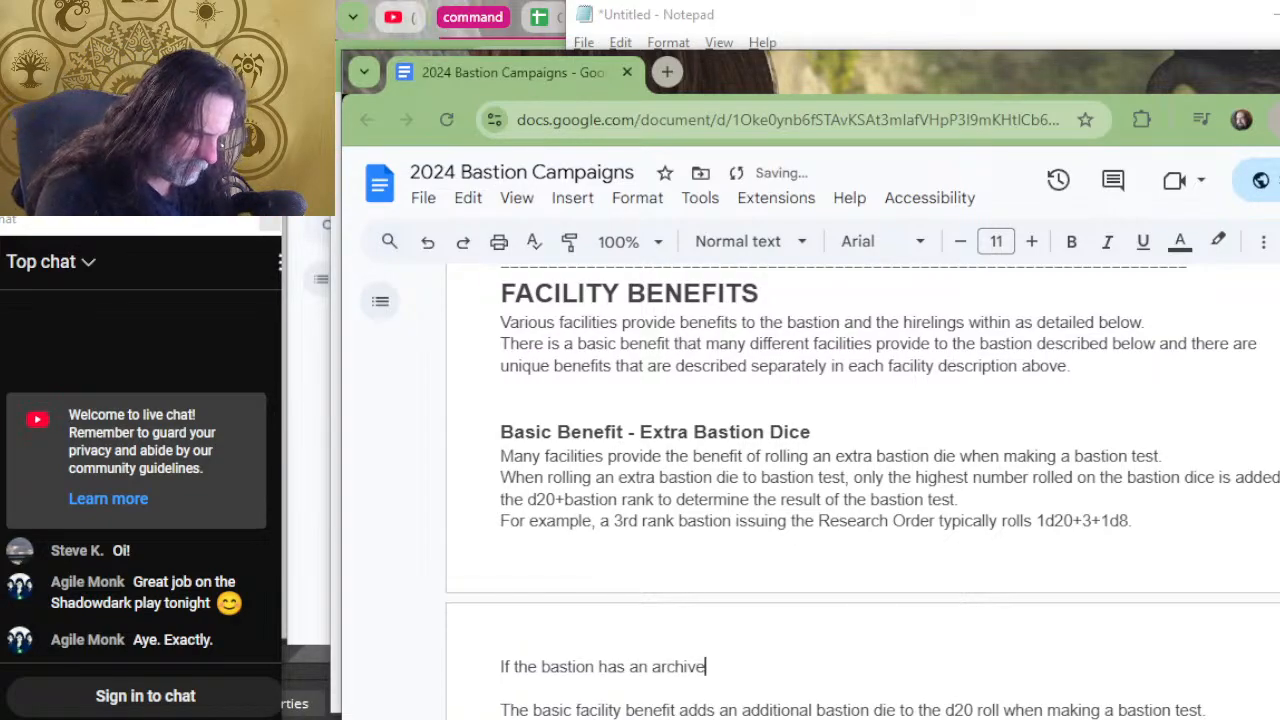
text(. )
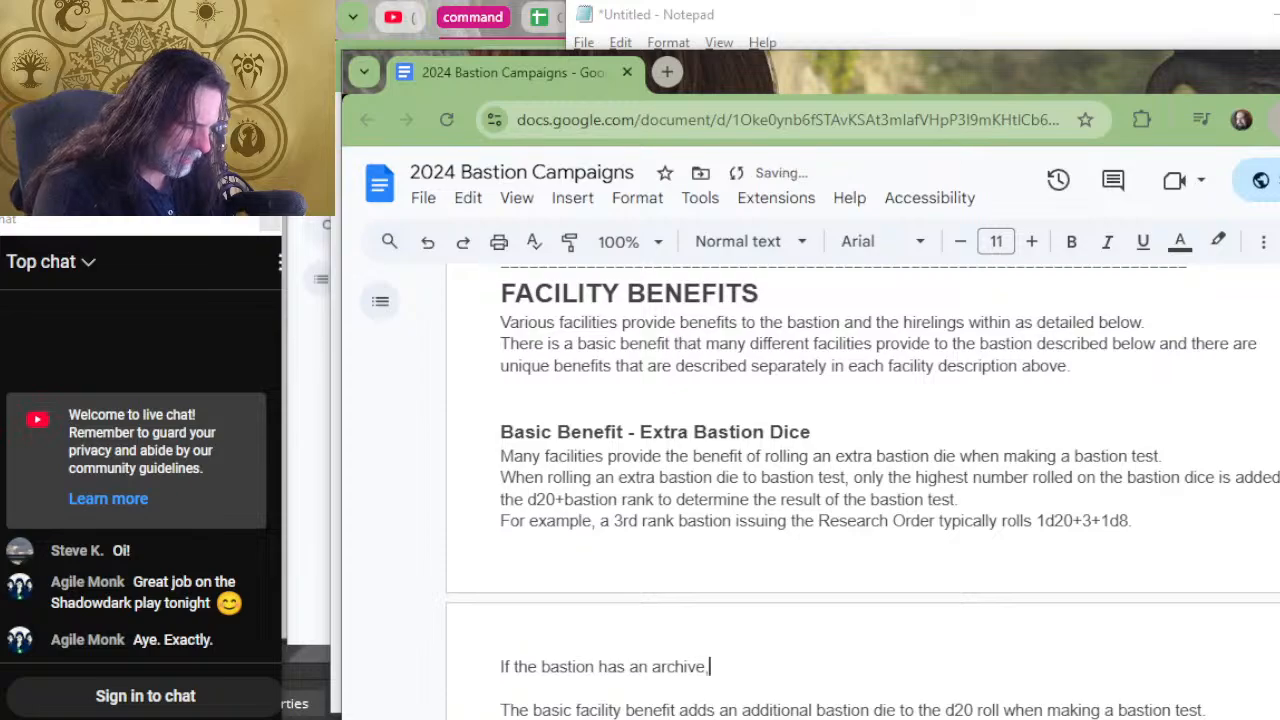
key(BackSpace)
key(BackSpace)
text(, you can )
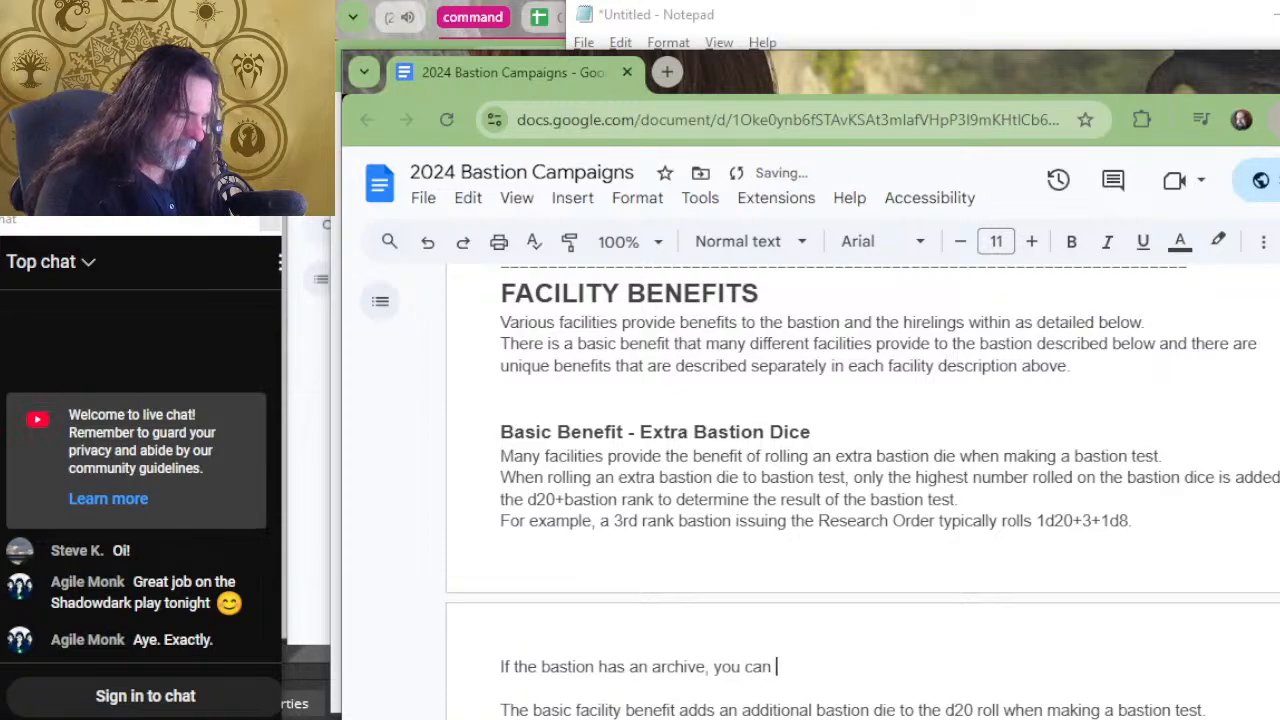
text(rfoll)
key(BackSpace)
key(BackSpace)
key(BackSpace)
key(BackSpace)
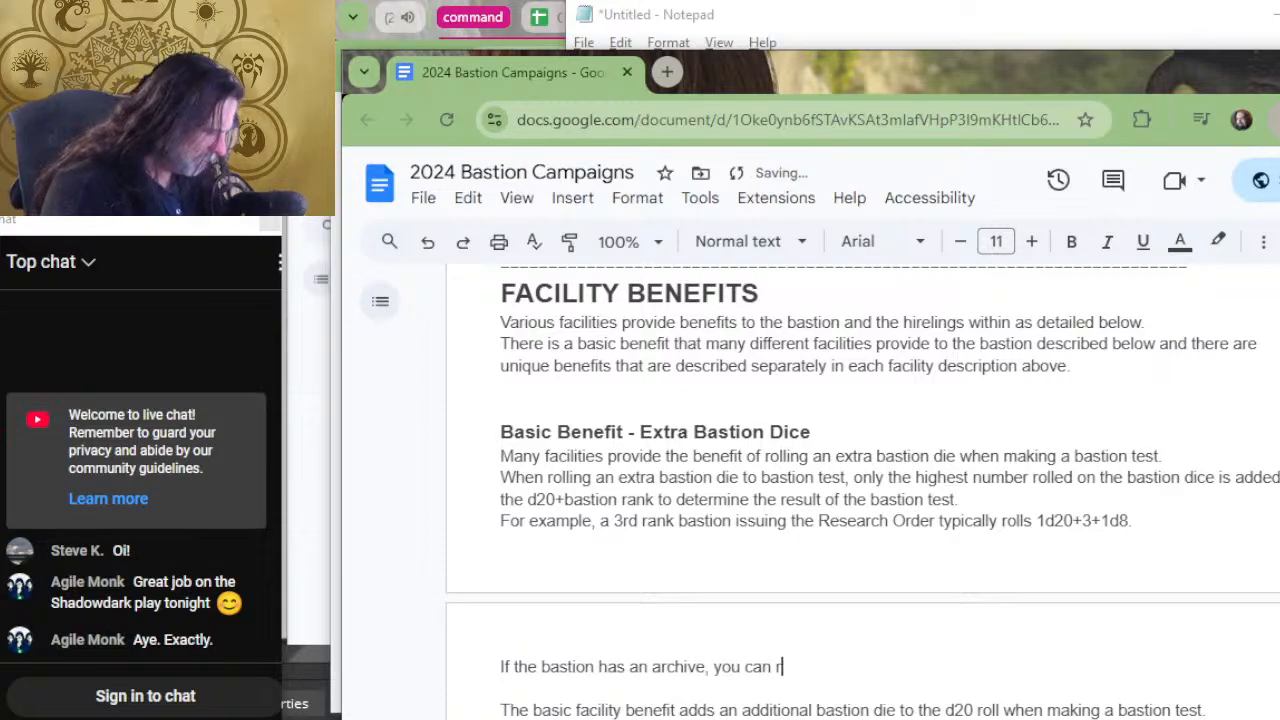
text(oll 2 bastion)
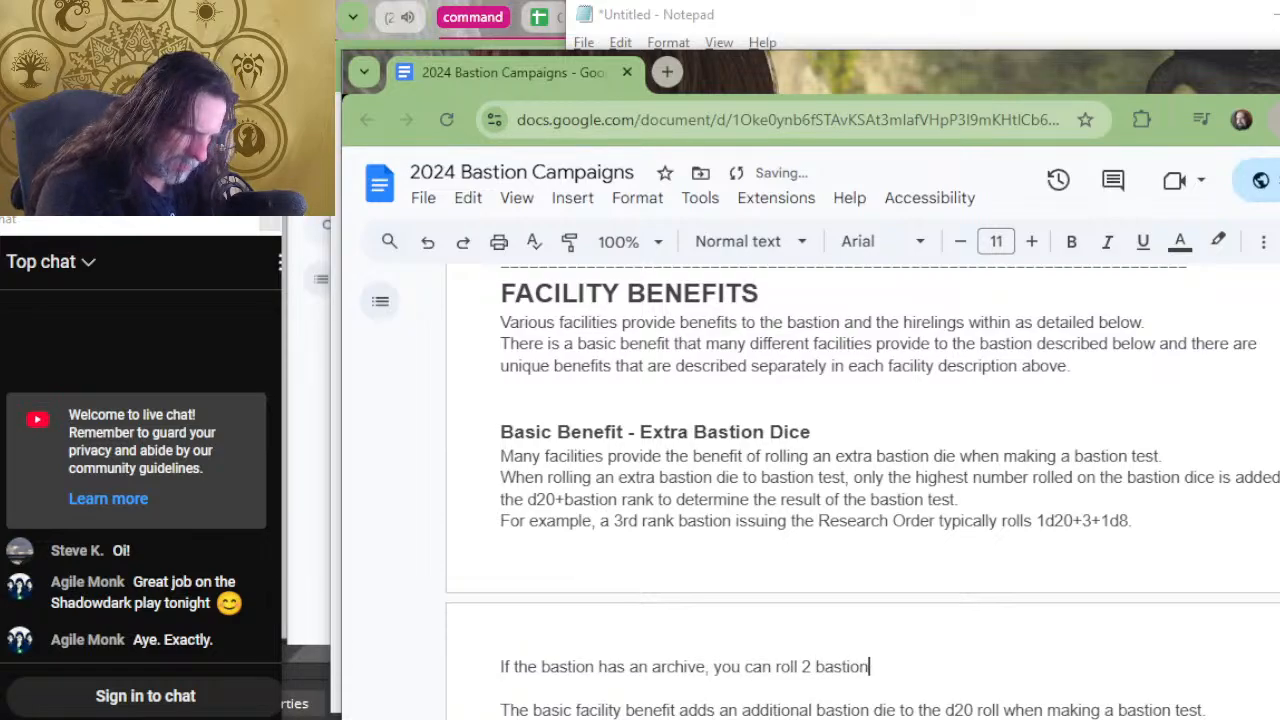
key(BackSpace)
key(BackSpace)
key(BackSpace)
key(BackSpace)
key(BackSpace)
key(BackSpace)
key(BackSpace)
key(BackSpace)
key(BackSpace)
key(BackSpace)
key(BackSpace)
key(BackSpace)
key(BackSpace)
key(BackSpace)
key(BackSpace)
key(BackSpace)
key(BackSpace)
key(BackSpace)
key(BackSpace)
key(BackSpace)
Continue the archive sentence with "one of the benefits is rolling an extra bastion die when".
text(one )
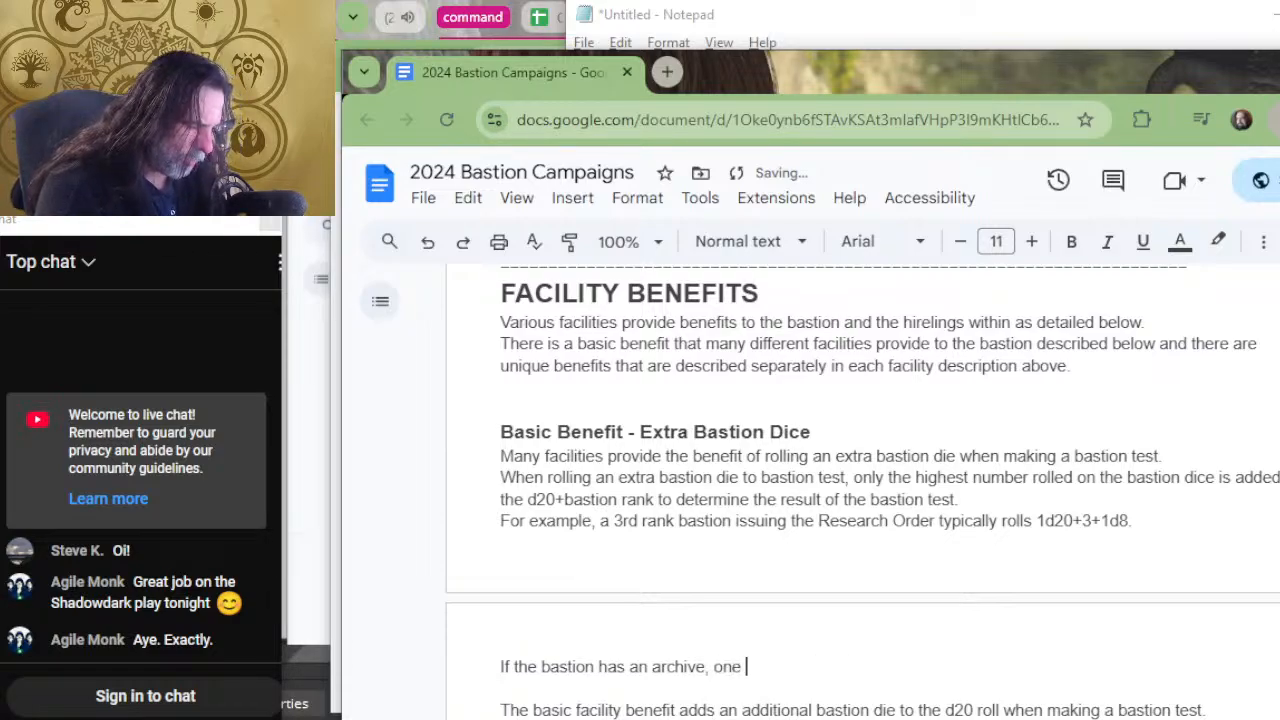
text(of the benefits i)
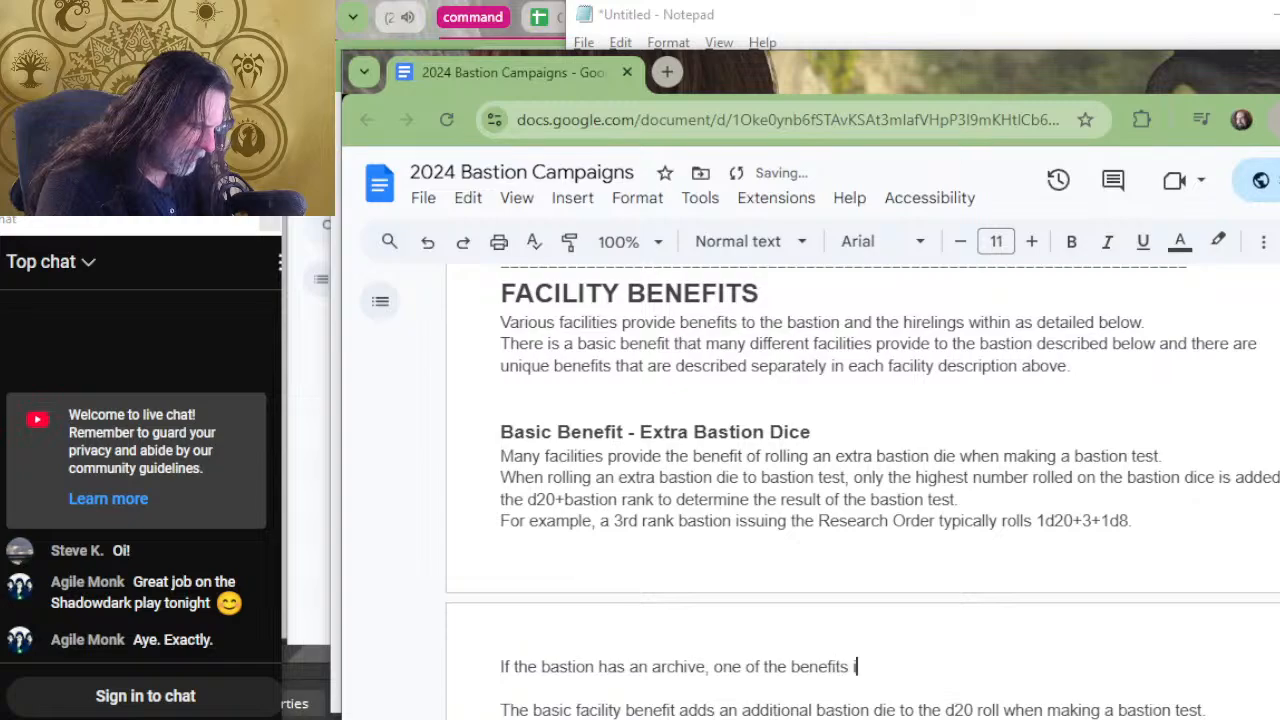
text(s )
text(rolling )
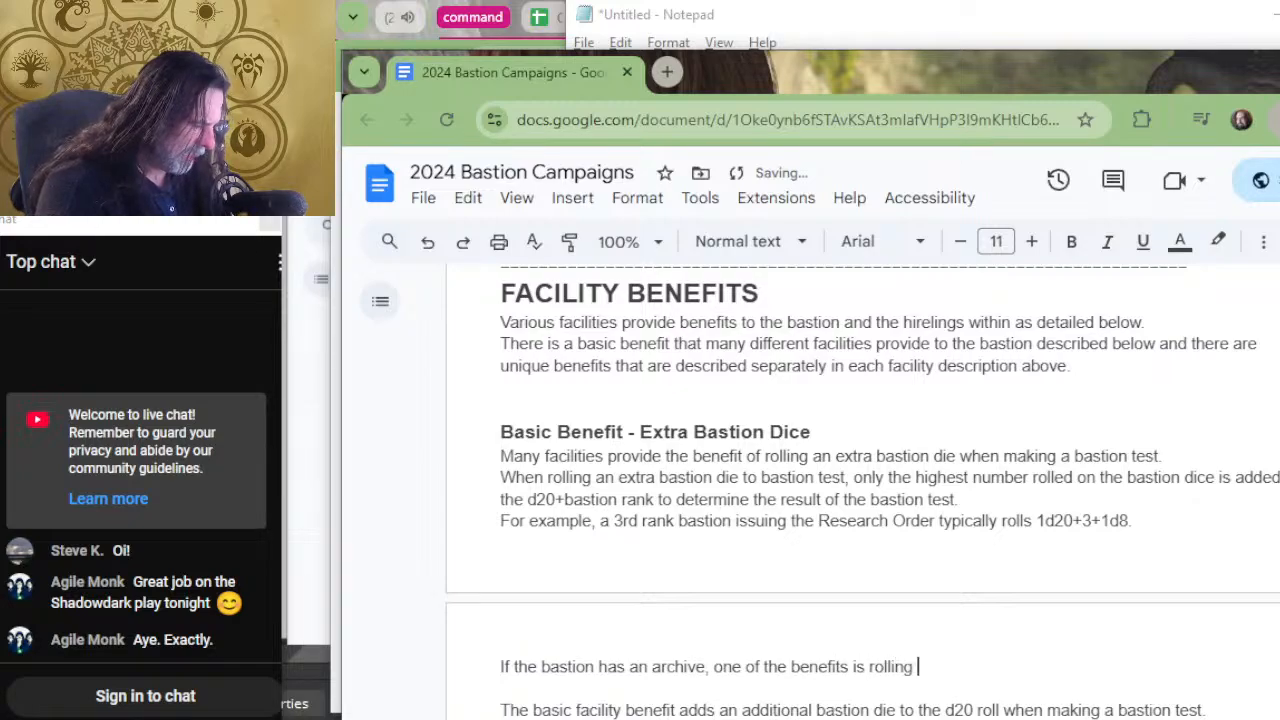
text(an extra bastio)
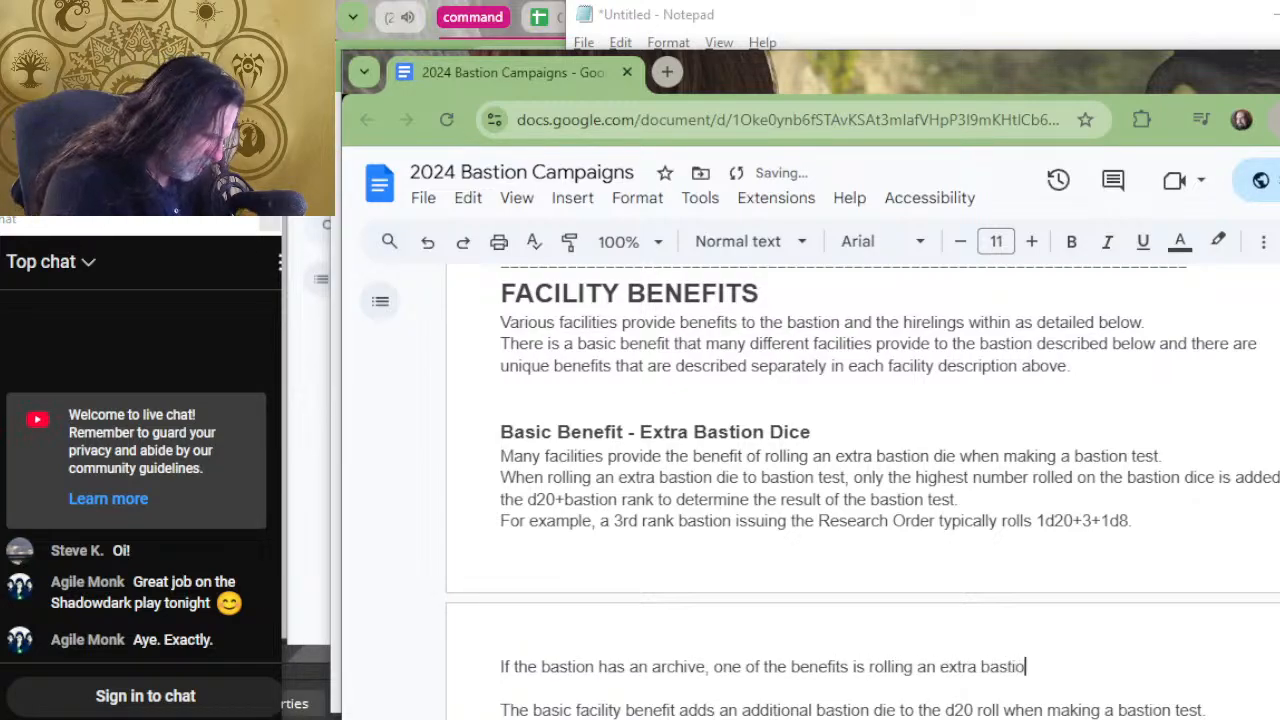
text(n die )
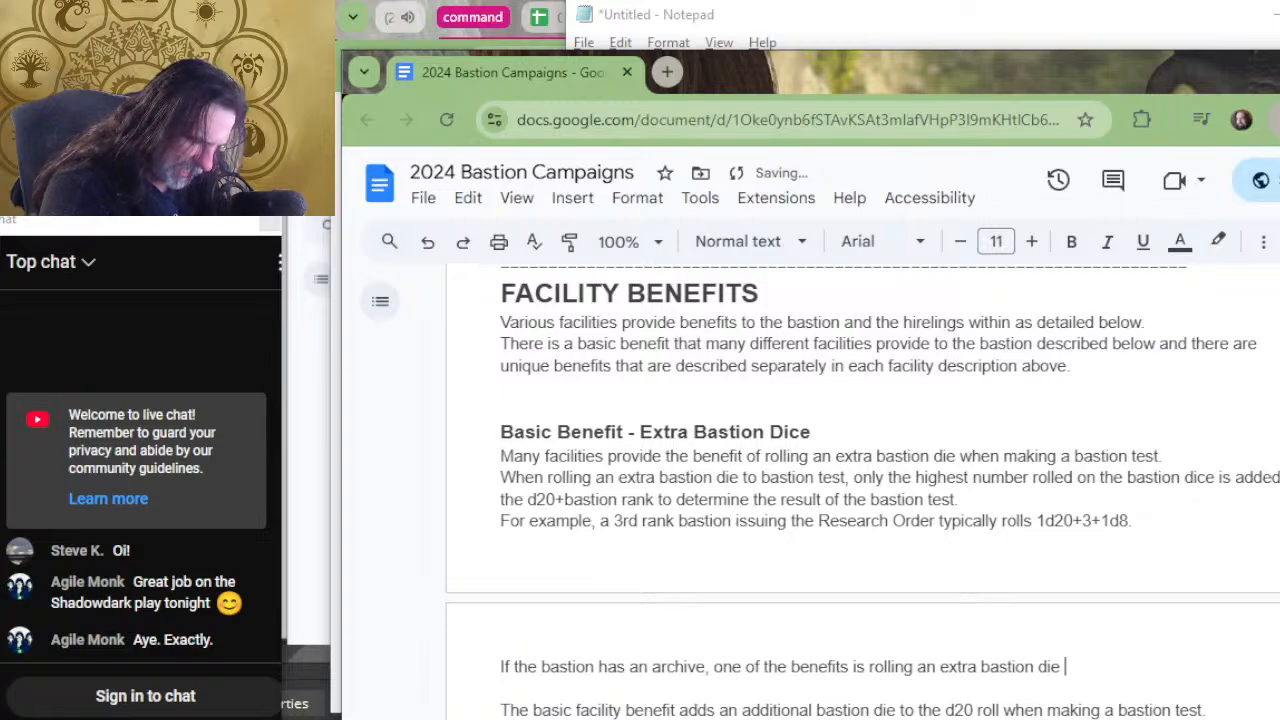
text(when )
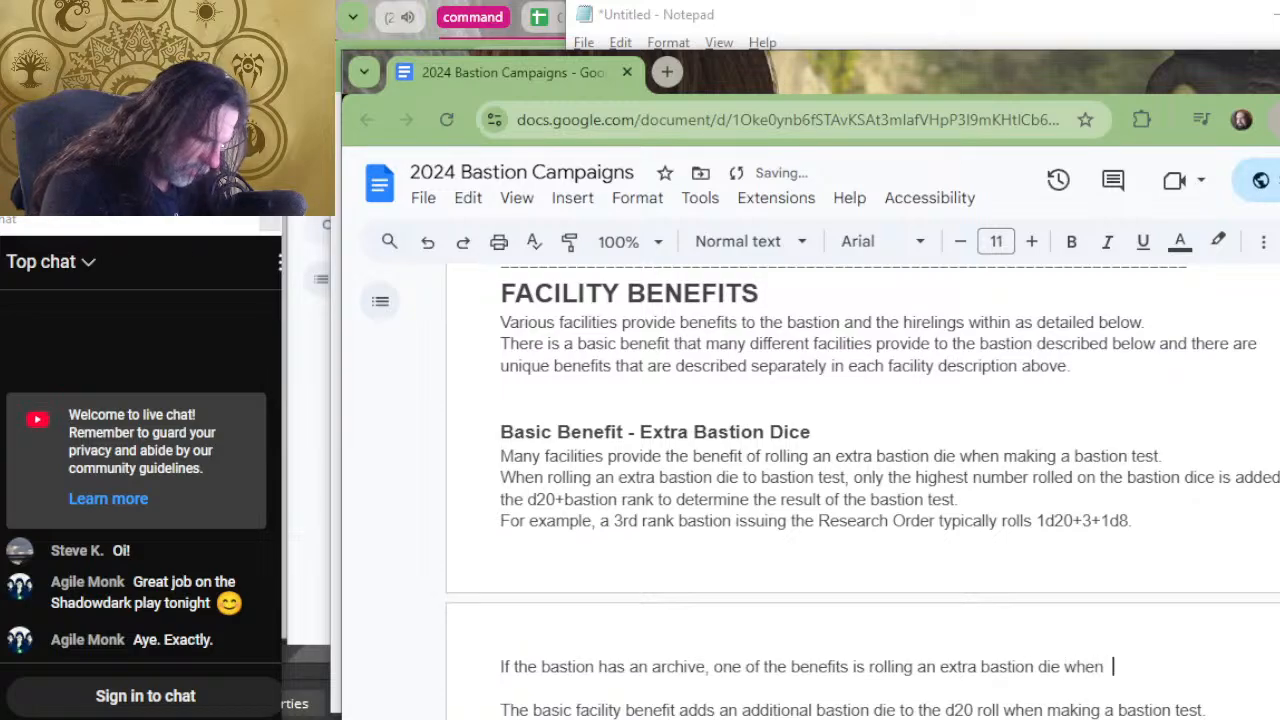
text(orde)
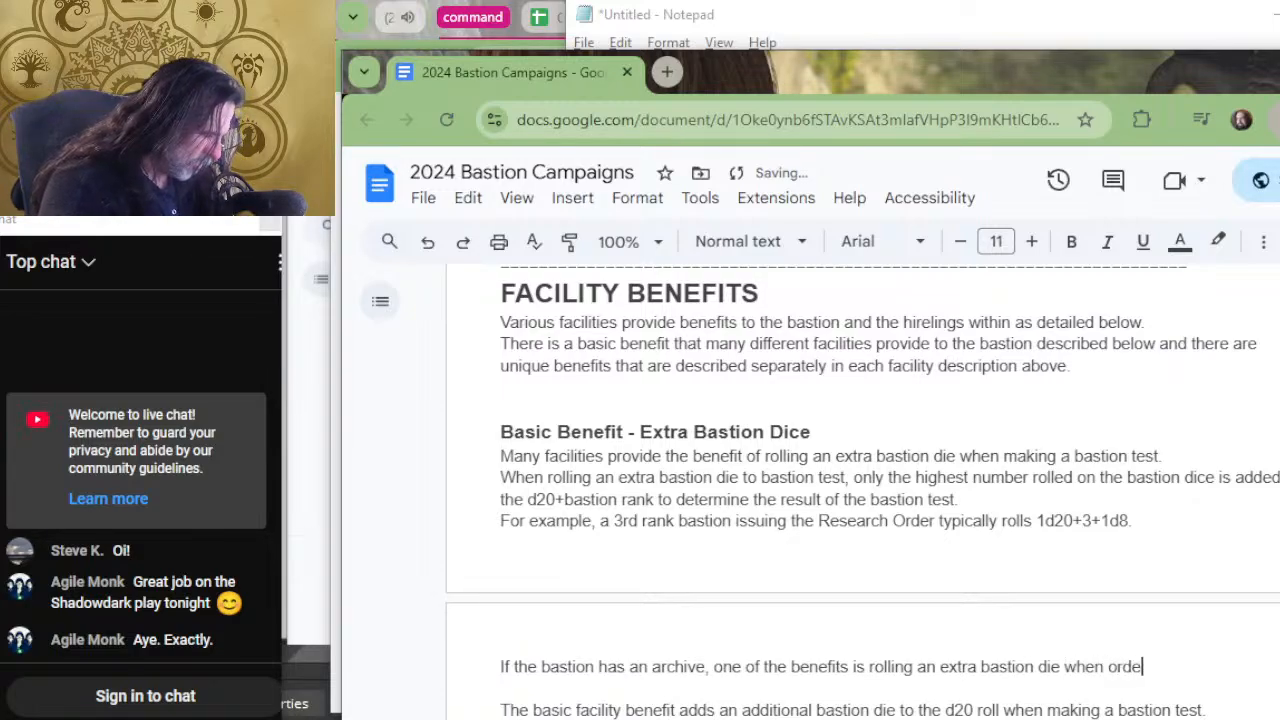
text(ring the Research)
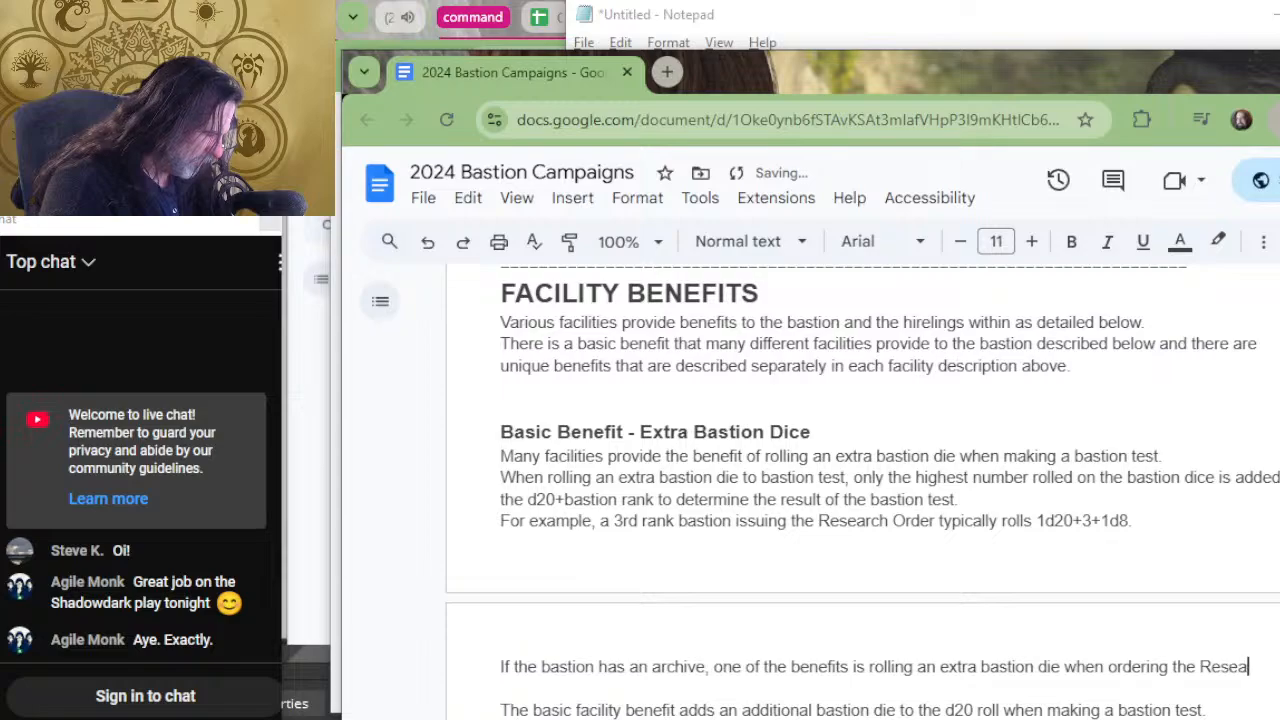
key(BackSpace)
key(BackSpace)
key(BackSpace)
key(BackSpace)
key(BackSpace)
key(BackSpace)
key(BackSpace)
key(BackSpace)
key(BackSpace)
key(BackSpace)
key(BackSpace)
key(BackSpace)
key(BackSpace)
key(BackSpace)
key(BackSpace)
key(BackSpace)
key(BackSpace)
key(BackSpace)
key(BackSpace)
key(BackSpace)
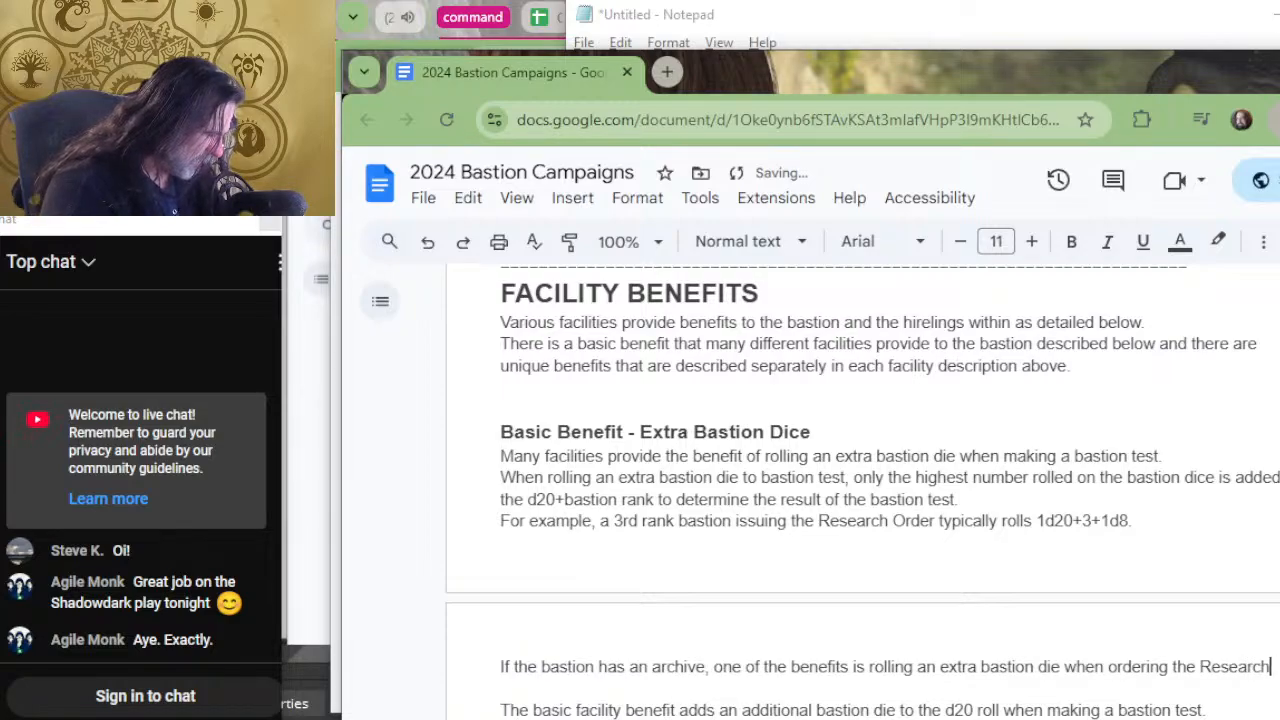
Finish the archive sentence with "issuing the Research Order.".
text(issuing the Rese)
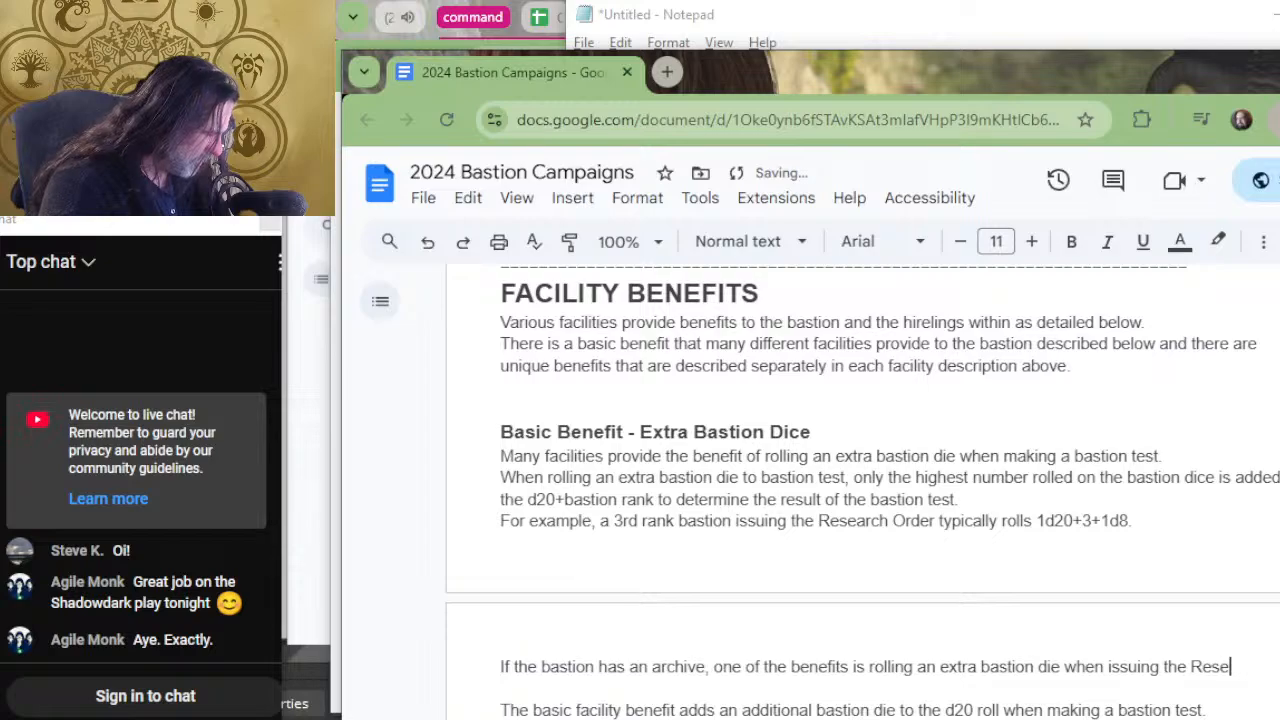
text(arch )
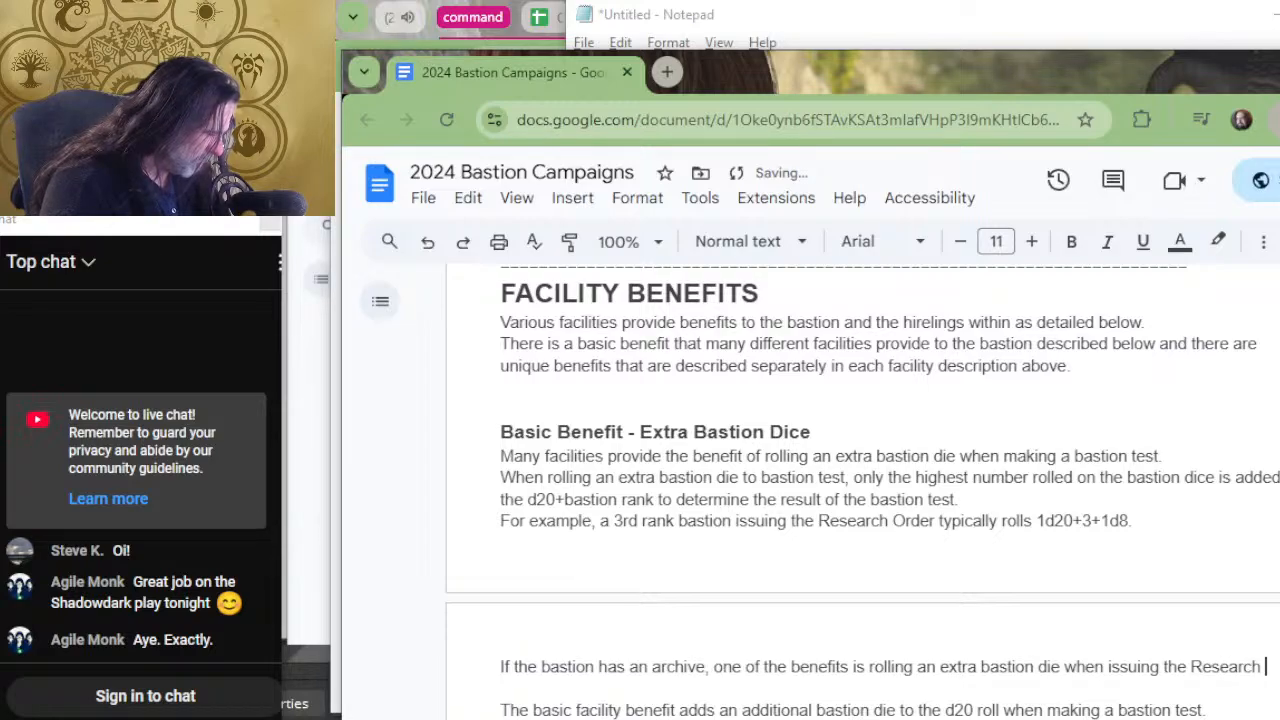
text(Order.)
Switch to the Notepad notes, review the extra bastion die benefits listed for each facility, and return to the Google Docs document.
key(alt+Tab)
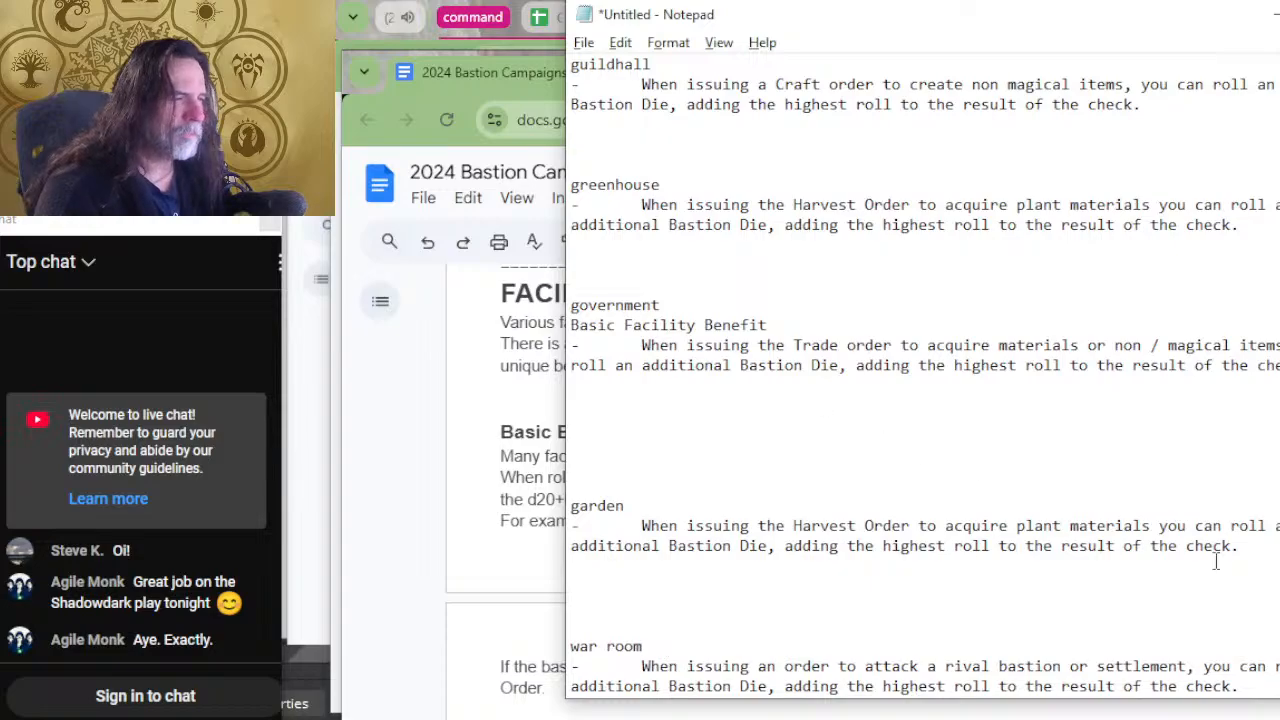
scroll(1105, 612, up, 13)
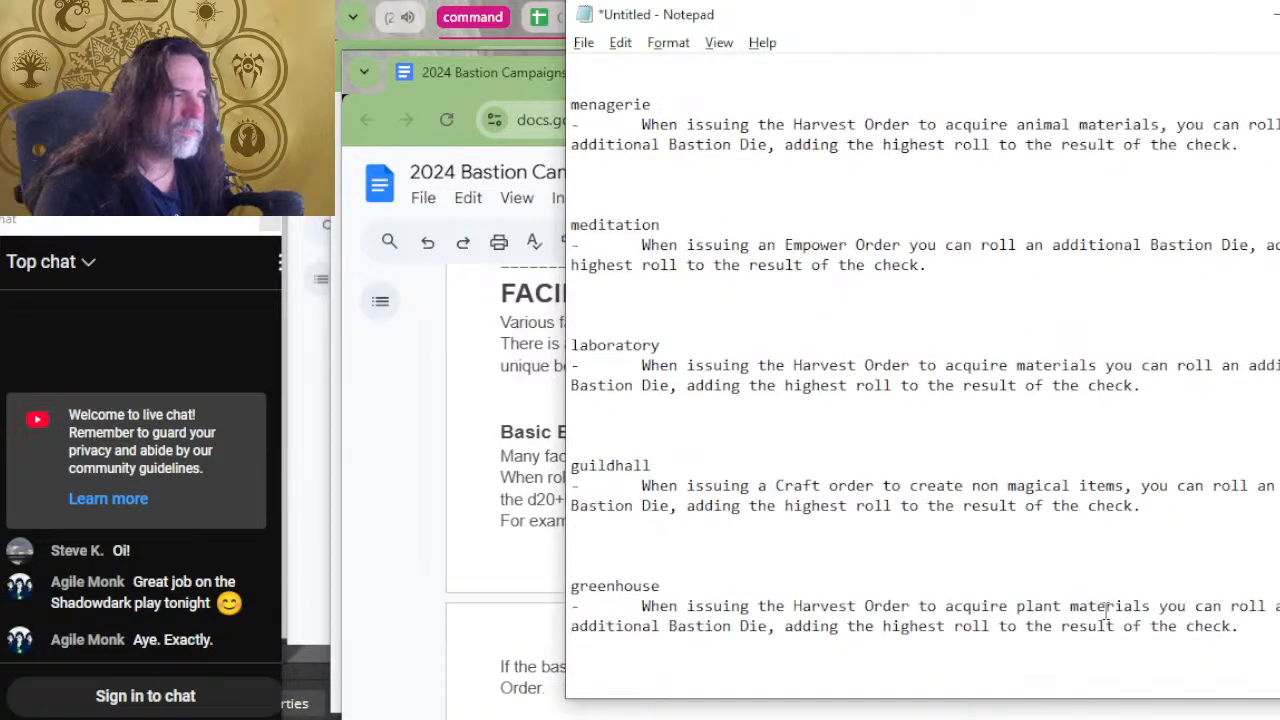
scroll(1105, 609, up, 3)
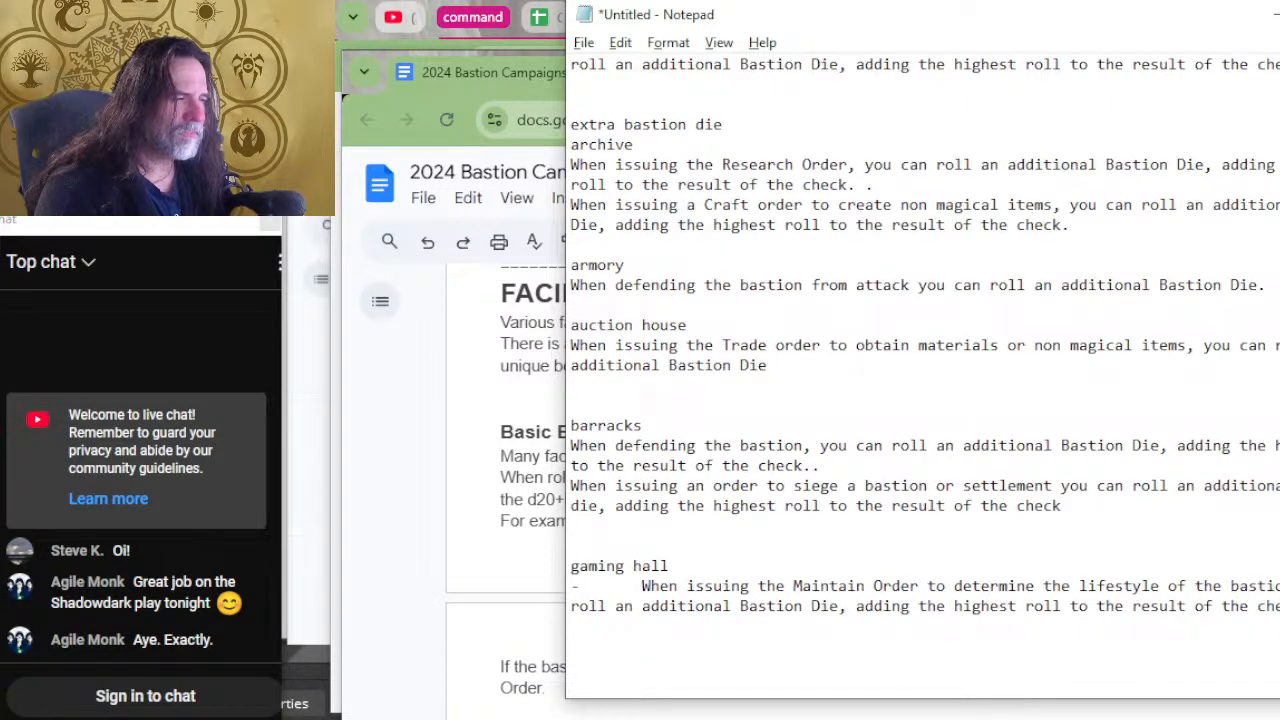
scroll(912, 571, up, 2)
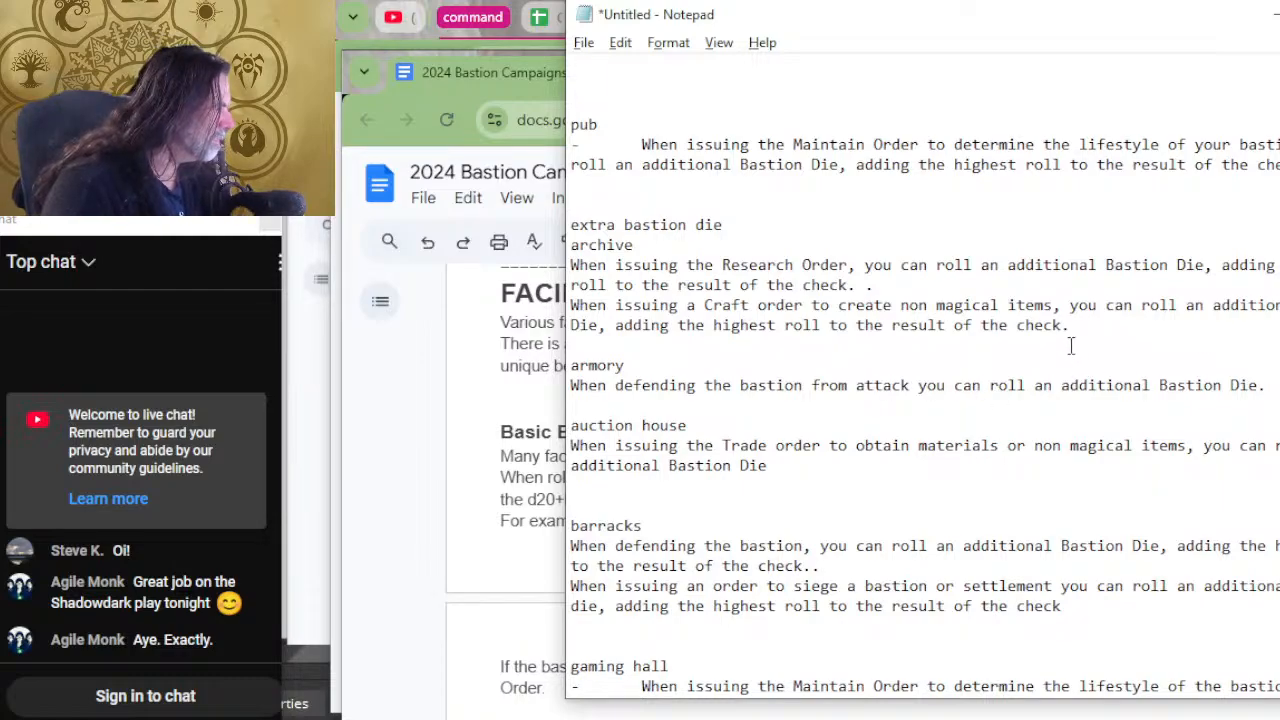
click(916, 383)
scroll(918, 375, down, 5)
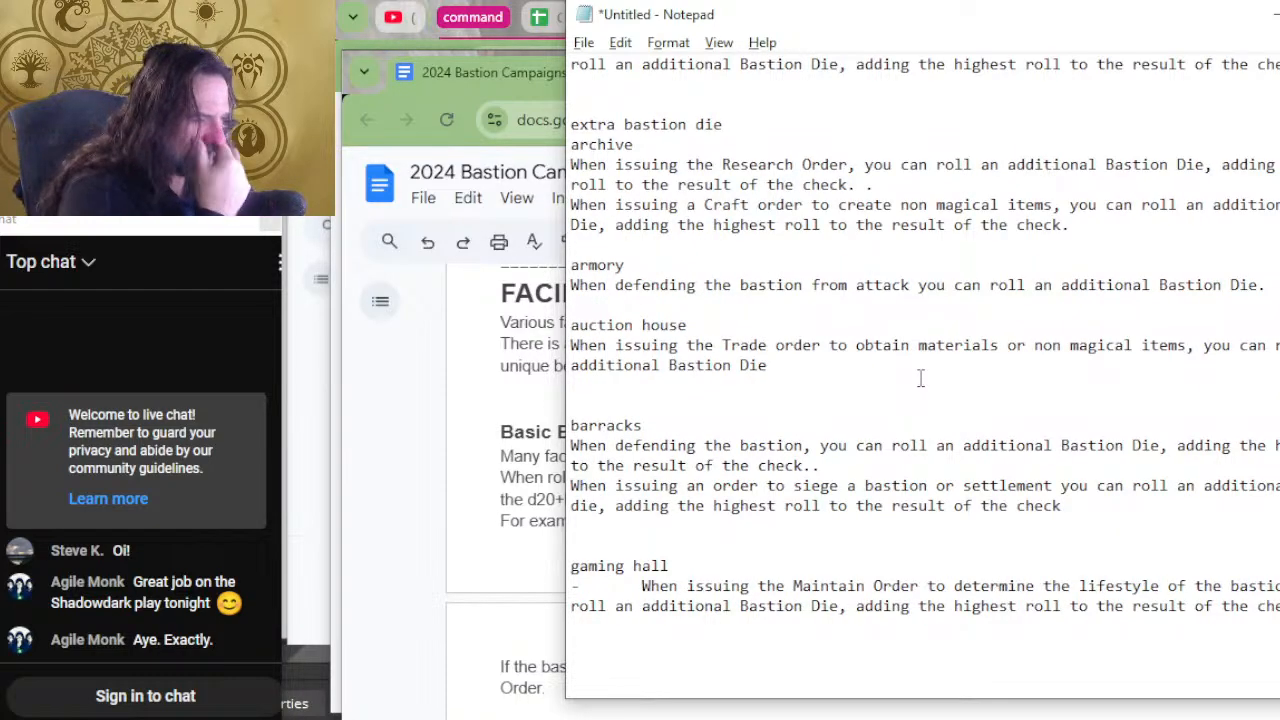
scroll(920, 375, down, 5)
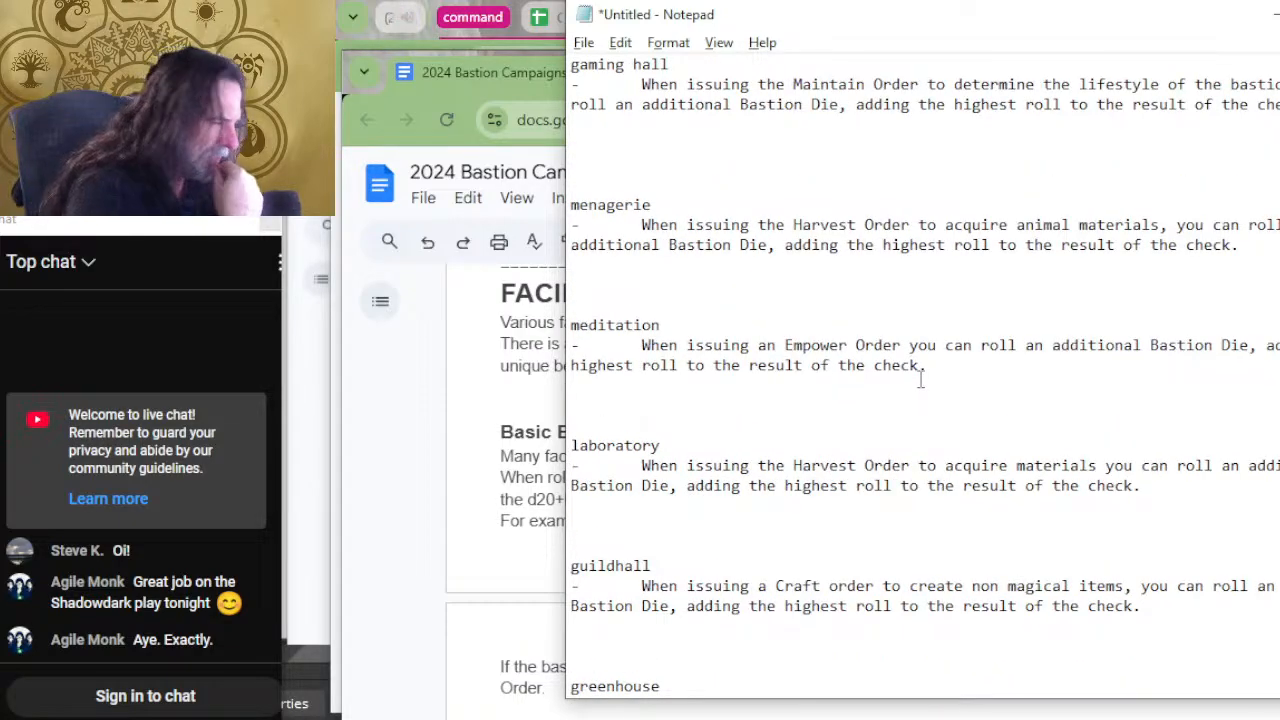
scroll(920, 378, down, 3)
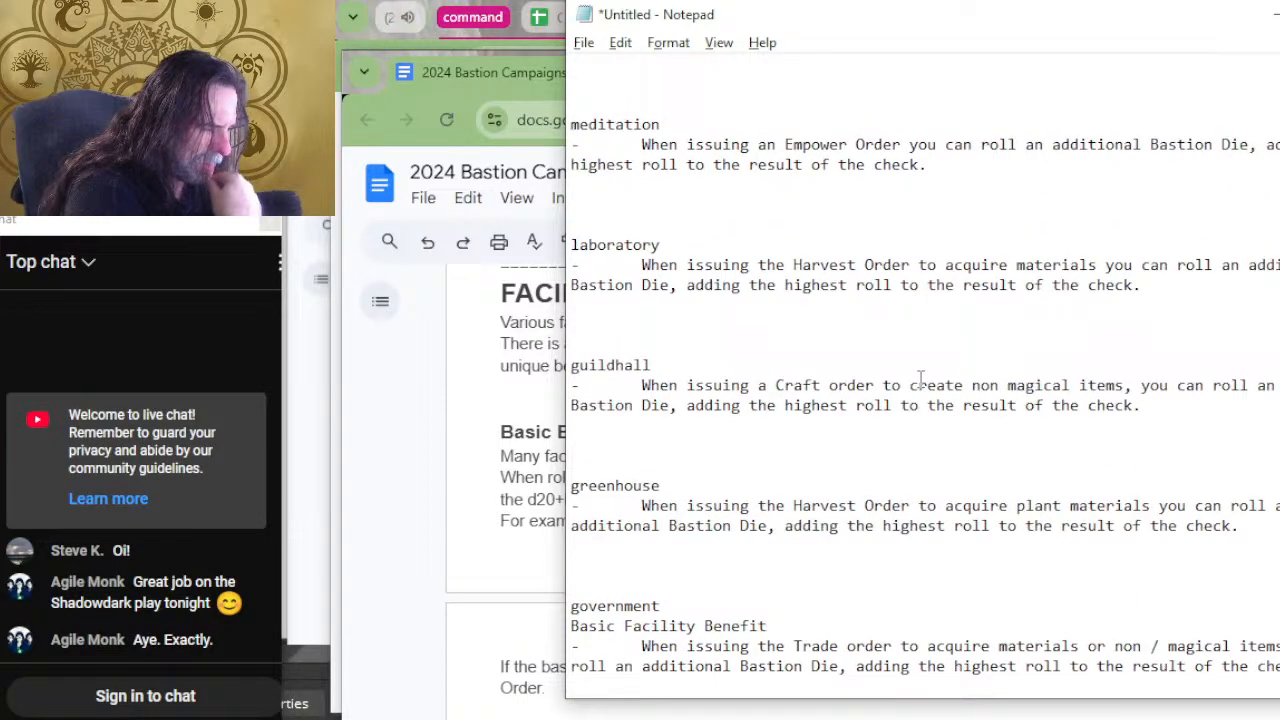
scroll(920, 378, down, 8)
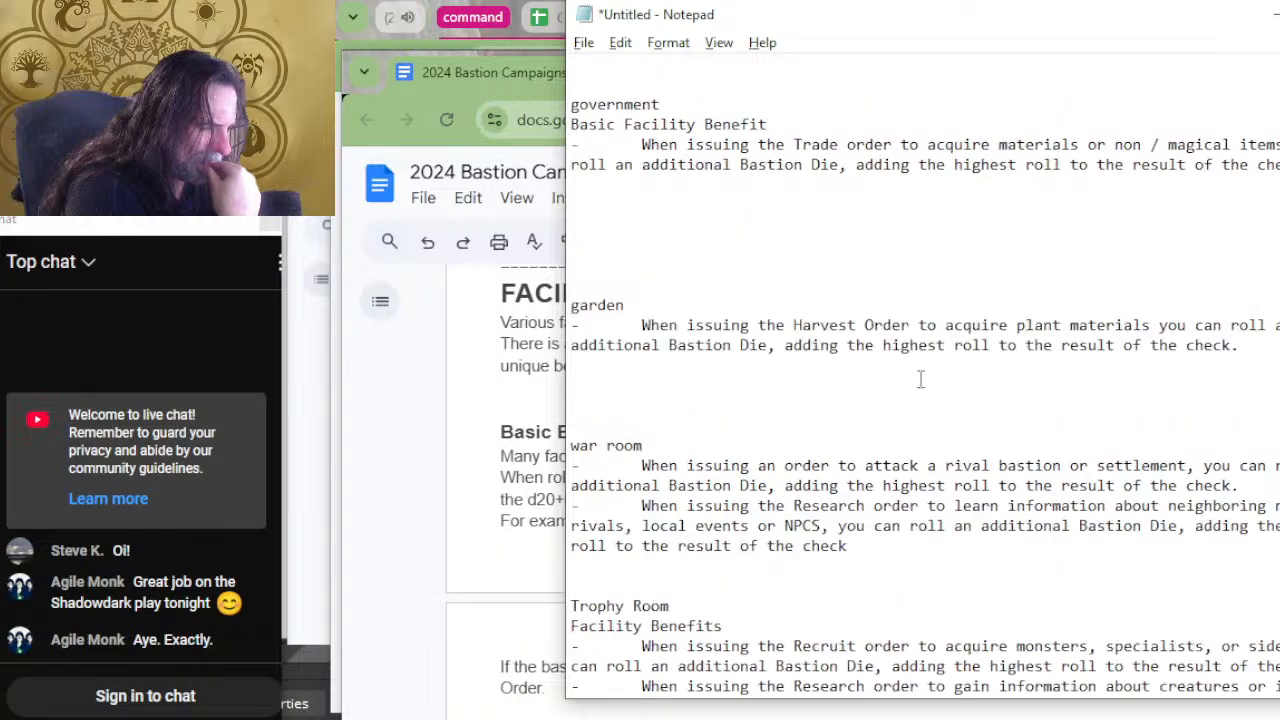
scroll(920, 378, down, 7)
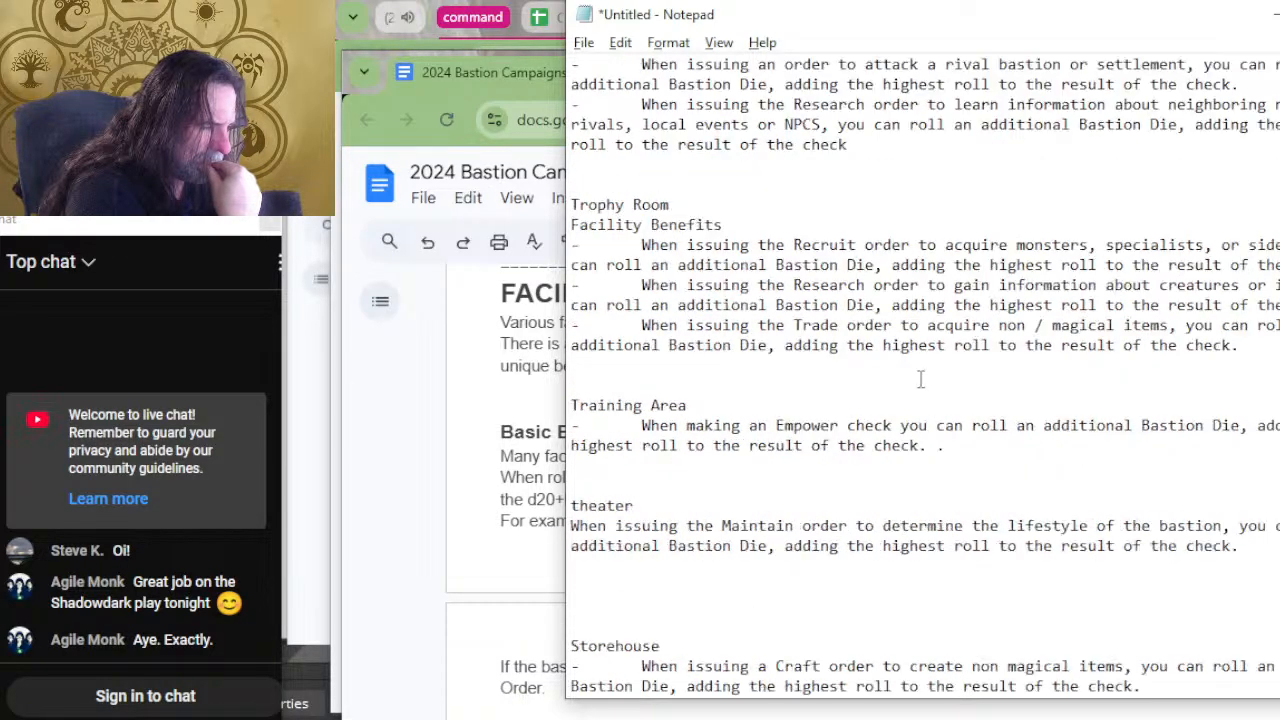
scroll(920, 378, up, 8)
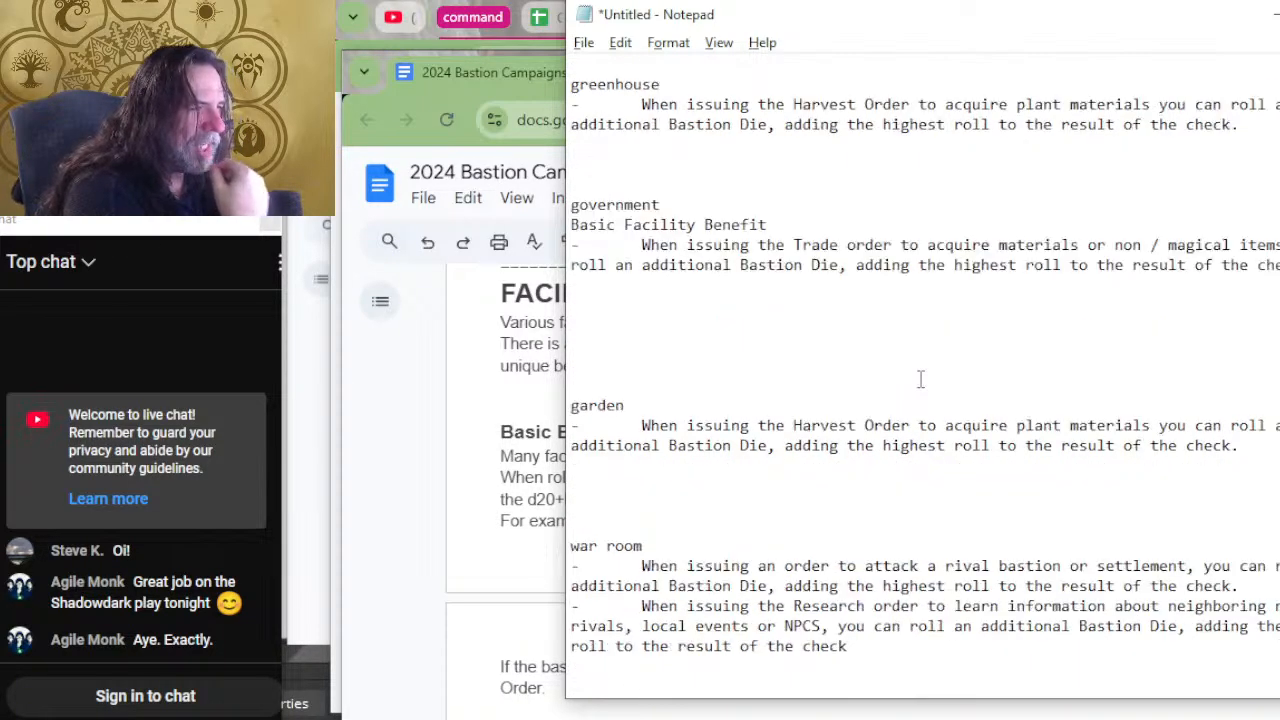
scroll(920, 378, up, 2)
scroll(920, 378, down, 8)
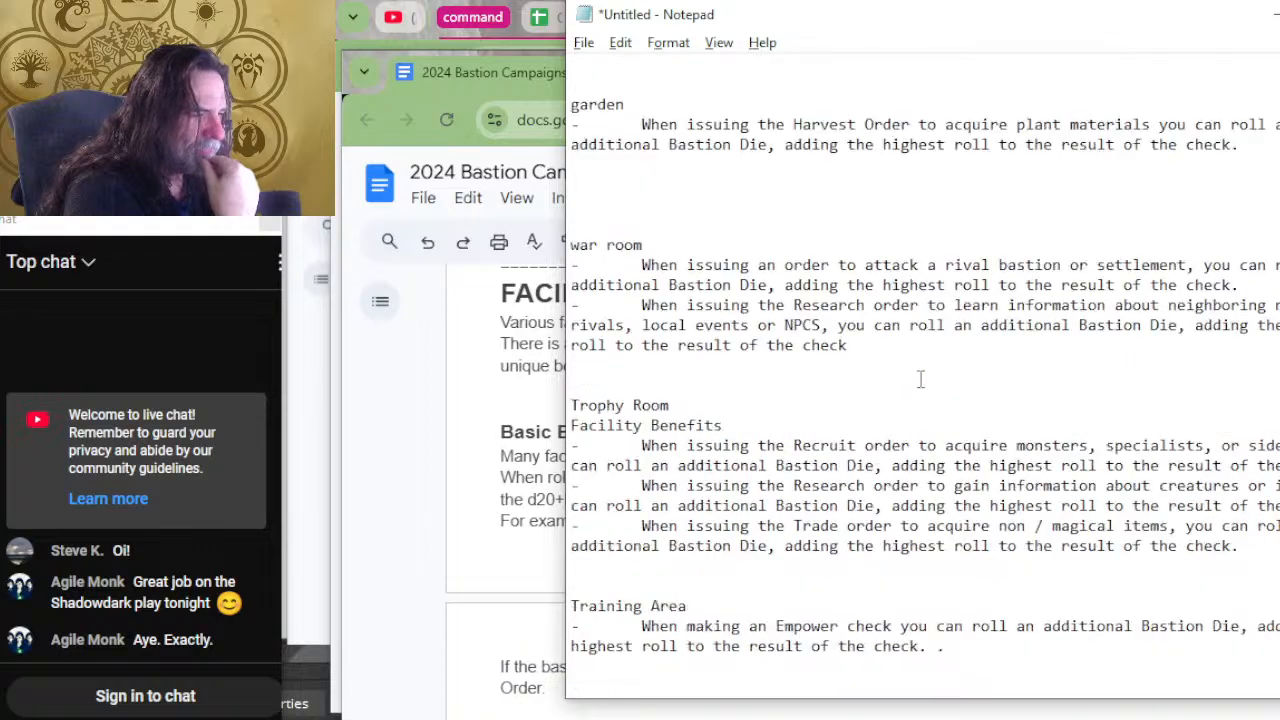
scroll(920, 379, down, 9)
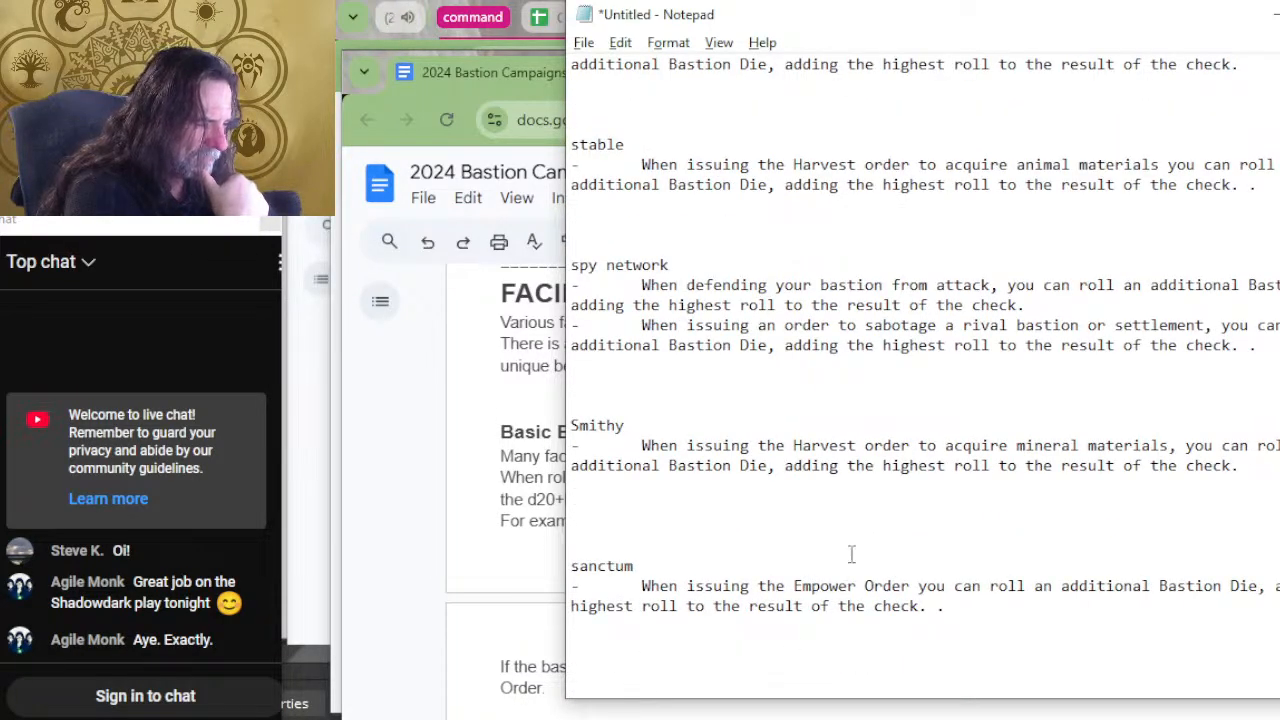
scroll(851, 553, up, 2)
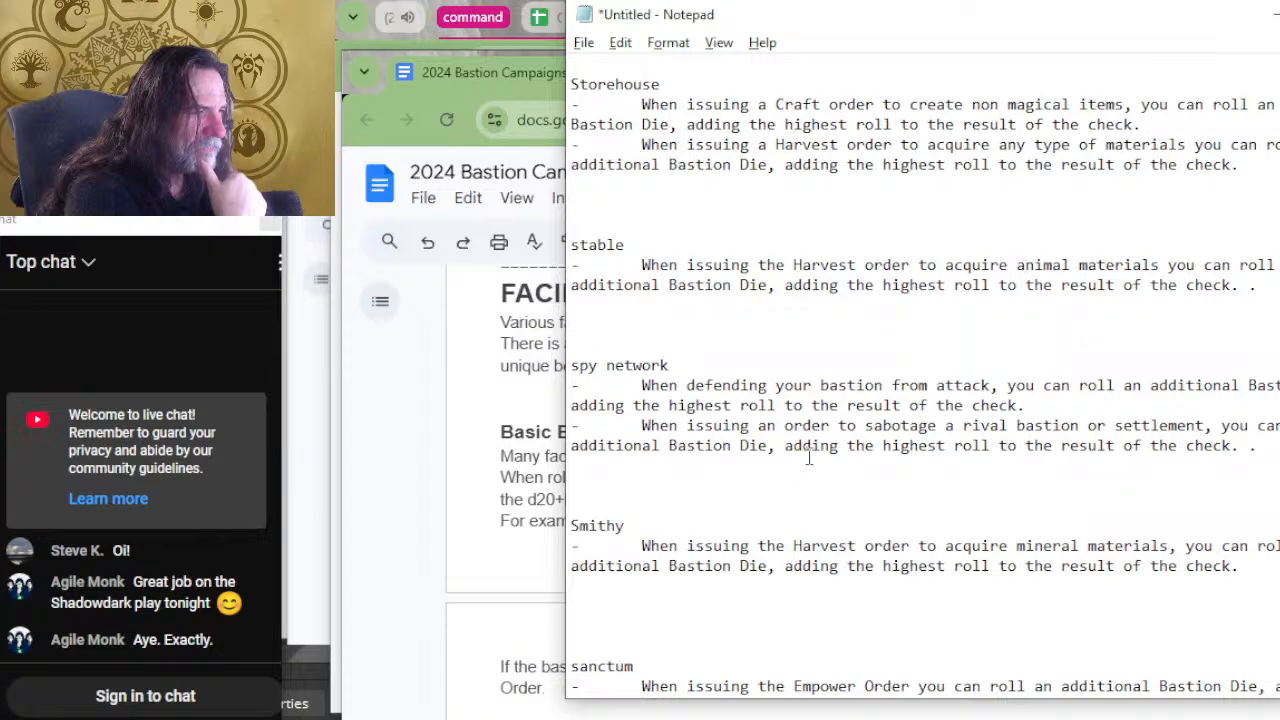
scroll(815, 445, down, 2)
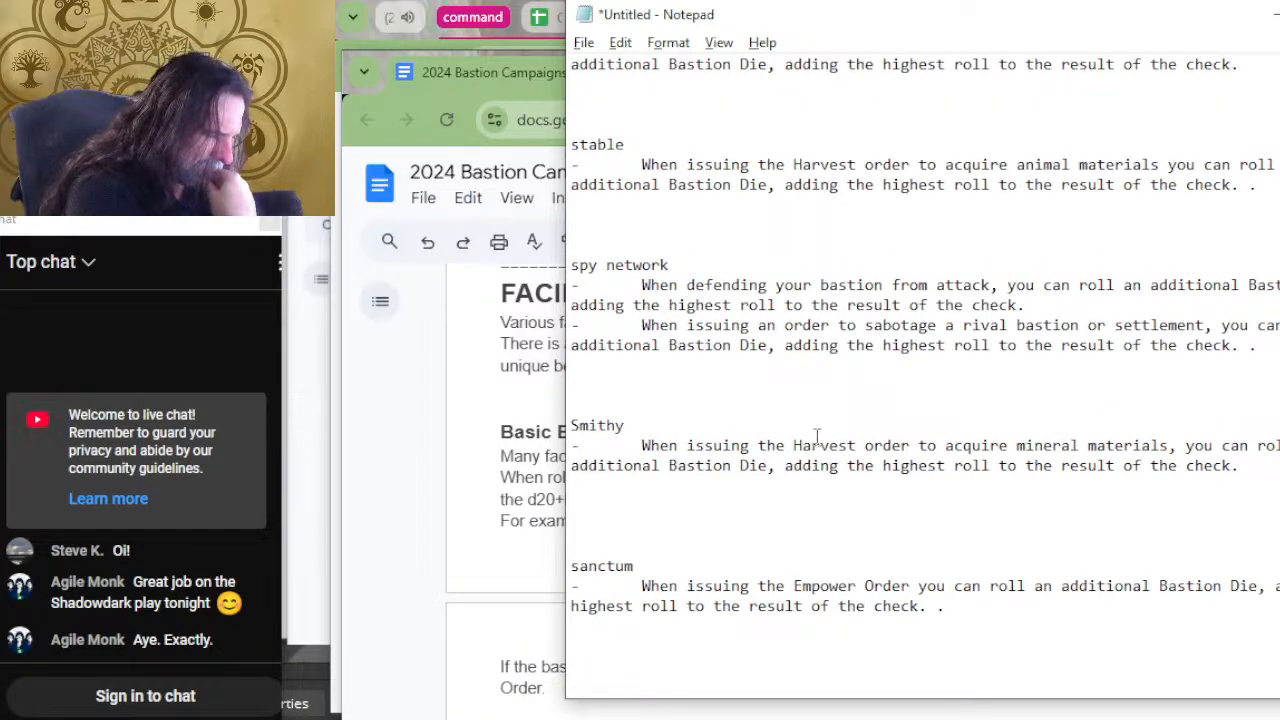
scroll(823, 456, up, 3)
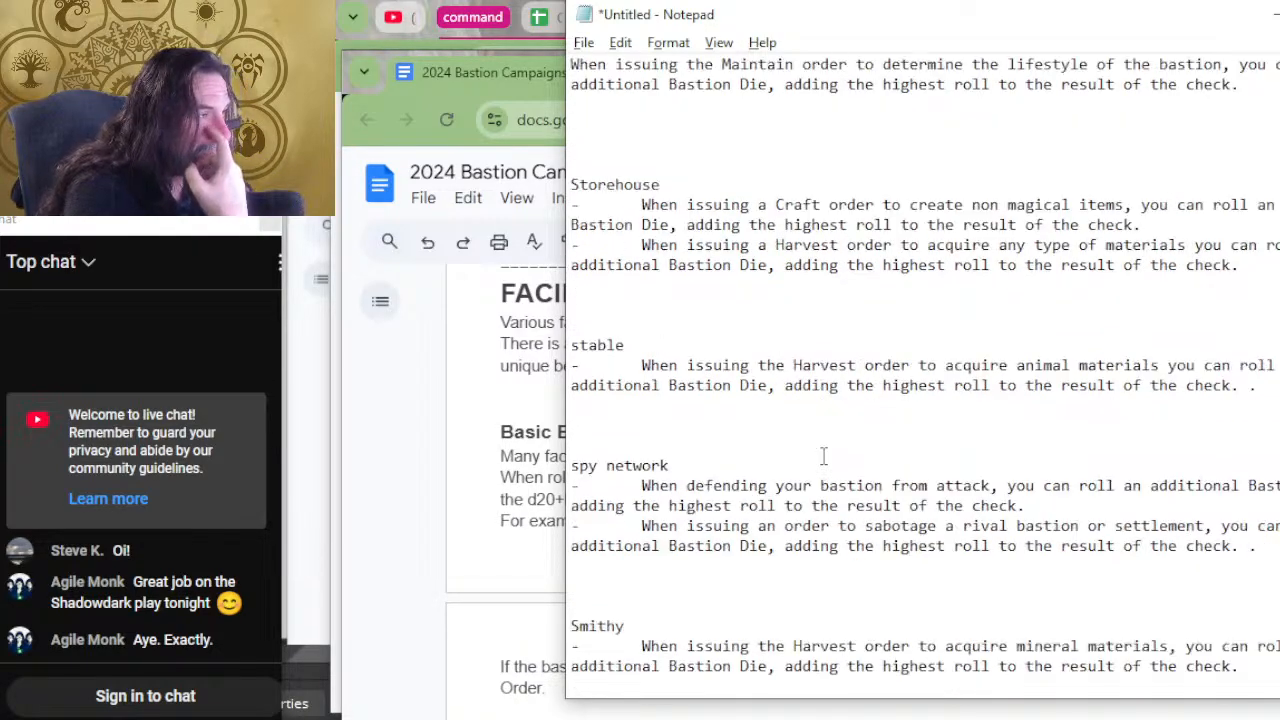
scroll(823, 456, up, 2)
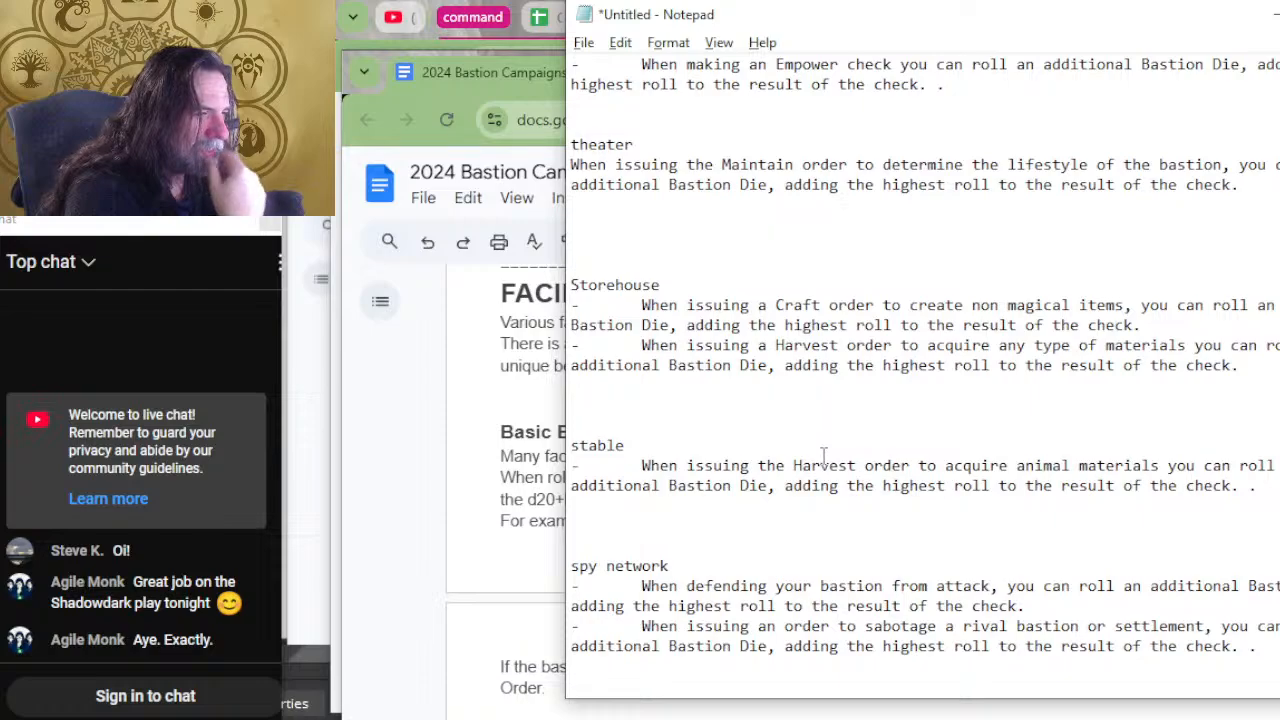
scroll(823, 456, up, 3)
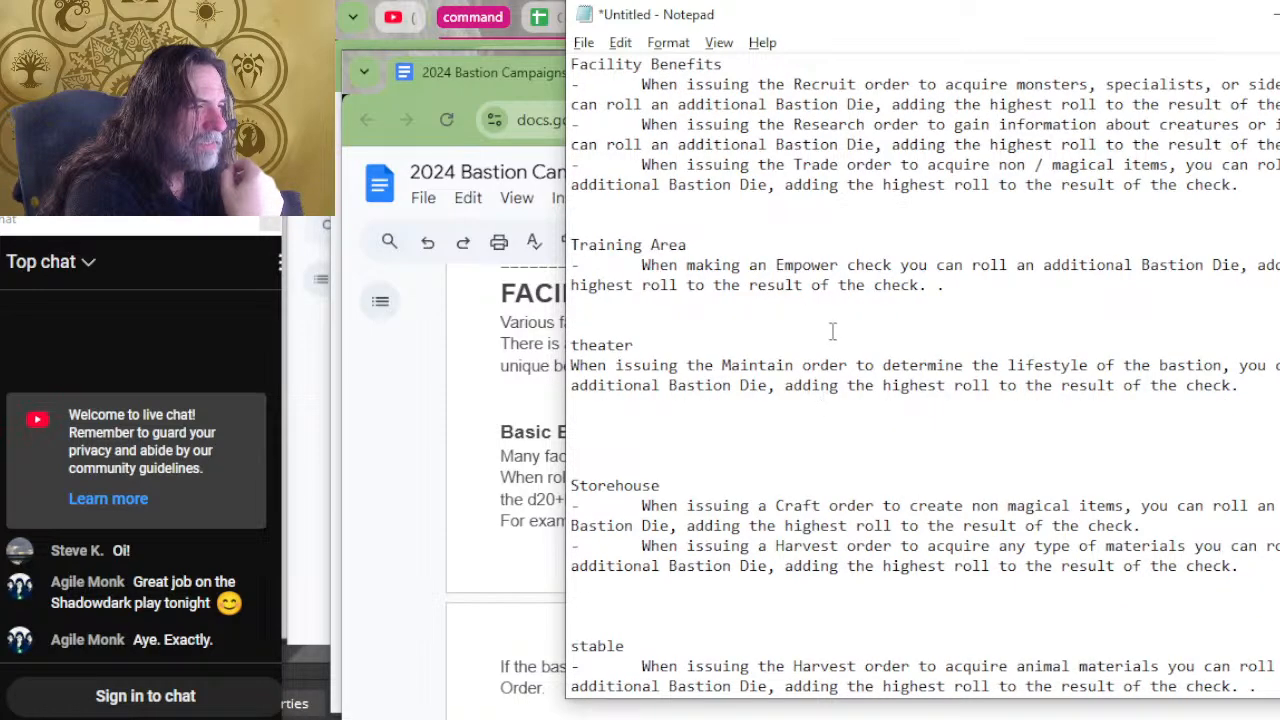
scroll(829, 335, up, 3)
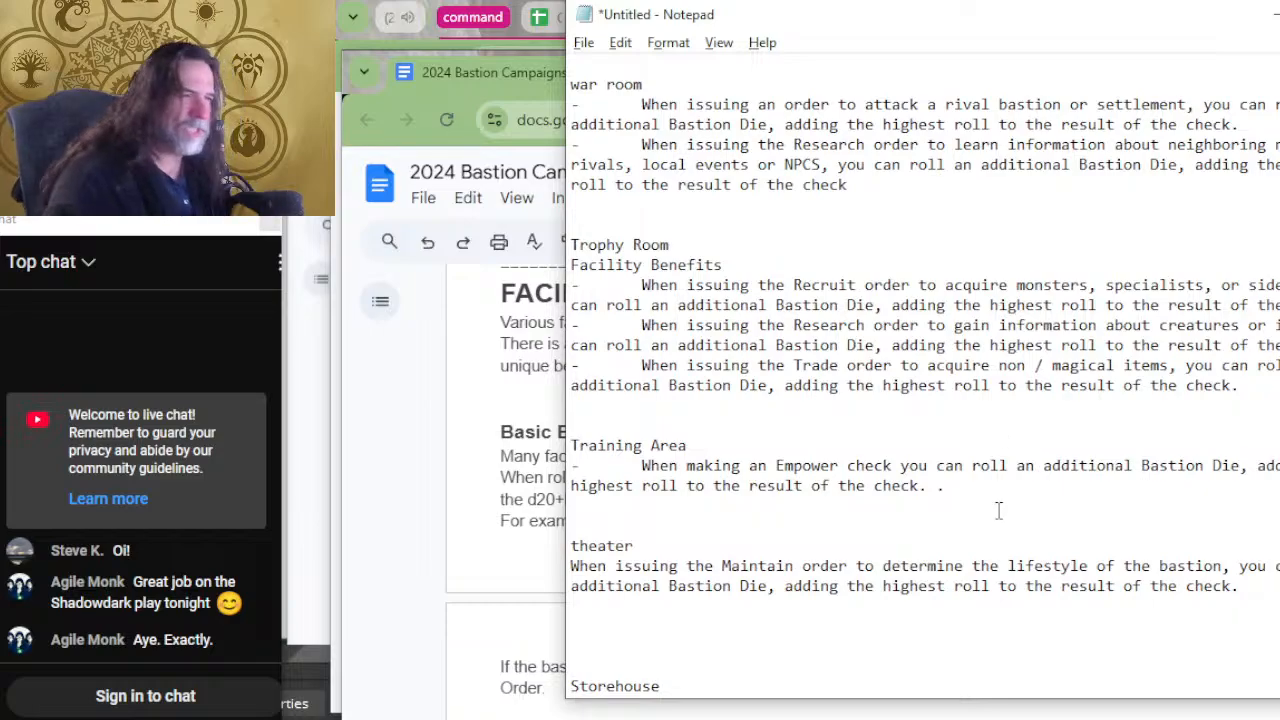
key(alt+Tab)
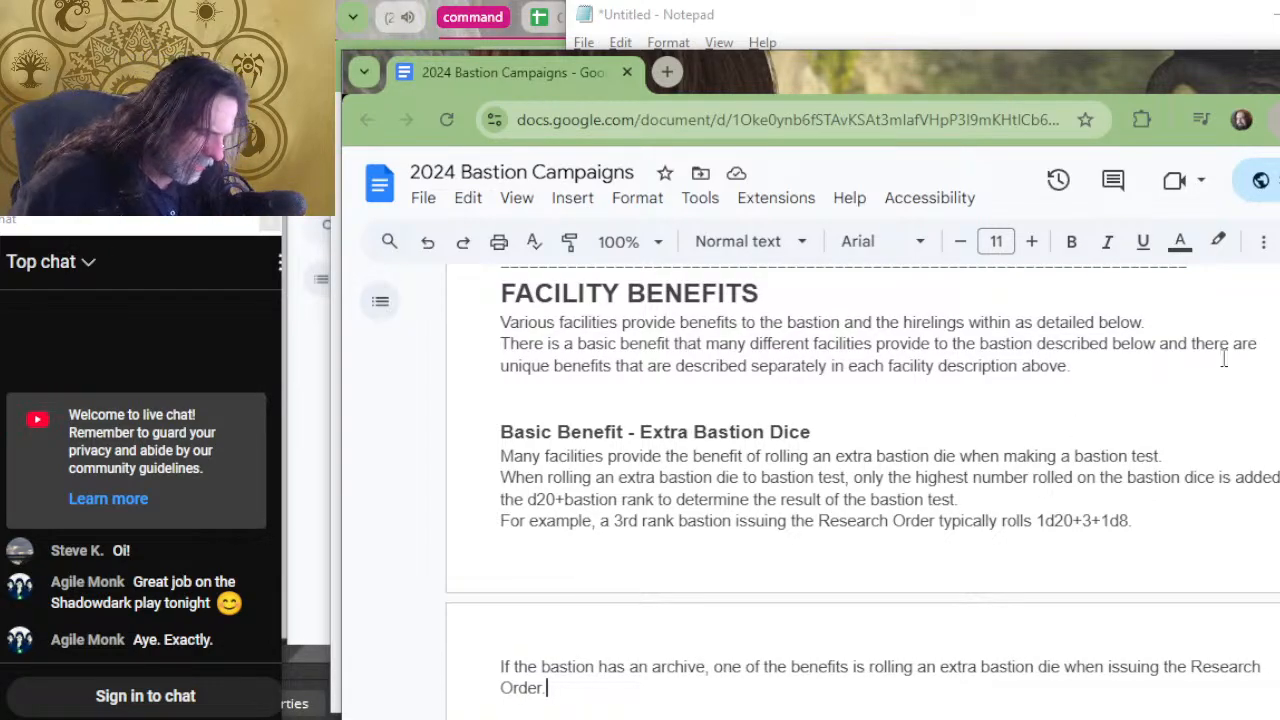
Change "the bastion" to "this bastion" in the sentence about the bastion having an archive.
scroll(838, 612, down, 2)
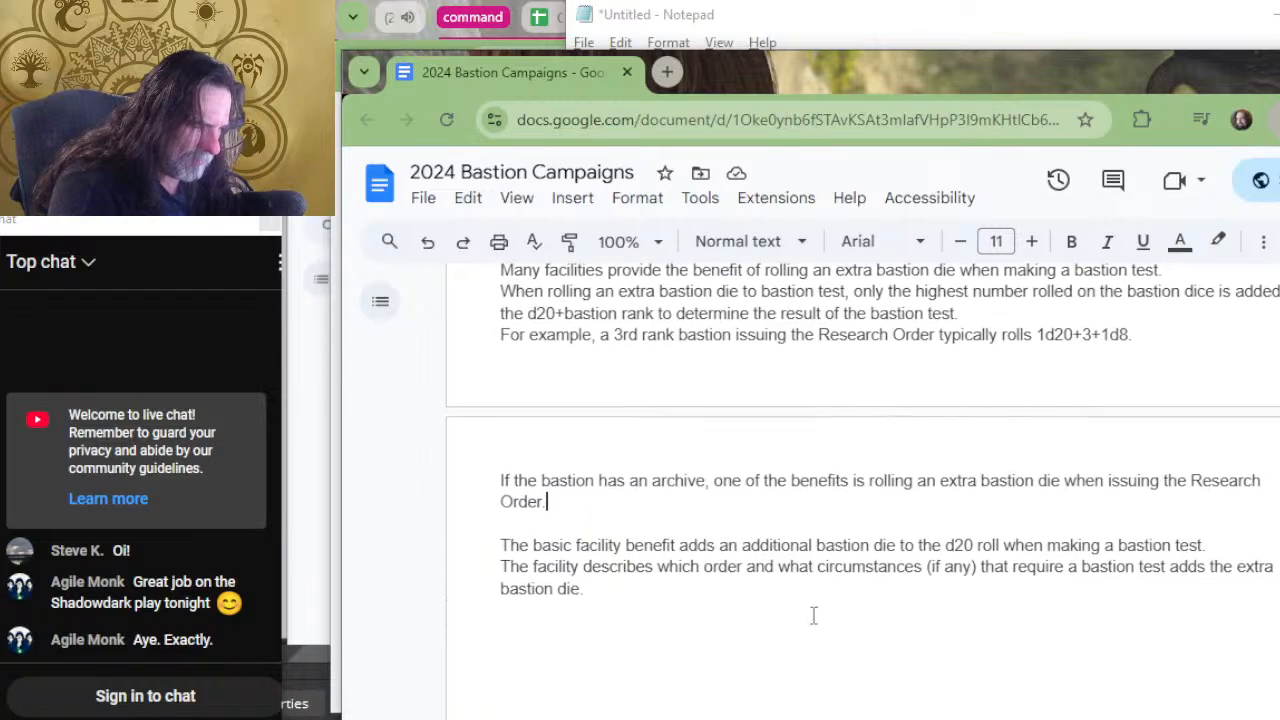
click(519, 483)
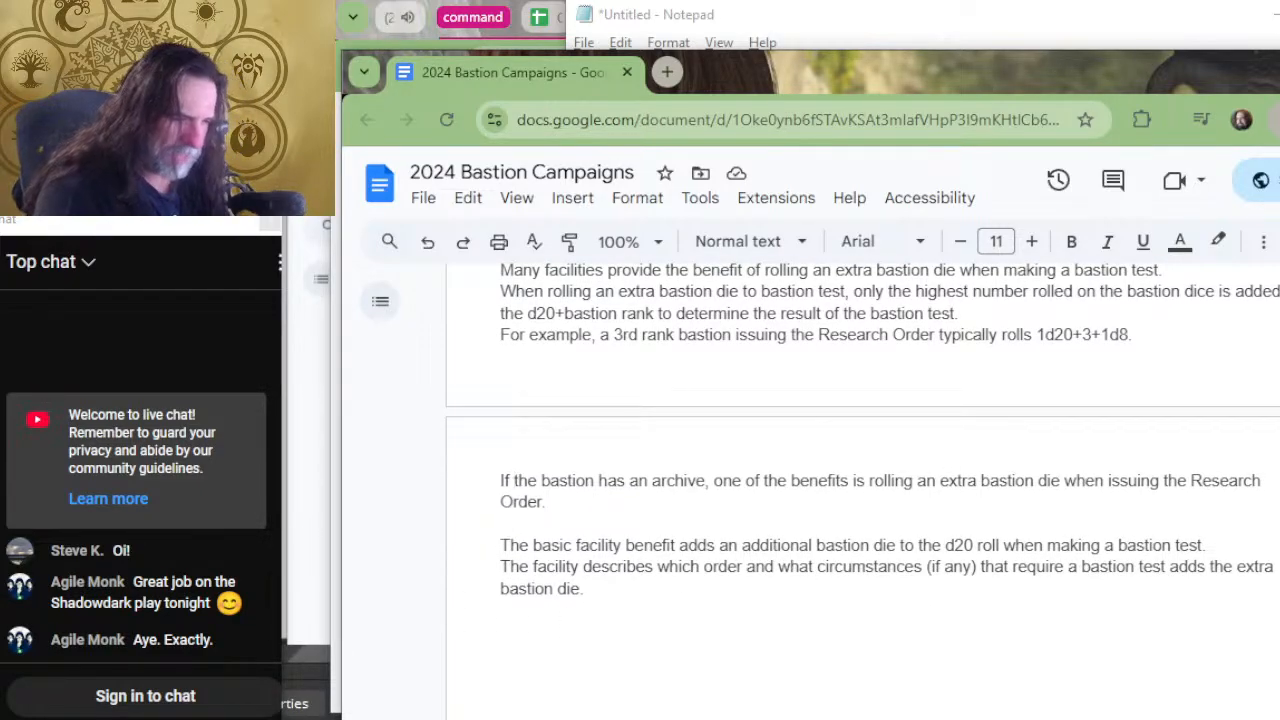
key(Delete)
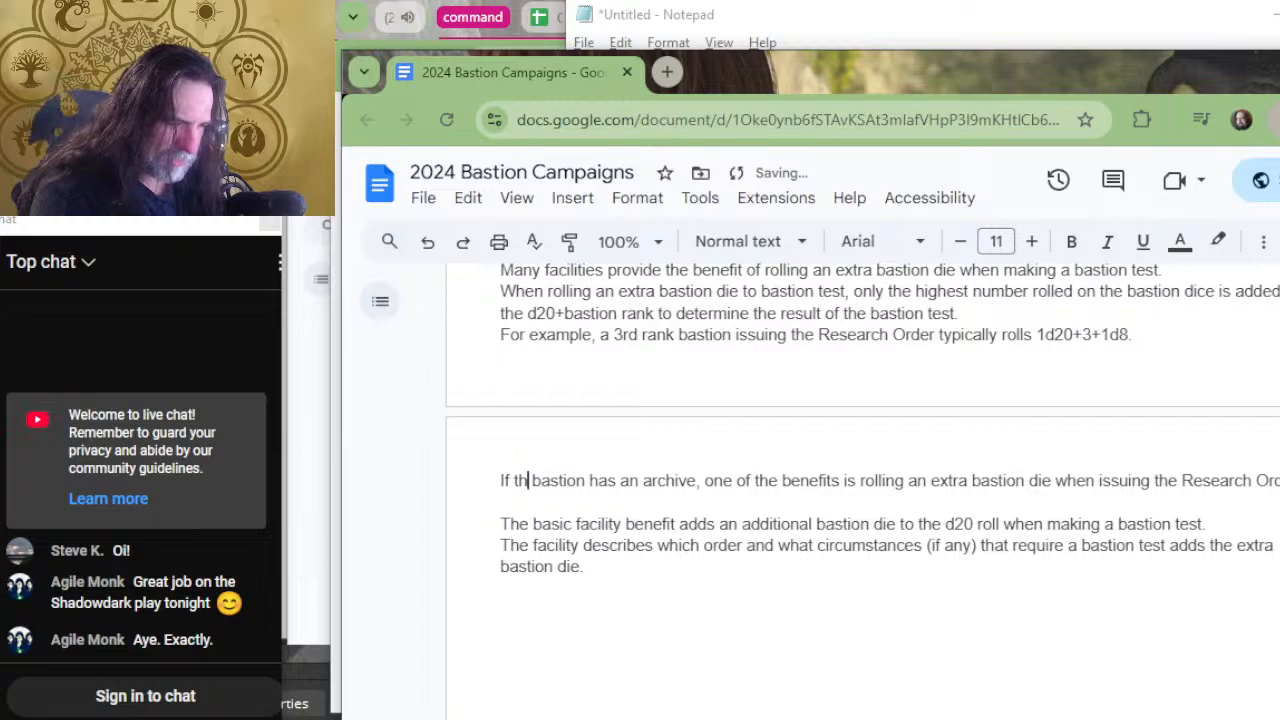
text(is)
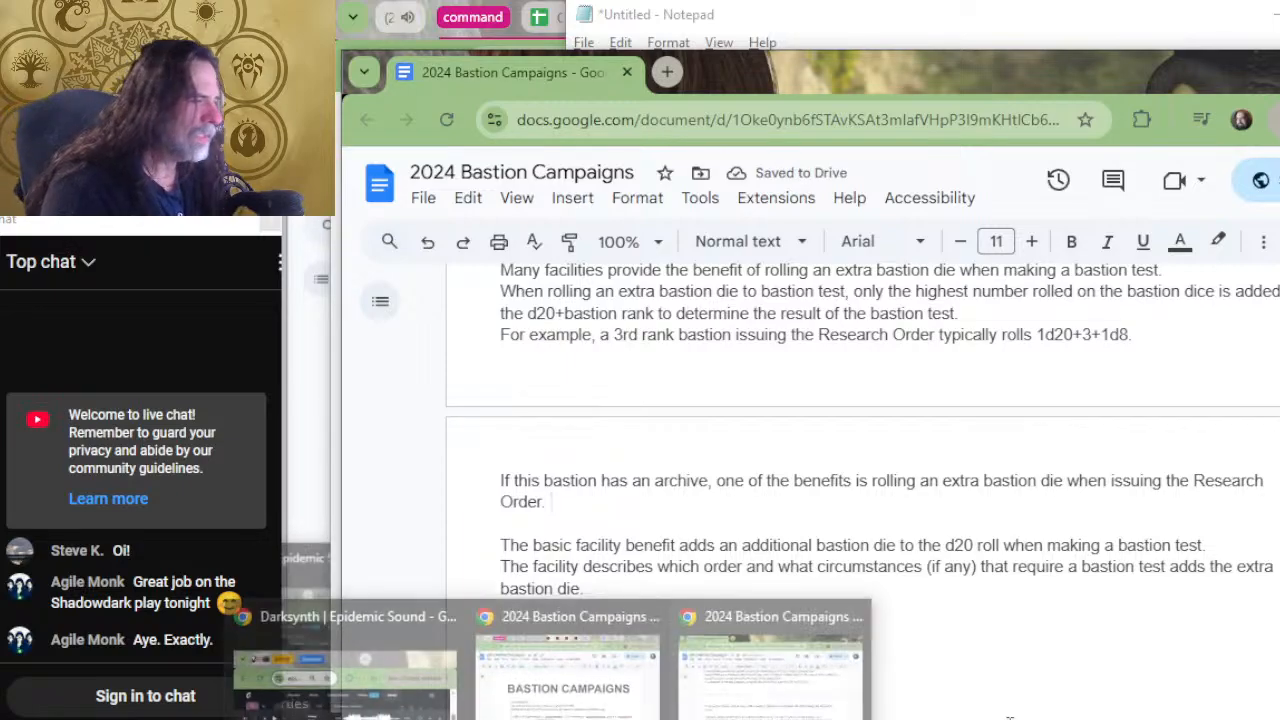
Below the highest-number rule, add the line "The extra bastion die is determined by the rank of the facility providing it.".
click(967, 313)
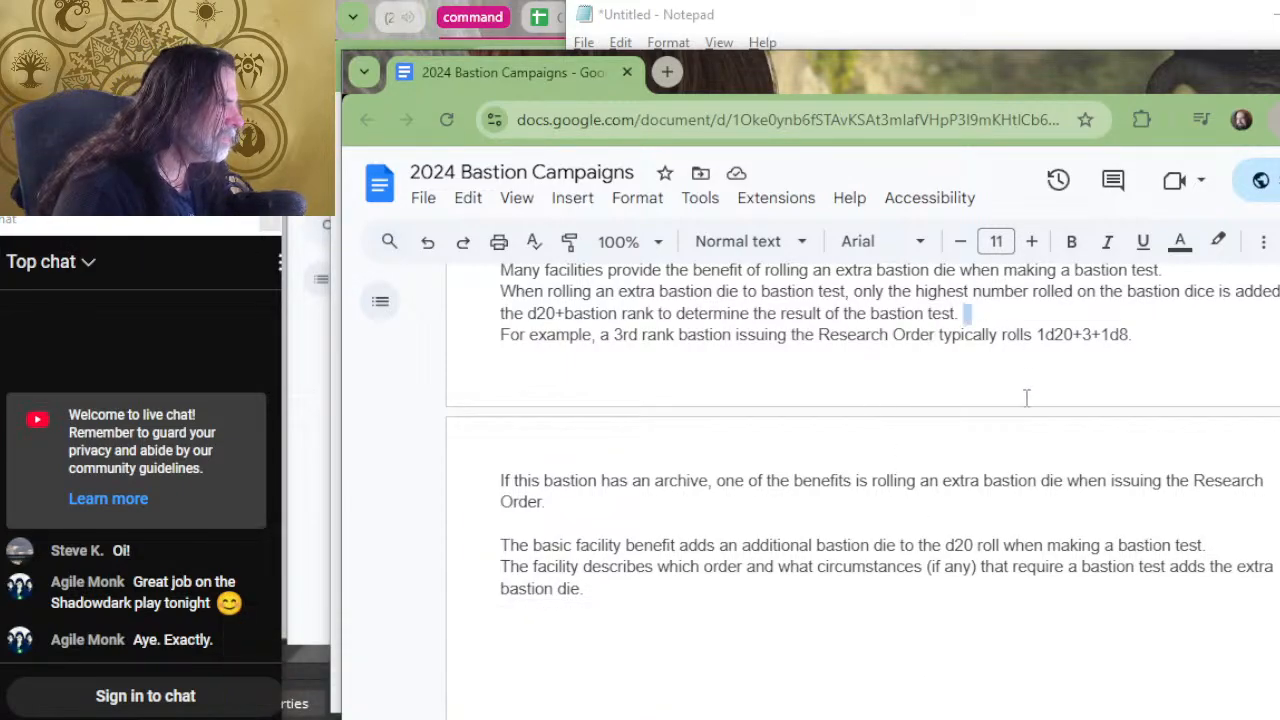
key(Return)
text(The )
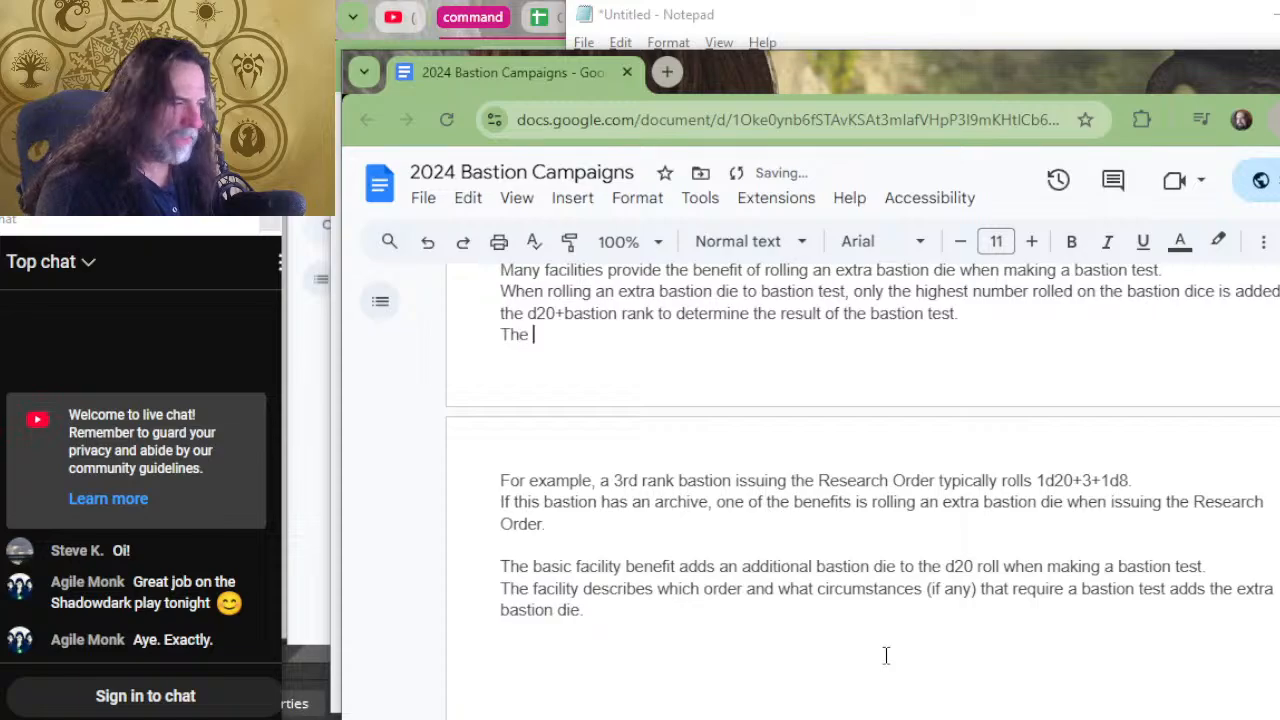
text(extra bast)
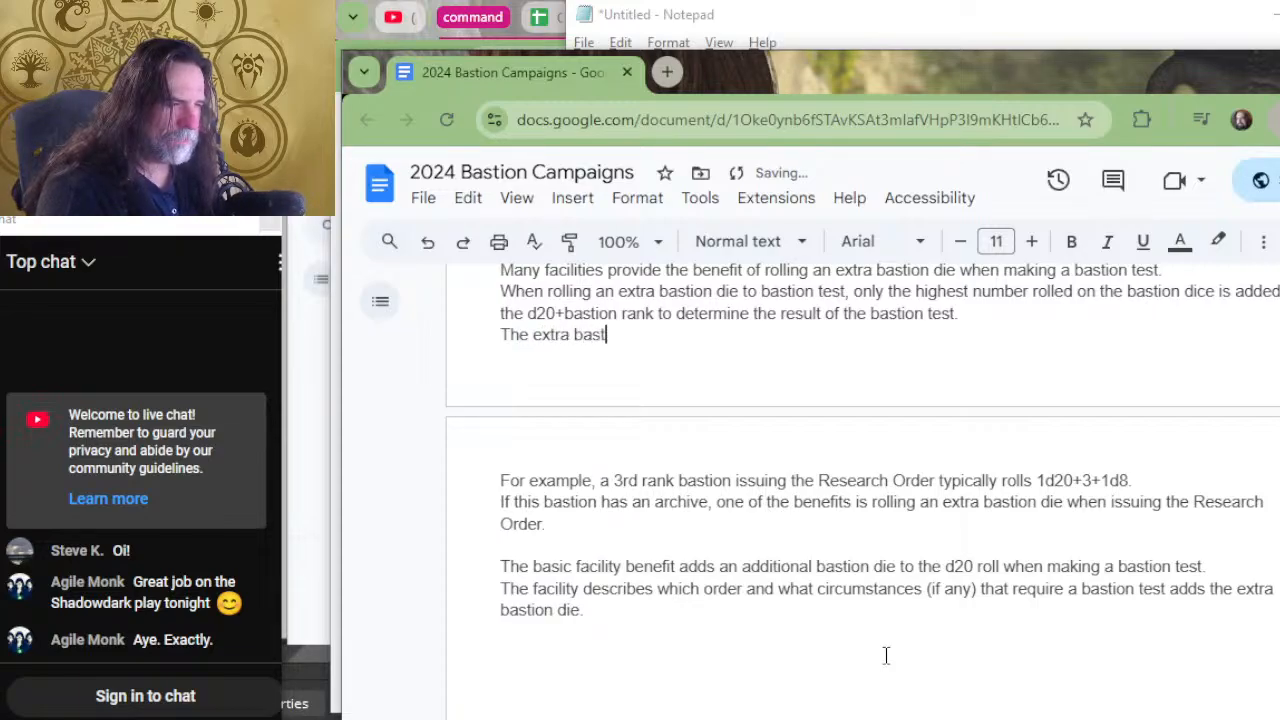
text(ion die )
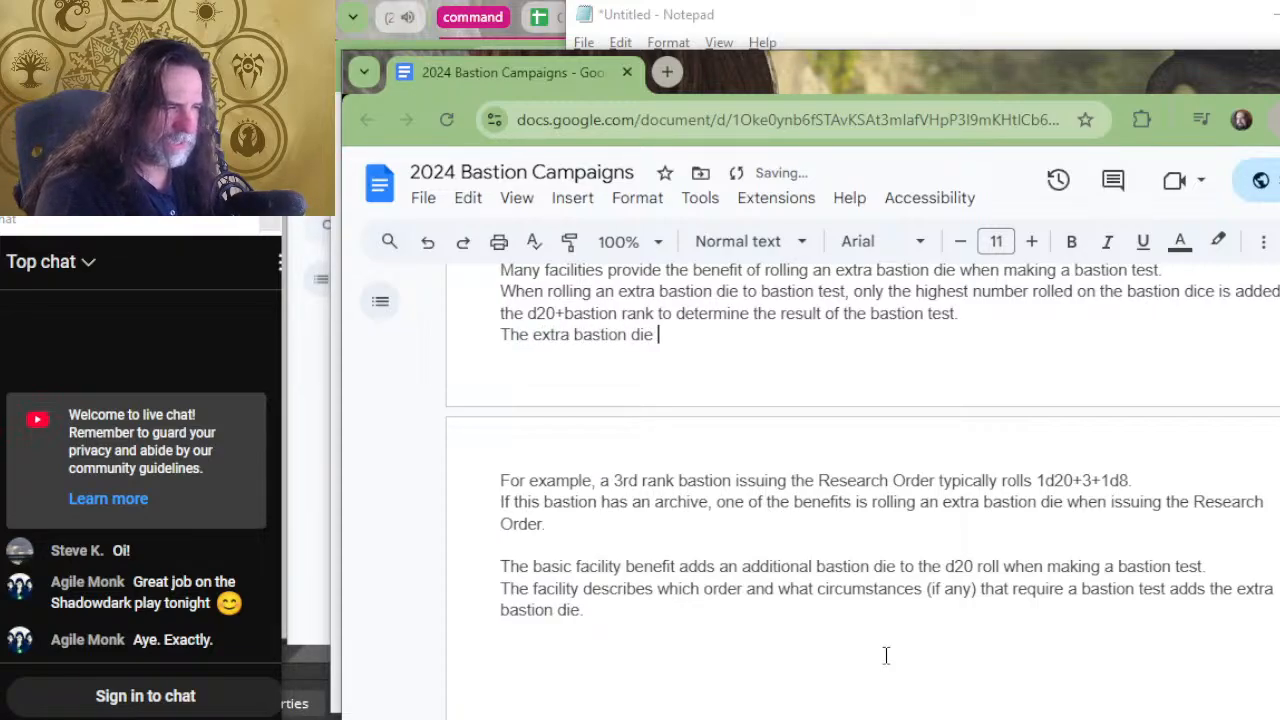
text(is de)
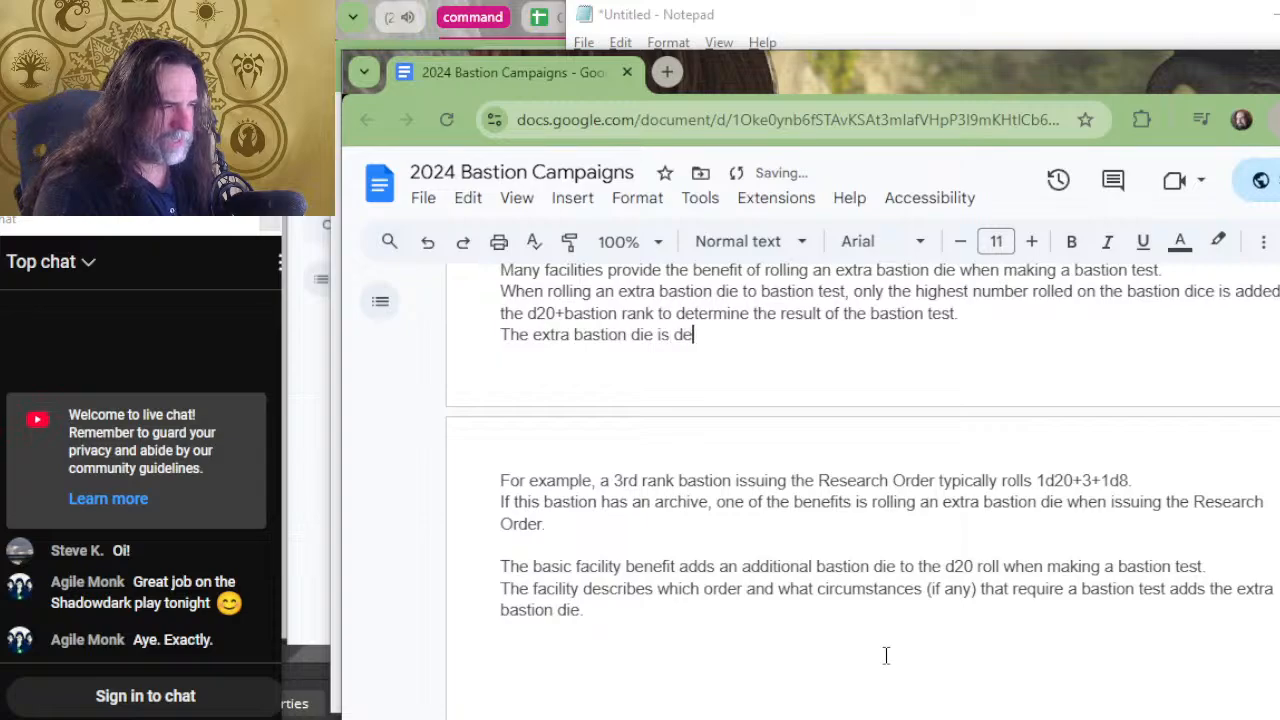
text(termined by the r)
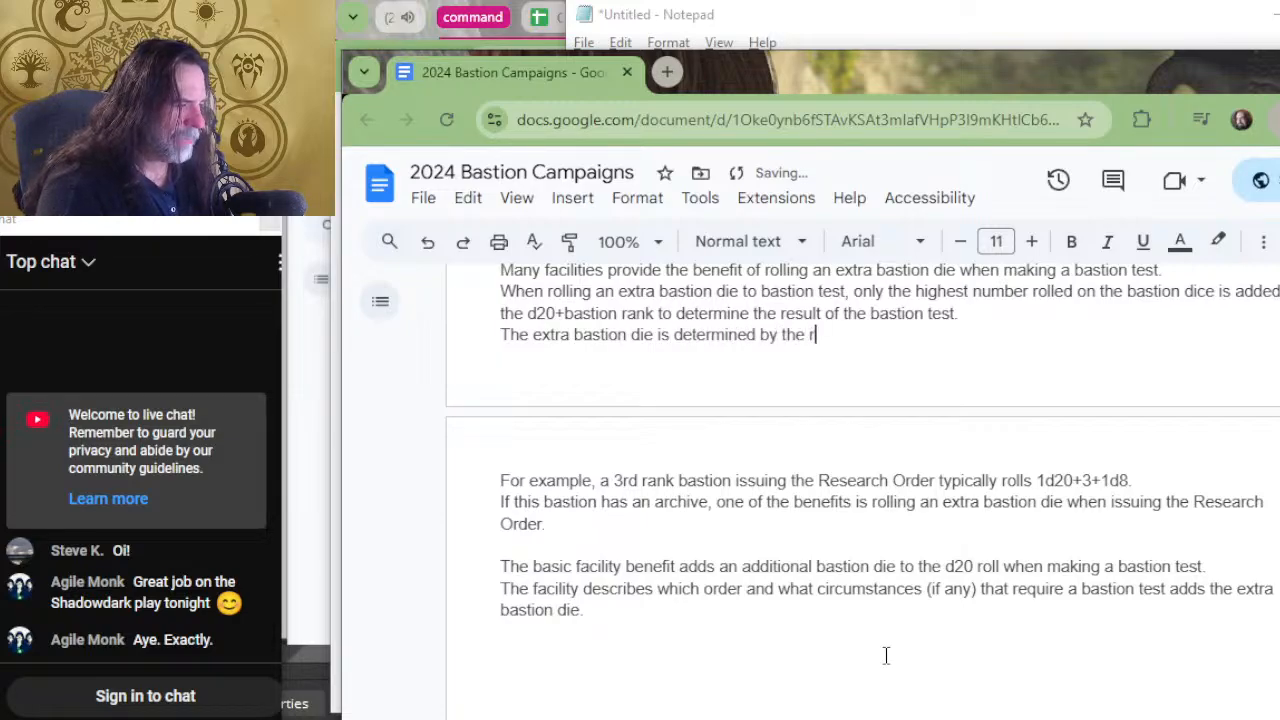
text(ank of the faci)
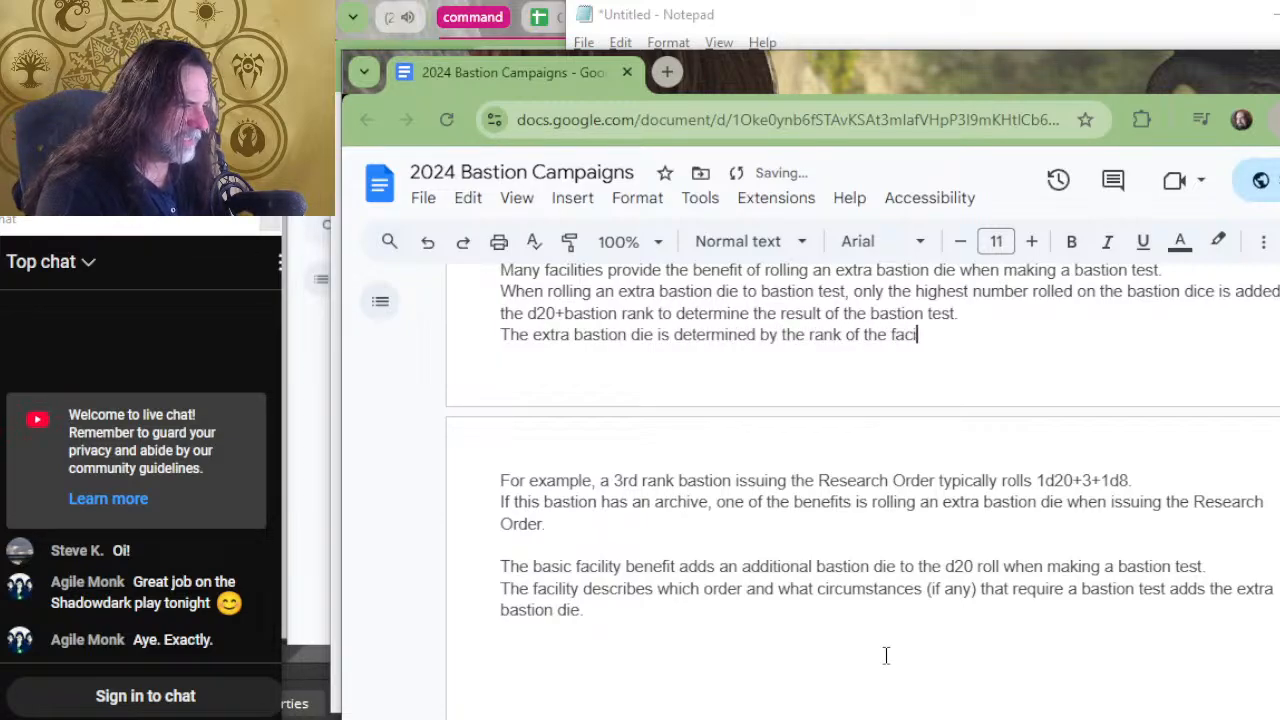
text(lity providing int.)
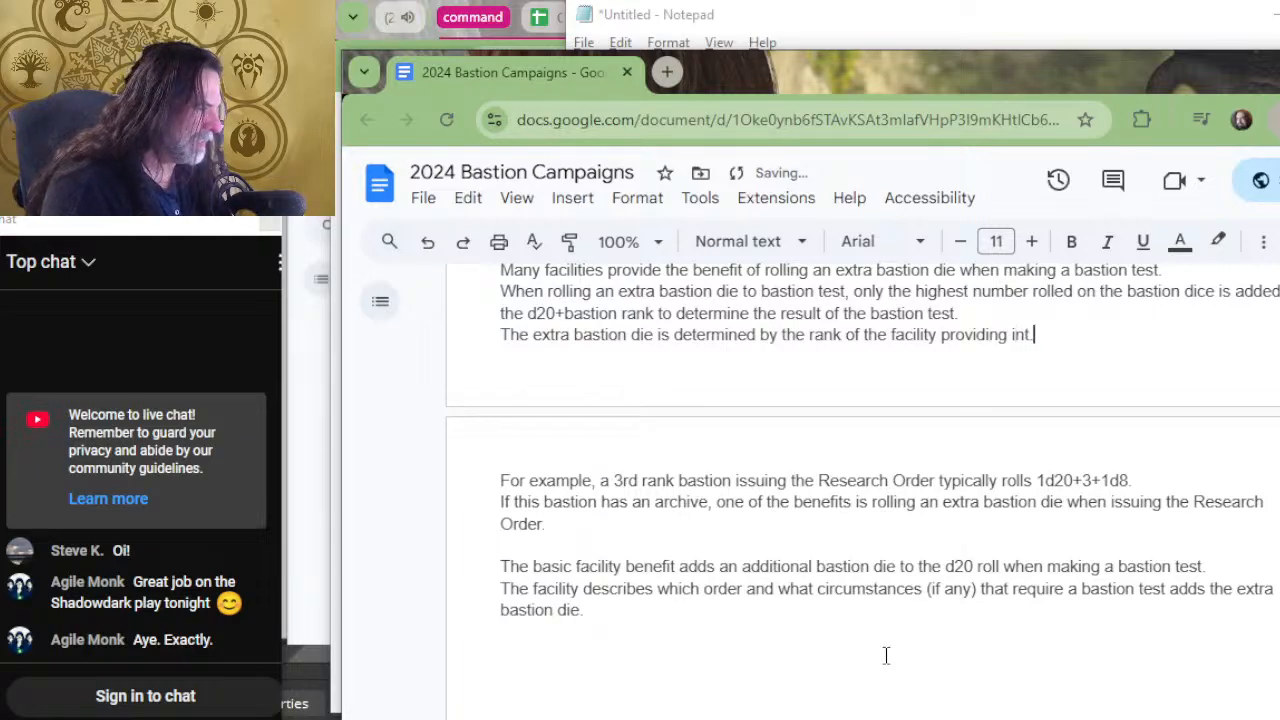
key(BackSpace)
key(BackSpace)
text(t.)
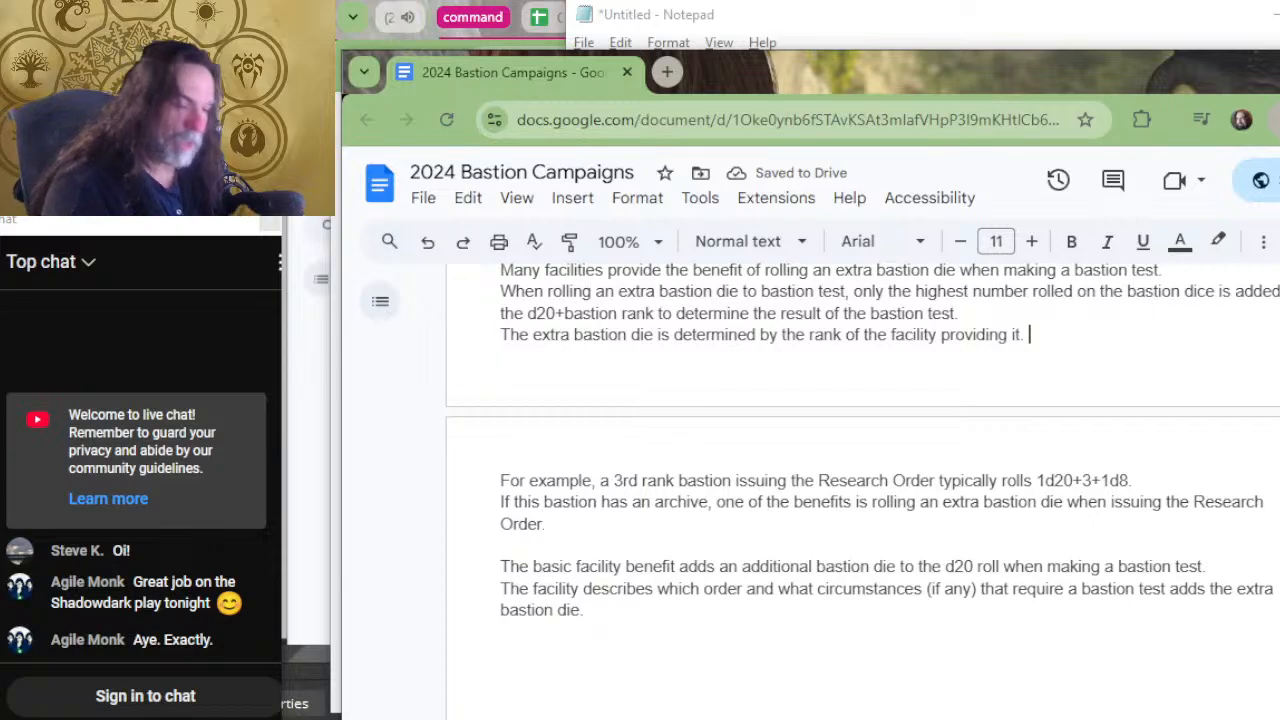
Try to reword "an archive" as "a 1st rank archive" in the example sentence about this bastion.
click(913, 534)
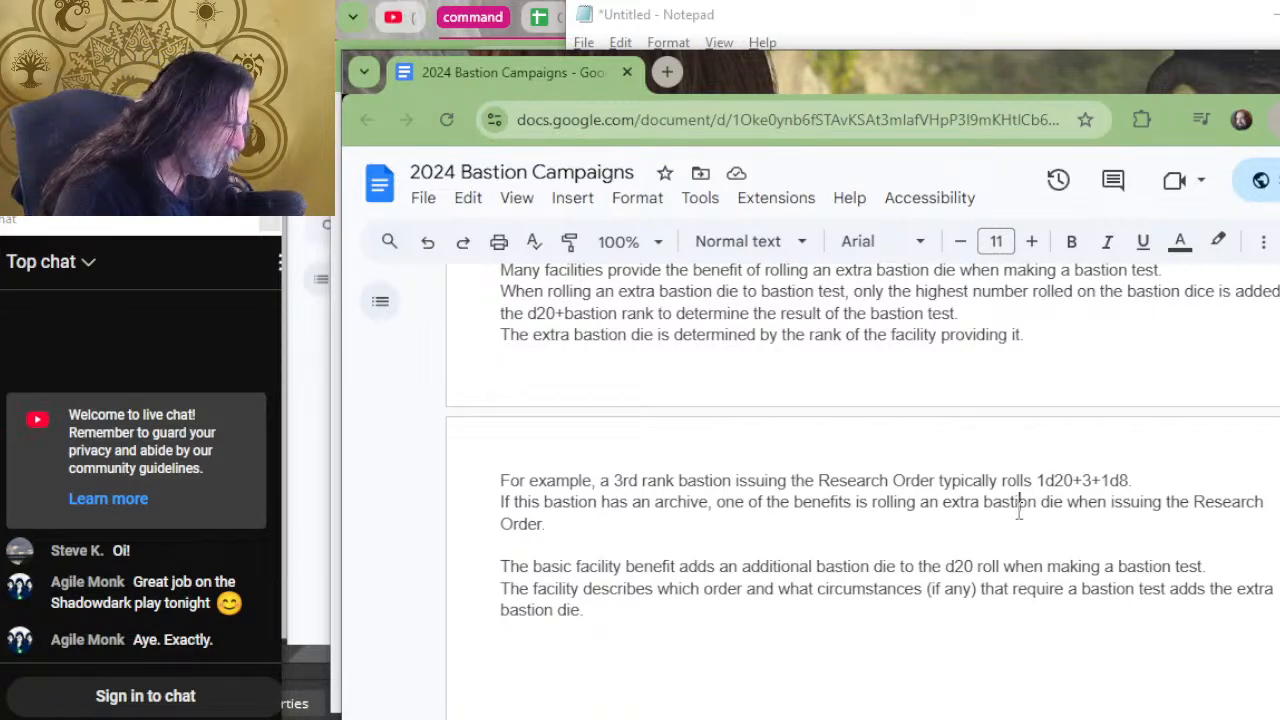
click(1019, 505)
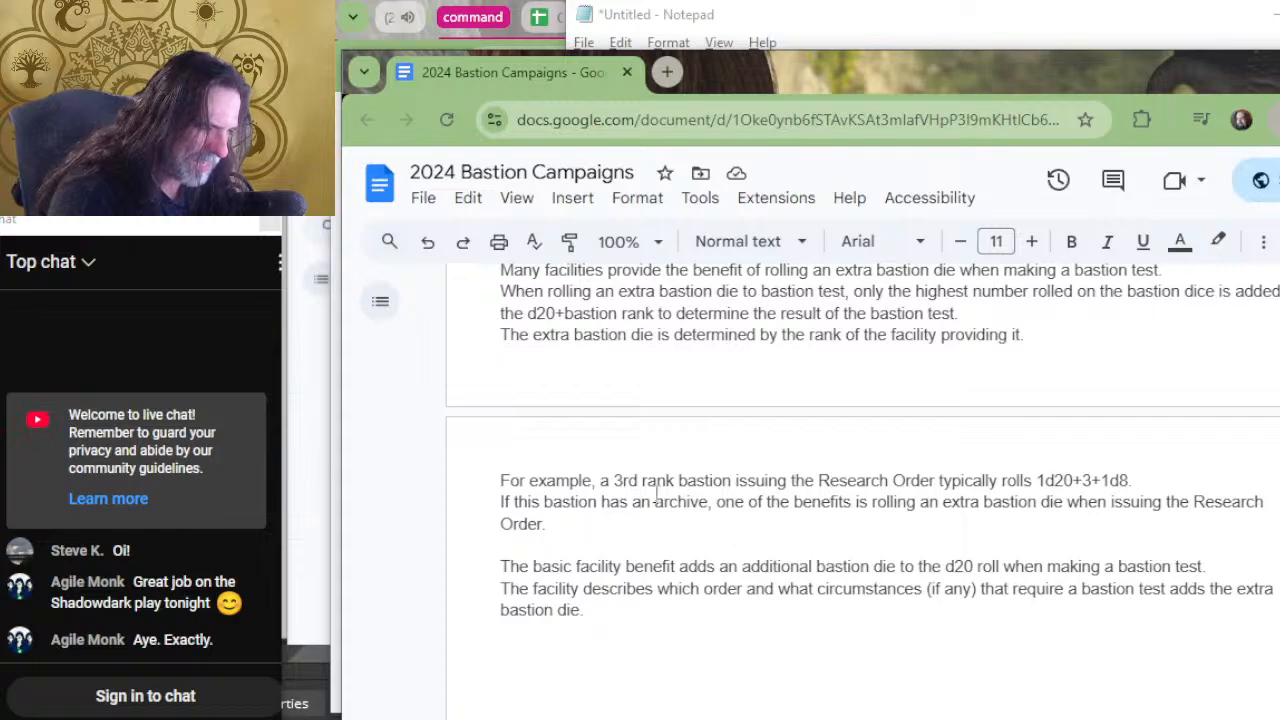
click(650, 503)
key(BackSpace)
key(BackSpace)
key(BackSpace)
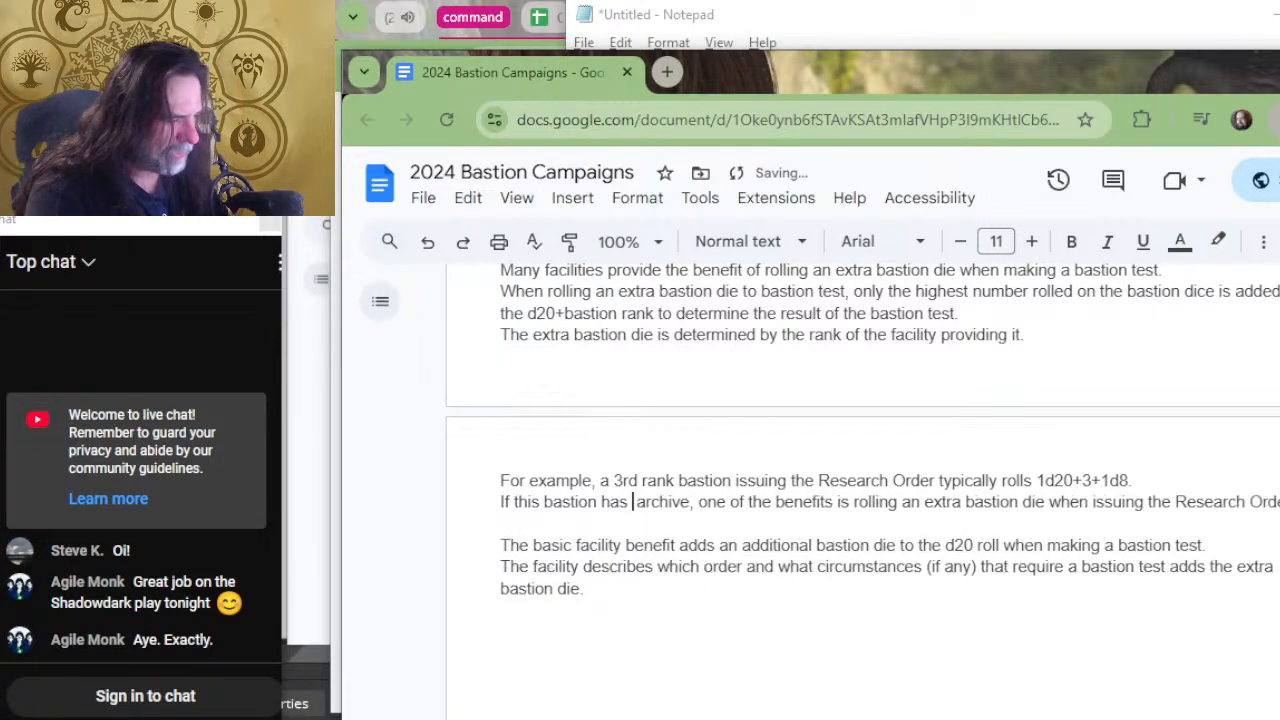
text(a 3rd)
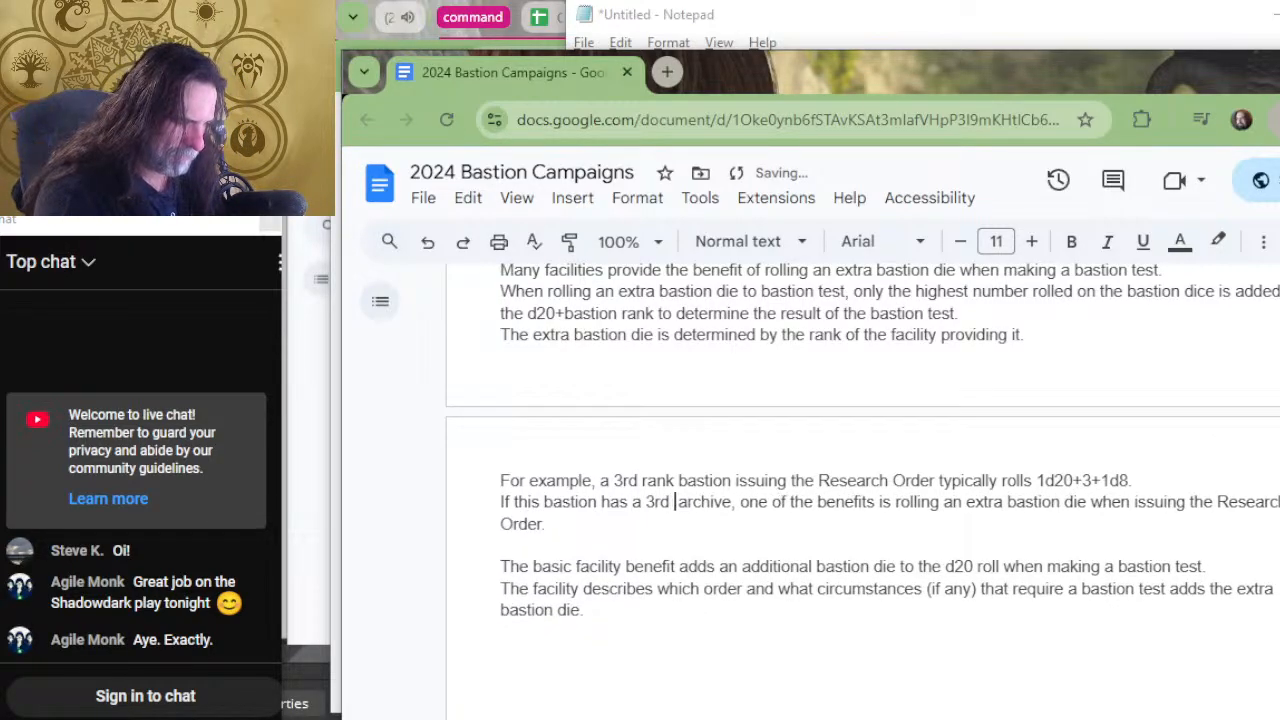
key(BackSpace)
key(BackSpace)
key(BackSpace)
key(BackSpace)
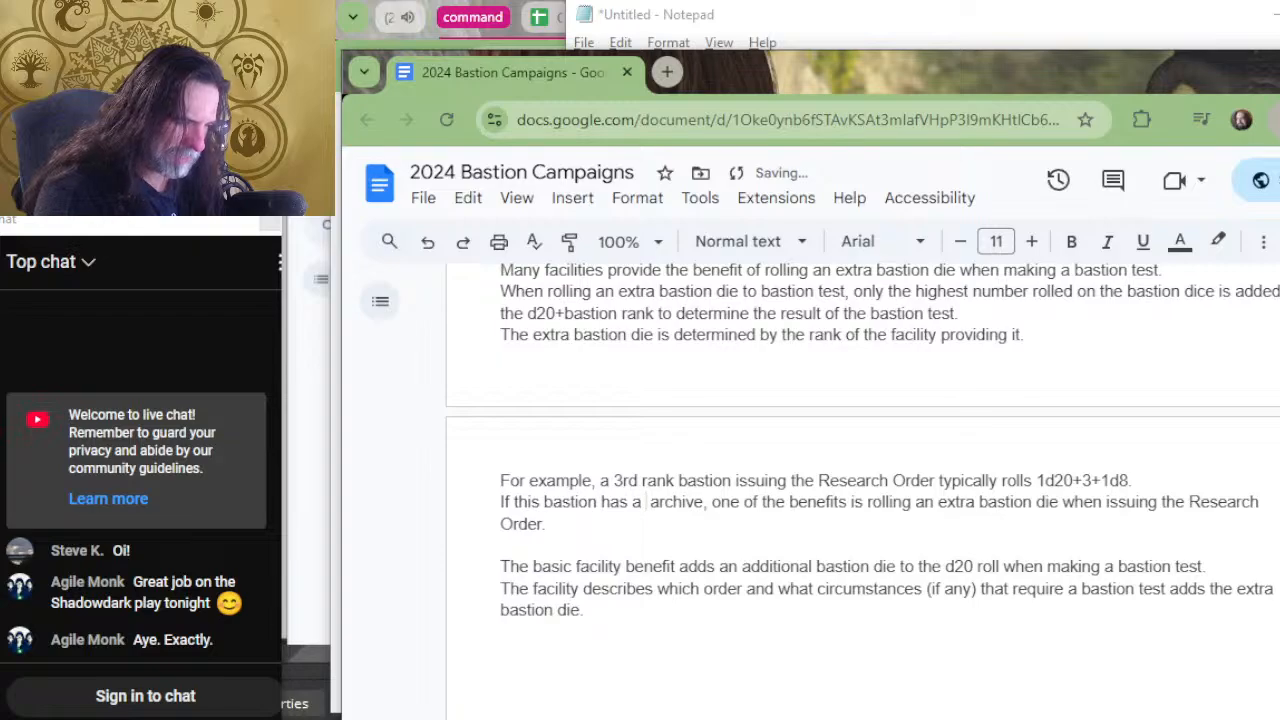
text(1st rank ar)
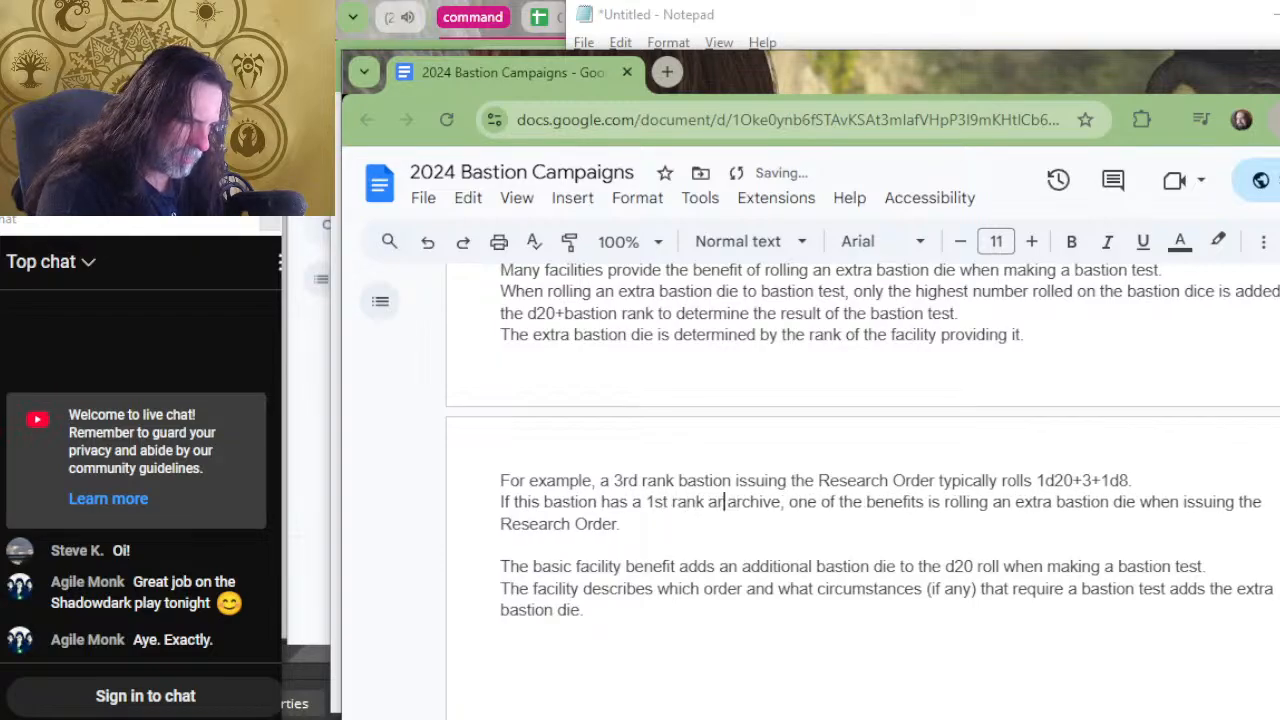
text(chive)
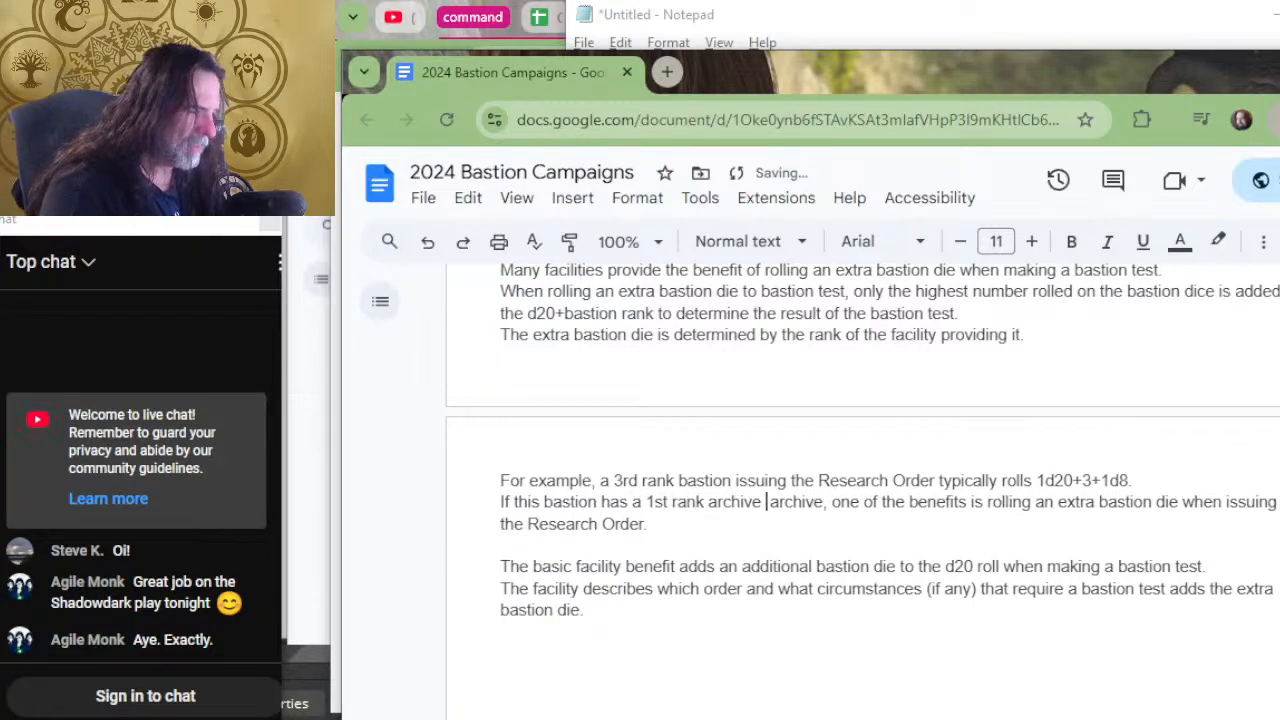
key(Delete)
key(Delete)
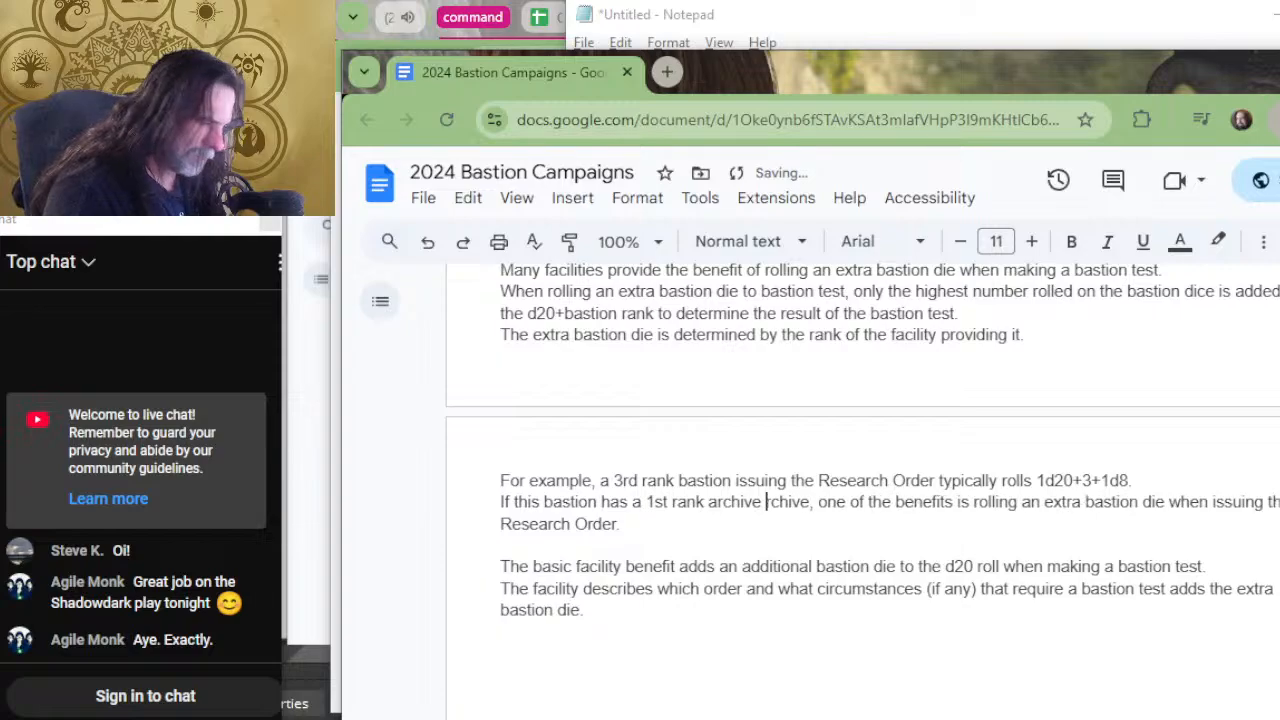
Remove the 1st rank wording and restore "an archive" in the example sentence.
key(BackSpace)
key(BackSpace)
key(BackSpace)
key(BackSpace)
key(BackSpace)
key(BackSpace)
key(BackSpace)
key(BackSpace)
key(BackSpace)
key(BackSpace)
key(BackSpace)
key(BackSpace)
key(BackSpace)
key(BackSpace)
key(BackSpace)
key(BackSpace)
key(BackSpace)
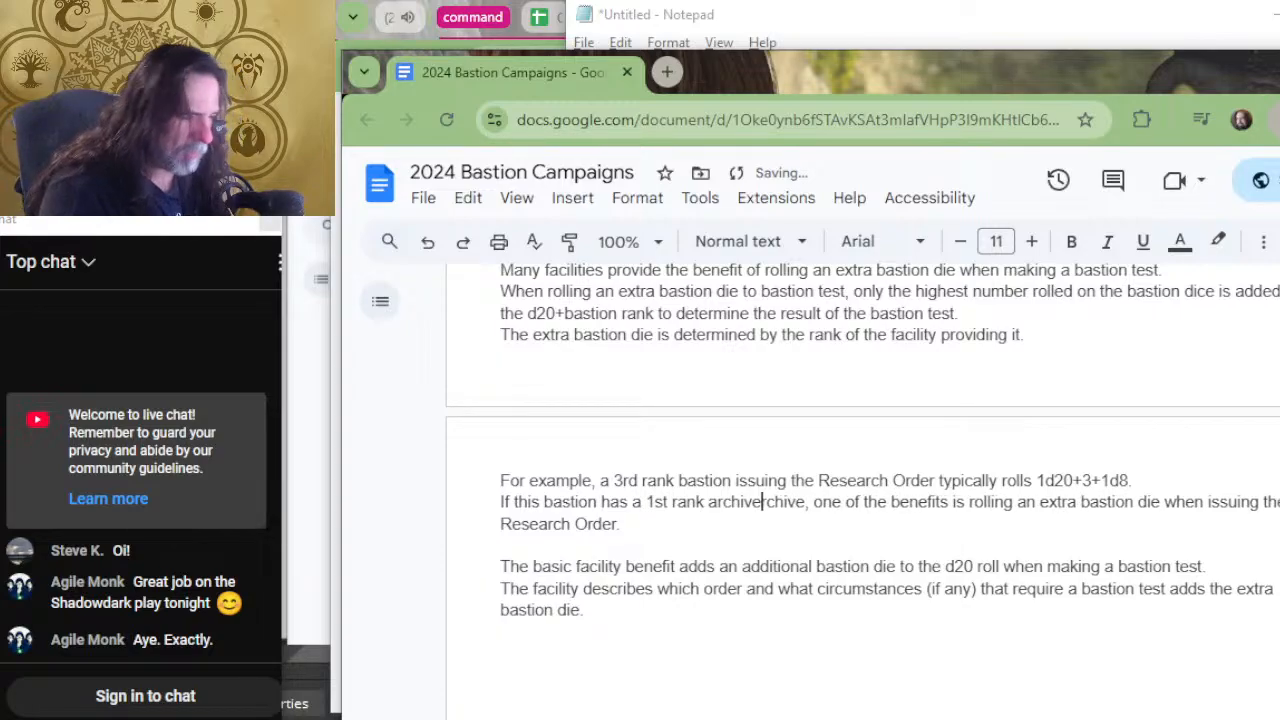
key(BackSpace)
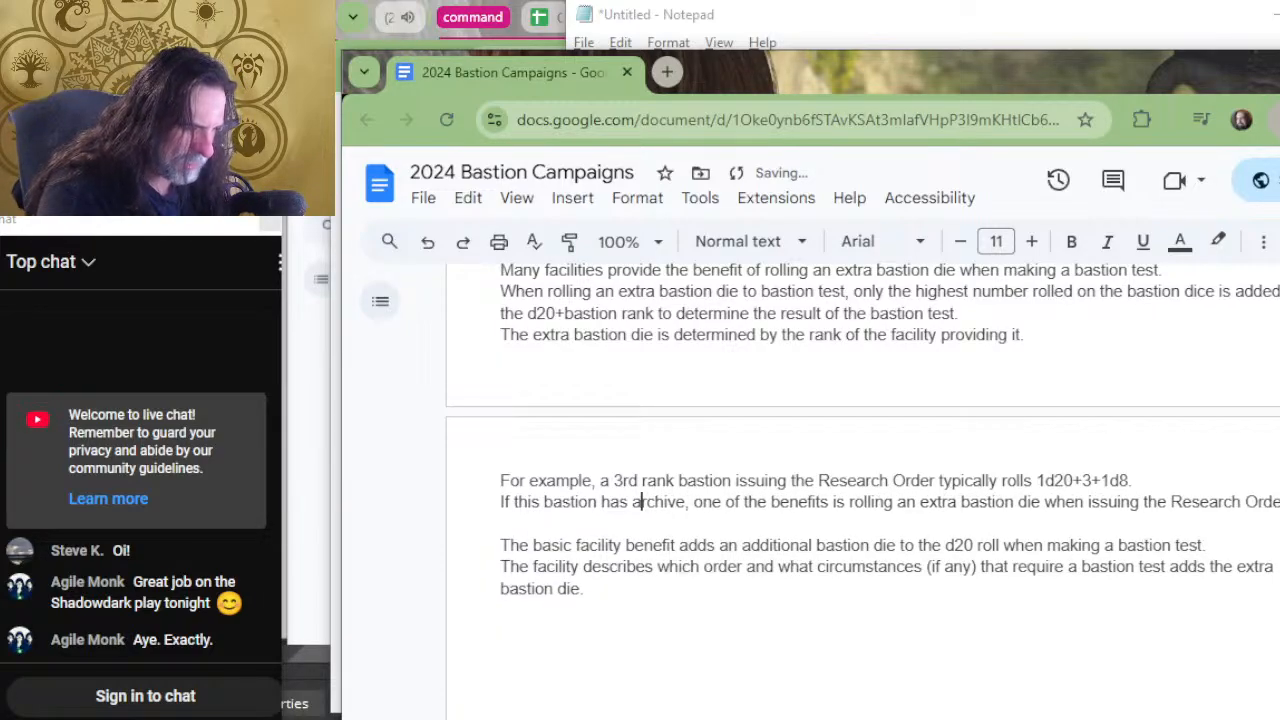
text(n ar)
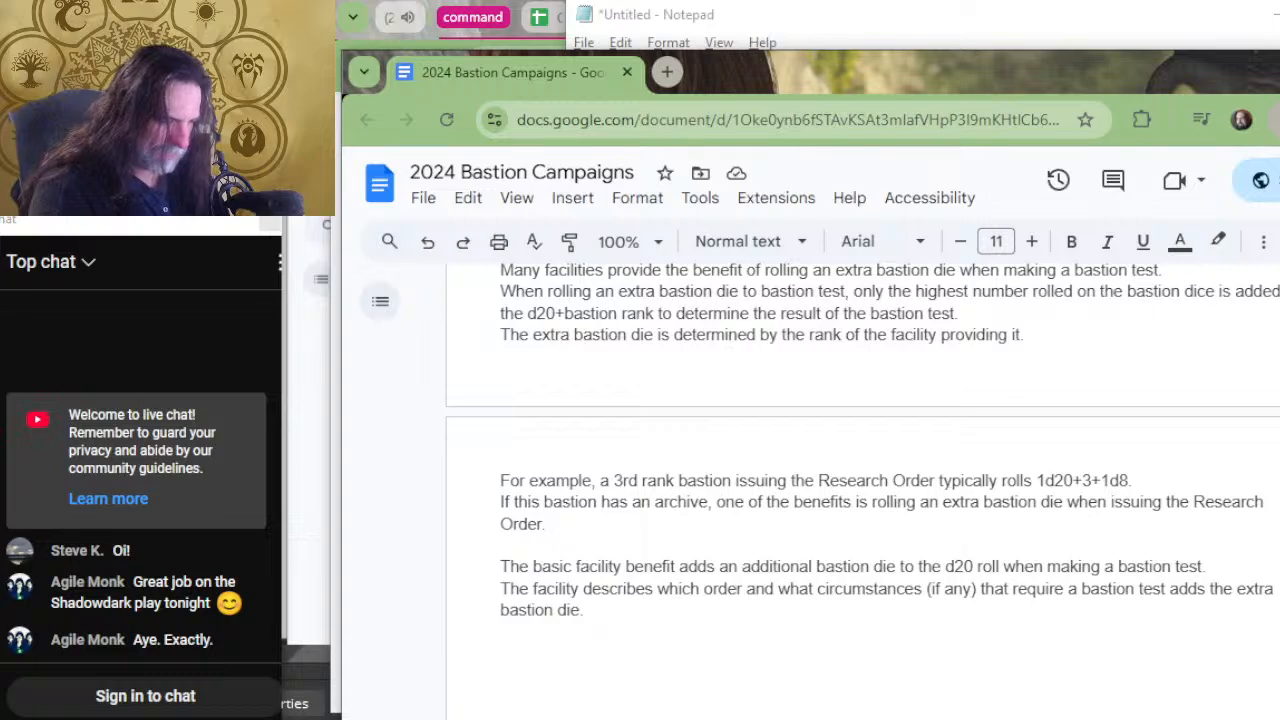
After "issuing the Research Order.", begin a new sentence reading "If the archive is 1st rank,".
text(IF the archi)
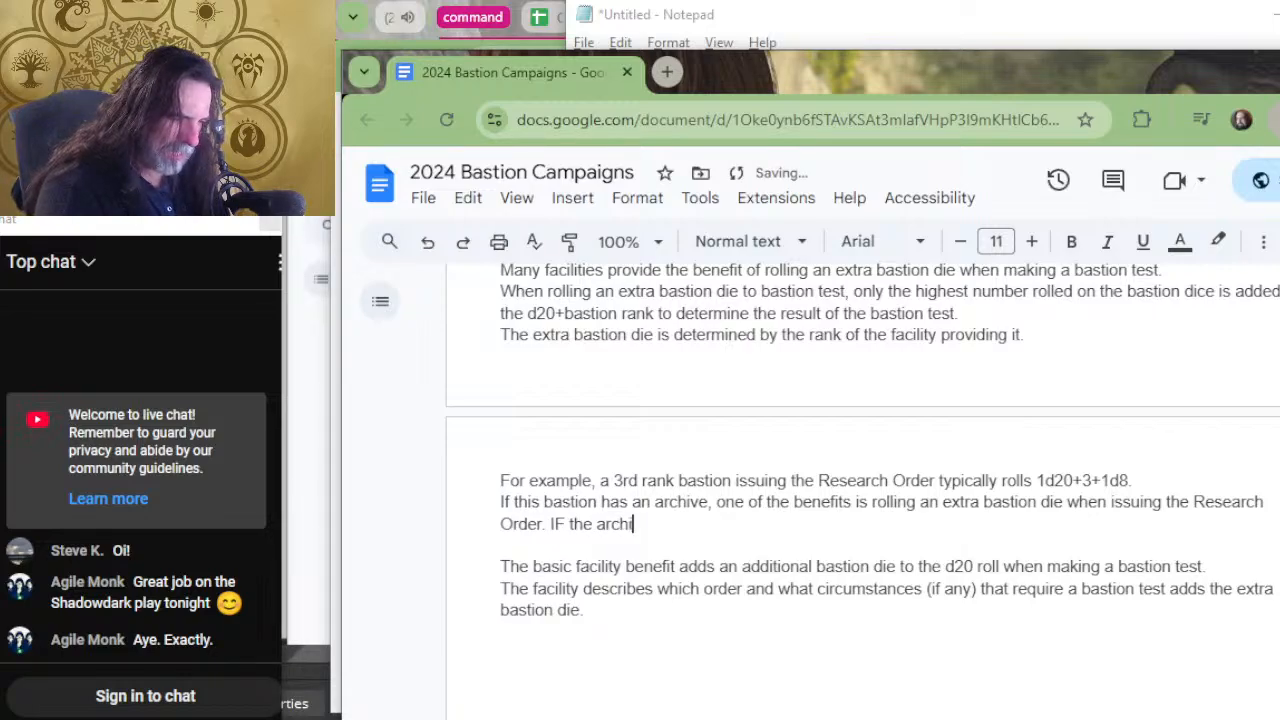
text(ve)
key(BackSpace)
key(BackSpace)
key(BackSpace)
key(BackSpace)
key(BackSpace)
key(BackSpace)
key(BackSpace)
key(BackSpace)
key(BackSpace)
key(BackSpace)
key(BackSpace)
key(BackSpace)
key(BackSpace)
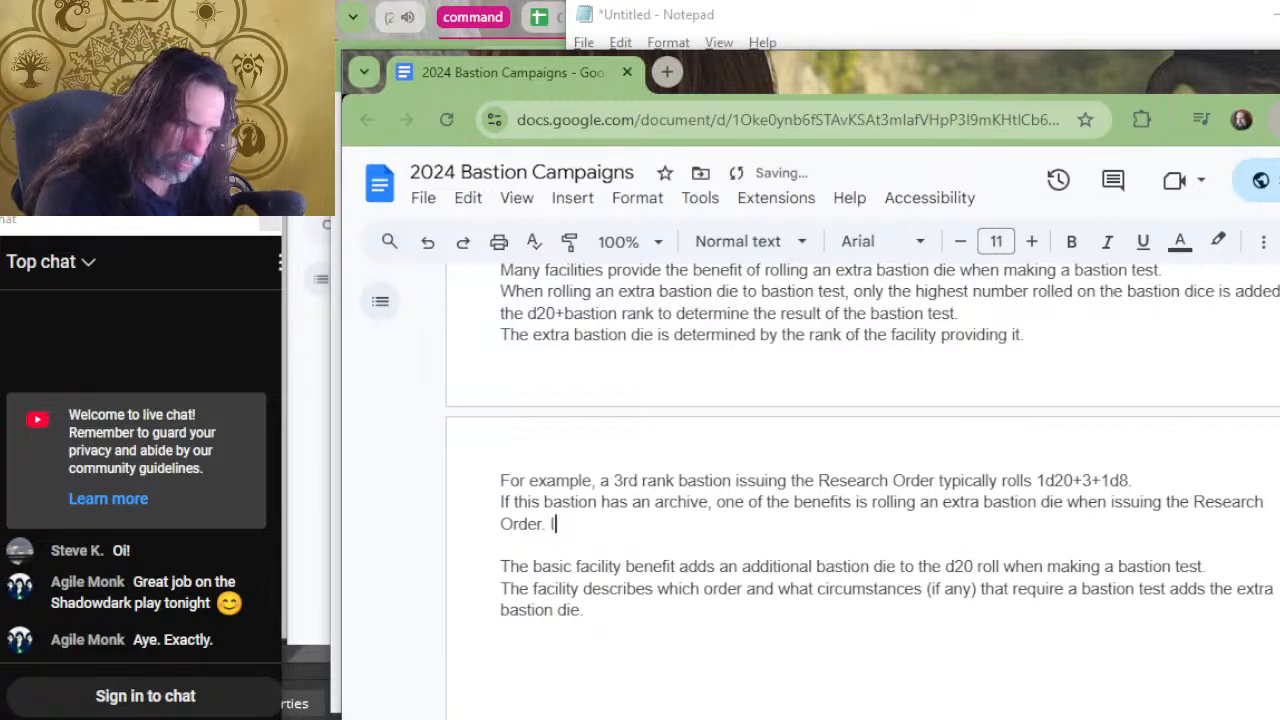
text(f tghe archive is)
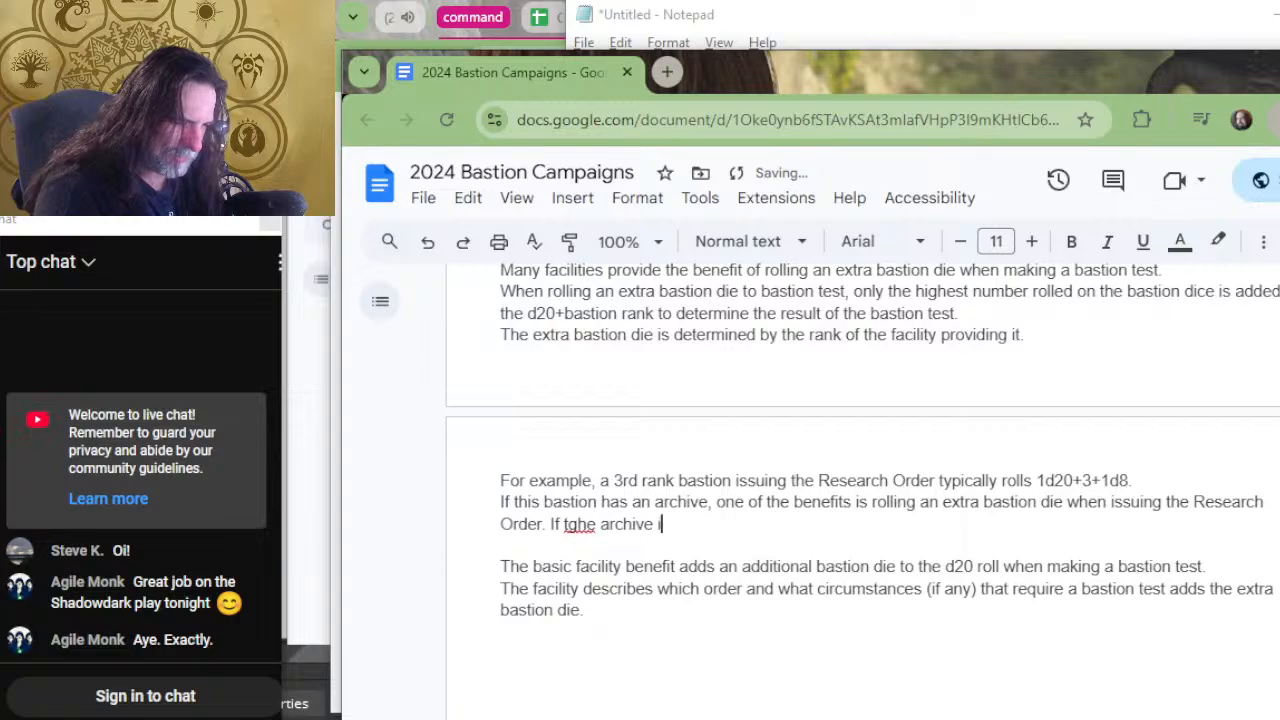
key(BackSpace)
key(BackSpace)
key(BackSpace)
key(BackSpace)
key(BackSpace)
key(BackSpace)
key(BackSpace)
key(BackSpace)
key(BackSpace)
key(BackSpace)
key(BackSpace)
key(BackSpace)
key(BackSpace)
key(BackSpace)
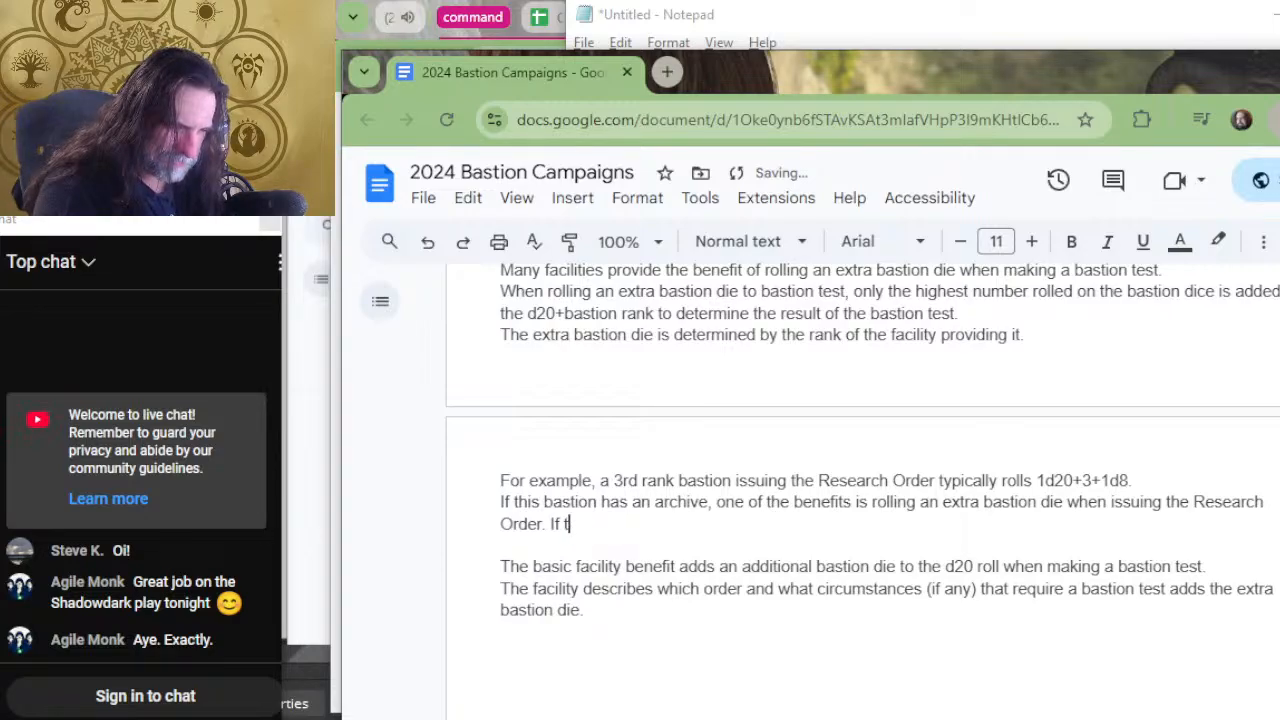
text(he arvice)
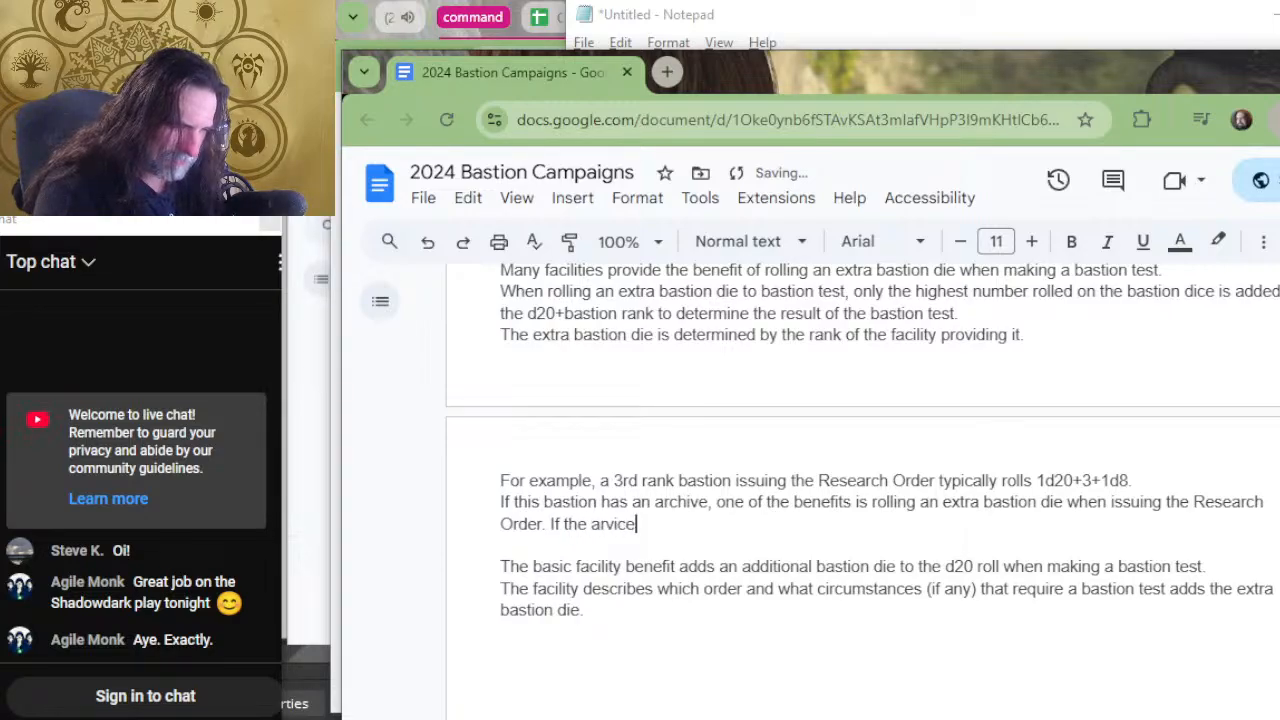
key(BackSpace)
key(BackSpace)
key(BackSpace)
key(BackSpace)
key(BackSpace)
text(ch)
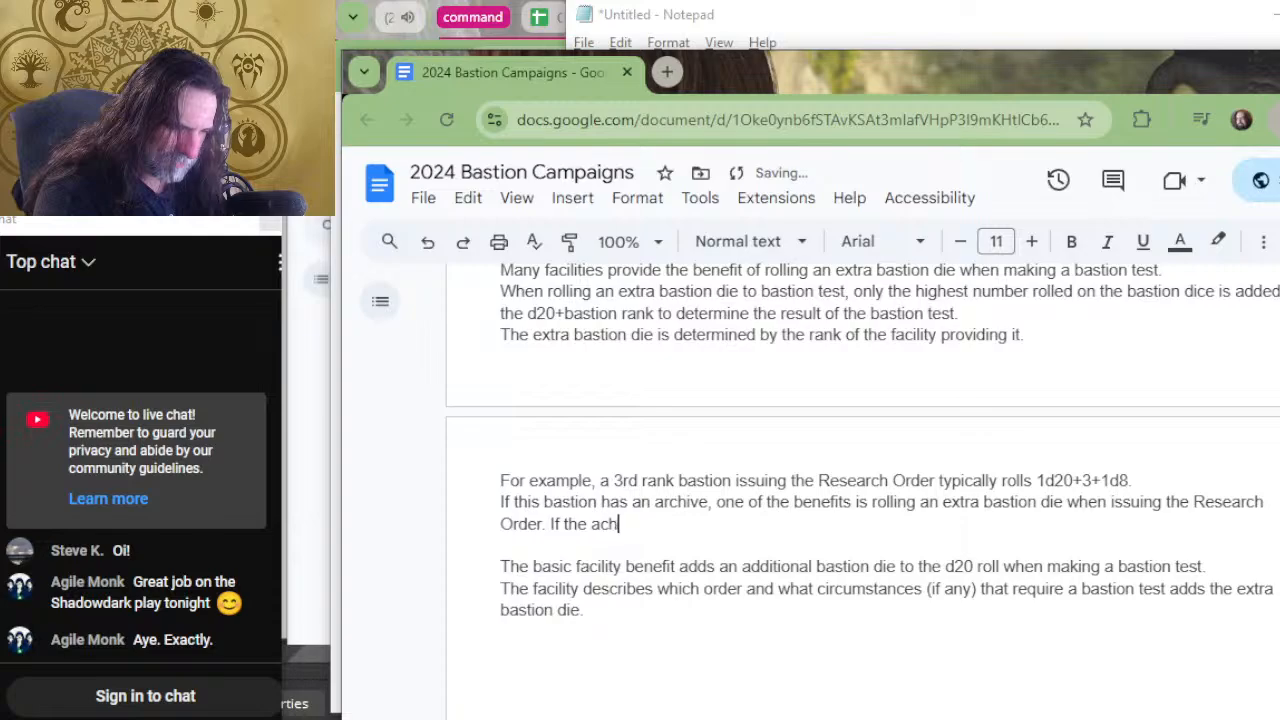
text(i)
key(BackSpace)
key(BackSpace)
key(BackSpace)
text(rchive is 1st )
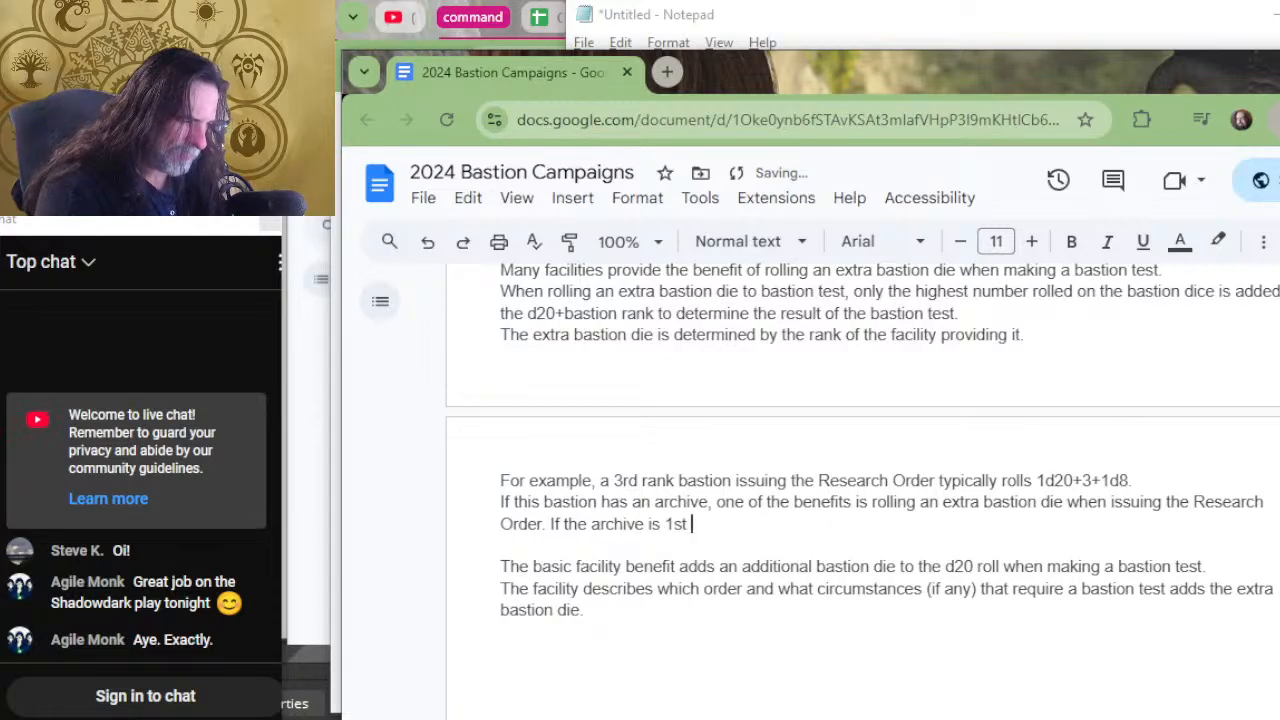
text(rank, the extra dice)
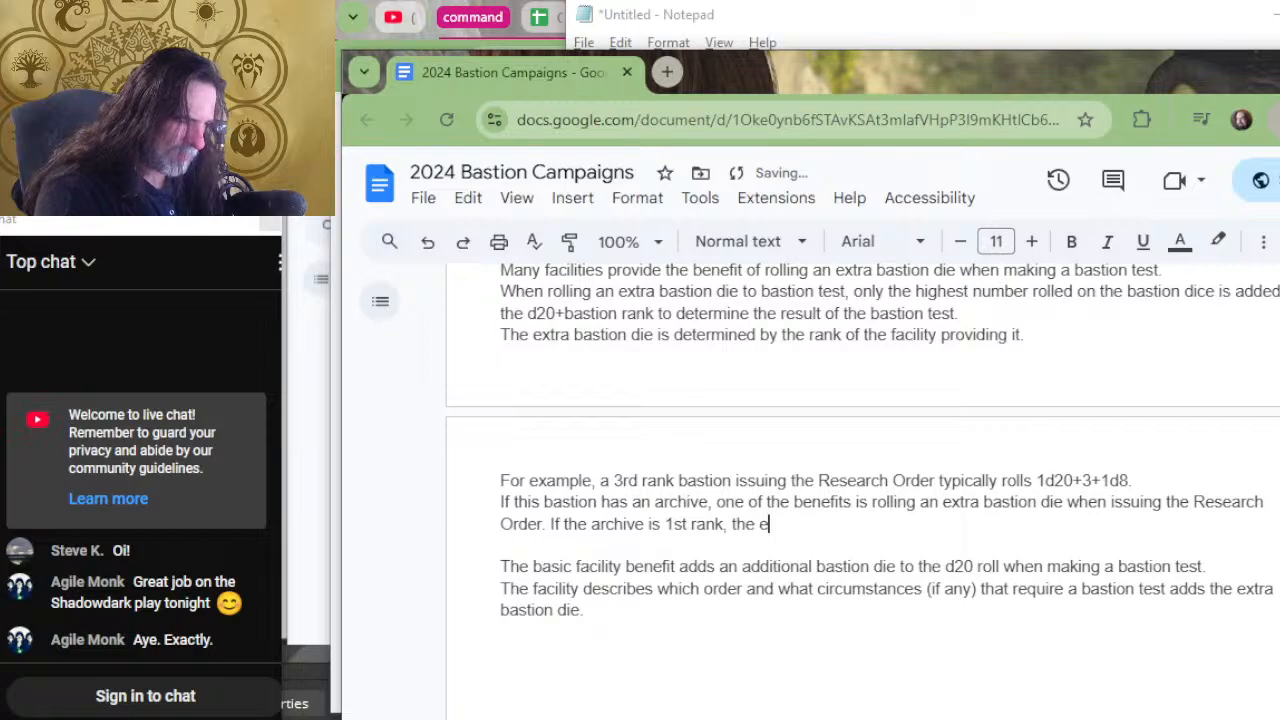
Complete the 1st rank archive sentence with "the extra die is 1d4".
key(BackSpace)
key(BackSpace)
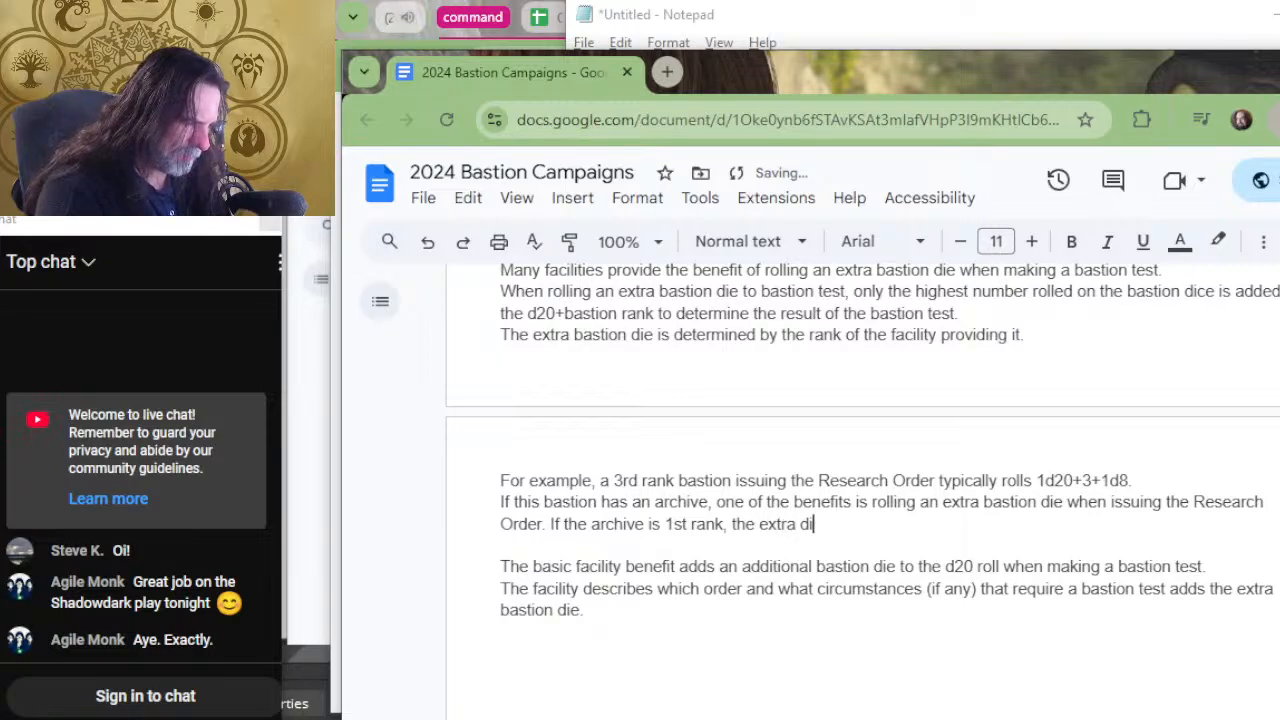
text(e is 1d4)
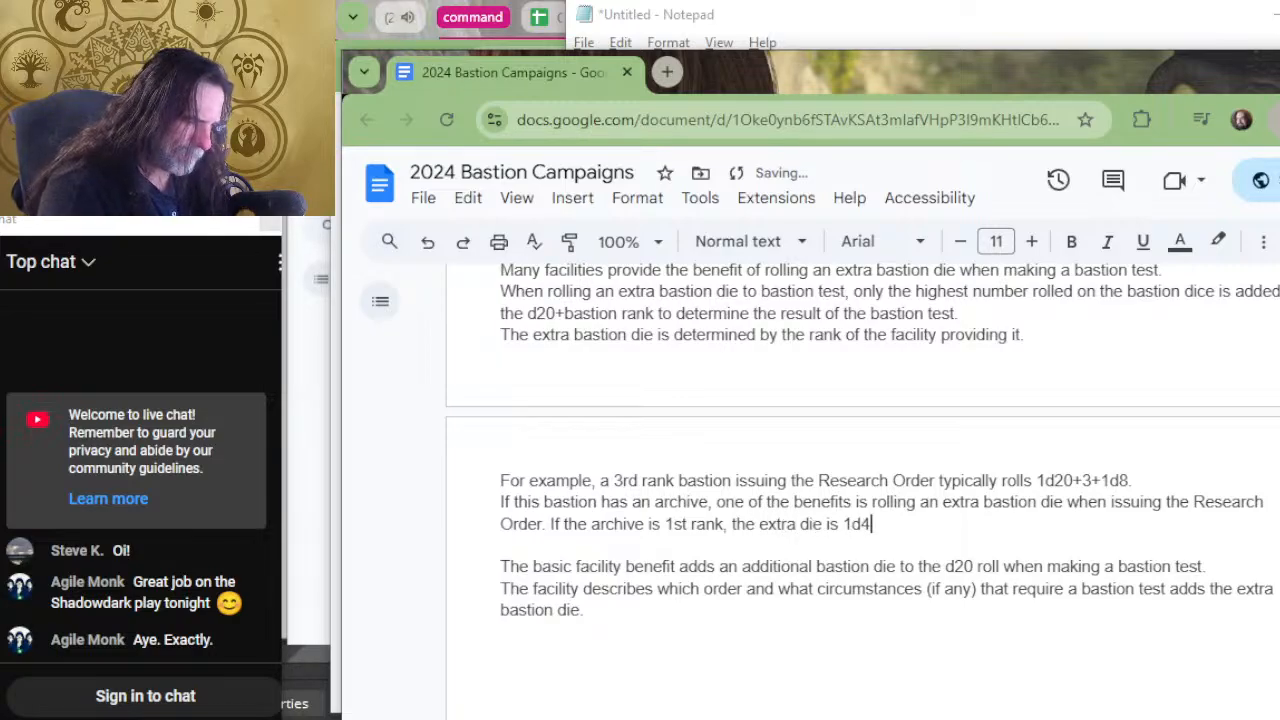
On a new line after the 1st rank example, write "If the archive is 2nd rank, the extra die is 1d6".
key(Return)
text(If the a)
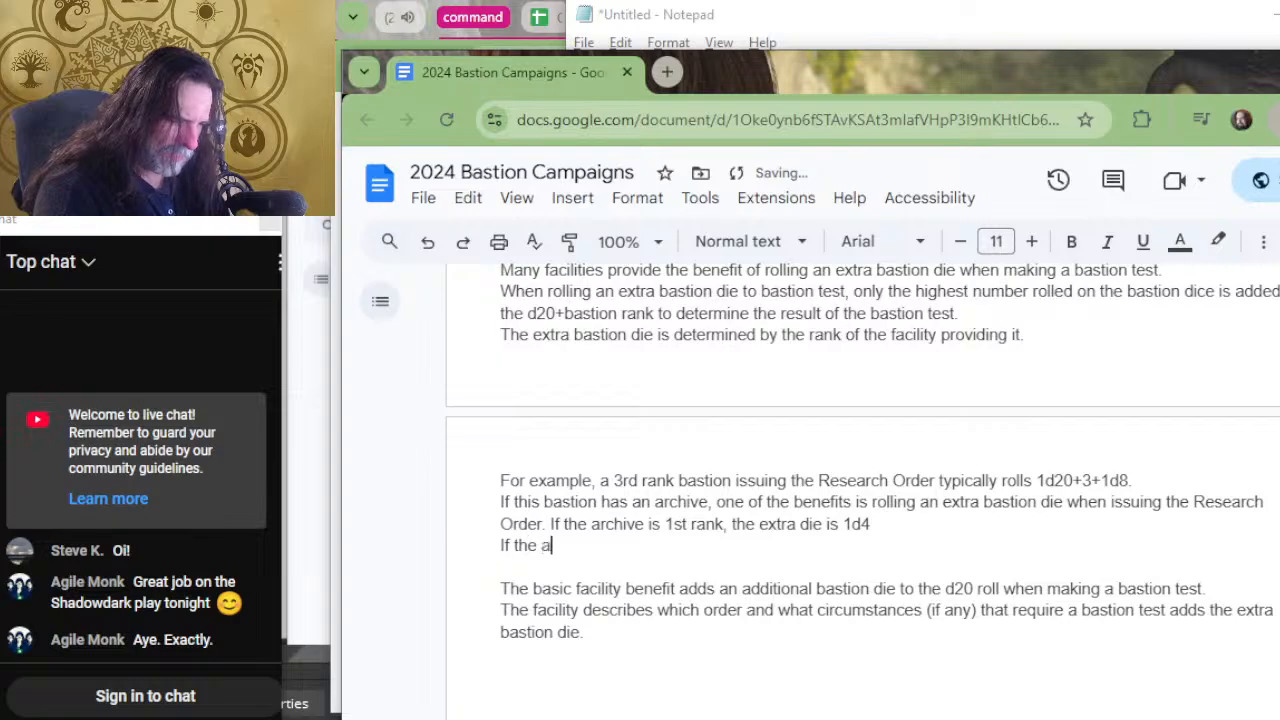
text(rchive is )
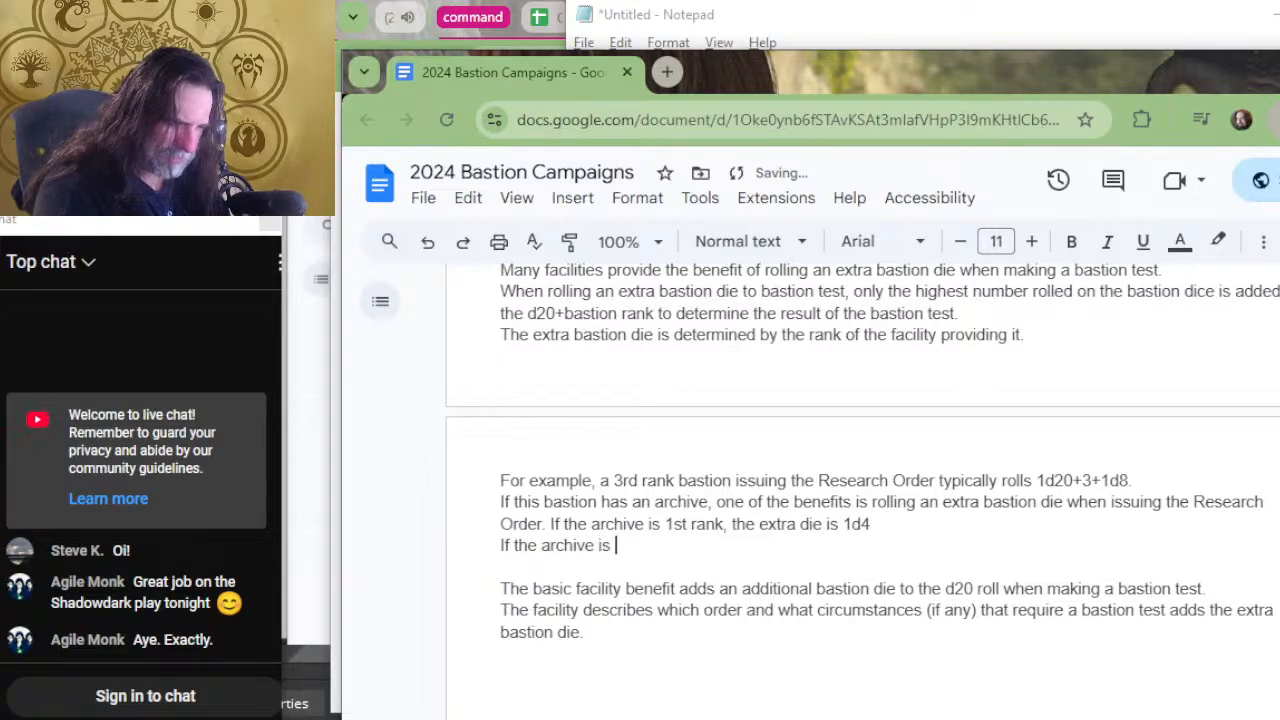
text(2nd rank, the )
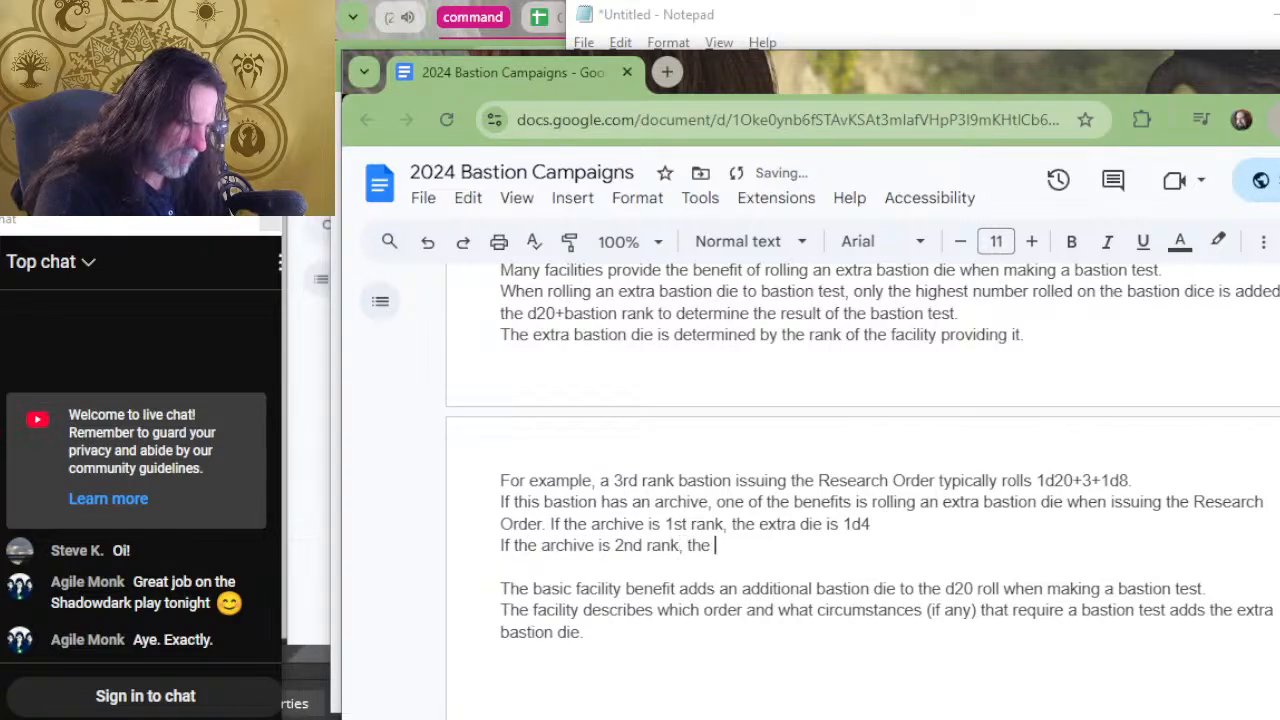
text(extra die is 1d78)
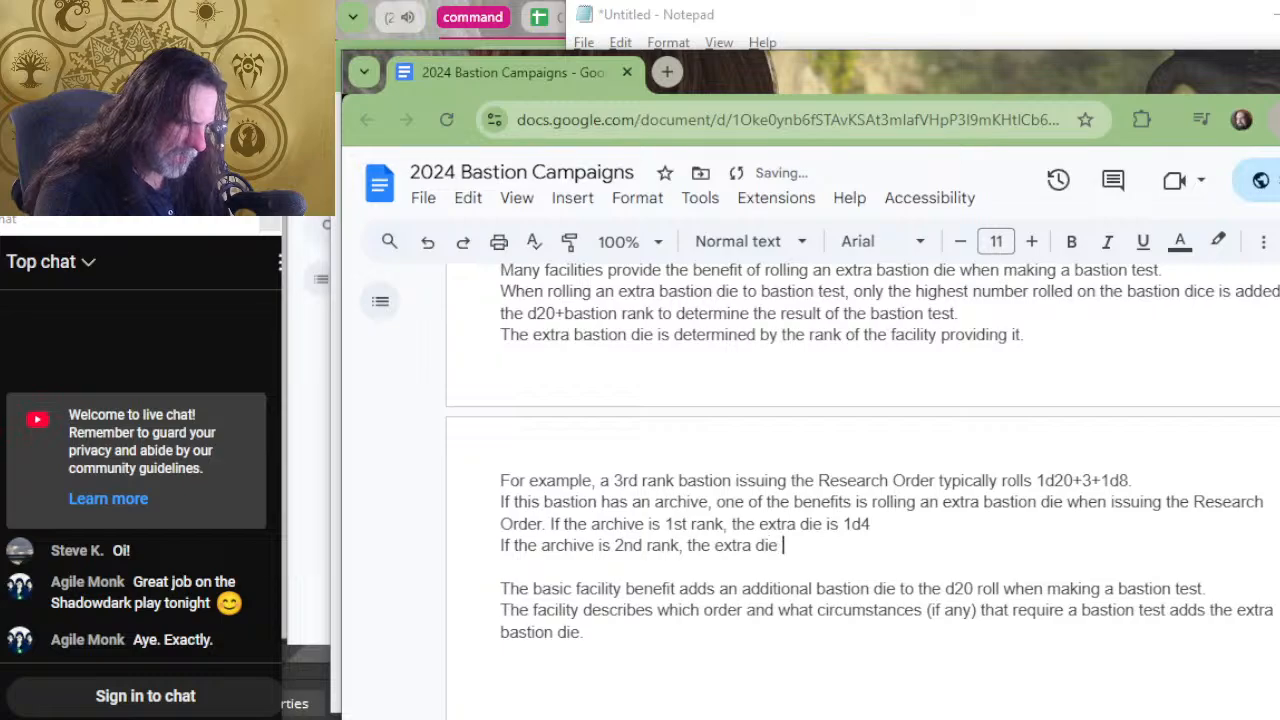
key(BackSpace)
key(BackSpace)
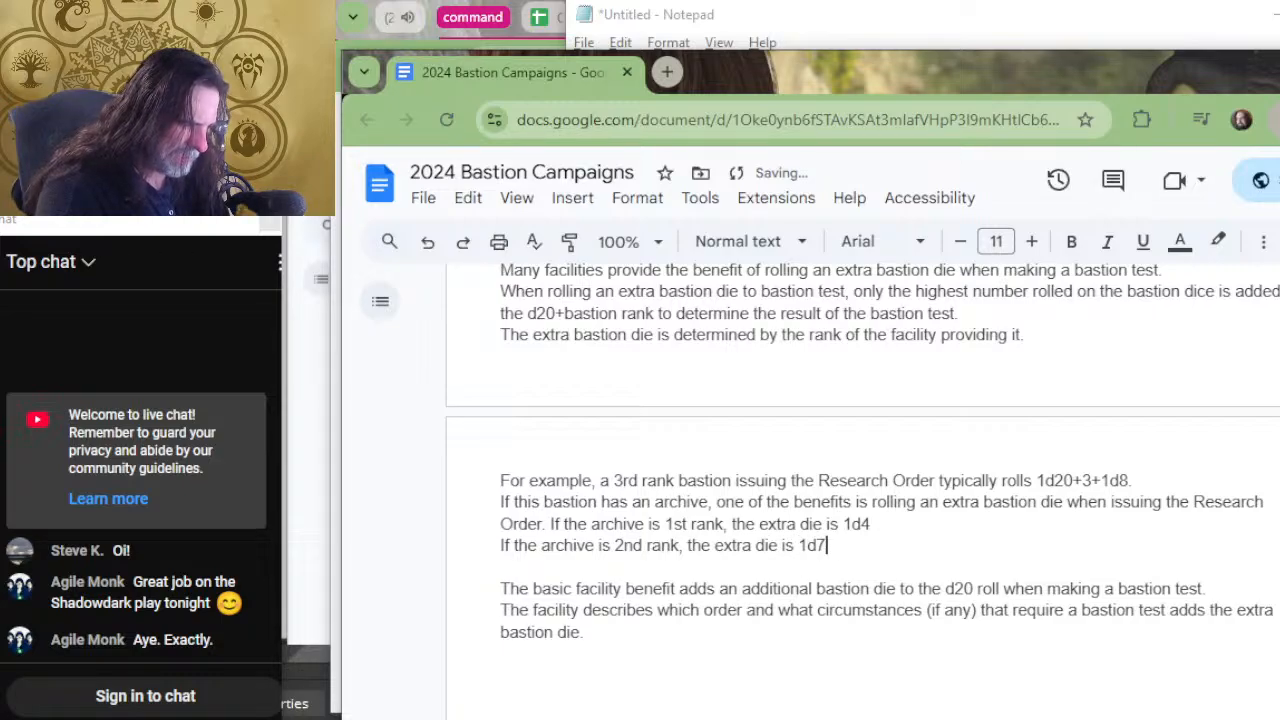
text(6)
Below the 2nd rank example, add the line "If the archive is 3rd rank, the extra die is 1d8".
key(Return)
text(If t)
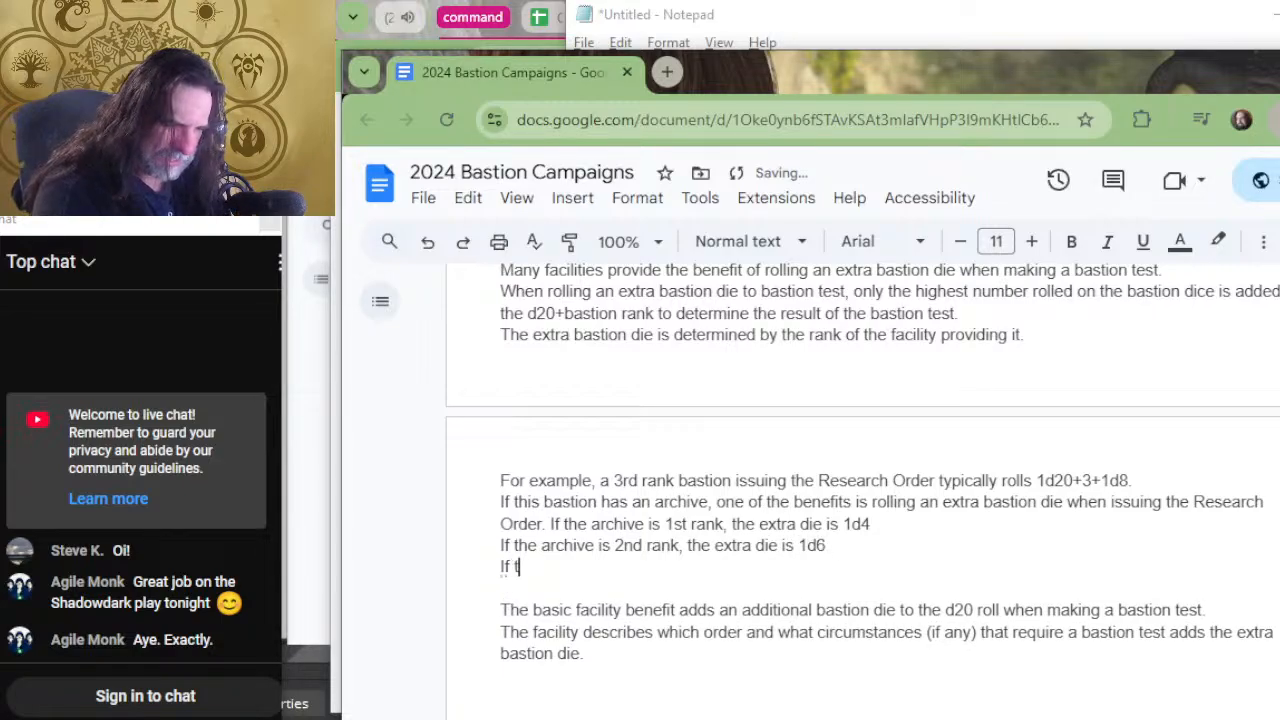
text(he archive is 3r)
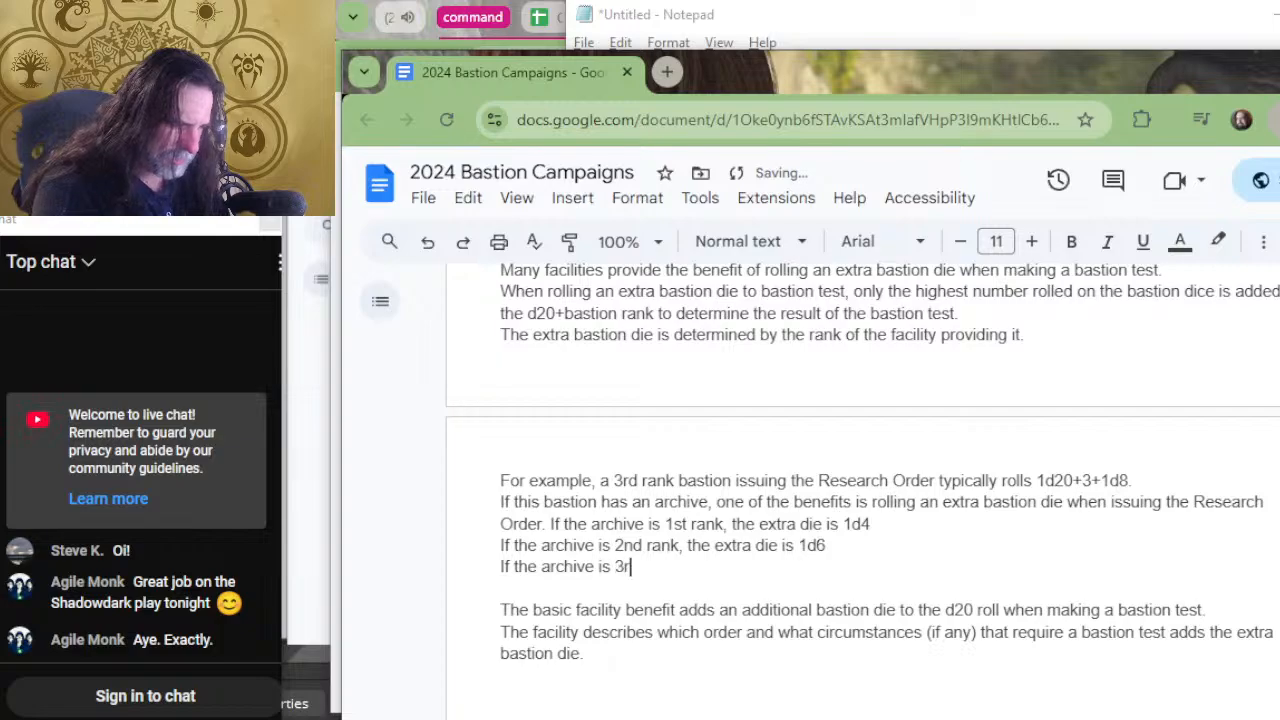
text(d rank, the e)
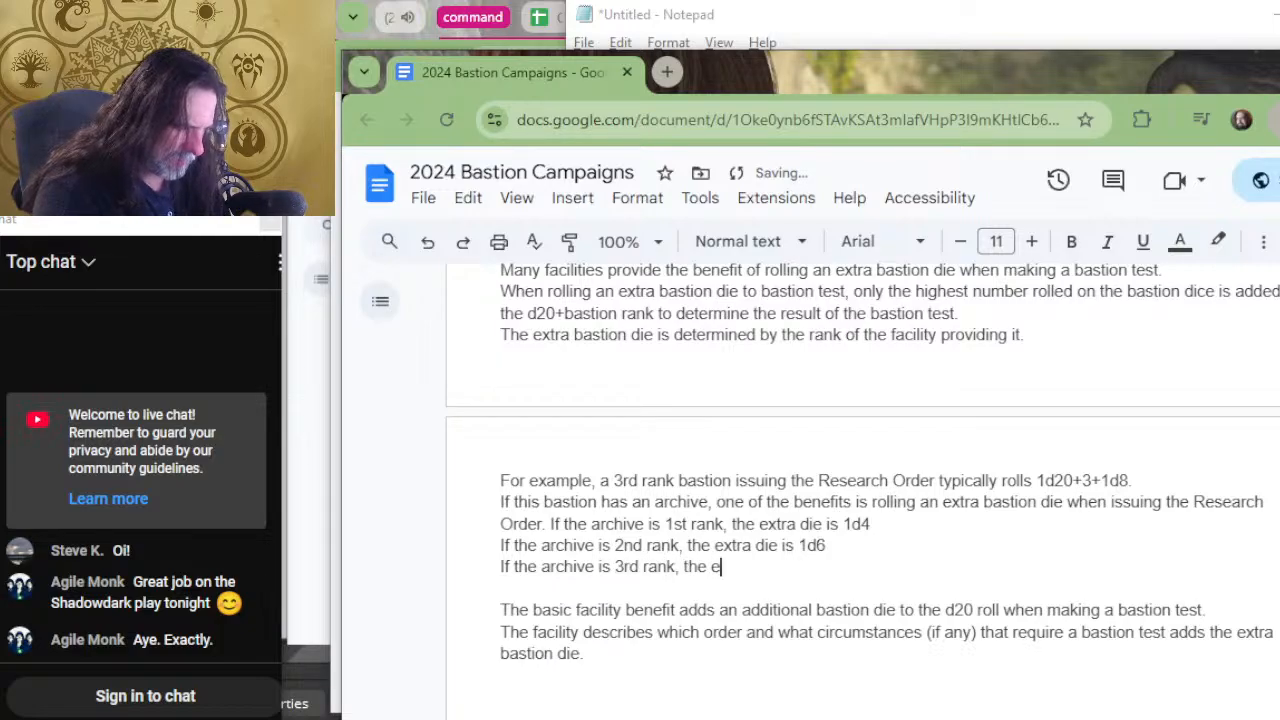
text(xtra die is 1d8)
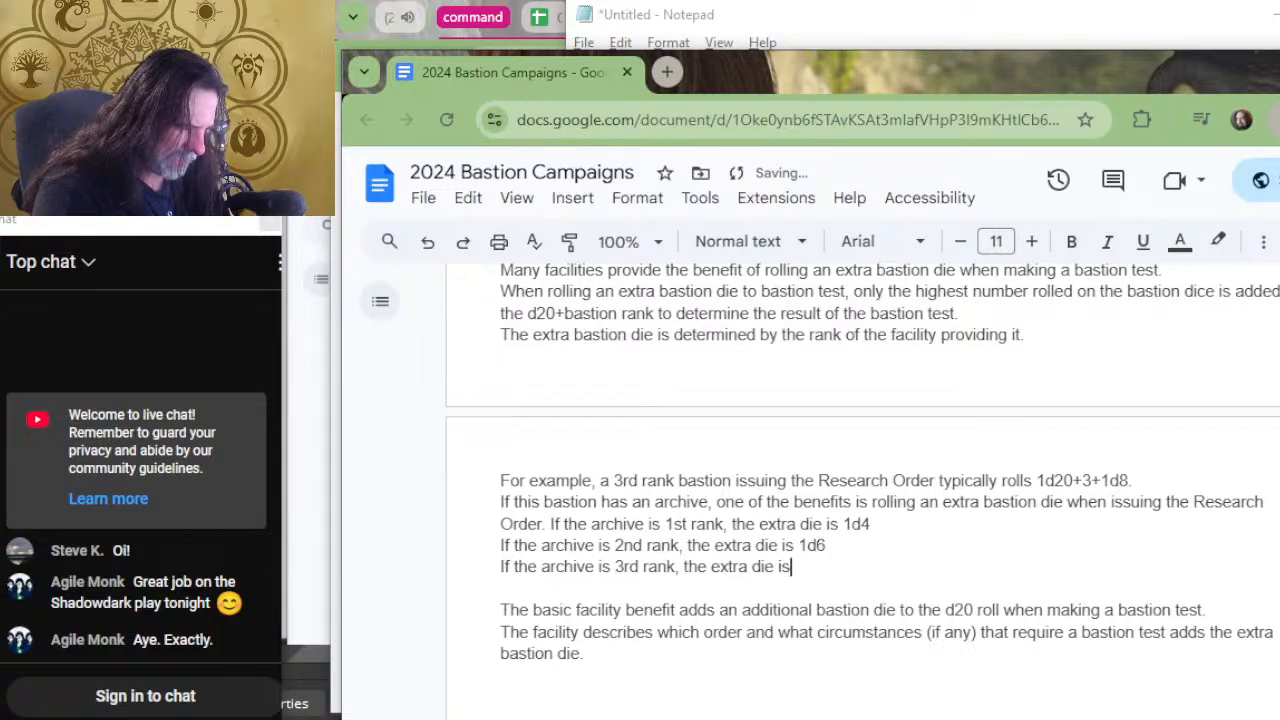
key(BackSpace)
text(8)
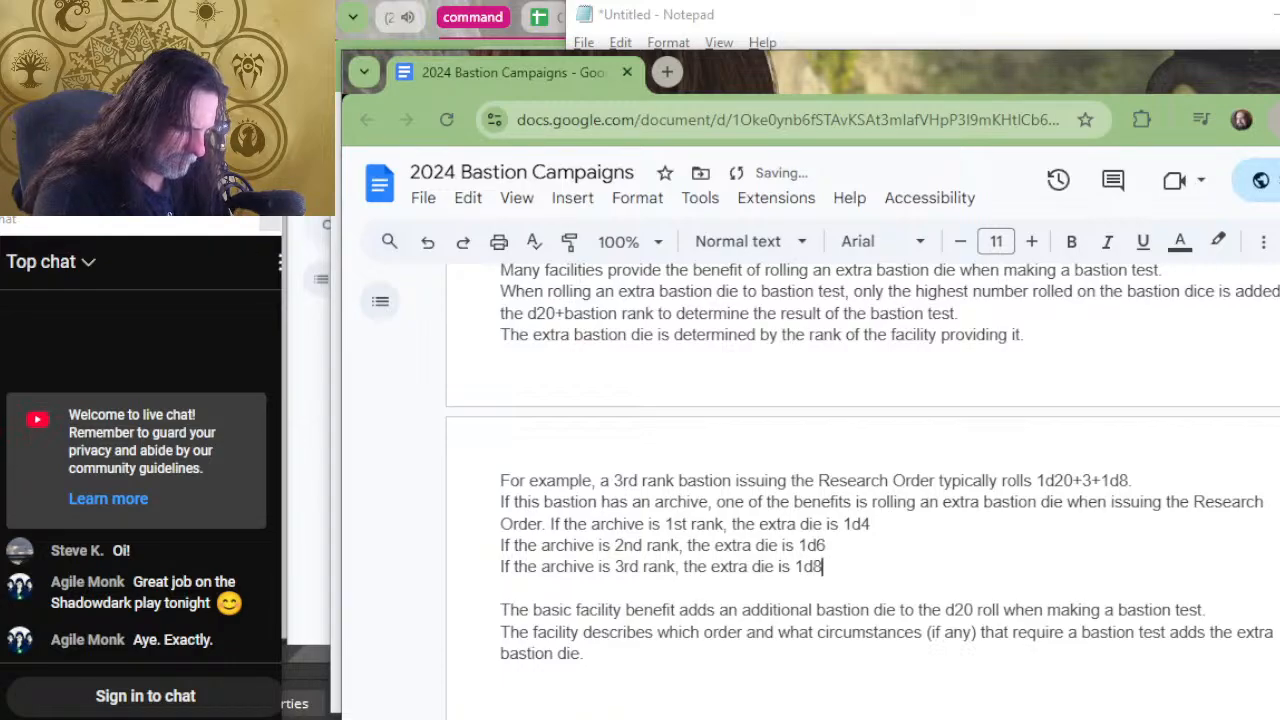
Try to extend the 1st rank archive example with ". If the results of the bastion dice is 2 and 3,".
key(Right)
key(Up)
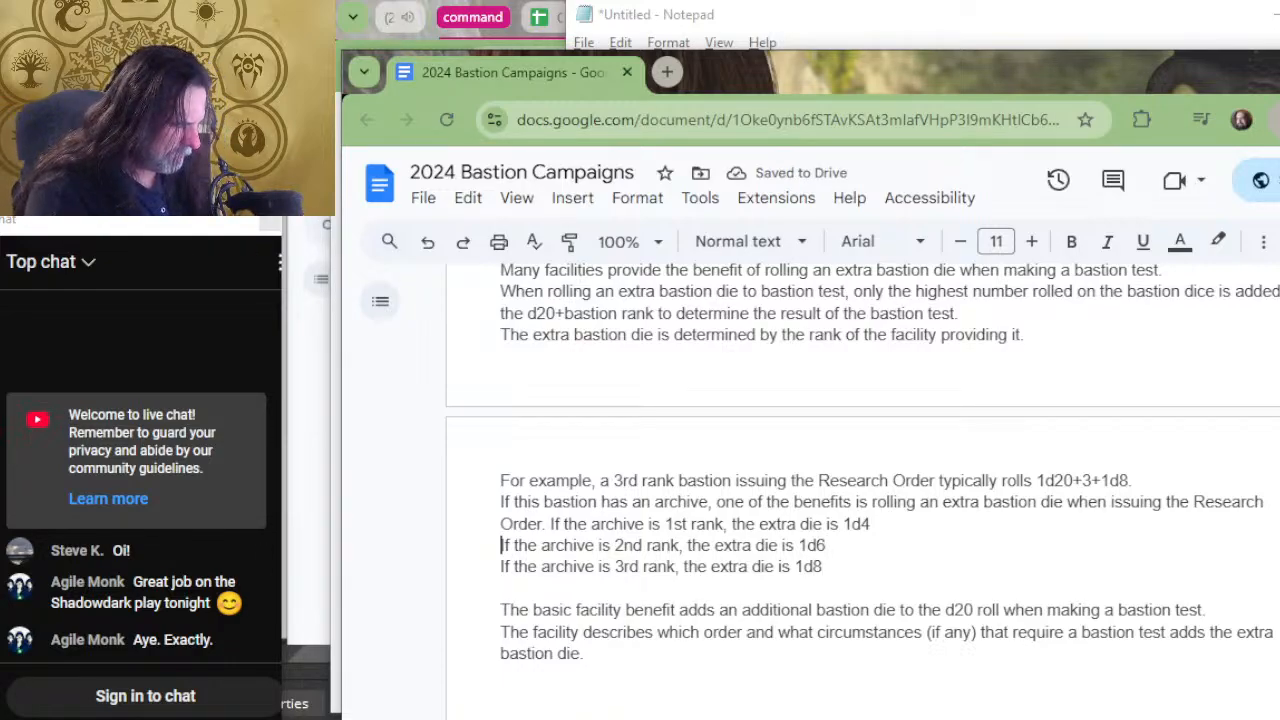
key(Left)
text(. If the result)
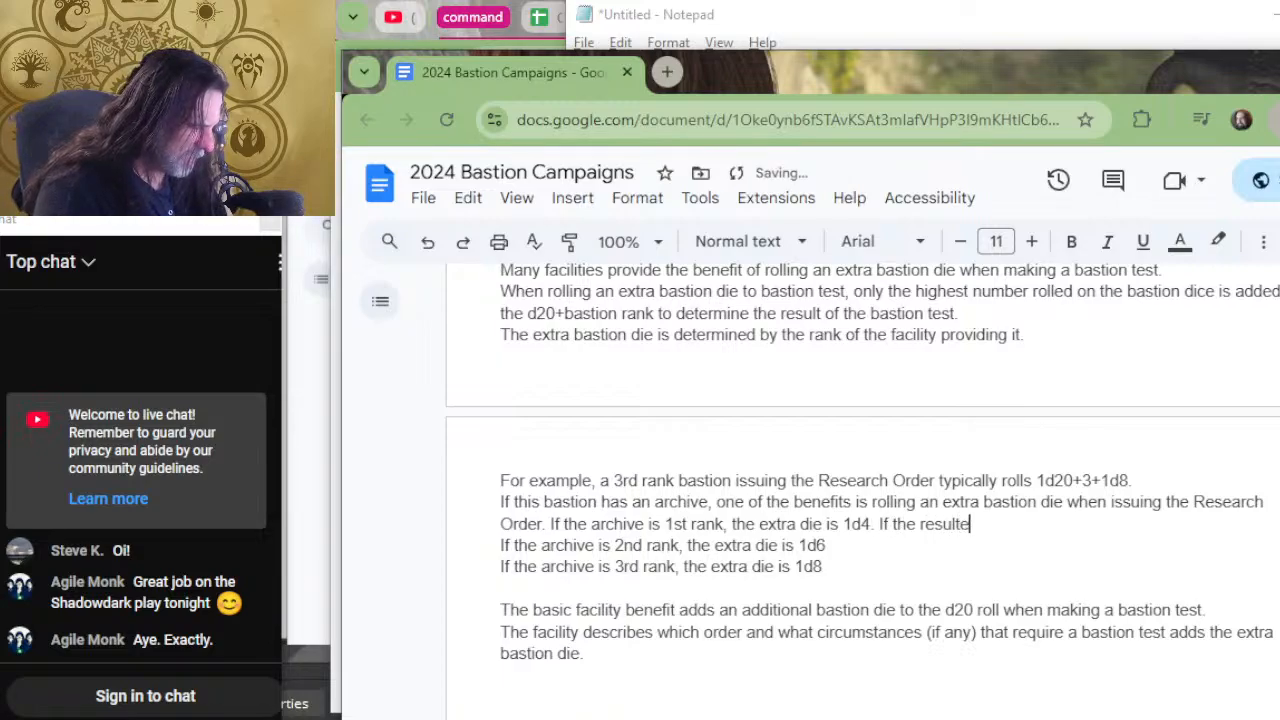
text(s of the bastion )
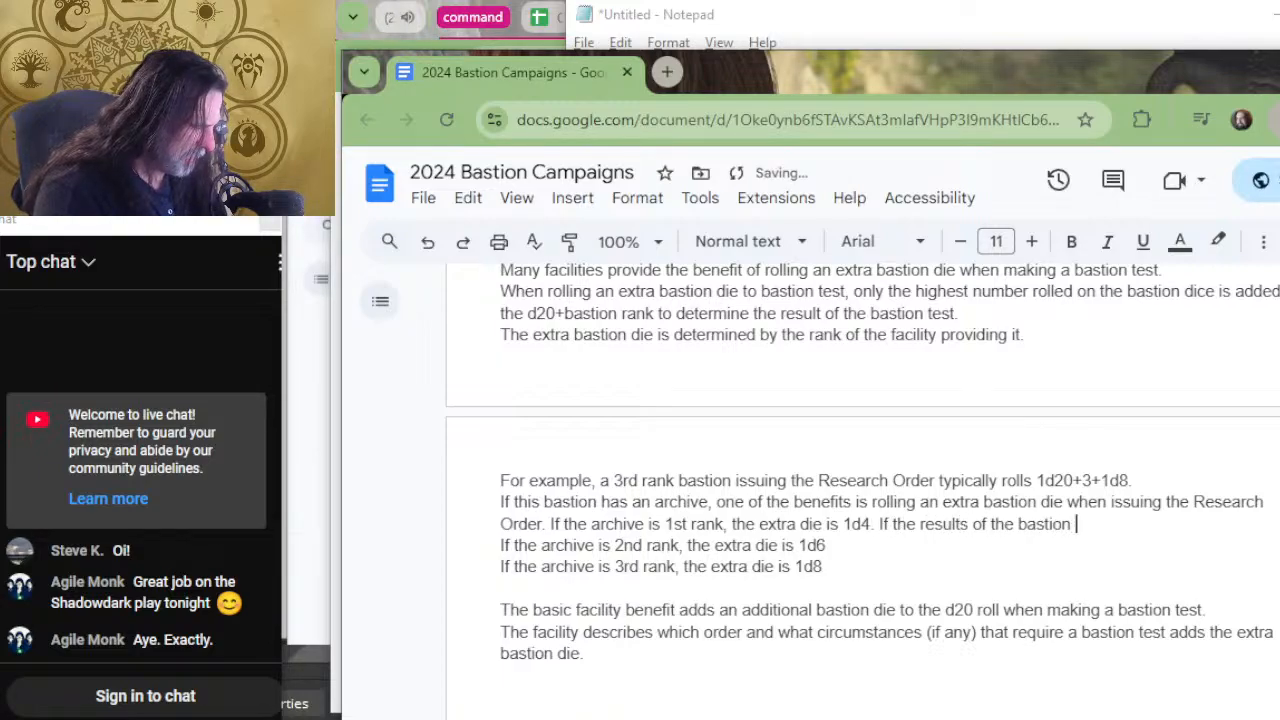
text(dice is 3)
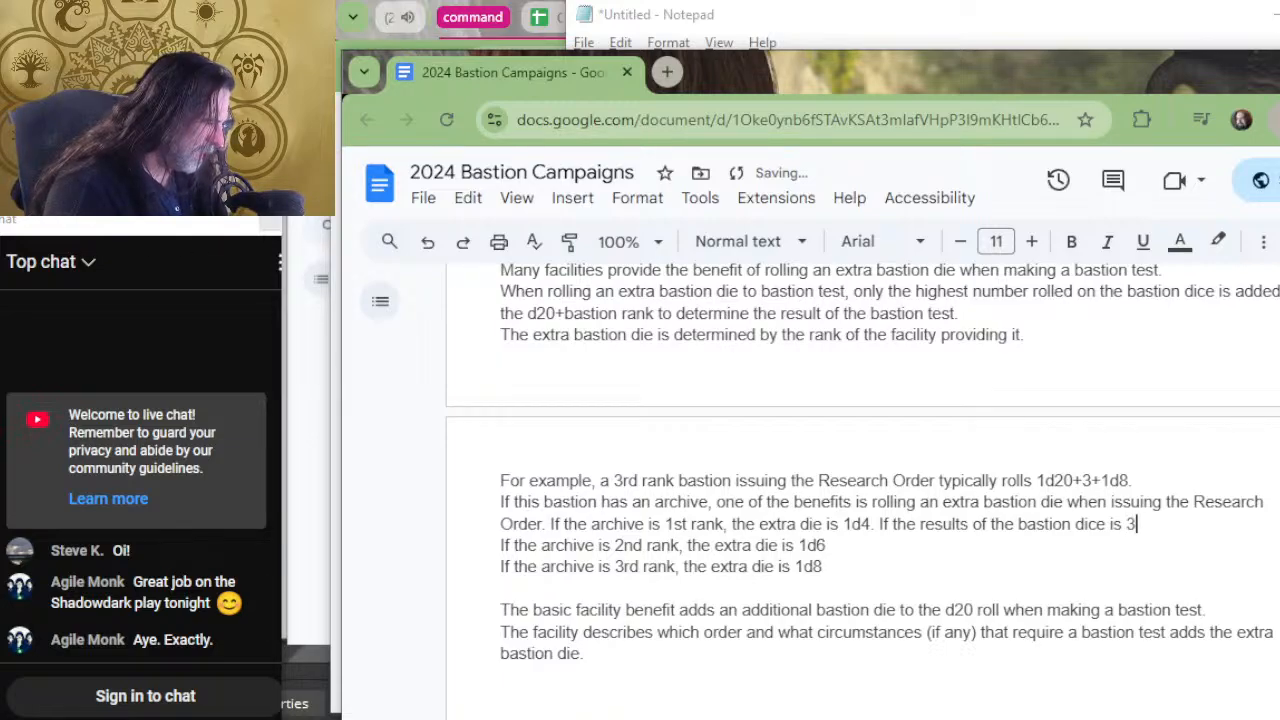
key(BackSpace)
text(2)
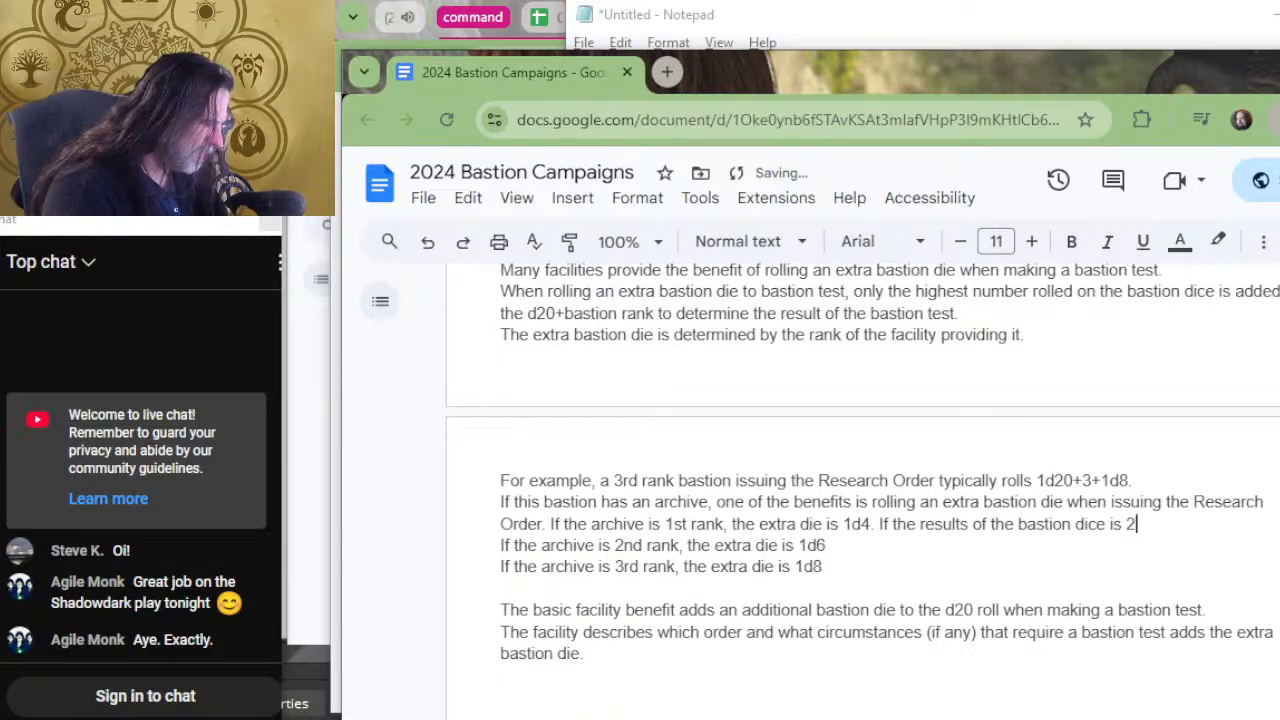
text( and 3,)
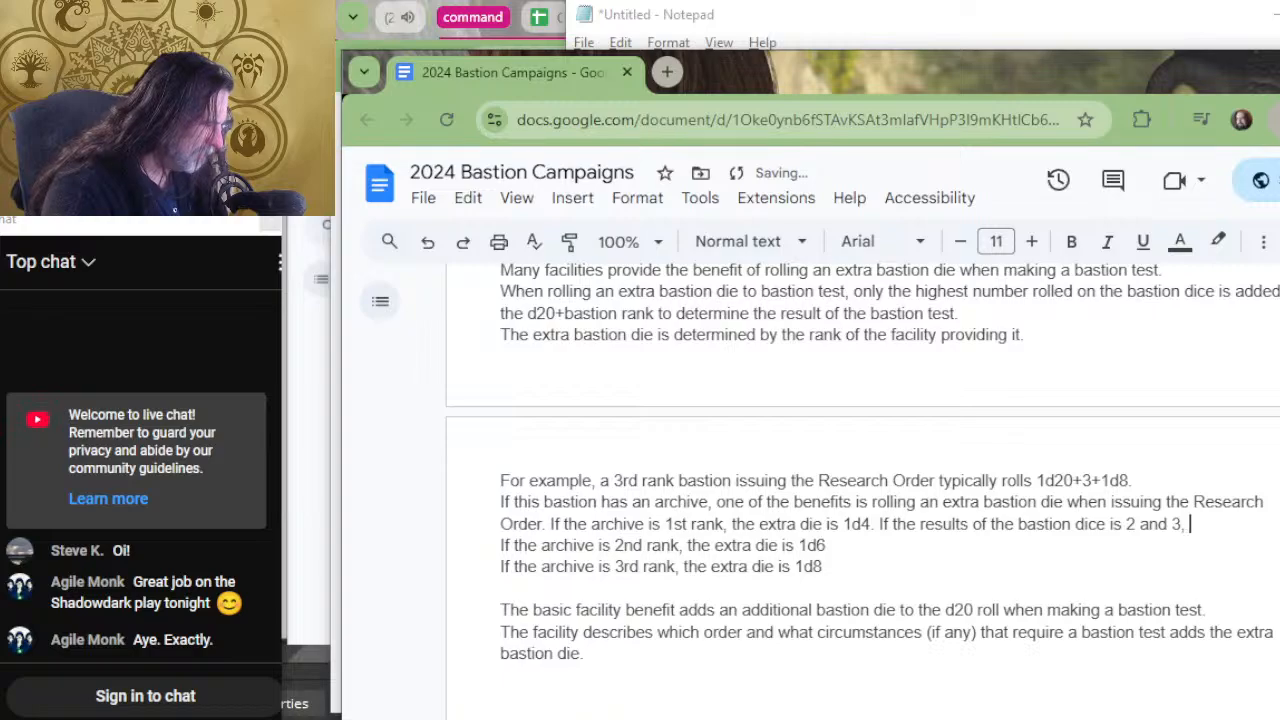
Remove the unfinished bastion dice results sentence so the 1st rank example ends at "1d4".
key(BackSpace)
key(BackSpace)
key(BackSpace)
key(BackSpace)
key(BackSpace)
key(BackSpace)
key(BackSpace)
key(BackSpace)
key(BackSpace)
key(BackSpace)
key(BackSpace)
key(BackSpace)
key(BackSpace)
key(BackSpace)
key(BackSpace)
key(BackSpace)
key(BackSpace)
key(BackSpace)
key(BackSpace)
key(BackSpace)
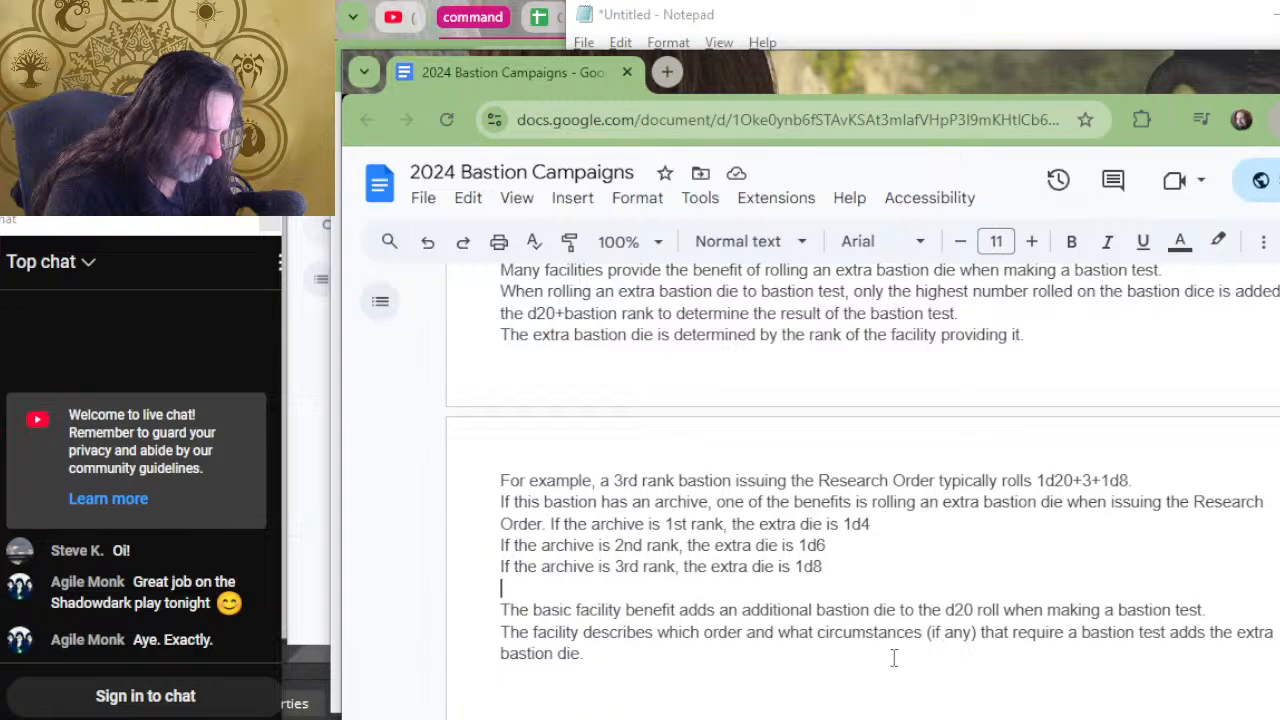
Insert two more blank lines between the 3rd rank archive example and the basic facility benefit paragraph.
key(Return)
key(Return)
key(Up)
key(Up)
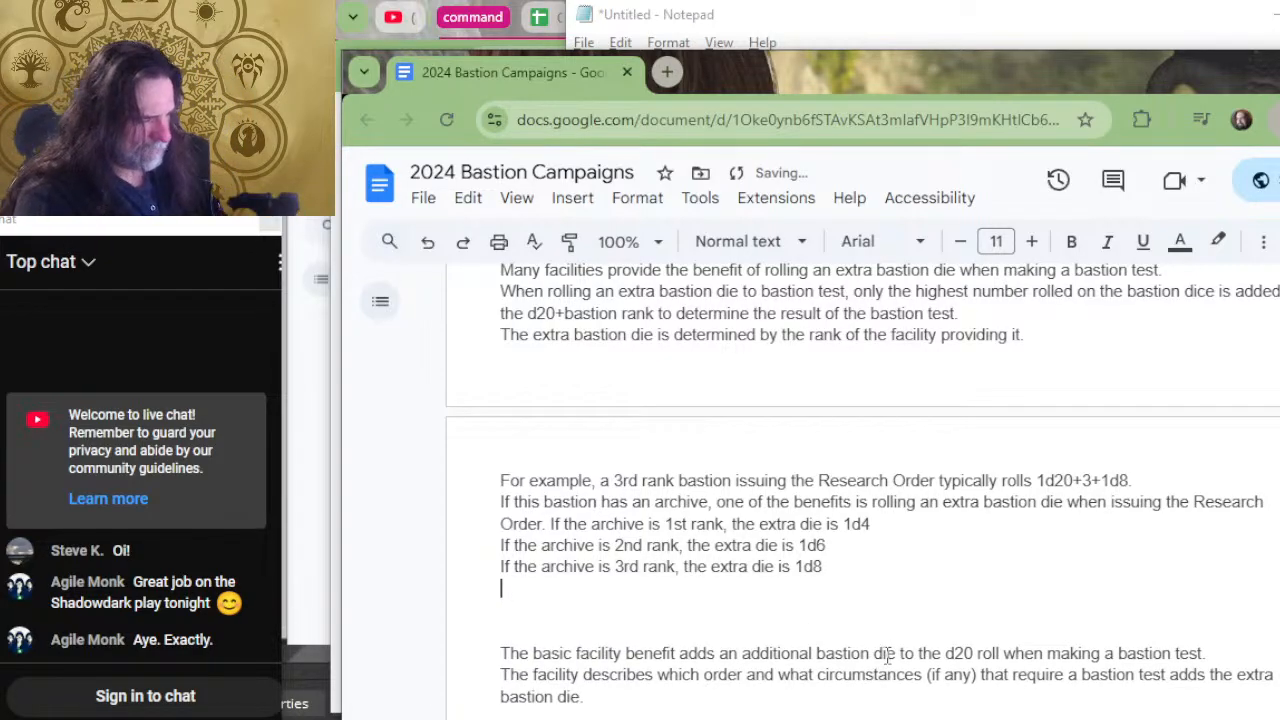
Directly below the 3rd rank archive example, begin a sentence reading "When issuing the same order more than once per bastion turn,".
text(Wjhen issuing)
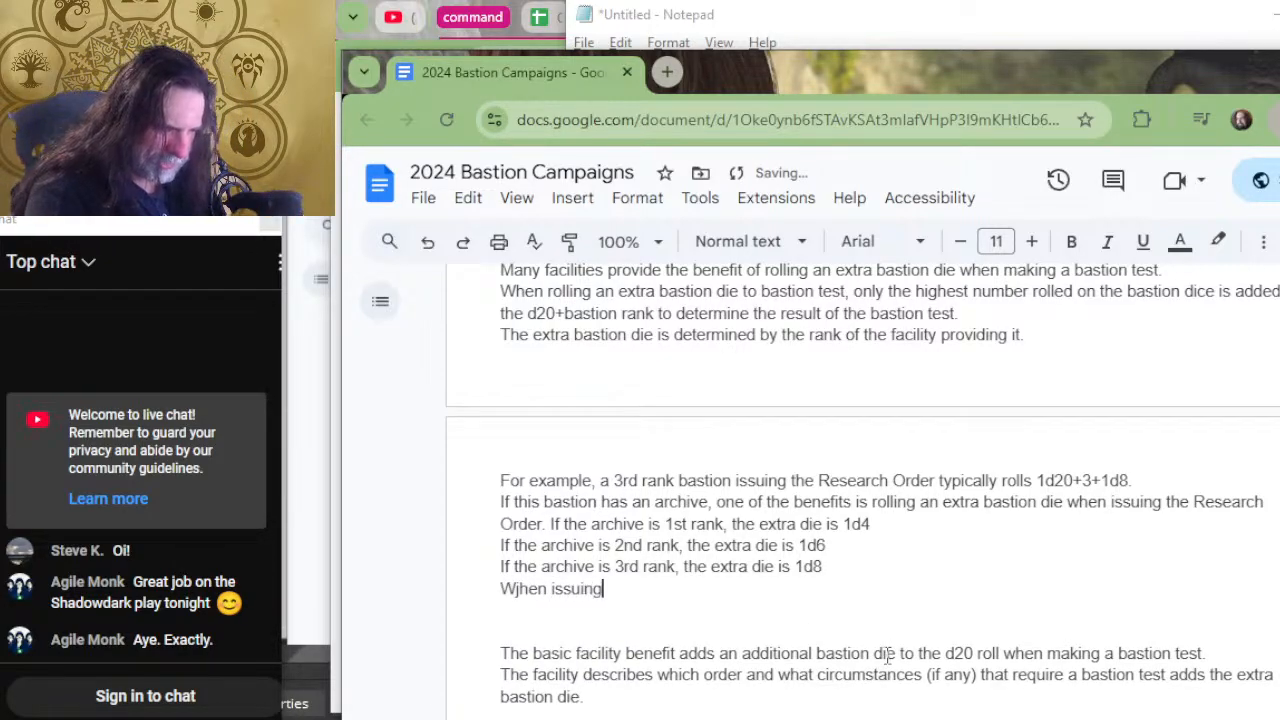
key(BackSpace)
key(BackSpace)
key(BackSpace)
key(BackSpace)
key(BackSpace)
key(BackSpace)
key(BackSpace)
key(BackSpace)
key(BackSpace)
key(BackSpace)
key(BackSpace)
key(BackSpace)
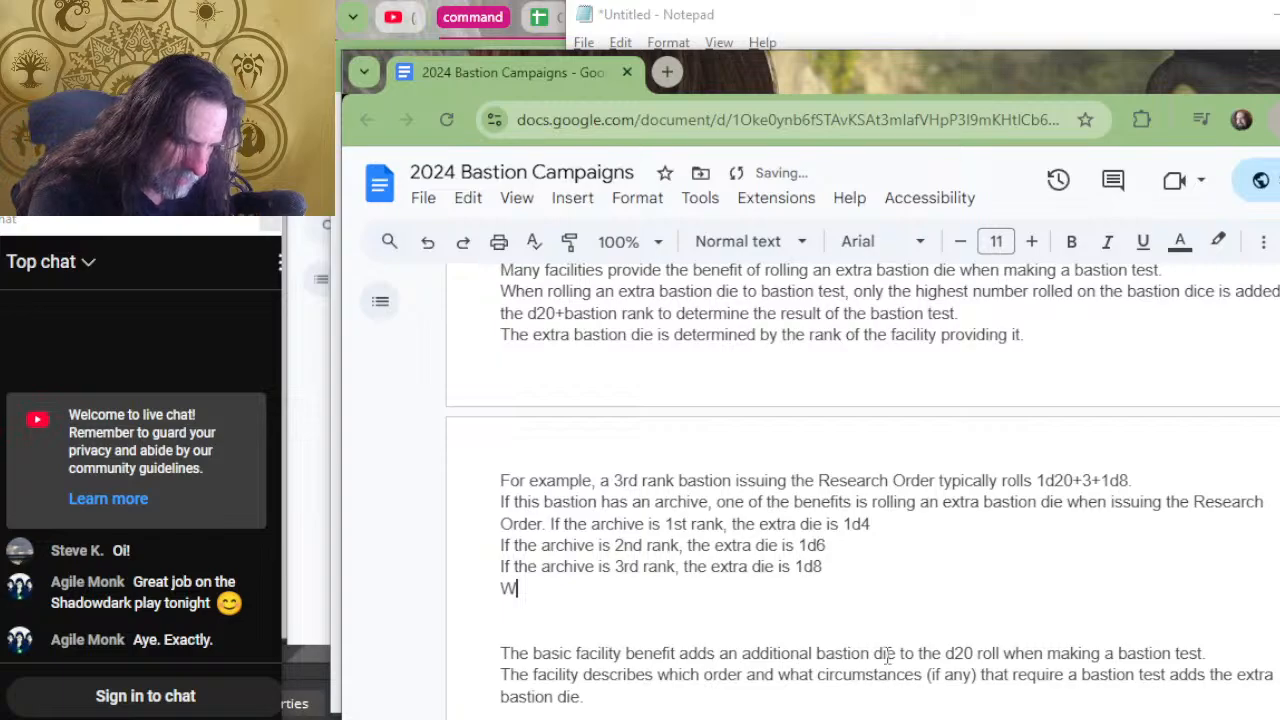
text(hen issuin)
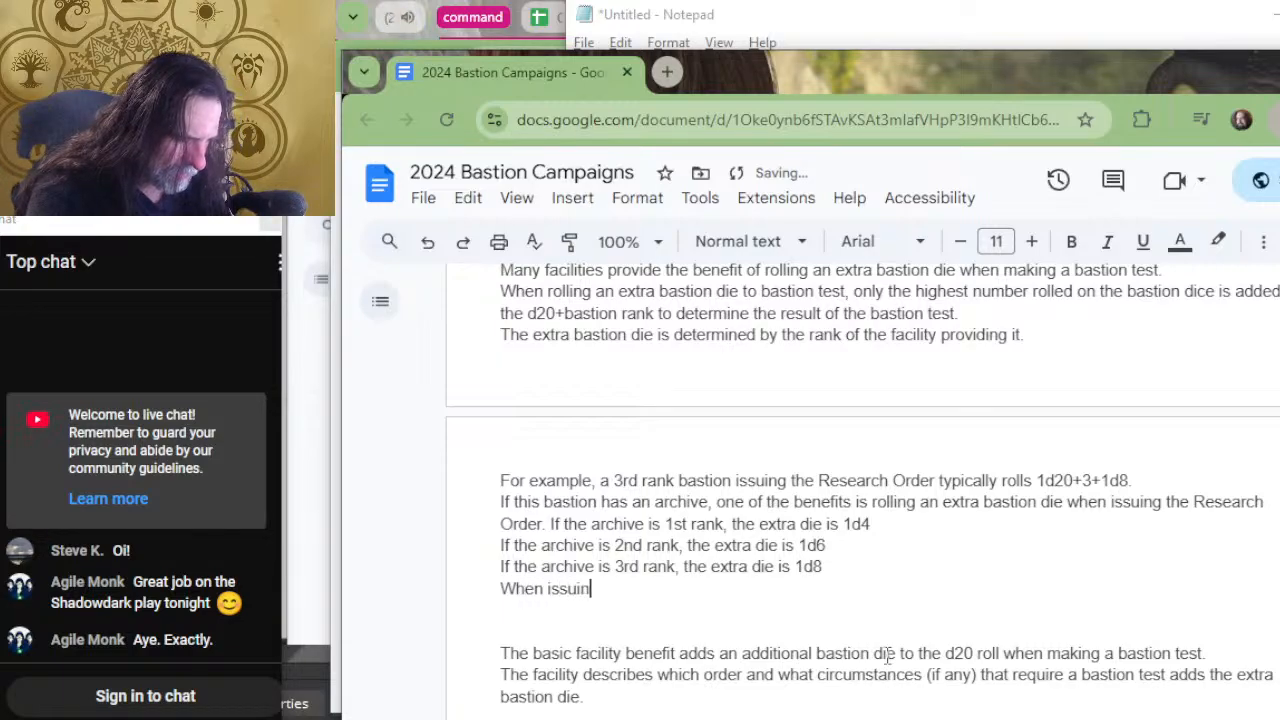
text(g the s)
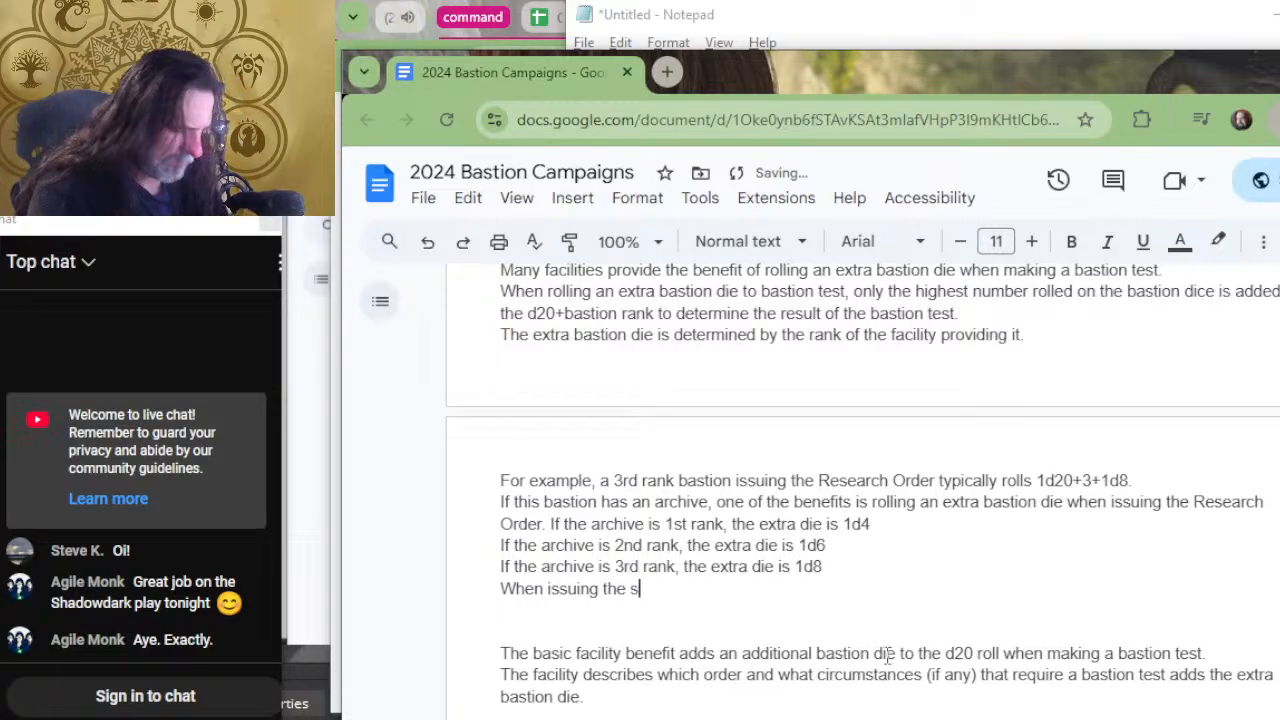
text(ame order more t)
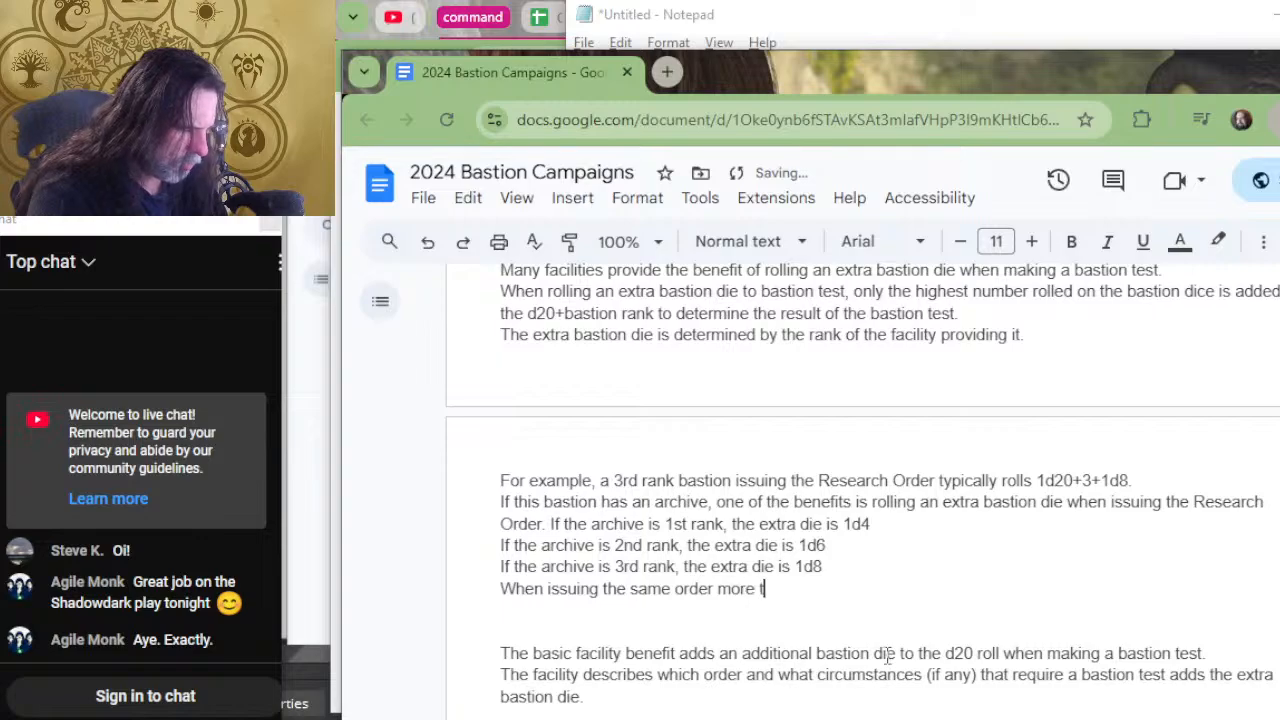
text(han once per )
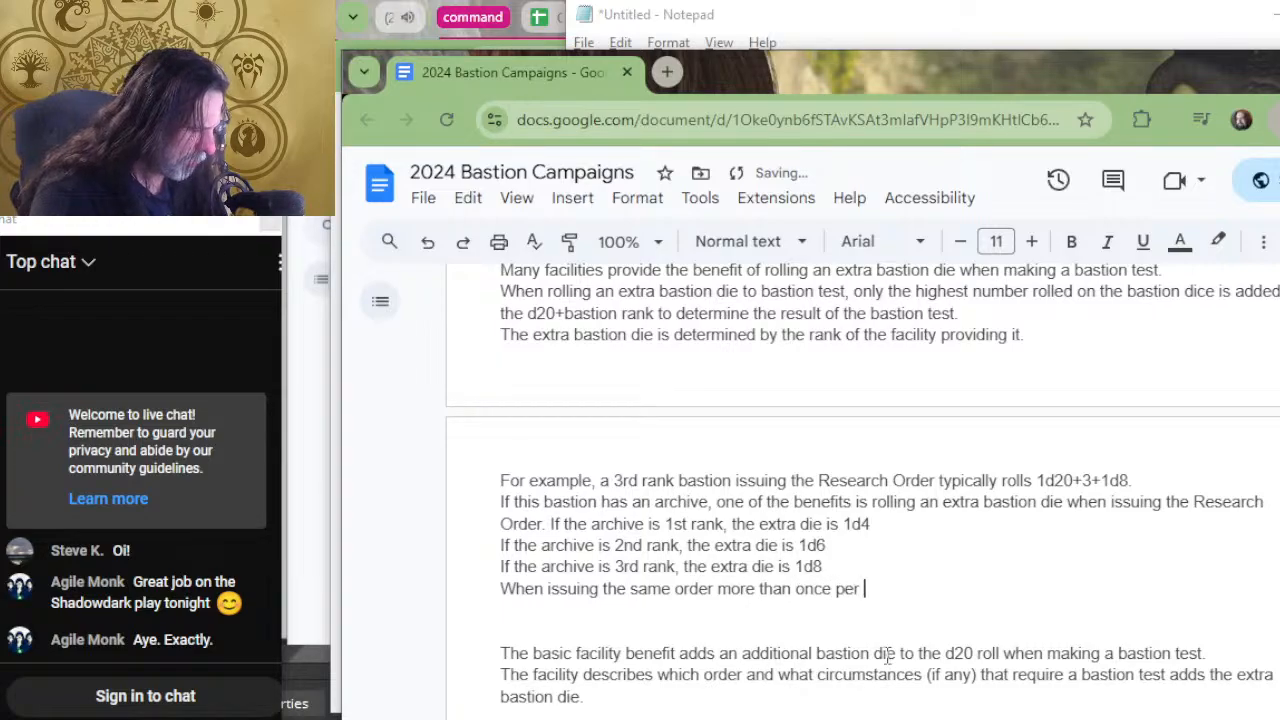
text(bastion turn)
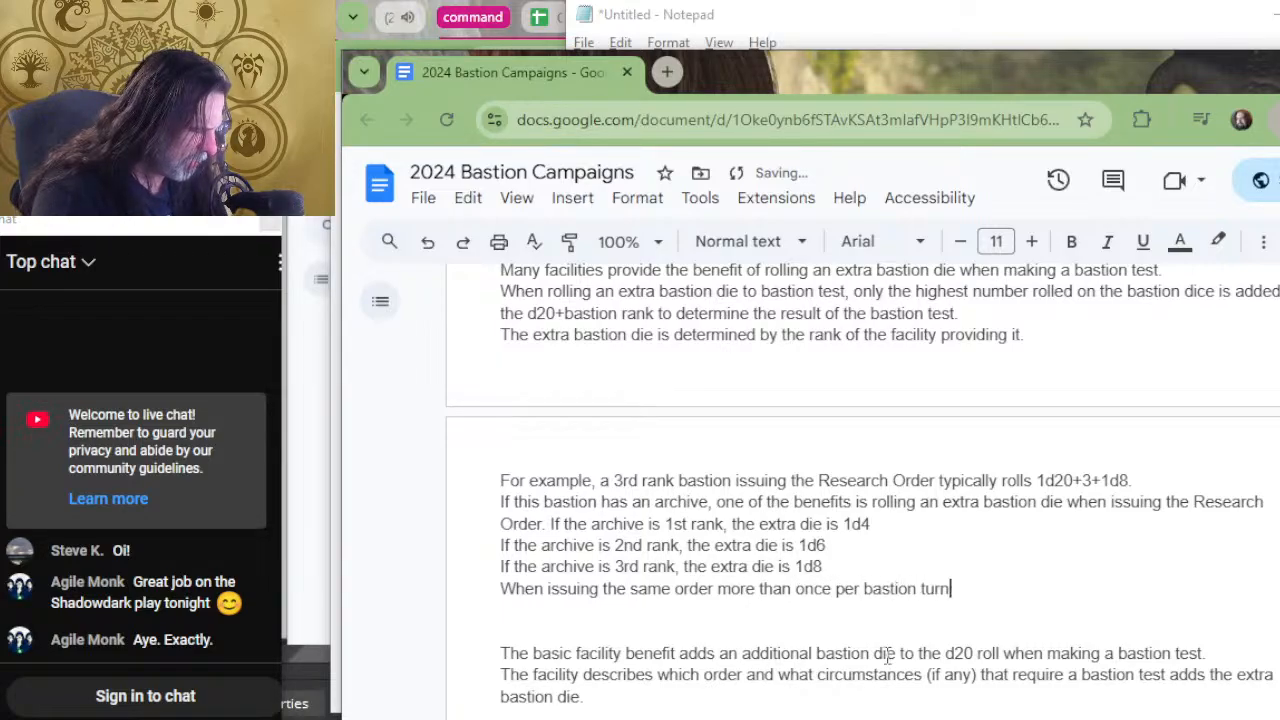
text(, all di)
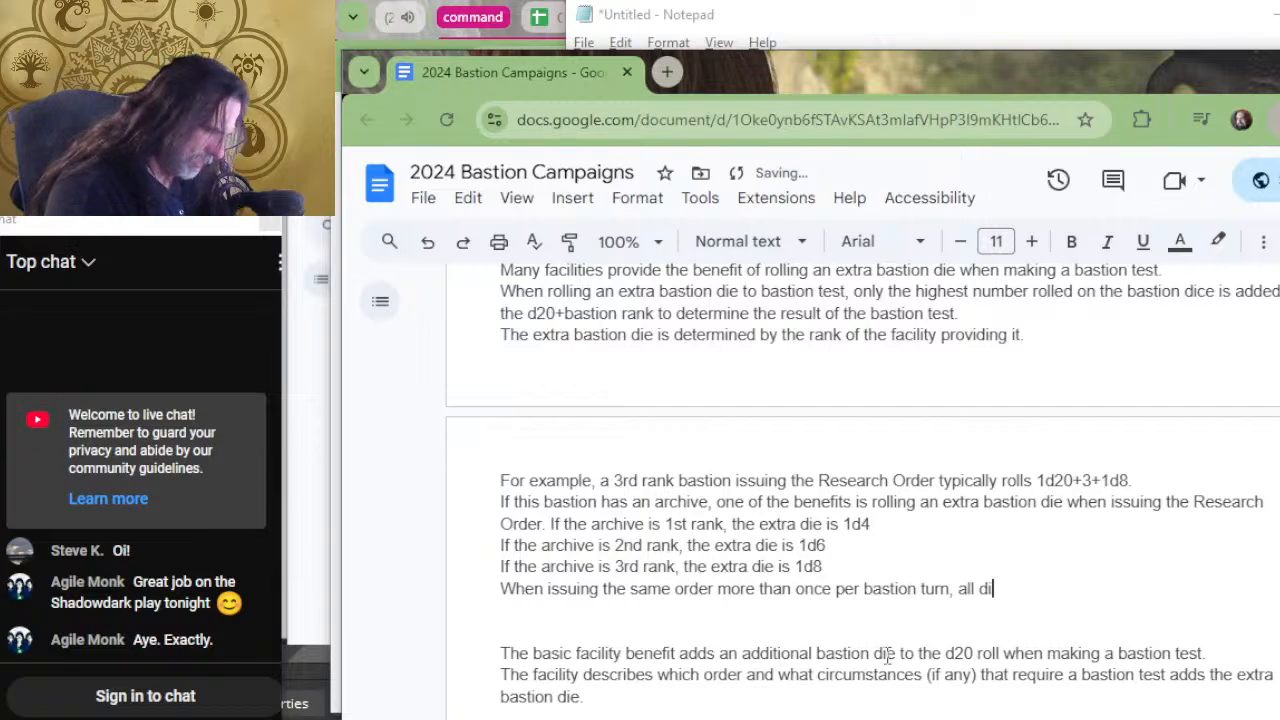
Complete the repeated order sentence with "all bastion dice rolled are reduced by 1." and end the line.
key(BackSpace)
key(BackSpace)
text(bastion dic)
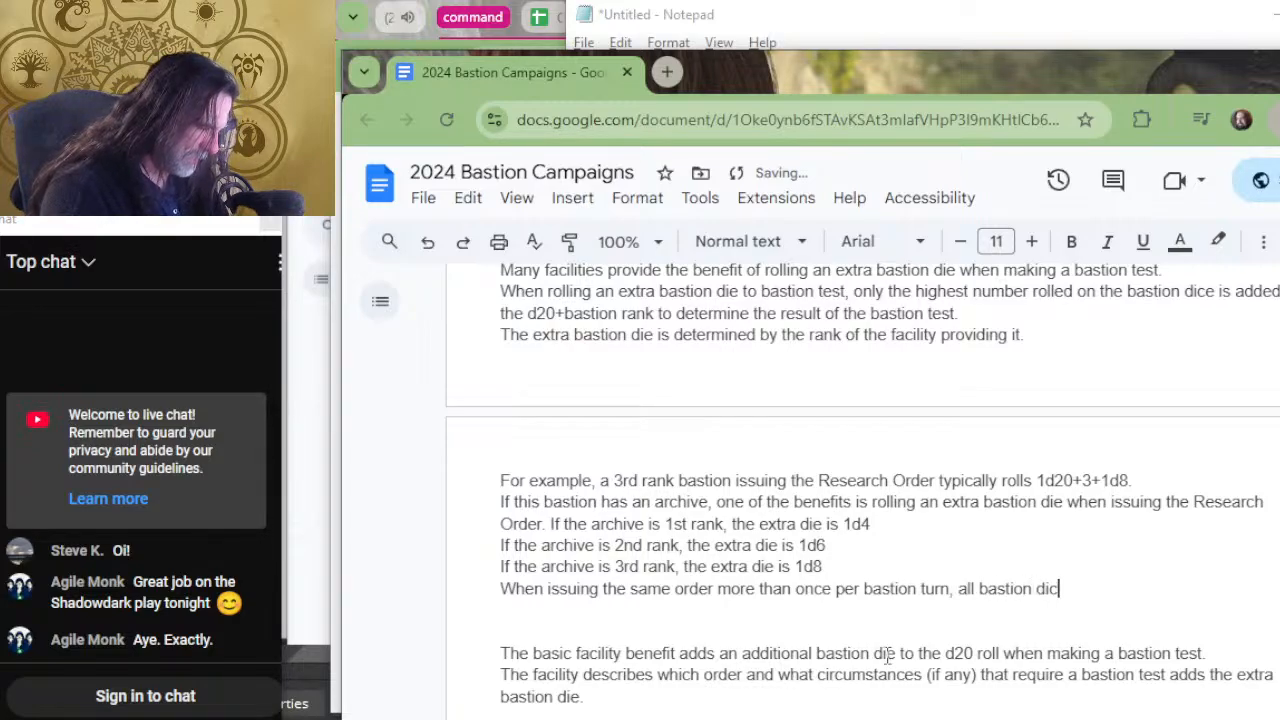
text(e rolled are)
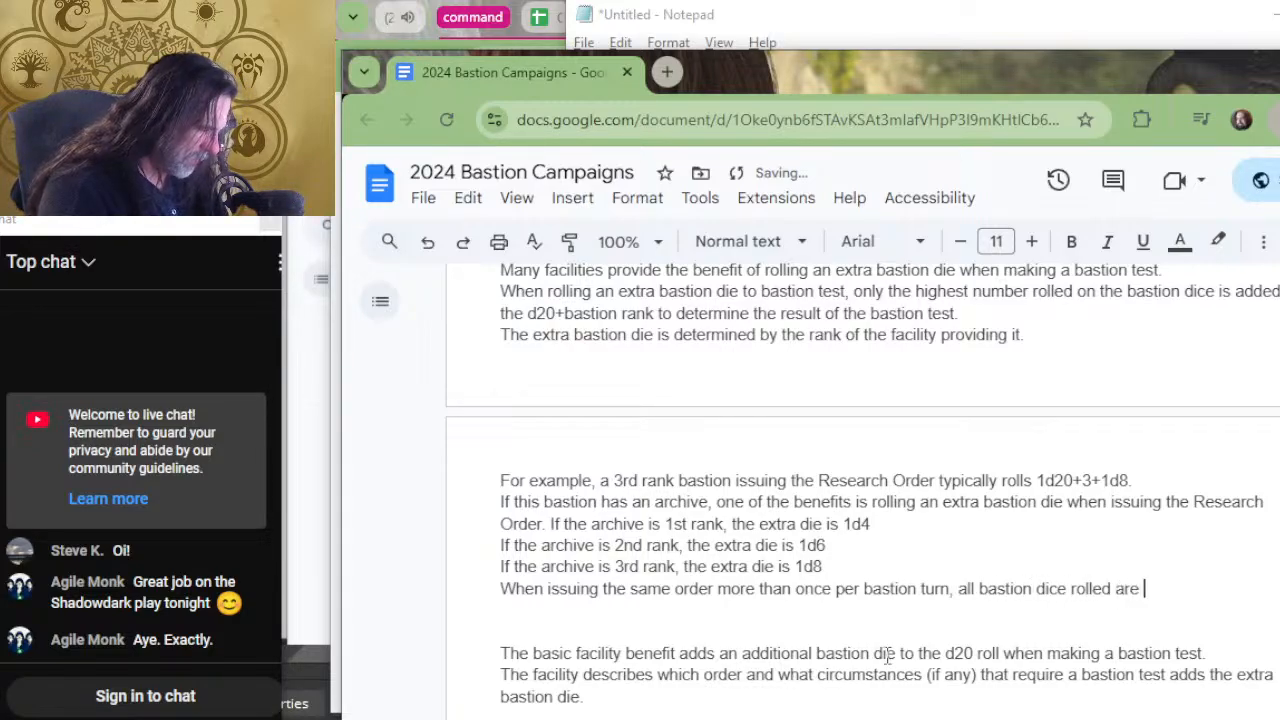
key(BackSpace)
key(BackSpace)
key(BackSpace)
key(BackSpace)
key(BackSpace)
key(BackSpace)
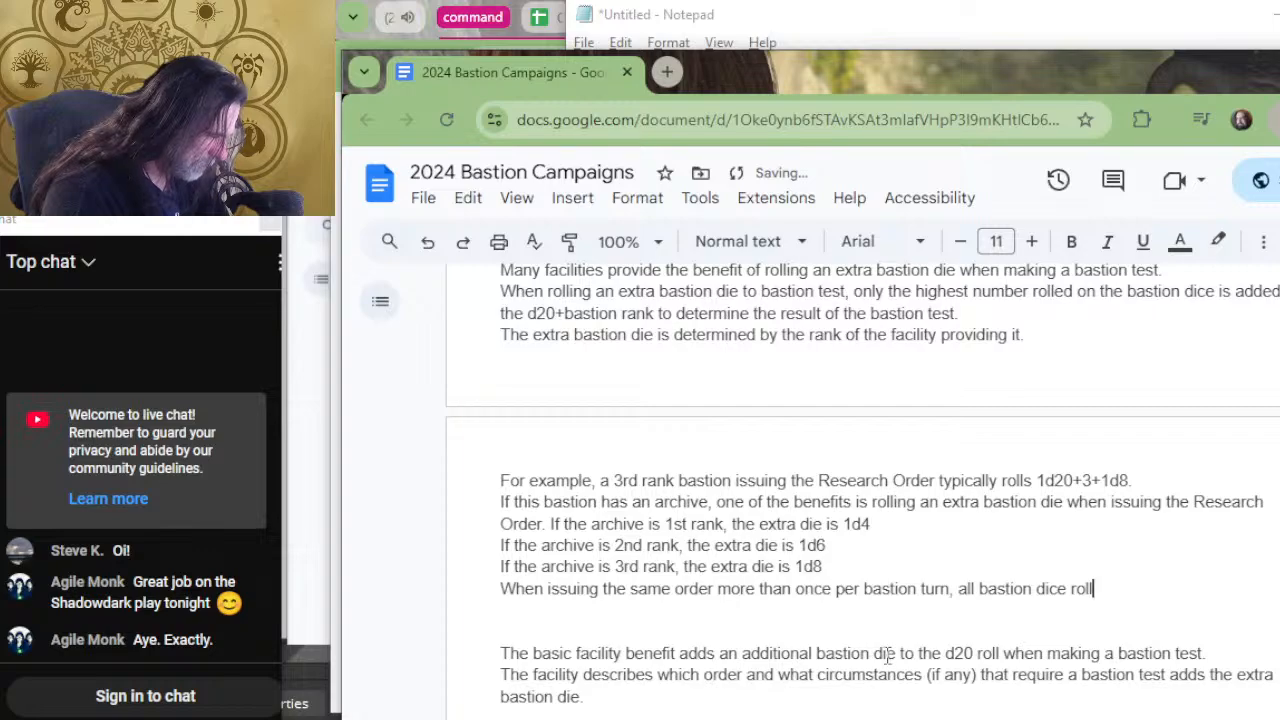
text(ed are r)
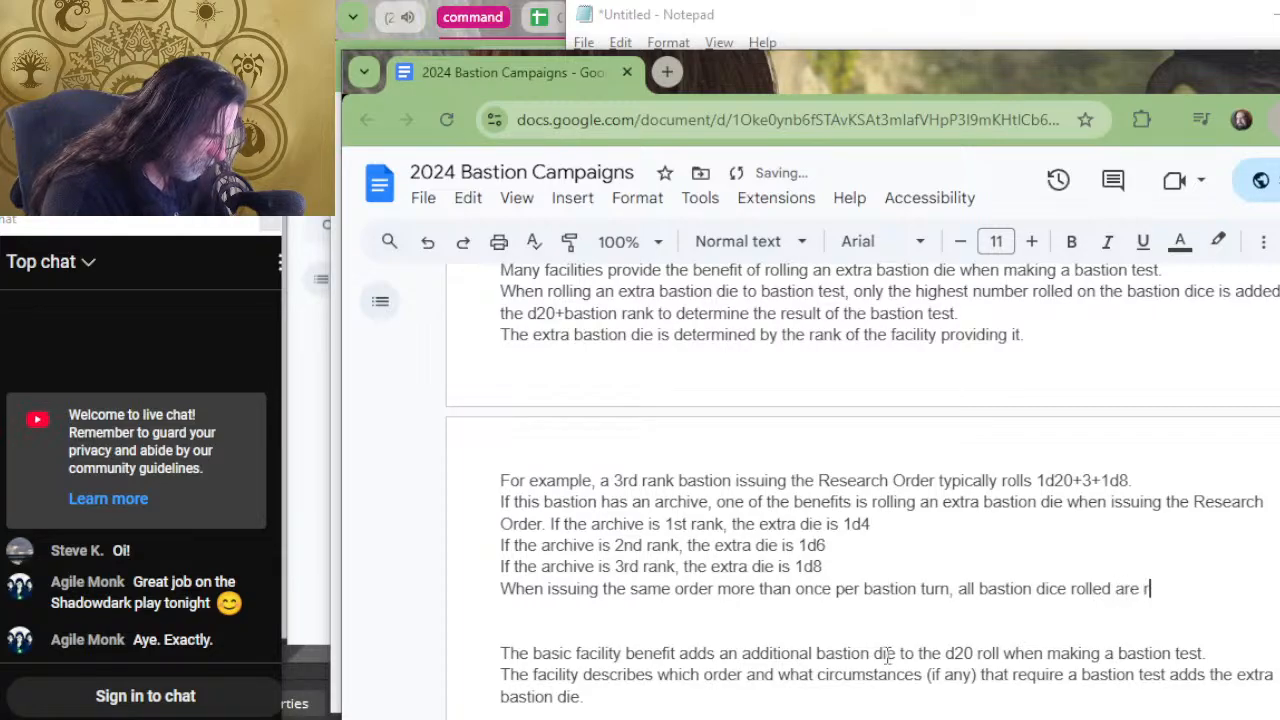
text(educed b)
text(y 1.)
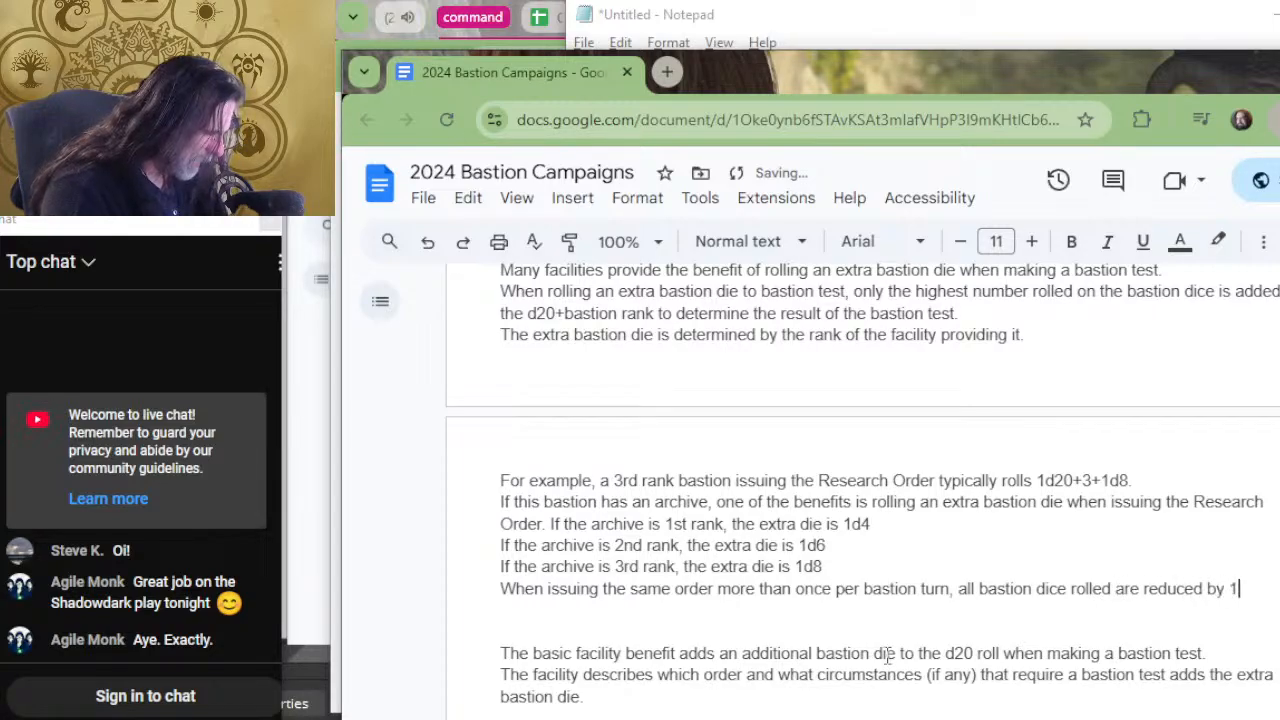
key(Return)
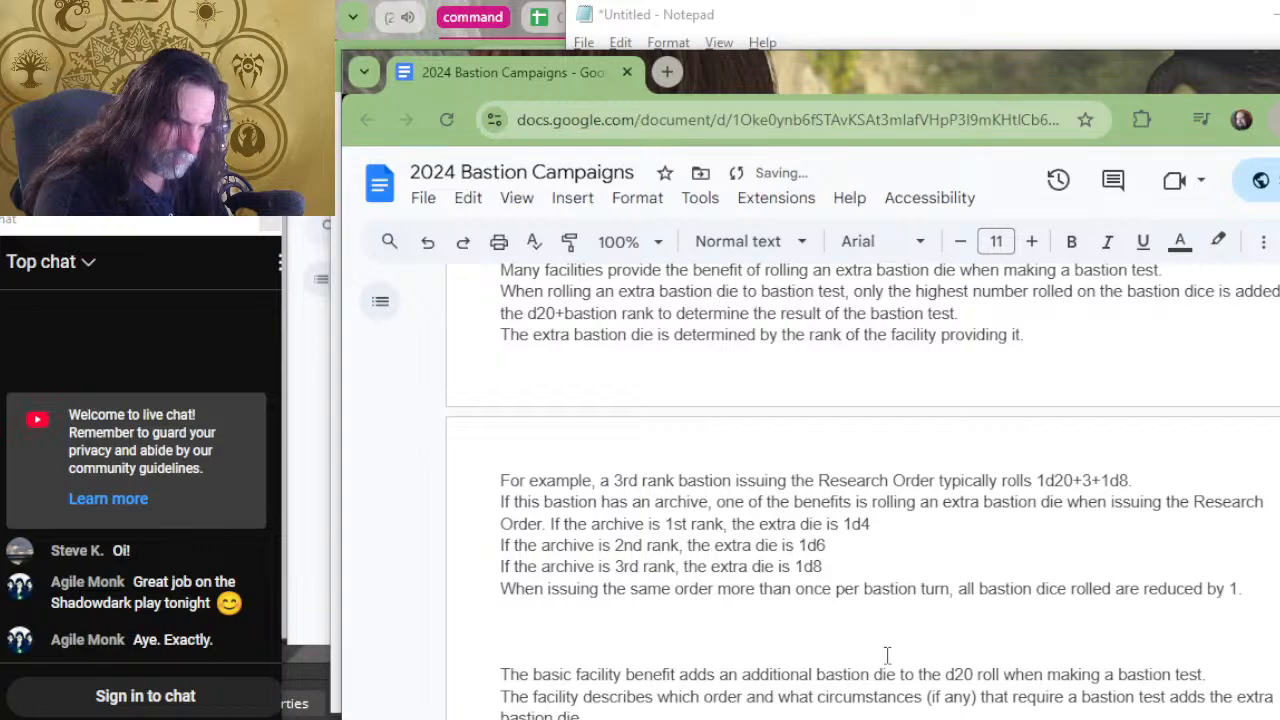
Remove the whole sentence about issuing the same order more than once per bastion turn from below the archive examples.
key(shift+Down)
key(ctrl+c)
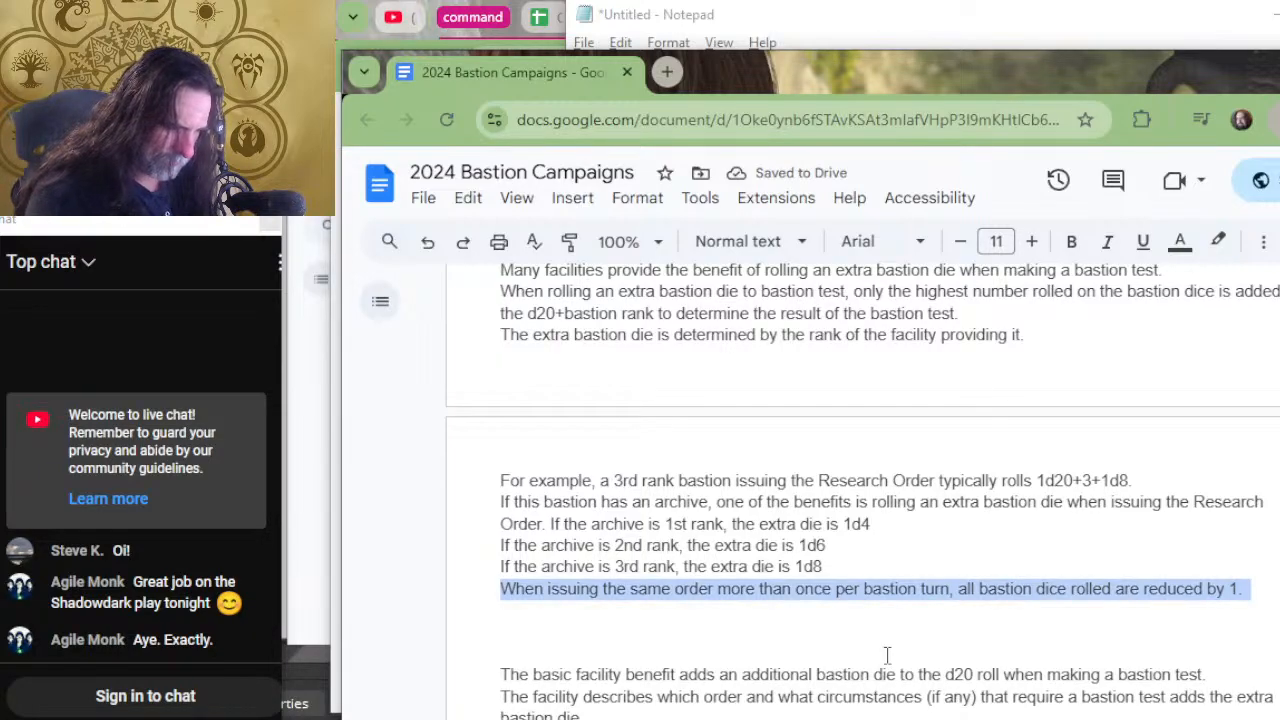
key(BackSpace)
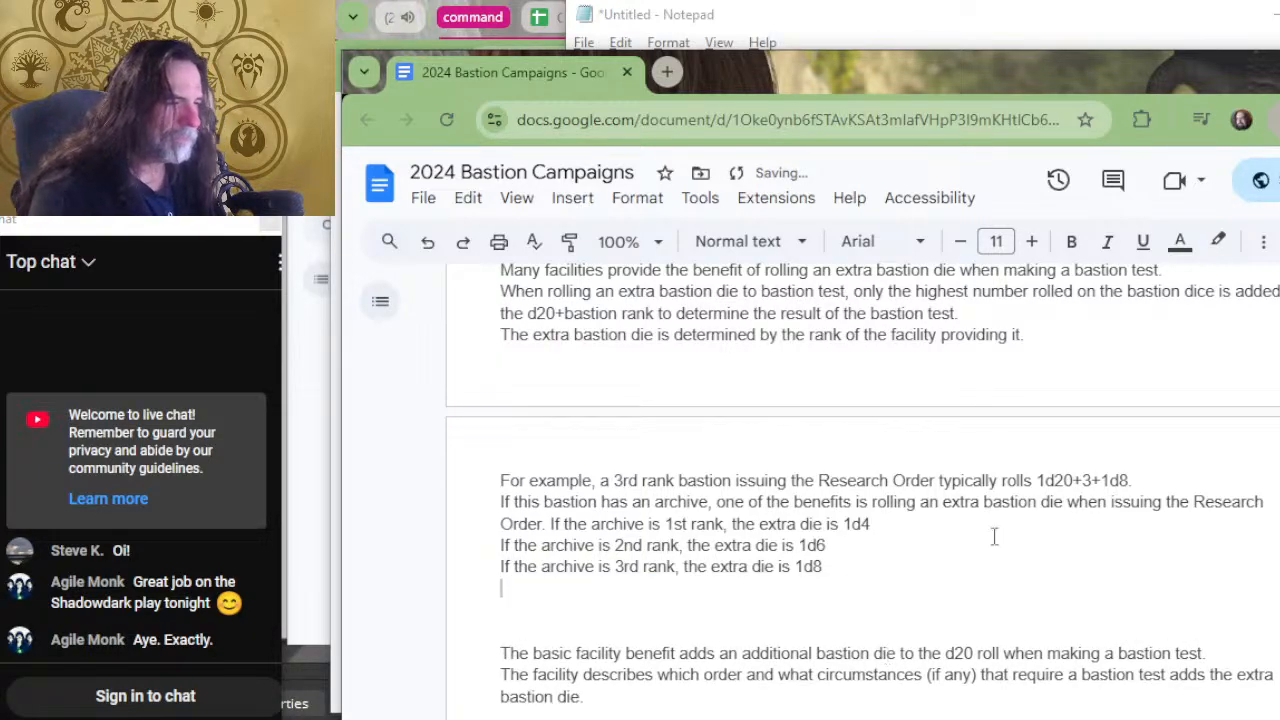
scroll(900, 420, up, 2)
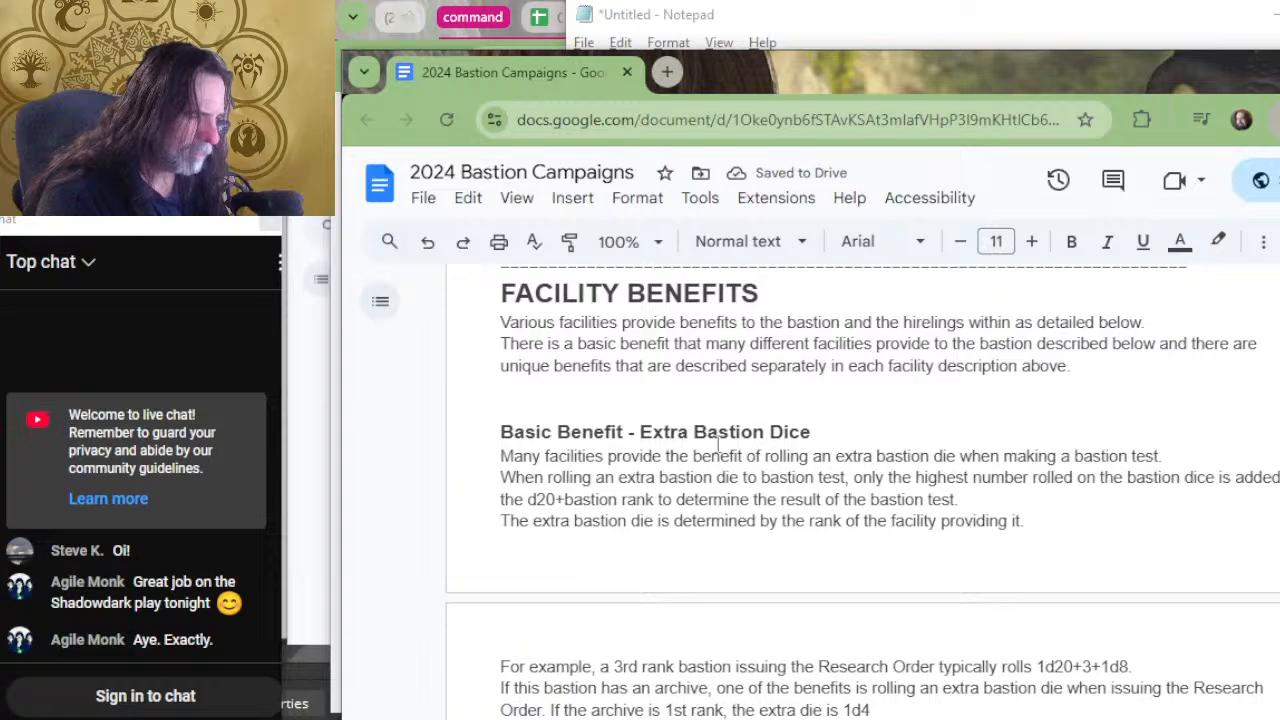
Paste the sentence about issuing the same order more than once per bastion turn above the "For example" paragraph, leaving one blank line between them.
click(1060, 528)
key(ctrl+v)
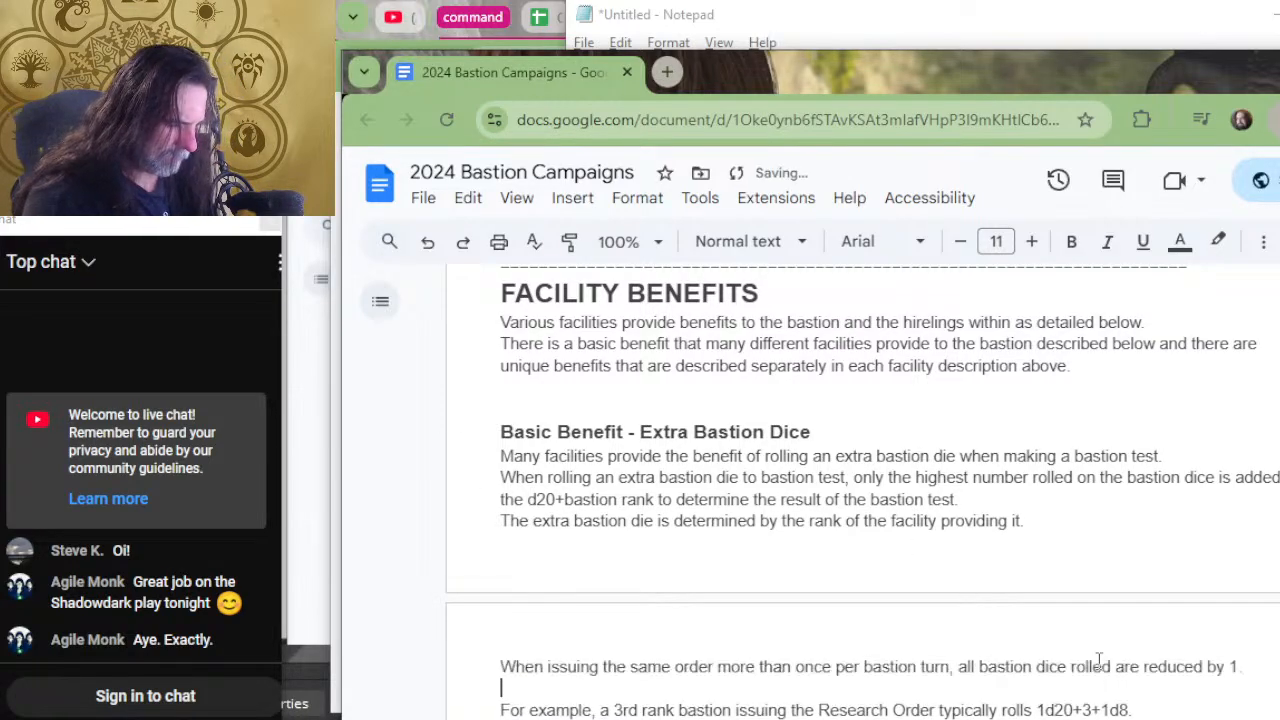
scroll(1151, 629, down, 4)
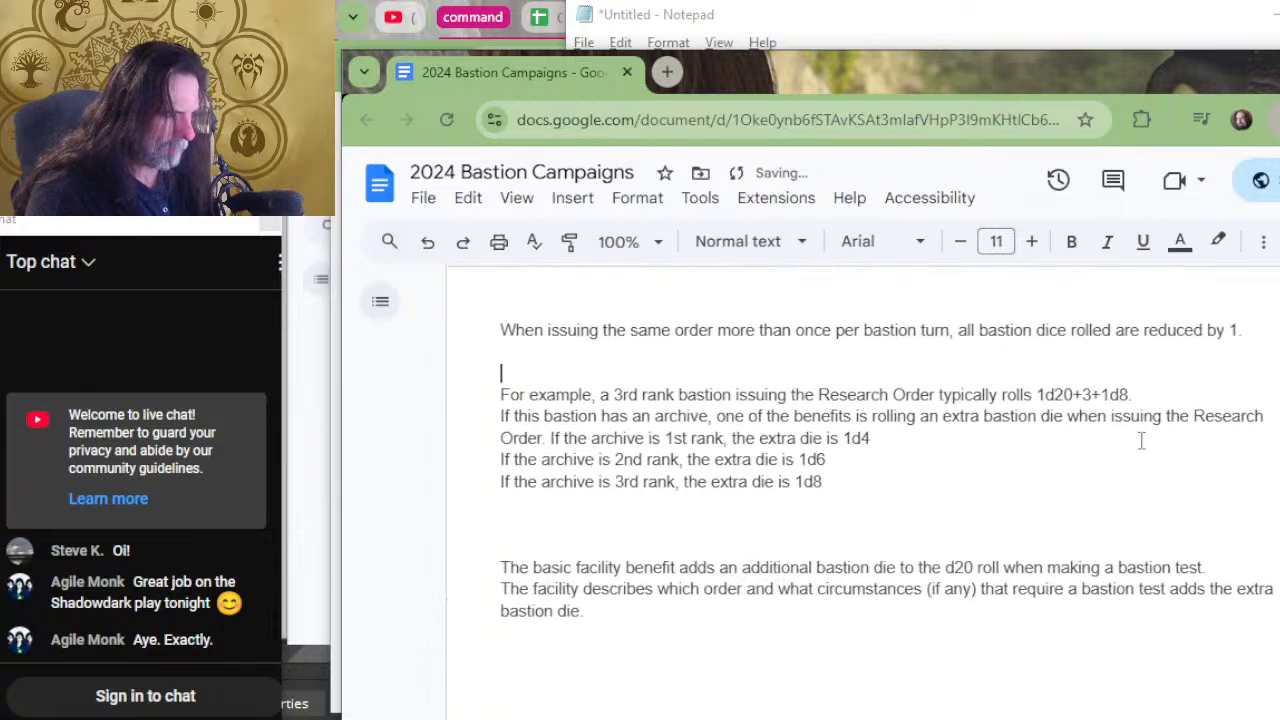
key(BackSpace)
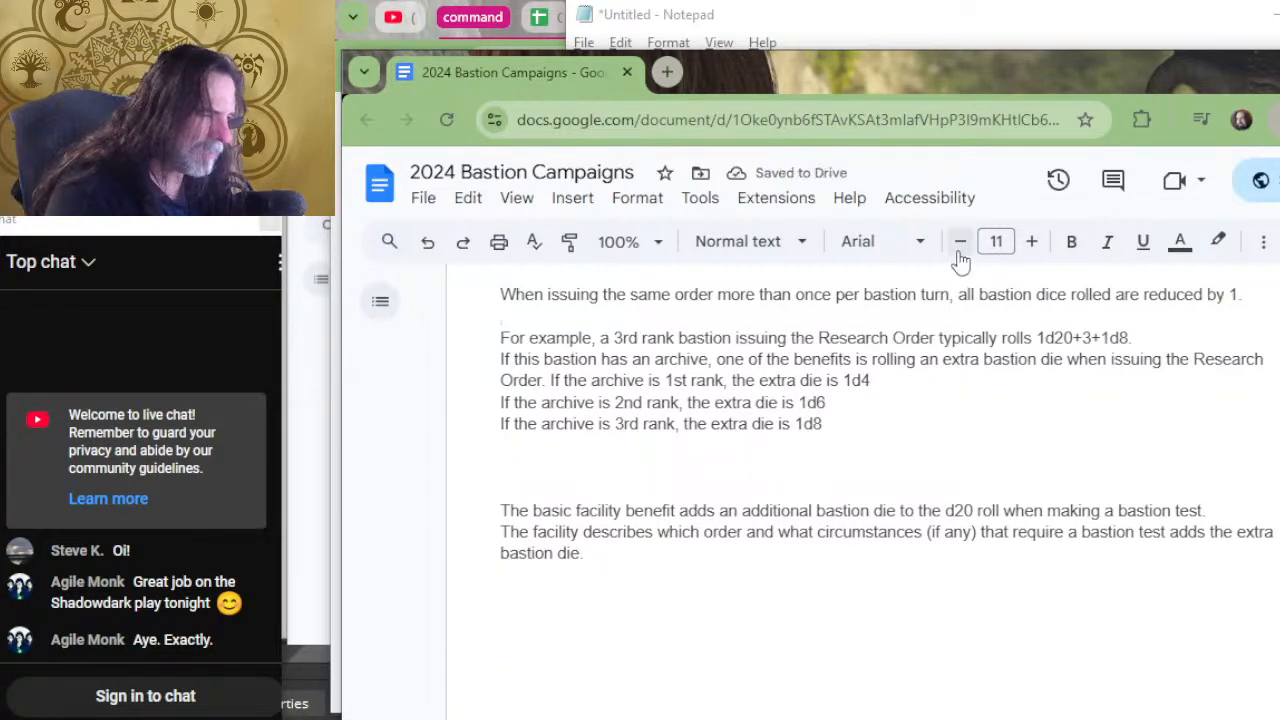
Replace the 3rd rank archive example line with "Etc.".
drag(862, 428, 855, 407)
key(BackSpace)
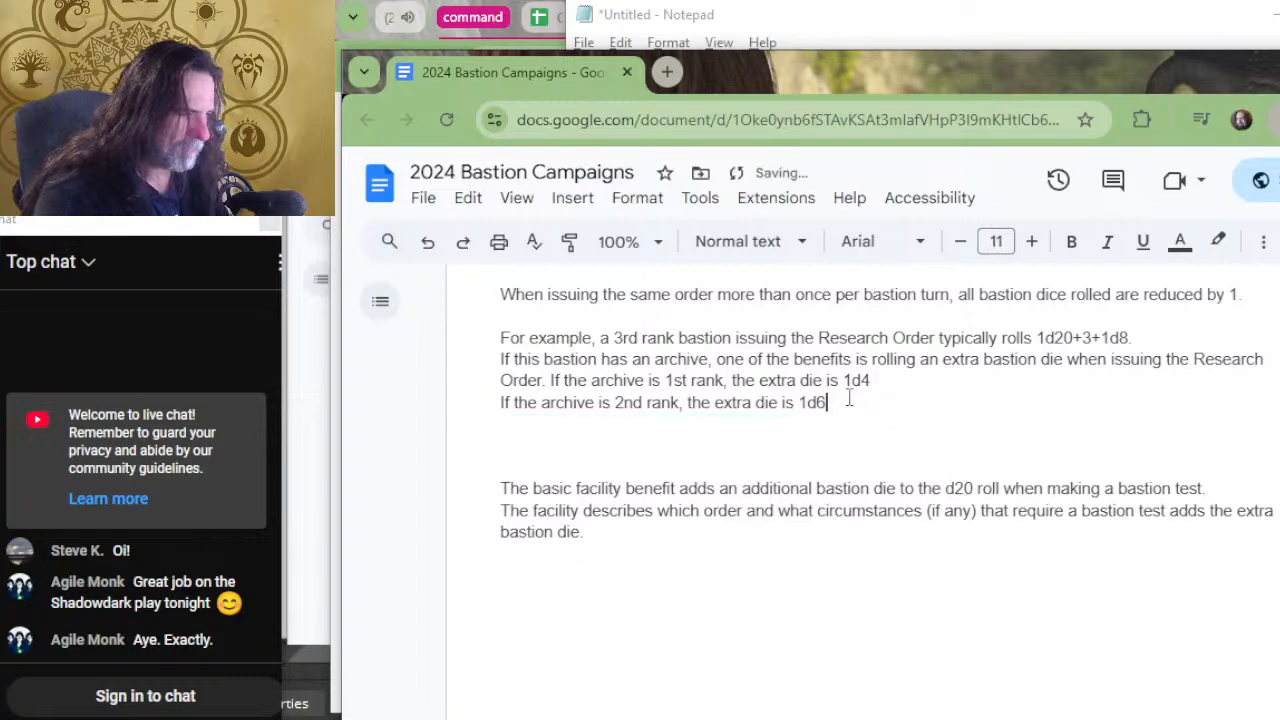
key(Return)
text(e)
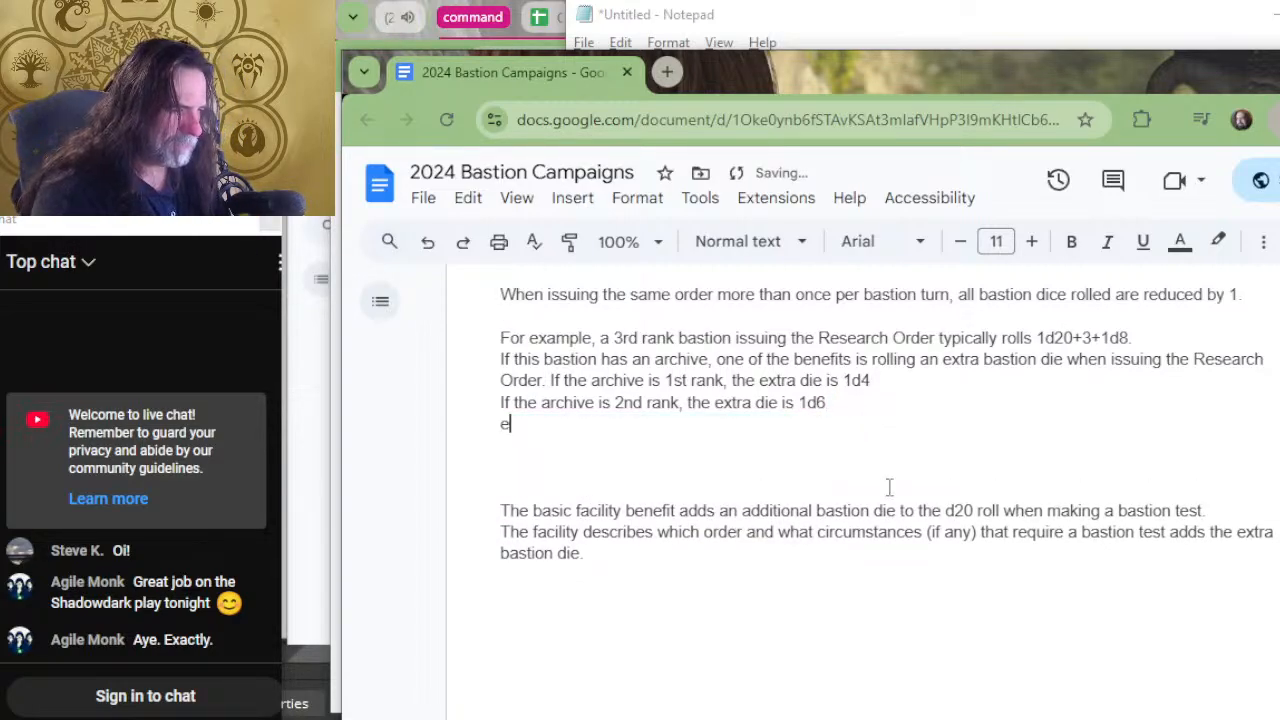
text(tc.)
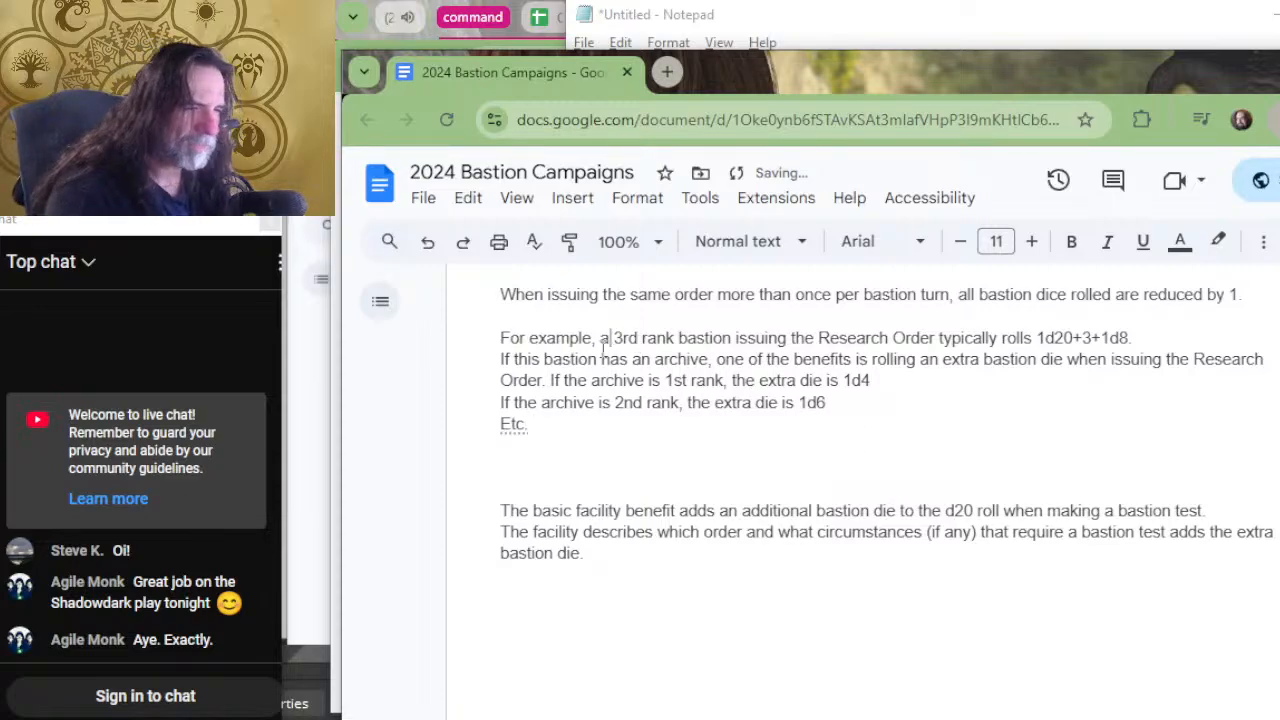
Change the bastion rank in the "For example" sentence to 4th.
key(Right)
key(Delete)
key(Delete)
key(Return)
key(BackSpace)
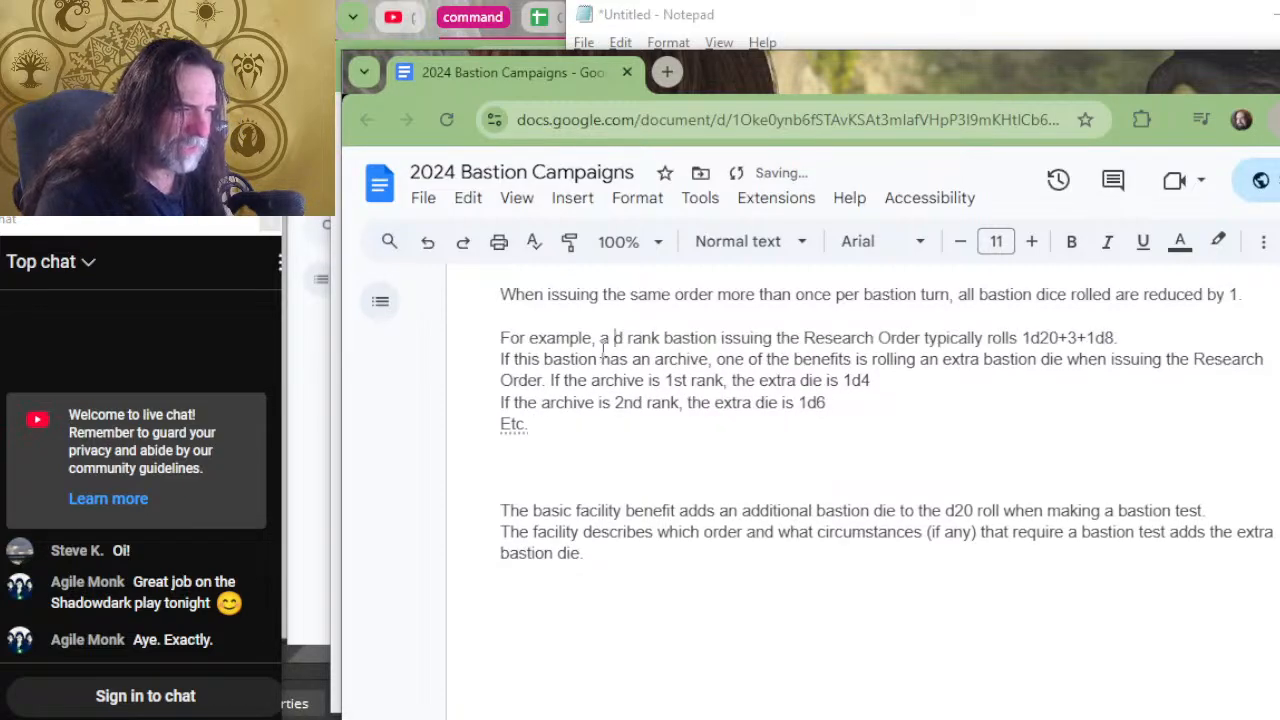
key(Delete)
text(4th)
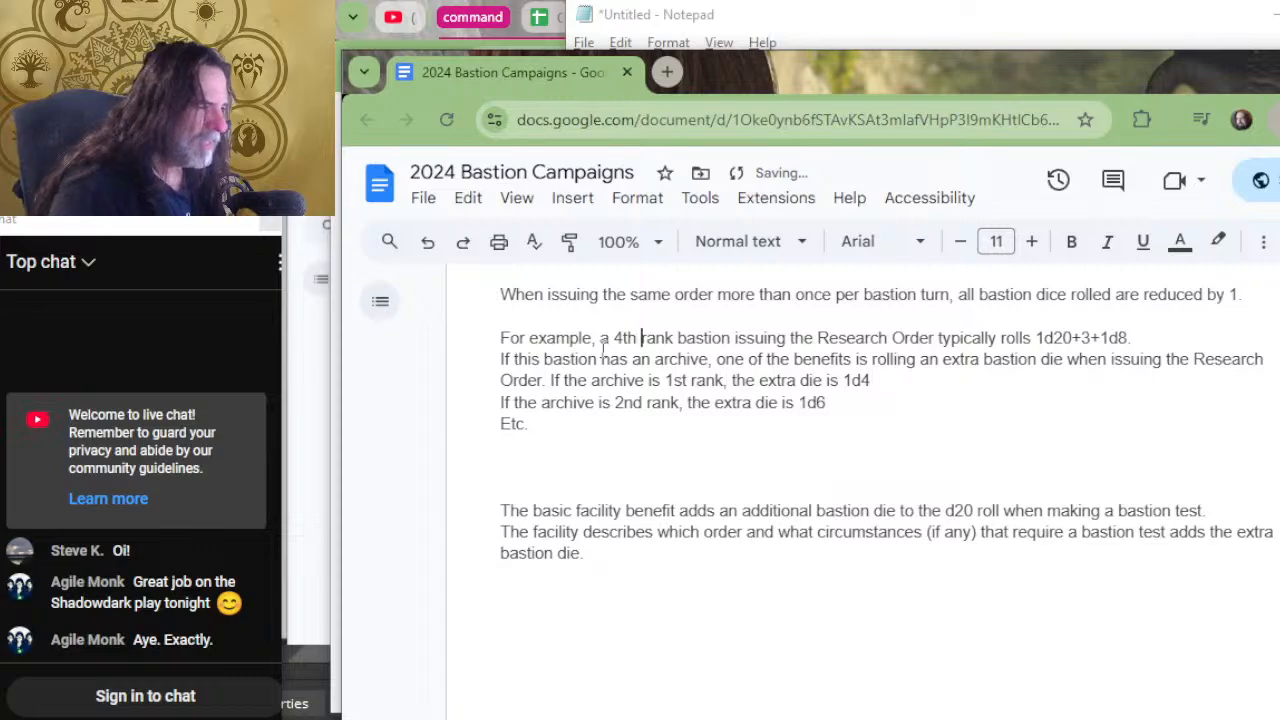
Change the Research Order roll in the "For example" sentence to 1d20+4+1d10.
key(Right)
key(Right)
key(Right)
key(Right)
key(Right)
key(Right)
key(Right)
key(Right)
key(Right)
key(Right)
key(Right)
key(Right)
key(Right)
key(Right)
key(Right)
key(Right)
key(Right)
key(Right)
key(Right)
key(Right)
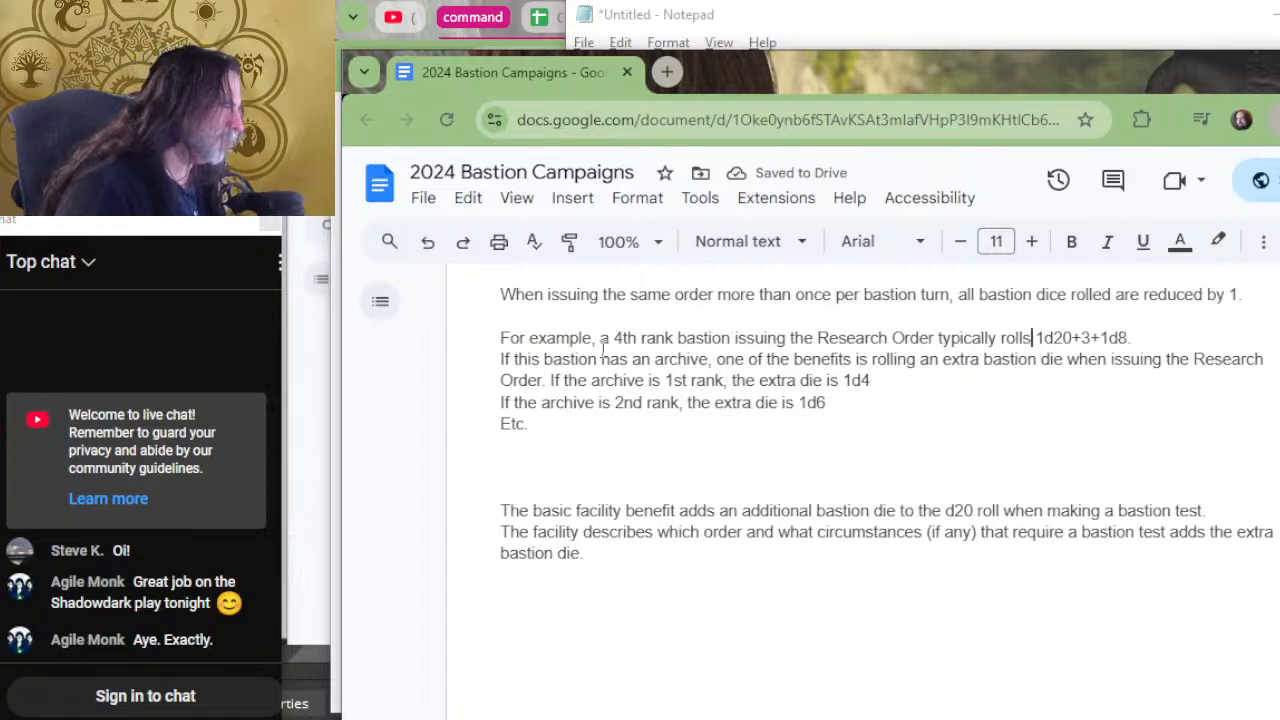
key(Right)
key(Right)
key(Right)
key(Right)
key(Right)
key(Right)
key(Right)
key(BackSpace)
text(4)
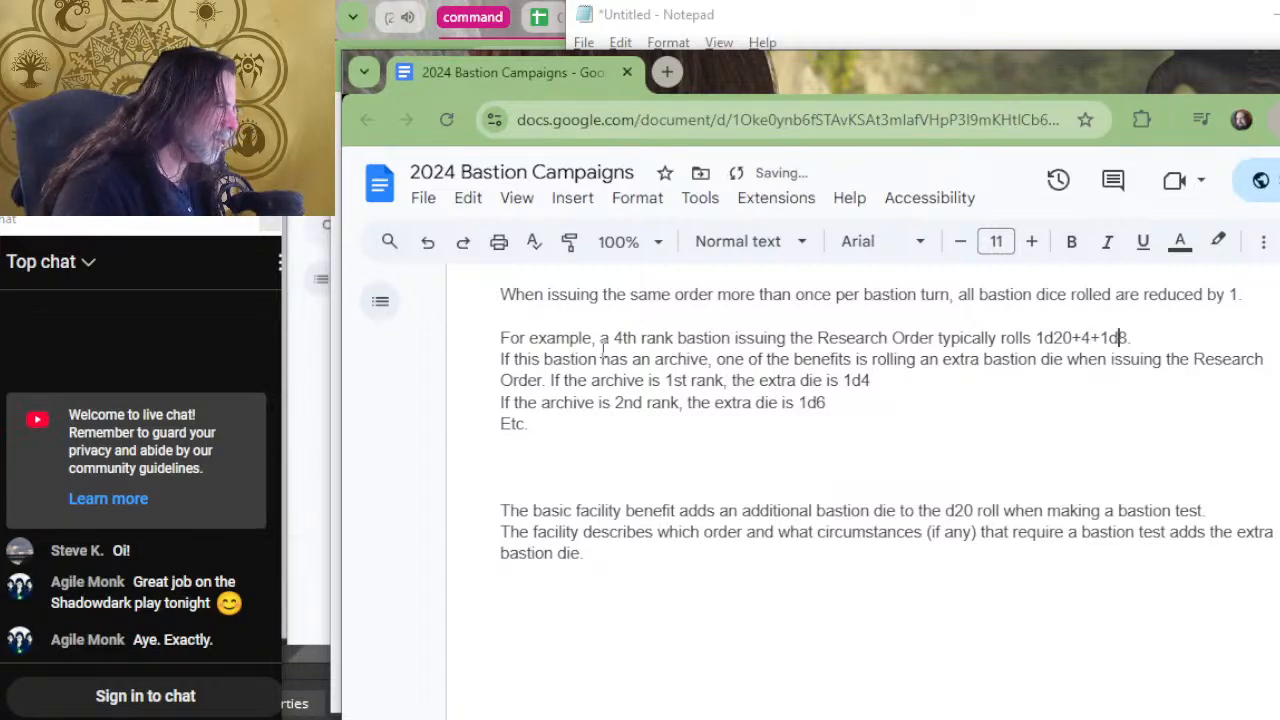
key(BackSpace)
text(10)
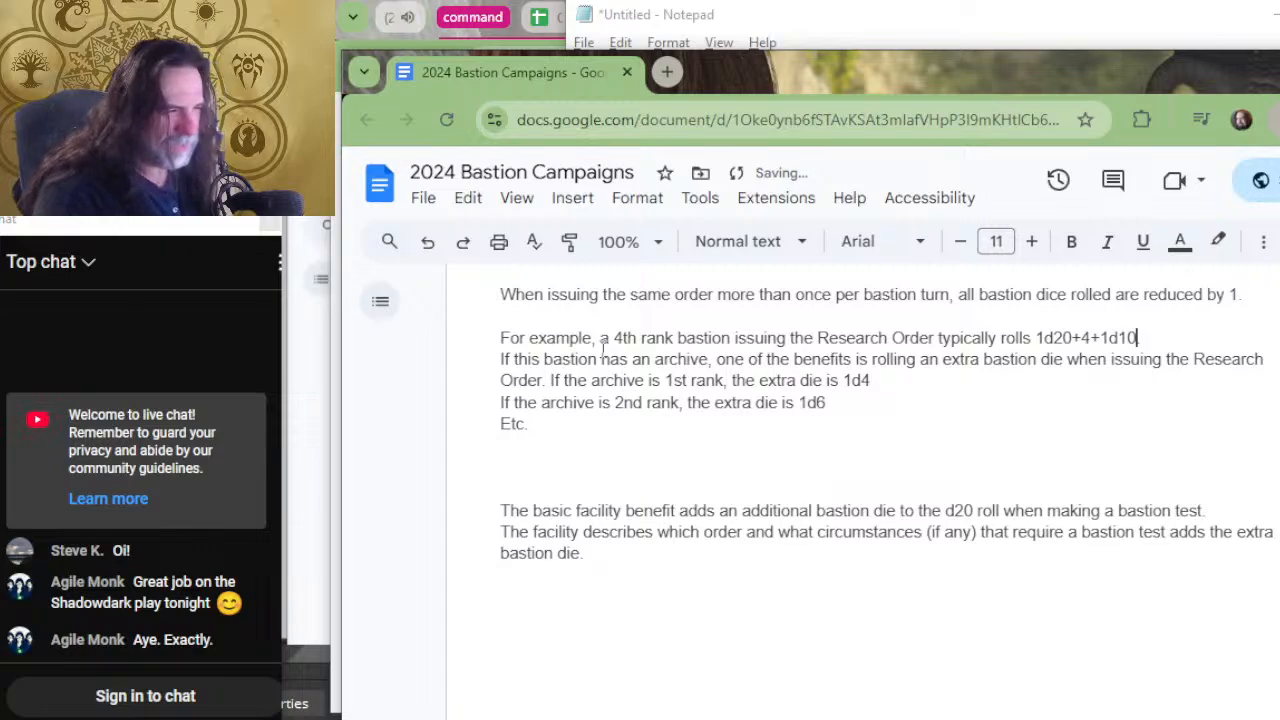
Delete the word "typically" before "rolls" in the "For example" sentence.
key(Left)
key(Left)
key(Left)
key(Left)
key(Left)
key(Left)
key(Left)
key(Left)
key(Left)
key(Left)
key(Left)
key(Left)
key(Left)
key(Left)
key(Left)
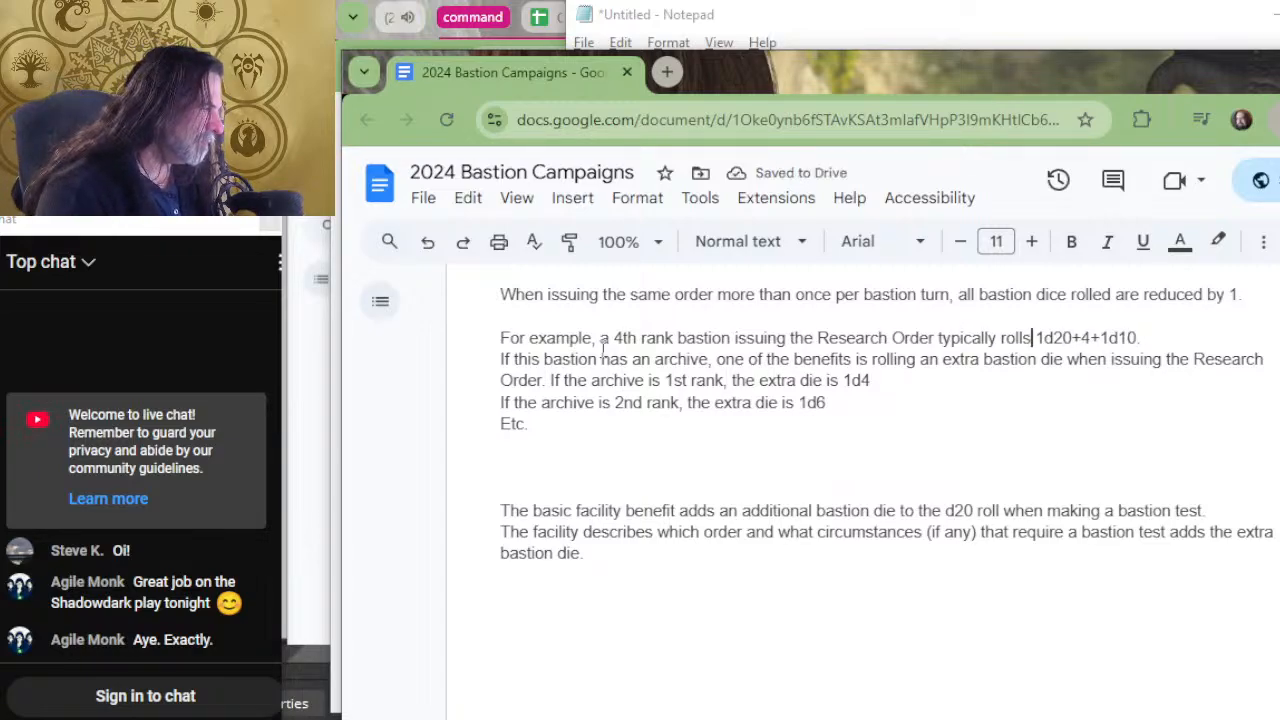
key(BackSpace)
key(BackSpace)
key(BackSpace)
key(BackSpace)
key(BackSpace)
key(BackSpace)
key(BackSpace)
key(BackSpace)
key(BackSpace)
key(BackSpace)
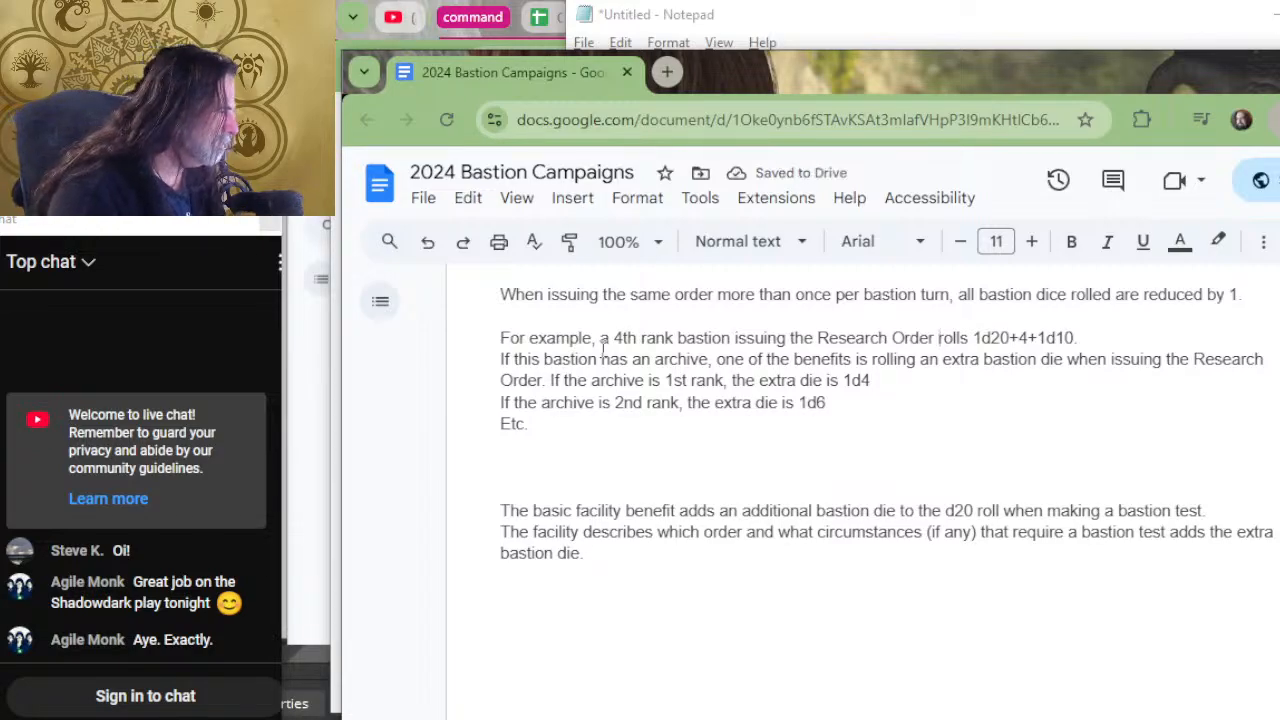
key(Left)
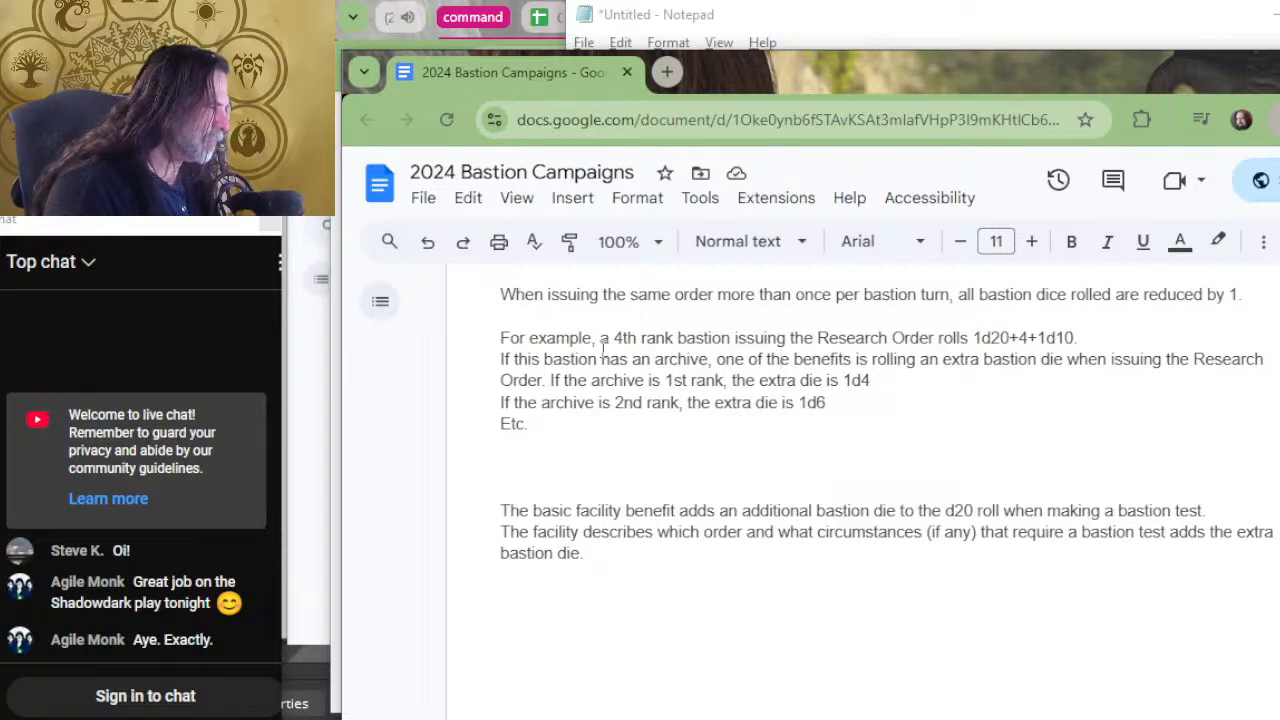
Join the 2nd rank archive example onto the end of the 1st rank archive line, separated by a space.
key(Right)
key(Right)
key(Right)
key(Right)
key(Right)
key(Right)
key(Right)
key(Right)
key(Right)
key(Right)
key(Right)
key(Right)
key(Right)
key(Right)
key(Right)
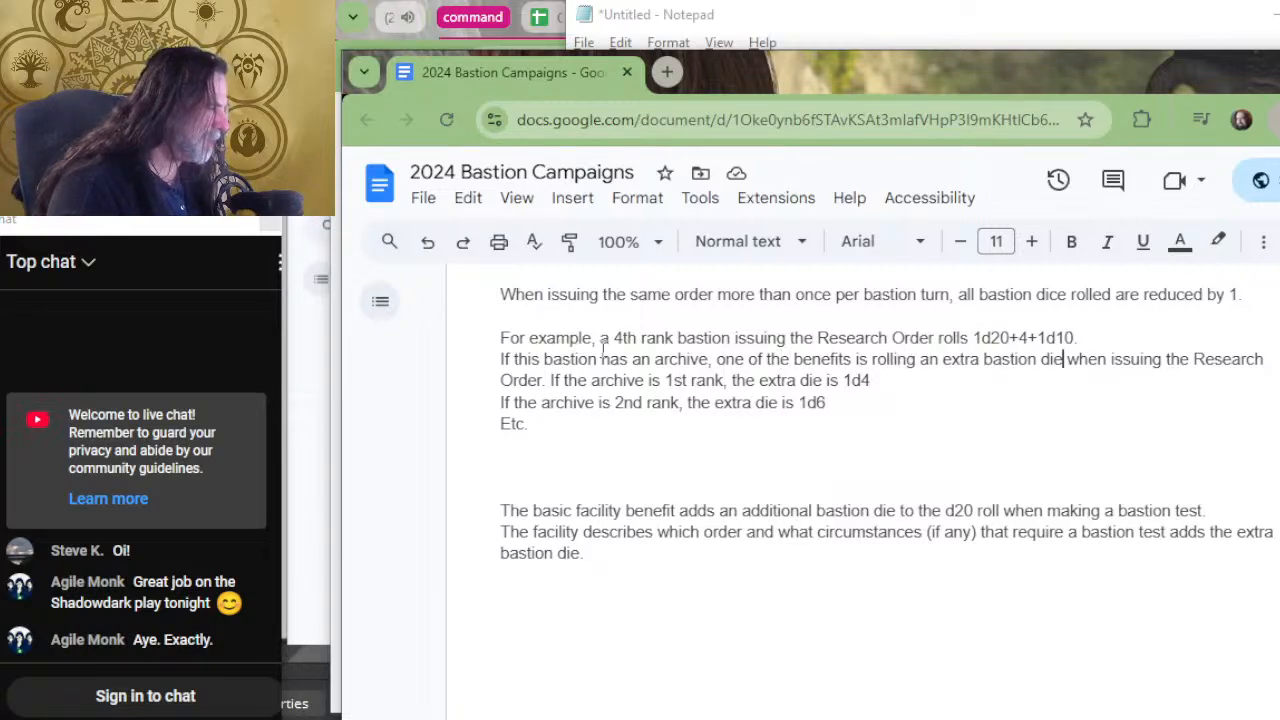
key(Right)
key(Right)
key(Right)
key(Right)
key(Right)
key(Right)
key(Right)
key(Right)
key(Right)
key(Right)
key(Right)
key(Right)
key(Right)
key(Right)
key(Right)
key(Right)
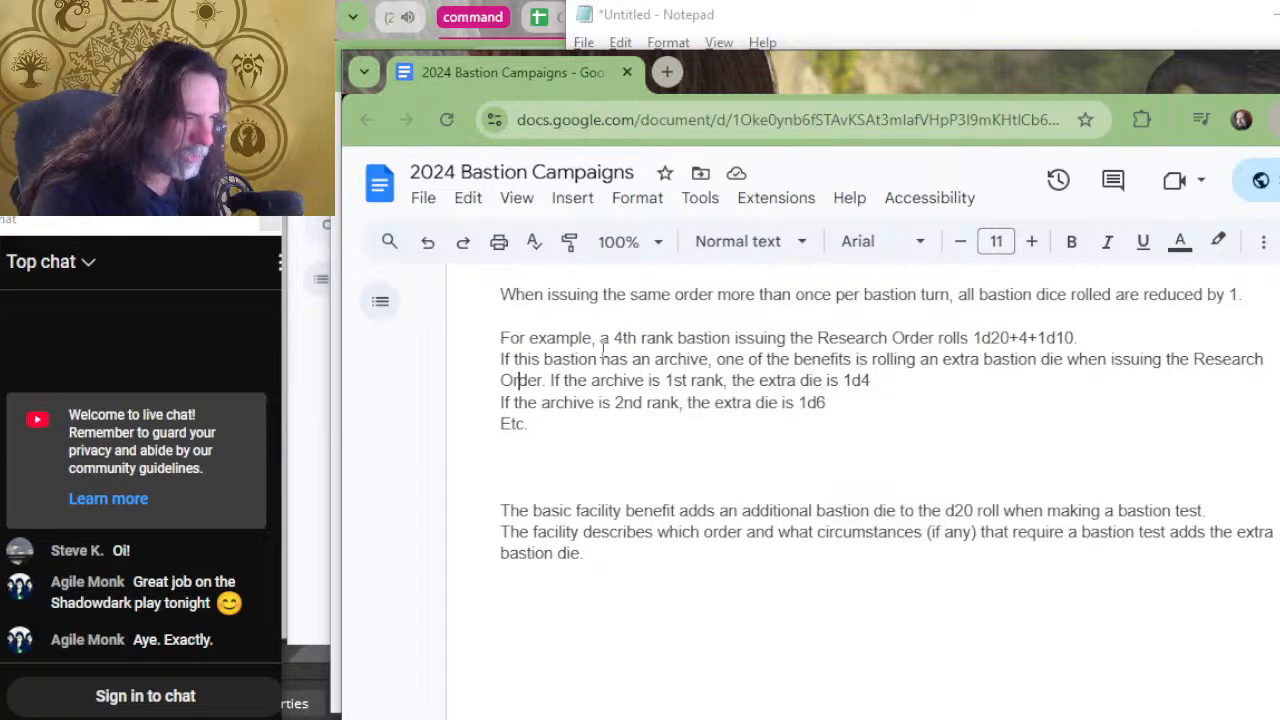
key(Right)
key(Right)
key(Right)
key(Right)
key(Right)
key(Right)
key(Right)
key(Right)
key(Right)
key(Right)
key(Right)
key(Right)
key(Right)
key(Right)
key(Right)
key(Right)
key(Right)
key(Right)
key(Right)
key(Right)
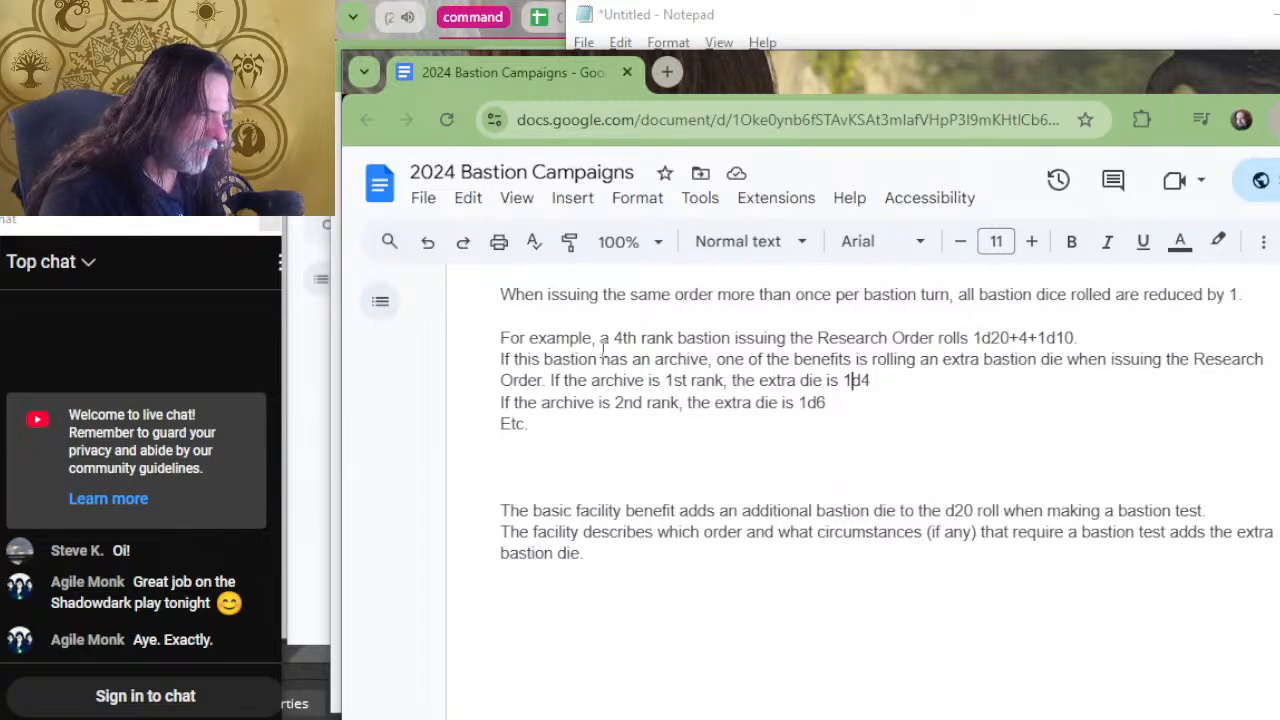
key(Right)
key(BackSpace)
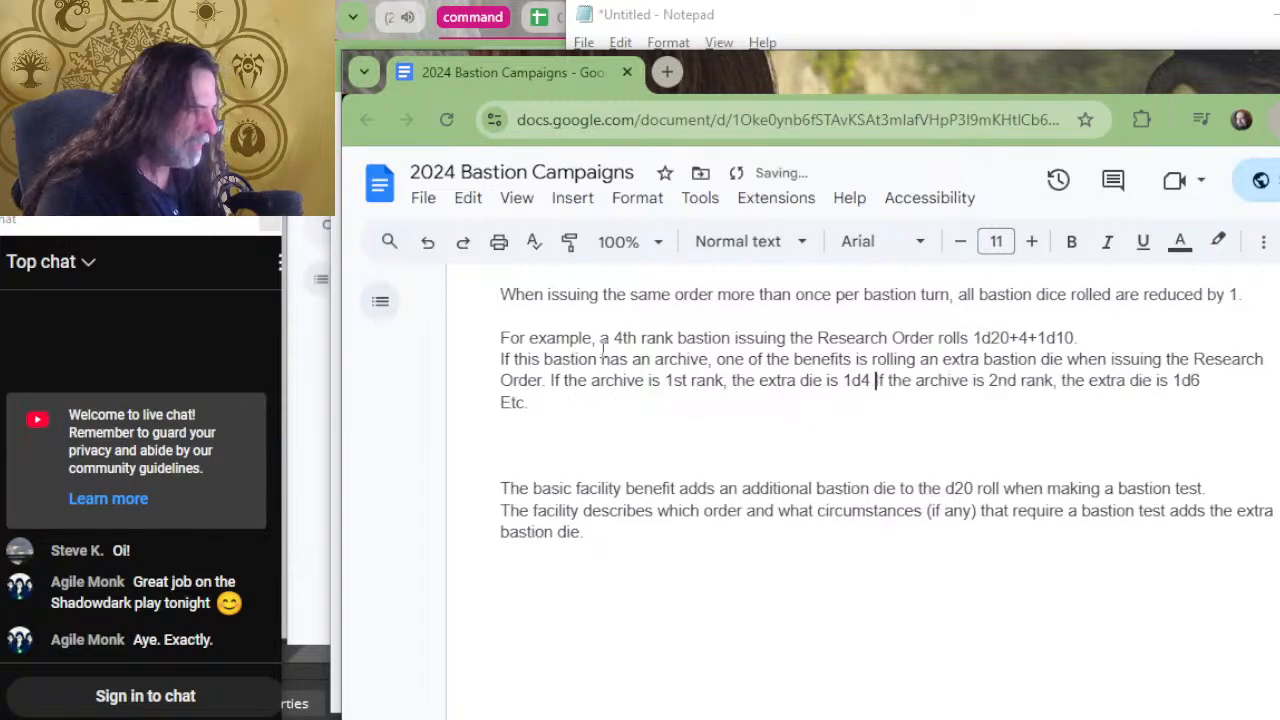
Join "Etc." onto the end of the 2nd rank archive example and put a period after 1d6.
key(Down)
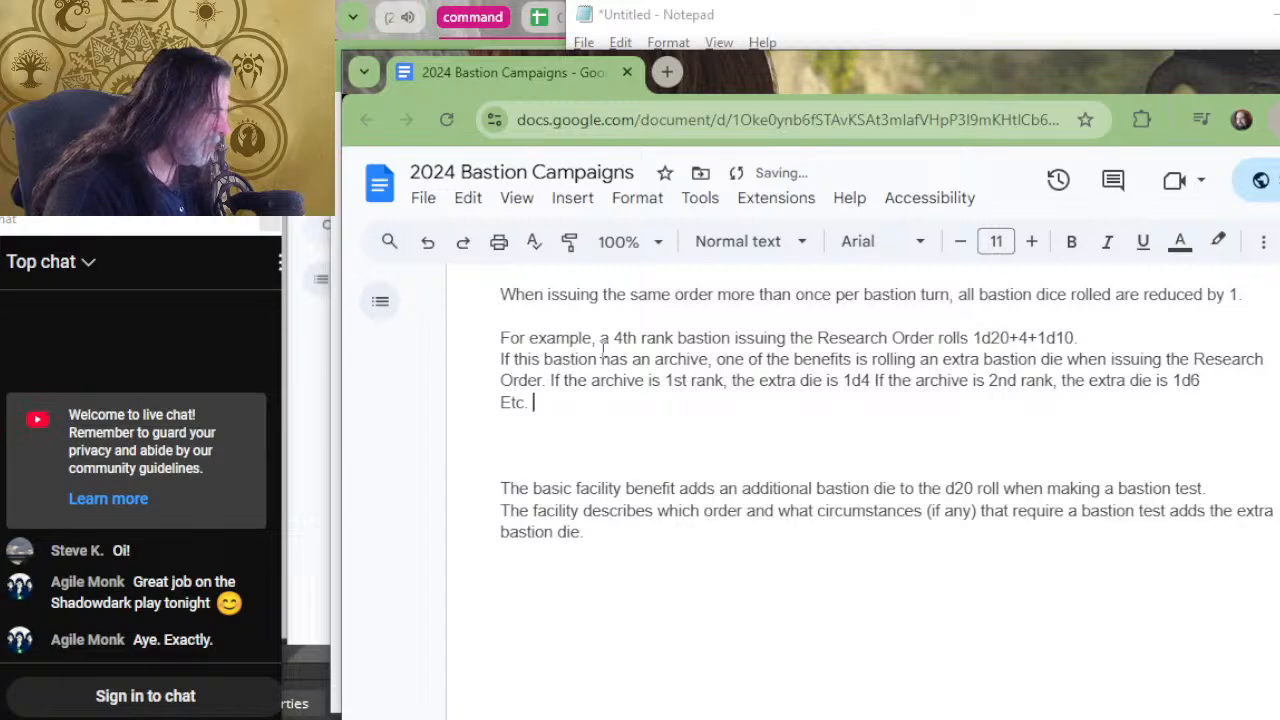
key(Left)
key(Left)
key(Left)
key(Left)
key(BackSpace)
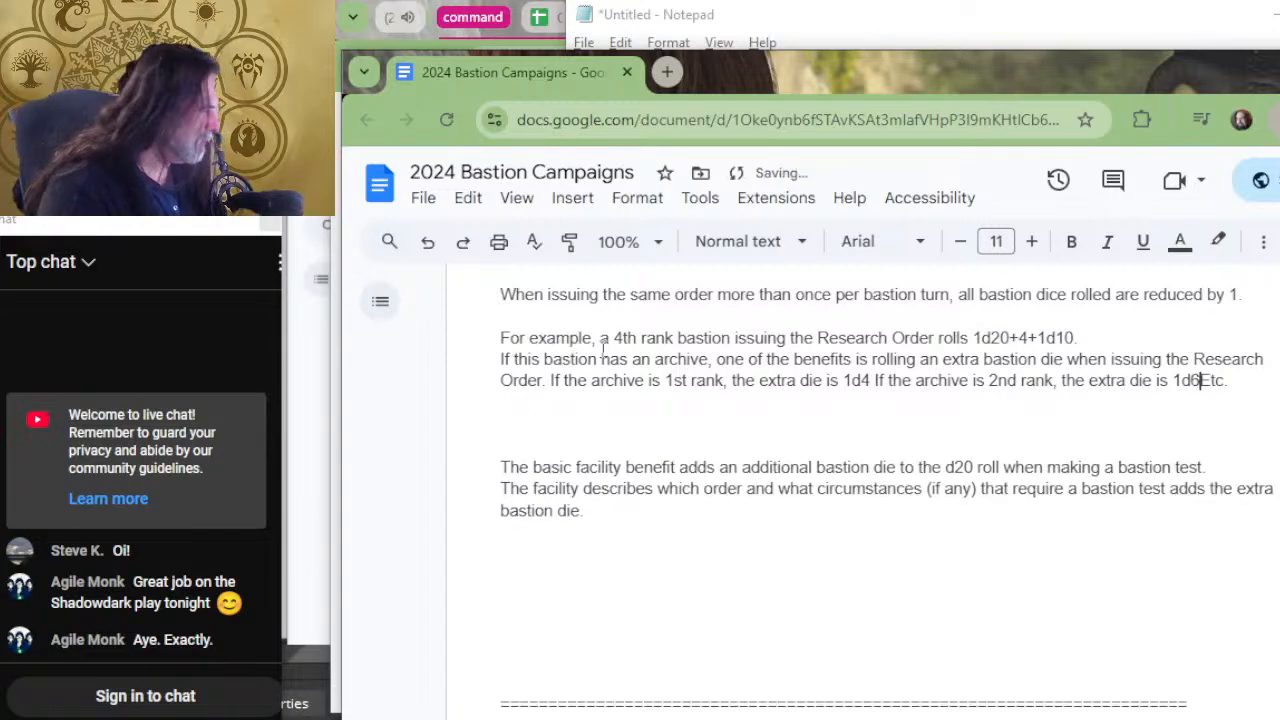
text(.)
Below the archive examples, begin a sentence reading "A 4th rank bastion with a 2nd rank archive issuing the Research Order".
key(Down)
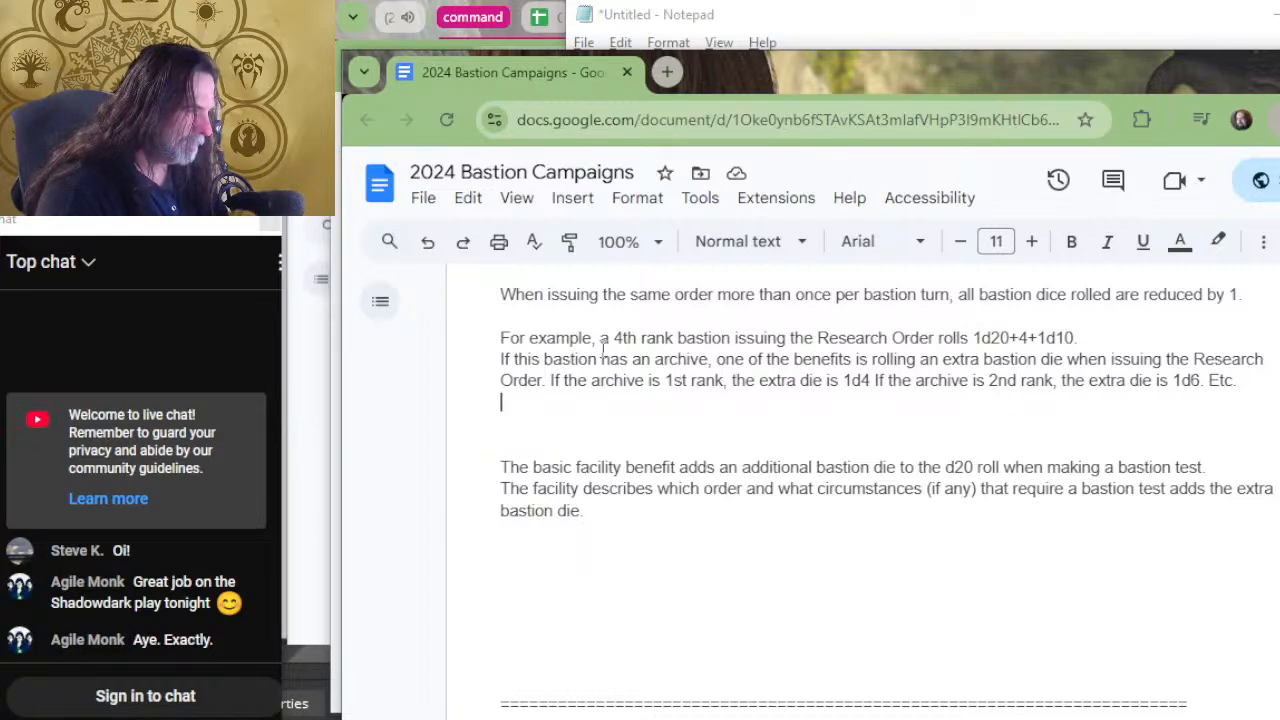
text(A 4th r)
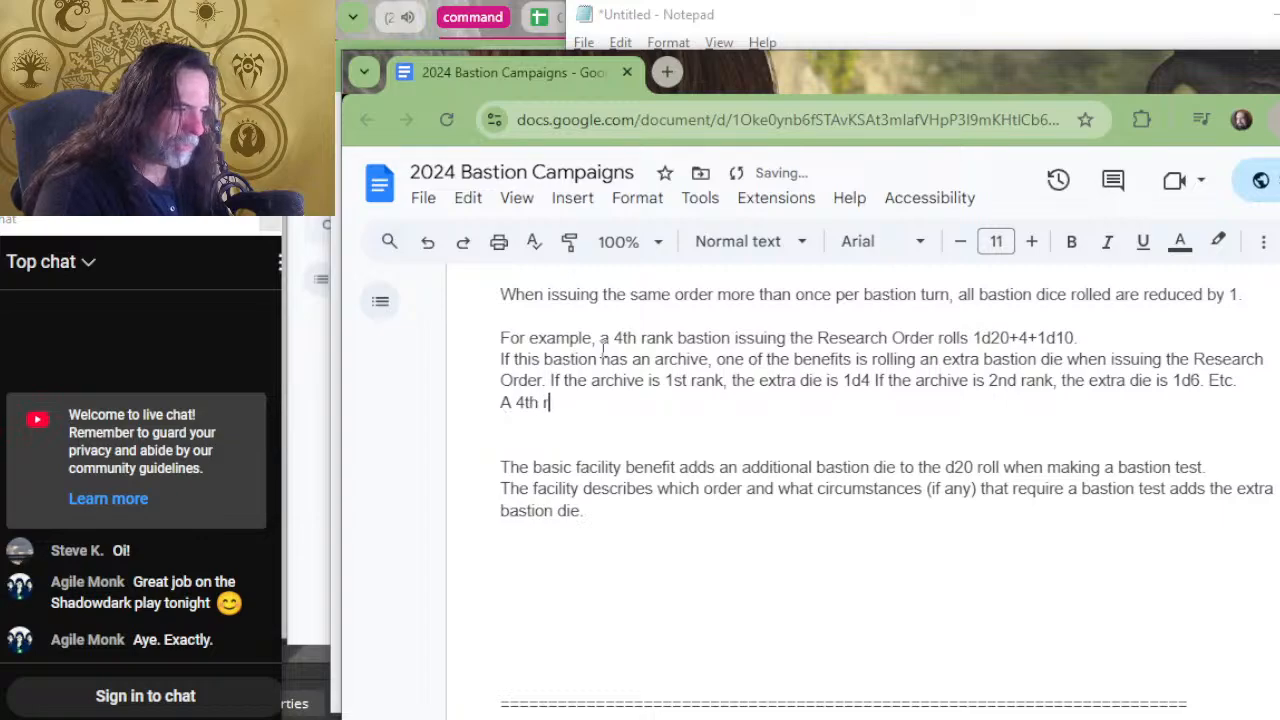
text(ank bastion wit)
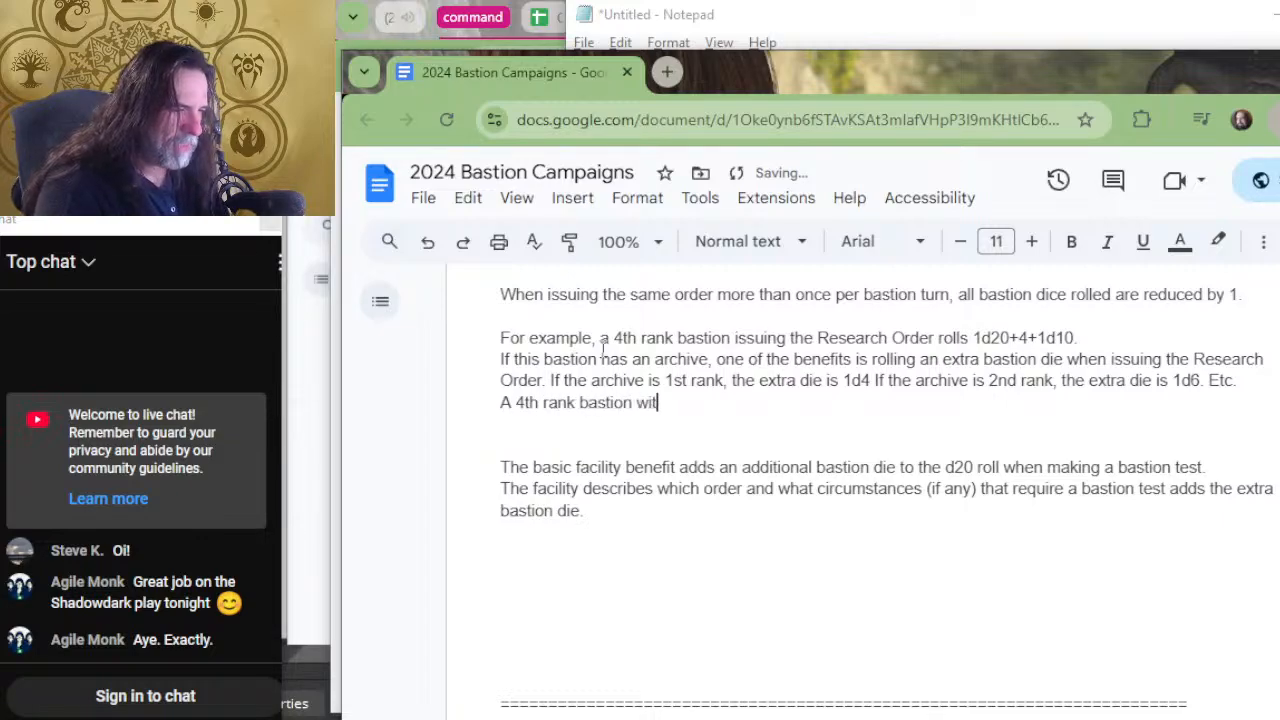
text(h a 2nd ran)
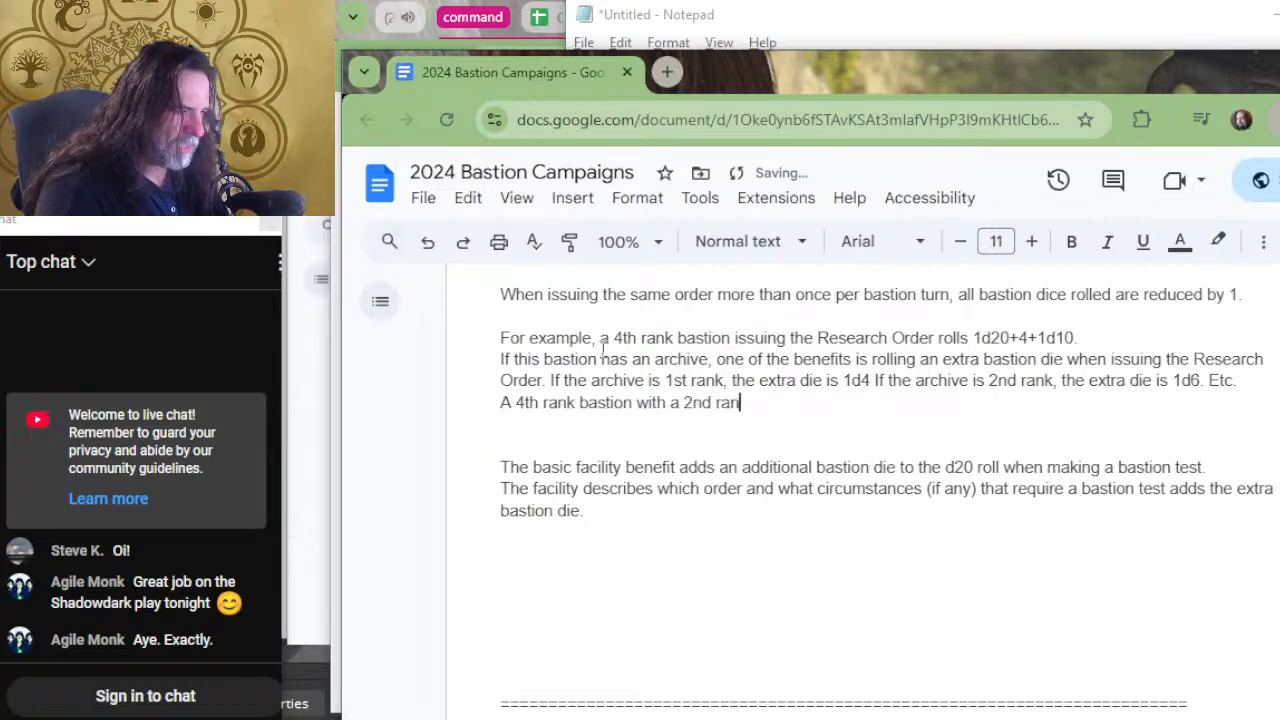
text(k arch)
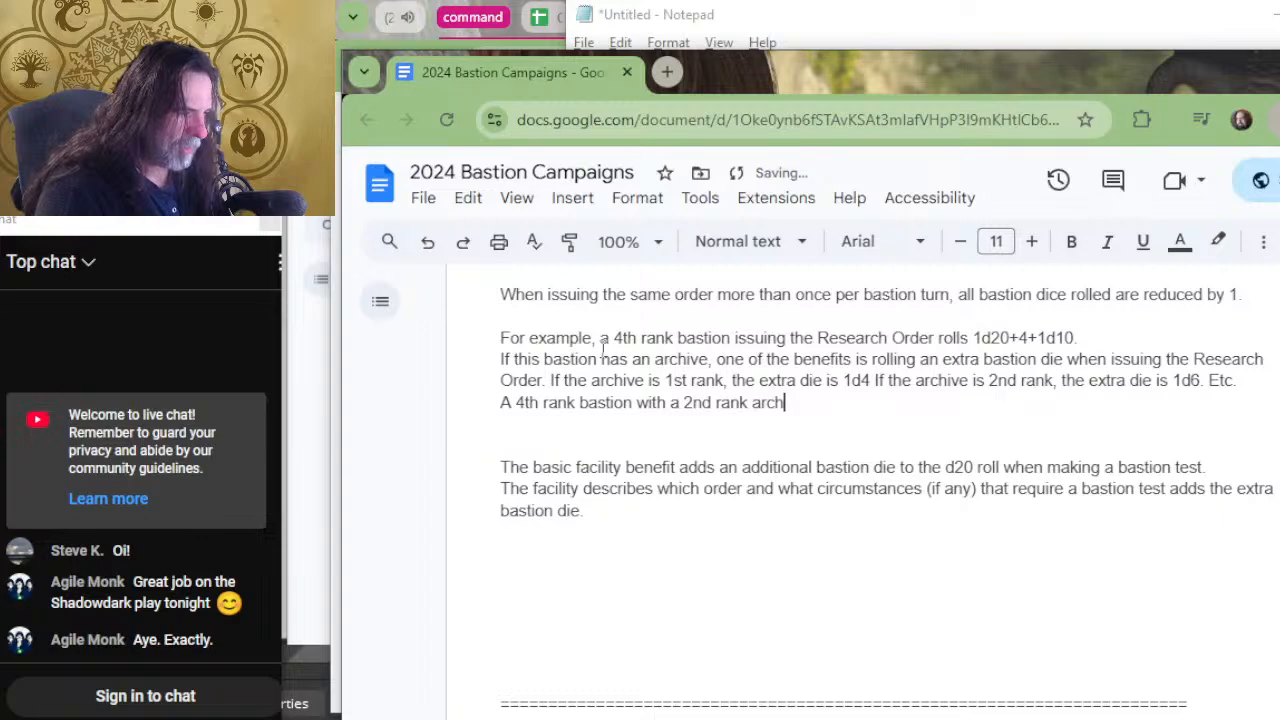
text(ive)
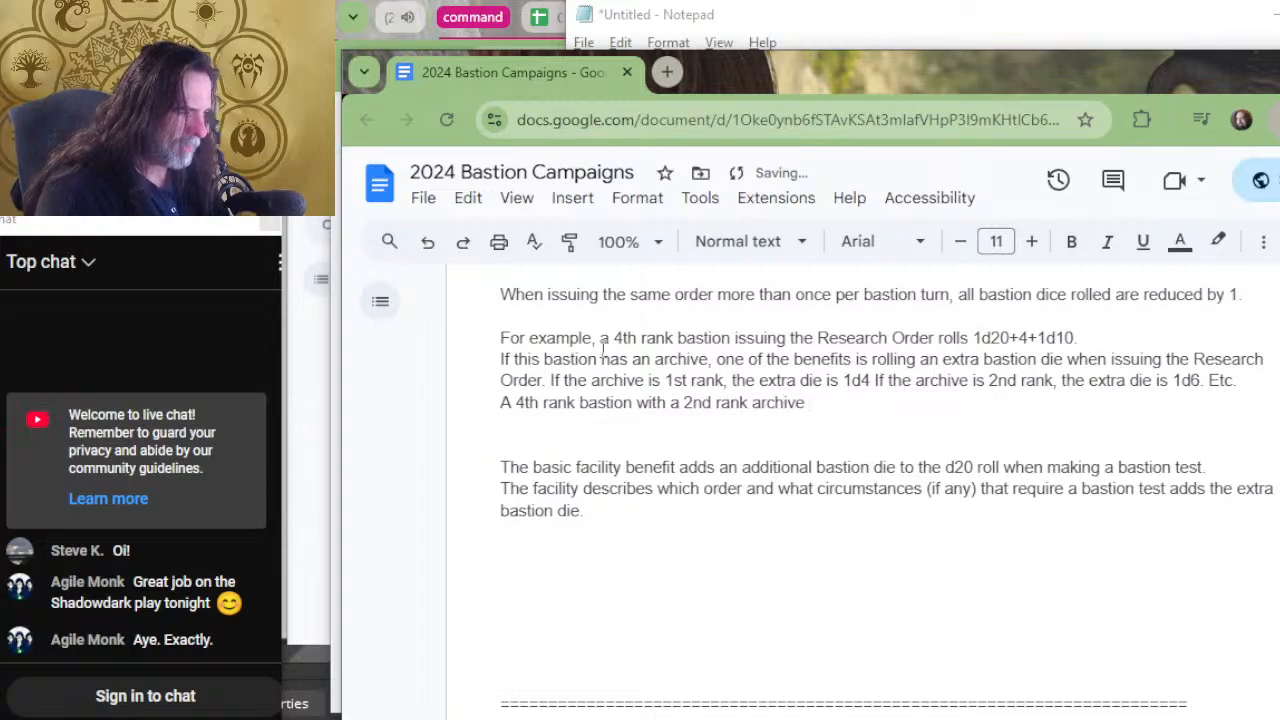
text( issuing )
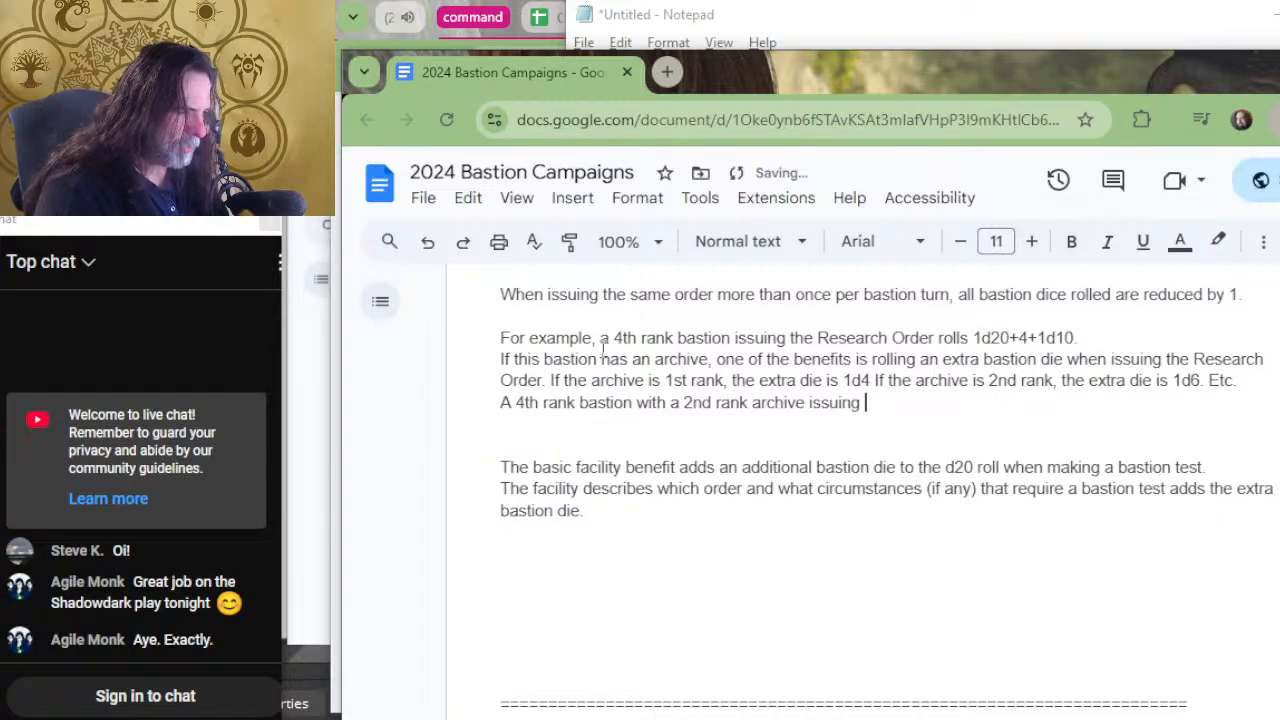
text(the Resea)
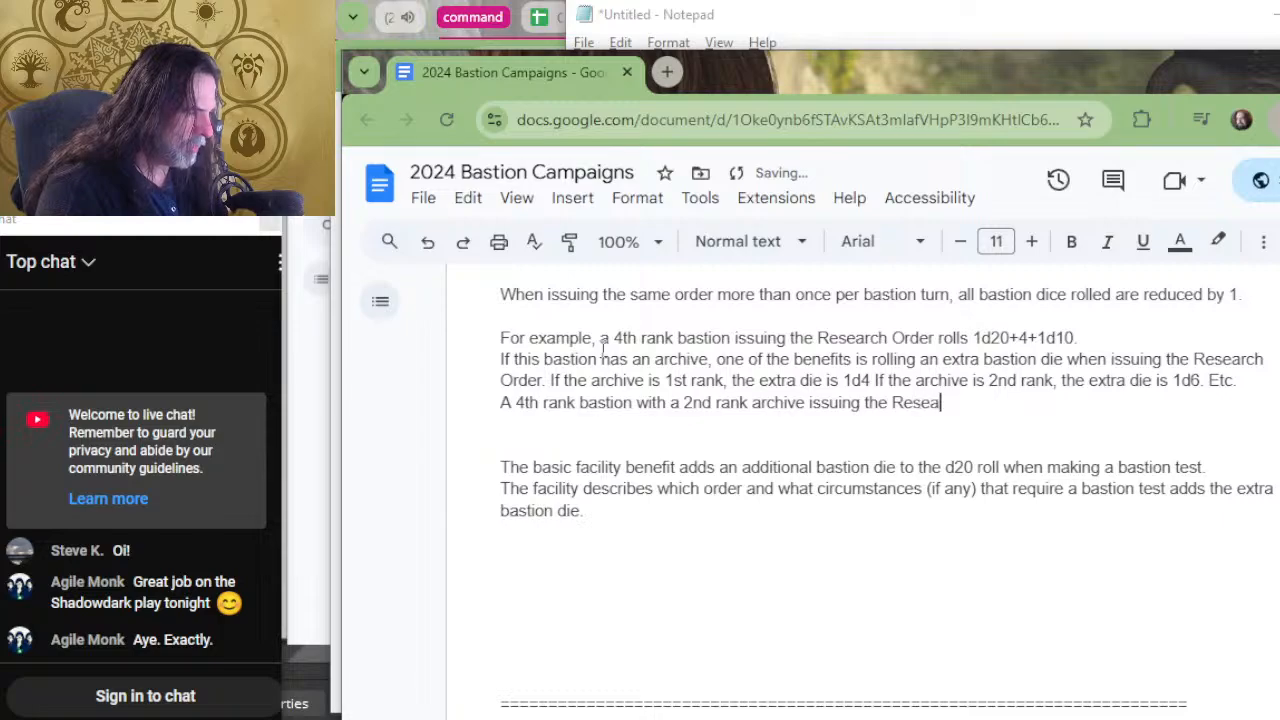
text(rch Order )
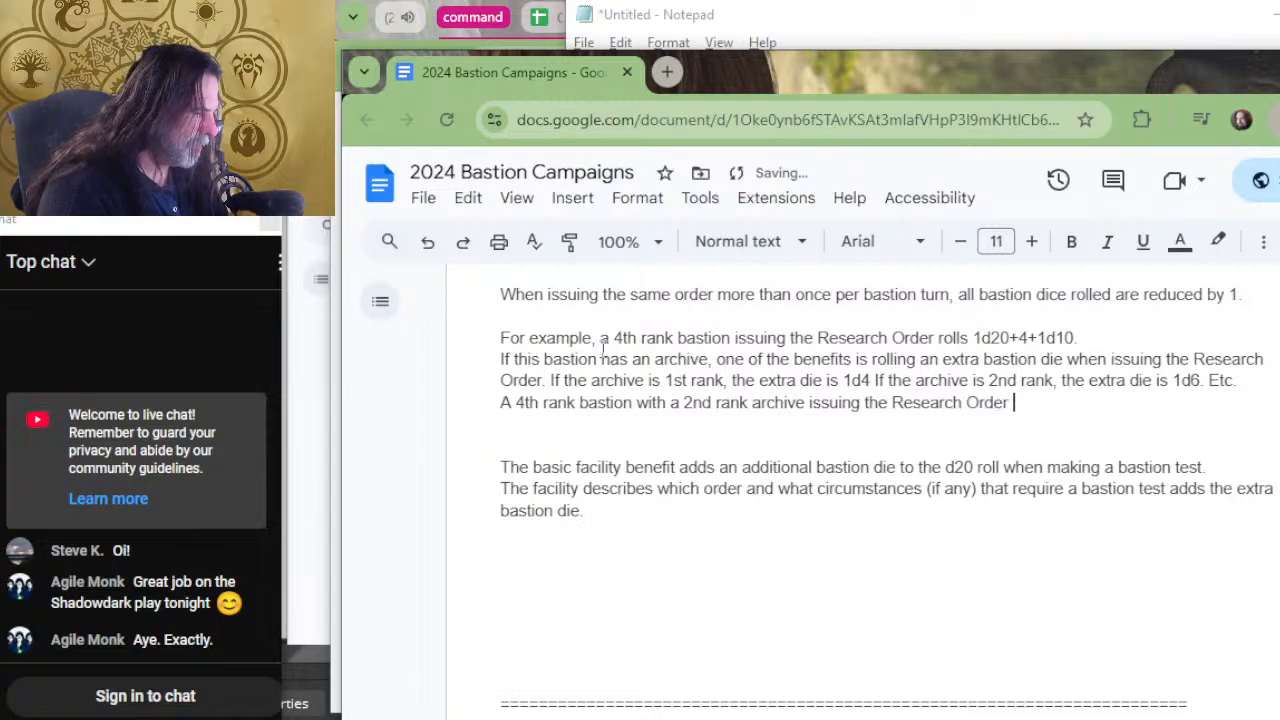
text(rolls 1)
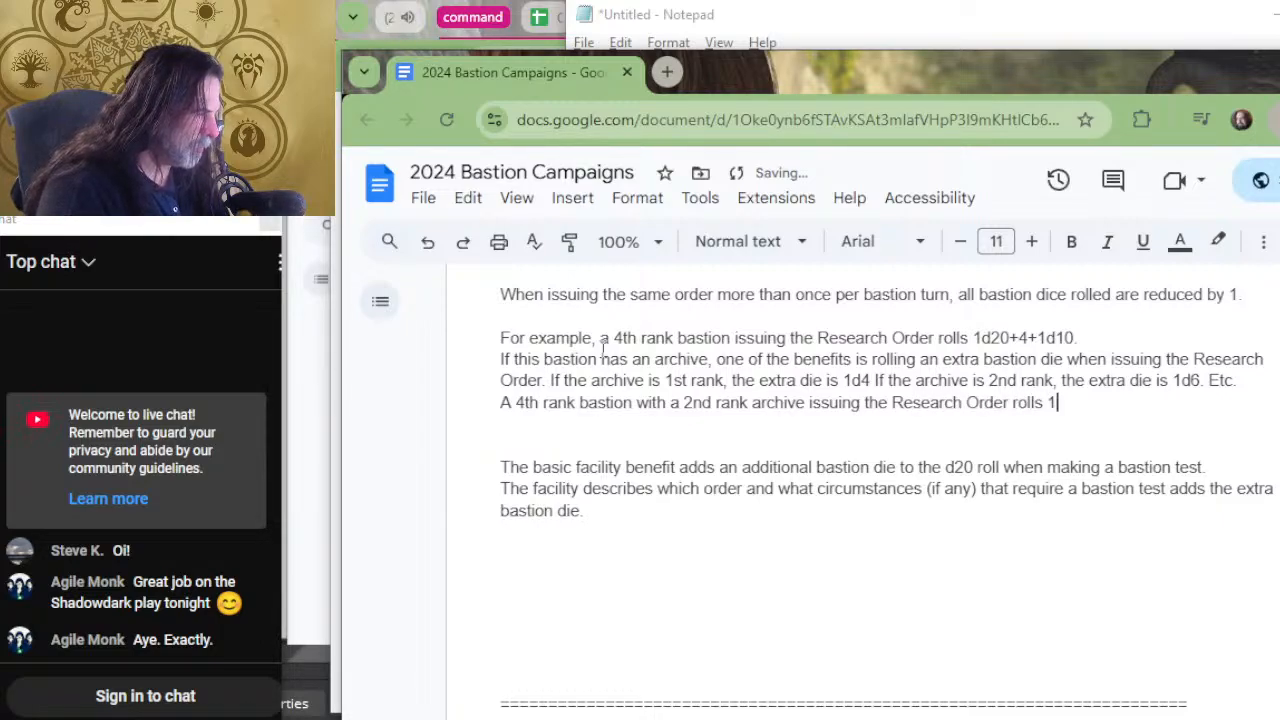
text(s20+)
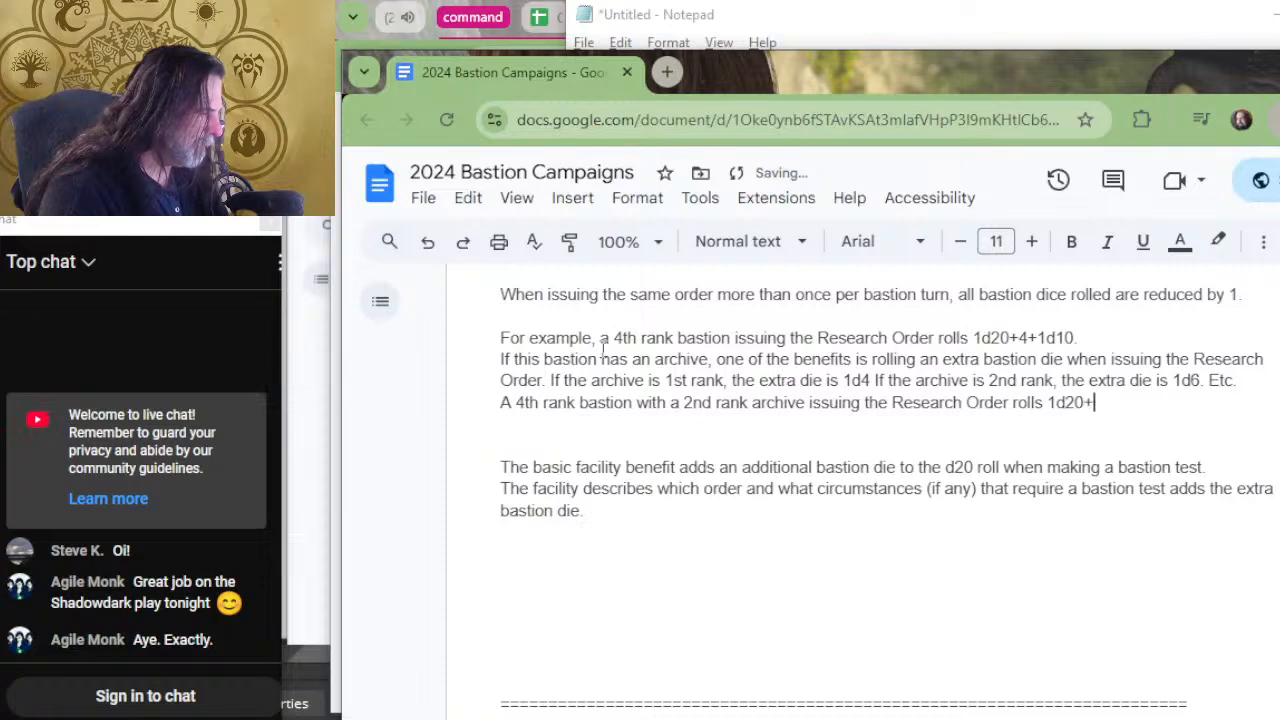
text(4+)
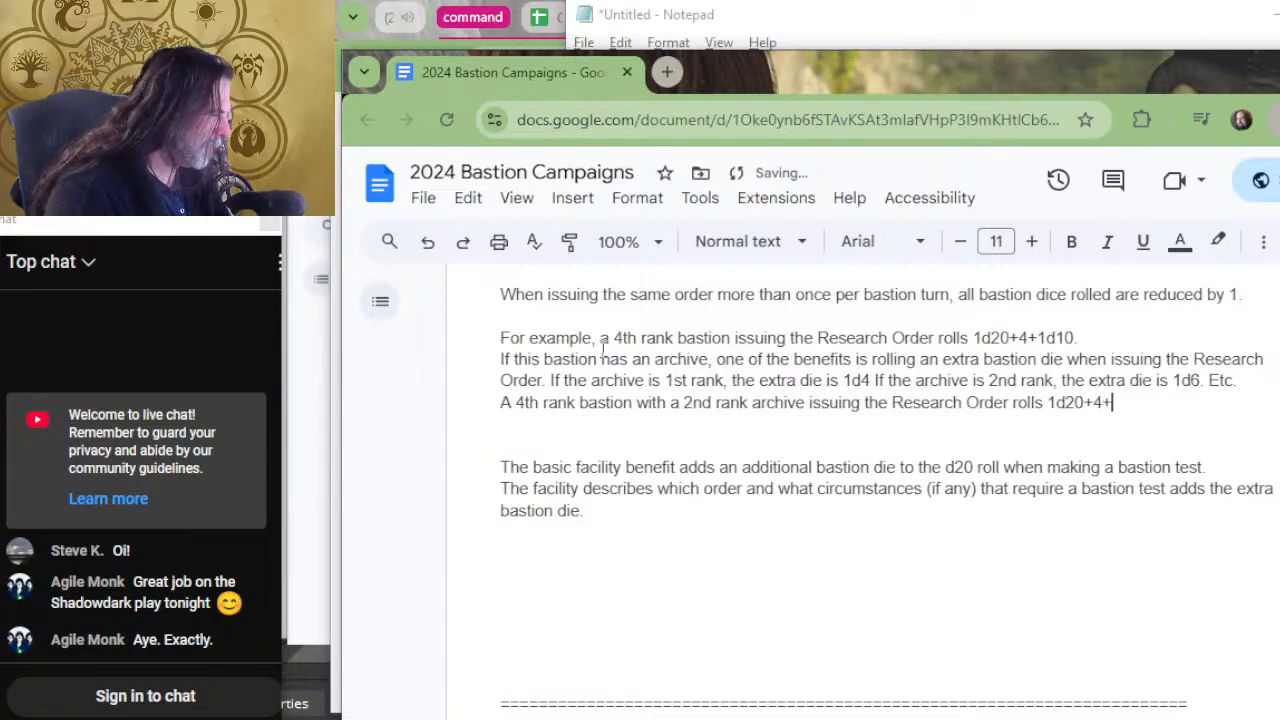
text(1d10)
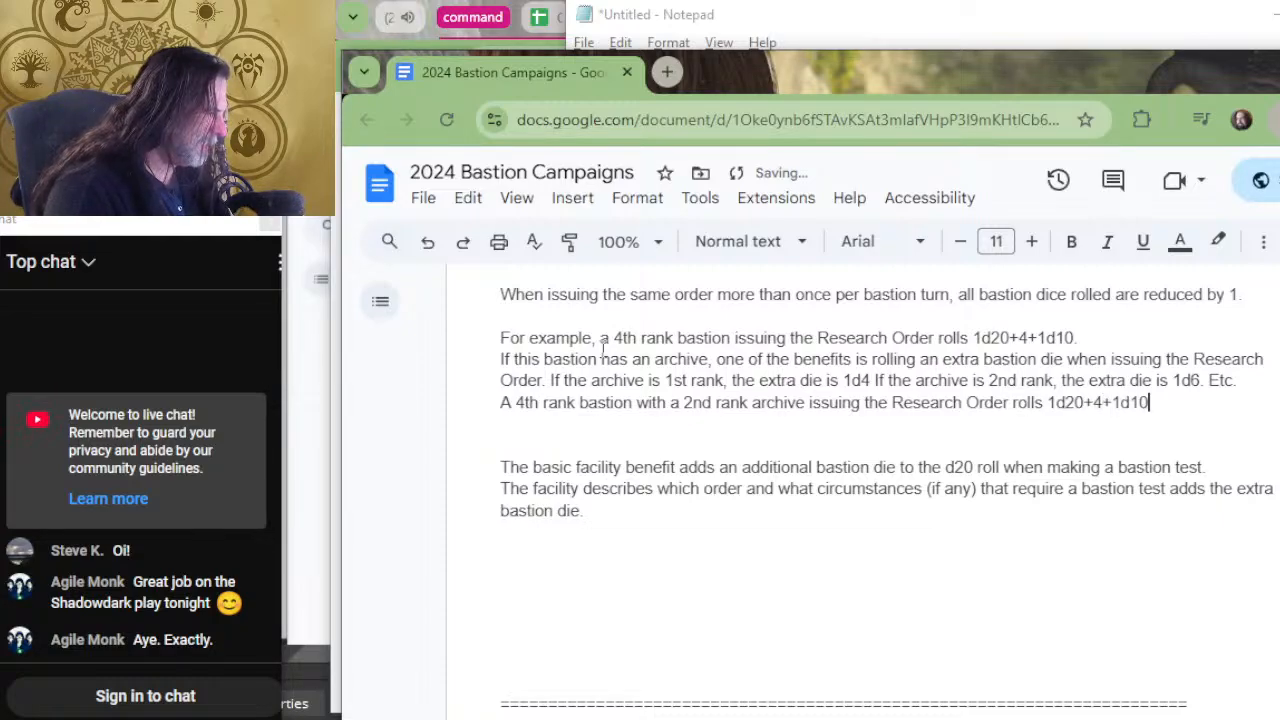
text( or)
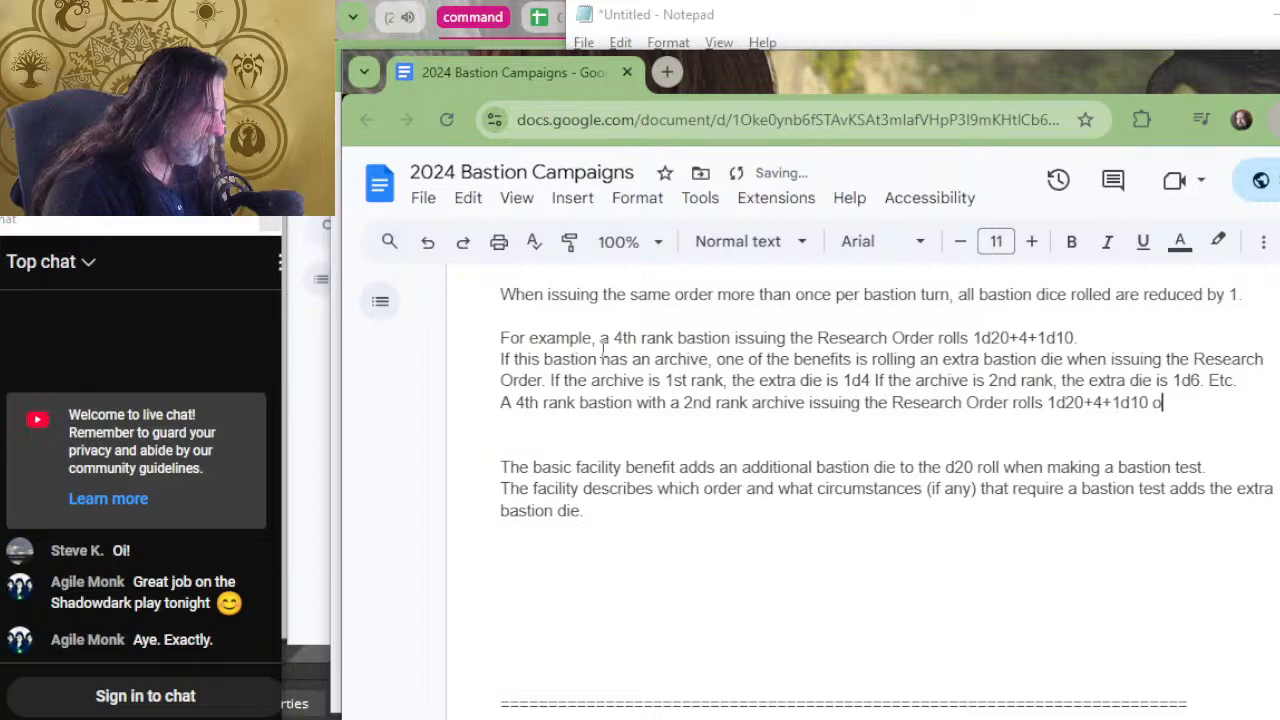
Finish the 4th rank bastion with 2nd rank archive sentence with "rolls 1d20+4+1d10 & 1d6.".
key(BackSpace)
key(BackSpace)
text(& 1d)
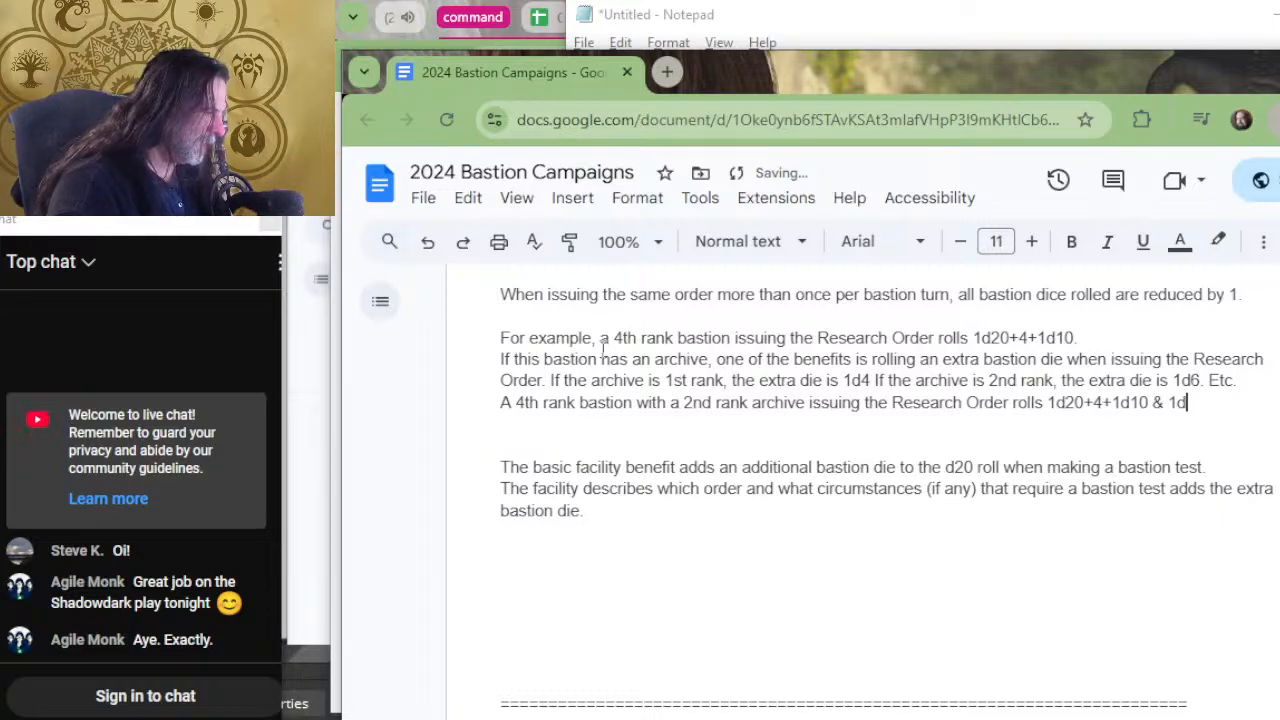
text(6)
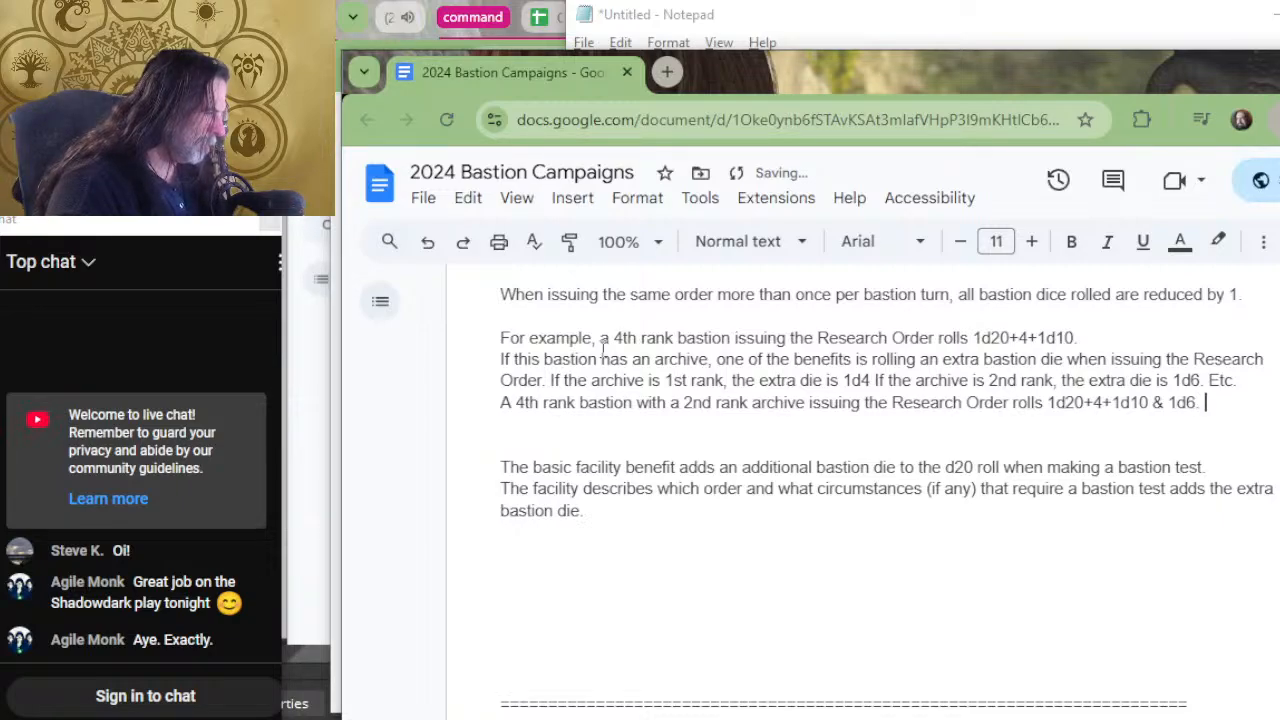
text(.)
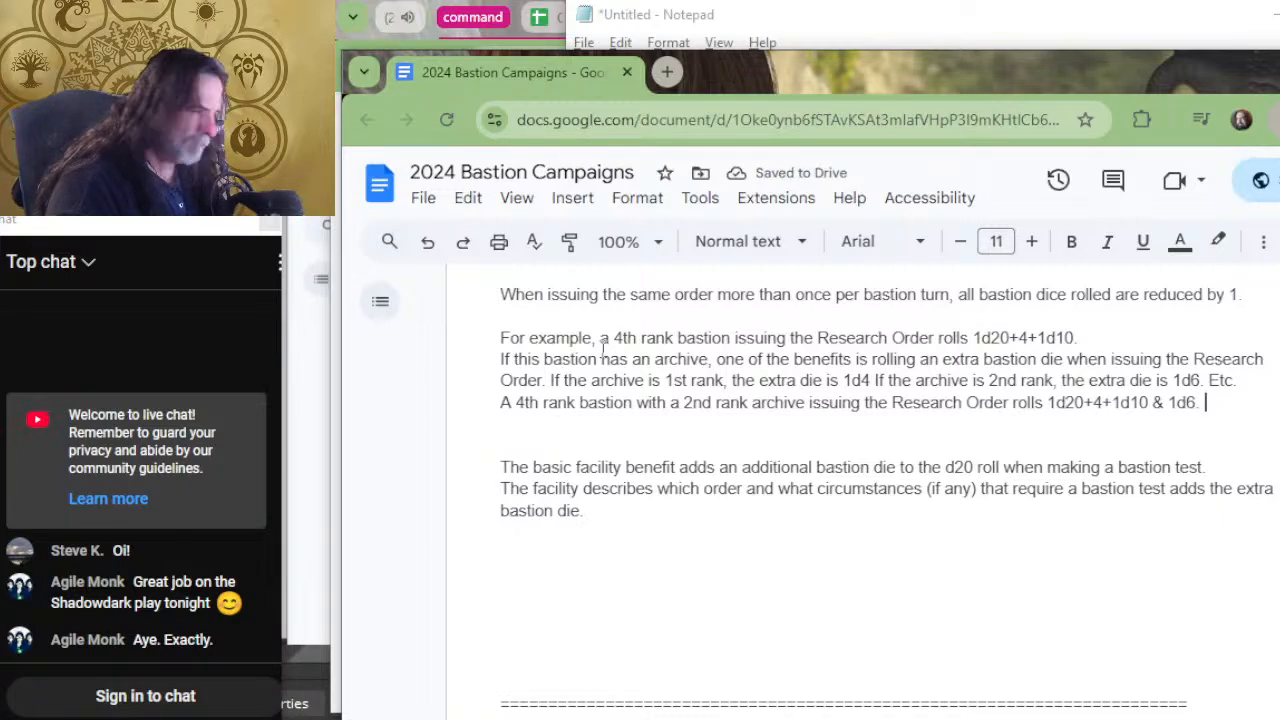
On a new line below, begin a sentence reading "If the bastion issues a second".
key(Return)
text(If a)
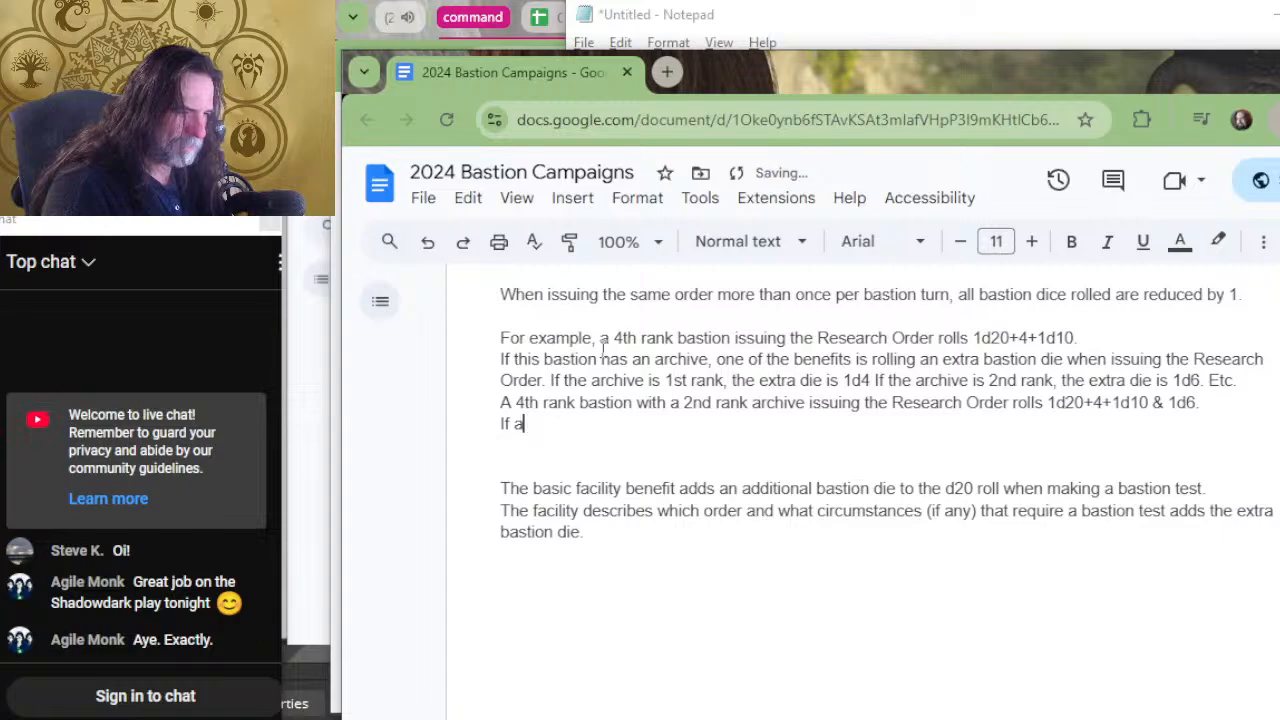
text( second)
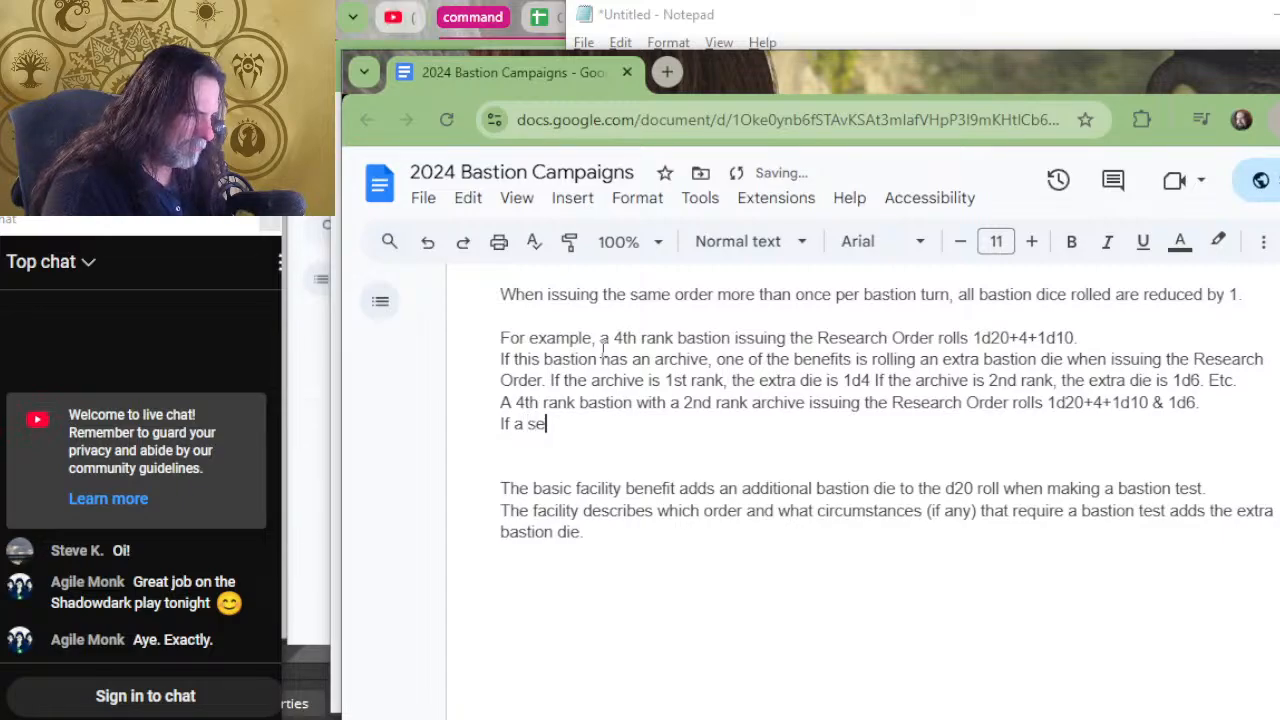
key(BackSpace)
key(BackSpace)
key(BackSpace)
key(BackSpace)
key(BackSpace)
key(BackSpace)
key(BackSpace)
key(BackSpace)
key(BackSpace)
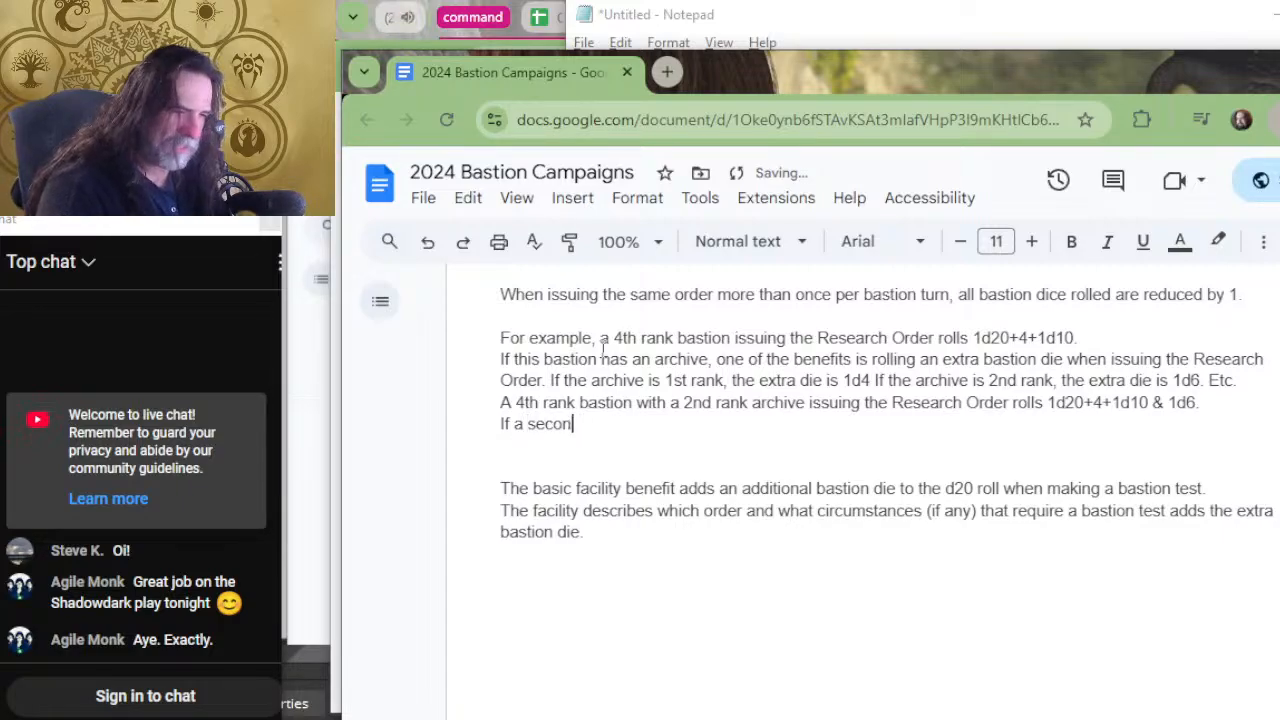
text(the )
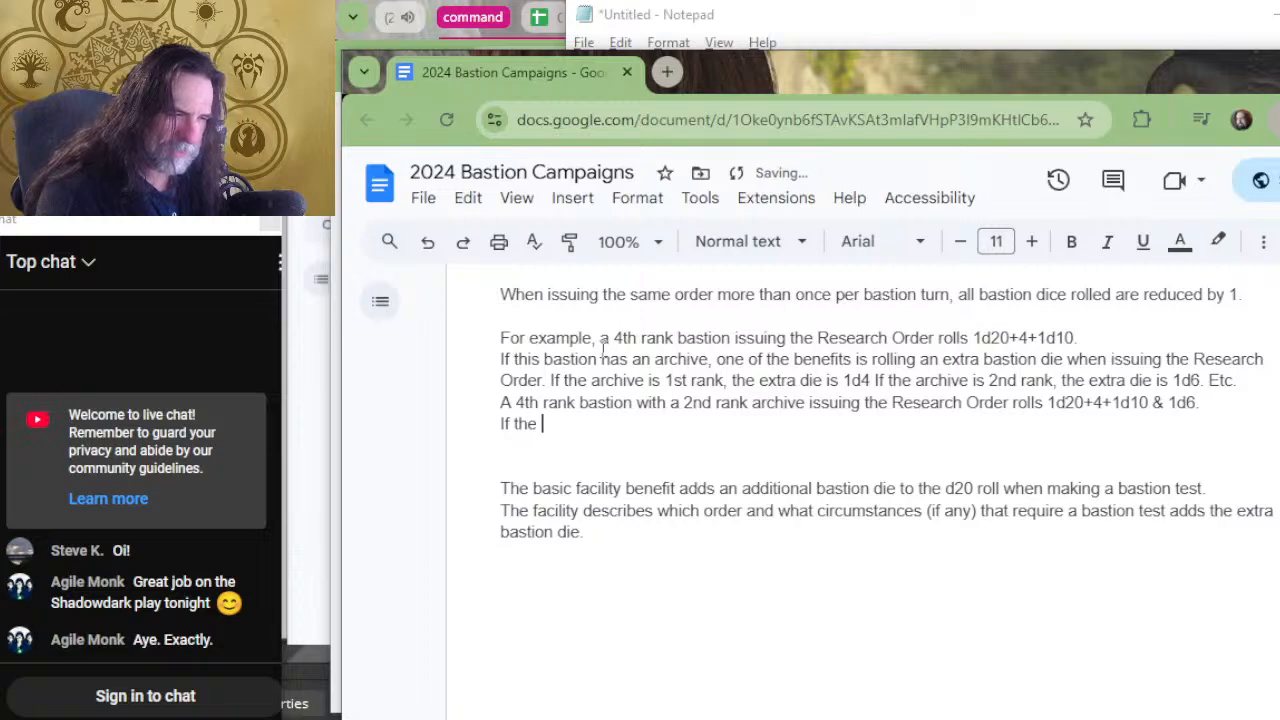
text(bastion issues a second )
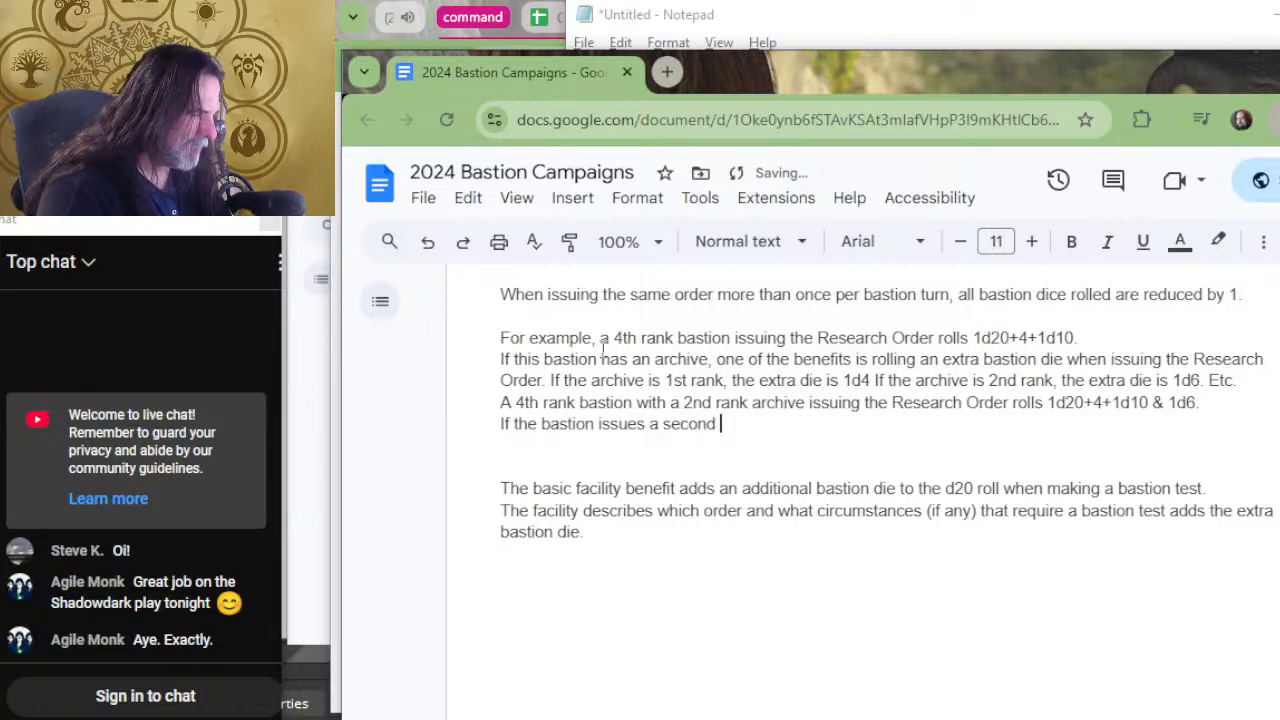
text(Rese)
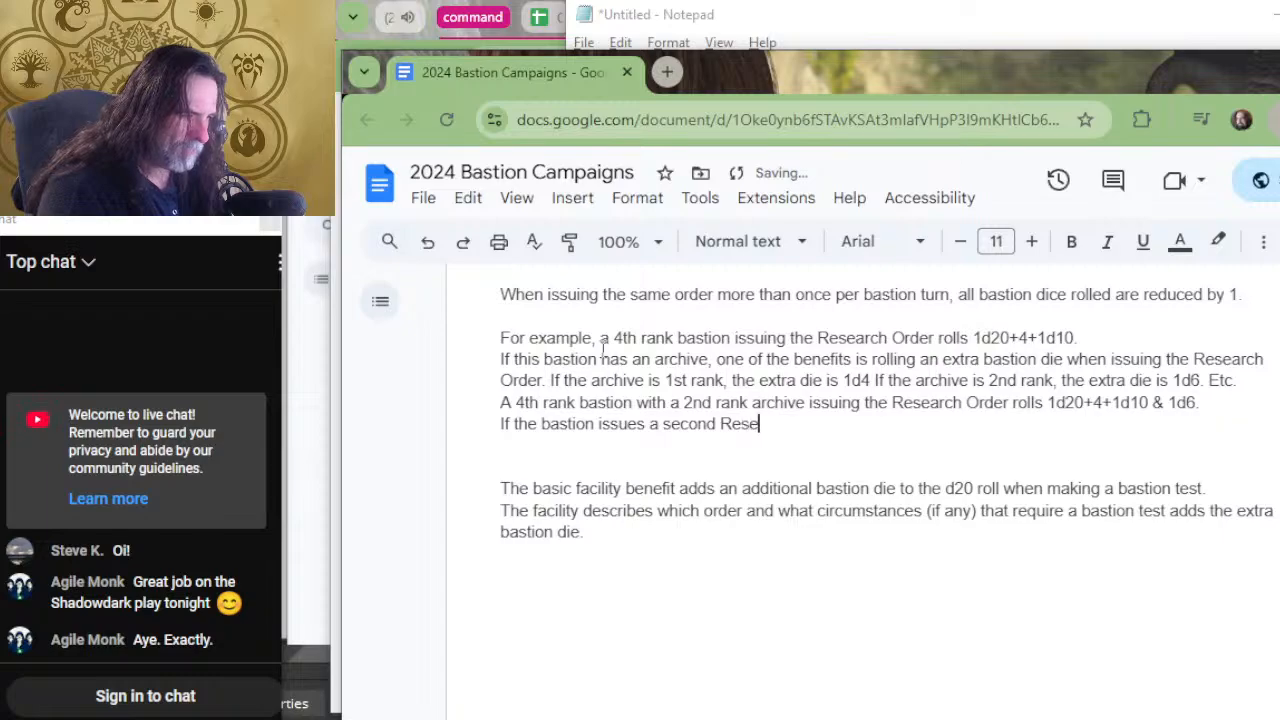
Continue the second-order sentence with "Research Order, roll 1d20+4+1d8".
text(arch Or)
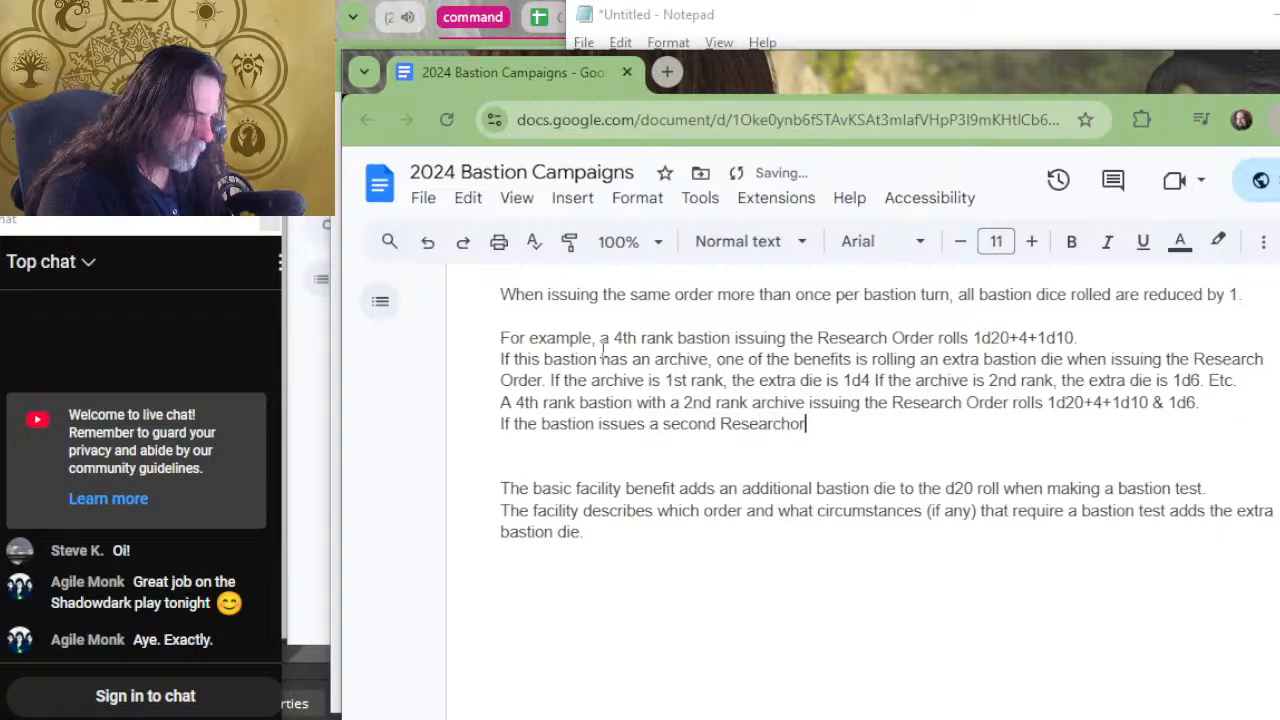
key(BackSpace)
key(BackSpace)
text(Order)
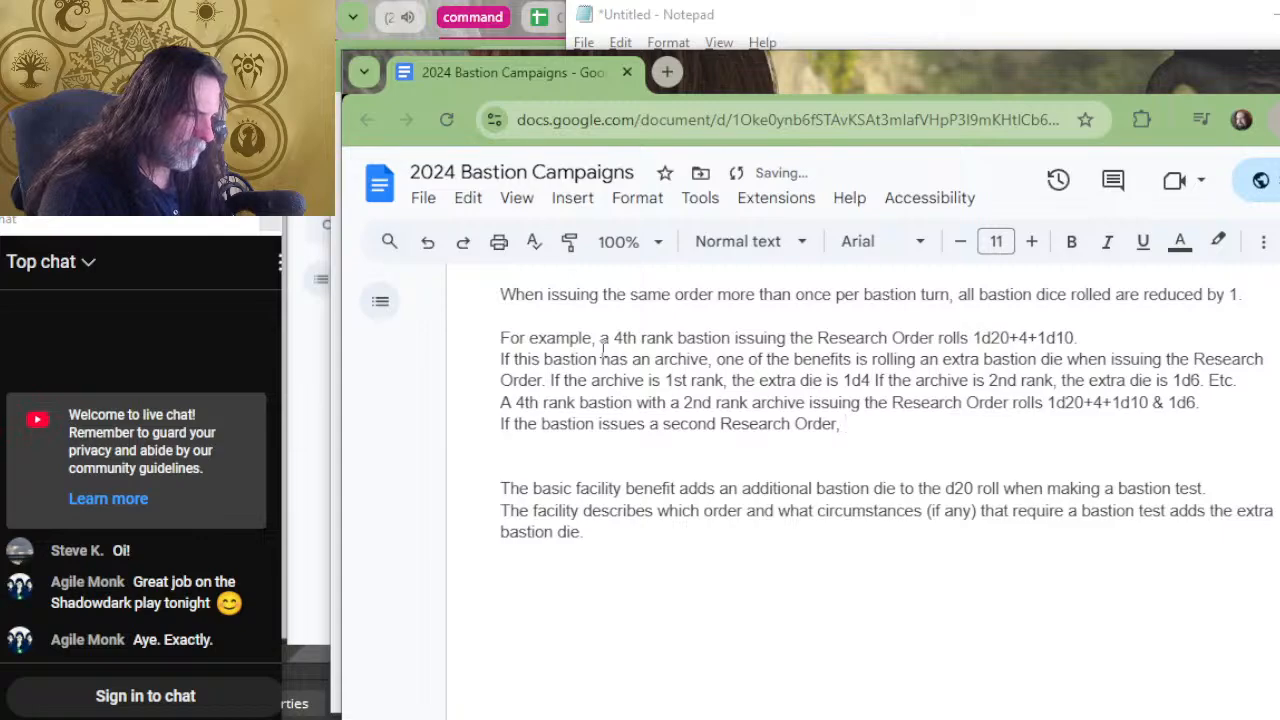
text(, roll 1)
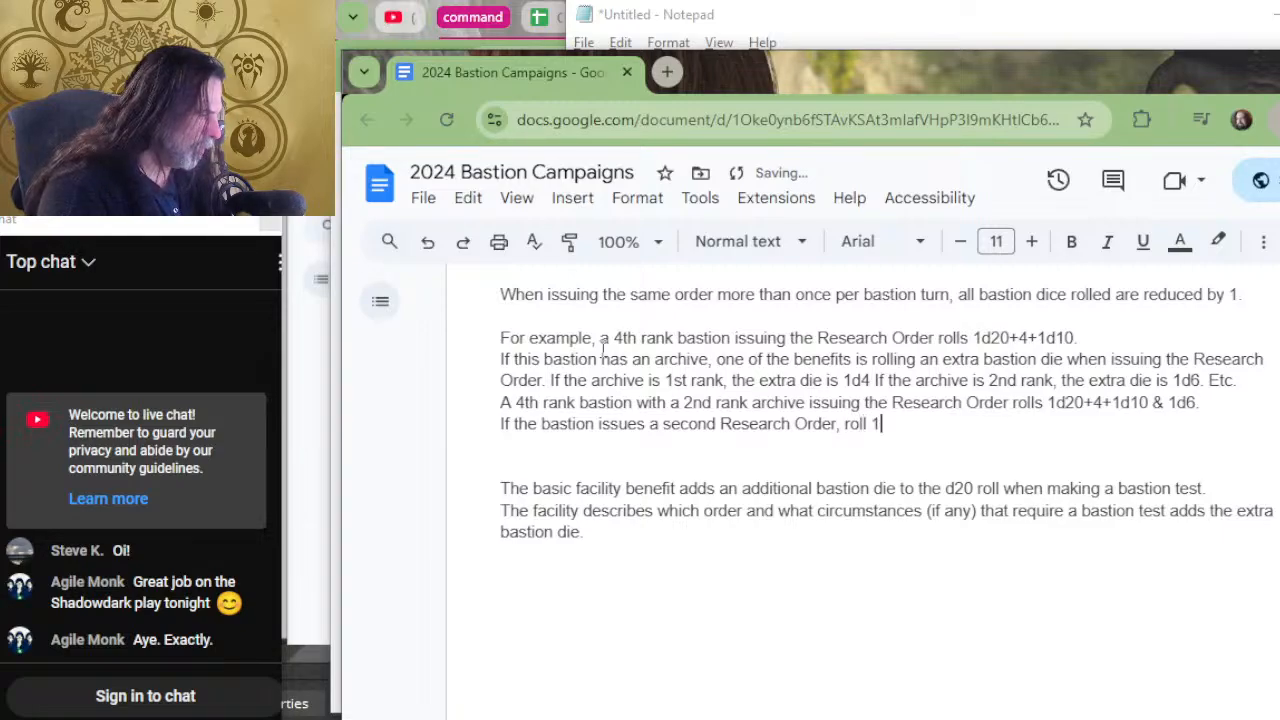
text(d20+4)
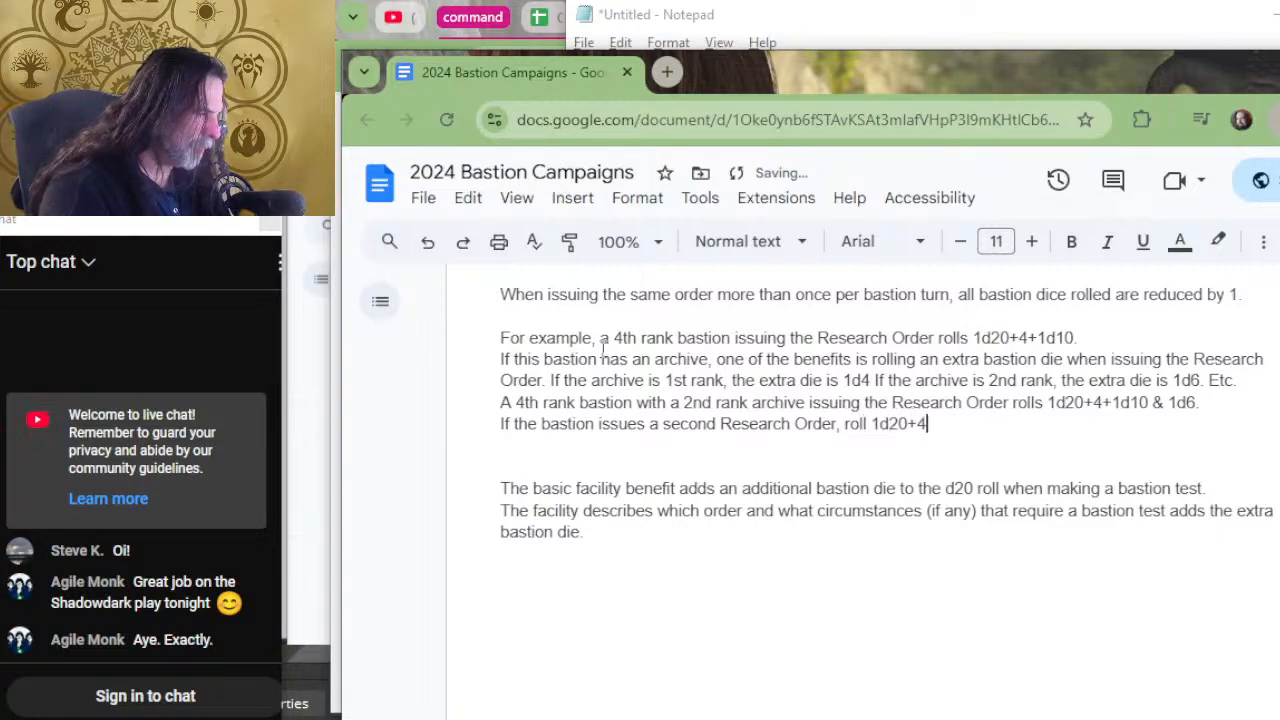
text(+1d8)
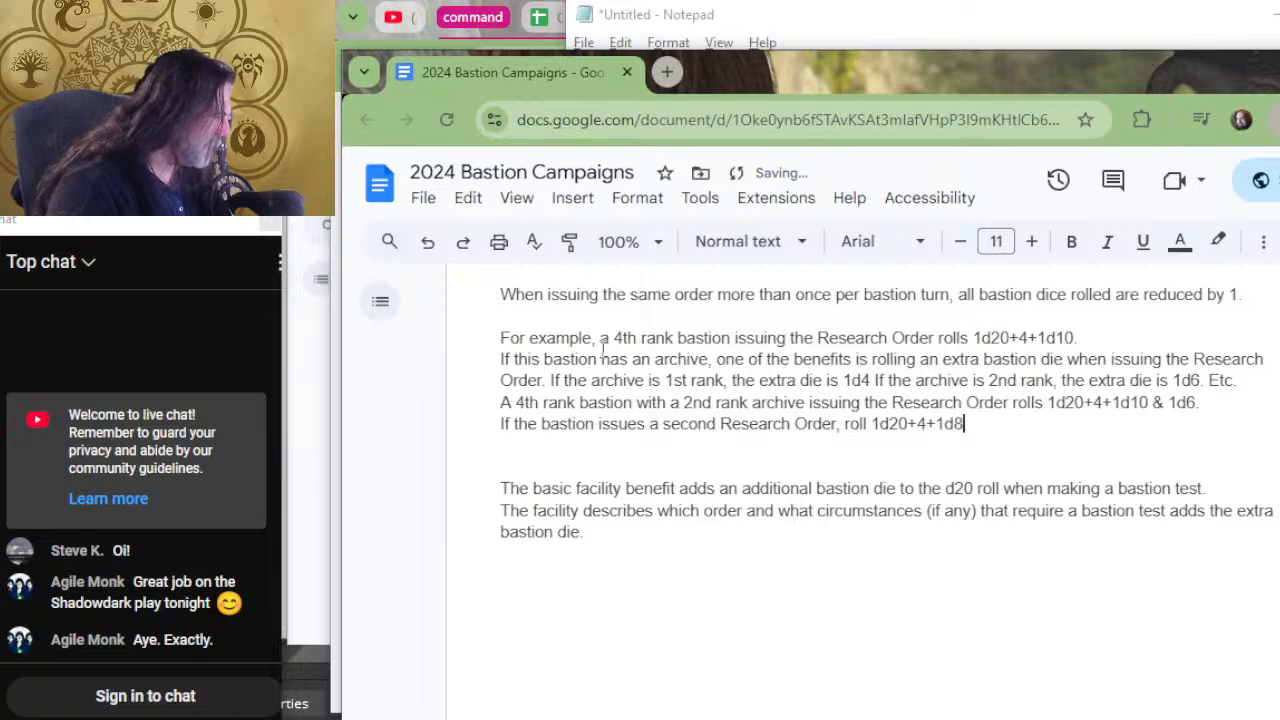
text(+1d4)
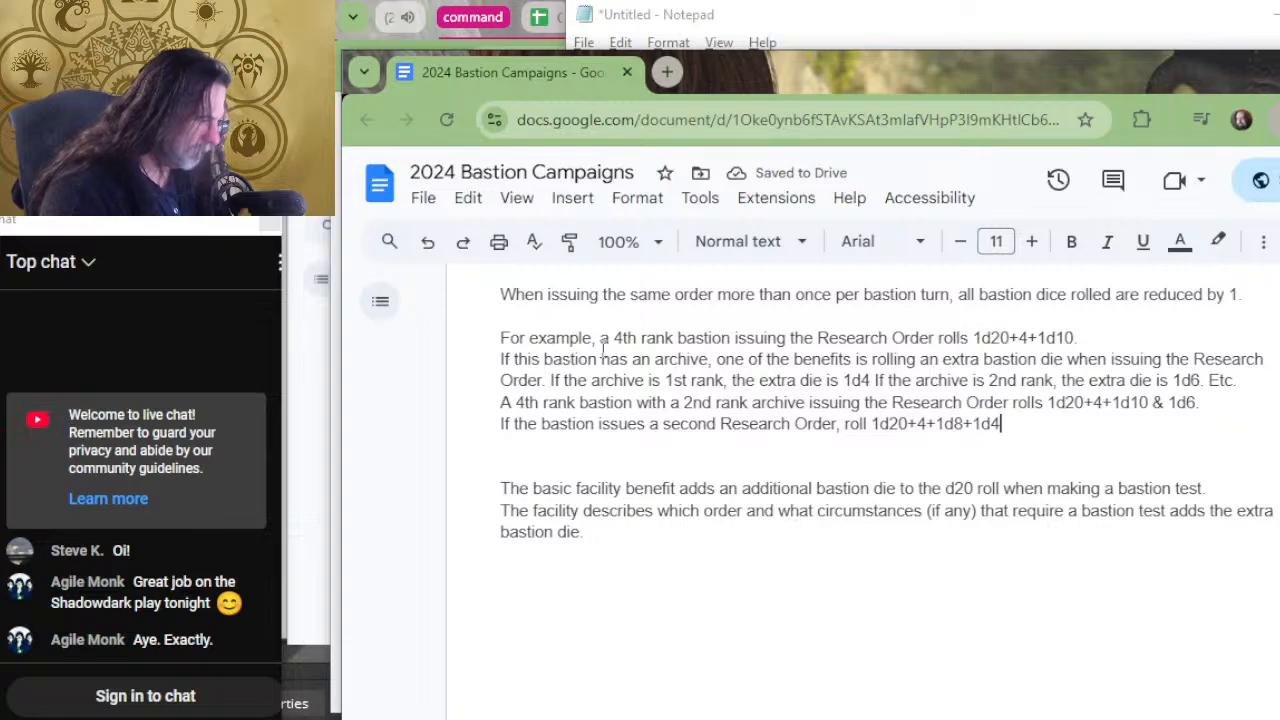
text(, kee)
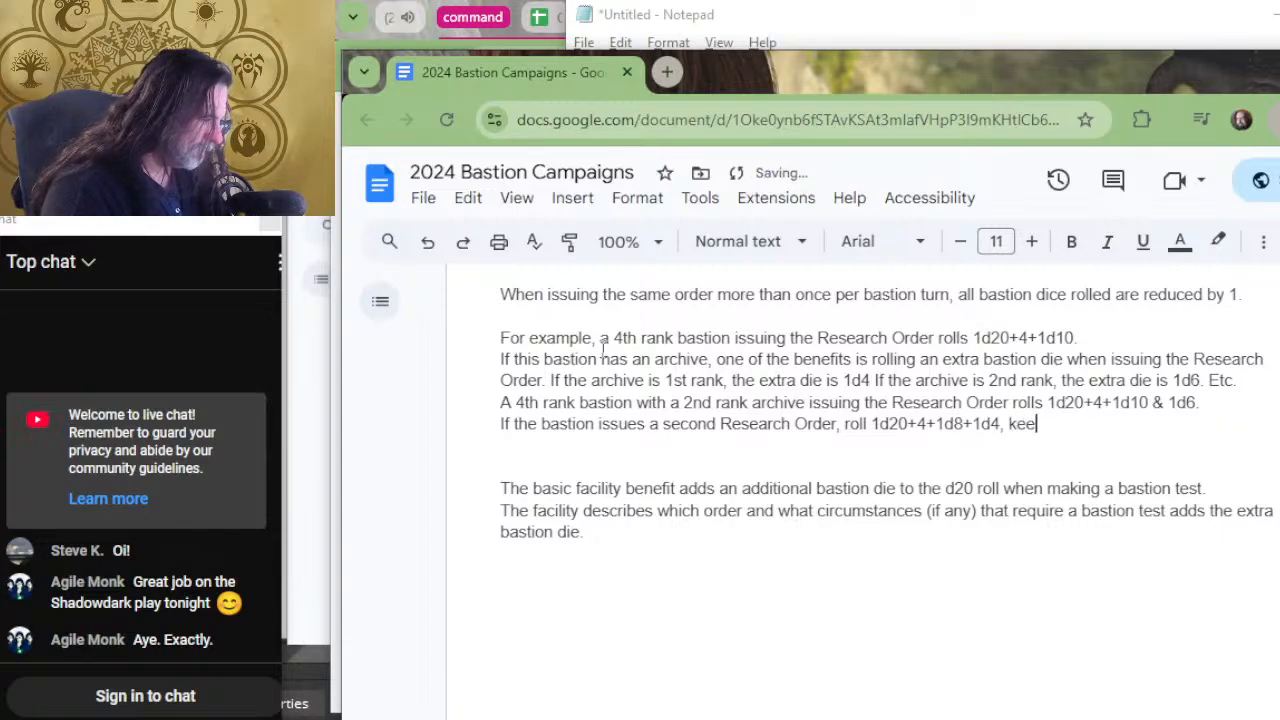
text(ping the highe)
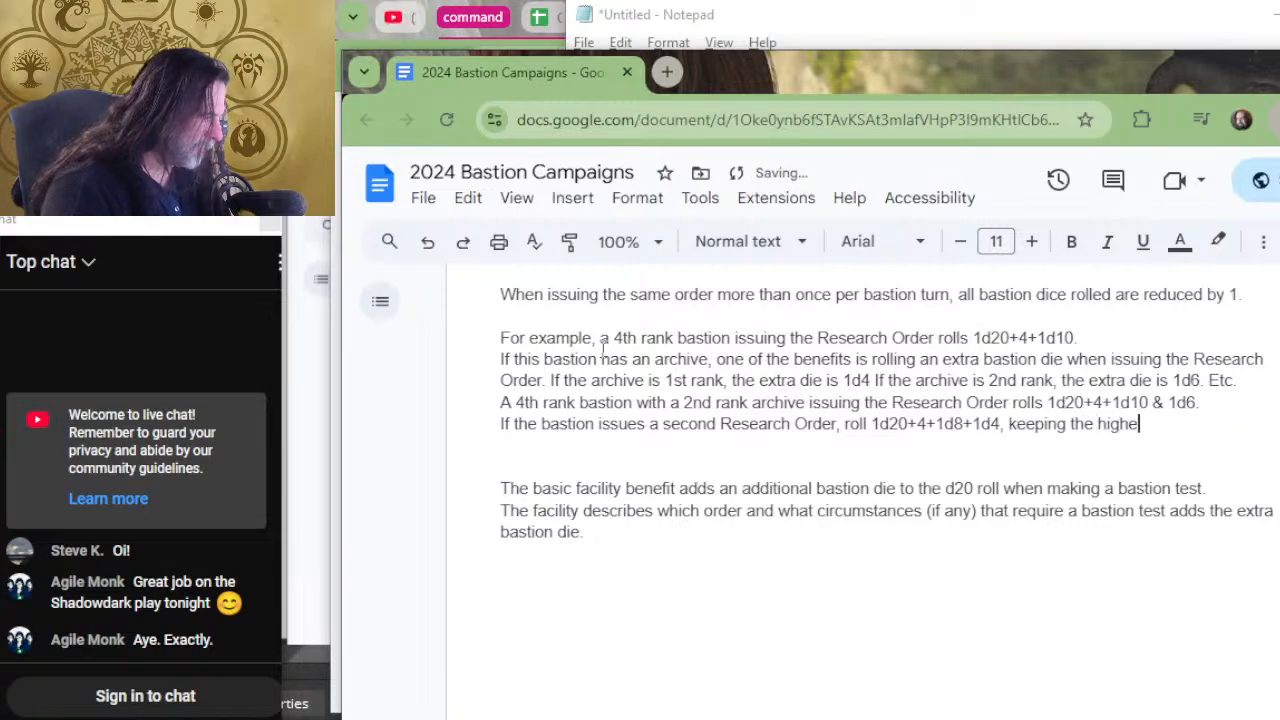
text(st result betwee)
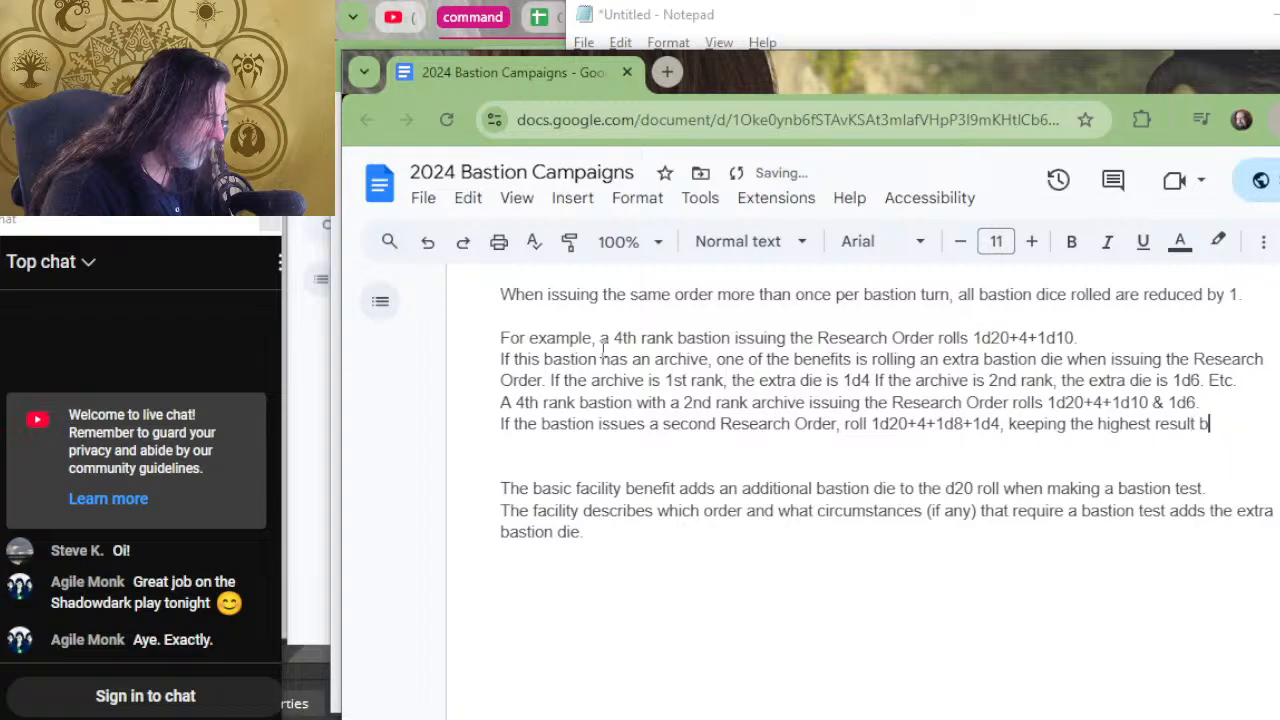
key(BackSpace)
key(BackSpace)
key(BackSpace)
key(BackSpace)
key(BackSpace)
key(BackSpace)
key(BackSpace)
key(BackSpace)
key(BackSpace)
key(BackSpace)
key(BackSpace)
key(BackSpace)
key(BackSpace)
key(BackSpace)
key(BackSpace)
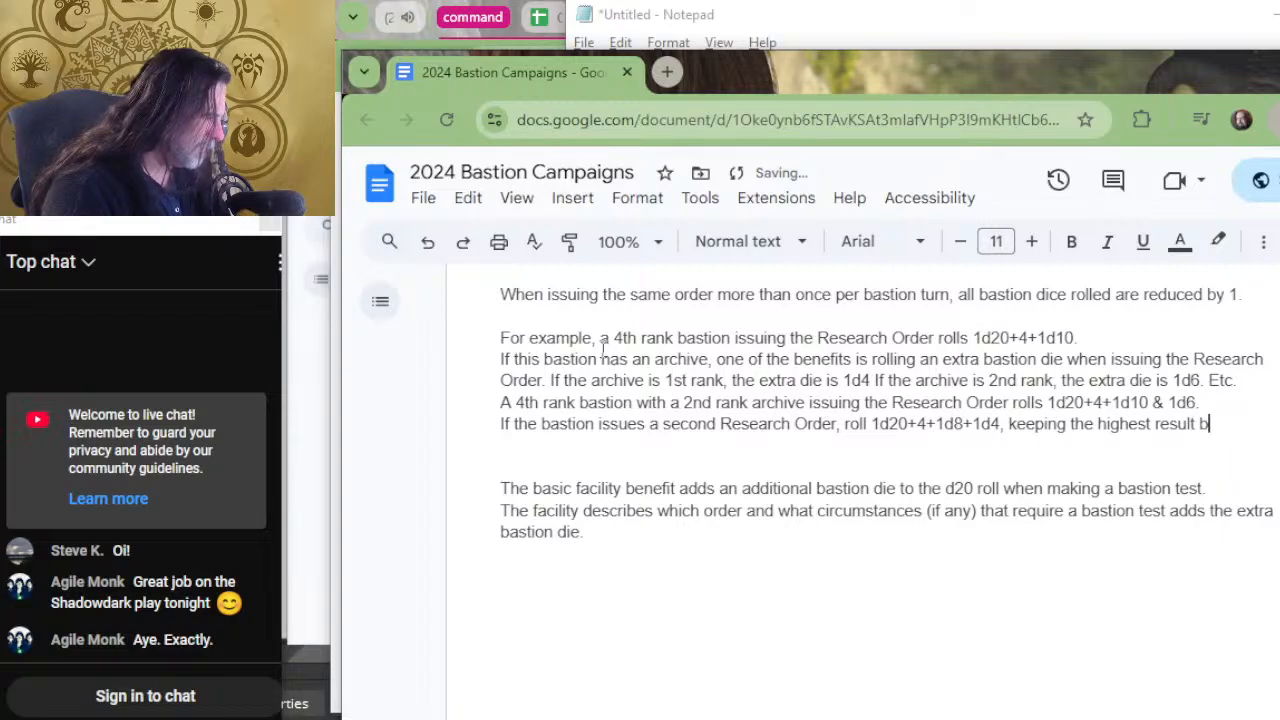
key(BackSpace)
key(BackSpace)
key(BackSpace)
key(BackSpace)
key(BackSpace)
key(BackSpace)
key(BackSpace)
key(BackSpace)
key(BackSpace)
key(BackSpace)
key(BackSpace)
key(BackSpace)
key(BackSpace)
key(BackSpace)
key(BackSpace)
key(BackSpace)
key(BackSpace)
key(BackSpace)
key(BackSpace)
key(BackSpace)
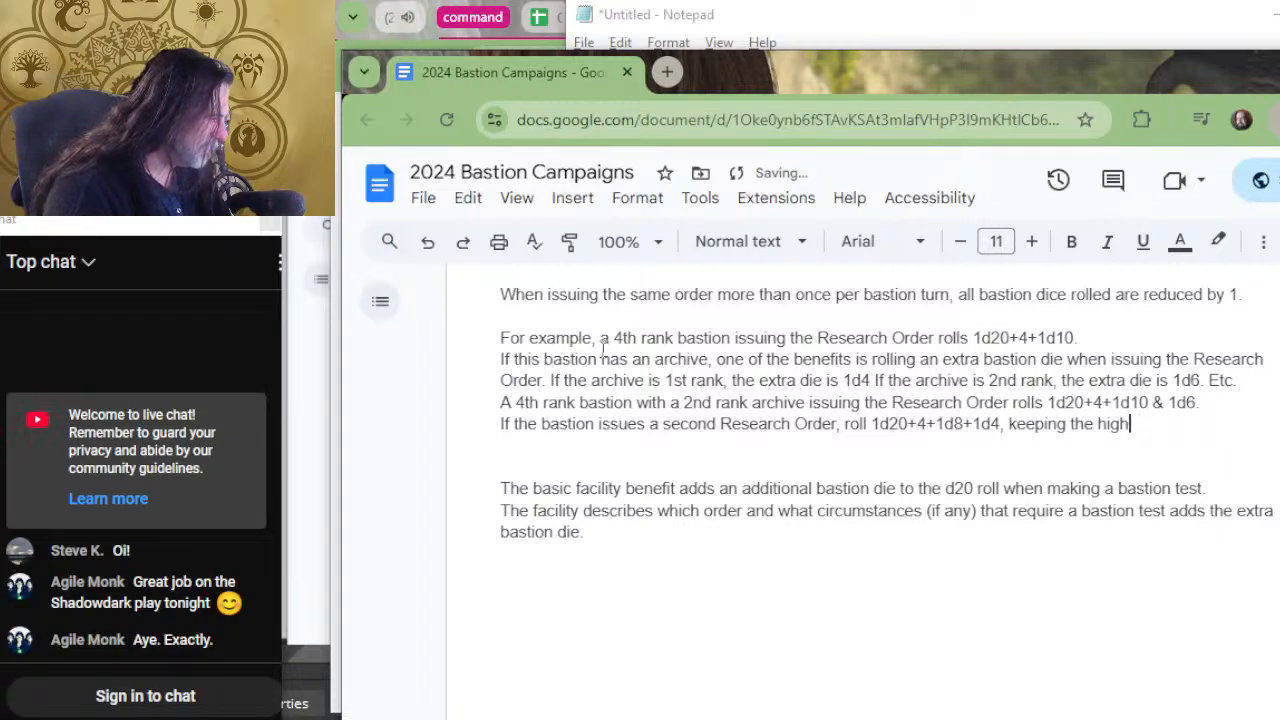
Complete the dice roll in the second Research Order sentence as "1d20+4+1d8 & 1d4".
text(8)
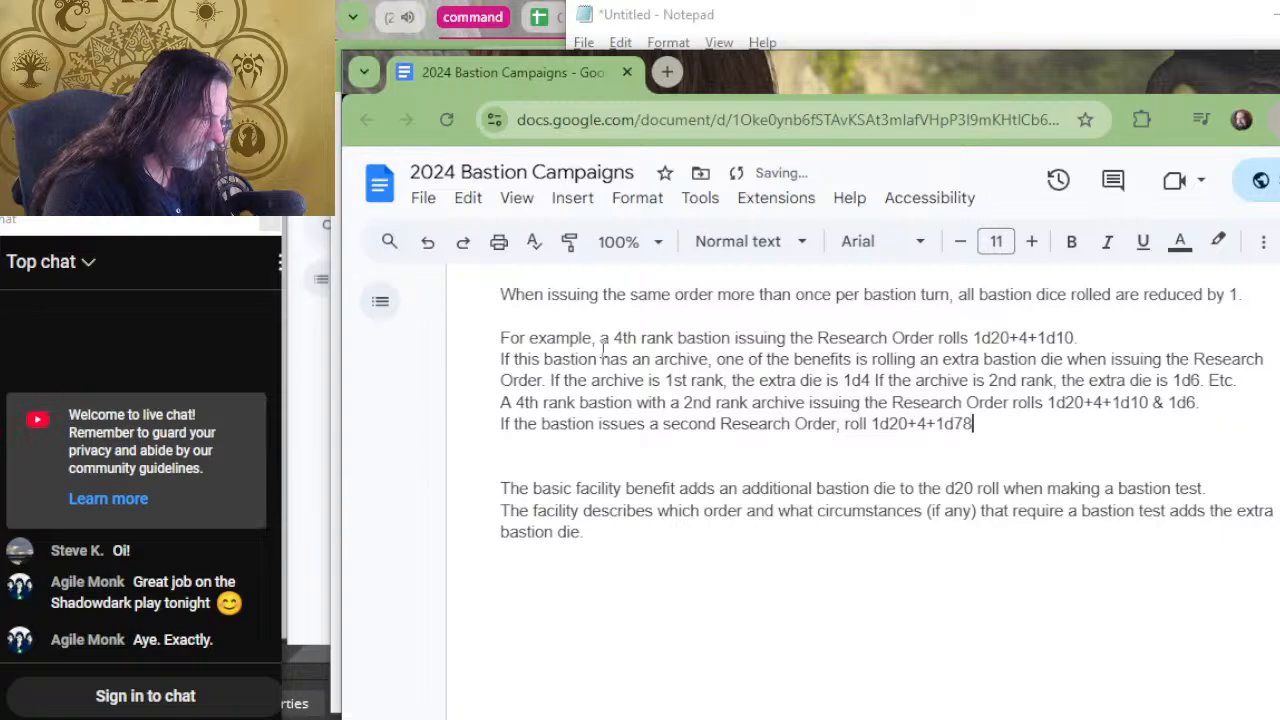
key(BackSpace)
text(8 & 1d4)
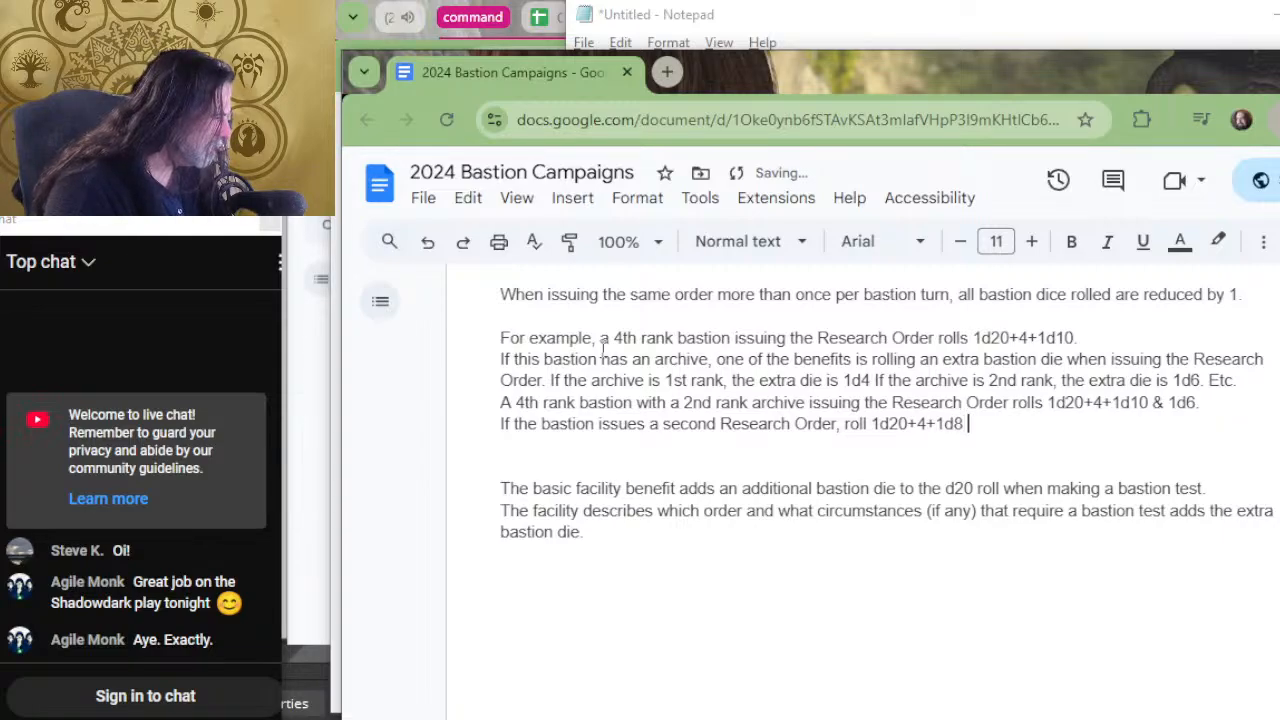
text(, keeping)
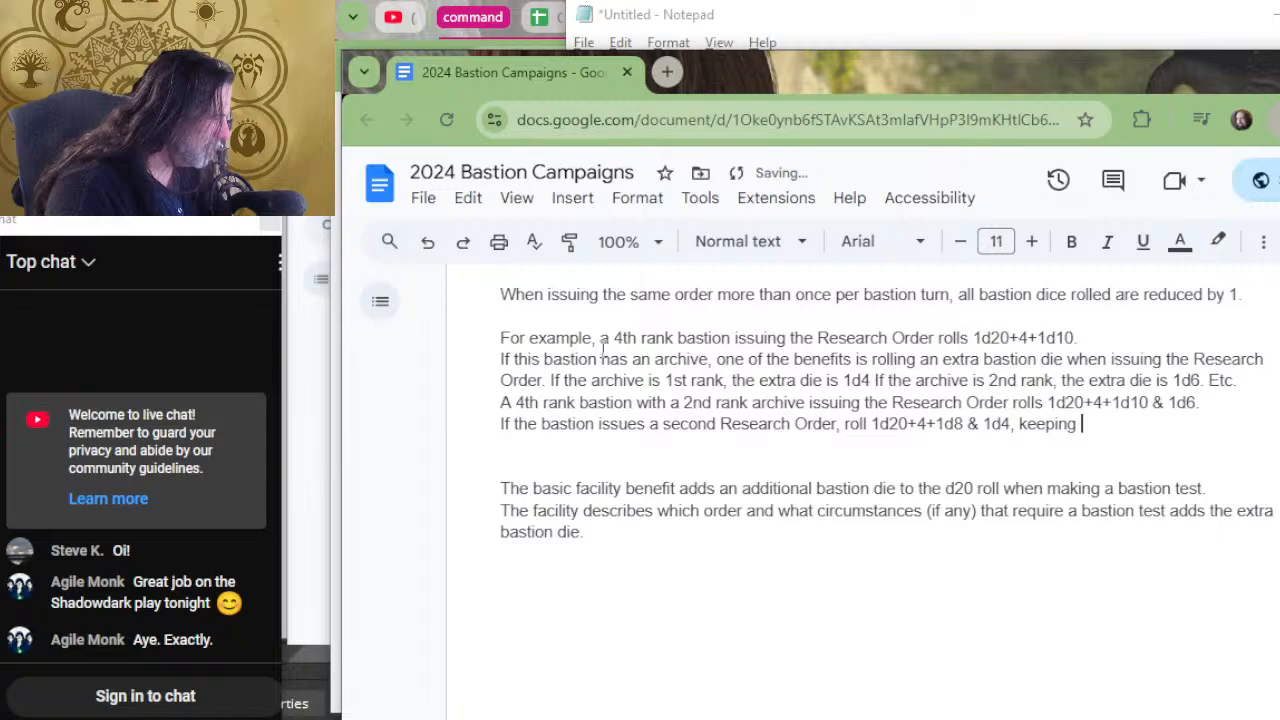
End the second Research Order sentence with ", adding the higher result between the two dice.".
key(BackSpace)
key(BackSpace)
key(BackSpace)
key(BackSpace)
key(BackSpace)
key(BackSpace)
key(BackSpace)
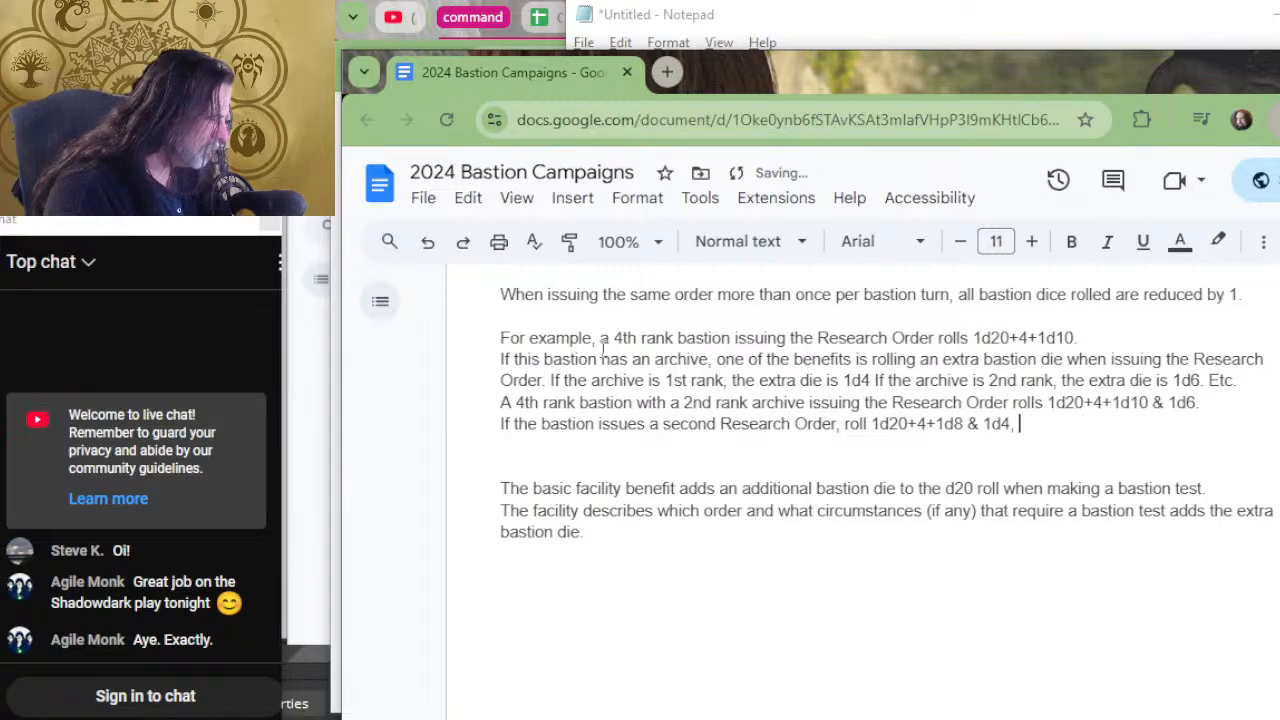
text(add)
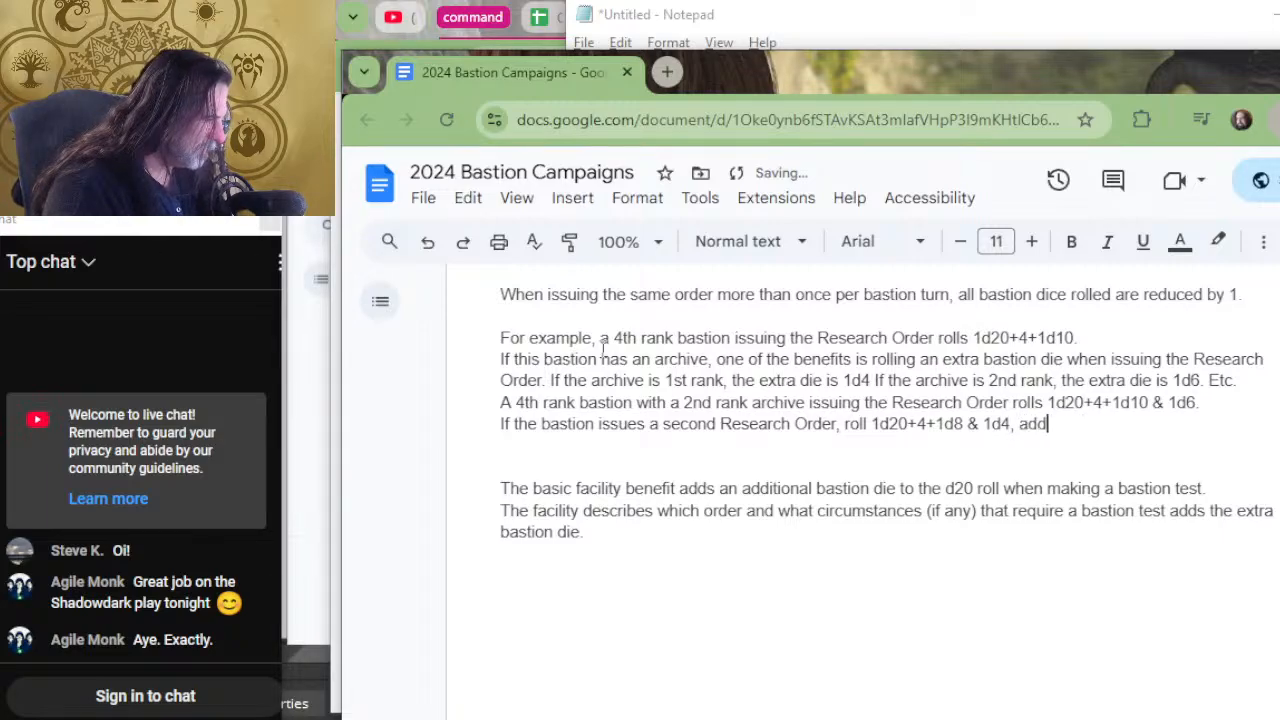
text(ing the higher rsu)
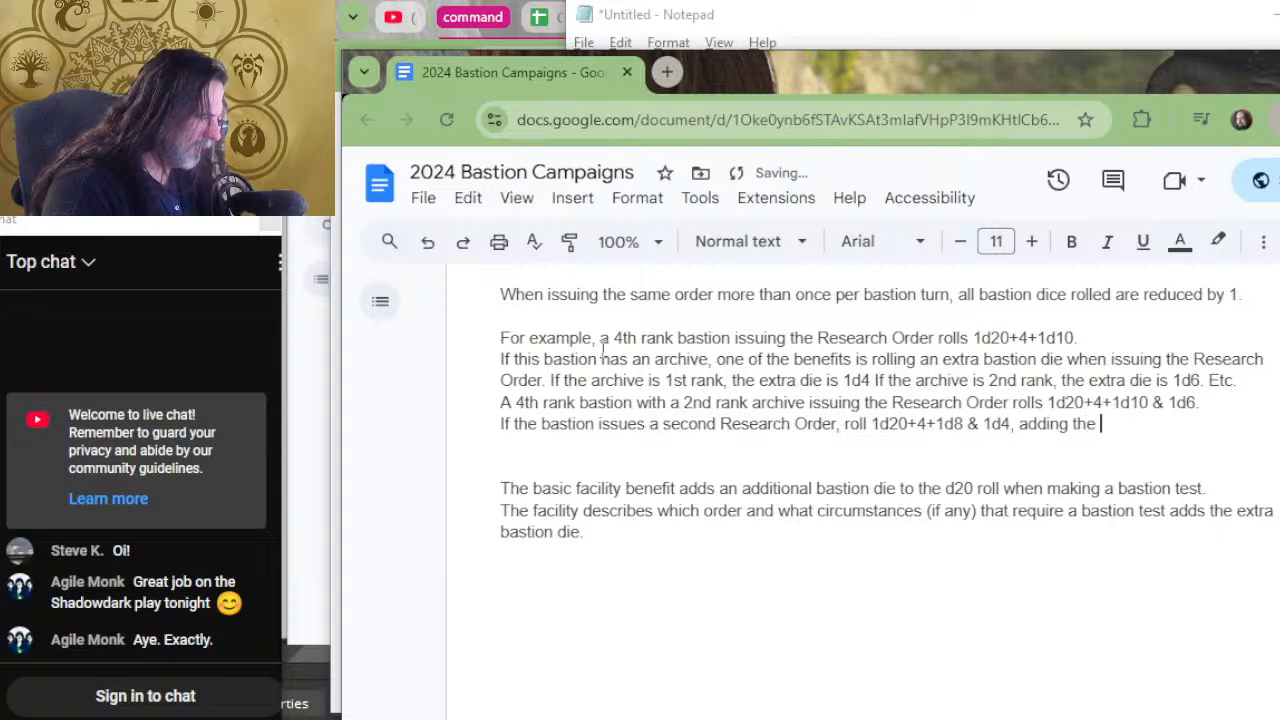
key(BackSpace)
key(BackSpace)
text(esult )
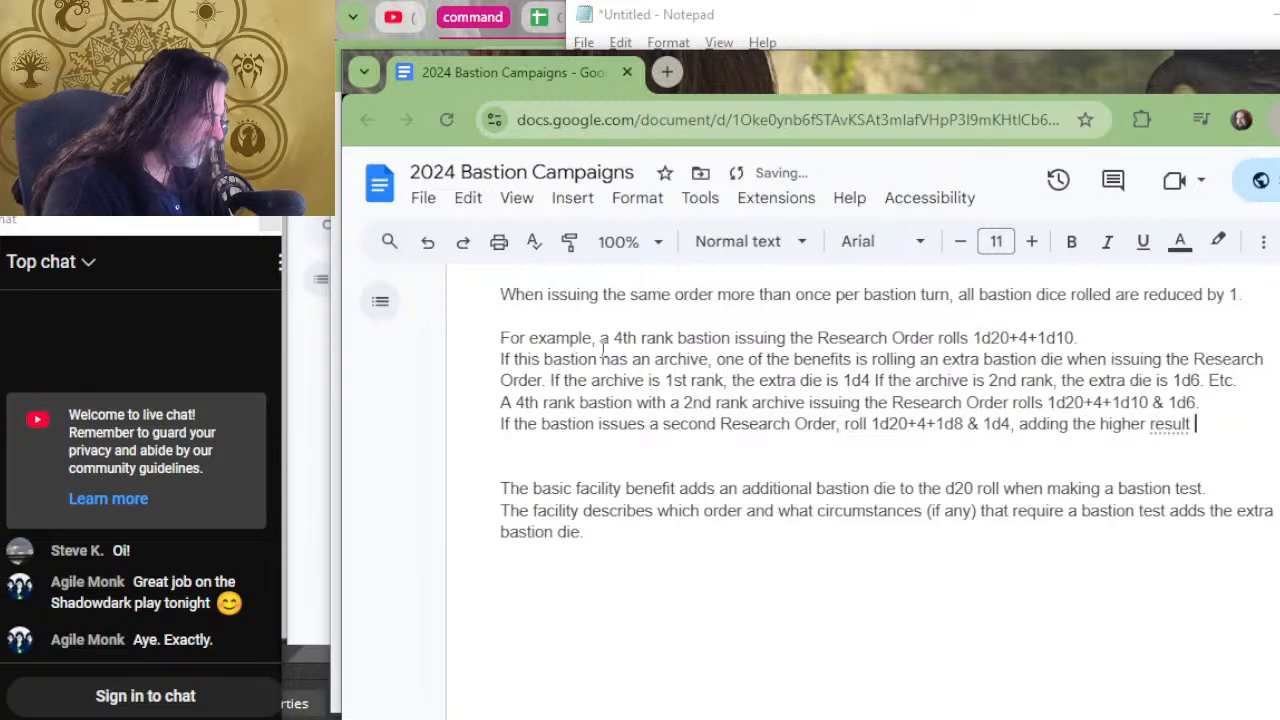
text(between the two dice.)
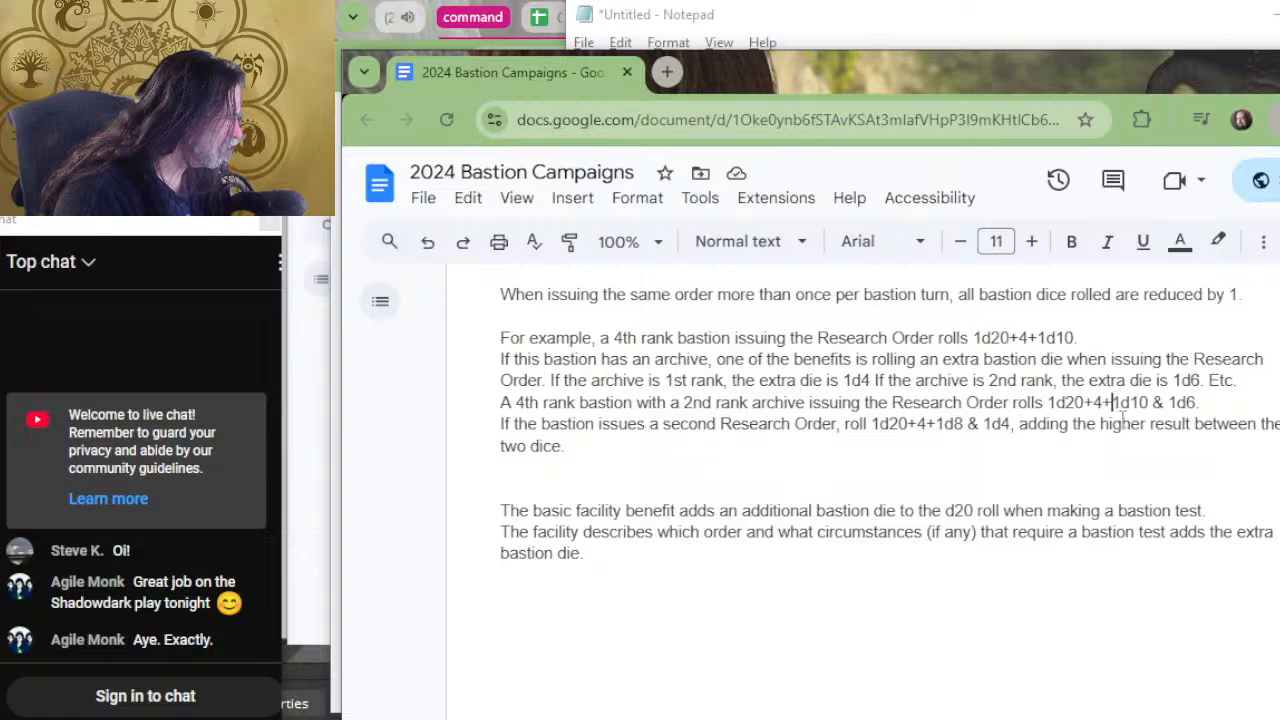
Copy "adding the higher result between the two dice." from the second-order sentence and append it after "1d6," in the 2nd rank archive example.
drag(1037, 447, 1018, 422)
key(ctrl+c)
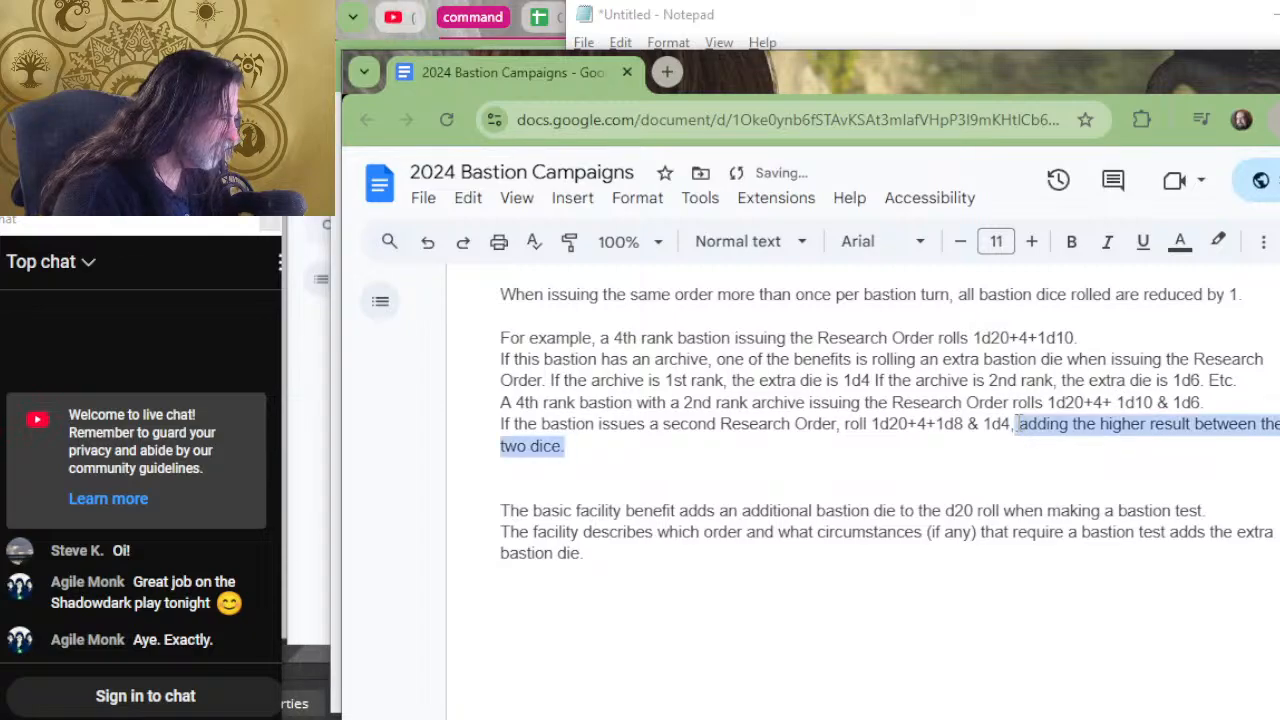
click(1244, 385)
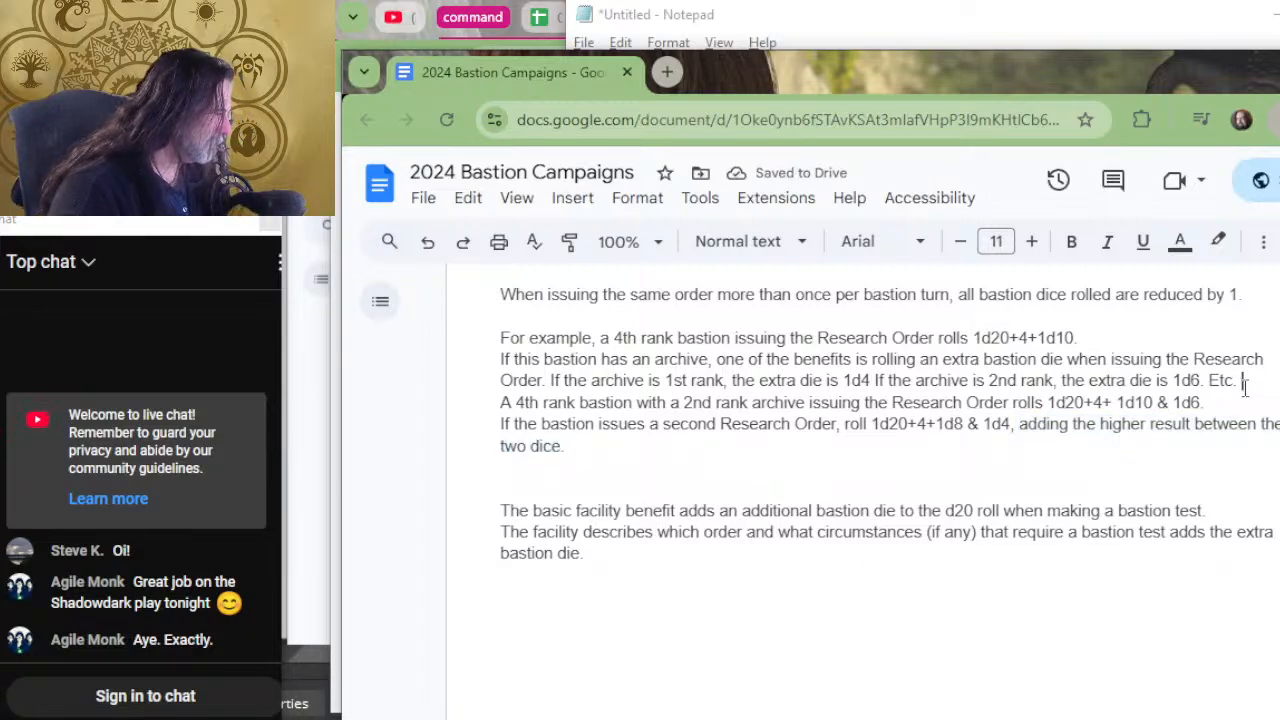
key(BackSpace)
key(BackSpace)
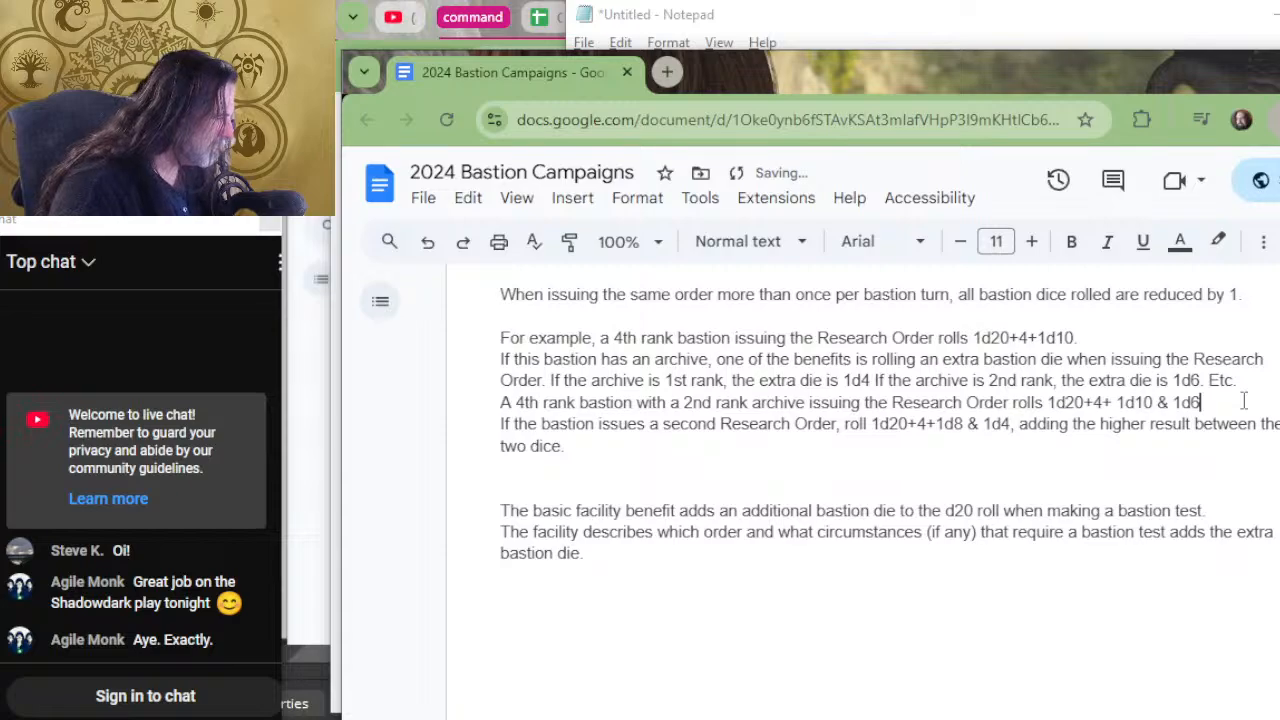
text(,)
key(ctrl+v)
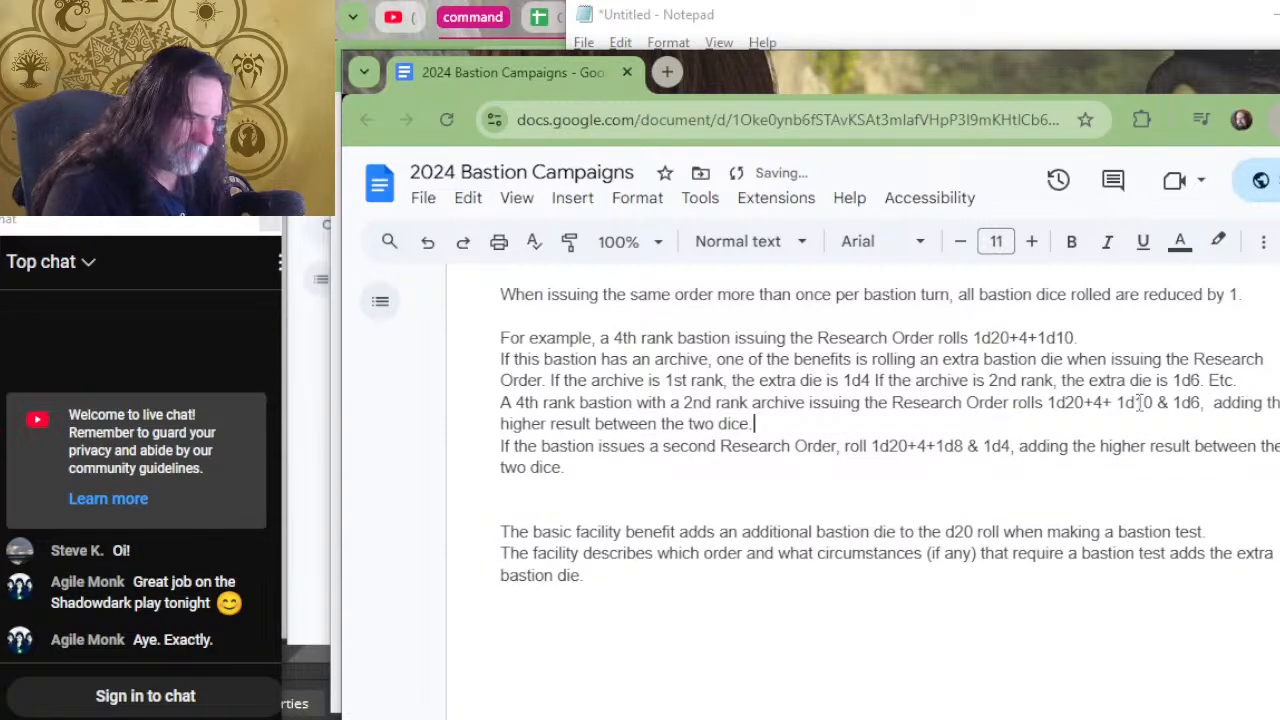
Join the second Research Order sentence to the archive example's paragraph and delete its closing clause about adding the higher result.
key(Delete)
key(Down)
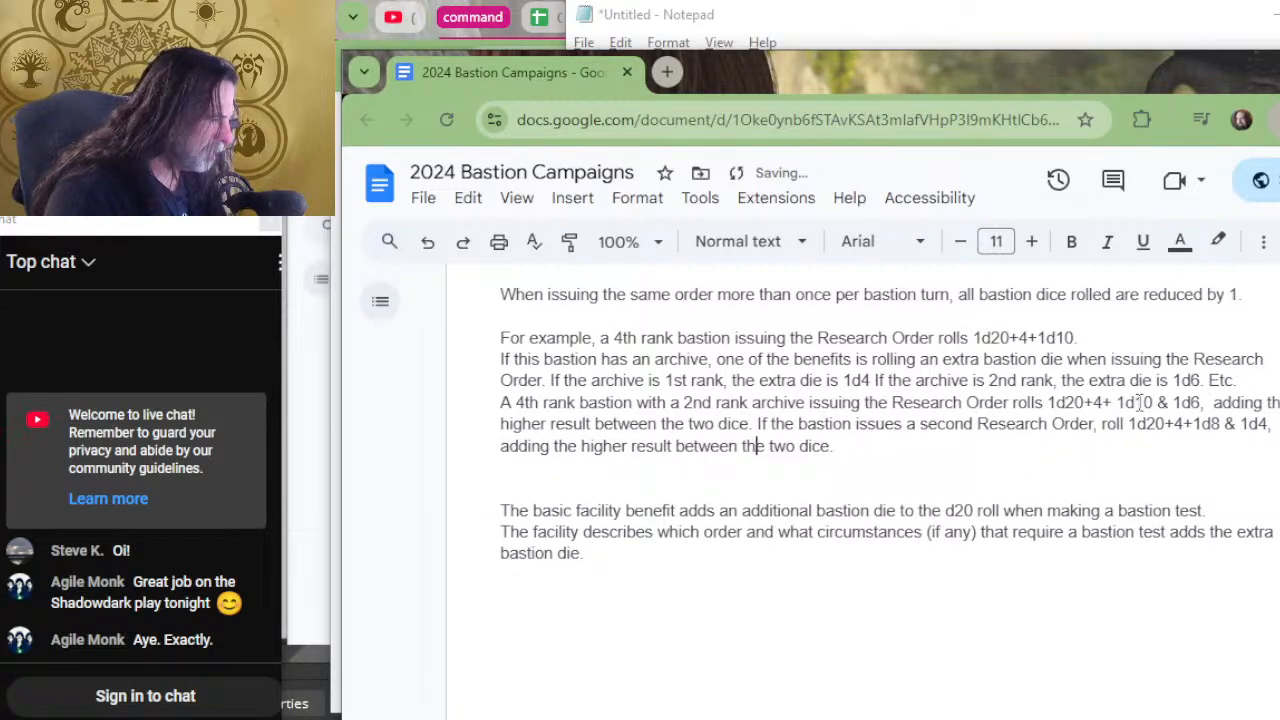
key(Down)
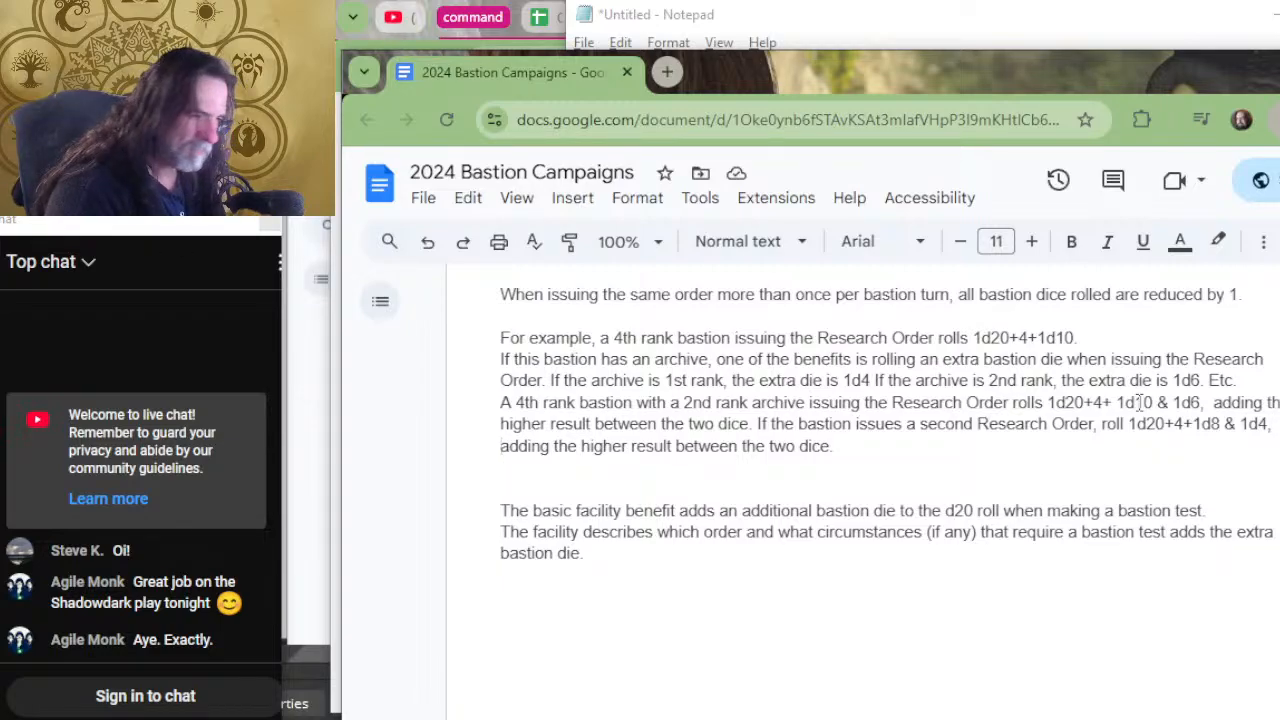
key(shift+Down)
key(BackSpace)
key(BackSpace)
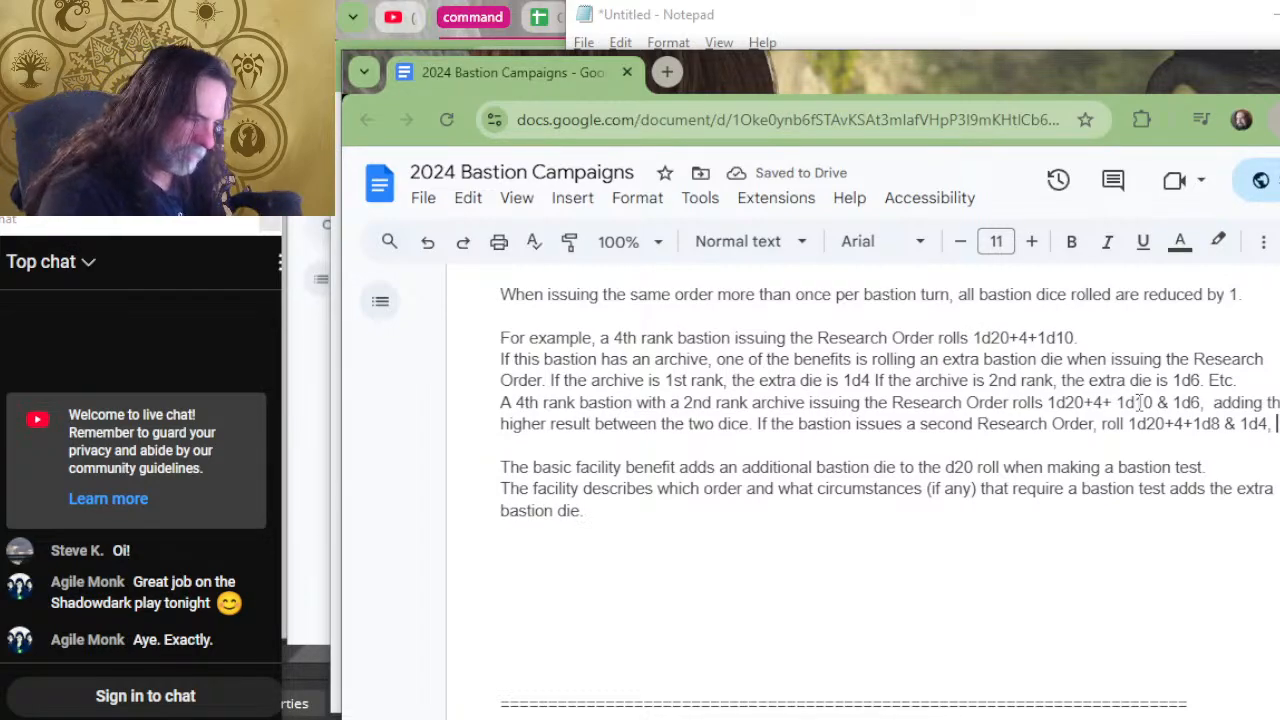
Delete the old paragraph below the examples that begins "The basic facility benefit adds an additional bastion die".
key(Down)
key(shift+Down)
key(shift+Down)
key(shift+Down)
key(shift+Down)
key(BackSpace)
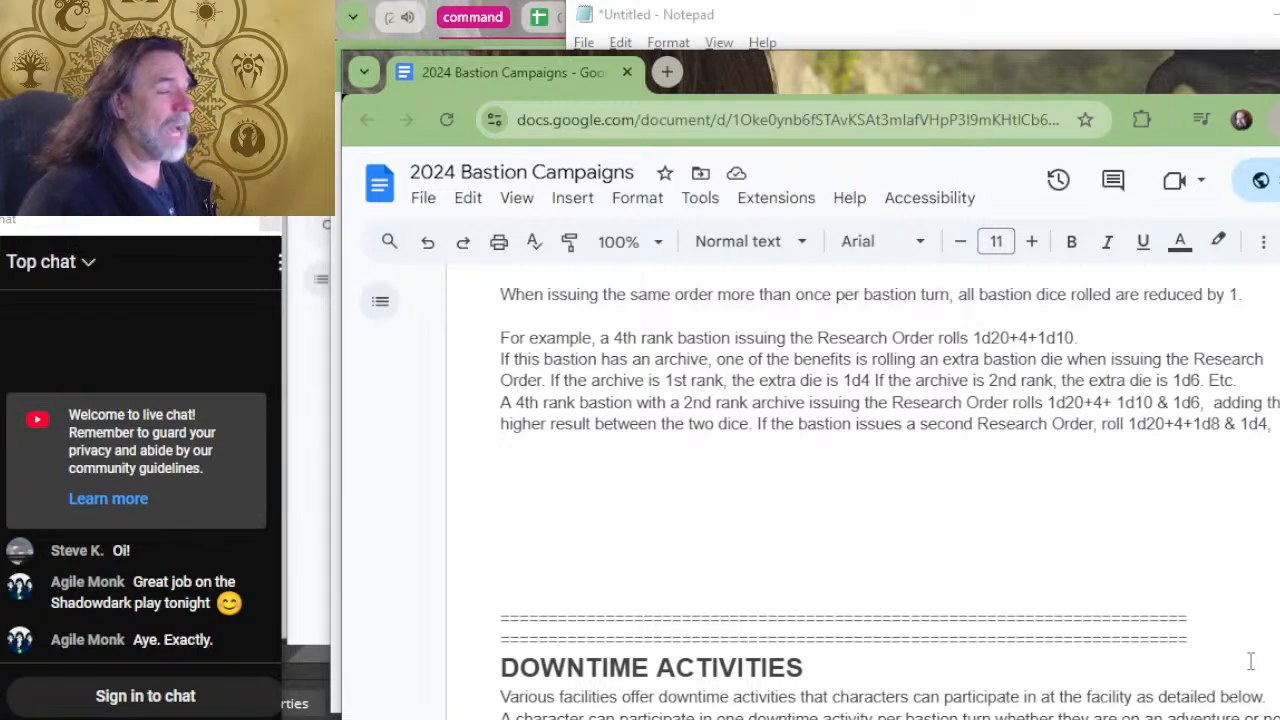
Review the Facility Benefits, Downtime Activities and Orders sections, including the Bastion Dice rules.
scroll(1043, 612, up, 2)
scroll(1043, 612, up, 2)
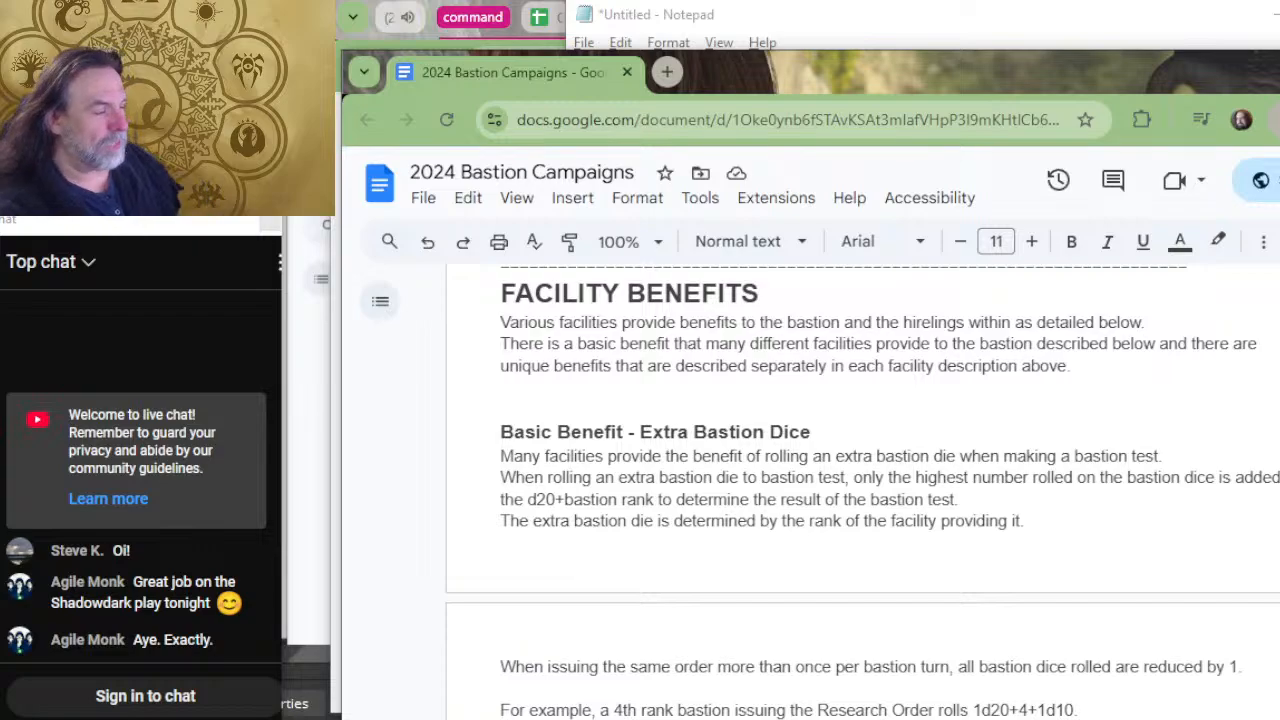
scroll(1225, 560, down, 2)
scroll(1200, 545, up, 2)
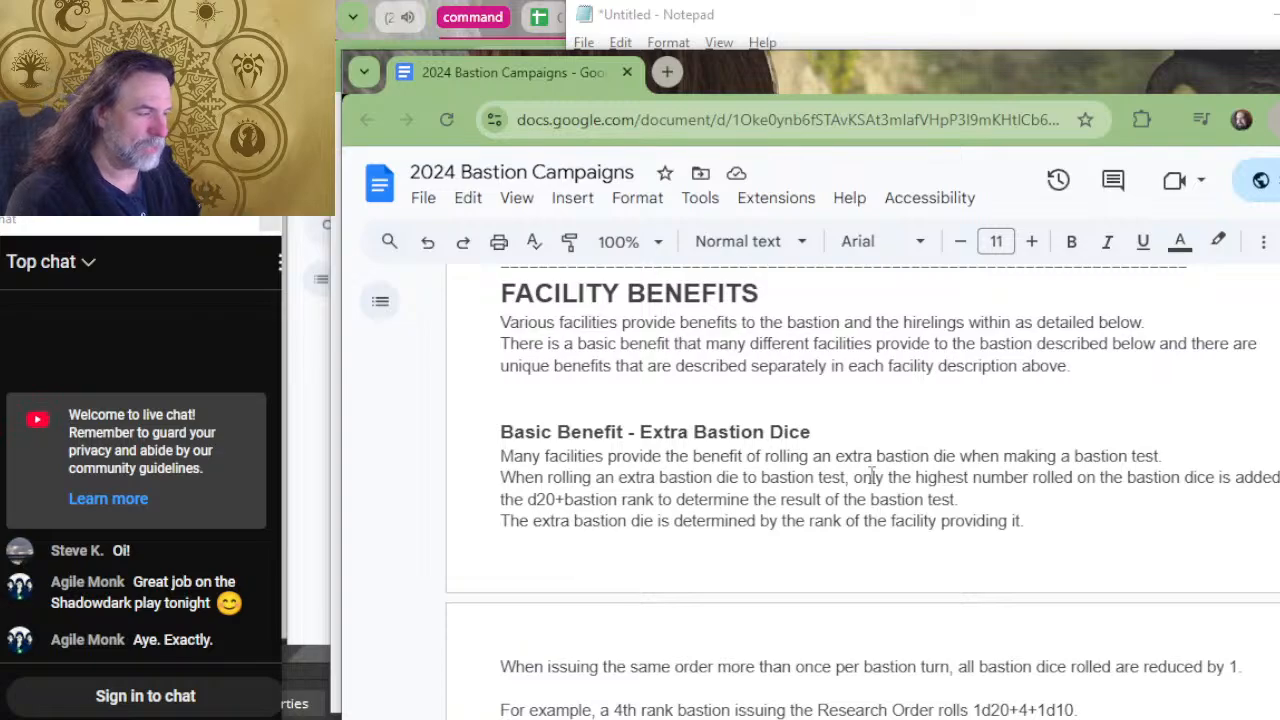
scroll(871, 475, down, 4)
scroll(871, 473, down, 5)
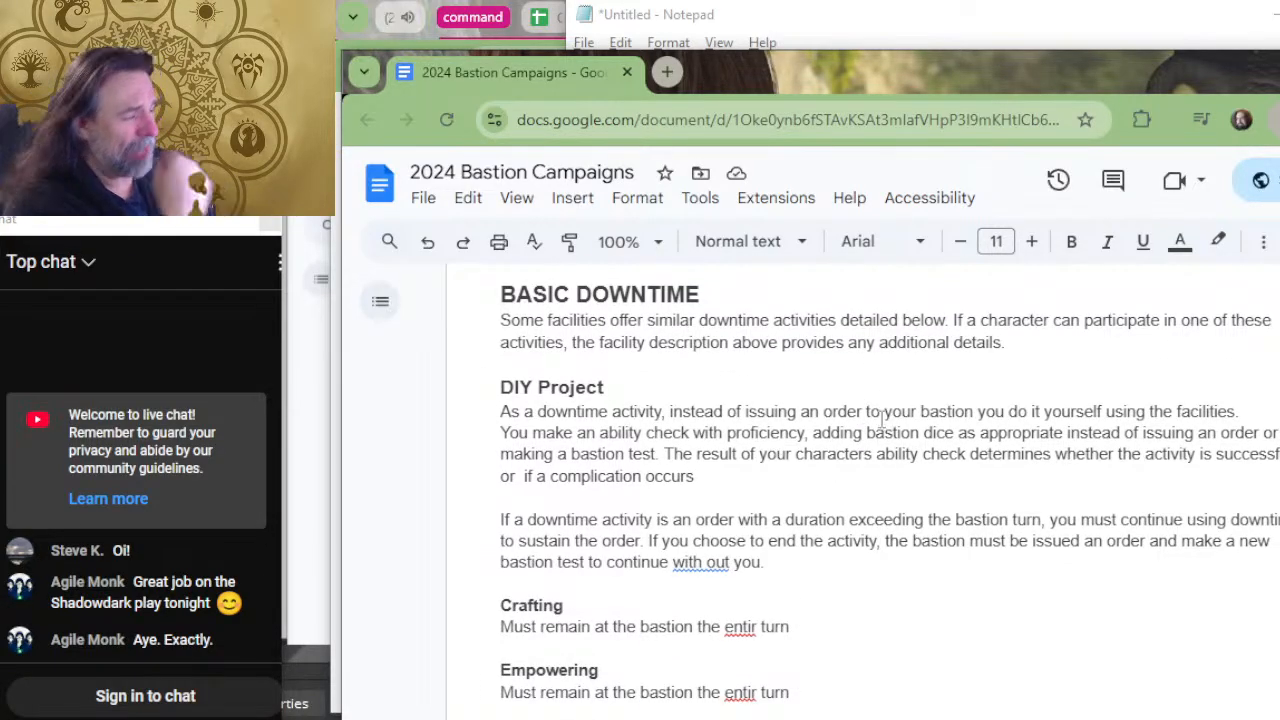
scroll(881, 418, up, 2)
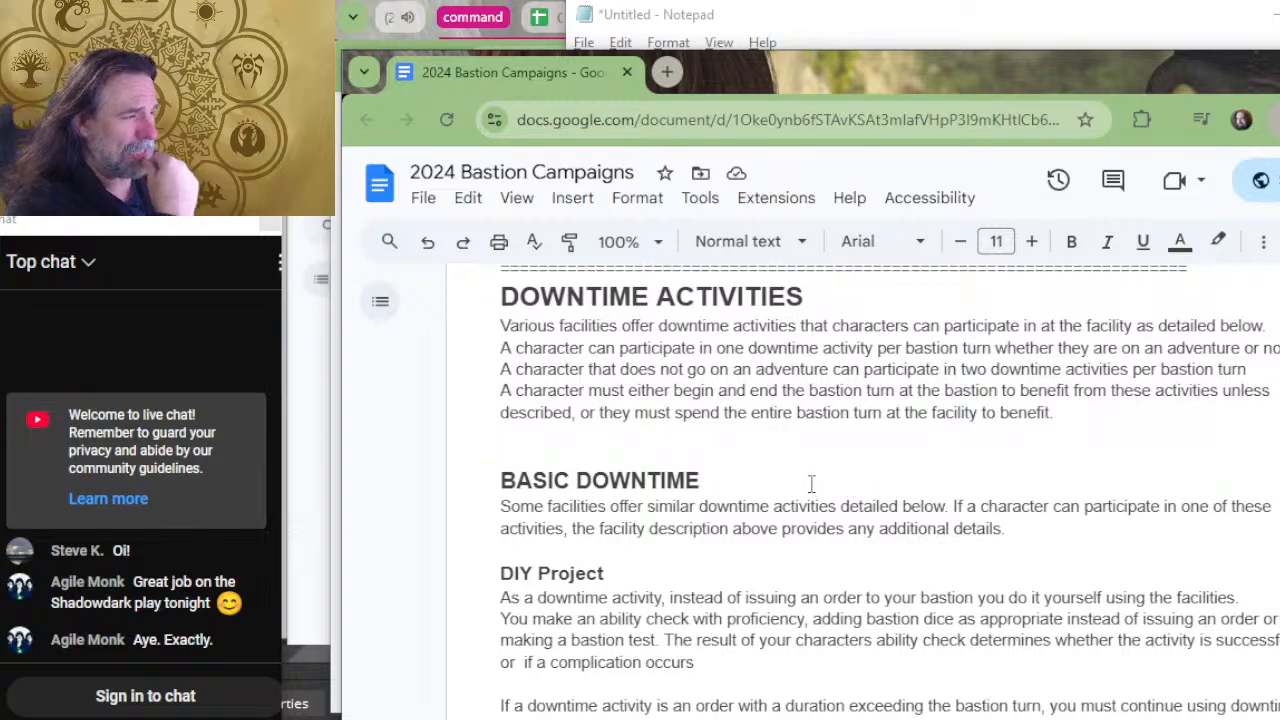
scroll(809, 484, down, 5)
scroll(810, 476, down, 5)
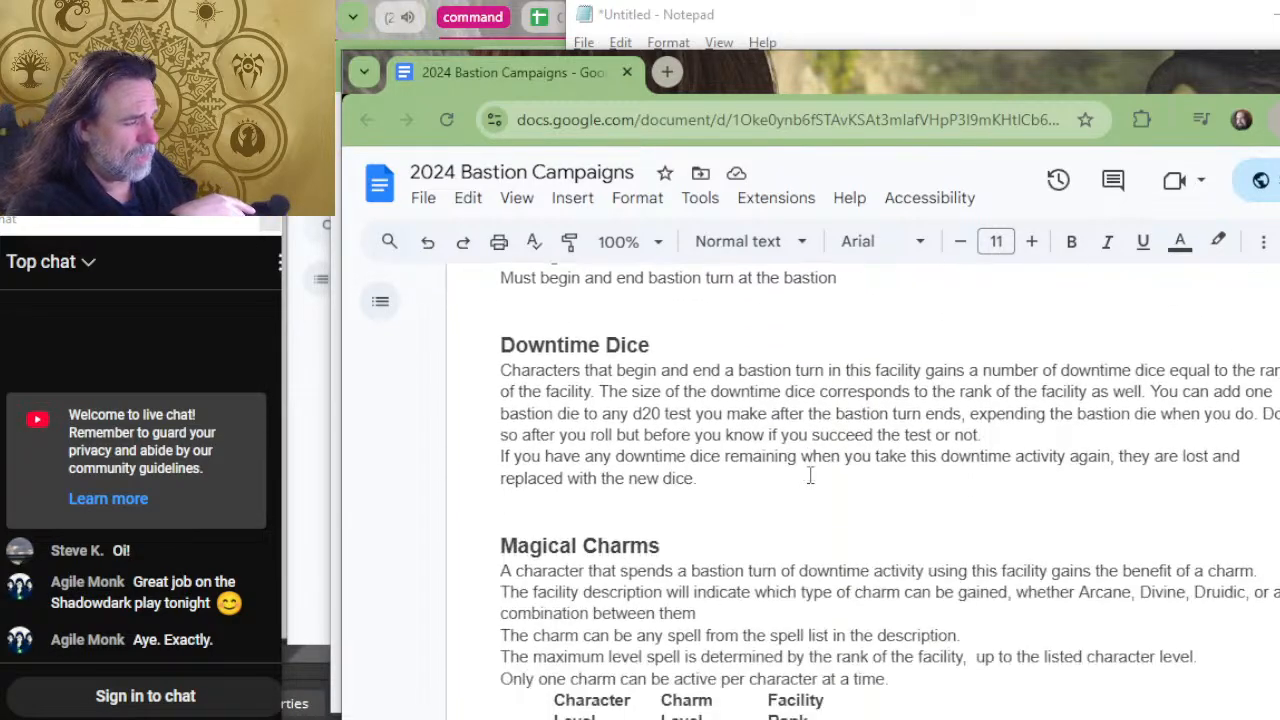
scroll(810, 476, down, 2)
scroll(850, 440, down, 4)
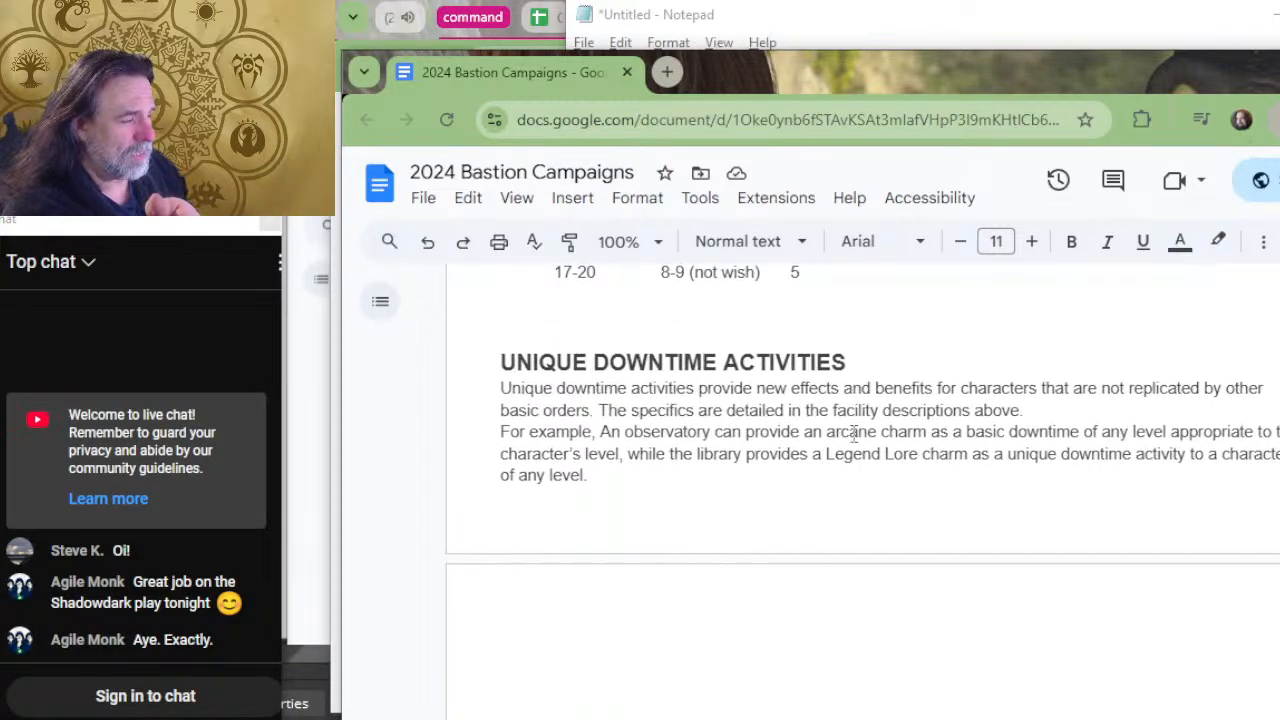
scroll(928, 428, down, 3)
scroll(640, 468, up, 3)
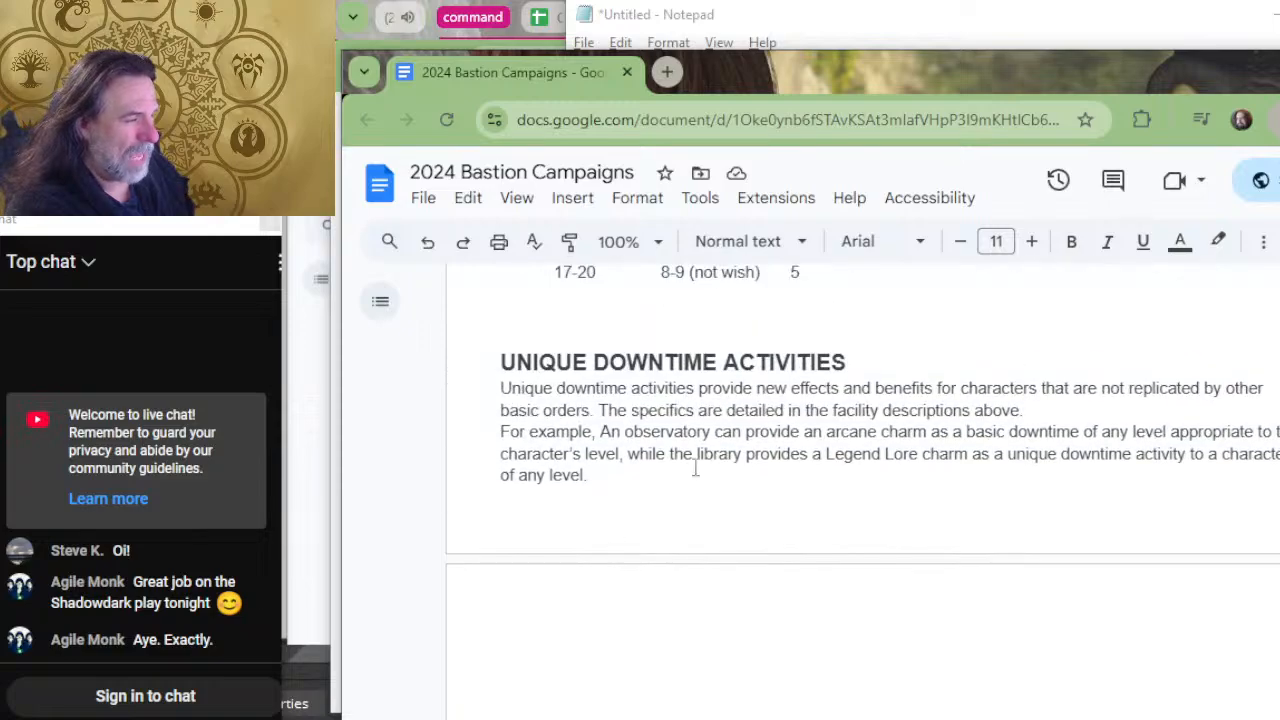
scroll(892, 354, up, 12)
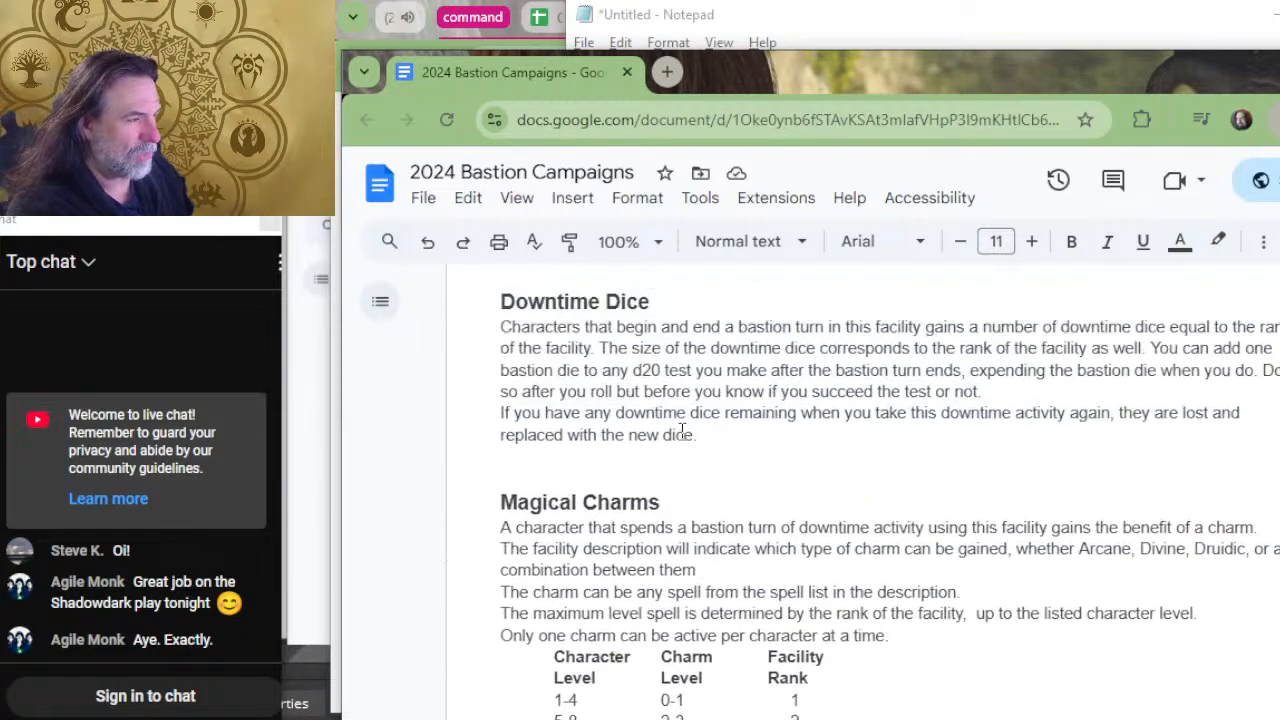
scroll(690, 434, down, 10)
scroll(691, 425, down, 5)
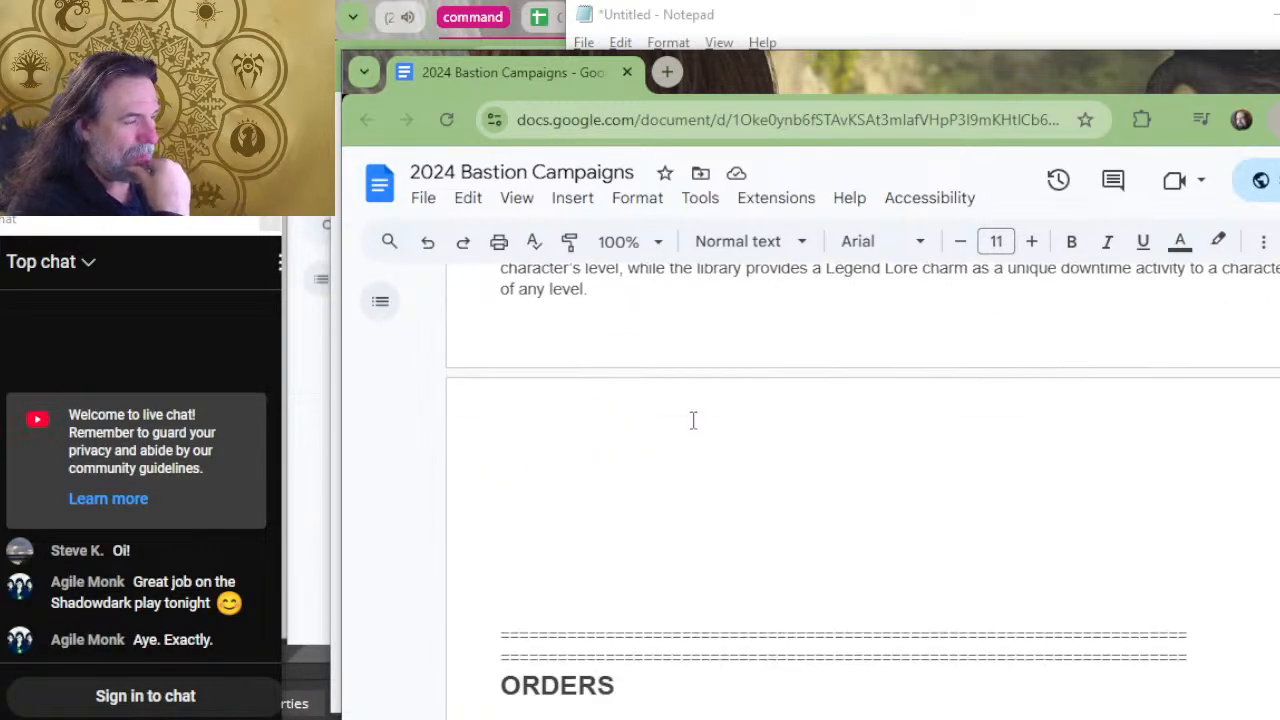
scroll(700, 440, up, 4)
scroll(751, 491, down, 7)
scroll(743, 463, down, 15)
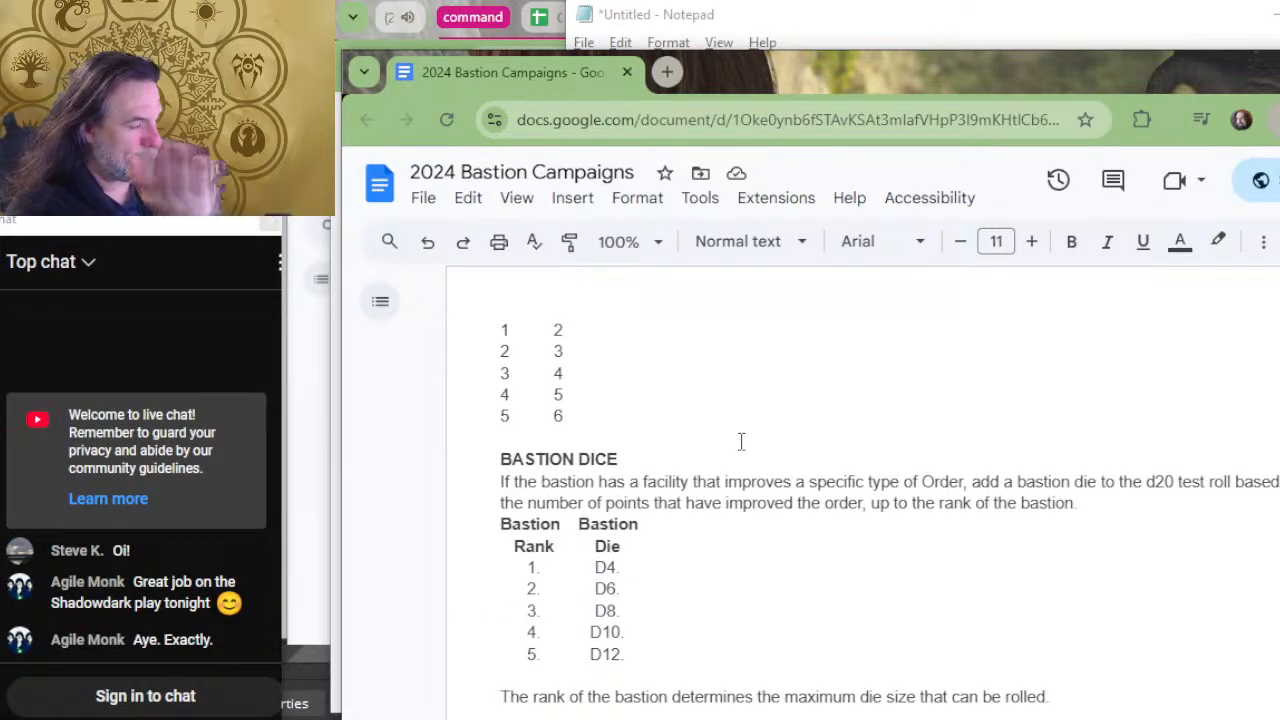
scroll(741, 444, down, 4)
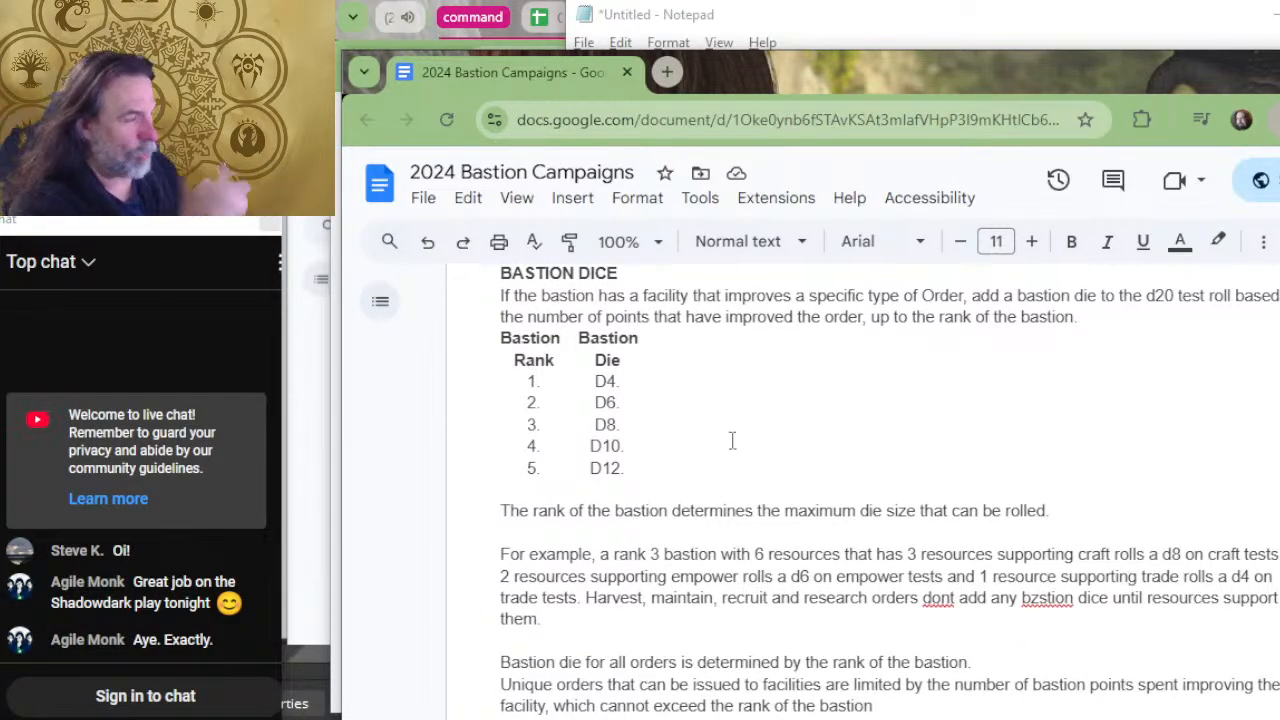
scroll(733, 440, up, 4)
scroll(740, 436, up, 8)
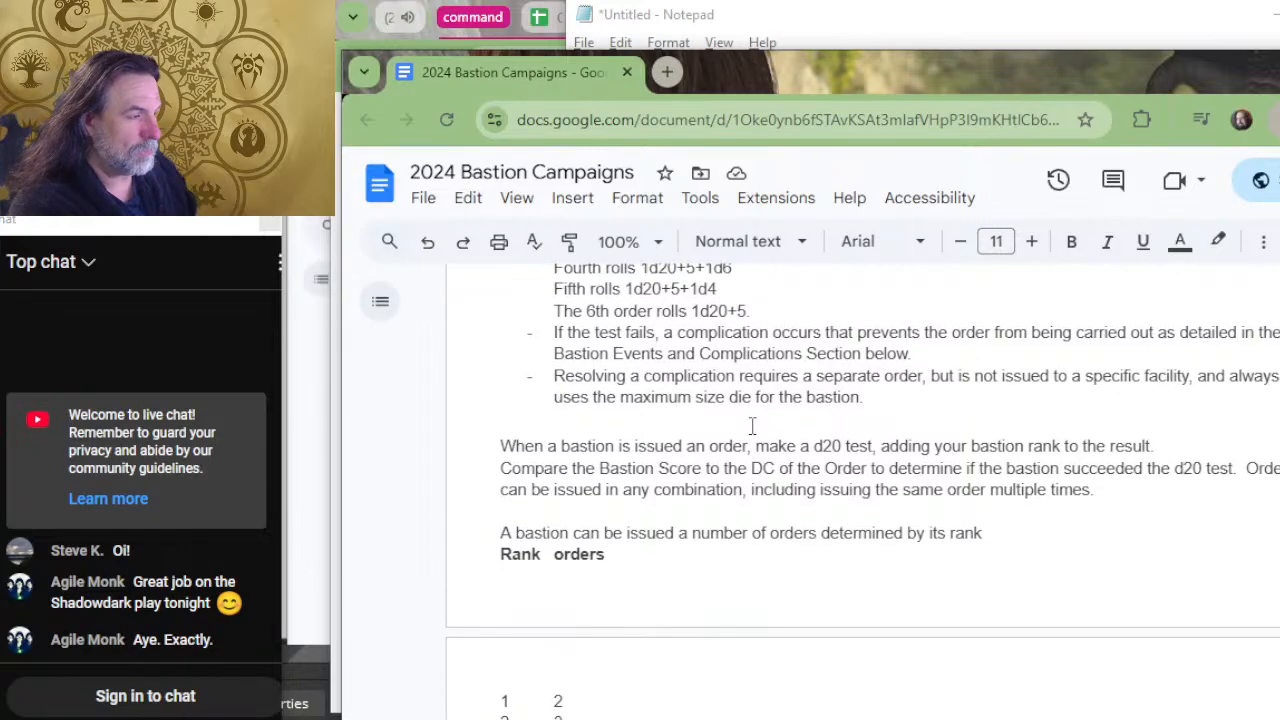
Check the War Room and Workshop facility descriptions against the Facility Benefits rules on extra bastion dice.
scroll(752, 427, up, 20)
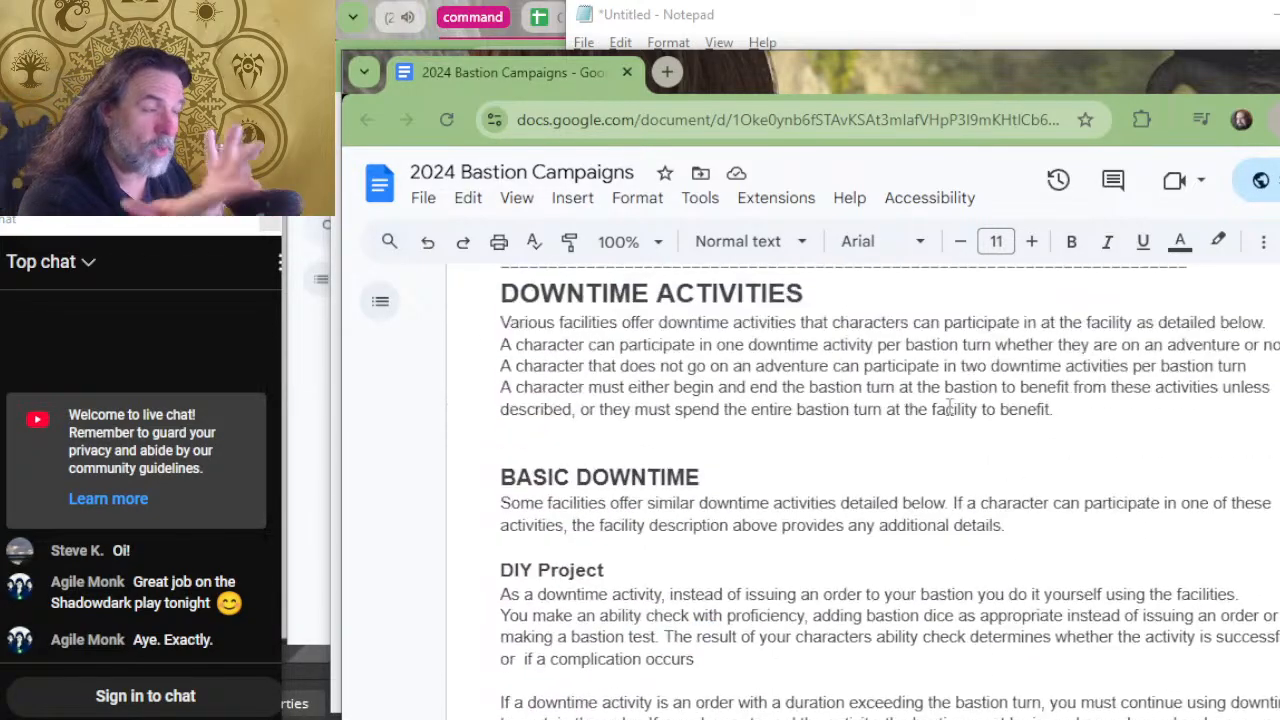
scroll(948, 410, up, 20)
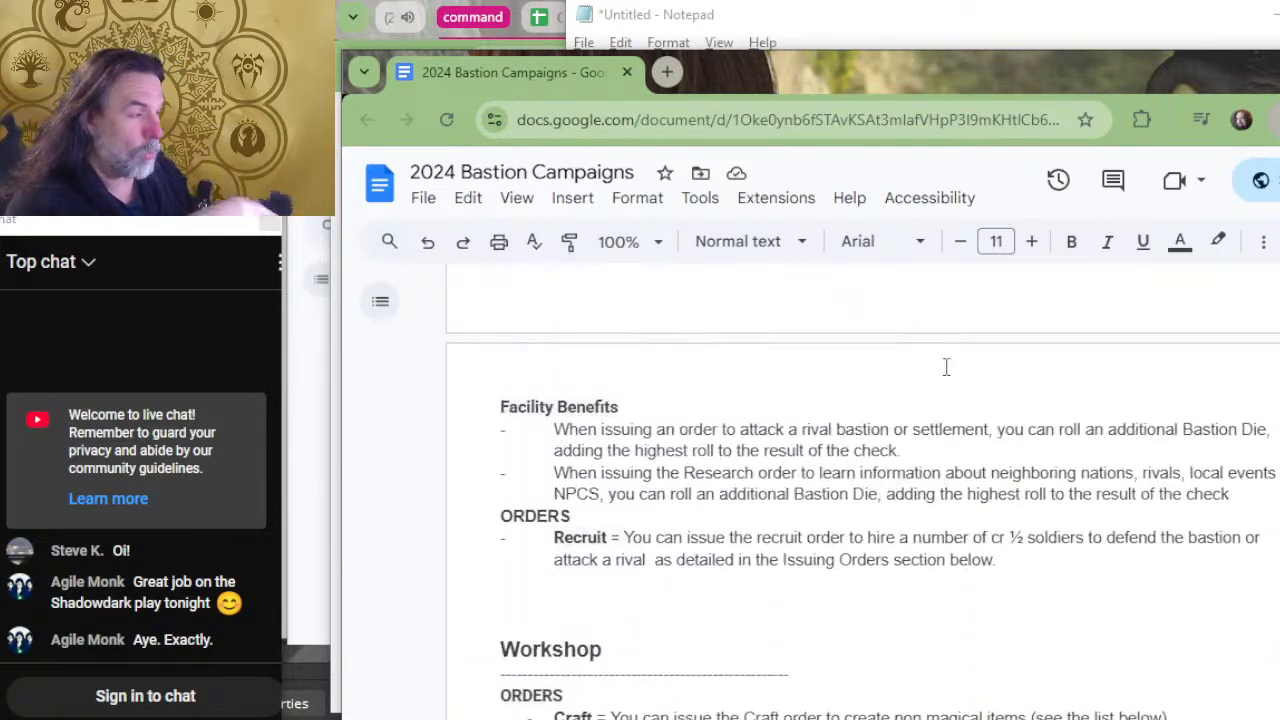
scroll(946, 367, up, 3)
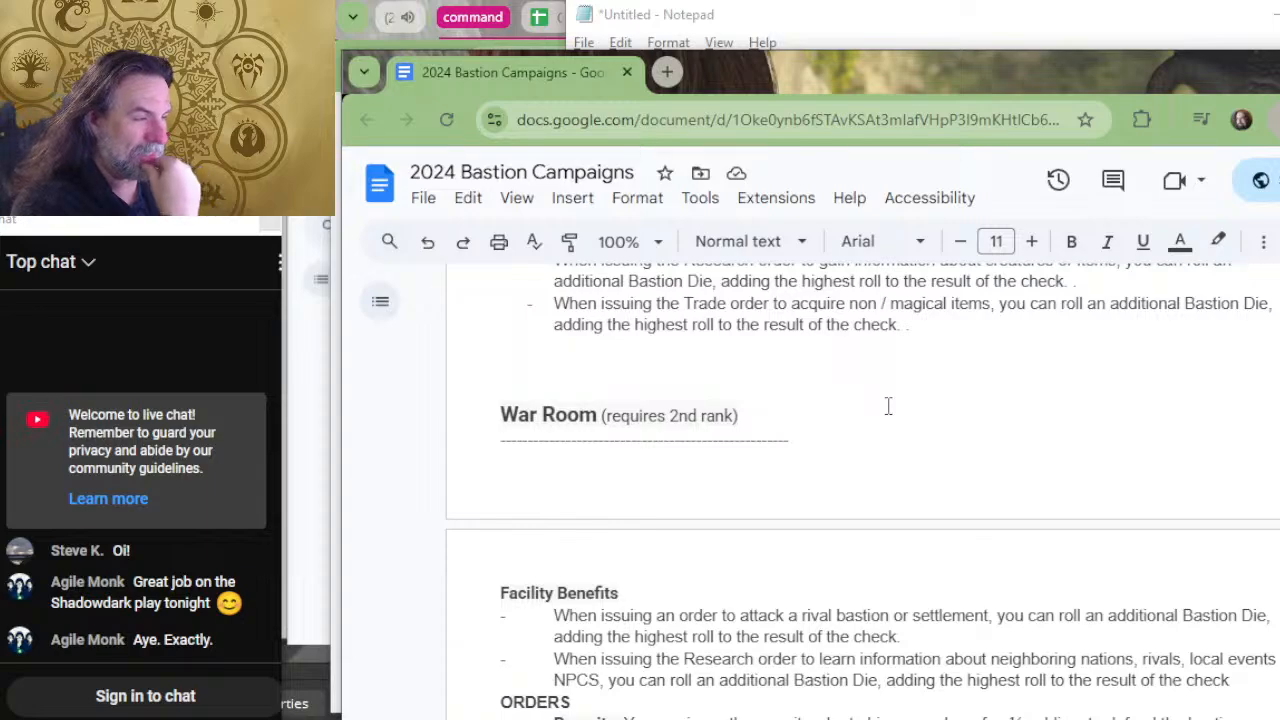
scroll(888, 405, down, 20)
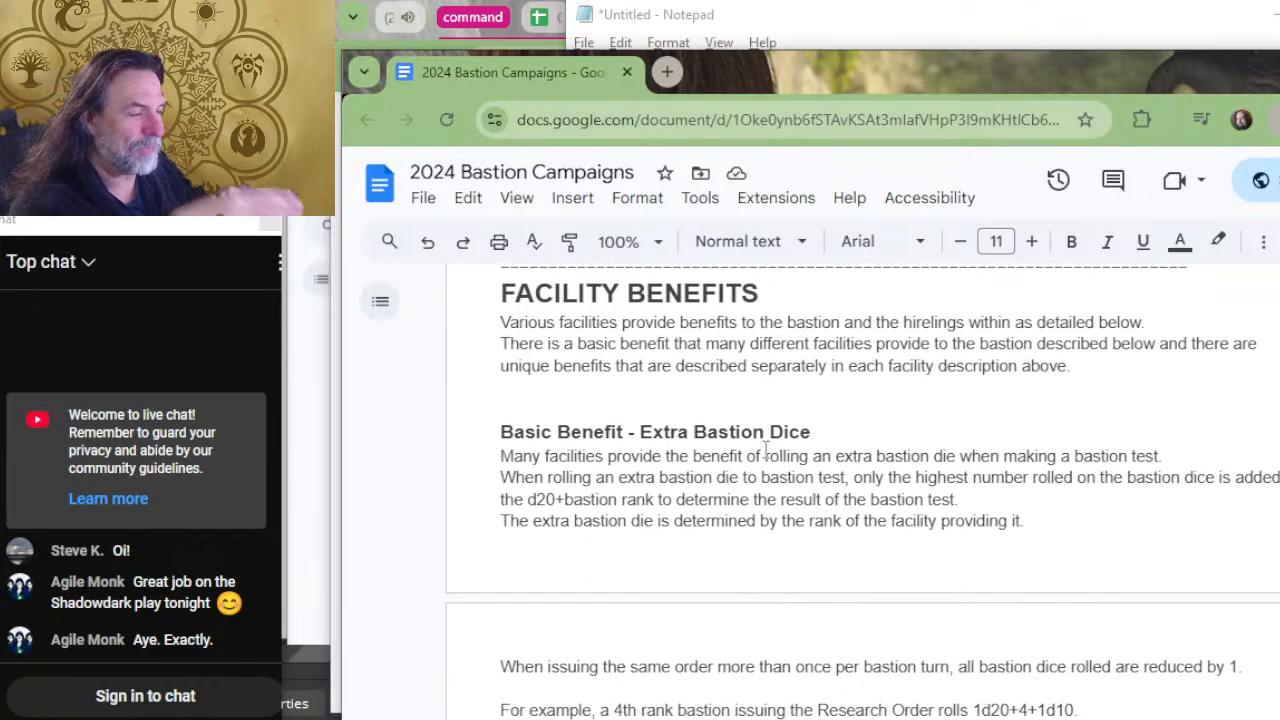
scroll(766, 450, down, 5)
scroll(766, 450, up, 5)
scroll(906, 487, up, 3)
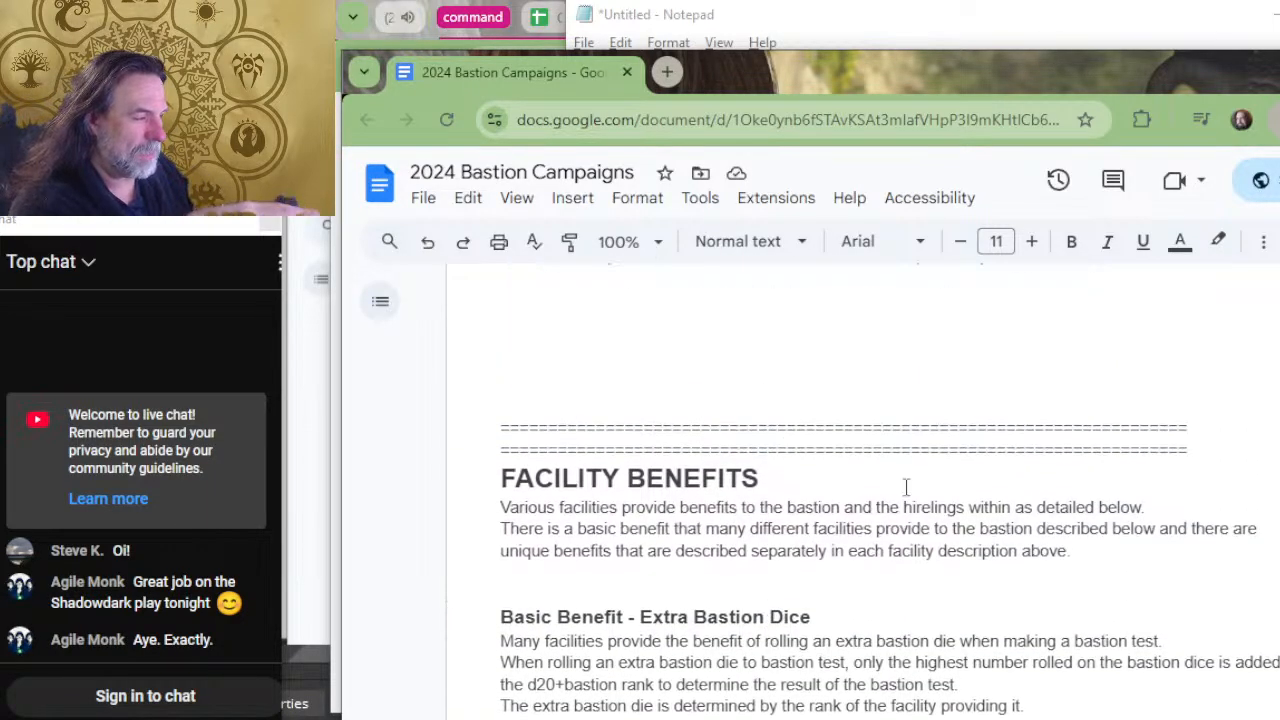
scroll(837, 545, up, 3)
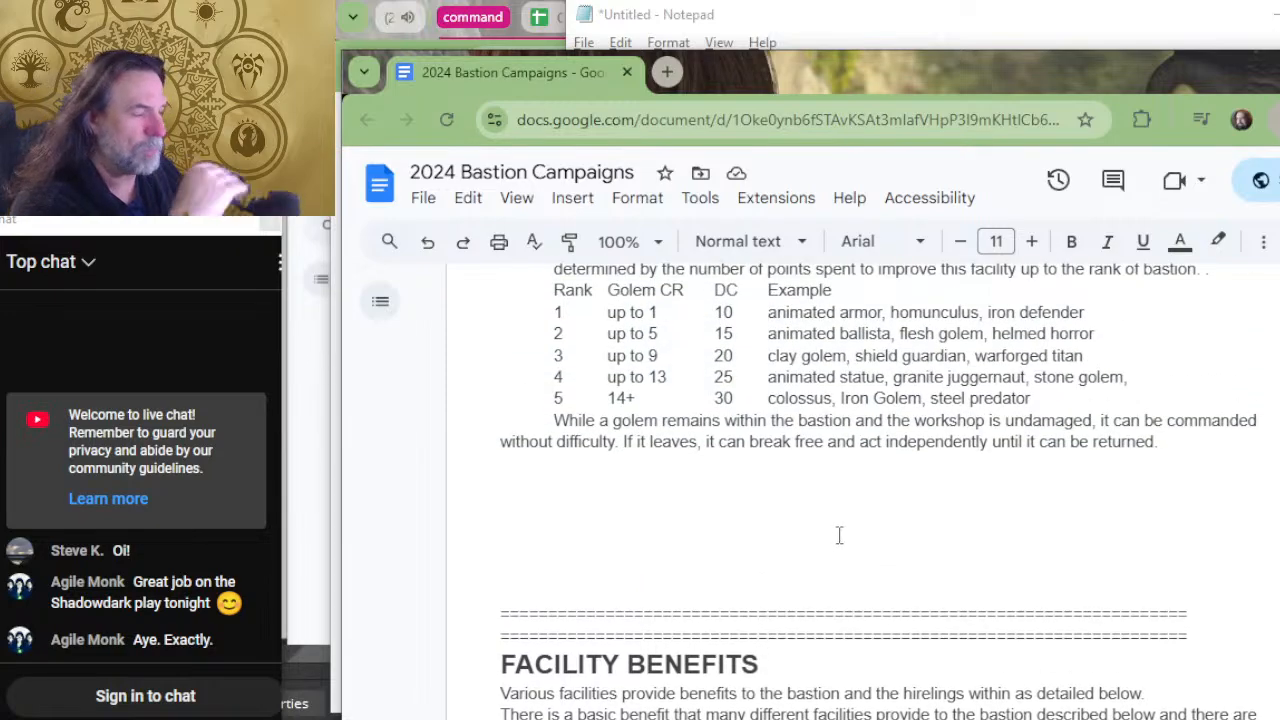
scroll(839, 536, up, 3)
scroll(880, 500, down, 12)
scroll(920, 466, up, 3)
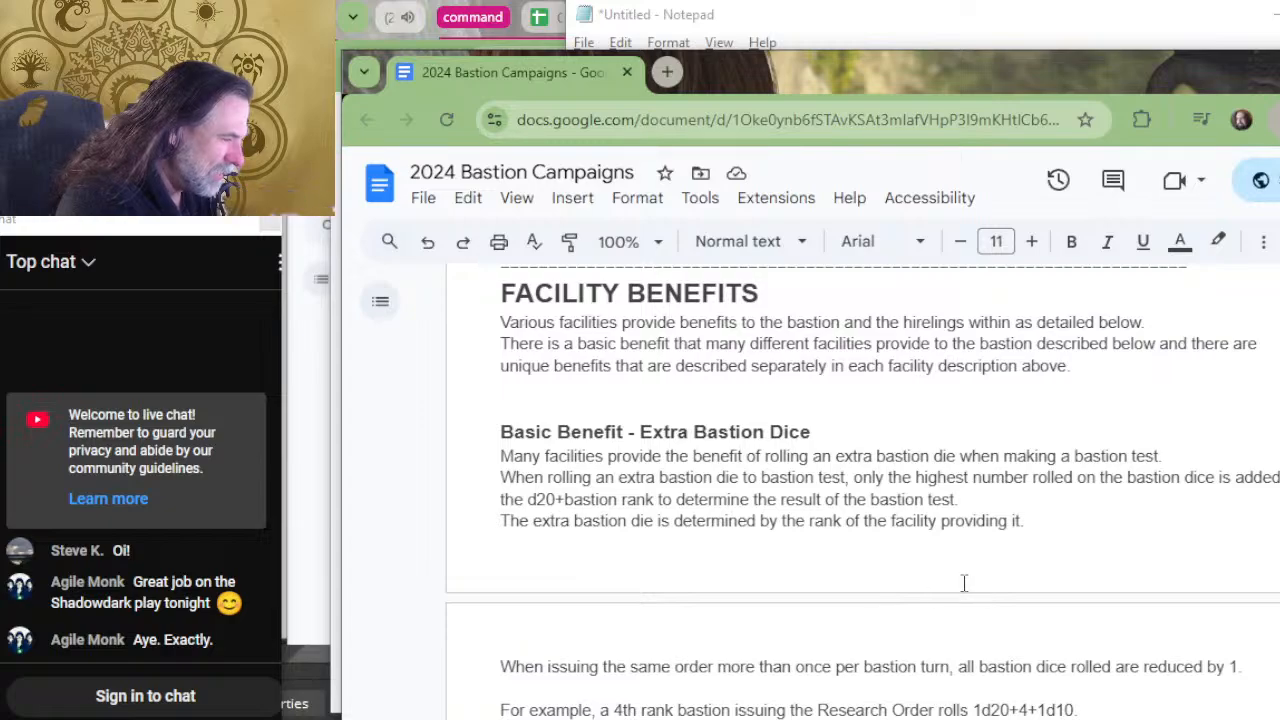
Start a new line after the facility-rank sentence under Extra Bastion Dice, reading "Multiple facilities that each offer an extra bastion die".
scroll(1006, 515, down, 2)
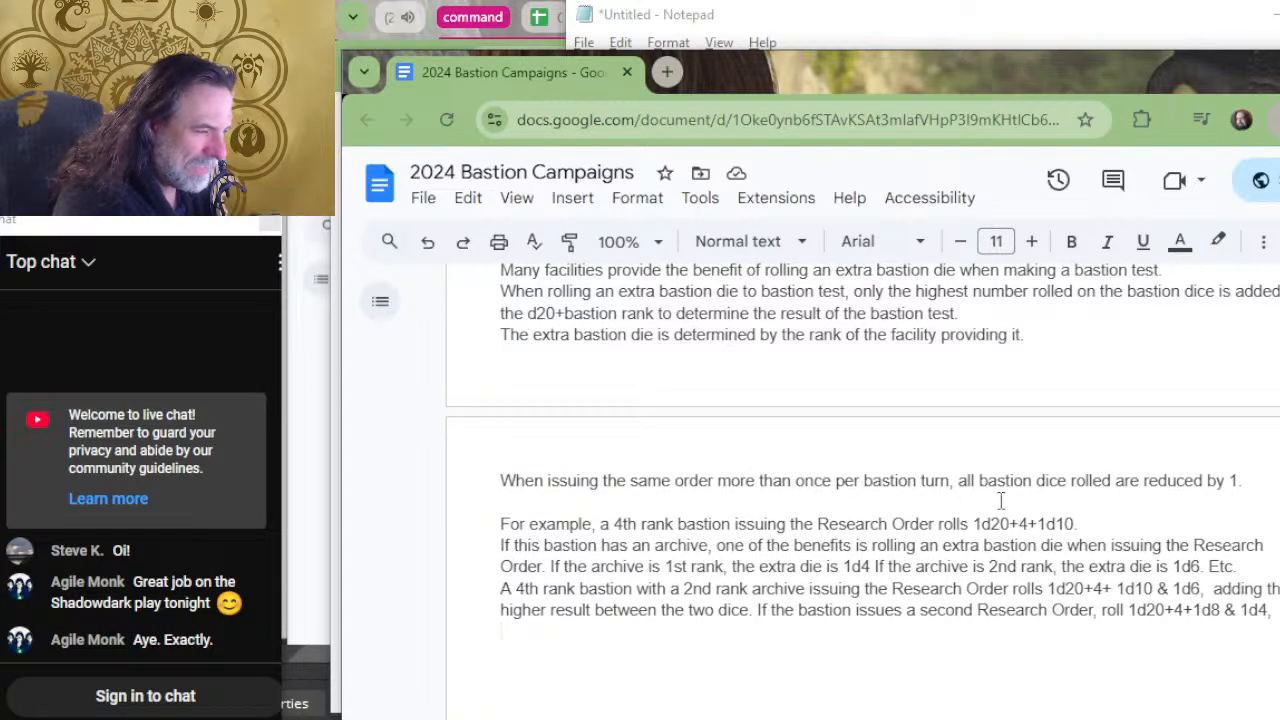
click(1042, 336)
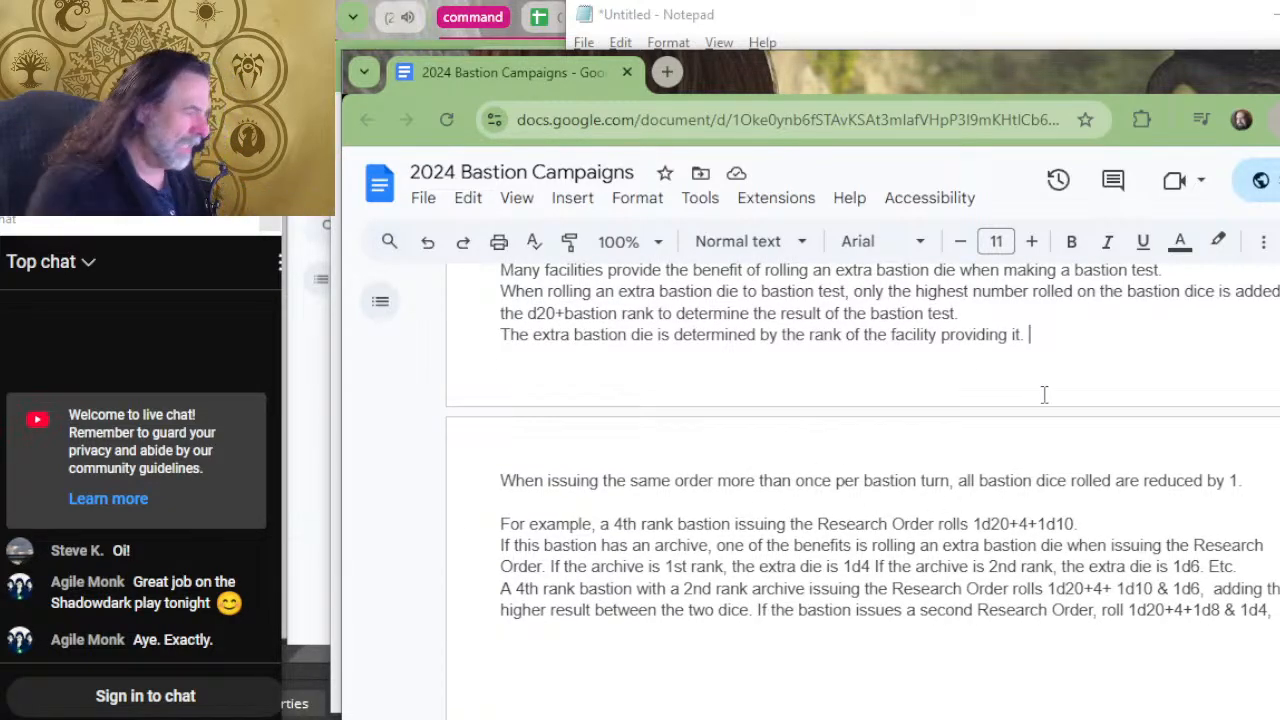
key(Return)
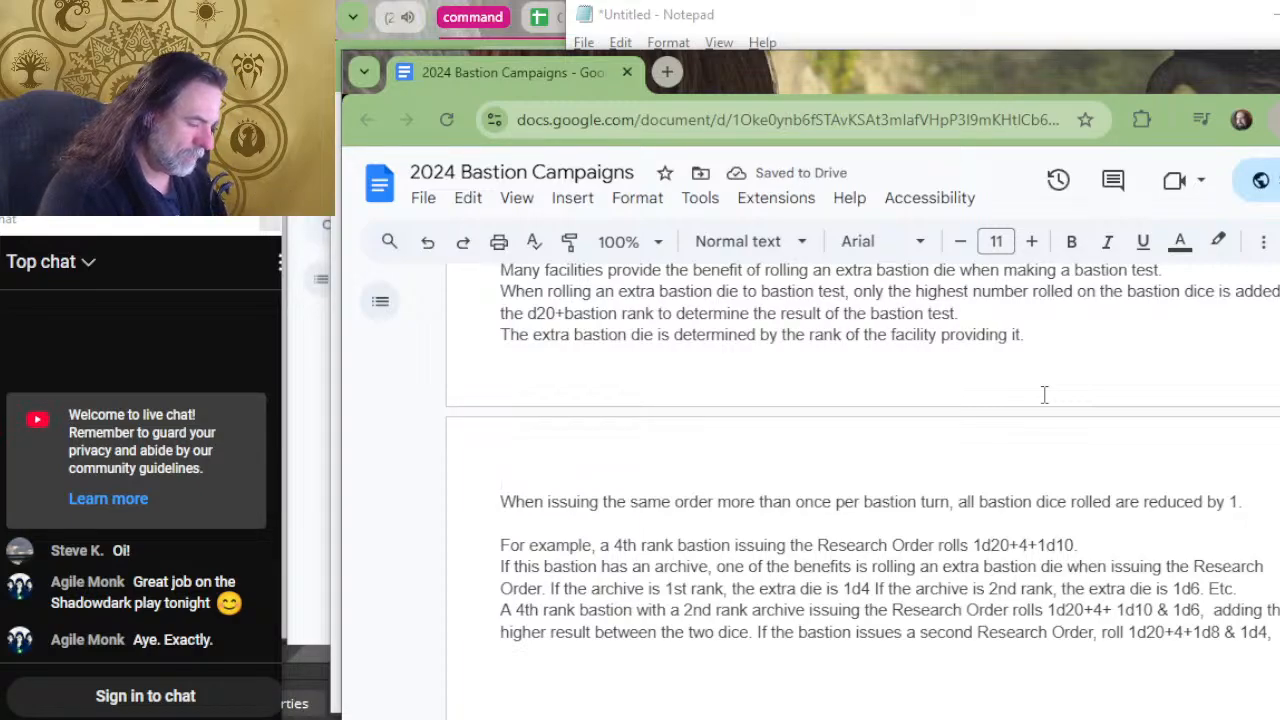
text(Multiple f)
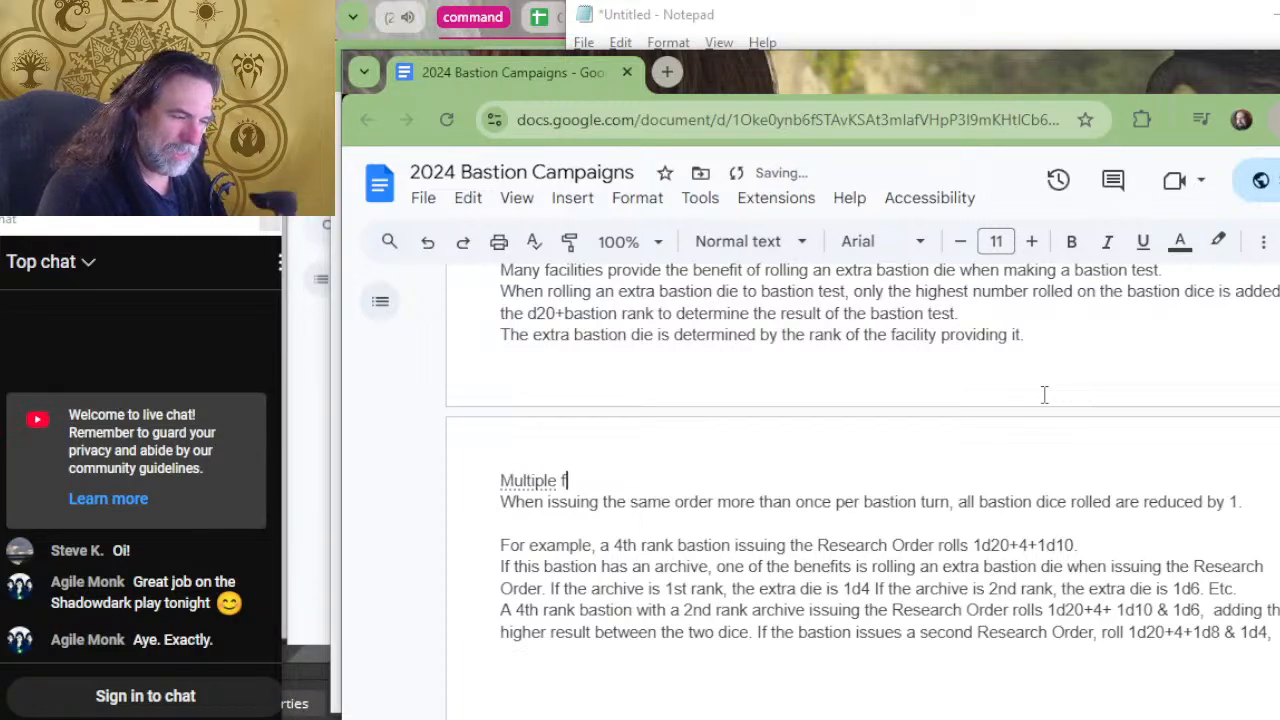
text(acilities that: )
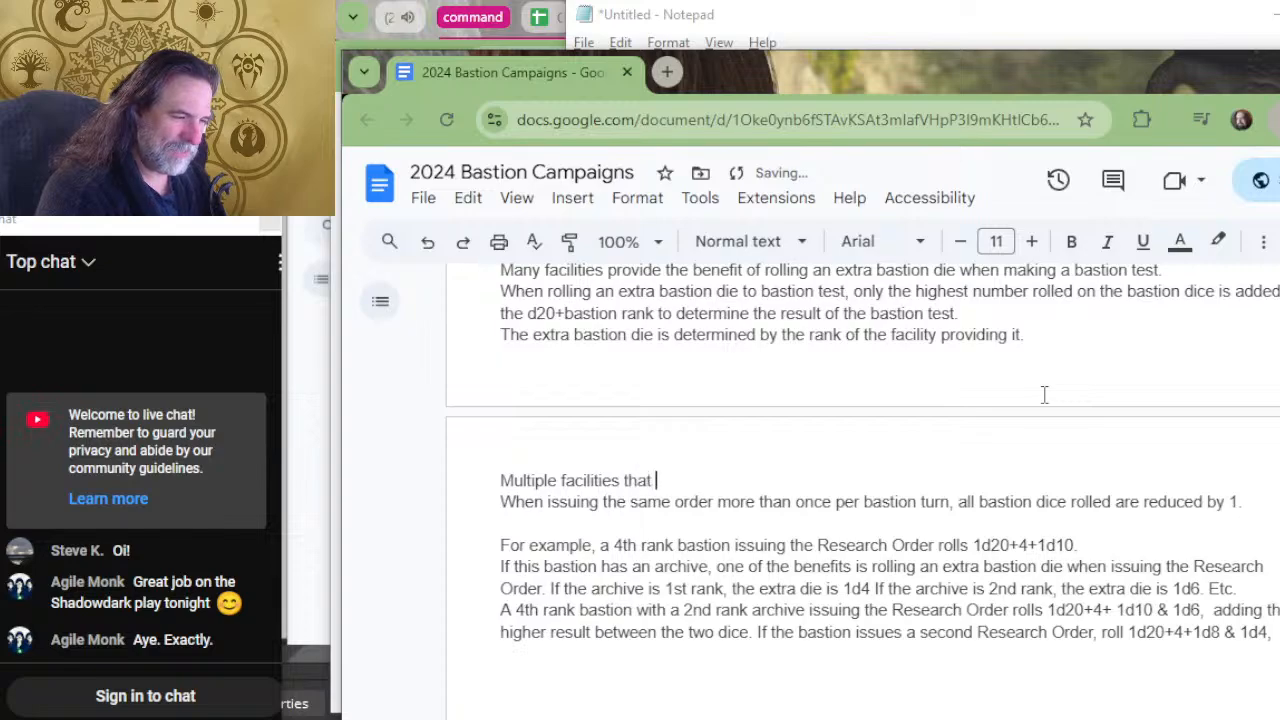
key(BackSpace)
key(BackSpace)
text( each offer e)
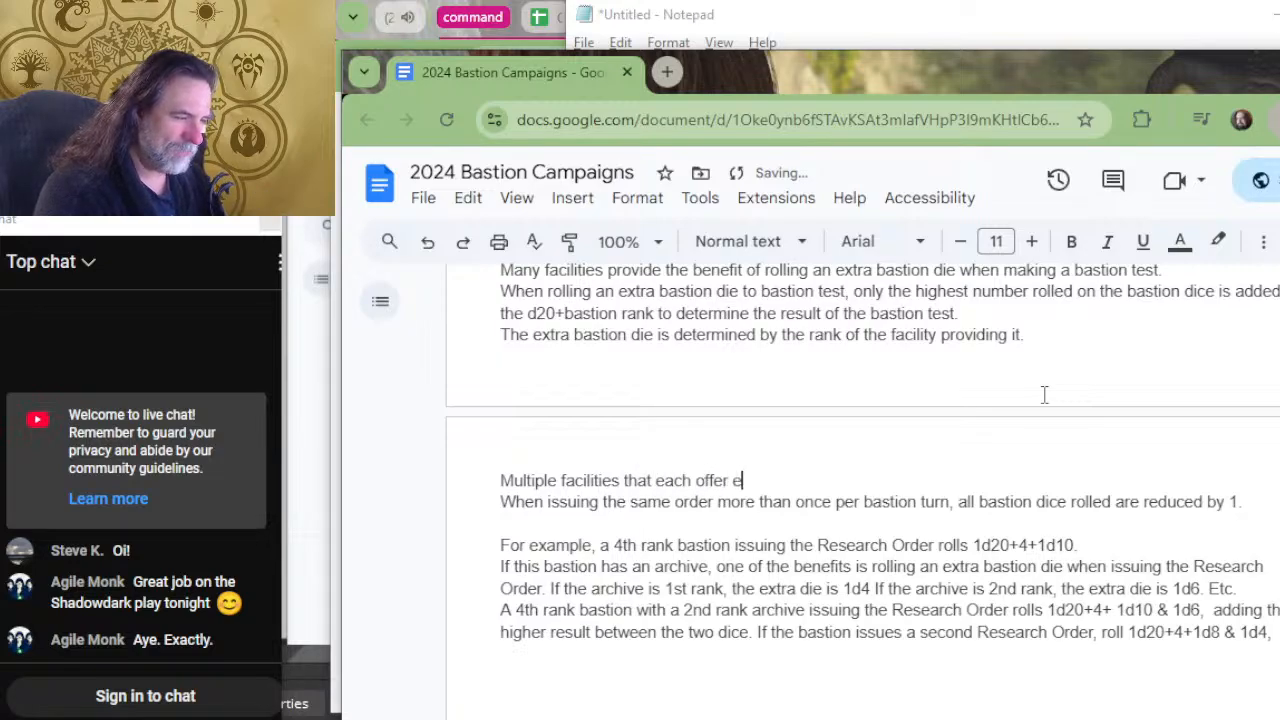
text(xtra bastion)
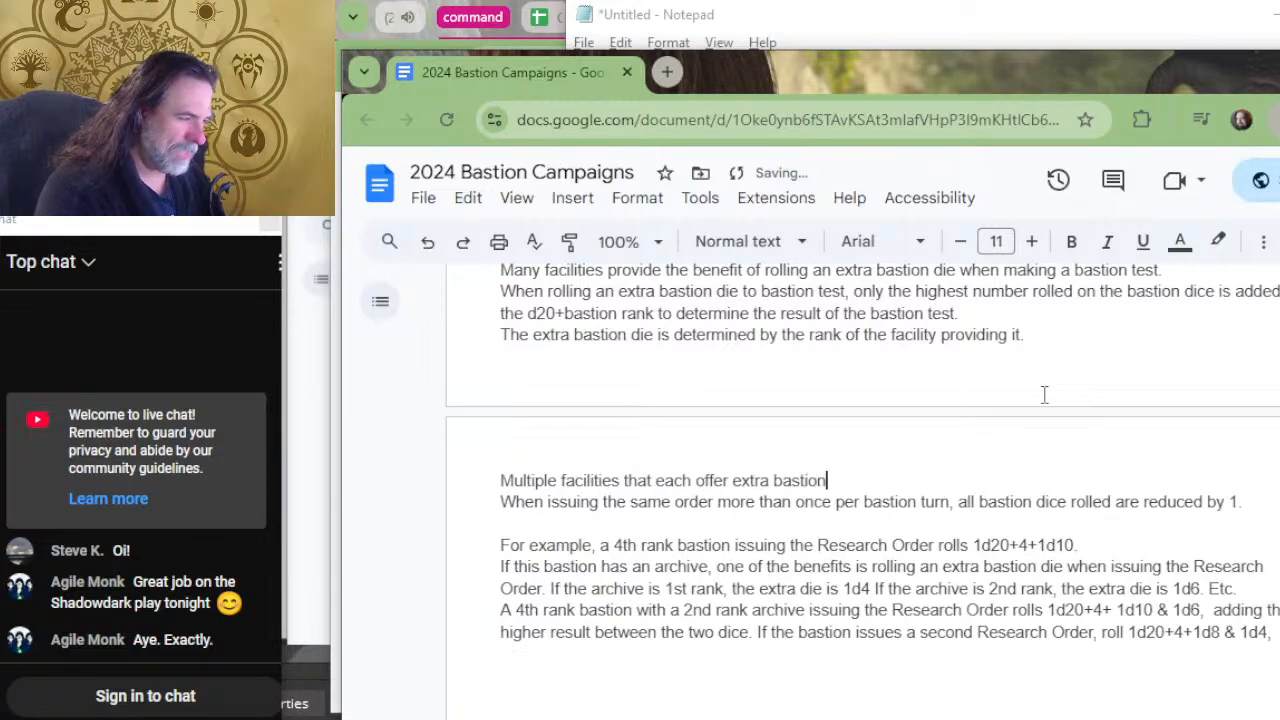
key(BackSpace)
key(BackSpace)
key(BackSpace)
key(BackSpace)
key(BackSpace)
key(BackSpace)
key(BackSpace)
key(BackSpace)
key(BackSpace)
key(BackSpace)
key(BackSpace)
key(BackSpace)
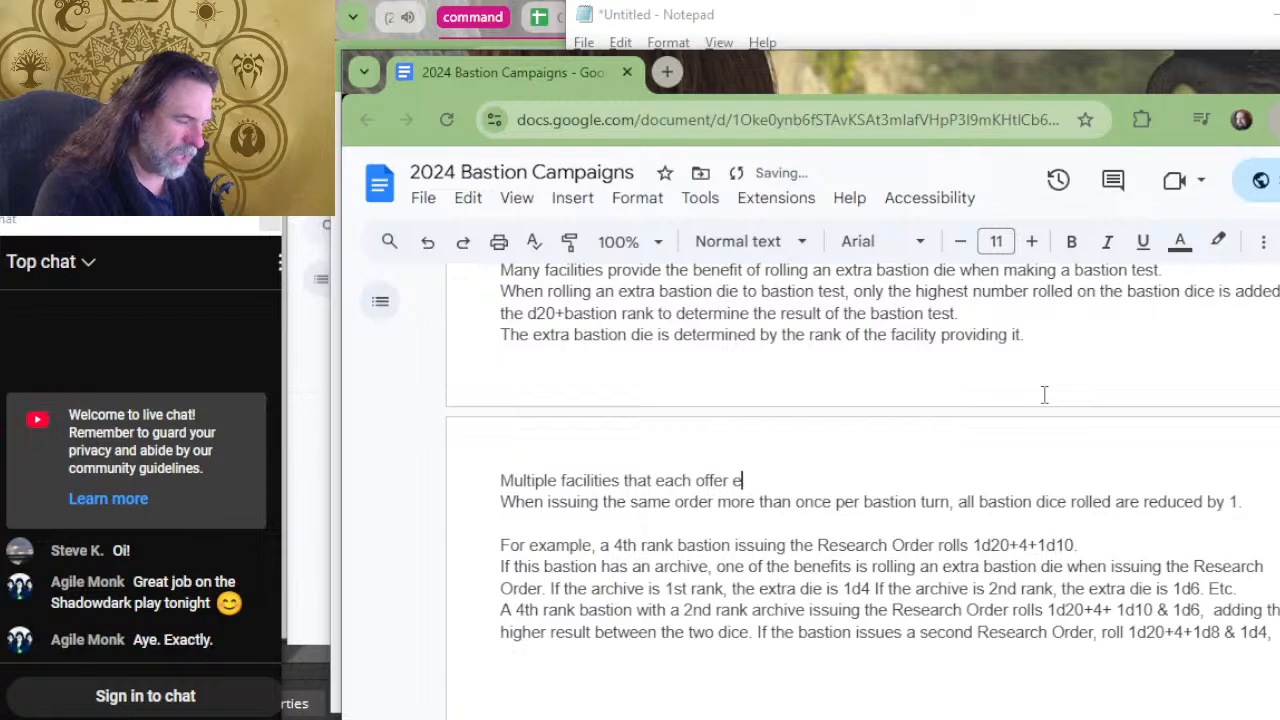
key(BackSpace)
text(an extra )
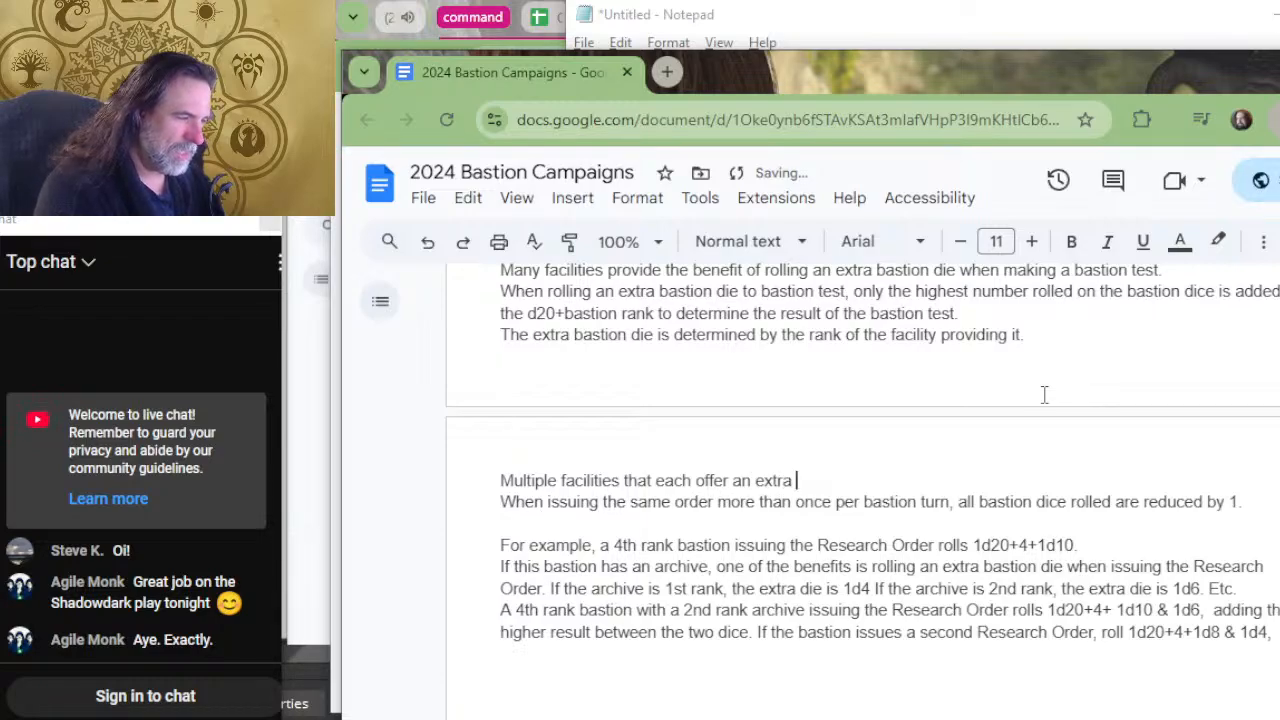
text(bastion die )
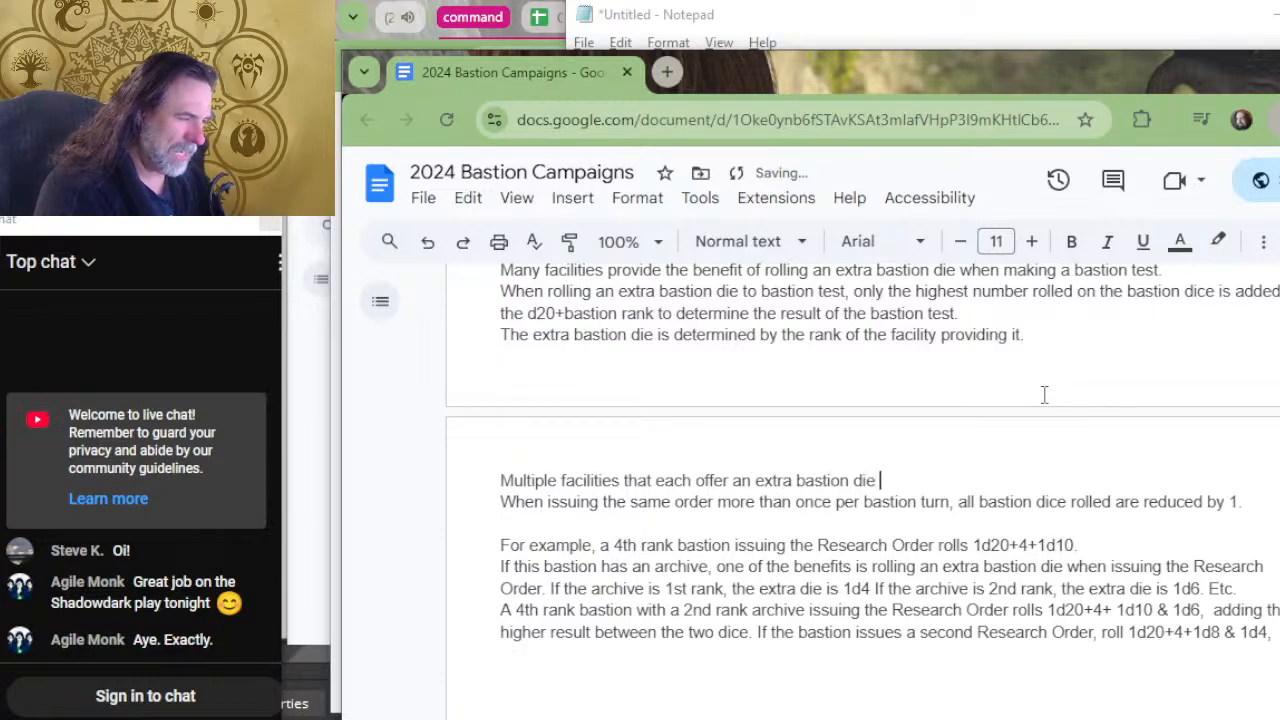
text(is)
key(BackSpace)
key(BackSpace)
key(BackSpace)
key(BackSpace)
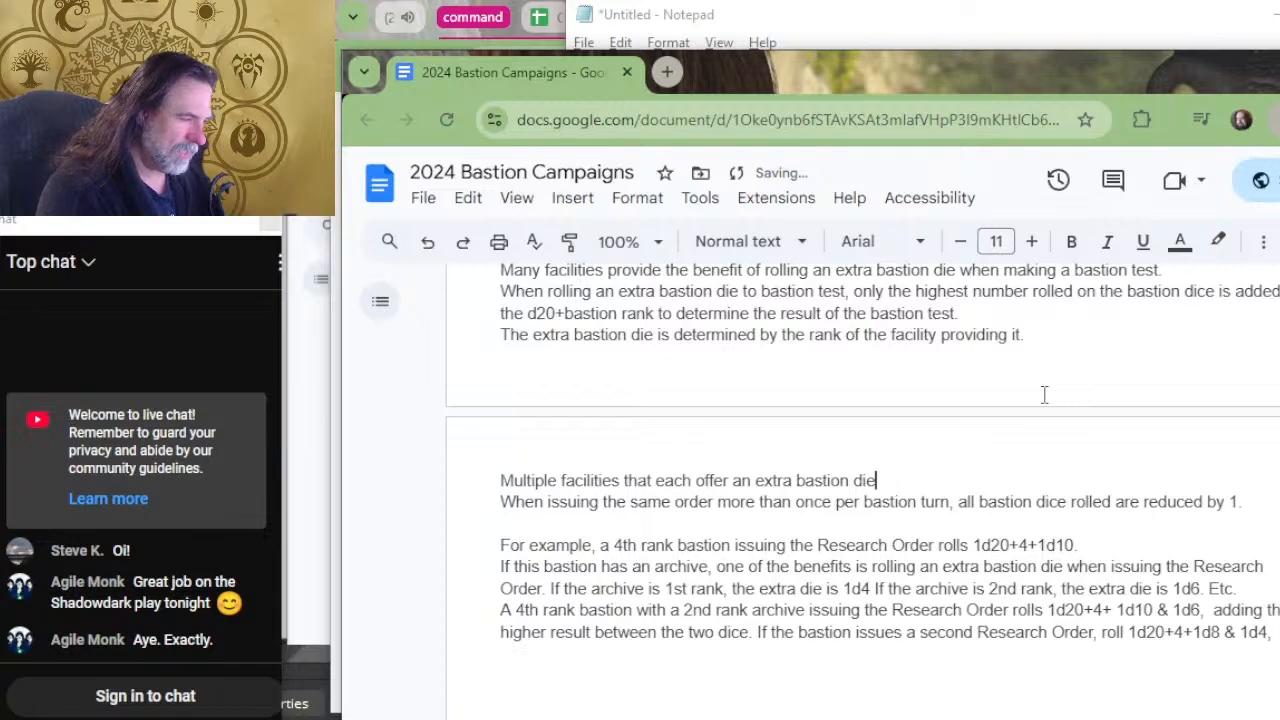
Reword the new line's opening to "When multiple facilities each offer an extra bastion die".
key(Home)
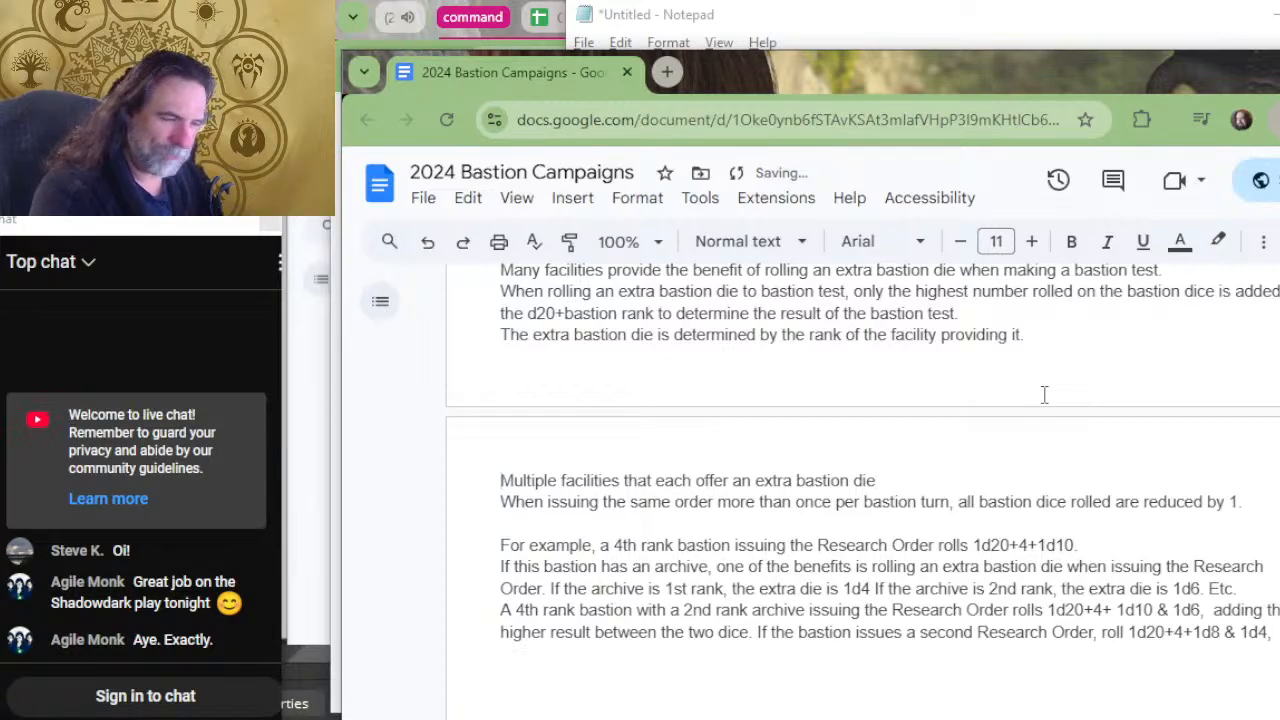
text(When)
key(Delete)
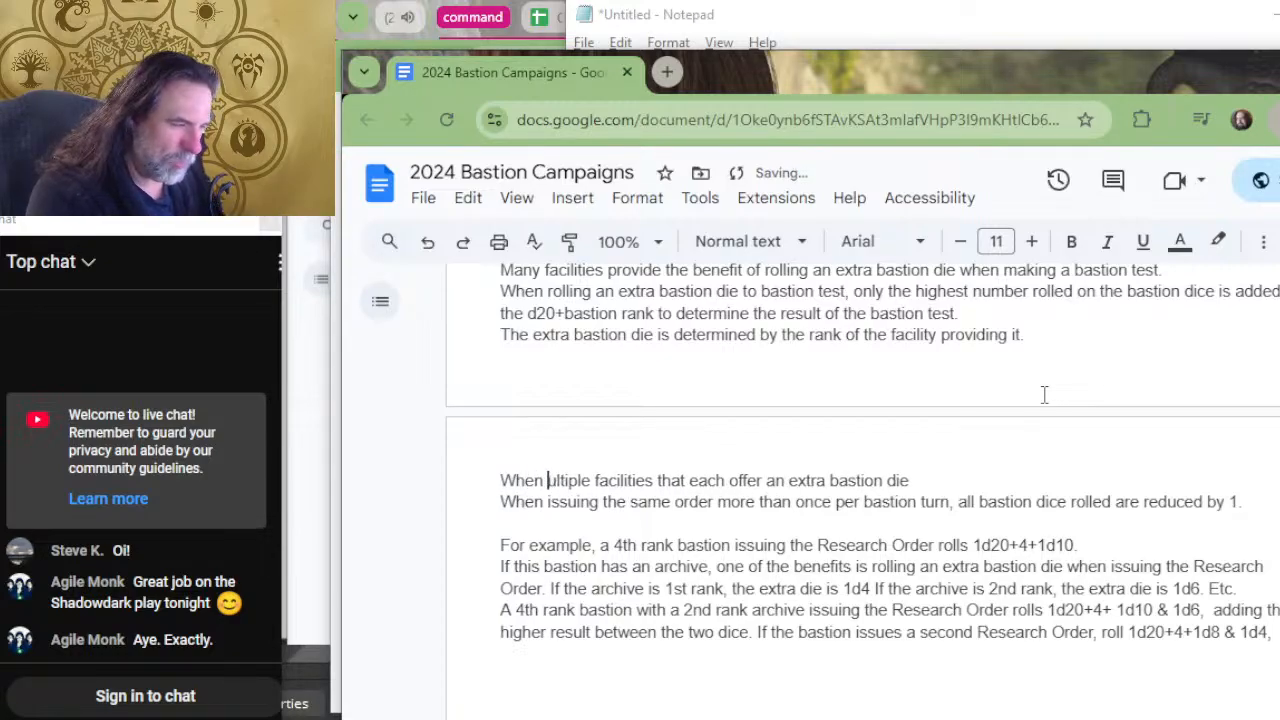
text(m)
key(Right)
key(Right)
key(Right)
key(Right)
key(Right)
key(Right)
key(Right)
key(Right)
key(Right)
key(Right)
key(Right)
key(Right)
key(Right)
key(Right)
key(Right)
key(Right)
key(Right)
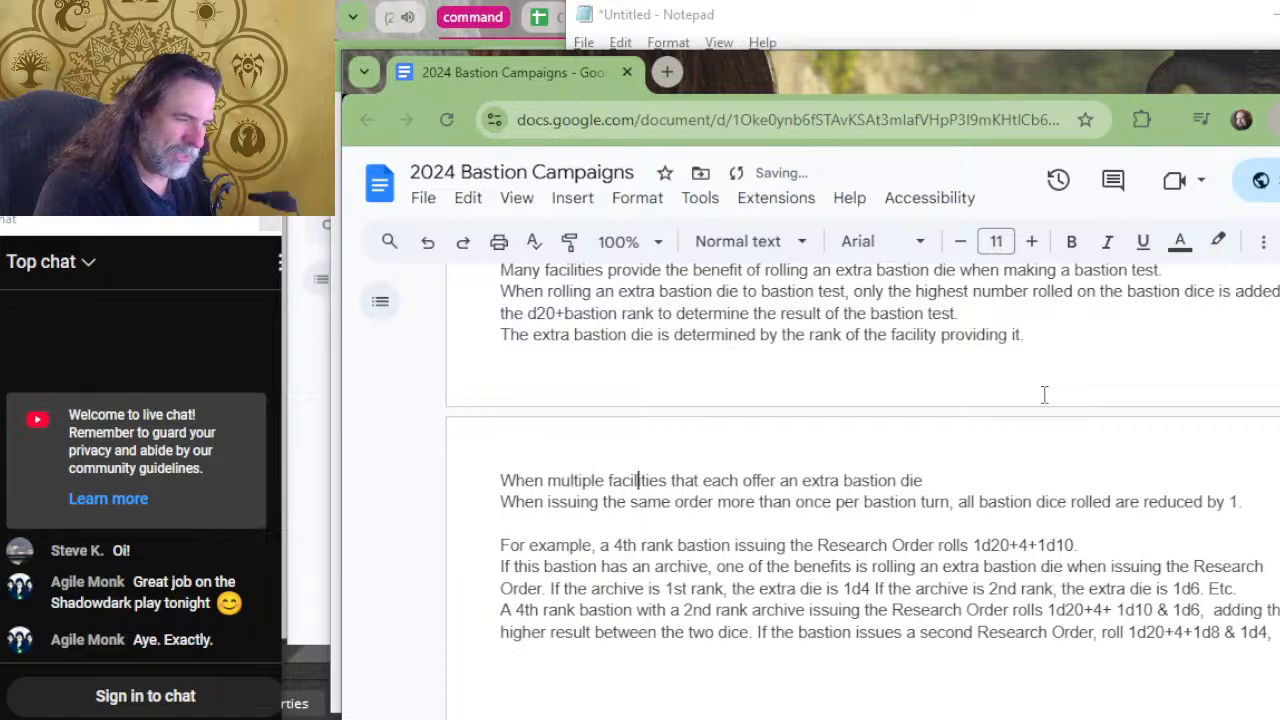
key(Delete)
key(Delete)
key(Delete)
key(Delete)
key(Delete)
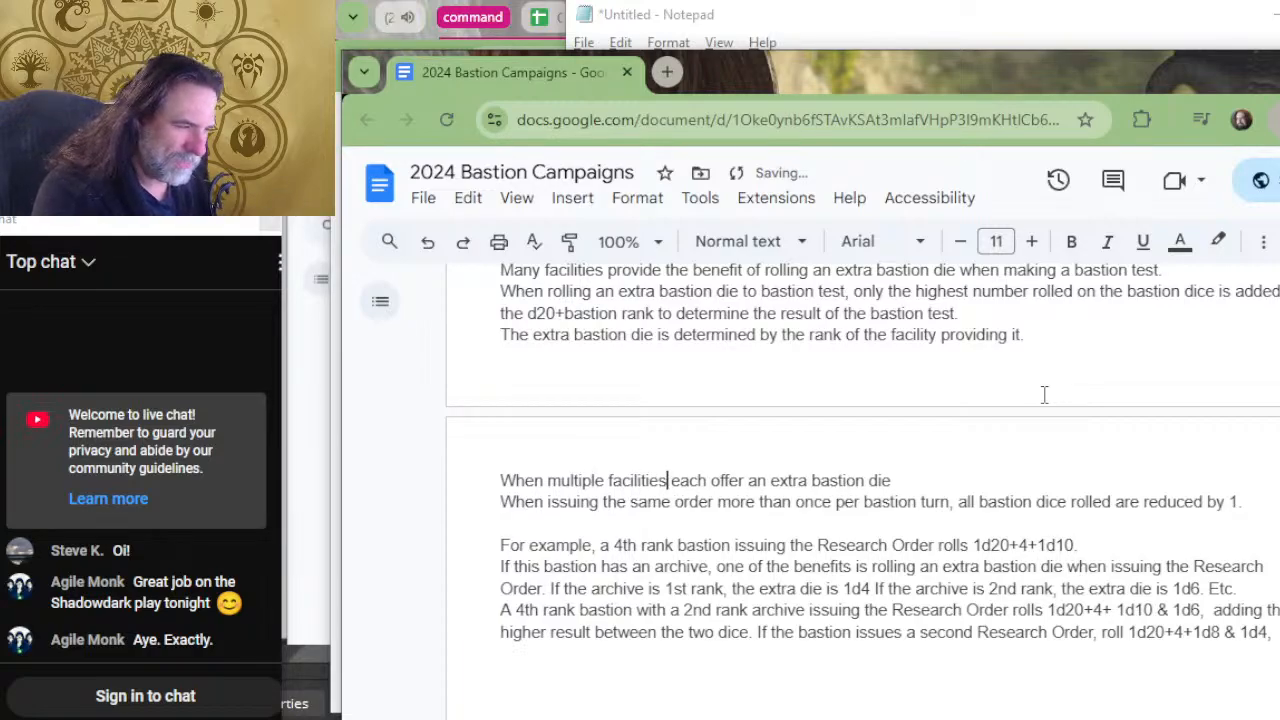
key(Right)
key(Right)
key(Right)
key(Right)
key(Right)
key(Right)
key(Right)
key(Right)
key(Right)
key(Right)
key(Right)
key(Right)
key(Right)
key(Right)
key(Right)
key(Right)
key(Right)
key(Right)
key(Right)
key(Right)
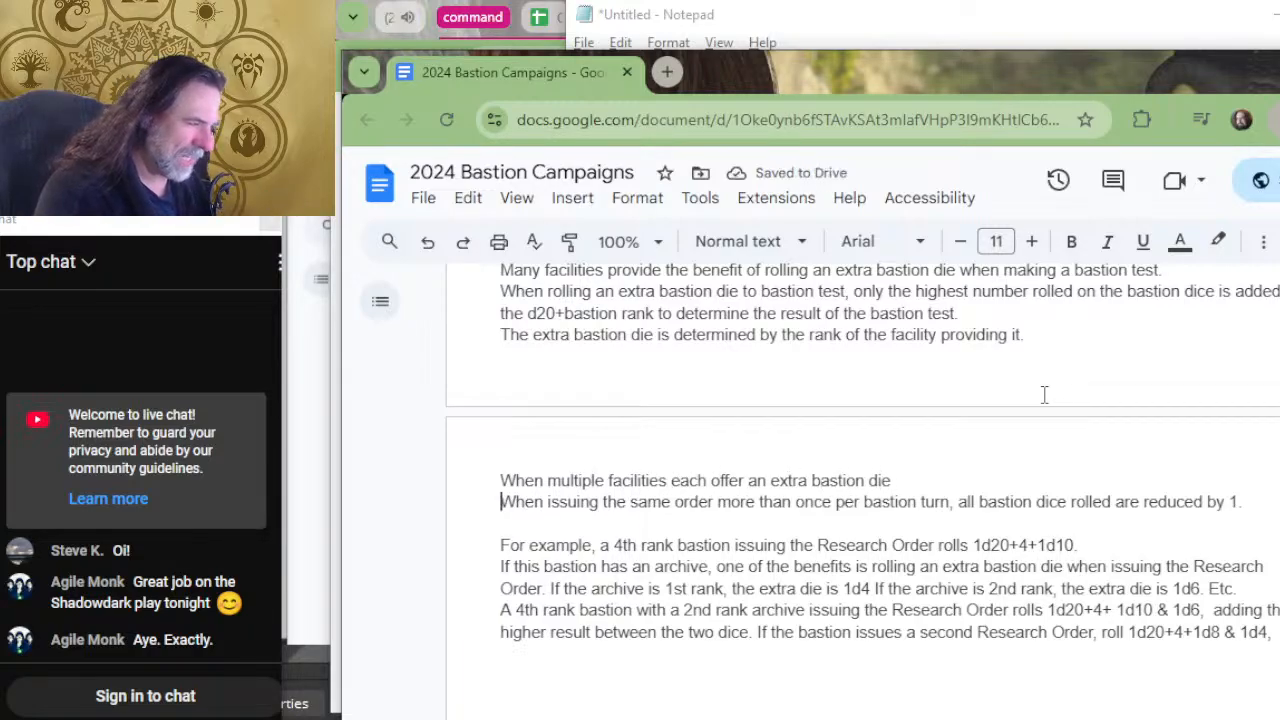
Continue the multiple-facilities sentence with "that applies to a bastion test".
key(Left)
text(that a)
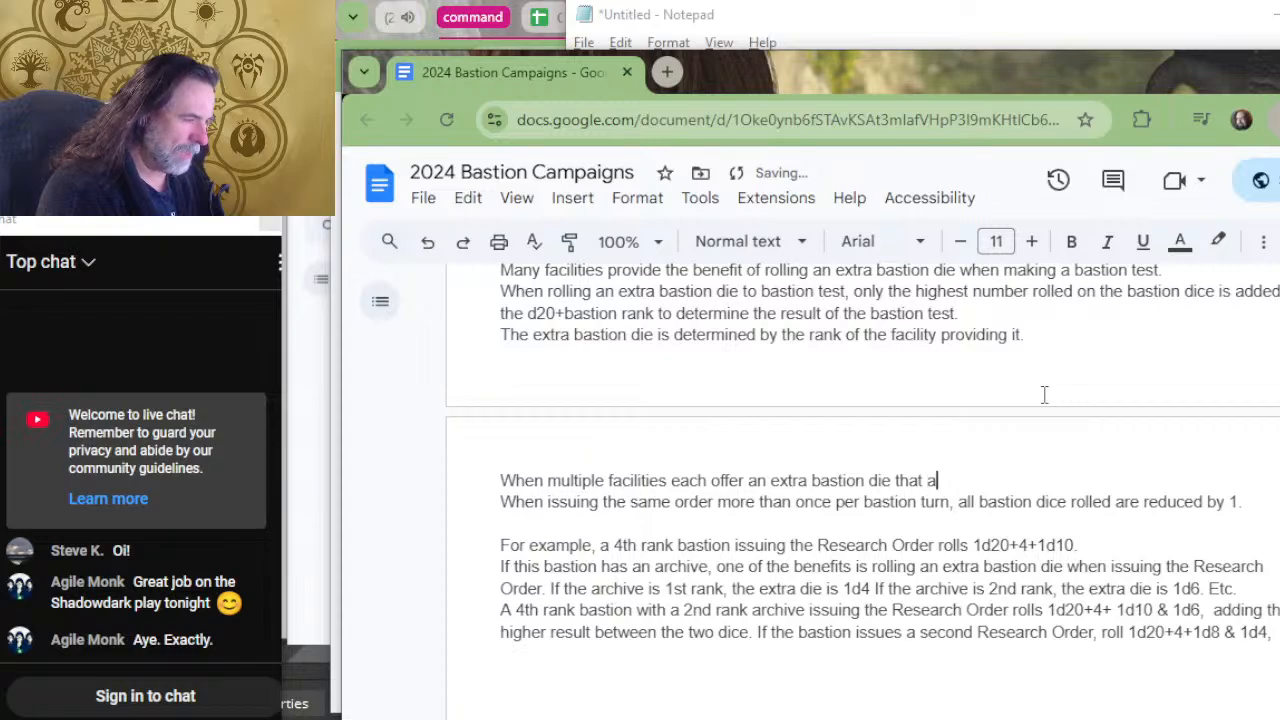
text(pplies to )
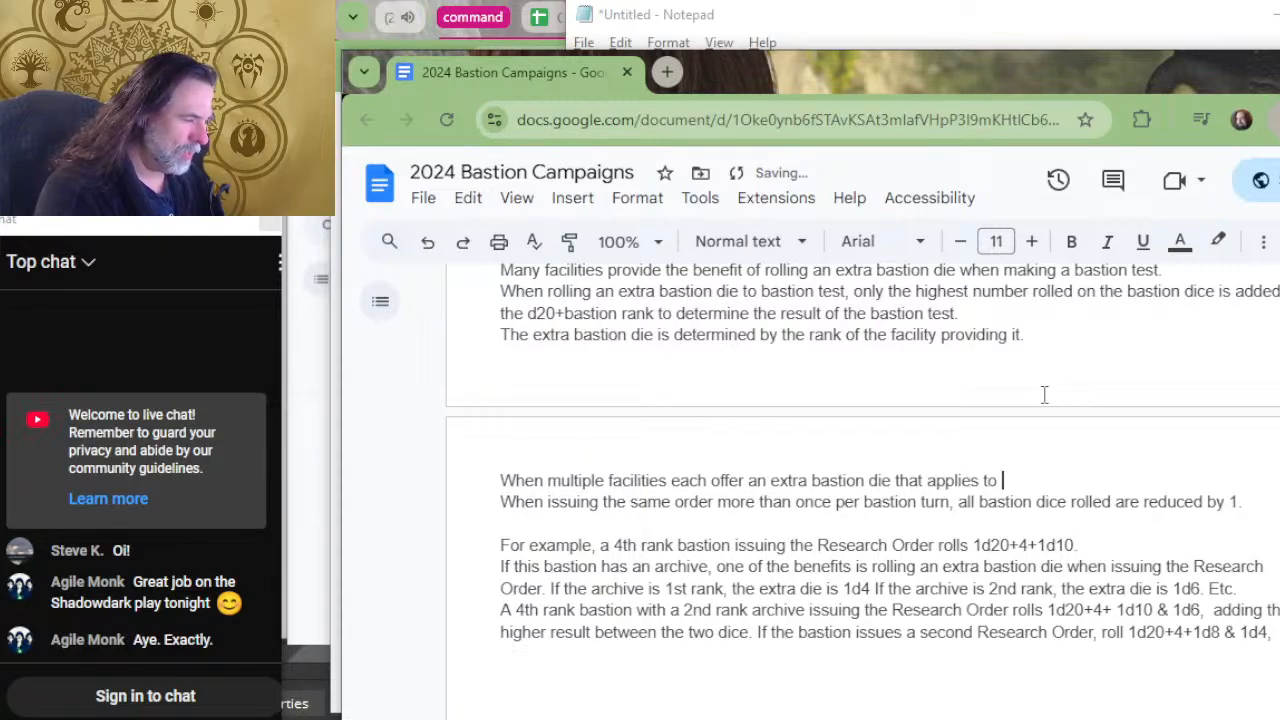
text(a bastion test)
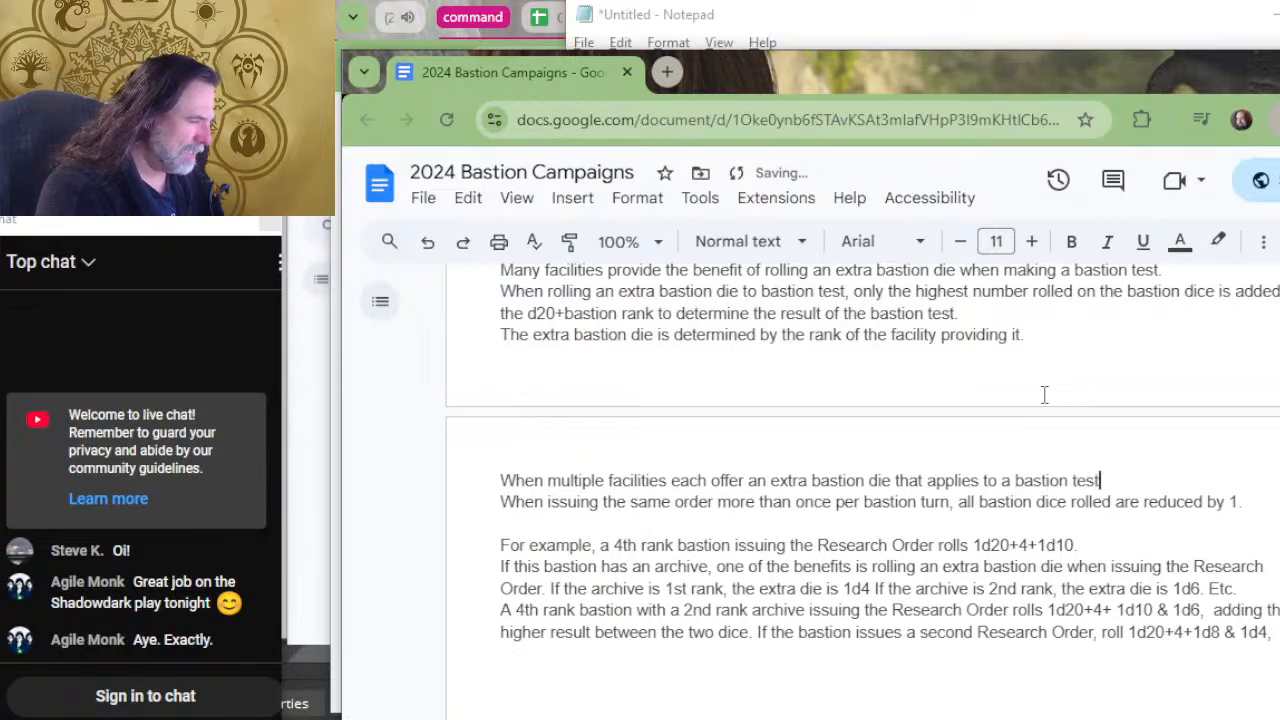
text(, all dice)
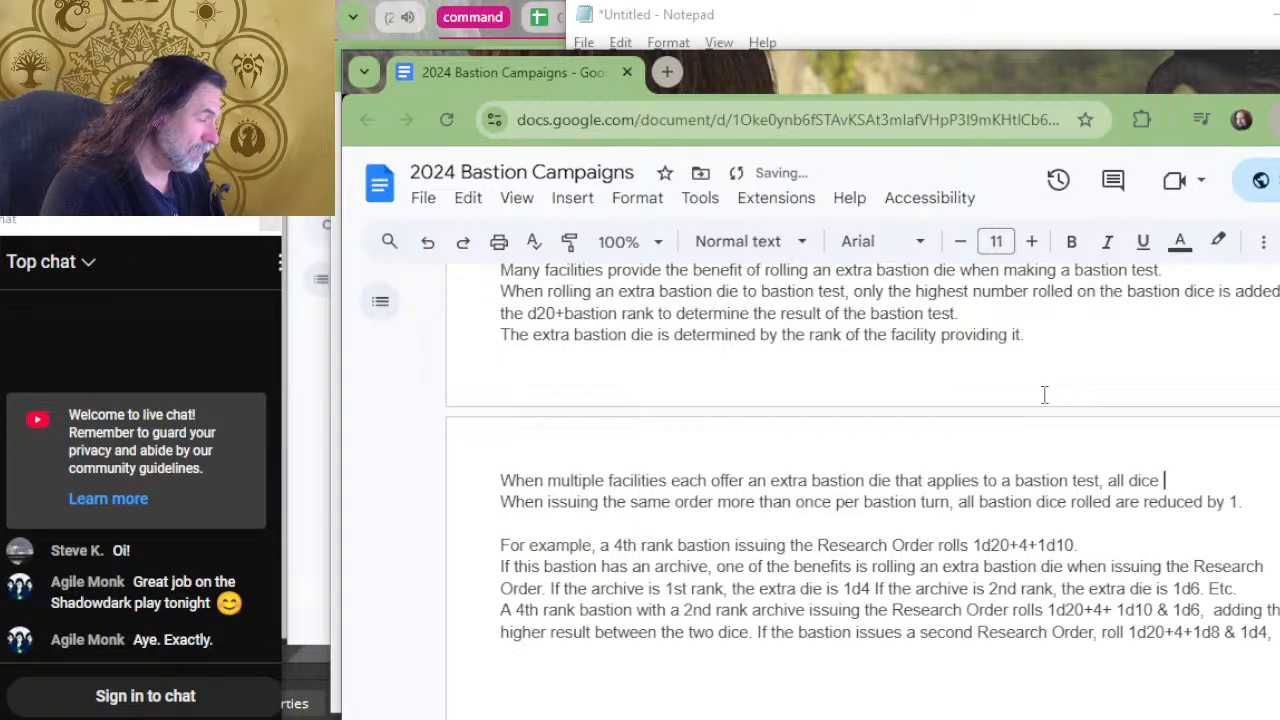
text( bas)
Add the clause ", all extra dice are rolled," to the multiple-facilities sentence.
key(BackSpace)
key(BackSpace)
key(BackSpace)
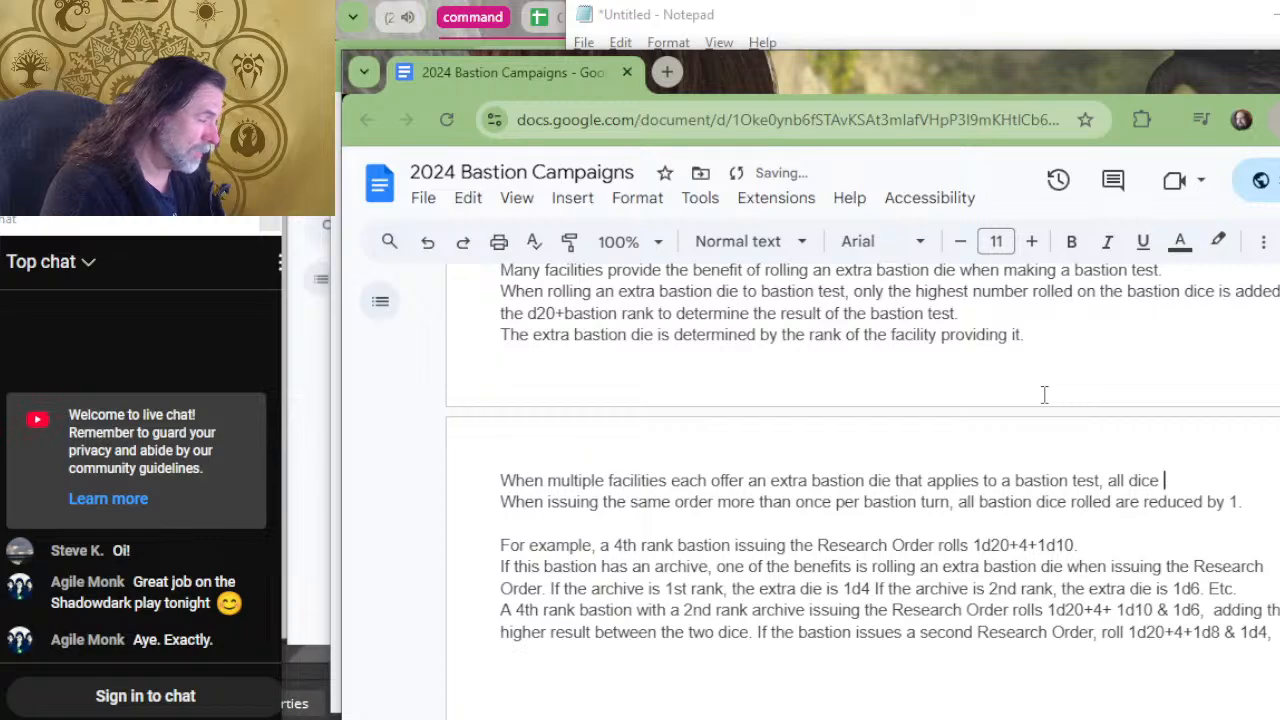
key(BackSpace)
key(BackSpace)
key(BackSpace)
key(BackSpace)
key(BackSpace)
text(extra dice are)
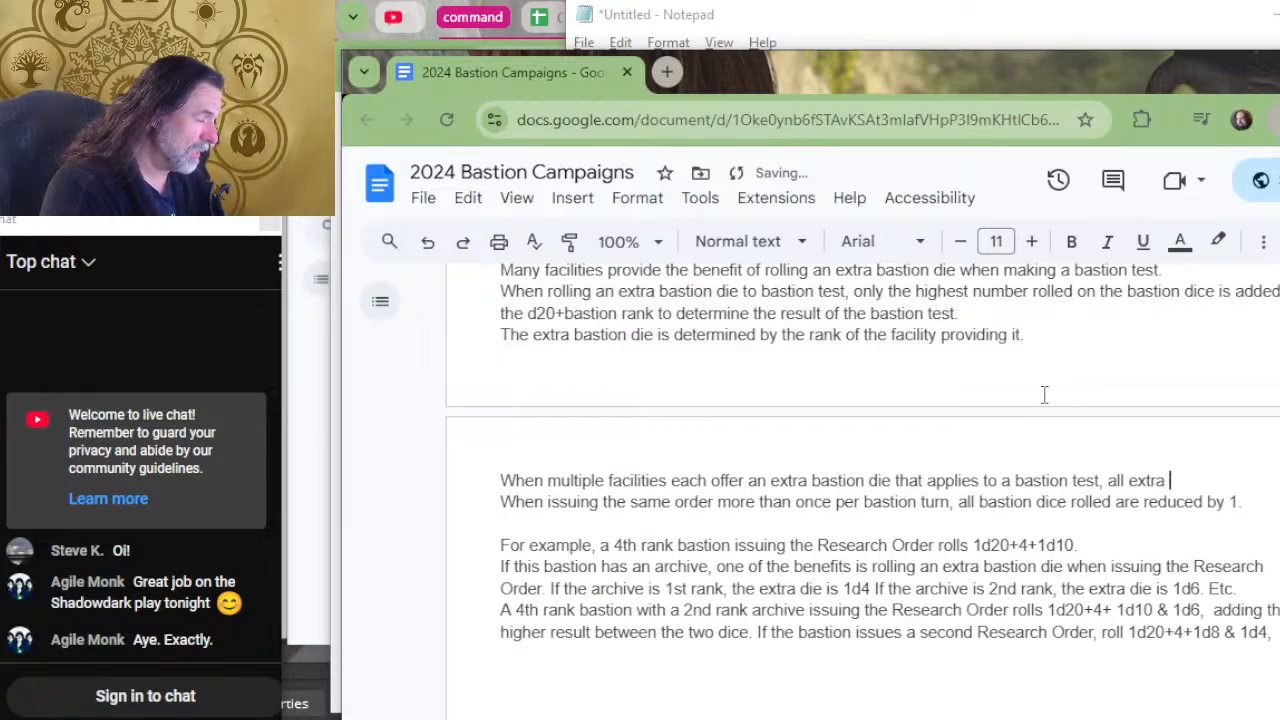
text(lle)
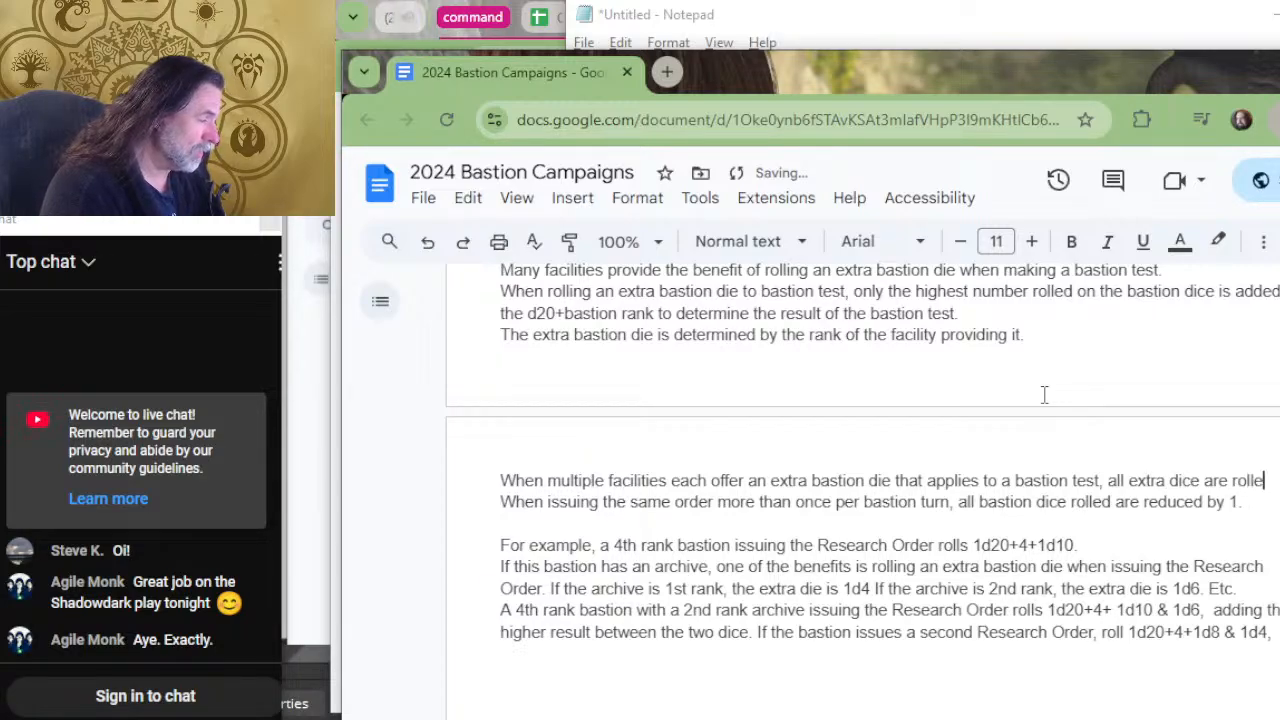
text(d, kee)
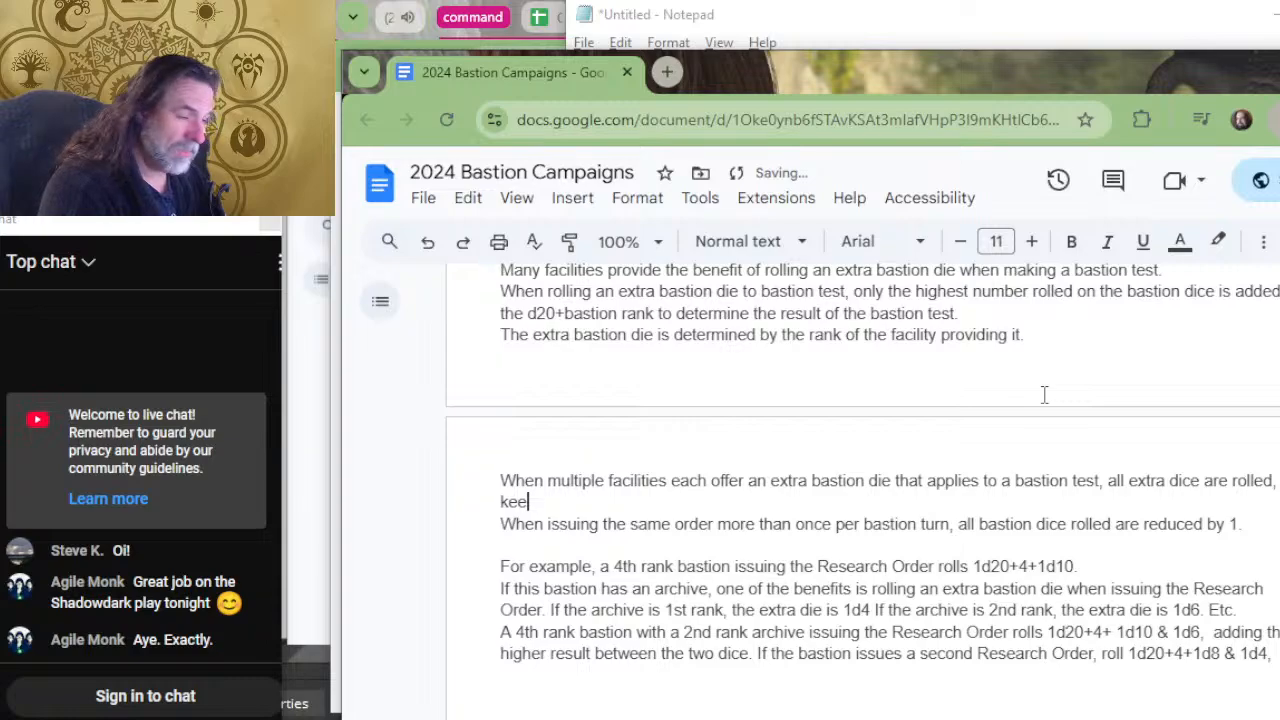
Finish the multiple-facilities sentence with "adding the highest result.".
key(BackSpace)
key(BackSpace)
key(BackSpace)
text(adding t)
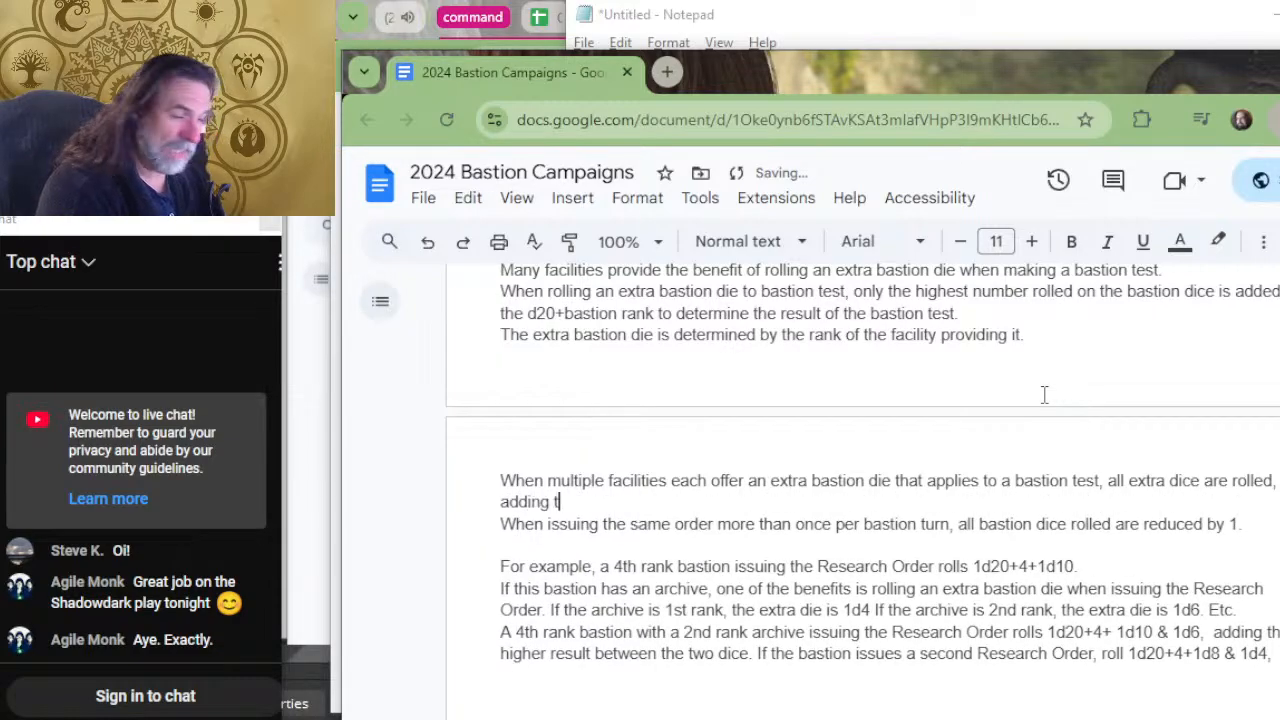
text(he highest result.)
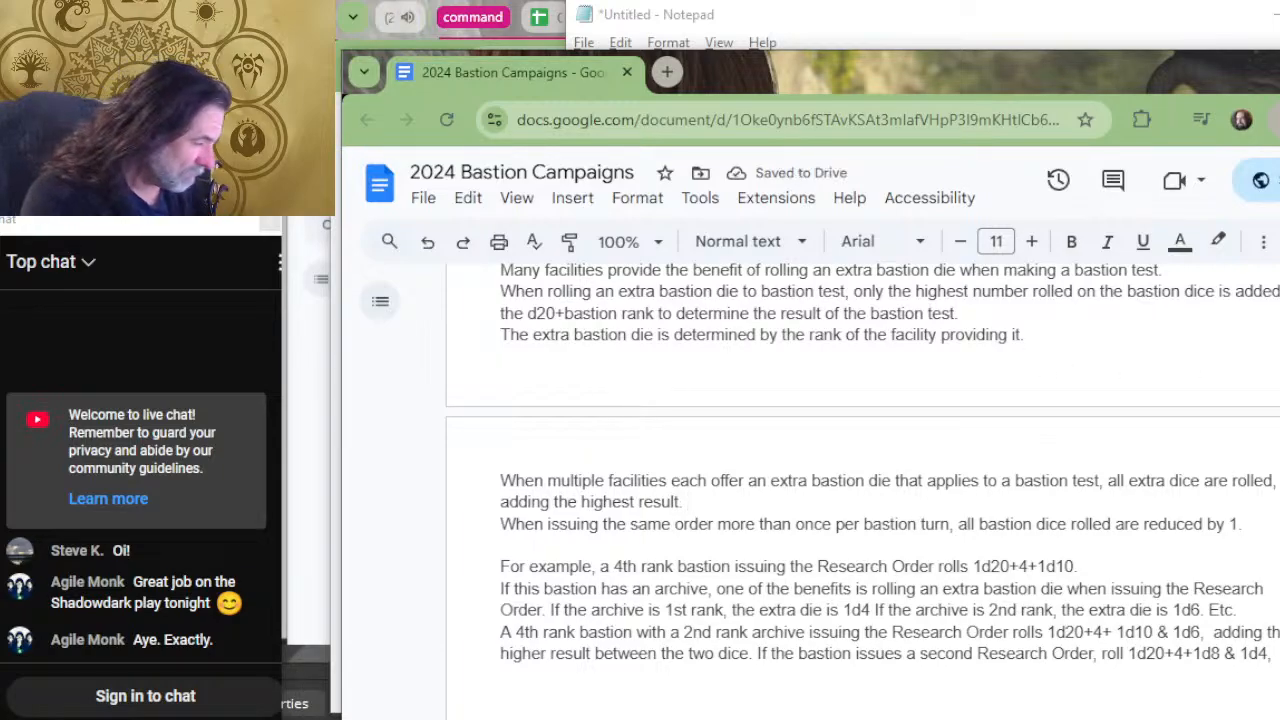
Change the archive example's opening to "If this bastion has both an archive and trophy room".
scroll(1079, 540, down, 2)
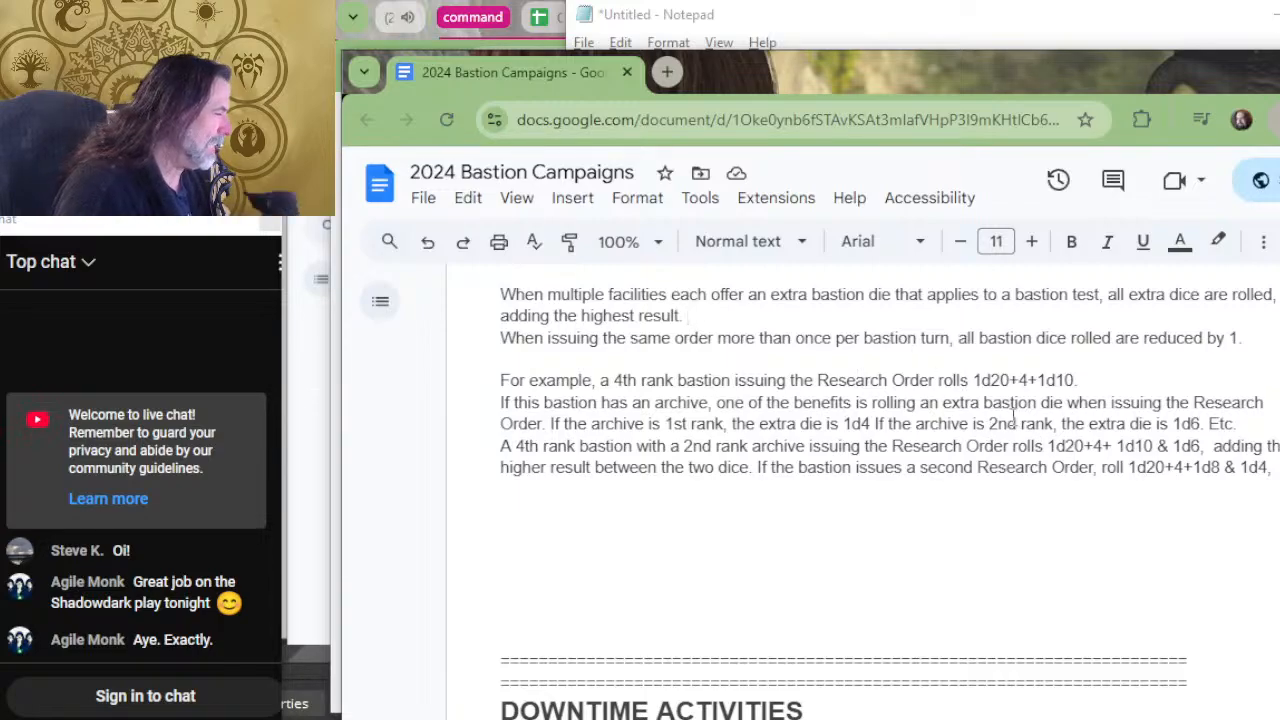
click(656, 402)
key(BackSpace)
key(BackSpace)
key(BackSpace)
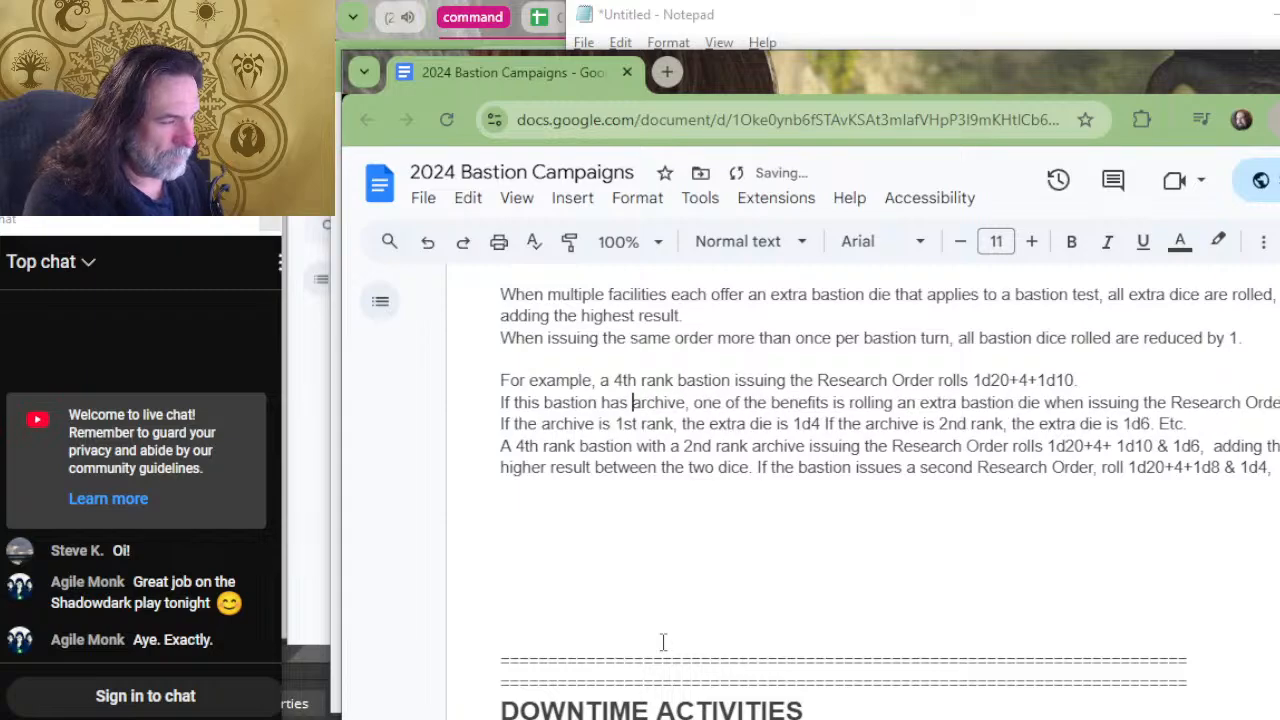
text(both an)
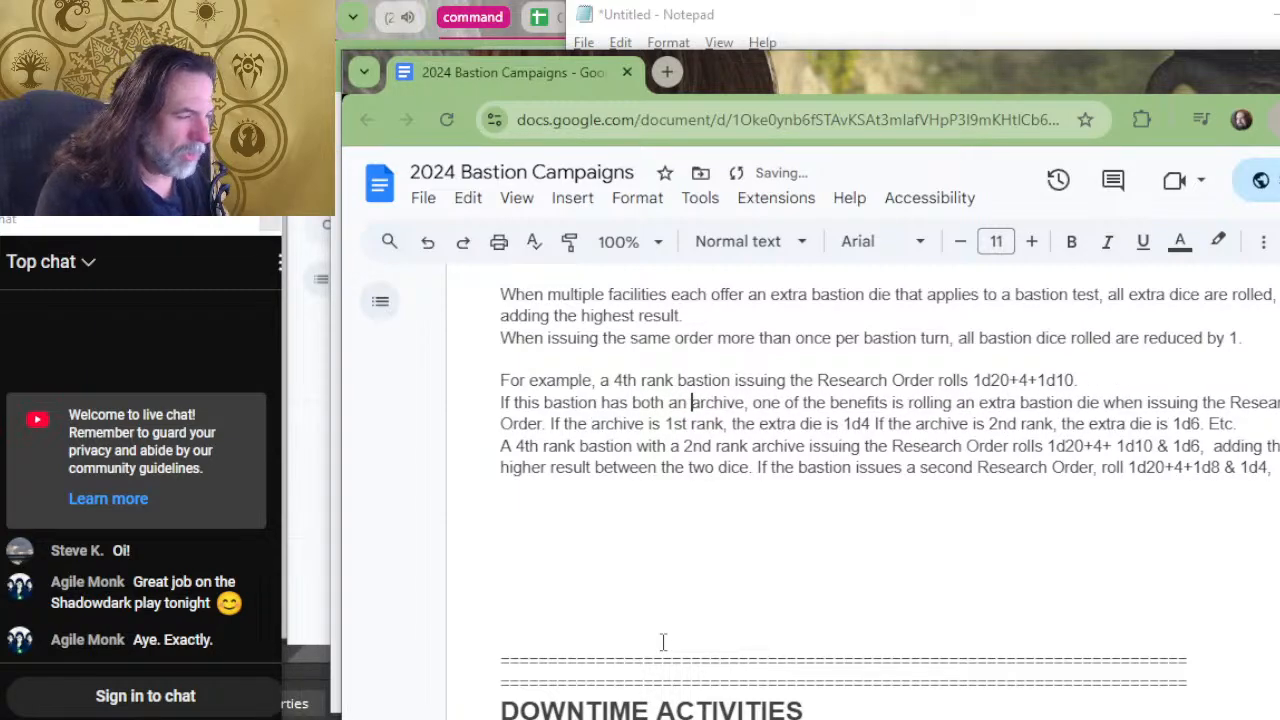
key(Right)
key(Right)
key(Right)
key(Right)
key(Right)
key(Right)
key(Right)
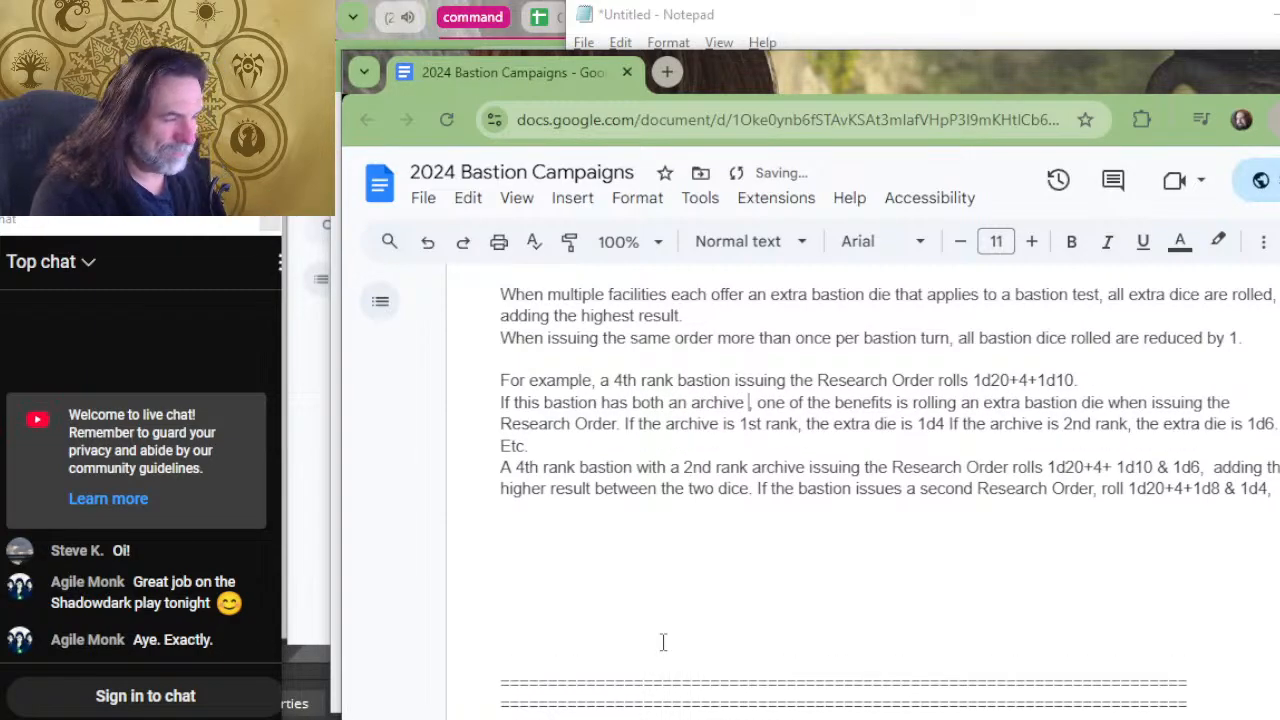
text(and trophy )
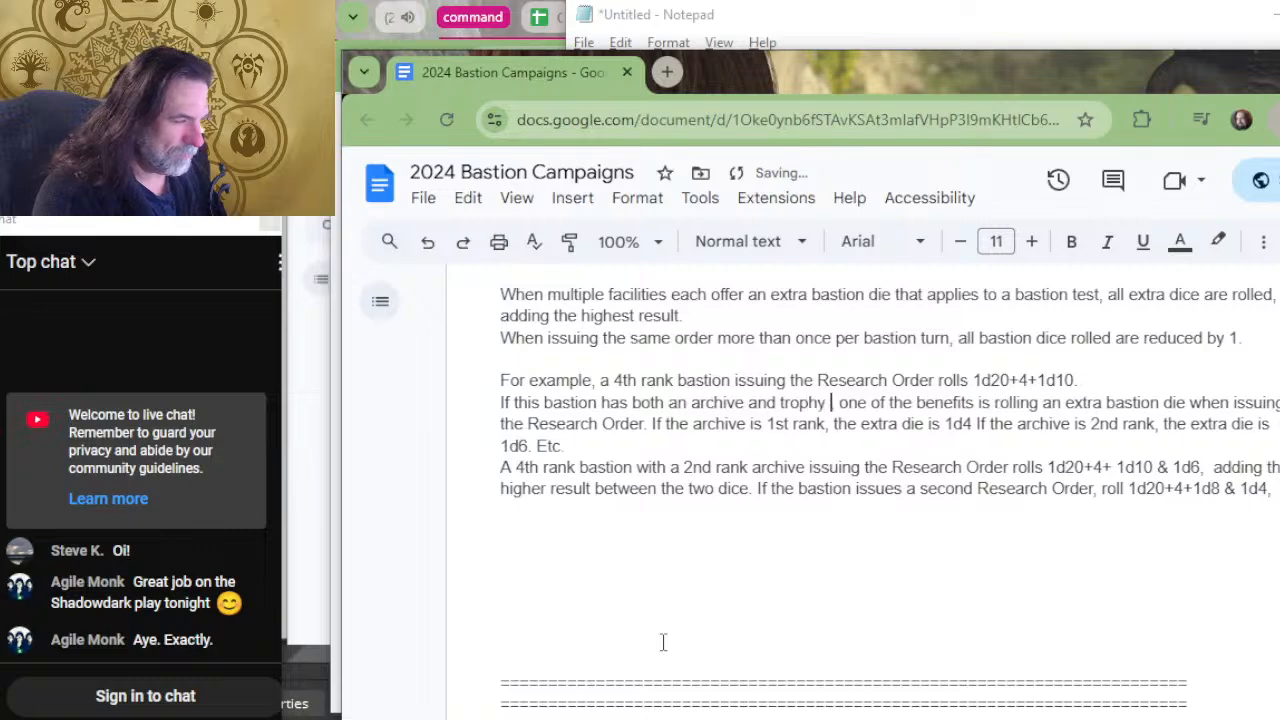
text(room)
Replace "one of the benefits is" with "they each provide the benefit of" in the archive and trophy room sentence.
key(Delete)
key(Delete)
key(Delete)
key(Delete)
key(Delete)
key(Delete)
key(Delete)
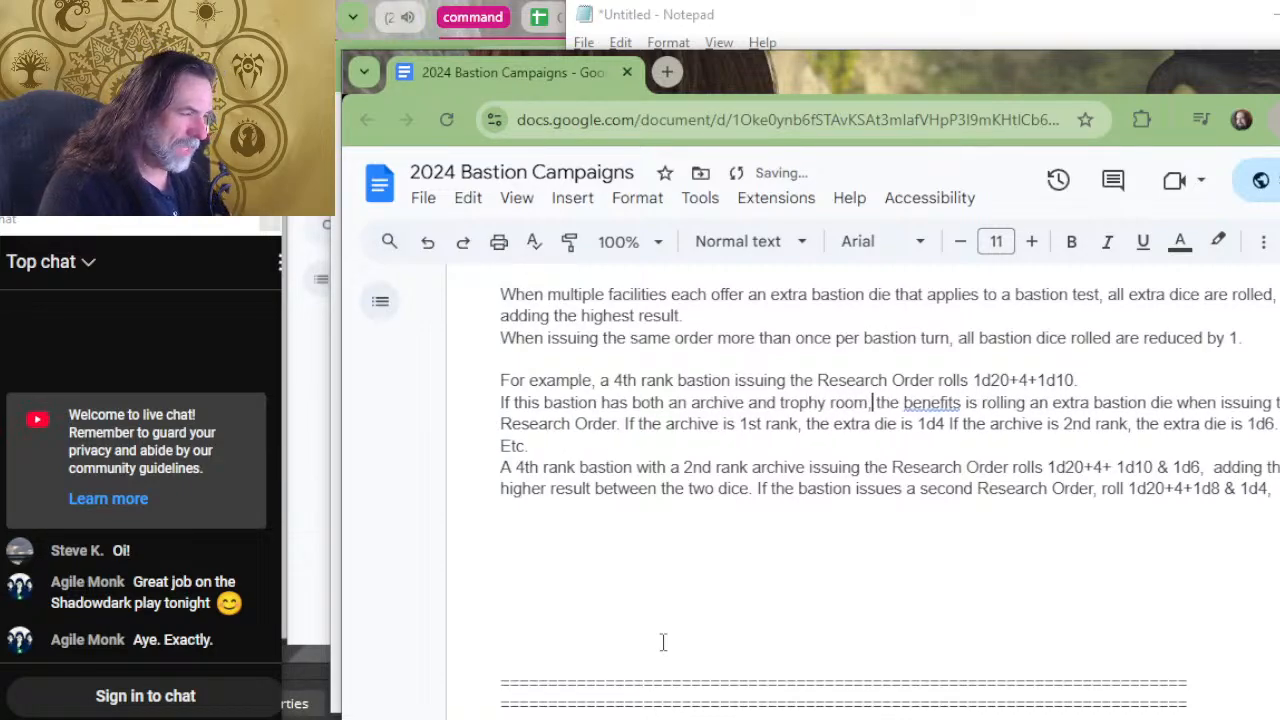
key(Right)
key(Right)
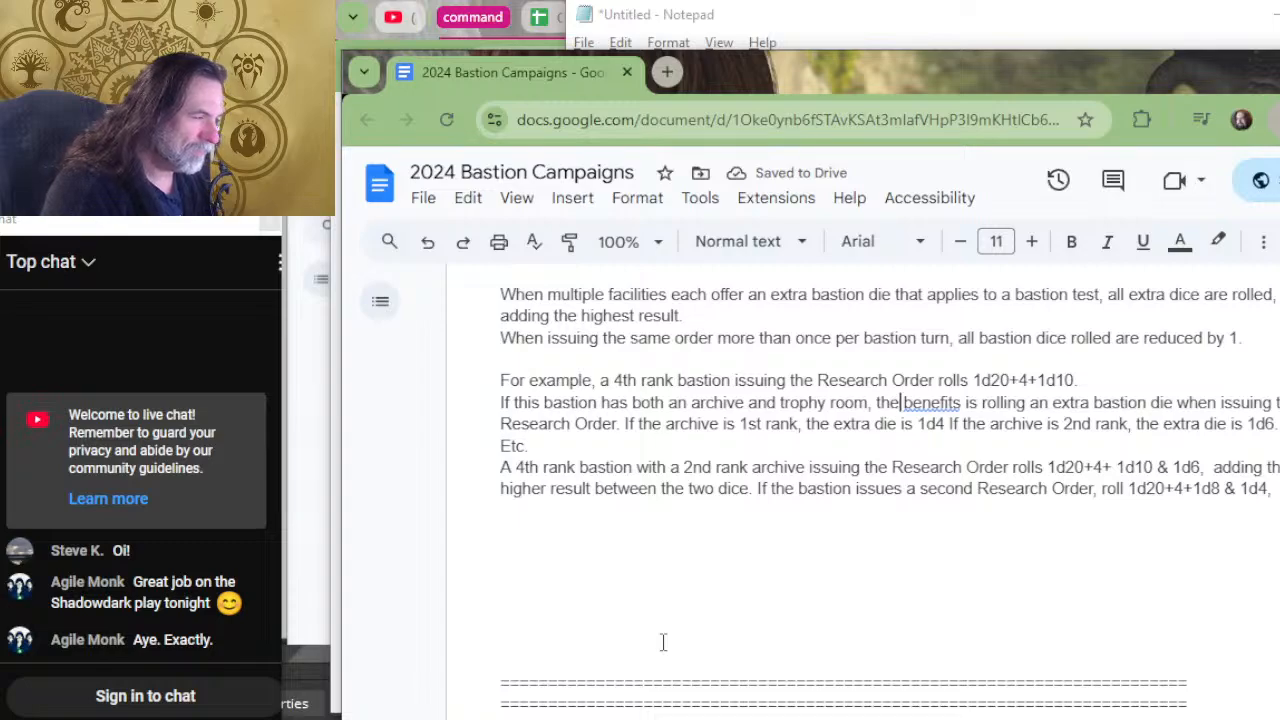
text(y each )
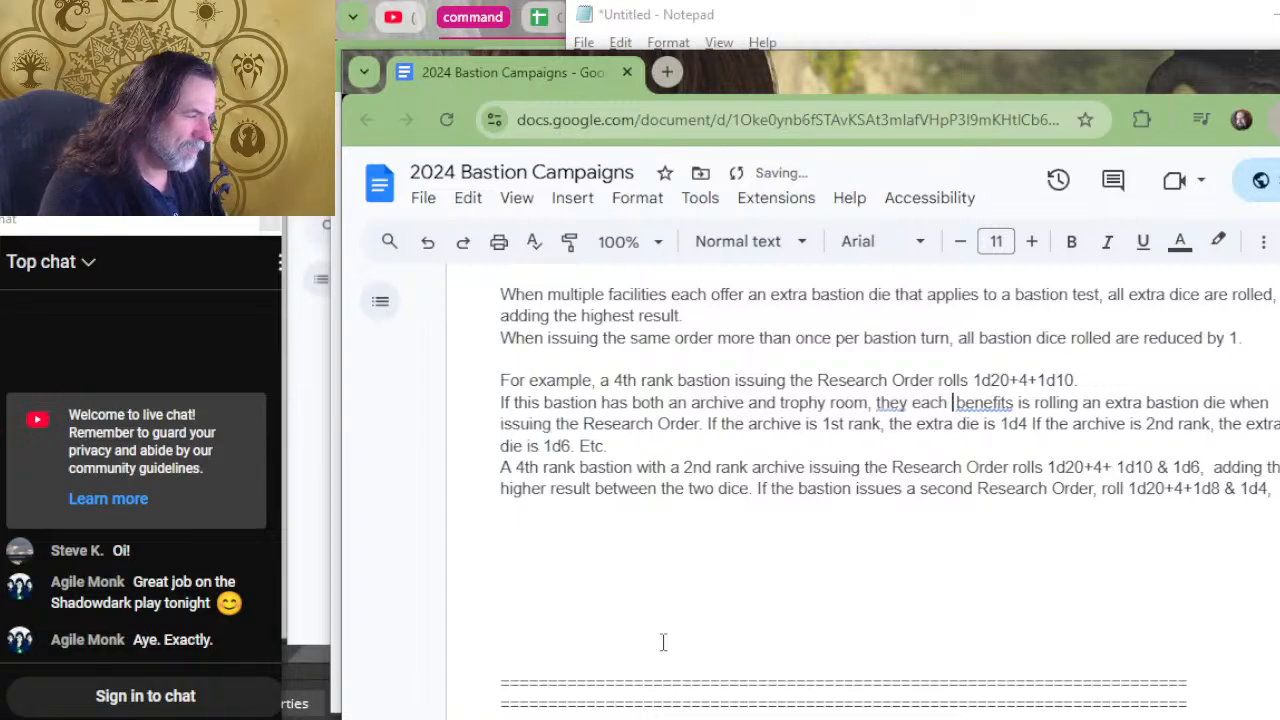
text(provide the )
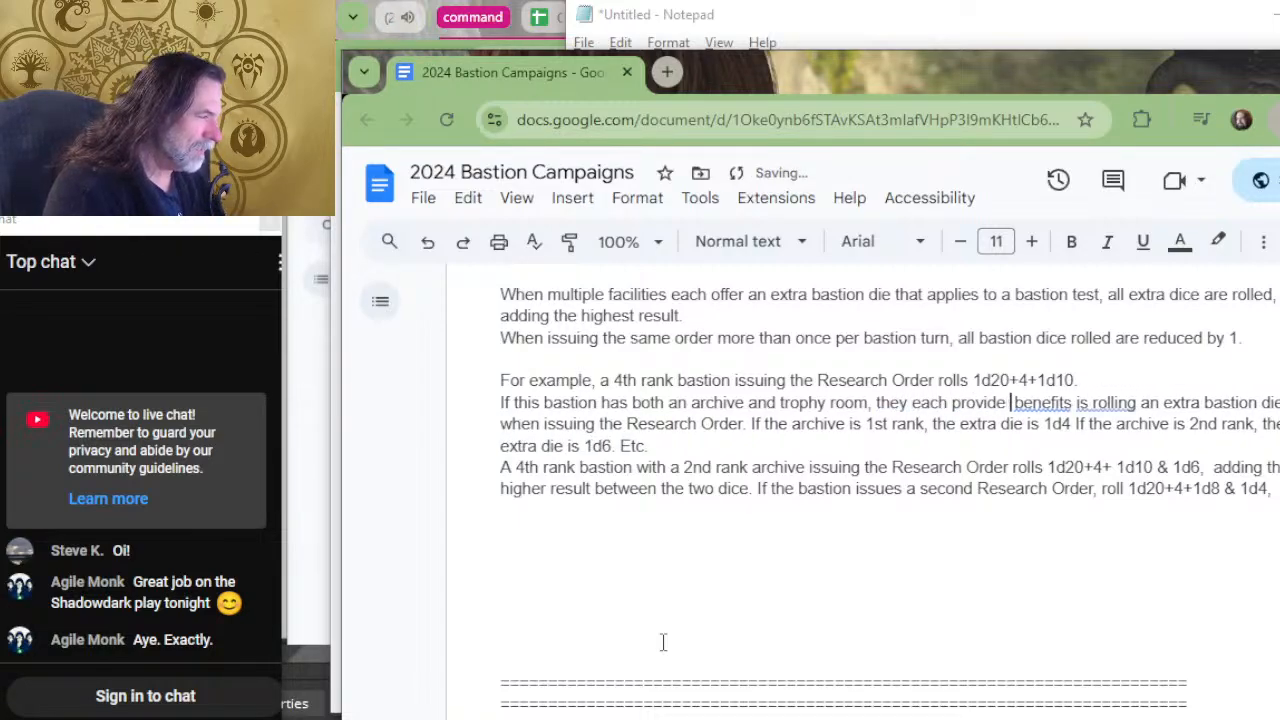
text(benefit)
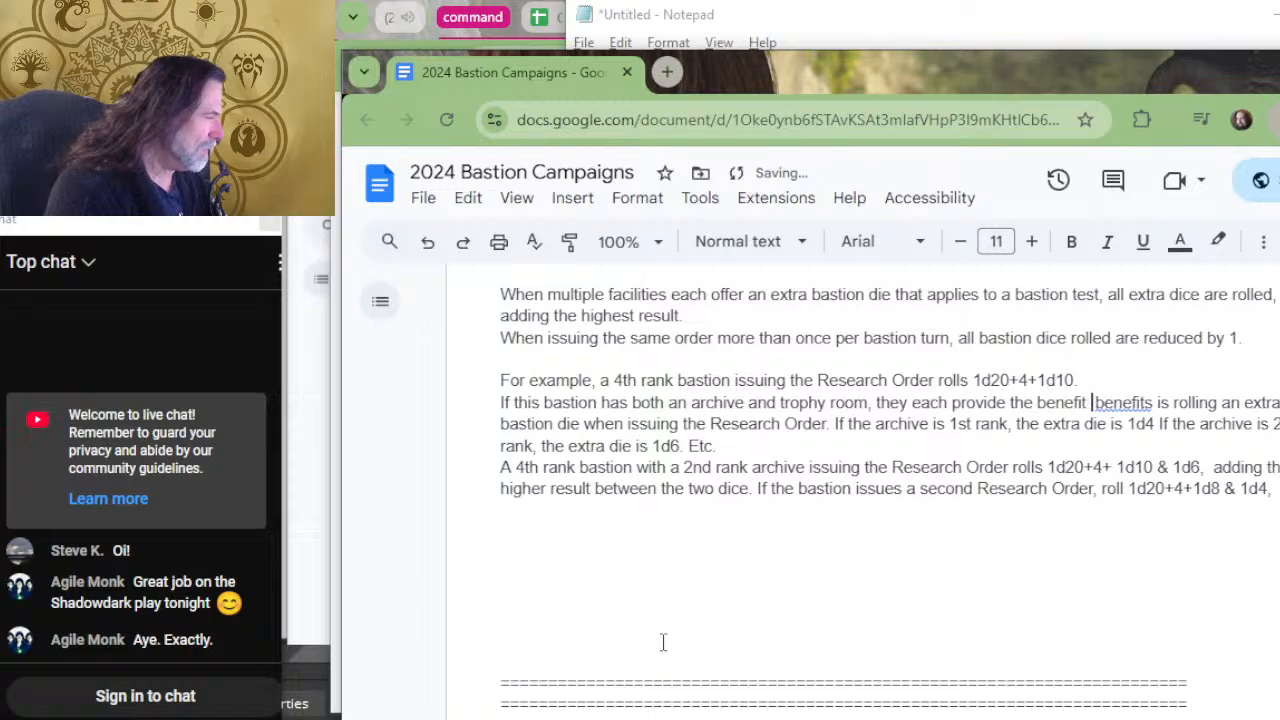
key(Delete)
key(Delete)
key(Delete)
key(Delete)
key(Delete)
key(Delete)
key(Delete)
key(Delete)
key(Delete)
key(Delete)
key(Delete)
key(Delete)
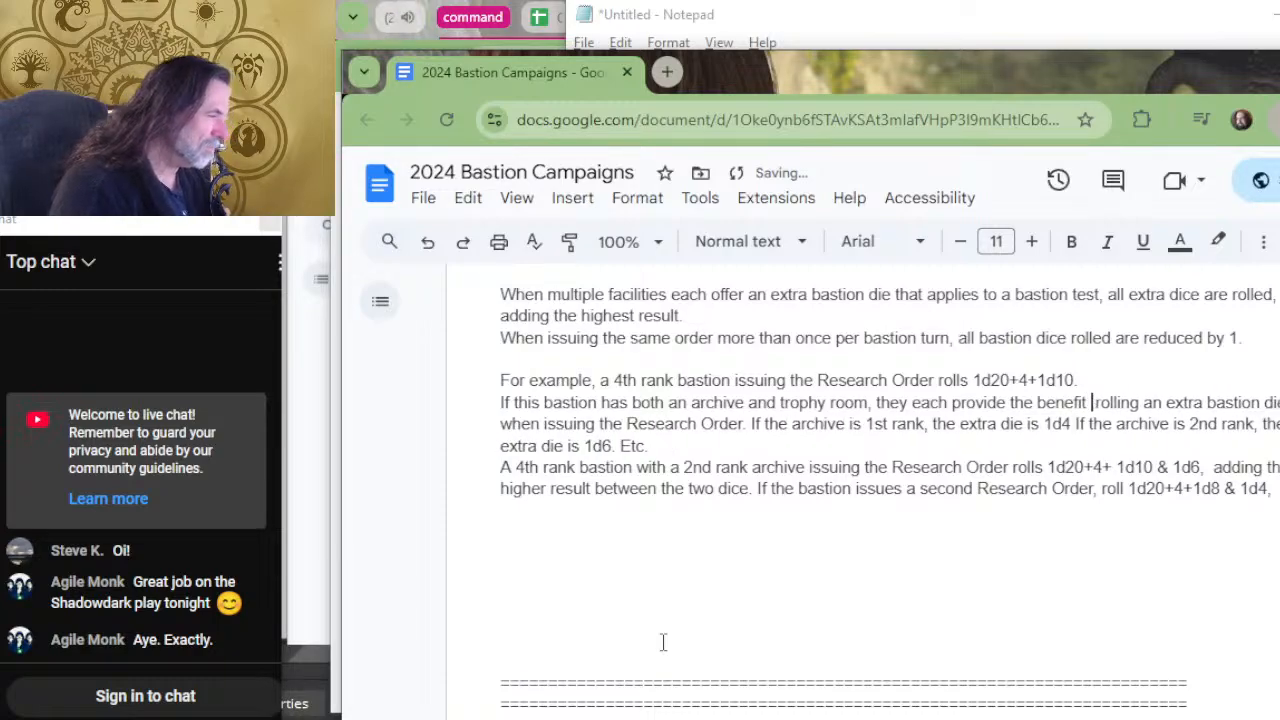
text(of)
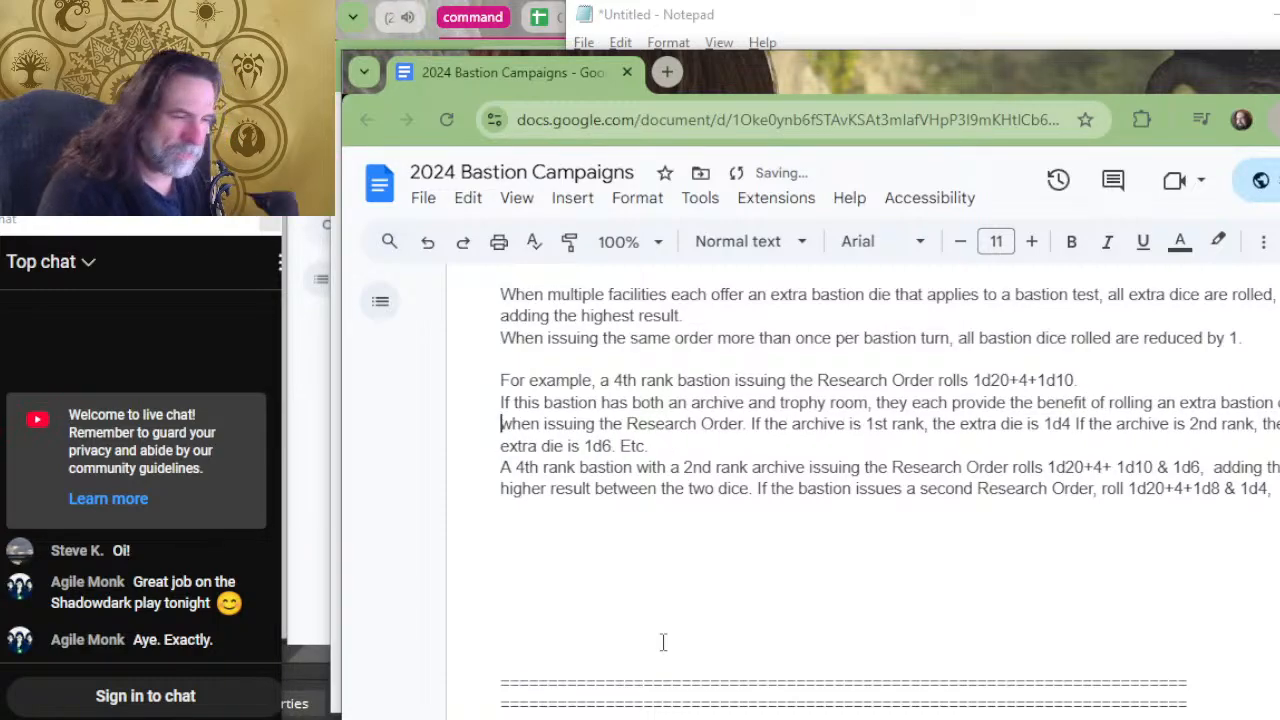
Replace "archive" with "trophy room" in the example sentence about the 2nd rank facility's extra die.
key(Right)
key(Right)
key(Right)
key(Right)
key(Right)
key(Right)
key(Right)
key(Right)
key(Right)
key(Right)
key(Right)
key(Right)
key(Right)
key(Right)
key(Right)
key(Right)
key(Right)
key(Right)
key(Right)
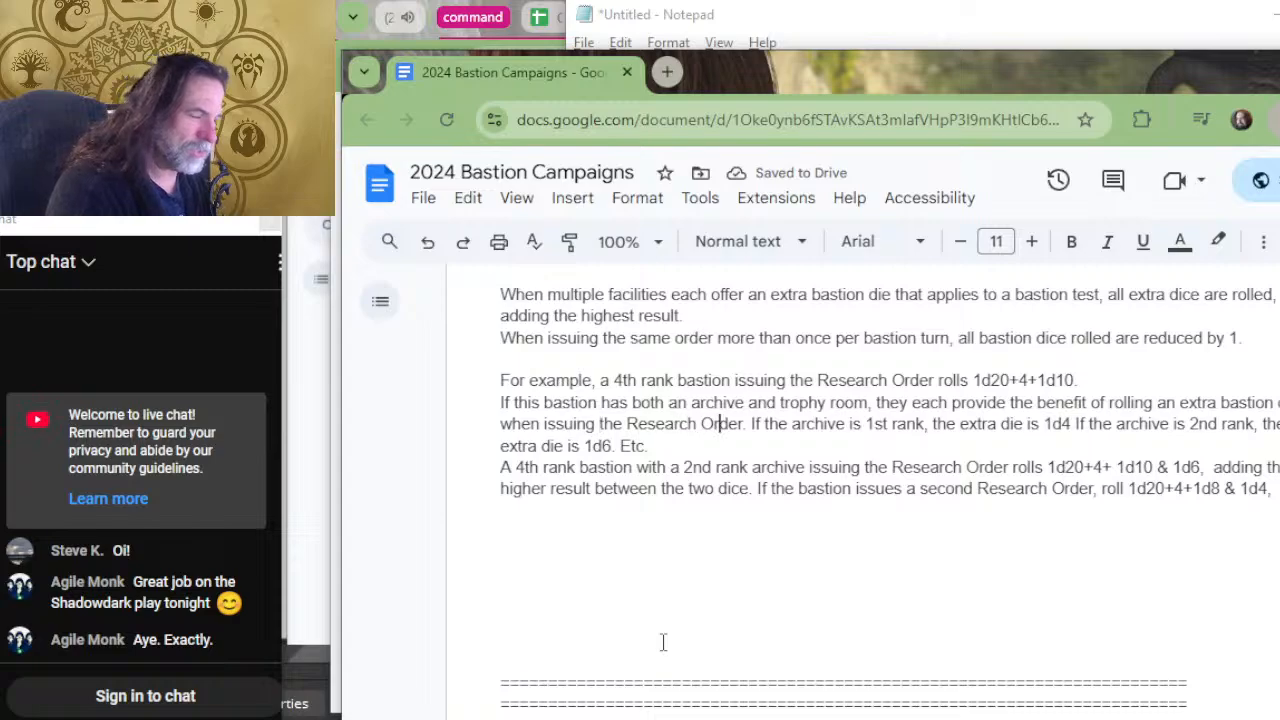
key(Right)
key(Right)
key(Right)
key(Right)
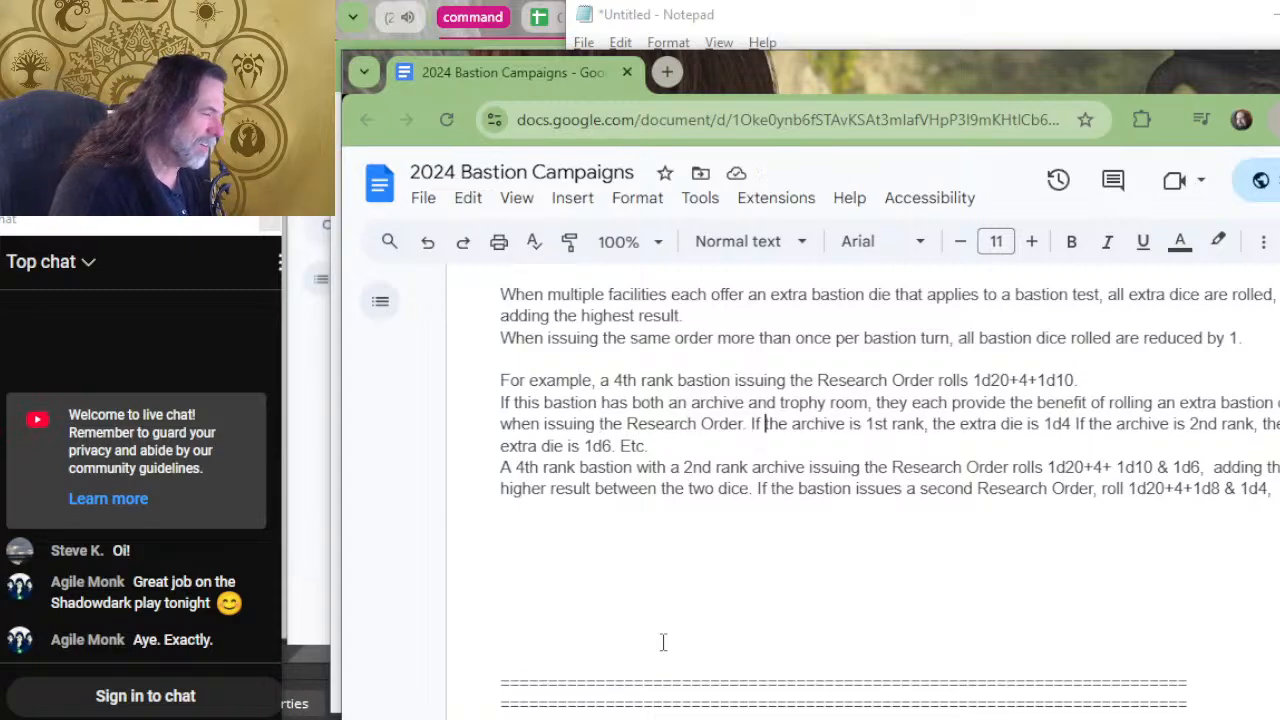
key(Right)
key(Right)
key(Right)
key(Right)
key(Right)
key(Right)
key(Right)
key(Right)
key(Right)
key(Right)
key(Right)
key(Right)
key(Right)
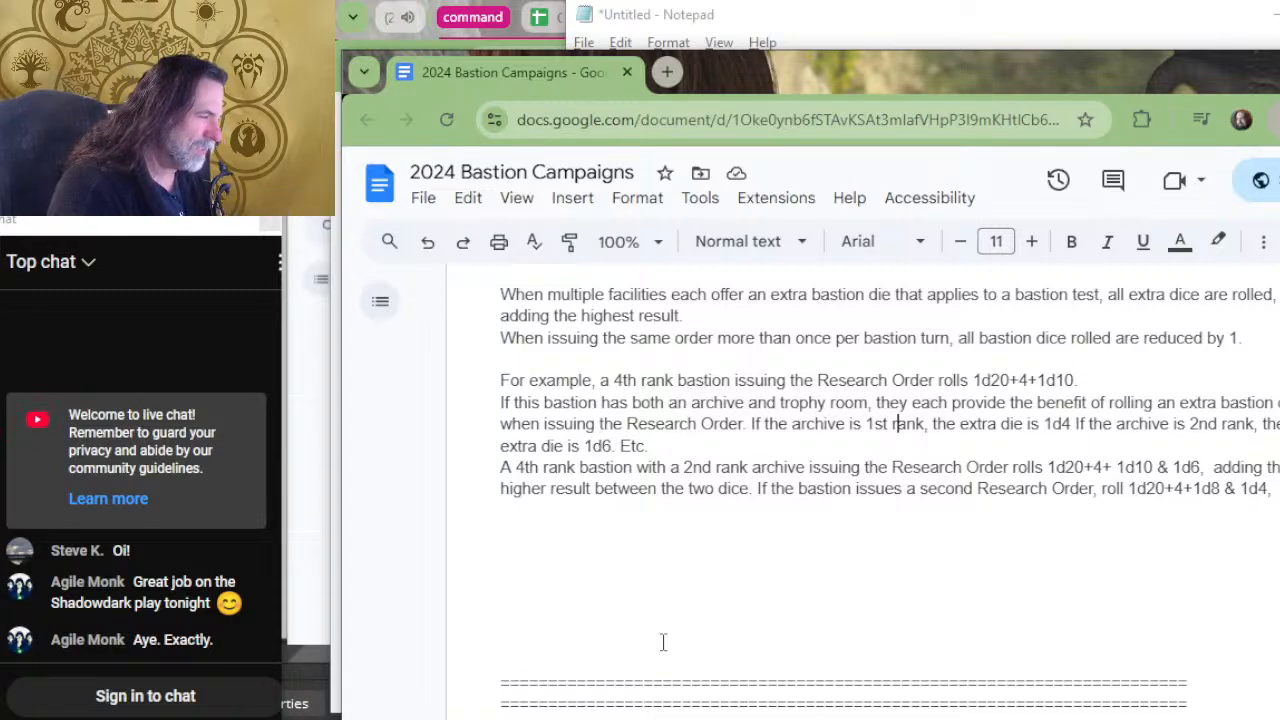
key(Right)
key(Right)
key(Right)
key(Right)
key(Right)
key(Right)
key(Right)
key(Right)
key(Right)
key(Right)
key(Right)
key(Right)
key(Right)
key(Right)
key(Right)
key(Right)
key(Right)
key(Right)
key(Right)
key(Right)
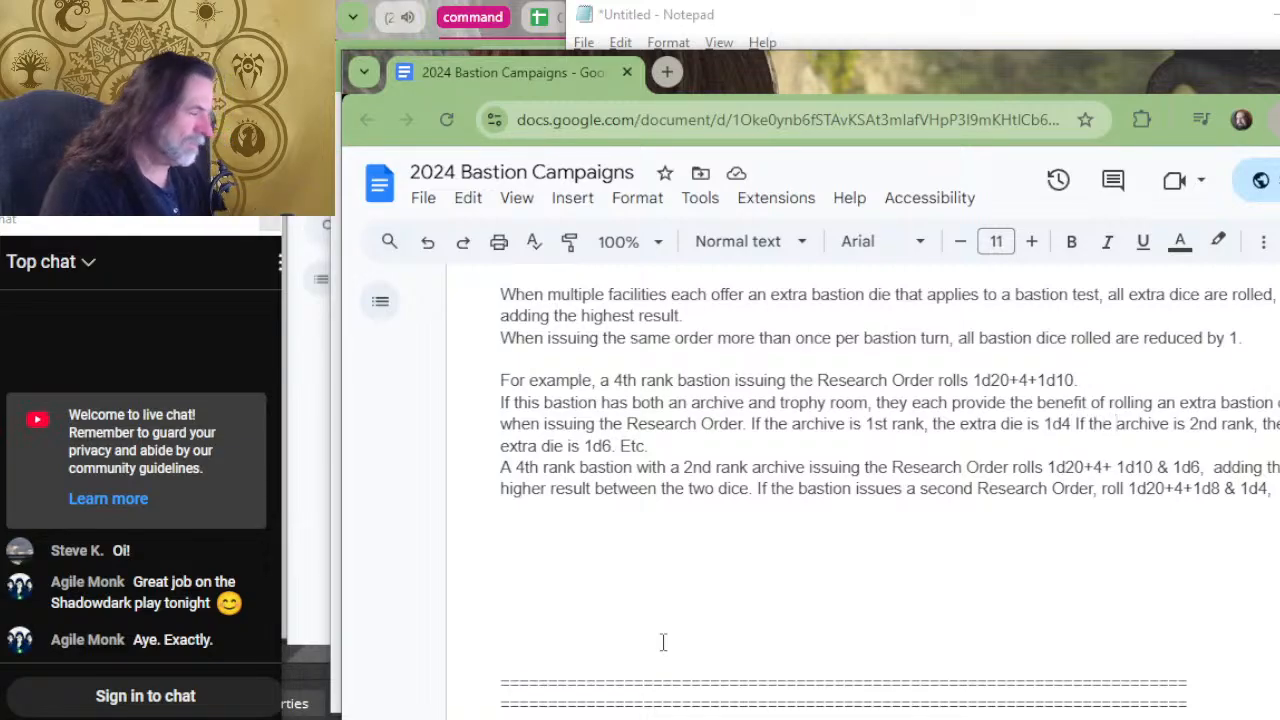
text(trophy roo)
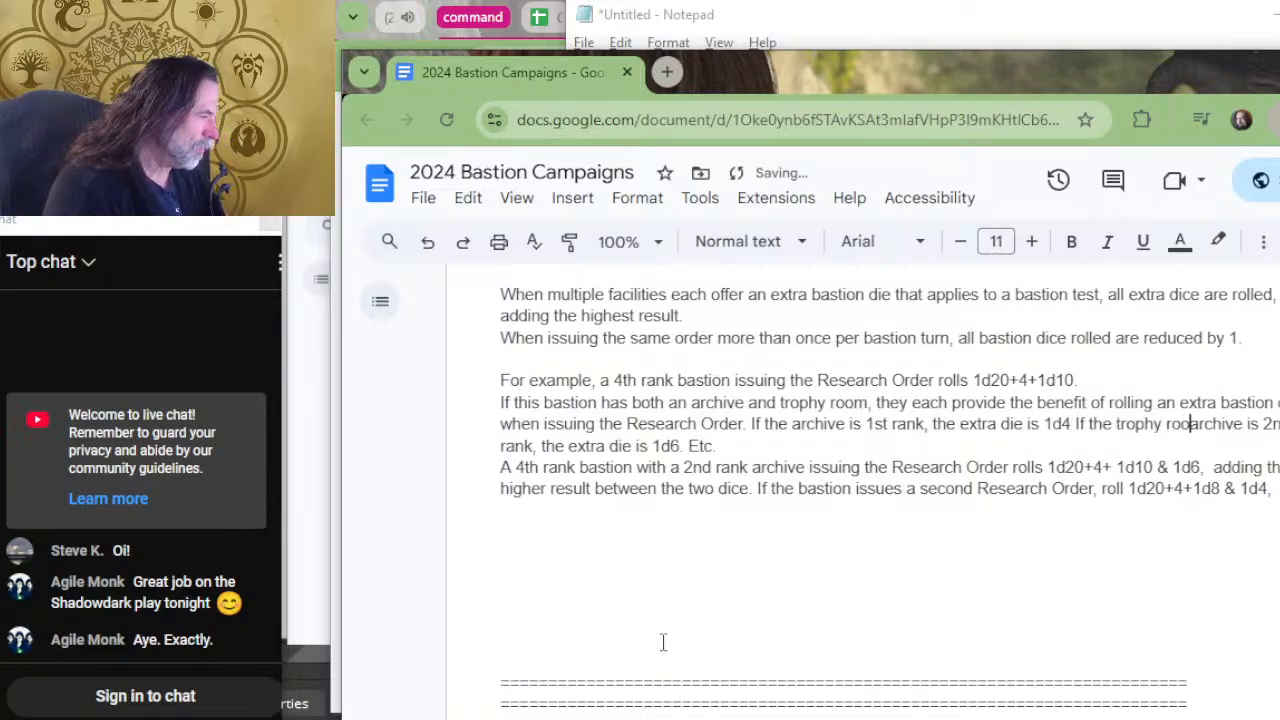
text(m)
key(Delete)
key(Delete)
key(Delete)
key(Delete)
key(Delete)
key(Delete)
key(Delete)
key(Delete)
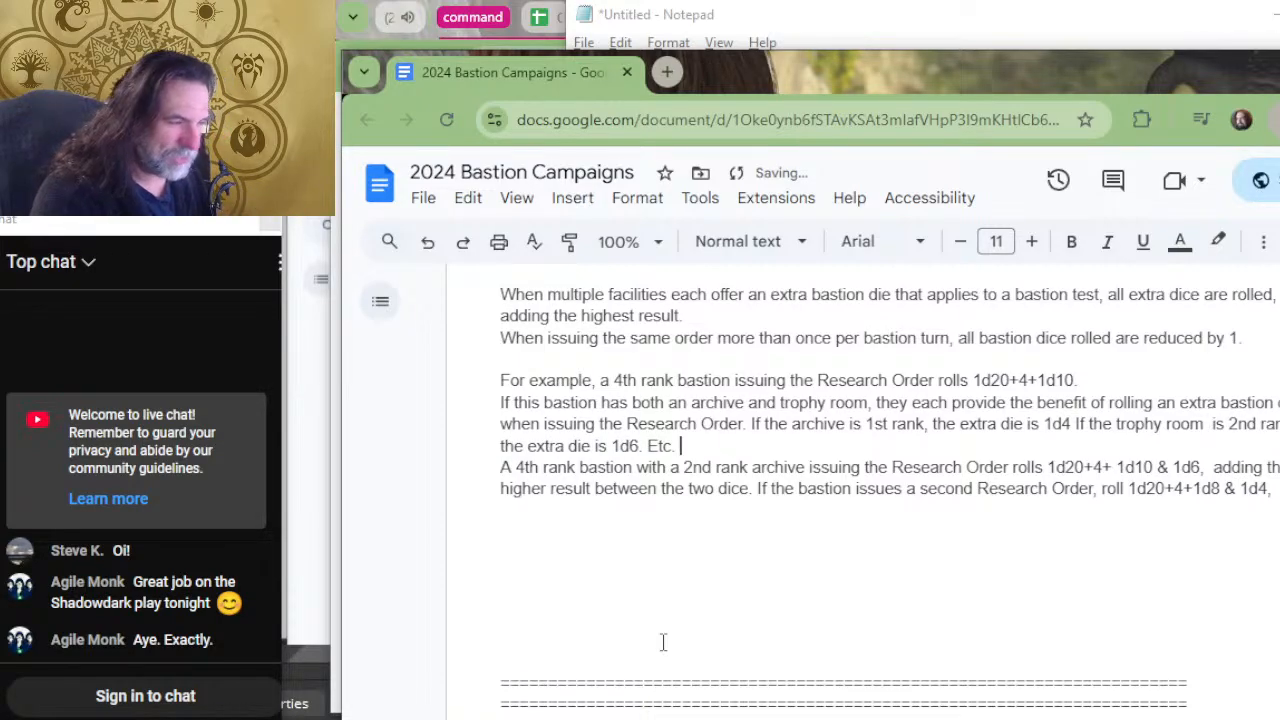
Remove "Etc." from the end of the extra die example.
key(BackSpace)
key(BackSpace)
key(BackSpace)
key(BackSpace)
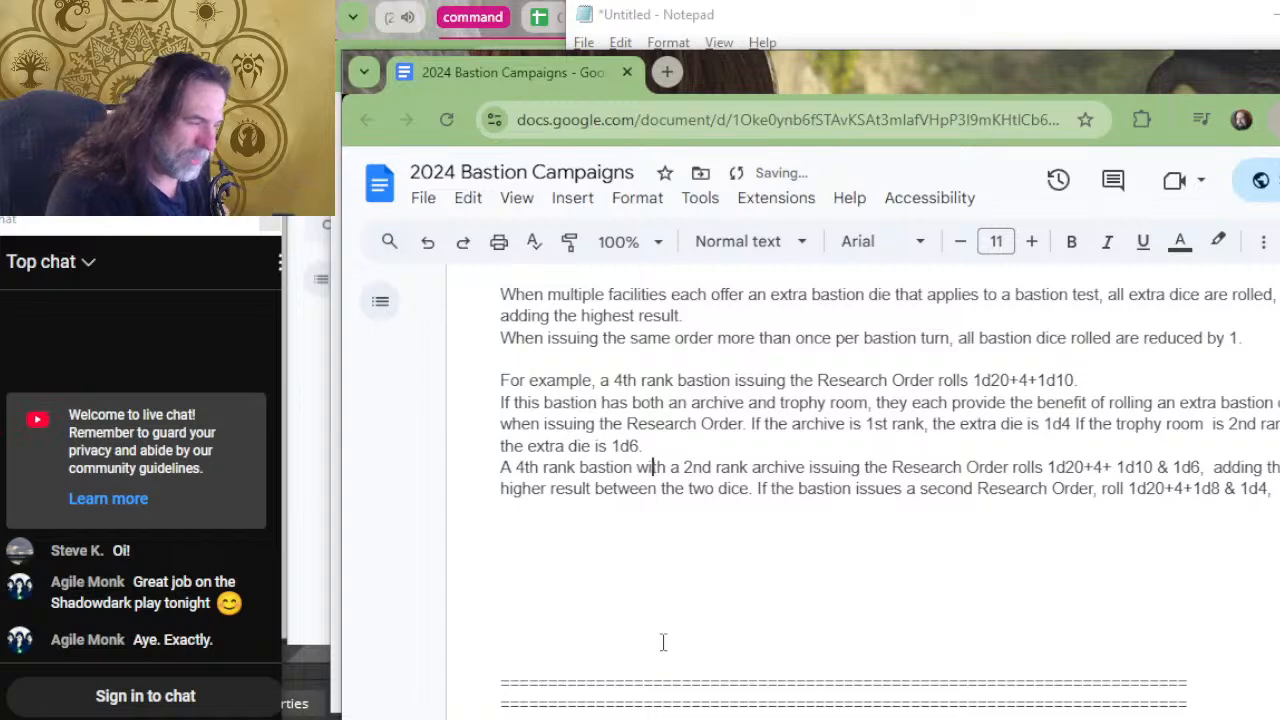
Insert "1st rank archive and" before "2nd rank" in the 4th rank bastion example.
key(Right)
key(Right)
key(Right)
key(Right)
key(Right)
key(Right)
key(Right)
key(Right)
key(Right)
key(Right)
key(Right)
key(Right)
key(Right)
key(Right)
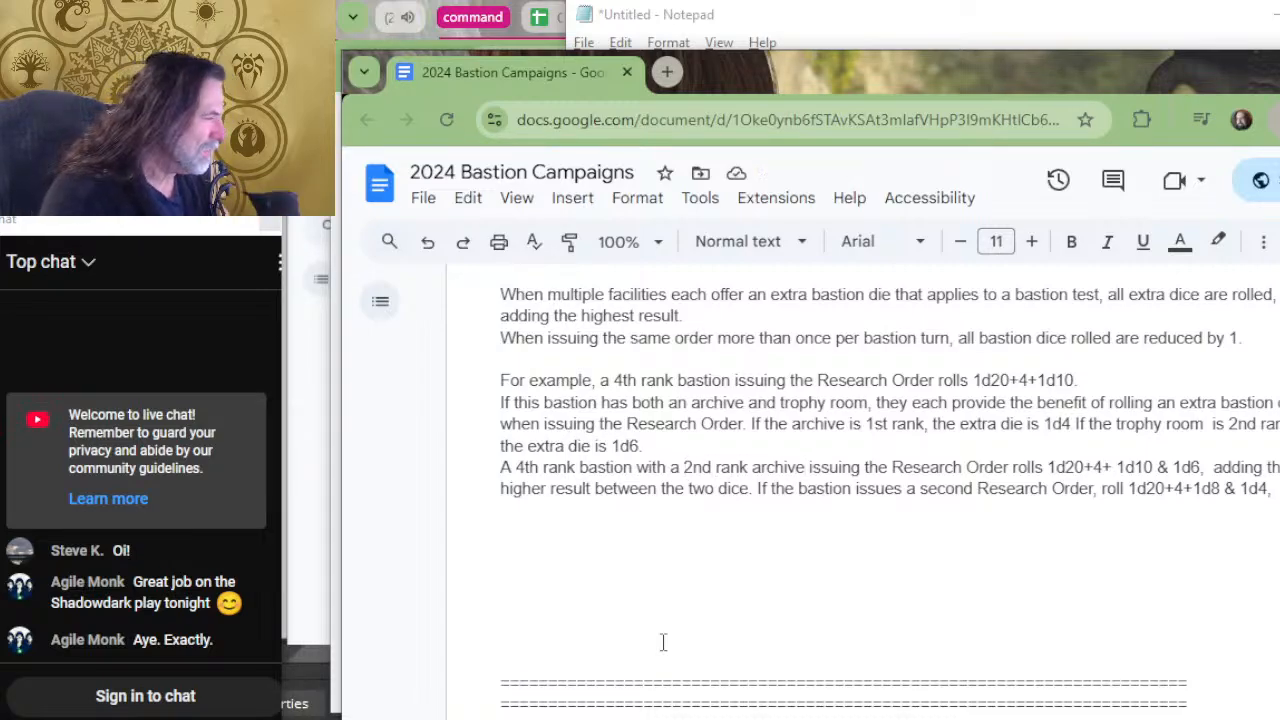
text(1st rank arc)
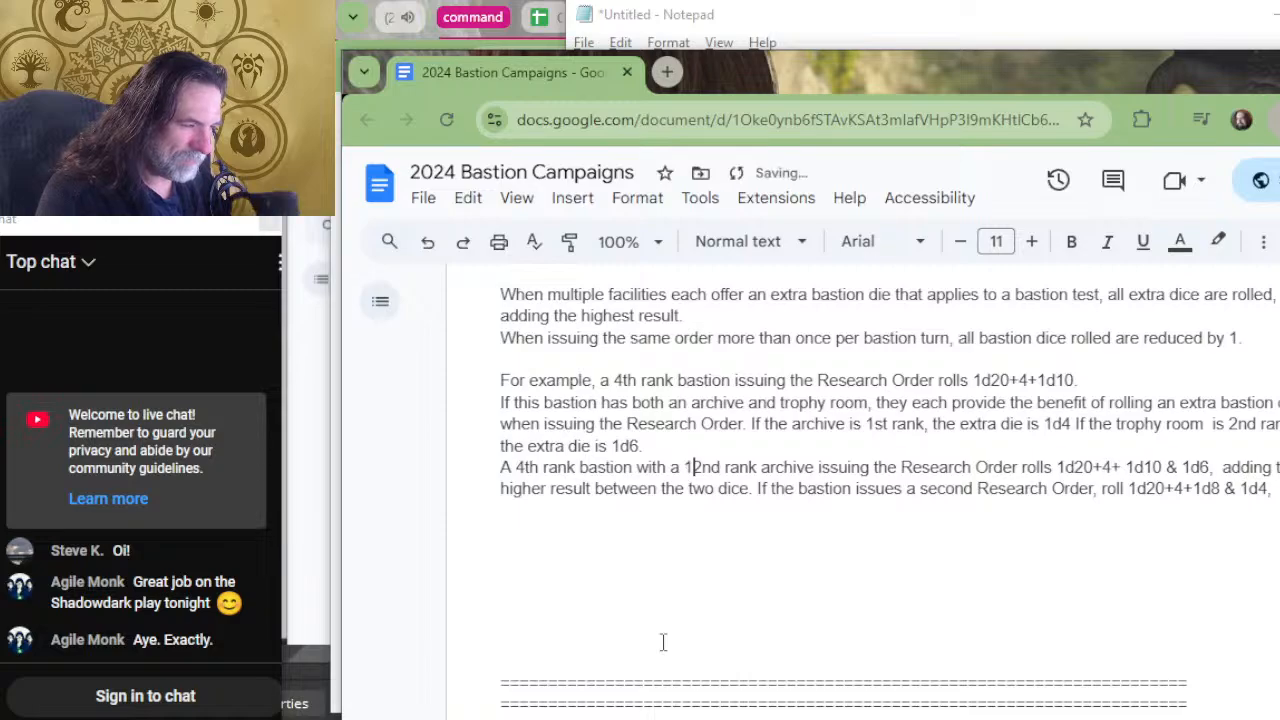
text(hive and)
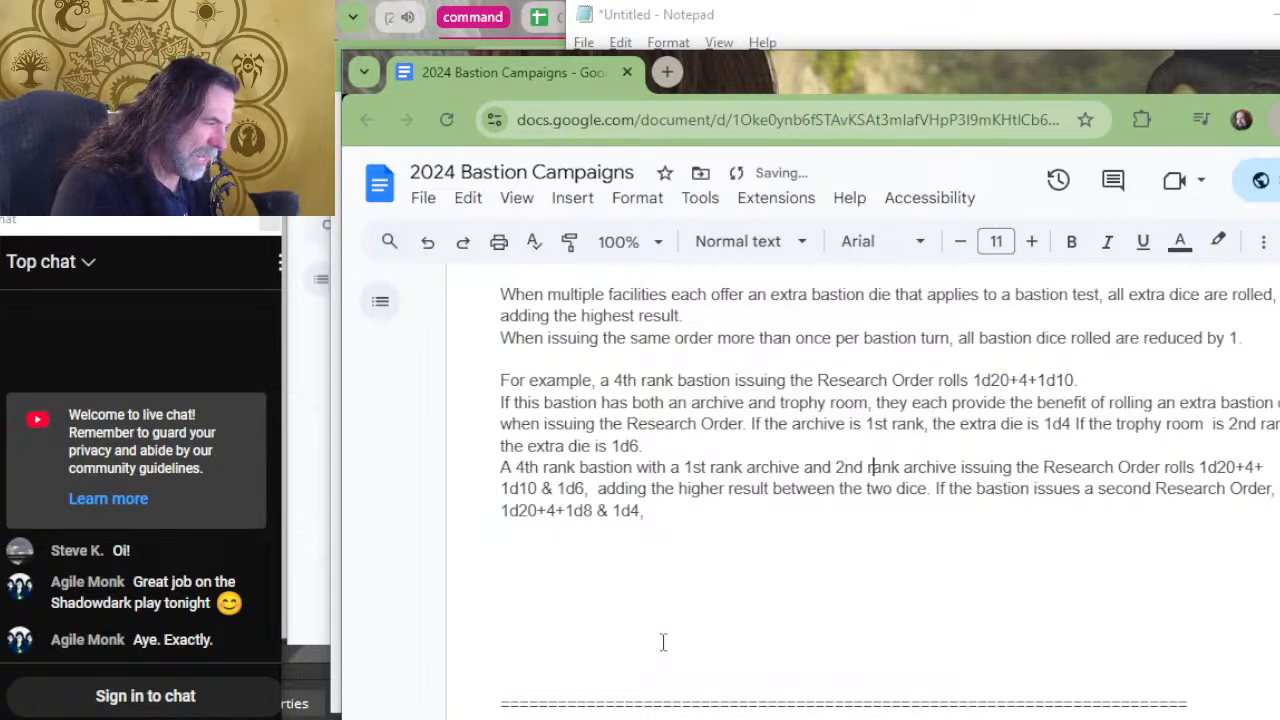
Replace "archive" after "2nd rank" with "trophy room" in the 4th rank bastion example.
key(Delete)
key(Delete)
key(Delete)
key(Delete)
key(Delete)
key(Delete)
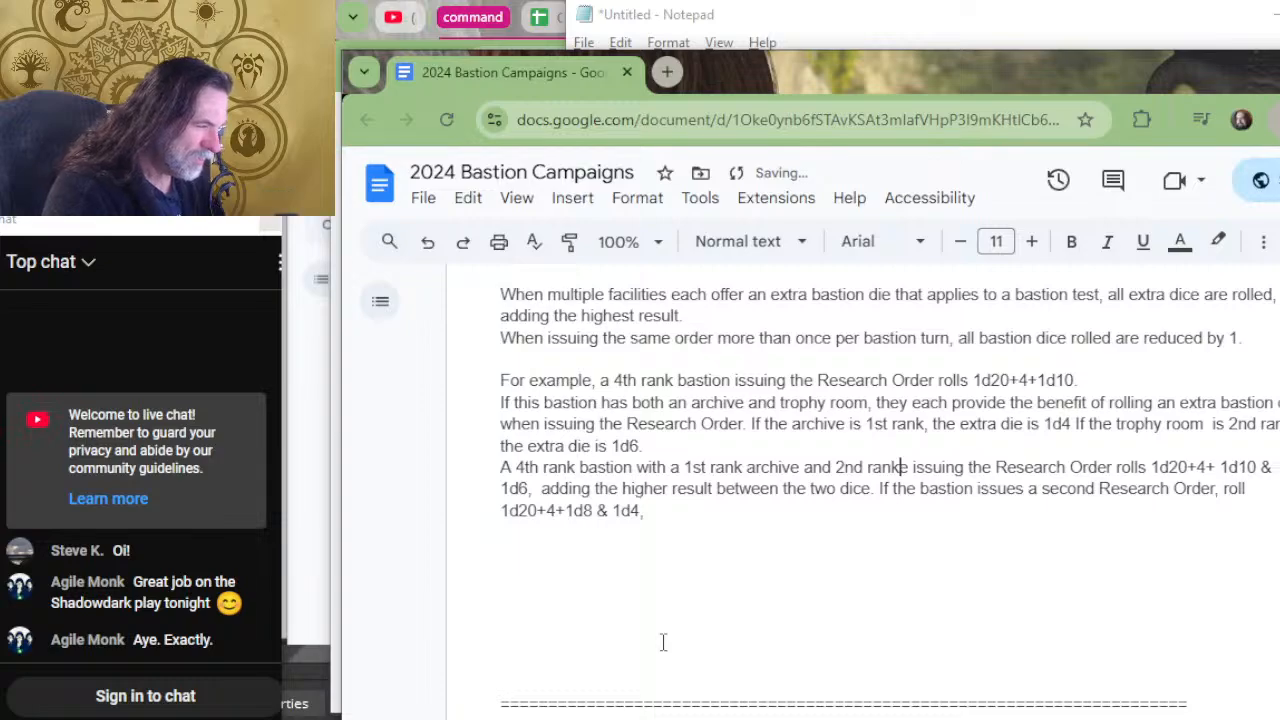
key(Delete)
key(Delete)
text(trophy)
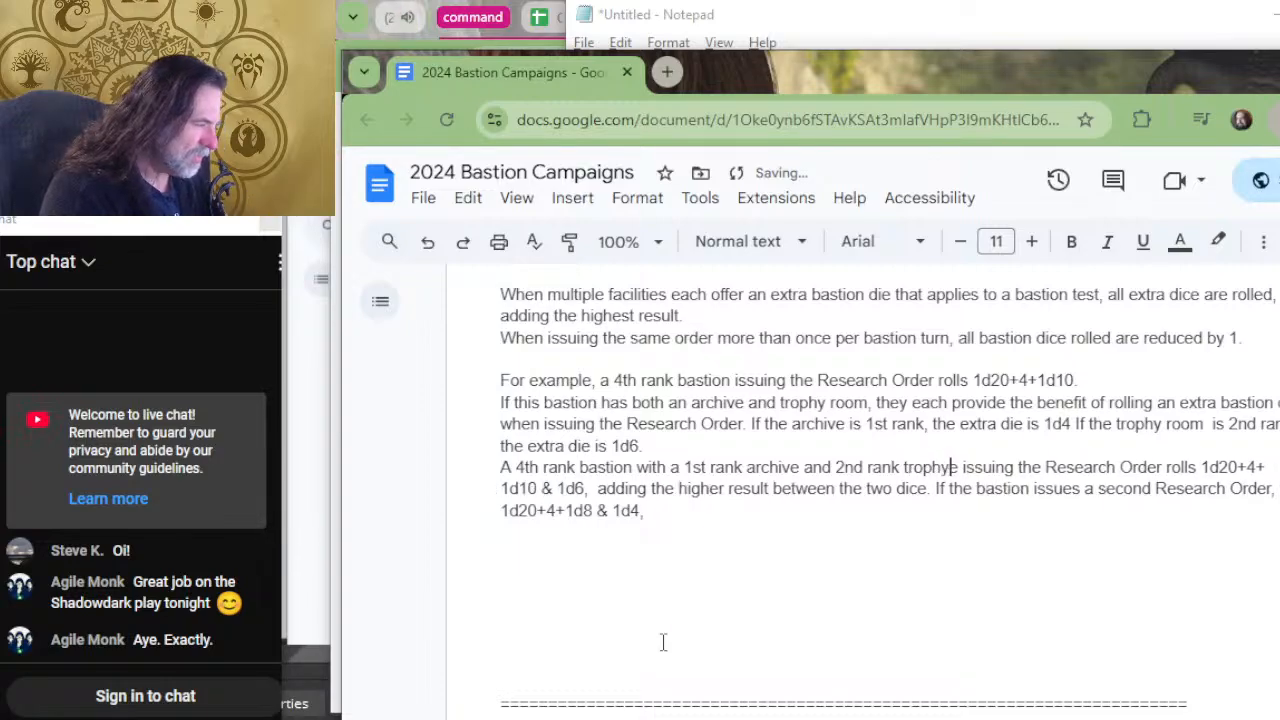
key(BackSpace)
key(BackSpace)
text(y room)
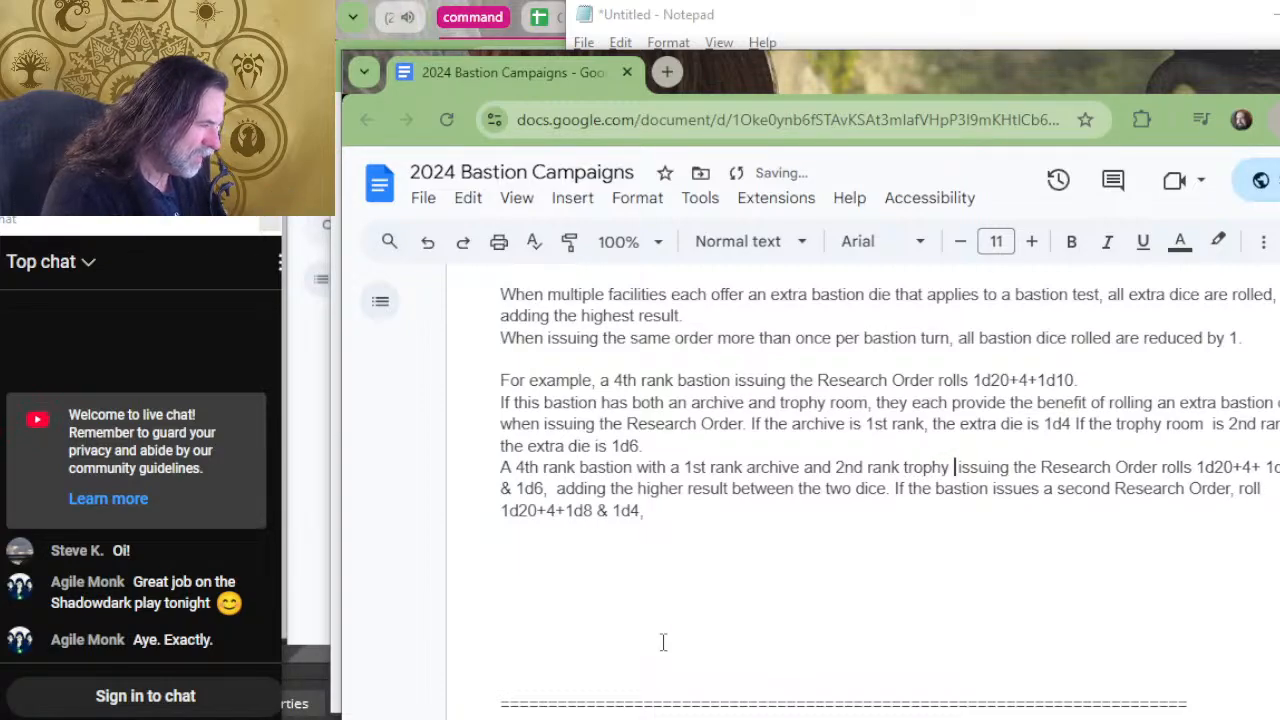
key(Delete)
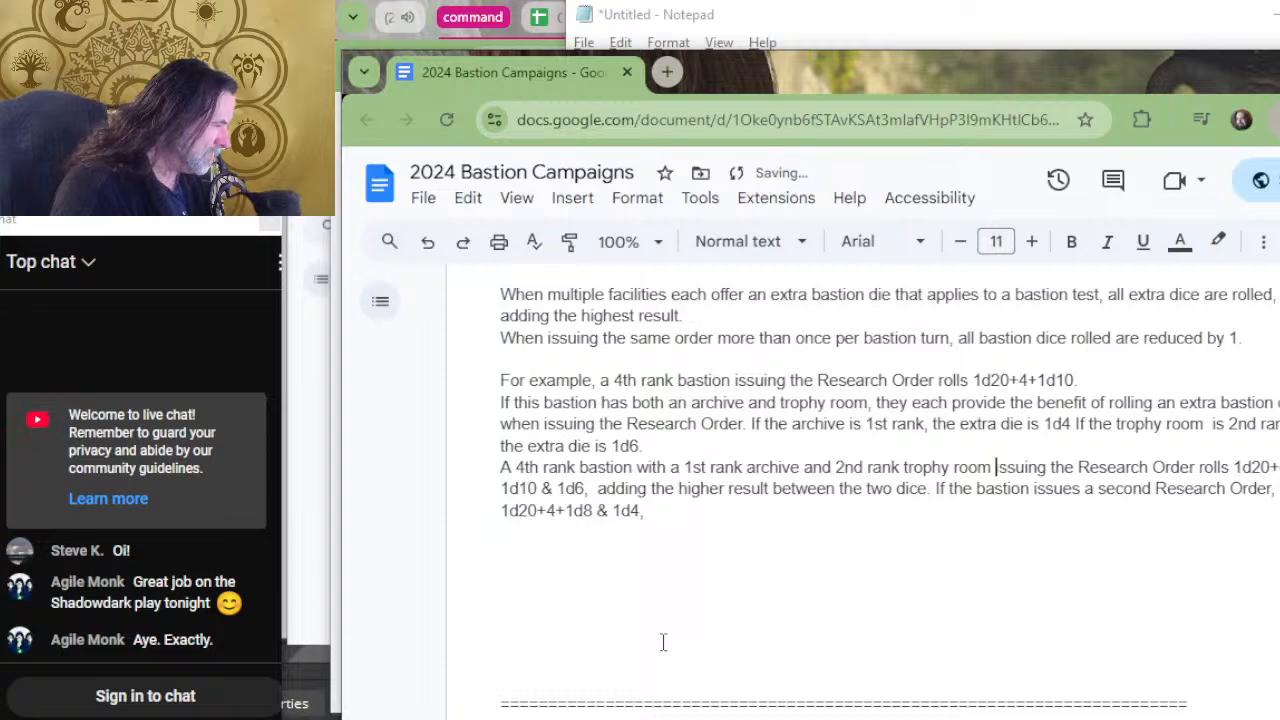
Add "& 1d4" after "1d10 & 1d6" in the 4th rank bastion's Research Order roll.
key(Home)
key(Down)
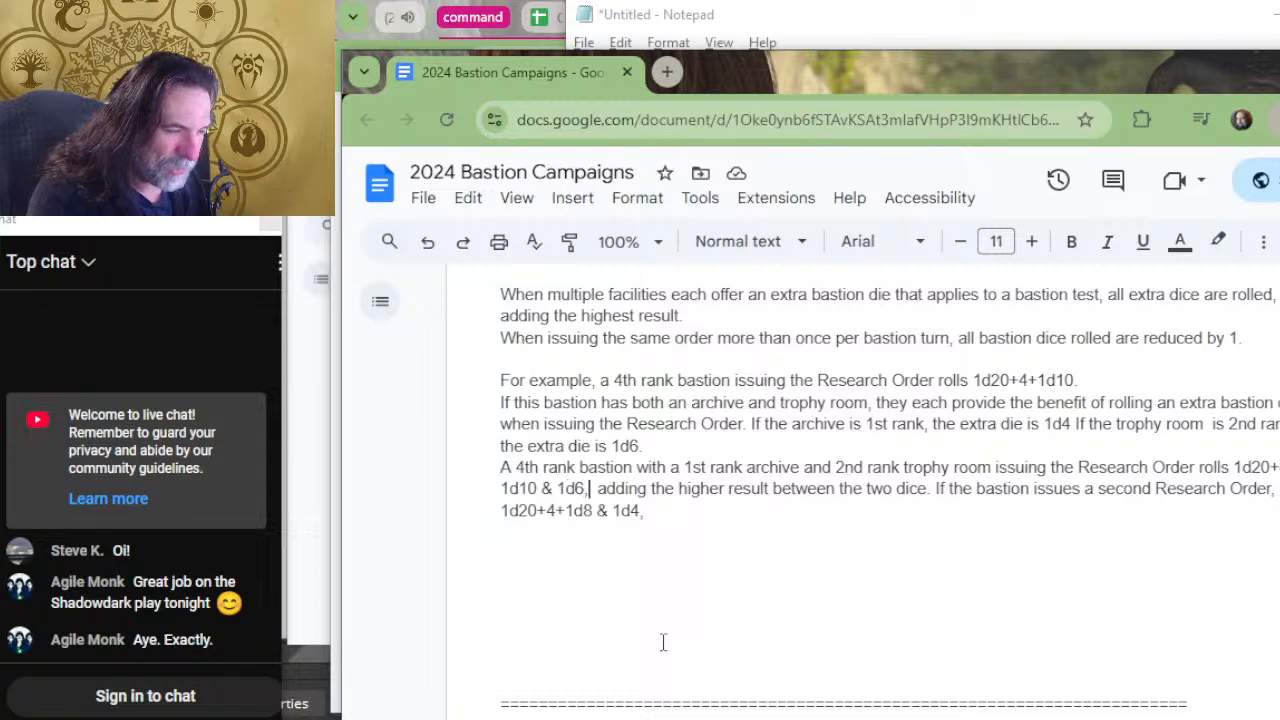
text(& 1d)
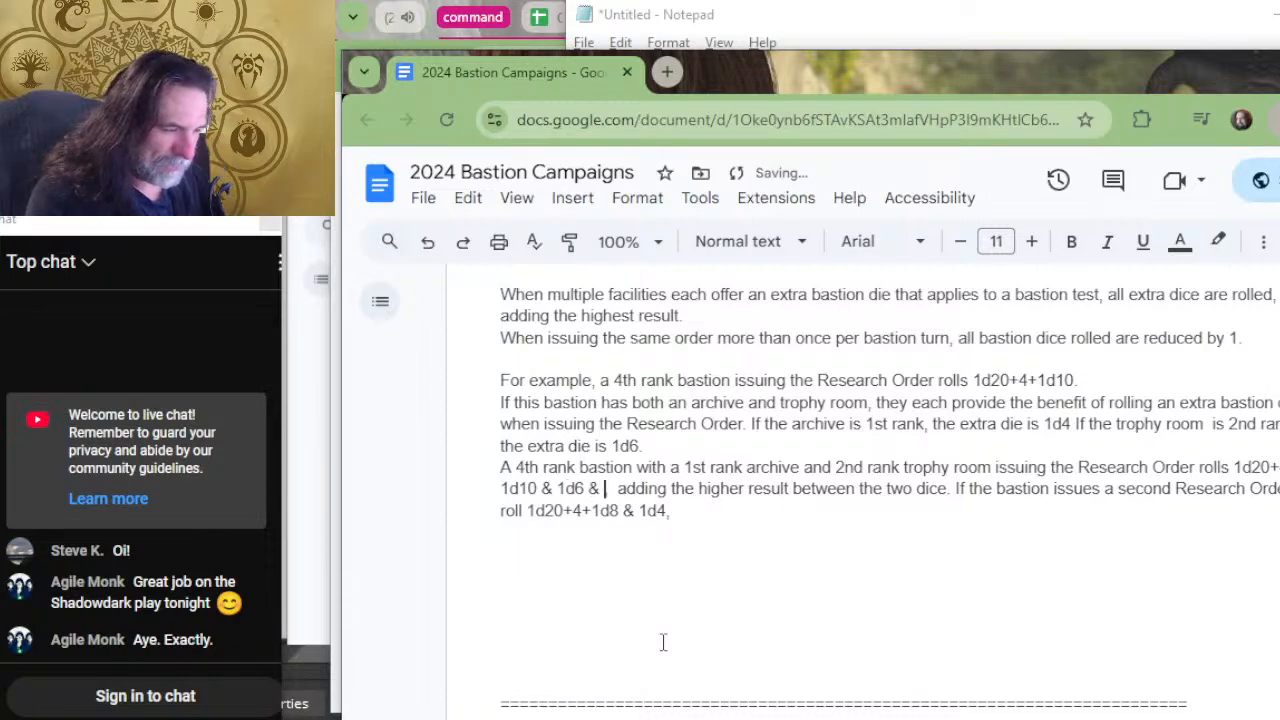
text(4,)
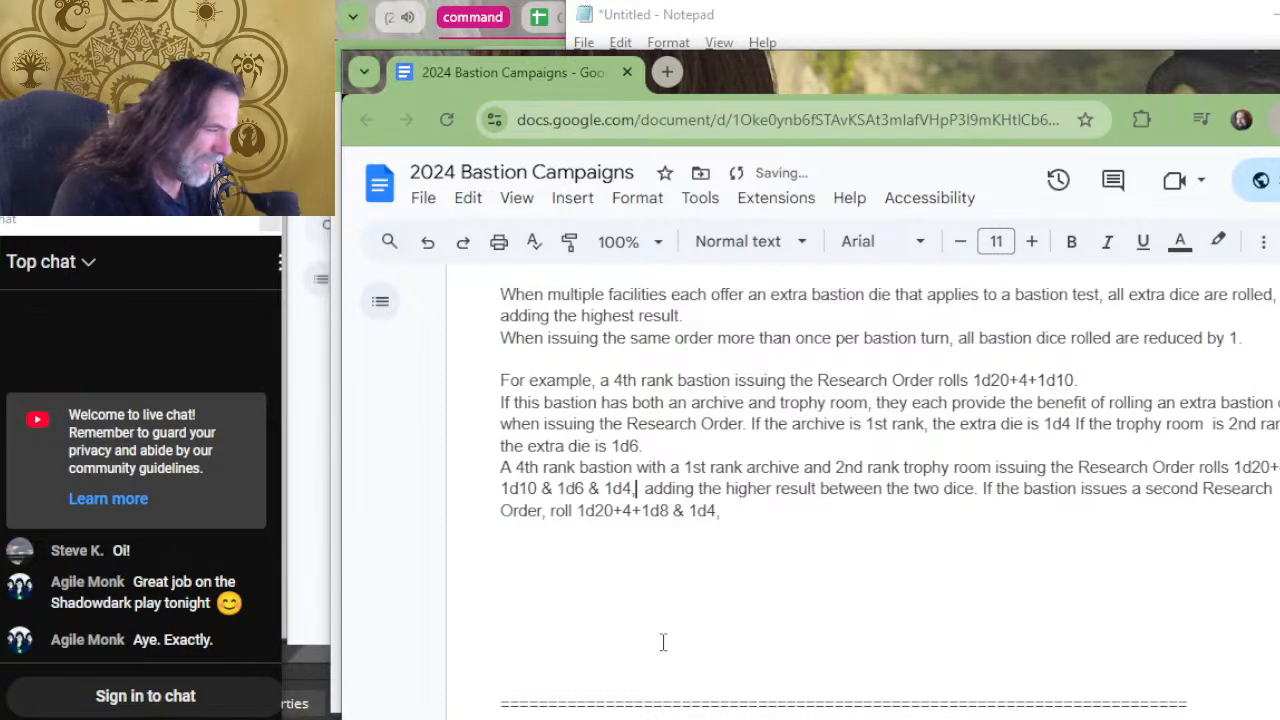
Change "the two dice" to "the three bastion dice" in the higher-result clause.
key(Right)
key(Right)
key(Right)
key(Right)
key(Right)
key(Right)
key(Right)
key(Right)
key(Right)
key(Right)
key(Right)
key(Right)
key(Right)
key(Right)
key(Right)
key(Right)
key(Right)
key(Right)
key(Right)
key(Right)
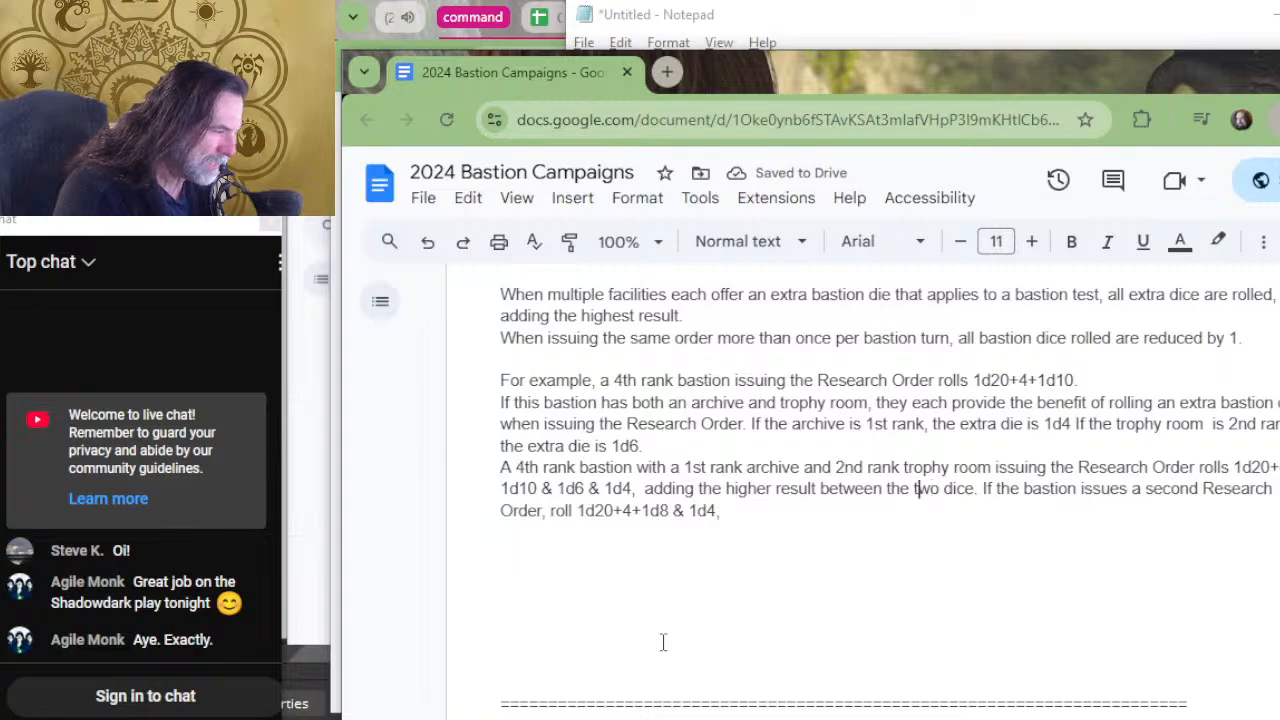
key(Delete)
key(Delete)
text(hree )
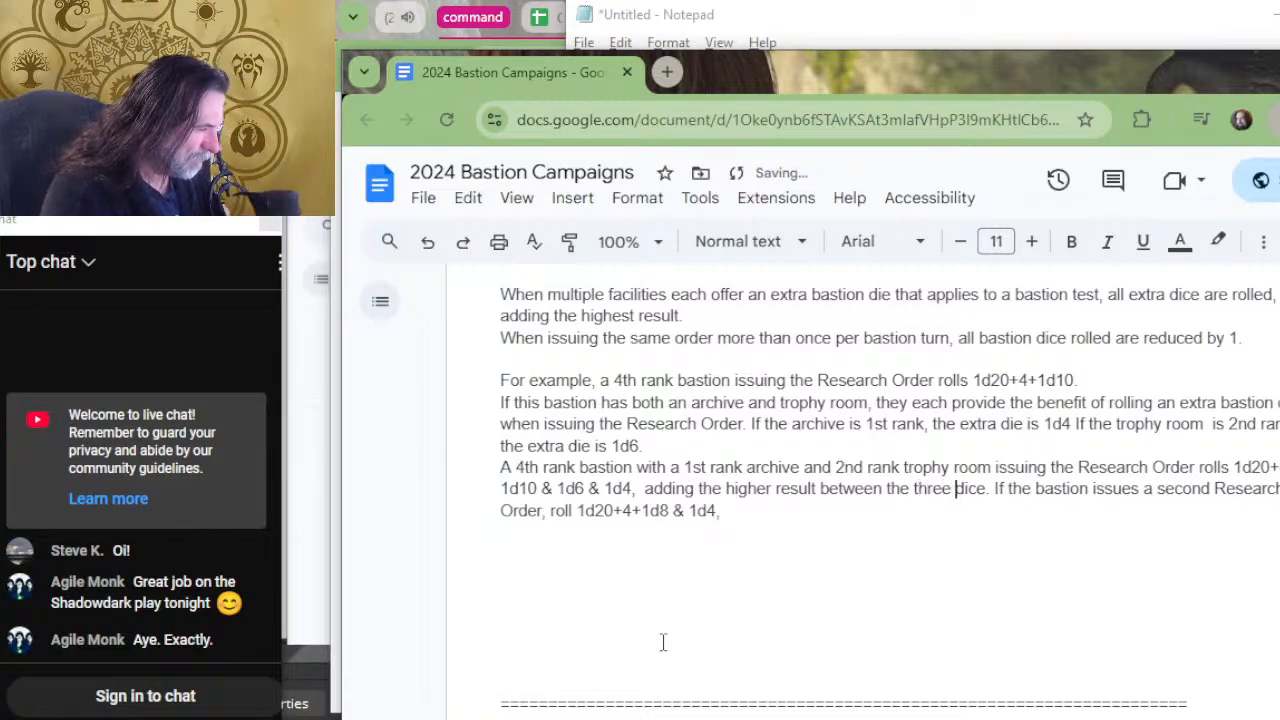
text(bastion)
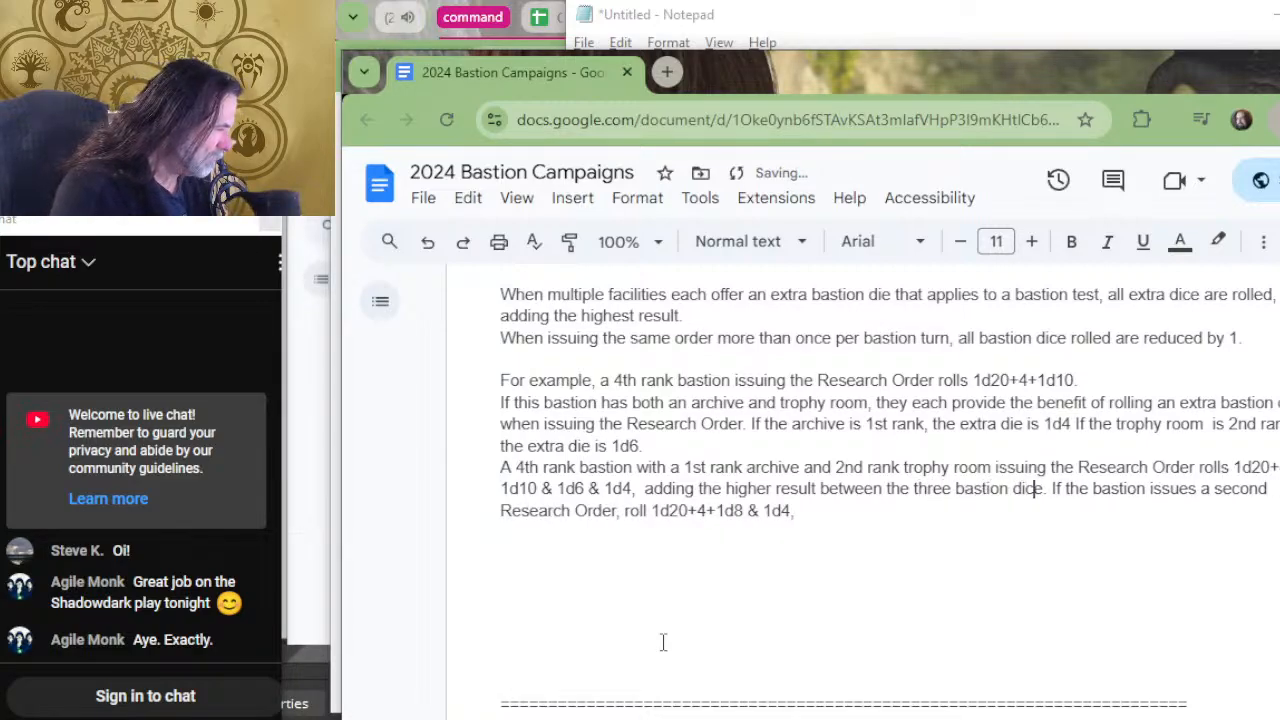
key(ctrl+shift+Down)
key(Delete)
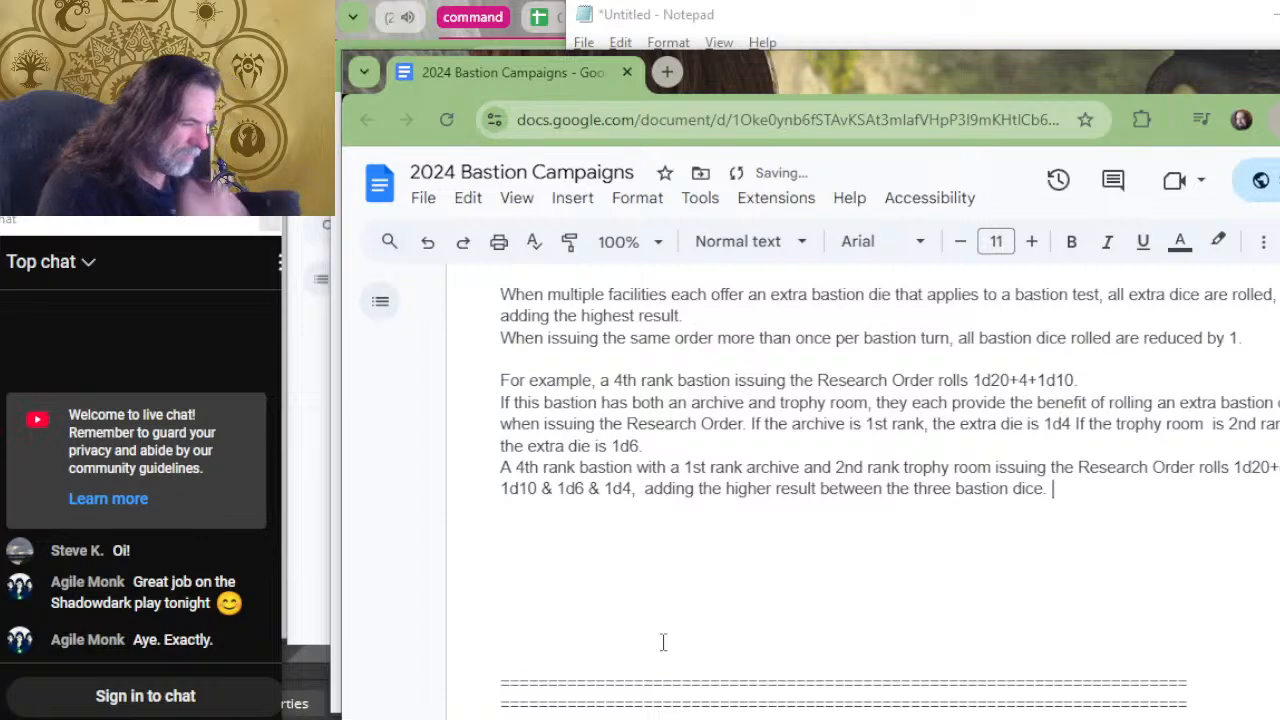
key(ctrl+z)
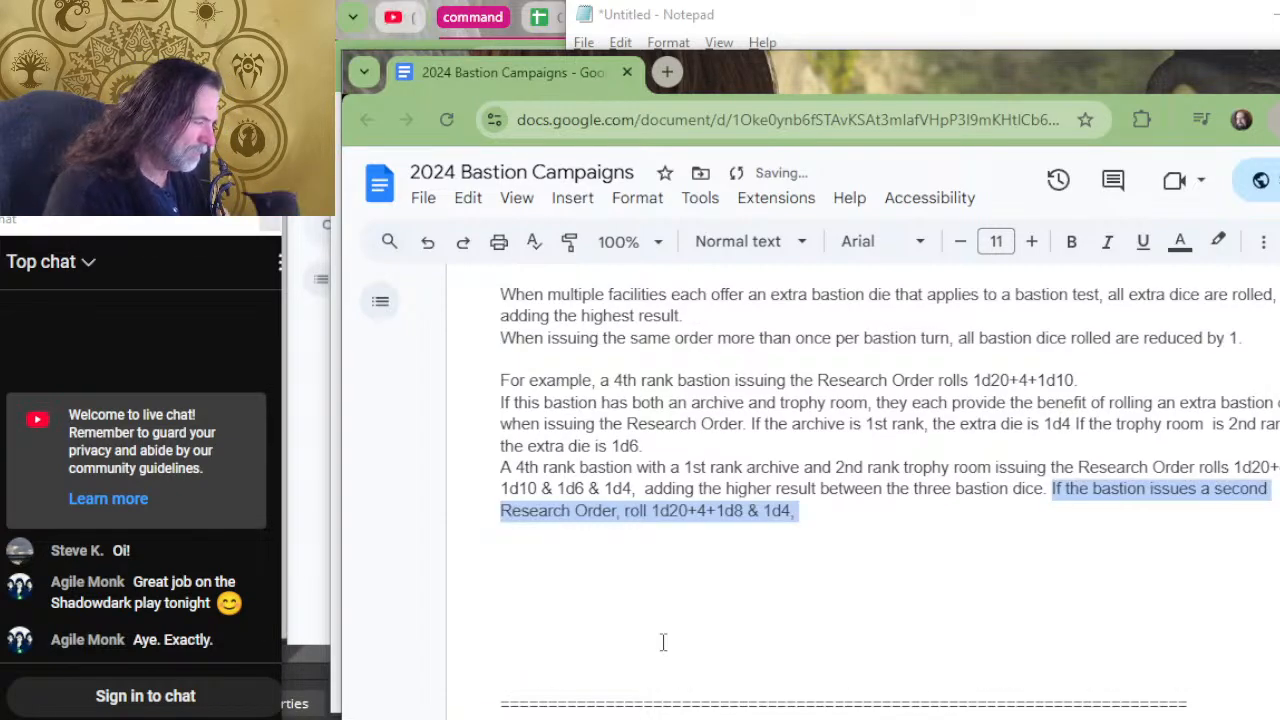
Move the sentence about issuing a second Research Order onto its own line, without a leading space.
key(Left)
key(Return)
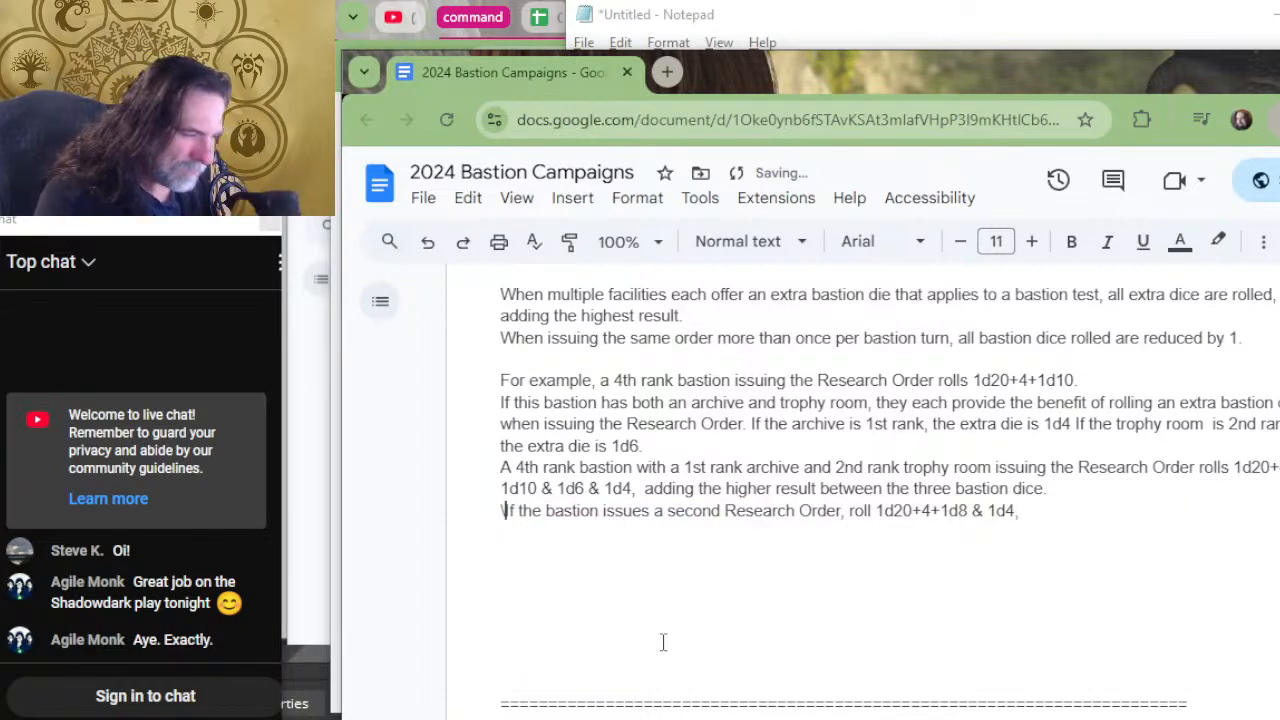
key(Delete)
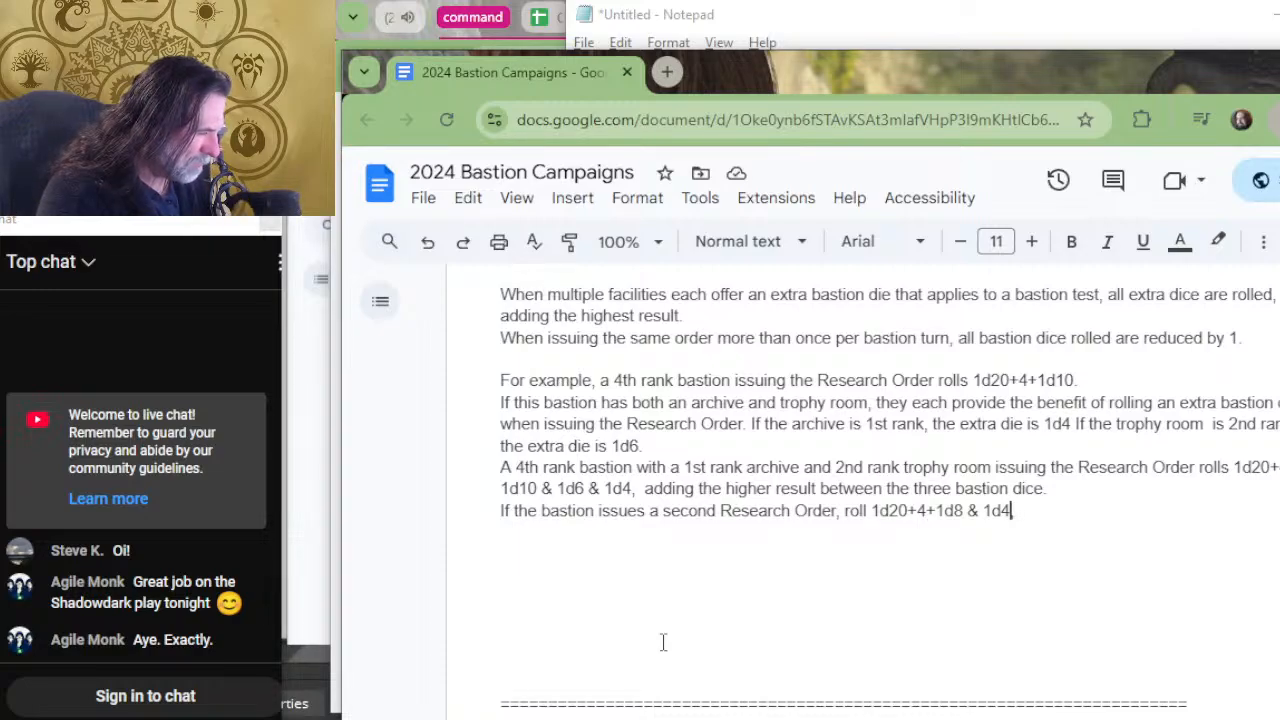
End the second Research Order roll with a period after "1d4" and start a new sentence reading "Since issuing a 2nd".
key(BackSpace)
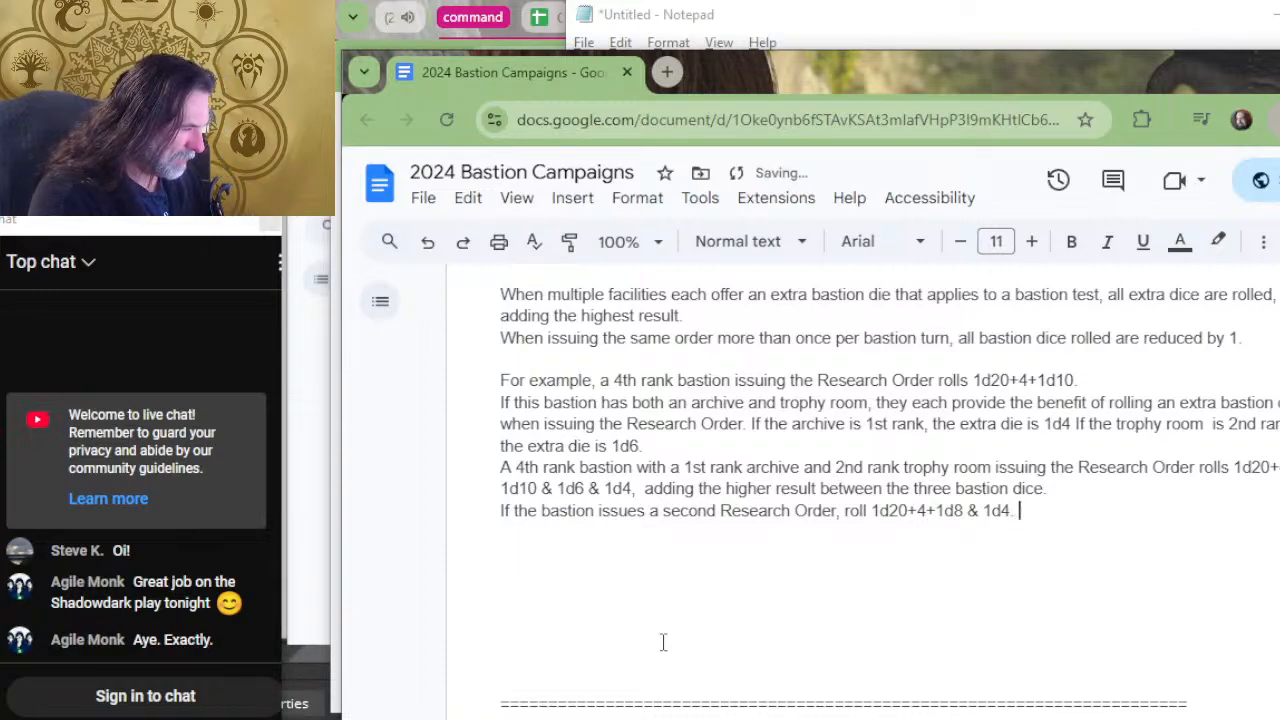
text(sINCE)
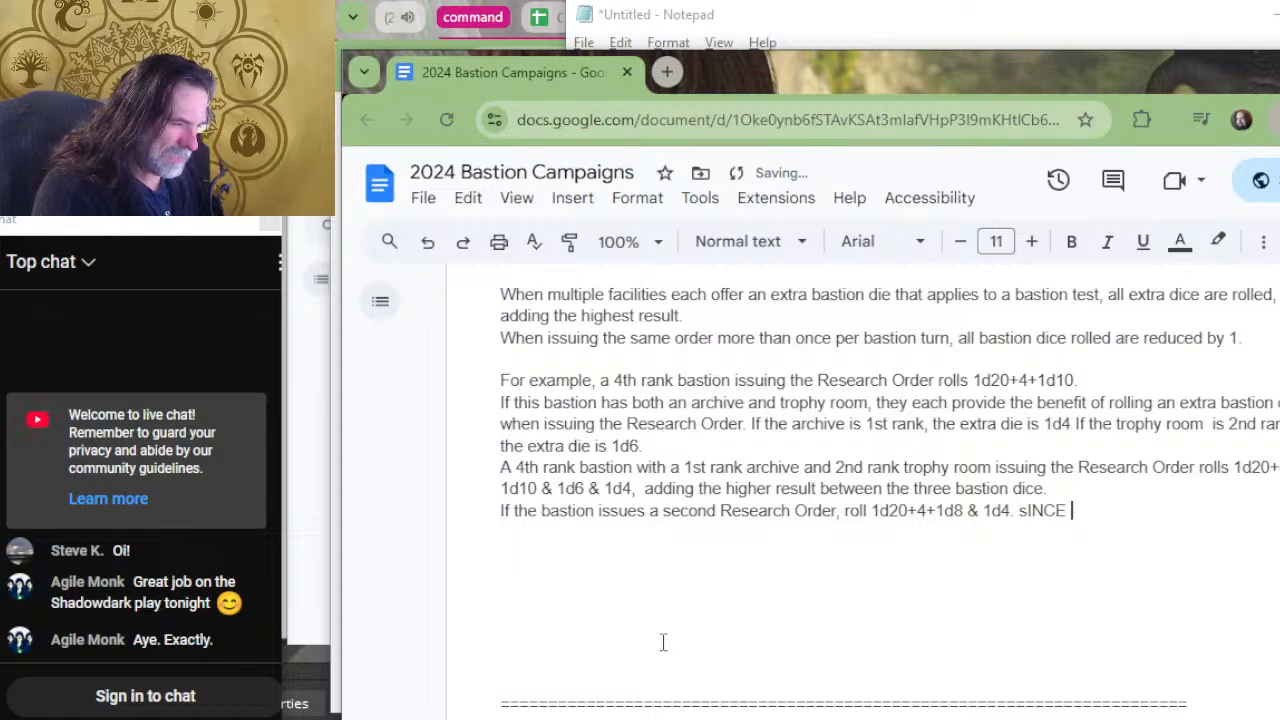
text( ISS)
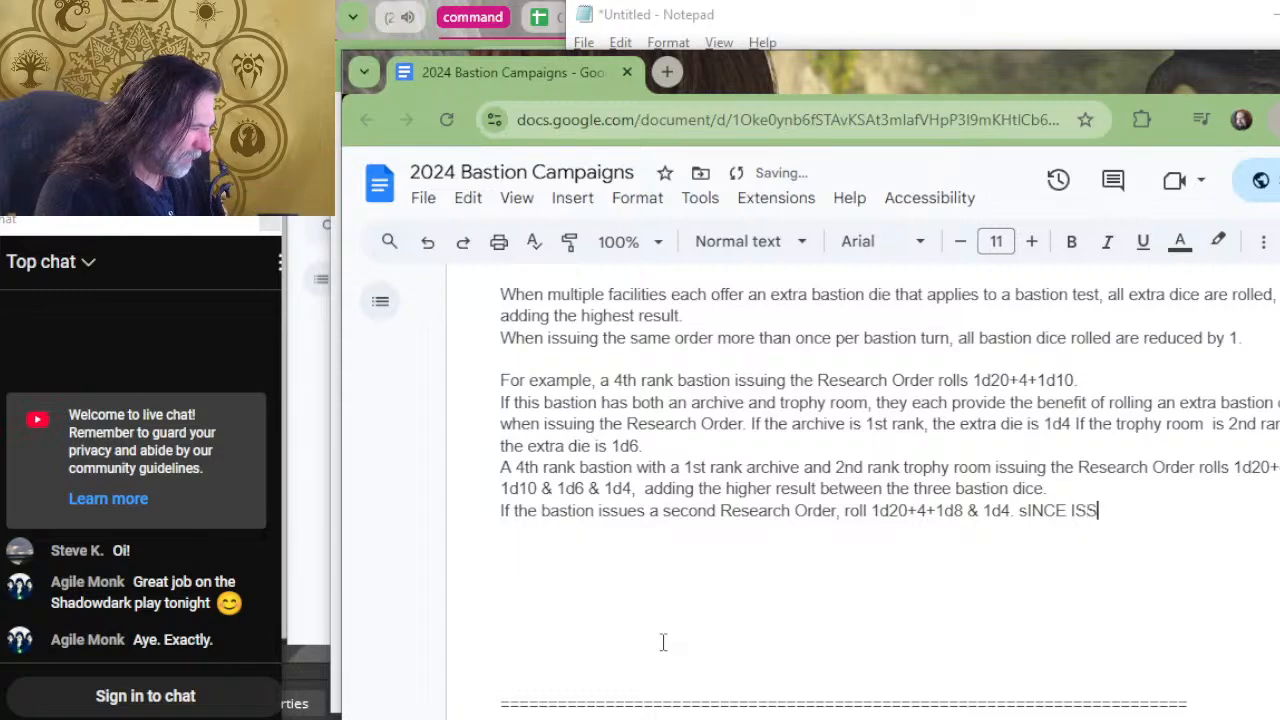
key(BackSpace)
key(BackSpace)
key(BackSpace)
key(BackSpace)
key(BackSpace)
key(BackSpace)
key(BackSpace)
key(BackSpace)
key(BackSpace)
text(Si)
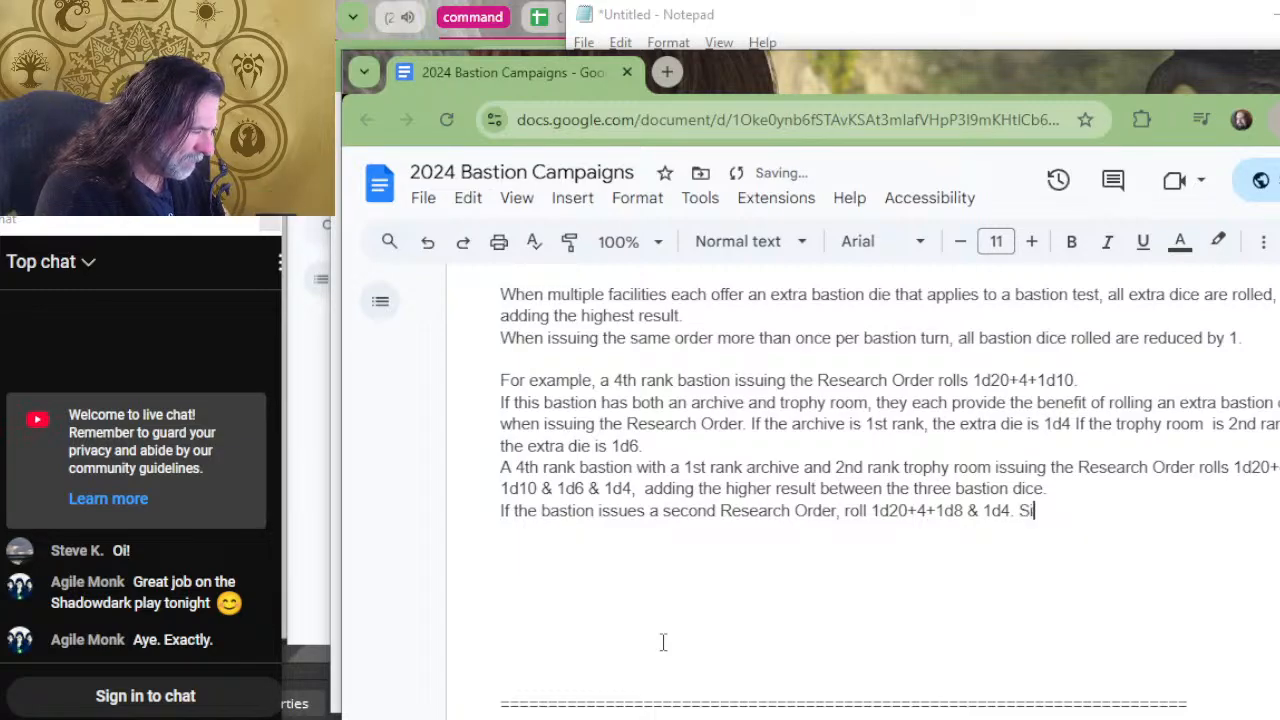
text(nce issuing a 2nd )
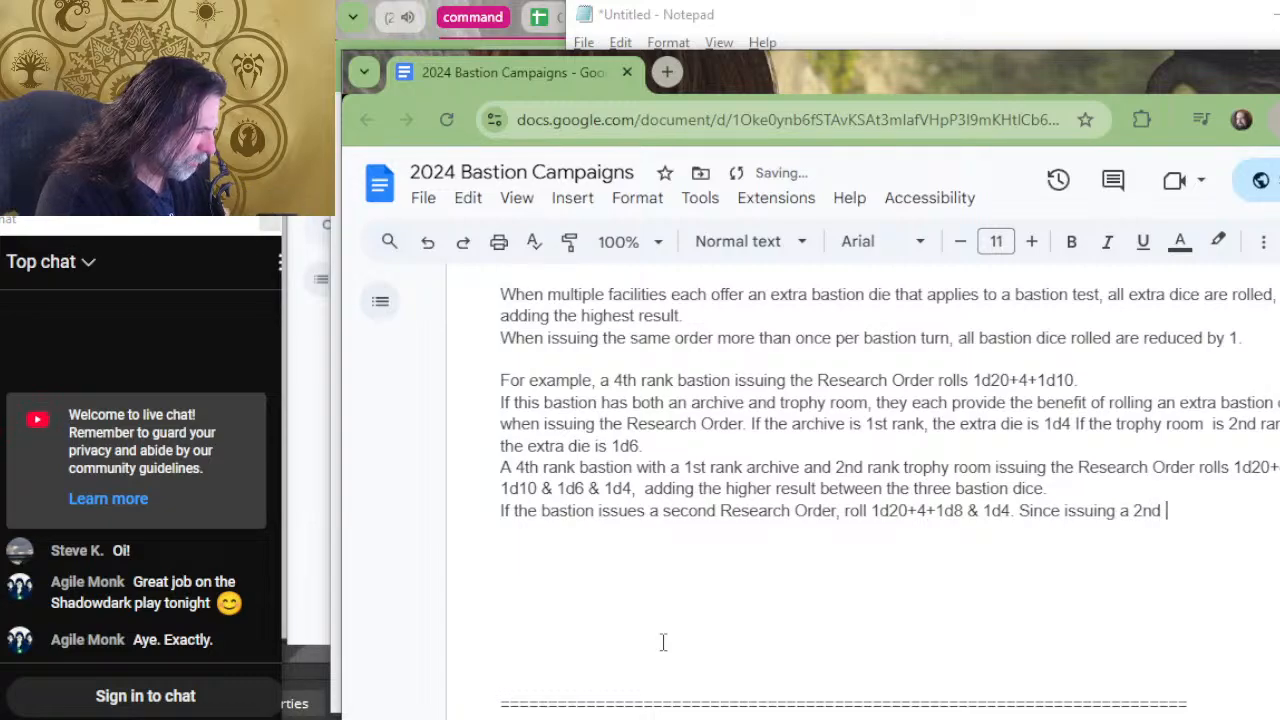
text(o)
key(BackSpace)
text(Order )
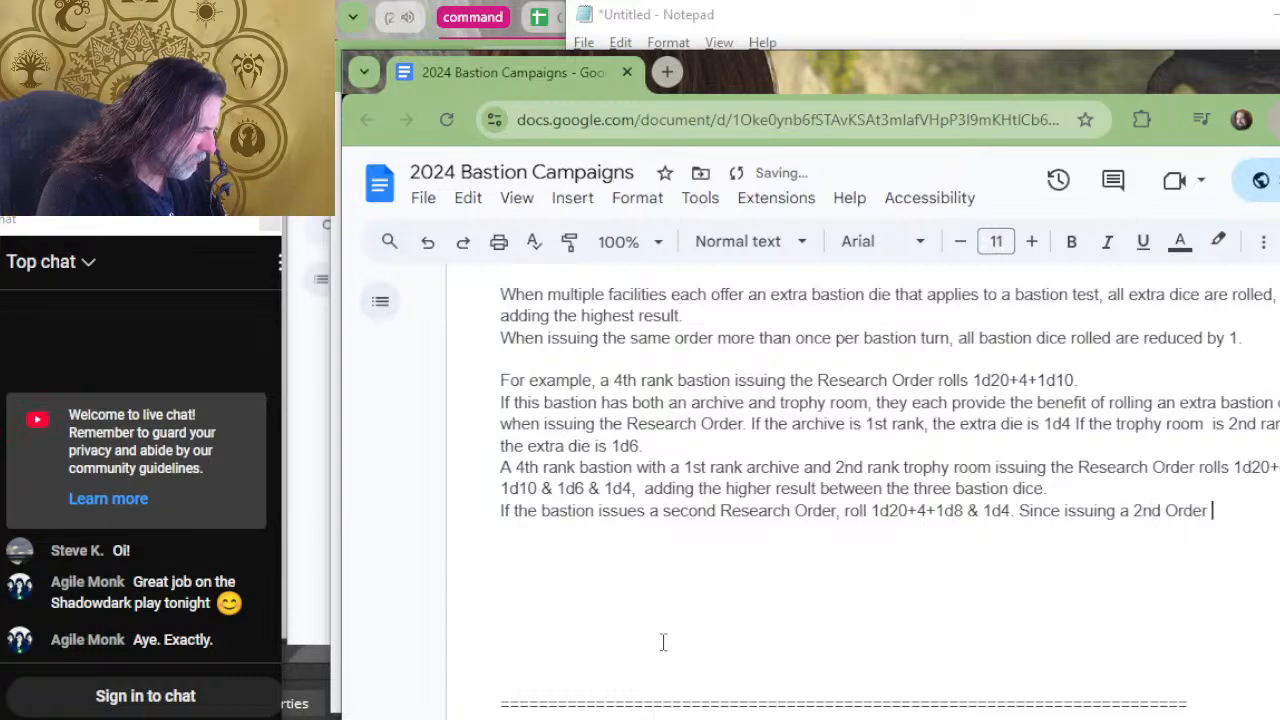
text(reduces )
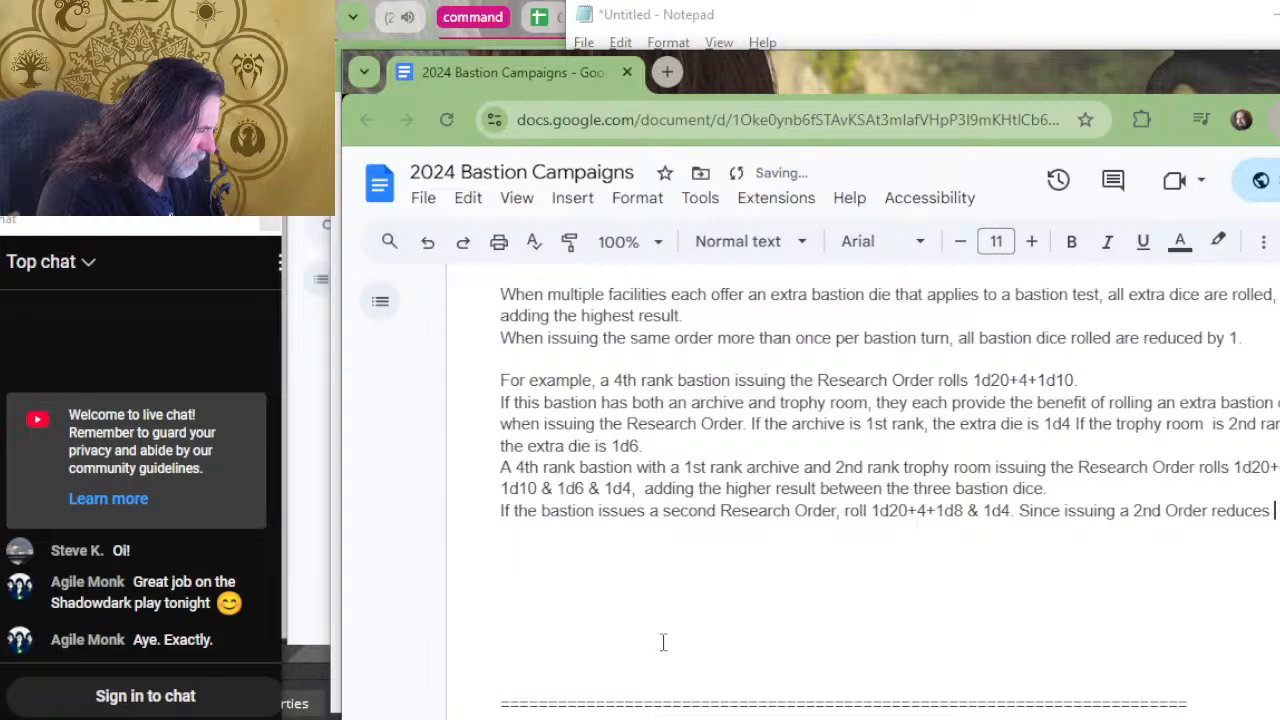
text(a 1d4 )
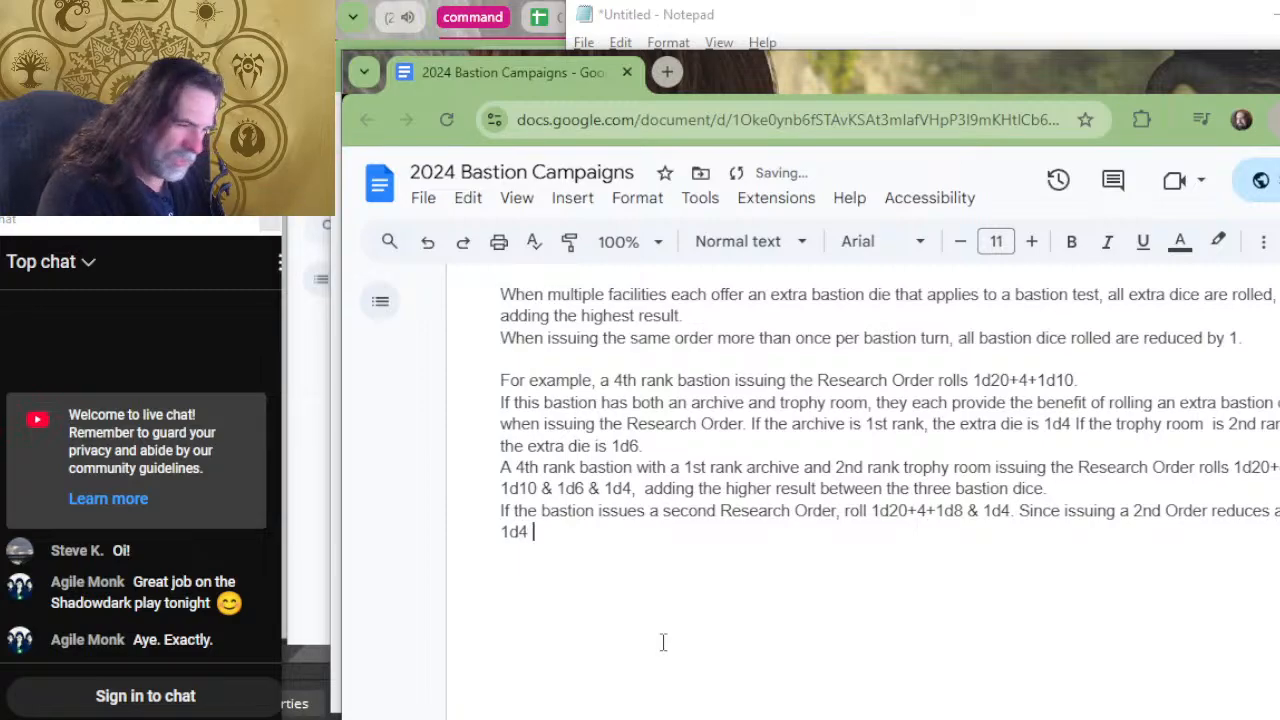
text(down to )
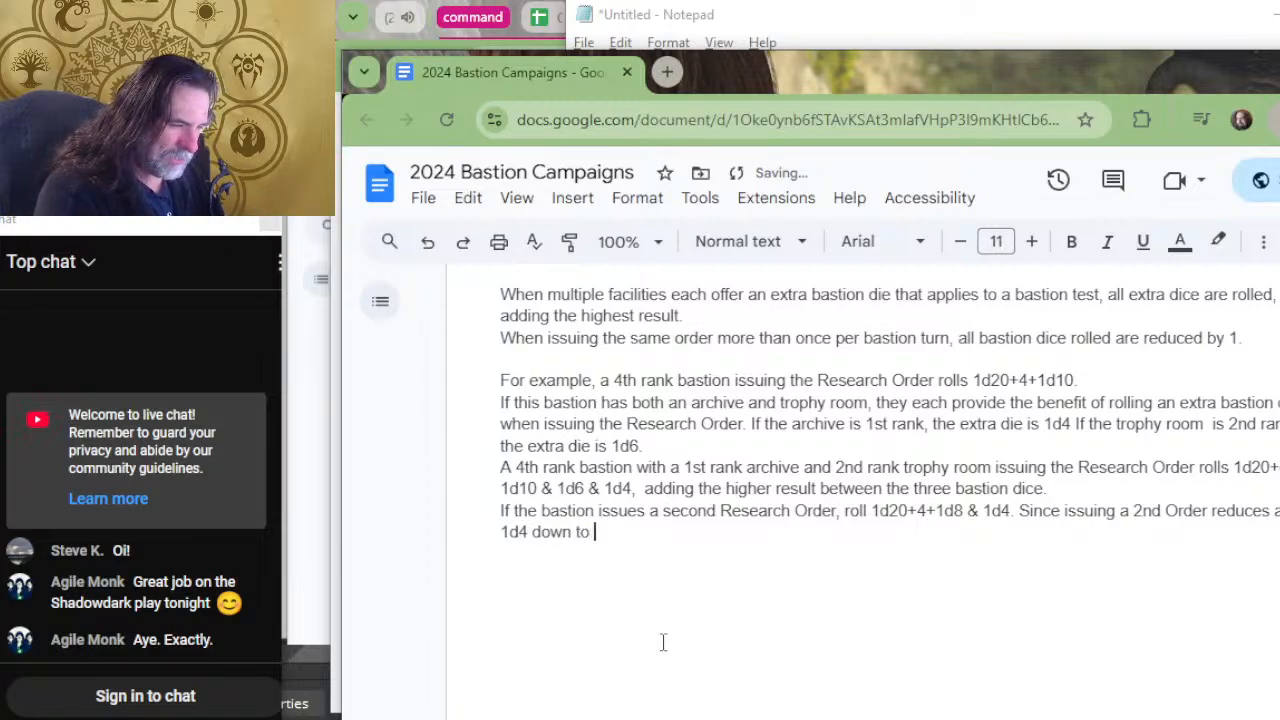
text(0)
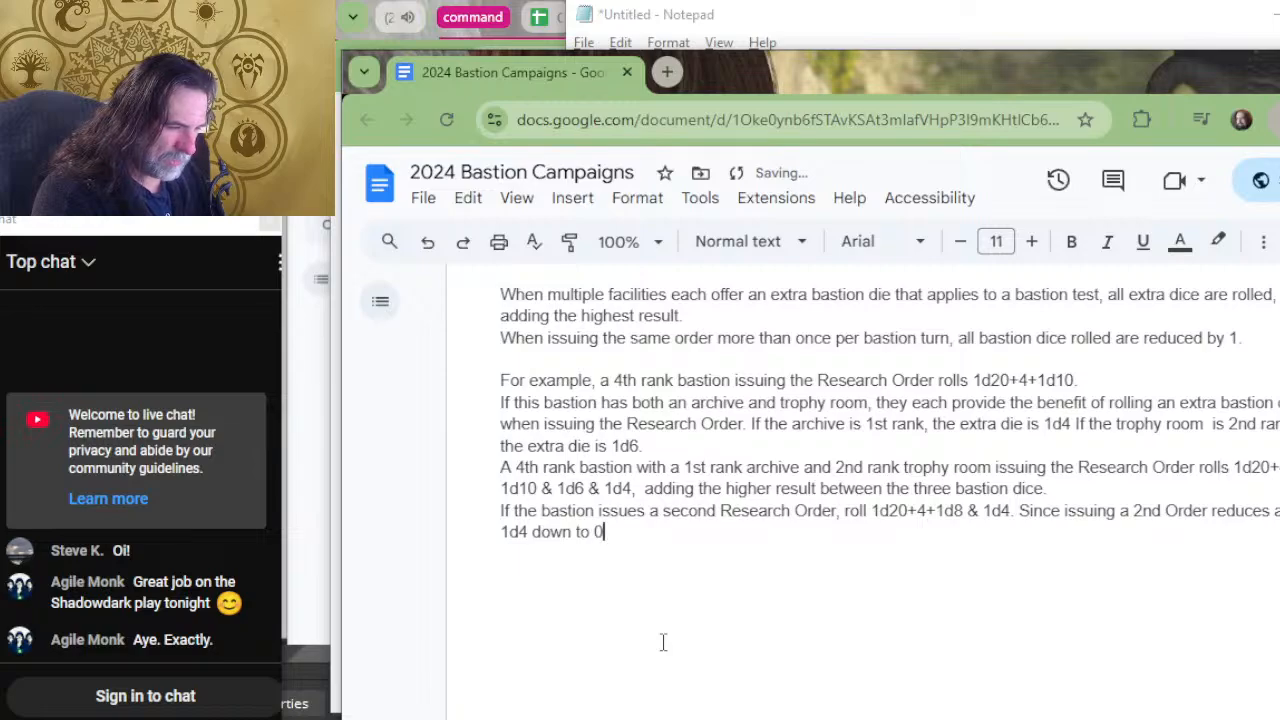
key(BackSpace)
key(BackSpace)
key(BackSpace)
key(BackSpace)
key(BackSpace)
key(BackSpace)
key(BackSpace)
key(BackSpace)
key(BackSpace)
key(BackSpace)
key(BackSpace)
key(BackSpace)
key(BackSpace)
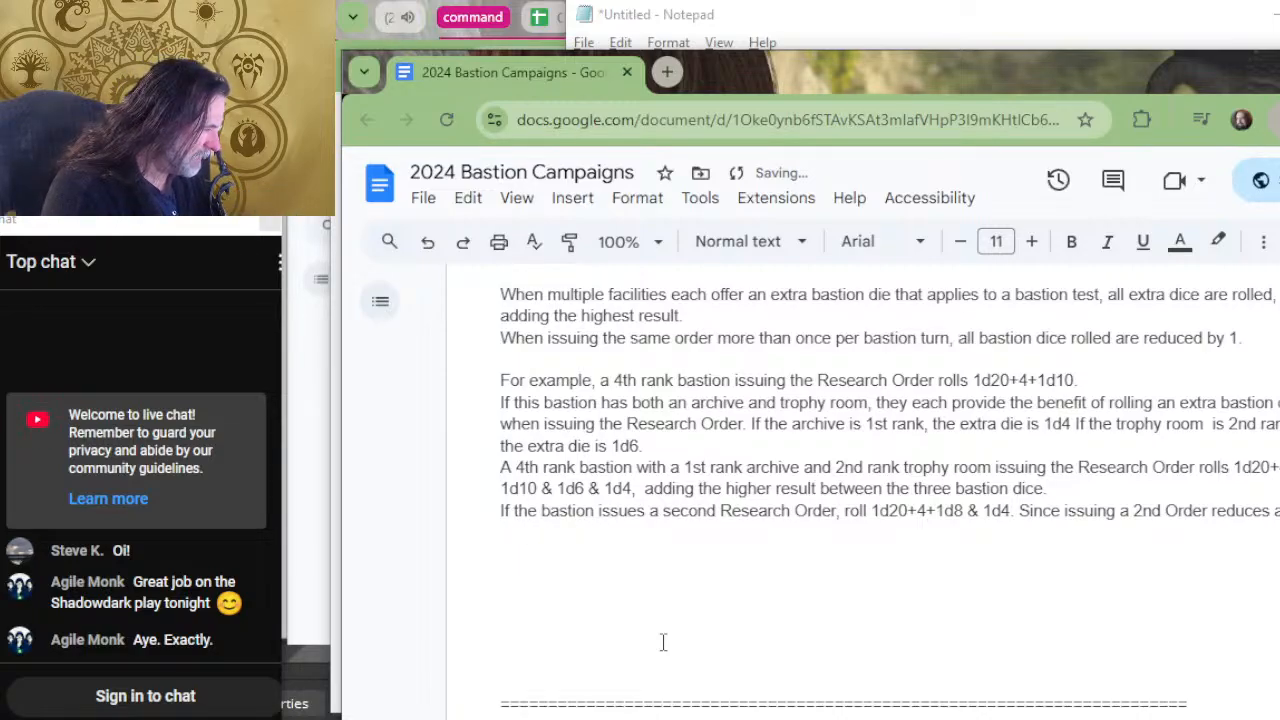
key(BackSpace)
key(BackSpace)
key(BackSpace)
key(BackSpace)
key(BackSpace)
key(BackSpace)
key(BackSpace)
key(BackSpace)
key(BackSpace)
key(BackSpace)
key(BackSpace)
key(BackSpace)
key(BackSpace)
key(BackSpace)
key(BackSpace)
key(BackSpace)
key(BackSpace)
key(BackSpace)
key(BackSpace)
key(BackSpace)
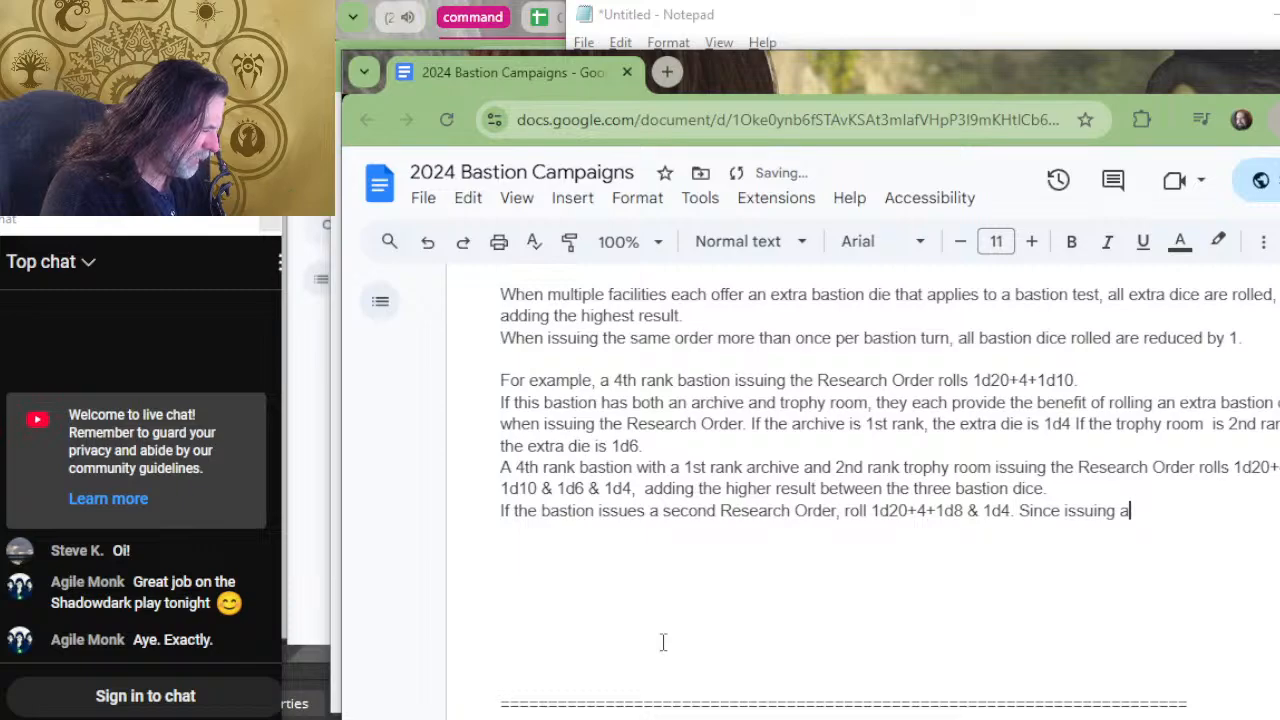
Continue the "Since issuing a" sentence with "second Research Order reduces the 1d4".
text(second re)
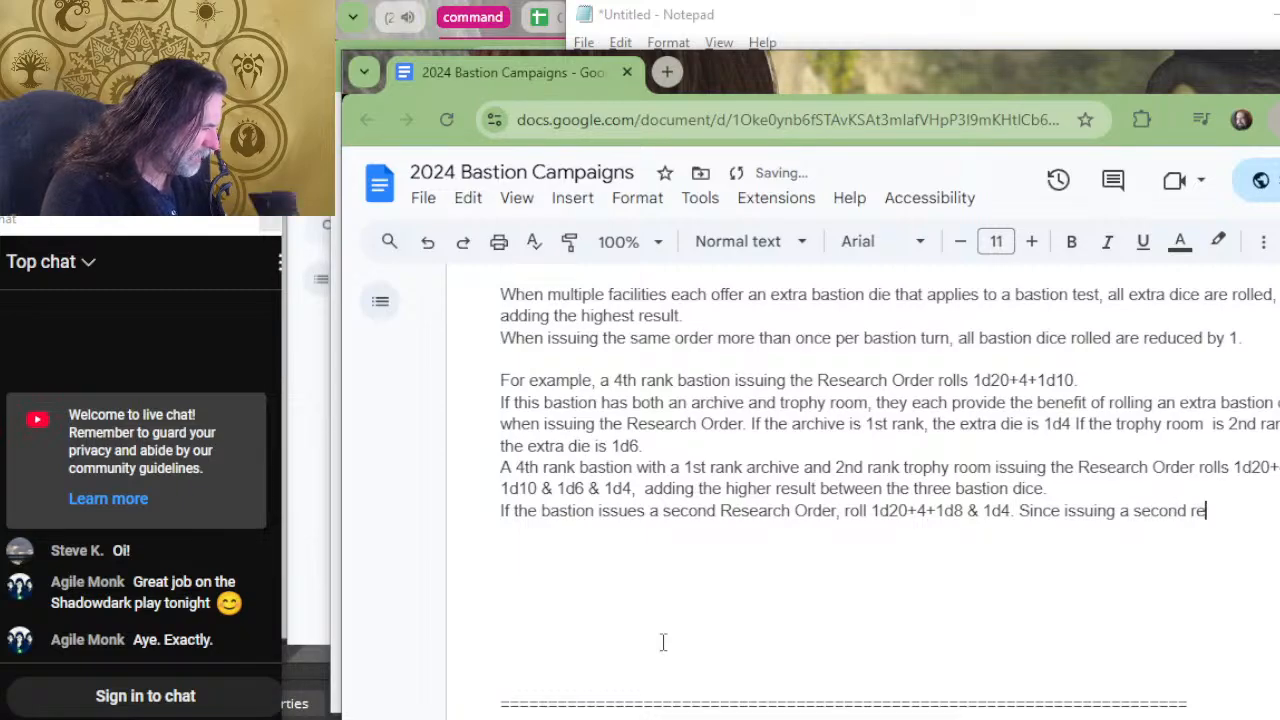
key(BackSpace)
key(BackSpace)
text(Research Order )
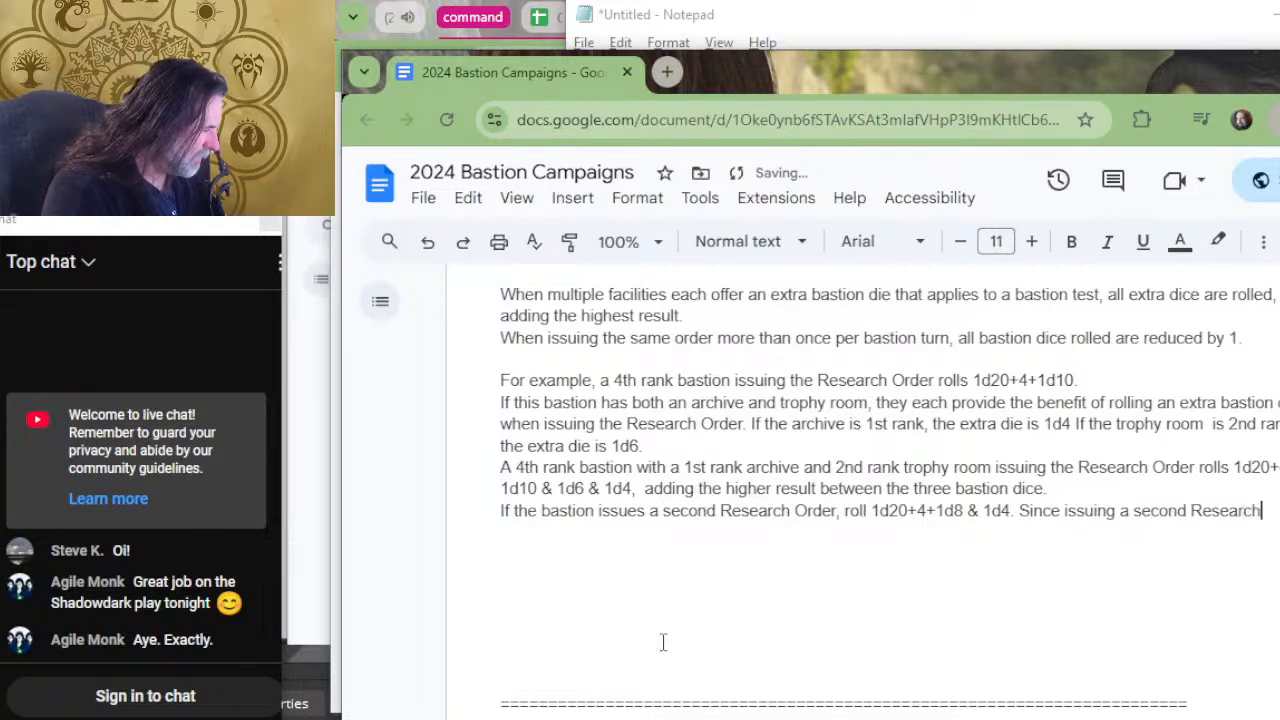
text(re)
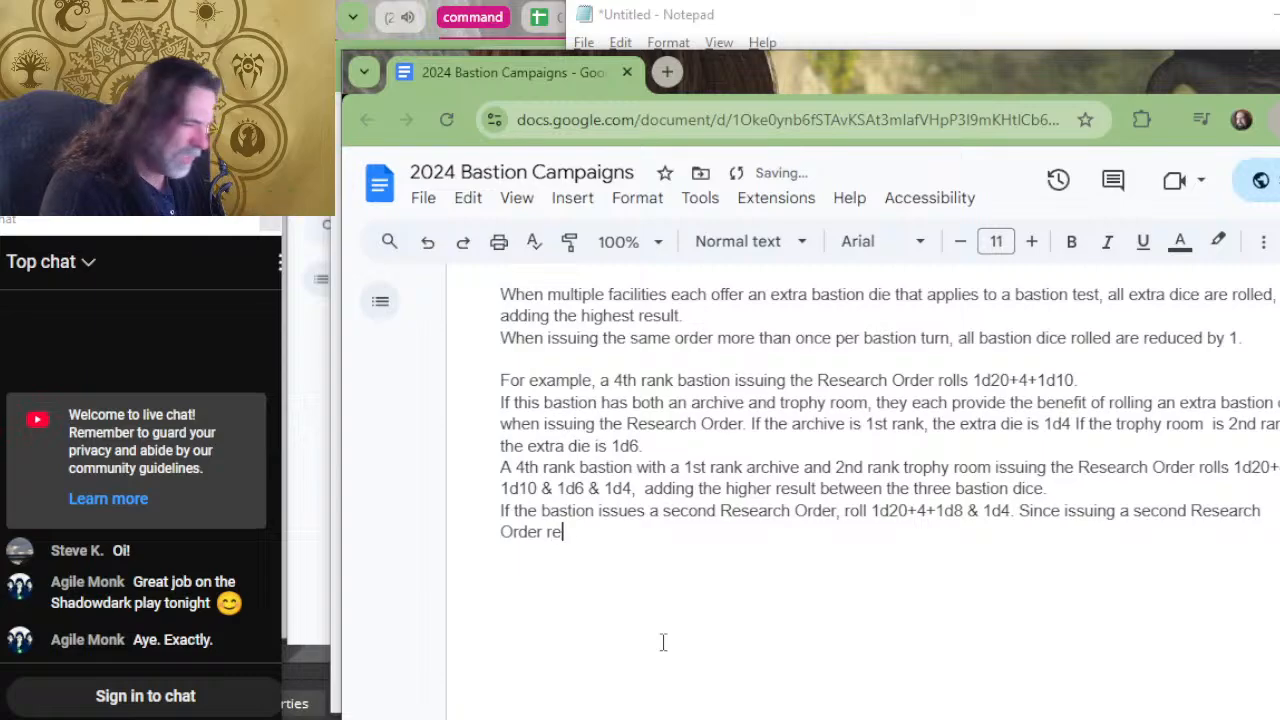
text(duces the 1d4 )
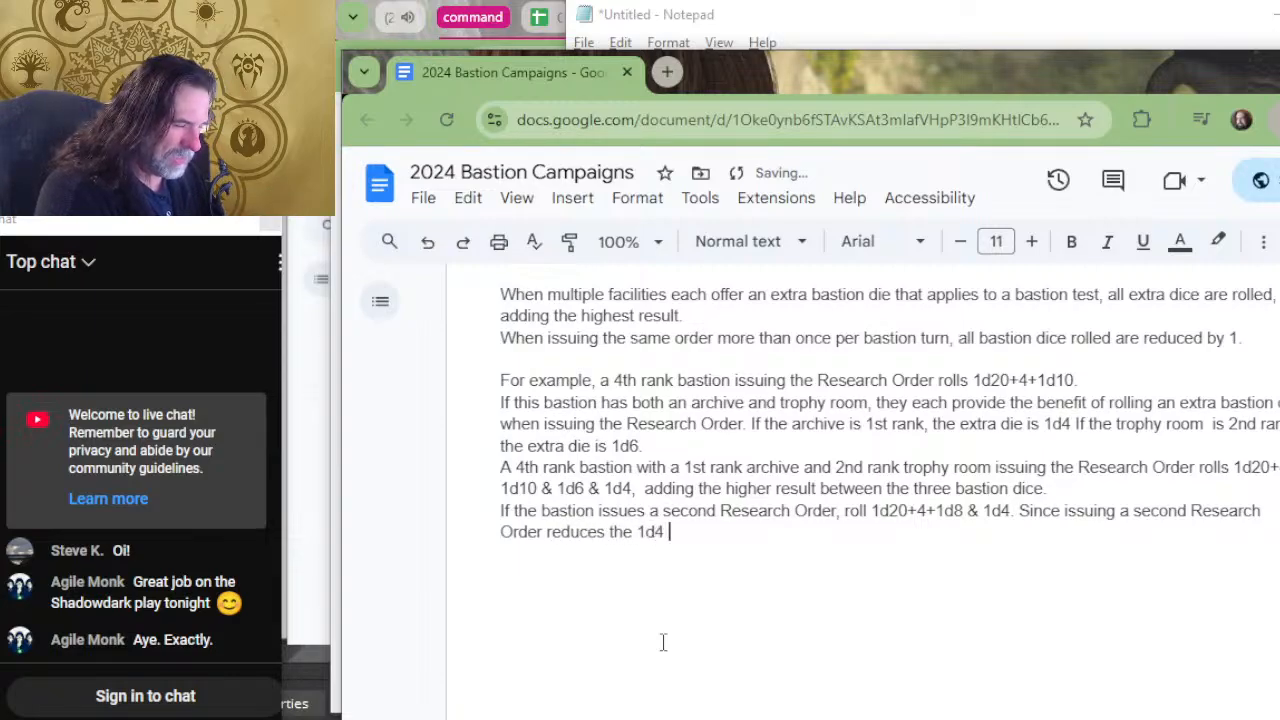
text(of the )
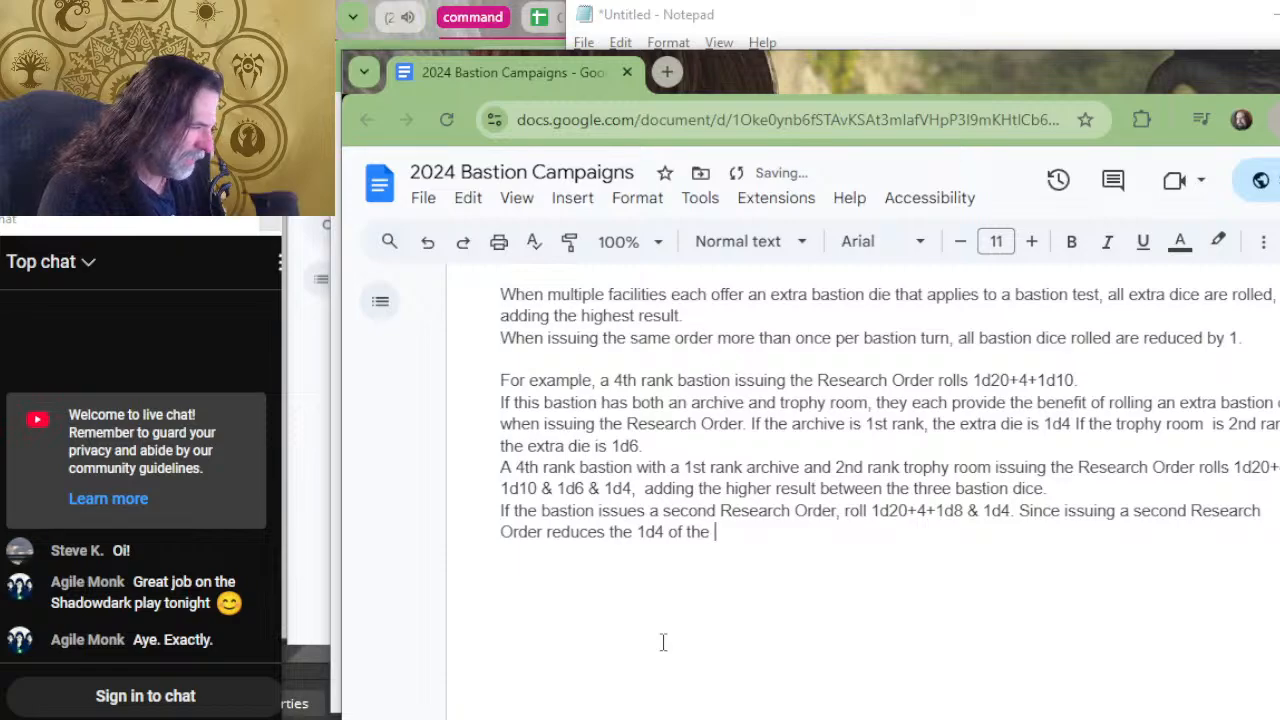
text(archive )
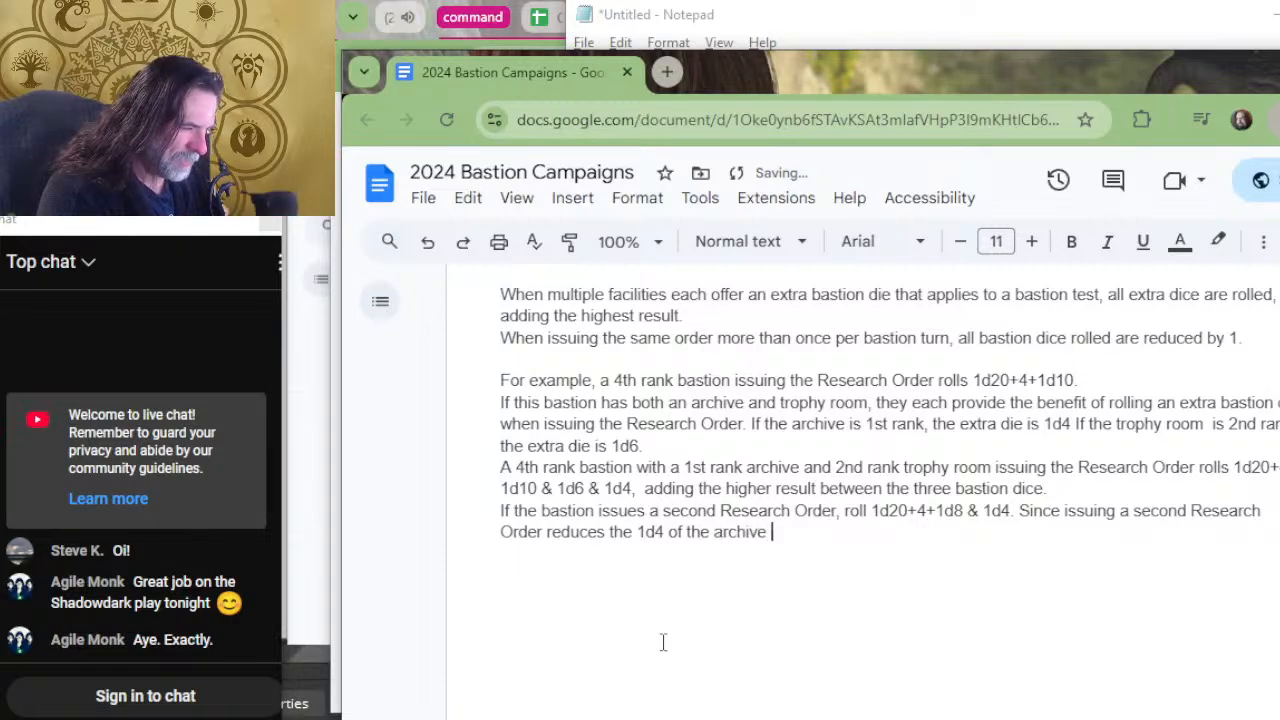
text(to no died)
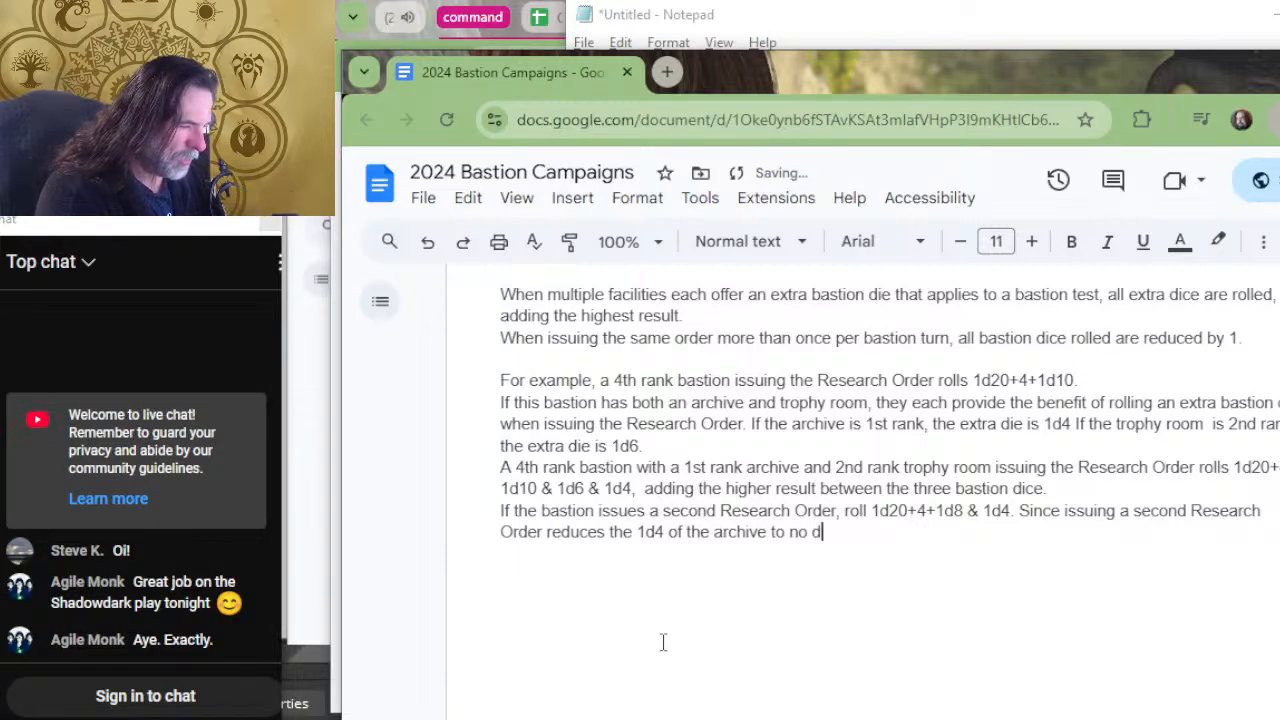
Extend the sentence after "reduces the 1d4" with "of the archive to no die,".
key(BackSpace)
key(BackSpace)
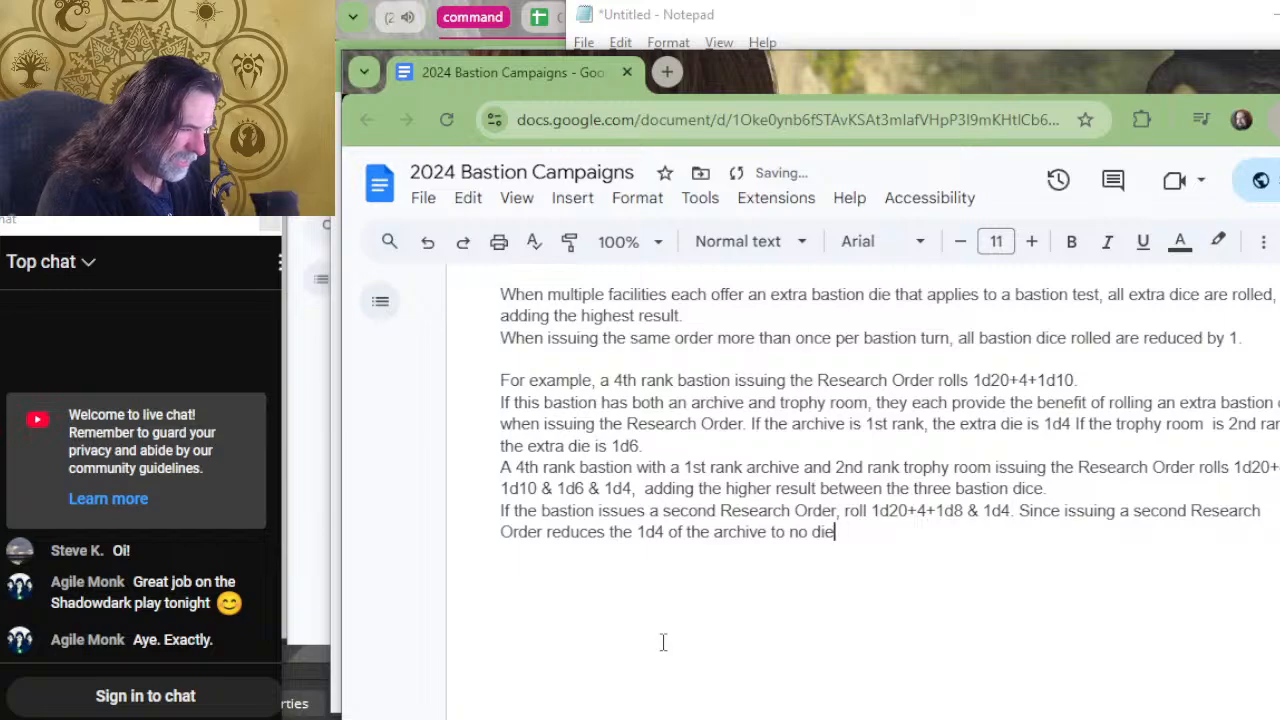
text(,)
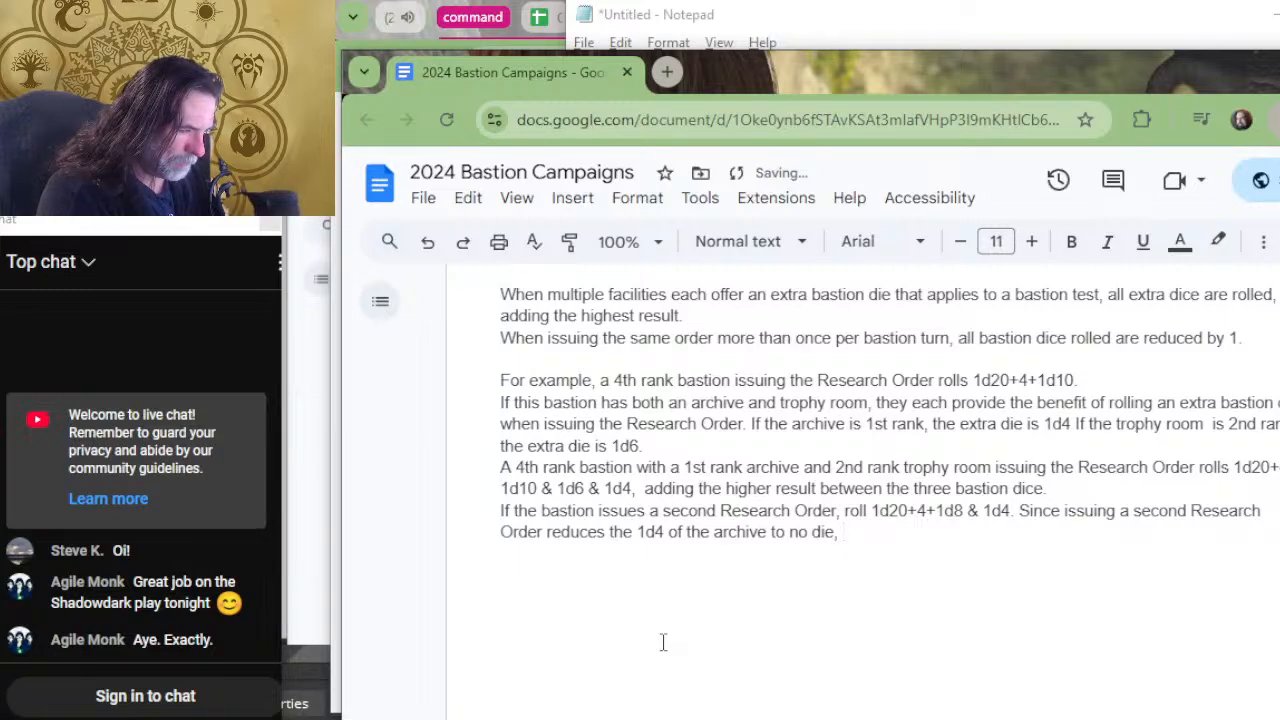
text( it)
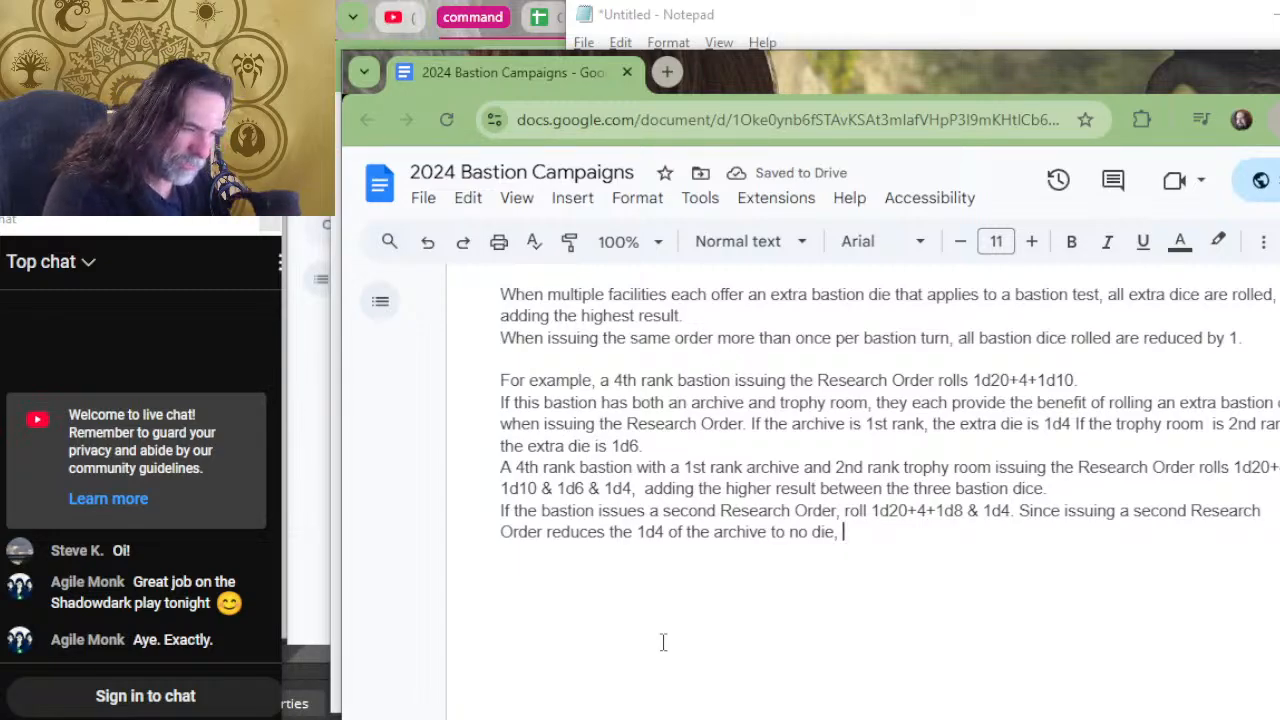
key(BackSpace)
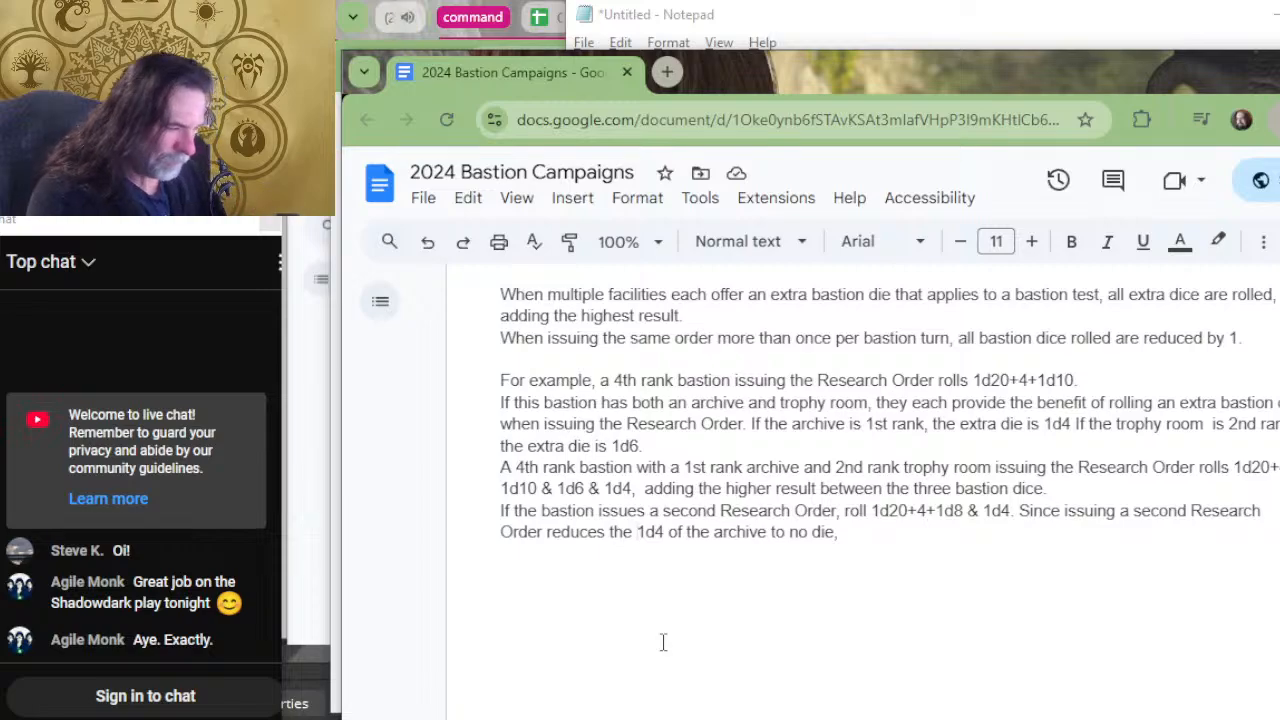
Insert "size of the bastion die rolled, the" between "reduces the" and "1d4" in the second Research Order sentence.
text(size of )
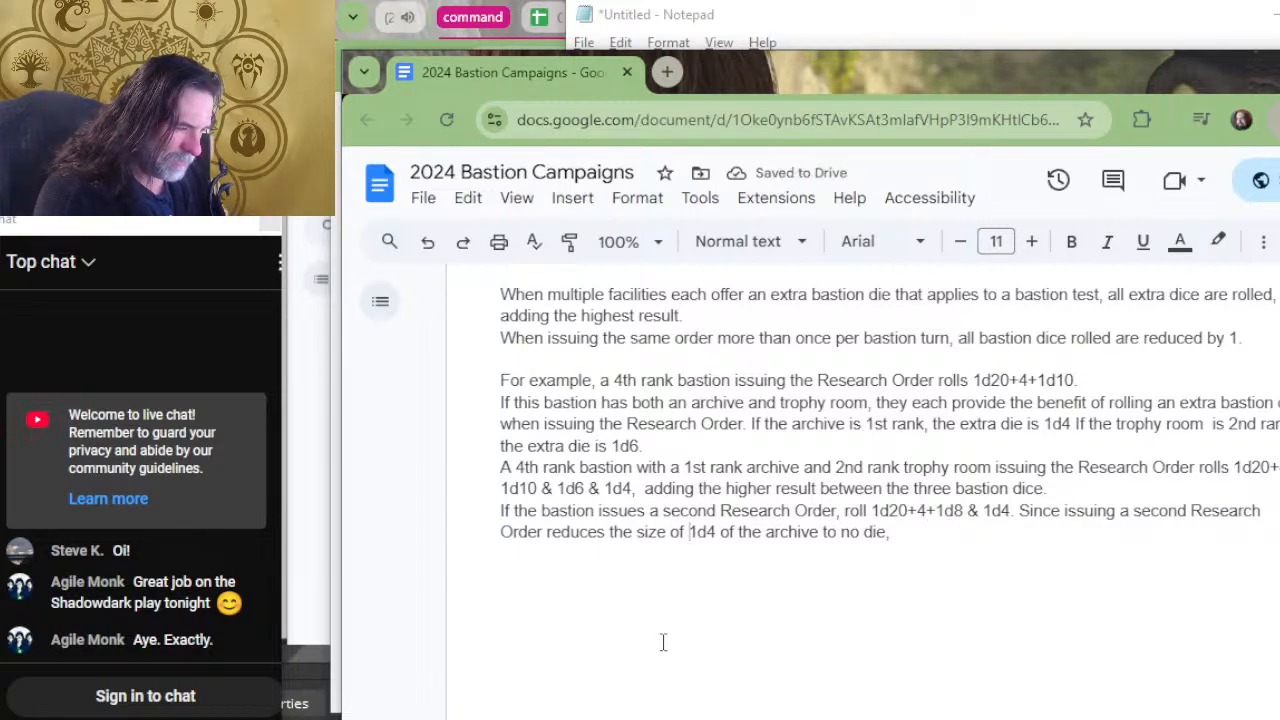
text(the bastion di)
text(e rolled, )
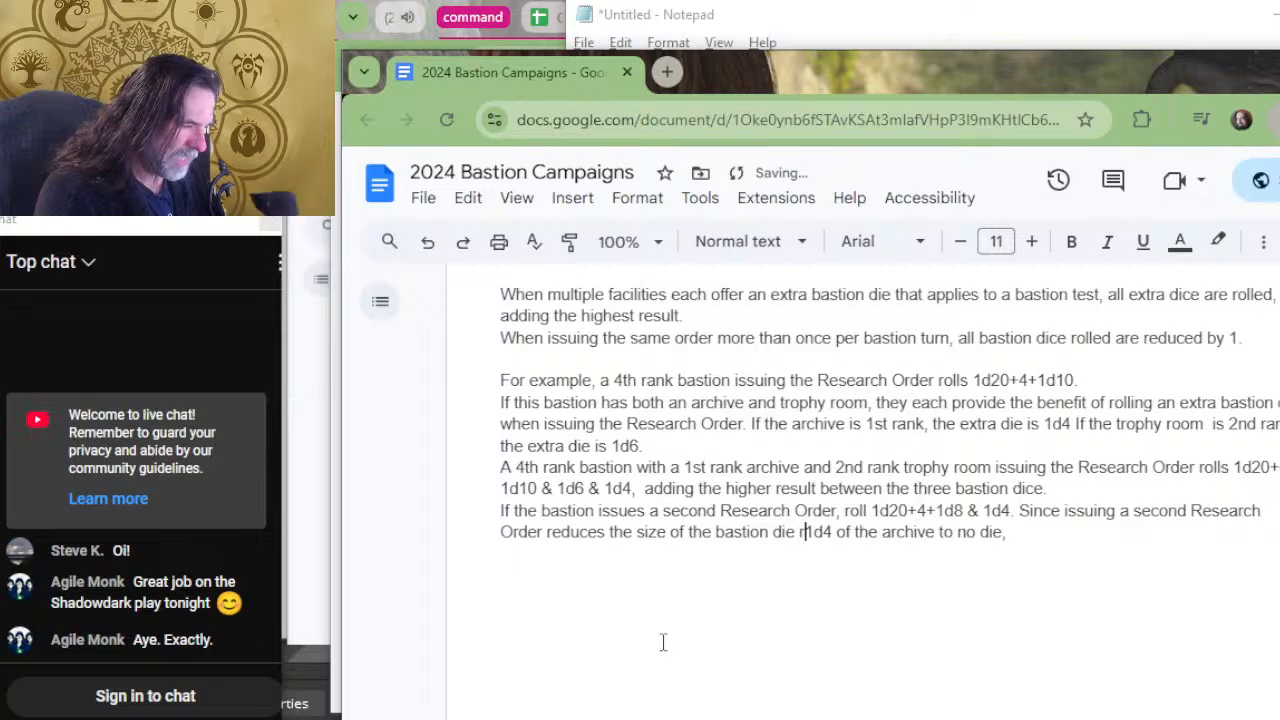
text(the)
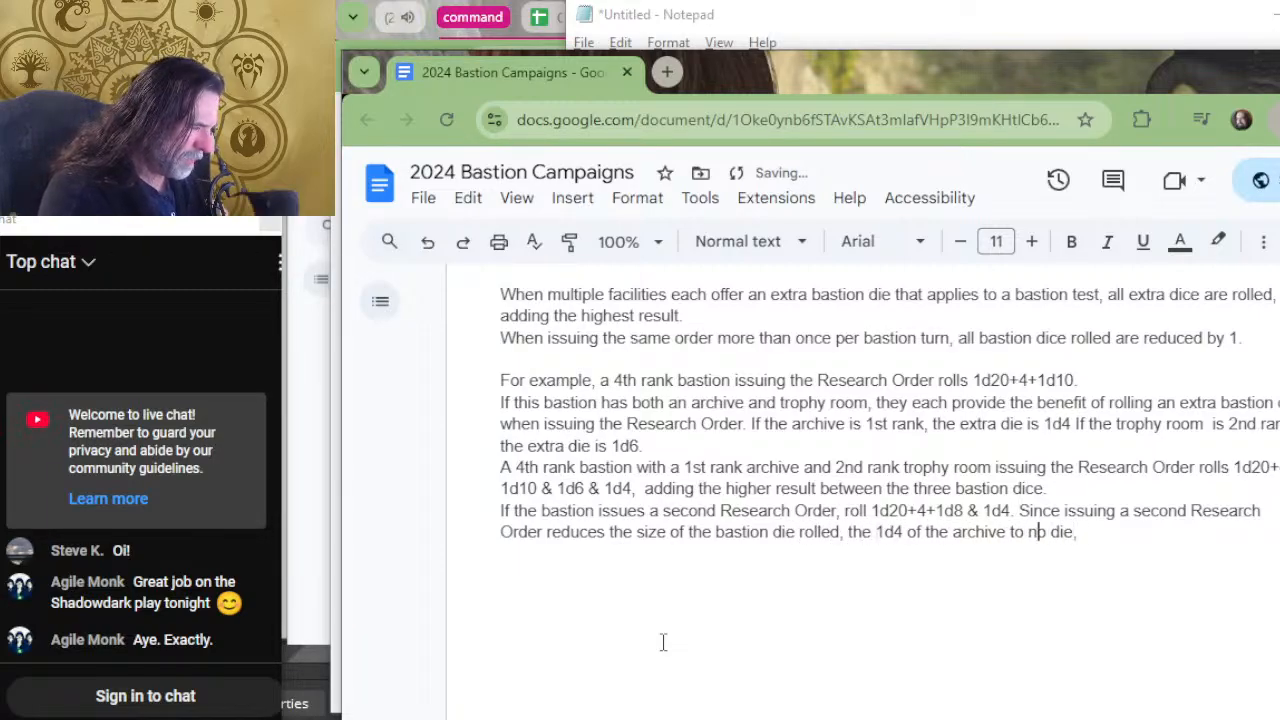
Replace "of the archive to no die," after "the 1d4" with "provided by the archive is reduced to 0.".
key(Left)
key(Left)
key(Left)
key(Left)
text(provid)
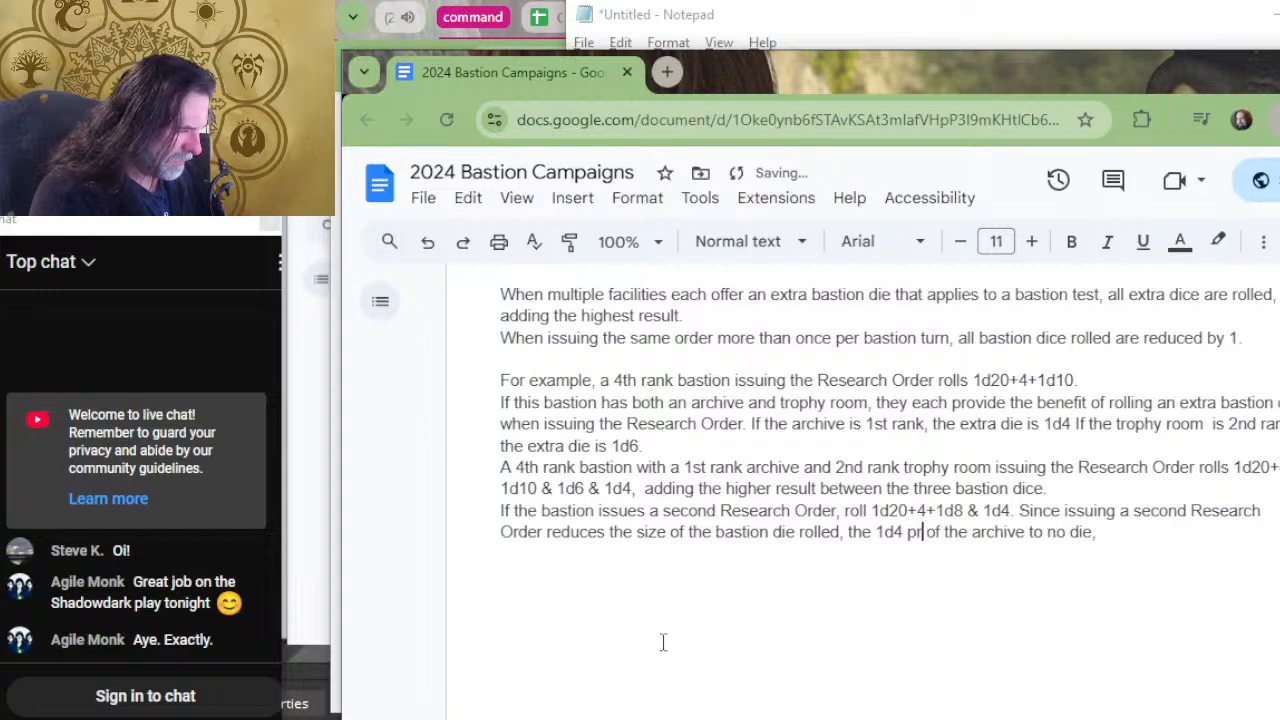
text(ed by the ar)
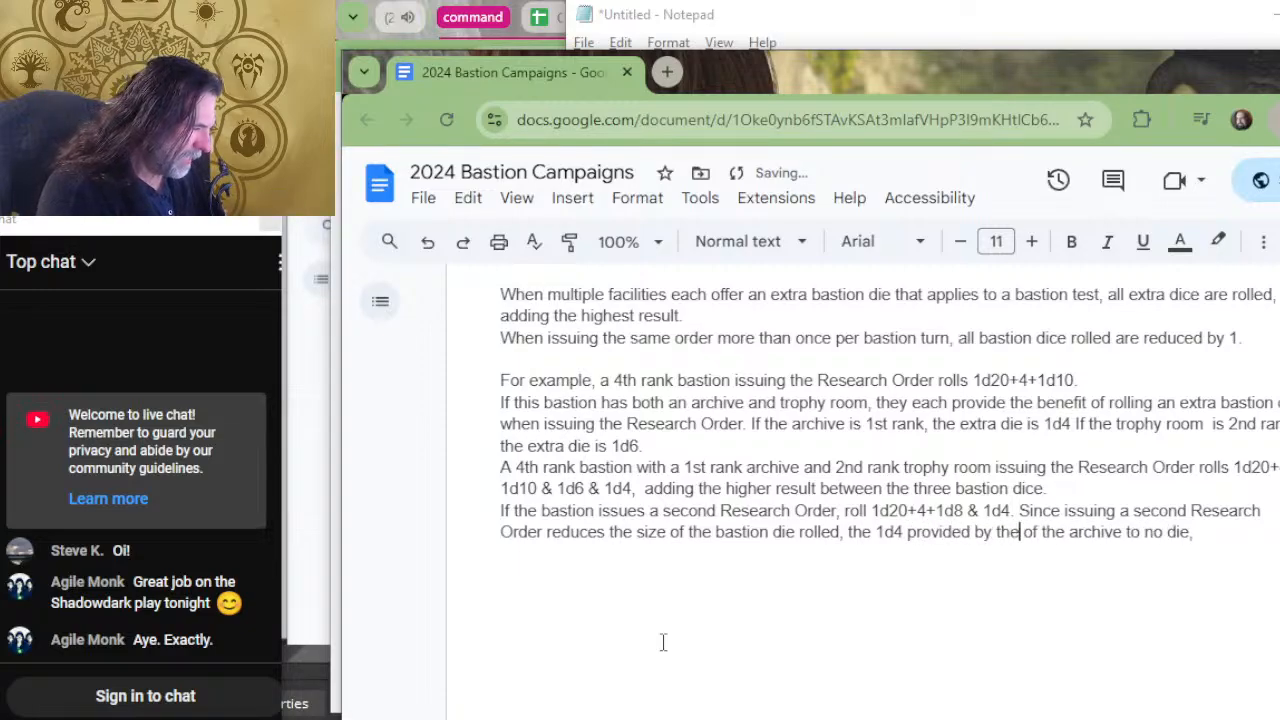
text(chive is )
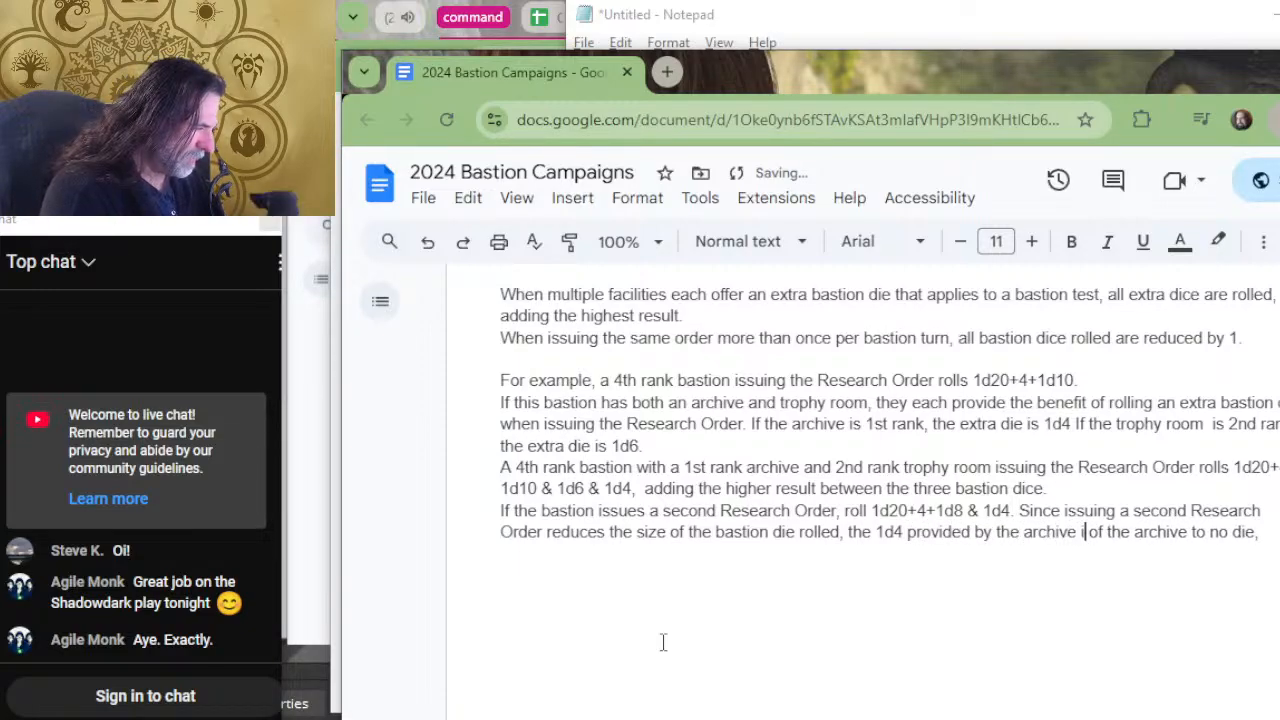
text(reduce)
text(d to 0.)
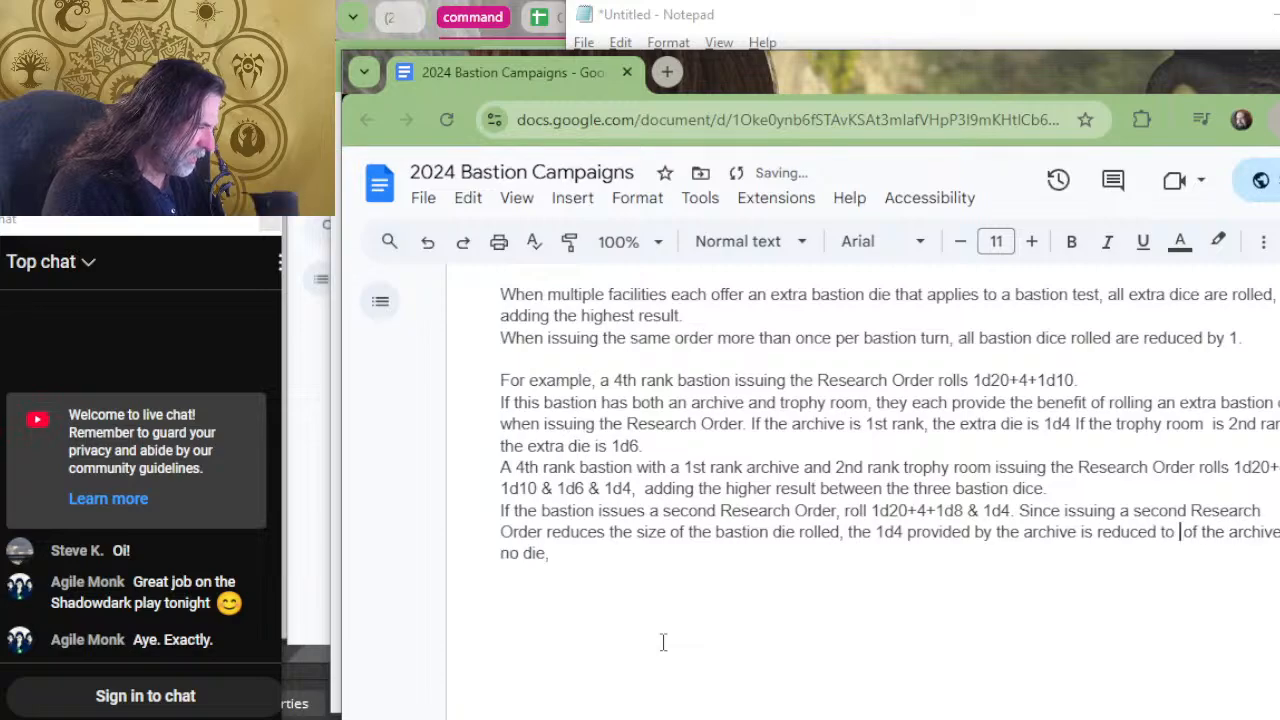
key(ctrl+shift+End)
key(Delete)
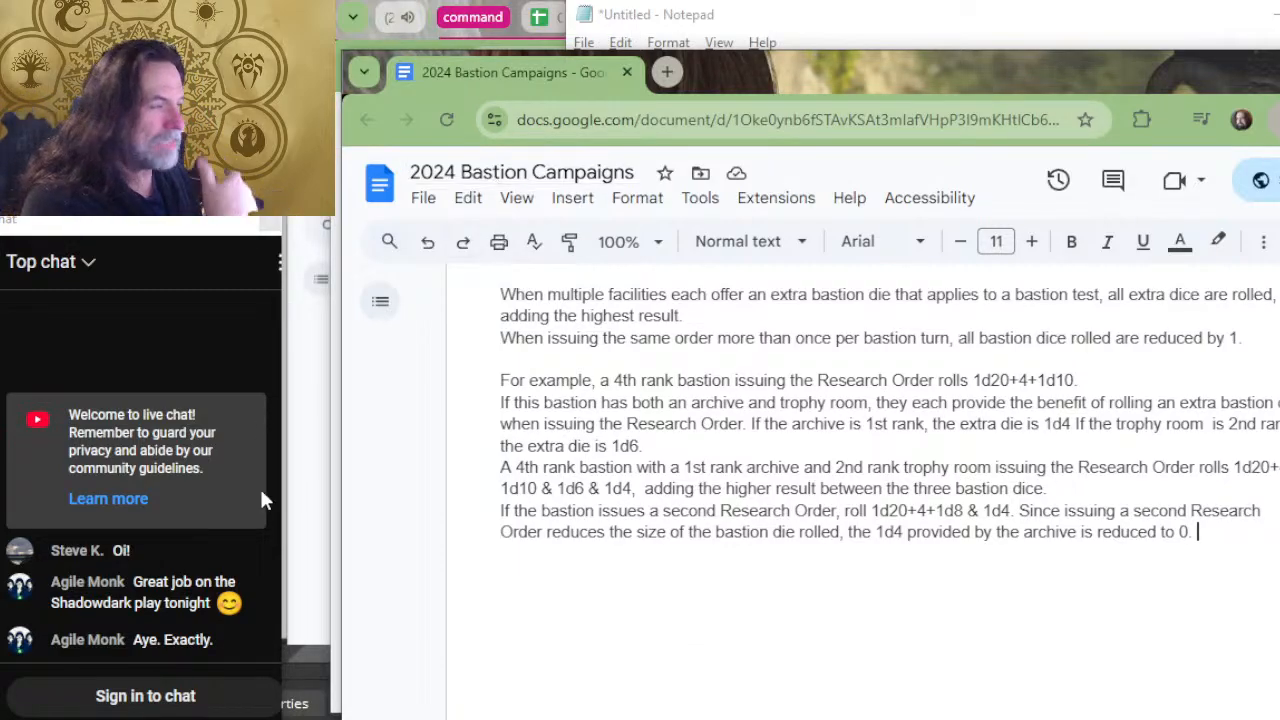
Remove "adding the highest roll to the result of the check" from the rival attack benefit above Workshop, ending it with a period after "Bastion Die".
scroll(600, 300, up, 4)
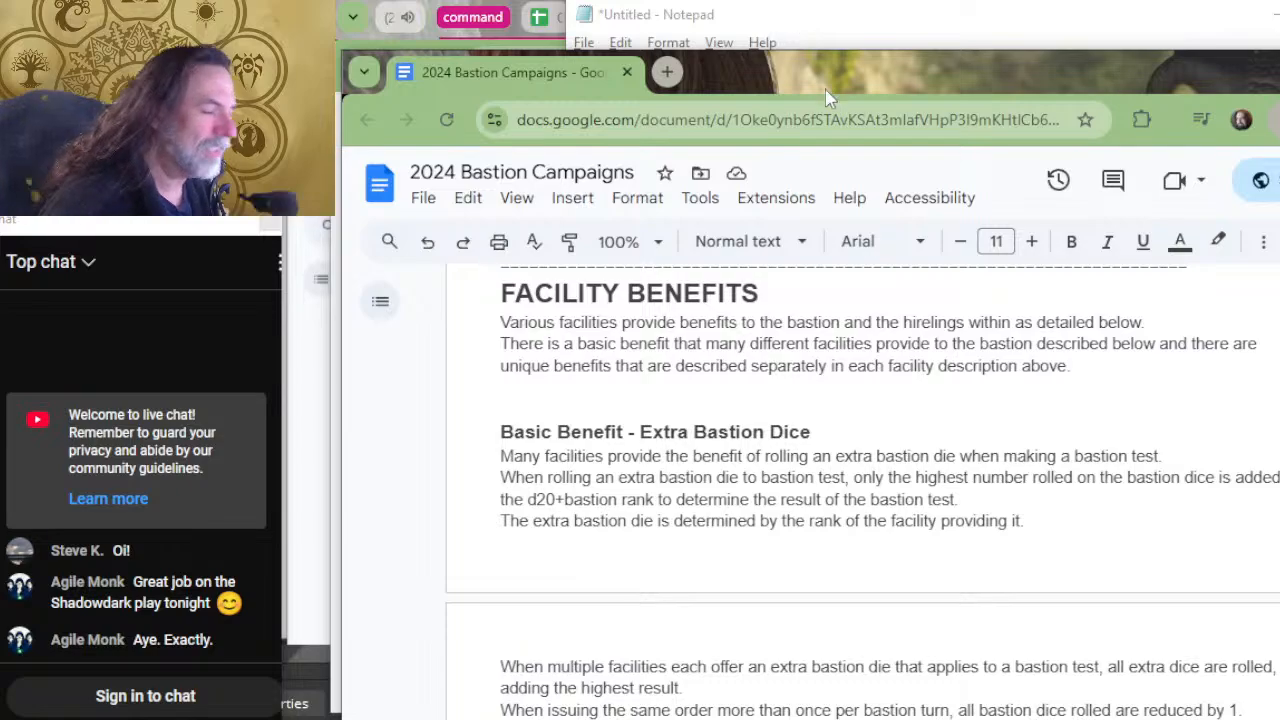
scroll(1267, 622, up, 7)
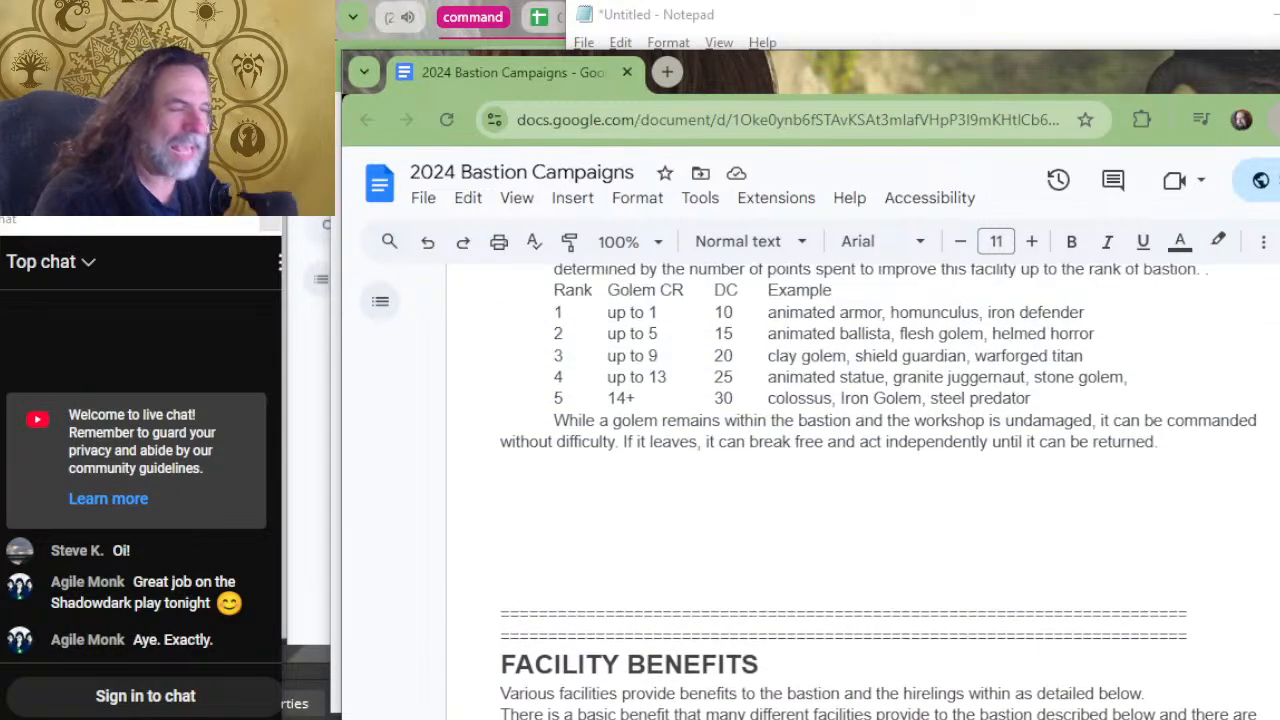
scroll(860, 490, down, 2)
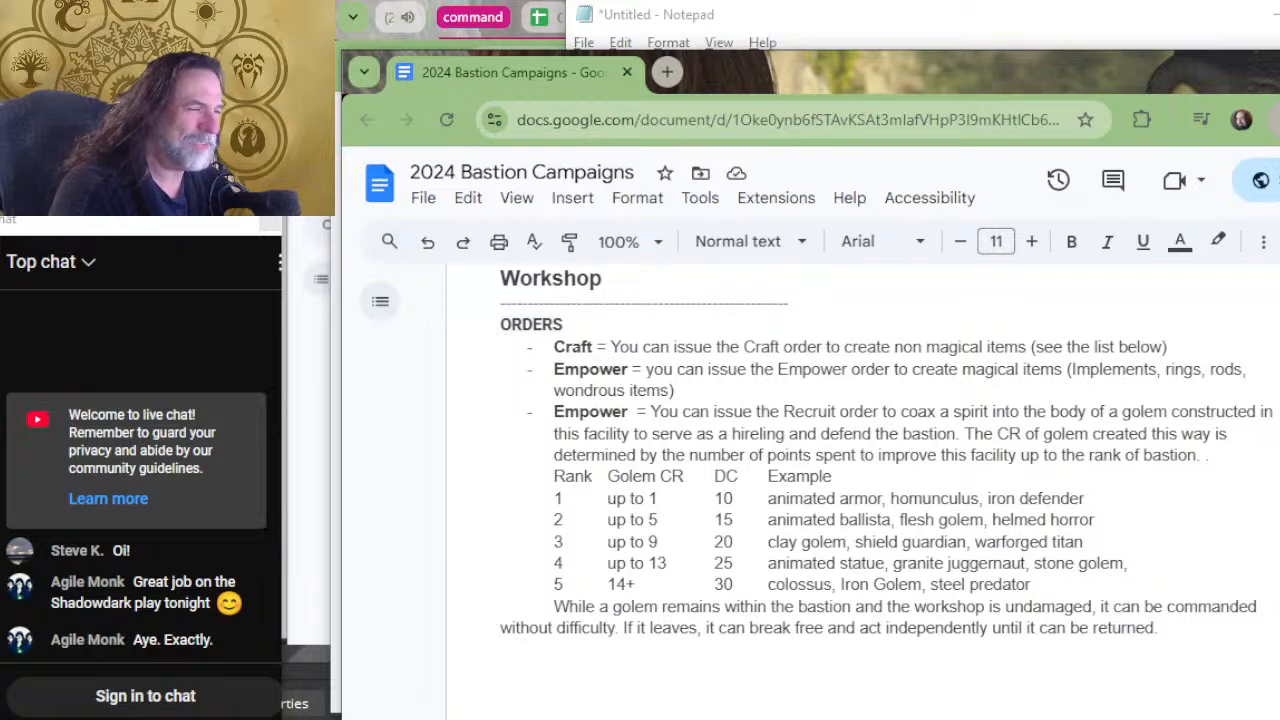
scroll(729, 597, up, 4)
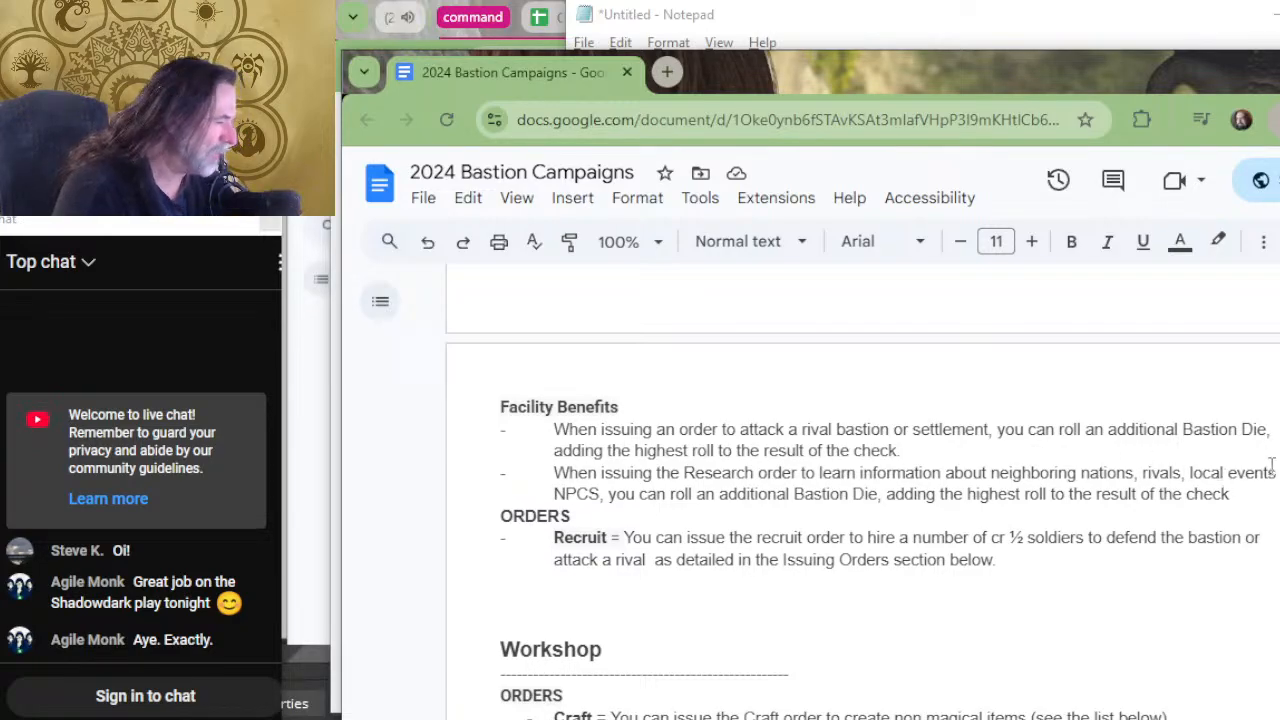
drag(906, 451, 553, 451)
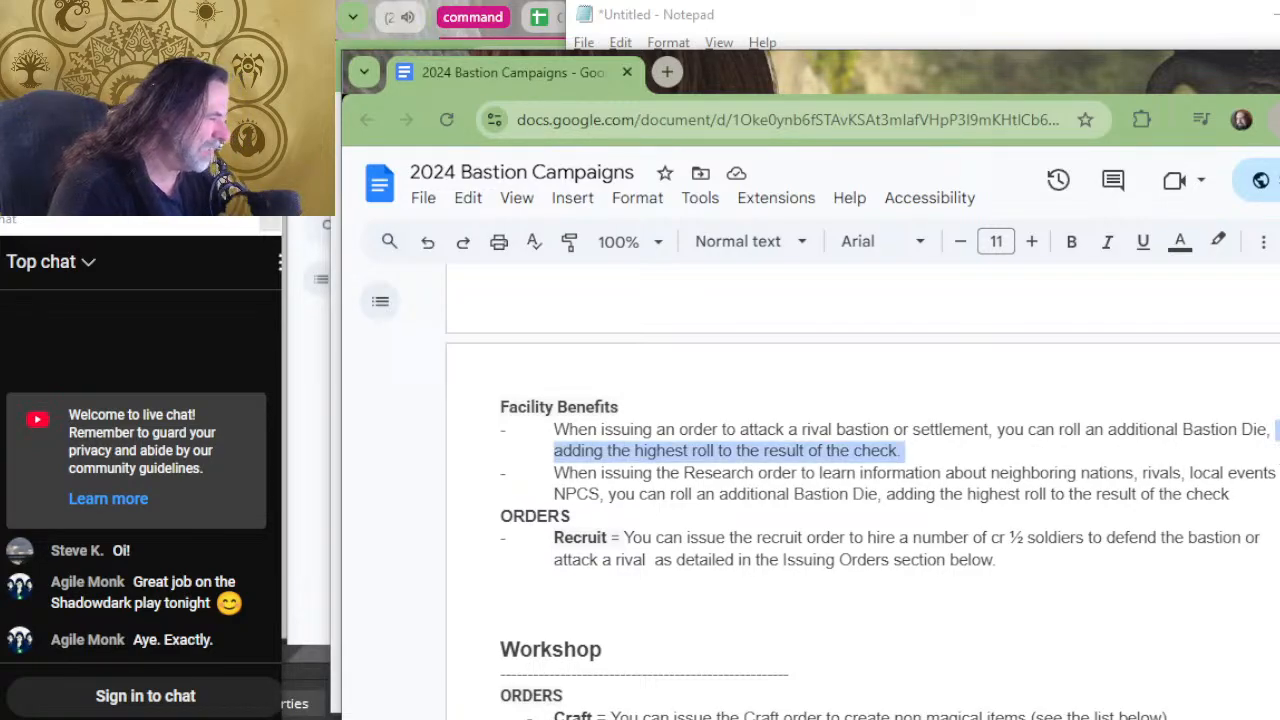
key(BackSpace)
key(BackSpace)
text(.)
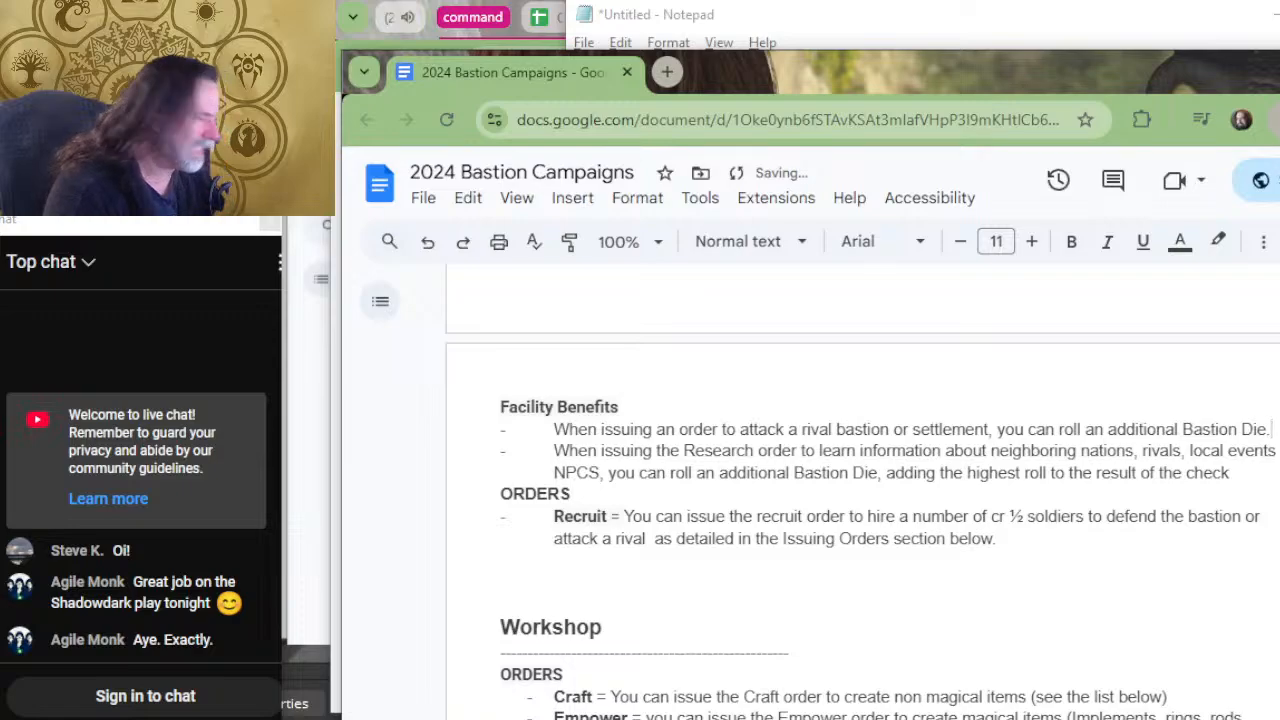
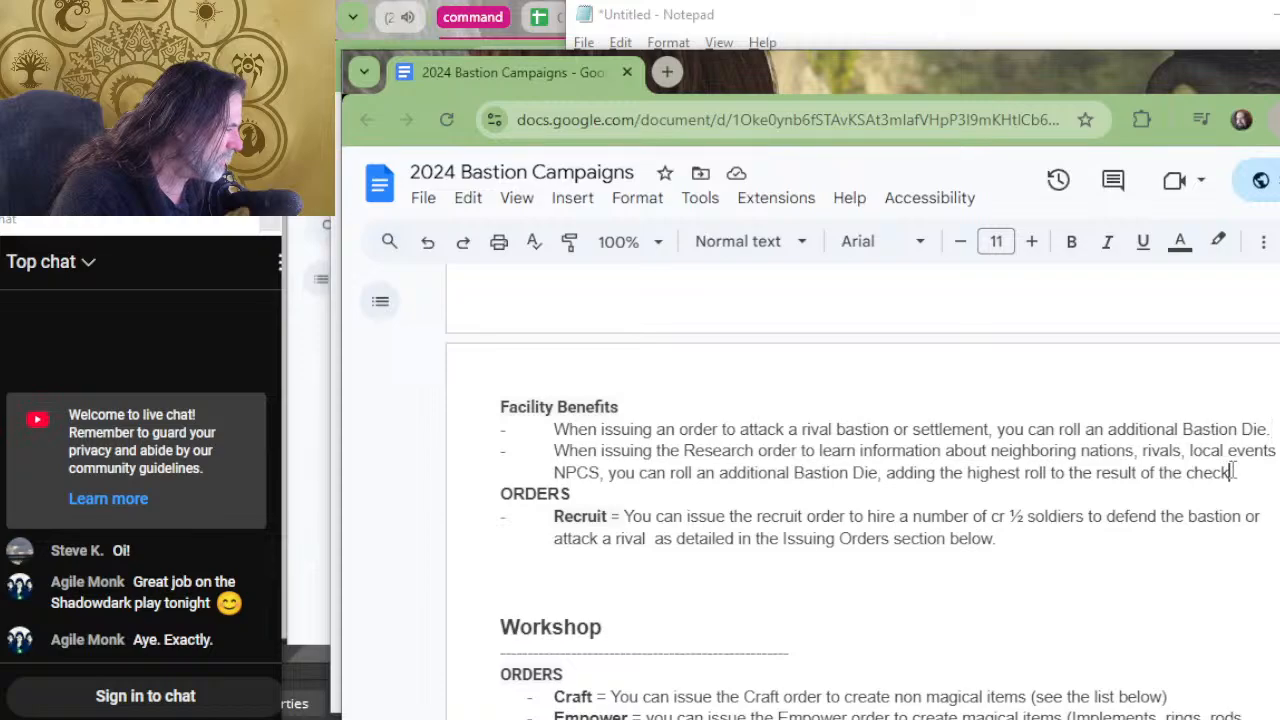
Remove "adding the highest roll to the result of the check" from the War Room Research benefit and all three Trophy Room benefits, ending each with a period.
drag(1233, 470, 880, 477)
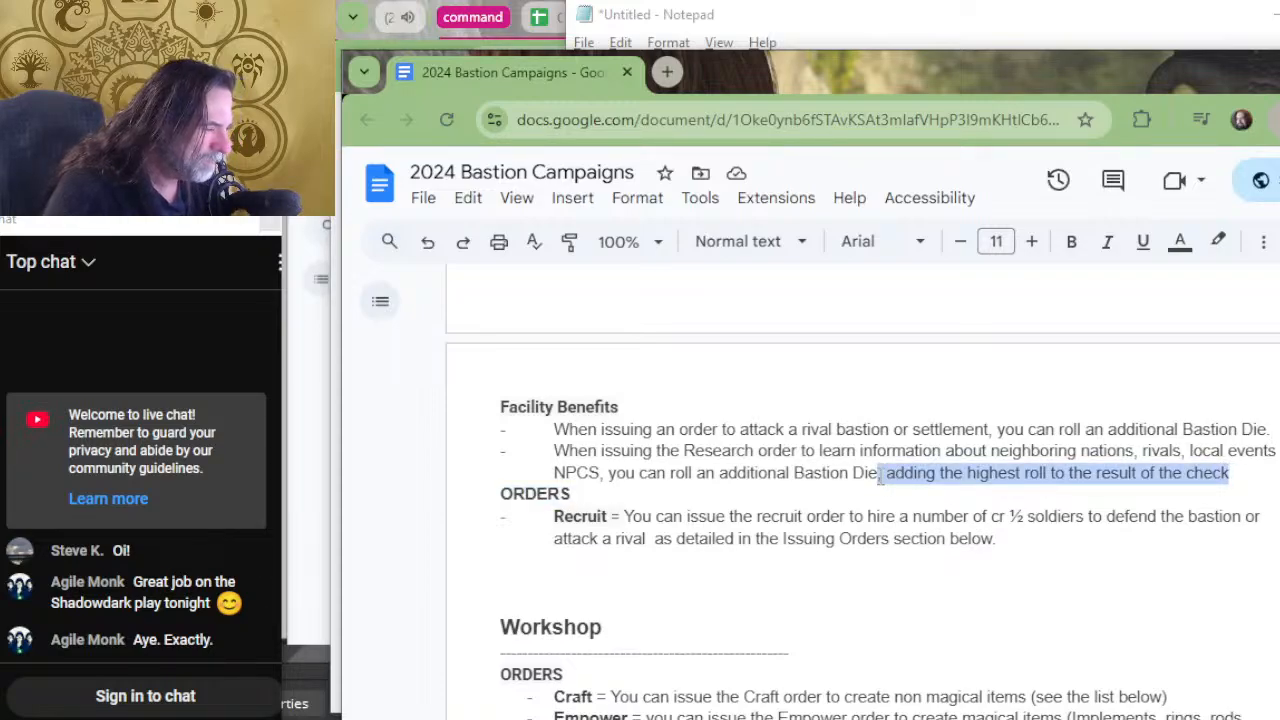
key(BackSpace)
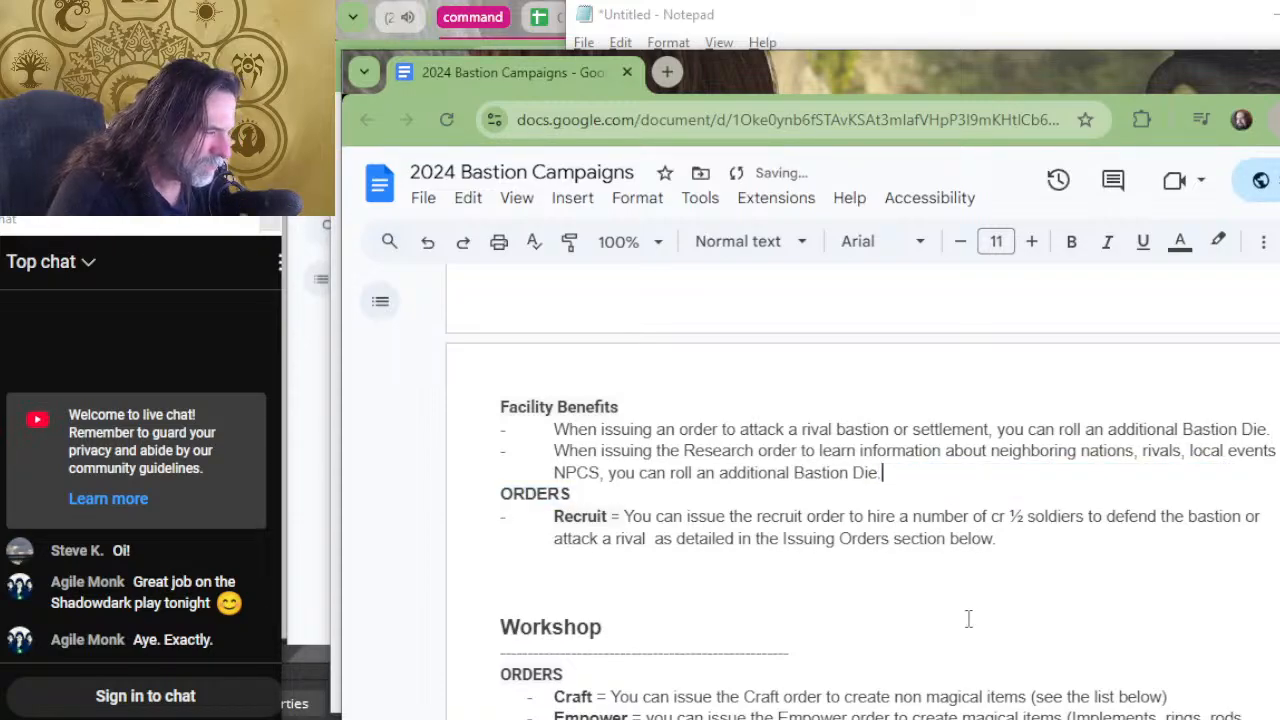
scroll(885, 476, up, 5)
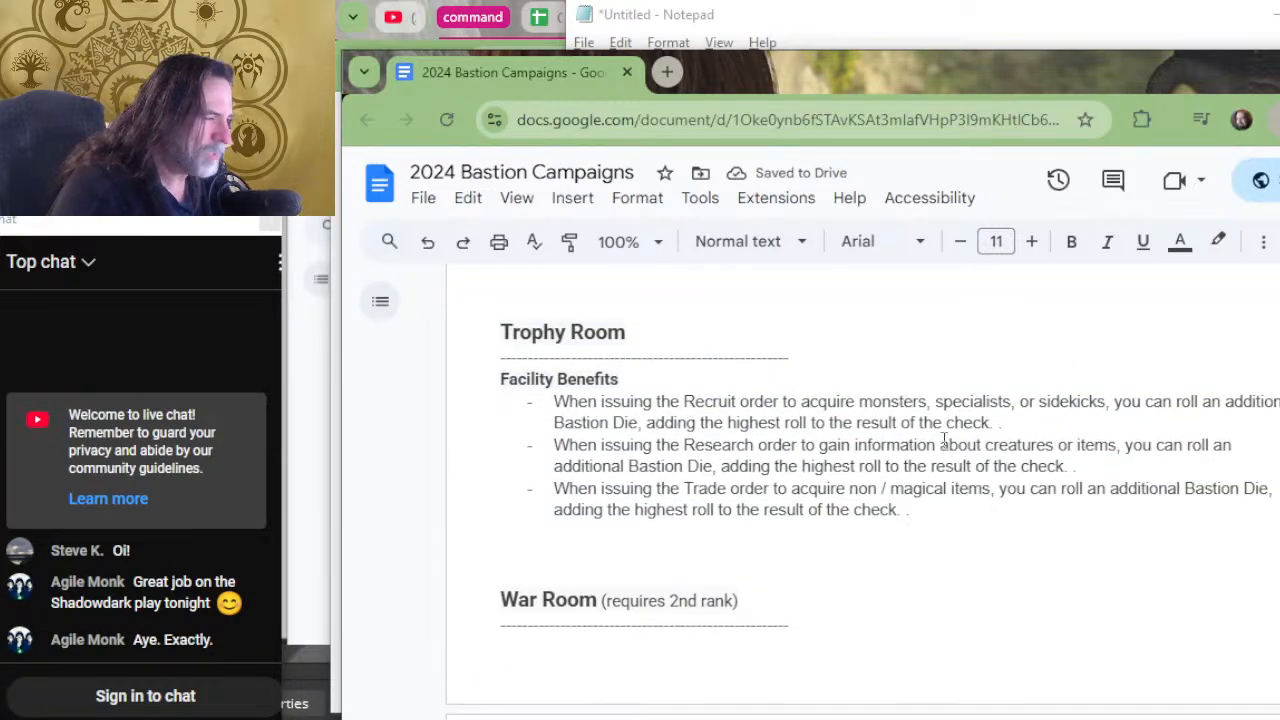
double_click(1152, 427)
drag(1151, 419, 637, 440)
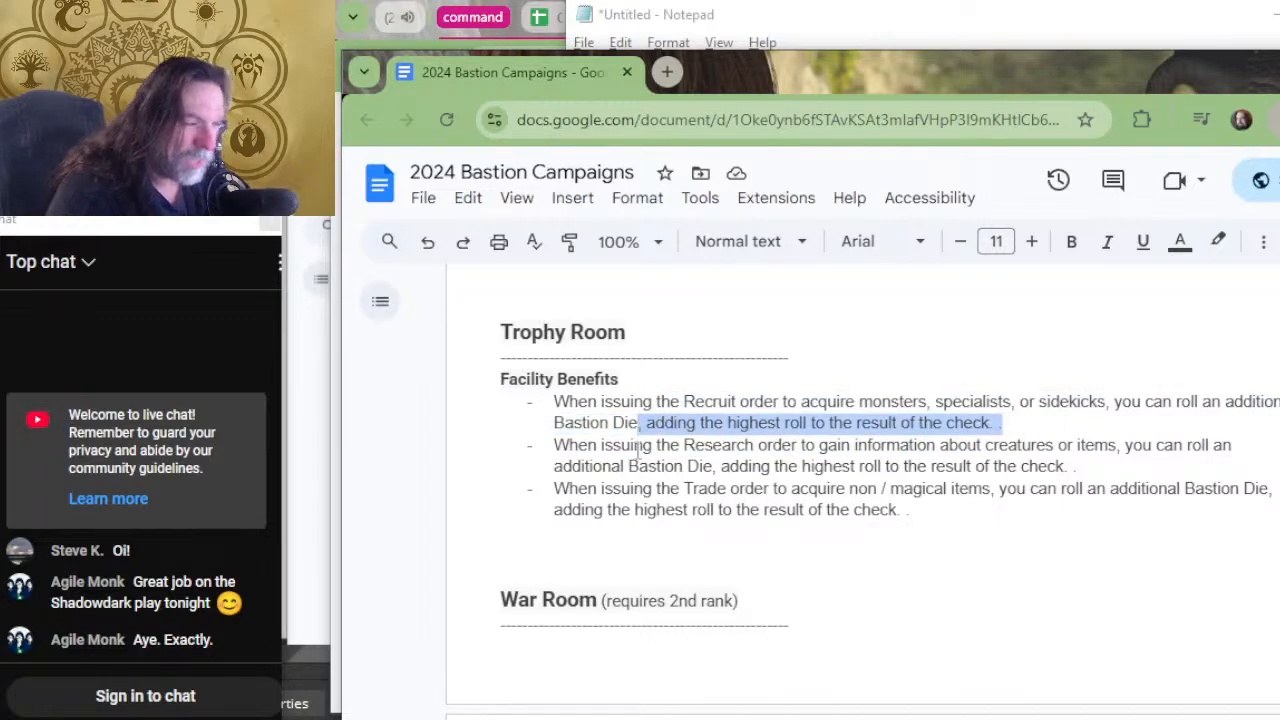
text(.)
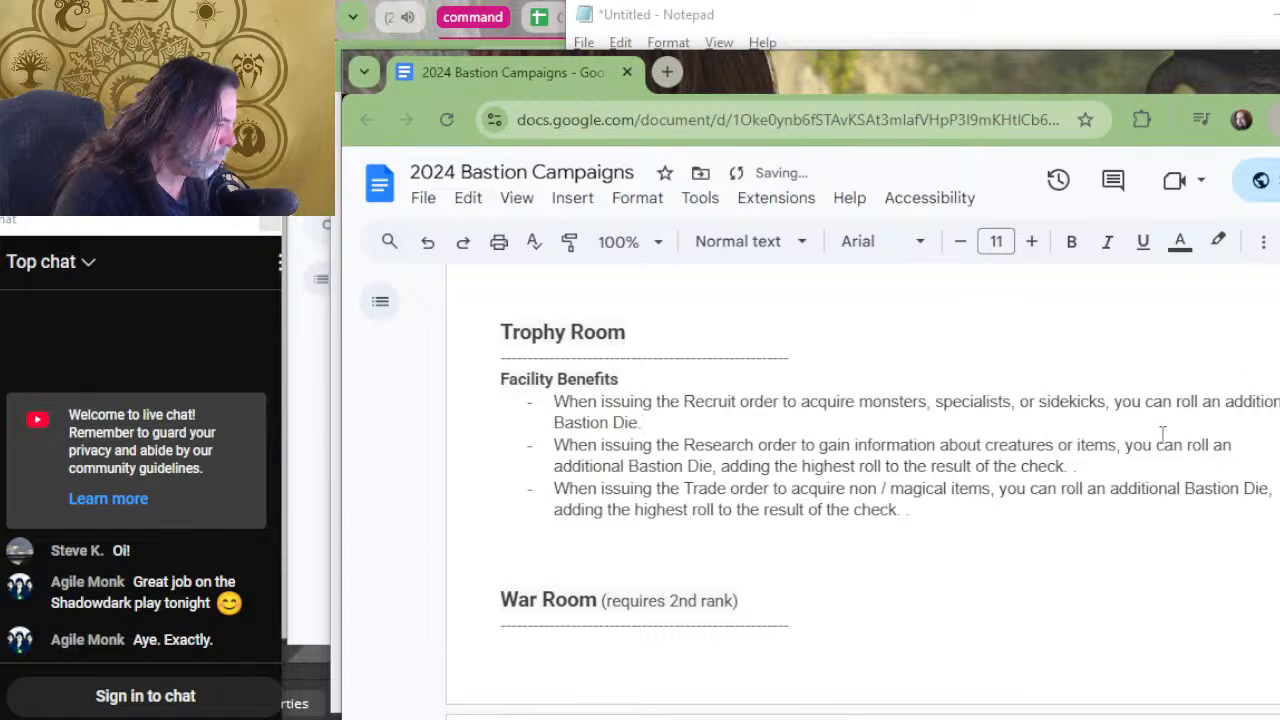
drag(1078, 466, 710, 462)
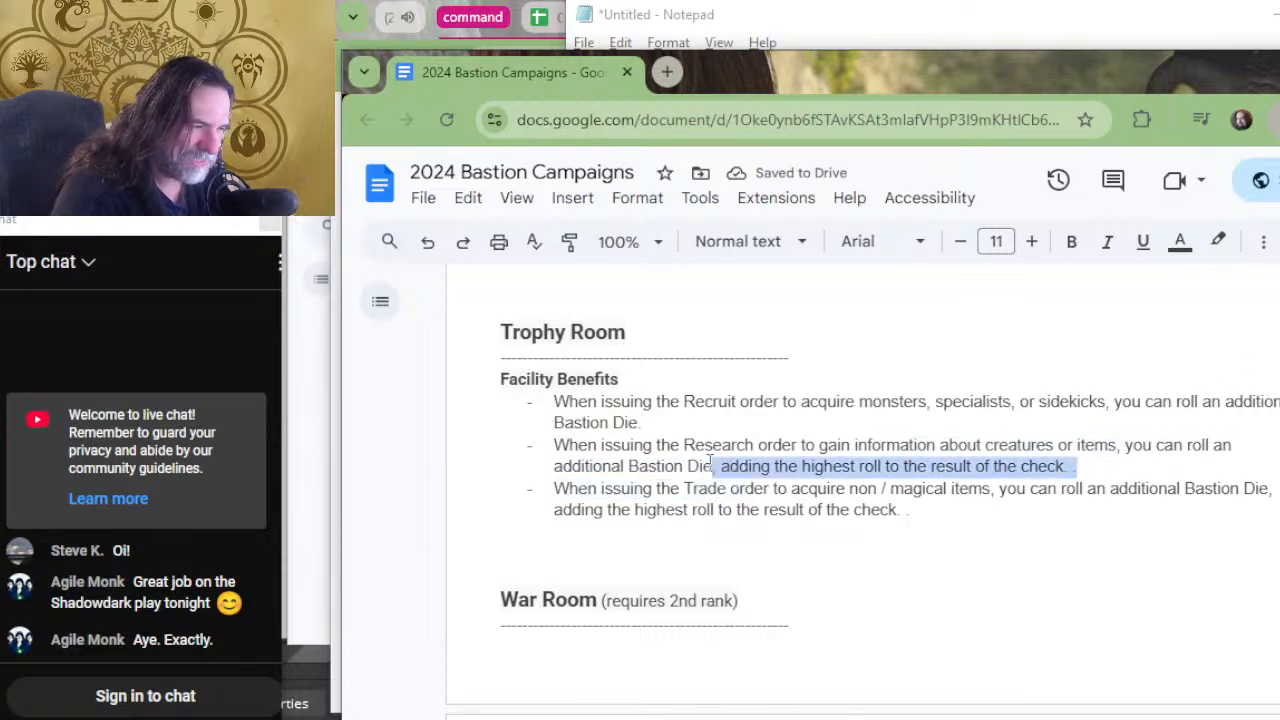
text(.)
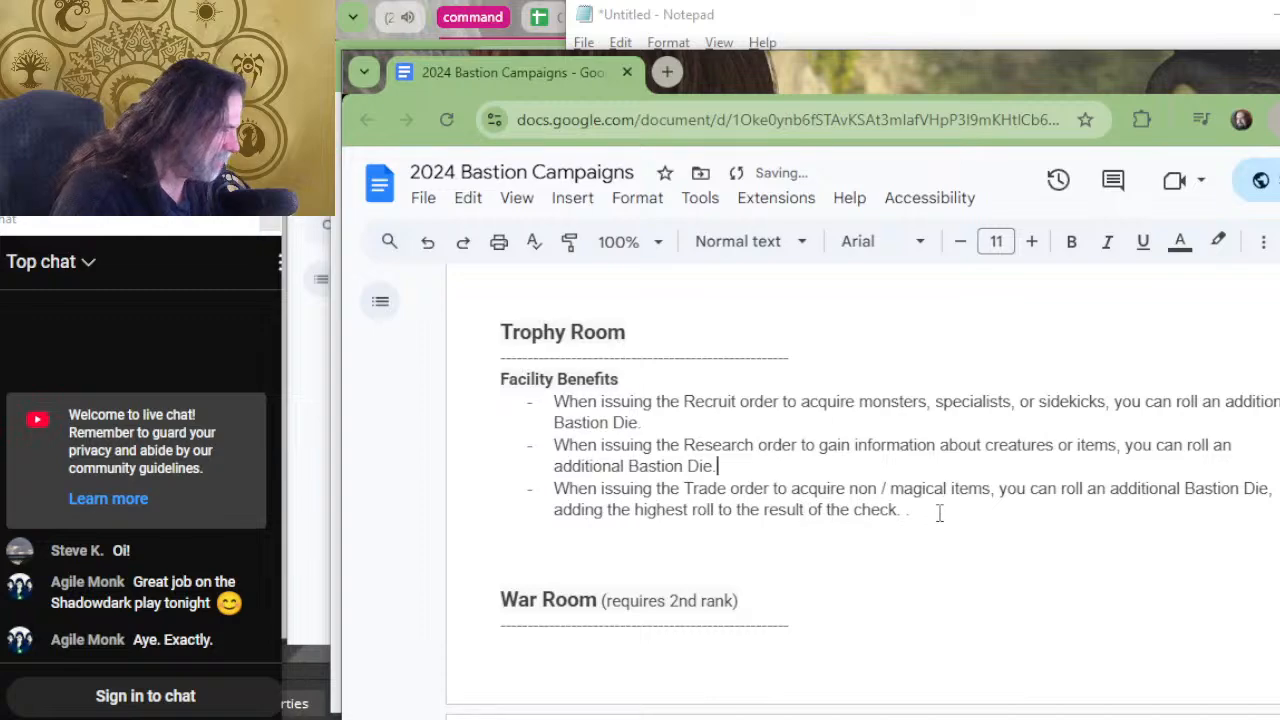
drag(933, 514, 1270, 487)
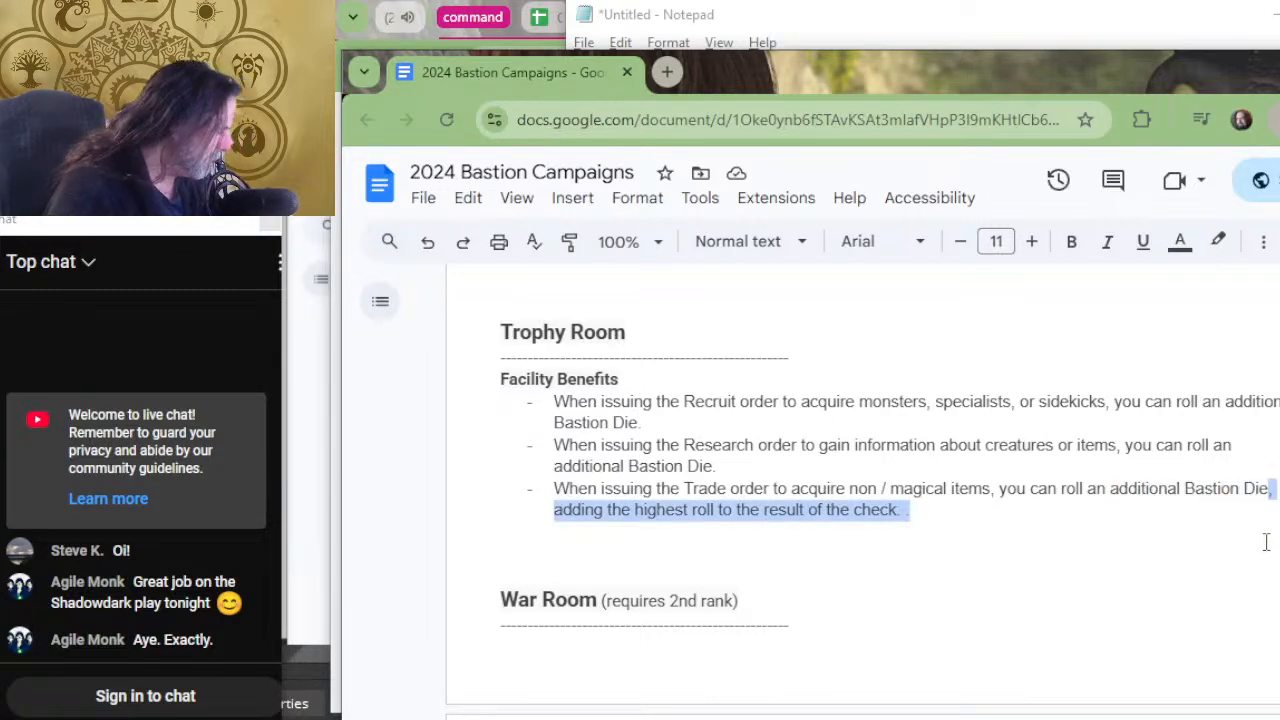
text(.)
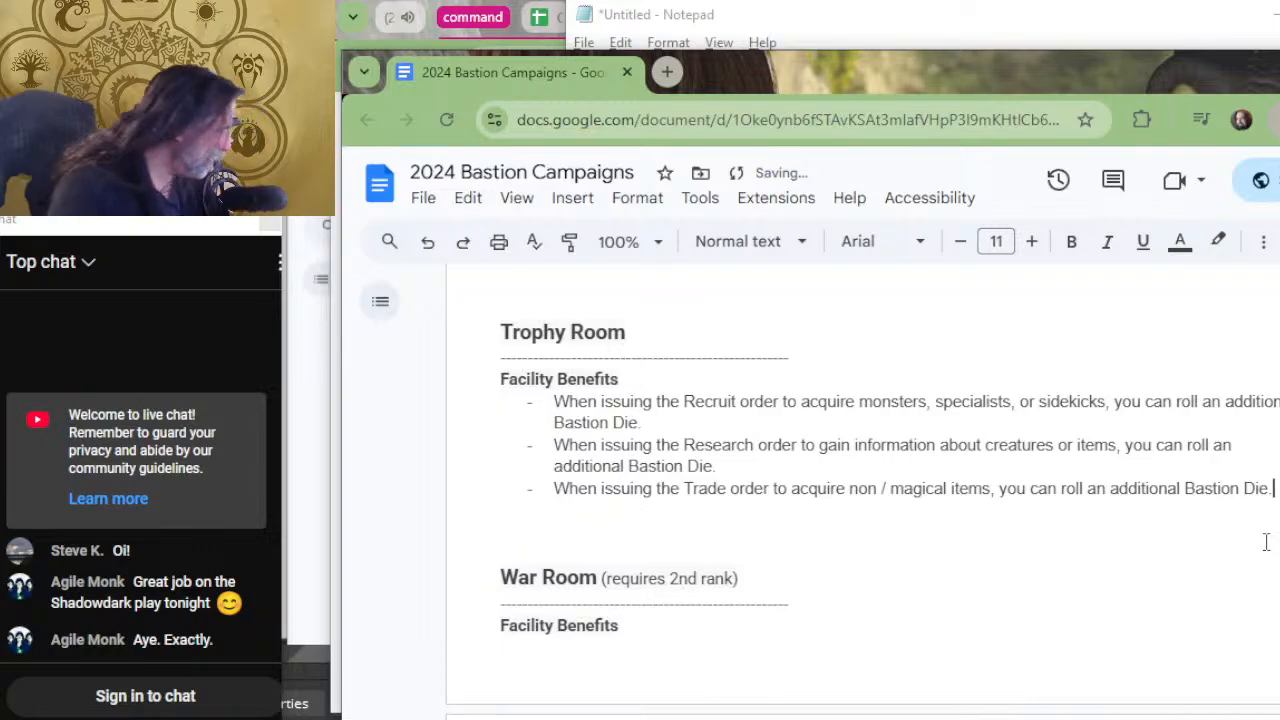
Cut "adding the highest roll to the result of the check" from the Training Area's Empower benefit, ending it with a period after "Bastion Die".
scroll(1251, 537, up, 4)
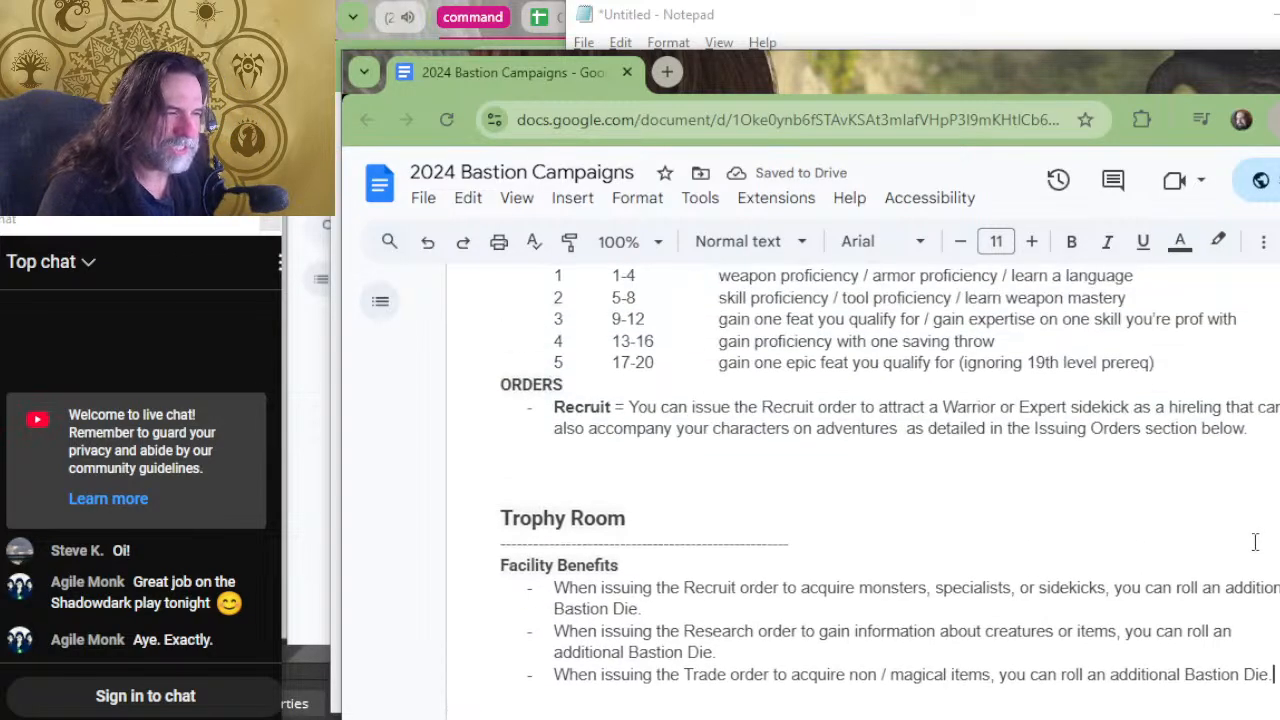
scroll(1105, 540, up, 2)
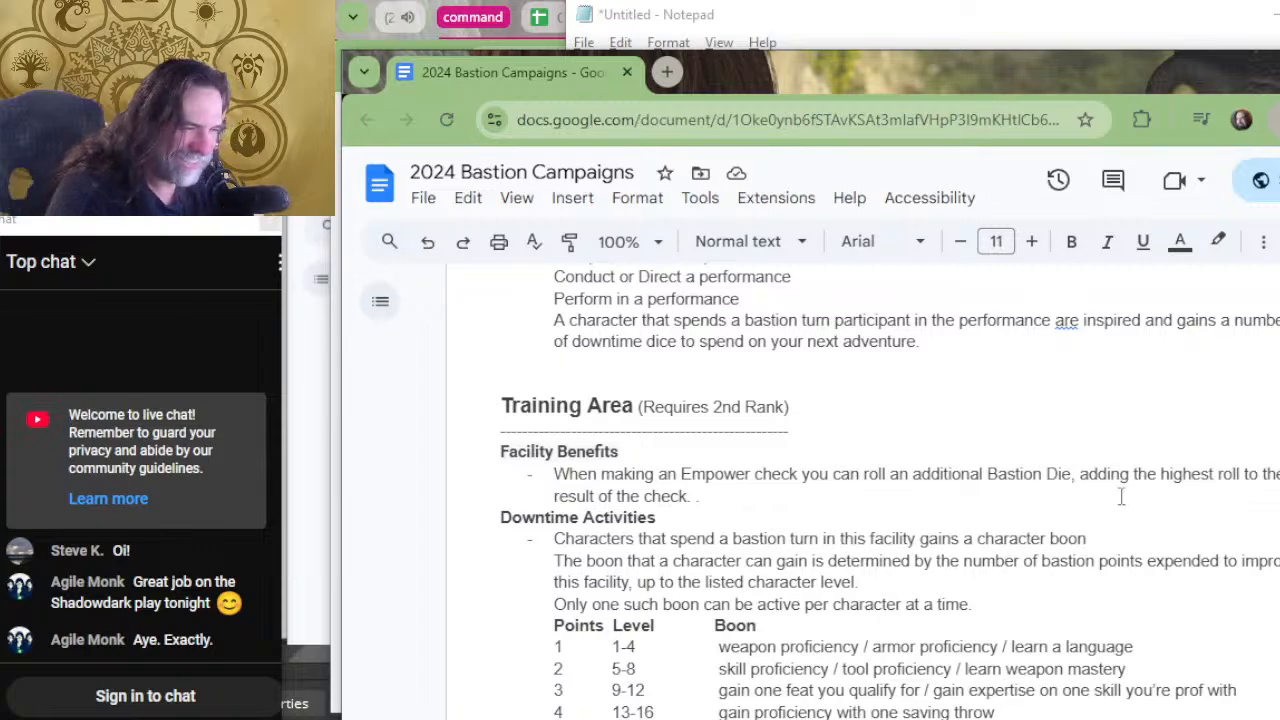
drag(1107, 495, 1071, 474)
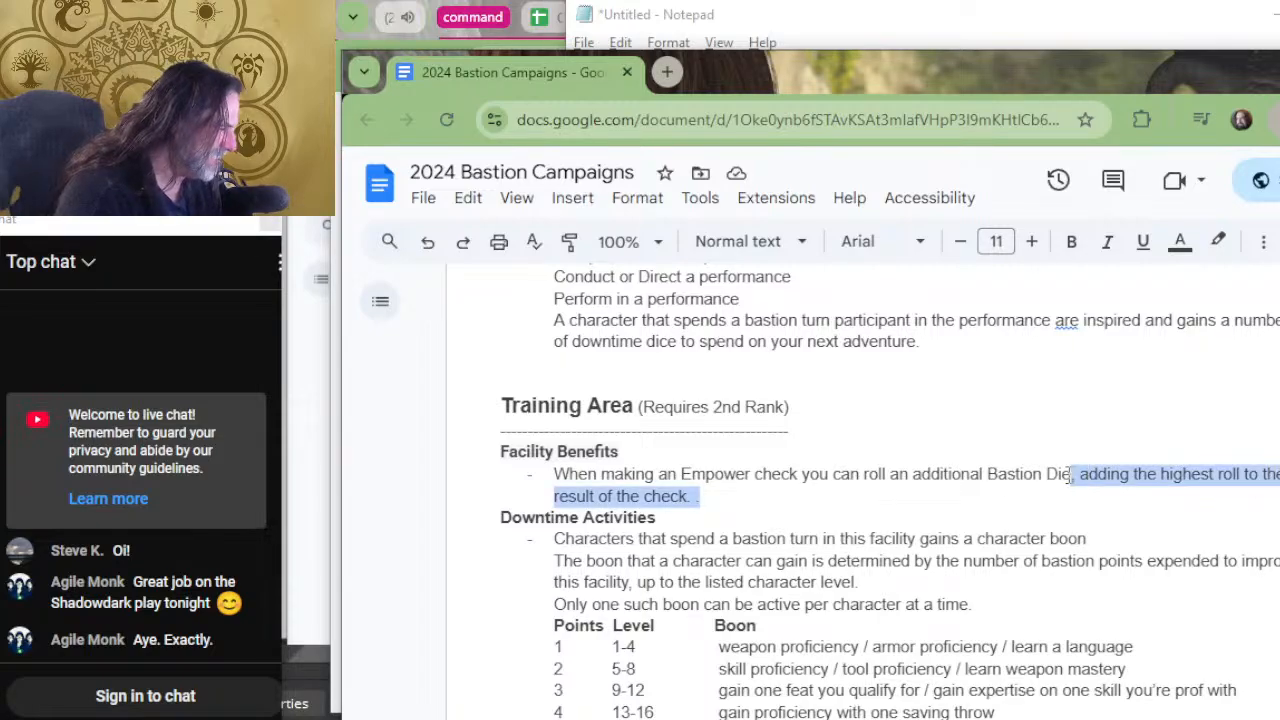
text(.)
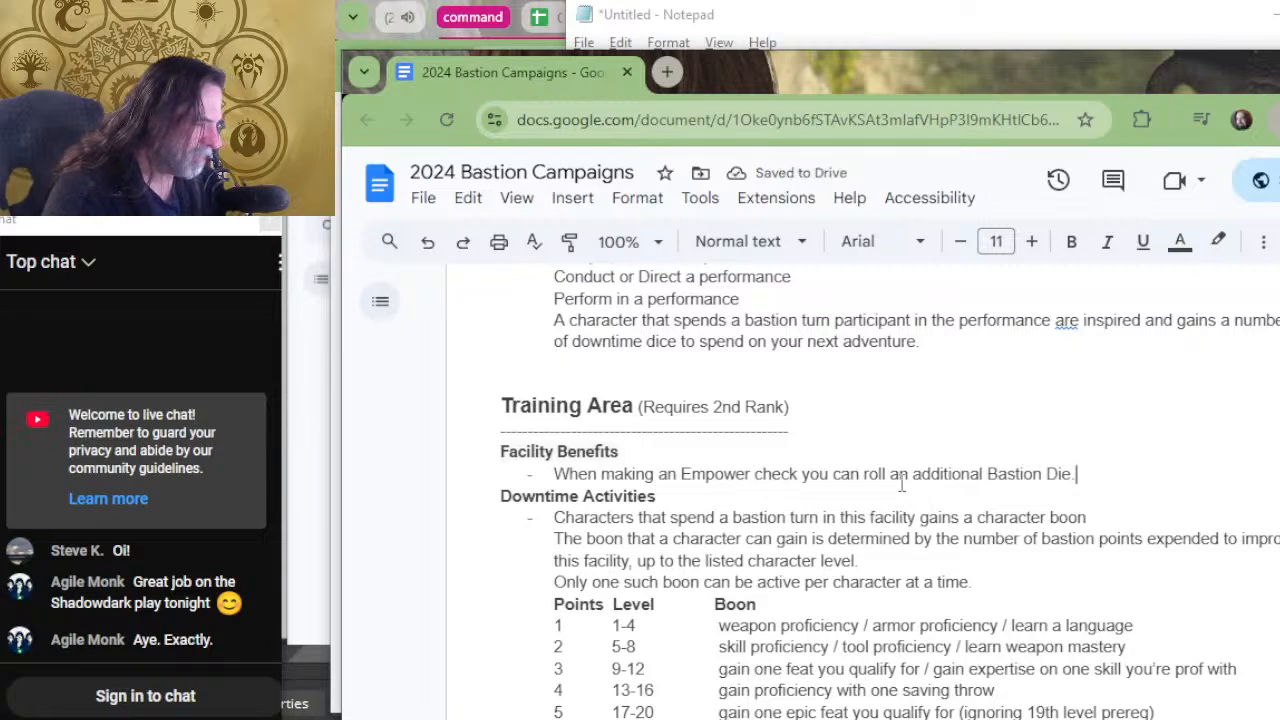
Delete "adding the highest roll to the result of the check" from the Theater's sabotage benefit, leaving no blank line above Downtime Activities.
scroll(905, 428, up, 2)
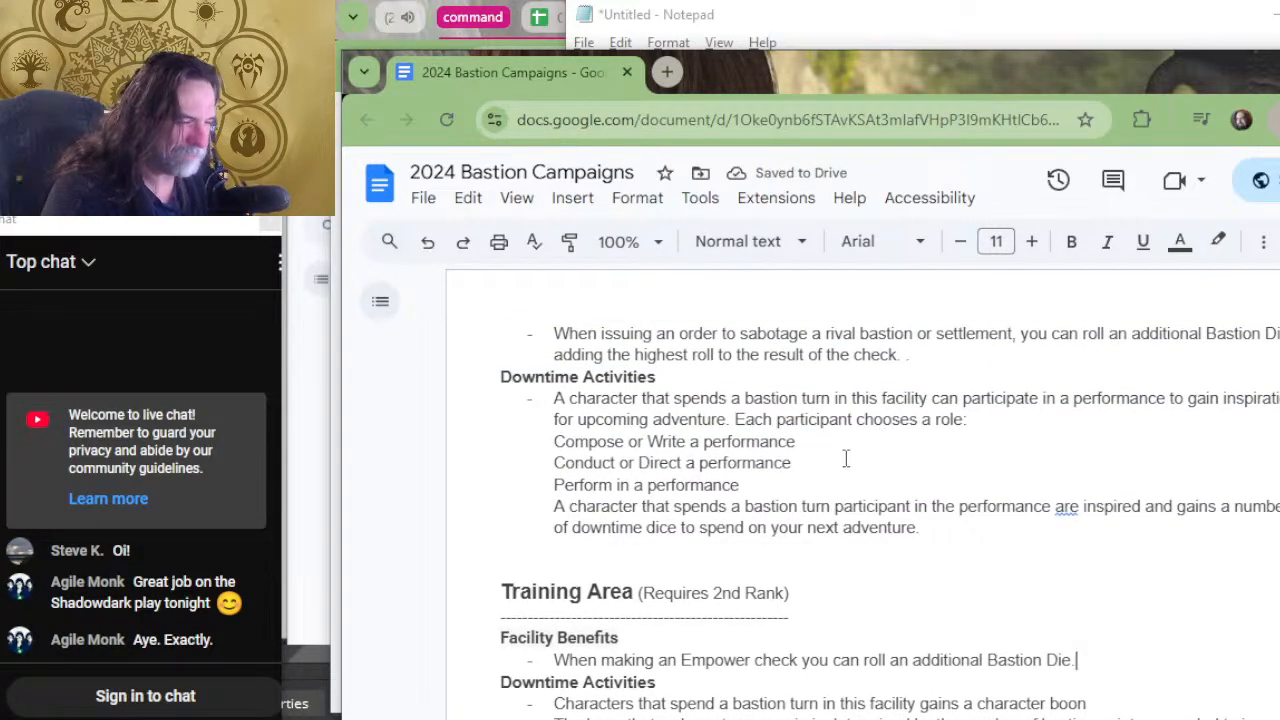
scroll(860, 440, up, 2)
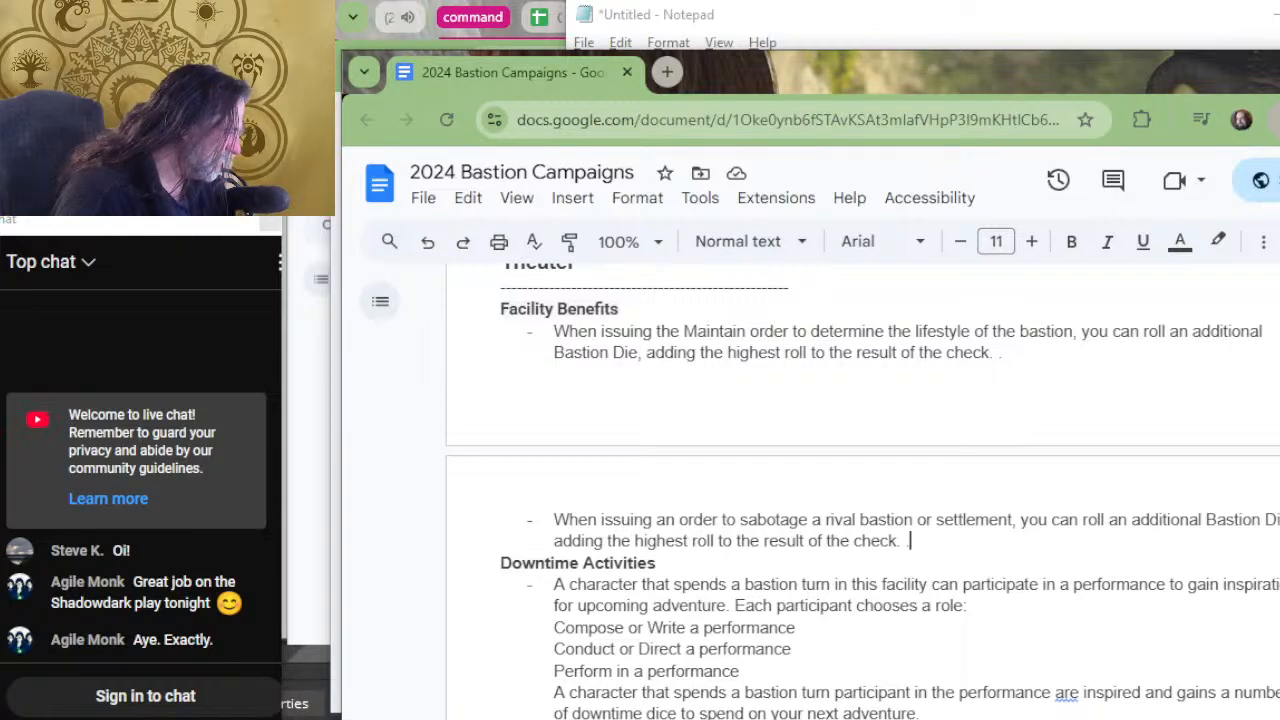
drag(911, 541, 1258, 537)
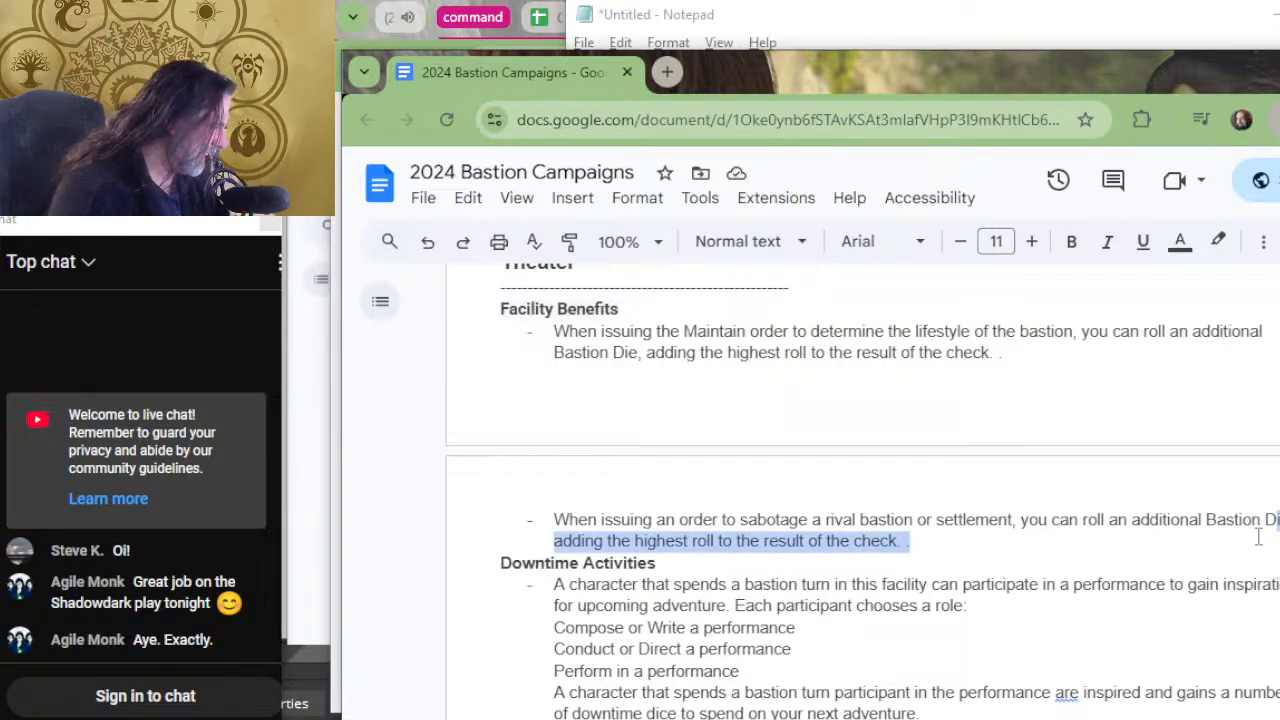
key(BackSpace)
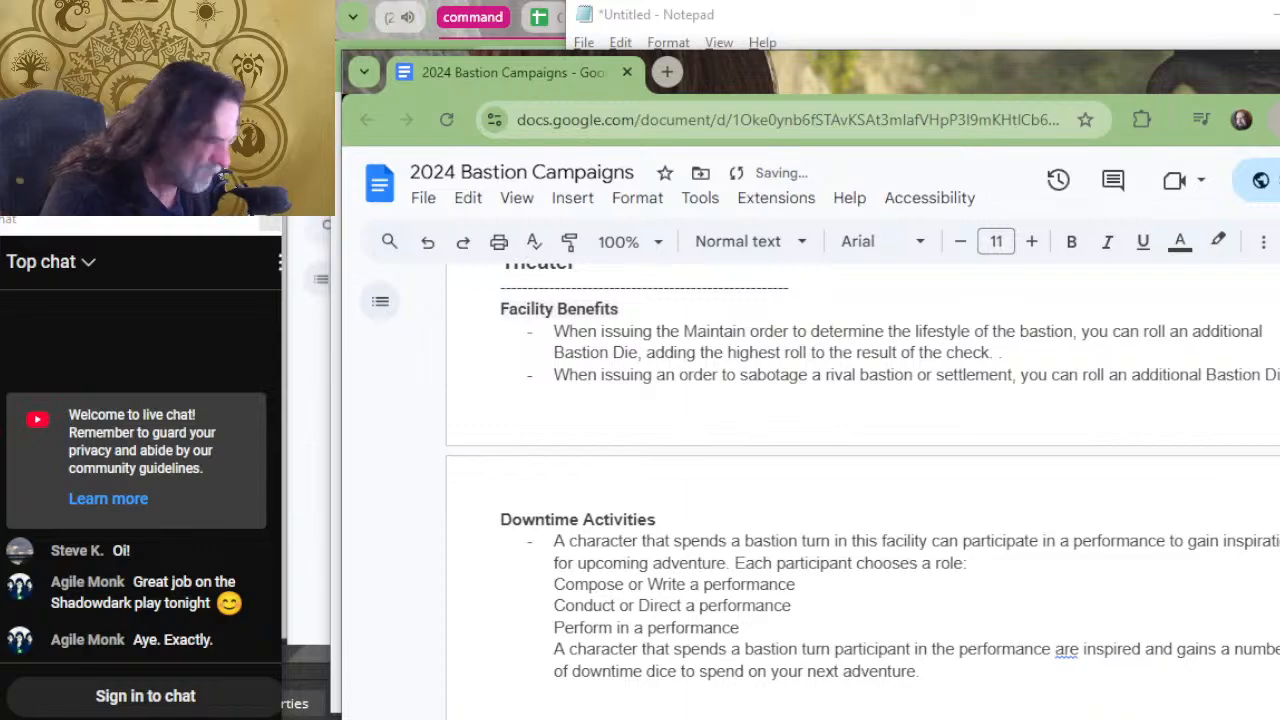
key(Return)
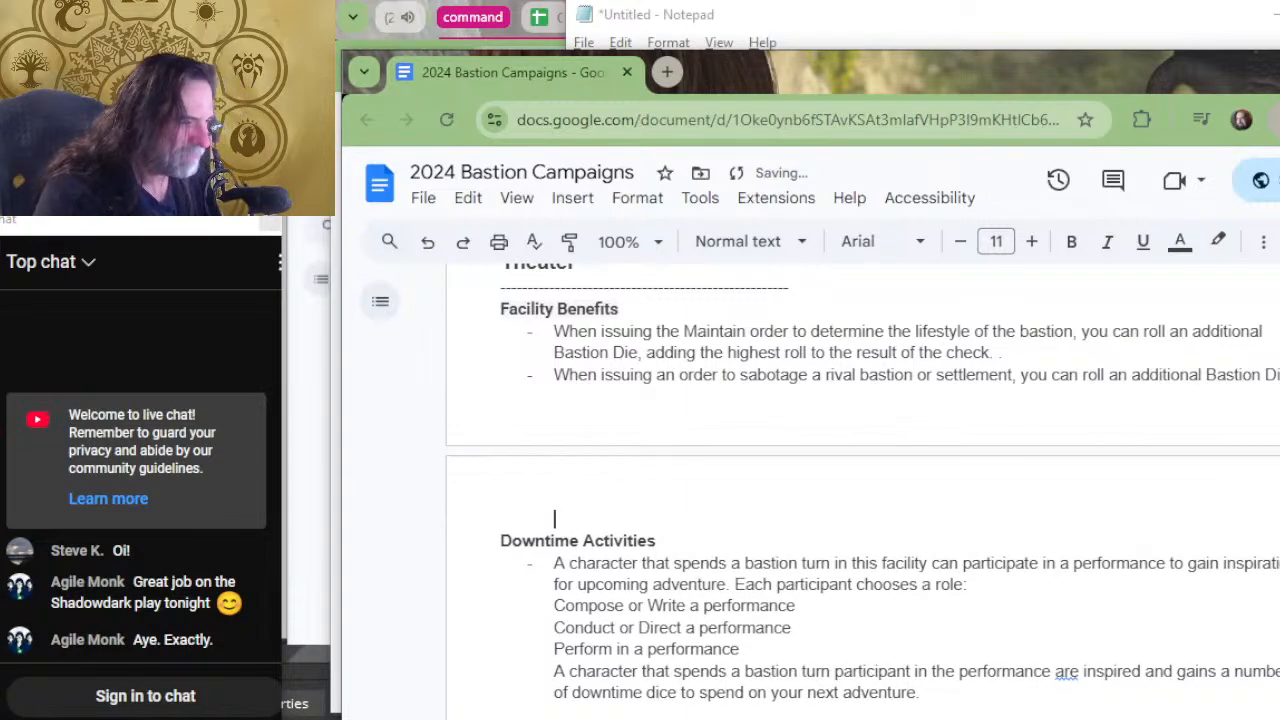
key(BackSpace)
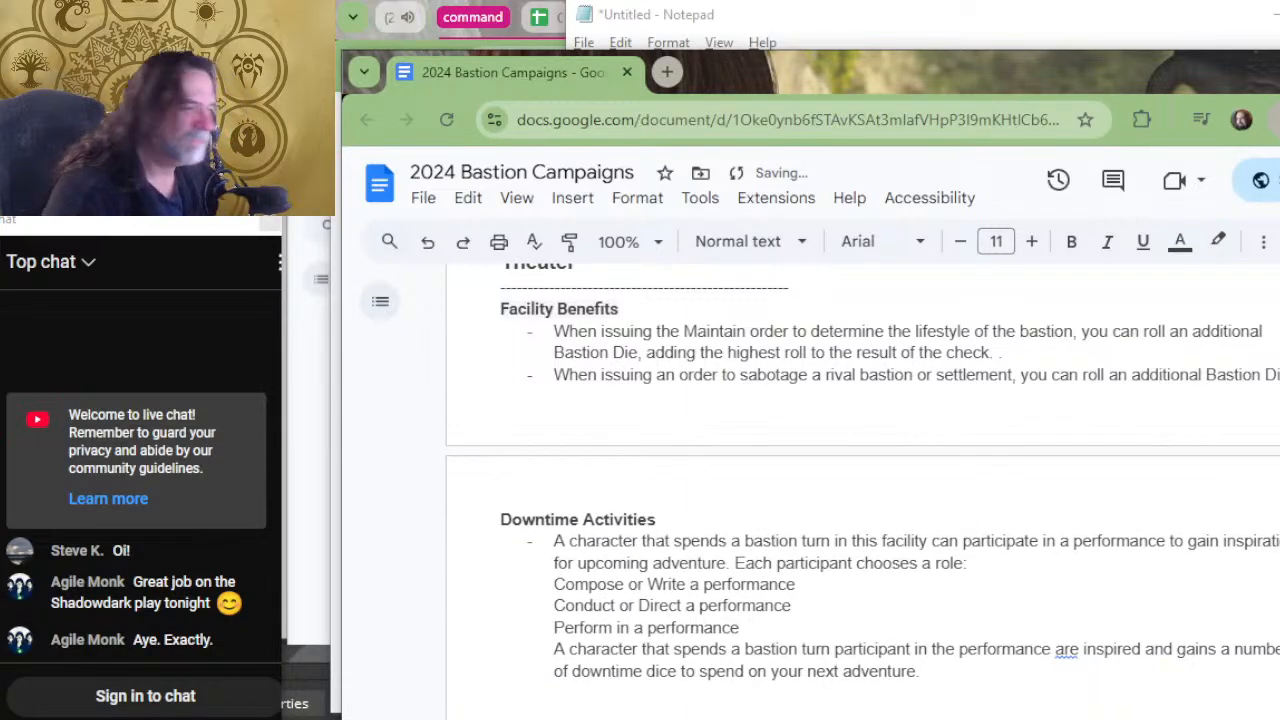
Delete "adding the highest roll to the result of the check" and the extra periods from the Teleportation Circle's Recruit benefit.
scroll(829, 609, up, 4)
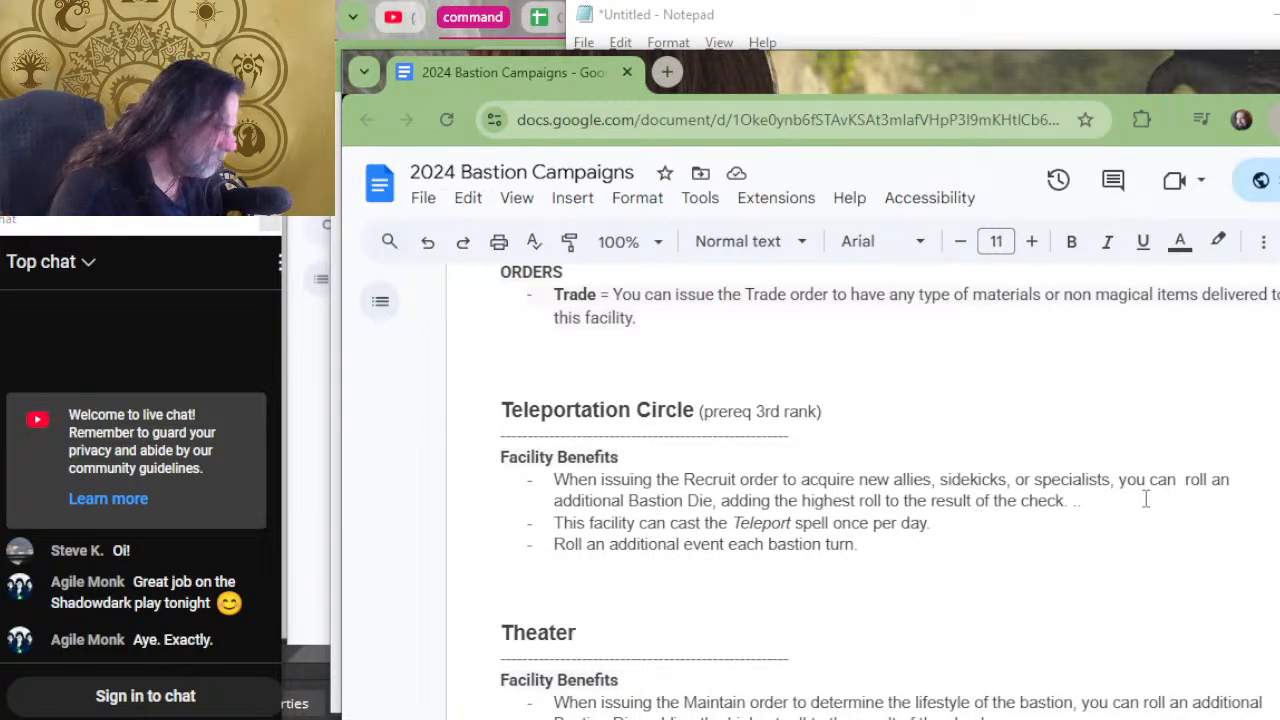
drag(1146, 499, 718, 500)
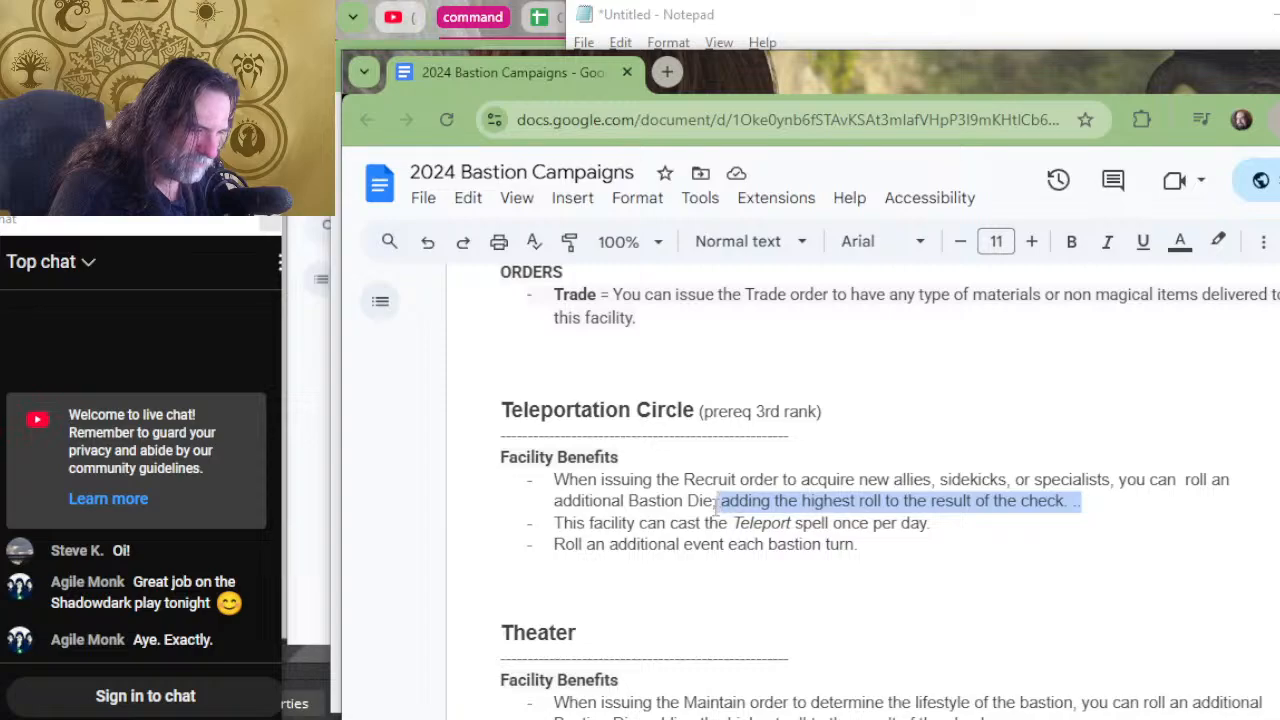
key(BackSpace)
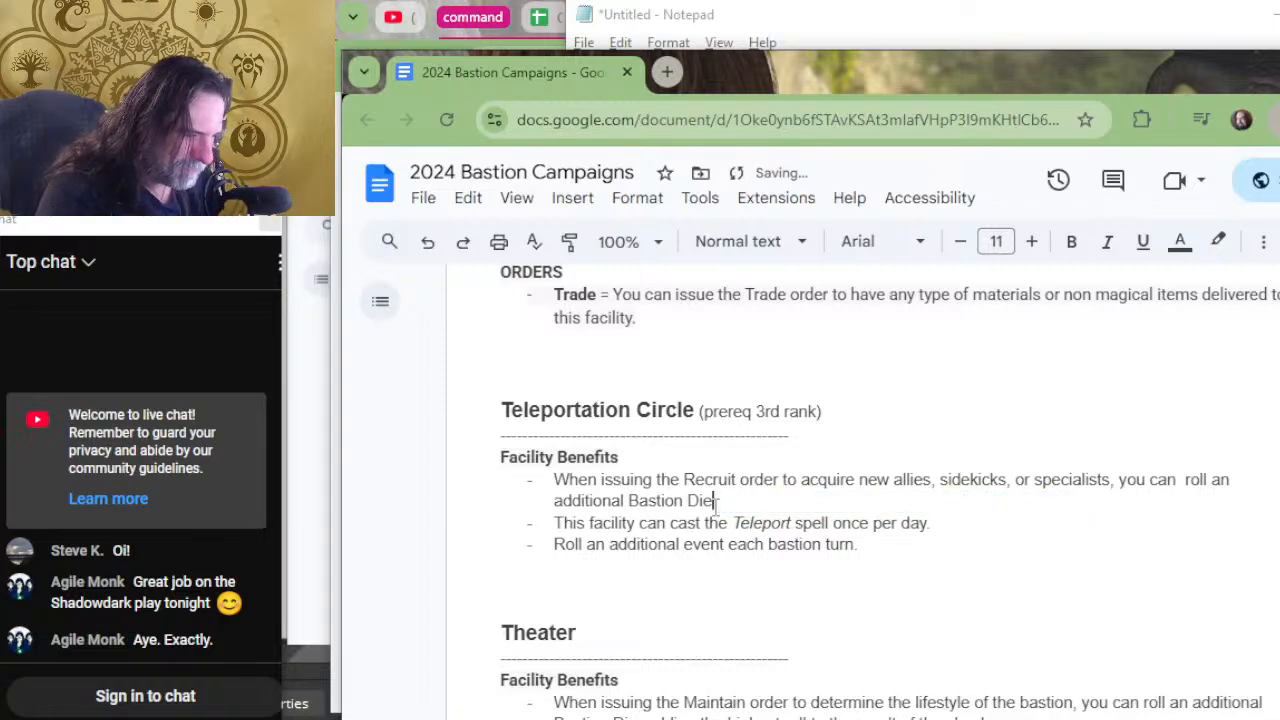
Change the "Facility Benefits" heading under Teleportation Circle to "Basic Facility Benefit".
key(Home)
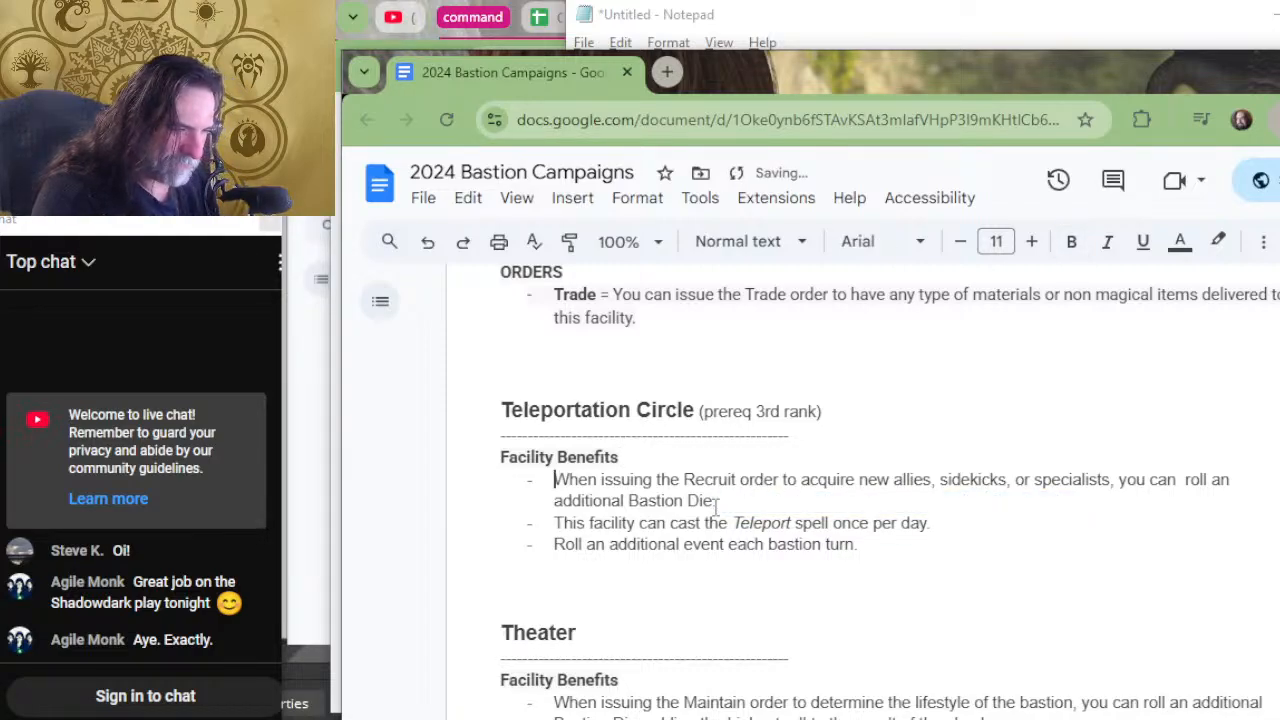
key(Up)
key(Left)
key(Left)
key(Left)
key(Left)
key(Left)
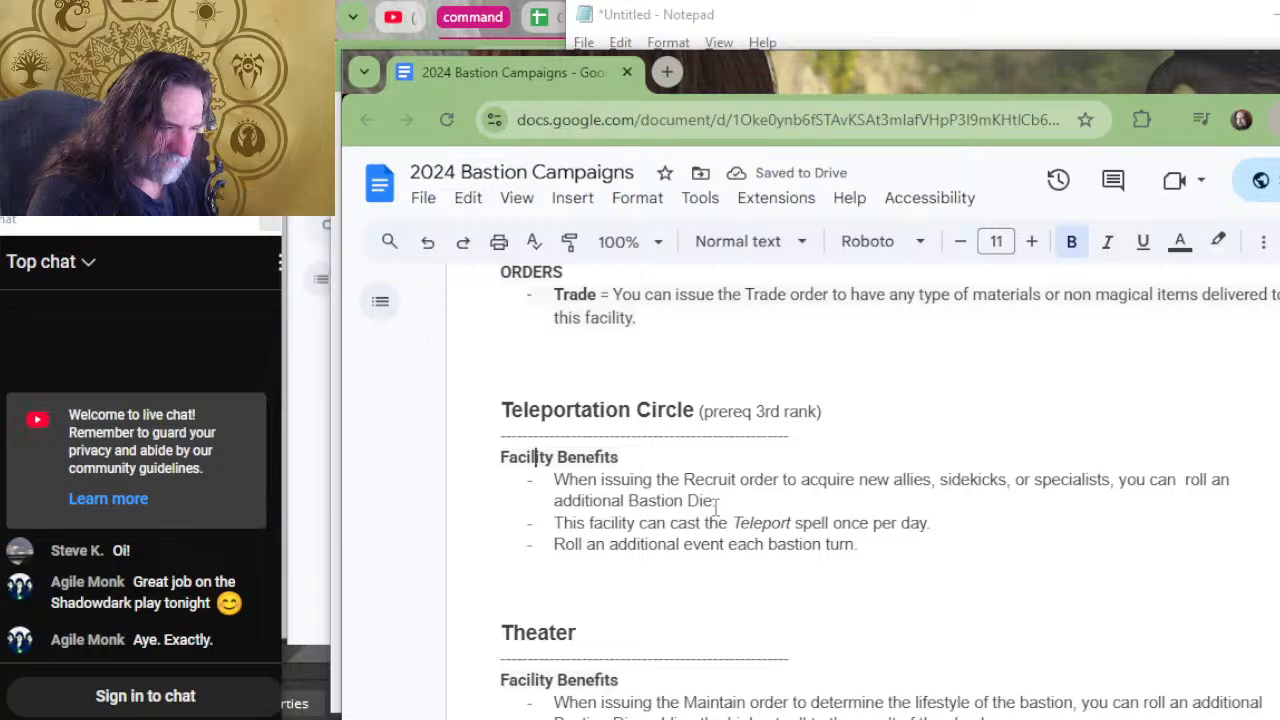
key(Left)
key(Left)
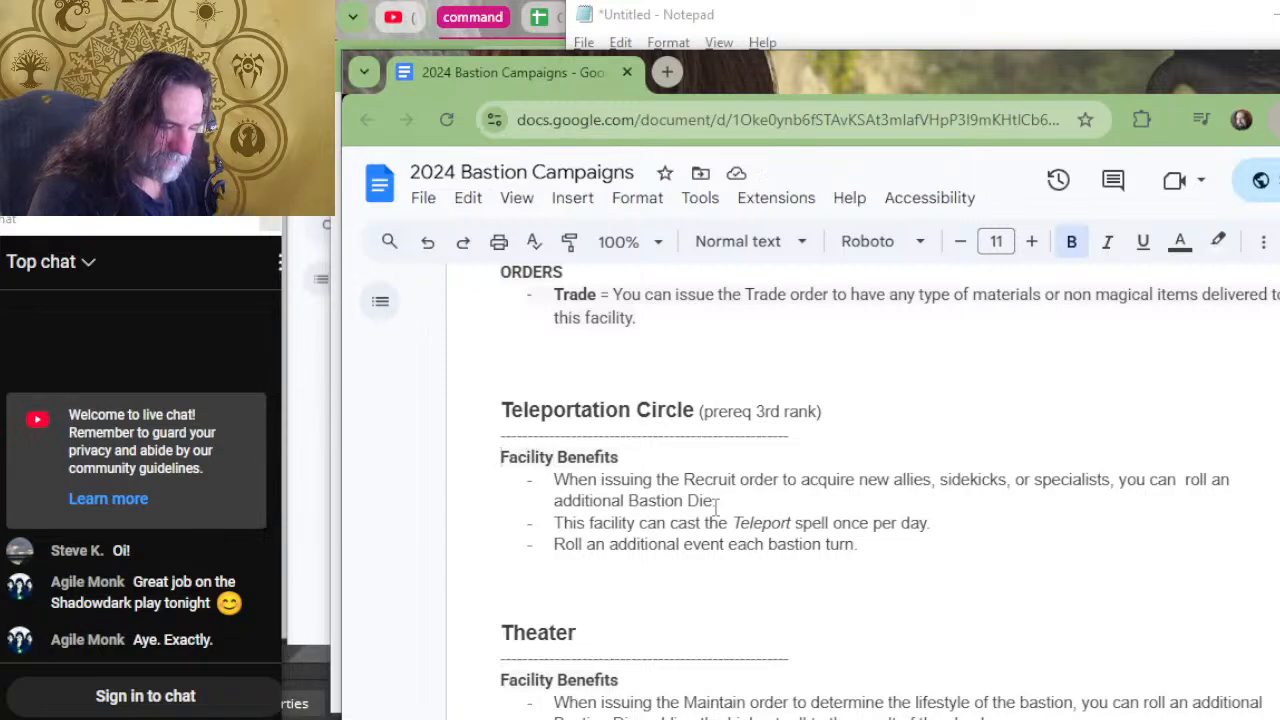
text(Basic)
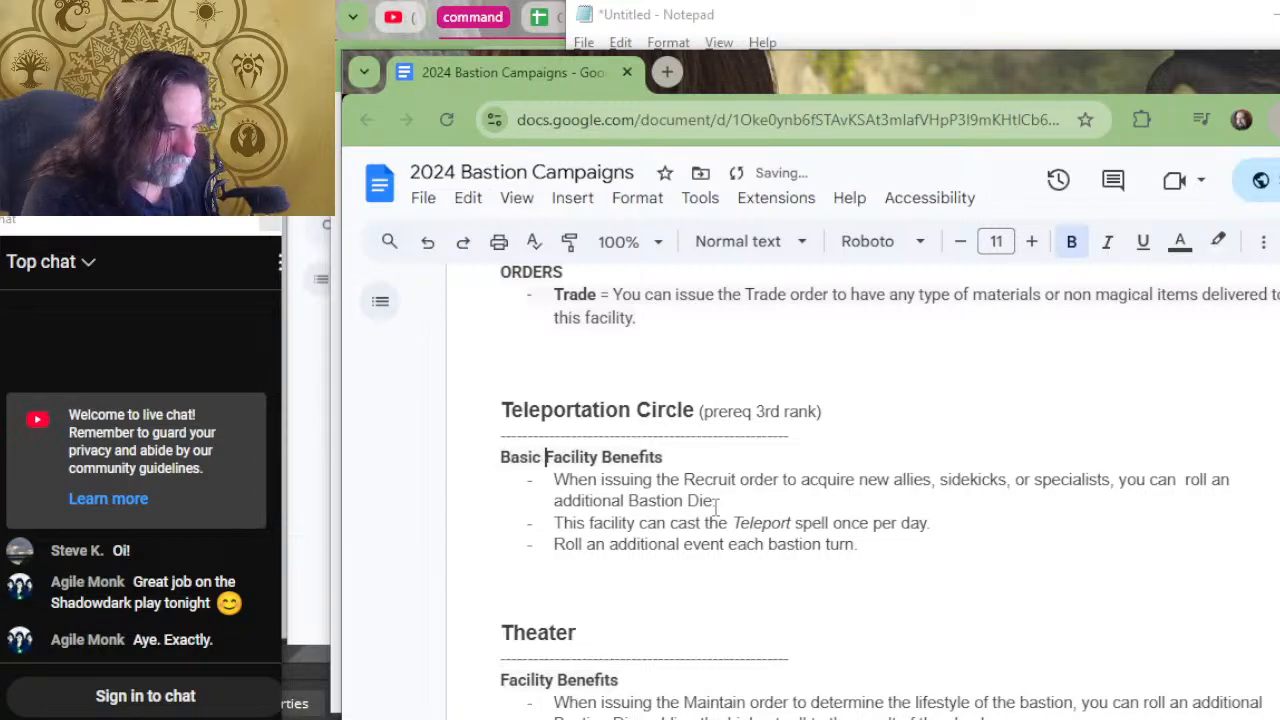
key(BackSpace)
key(BackSpace)
key(BackSpace)
key(BackSpace)
key(BackSpace)
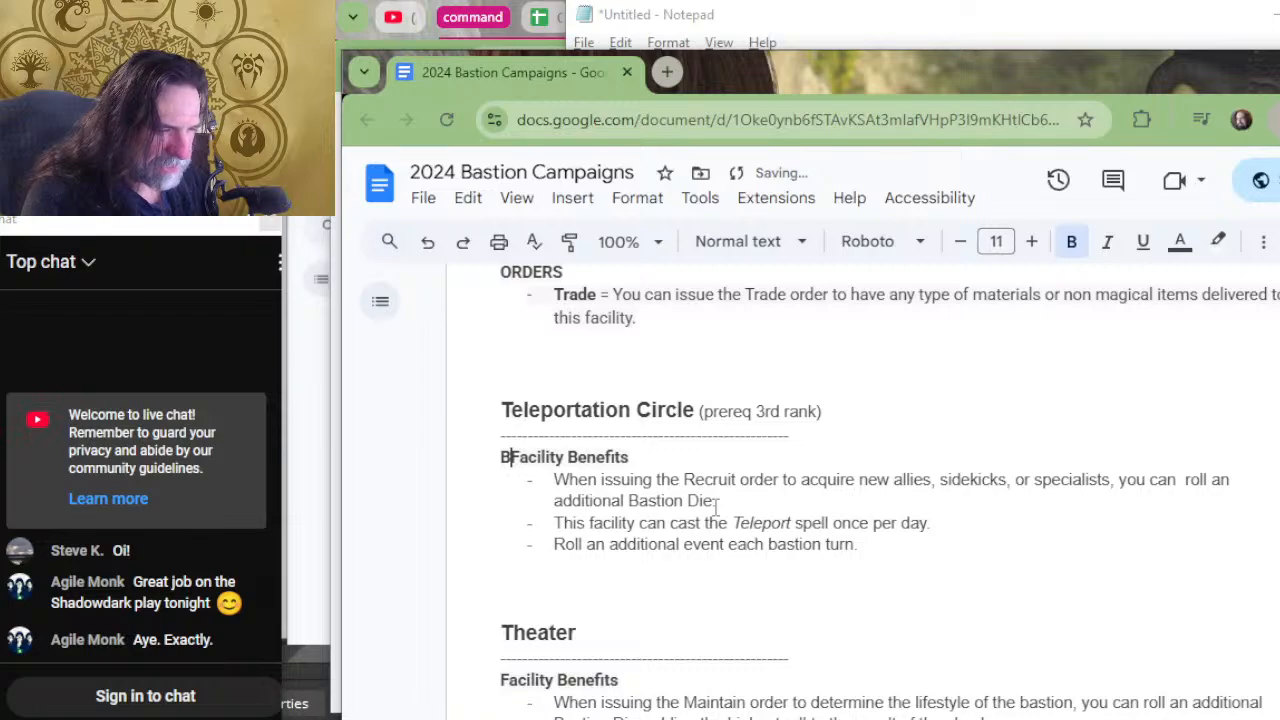
text(asic)
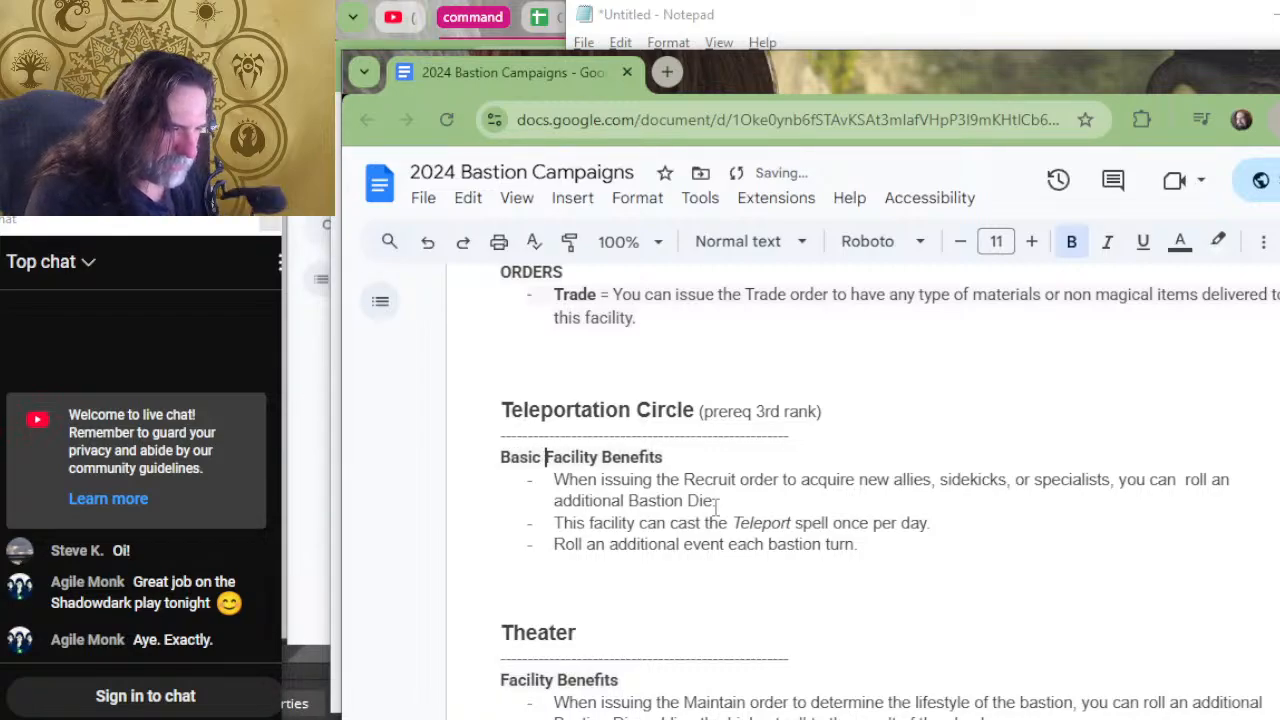
key(Right)
key(Right)
key(Right)
key(Right)
key(Right)
key(Right)
key(Right)
key(Right)
key(Right)
key(Right)
key(Right)
key(Right)
key(Right)
key(Right)
key(Right)
key(Right)
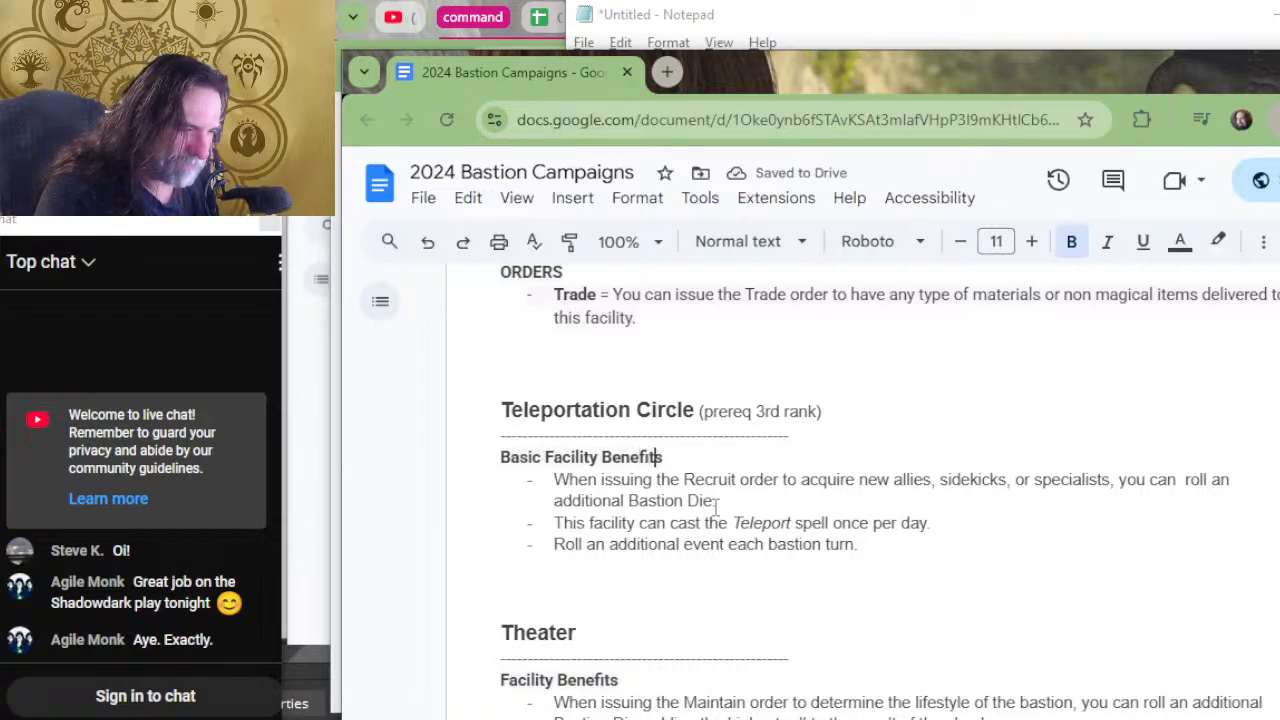
key(BackSpace)
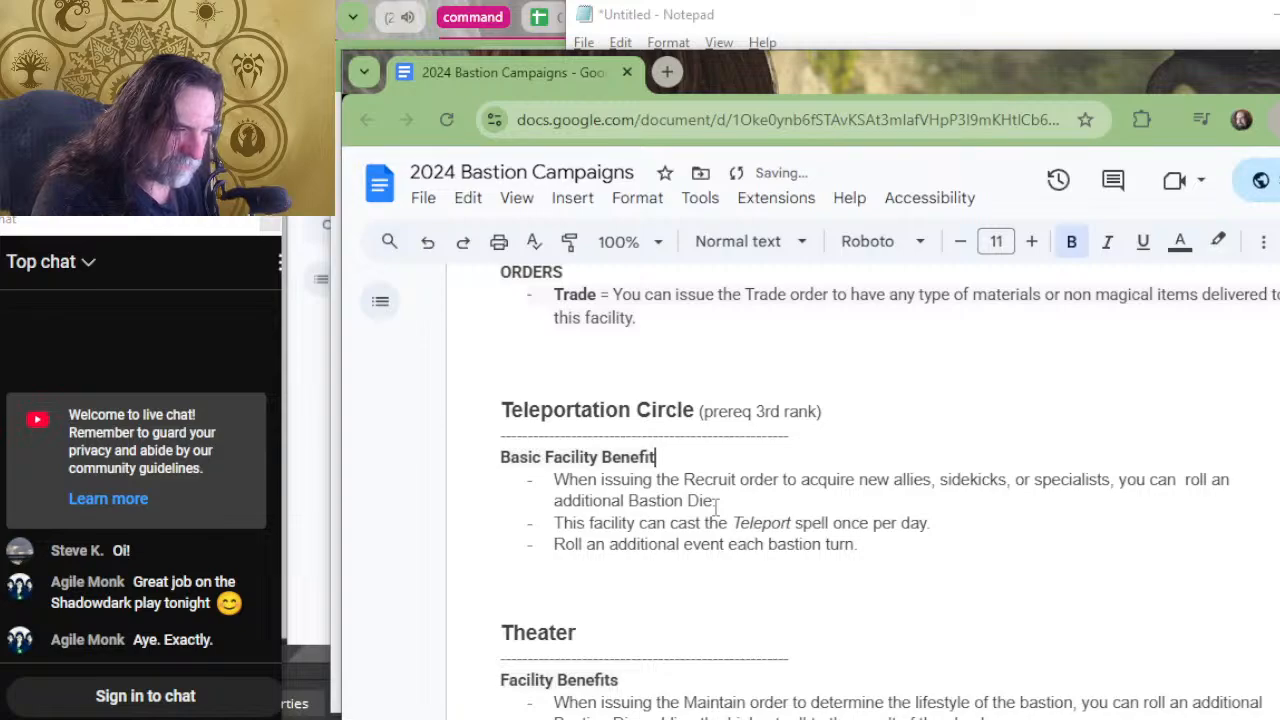
Copy the "Basic Facility Benefit" heading onto a new line between the Teleportation Circle's Recruit benefit and its Teleport spell benefit.
key(Right)
key(Up)
key(Left)
key(Left)
key(Left)
key(Left)
key(Left)
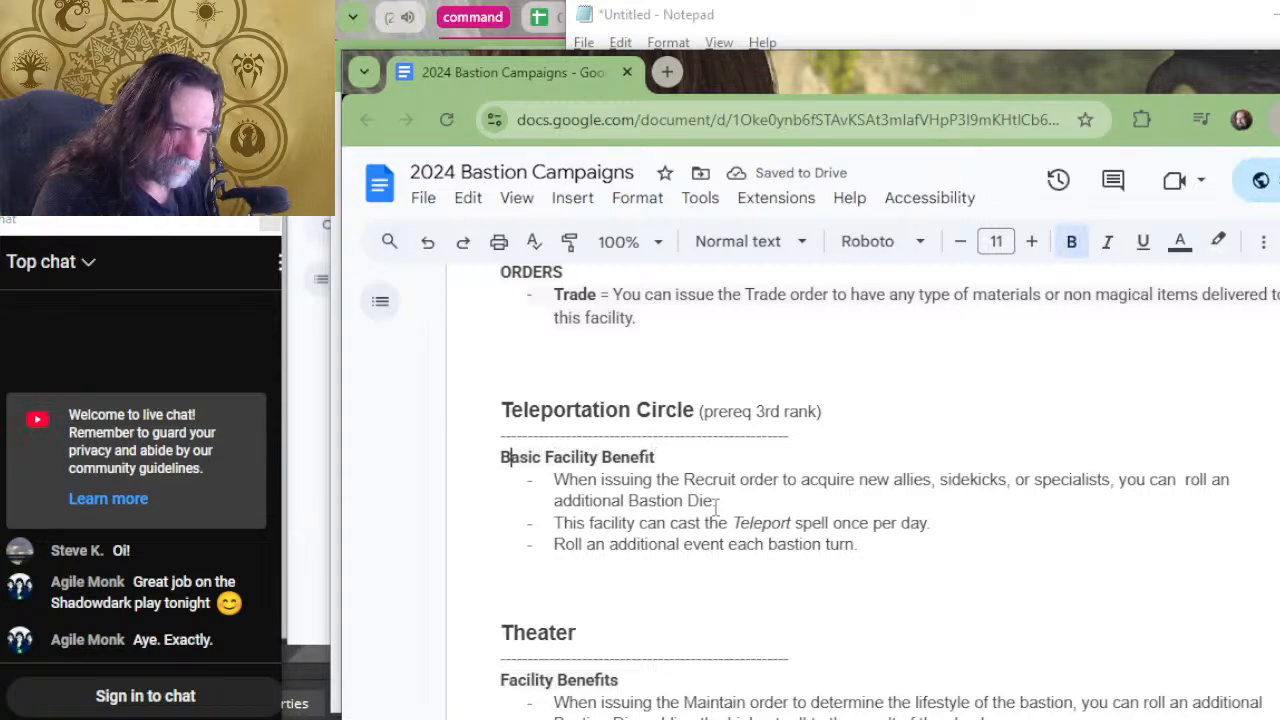
key(shift+End)
key(ctrl+c)
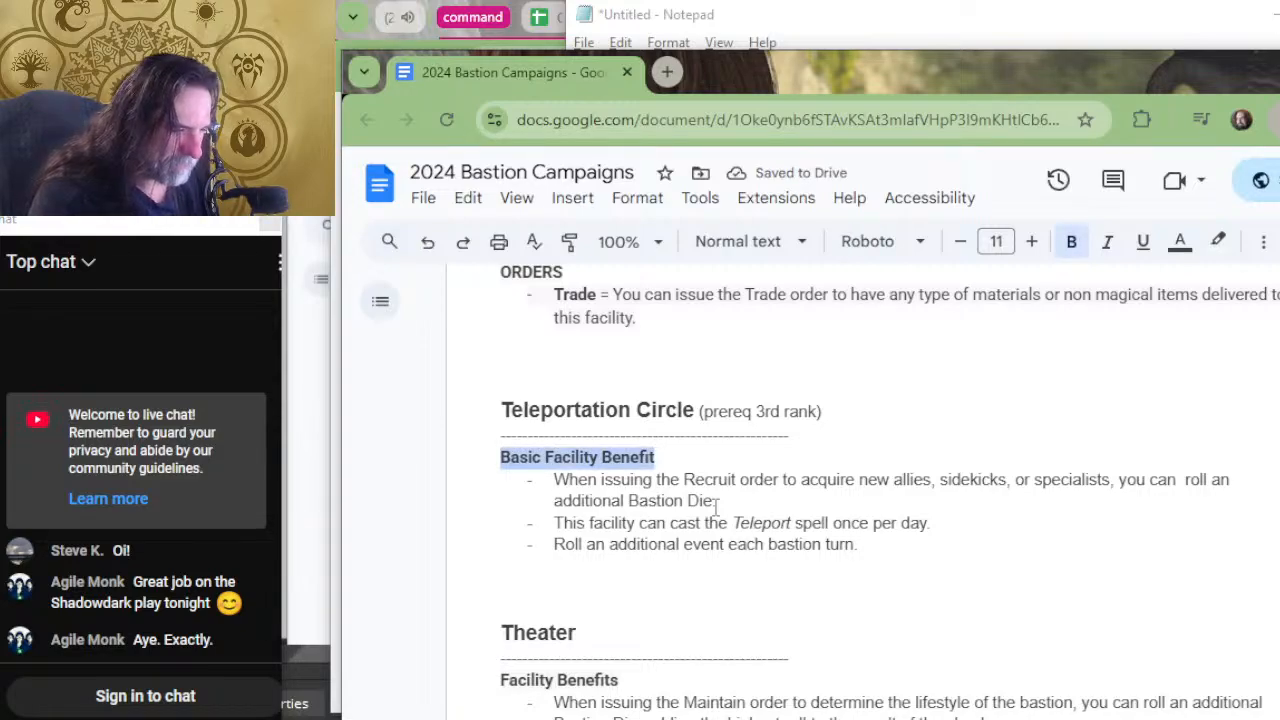
key(Right)
key(Down)
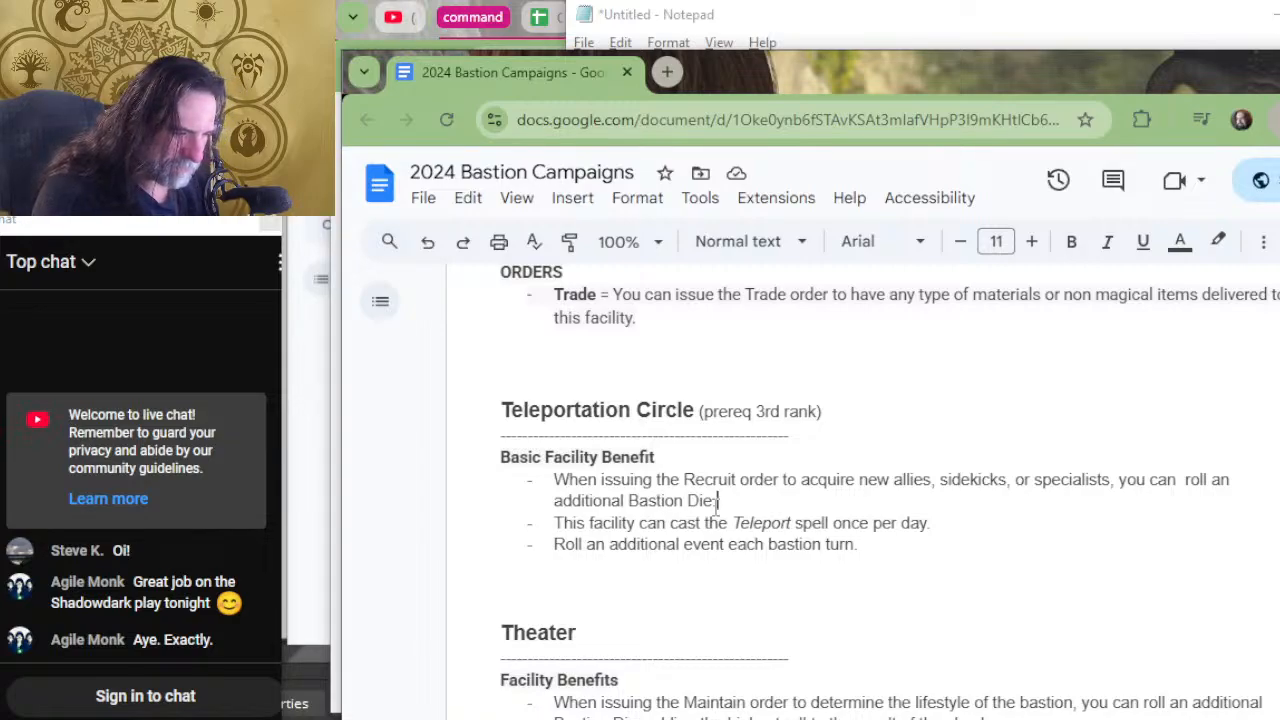
key(Return)
key(BackSpace)
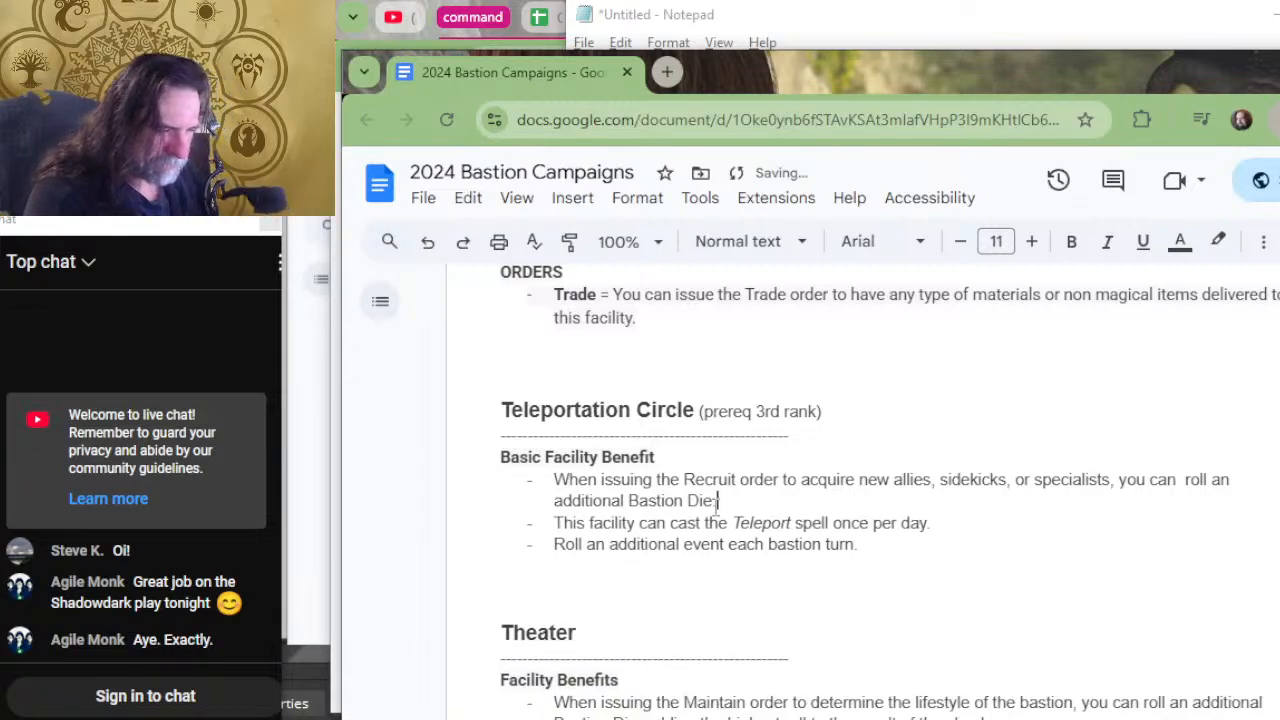
key(shift+Return)
key(ctrl+v)
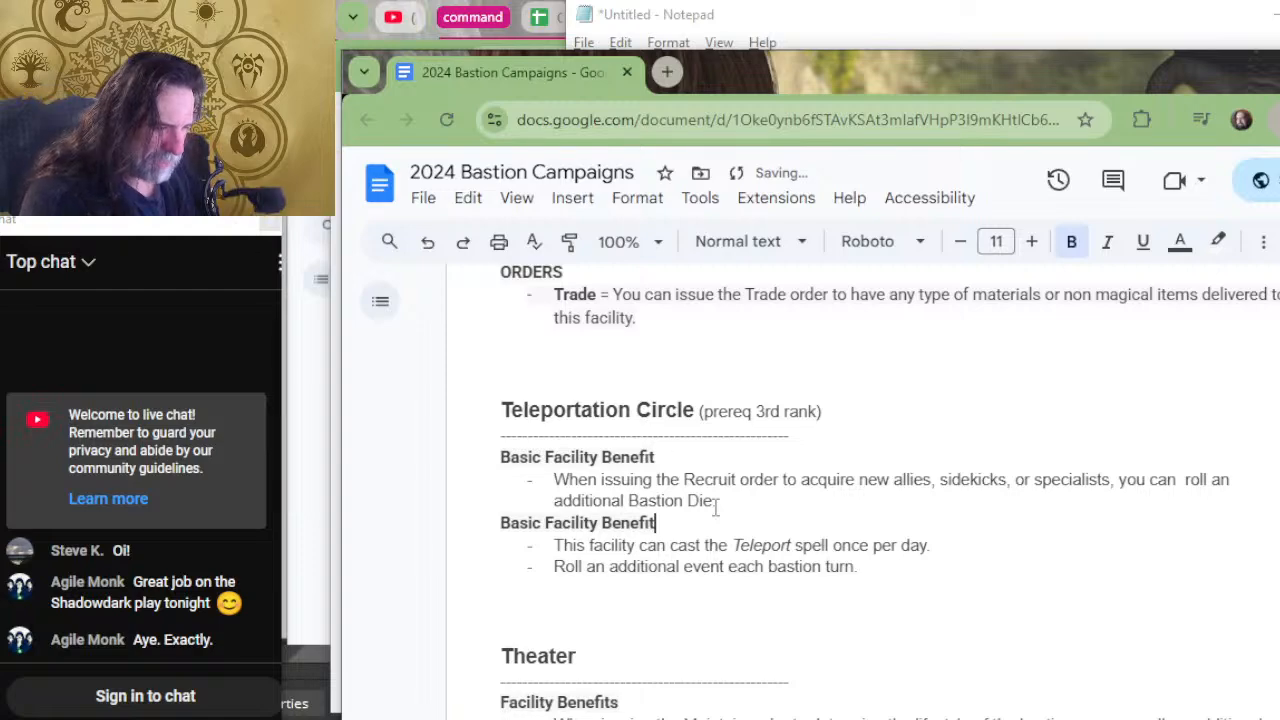
Change the second "Basic Facility Benefit" heading under Teleportation Circle to "Unique Facility Benefit".
key(Right)
key(Up)
key(BackSpace)
key(BackSpace)
key(BackSpace)
key(BackSpace)
key(BackSpace)
key(BackSpace)
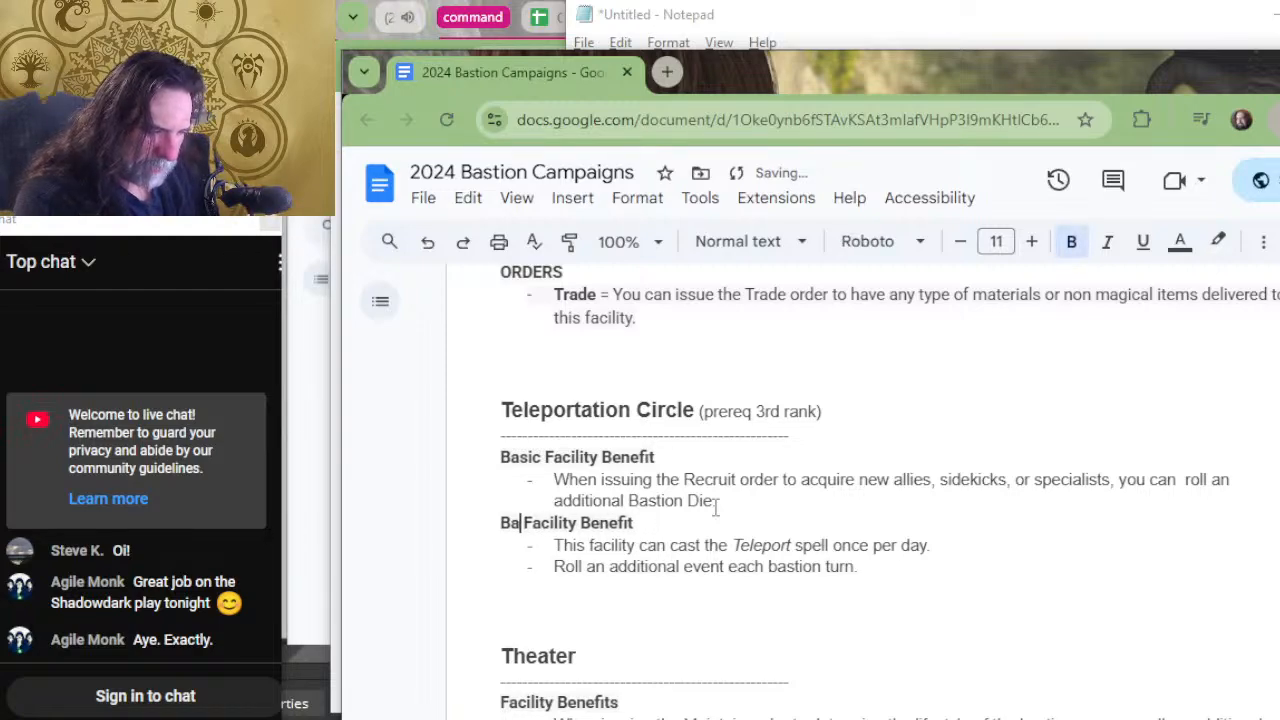
text(Unique)
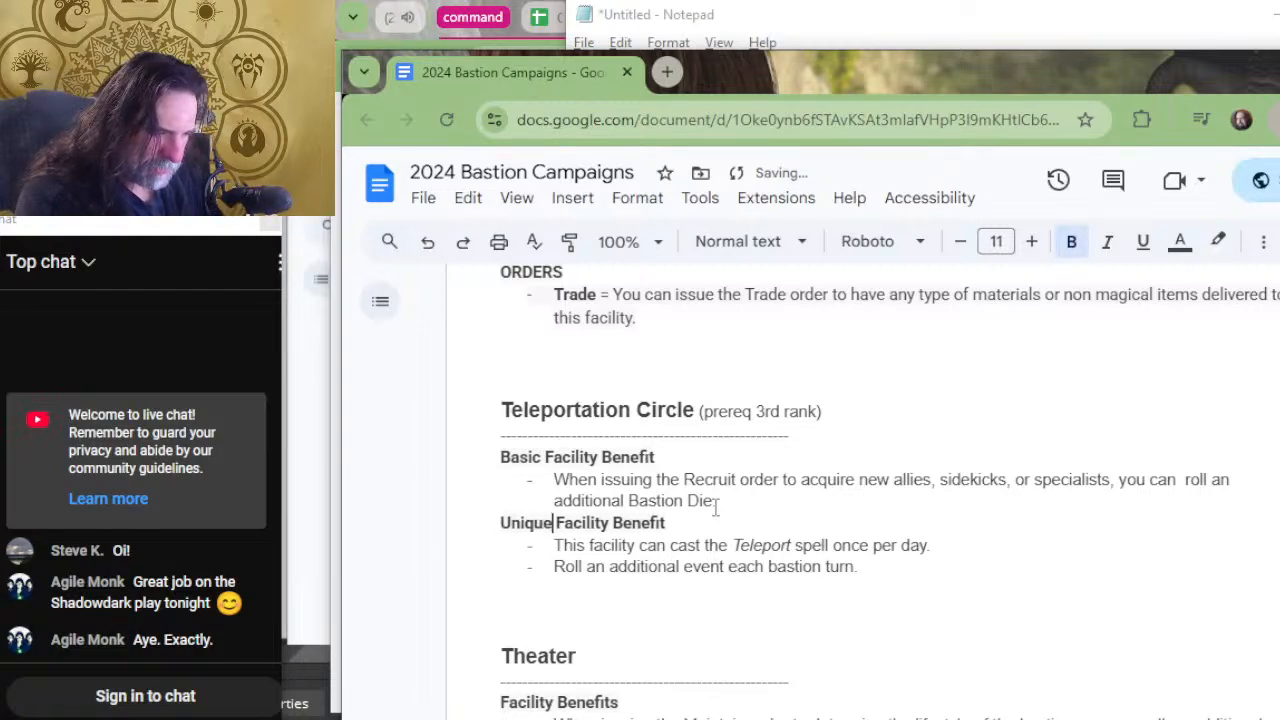
click(877, 577)
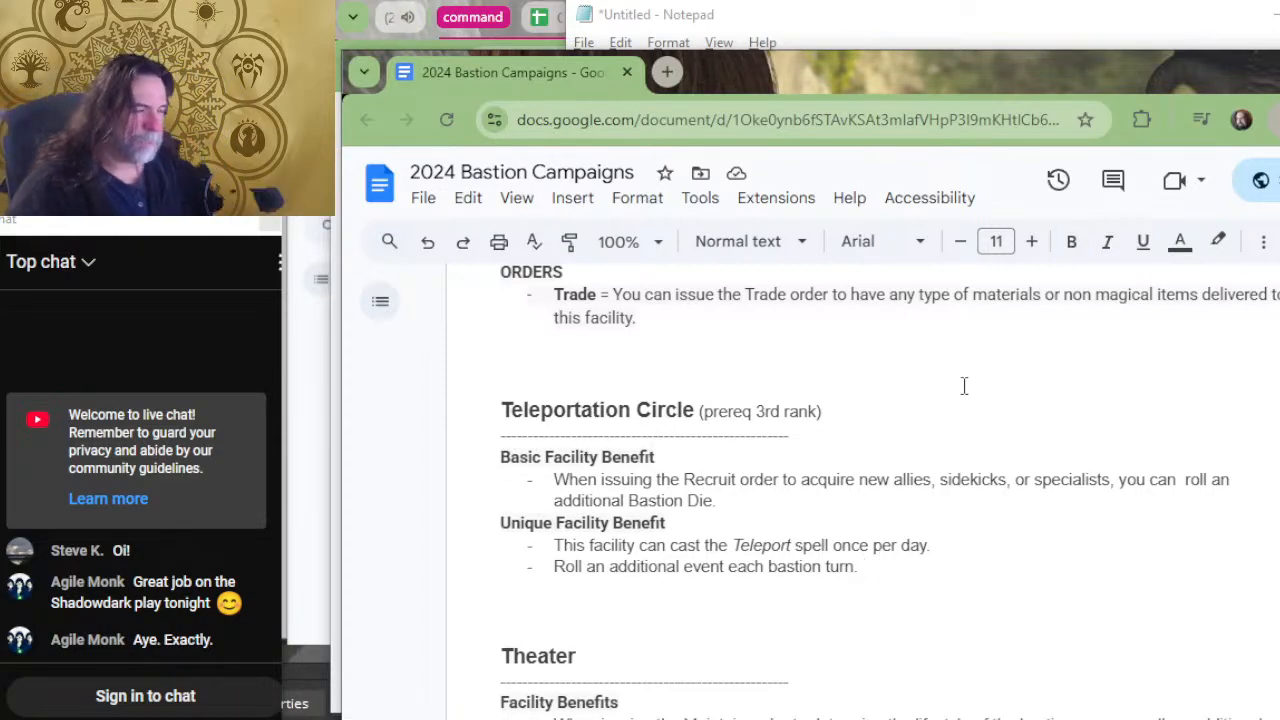
Review the benefit headings and wording of the Storehouse, Teleportation Circle and Theater facilities.
scroll(928, 388, up, 2)
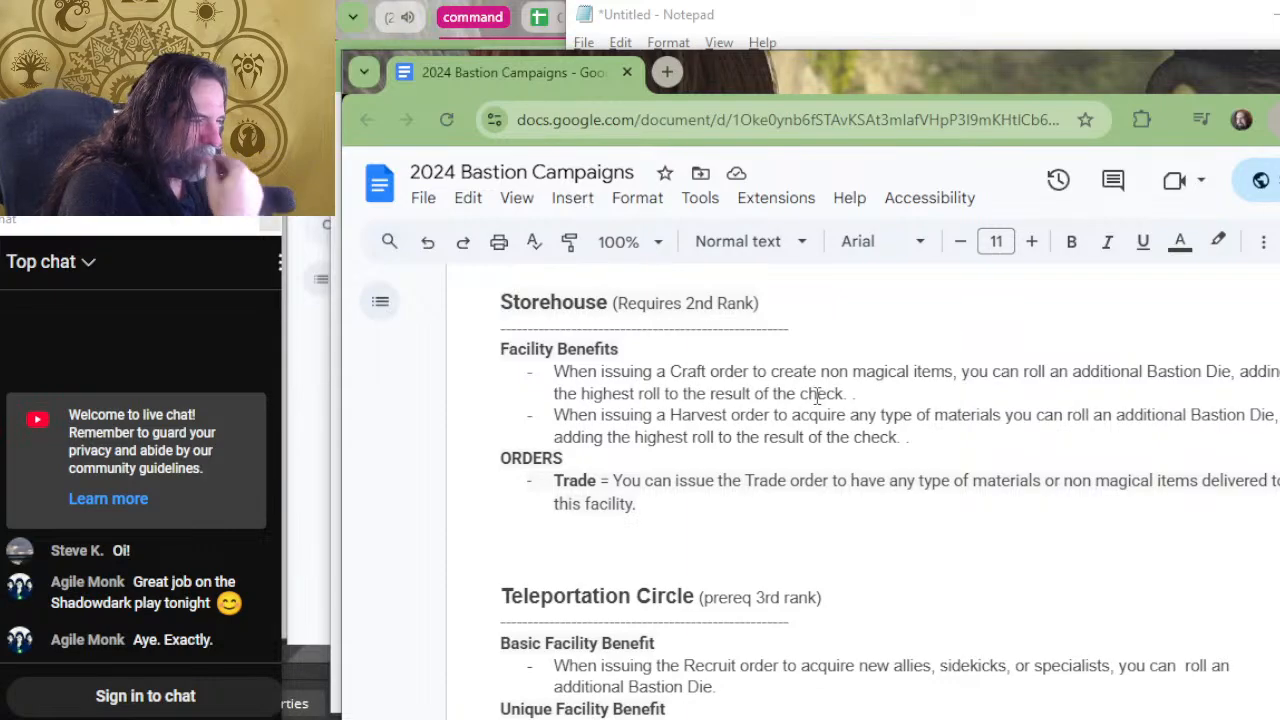
scroll(660, 523, down, 4)
scroll(666, 518, down, 1)
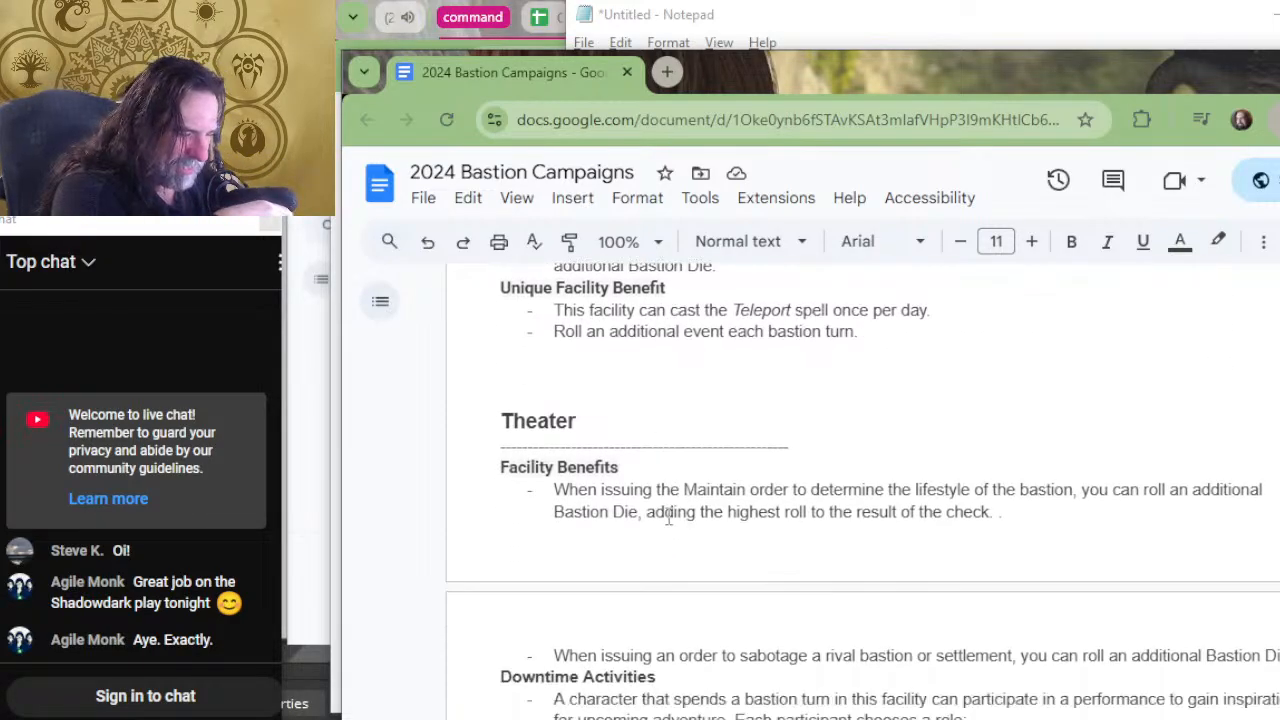
scroll(668, 518, down, 1)
scroll(676, 490, up, 2)
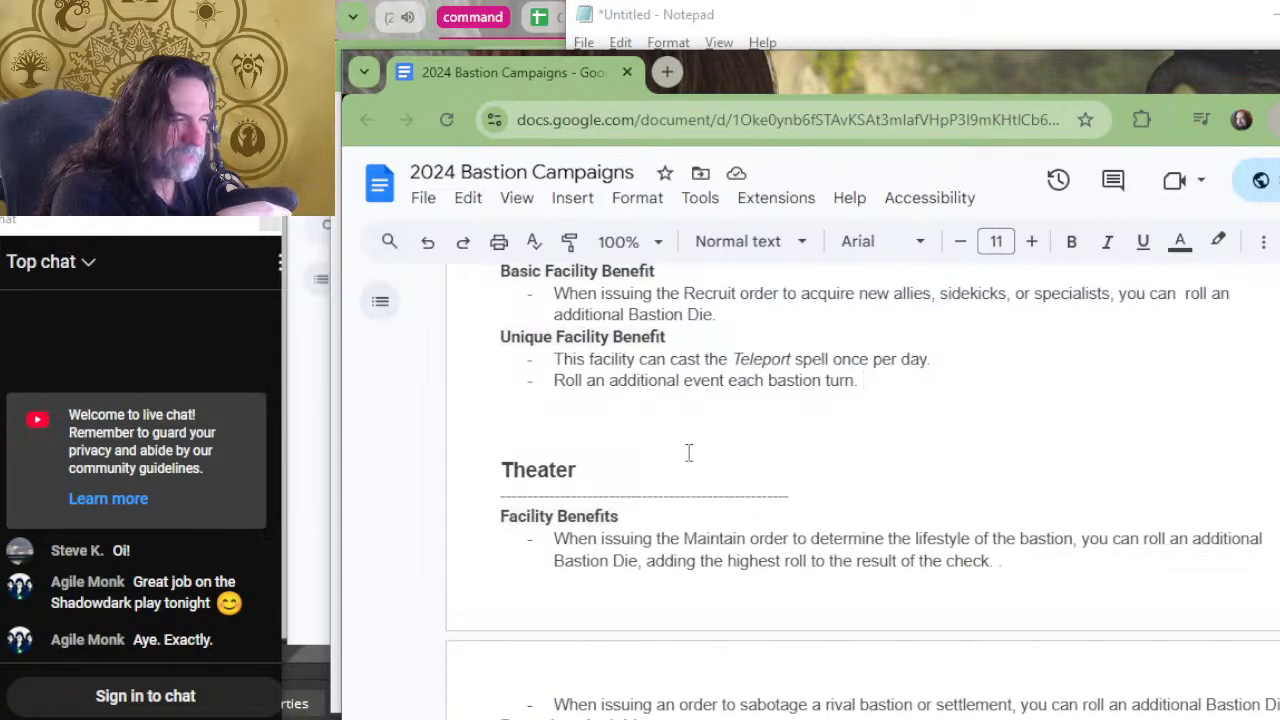
click(733, 340)
mouse_move(733, 340)
mouse_down()
mouse_move(733, 293)
mouse_move(737, 320)
mouse_up()
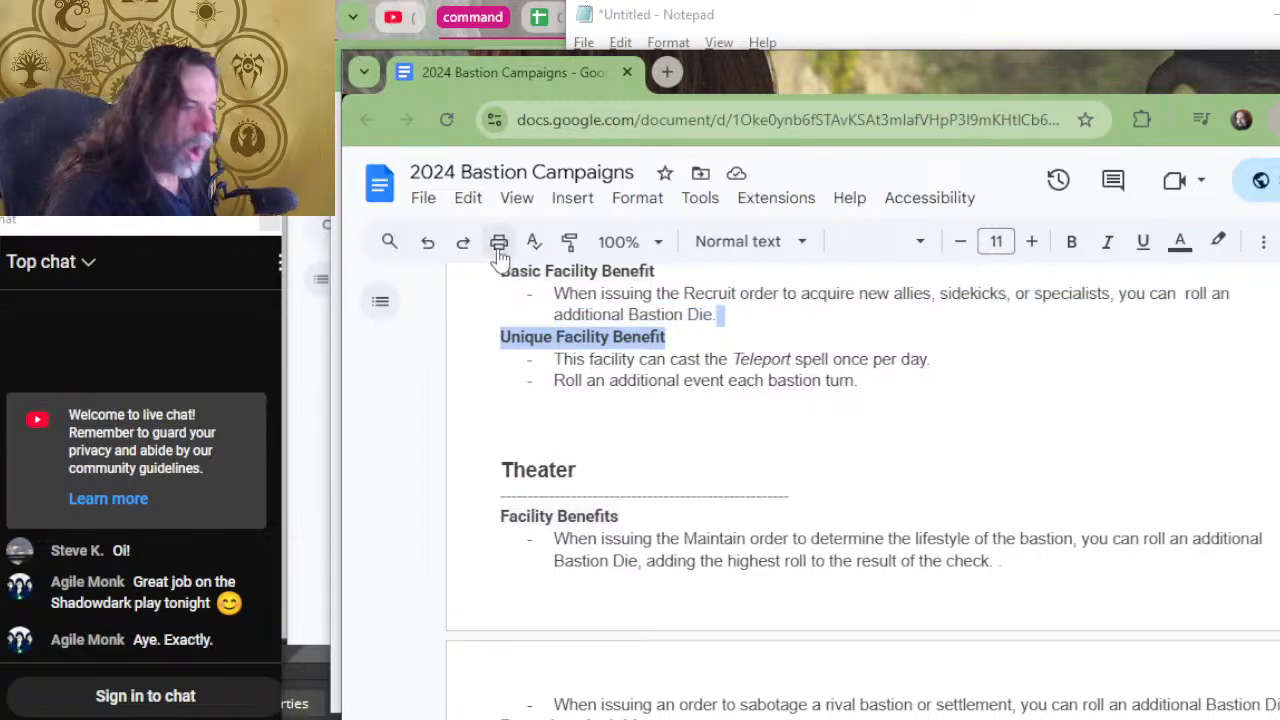
click(725, 337)
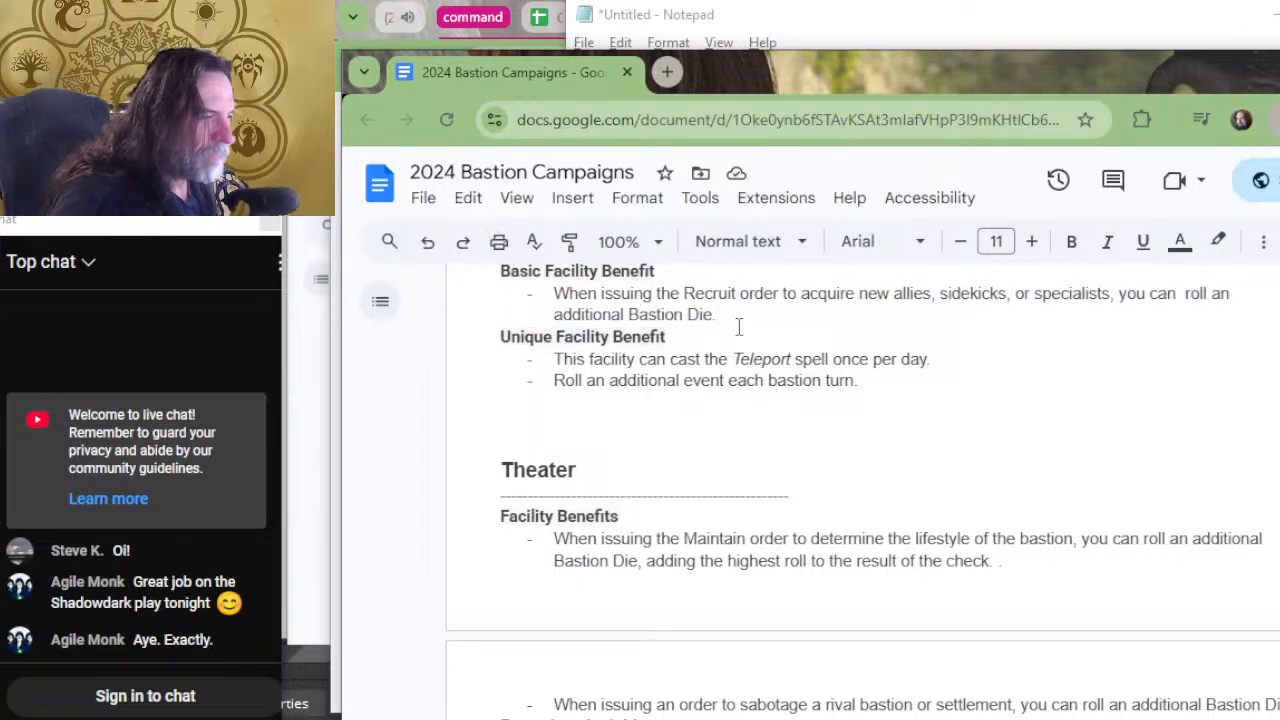
drag(668, 336, 720, 314)
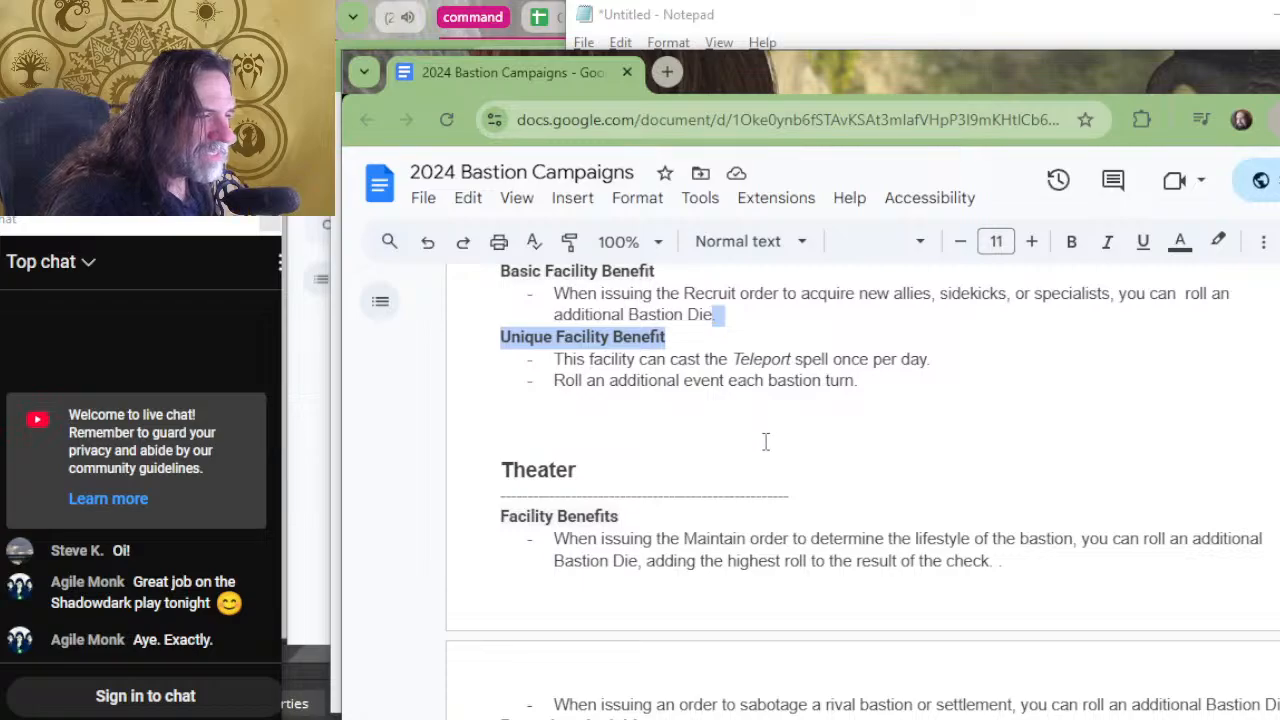
click(815, 385)
Review the benefit wording of the Training Area, Trophy Room, War Room and Workshop, and the general Facility Benefits section.
scroll(820, 420, down, 20)
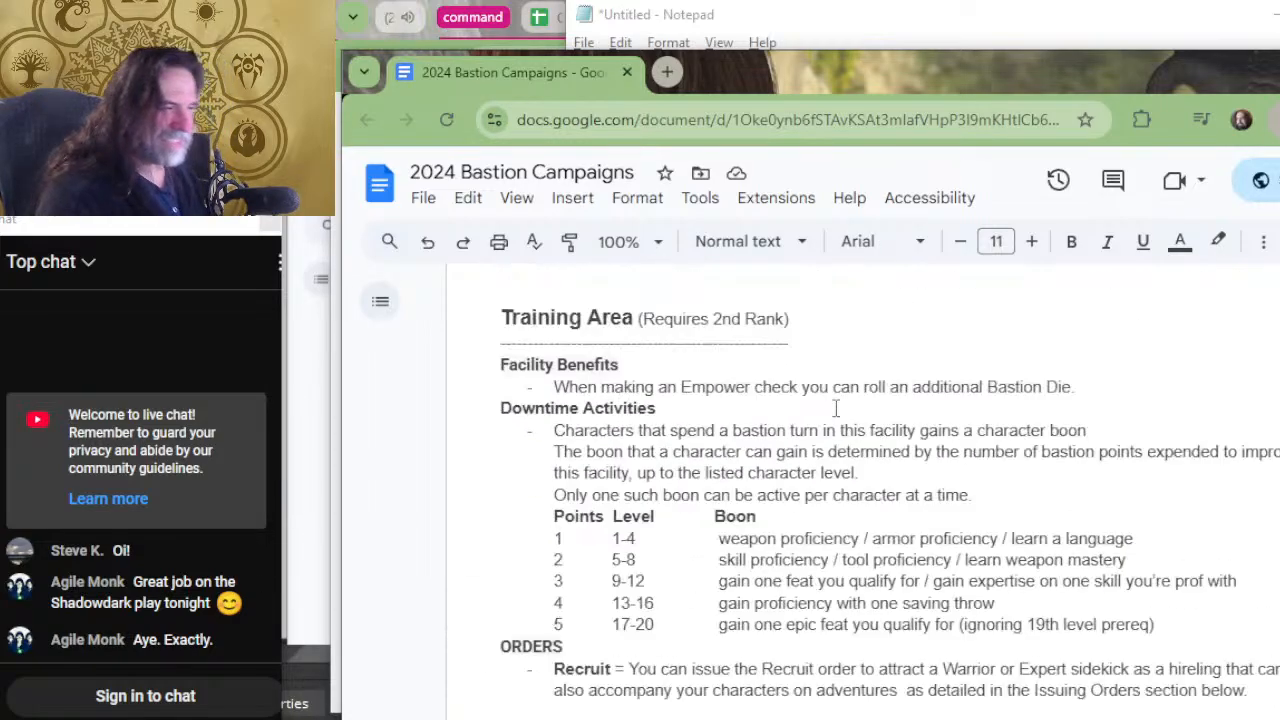
scroll(824, 440, down, 4)
scroll(823, 457, up, 5)
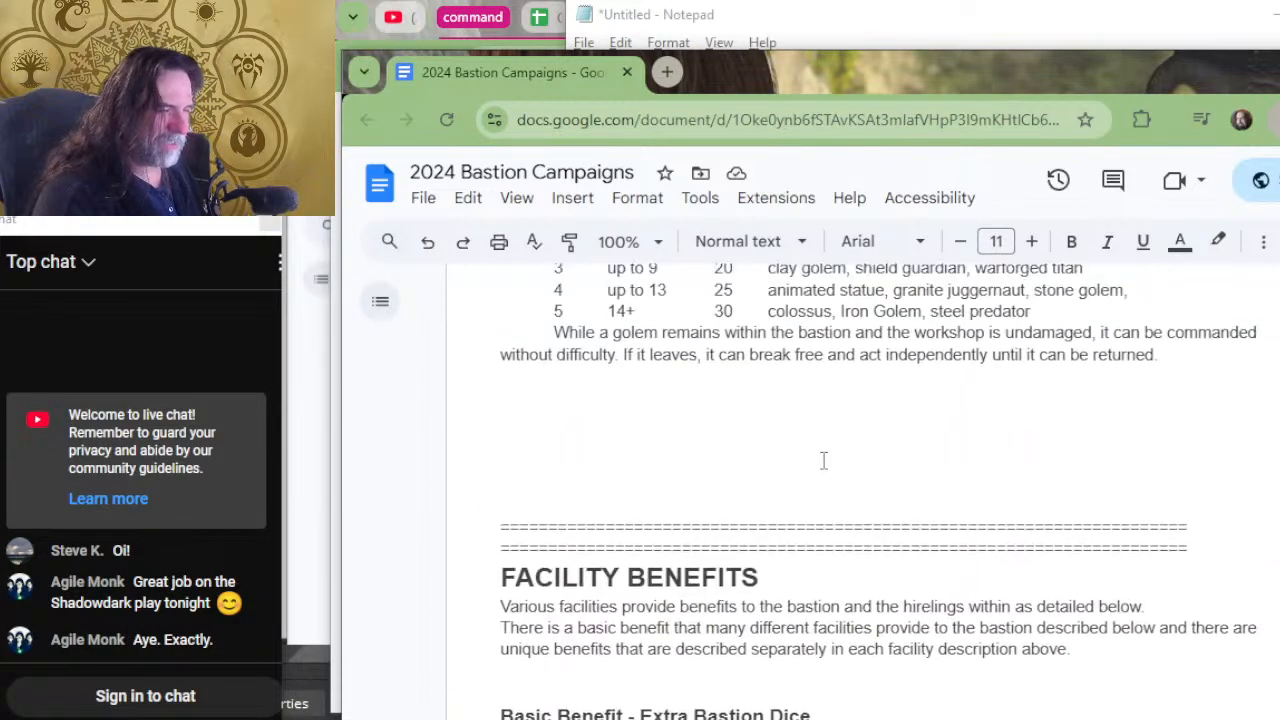
scroll(797, 560, up, 4)
scroll(800, 565, up, 4)
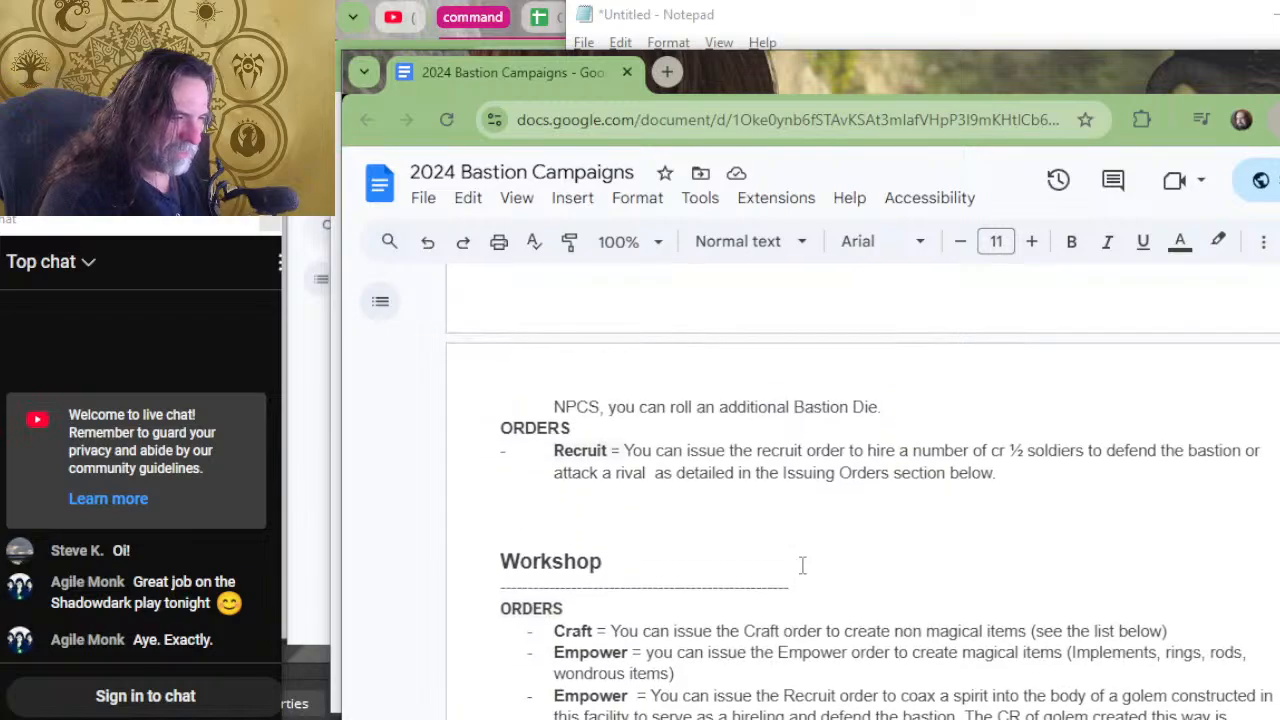
scroll(801, 471, up, 4)
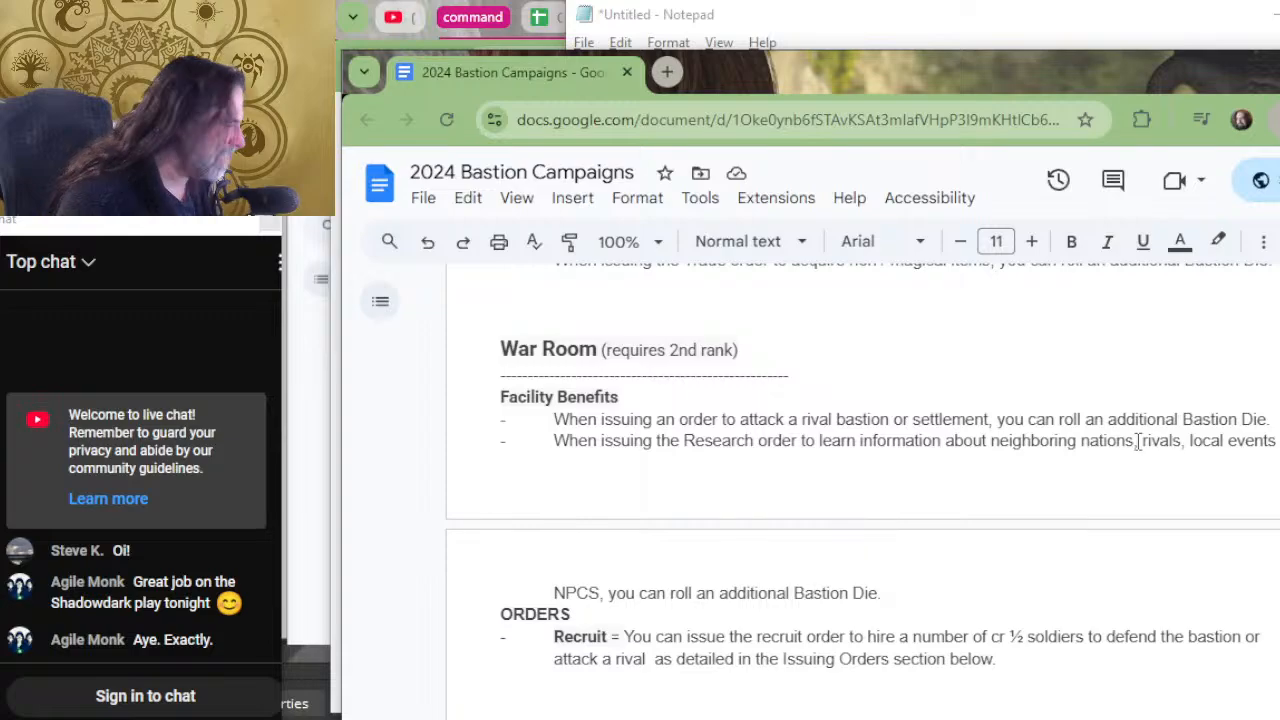
scroll(928, 470, up, 2)
scroll(900, 530, up, 1)
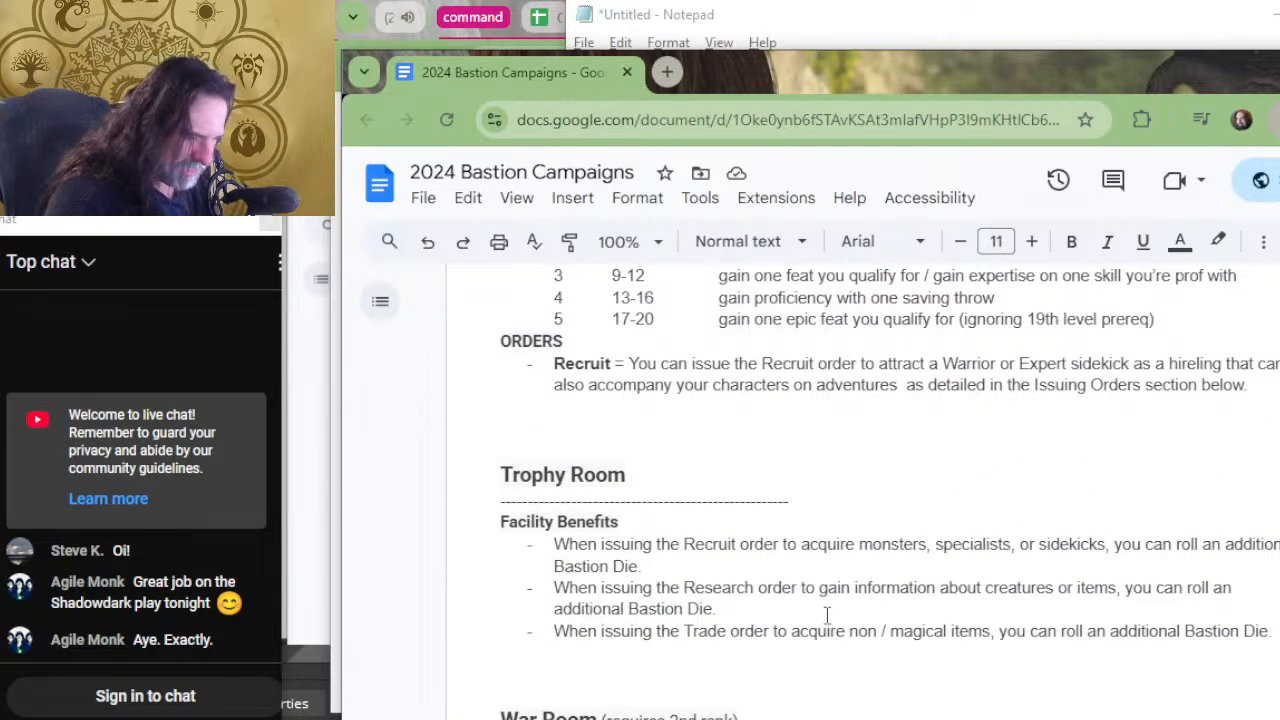
scroll(826, 614, down, 1)
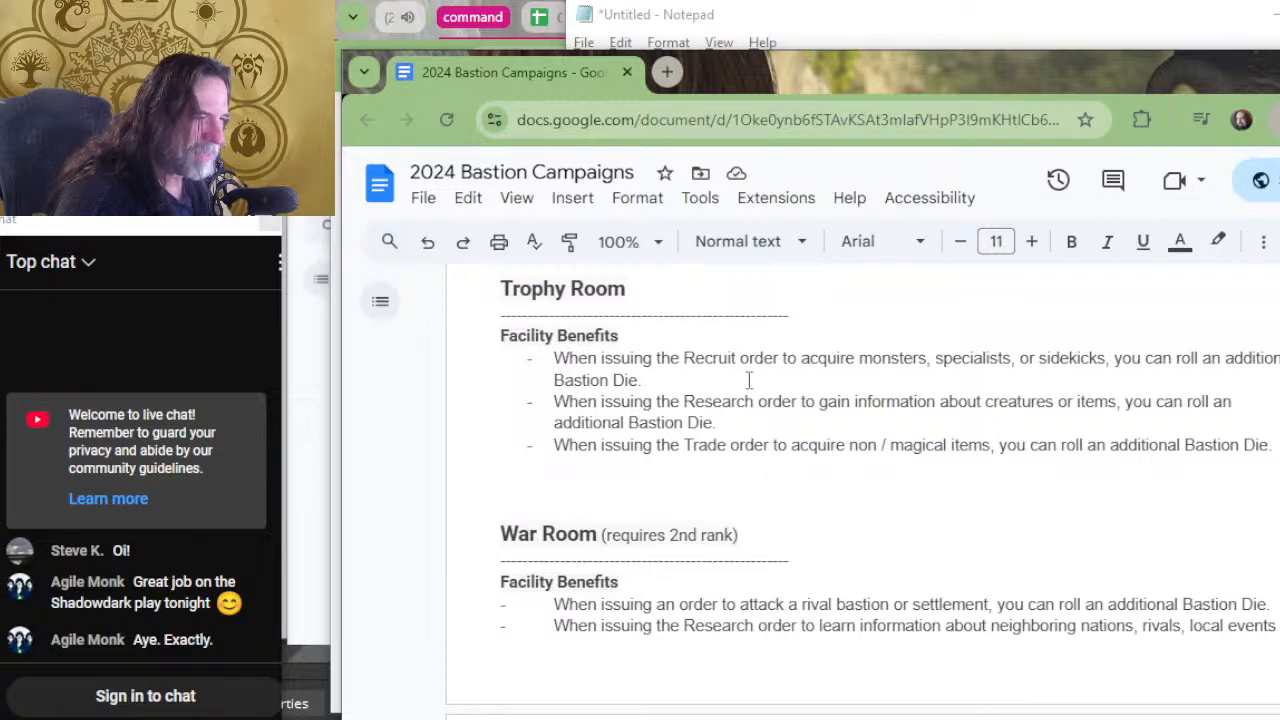
scroll(818, 387, up, 2)
scroll(818, 395, up, 4)
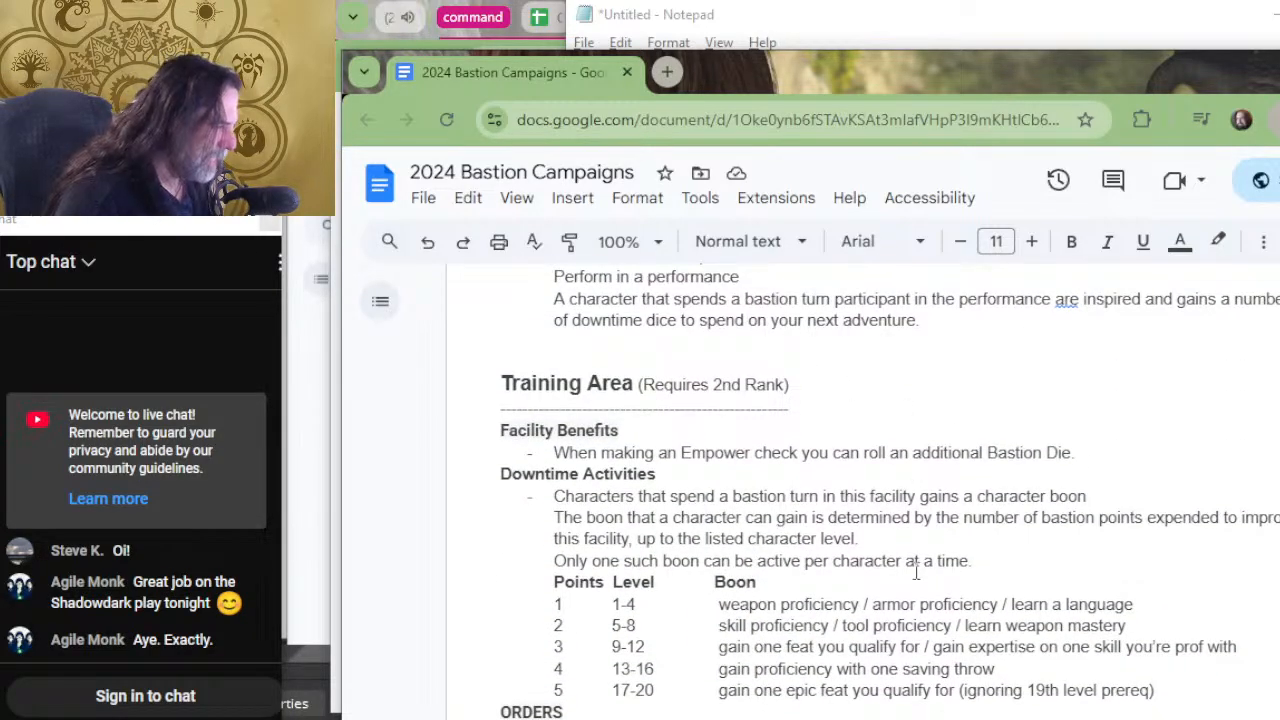
Delete "adding the highest roll to the result of the check" and the extra period from the Theater's Maintain benefit.
scroll(1082, 520, up, 6)
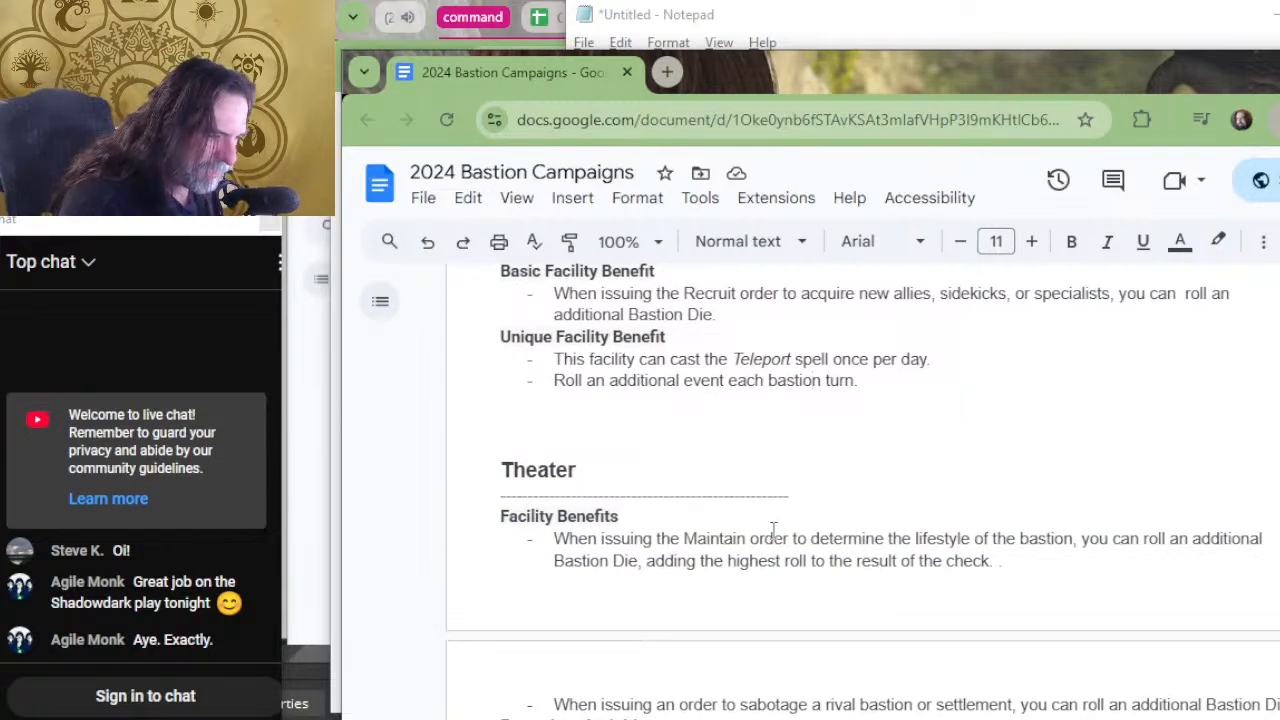
scroll(763, 530, down, 2)
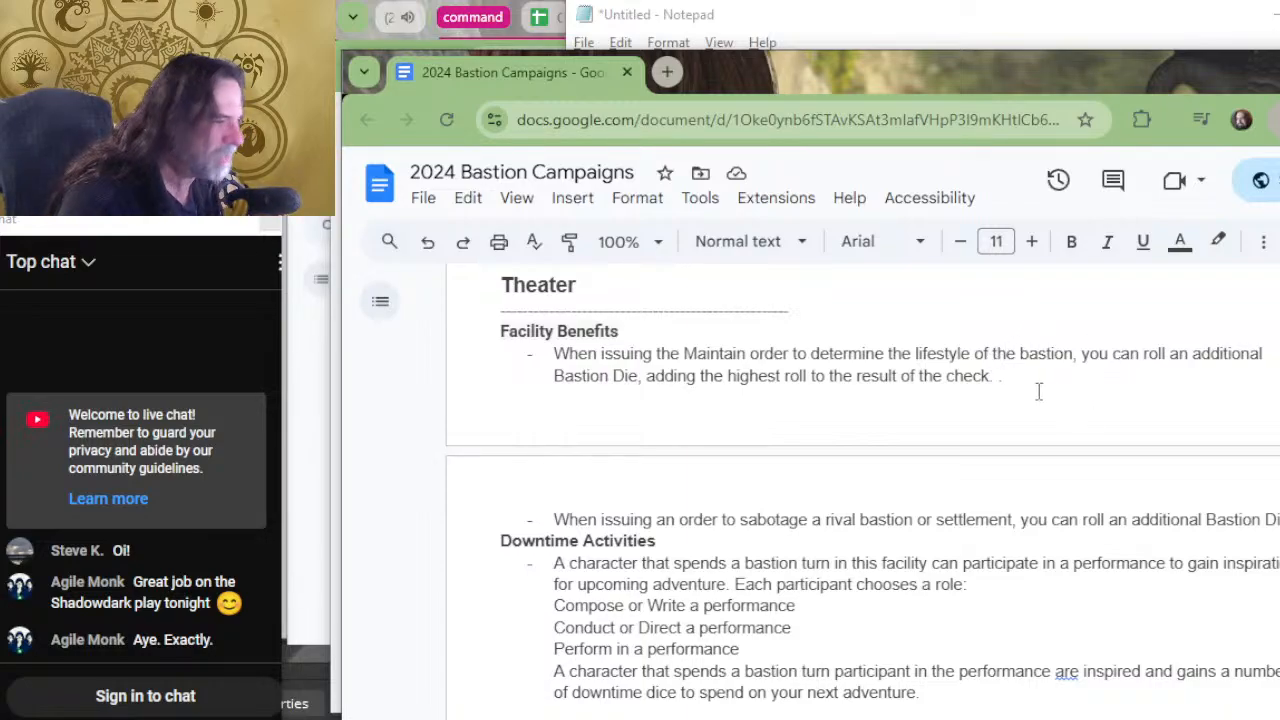
drag(1050, 377, 637, 390)
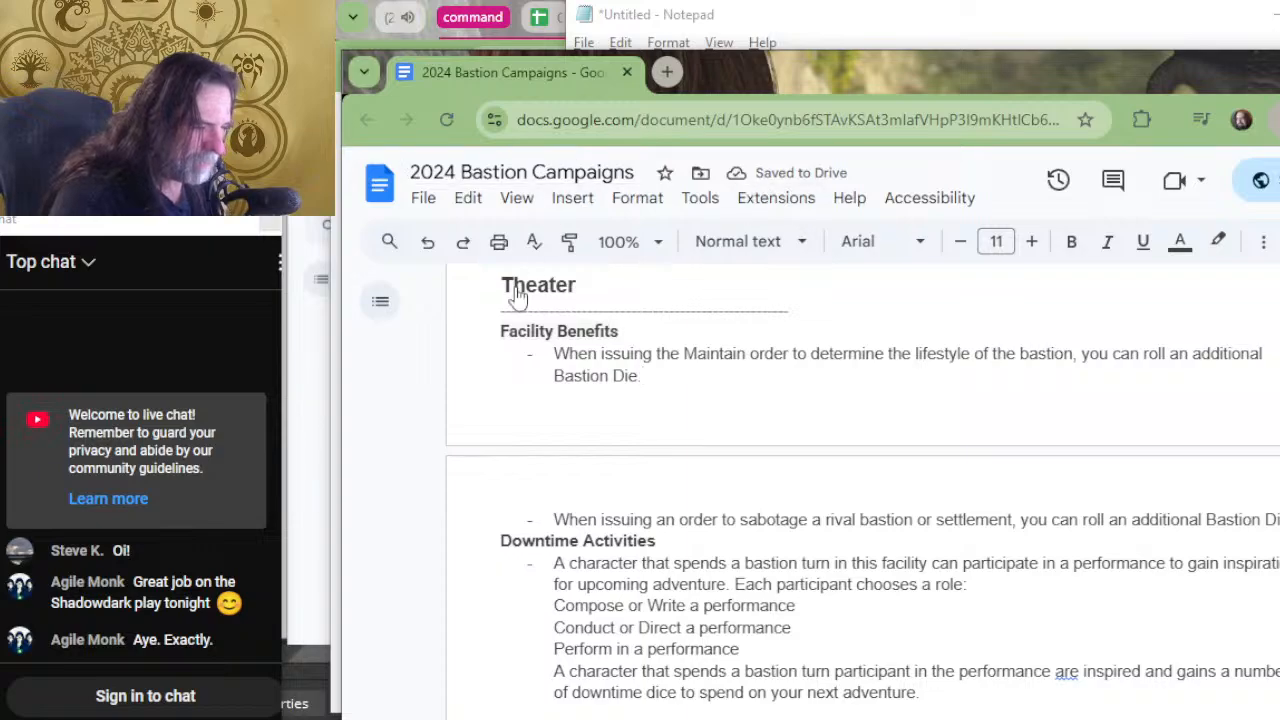
scroll(660, 455, up, 2)
scroll(662, 470, down, 2)
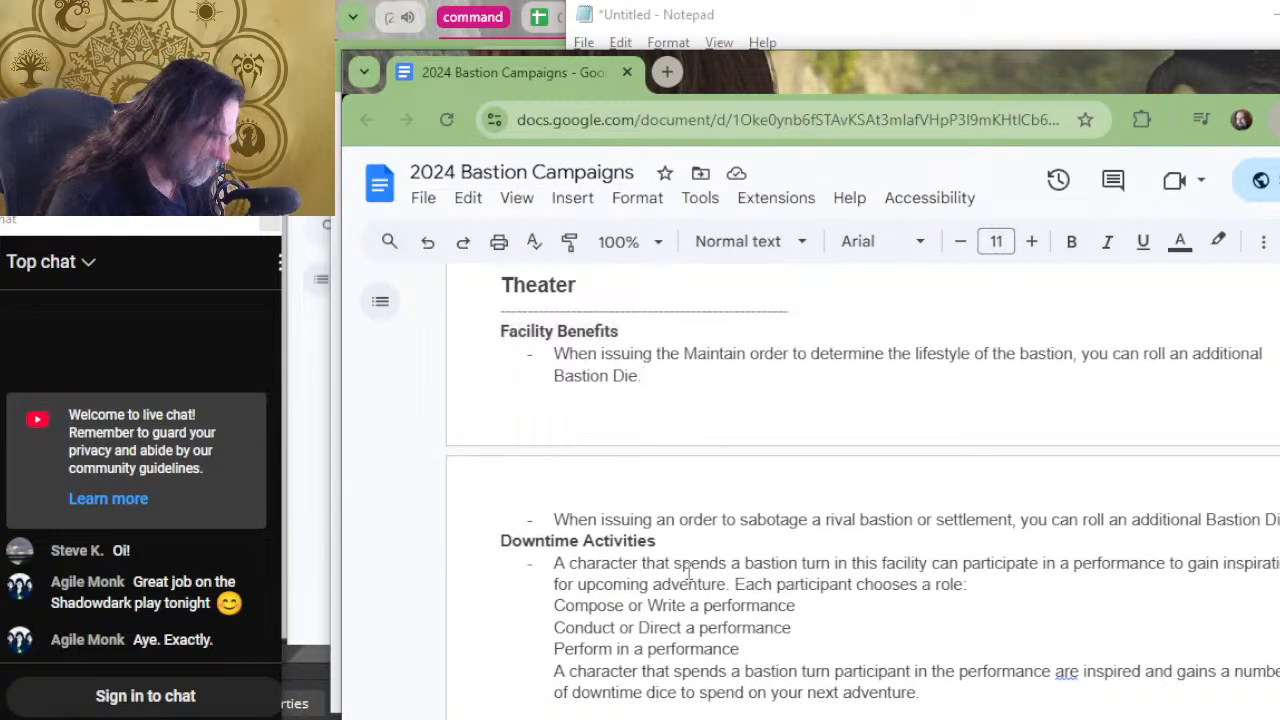
Change the Theater's "Downtime Activities" heading to "Basic Downtime Activity".
click(479, 546)
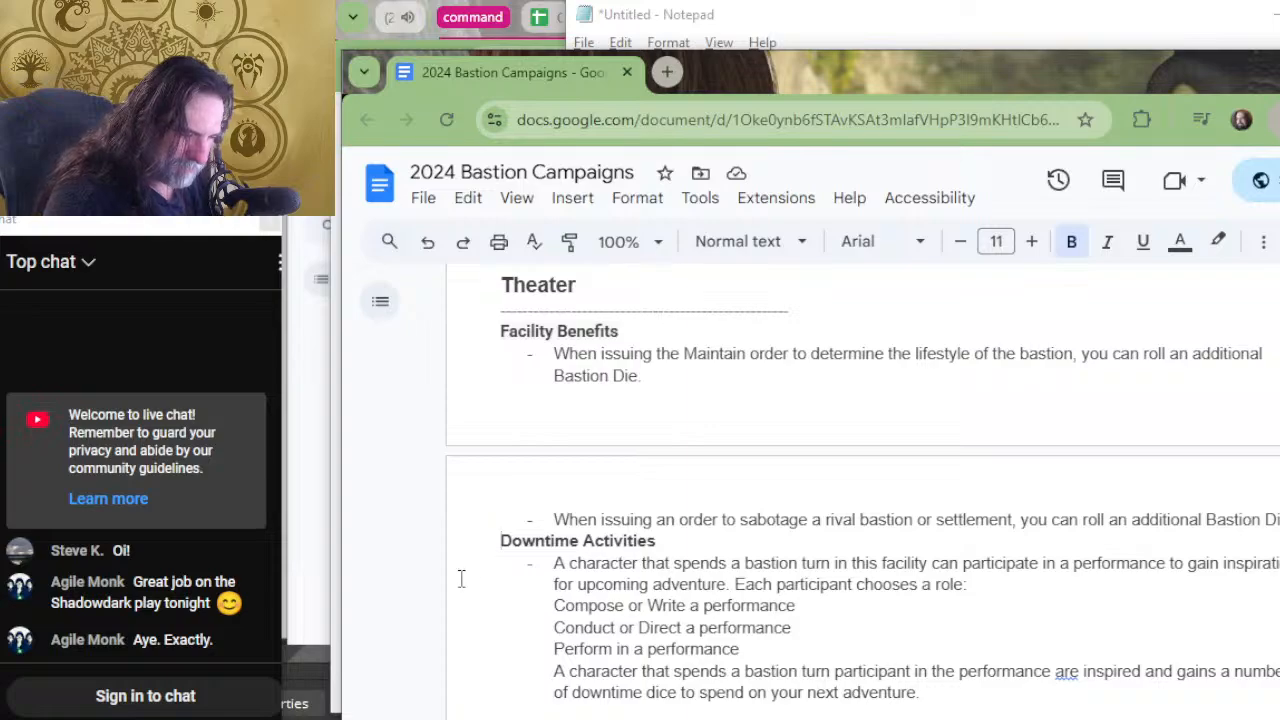
text(Basic)
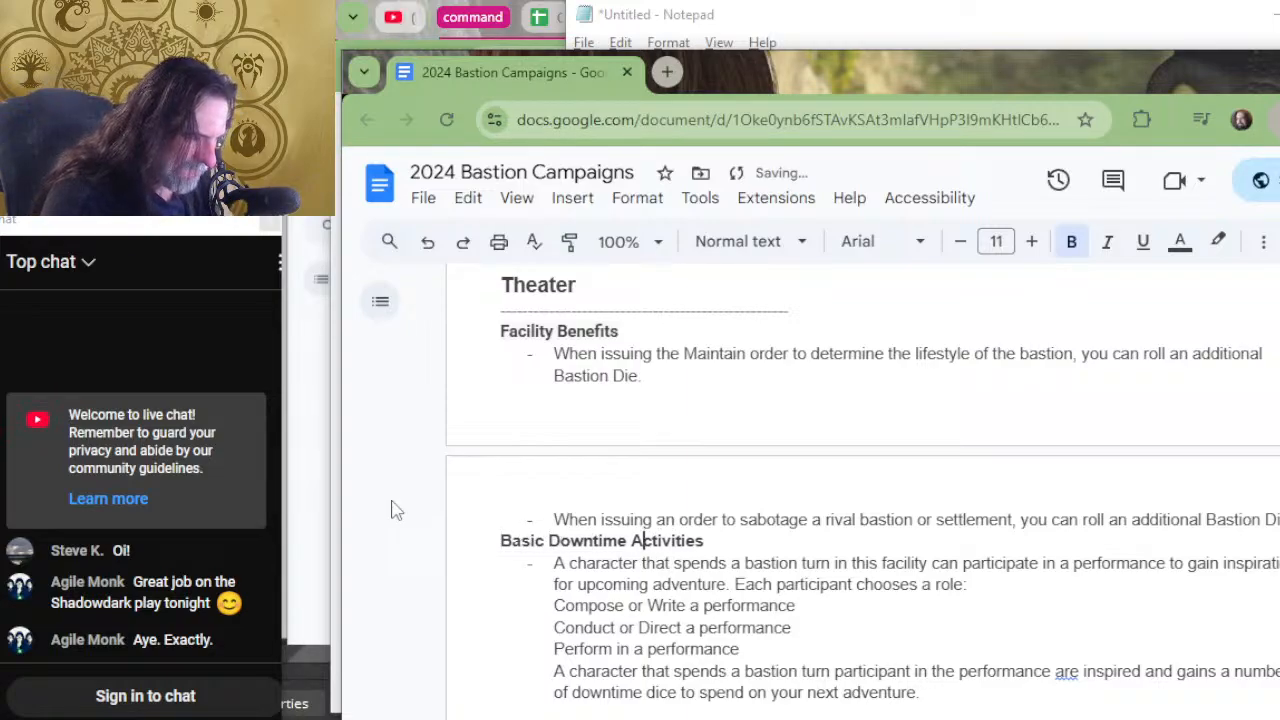
key(BackSpace)
key(BackSpace)
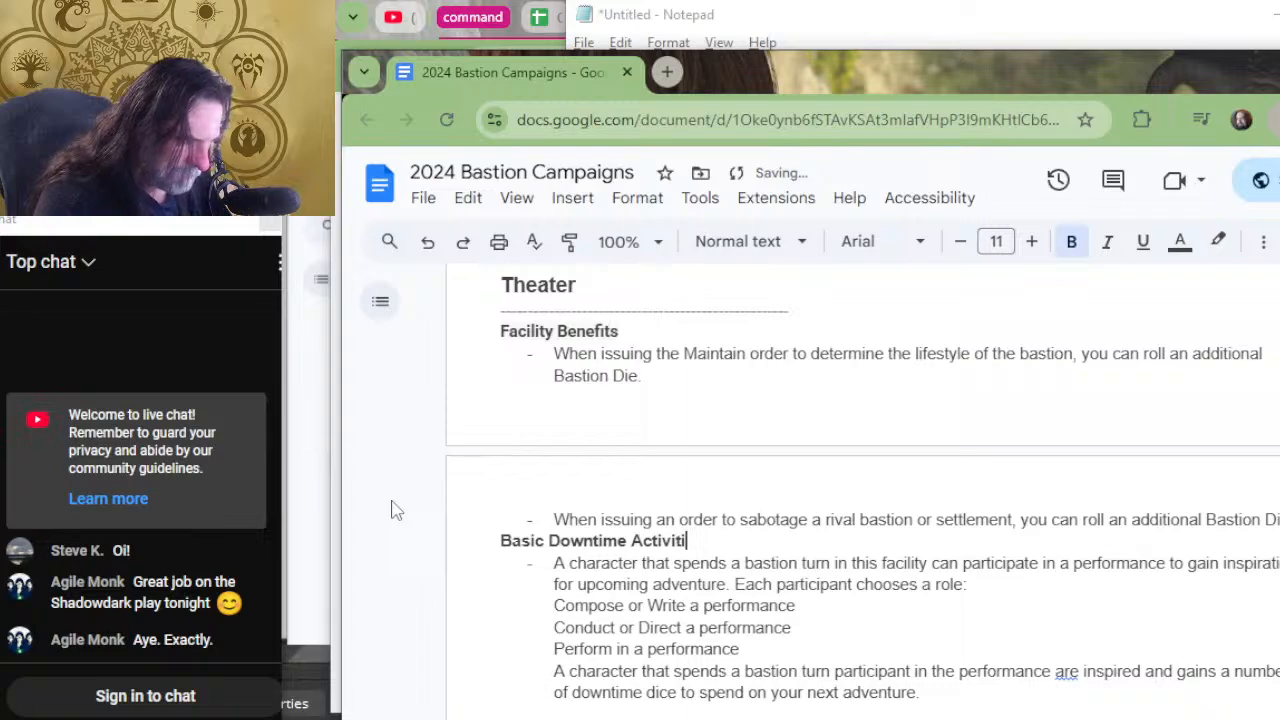
text(y)
Delete "adding the highest roll to the result of the check" from the Storehouse's Craft and Harvest benefits.
scroll(453, 473, down, 2)
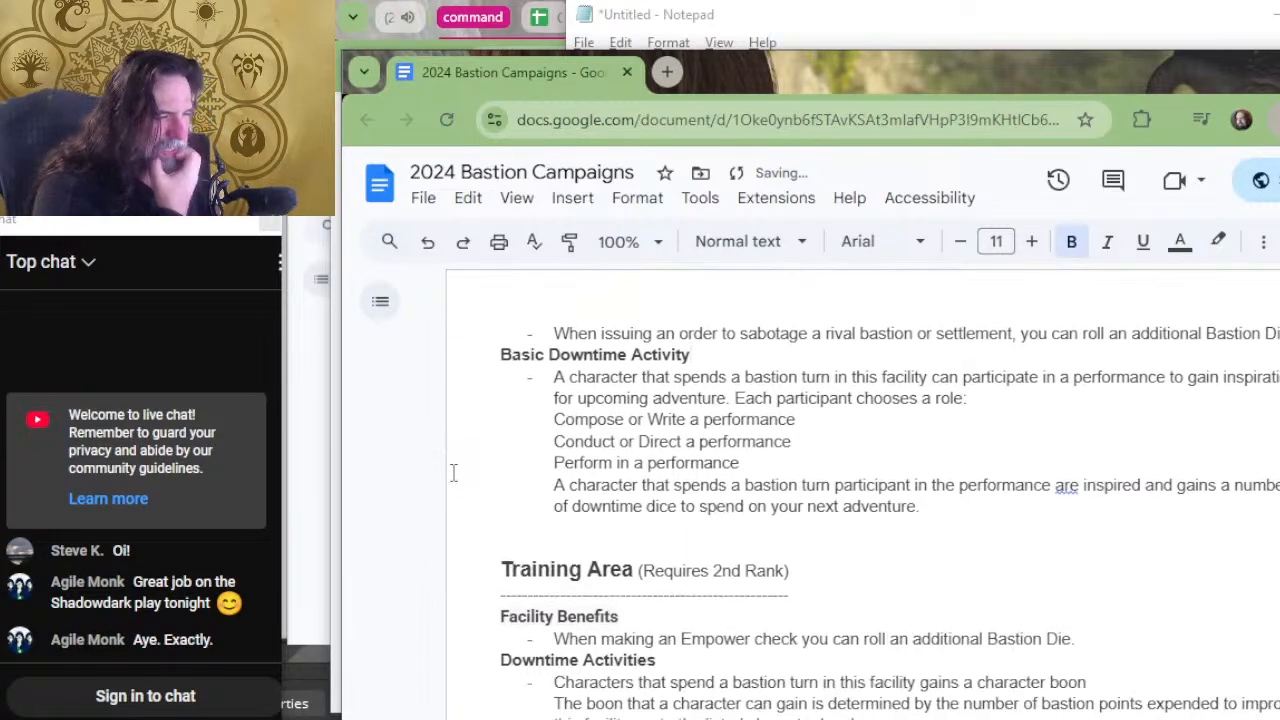
scroll(453, 473, up, 6)
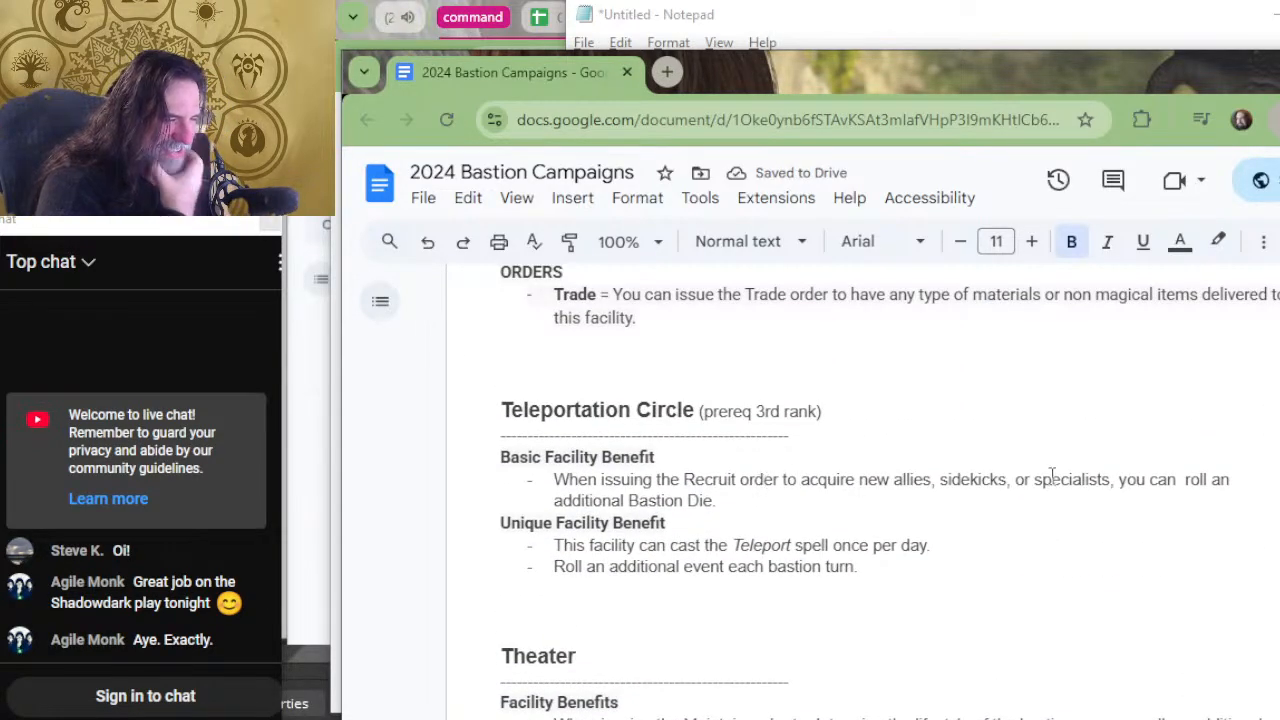
scroll(871, 523, up, 2)
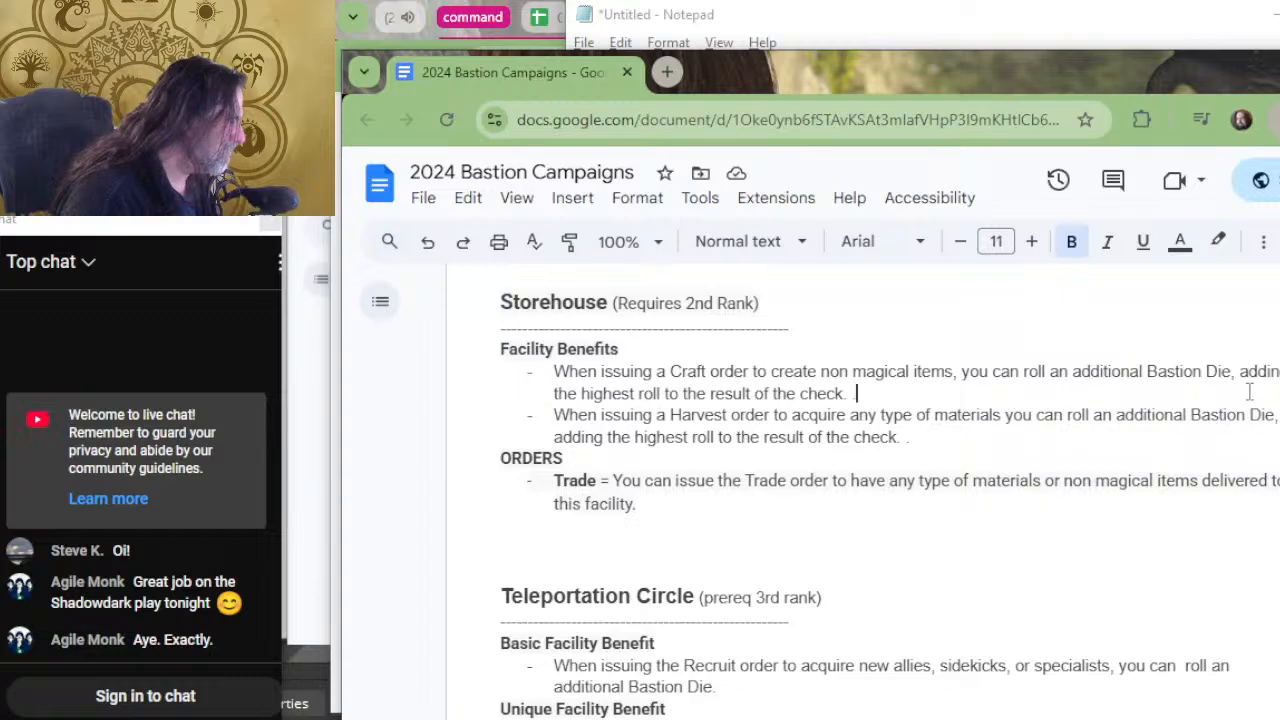
drag(857, 393, 1232, 366)
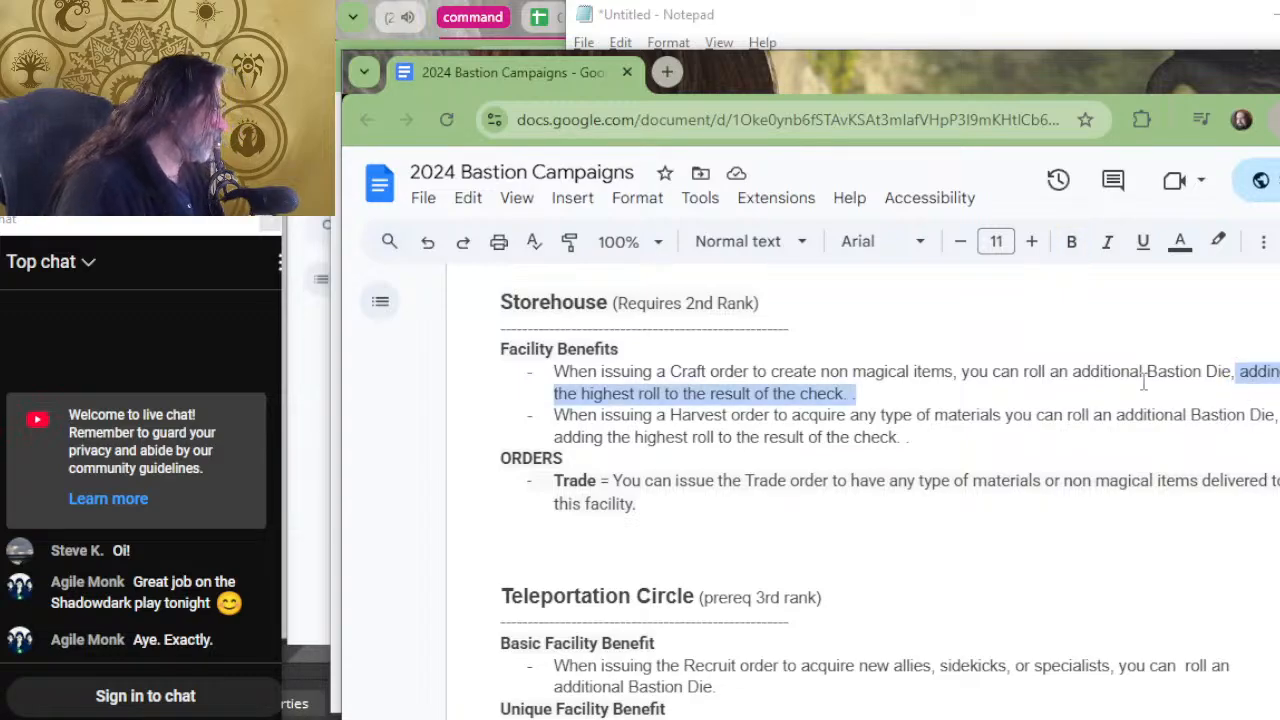
key(BackSpace)
text(.)
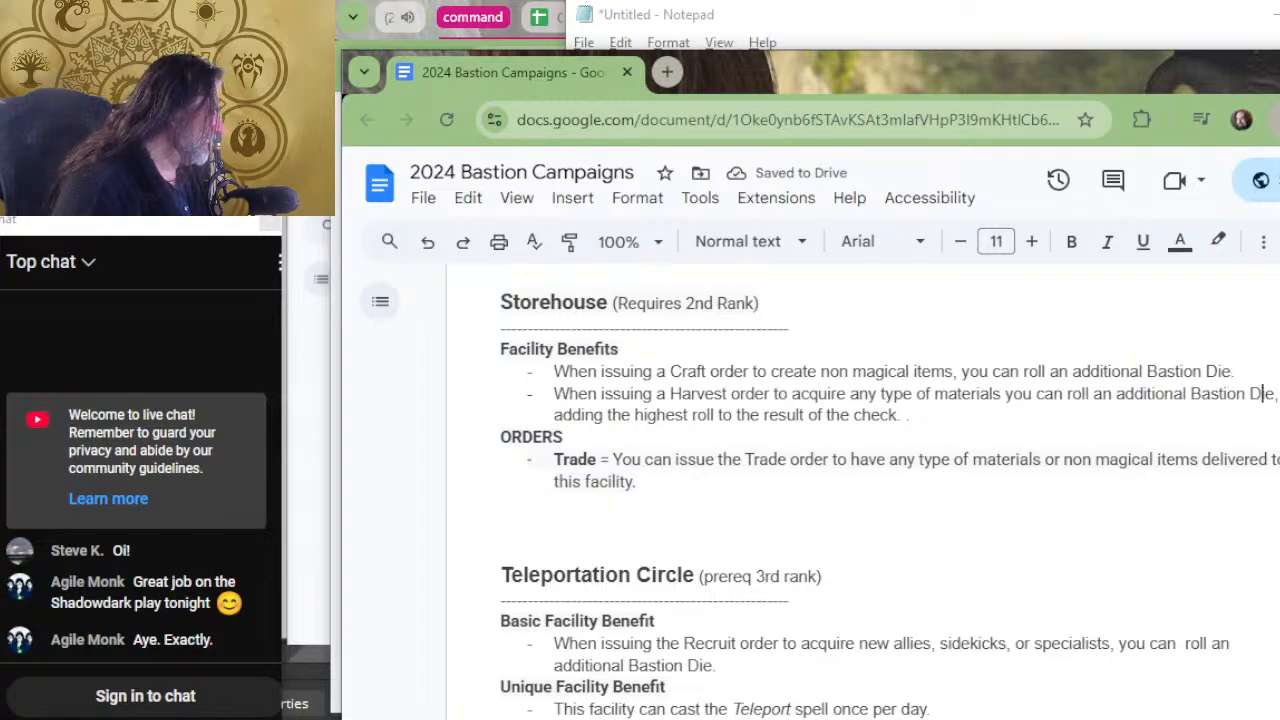
drag(1276, 393, 899, 414)
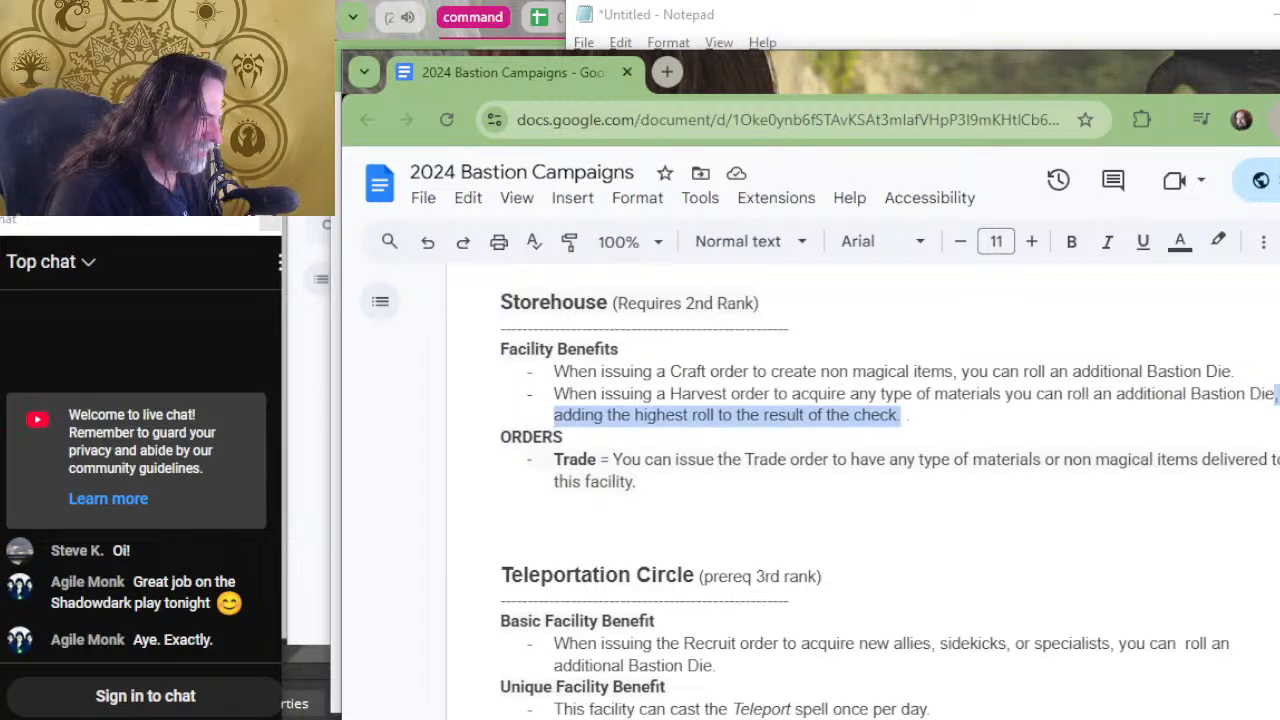
key(BackSpace)
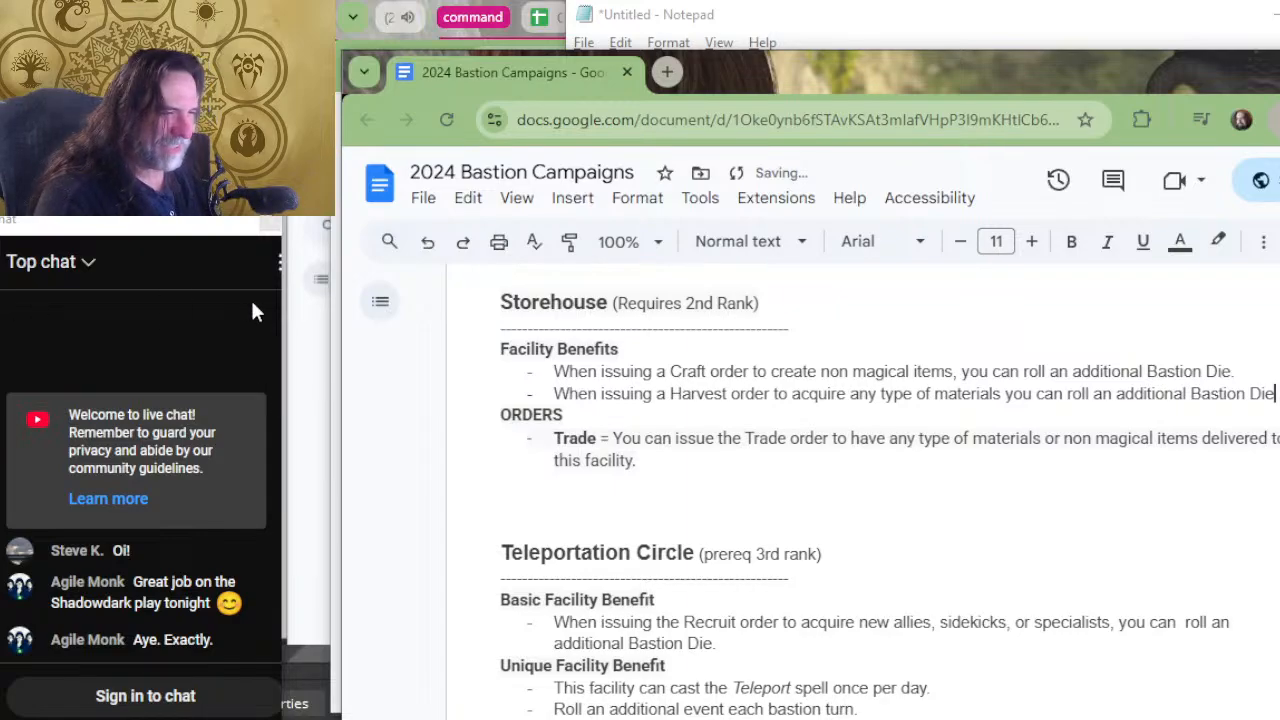
Delete "adding the highest roll to the result of the check" from the Stables' Harvest benefit, ending the sentence after "Bastion Die".
scroll(760, 495, up, 7)
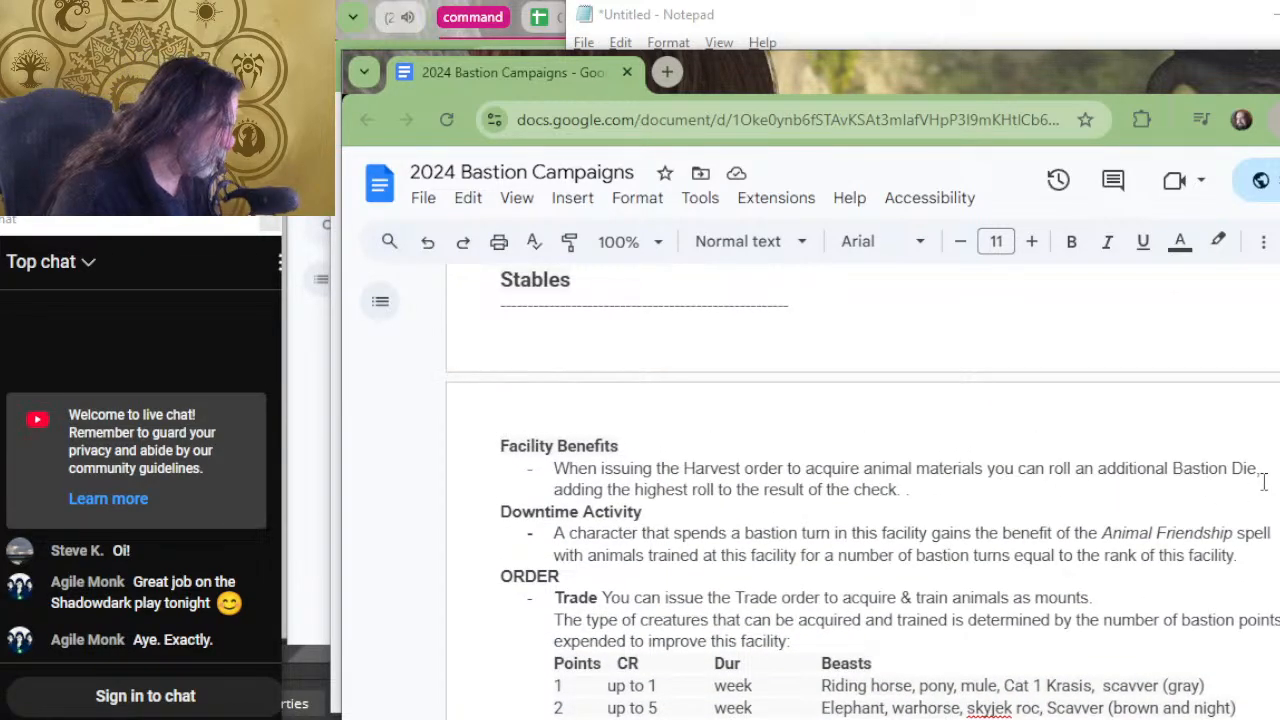
drag(1263, 482, 1259, 474)
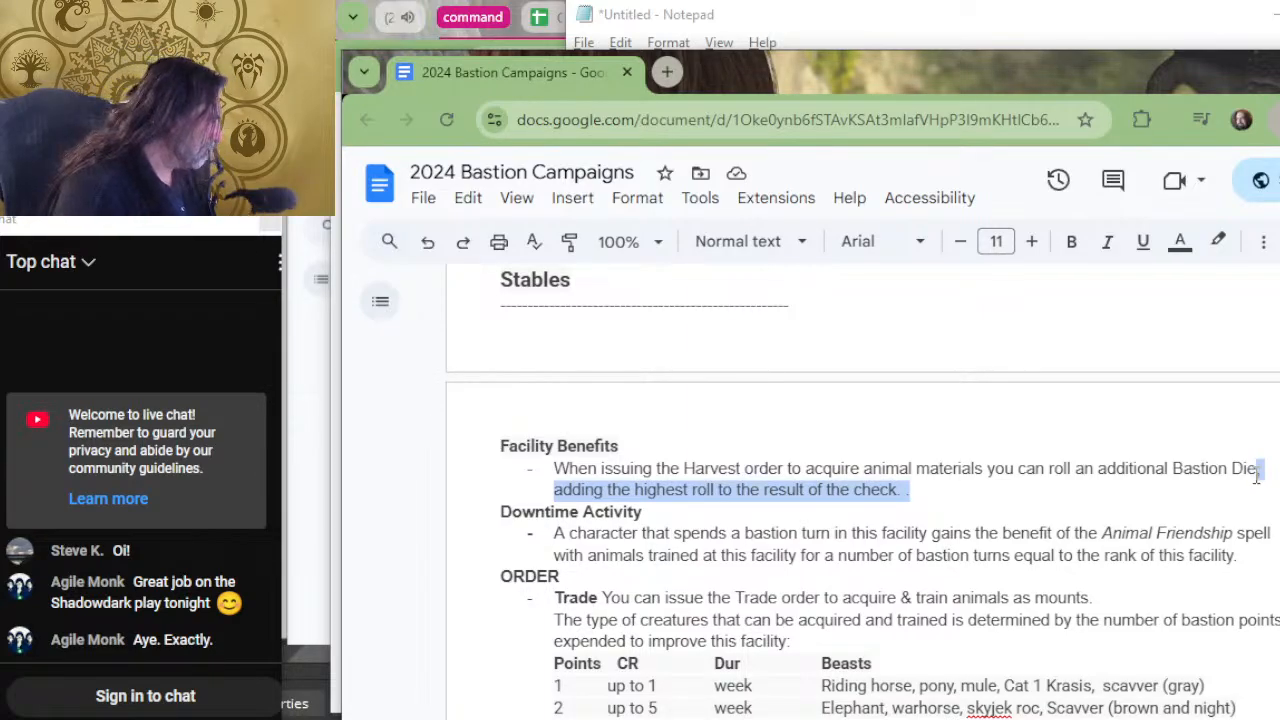
key(BackSpace)
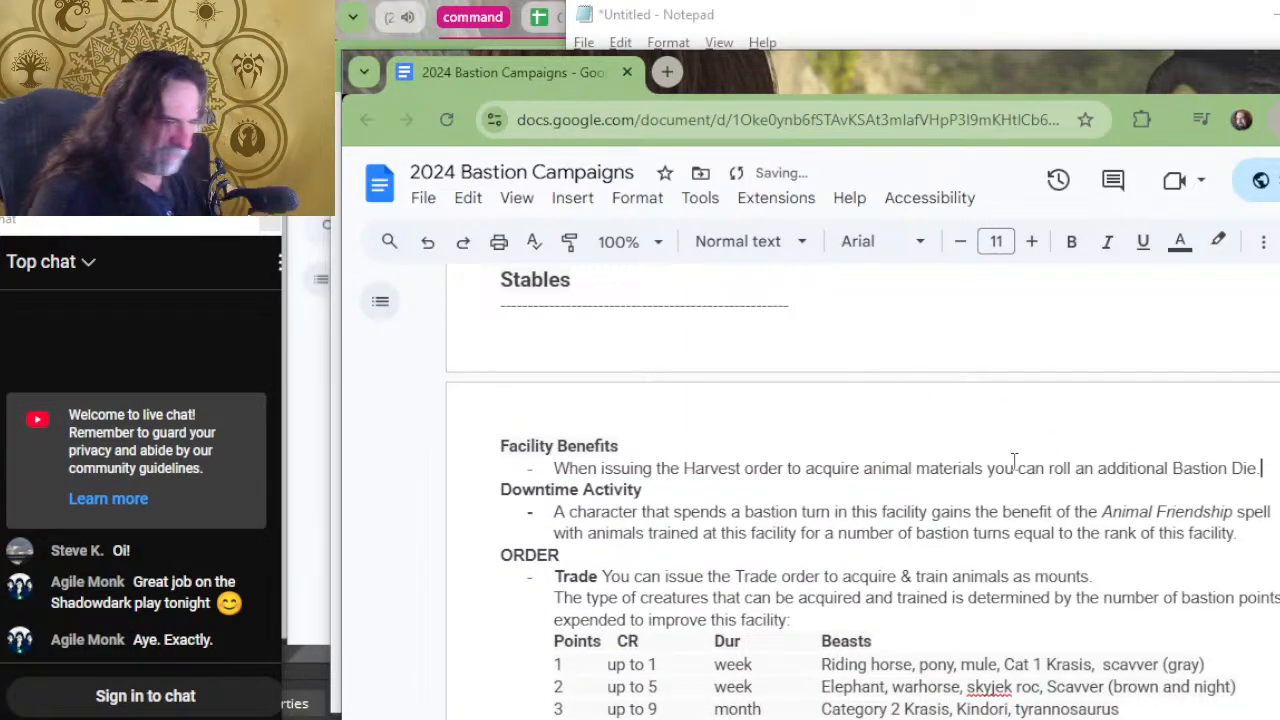
Delete "adding the highest roll to the result of the check" from both Spy Network benefits and correct "Bastiun" to "Bastion".
scroll(626, 509, up, 4)
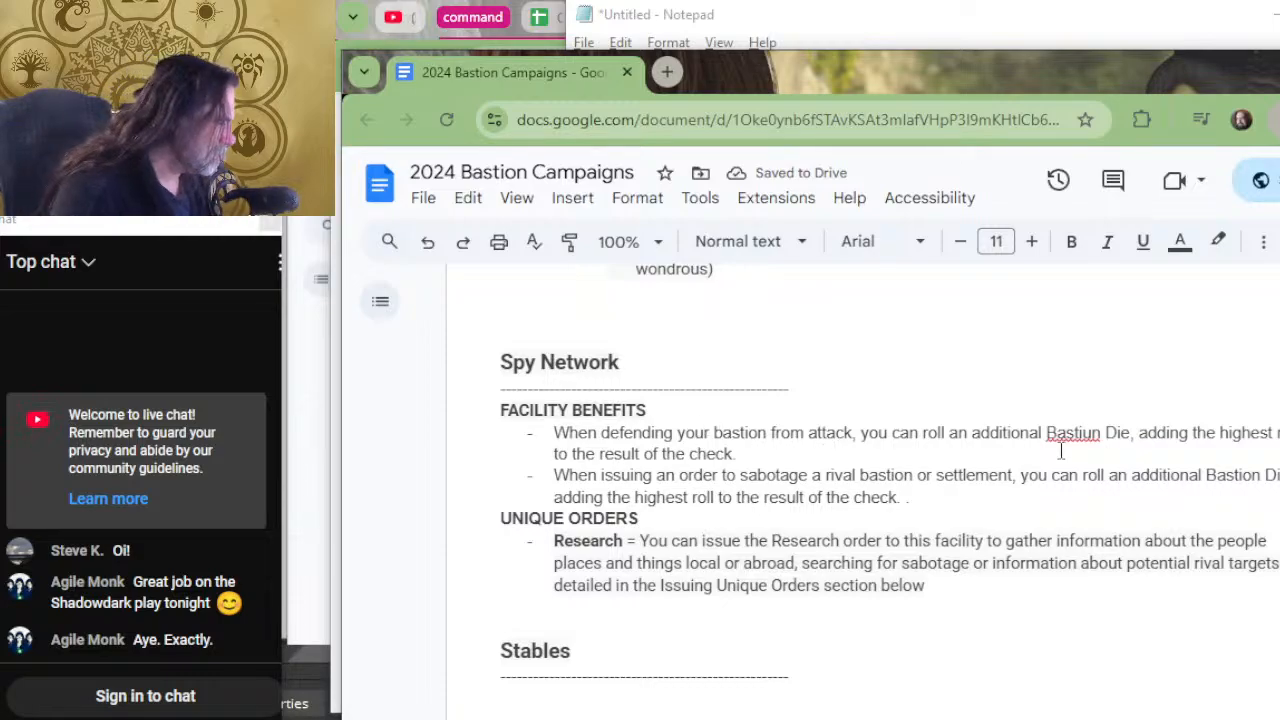
shift+click(1138, 448)
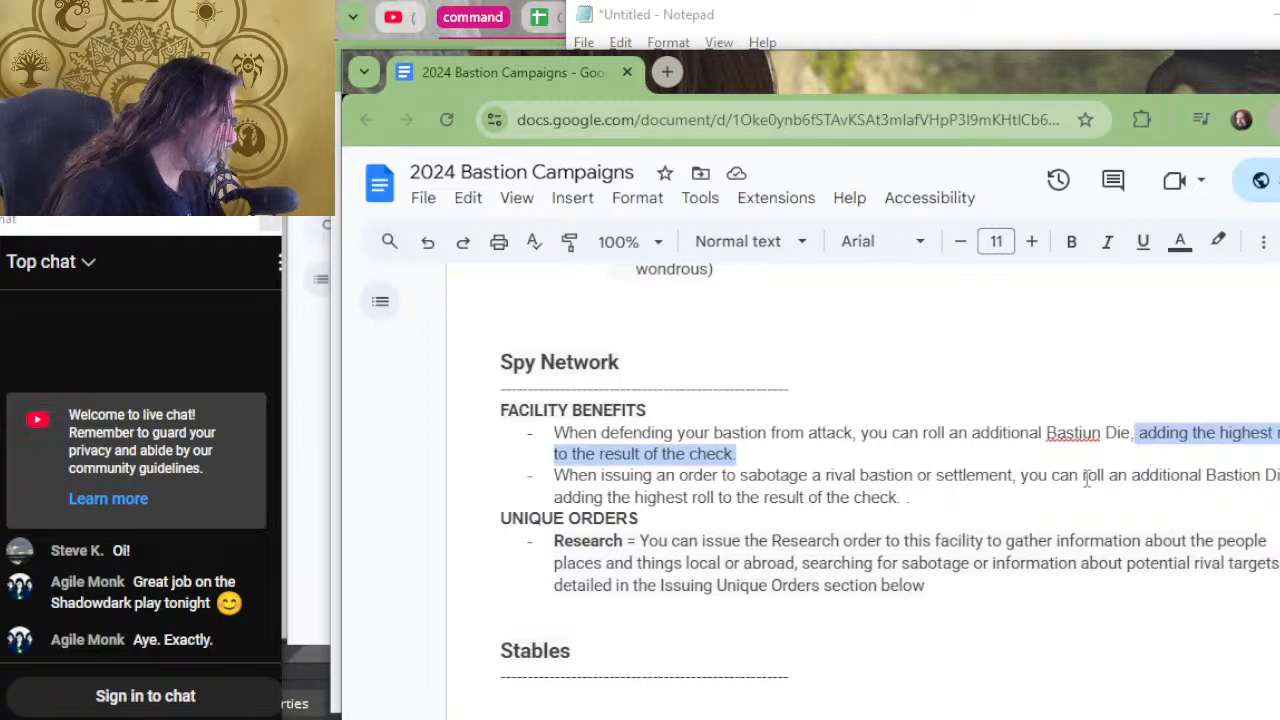
key(BackSpace)
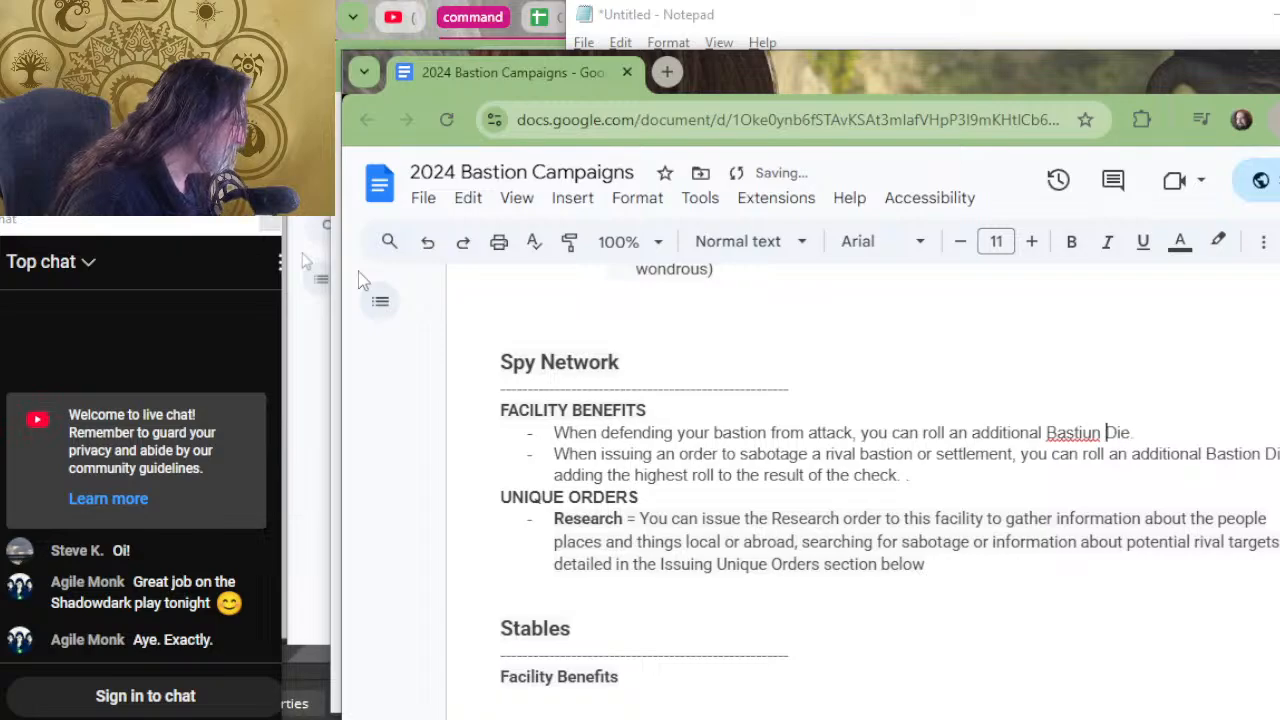
key(Left)
key(Left)
key(BackSpace)
text(o)
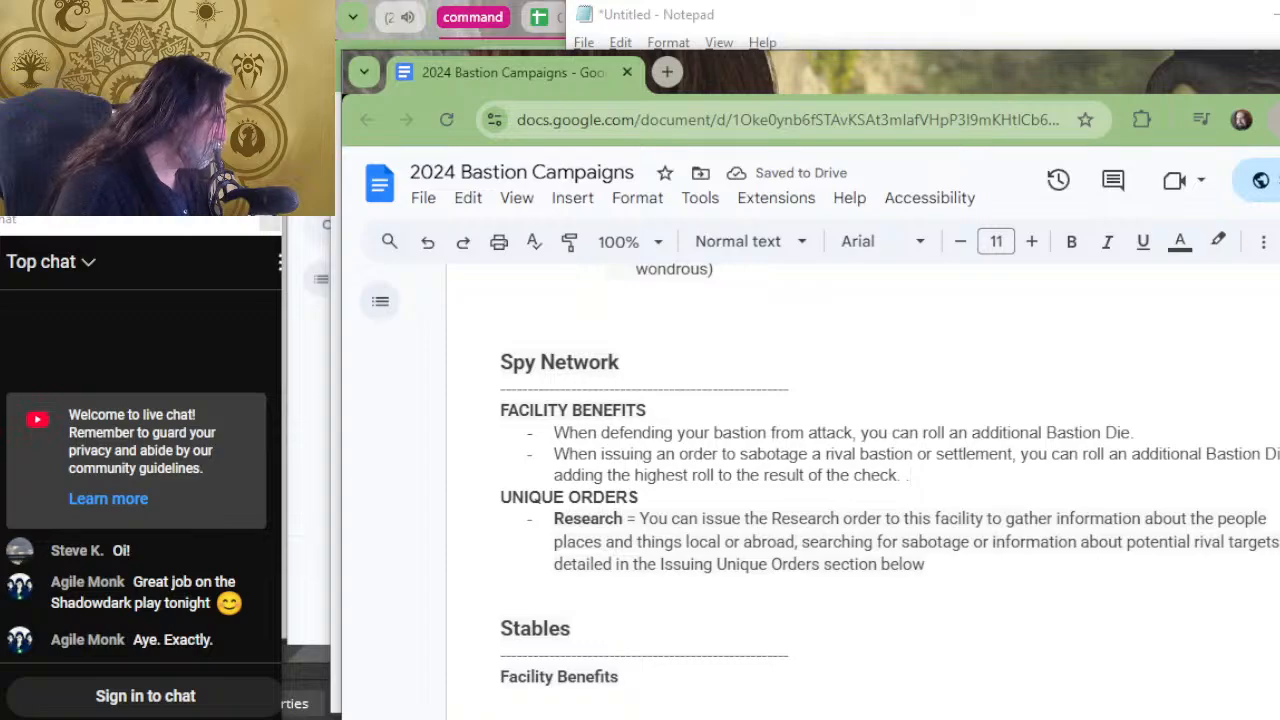
key(shift+Home)
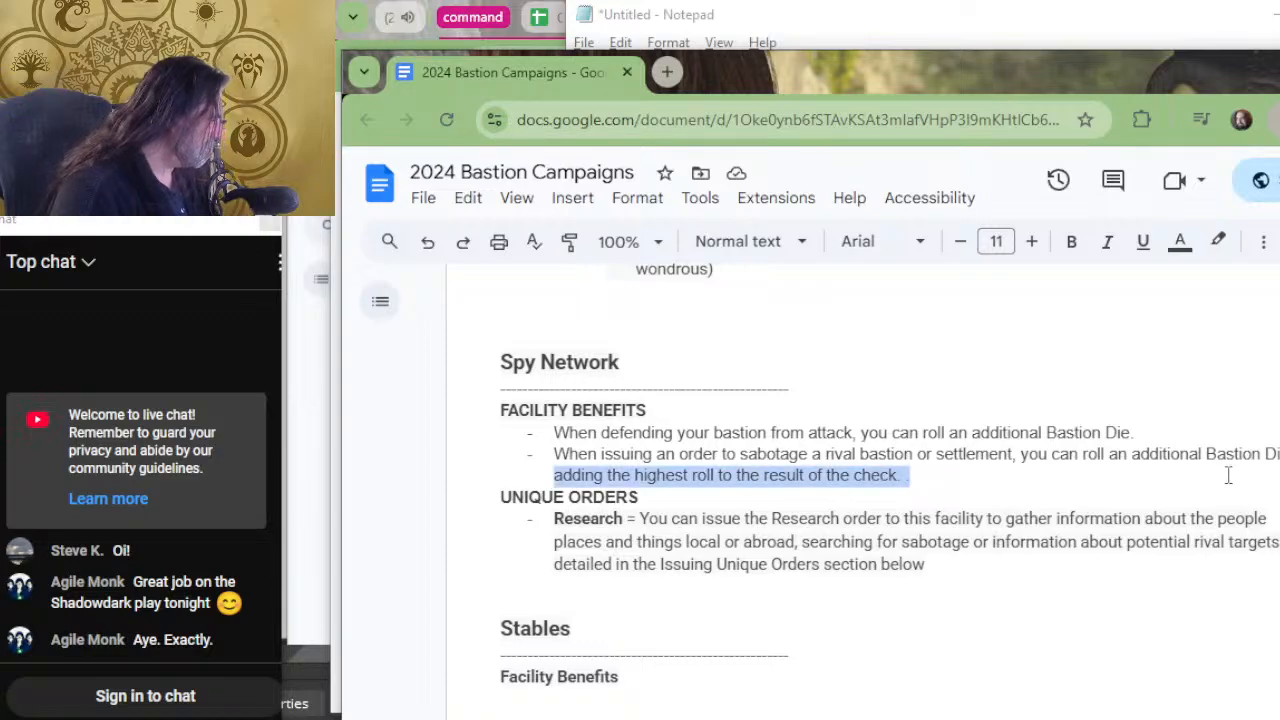
key(BackSpace)
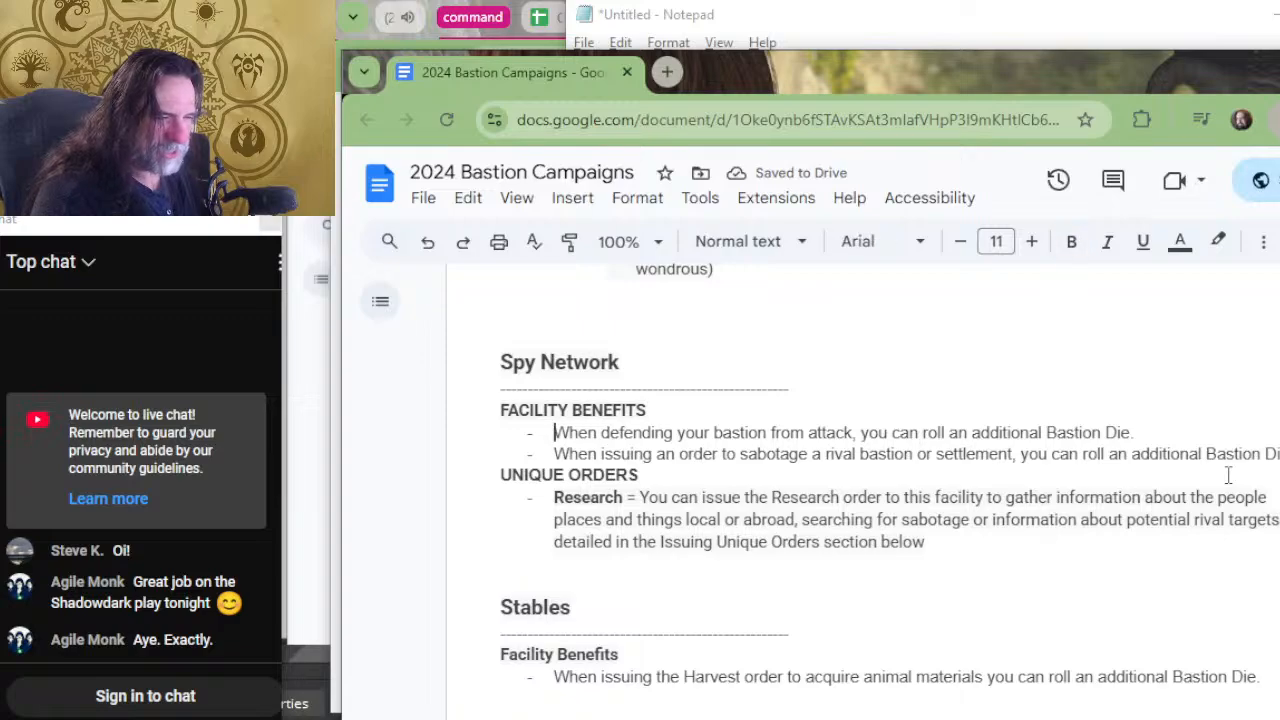
Change the Spy Network's "FACILITY BENEFITS" heading to "Basic Facility Benefit".
key(Up)
key(Left)
key(Left)
key(Left)
key(Left)
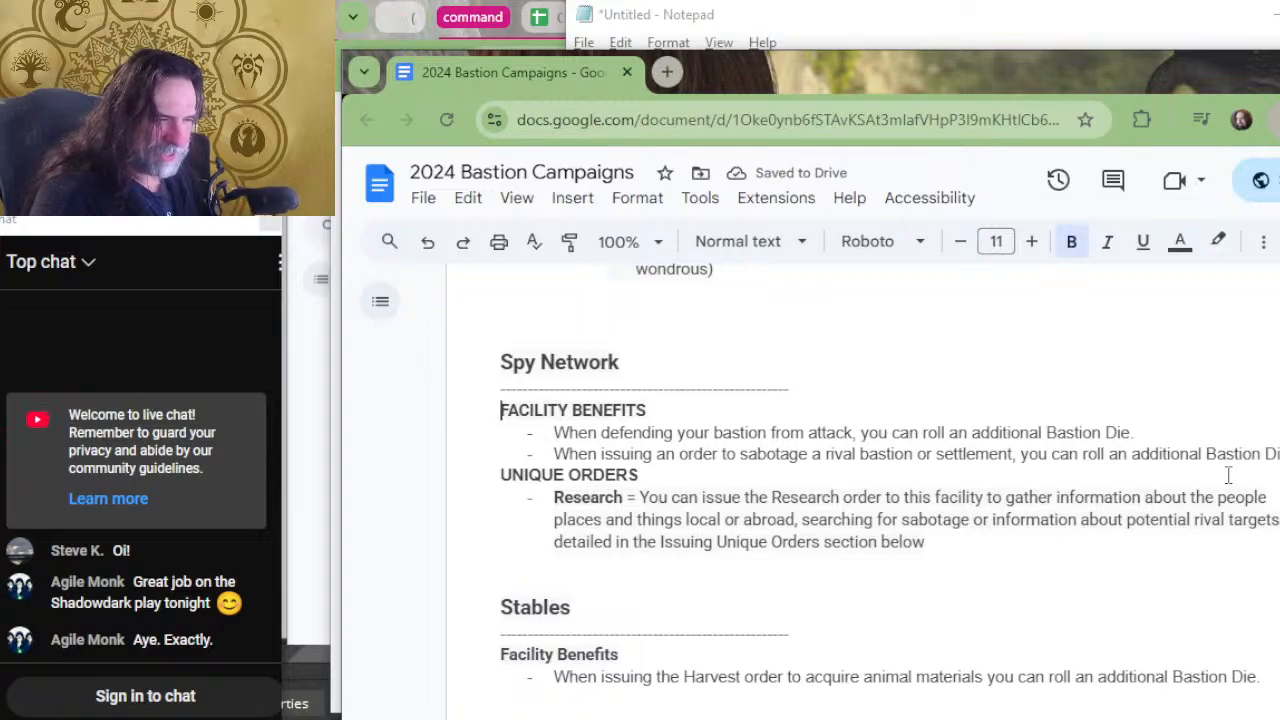
text(Basic F)
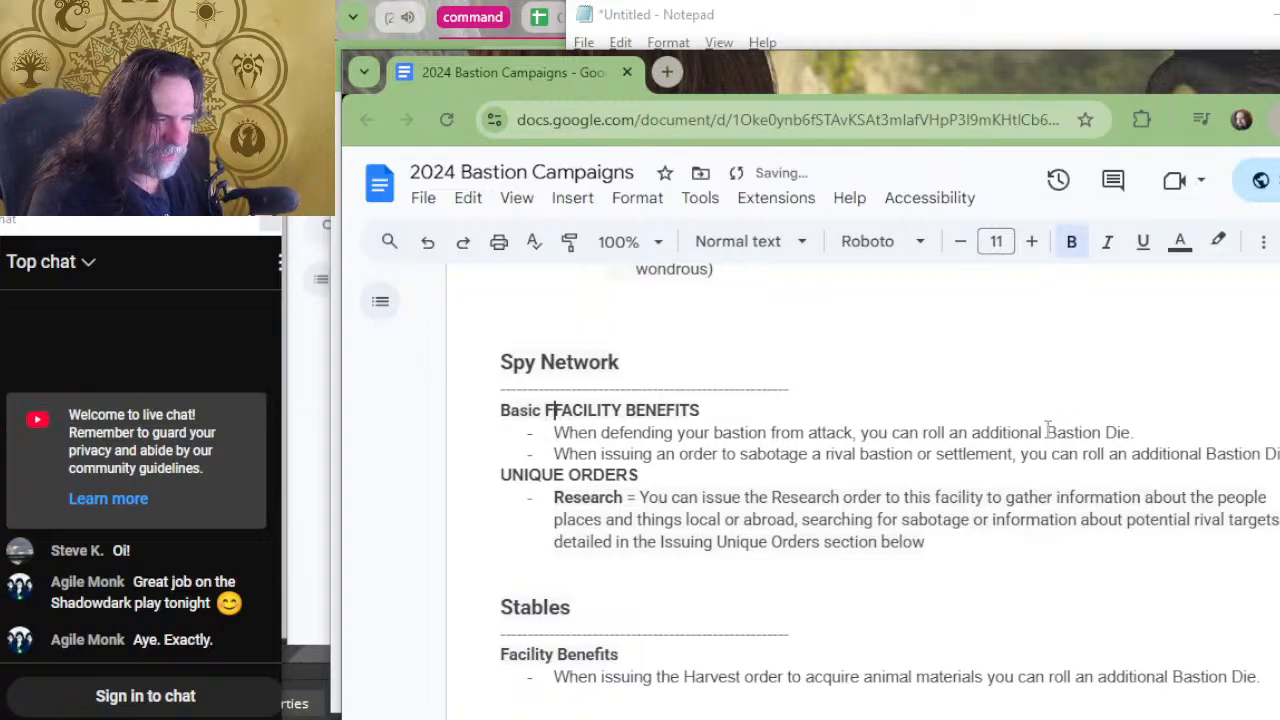
text(acility)
key(Delete)
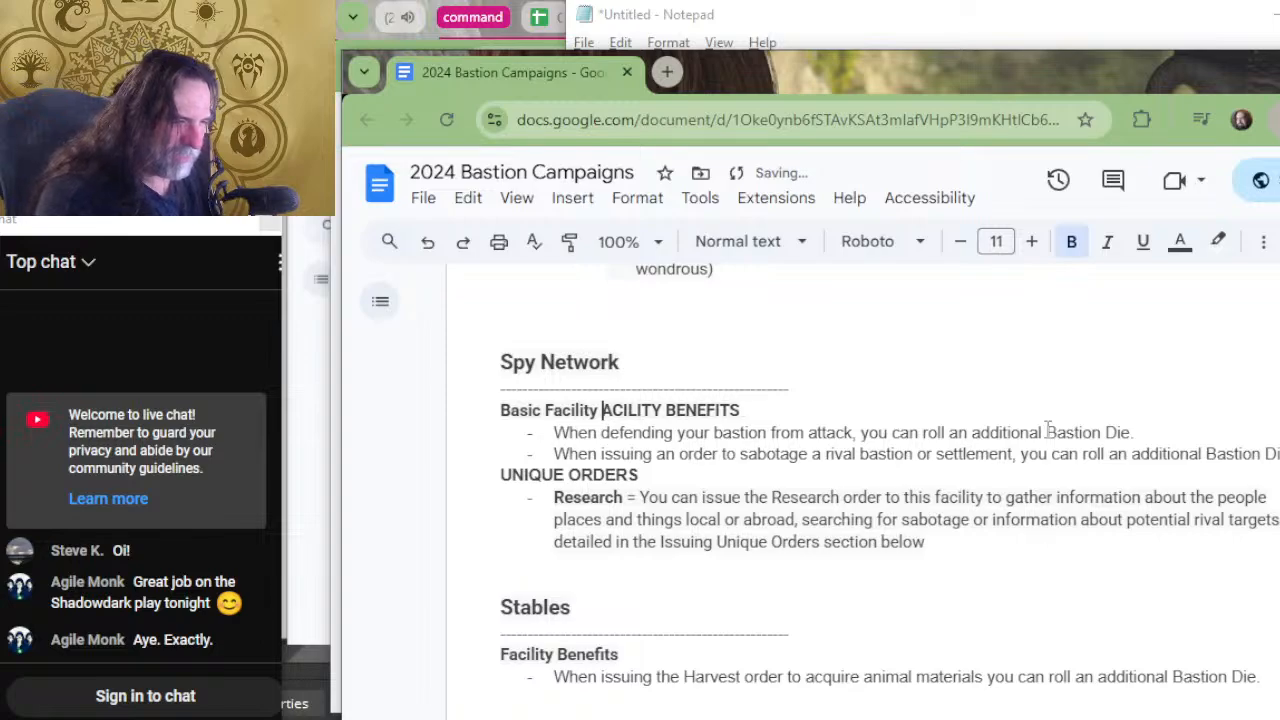
key(Delete)
key(Delete)
key(Delete)
key(Delete)
key(Delete)
key(Delete)
key(Delete)
key(Delete)
key(Delete)
key(Delete)
key(Delete)
key(Delete)
key(Delete)
key(Delete)
key(Delete)
text(Benefit)
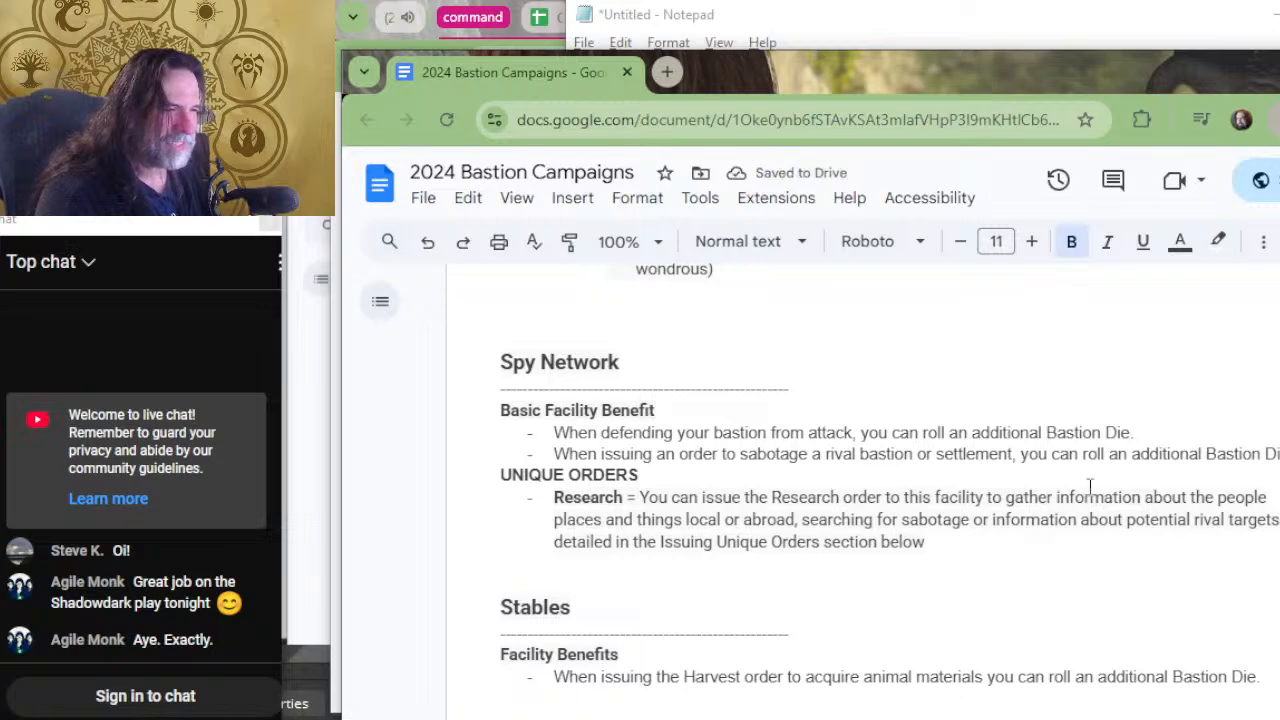
Delete "adding the highest roll to the result of the check" and the extra period from the Smithy's Harvest benefit.
scroll(1090, 485, up, 5)
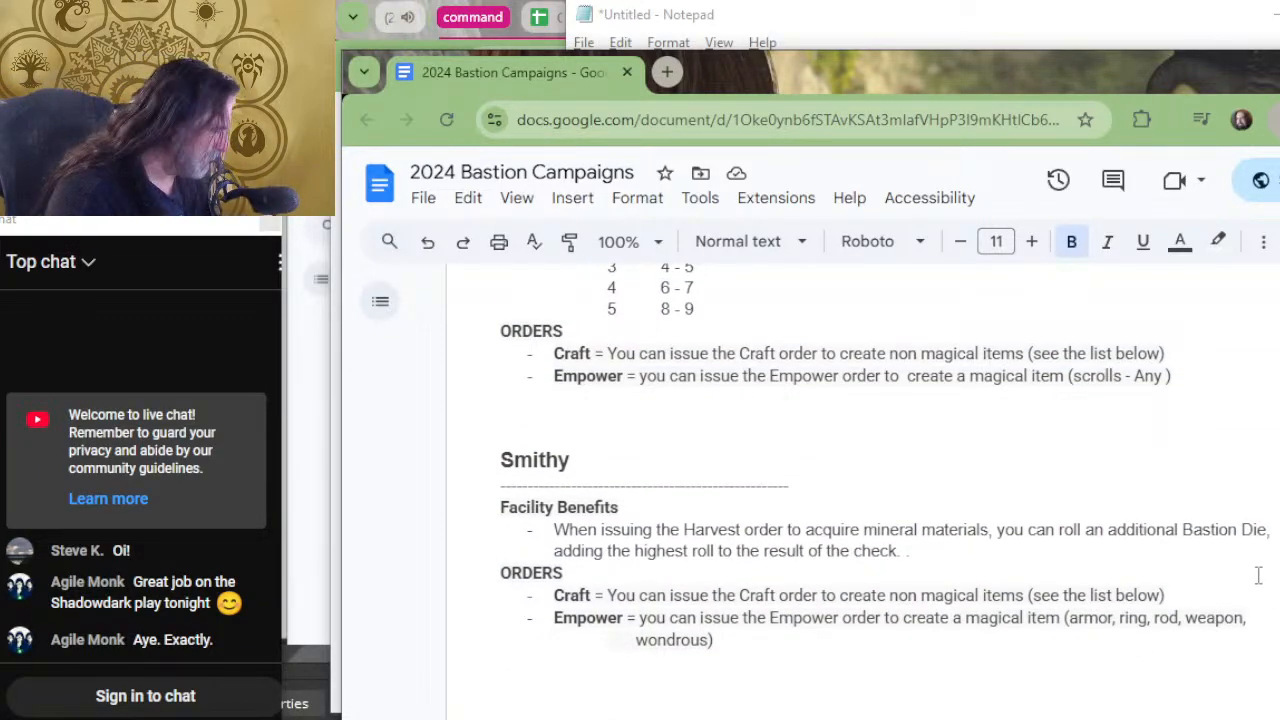
drag(1254, 556, 1264, 533)
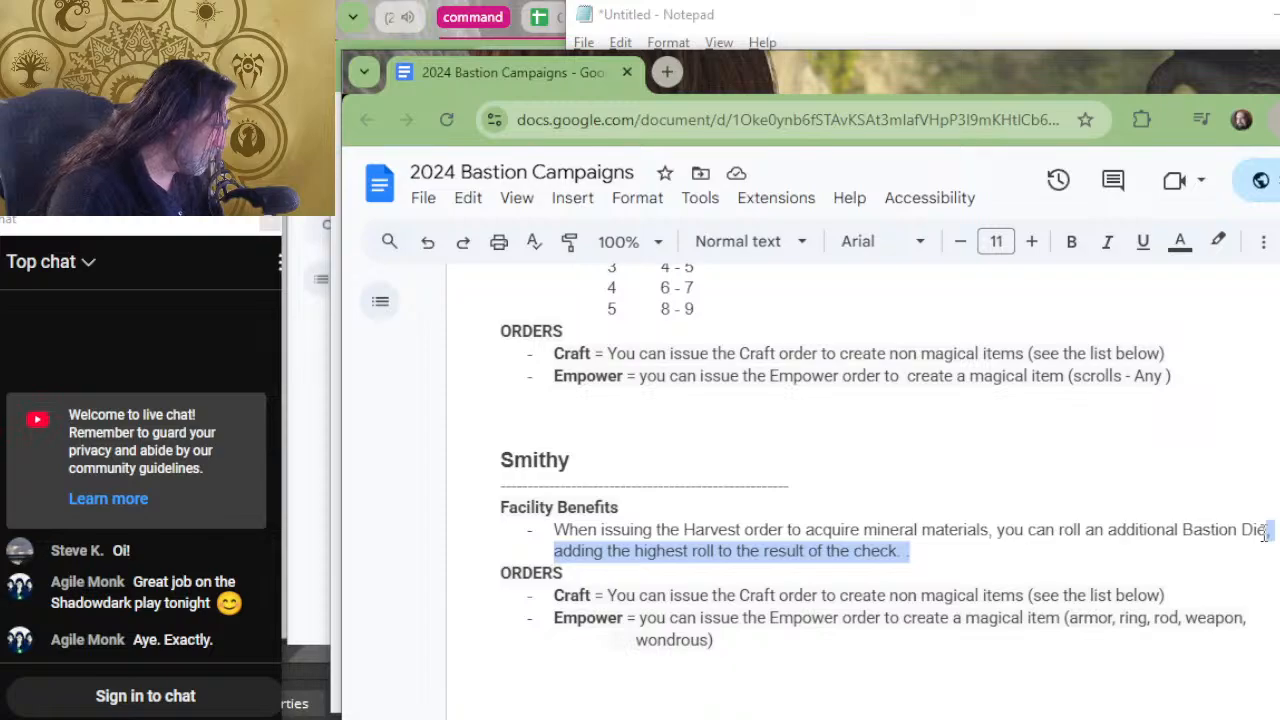
key(BackSpace)
Replace the Scriptorum's "Facility Benefits" heading with the copied "Unique Facility Benefit" heading and remove the stray bullet line above it.
scroll(990, 560, up, 4)
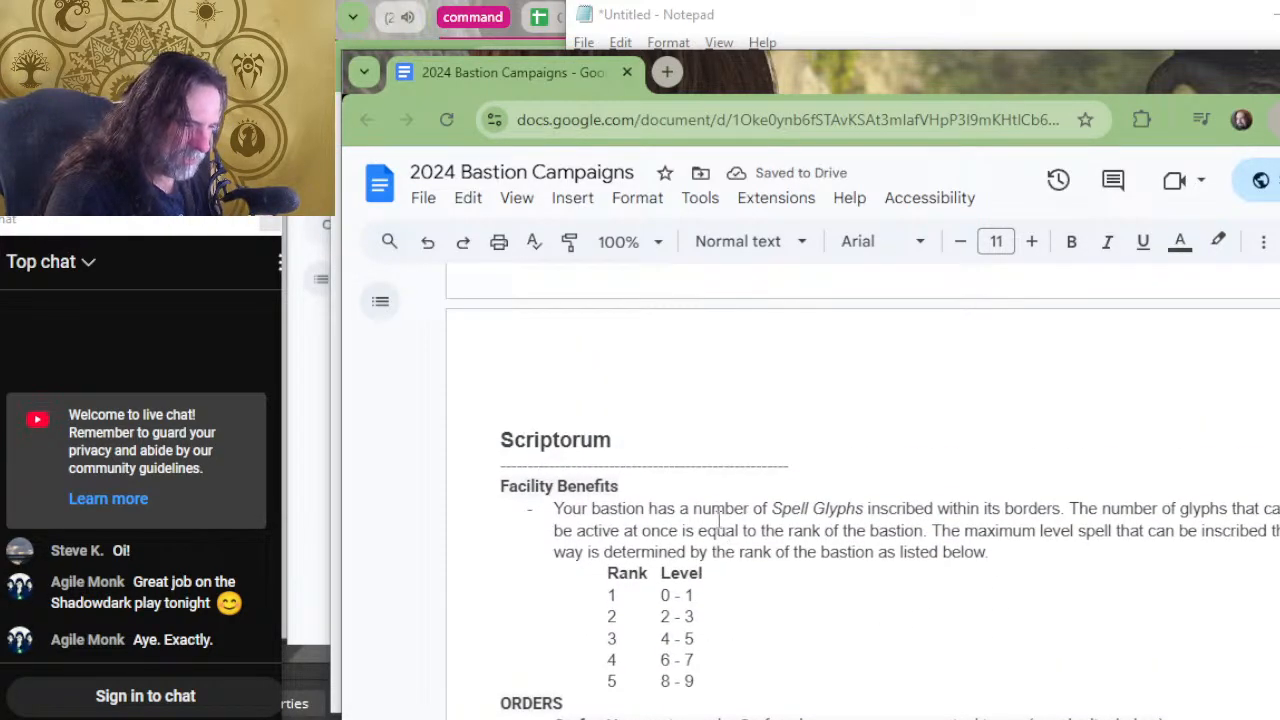
drag(773, 497, 503, 491)
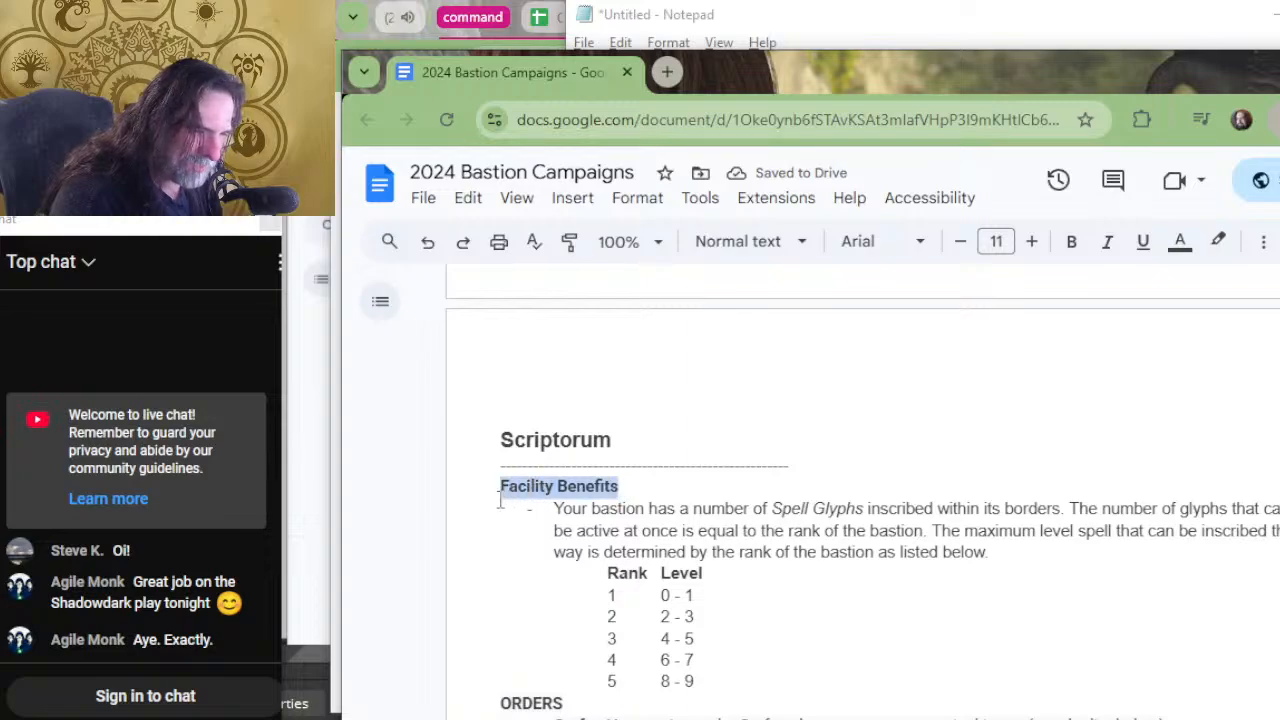
text(Unique Facility Benefit)
click(636, 487)
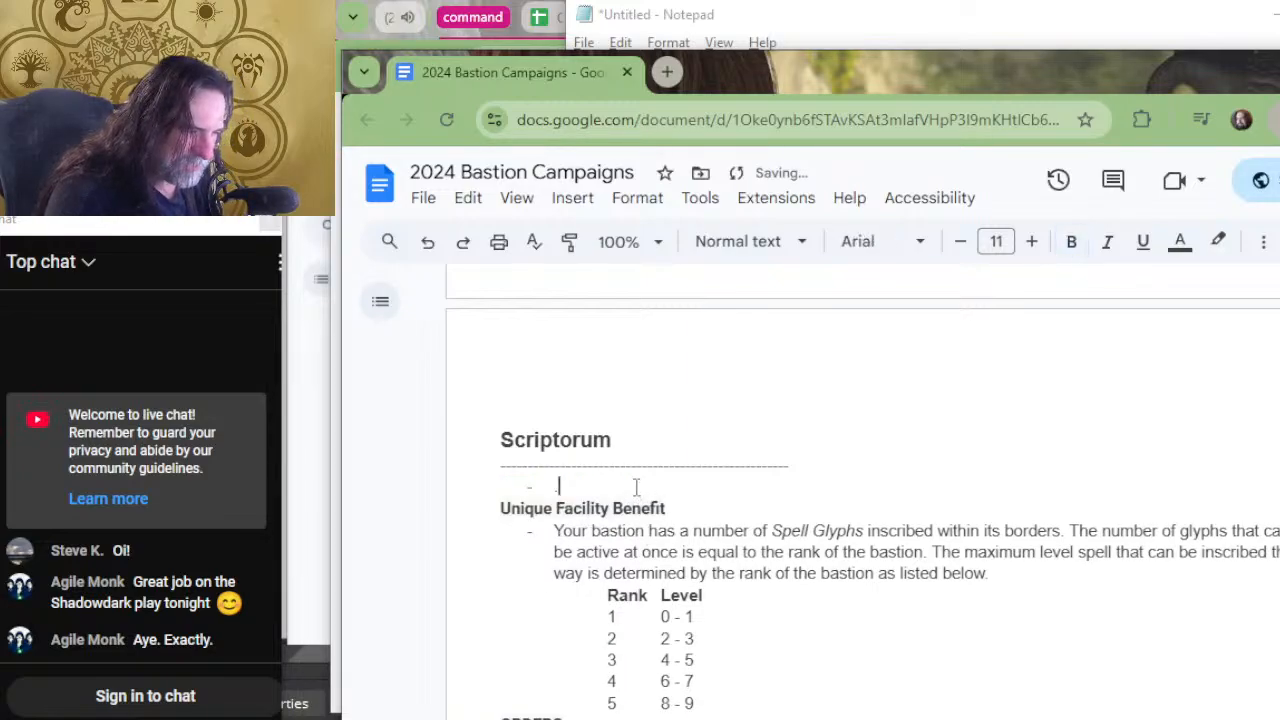
key(BackSpace)
key(BackSpace)
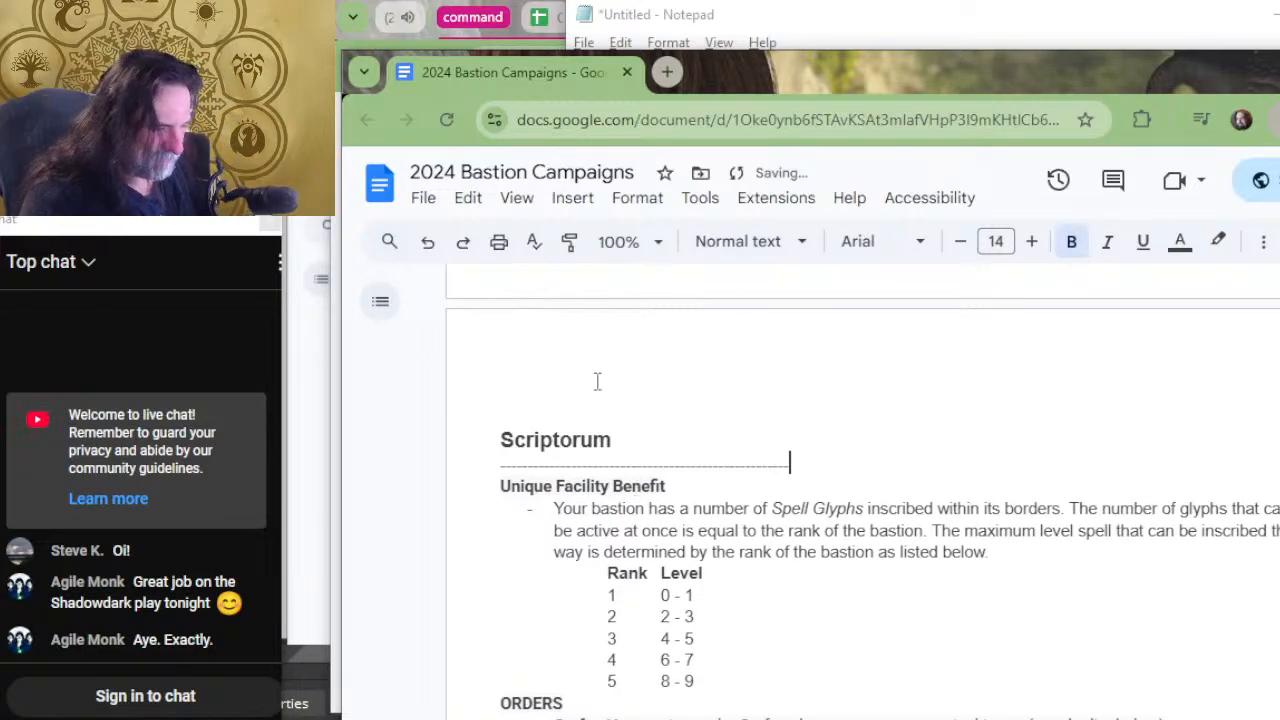
Delete "adding the highest roll to the result of the check" from the Sanctum's Empower benefit, keeping "Downtime Activities" on its own line.
scroll(634, 520, up, 5)
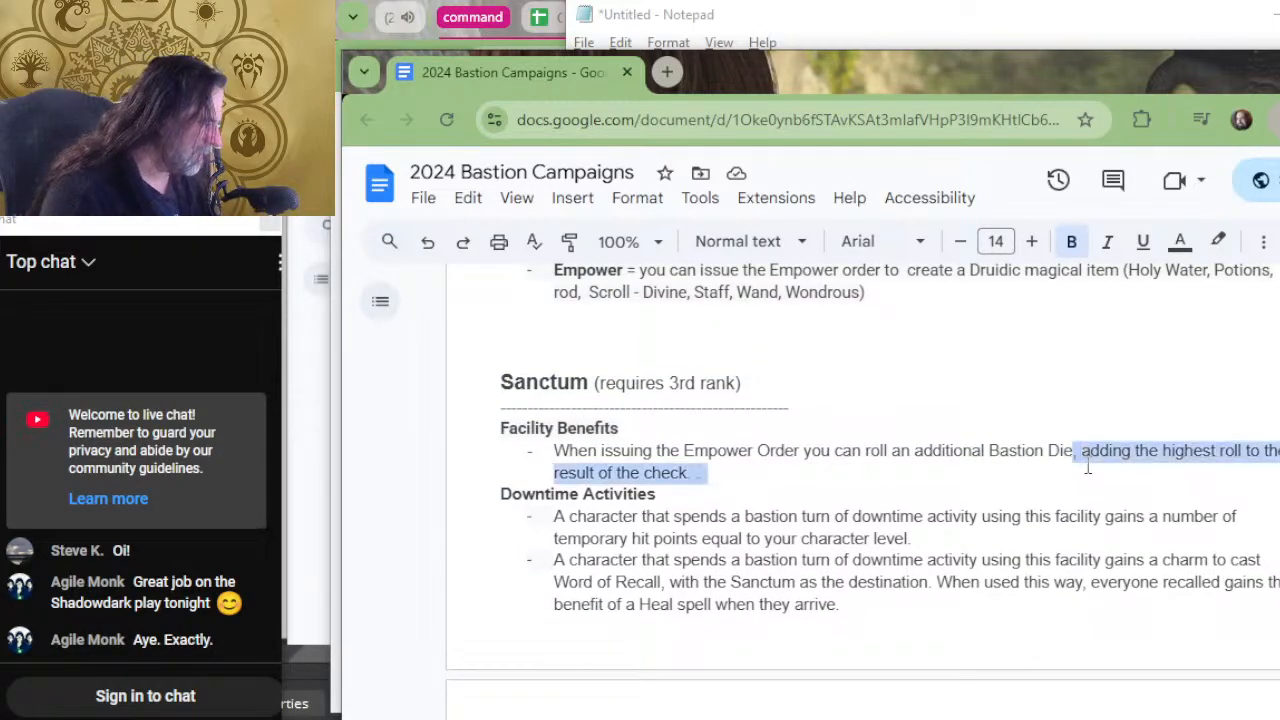
key(ctrl+shift+Down)
key(Delete)
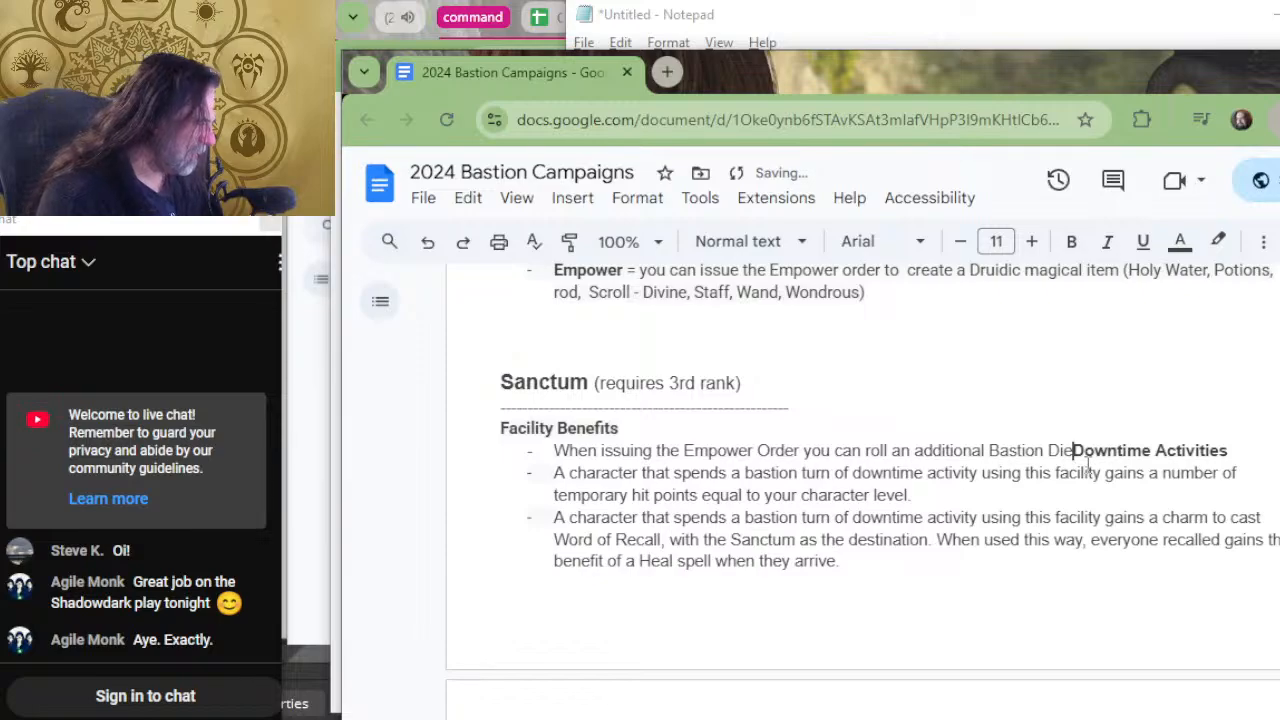
key(Return)
key(BackSpace)
key(BackSpace)
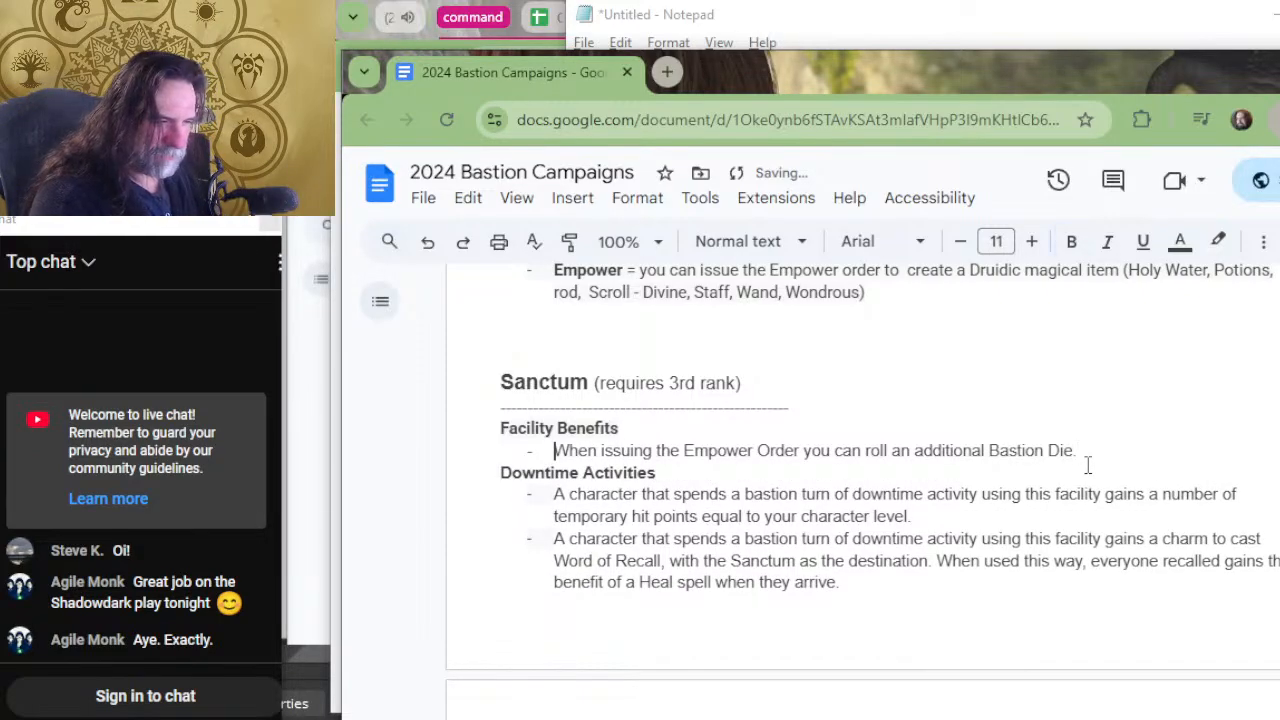
Change the Sanctum's "Facility Benefits" heading to "Basic Facility Benefit".
key(Up)
key(Left)
key(Left)
key(Left)
key(Left)
key(Left)
key(Left)
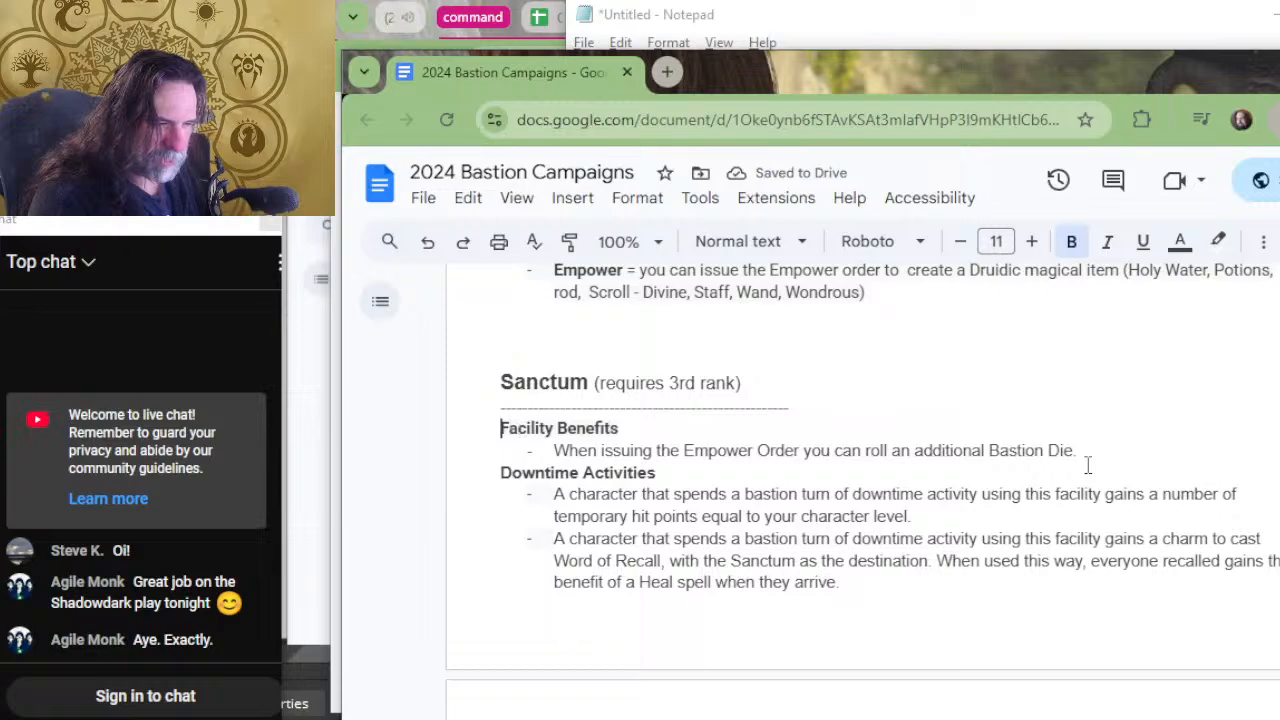
text(Basic)
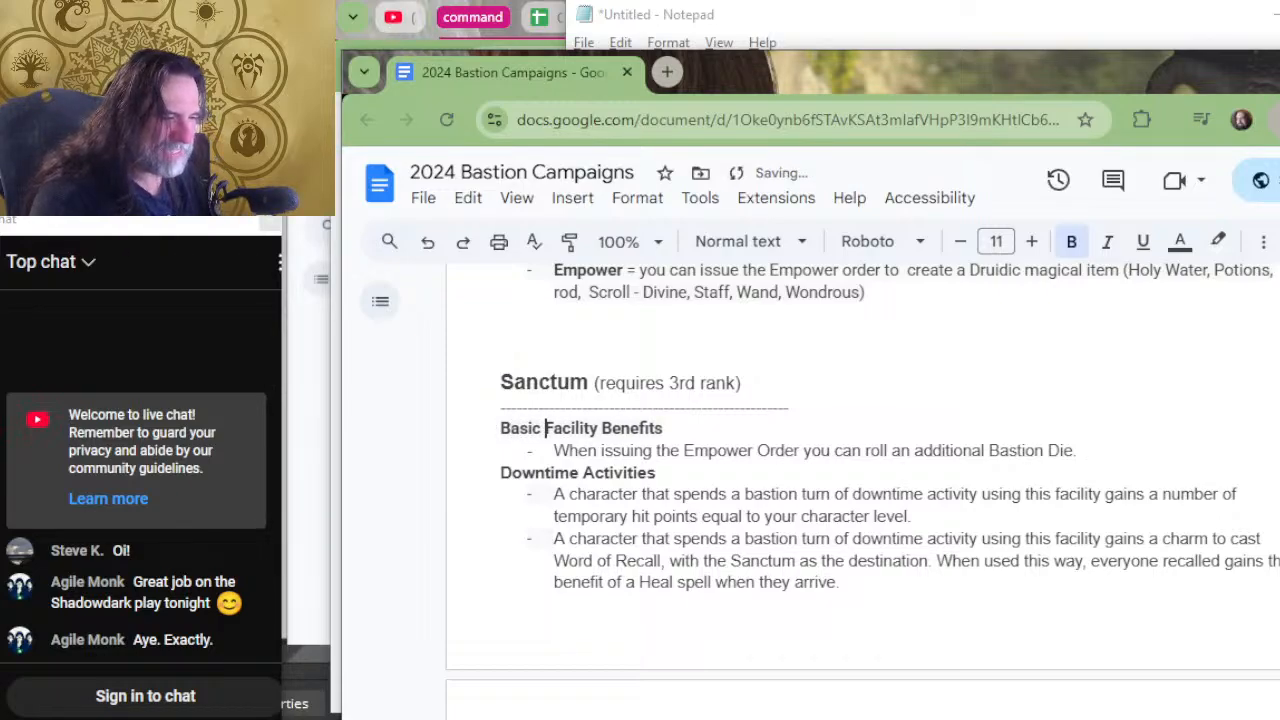
click(753, 424)
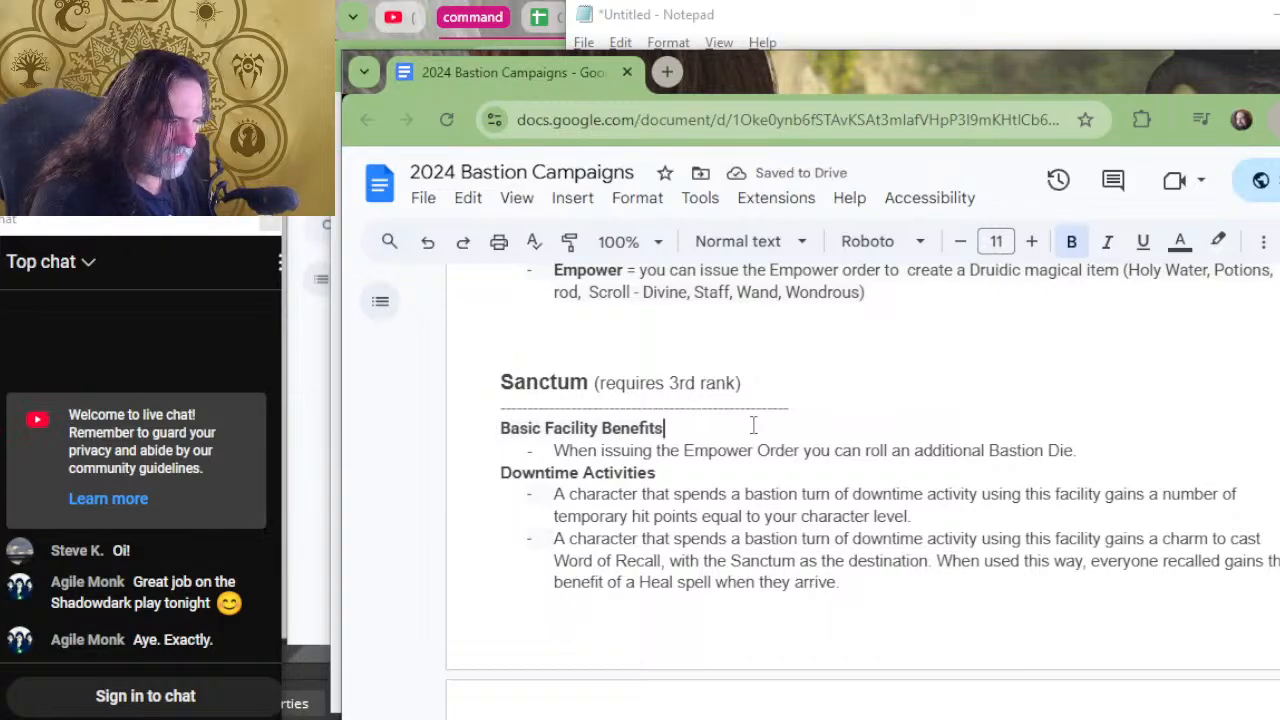
key(BackSpace)
Replace the Sanctuary's "Downtime Activities" heading with the copied "Unique Facility Benefit" heading and remove the blank line above it.
scroll(750, 428, up, 2)
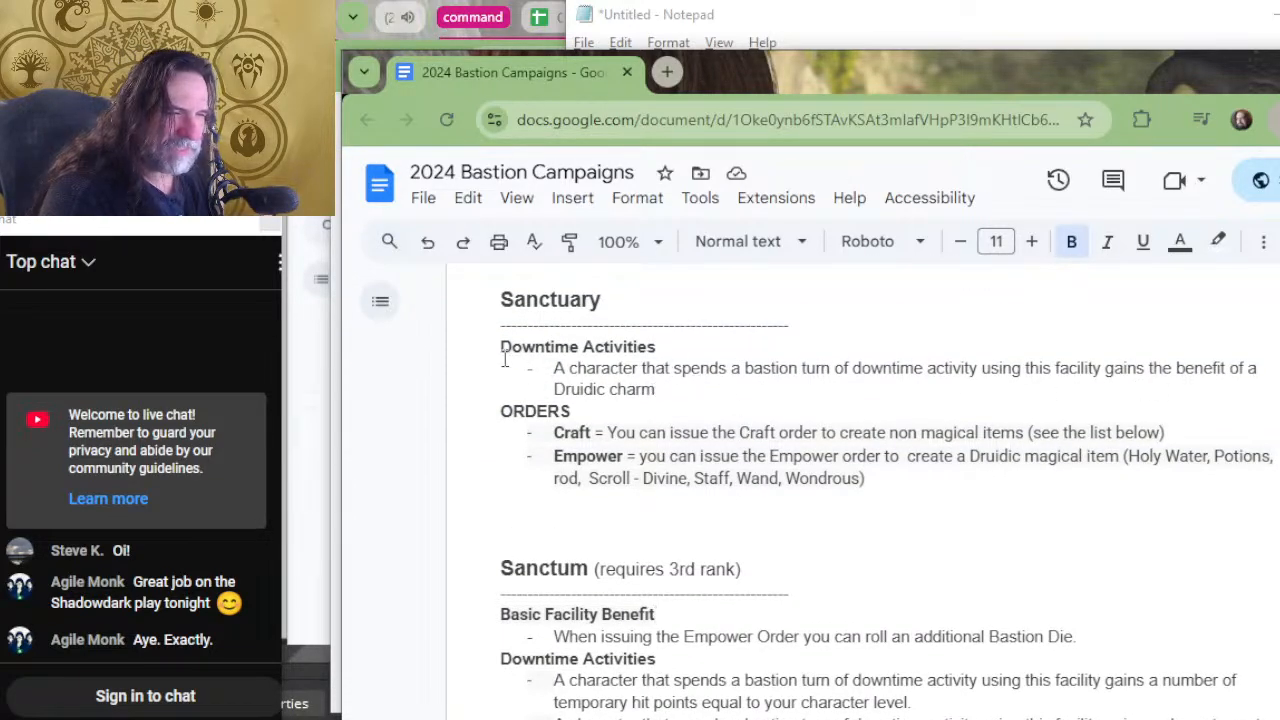
drag(500, 350, 651, 349)
text(Unique Facility Benefit)
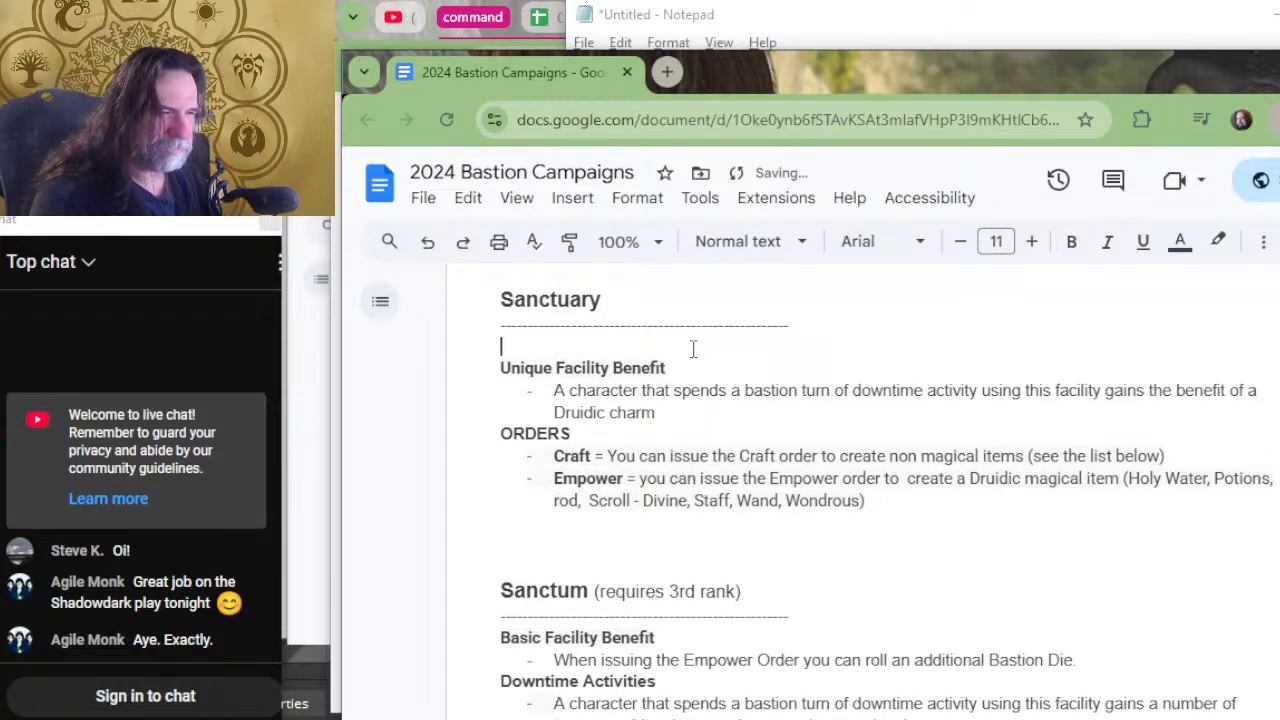
key(BackSpace)
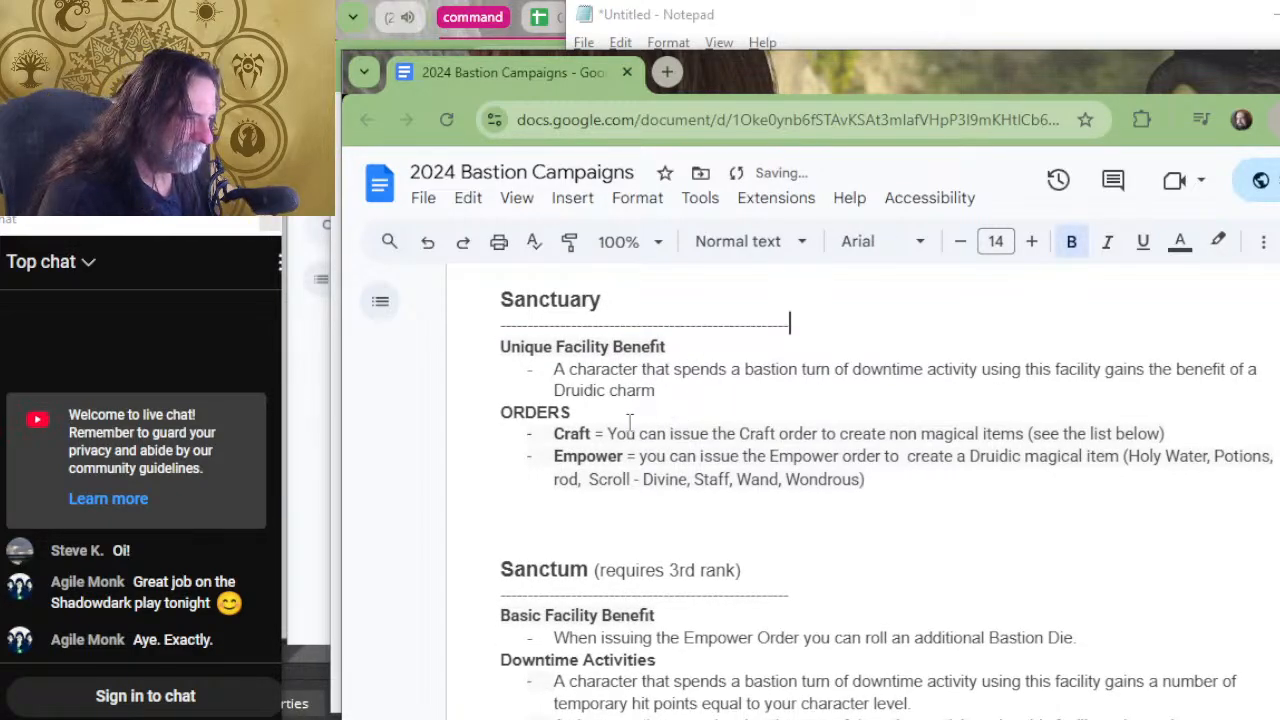
Change the Sanctuary's "ORDERS" heading to "Basic Orders".
click(490, 414)
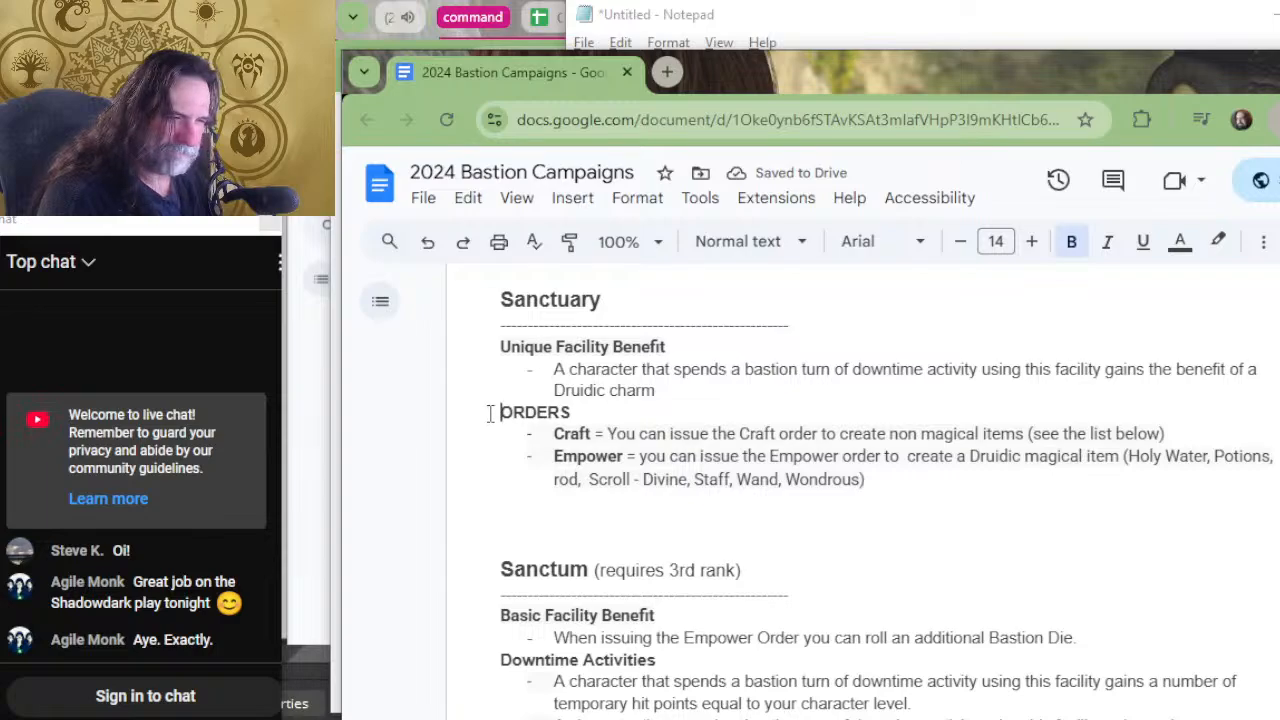
text(Basic ORder)
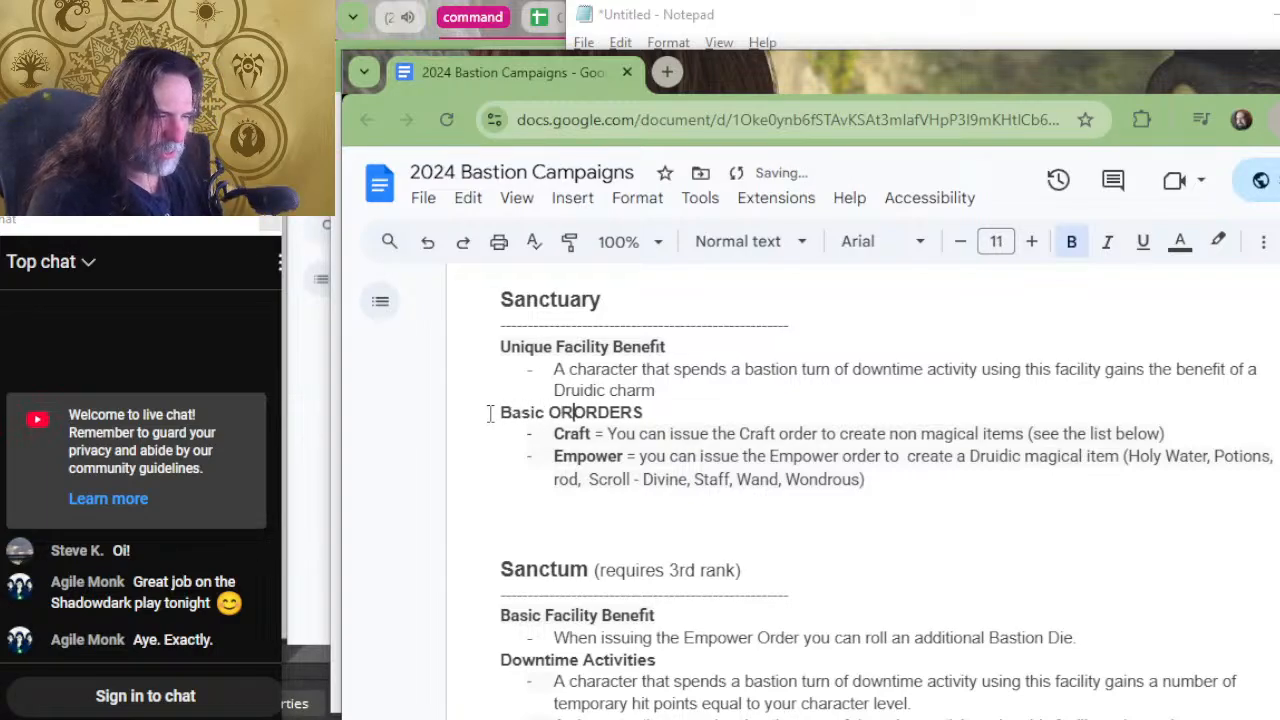
key(Delete)
key(BackSpace)
key(BackSpace)
key(BackSpace)
key(BackSpace)
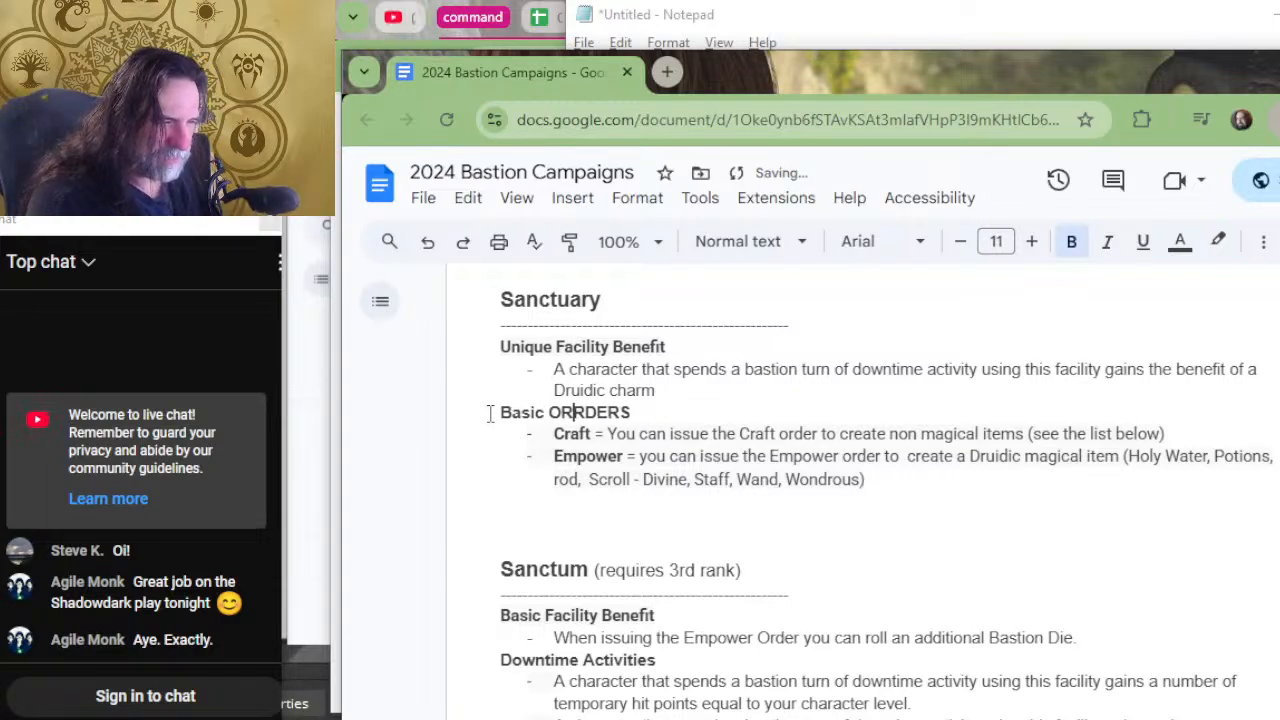
text(rders)
key(Delete)
key(Delete)
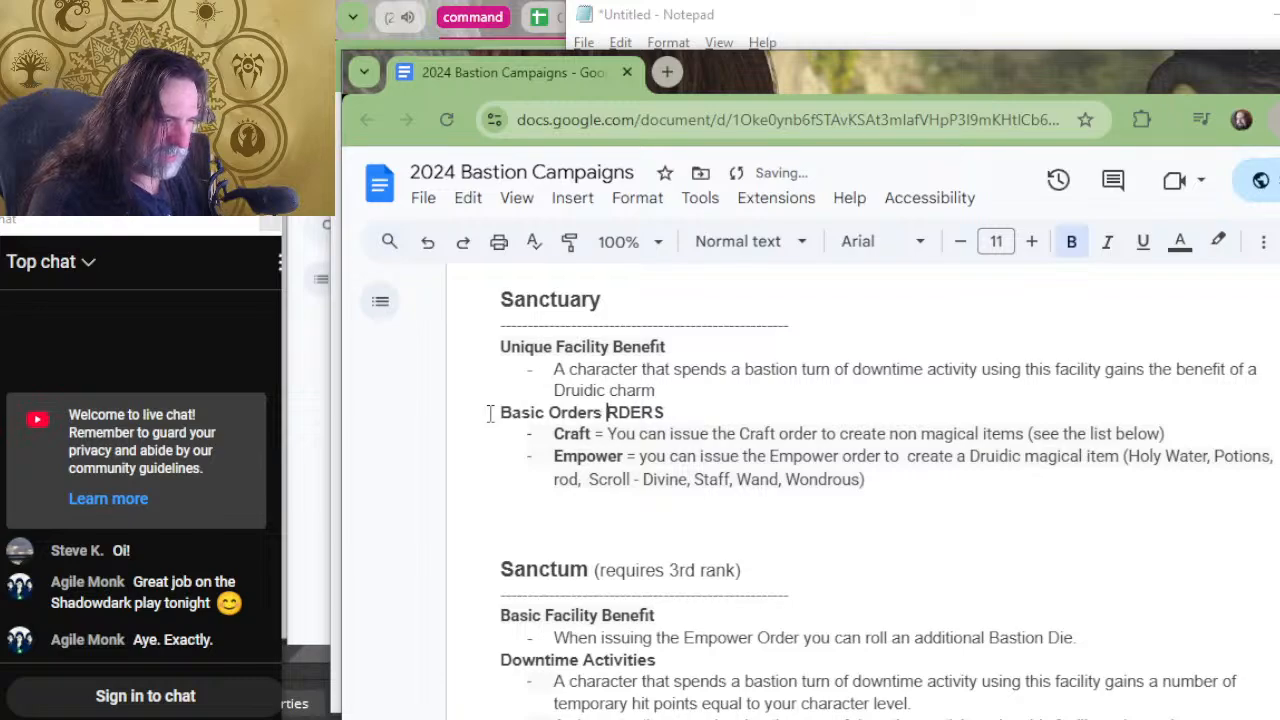
key(Delete)
key(Delete)
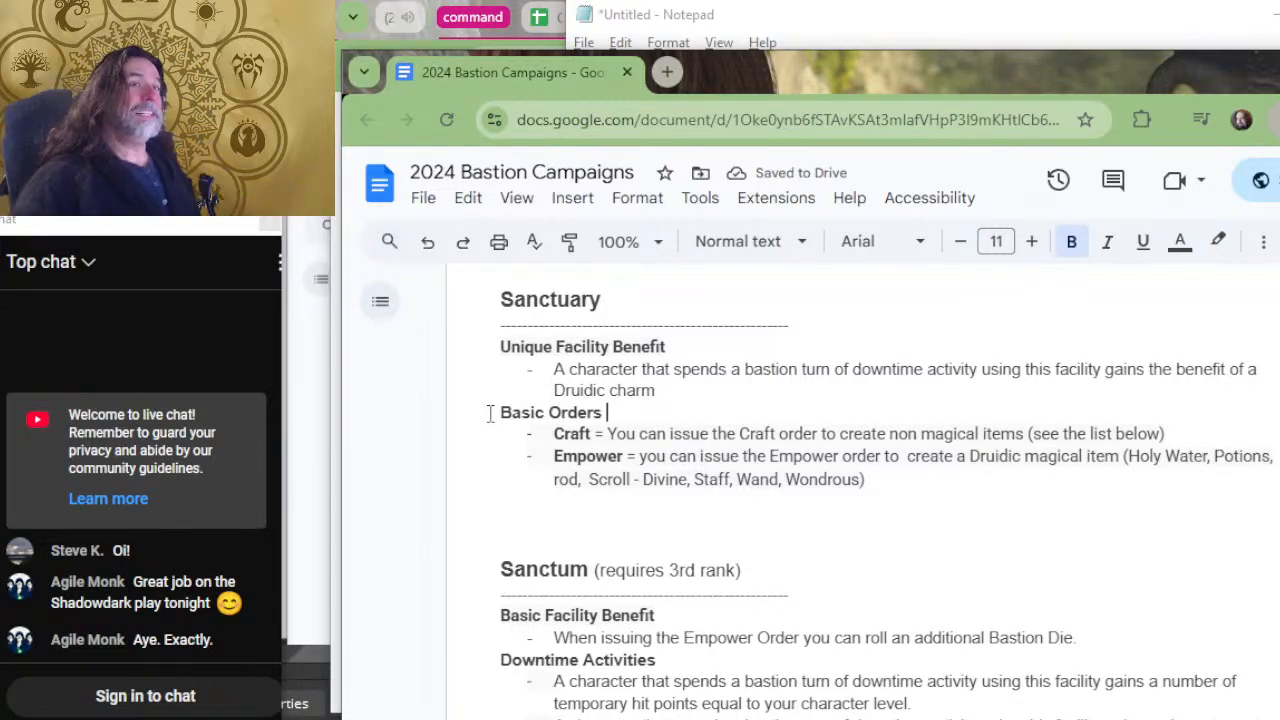
Replace the Sacristy's "Facility Benefits" heading with the copied "Unique Facility Benefit" heading and remove the stray bullet line above it.
scroll(786, 700, up, 2)
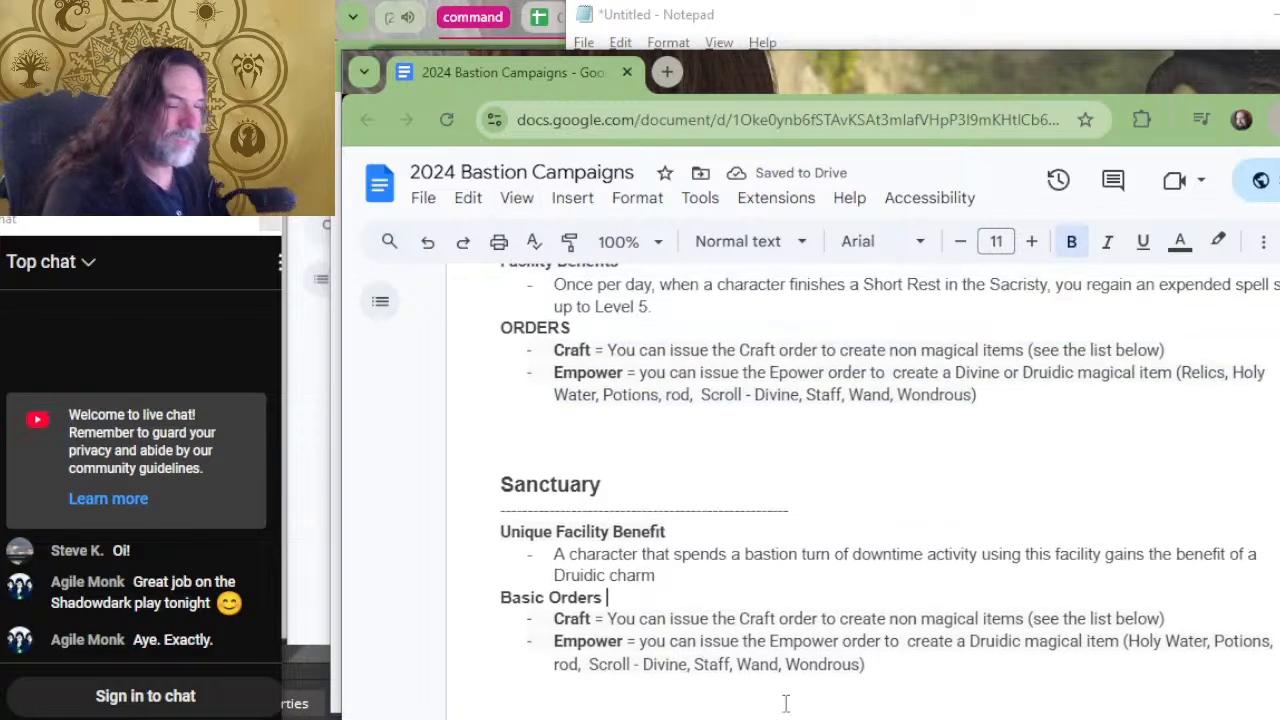
scroll(780, 555, up, 2)
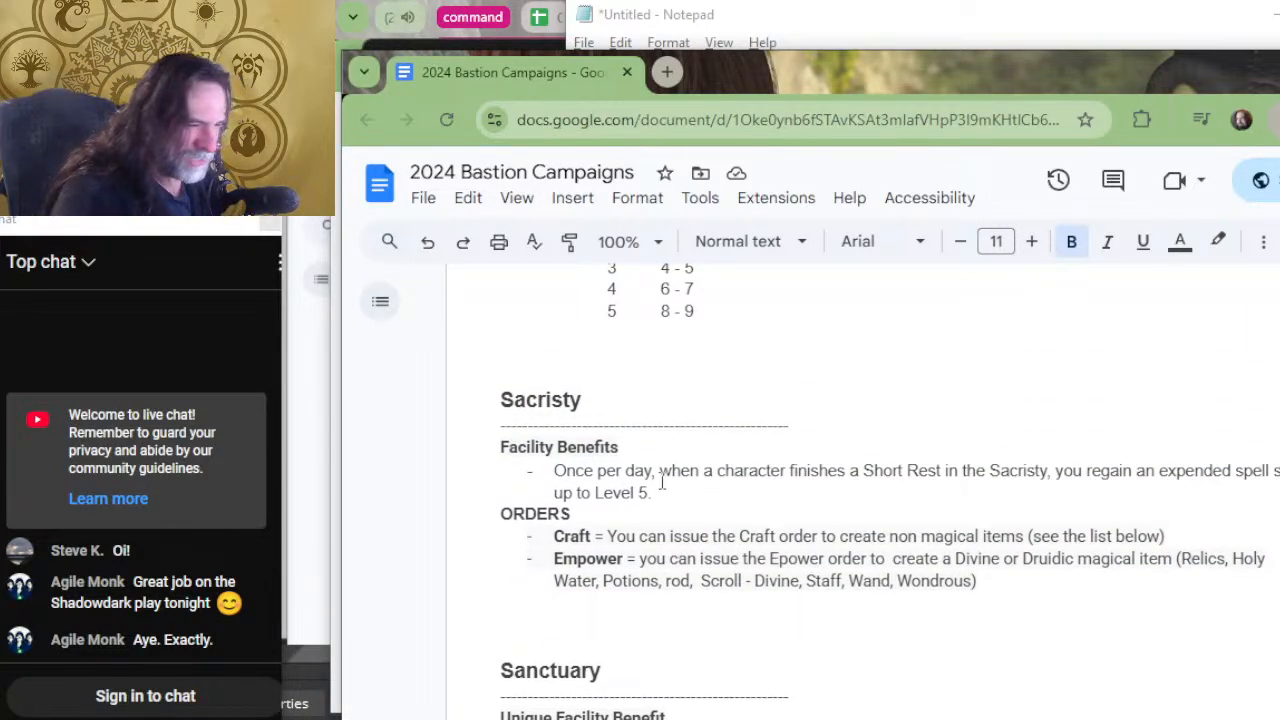
drag(651, 449, 484, 447)
text(Unique Facility Benefit)
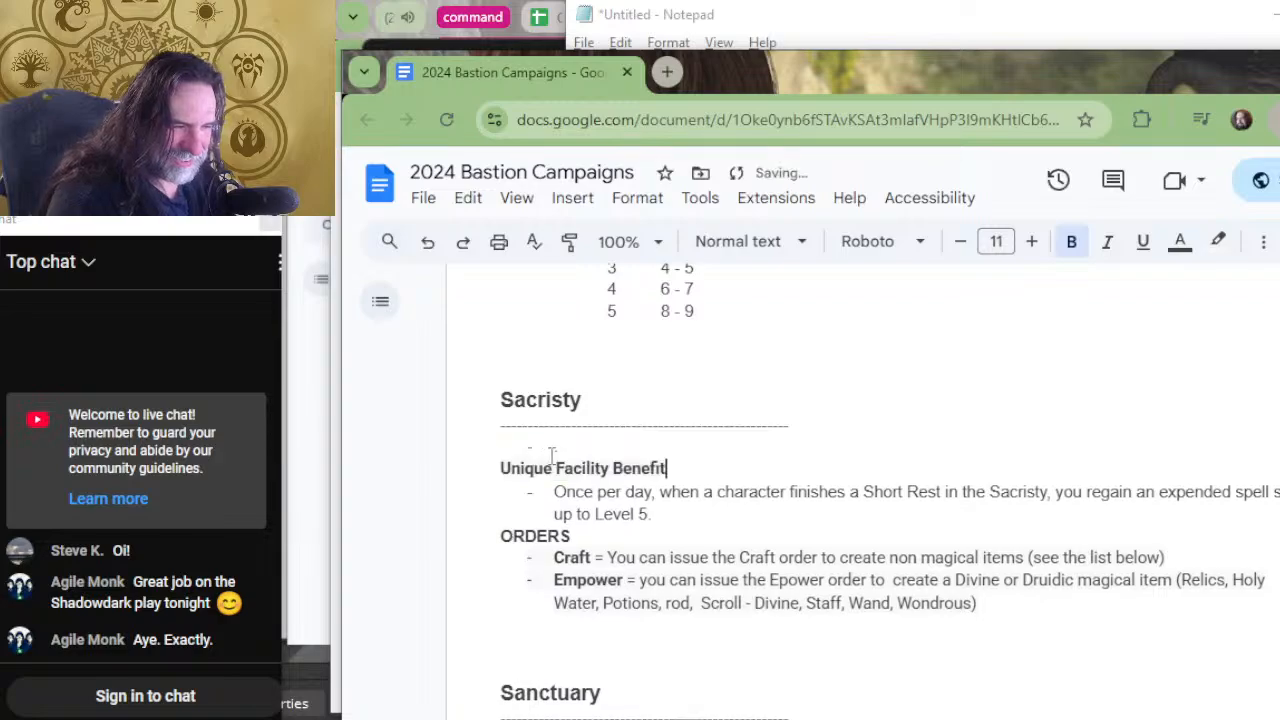
key(BackSpace)
key(BackSpace)
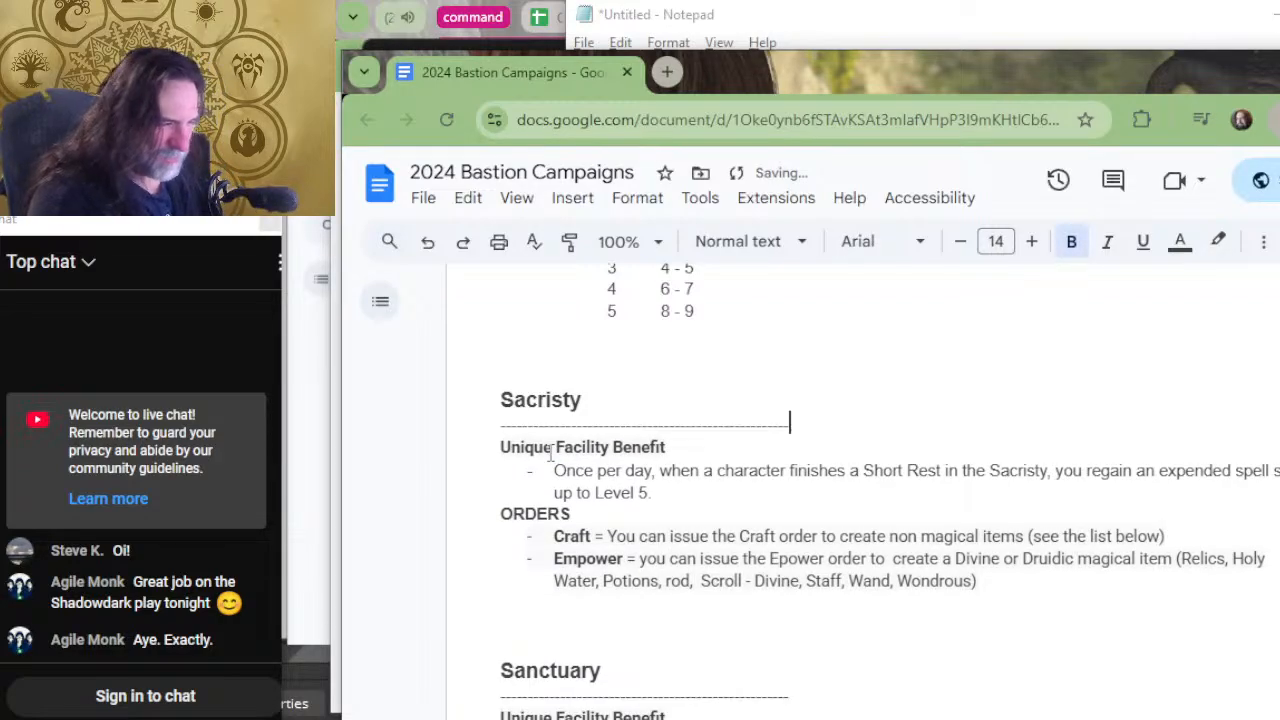
scroll(714, 357, up, 5)
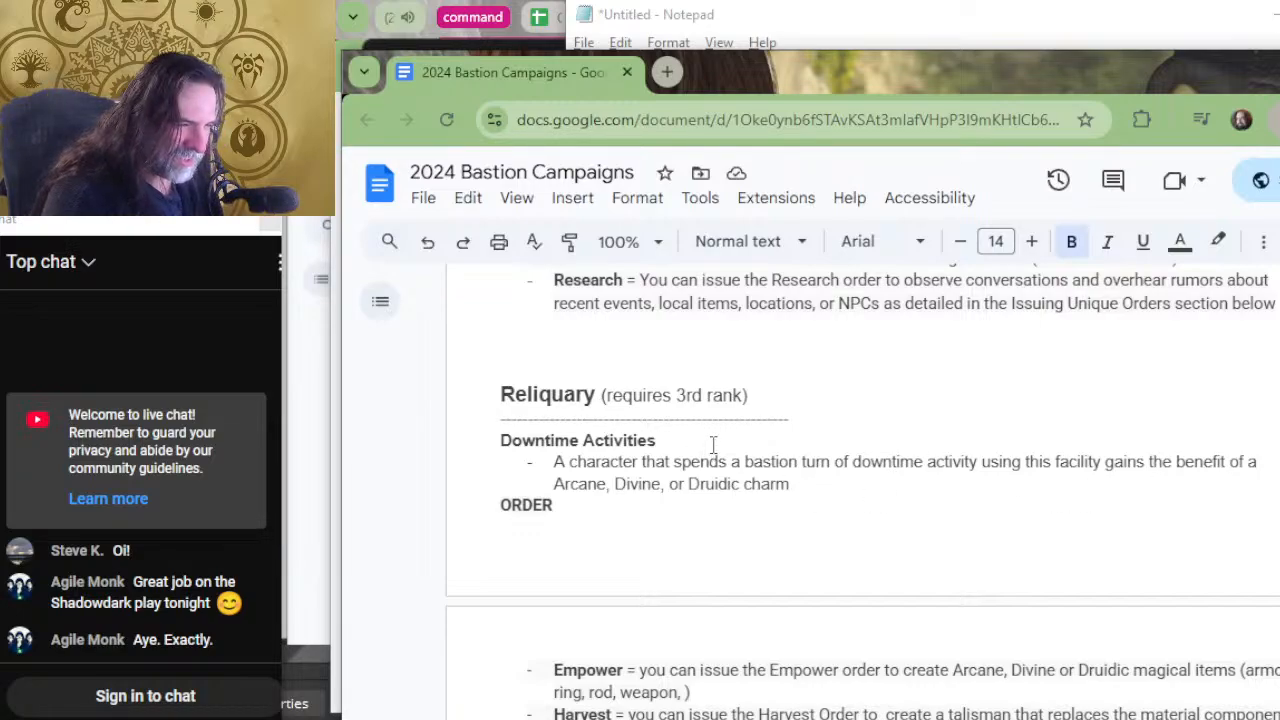
Trim the Pub's facility benefit by removing the "adding the highest roll to the result of the check" wording, ending it at "Bastion Die.".
scroll(729, 451, down, 5)
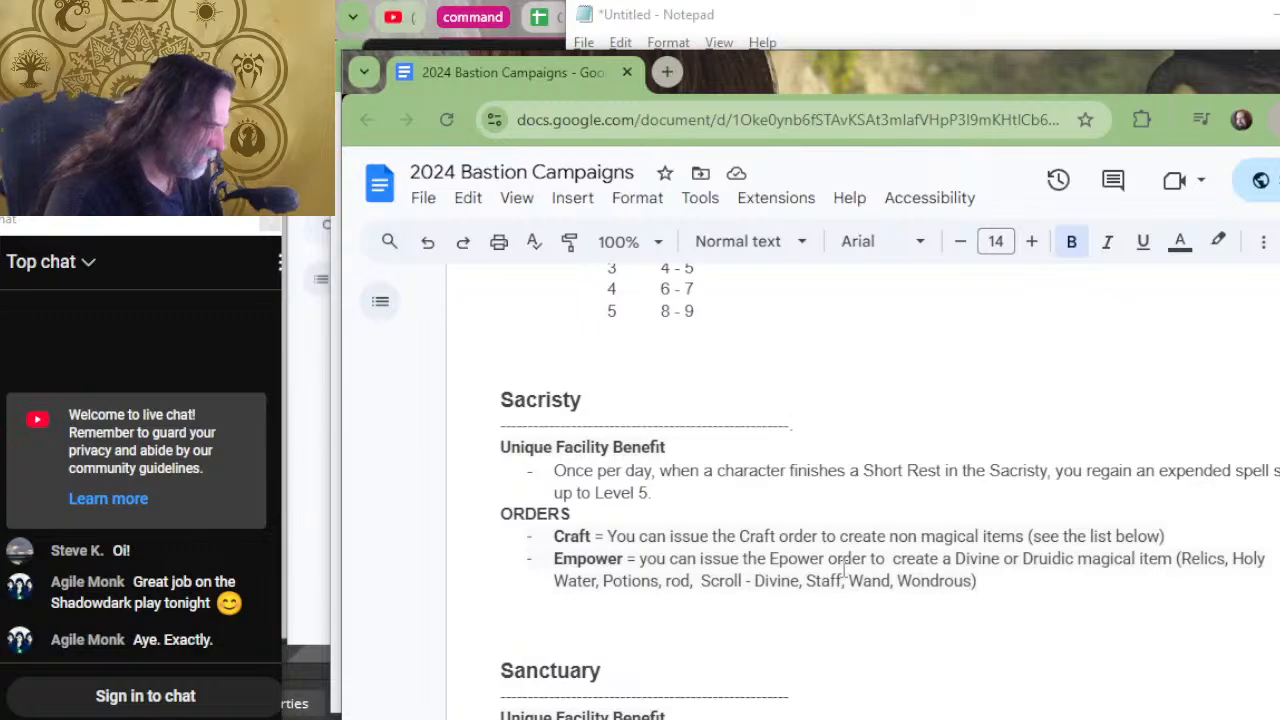
scroll(818, 475, up, 5)
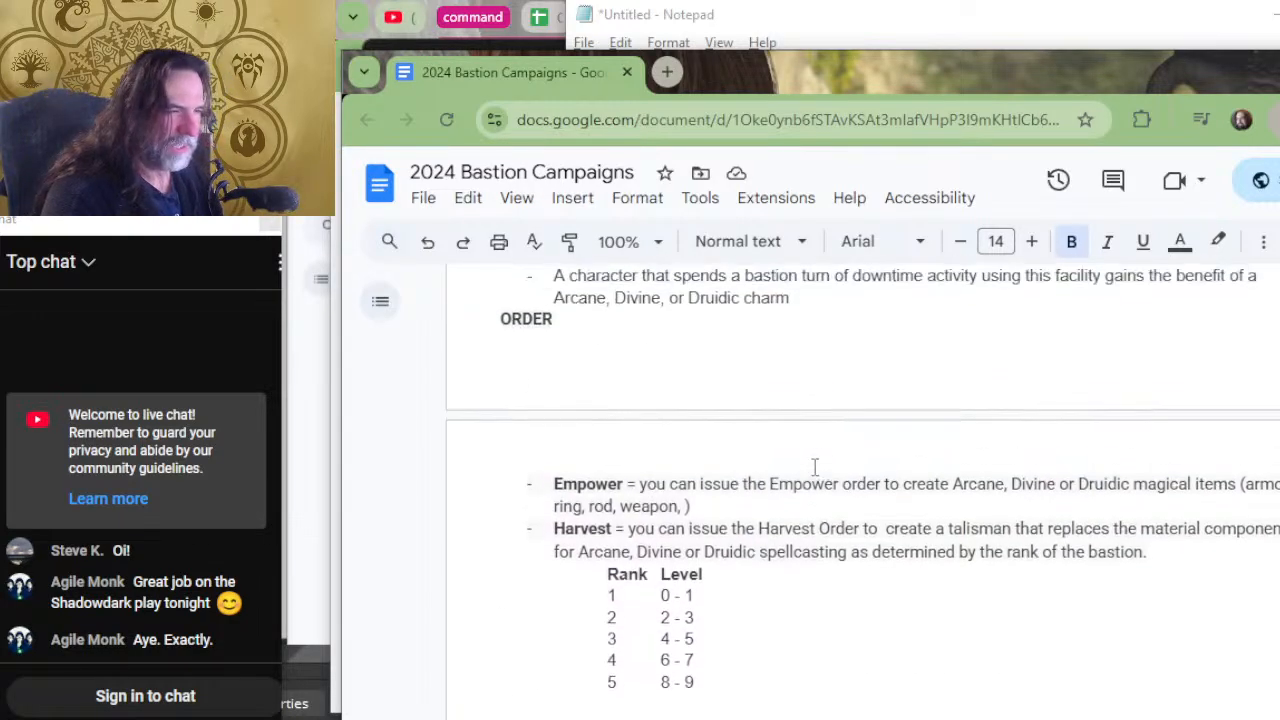
scroll(815, 469, up, 2)
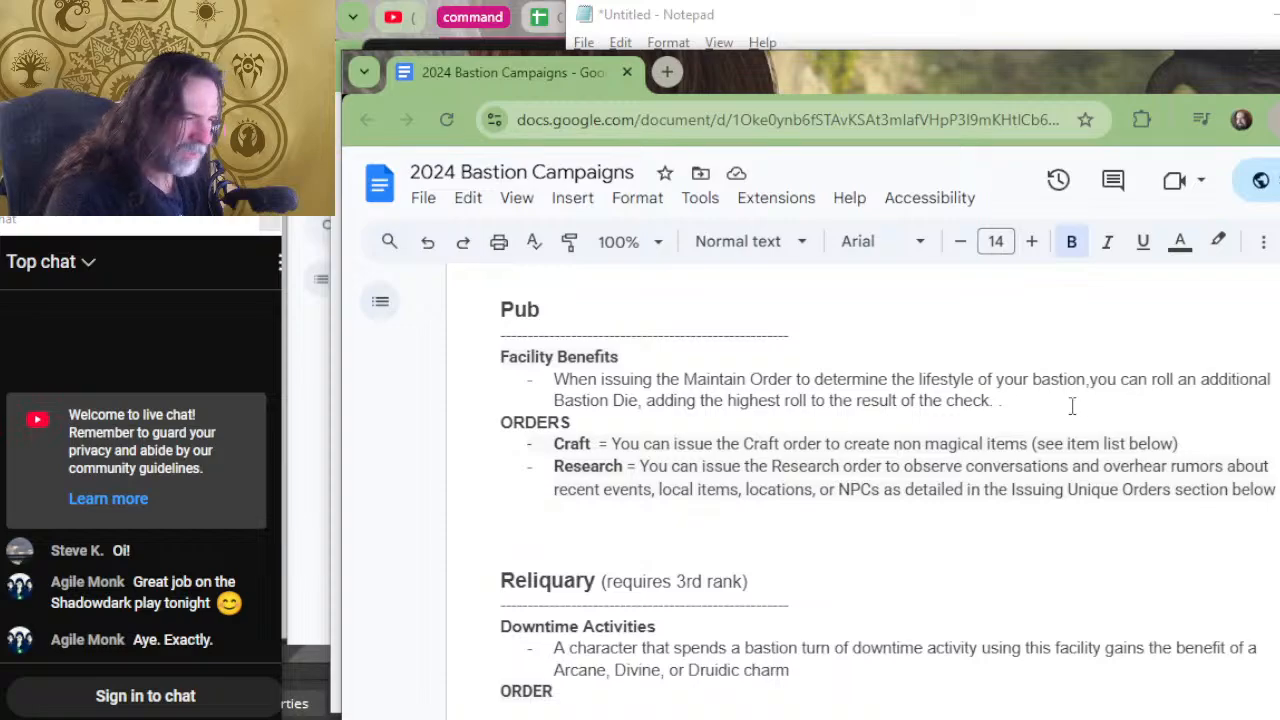
drag(1070, 407, 646, 421)
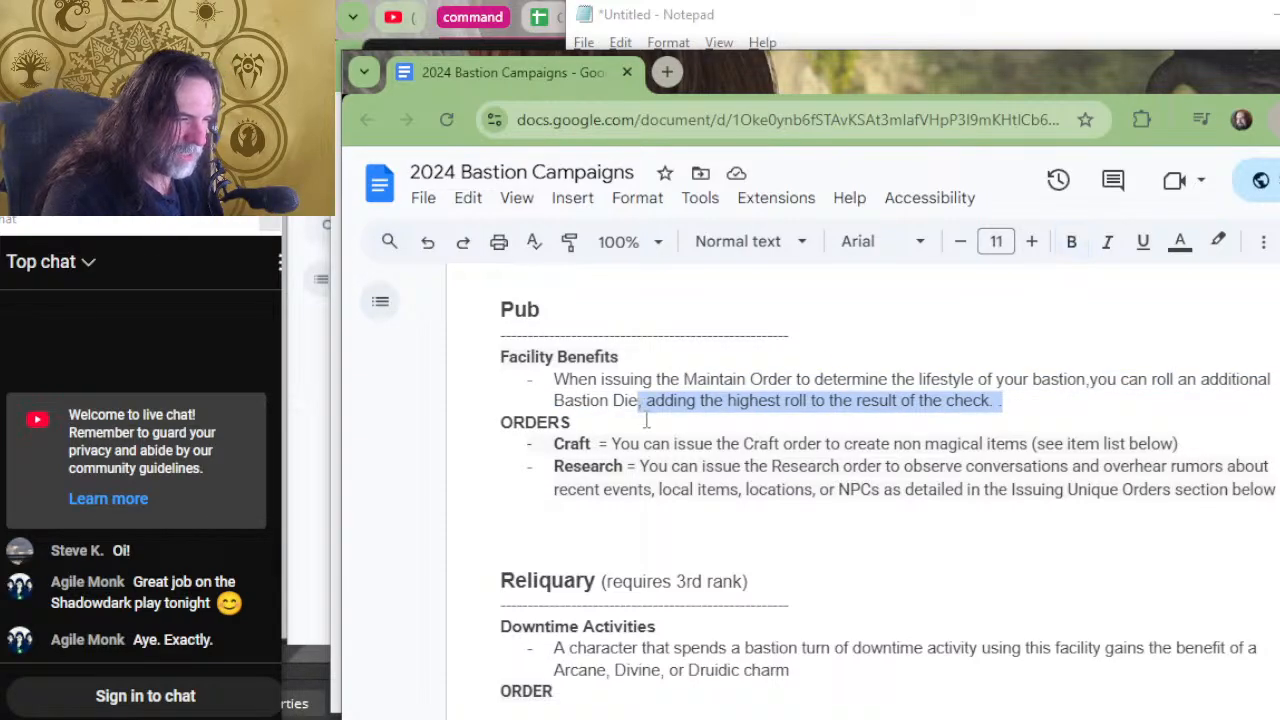
key(BackSpace)
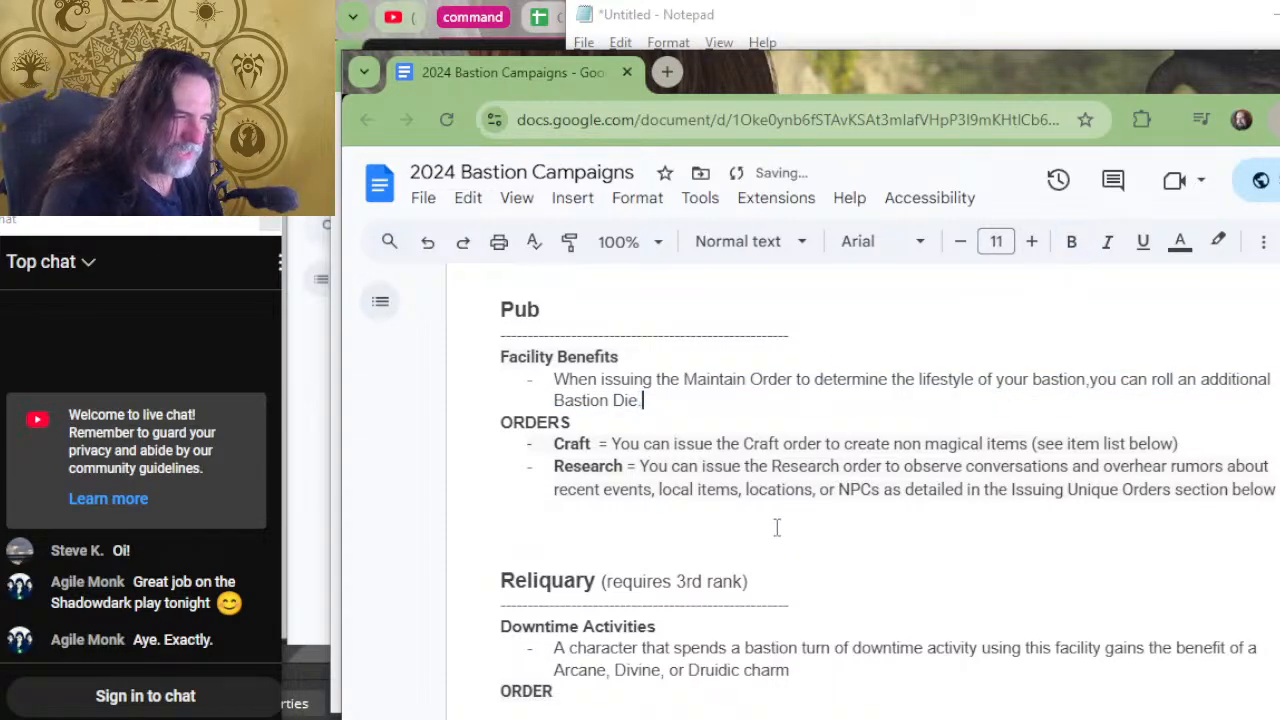
Change the Pub's "Facility Benefits" heading to "Basic Facility Benefit".
click(632, 358)
key(Delete)
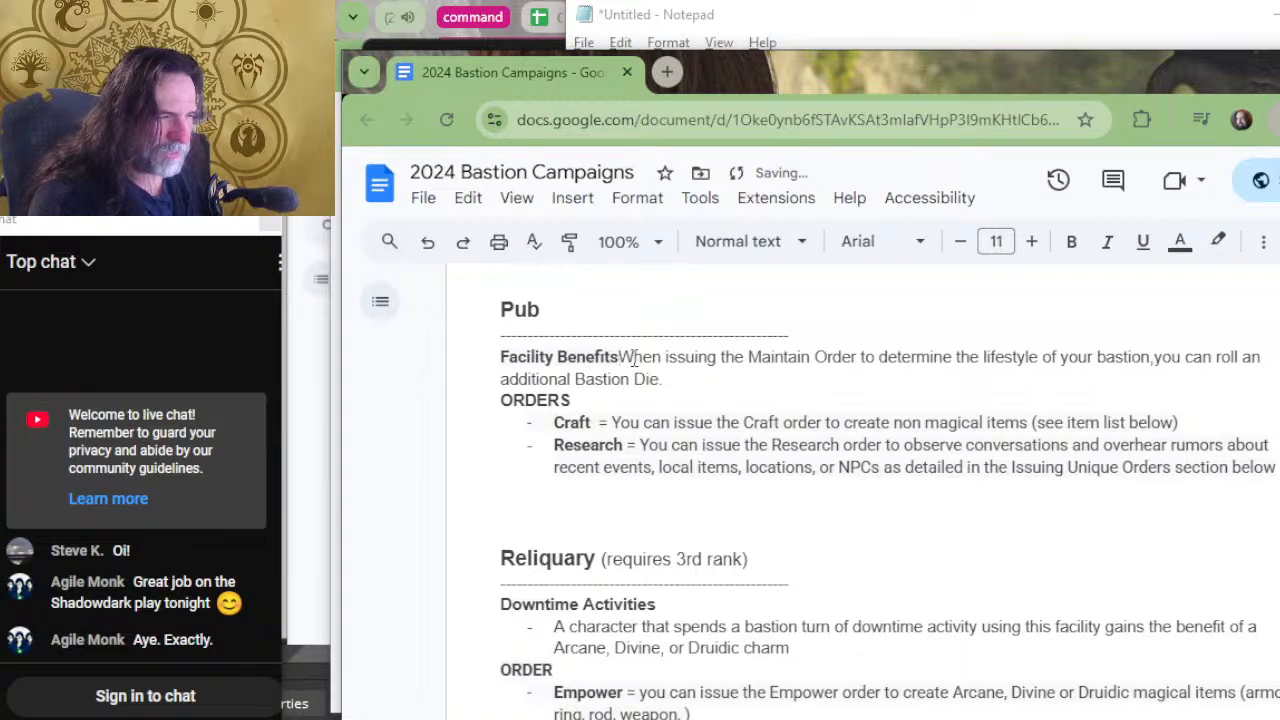
key(BackSpace)
key(Return)
text(Basic Facility Benefit)
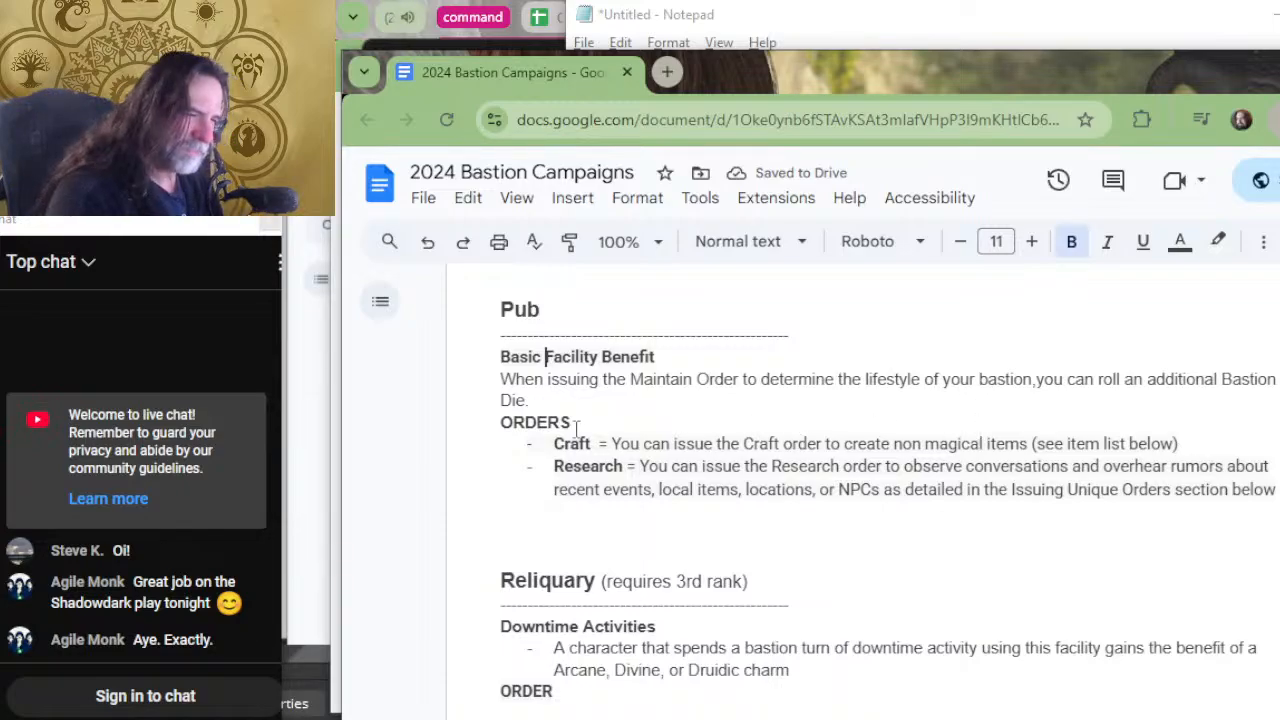
Change the Pub's "ORDERS" heading to "Basic Orders".
drag(576, 424, 511, 411)
text(Ba)
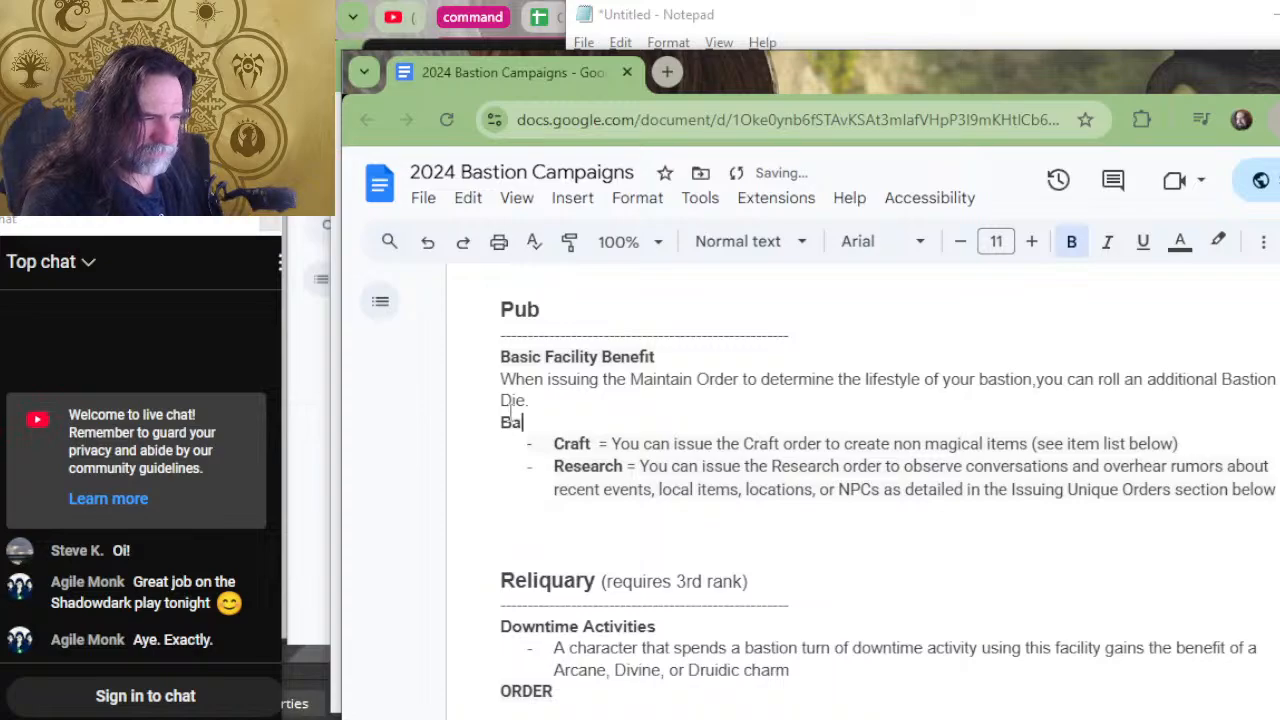
text(sic Orders)
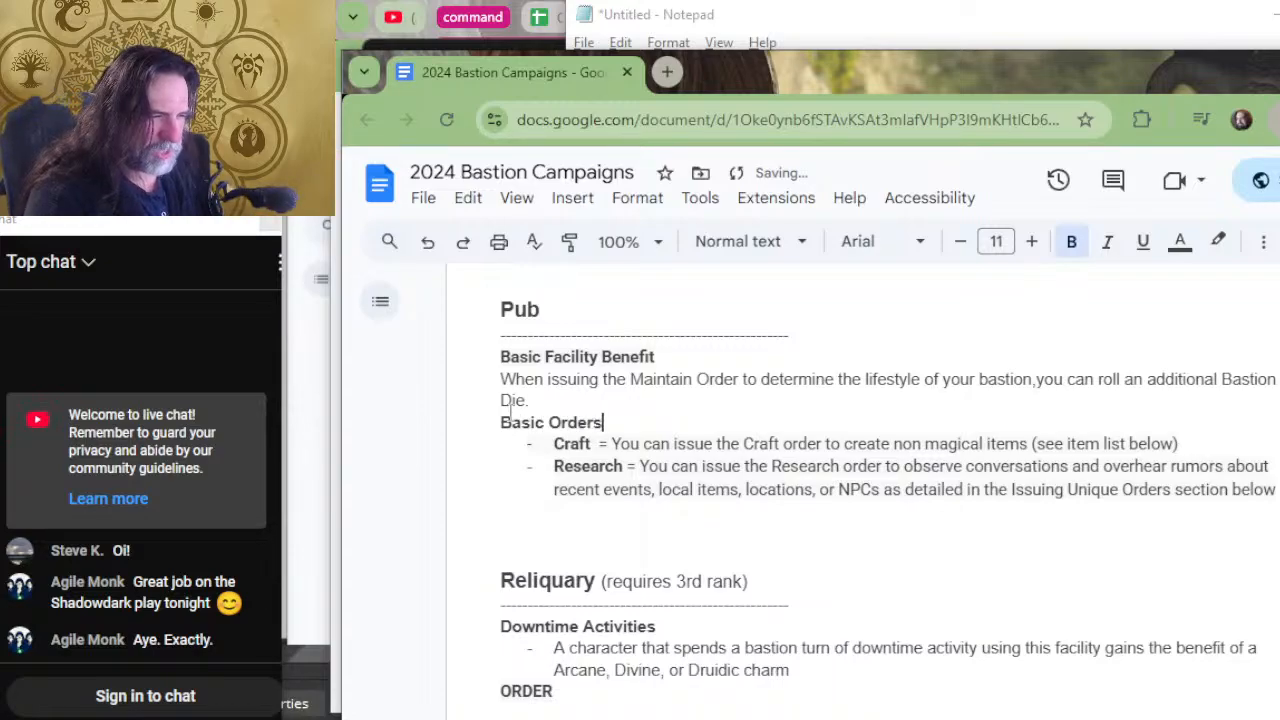
Replace the Planar Gate's "Facility Benefits" heading with the copied "Unique Facility Benefit" heading and remove the stray bullet line above it.
scroll(648, 362, up, 2)
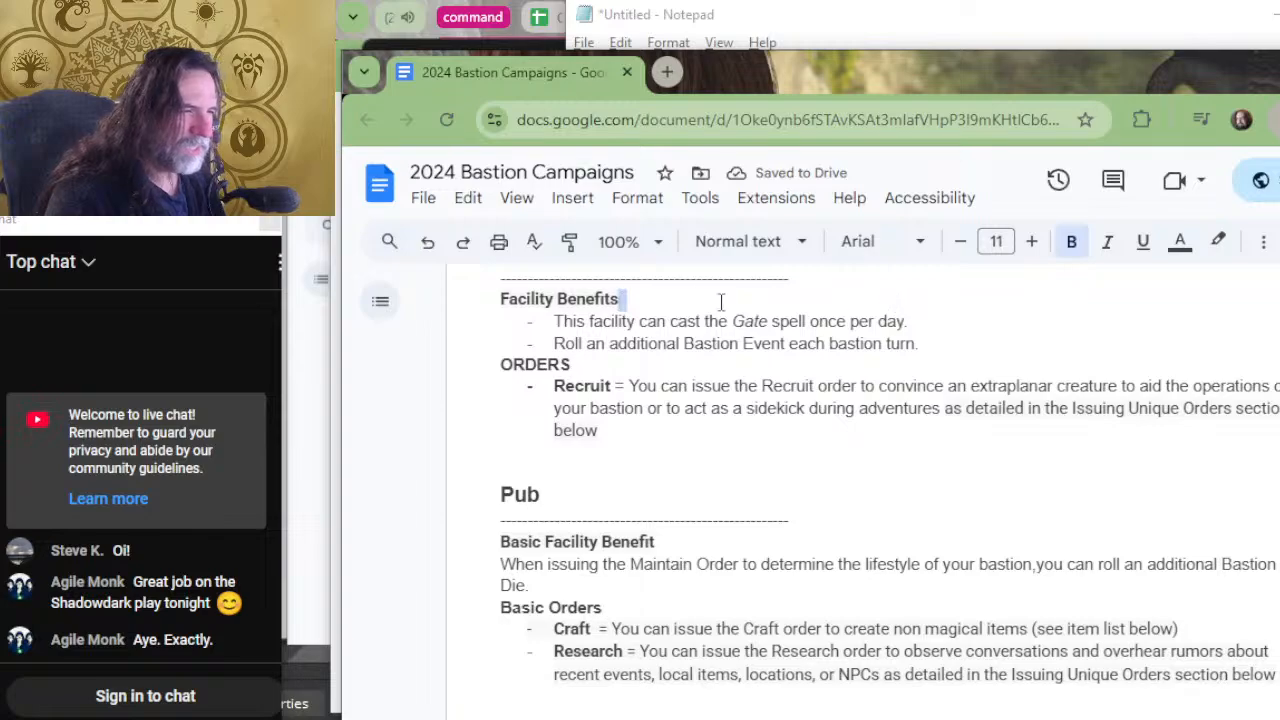
drag(717, 300, 501, 302)
text(Unique Facility Benefit)
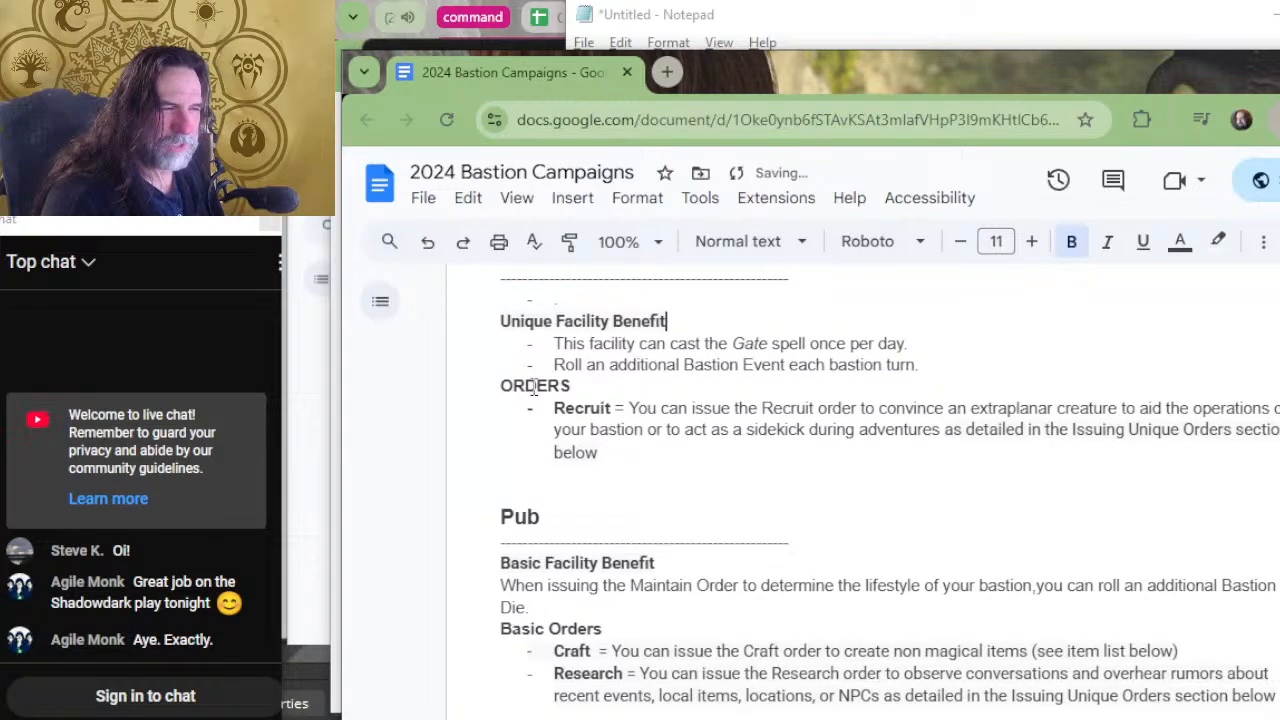
click(632, 300)
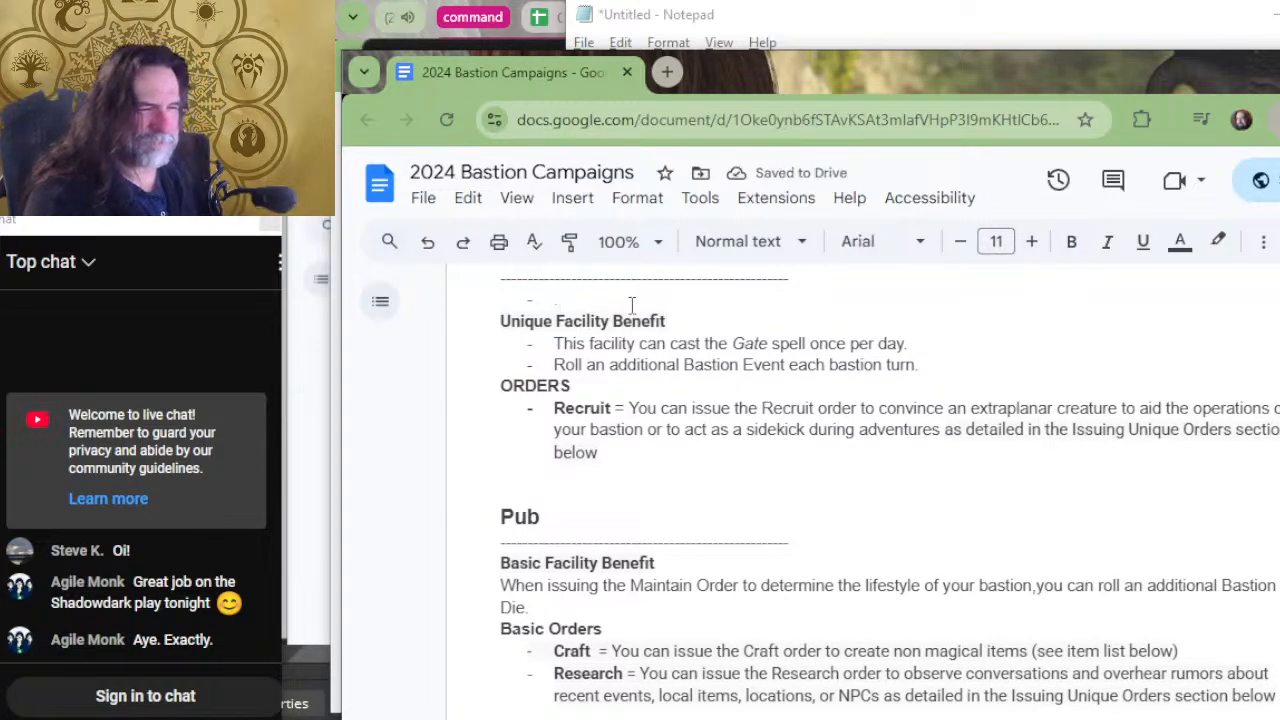
Replace the Observatory's "Facility Benefits" heading with the copied "Unique Facility Benefit" heading and clear the extra bullet line above it.
scroll(680, 420, up, 4)
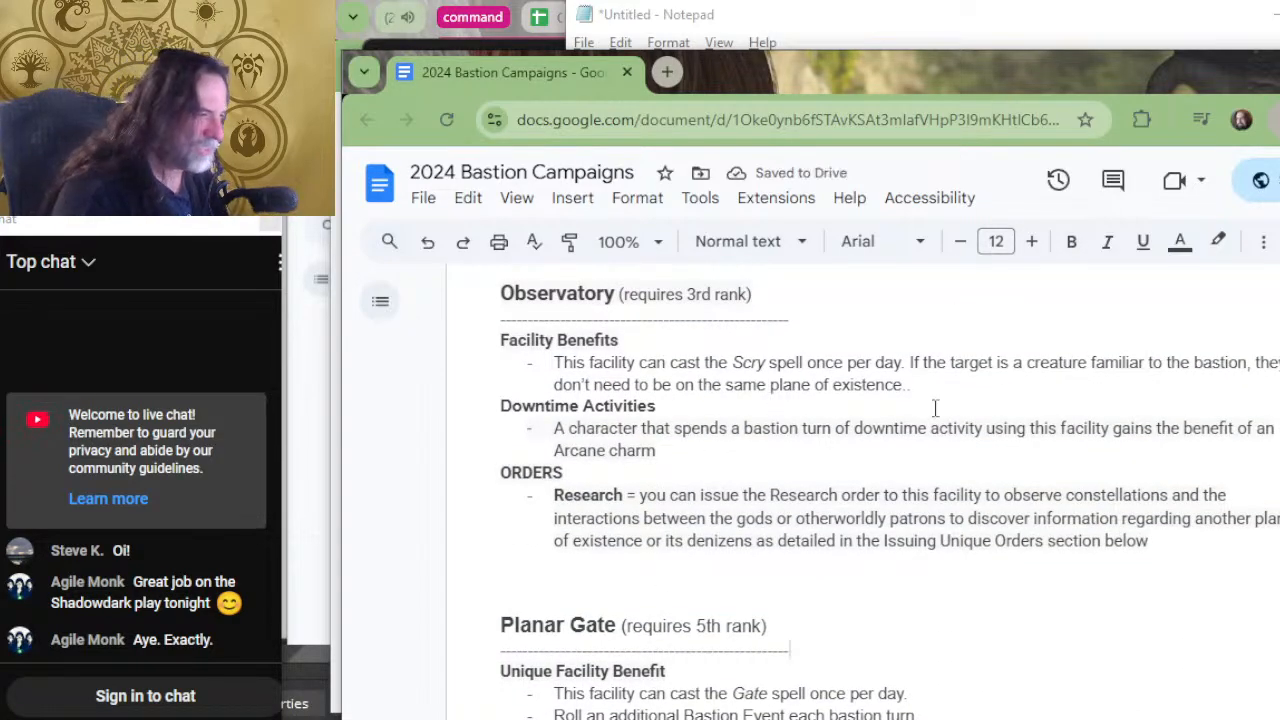
drag(631, 340, 500, 340)
text(Unique Facility Benefit)
key(BackSpace)
key(BackSpace)
key(BackSpace)
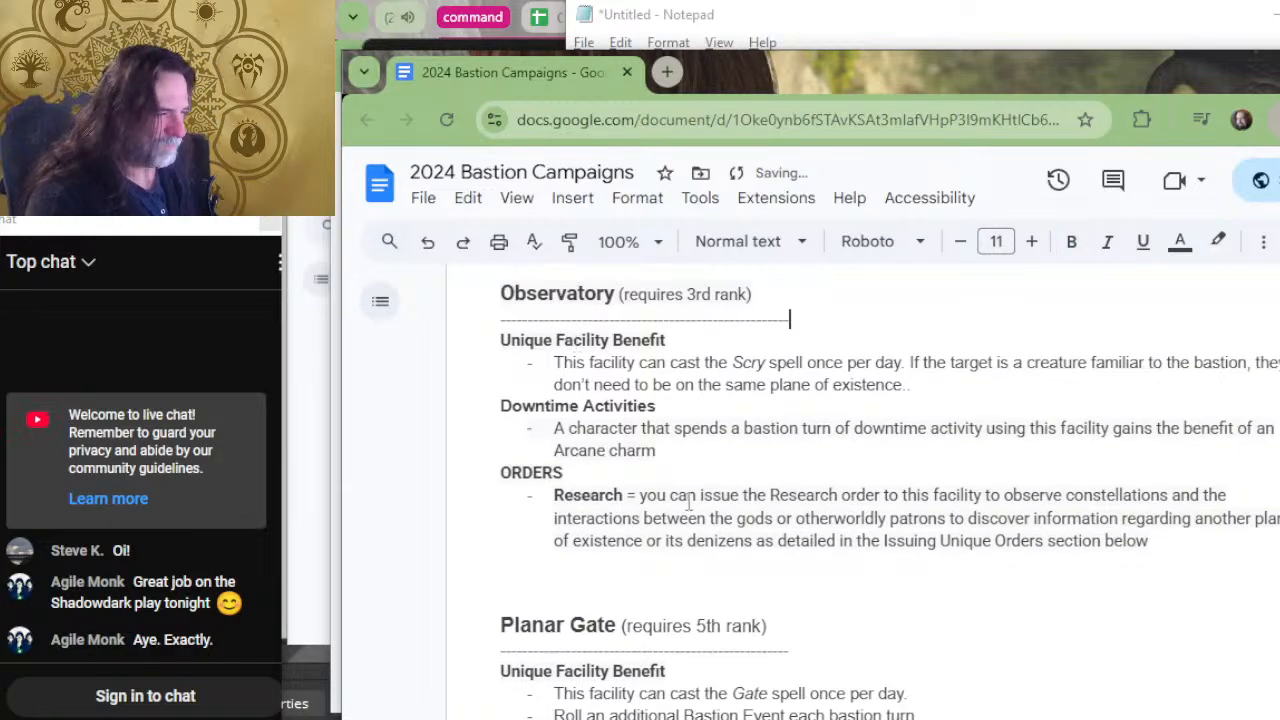
Trim the Menagerie's facility benefit by removing the "adding the highest roll" wording, ending the sentence at "Bastion Die.".
scroll(720, 494, up, 6)
scroll(783, 452, up, 2)
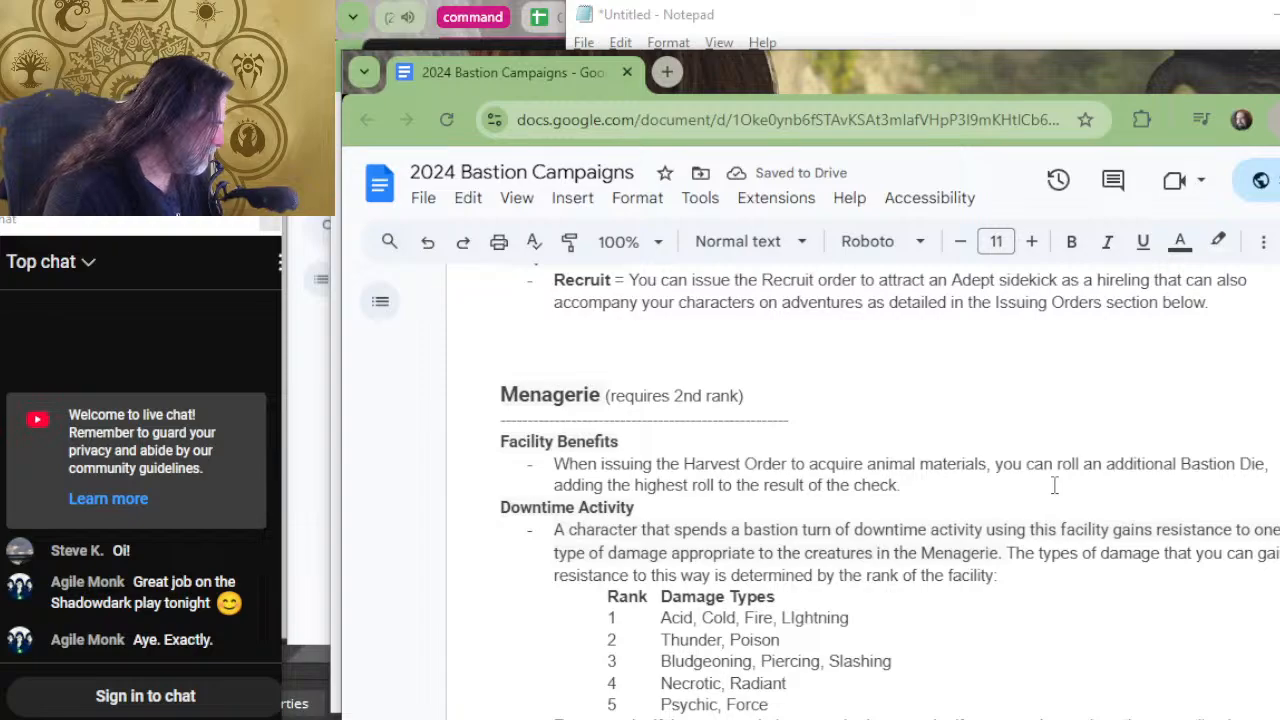
drag(905, 486, 1261, 455)
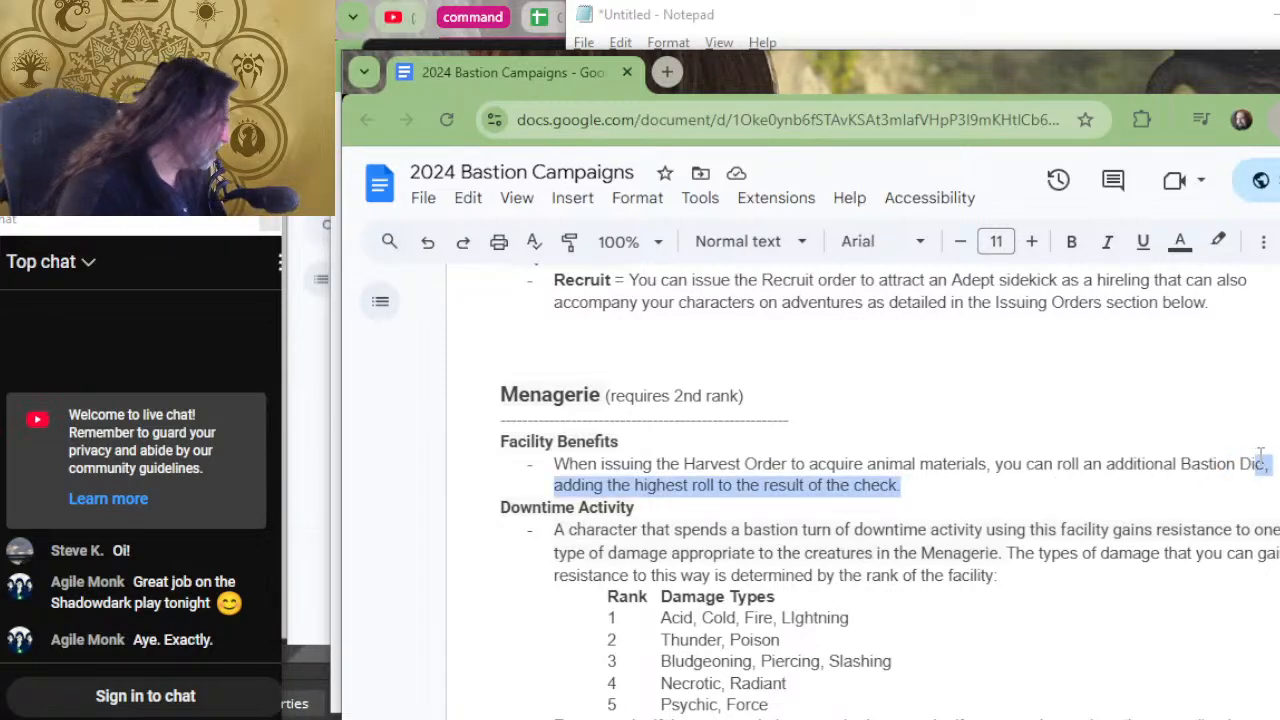
text(e.)
Change the Menagerie's "Facility Benefits" heading to "Basic Facility Benefit".
key(Up)
key(Right)
key(Up)
key(Left)
key(Left)
key(Left)
key(Left)
key(Left)
key(Left)
key(Left)
key(Left)
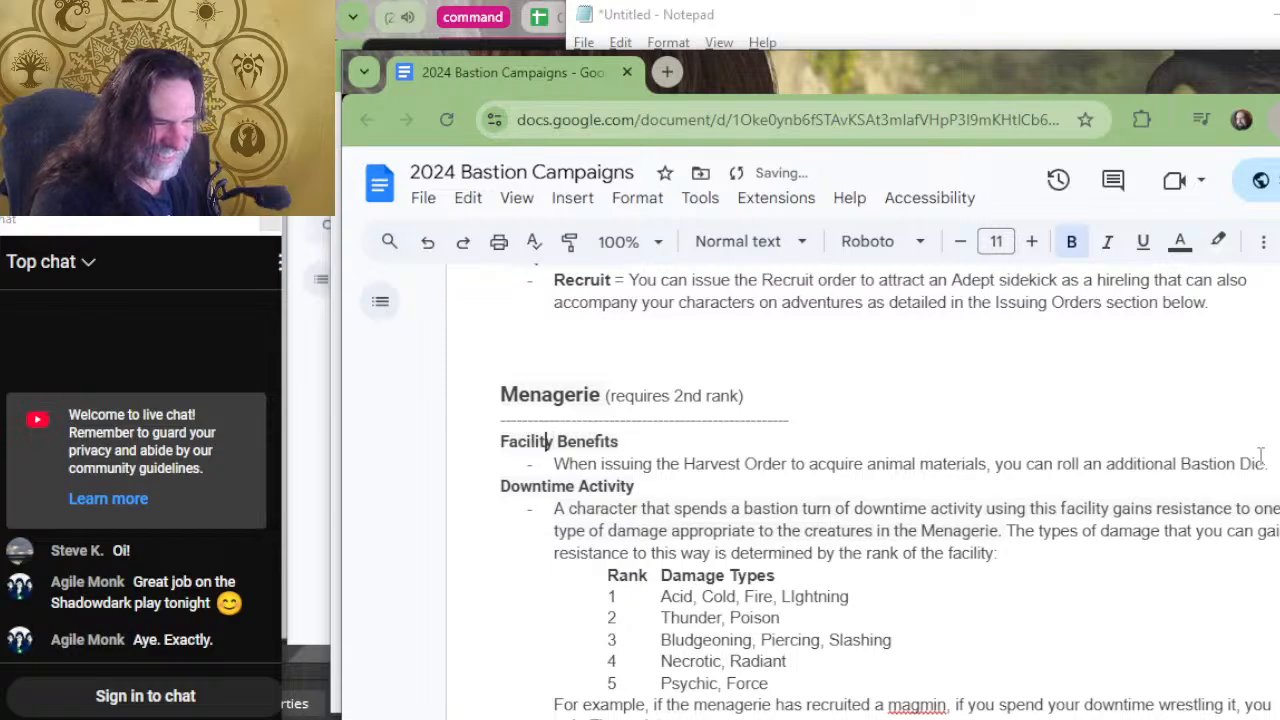
text(Basic)
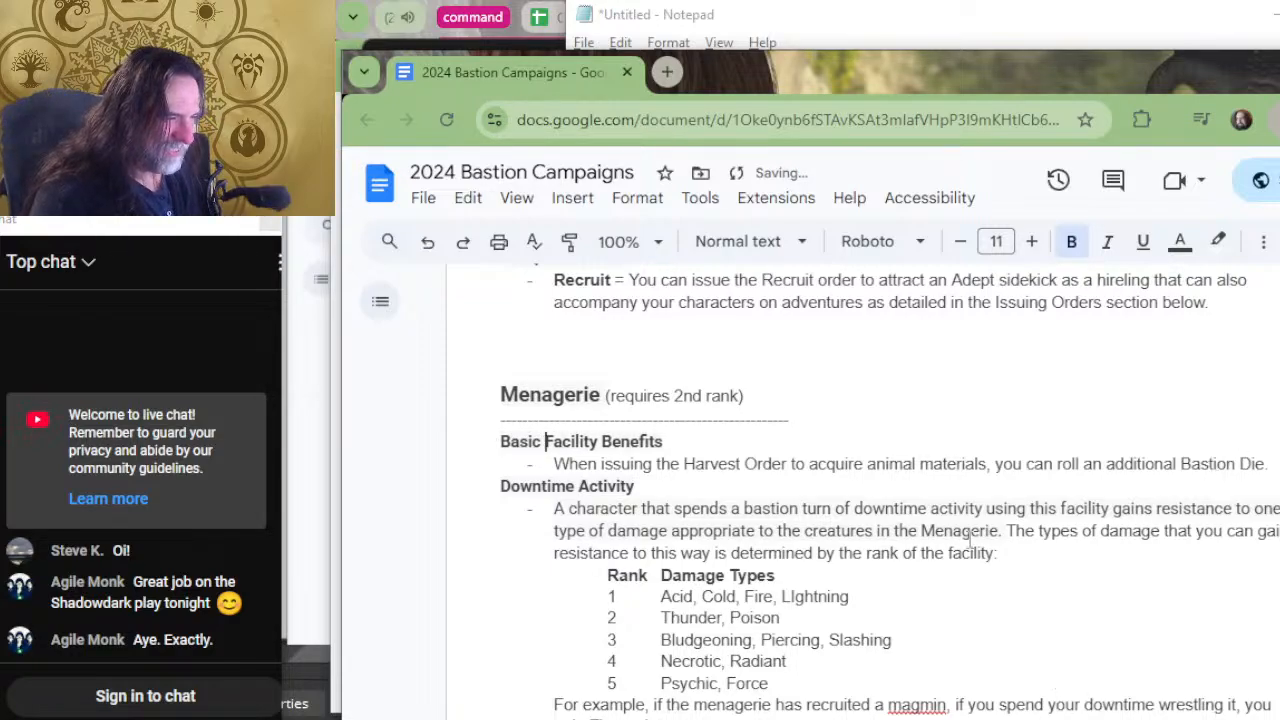
click(707, 441)
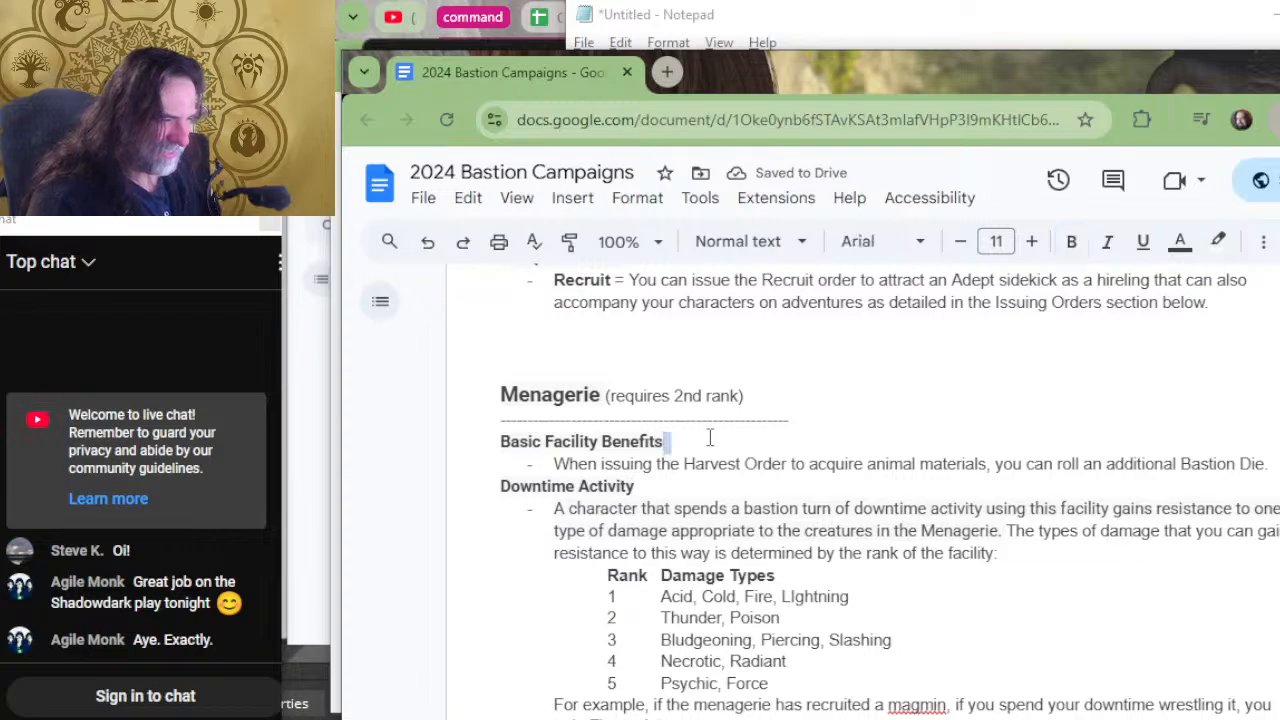
key(Delete)
key(BackSpace)
key(Return)
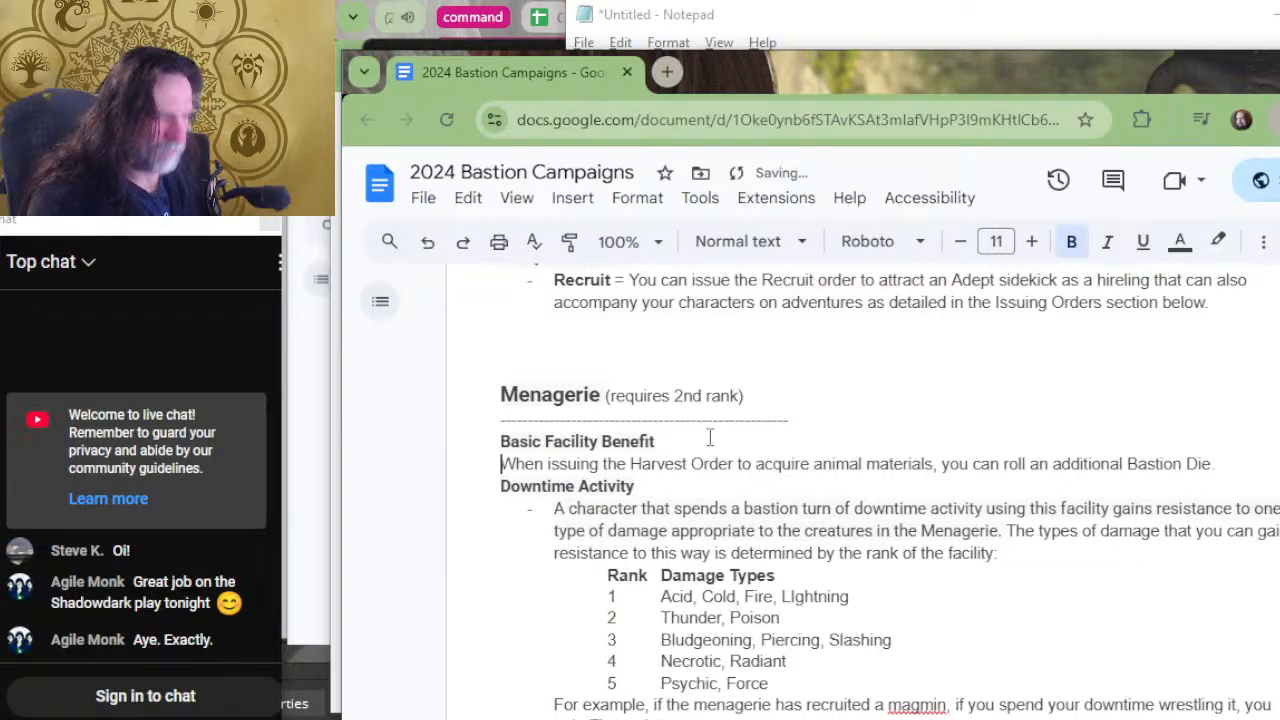
Trim the Meditation Chamber's facility benefit by removing the "adding the highest roll" wording, ending the sentence at "Bastion Die.".
scroll(709, 437, up, 4)
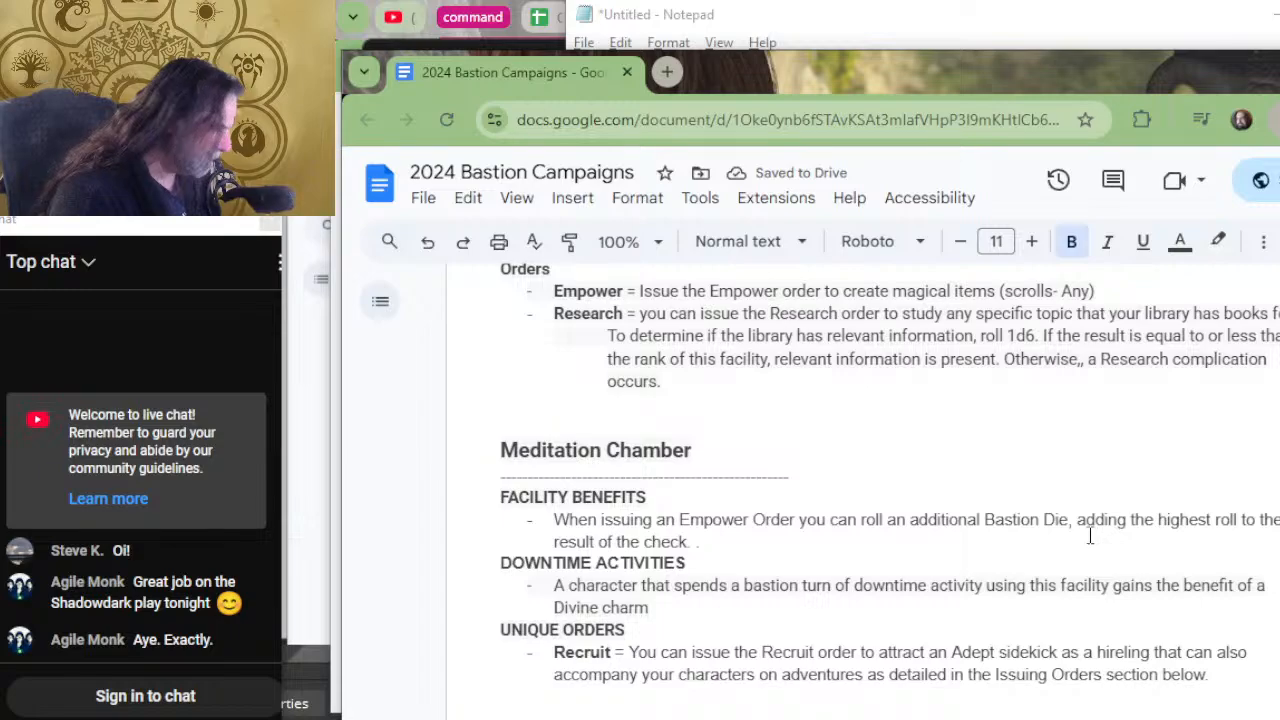
drag(1090, 536, 1073, 520)
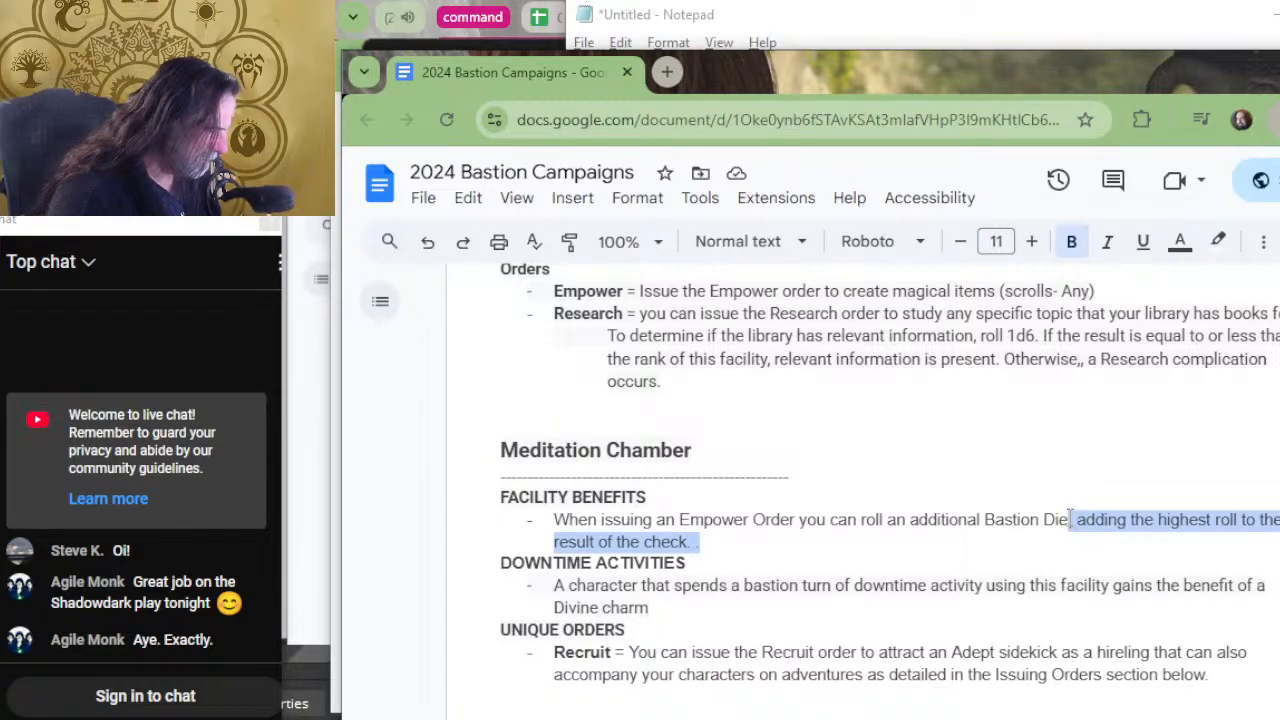
text(.)
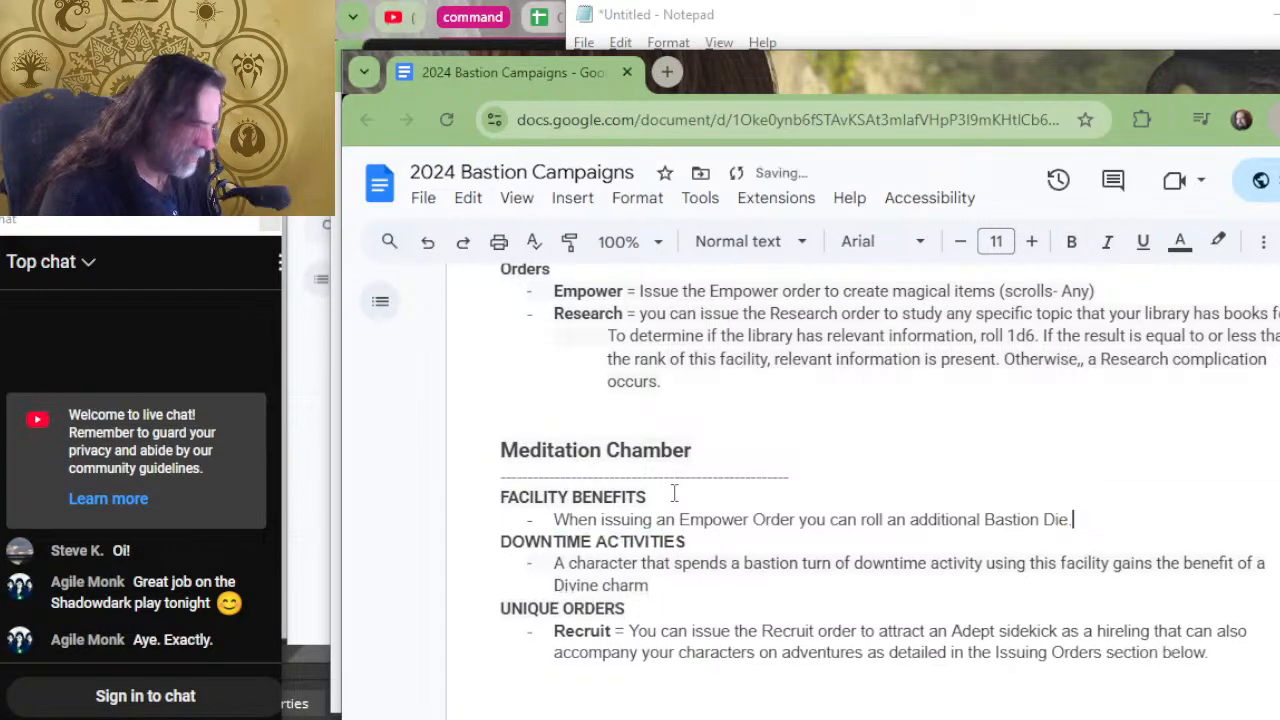
Replace the Meditation Chamber's "FACILITY BENEFITS" heading line with the copied "Unique Facility Benefit" heading.
key(Home)
click(674, 493)
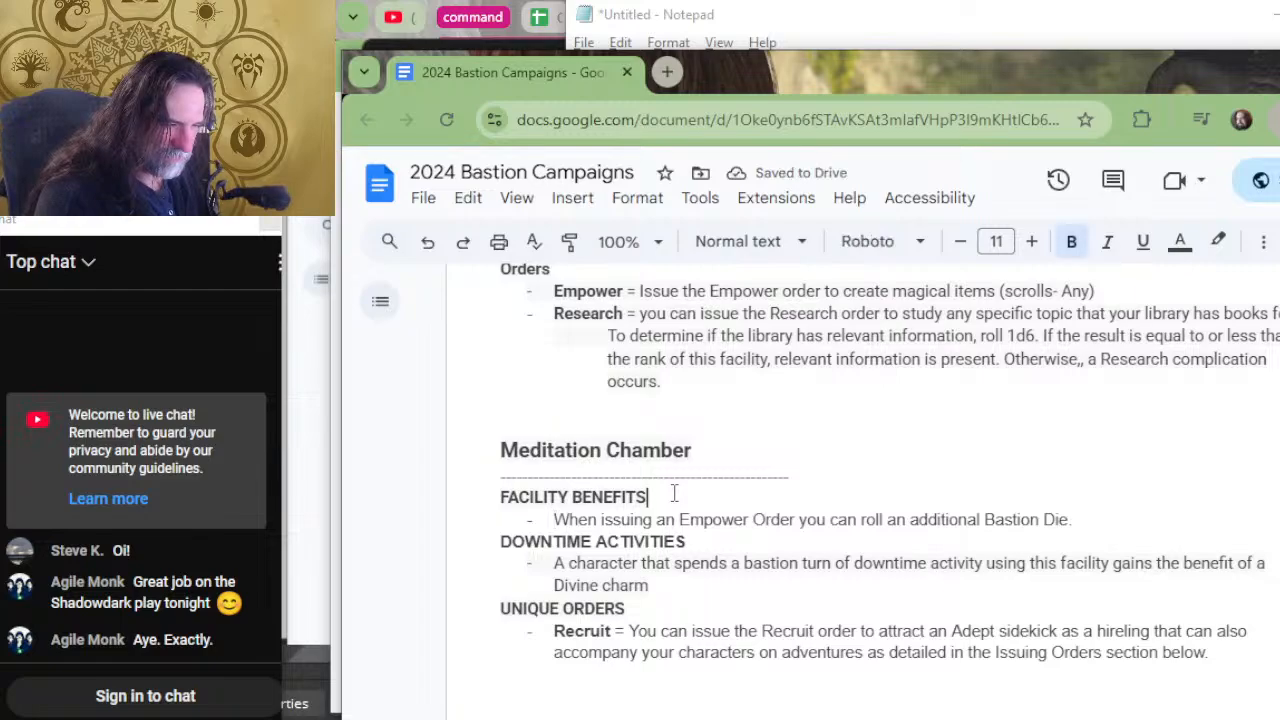
key(Return)
text(Unique Facility Benefit)
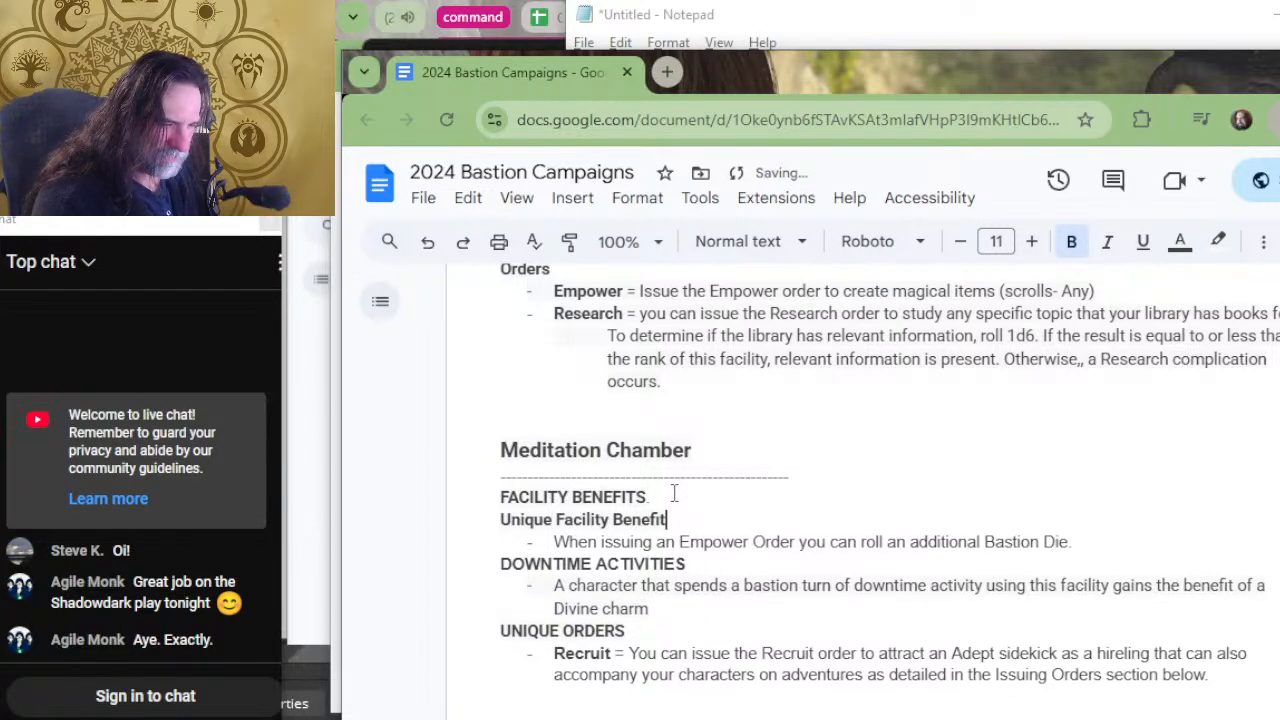
key(Home)
key(Up)
key(shift+Down)
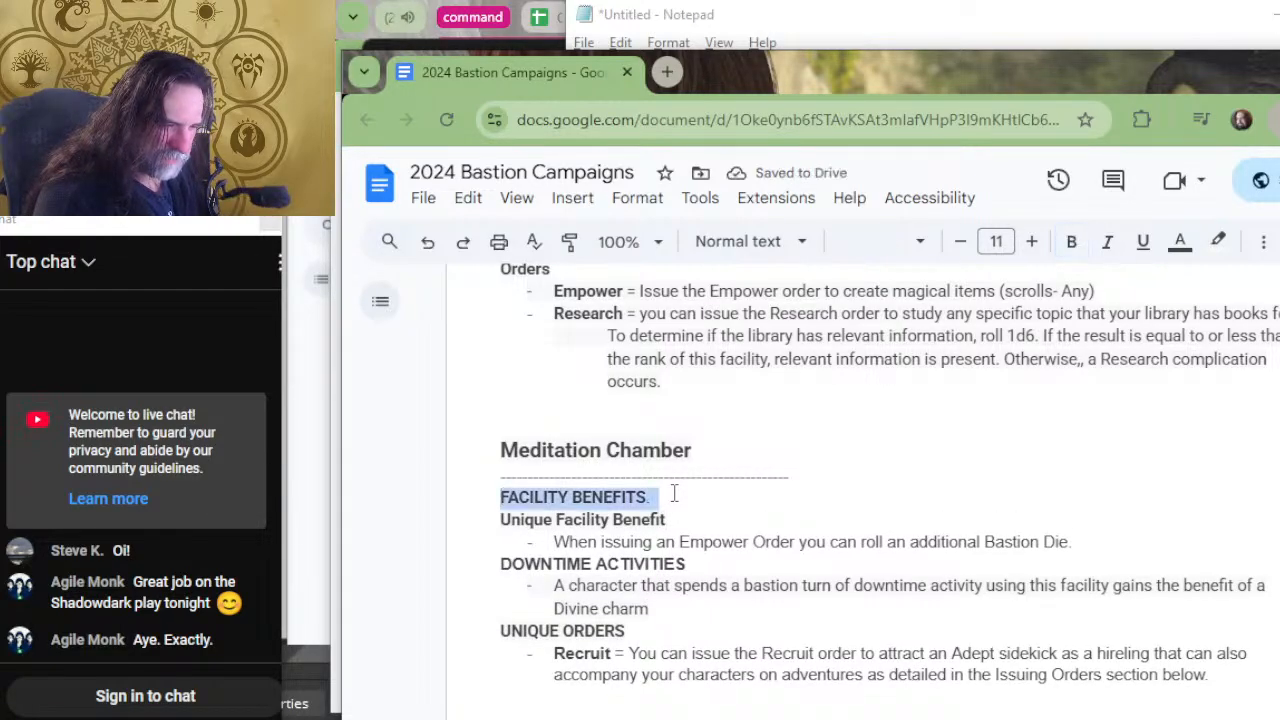
key(Delete)
Trim the Laboratory's facility benefit by removing the "adding the highest roll" wording, ending the sentence at "Bastion Die.".
scroll(717, 452, up, 2)
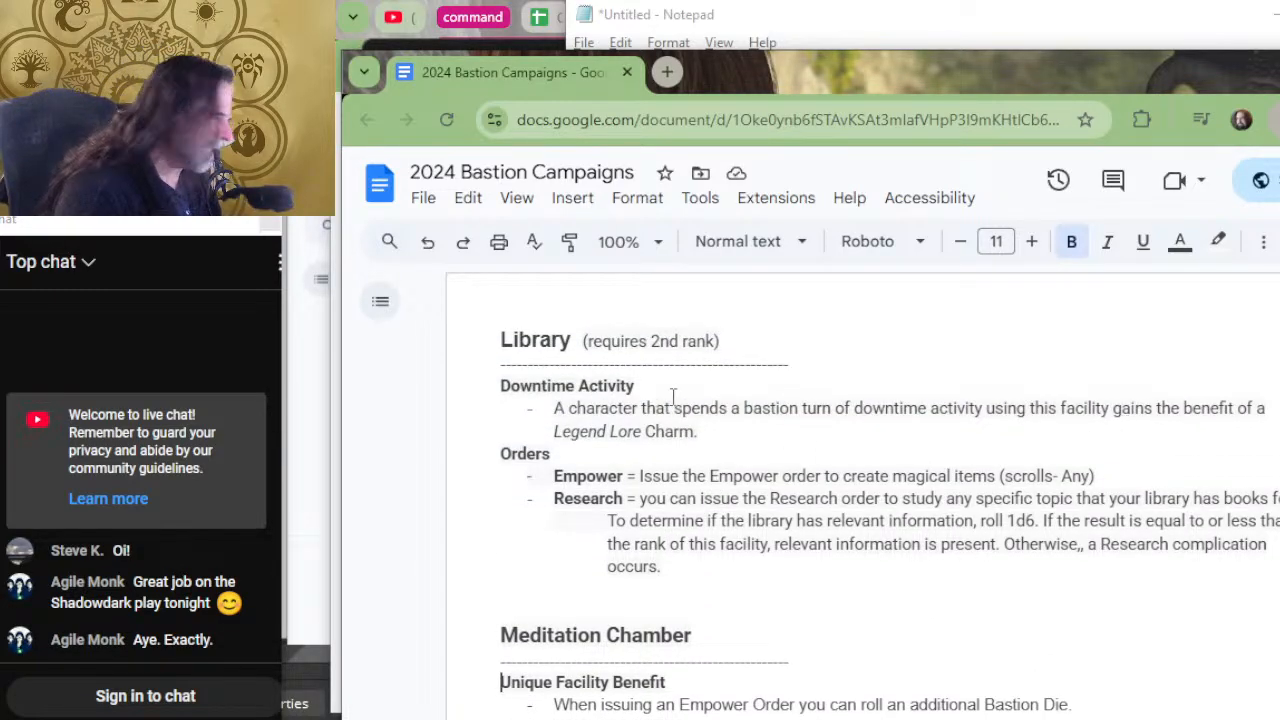
scroll(720, 390, down, 2)
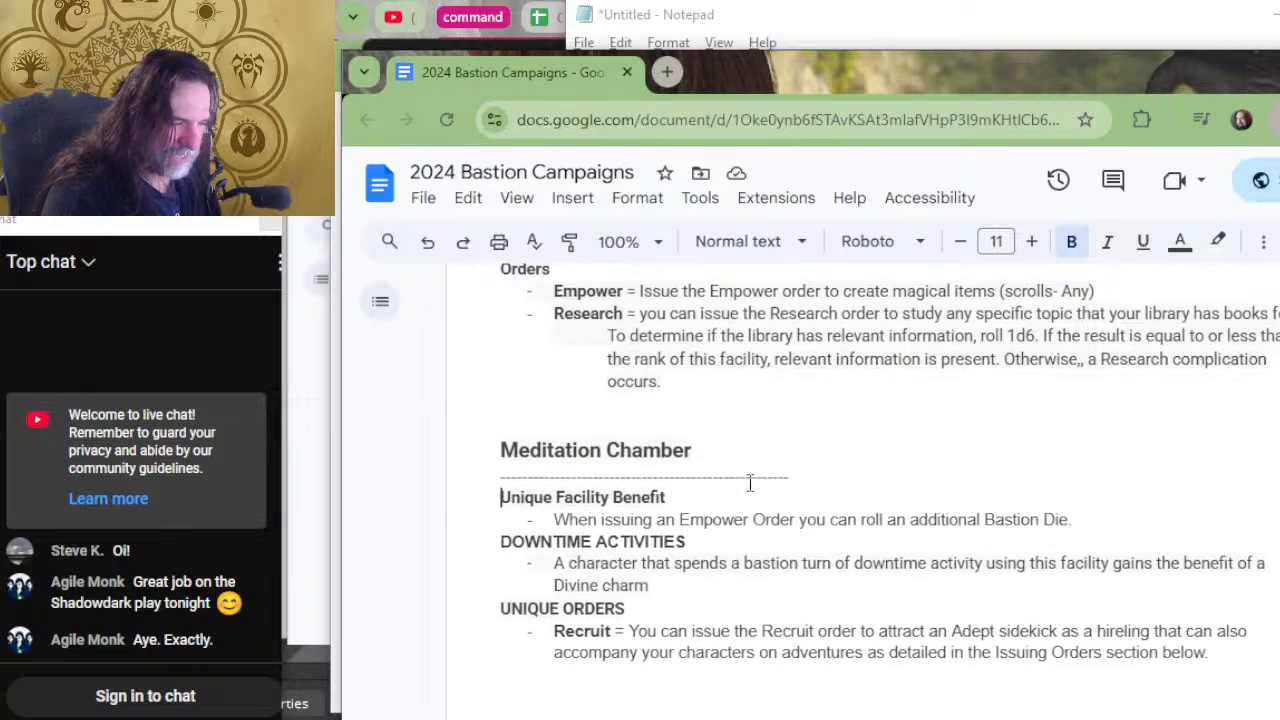
scroll(760, 490, up, 6)
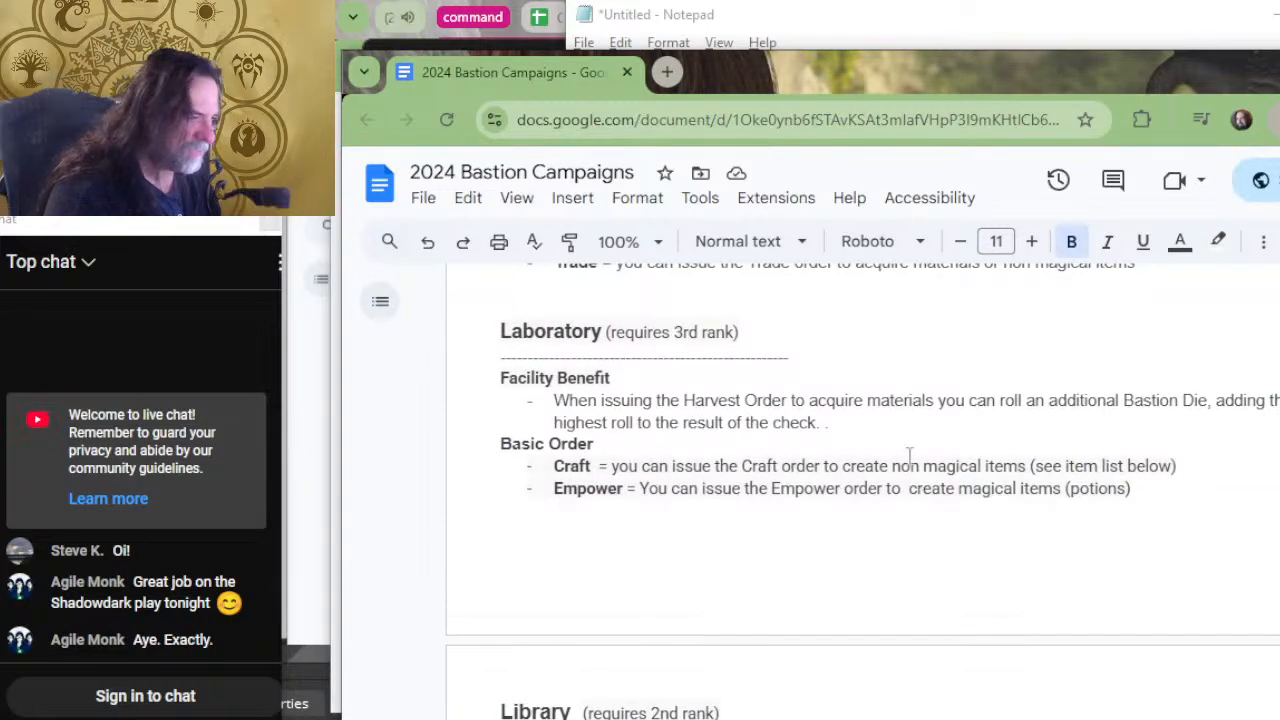
drag(1209, 402, 828, 423)
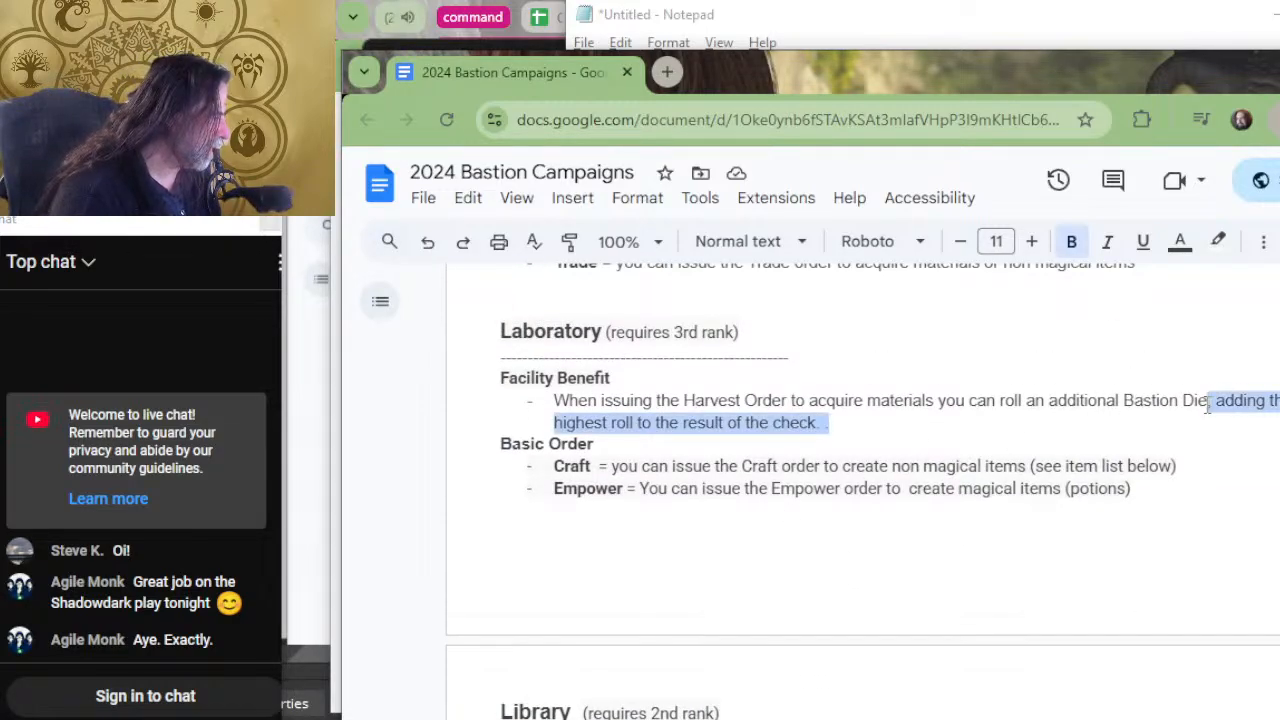
key(BackSpace)
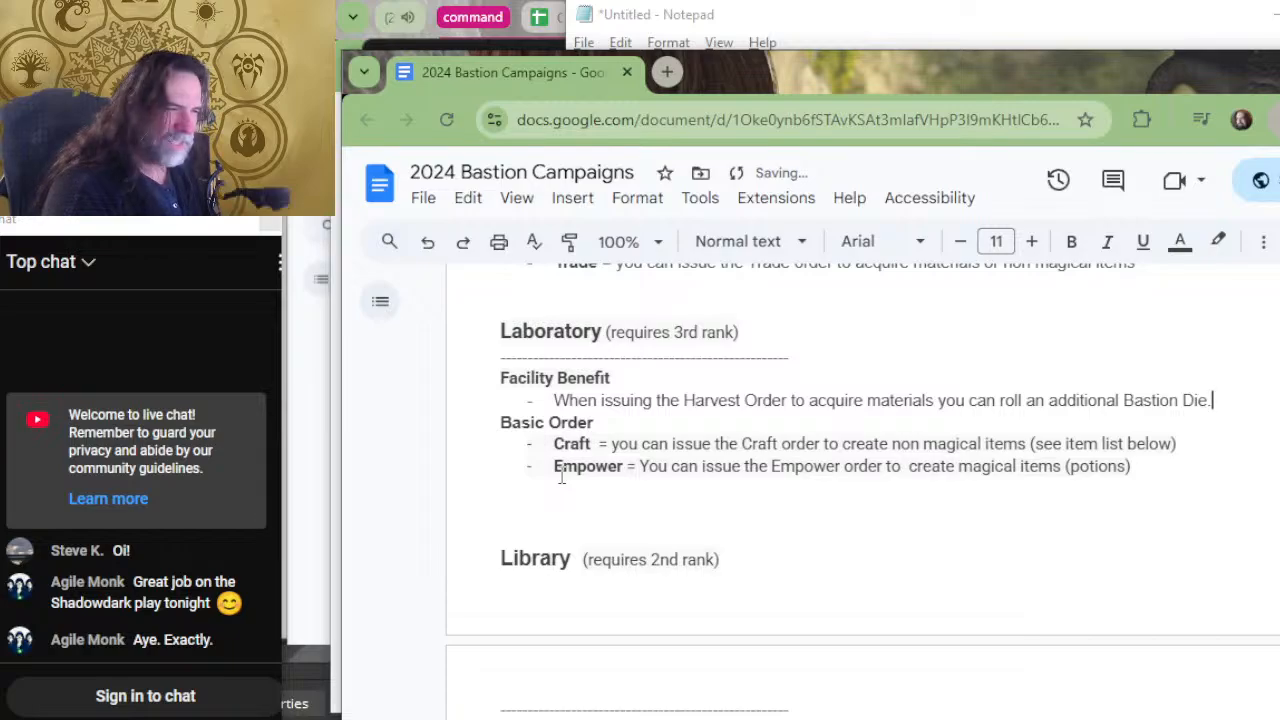
Change the Laboratory's "Facility Benefit" heading to "Basic Facility Benefit".
key(Up)
key(Home)
text(B)
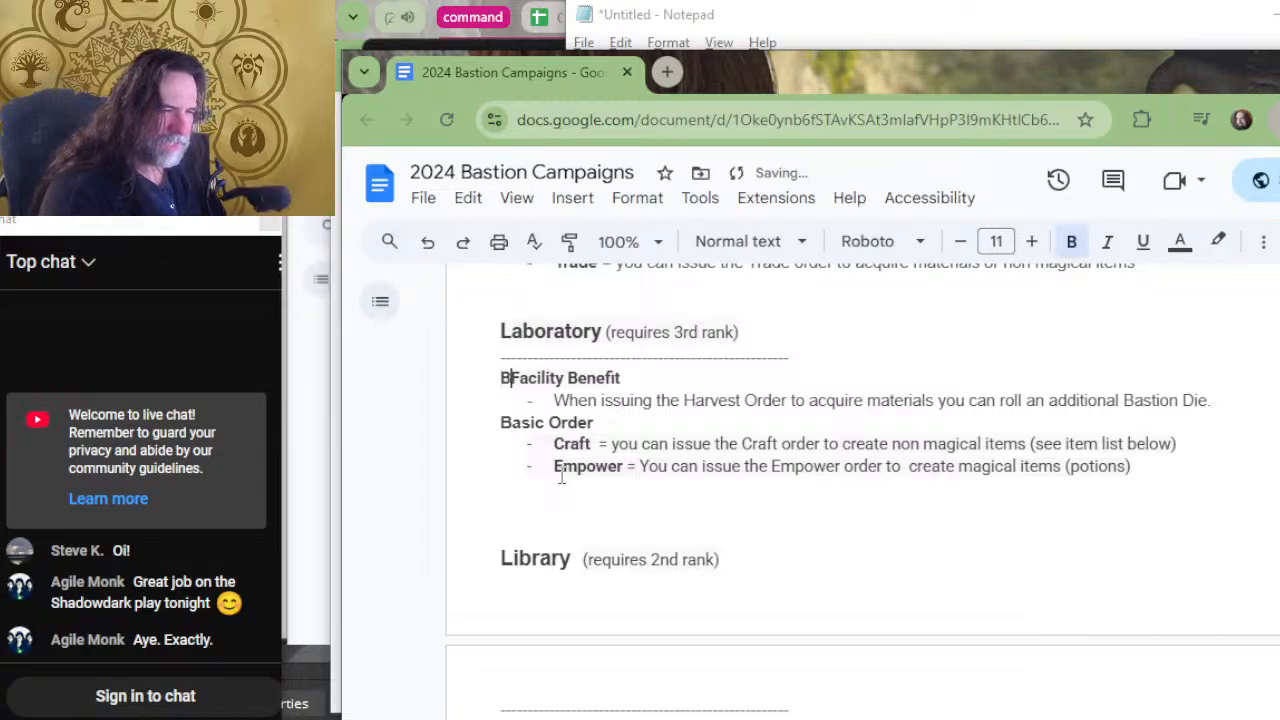
text(asic)
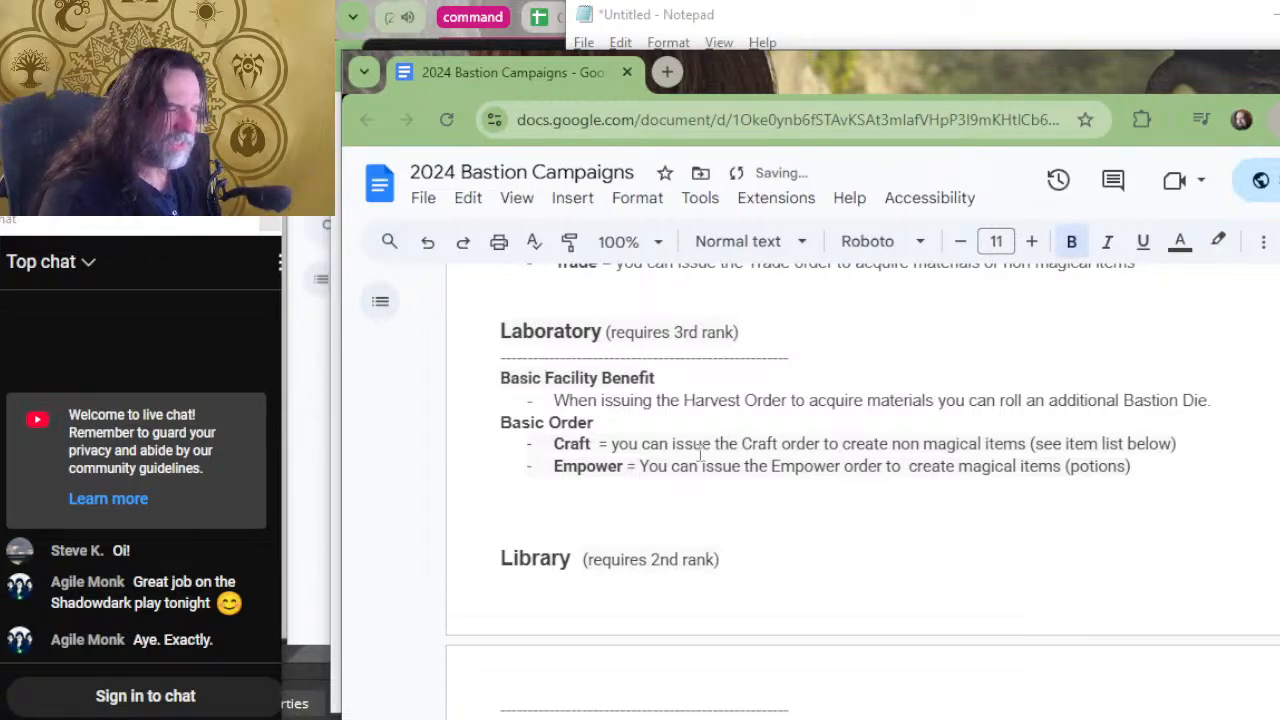
Trim the Guildhall's facility benefit by removing the "adding the highest roll" wording, ending the sentence at "Bastion Die.".
scroll(720, 500, up, 4)
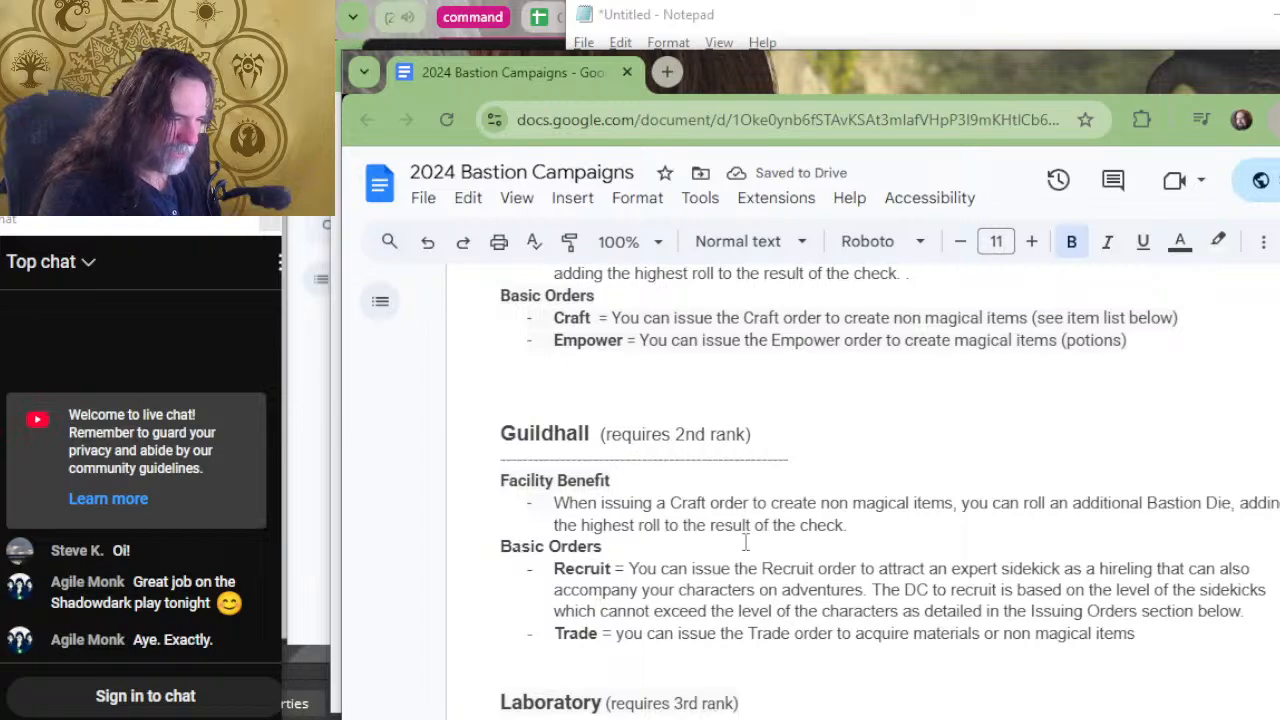
drag(1268, 525, 1233, 503)
key(BackSpace)
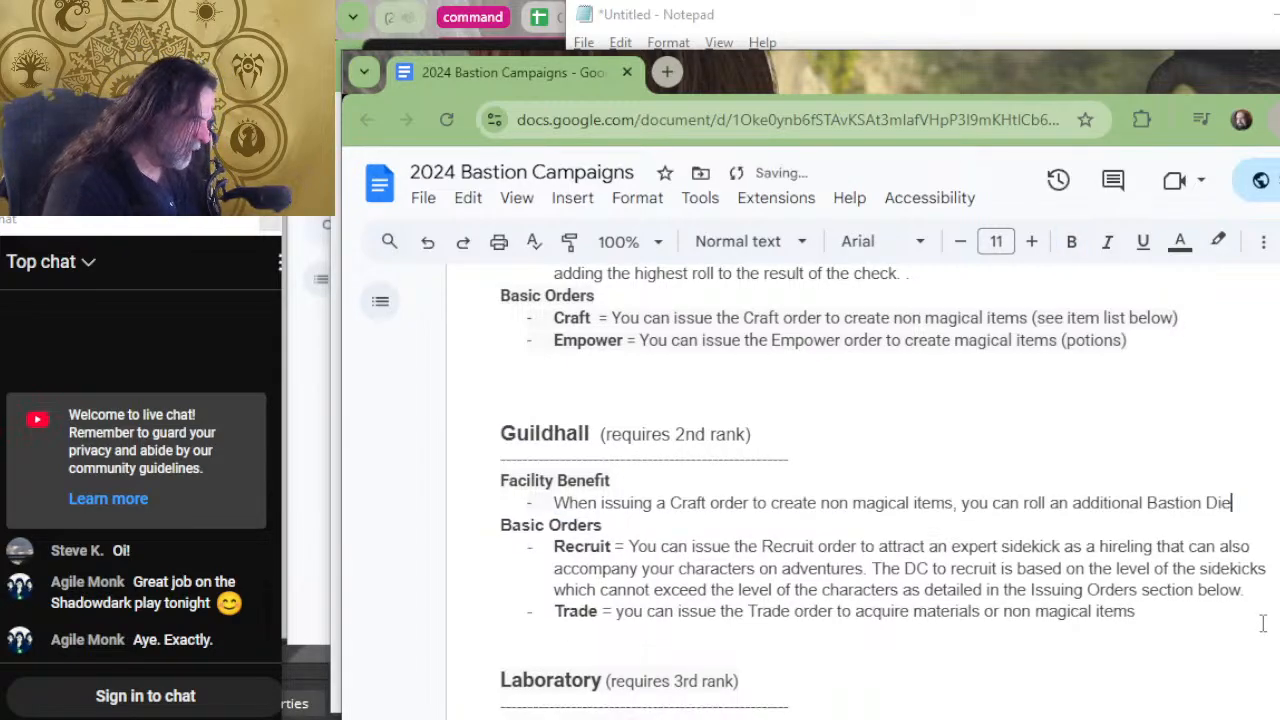
text(.)
Change the Guildhall's "Facility Benefit" heading to "Basic Facility Benefit".
key(Up)
key(Right)
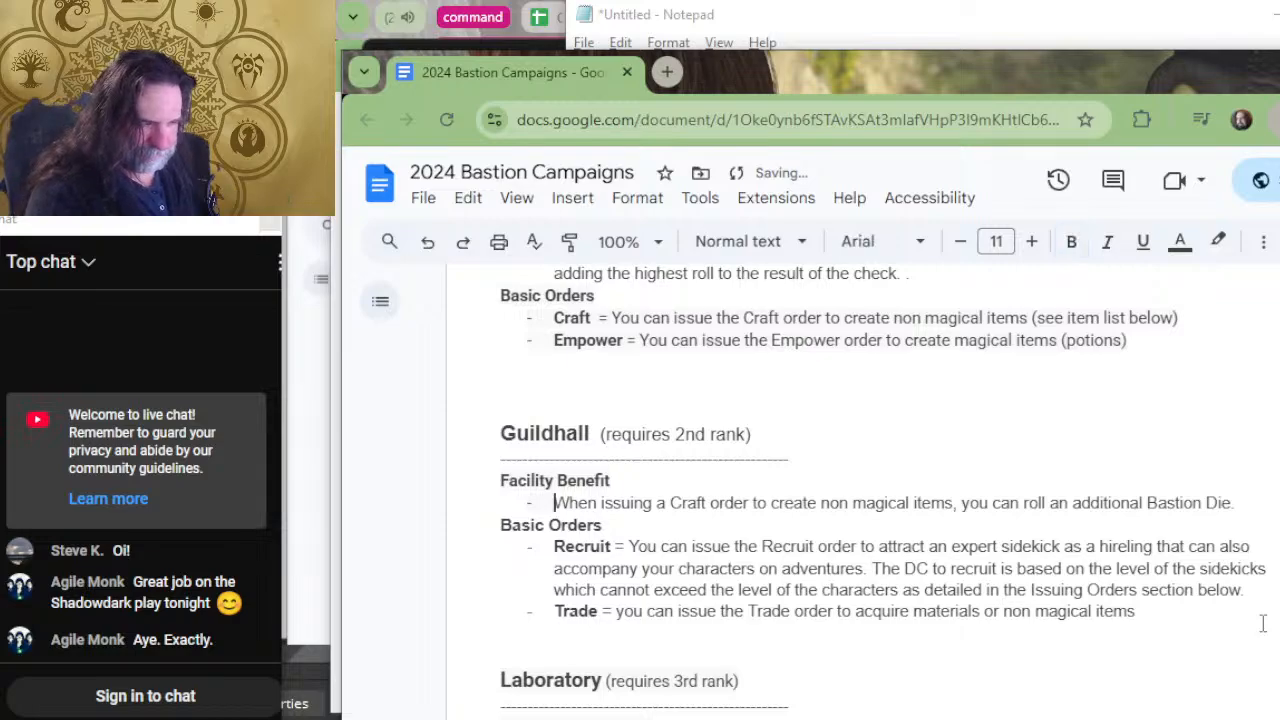
key(Left)
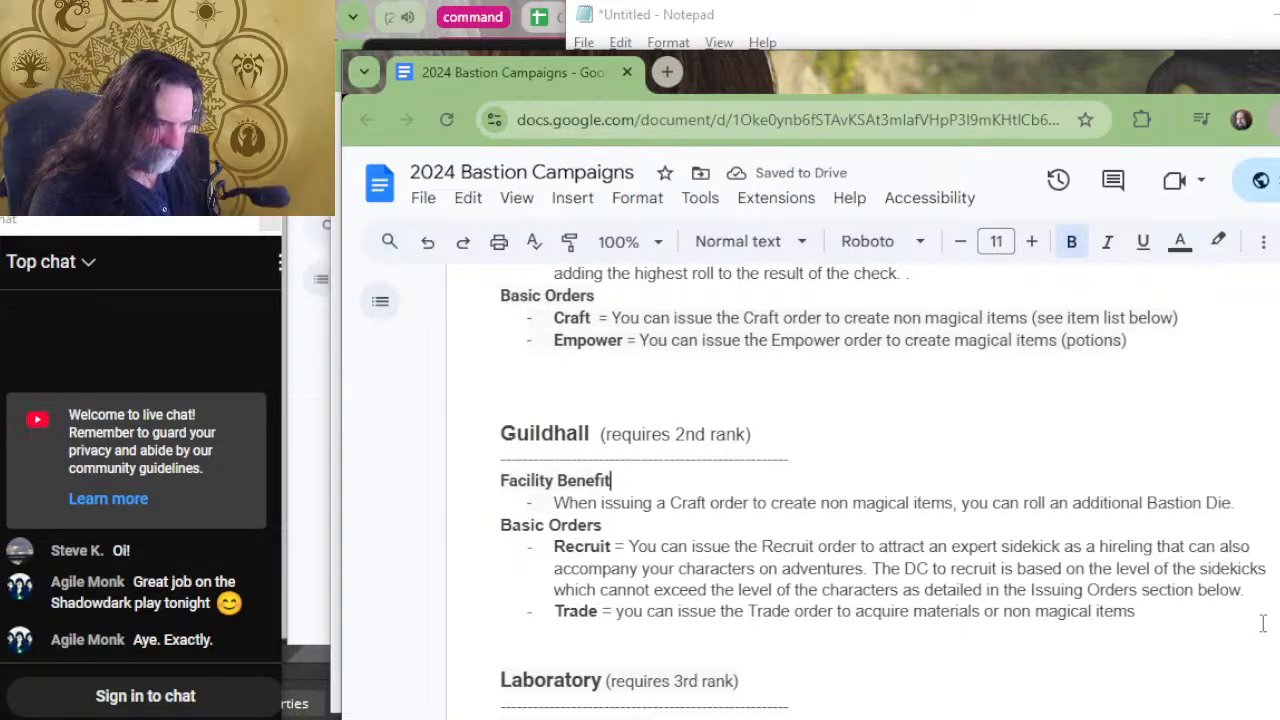
key(Up)
key(Up)
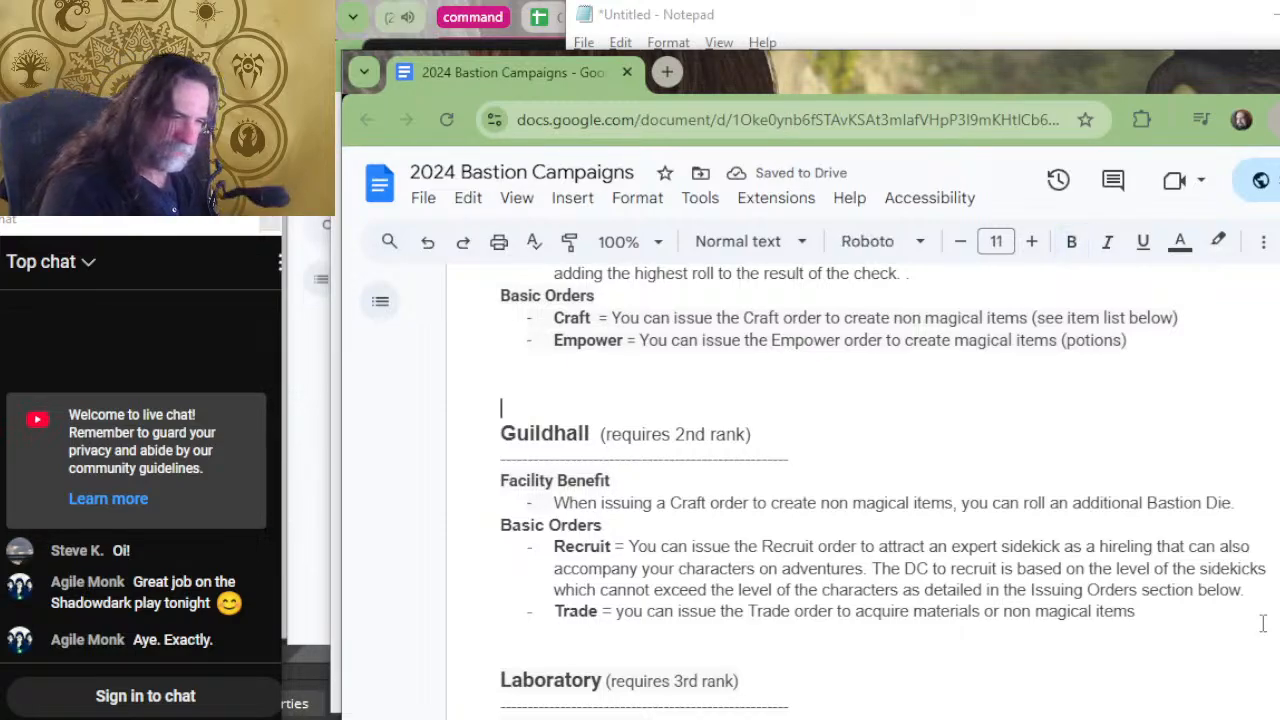
key(Down)
key(Down)
key(Down)
text(Bas)
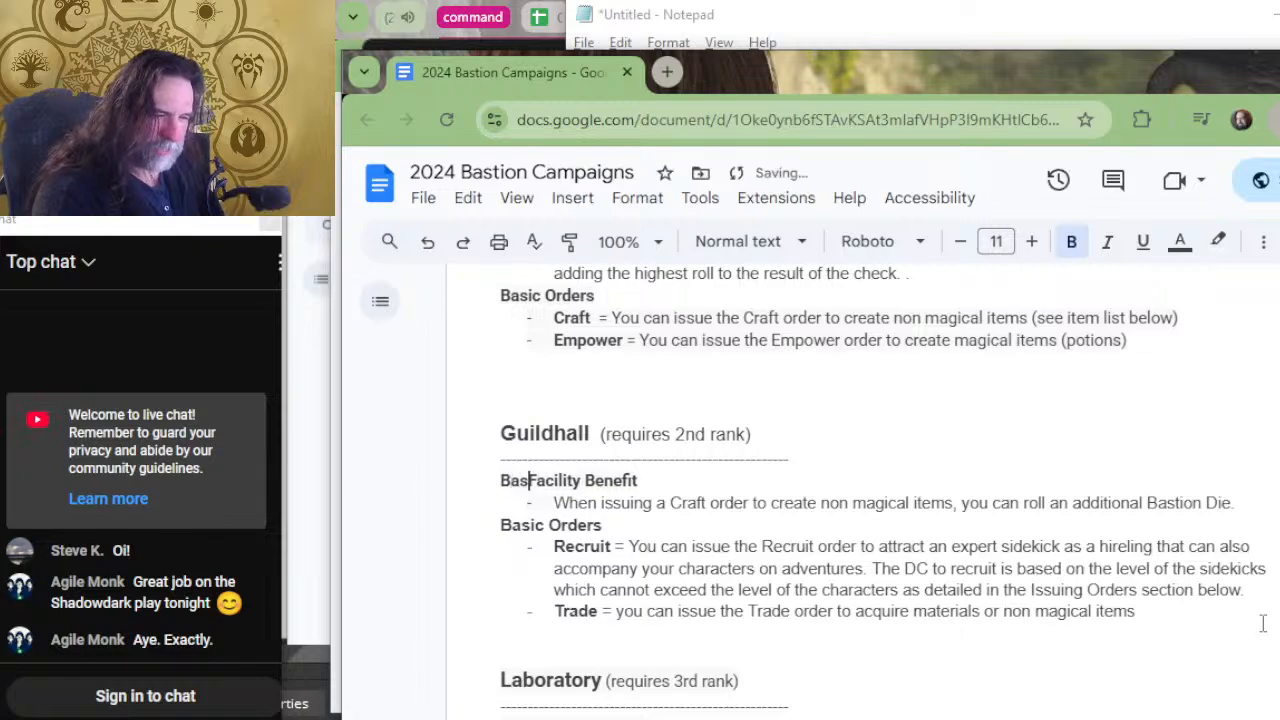
text(ic)
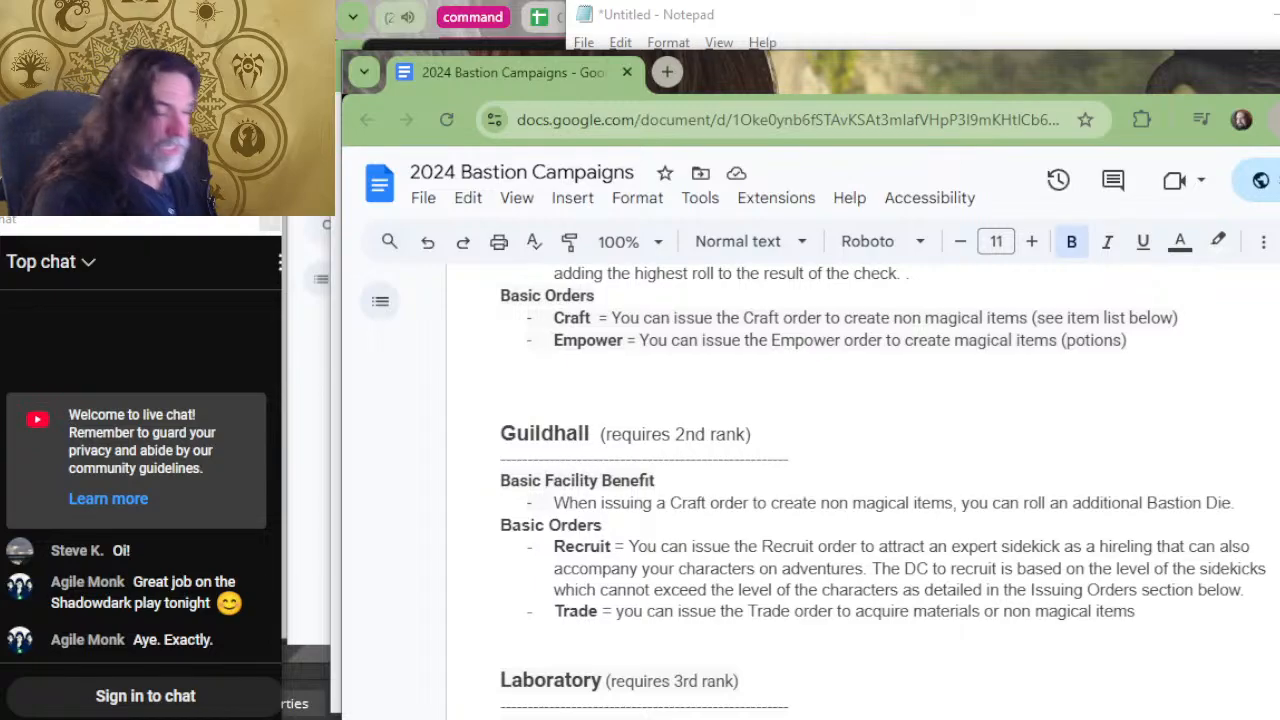
Trim the Greenhouse's facility benefit by removing the "adding the highest roll" wording, ending the sentence at "Bastion Die.".
scroll(860, 490, up, 2)
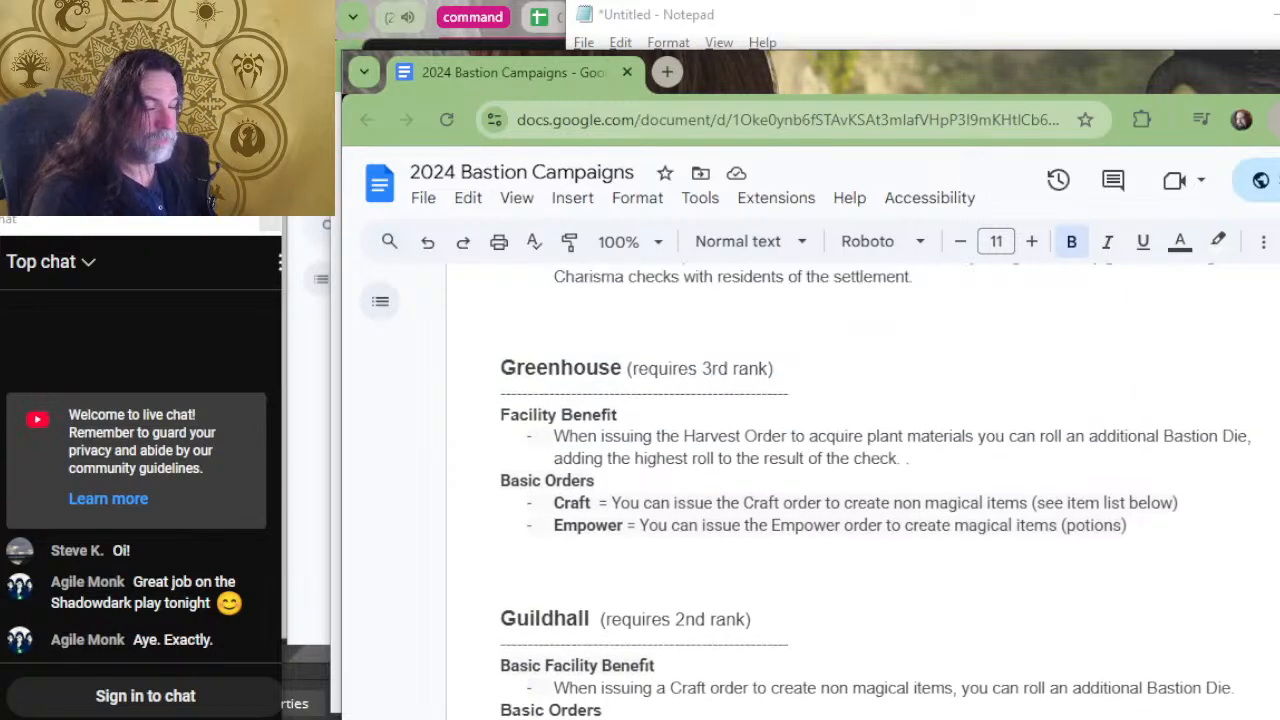
scroll(860, 490, up, 2)
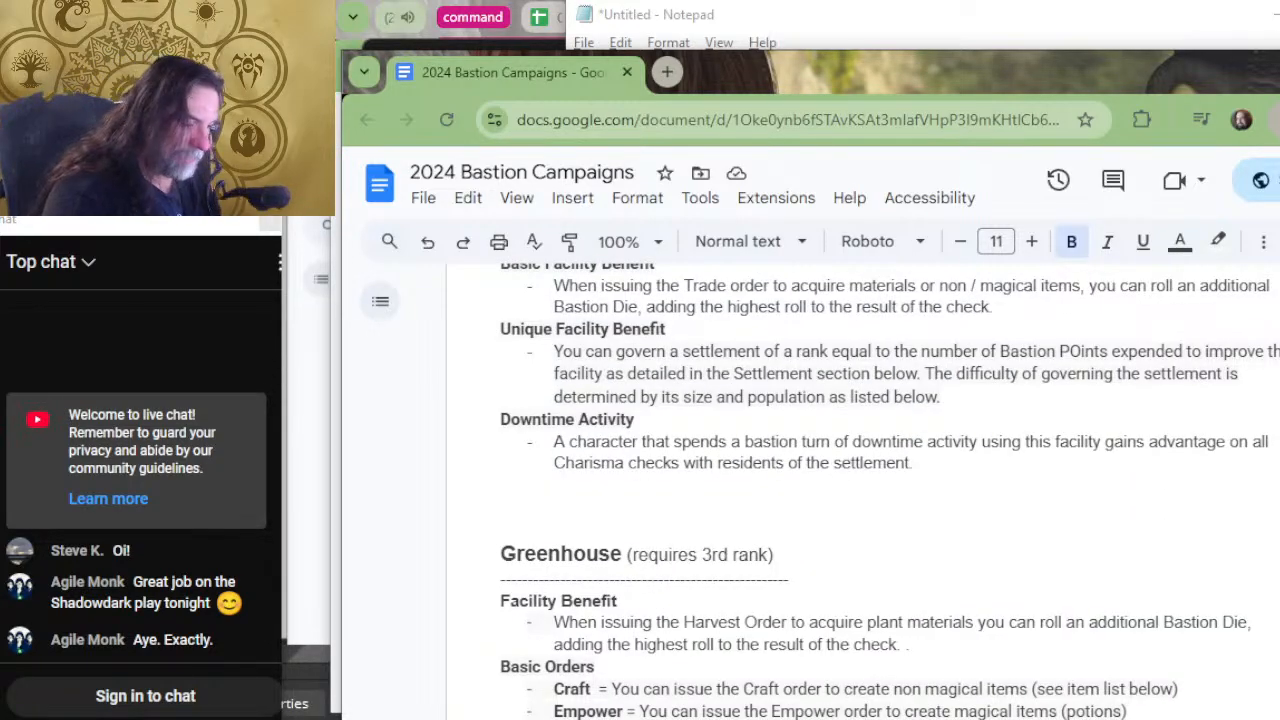
scroll(668, 658, down, 2)
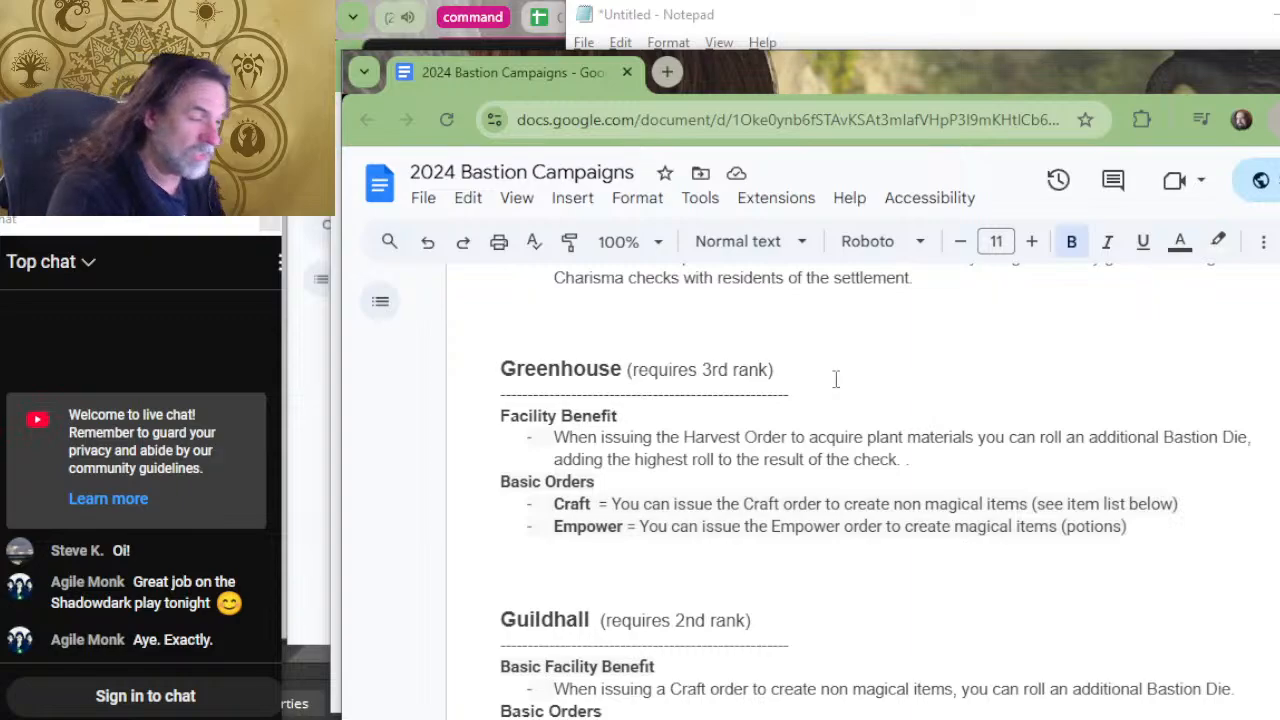
drag(1192, 463, 1251, 434)
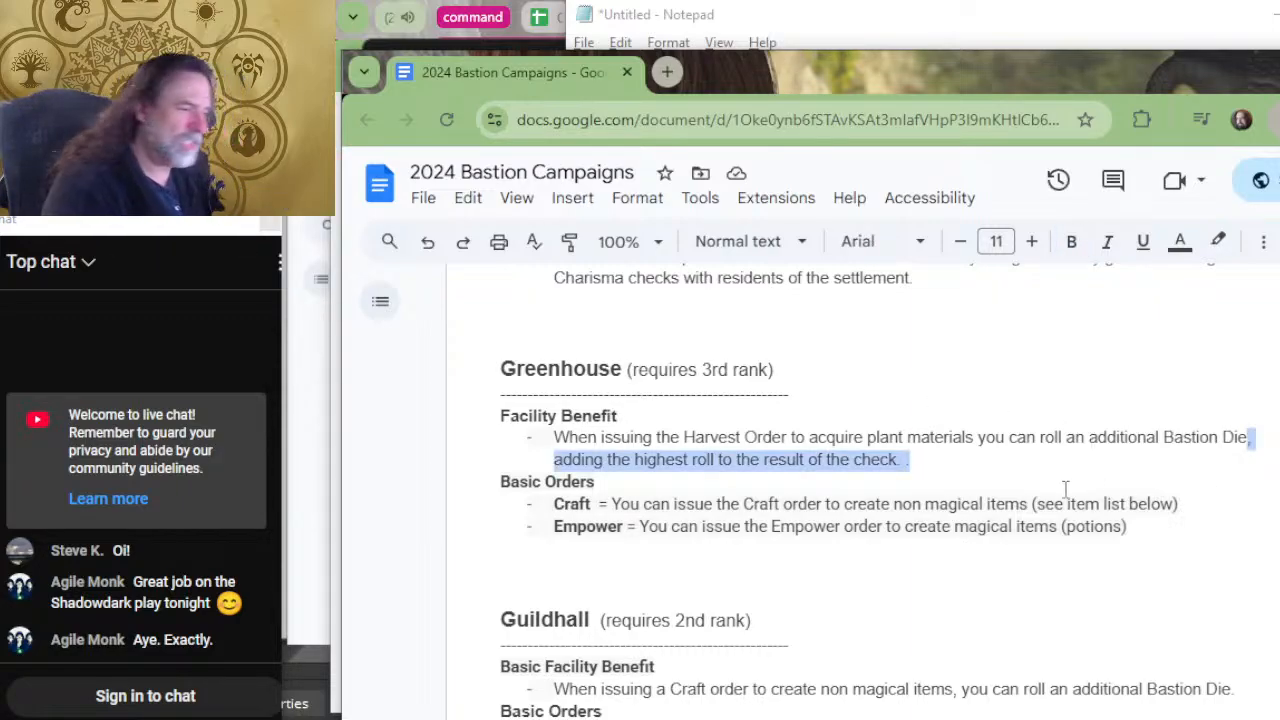
text(.)
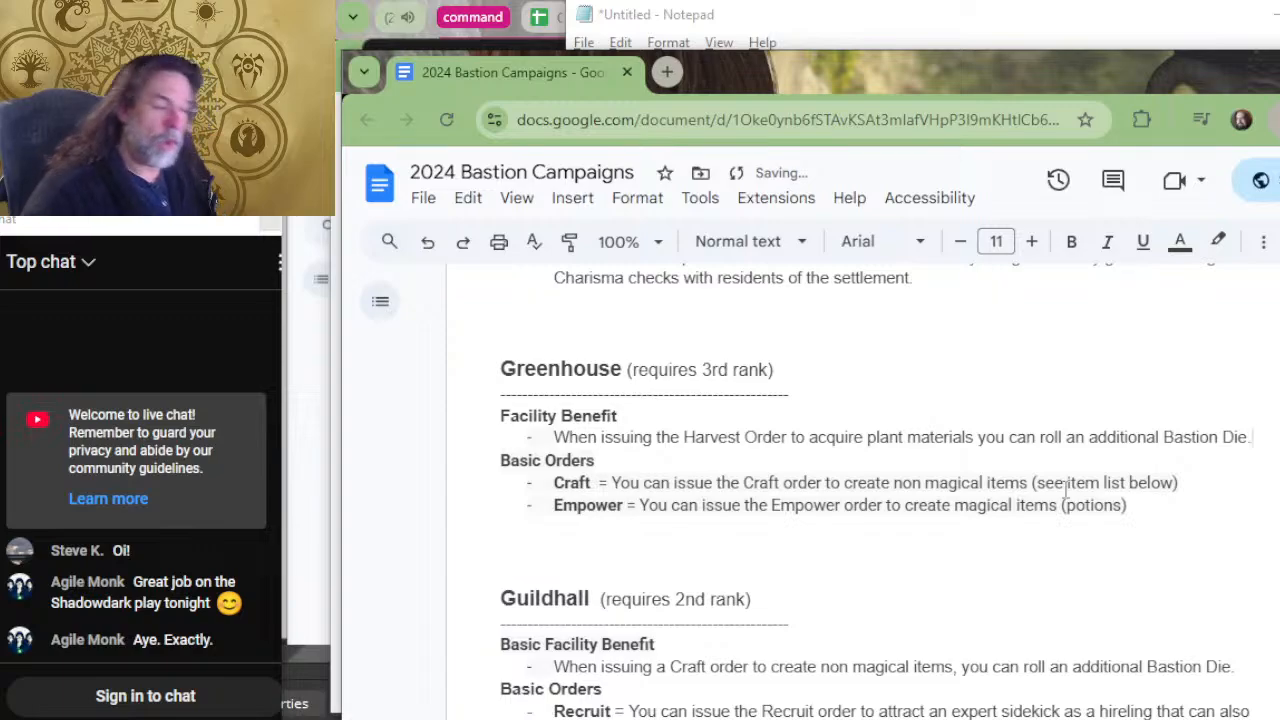
Change the Greenhouse's "Facility Benefit" heading to "Basic Facility Benefit".
key(Up)
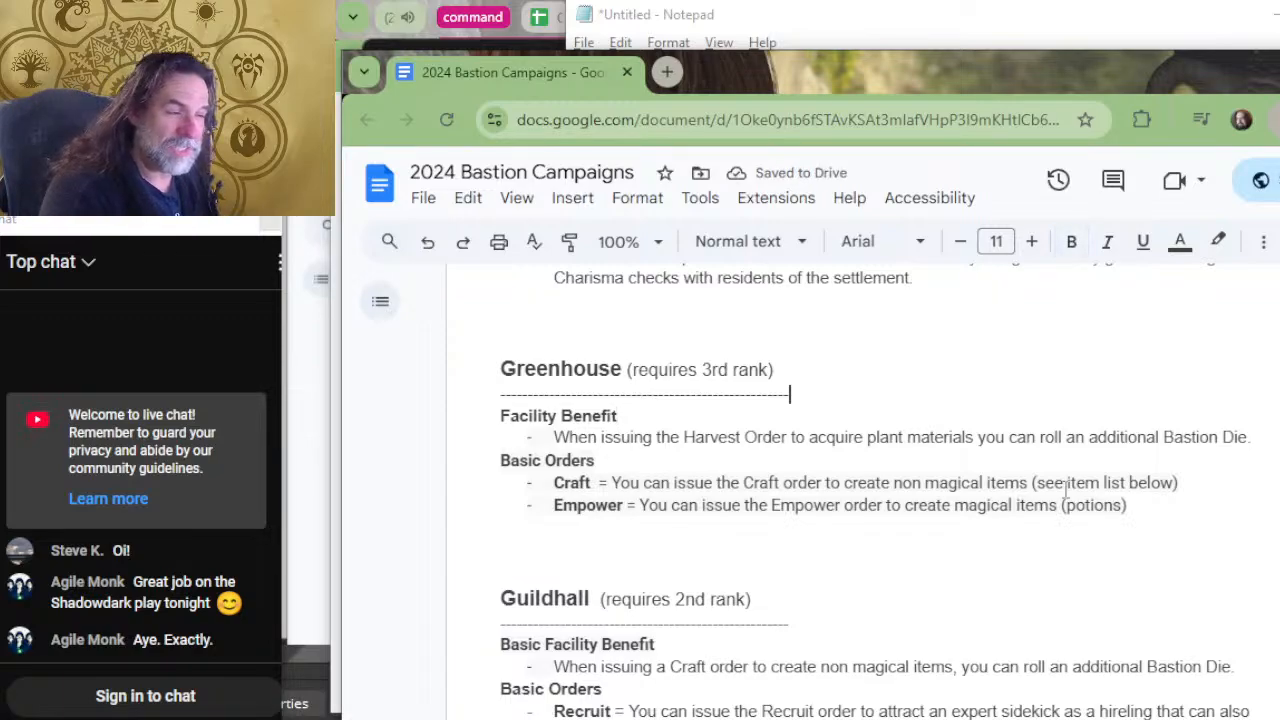
key(Home)
text(Basic)
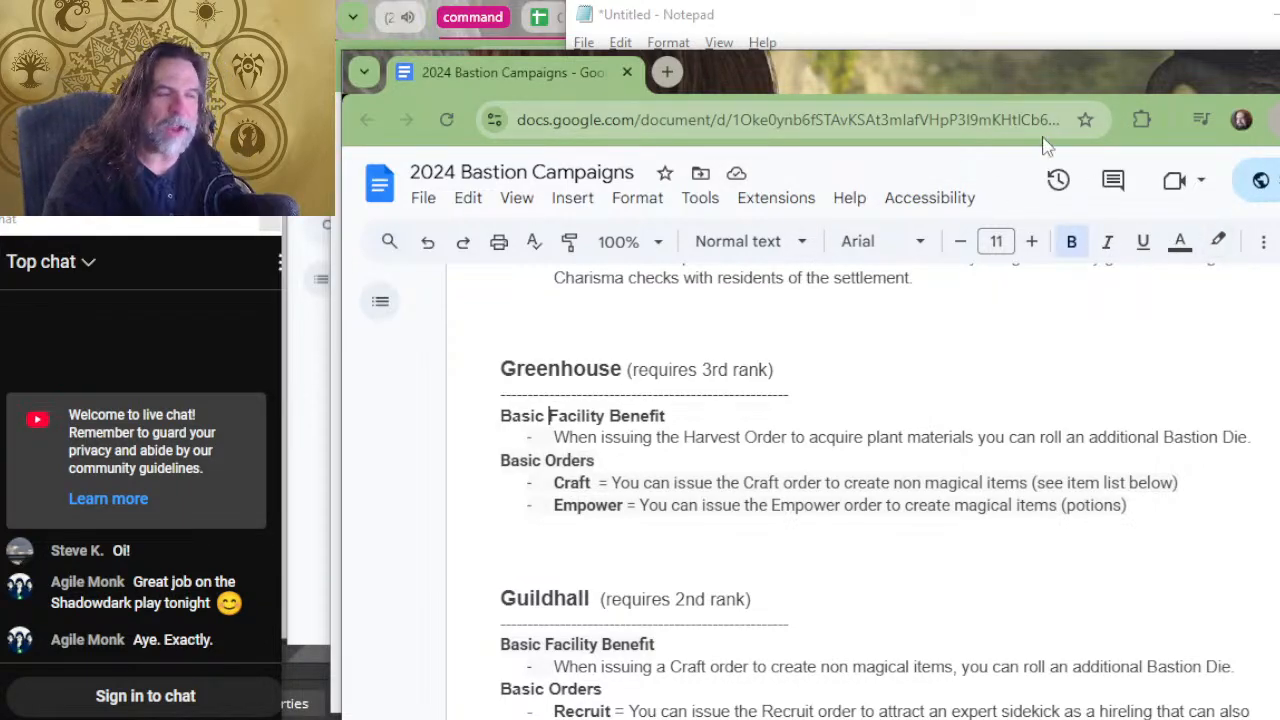
Trim Government's basic facility benefit to end at "Bastion Die.", keeping "Unique Facility Benefit" as an unbulleted heading on its own line.
scroll(994, 291, up, 5)
scroll(628, 665, down, 1)
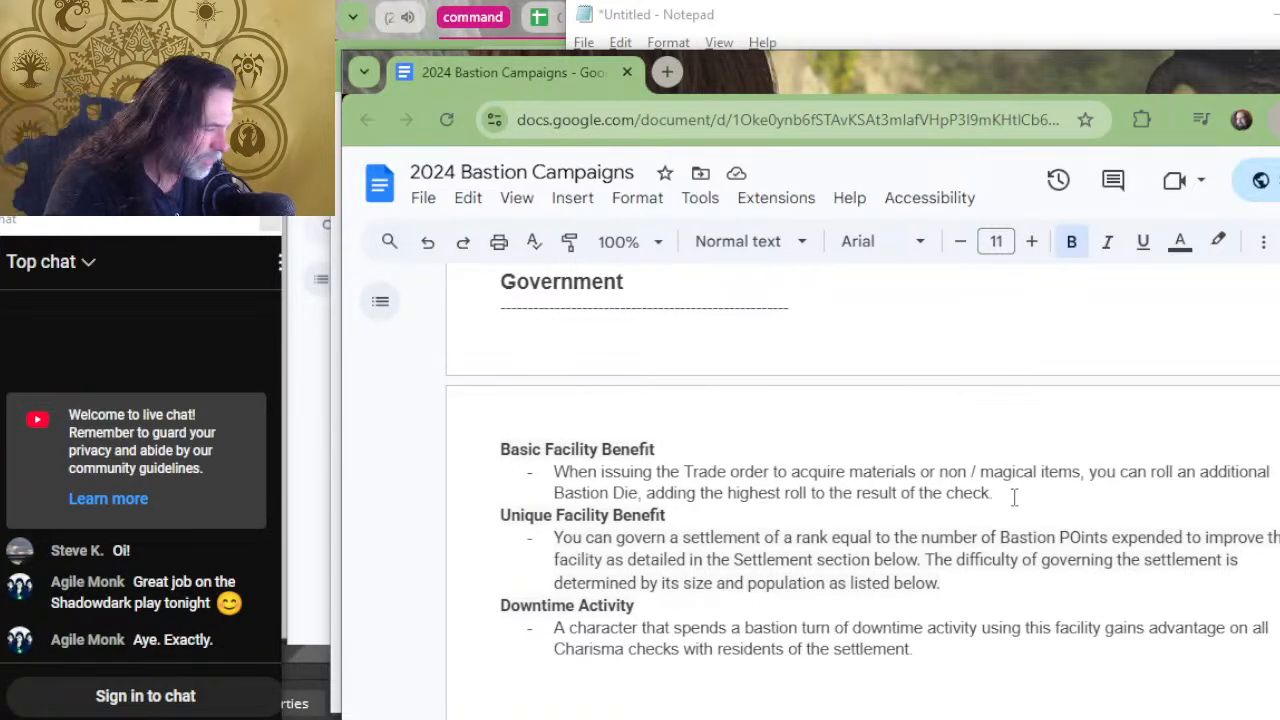
drag(1013, 497, 638, 493)
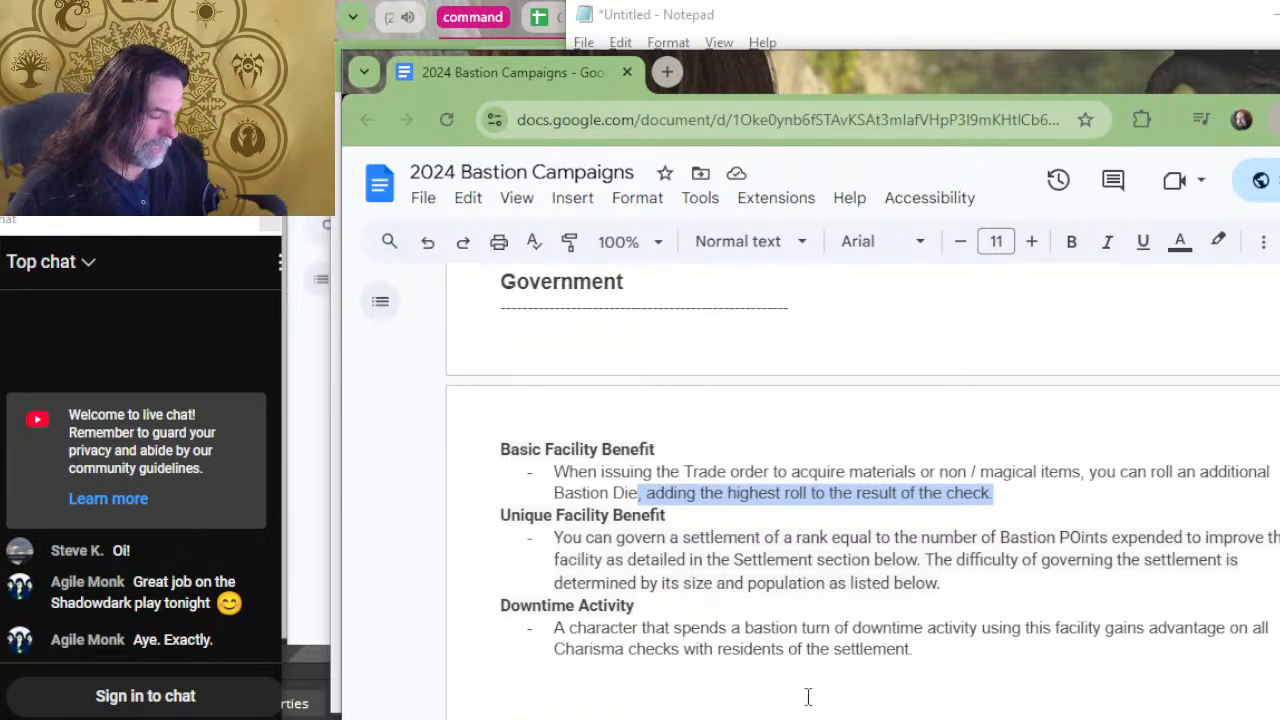
text(.)
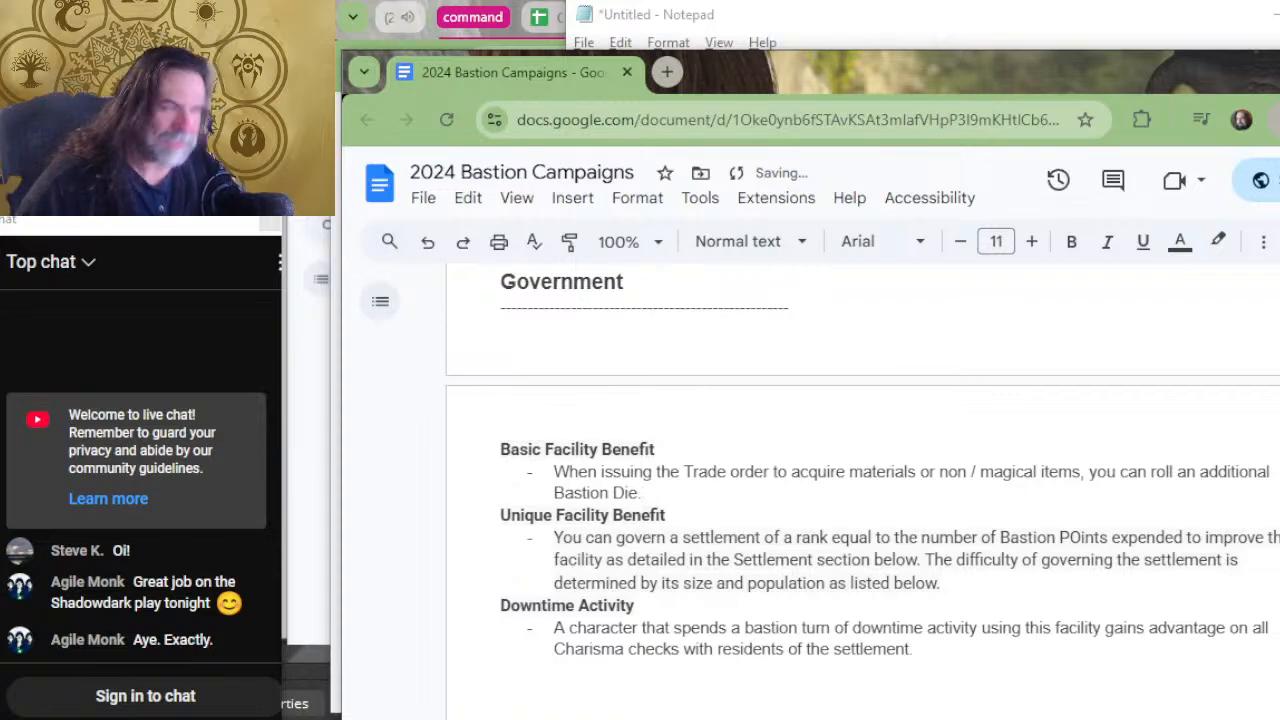
key(Delete)
key(Return)
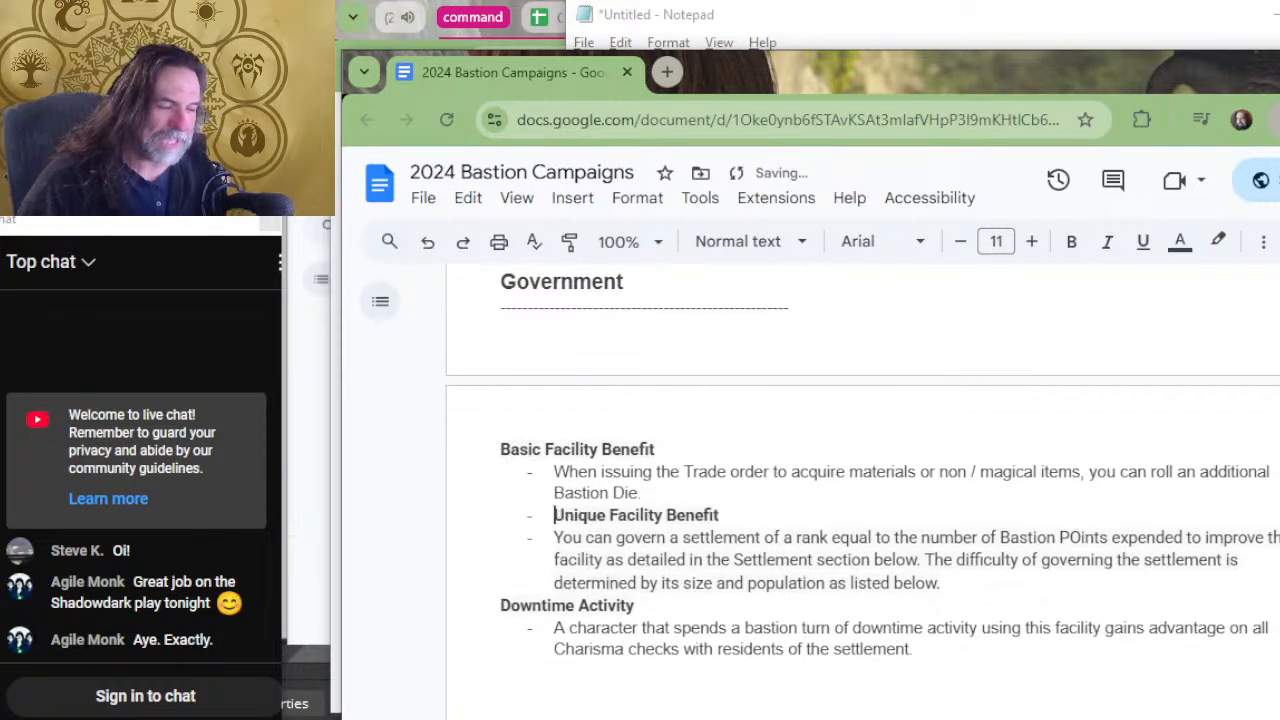
key(BackSpace)
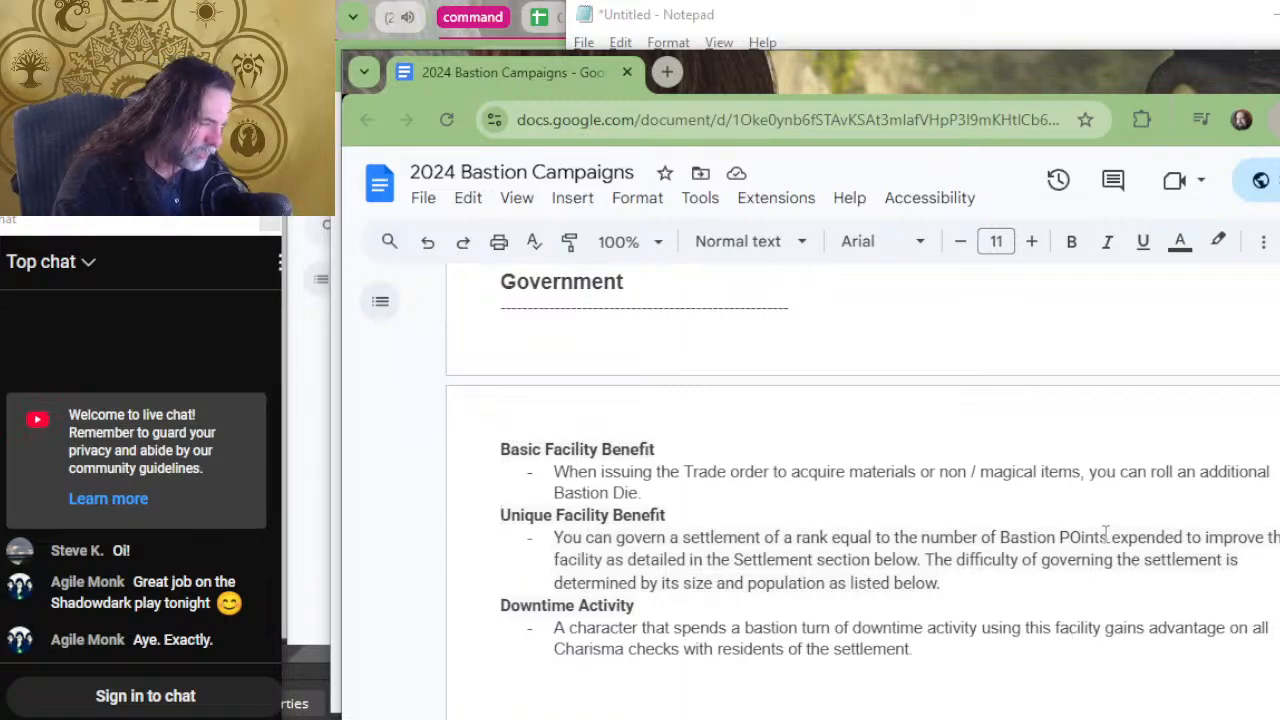
Correct the misspelled "POints" to "Points" in Government's unique facility benefit.
click(1070, 538)
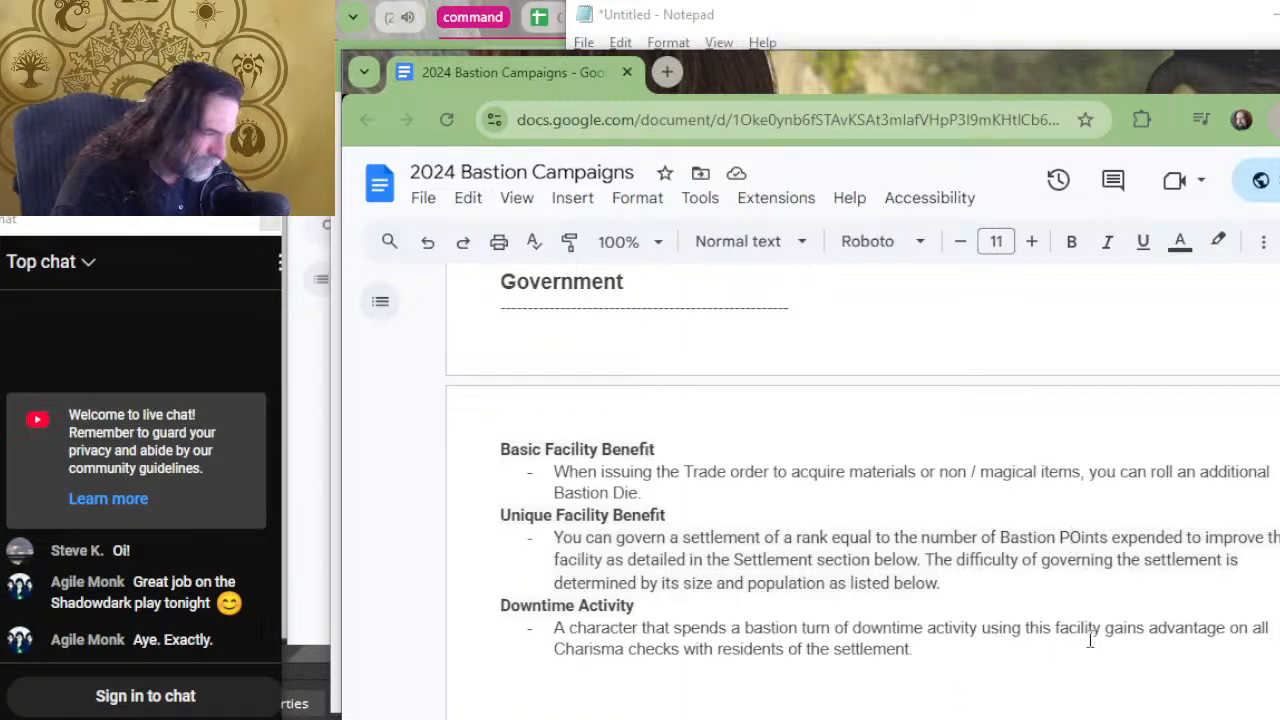
key(Delete)
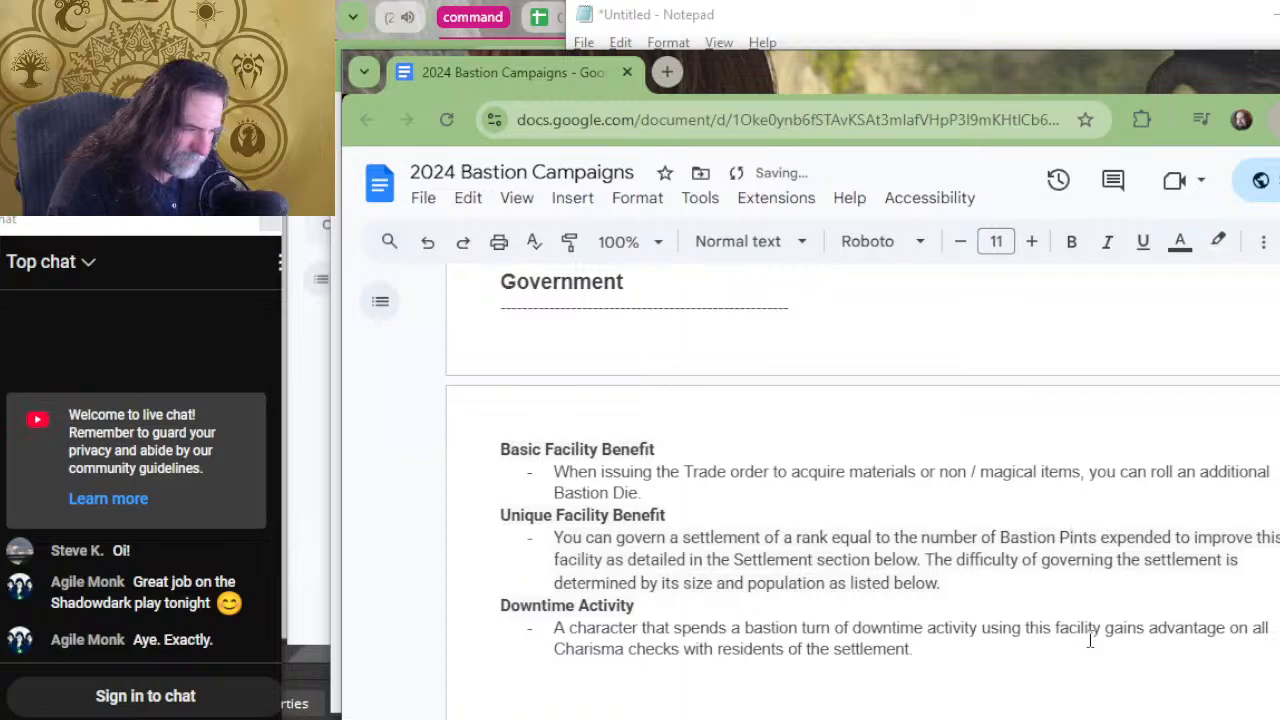
text(o)
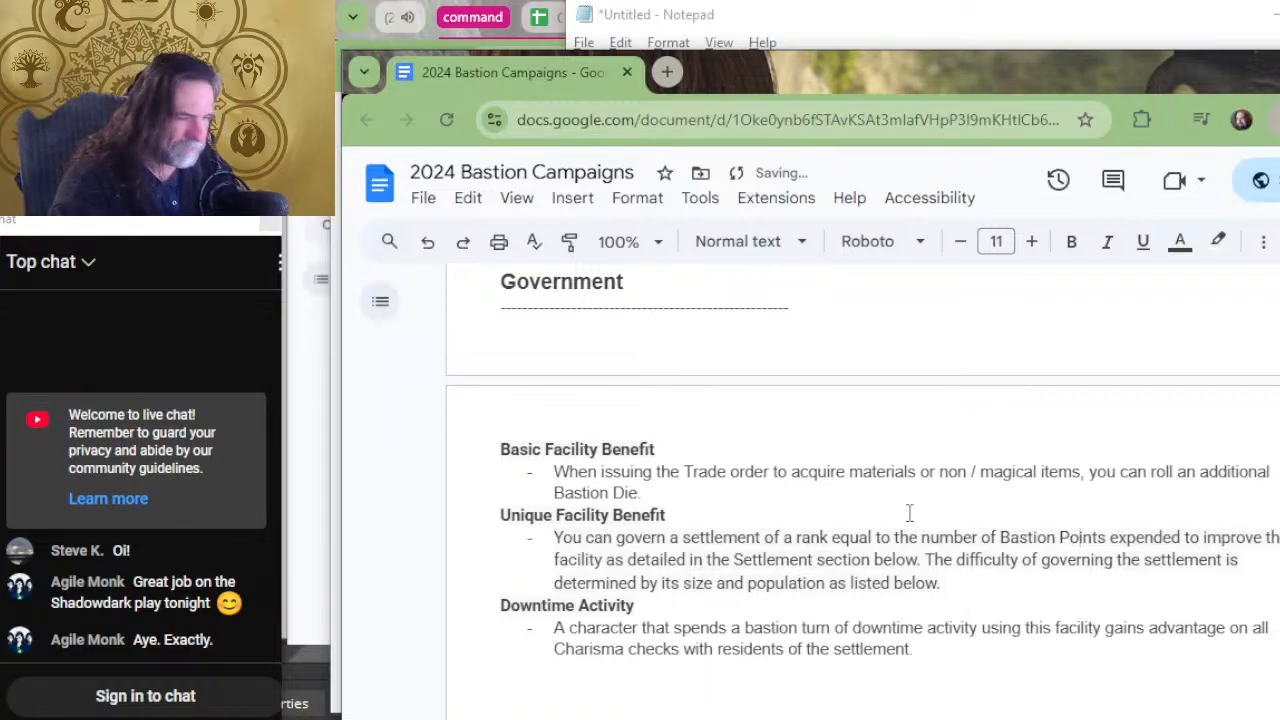
Trim the Garden's facility benefit by removing the "adding the highest roll" wording, ending the sentence at "Bastion Die.".
scroll(908, 514, up, 4)
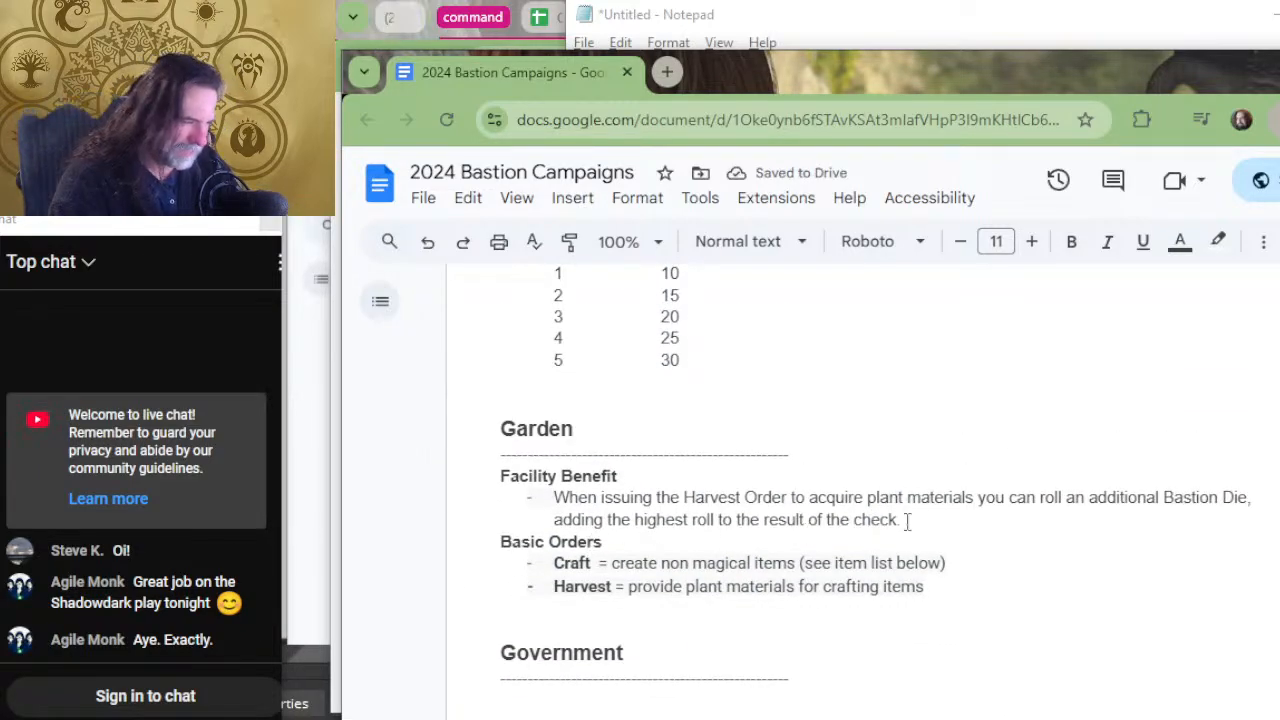
mouse_move(1256, 527)
mouse_down()
mouse_move(1247, 503)
mouse_move(1243, 524)
mouse_up()
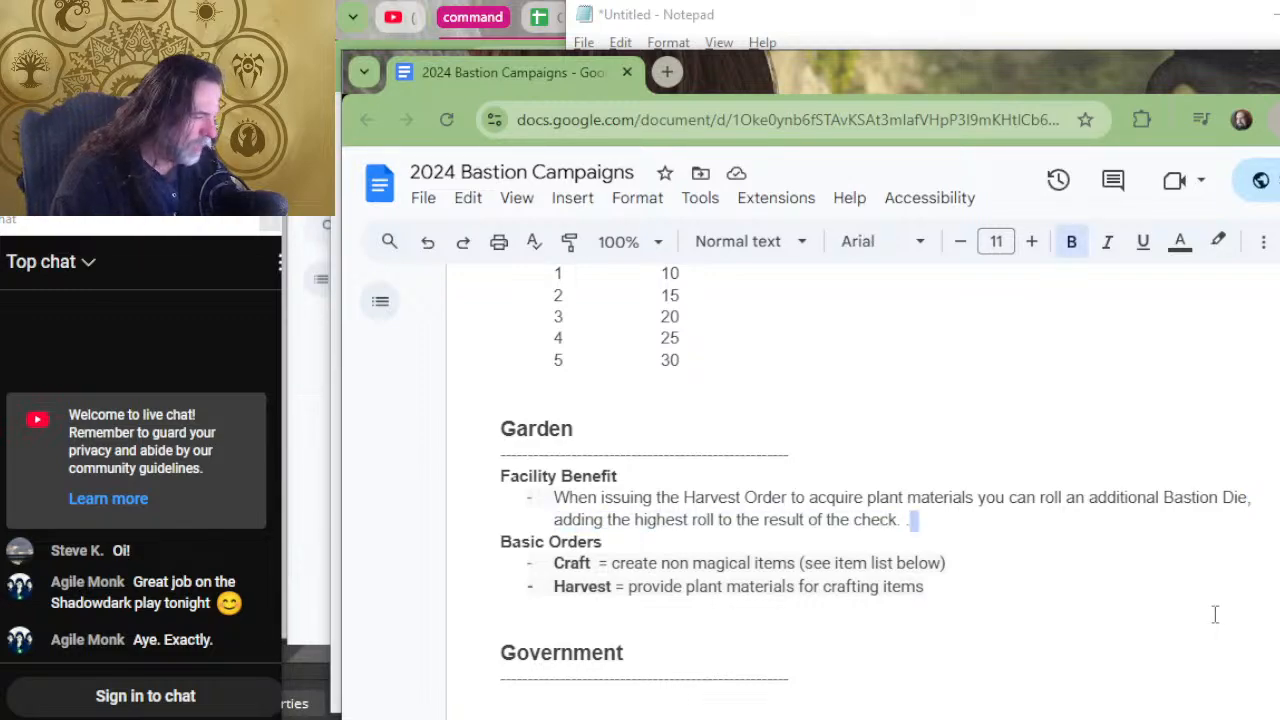
click(1230, 518)
drag(1245, 515, 1245, 507)
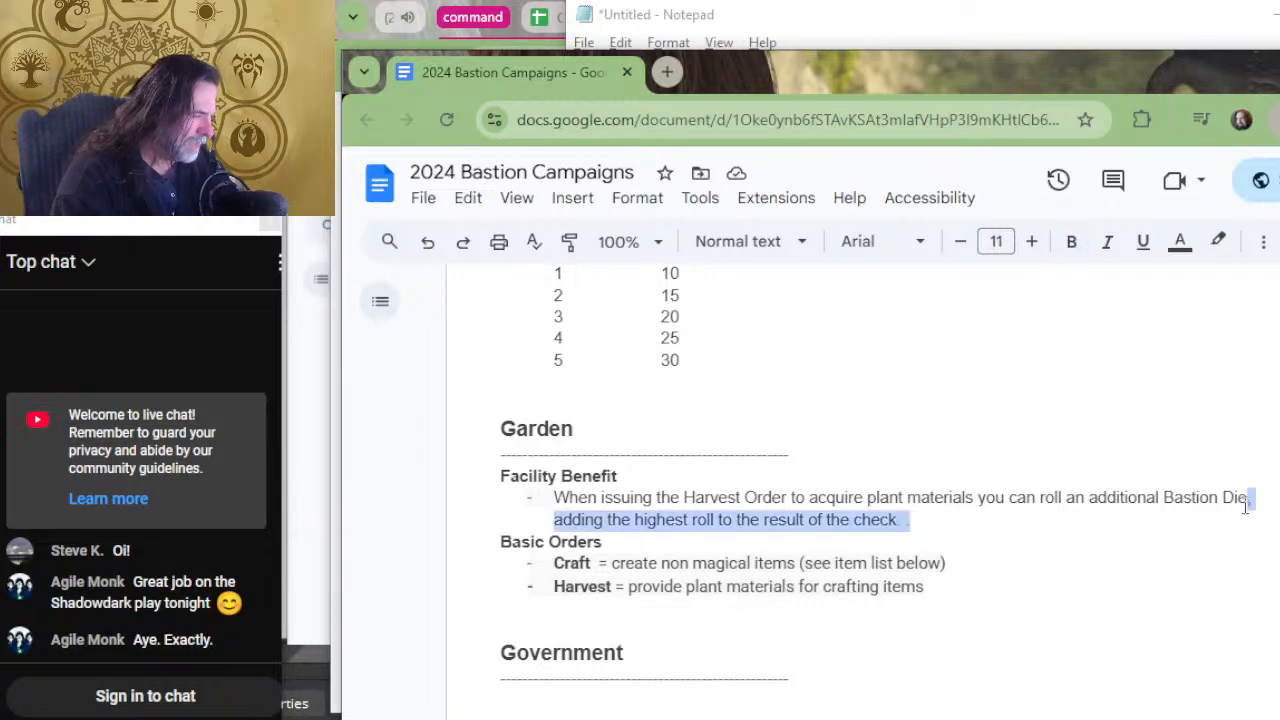
key(BackSpace)
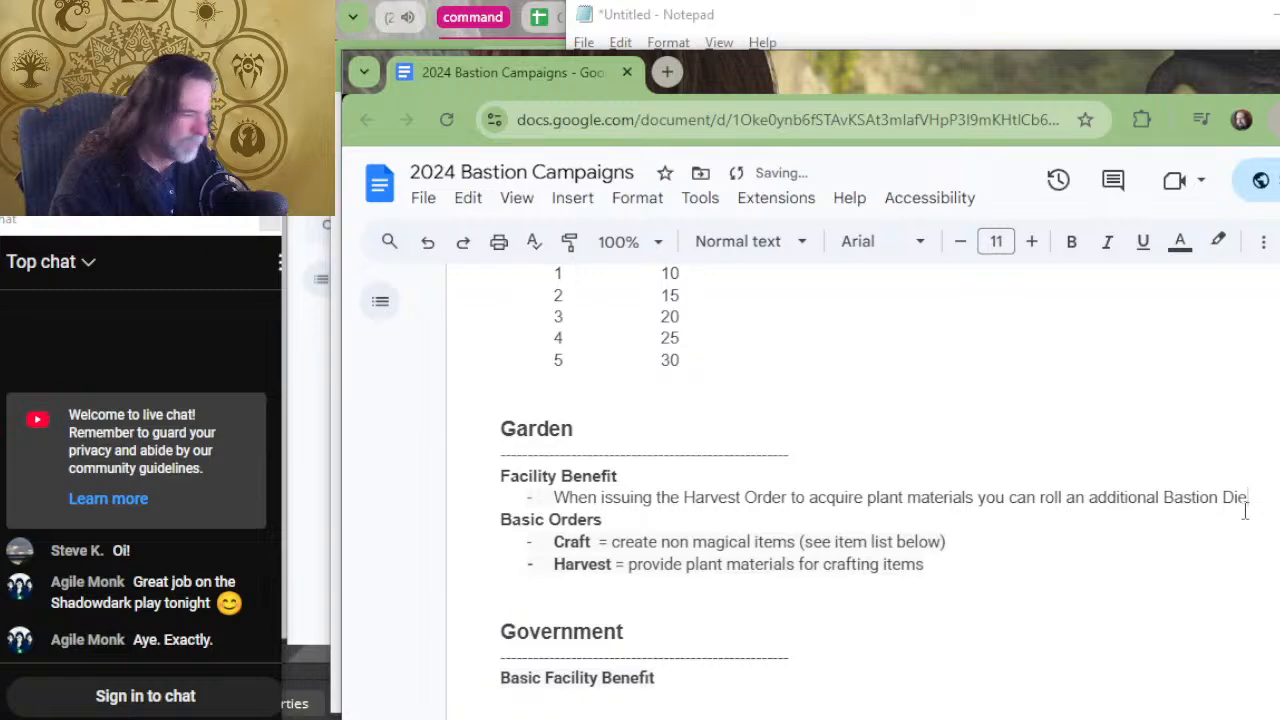
text(.)
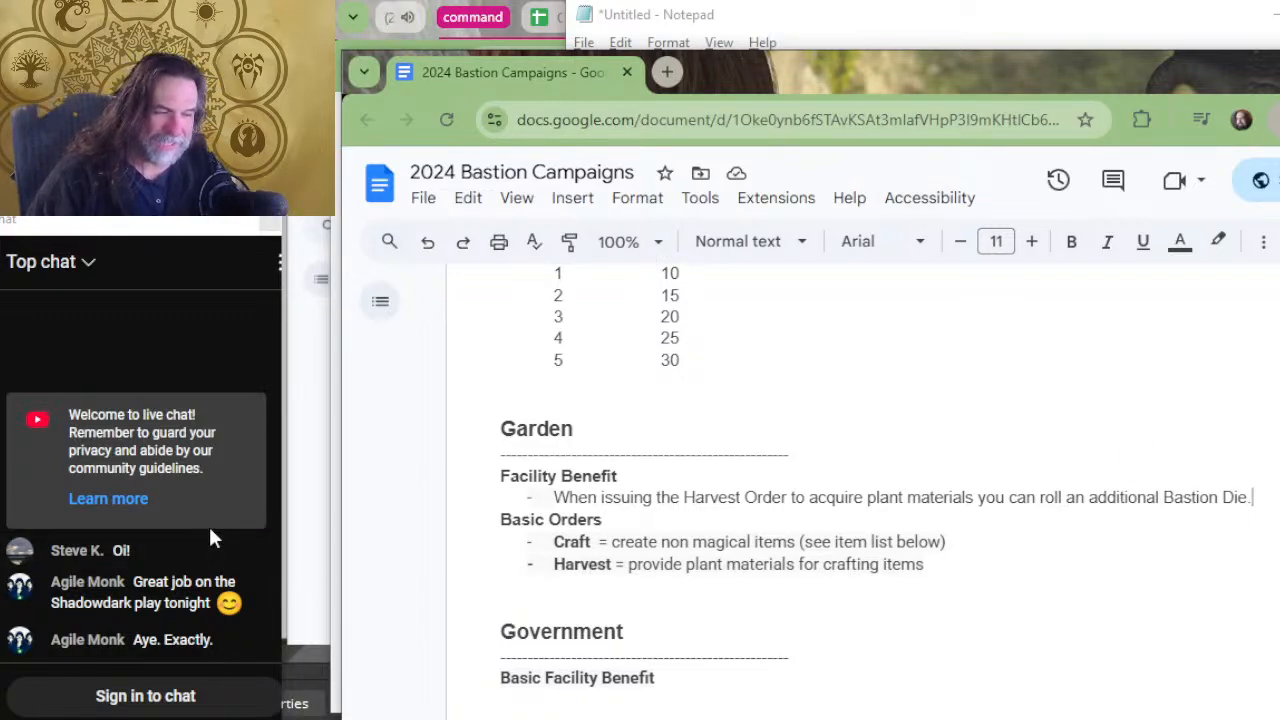
Change the Garden's "Facility Benefit" heading to "Basic Facility Benefit".
key(Right)
key(Up)
key(Up)
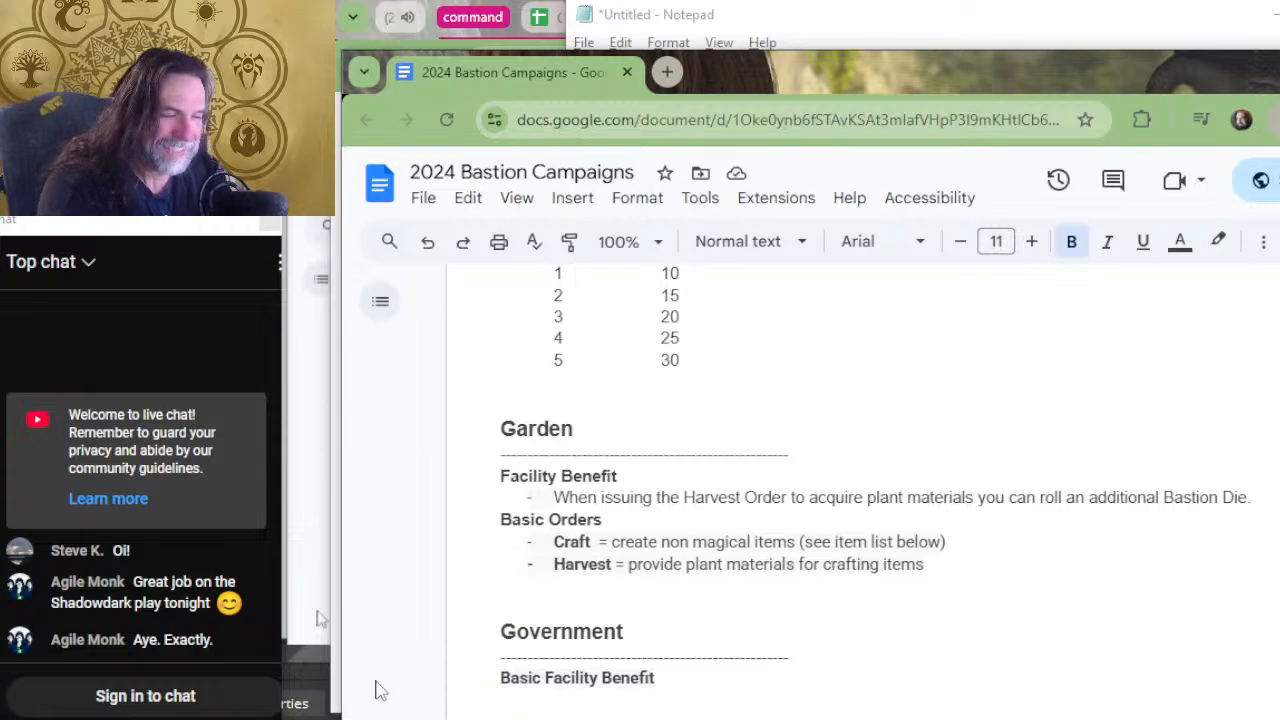
text(BaSIC)
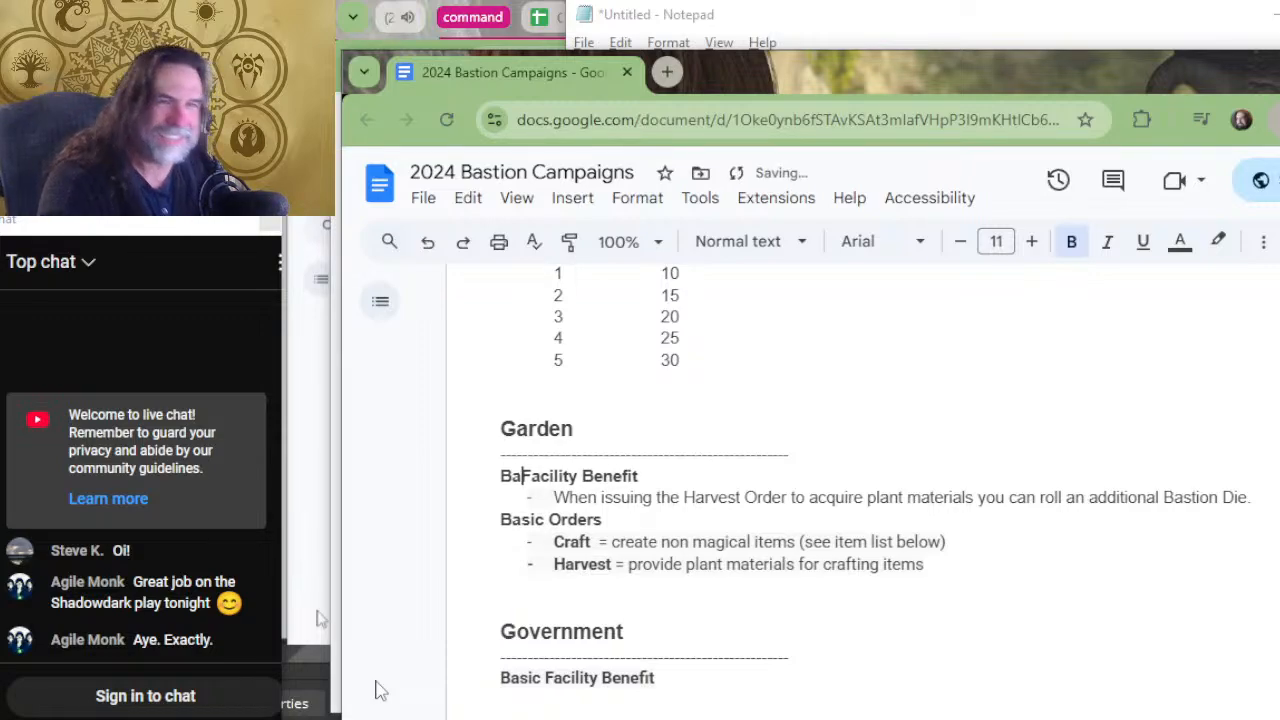
key(BackSpace)
key(BackSpace)
key(BackSpace)
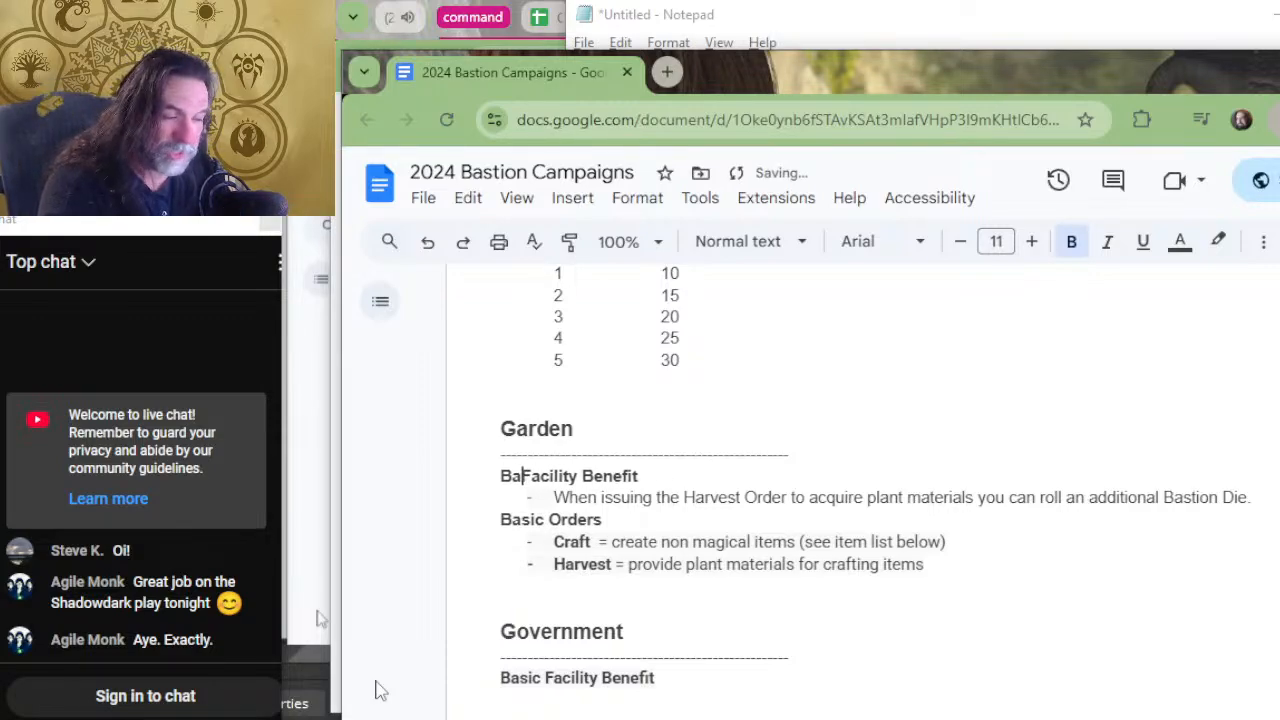
text(sic)
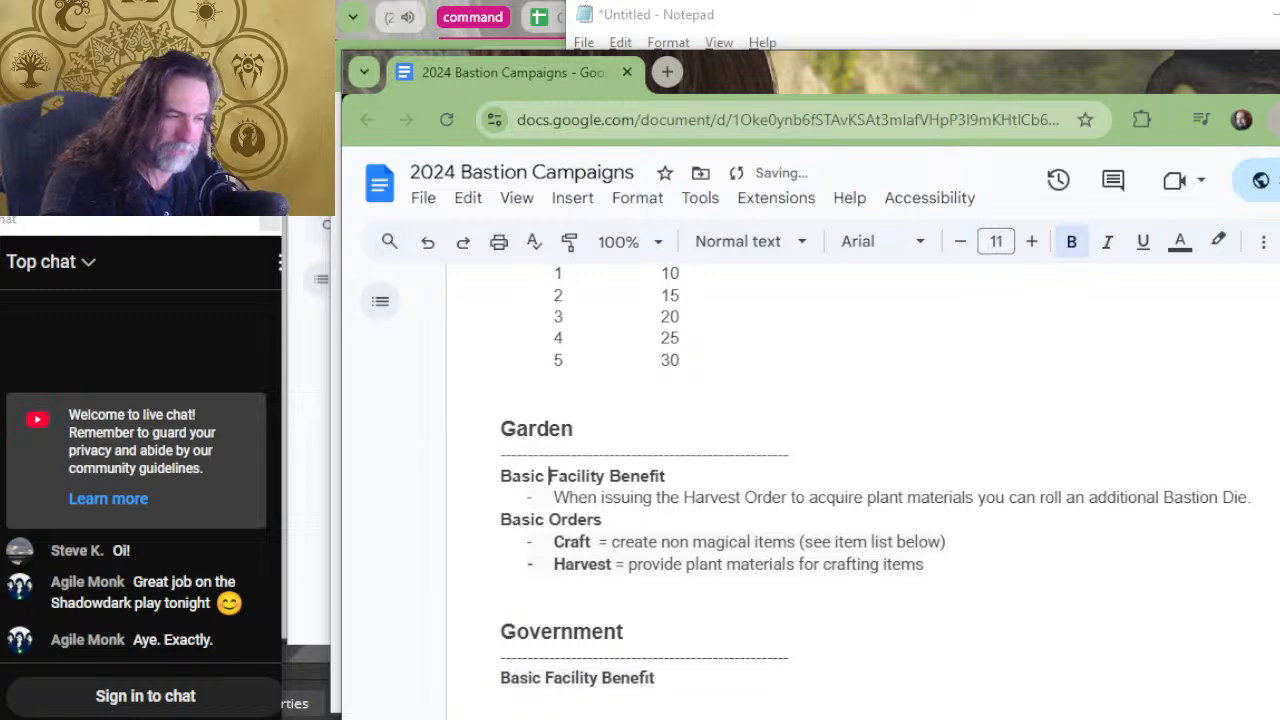
Change Gaming Hall's benefit heading to "Basic Facility Benefit" and cut the highest-roll wording so its text ends at "Bastion Die.".
scroll(781, 417, up, 4)
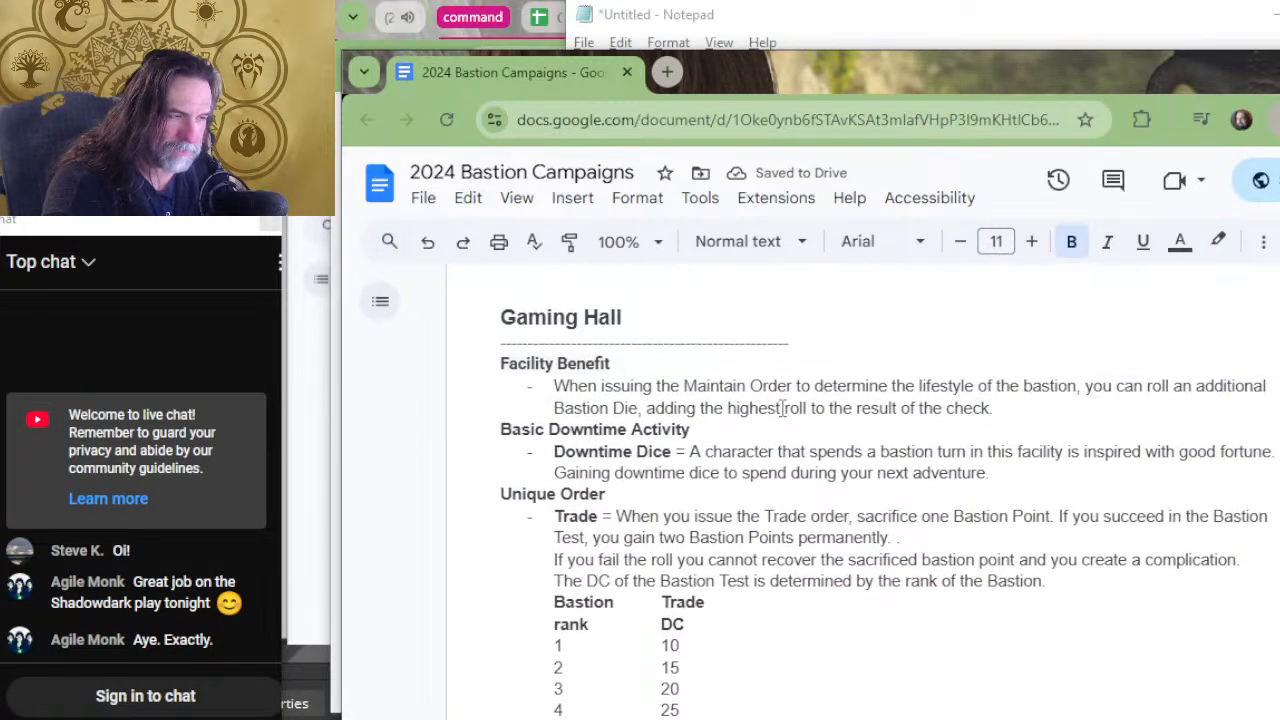
click(498, 366)
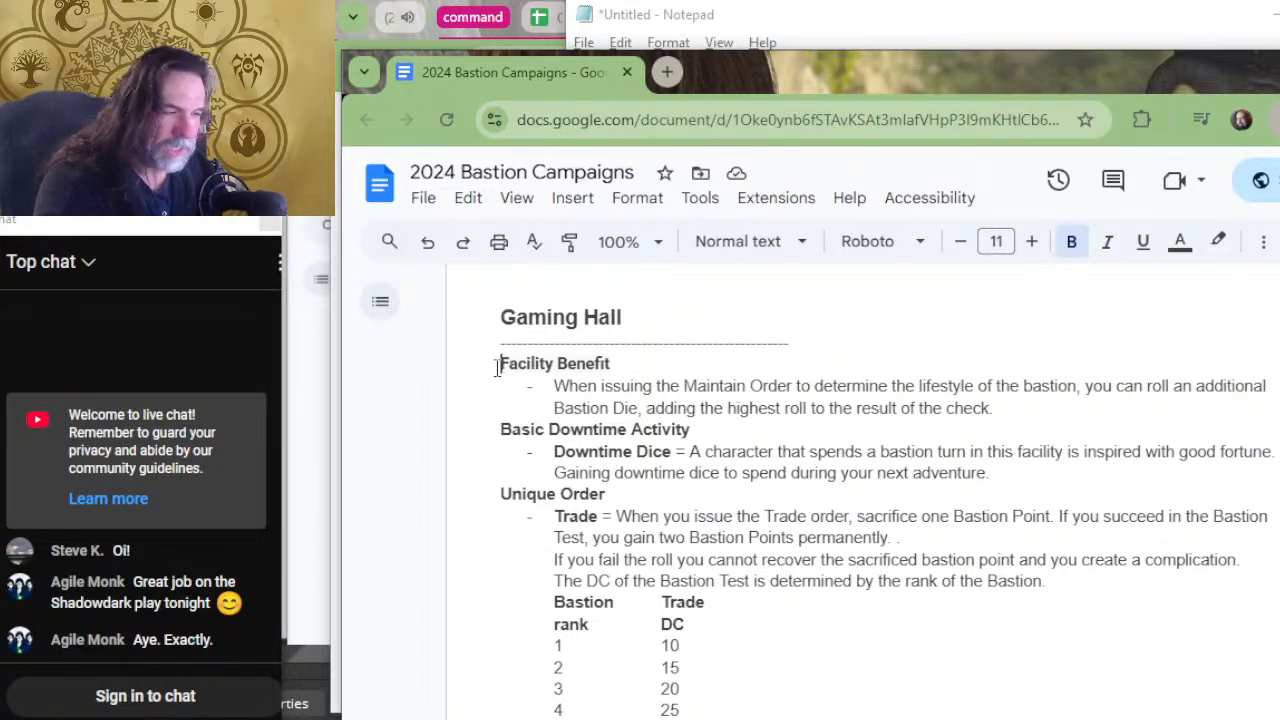
text(Basic)
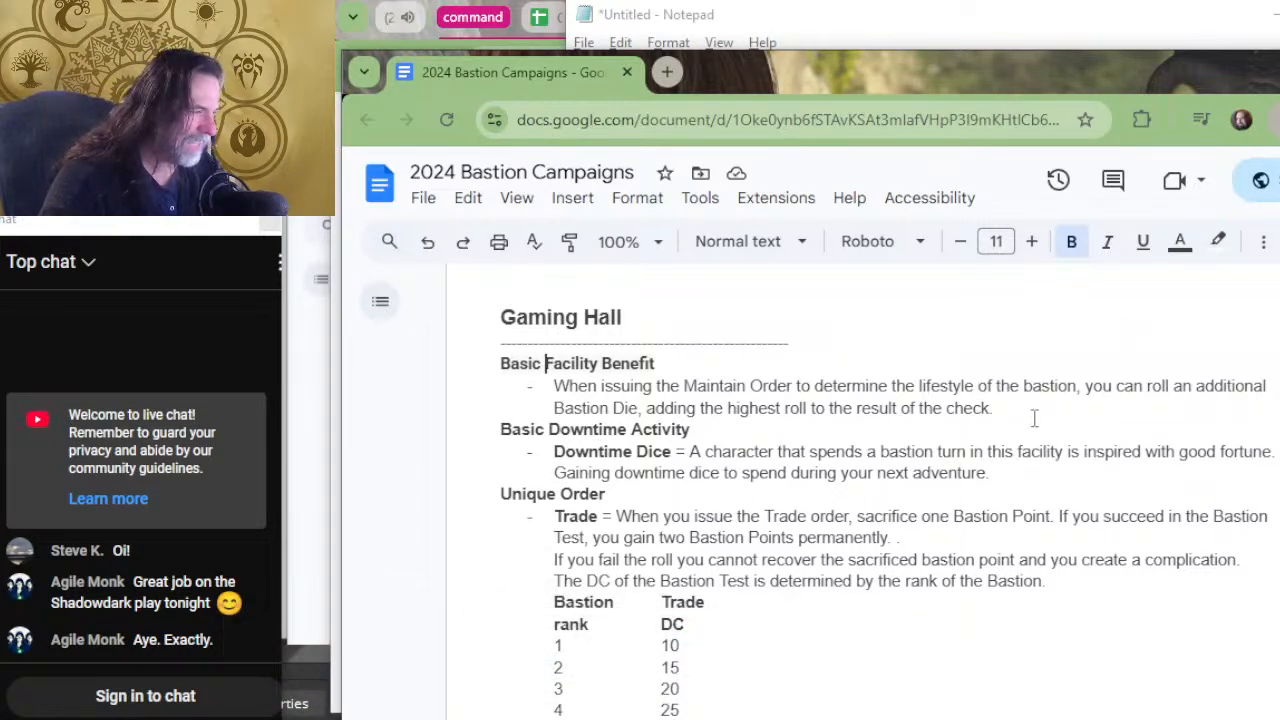
drag(993, 408, 642, 416)
key(BackSpace)
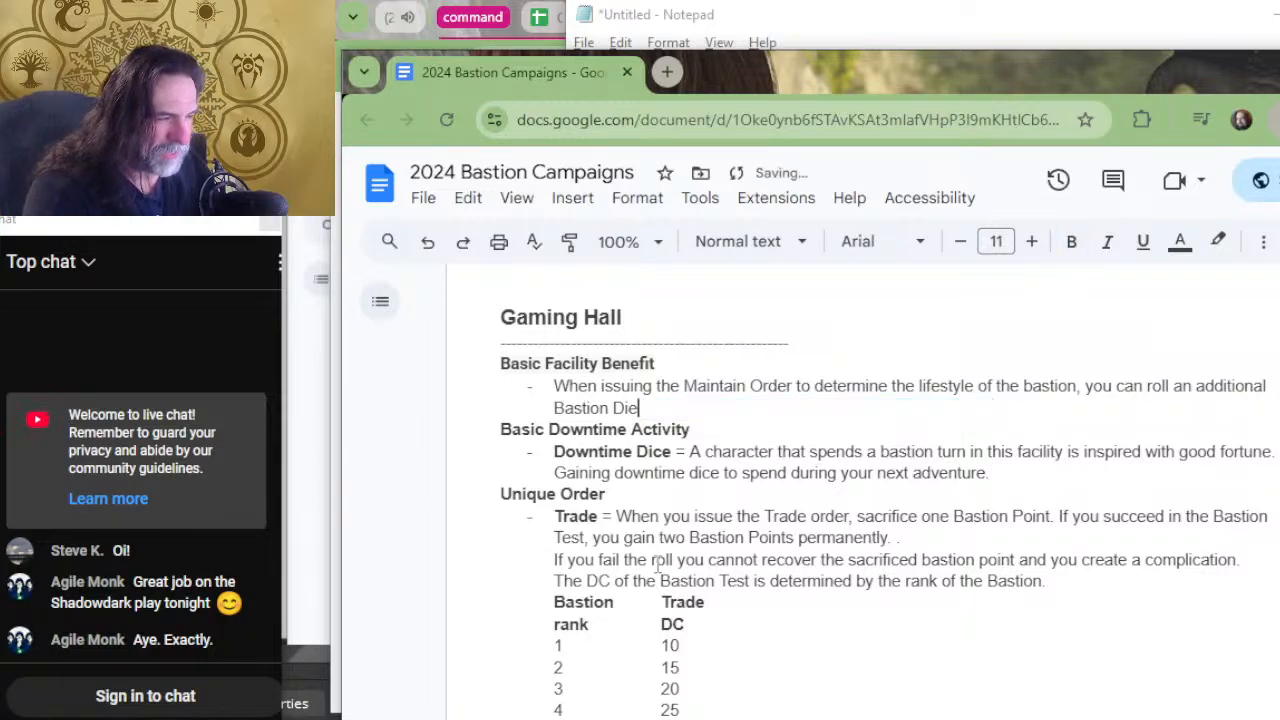
text(.)
Change the Demiplane's "Facility Benefits" heading to "Unique Facility Benefits".
scroll(808, 432, up, 3)
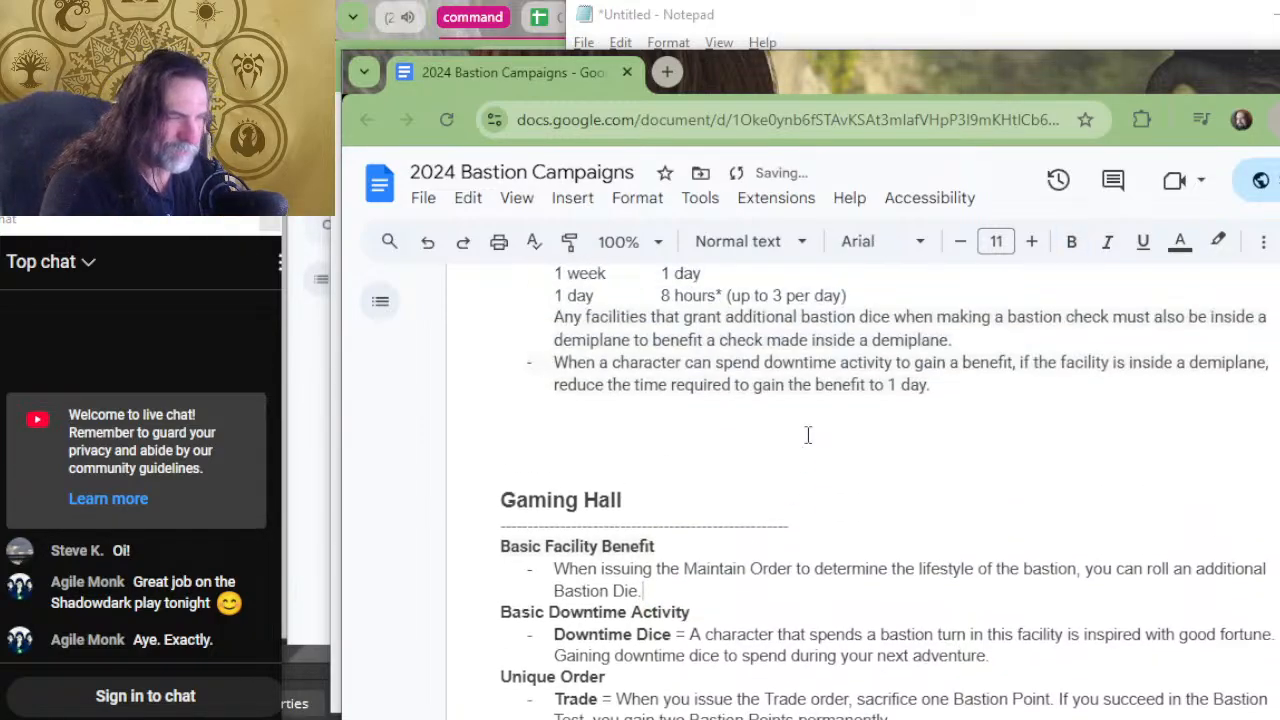
scroll(810, 430, up, 12)
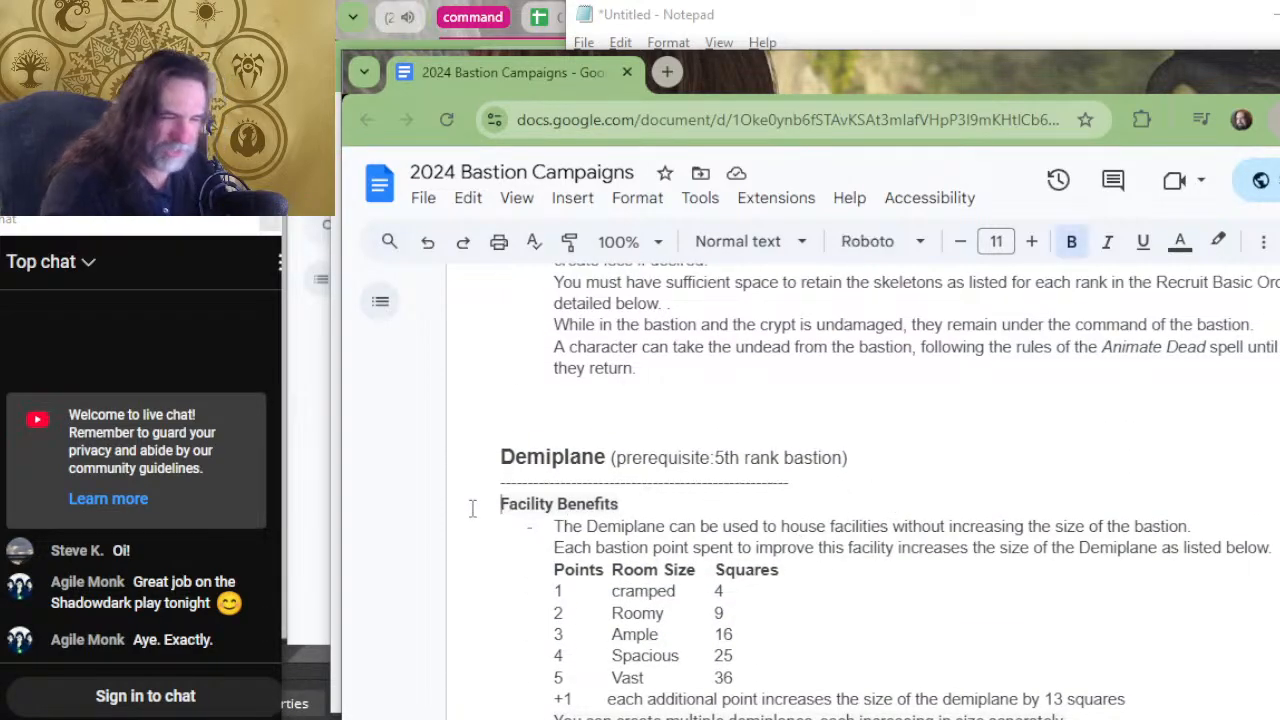
text(Unique)
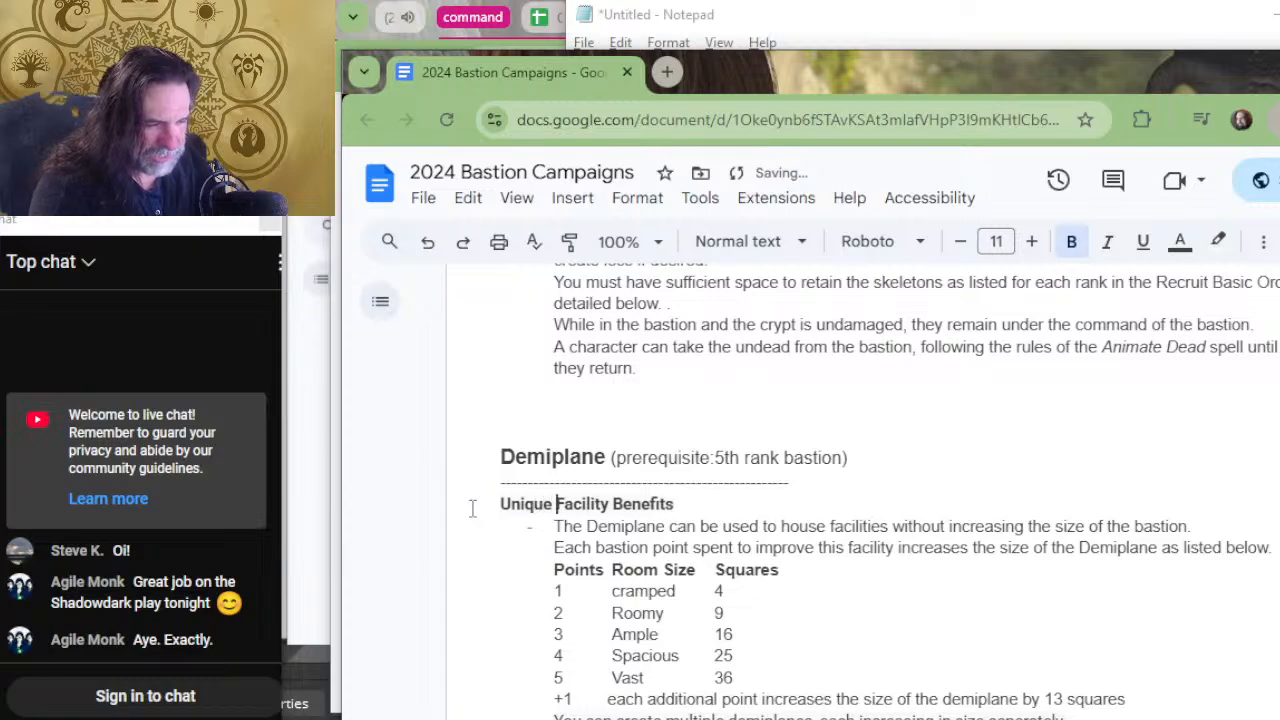
Change the Crypt's "Facility Benefits" heading to "Unique Facility Benefits".
scroll(663, 482, up, 3)
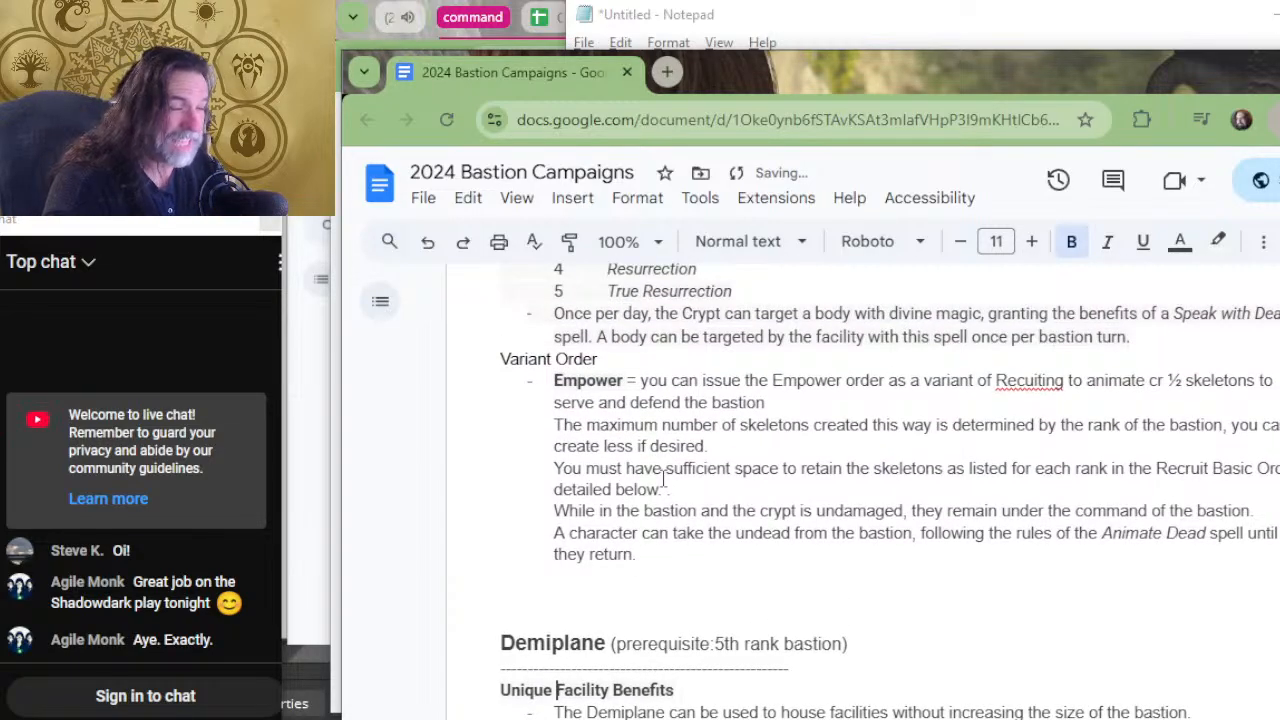
scroll(663, 482, up, 6)
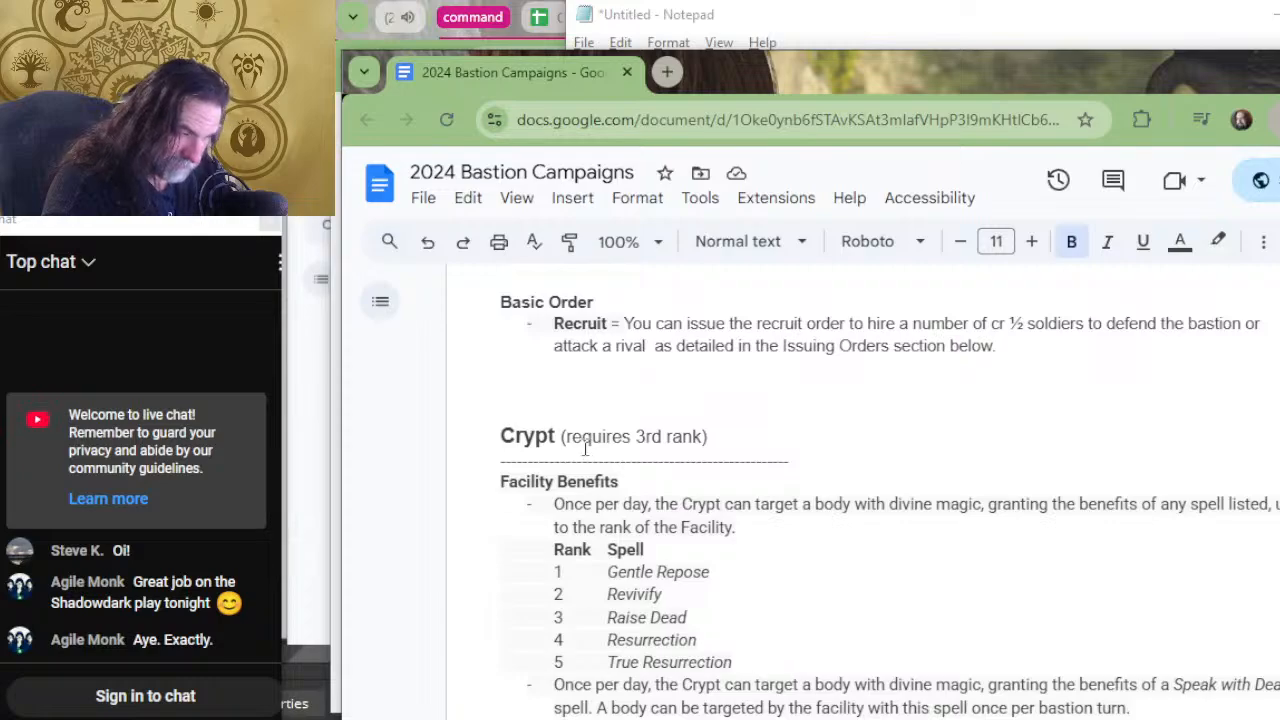
click(510, 494)
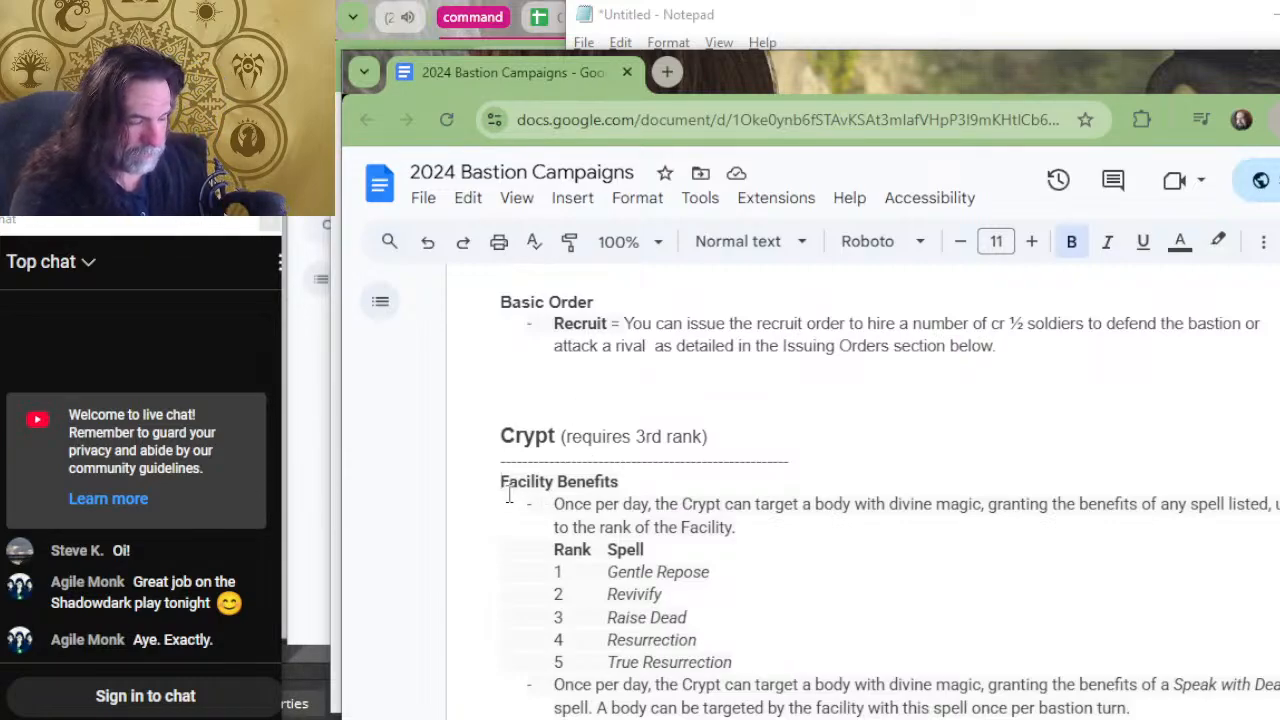
text(Unique)
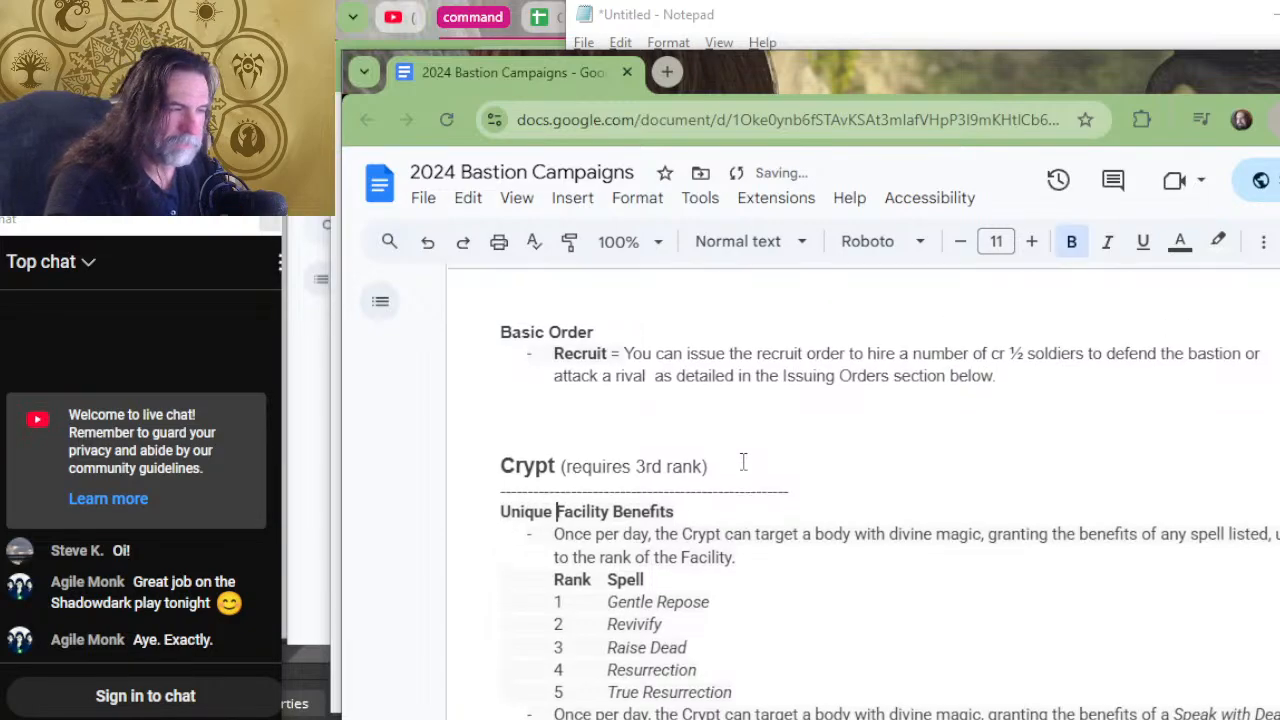
Change the Barracks' "Facility Benefits" heading to "Basic Facility Benefits".
scroll(743, 460, up, 4)
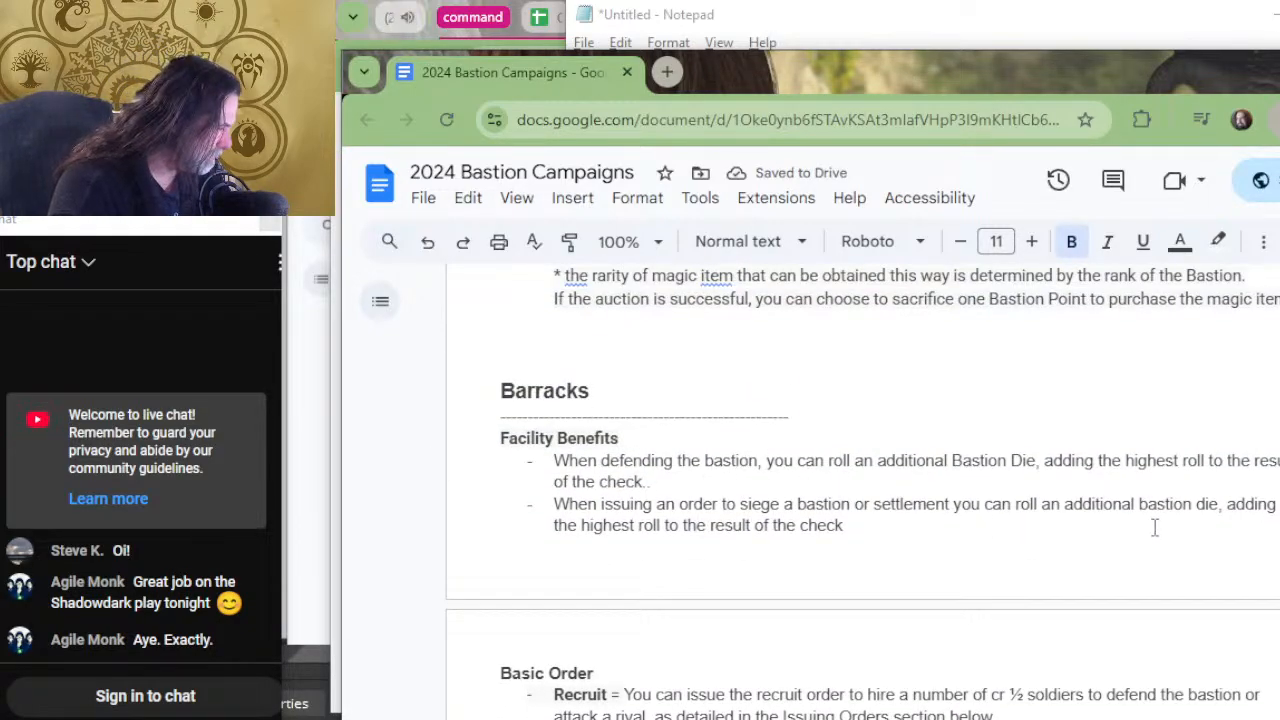
click(498, 438)
text(Basd)
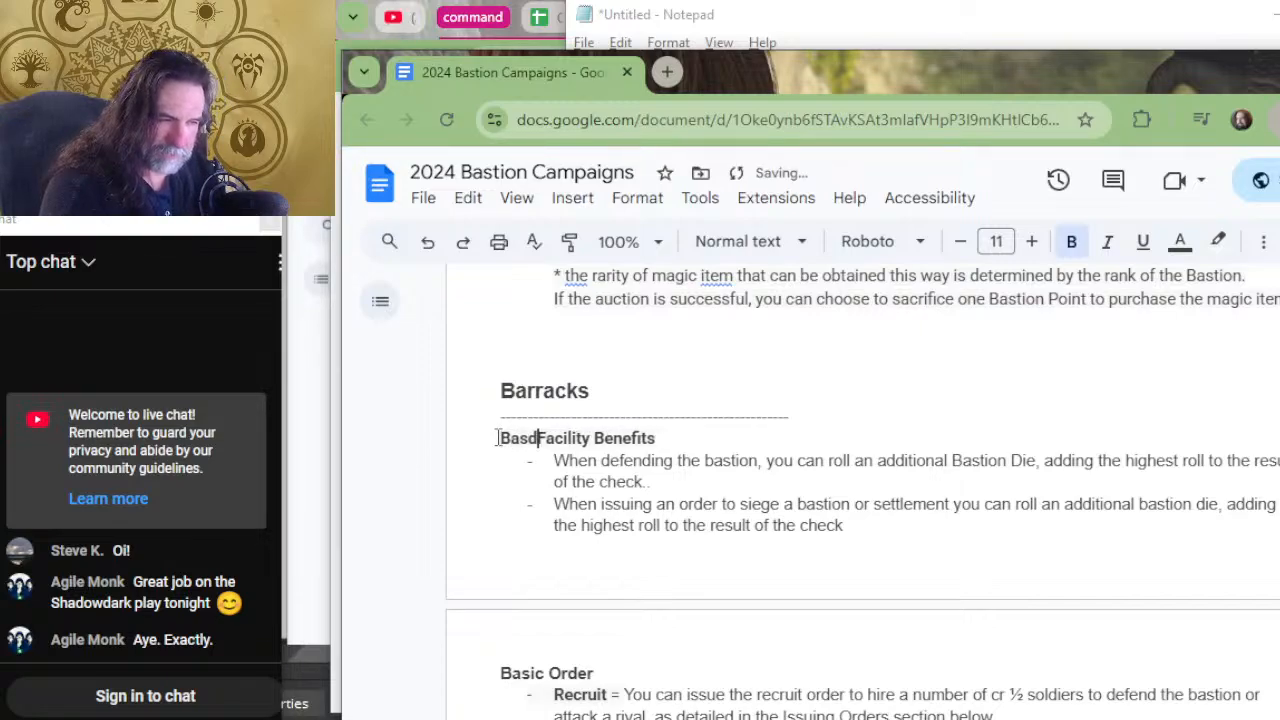
key(BackSpace)
text(ic)
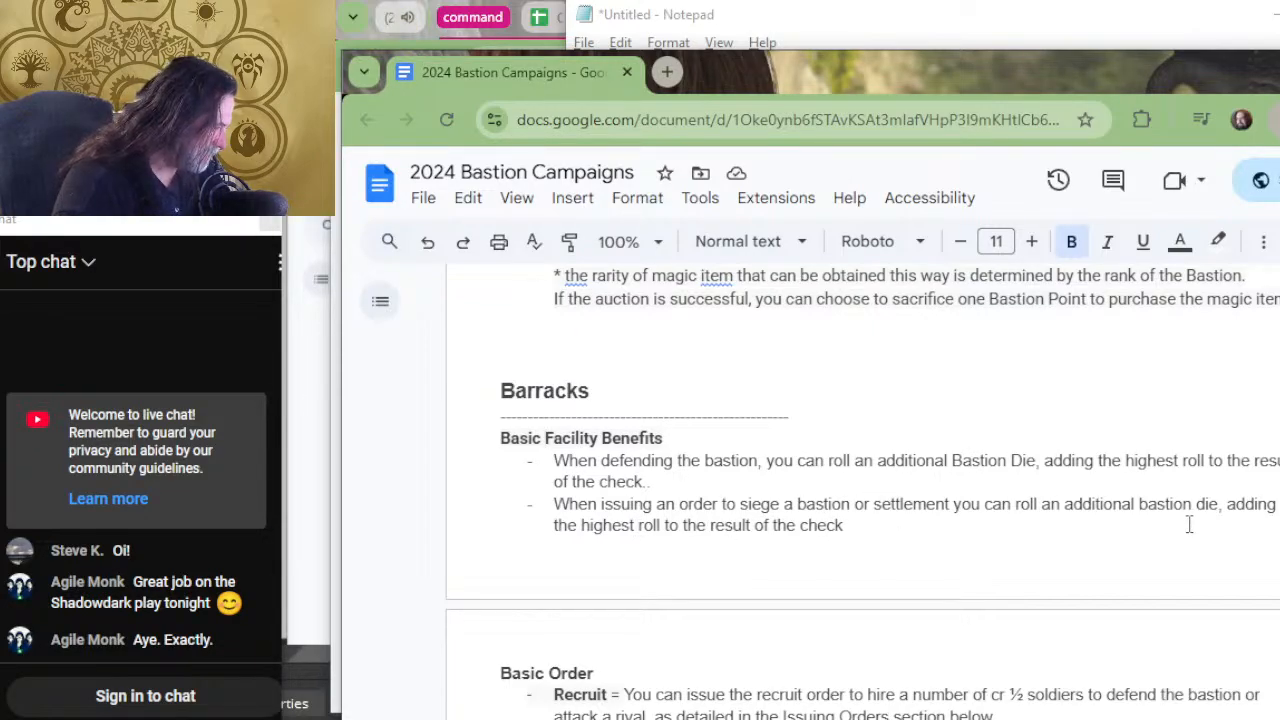
Remove the "adding the highest roll" wording from both Barracks benefits, ending the siege one at "bastion die" and the defending one at "Bastion Die.".
mouse_move(1200, 524)
mouse_down()
mouse_move(1208, 503)
mouse_move(1220, 510)
mouse_up()
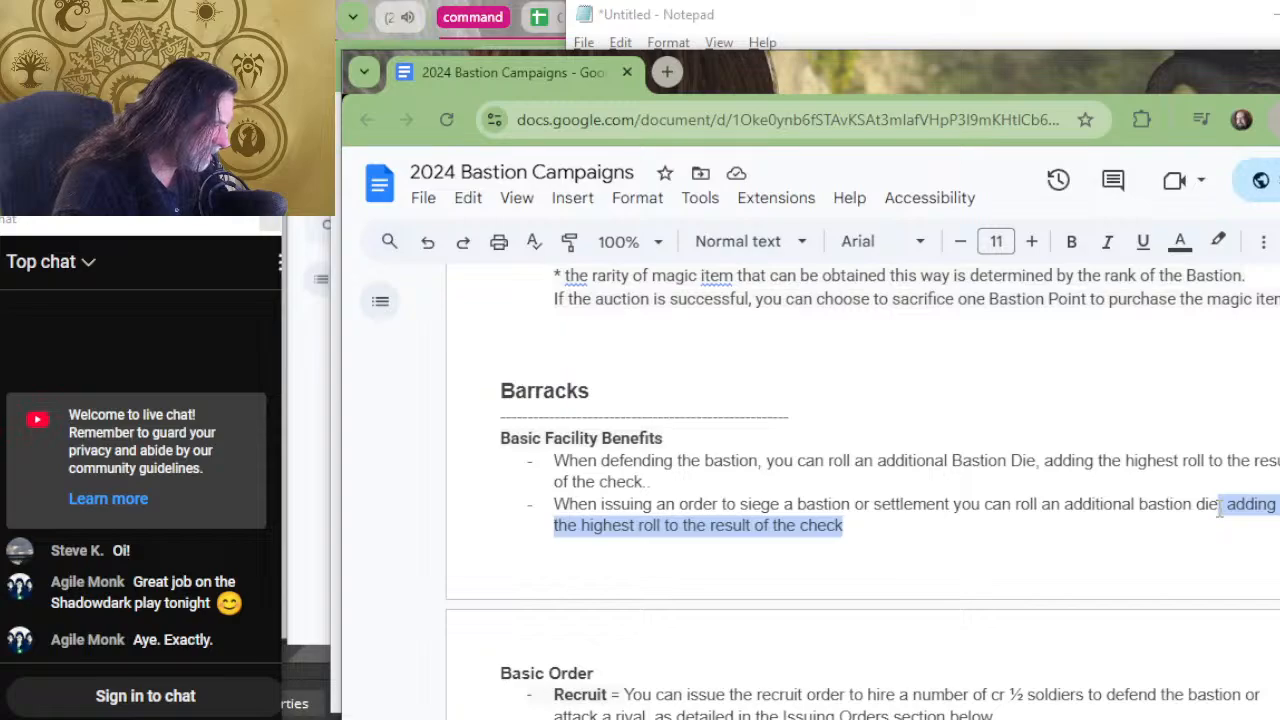
key(BackSpace)
key(Up)
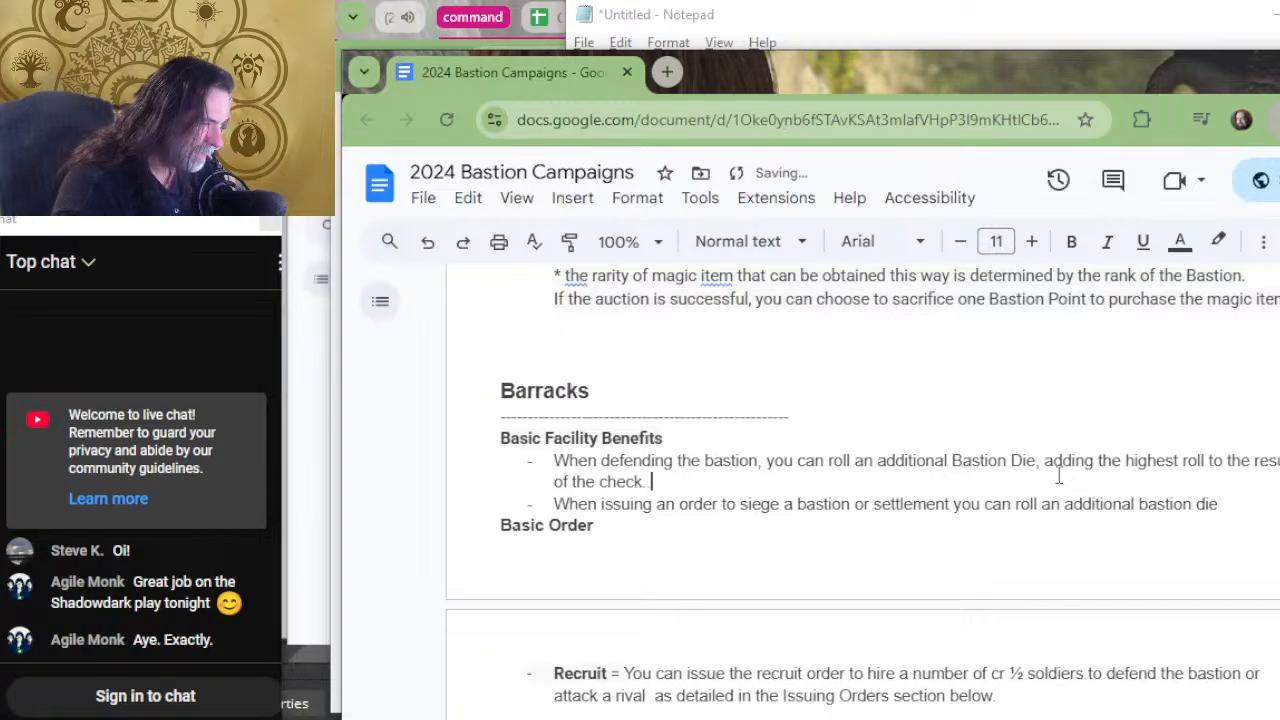
shift+click(1042, 461)
key(BackSpace)
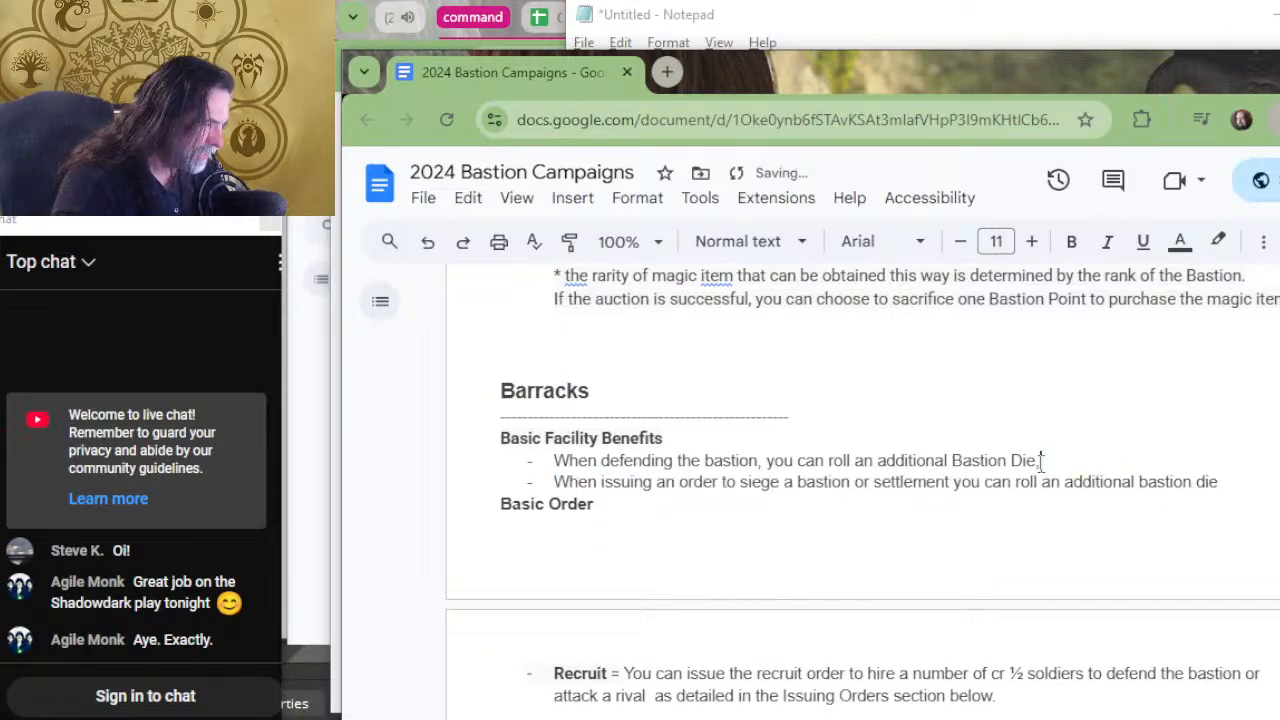
key(BackSpace)
text(.)
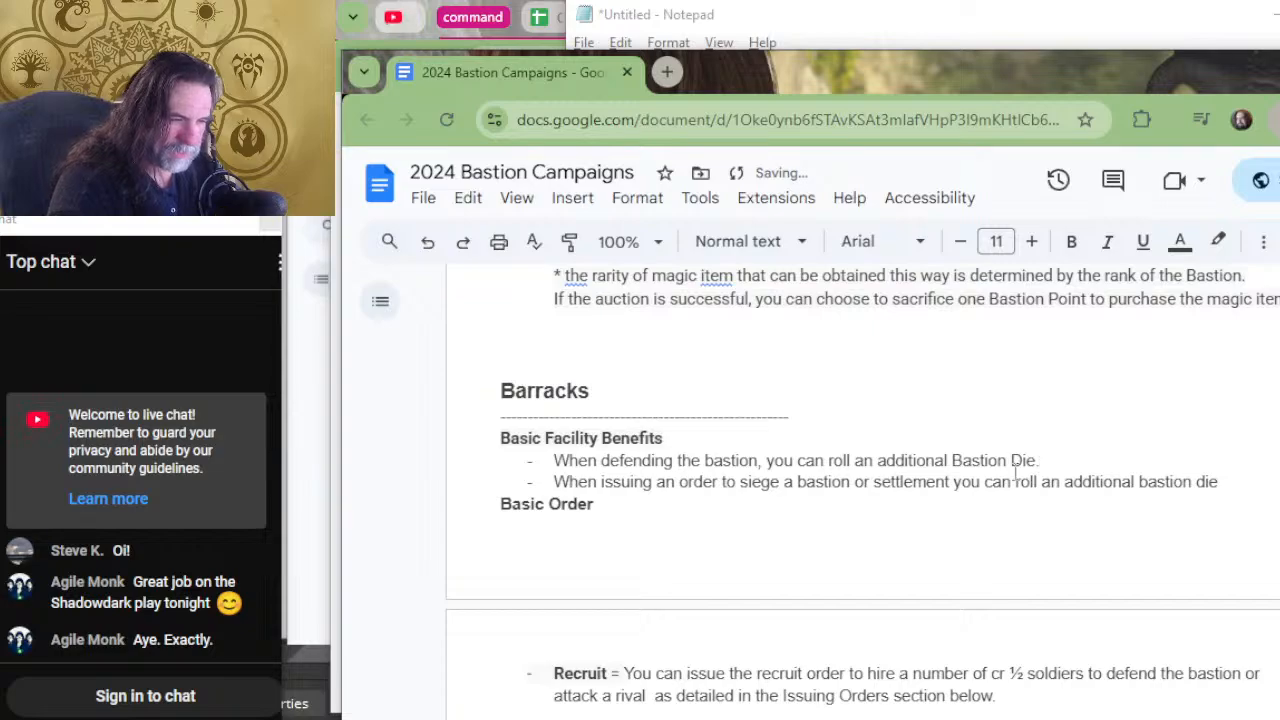
Trim the Auction House's facility benefit by removing the "adding the highest roll" wording, ending the sentence at "Bastion Die.".
scroll(757, 461, up, 4)
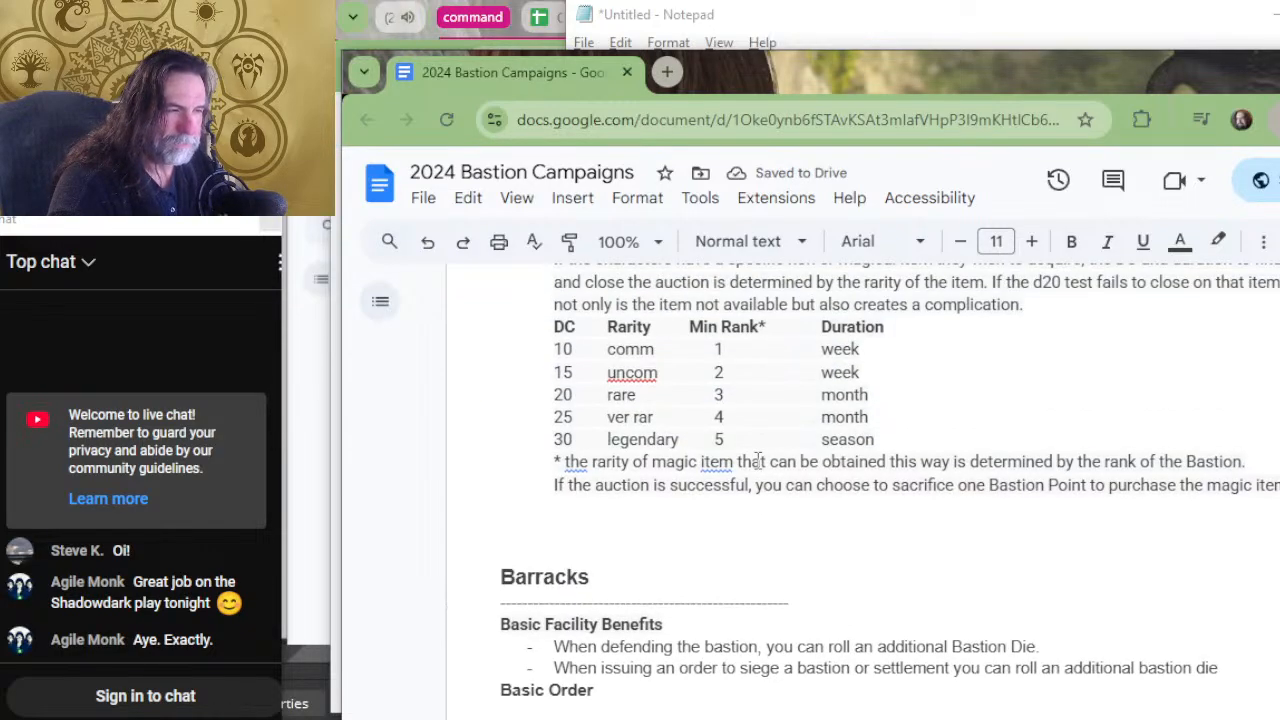
scroll(757, 461, up, 3)
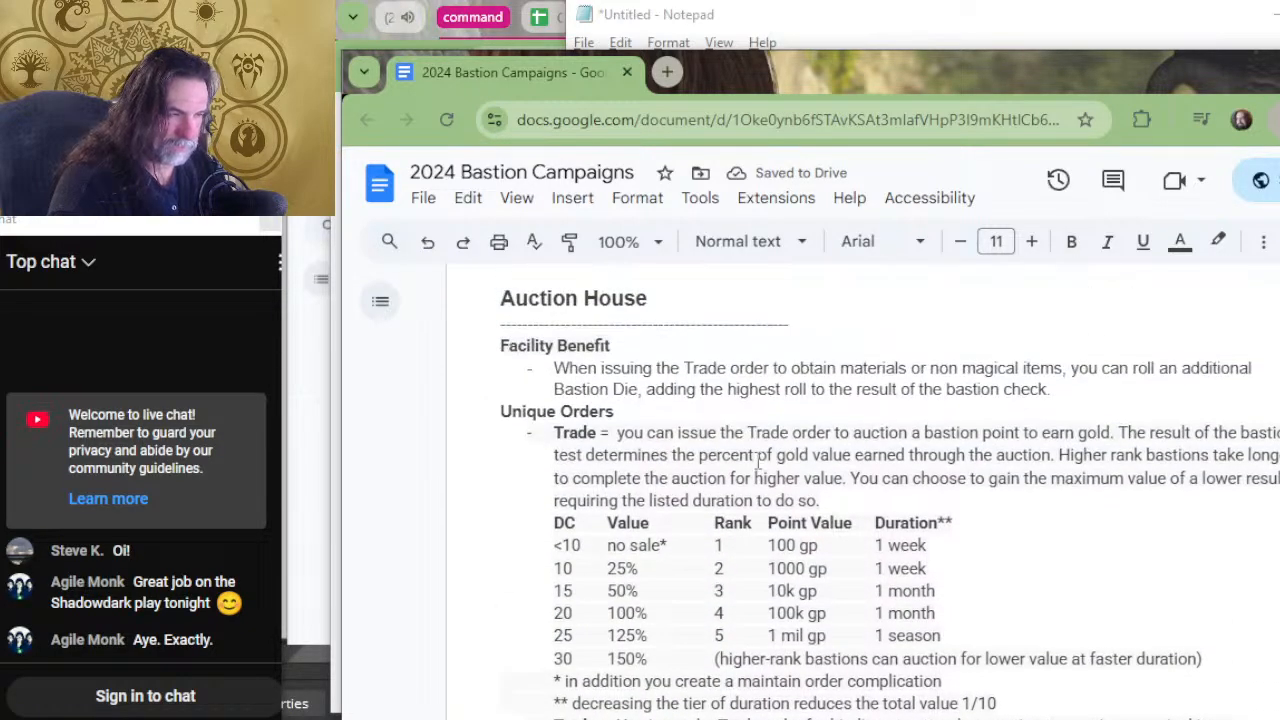
click(1097, 385)
drag(1097, 385, 638, 378)
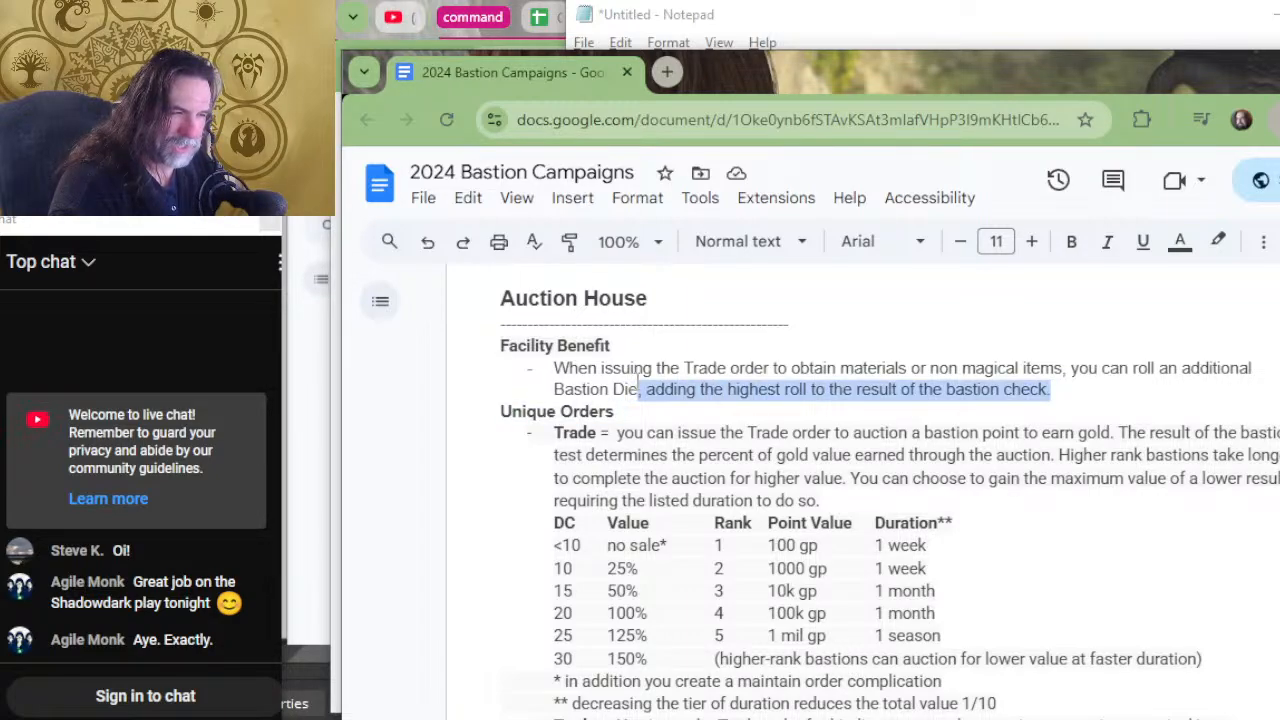
key(BackSpace)
text(.)
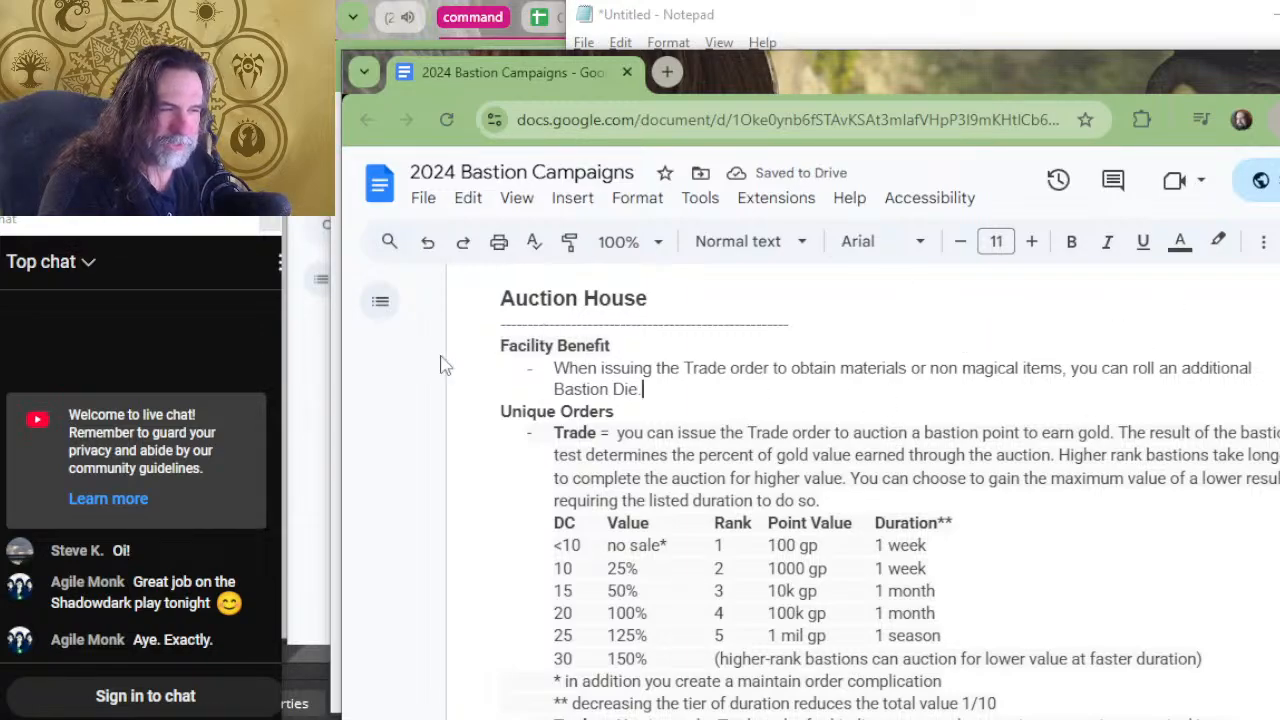
Change the Auction House's "Facility Benefit" heading to "Basic Facility Benefit".
click(483, 352)
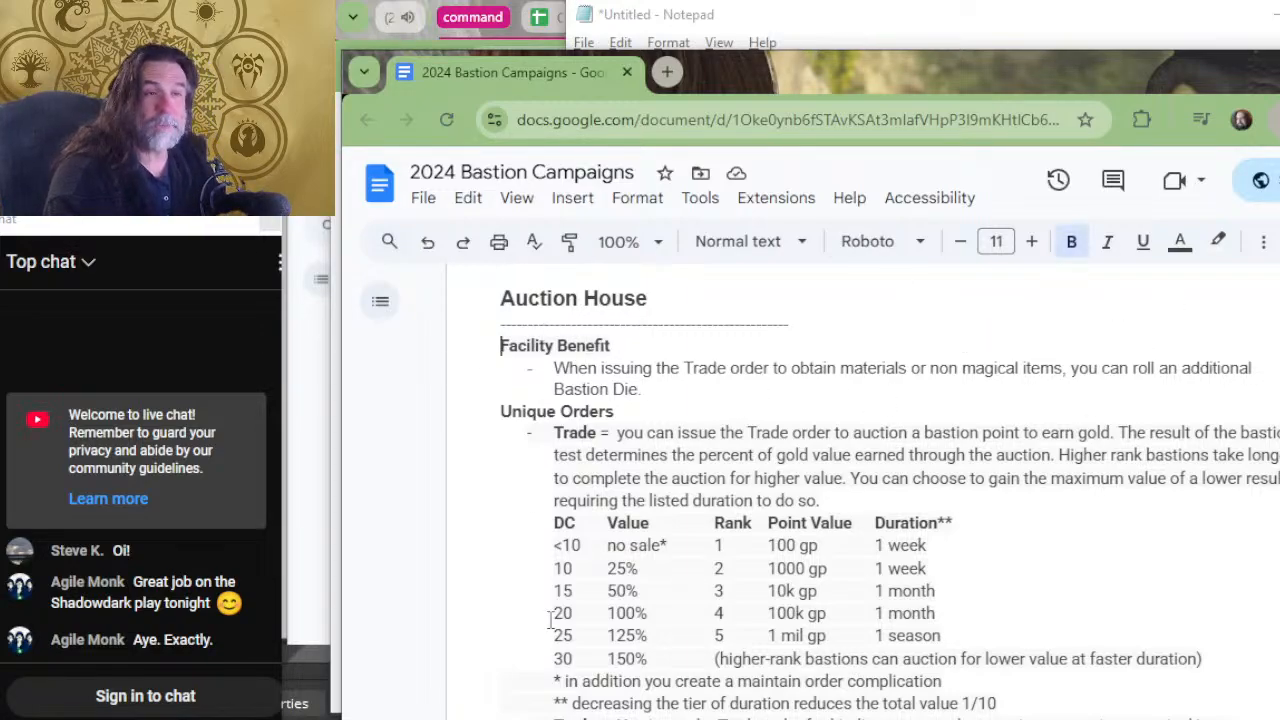
text(Basic)
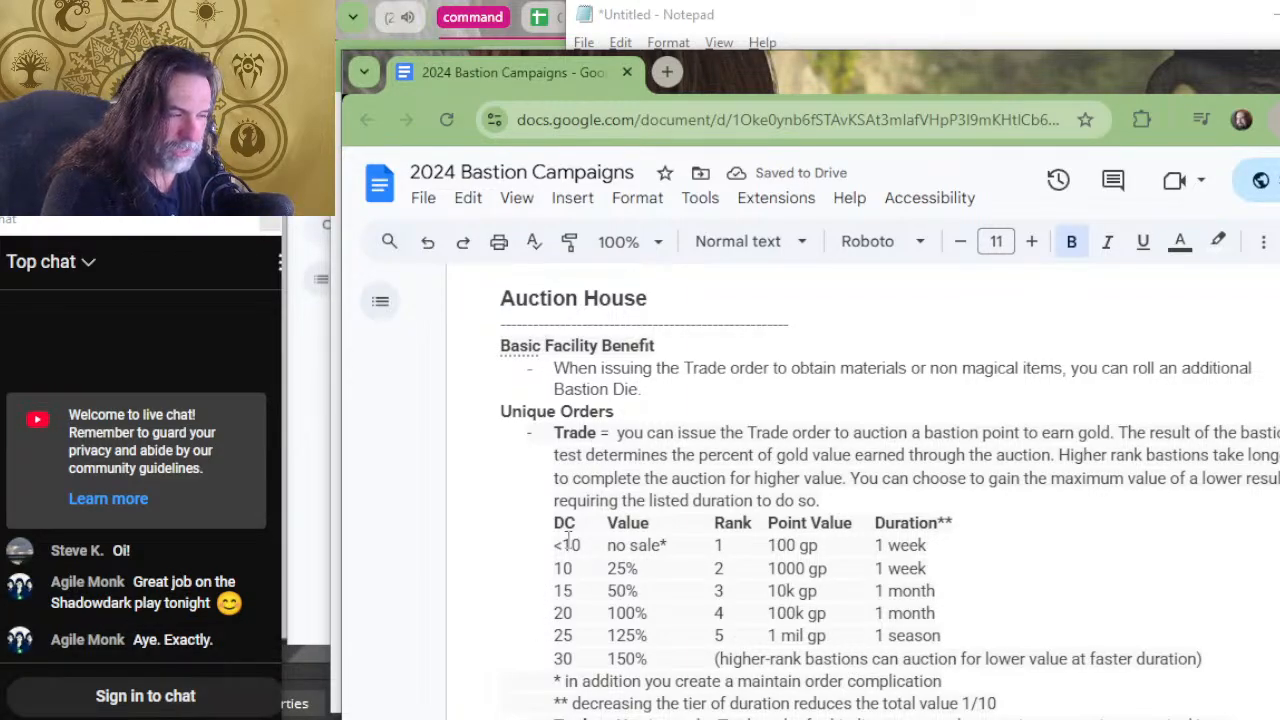
click(610, 506)
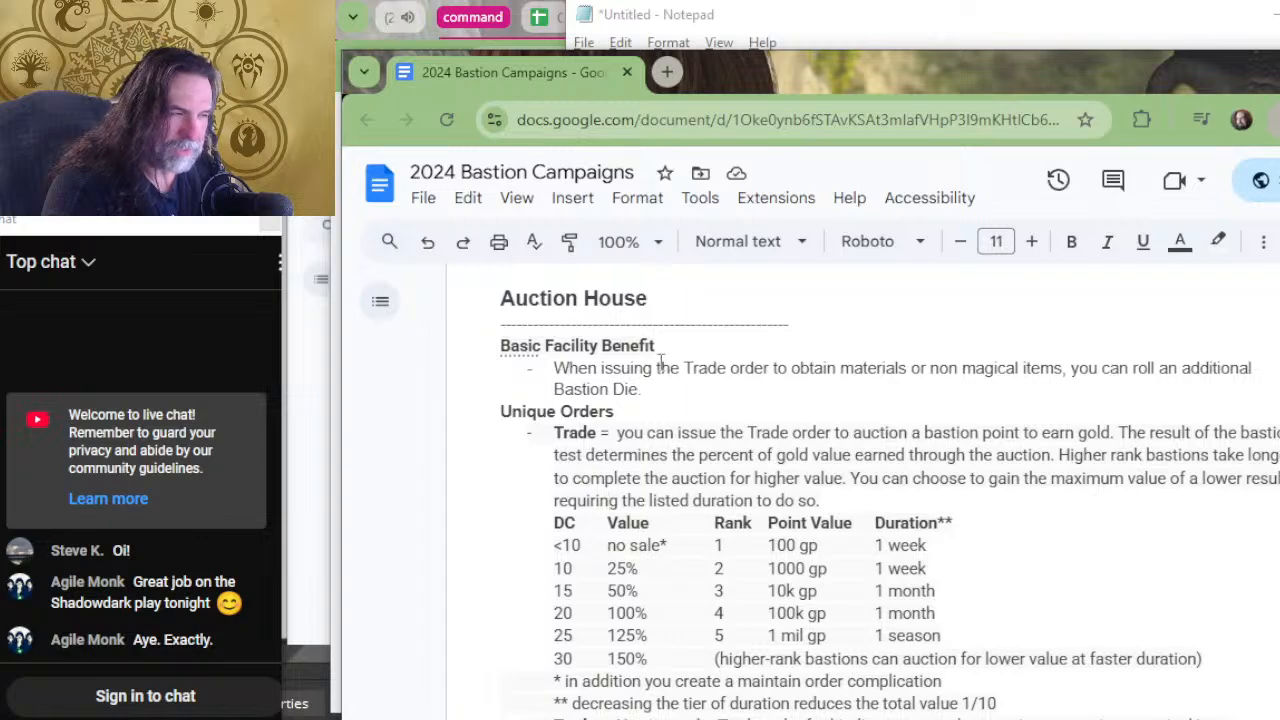
Trim the Armory's facility benefit by removing the "adding the highest roll" wording, ending the sentence at "Bastion Die.".
scroll(710, 383, up, 4)
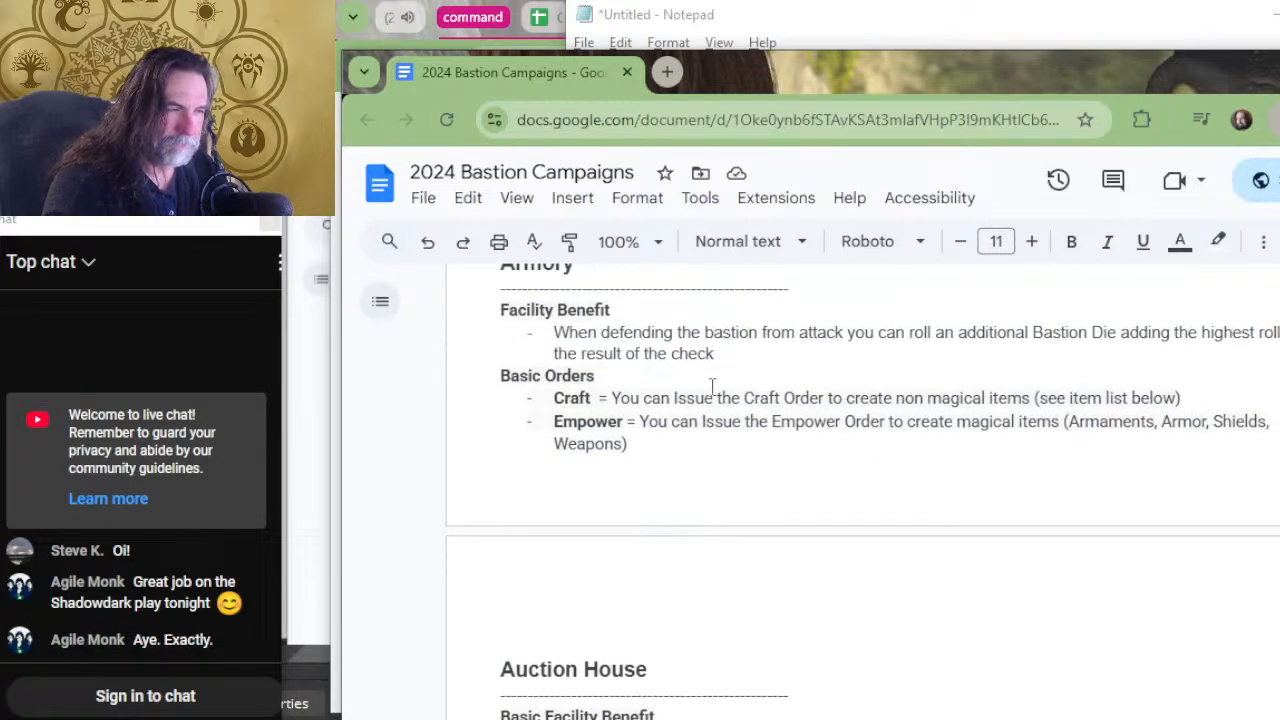
scroll(712, 386, up, 2)
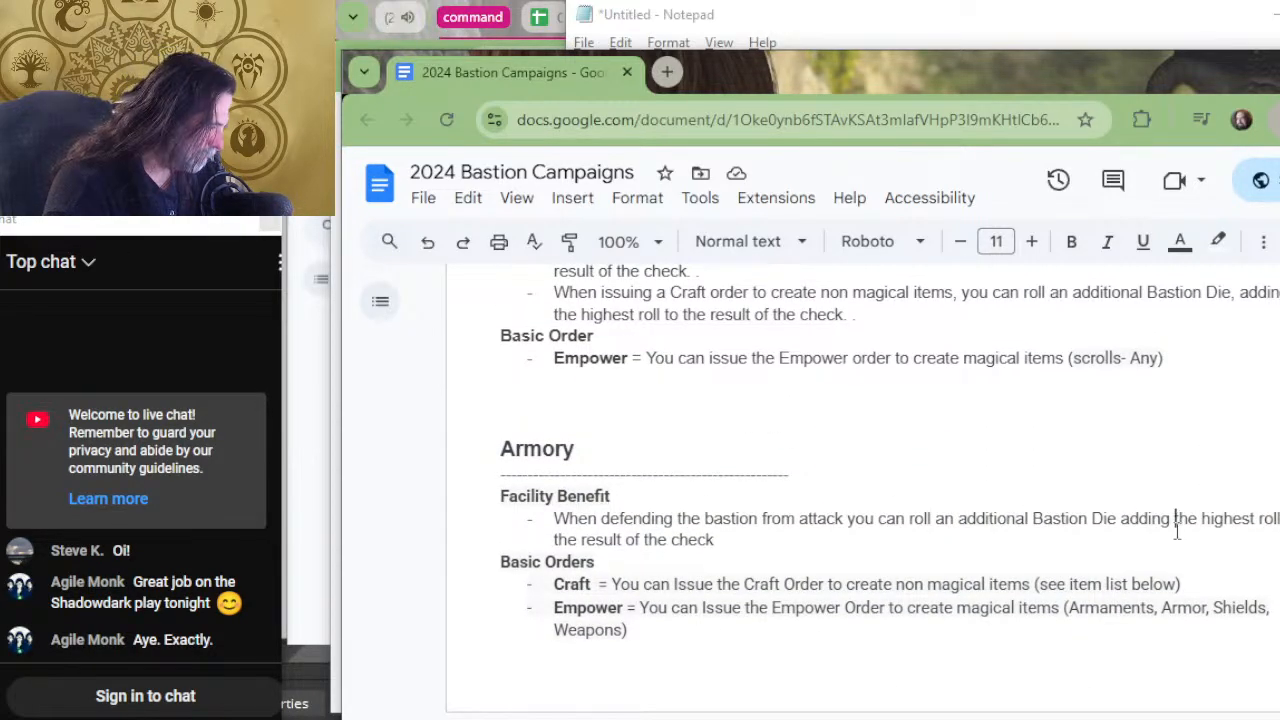
drag(1177, 530, 1120, 530)
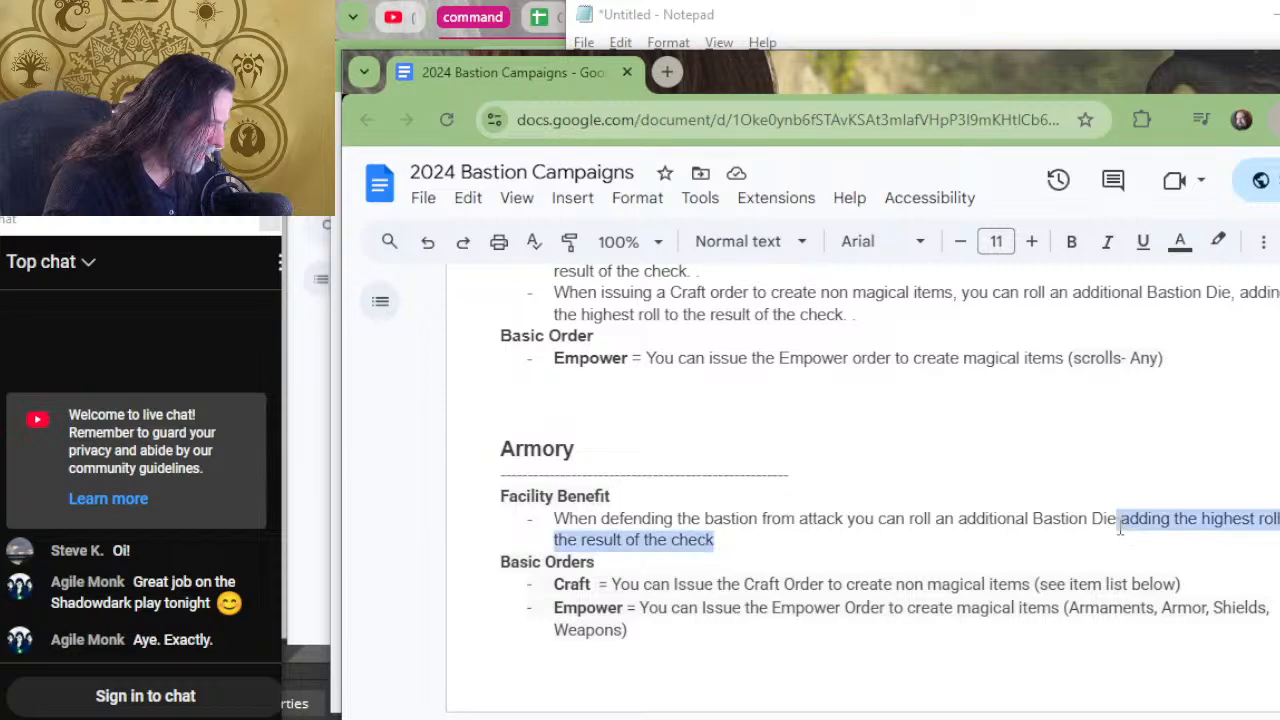
key(BackSpace)
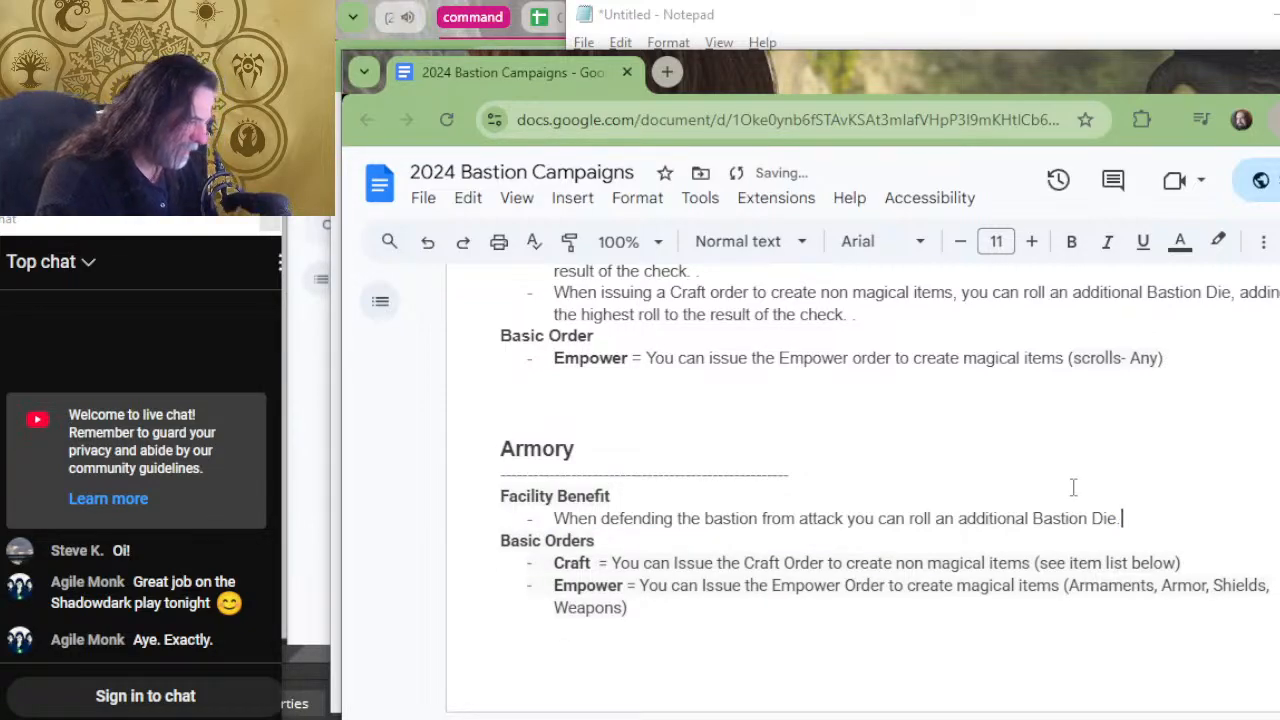
Change the Armory's "Facility Benefit" heading to "Basic Facility Benefit".
key(Up)
key(Right)
key(Up)
key(Left)
key(Left)
key(Left)
key(Left)
key(Left)
key(Left)
key(Left)
key(Left)
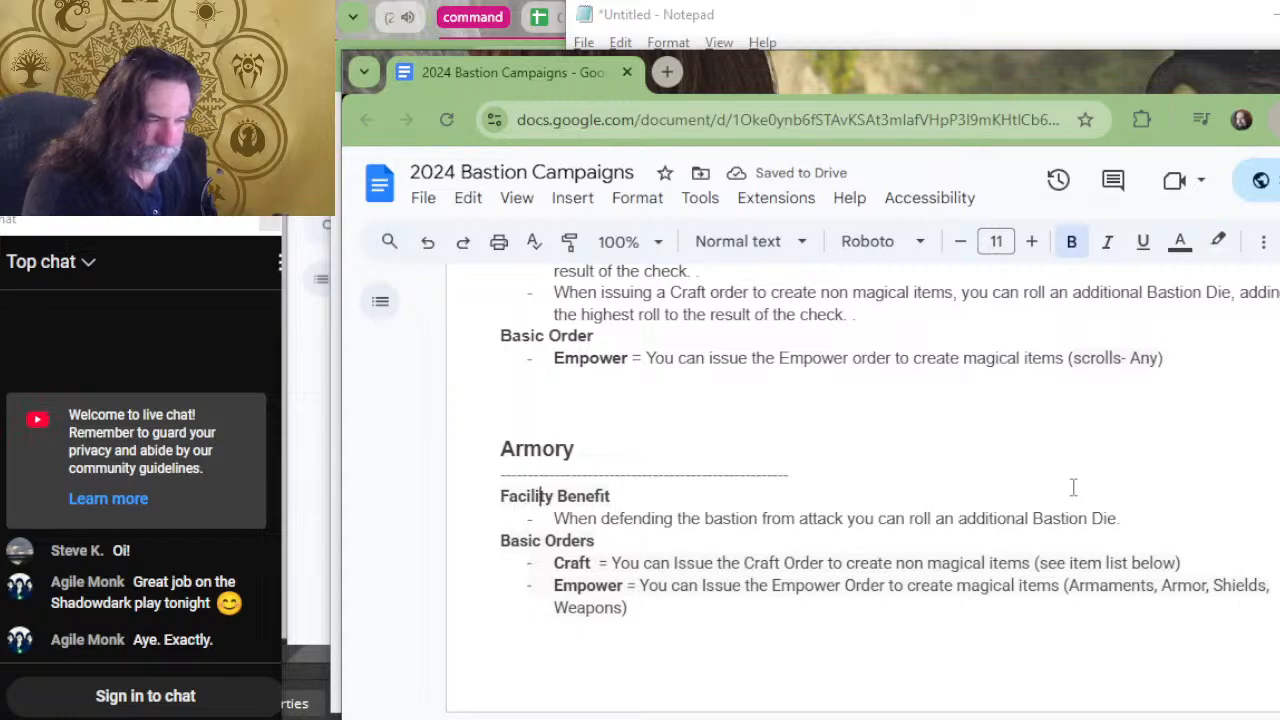
text(Basic)
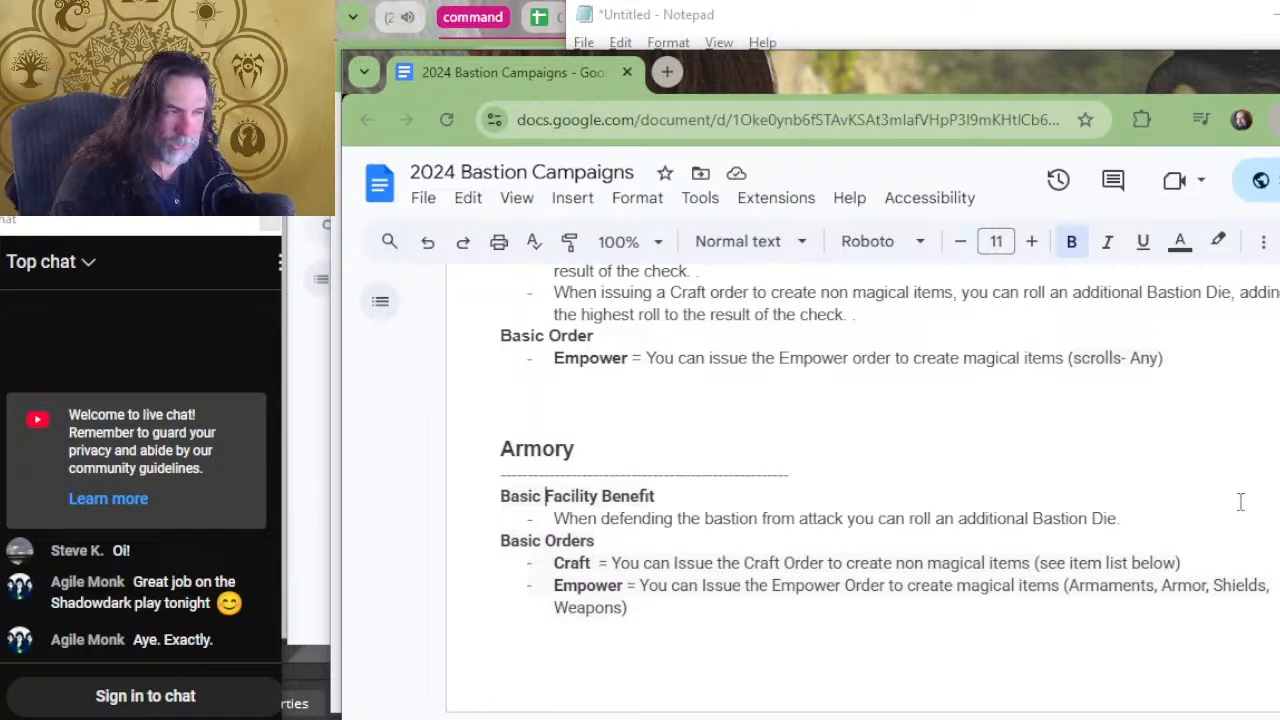
Trim the Archive's Research Order benefit by removing the "adding the highest roll" wording, ending the sentence at "Bastion Die.".
scroll(1240, 500, up, 4)
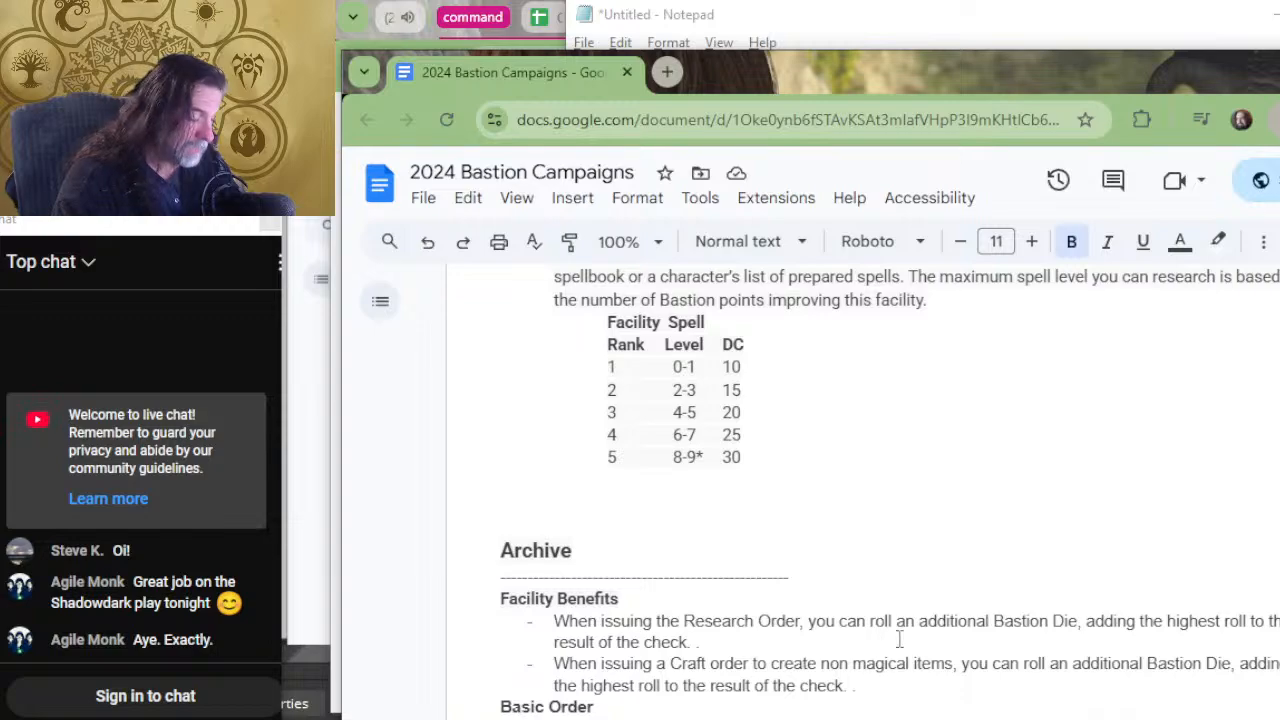
shift+click(1083, 631)
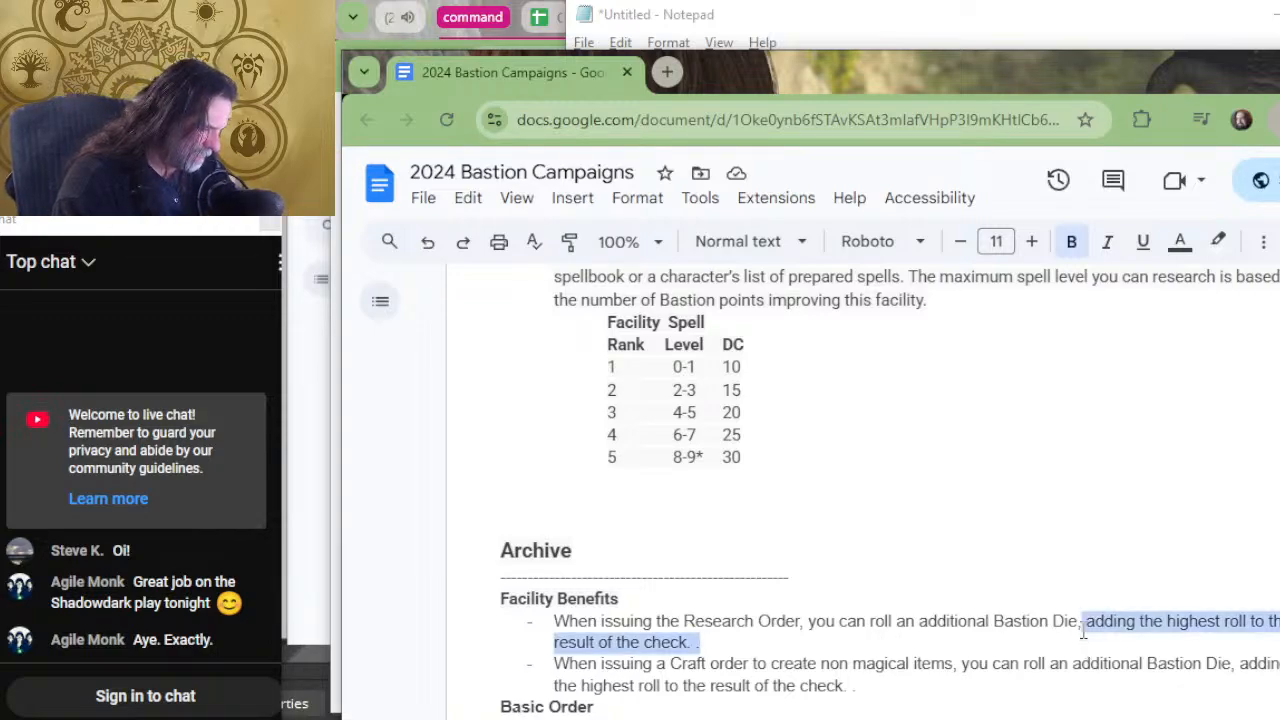
shift+click(1078, 622)
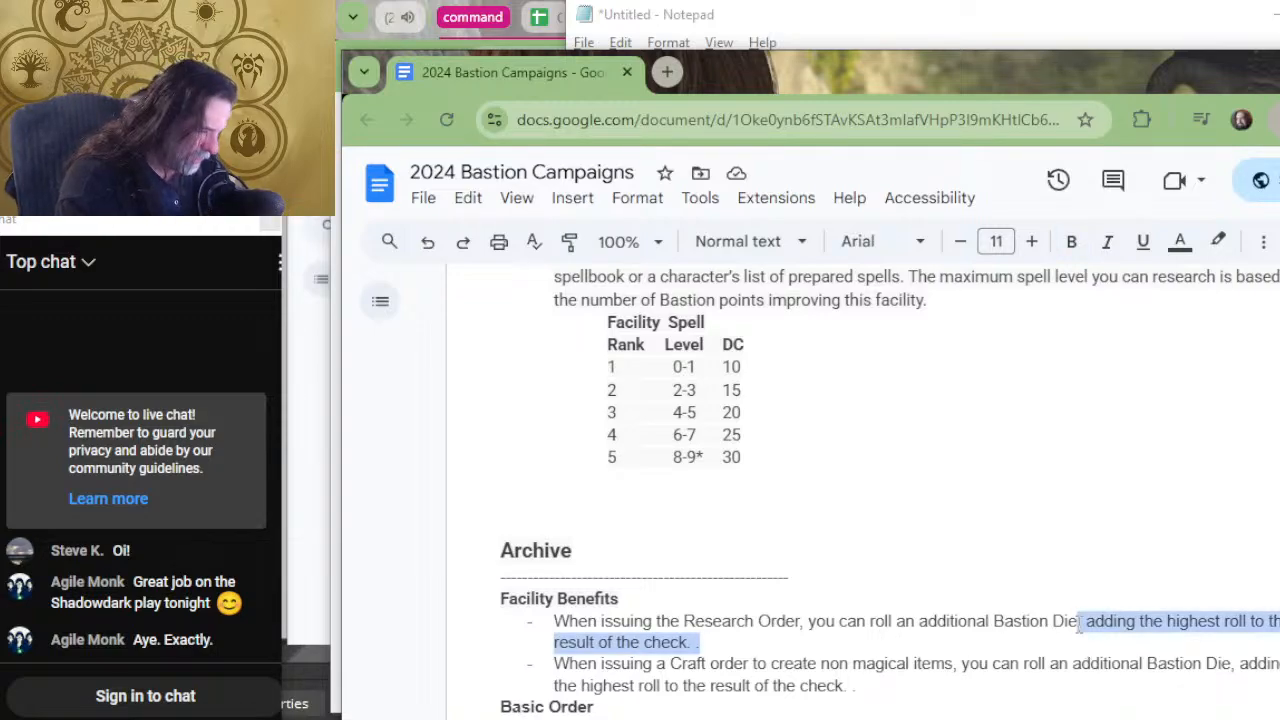
key(BackSpace)
text(.)
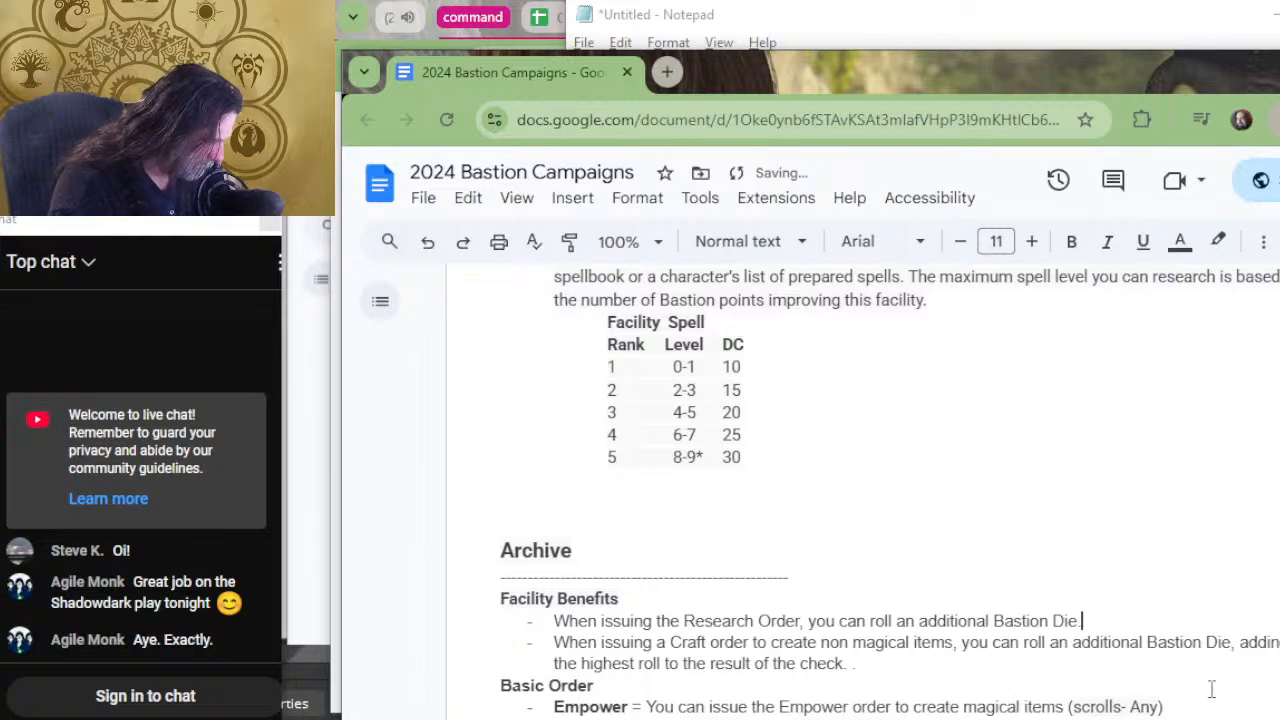
Trim the Archive's Craft order benefit to end at "Bastion Die." and change the Archive's benefits heading to "Basic Facility Benefits".
shift+click(1236, 645)
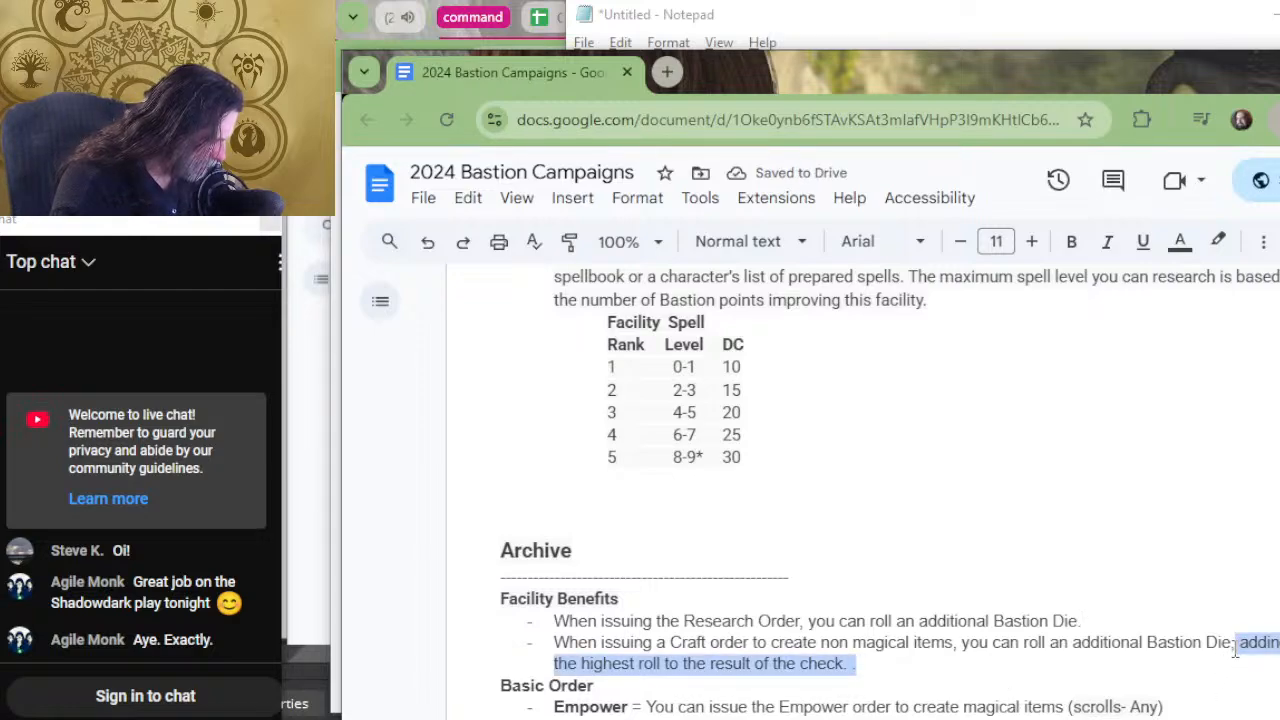
key(BackSpace)
text(.)
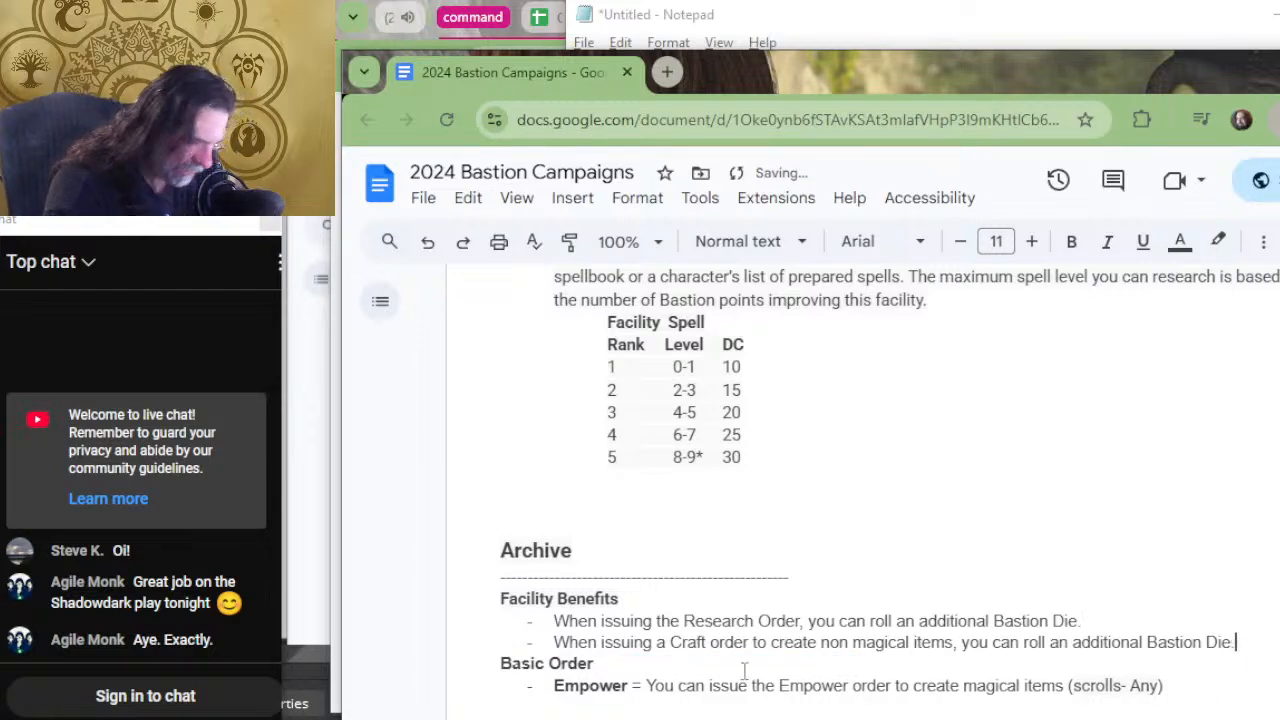
click(488, 590)
text(Basic)
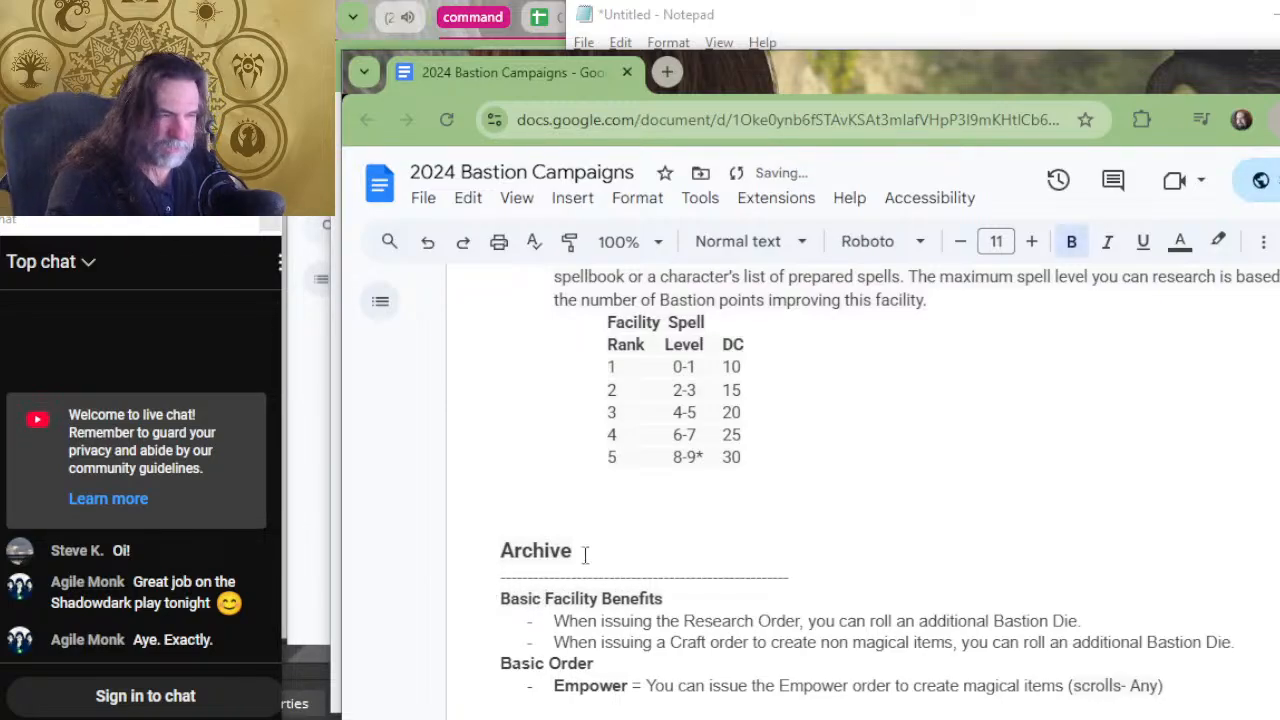
scroll(583, 551, up, 4)
scroll(457, 551, up, 4)
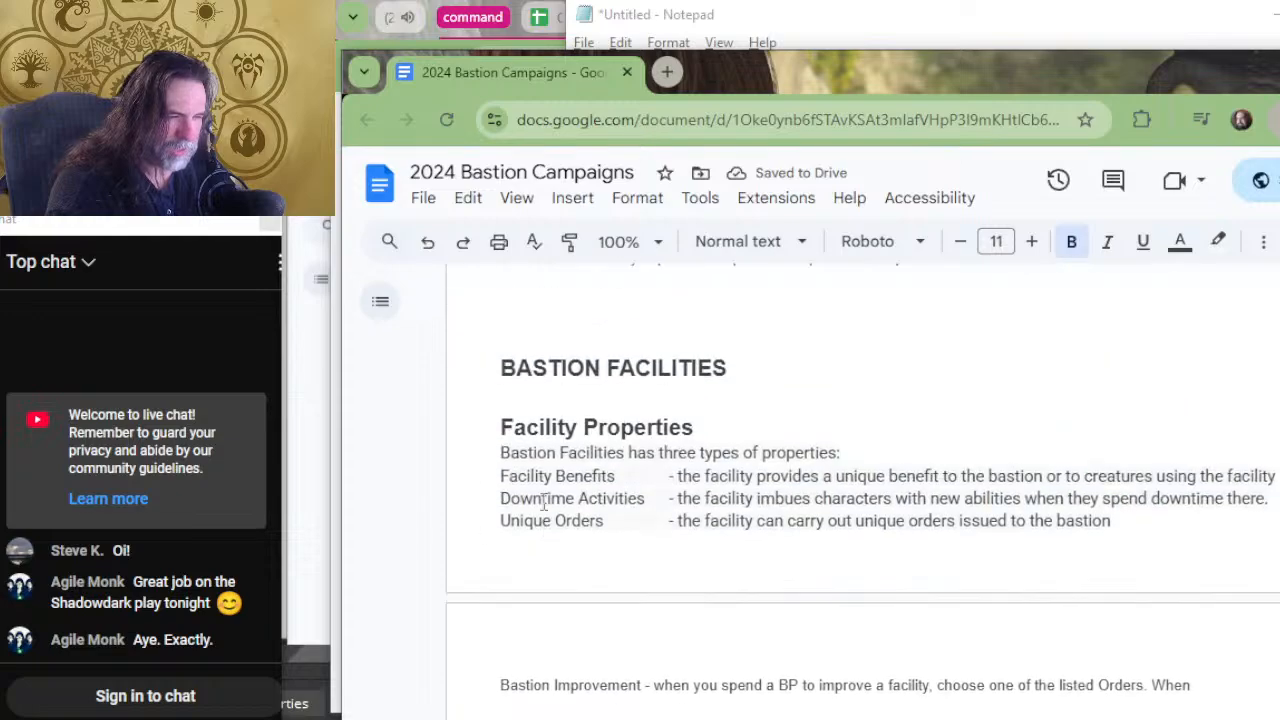
scroll(673, 545, down, 4)
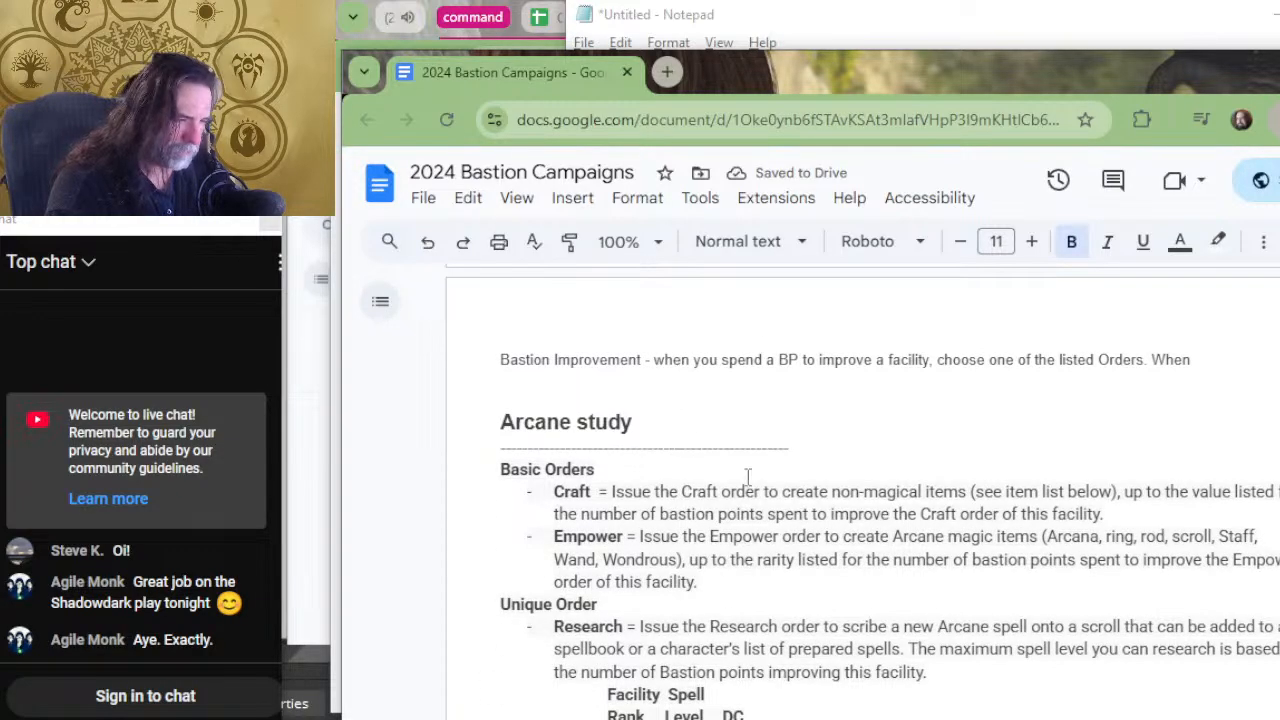
scroll(746, 478, down, 4)
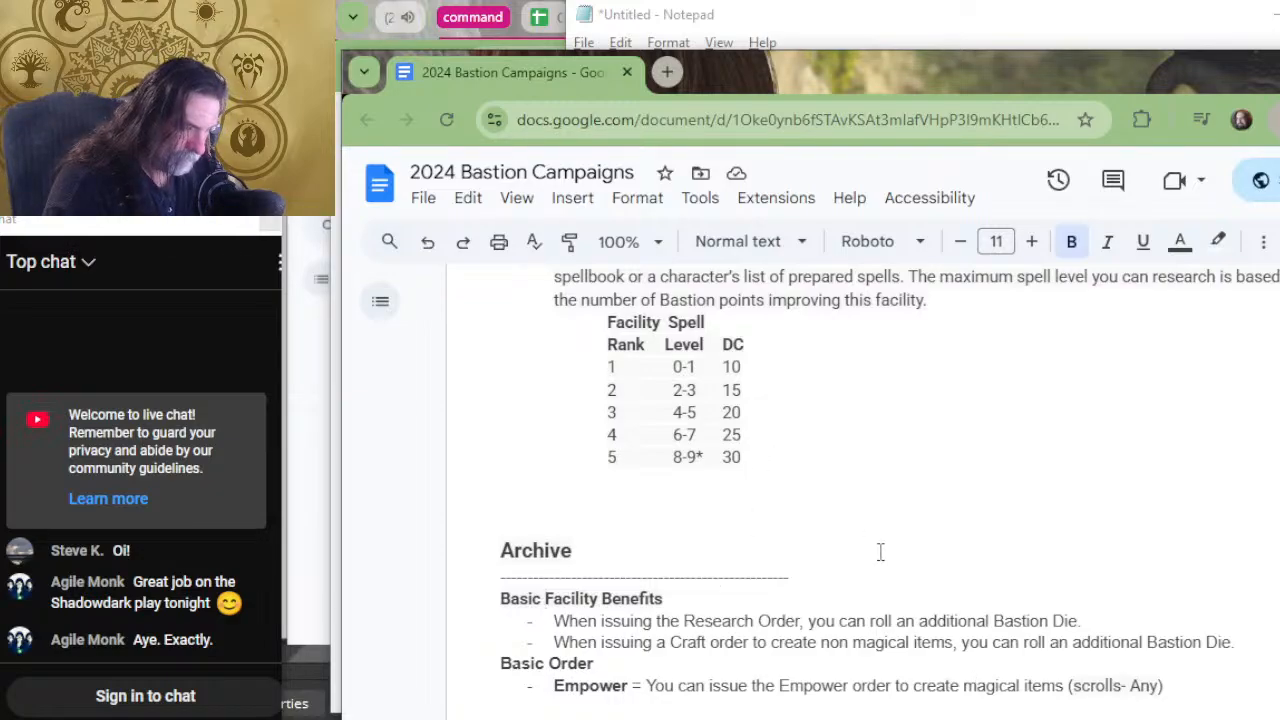
scroll(877, 550, down, 2)
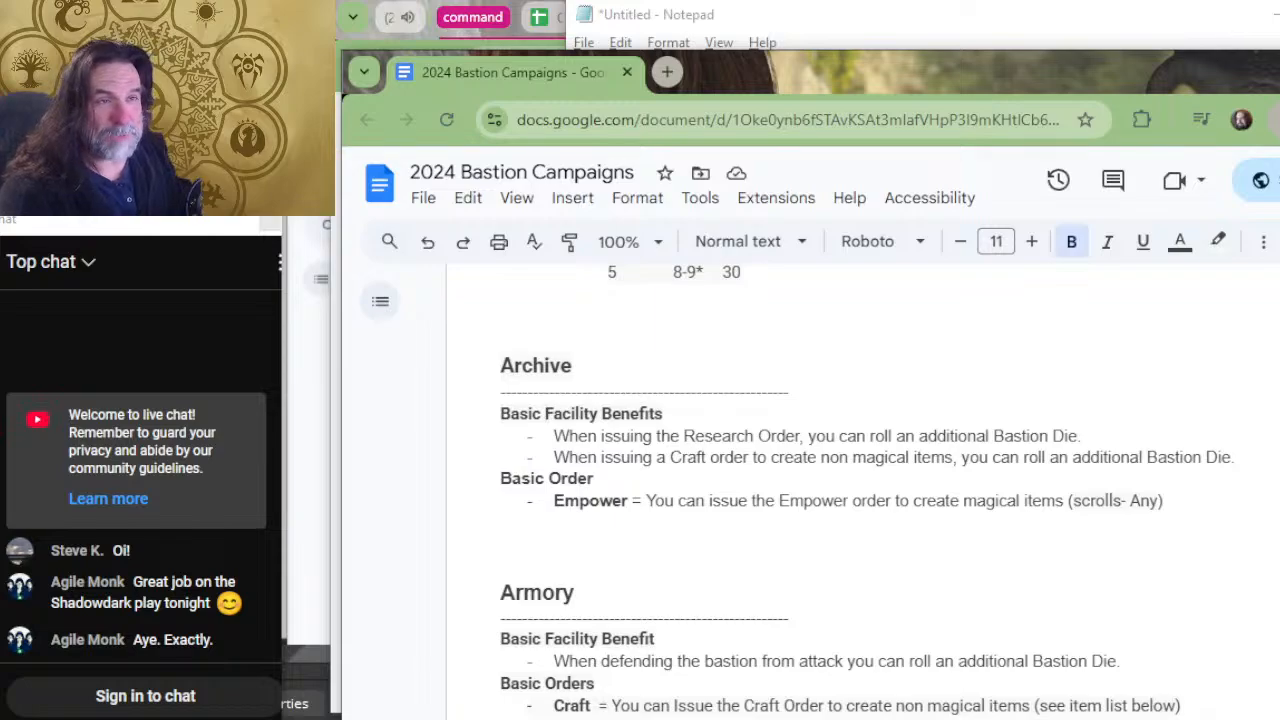
Switch from the Bastion Campaigns document to the OBS window.
key(alt+Tab)
key(alt+Tab)
key(alt+Tab)
key(Tab)
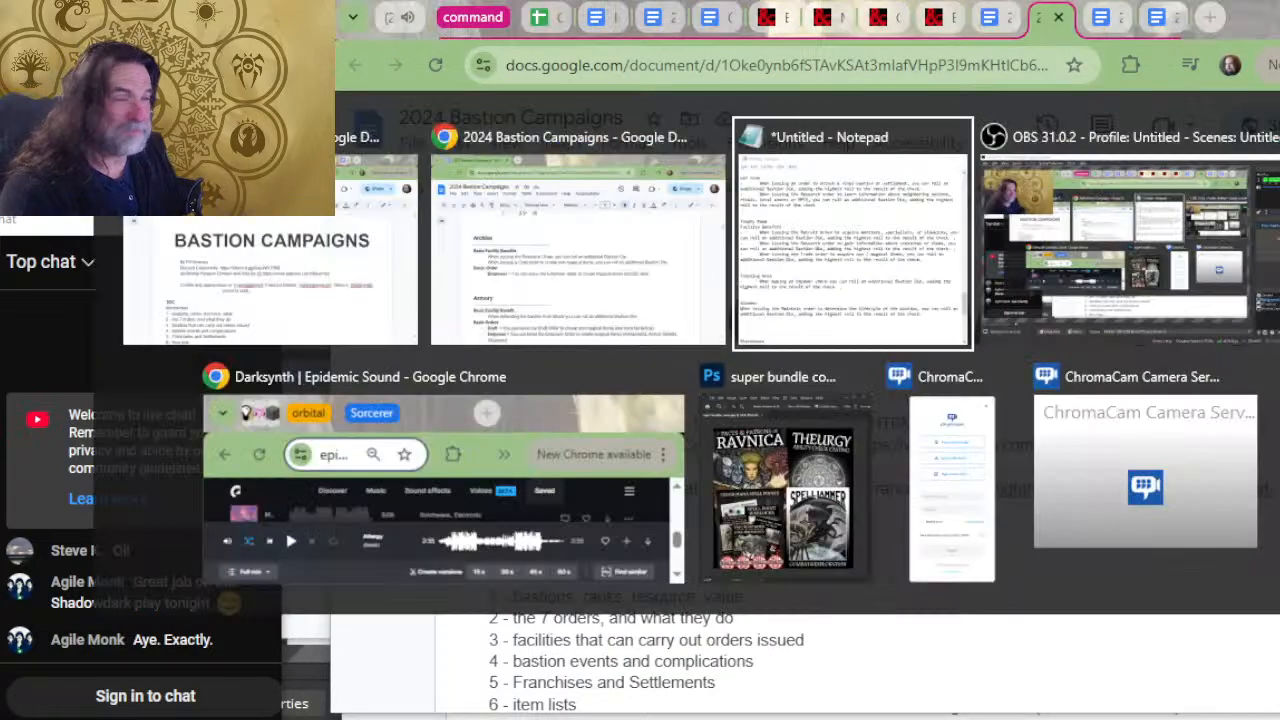
key(Tab)
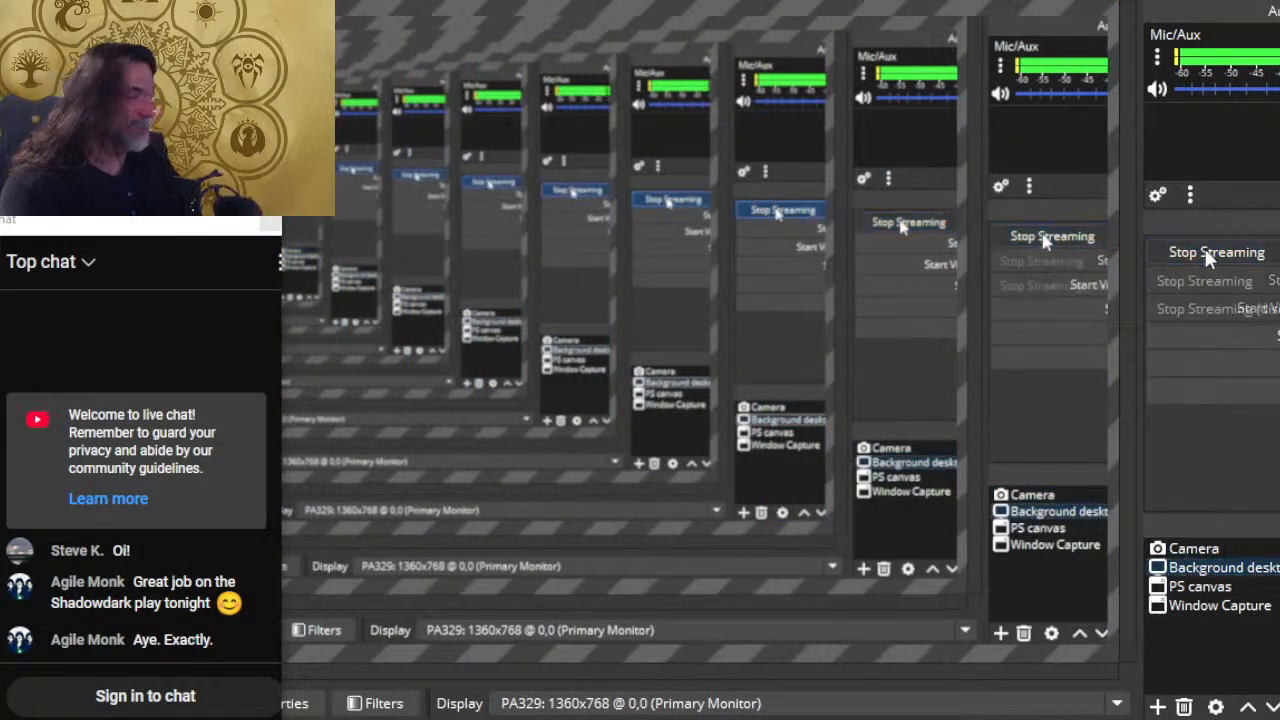